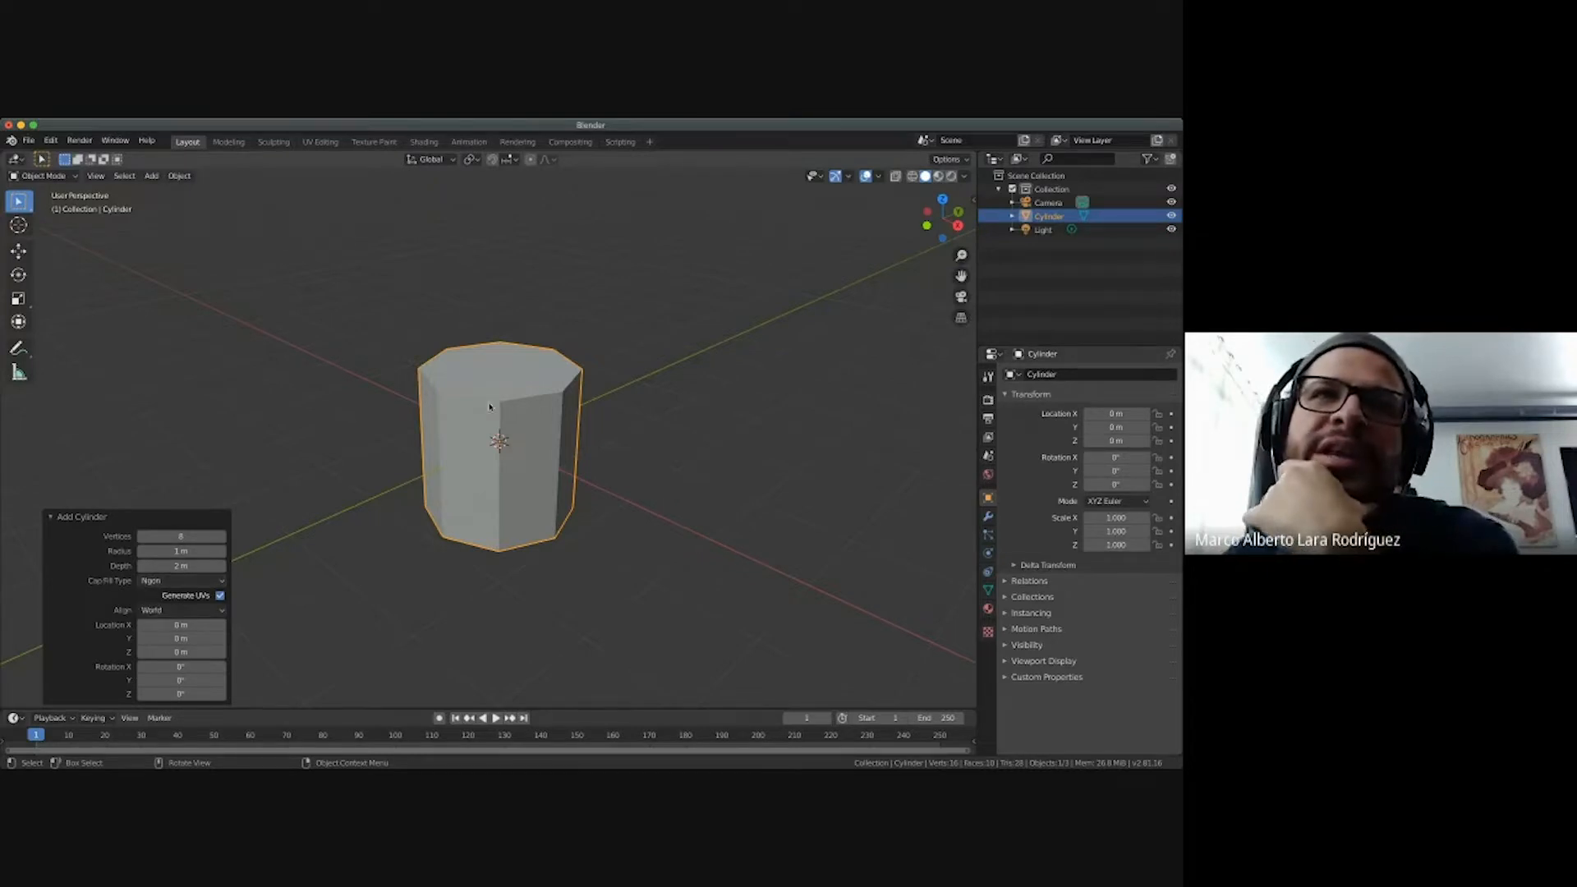
Examine the low-poly cylinder's closed top and bottom caps and its side faces from several angles.
mouse_move(512, 362)
middle_mouse_down()
mouse_move(508, 481)
mouse_move(505, 395)
mouse_move(669, 247)
mouse_move(496, 490)
mouse_move(507, 359)
middle_mouse_up()
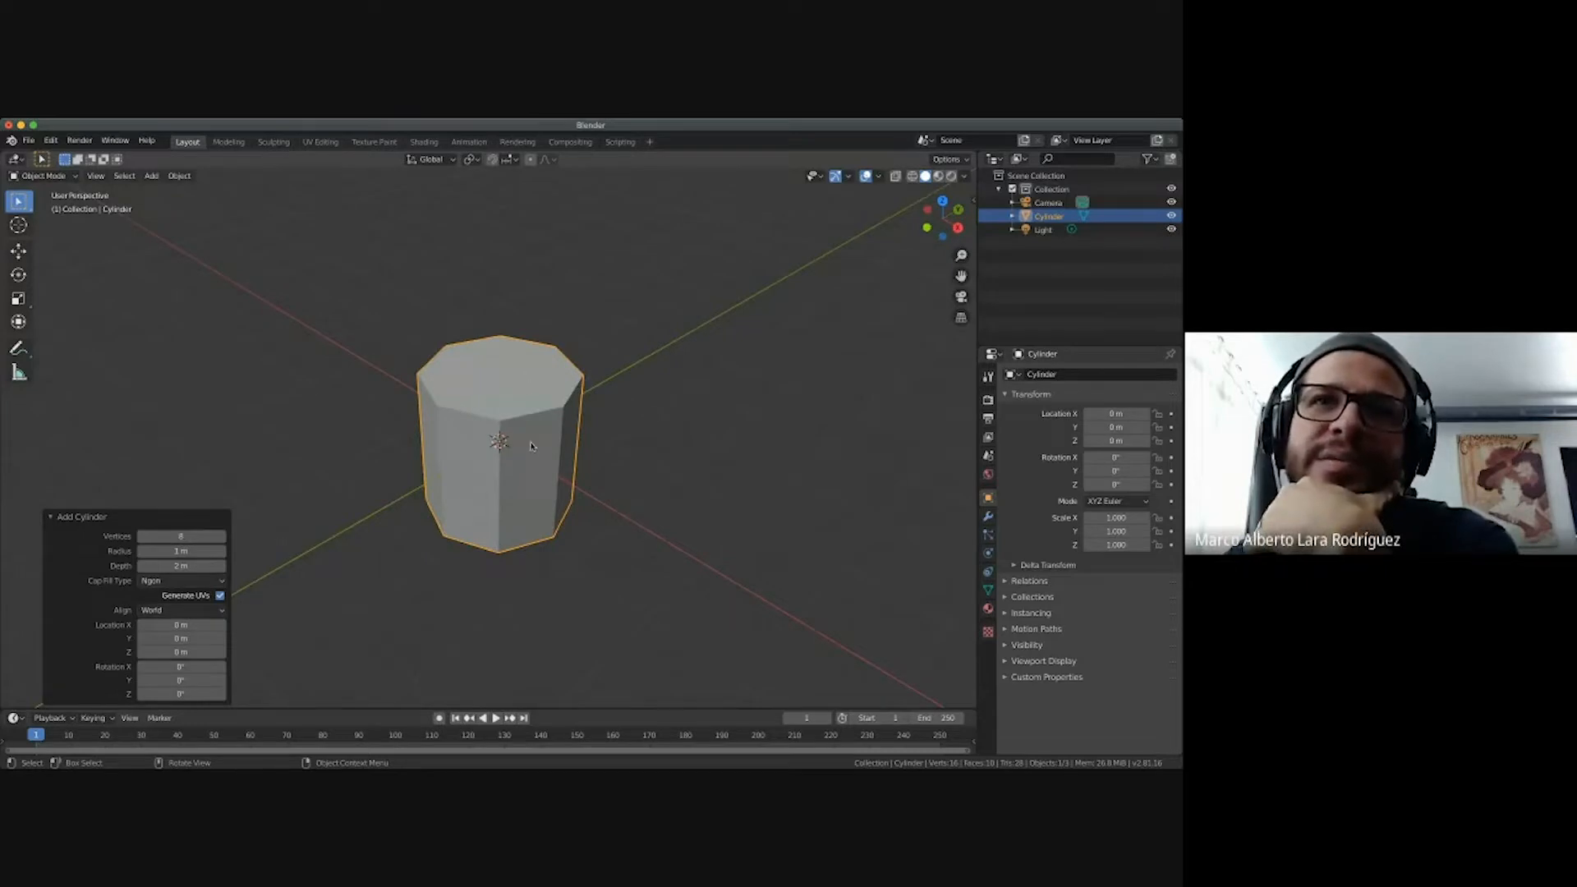
left_click(58, 177)
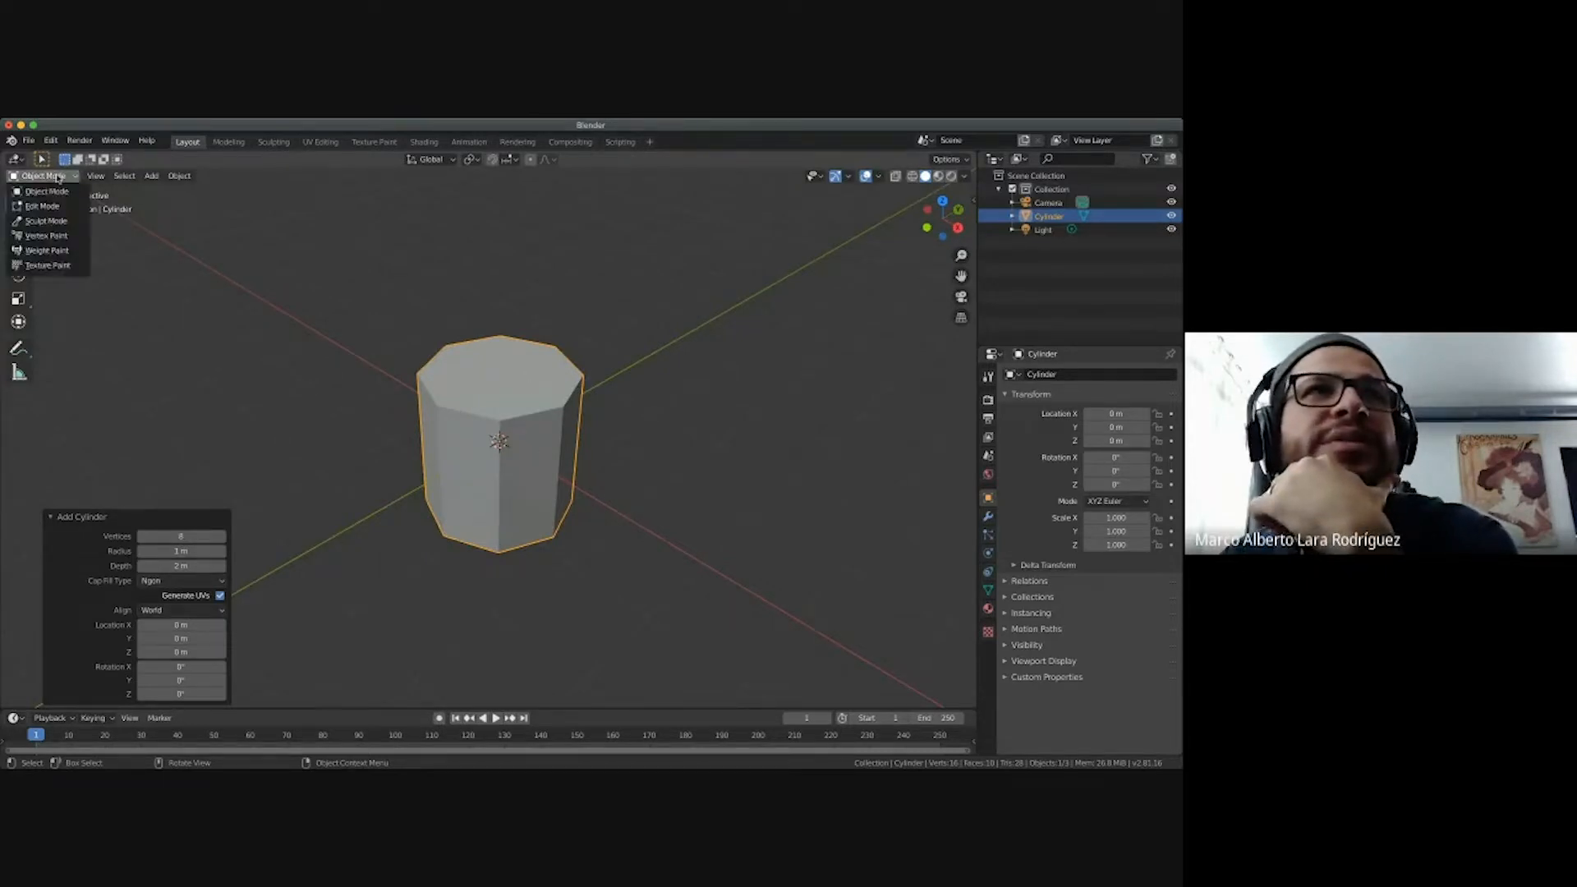
middle_click_drag(483, 500, 528, 390)
middle_click_drag(521, 444, 465, 388)
middle_click_drag(507, 488, 516, 446)
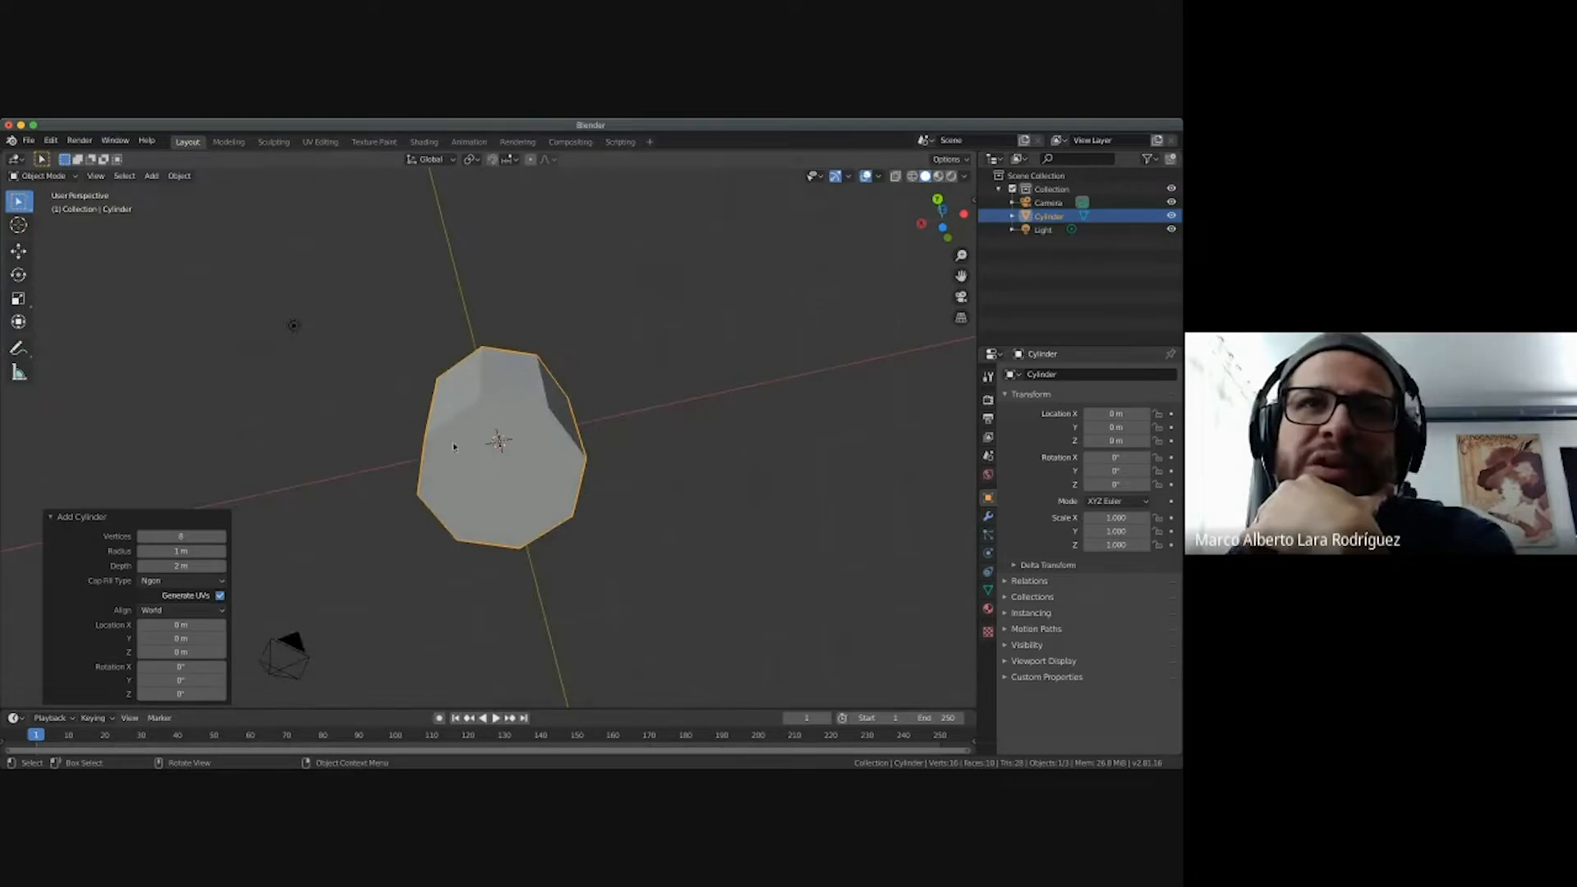
scroll(534, 491, "up", 10)
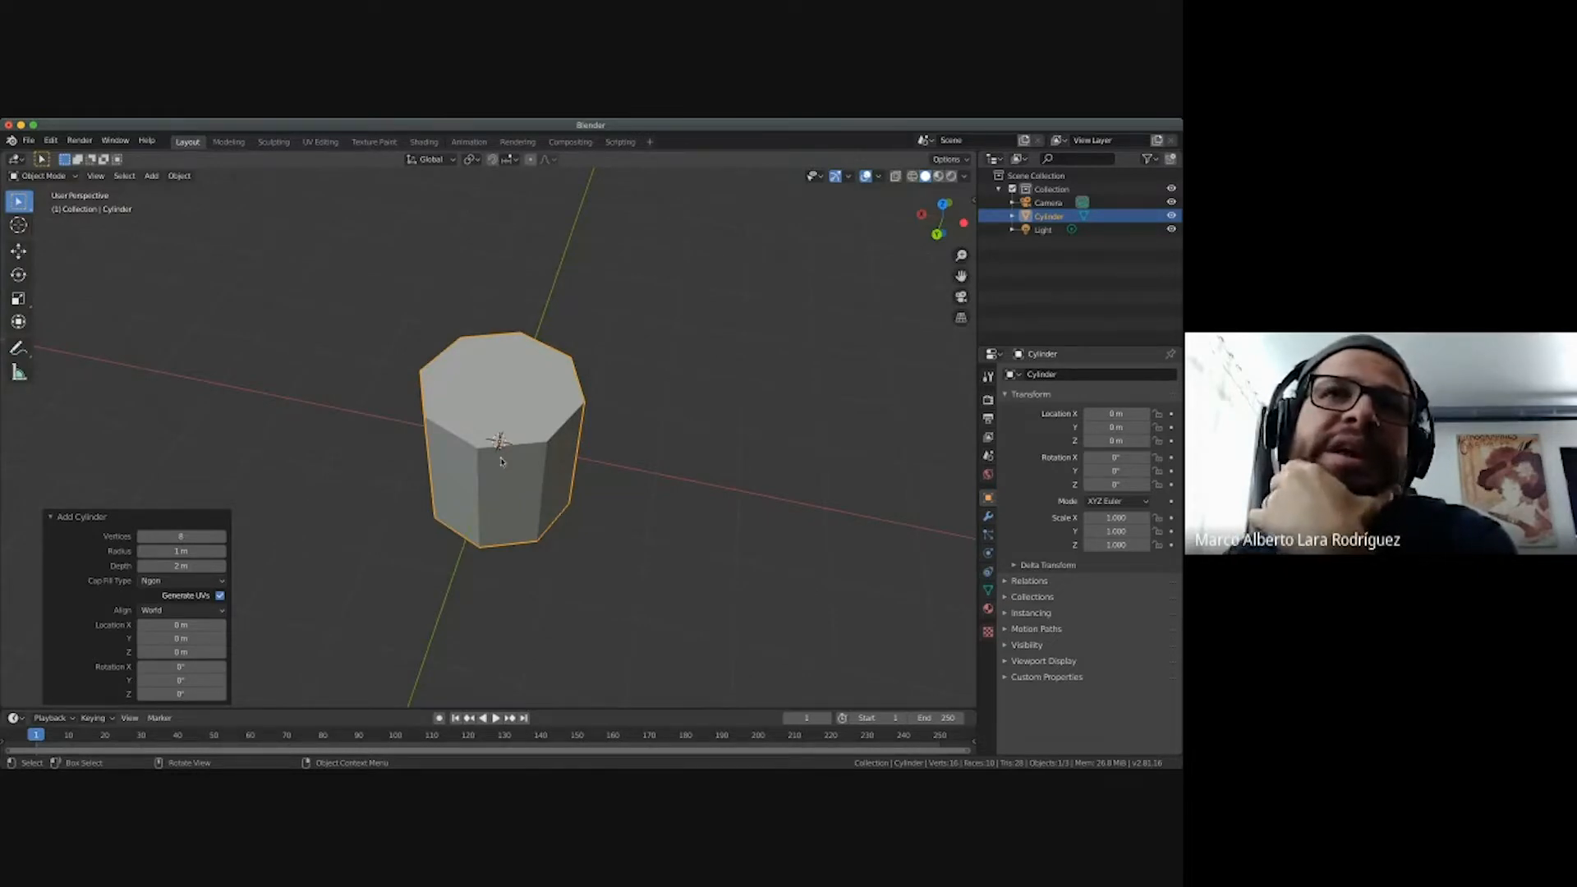
scroll(479, 395, "down", 2)
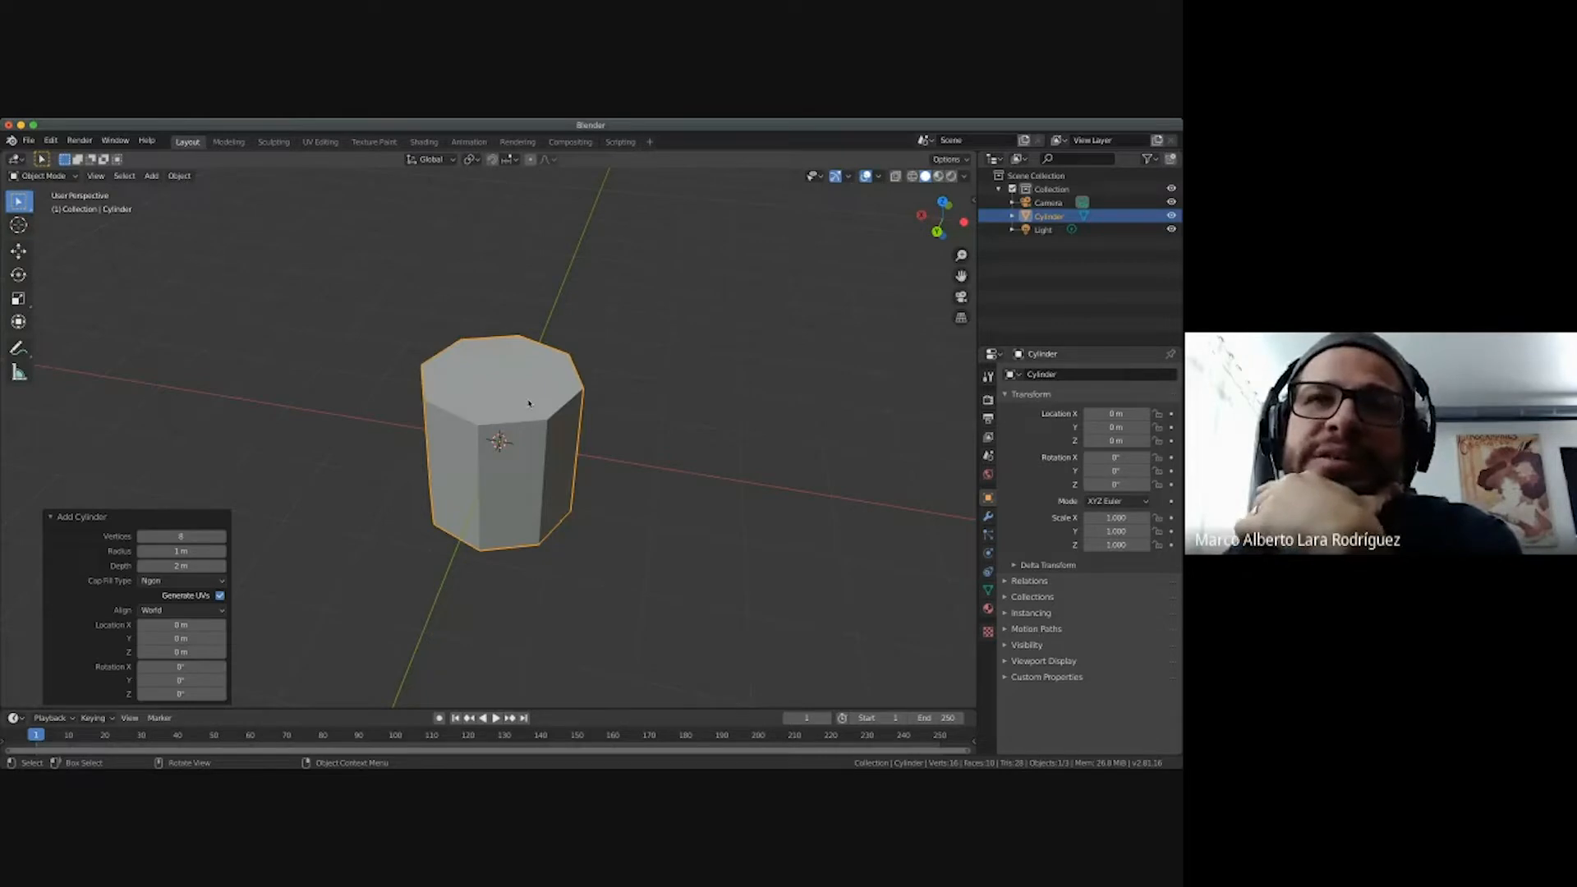
scroll(478, 429, "right", 5)
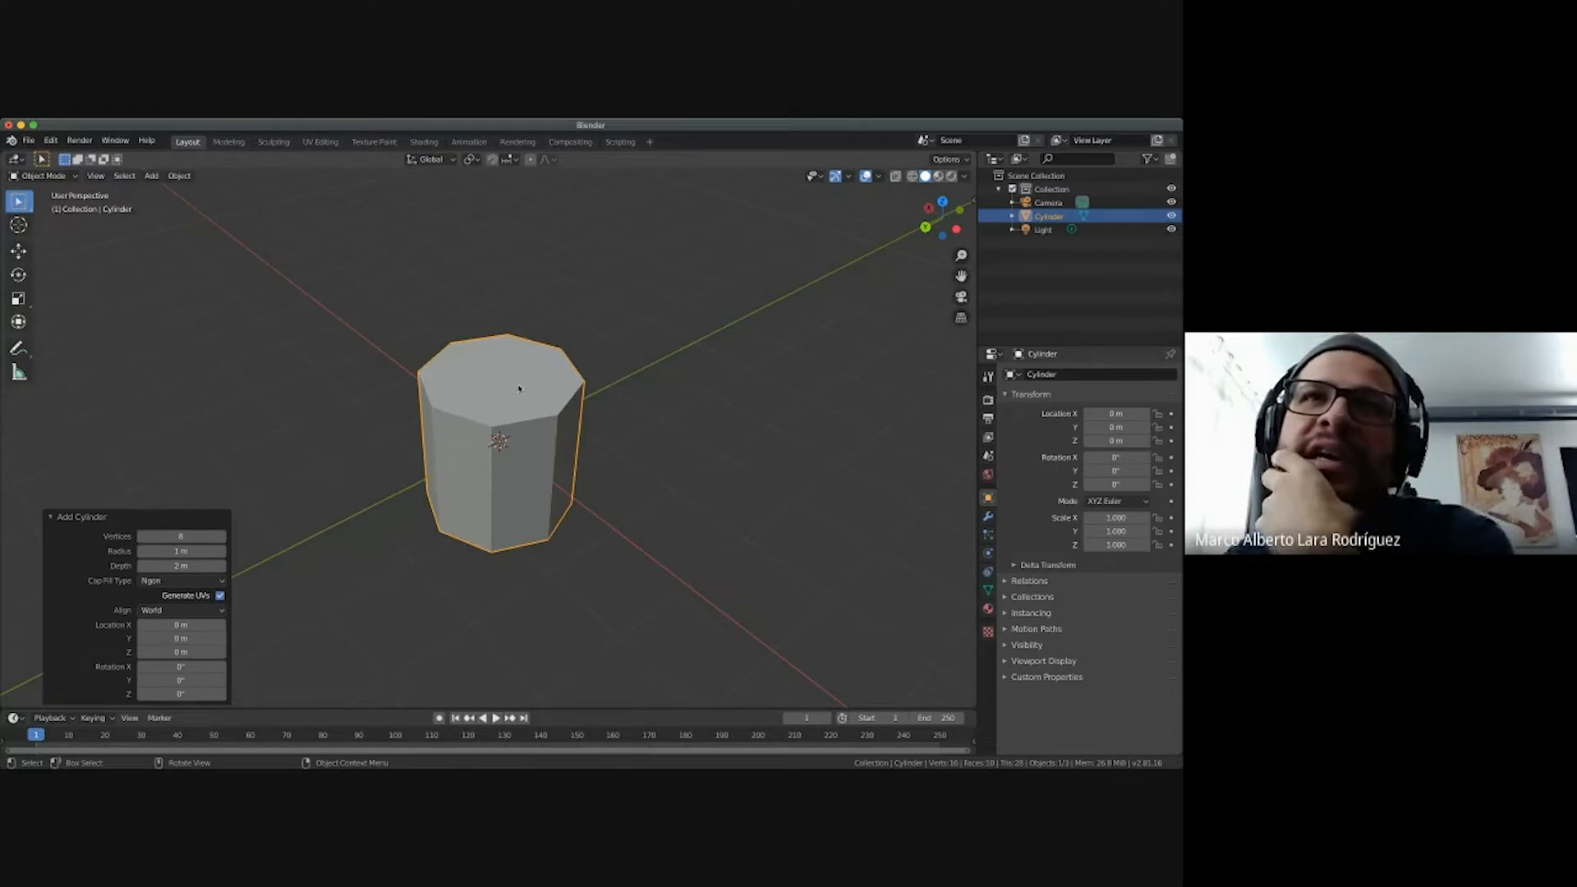
scroll(516, 366, "down", 1)
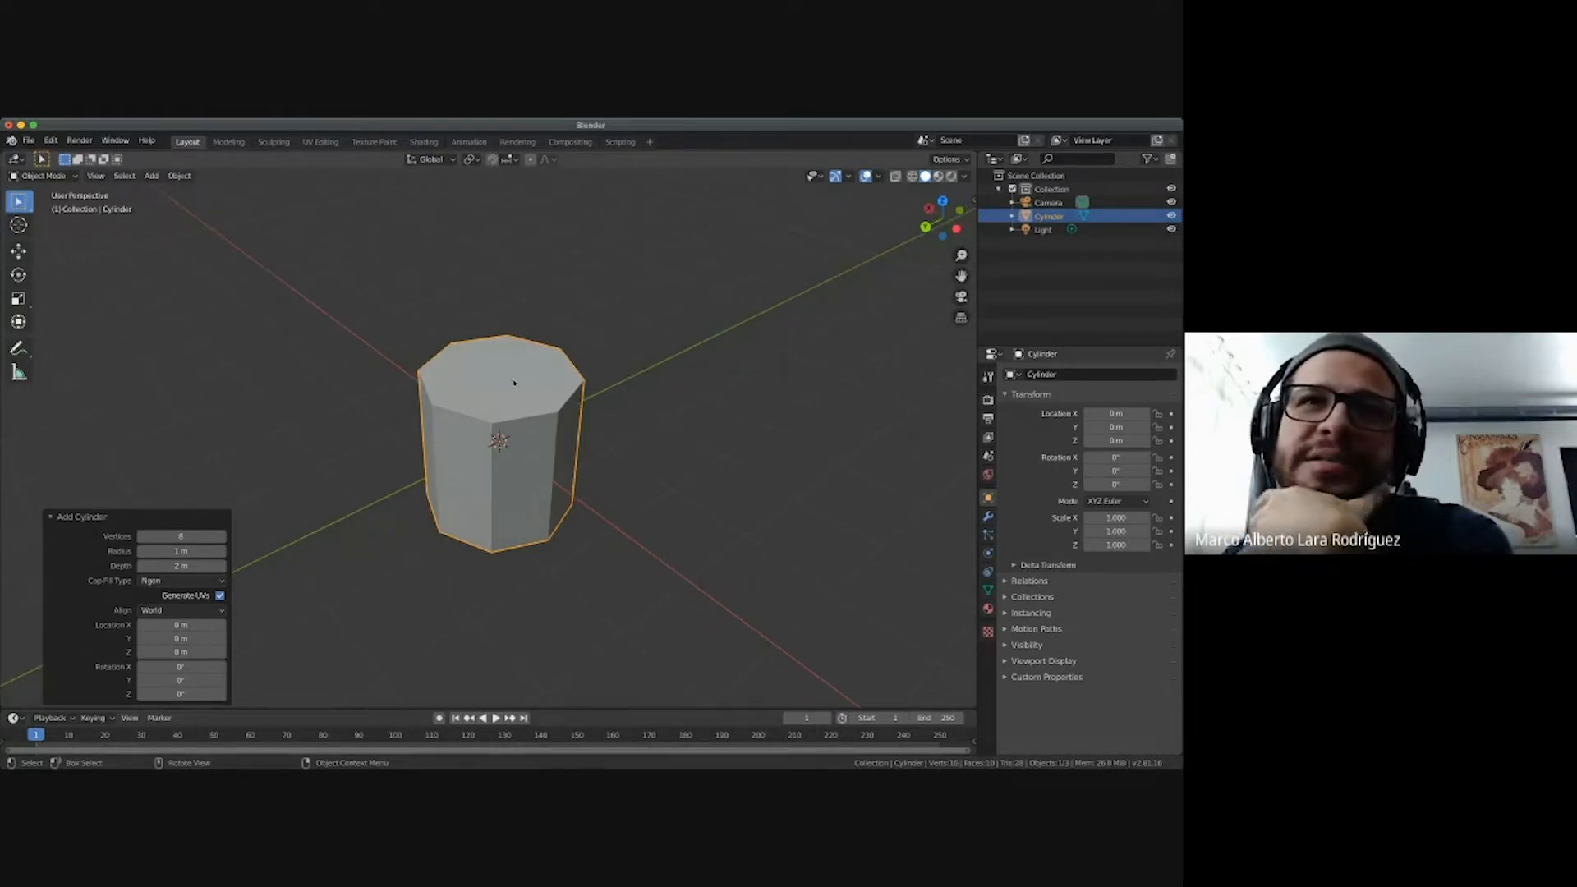
scroll(549, 433, "up", 3)
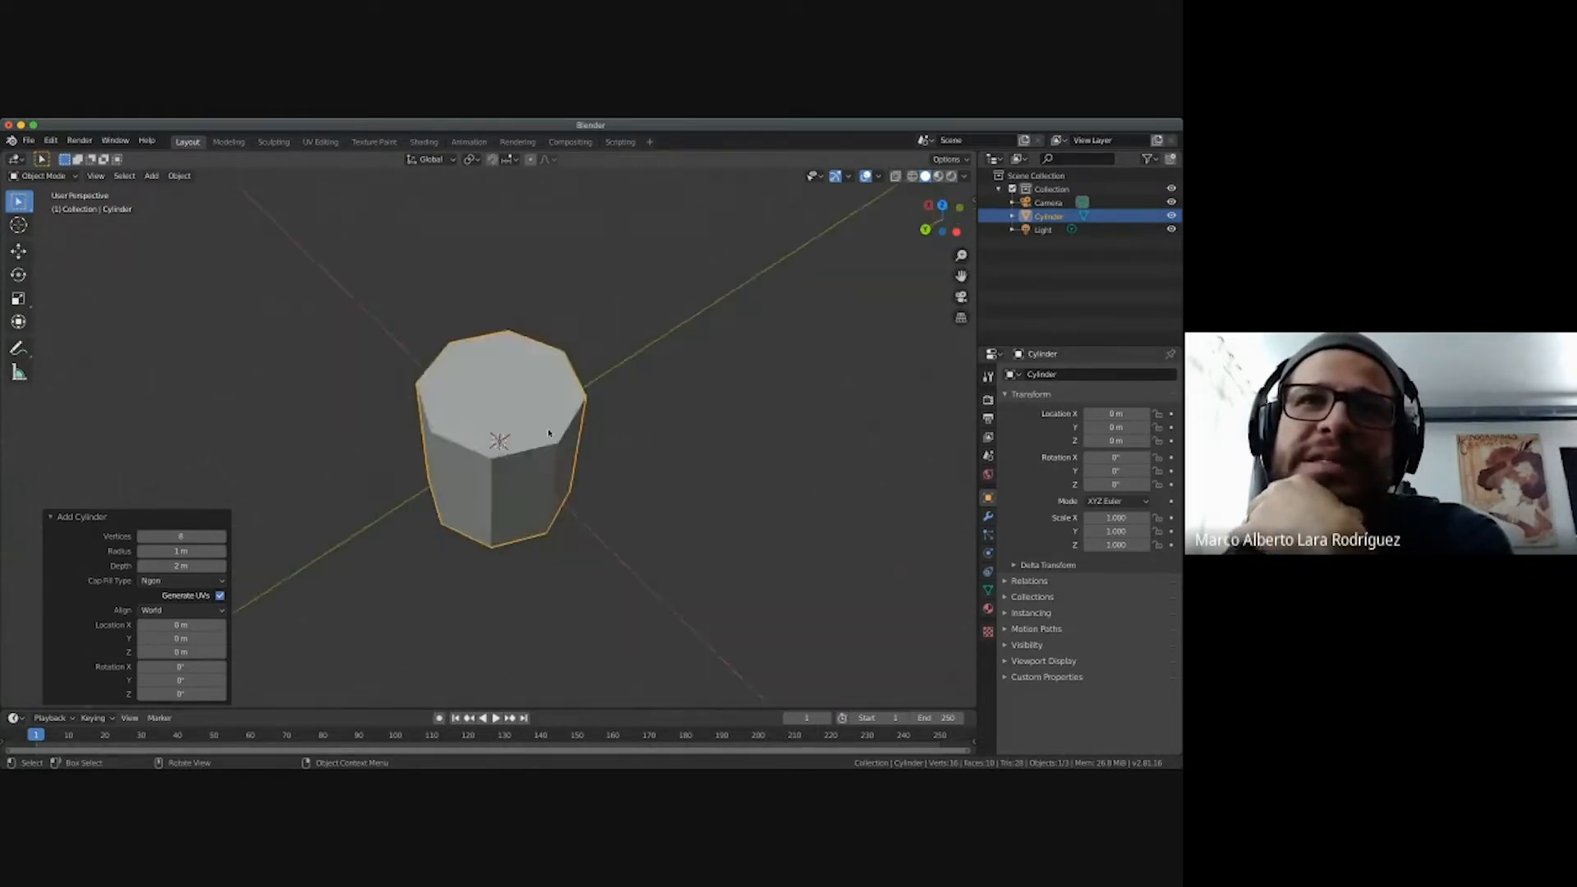
scroll(529, 389, "down", 2)
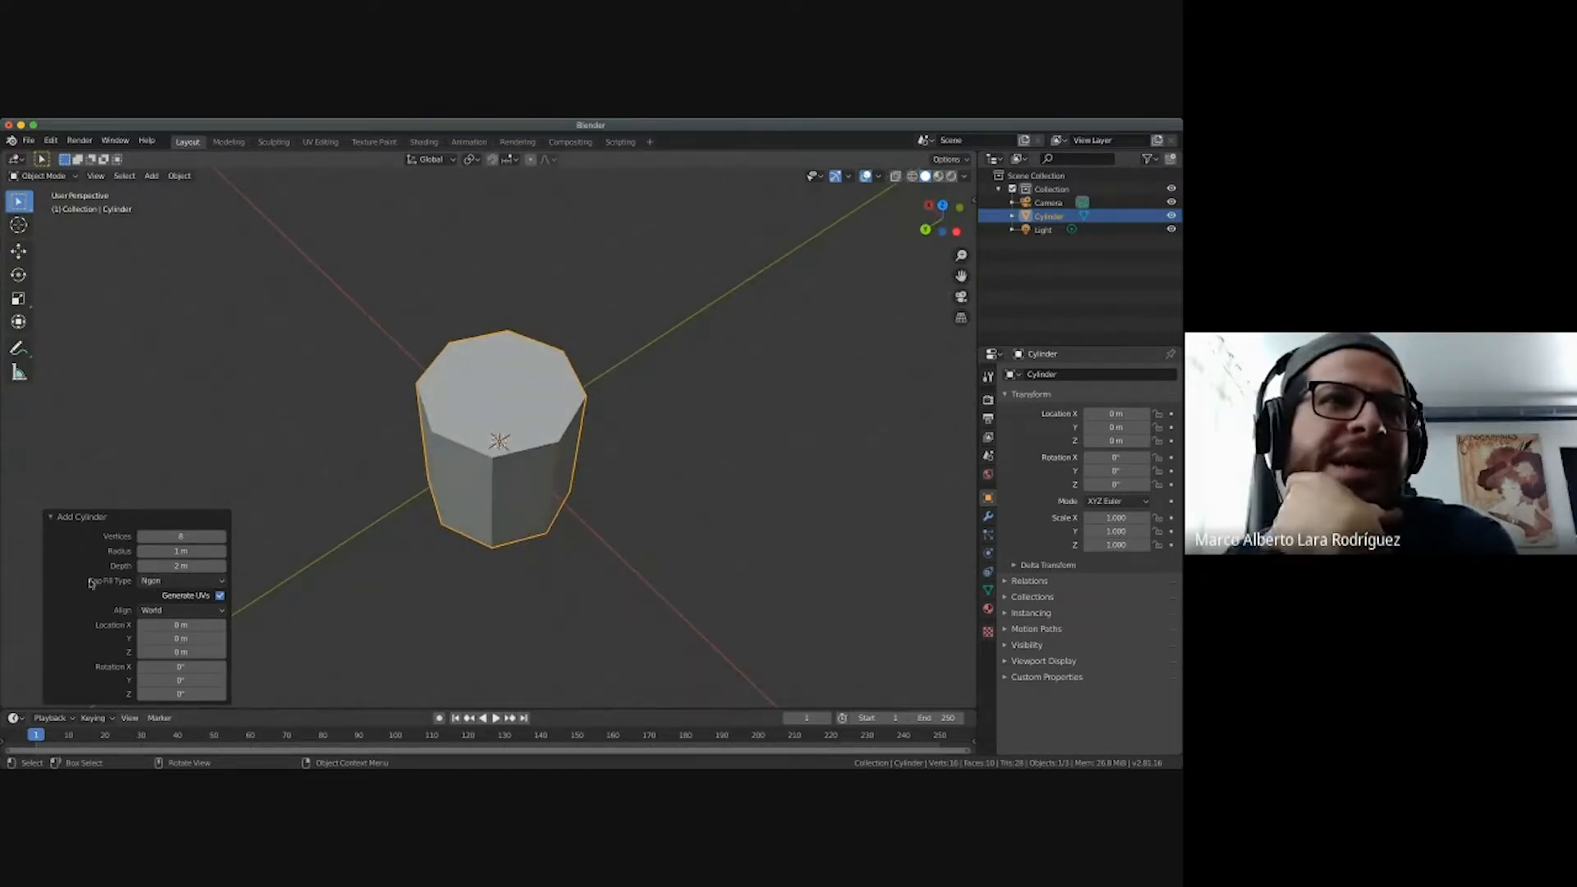
Set the new cylinder's cap fill type to Nothing and check both open ends.
left_click(154, 581)
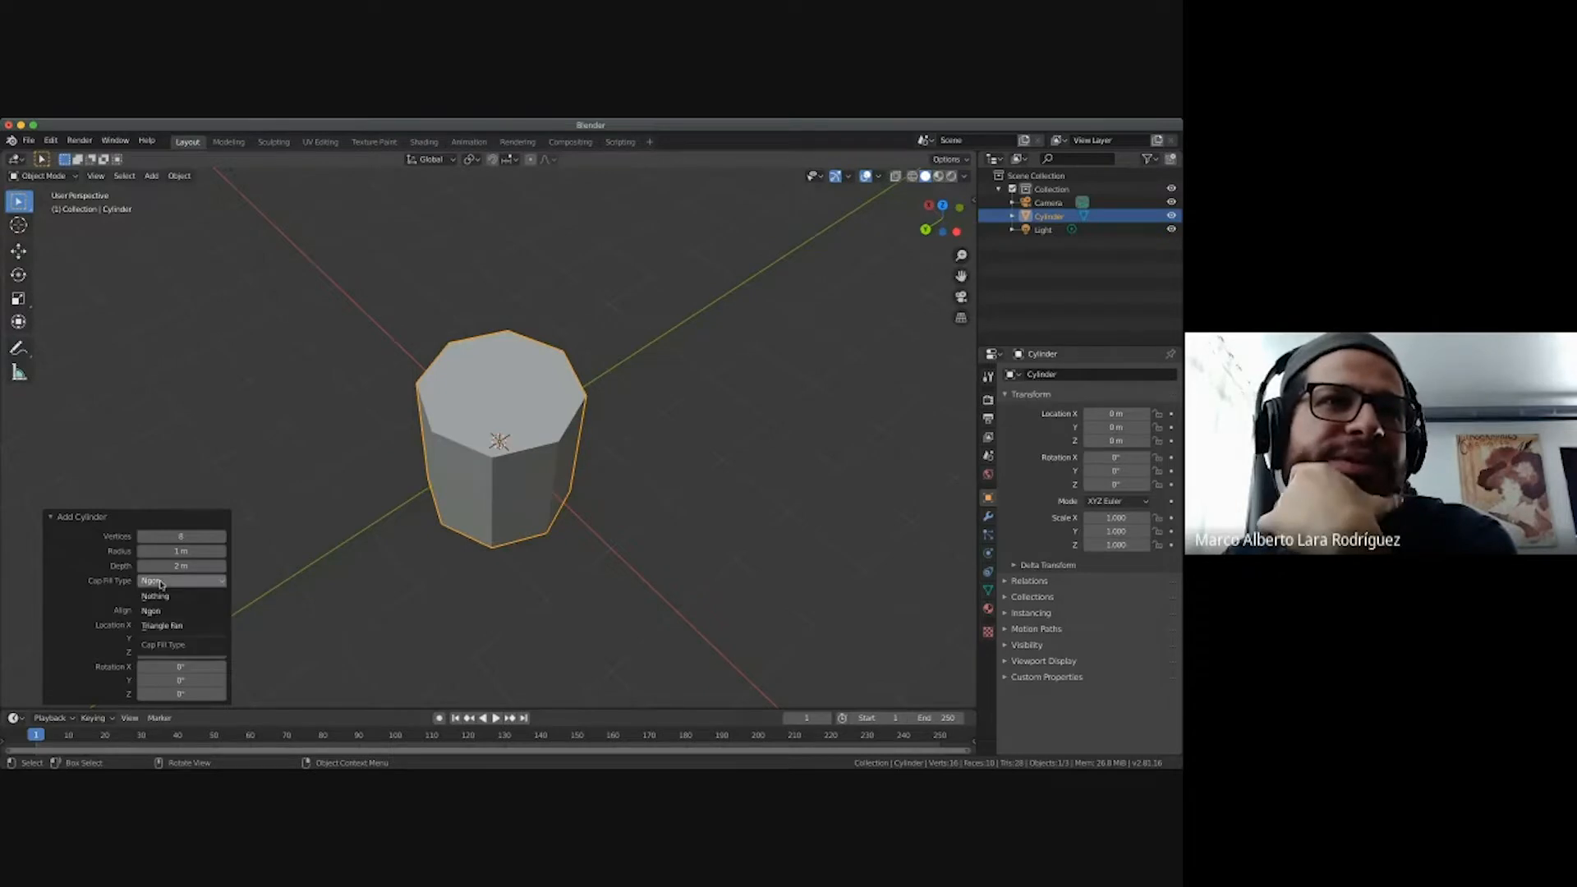
left_click(172, 597)
scroll(458, 440, "up", 3)
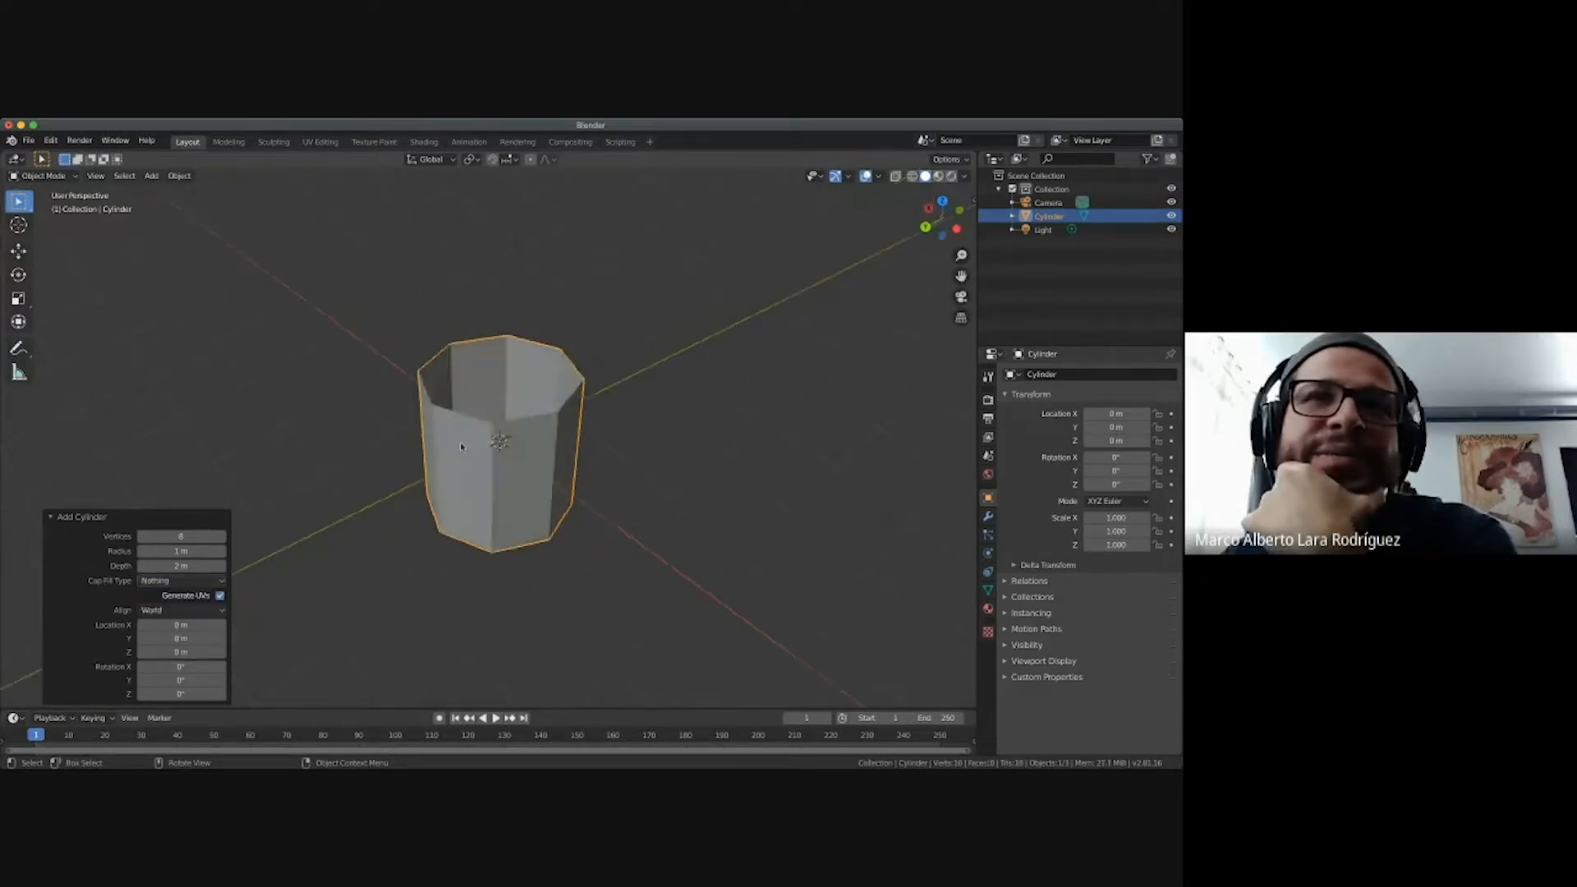
scroll(461, 447, "down", 2)
scroll(461, 447, "up", 5)
scroll(461, 446, "down", 5)
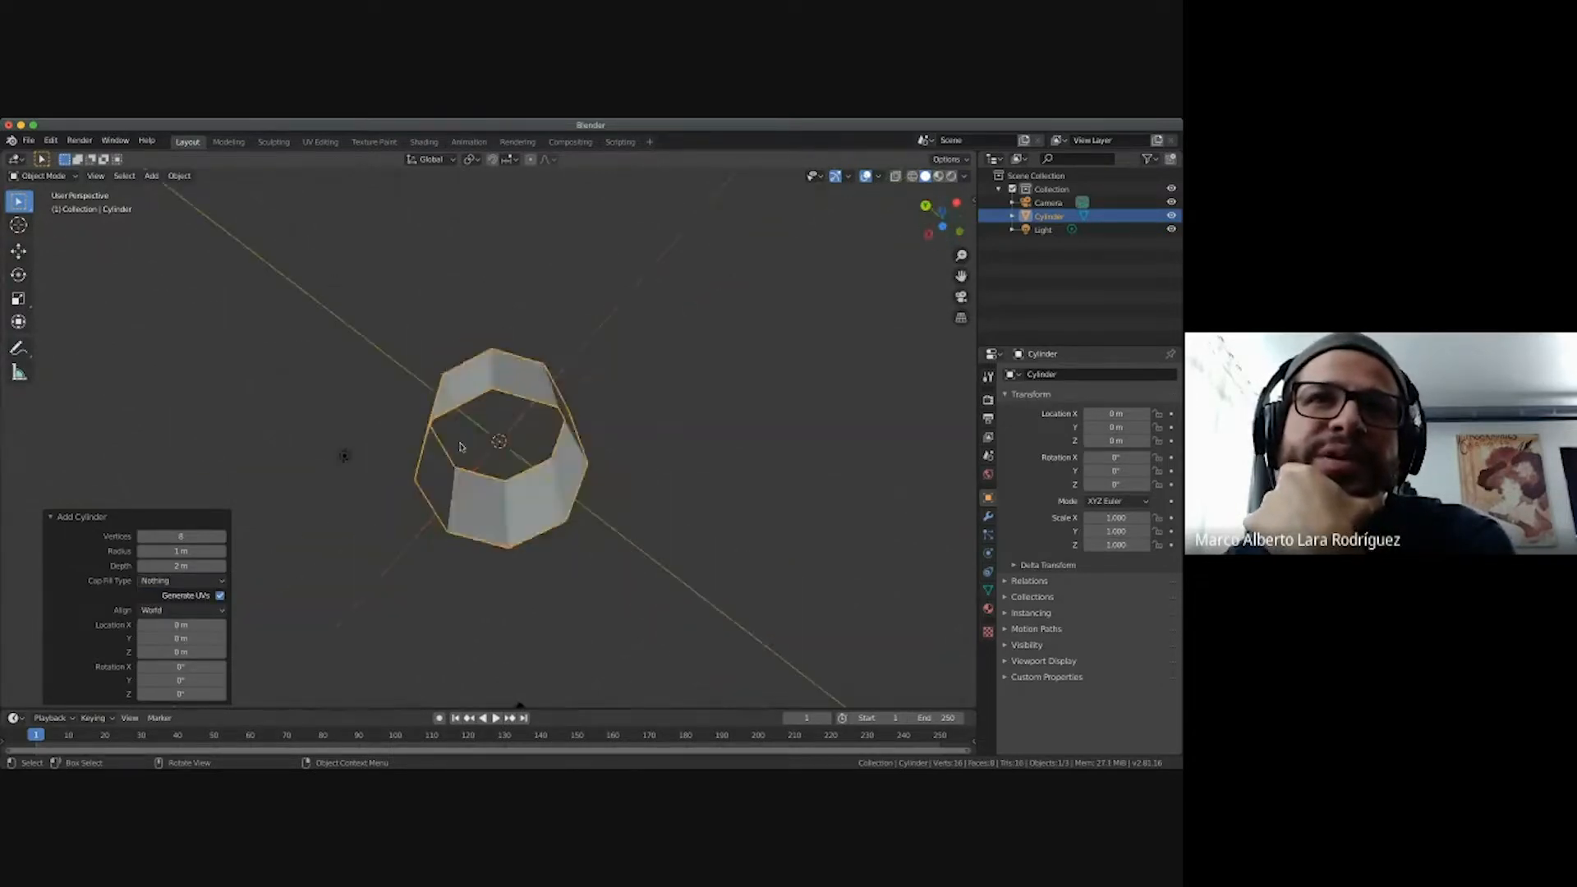
scroll(461, 446, "up", 5)
scroll(461, 446, "down", 4)
scroll(461, 447, "up", 5)
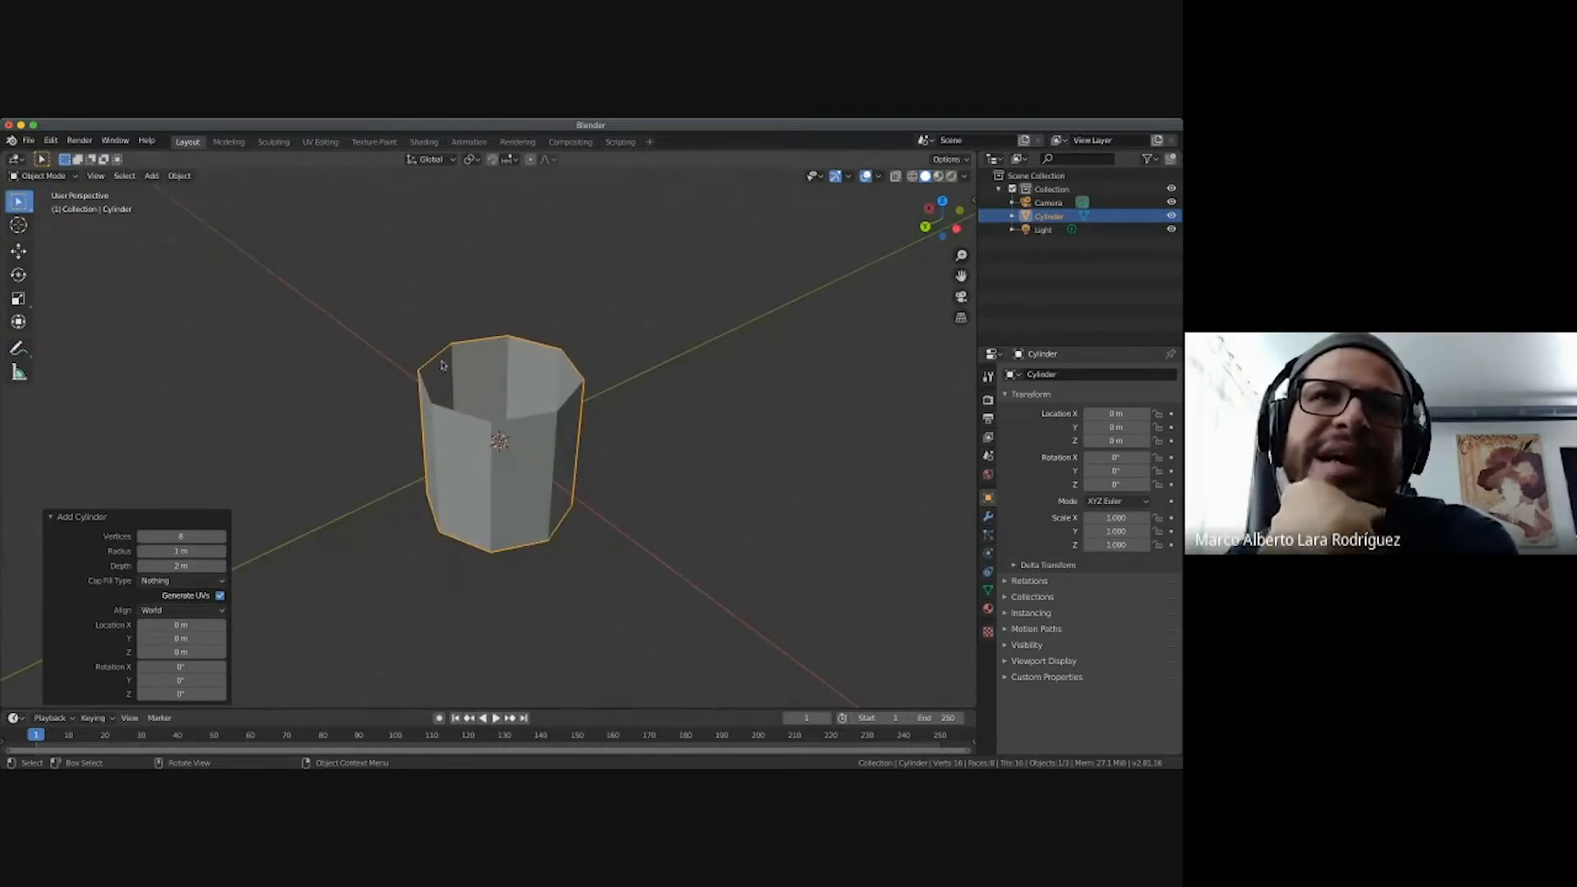
scroll(713, 458, "right", 5)
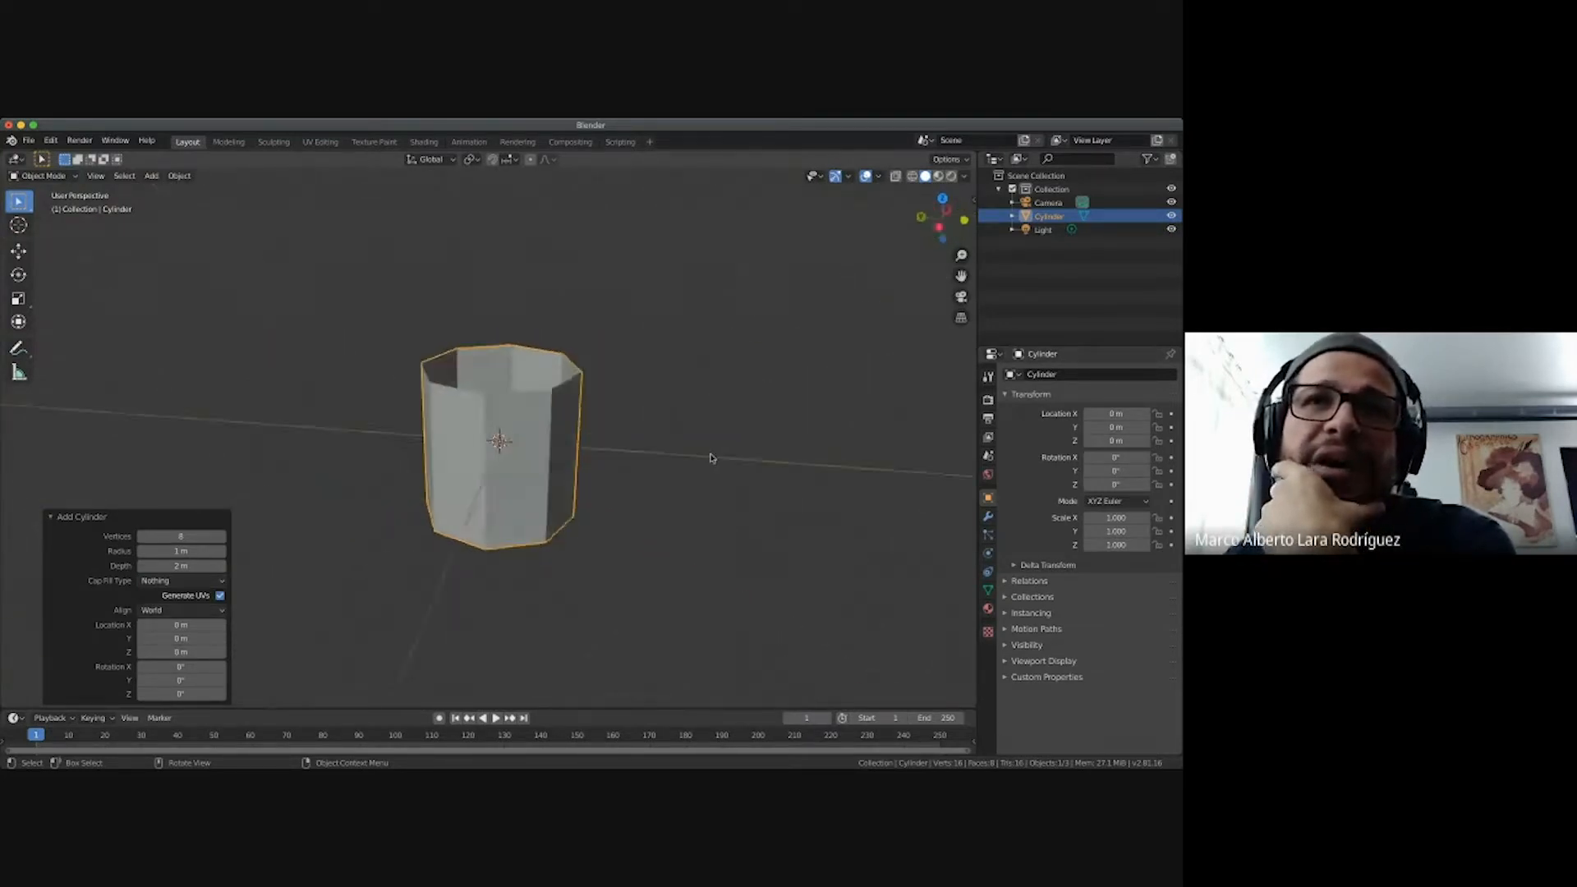
scroll(712, 458, "up", 5)
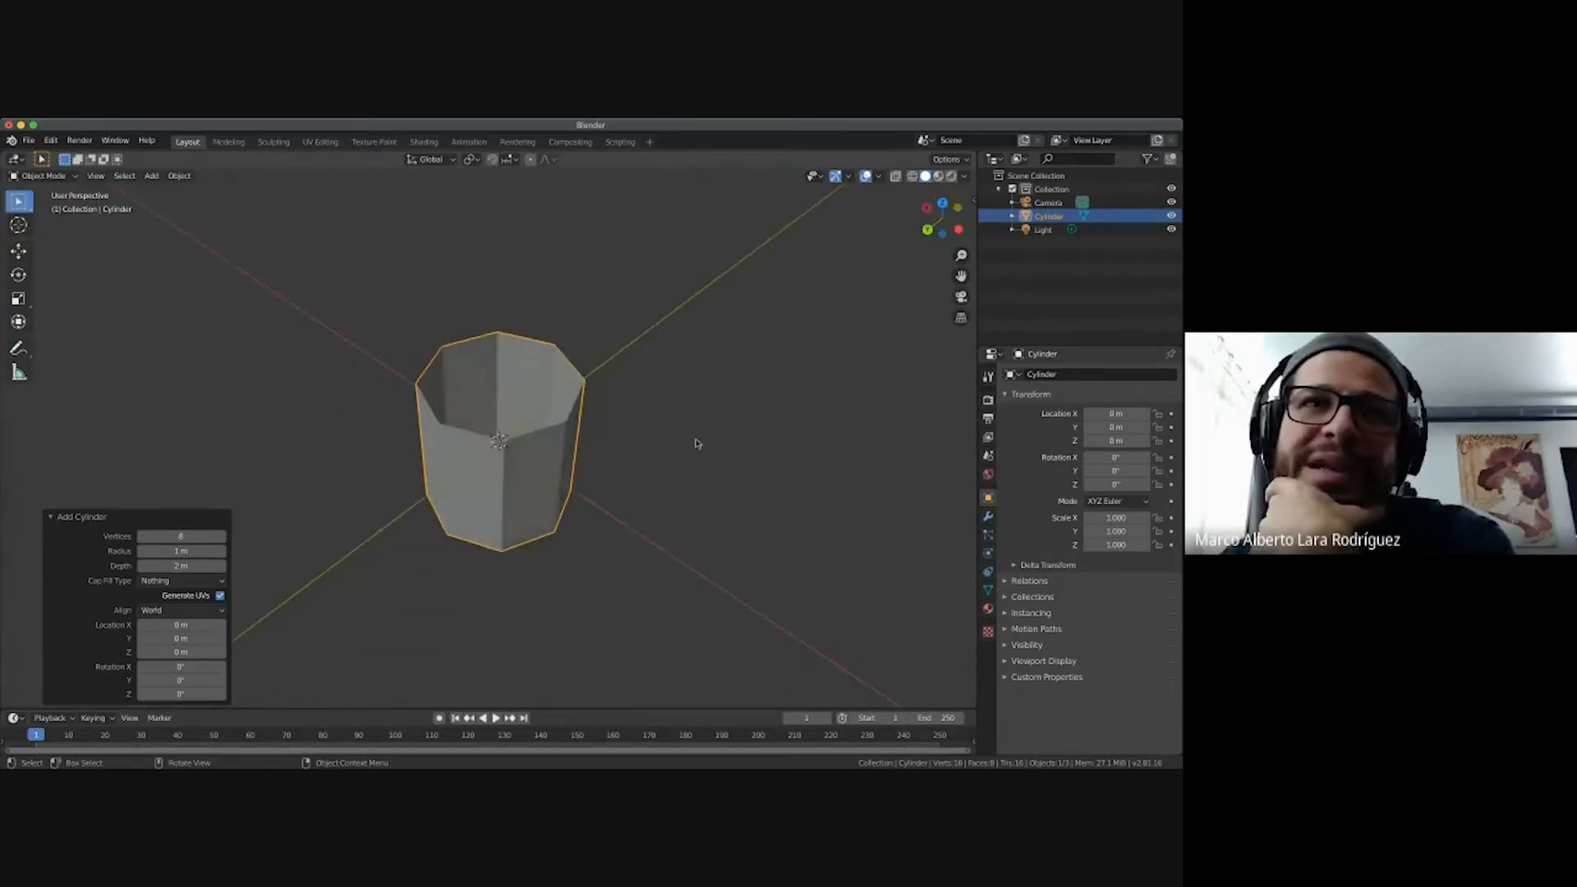
Deselect and reselect the open cylinder, and switch it to Edit Mode.
left_click(697, 444)
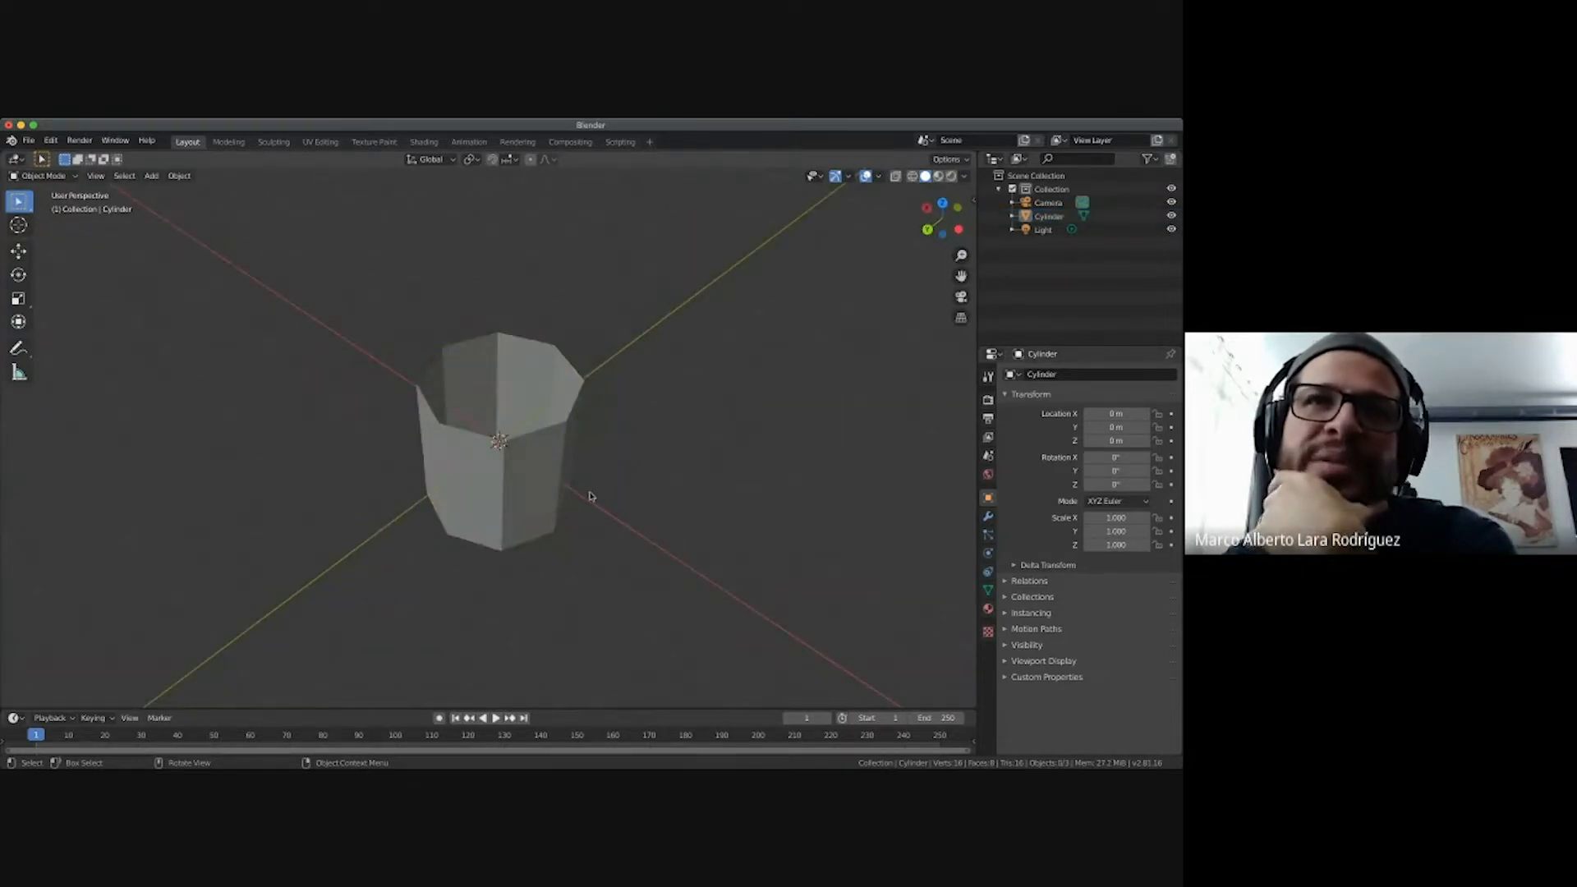
scroll(589, 496, "down", 5)
left_click(542, 435)
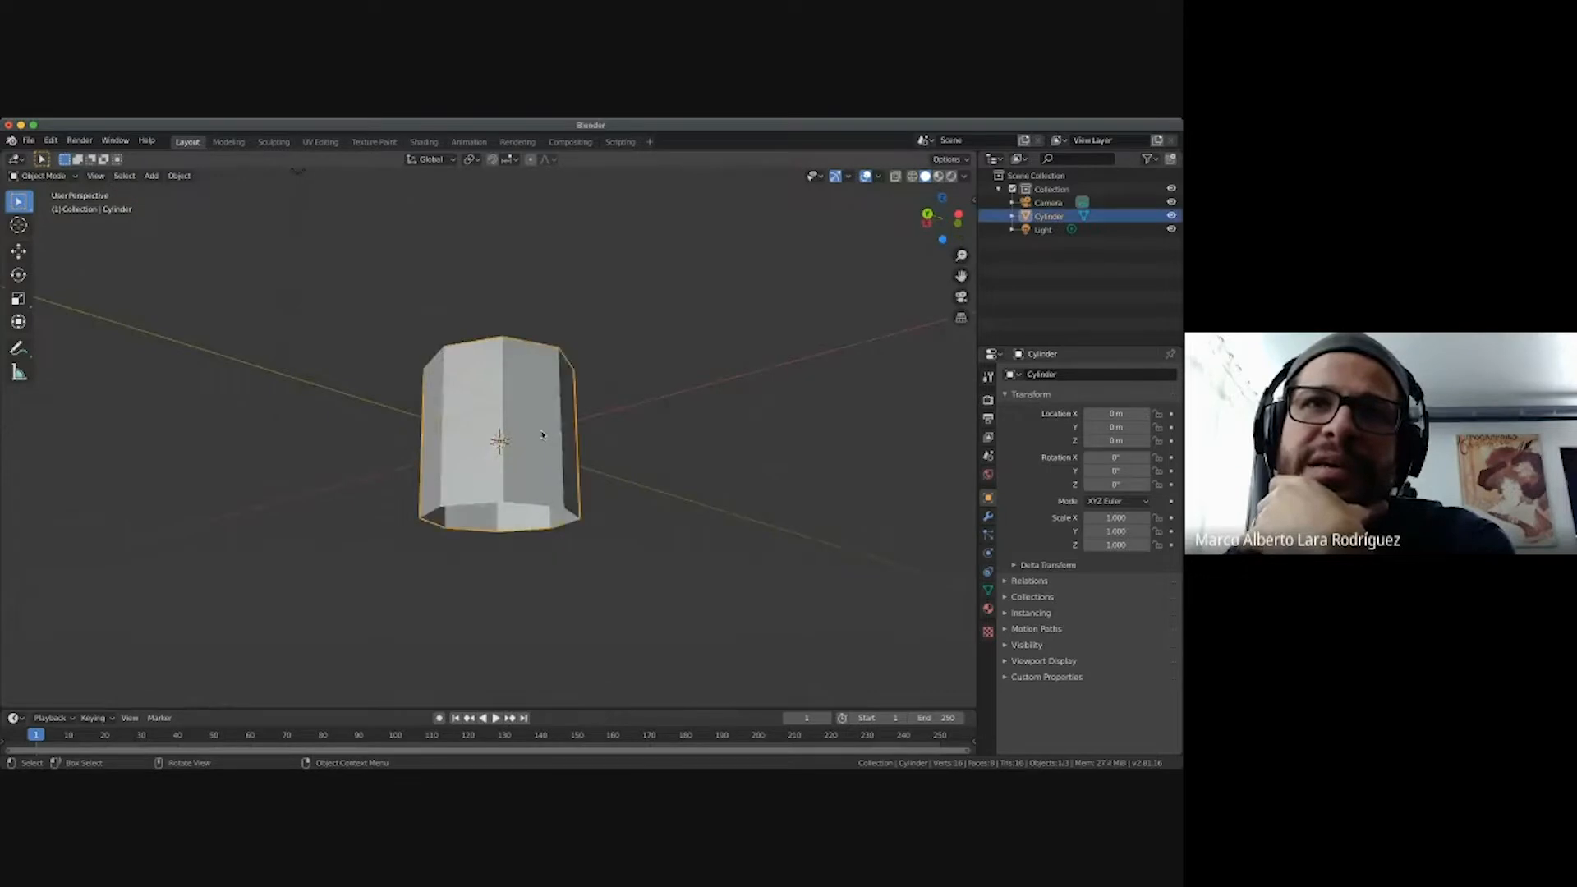
scroll(542, 434, "up", 5)
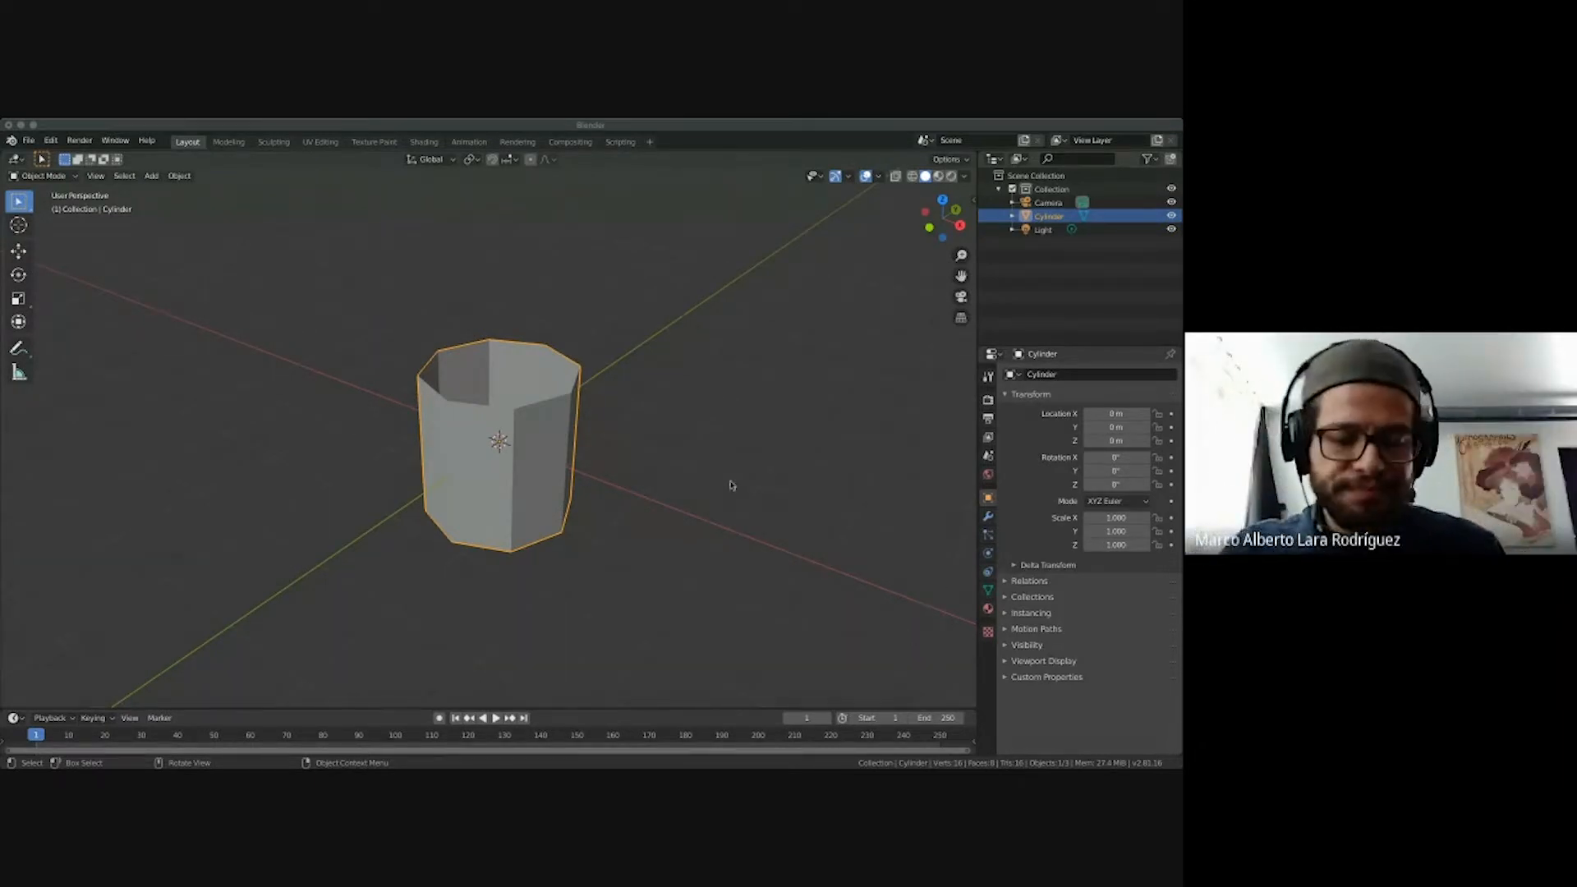
scroll(850, 499, "left", 5)
scroll(850, 501, "left", 2)
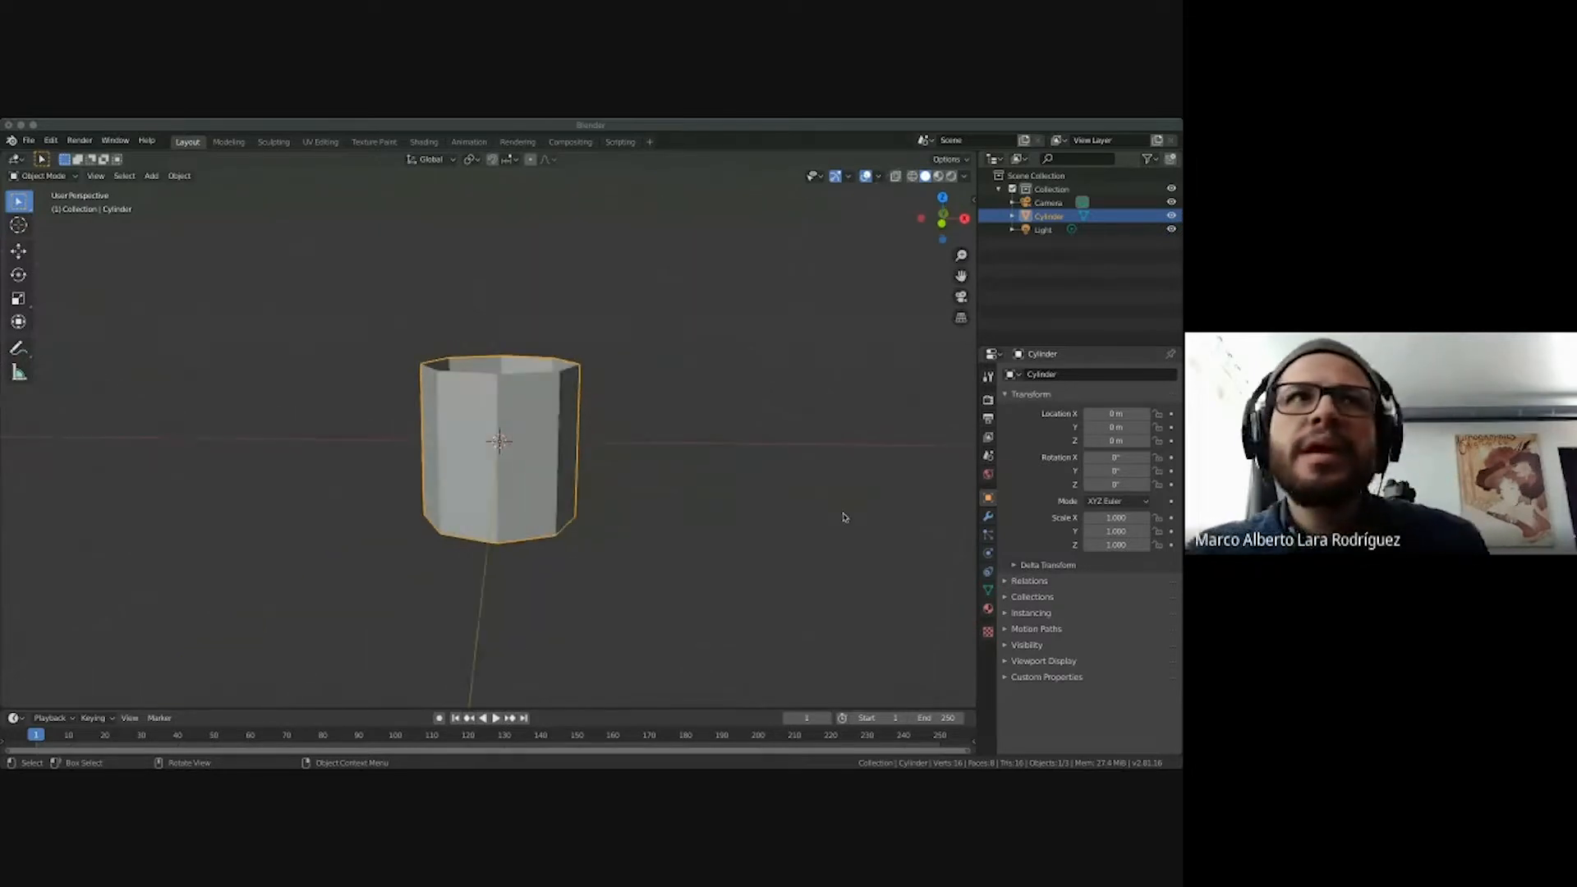
left_click(60, 181)
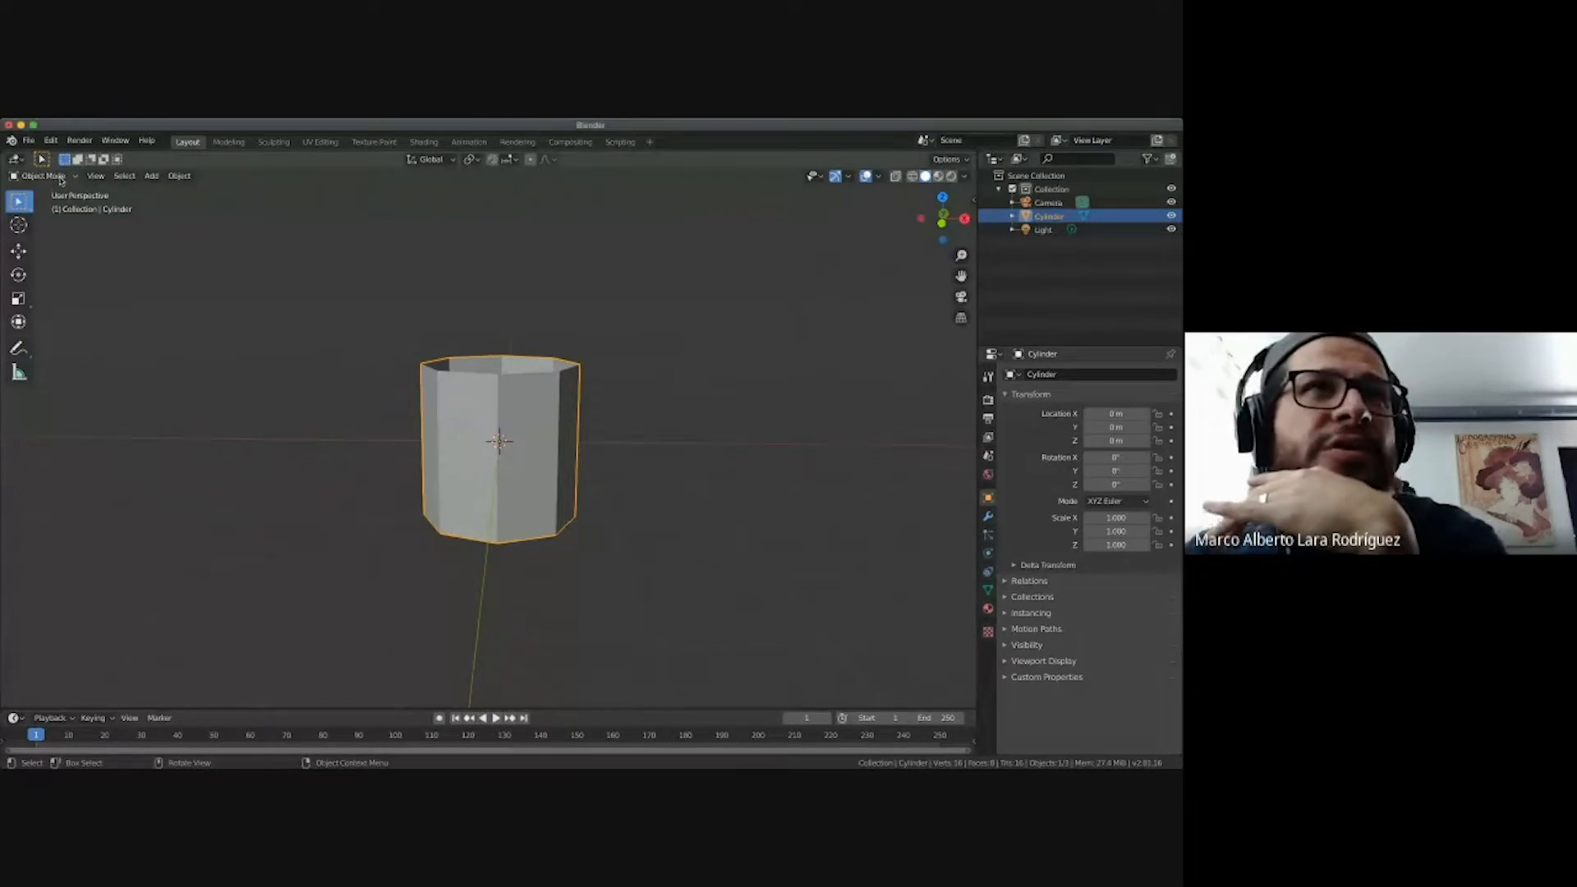
left_click(69, 177)
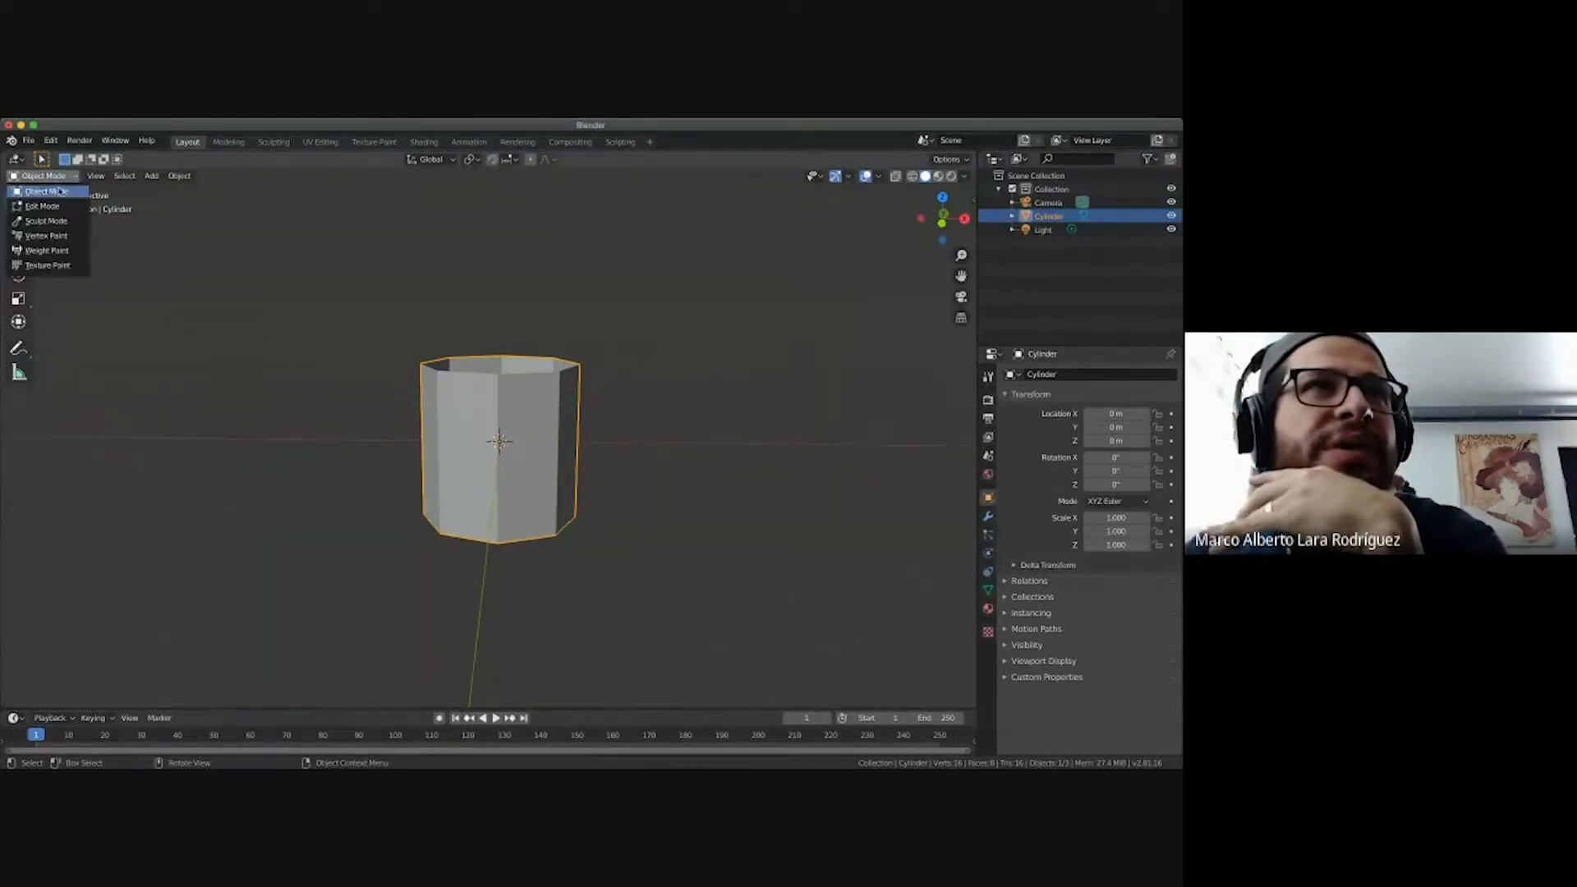
left_click(43, 206)
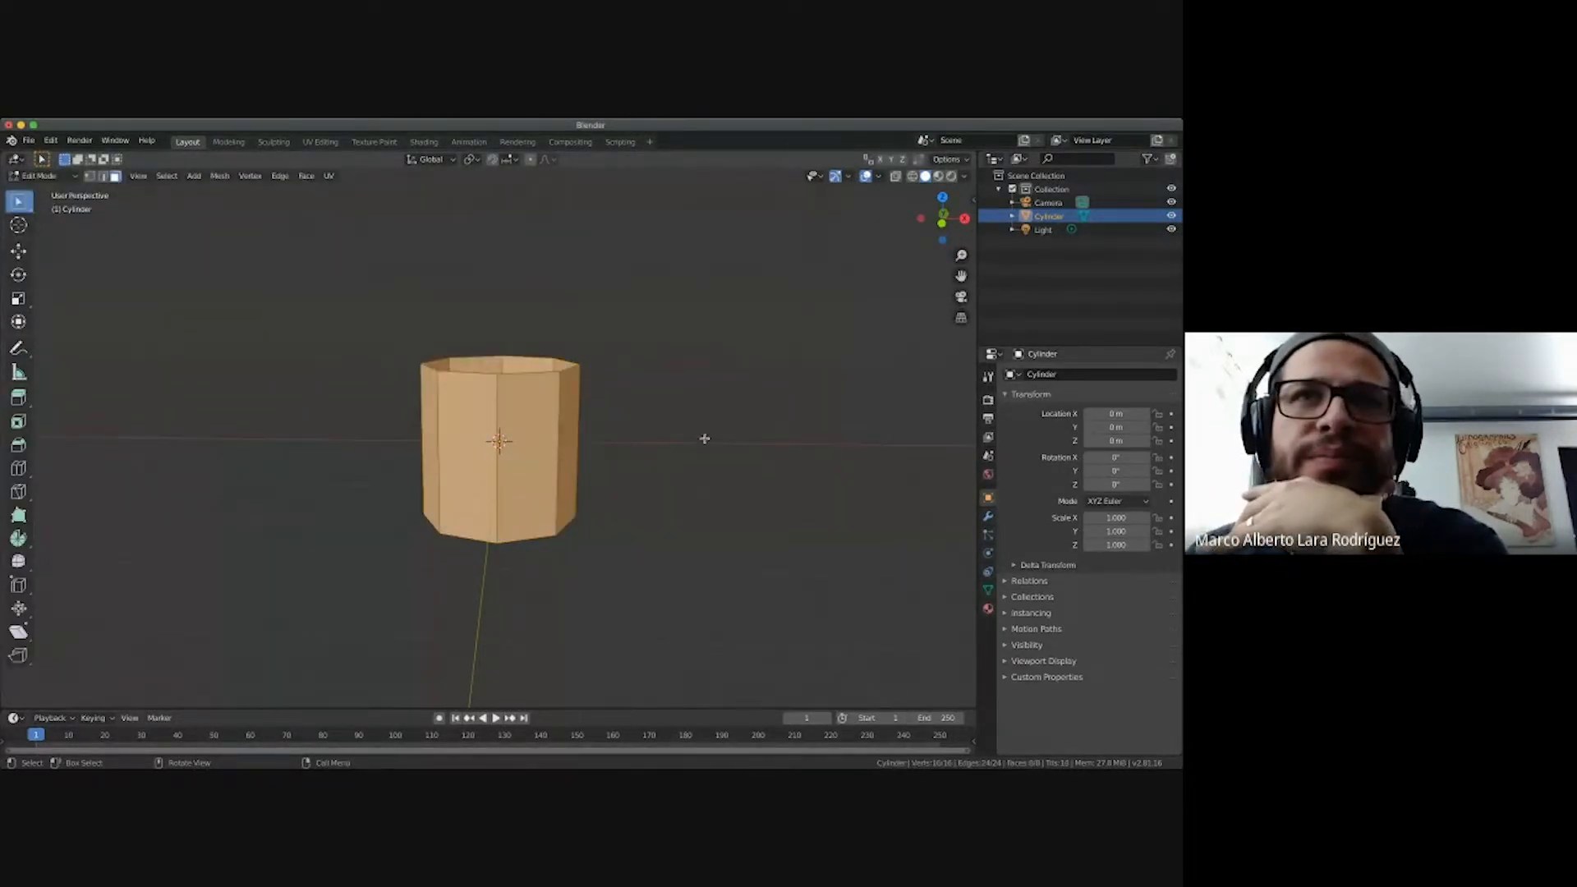
Deselect all faces of the open cylinder.
scroll(705, 439, "up", 10)
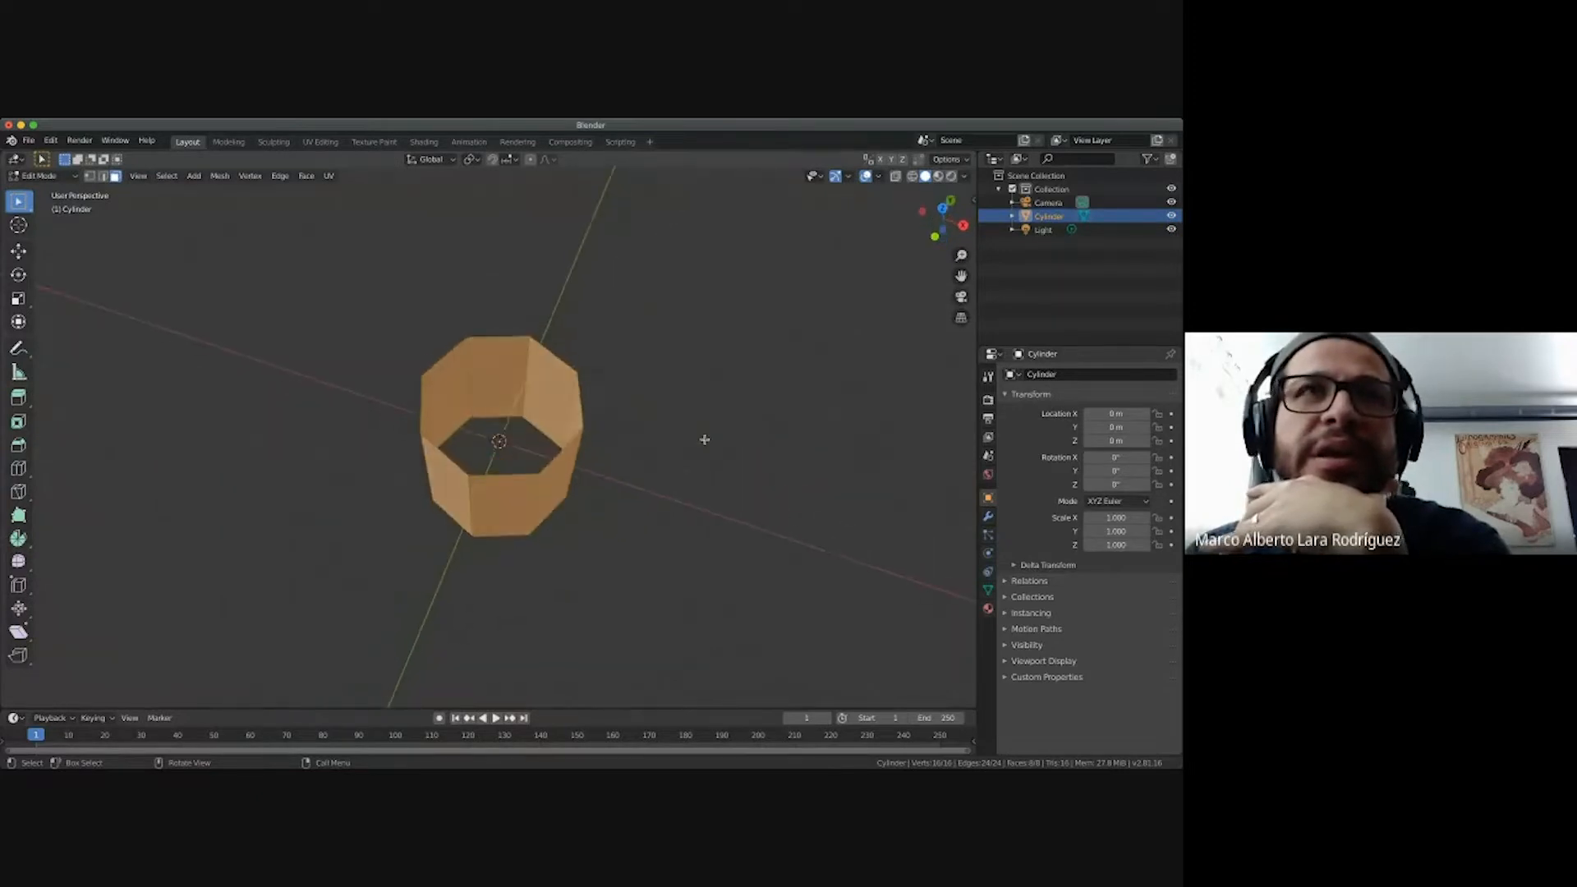
scroll(572, 544, "down", 10)
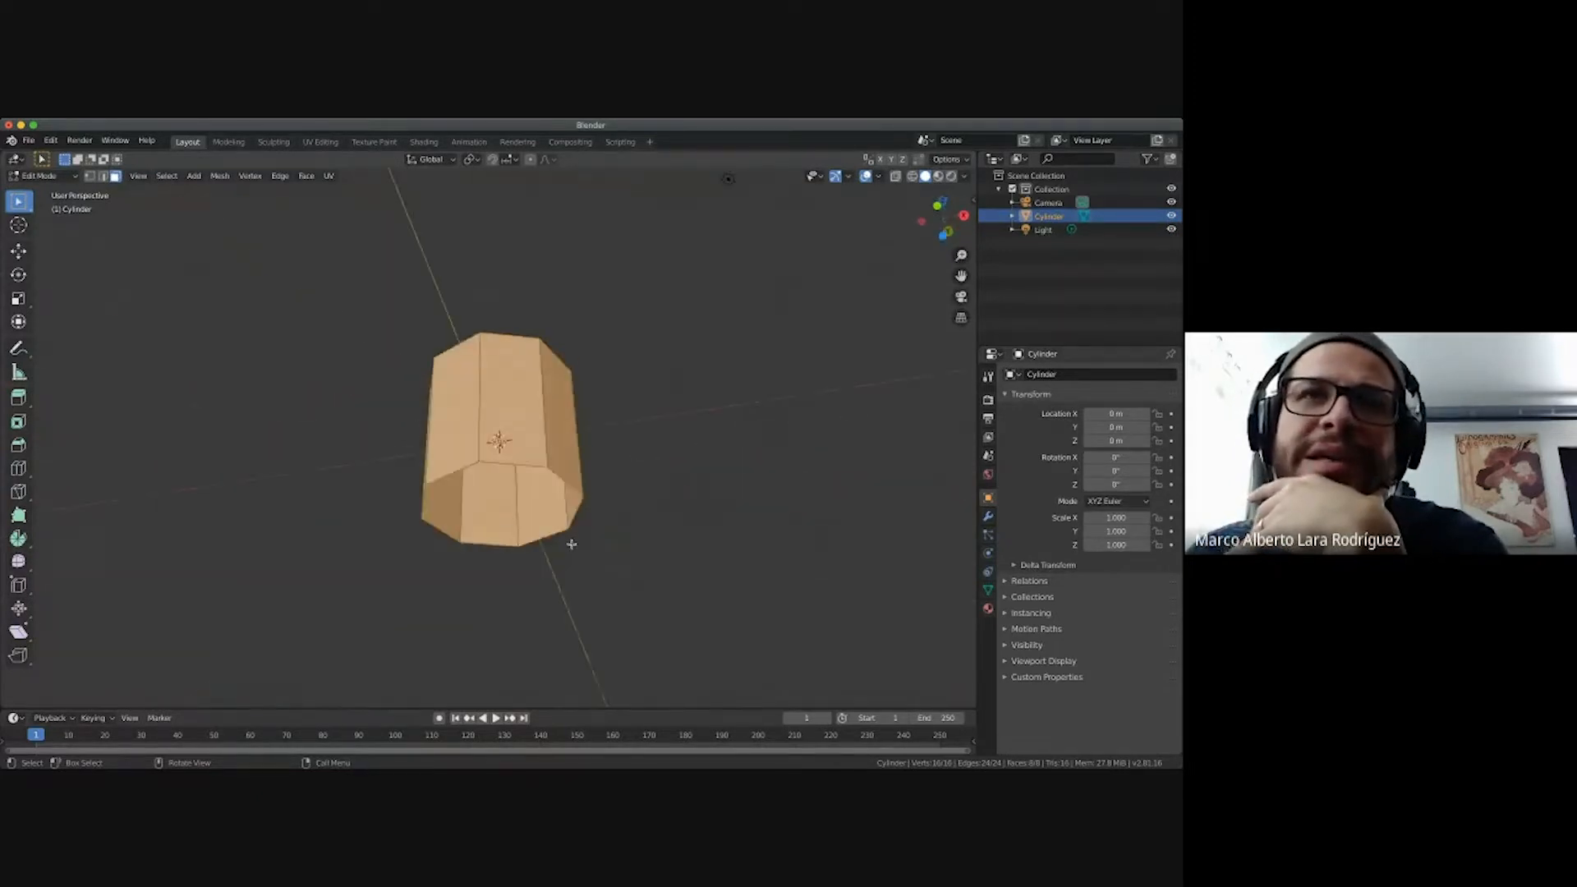
scroll(572, 544, "up", 10)
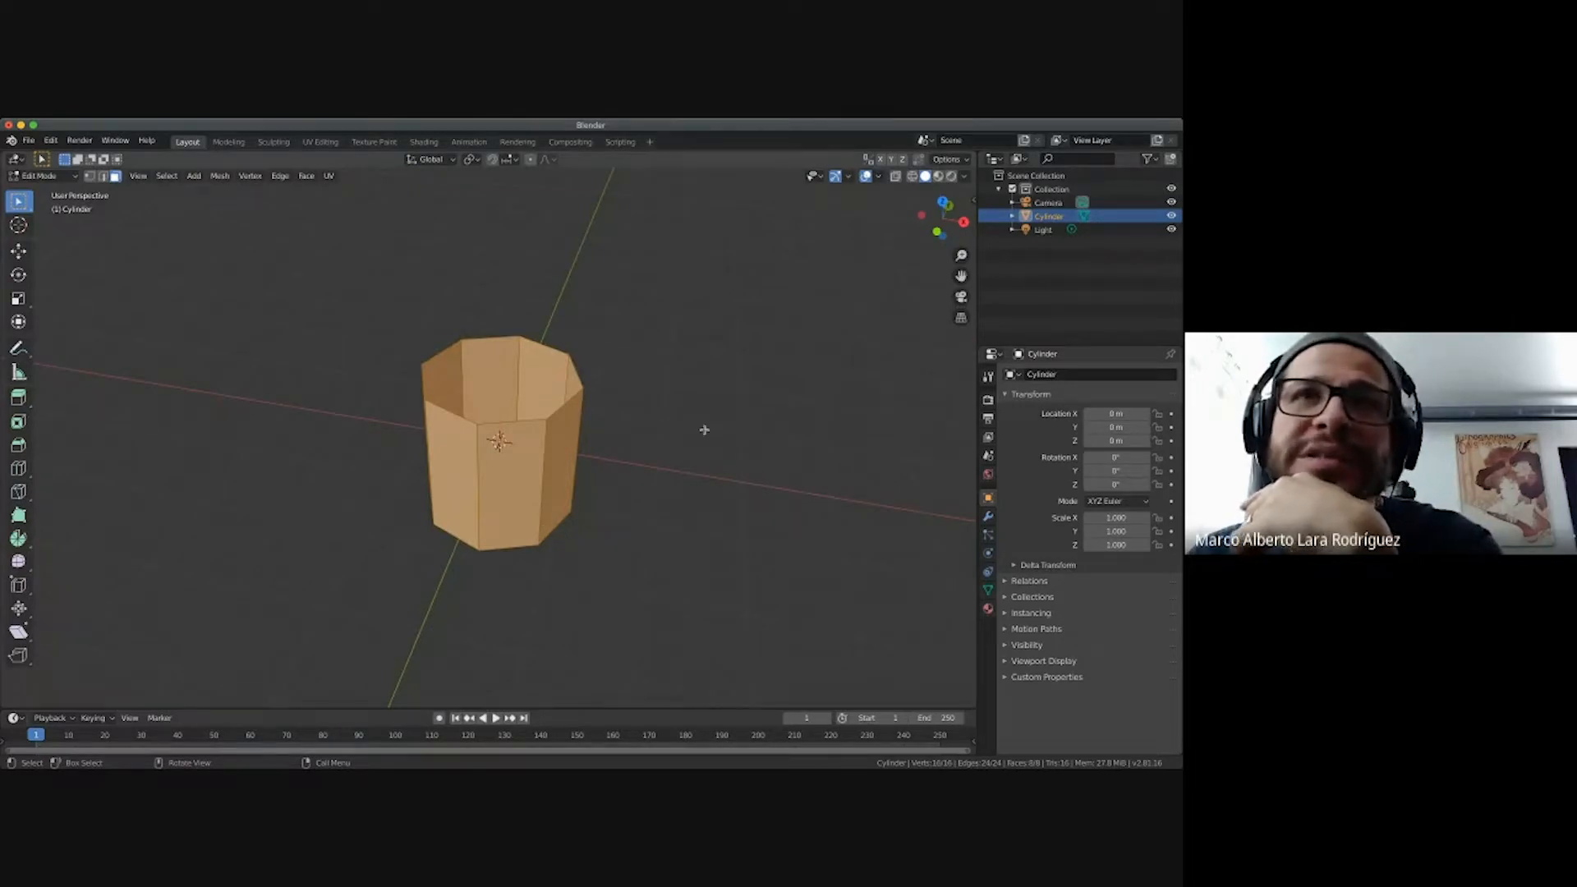
scroll(696, 393, "down", 4)
scroll(696, 393, "left", 5)
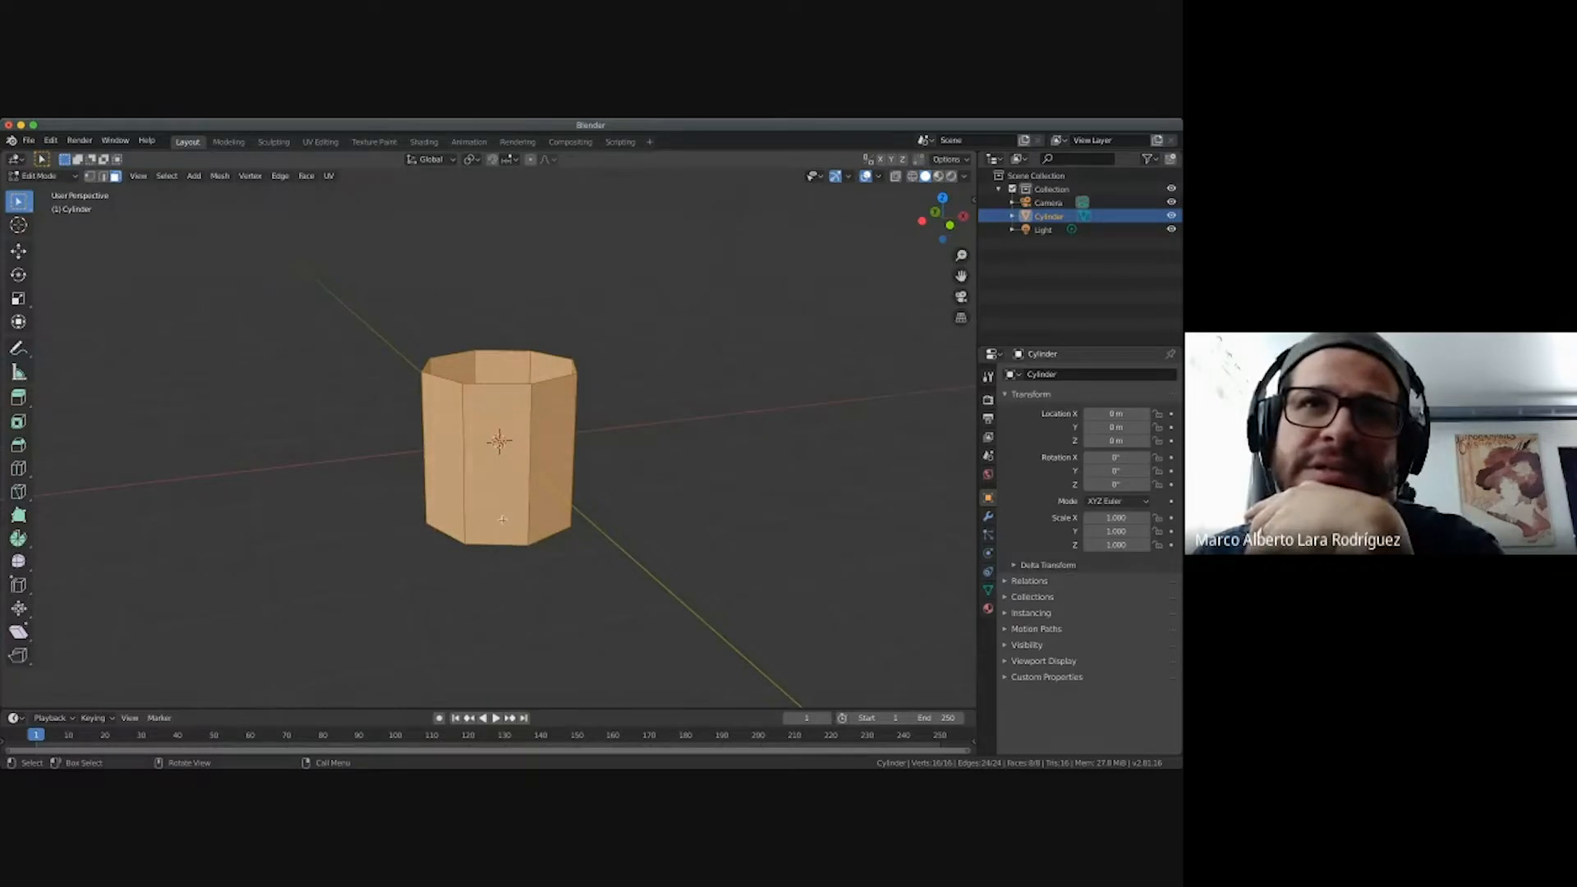
scroll(502, 519, "up", 4)
scroll(502, 519, "right", 8)
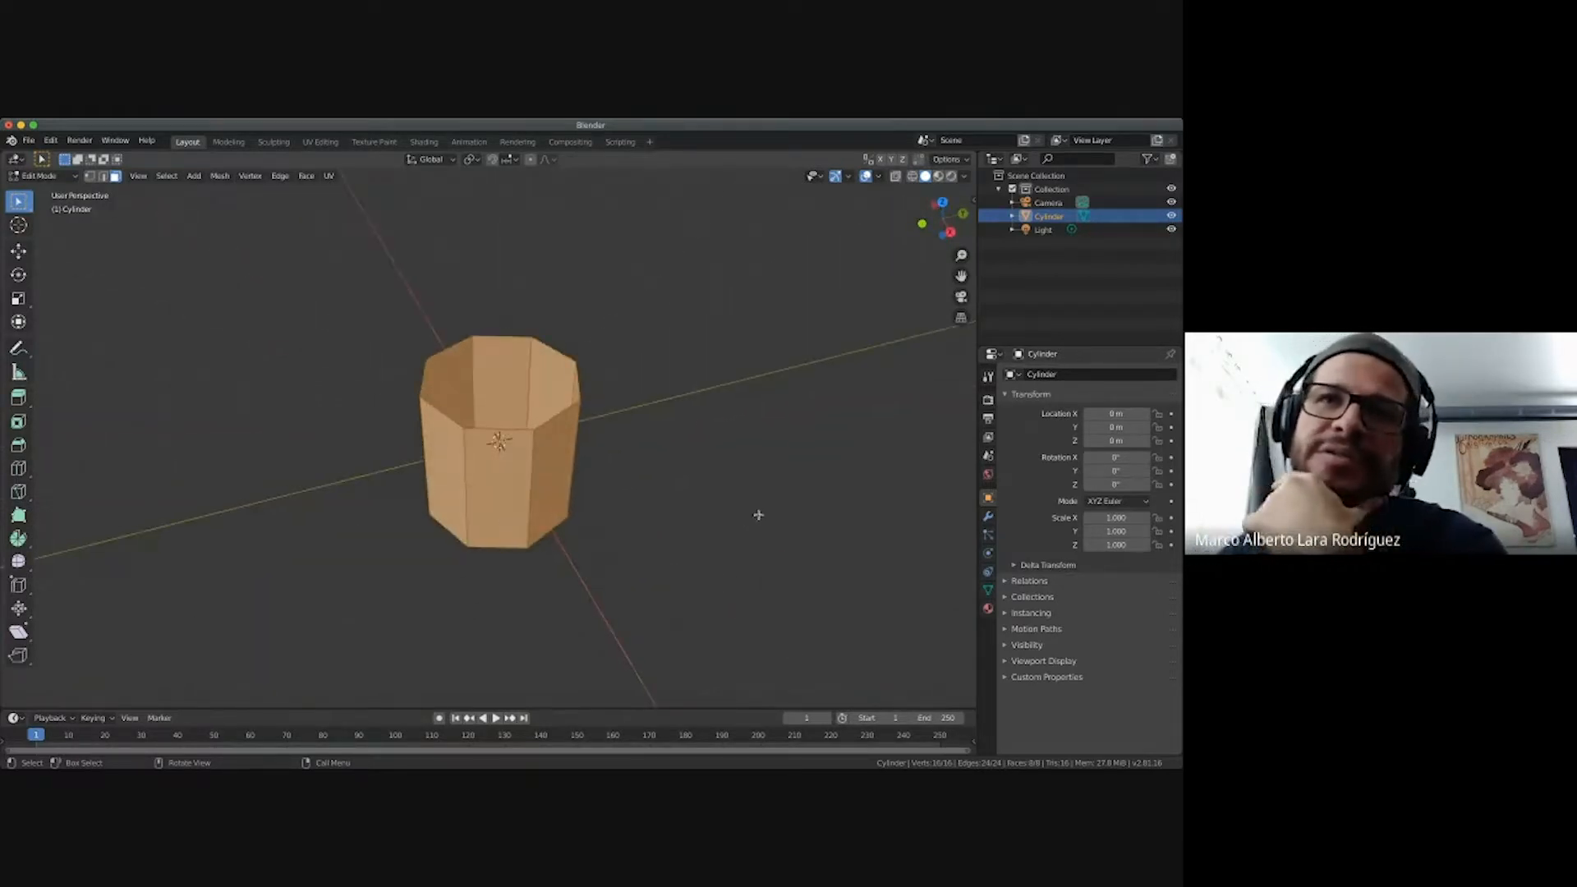
left_click(747, 427)
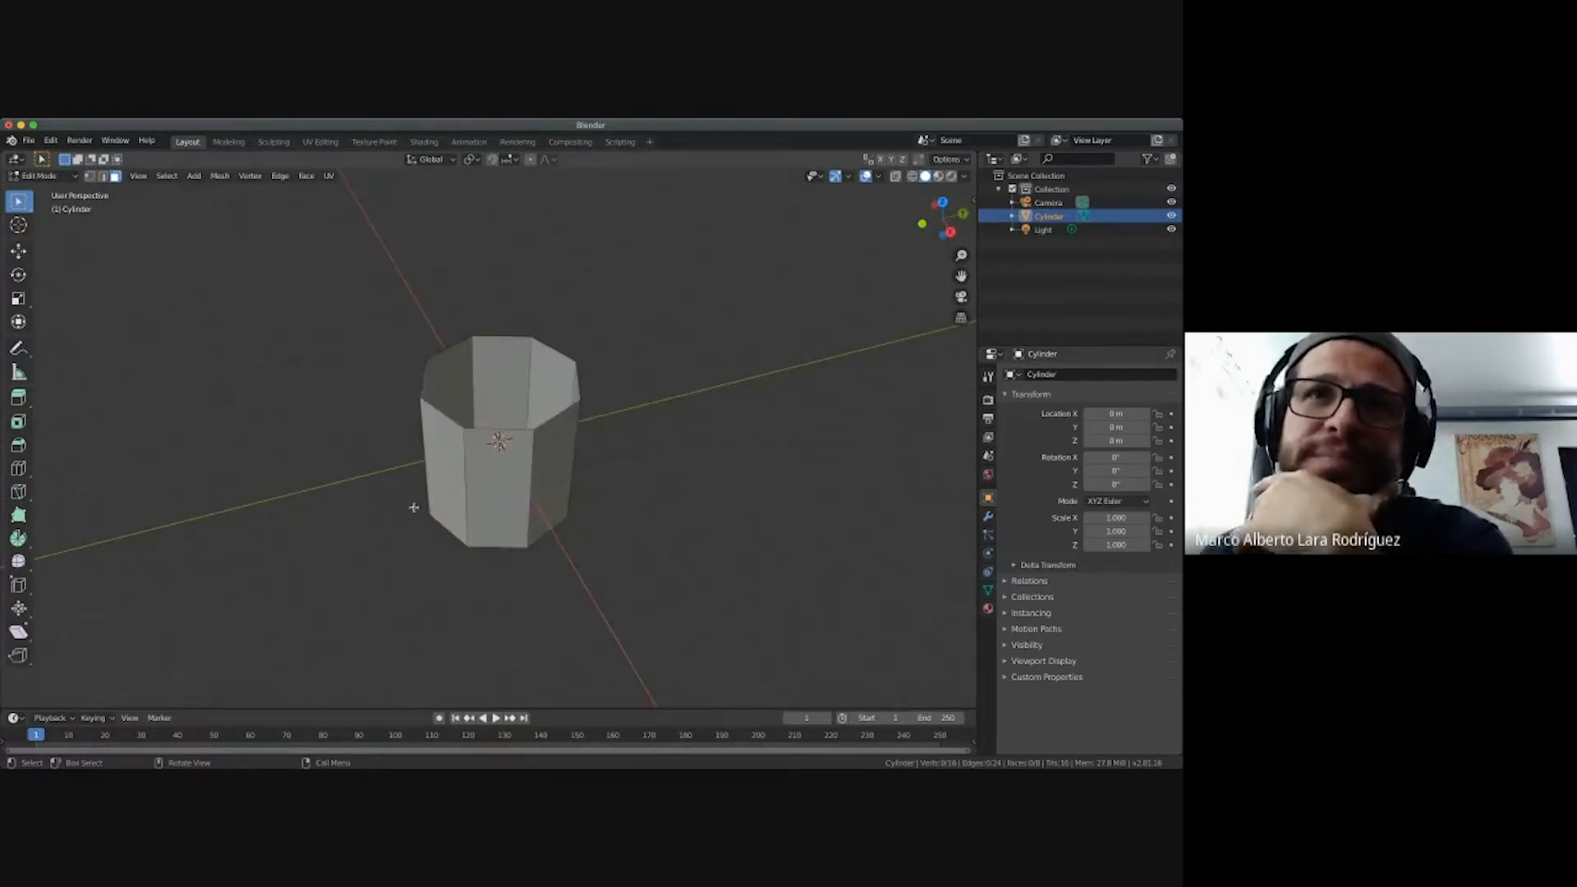
Examine the cylinder's side faces, alternating between the front and right views and bringing the cylinder back into sight.
scroll(519, 427, "down", 5)
scroll(518, 427, "right", 6)
scroll(518, 427, "up", 3)
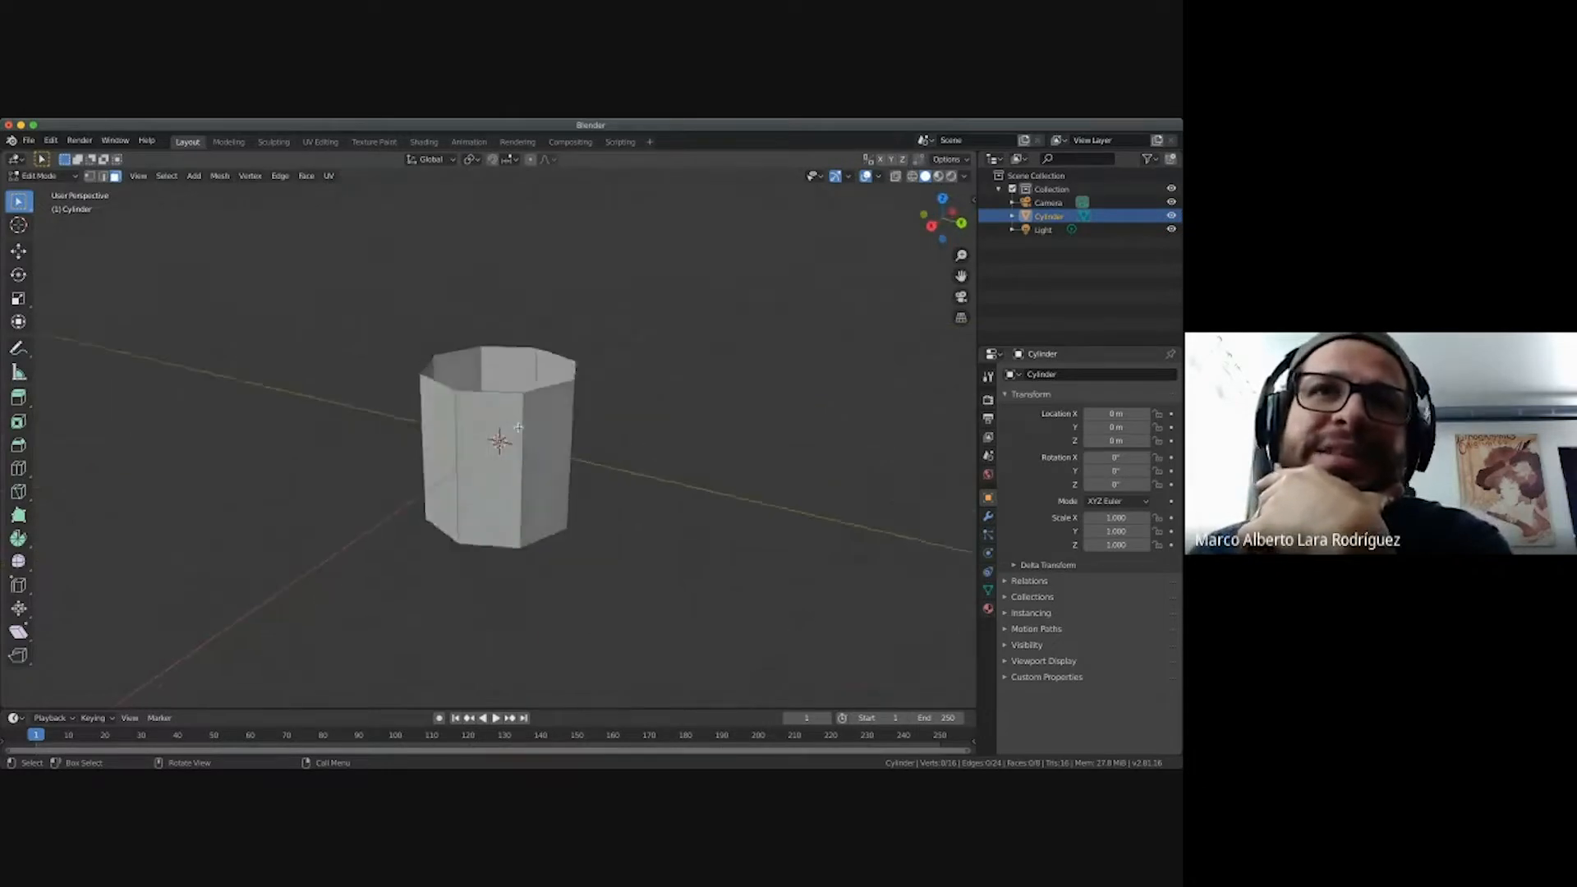
scroll(518, 428, "right", 2)
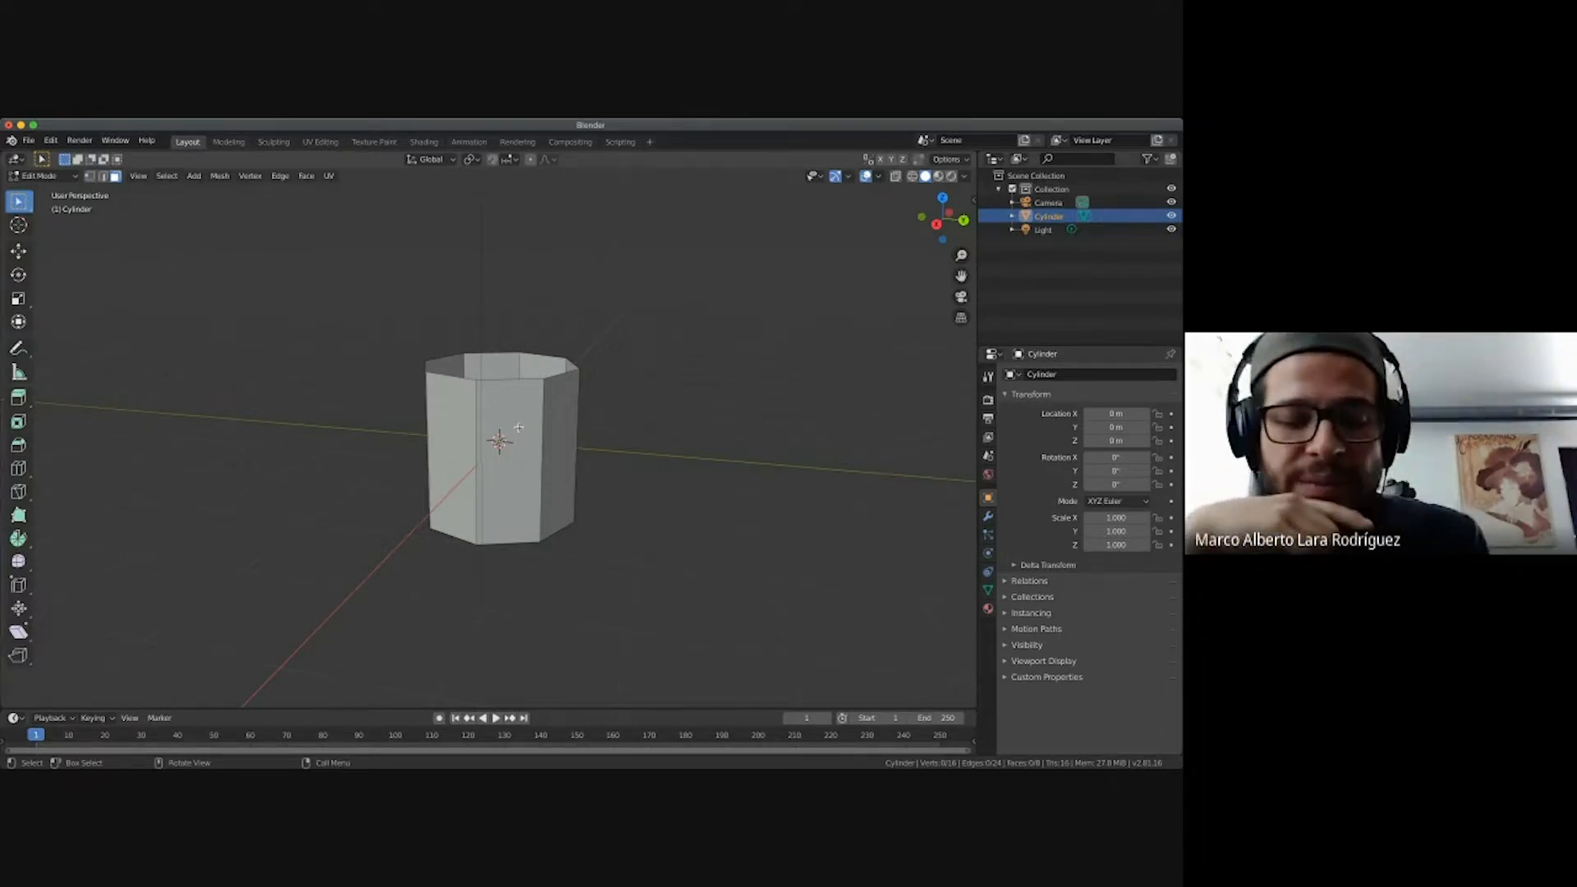
key("KP_1")
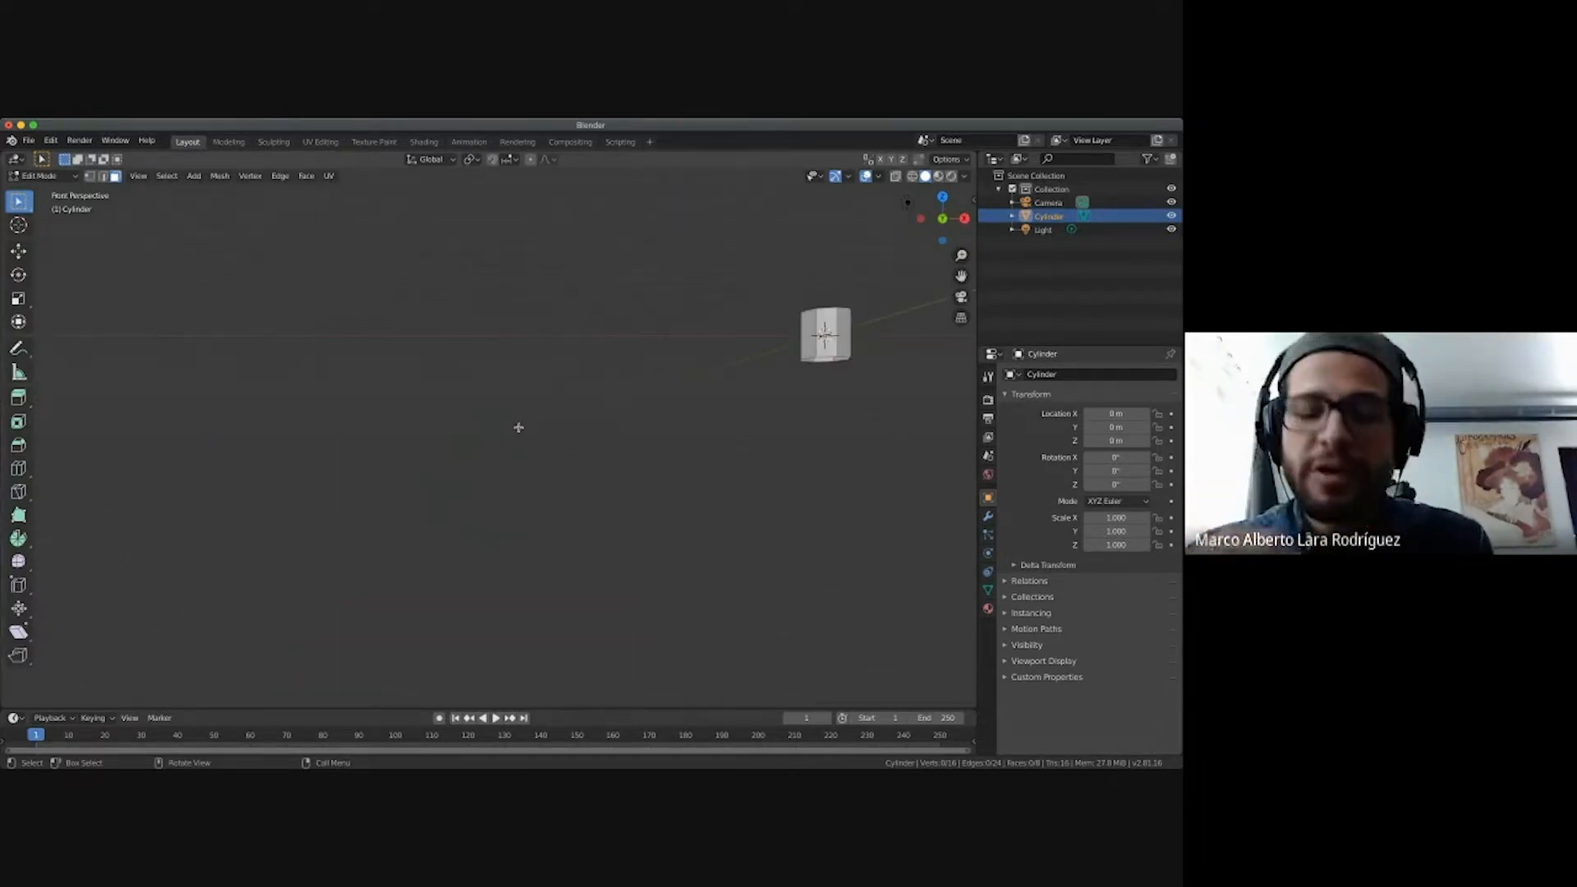
key("KP_3")
scroll(515, 430, "right", 3, "shift")
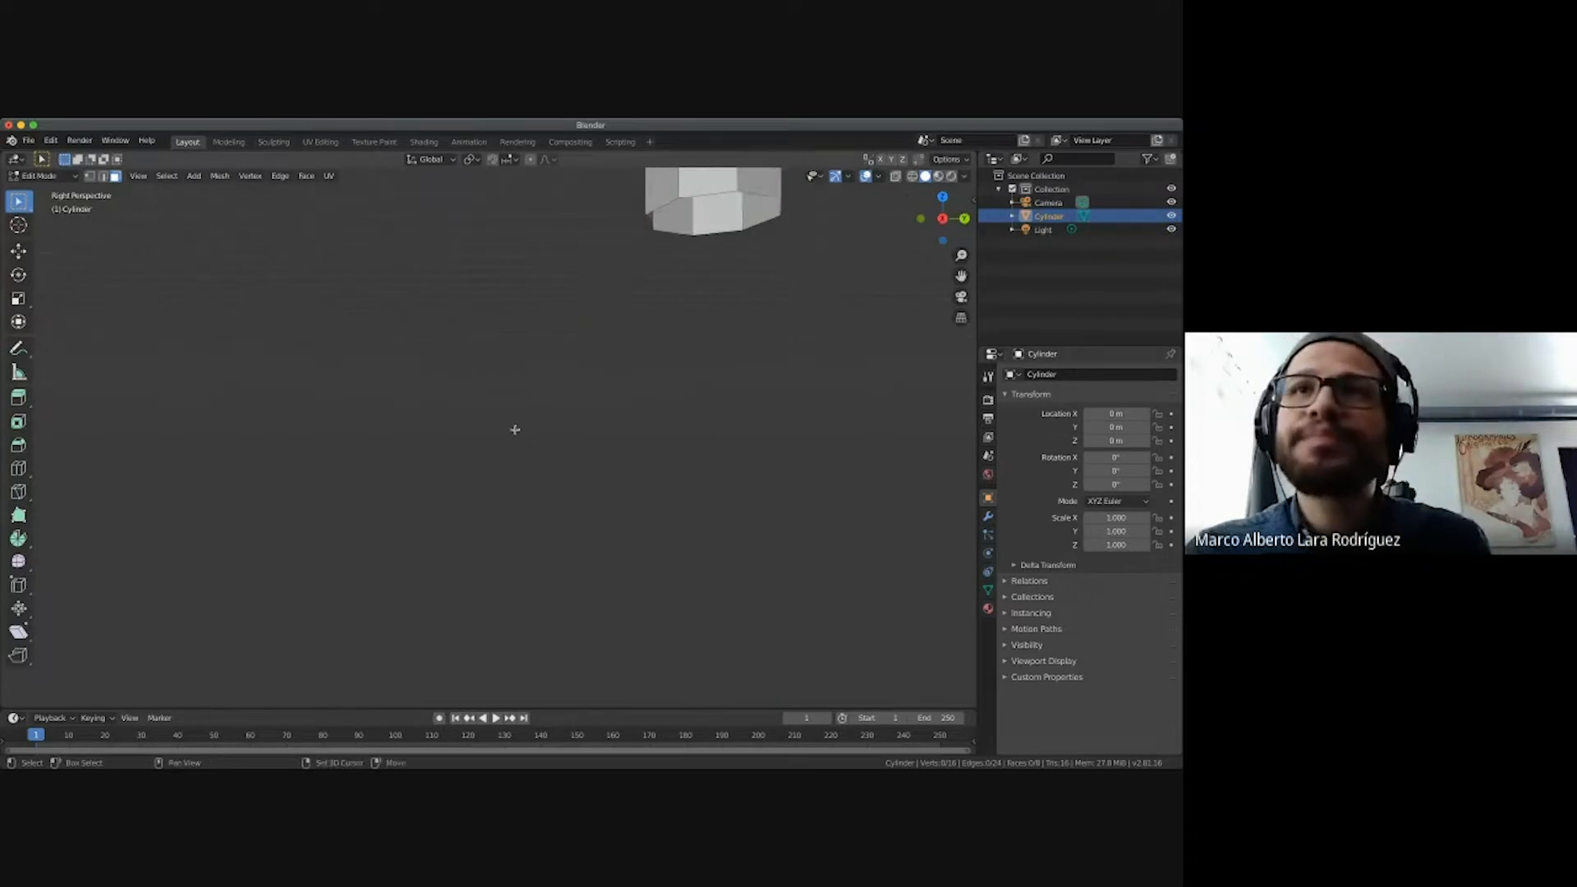
scroll(515, 430, "up", 5, "shift")
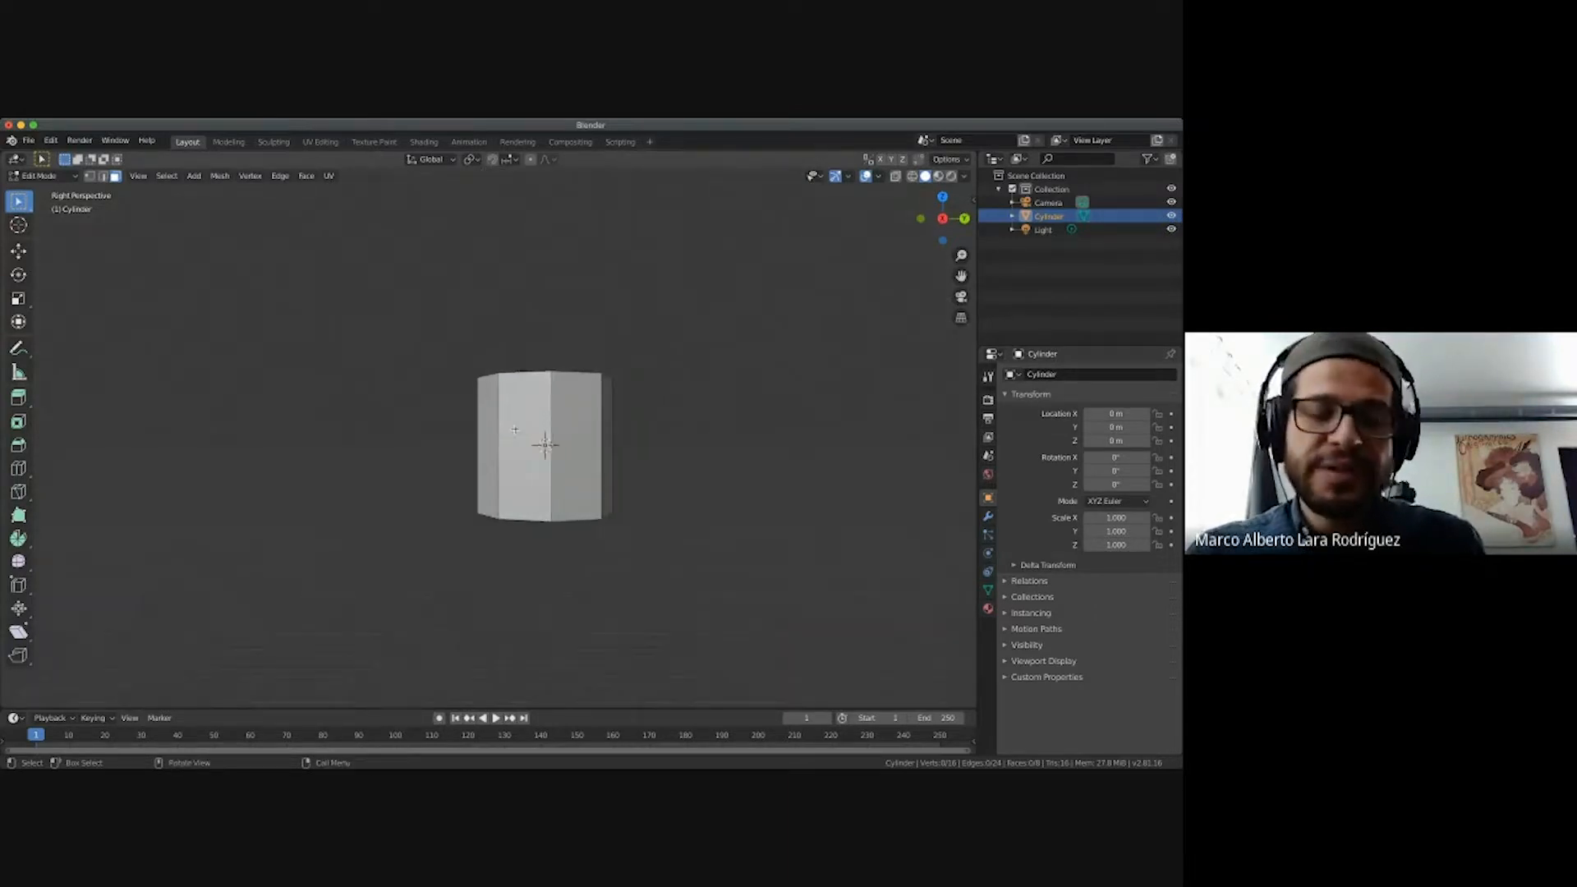
key("KP_1")
scroll(515, 429, "right", 5, "shift")
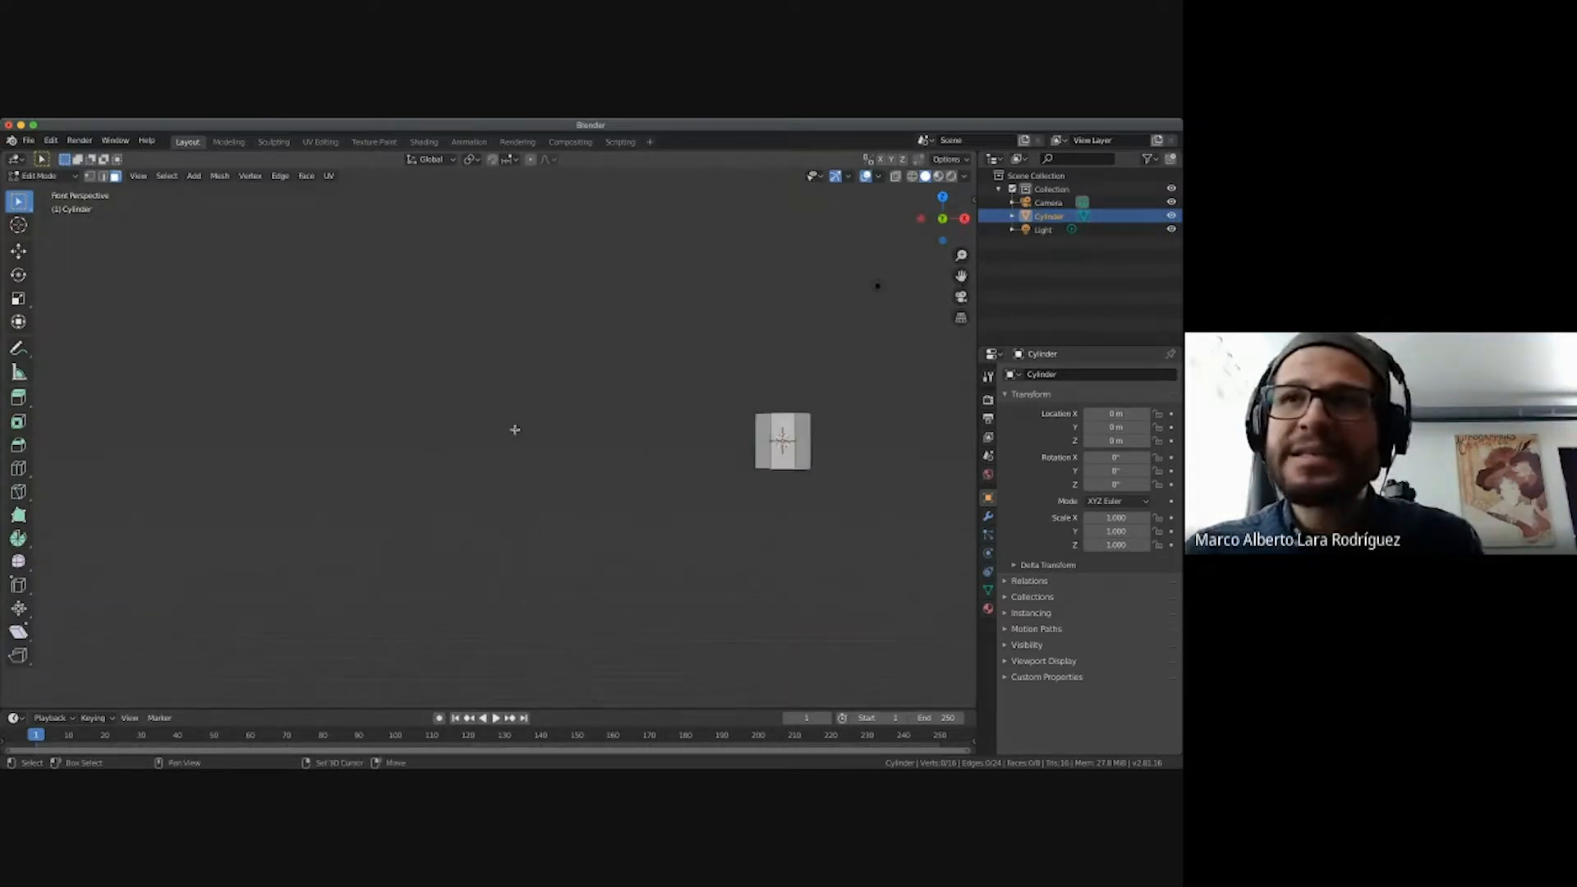
key("KP_3")
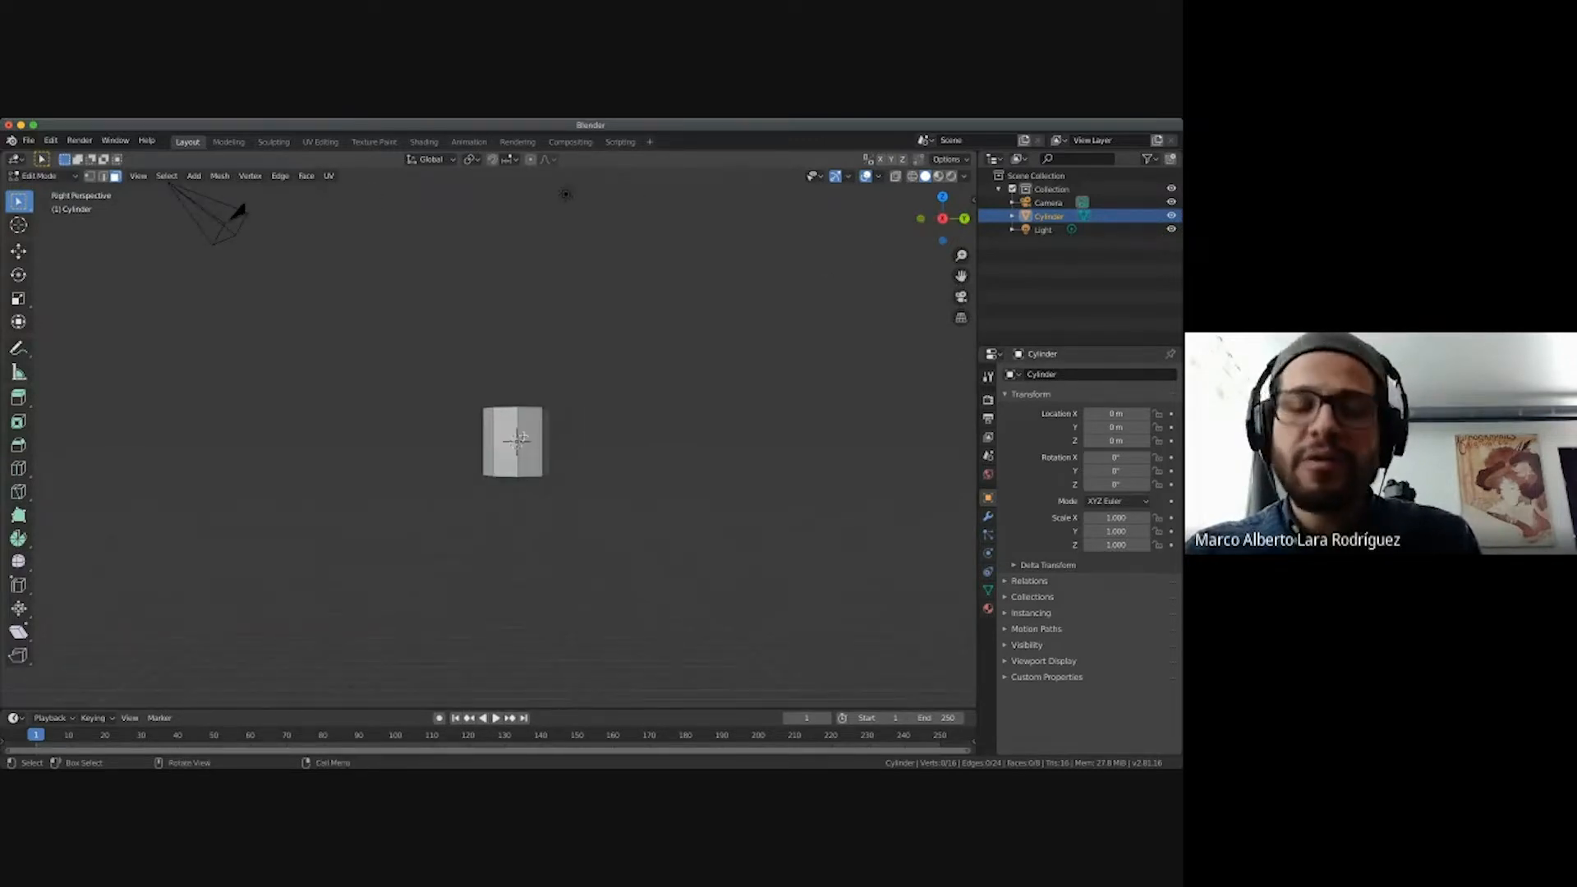
Display the open cylinder in wireframe shading, so the mesh behind its front faces can be seen.
key("KP_7")
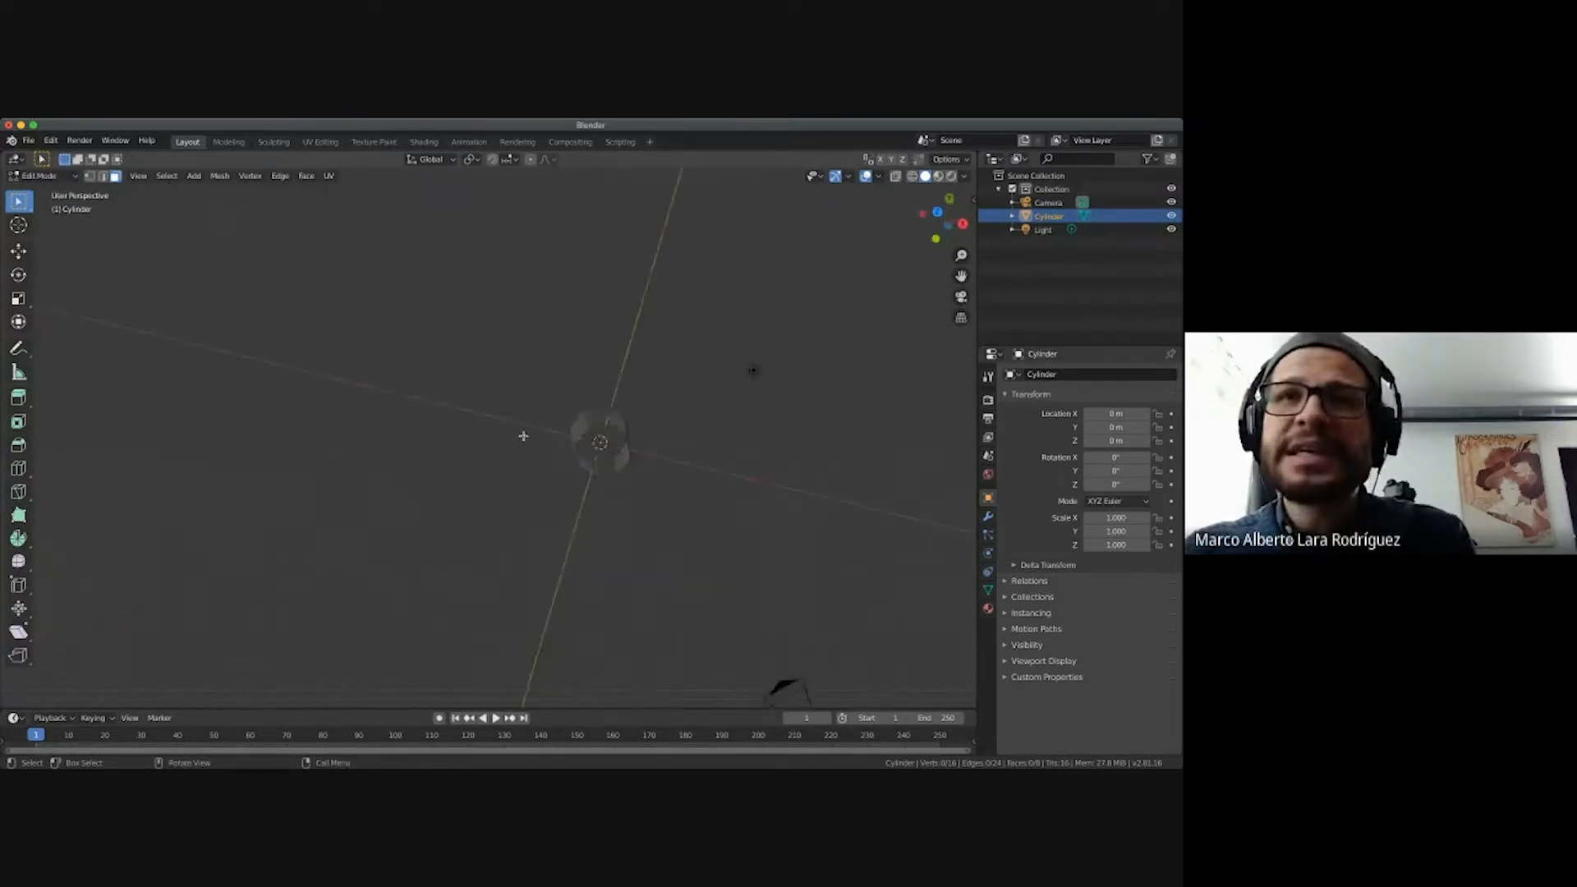
key("KP_1")
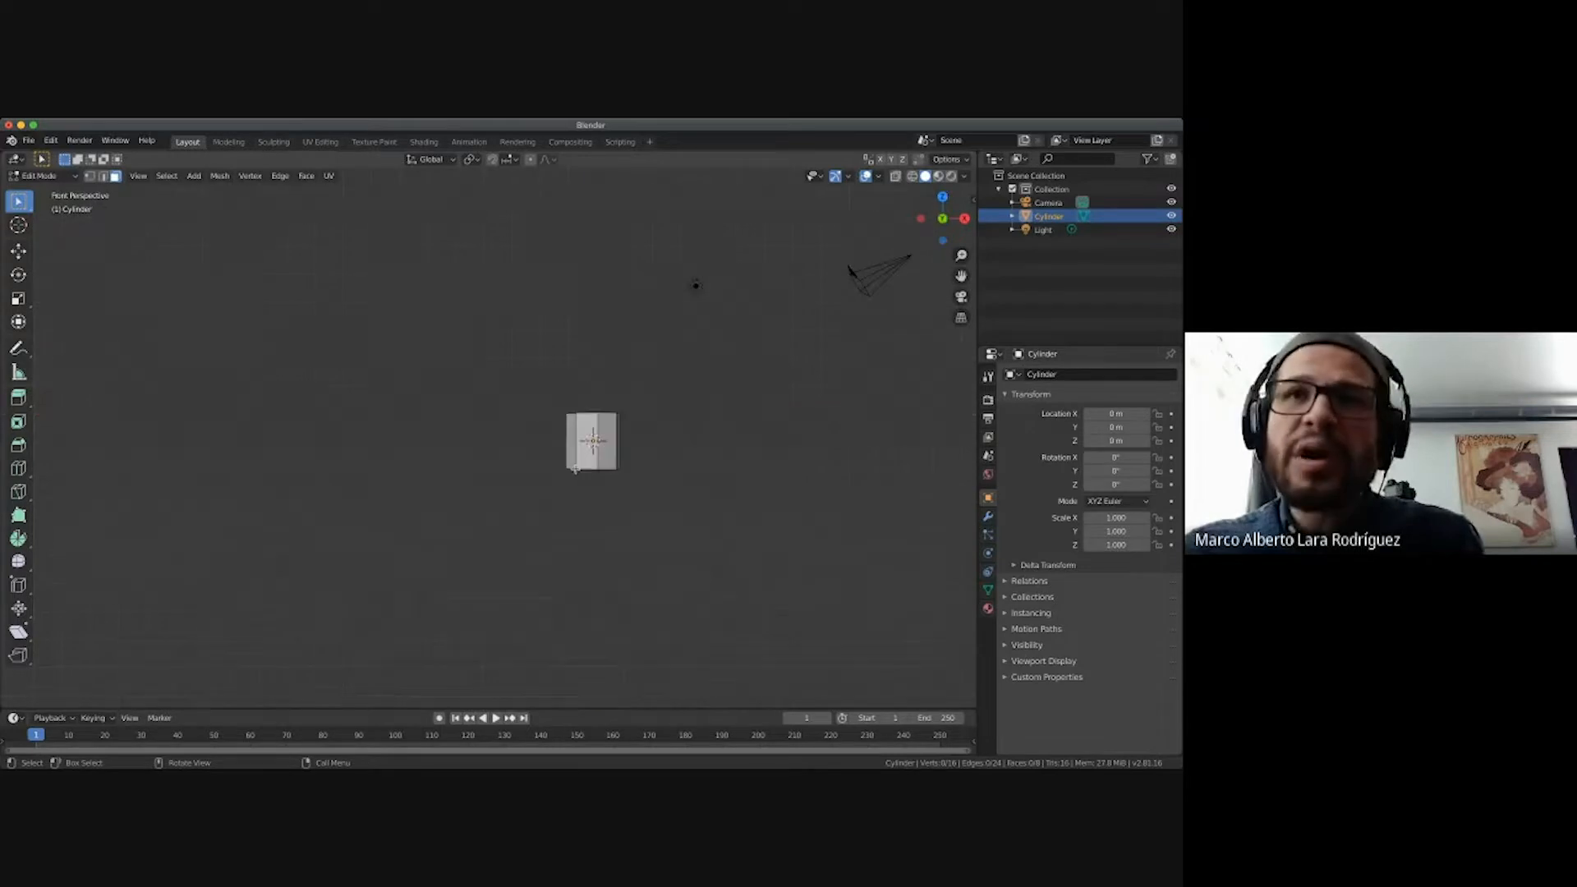
scroll(587, 471, "down", 2, "ctrl")
scroll(588, 472, "up", 3)
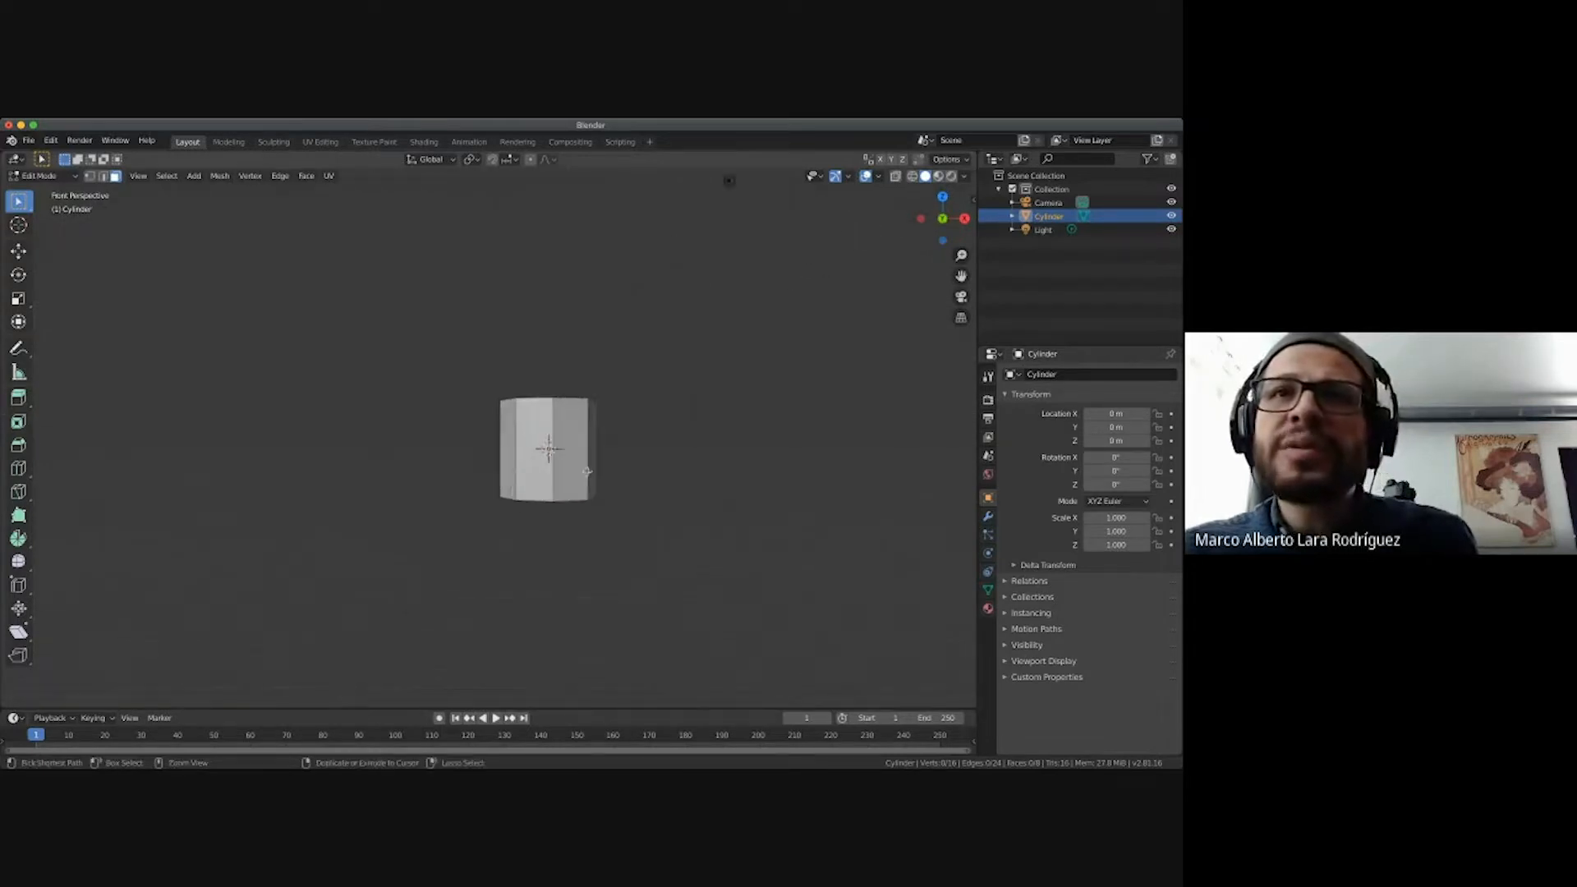
scroll(588, 472, "right", 5)
scroll(587, 471, "up", 5)
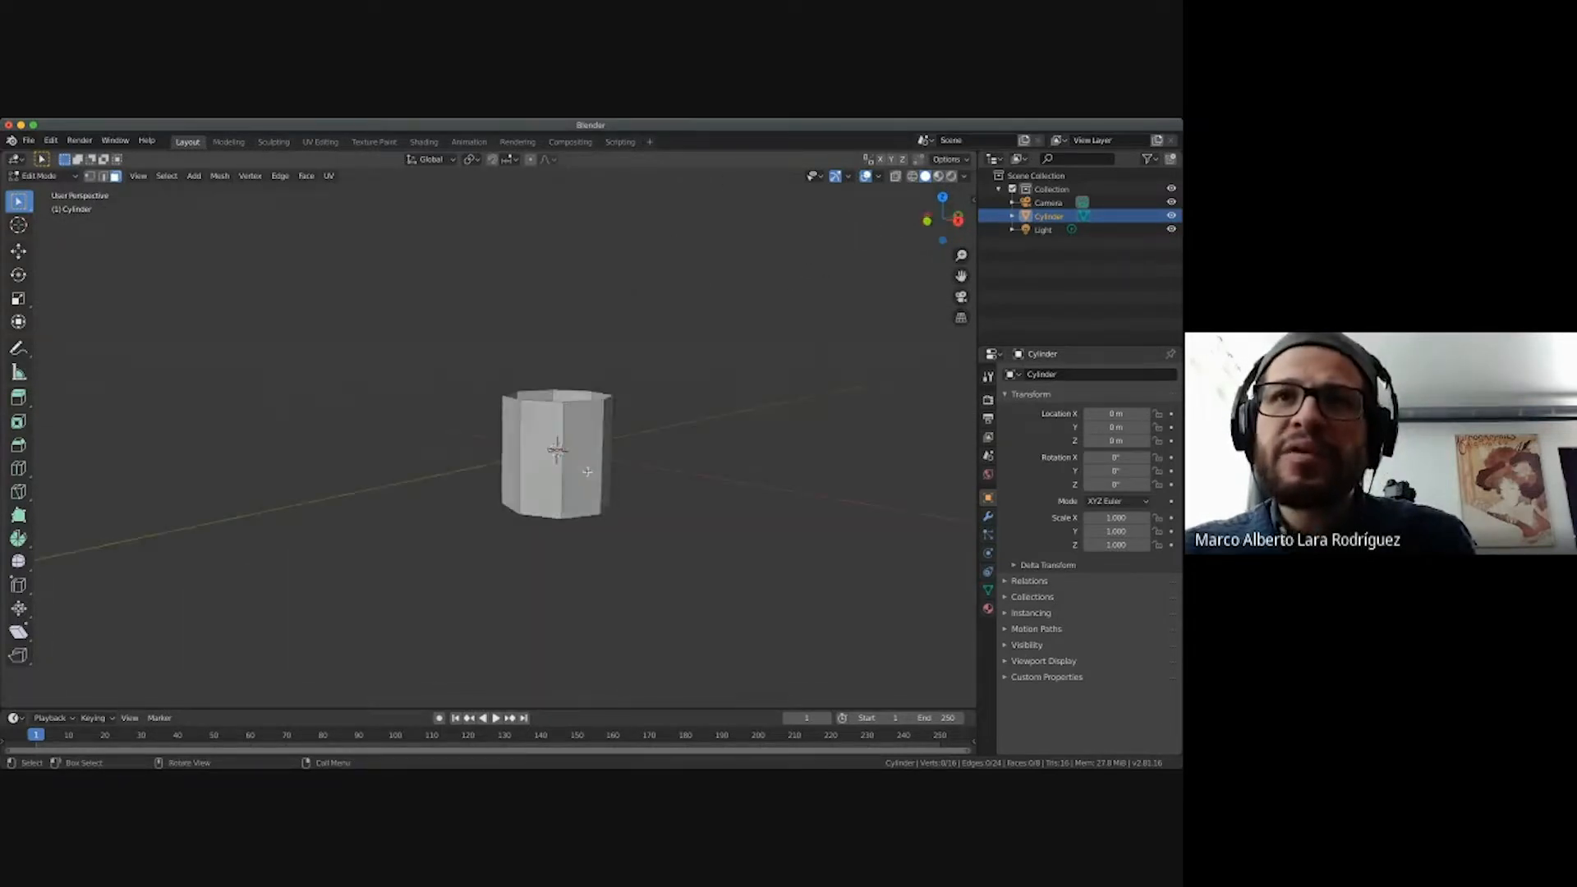
scroll(588, 471, "down", 5)
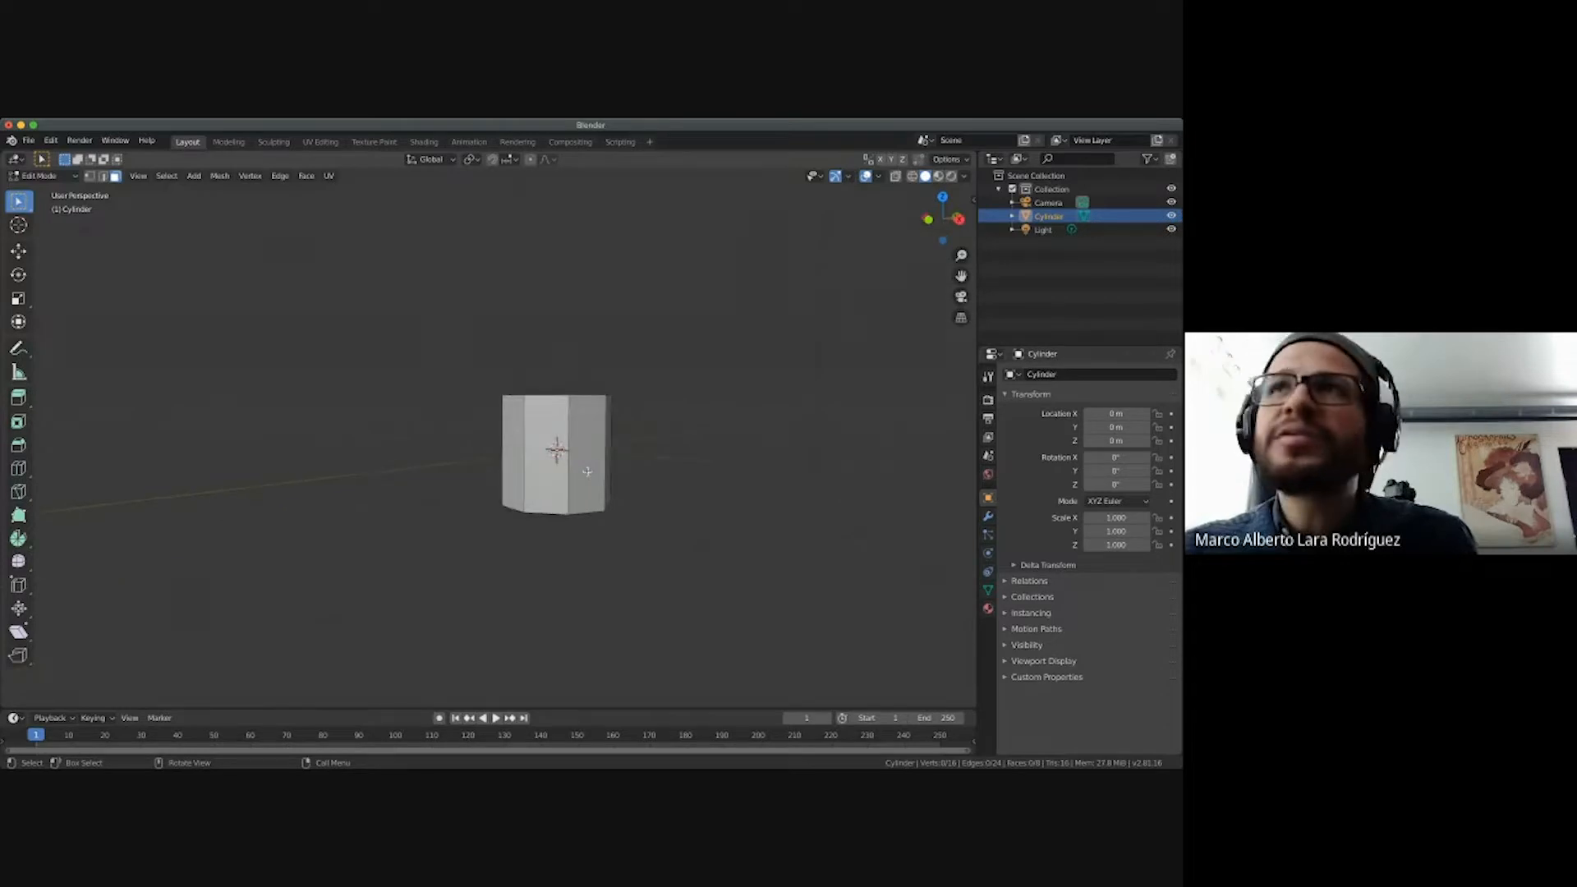
left_click(912, 176)
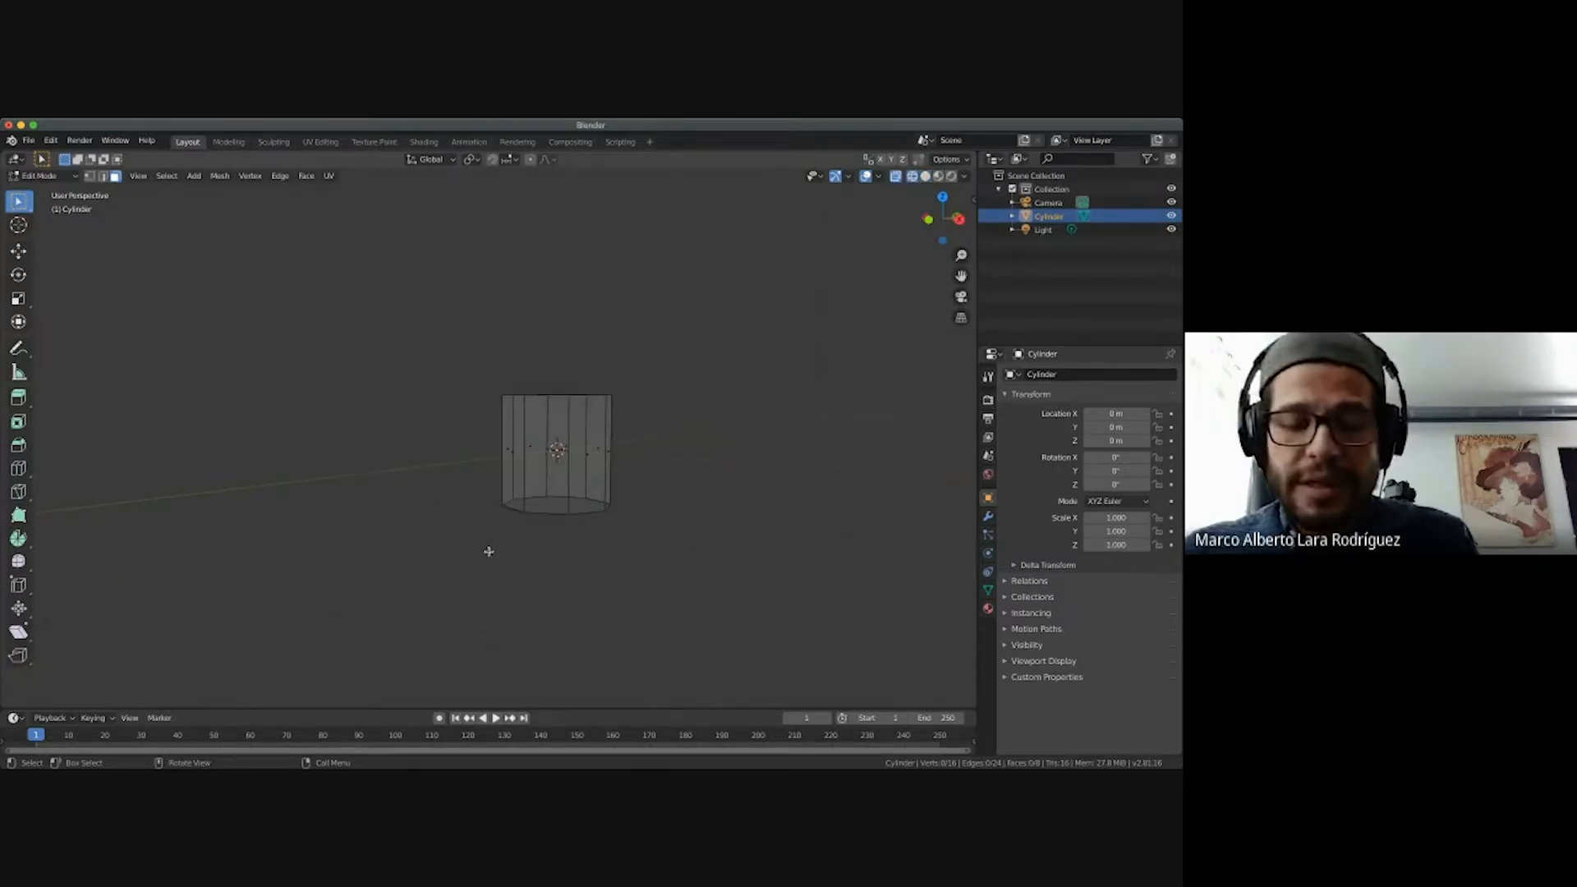
Switch the cylinder's mesh selection mode from faces to vertices.
key("KP_1")
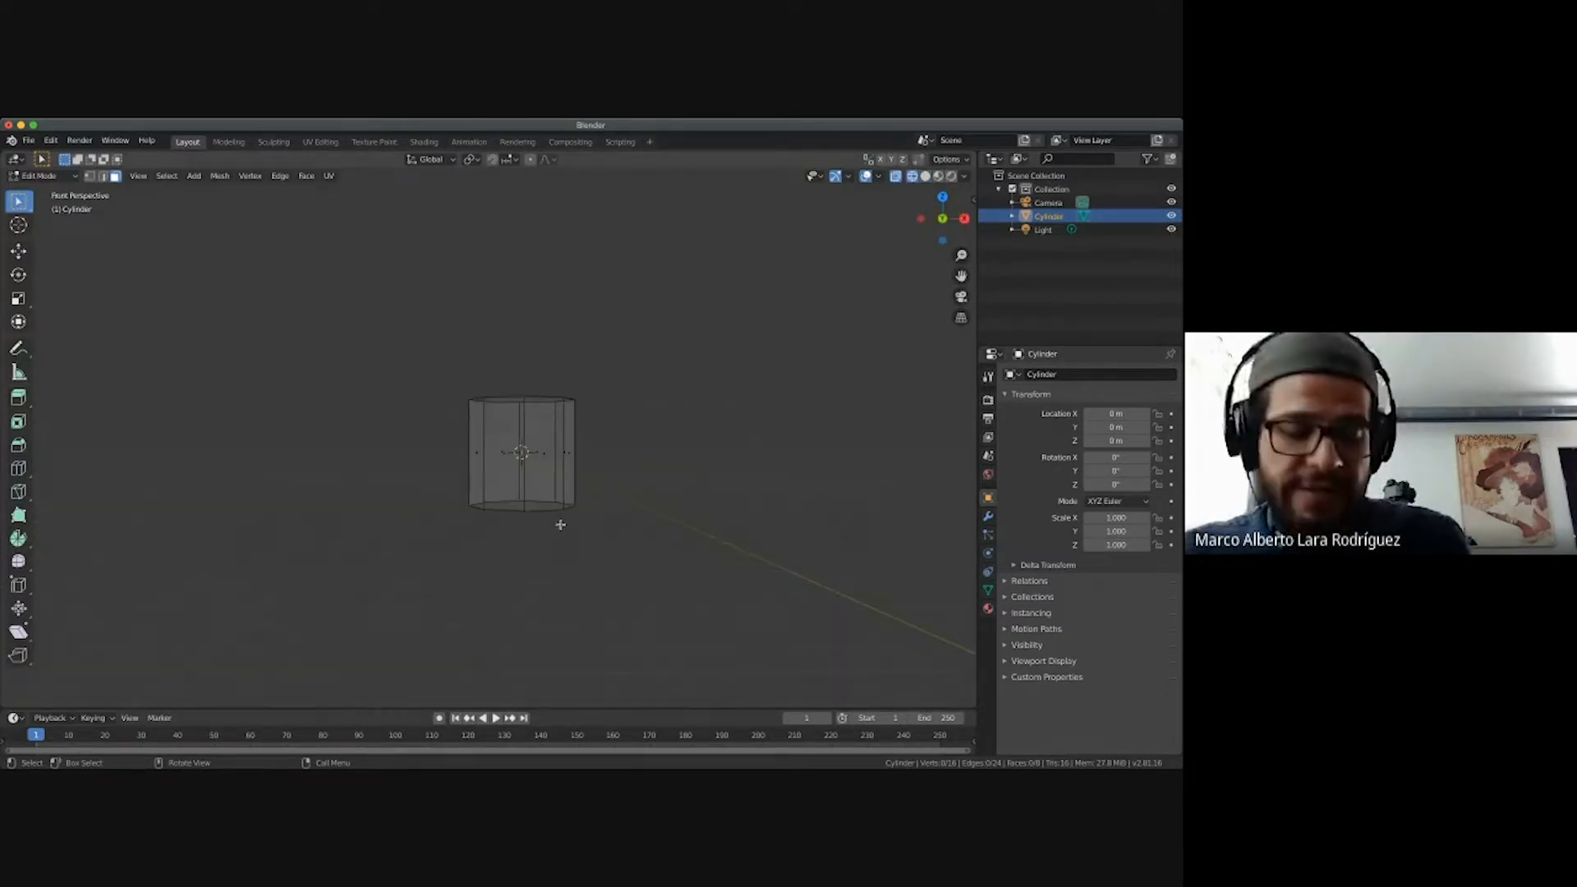
scroll(560, 525, "up", 3, "ctrl")
scroll(560, 527, "right", 3, "shift")
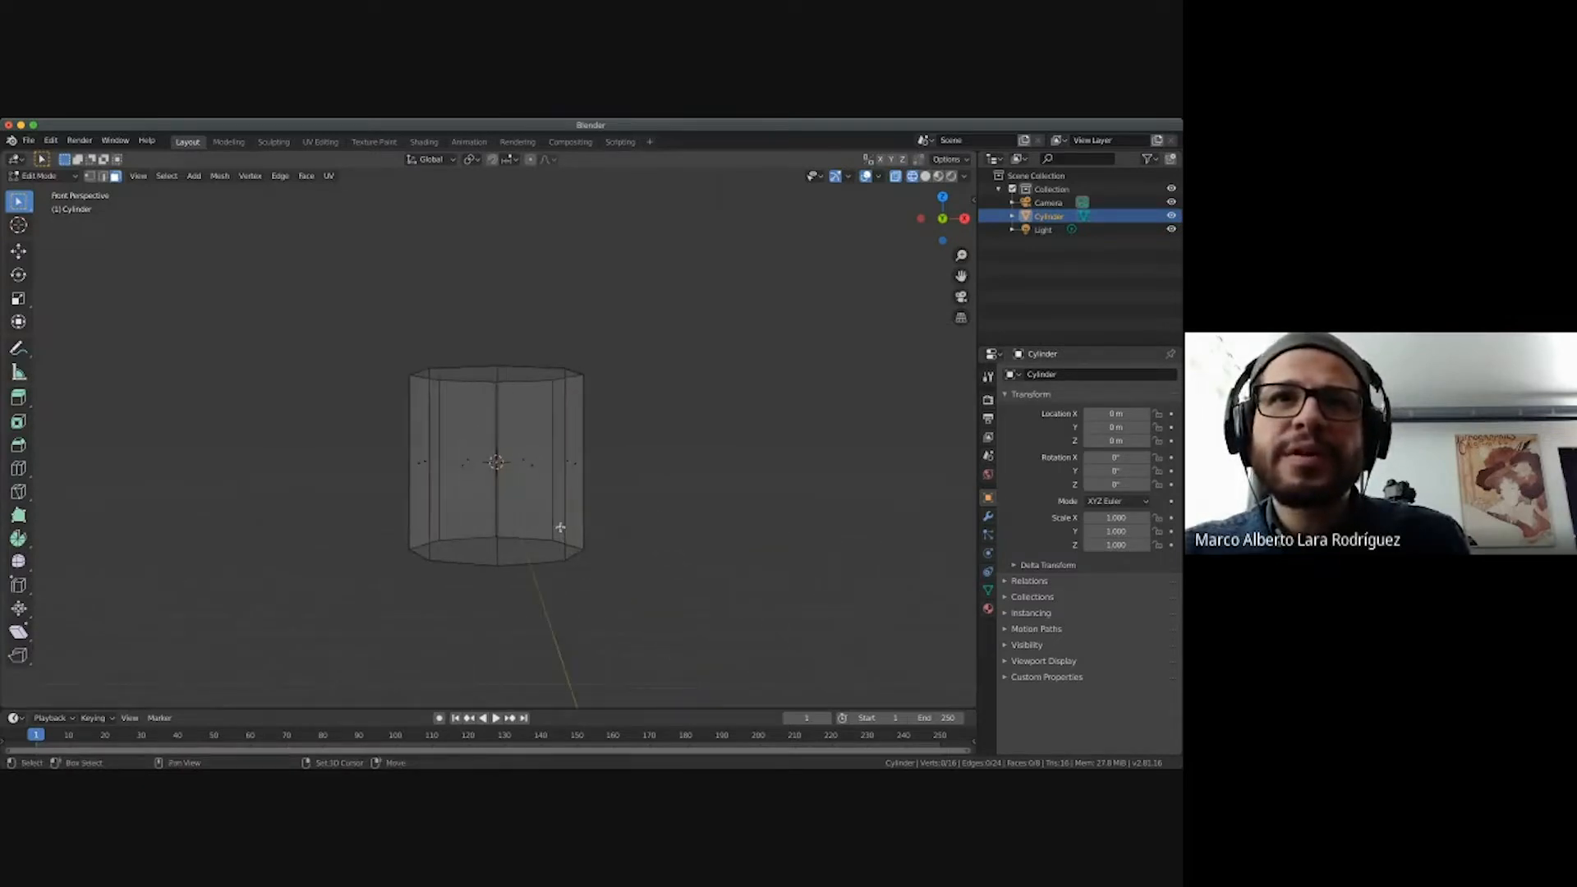
scroll(560, 528, "right", 2, "shift")
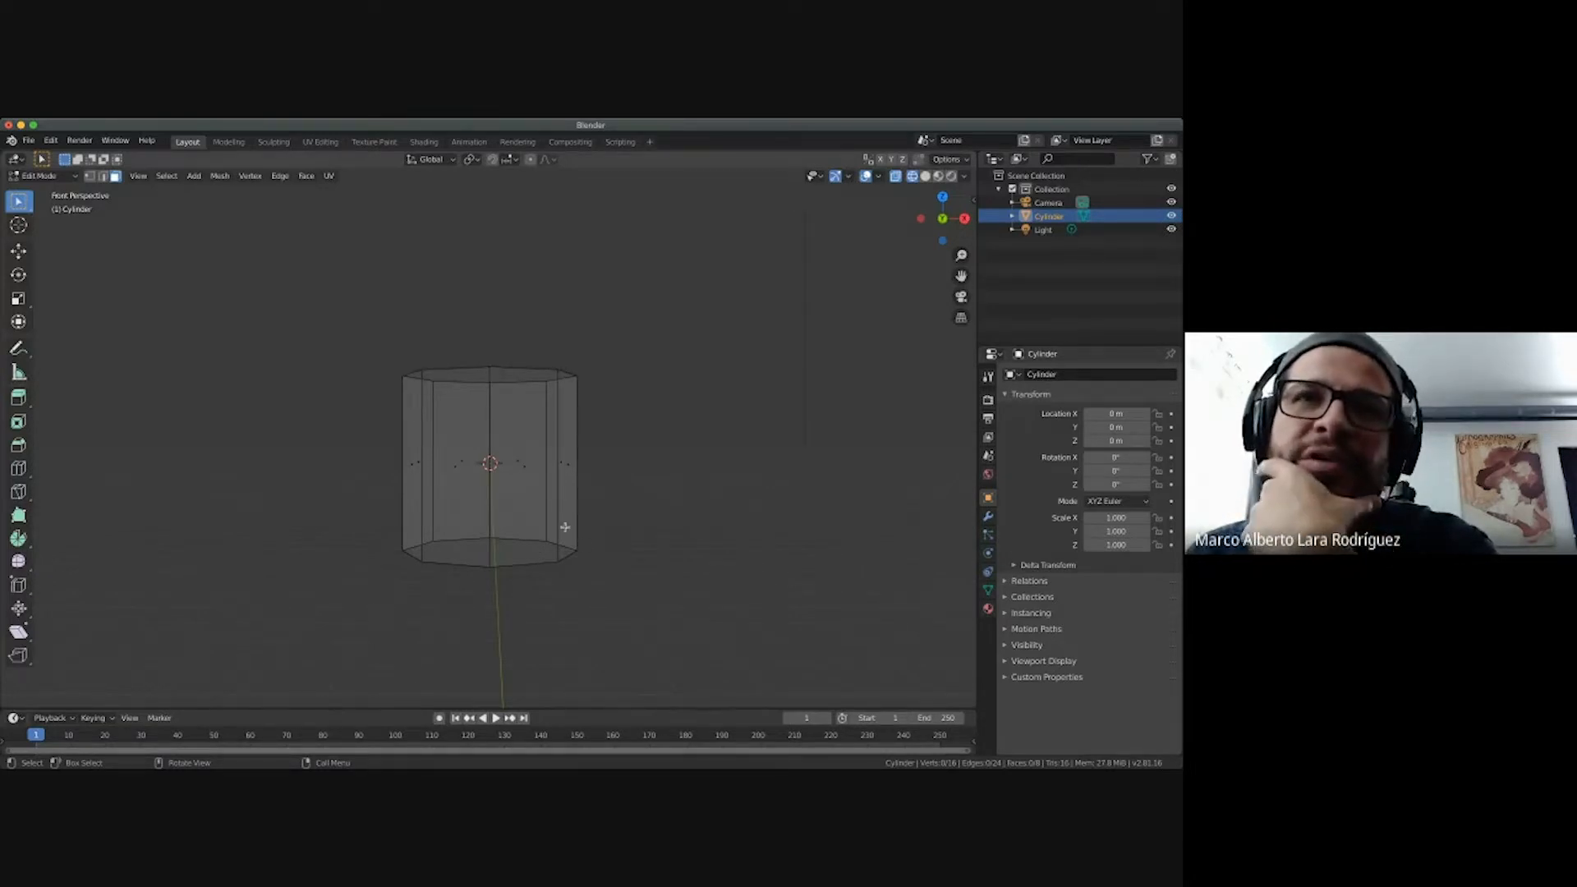
scroll(564, 527, "up", 3)
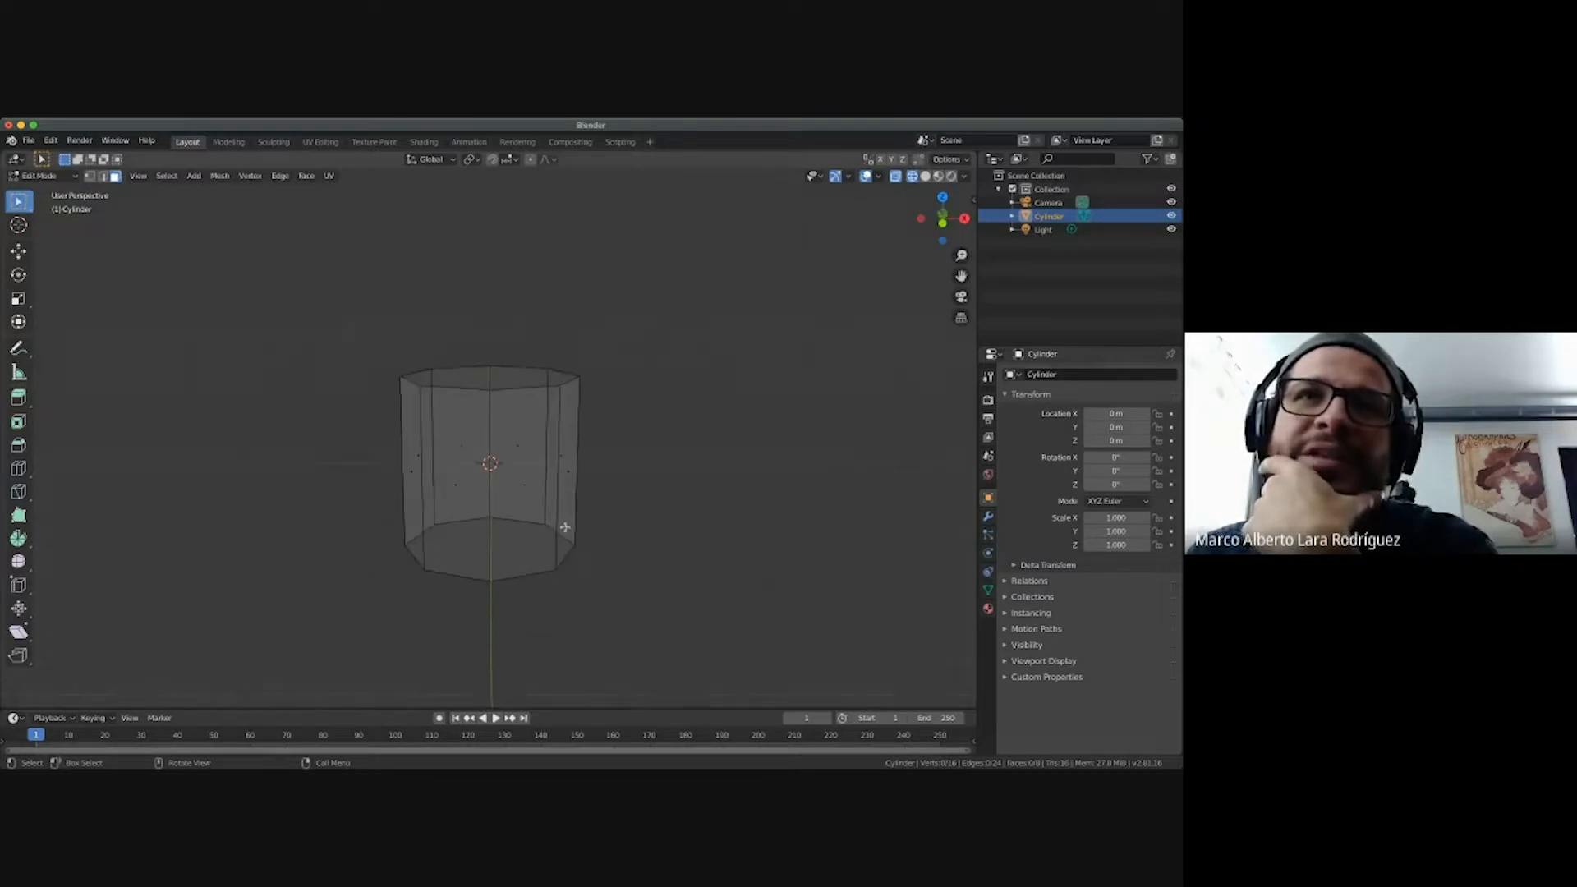
left_click(89, 177)
Change the viewport projection from perspective to orthographic and check the cylinder's upper and lower rims.
scroll(542, 358, "down", 3)
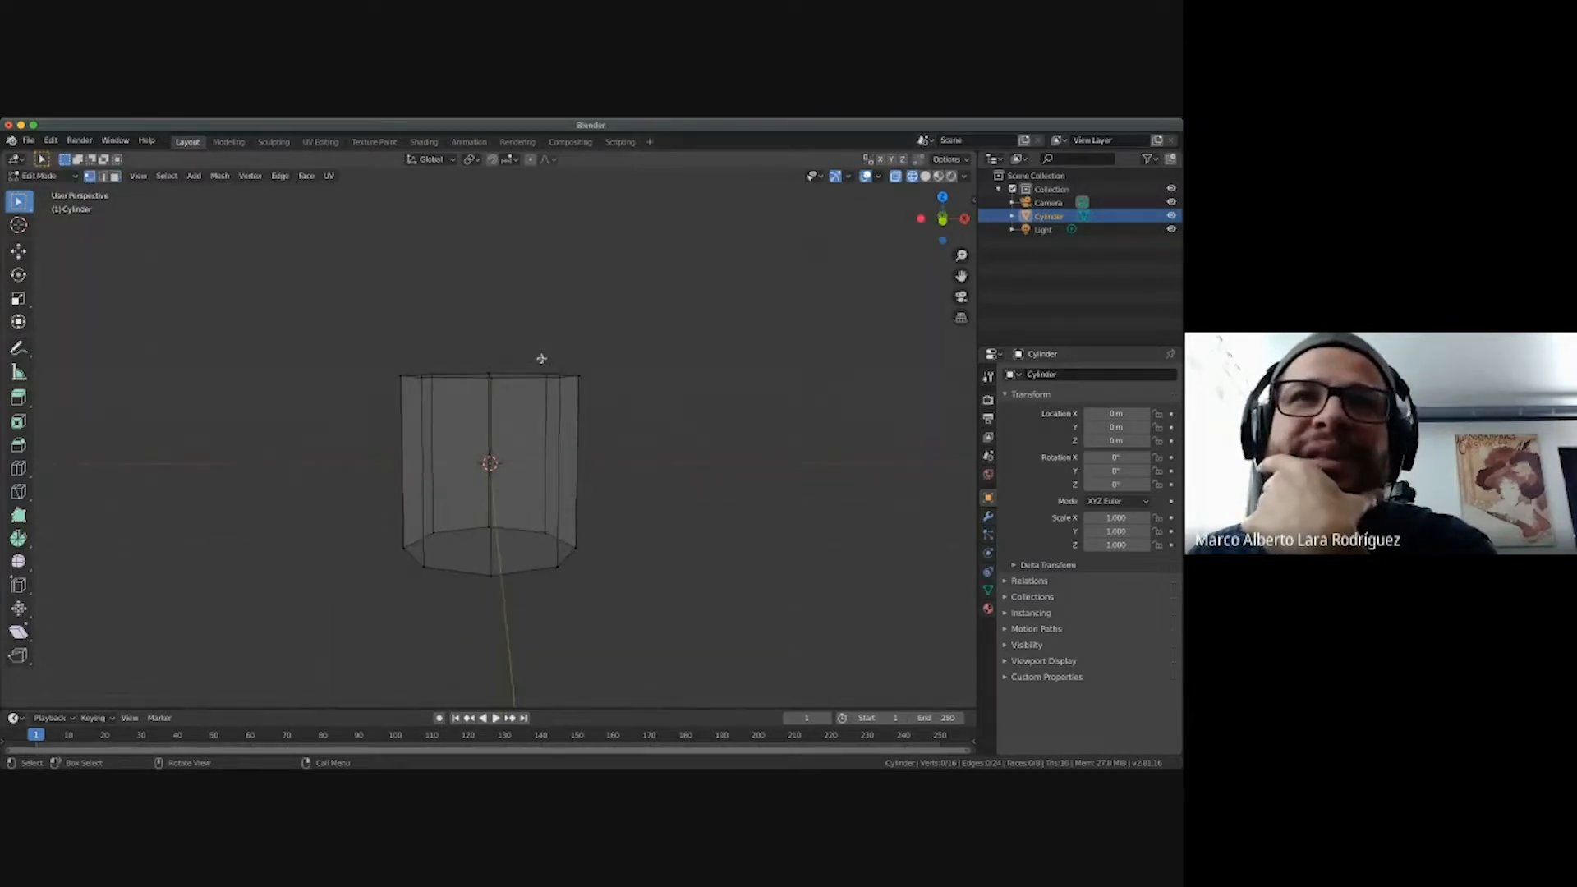
scroll(541, 359, "down", 4)
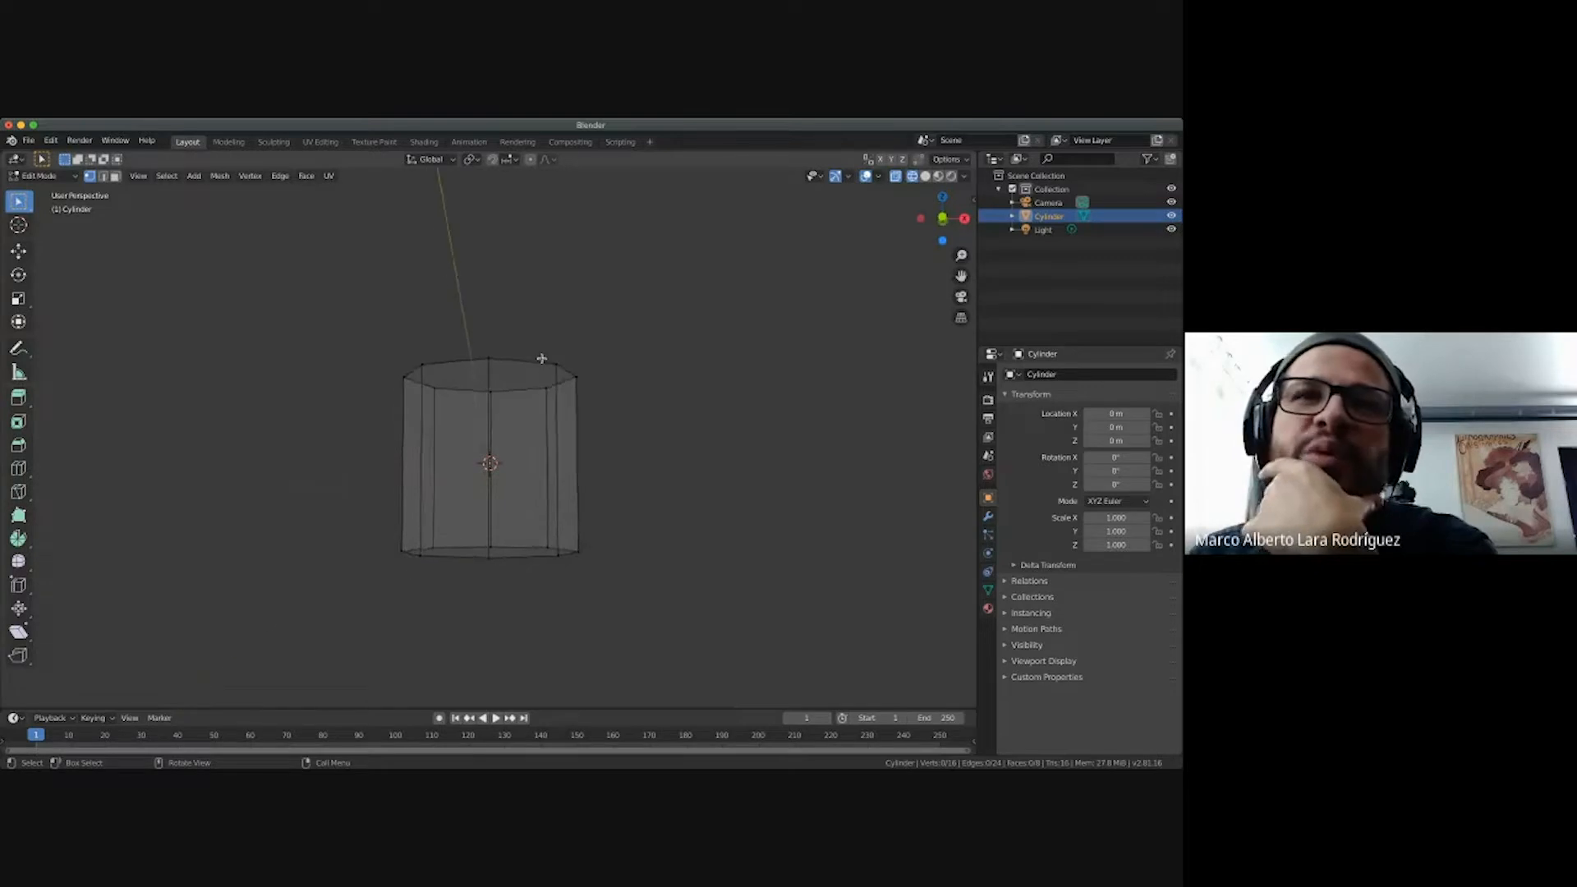
scroll(541, 359, "up", 4)
scroll(541, 358, "right", 4)
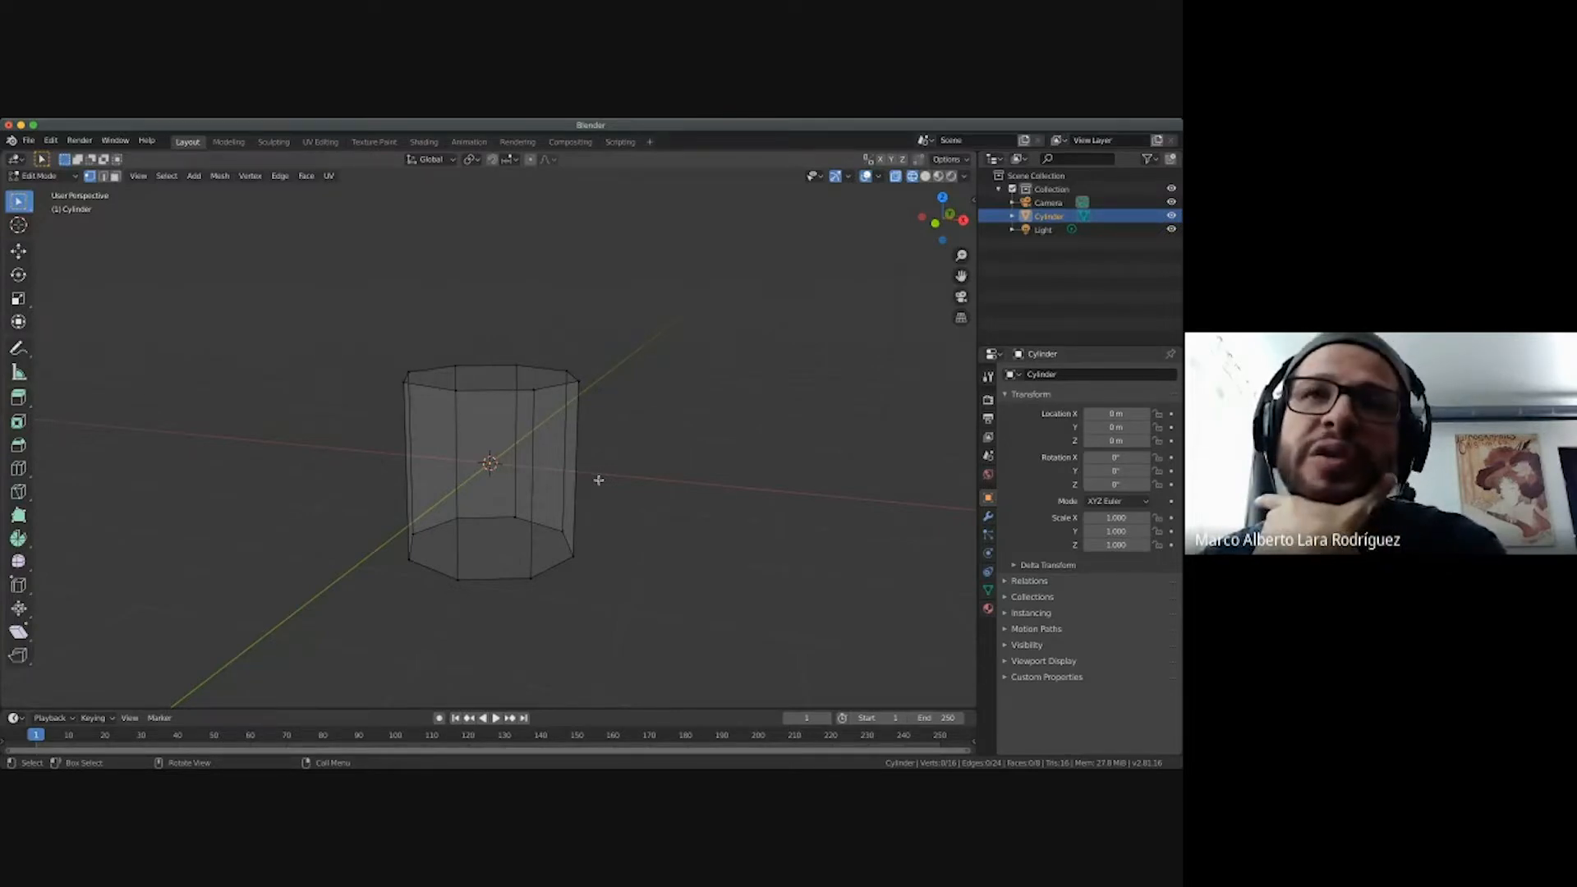
key("KP_5")
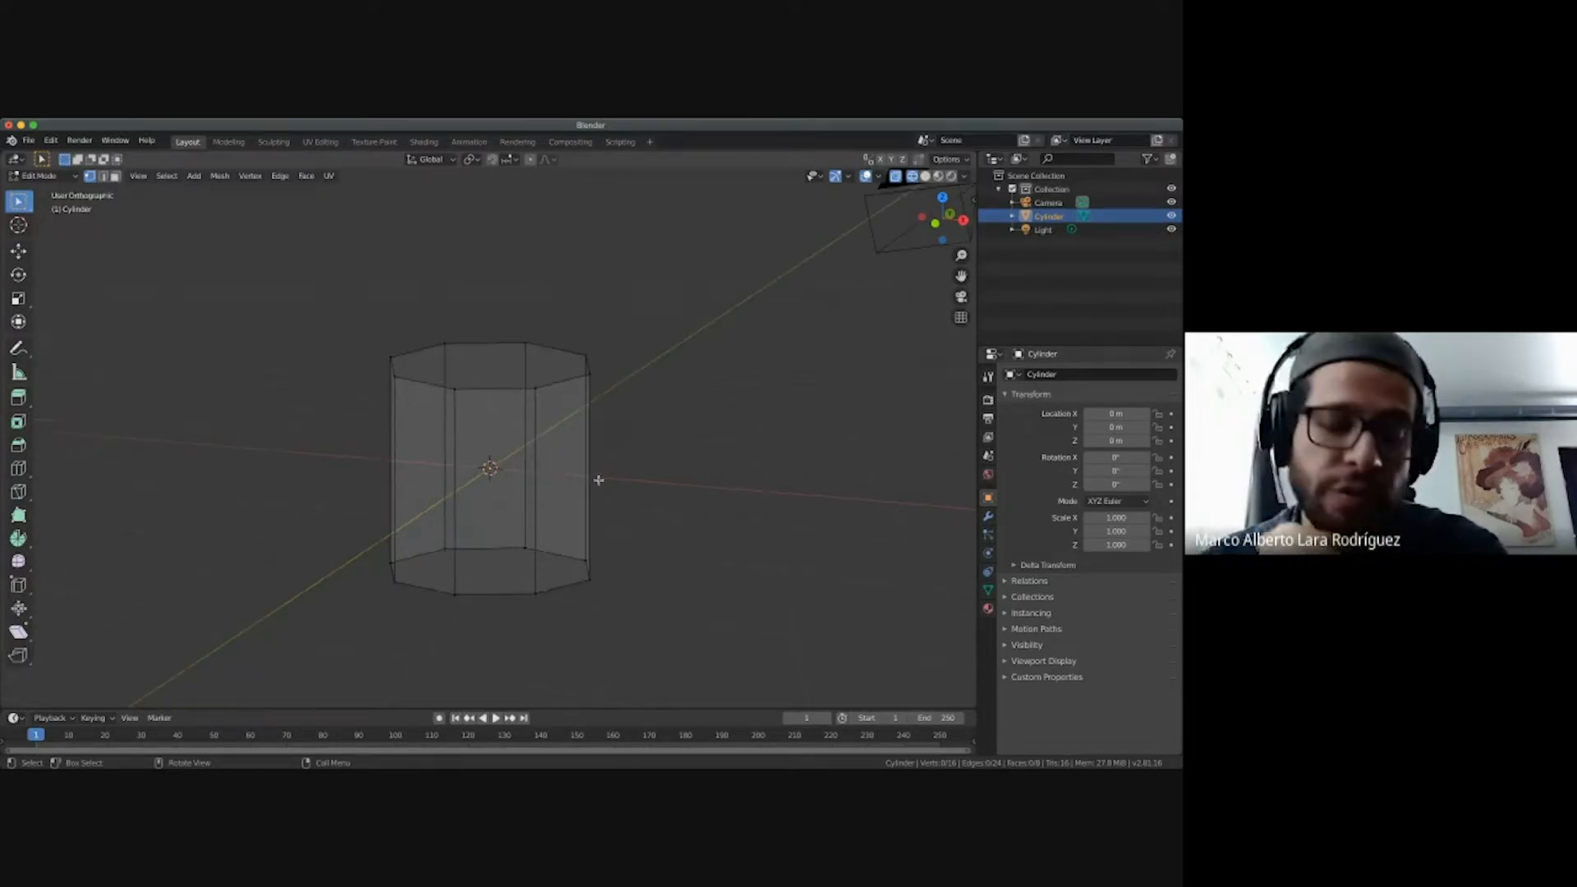
scroll(593, 489, "down", 3)
scroll(593, 489, "up", 5)
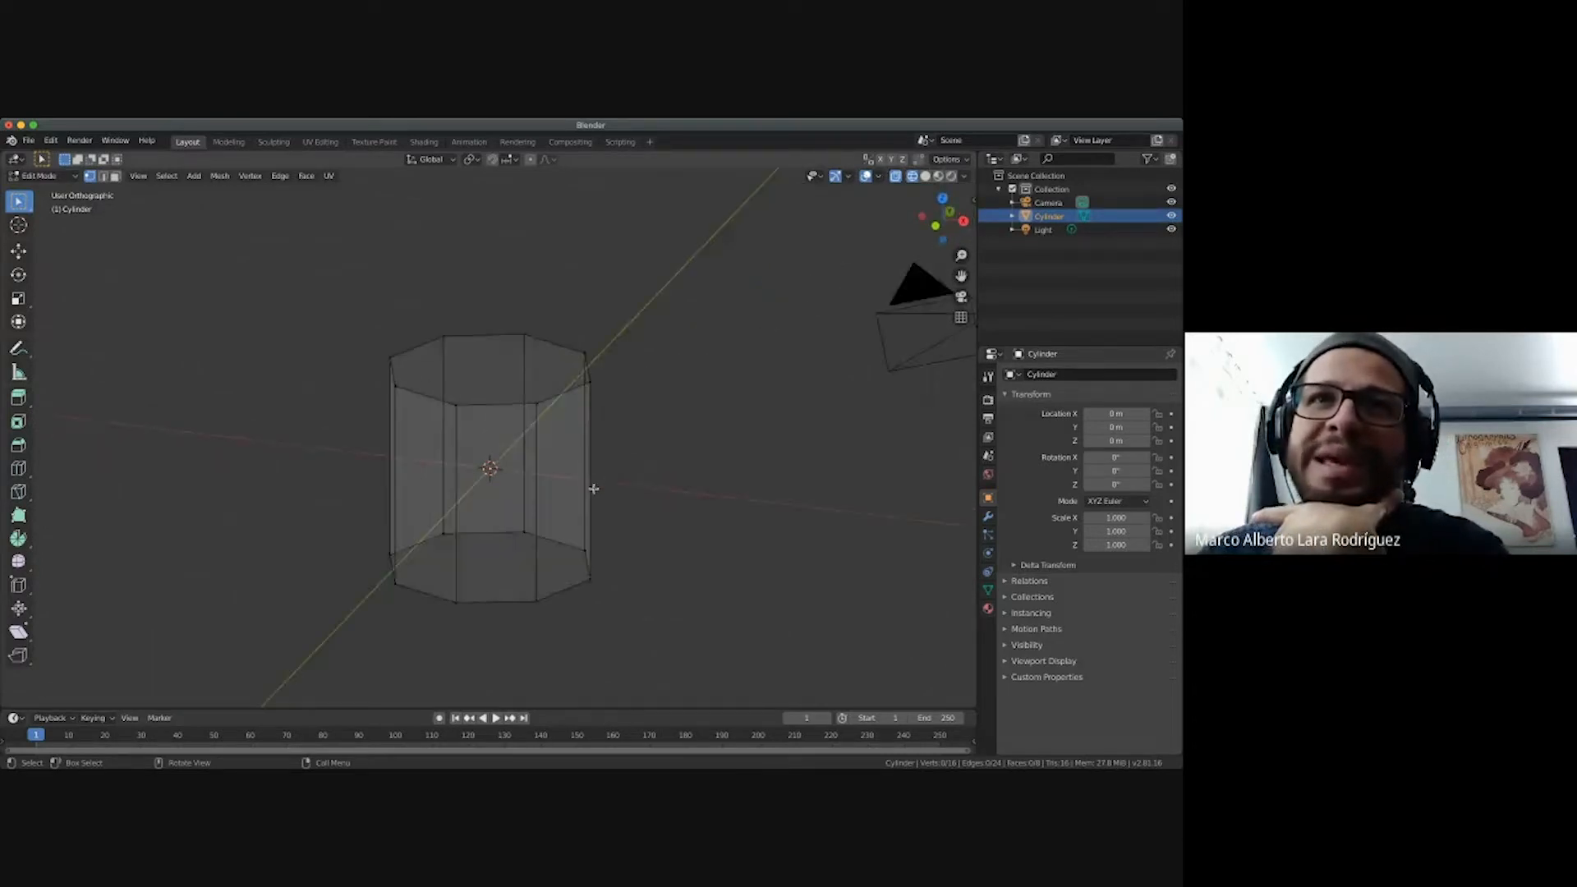
Frame the whole cylinder enlarged and centred in the front orthographic view.
key("KP_1")
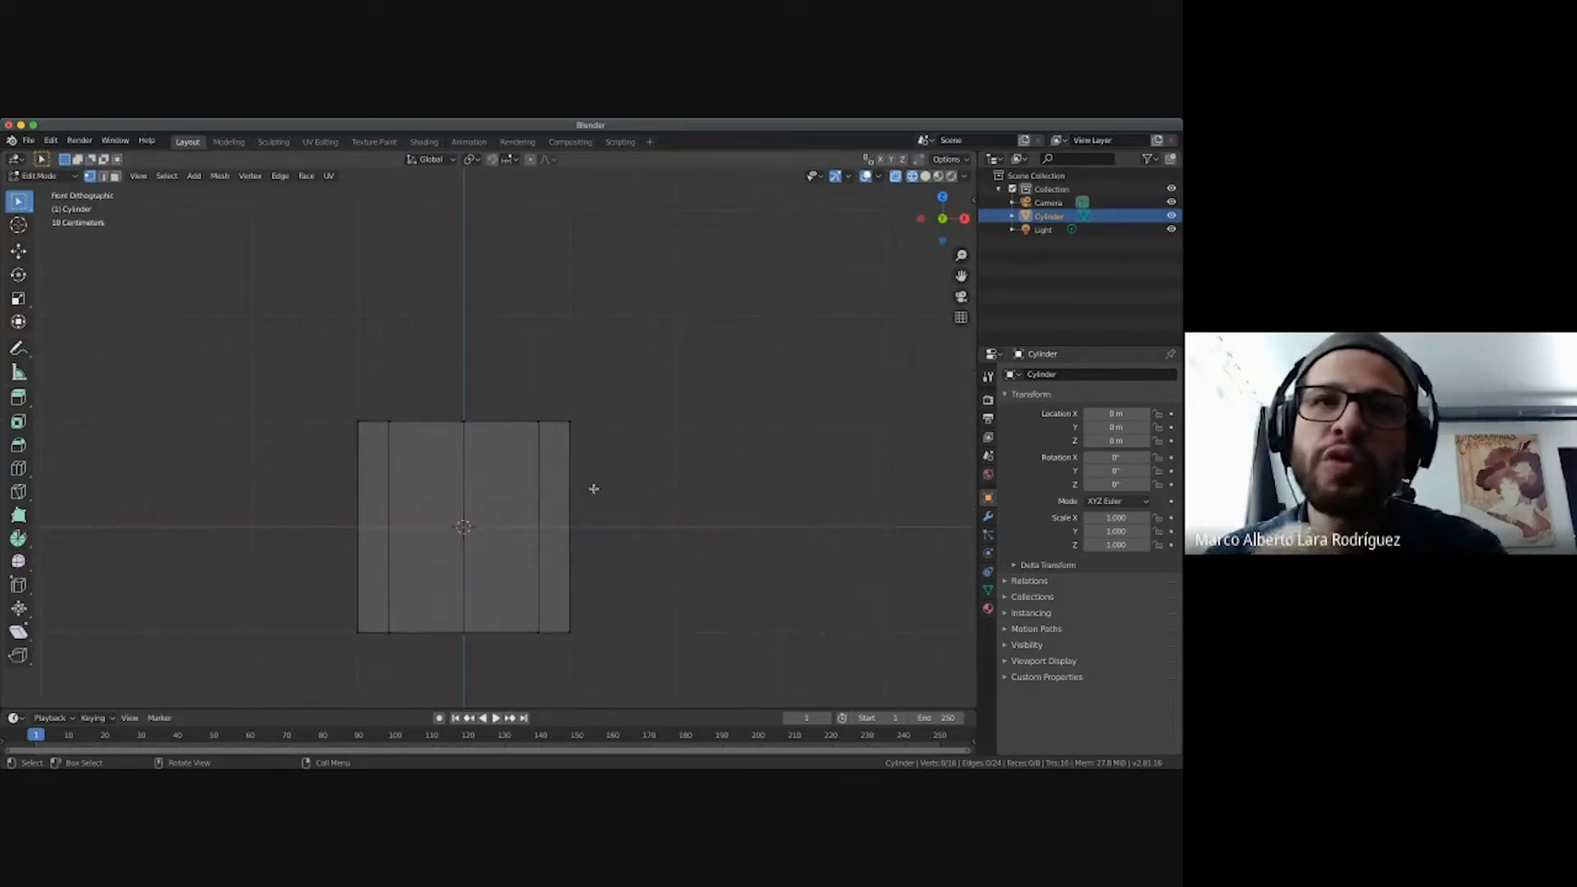
scroll(593, 489, "left", 2, "shift")
scroll(593, 488, "down", 2, "shift")
scroll(594, 489, "up", 4, "ctrl")
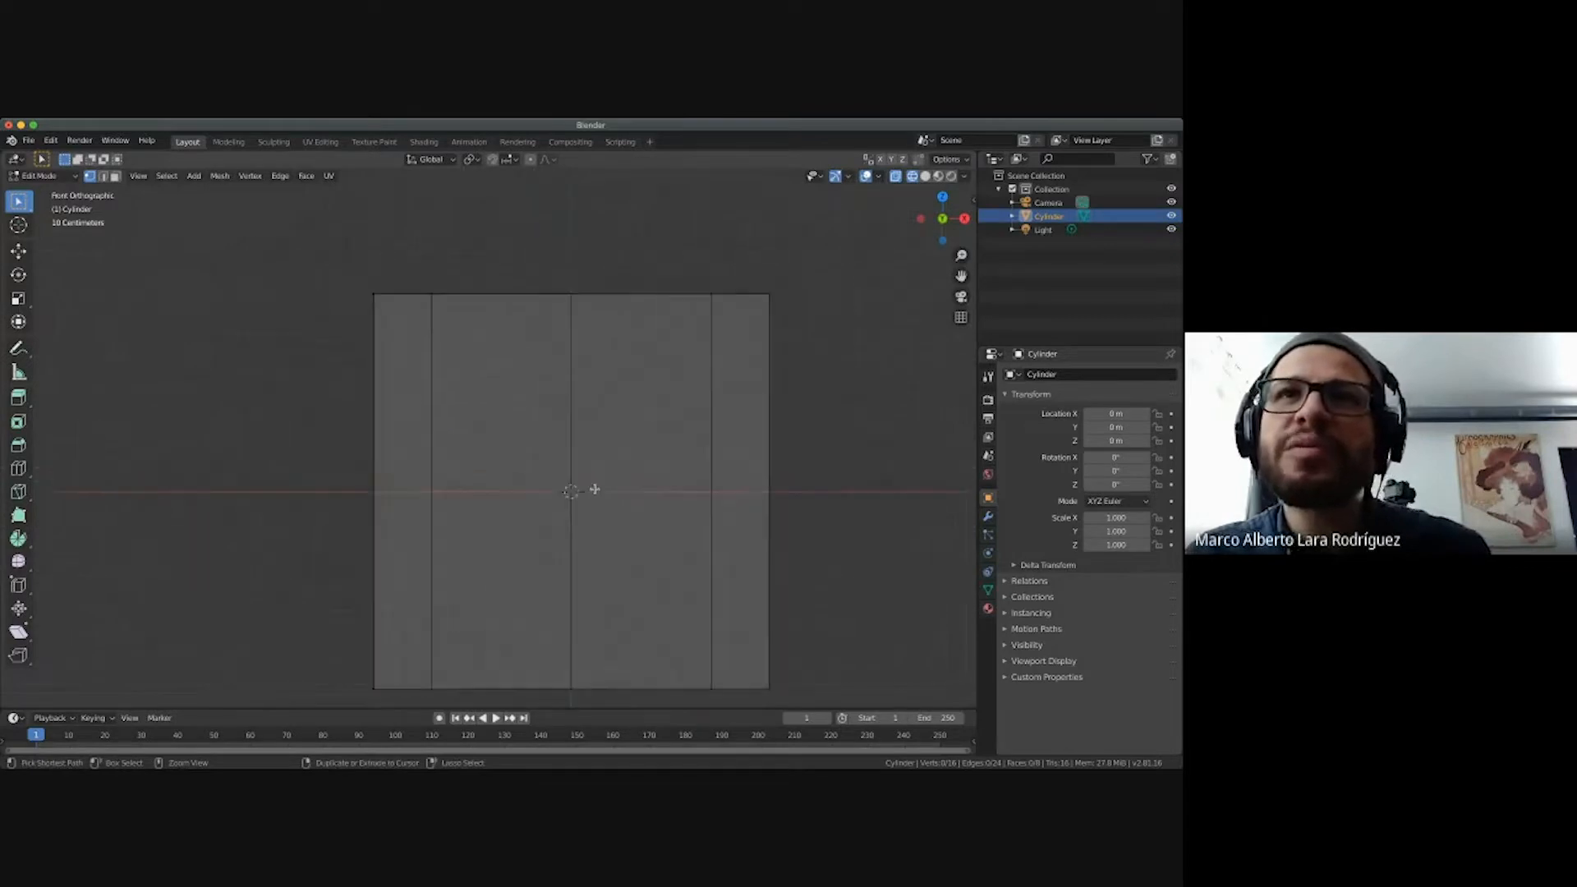
scroll(595, 488, "right", 2, "shift")
scroll(594, 489, "down", 1, "shift")
scroll(595, 487, "down", 2, "ctrl")
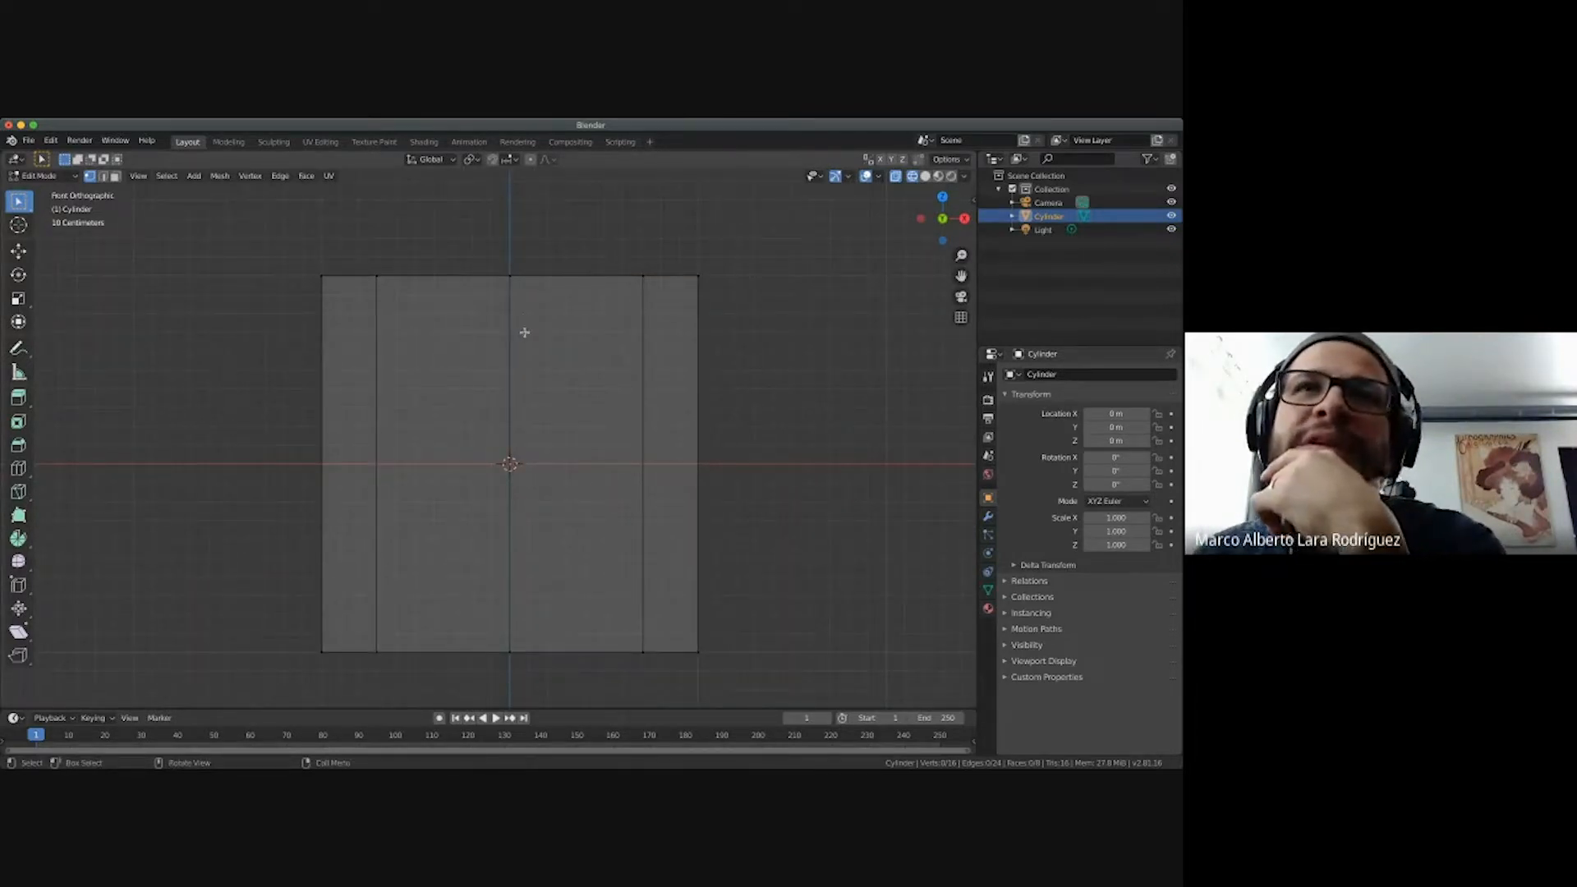
scroll(524, 333, "up", 4)
scroll(524, 332, "right", 2)
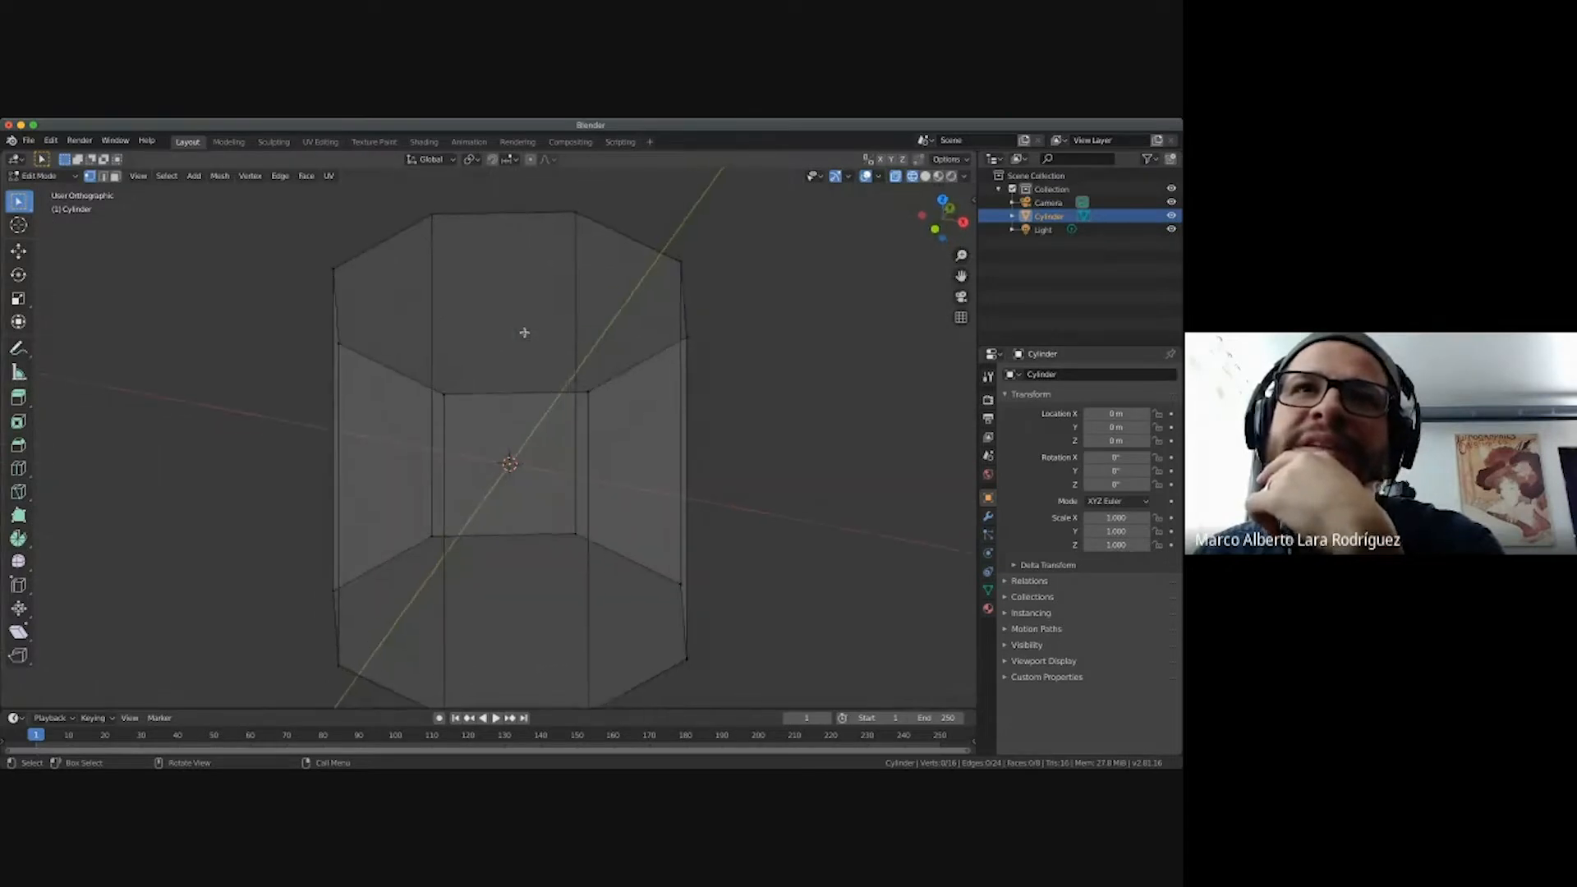
scroll(524, 333, "right", 2)
key("KP_1")
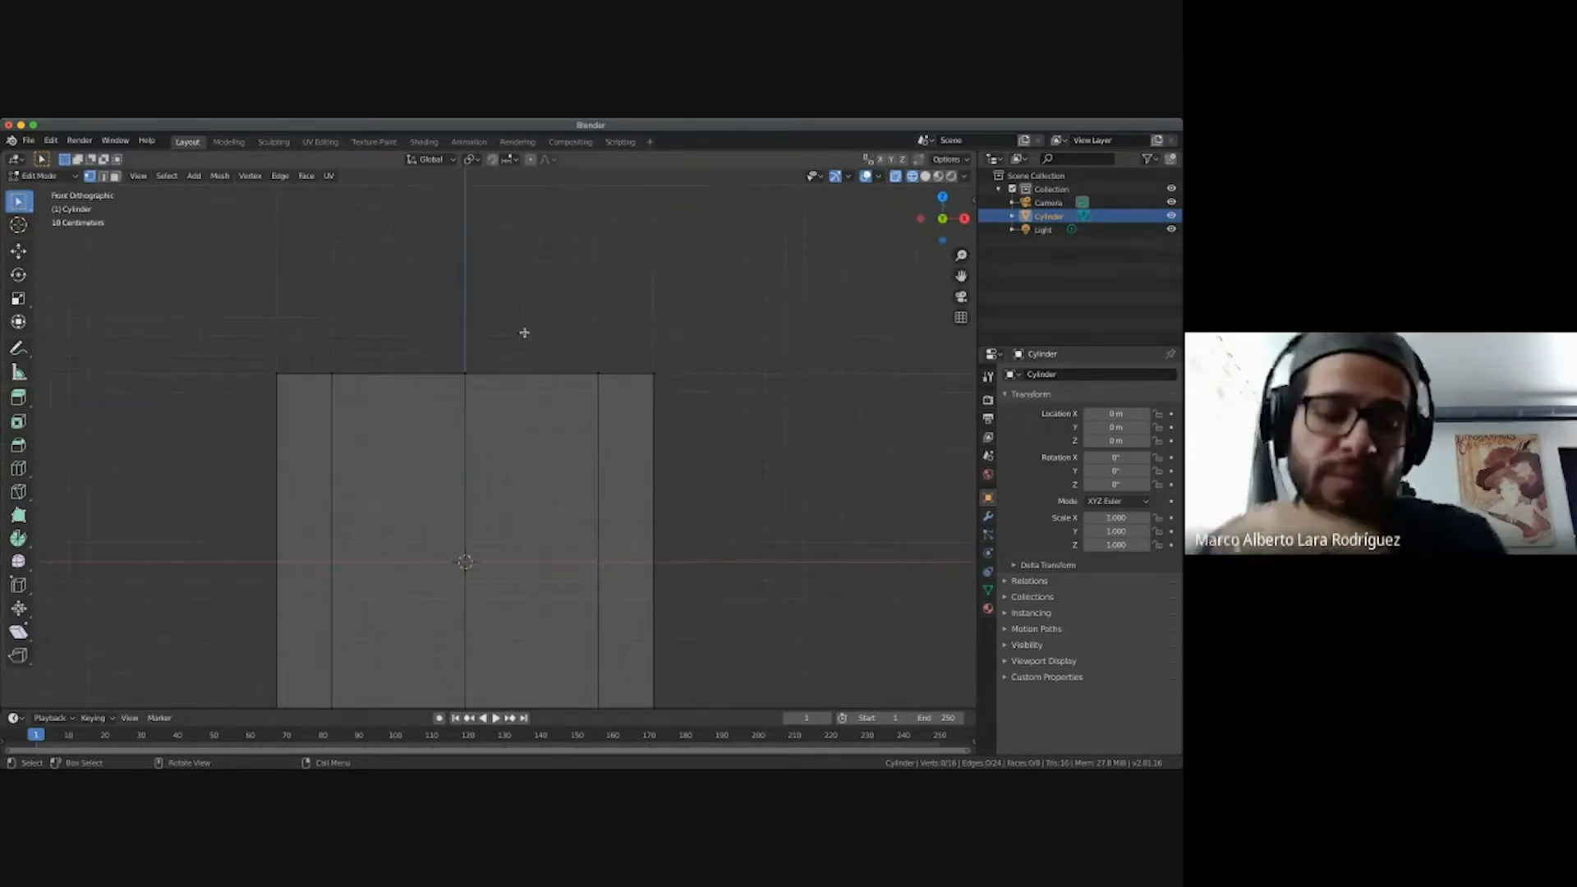
scroll(525, 332, "down", 5, "shift")
scroll(524, 332, "up", 1, "shift")
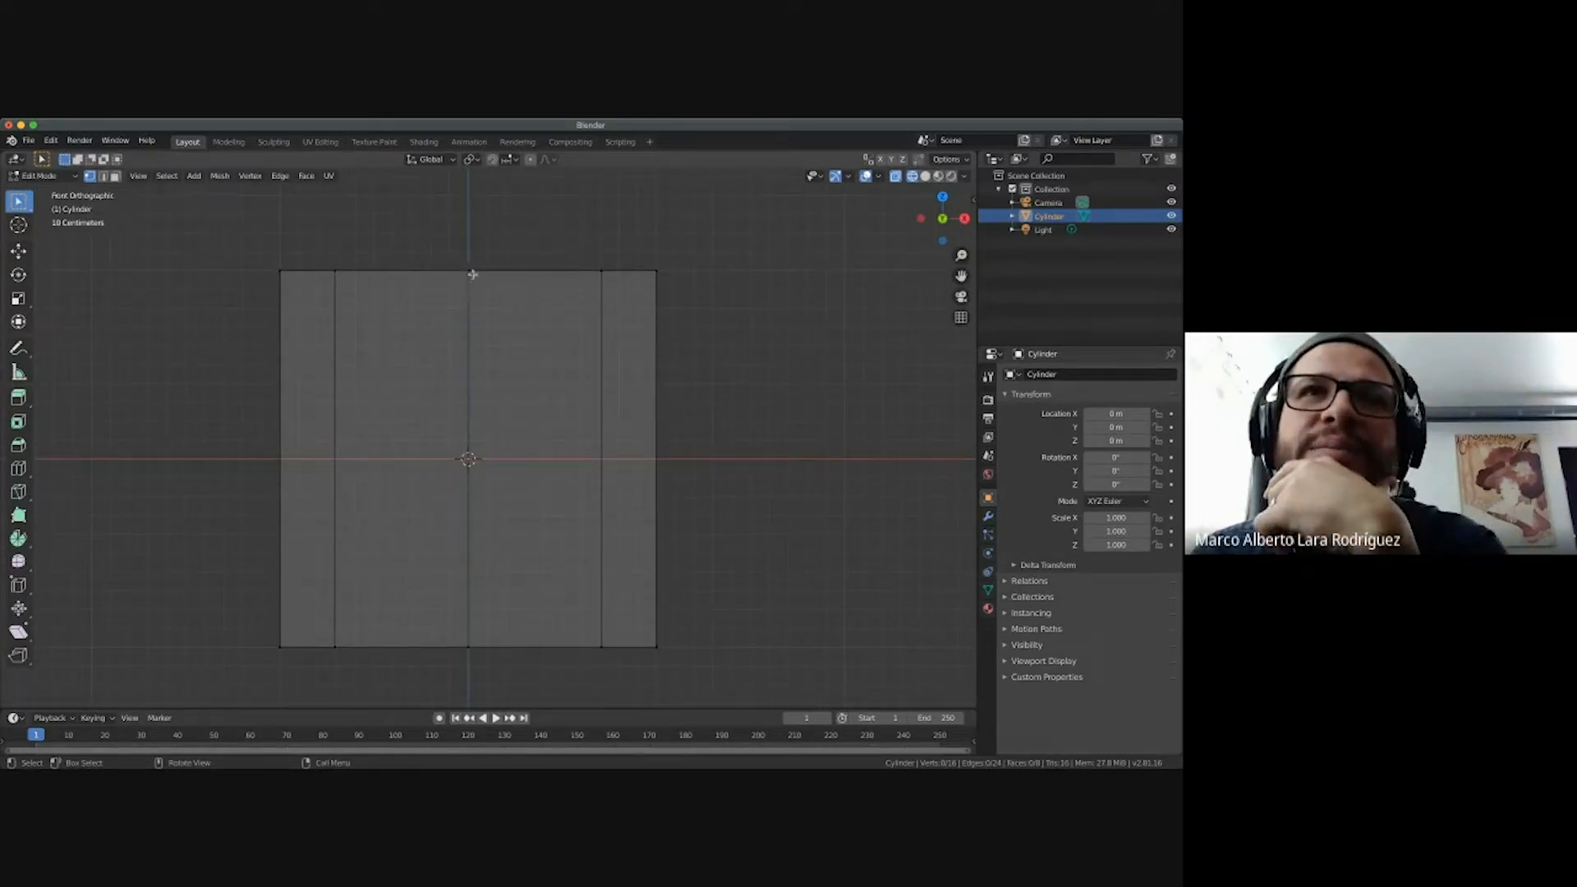
Select single vertices along the cylinder's upper edge one after another, clearing the selection at the end.
left_click(467, 271)
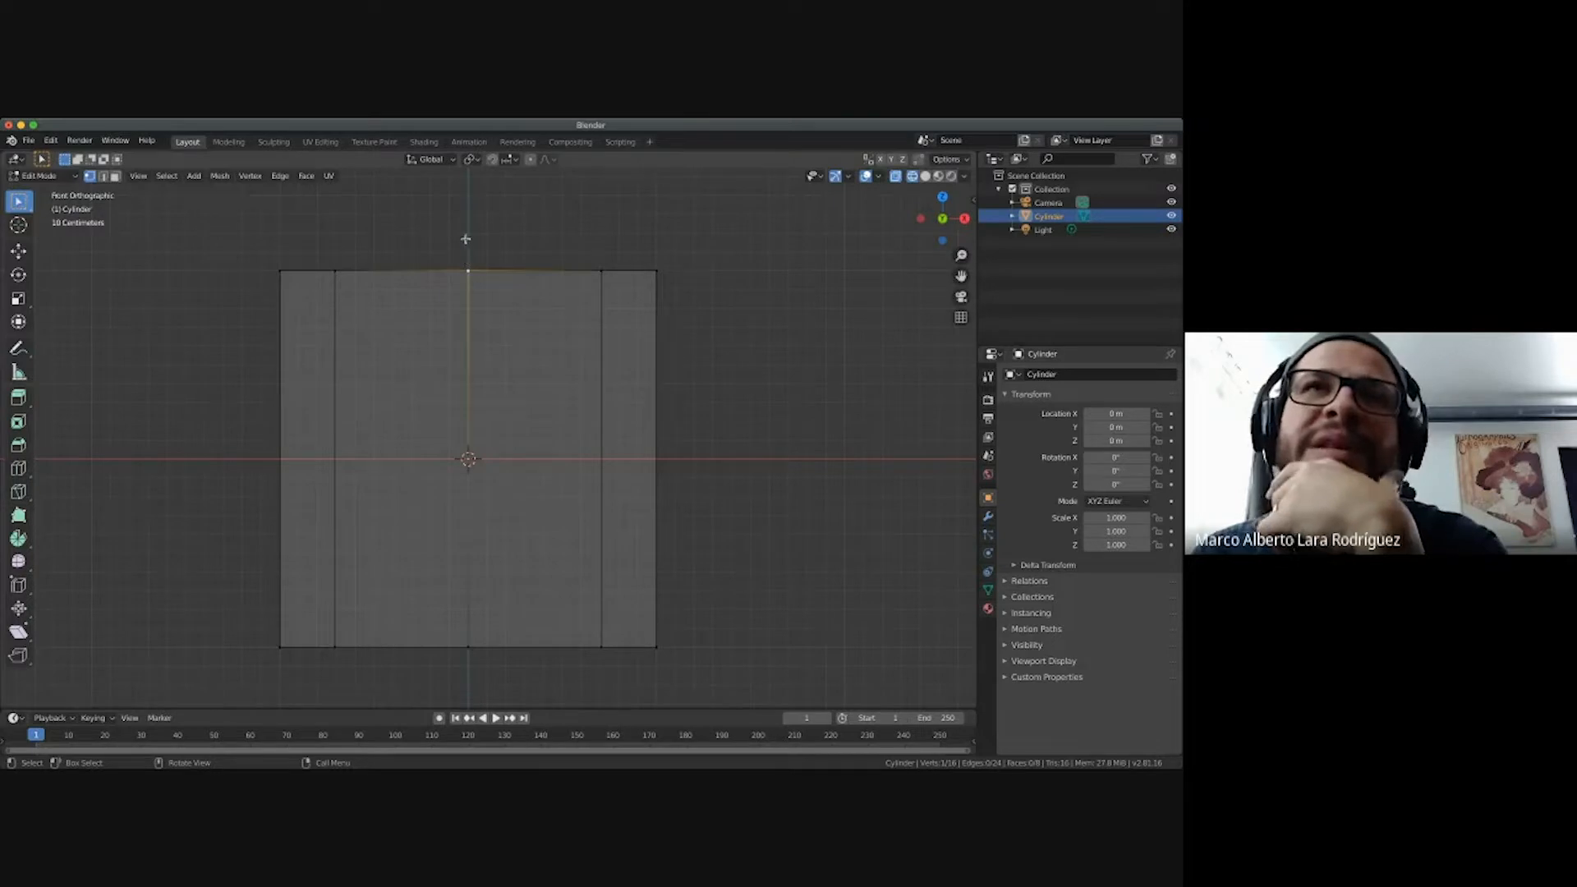
key("alt+a")
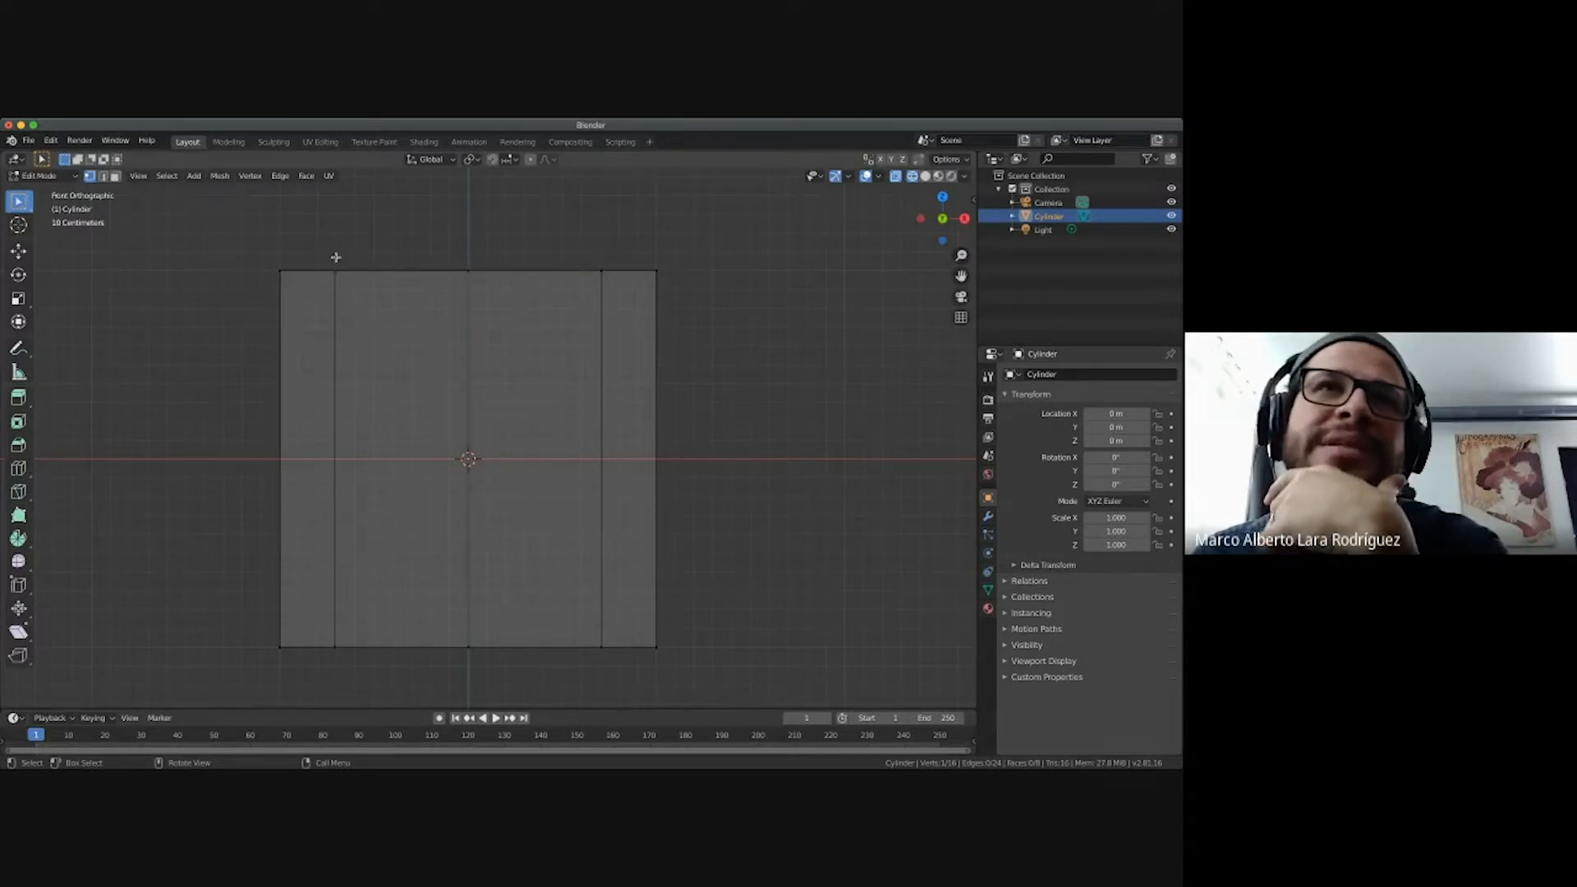
left_click(336, 269)
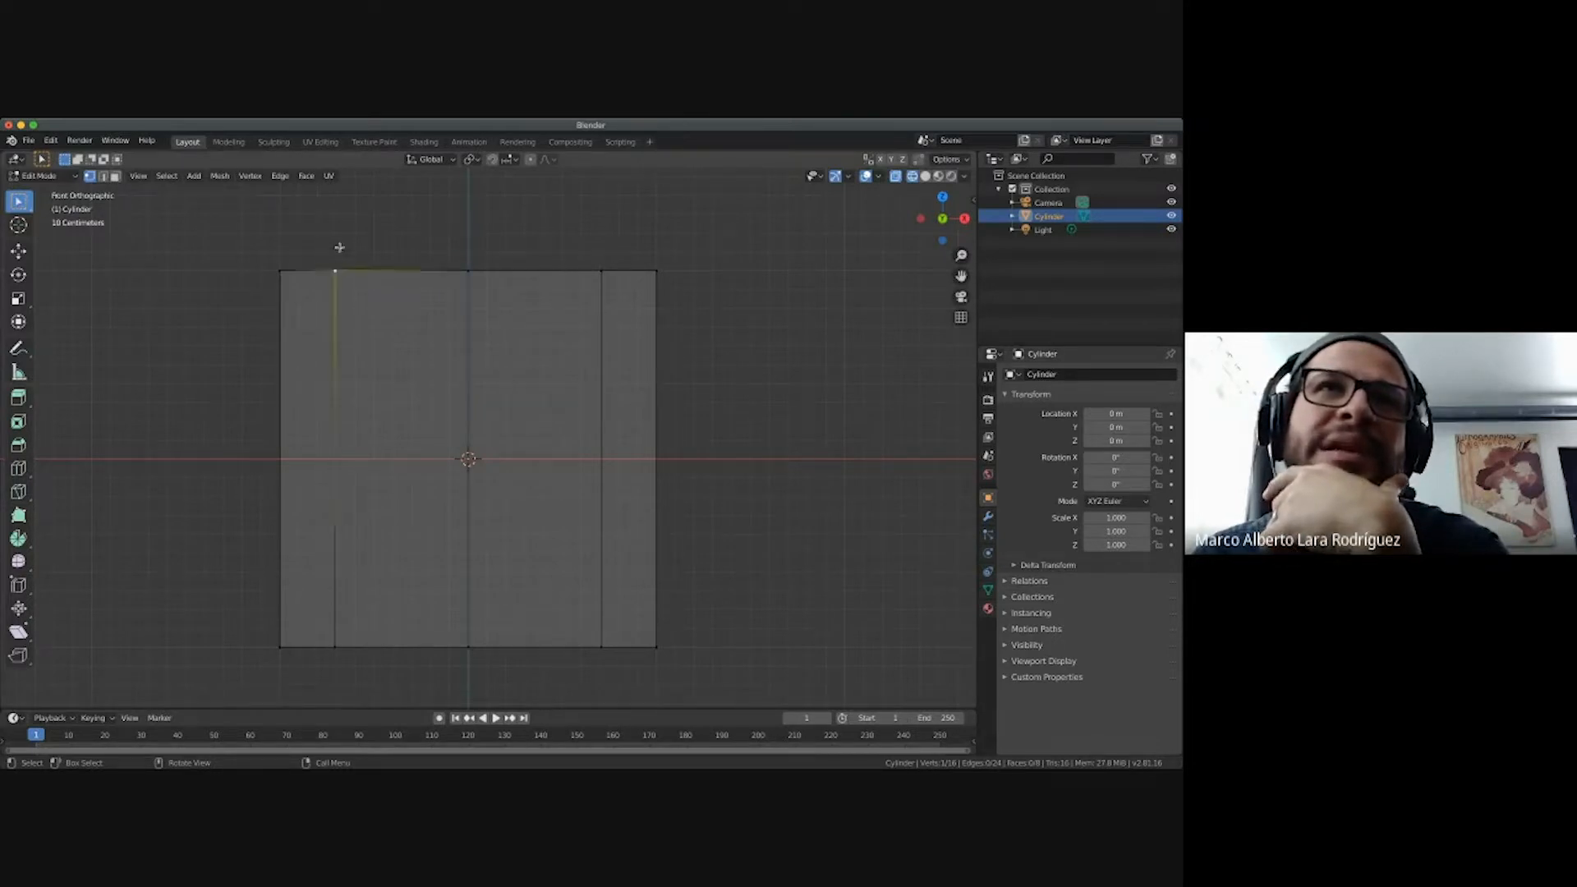
left_click(279, 269)
left_click(721, 662)
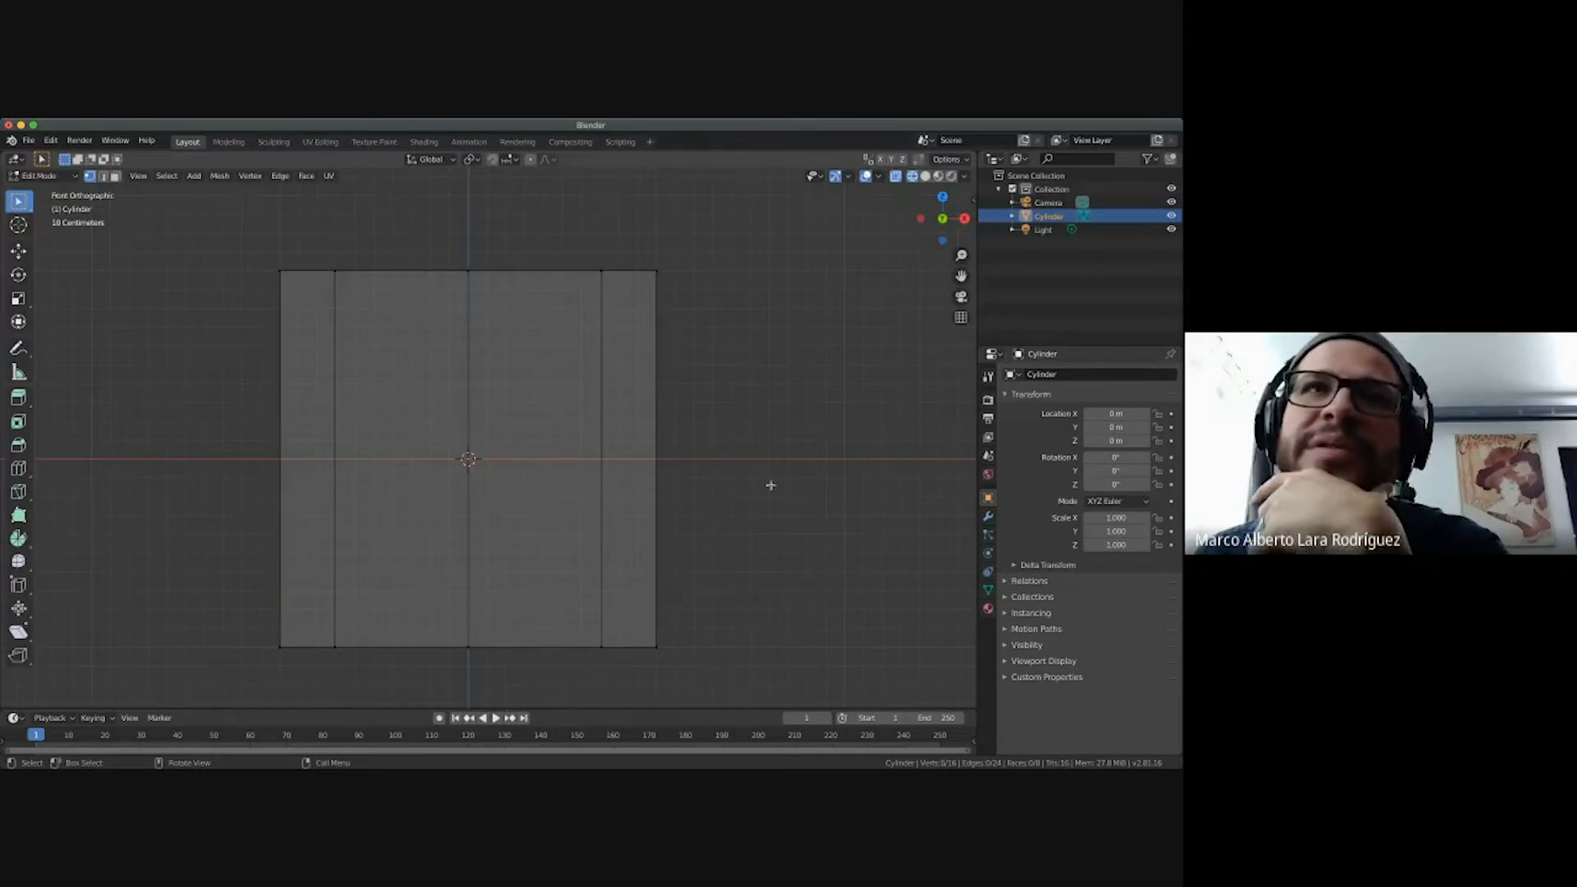
mouse_move(225, 238)
left_mouse_down()
mouse_move(750, 297)
mouse_move(230, 241)
left_mouse_up()
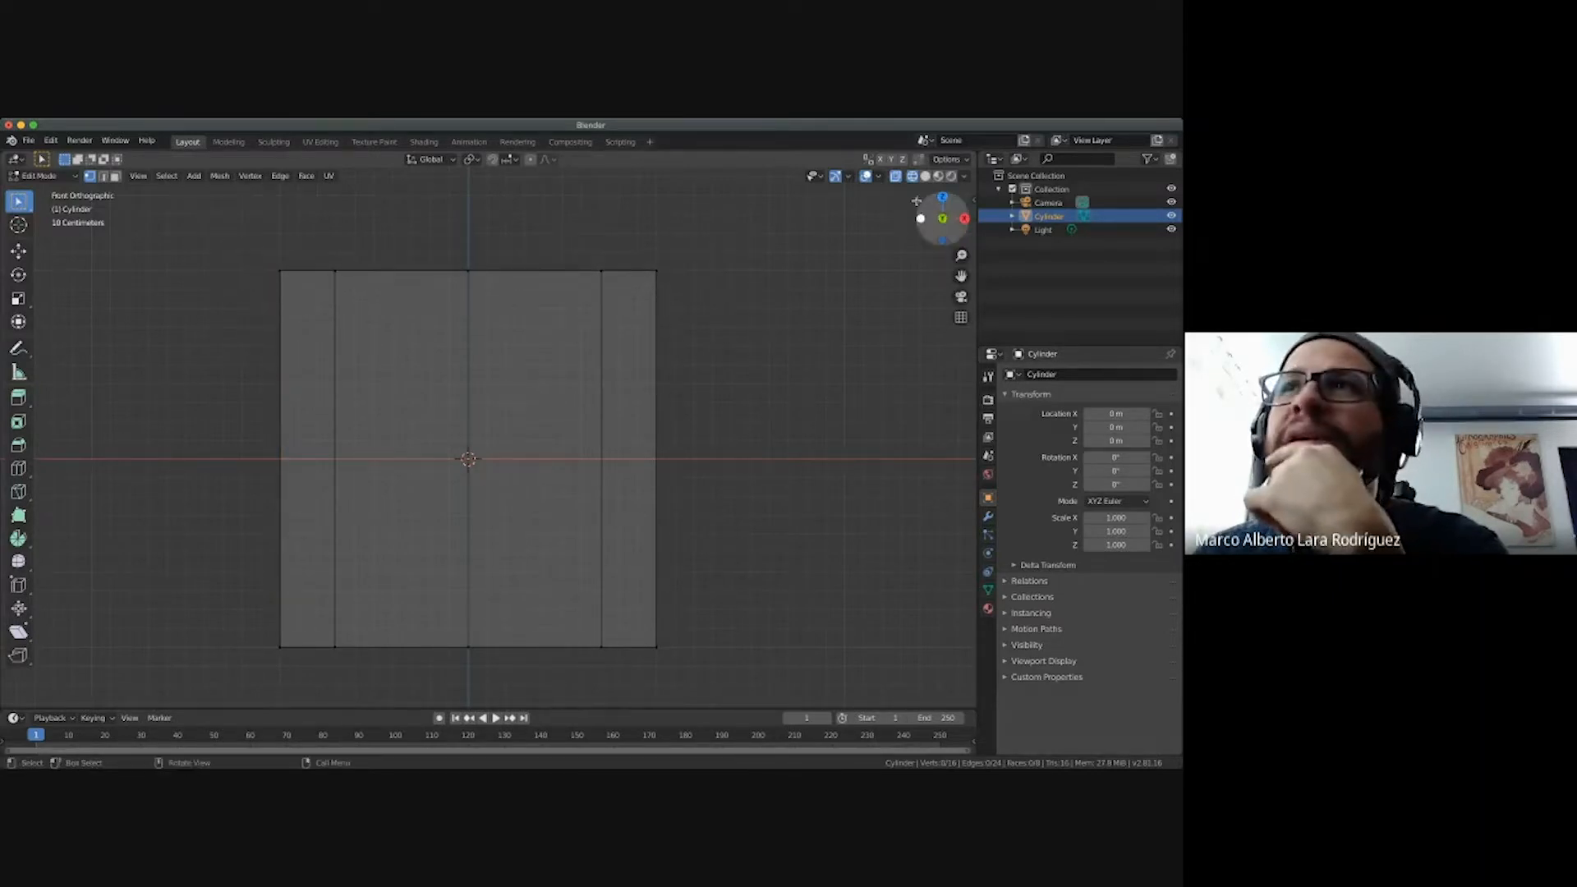
Compare the cylinder in solid, material preview and rendered shading, and return to wireframe shading.
left_click(925, 176)
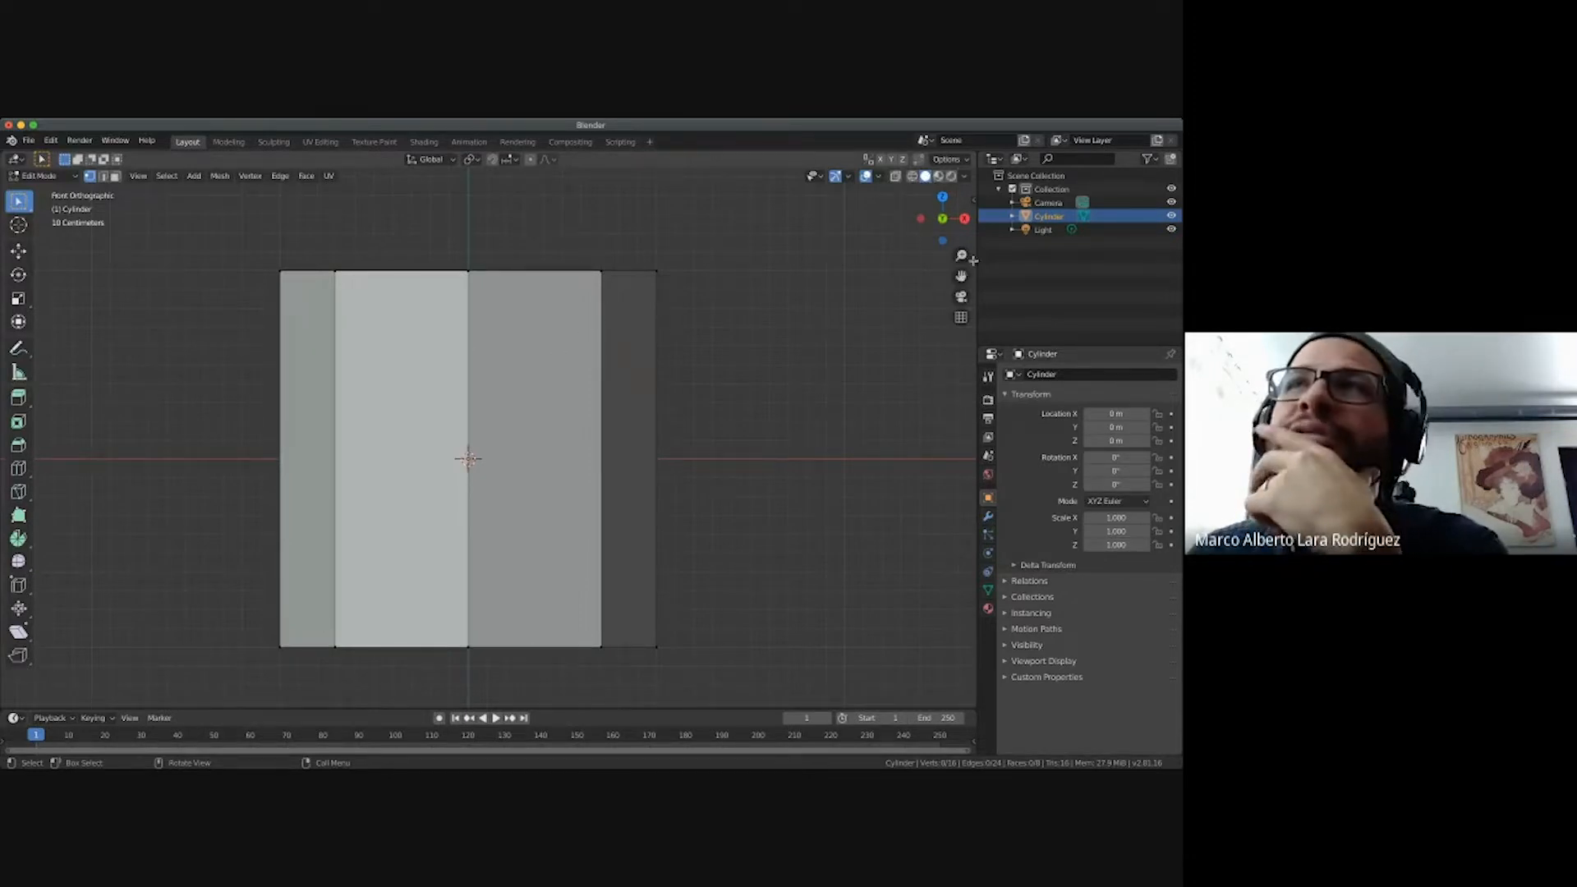
left_click(939, 176)
left_click(952, 176)
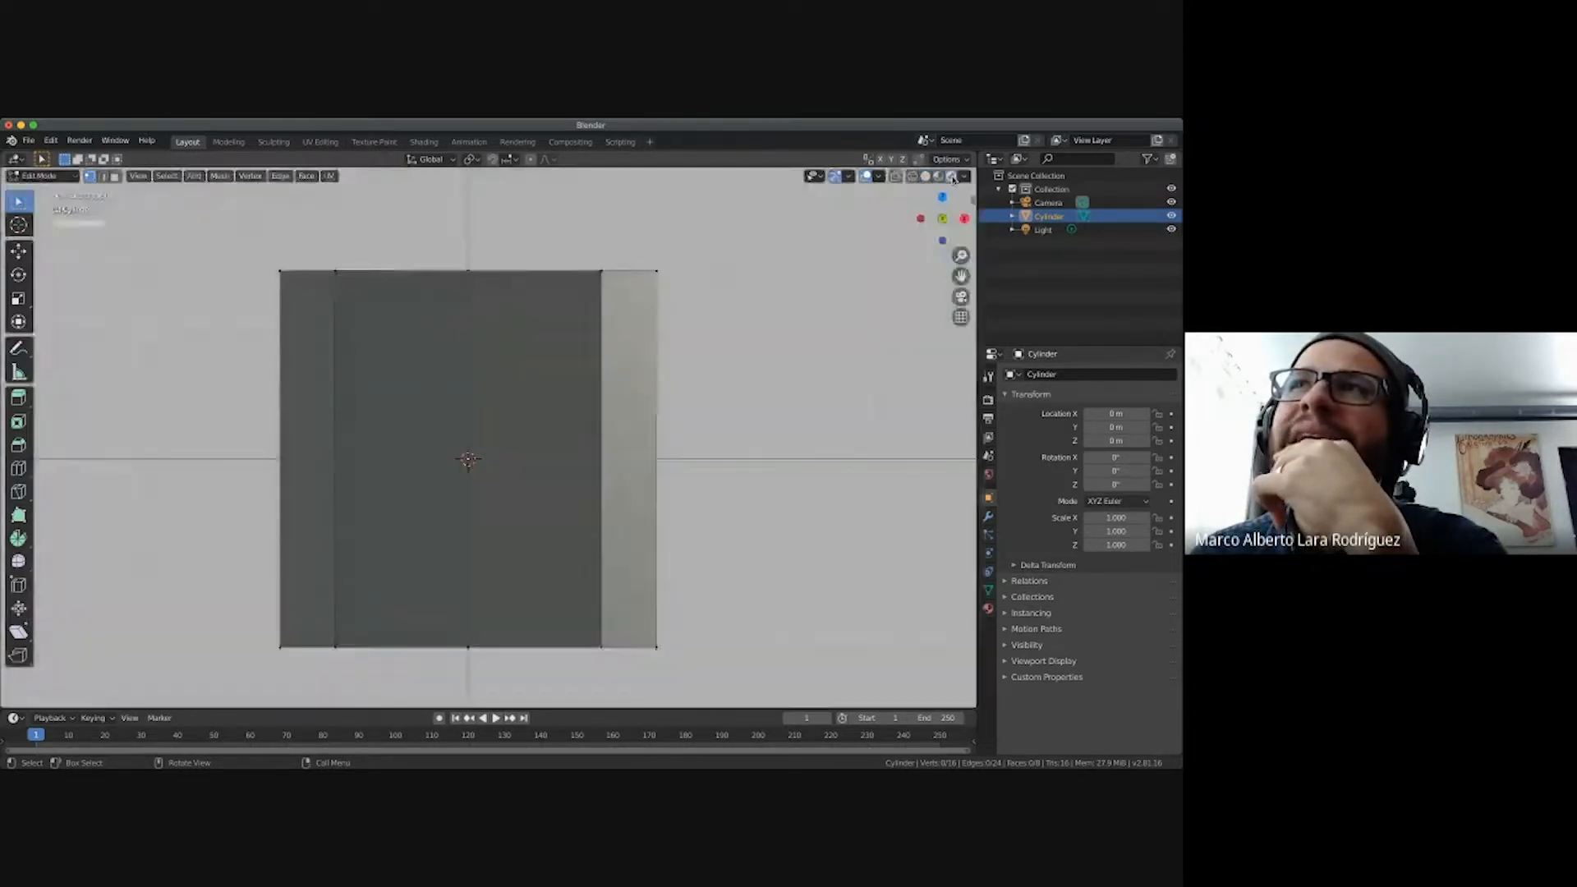
left_click(926, 176)
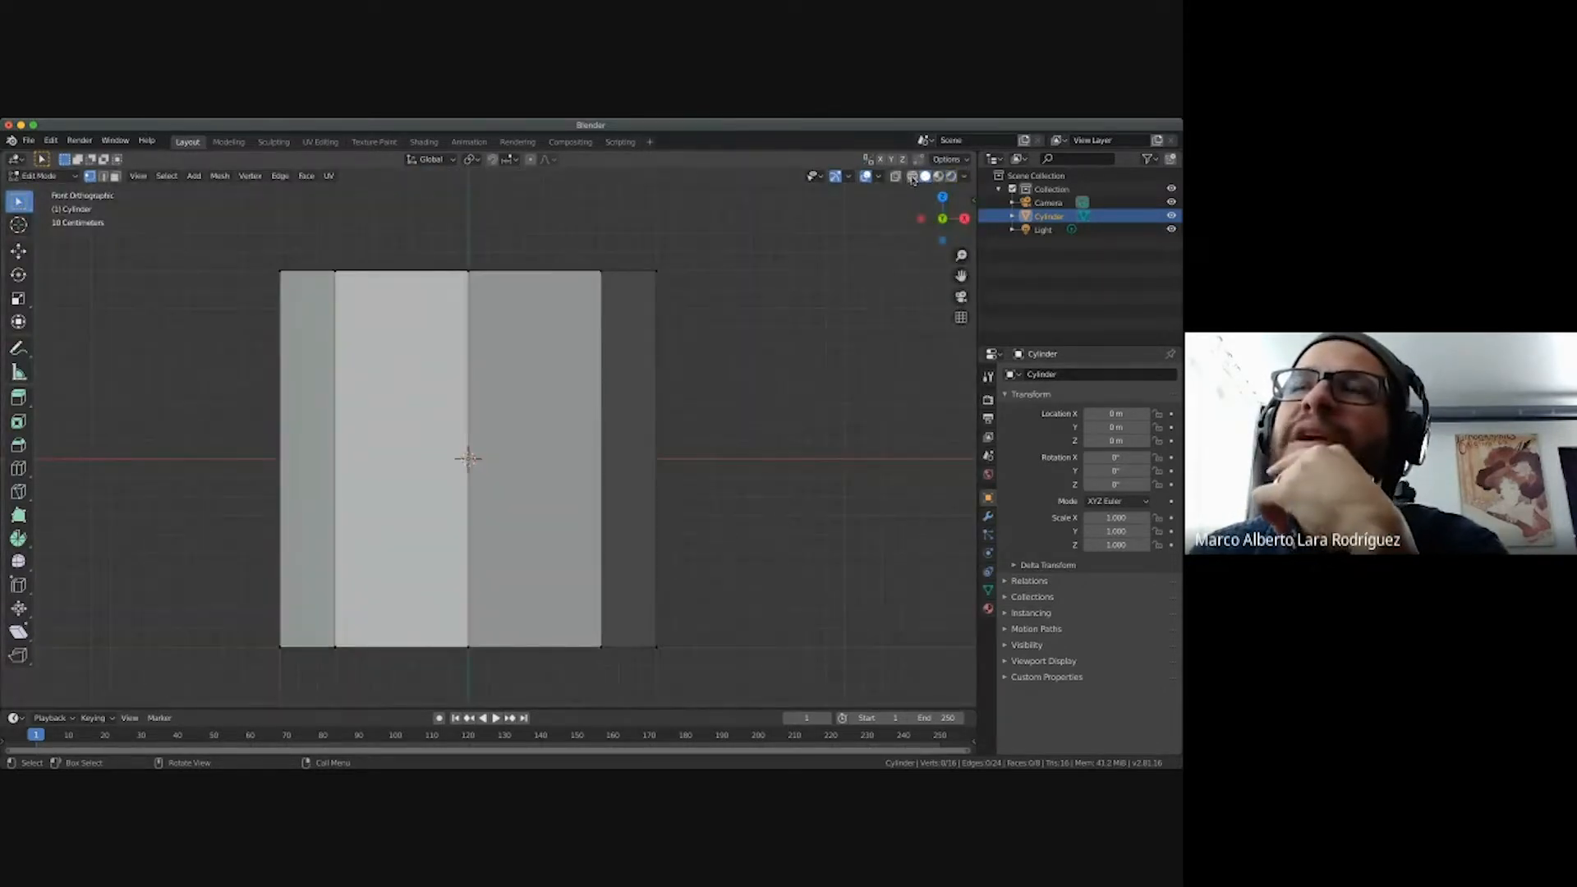
left_click(913, 177)
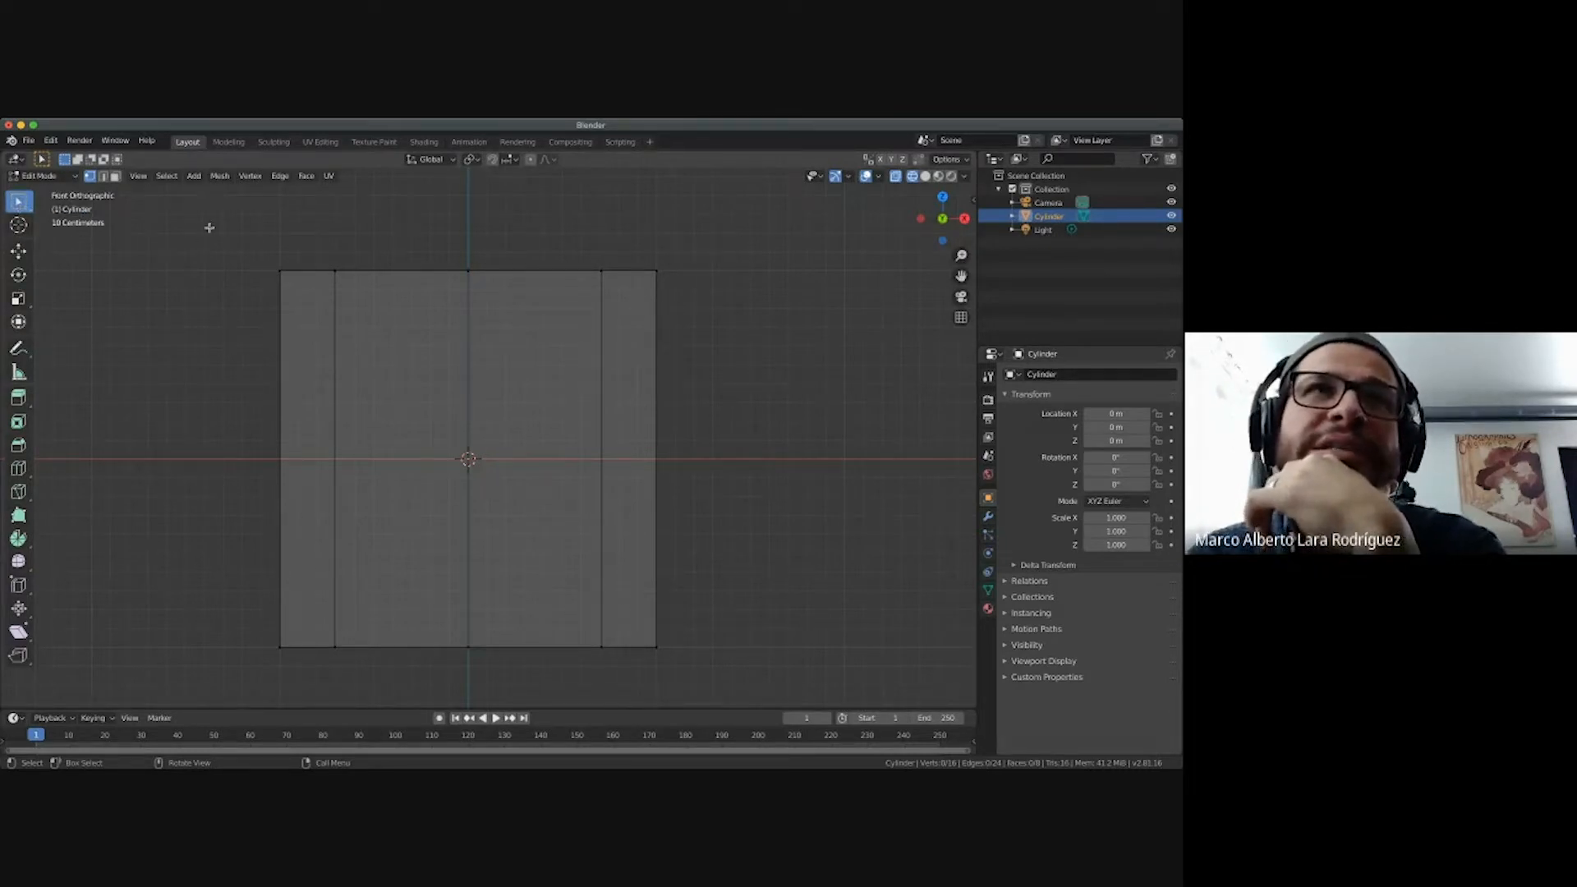
Box-select all vertices of the cylinder's upper rim, front and back, and check the selected ring from several angles.
left_click_drag(212, 220, 720, 309)
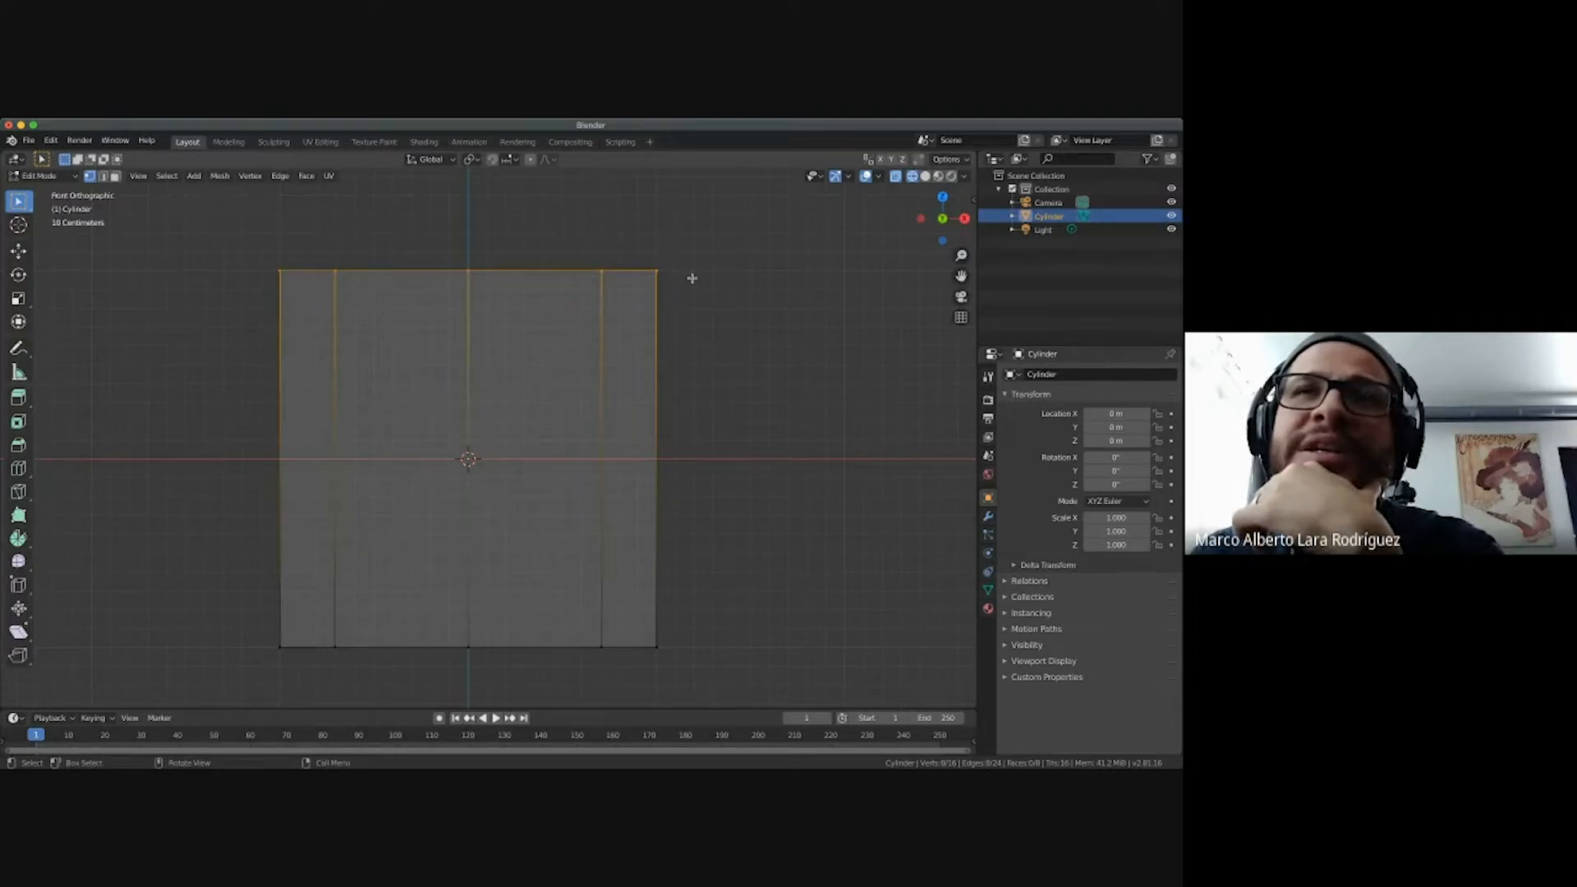
scroll(755, 319, "up", 5)
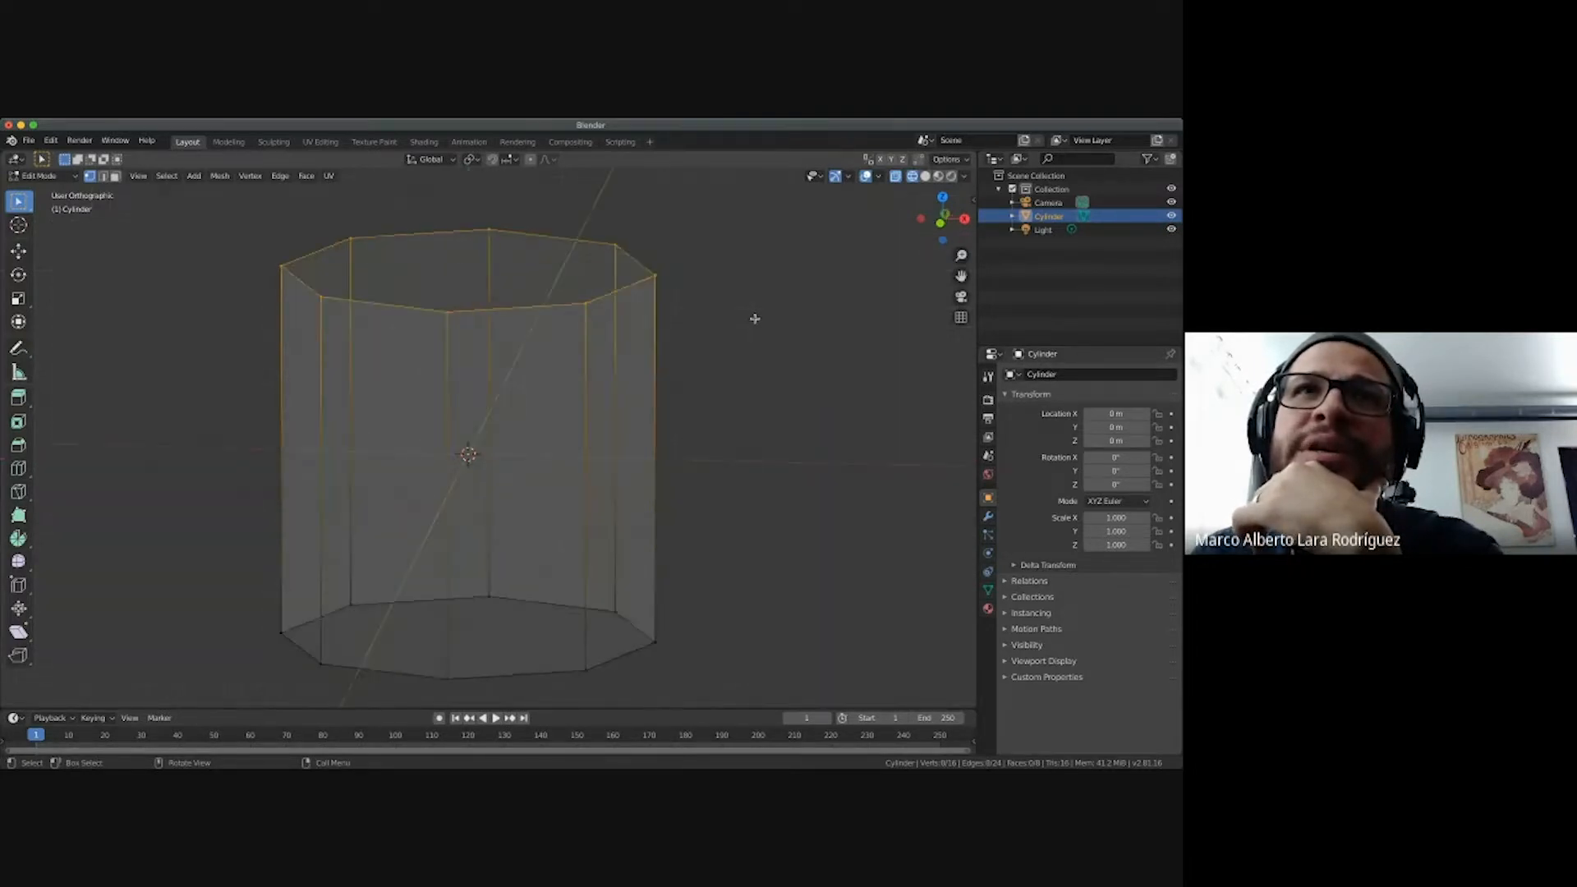
scroll(755, 319, "down", 3)
scroll(755, 319, "up", 6)
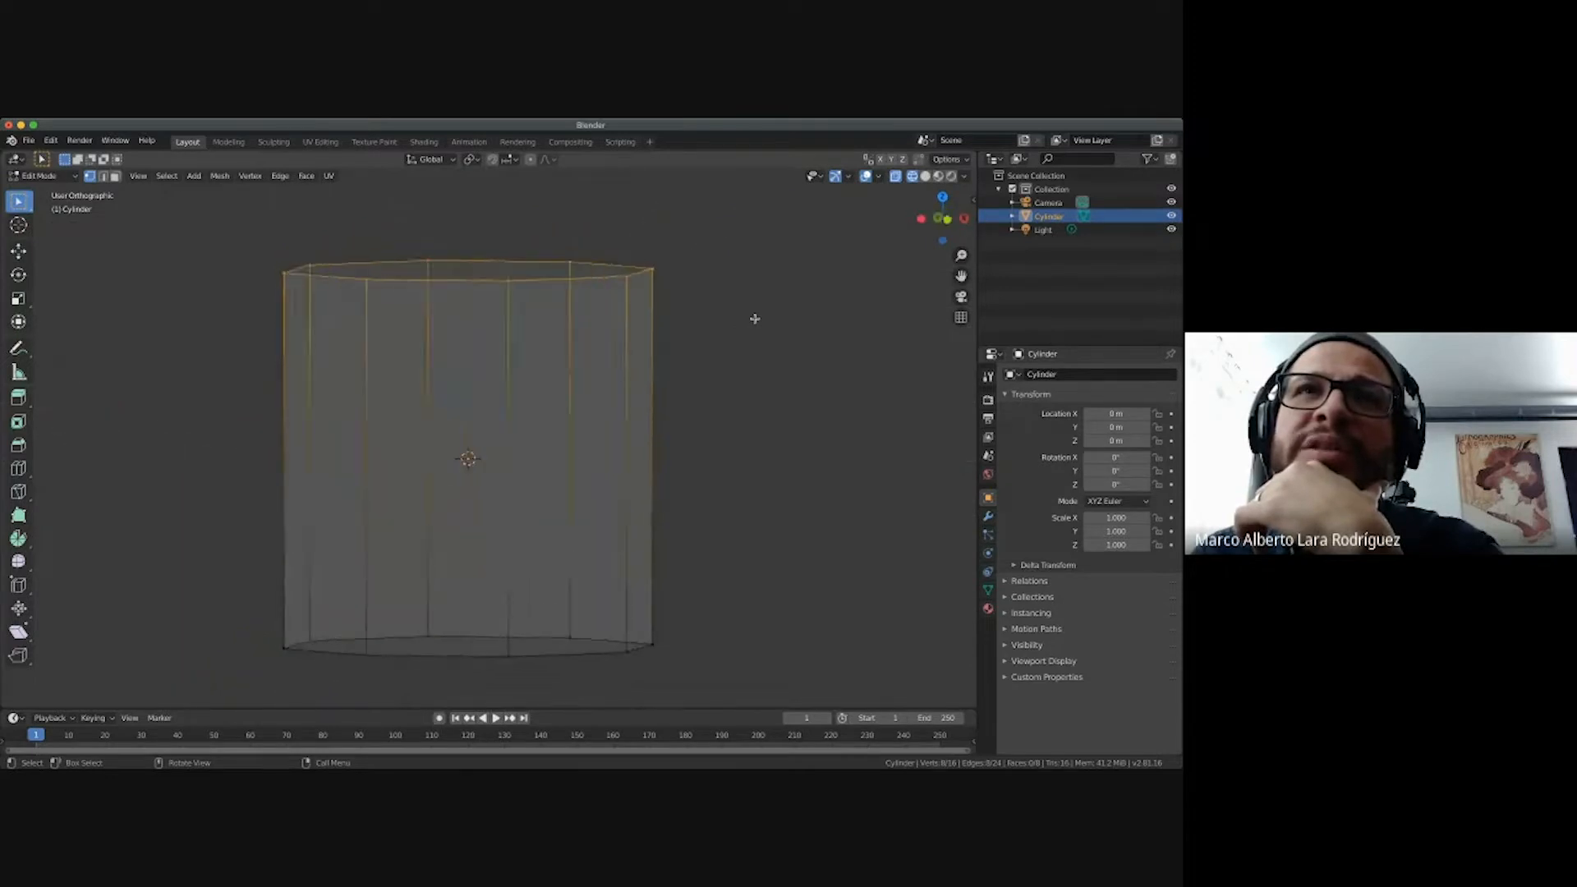
scroll(755, 319, "down", 6)
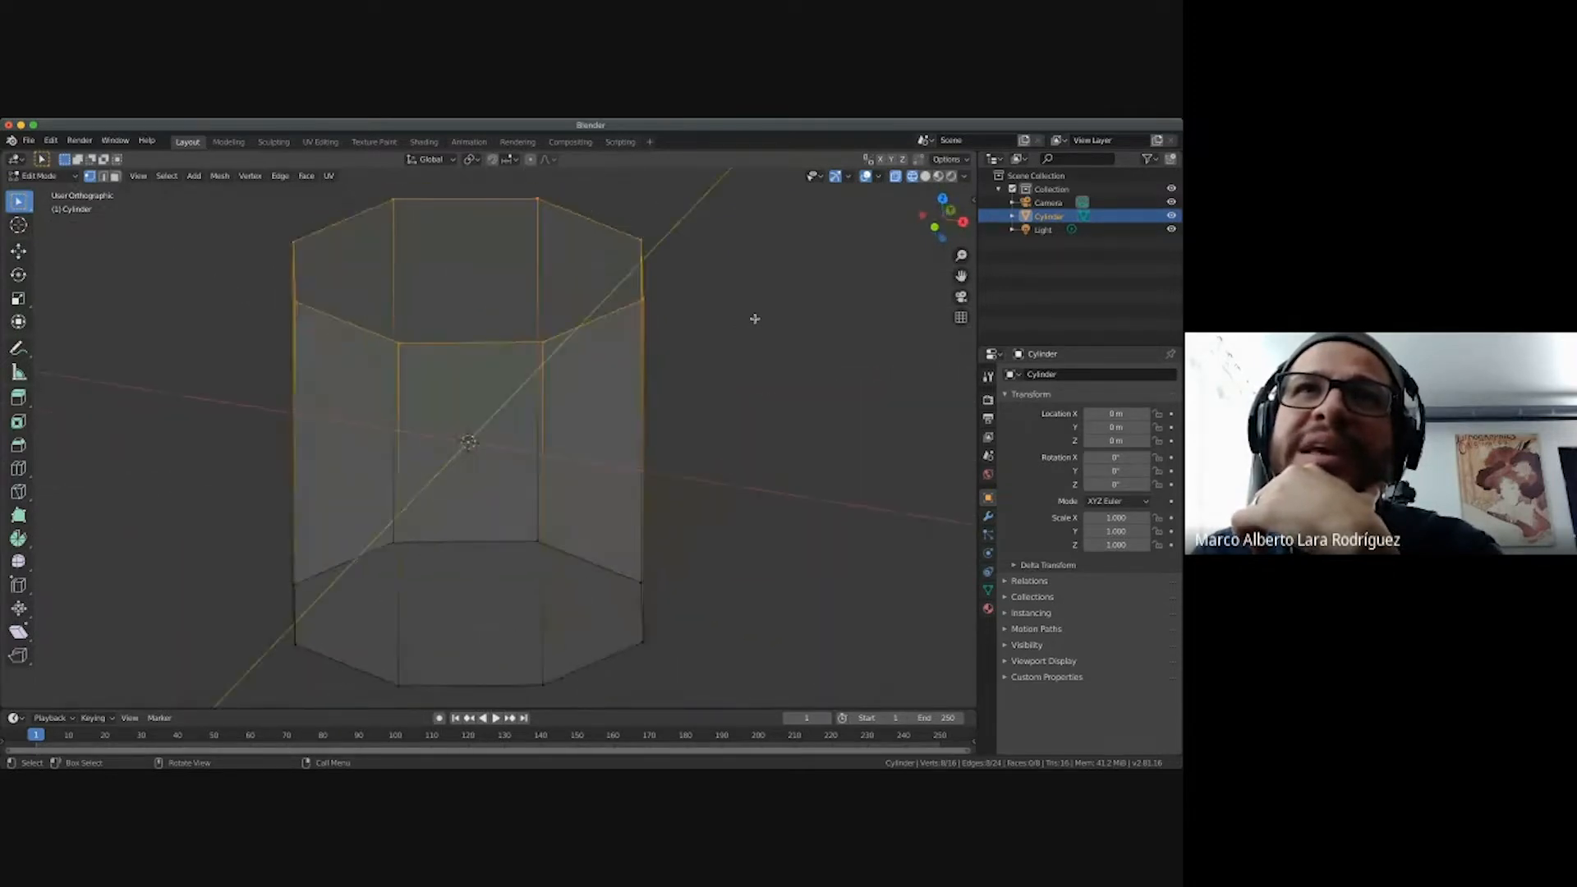
scroll(755, 318, "up", 5)
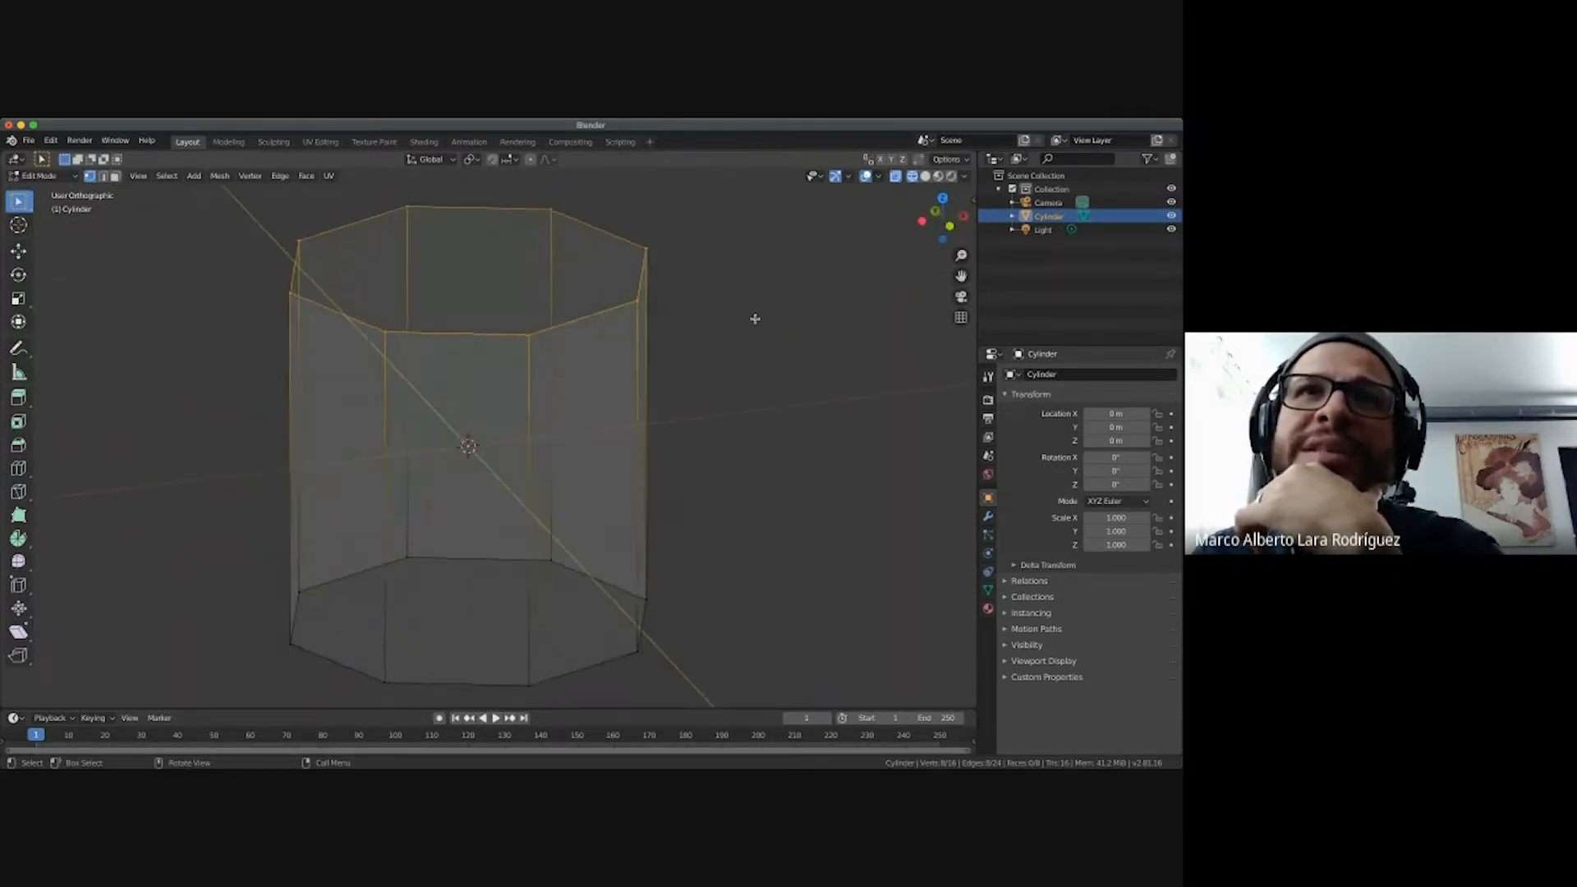
Box-select the cylinder's upper rim from the front in solid shading and inspect the back vertices from an angle.
key("KP_1")
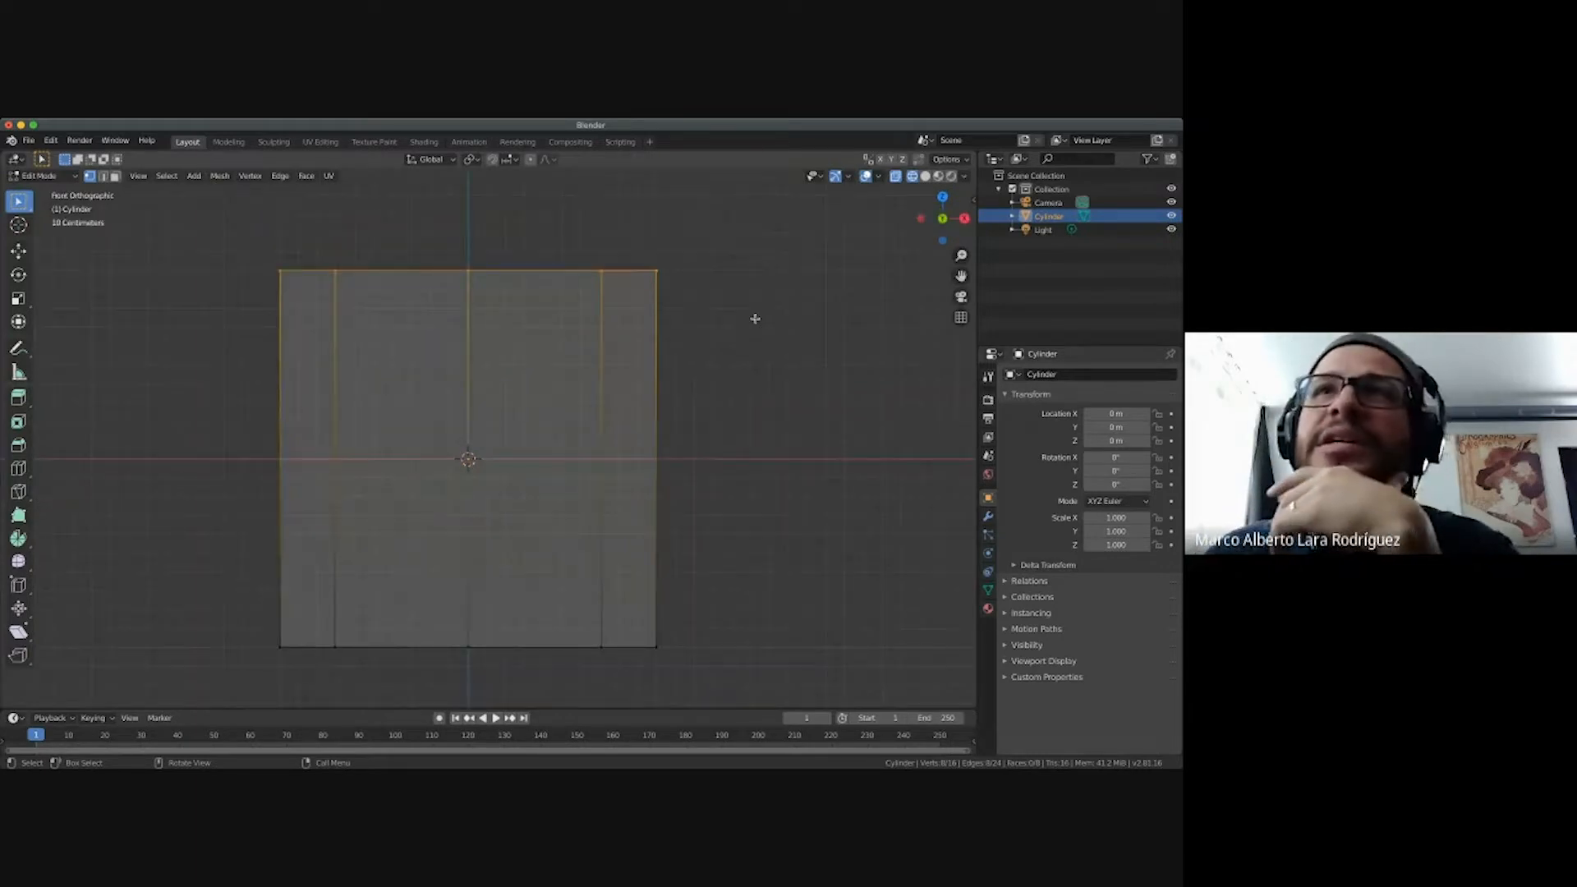
left_click(757, 309)
left_click(925, 176)
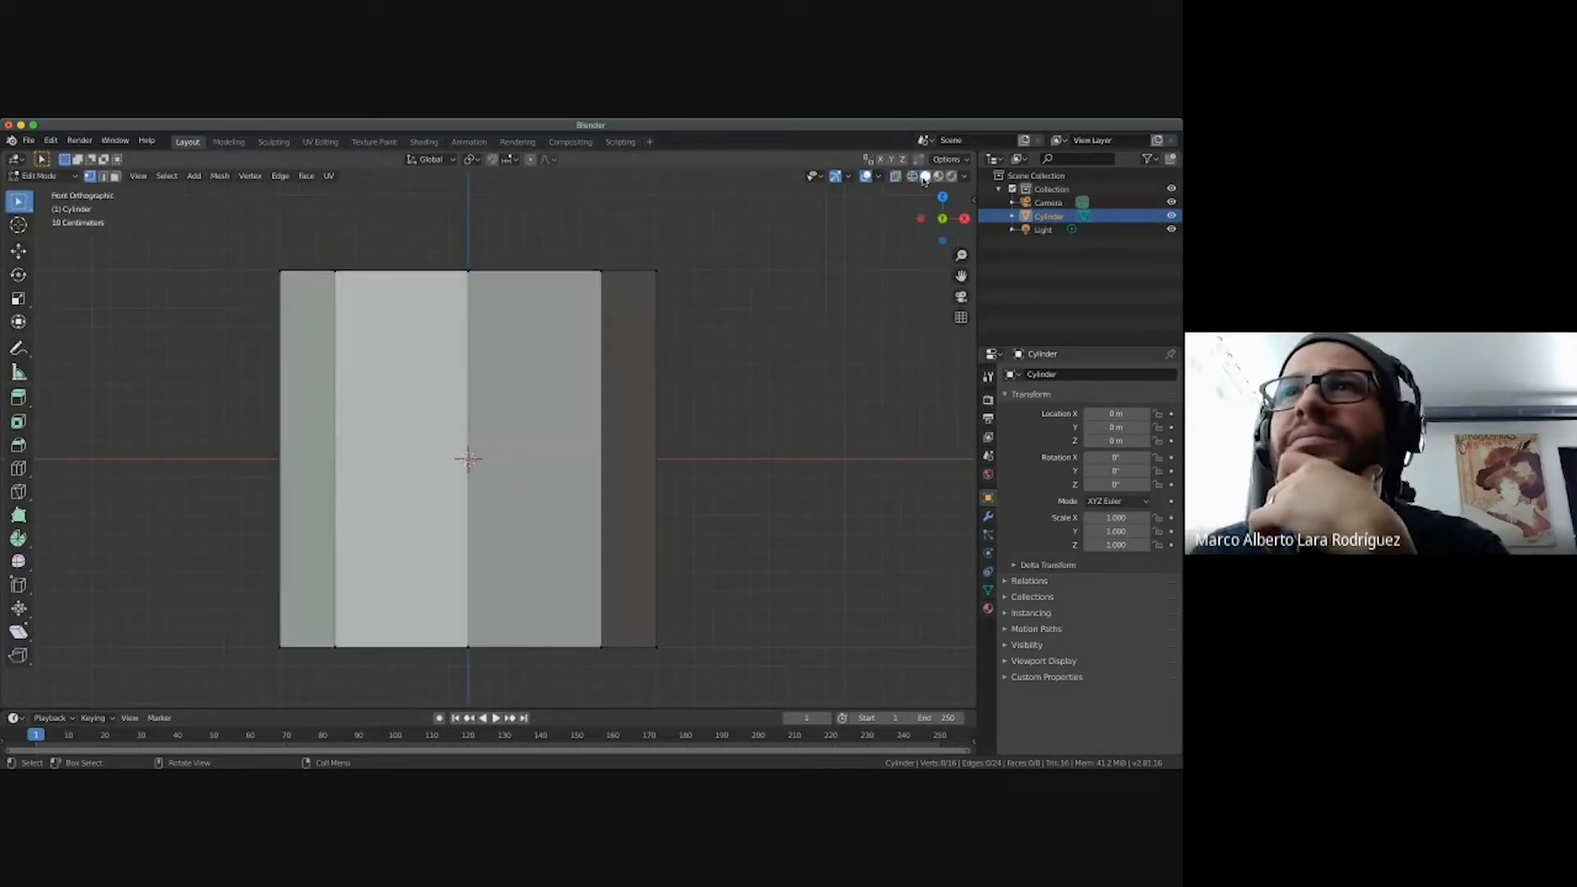
left_click_drag(220, 246, 809, 296)
scroll(724, 329, "up", 5)
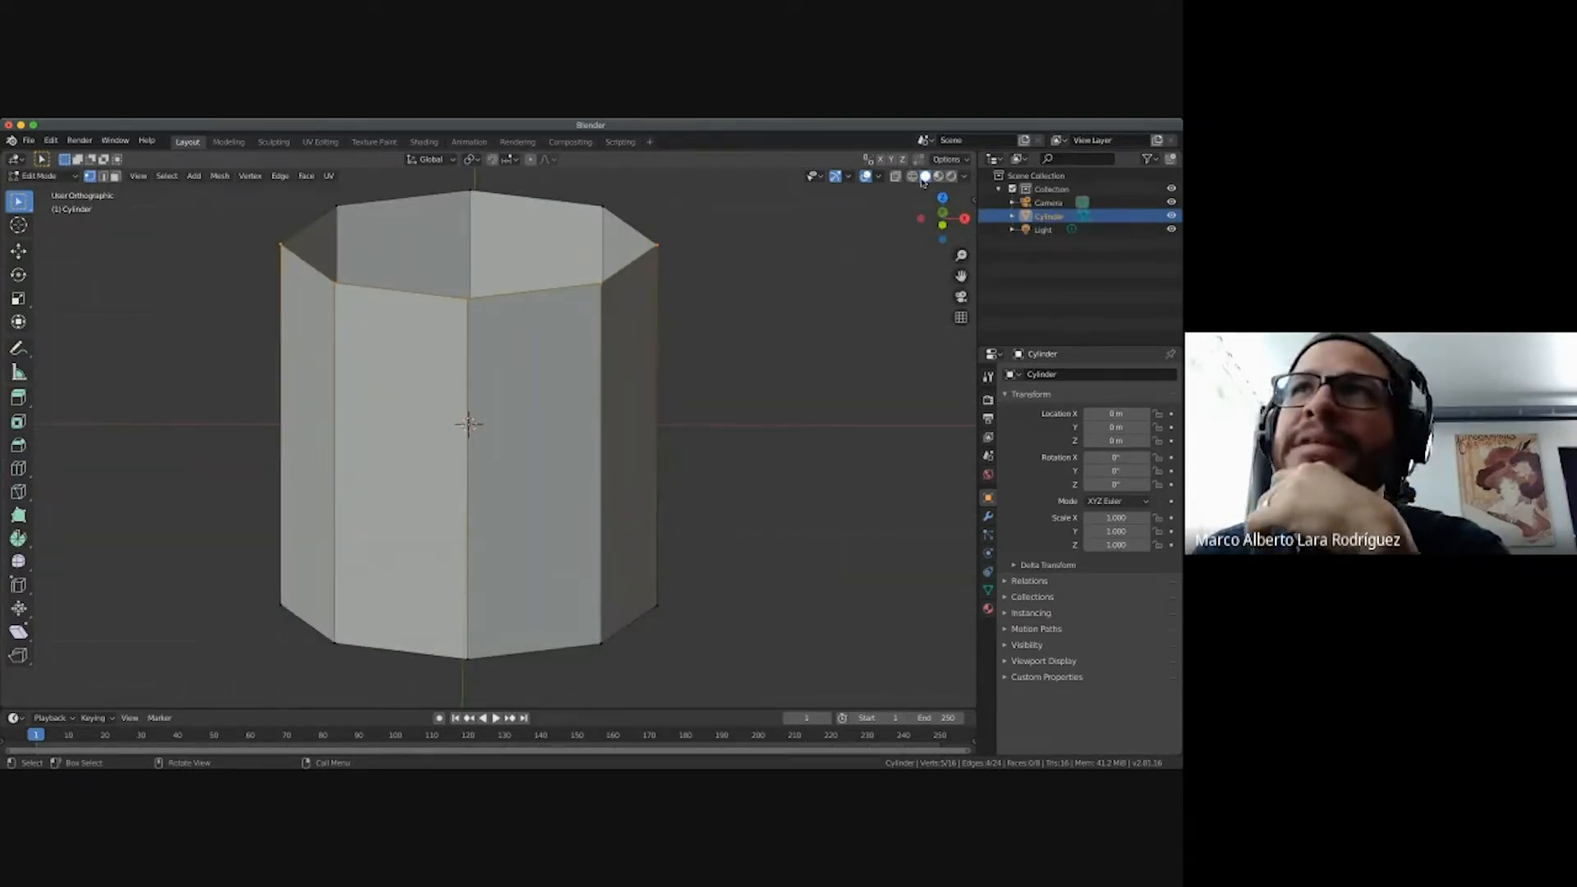
middle_click_drag(664, 264, 558, 405)
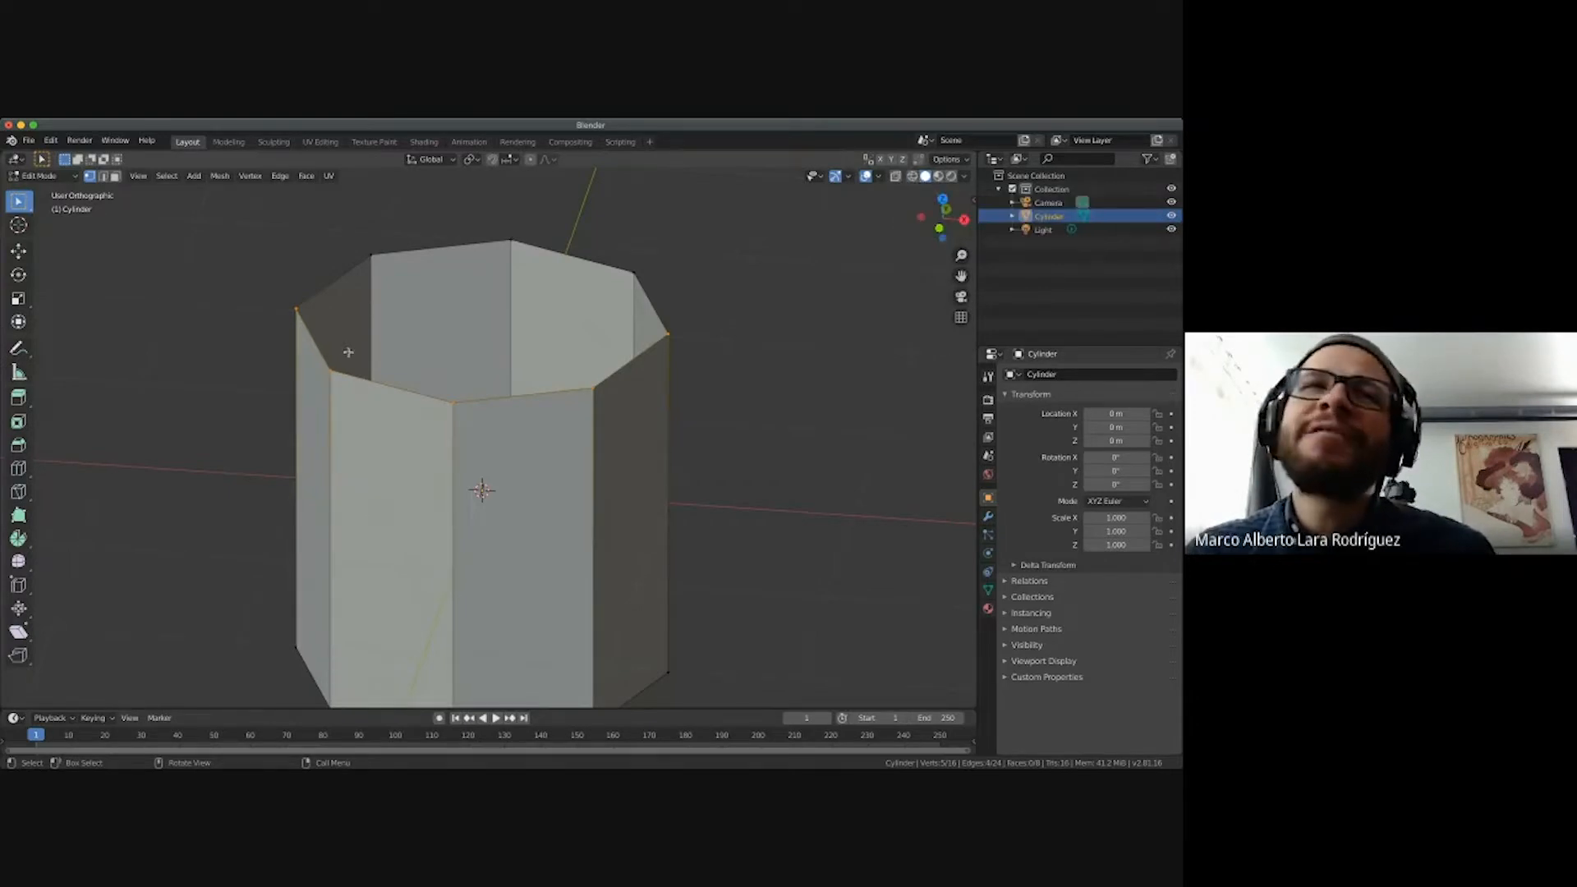
key("KP_1")
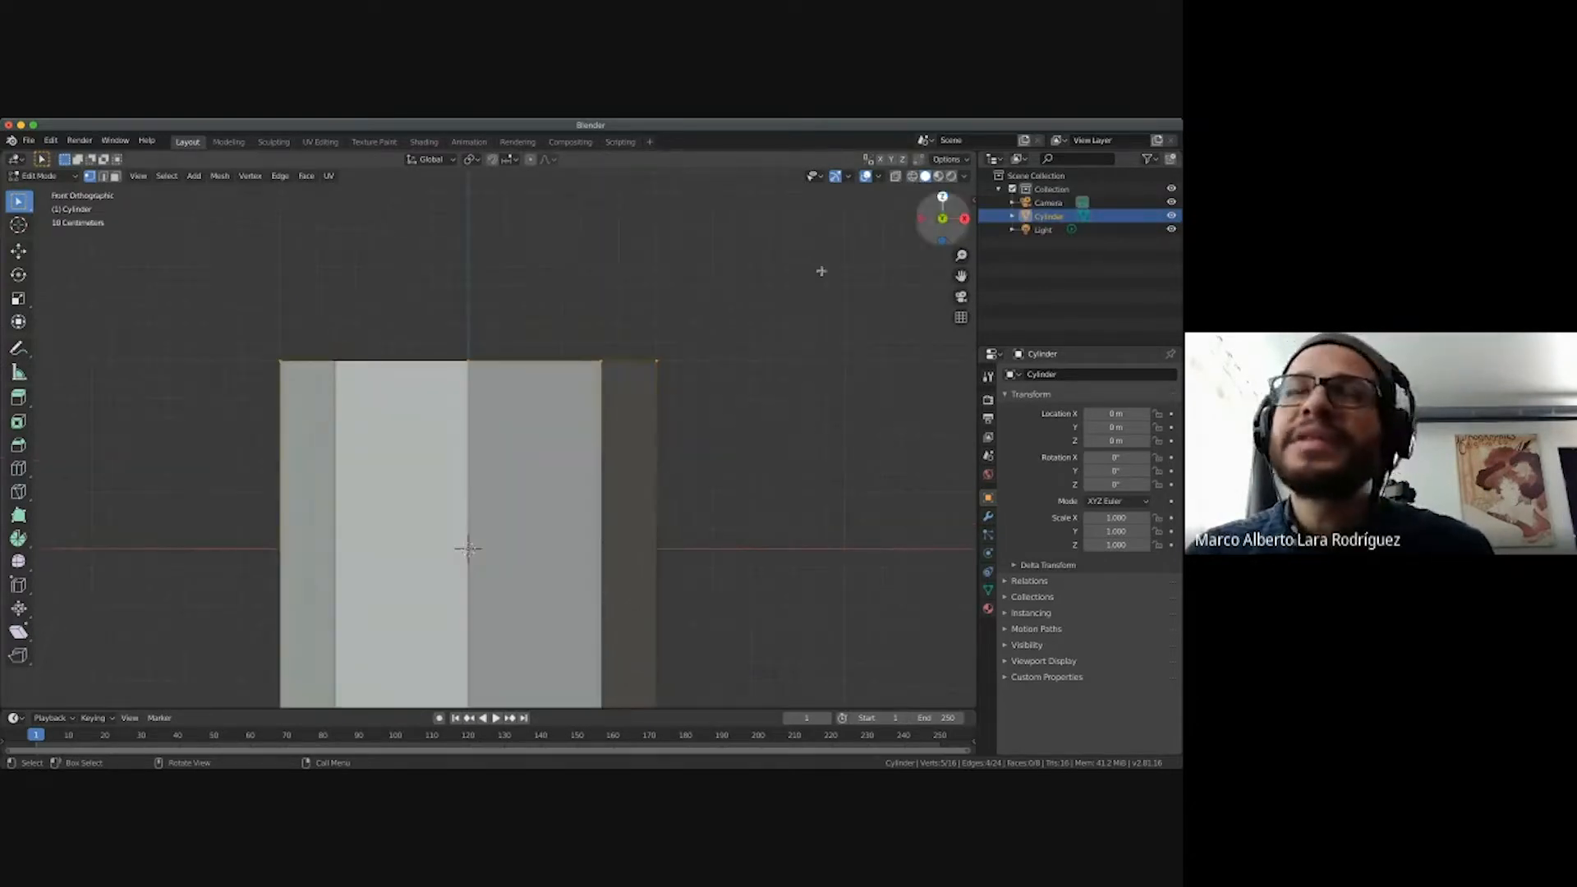
scroll(702, 403, "down", 3, "shift")
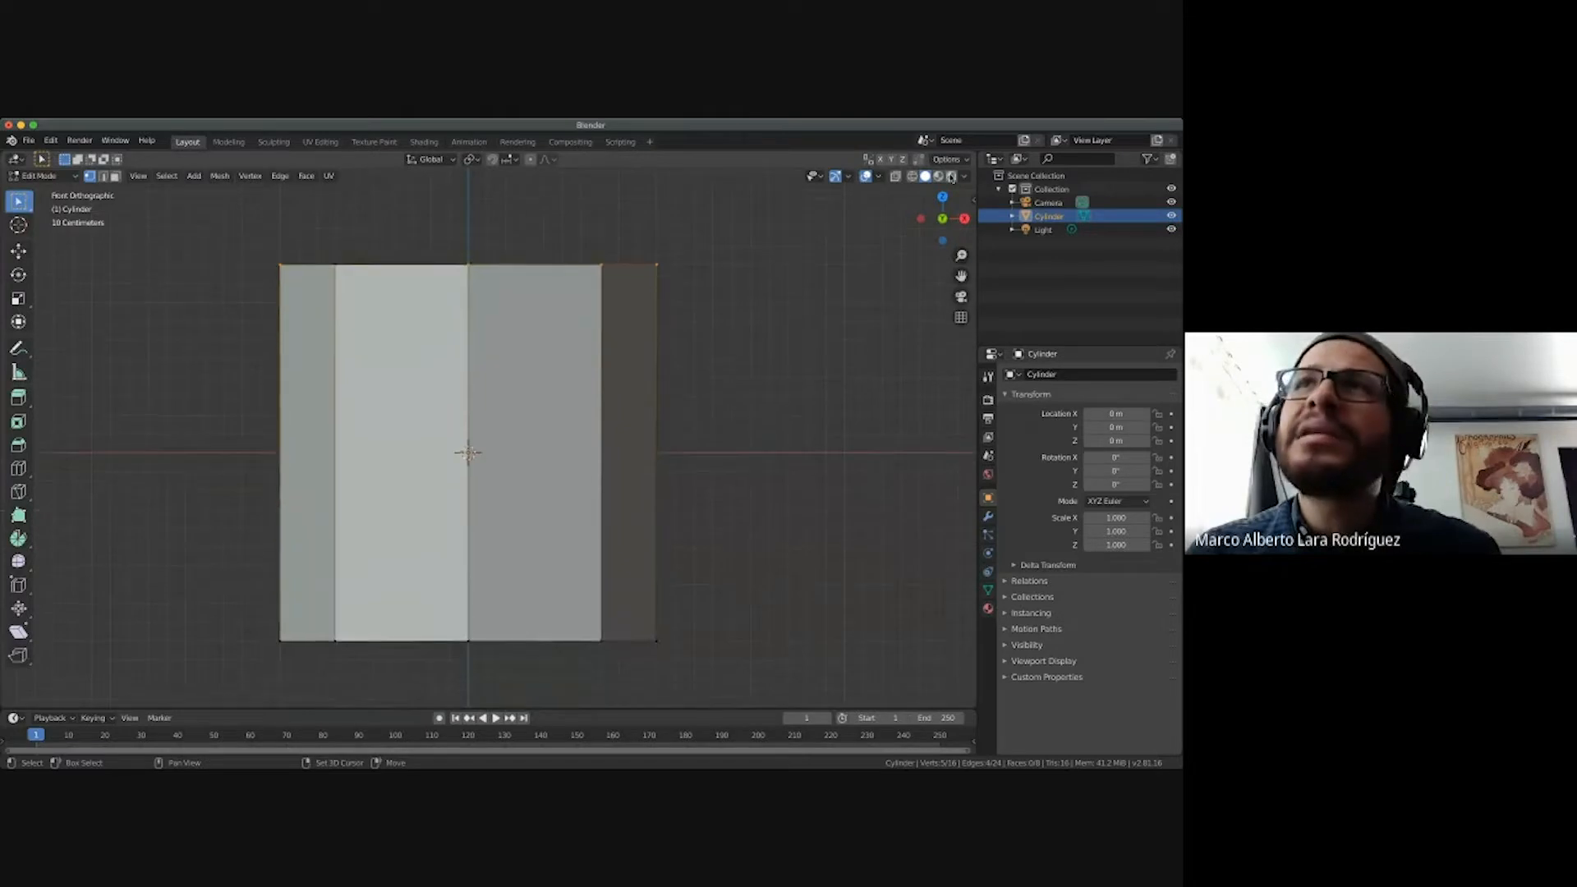
Return to wireframe shading and box-select all front and back vertices of the cylinder's upper rim.
left_click(914, 177)
left_click(926, 177)
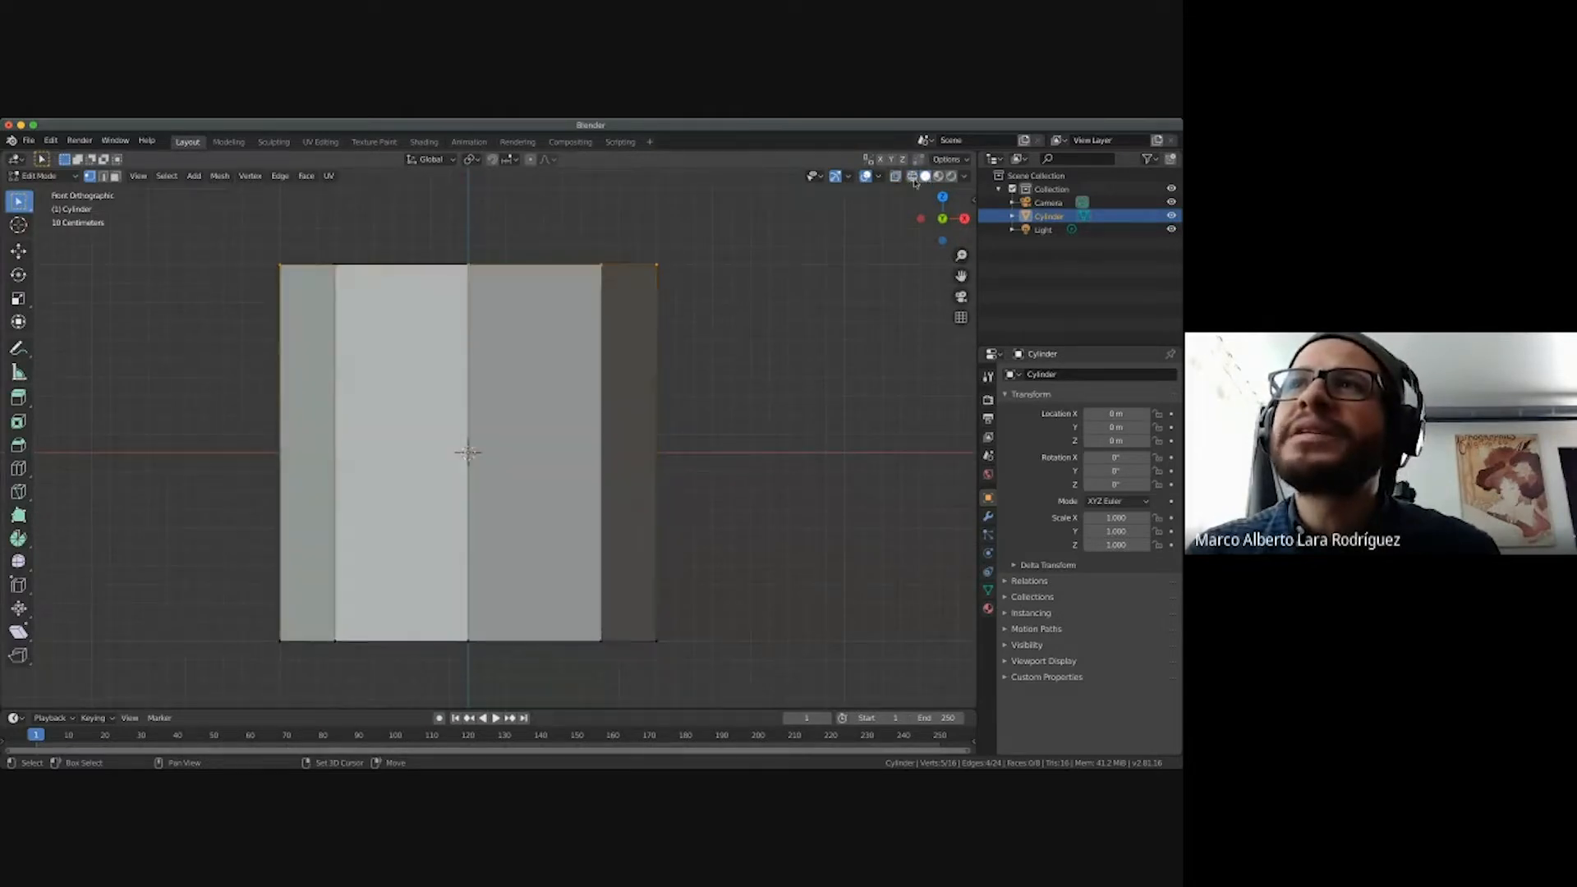
left_click(913, 177)
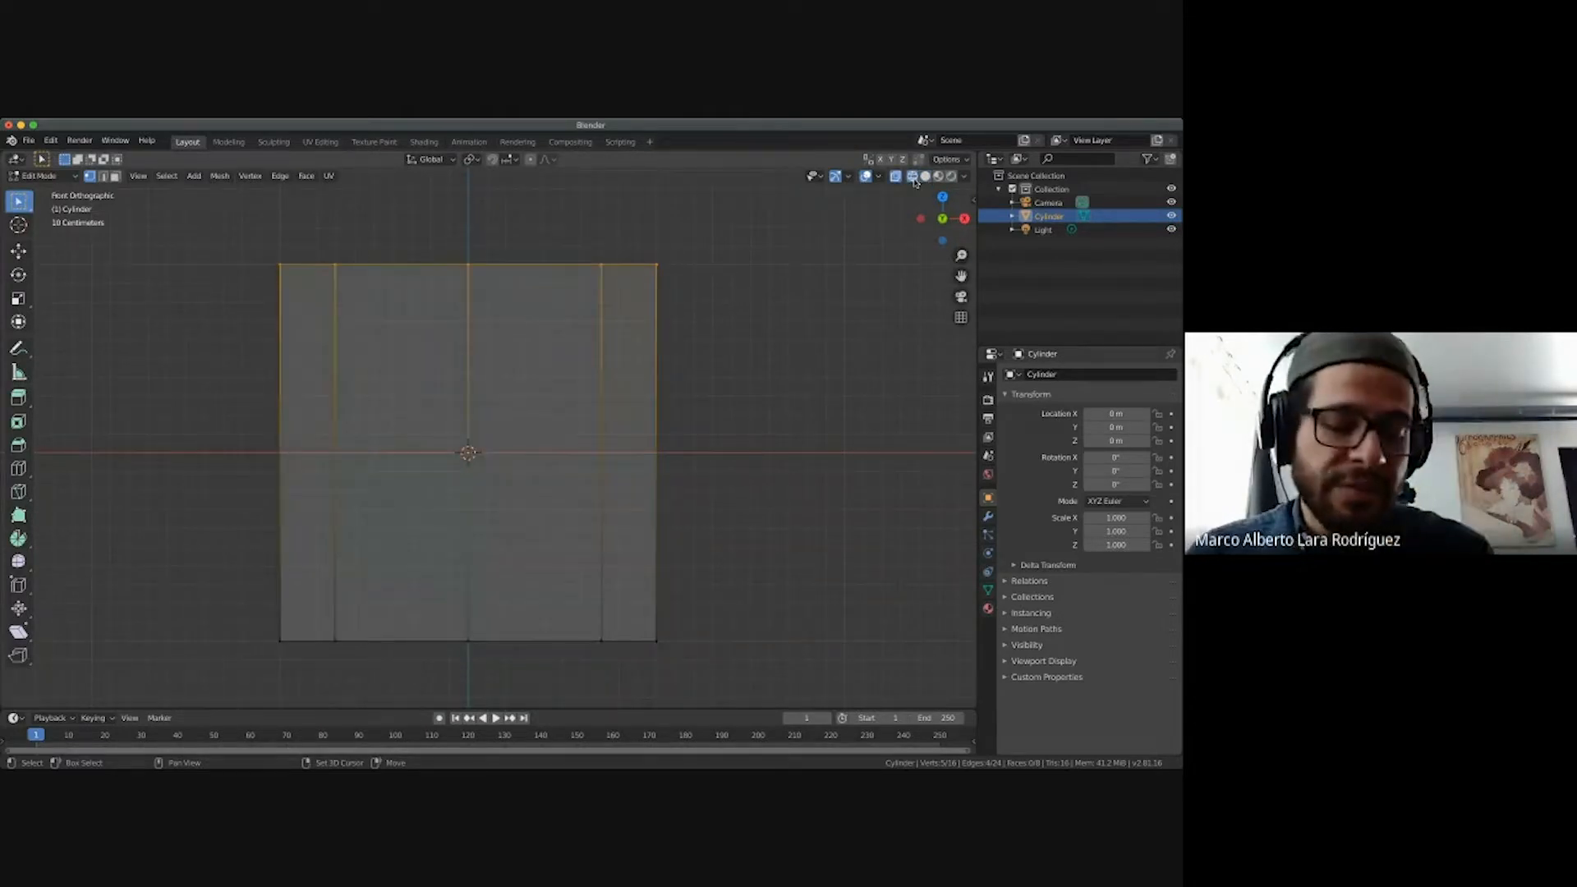
left_click(747, 293)
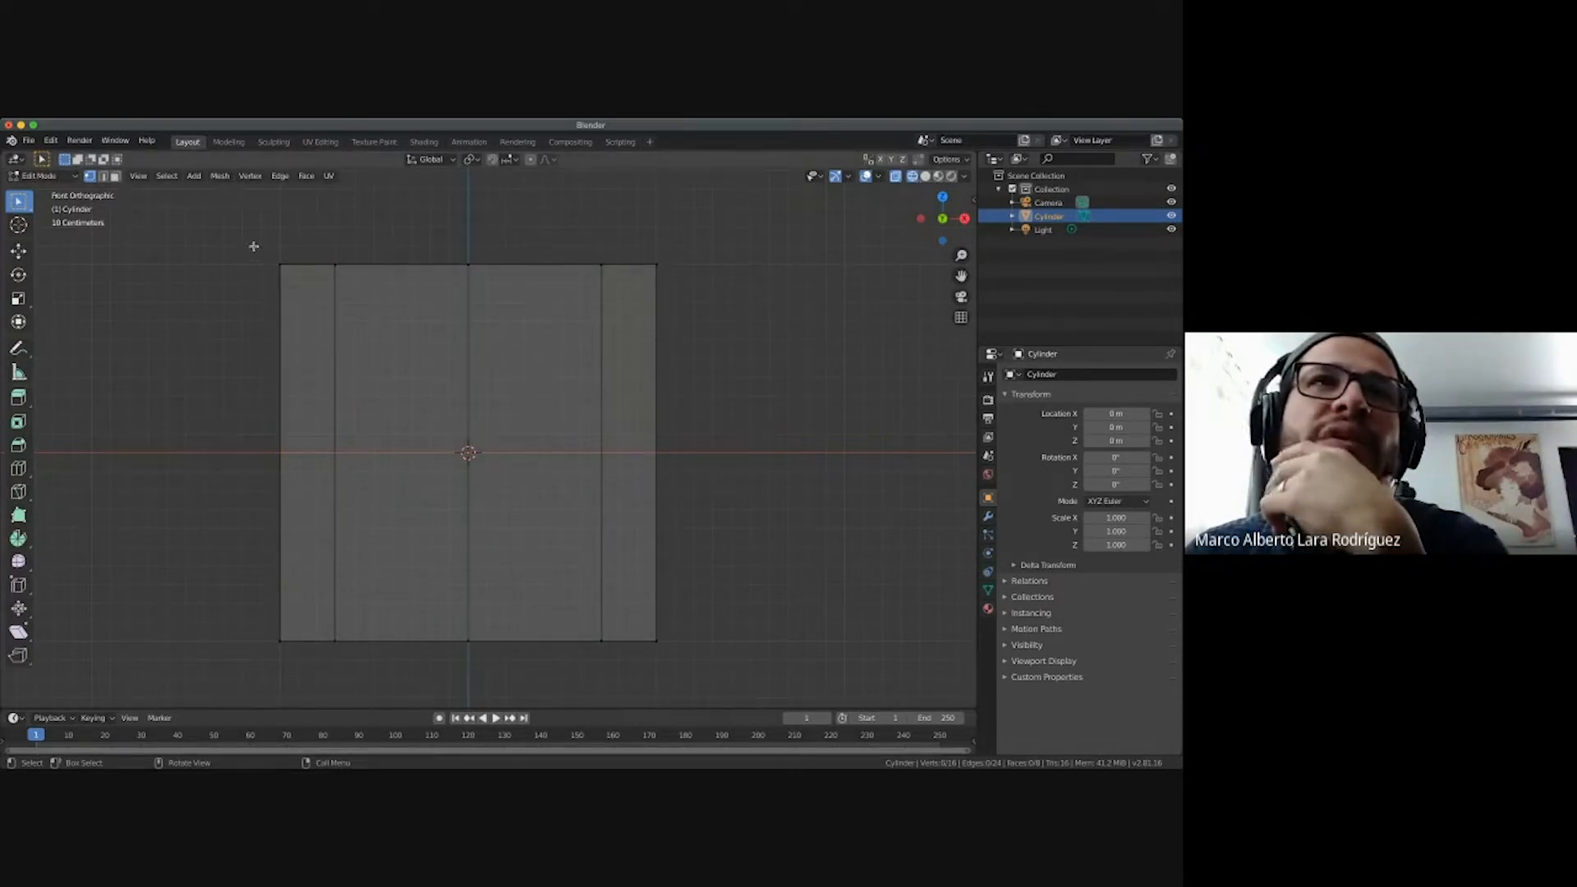
left_click_drag(255, 246, 706, 305)
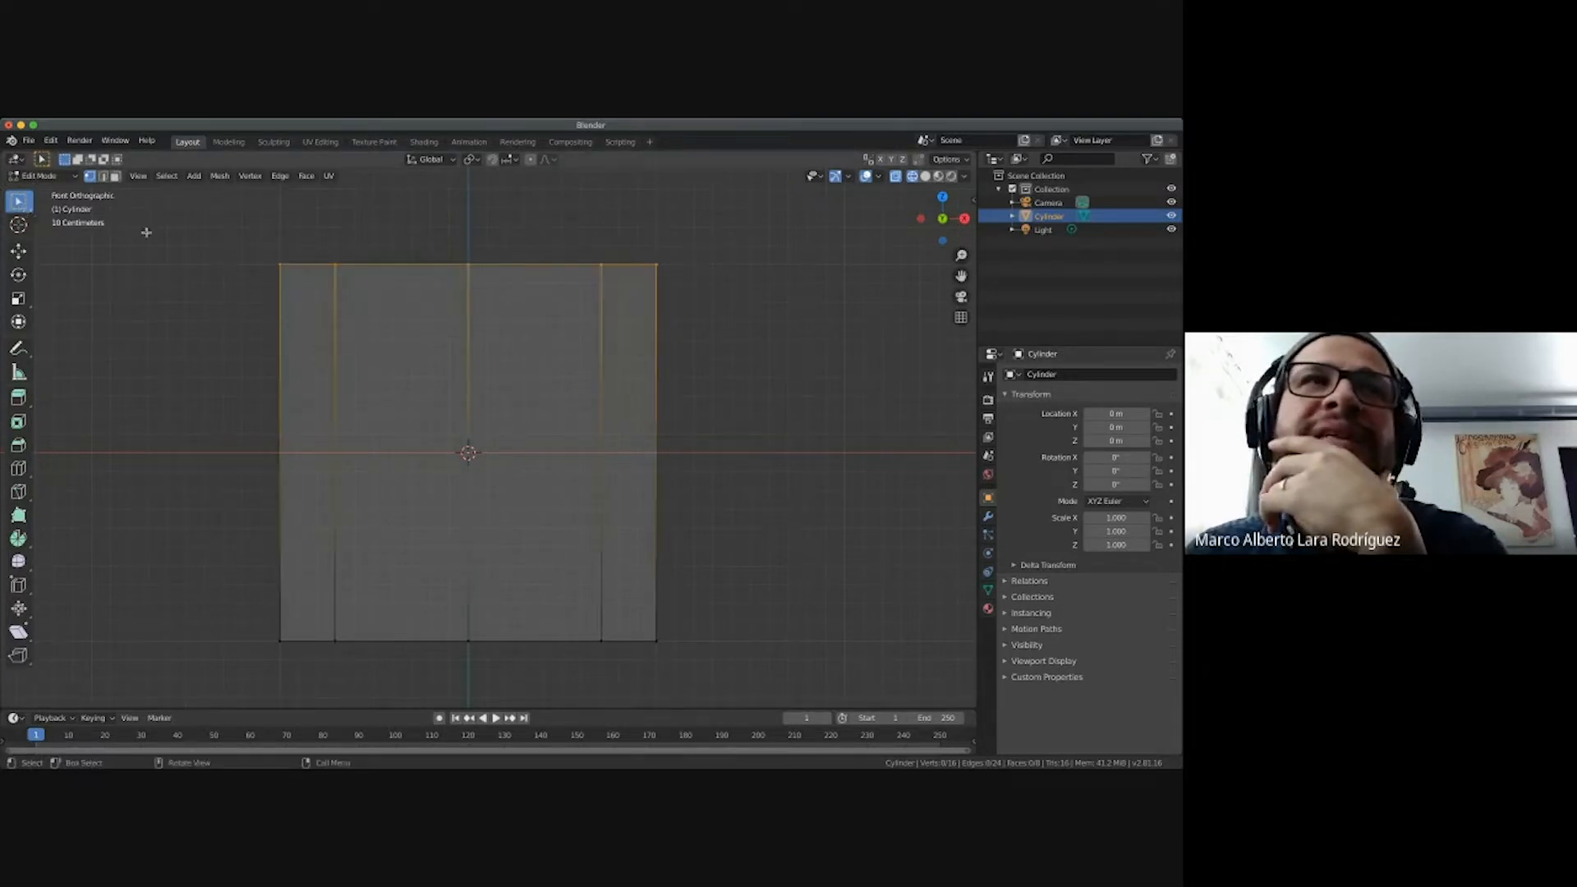
left_click_drag(202, 233, 748, 310)
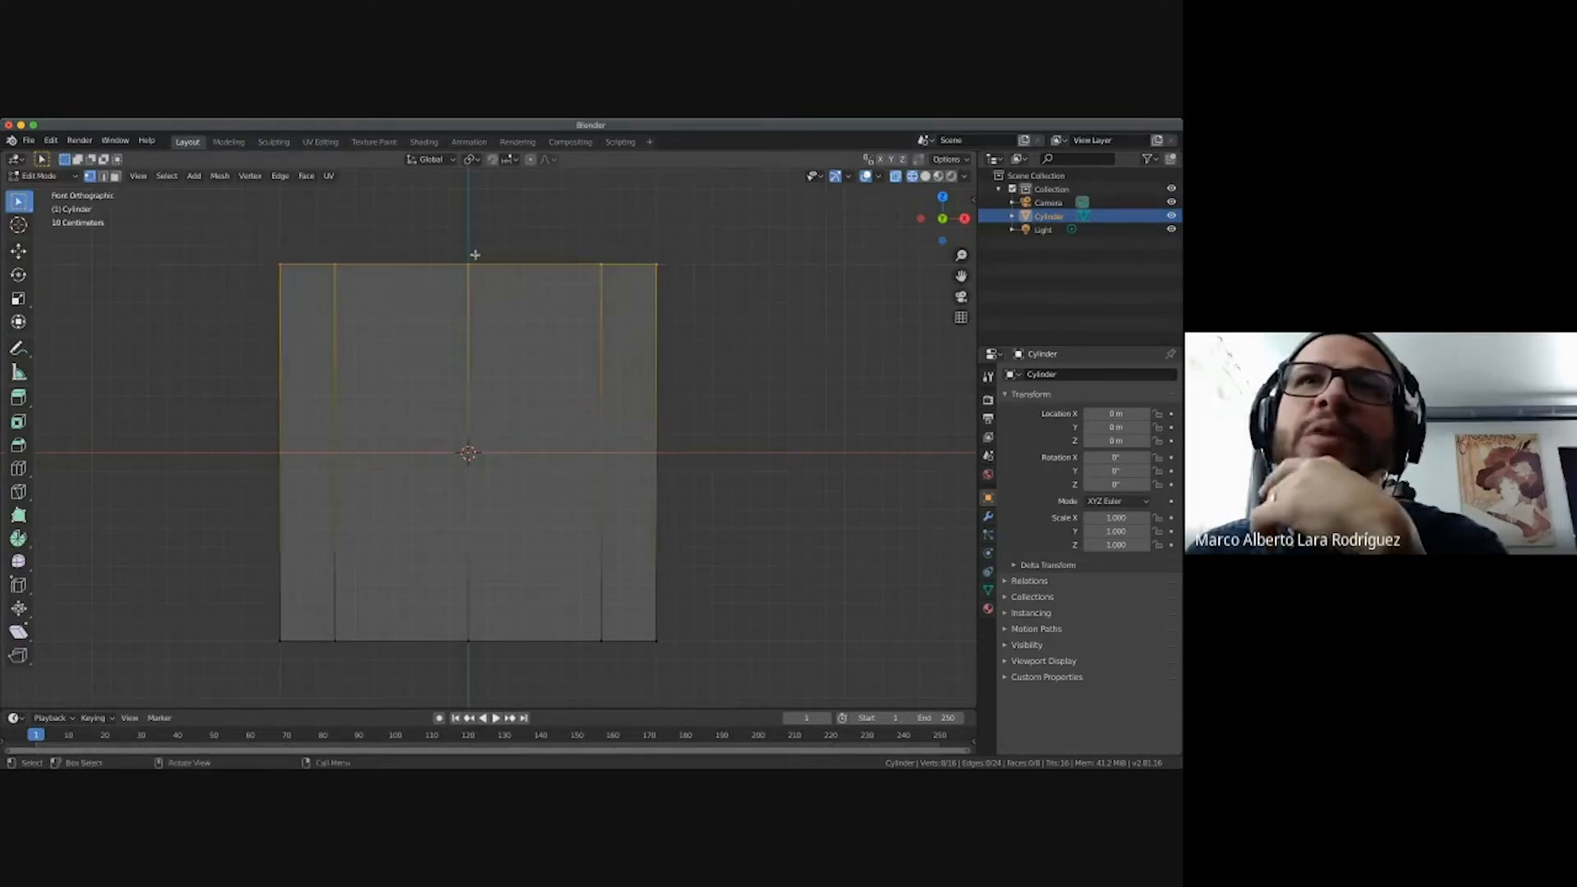
key("alt+a")
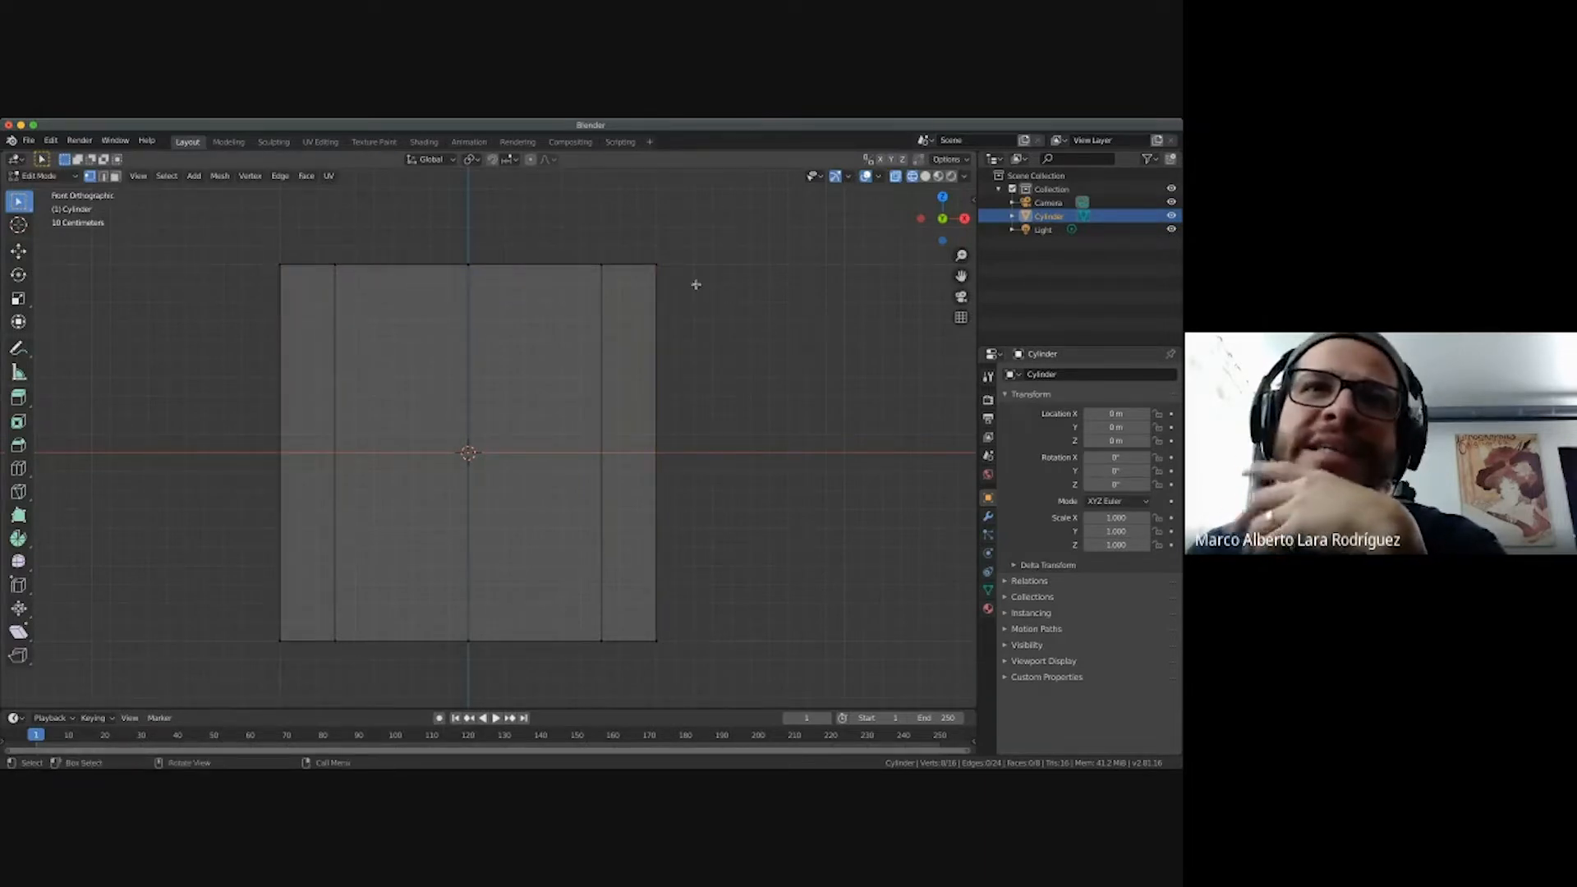
left_click_drag(249, 241, 761, 312)
scroll(740, 316, "down", 2)
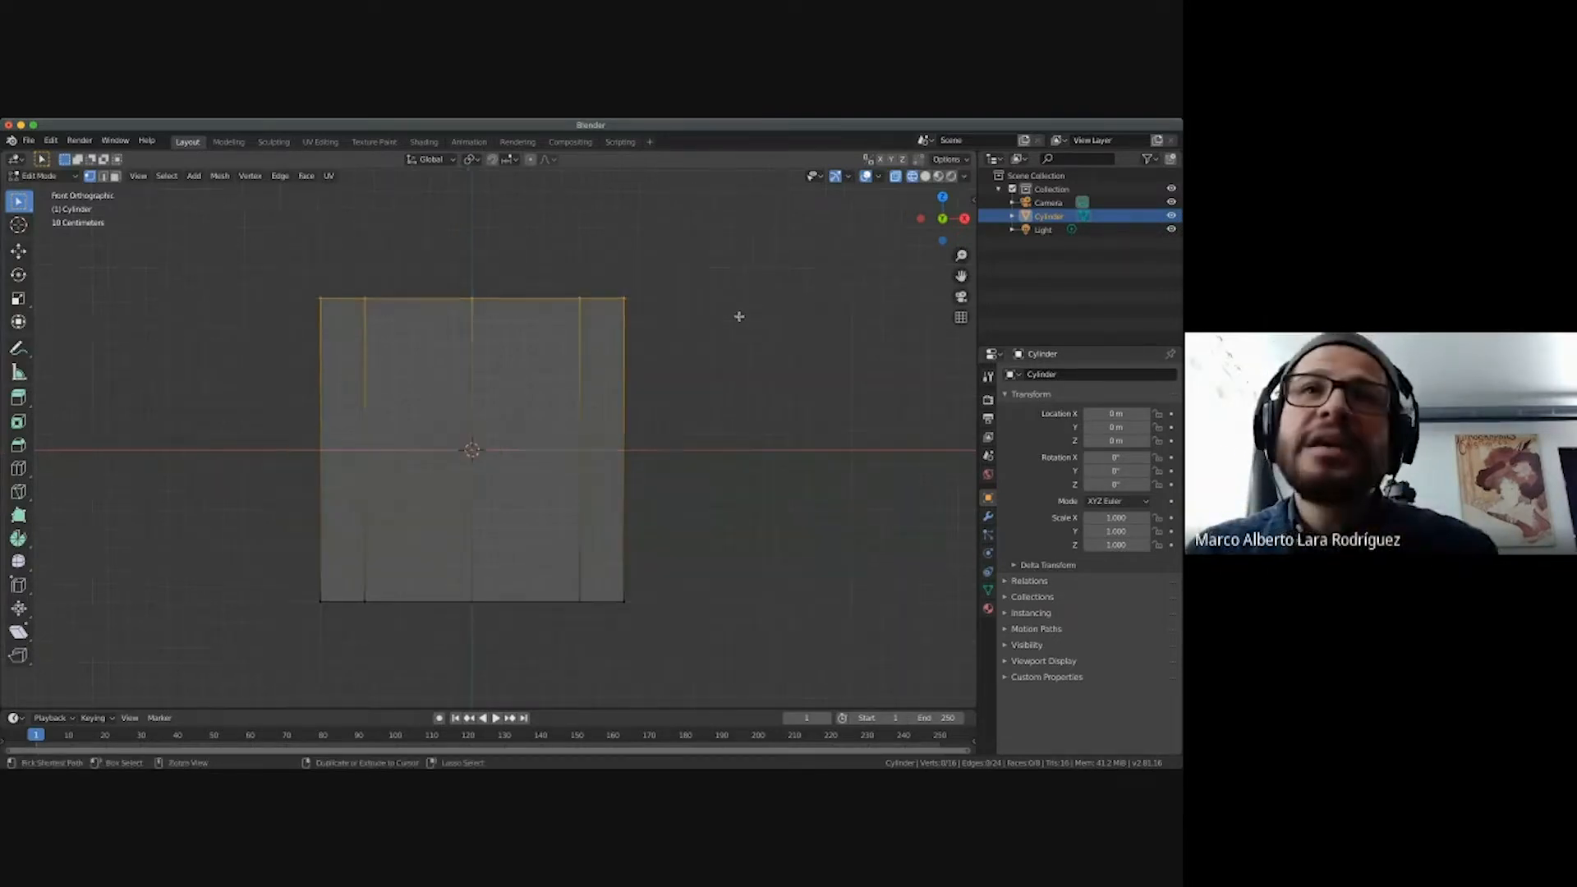
middle_click_drag(740, 316, 739, 316)
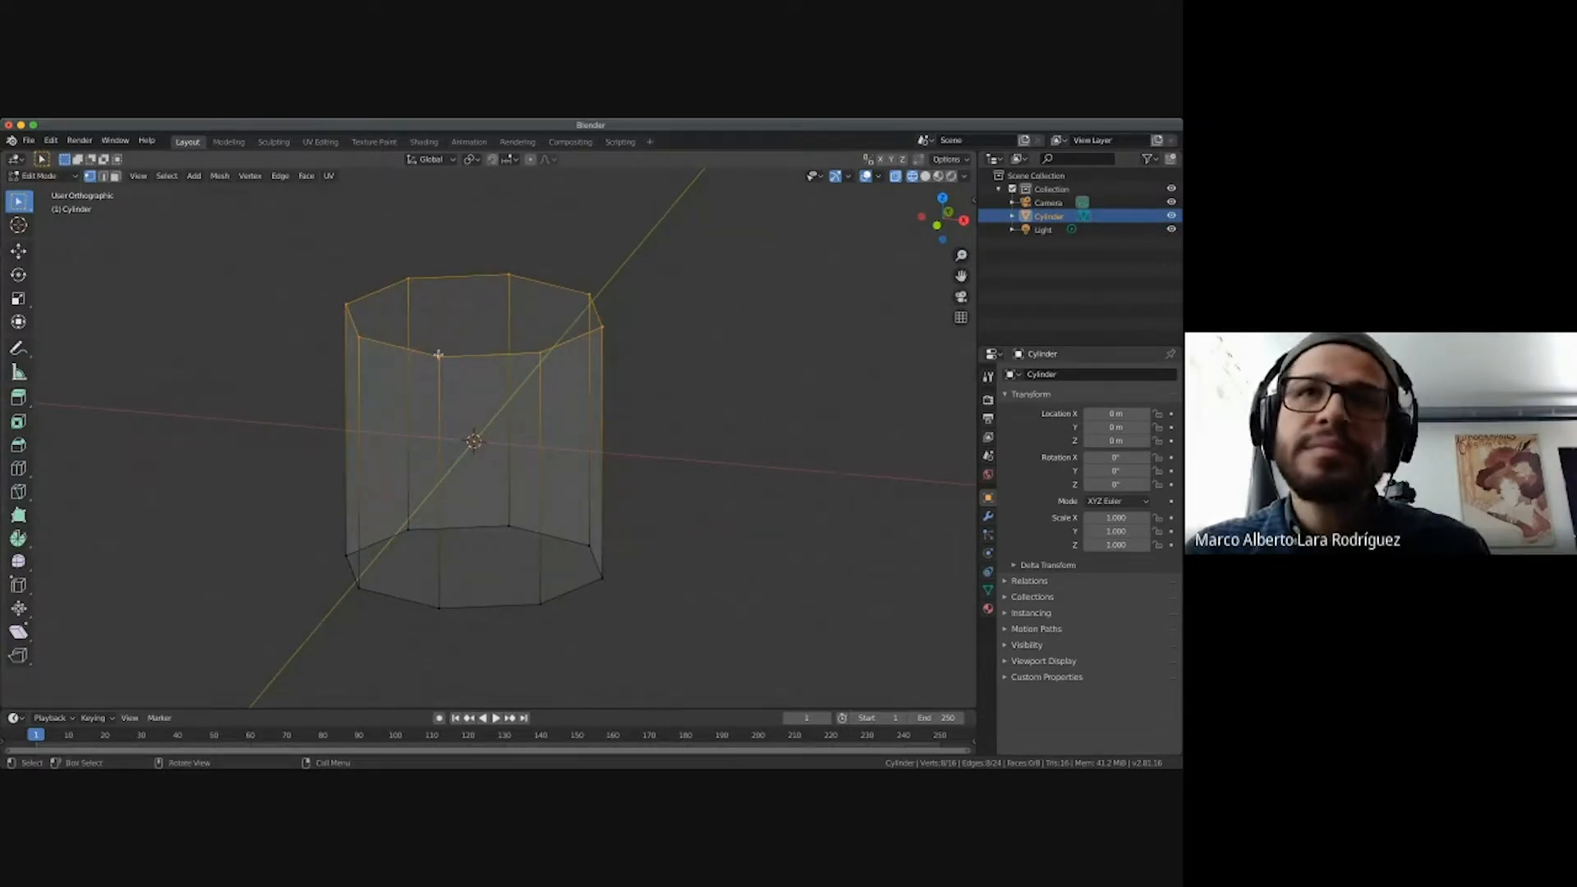
Move the selected upper rim 1.6 m up along Z to lengthen the cylinder.
key("KP_1")
scroll(652, 377, "down", 4, "ctrl")
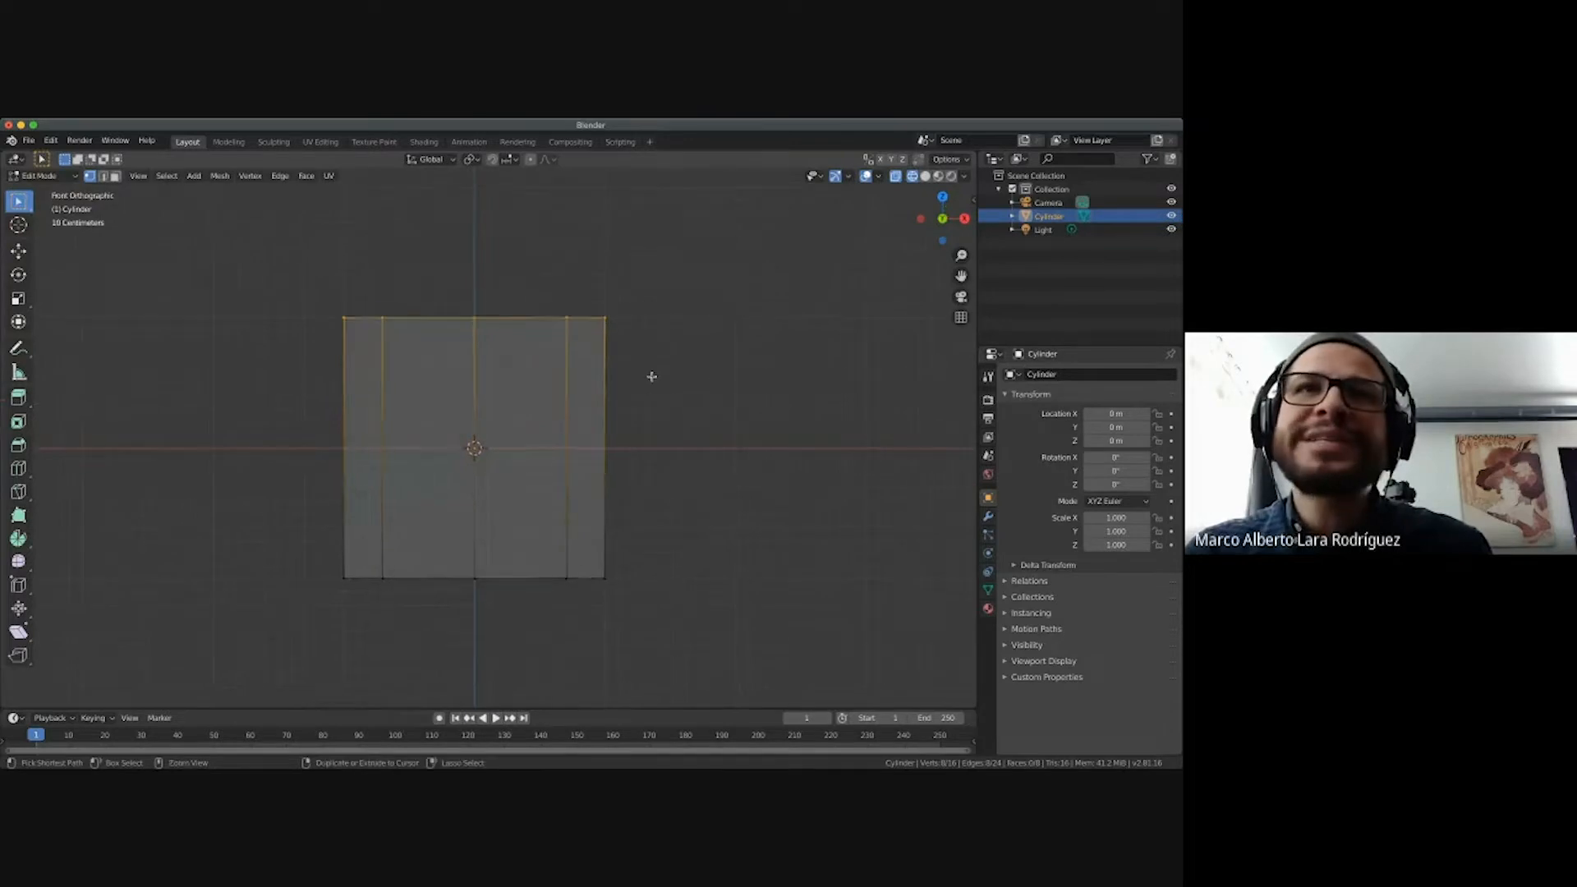
scroll(651, 377, "down", 1, "ctrl")
scroll(652, 377, "up", 3, "shift")
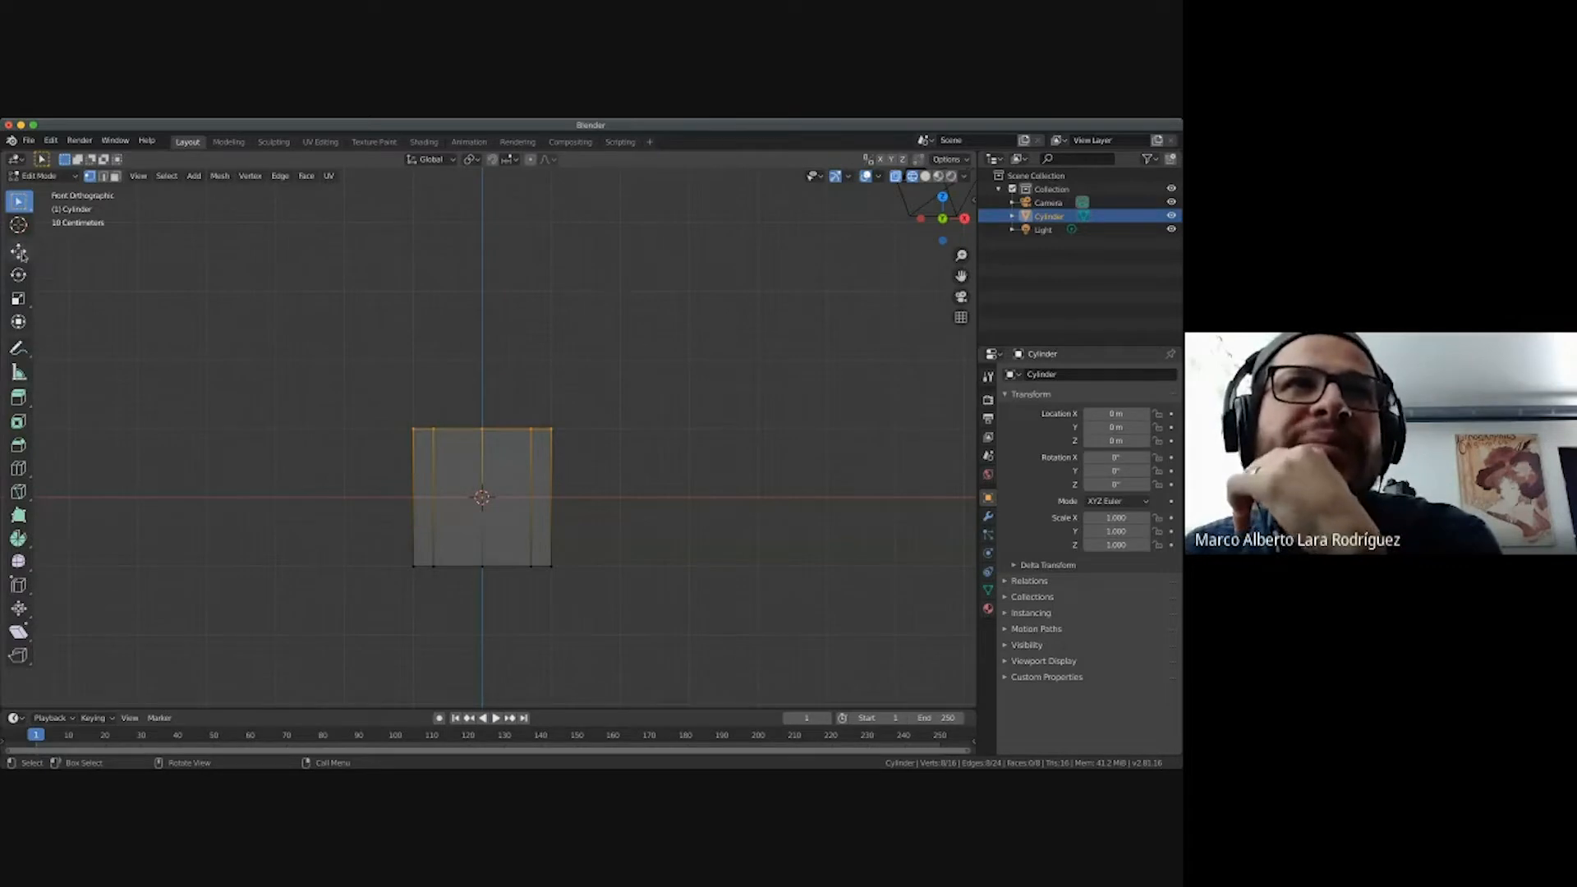
left_click(20, 253)
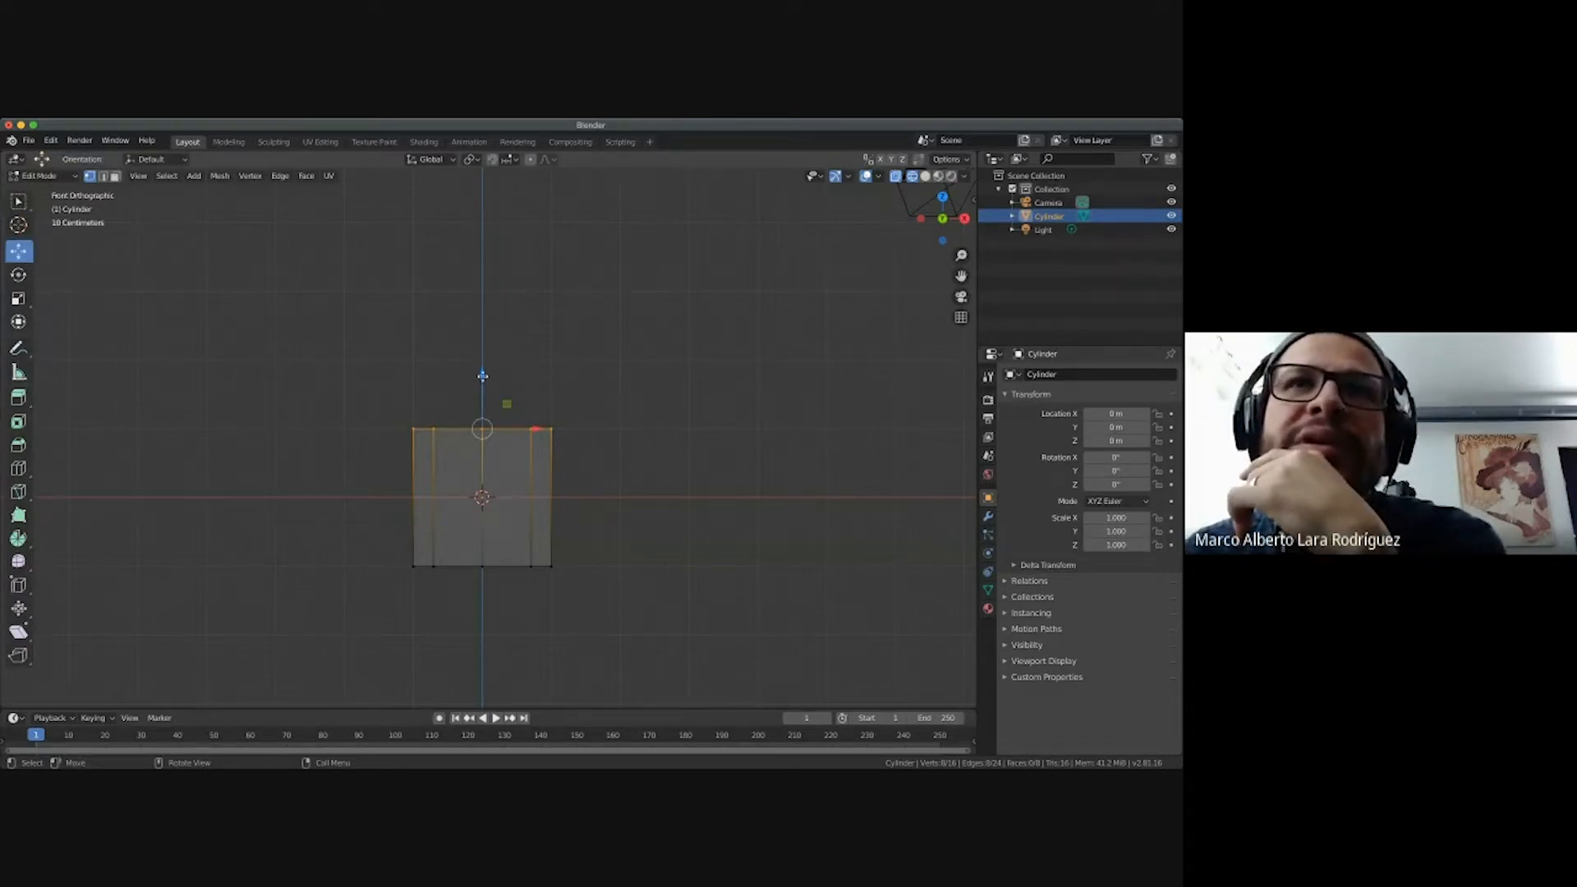
left_click_drag(483, 376, 483, 266)
scroll(636, 432, "up", 5, "shift")
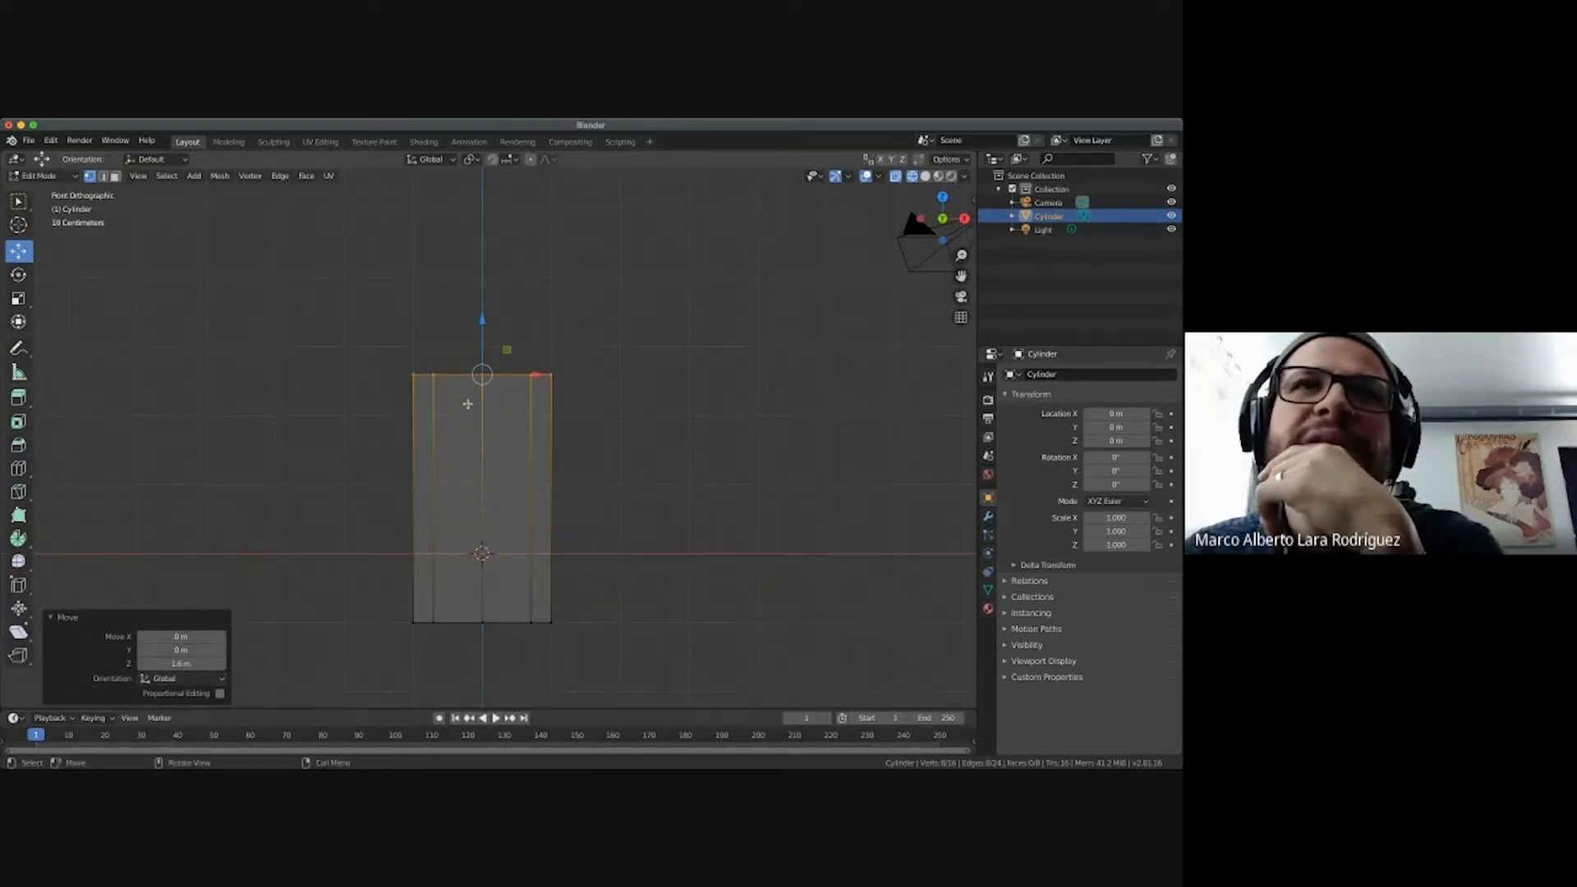
scroll(468, 404, "up", 3)
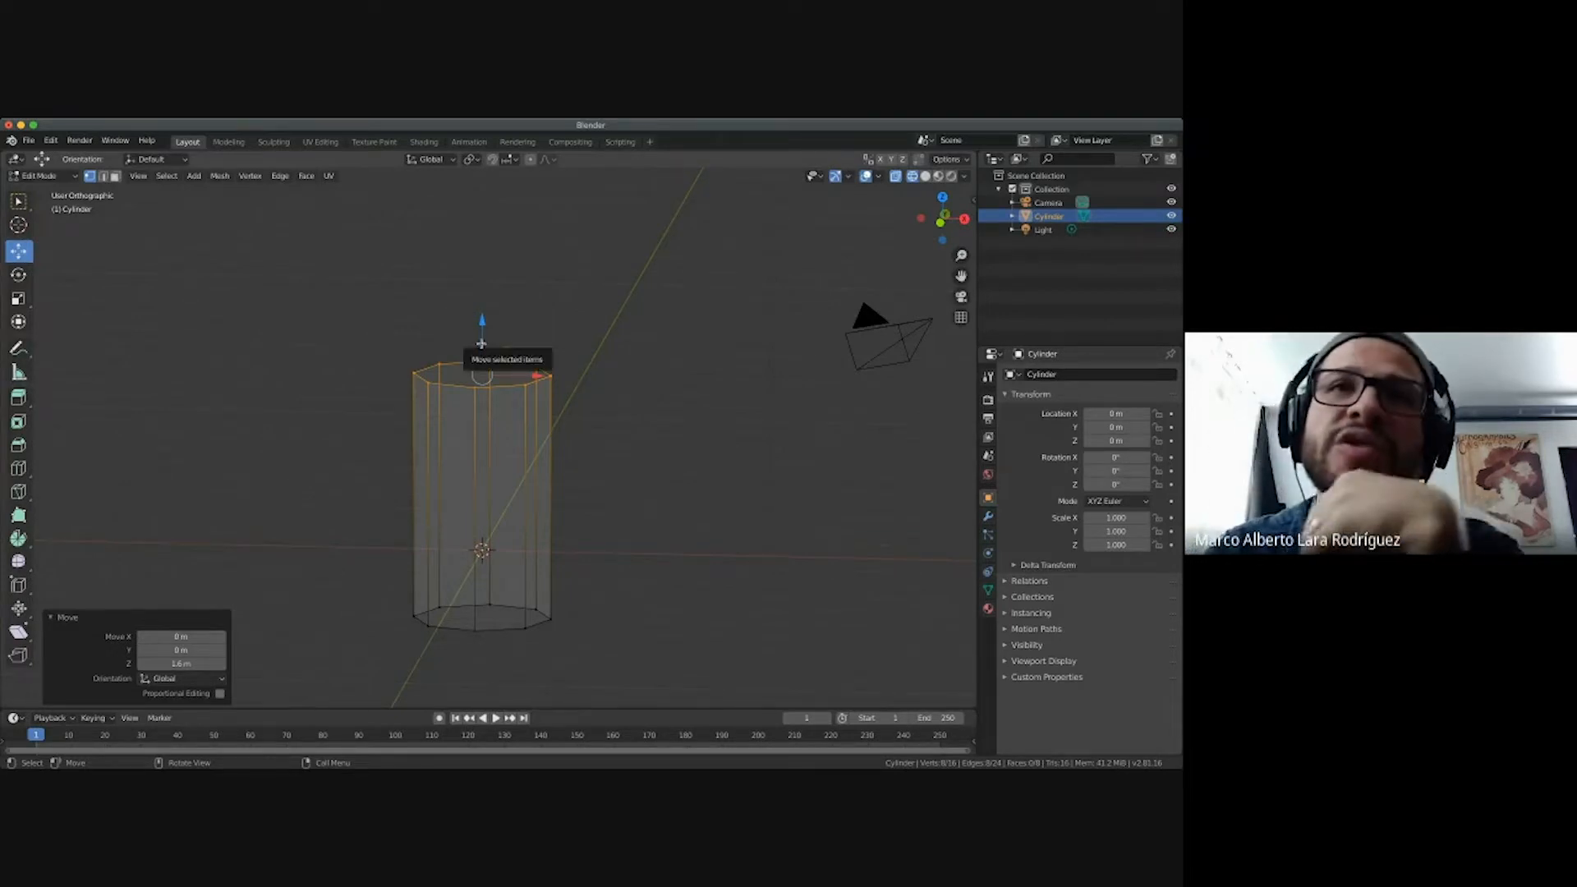
key("KP_1")
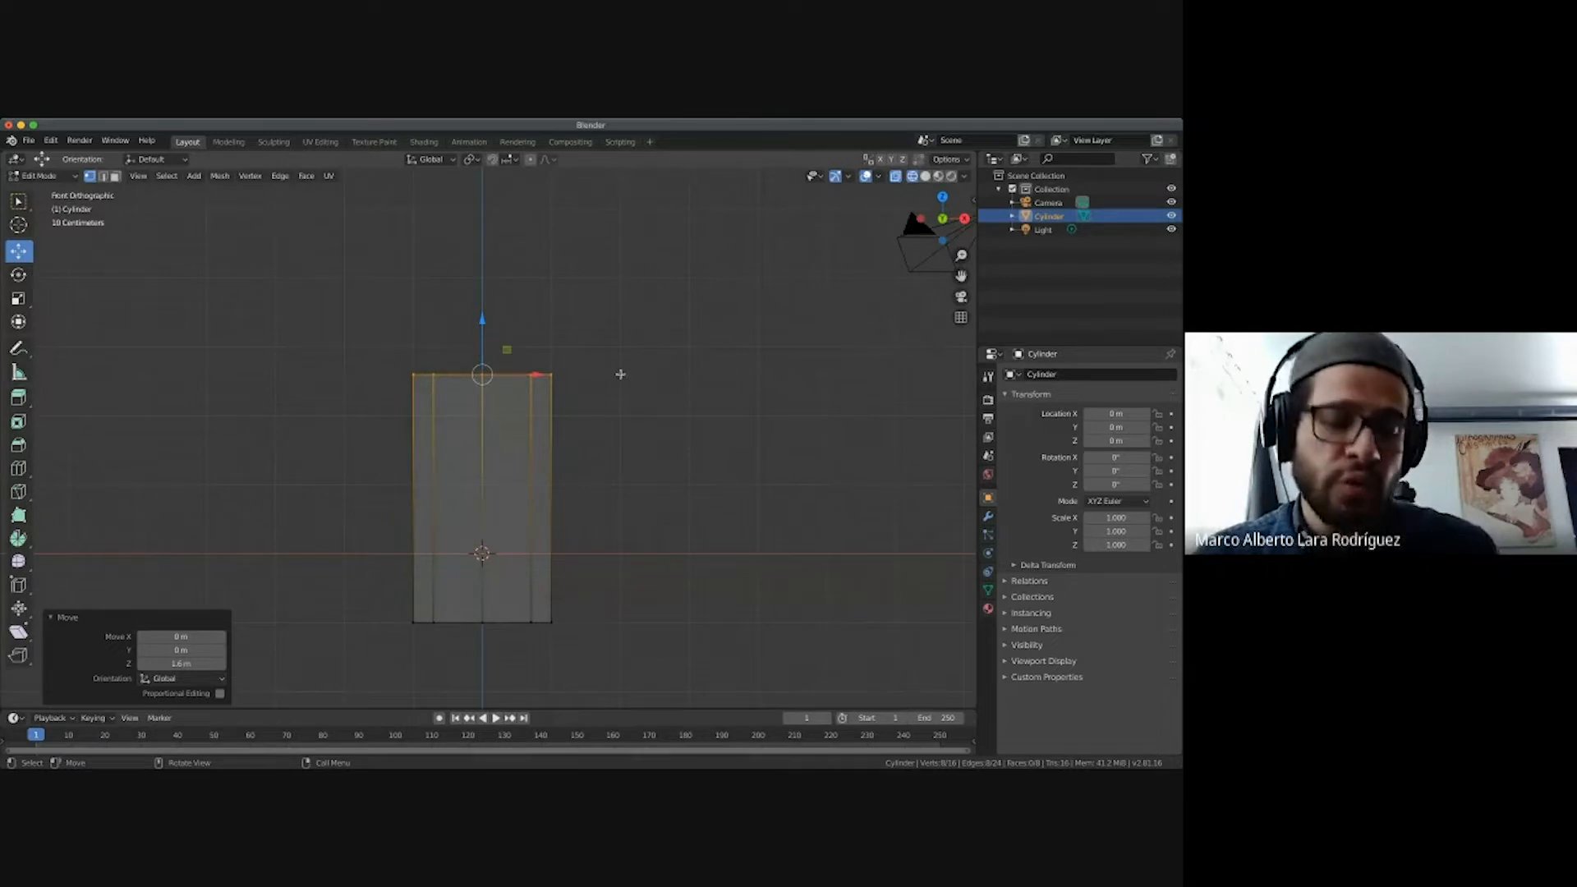
Activate the Extrude Region tool for the selected upper rim, framed in the front view.
scroll(620, 375, "down", 3, "shift")
scroll(620, 374, "up", 4, "ctrl")
scroll(620, 374, "up", 1, "ctrl")
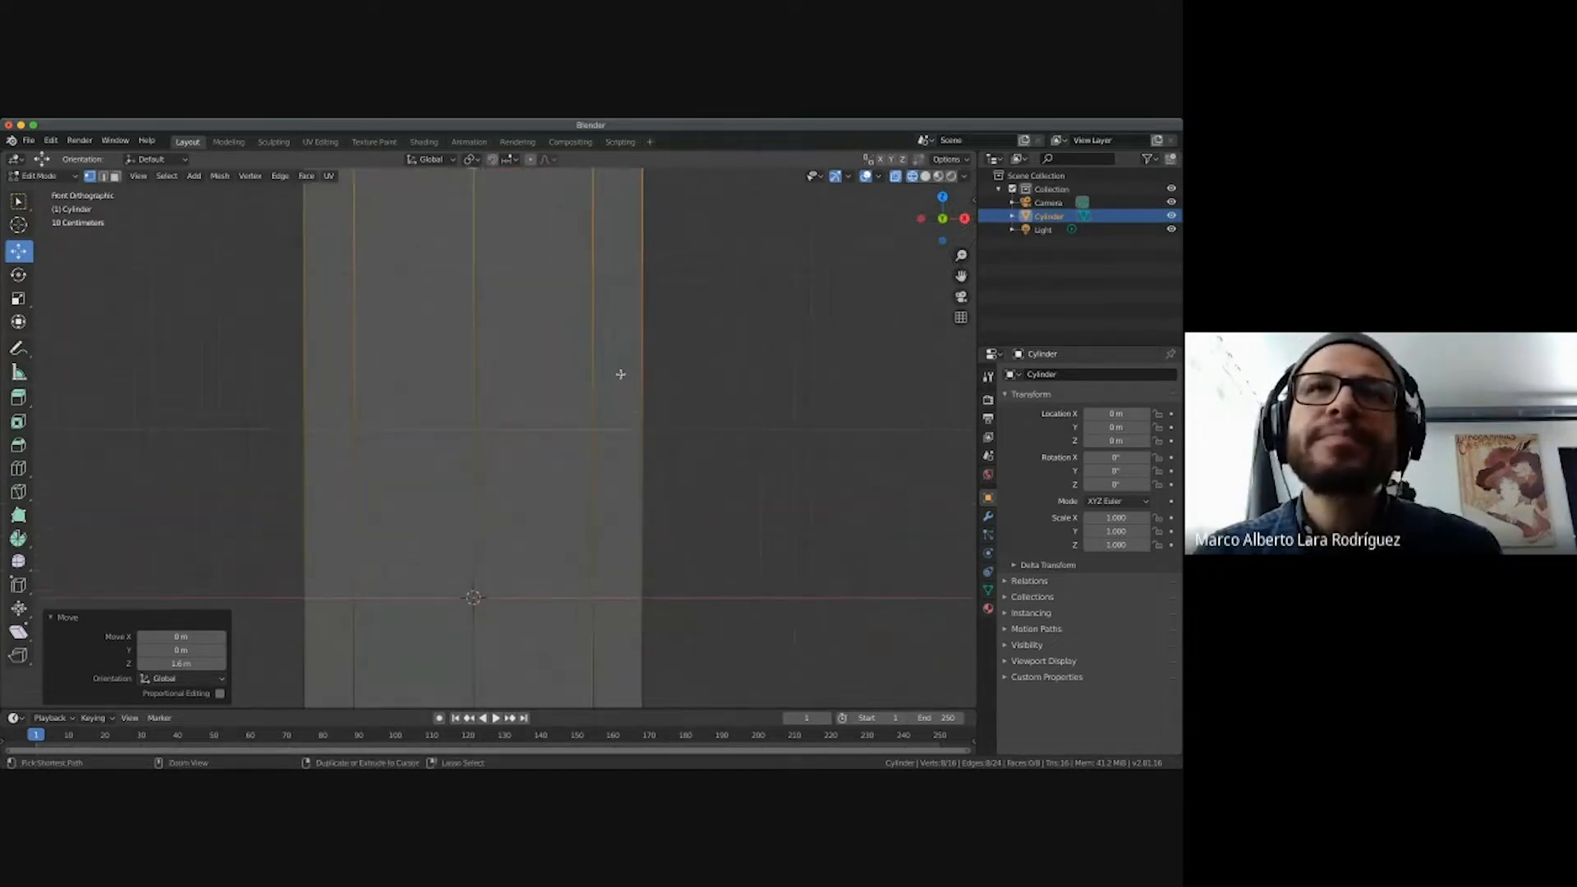
scroll(621, 374, "up", 4, "shift")
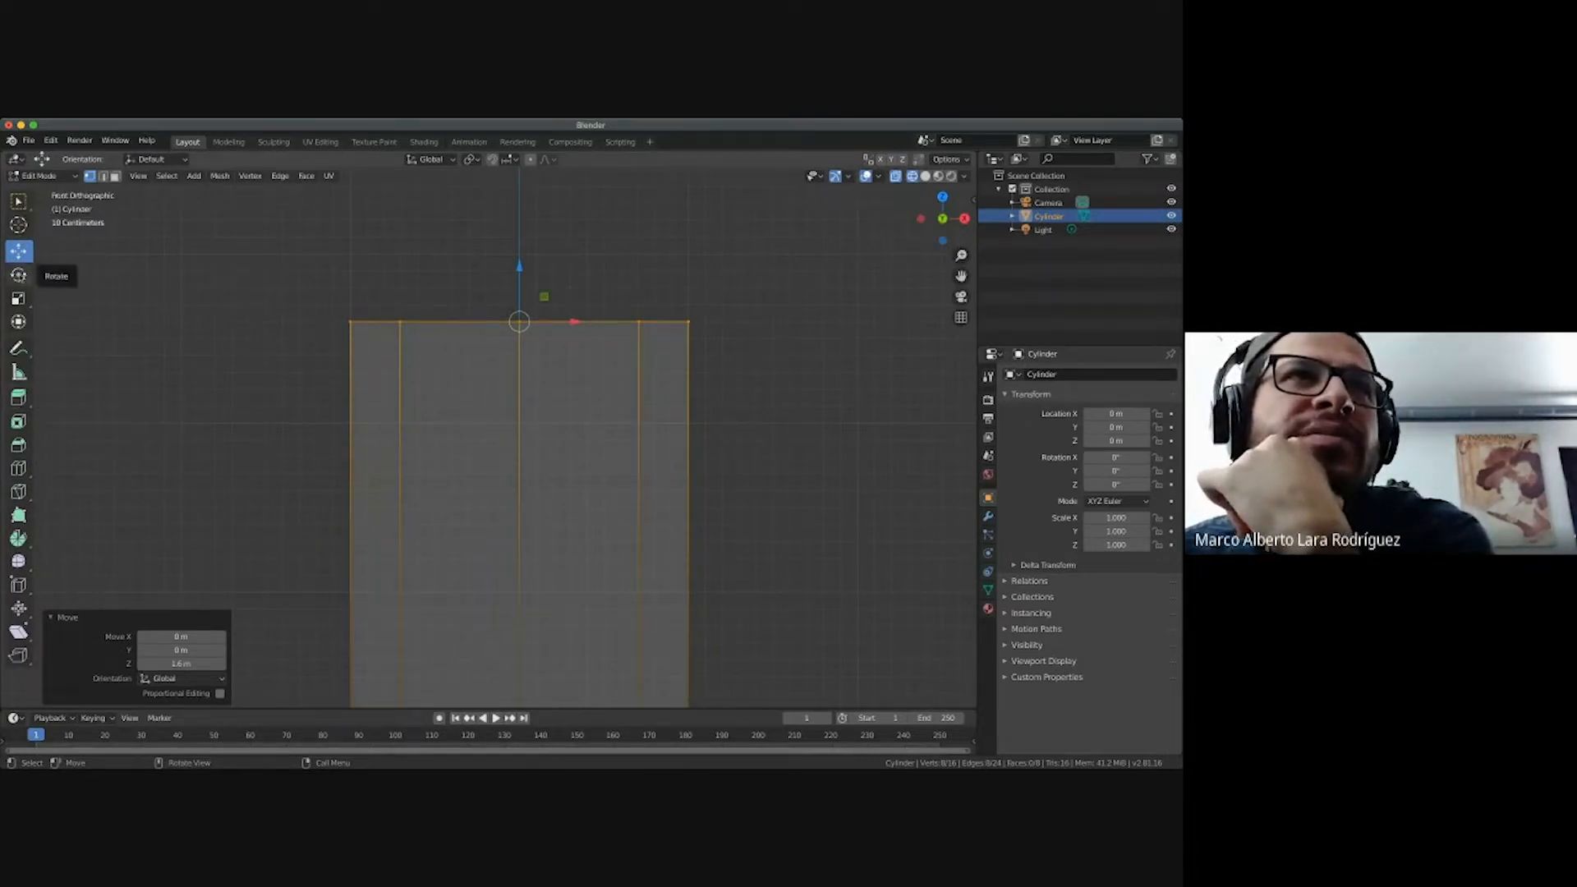
left_click(18, 401)
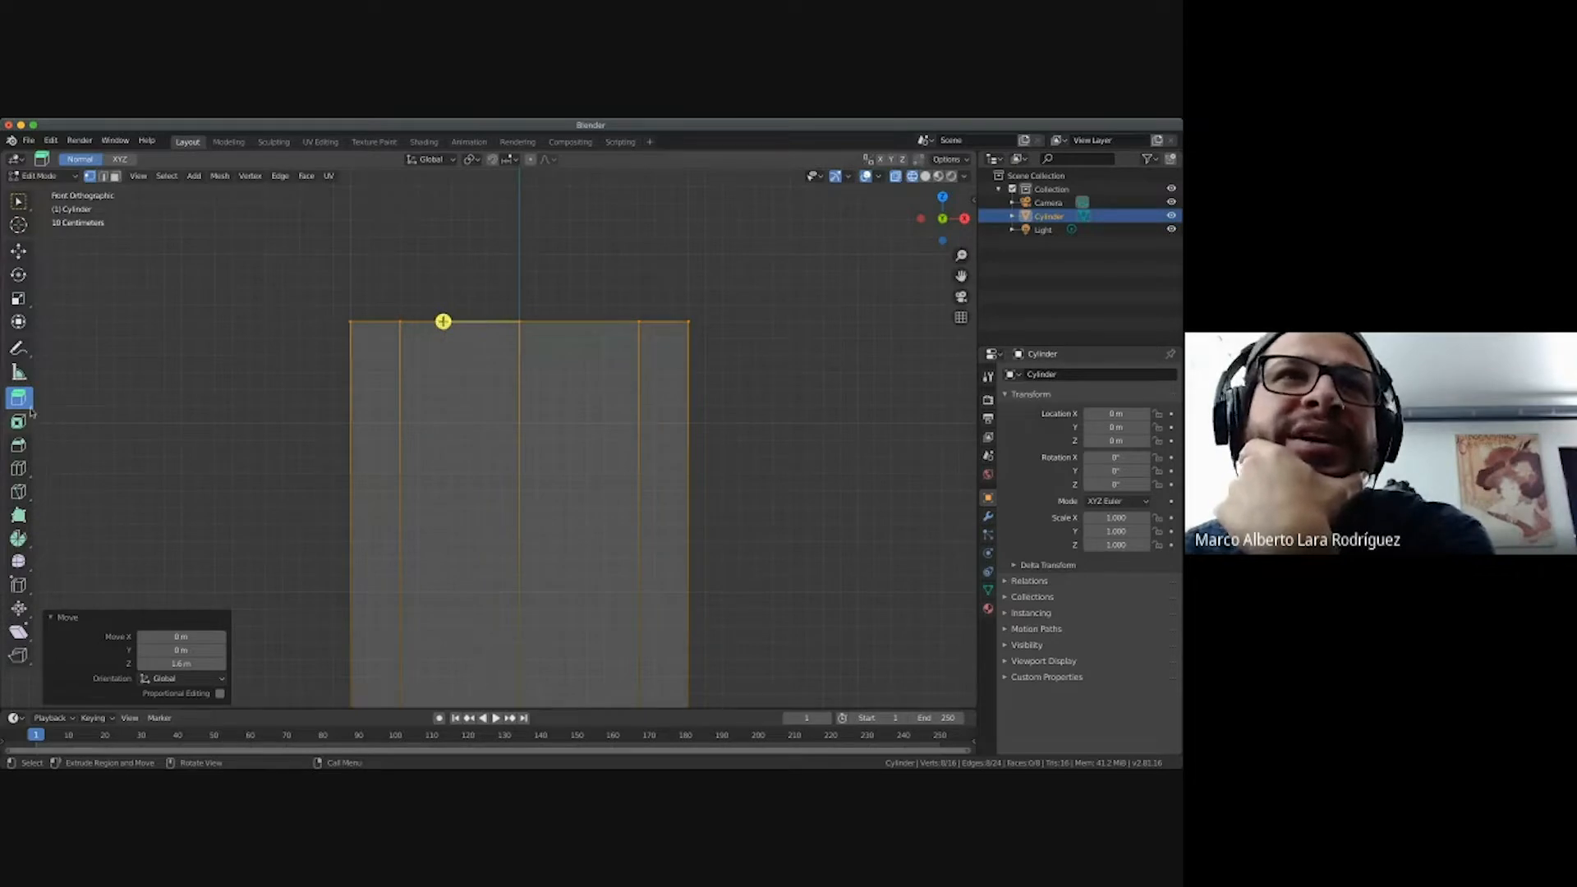
left_click(18, 201)
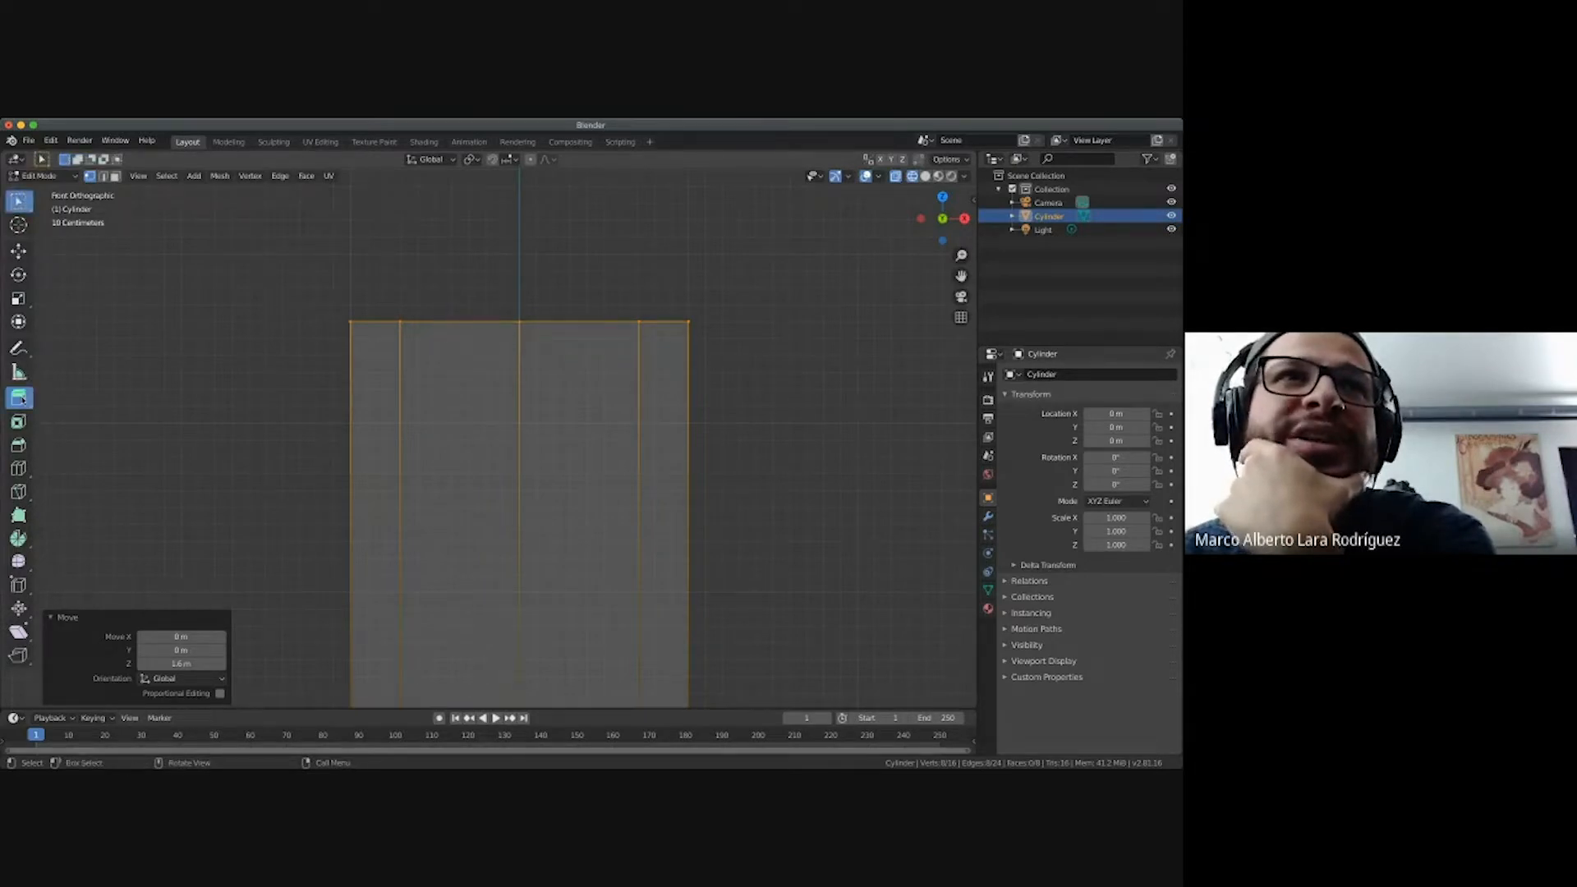
left_click(19, 397)
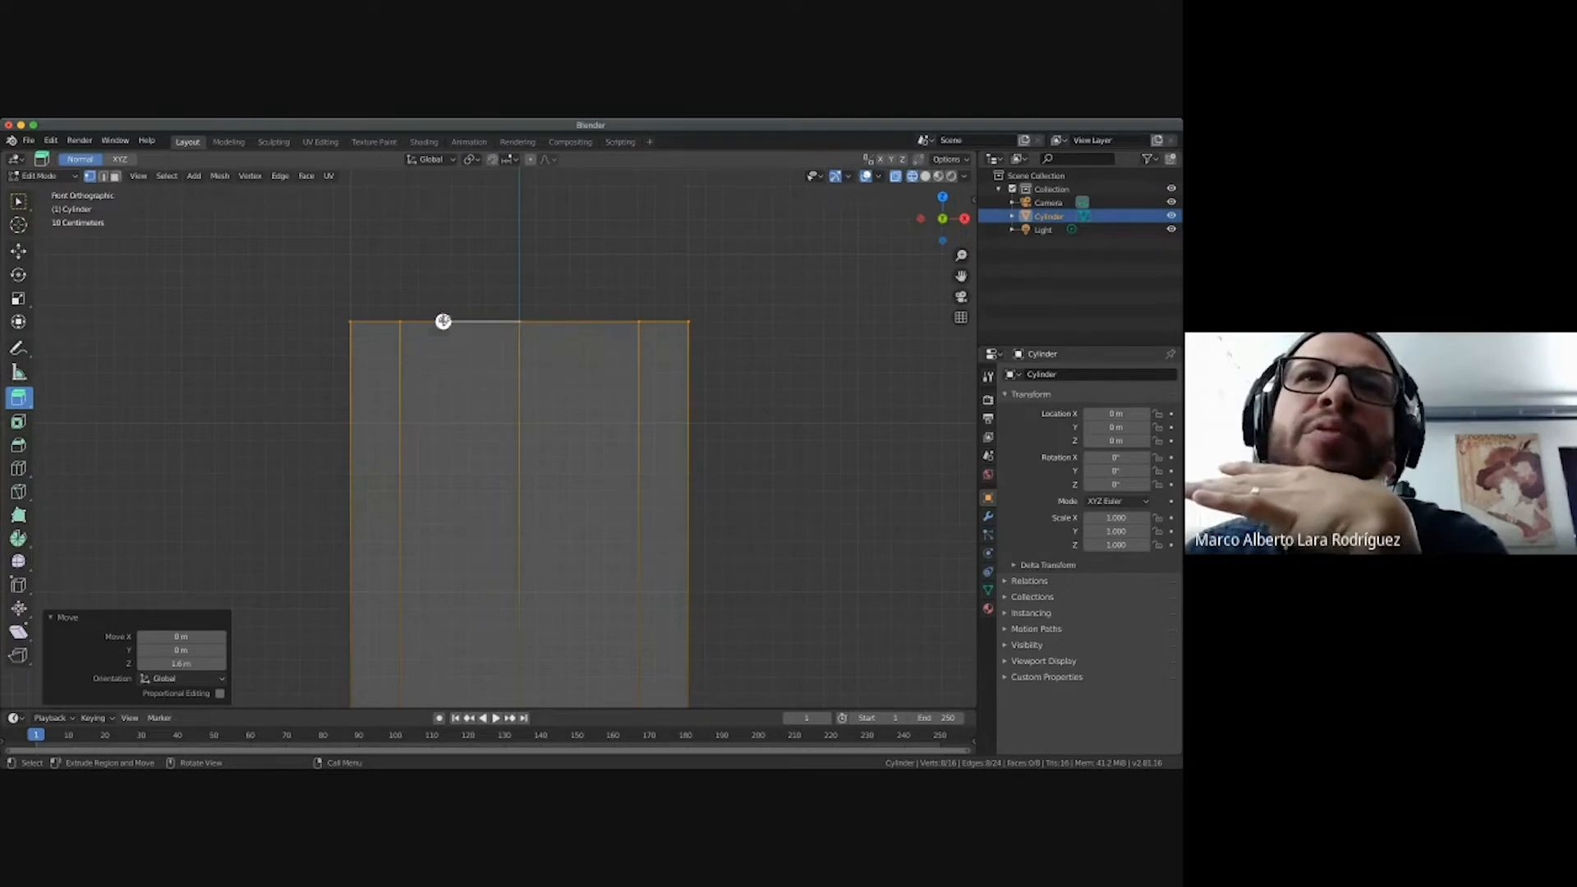
Try extruding the upper rim from the front view and from an angled view, undoing each attempt.
left_click_drag(443, 319, 436, 241)
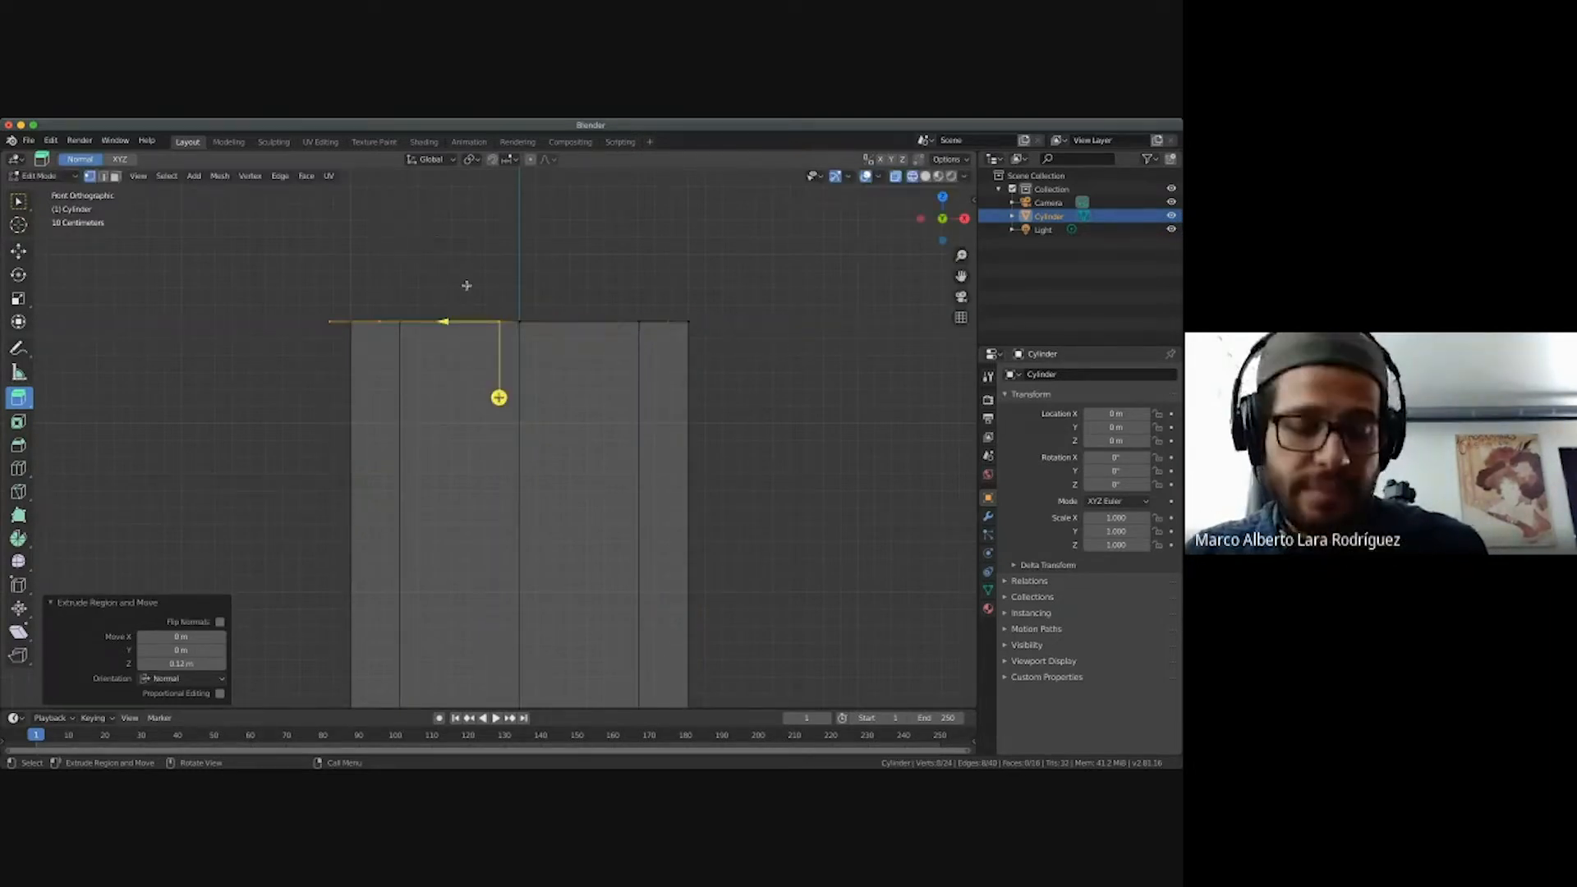
key("super+z")
middle_click_drag(462, 287, 488, 283)
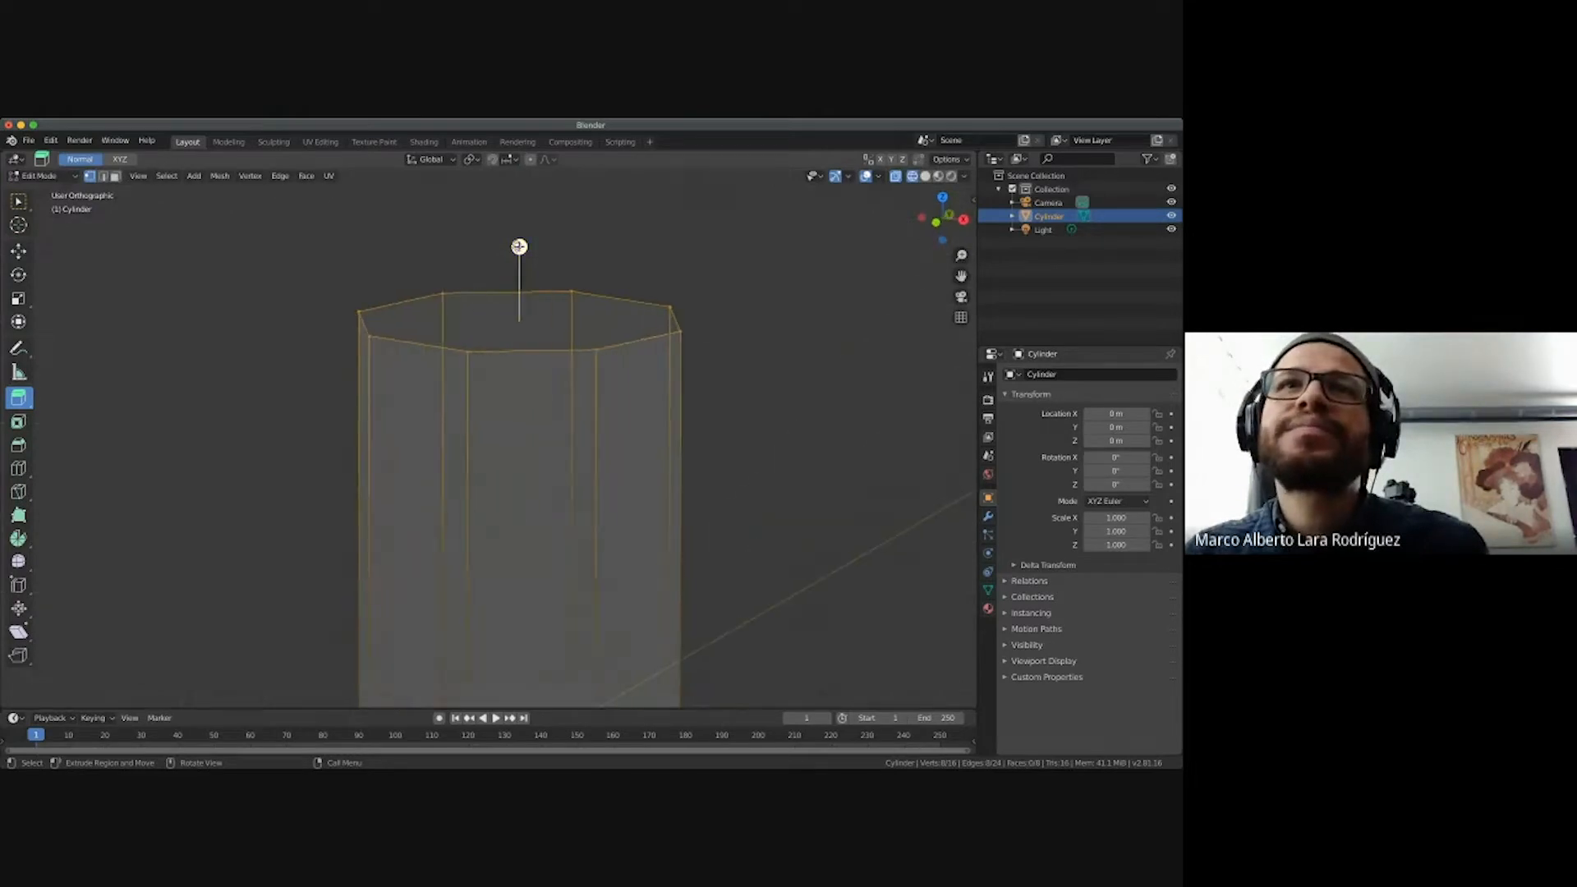
left_click_drag(521, 245, 520, 194)
key("super+z")
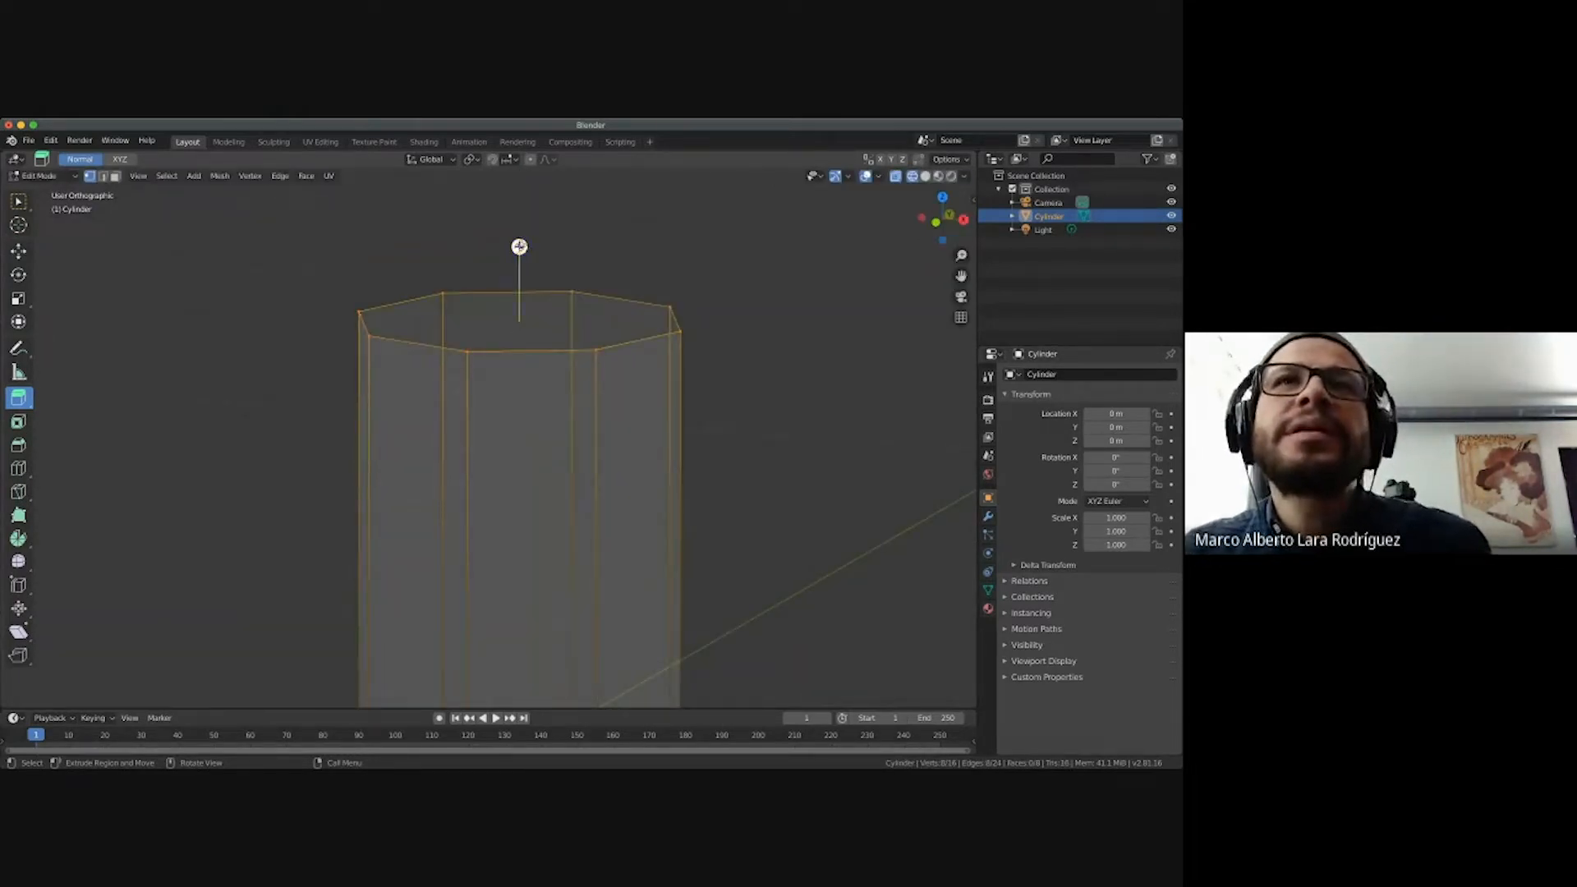
Extrude the cylinder's upper rim 0.549 m upward and inspect the new ring of faces from several angles.
left_click_drag(519, 247, 521, 155)
key("KP_1")
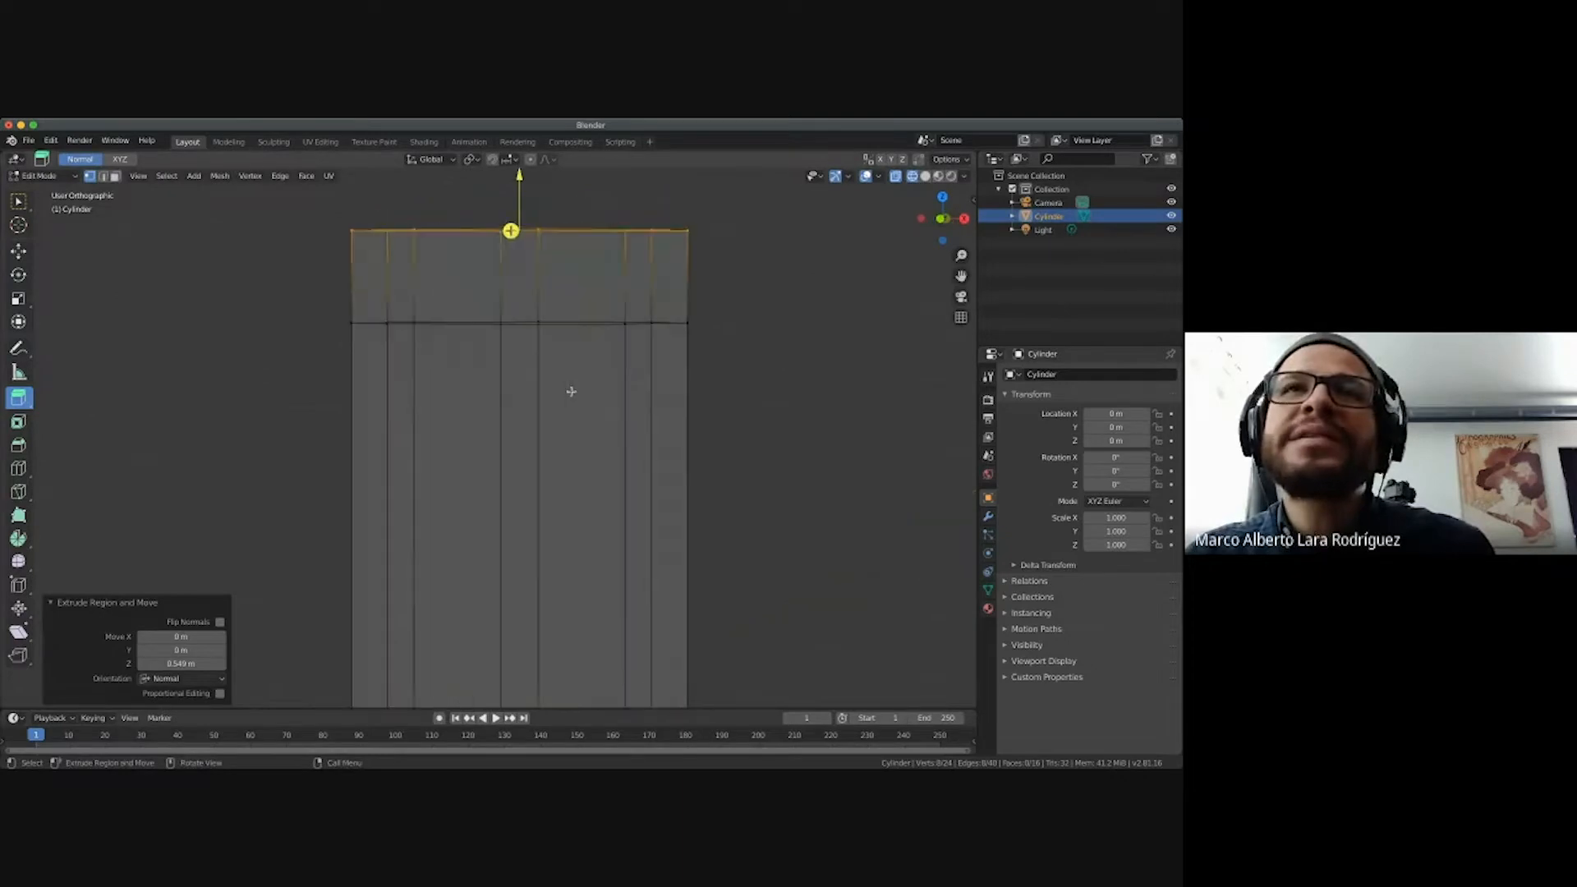
scroll(572, 394, "up", 3)
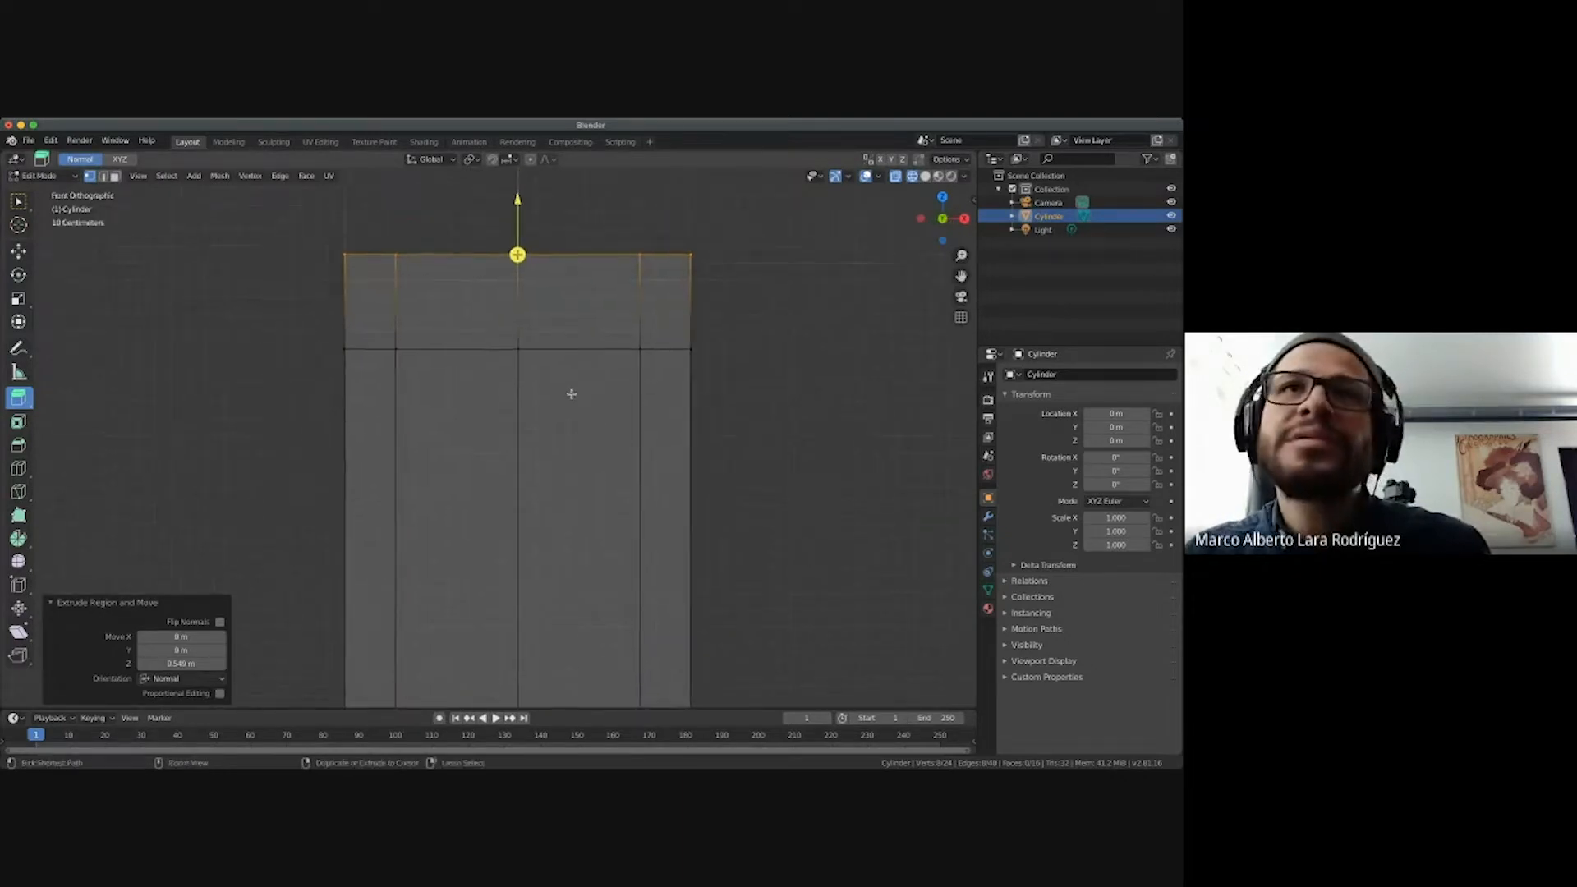
scroll(567, 396, "up", 2, "shift")
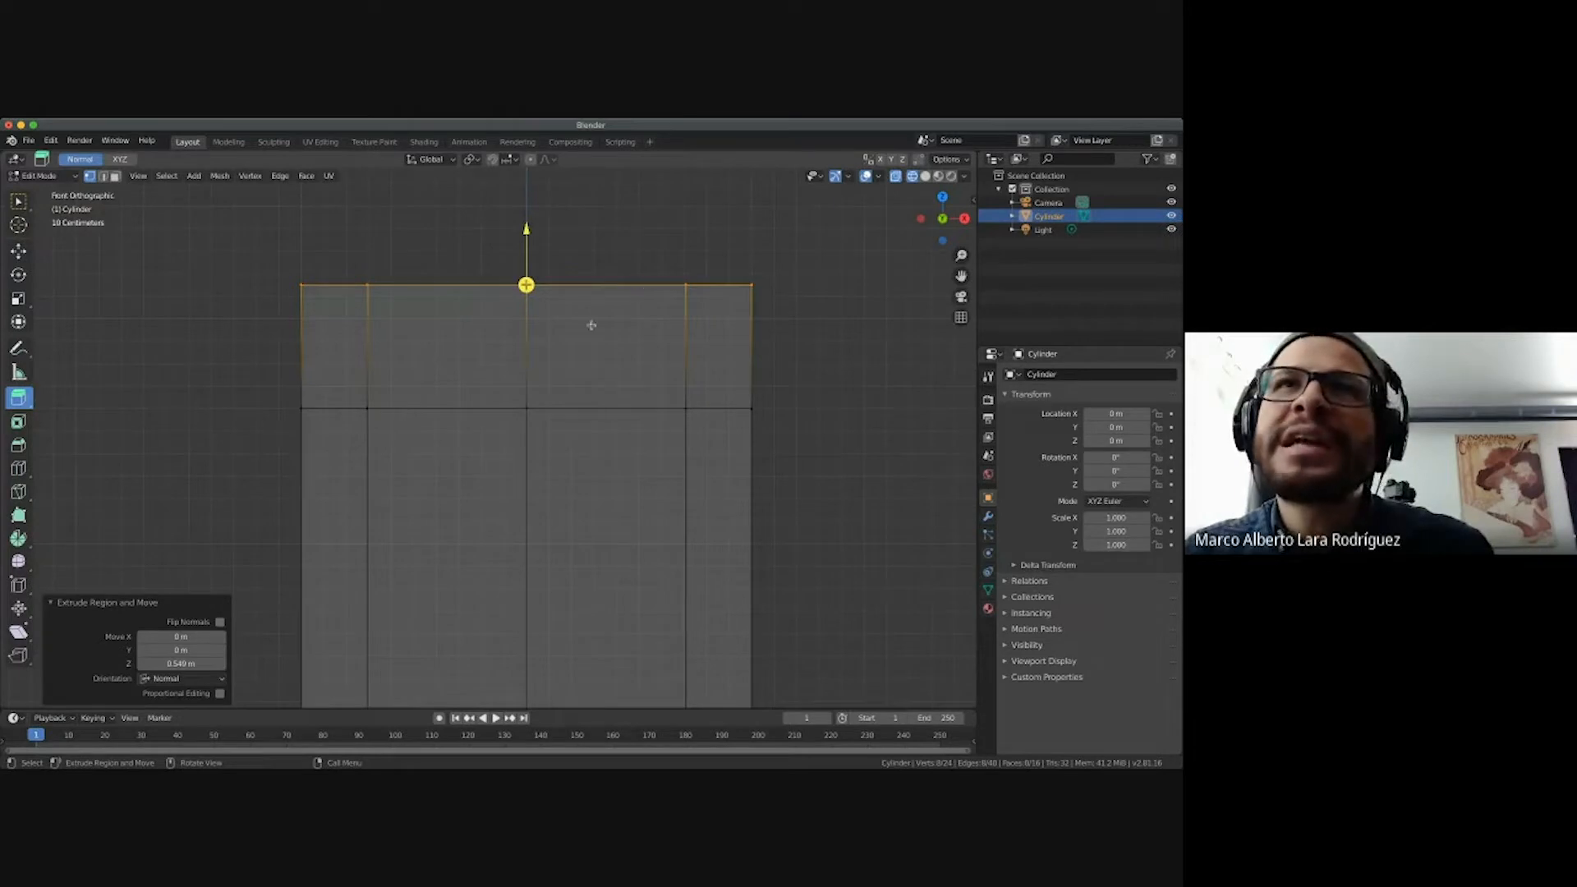
middle_click_drag(591, 325, 330, 336)
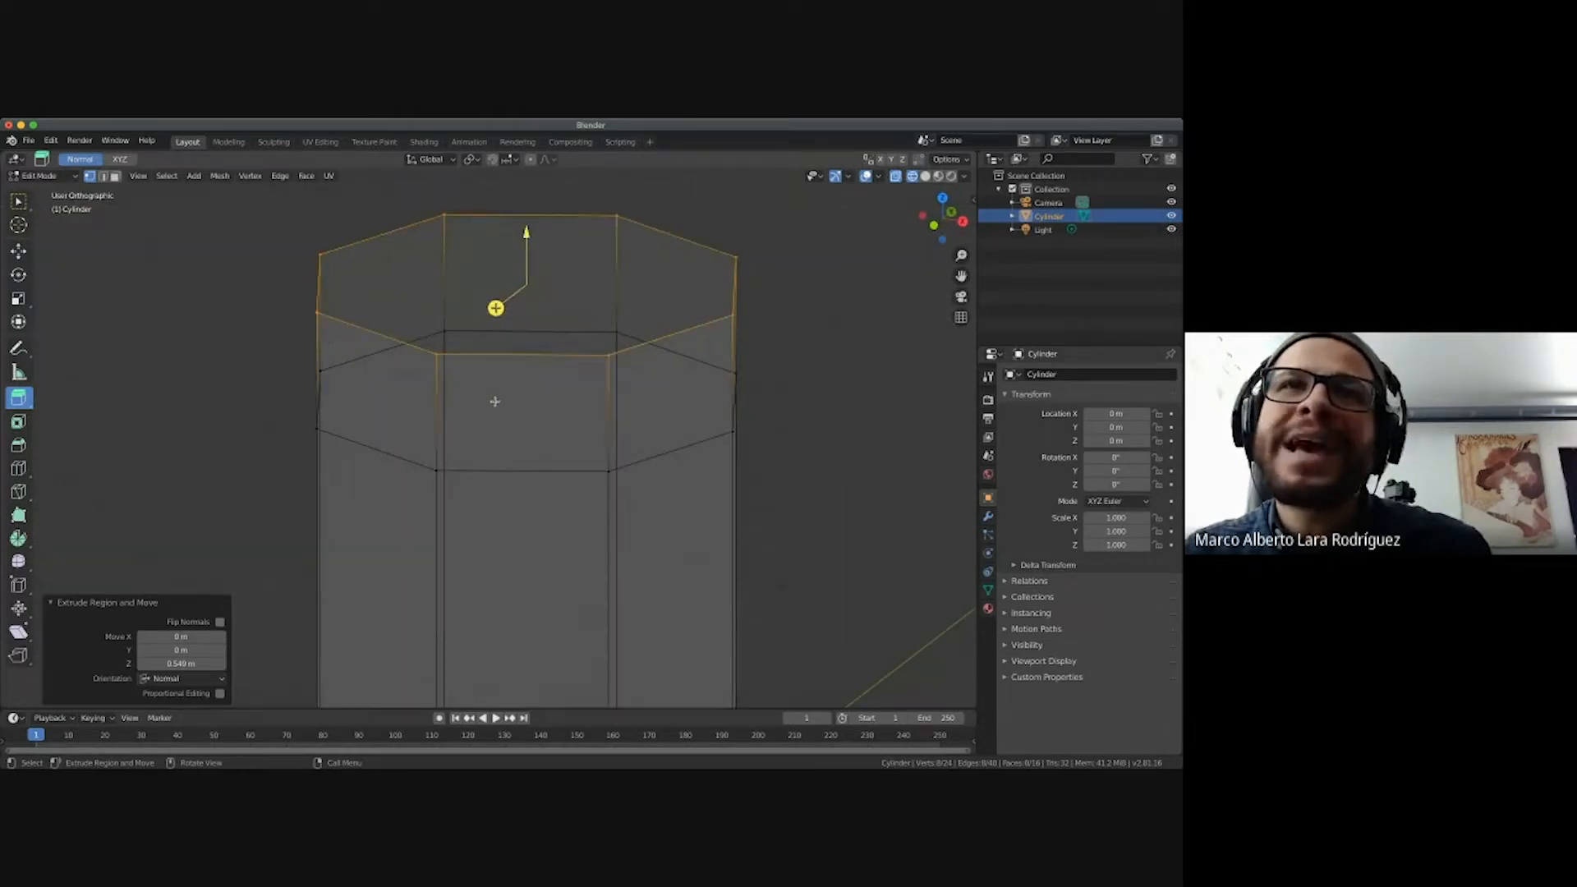
middle_click_drag(495, 401, 495, 400)
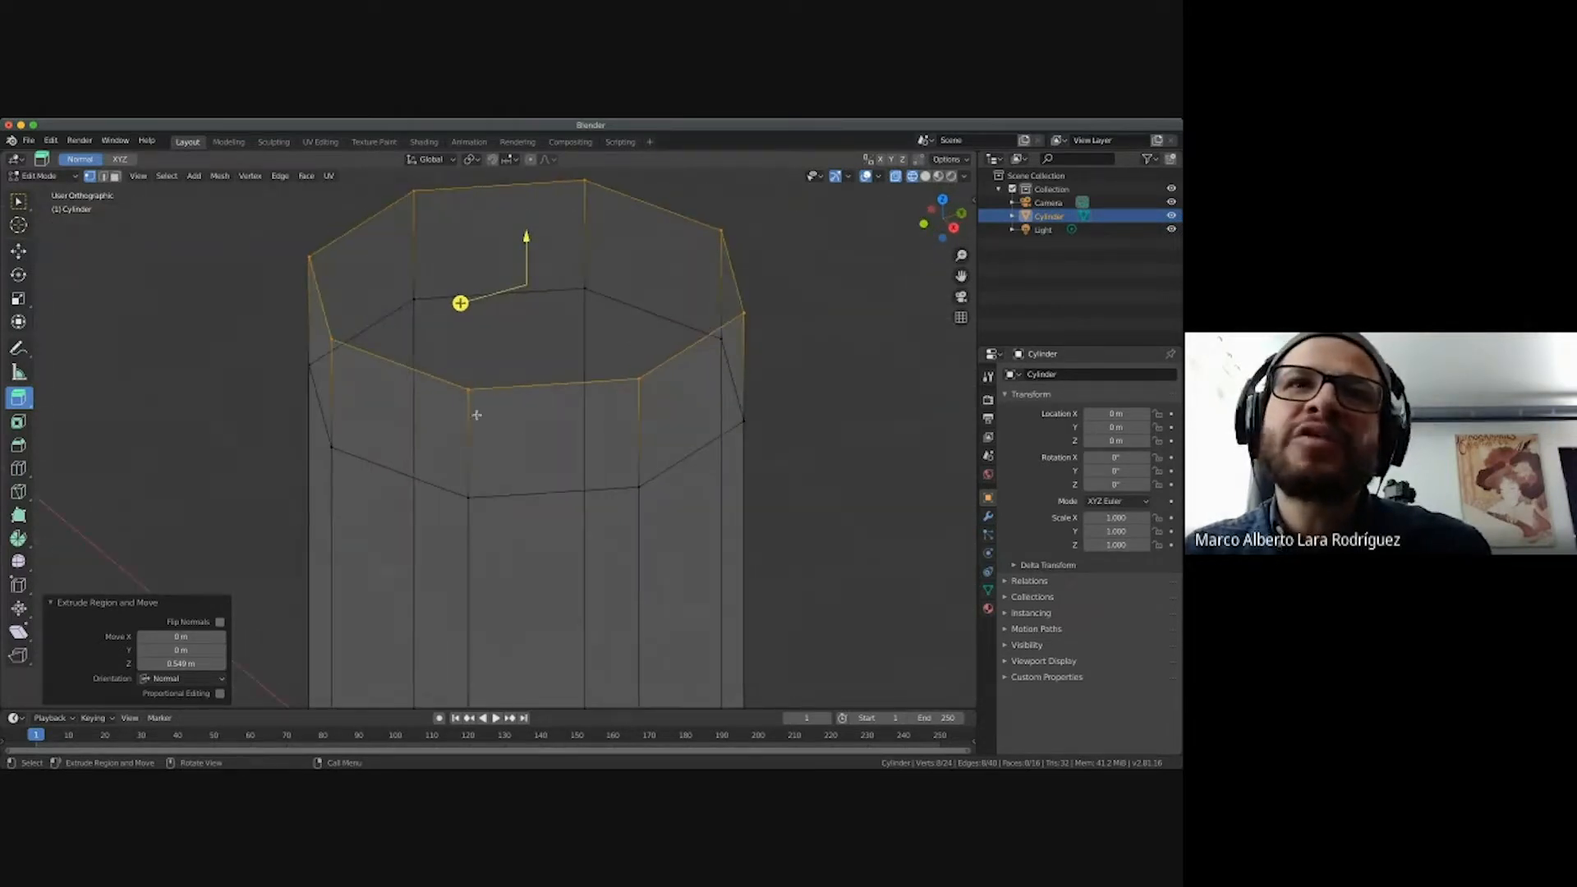
Check the extruded cylinder in Object Mode, return to Edit Mode and display it in solid shading.
scroll(476, 415, "down", 3)
key("Tab")
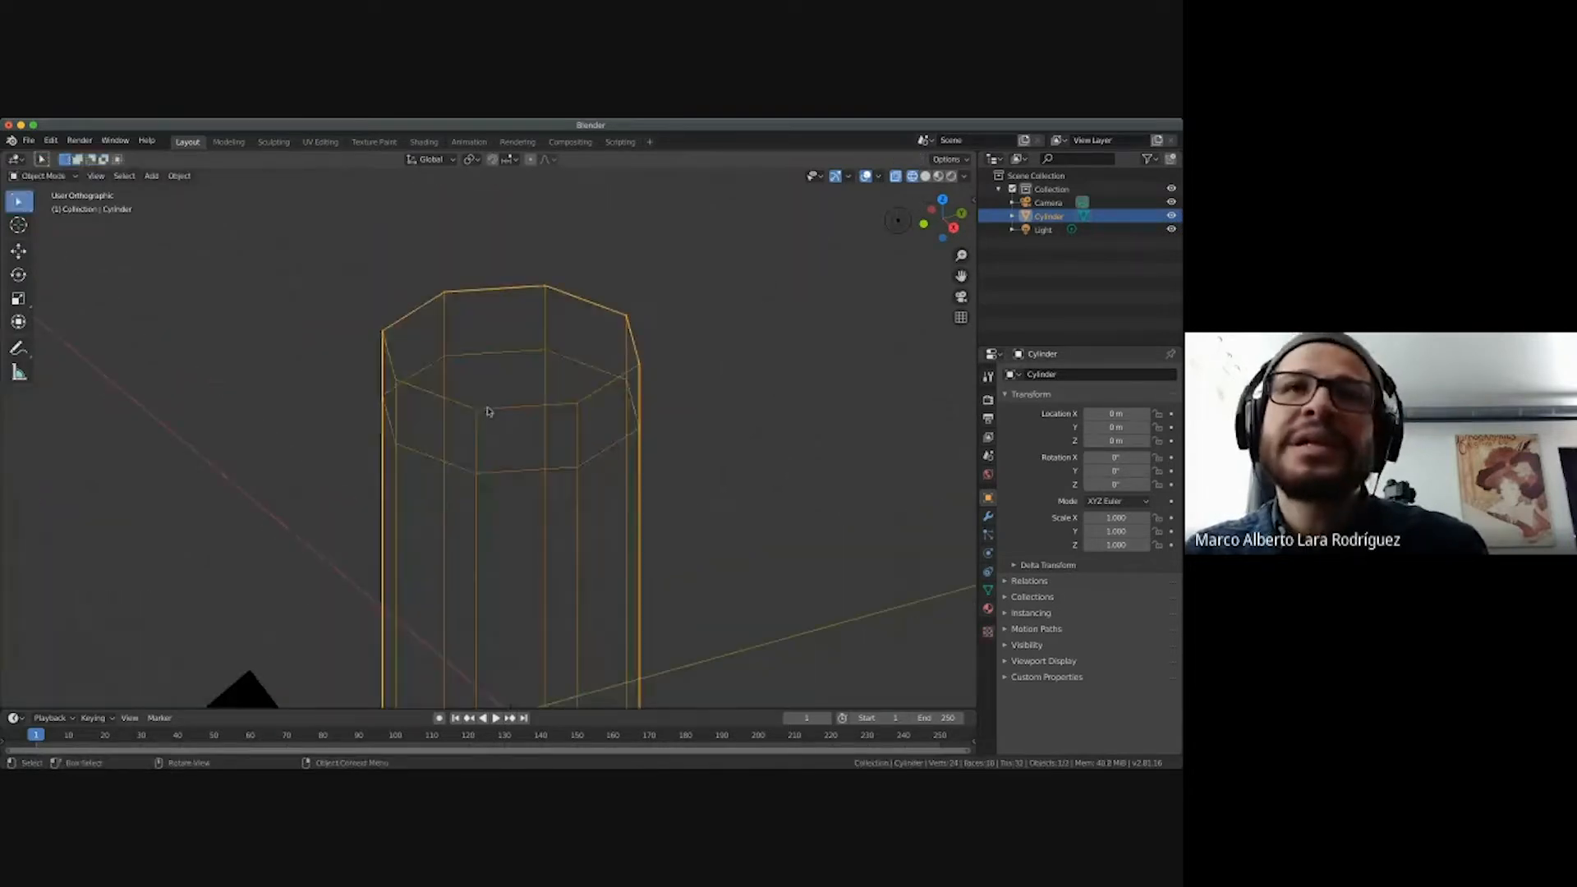
key("Tab")
left_click(925, 176)
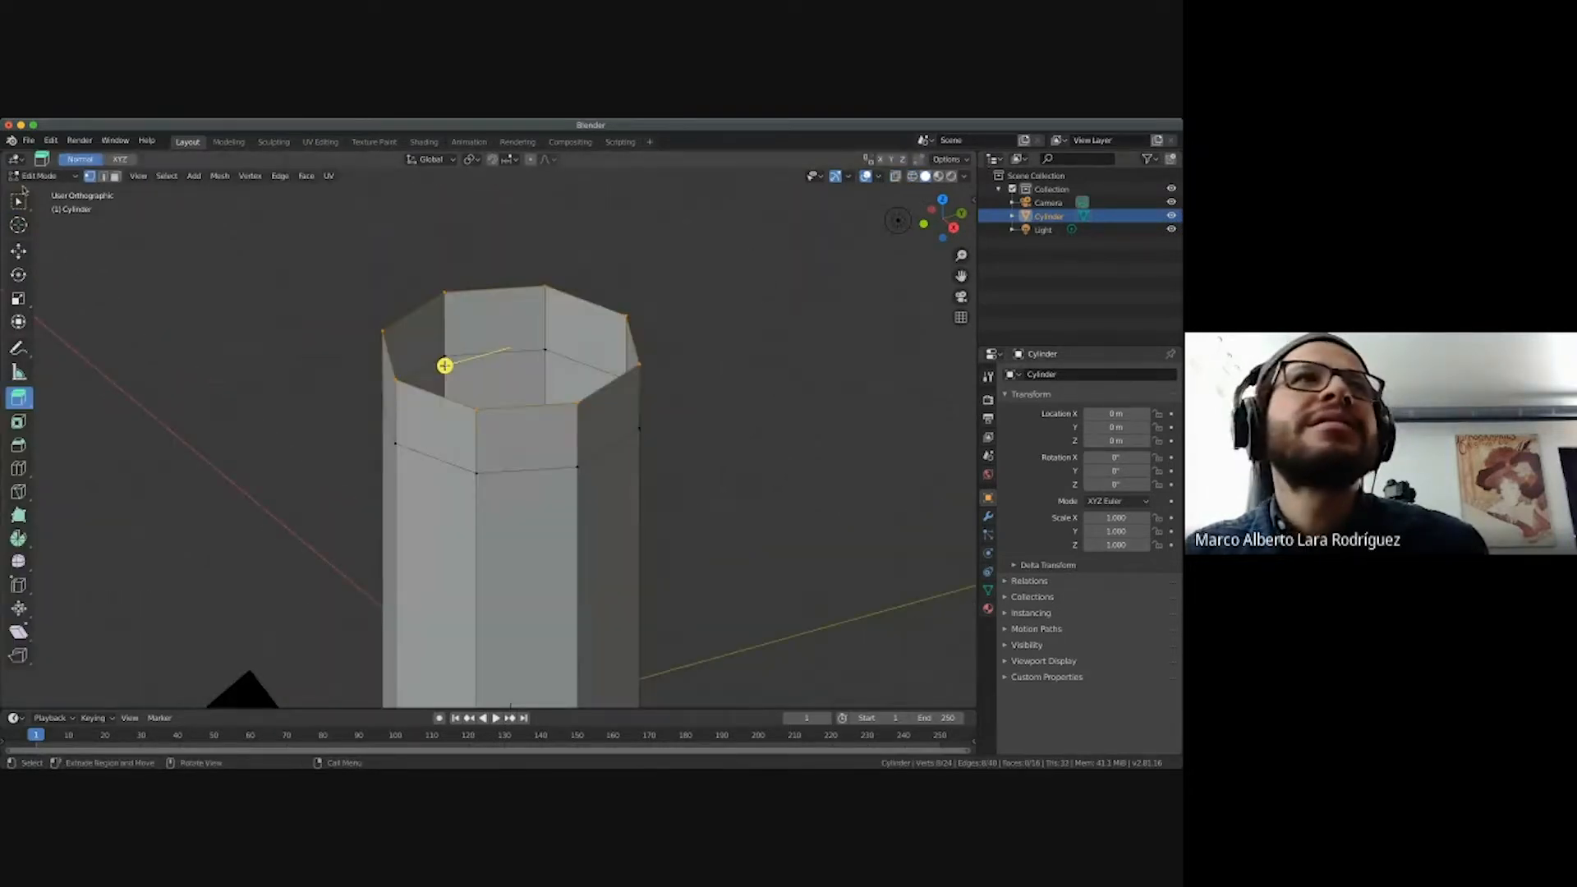
Inspect the extruded cylinder in Object Mode from several angles and return to Edit Mode.
left_click(38, 175)
left_click(37, 189)
scroll(564, 496, "down", 2)
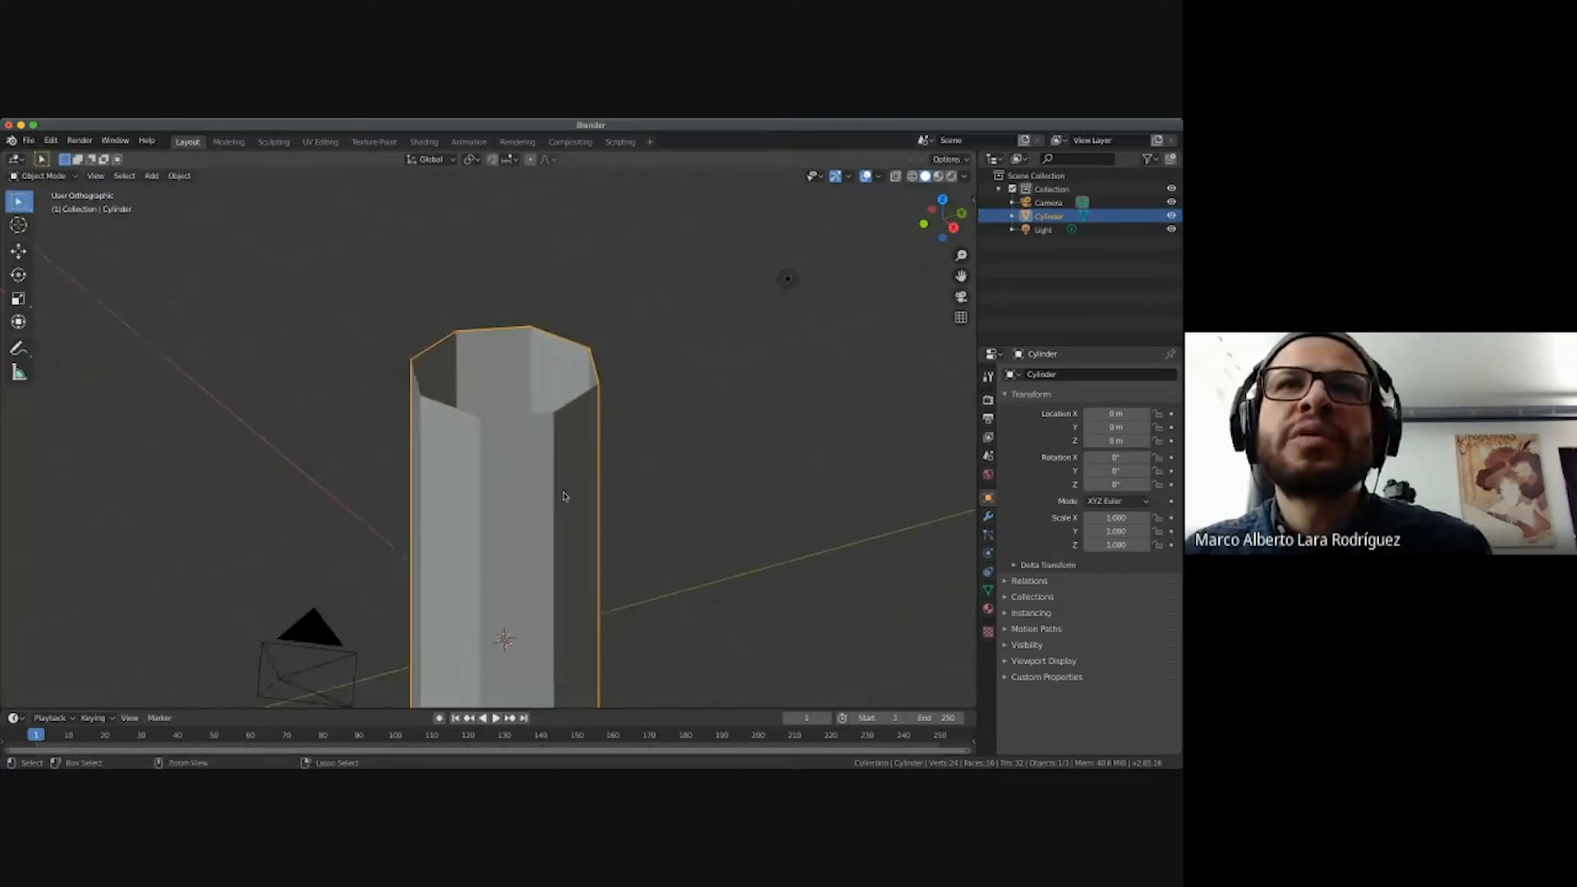
scroll(565, 494, "left", 10)
scroll(563, 492, "down", 3, "ctrl")
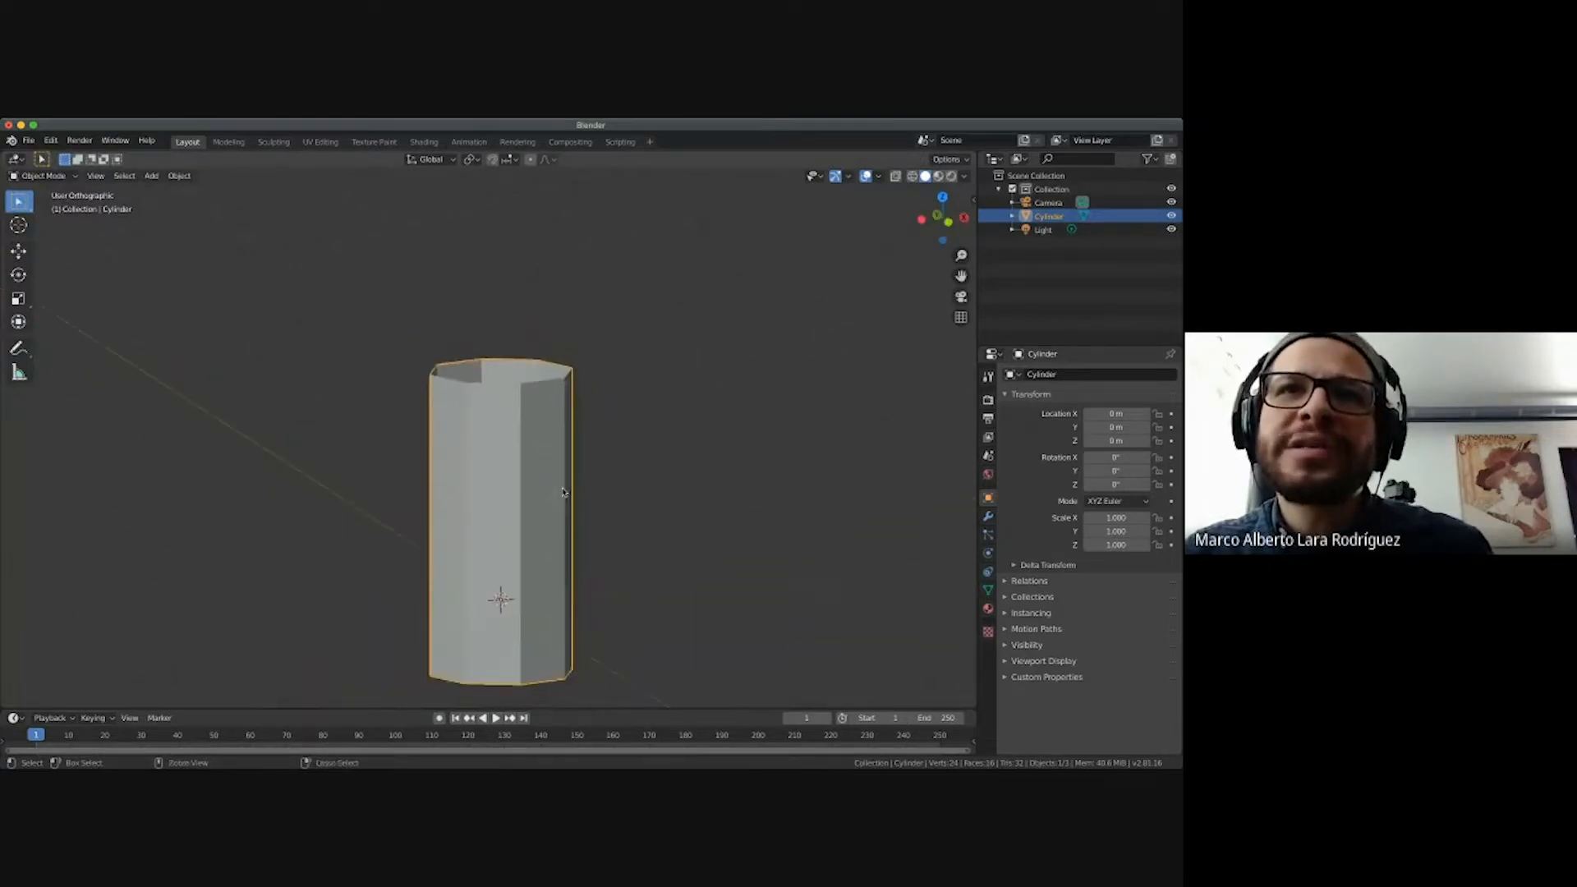
scroll(564, 492, "right", 10)
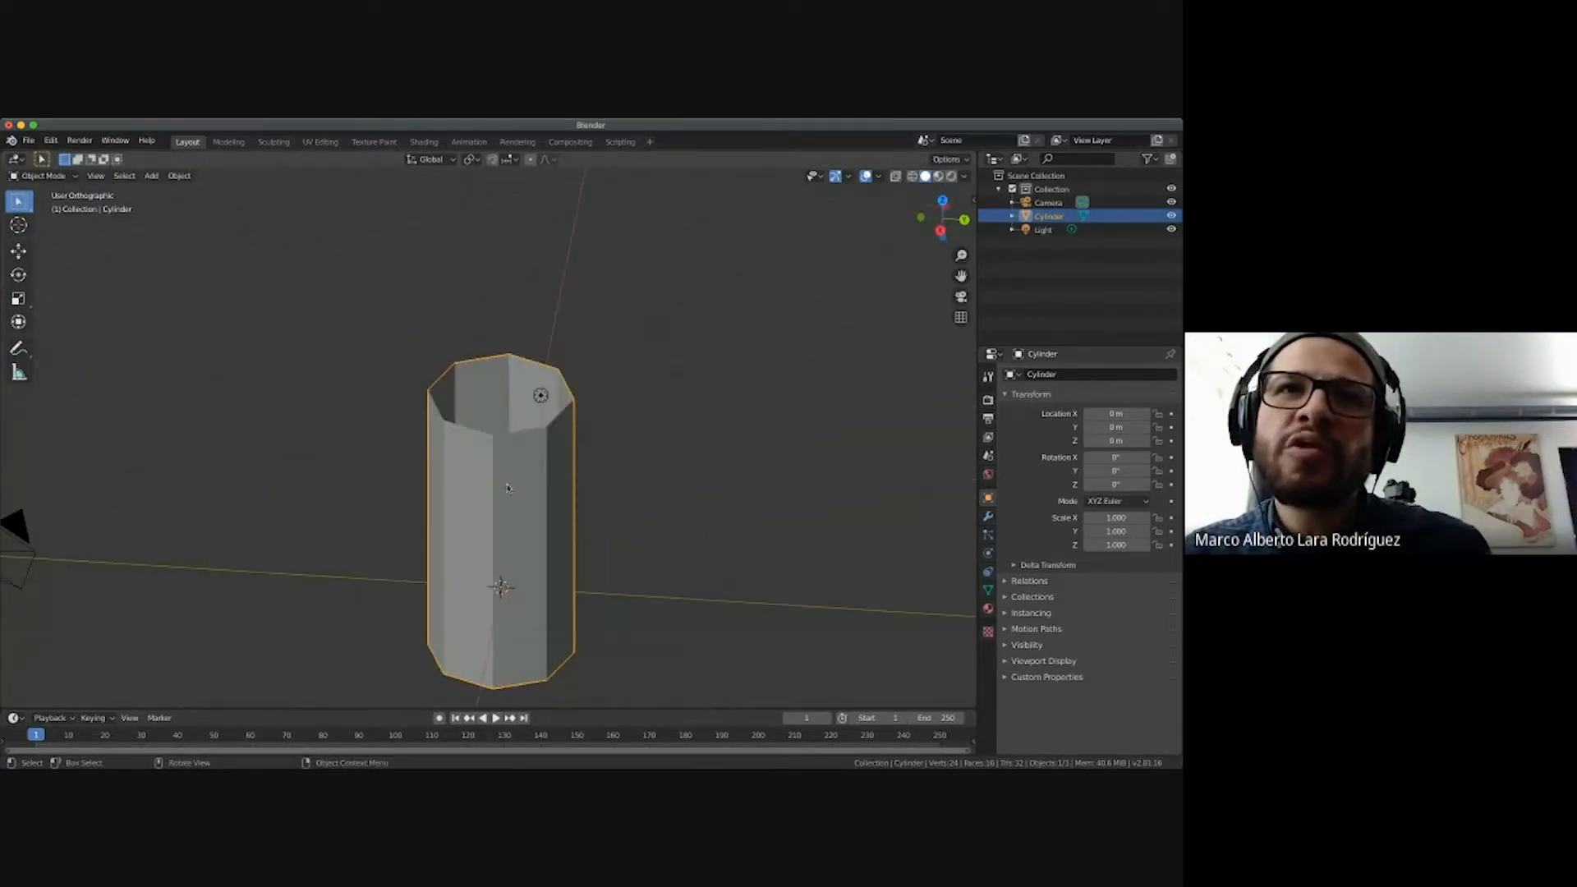
scroll(509, 453, "left", 10)
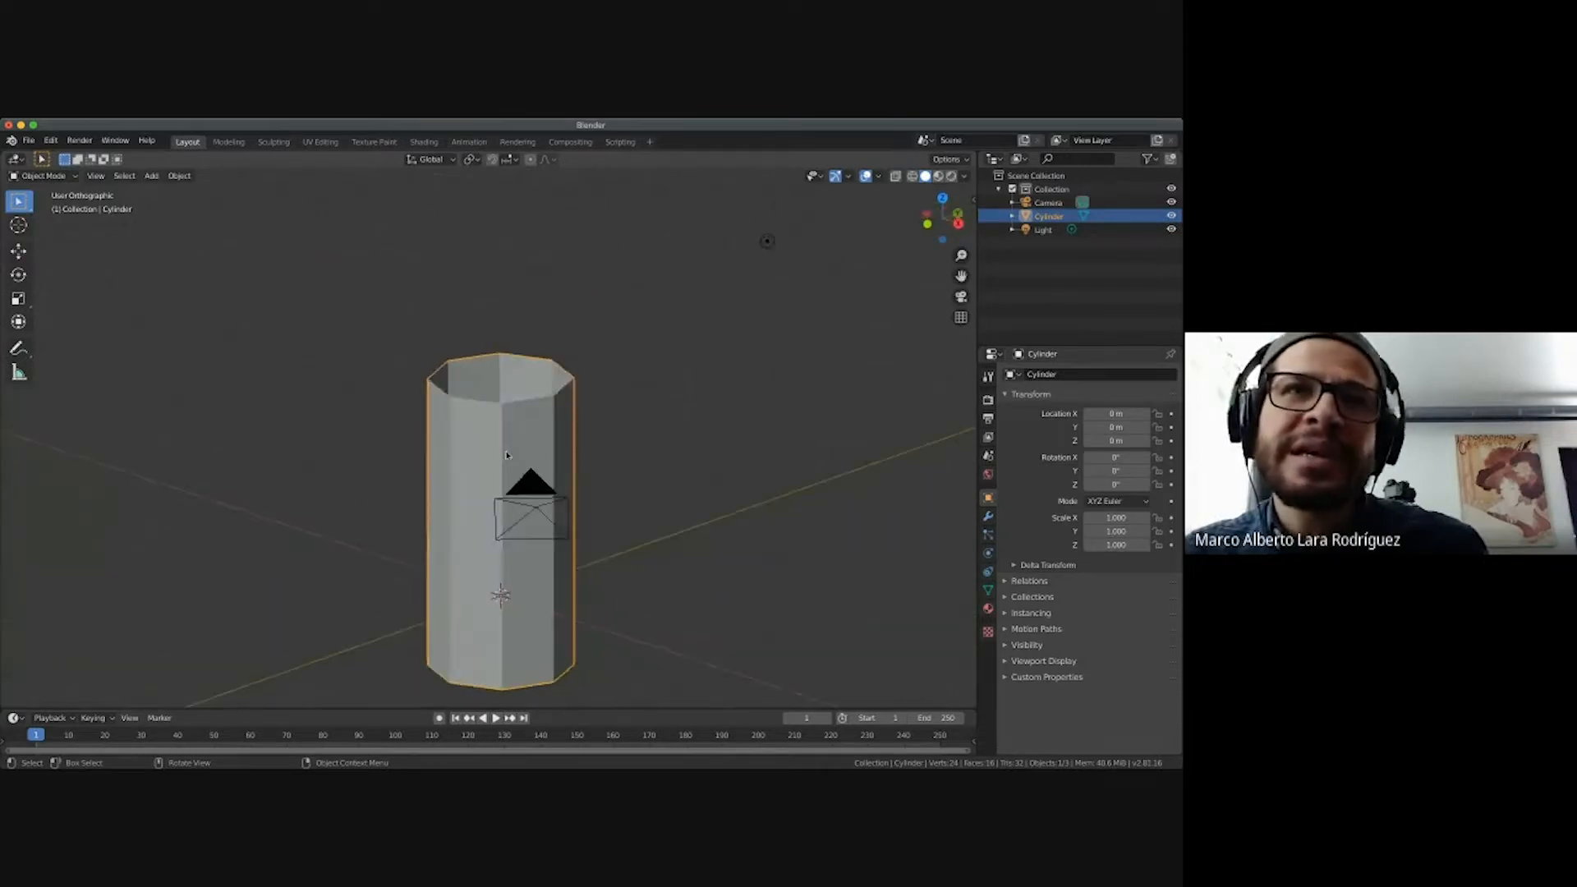
left_click(45, 175)
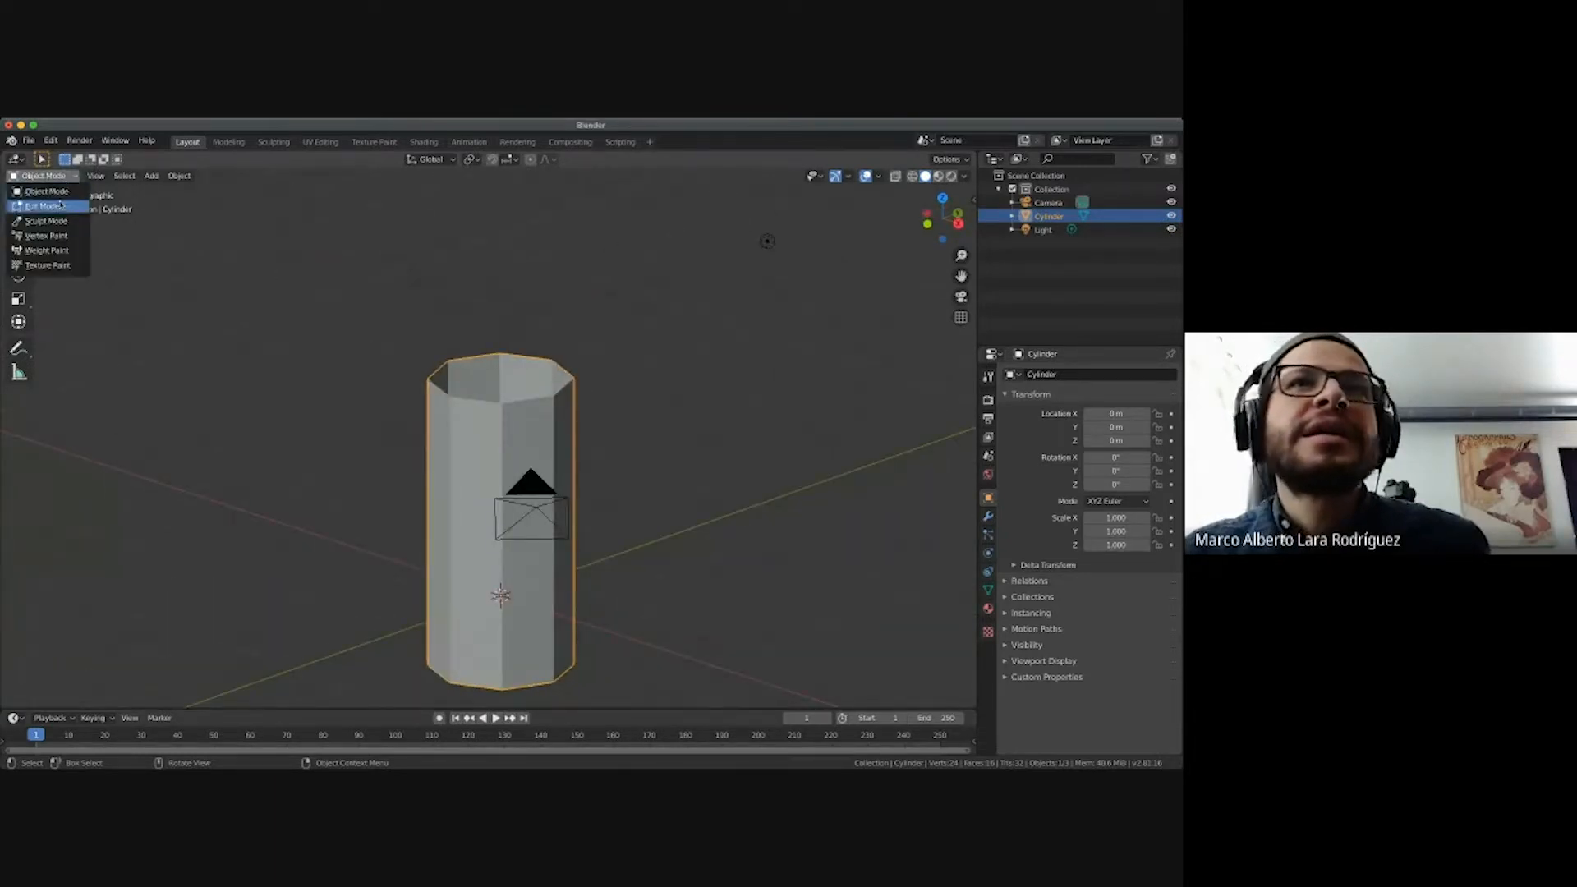
left_click(37, 194)
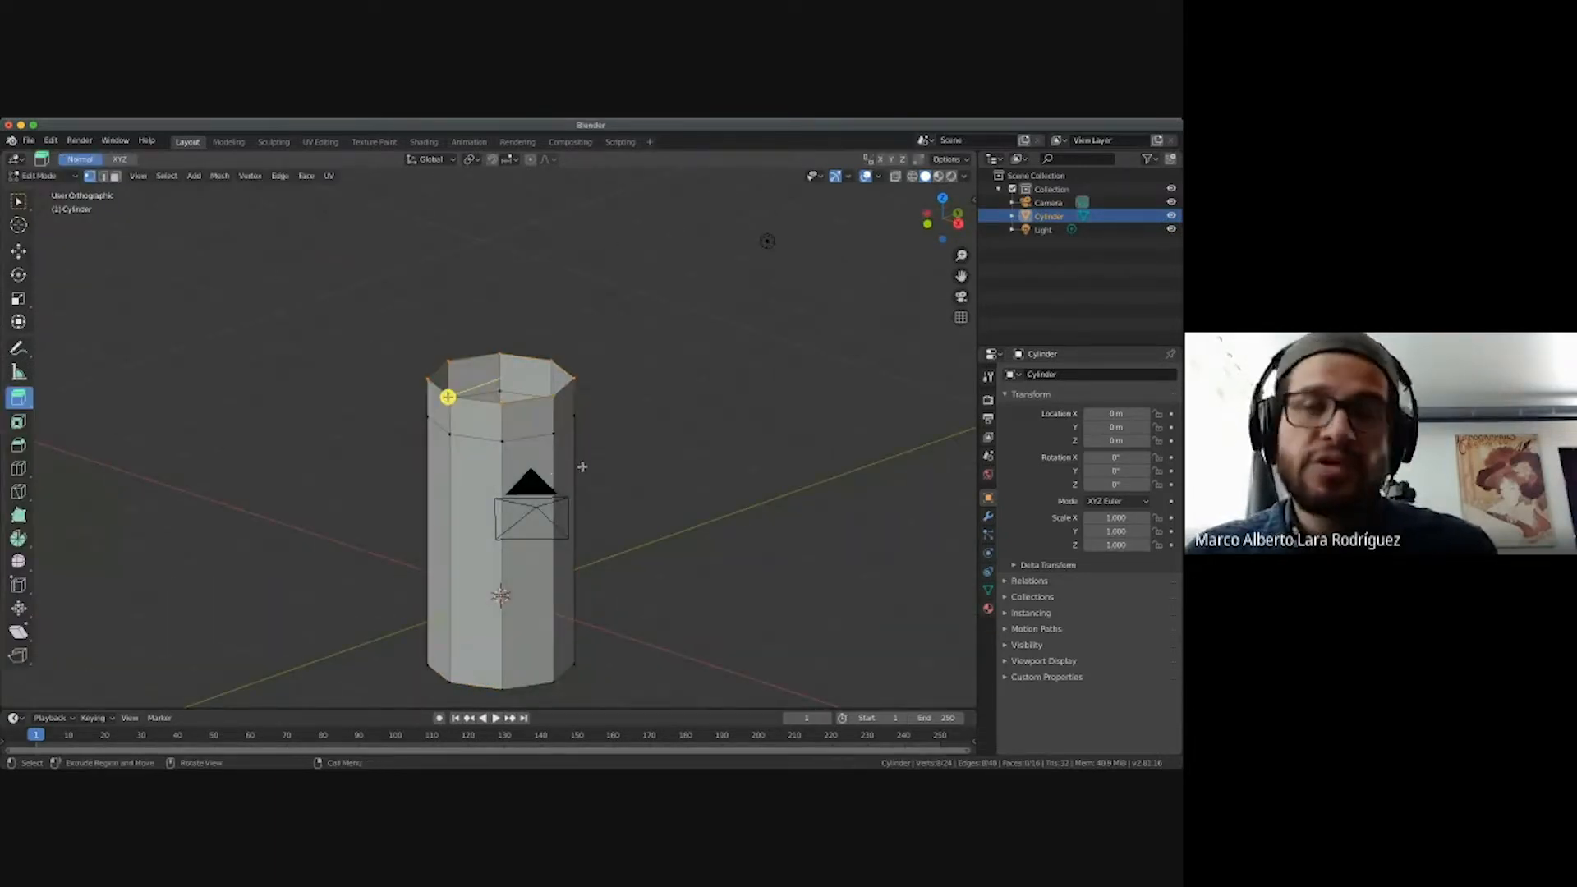
Display the cylinder in wireframe shading and examine its upper rim from the front and from an angled view.
key("KP_1")
left_click(912, 176)
scroll(571, 369, "down", 1, "shift")
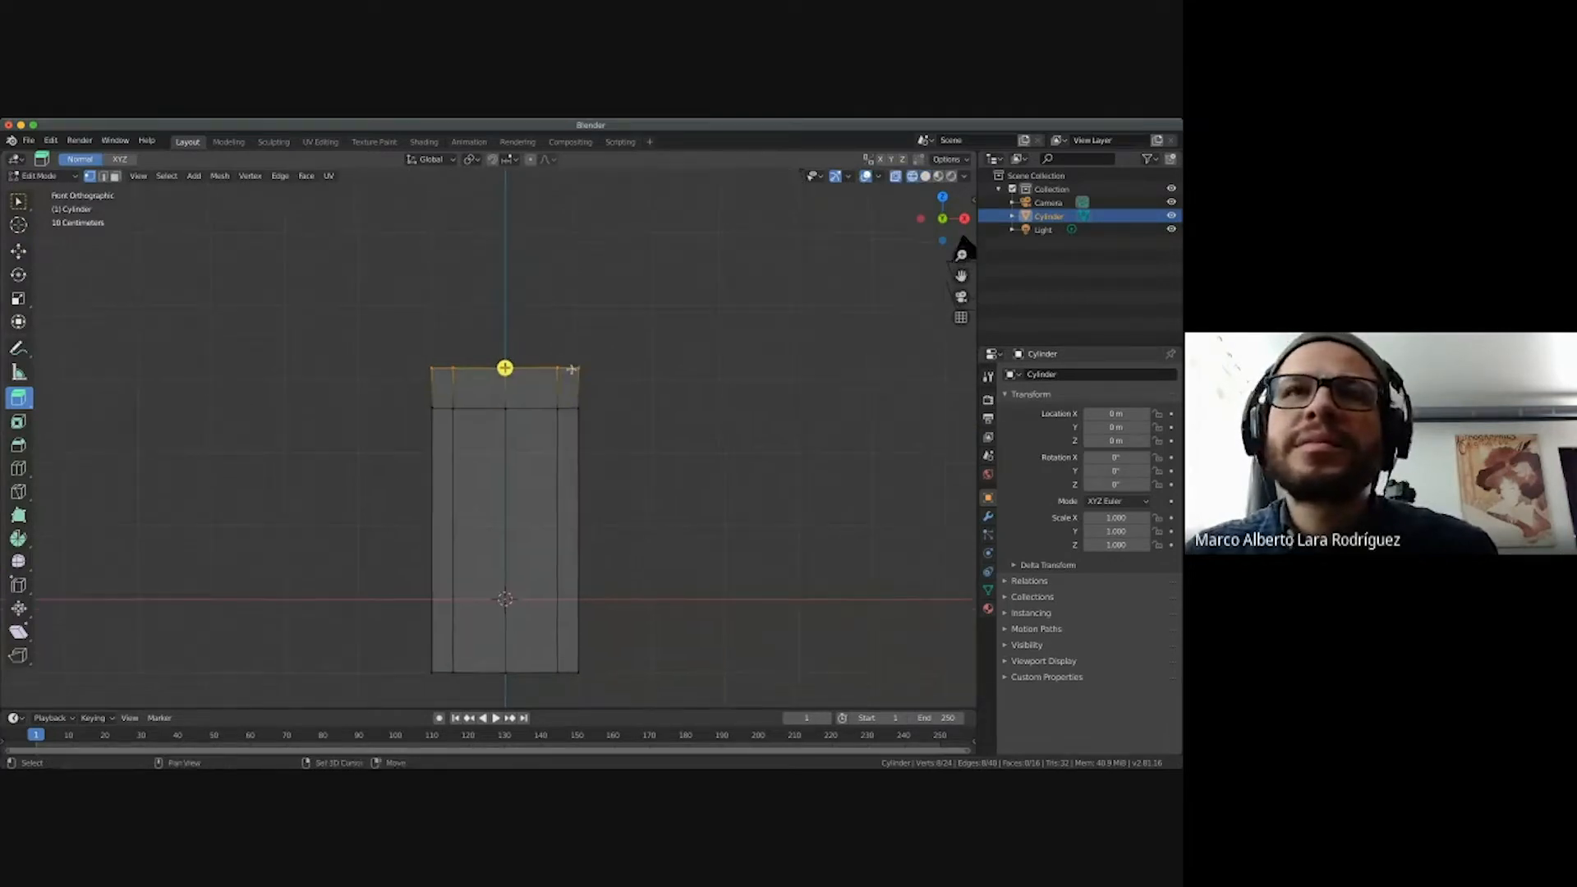
scroll(572, 369, "up", 5)
scroll(572, 369, "down", 3)
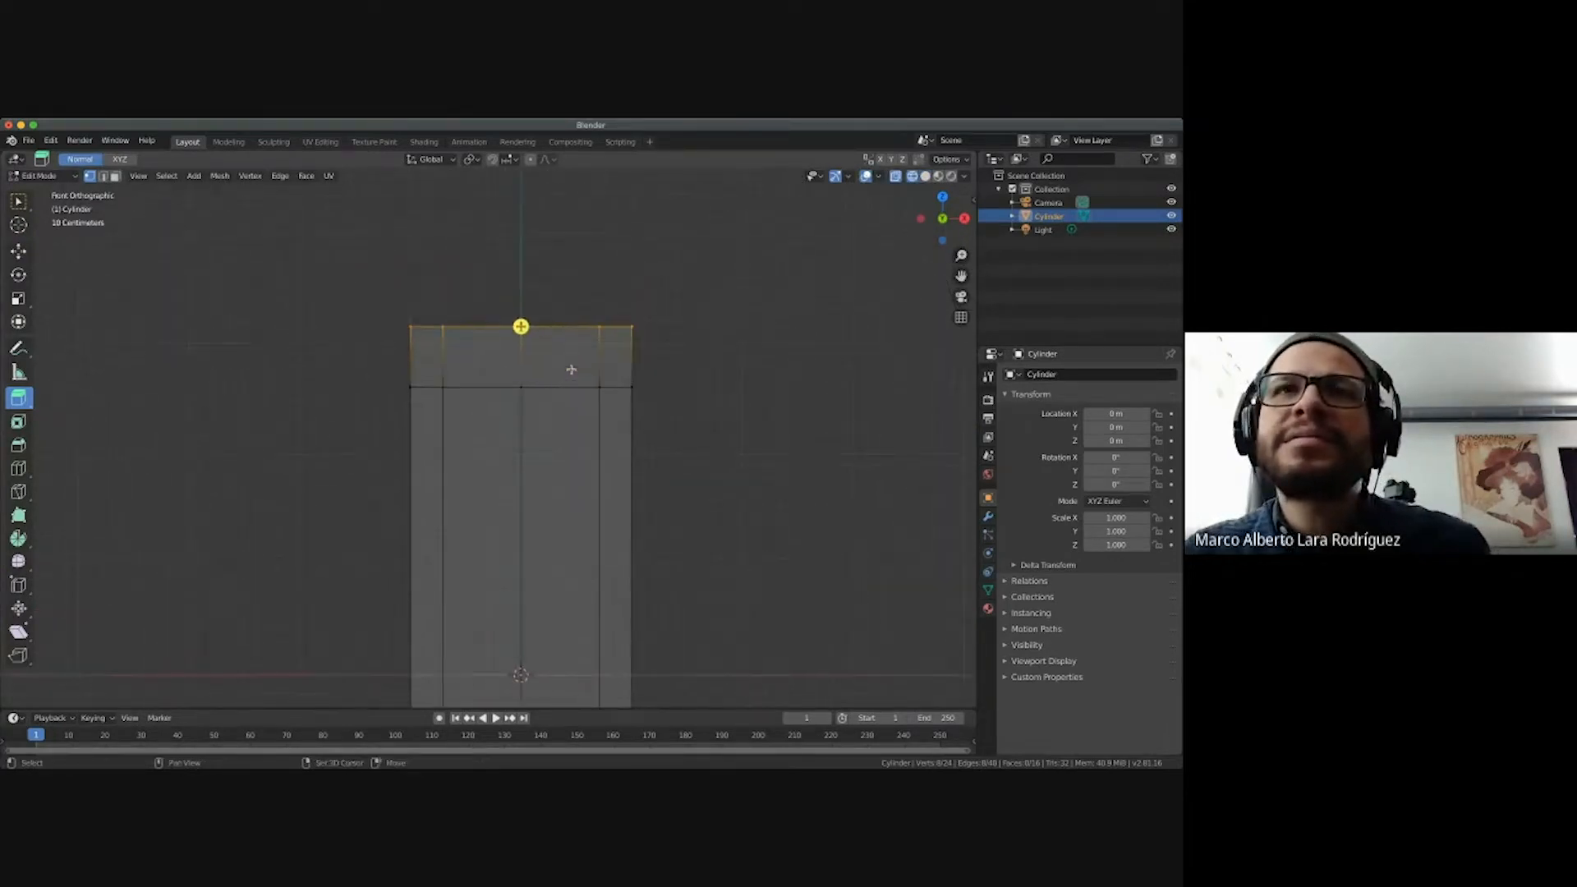
scroll(571, 368, "up", 5)
scroll(554, 323, "right", 3)
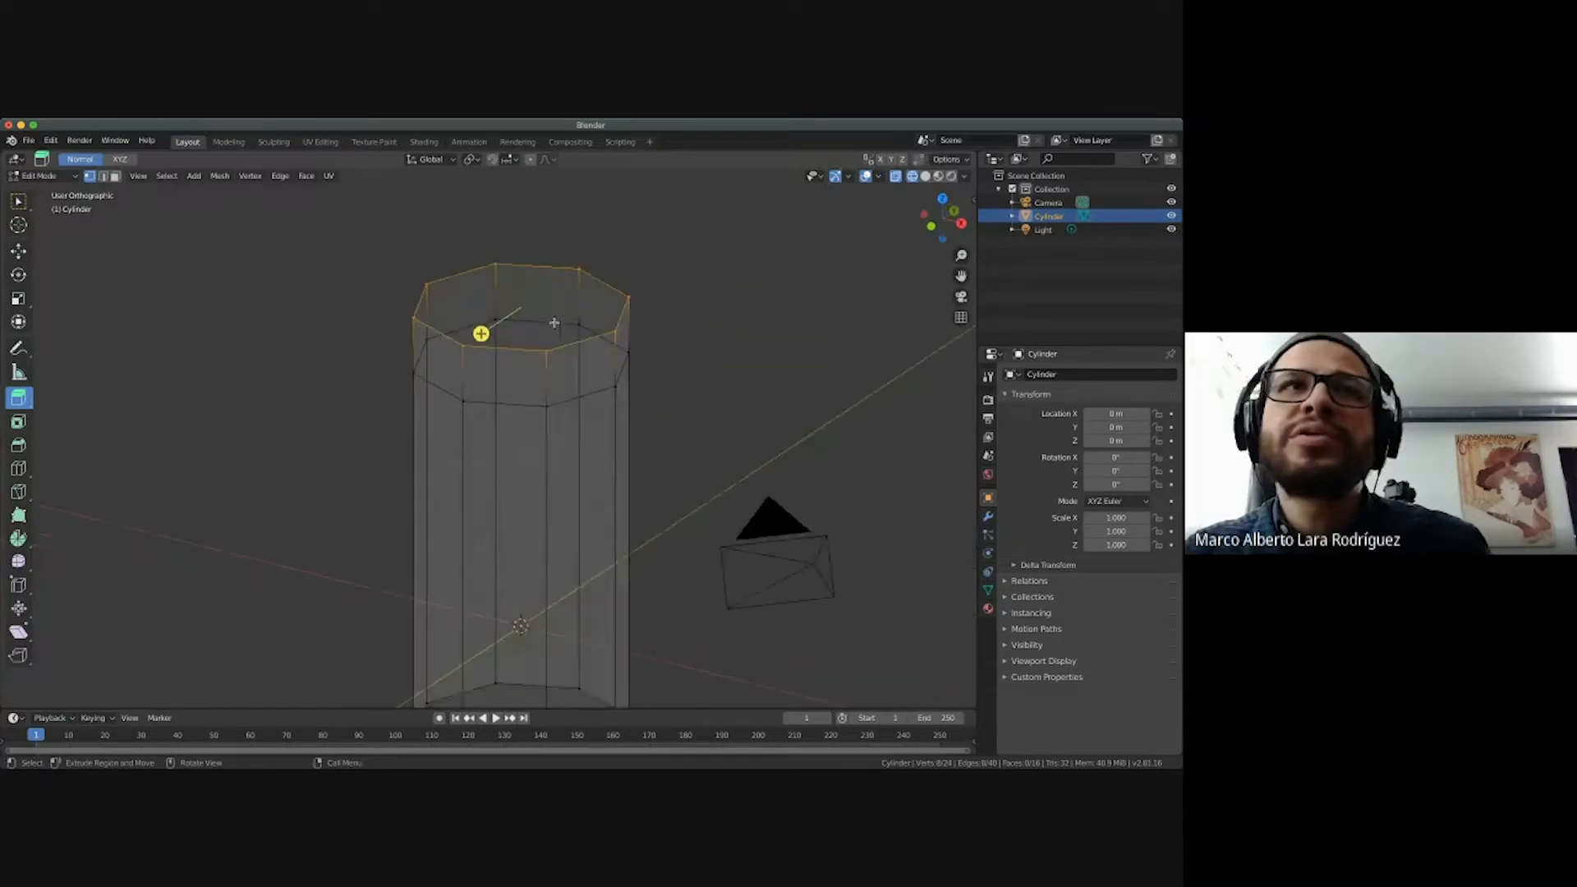
scroll(554, 323, "right", 1)
Reactivate the Extrude Region tool, try extruding the upper rim from an angled view and undo the attempt.
left_click(18, 200)
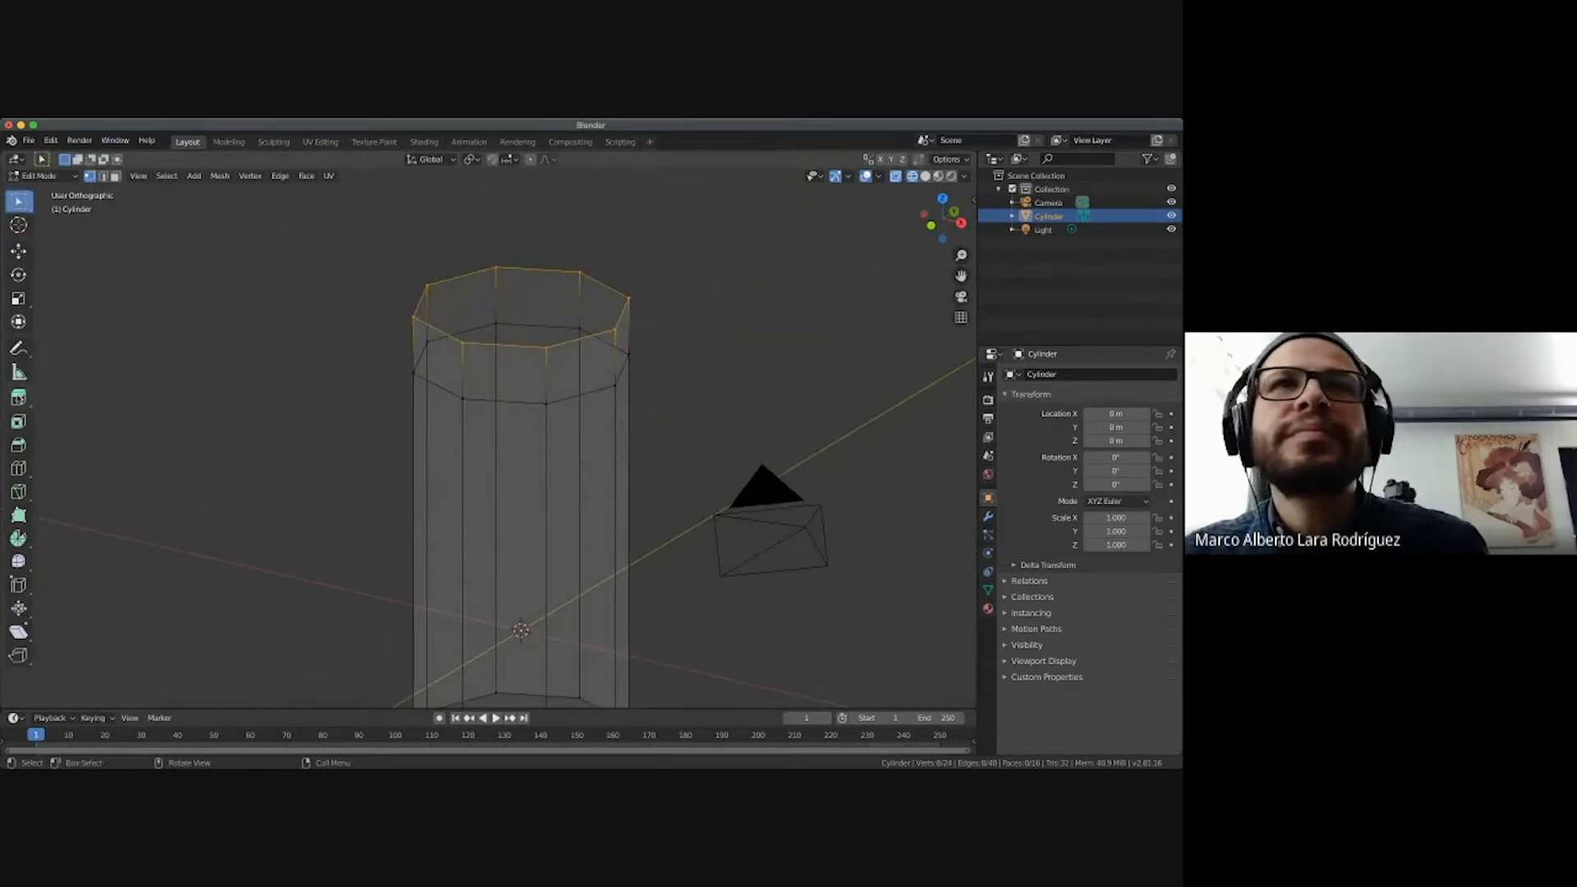
left_click(18, 398)
scroll(536, 314, "right", 5)
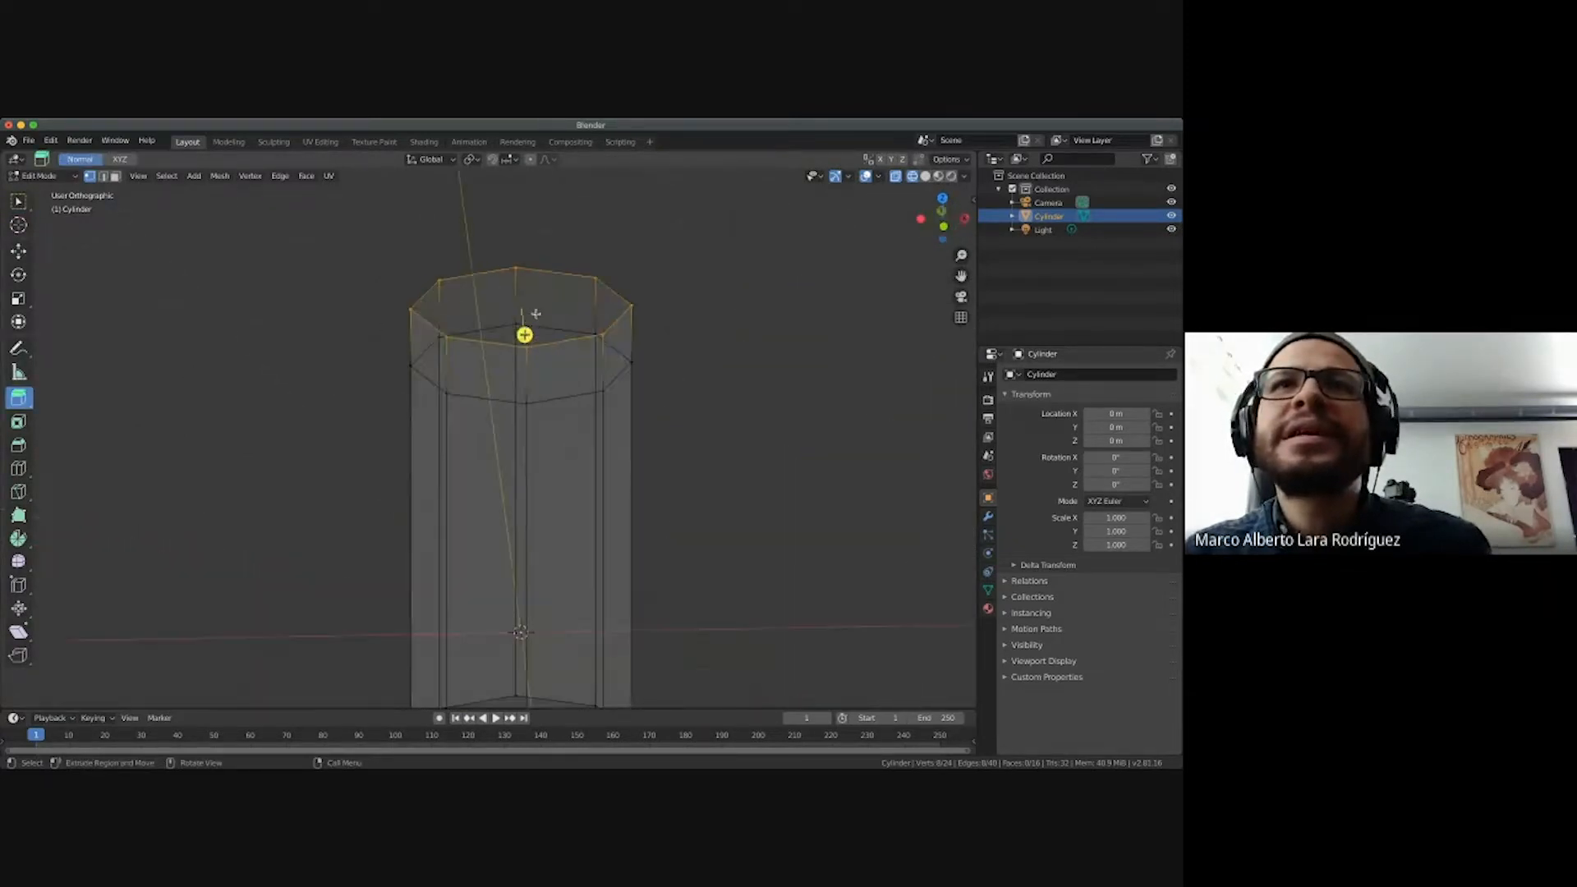
scroll(536, 314, "right", 5)
key("z")
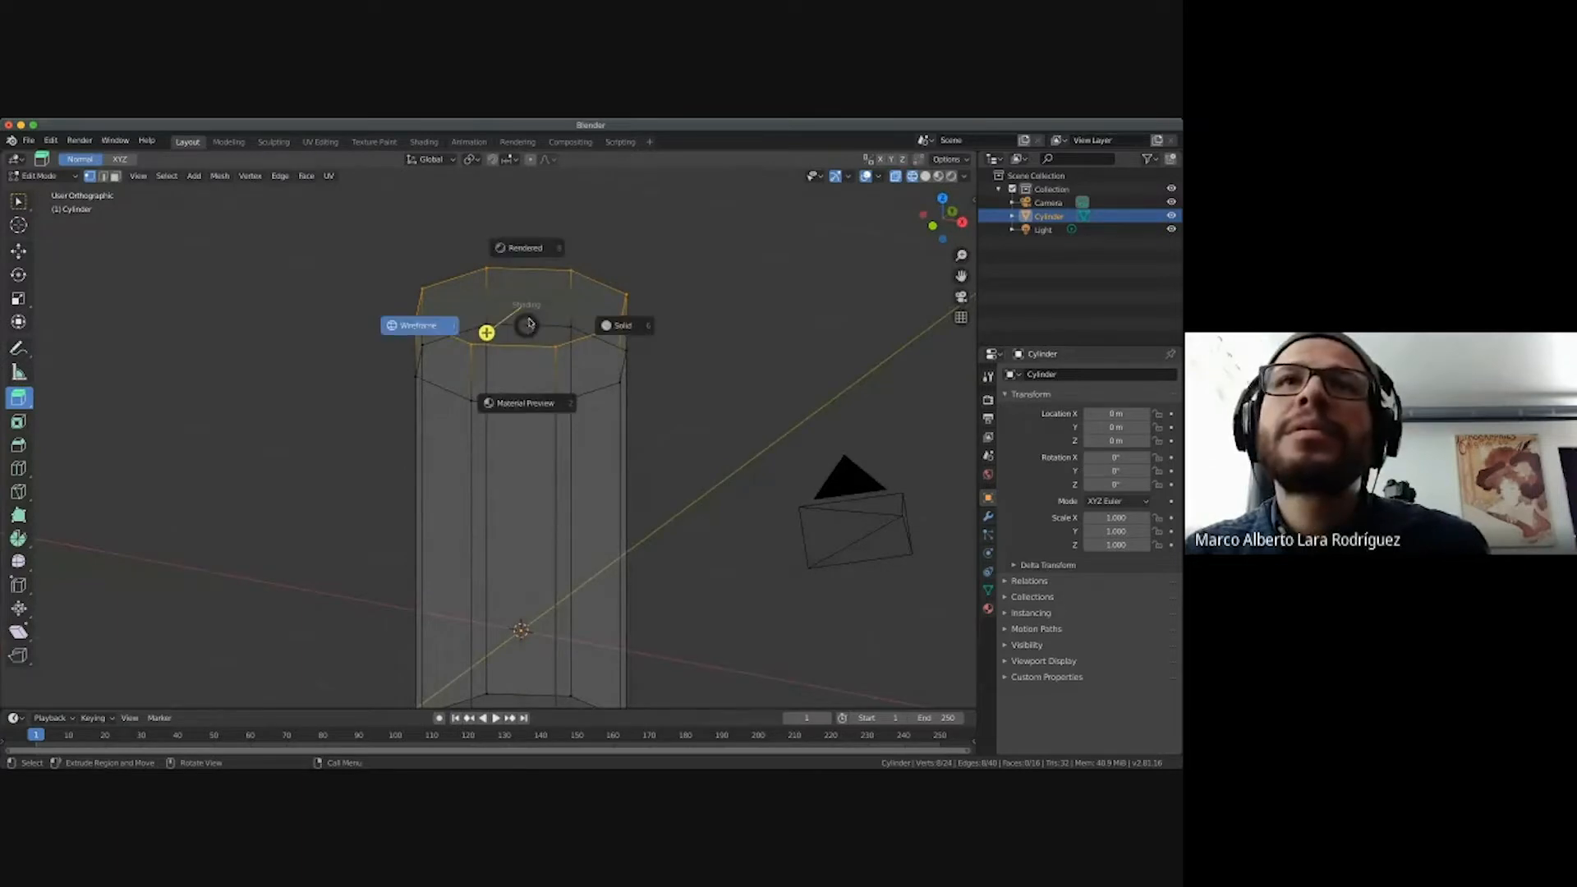
key("Escape")
left_click_drag(487, 332, 502, 270)
key("super+z")
scroll(549, 281, "down", 5)
scroll(550, 282, "up", 5)
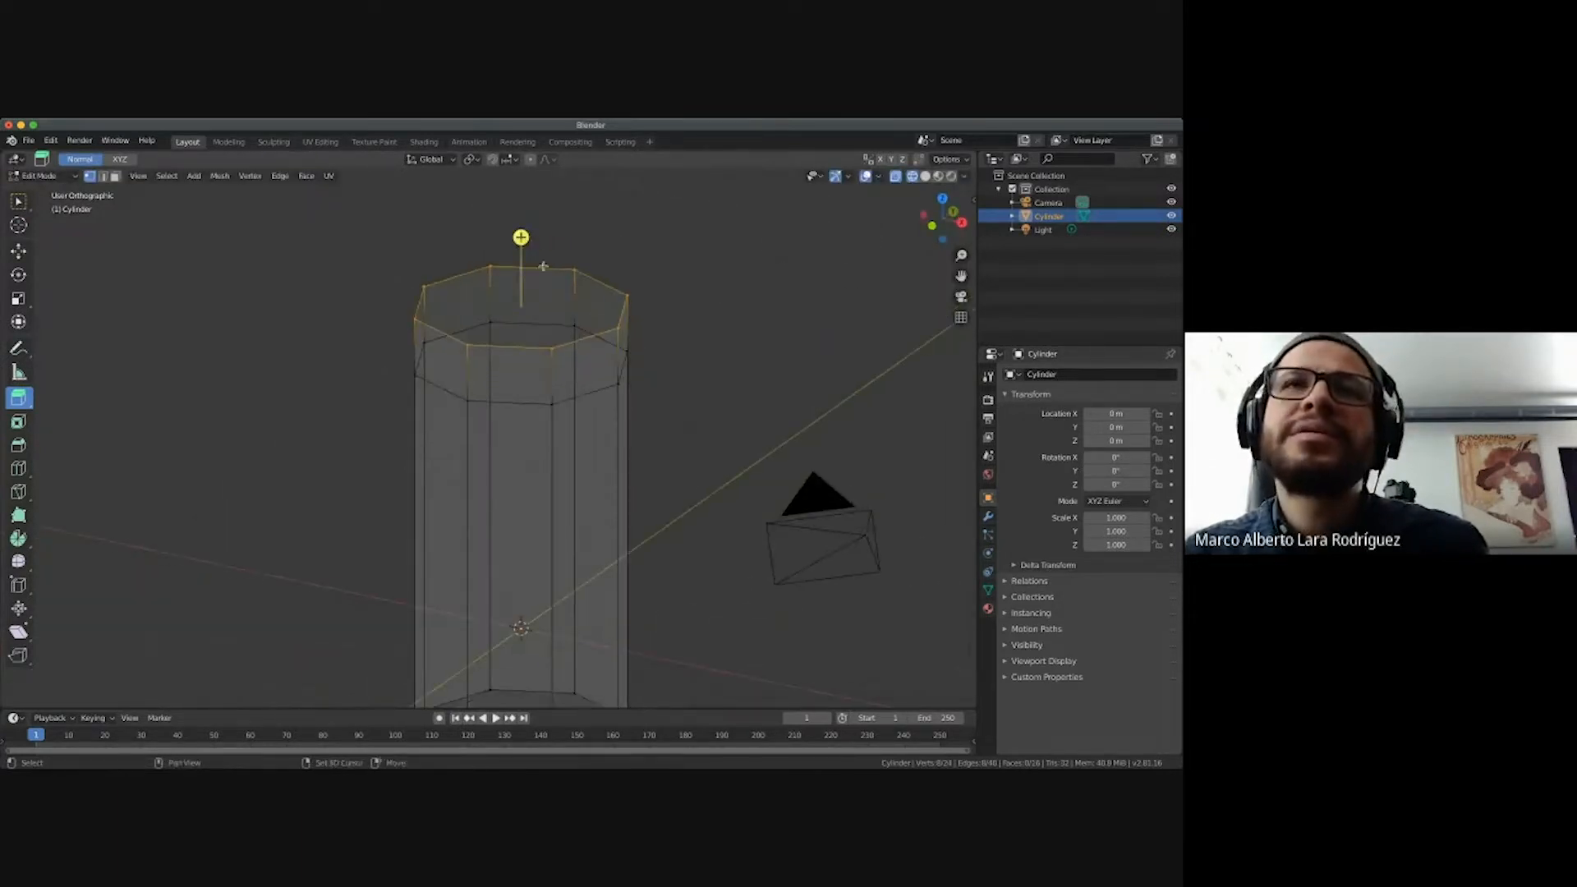
Extrude the cylinder's upper rim 1.38 m straight up and return to the front view.
scroll(543, 267, "up", 5, "shift")
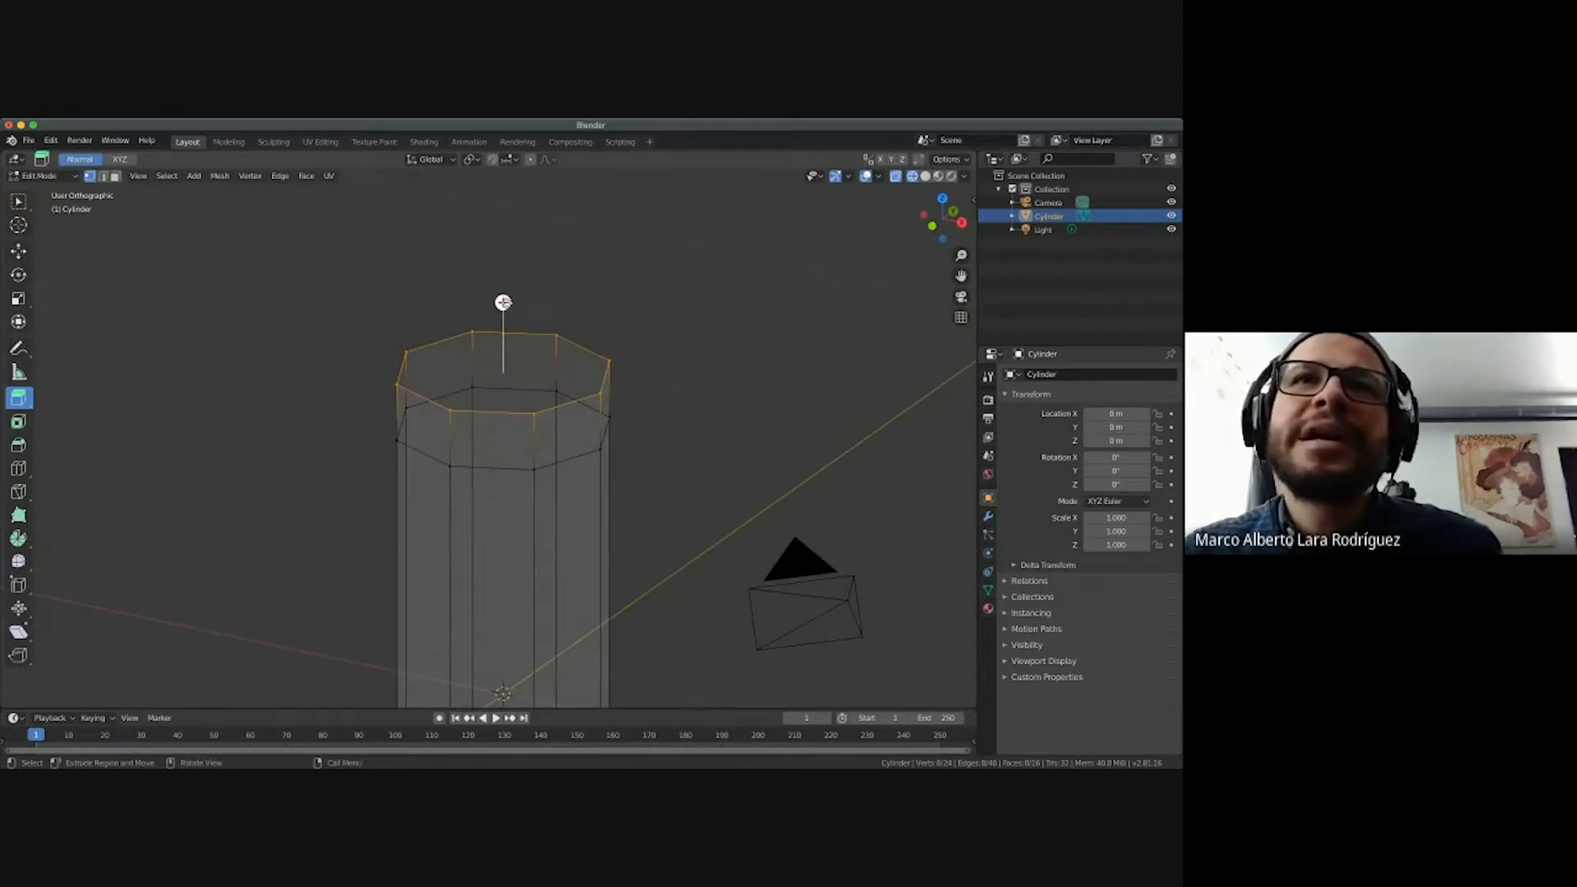
left_click_drag(503, 302, 502, 165)
key("KP_1")
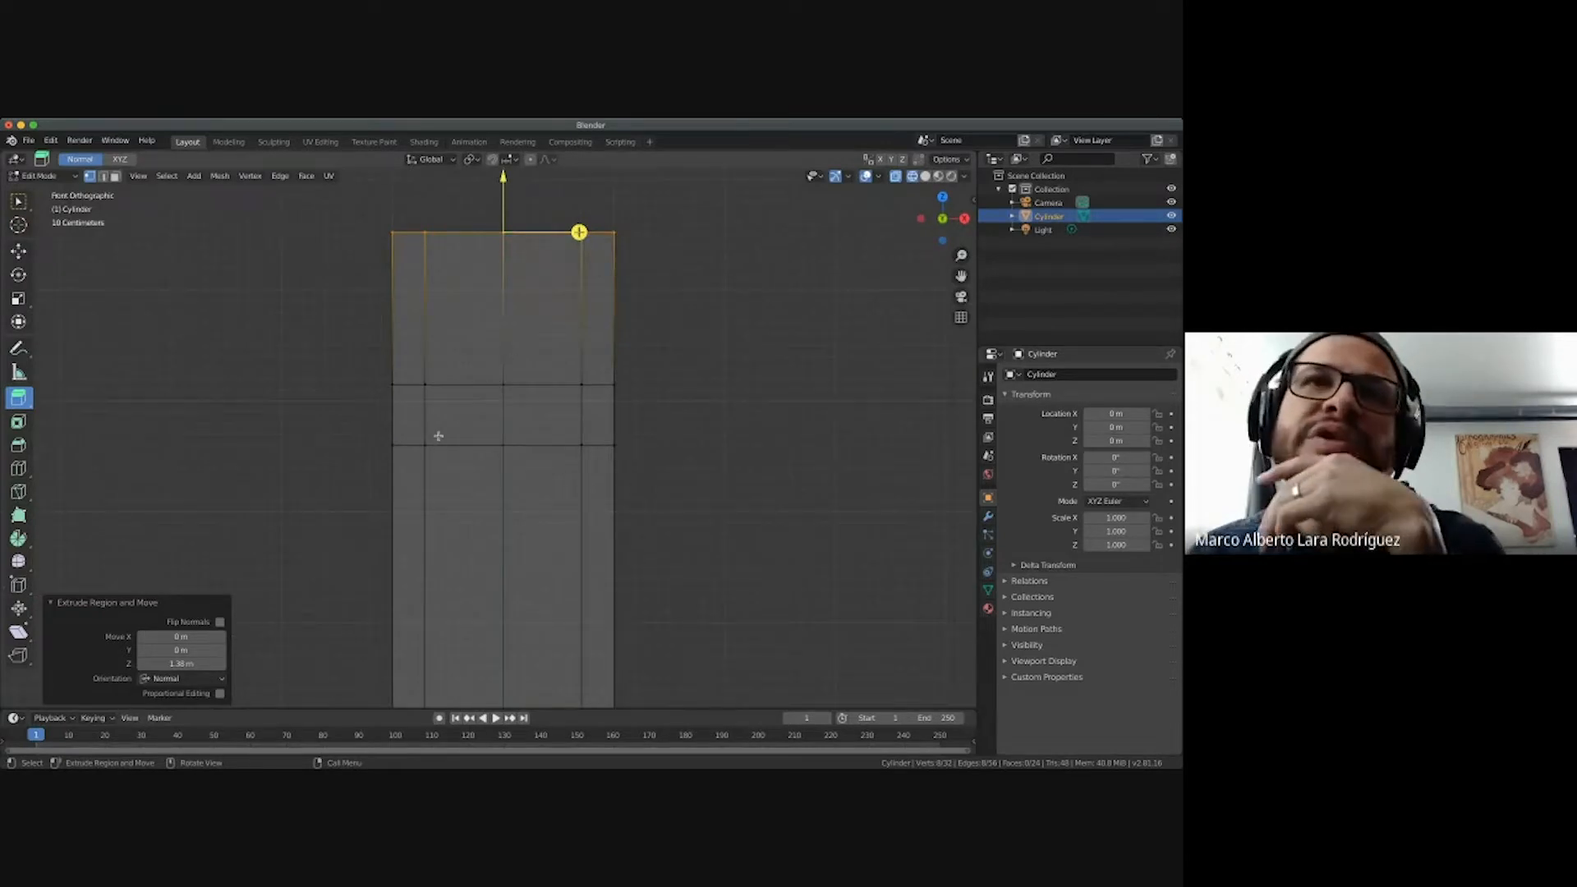
scroll(501, 442, "down", 5, "shift")
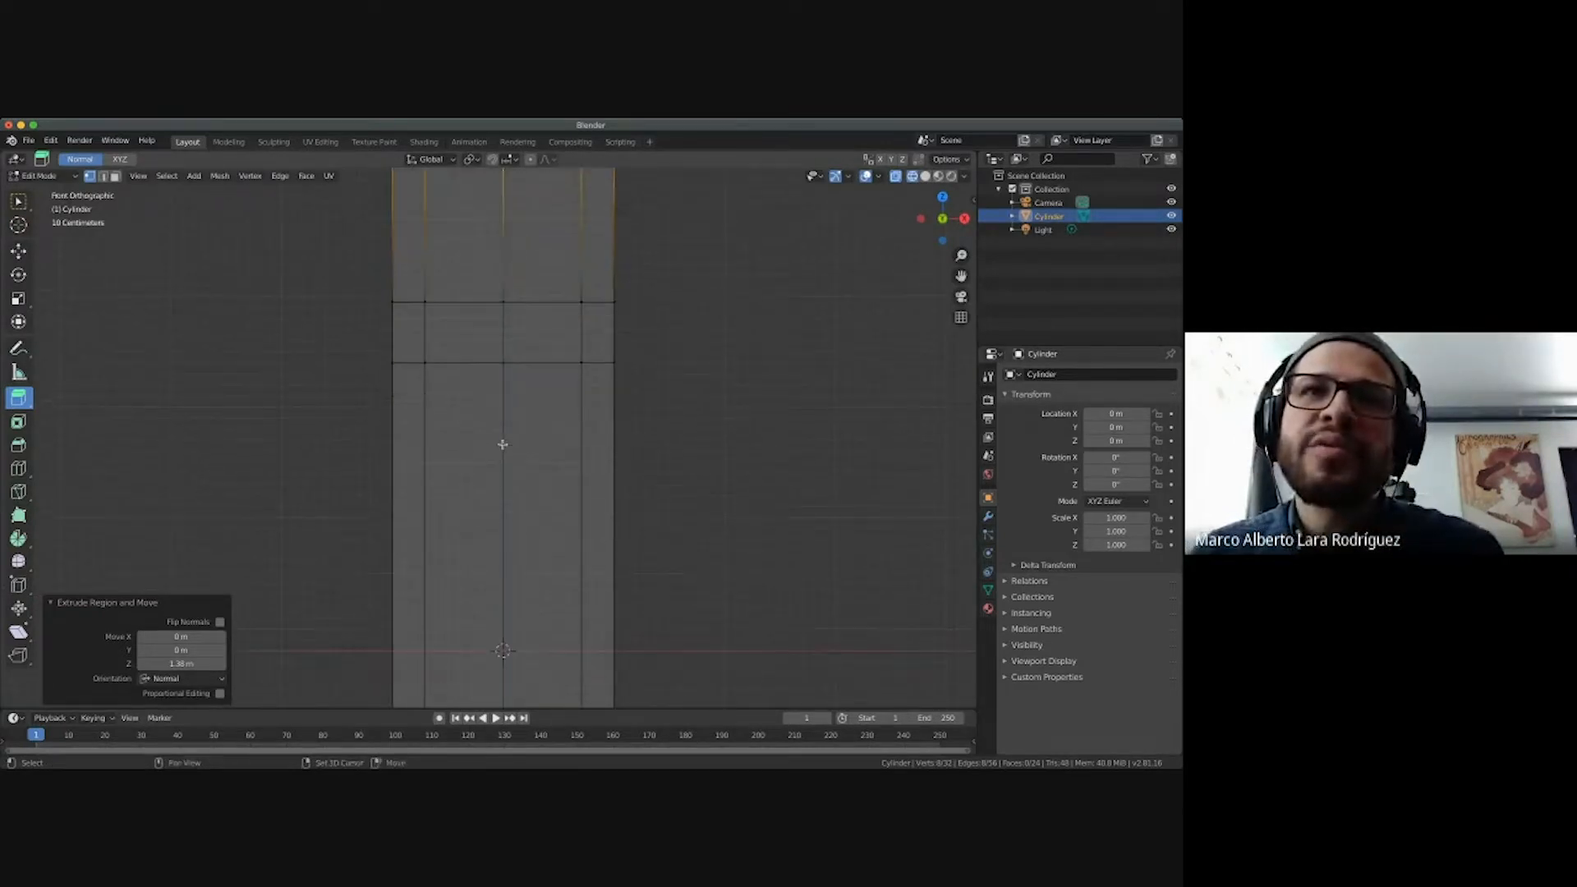
scroll(516, 356, "up", 4, "shift")
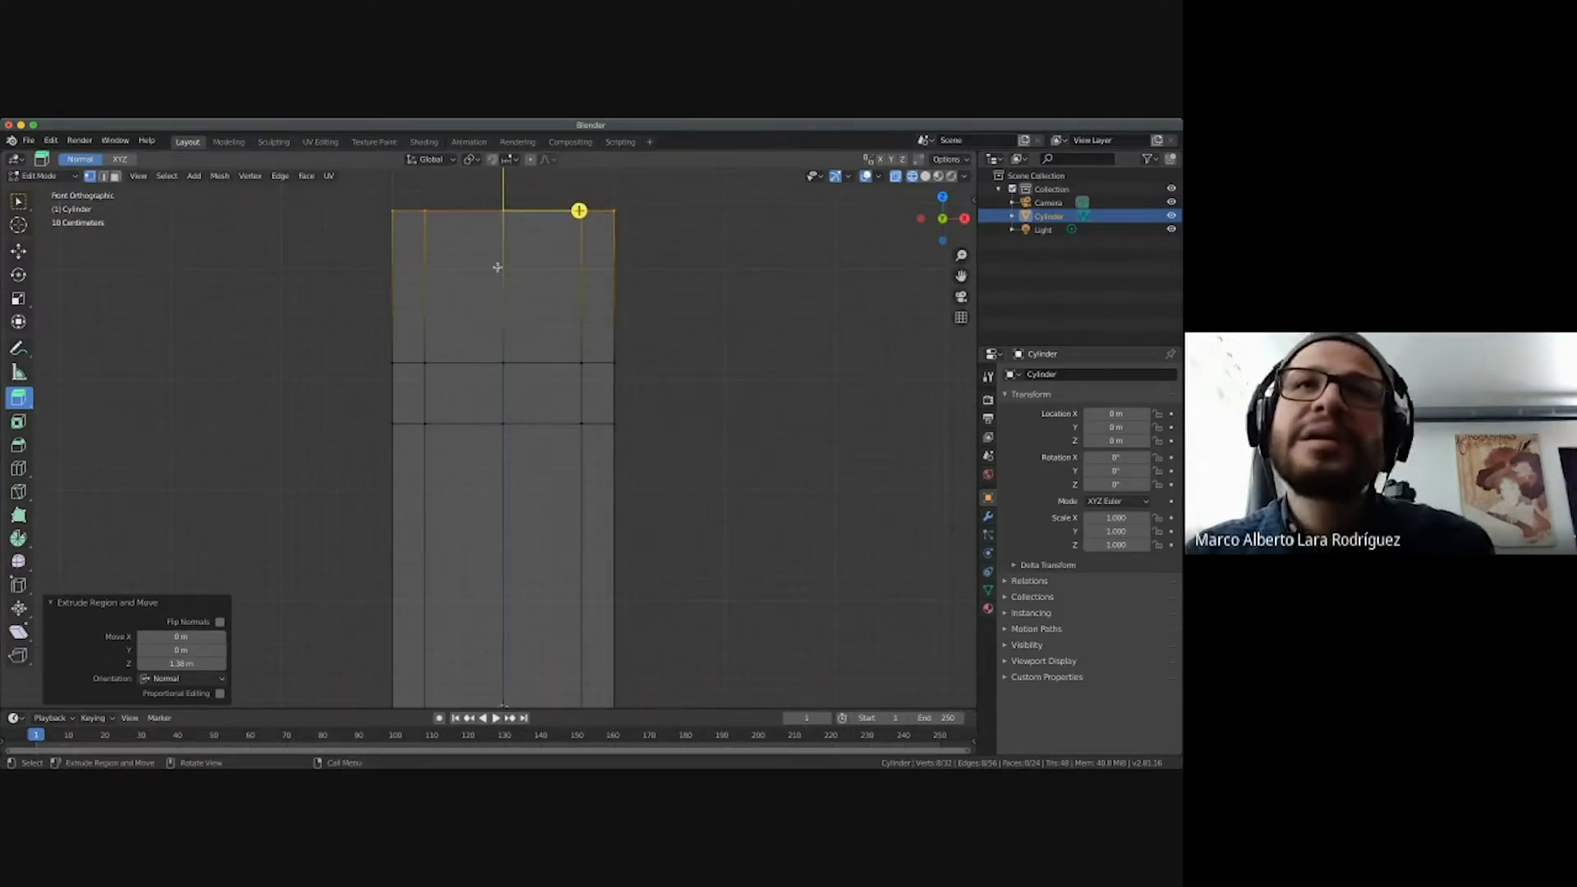
scroll(500, 271, "up", 2)
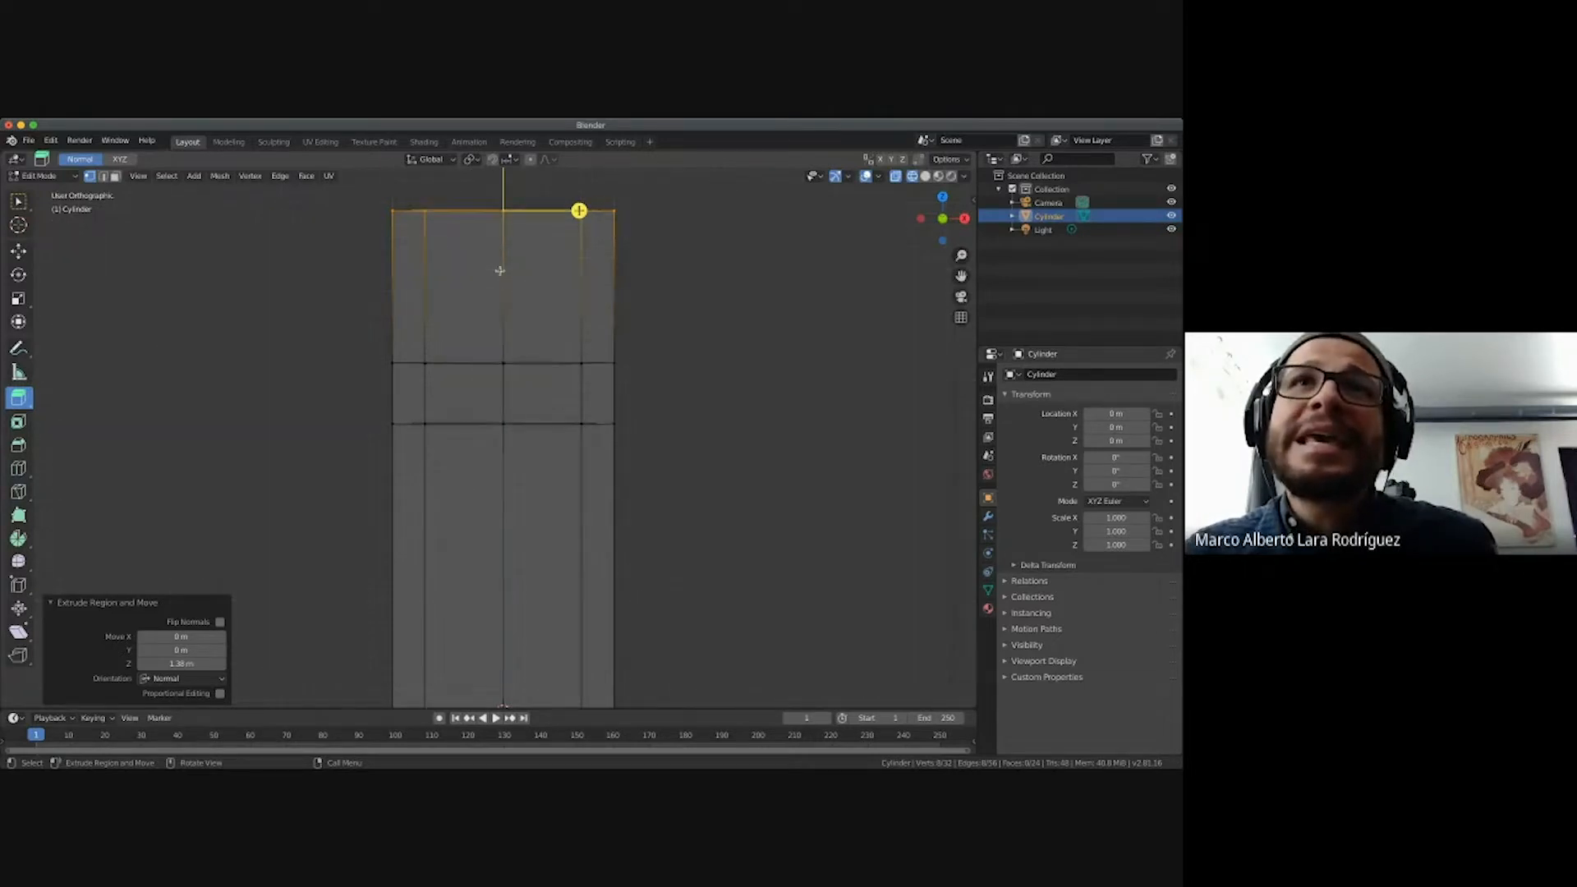
key("KP_1")
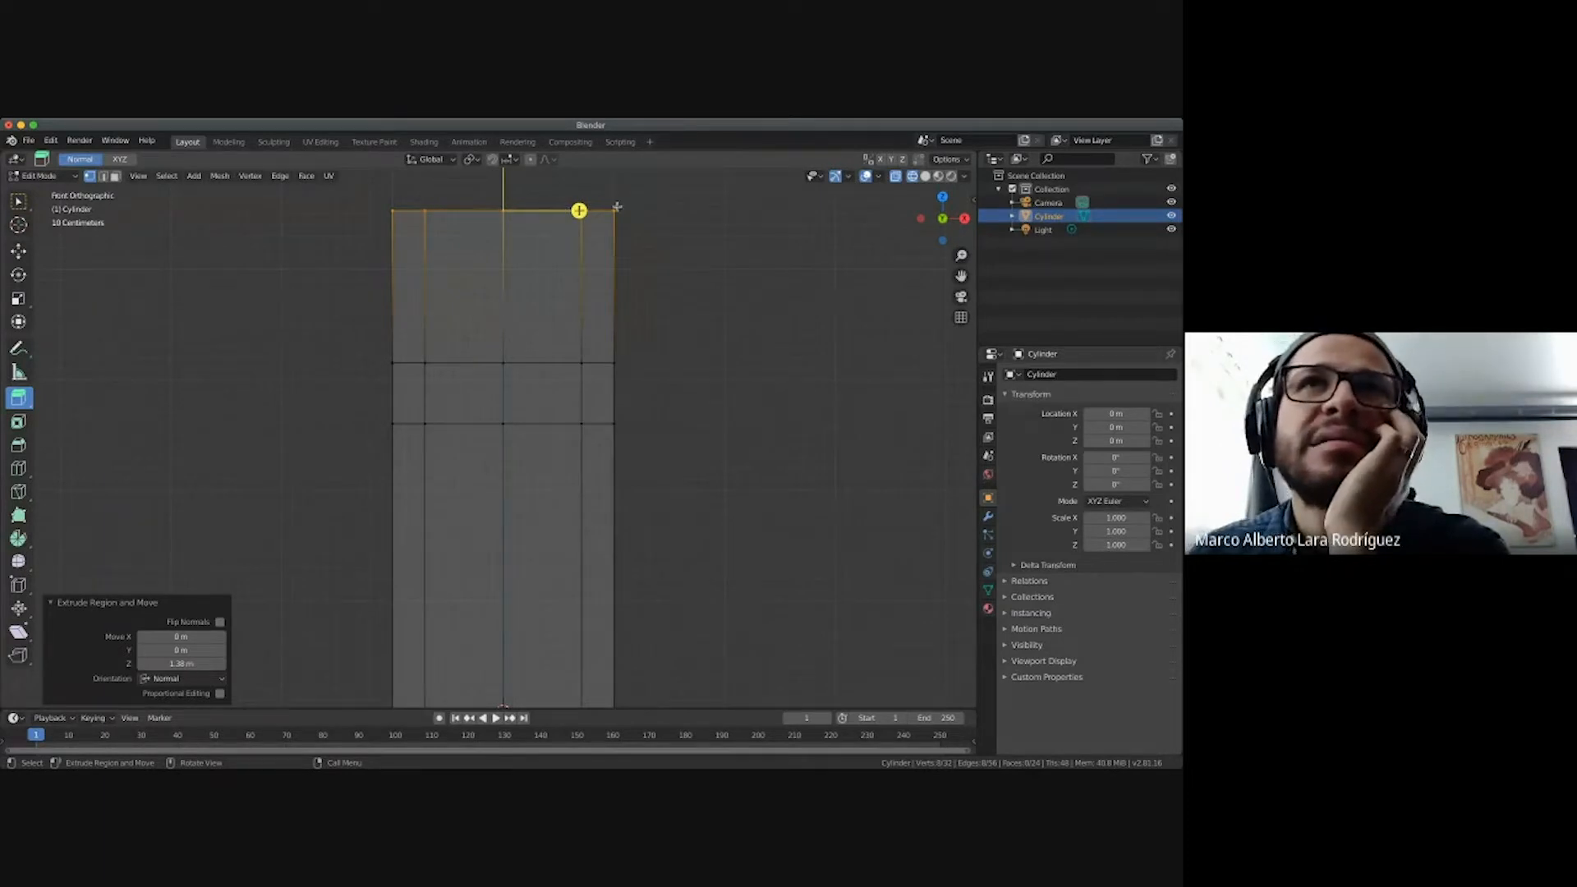
Scale the topmost rim uniformly to 0.222 with the Scale tool, tapering the upper section.
scroll(465, 212, "up", 3)
scroll(465, 213, "down", 2)
key("KP_1")
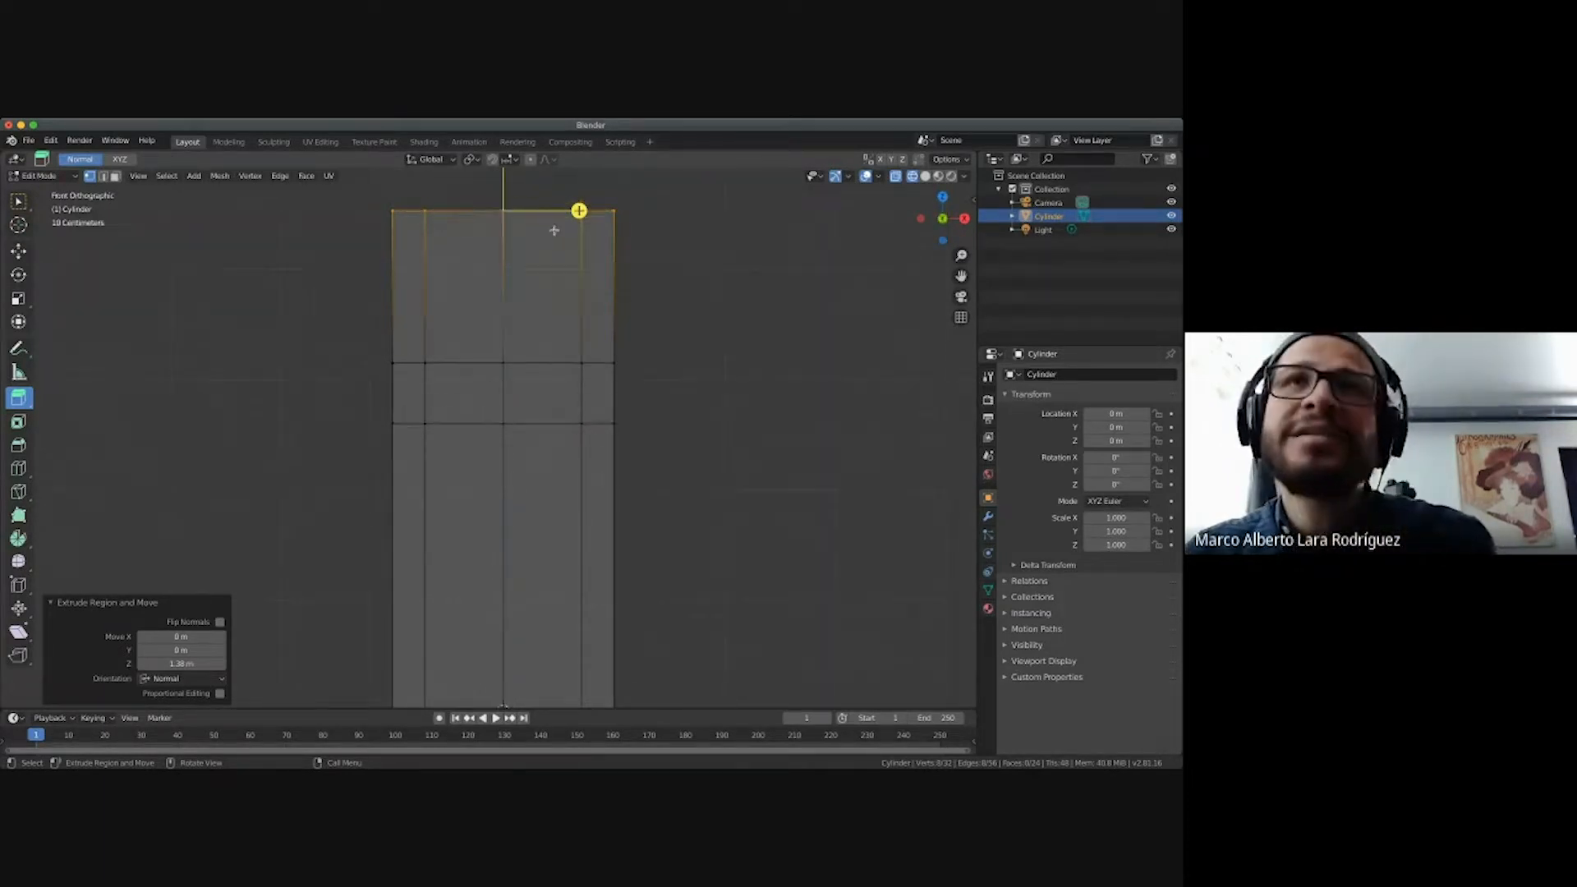
scroll(555, 294, "up", 3, "shift")
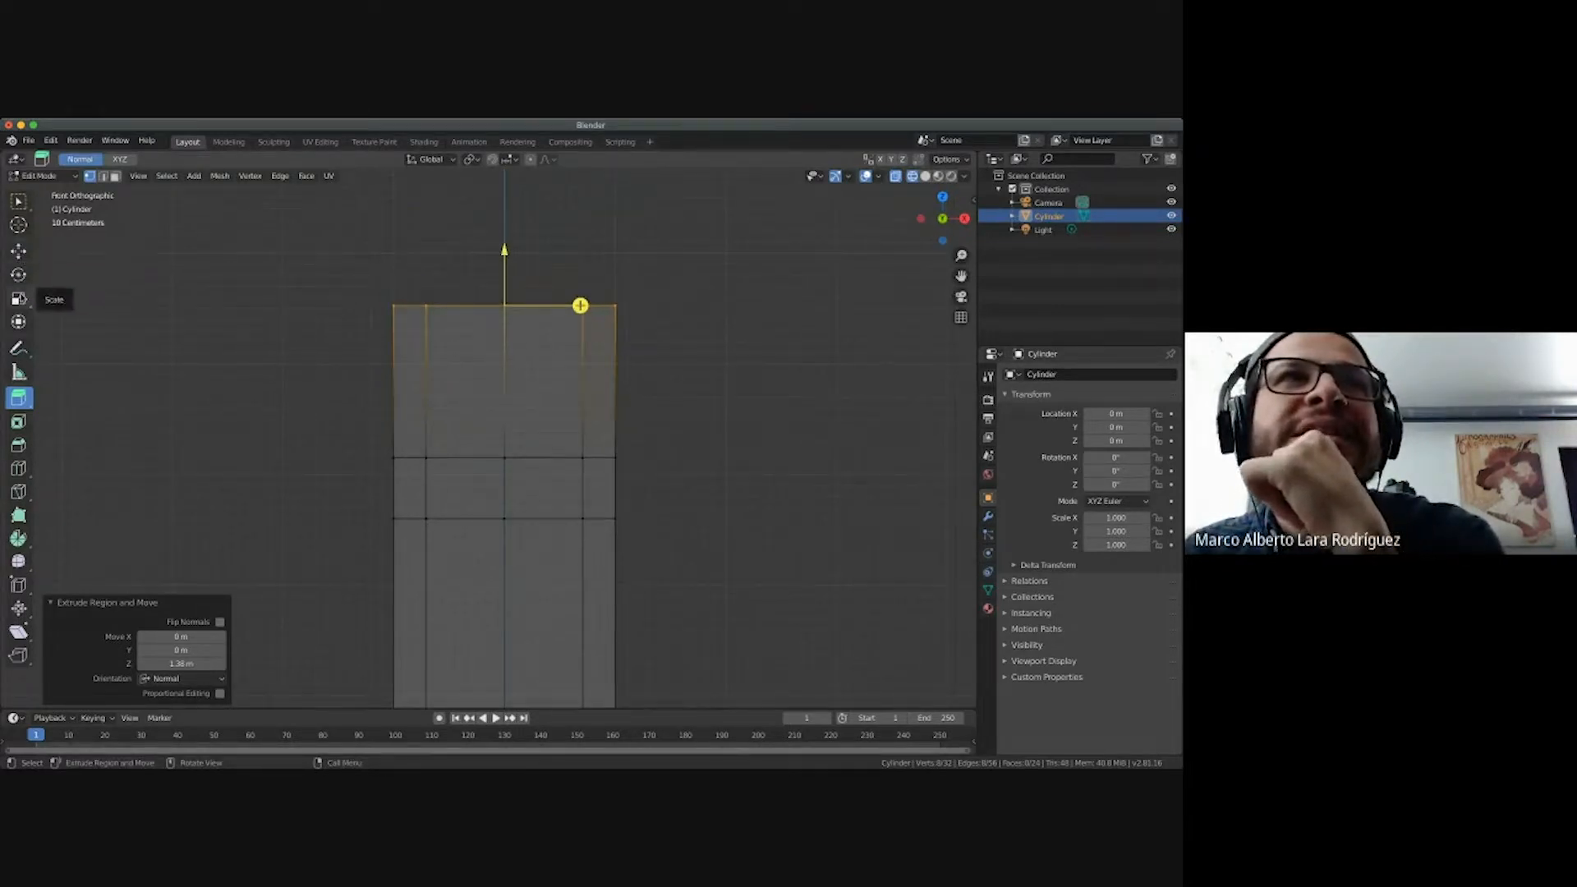
left_click(19, 299)
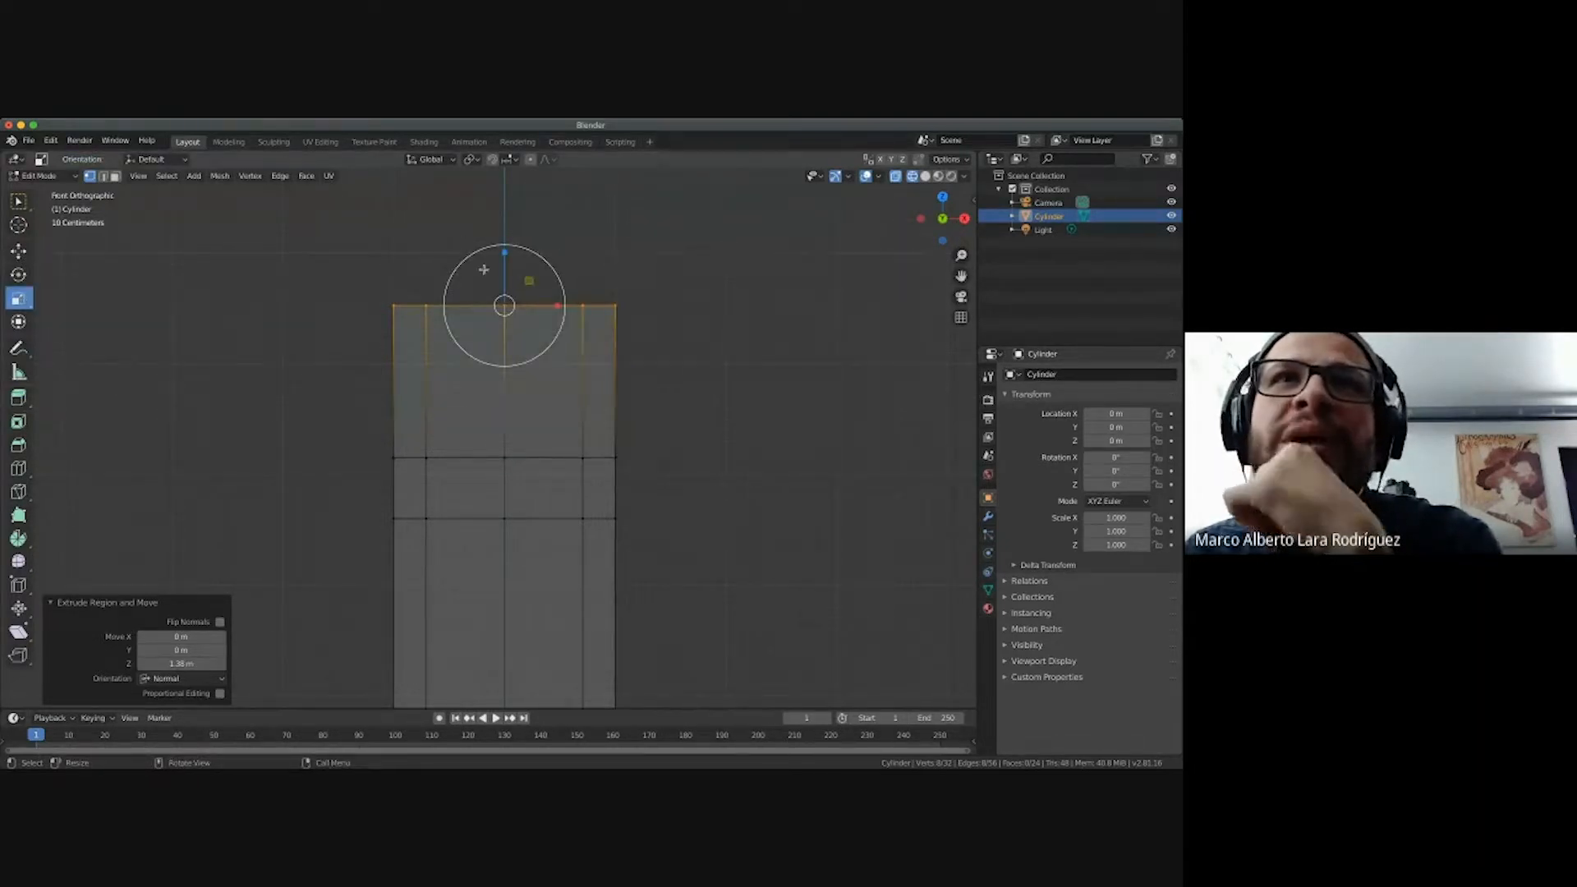
left_click_drag(558, 271, 501, 290)
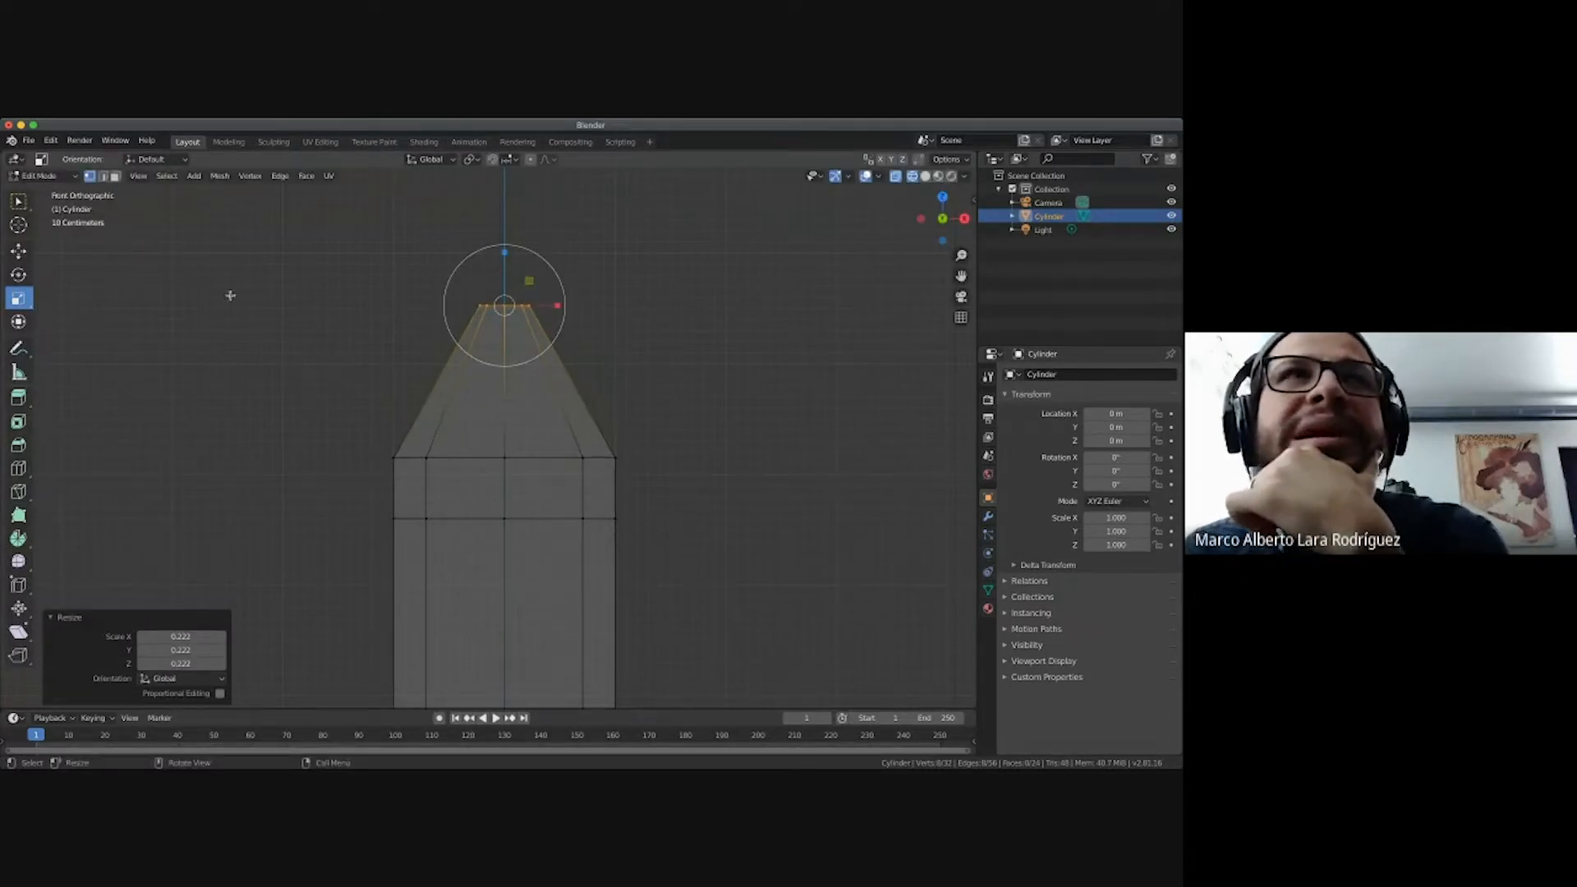
Box-select the vertex ring just below the top rim and scale it uniformly to 0.294 to form the neck.
left_click(19, 202)
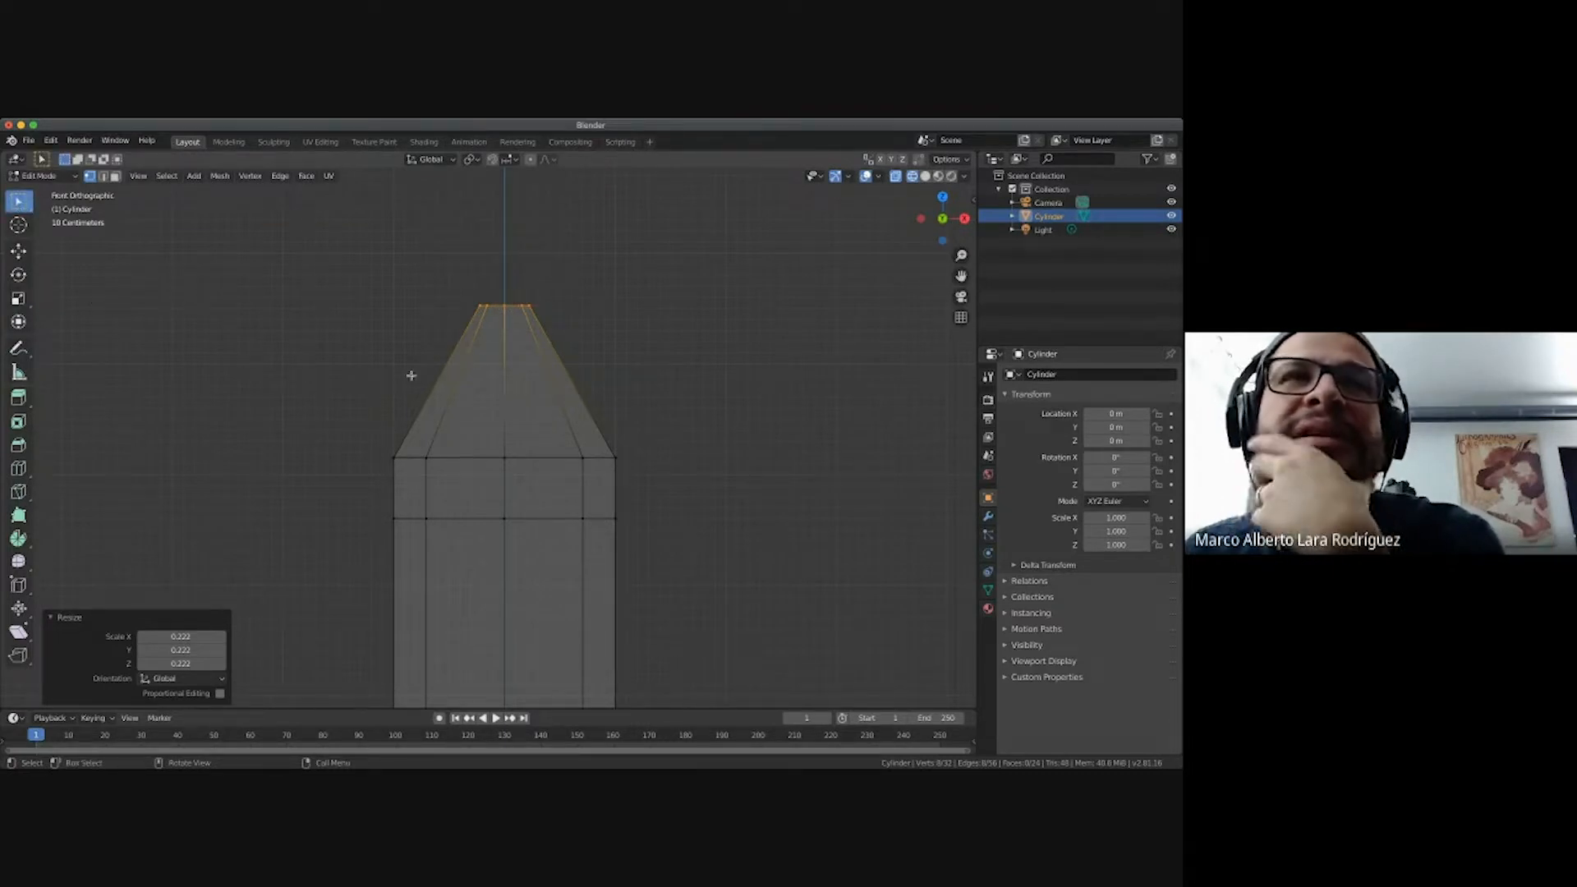
left_click(366, 369)
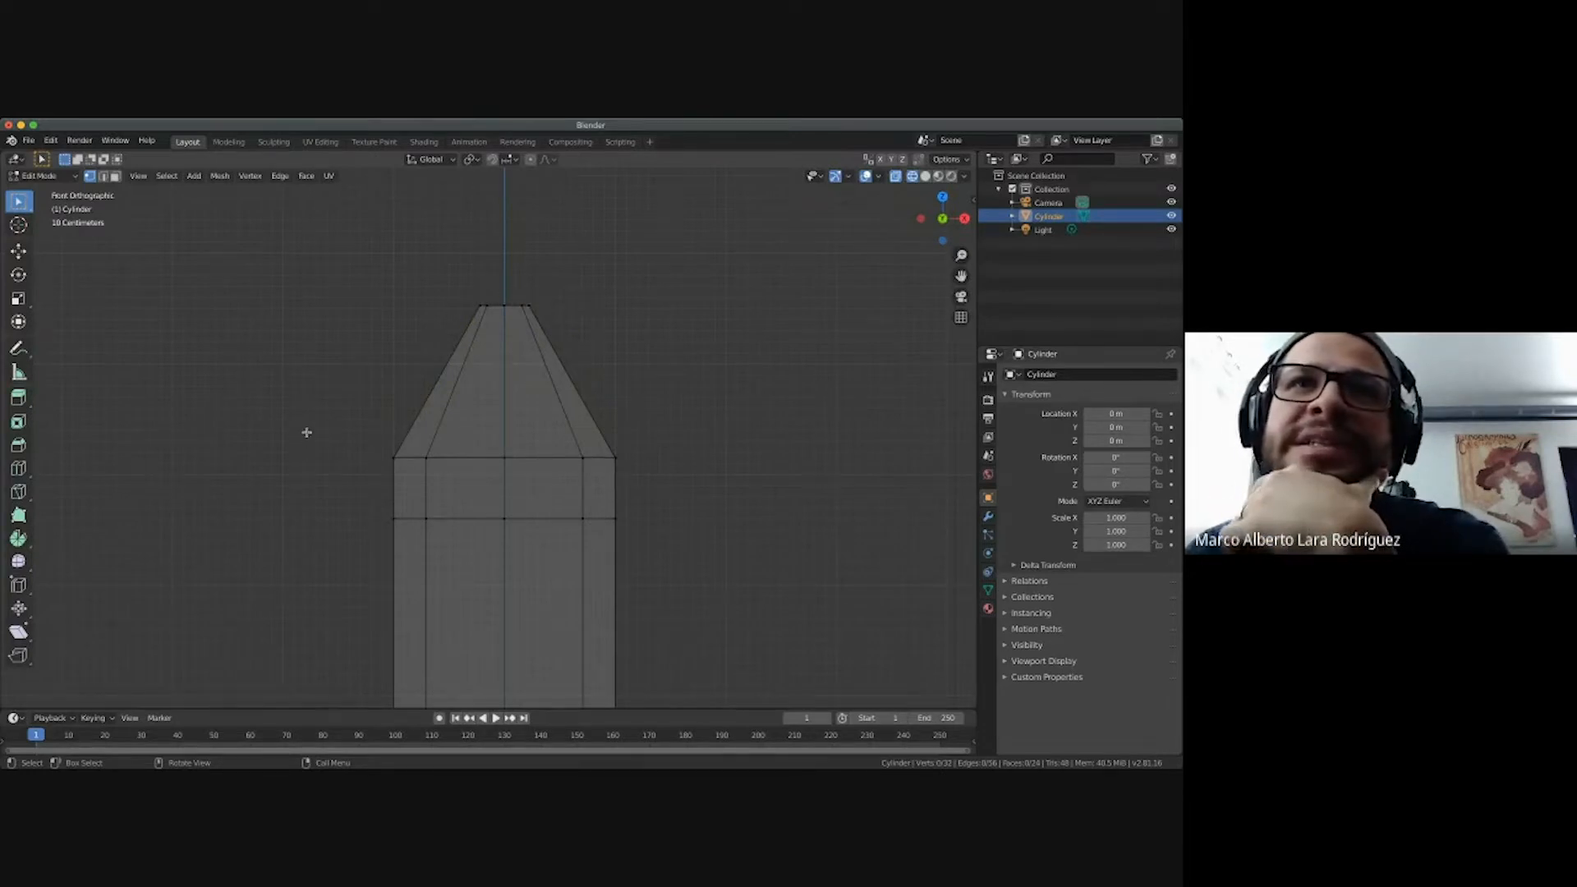
left_click_drag(301, 435, 689, 479)
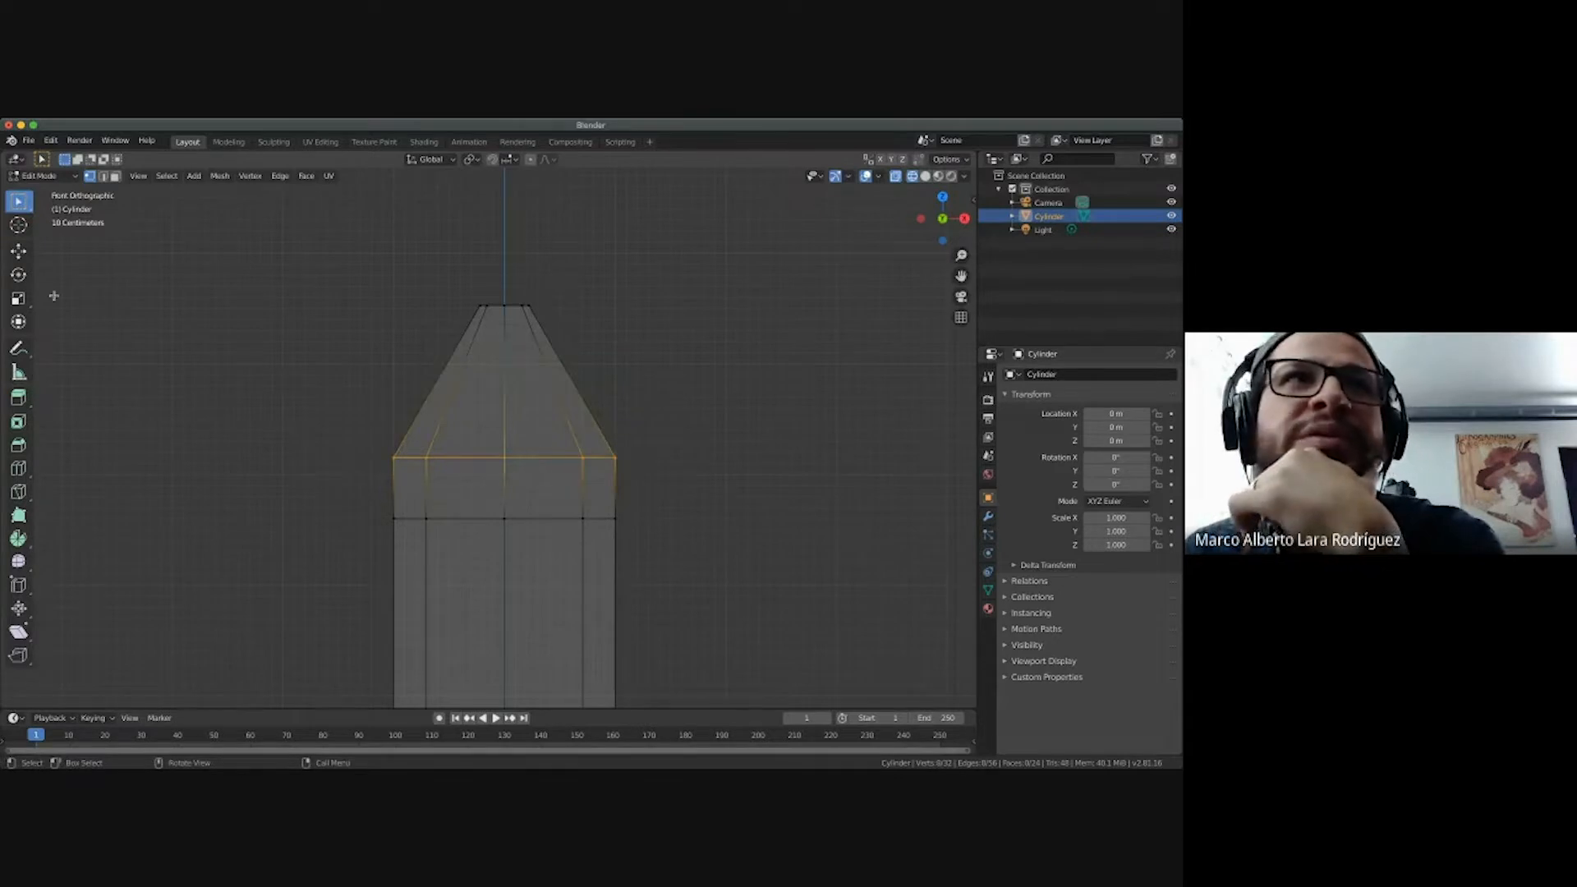
left_click(19, 298)
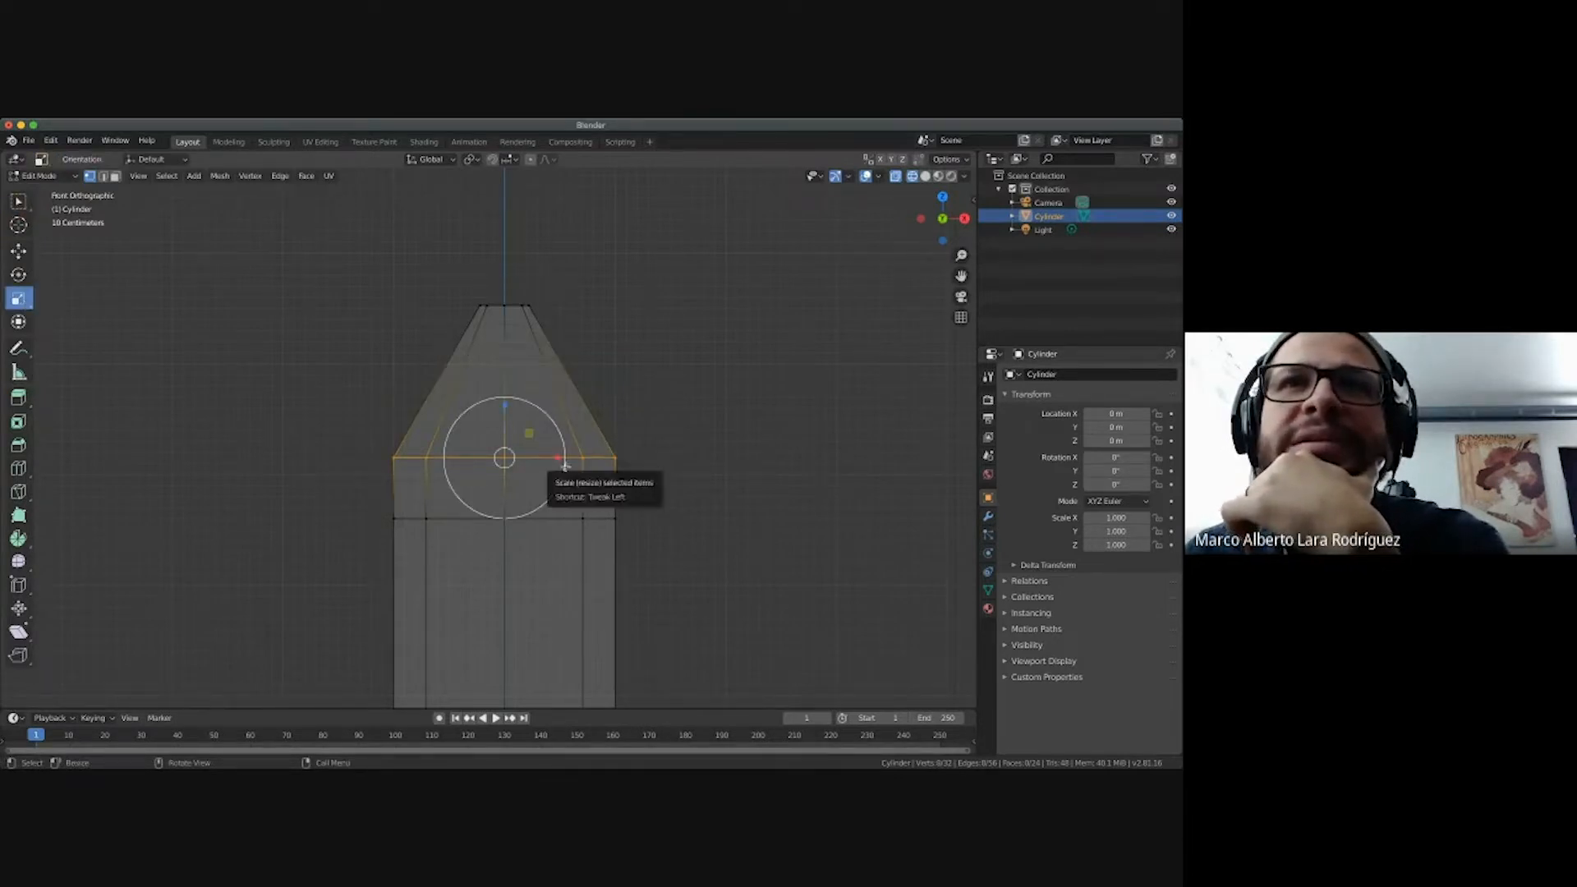
left_click_drag(565, 465, 520, 466)
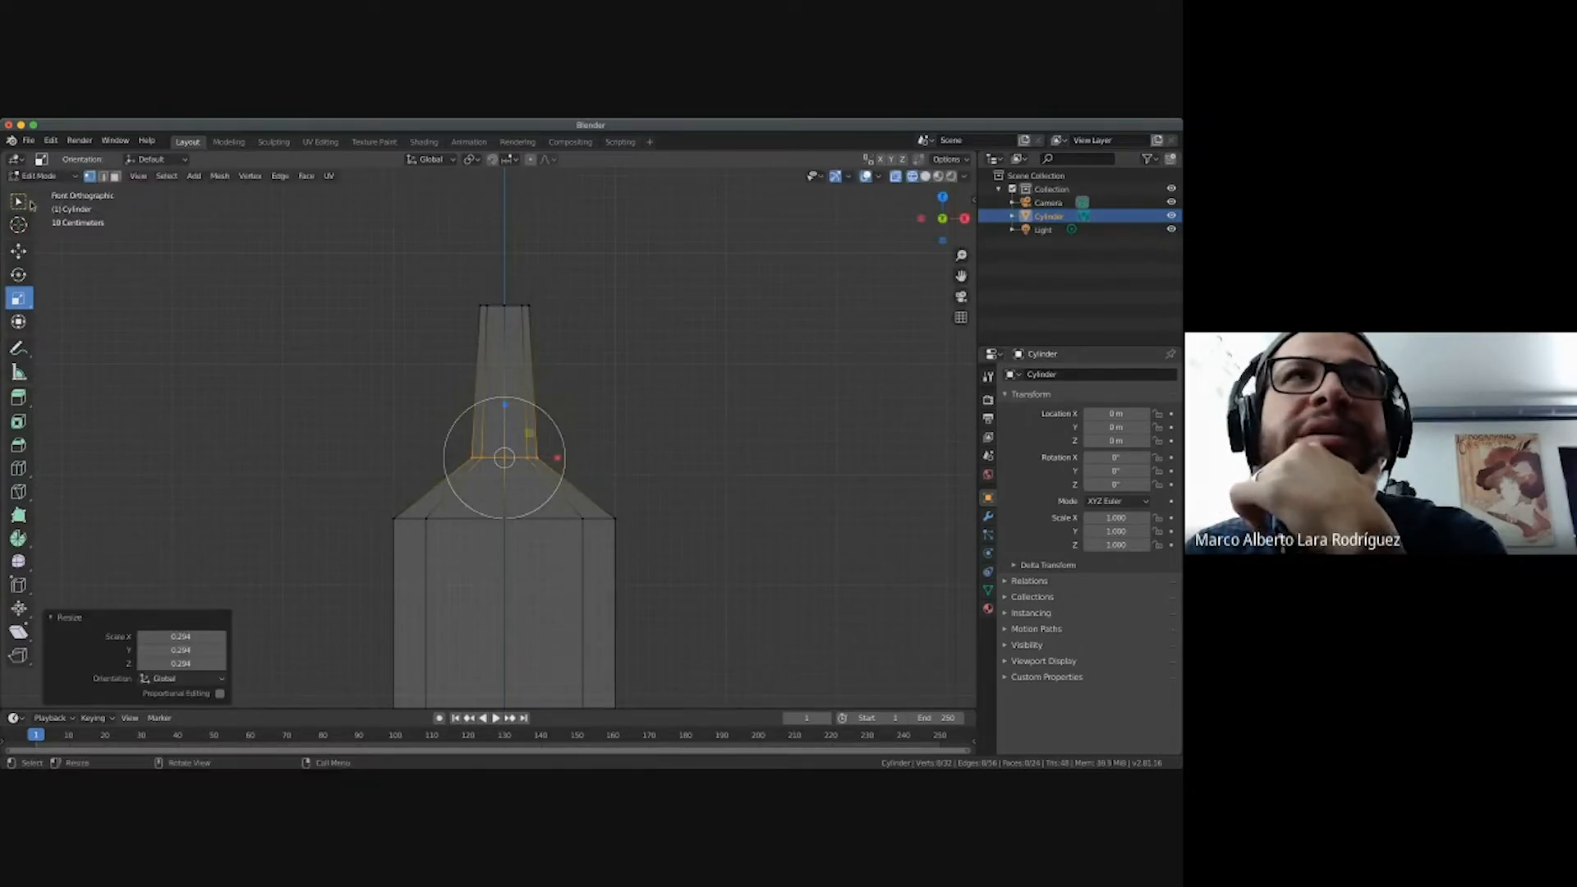
Select the vertex ring at the shoulder below the neck, raise it 0.0756 m along Z and clear the selection.
key("alt+a")
left_click(18, 201)
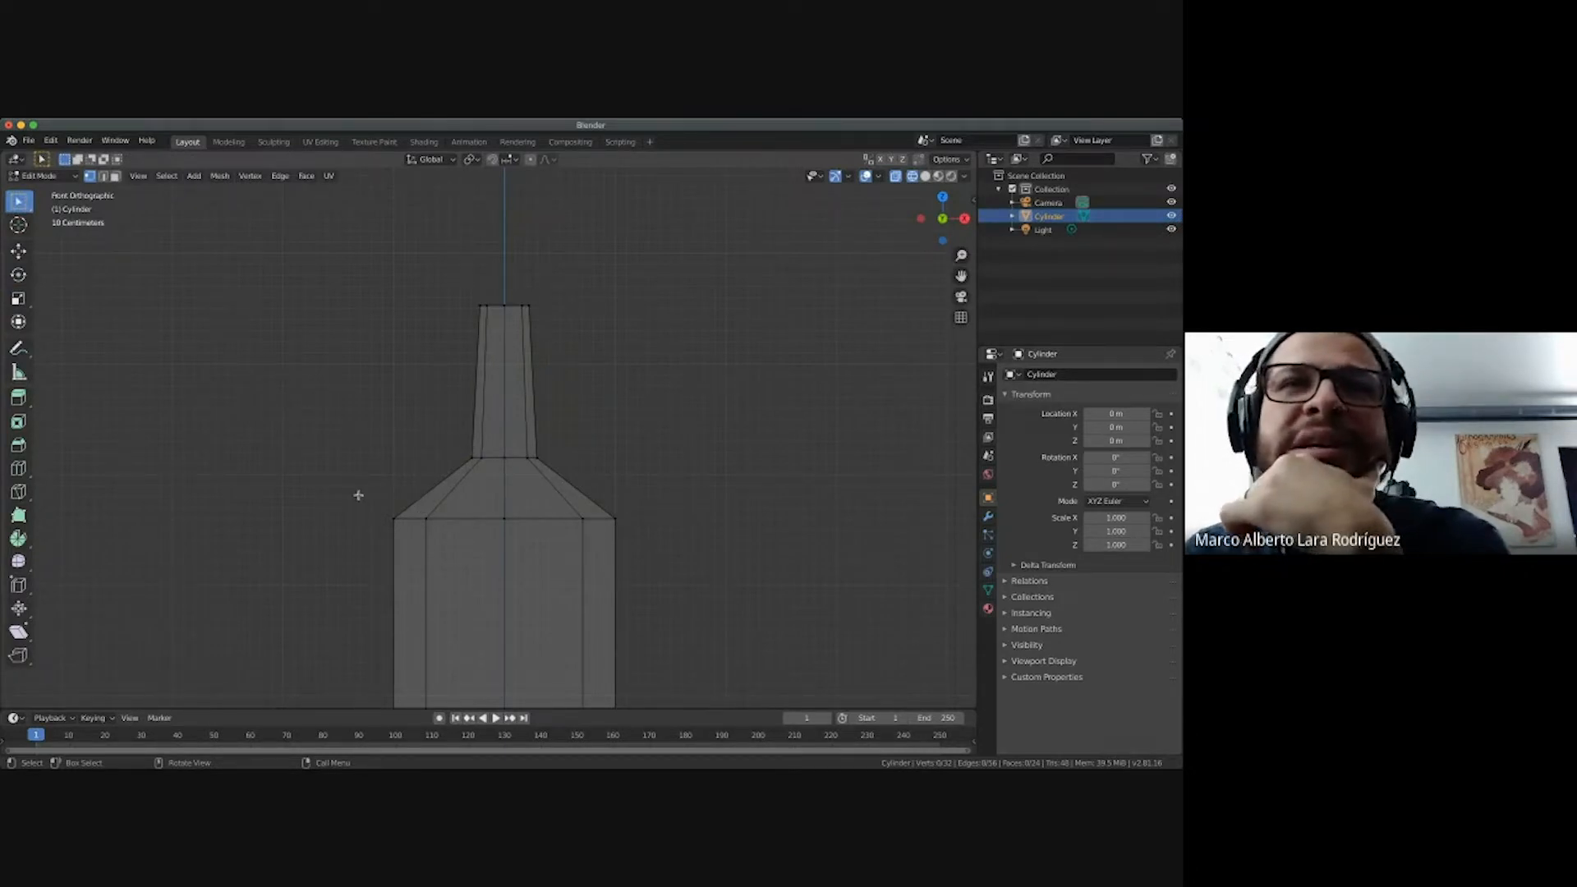
scroll(697, 513, "down", 2)
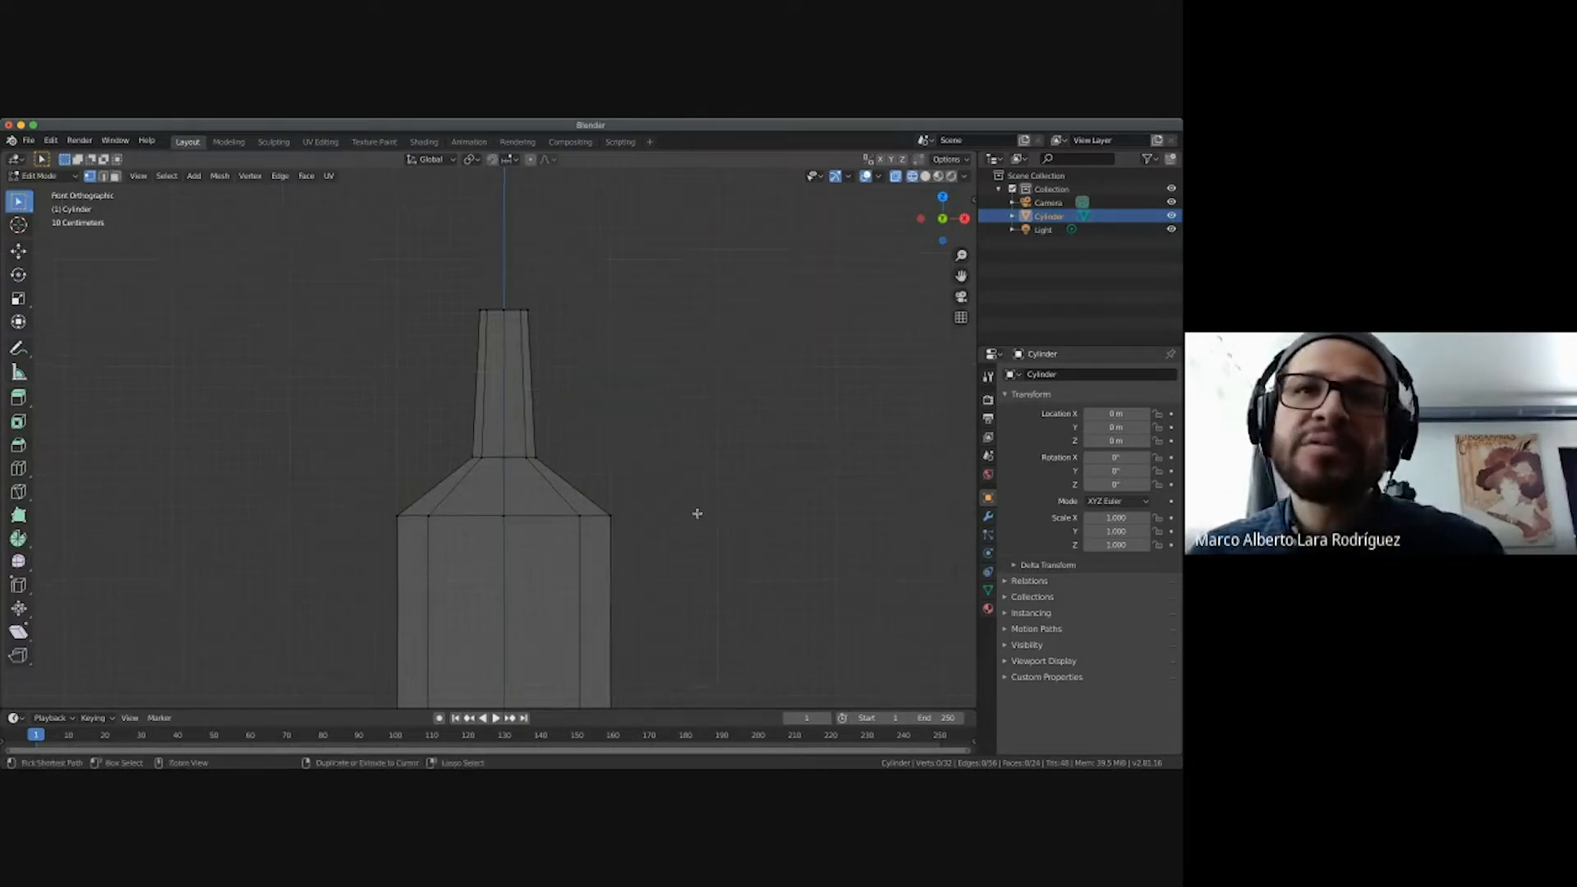
scroll(697, 514, "down", 3, "shift")
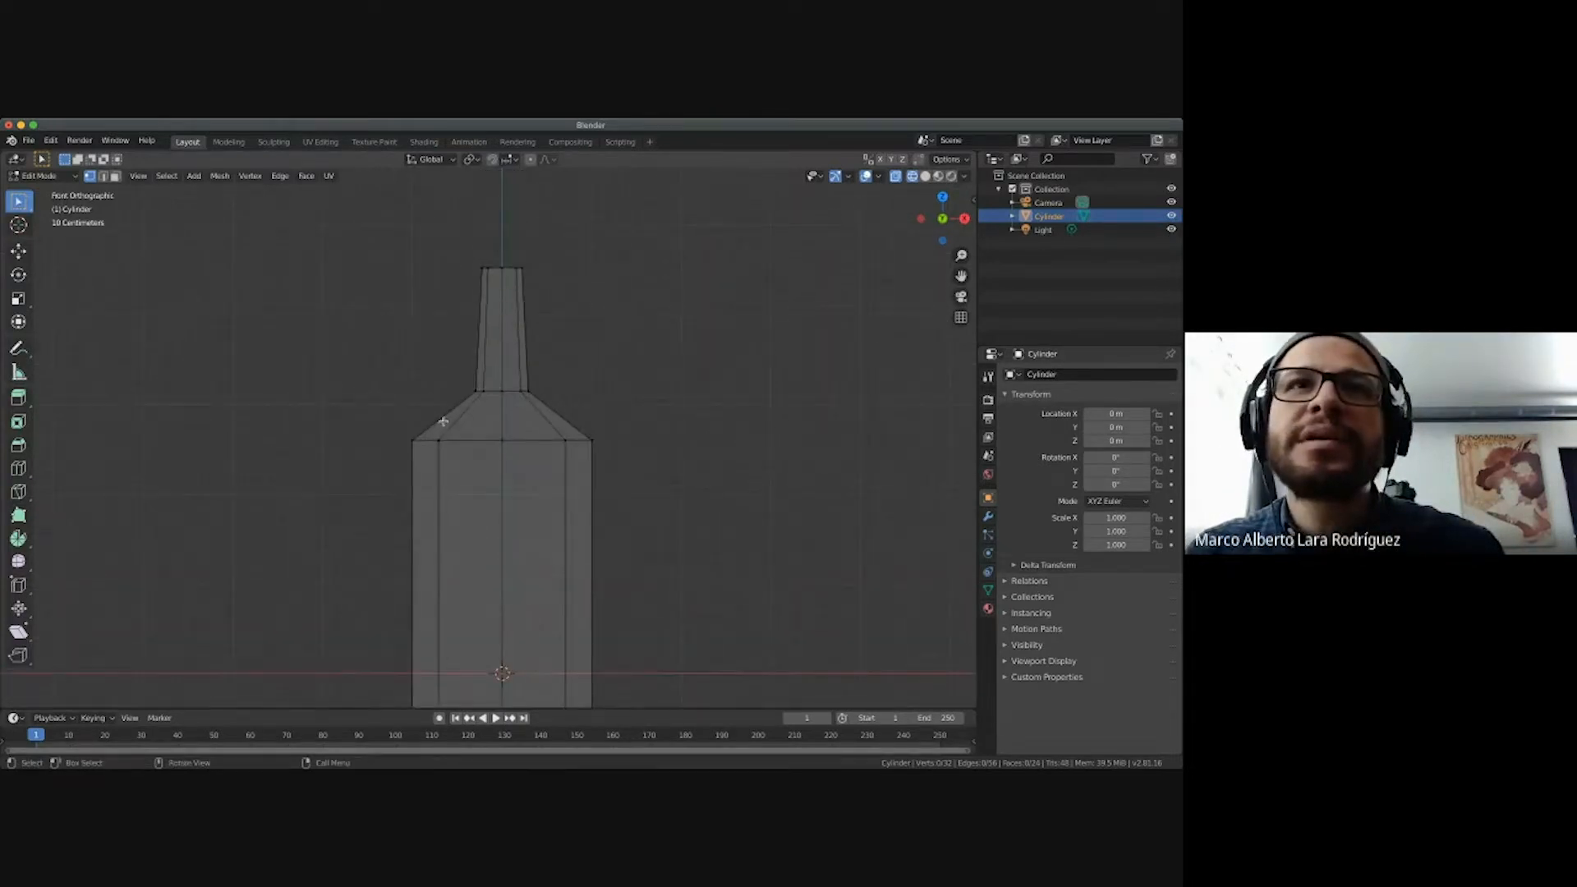
left_click_drag(387, 426, 615, 461)
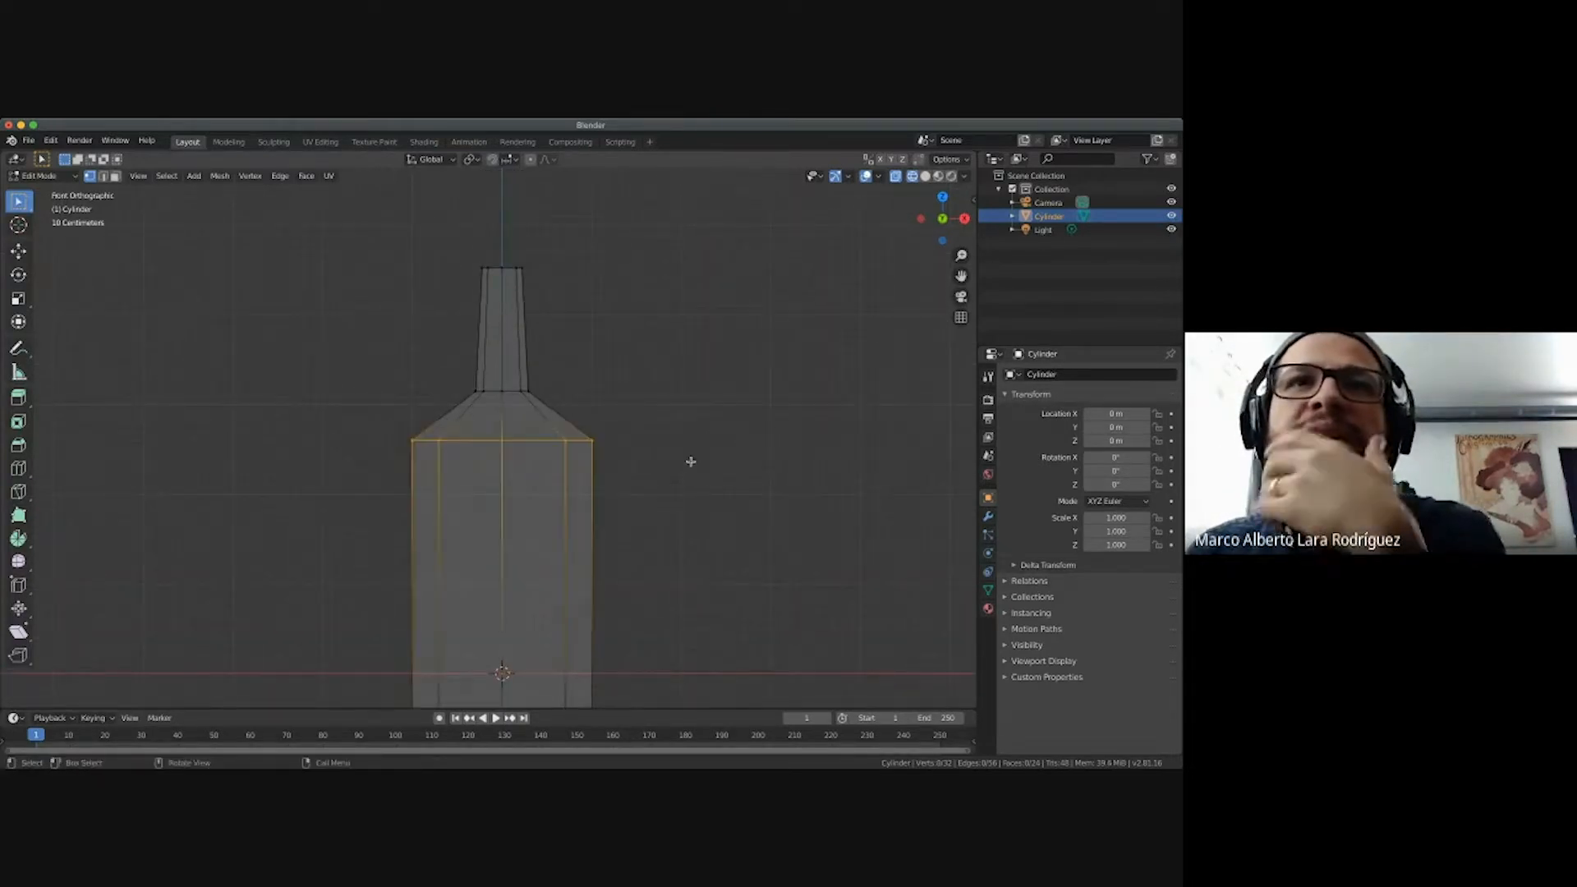
left_click(18, 251)
left_click_drag(505, 386, 503, 380)
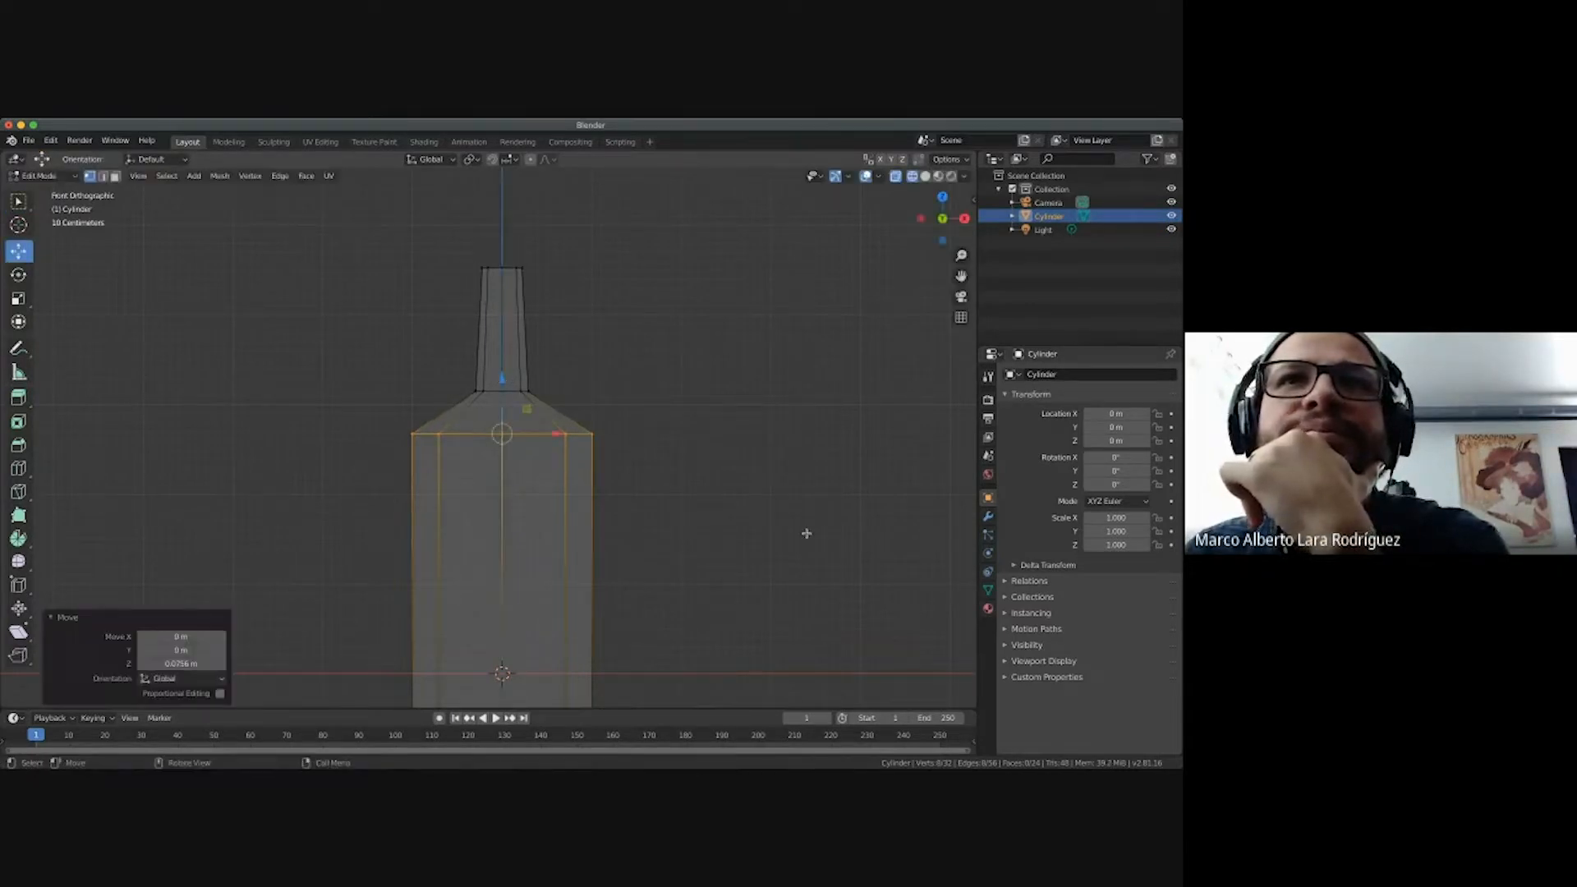
scroll(643, 496, "down", 6, "shift")
scroll(642, 496, "up", 3, "shift")
left_click(654, 483)
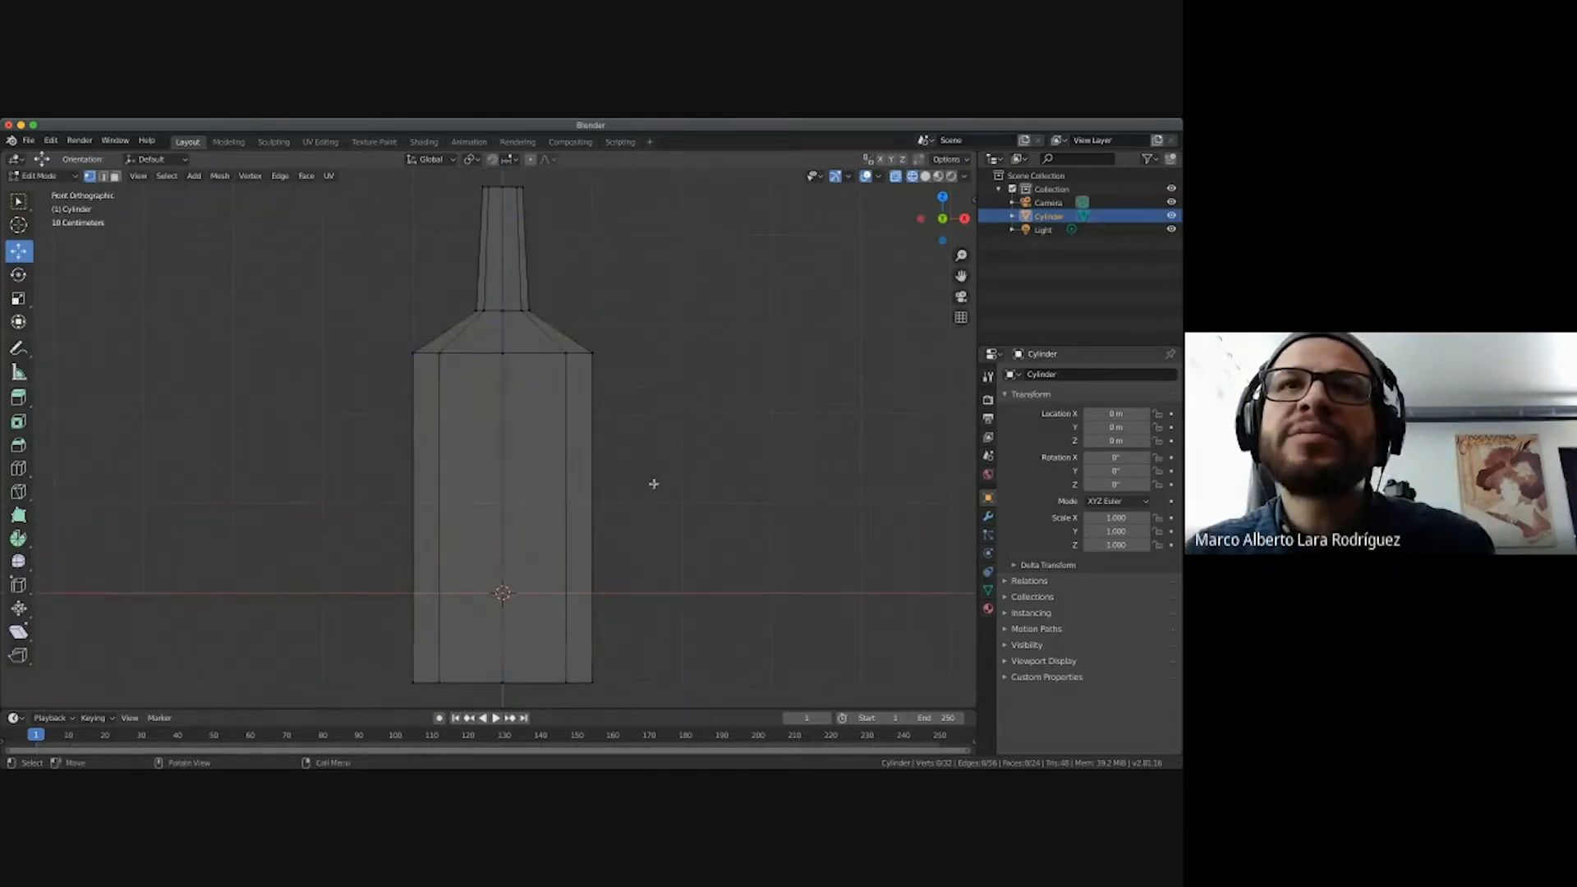
scroll(670, 476, "up", 5)
scroll(670, 476, "right", 10)
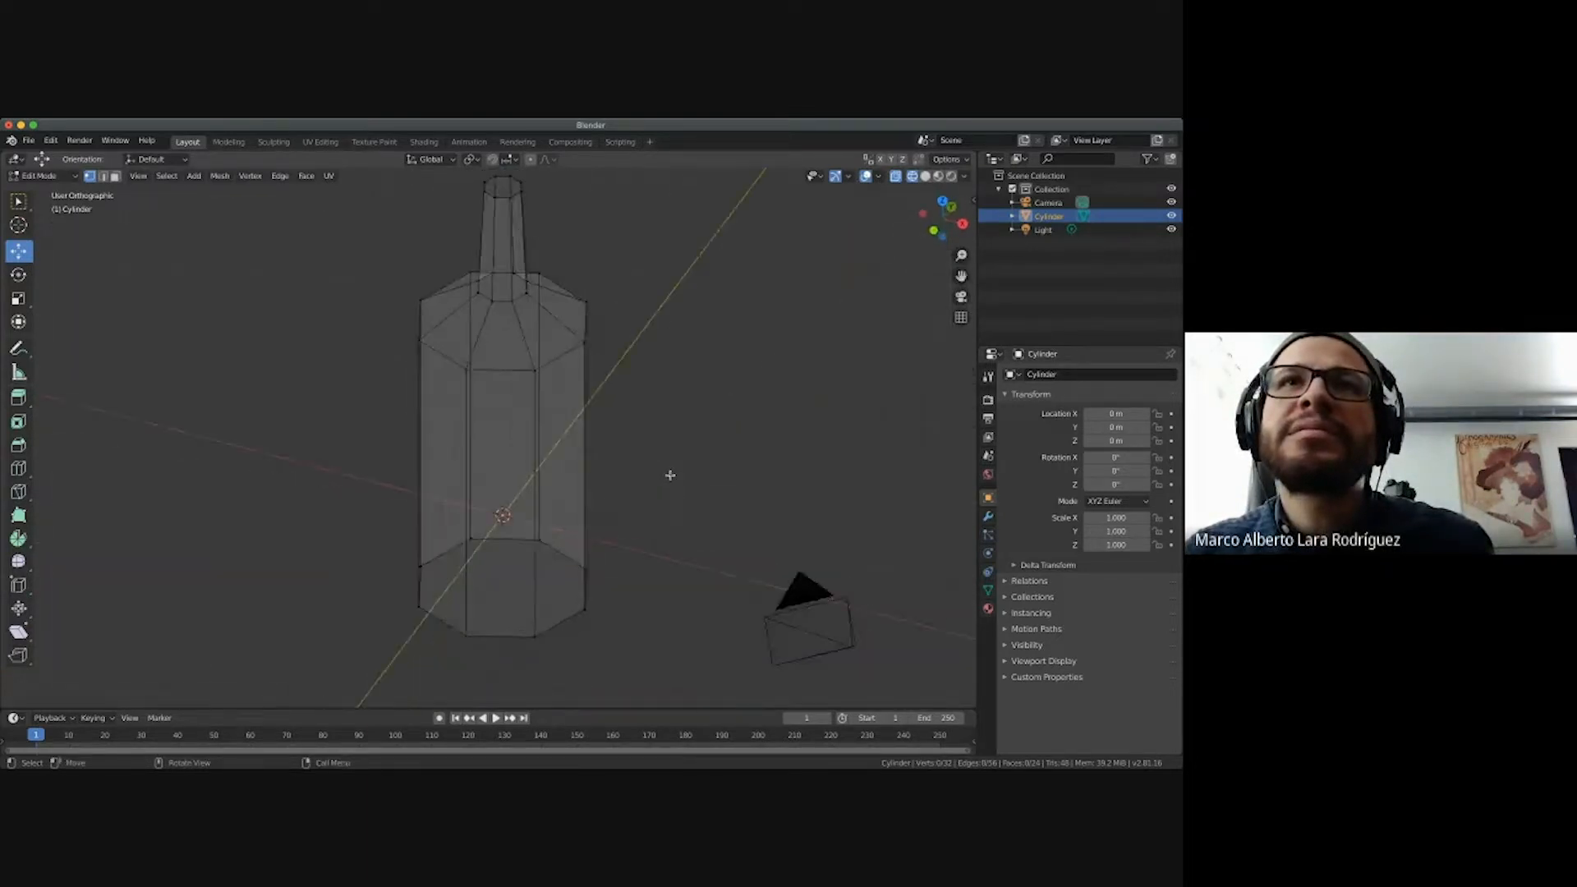
In front view, box-select the bottle's topmost rim and scale it uniformly to 1.260 to widen the mouth.
scroll(670, 476, "left", 5)
key("KP_1")
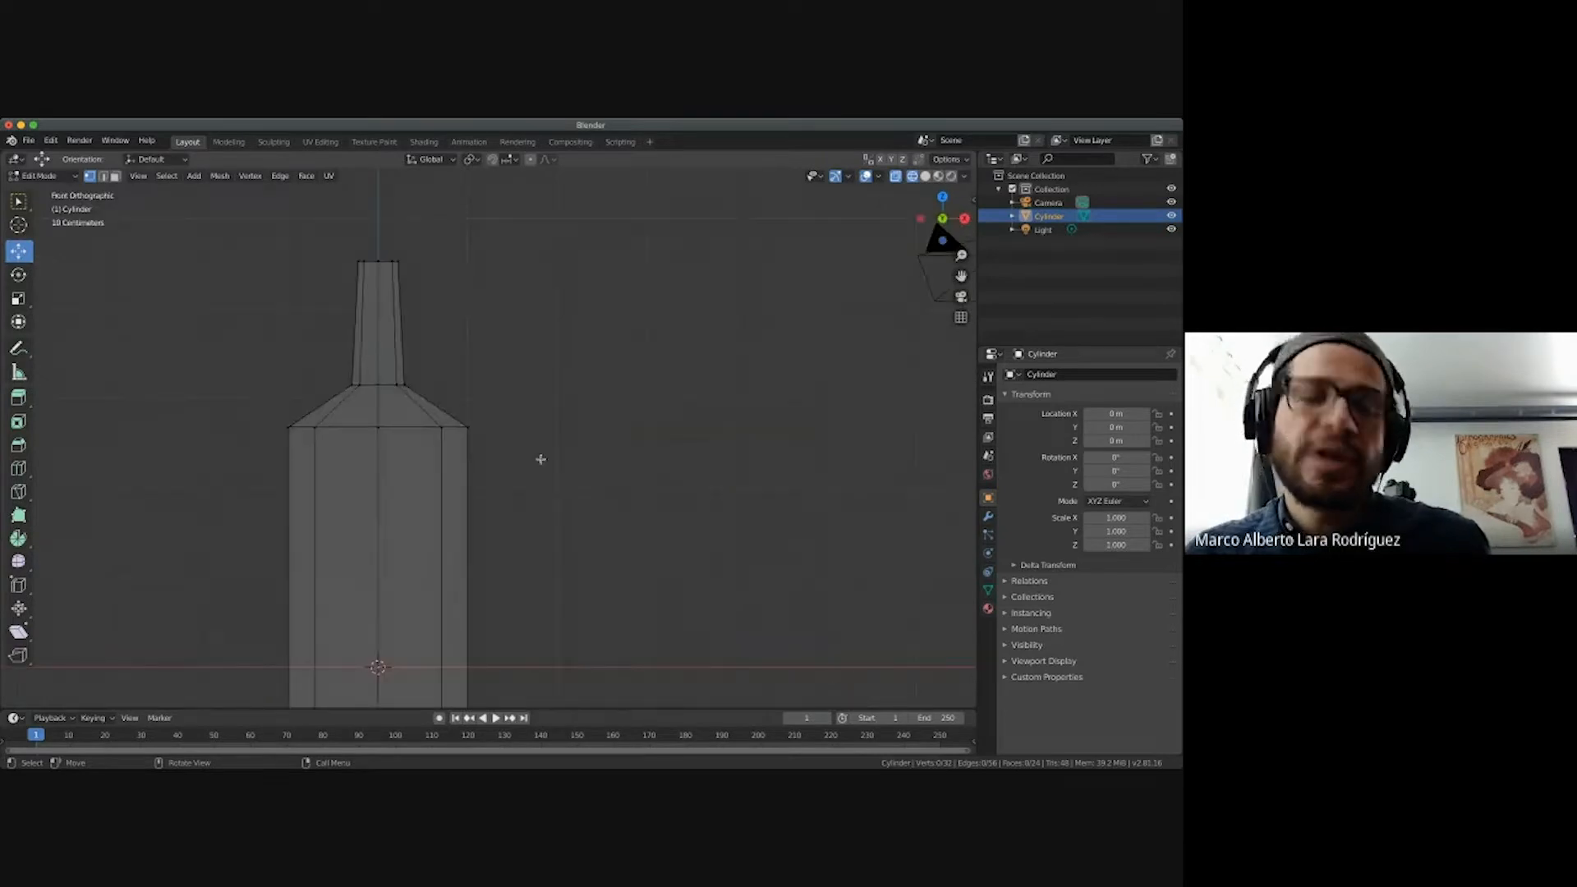
scroll(543, 461, "up", 4, "shift")
scroll(543, 461, "left", 3, "shift")
scroll(551, 464, "up", 5, "ctrl")
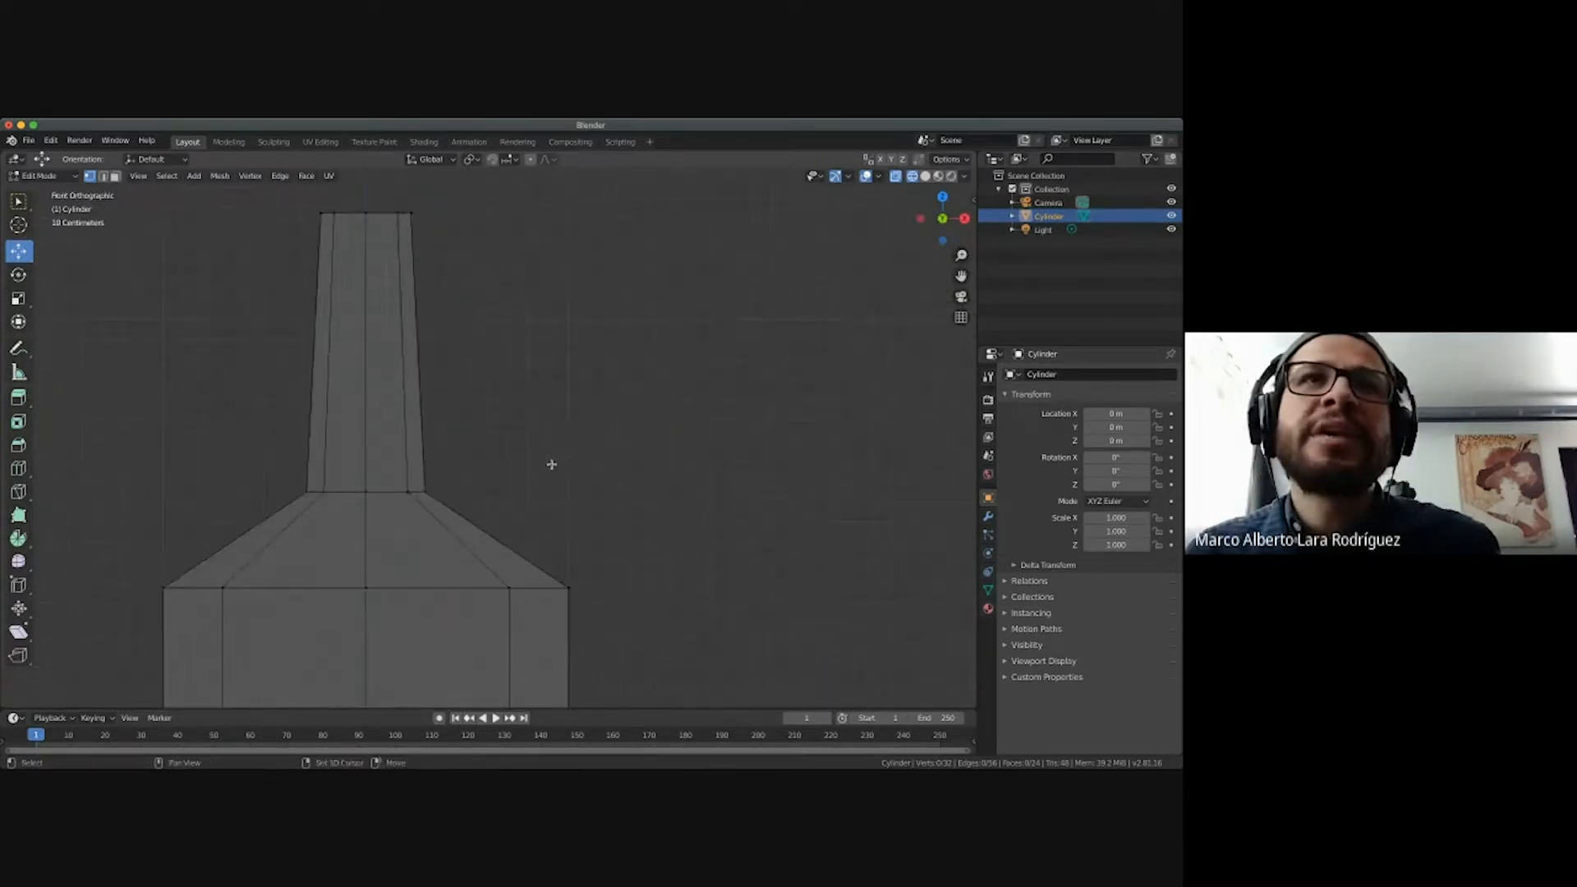
scroll(552, 464, "up", 3, "shift")
scroll(552, 464, "left", 3, "shift")
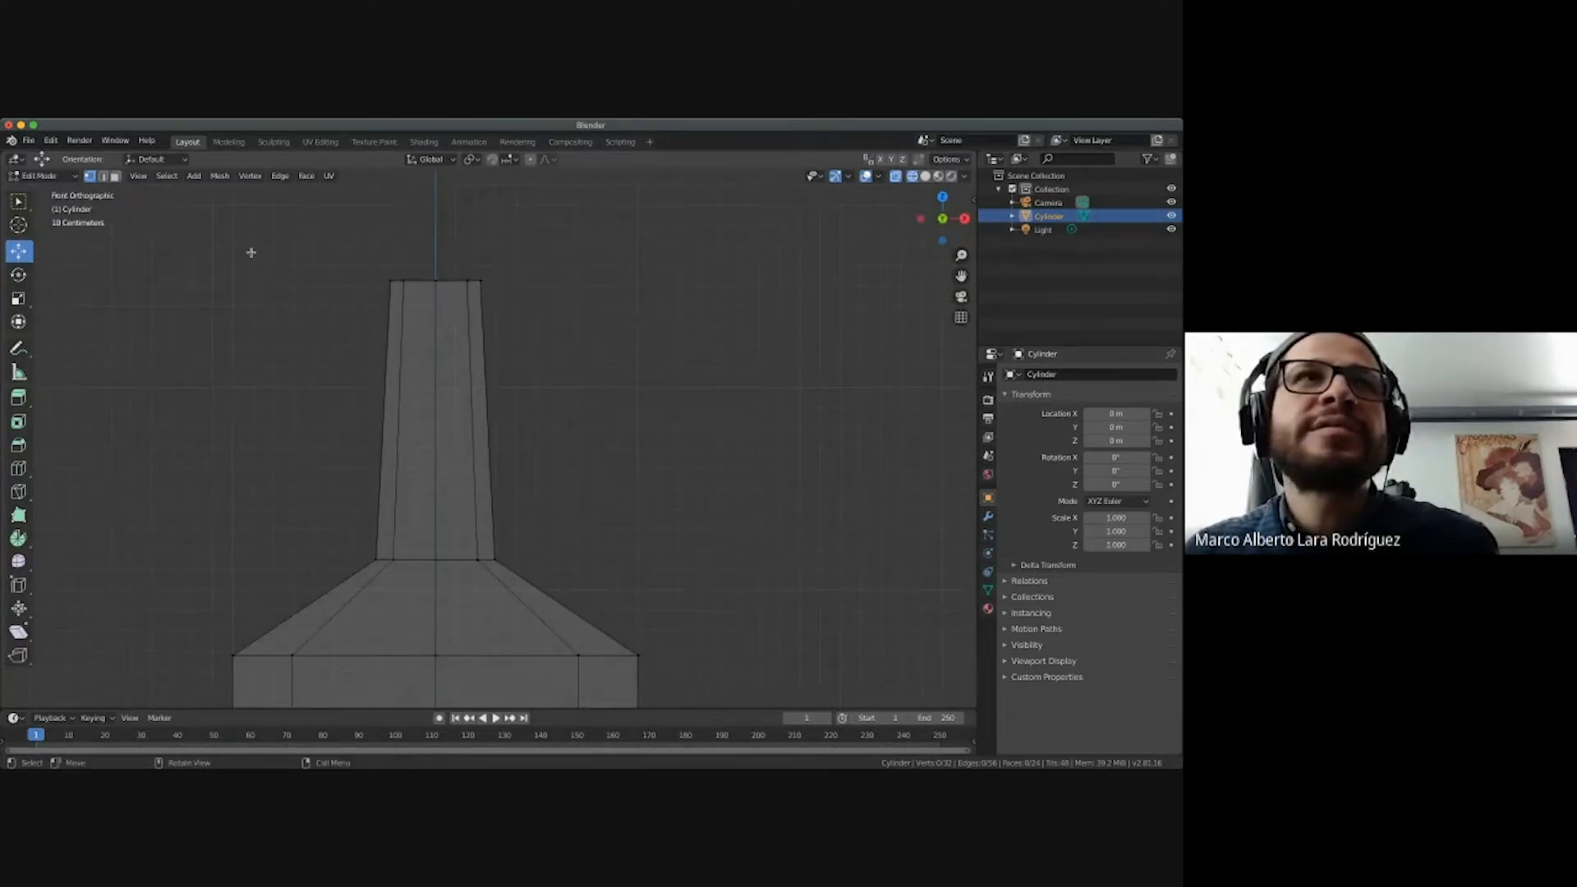
left_click(18, 201)
left_click_drag(197, 223, 584, 316)
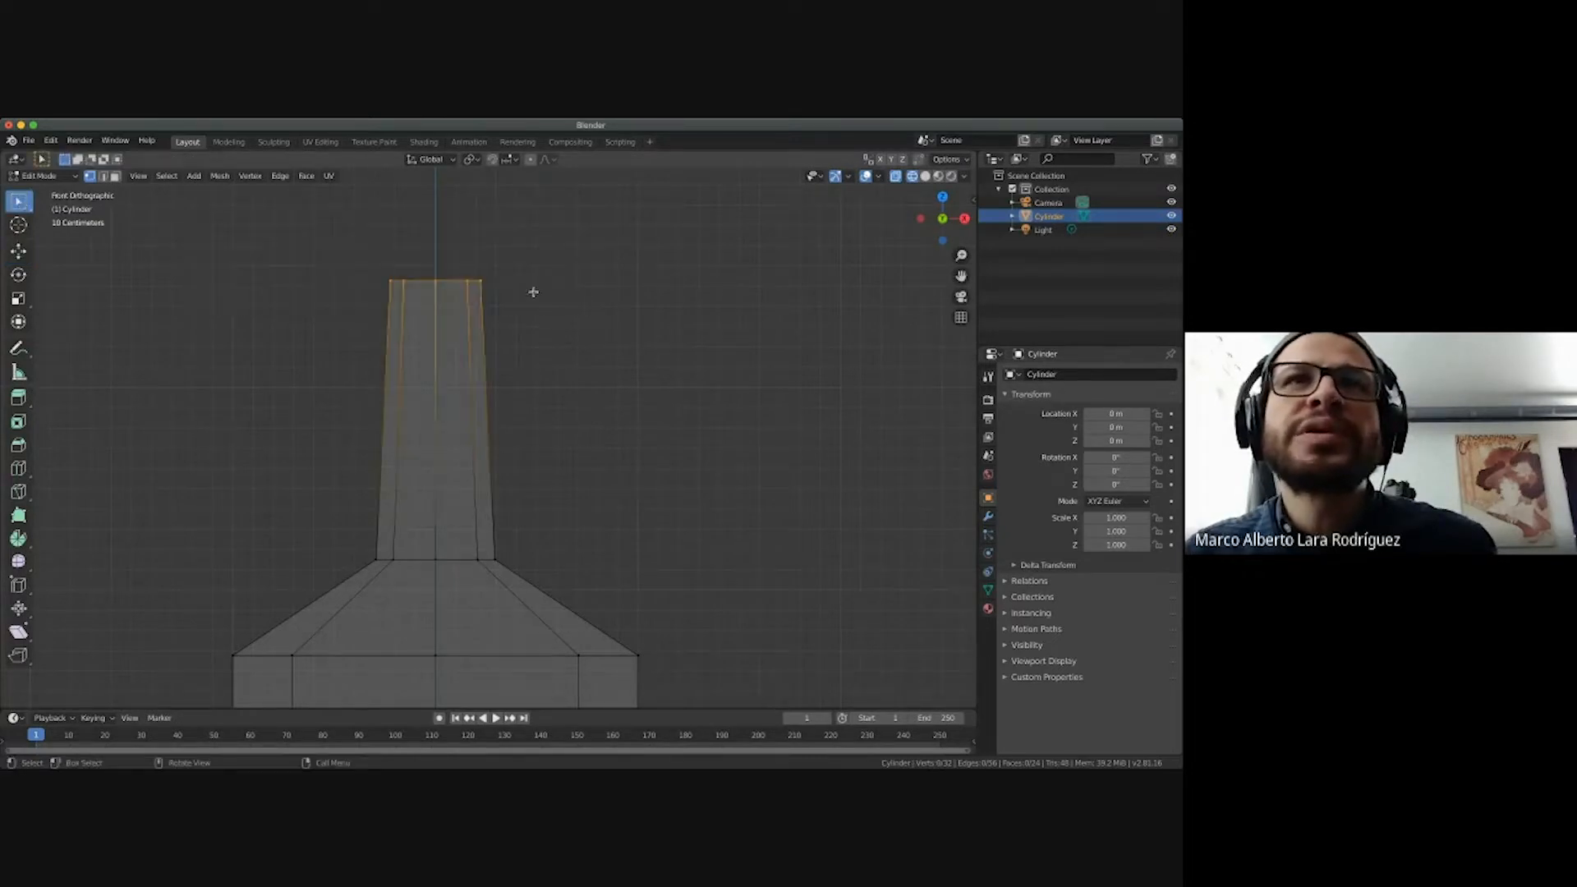
left_click(20, 301)
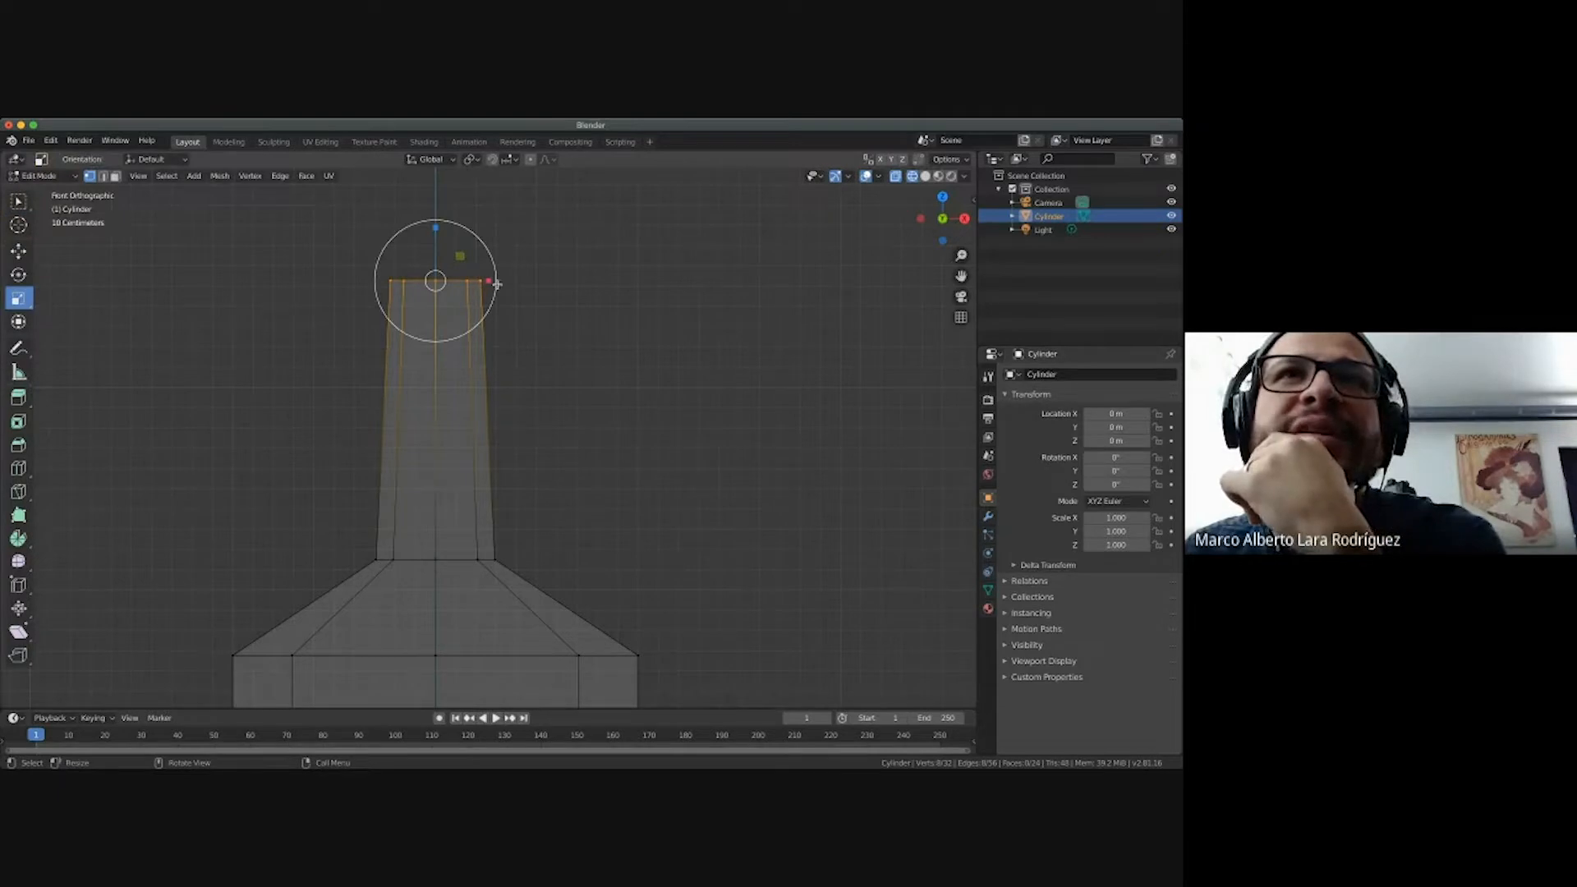
left_click_drag(497, 284, 514, 285)
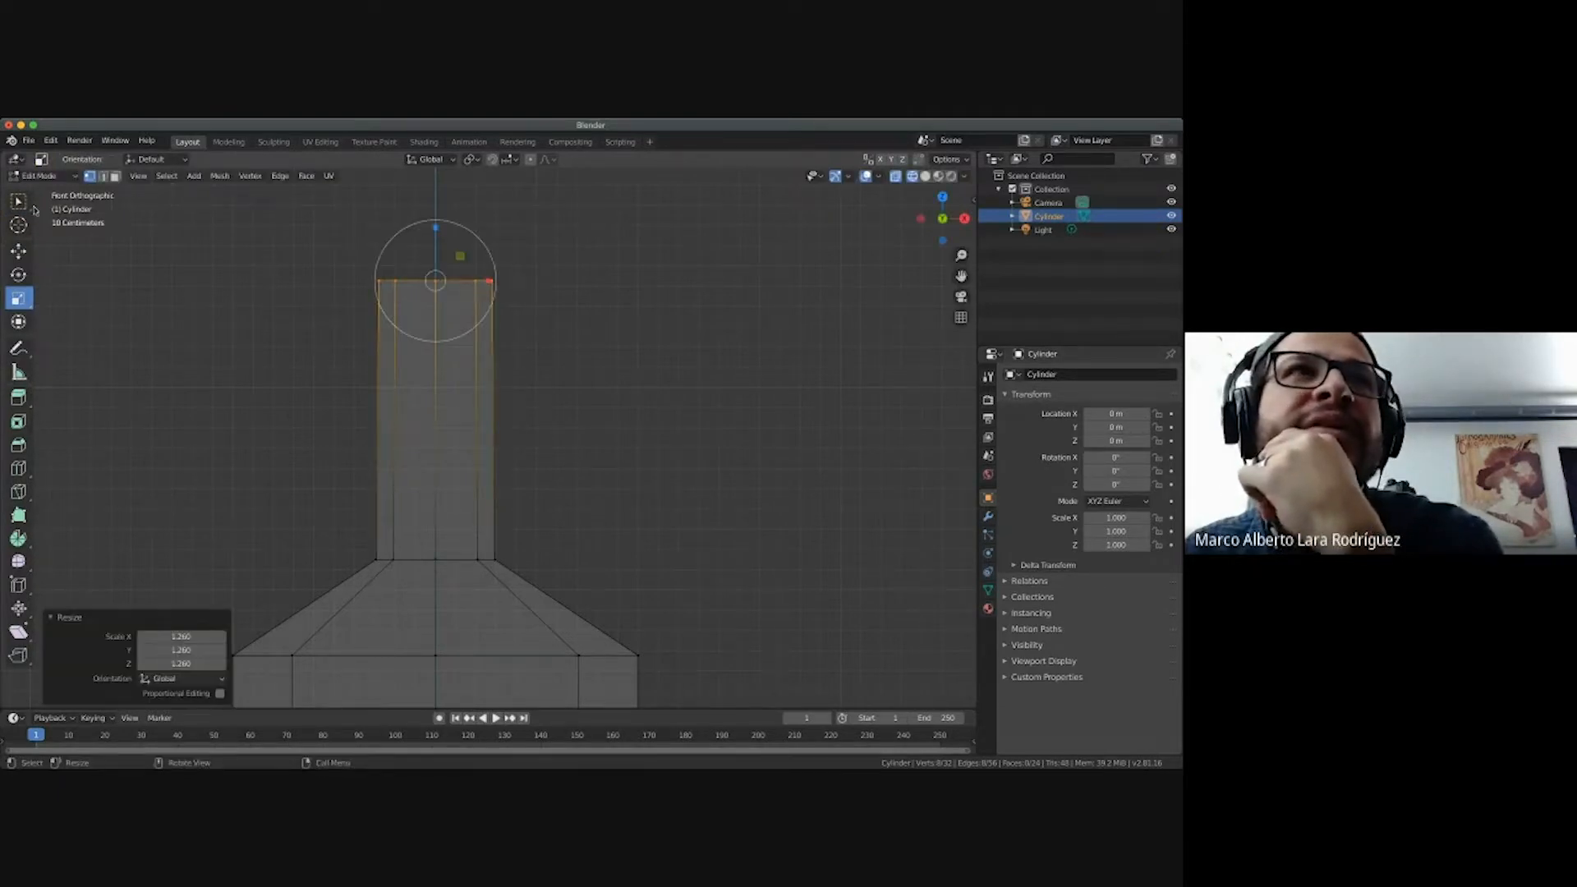
Box-select the vertex ring at the base of the neck, scale it up slightly and clear the selection.
left_click(21, 203)
left_click(236, 408)
left_click_drag(346, 542, 591, 580)
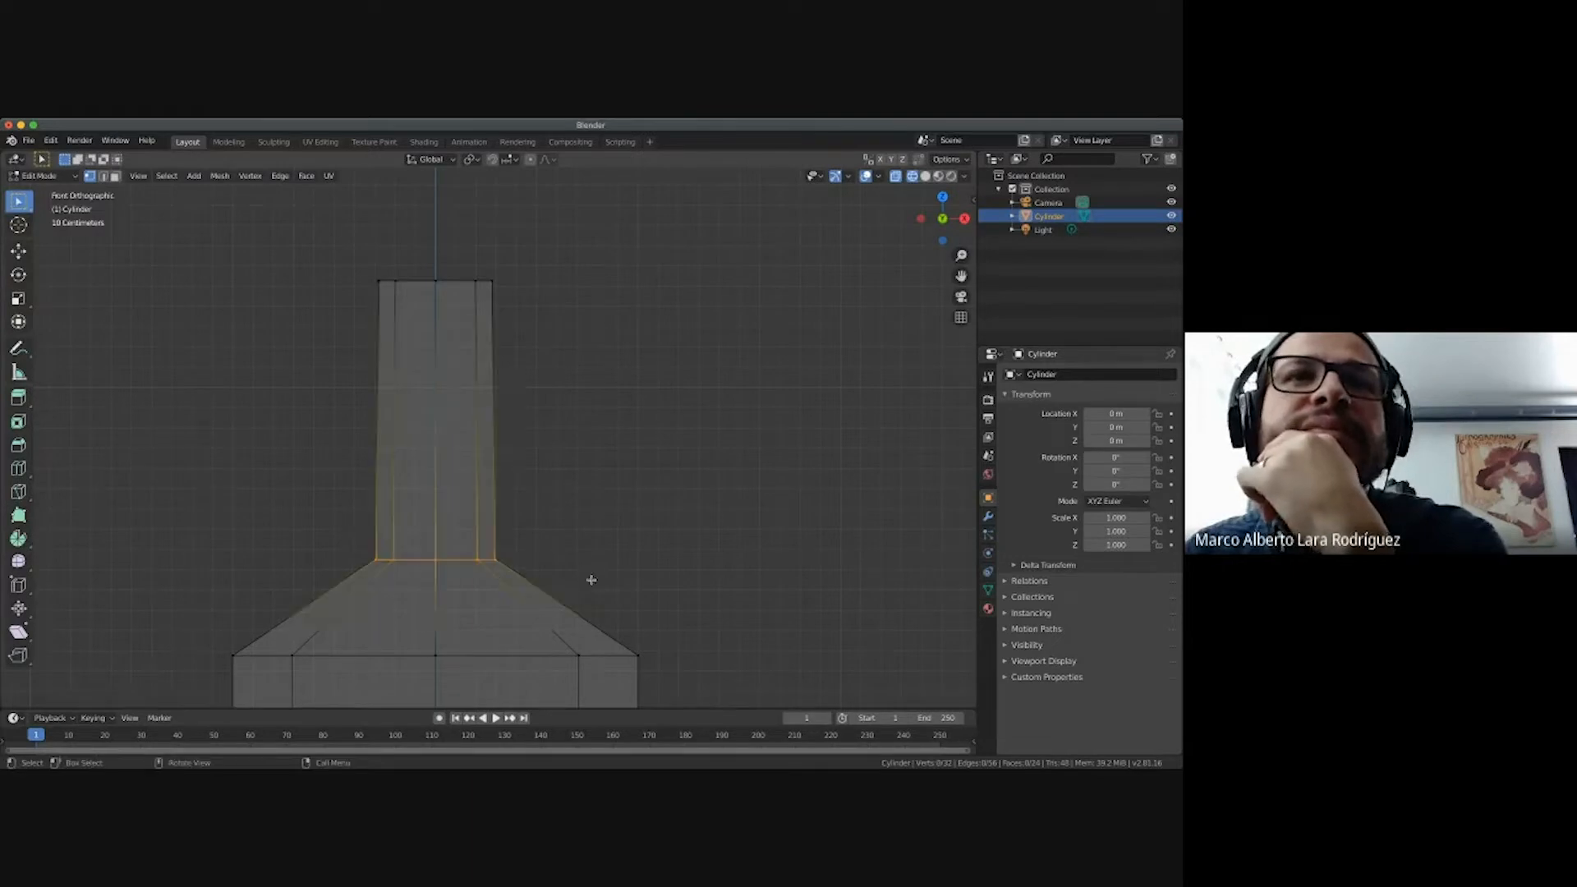
left_click(18, 298)
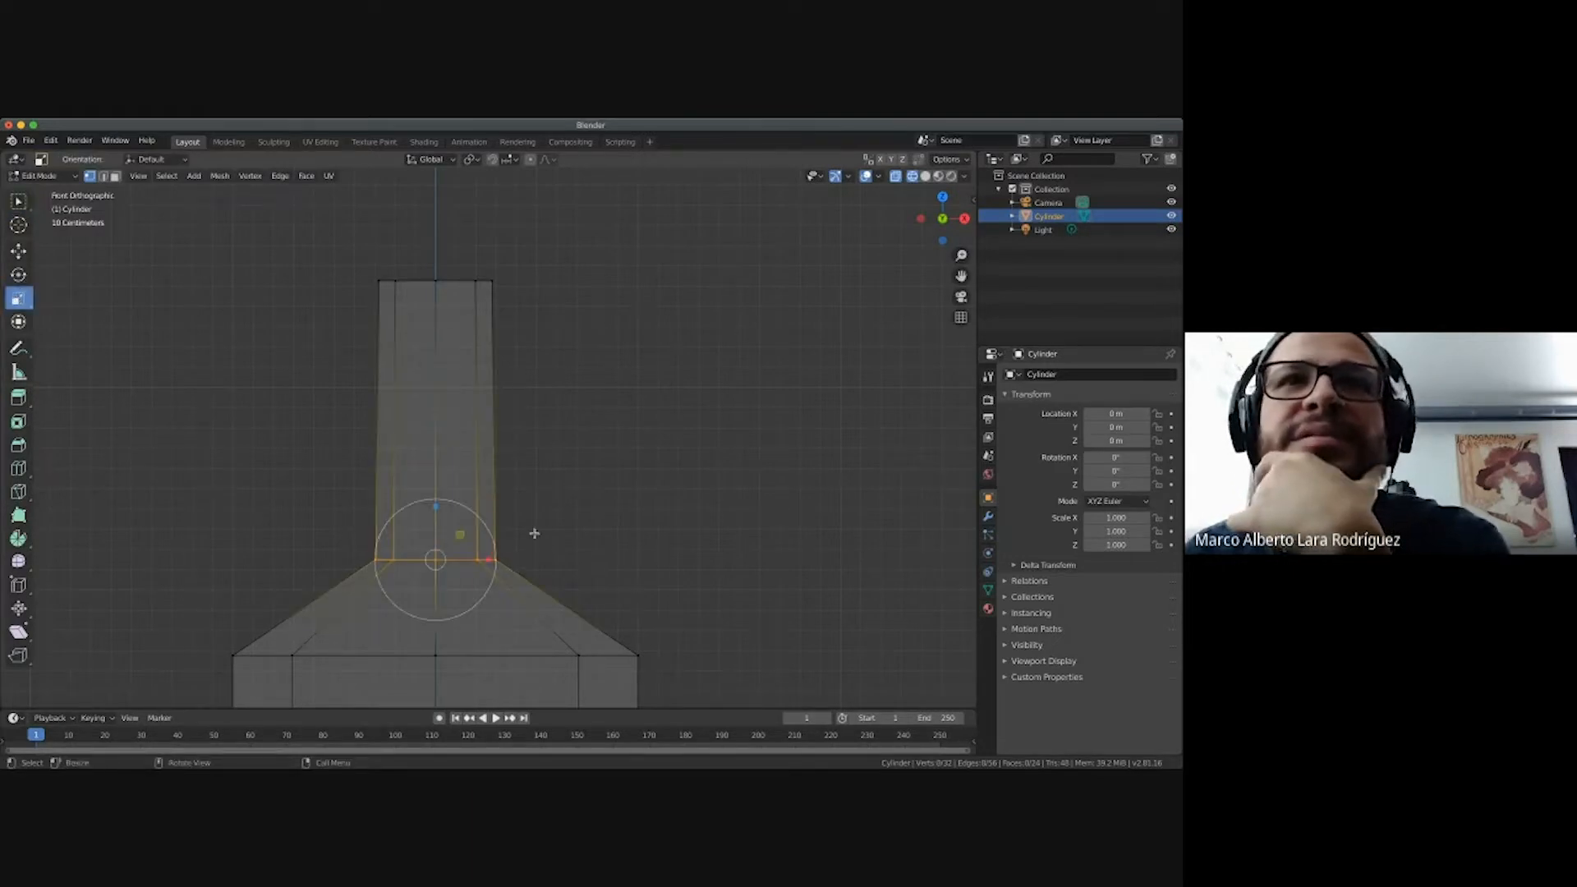
left_click_drag(490, 530, 510, 536)
left_click(669, 518)
Inspect the whole bottle's proportions from the front and from several orbited angles.
scroll(650, 522, "down", 2)
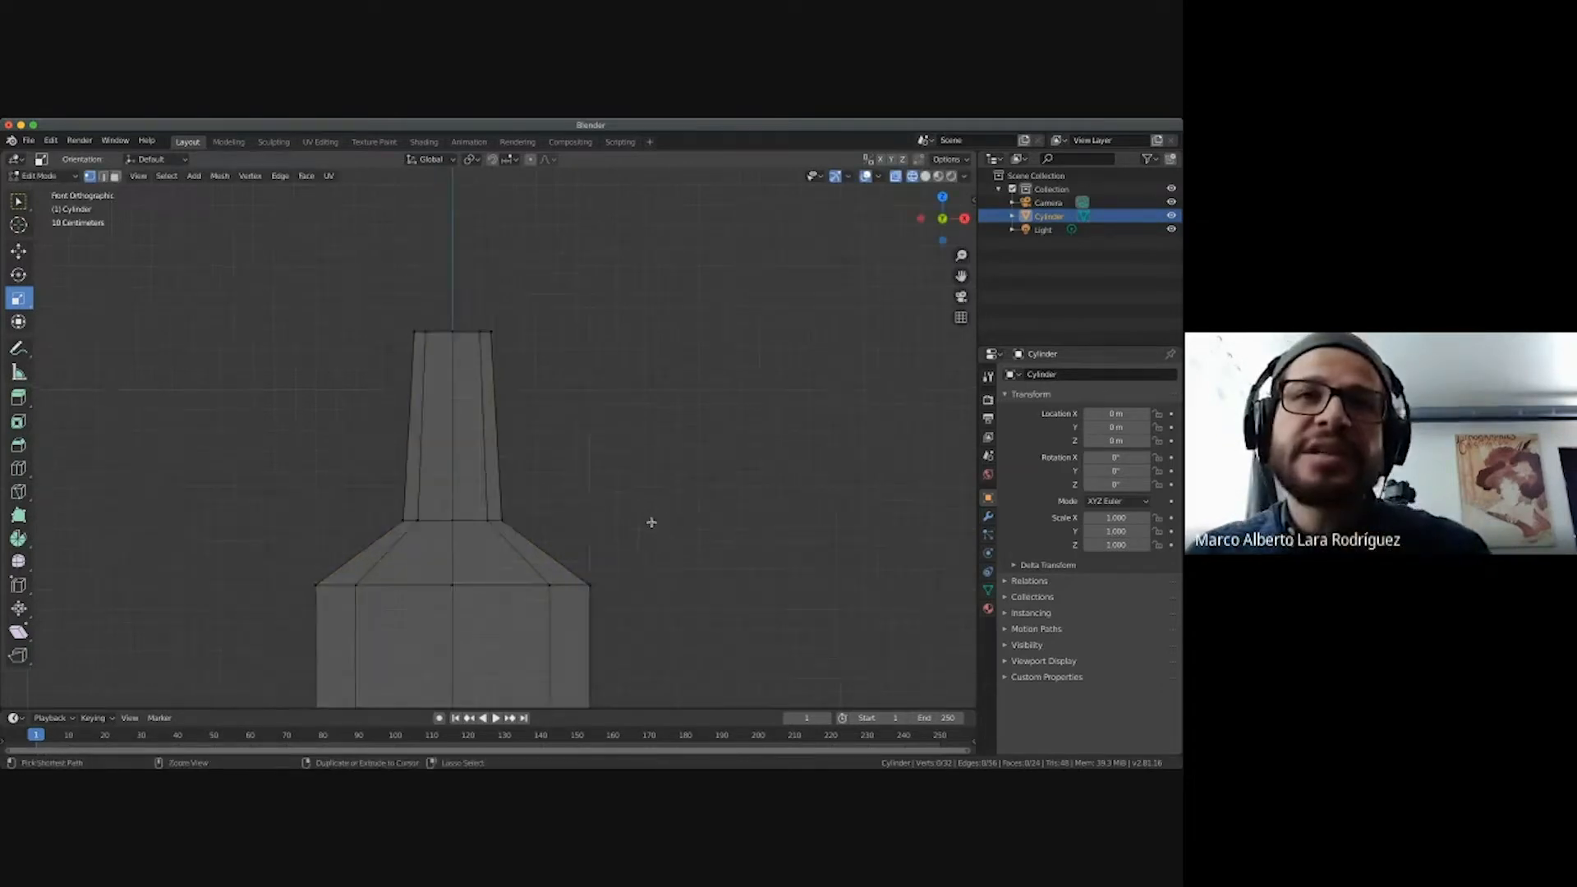
scroll(640, 531, "down", 5, "ctrl")
scroll(626, 539, "down", 4, "shift")
scroll(620, 541, "up", 4)
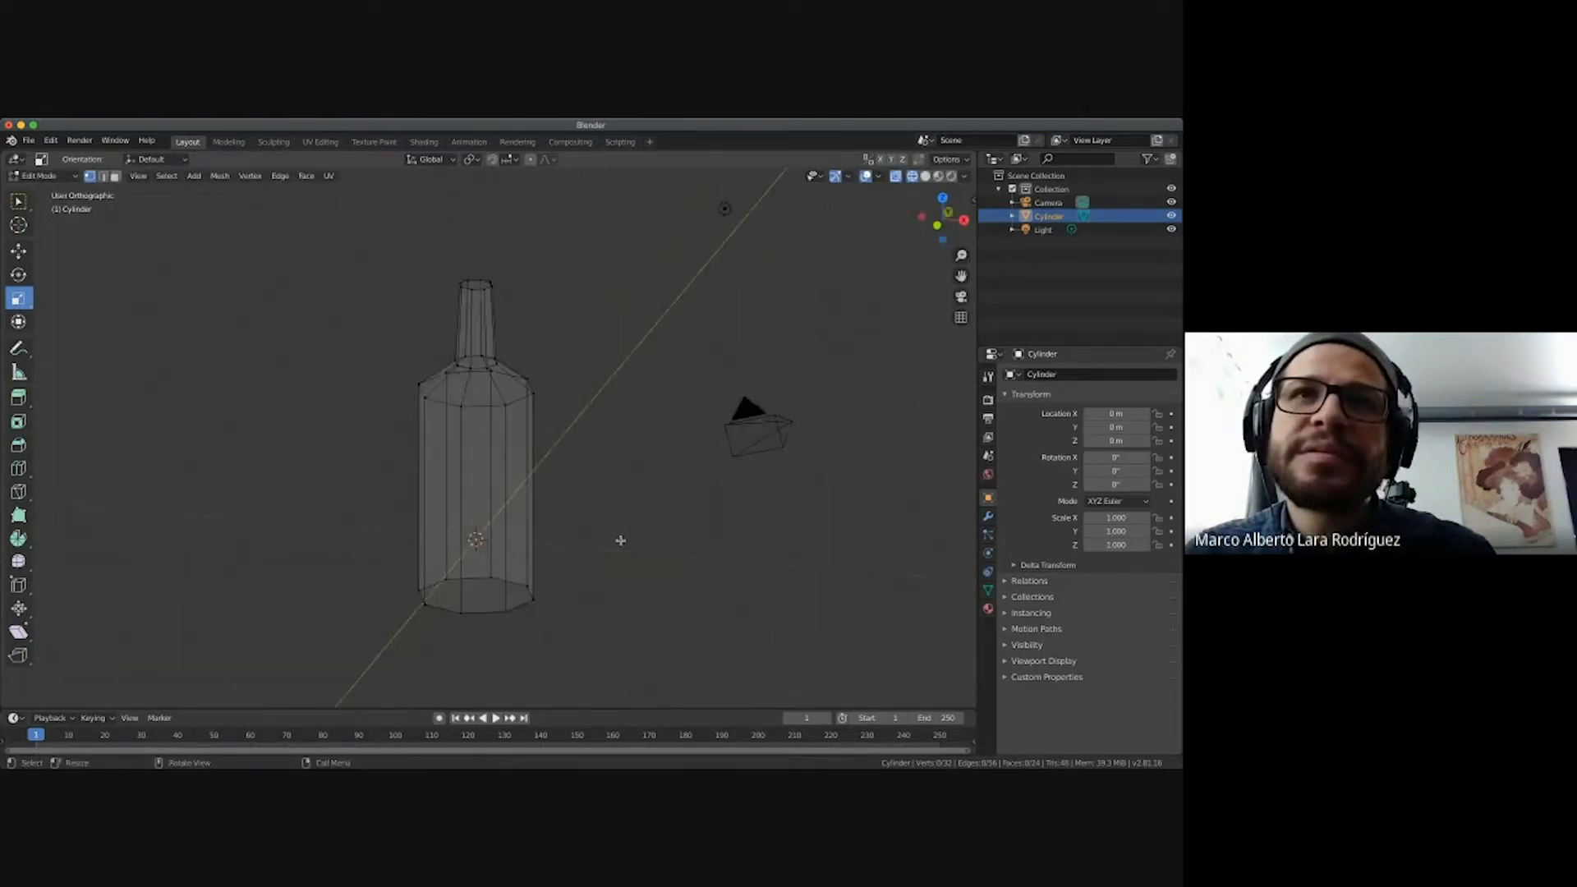
scroll(621, 541, "left", 4)
scroll(620, 541, "left", 2)
scroll(620, 541, "up", 2, "ctrl")
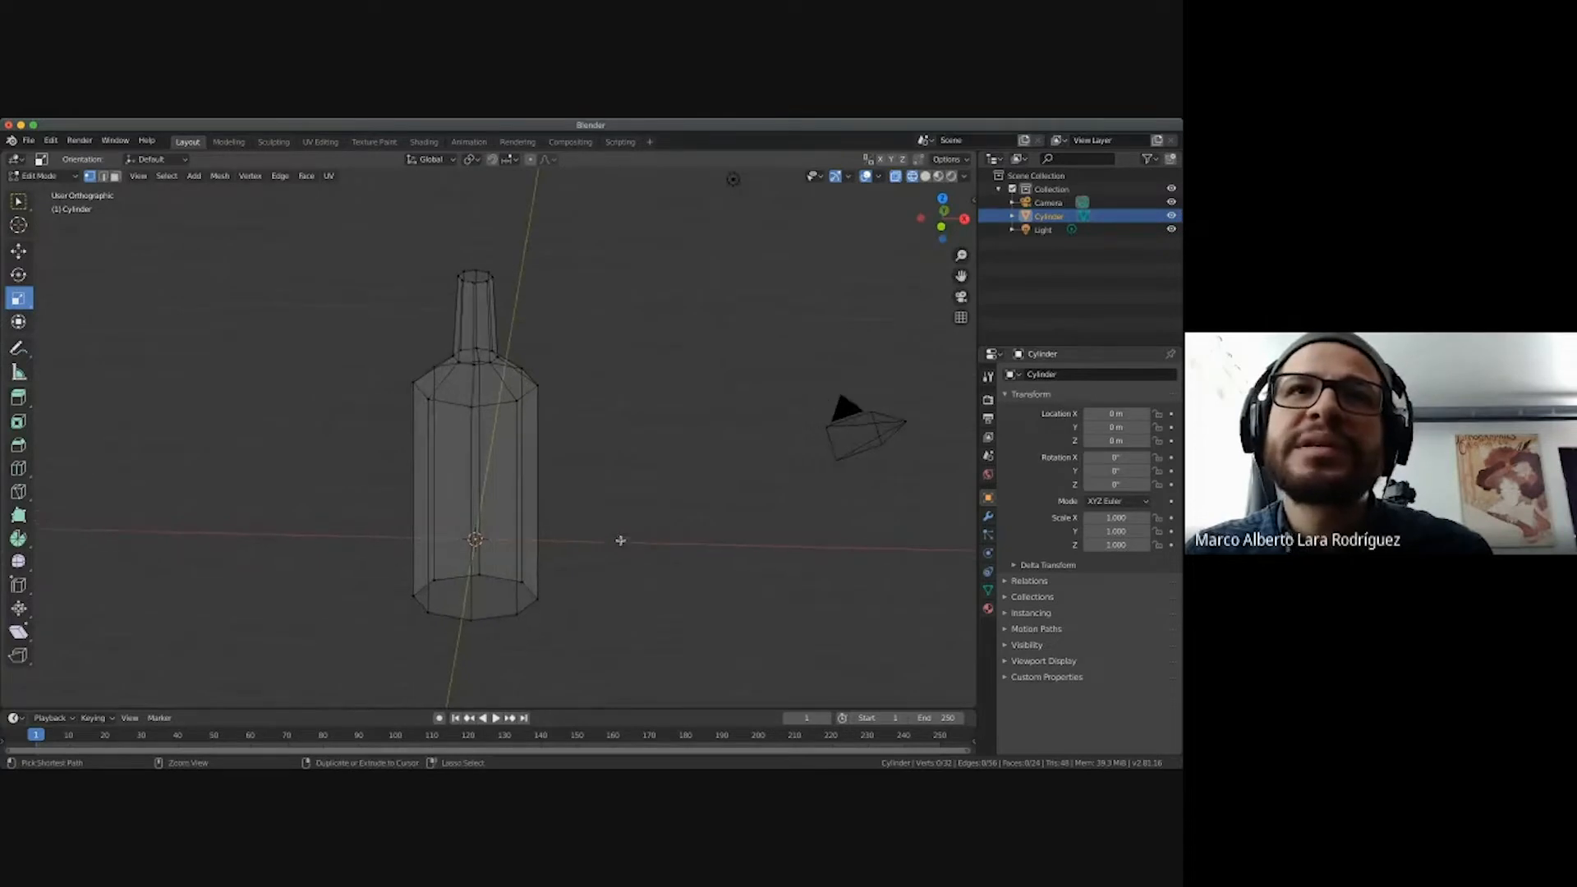
scroll(620, 541, "up", 2, "ctrl")
scroll(620, 541, "up", 2, "shift")
key("KP_1")
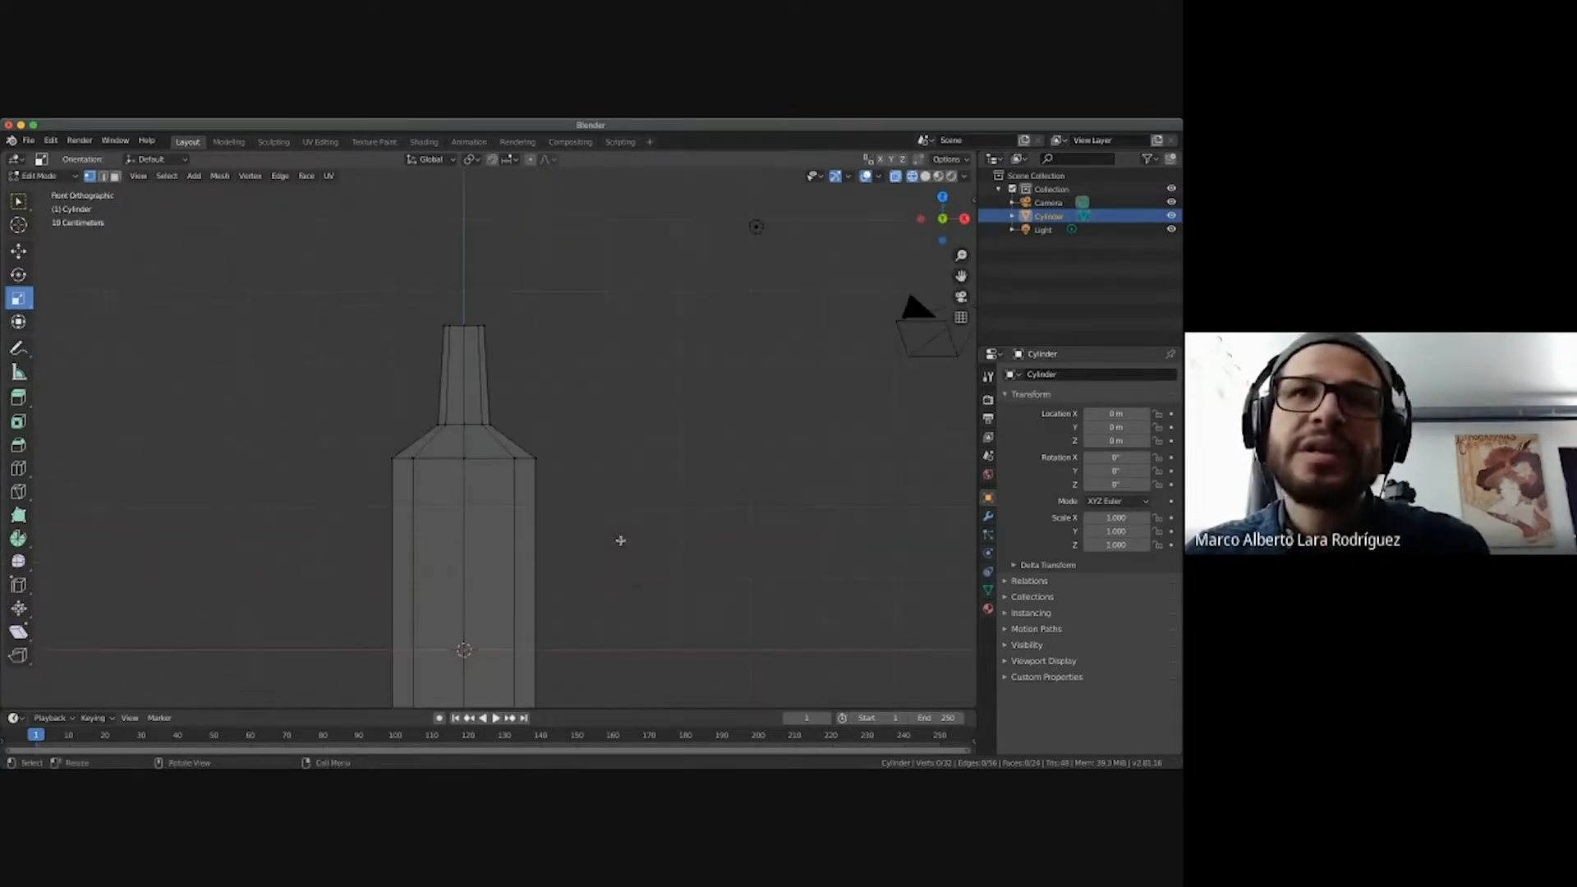
scroll(620, 541, "up", 4)
scroll(620, 540, "right", 3)
scroll(621, 541, "left", 3)
scroll(620, 540, "down", 2)
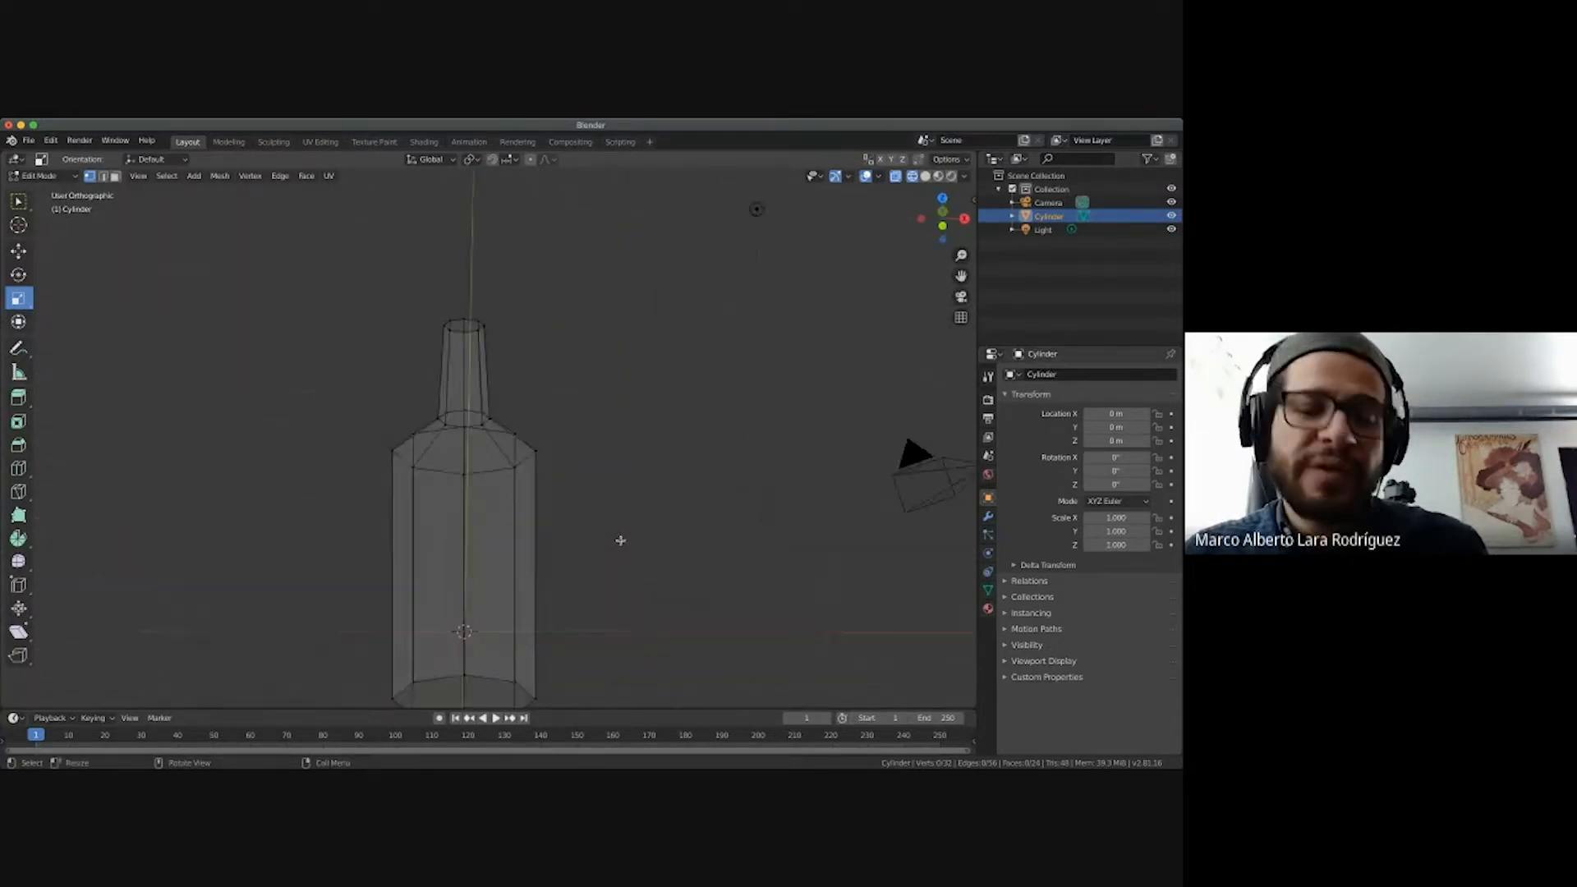
From the front view, box-select all shoulder and neck vertices and move them along the Z axis.
key("KP_1")
scroll(610, 543, "down", 4, "shift")
scroll(609, 543, "left", 2, "shift")
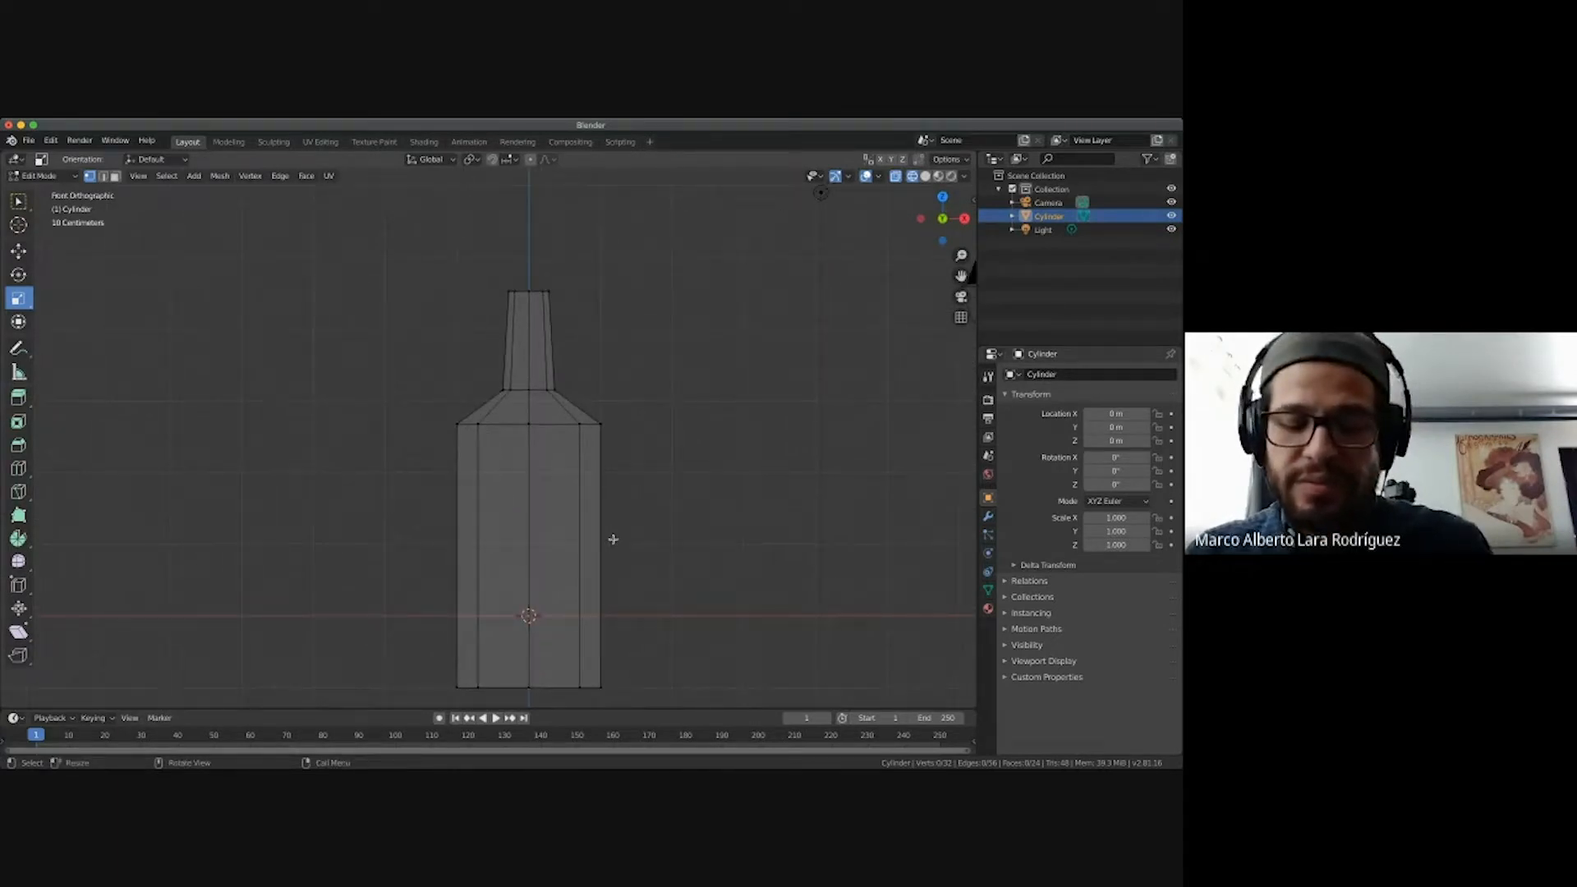
left_click(18, 200)
left_click_drag(386, 243, 703, 488)
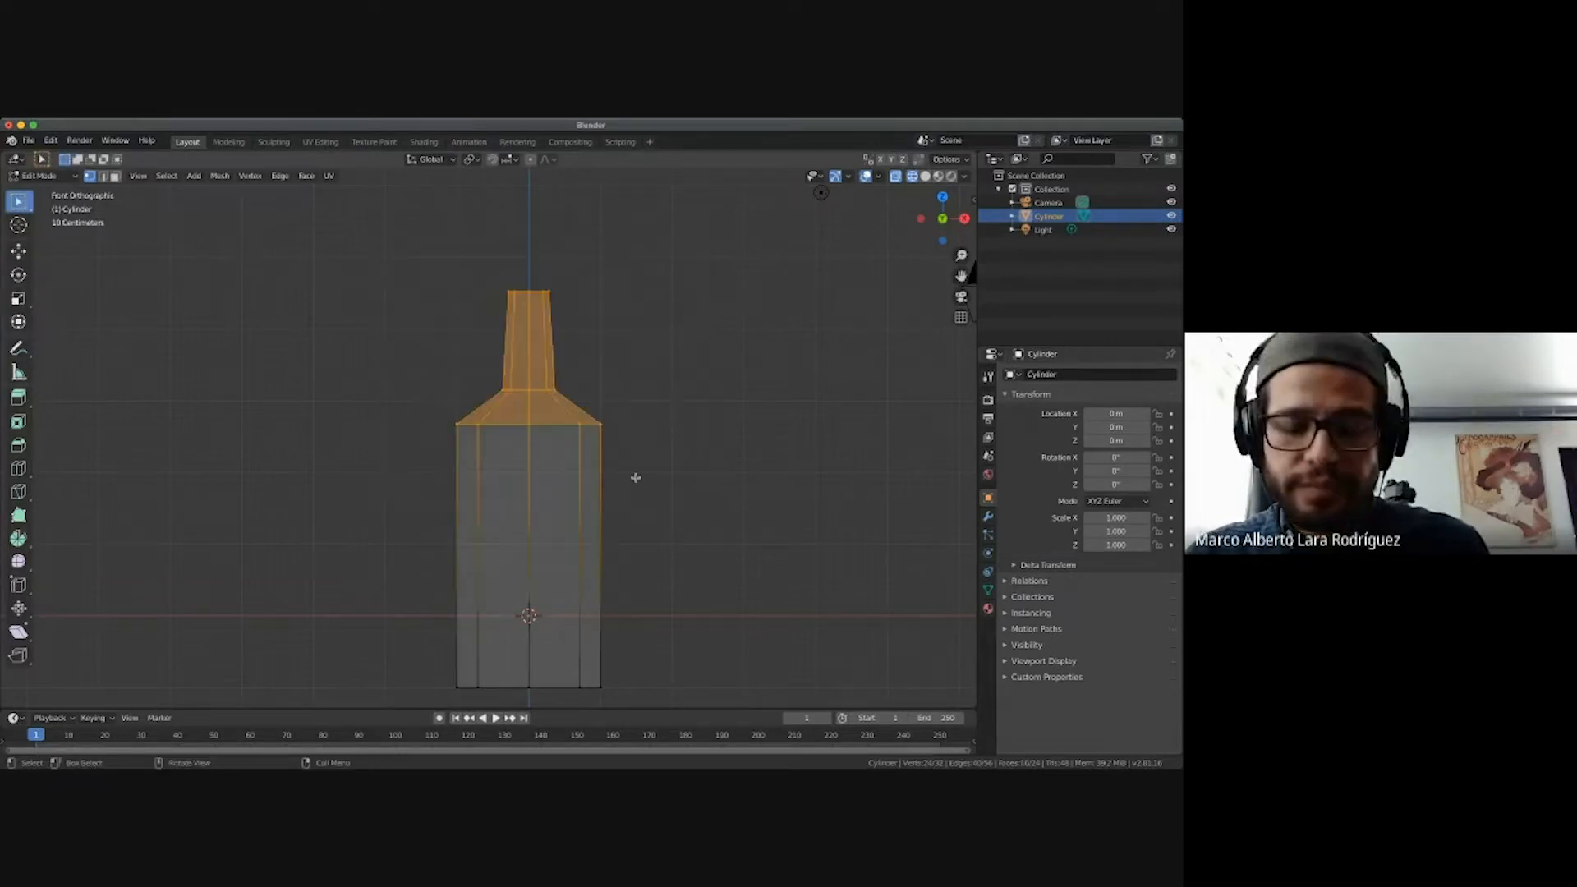
key("g")
key("z")
Compare the bottle's front view in perspective and orthographic projection, switching back and forth.
scroll(574, 372, "up", 4, "shift")
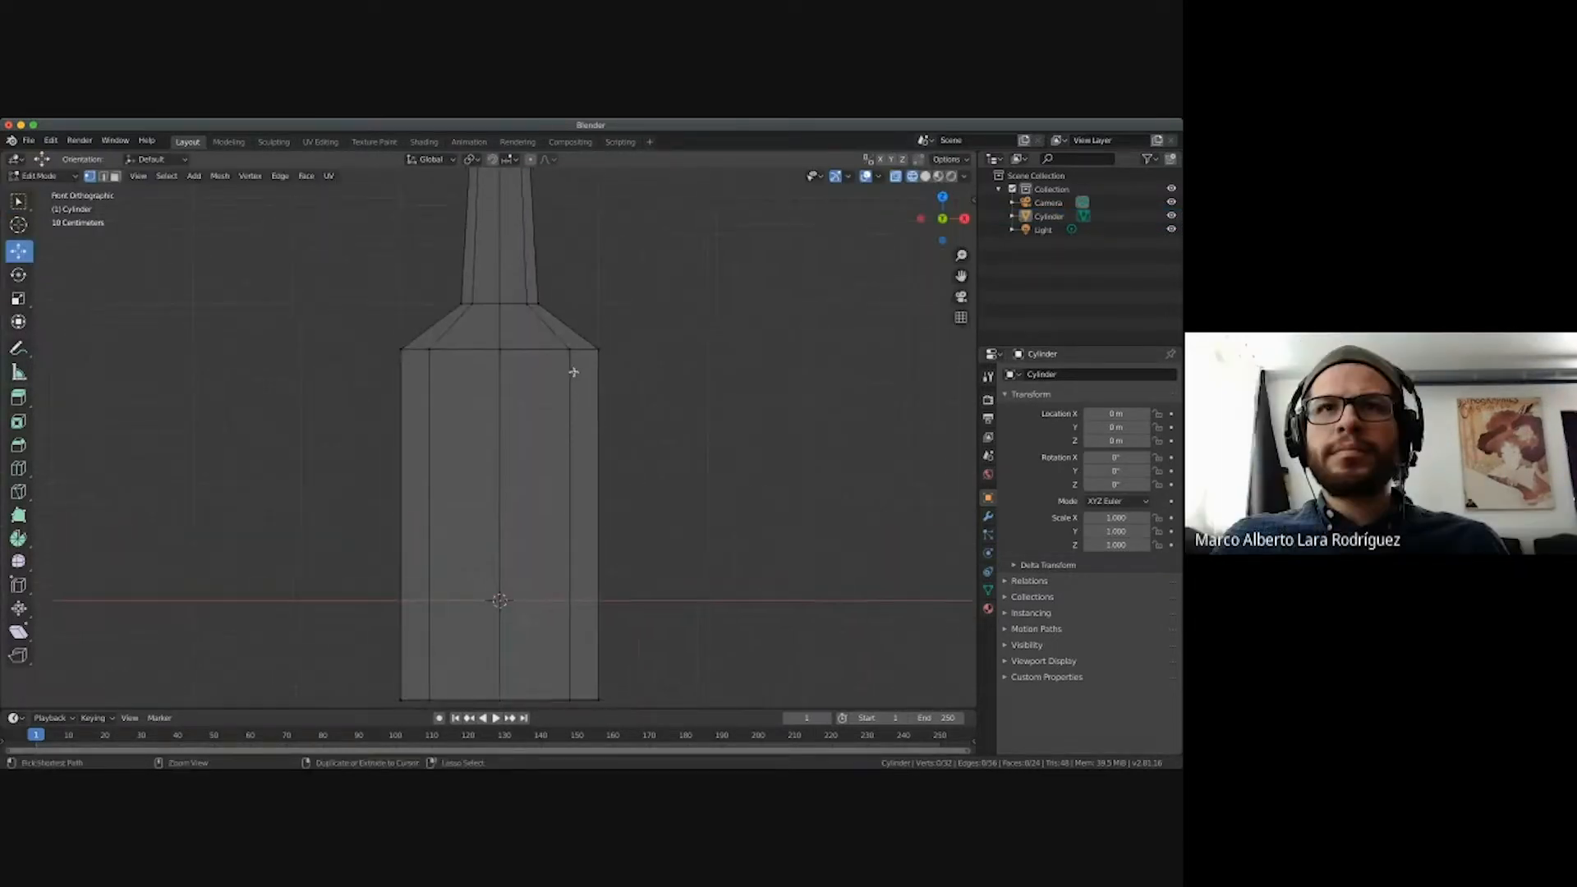
scroll(574, 372, "down", 1)
scroll(574, 373, "up", 2, "shift")
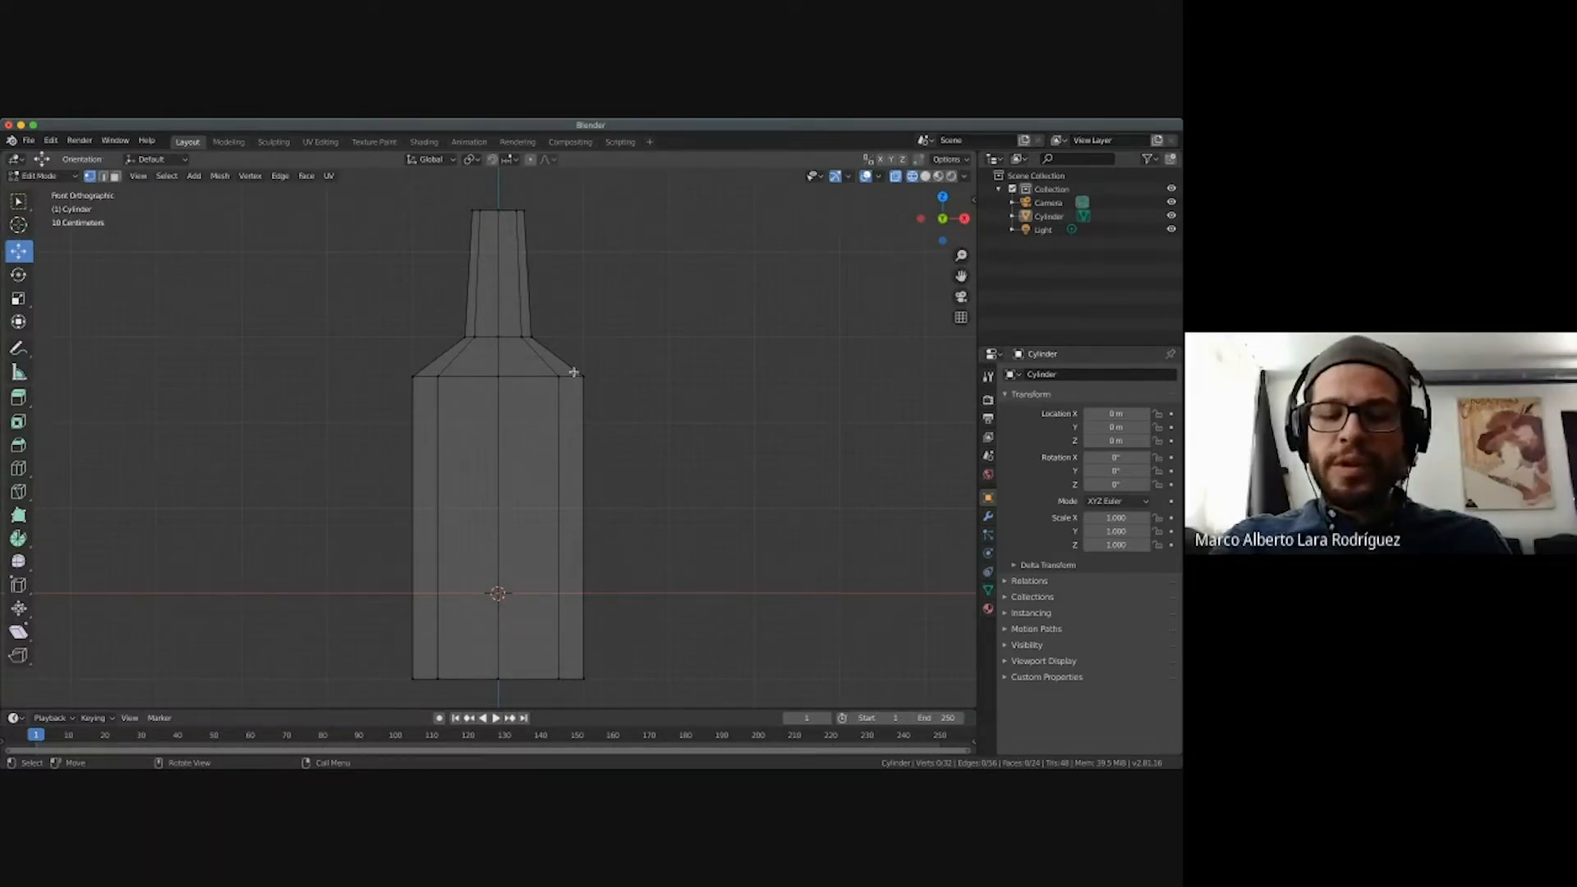
key("KP_5")
scroll(574, 372, "down", 2)
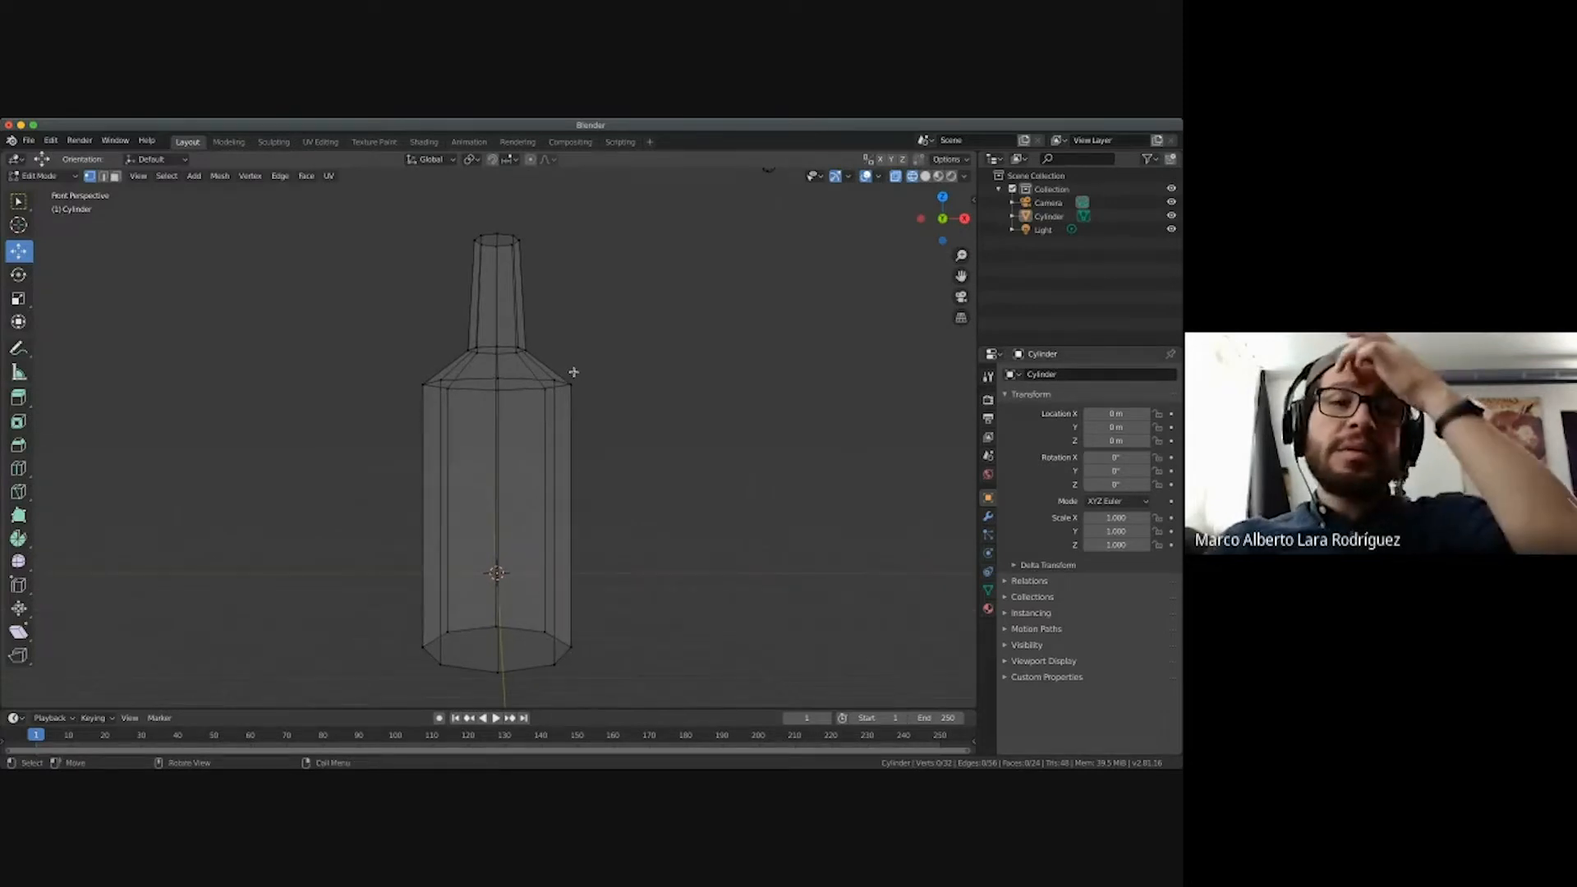
key("KP_5")
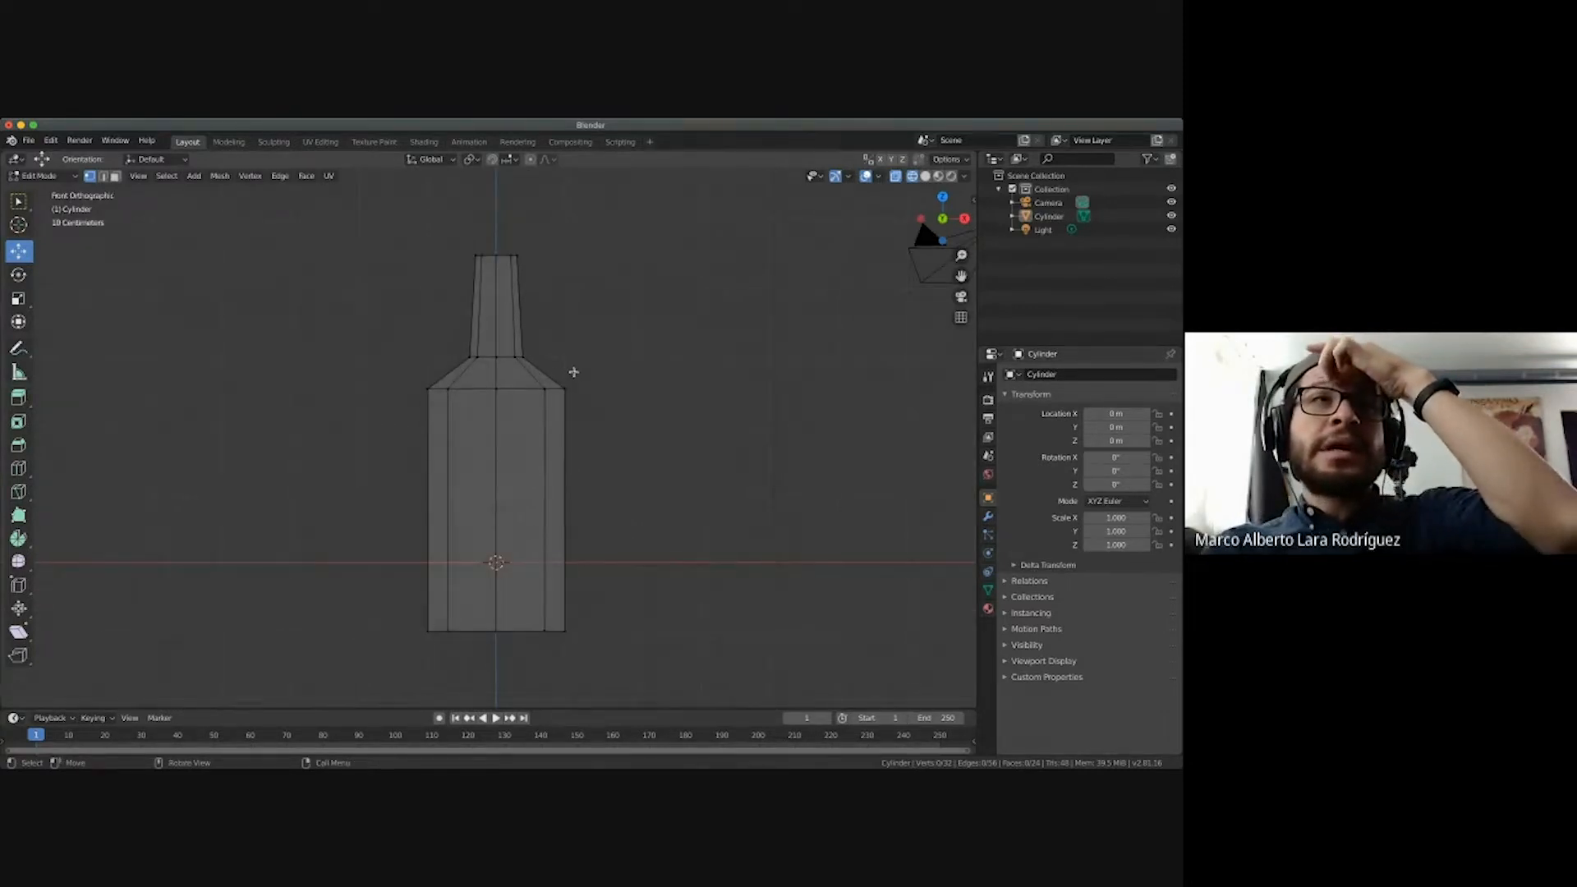
key("KP_5")
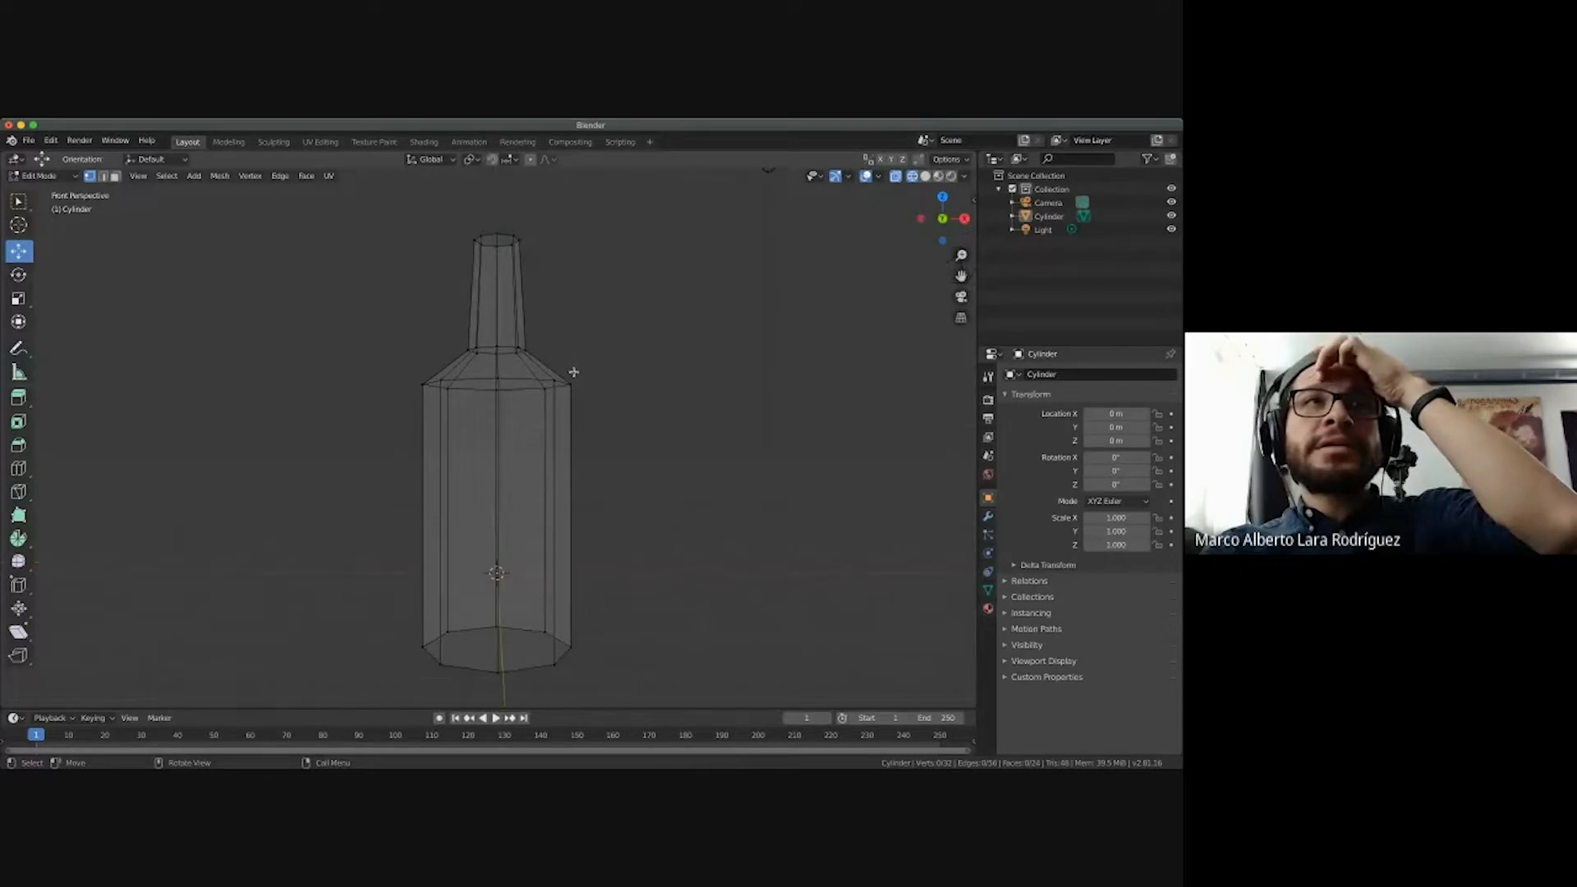
key("KP_5")
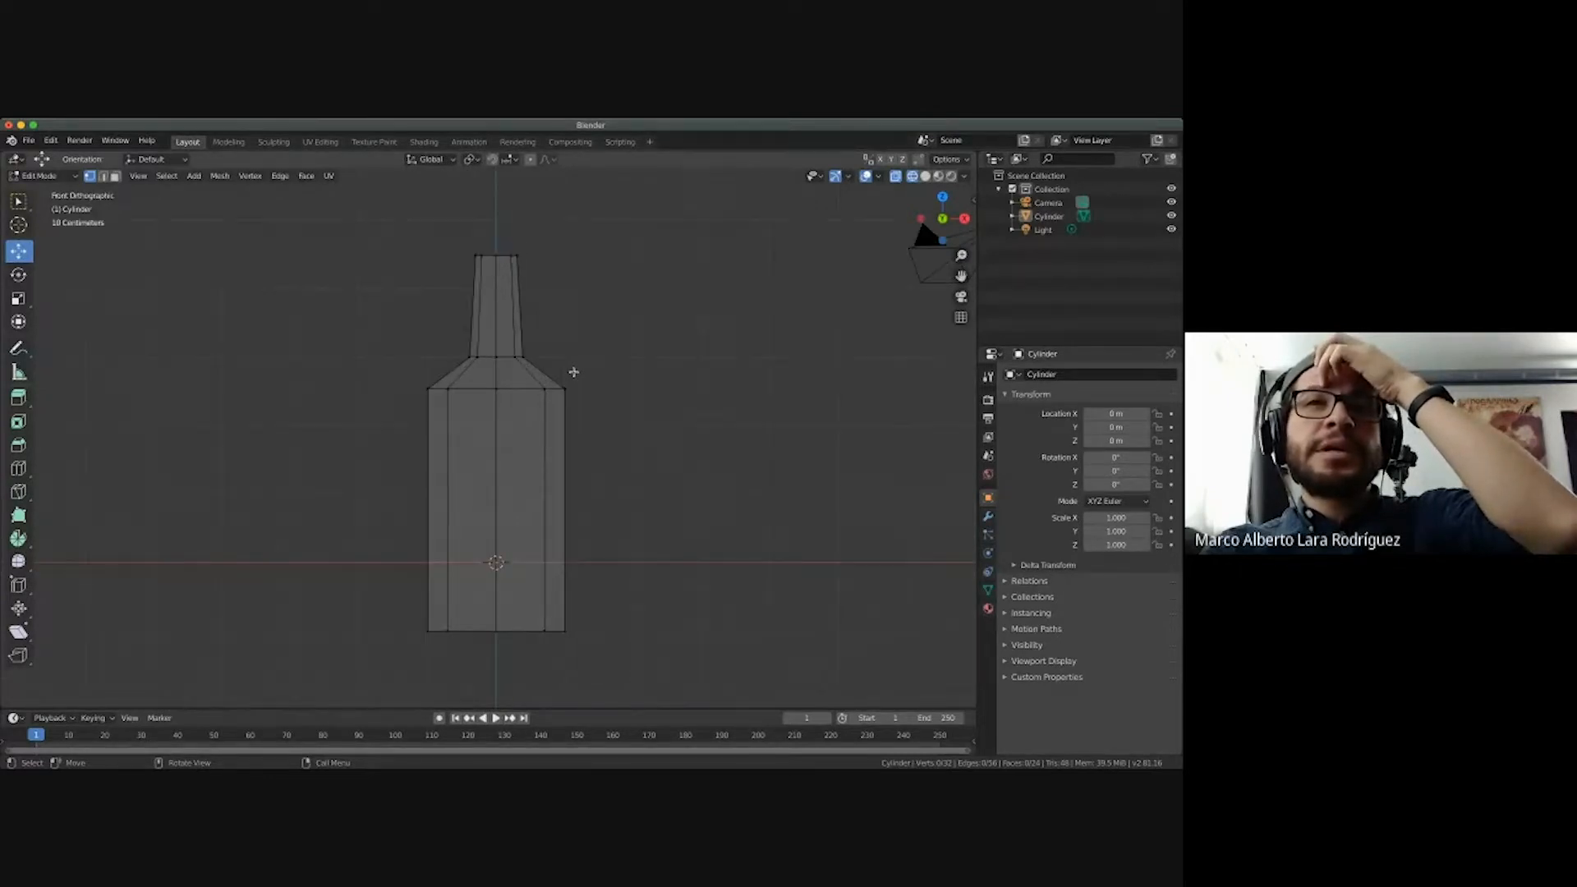
key("KP_5")
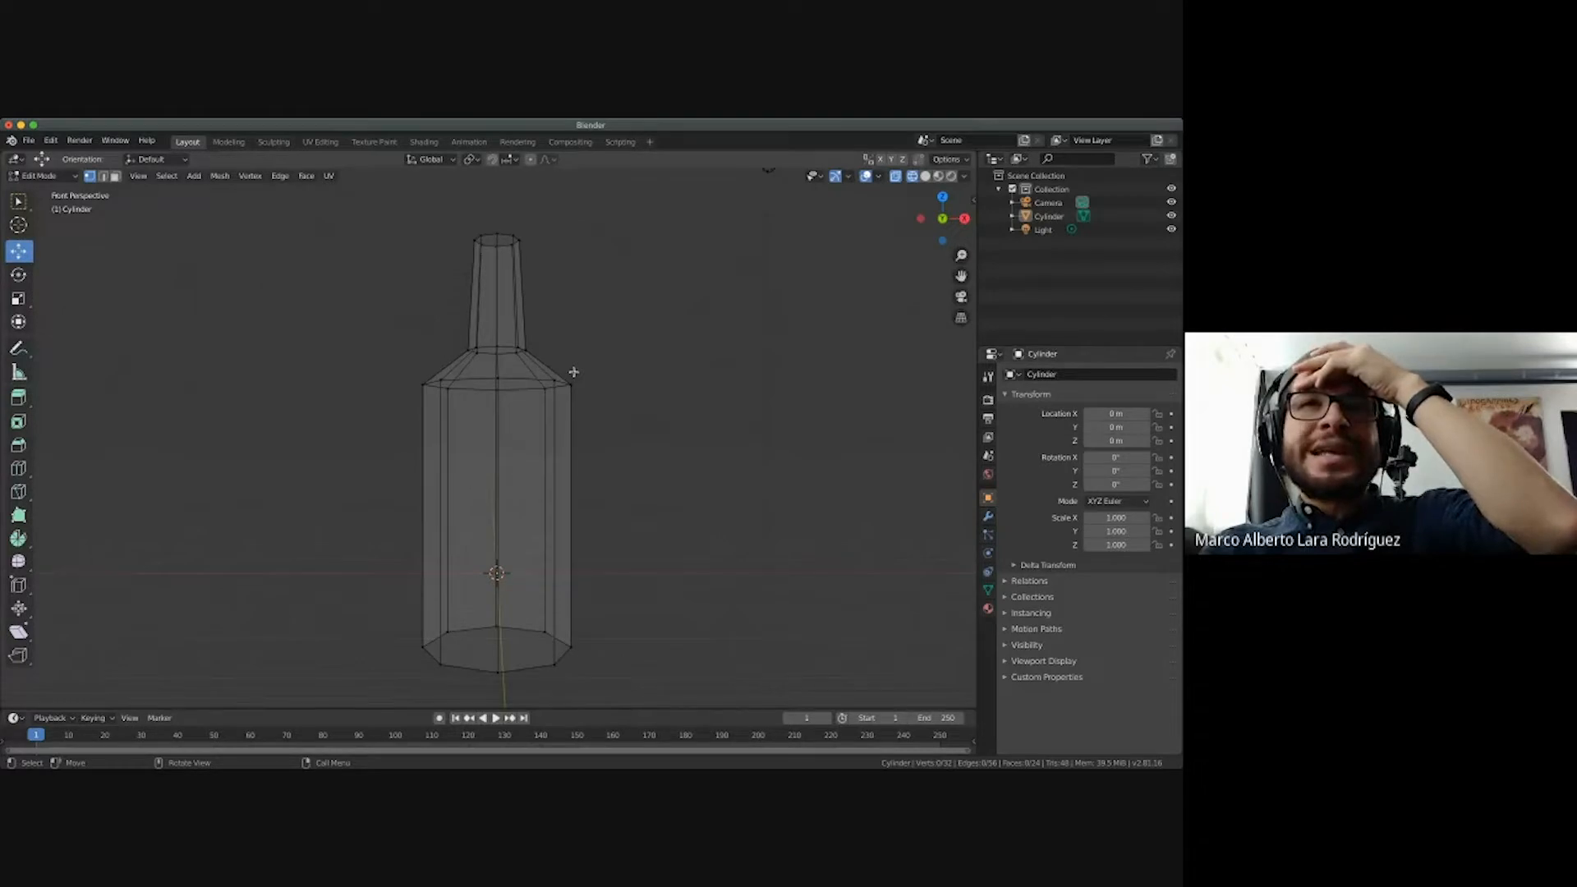
key("KP_5")
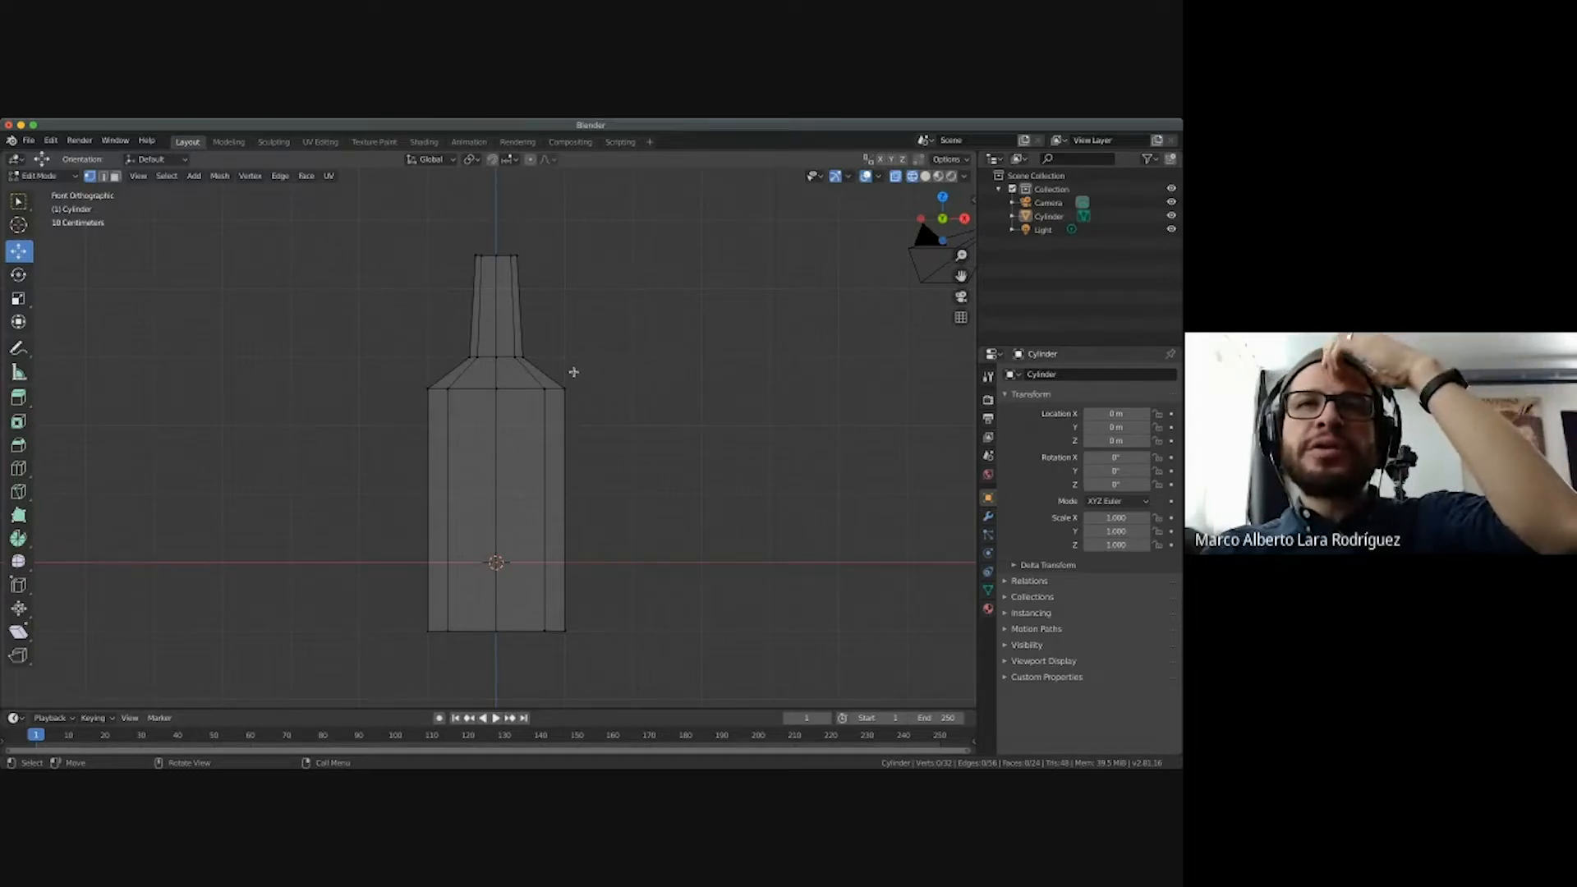
key("KP_5")
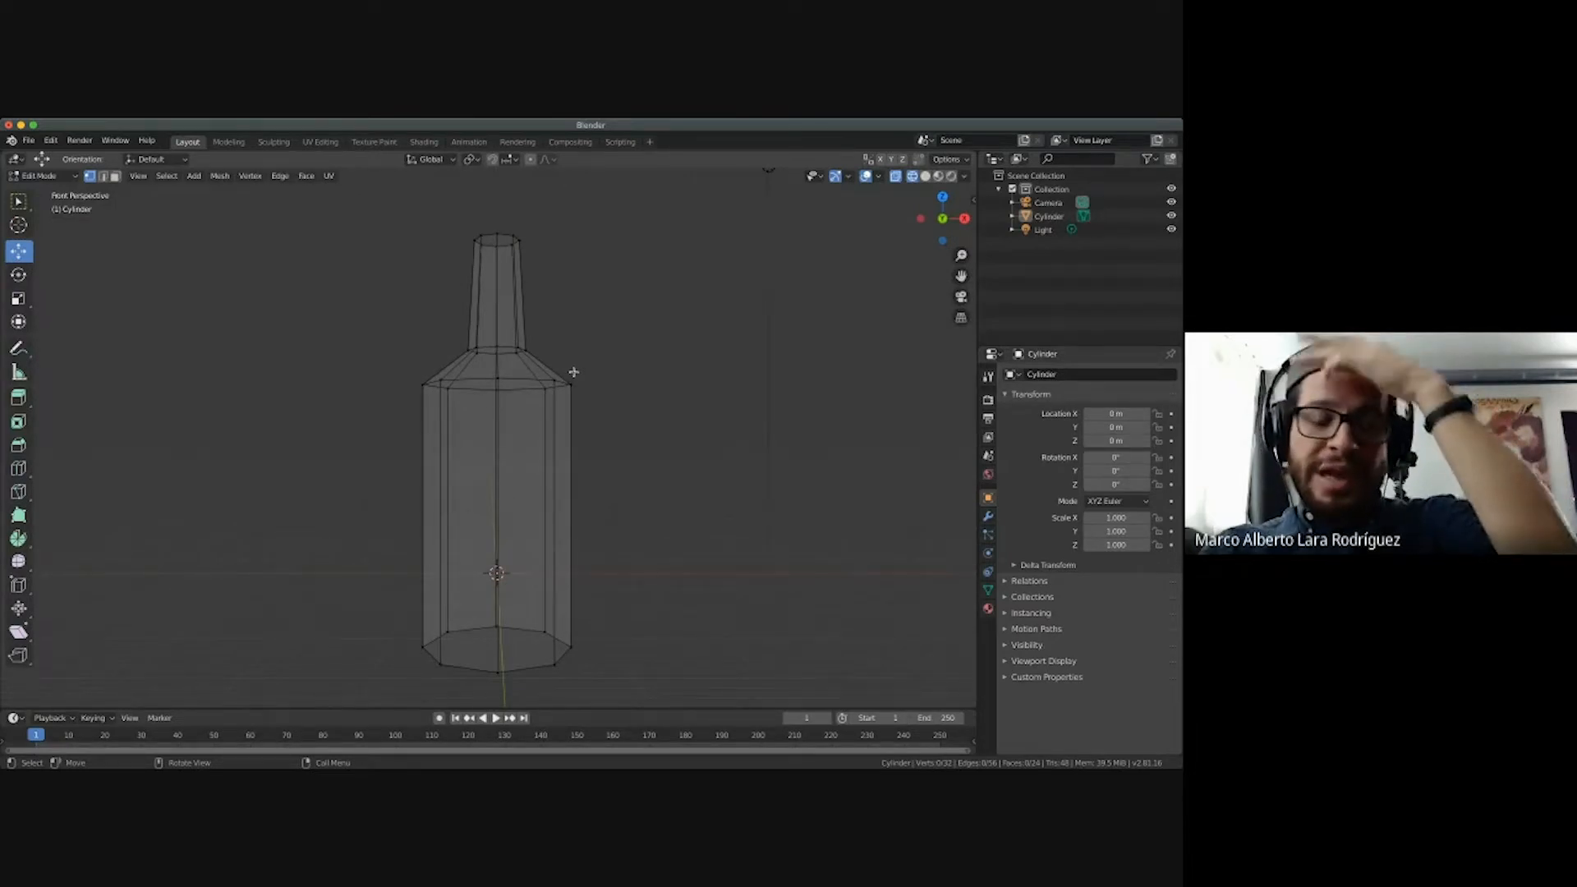
key("KP_5")
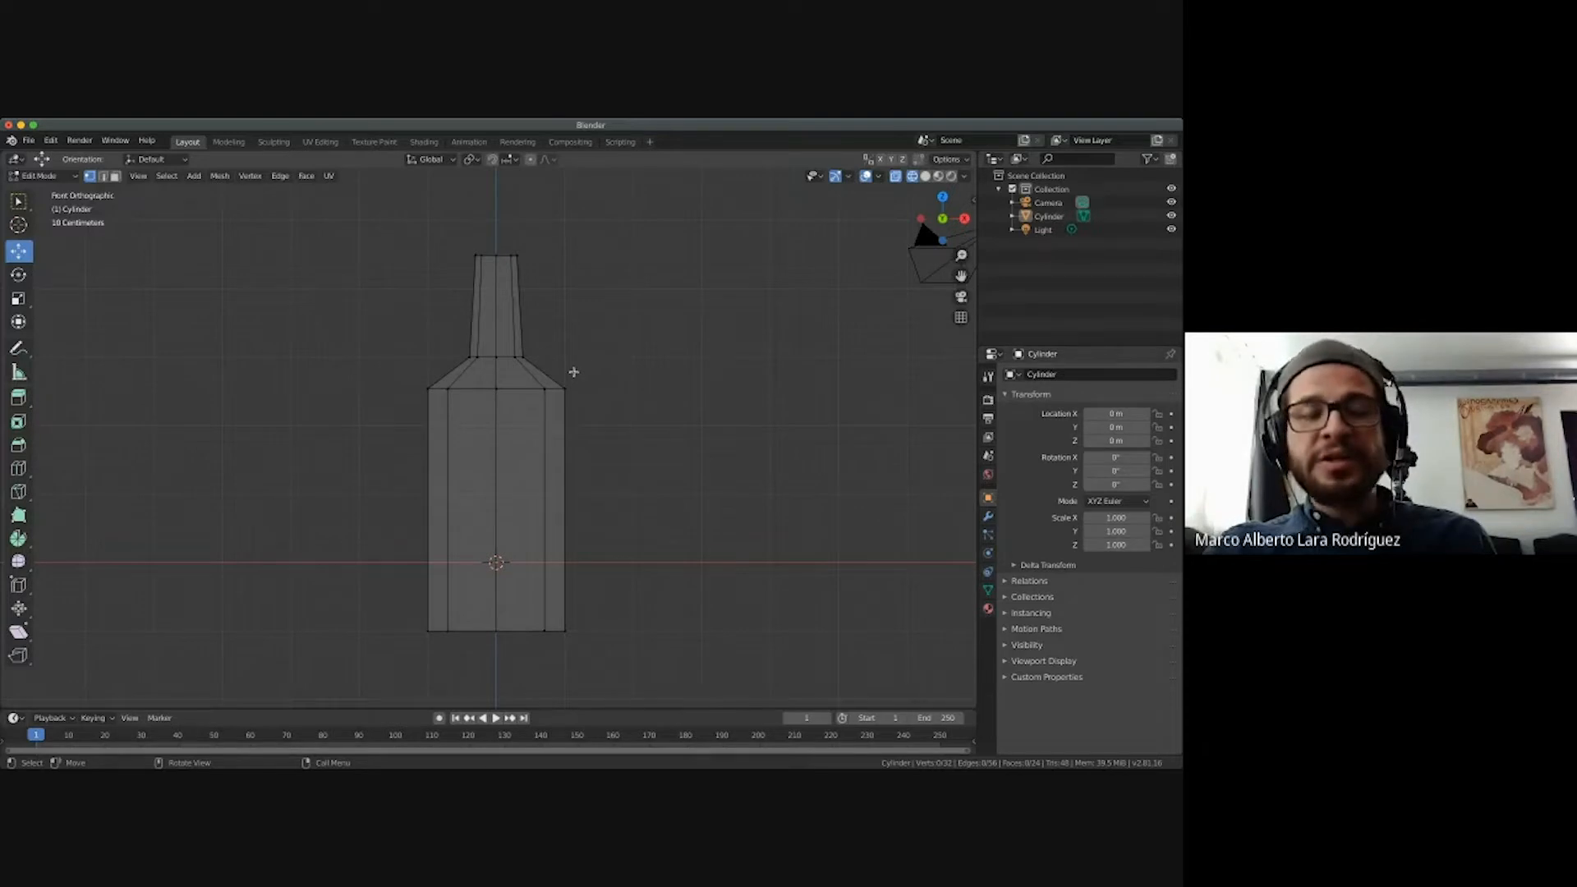
Examine the bottle in the right, top and front orthographic views, ending in the front view.
key("KP_3")
key("KP_7")
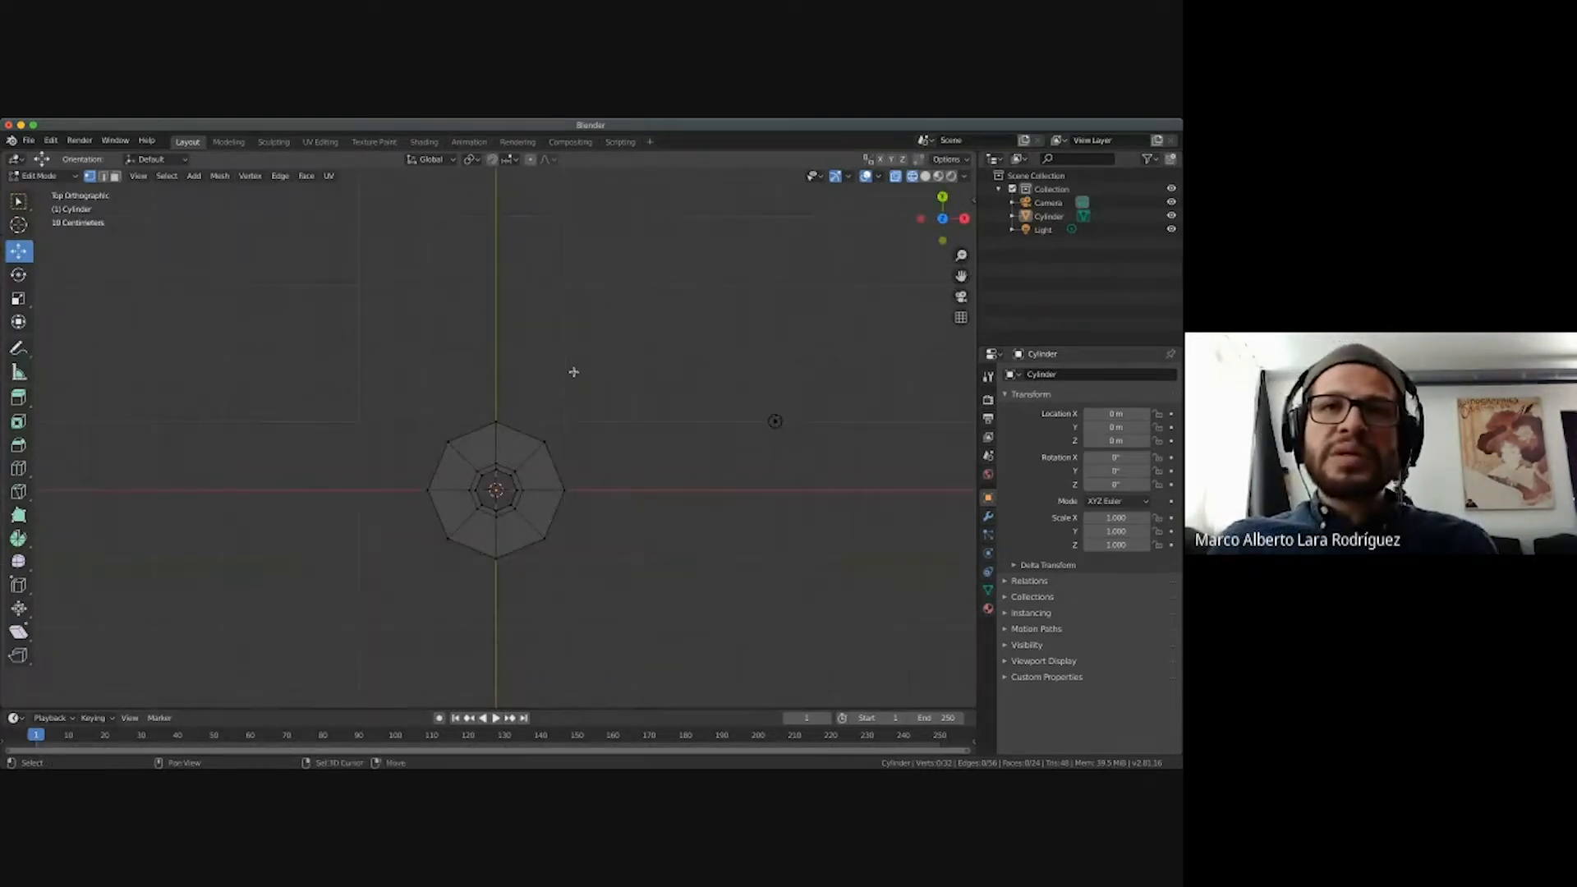
scroll(574, 372, "down", 2, "shift")
scroll(575, 372, "left", 2, "shift")
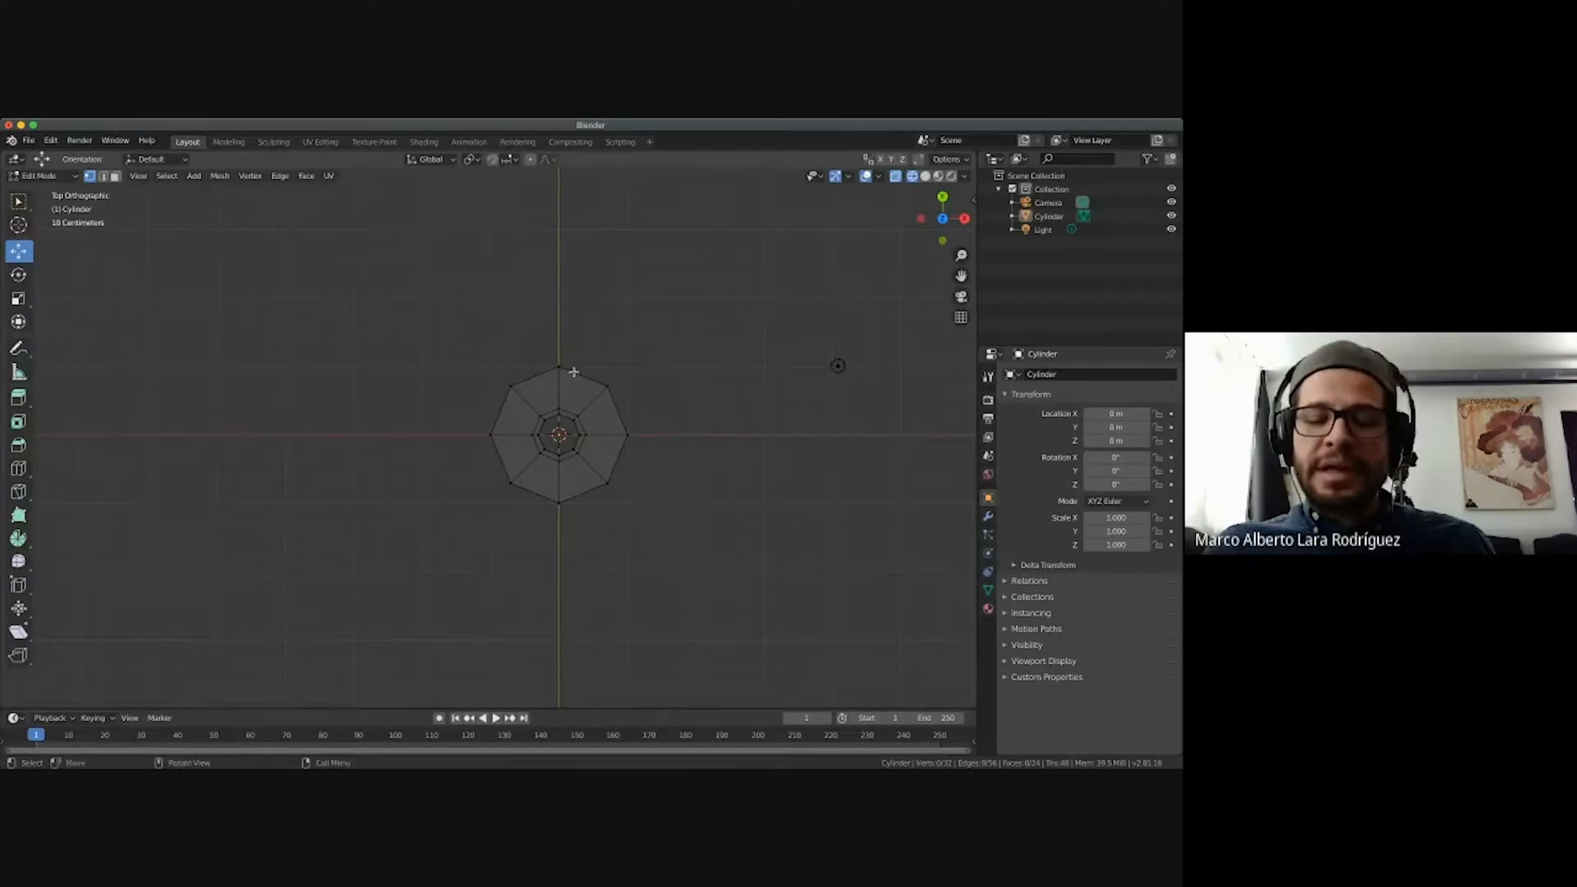
key("KP_1")
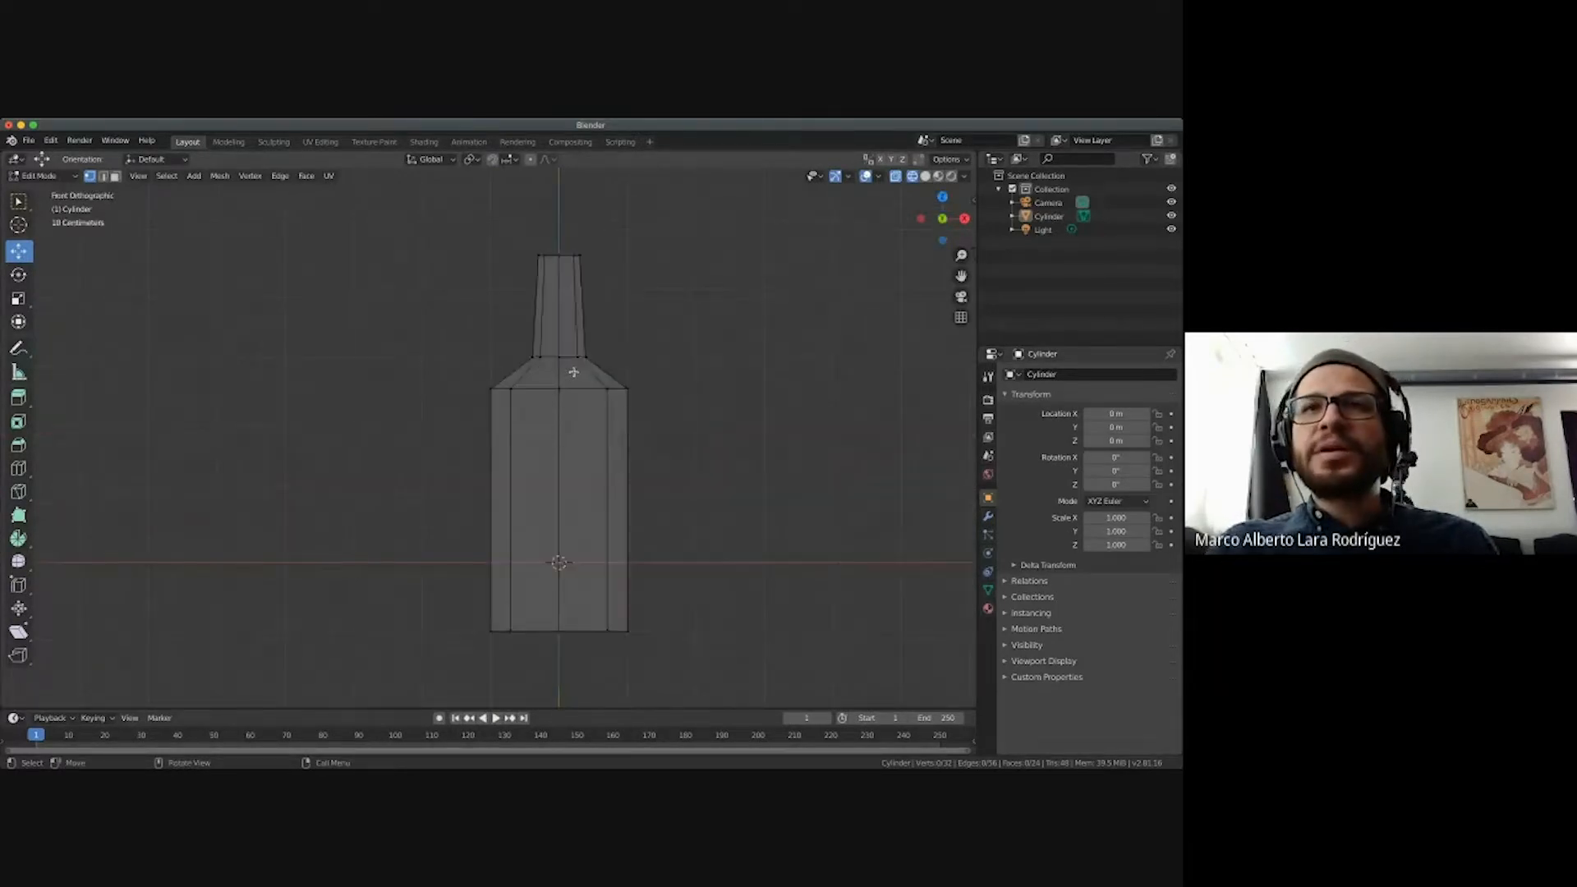
key("KP_7")
key("KP_1")
key("KP_3")
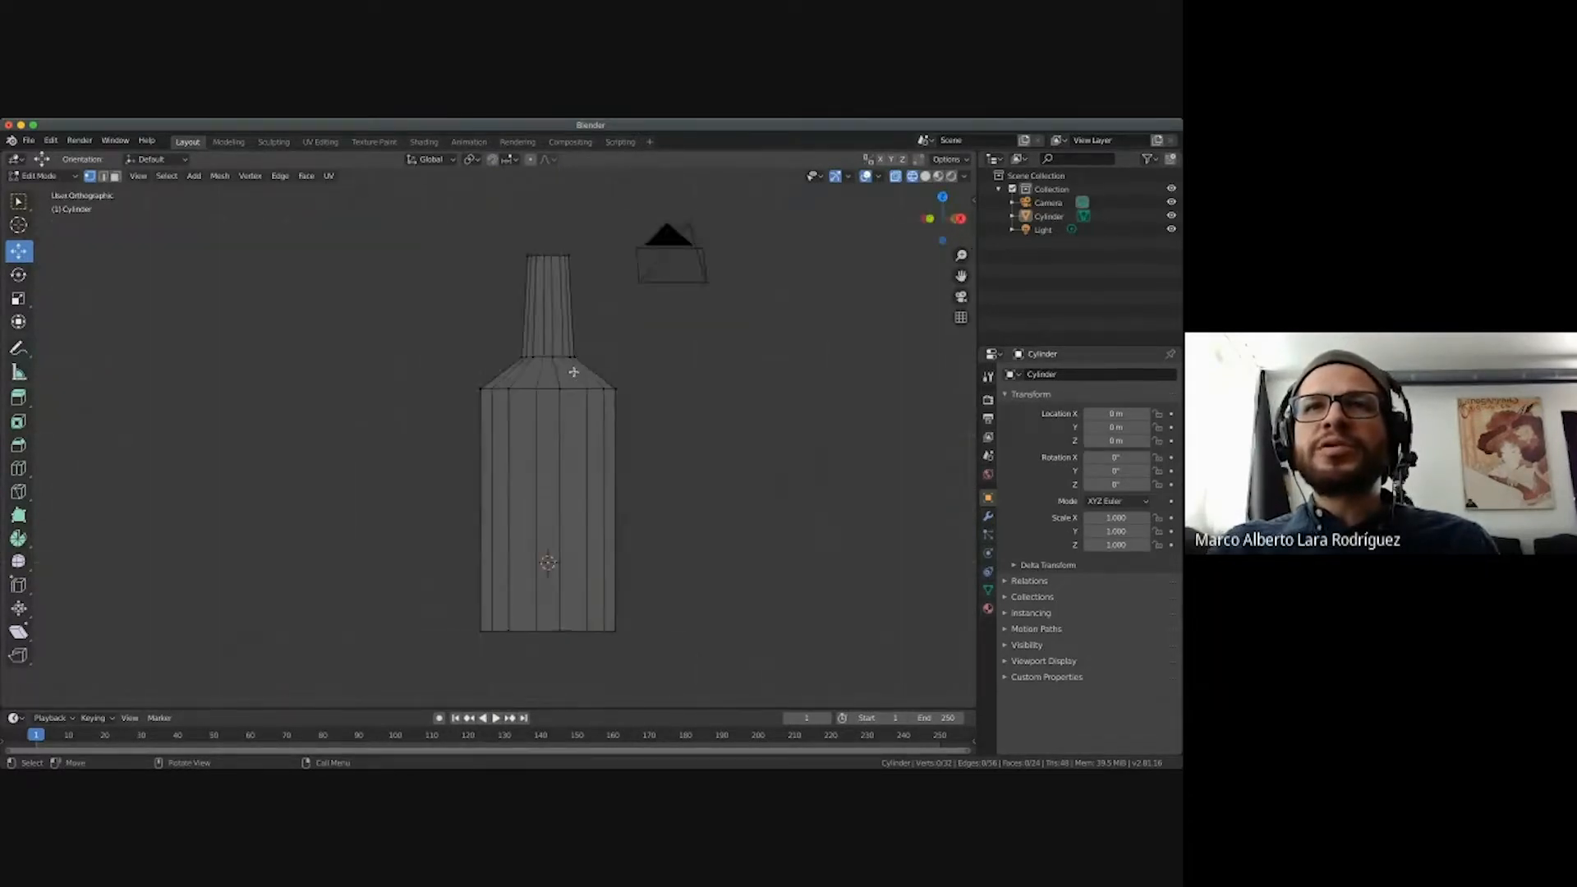
key("KP_1")
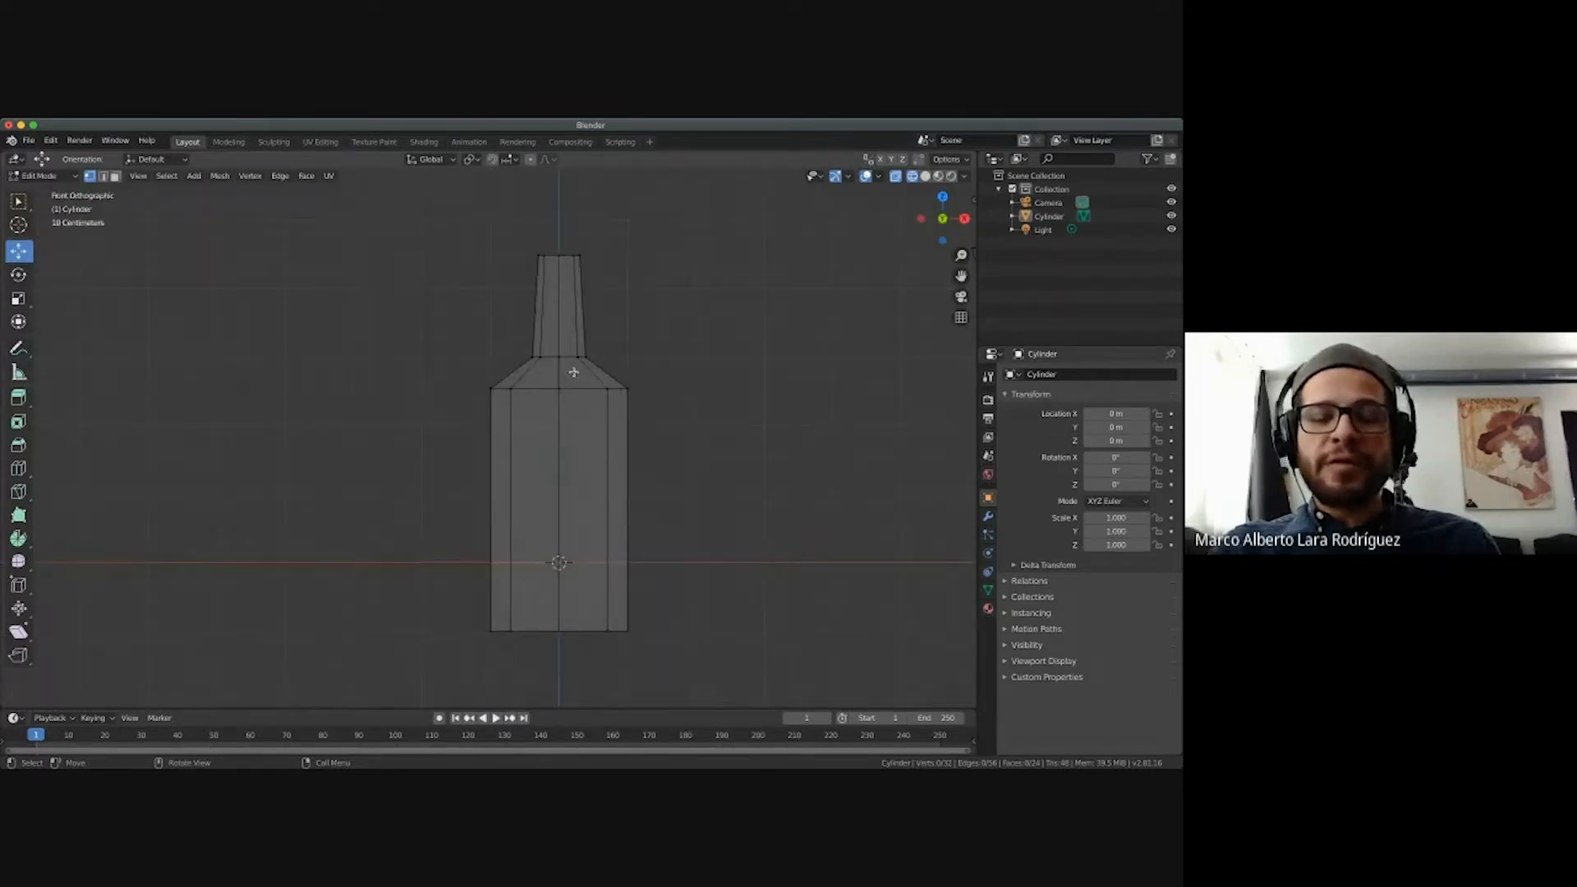
key("KP_3")
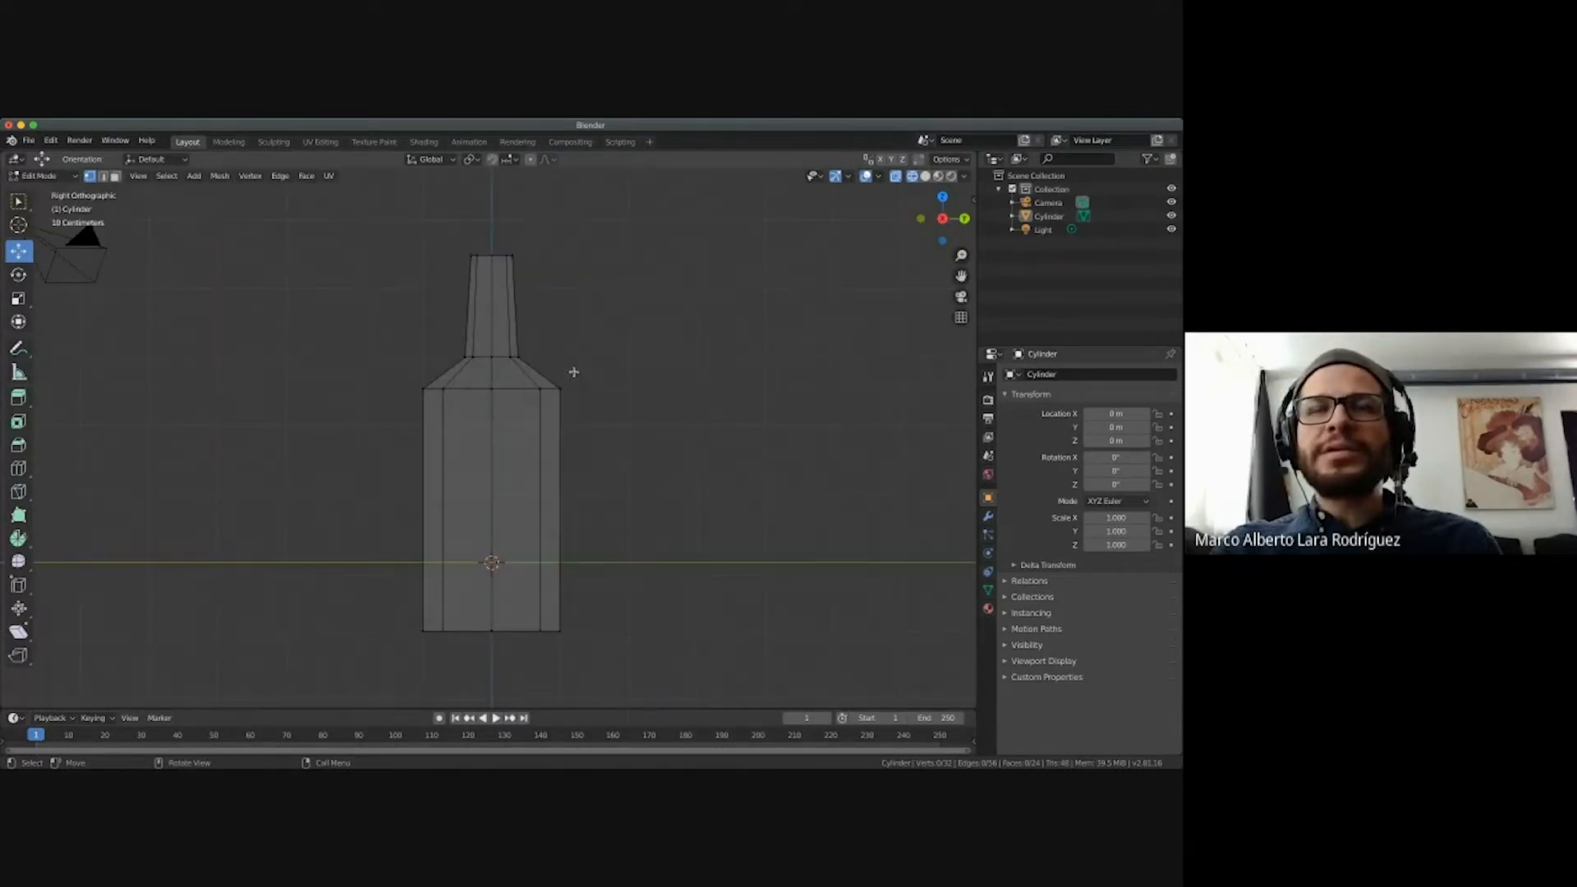
key("KP_1")
key("KP_3")
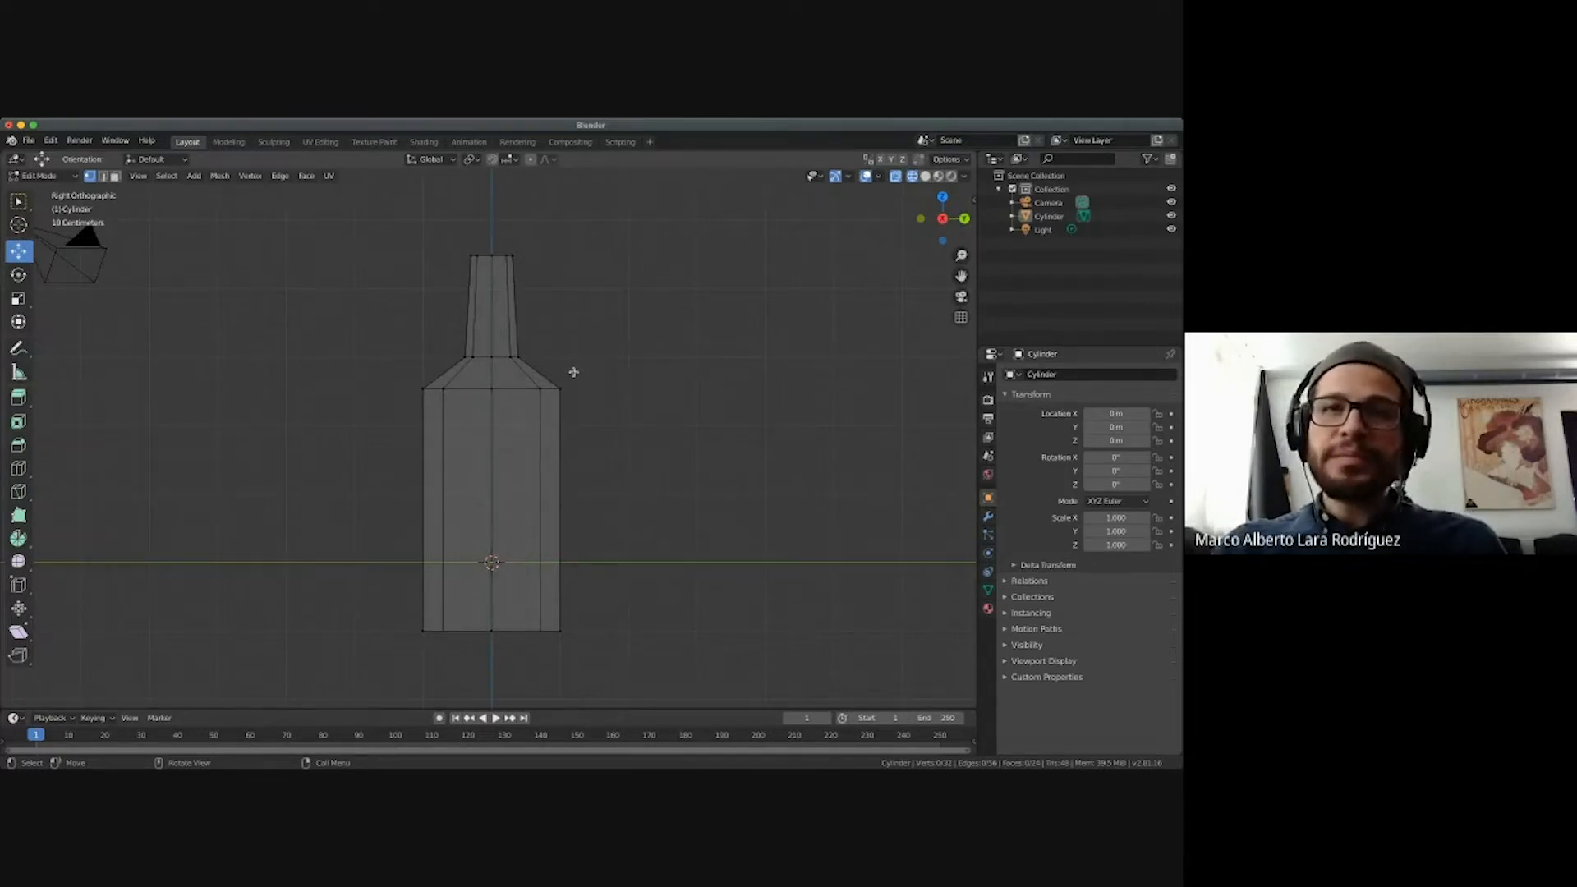
key("KP_7")
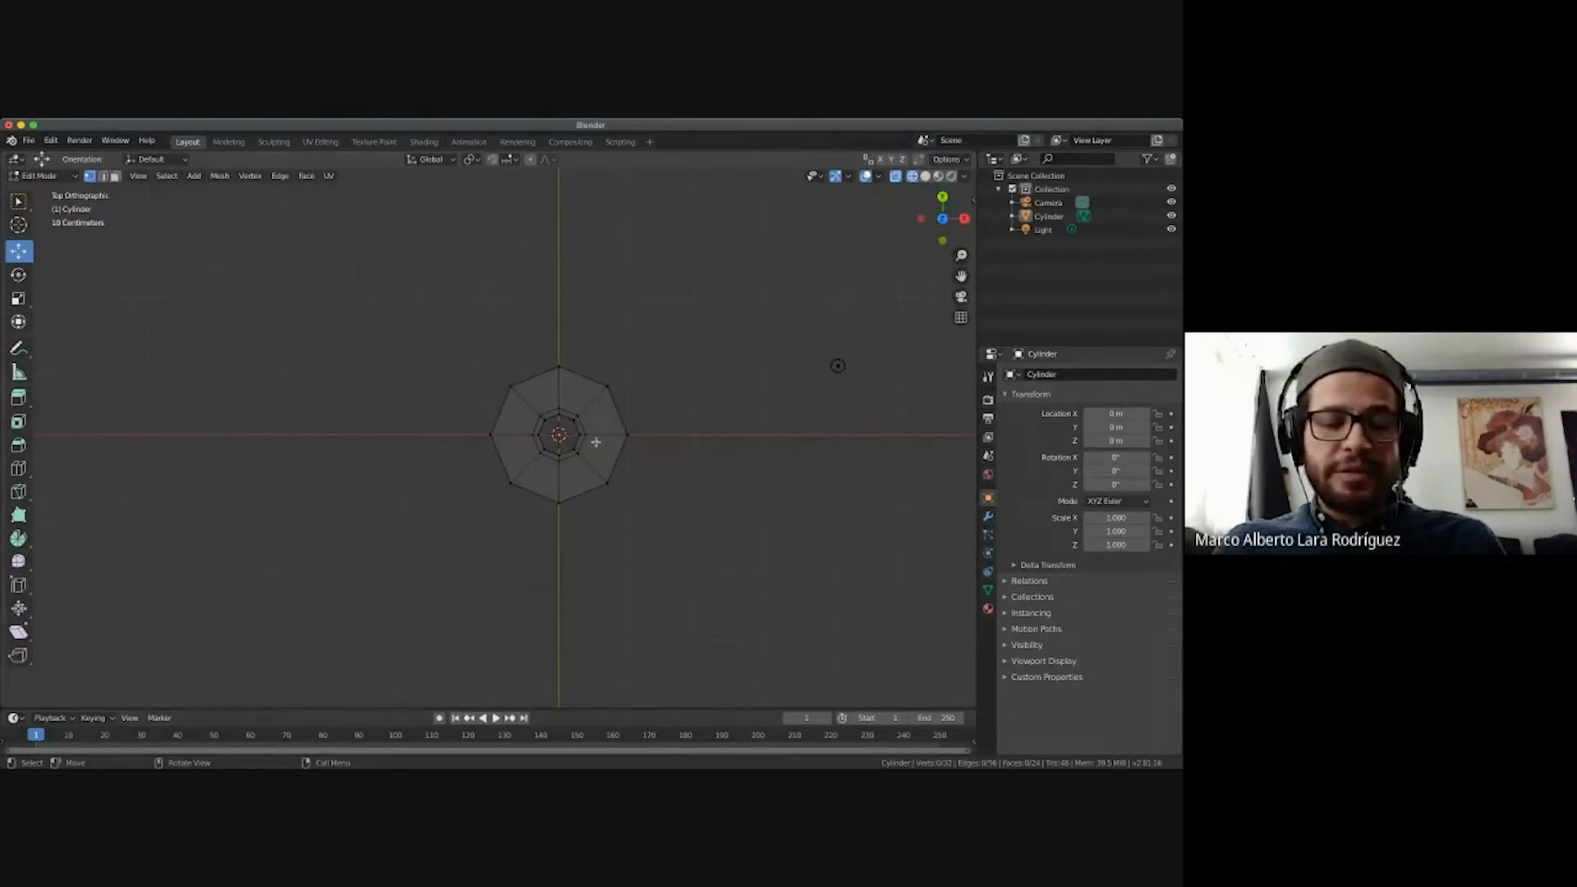
key("KP_1")
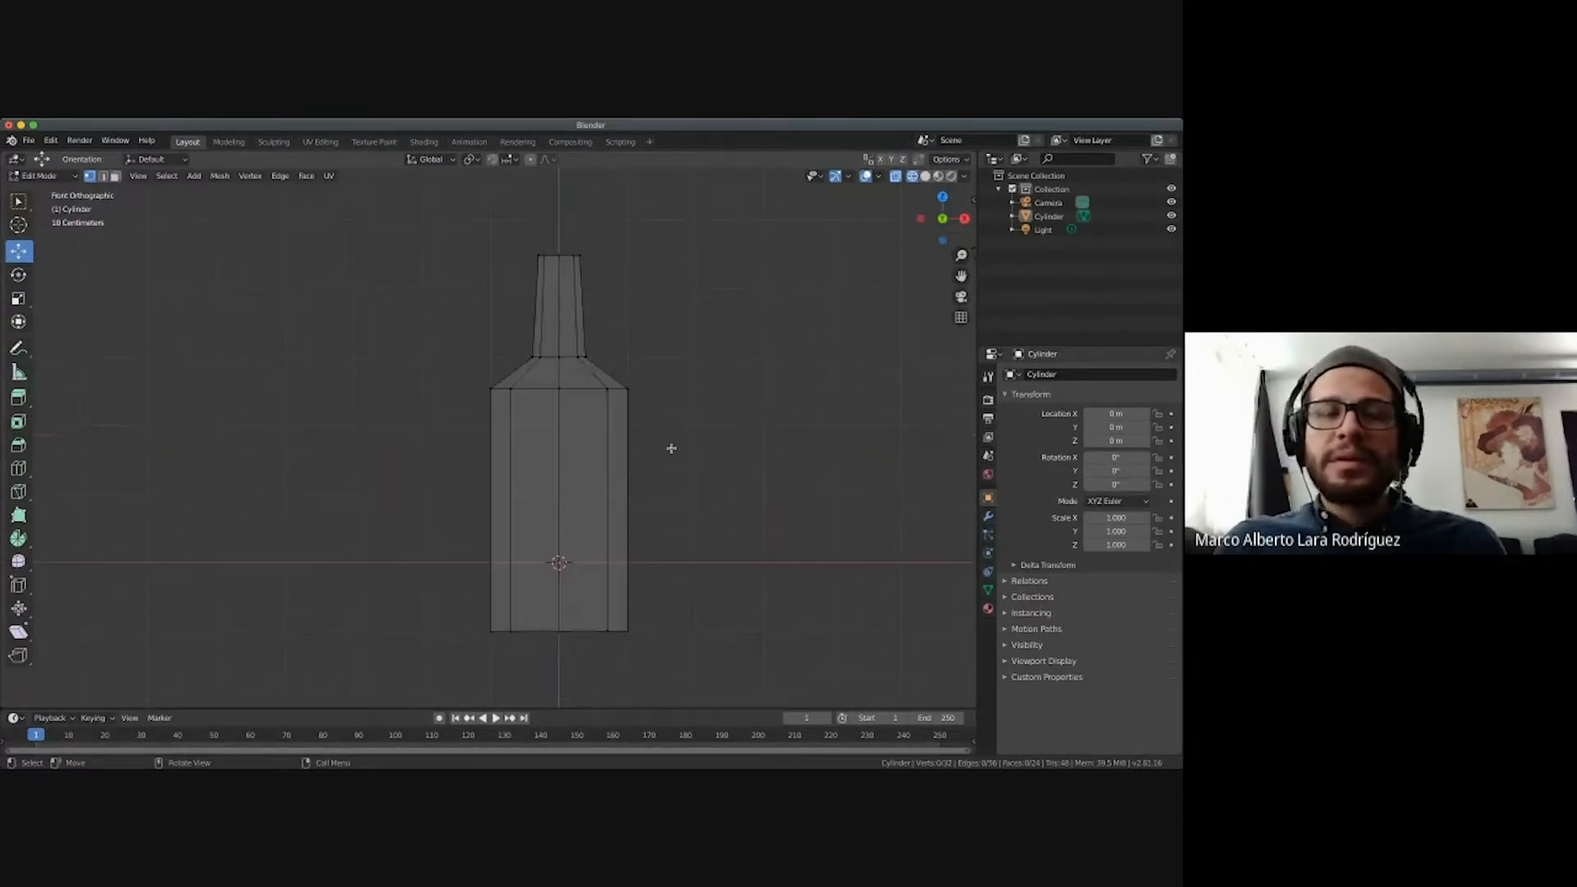
scroll(671, 445, "right", 3, "shift")
scroll(673, 447, "right", 1, "shift")
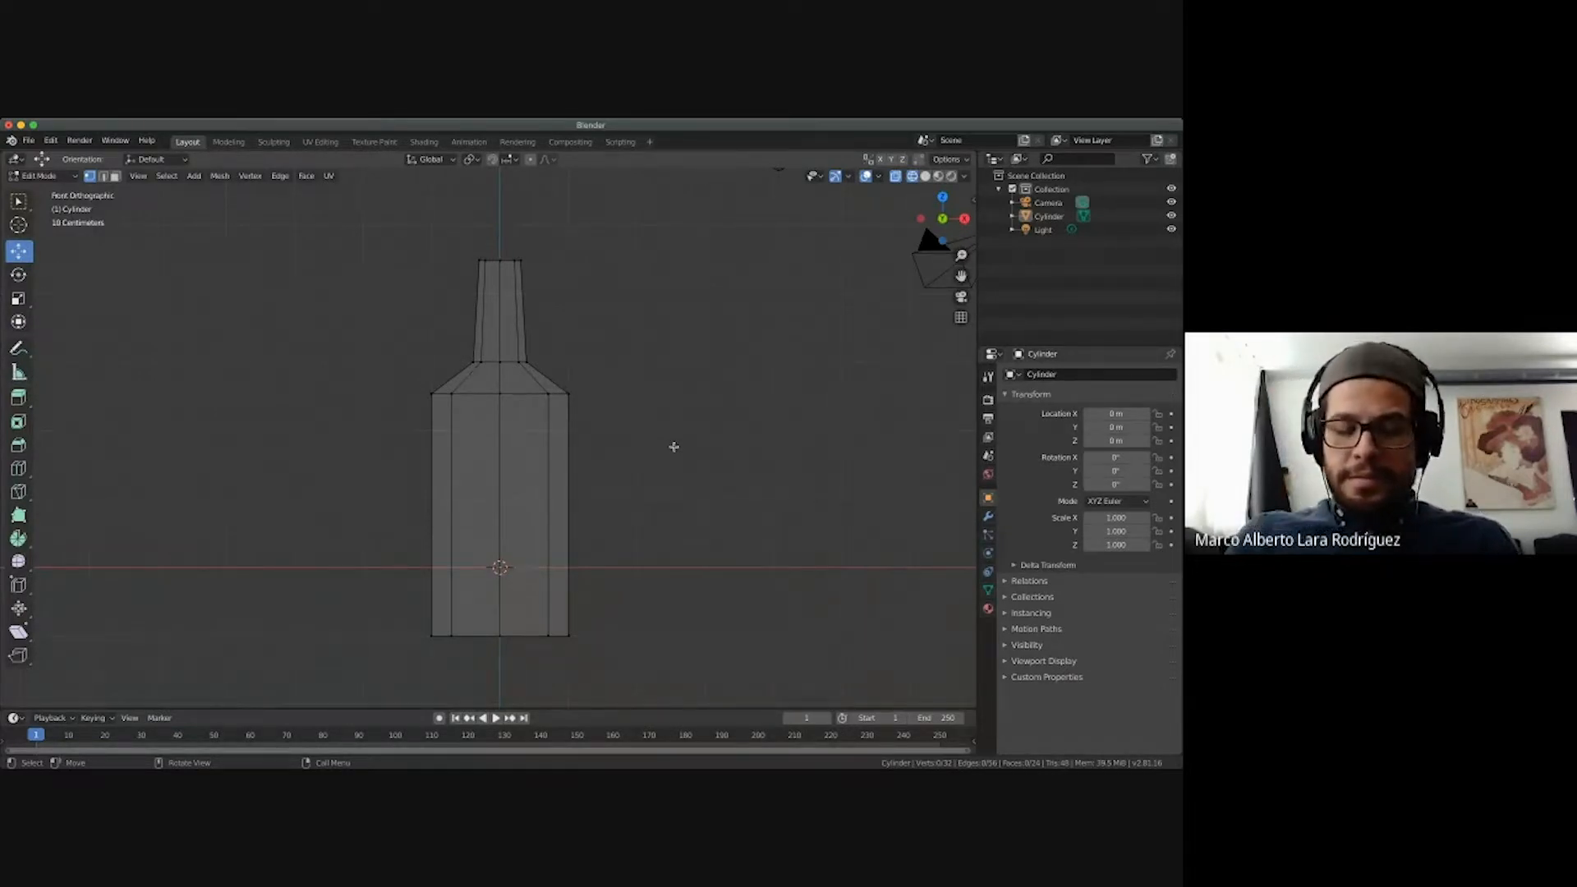
Examine the bottle's silhouette in the front orthographic view and from a tilted angle.
middle_click_drag(674, 447, 585, 322)
key("KP_1")
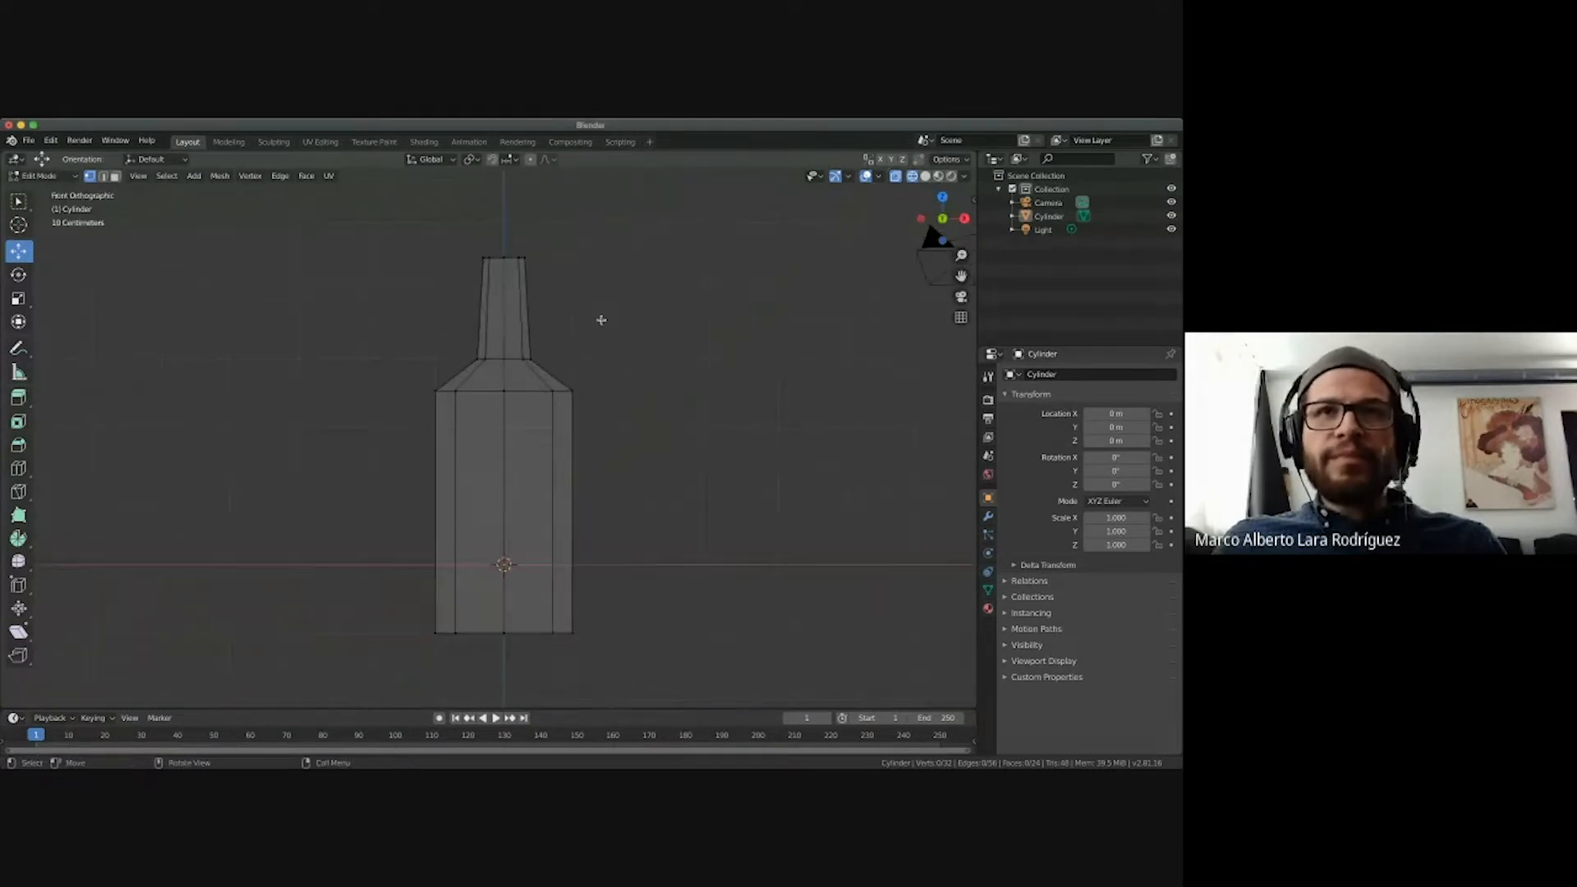
scroll(603, 327, "up", 2)
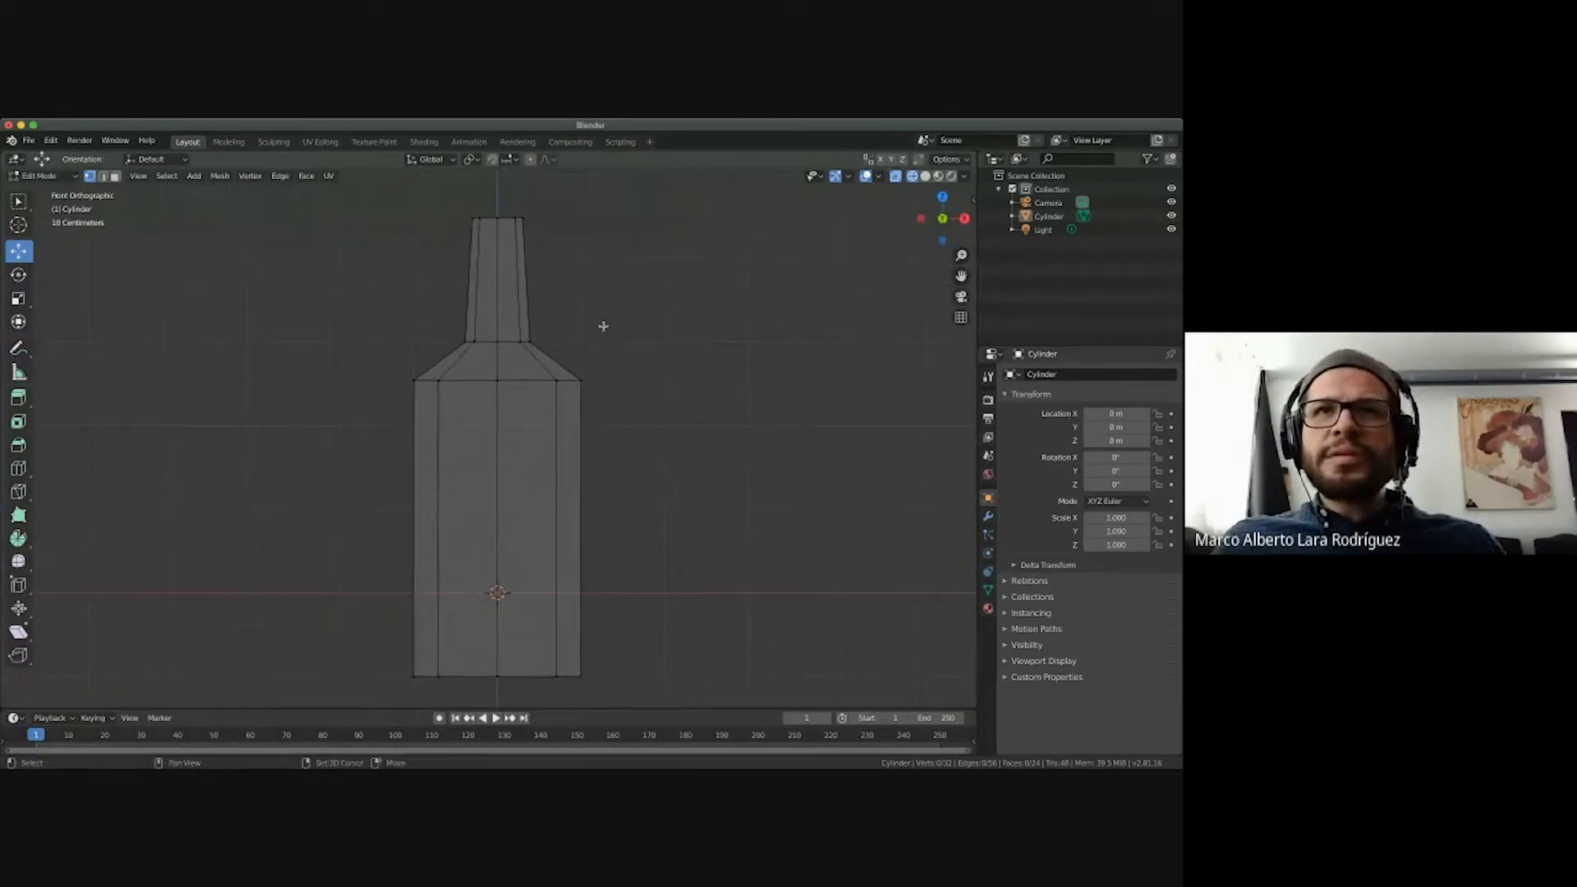
scroll(603, 326, "up", 1, "shift")
scroll(603, 326, "down", 1, "shift")
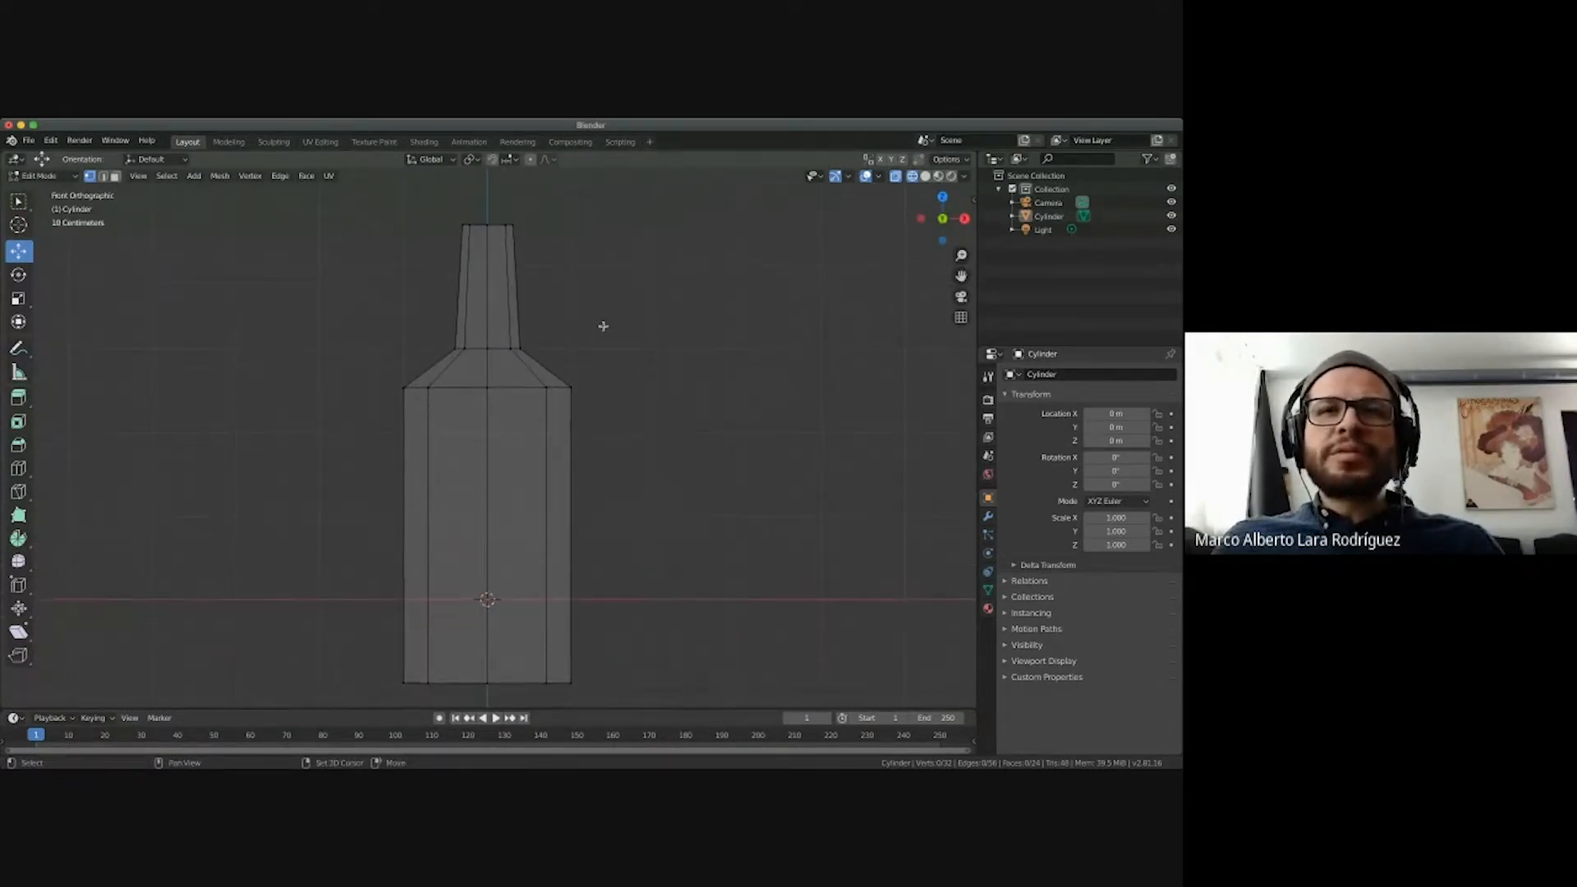
scroll(603, 326, "down", 2, "ctrl")
scroll(603, 326, "up", 5)
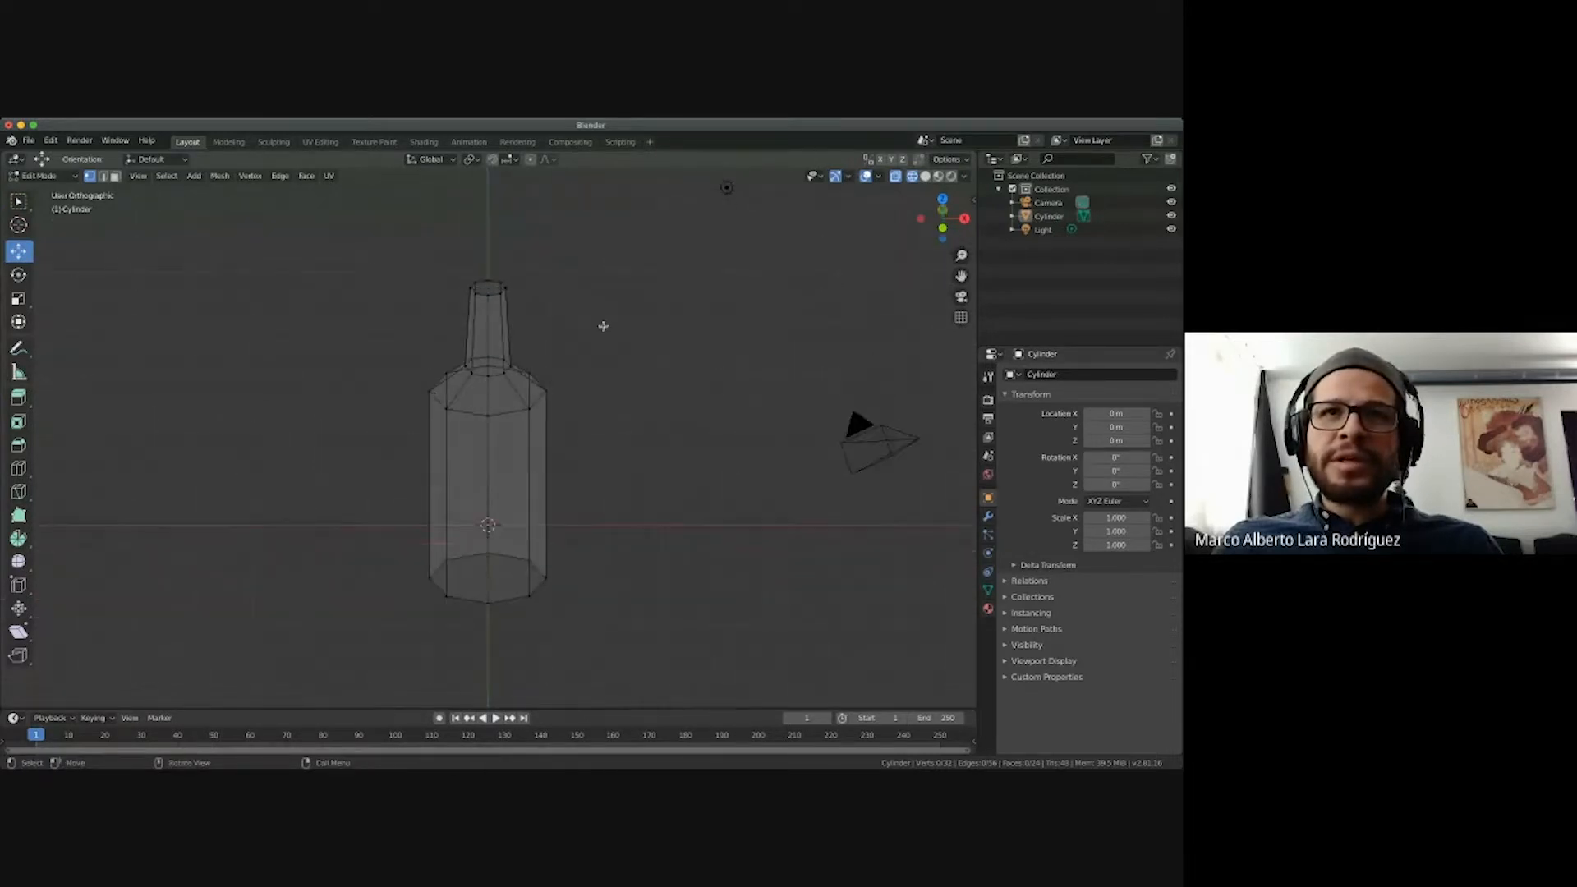
scroll(603, 326, "down", 3)
scroll(603, 326, "down", 1)
key("KP_1")
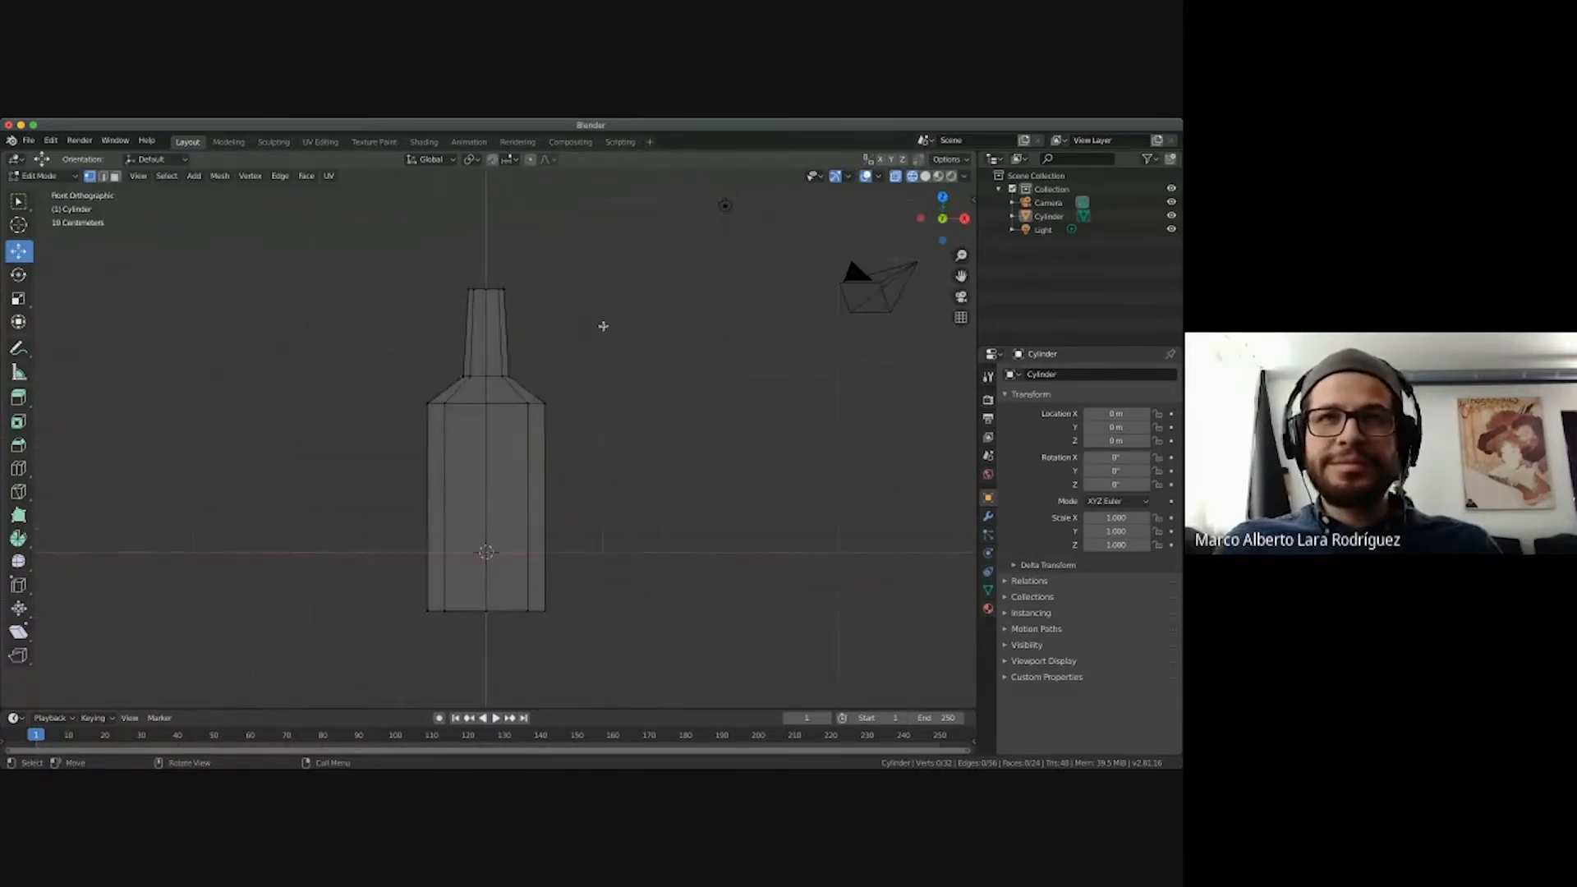
scroll(593, 380, "left", 1, "shift")
scroll(593, 379, "up", 1, "shift")
scroll(593, 380, "up", 3, "ctrl")
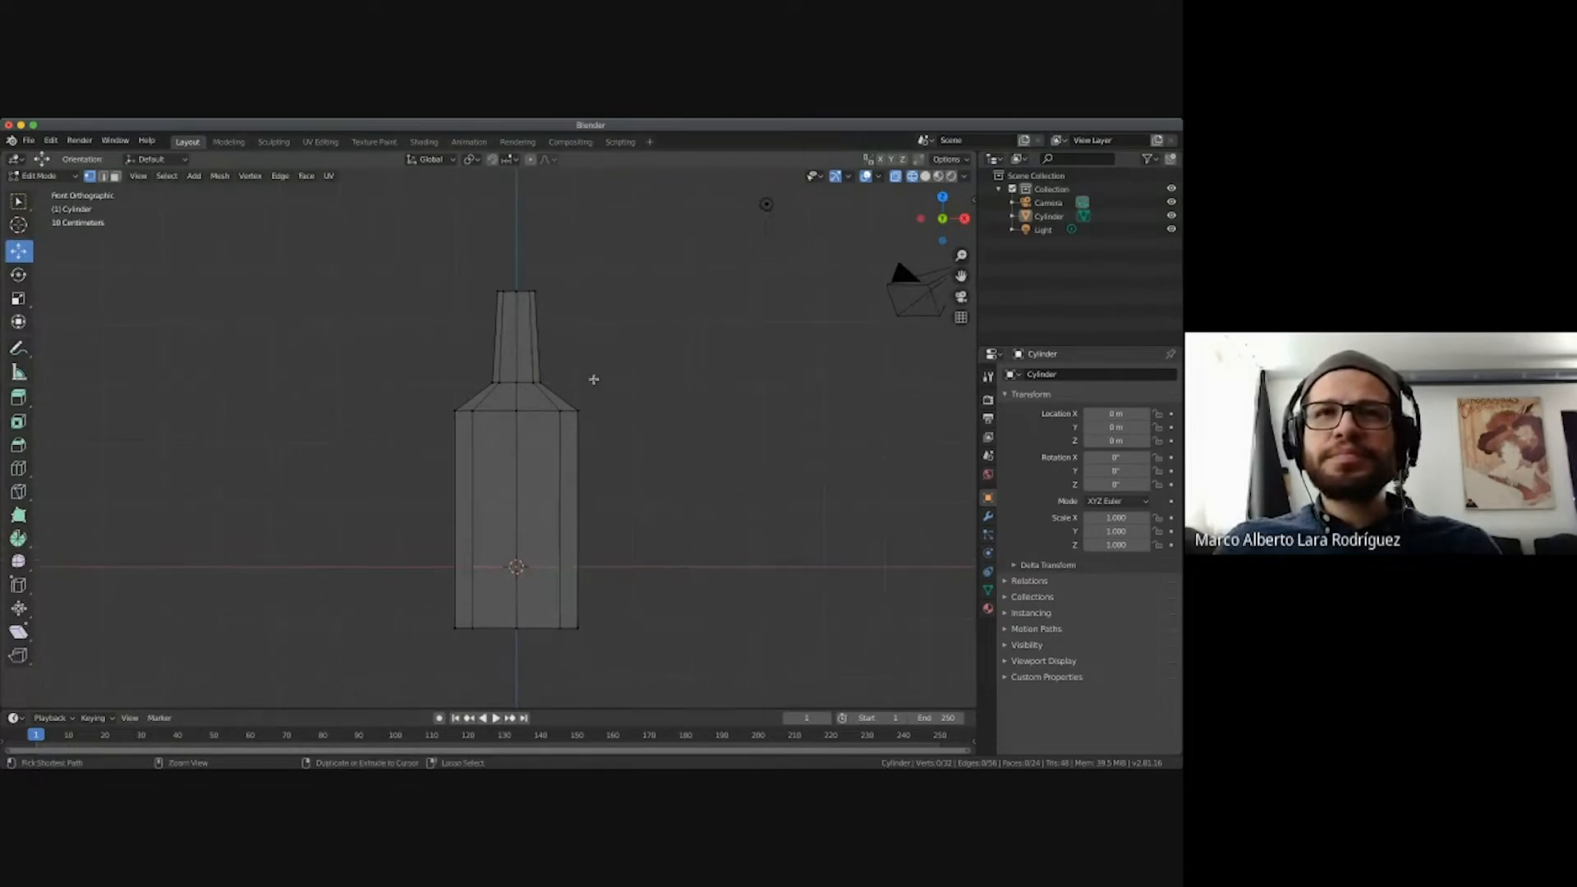
scroll(593, 380, "down", 1, "ctrl")
scroll(593, 379, "down", 1, "ctrl")
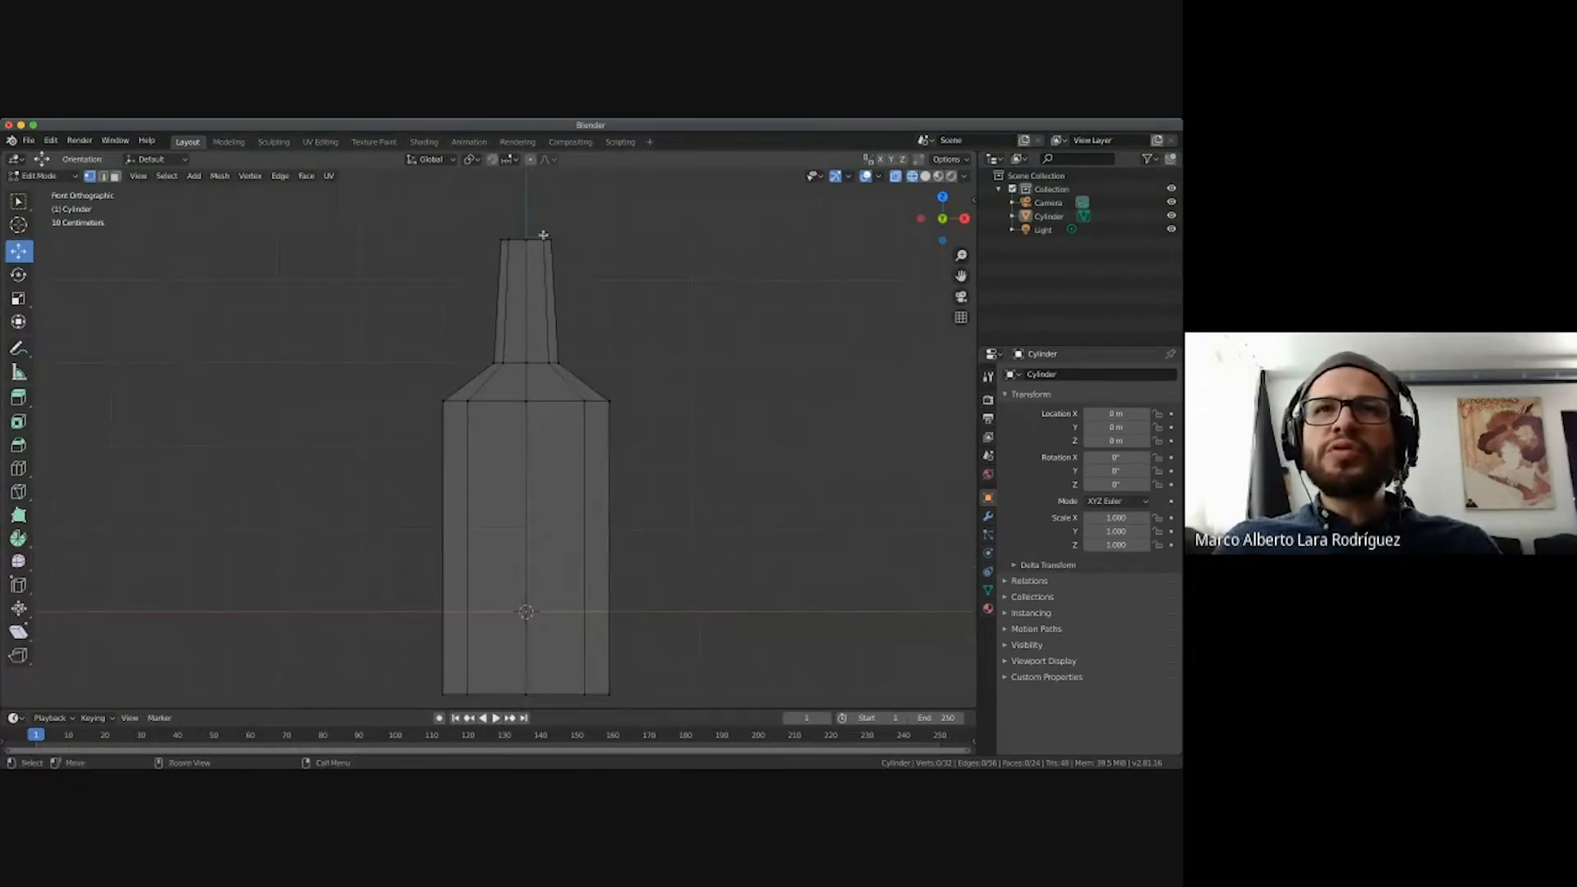
Examine the bottle's base from tilted angles, followed by a close front look at the neck and shoulder.
scroll(637, 458, "down", 2, "shift")
scroll(637, 458, "down", 1)
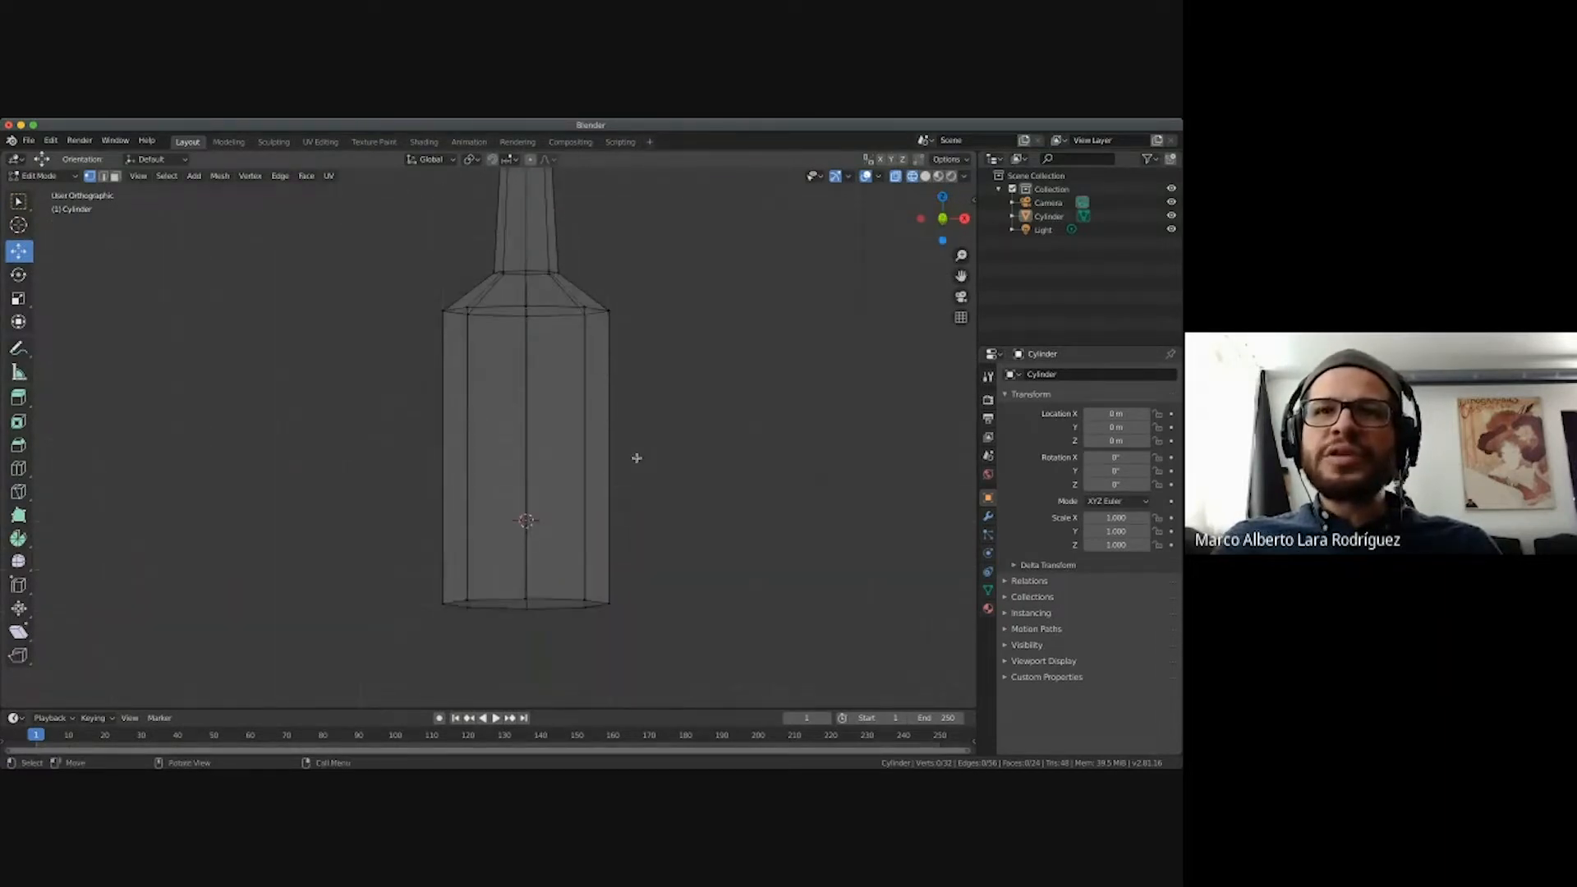
scroll(637, 458, "up", 5)
scroll(636, 458, "down", 5)
scroll(637, 458, "up", 3)
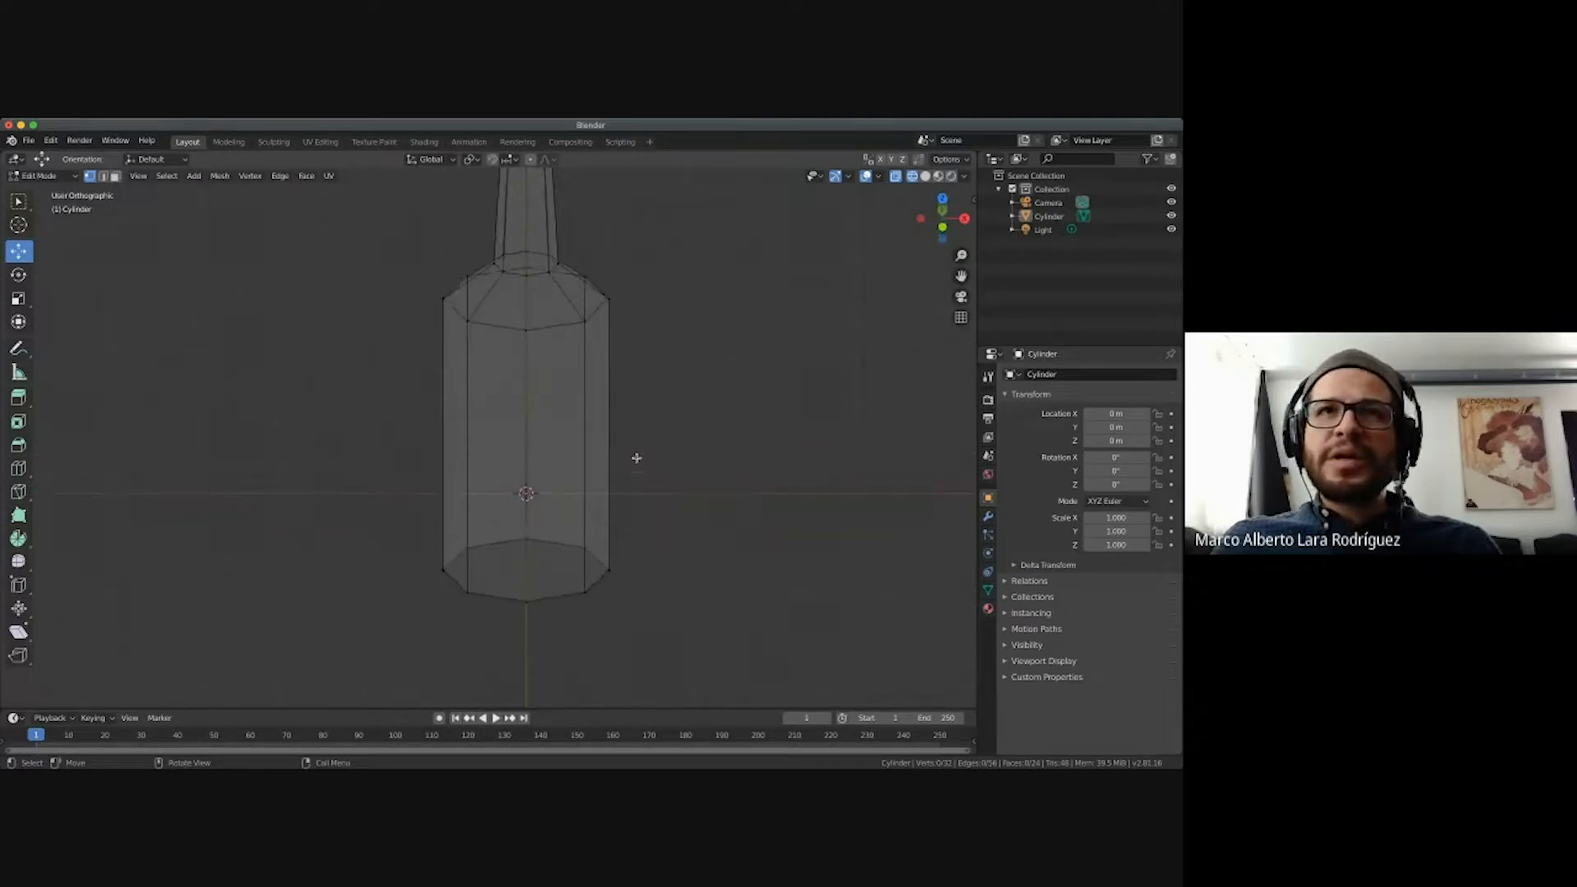
scroll(636, 457, "down", 3)
scroll(638, 442, "up", 4, "shift")
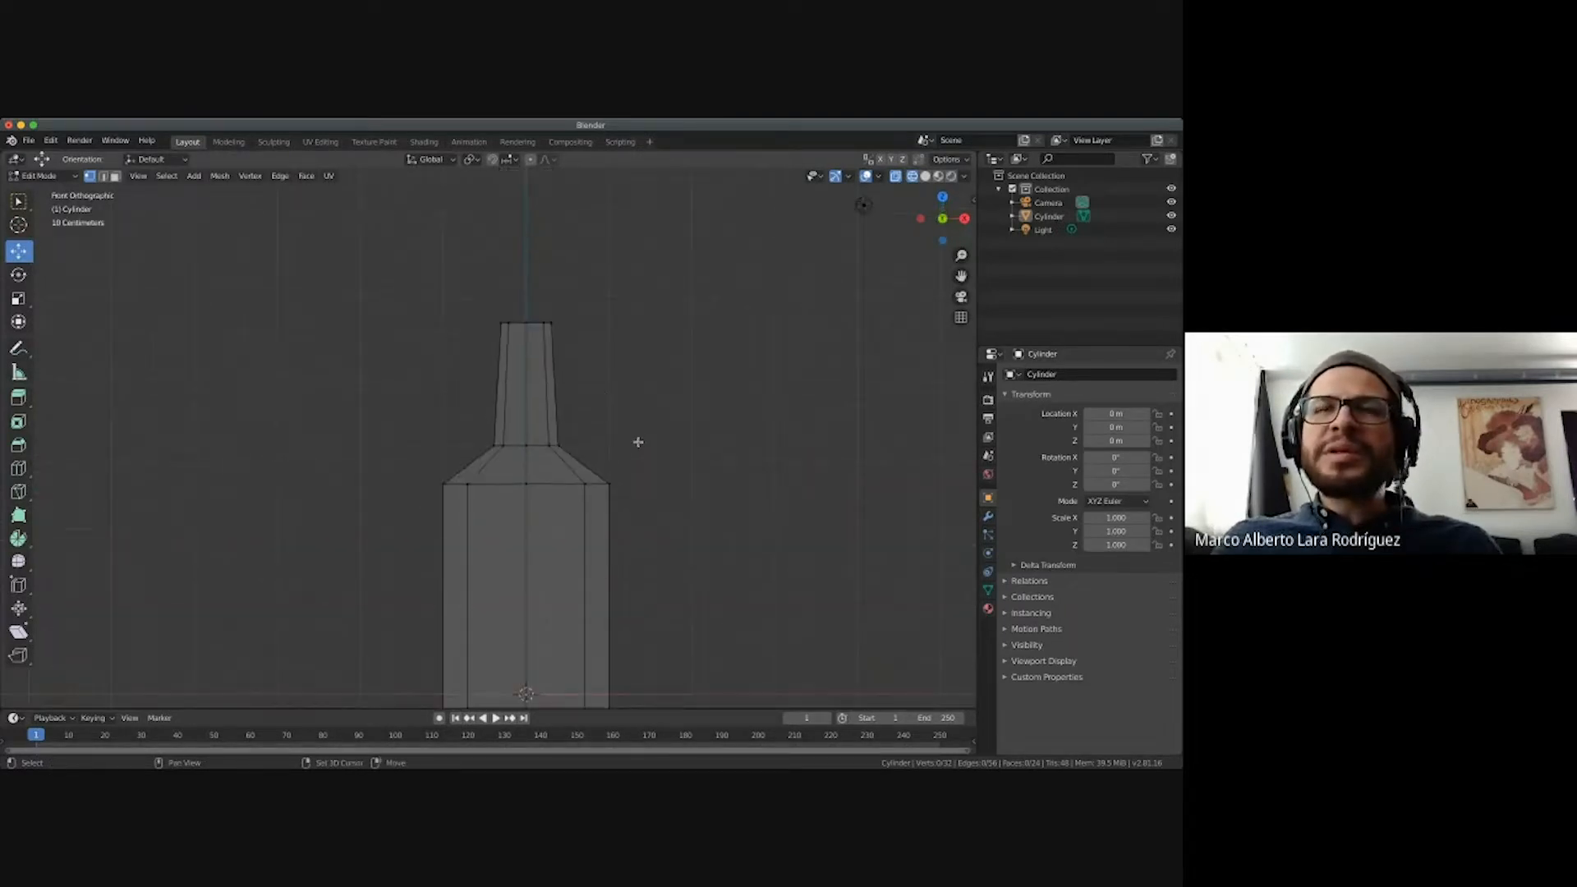
scroll(639, 442, "up", 3)
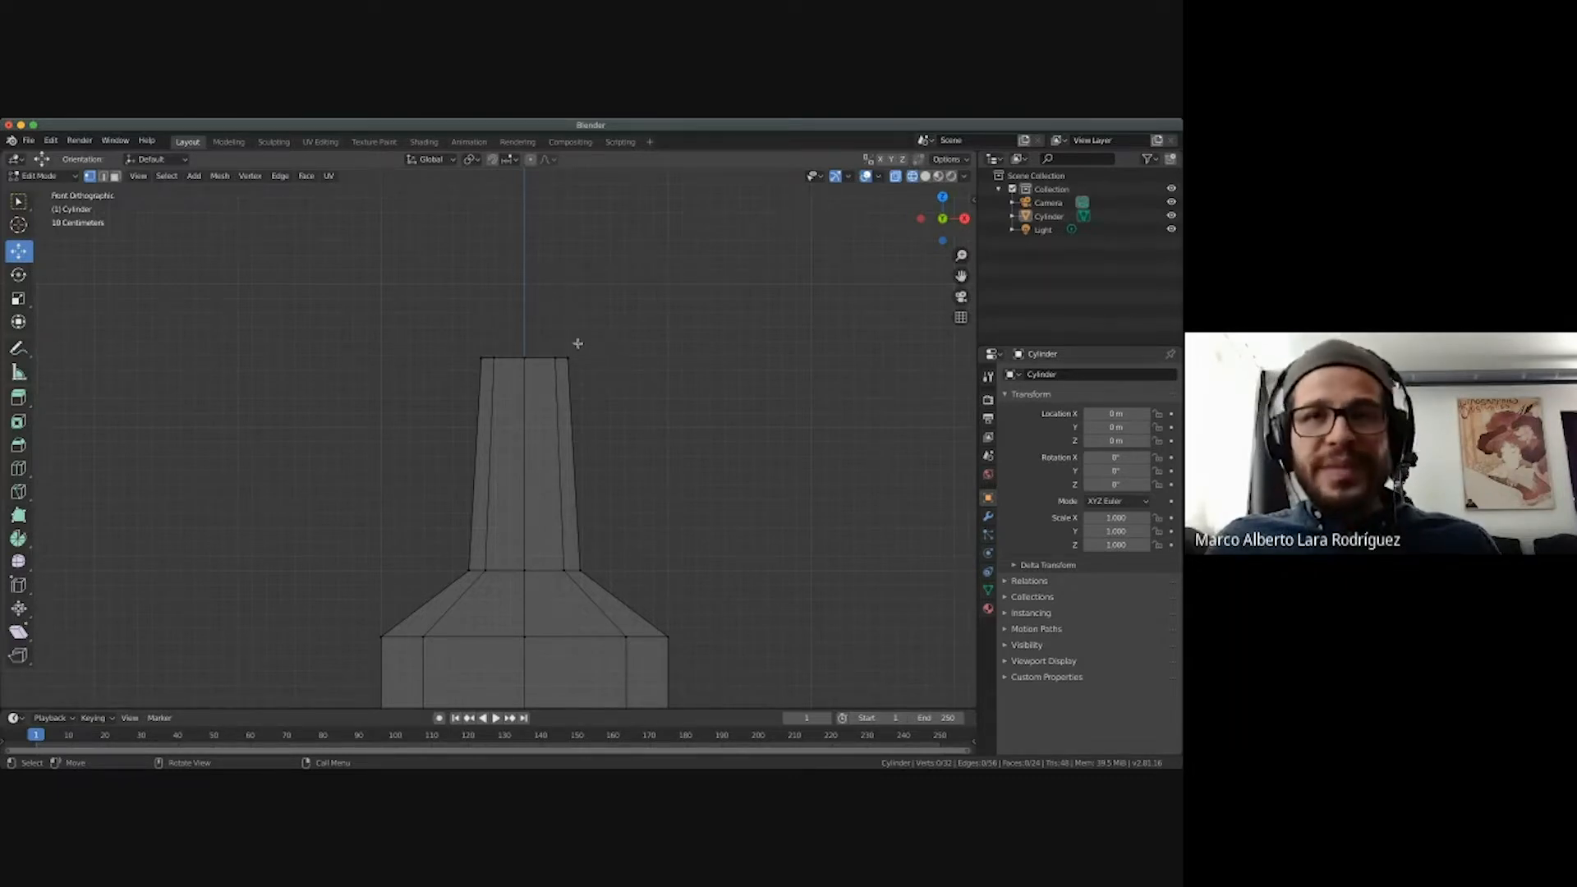
Show the bottle in Object Mode with solid shading and inspect the neck and its opening from several angles.
scroll(575, 346, "down", 2, "ctrl")
scroll(575, 346, "up", 8)
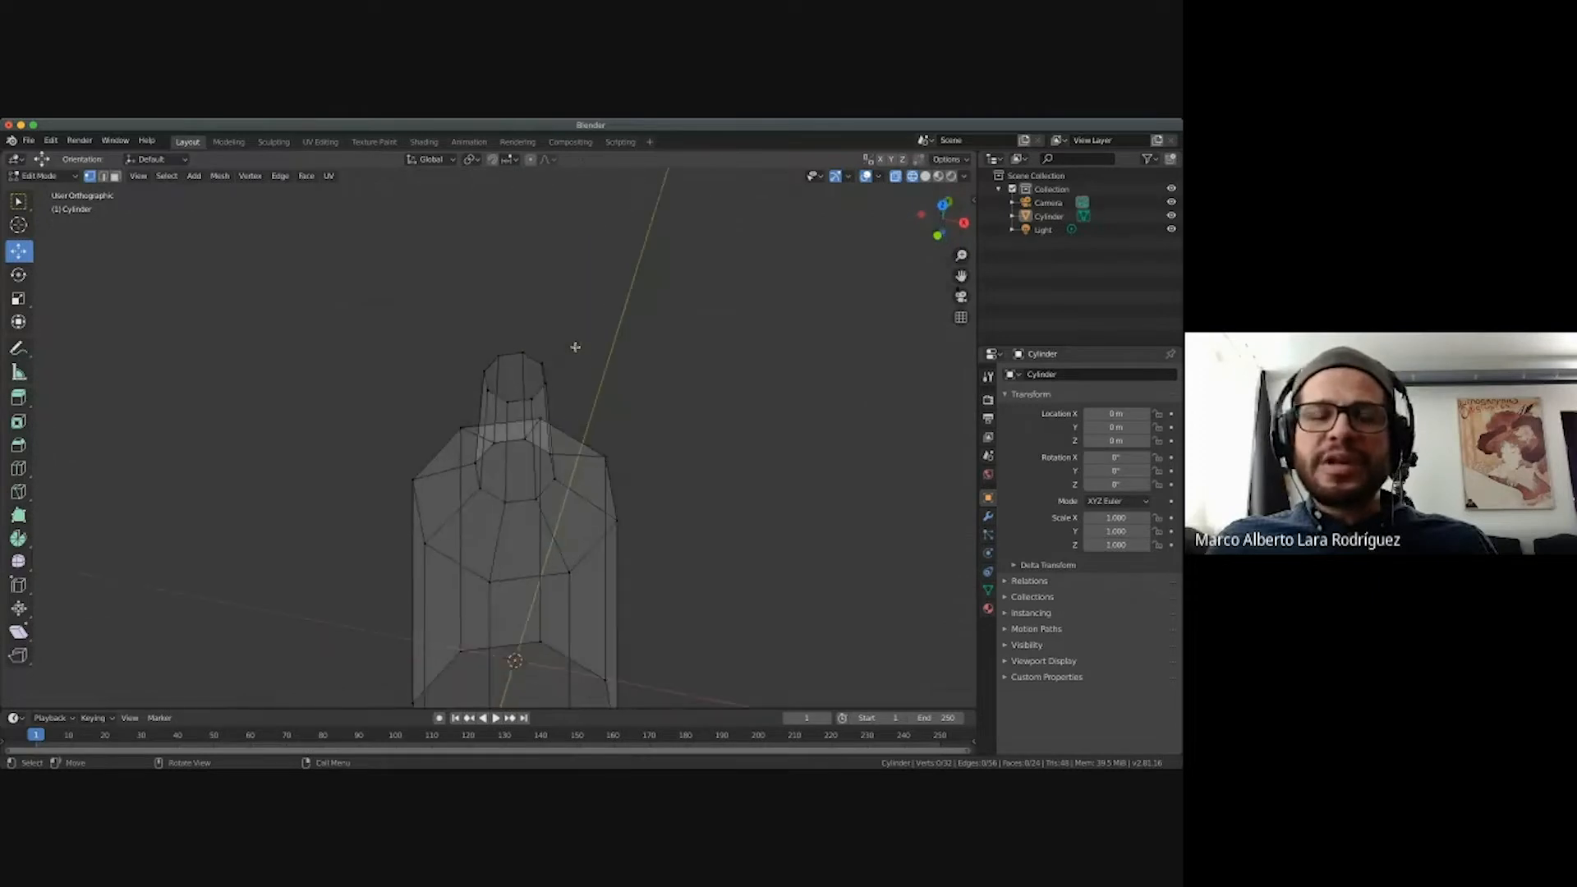
key("alt+z")
key("Tab")
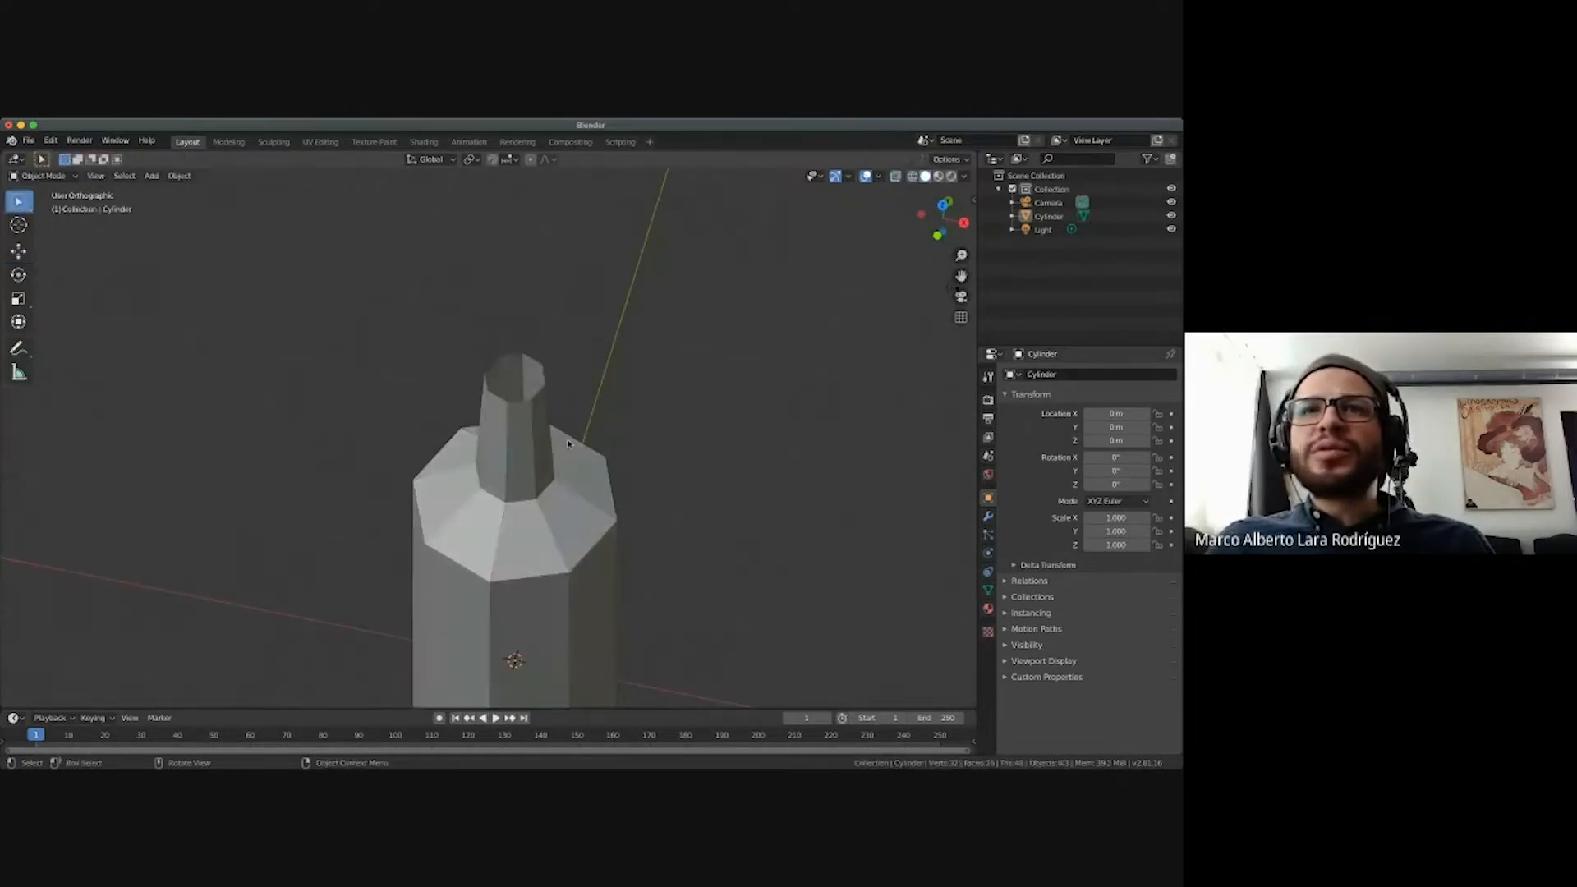
scroll(527, 456, "up", 6, "ctrl")
scroll(529, 457, "down", 6)
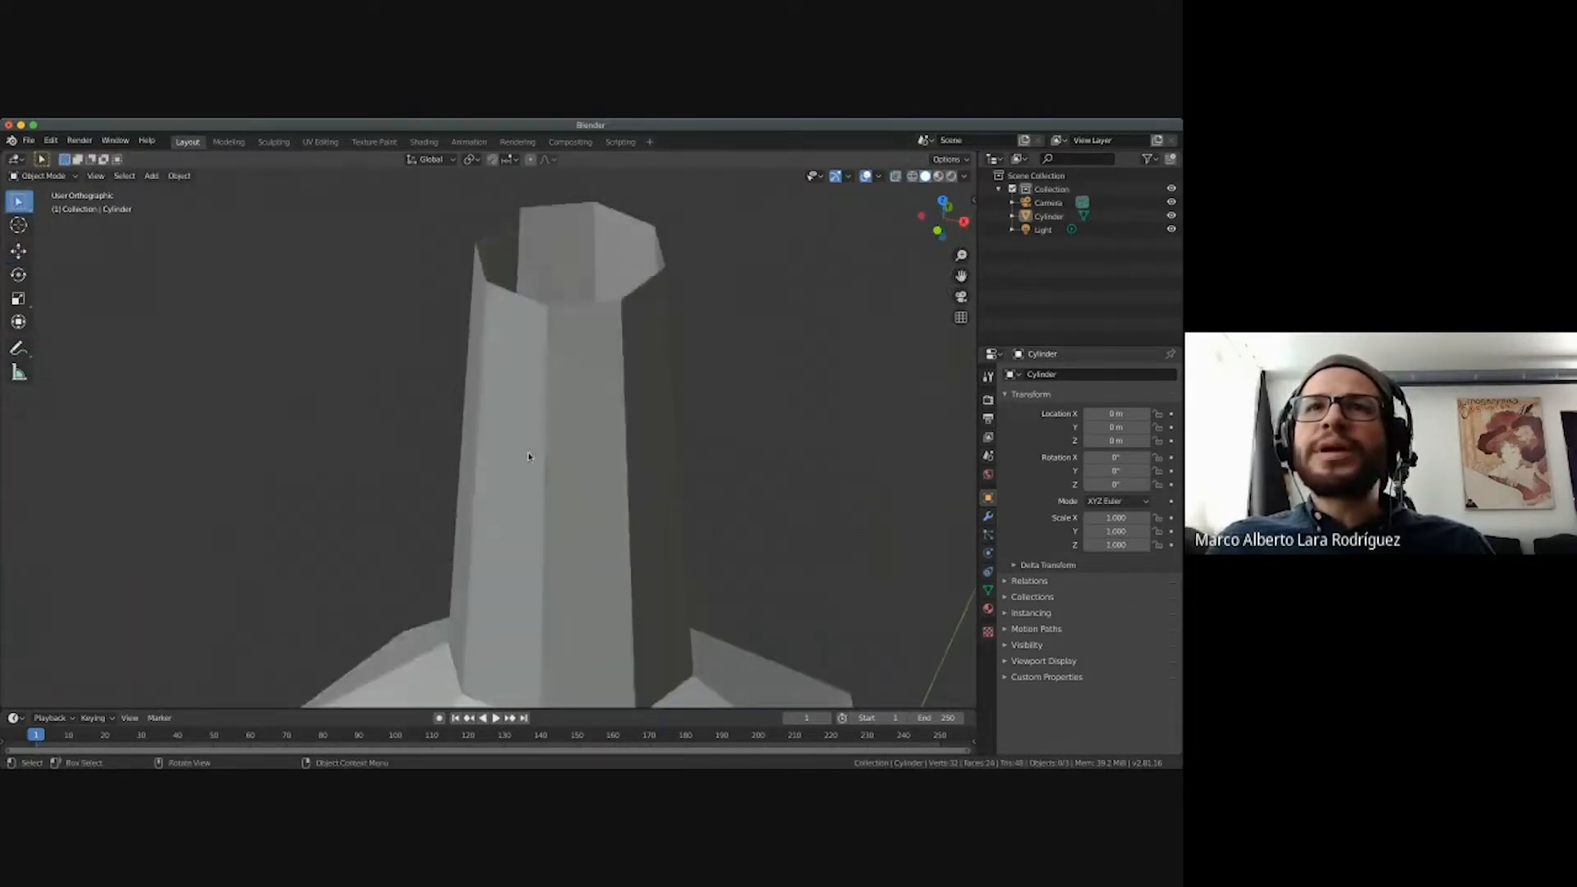
scroll(529, 458, "up", 8)
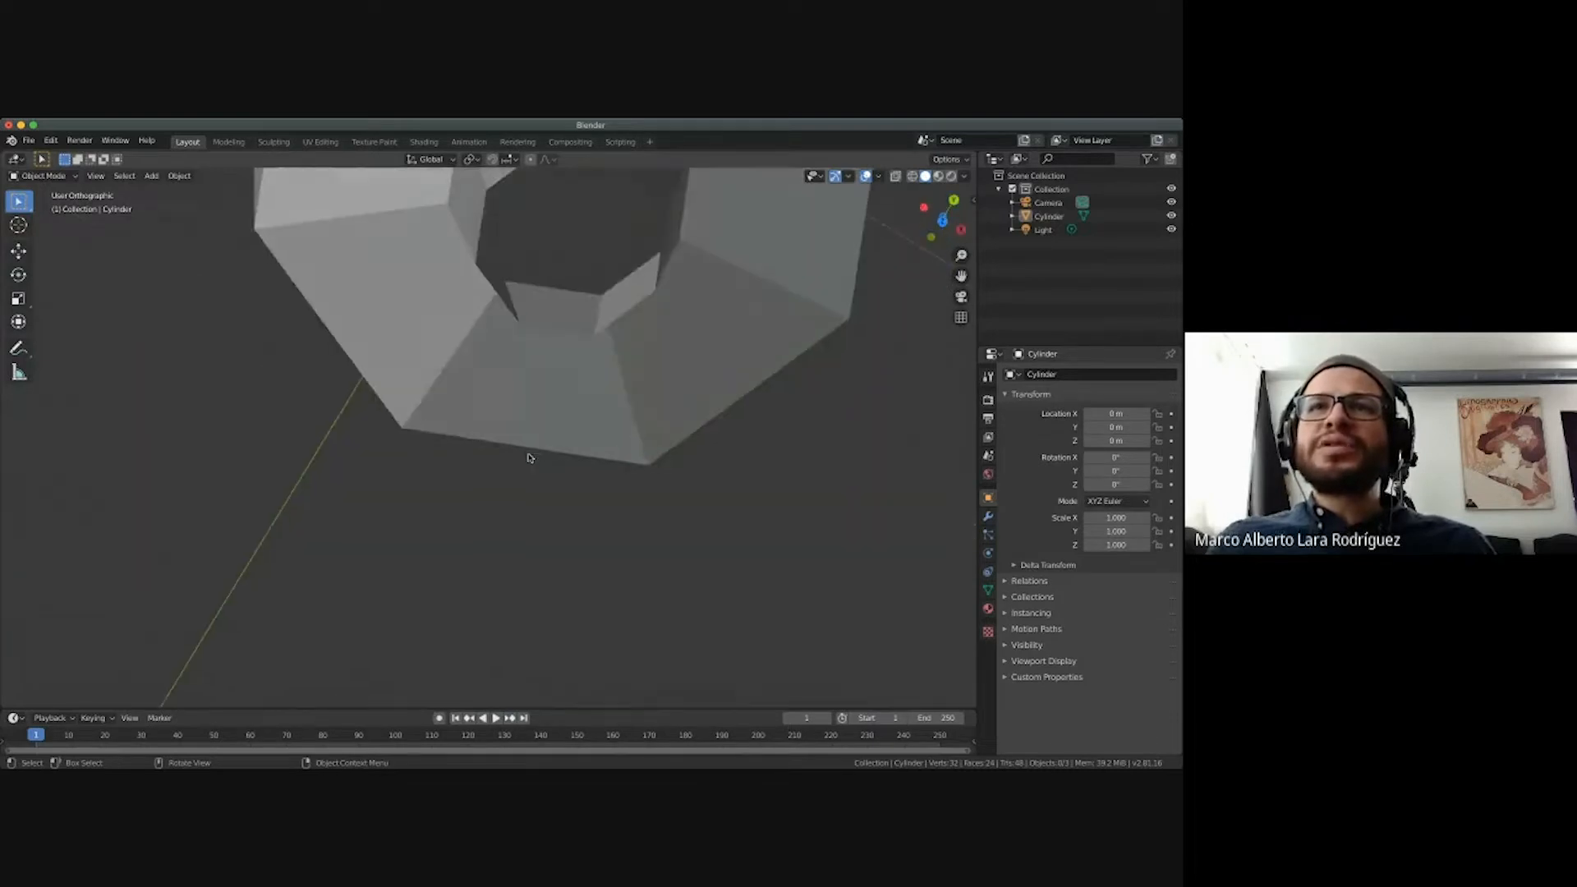
scroll(528, 458, "down", 8)
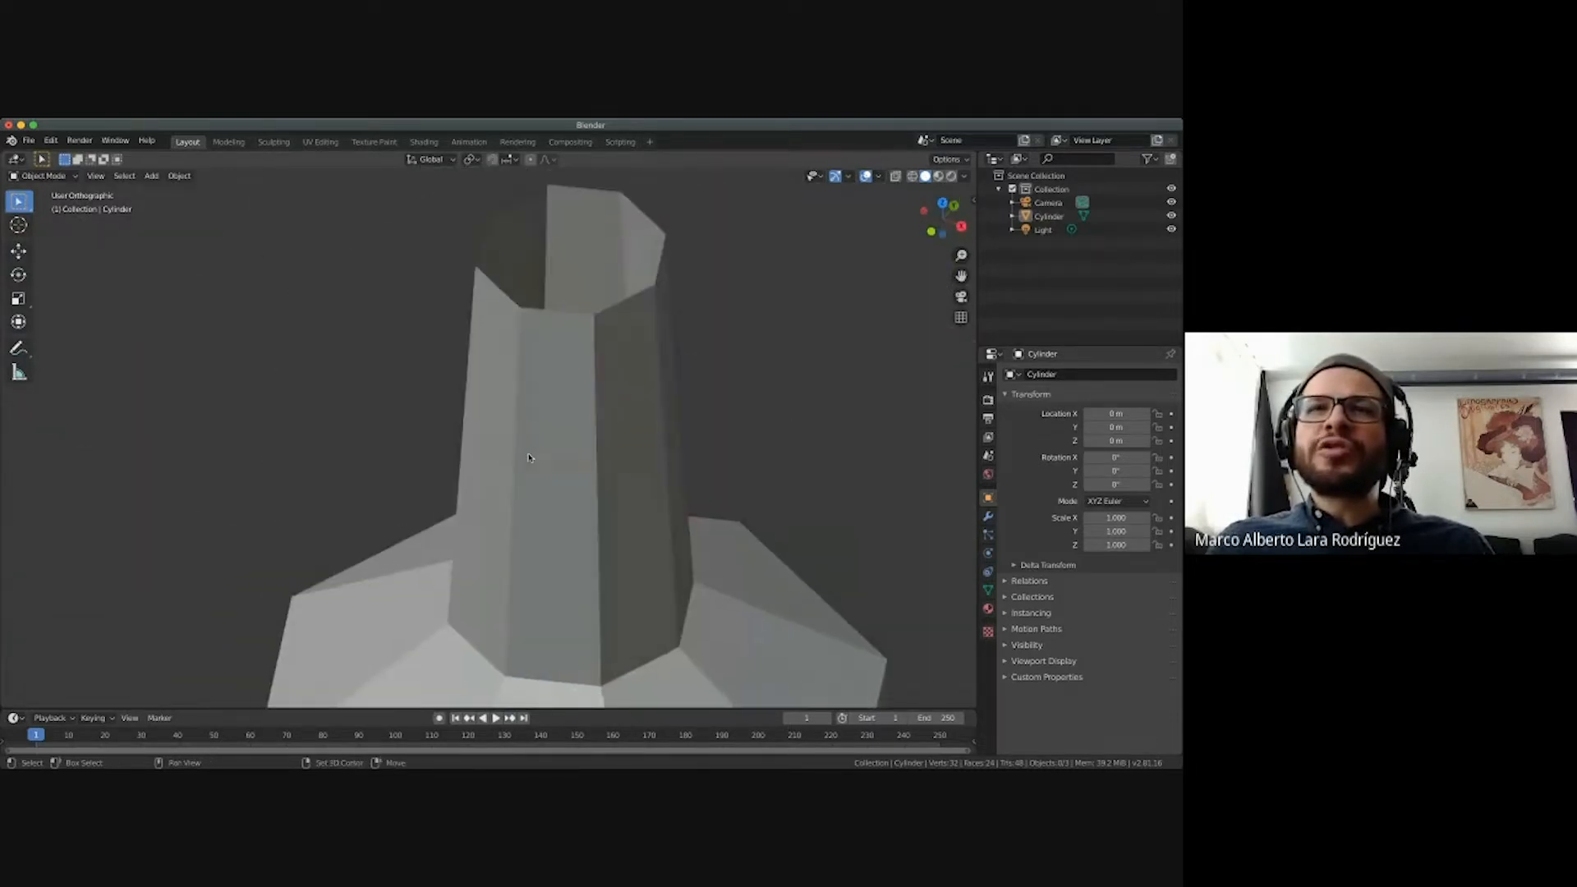
scroll(529, 458, "down", 6)
scroll(529, 458, "down", 5, "ctrl")
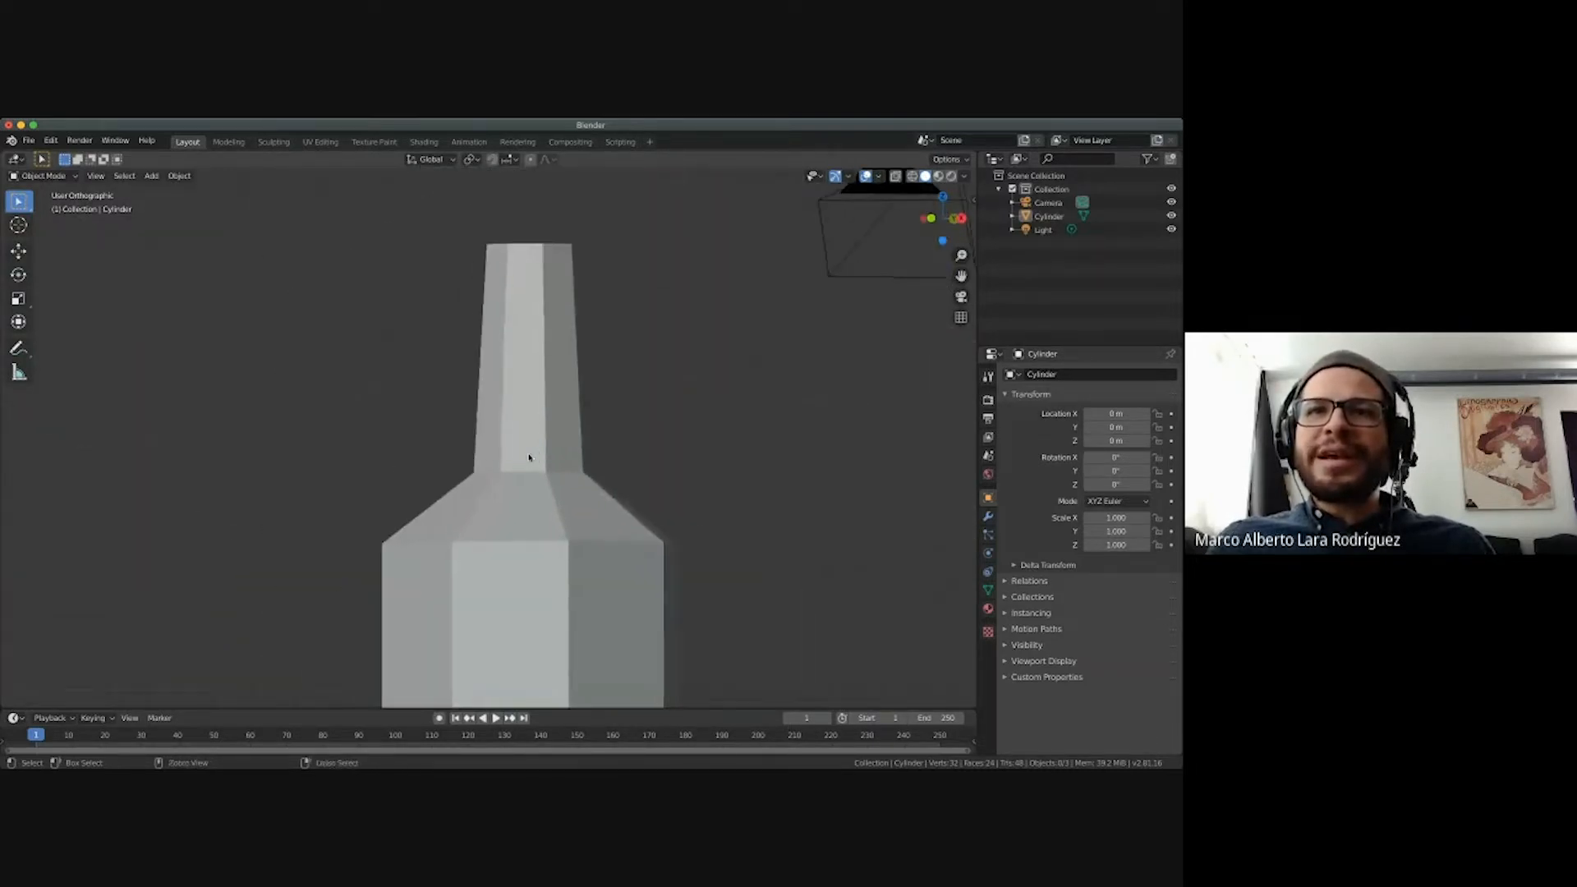
Inspect the bottle's body and open base in solid shading from above and below.
scroll(529, 458, "down", 4, "shift")
scroll(529, 458, "up", 8)
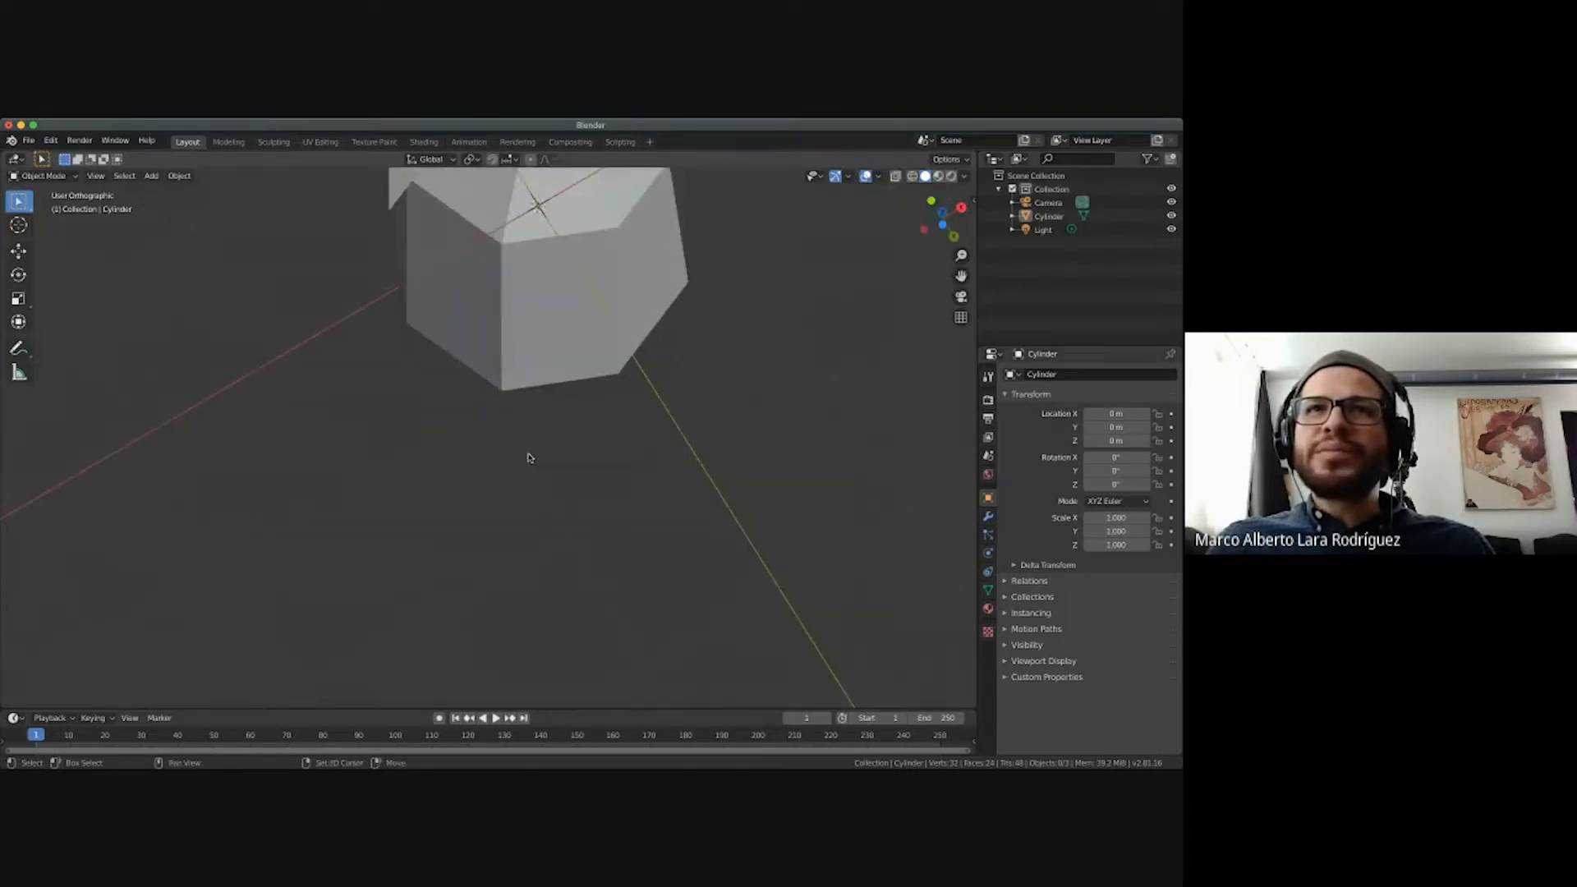
scroll(529, 457, "down", 5, "shift")
scroll(529, 457, "up", 4, "shift")
scroll(529, 458, "down", 8)
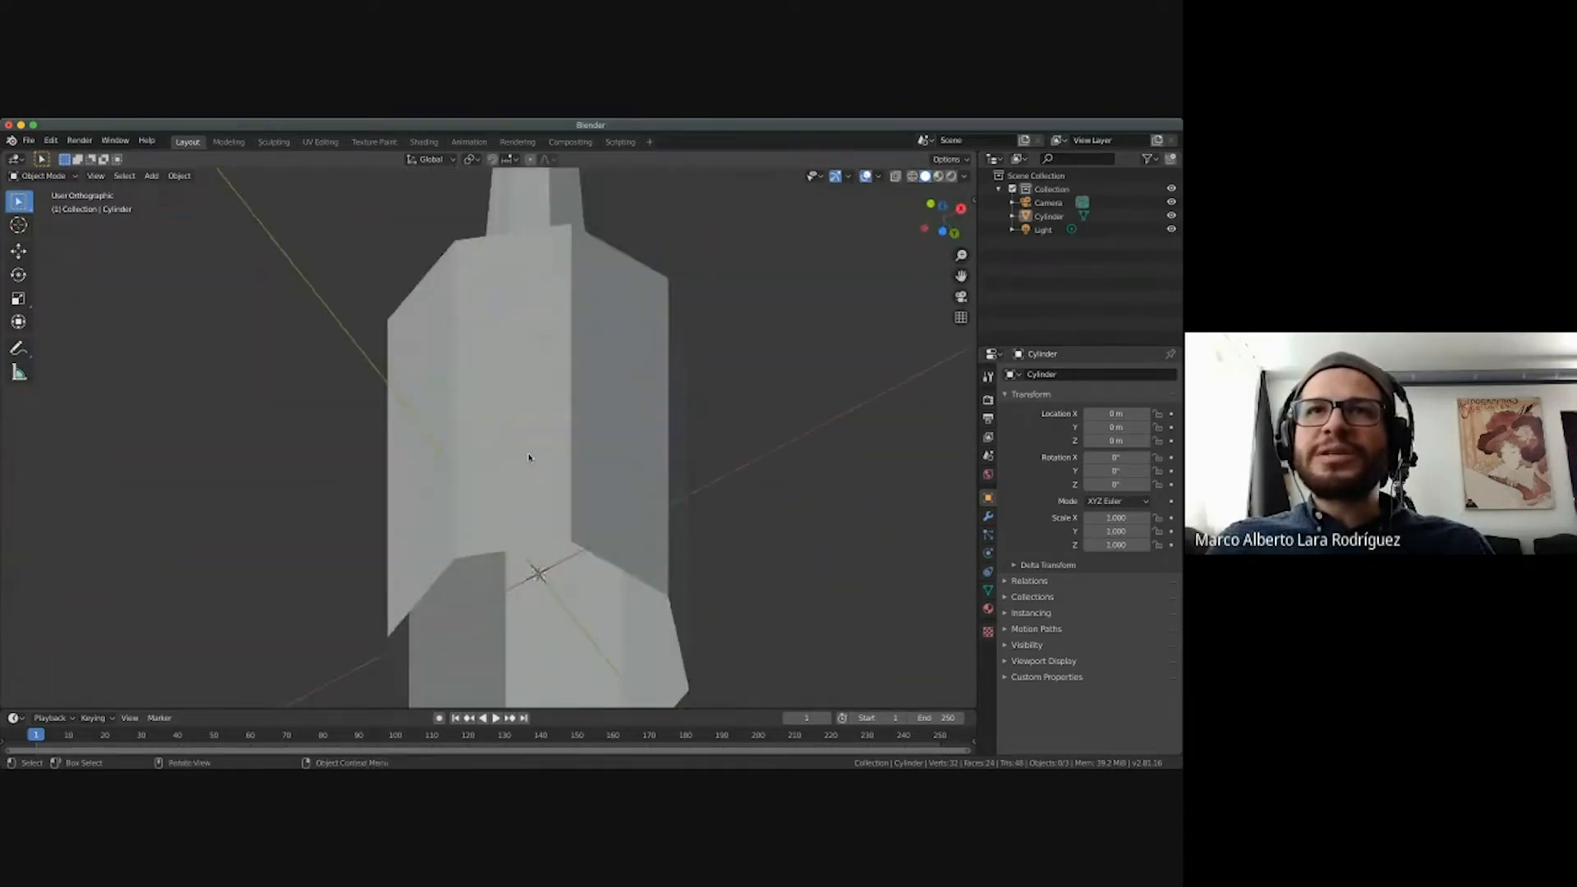
Return to Edit Mode with wireframe shading and inspect the bottle's open base from the front and an orbited angle.
key("Tab")
scroll(529, 457, "up", 2)
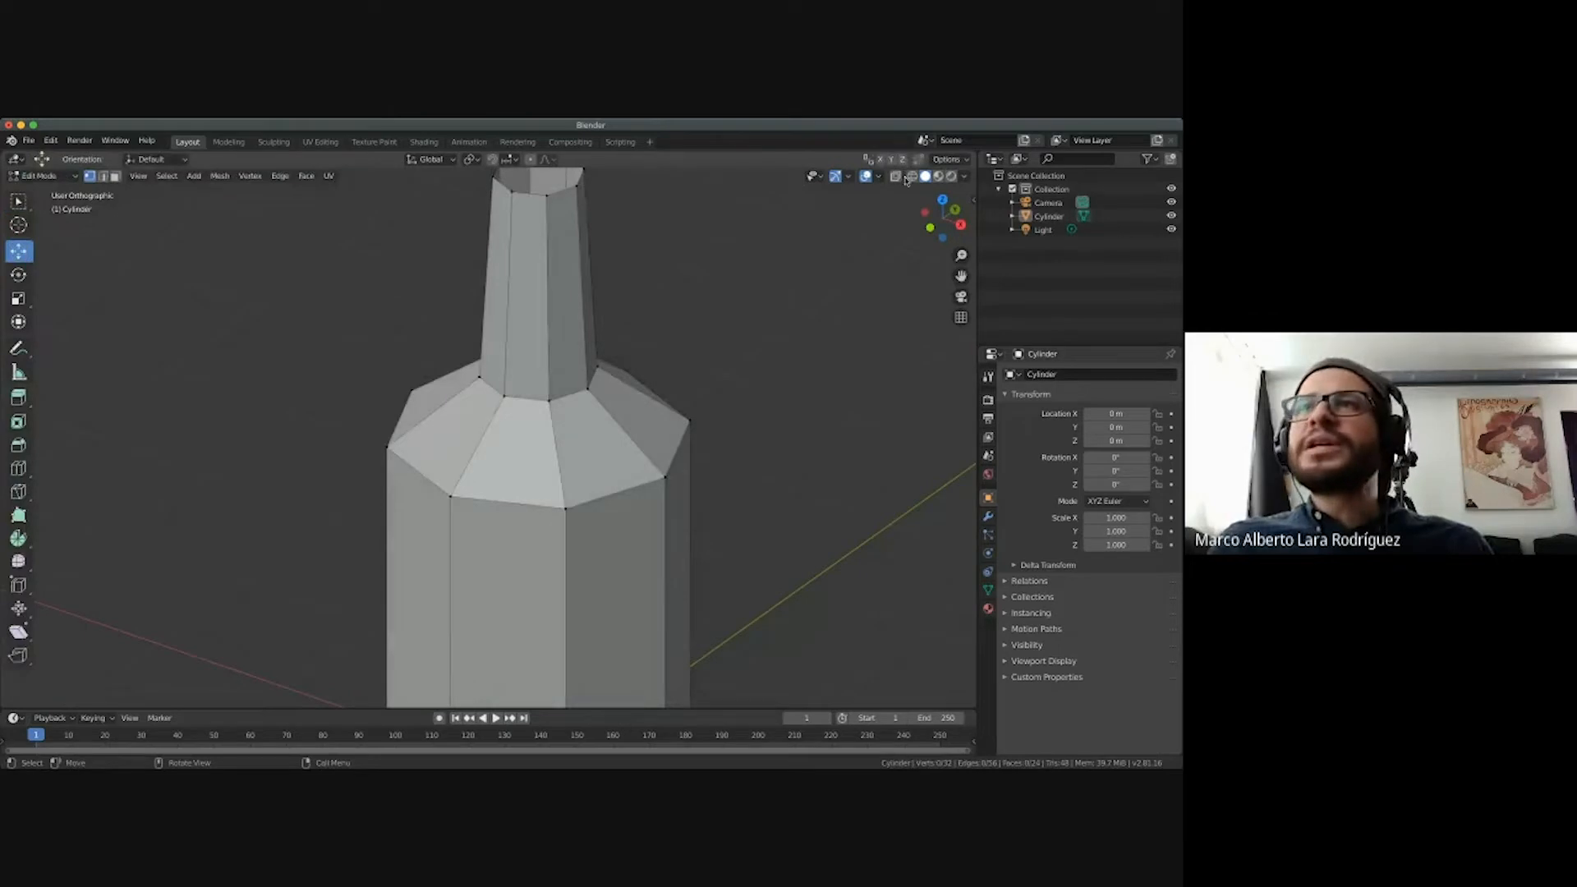
left_click(912, 177)
key("KP_1")
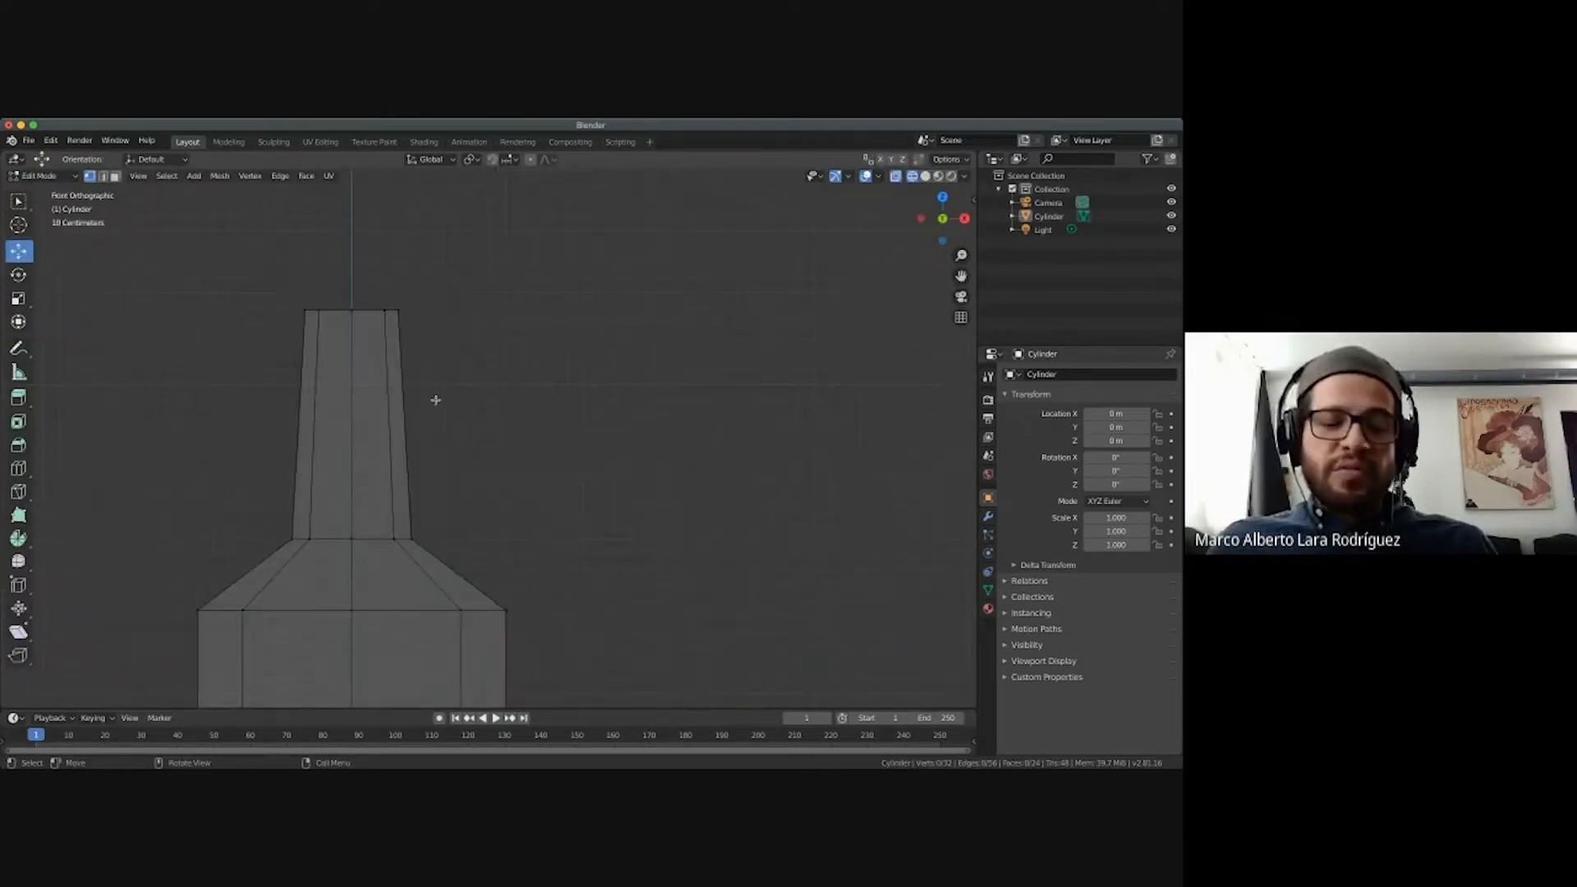
scroll(451, 407, "left", 2, "shift")
scroll(453, 407, "down", 2, "ctrl")
scroll(453, 407, "down", 8, "shift")
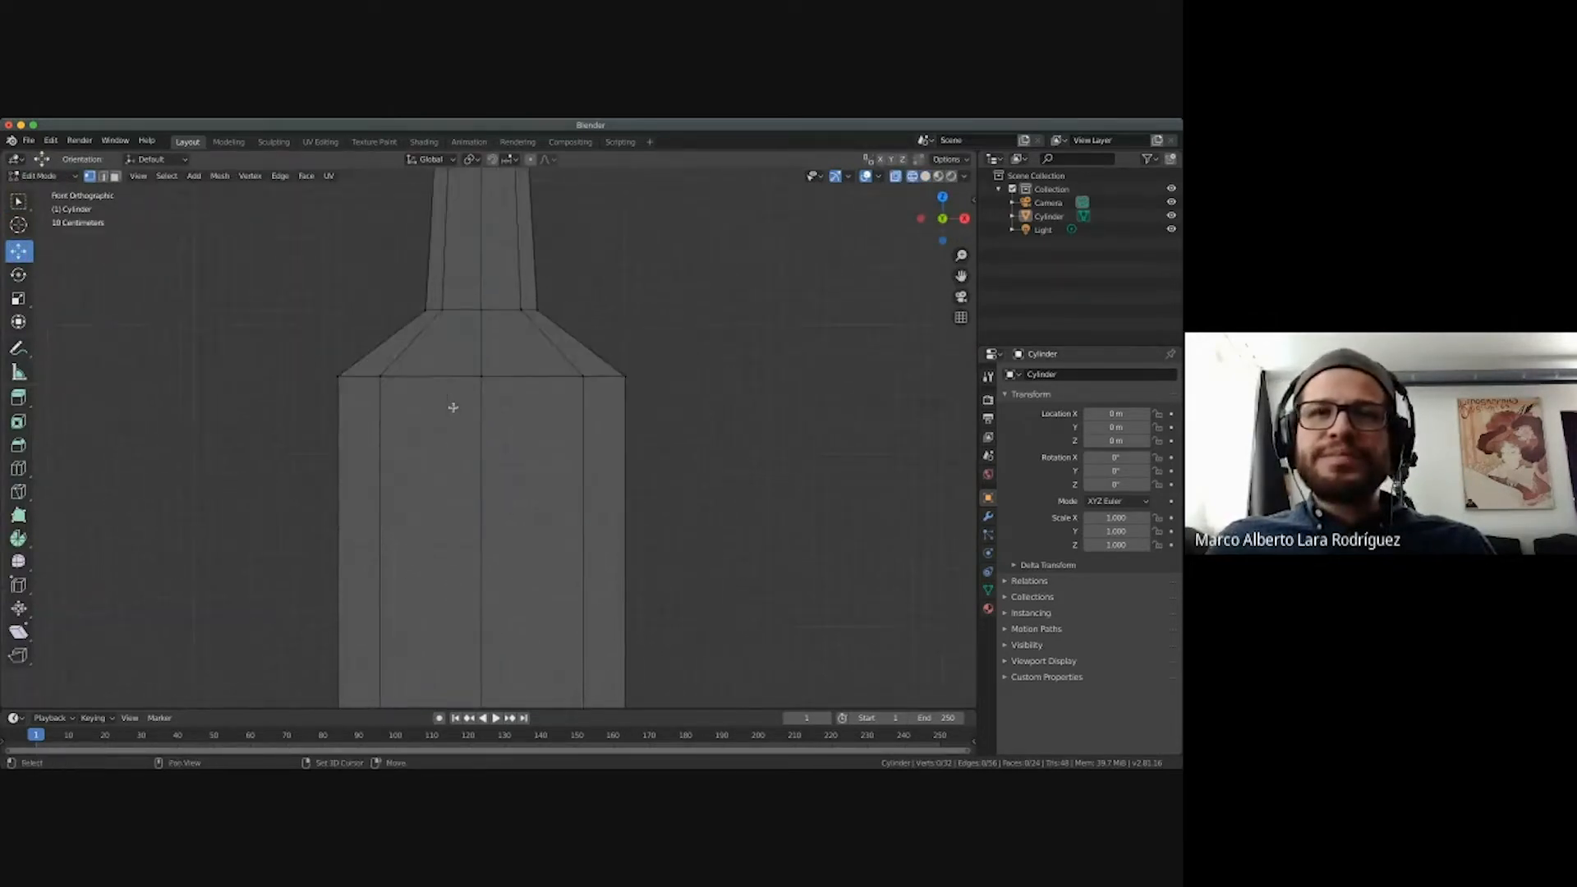
scroll(452, 408, "down", 8, "shift")
scroll(453, 408, "down", 5)
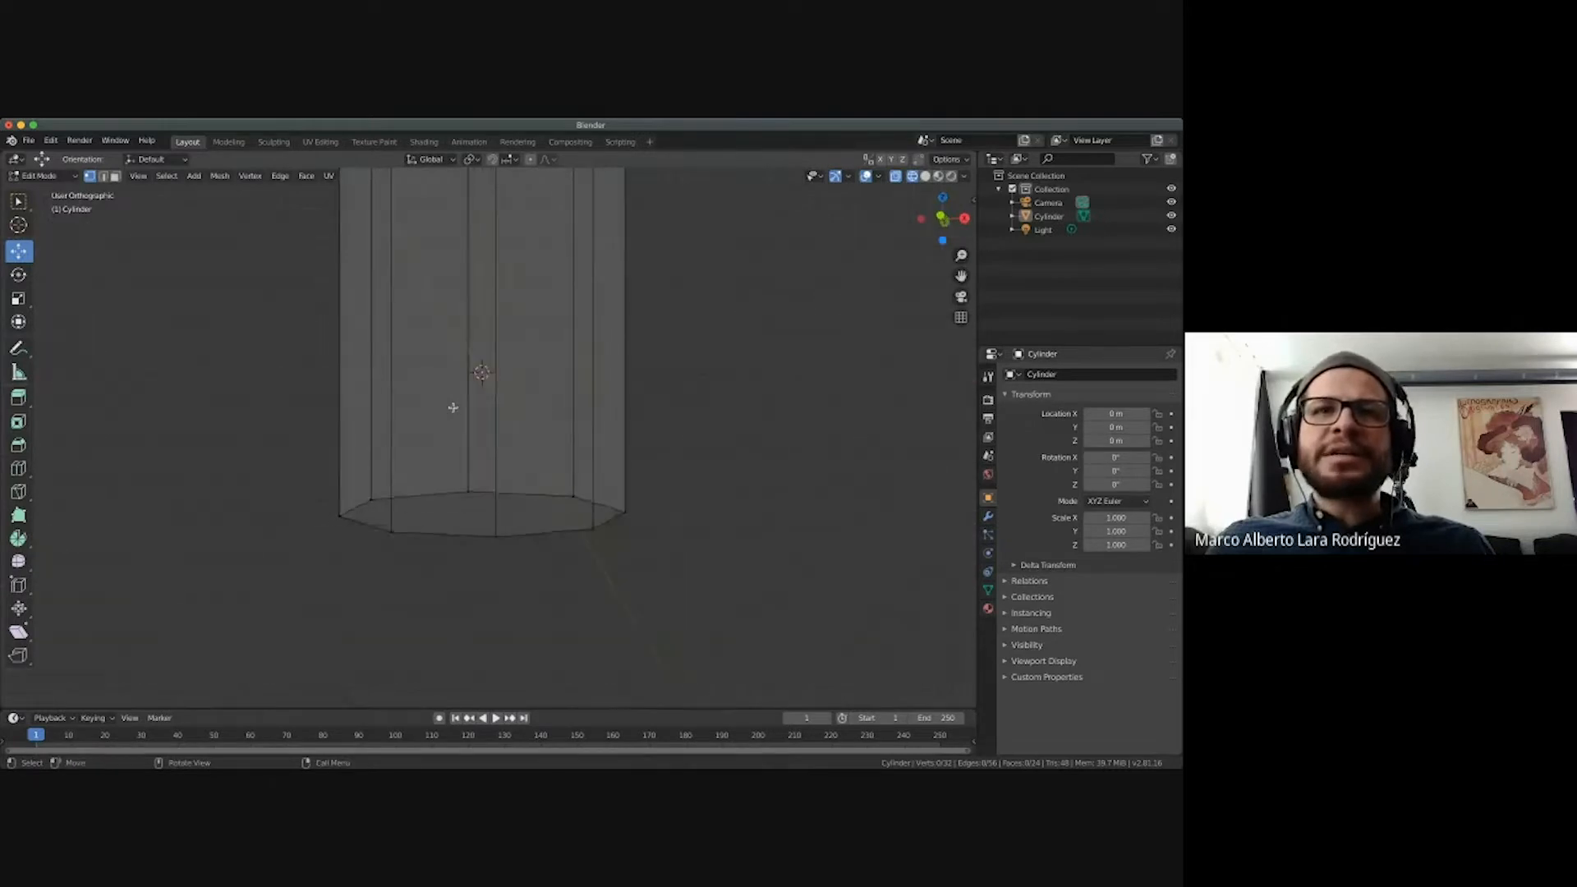
scroll(453, 407, "down", 3)
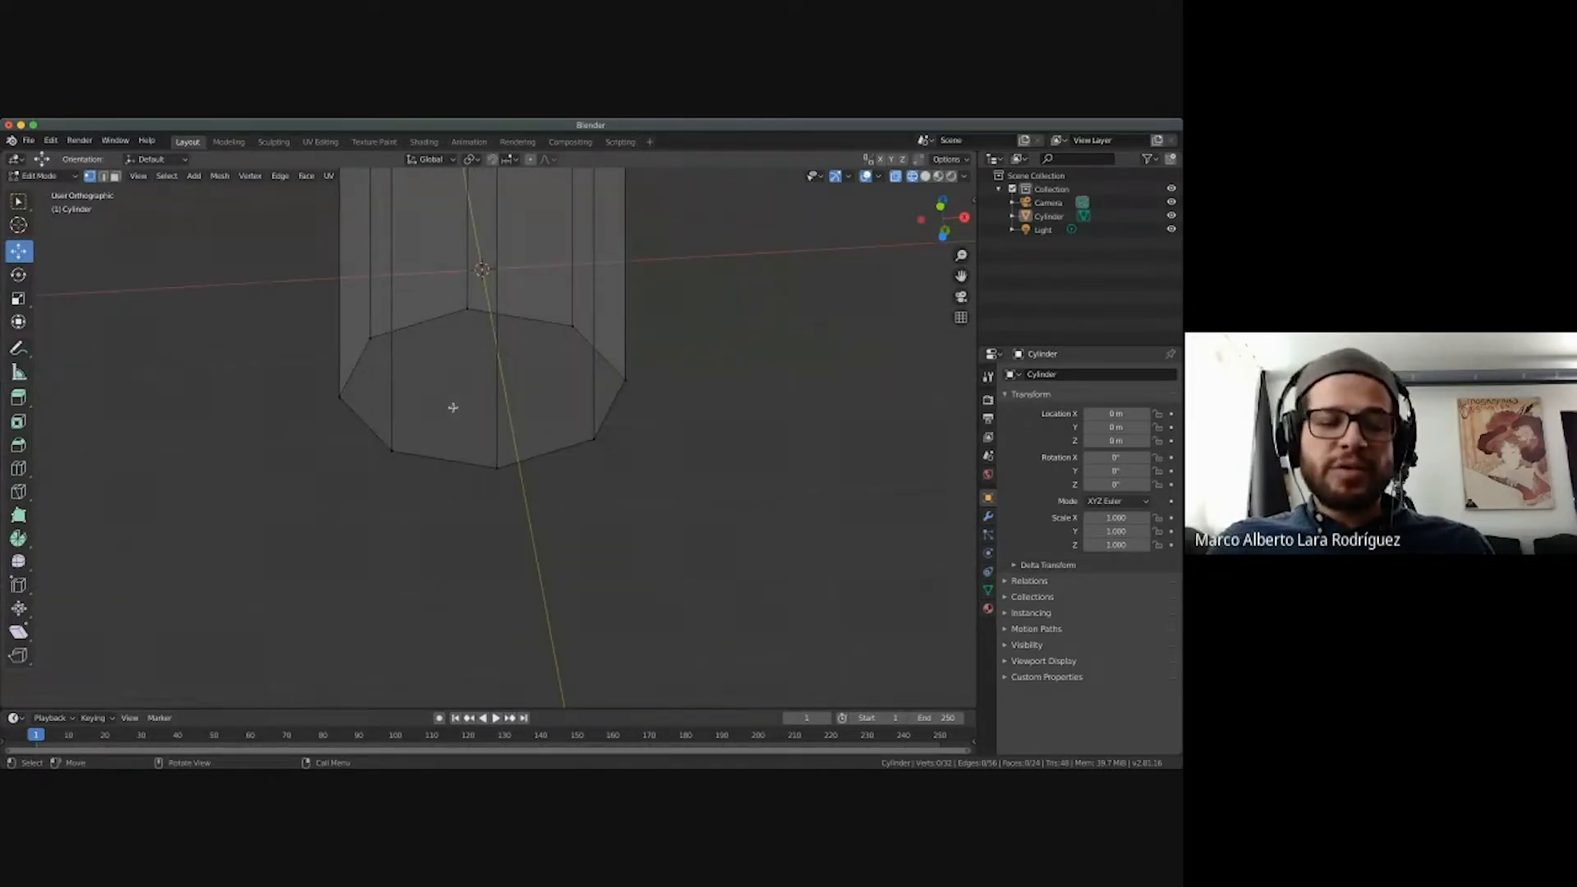
From the front view, box-select the ring of vertices at the bottle's base.
key("1")
scroll(570, 390, "up", 1, "shift")
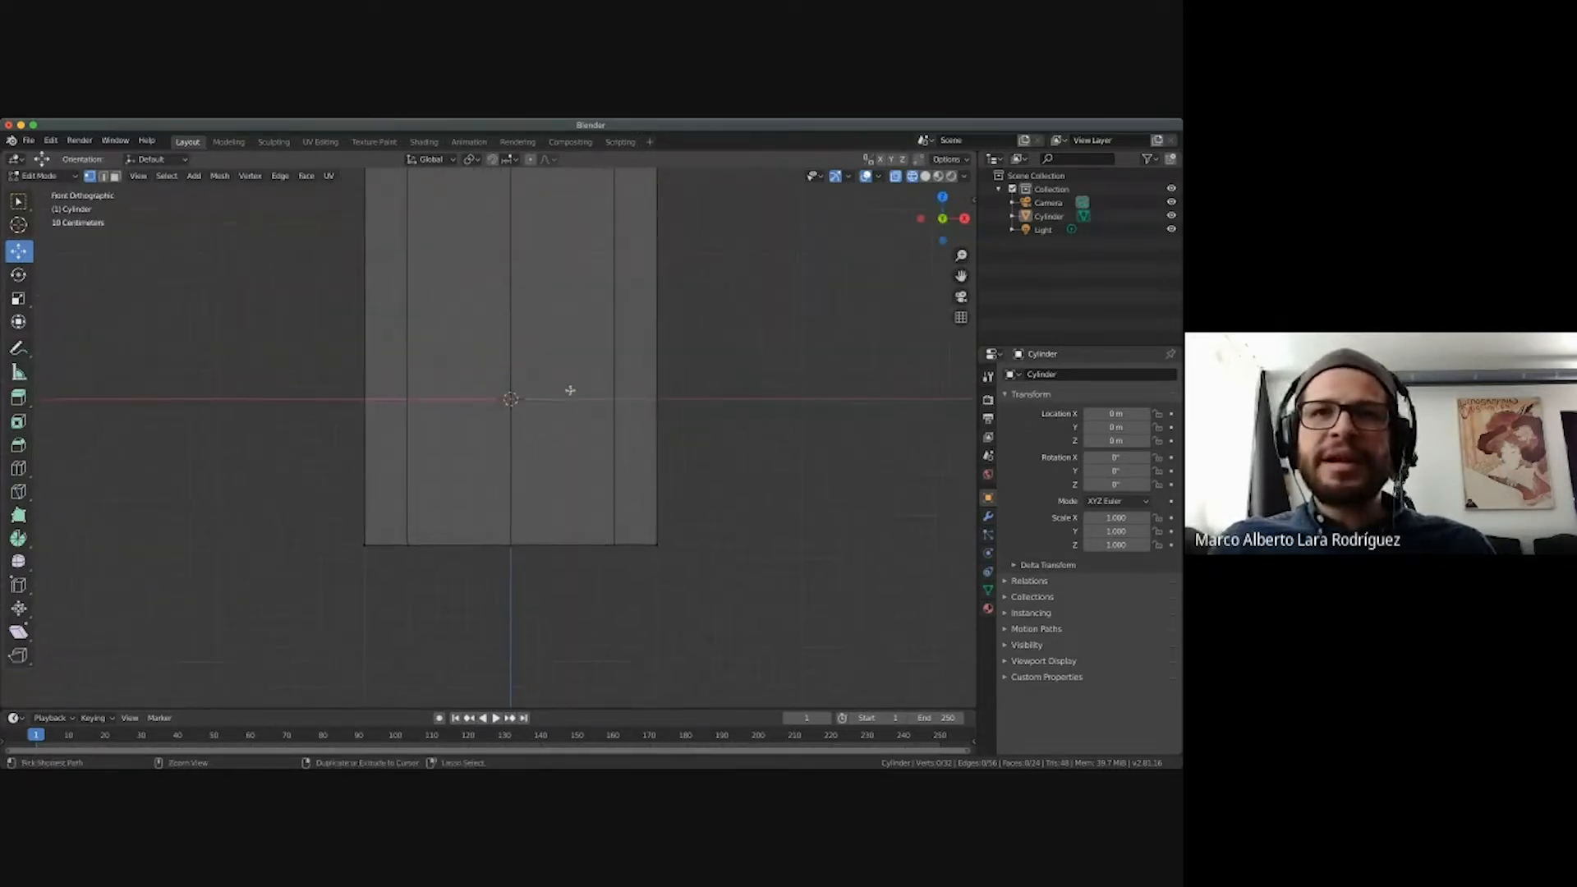
scroll(570, 390, "up", 3)
scroll(570, 390, "down", 3, "shift")
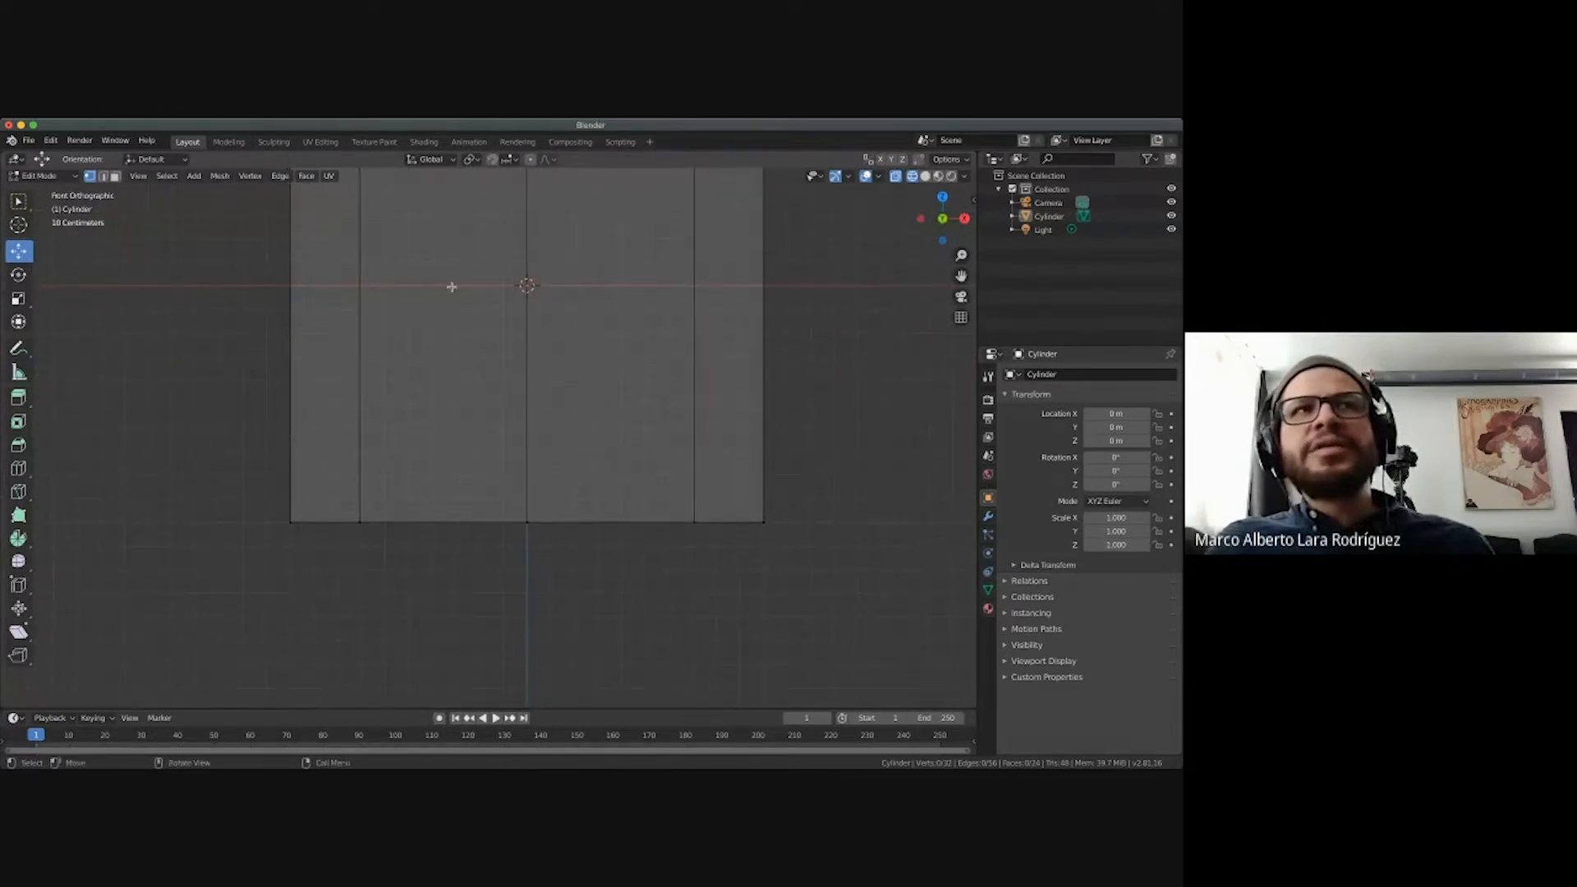
left_click(18, 200)
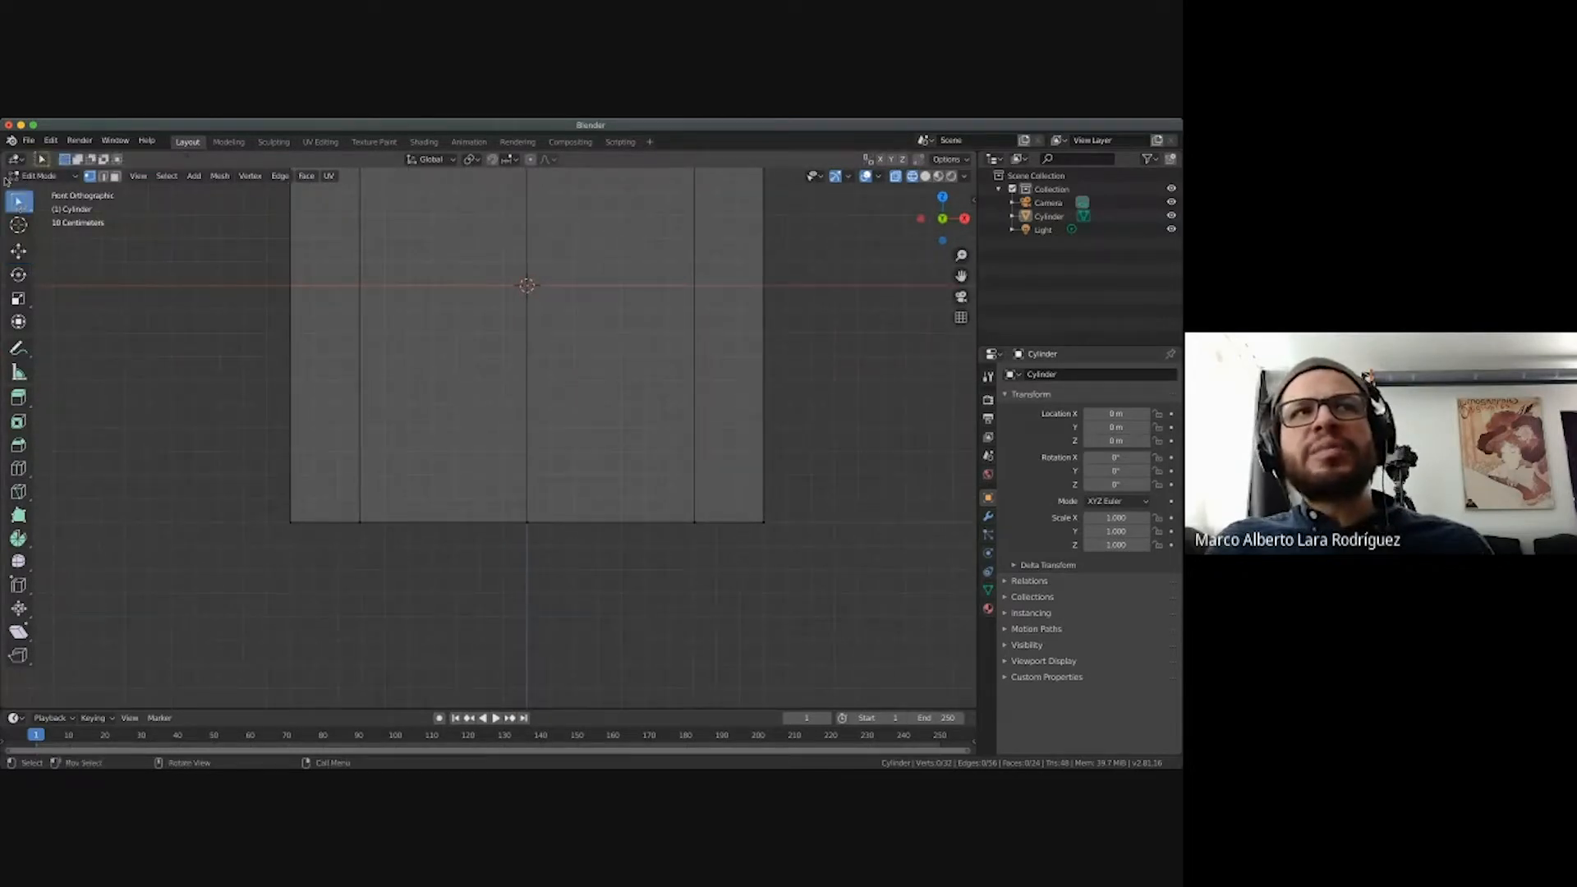
left_click(925, 176)
left_click(912, 175)
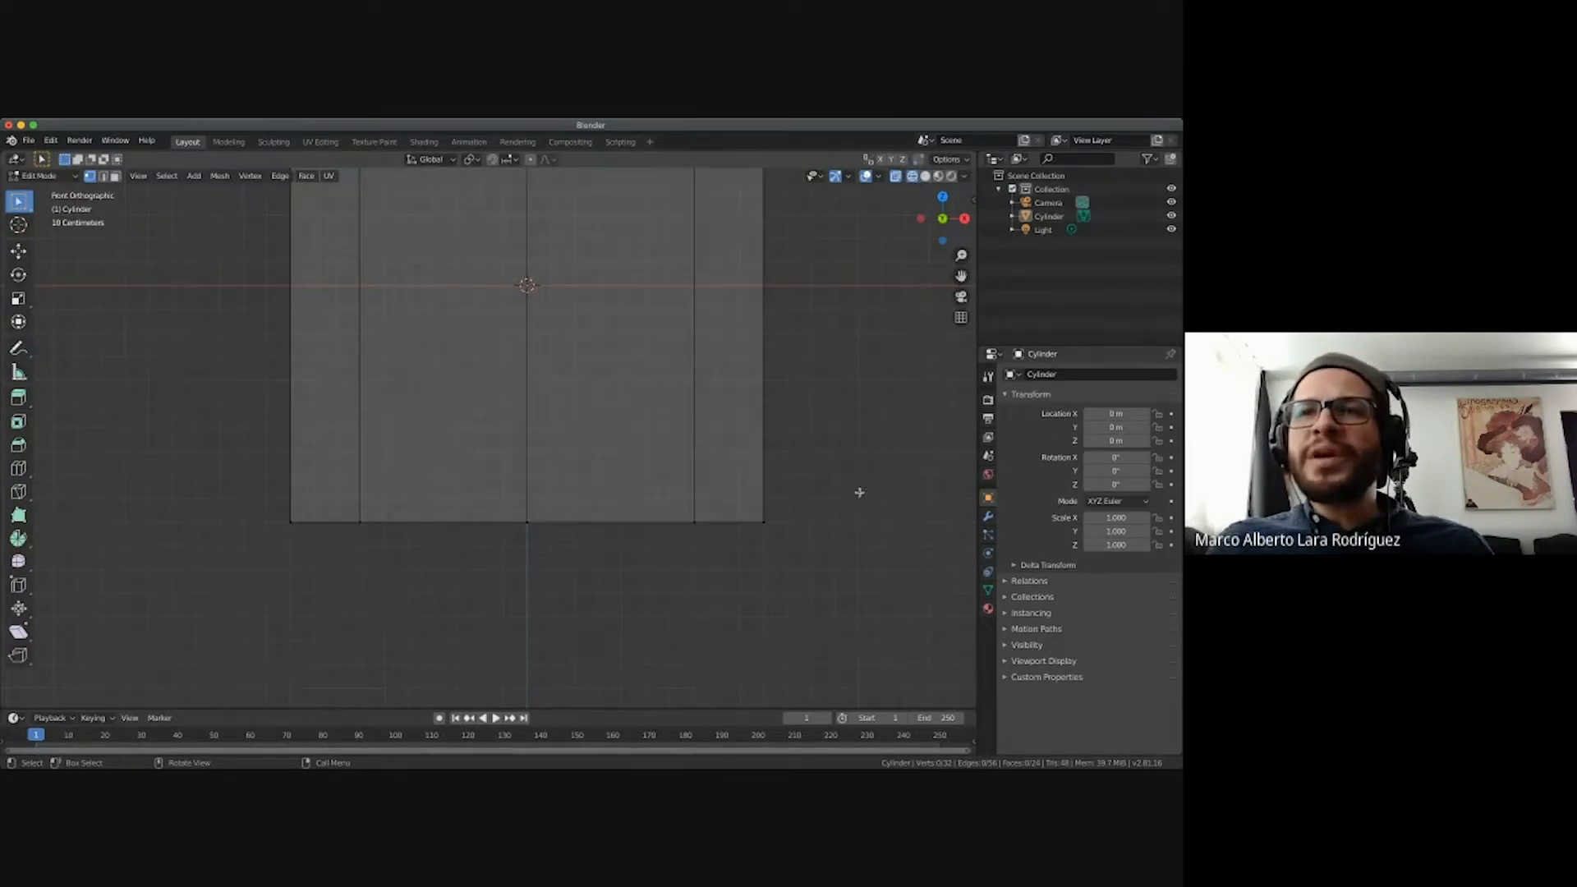
left_click_drag(821, 562, 234, 488)
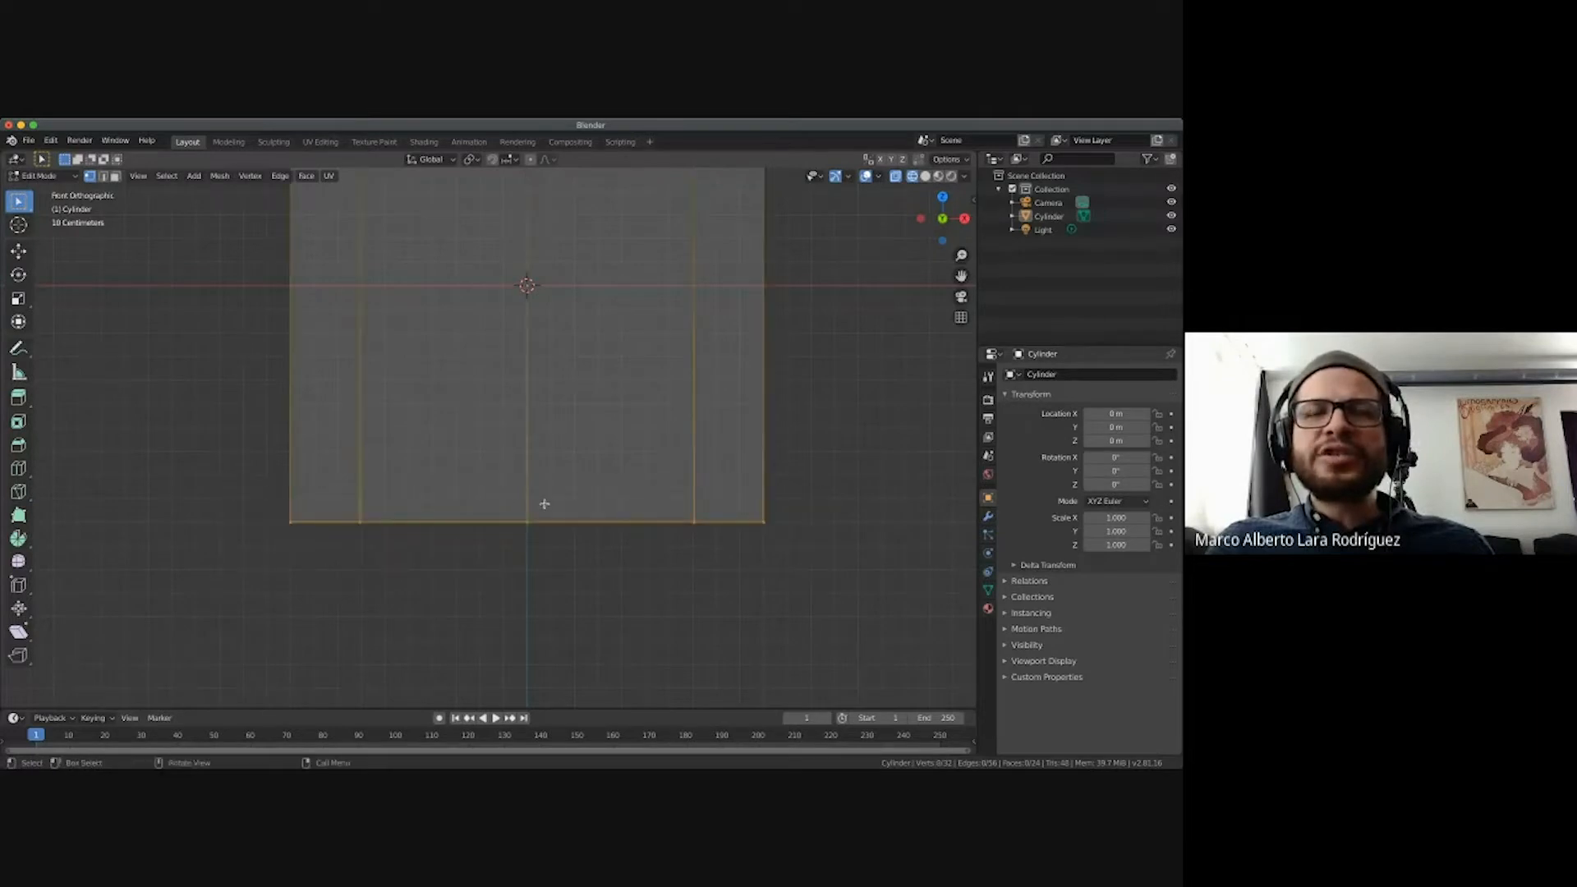
Try a free extrusion of the selected base ring from an orbited view, and undo it.
scroll(580, 520, "down", 5)
scroll(580, 520, "right", 4)
scroll(580, 520, "right", 1)
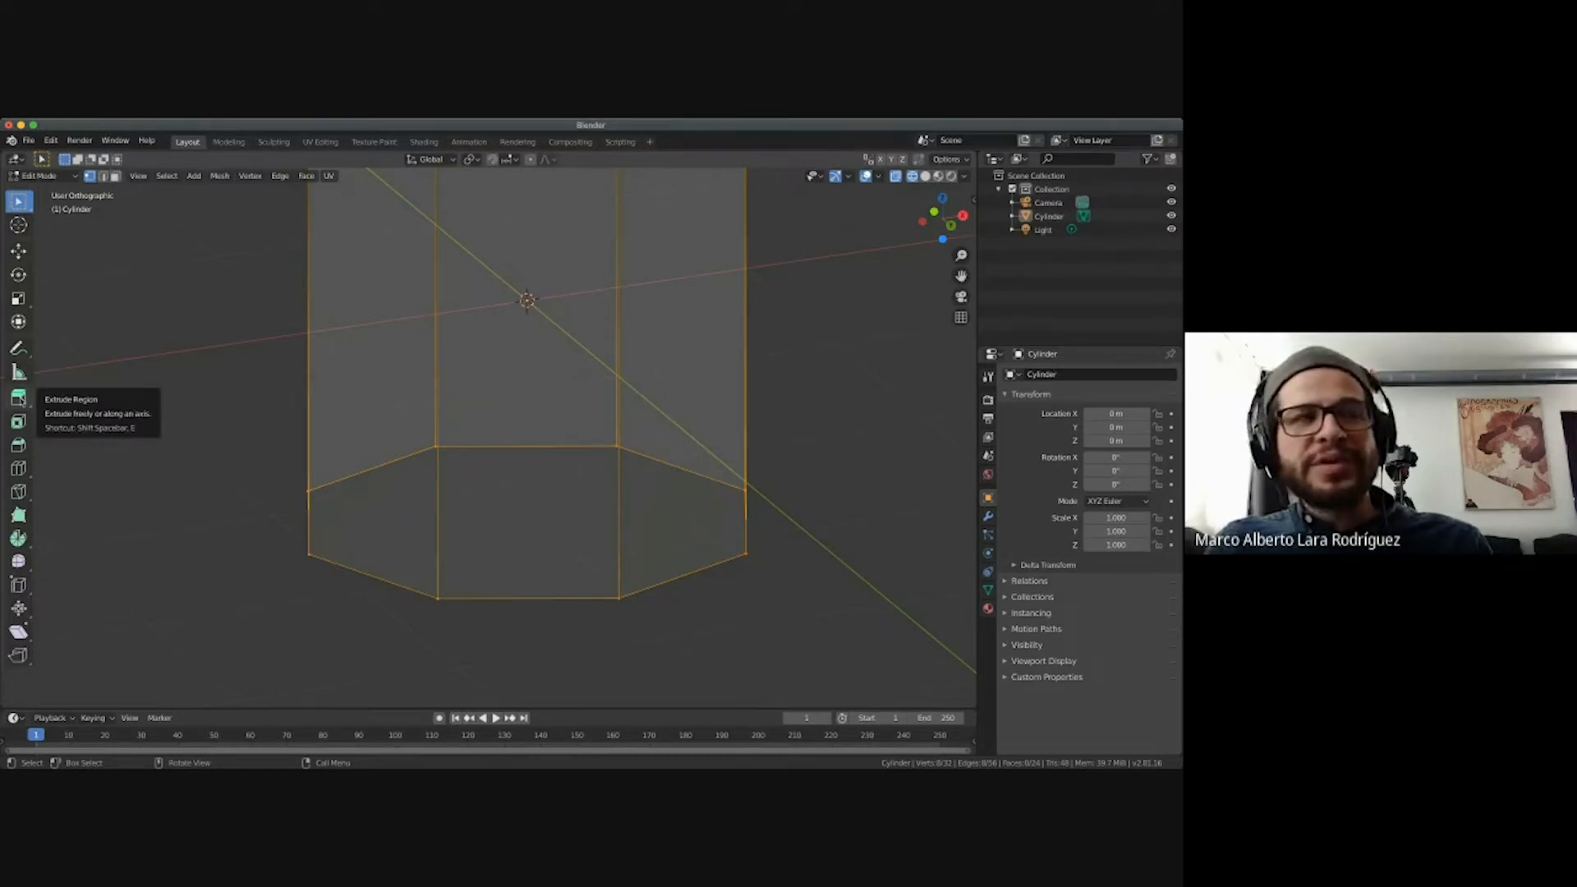
scroll(543, 500, "left", 5)
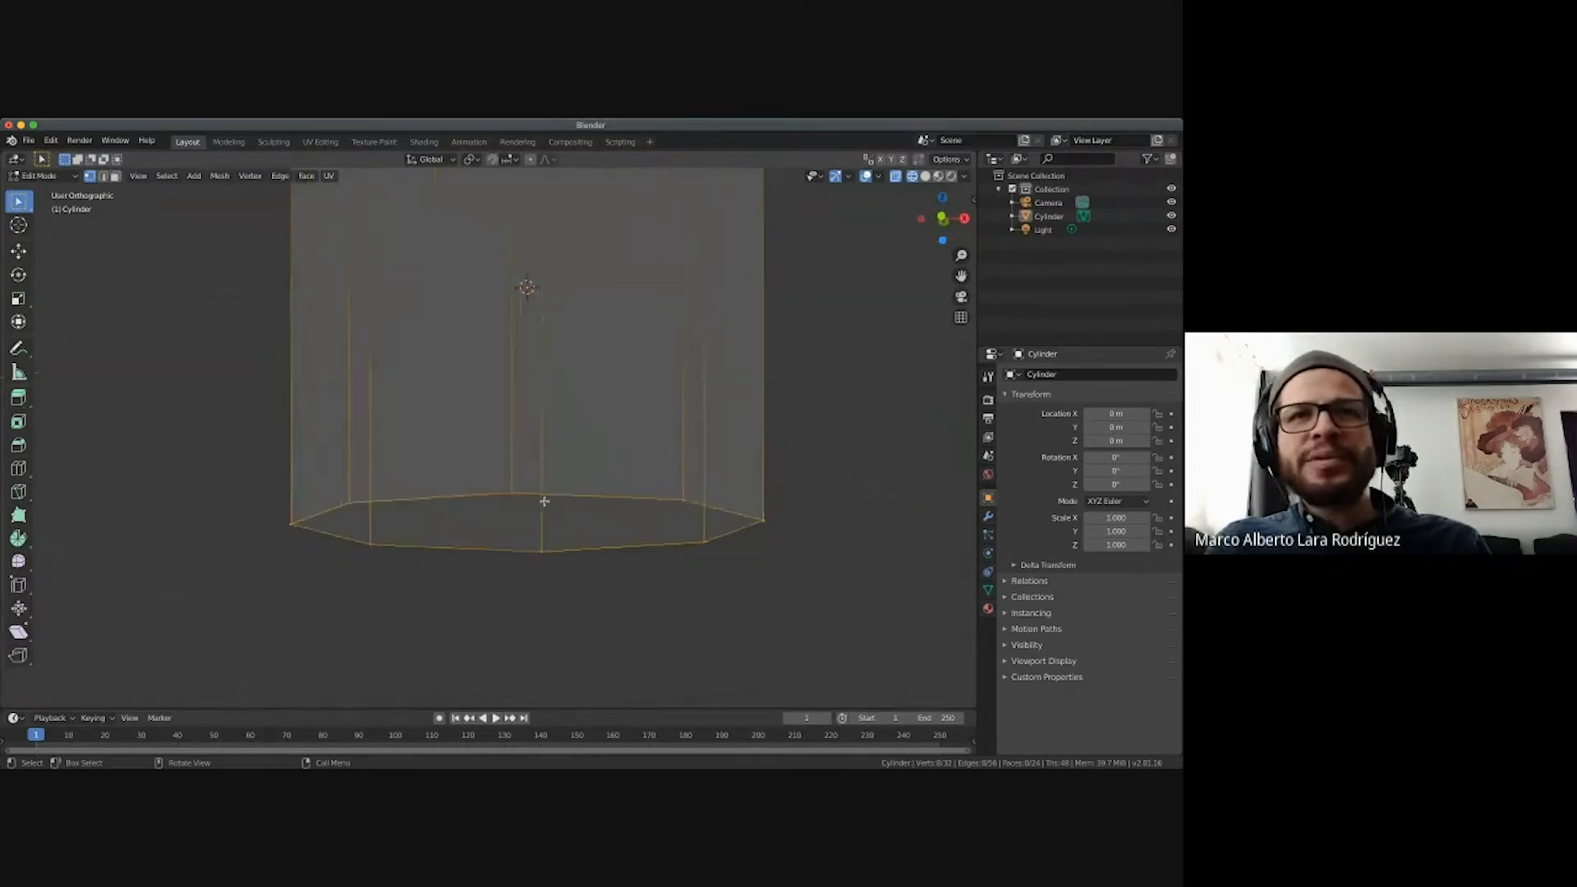
scroll(544, 501, "left", 3)
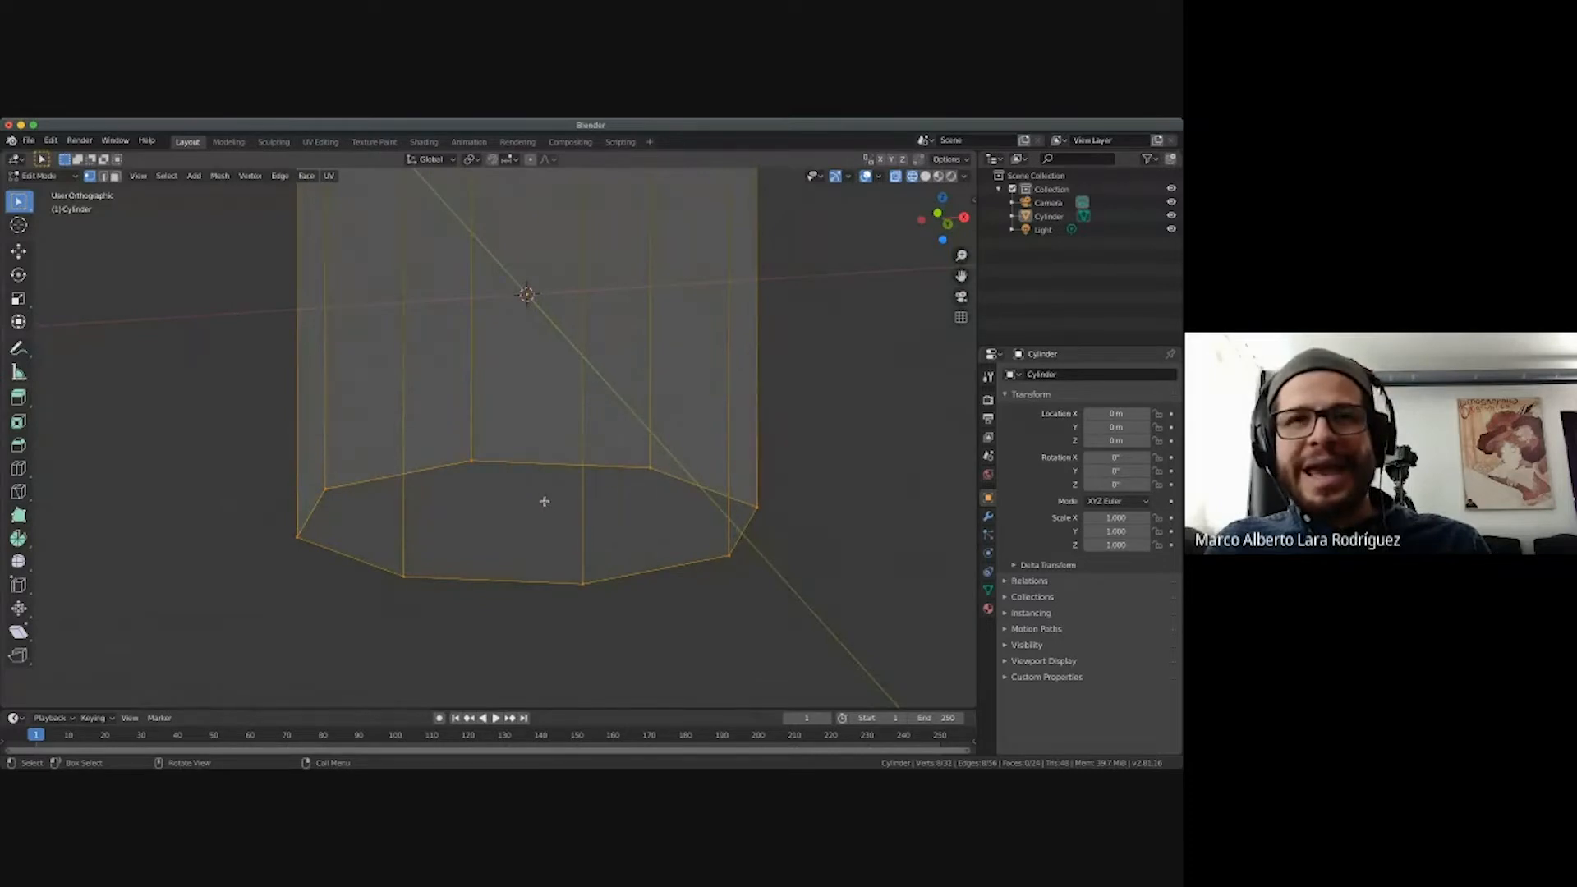
key("e")
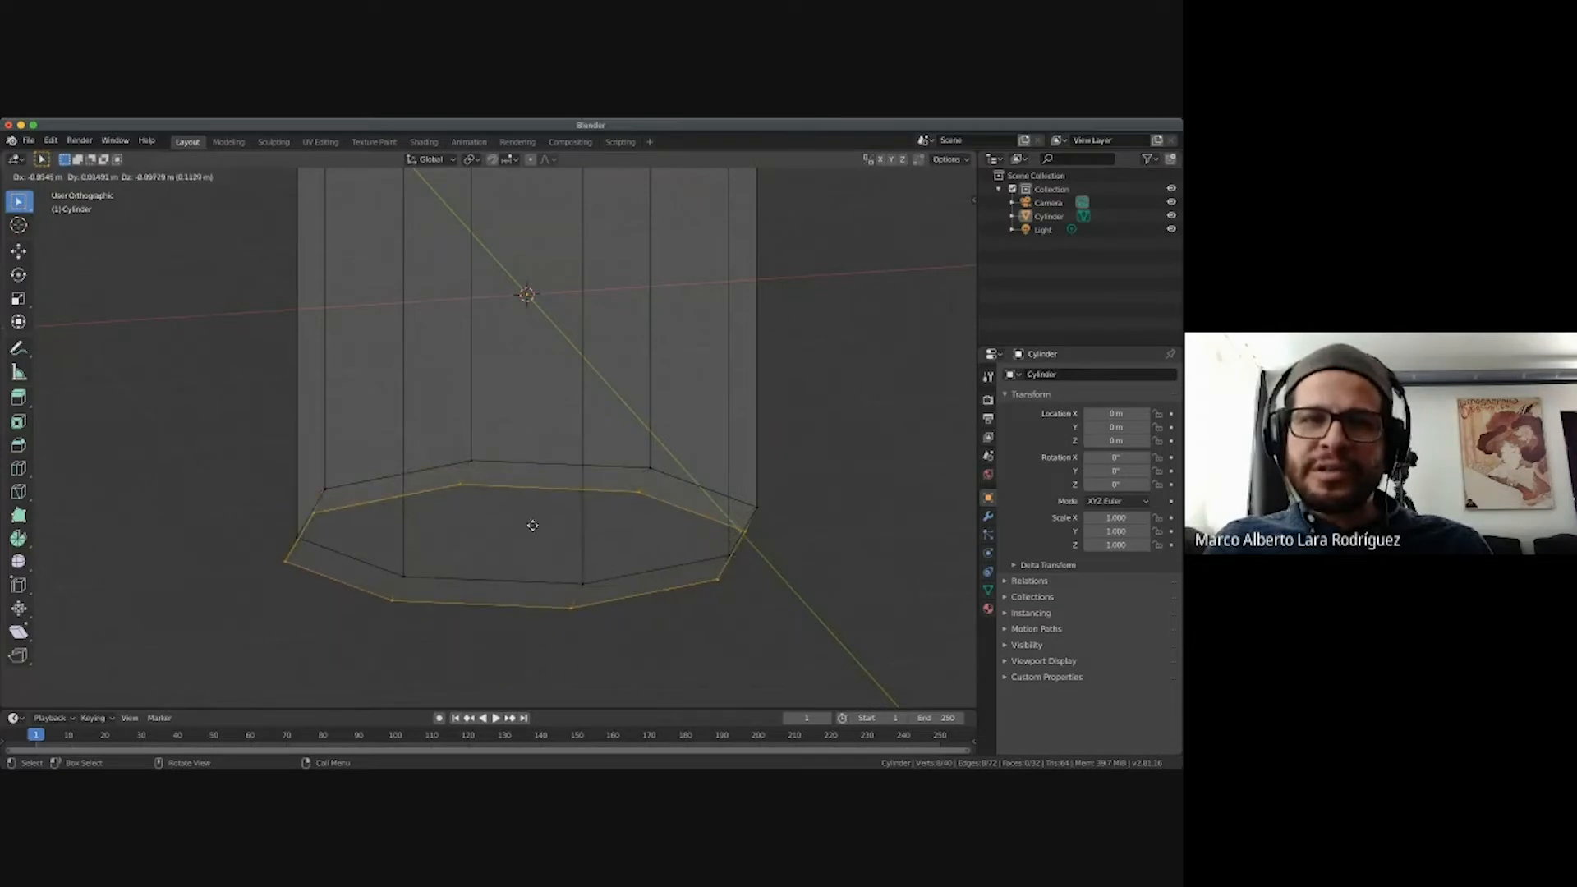
left_click(533, 525)
key("ctrl+z")
From the front view, extrude the selected base ring straight down along Z by about 0.055 m.
key("KP_1")
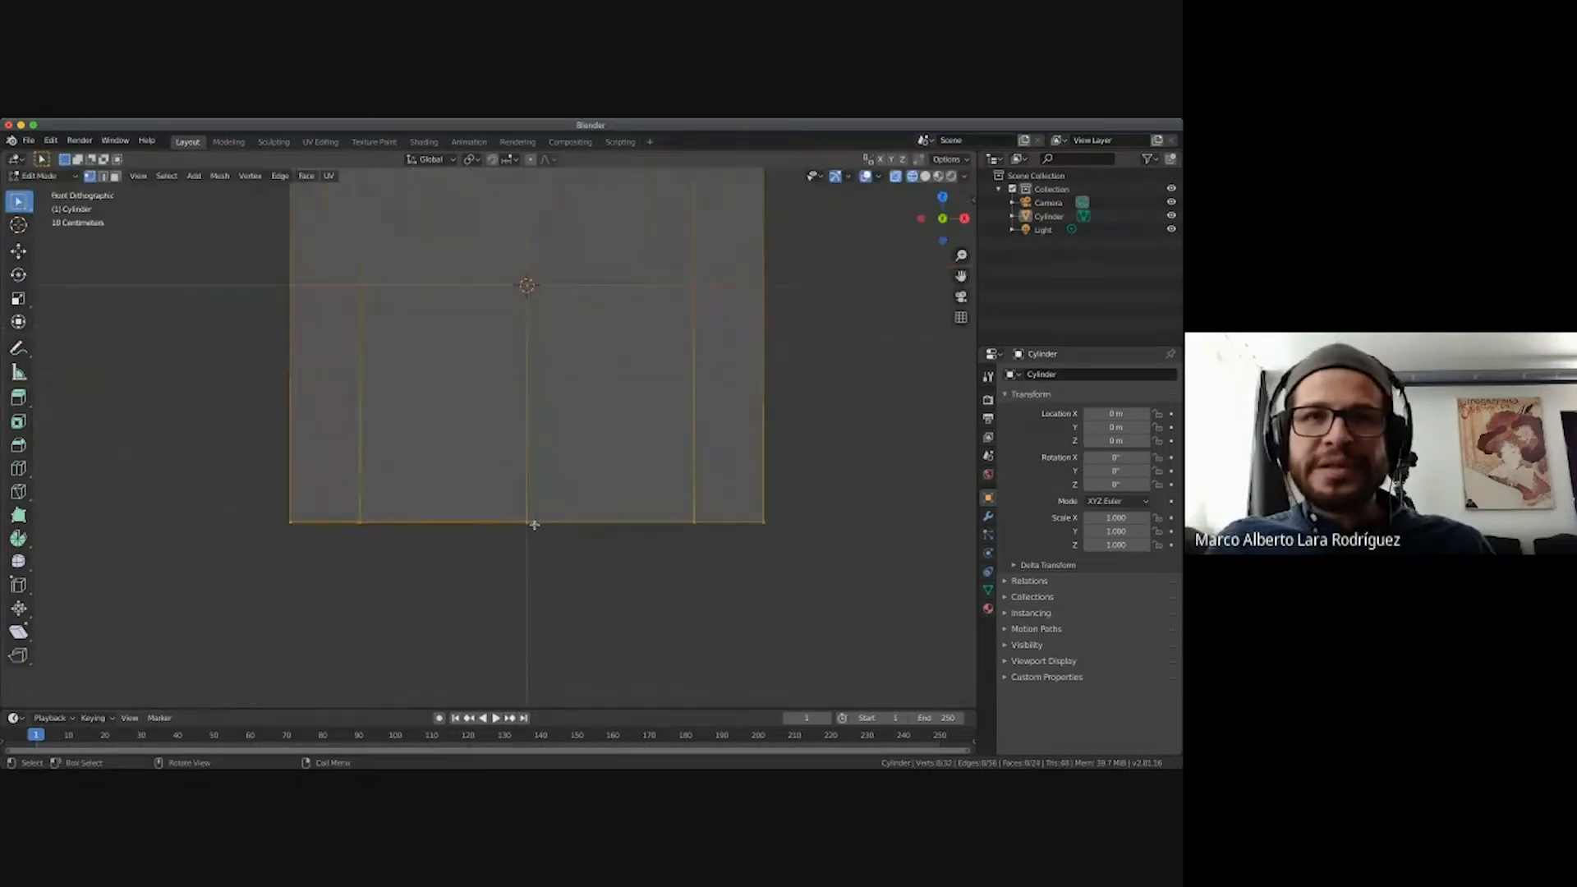
left_click(580, 531)
key("e")
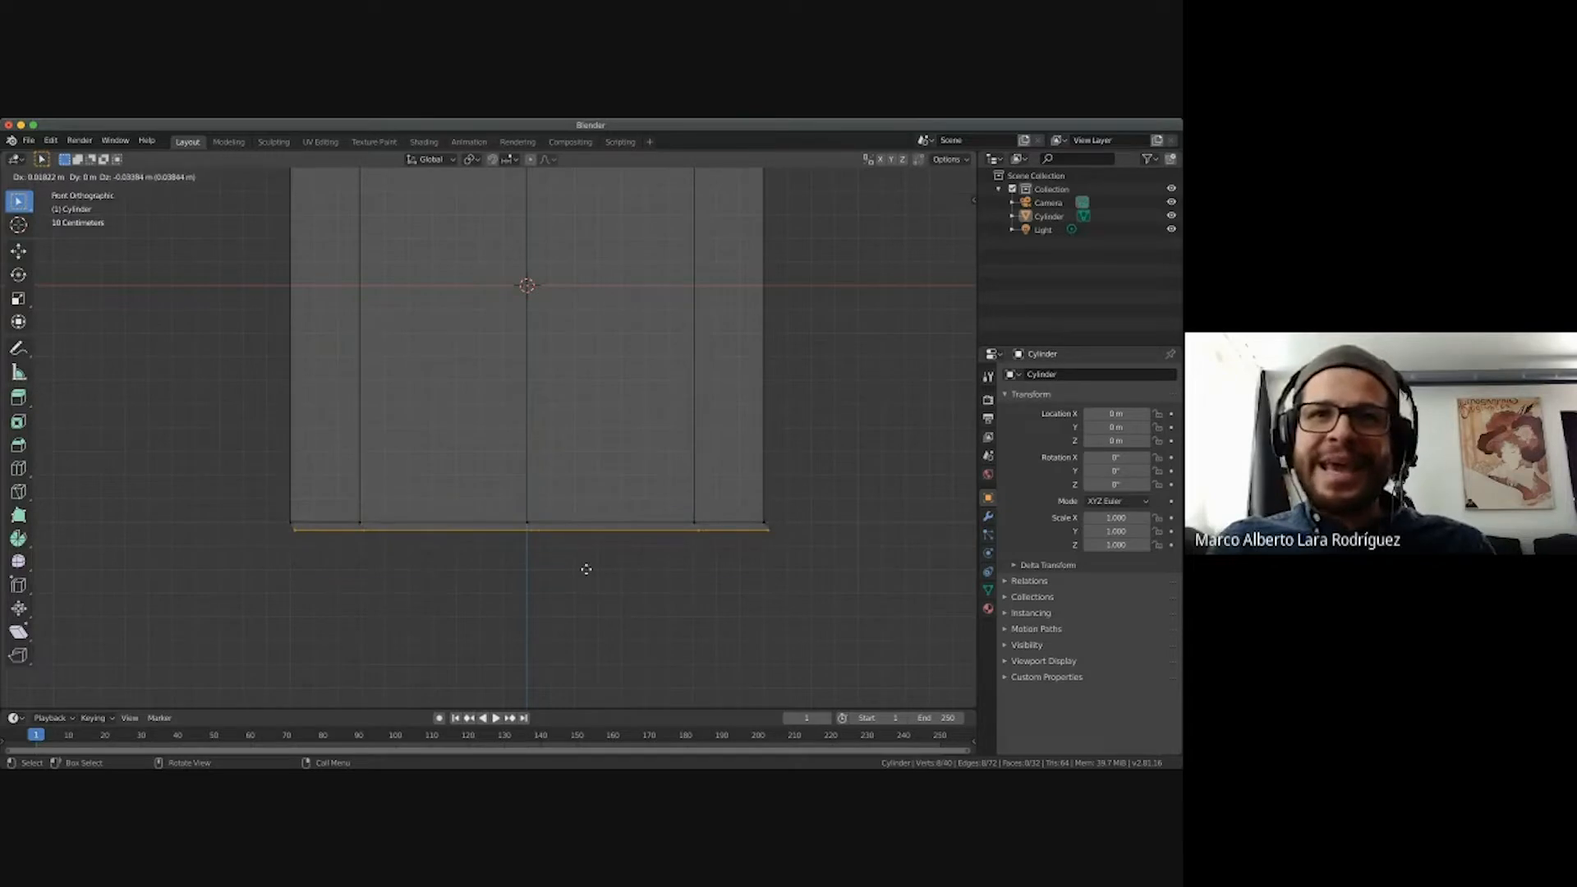
key("z")
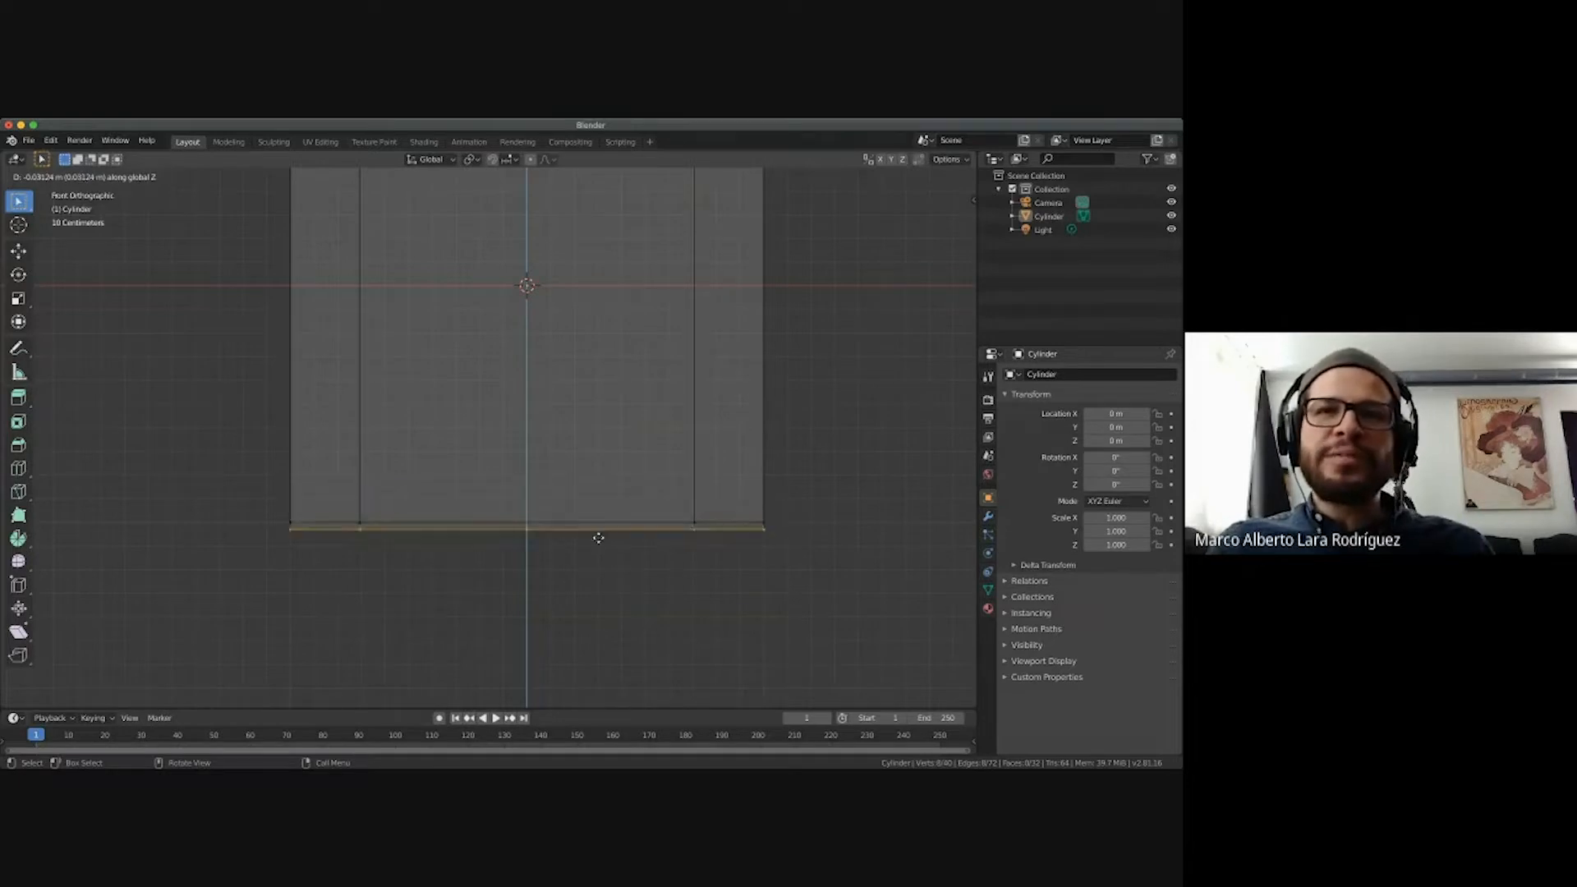
left_click(600, 544)
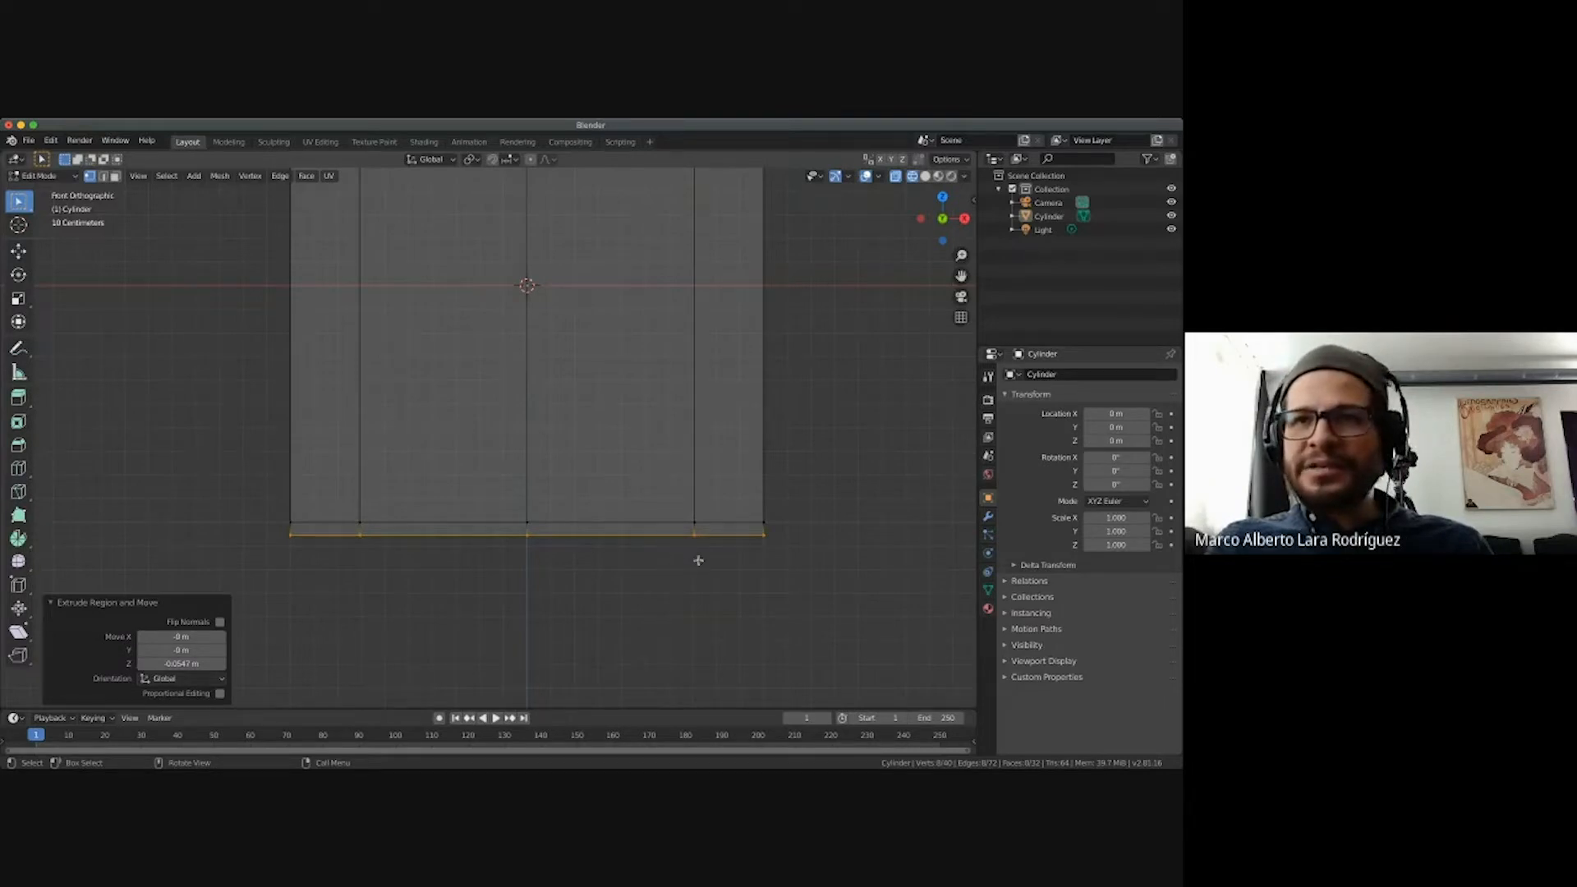
Box-select the new lowest ring of the bottle and scale it inward to about 0.894.
left_click(780, 563)
left_click_drag(813, 571, 230, 533)
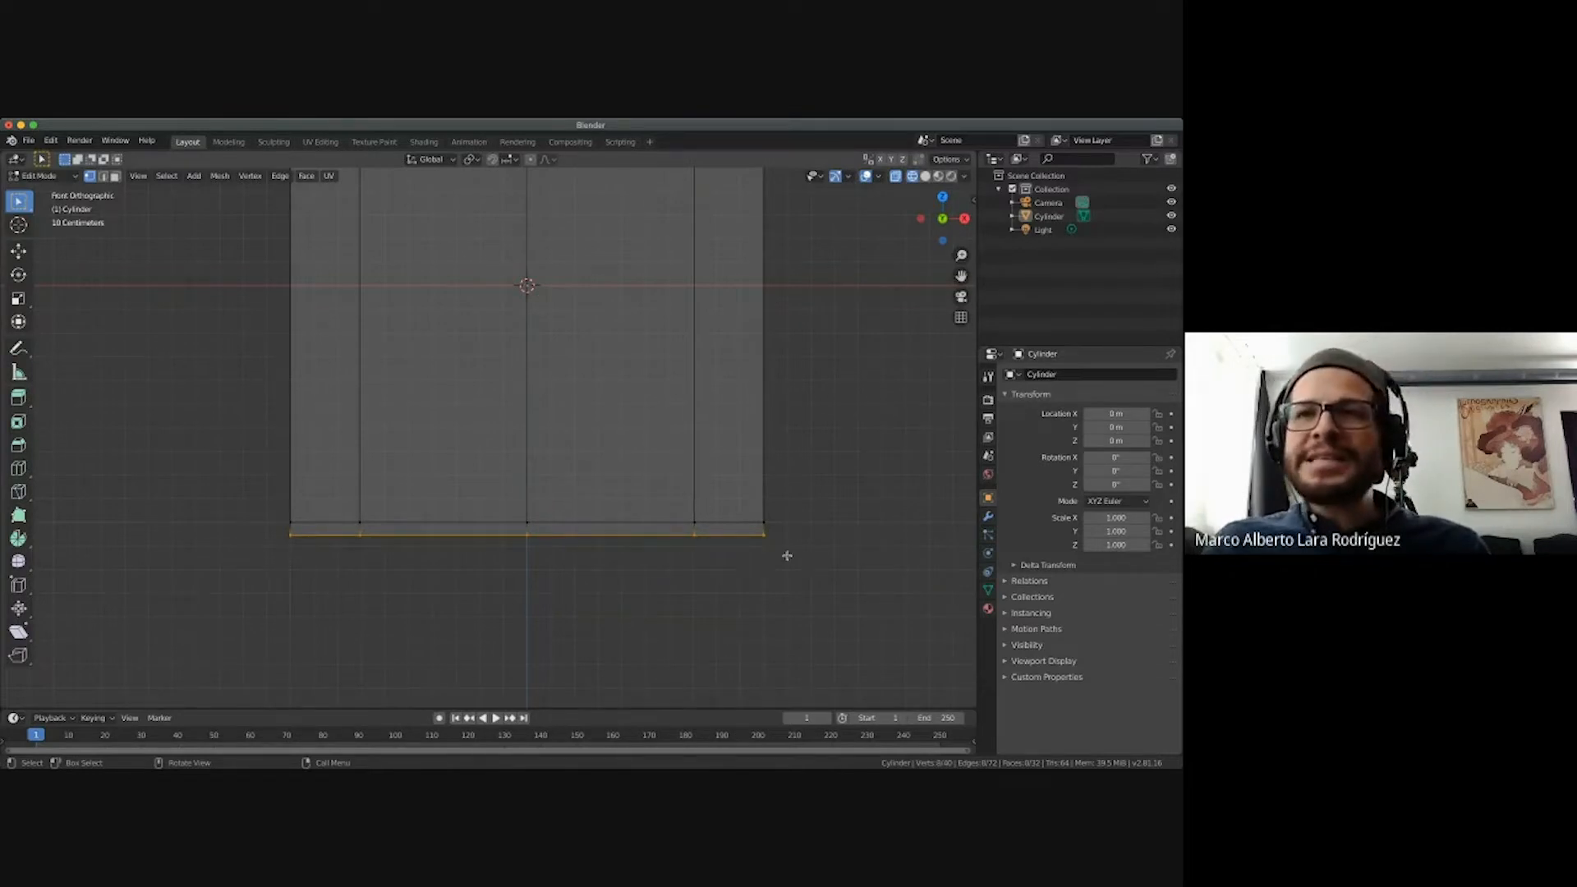
middle_click_drag(781, 553, 781, 552)
key("s")
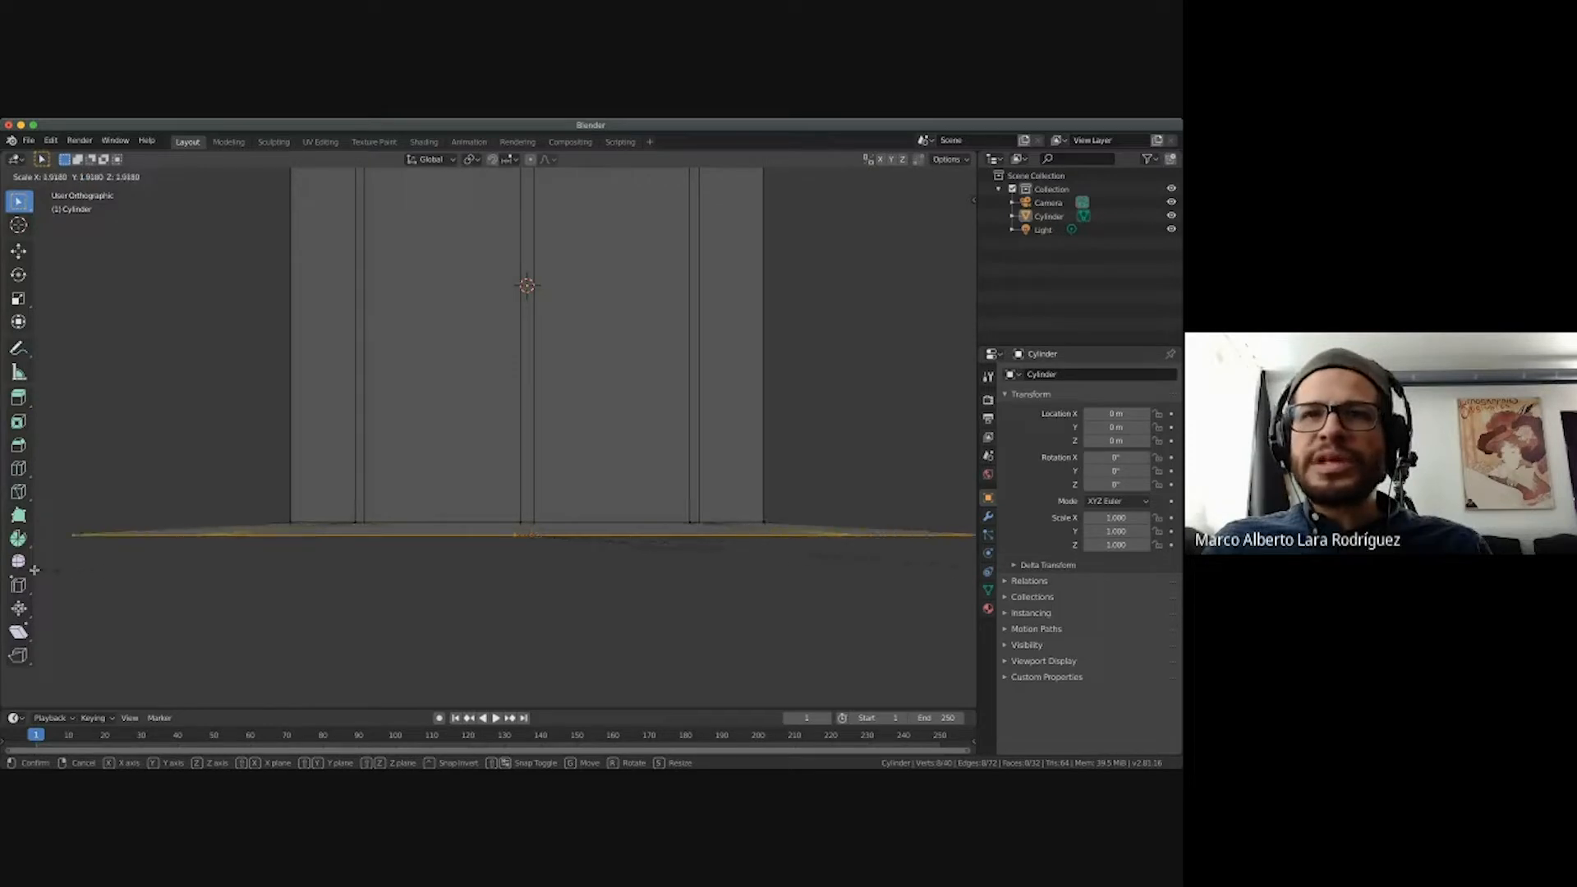
left_click(758, 565)
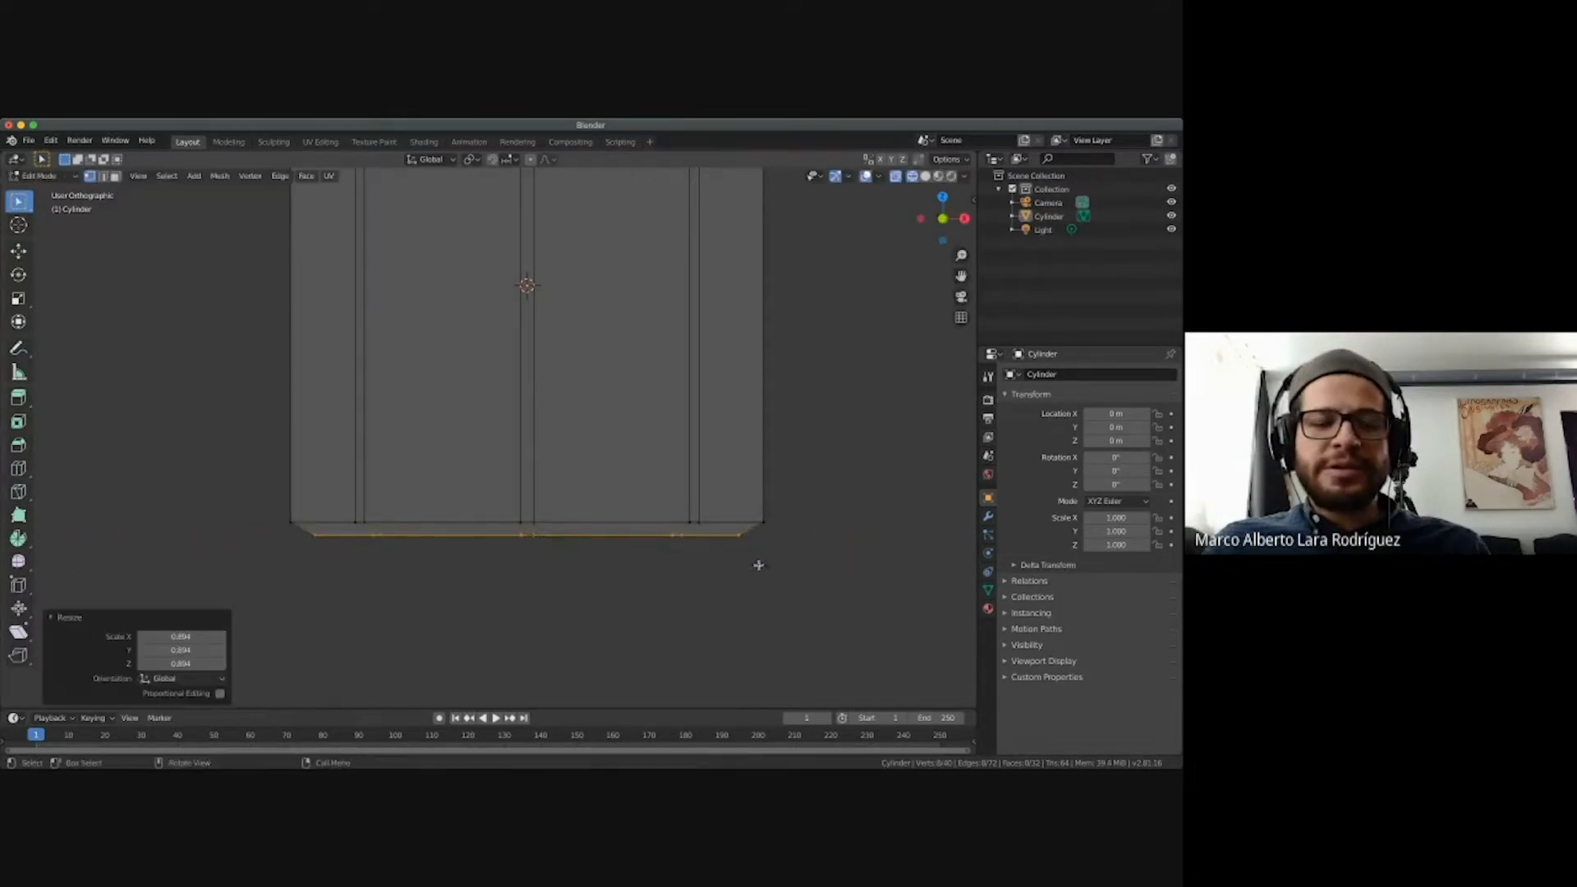
Extrude the lowest base ring in place and scale the new ring inward to about 0.425.
key("KP_1")
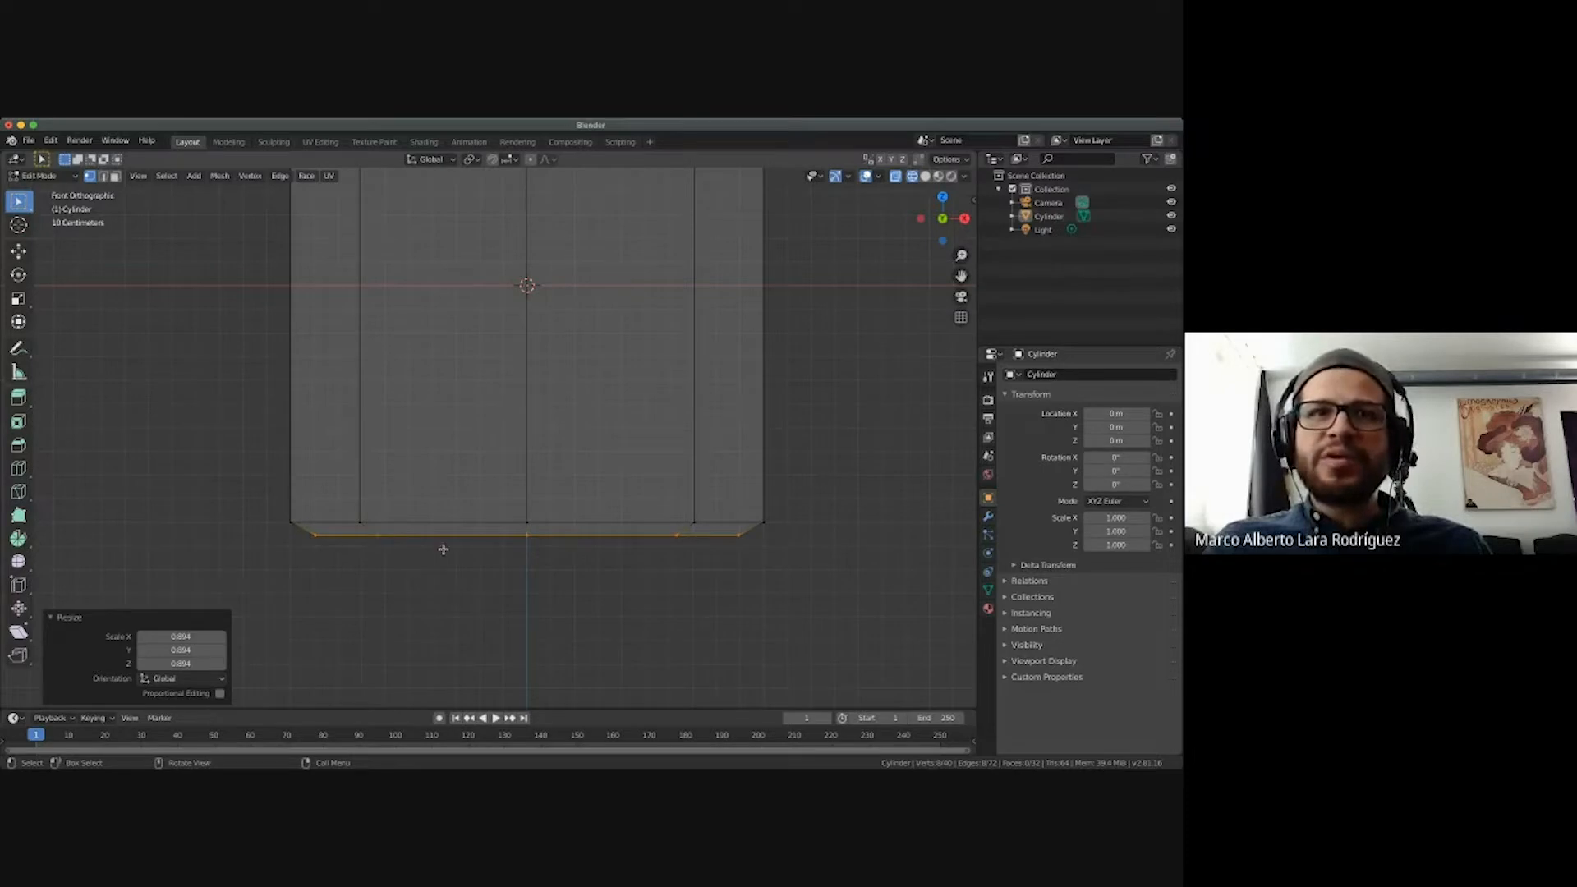
scroll(555, 563, "down", 5)
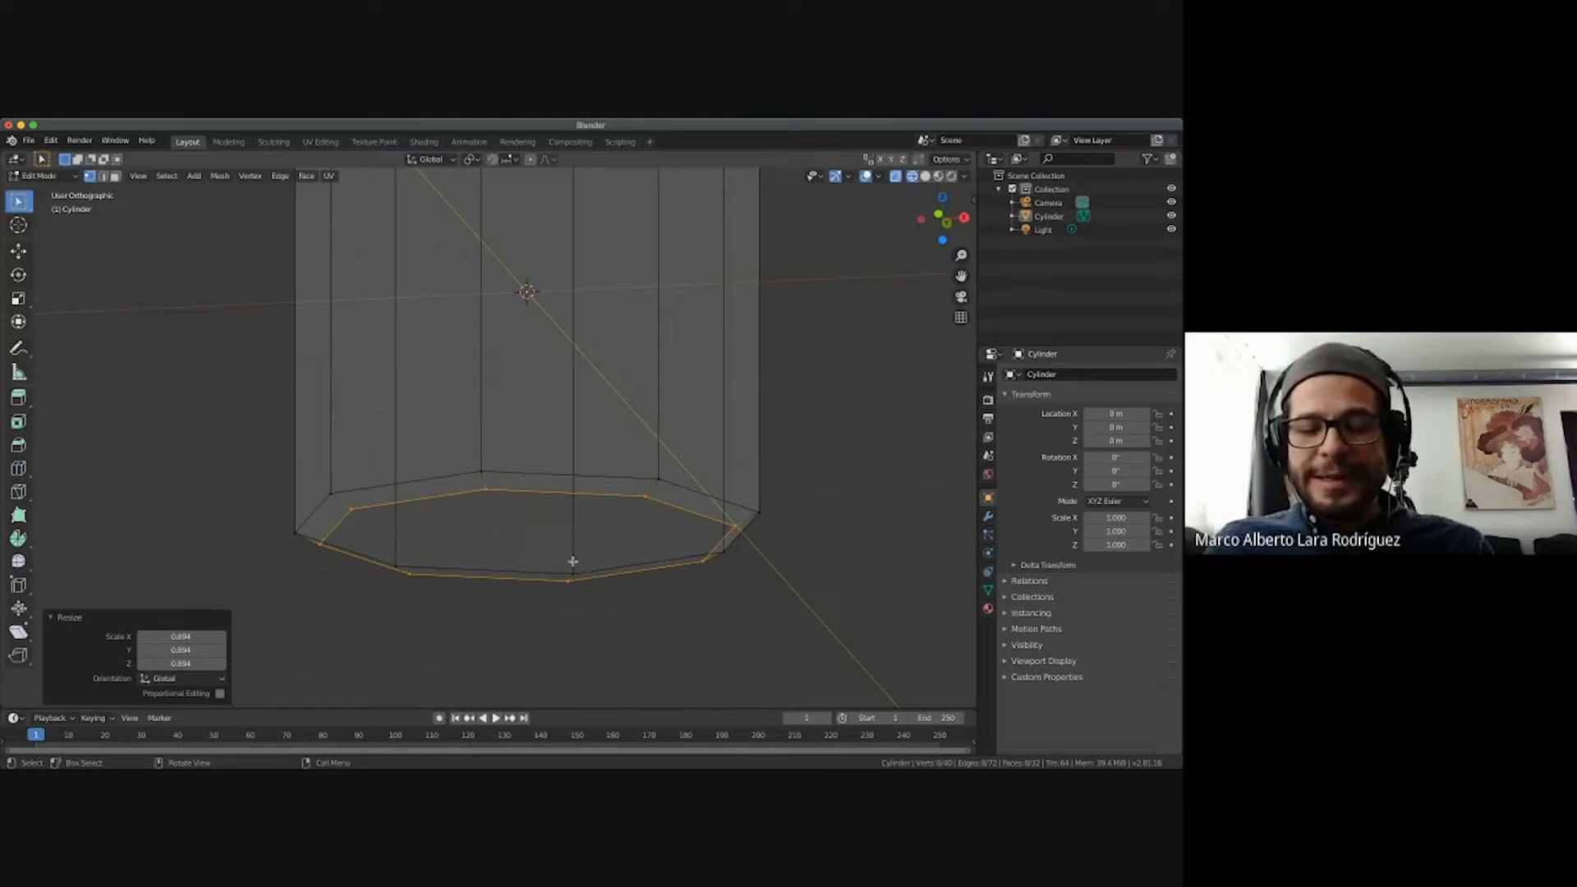
key("e")
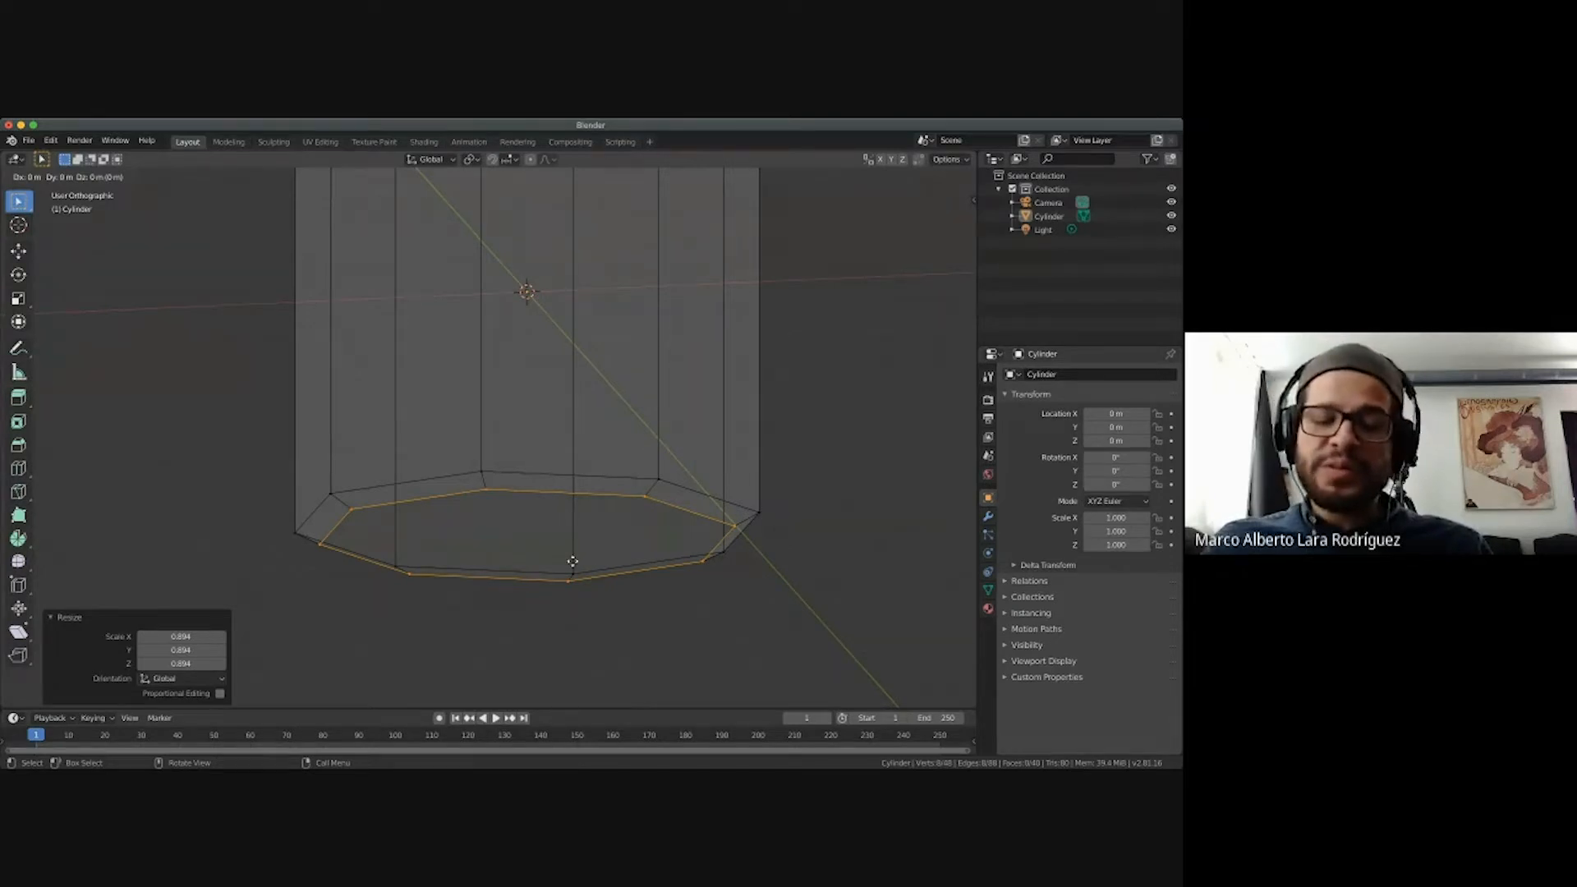
key("s")
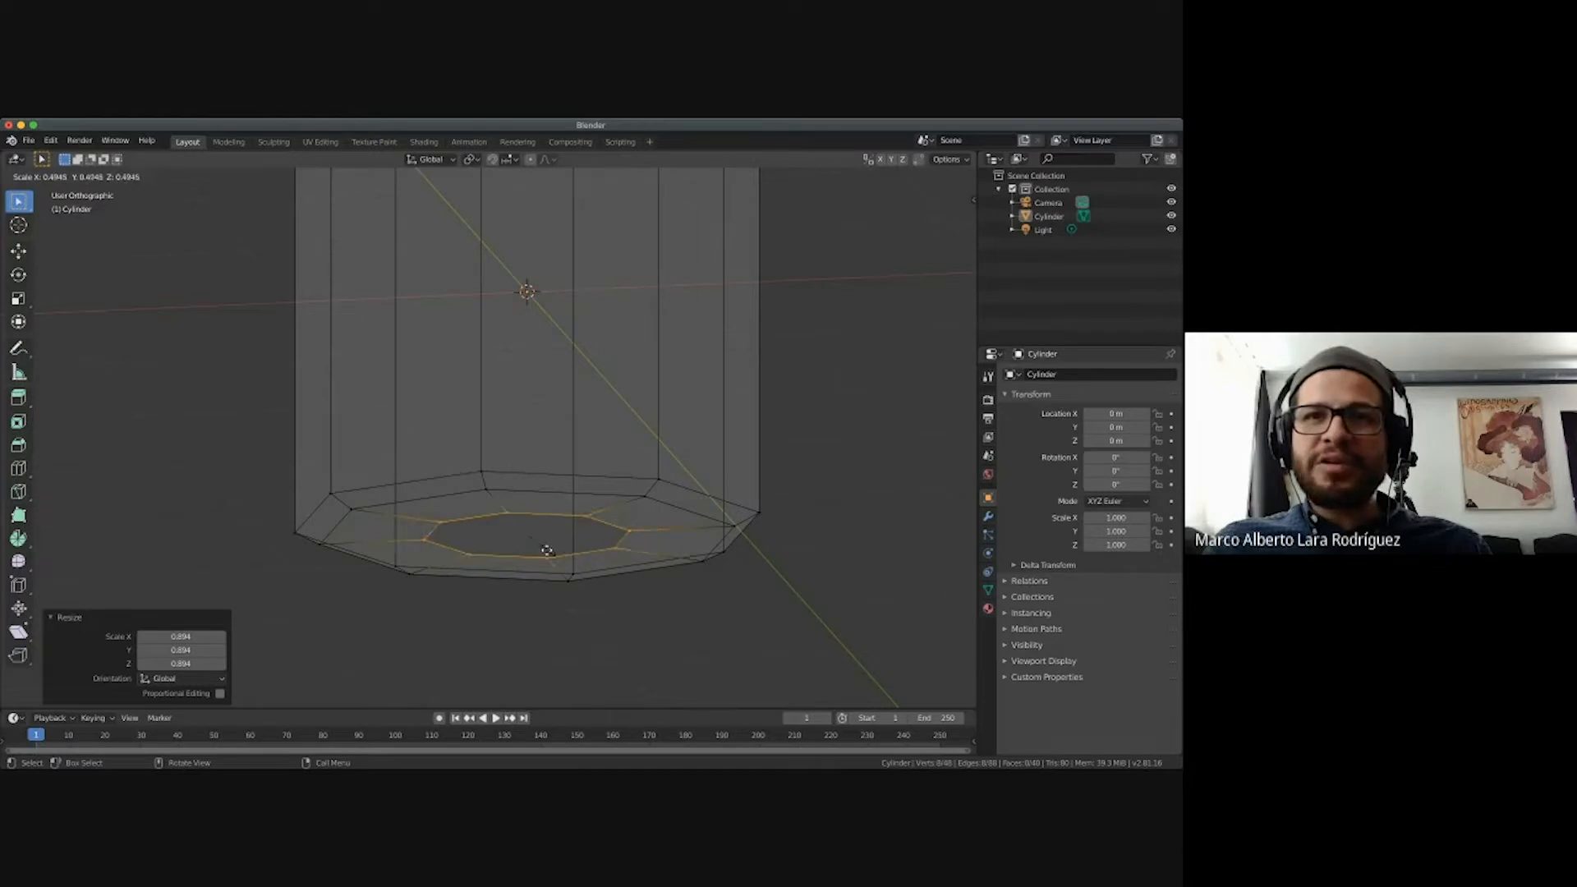
left_click(545, 549)
key("KP_2")
key("KP_2")
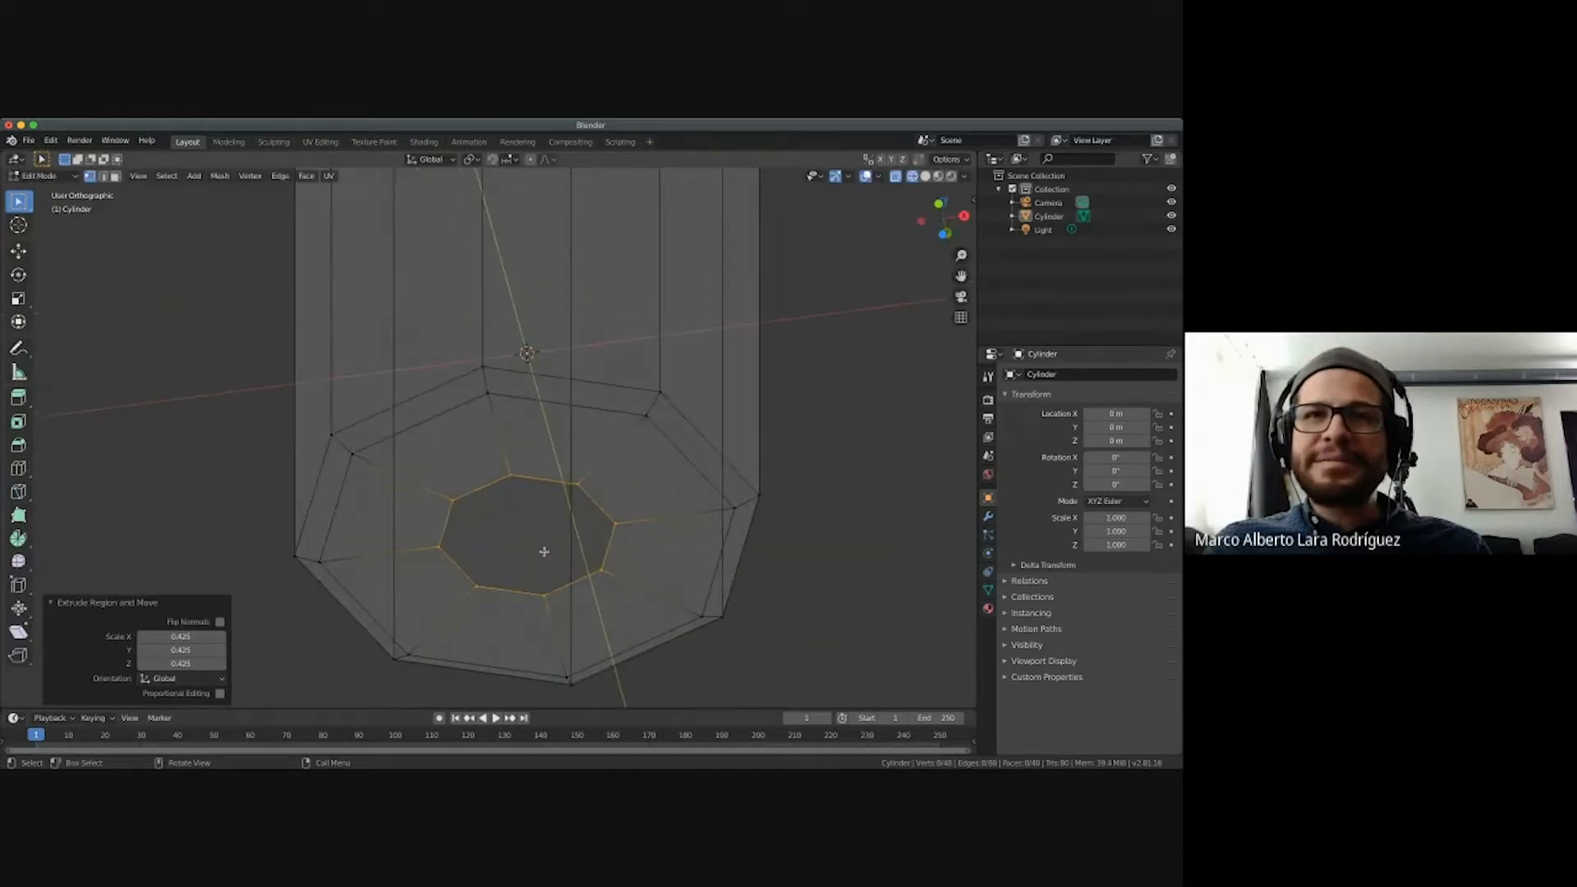
Merge the vertices of the small inner base ring at their center to close the bottom of the bottle.
scroll(544, 552, "up", 3)
scroll(544, 553, "down", 4)
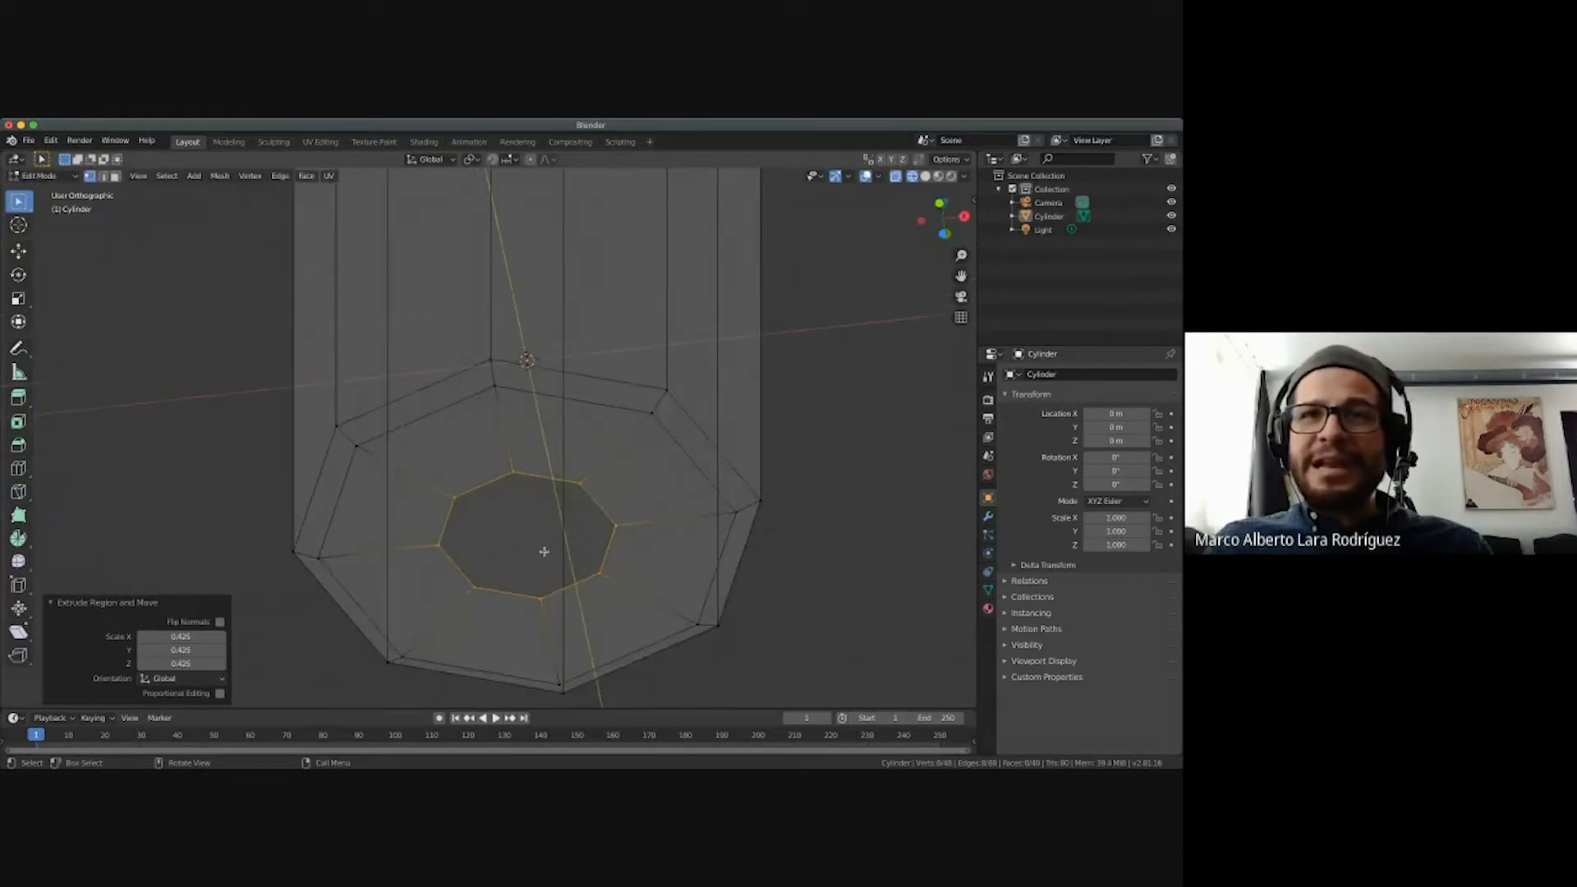
scroll(544, 552, "down", 3)
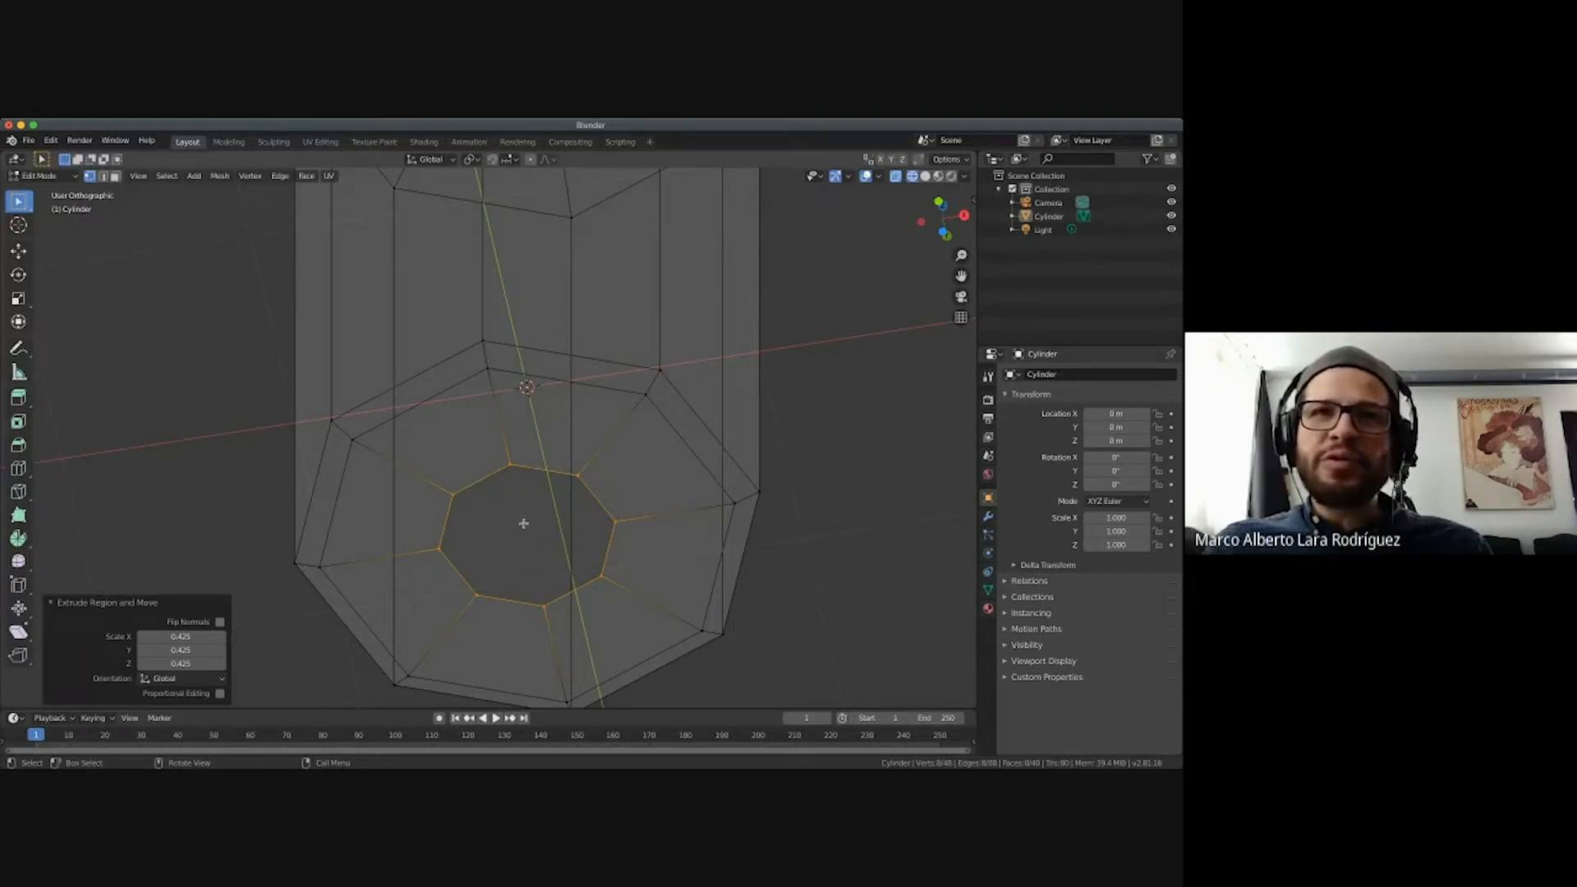
right_click(510, 465)
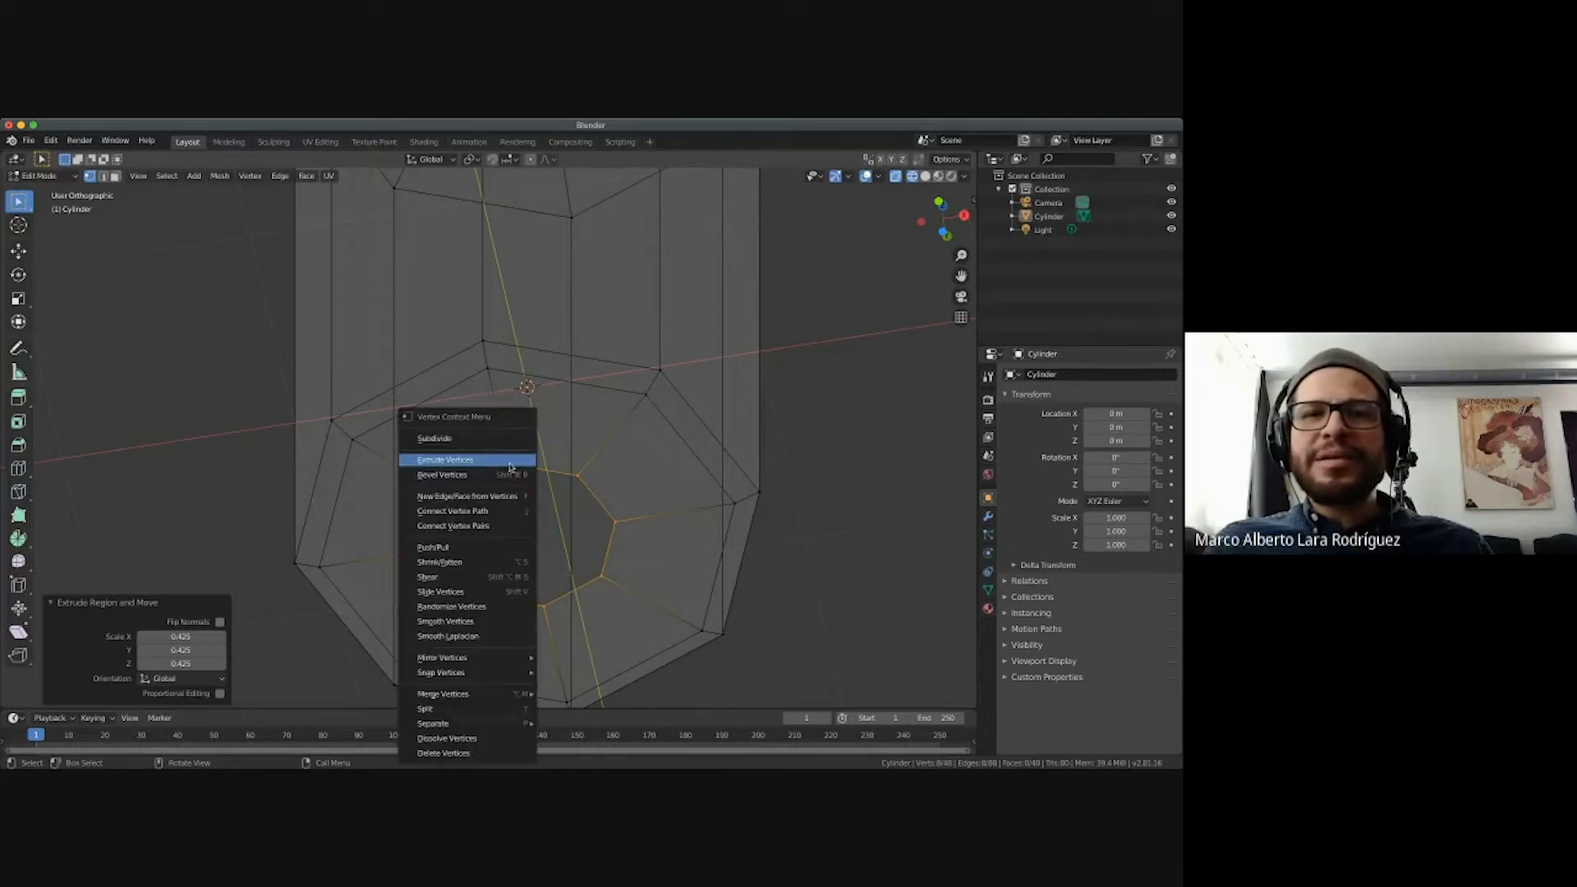
left_click(509, 462)
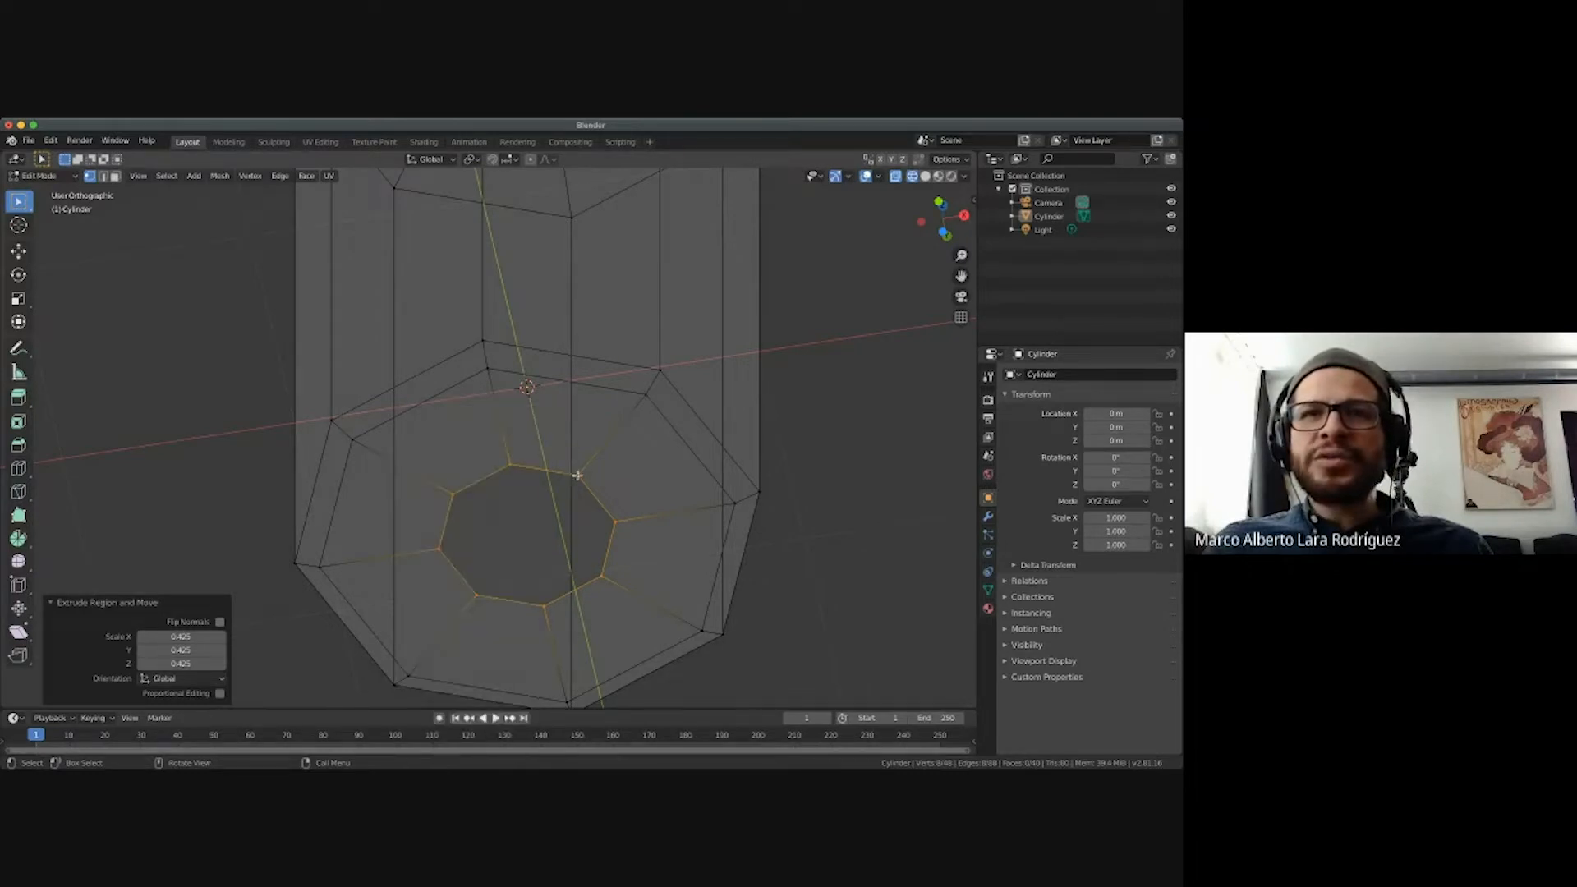
right_click(511, 465)
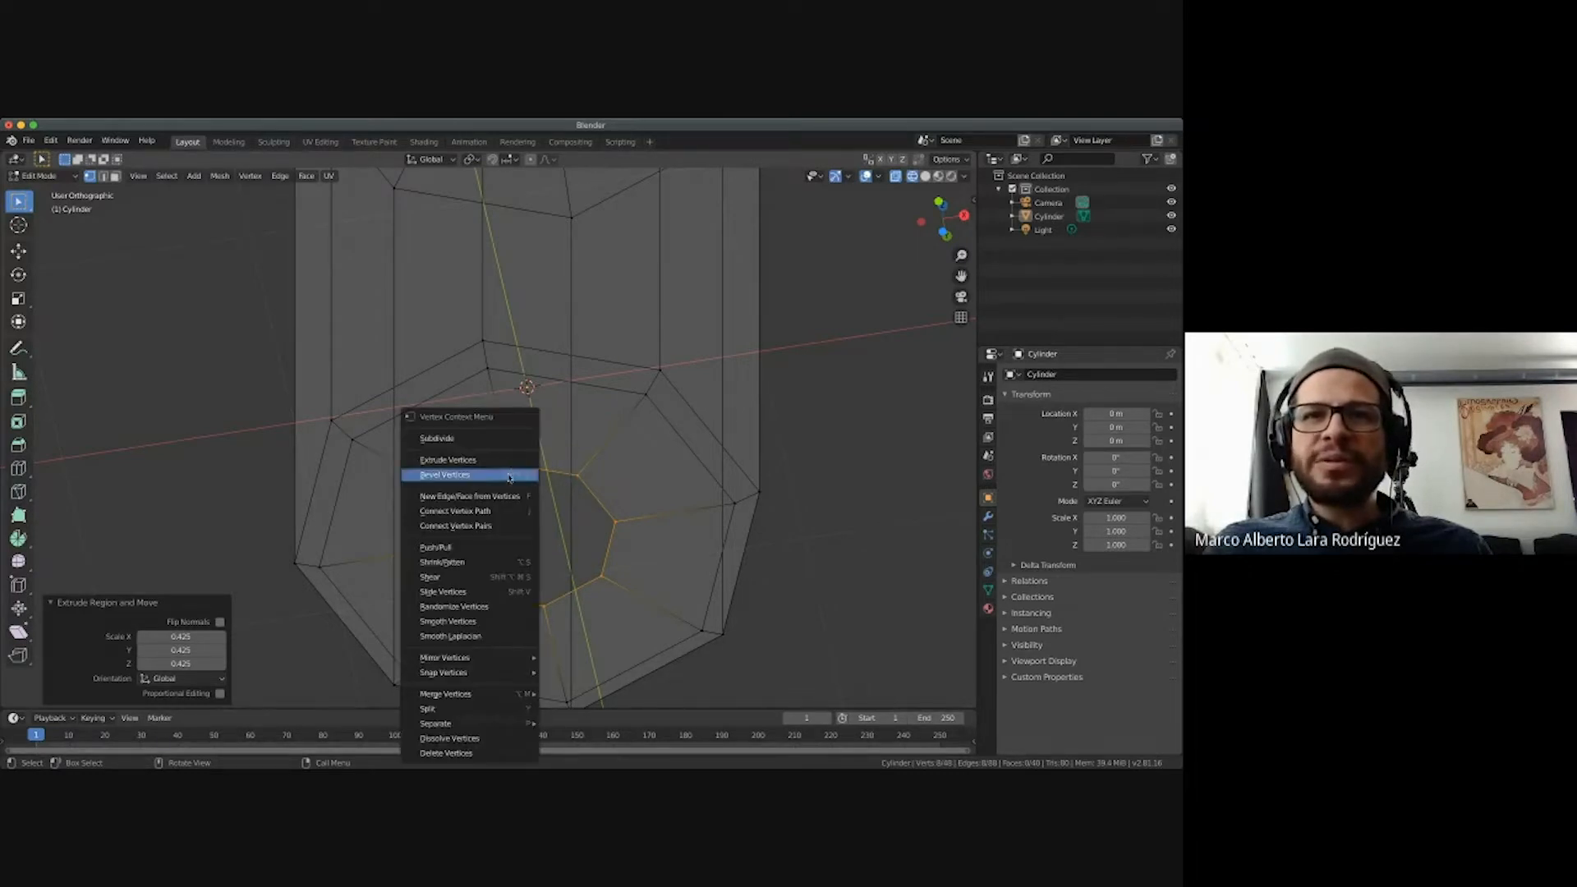
mouse_move(498, 697)
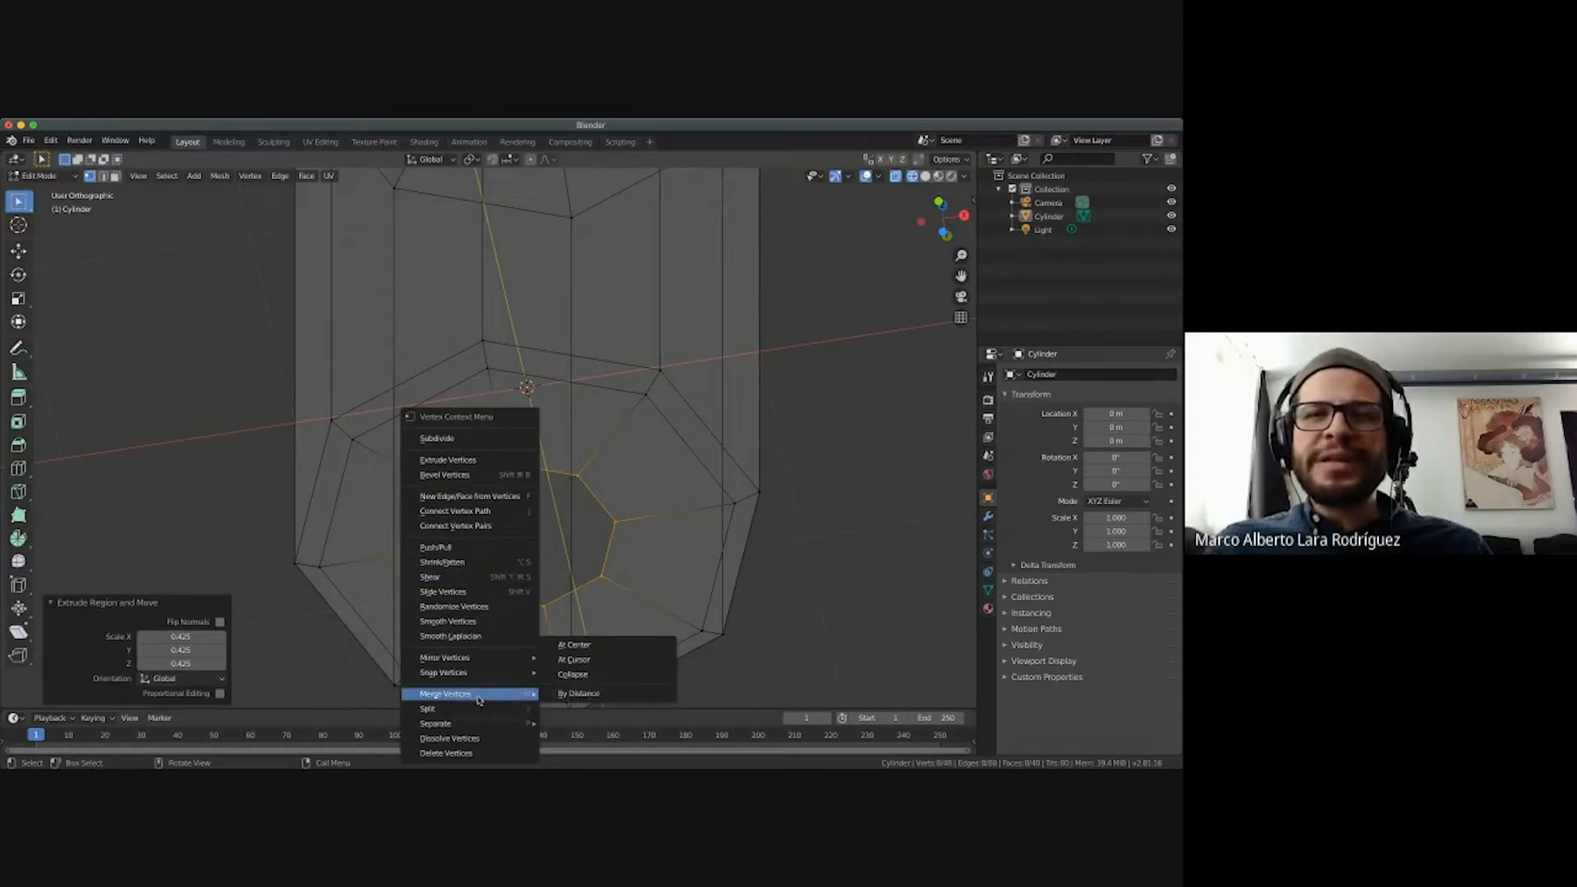
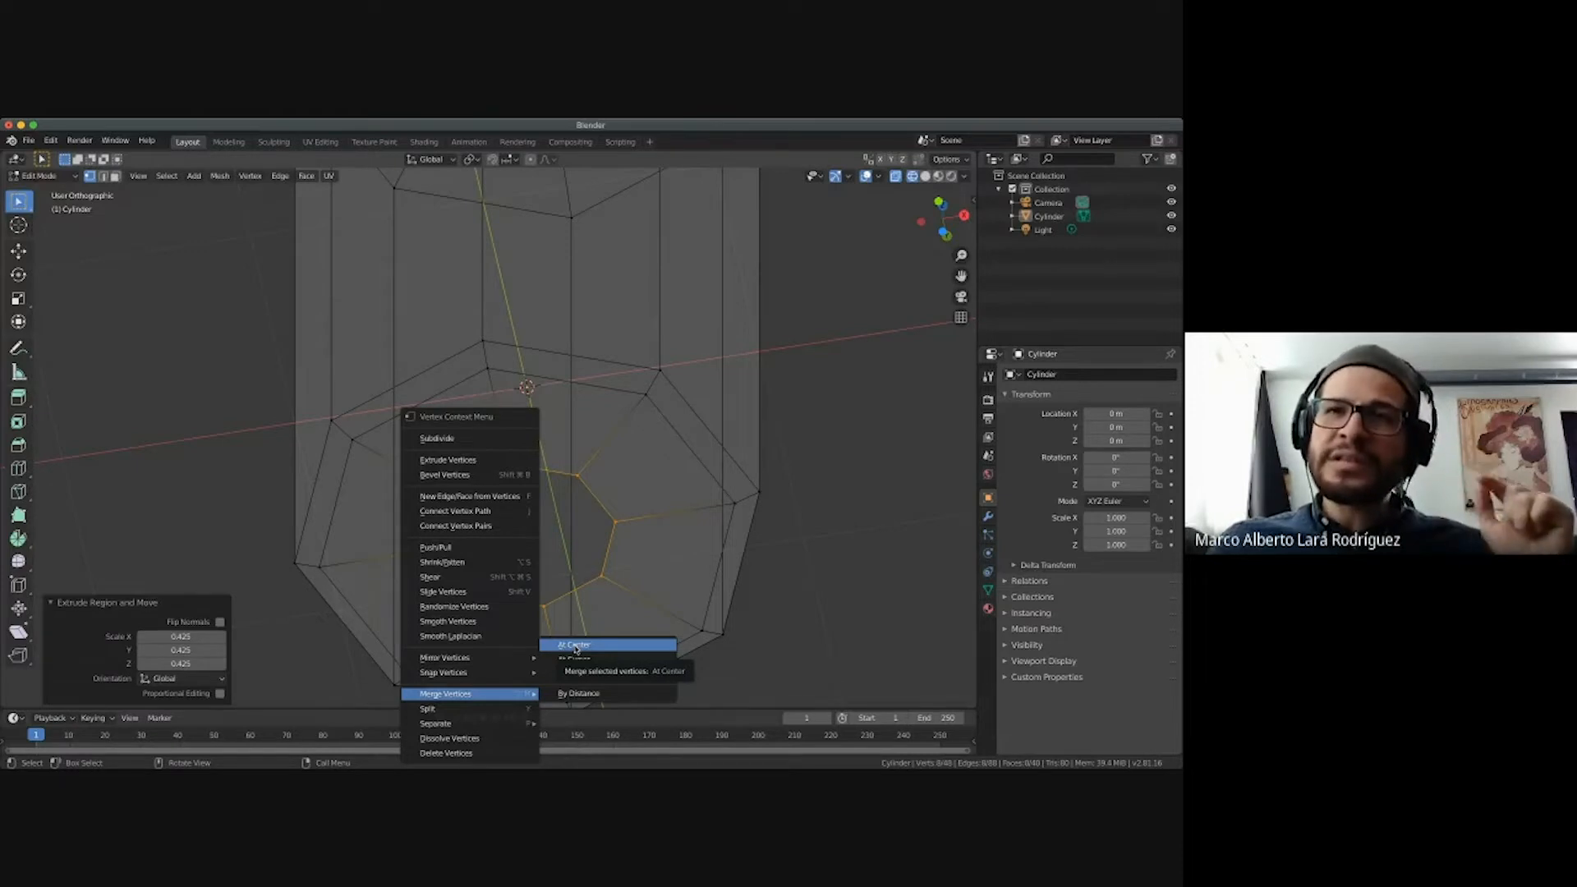
left_click(576, 647)
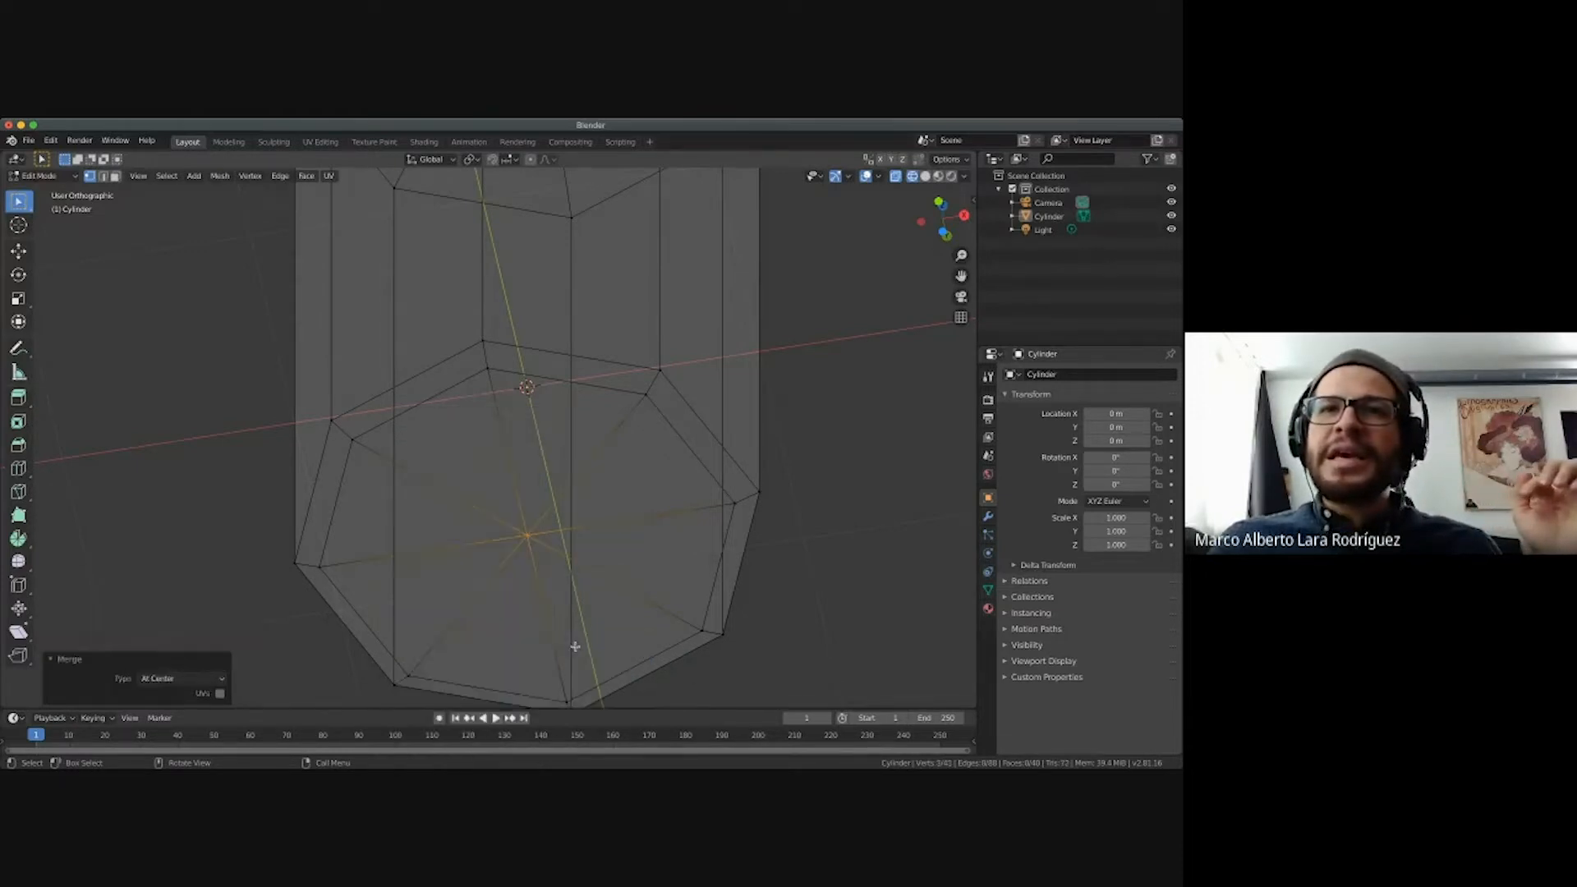
Examine the merged center vertex and the edges radiating from it on the base, selecting a neighboring vertex and the center one.
scroll(543, 521, "up", 5)
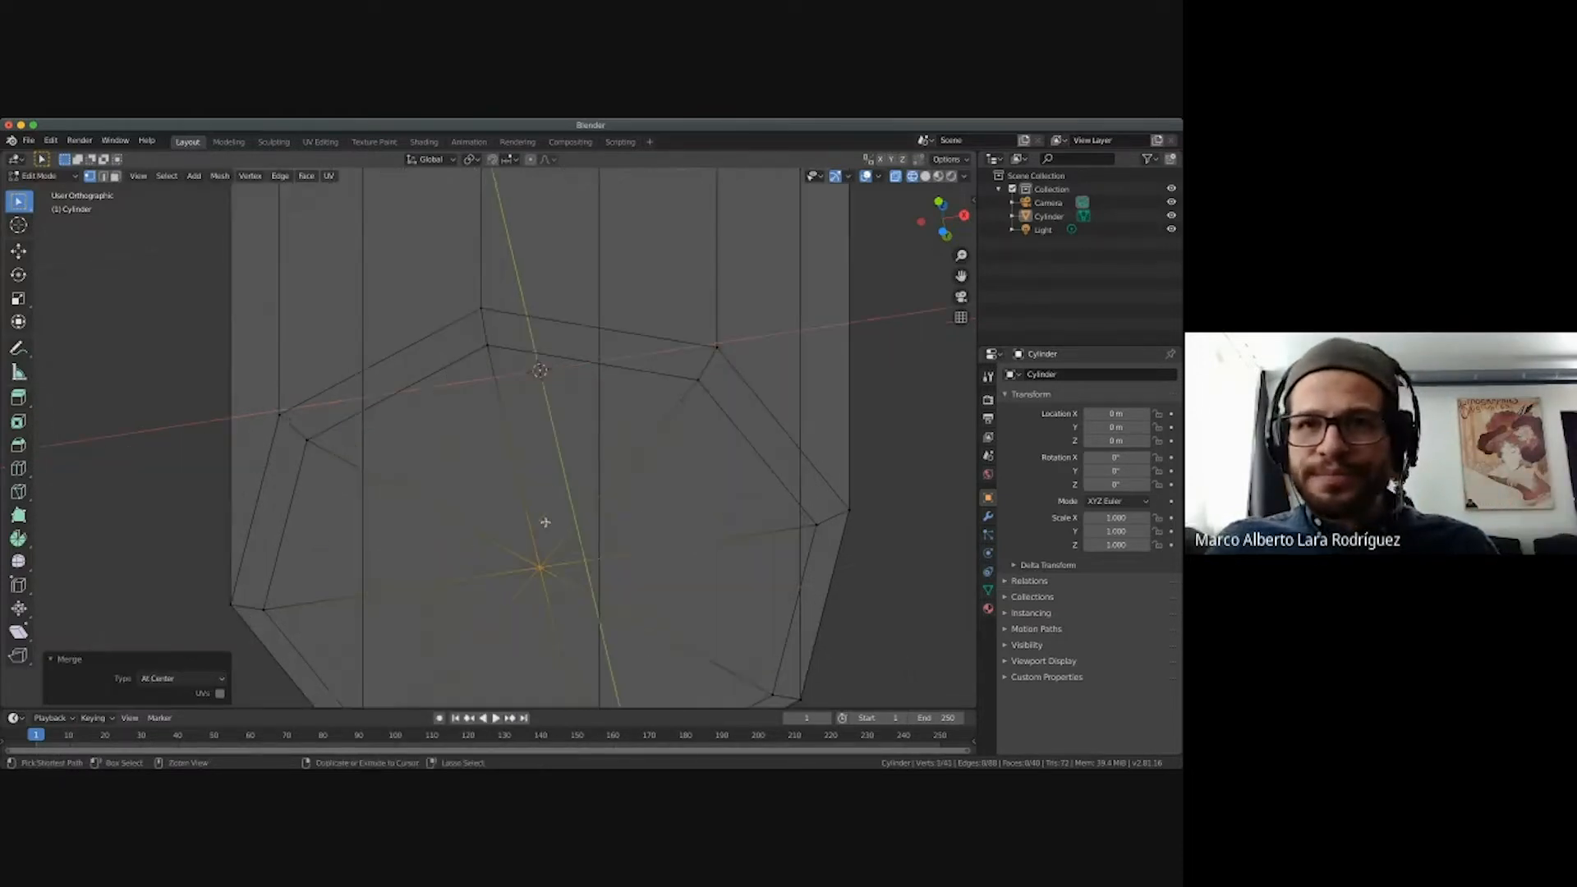
middle_click_drag(546, 522, 545, 515, "shift")
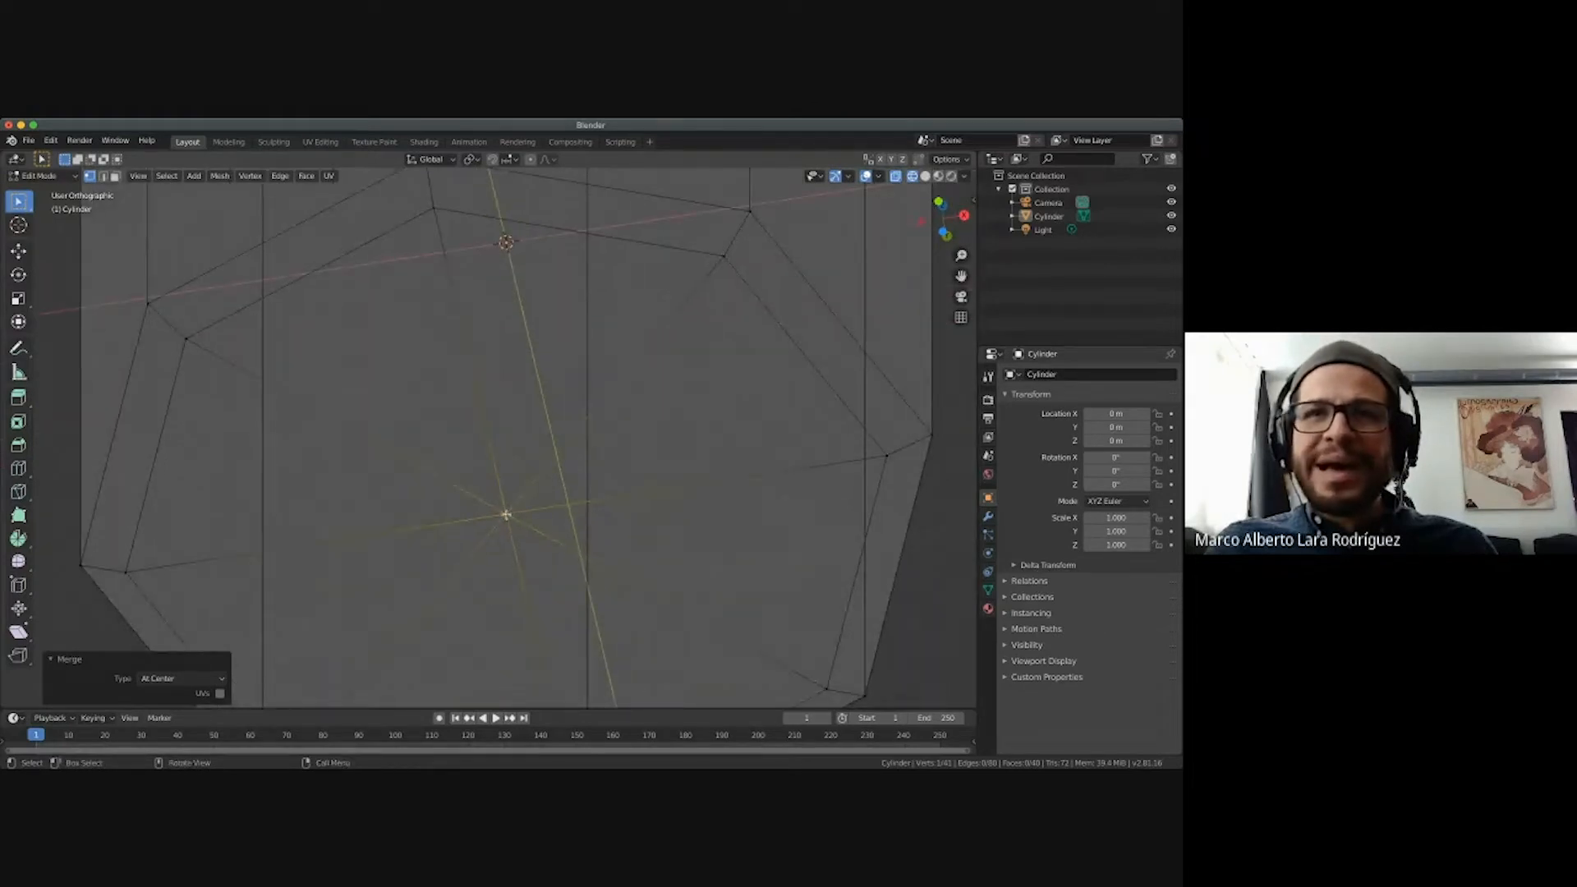
left_click(887, 455)
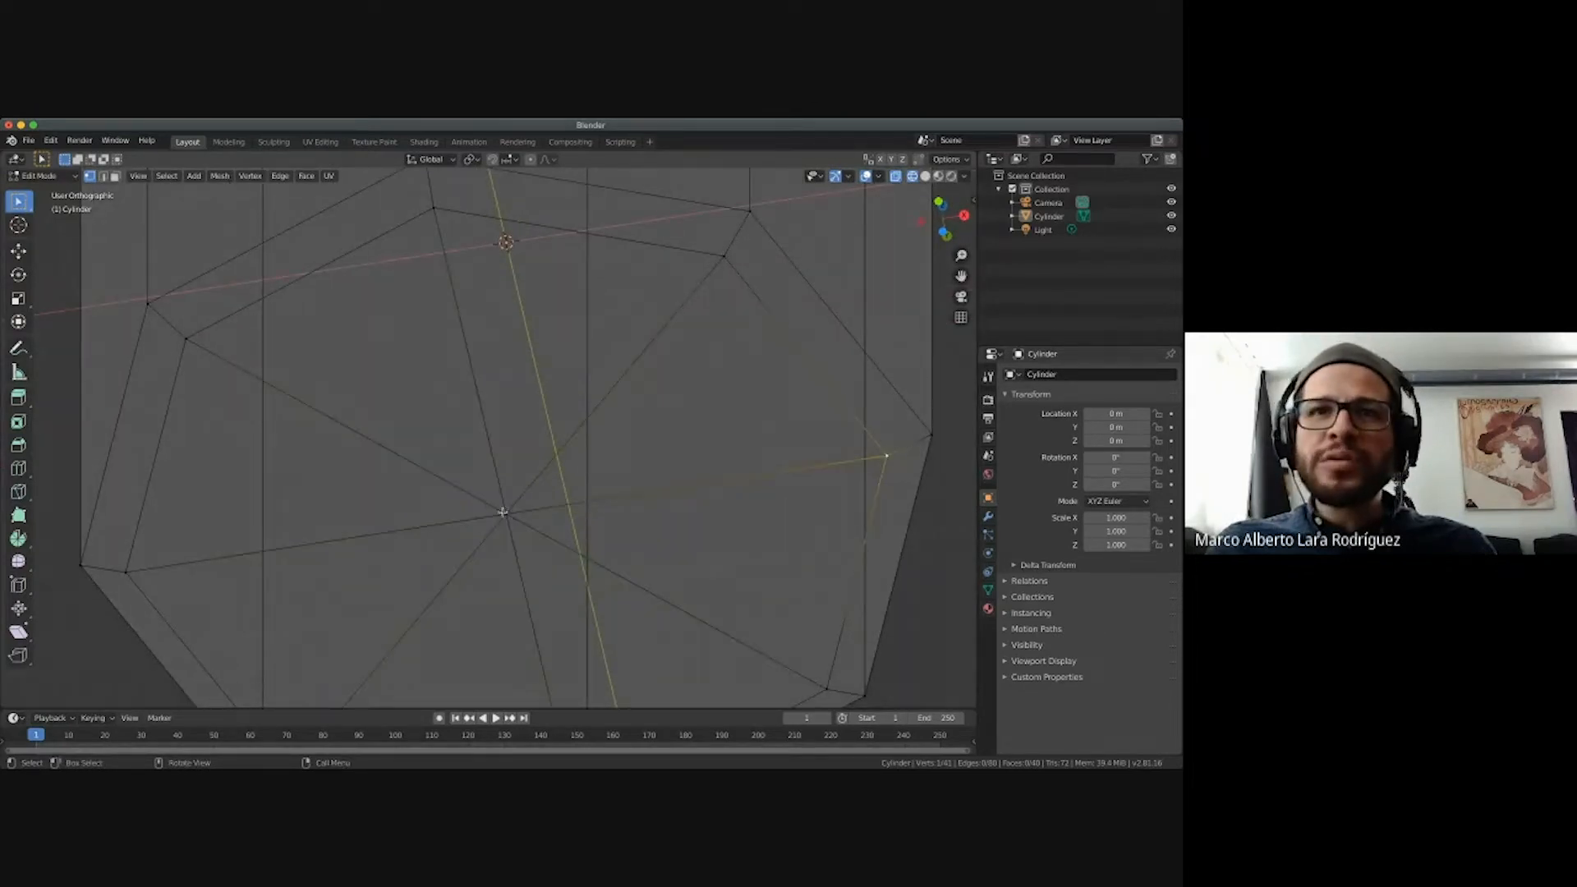
left_click(508, 514)
scroll(551, 513, "down", 3, "ctrl")
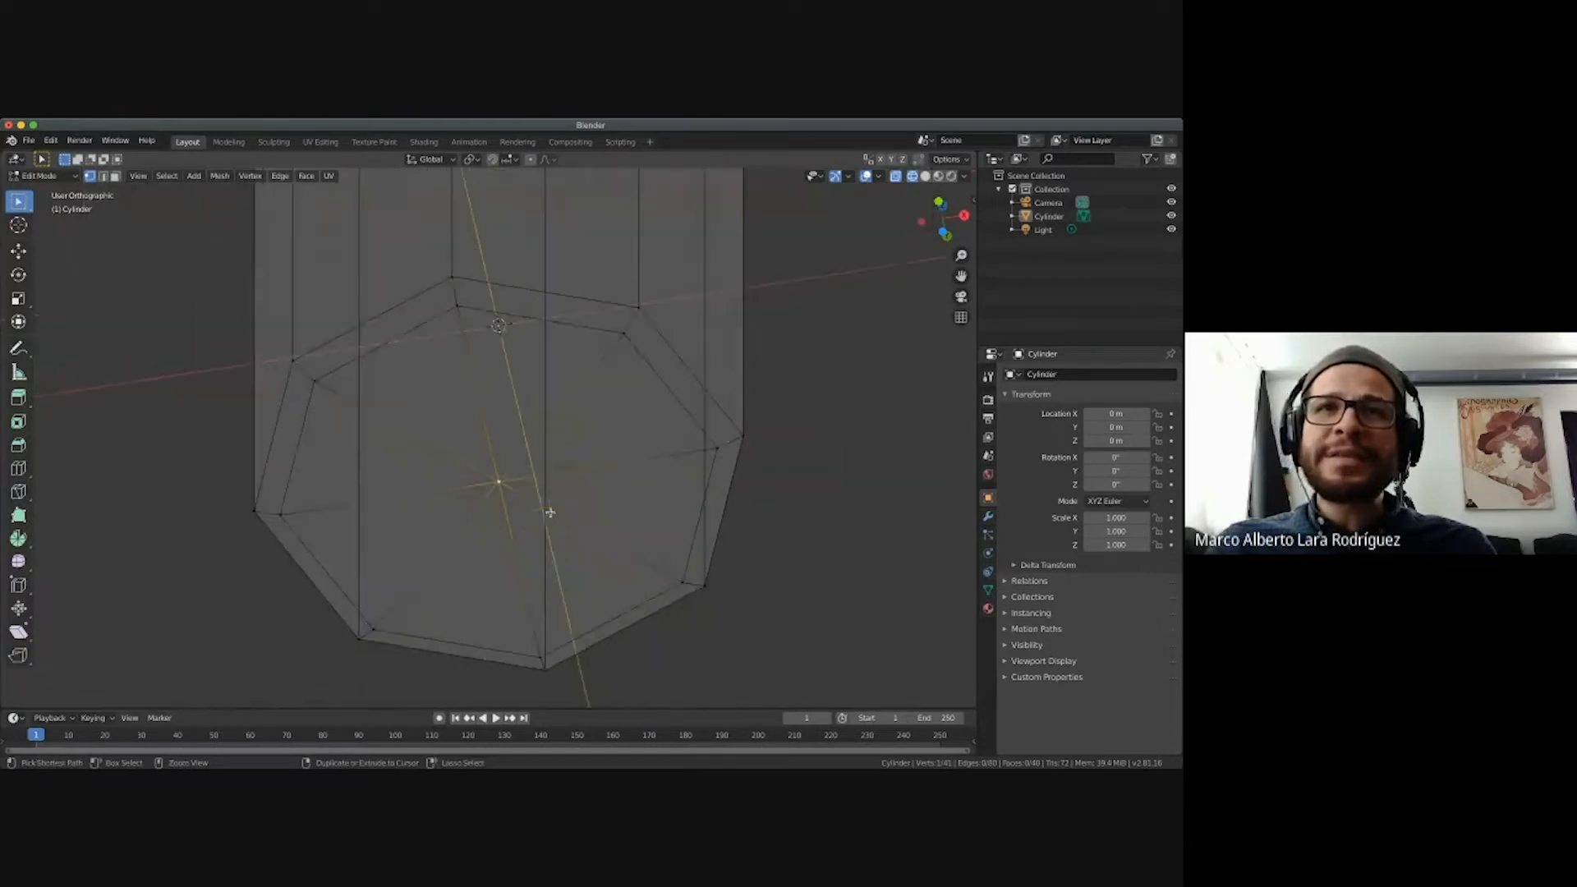
scroll(550, 513, "up", 5)
scroll(551, 512, "down", 8)
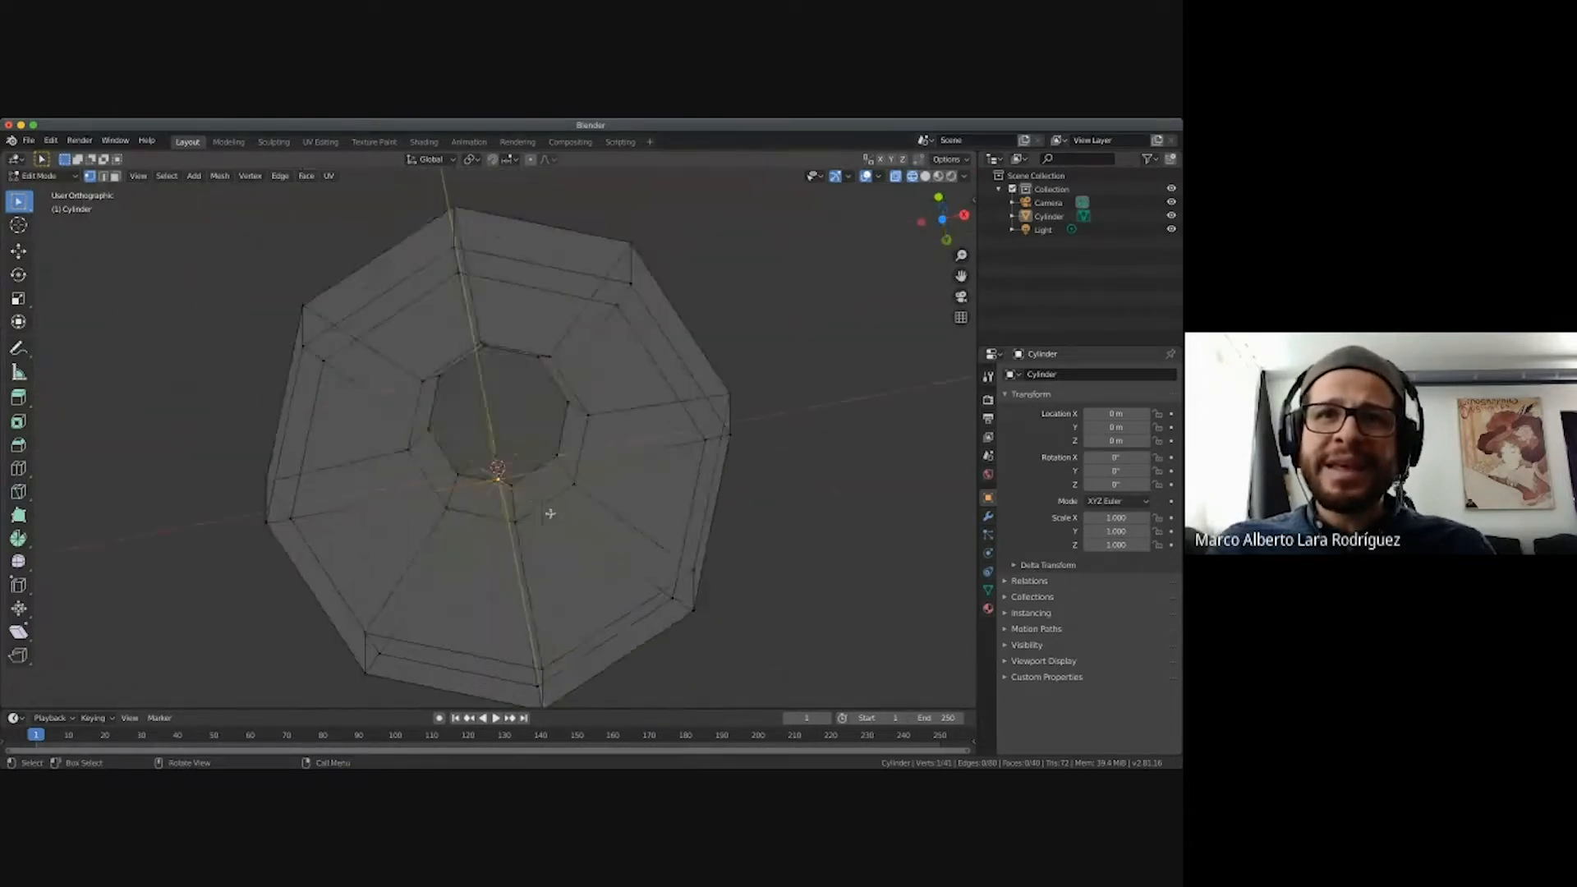
scroll(550, 513, "up", 5)
scroll(551, 514, "up", 6)
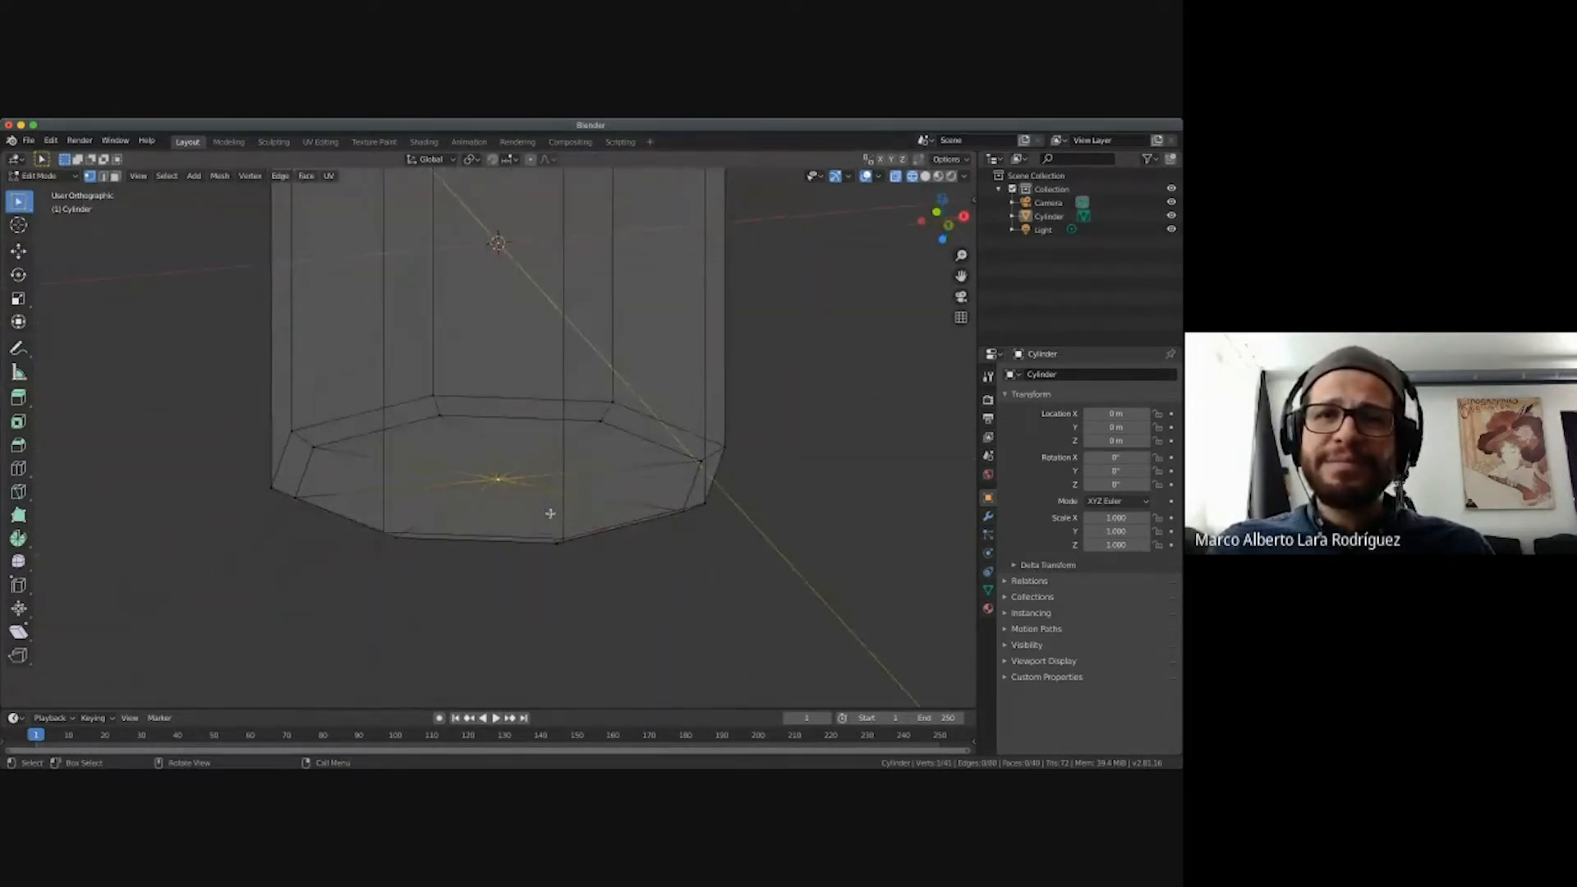
Inspect the closed, tapered base of the bottle from the front, the top and several orbited angles.
scroll(551, 513, "left", 6)
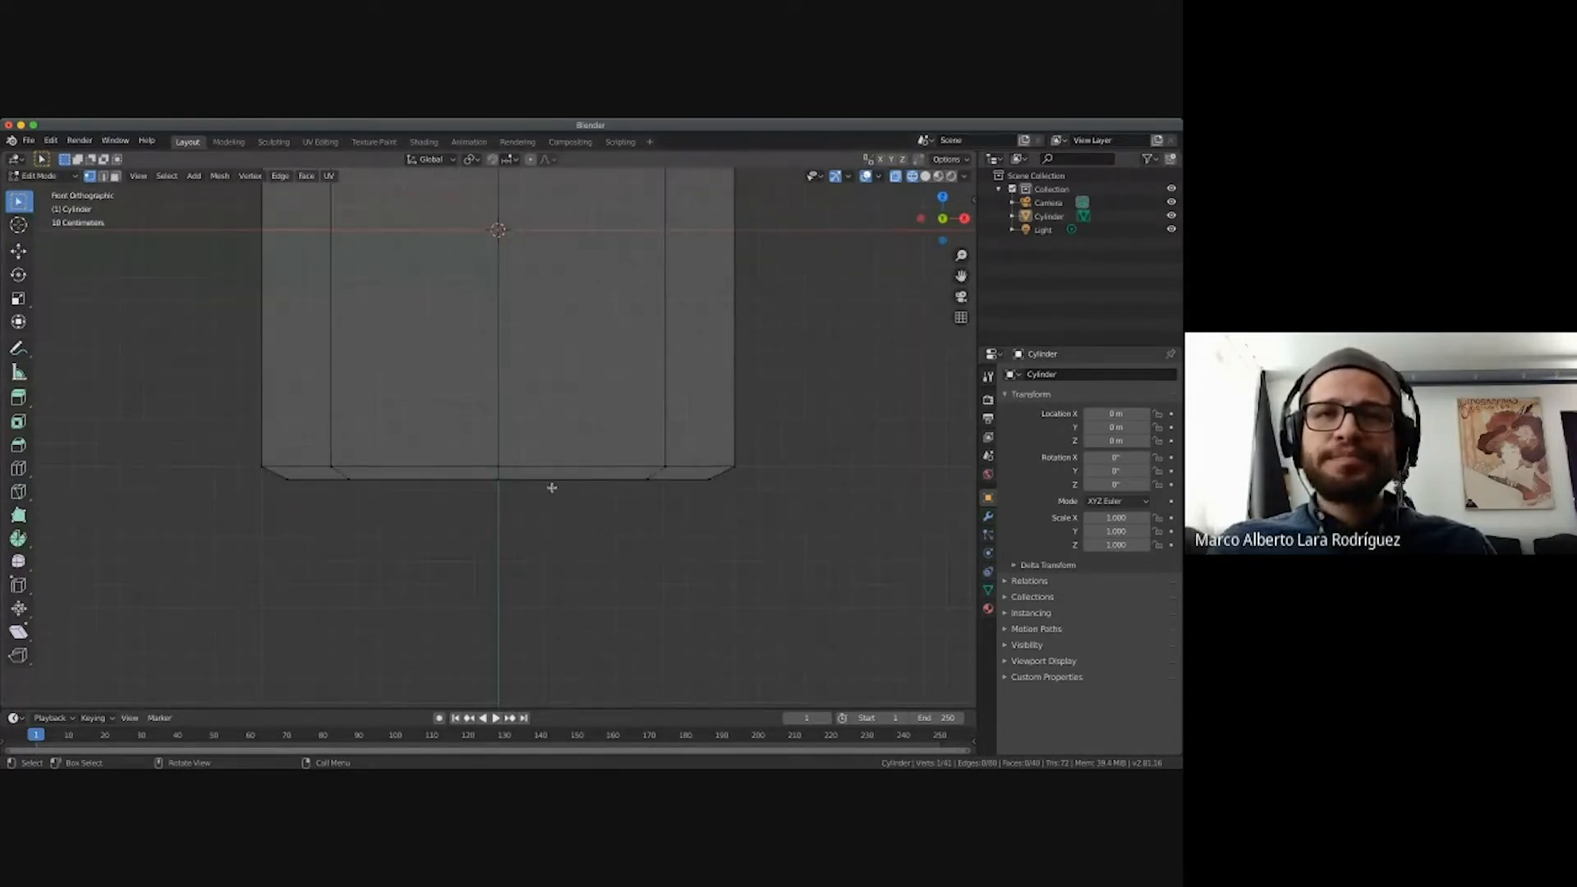
scroll(547, 486, "up", 3)
scroll(552, 488, "up", 1, "ctrl")
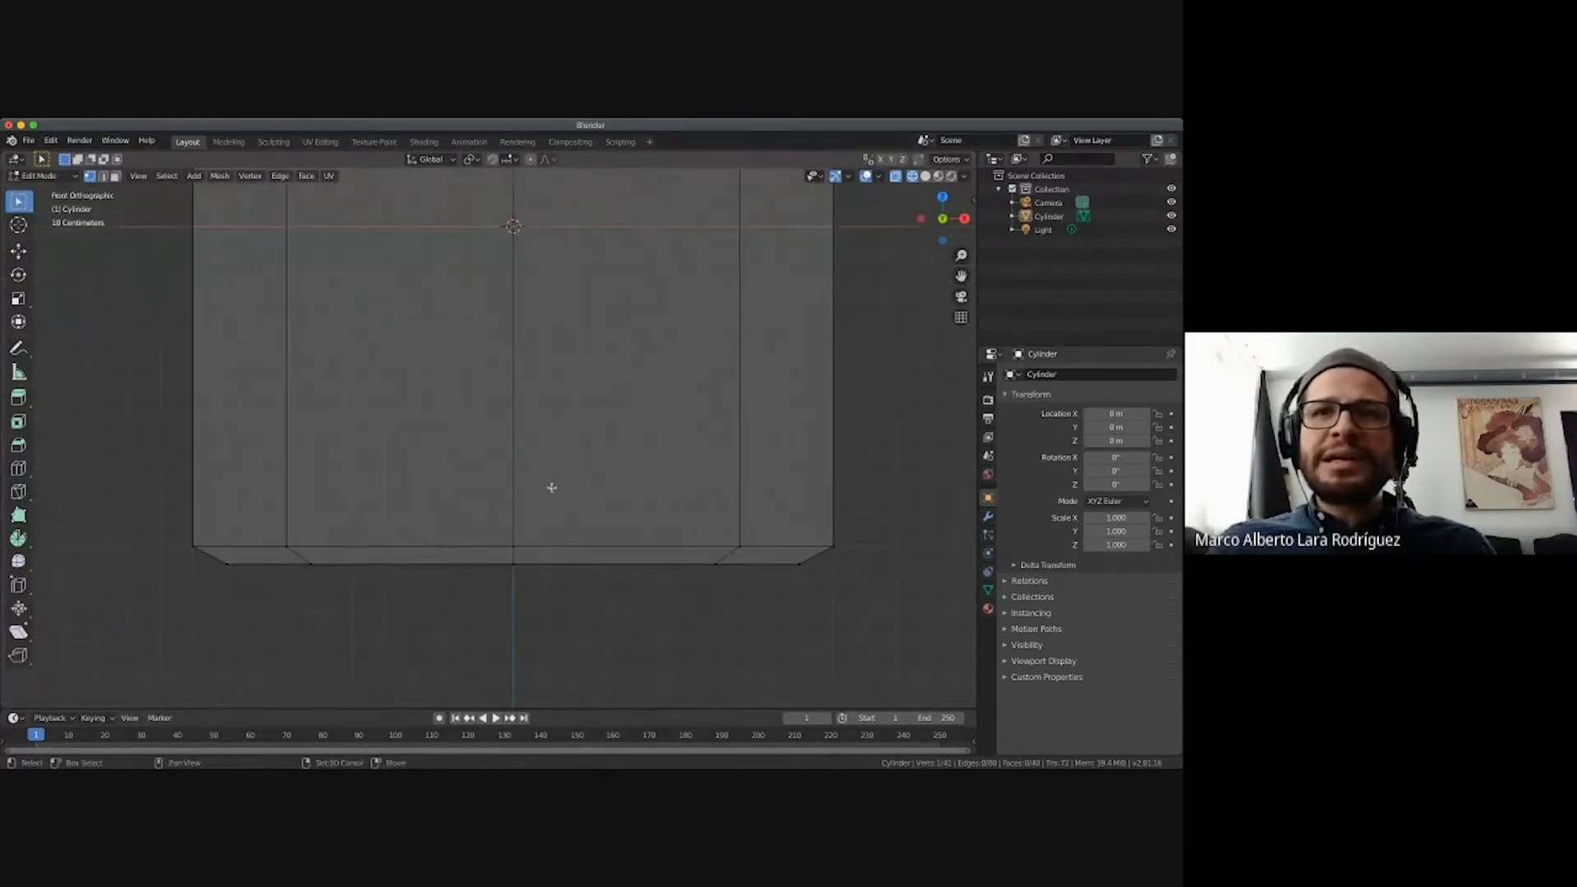
scroll(552, 488, "down", 3, "shift")
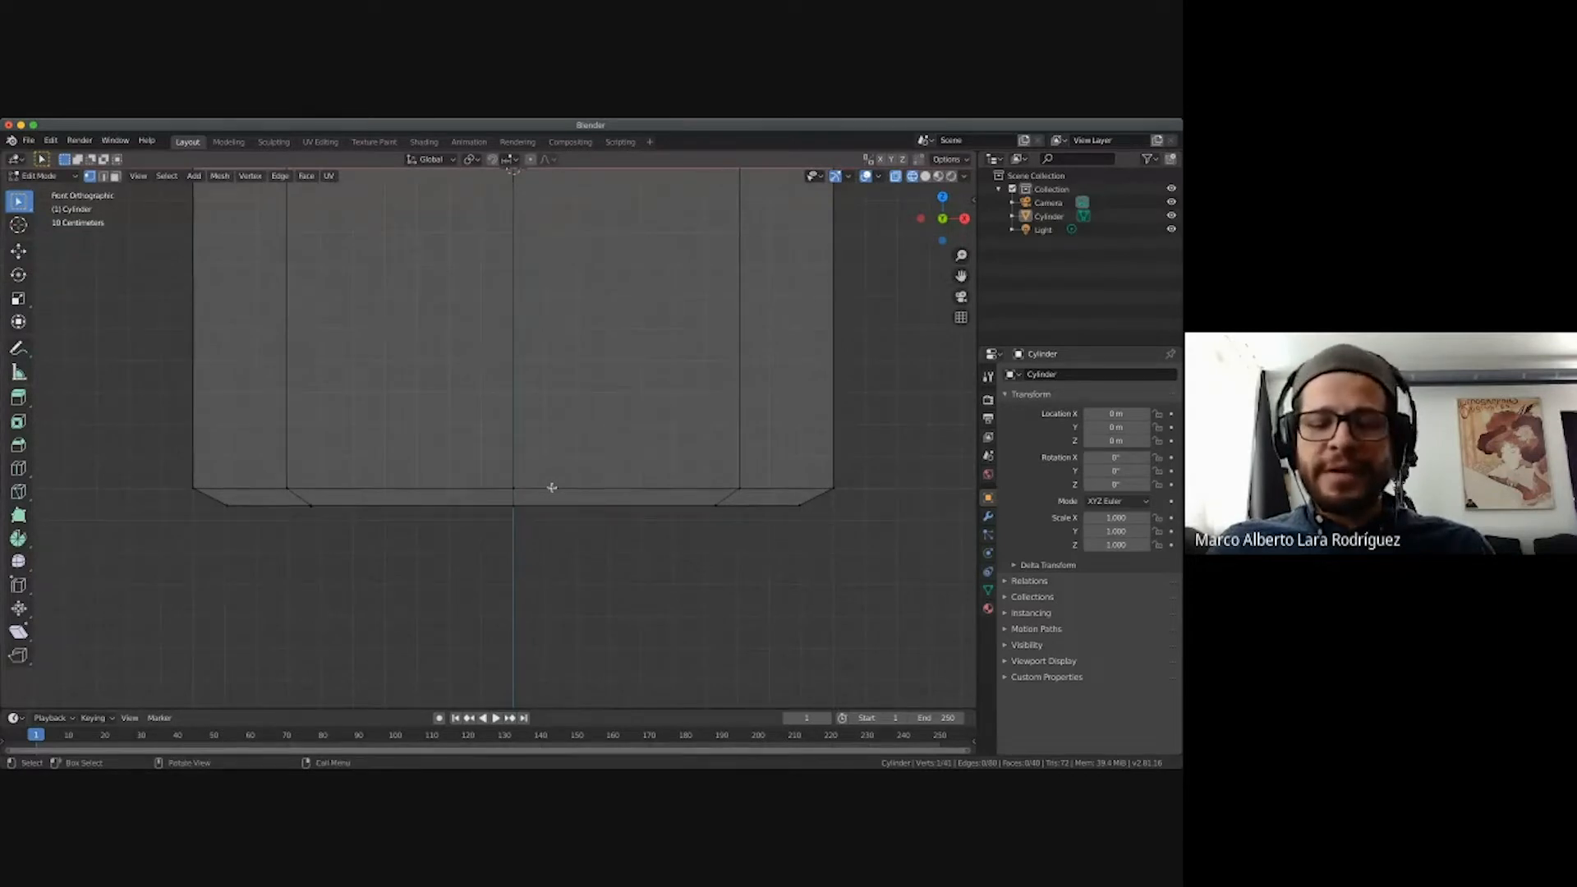
scroll(552, 488, "down", 5)
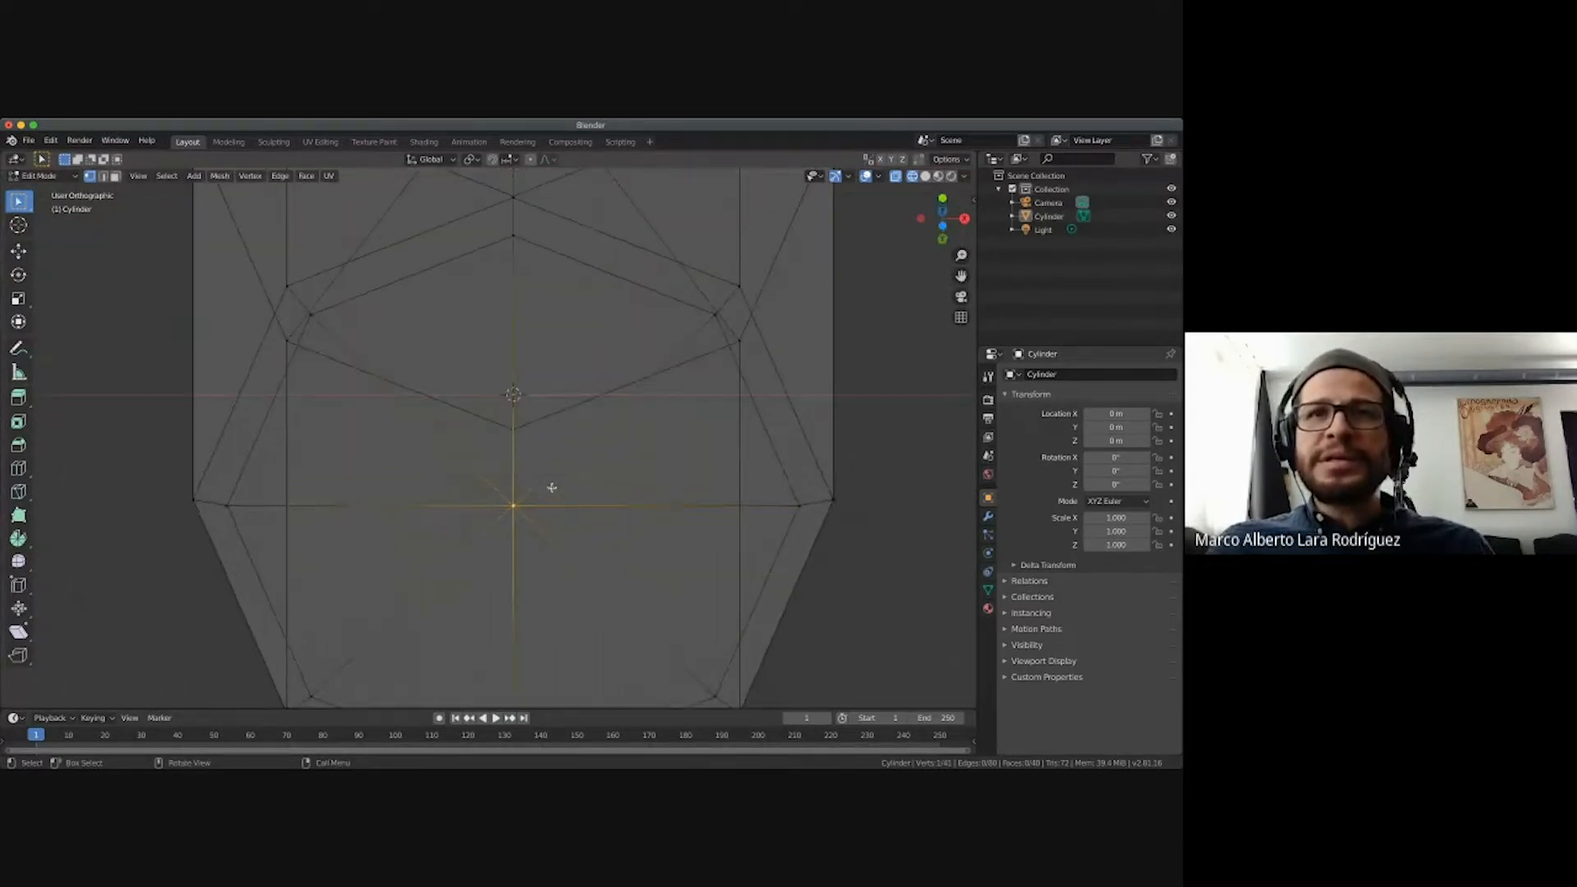
key("KP_7")
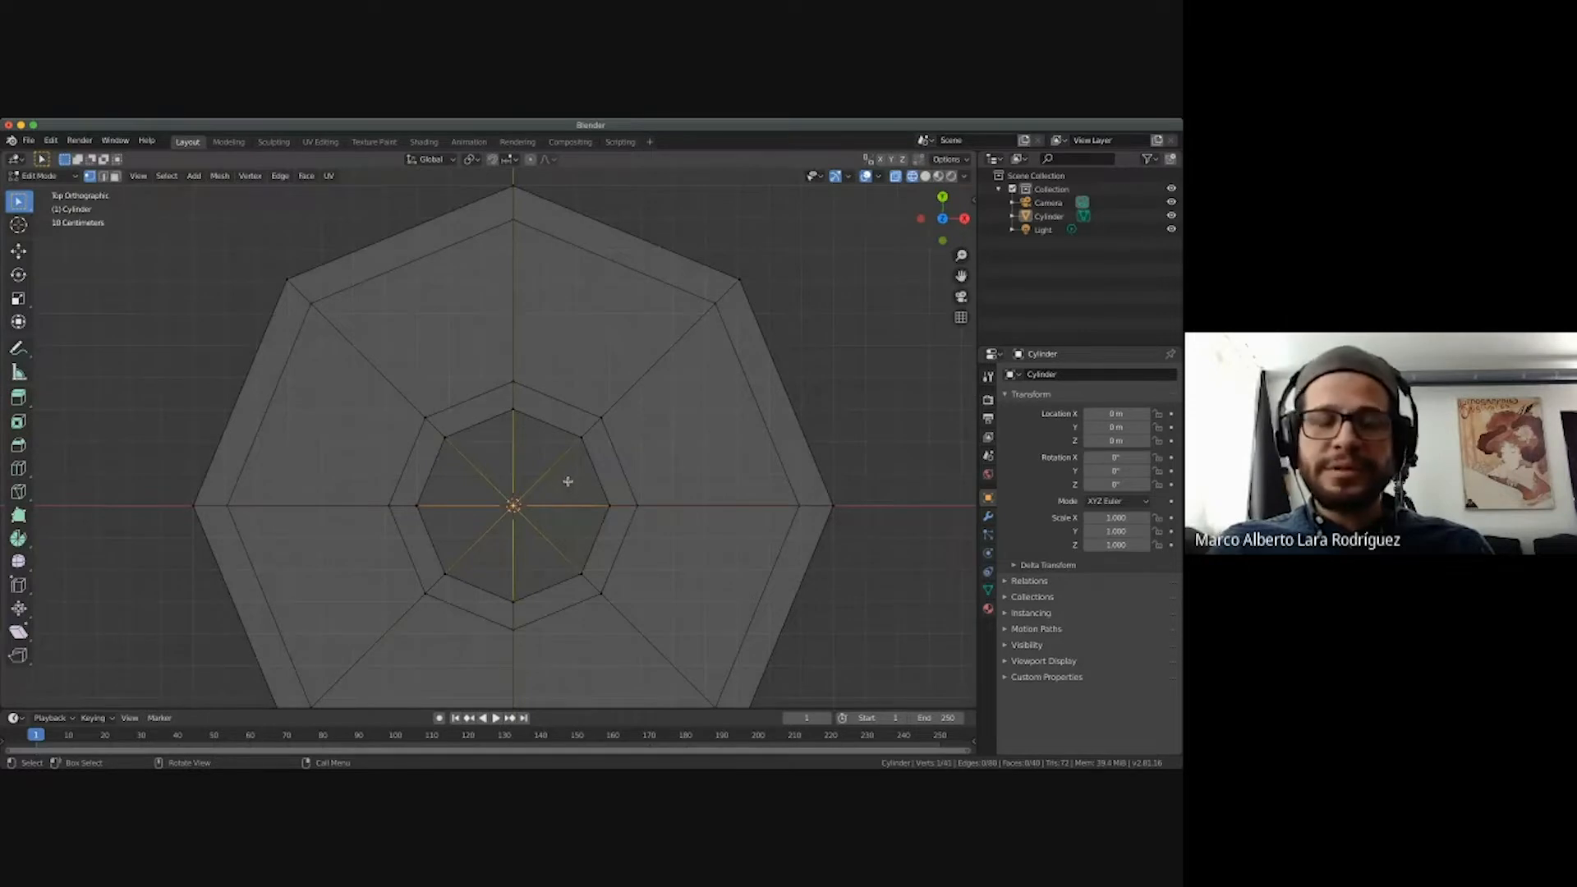
scroll(567, 480, "down", 3, "shift")
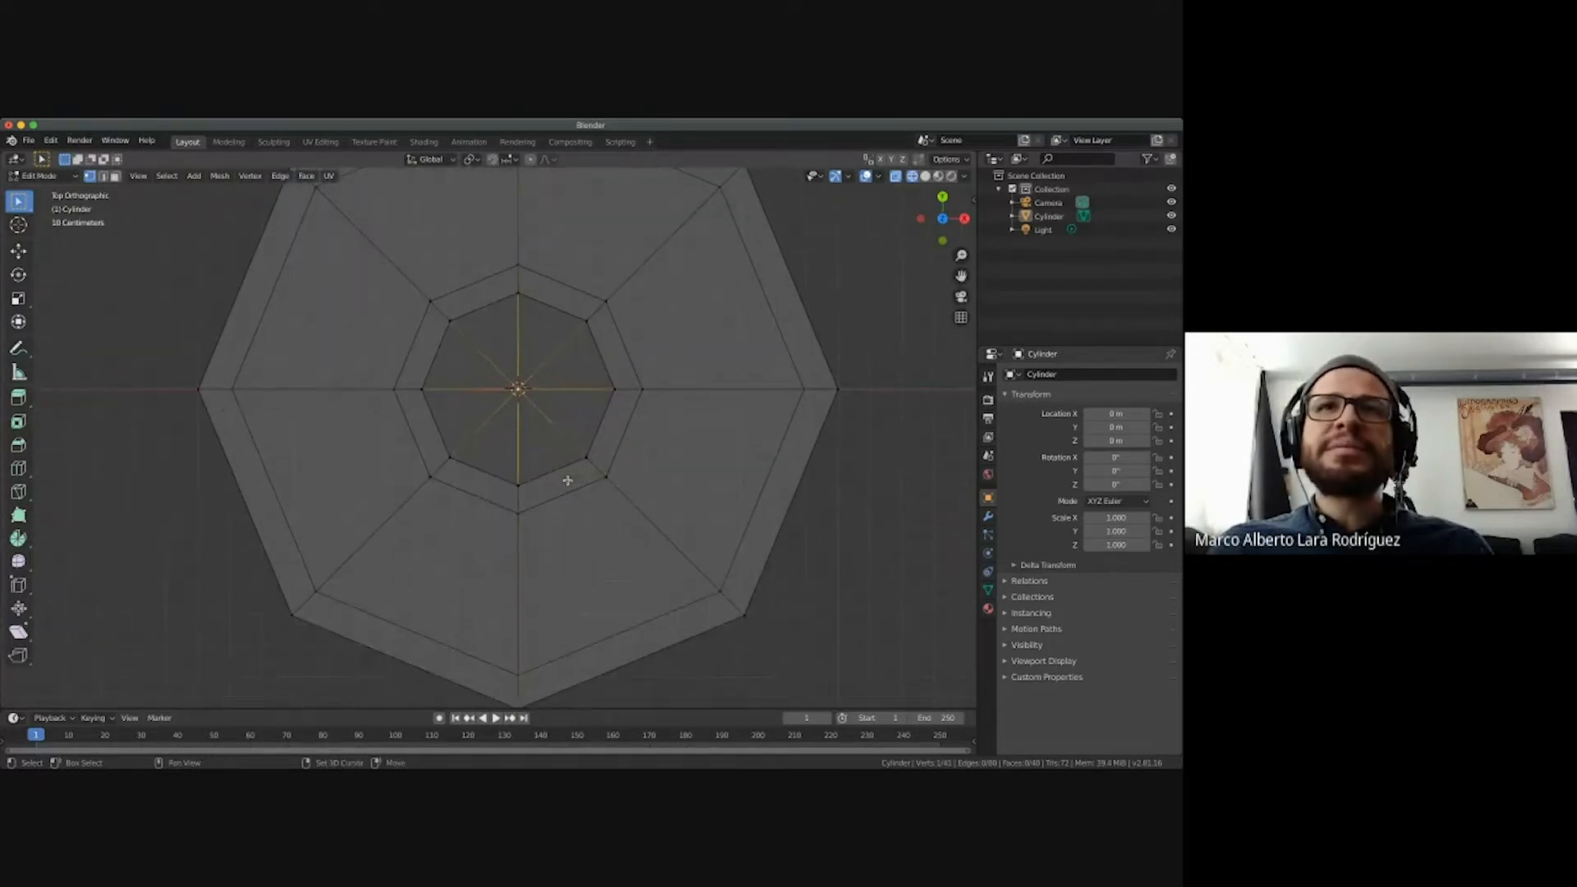
scroll(567, 480, "down", 5)
scroll(568, 481, "up", 3)
scroll(568, 480, "down", 10)
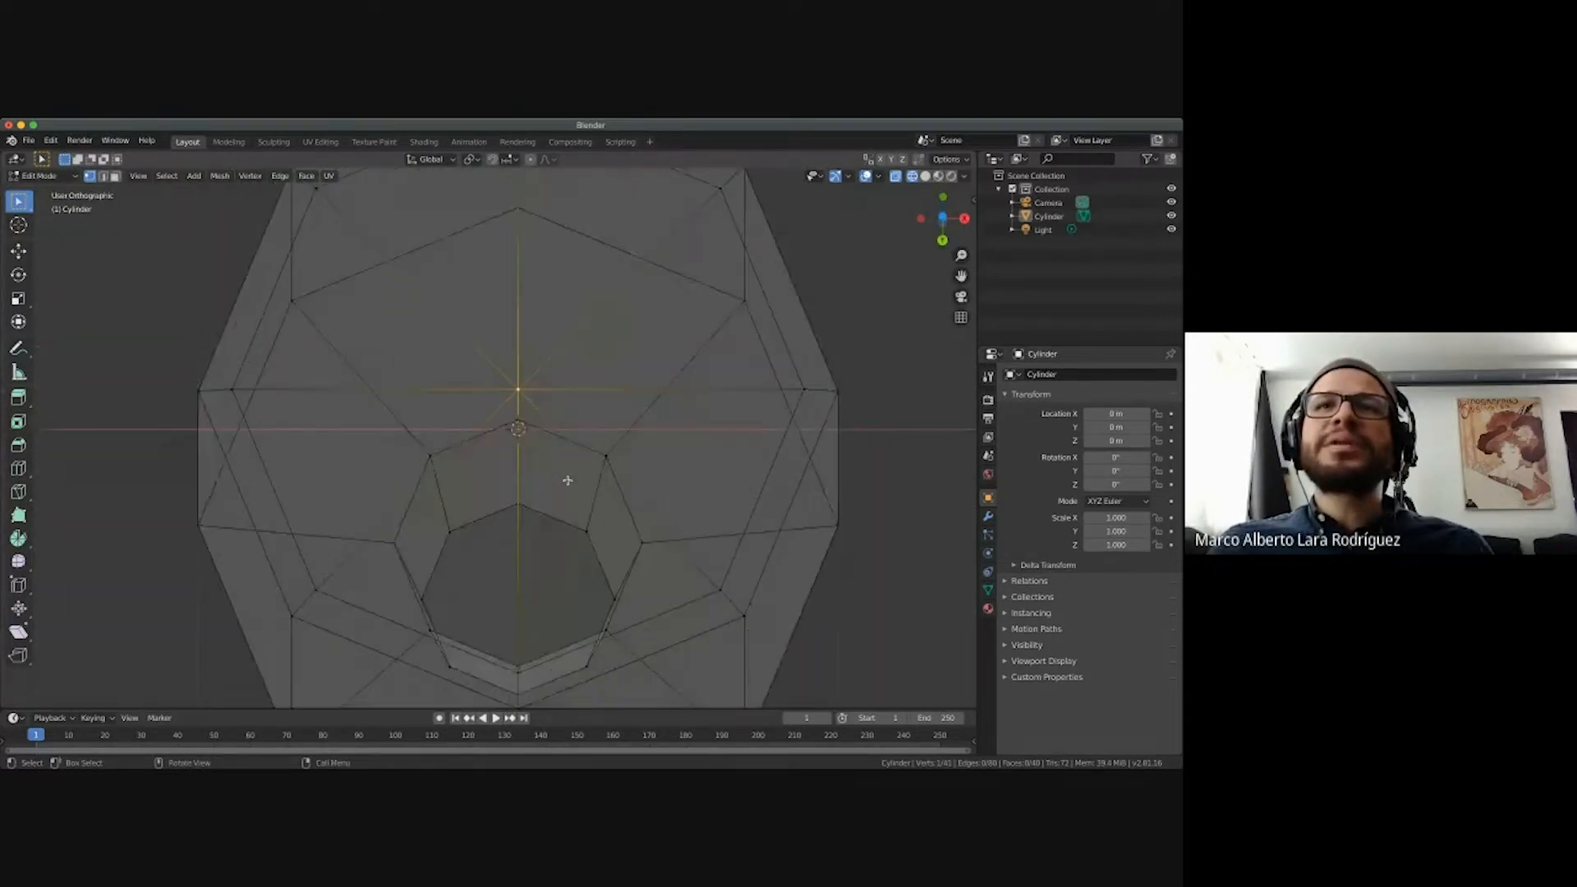
scroll(567, 480, "up", 3)
scroll(567, 480, "up", 3)
scroll(567, 481, "down", 4)
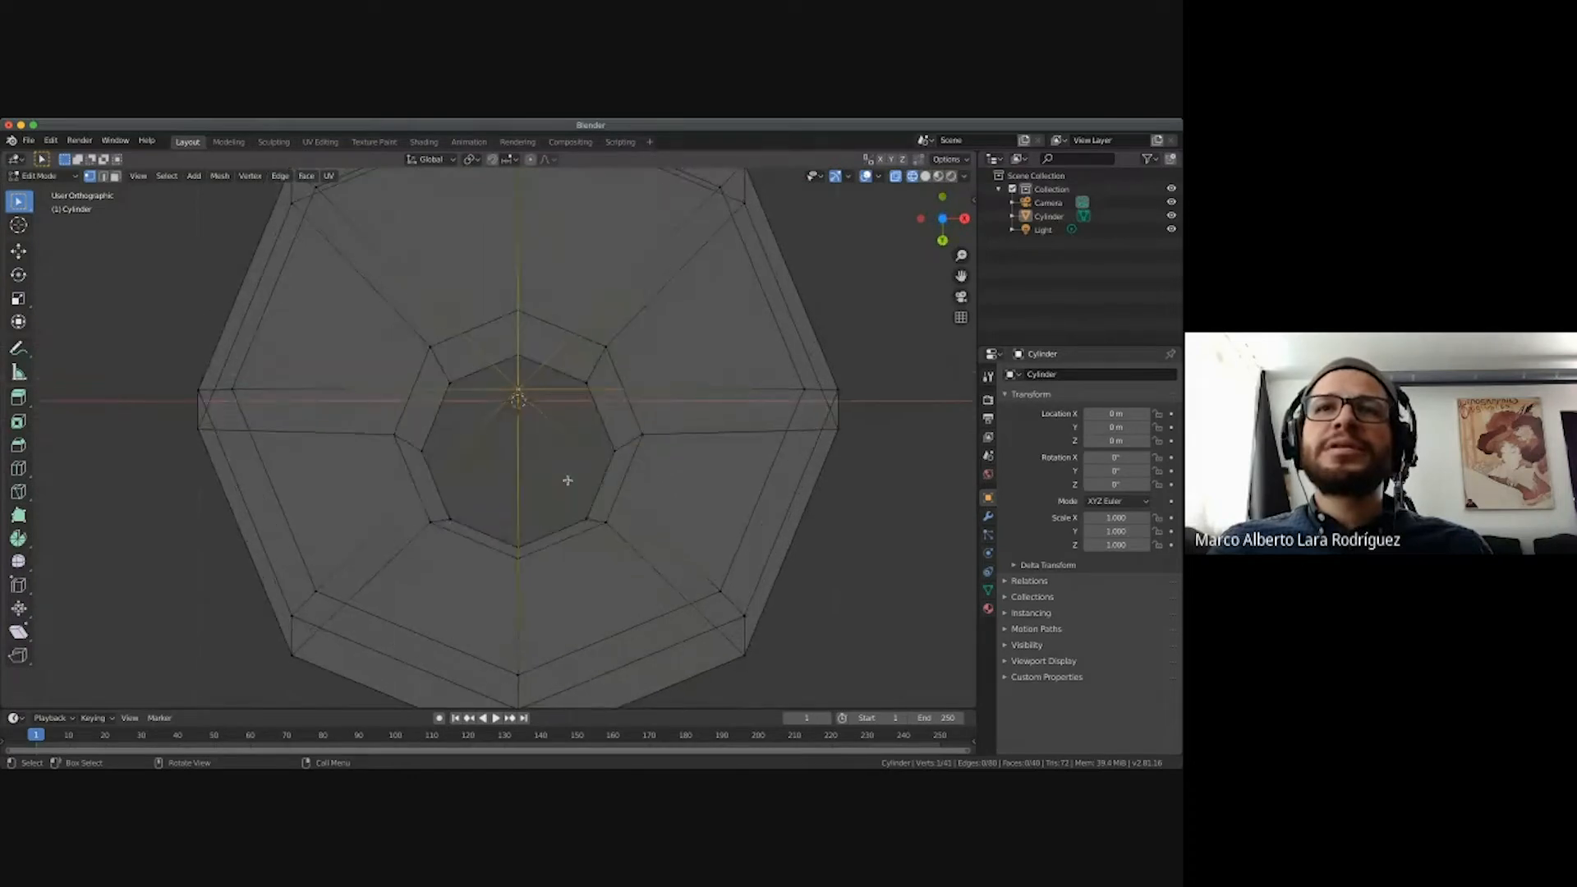
scroll(568, 481, "up", 3)
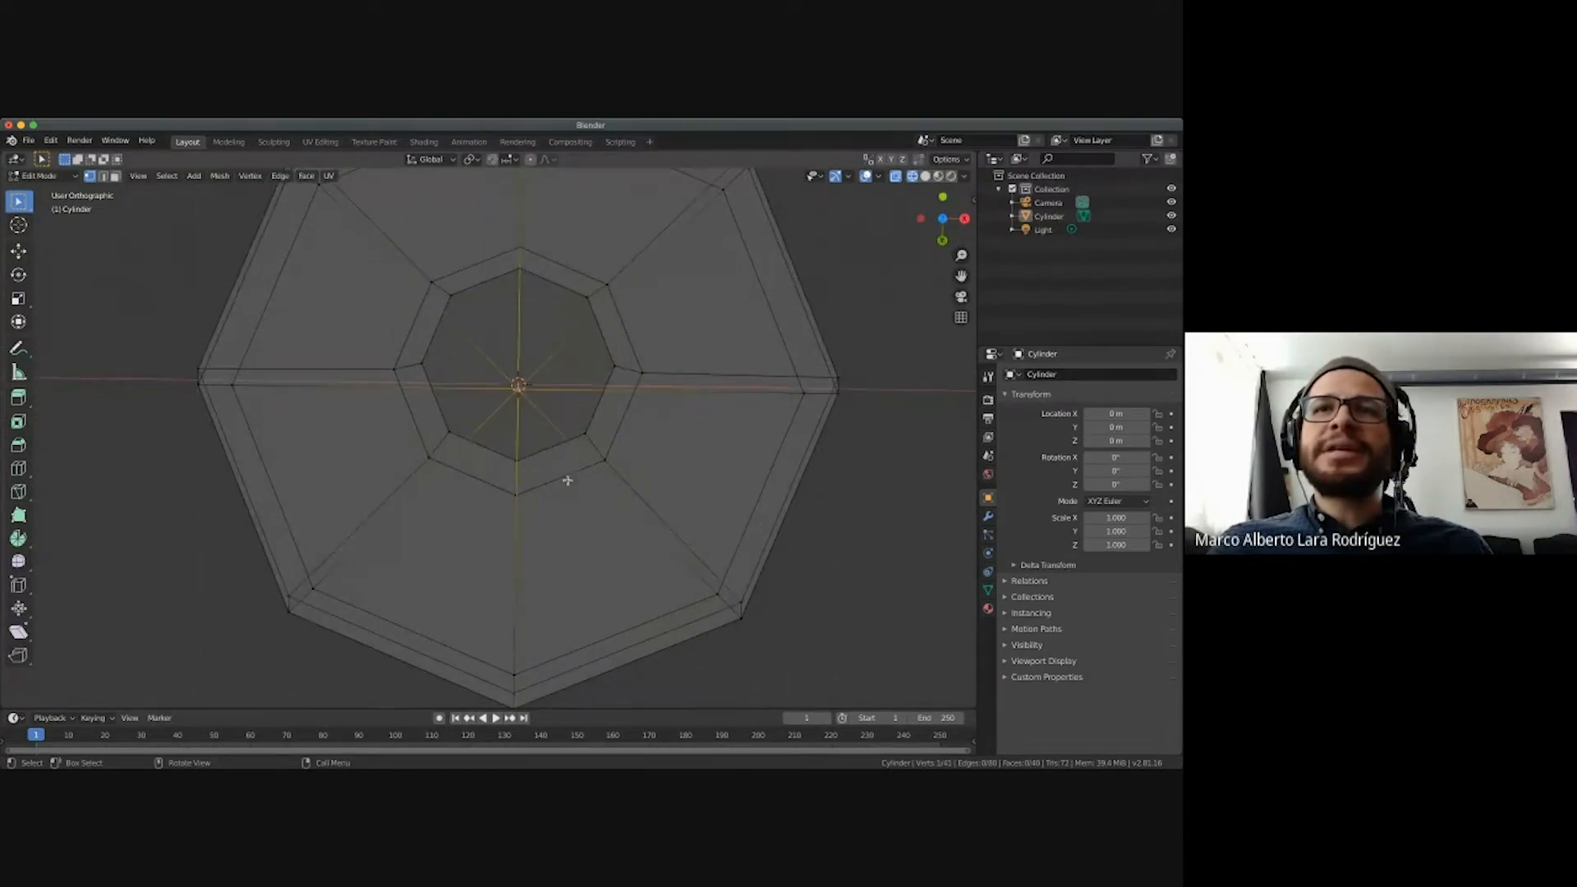
Inspect the closed base and the whole bottle from below, from the front and at orbited angles, clearing the vertex selection.
scroll(568, 494, "up", 6)
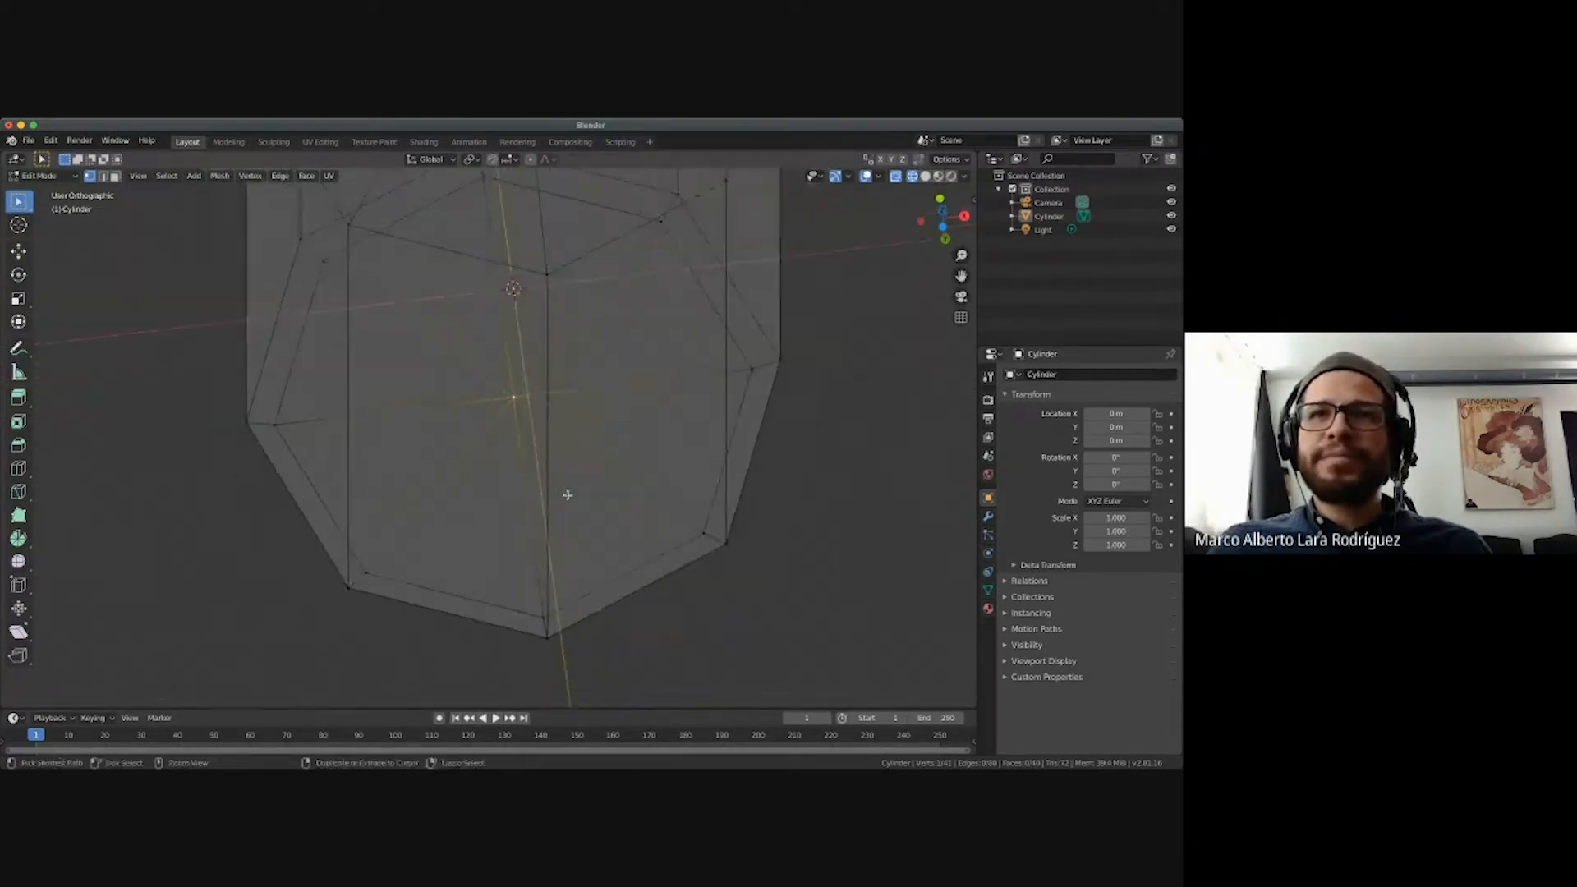
scroll(567, 494, "up", 3, "ctrl")
scroll(567, 494, "down", 5, "ctrl")
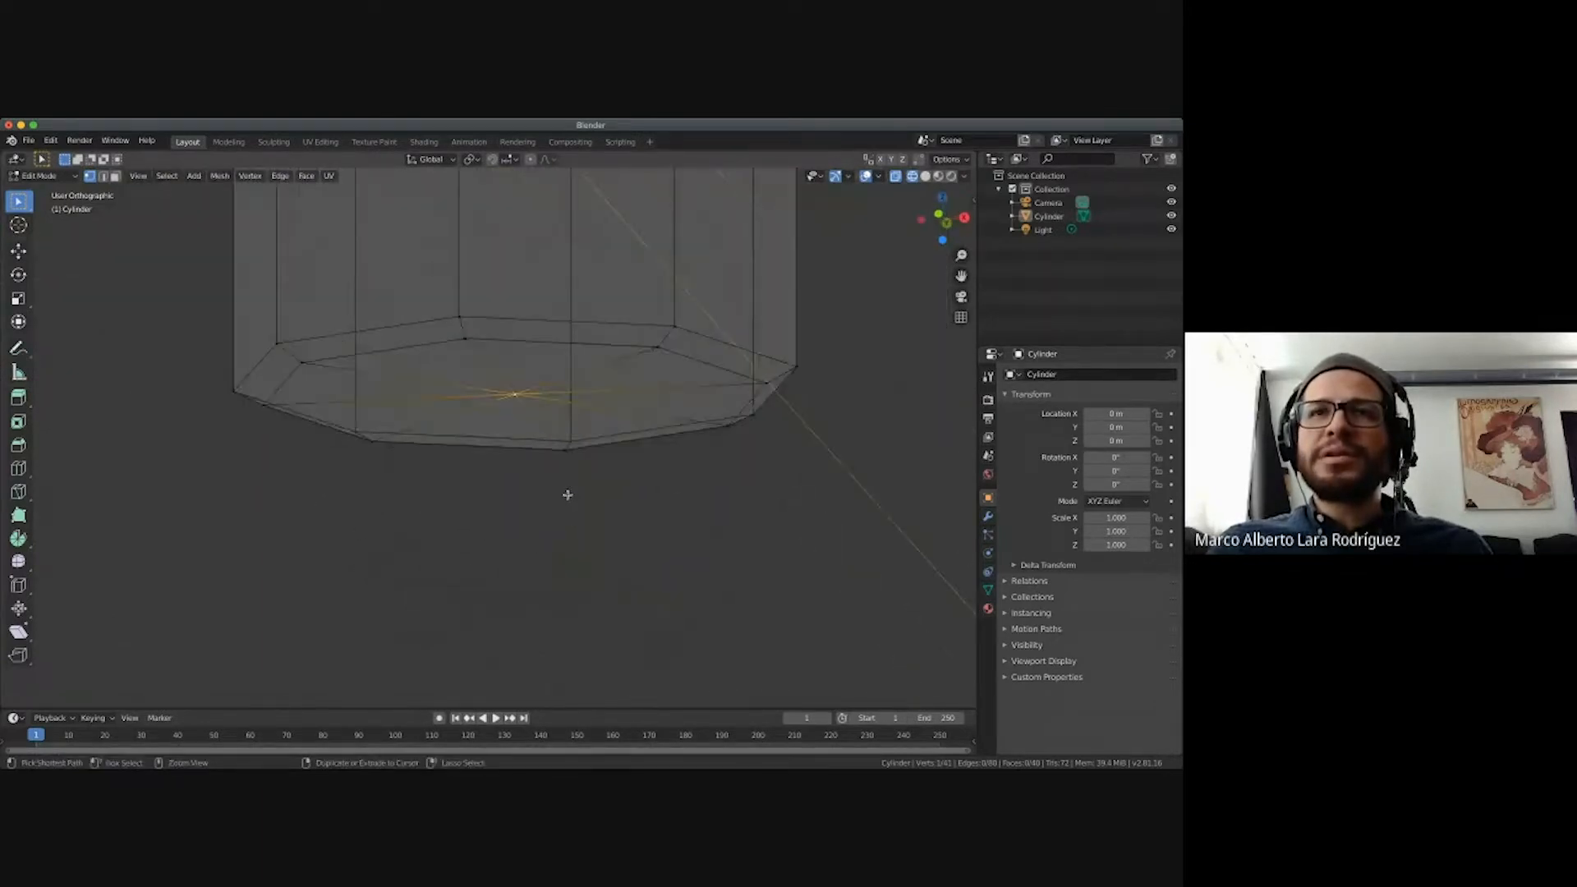
scroll(567, 495, "up", 3, "shift")
scroll(567, 495, "up", 3)
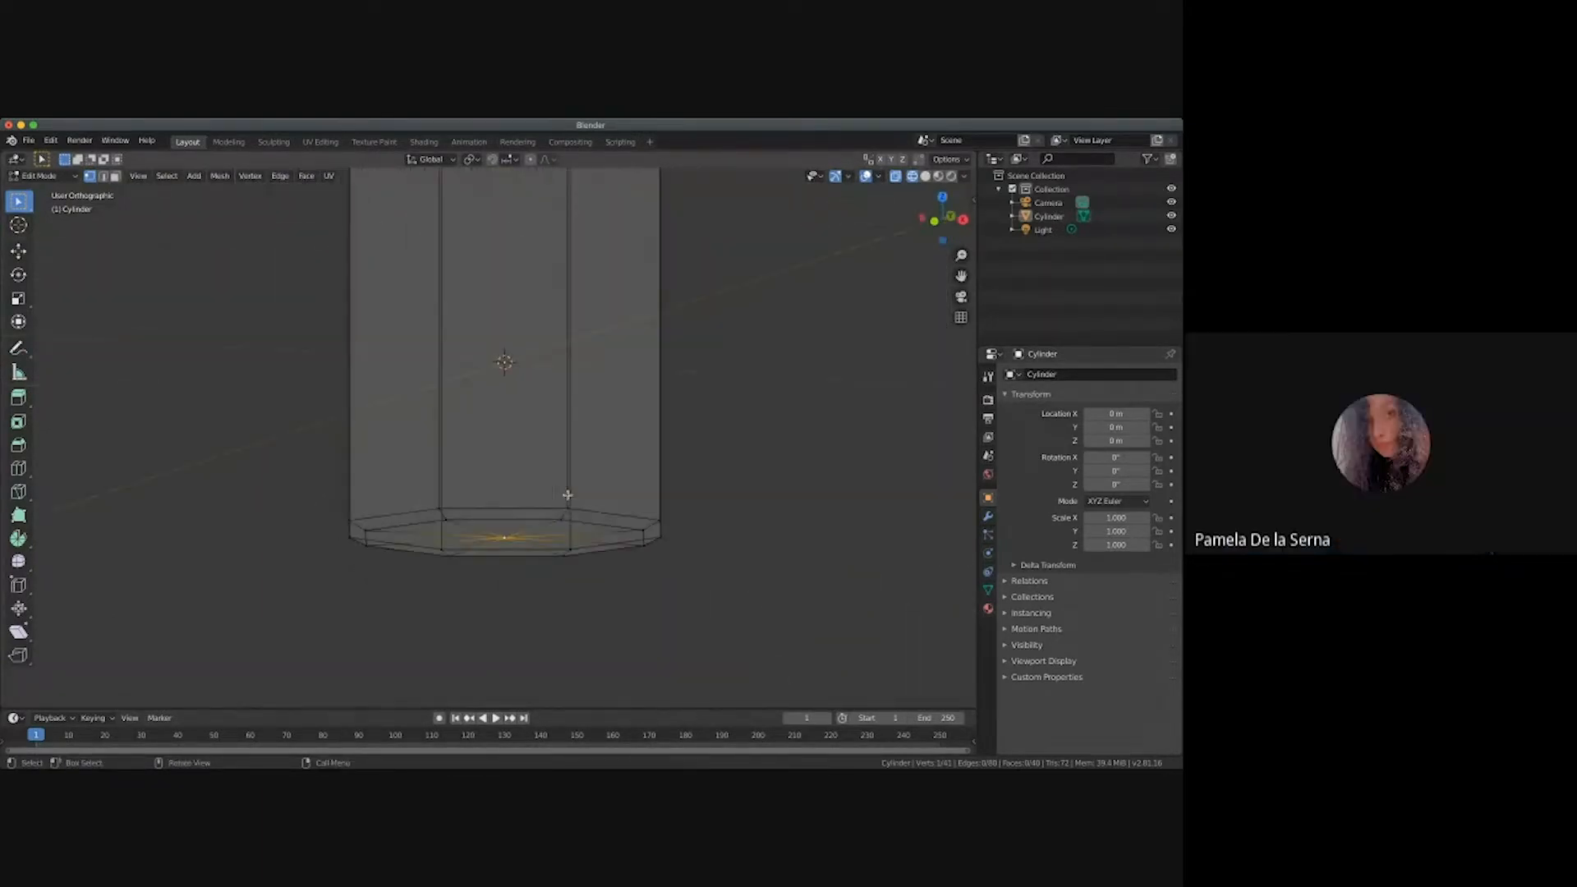
left_click(764, 482)
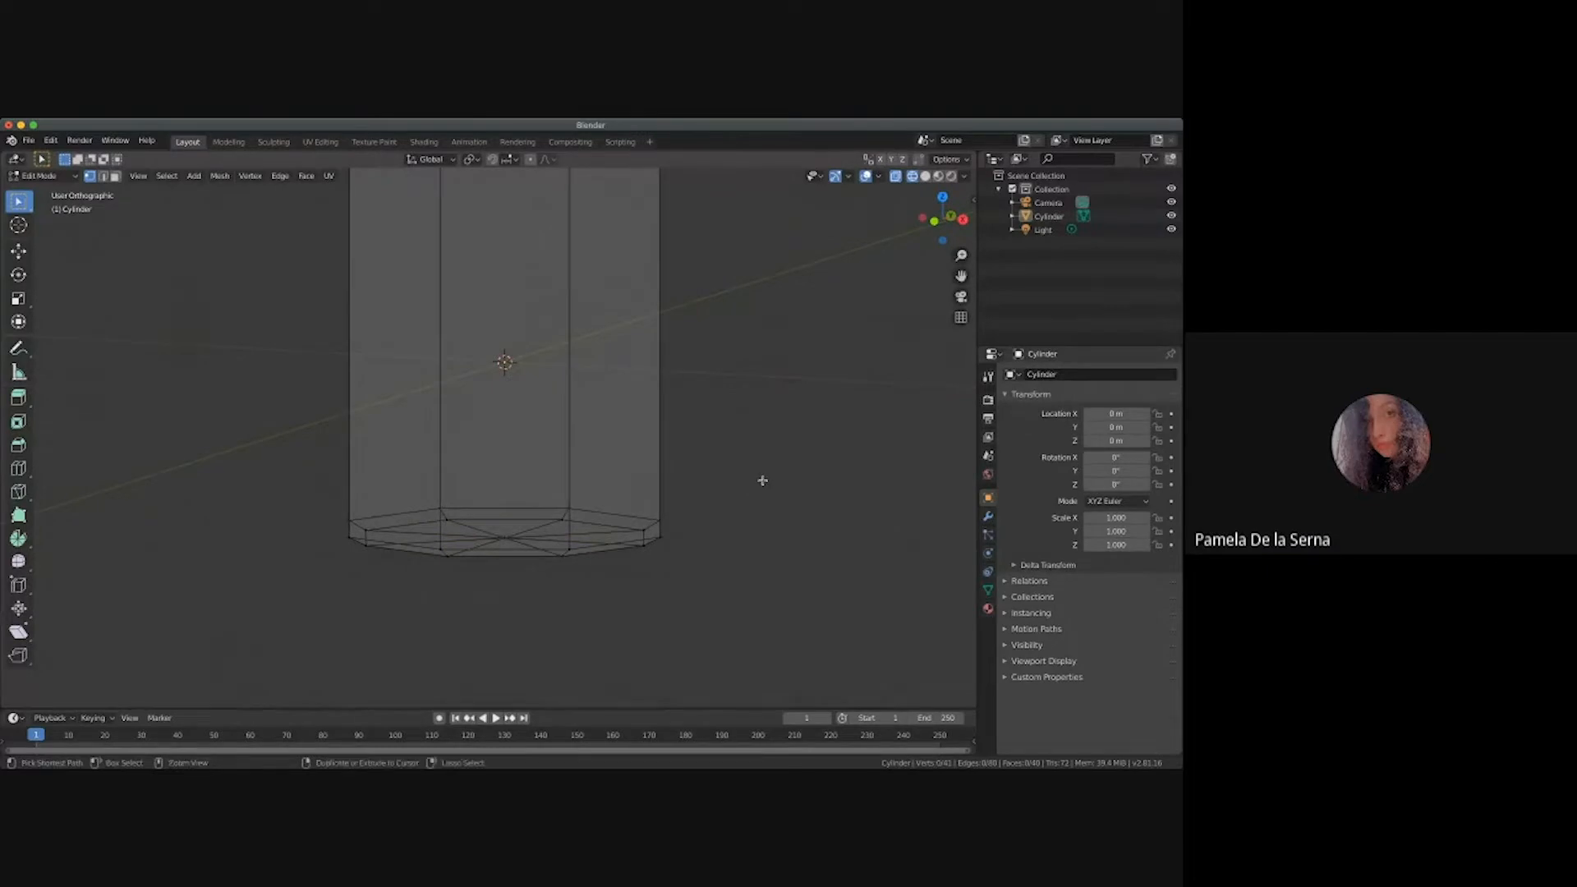
key("KP_1")
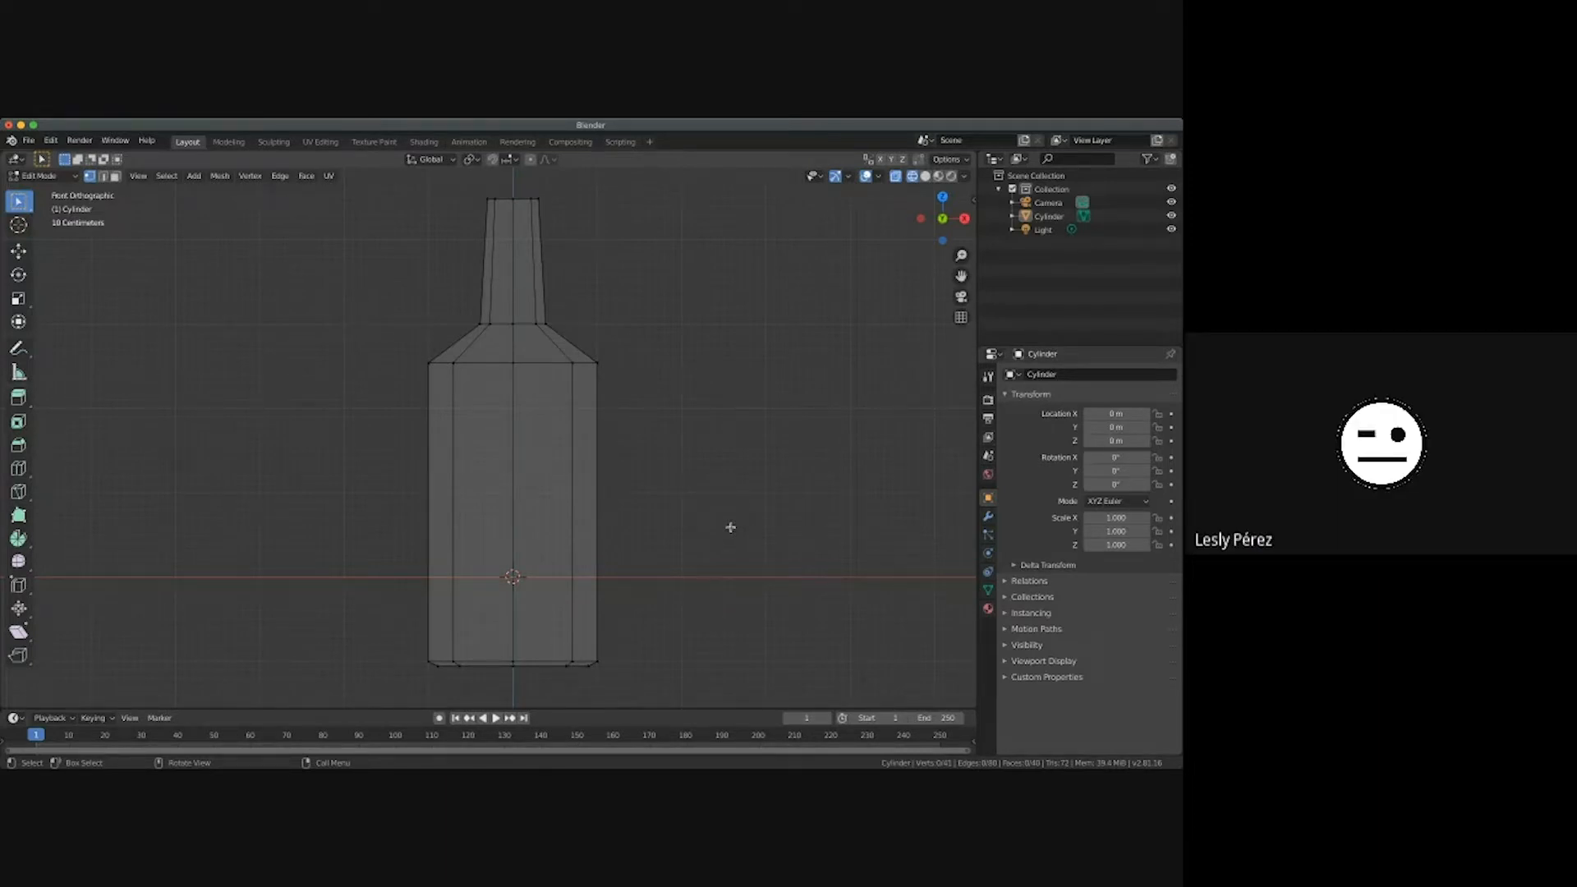
scroll(709, 526, "down", 5)
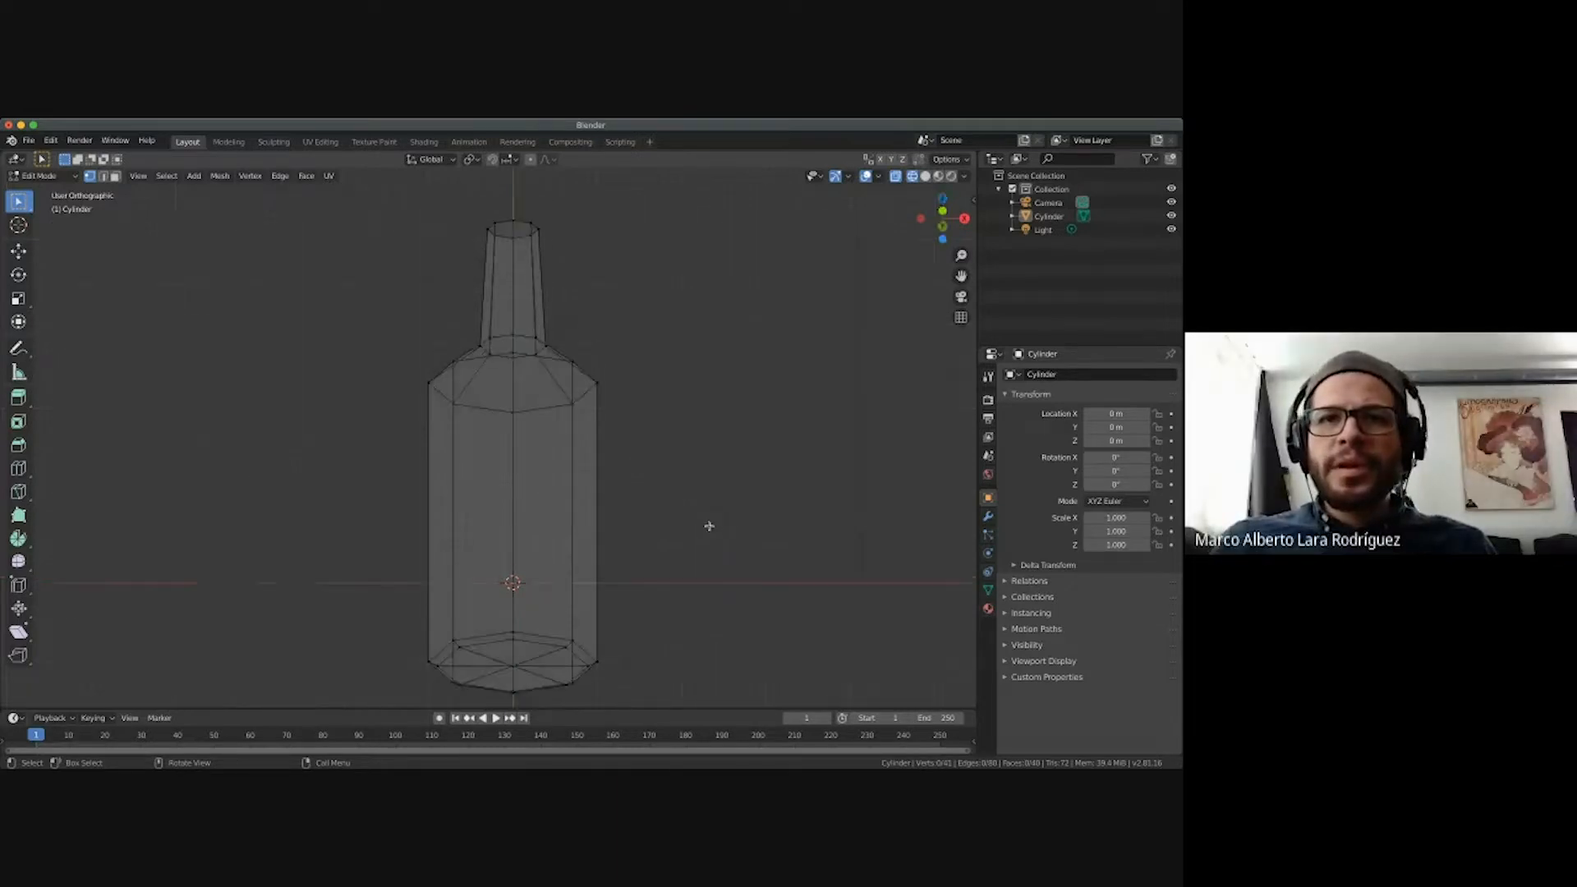
scroll(706, 524, "down", 5)
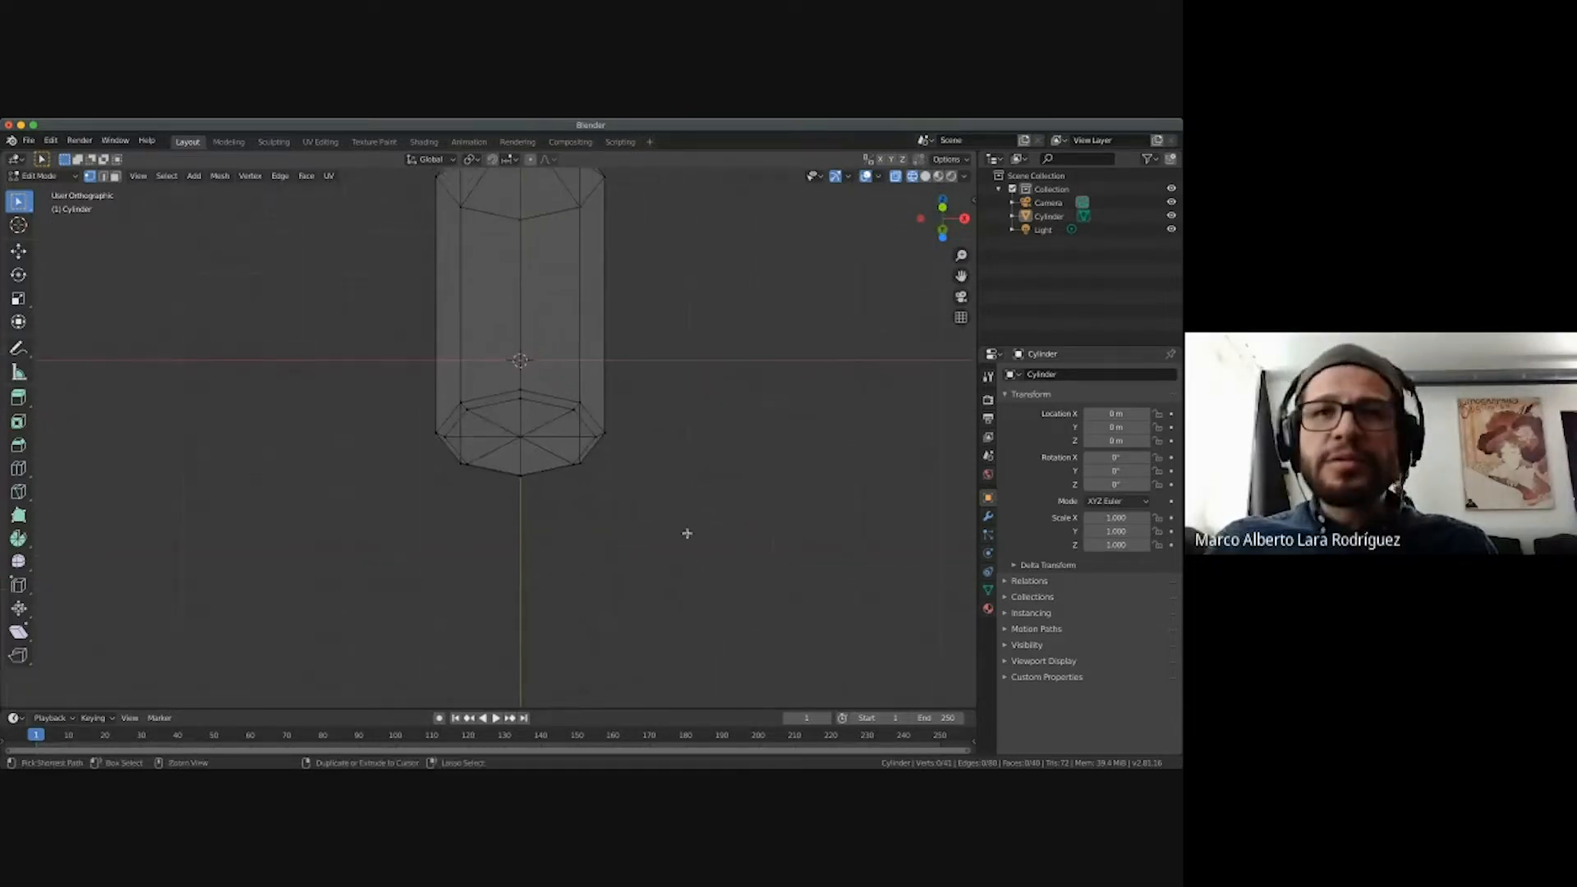
Undo the center merge on the bottle's base and the extrusion of the scaled inner ring.
key("ctrl+z")
key("ctrl+z")
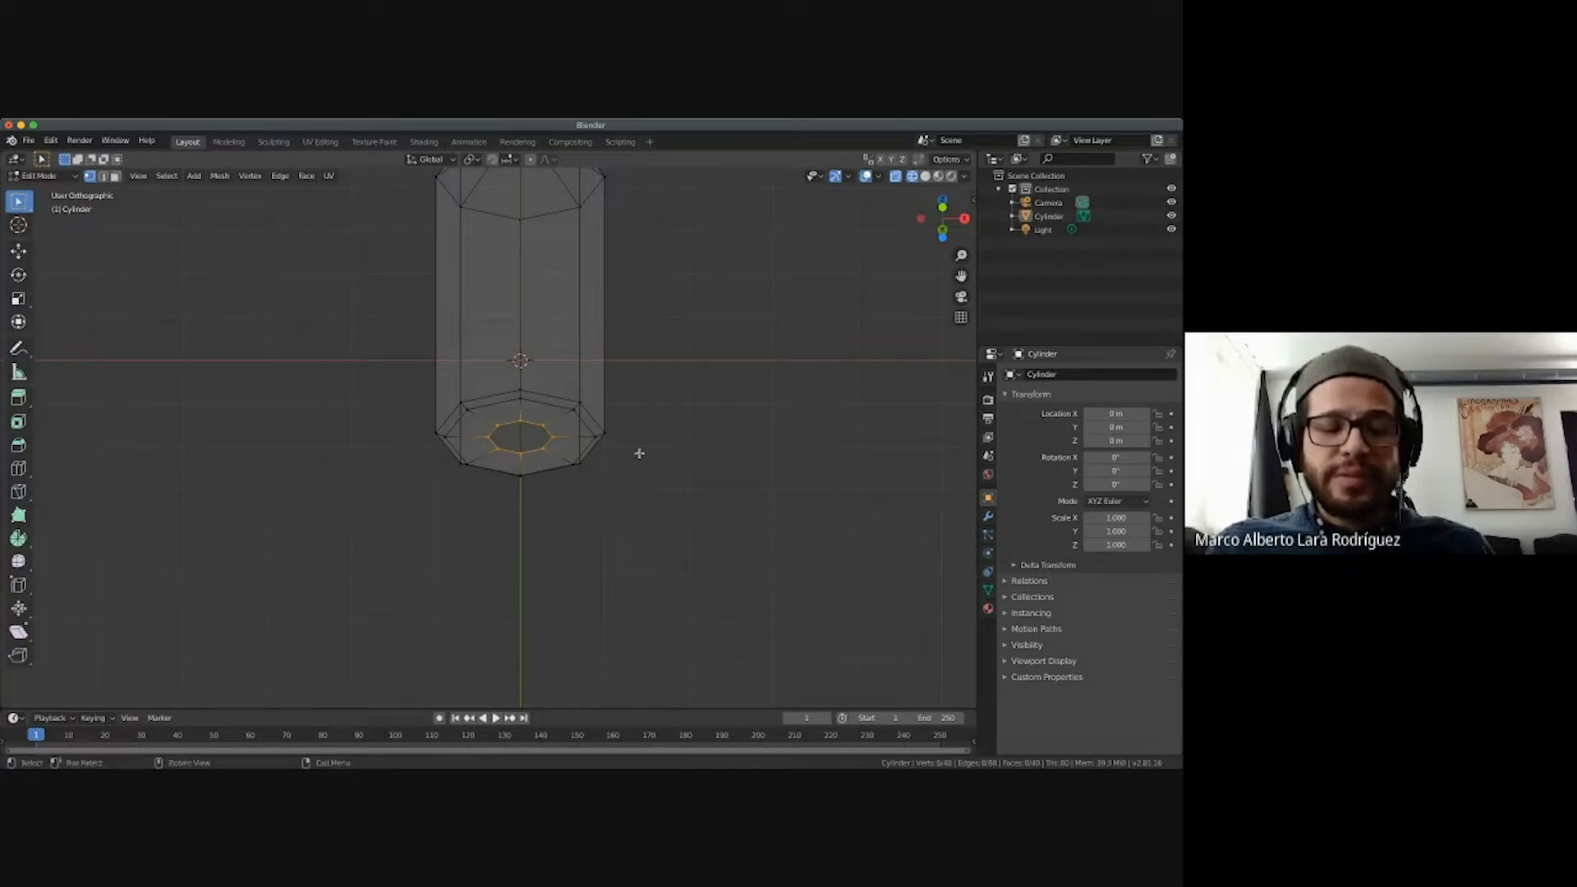
scroll(639, 454, "up", 2, "ctrl")
scroll(639, 454, "up", 3, "ctrl")
scroll(639, 454, "right", 4)
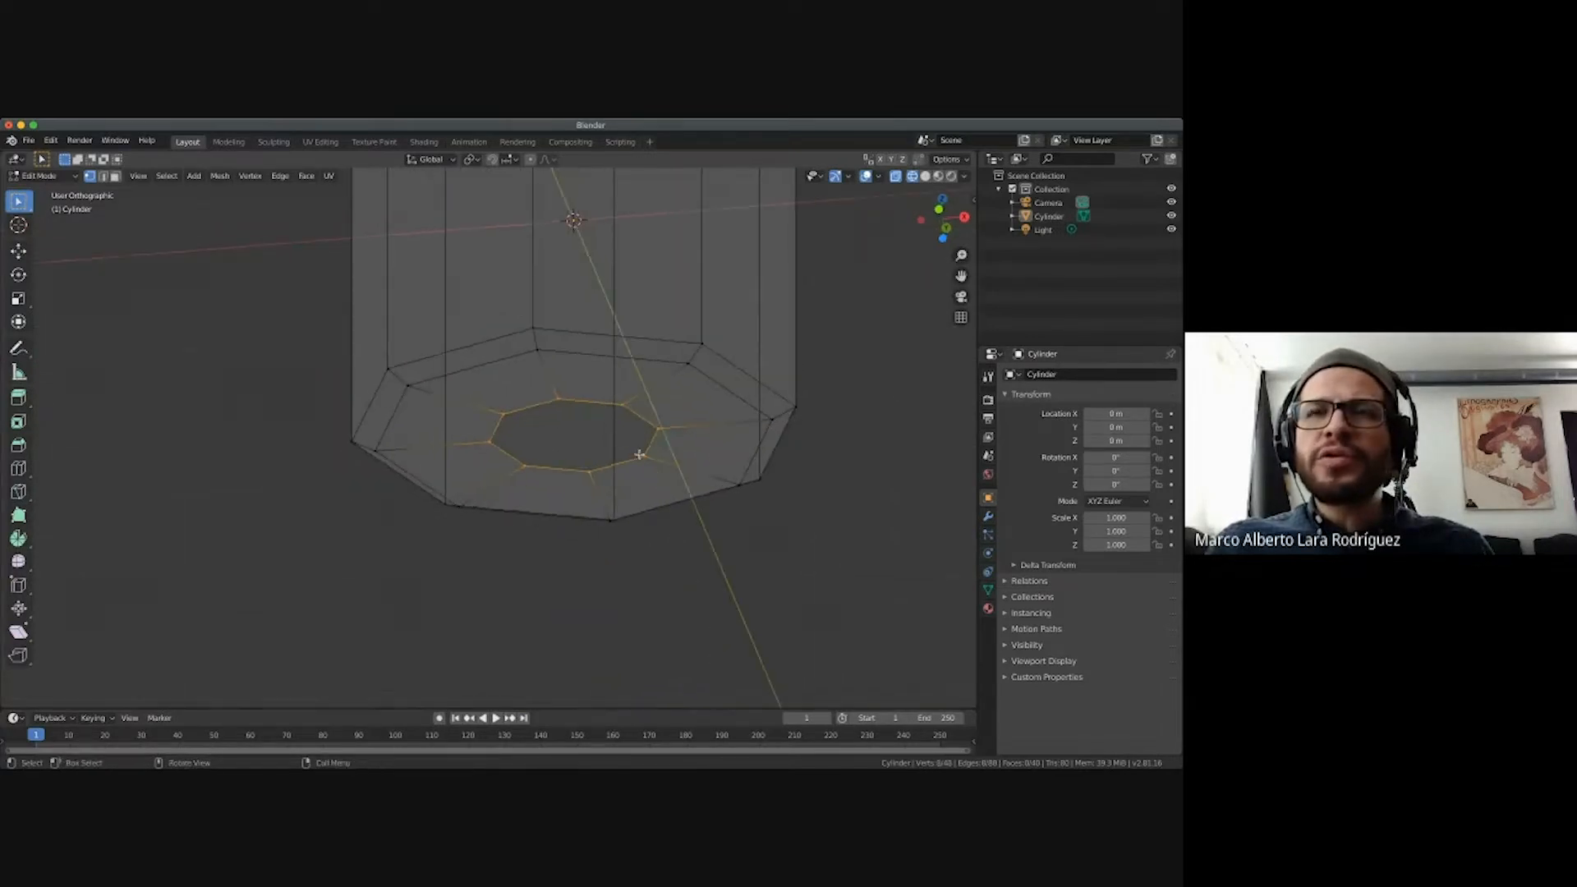
scroll(639, 455, "right", 1, "shift")
scroll(639, 454, "up", 3, "ctrl")
scroll(639, 455, "right", 3, "shift")
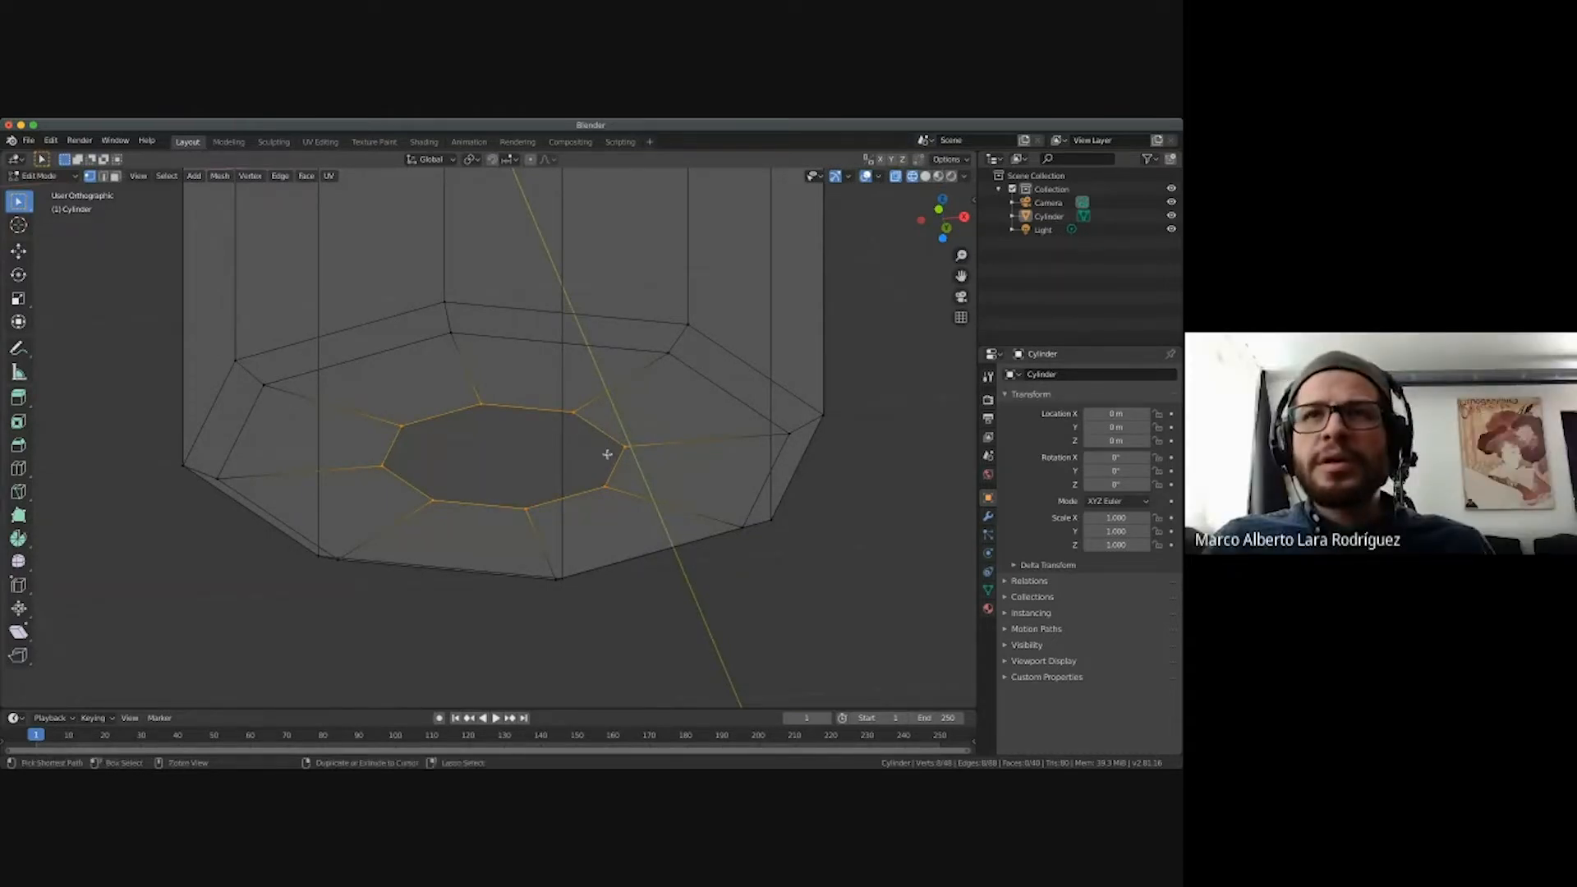
key("ctrl+z")
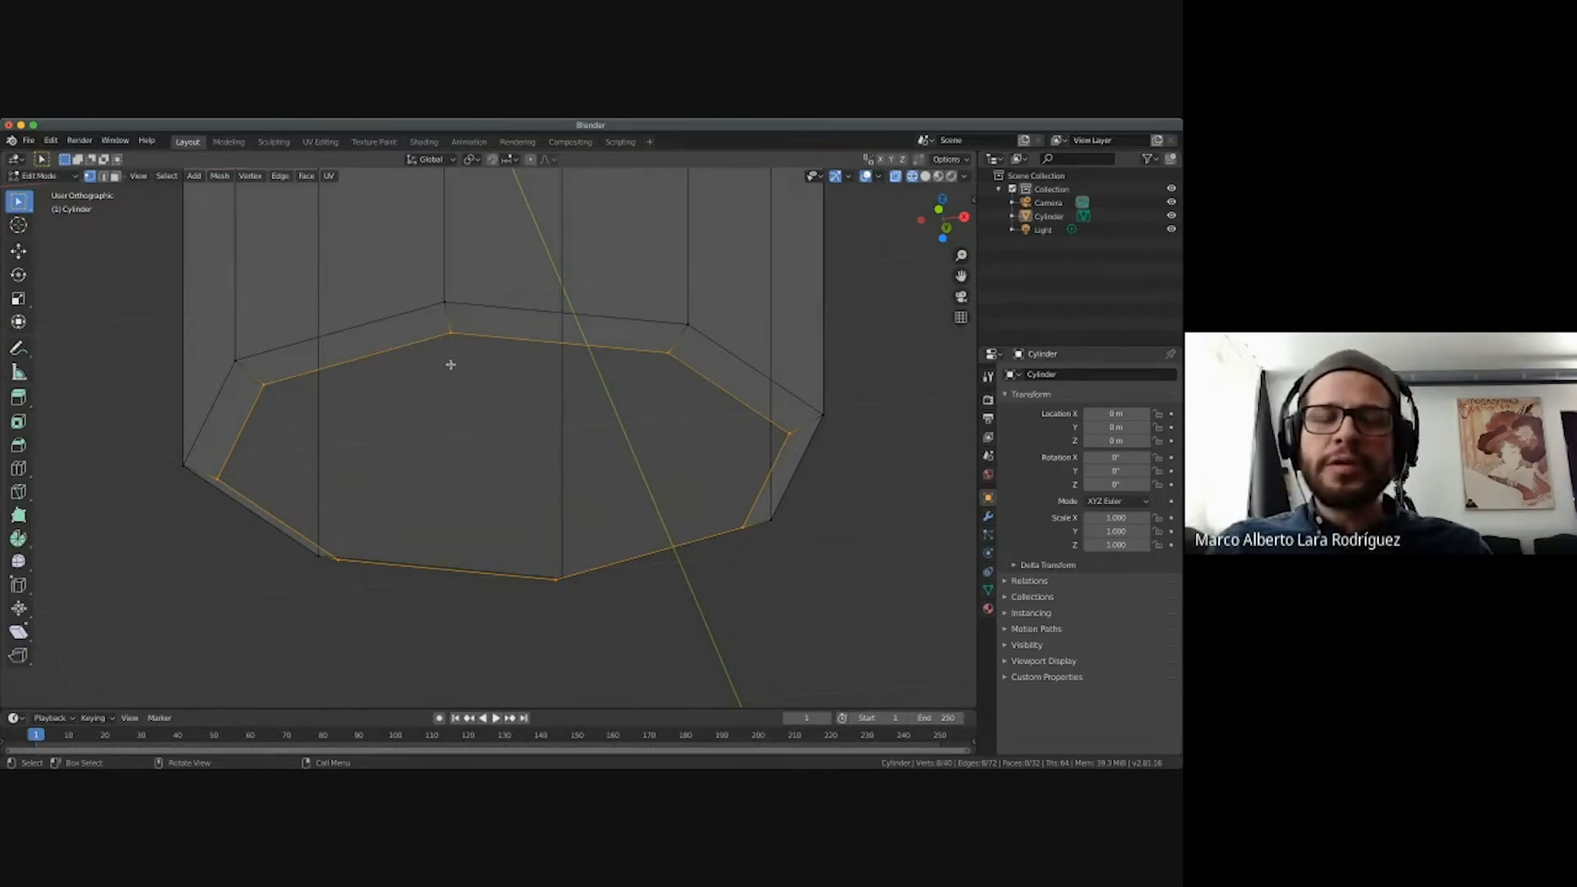
Extrude the open base ring in place and scale the new ring inward to about 0.36.
key("e")
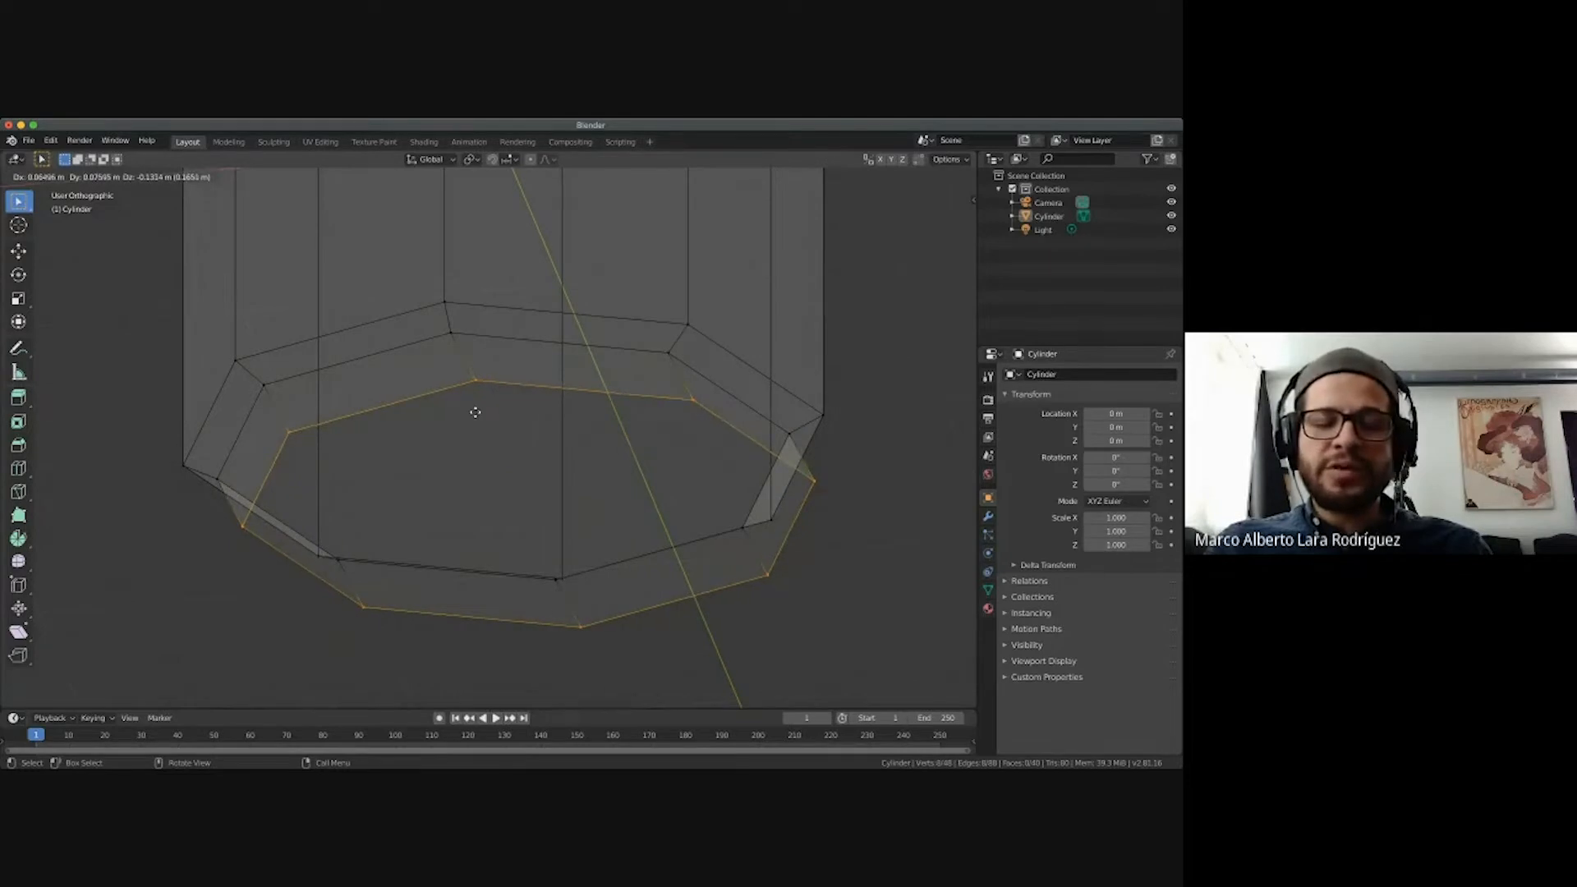
key("s")
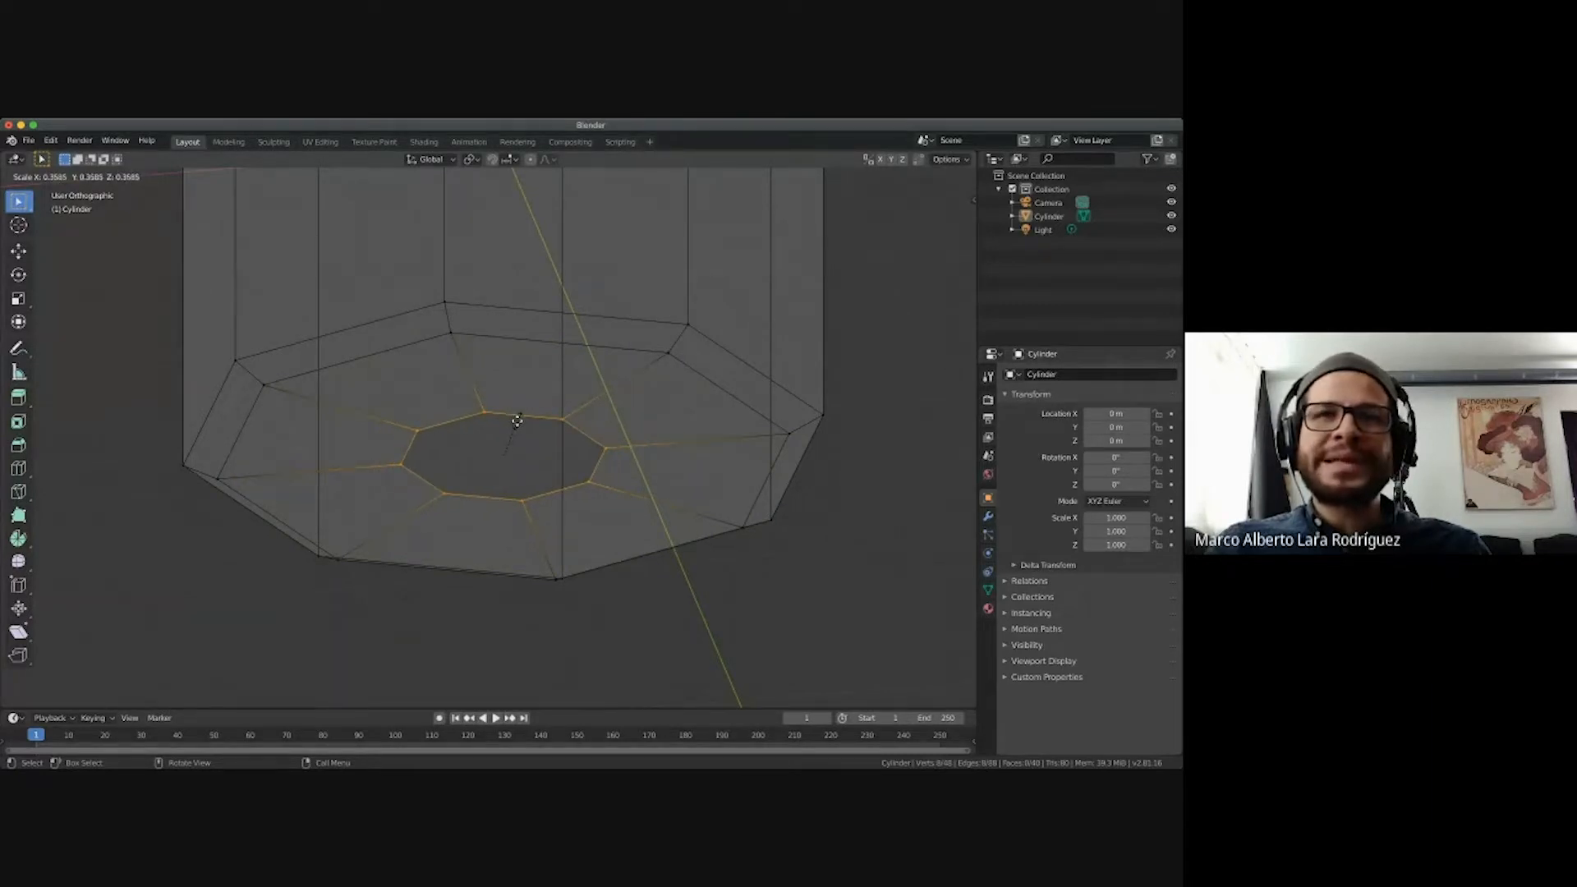
left_click(517, 421)
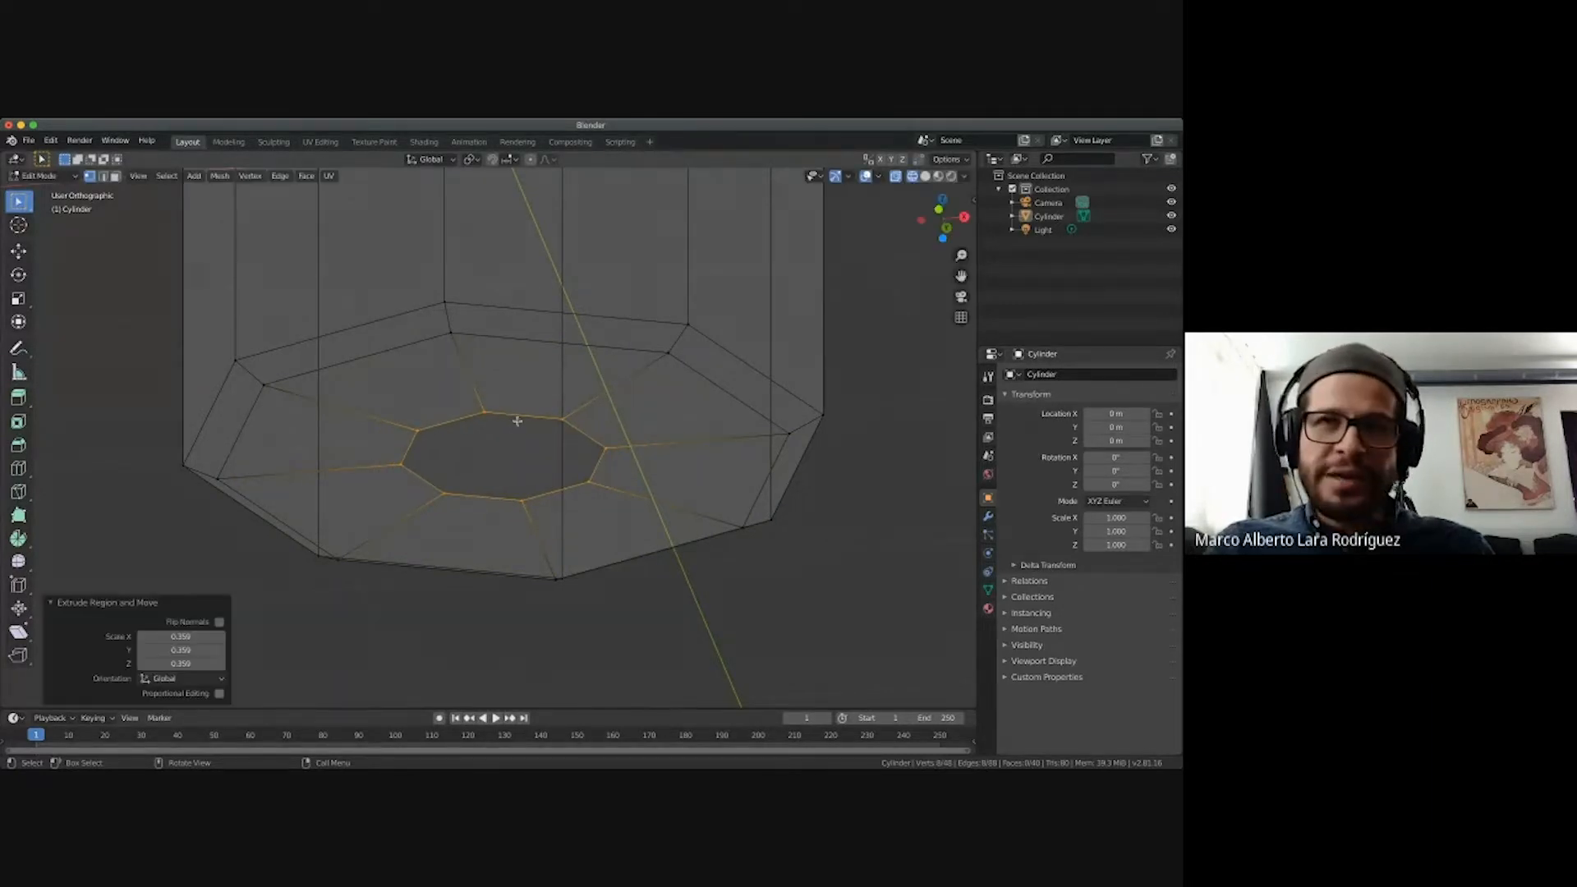
Merge the vertices of the inner base ring at their center to close the bottle's bottom.
scroll(529, 419, "down", 10)
scroll(529, 419, "right", 5)
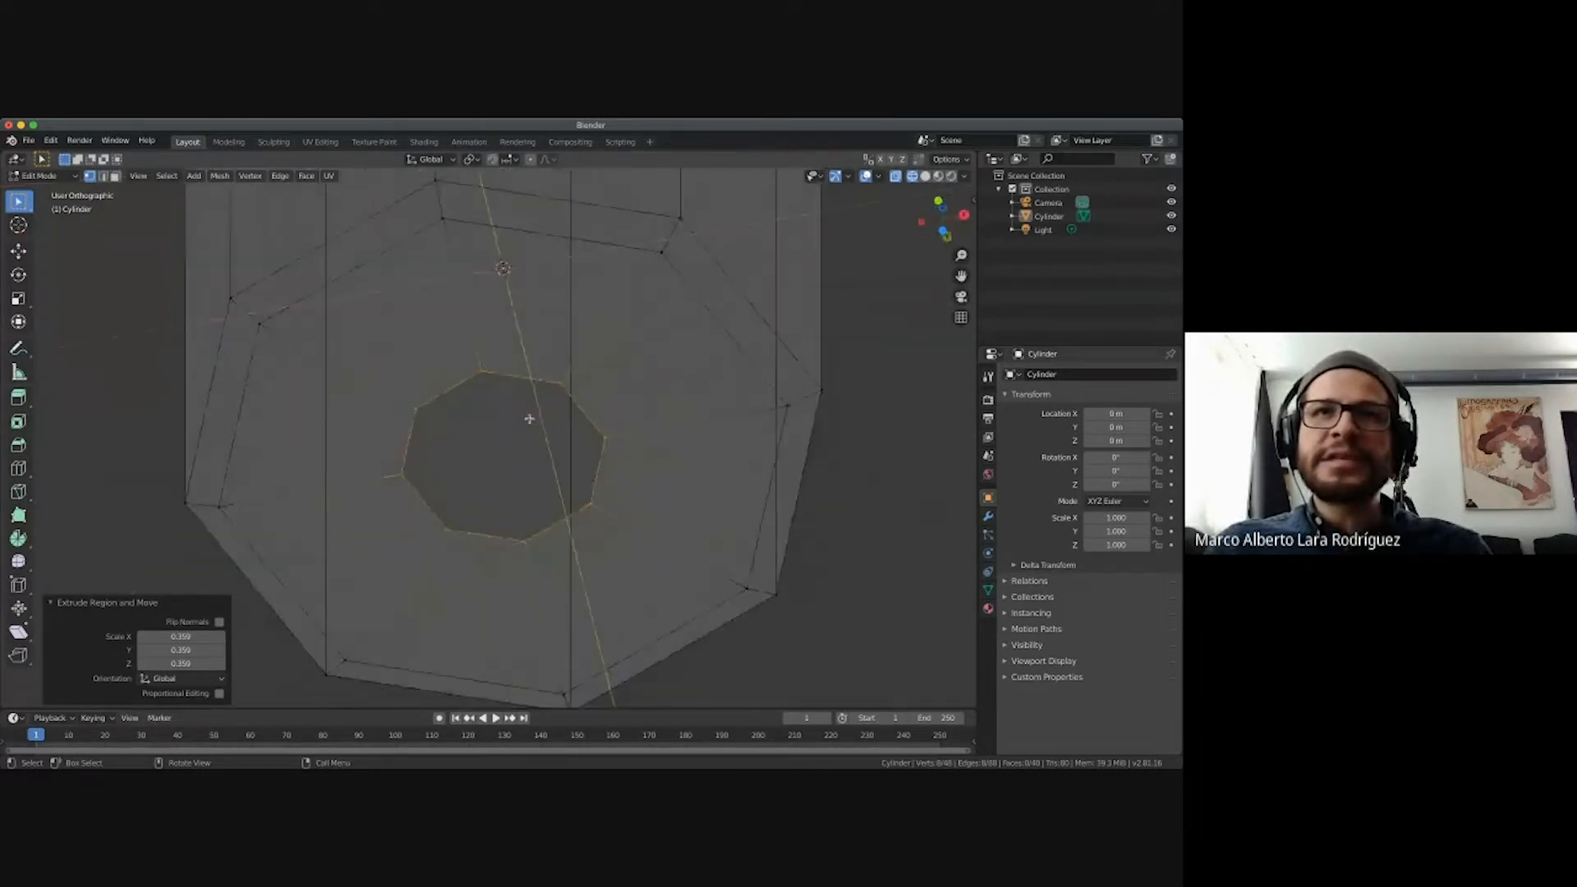
scroll(529, 419, "up", 8)
scroll(529, 419, "left", 5)
scroll(529, 419, "down", 5)
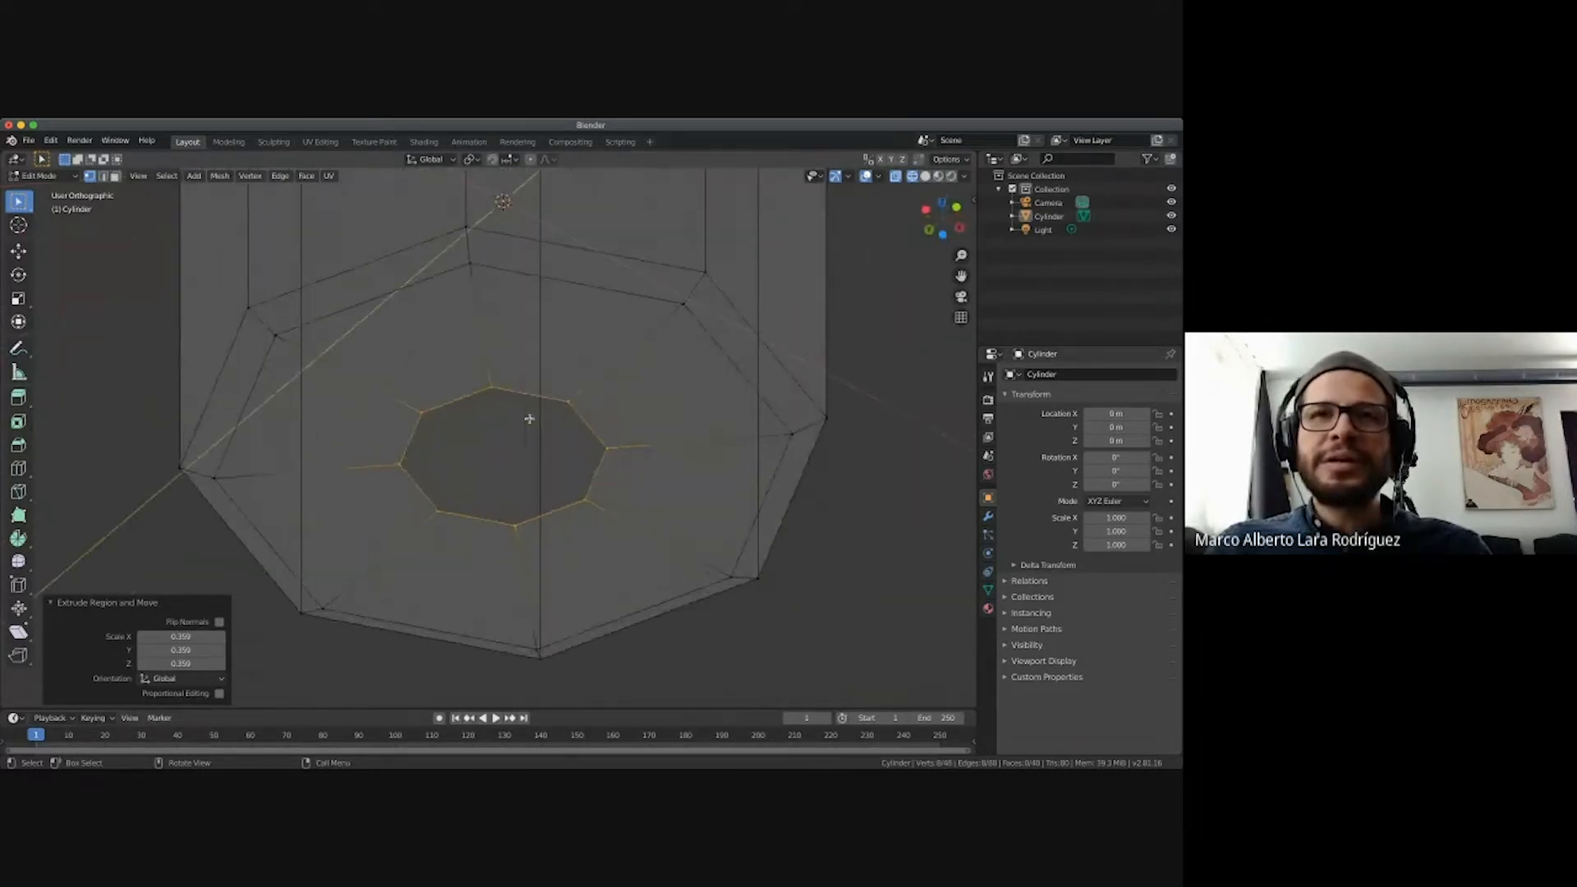
scroll(529, 419, "right", 8)
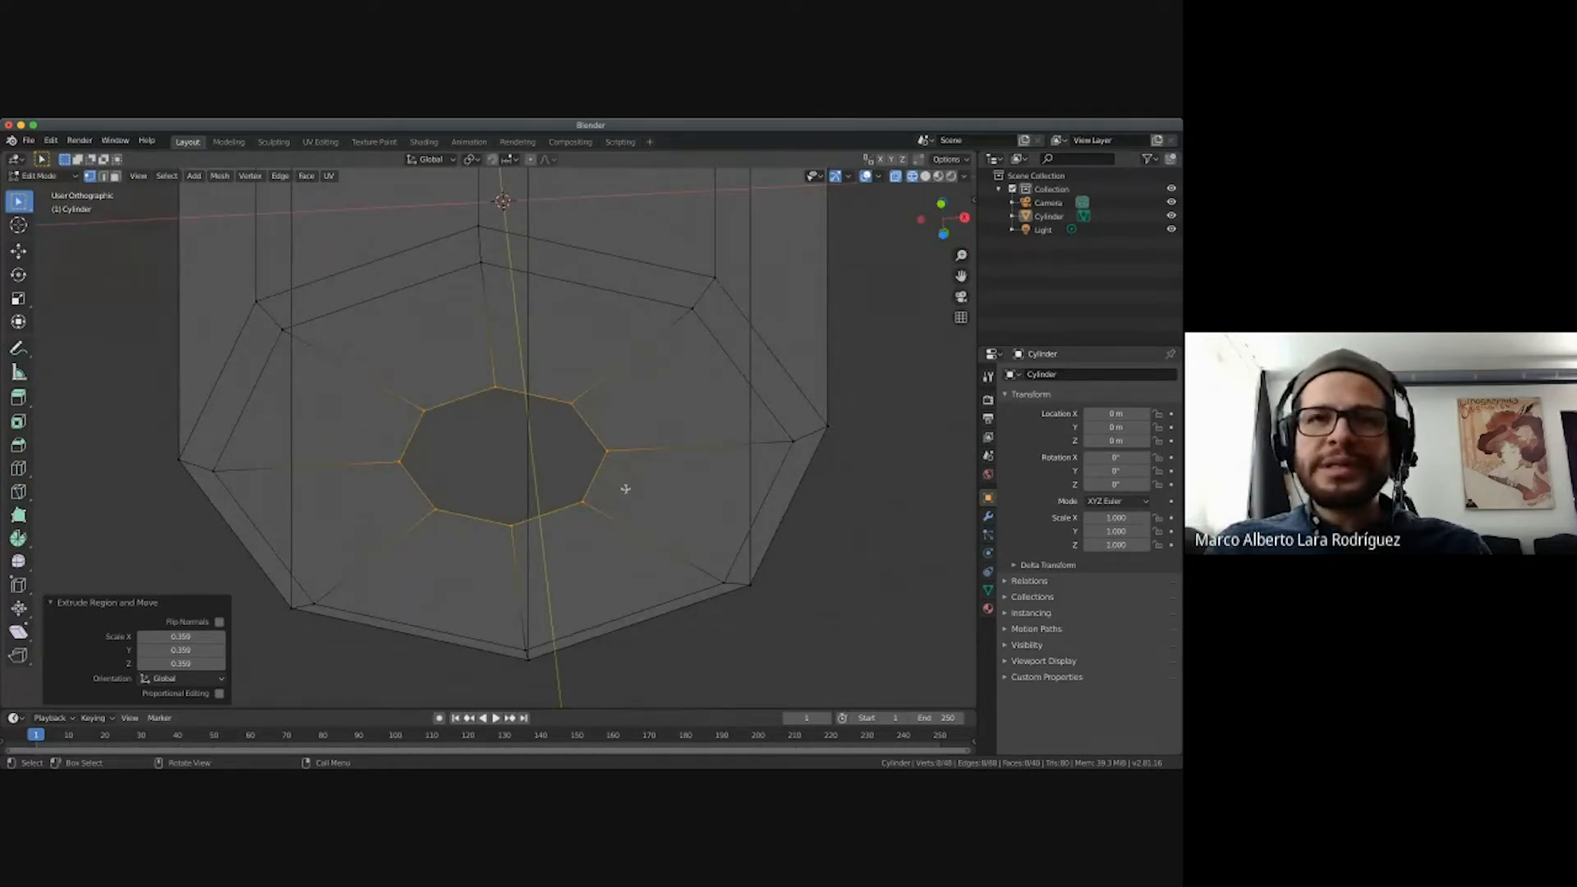
right_click(572, 403)
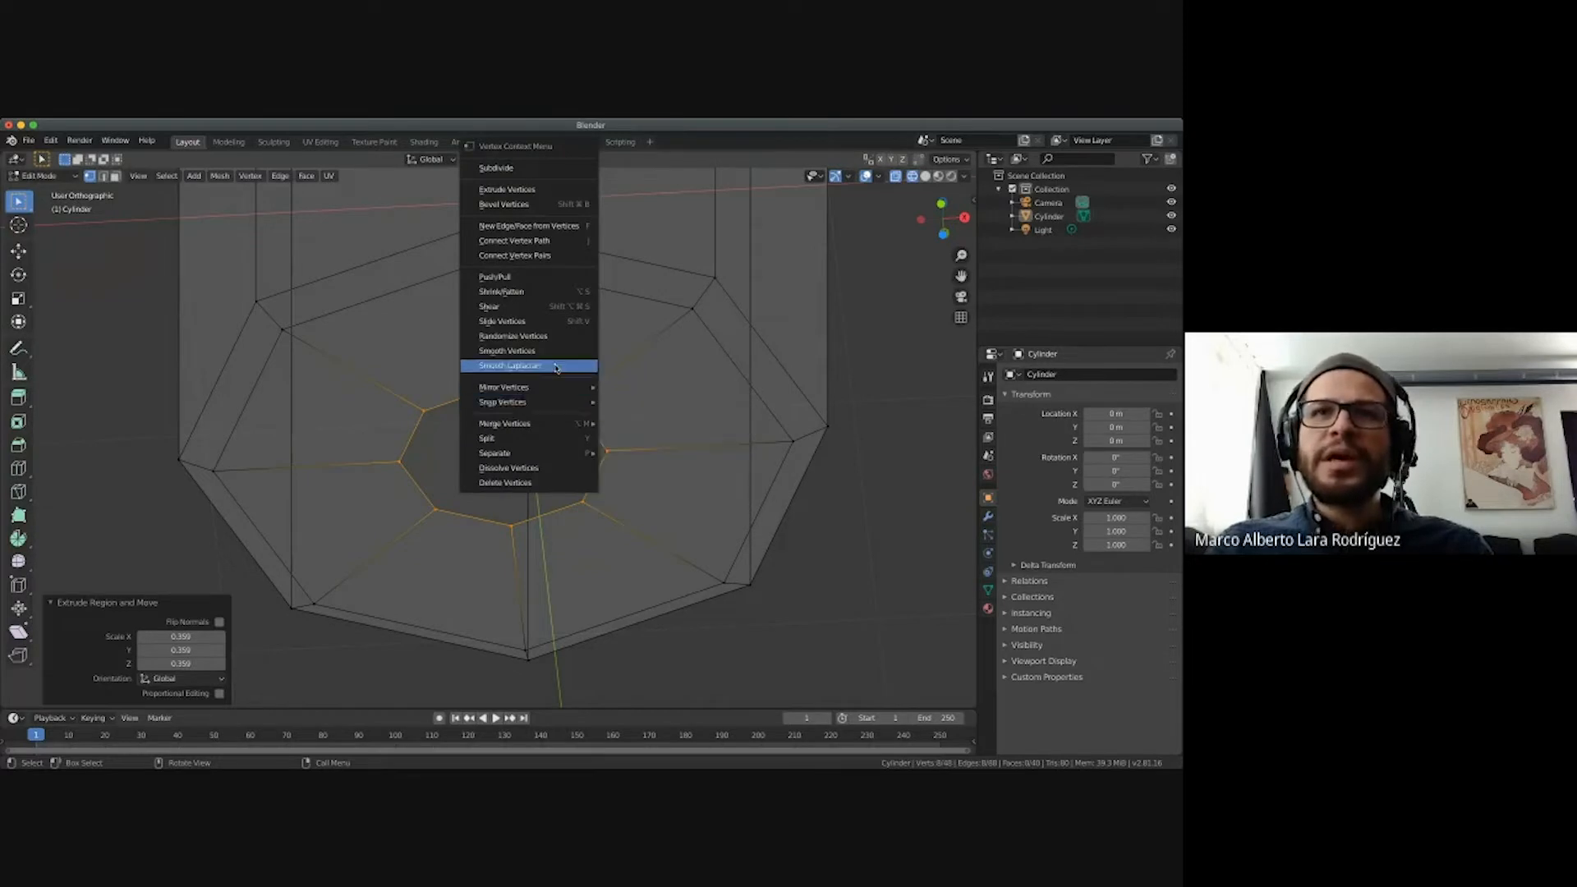
mouse_move(506, 433)
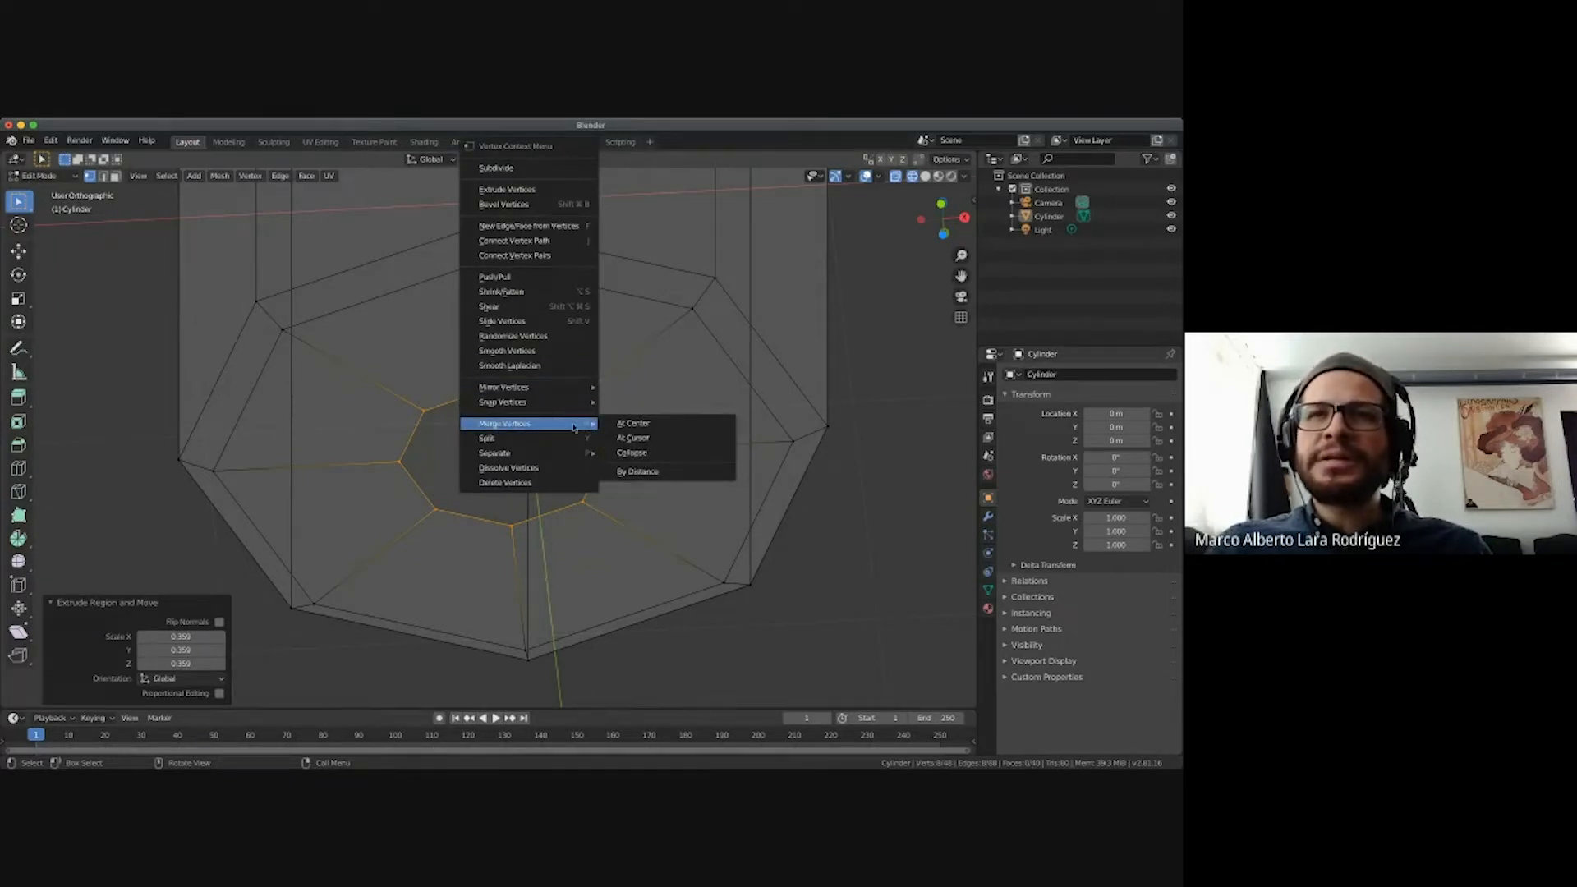
left_click(647, 426)
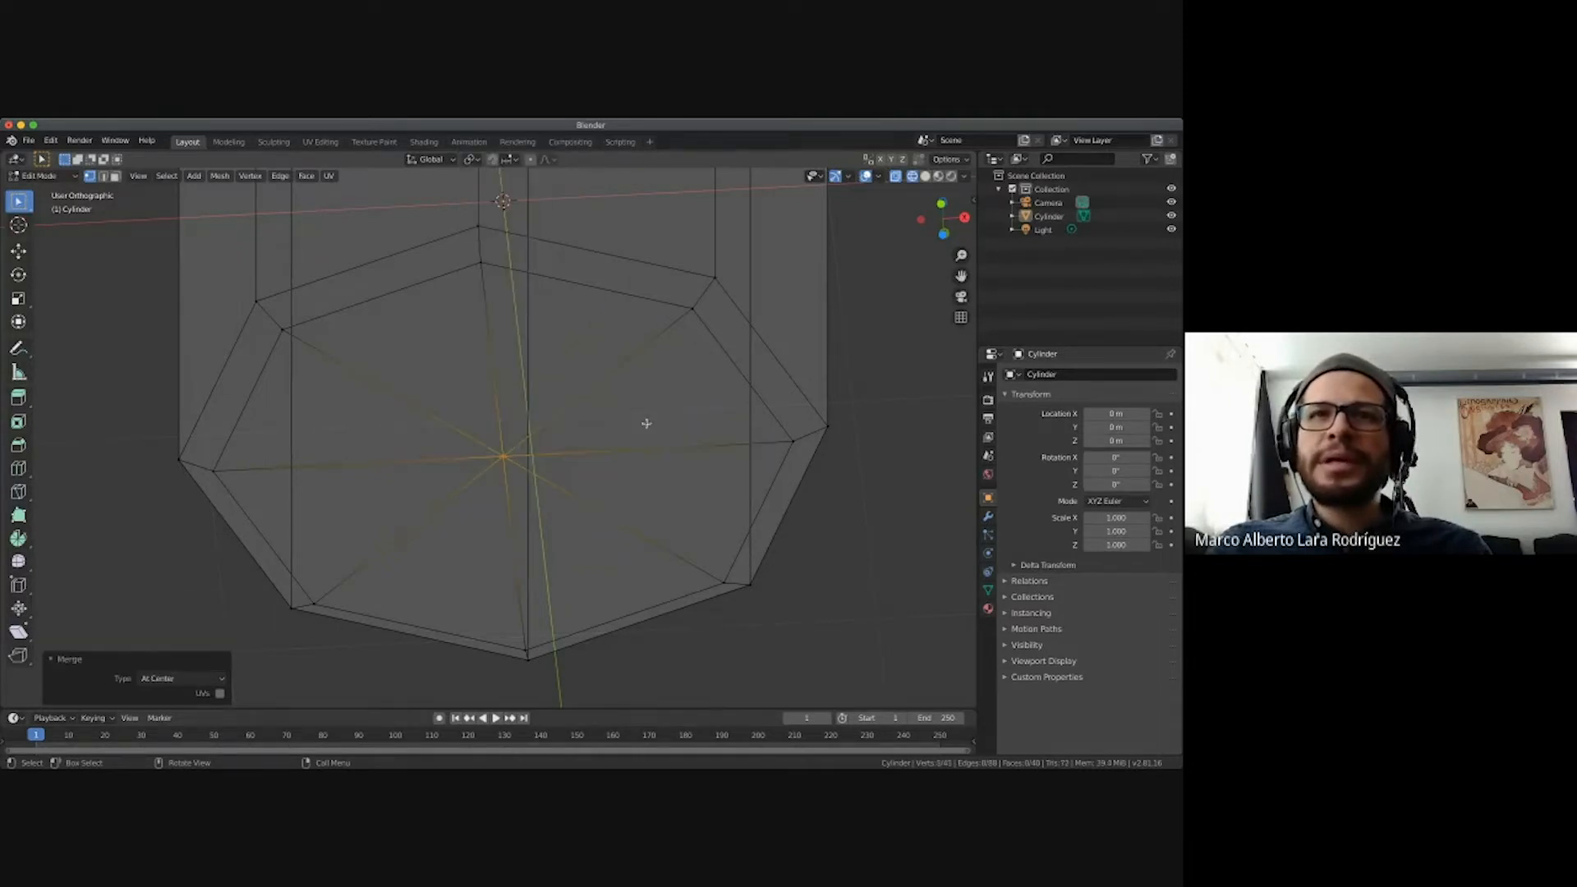
Examine the merged center vertex on the base and check the complete bottle from orbited angles and the front.
scroll(620, 429, "up", 5)
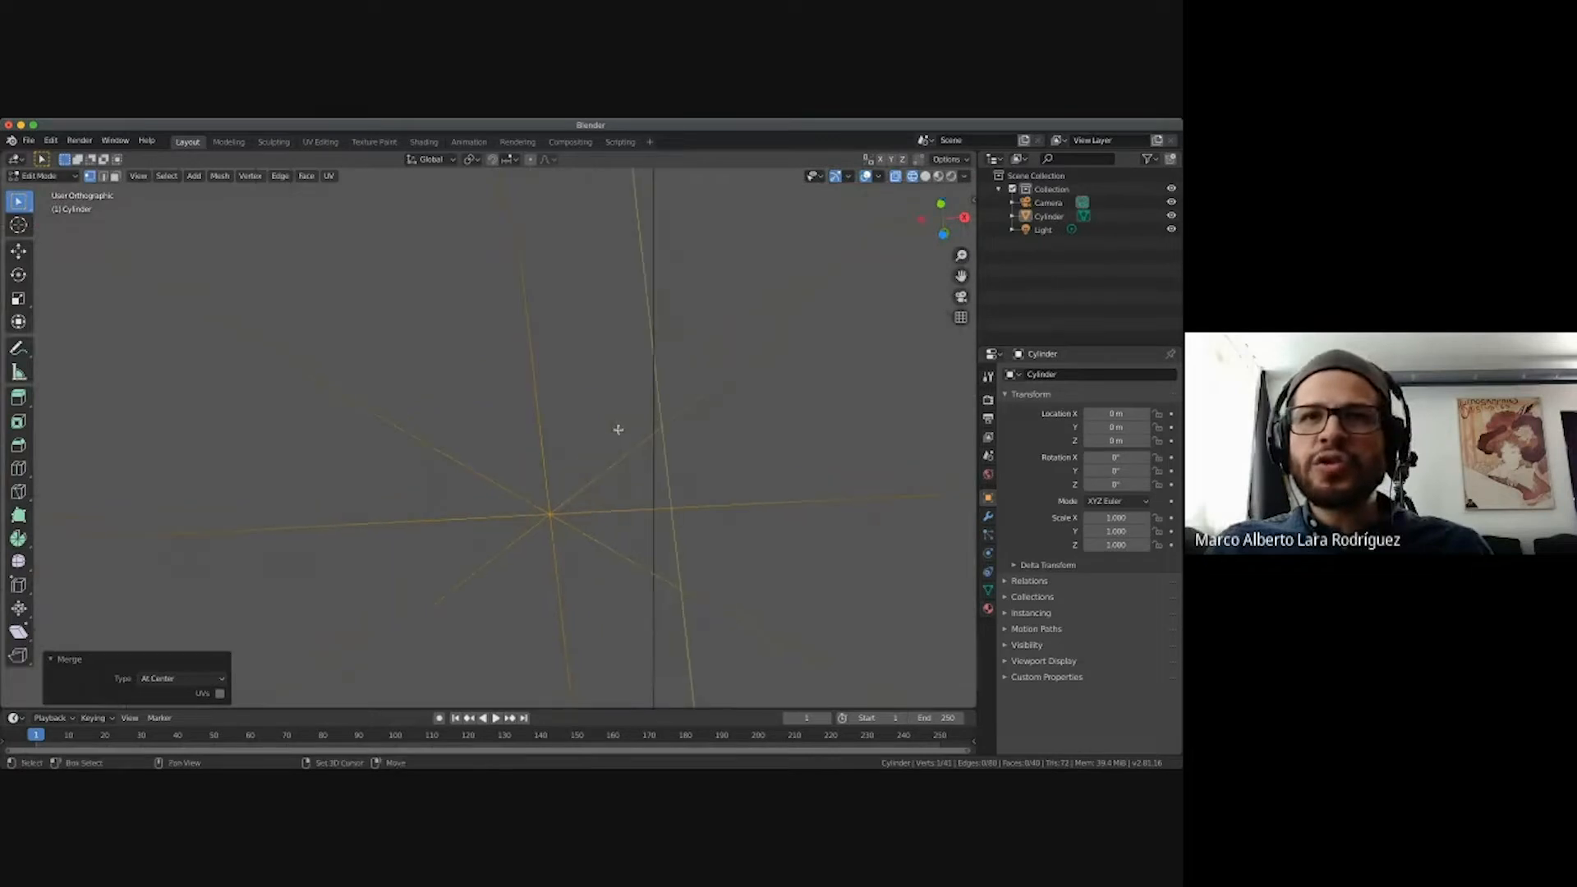
left_click(499, 446)
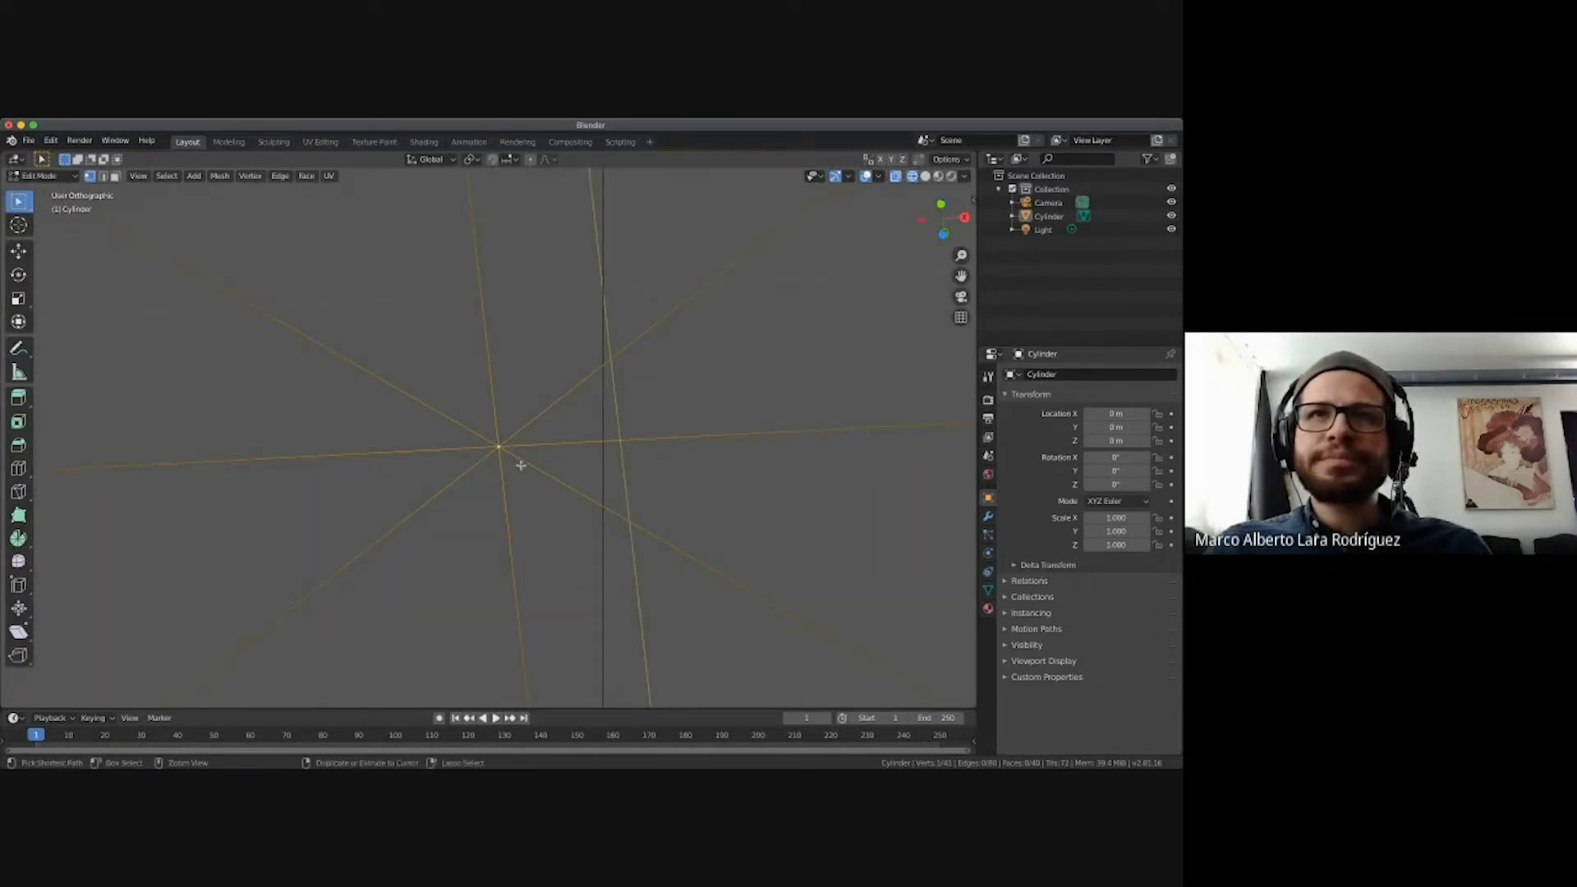
scroll(521, 465, "down", 5)
scroll(520, 465, "up", 5)
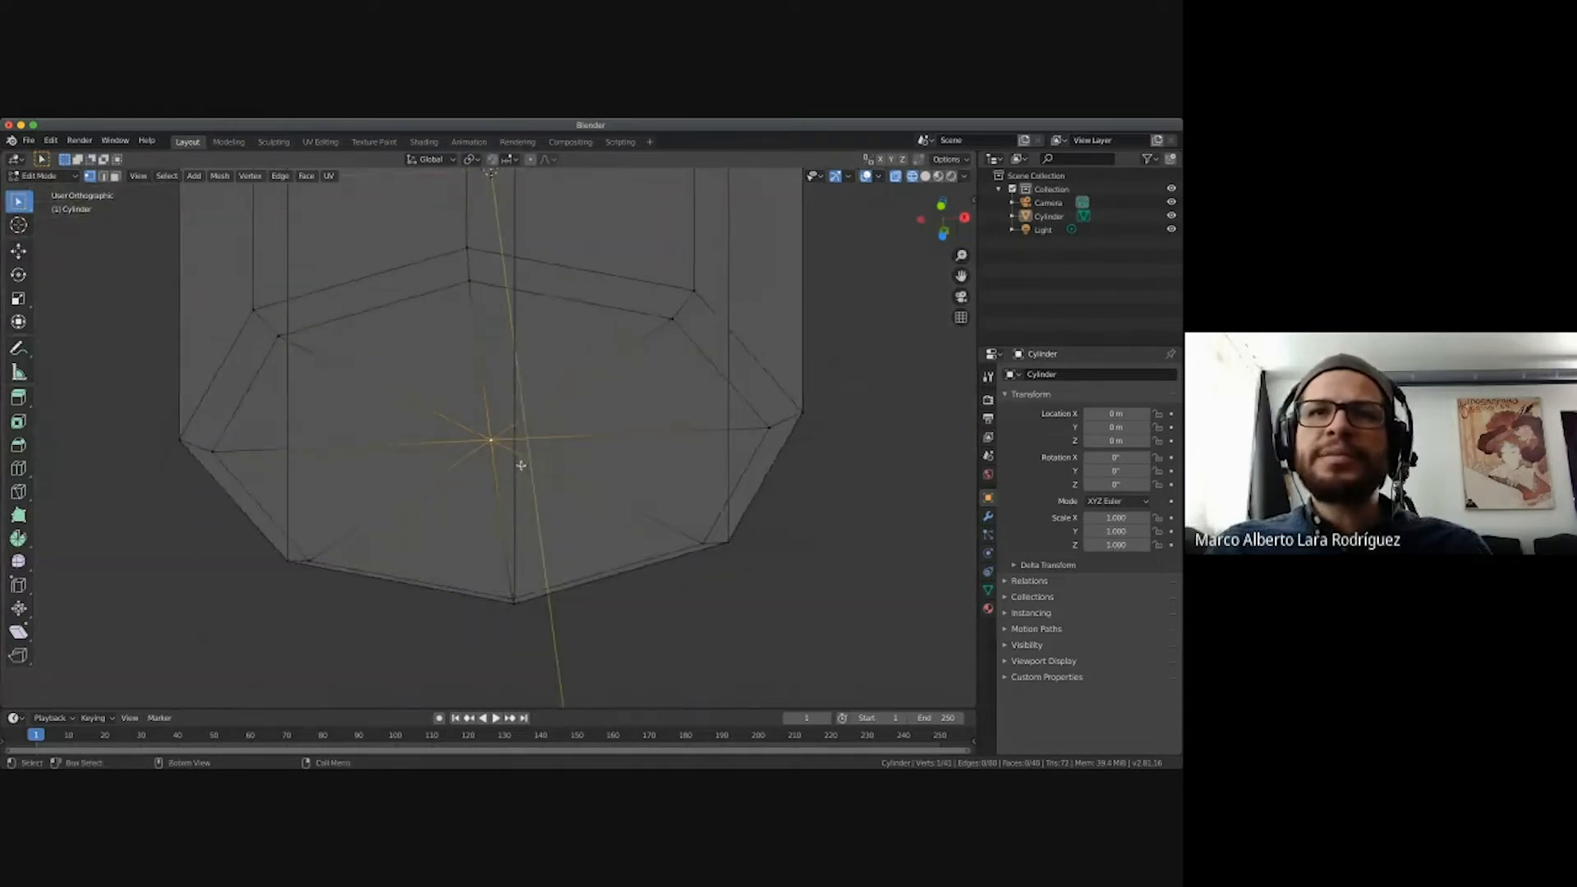
scroll(521, 466, "down", 4, "ctrl")
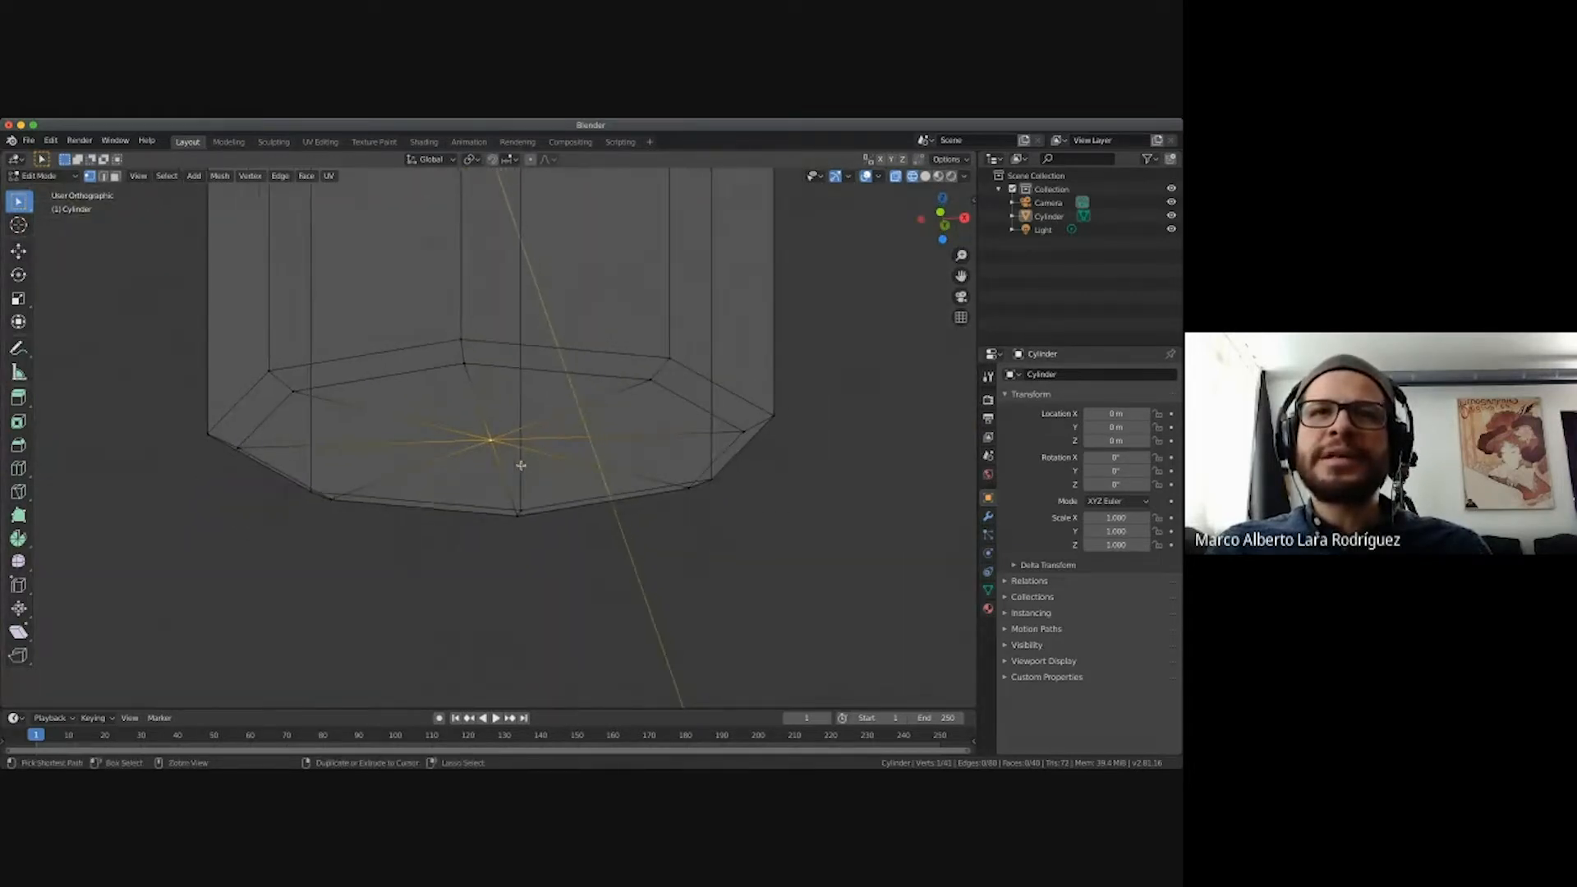
scroll(521, 466, "up", 4)
key("KP_1")
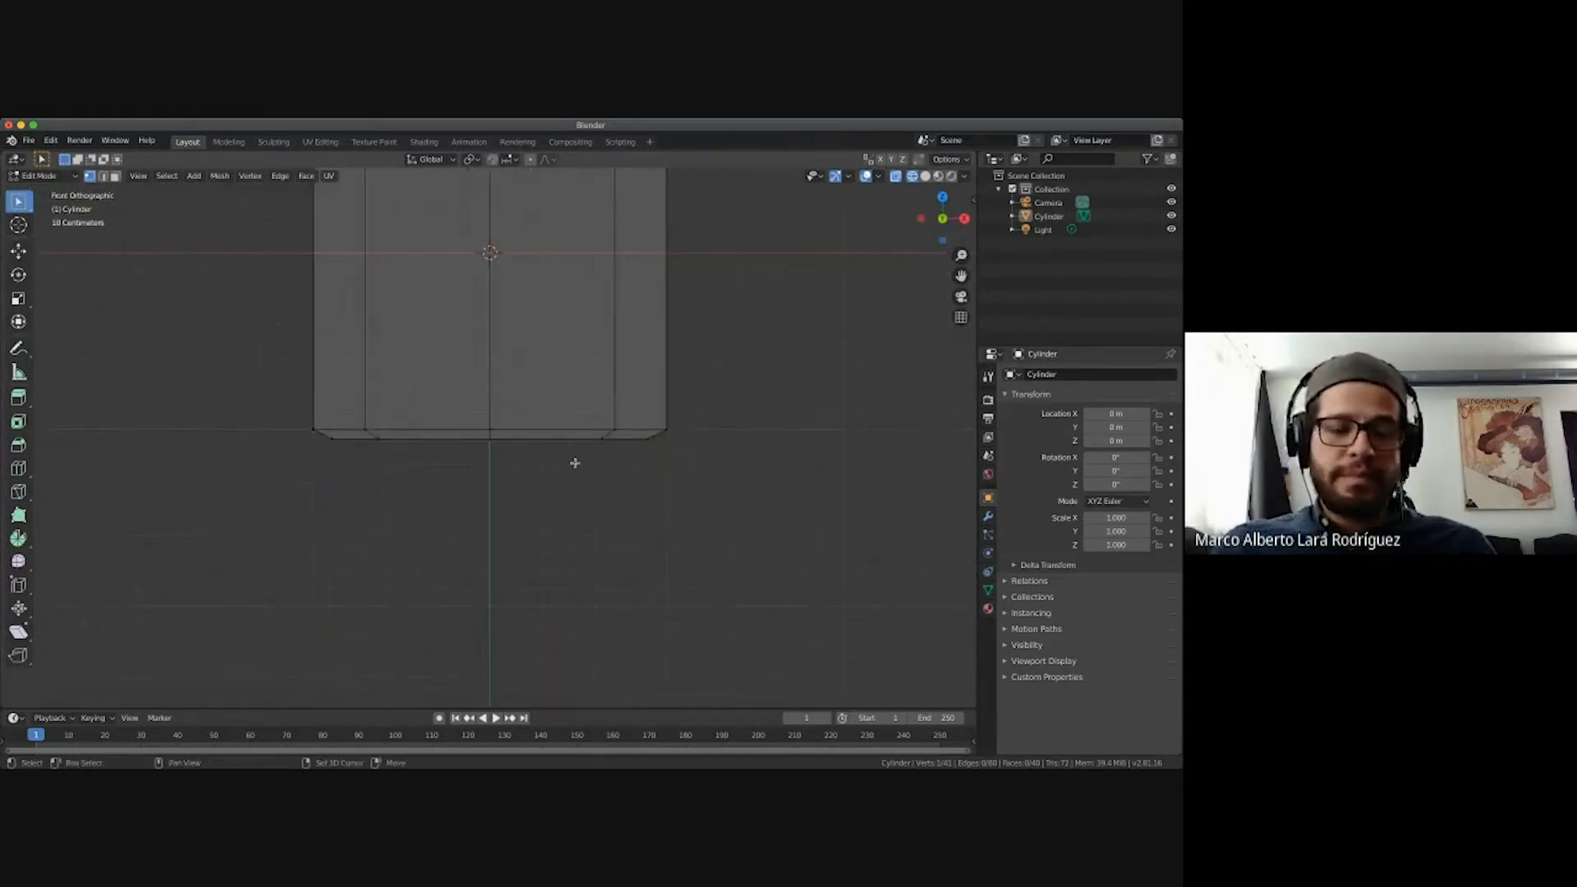
scroll(574, 463, "up", 1, "shift")
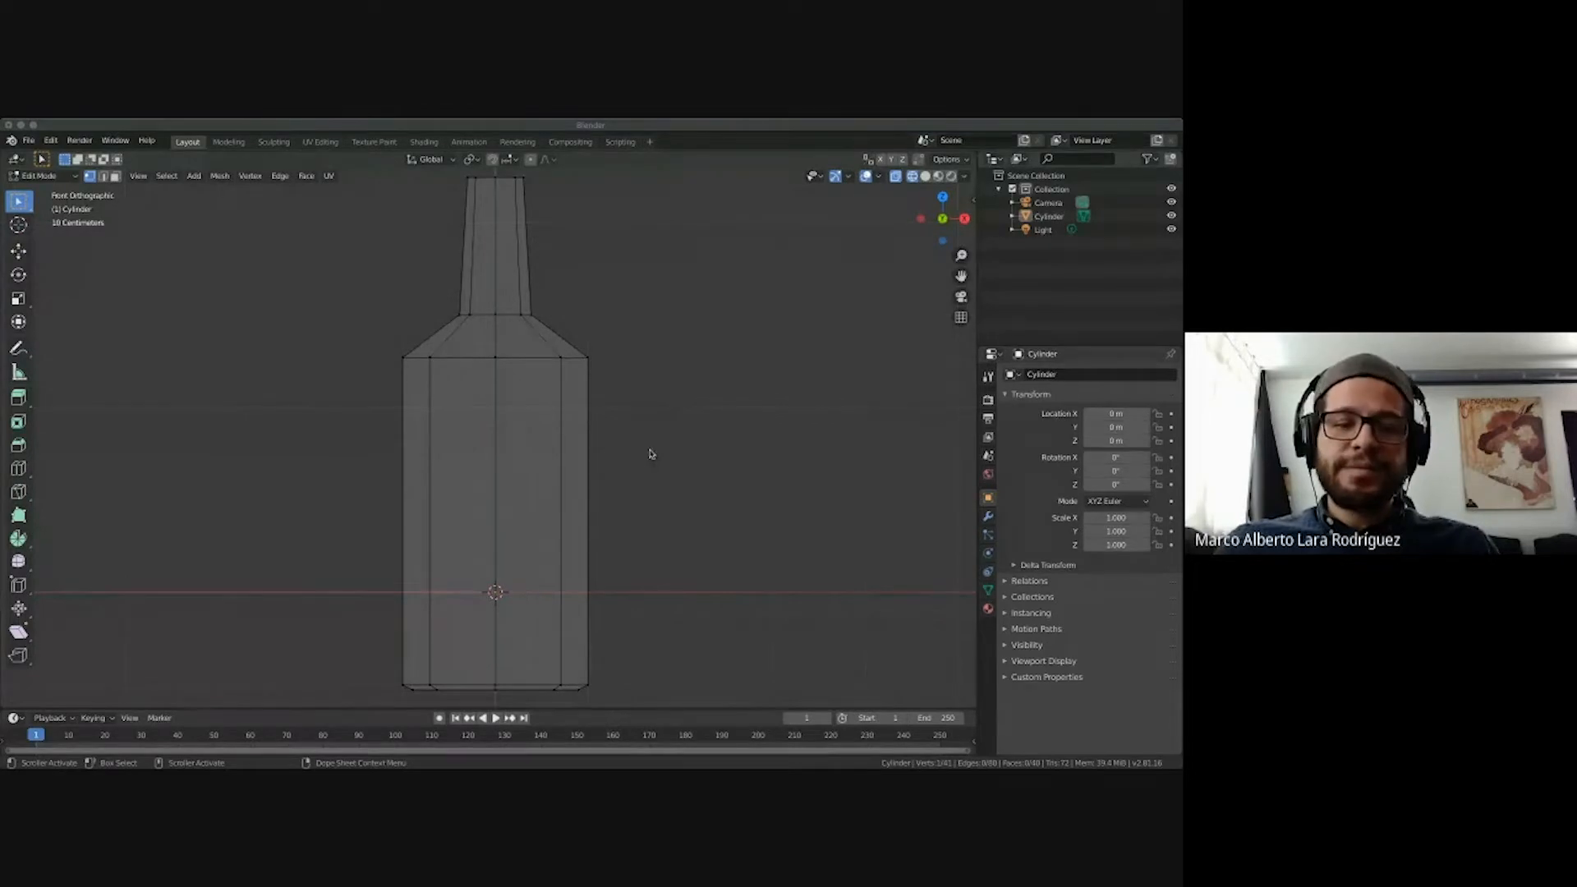
scroll(651, 454, "down", 4)
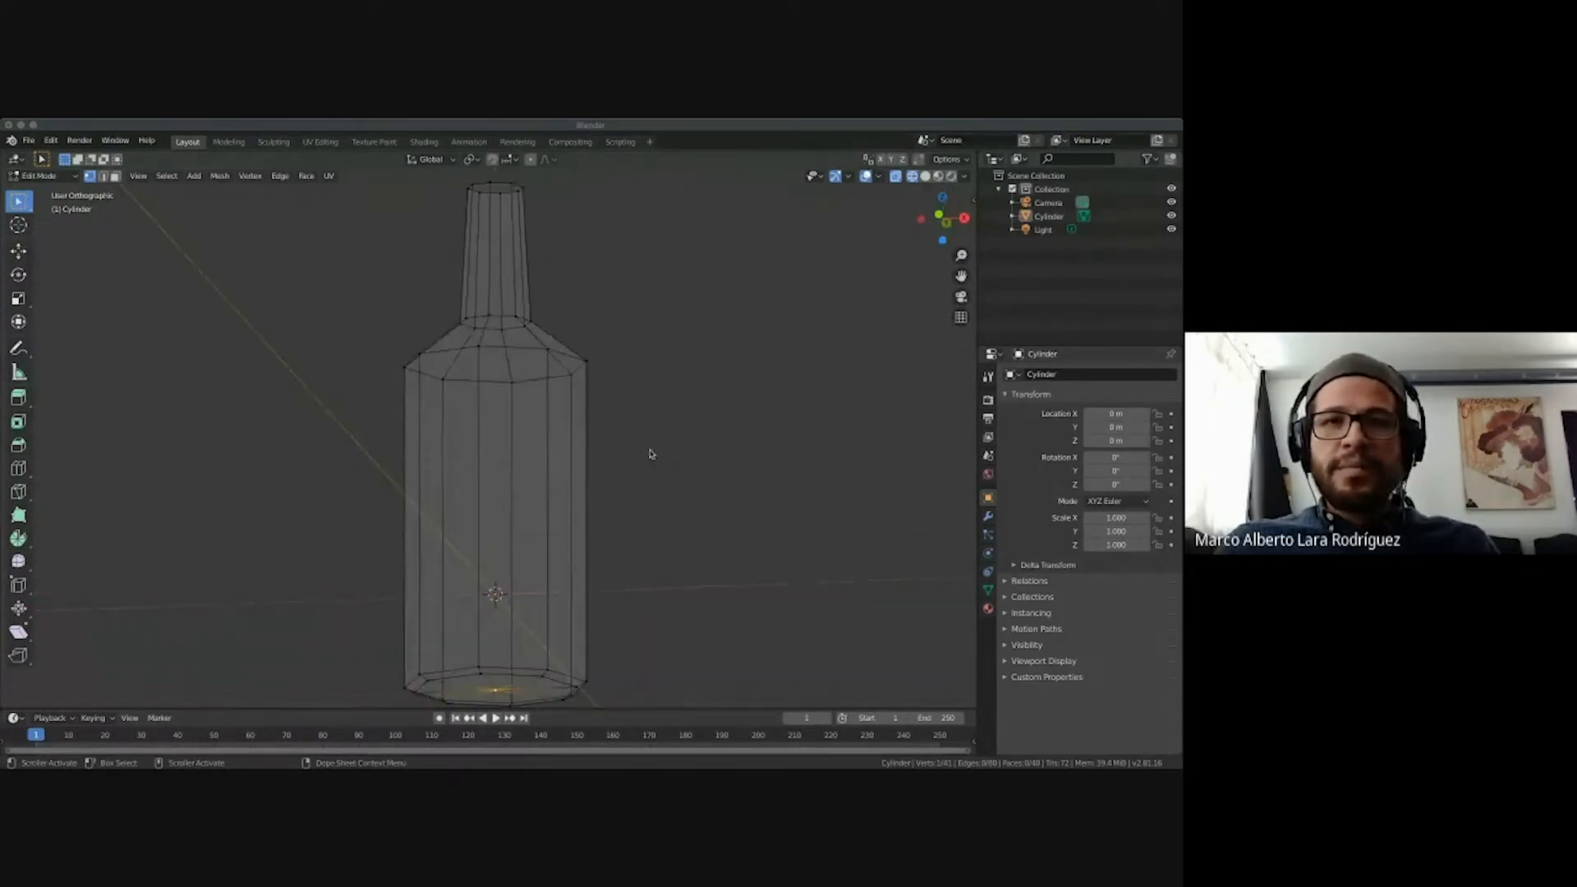
key("KP_1")
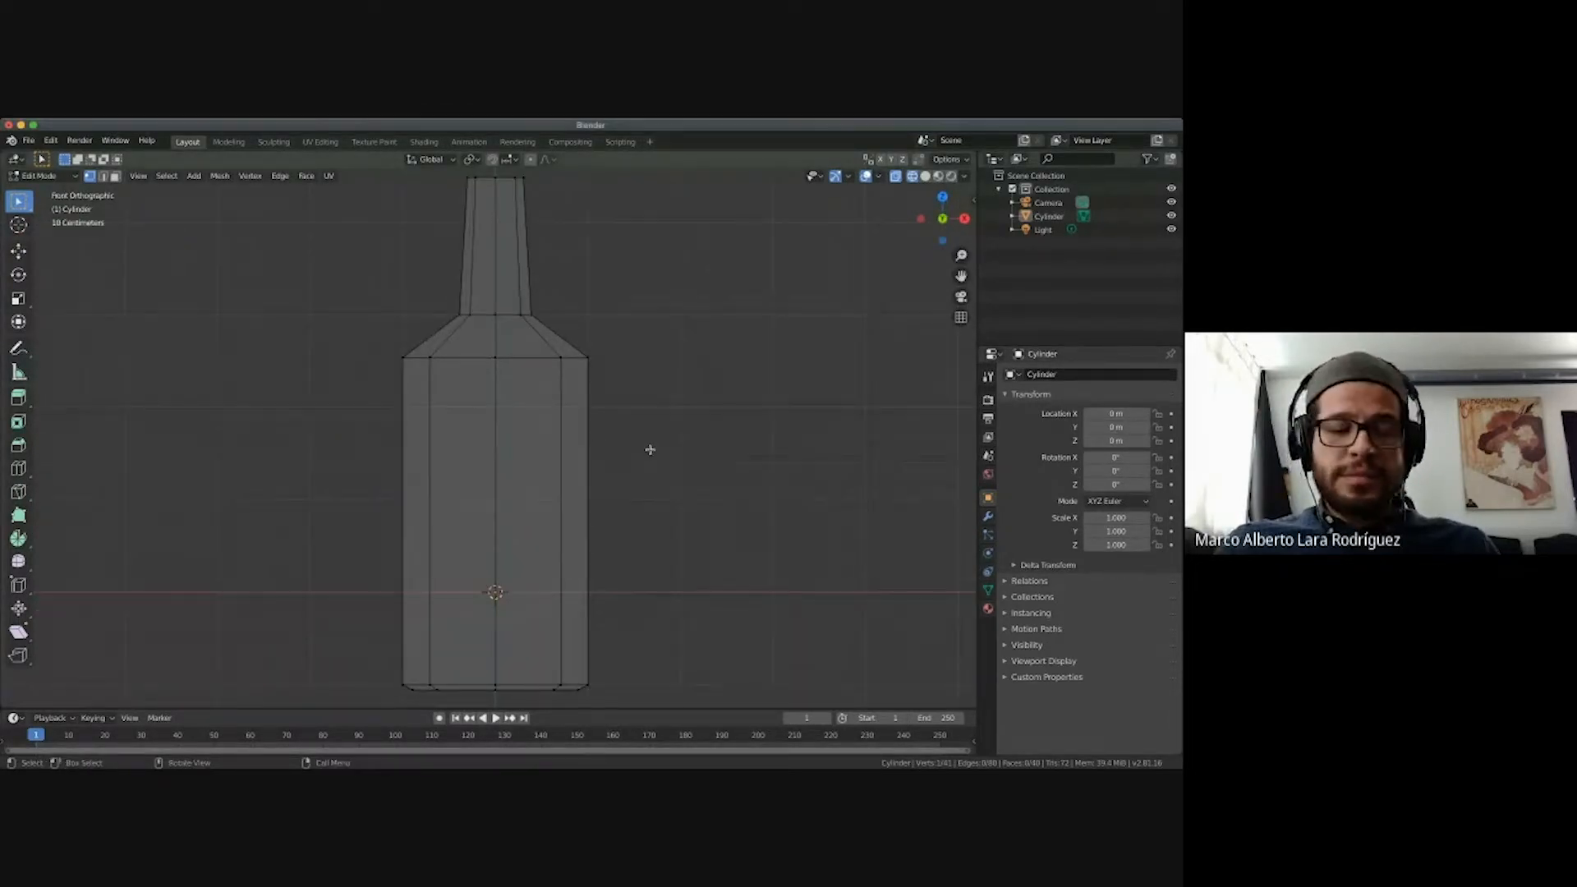
Extrude the neck's top ring upward by about 0.03 m and scale the new ring outward to about 1.064.
scroll(650, 449, "up", 5)
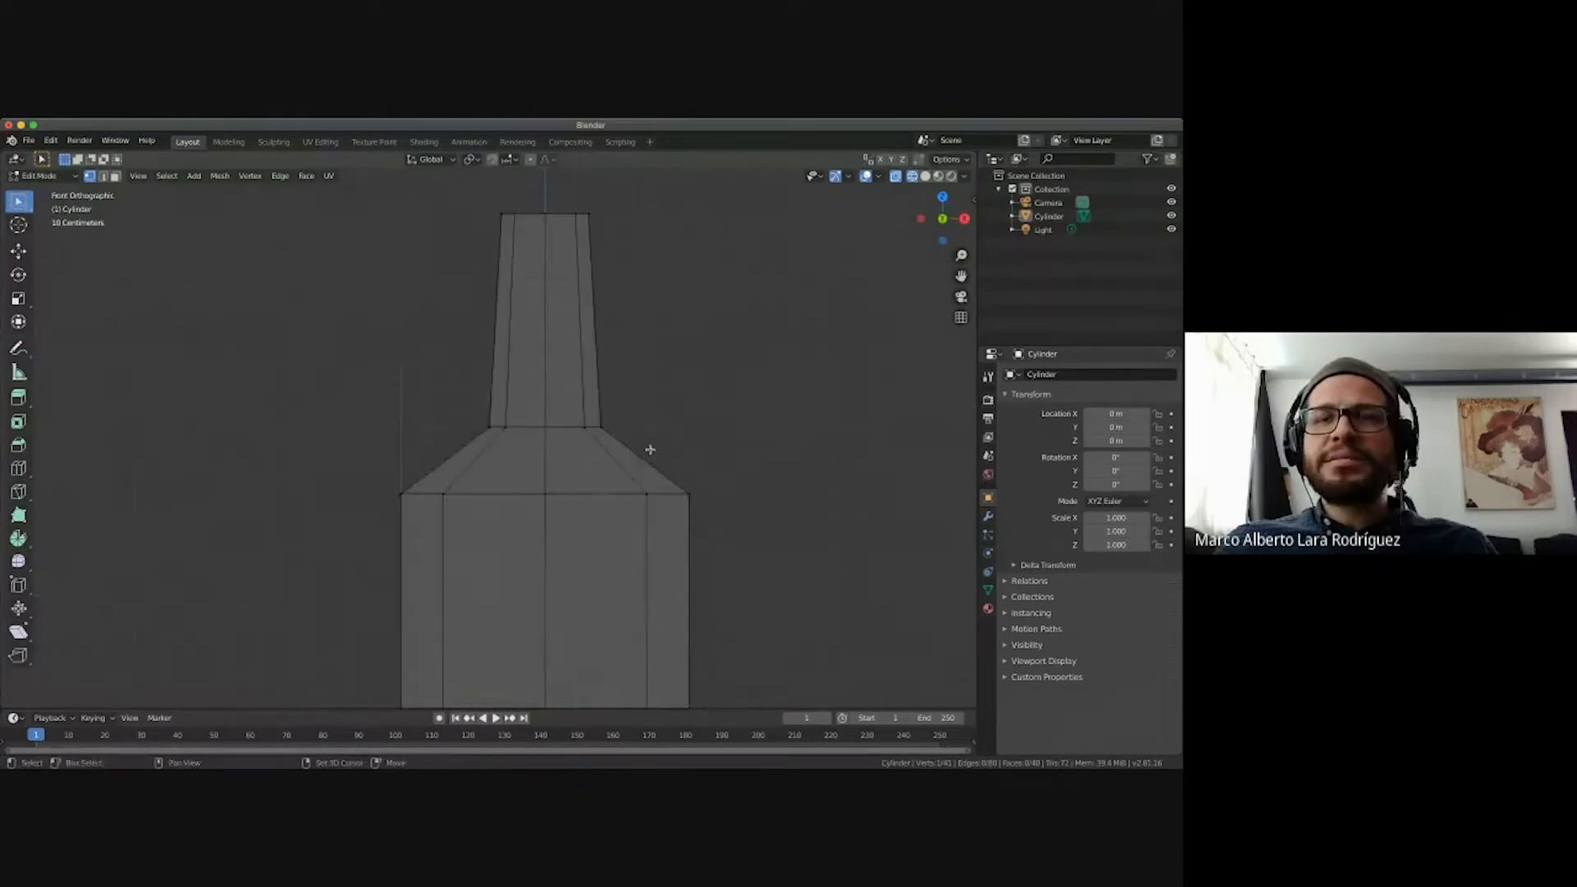
scroll(650, 450, "up", 4, "shift")
scroll(650, 450, "up", 4, "ctrl")
scroll(650, 449, "up", 3, "shift")
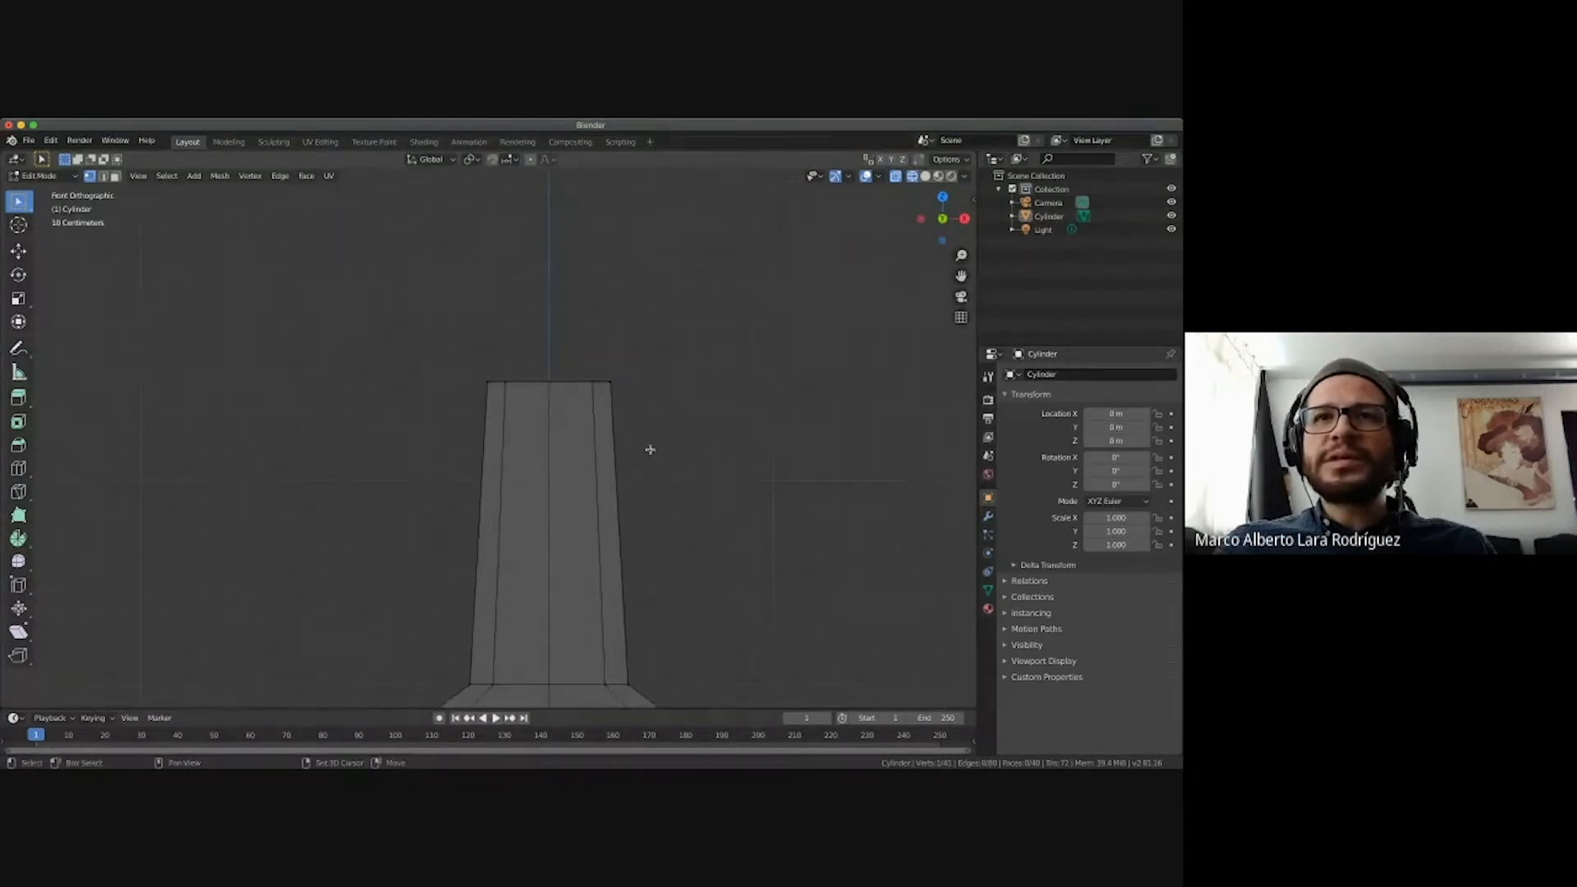
scroll(649, 449, "down", 2, "shift")
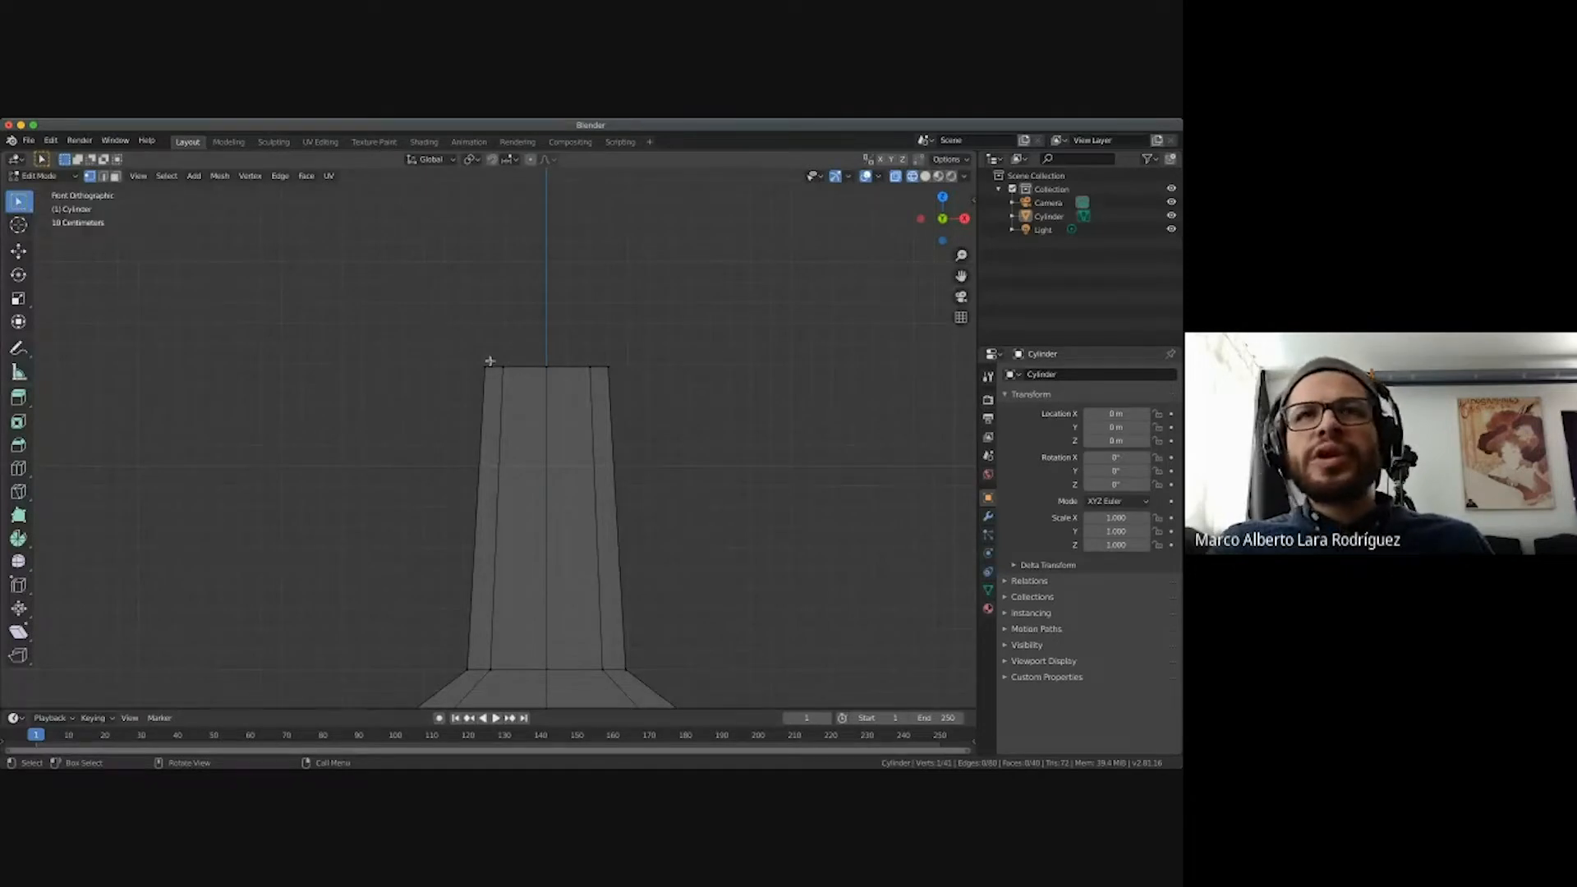
left_click_drag(458, 345, 653, 383)
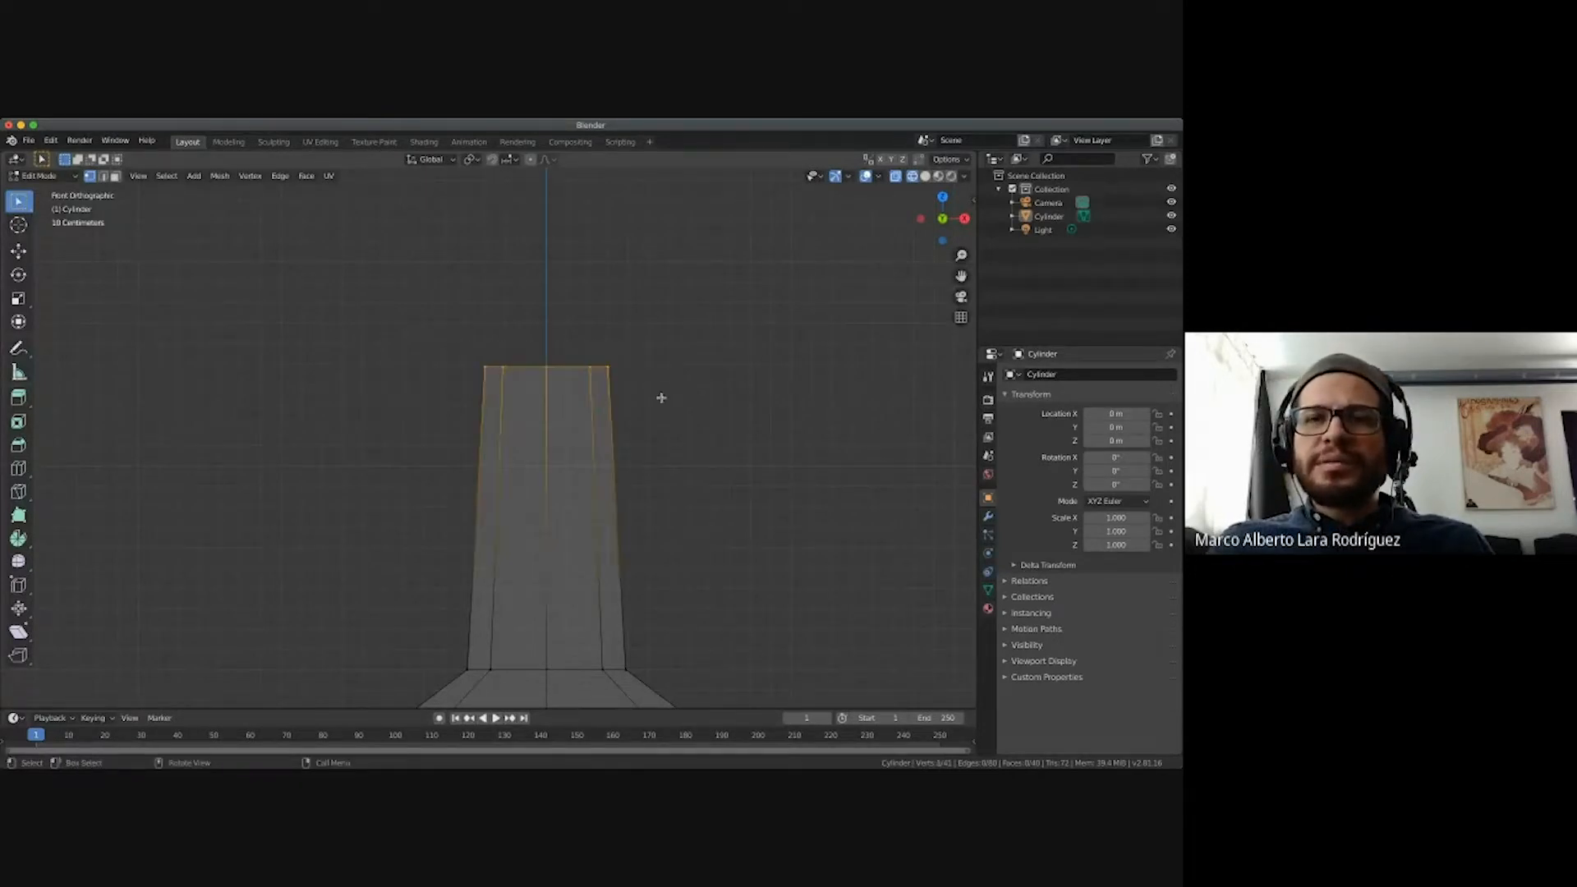
scroll(661, 398, "down", 8, "shift")
scroll(661, 398, "up", 6, "shift")
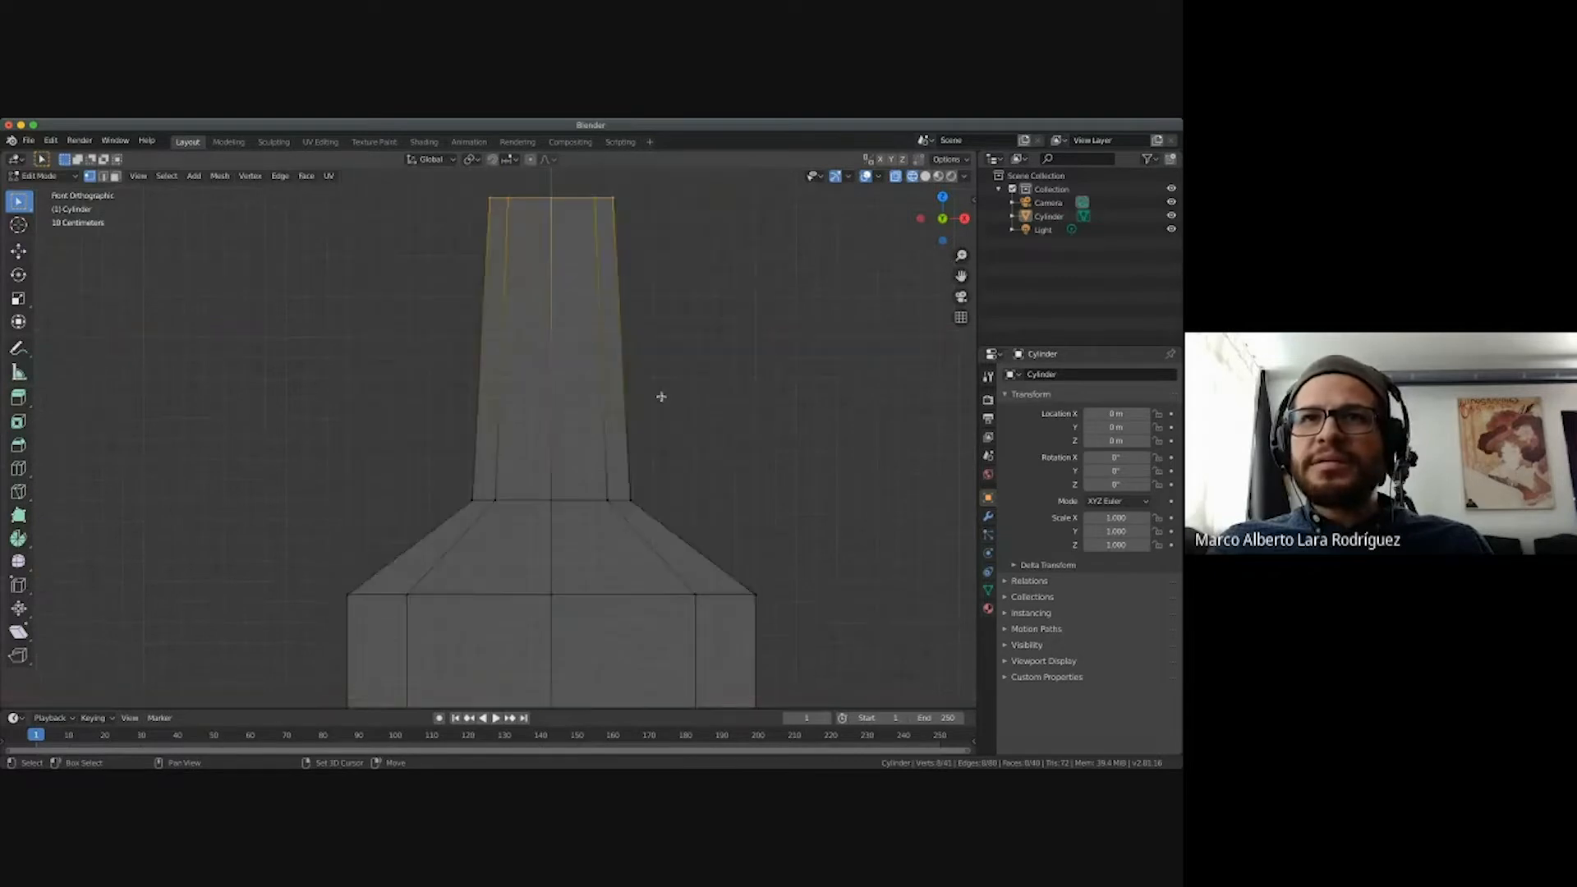
scroll(661, 397, "up", 4, "shift")
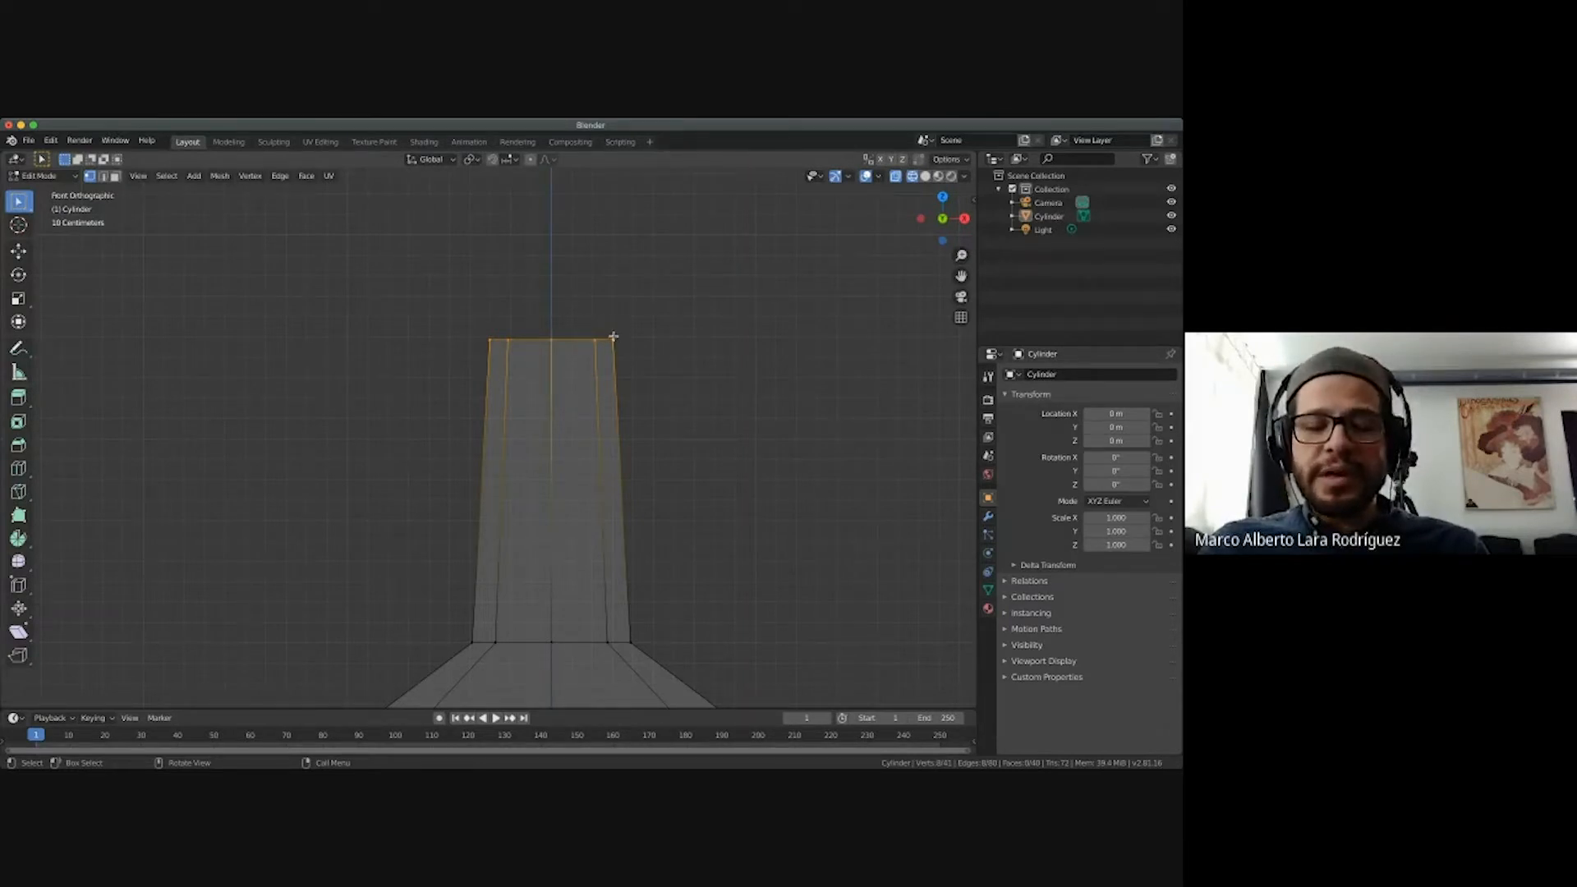
key("e")
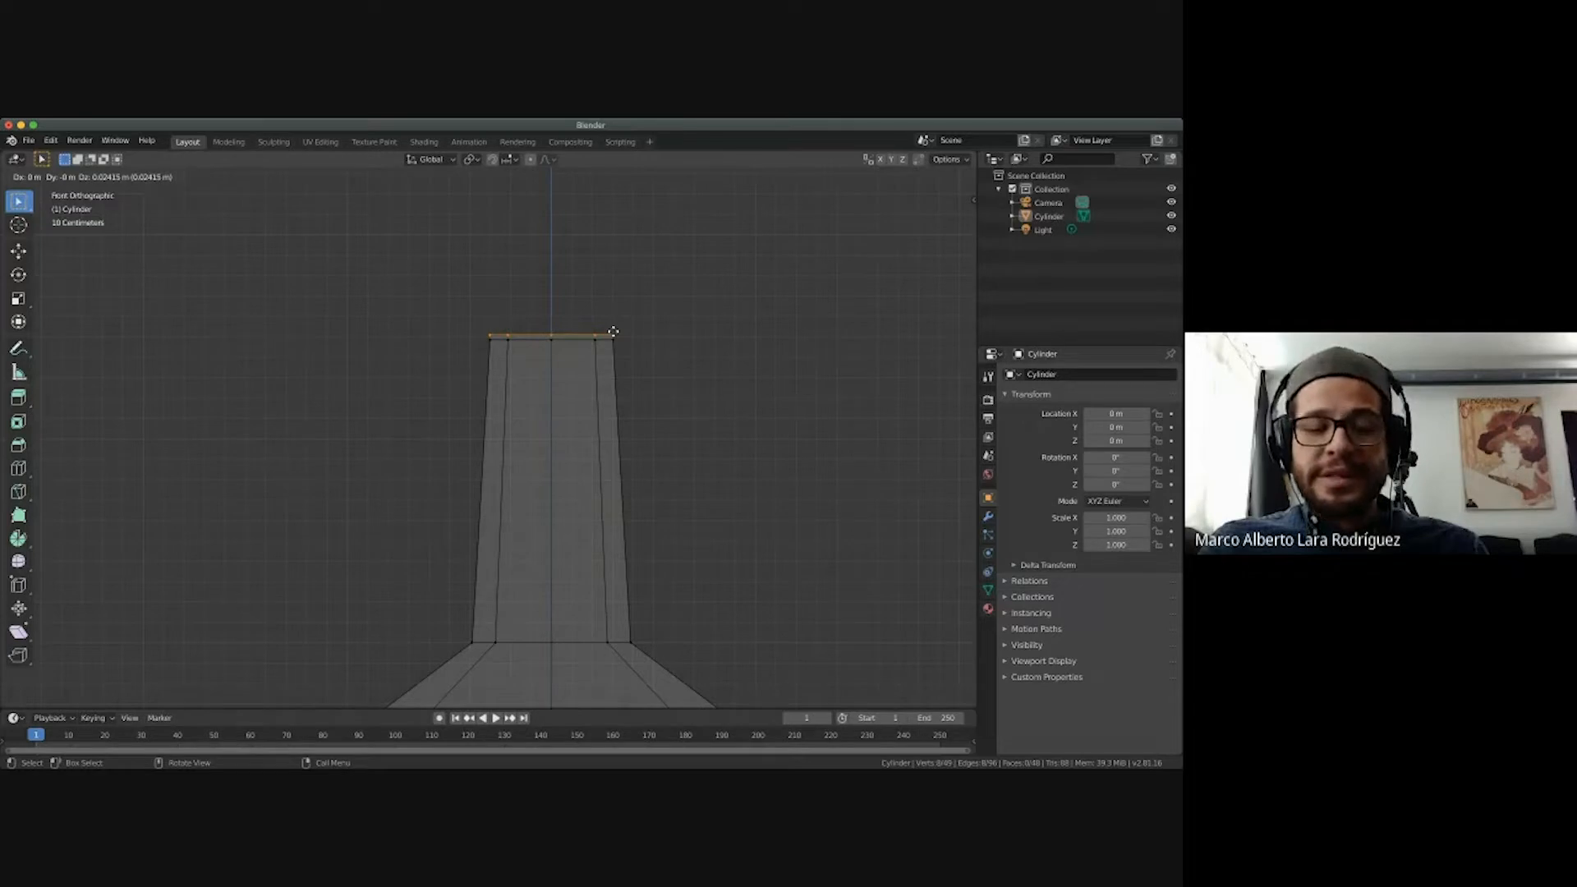
key("z")
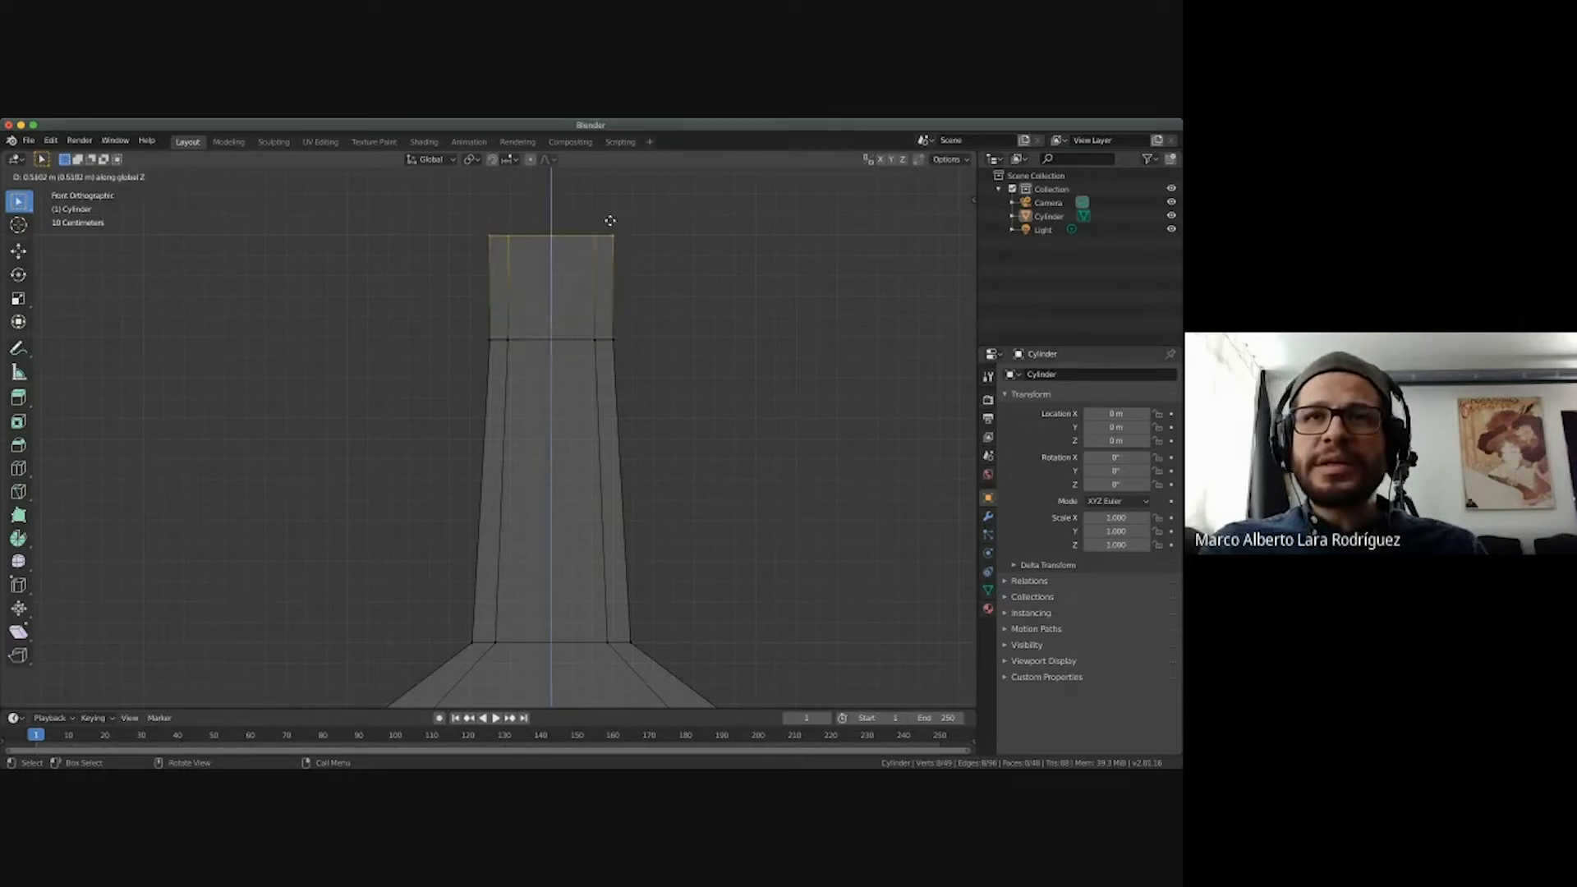
left_click(610, 330)
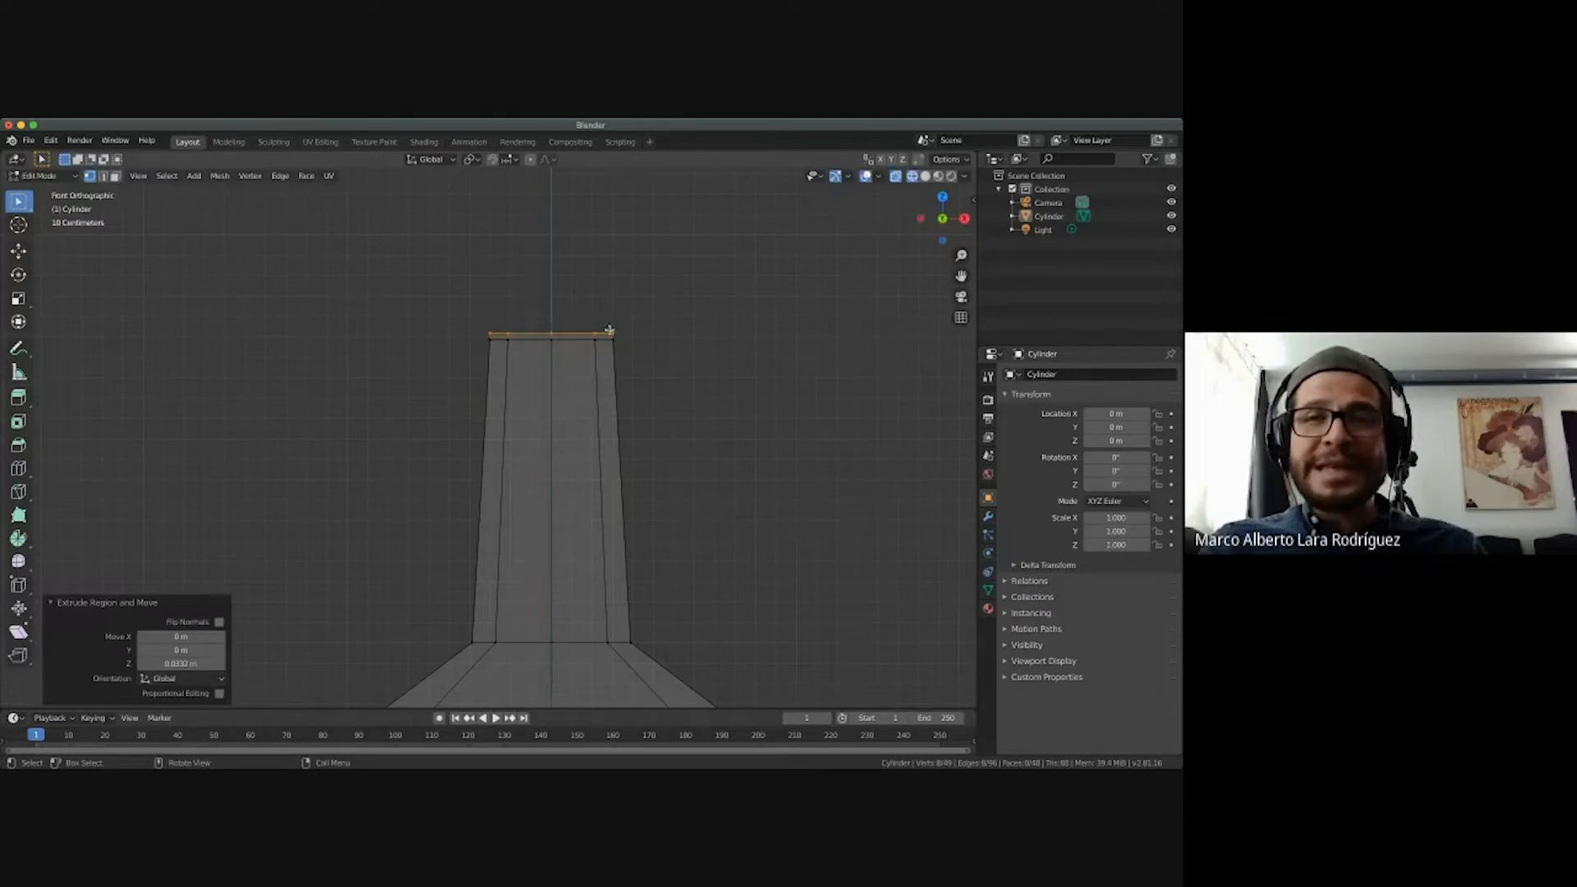
key("s")
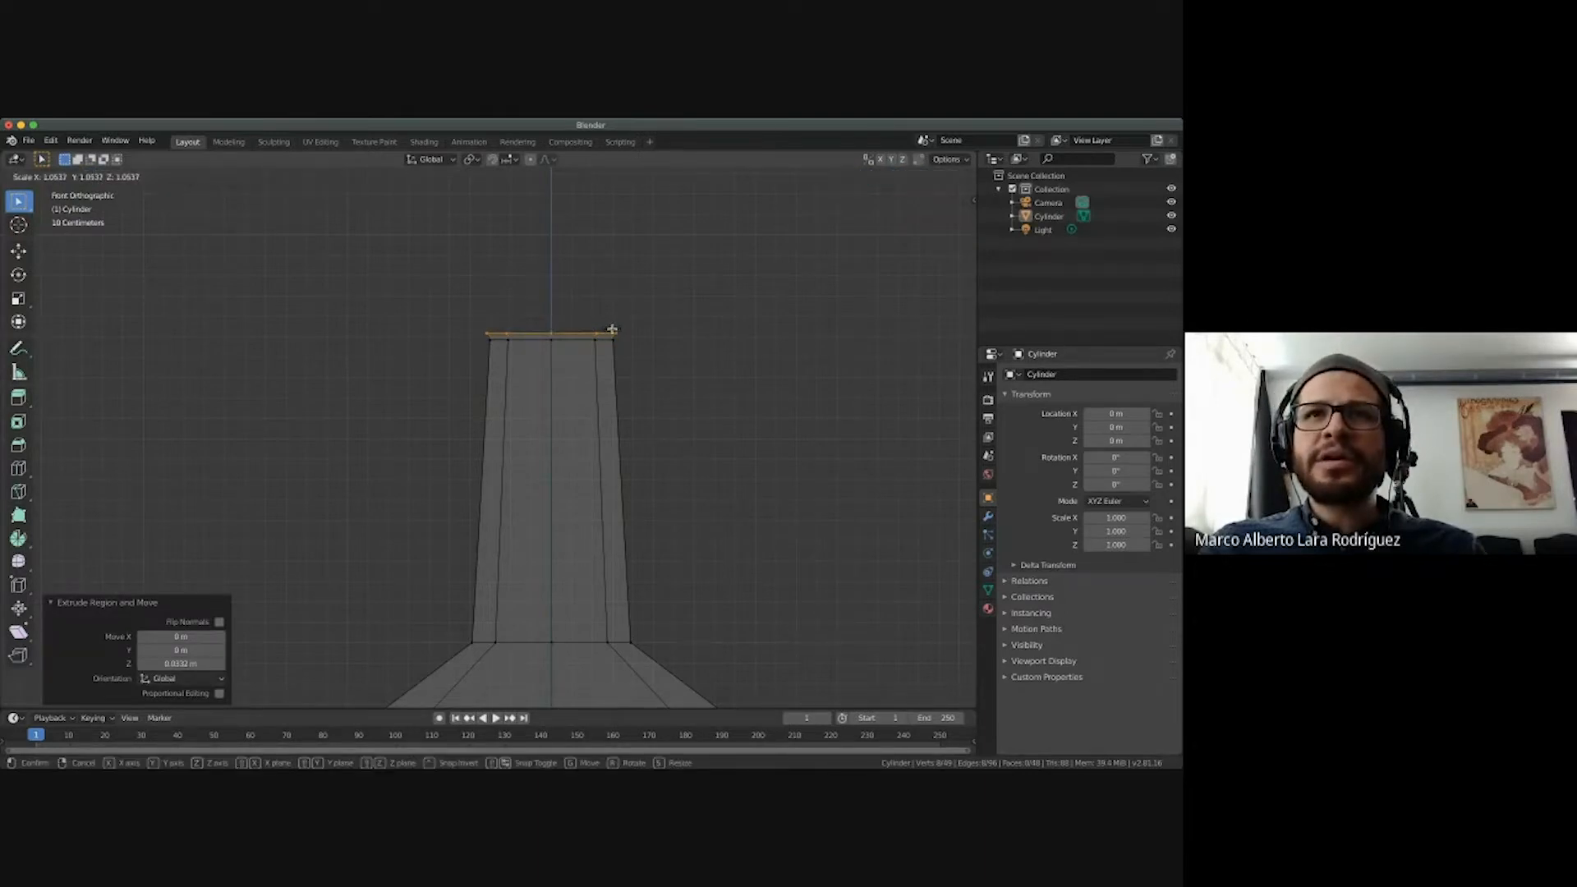
left_click(614, 329)
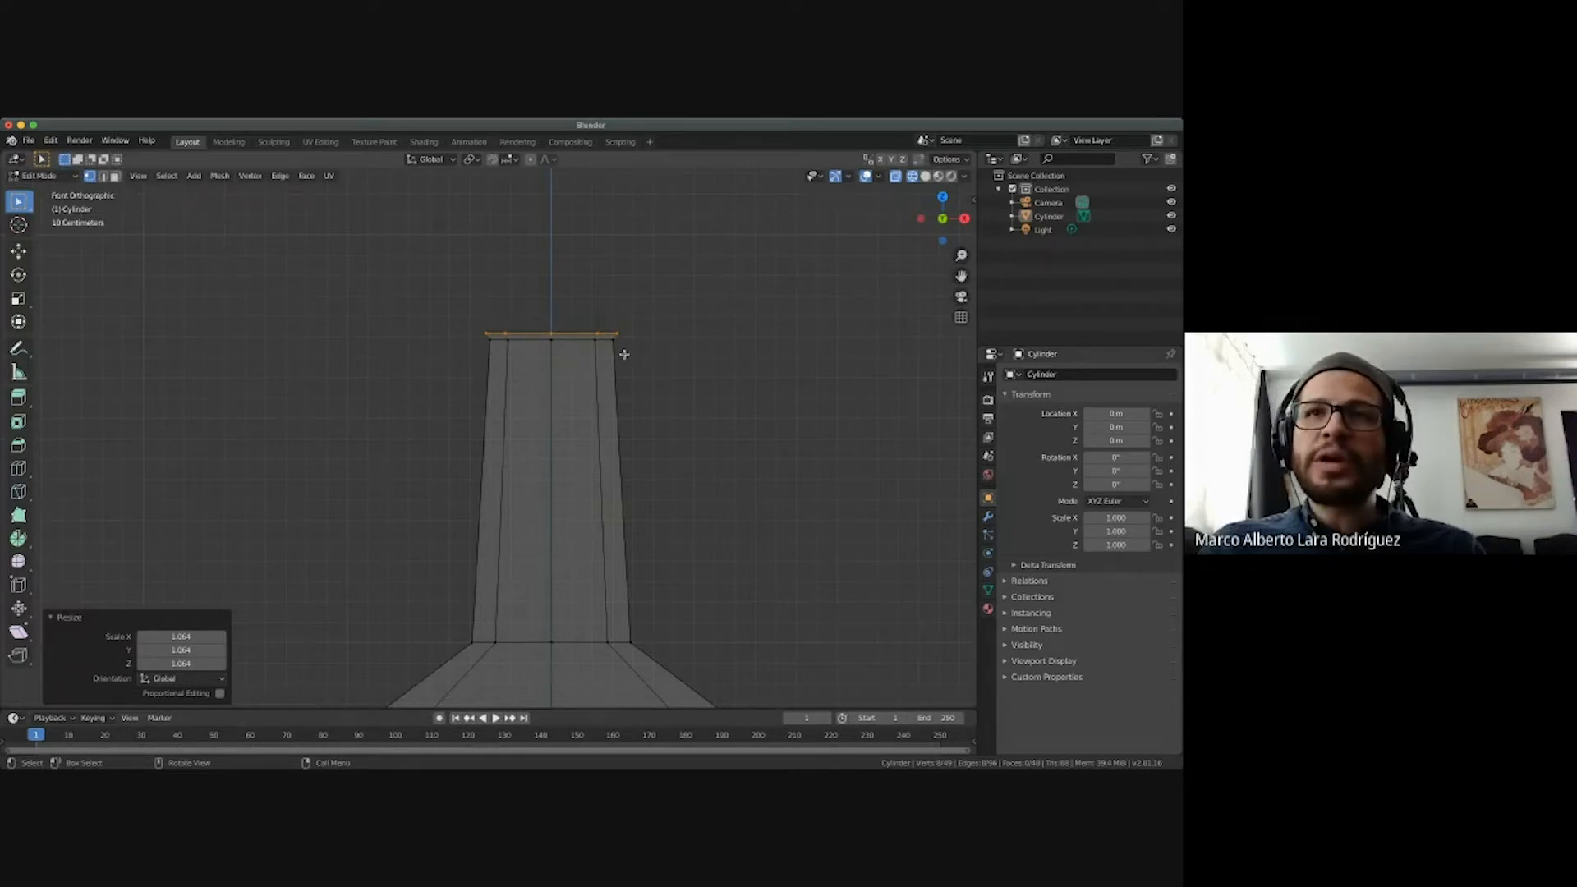
Extrude the widened ring about 0.41 m upward along Z to form the collar of the mouth.
key("e")
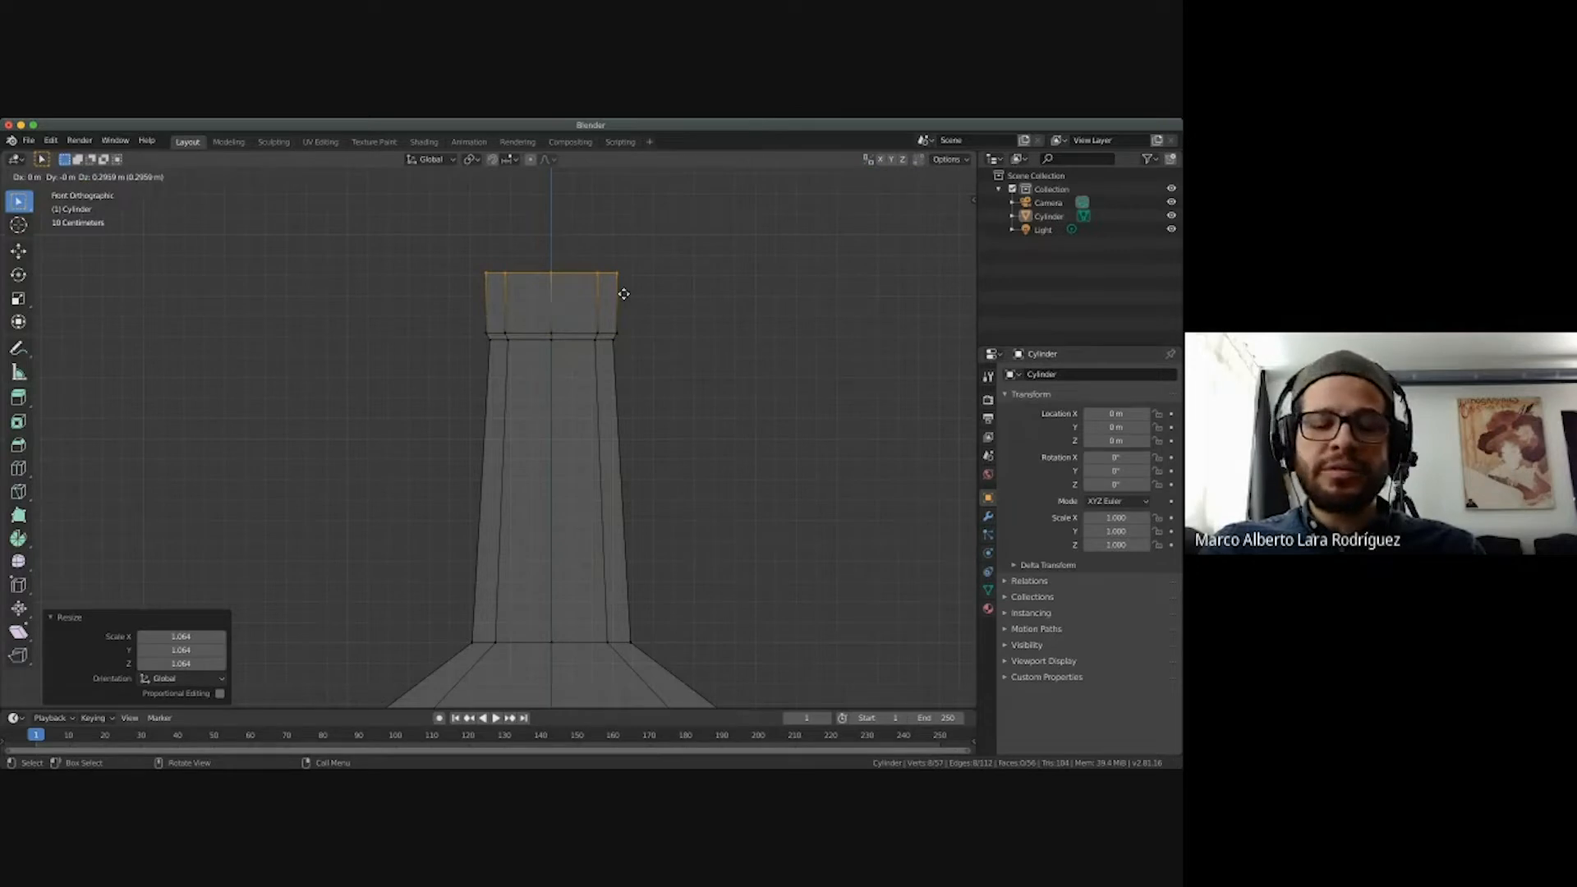
key("z")
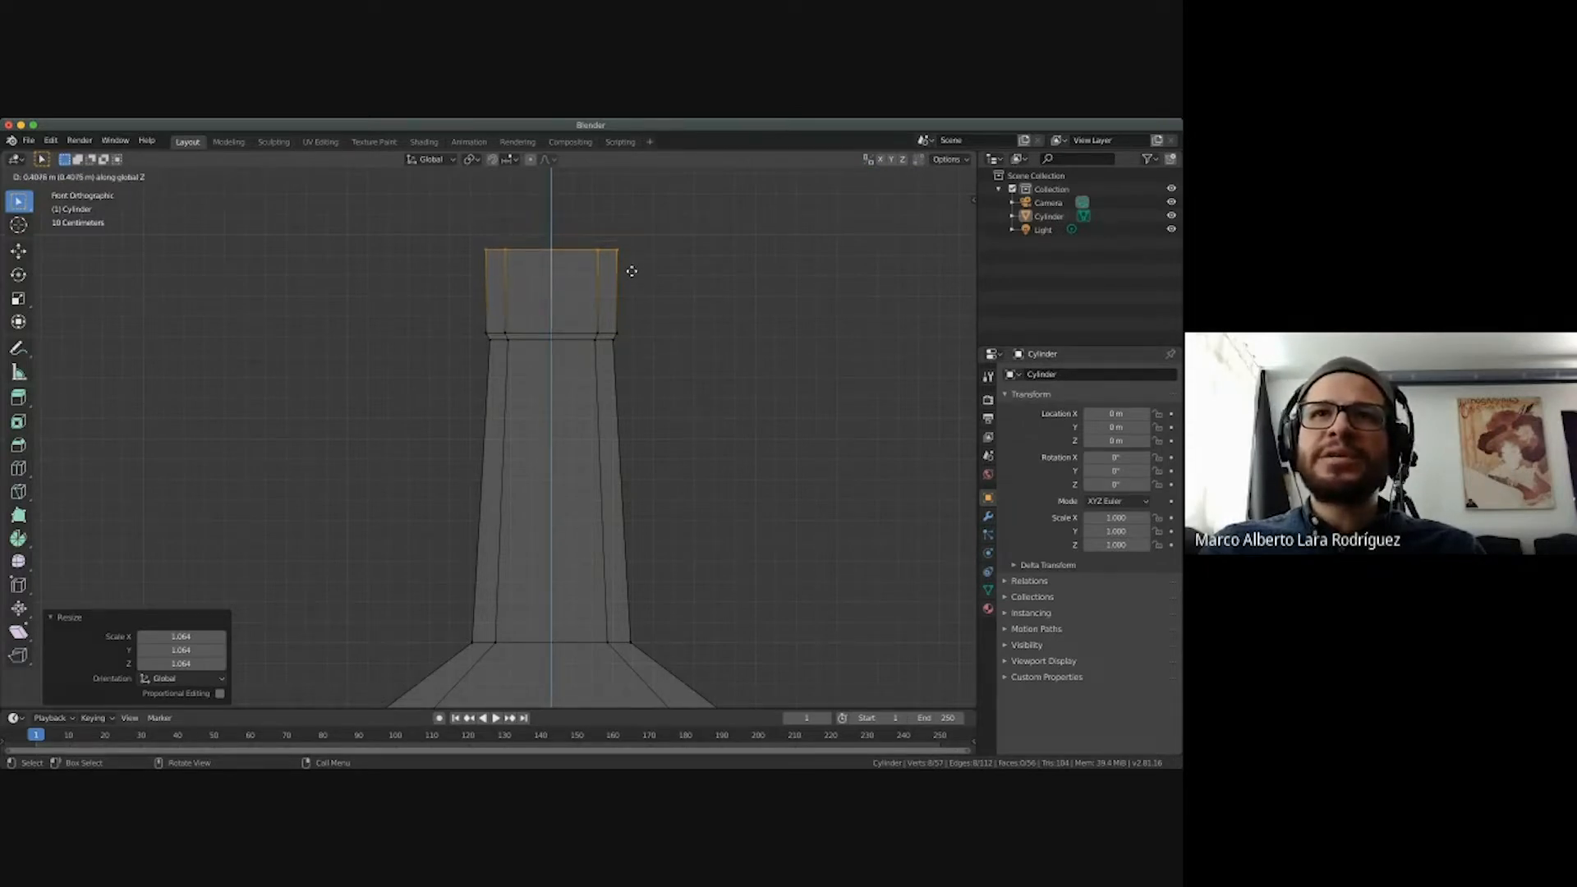
left_click(631, 270)
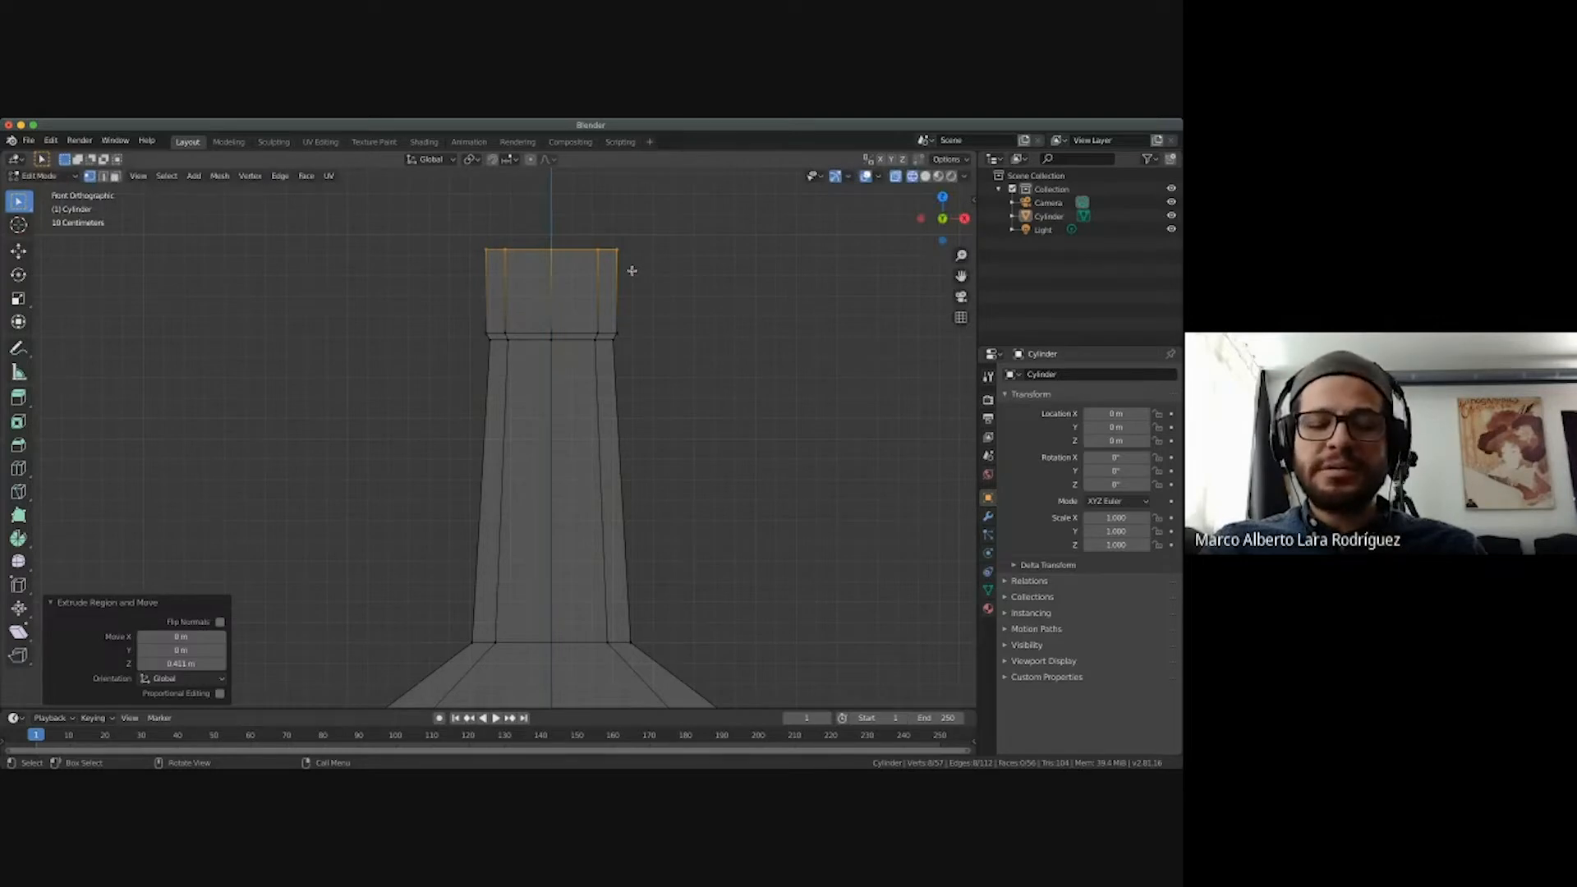
Extrude the collar's top ring about 0.02 m upward and scale it inward to about 0.89 to bevel the rim.
scroll(632, 270, "up", 2, "shift")
scroll(632, 271, "up", 4)
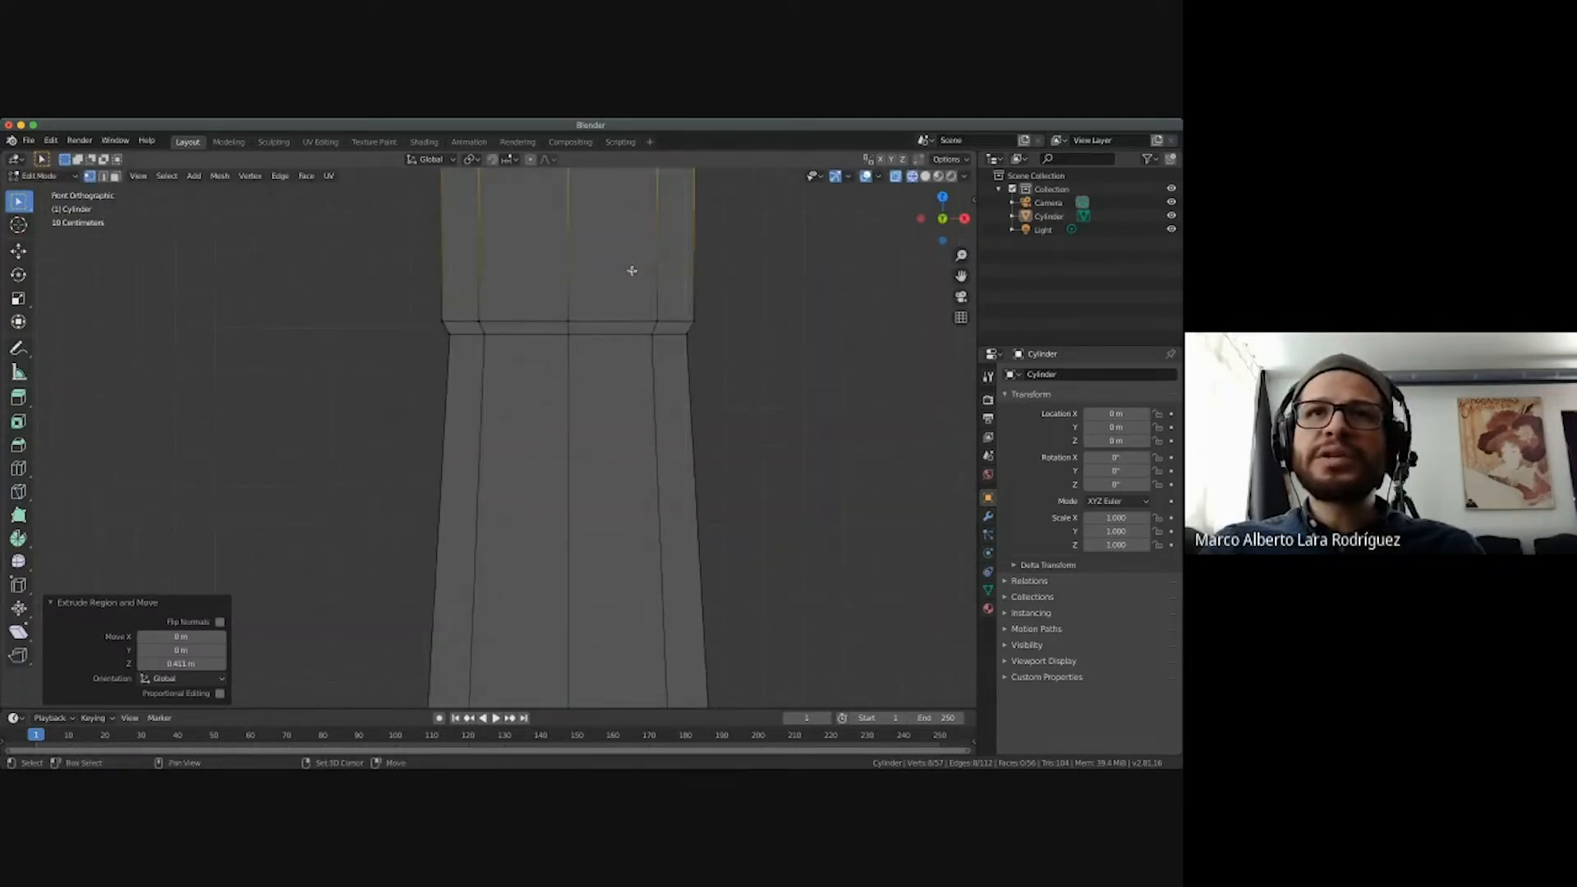
scroll(632, 270, "up", 4, "shift")
scroll(631, 270, "up", 3, "shift")
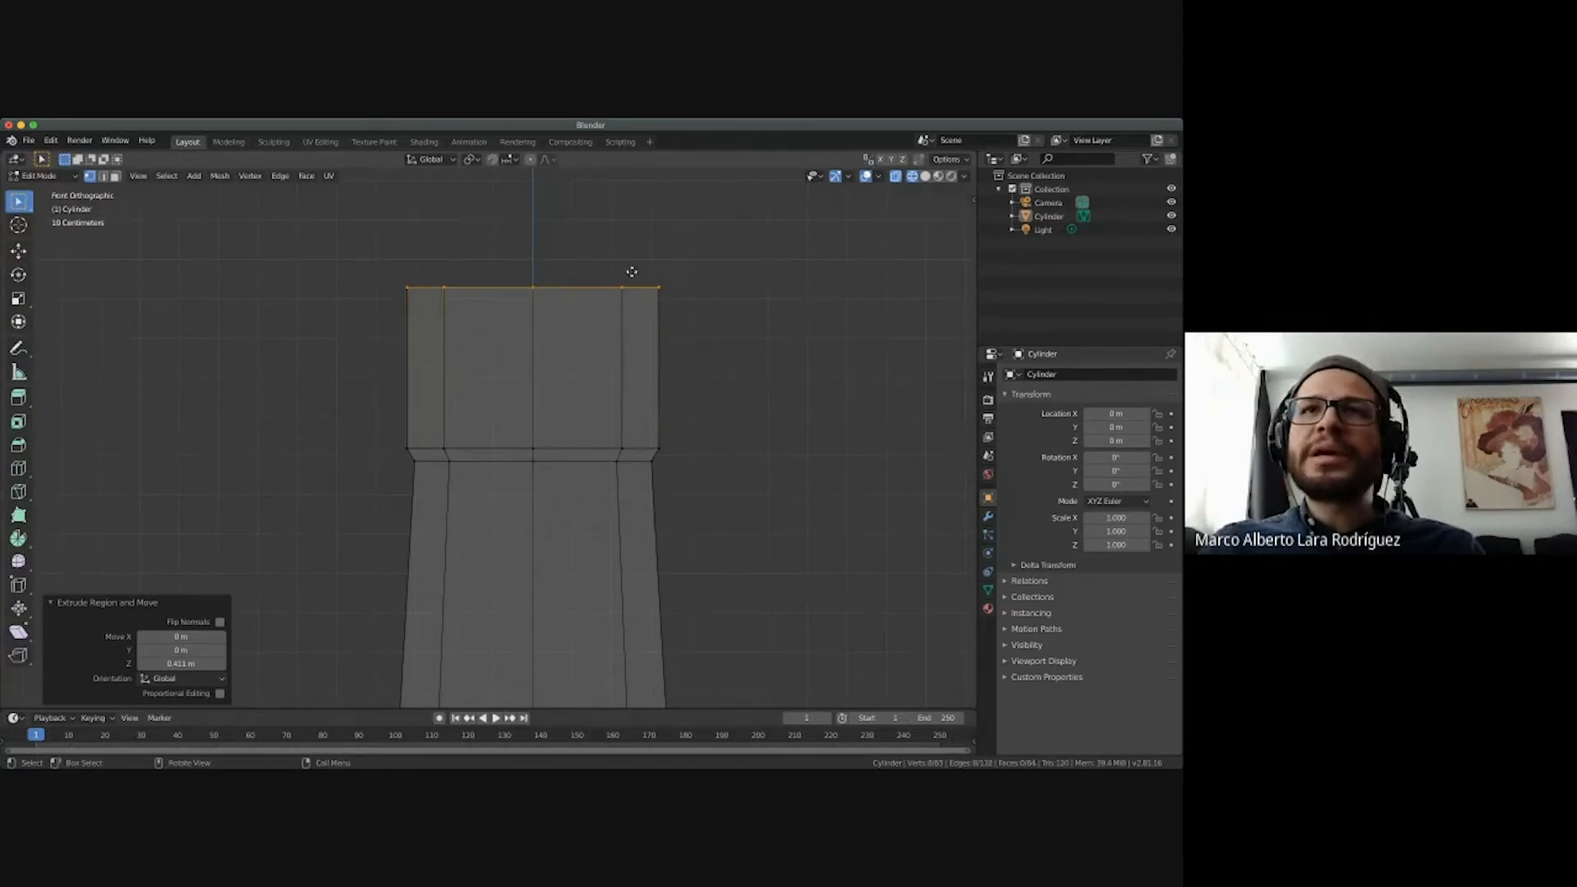
key("e")
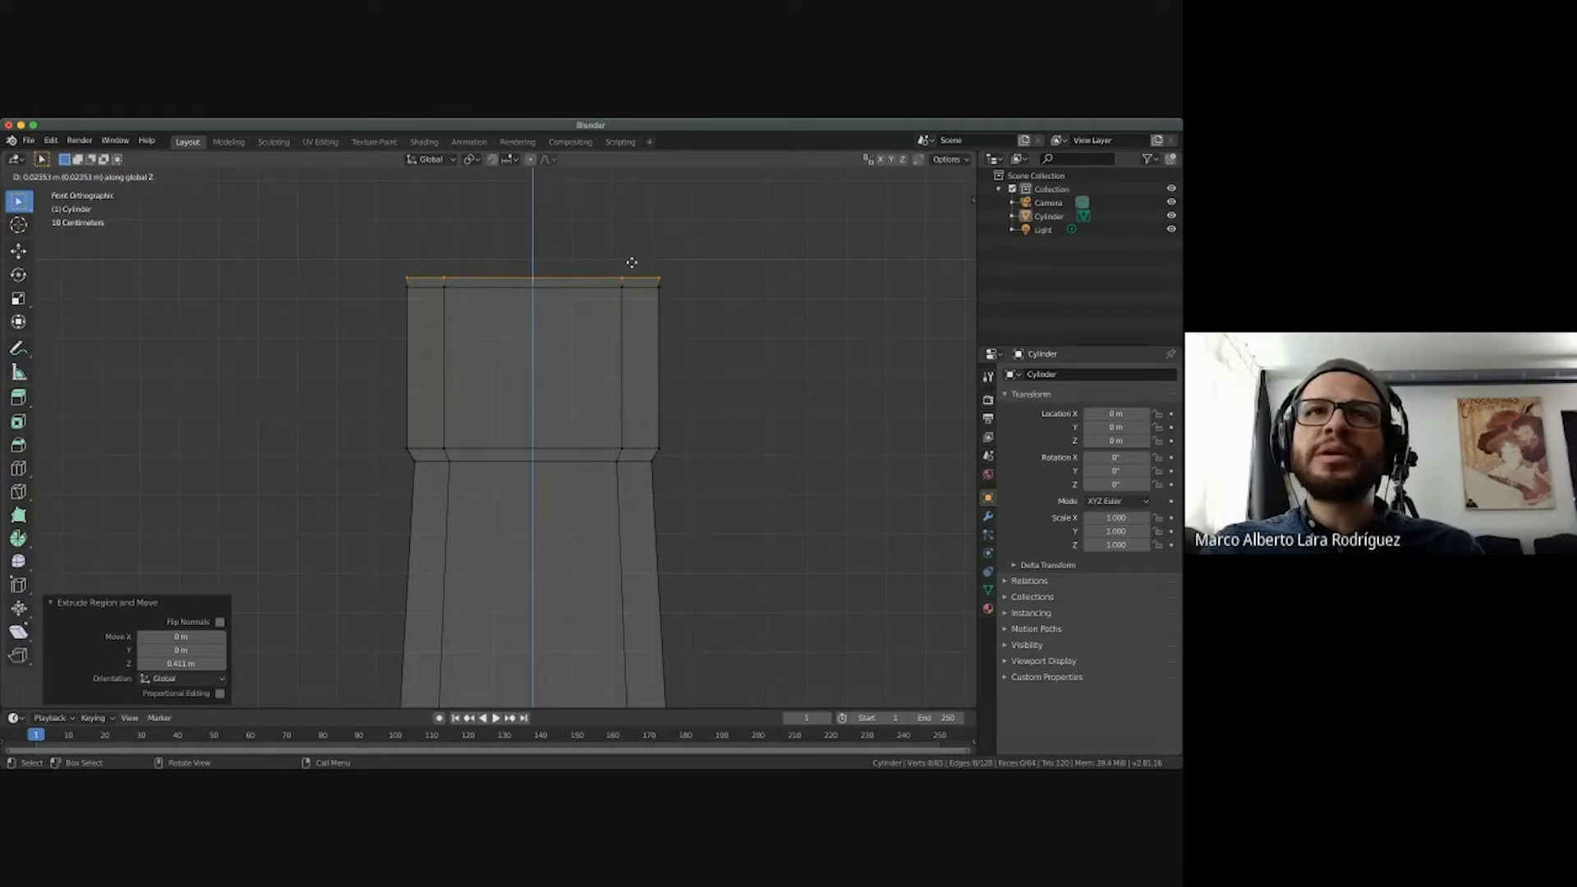
left_click(632, 263)
key("s")
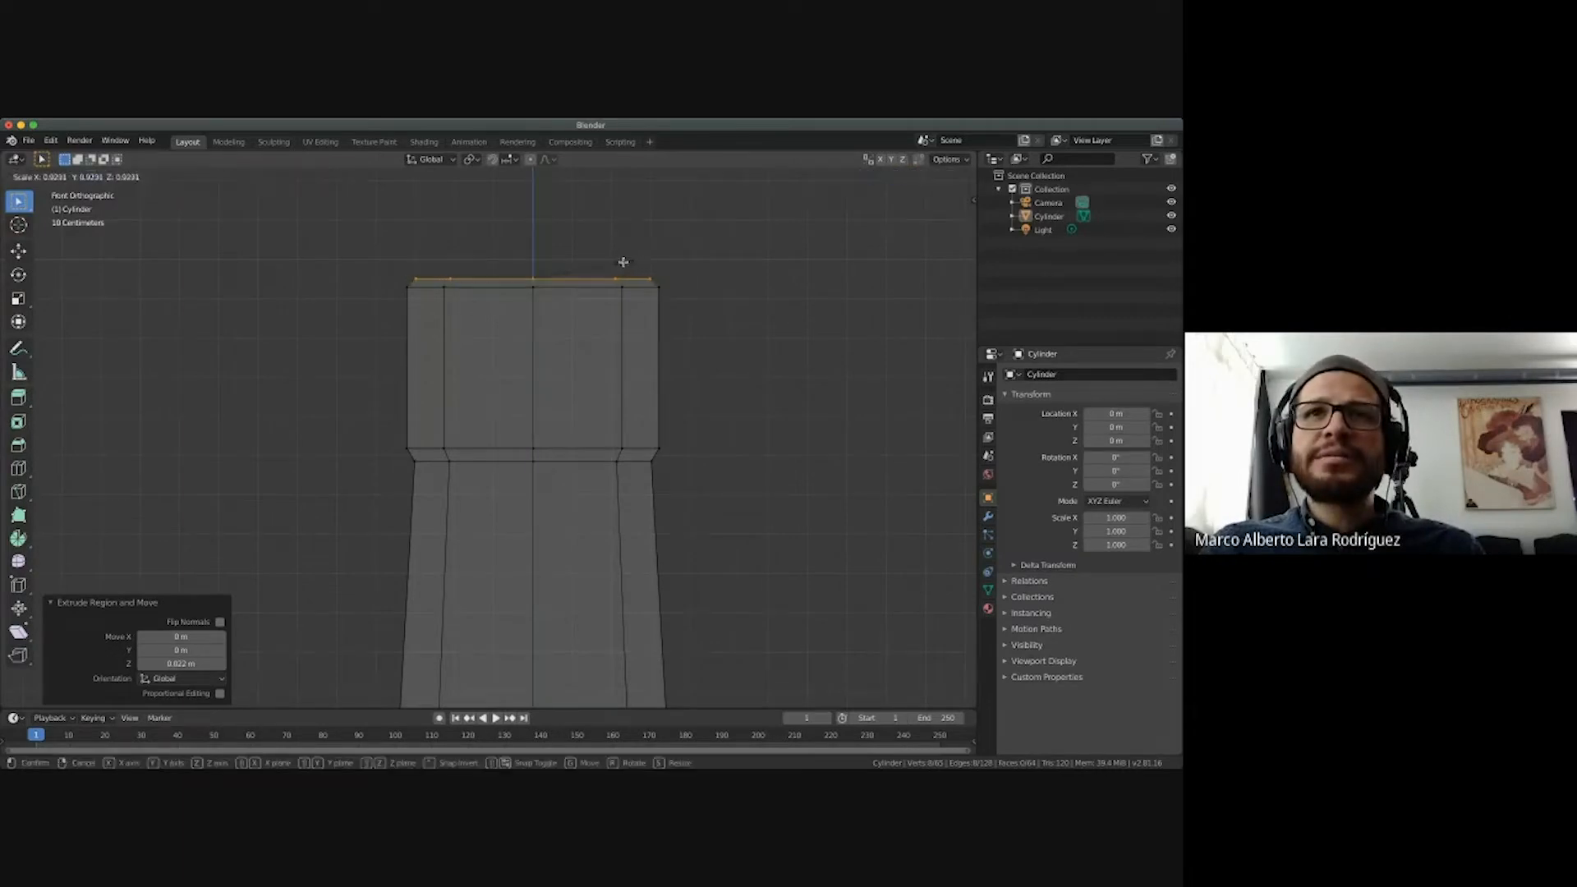
left_click(621, 261)
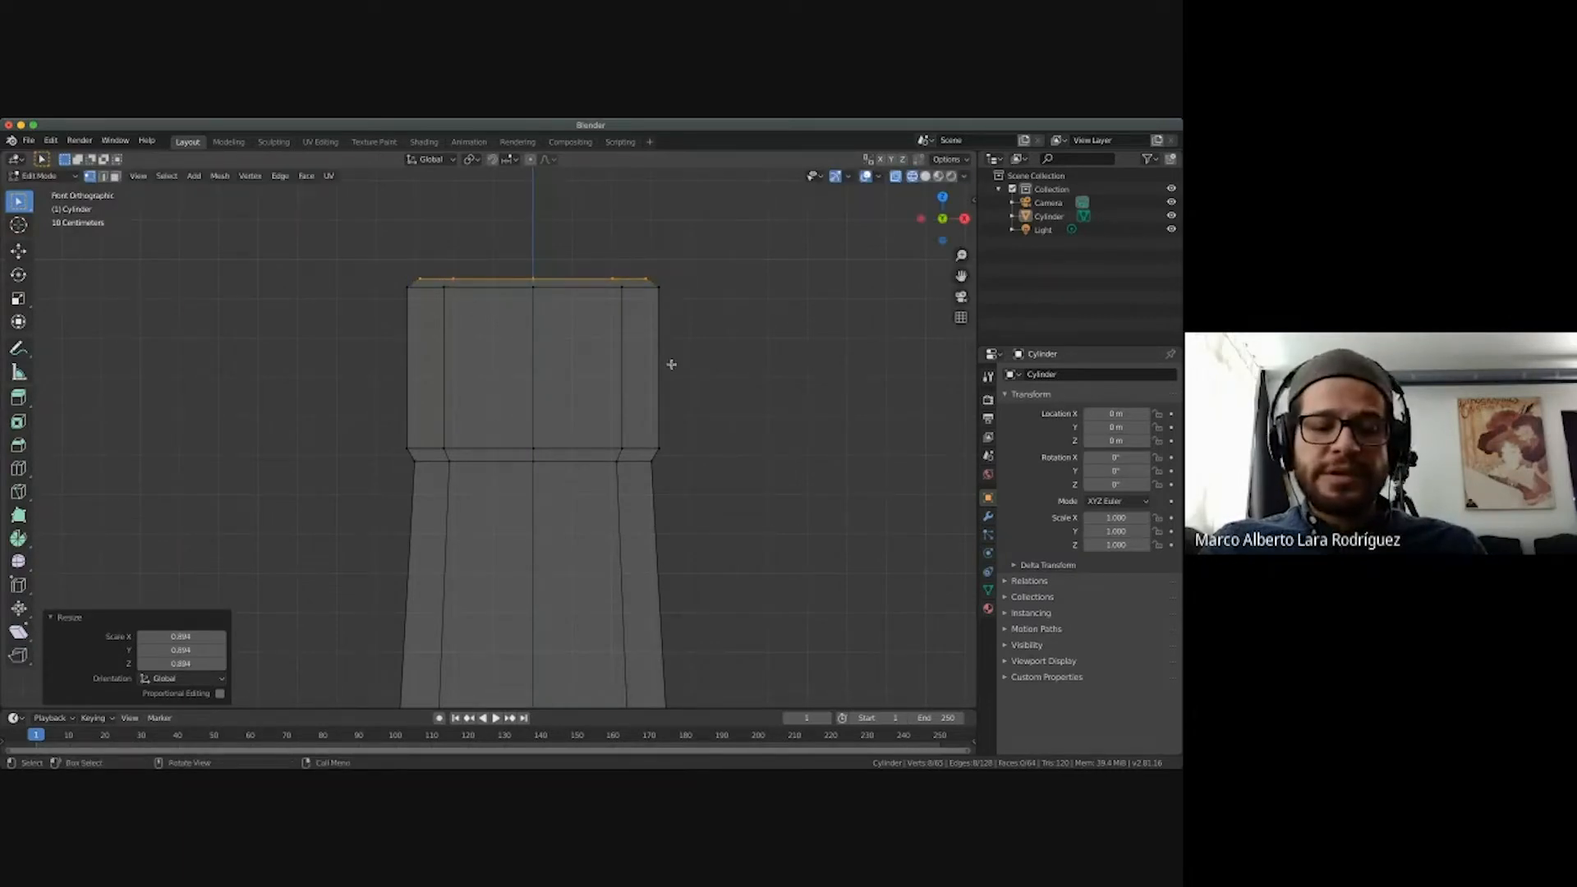
left_click(837, 384)
Examine the whole bottle's front profile and the proportions of the new mouth collar.
scroll(687, 422, "down", 3, "ctrl")
scroll(687, 423, "down", 5, "shift")
scroll(687, 423, "down", 1, "ctrl")
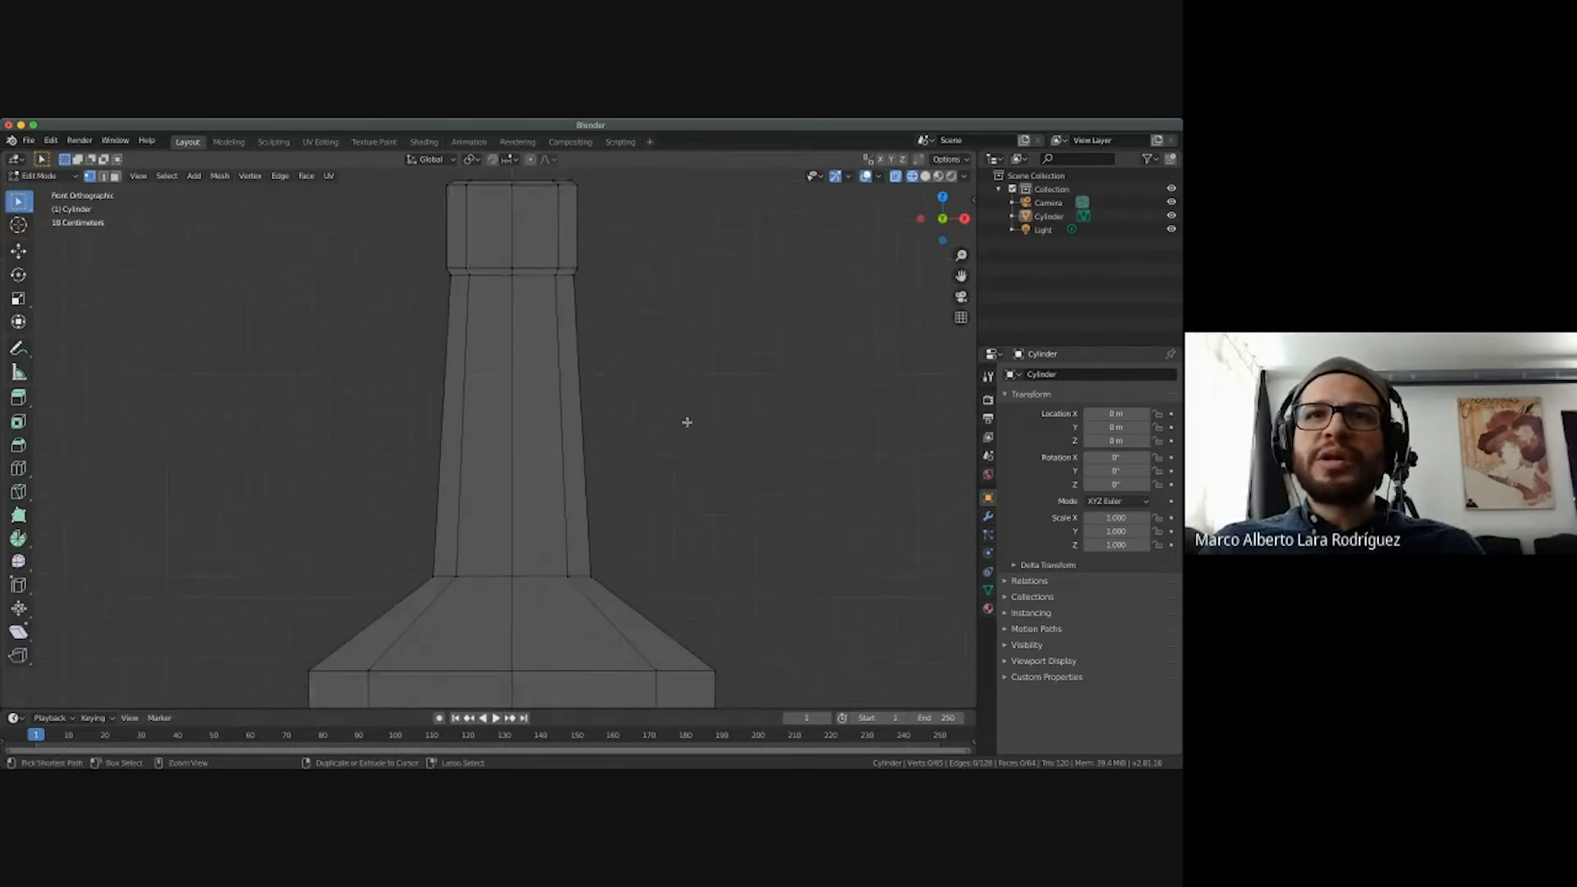
scroll(687, 422, "down", 5, "ctrl")
scroll(687, 420, "up", 2, "ctrl")
scroll(688, 420, "down", 4, "shift")
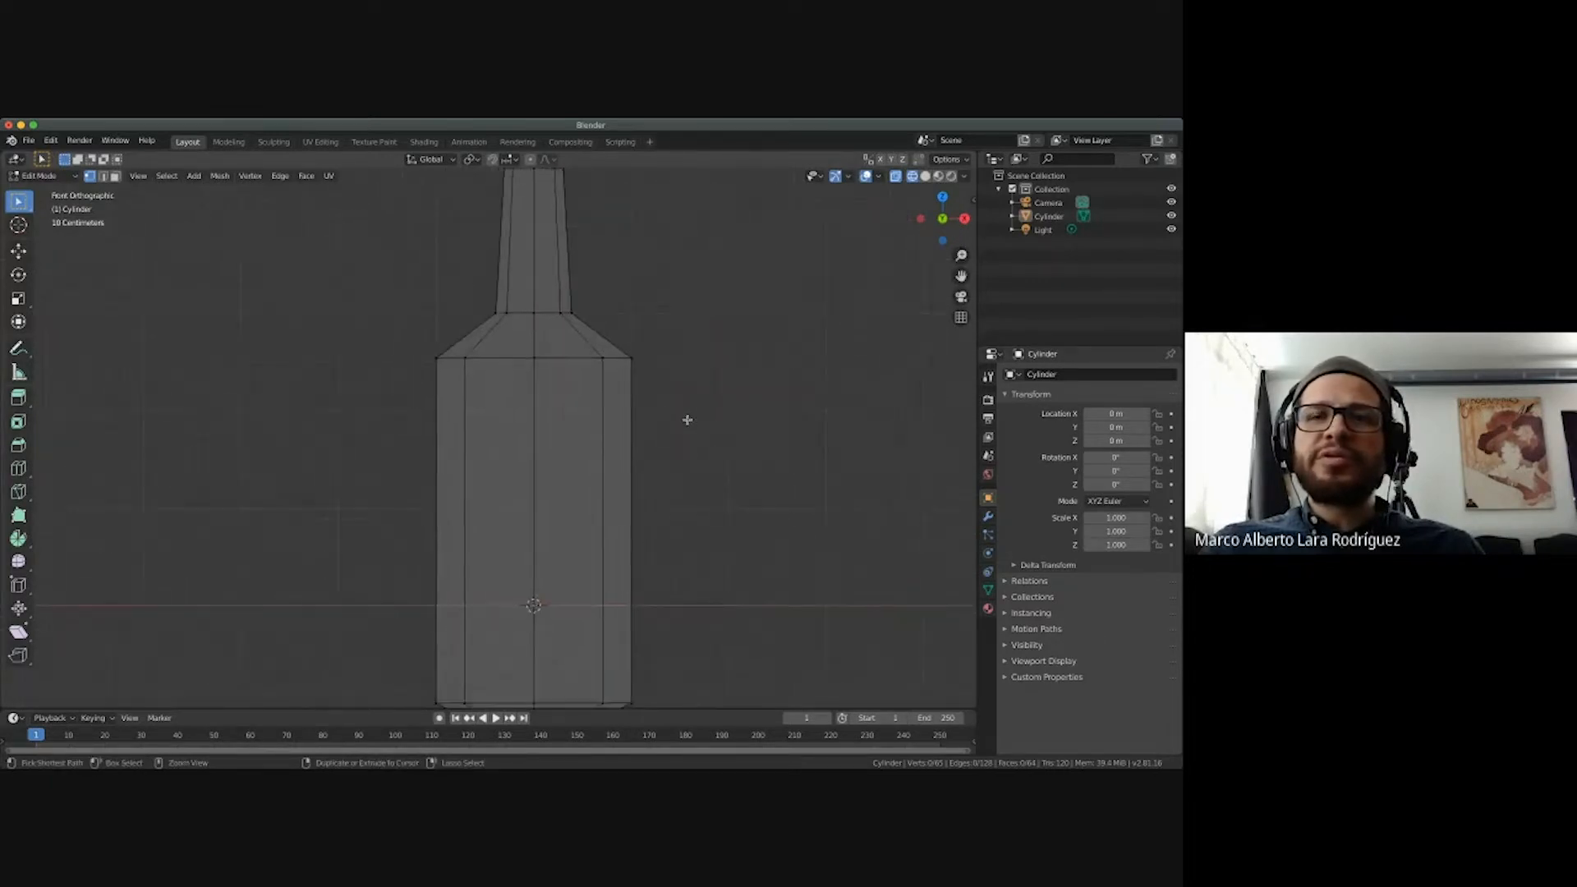
scroll(687, 419, "down", 3, "ctrl")
scroll(687, 419, "up", 1, "ctrl")
scroll(688, 419, "up", 2, "shift")
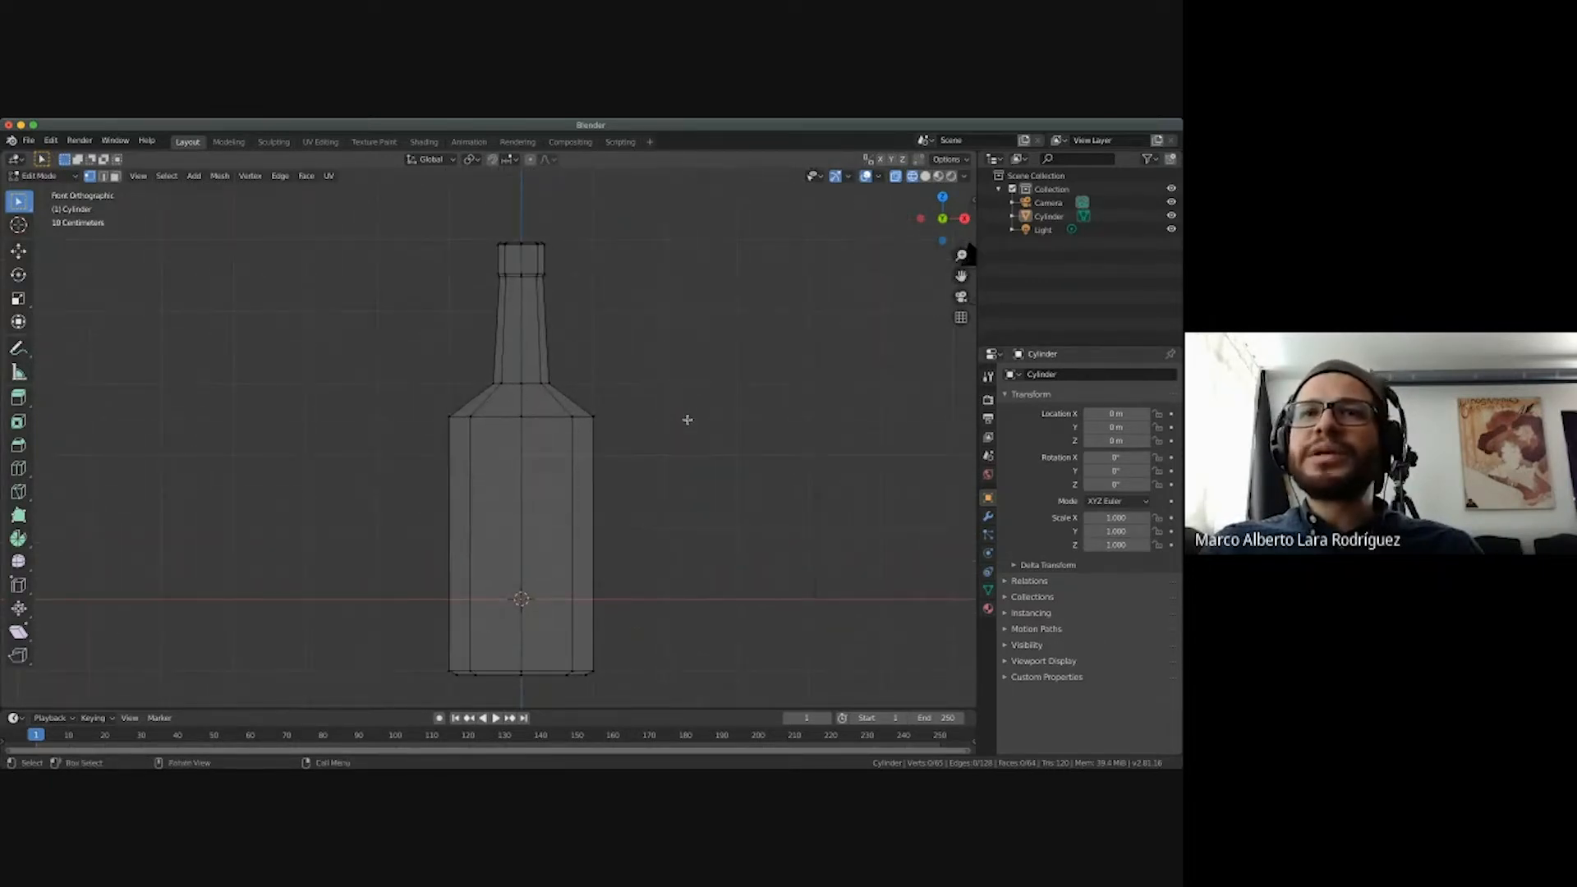
scroll(688, 420, "up", 5, "ctrl")
scroll(688, 420, "up", 6, "shift")
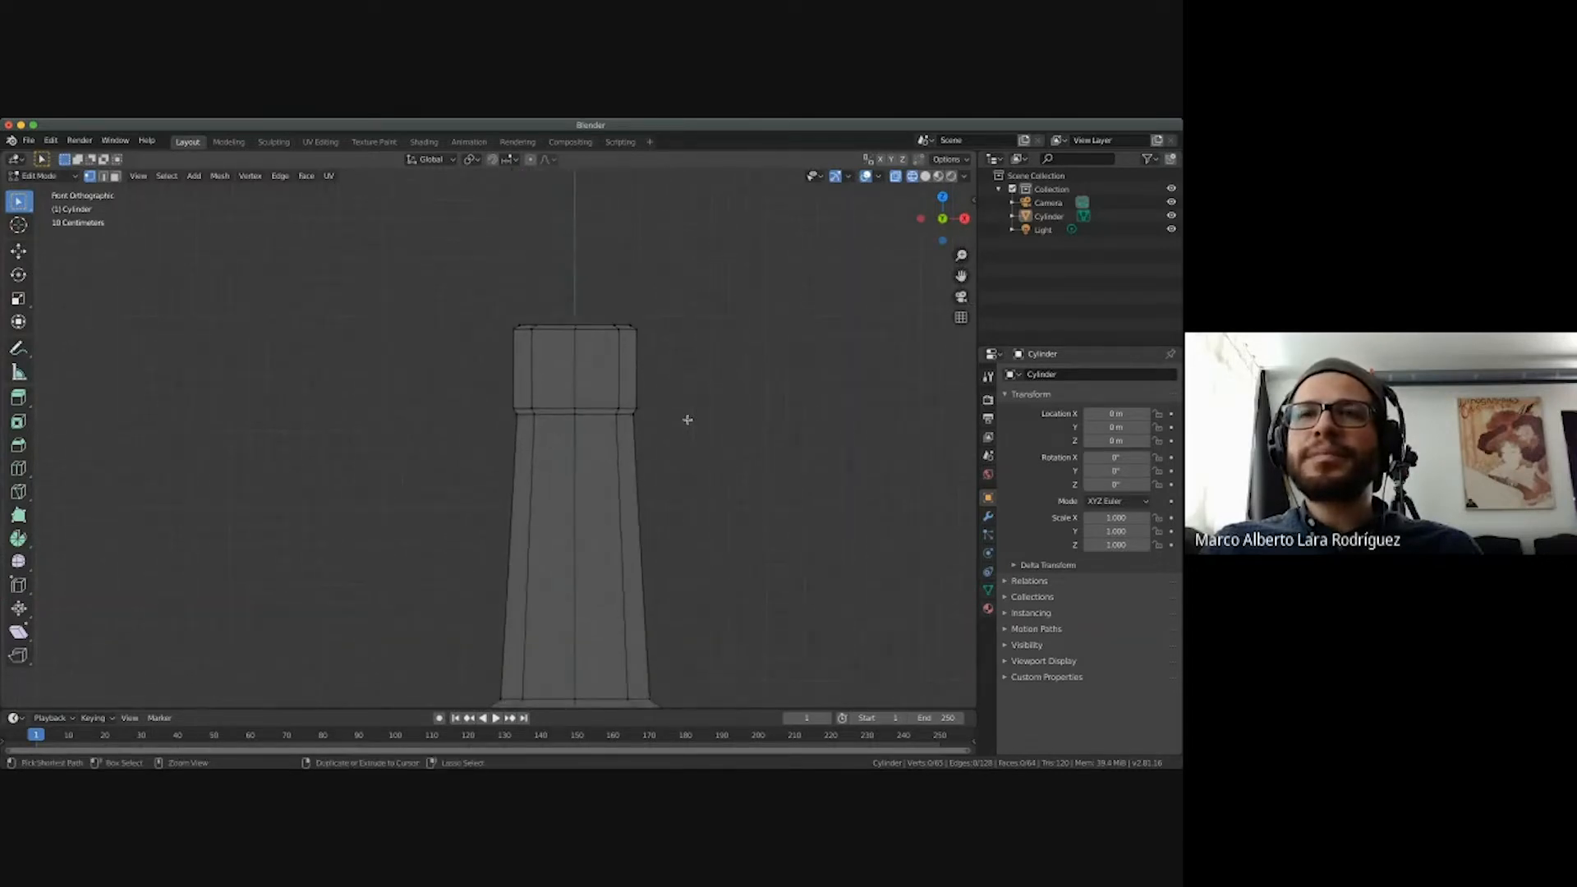
scroll(687, 420, "up", 4, "ctrl")
scroll(688, 420, "up", 4, "shift")
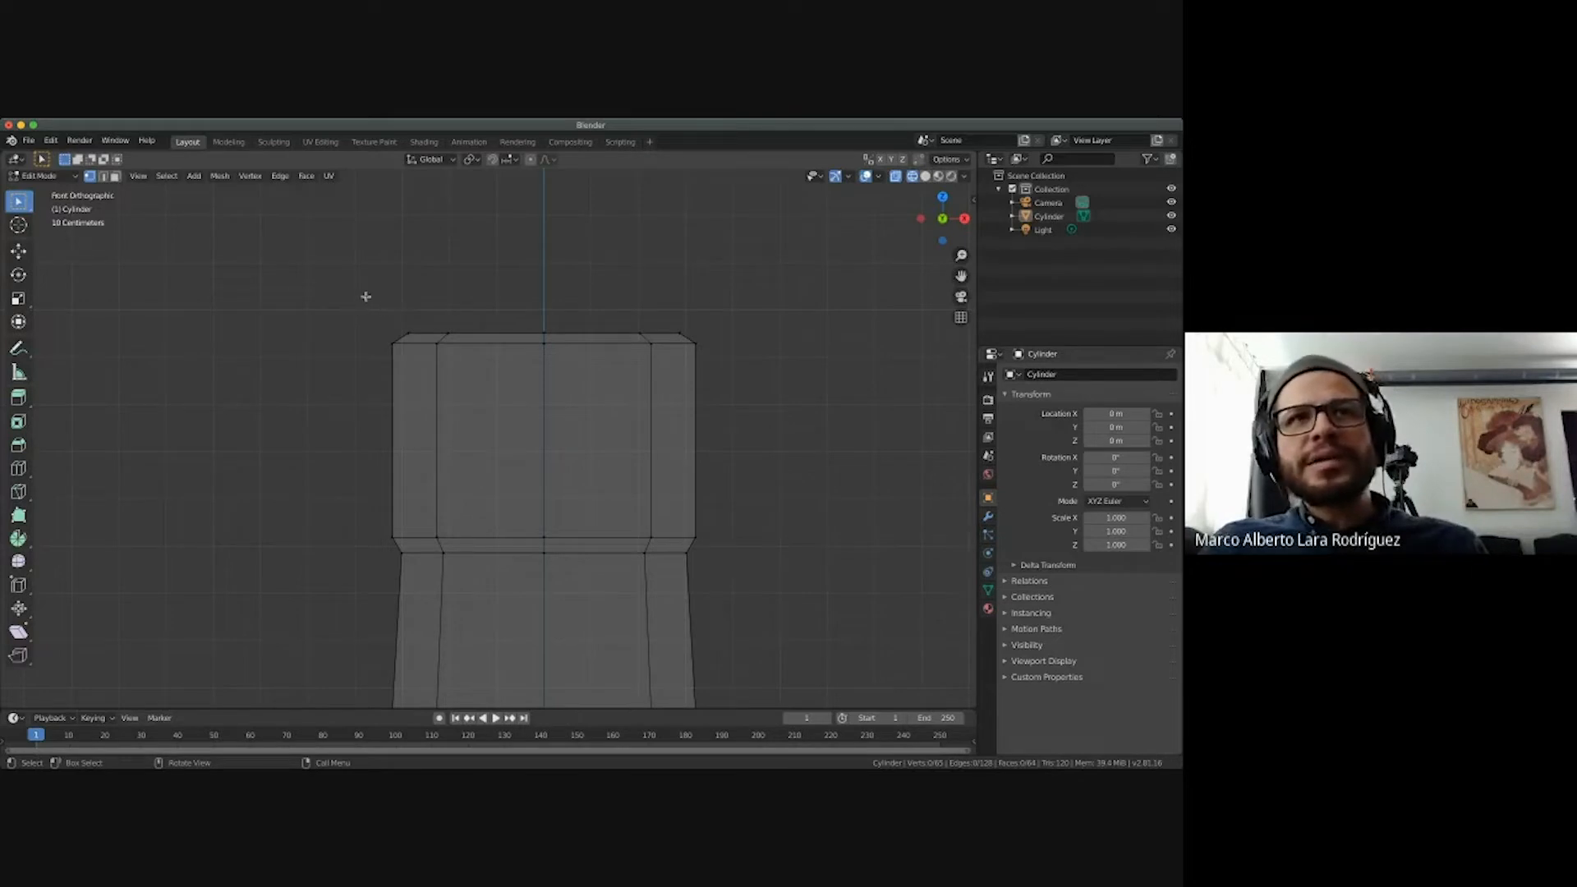
Select the mouth's topmost ring, extrude it in place and scale the new ring inward to about 0.887.
left_click_drag(371, 298, 751, 338)
scroll(627, 443, "down", 5, "ctrl")
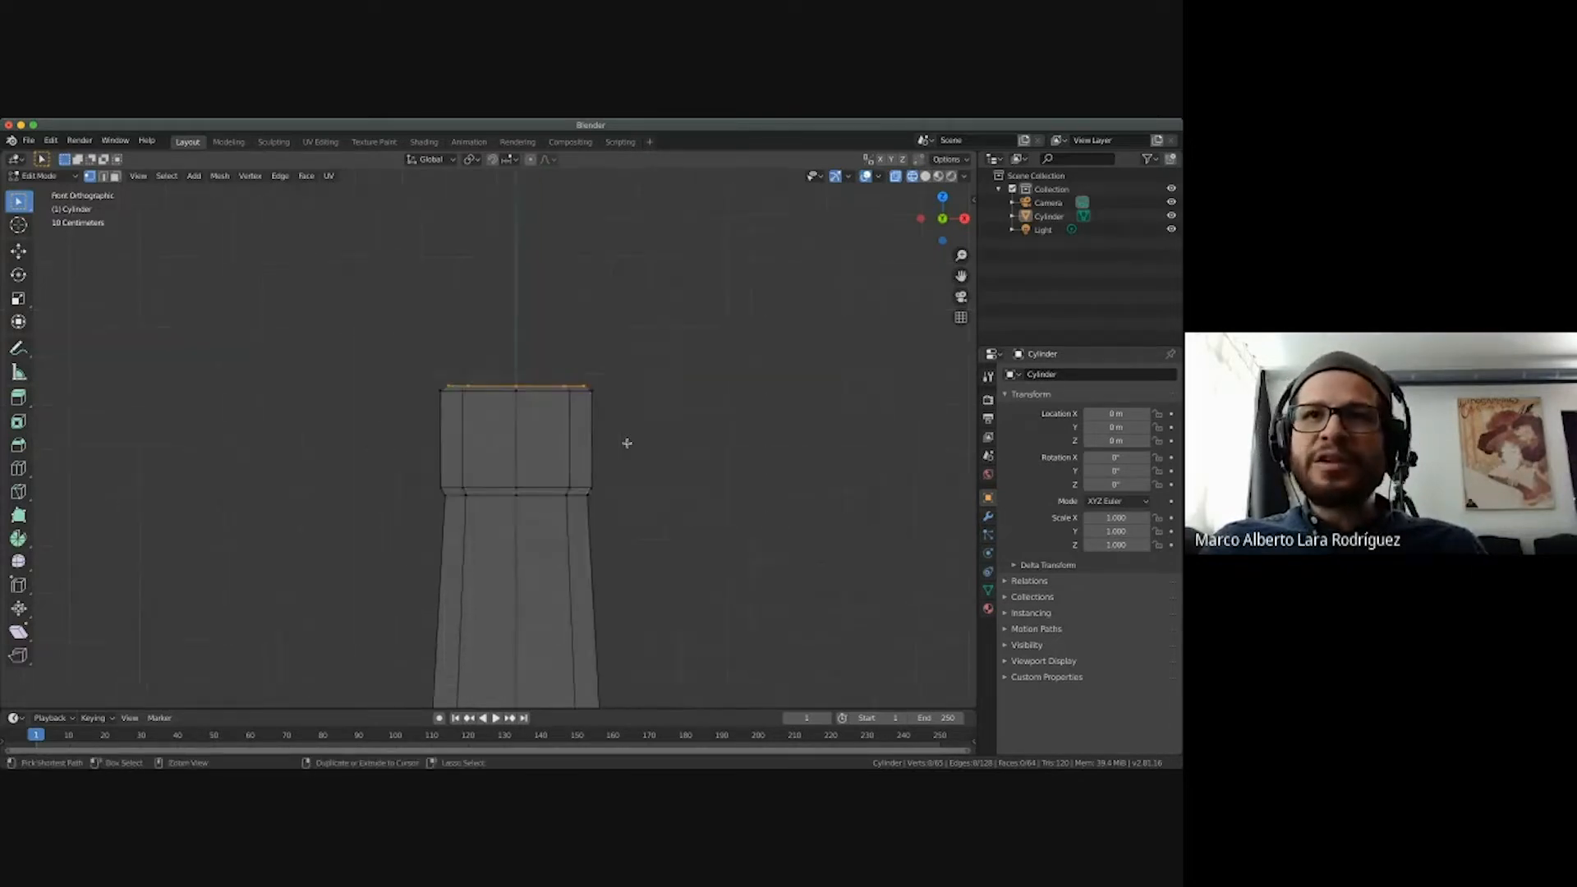
scroll(626, 444, "down", 1)
scroll(627, 443, "down", 4, "shift")
scroll(627, 444, "up", 2, "shift")
key("KP_1")
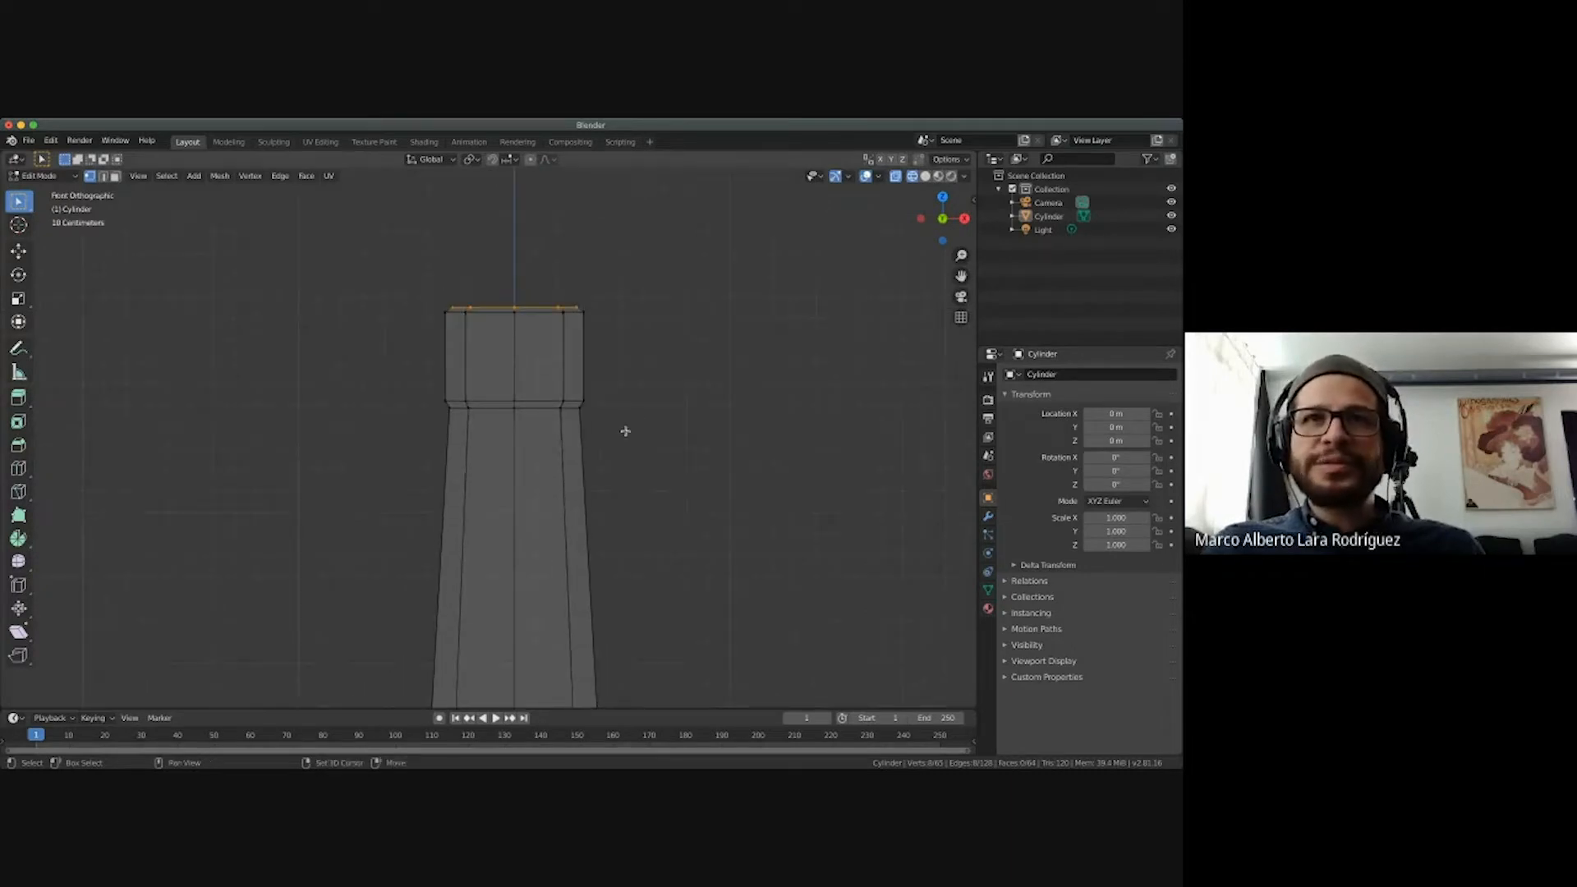
scroll(627, 442, "up", 4, "shift")
scroll(625, 432, "up", 4, "ctrl")
scroll(625, 432, "up", 3, "shift")
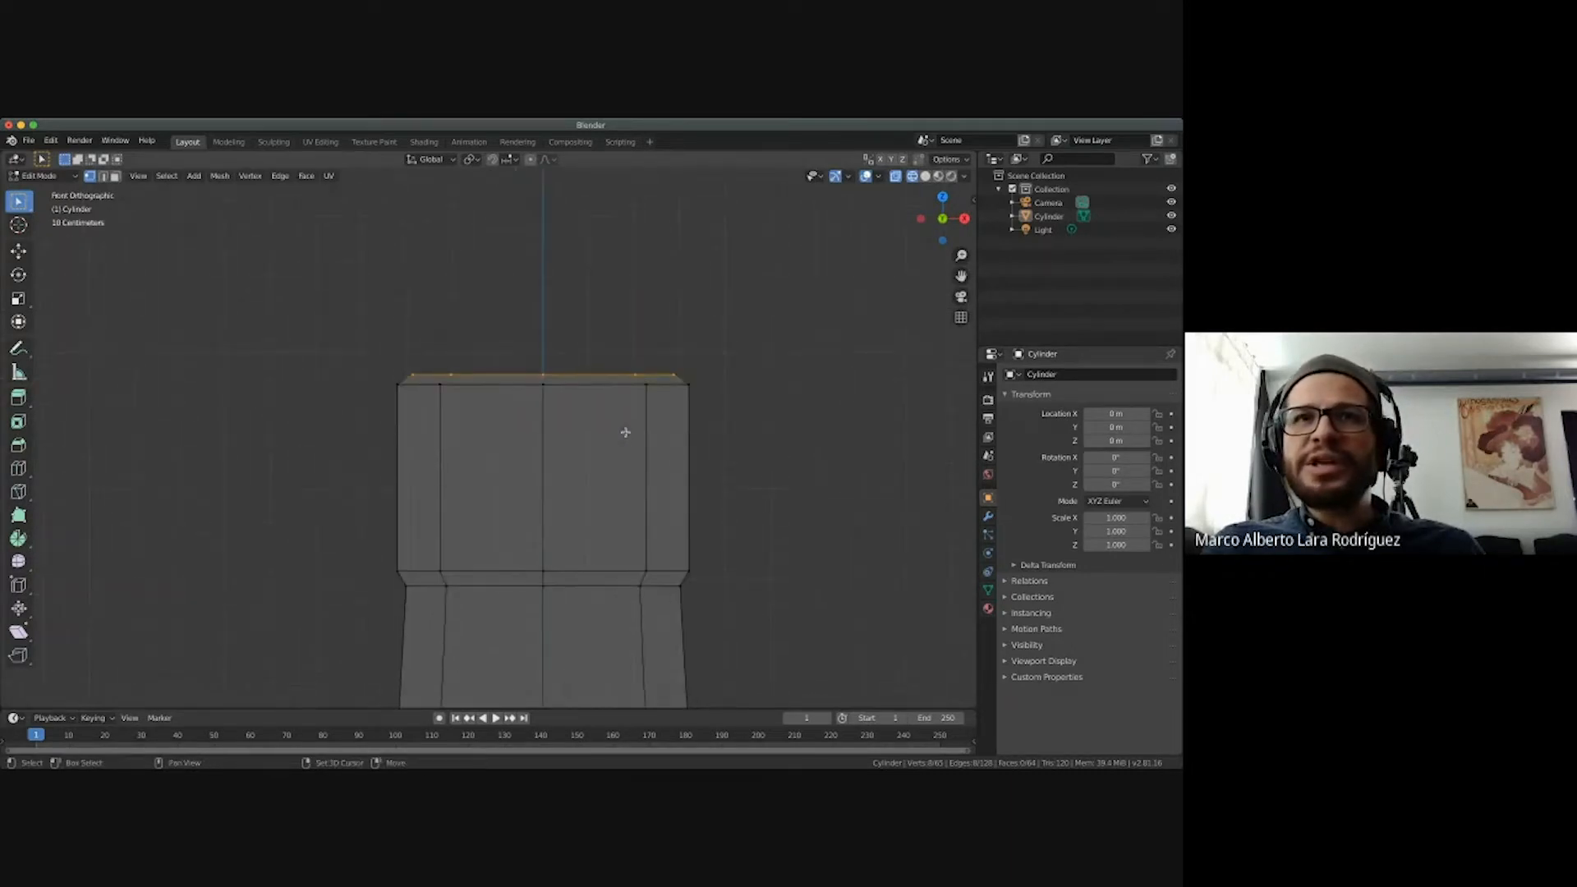
scroll(625, 432, "down", 4)
scroll(625, 432, "down", 3)
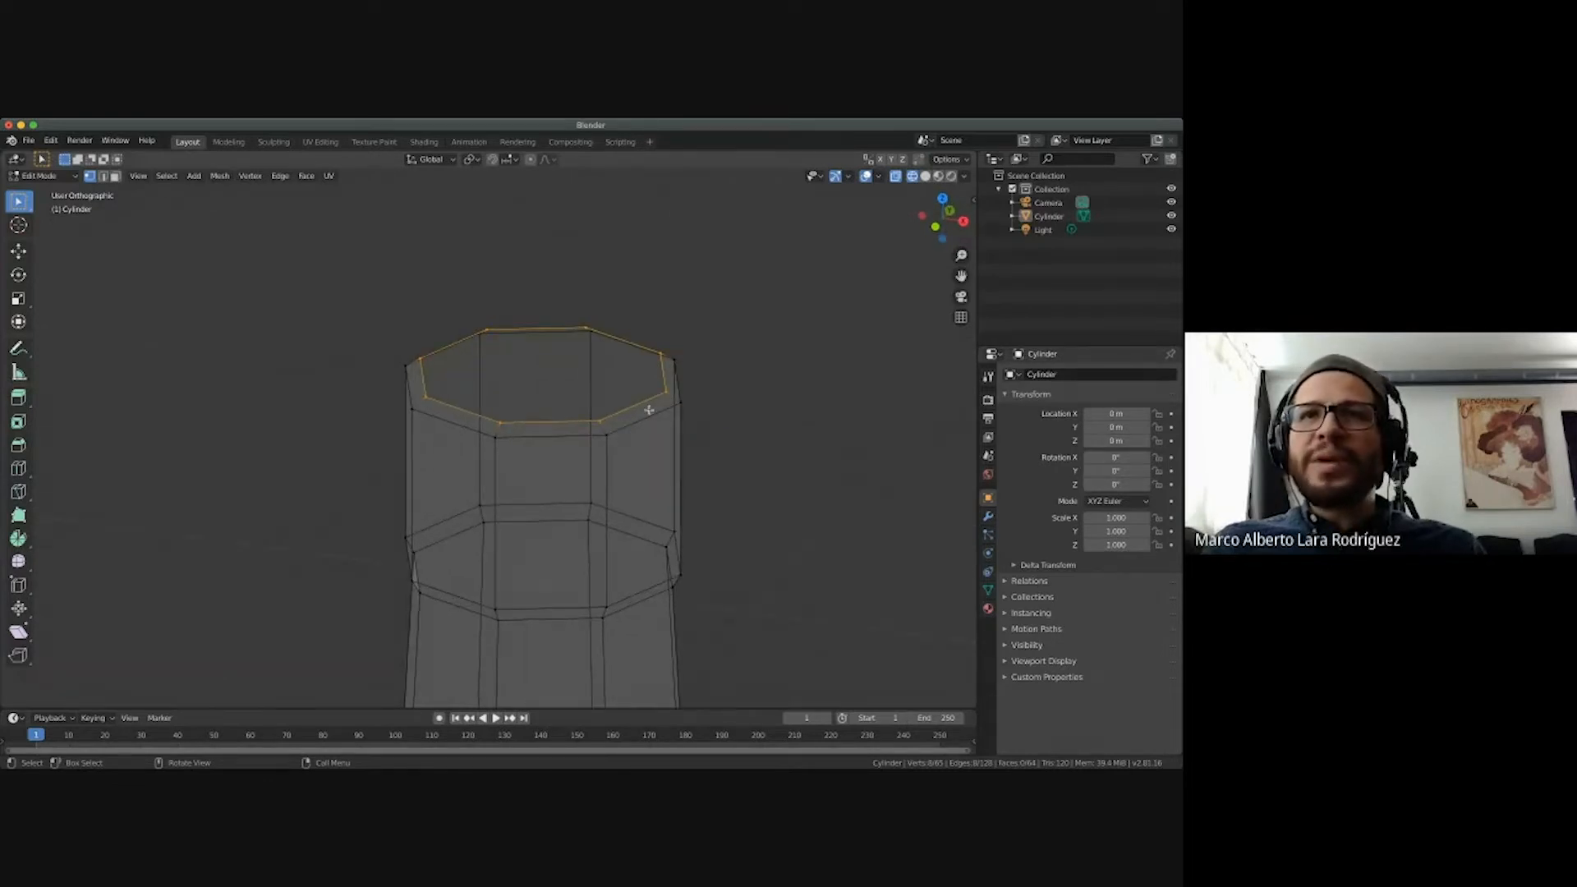
key("e")
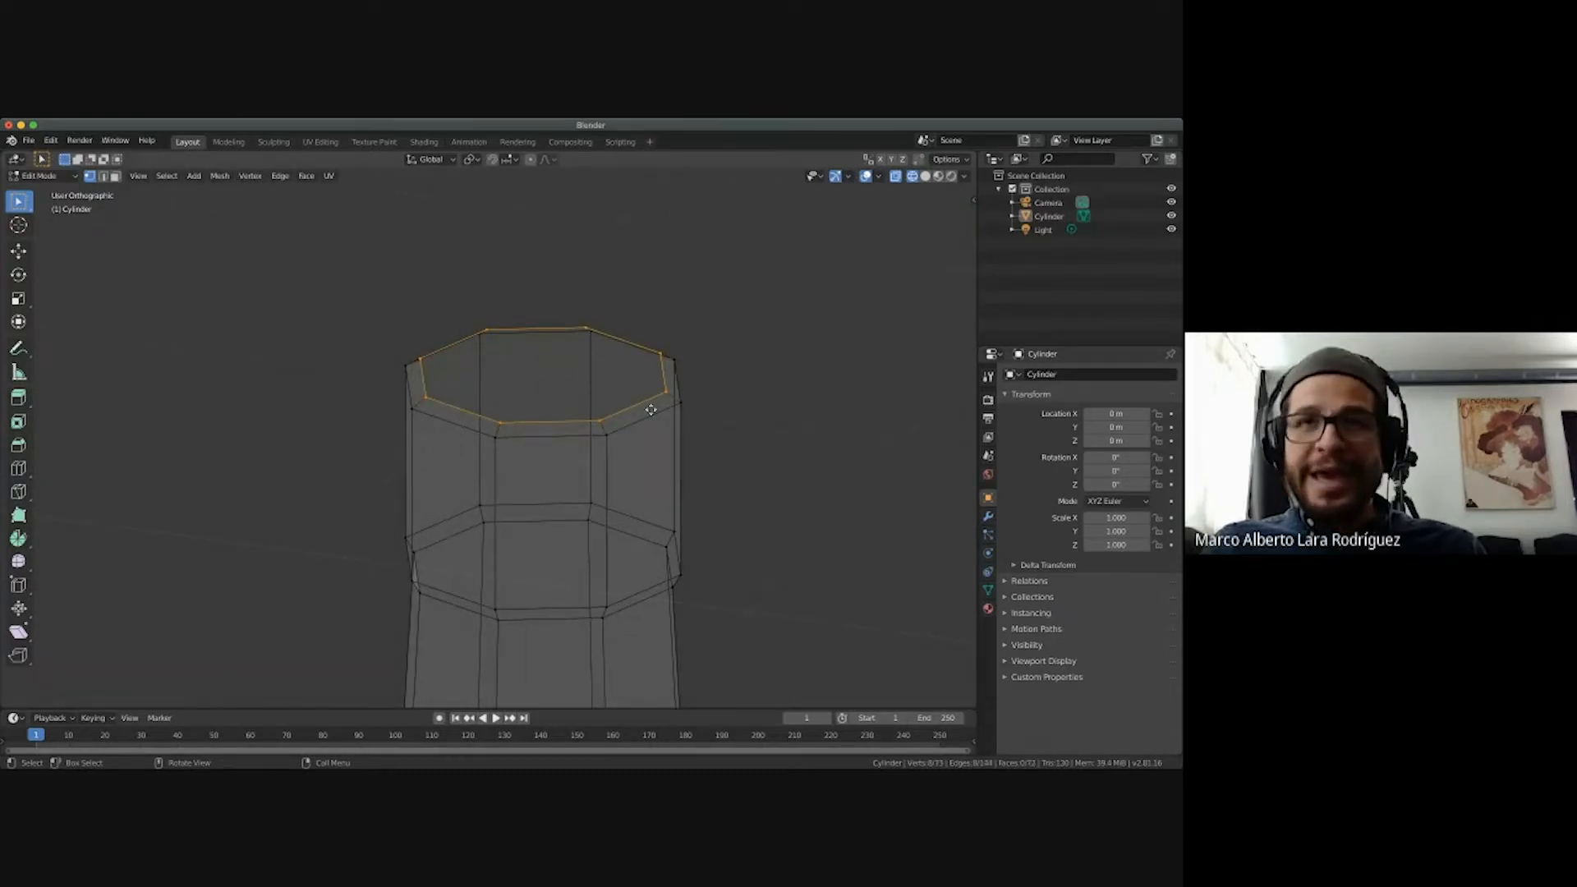
key("s")
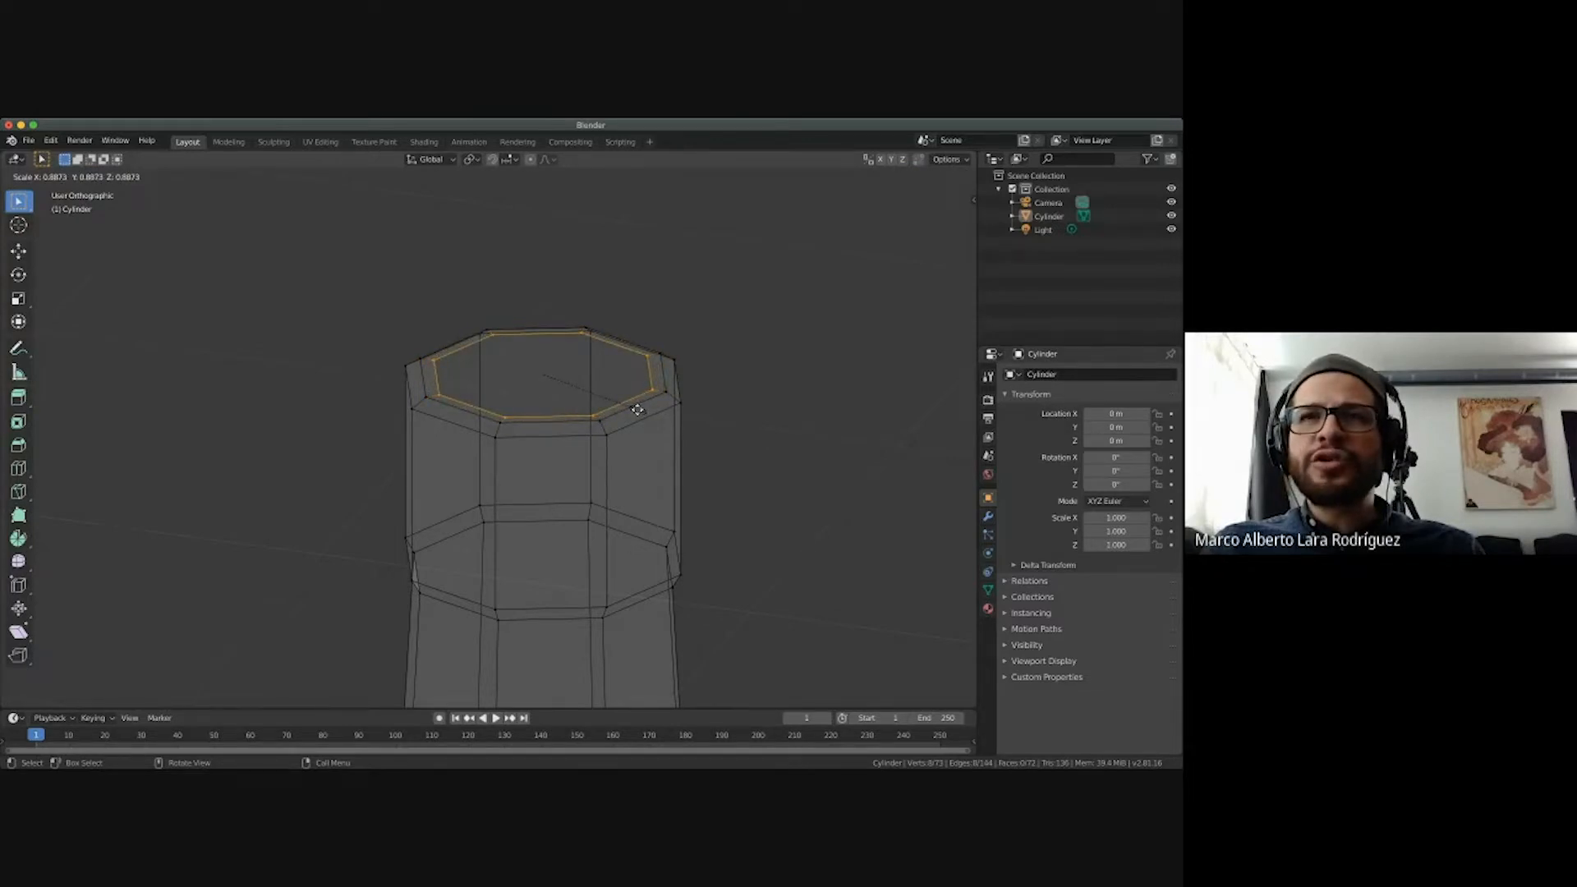
left_click(637, 409)
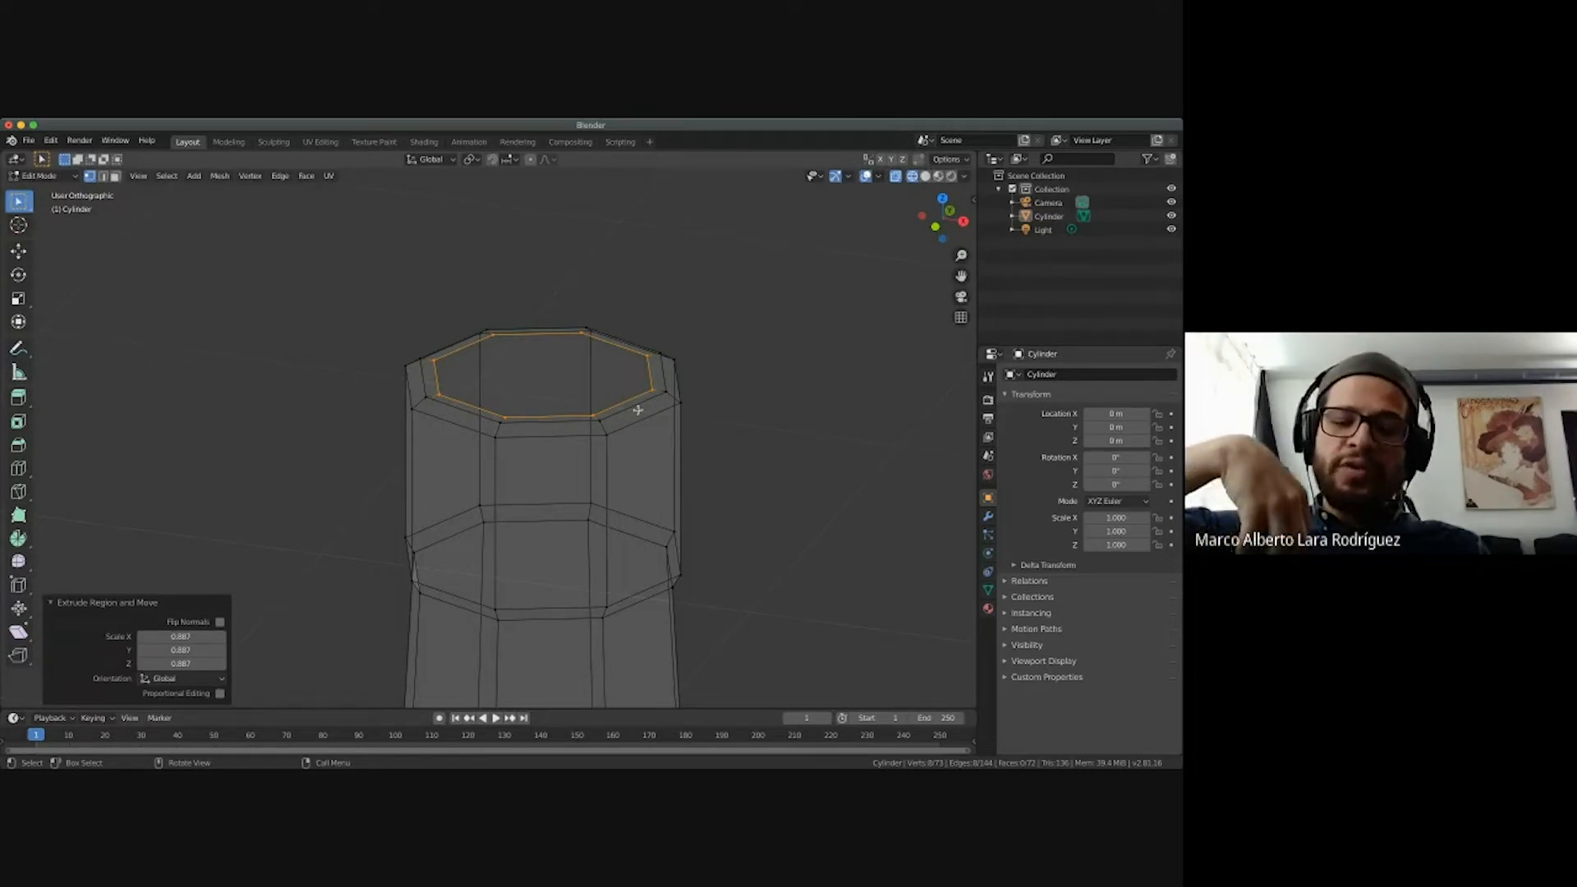
Extrude the inner rim ring about 0.465 m downward along Z to form the inside wall of the mouth.
key("KP_1")
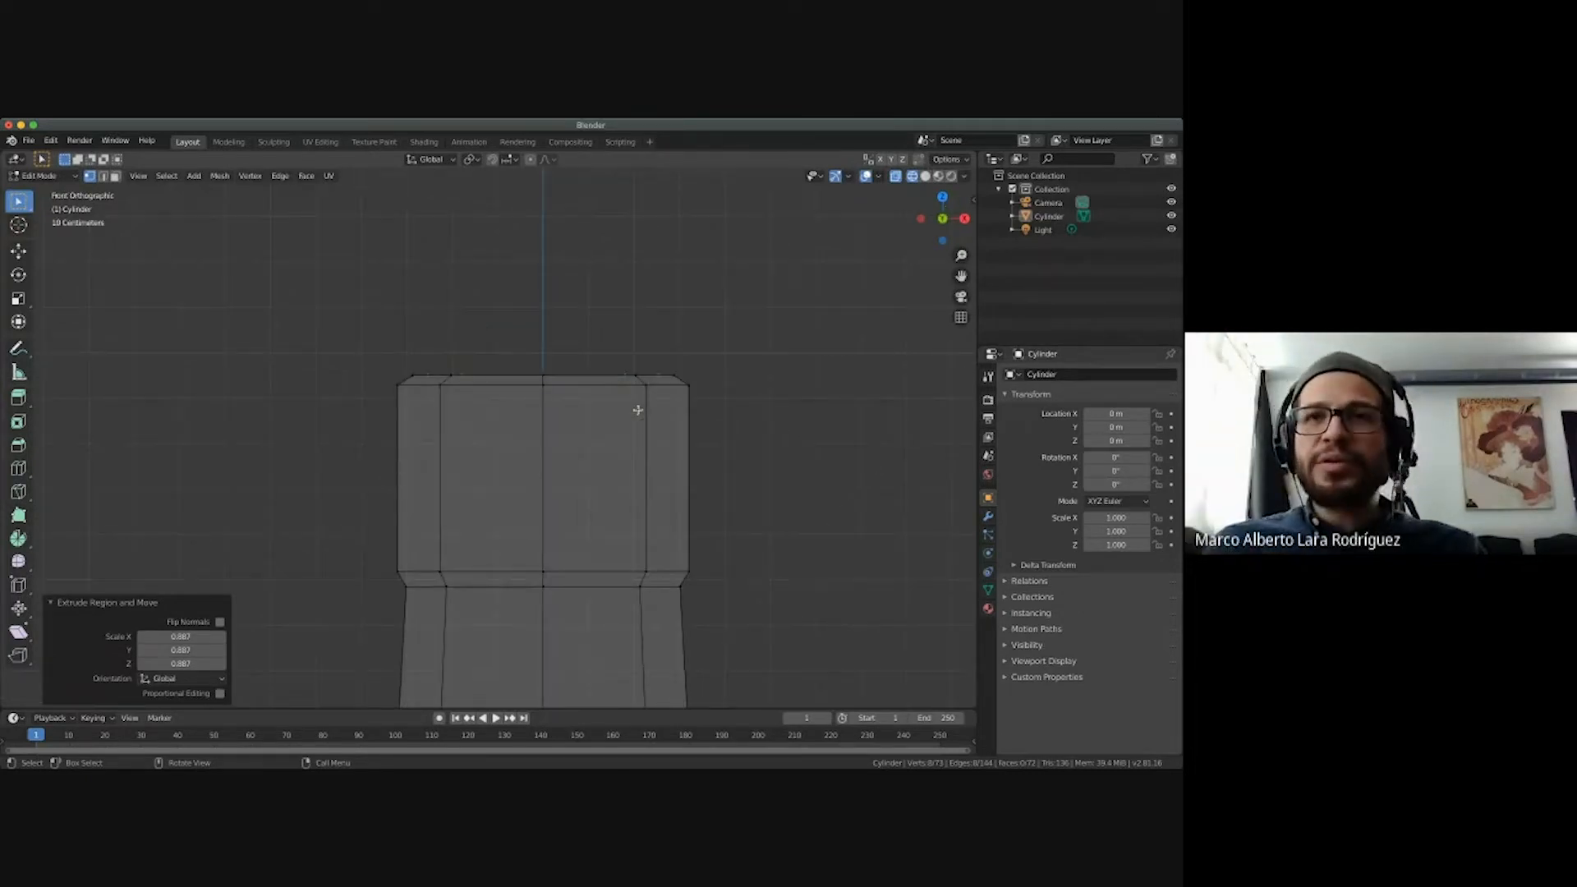
key("e")
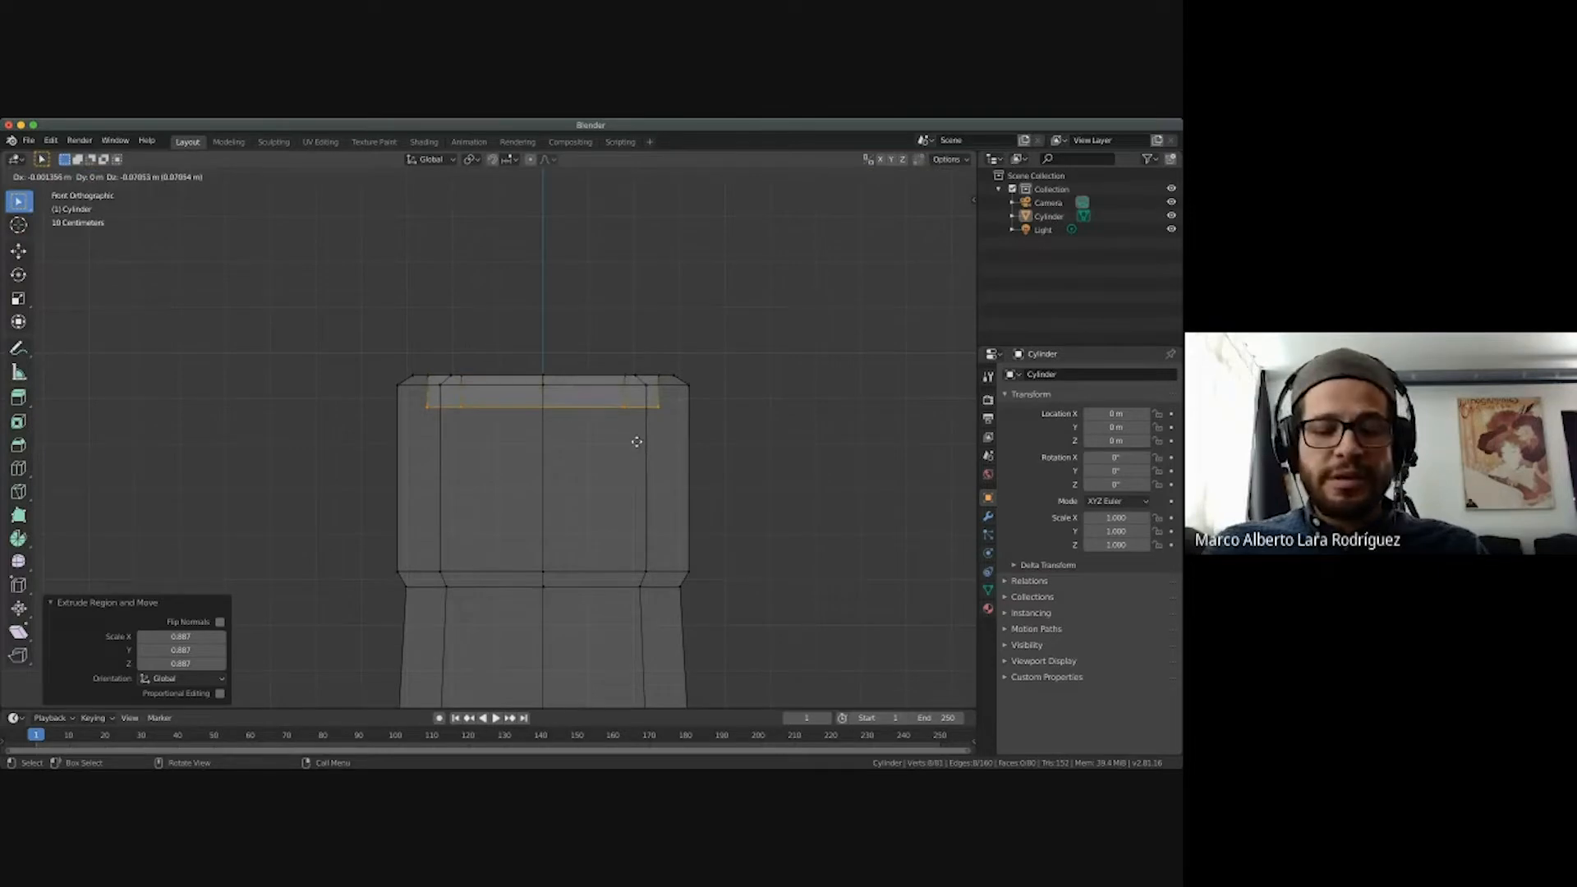
key("z")
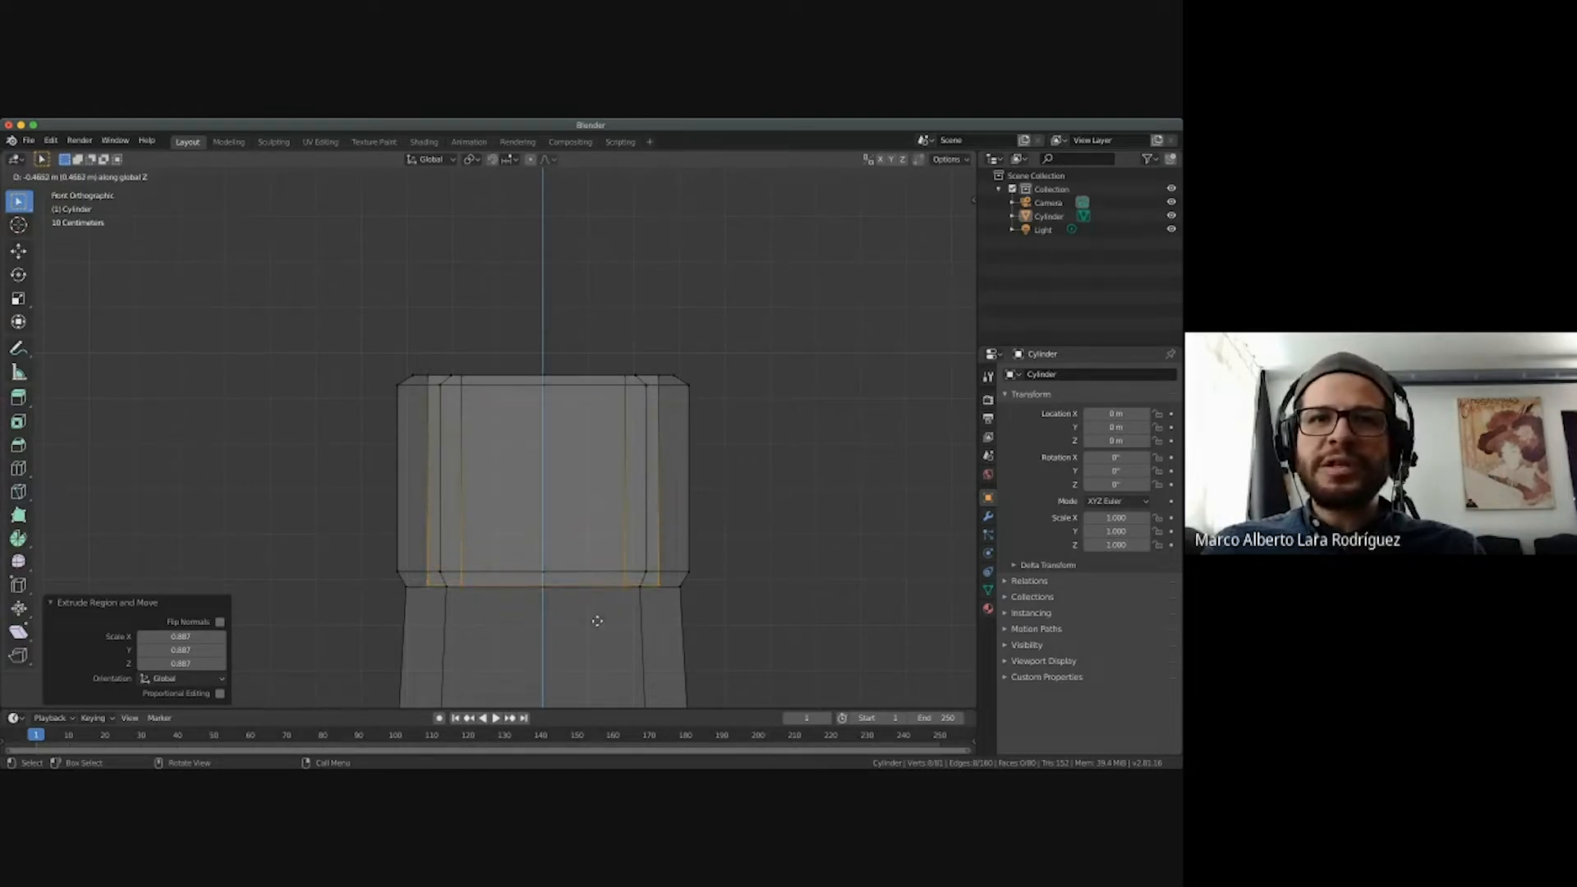
left_click(597, 621)
scroll(603, 616, "down", 3, "shift")
scroll(604, 616, "down", 1, "ctrl")
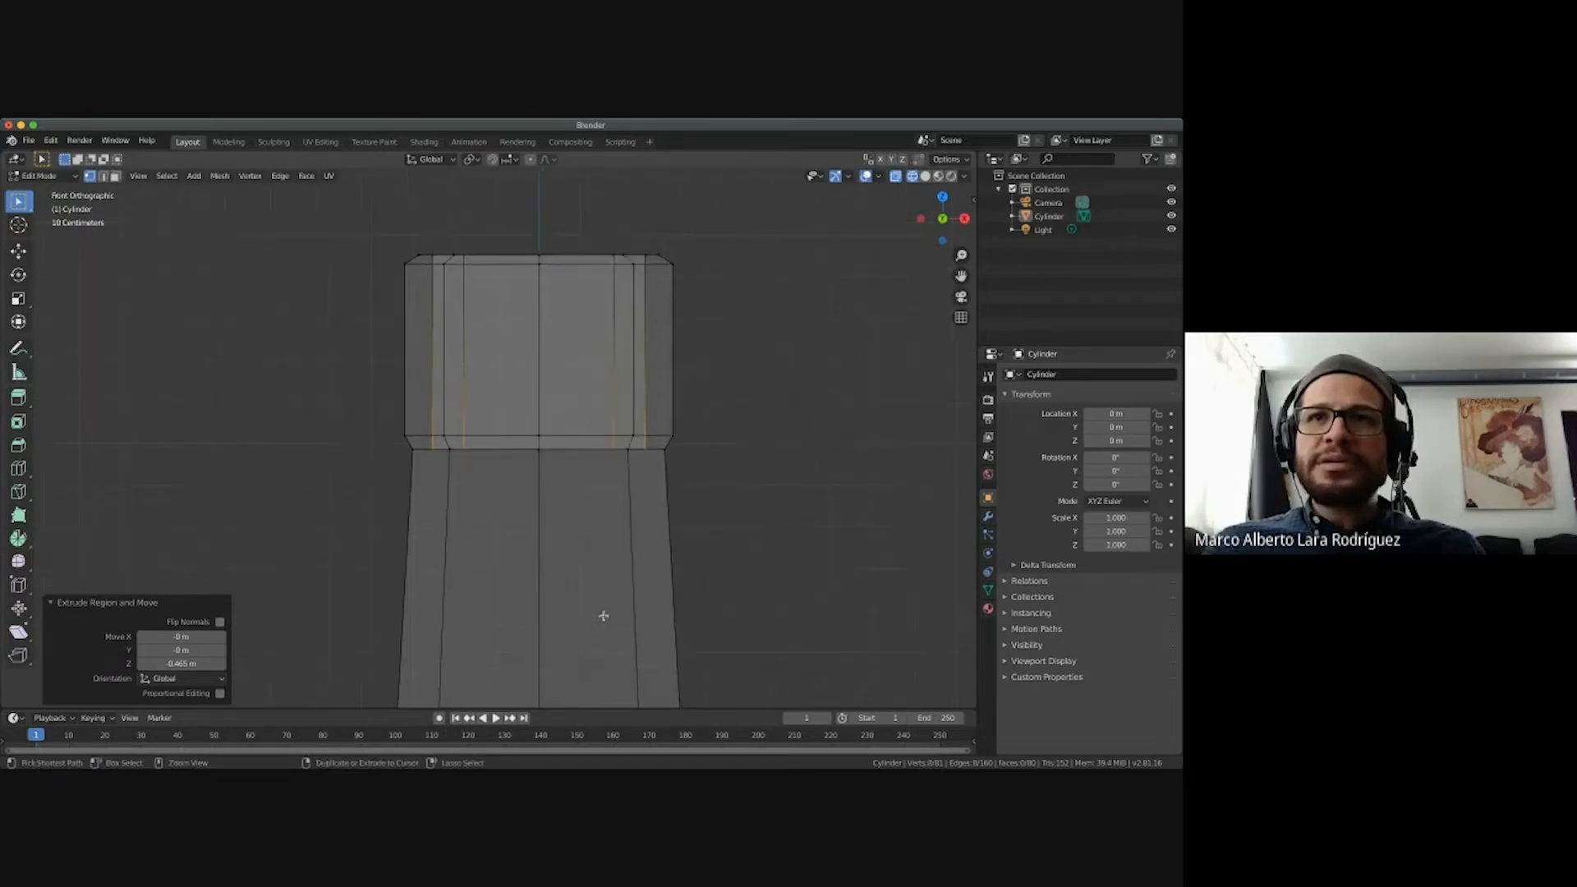
Extrude the inner wall's lower ring about 1.48 m downward along Z to the base of the bottle's neck.
scroll(603, 616, "down", 2)
scroll(604, 616, "down", 6, "shift")
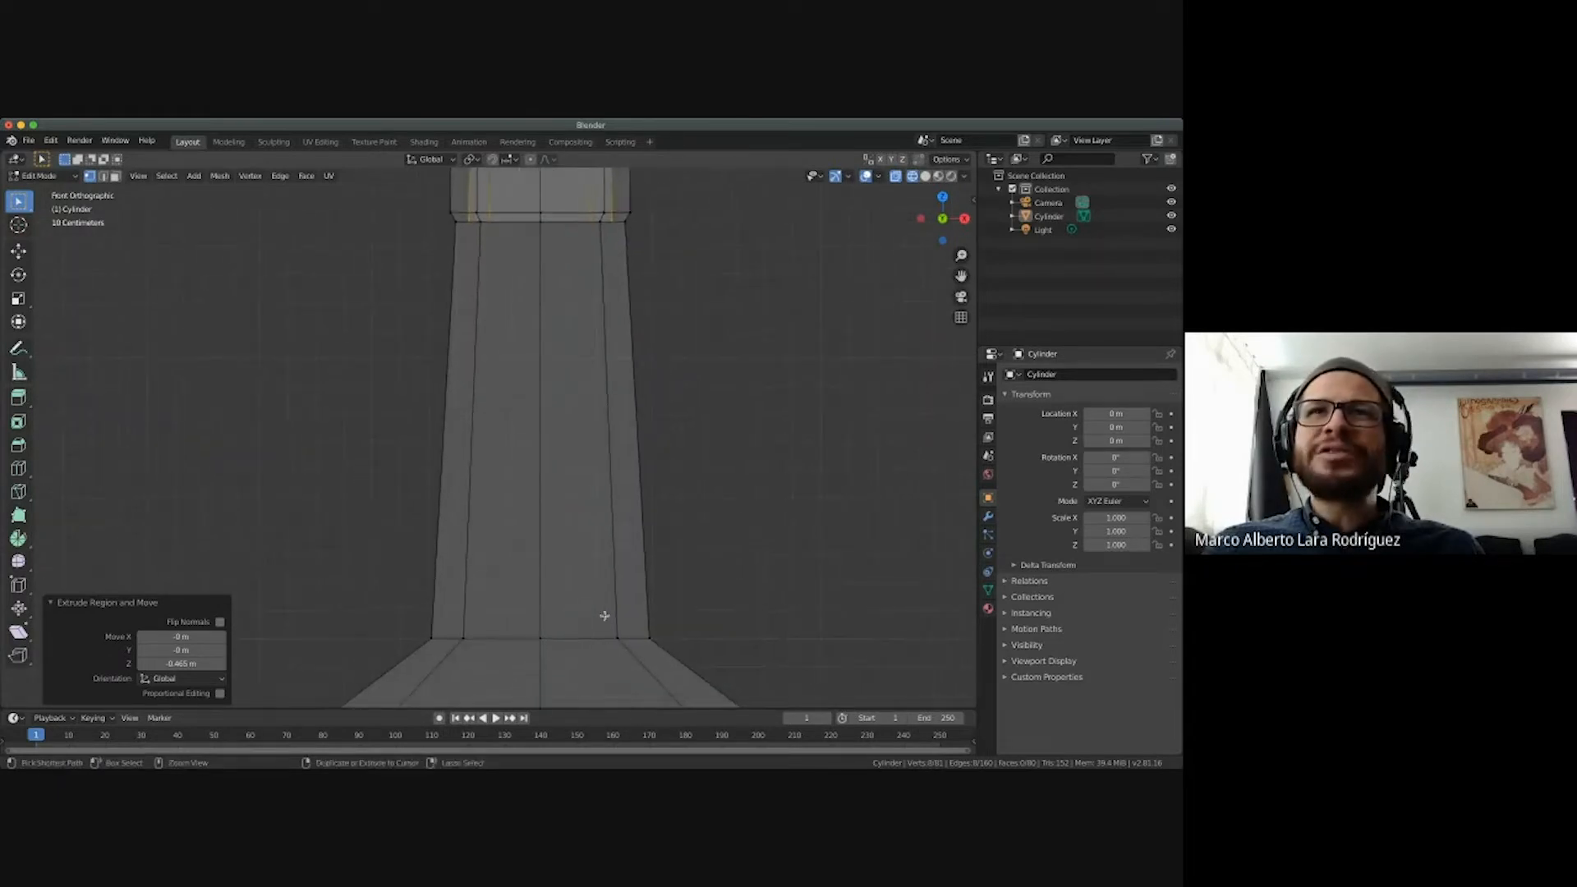
scroll(604, 616, "up", 3, "shift")
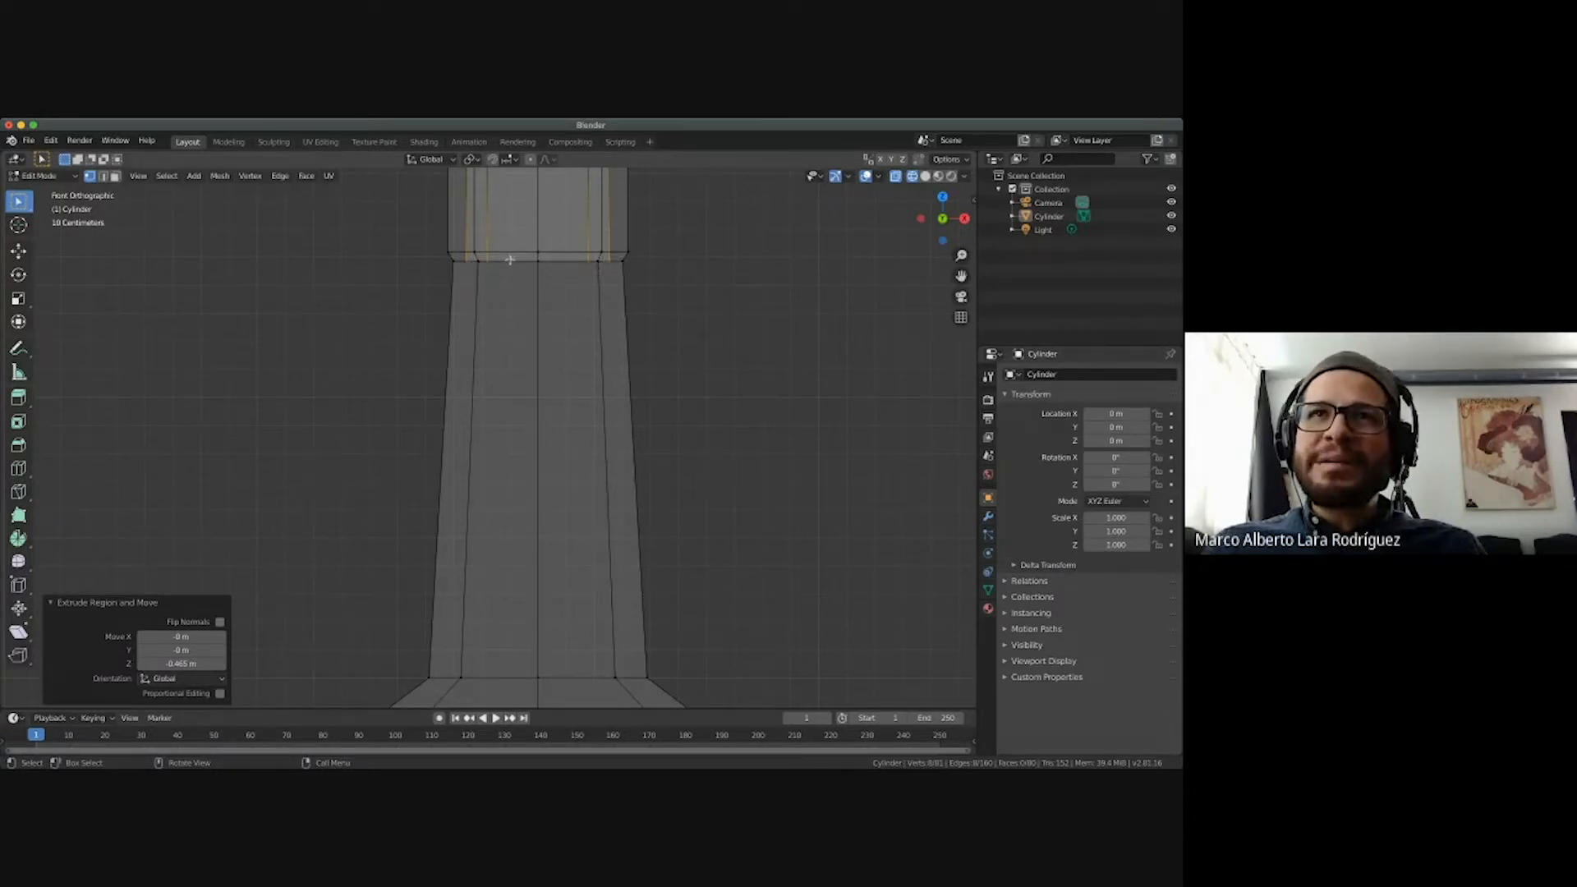
scroll(521, 299, "up", 10, "ctrl")
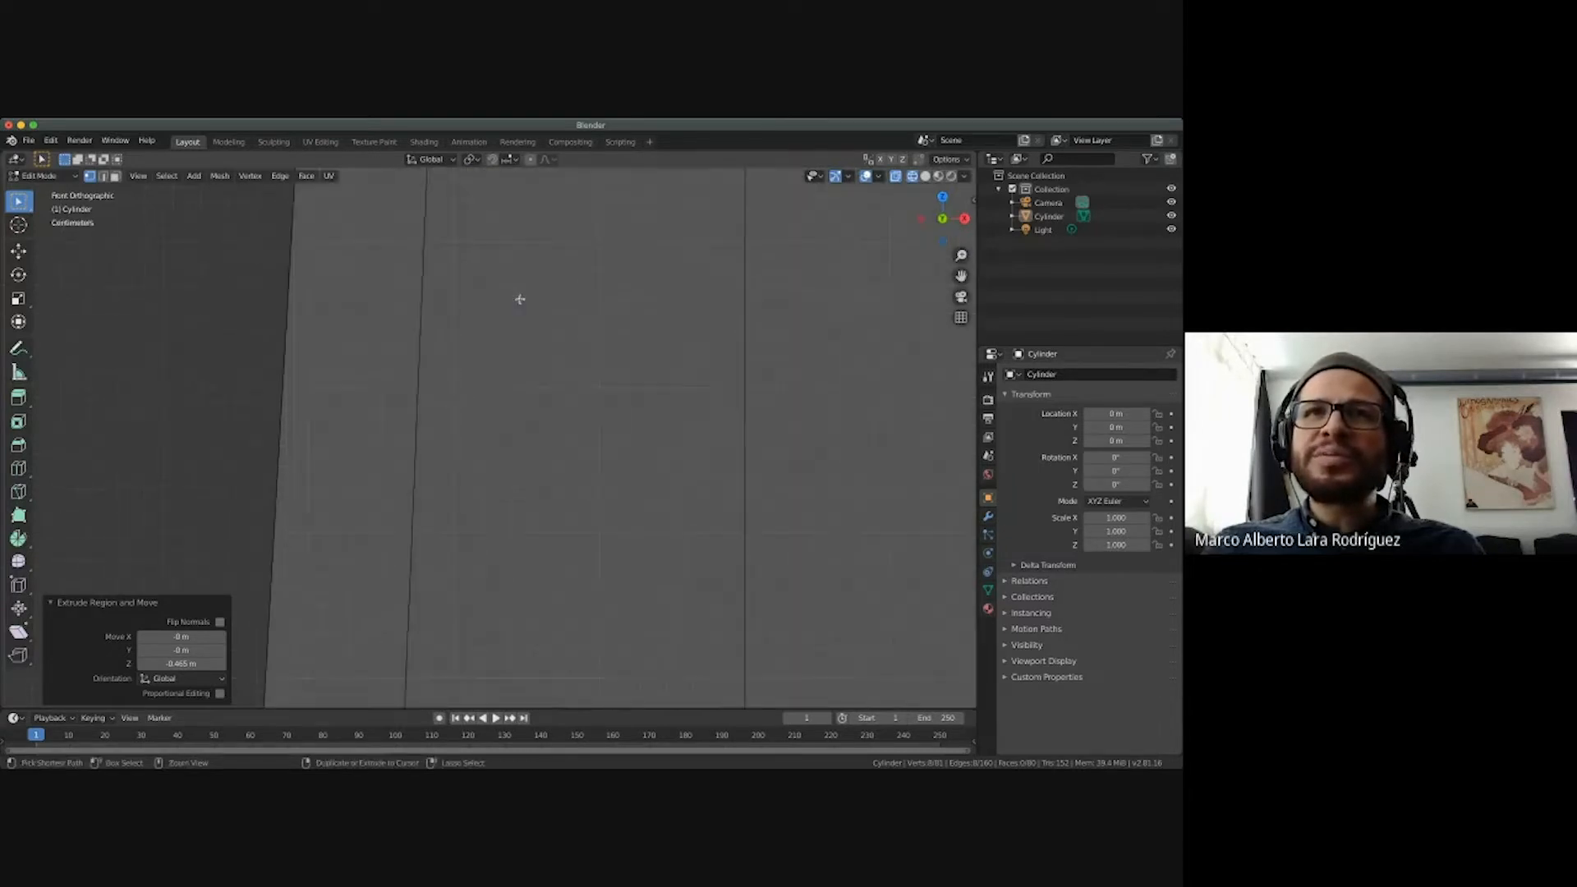
scroll(520, 299, "down", 3, "ctrl")
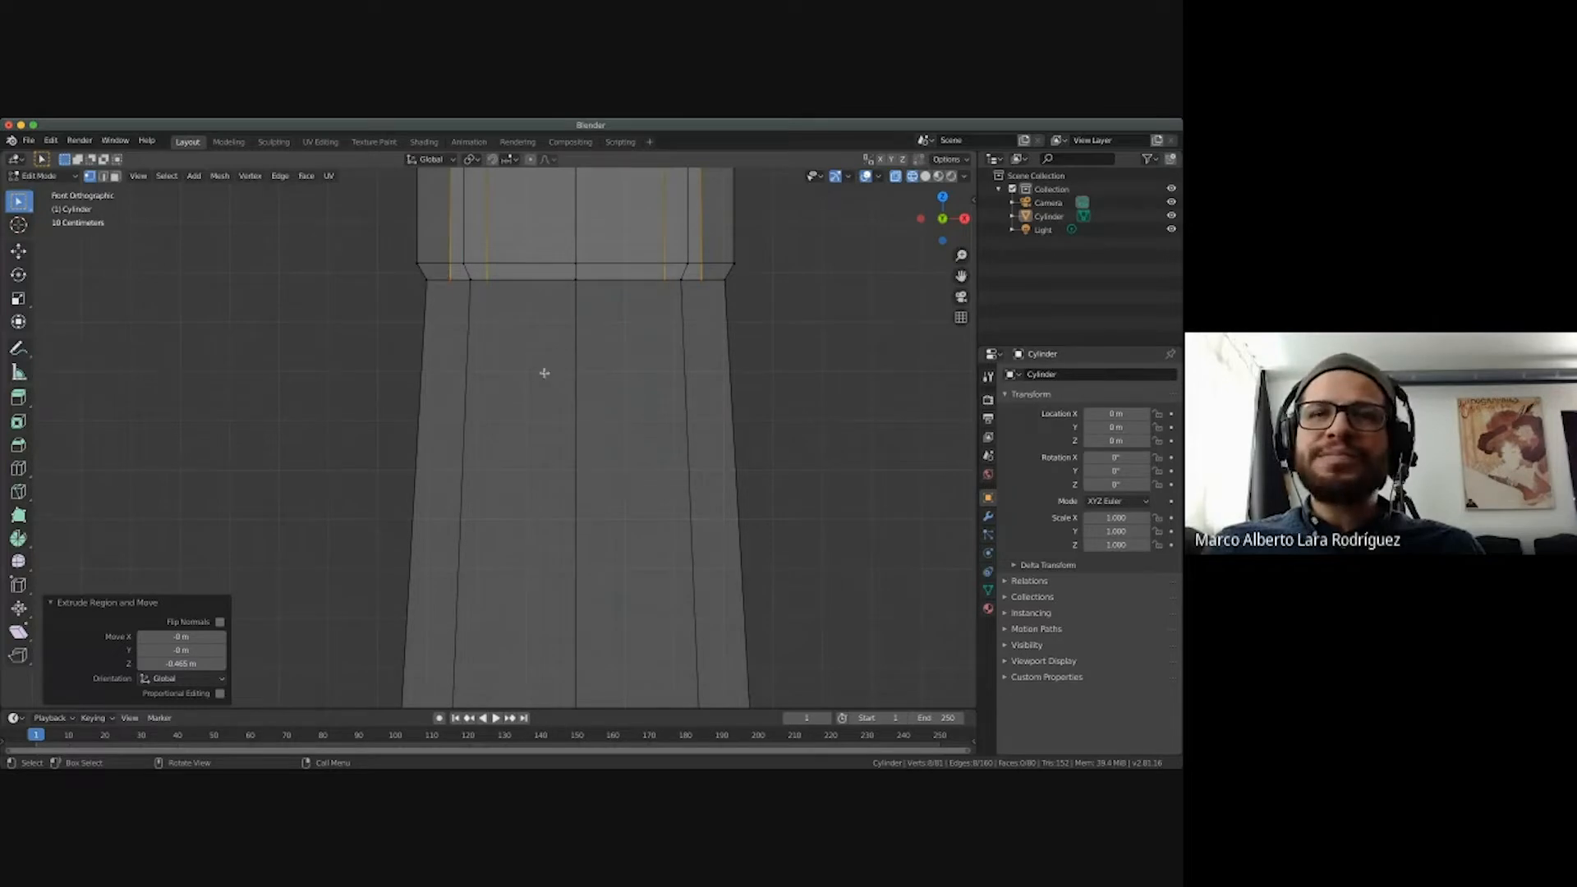
scroll(544, 373, "down", 4)
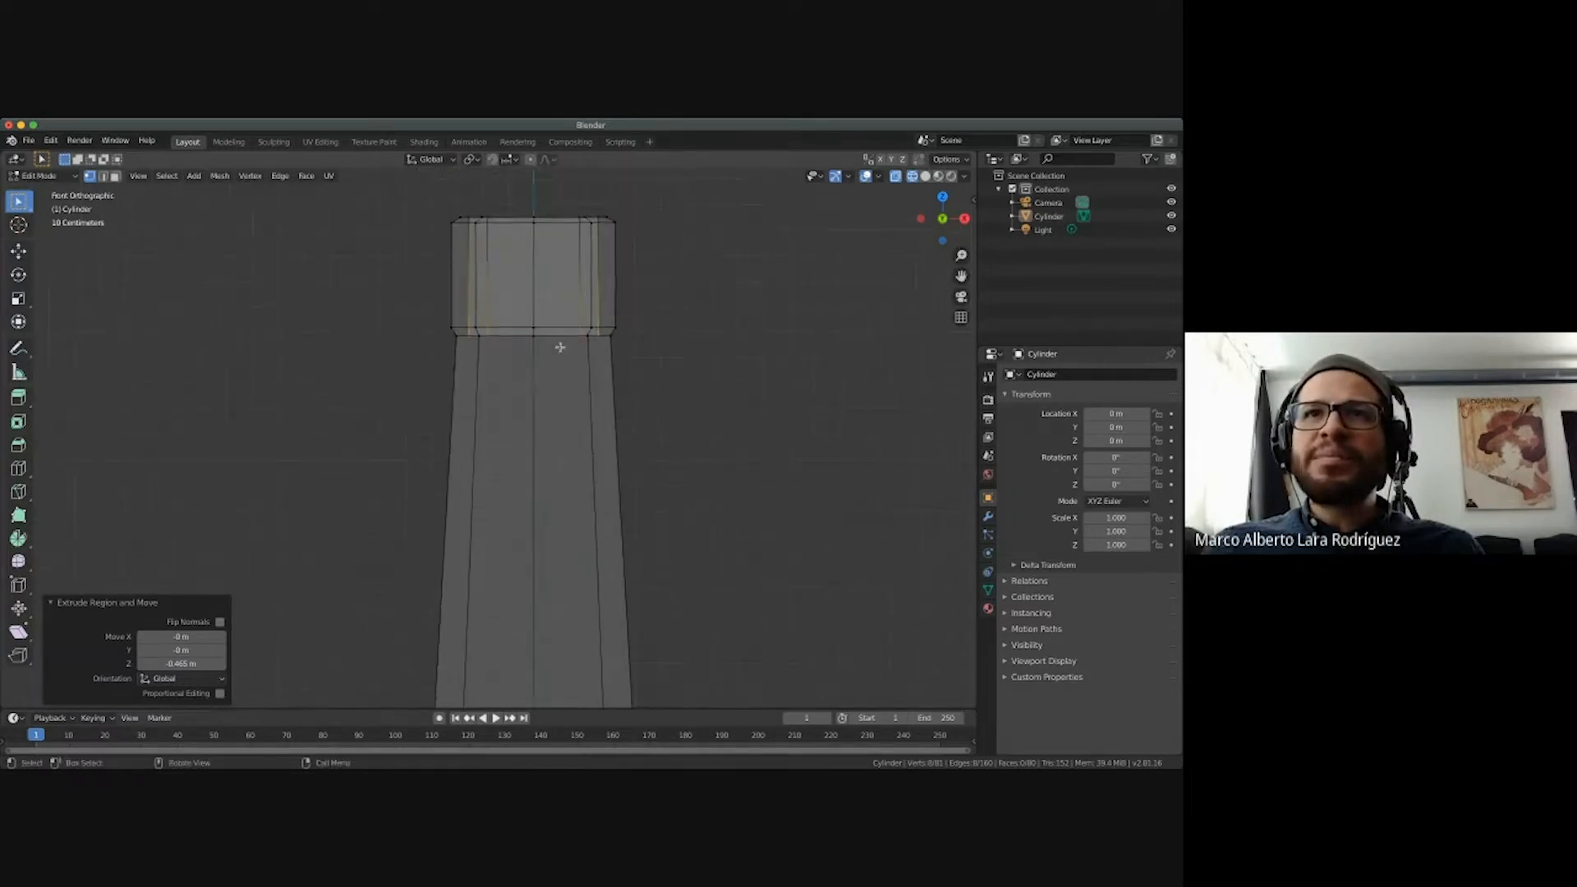
scroll(593, 336, "down", 2, "shift")
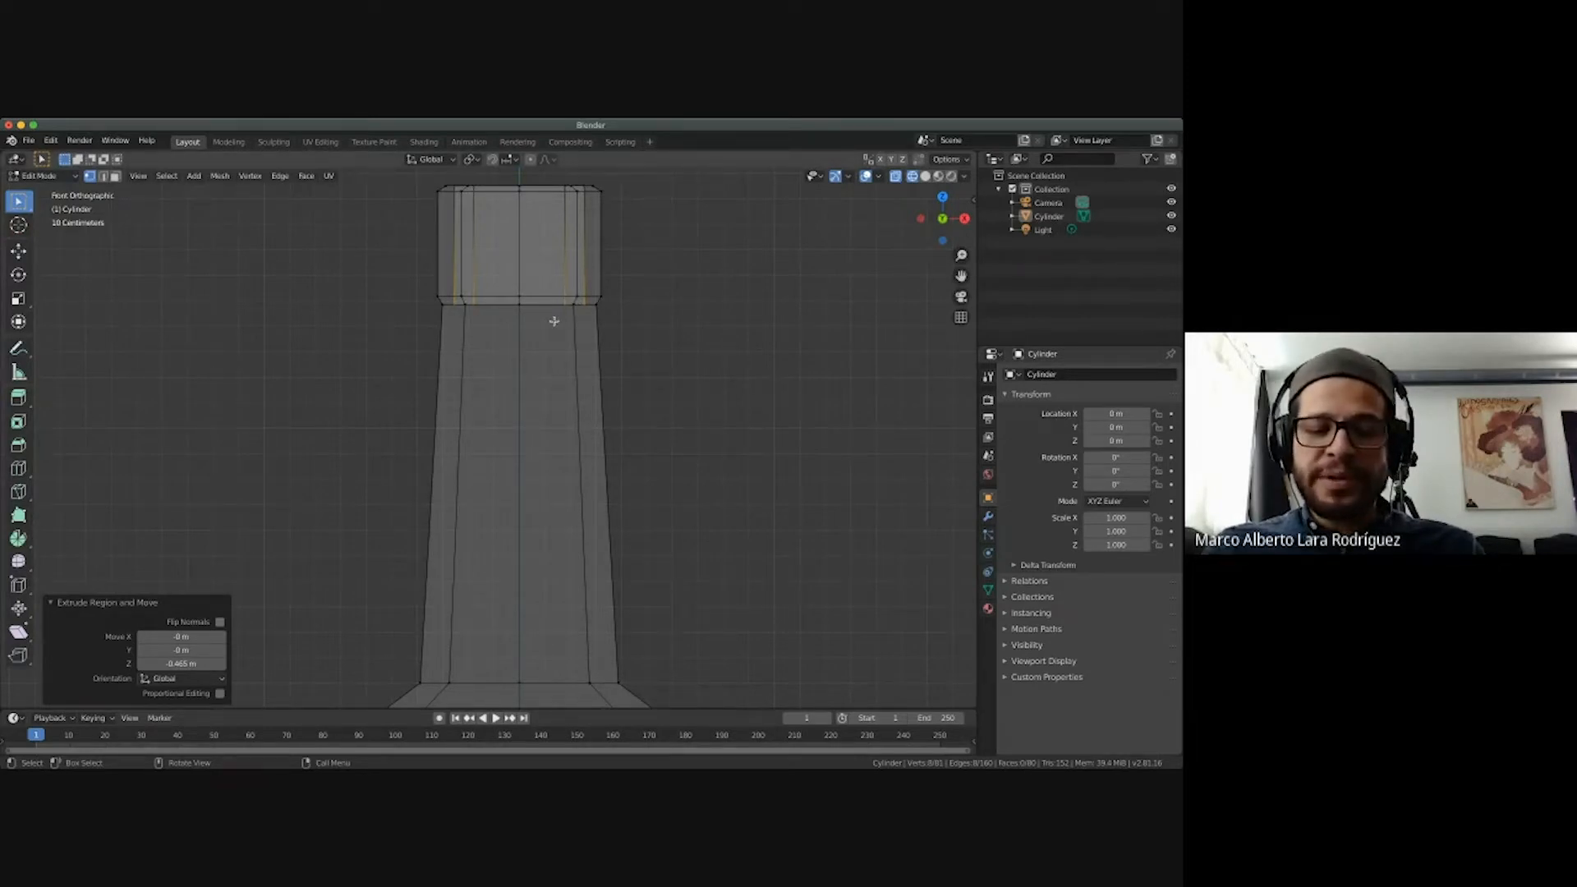
key("e")
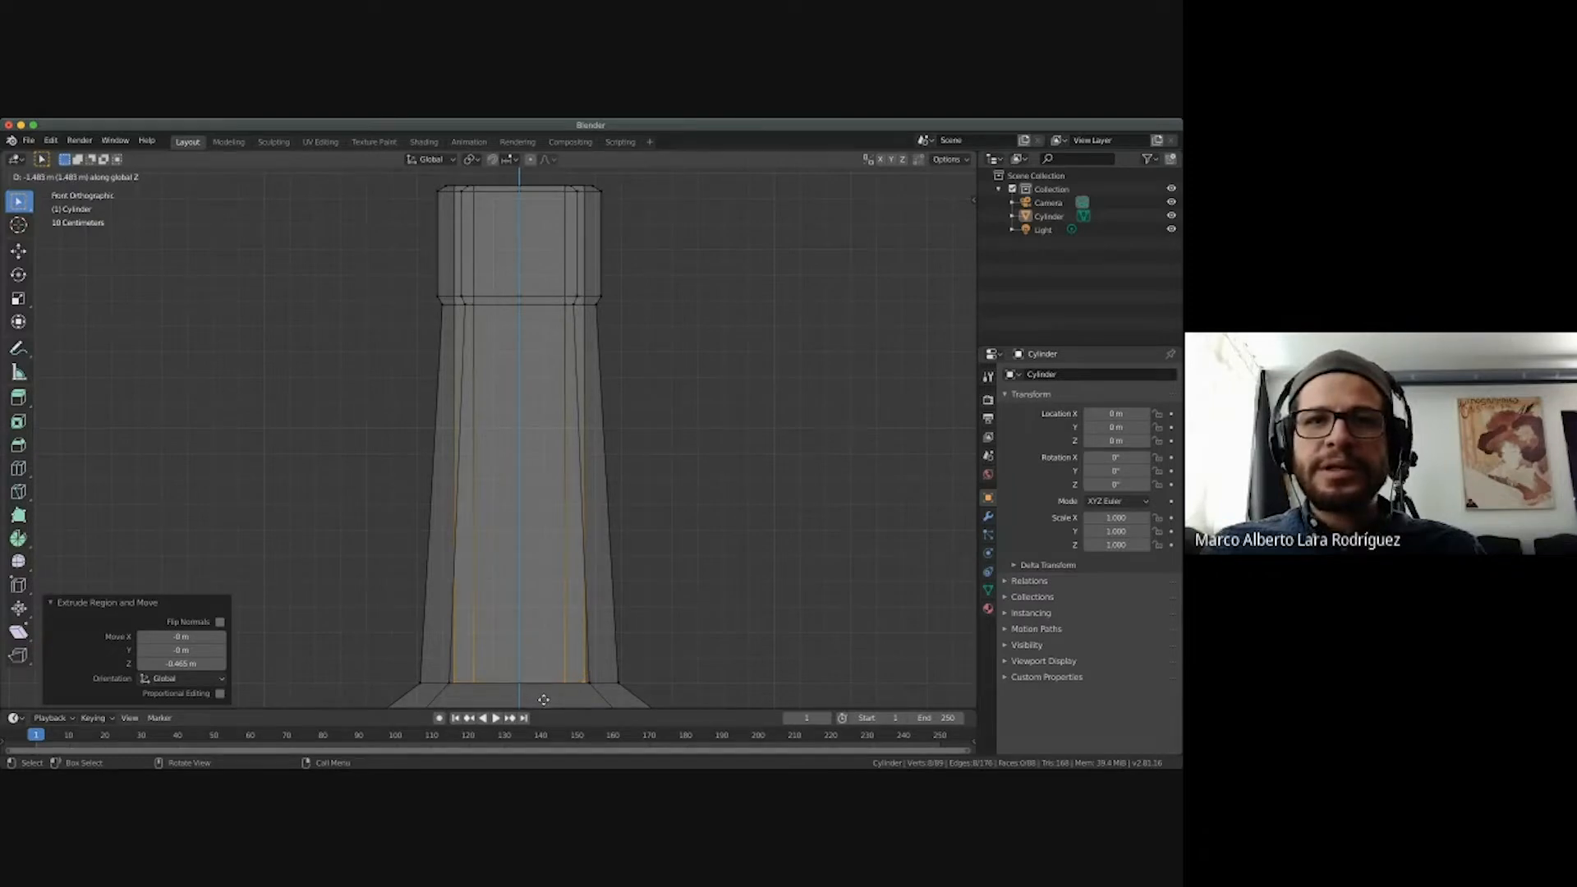
left_click(543, 699)
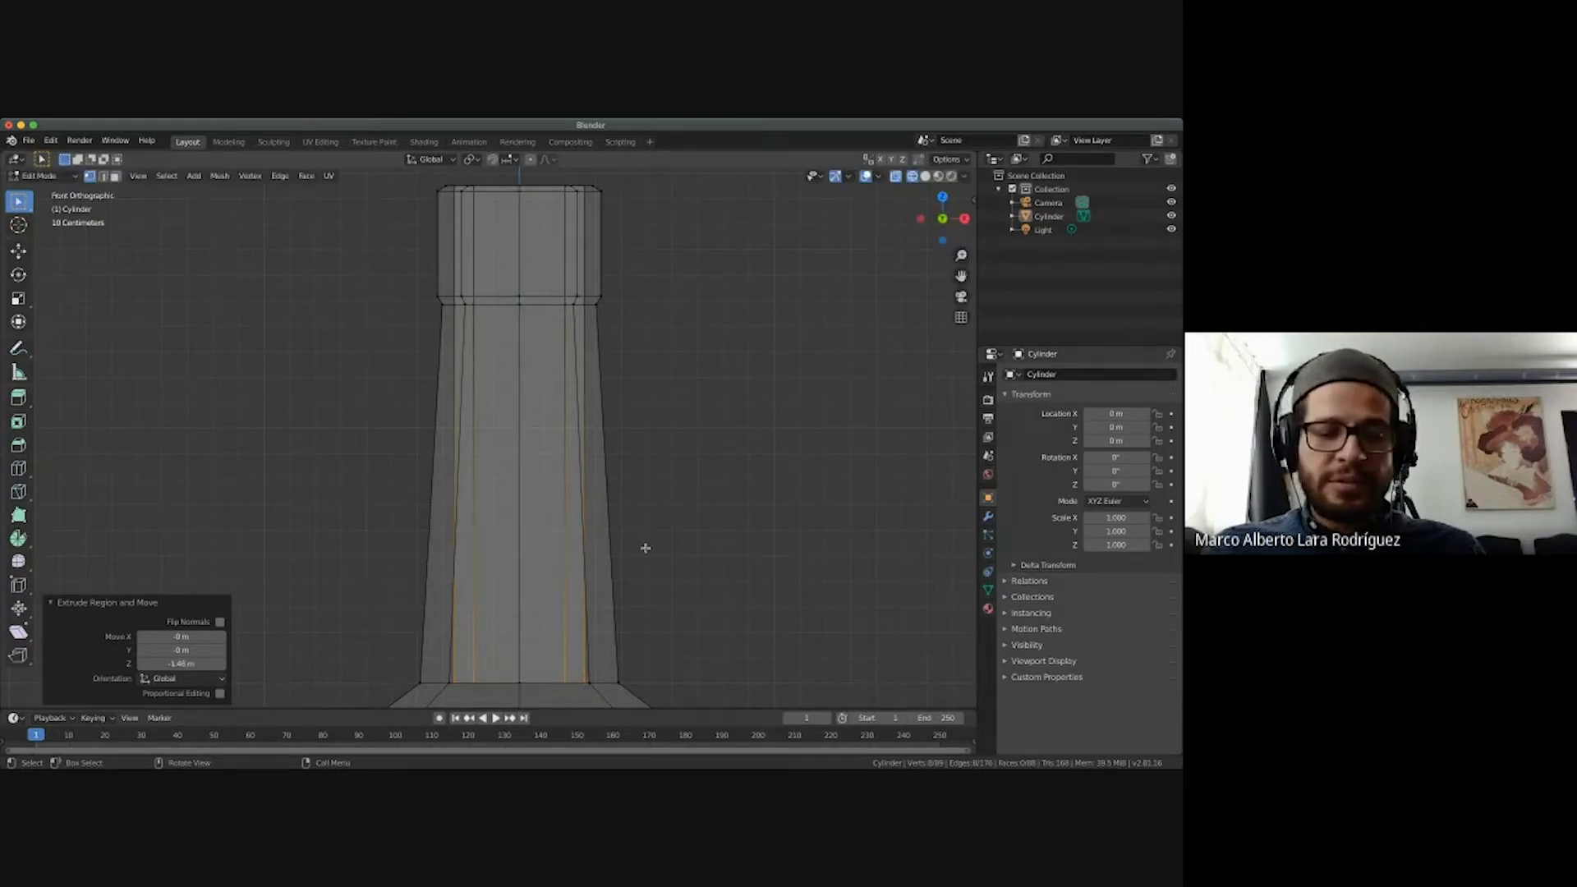
Scale the inner wall's new bottom ring outward to about 1.27 so it follows the flare of the outer neck.
scroll(646, 548, "up", 5)
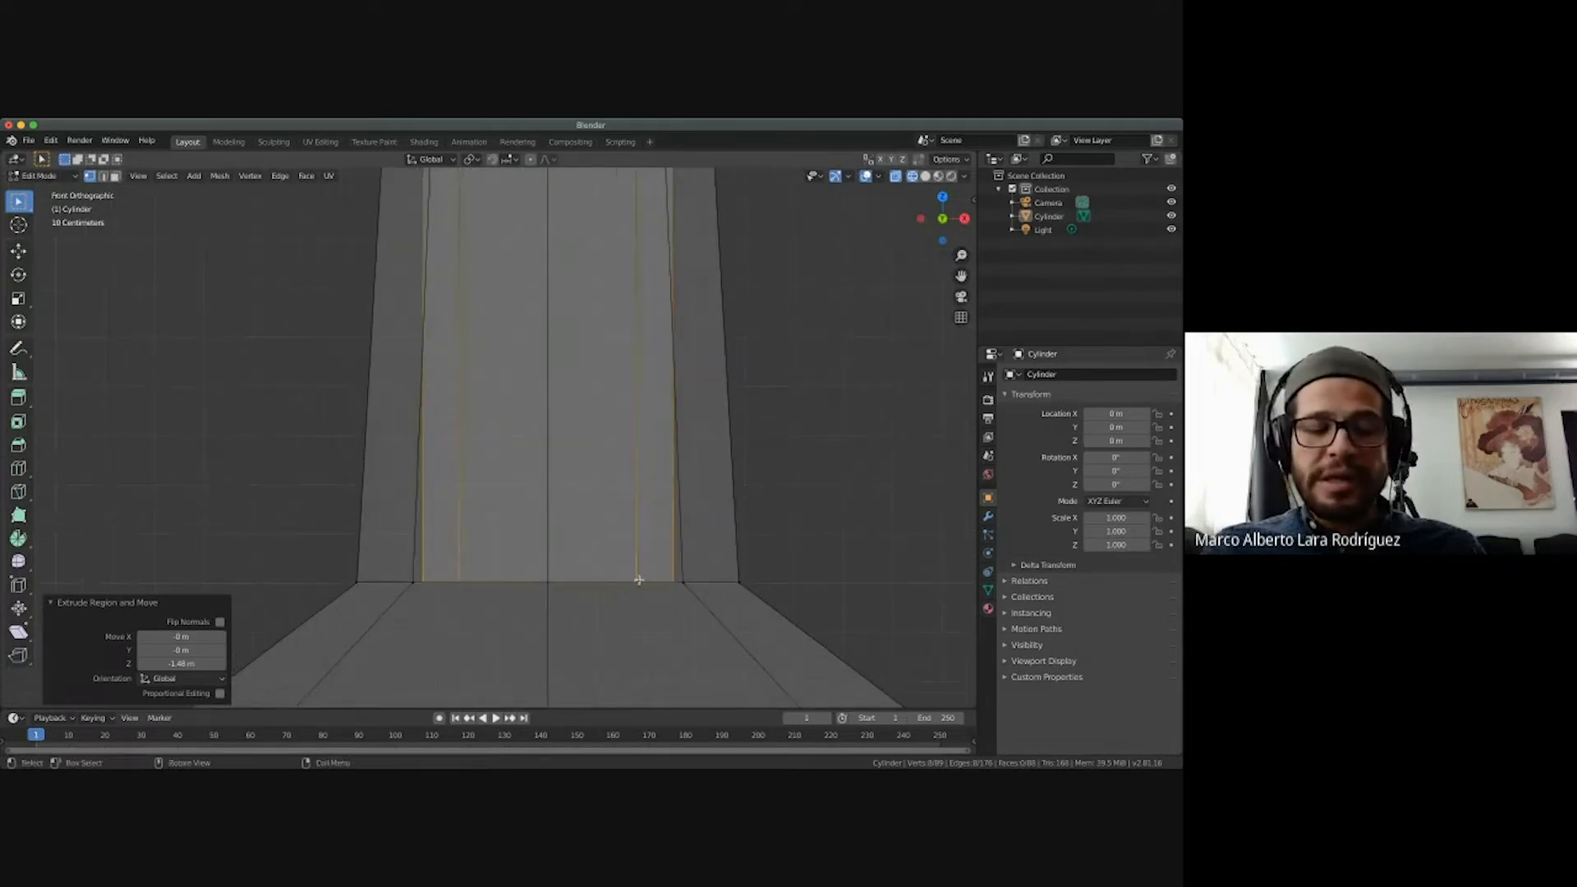
middle_click_drag(639, 580, 632, 580)
key("s")
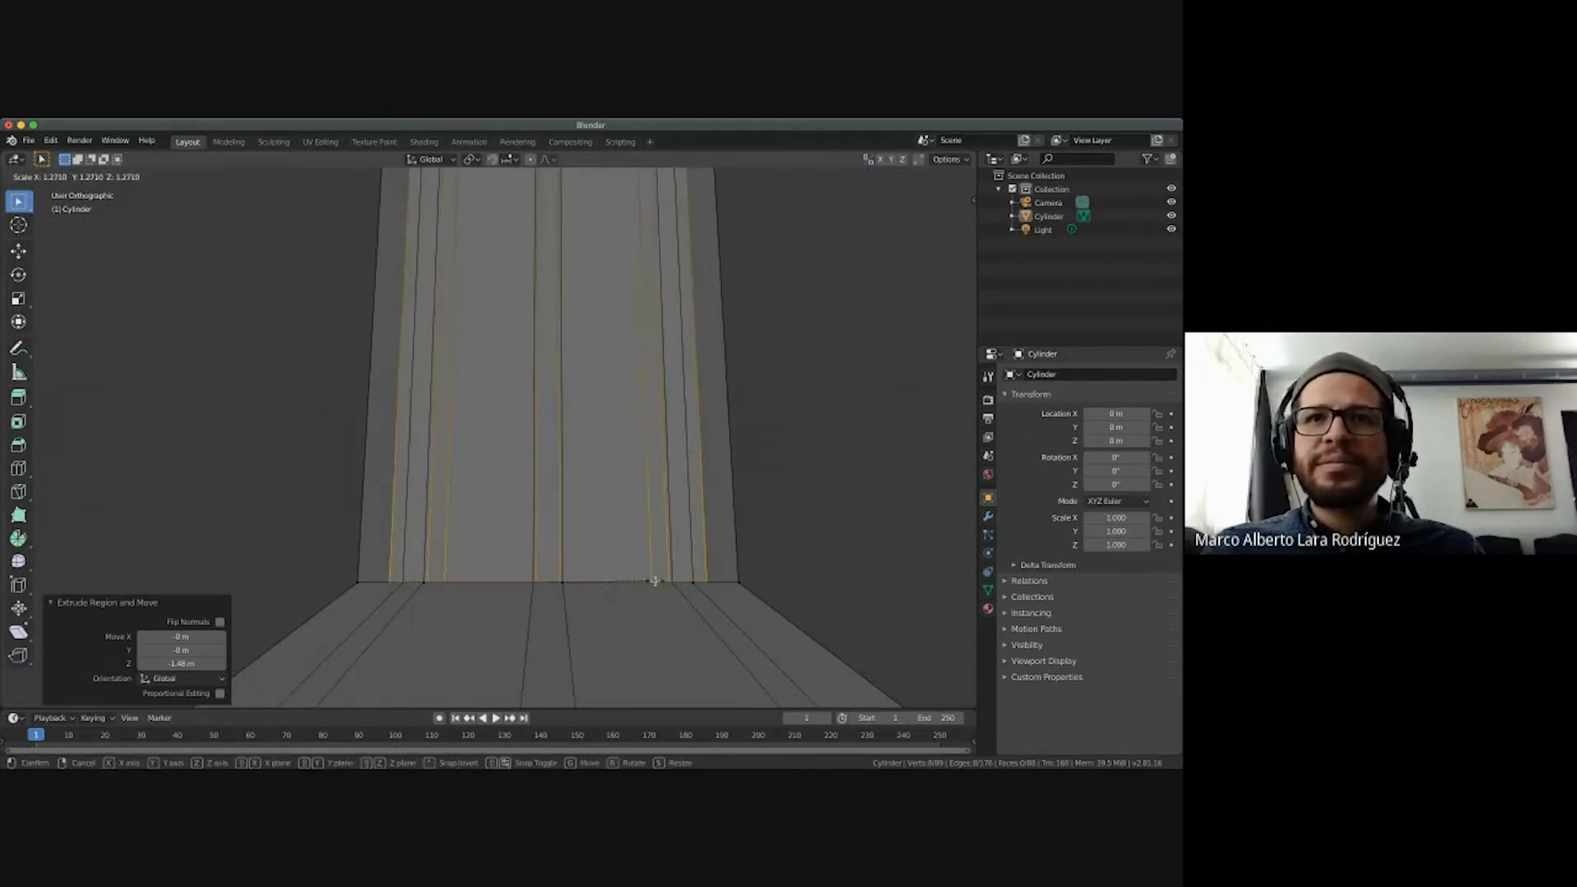
left_click(655, 581)
key("KP_1")
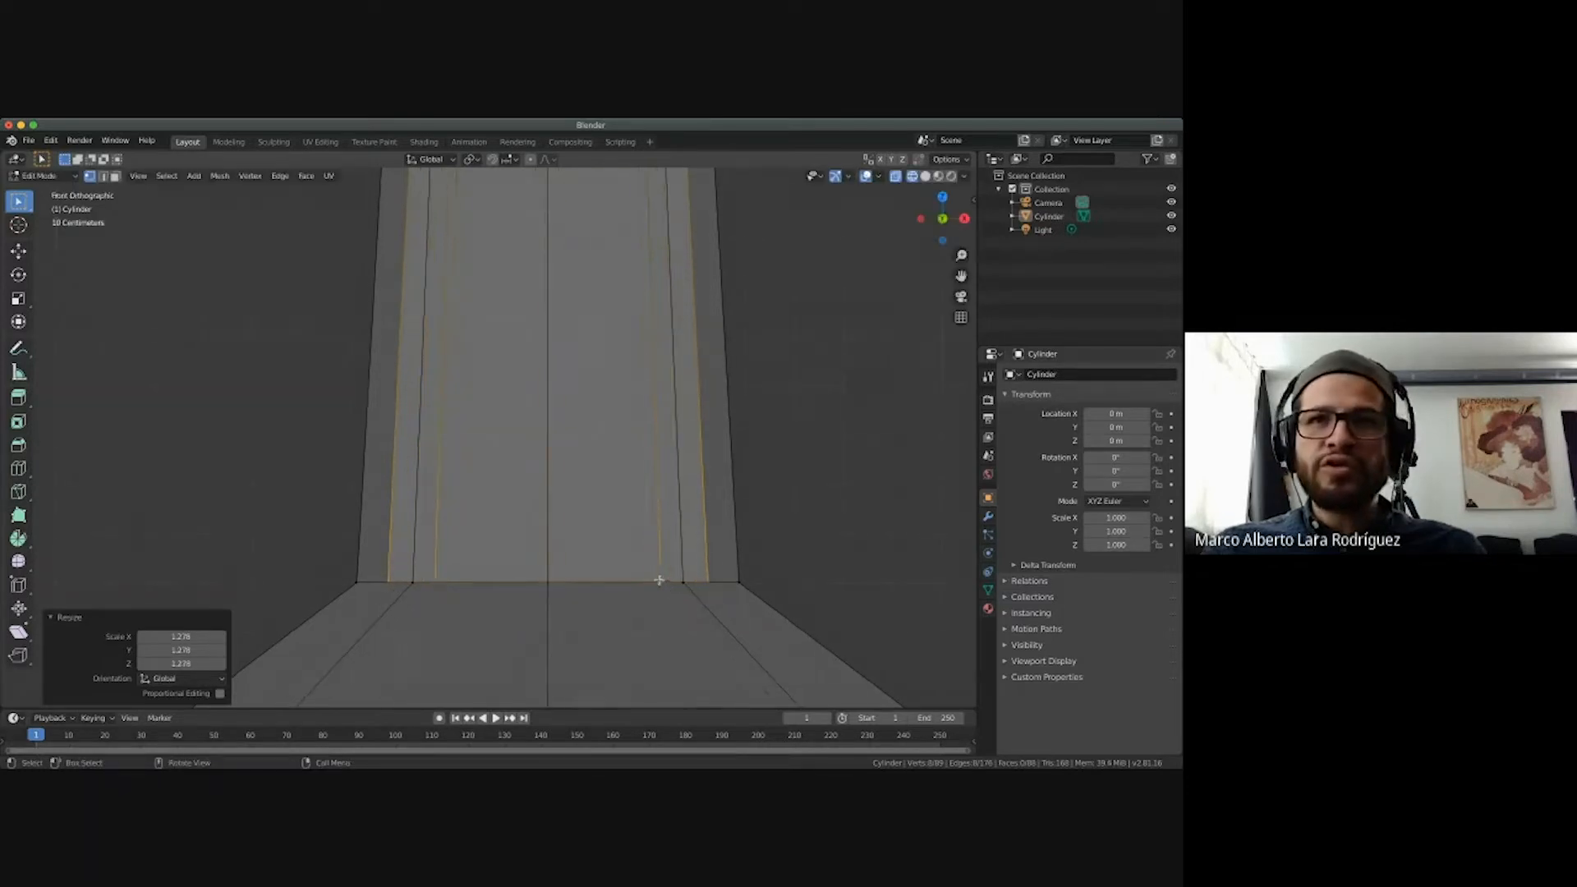
Extrude the inner neck loop about 0.46 m down along Z and scale it about 2.77 times to follow the bottle's shoulder.
scroll(662, 580, "down", 6, "ctrl")
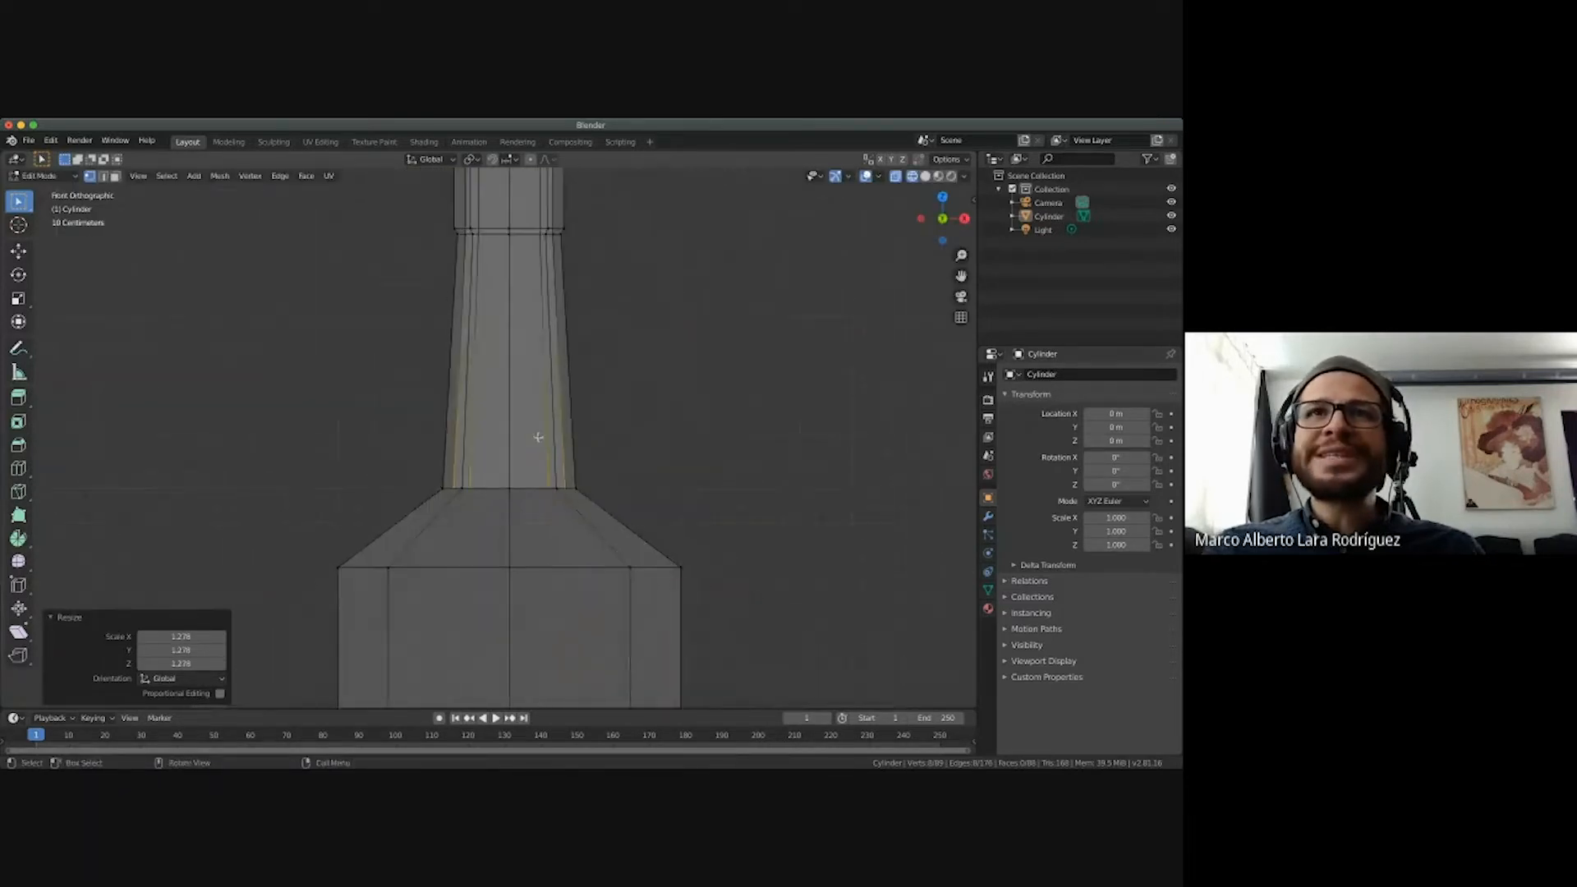
scroll(539, 436, "up", 5)
scroll(538, 436, "down", 5)
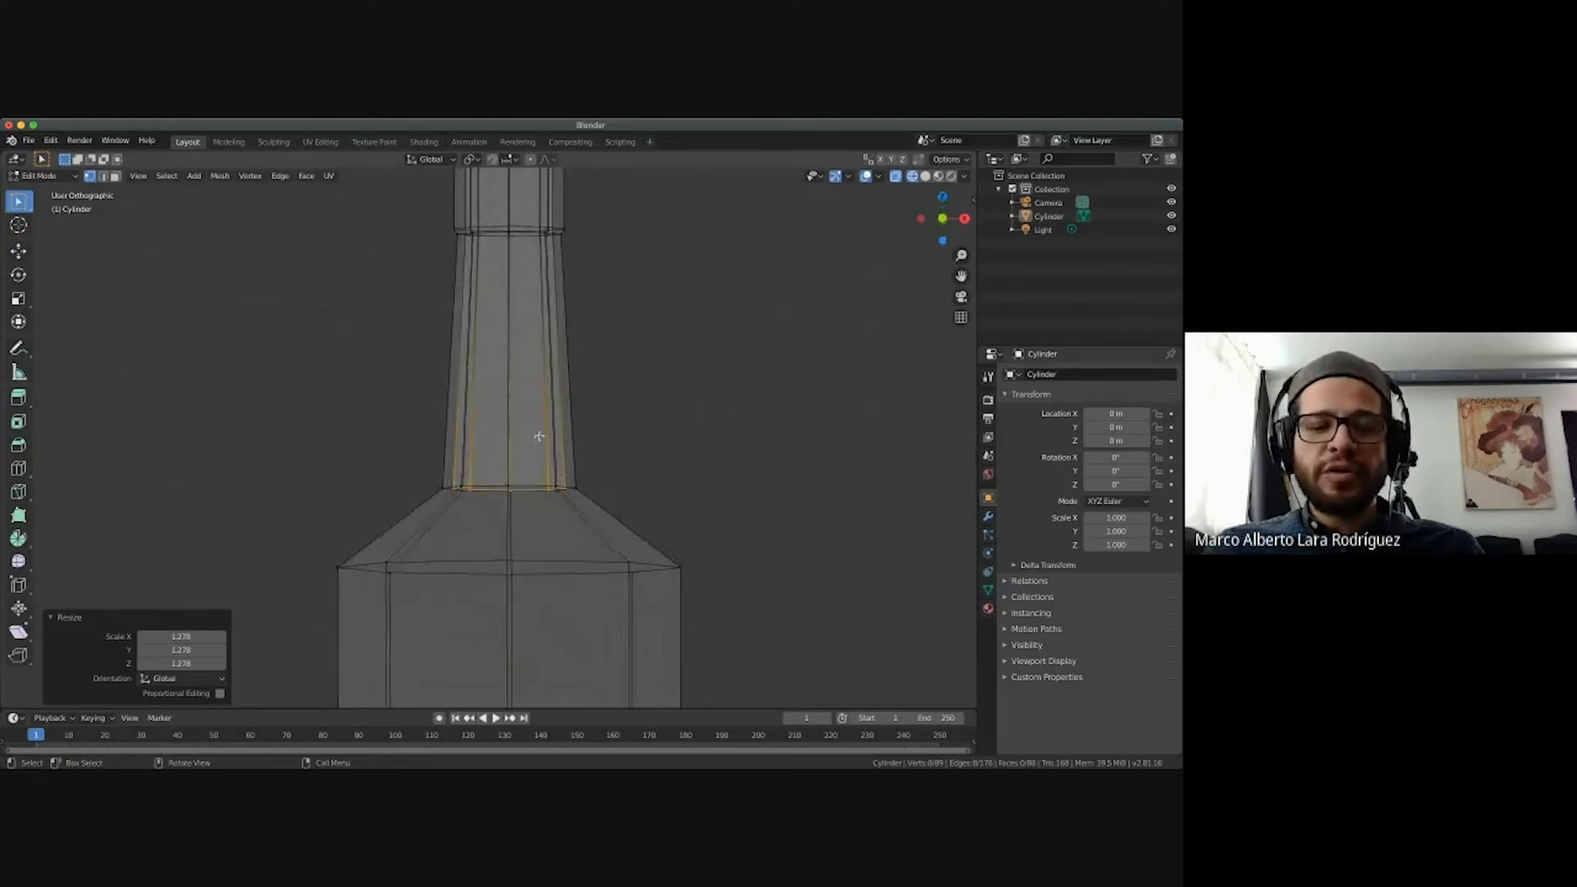
key("KP_1")
scroll(568, 436, "up", 2)
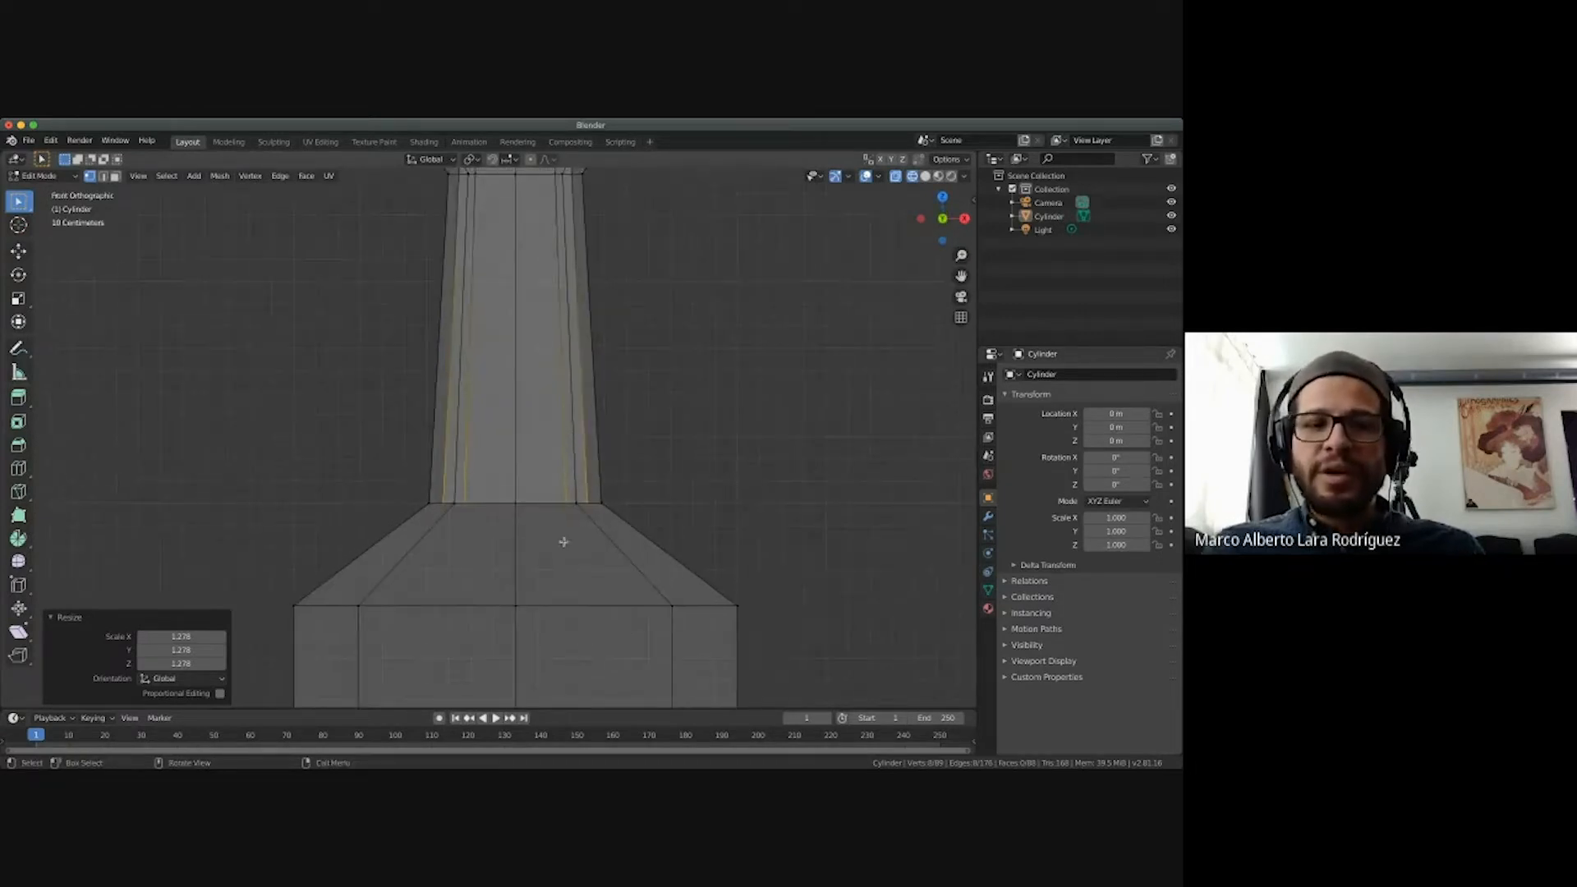
key("e")
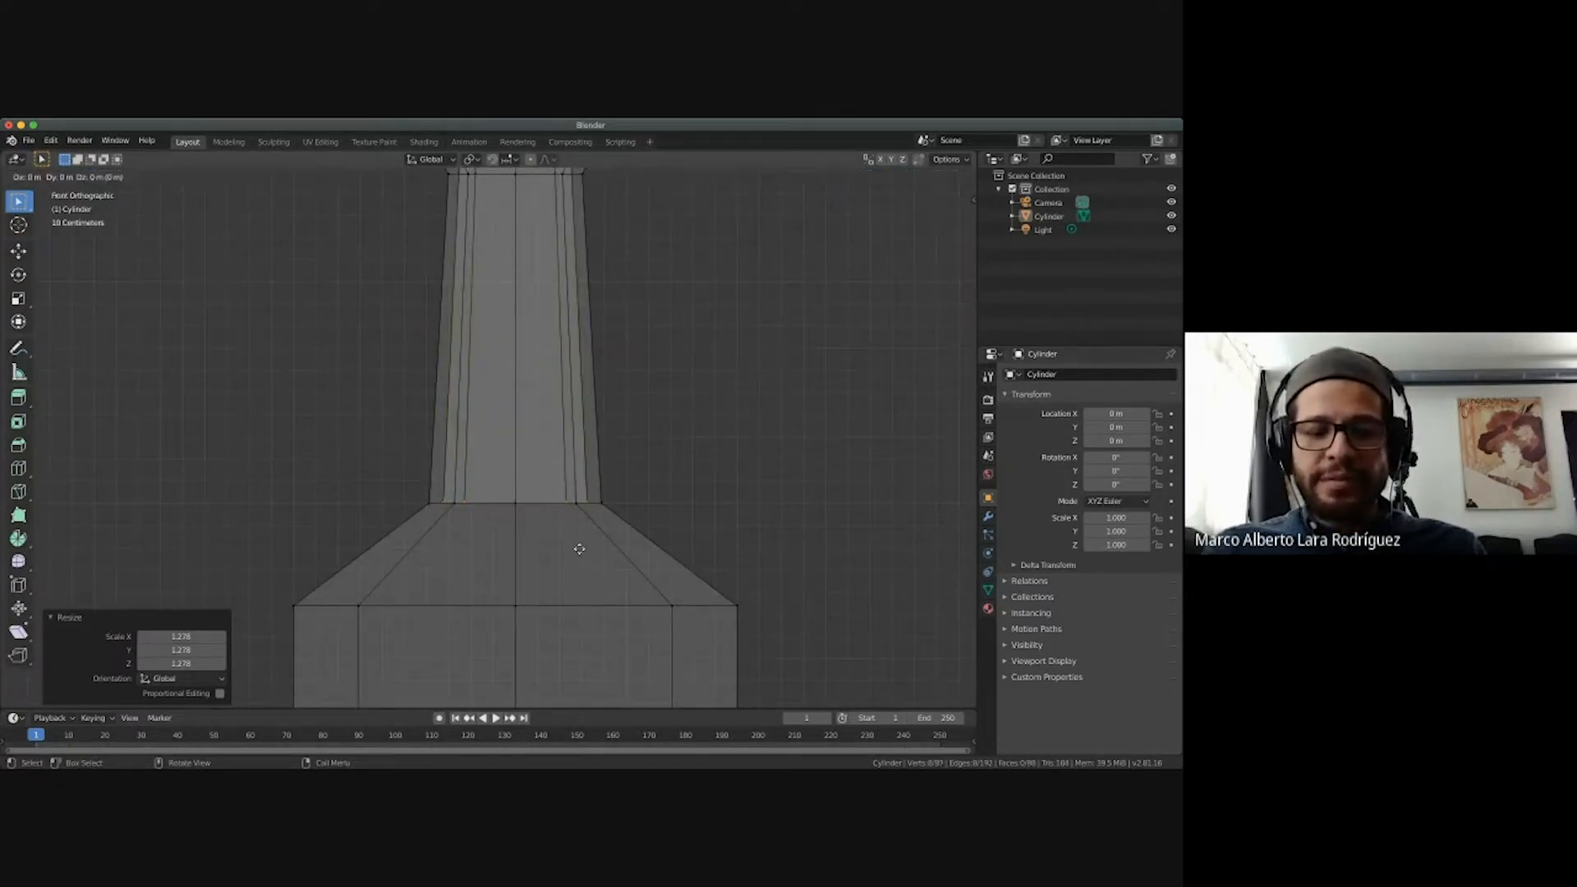
key("z")
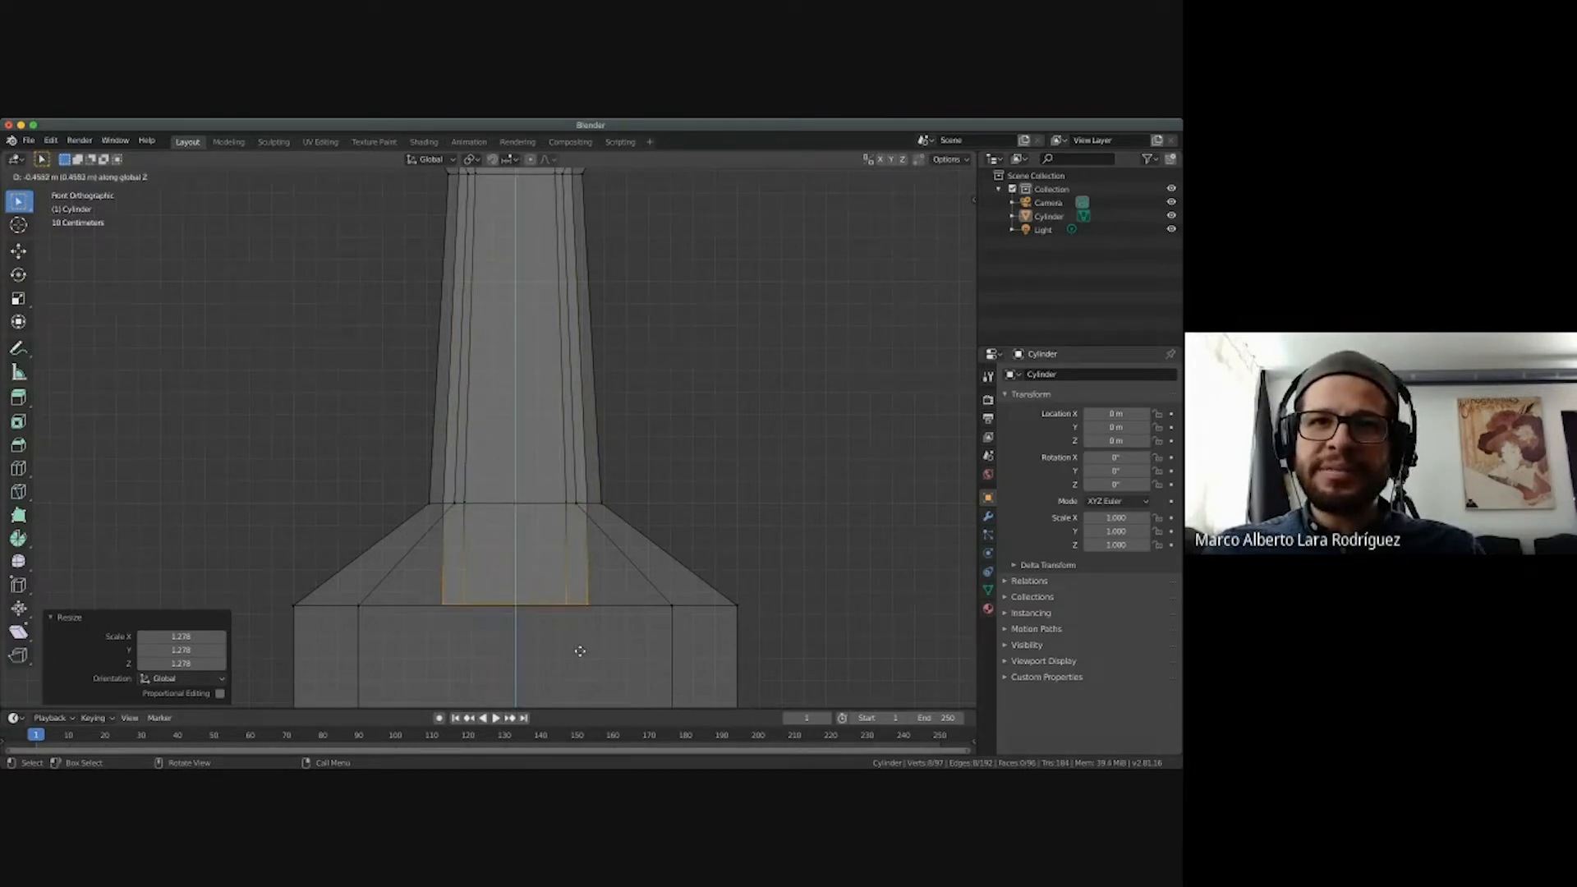
left_click(580, 651)
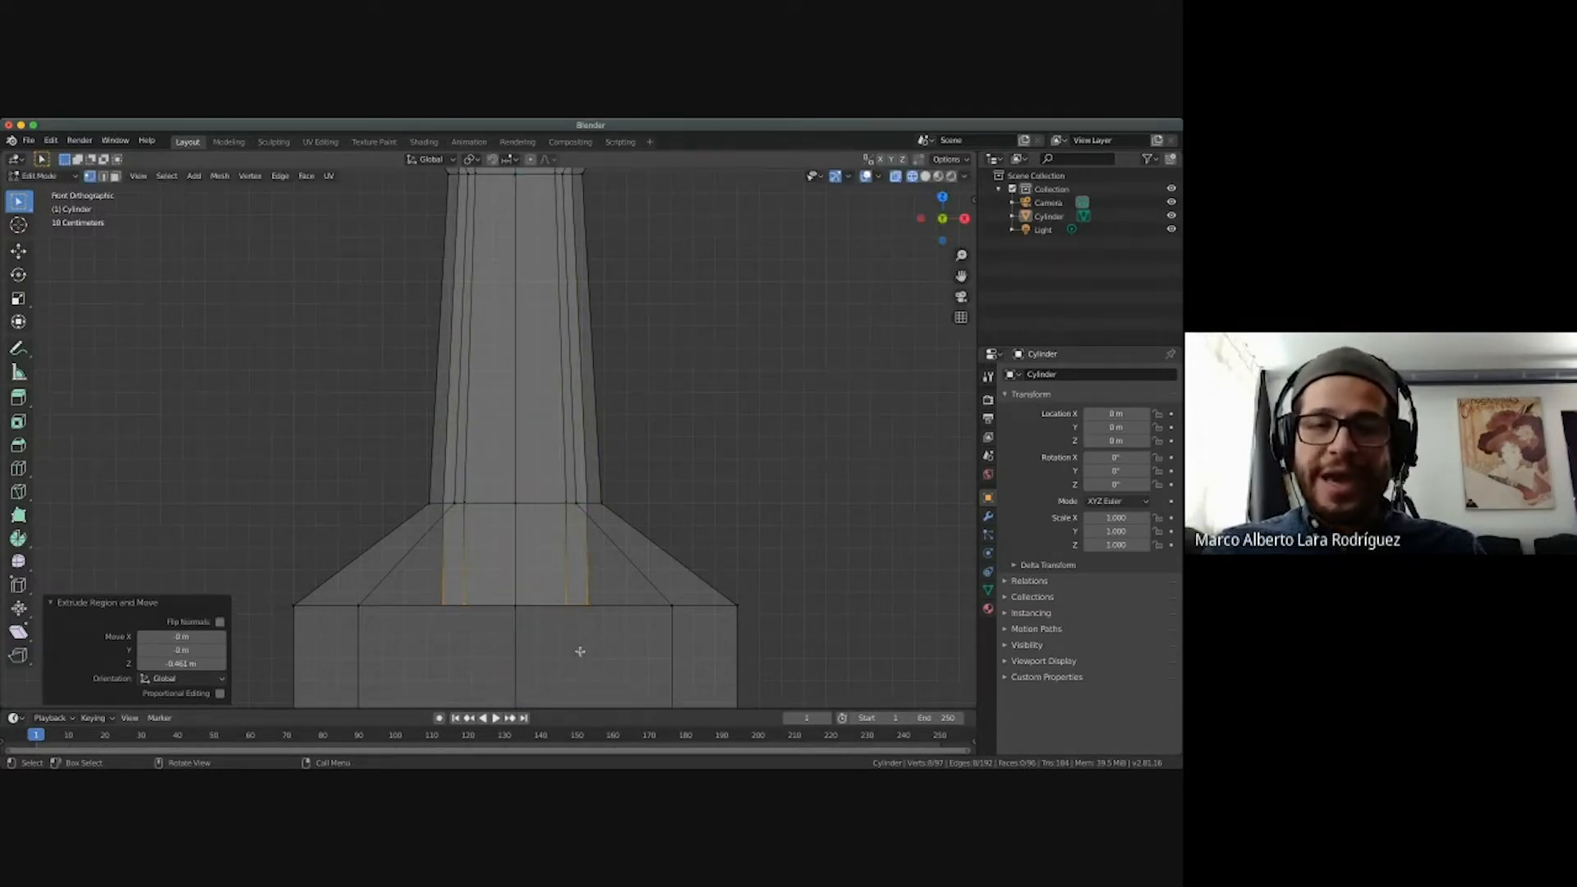
key("s")
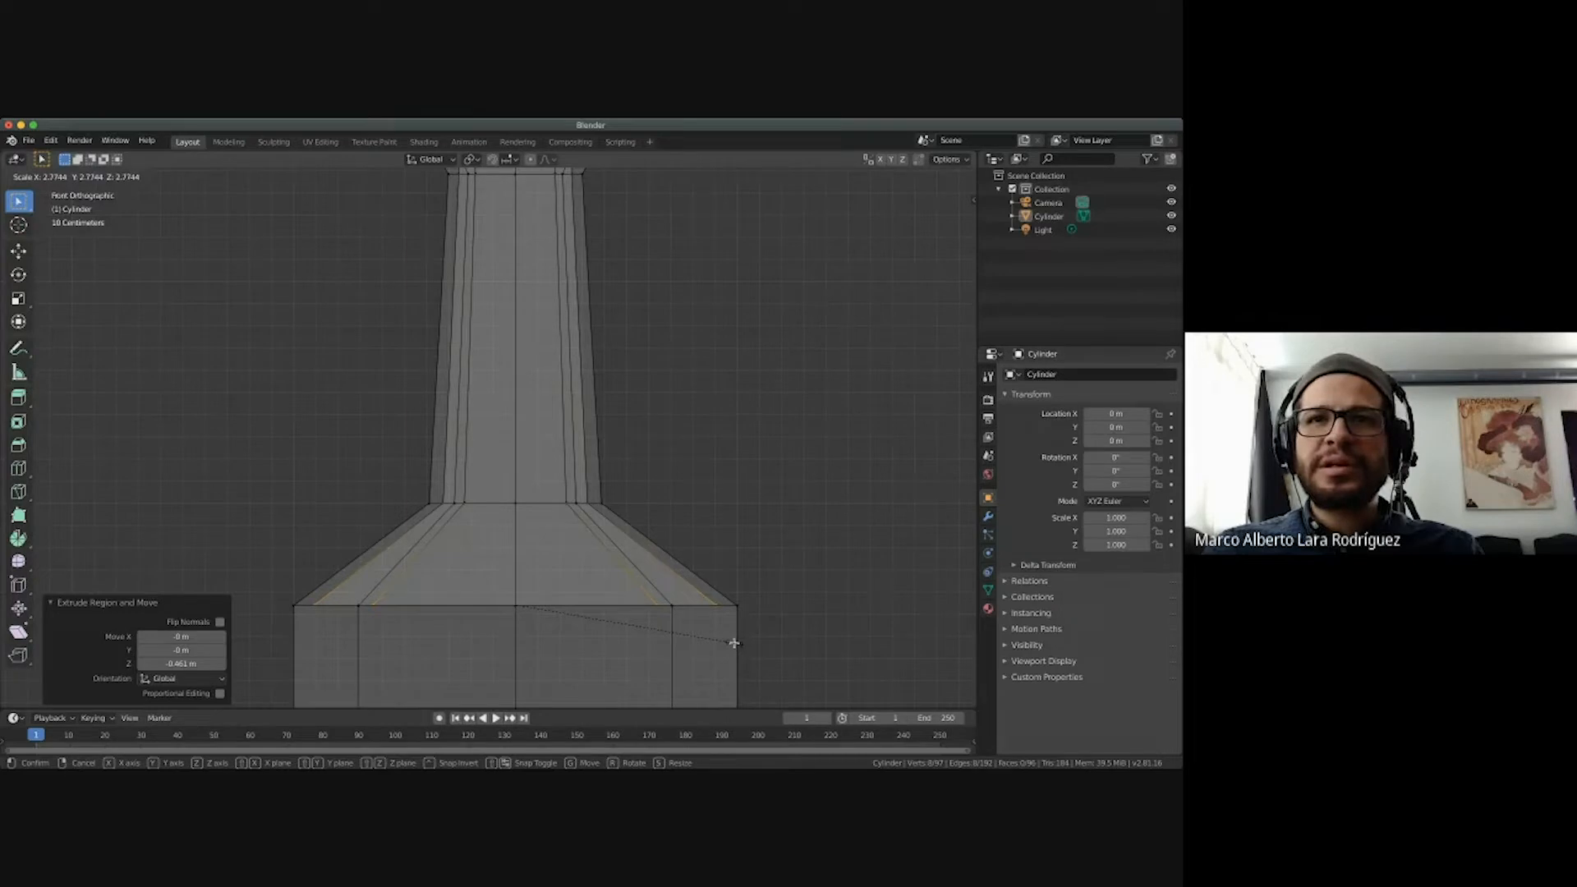
left_click(733, 644)
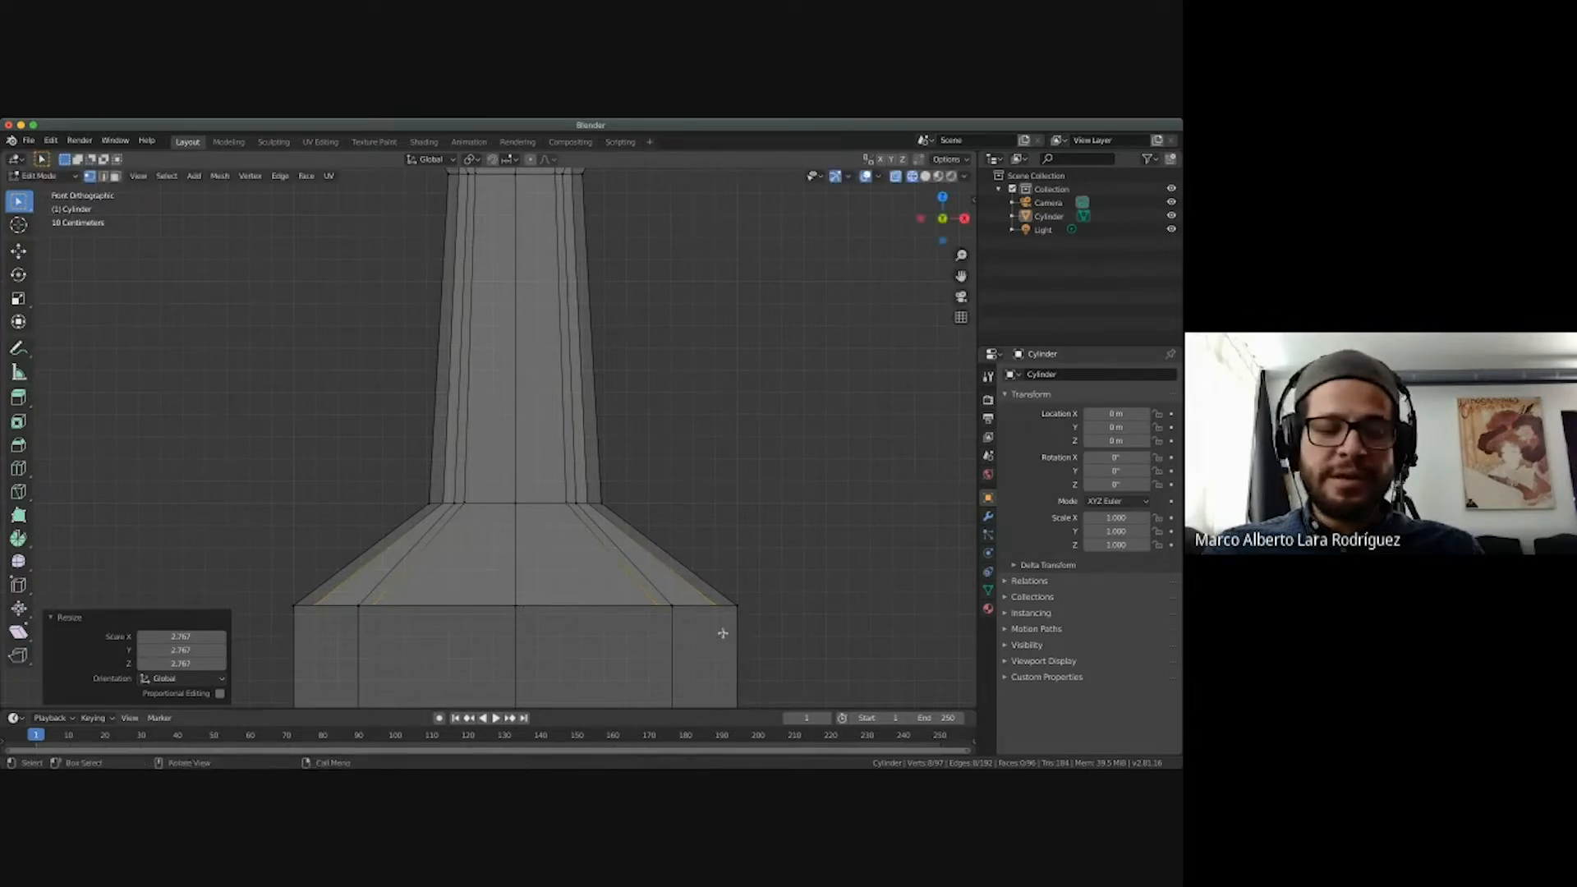
Extrude the inner loop at the shoulder about 1.92 m down along Z inside the bottle body.
scroll(722, 633, "down", 5, "shift")
scroll(722, 633, "down", 1)
scroll(721, 633, "down", 6, "shift")
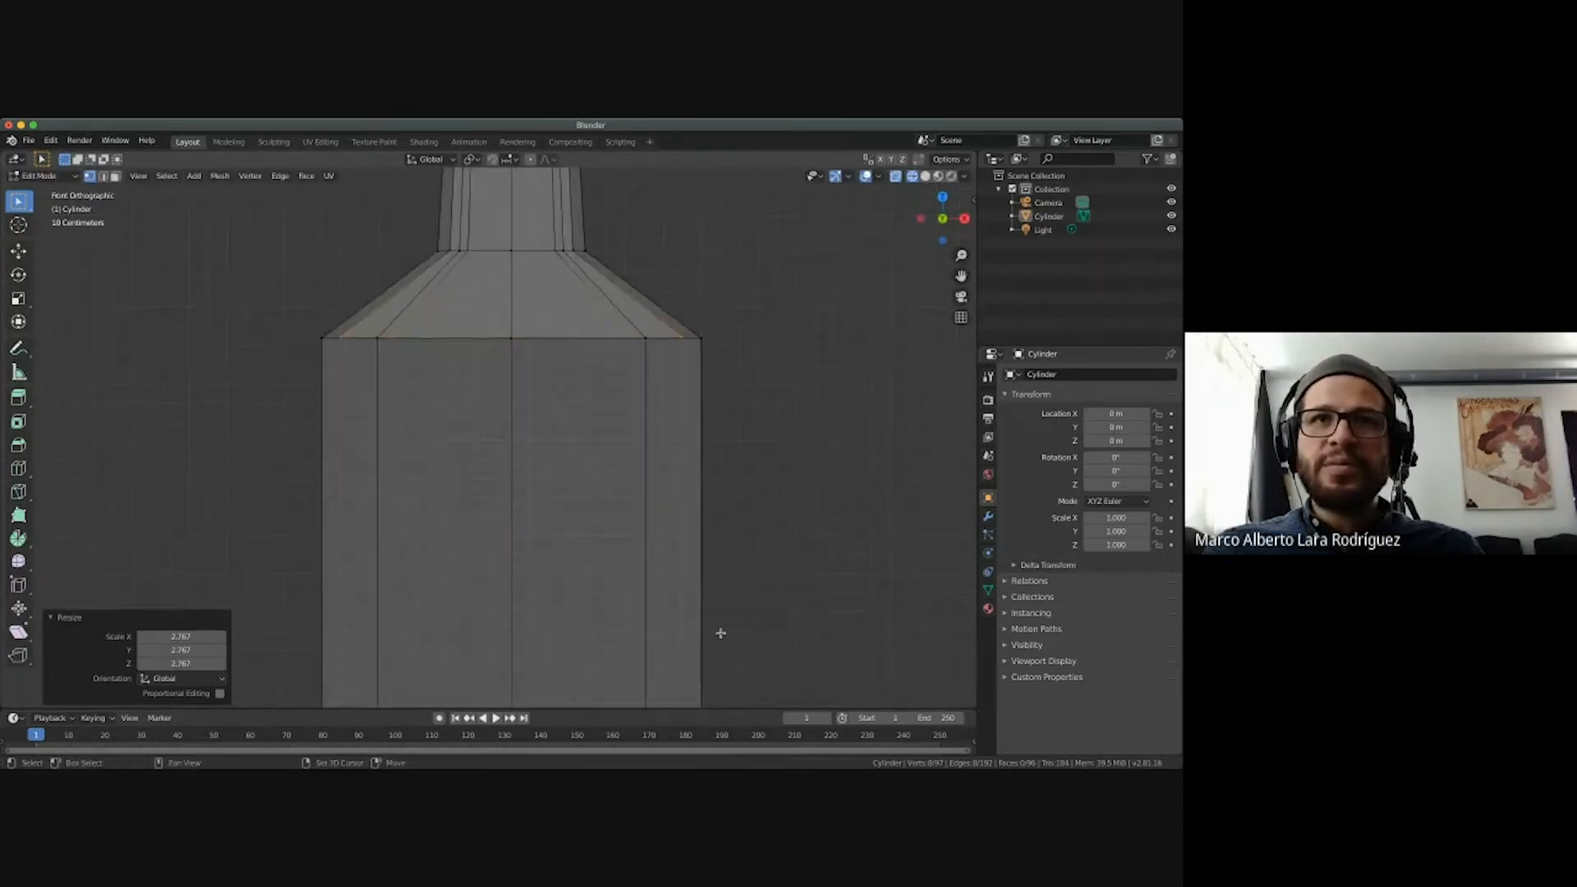
scroll(720, 633, "down", 3, "shift")
key("g")
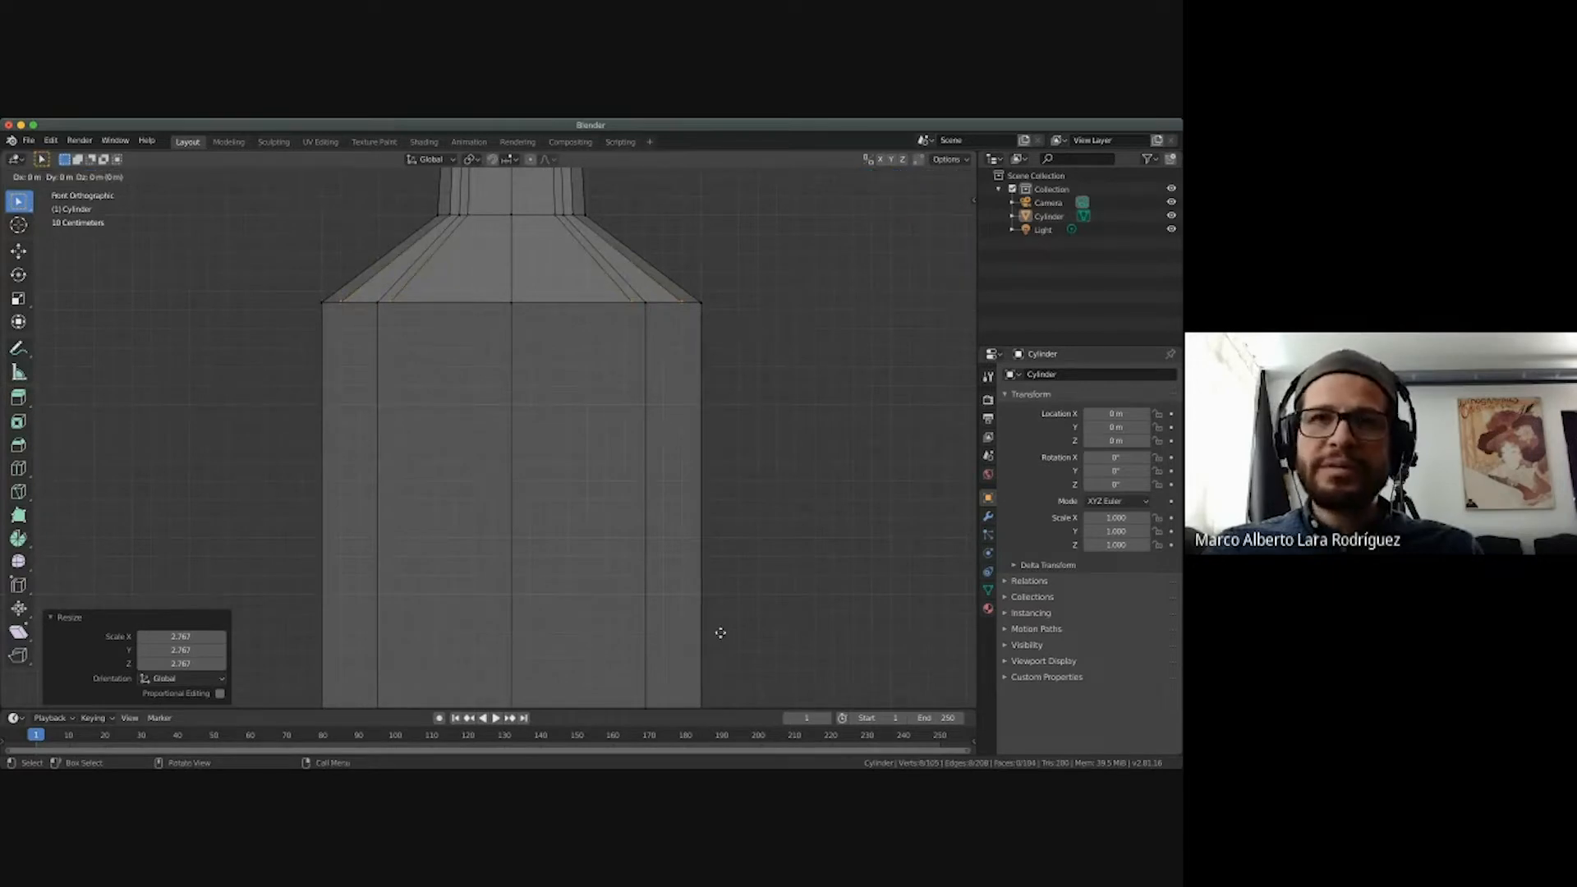
key("z")
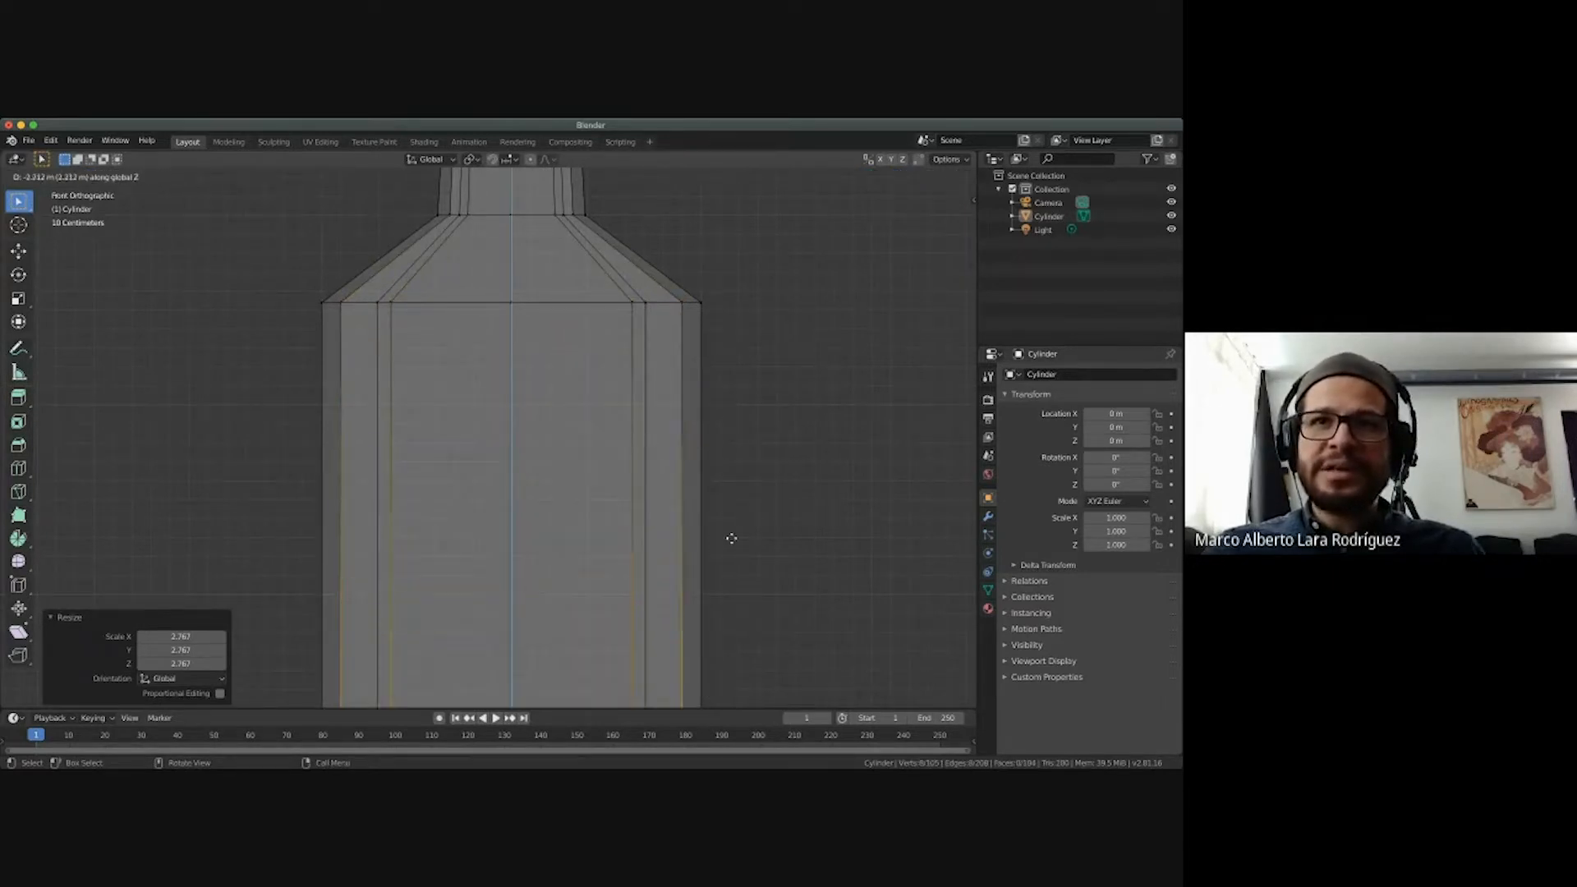
left_click(739, 462)
Move the extruded inner loop a further 1.62 m or so down along Z, to the lower edge of the bottle body.
scroll(739, 464, "down", 10, "shift")
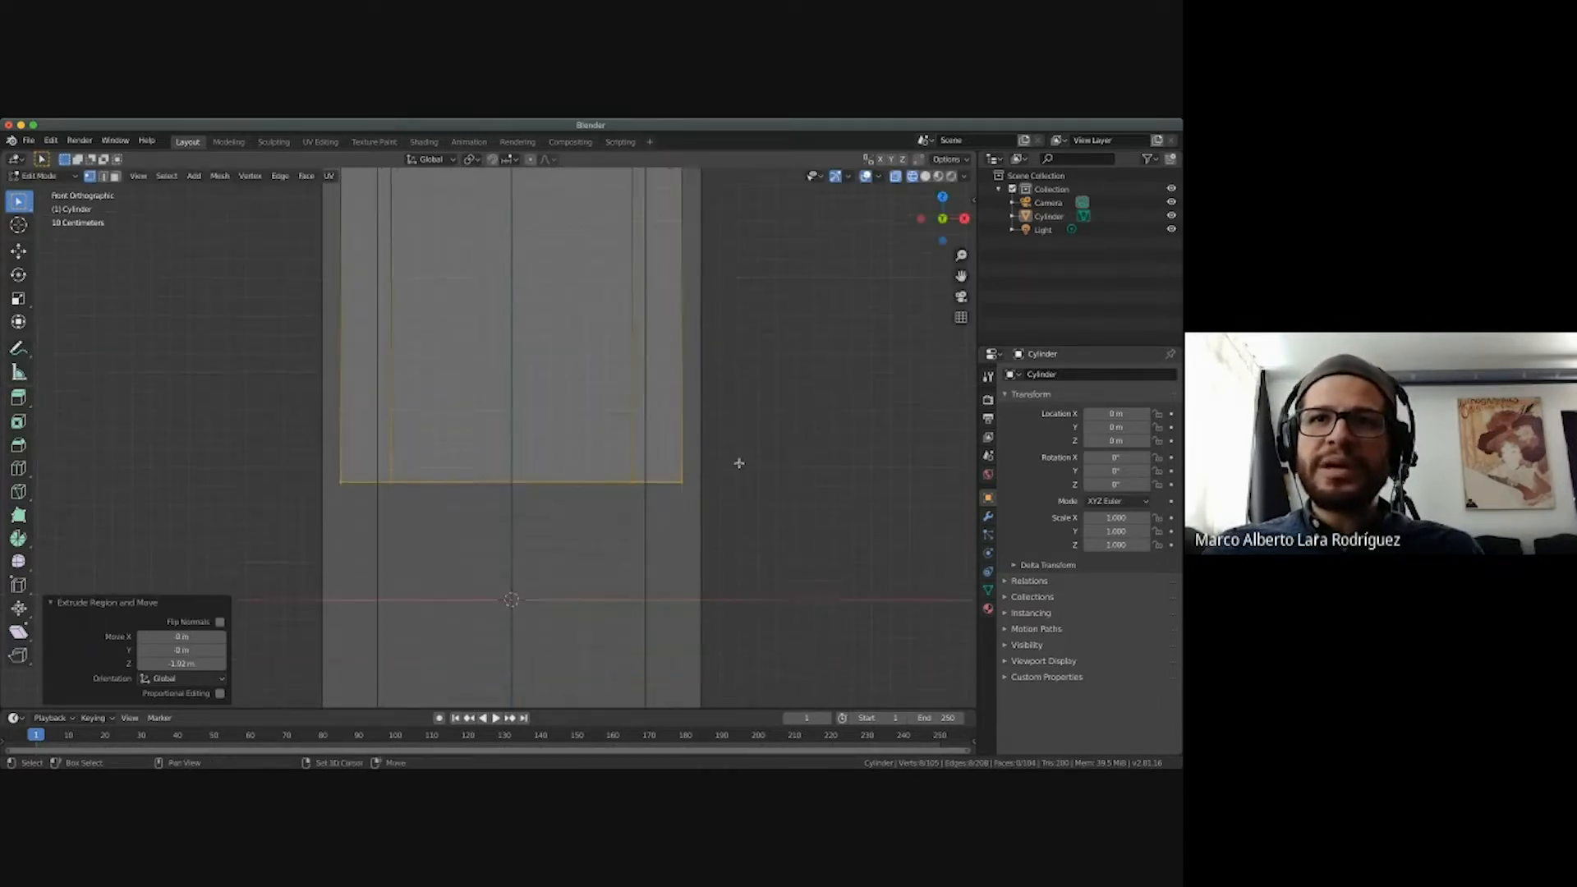
scroll(740, 462, "down", 2, "shift")
scroll(739, 463, "down", 2)
scroll(739, 463, "up", 4, "shift")
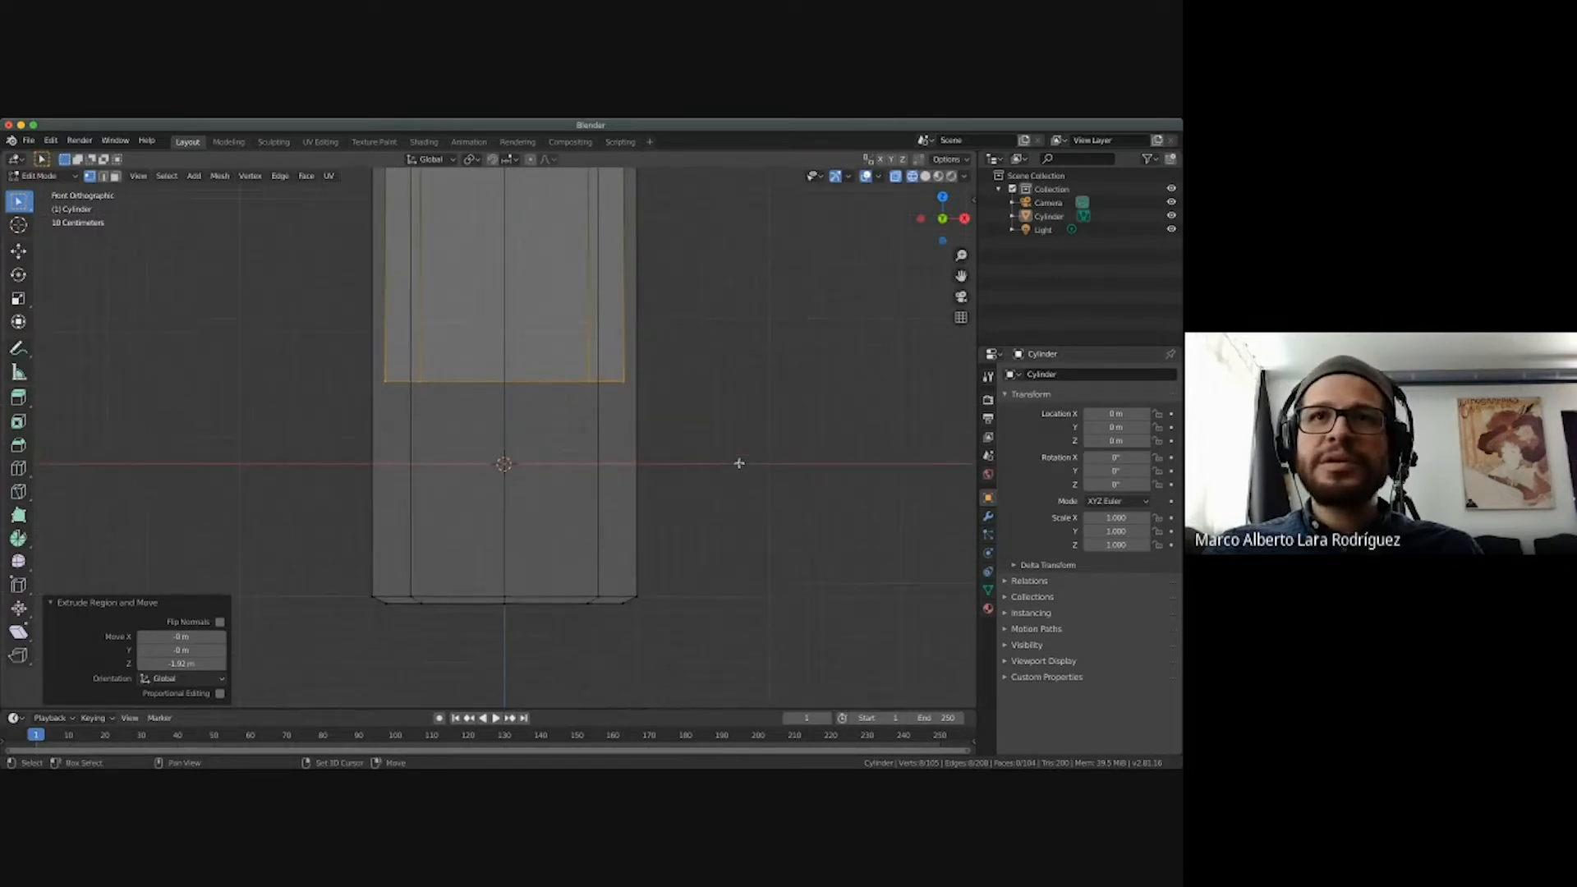
scroll(739, 463, "down", 1, "shift")
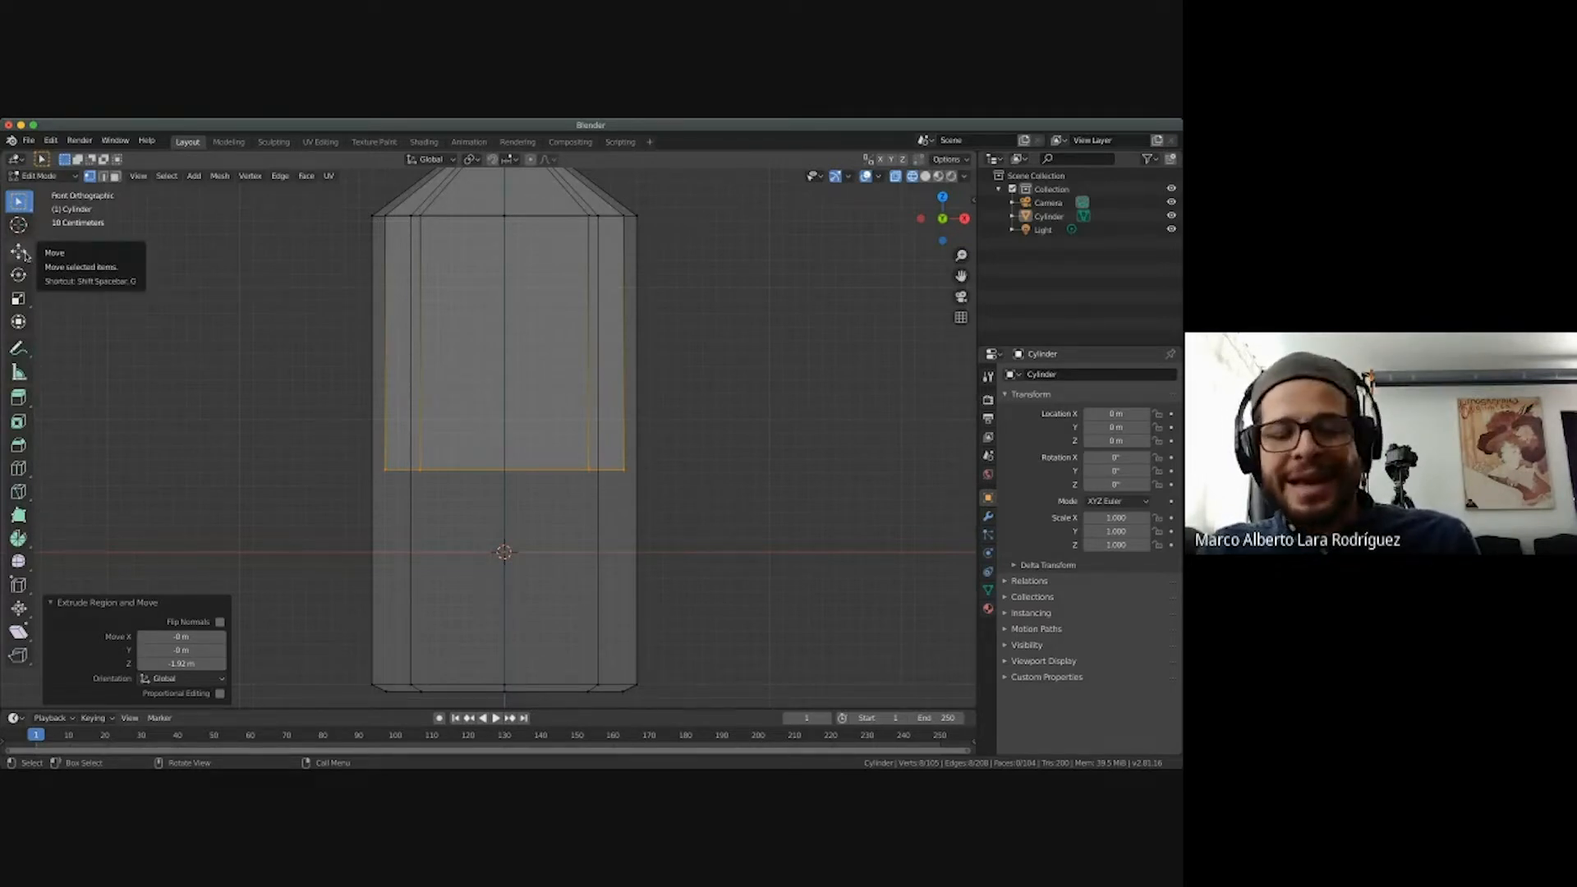
key("g")
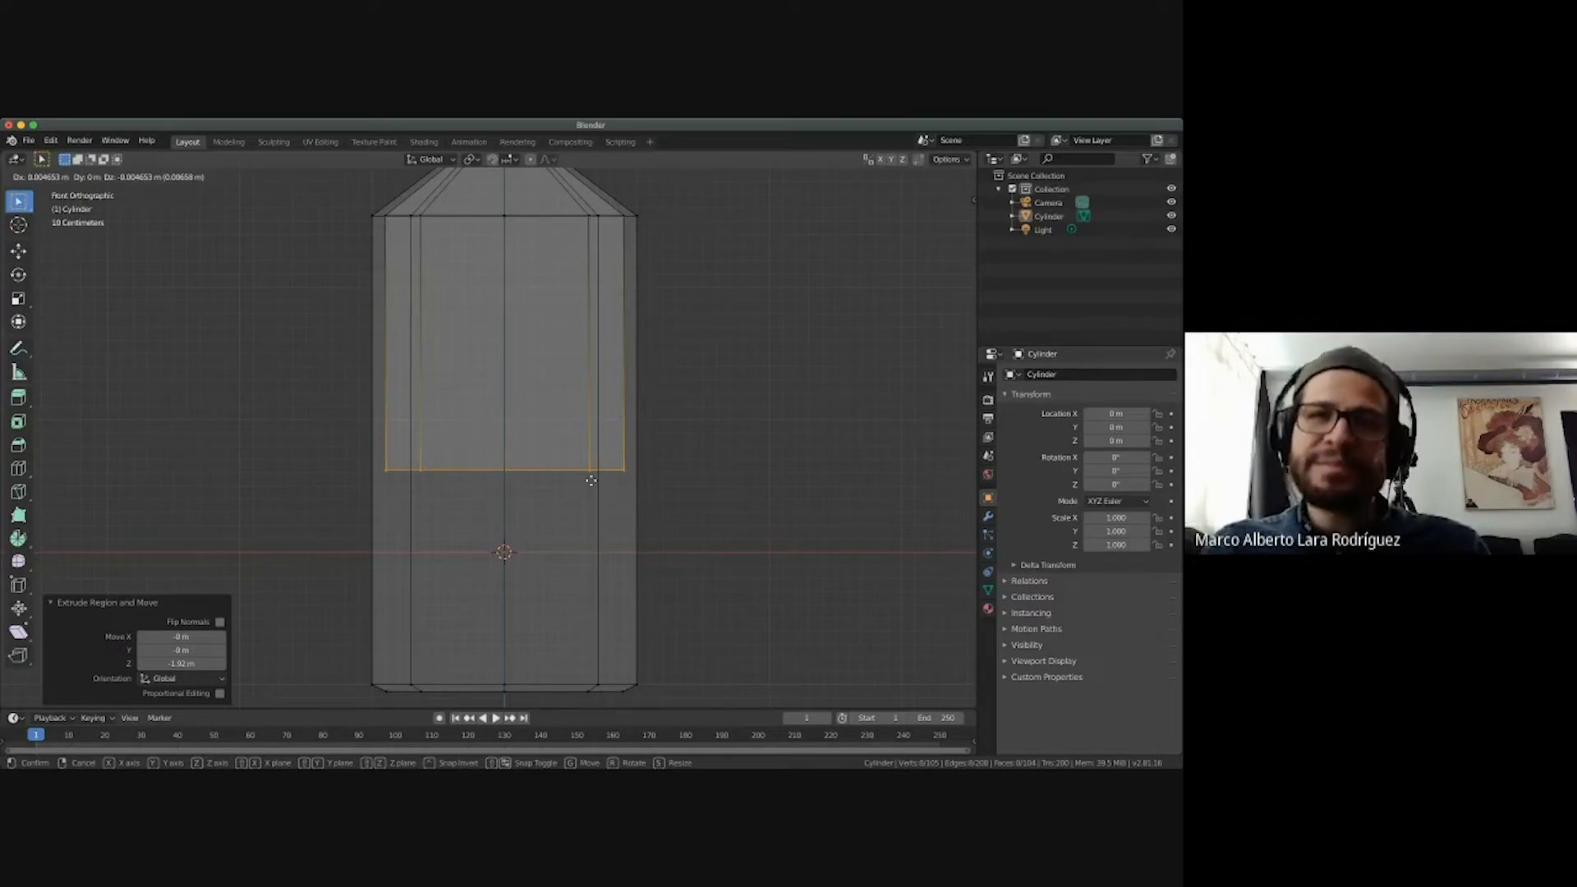
key("z")
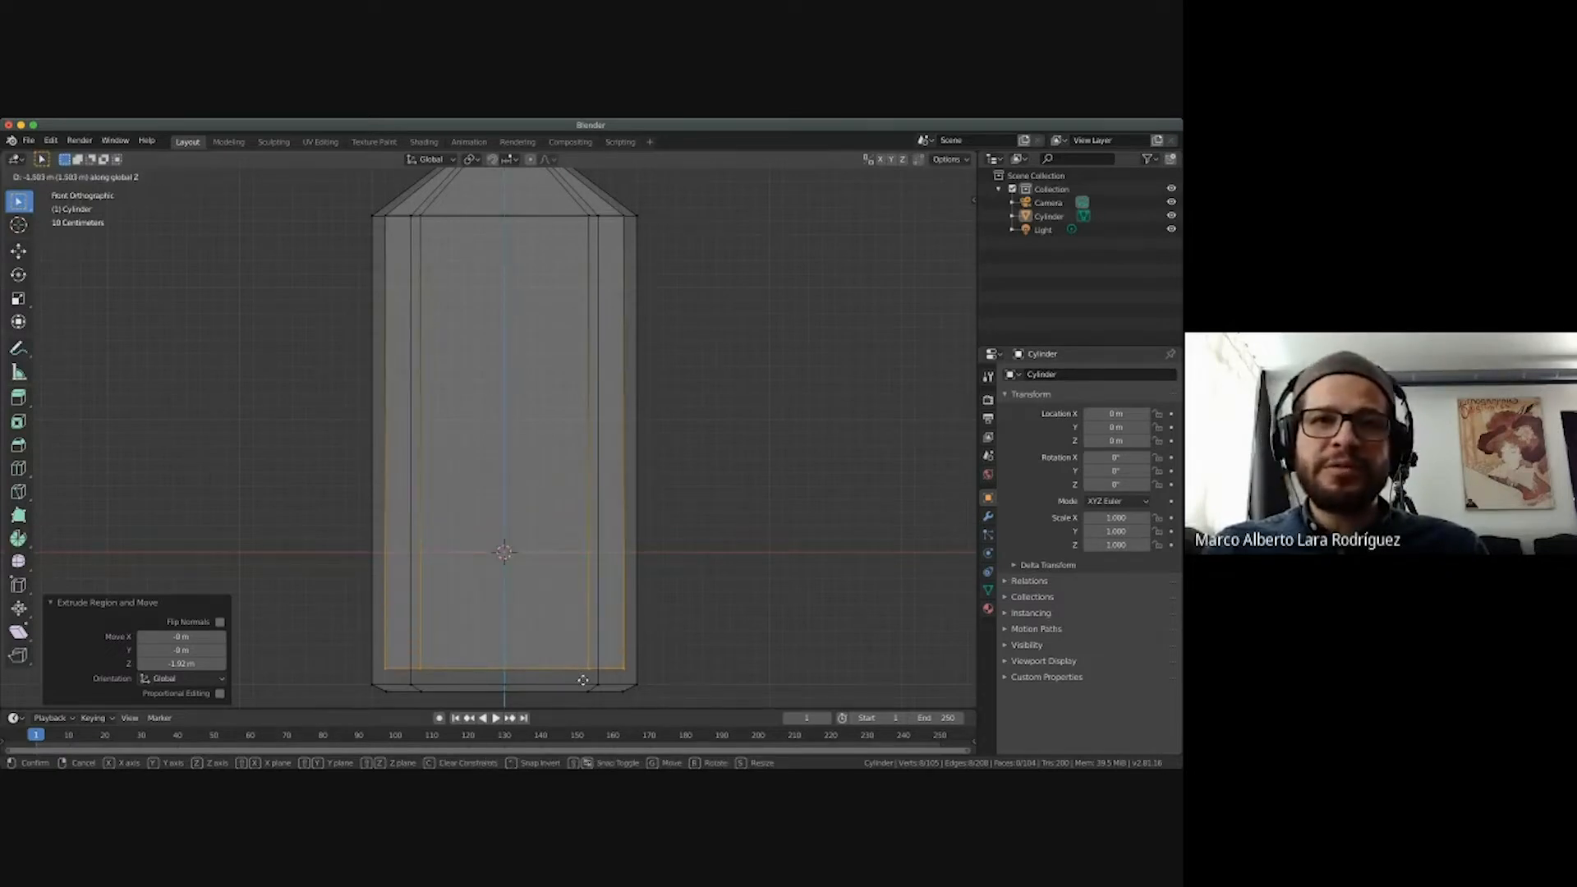
left_click(584, 693)
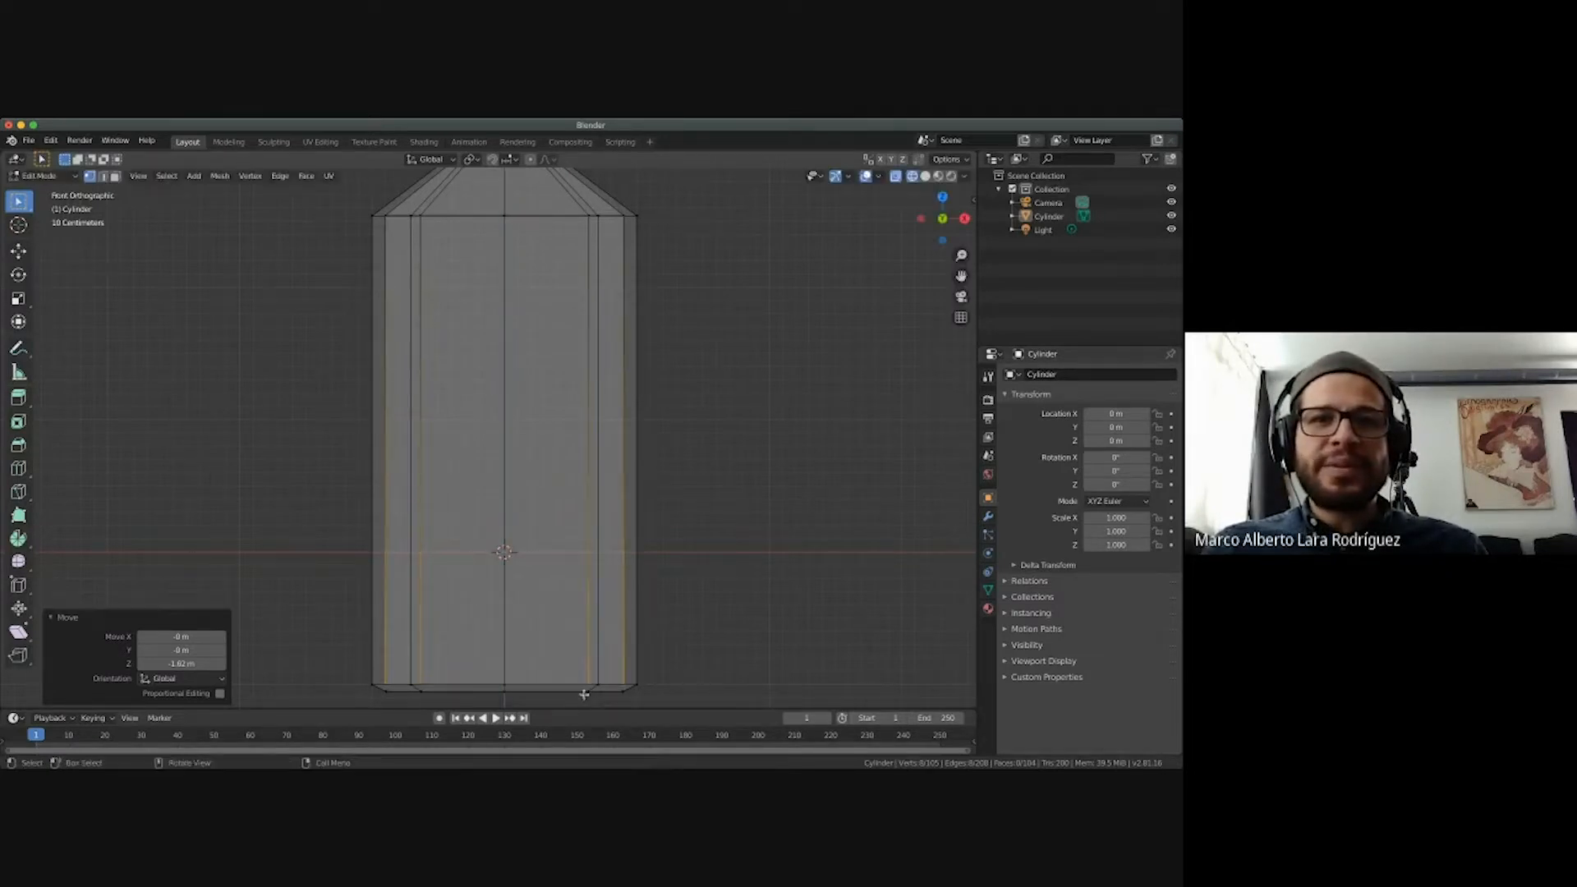
Raise the inner loop about 0.025 m along Z to sit slightly above the bottle's lower outer edge.
scroll(608, 587, "down", 5, "shift")
scroll(608, 586, "down", 1, "shift")
scroll(609, 587, "up", 4)
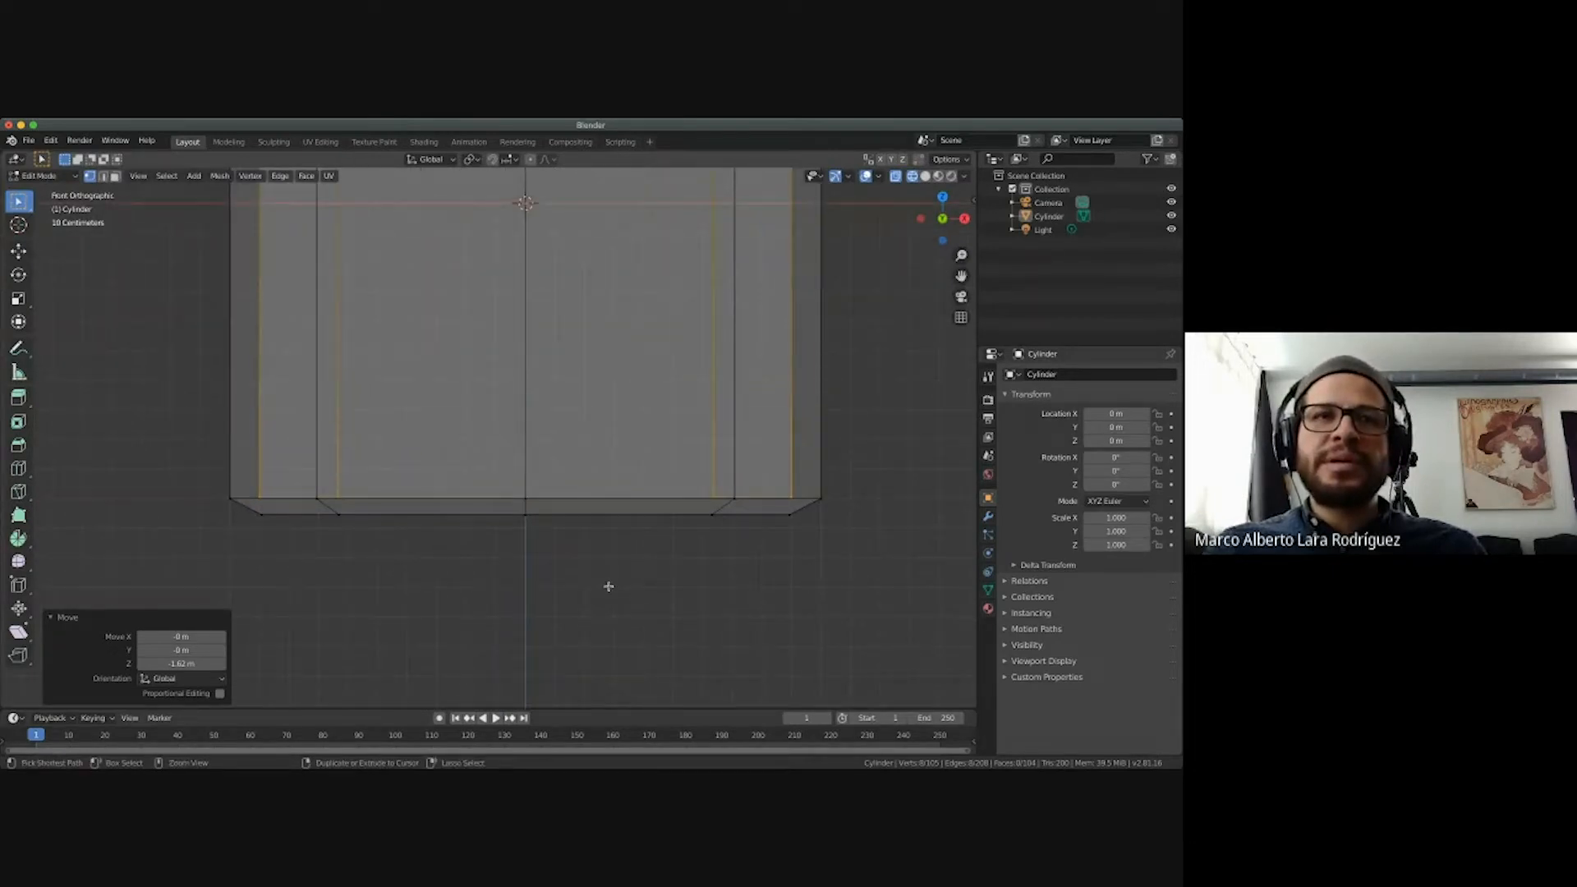
key("g")
key("z")
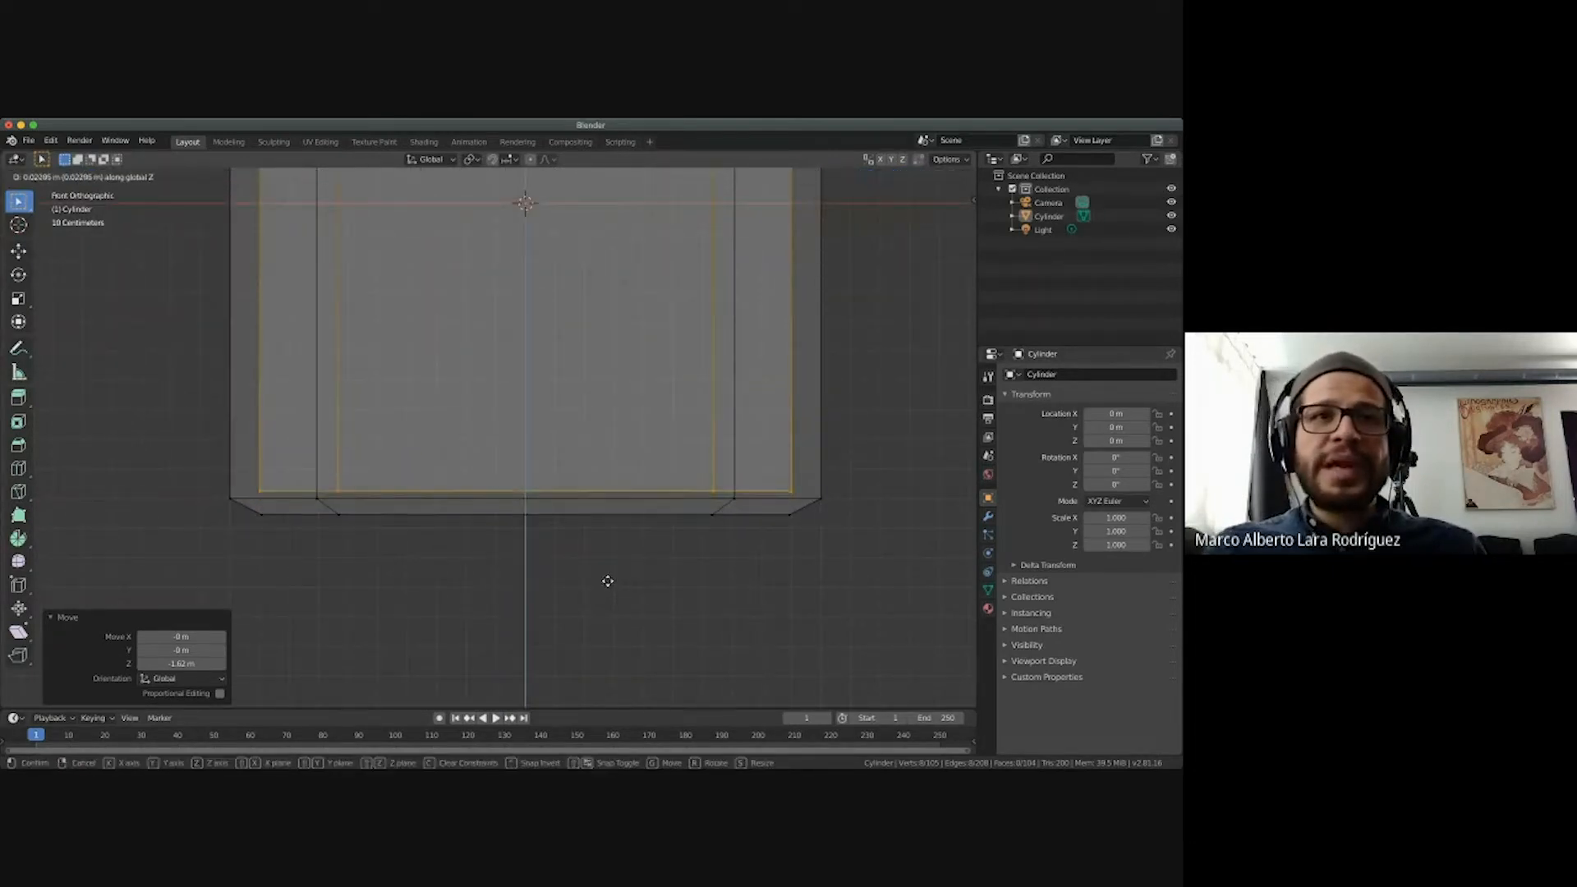
left_click(608, 580)
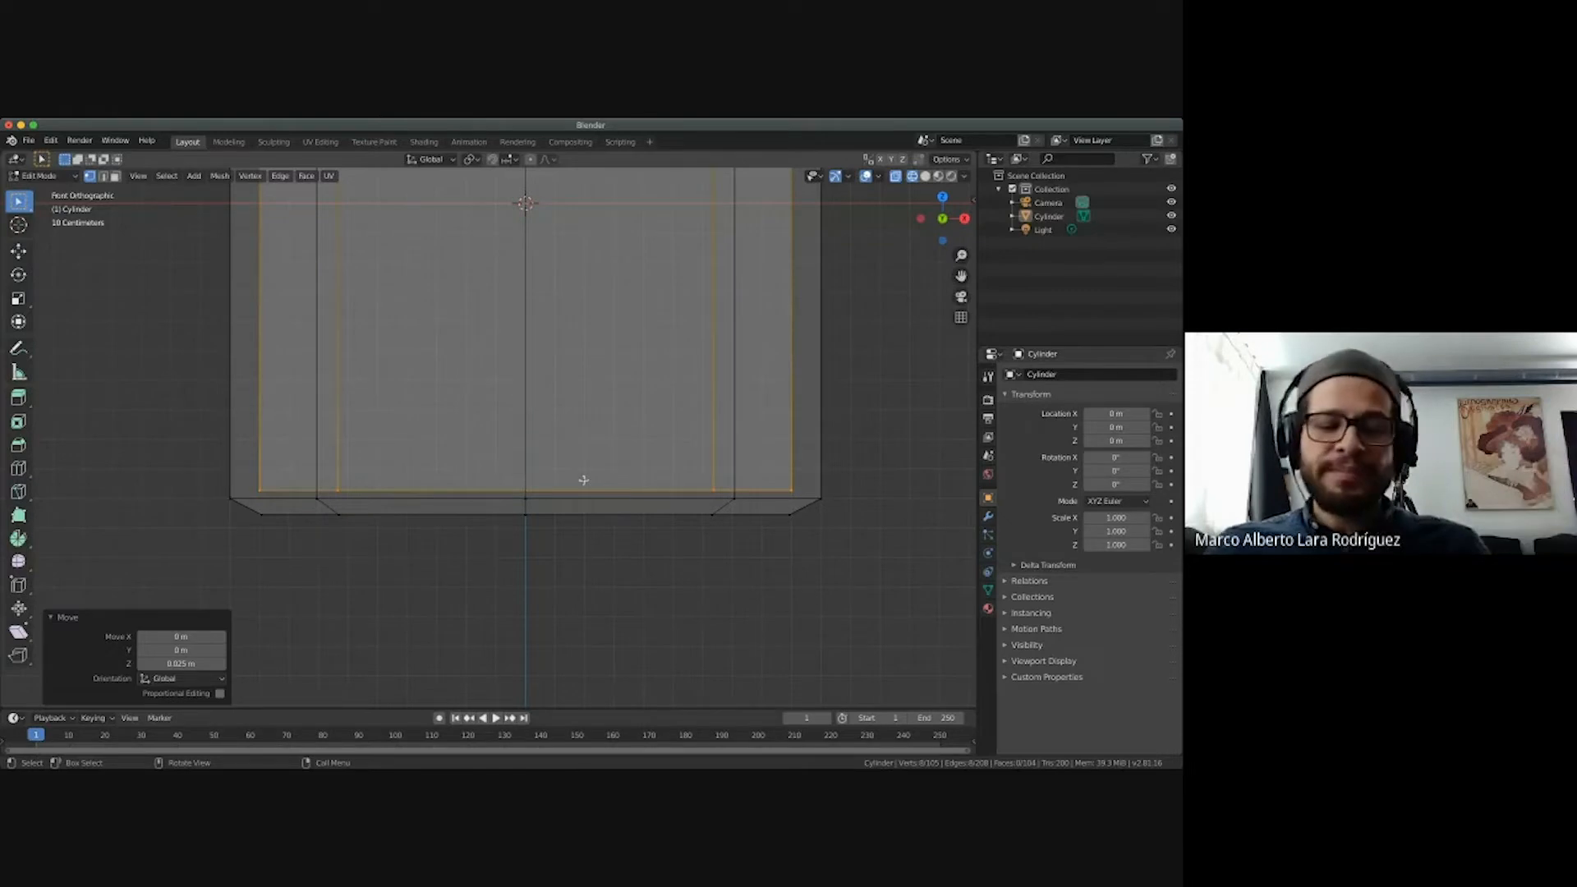
Extrude the inner bottom loop about 0.027 m down along Z and scale it to about 0.91 for a tapered inner edge.
key("e")
key("z")
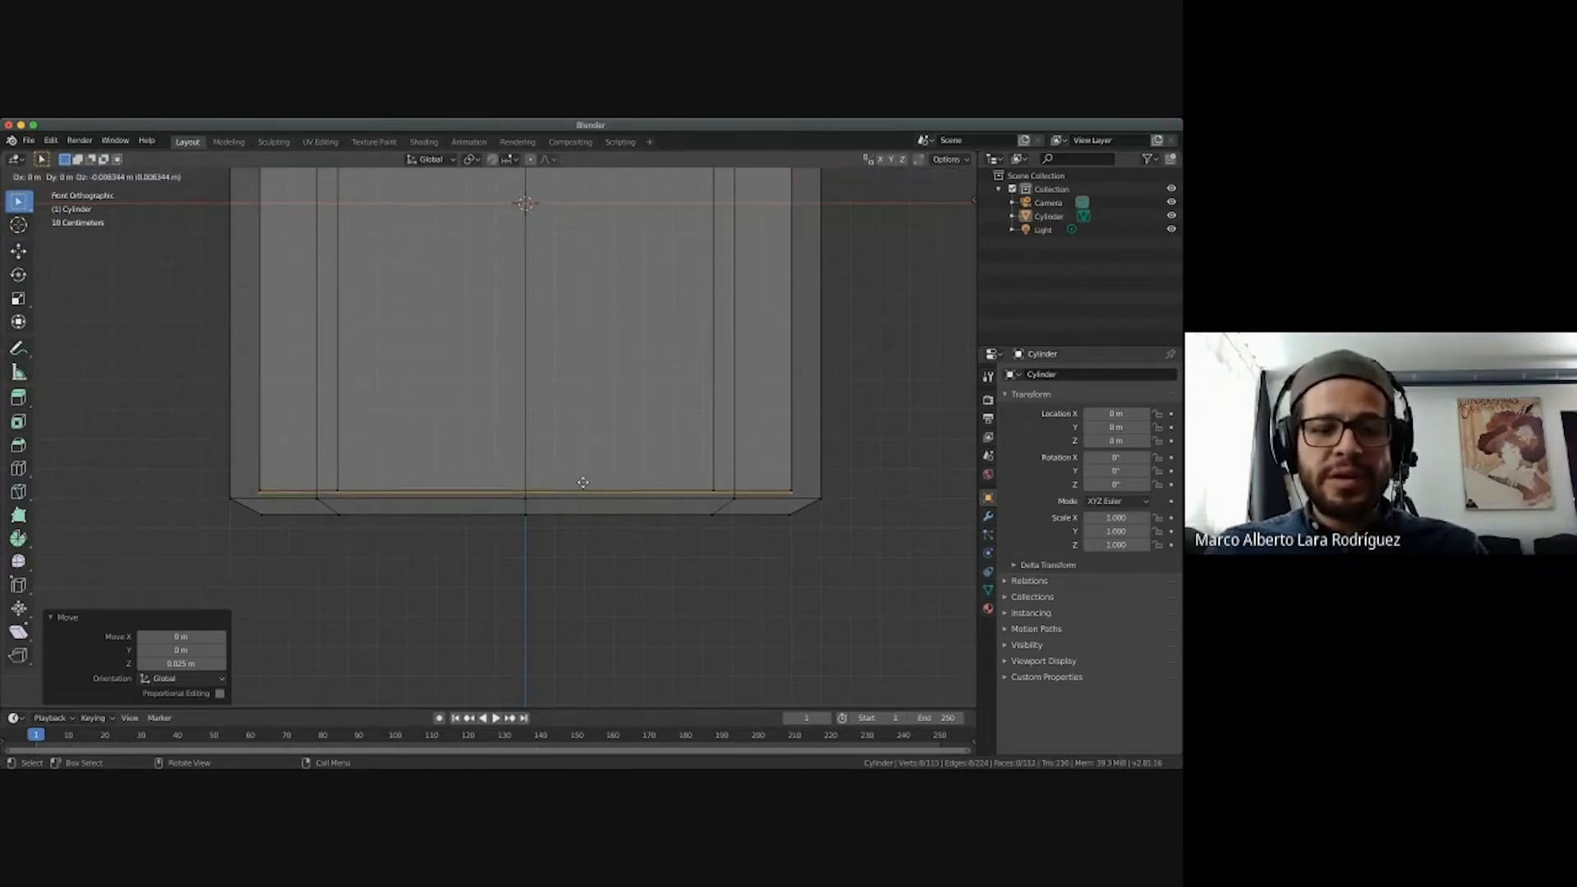
left_click(583, 488)
key("s")
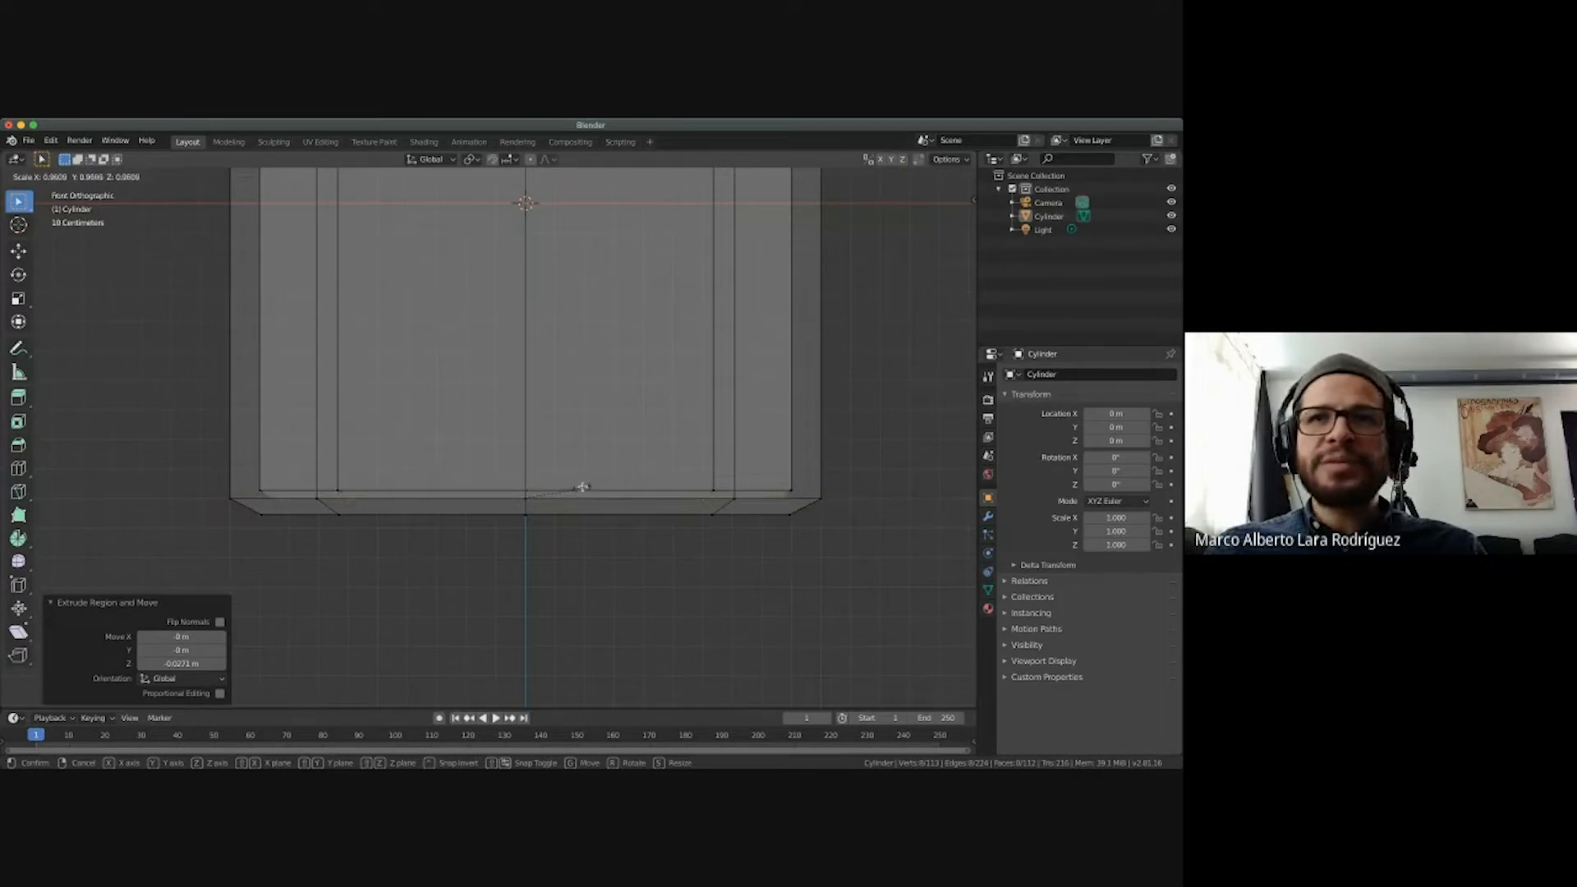
left_click(579, 488)
Extrude the inner bottom loop again and scale it inward to about 0.416 to form the inside floor.
middle_click_drag(579, 488, 580, 493)
key("e")
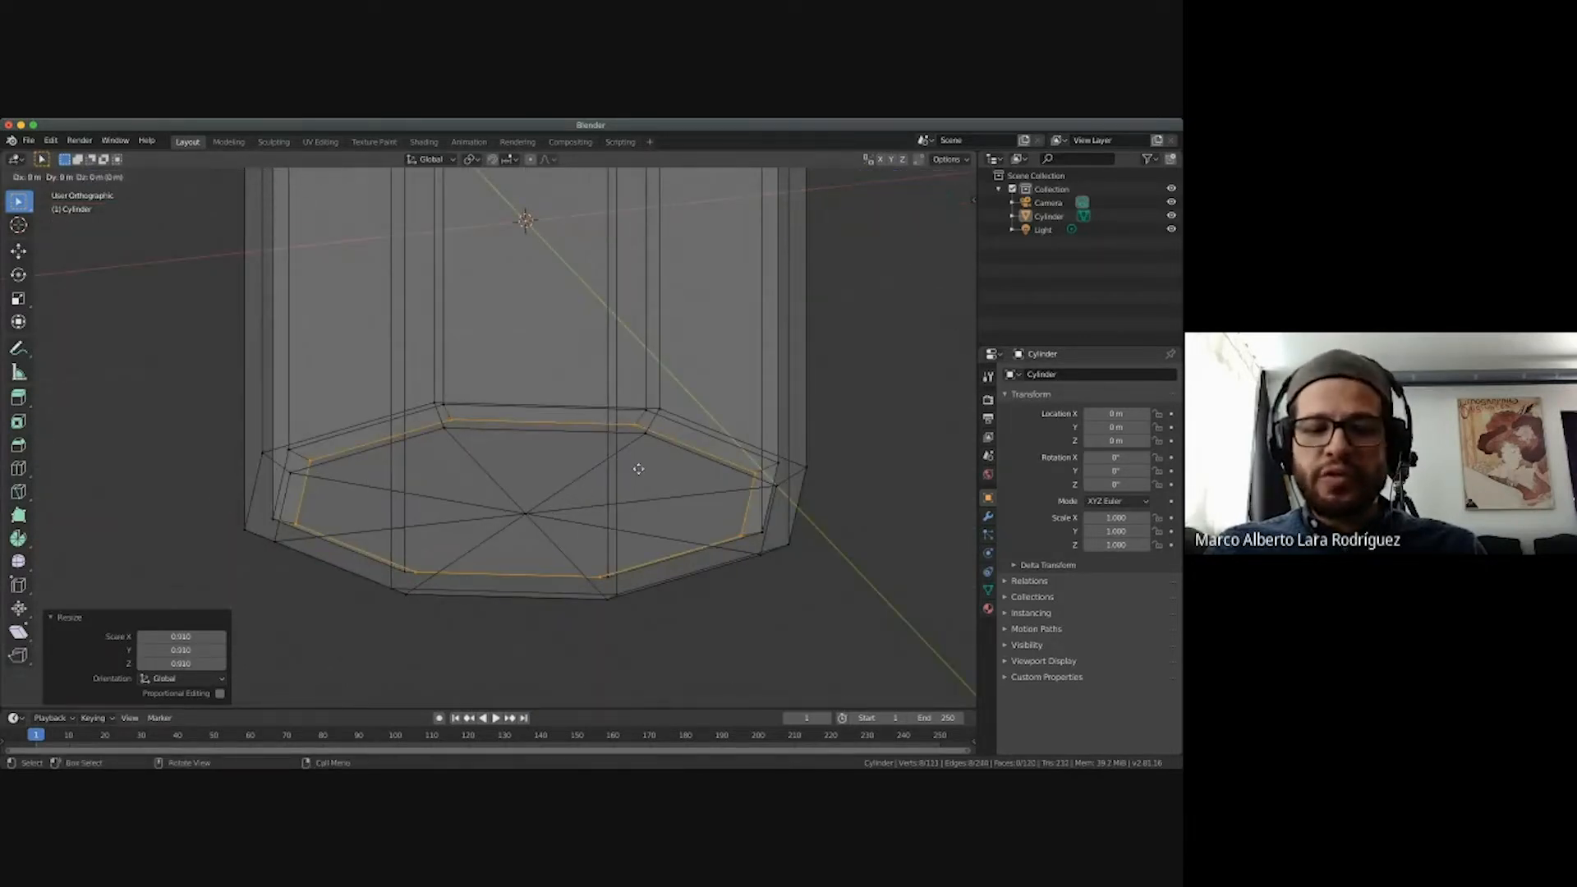
key("s")
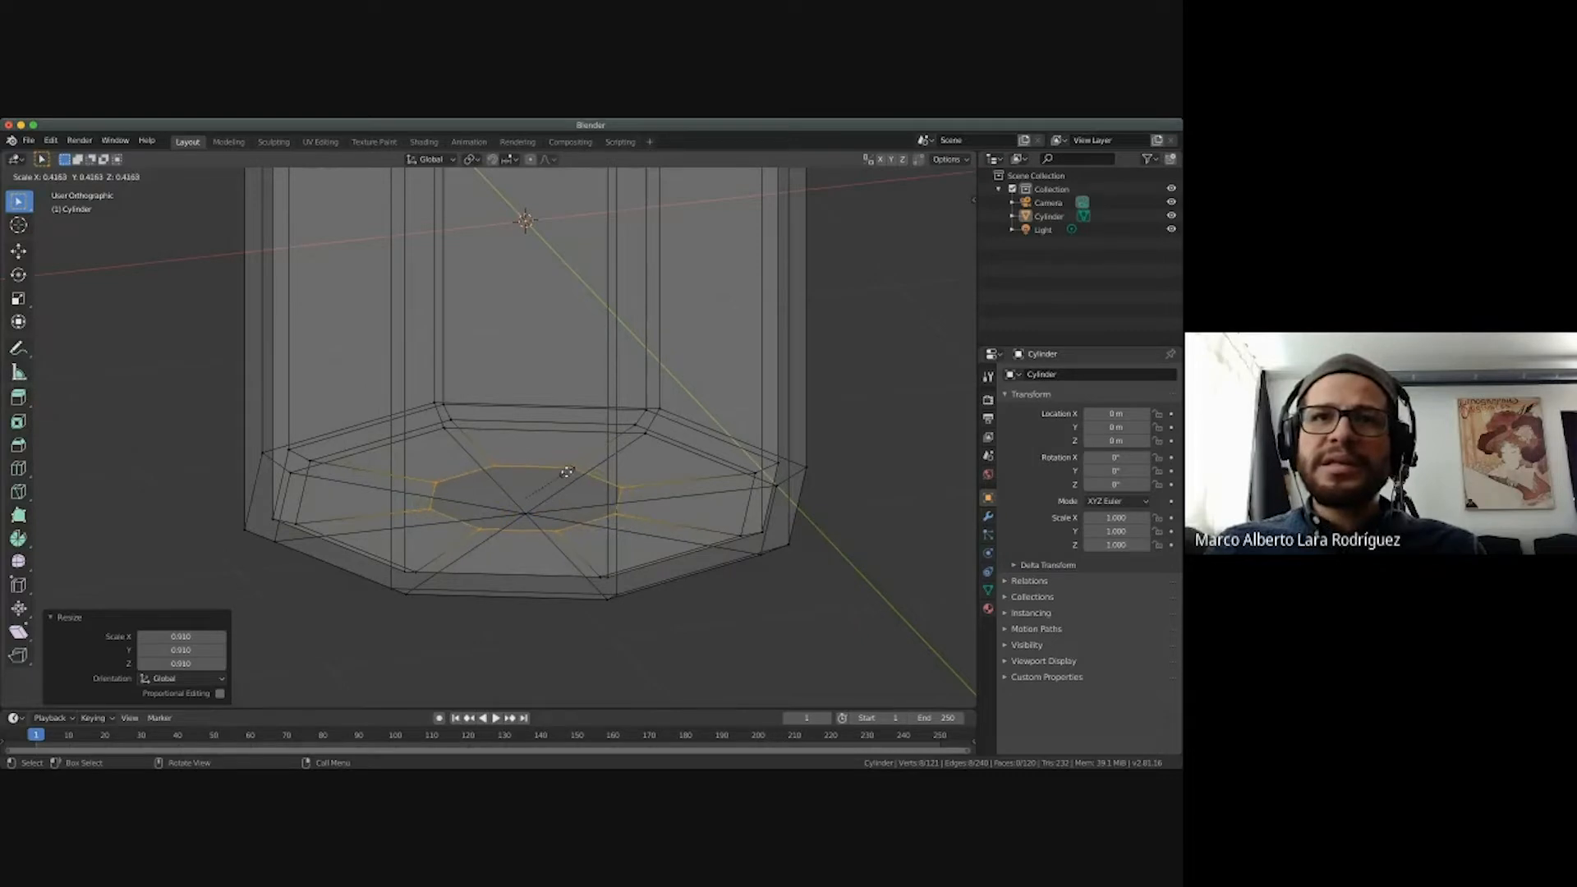
left_click(555, 474)
Merge the small inner floor loop's vertices at their center to close the inside bottom, and clear the selection.
scroll(528, 475, "left", 5)
scroll(528, 476, "down", 3)
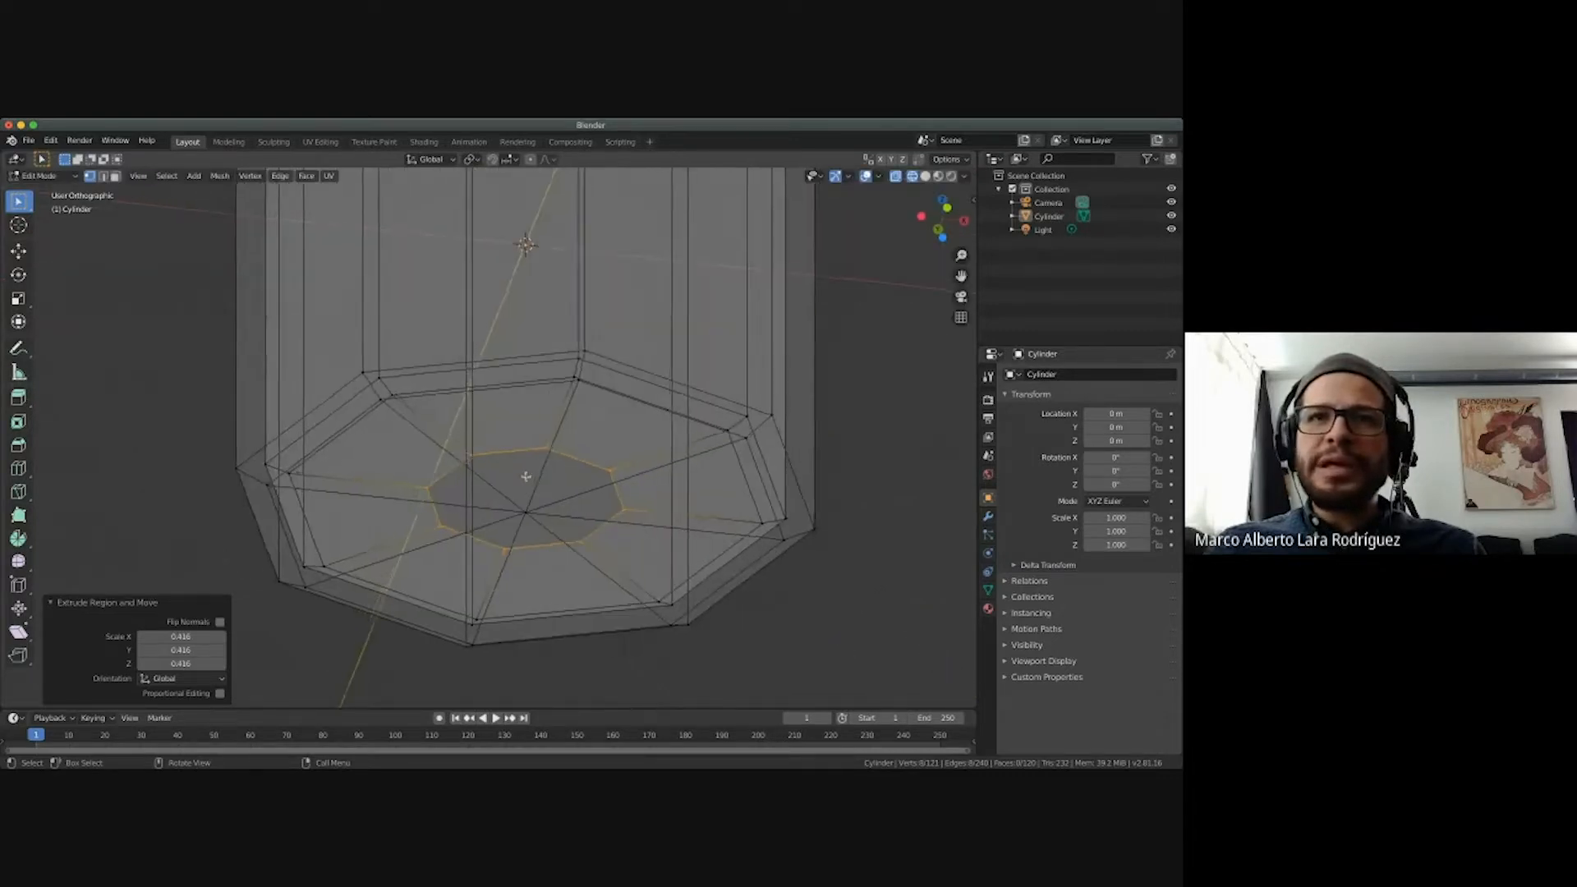
scroll(530, 476, "up", 4)
scroll(542, 472, "left", 5)
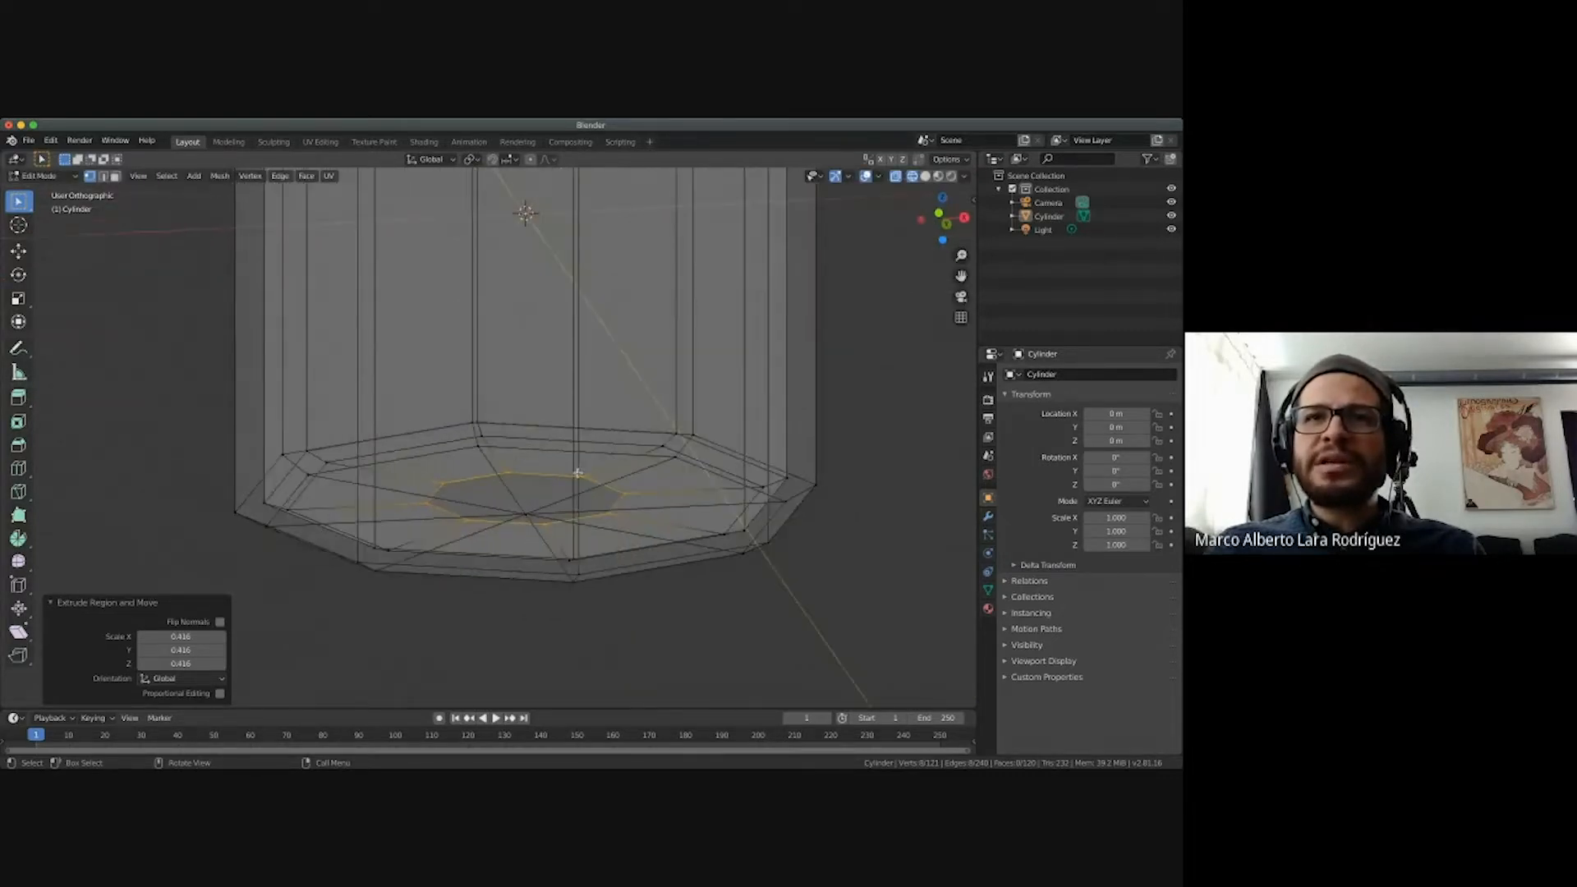
right_click(580, 478)
mouse_move(580, 477)
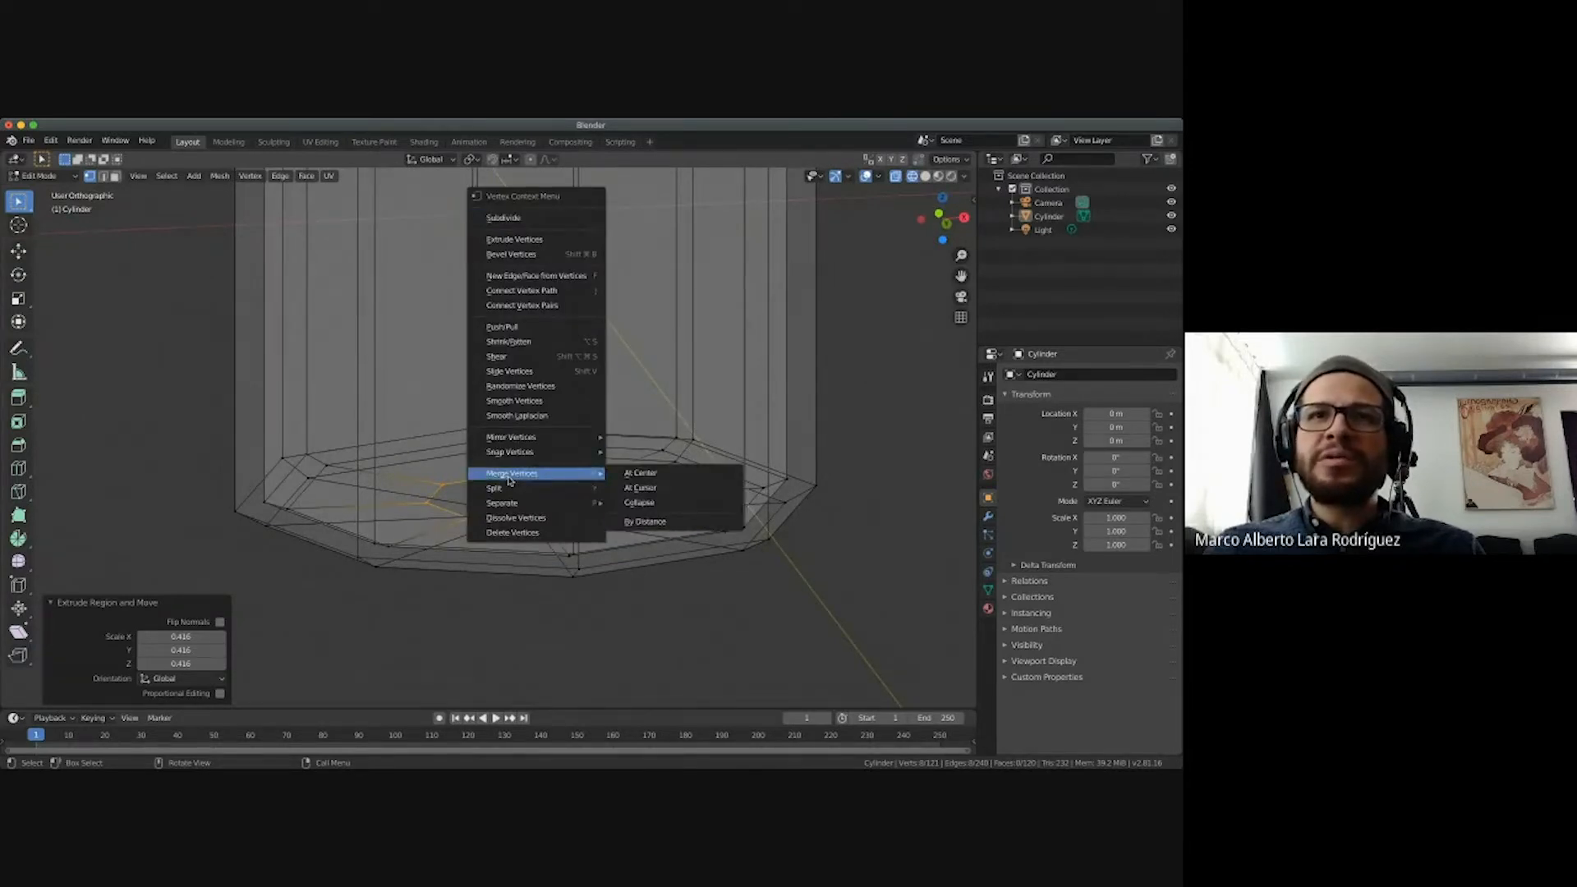
left_click(653, 473)
left_click(910, 469)
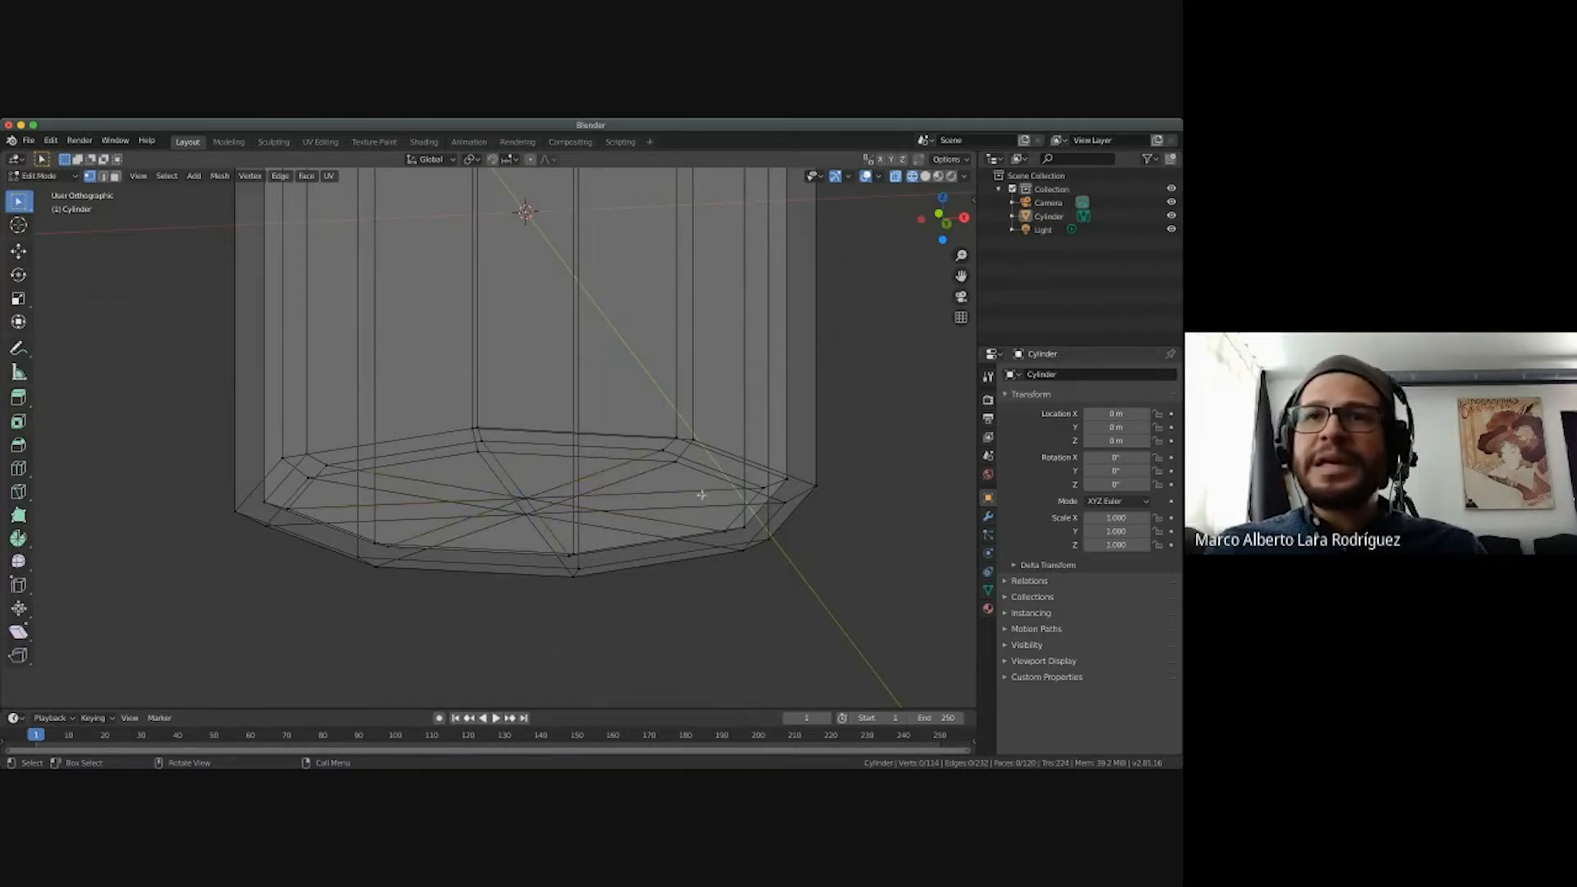
Switch the viewport to solid shading and return the bottle to Object Mode.
scroll(700, 495, "down", 2, "ctrl")
scroll(701, 494, "down", 1)
middle_click_drag(701, 493, 750, 409)
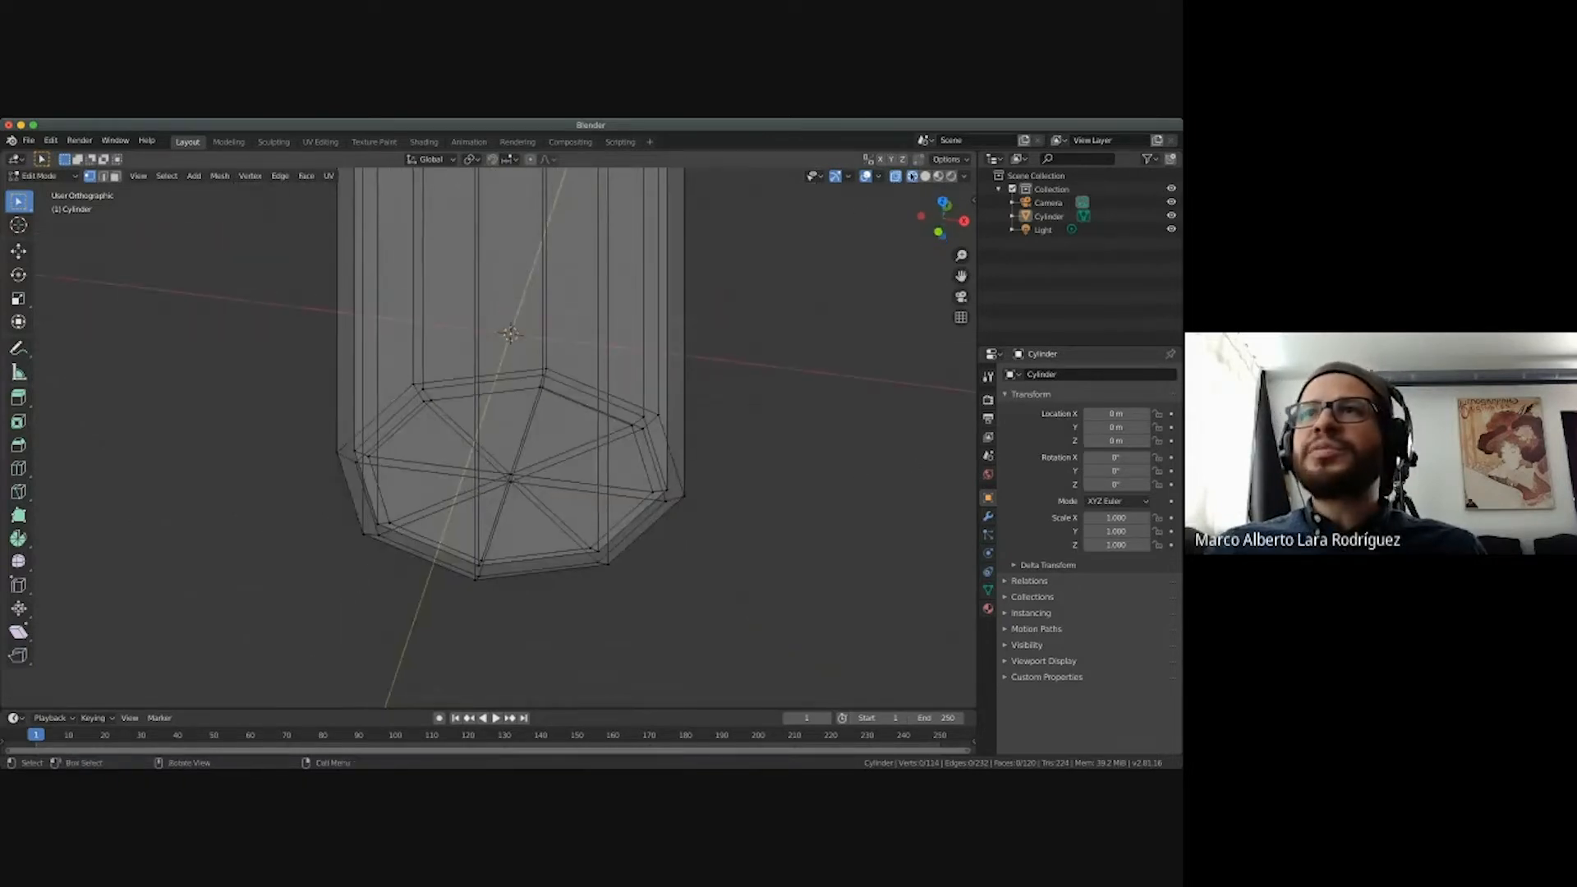
left_click(925, 175)
left_click(39, 175)
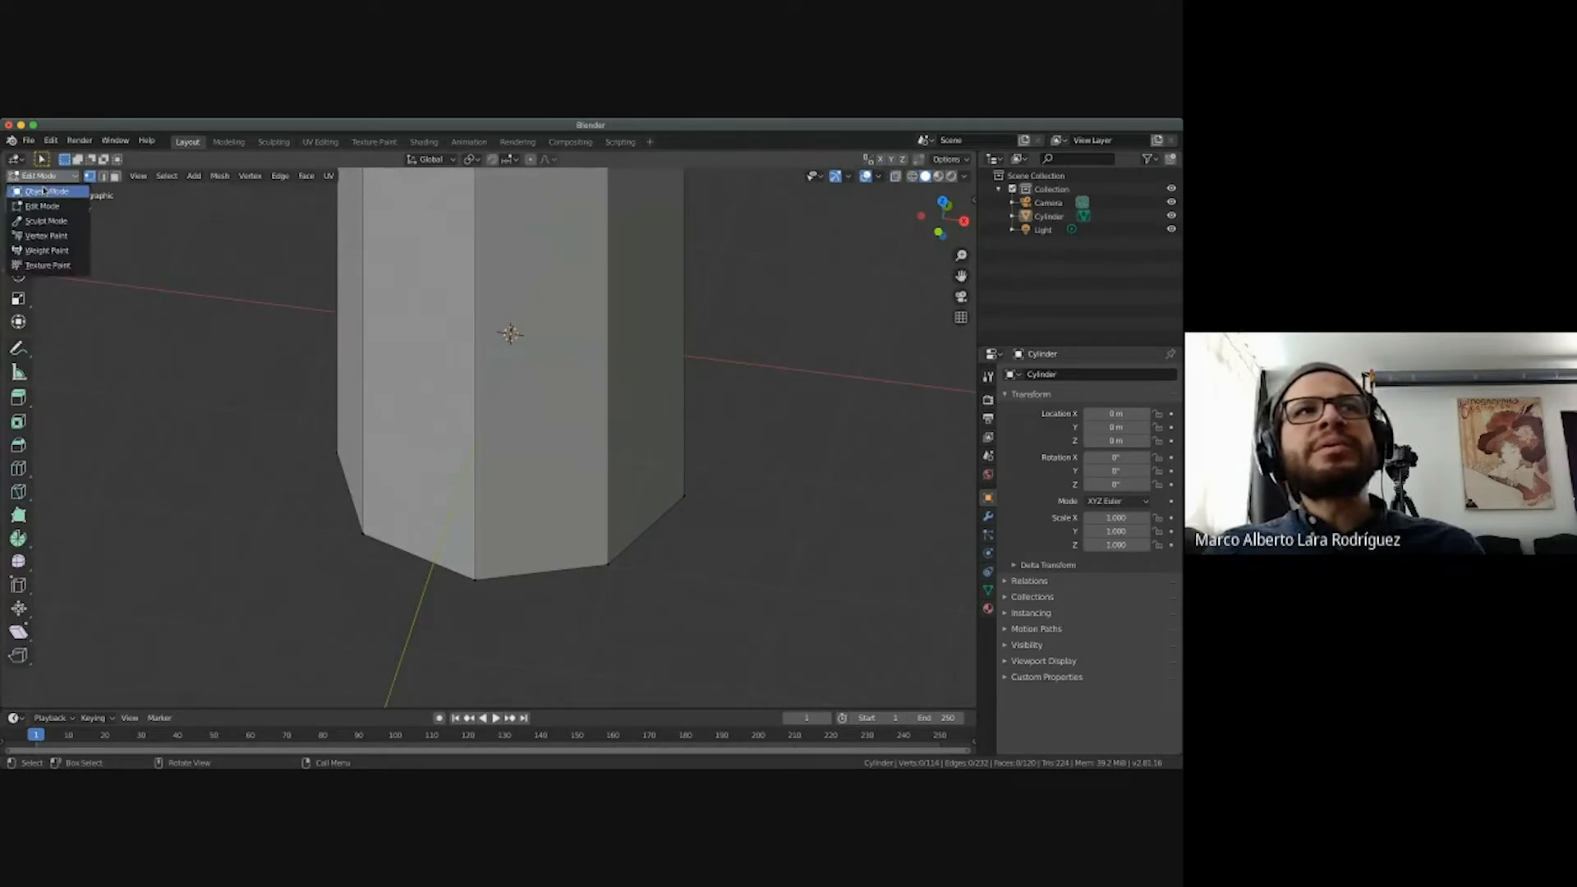
left_click(45, 193)
Examine the solid bottle from above and from the sides, checking its opening, neck and body, with the bottle selected.
middle_click_drag(518, 444, 515, 482)
scroll(515, 482, "up", 5)
scroll(514, 482, "down", 2)
scroll(514, 482, "up", 5)
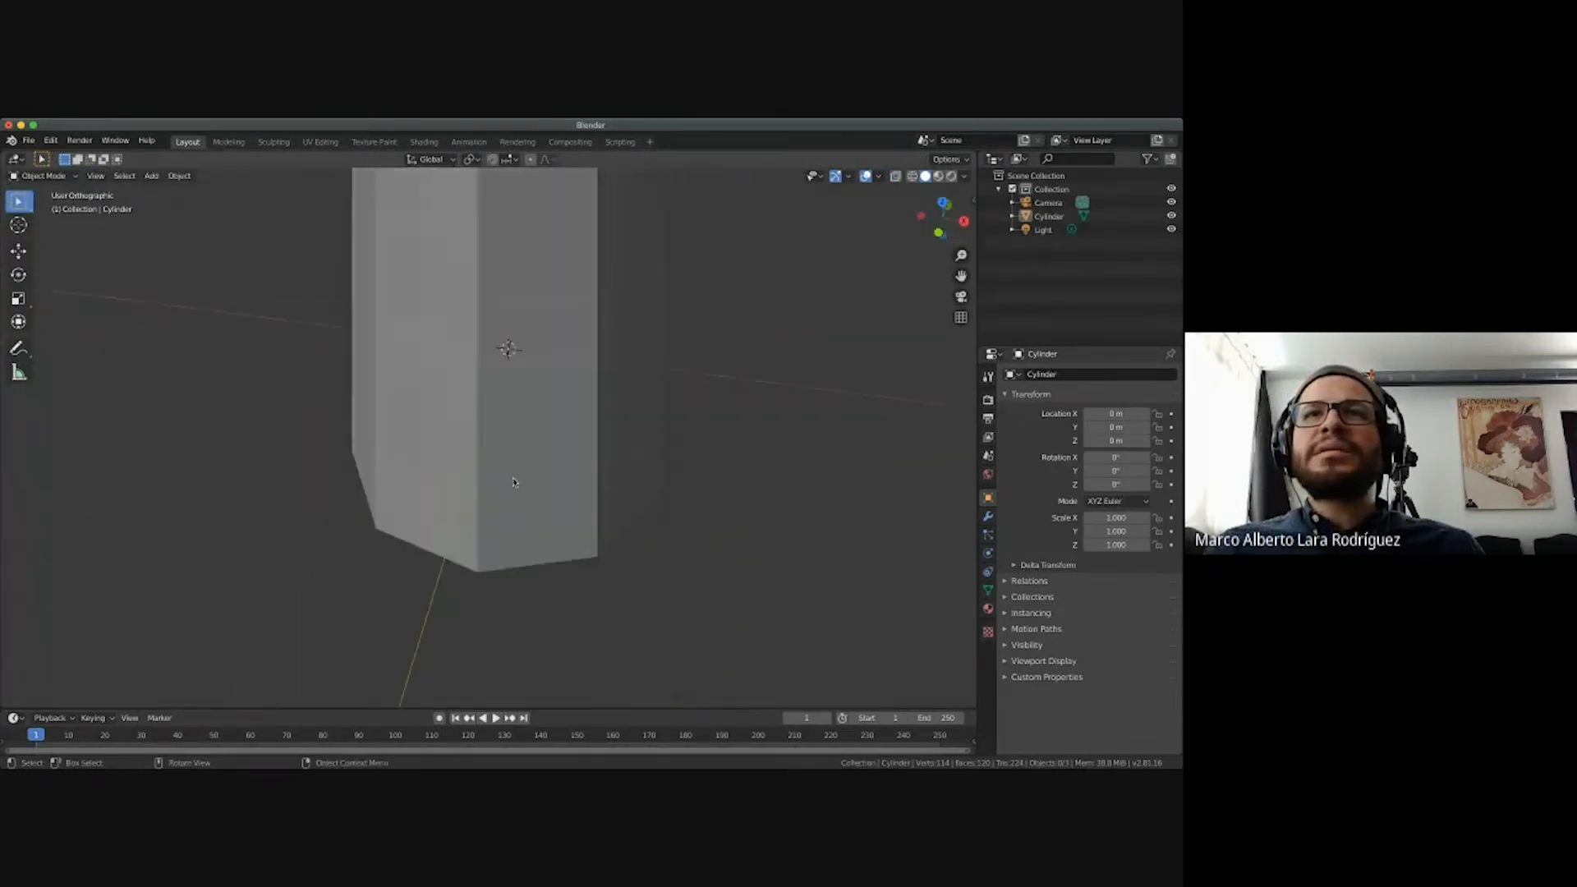
scroll(515, 483, "up", 8)
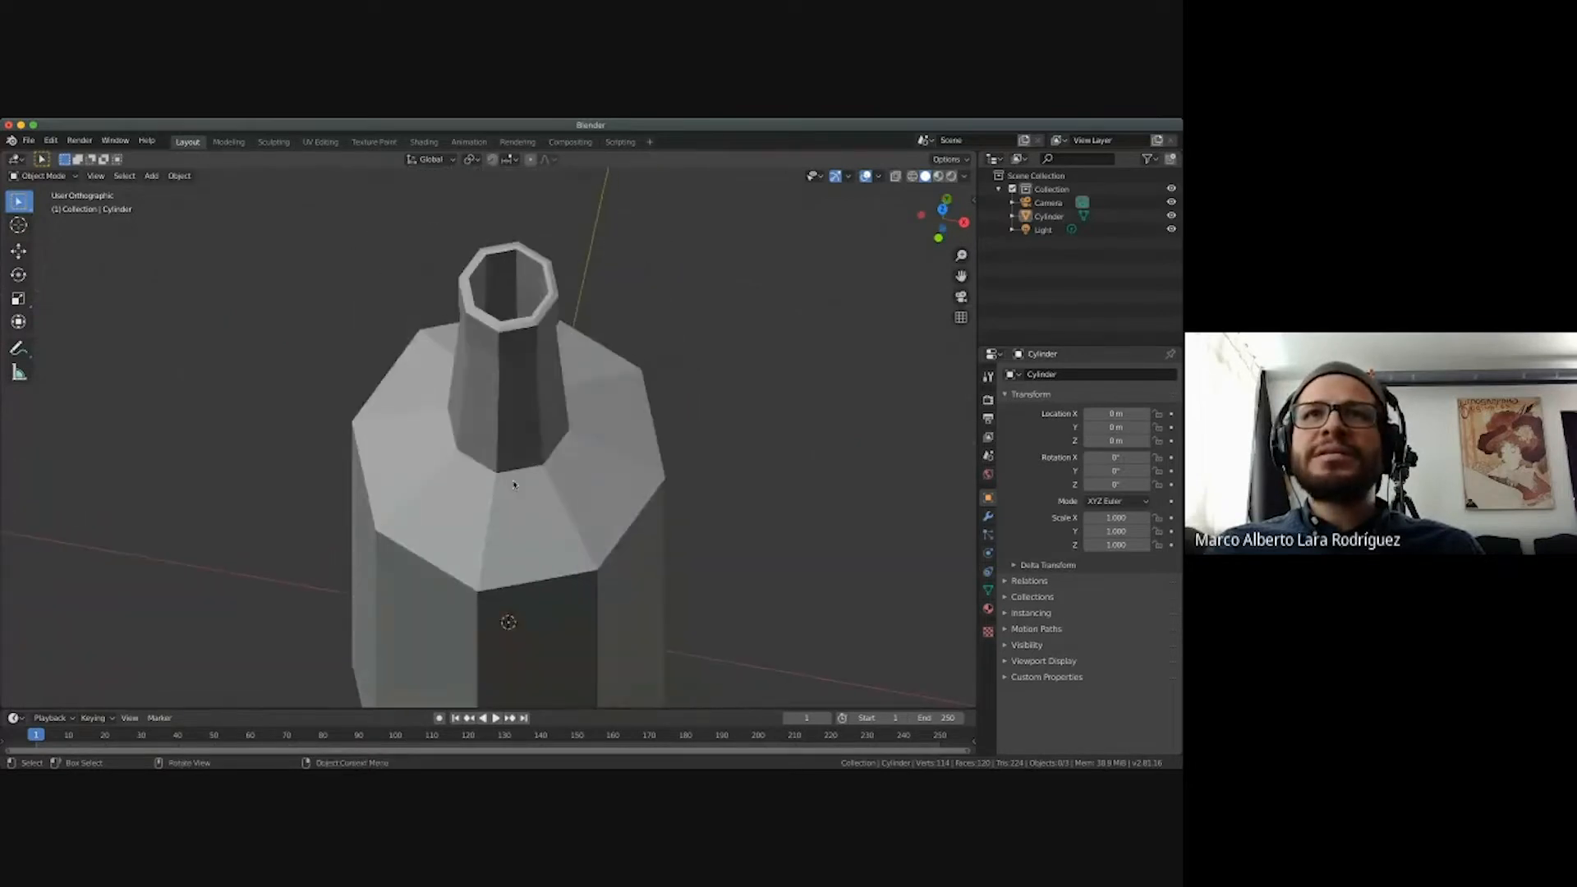
scroll(514, 484, "left", 8)
scroll(514, 485, "up", 5)
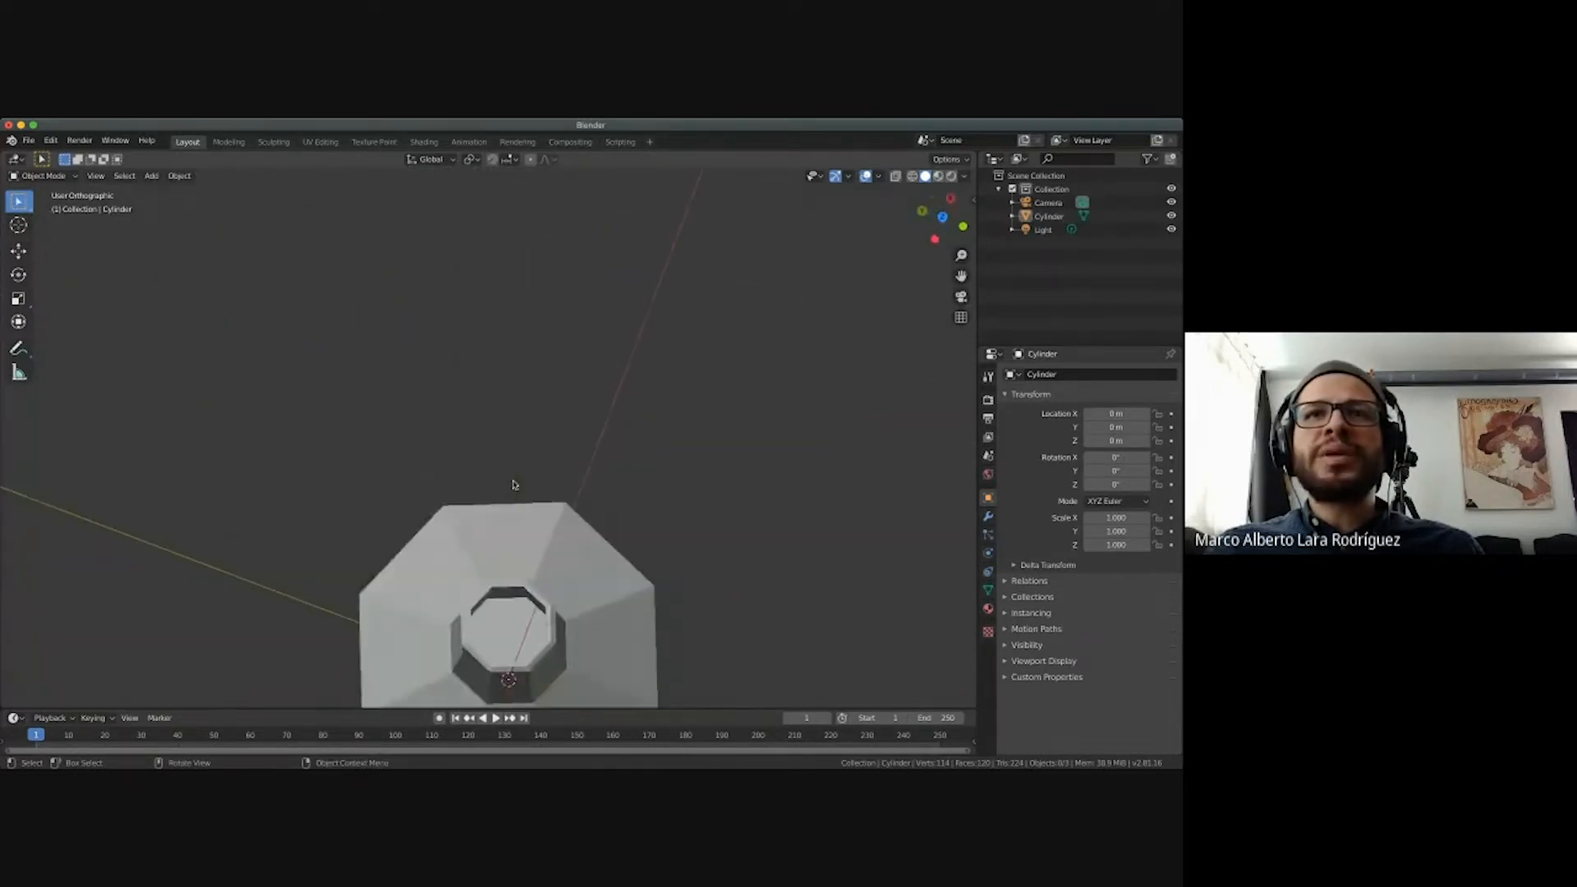
scroll(507, 513, "up", 5)
left_click(523, 558)
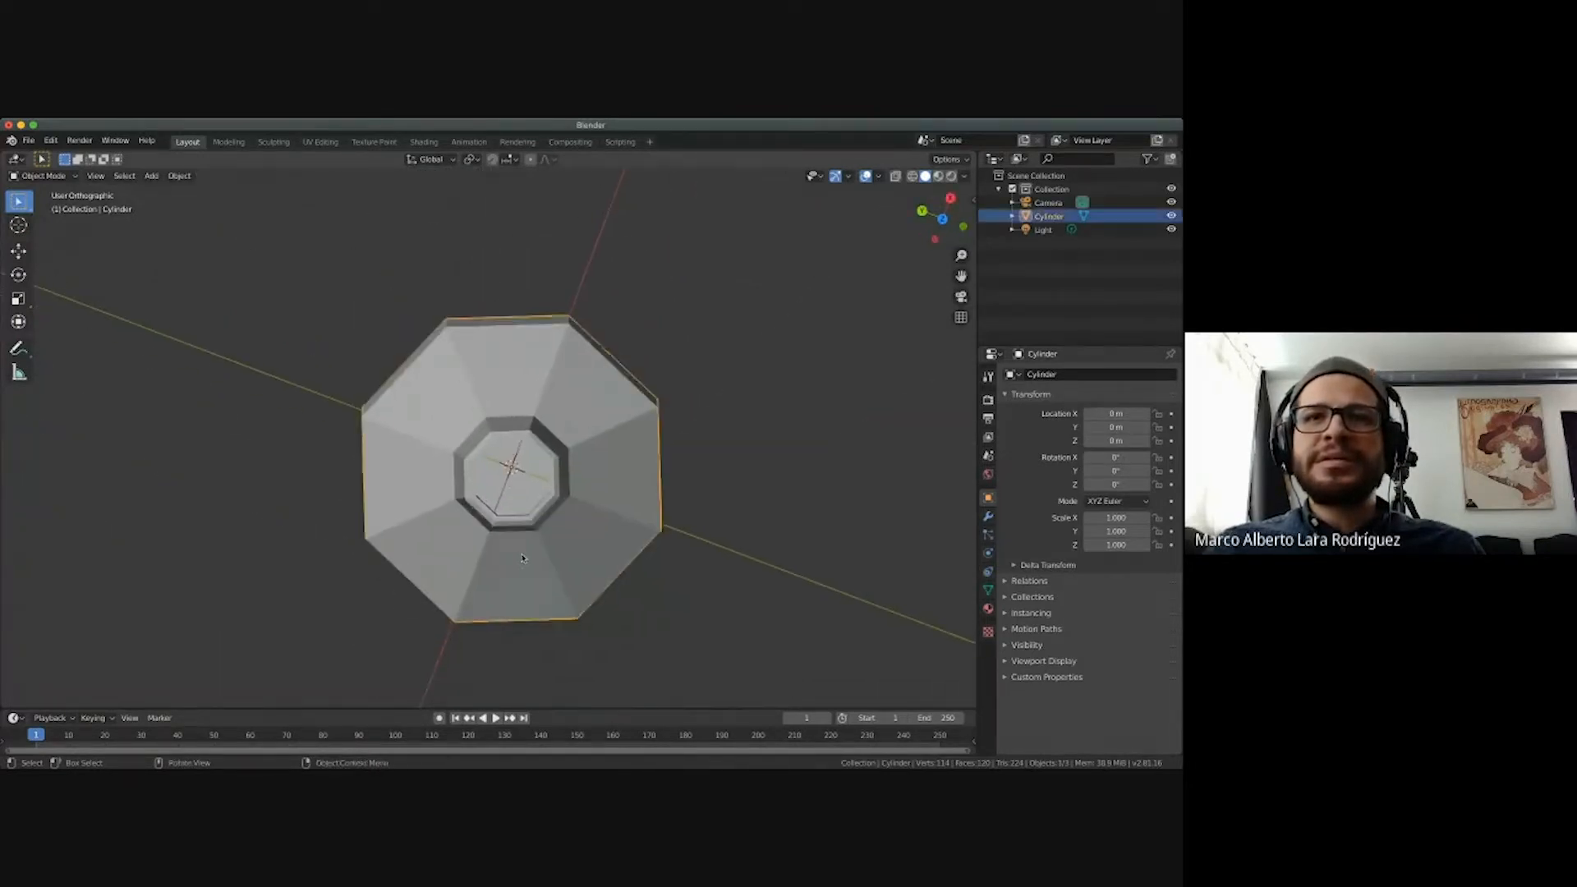
scroll(522, 559, "down", 5)
scroll(522, 559, "up", 5)
scroll(523, 559, "down", 10)
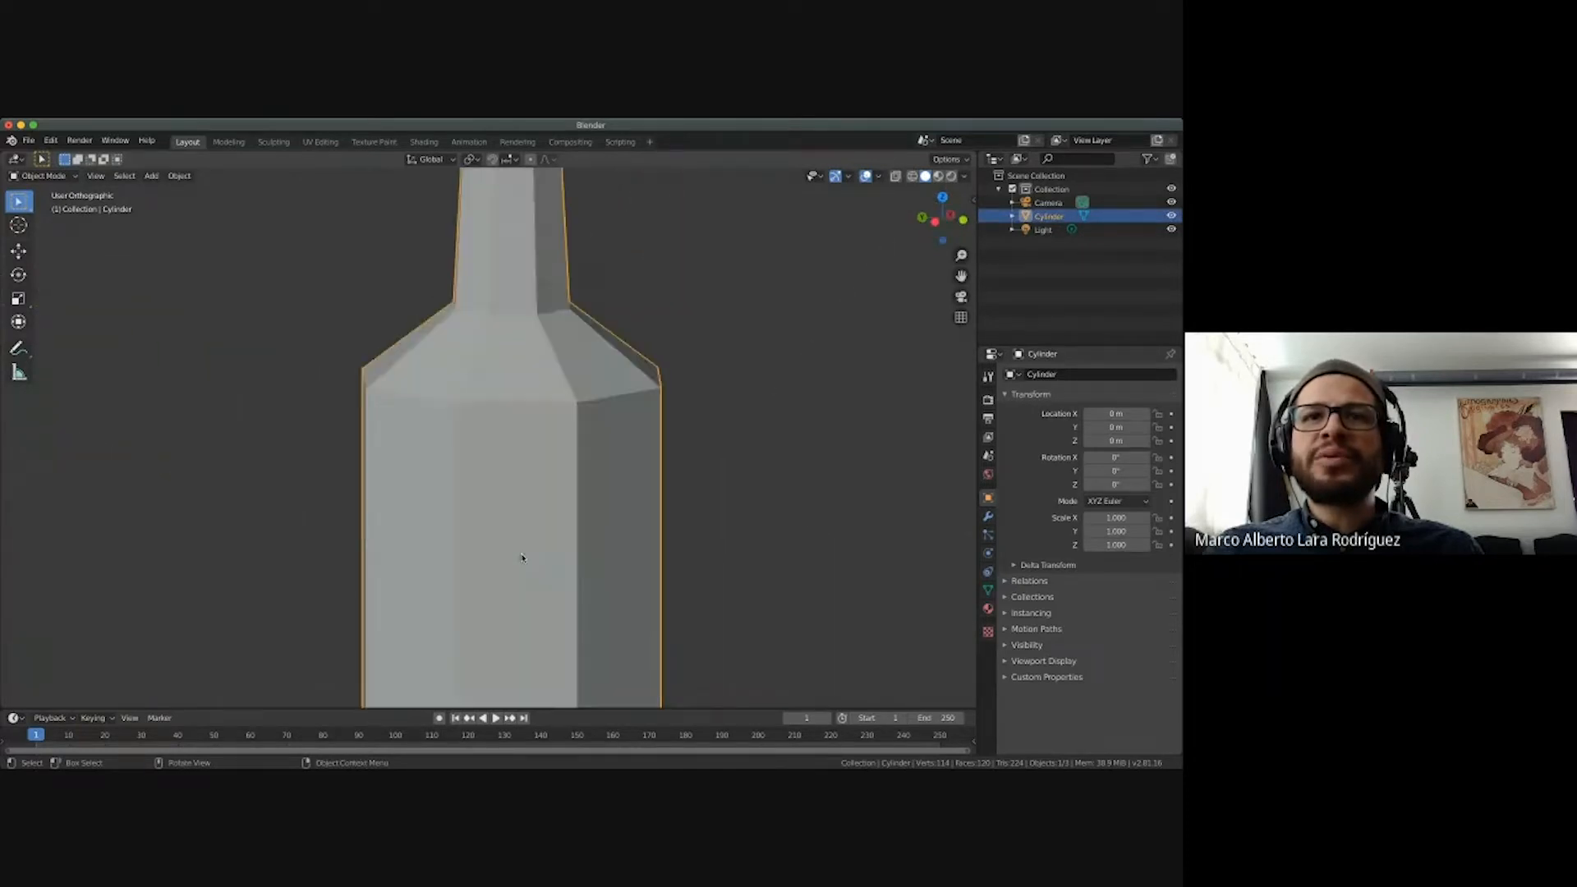
Examine the solid bottle from below and from the side, checking its base, shoulders and full silhouette.
scroll(522, 559, "down", 6)
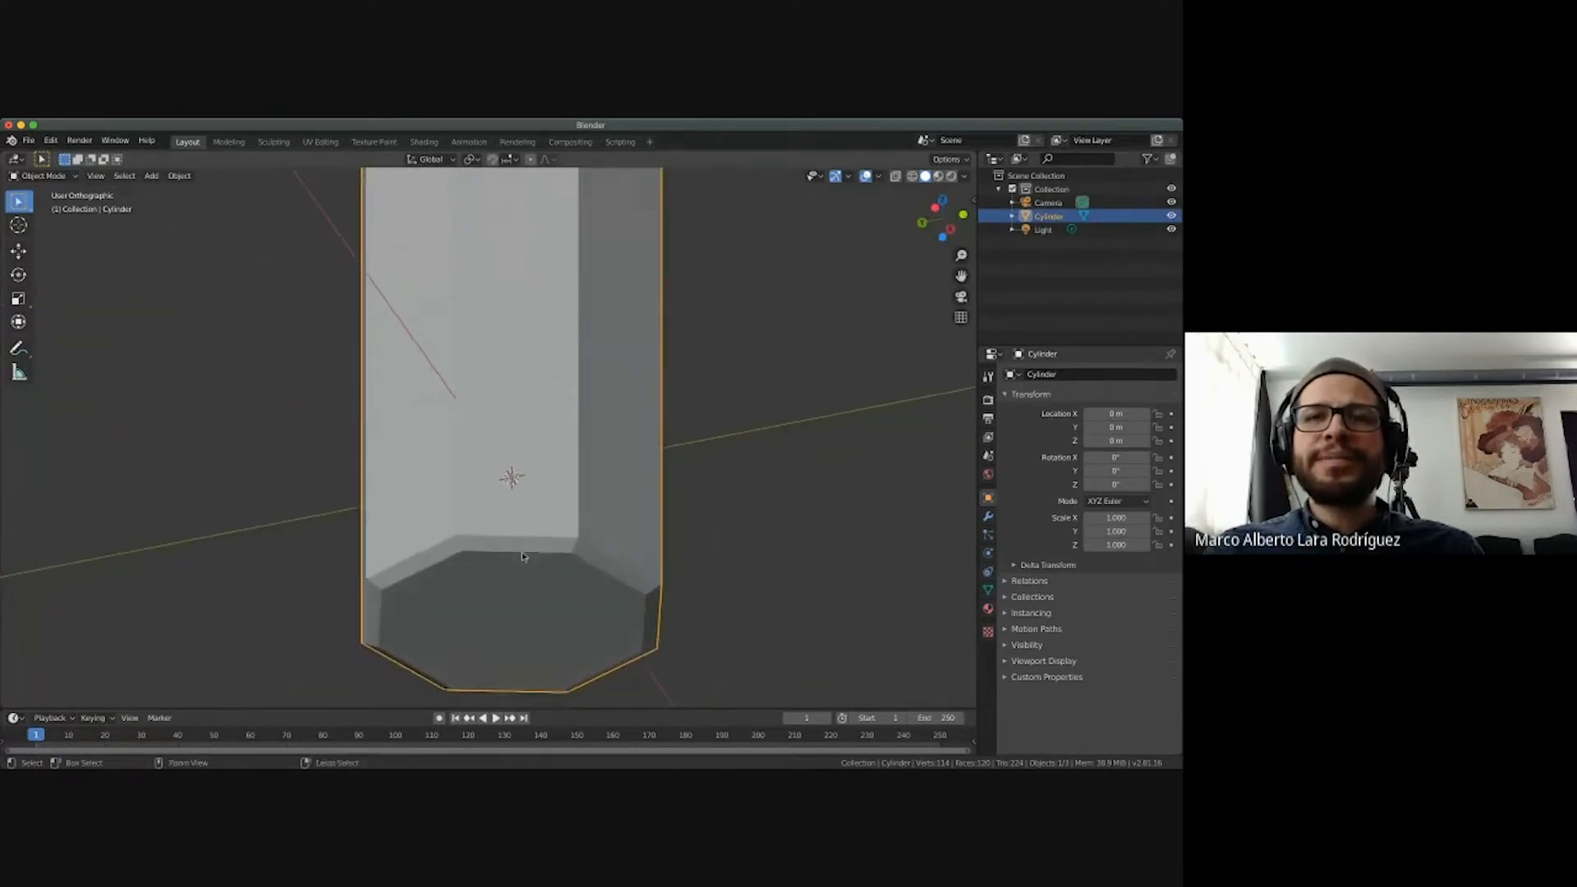
scroll(523, 558, "up", 5)
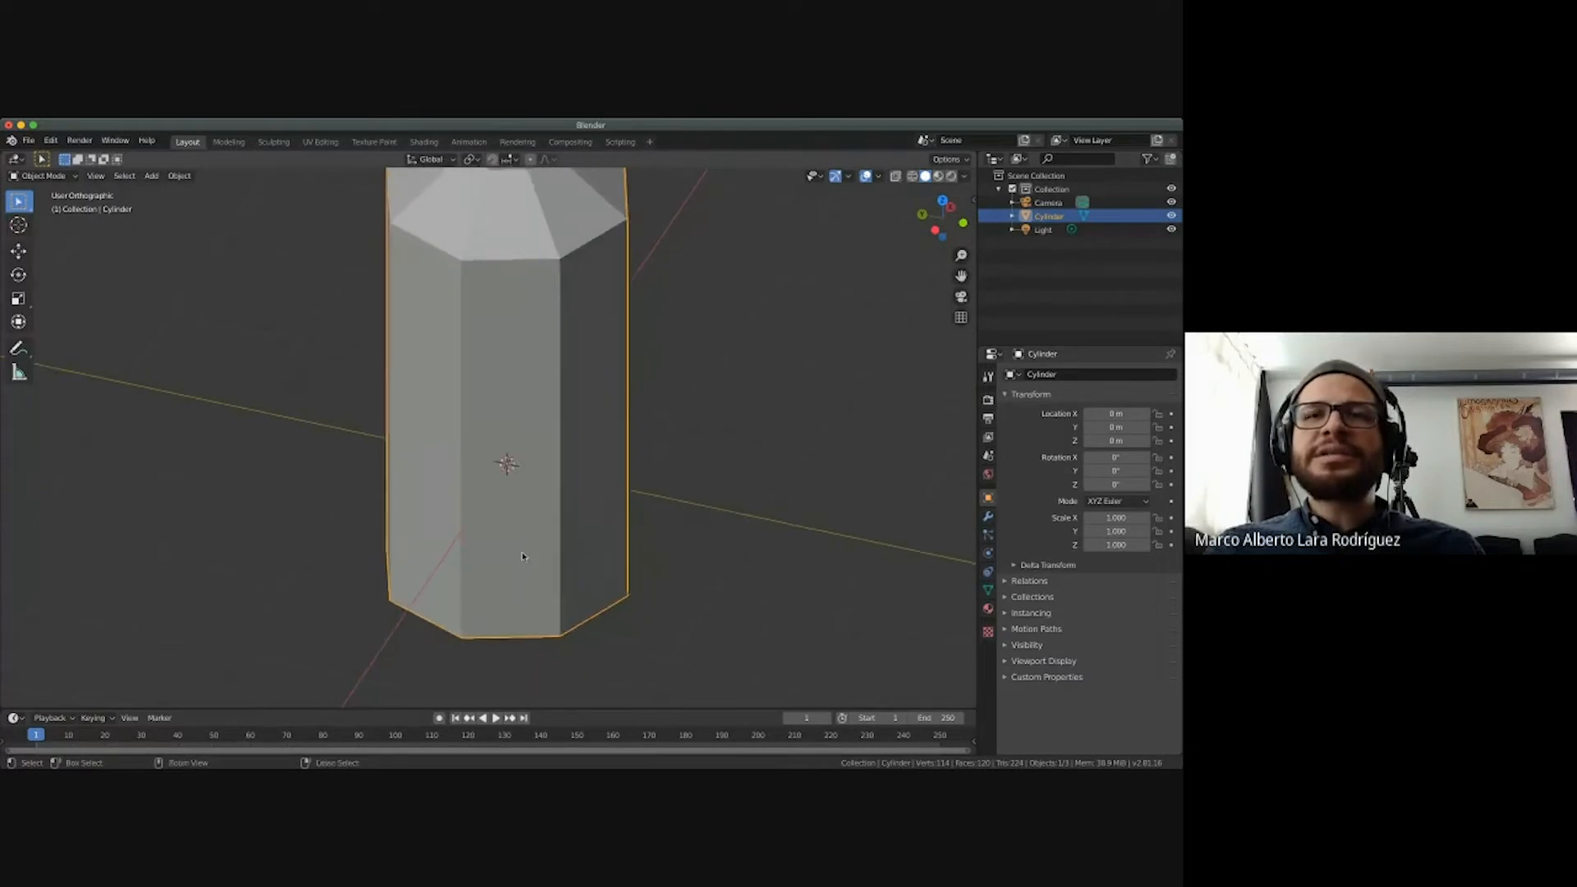
scroll(523, 557, "down", 4)
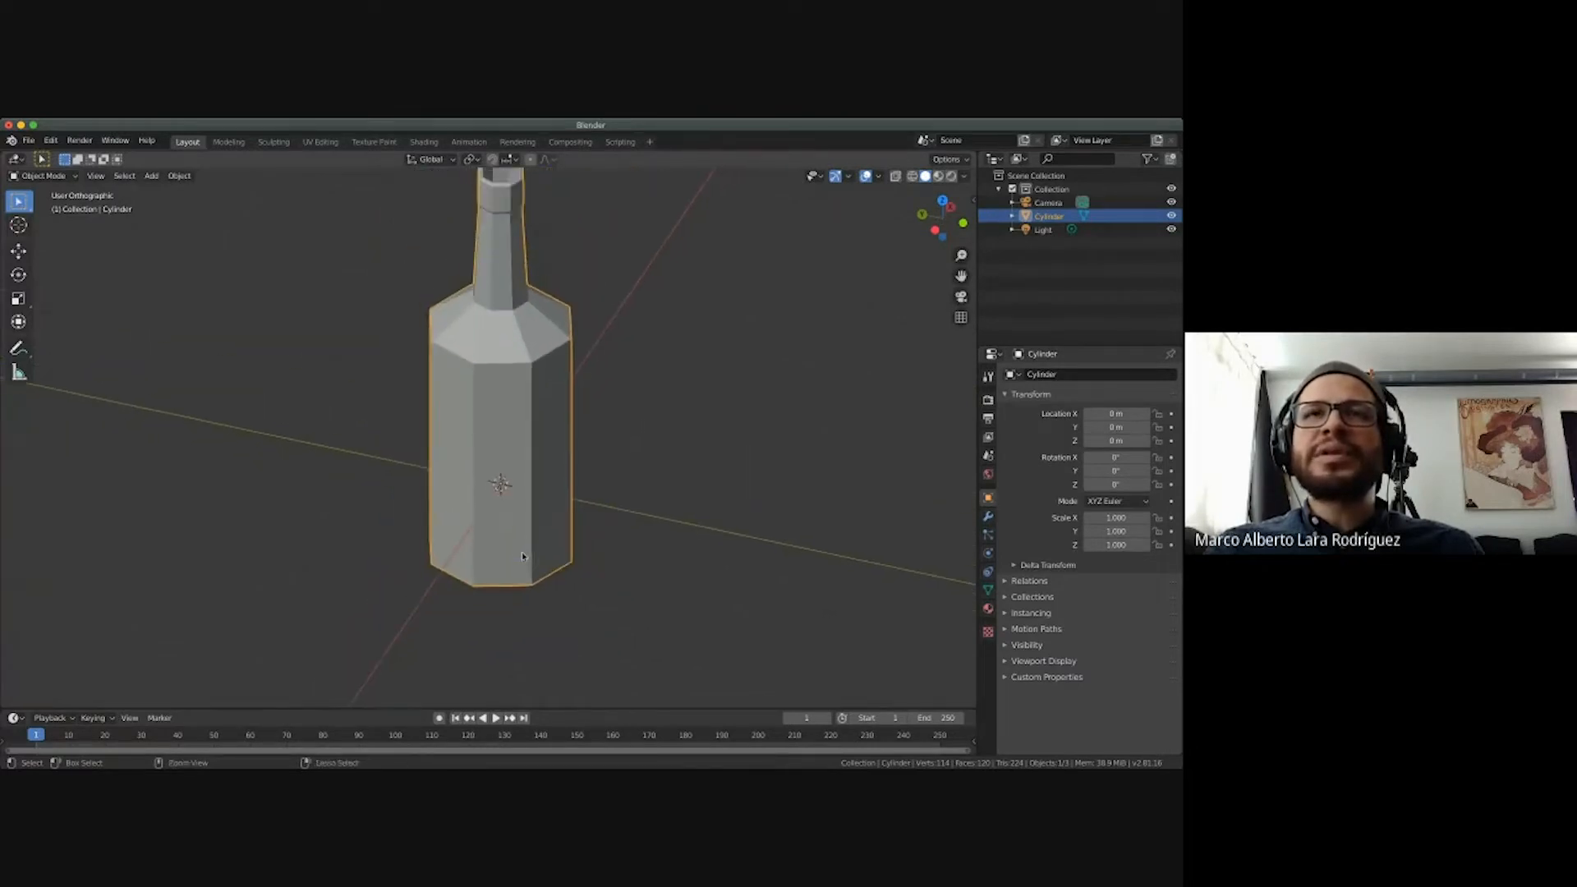
scroll(522, 557, "up", 2, "shift")
scroll(523, 559, "left", 6)
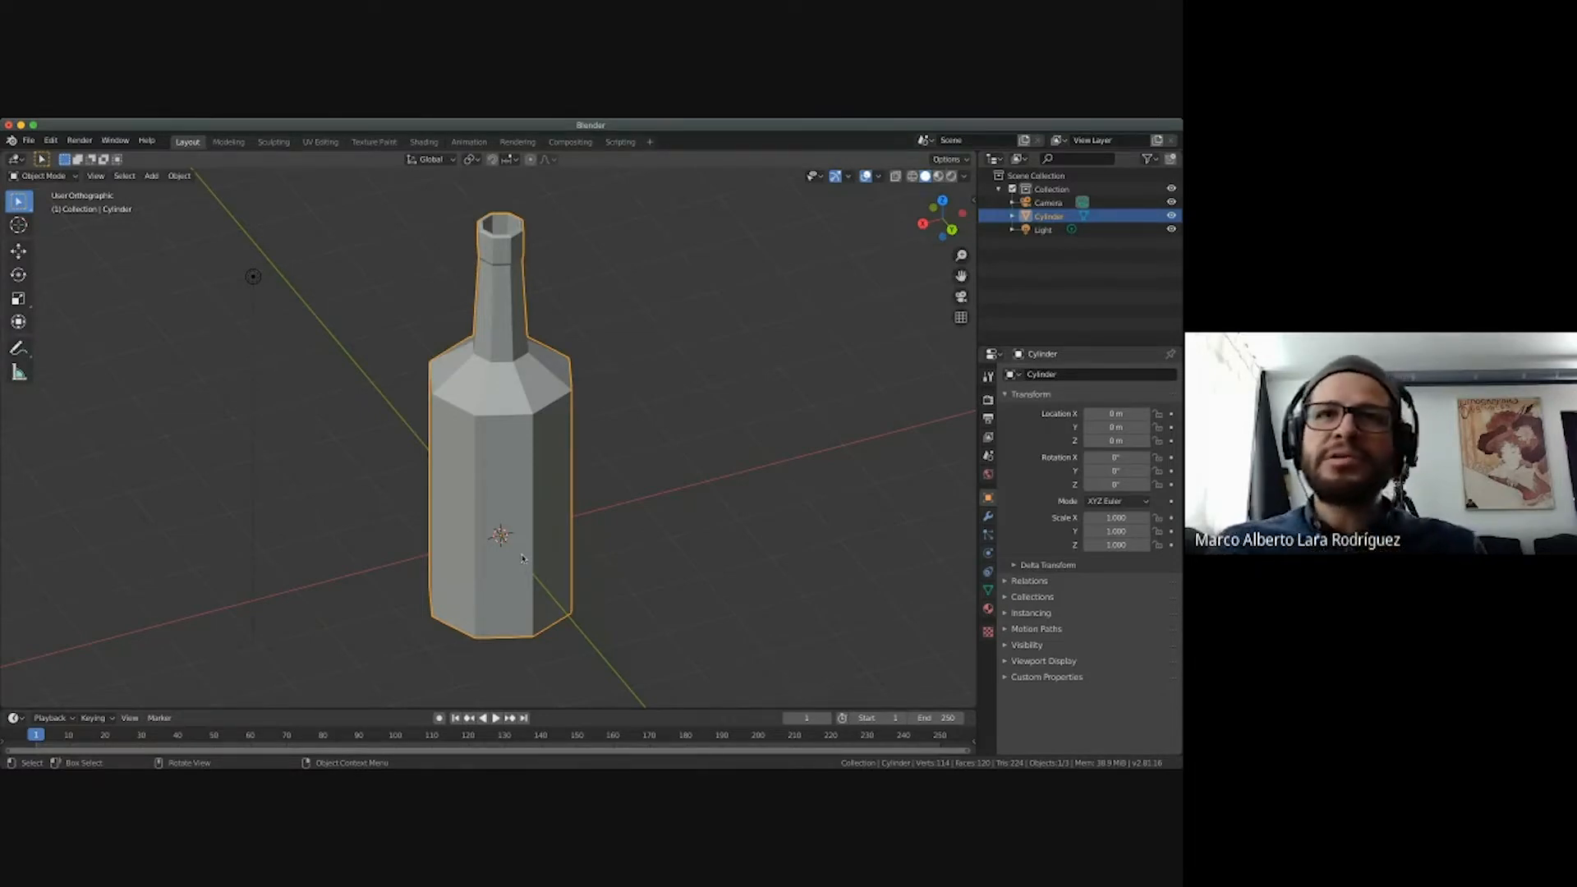
right_click(496, 392)
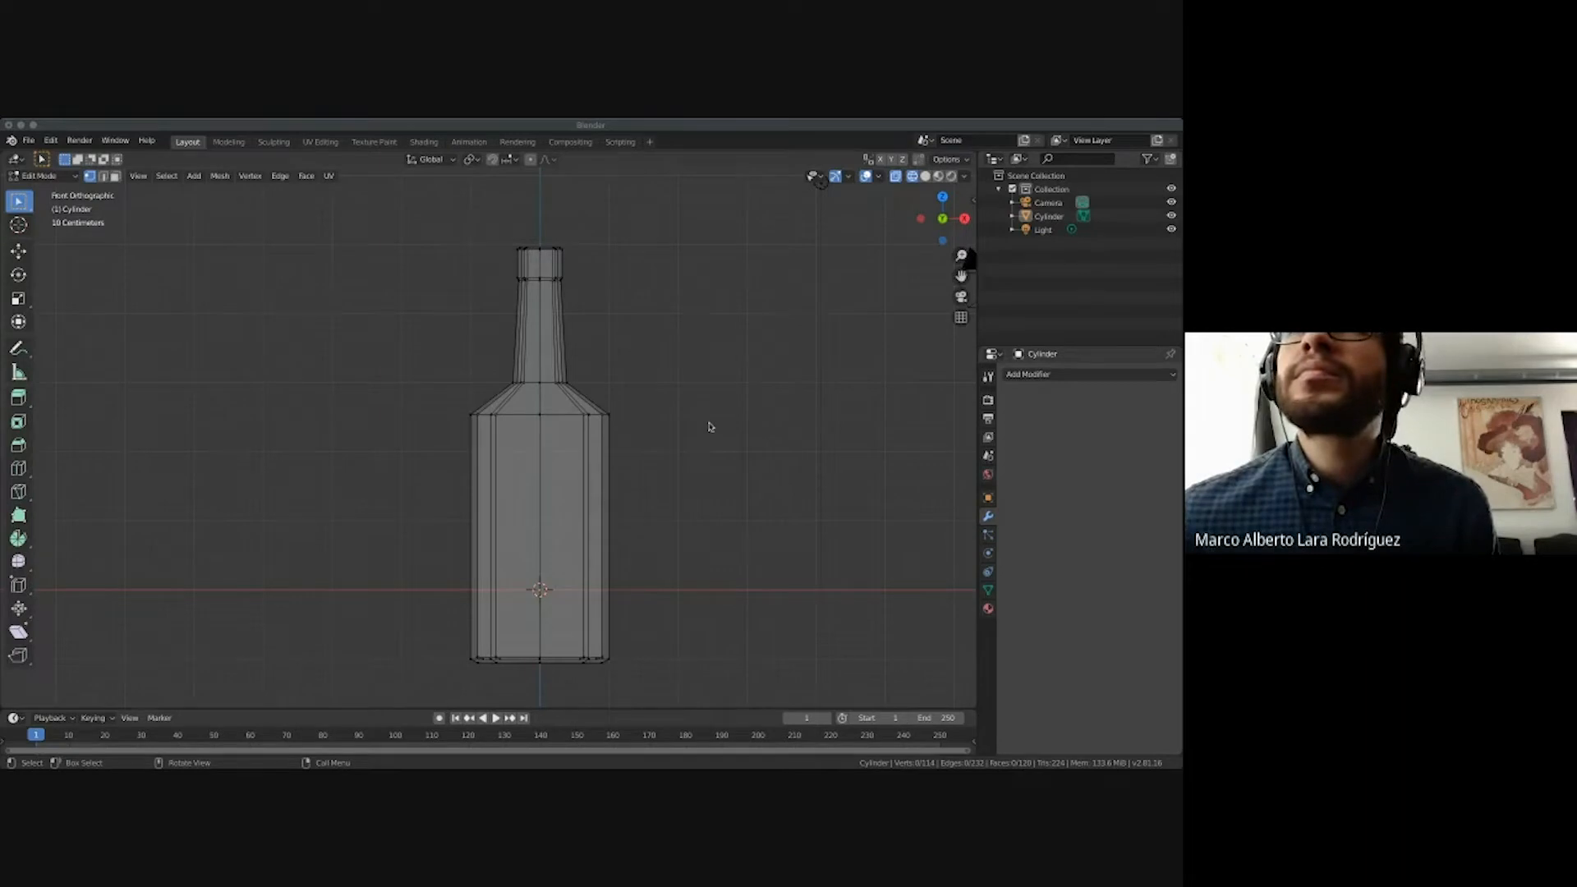
Return the wireframe bottle from Edit Mode to Object Mode and display it with solid shading.
scroll(711, 428, "up", 5)
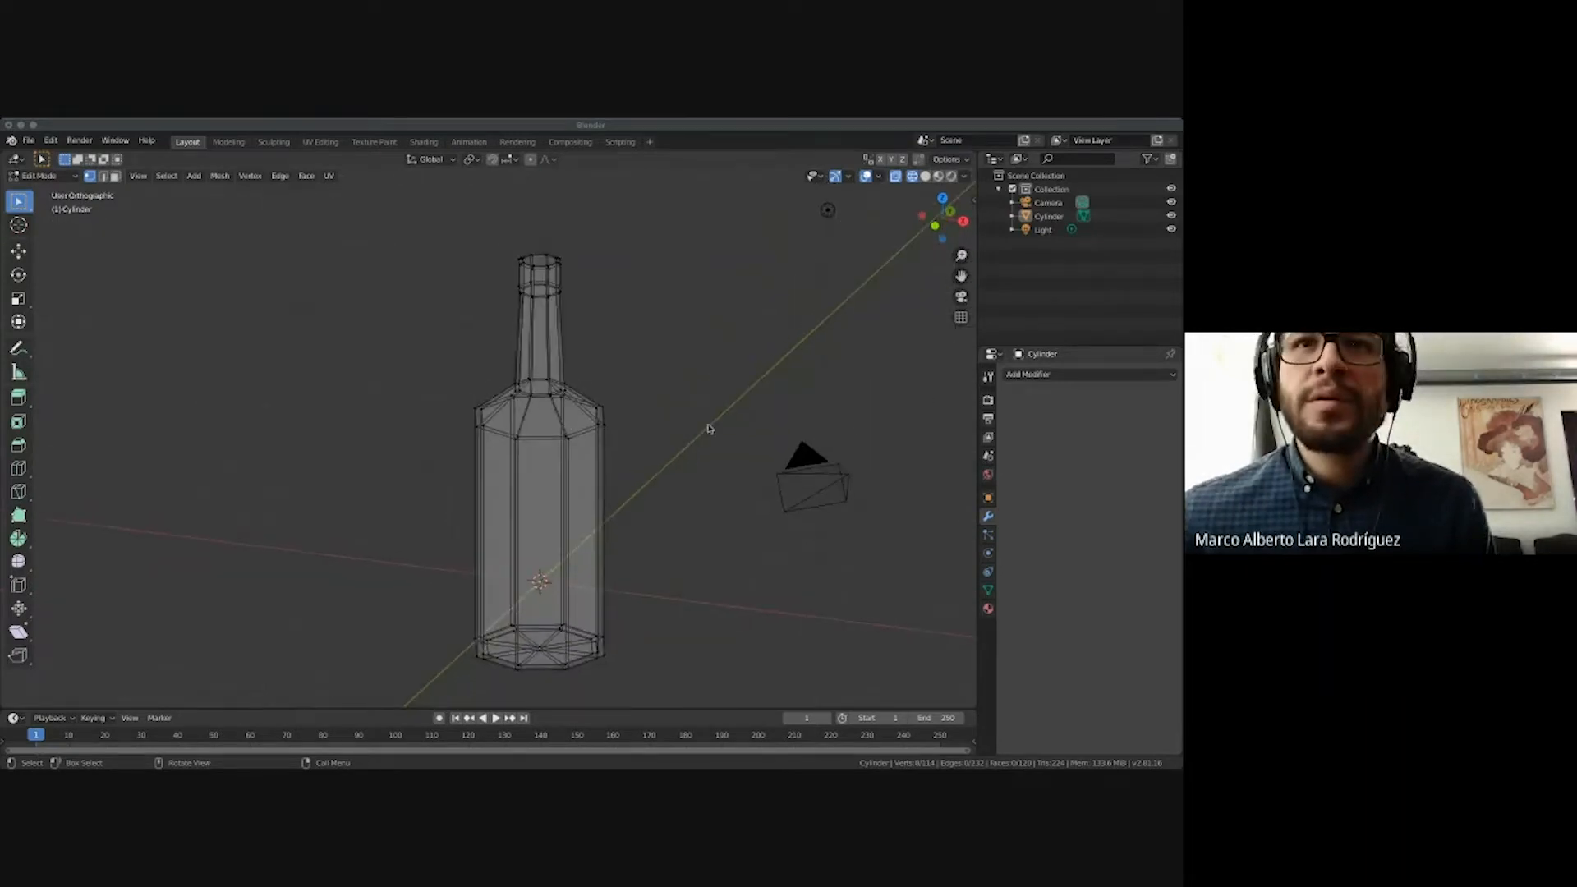
left_click(708, 424)
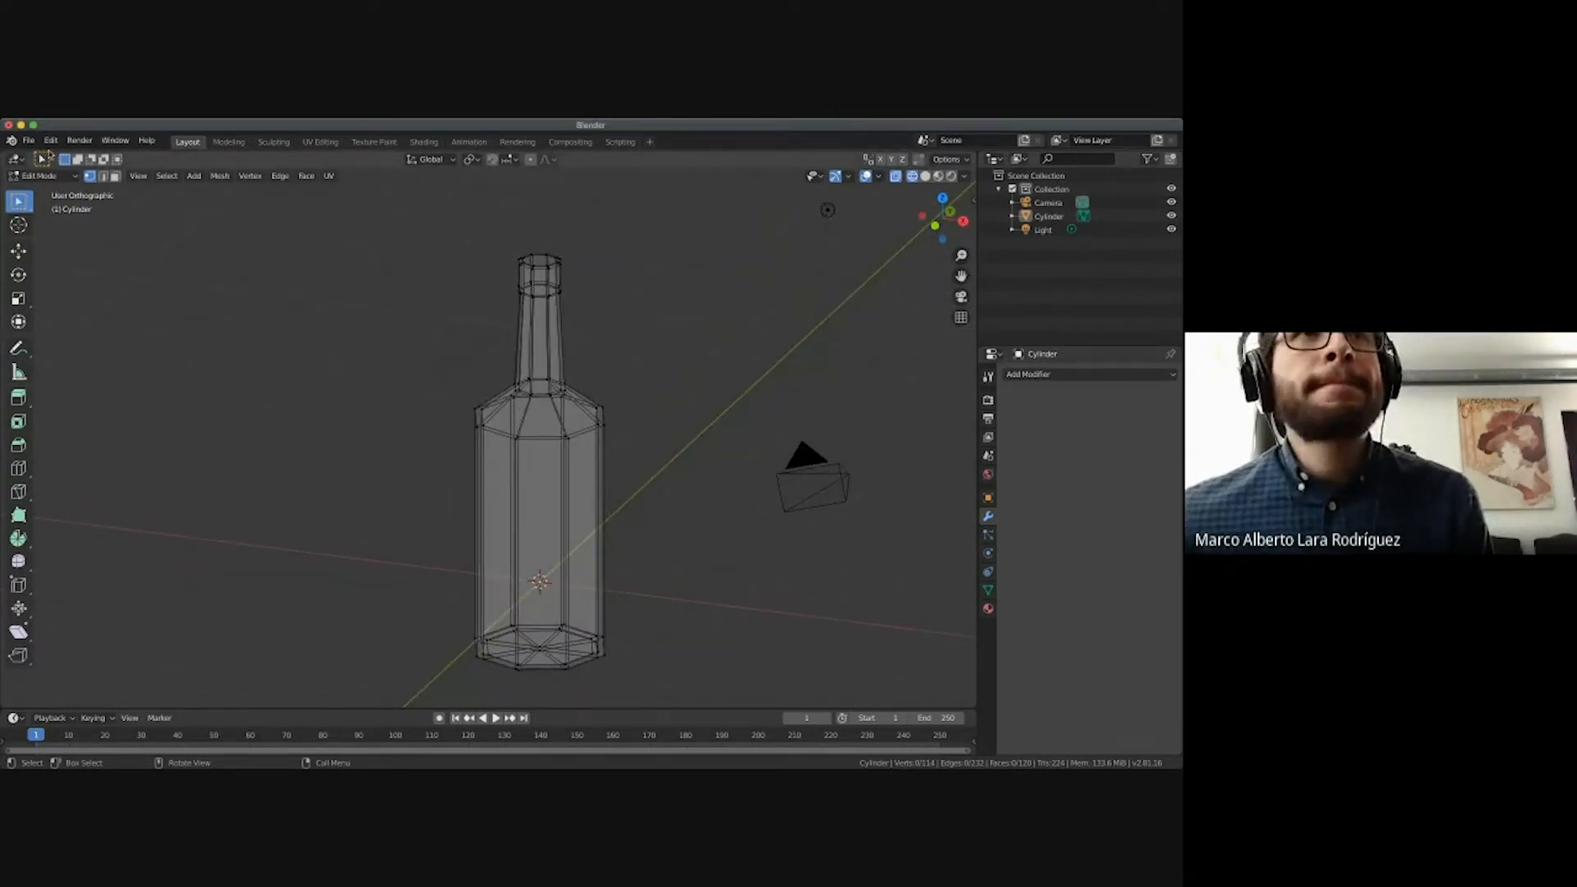
left_click(49, 176)
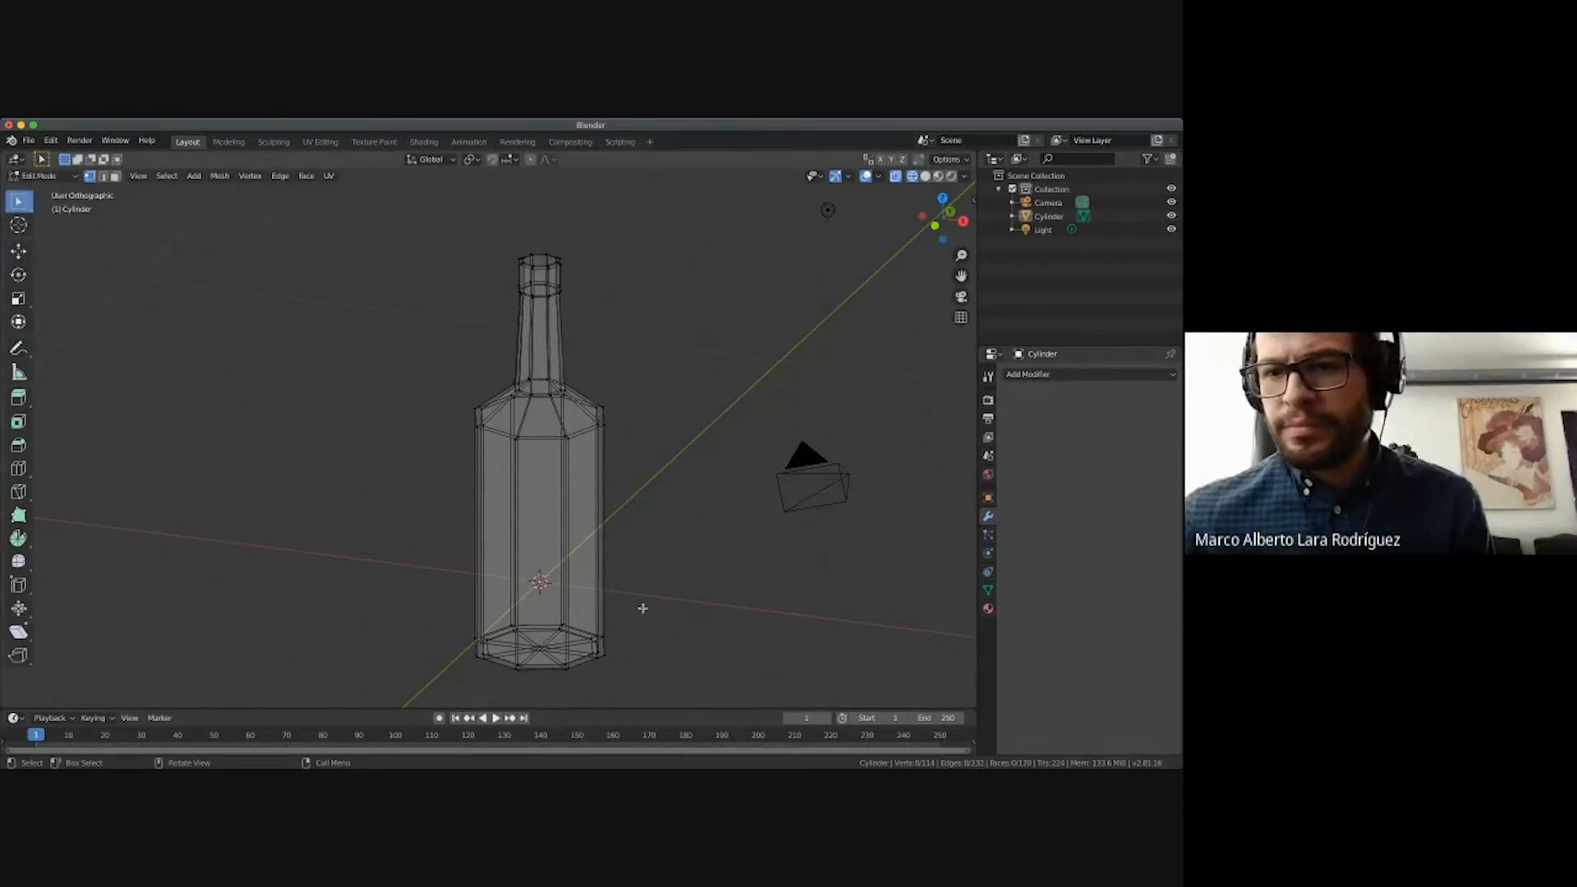
middle_click_drag(665, 572, 665, 572)
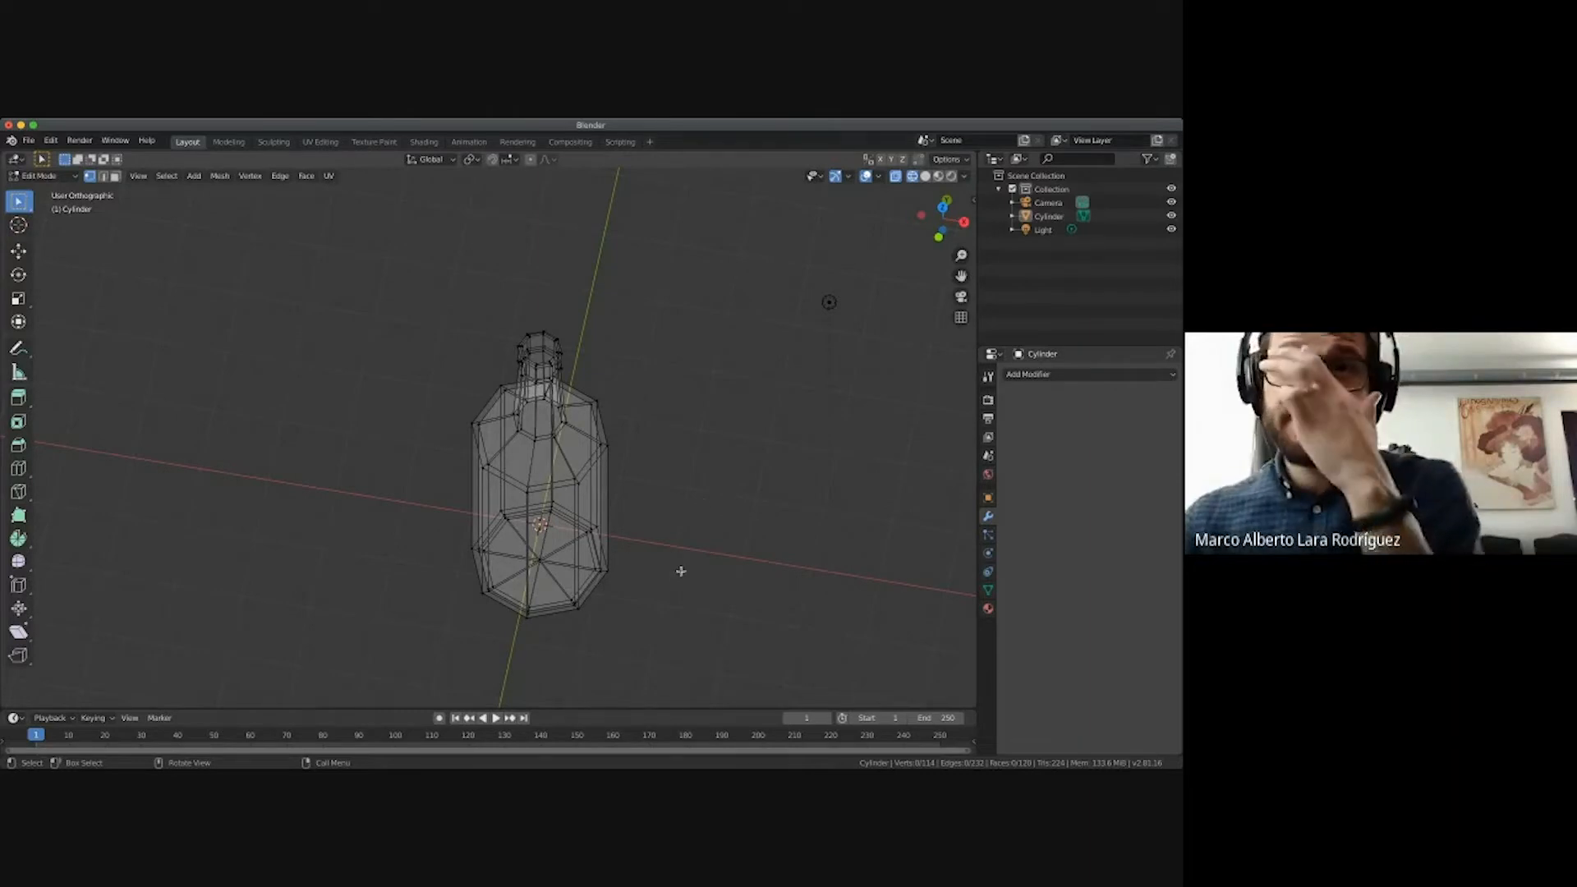
middle_click_drag(713, 507, 712, 507)
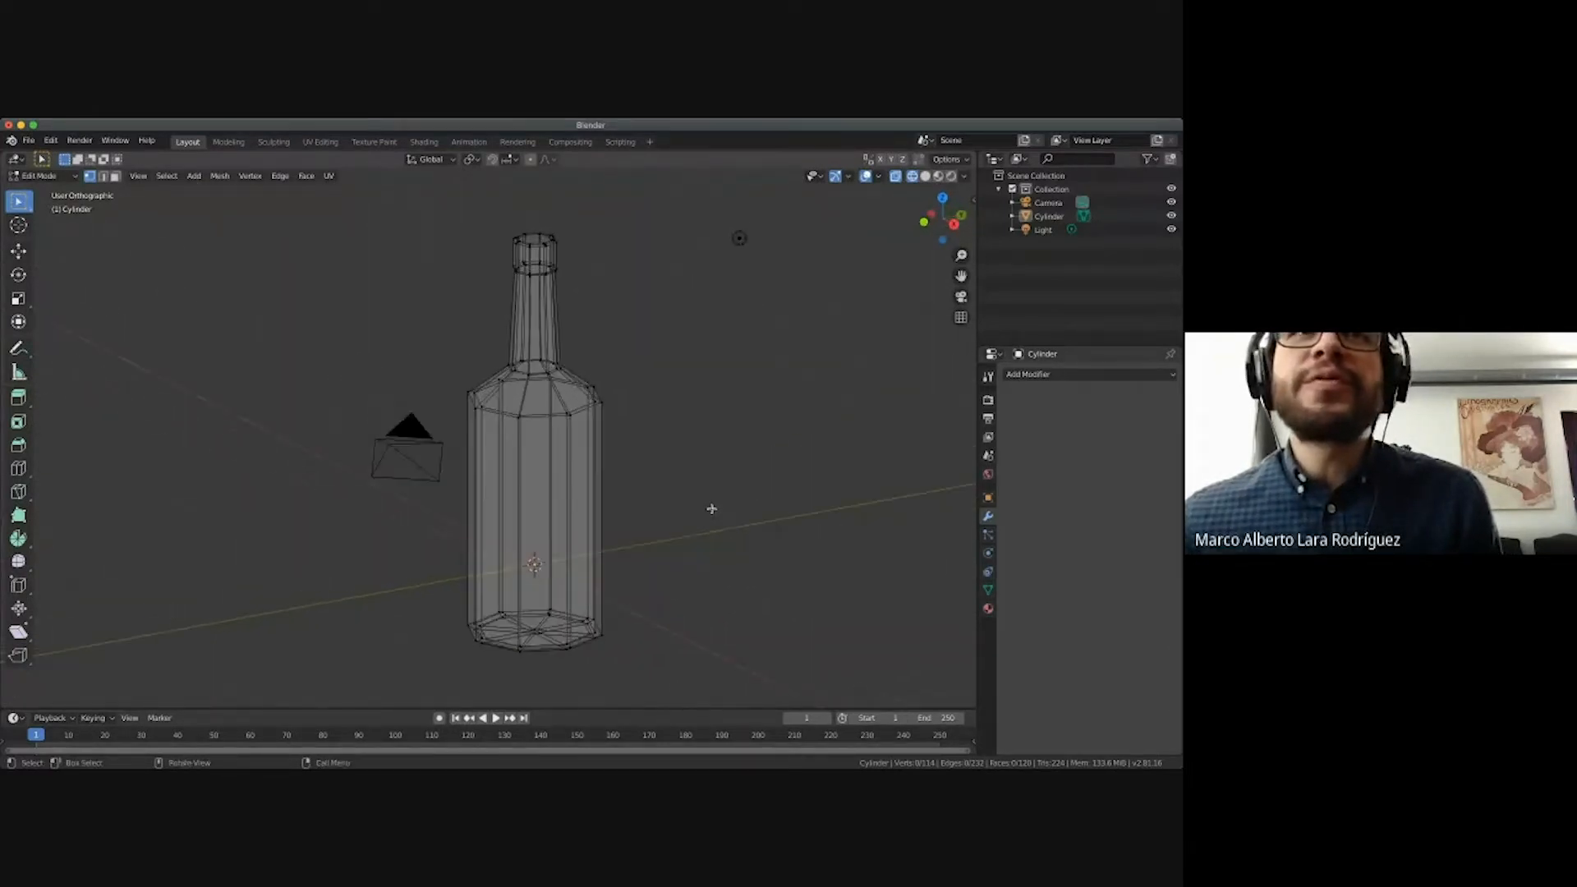
left_click(46, 179)
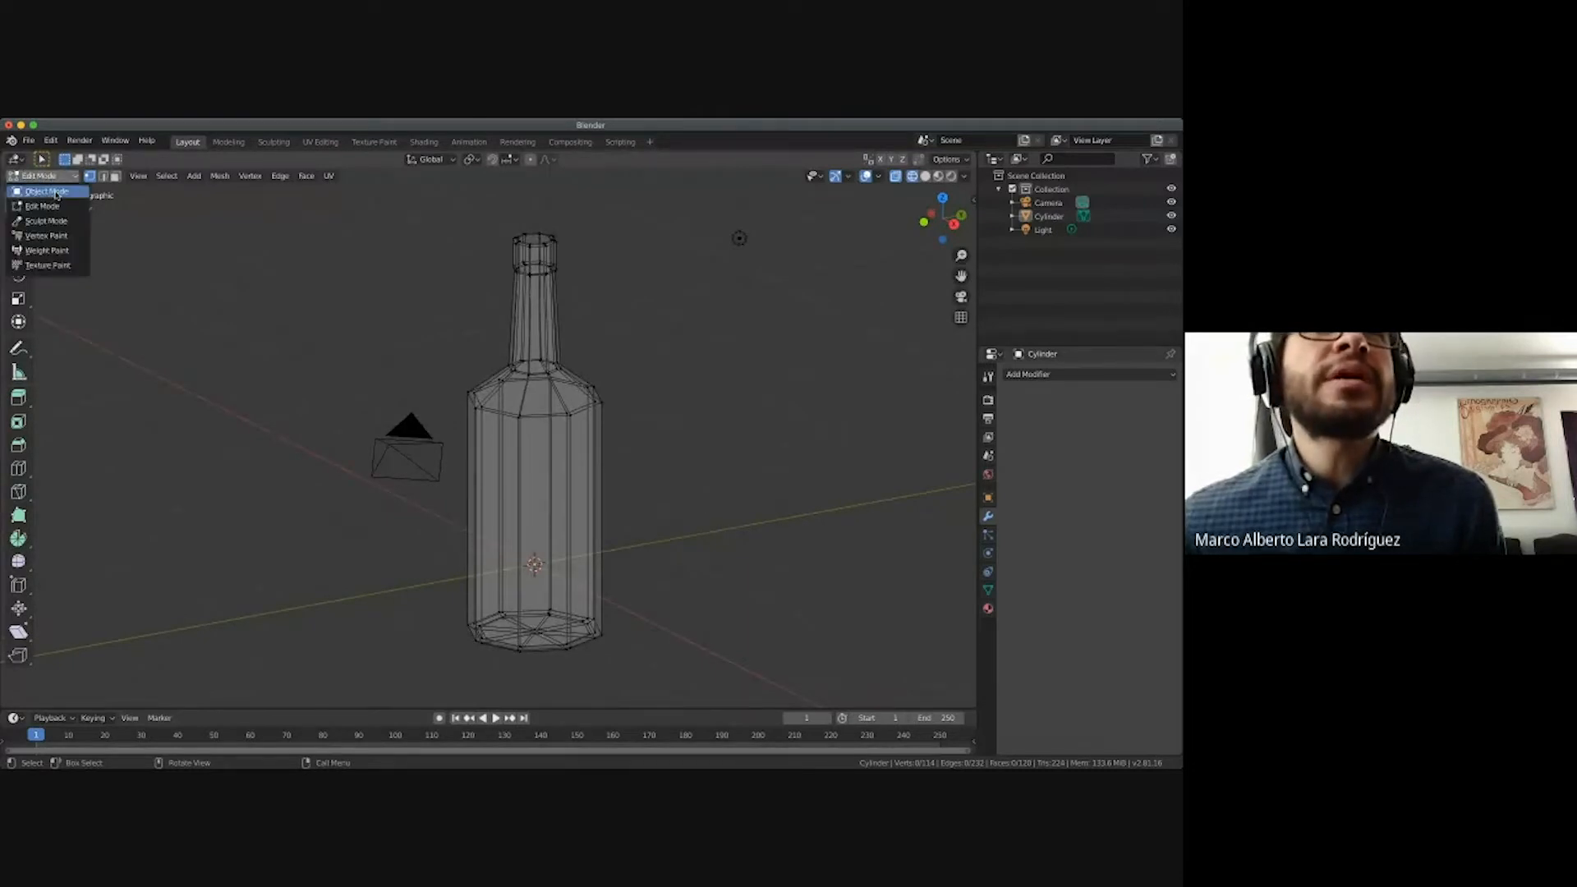
left_click(54, 192)
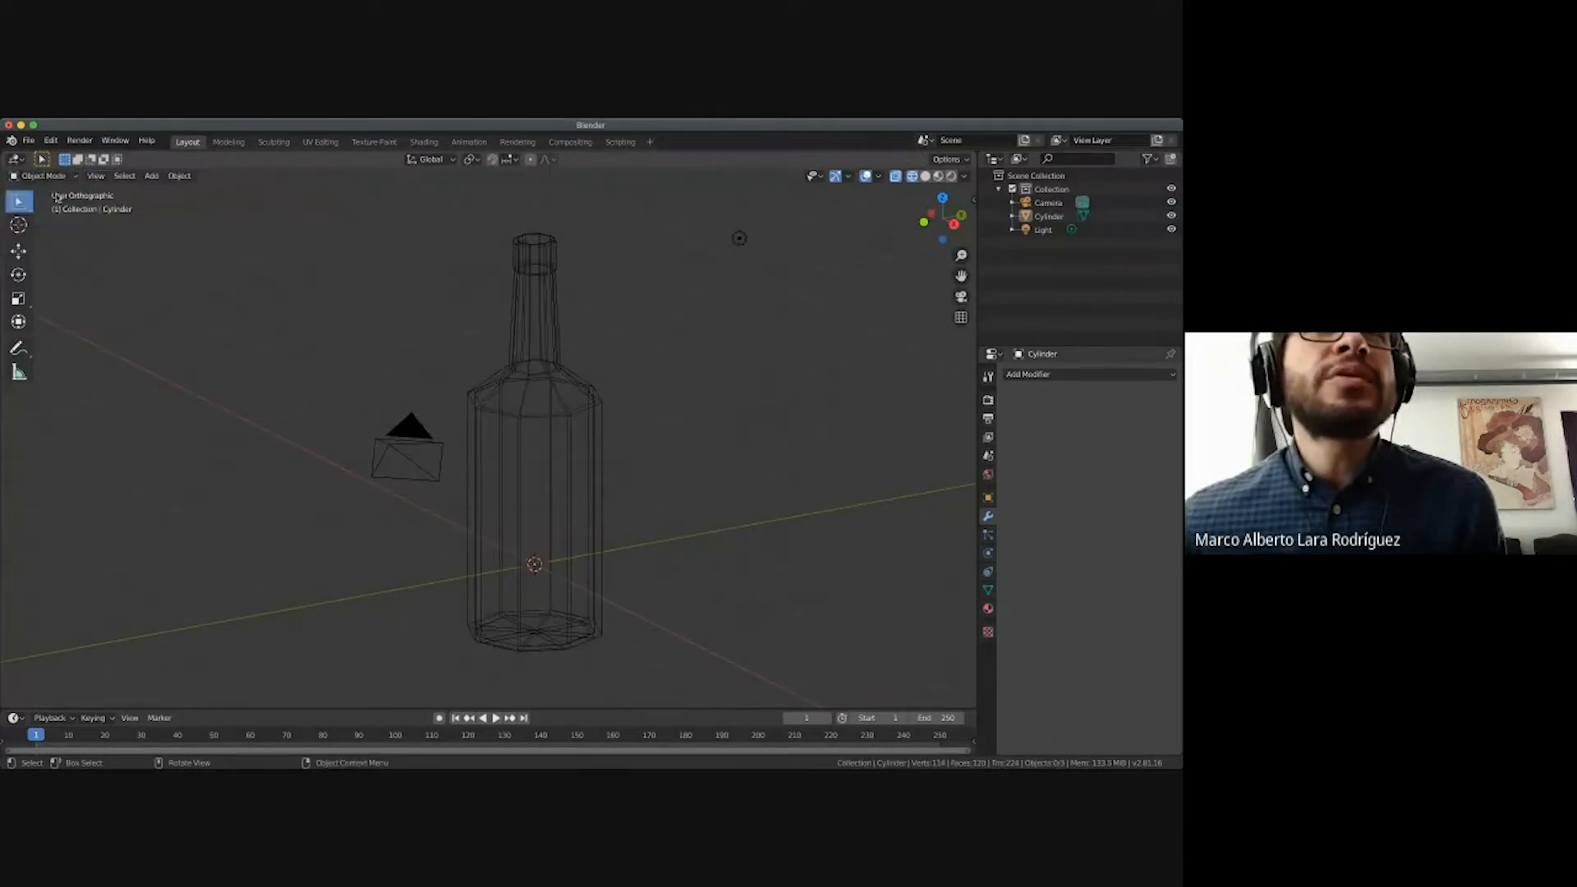
left_click(926, 176)
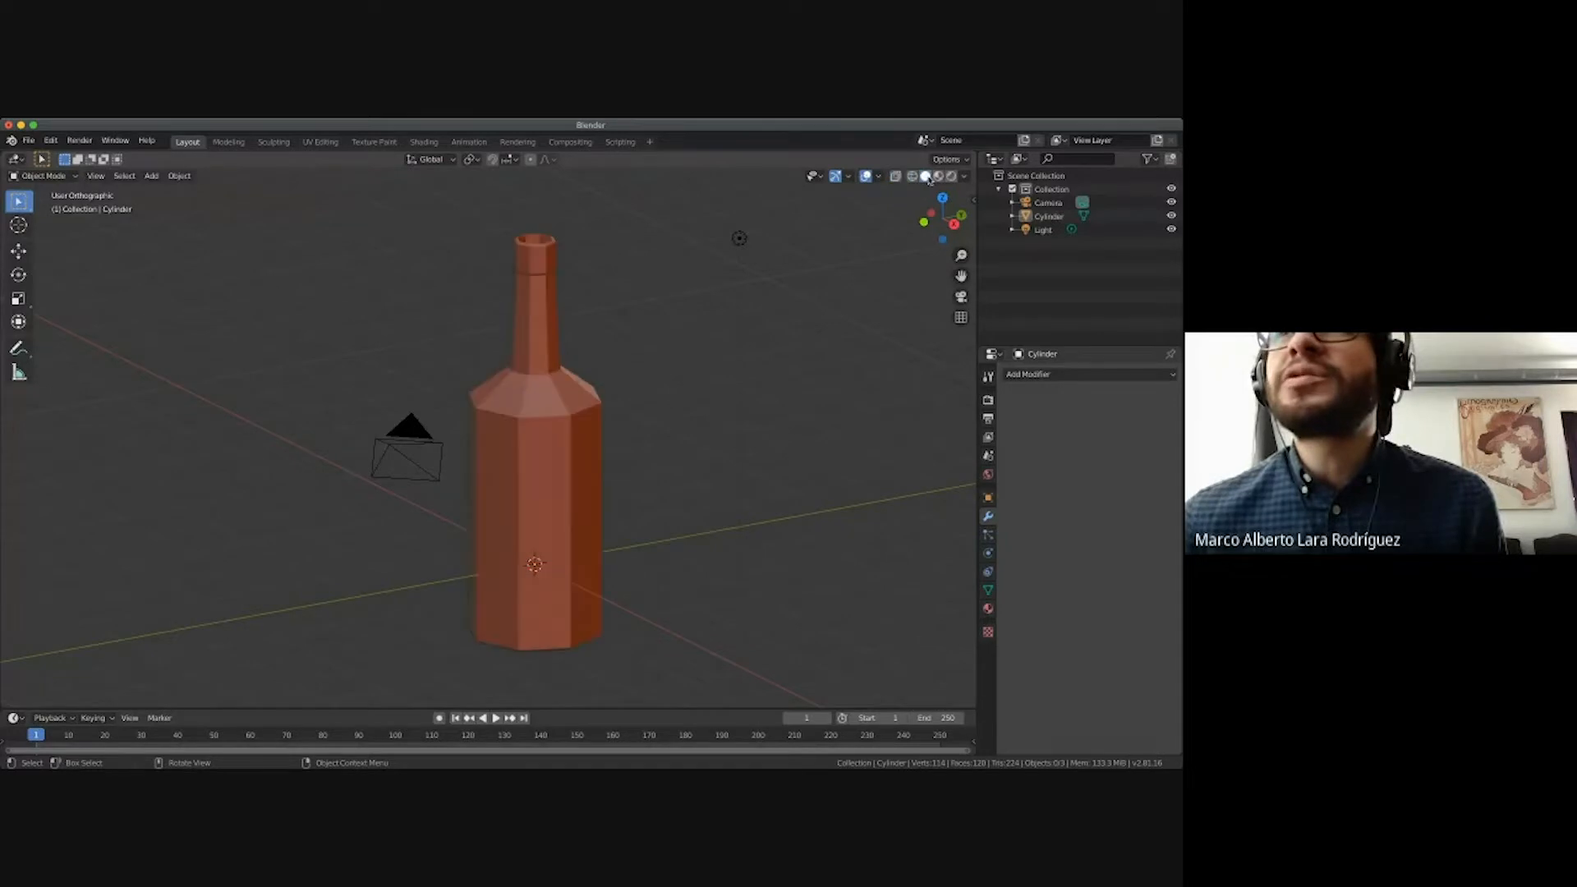
Inspect the reddish solid bottle from above, below and around, checking its opening, faceted body and base.
scroll(609, 438, "left", 5)
scroll(610, 438, "up", 4)
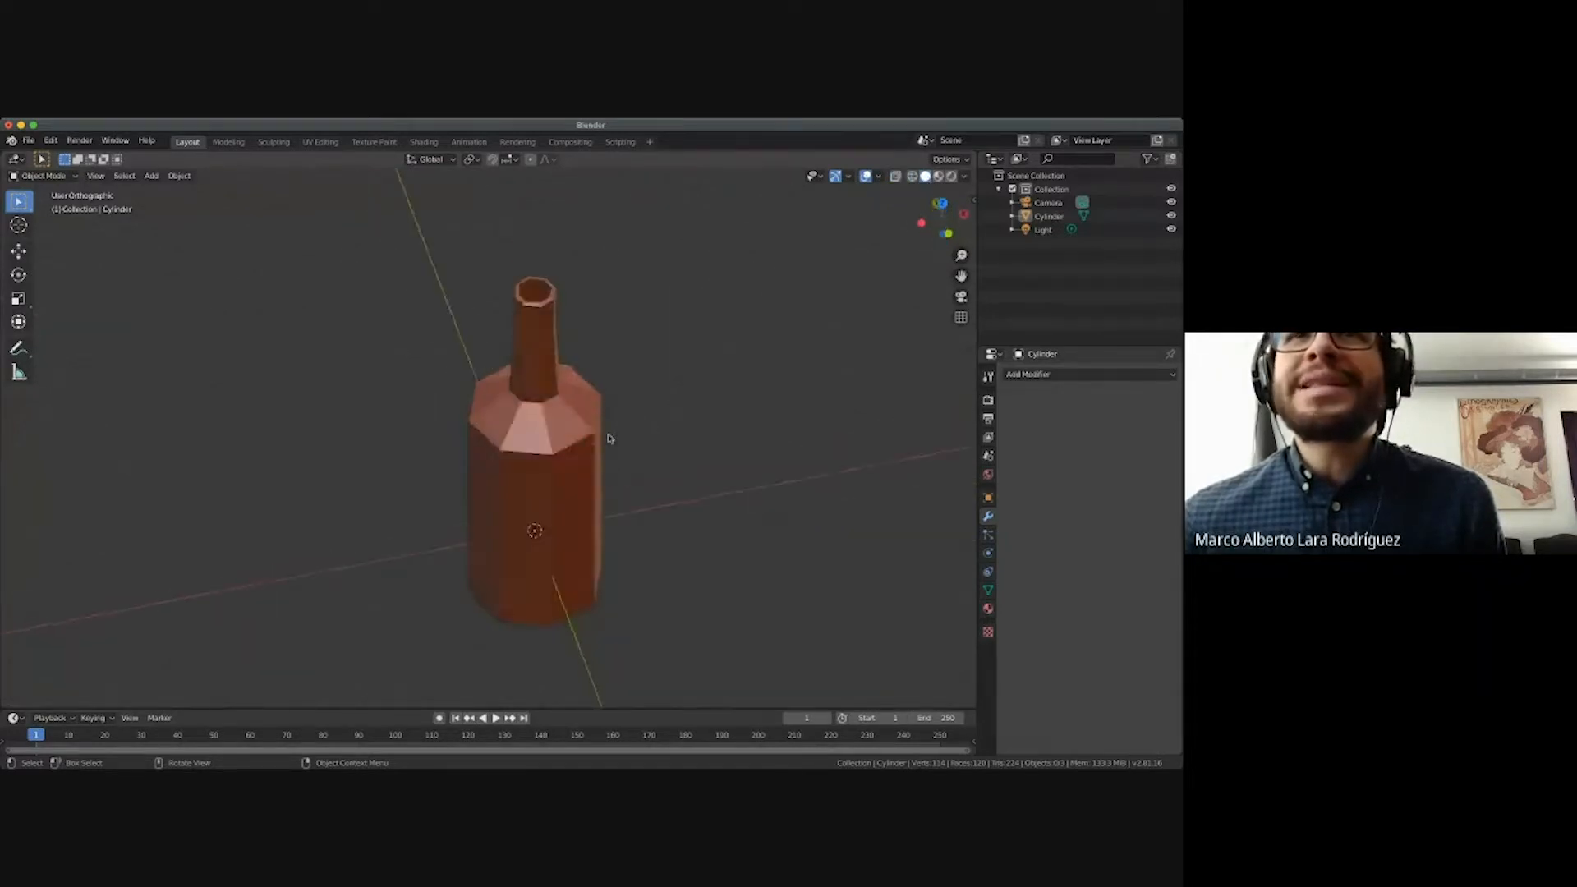
scroll(609, 439, "down", 8)
scroll(610, 439, "down", 7)
scroll(610, 439, "up", 10)
scroll(609, 439, "right", 4)
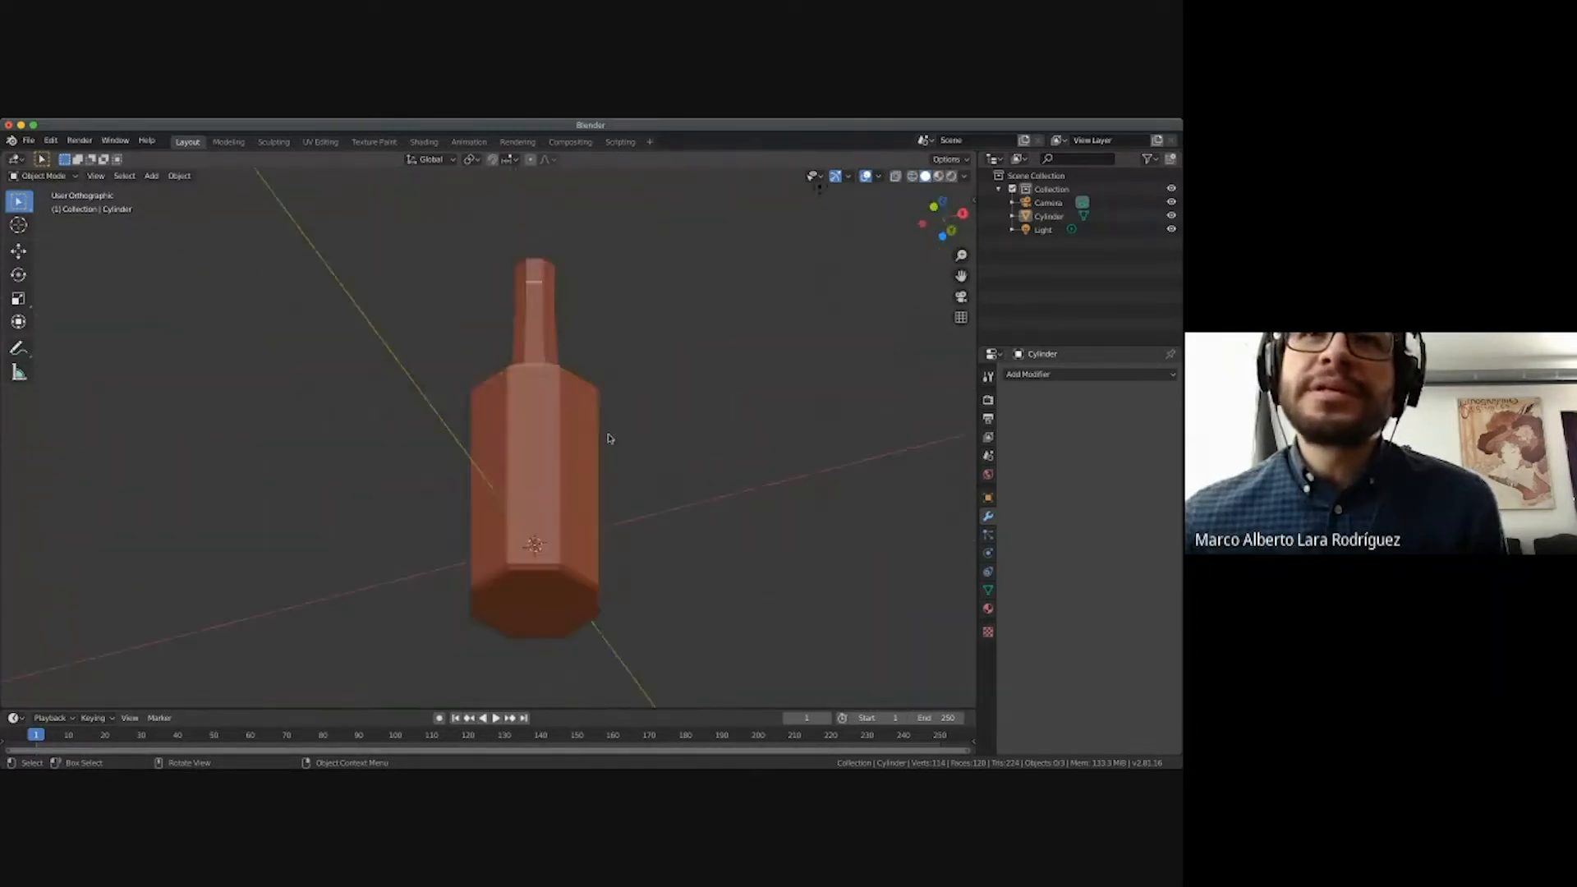
scroll(609, 438, "right", 3)
scroll(610, 439, "up", 5)
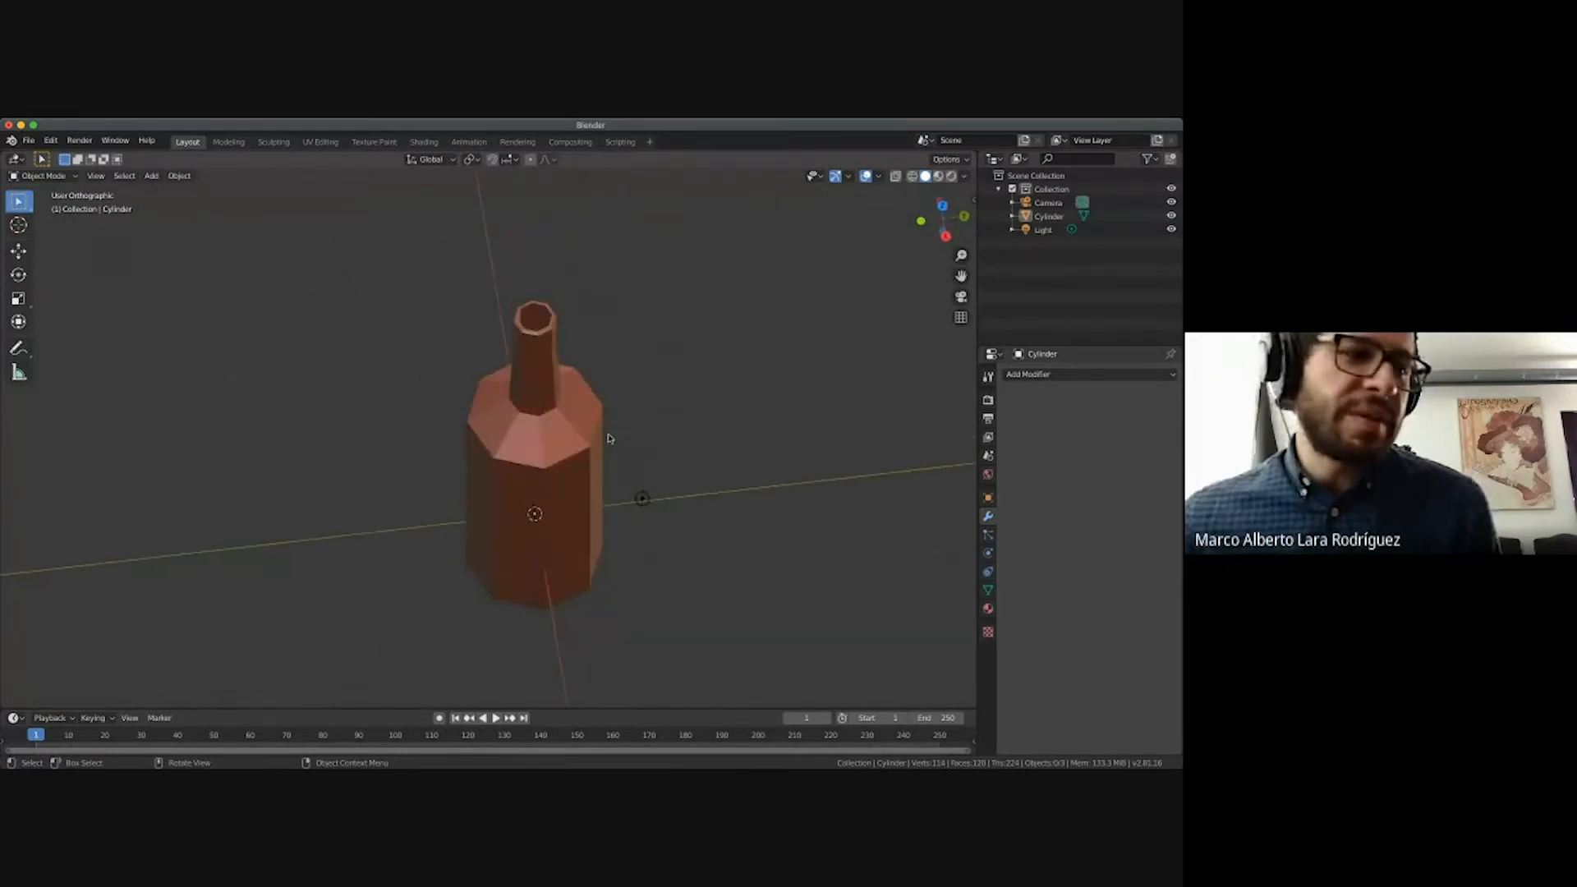
scroll(610, 439, "left", 7)
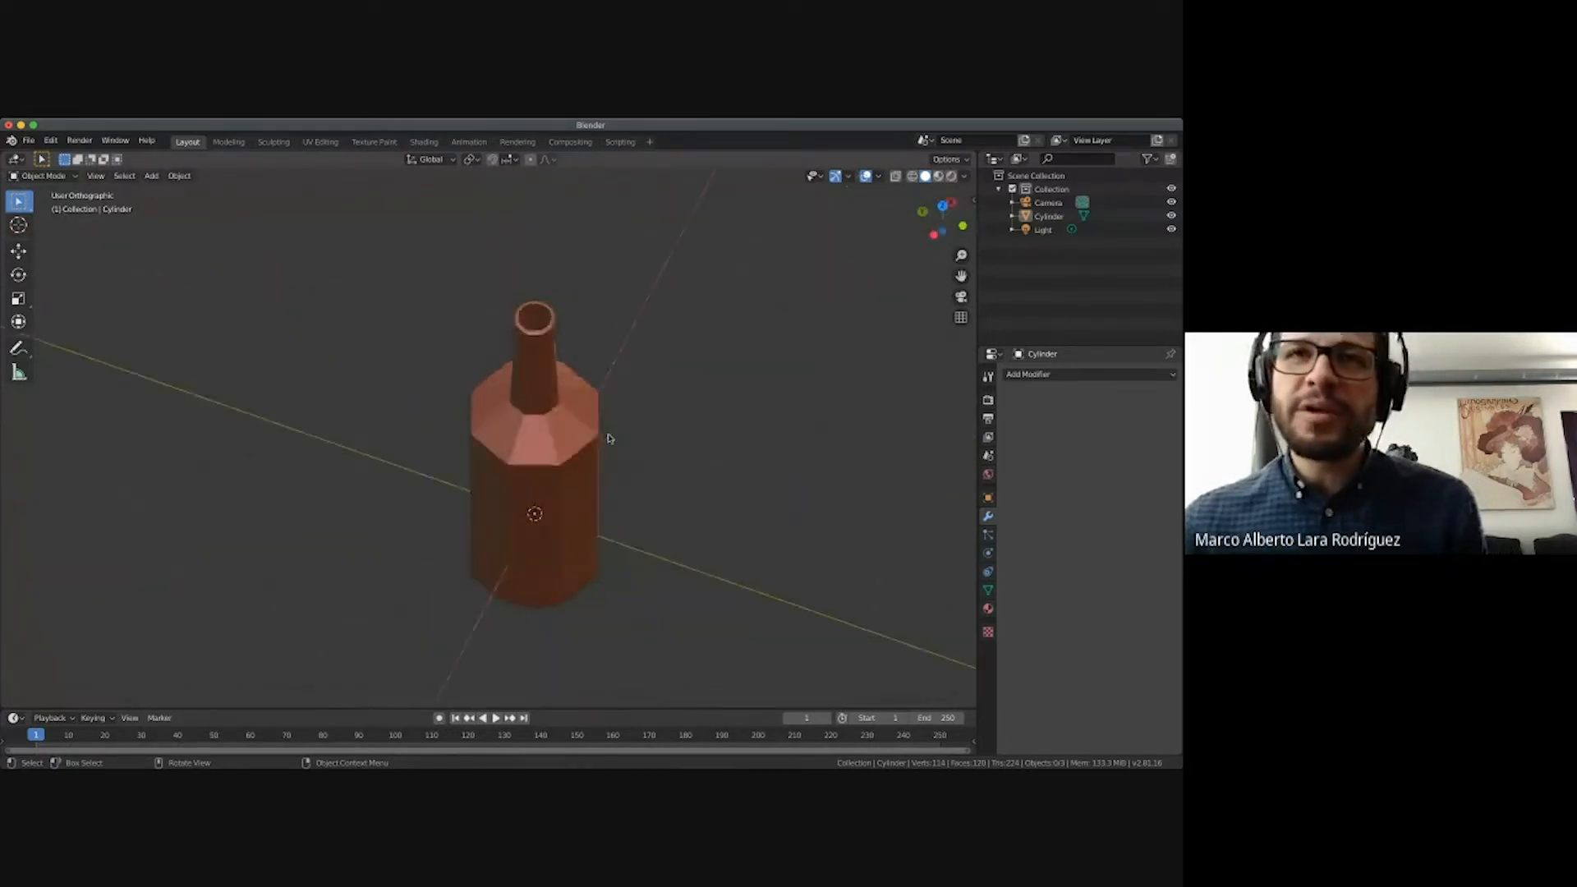
scroll(609, 439, "down", 4)
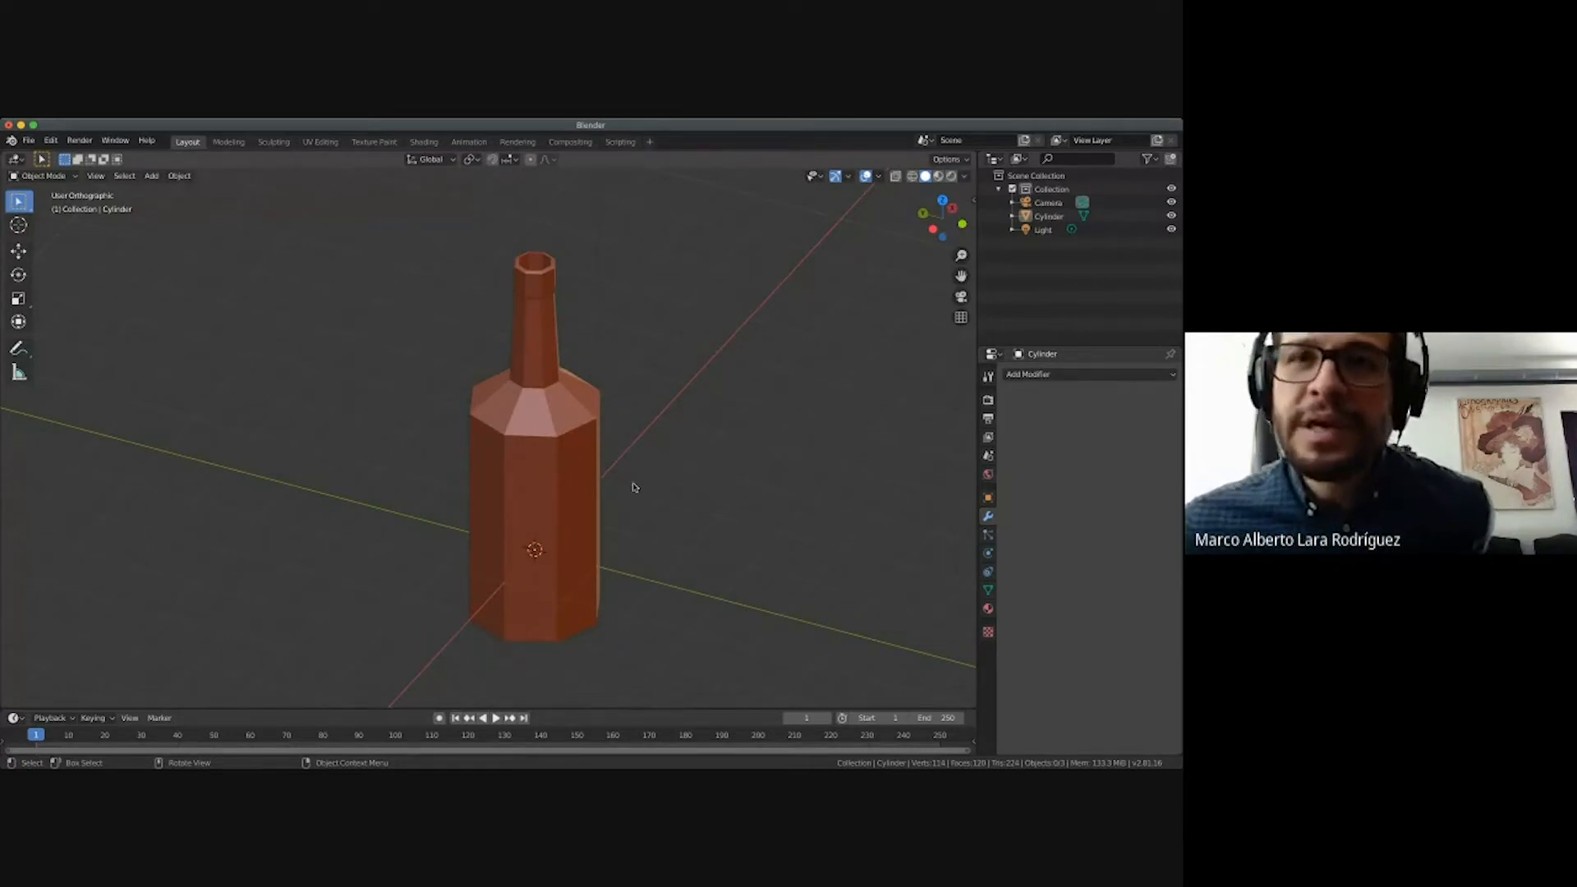
scroll(634, 487, "down", 5)
scroll(634, 487, "right", 1)
scroll(634, 488, "up", 4)
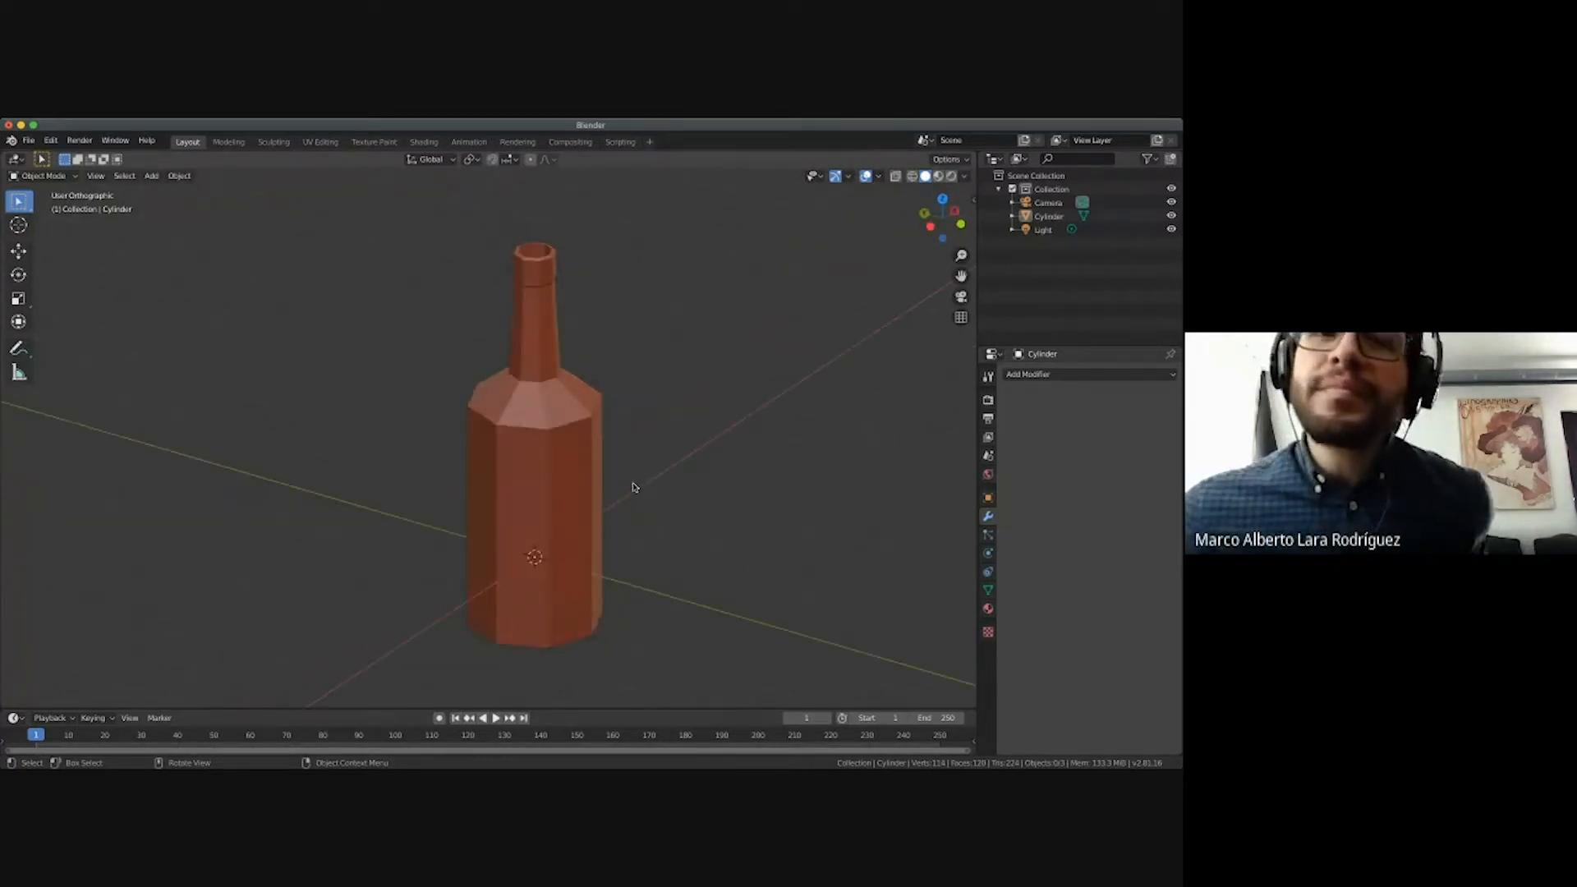
scroll(651, 474, "right", 3, "shift")
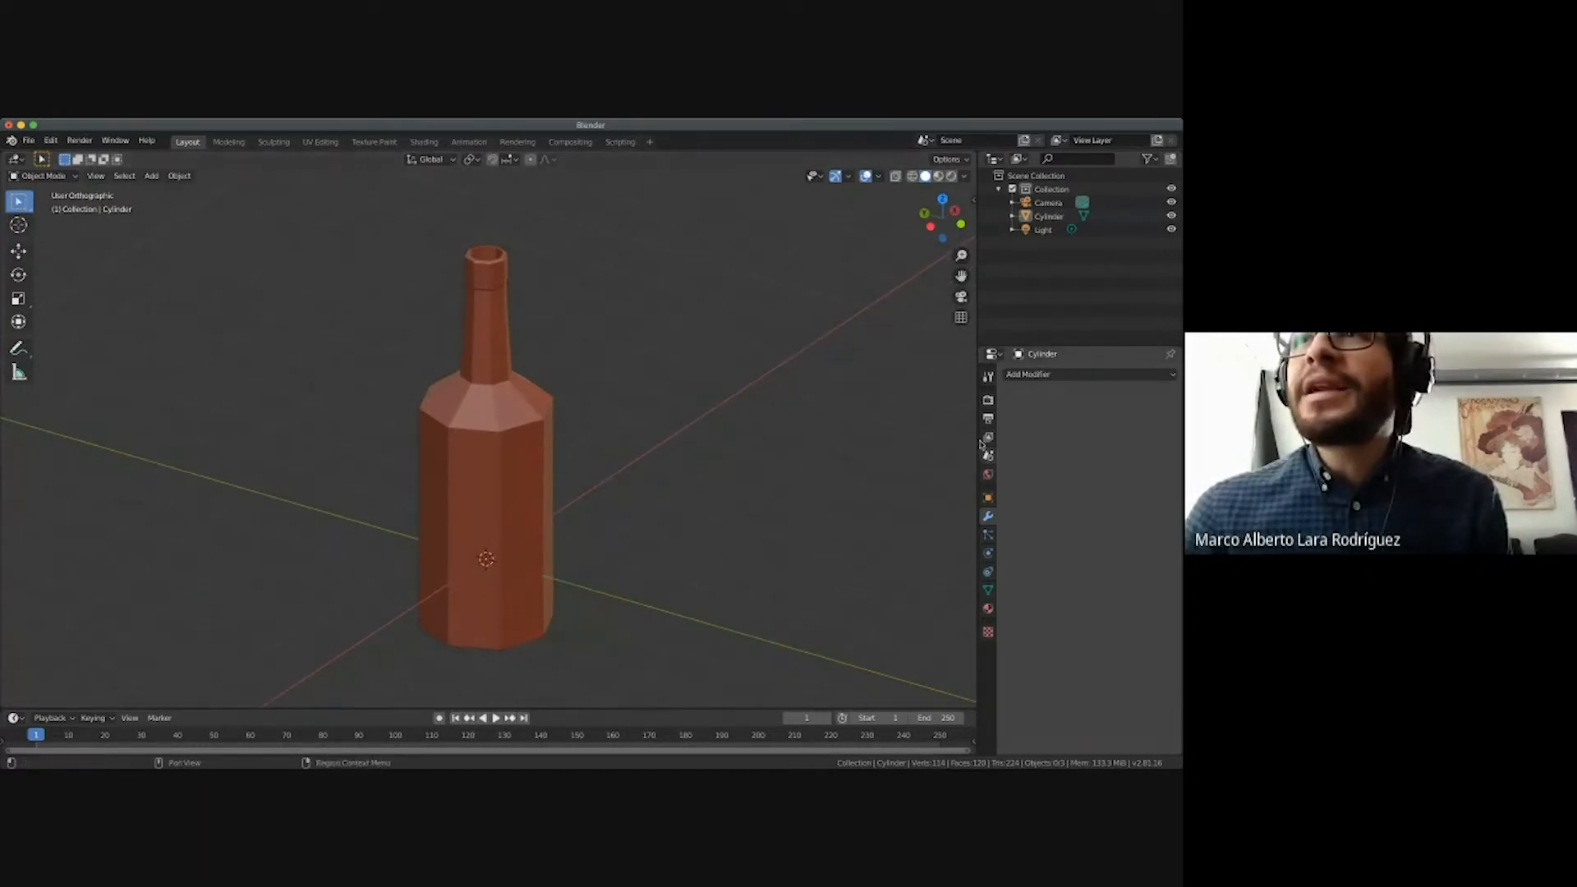
Look through the scene's render and output properties.
left_click(988, 377)
left_click(989, 402)
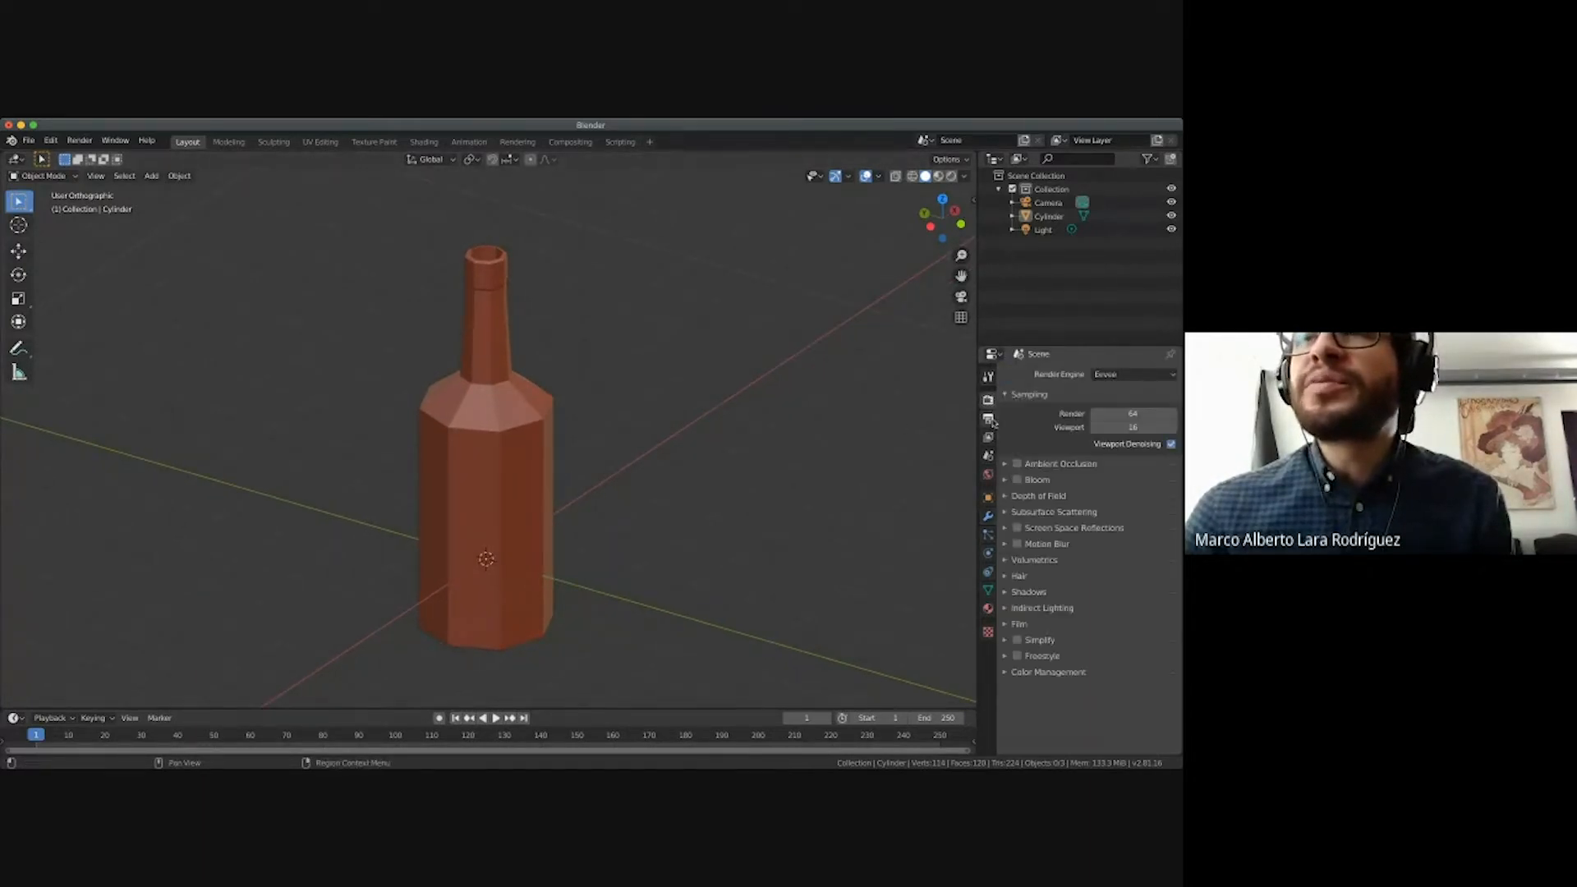
left_click(990, 421)
left_click(991, 404)
left_click(989, 420)
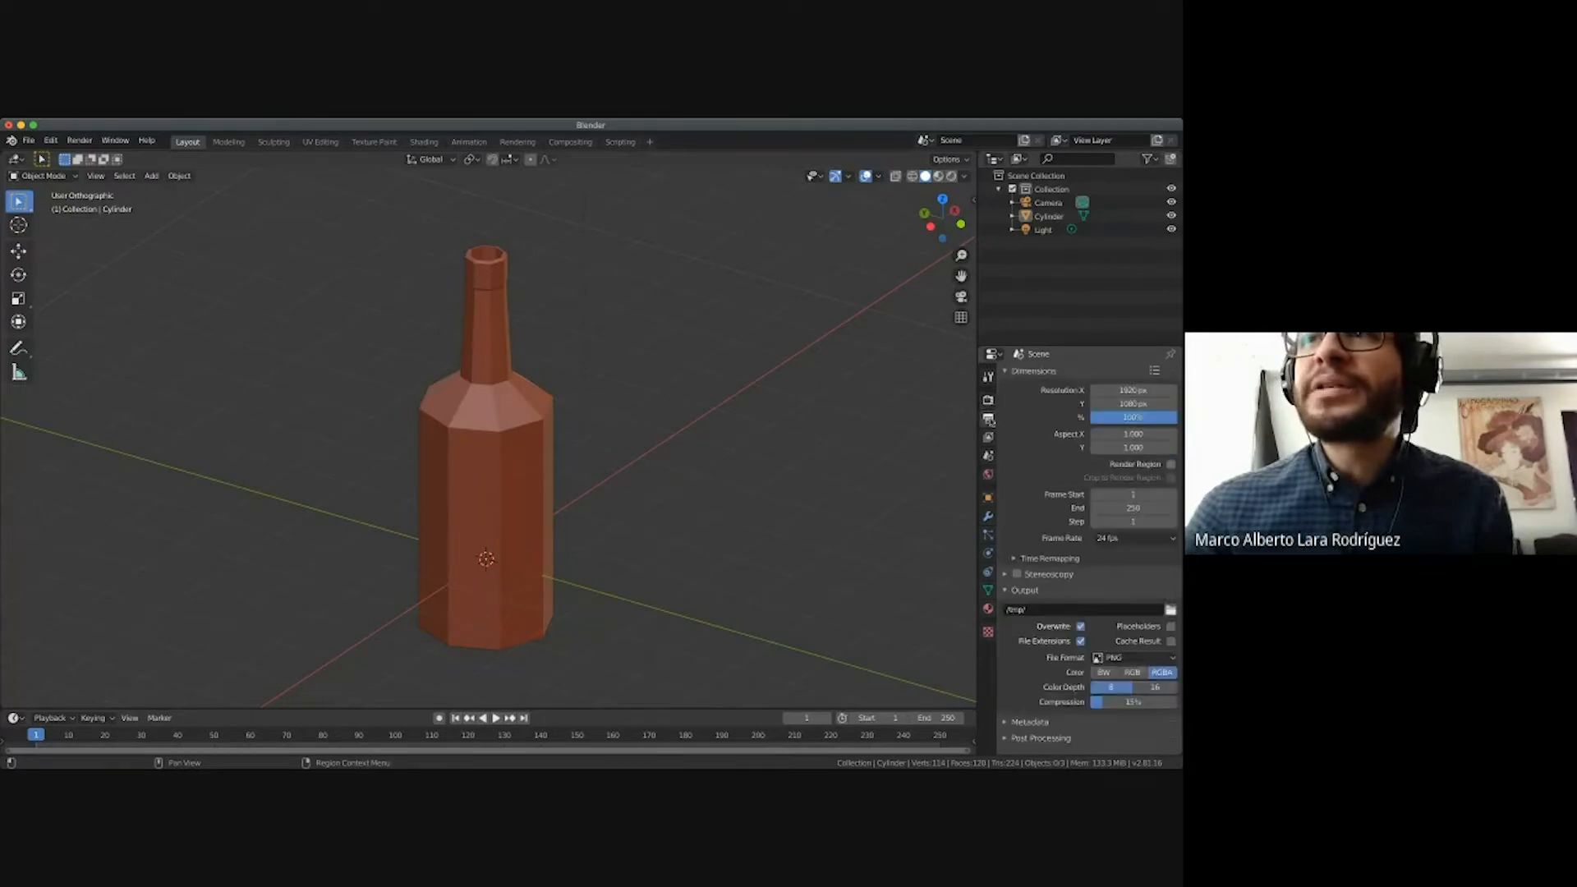
left_click(990, 402)
left_click(989, 419)
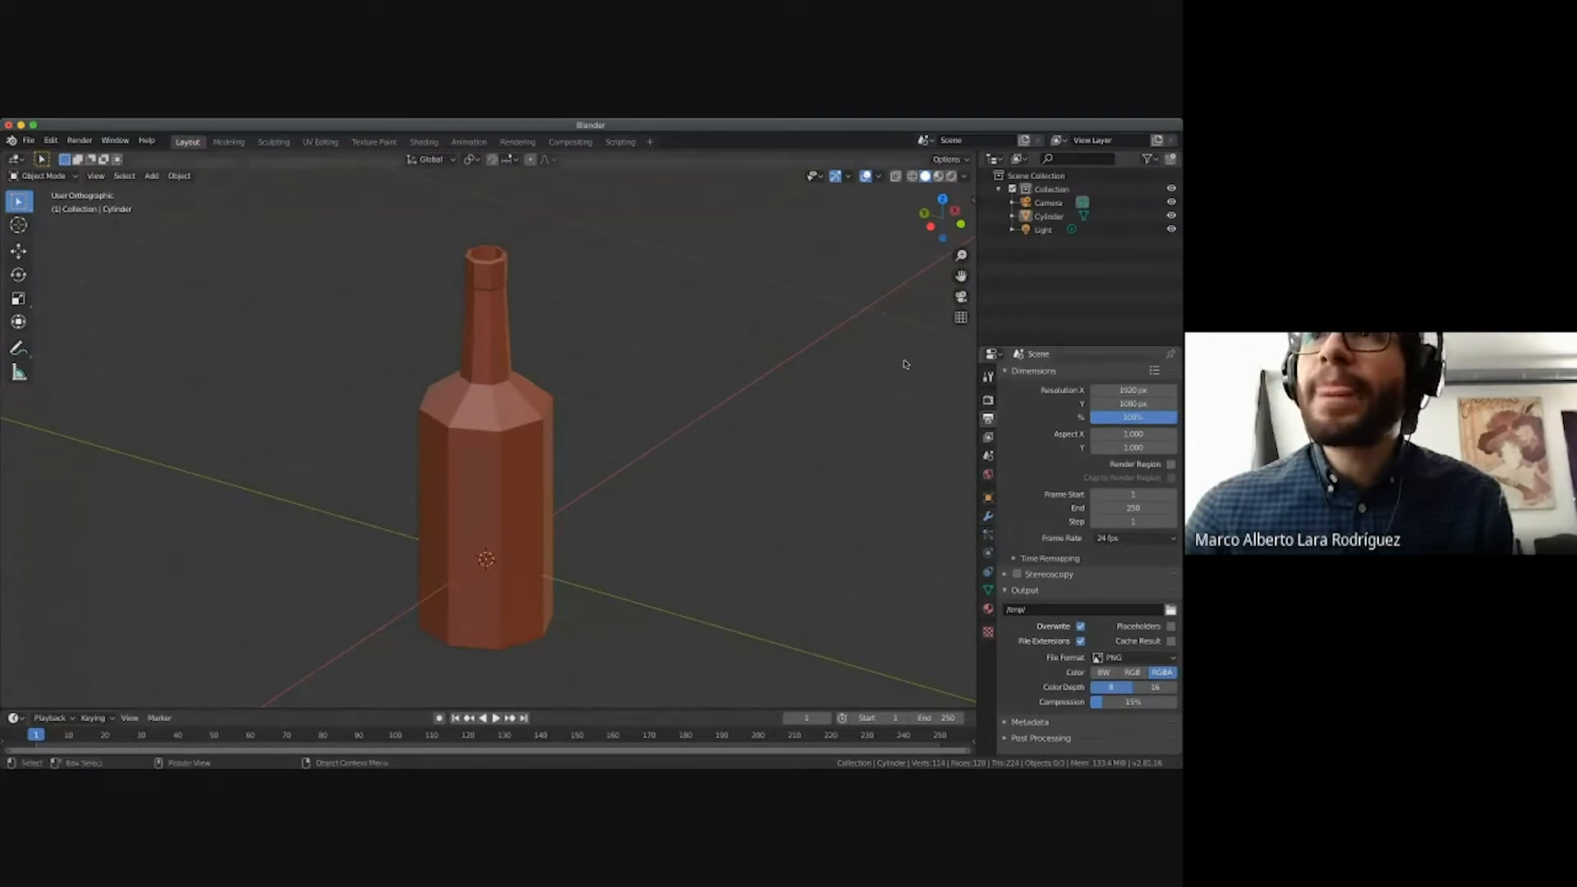
Select the bottle and add a Subdivision Surface modifier to it.
left_click(988, 517)
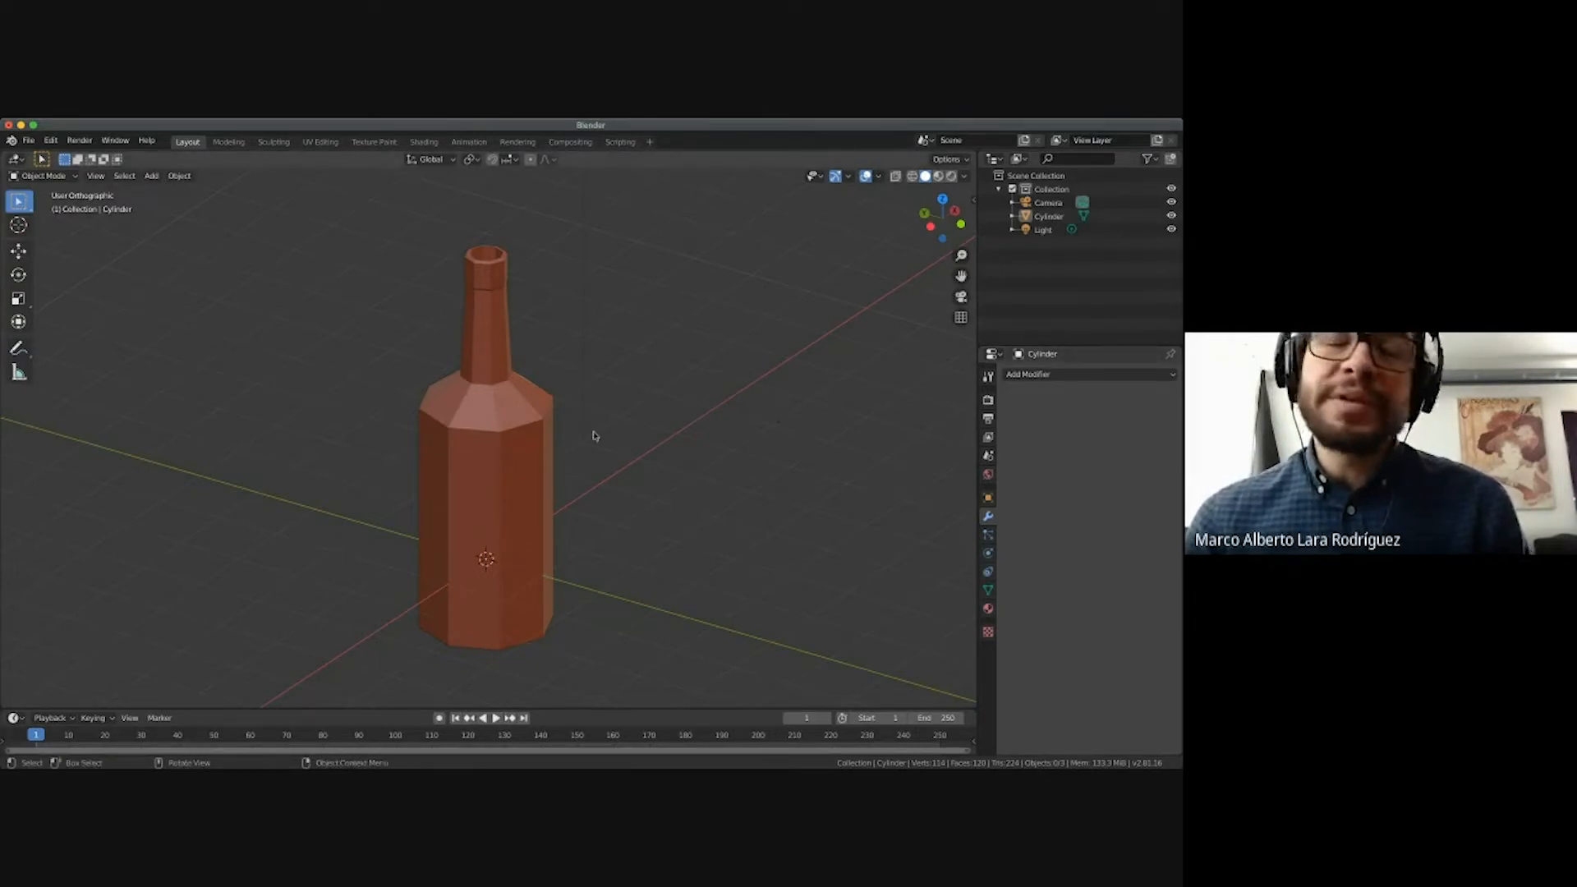
left_click(538, 417)
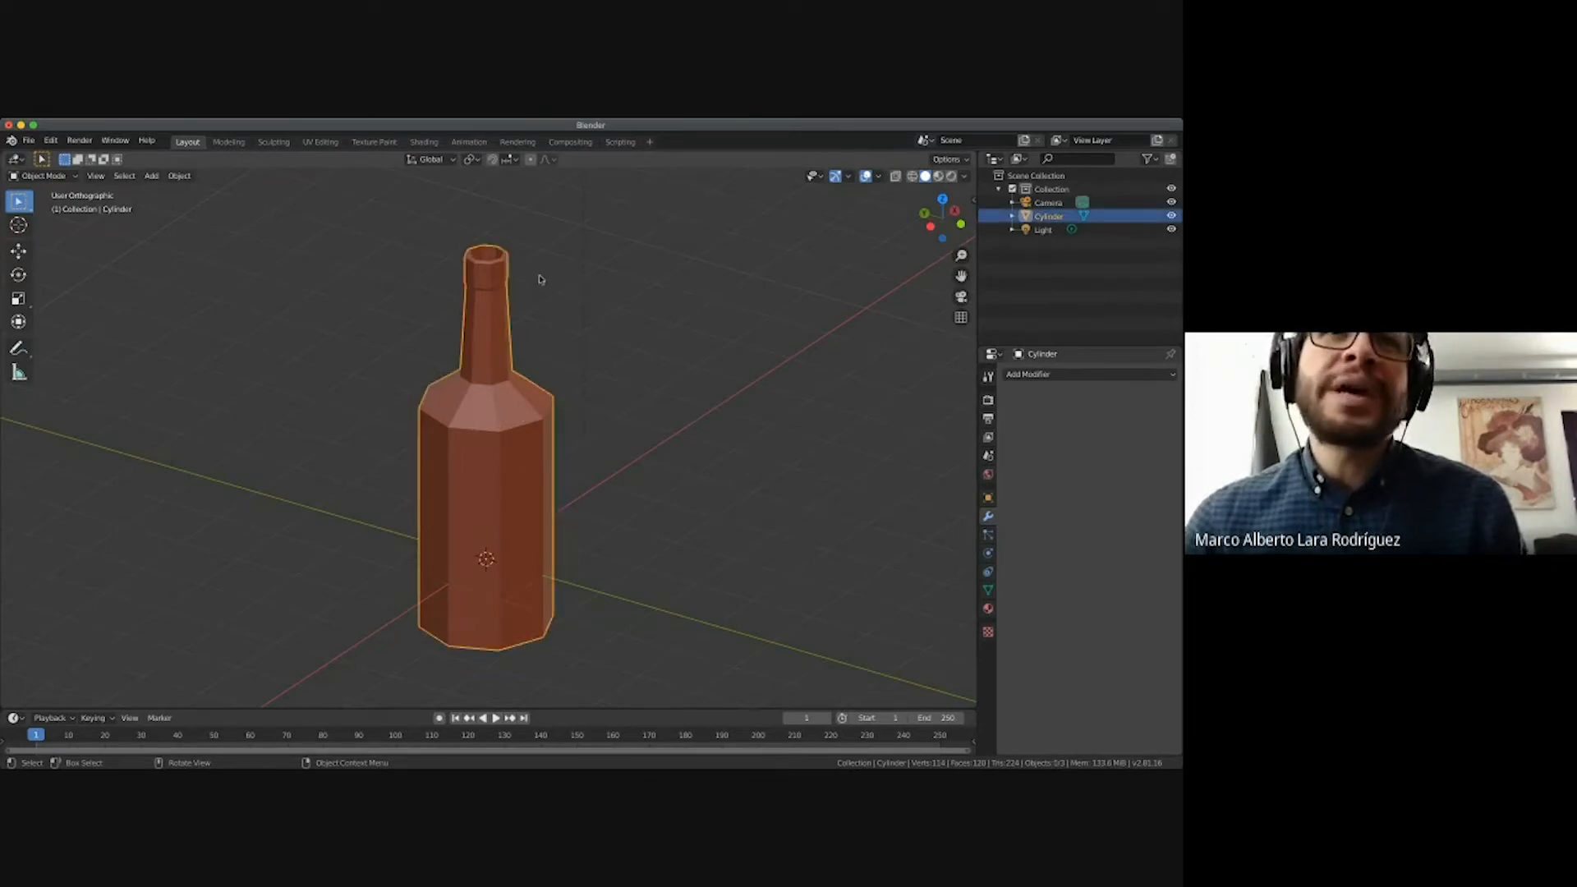
scroll(549, 437, "down", 4, "ctrl")
scroll(548, 437, "up", 5, "ctrl")
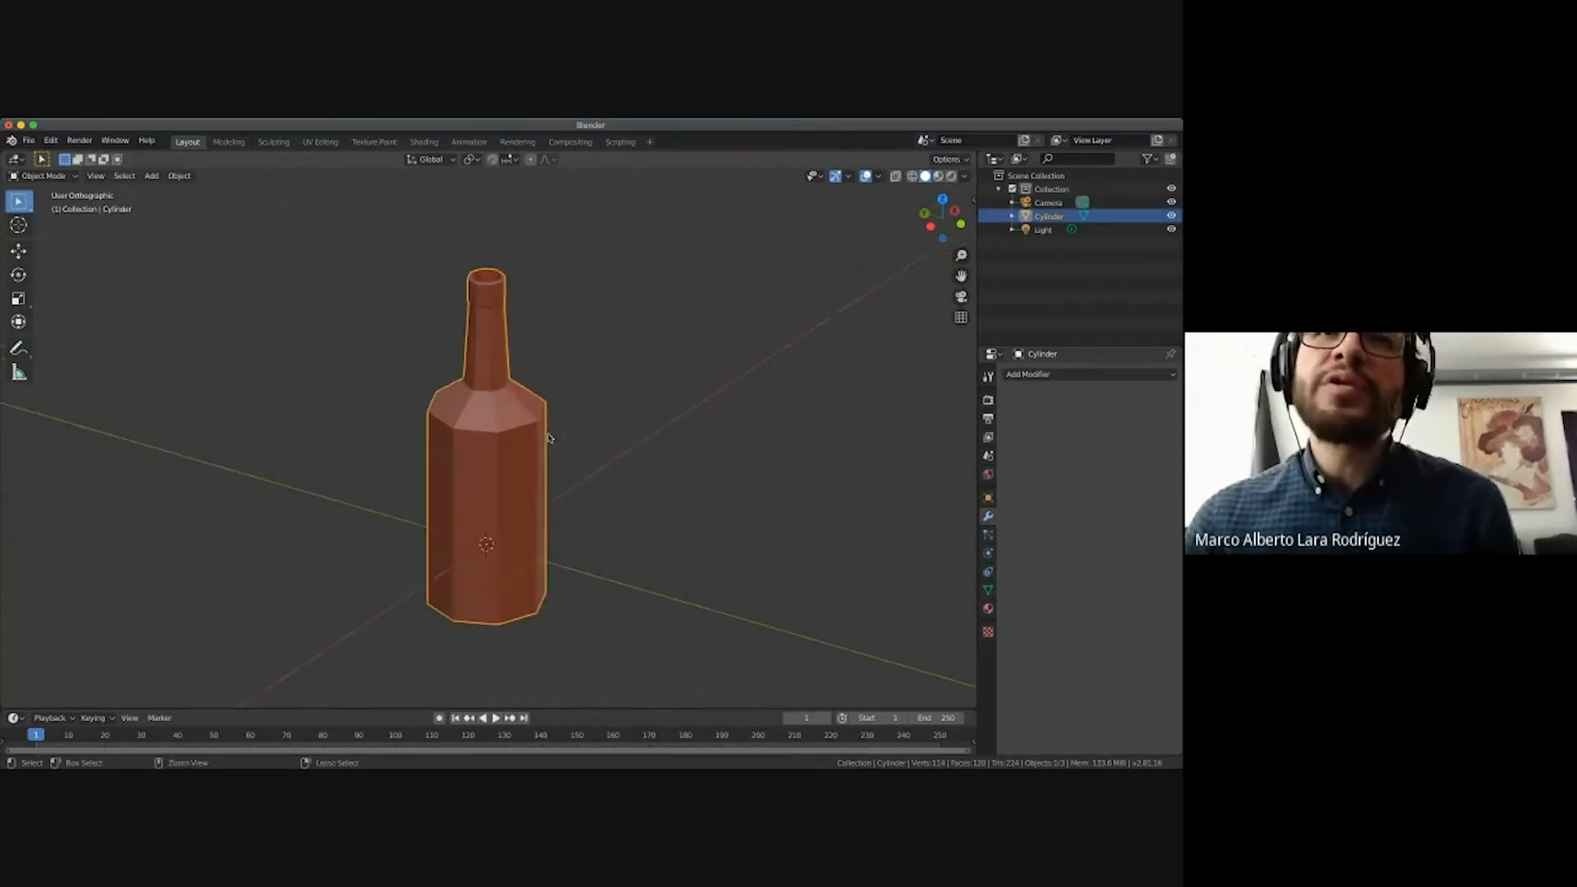
scroll(549, 437, "up", 1, "ctrl")
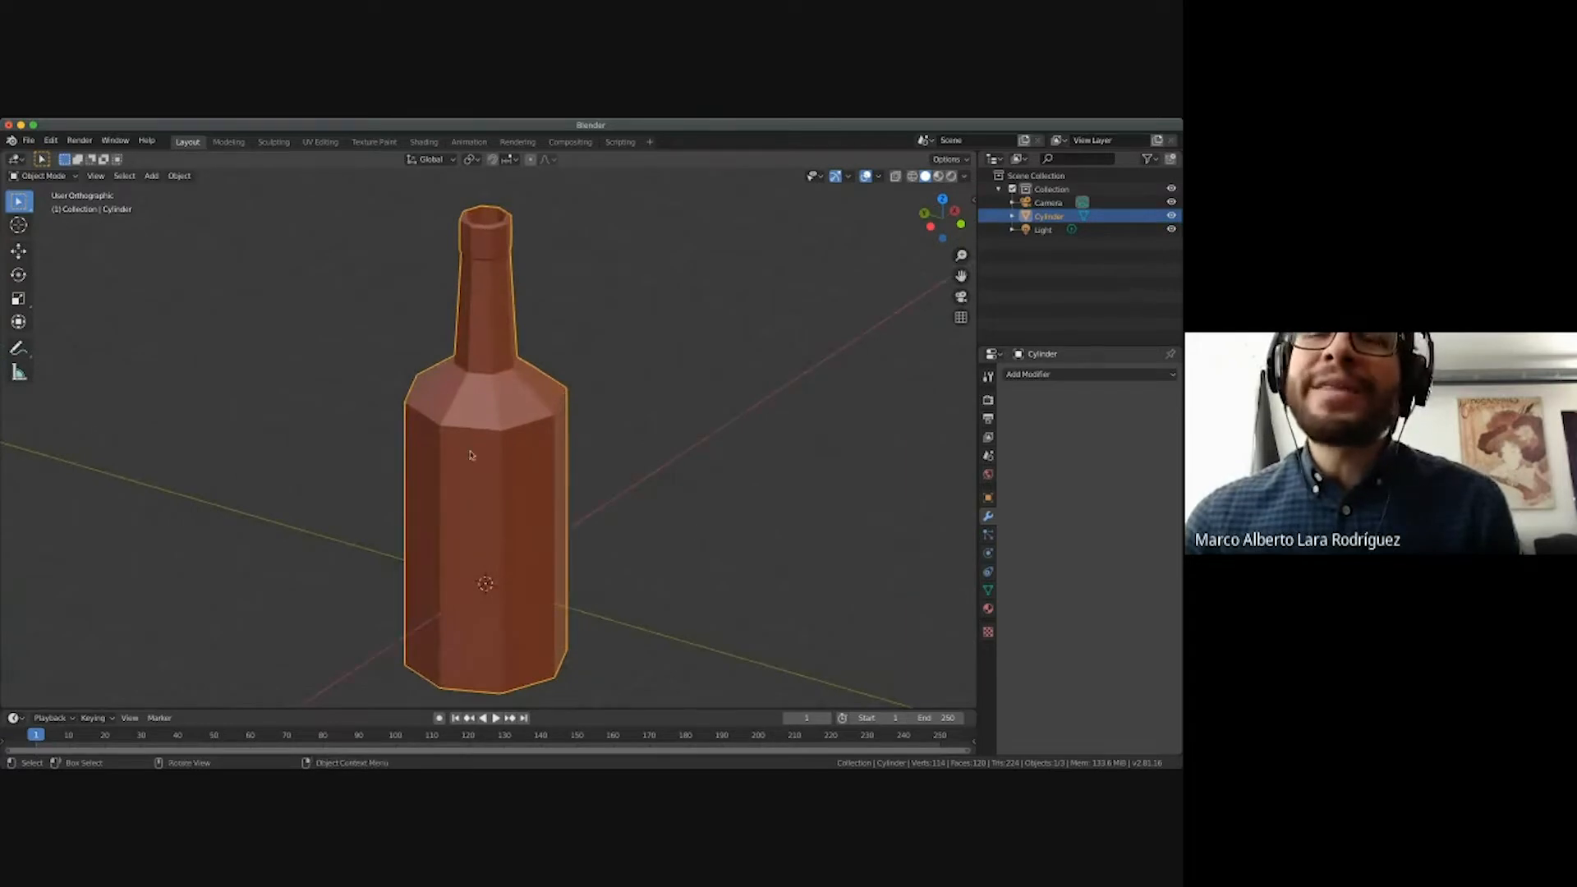
left_click(1063, 379)
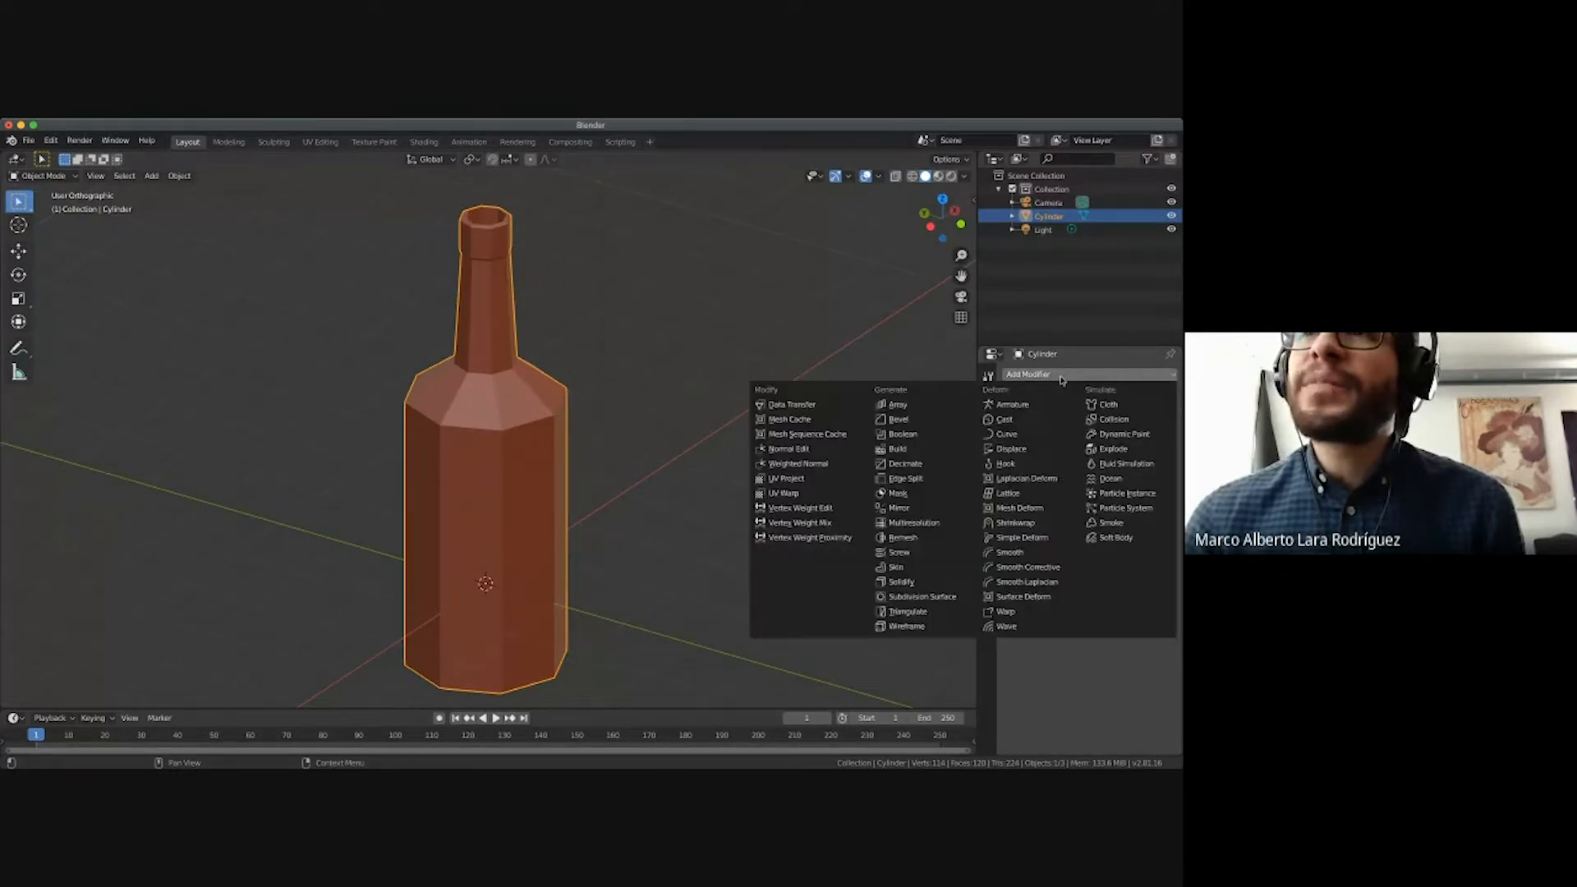
left_click(904, 602)
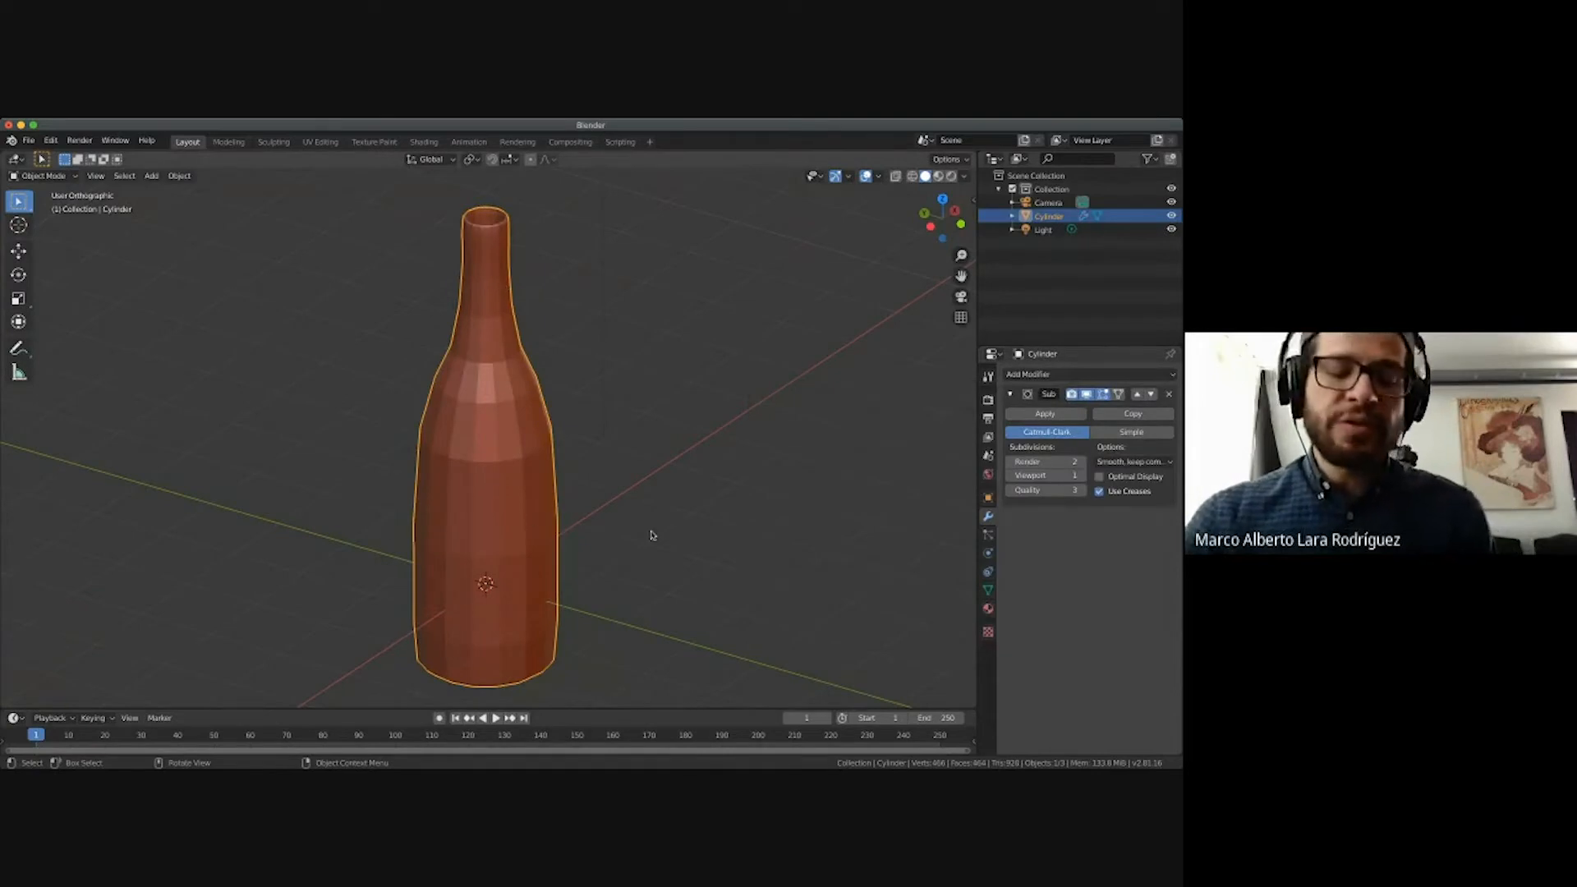
Examine the smoothed bottle's base, opening and sides from several angles.
scroll(652, 535, "down", 2)
scroll(652, 536, "up", 1)
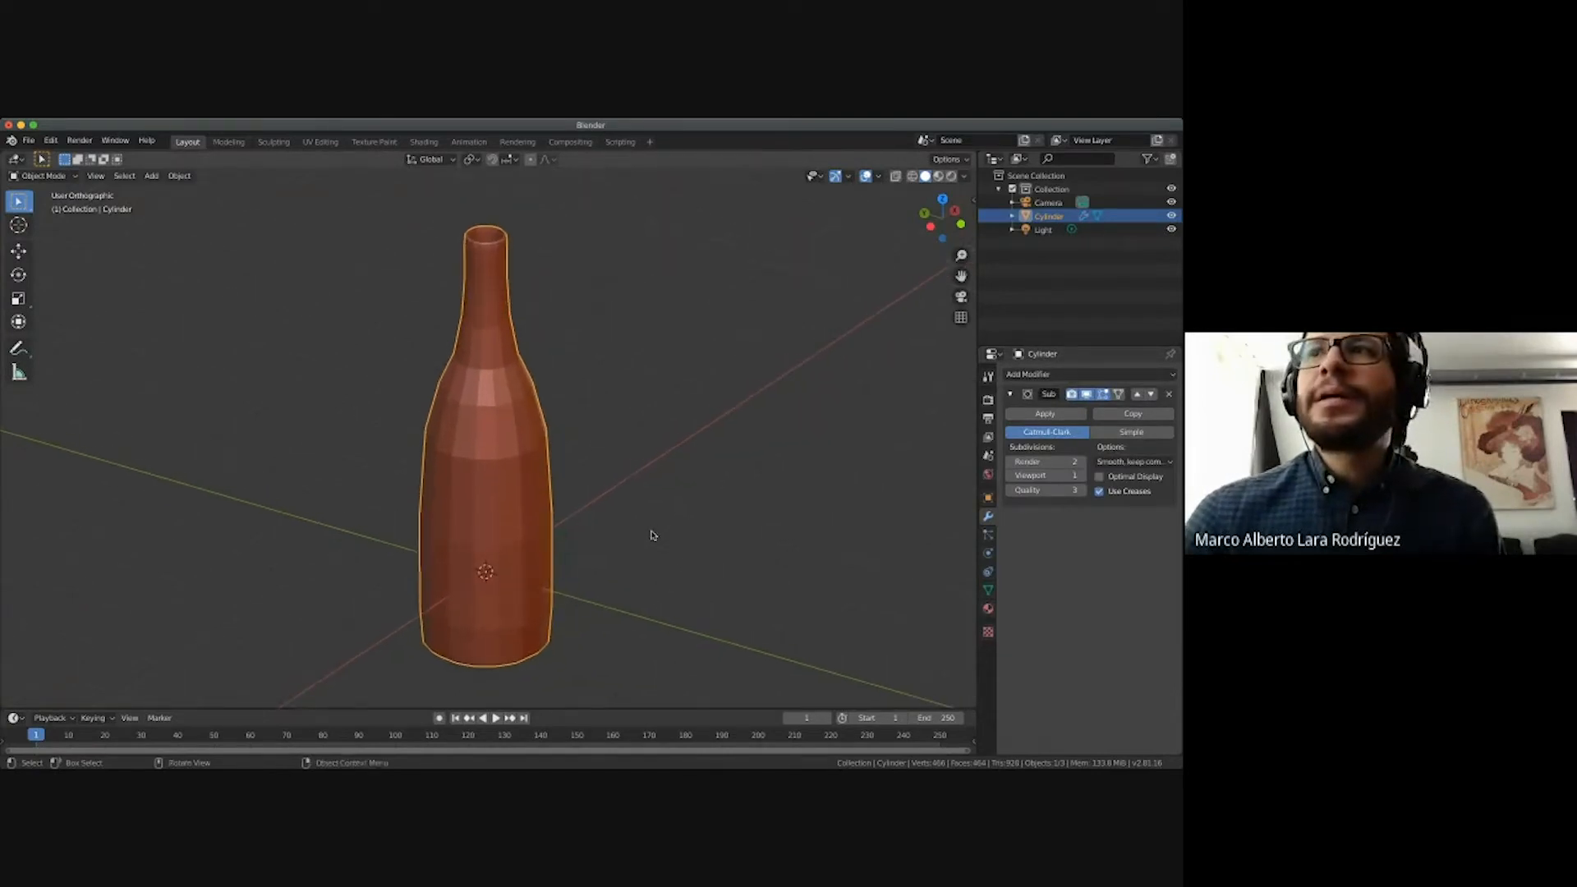
scroll(540, 373, "down", 5)
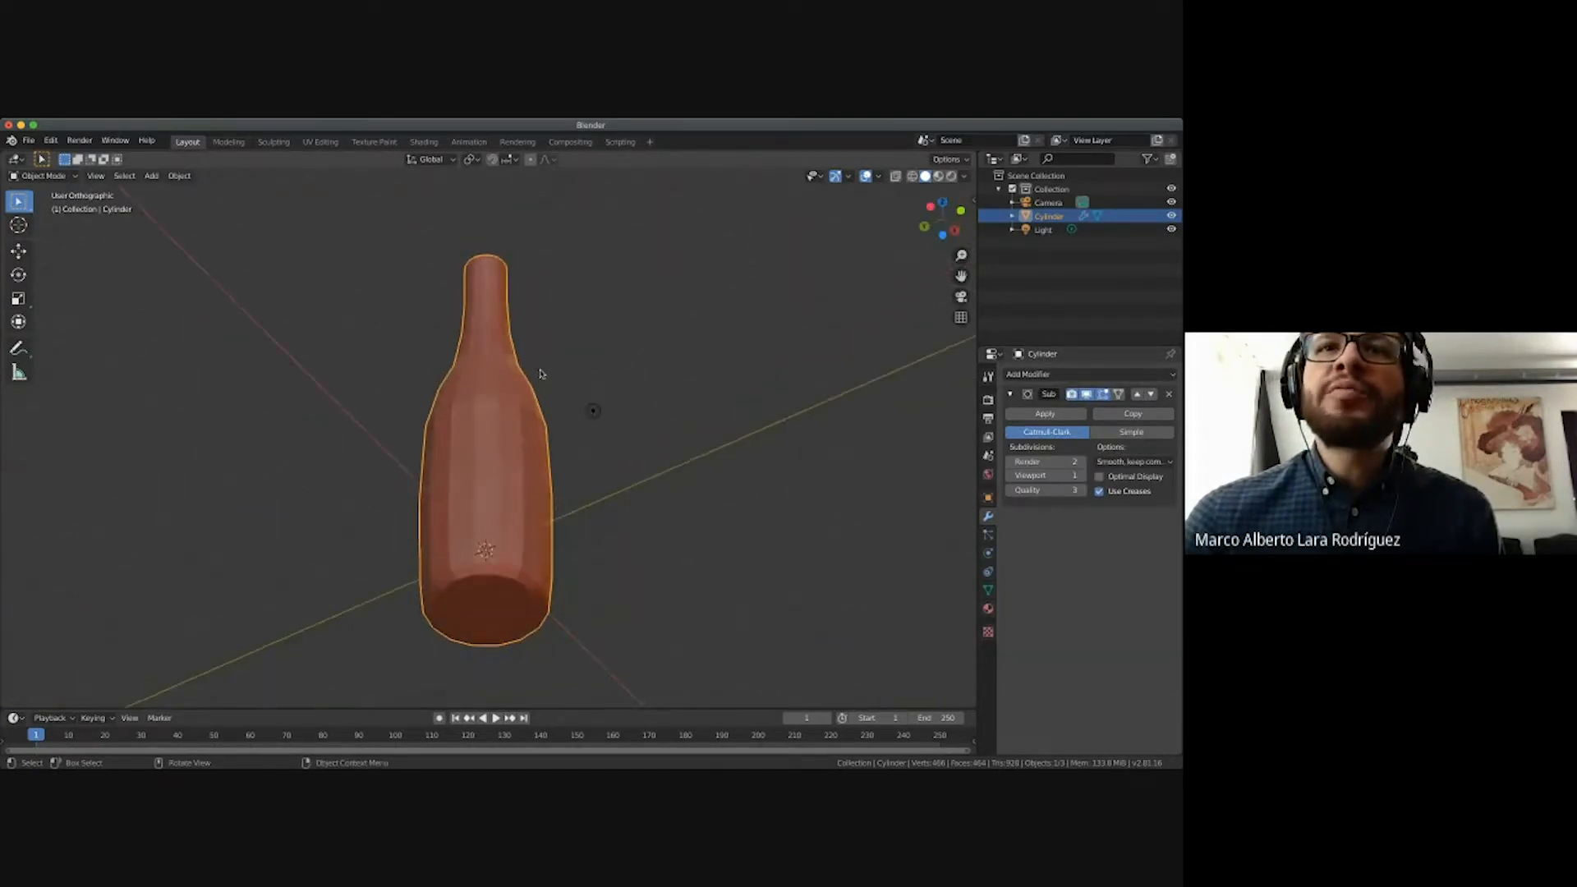
scroll(541, 374, "up", 4)
scroll(541, 374, "up", 2)
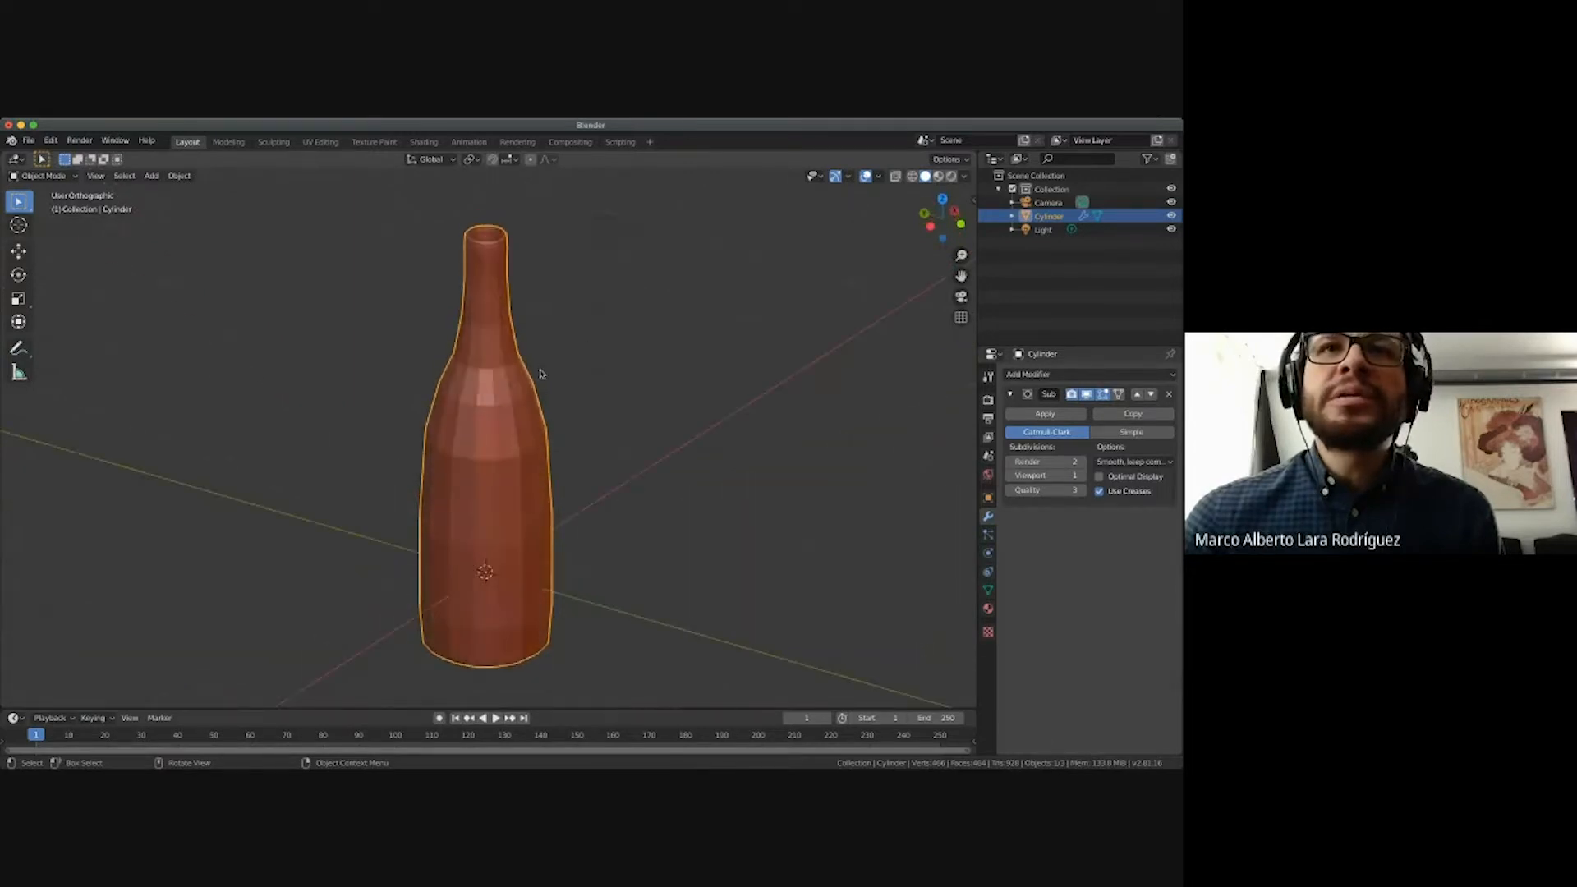
scroll(541, 374, "left", 4)
scroll(540, 373, "right", 5)
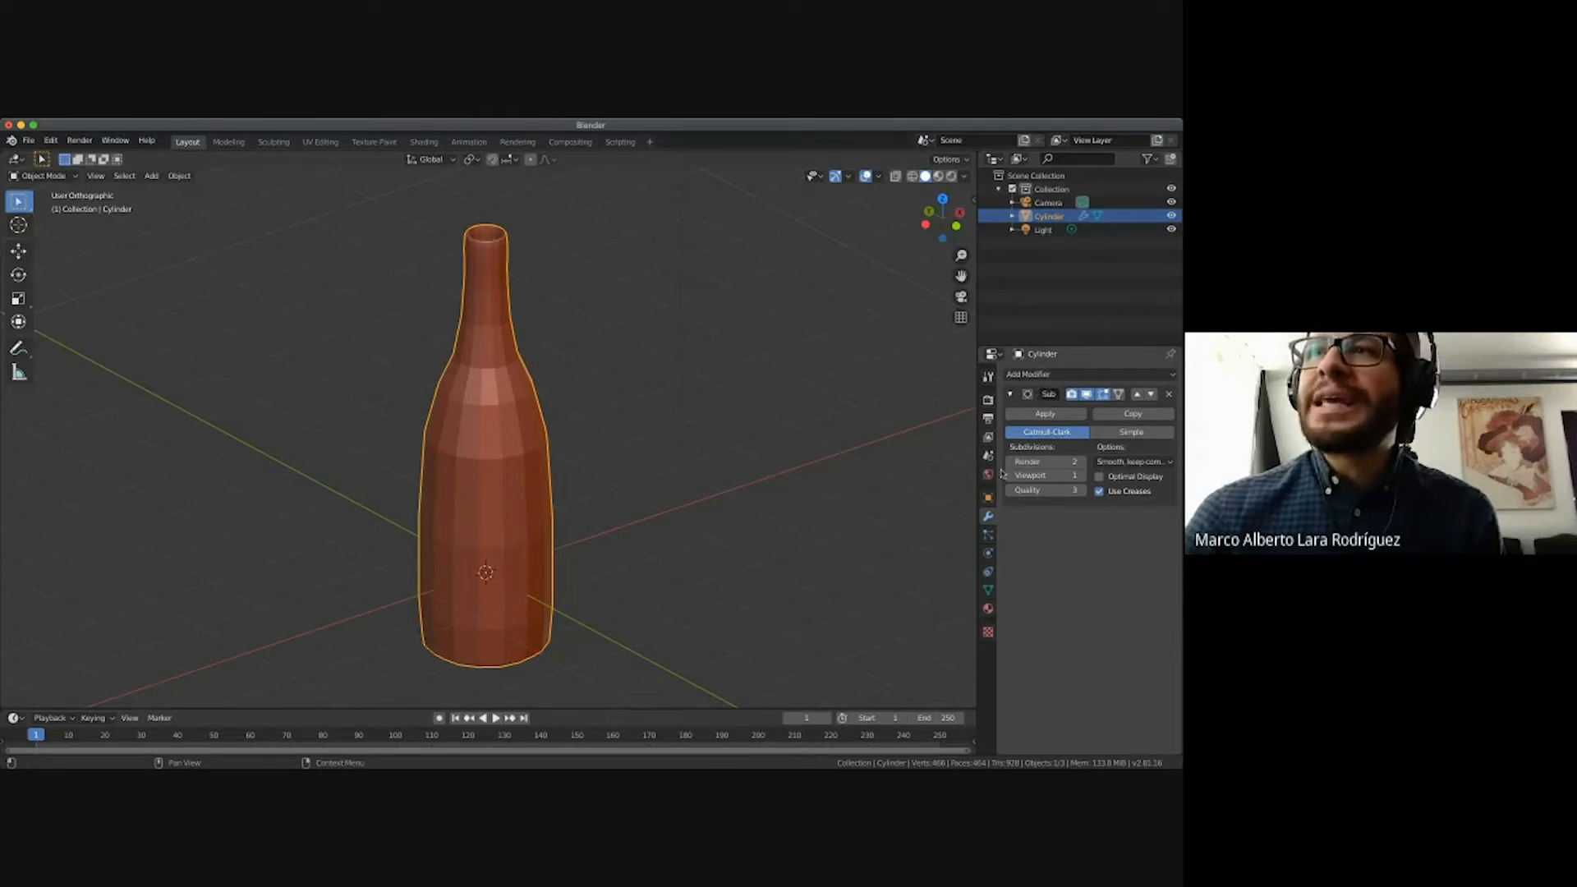
Compare the bottle with and without subdivision by toggling the modifier's viewport display, leaving it enabled.
left_click(1086, 396)
left_click(1087, 395)
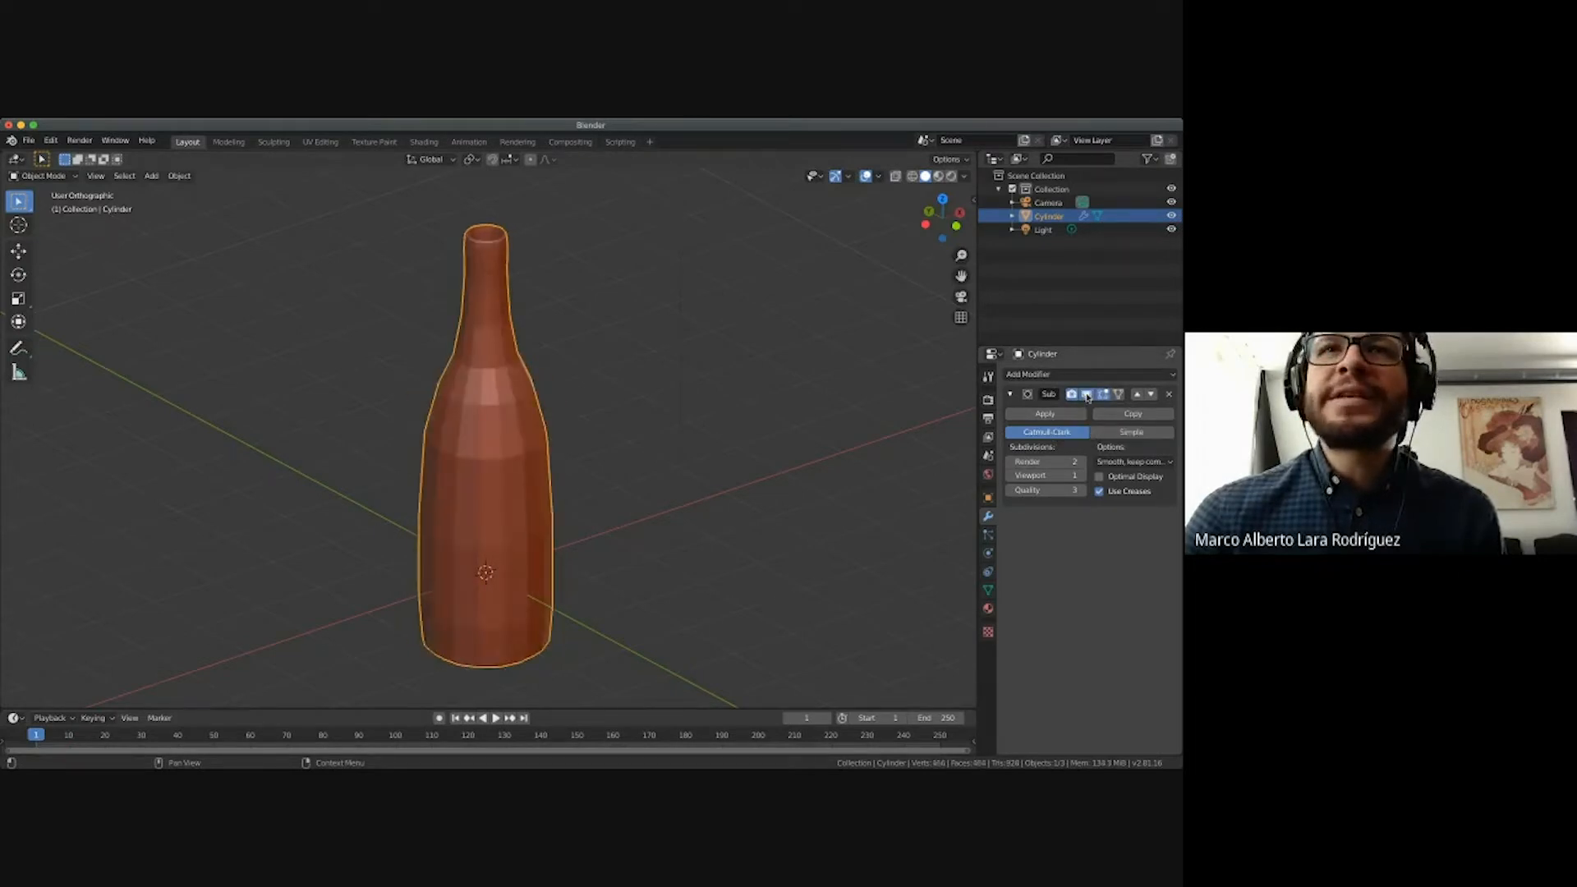
left_click(1087, 395)
left_click(1087, 395)
left_click(1087, 396)
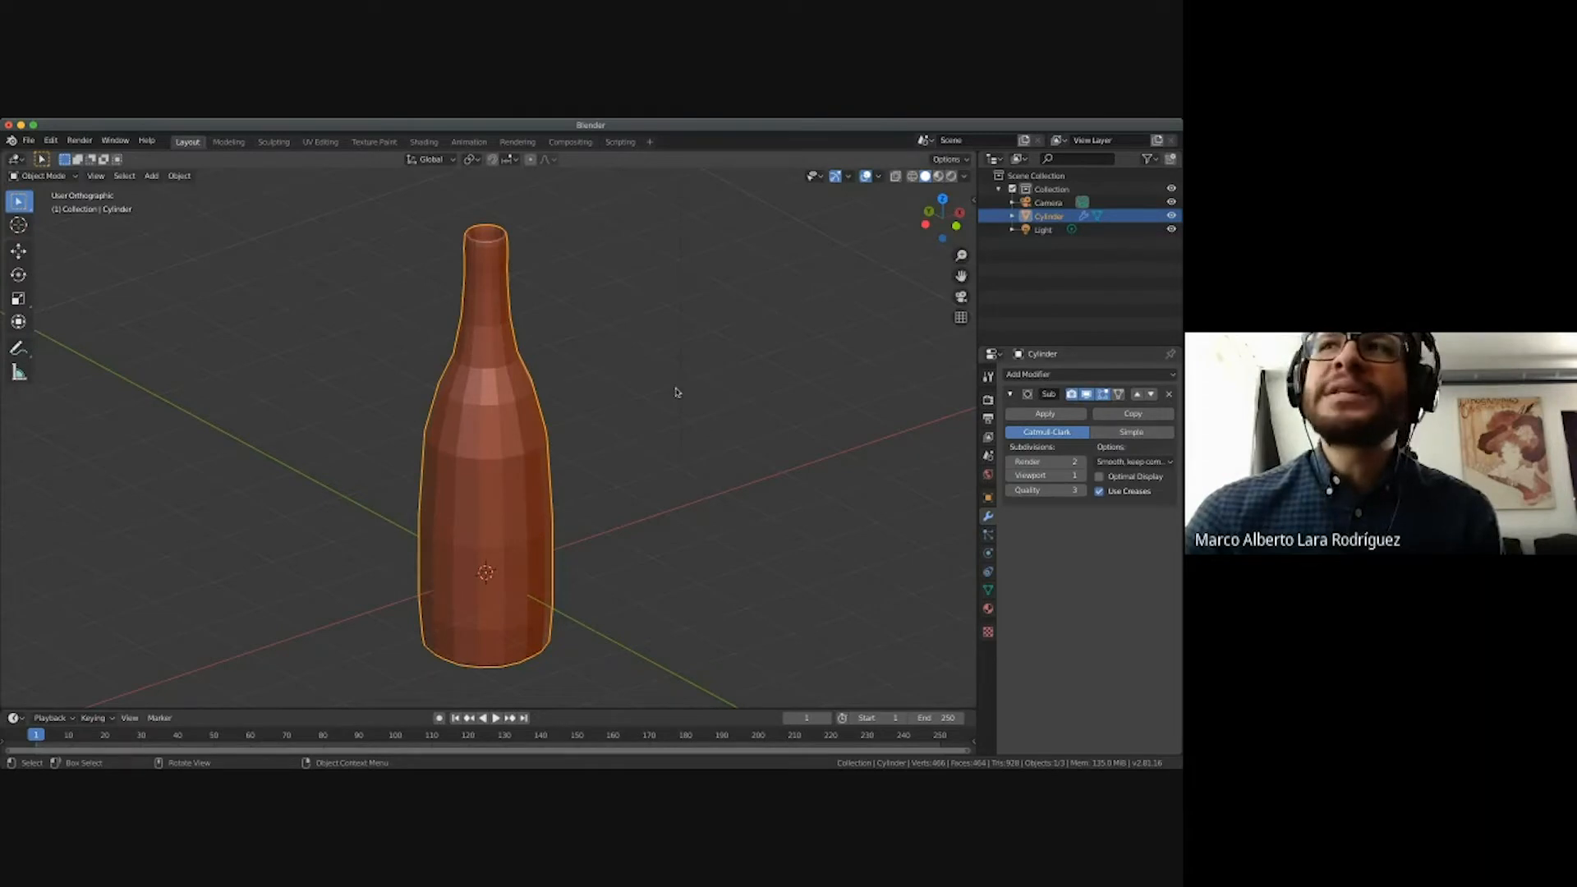
Switch the Subdivision modifier's viewport visibility off and on repeatedly to compare the faceted and rounded bottle shapes, ending with it on.
left_click(1085, 395)
left_click(1085, 395)
left_click(1085, 395)
left_click(1085, 396)
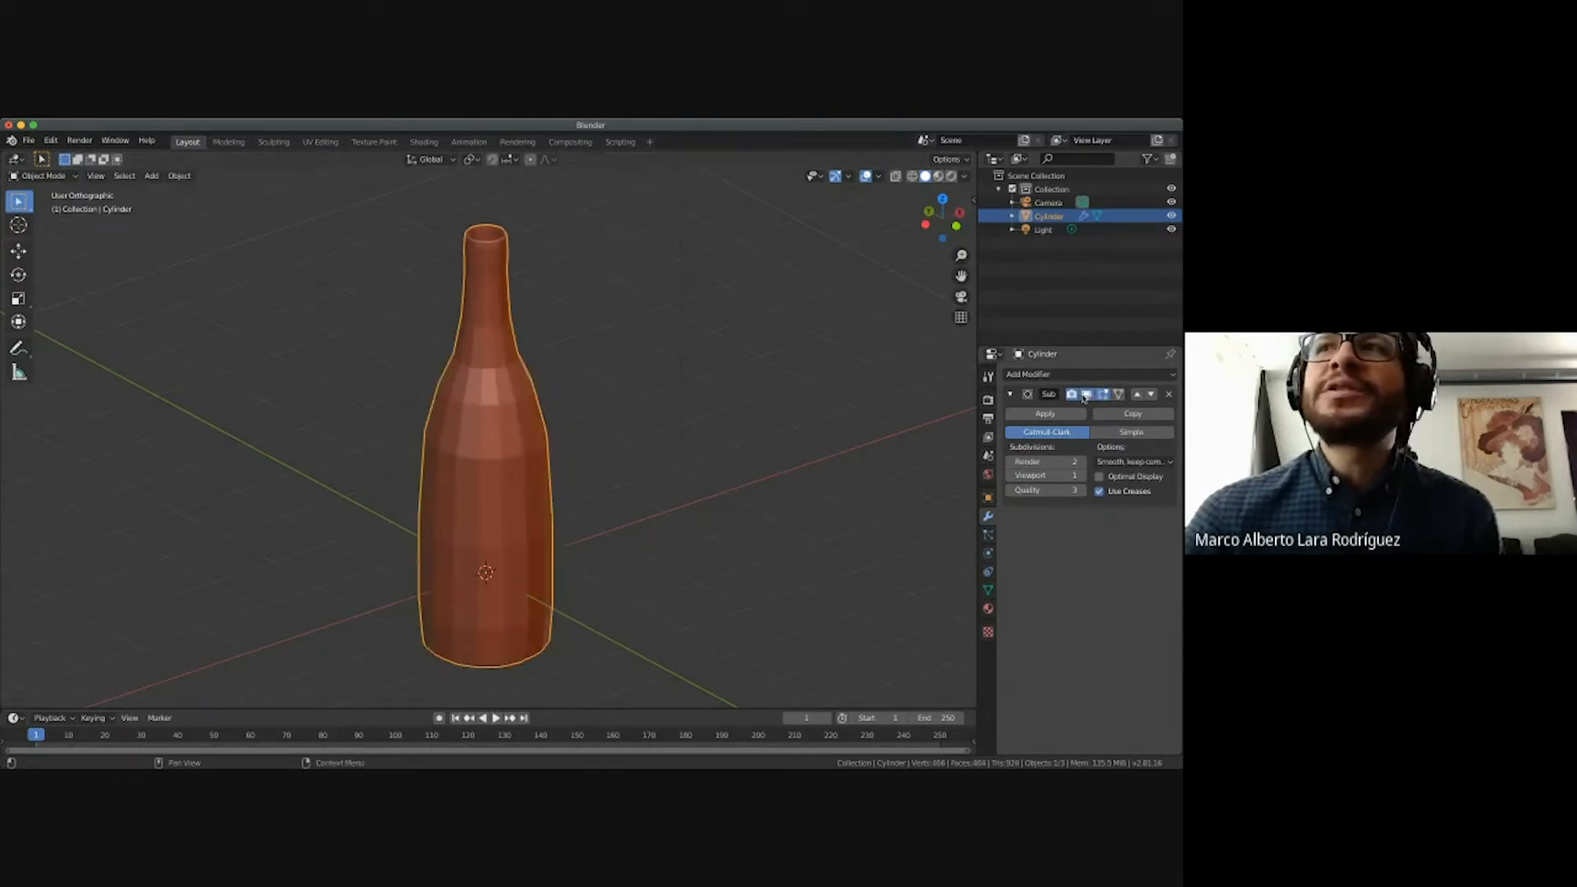
left_click(1086, 395)
left_click(1085, 395)
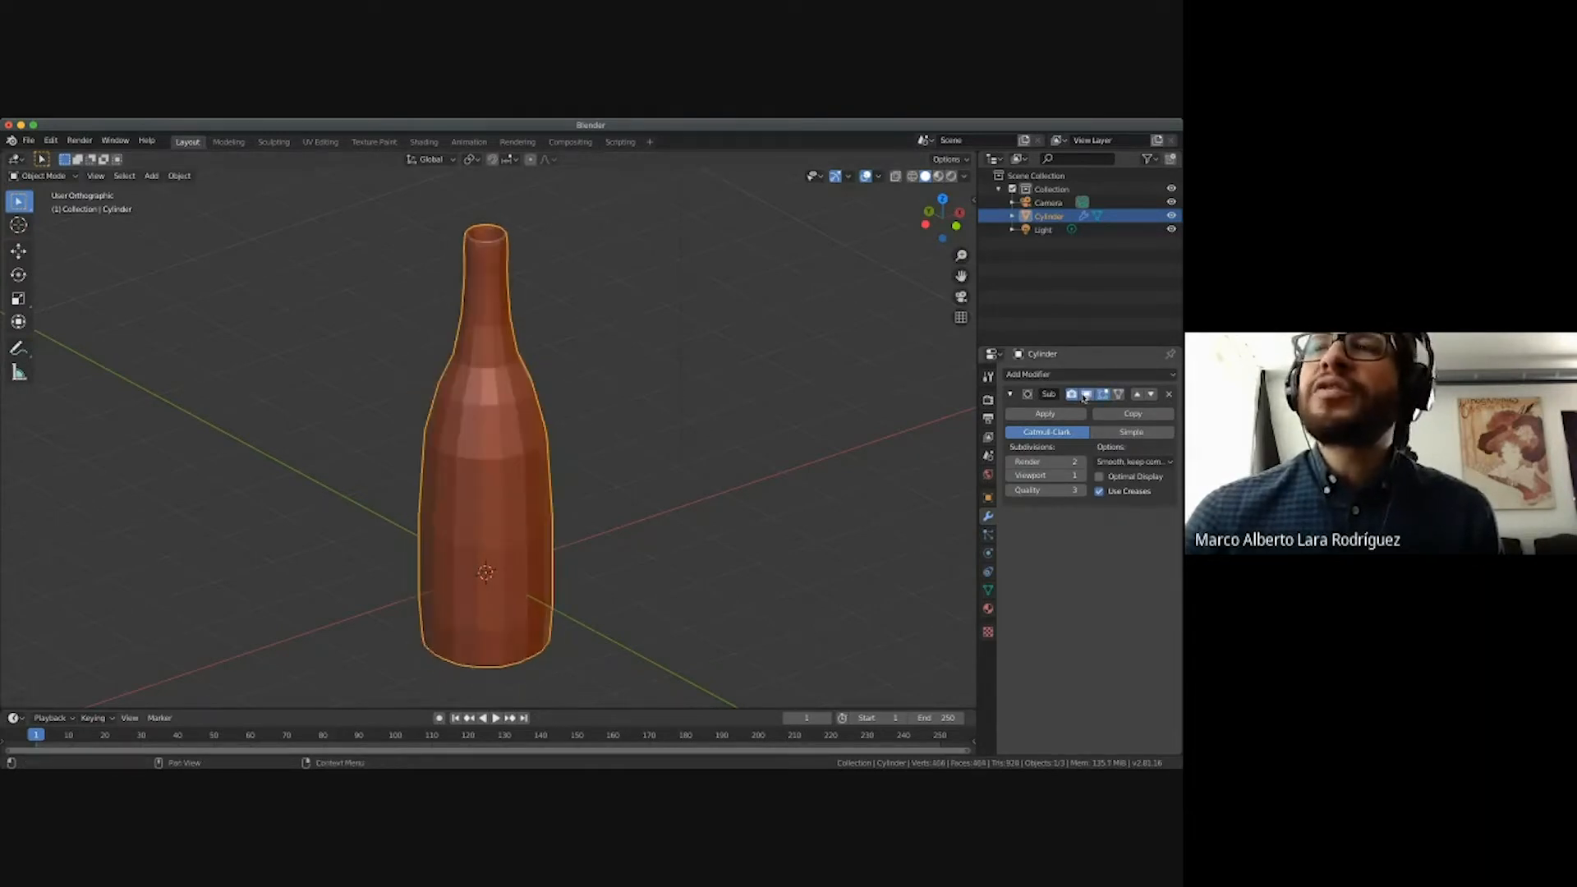
left_click(1085, 395)
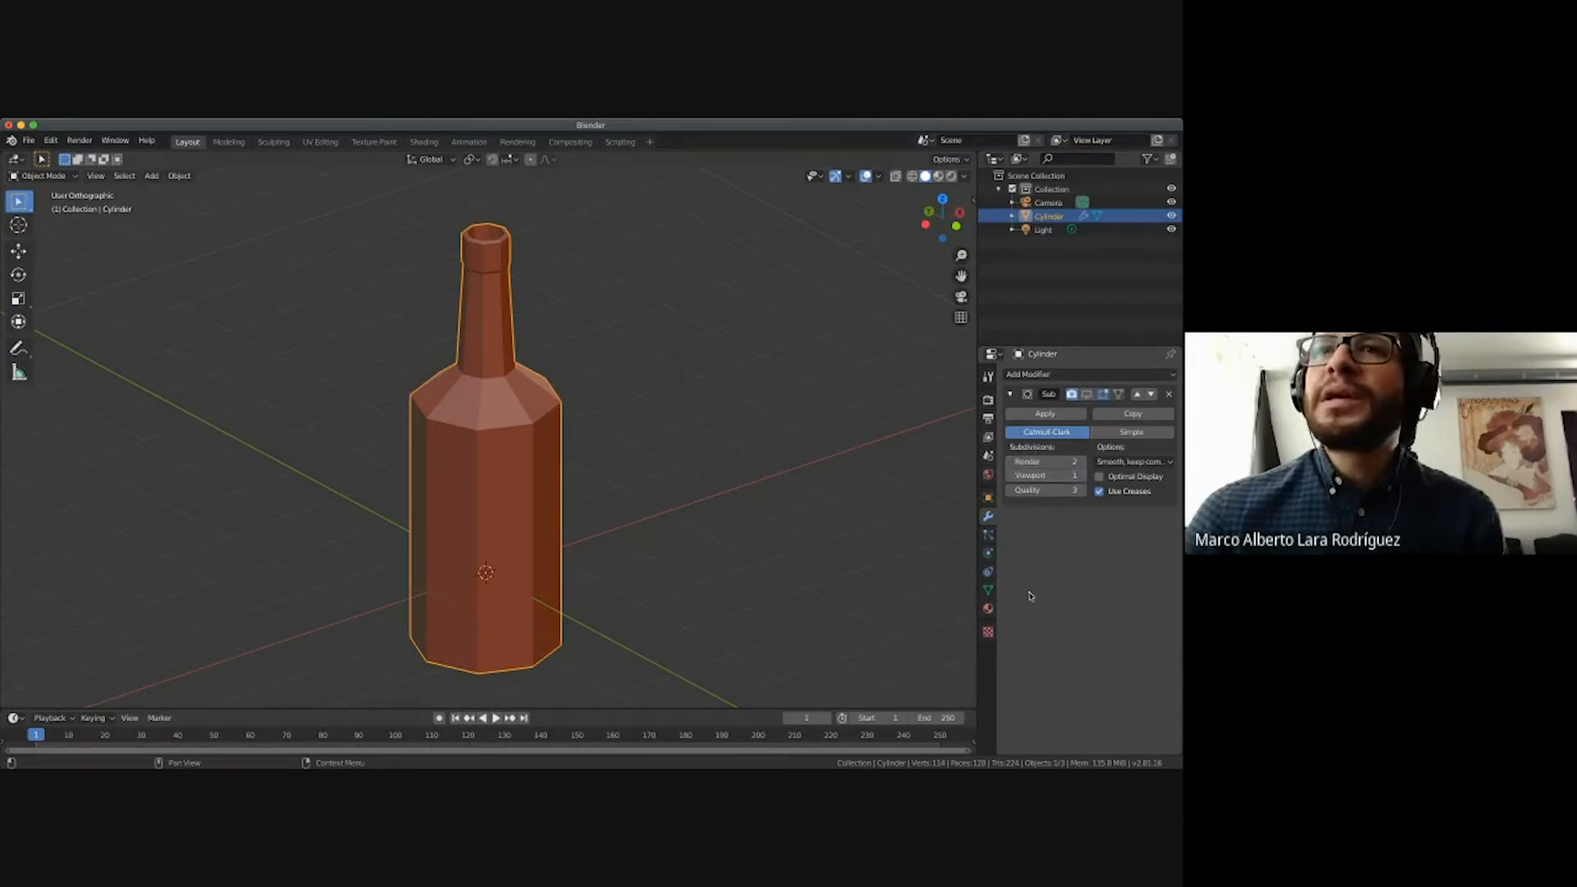
left_click(1089, 395)
left_click(1089, 395)
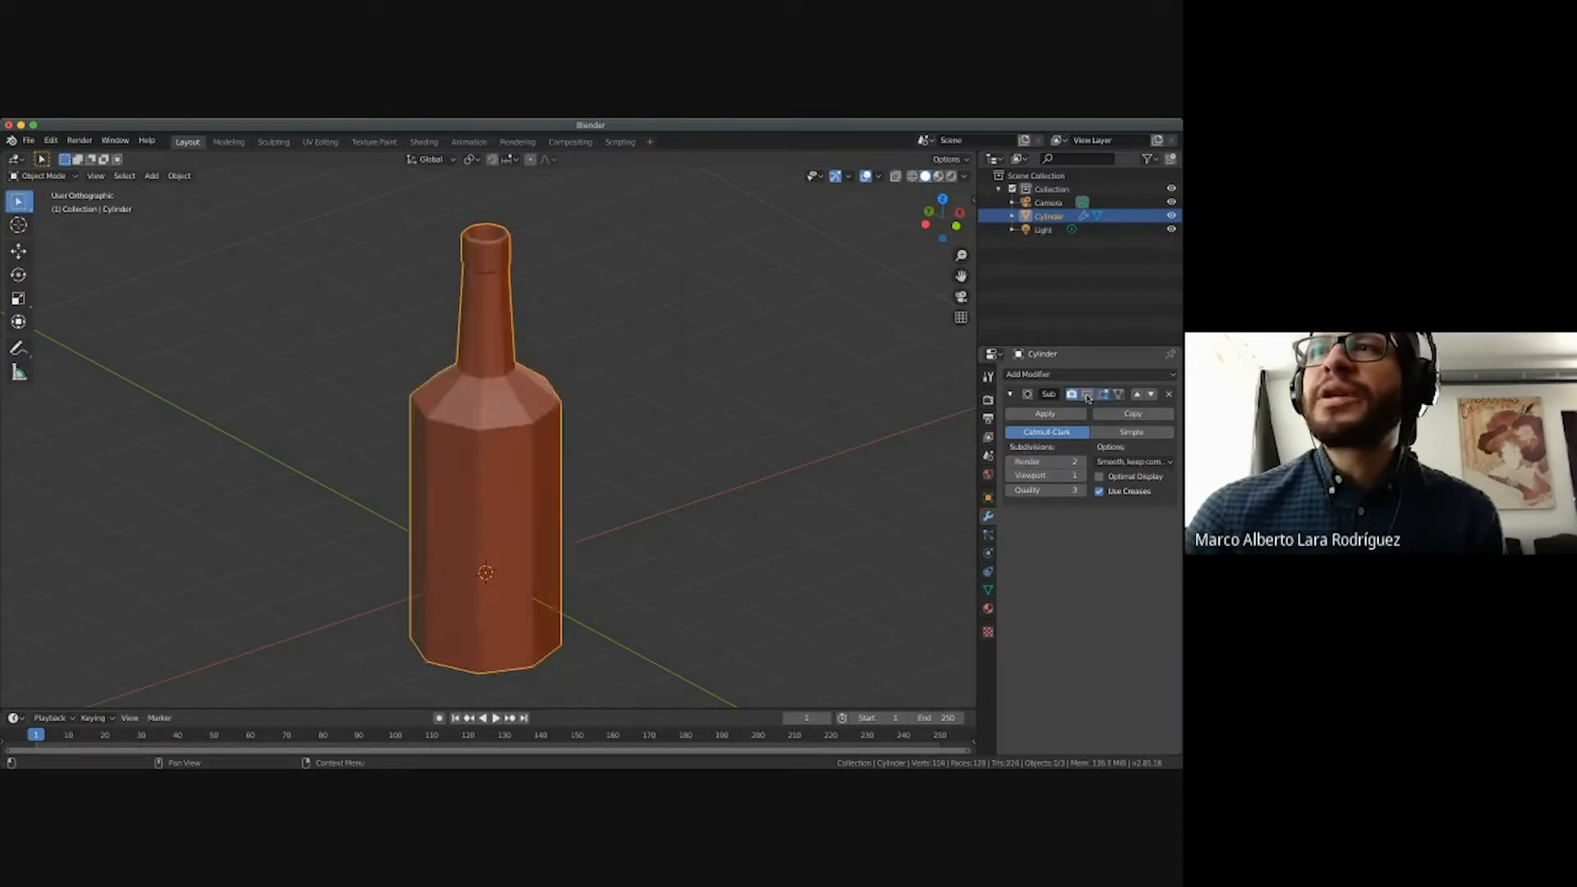
left_click(1088, 396)
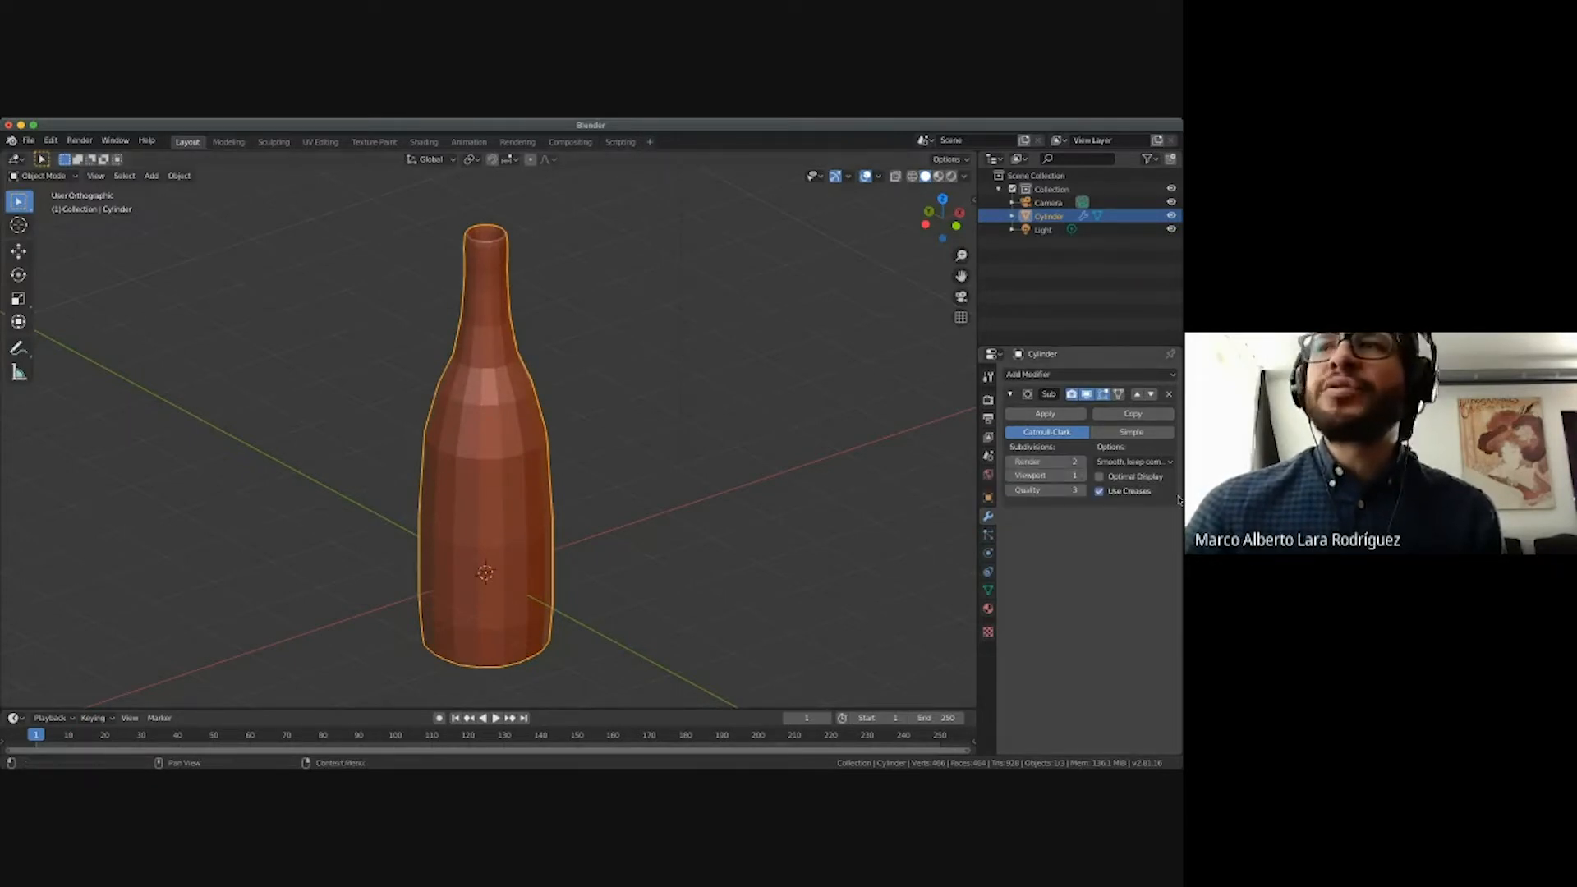
Try render and viewport subdivision levels up to 4 on the bottle, settling on 2 for both.
left_click(1082, 477)
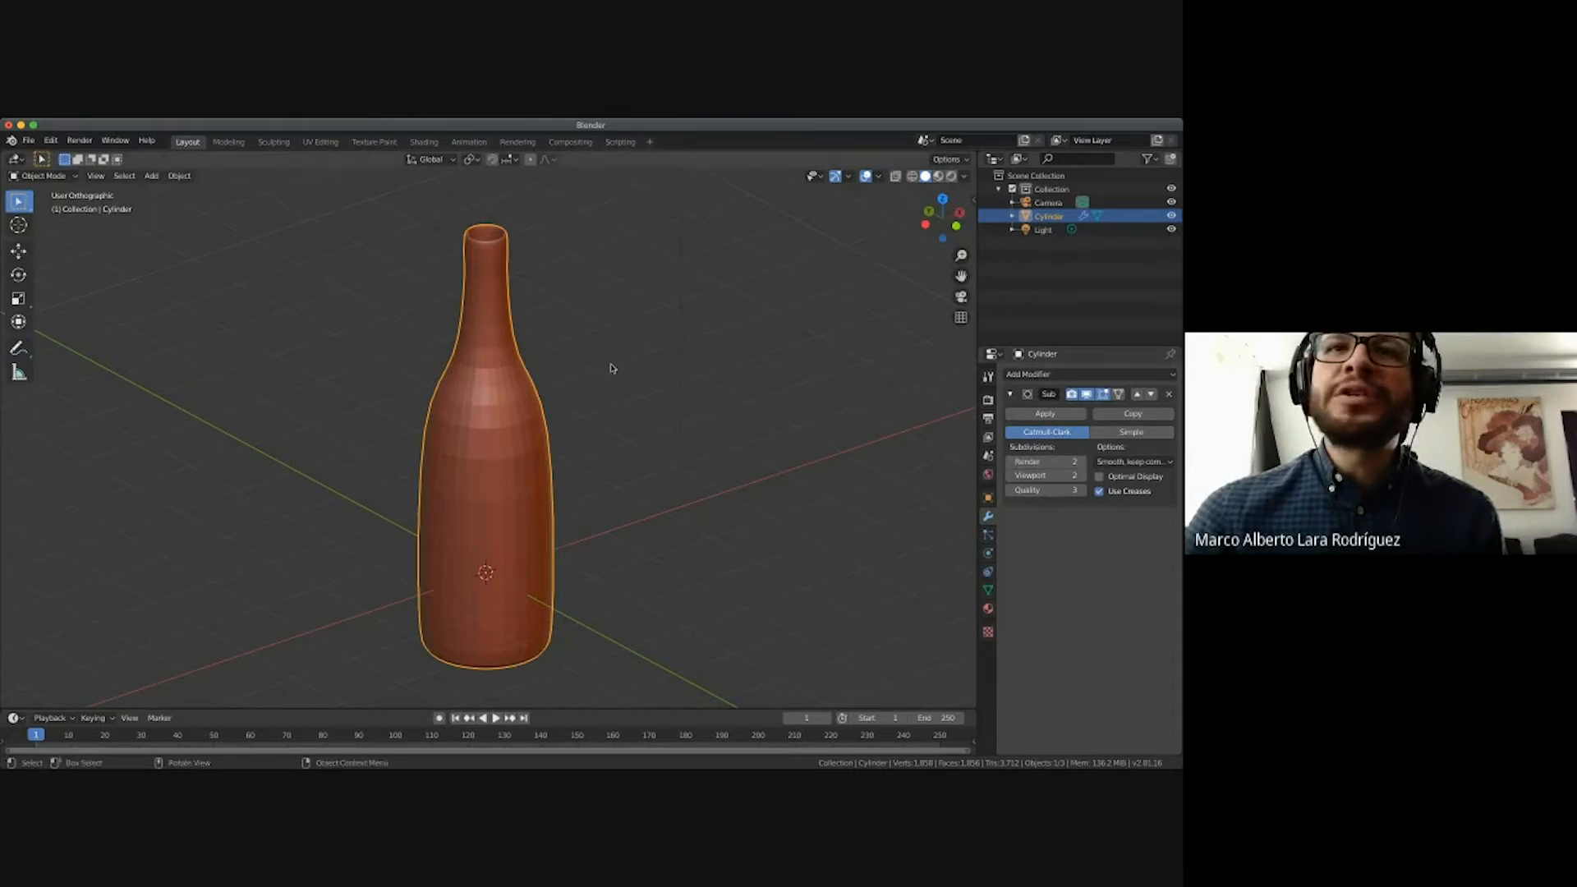
left_click(1082, 464)
left_click(1083, 477)
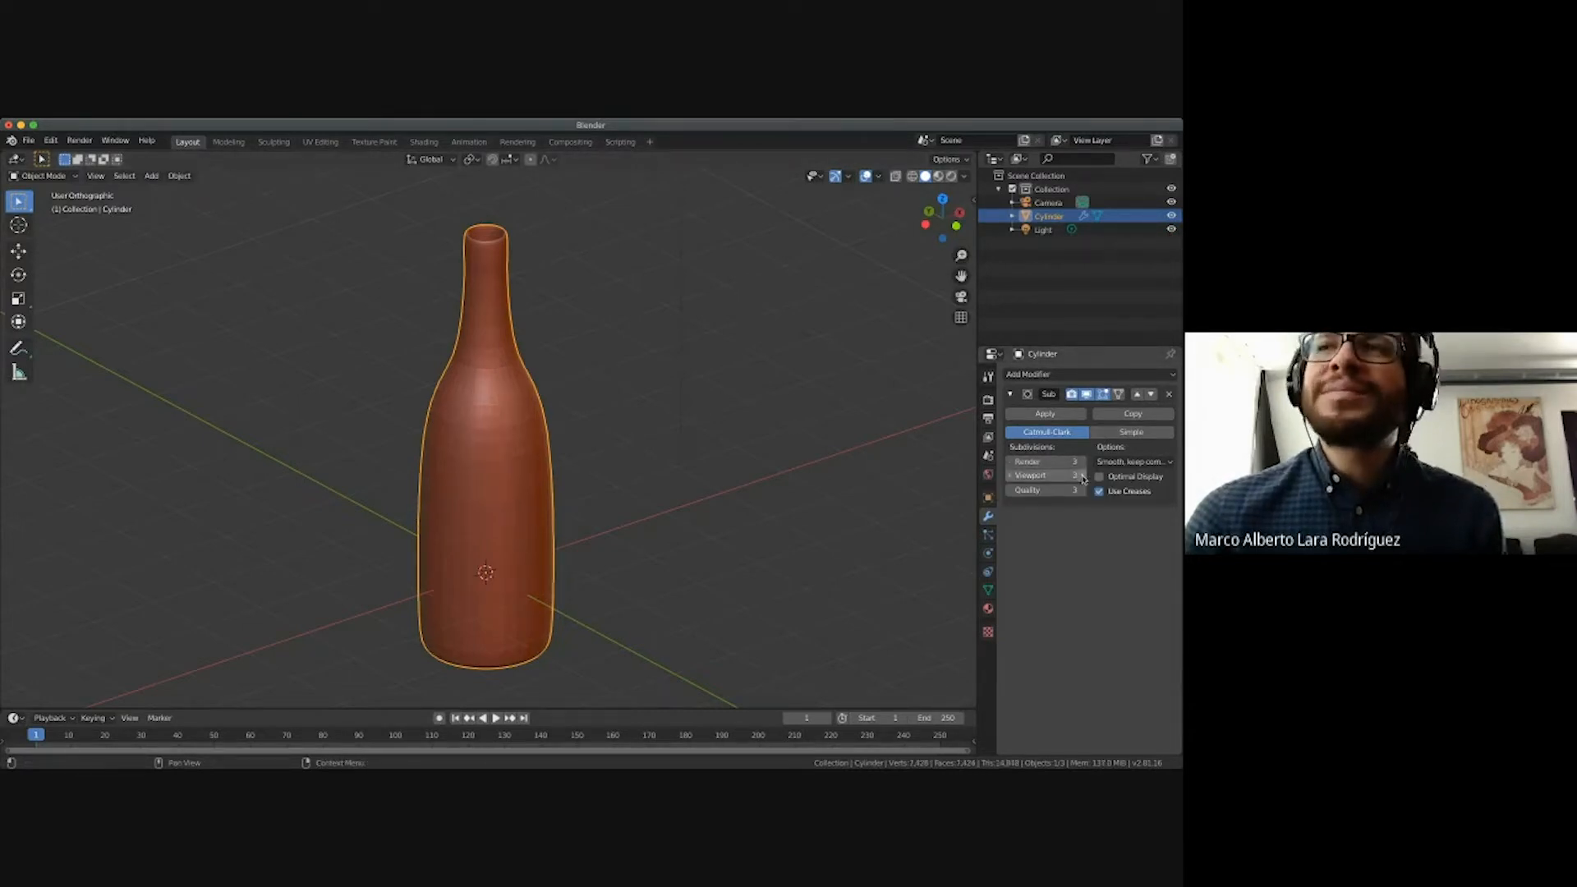
left_click(1082, 463)
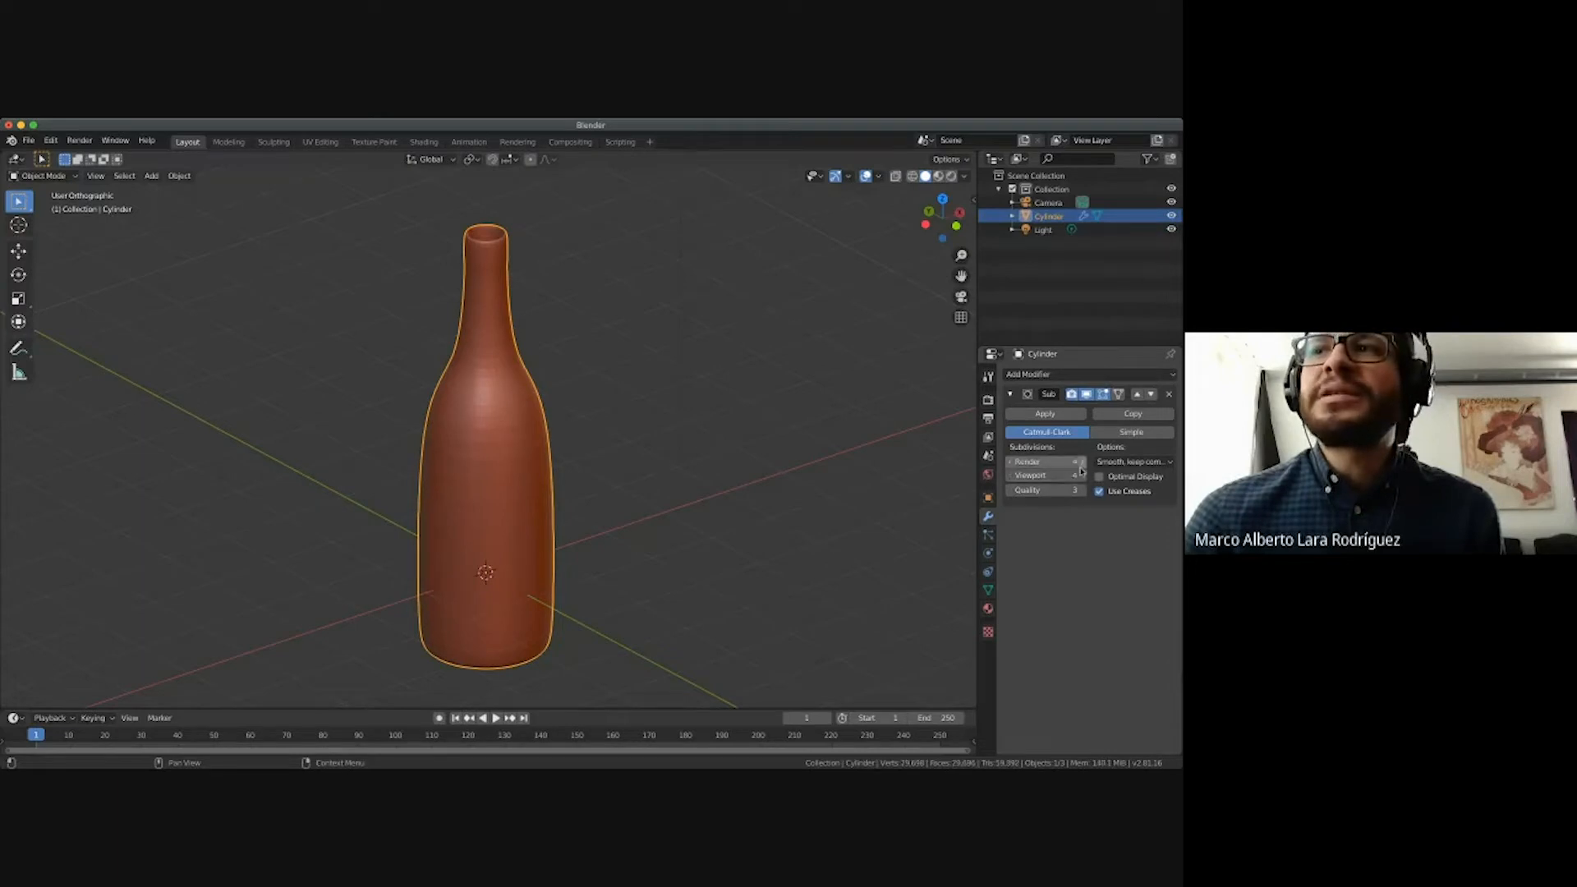
left_click(1013, 476)
left_click(1011, 463)
left_click(1011, 464)
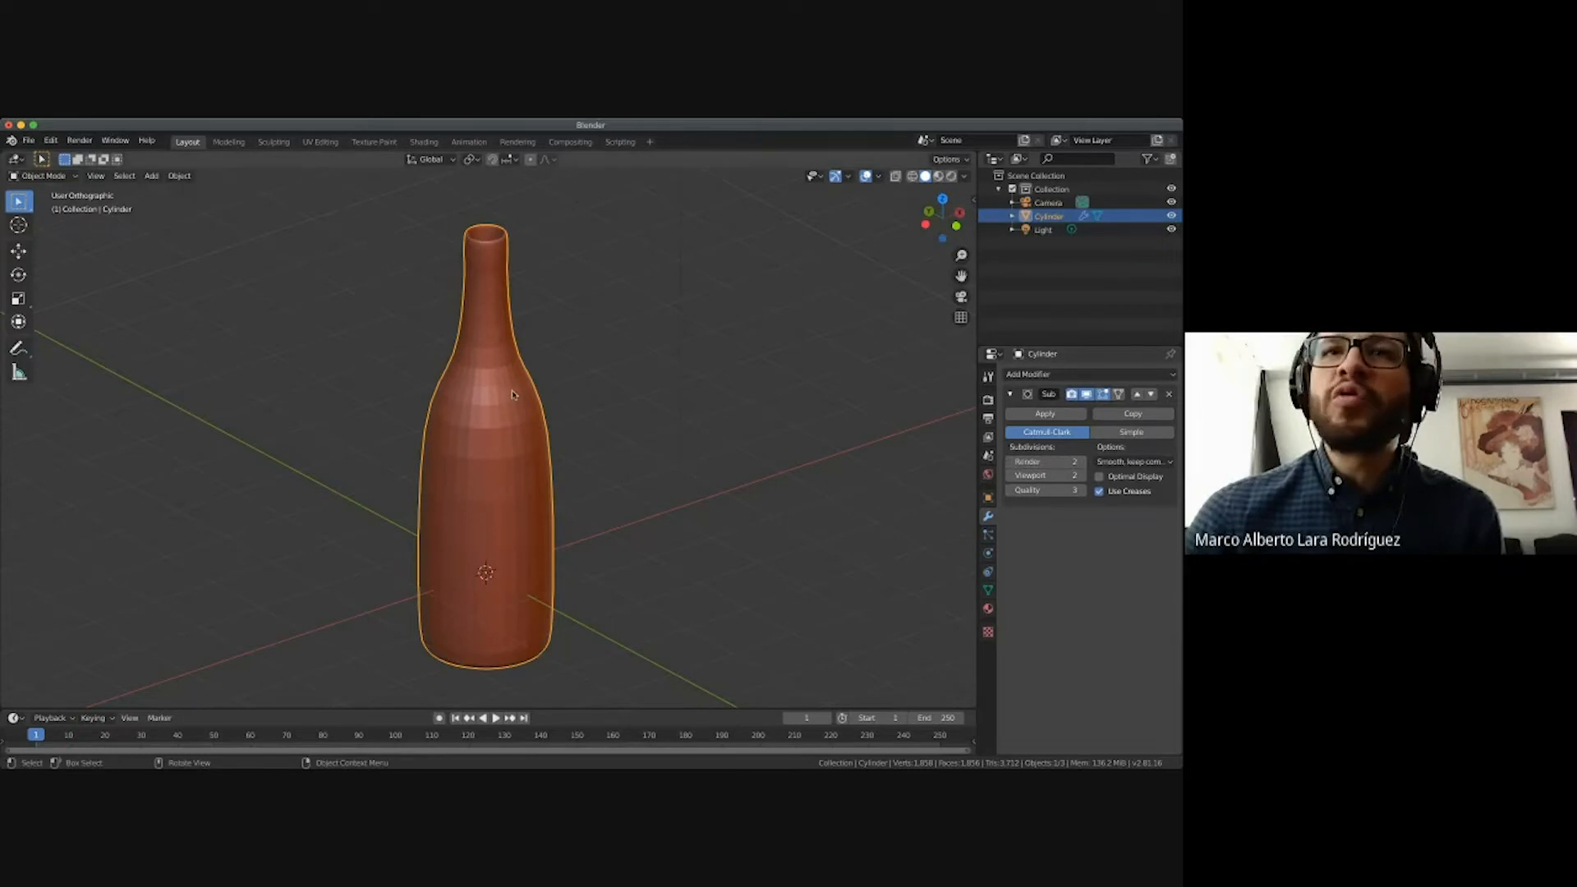
Examine the flat-shaded facets on the bottle's body and shoulder close up and from several angles.
middle_click_drag(400, 322, 476, 352)
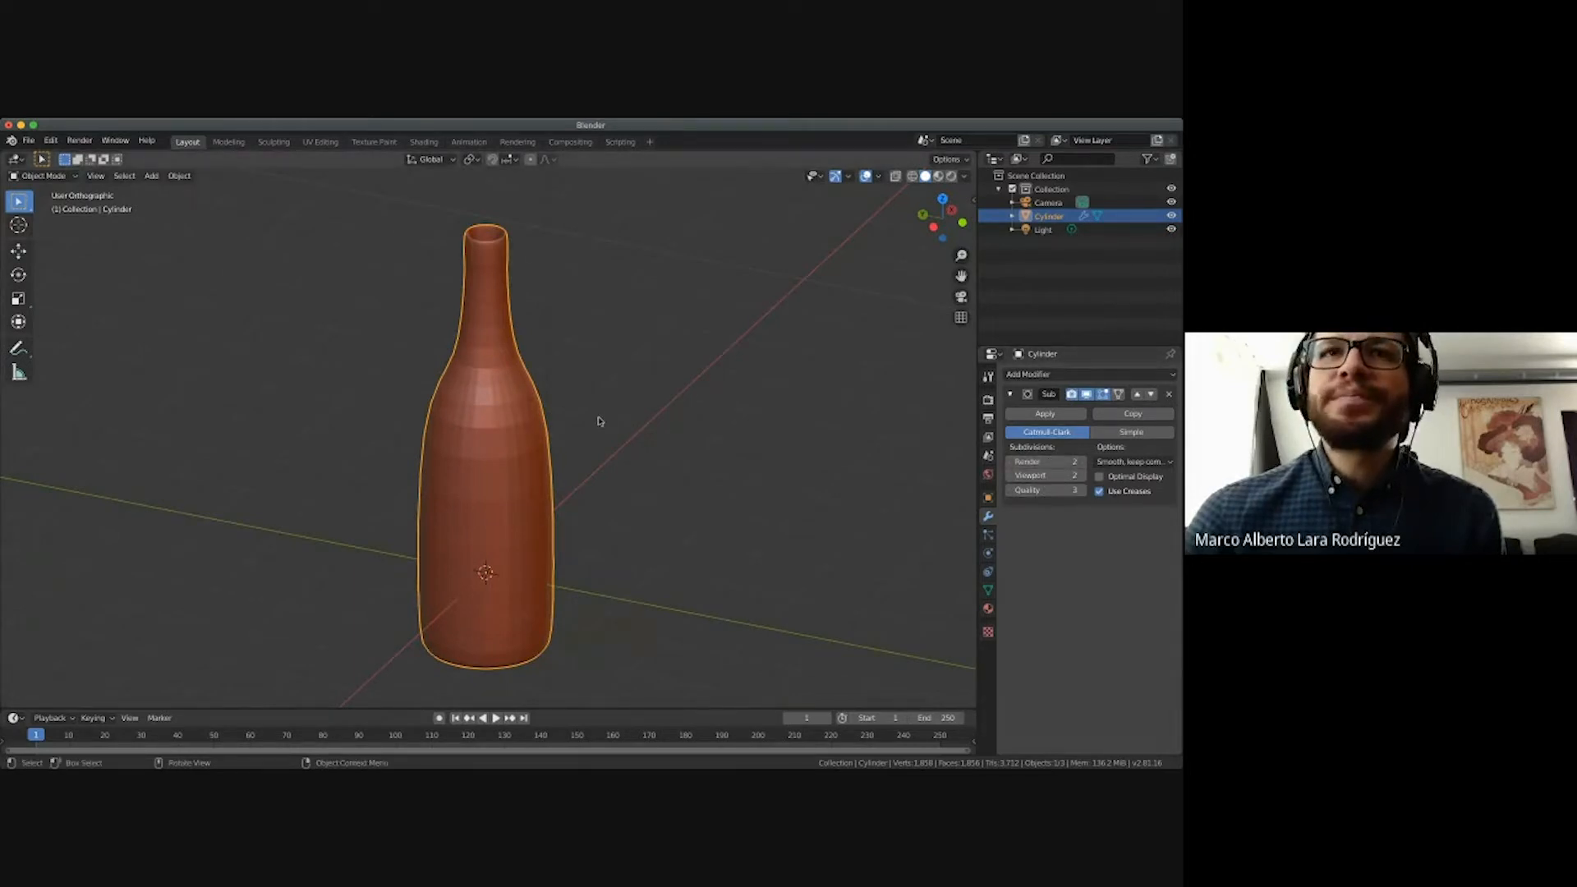
scroll(600, 421, "down", 5)
scroll(600, 421, "up", 2)
scroll(599, 422, "up", 3, "ctrl")
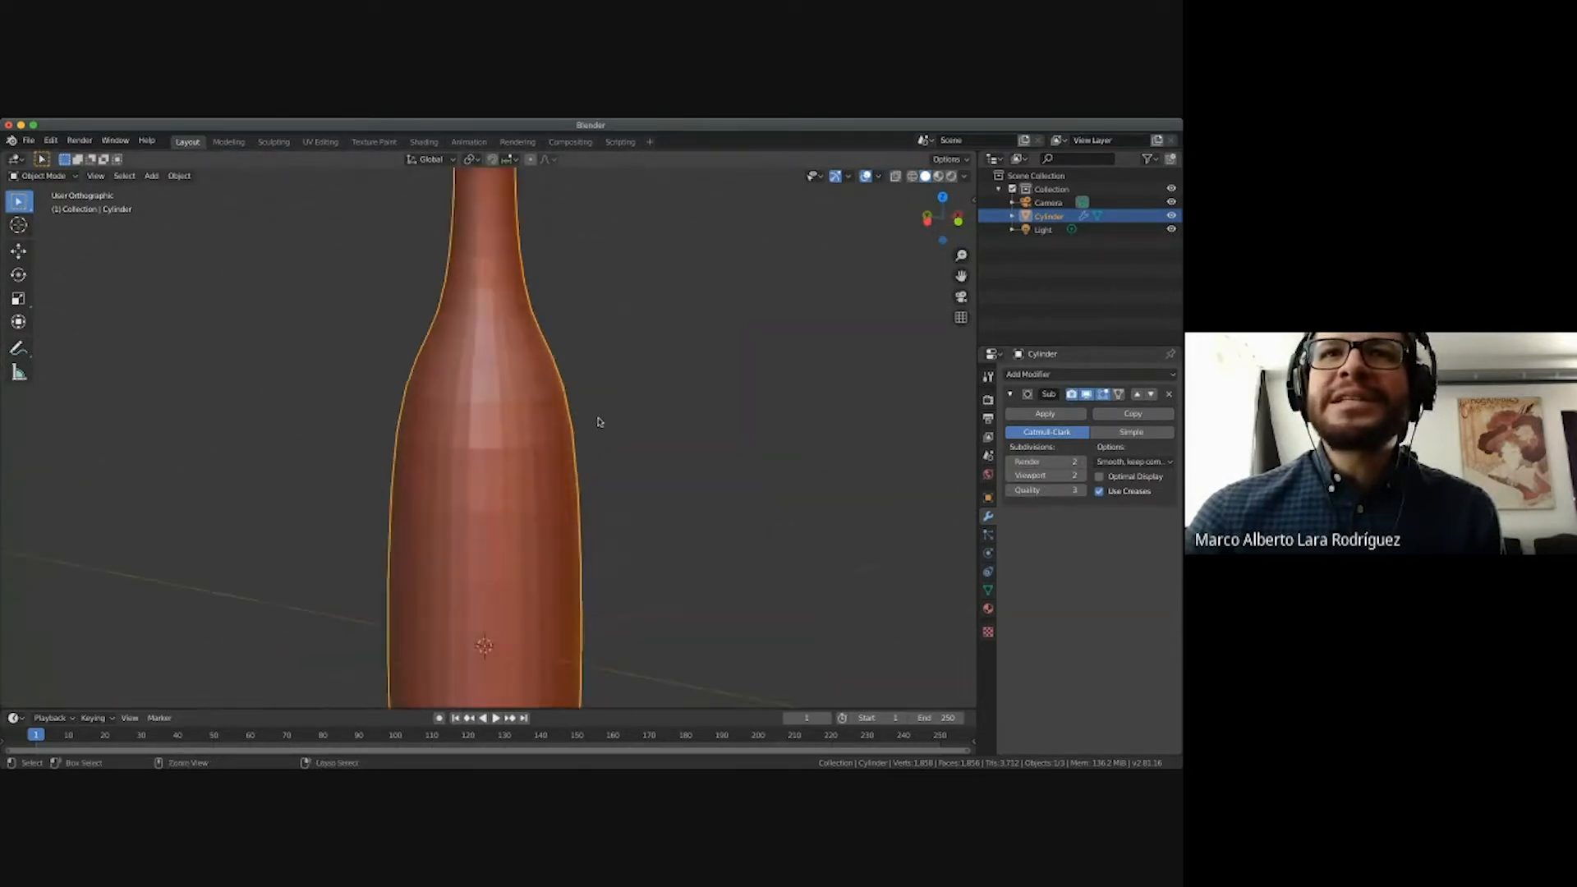
scroll(598, 421, "up", 10)
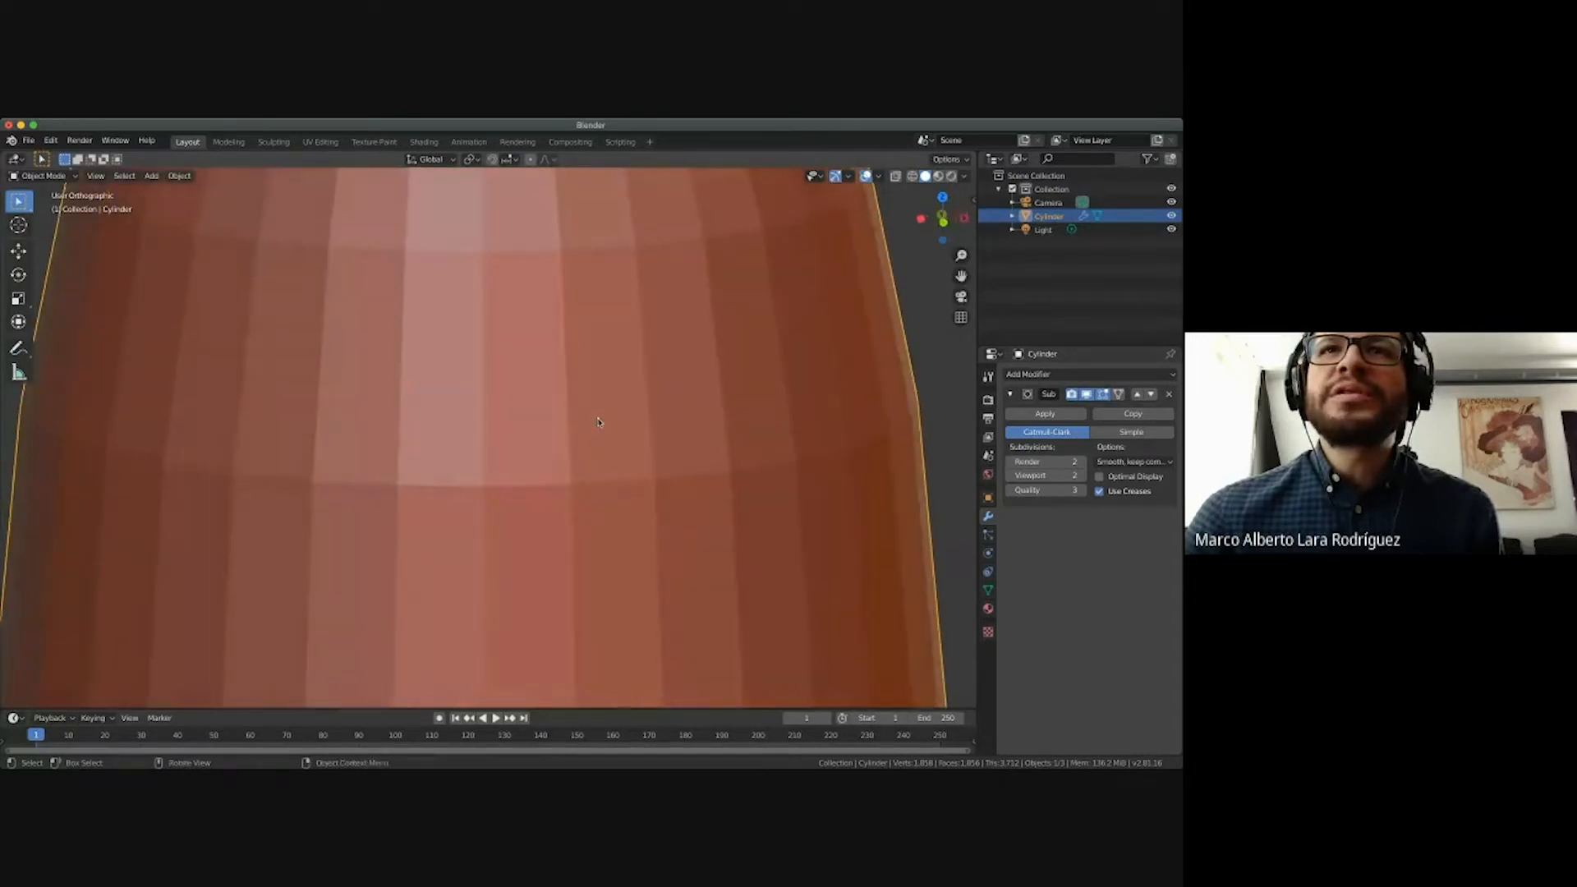
scroll(599, 422, "down", 3)
scroll(598, 422, "up", 4)
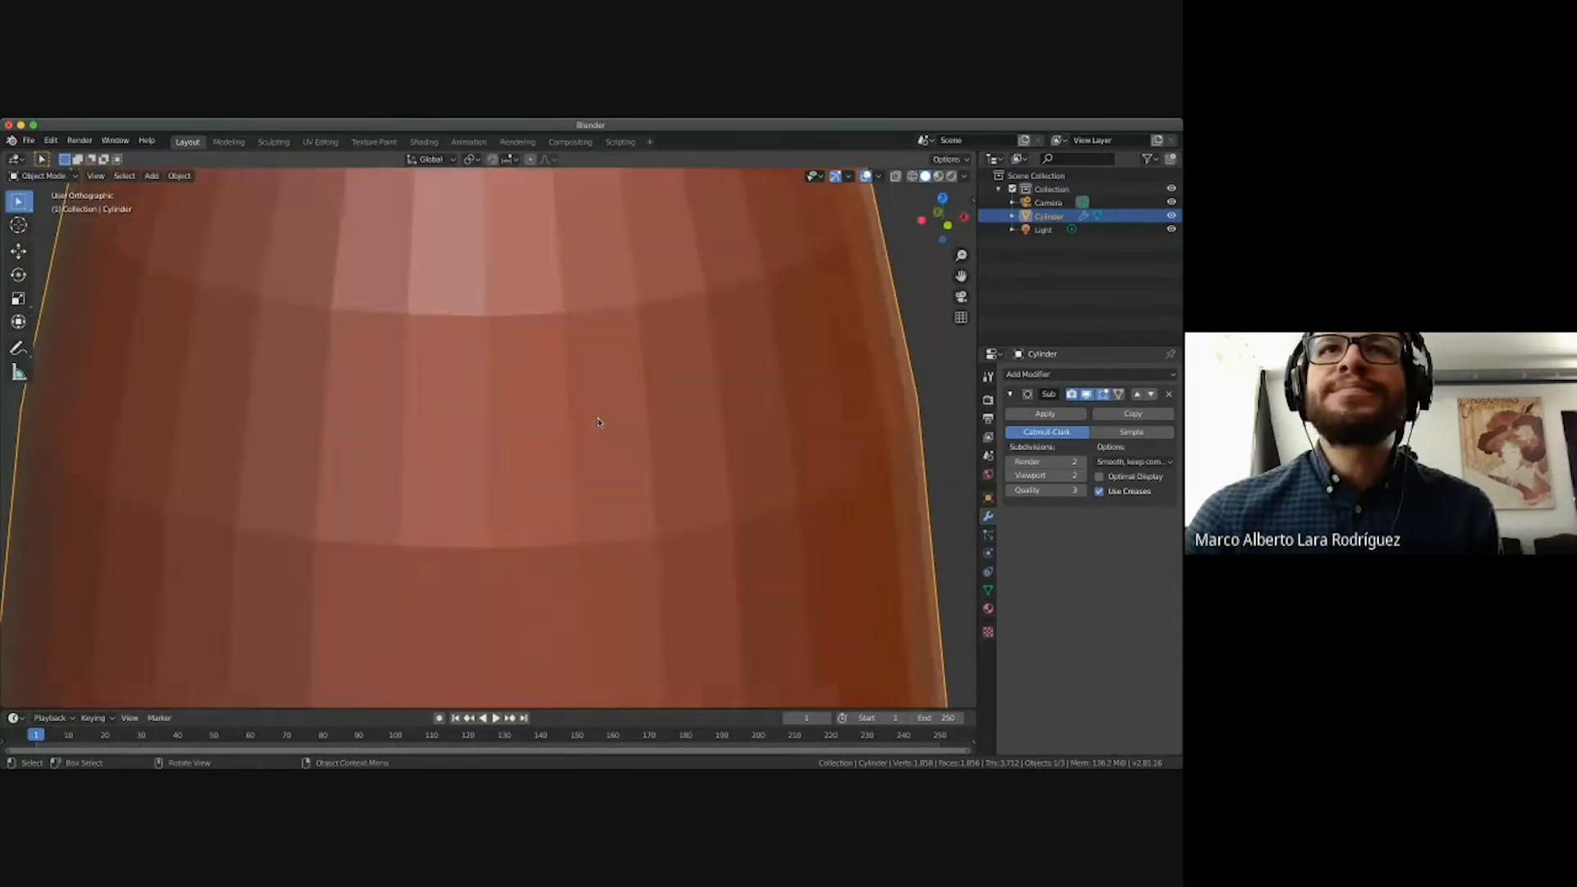
scroll(599, 423, "left", 5)
scroll(599, 422, "down", 3)
scroll(599, 422, "down", 6, "ctrl")
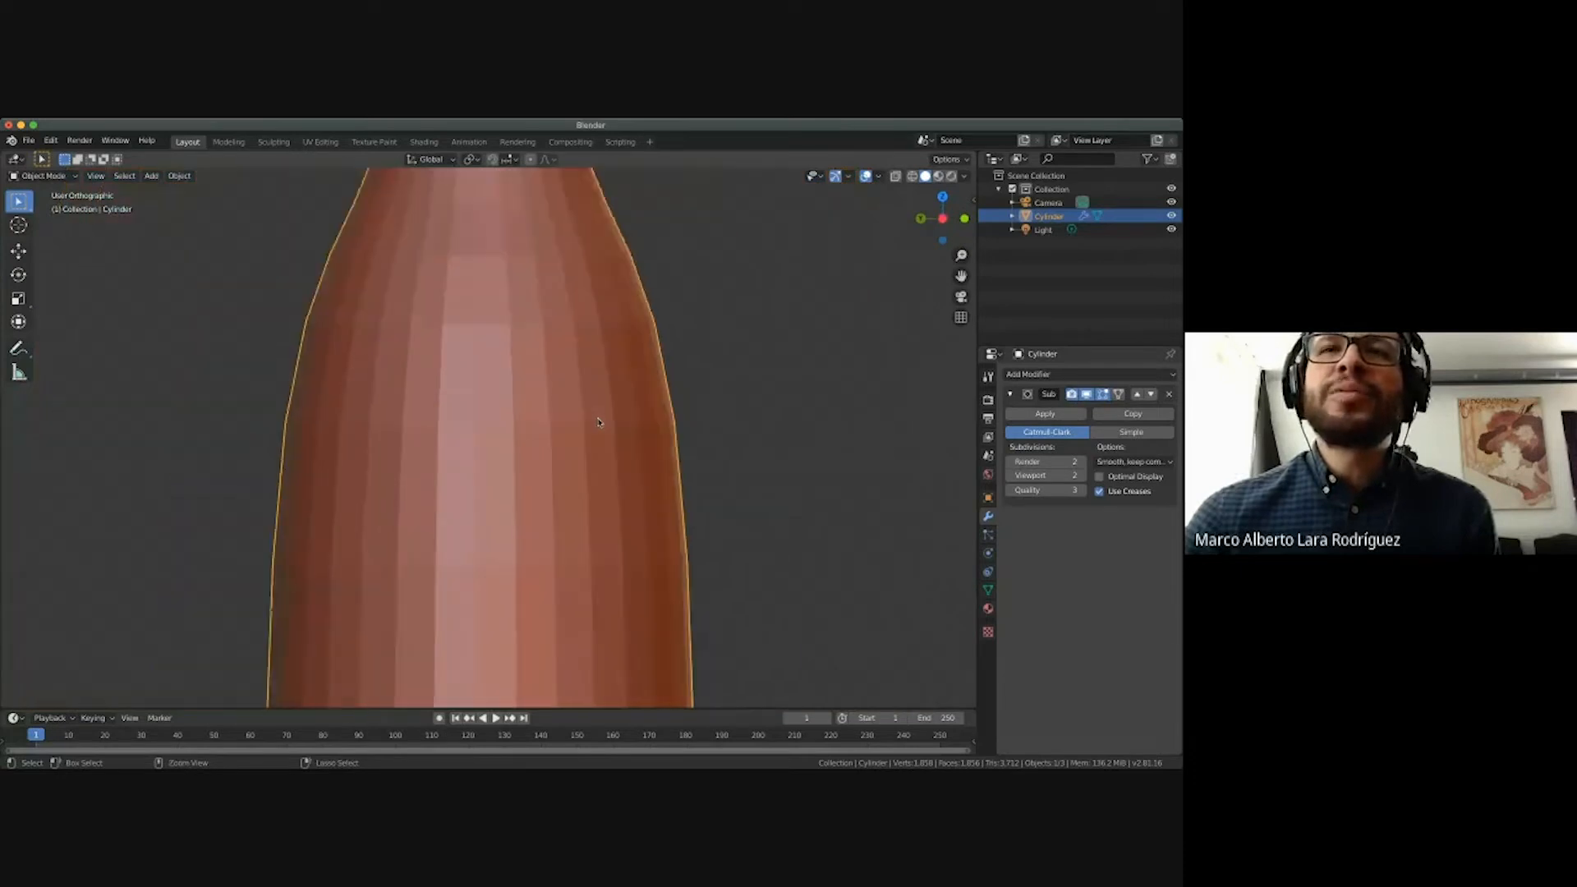
scroll(598, 422, "down", 8, "ctrl")
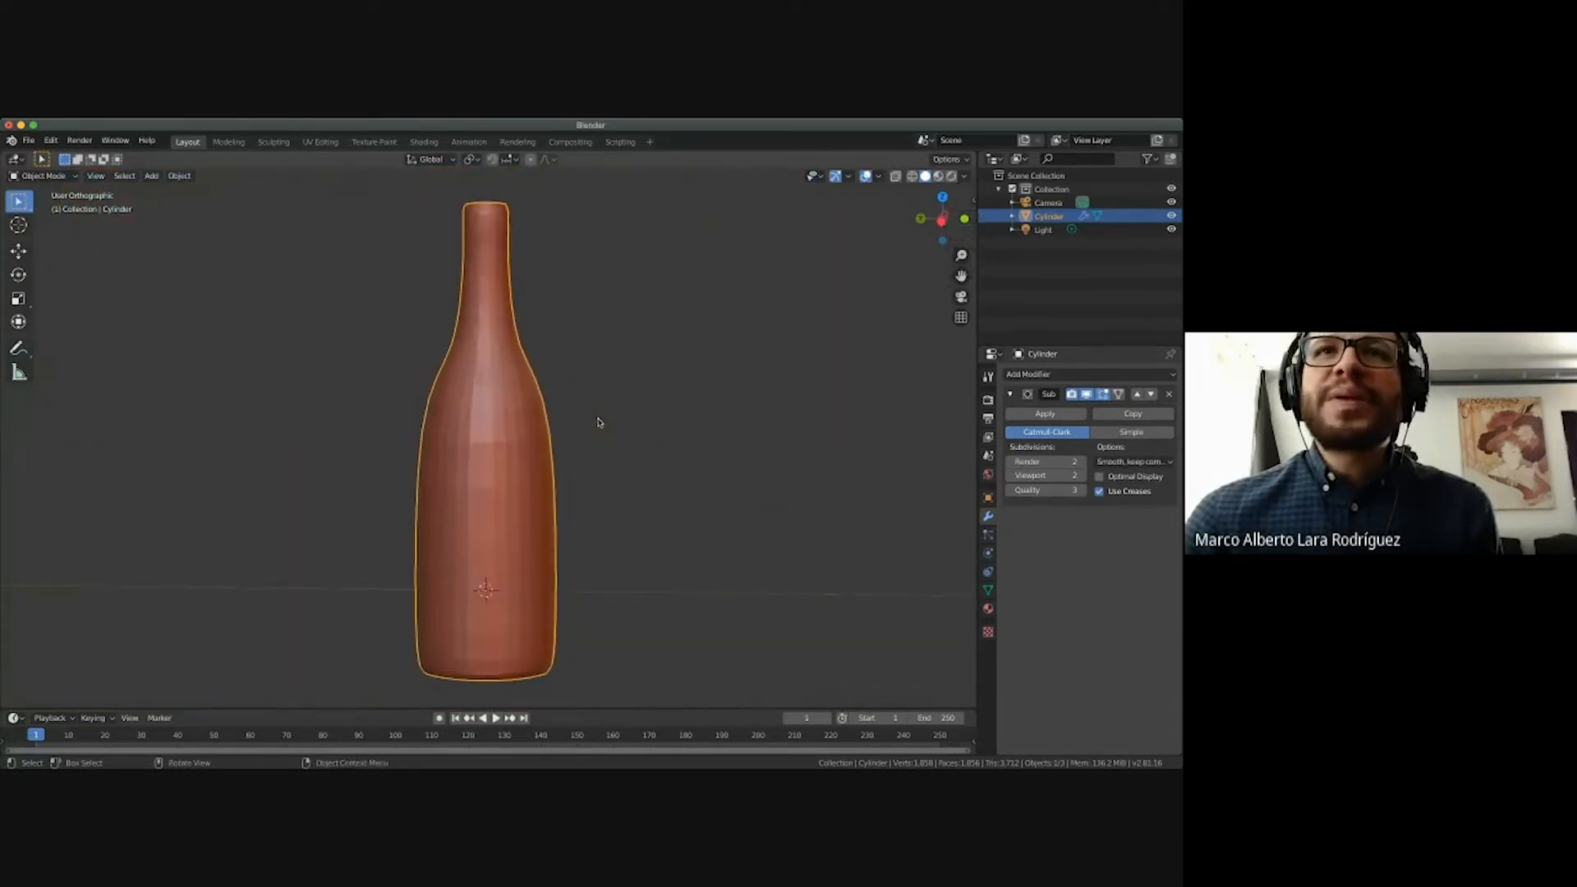
scroll(599, 422, "up", 3)
scroll(599, 422, "down", 1)
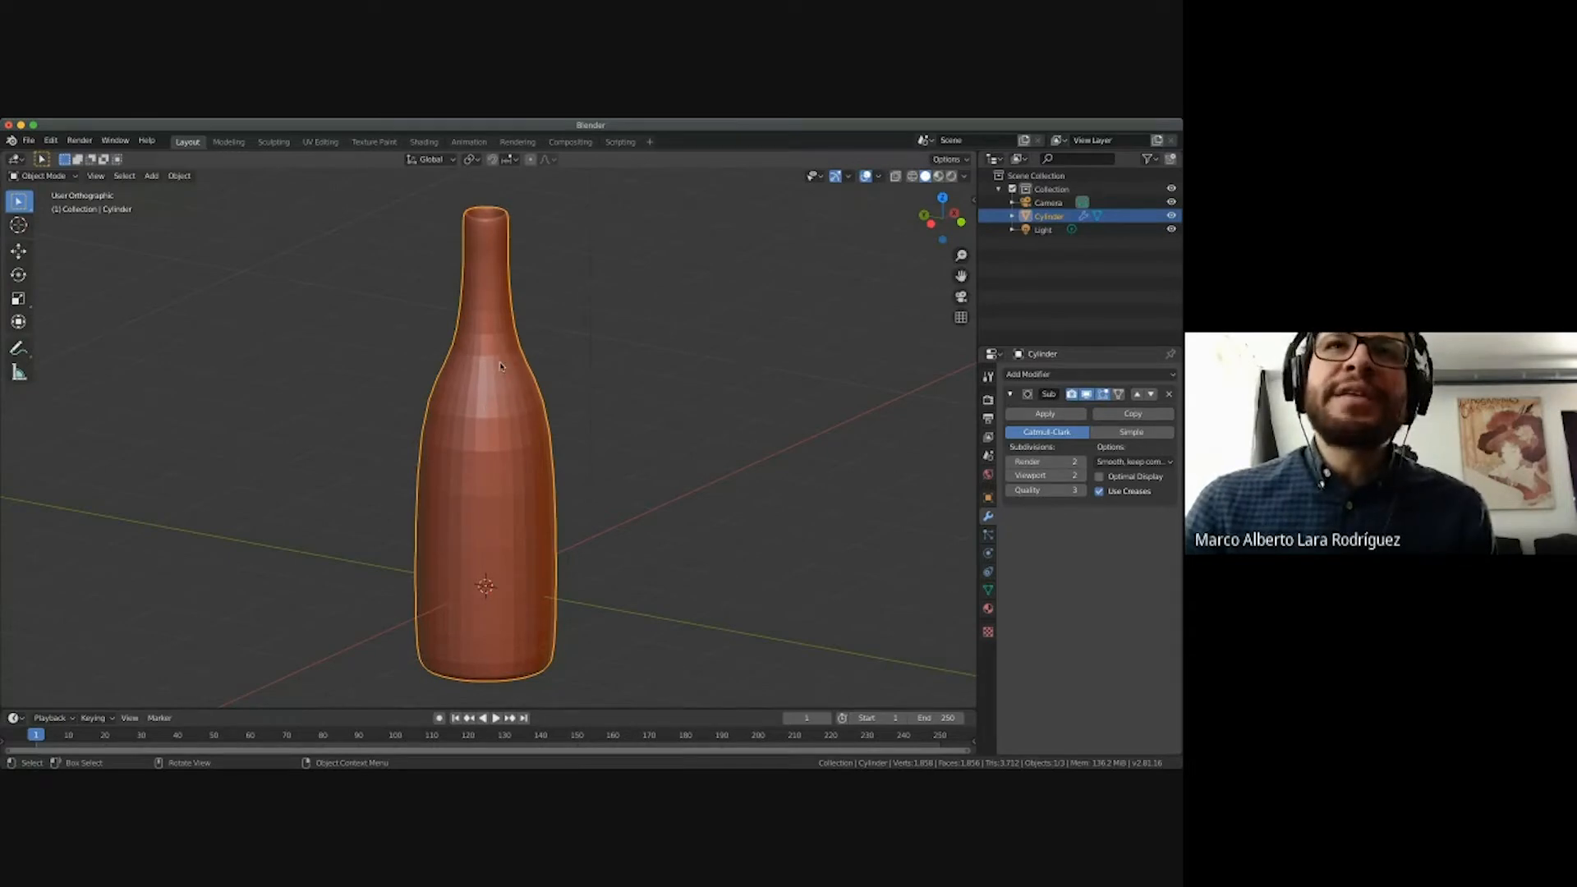
scroll(486, 378, "left", 5)
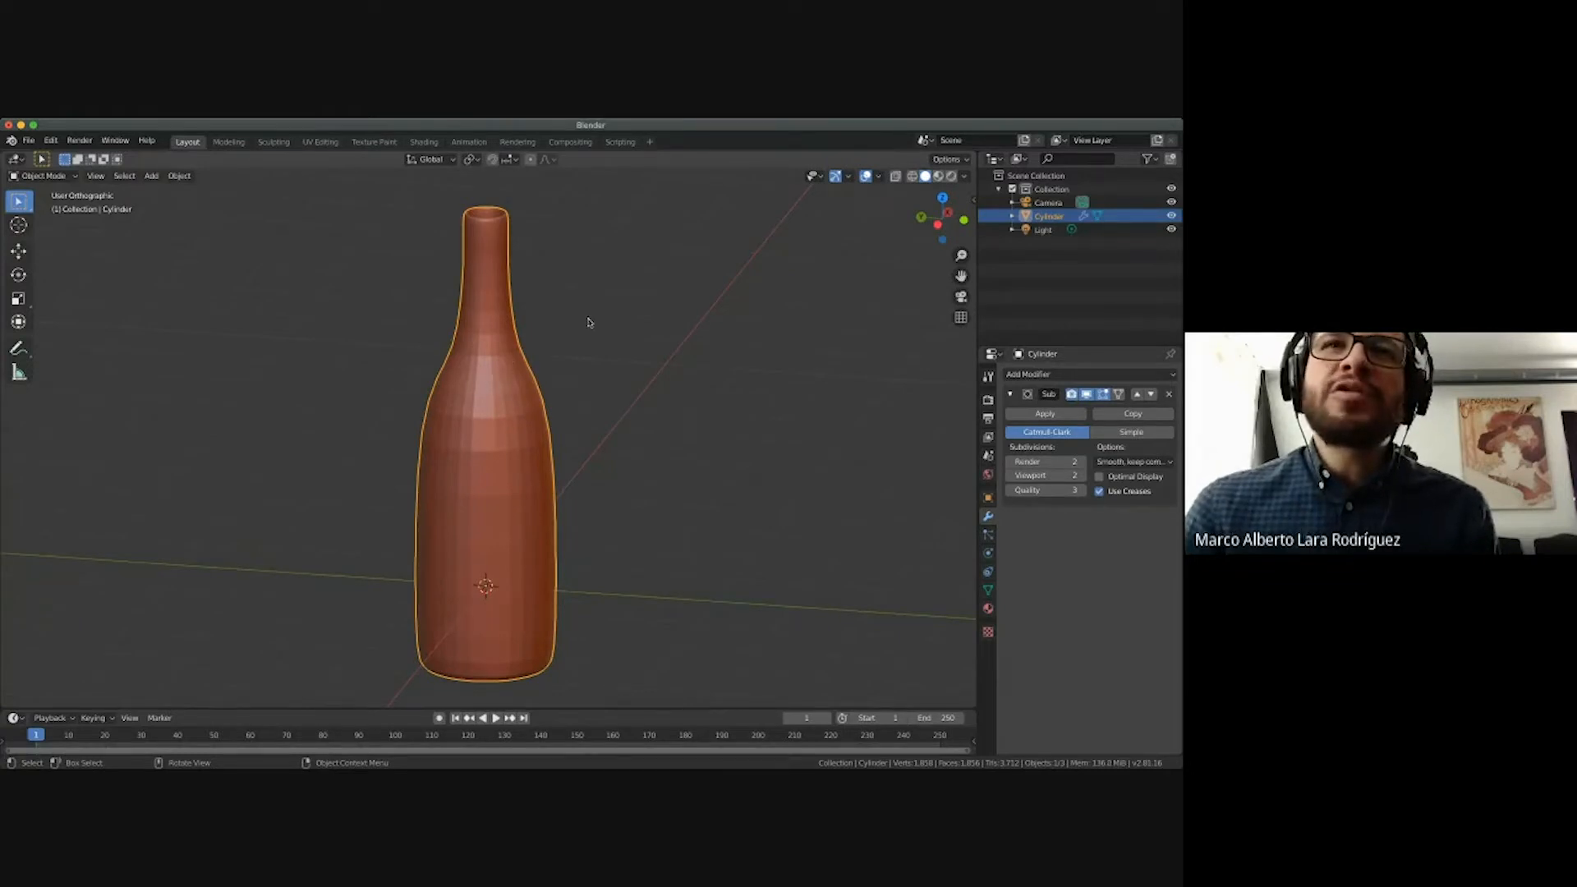
Compare Shade Flat with Shade Smooth on the bottle and leave it shaded smooth.
left_click(588, 323)
left_click(496, 379)
right_click(495, 379)
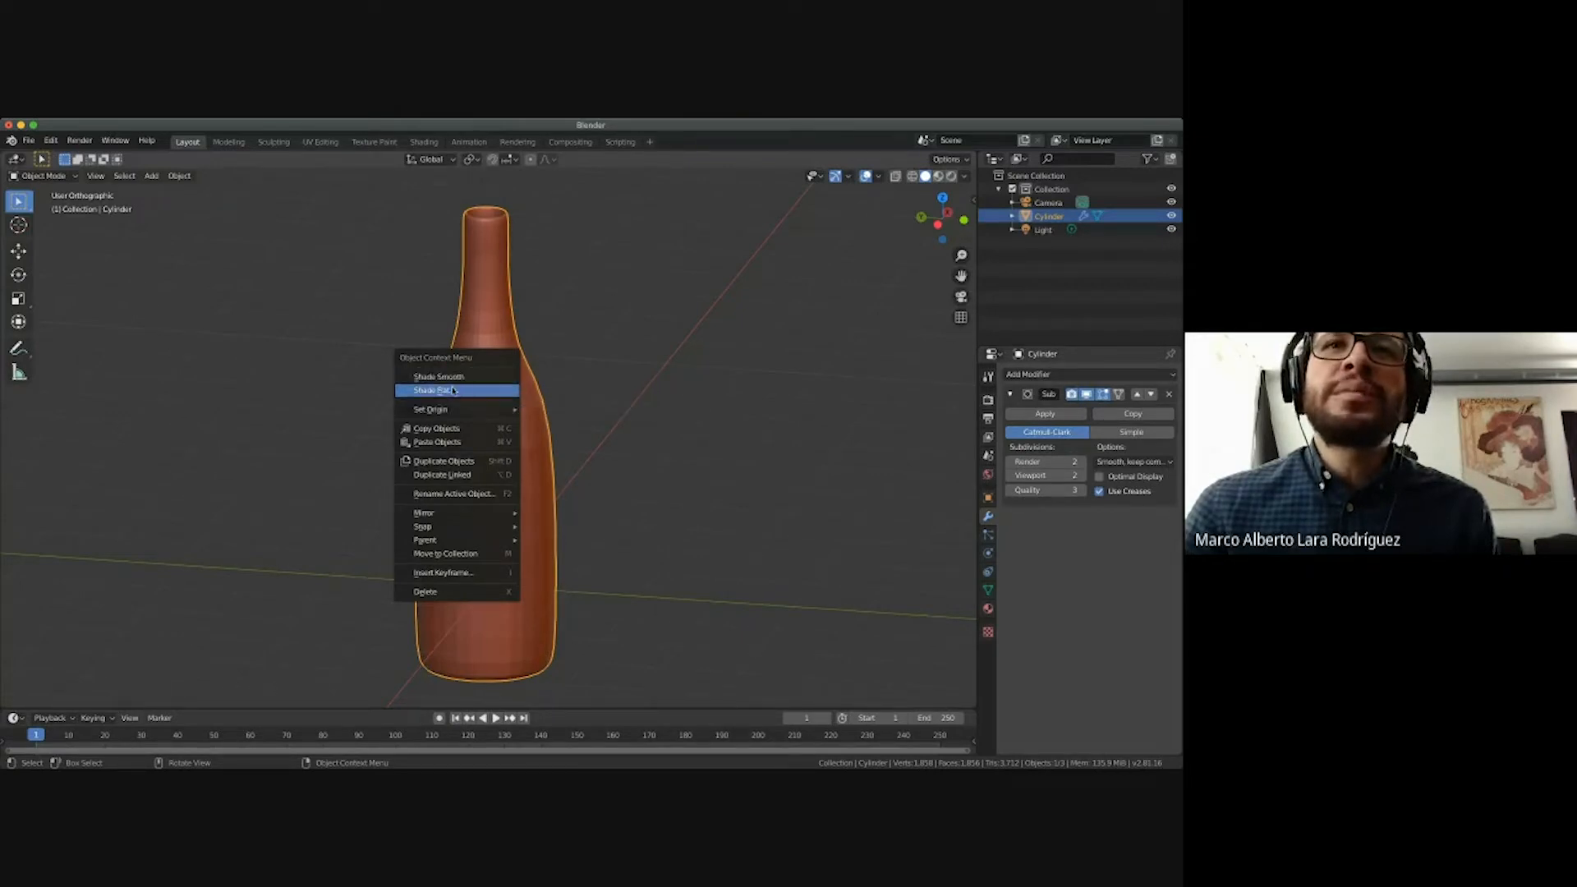
left_click(421, 391)
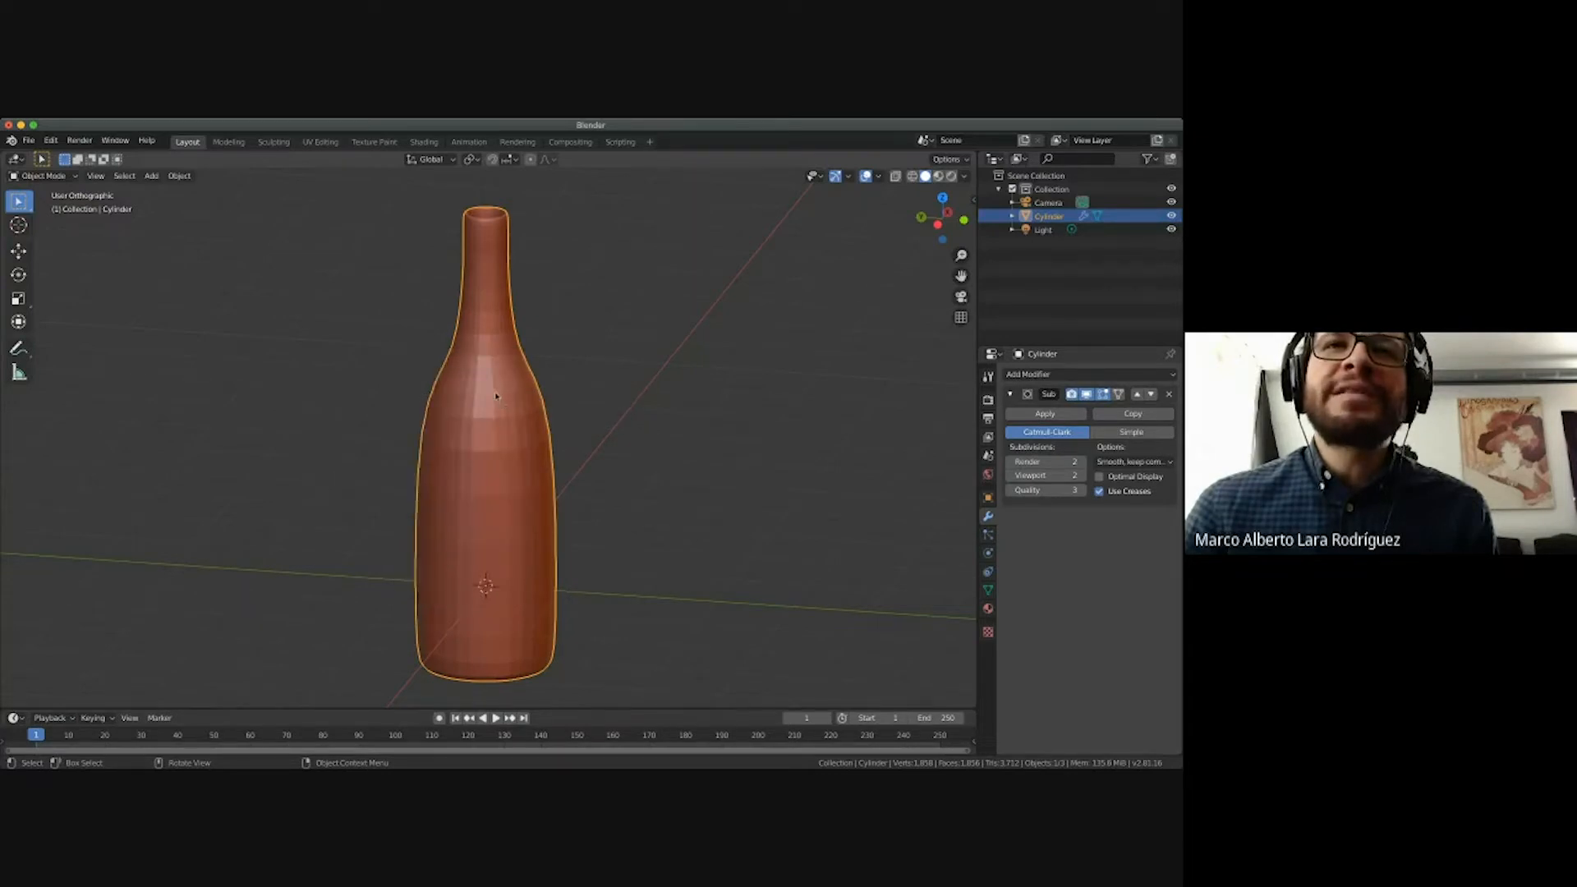
right_click(456, 393)
left_click(456, 383)
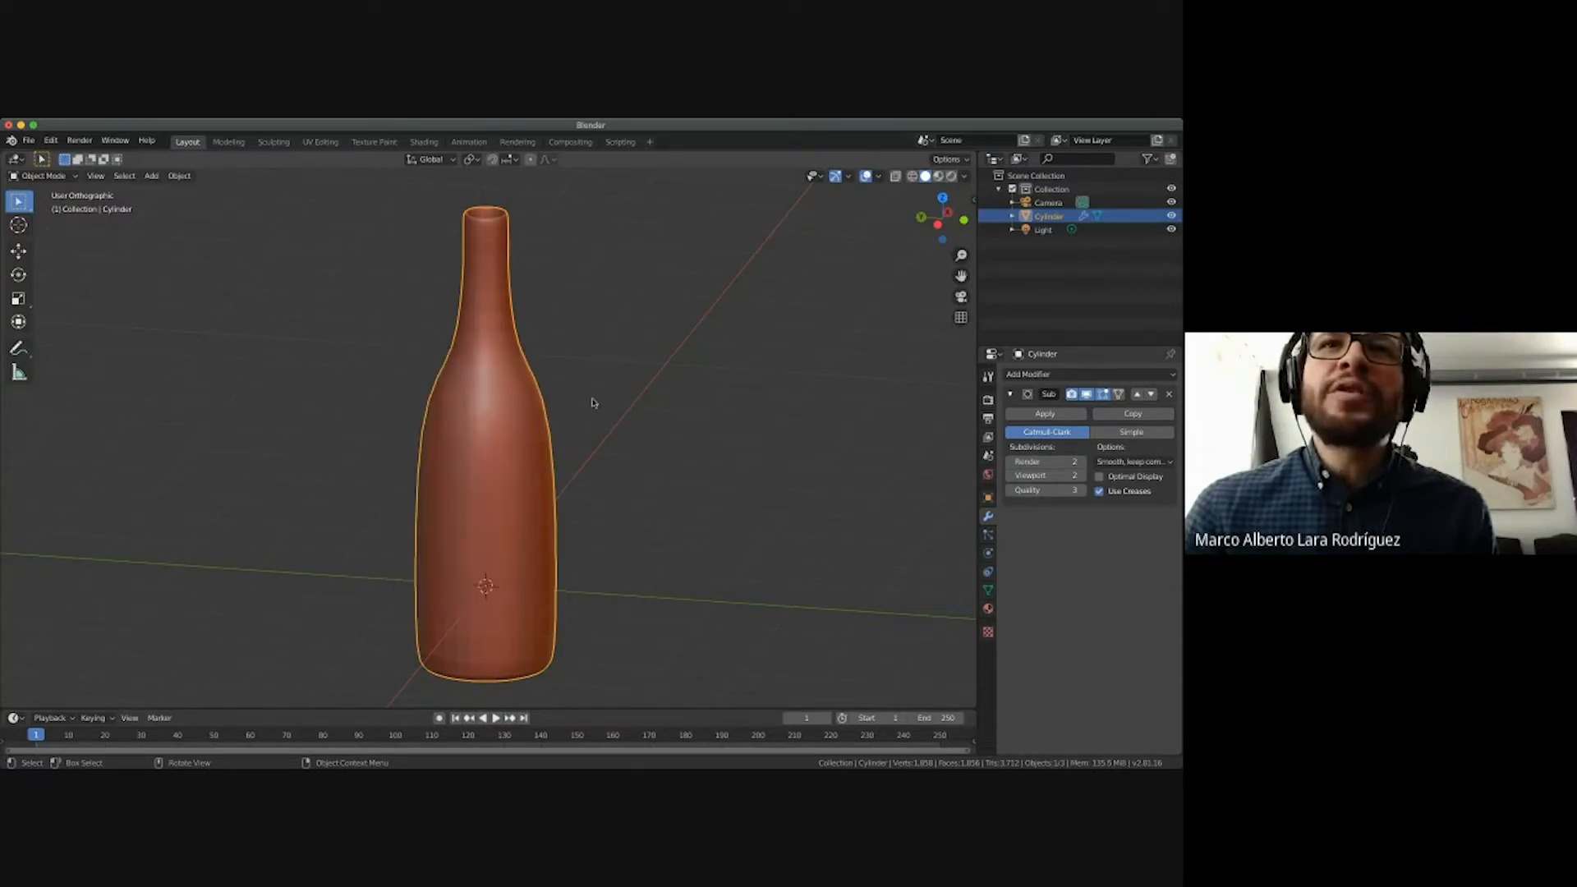
right_click(492, 408)
left_click(490, 408)
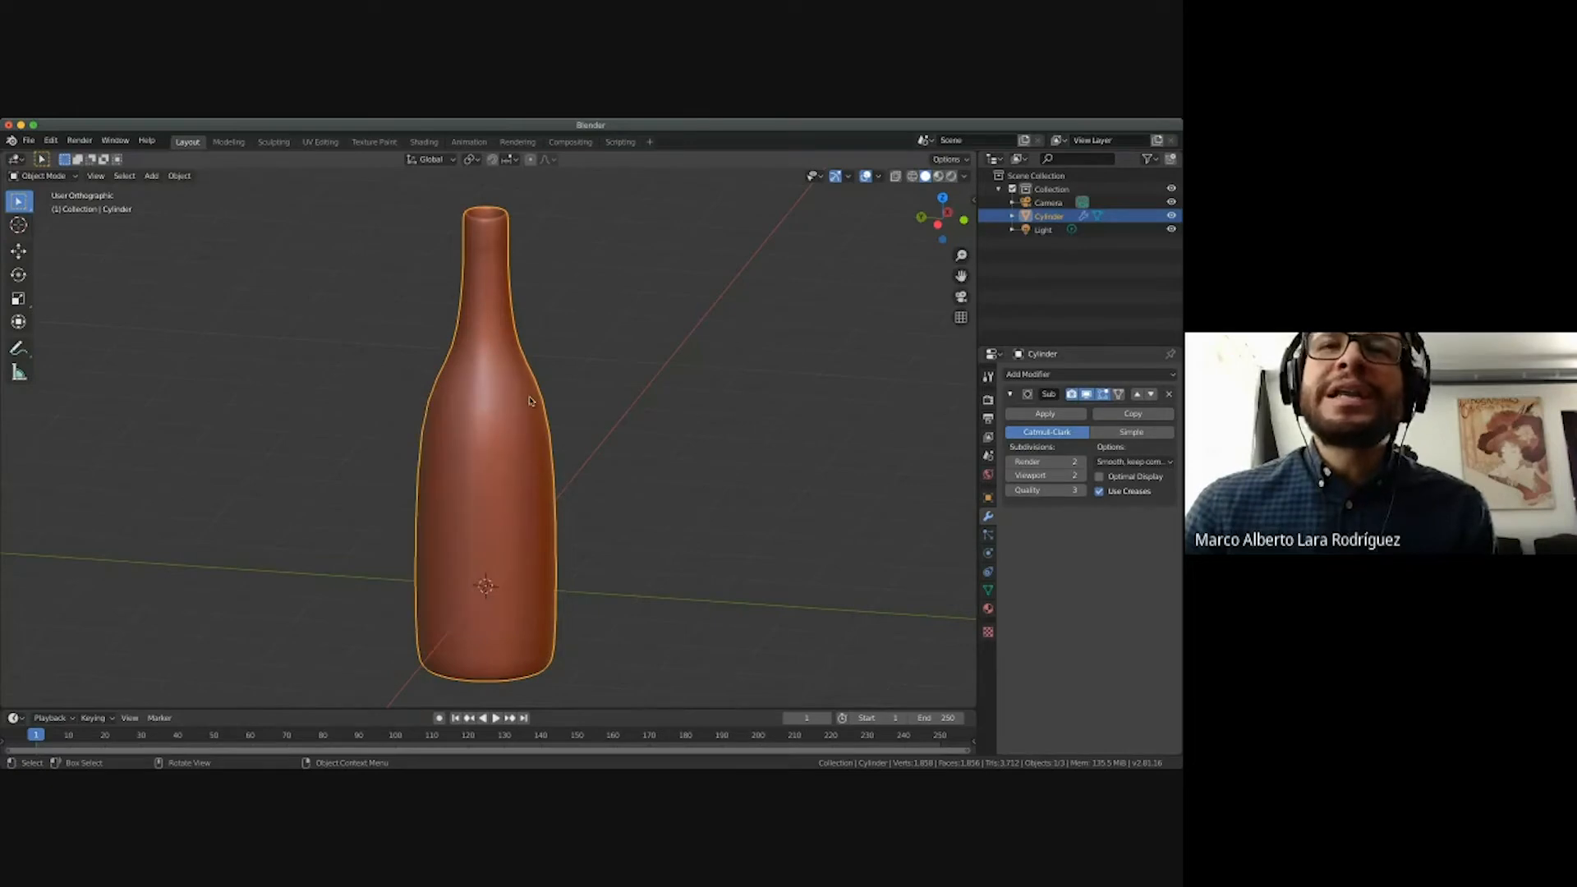
Inspect the smooth-shaded bottle's shoulder, base and mouth close up and from all around.
scroll(530, 401, "up", 6)
scroll(530, 401, "left", 5)
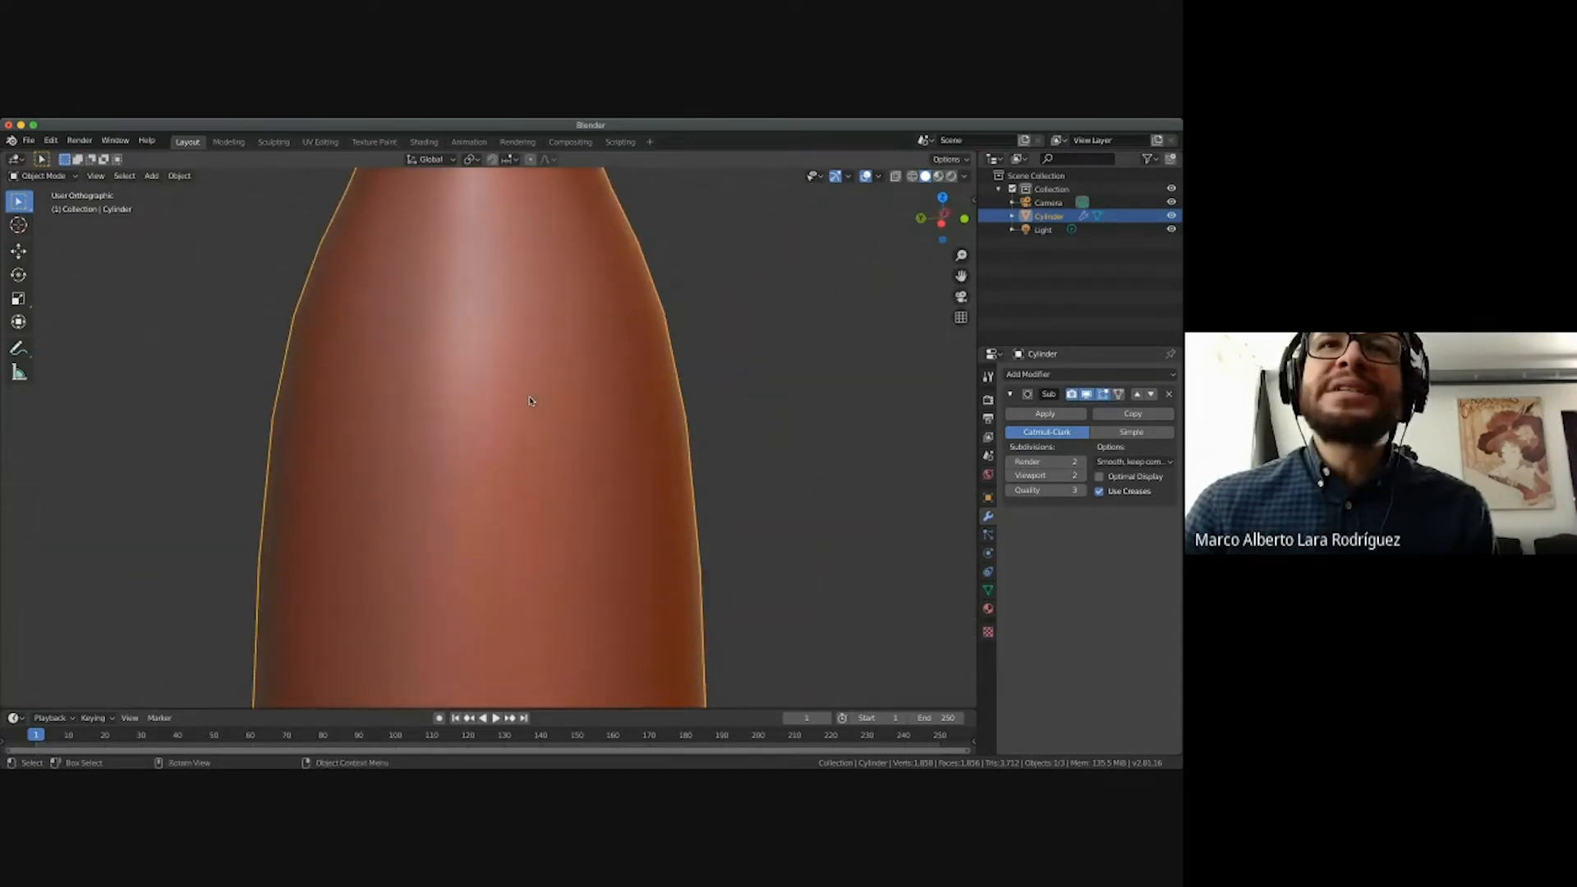
scroll(530, 400, "down", 4)
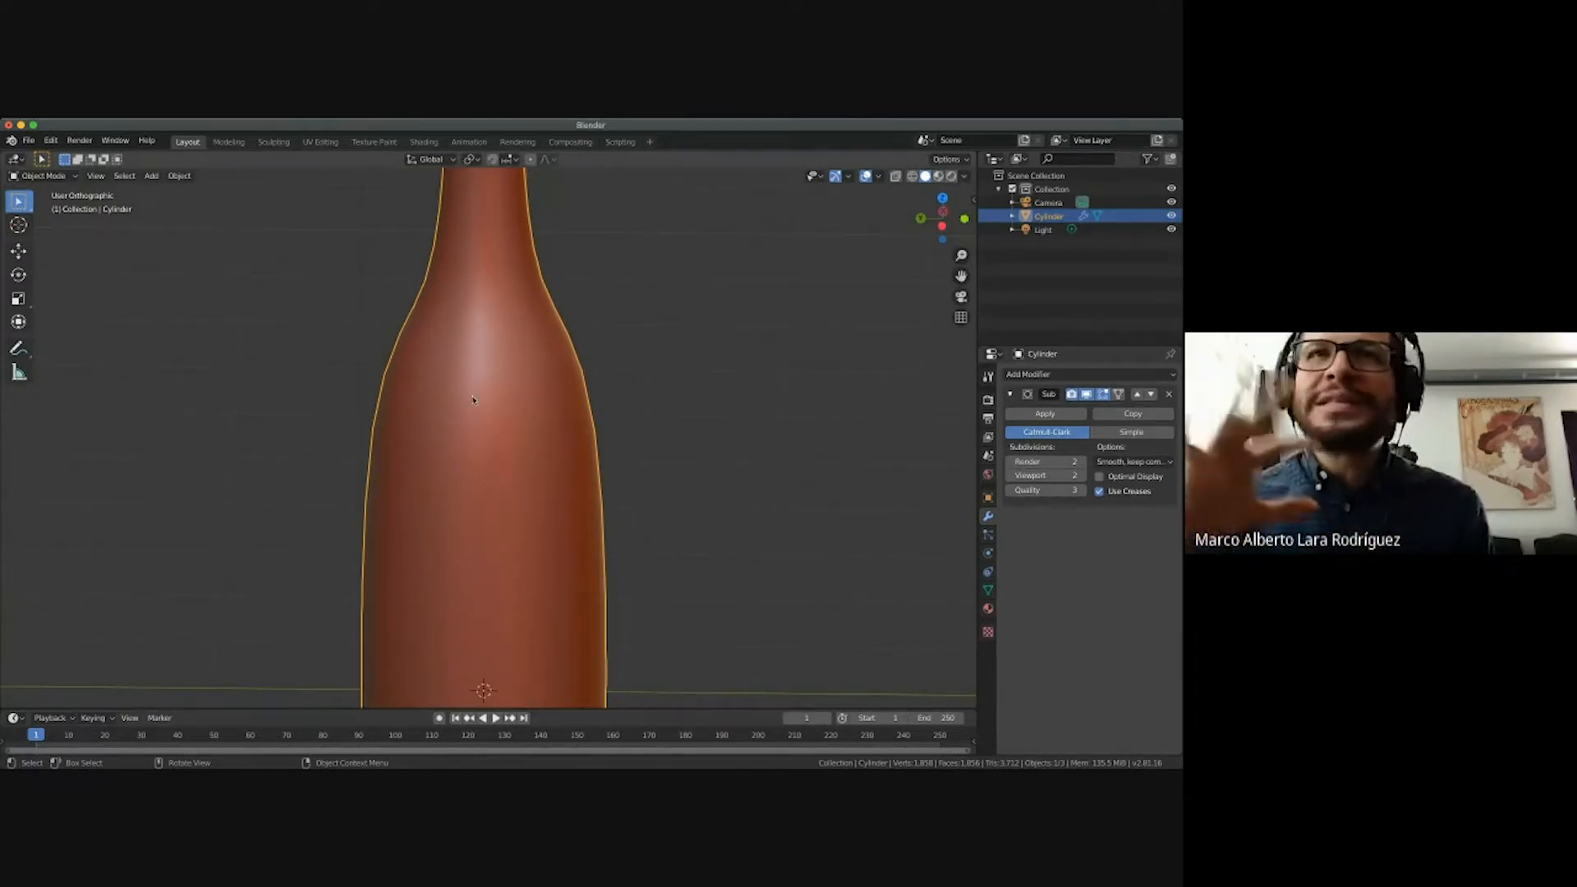
scroll(472, 400, "down", 4)
scroll(473, 400, "right", 5)
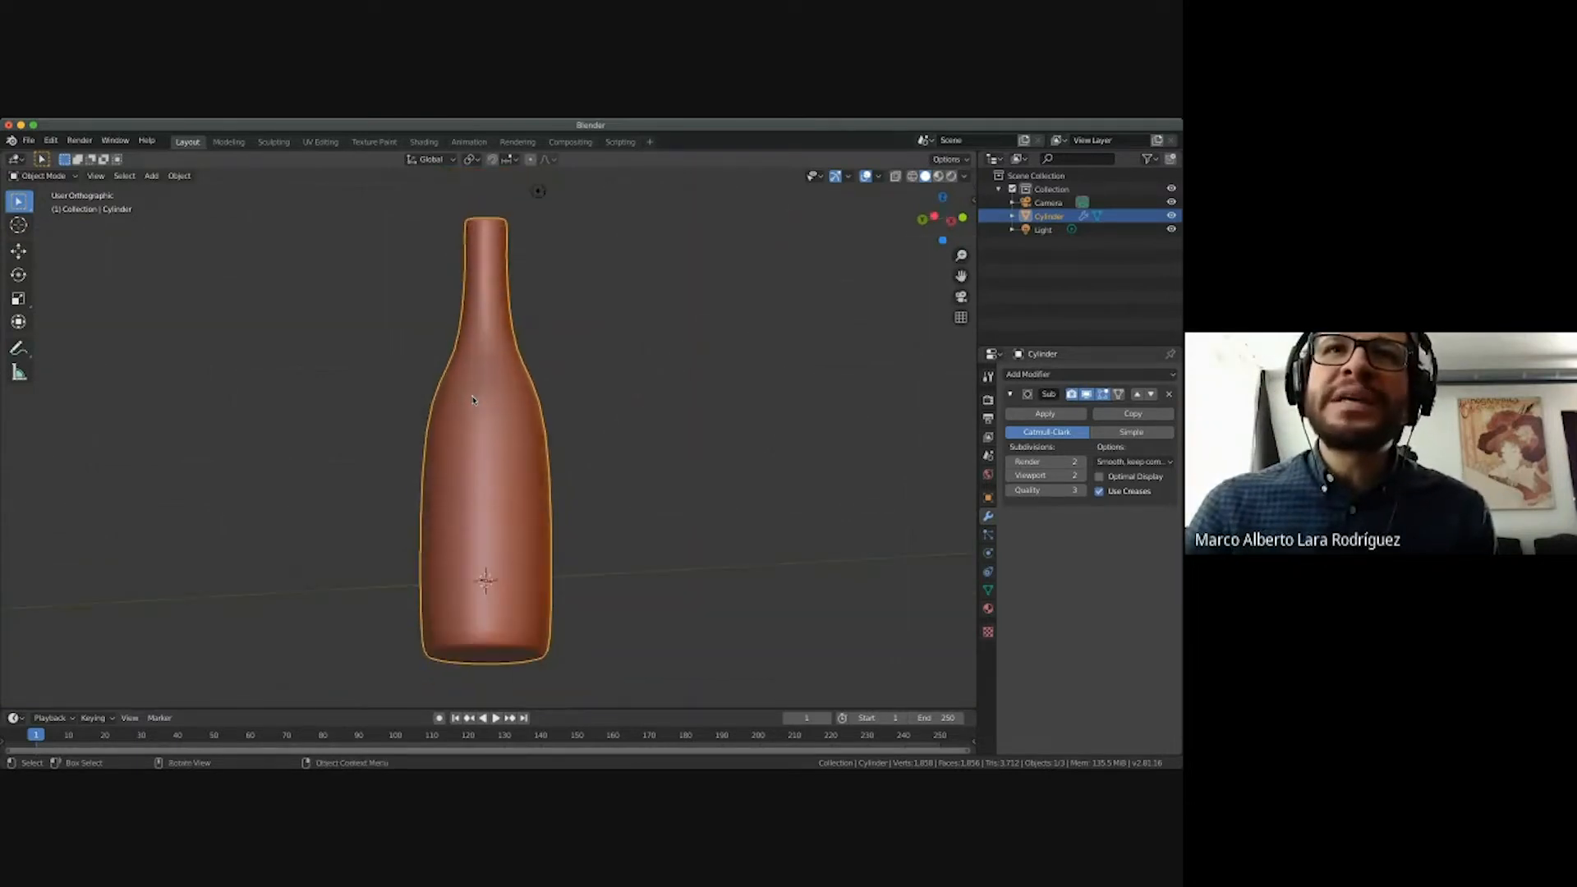
scroll(472, 401, "right", 5)
scroll(472, 400, "down", 3)
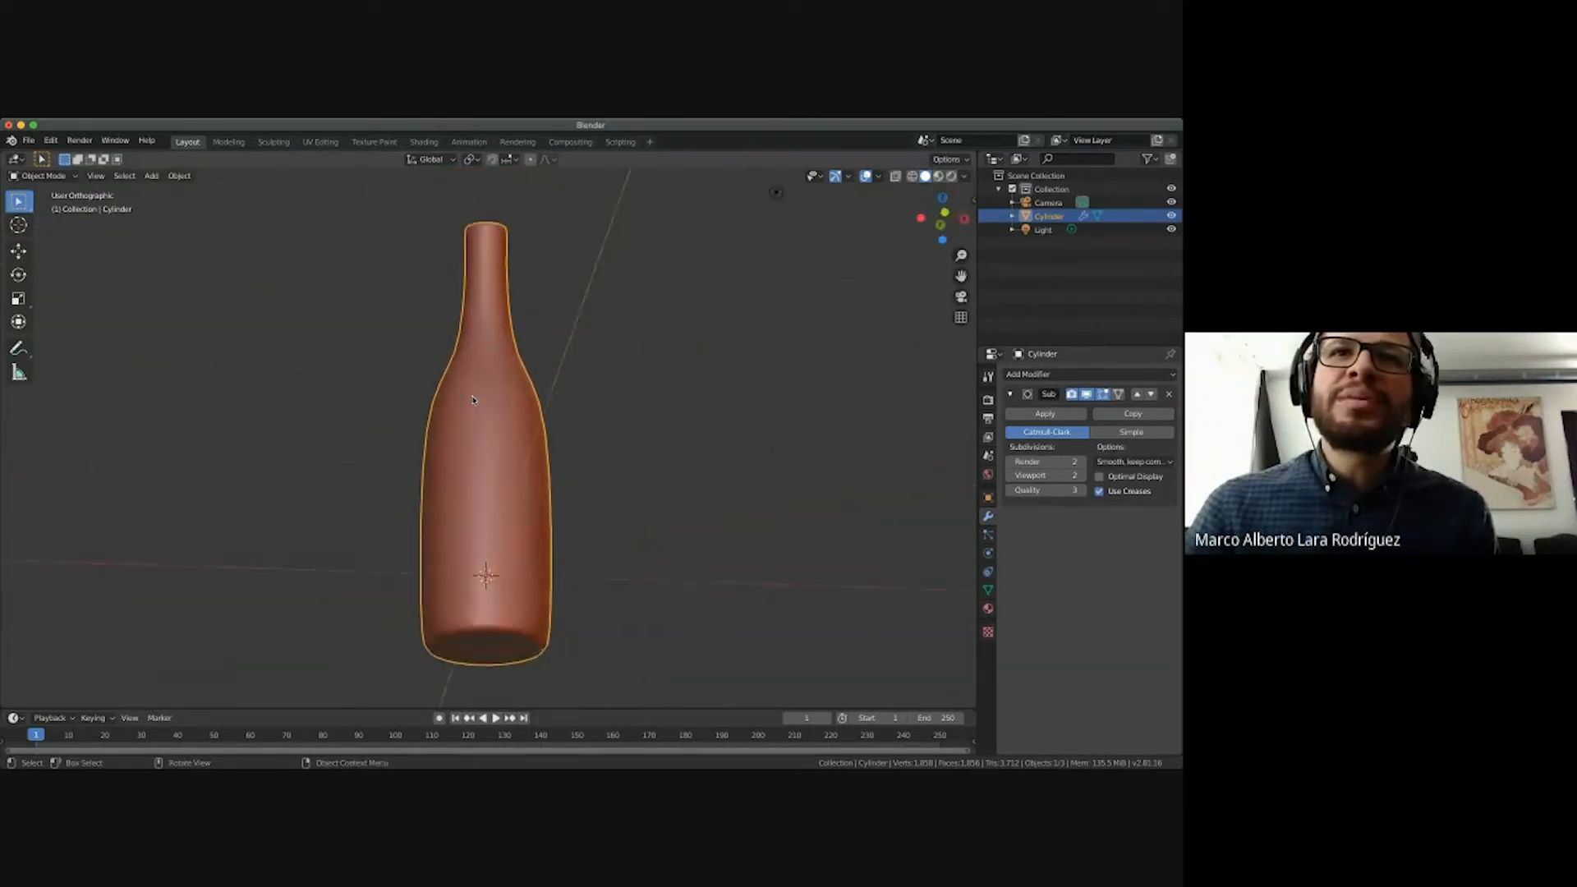
scroll(473, 400, "up", 5)
scroll(472, 401, "right", 4)
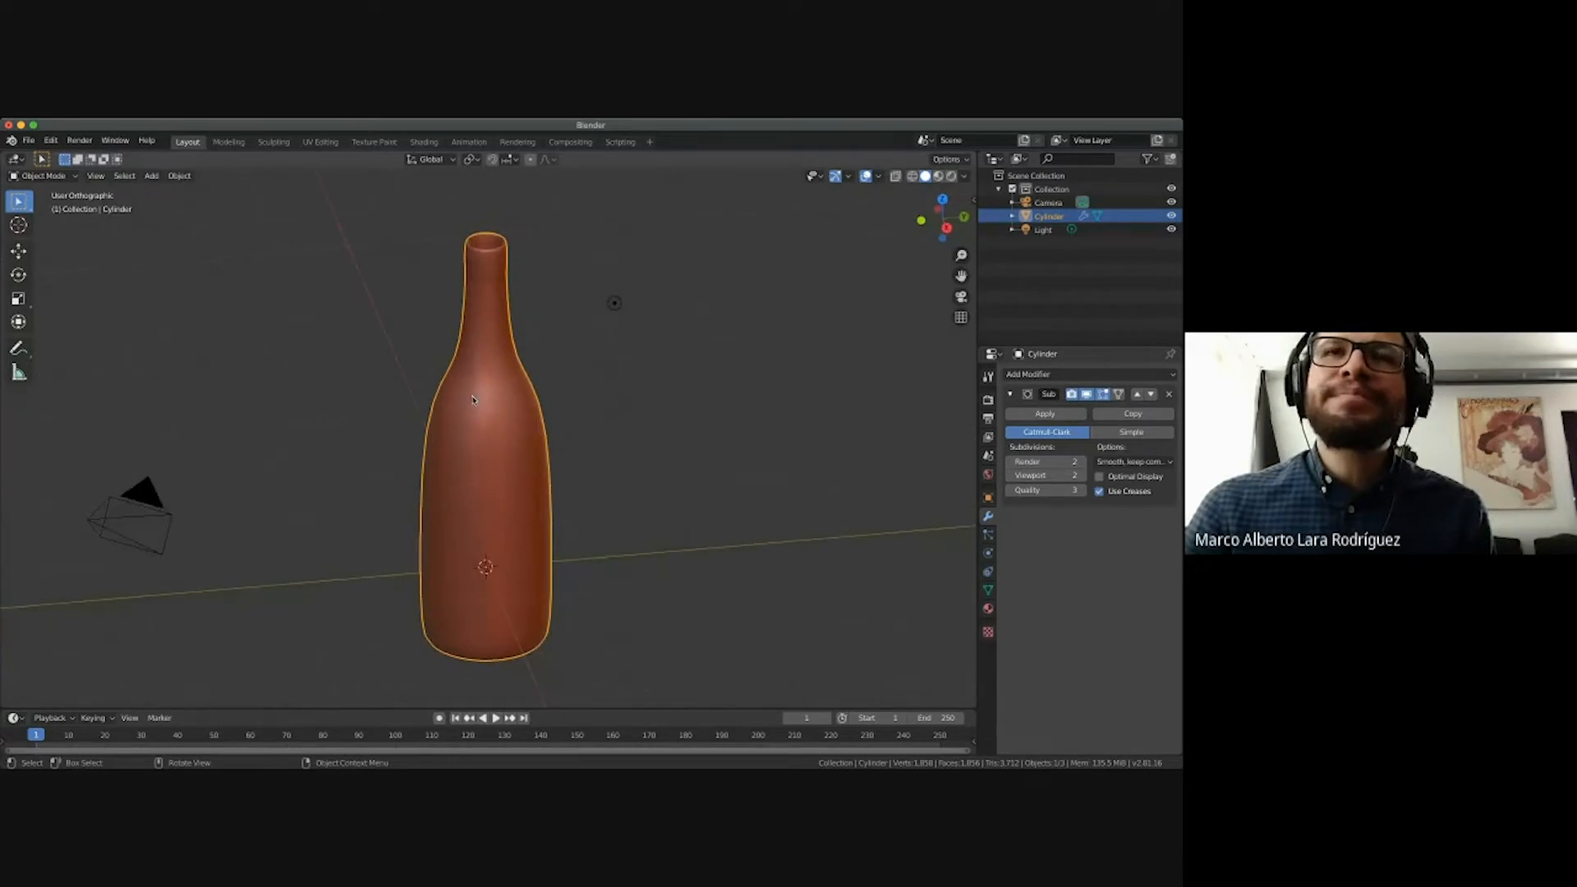
scroll(472, 400, "left", 4)
scroll(472, 400, "right", 6)
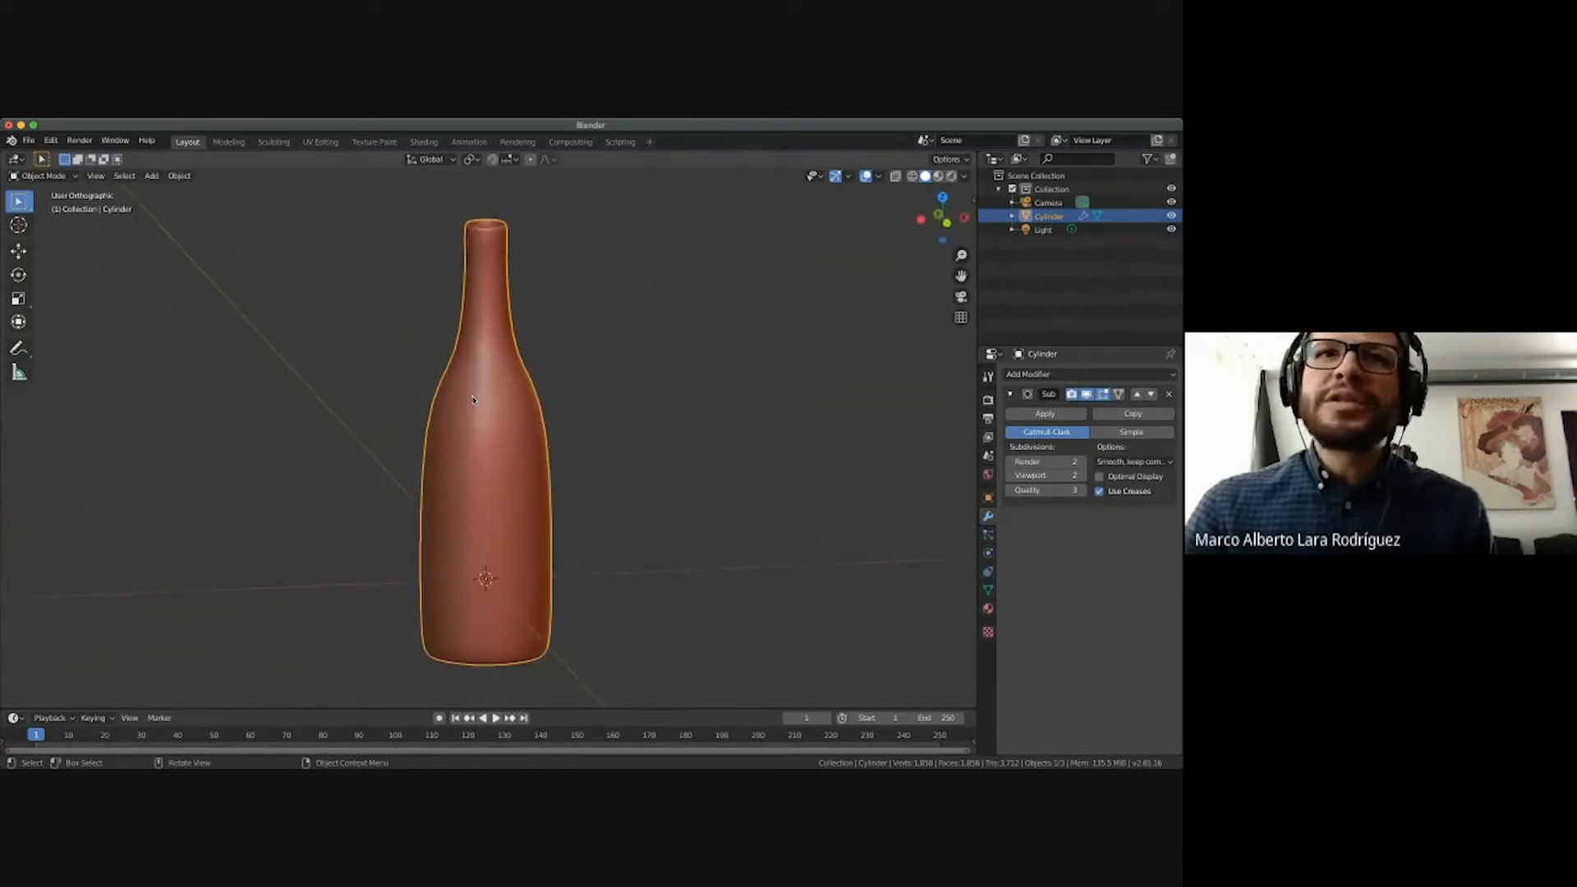
scroll(472, 400, "right", 4)
scroll(473, 400, "left", 6)
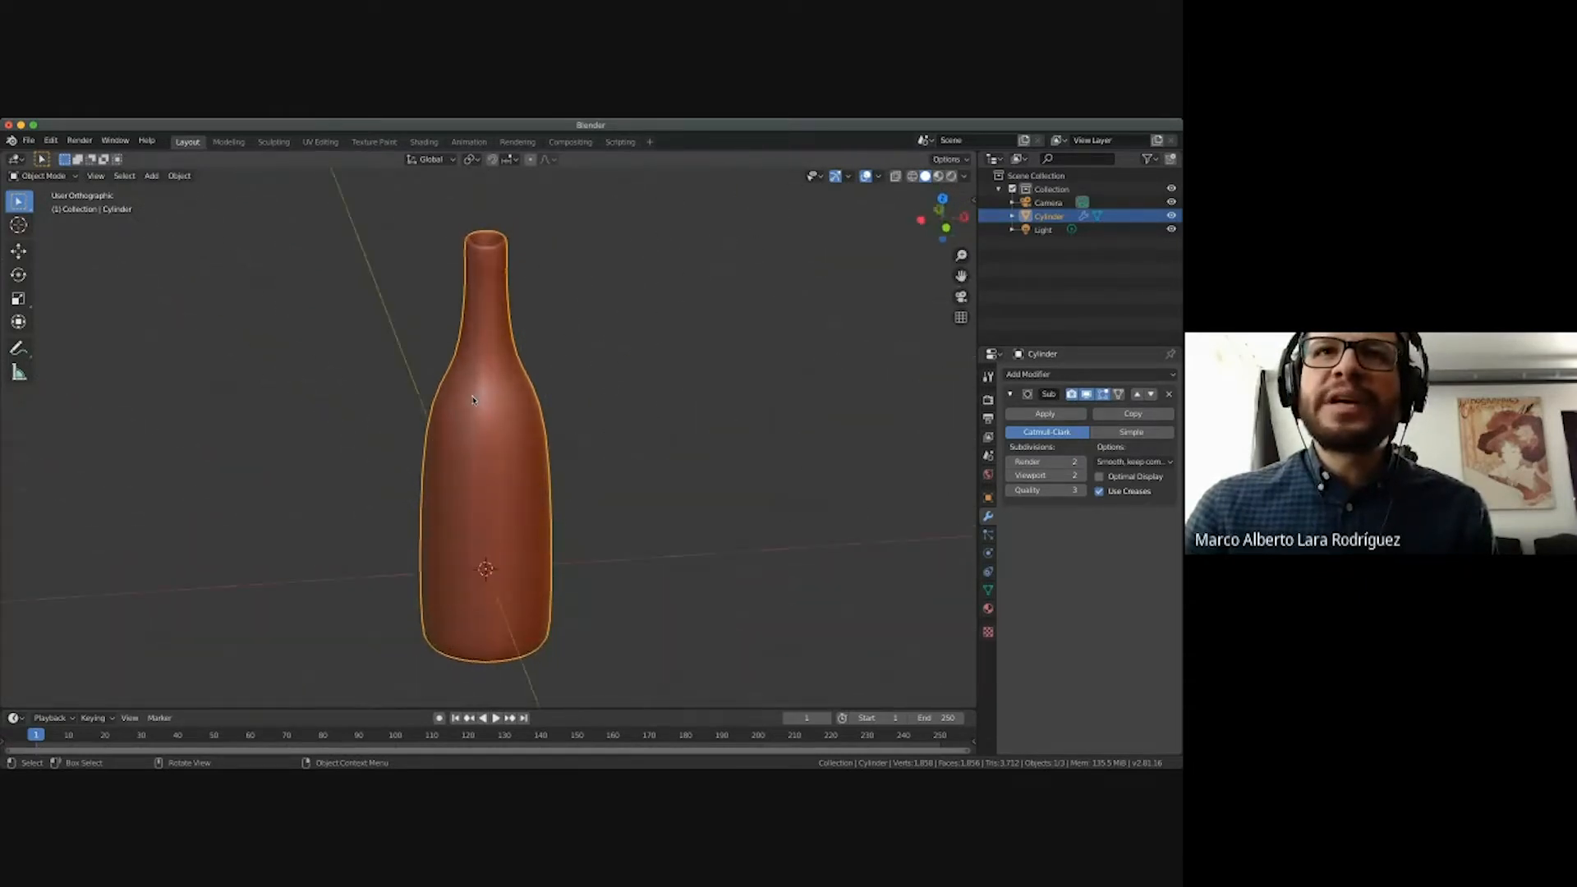
scroll(472, 400, "left", 5)
scroll(473, 400, "down", 3)
scroll(472, 400, "down", 5)
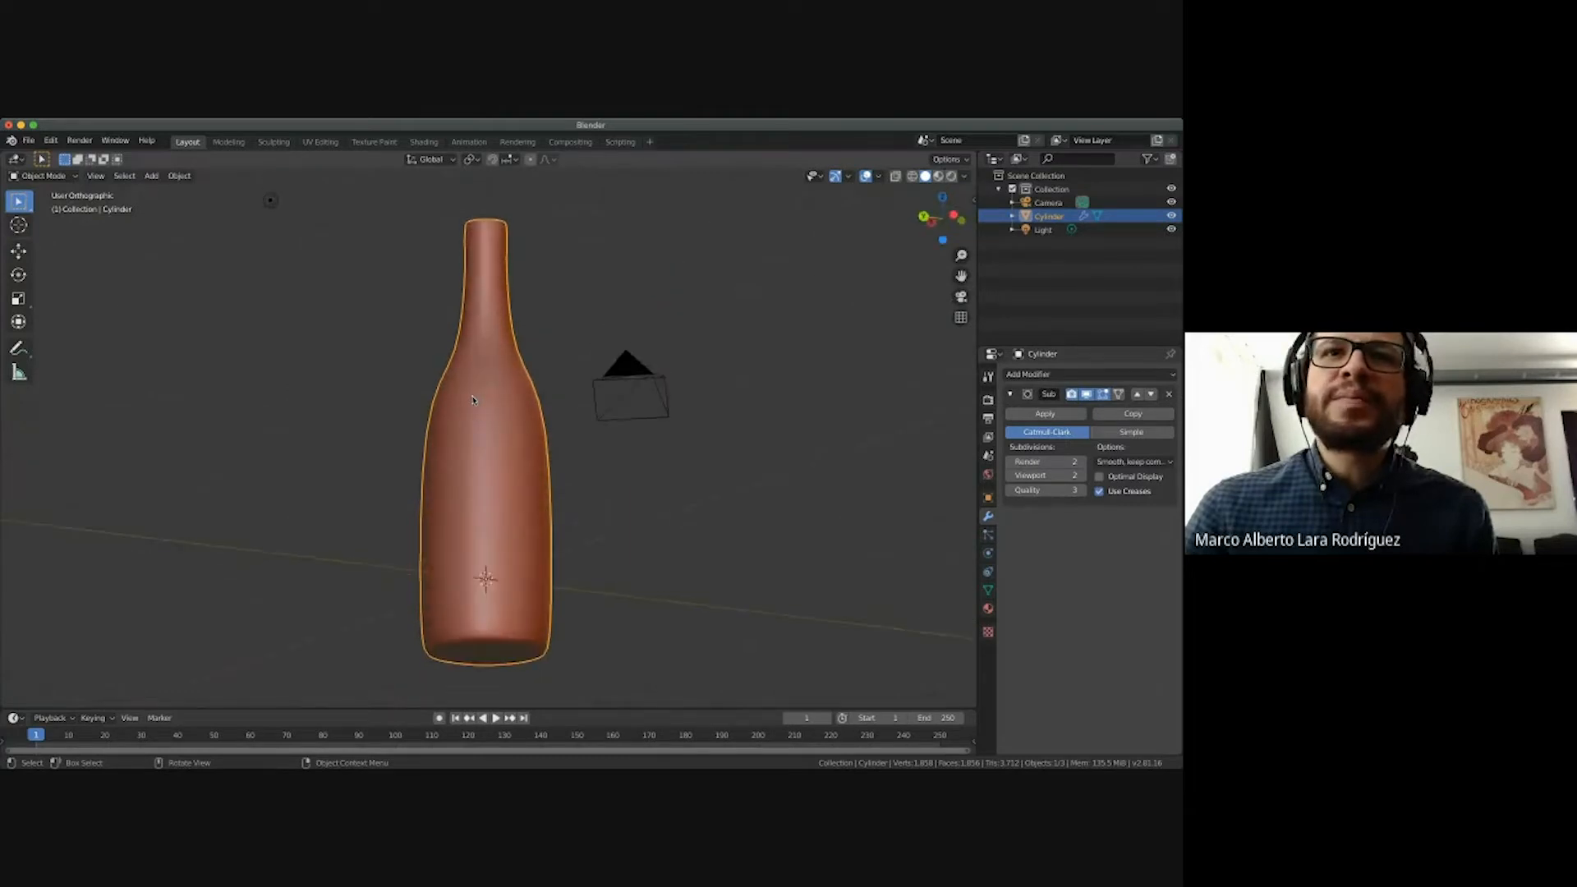
scroll(473, 400, "up", 6)
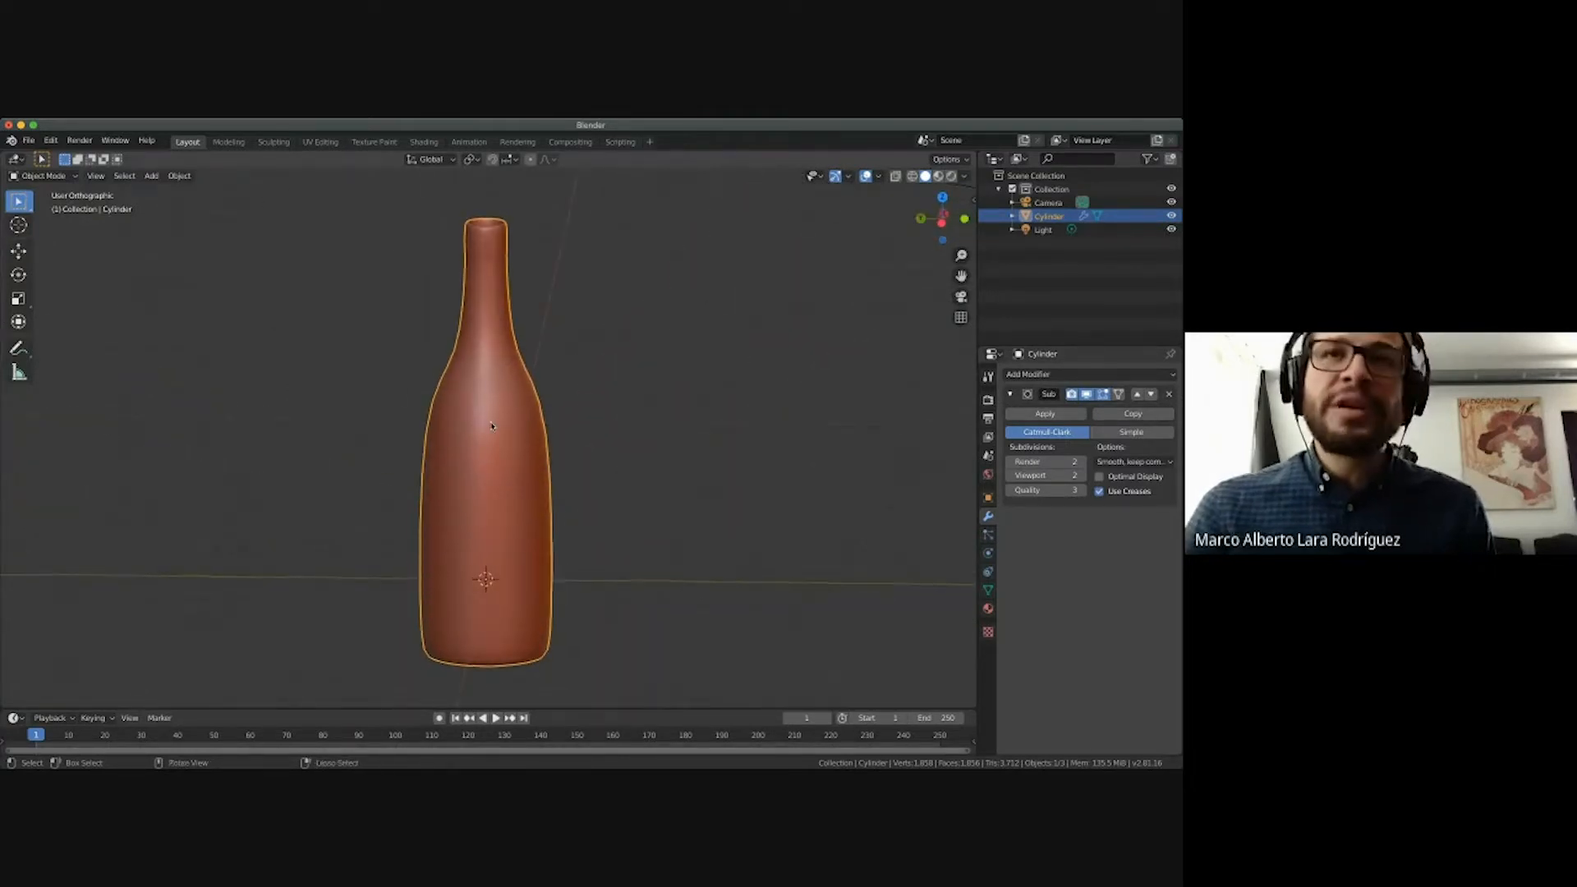
scroll(491, 425, "up", 3, "ctrl")
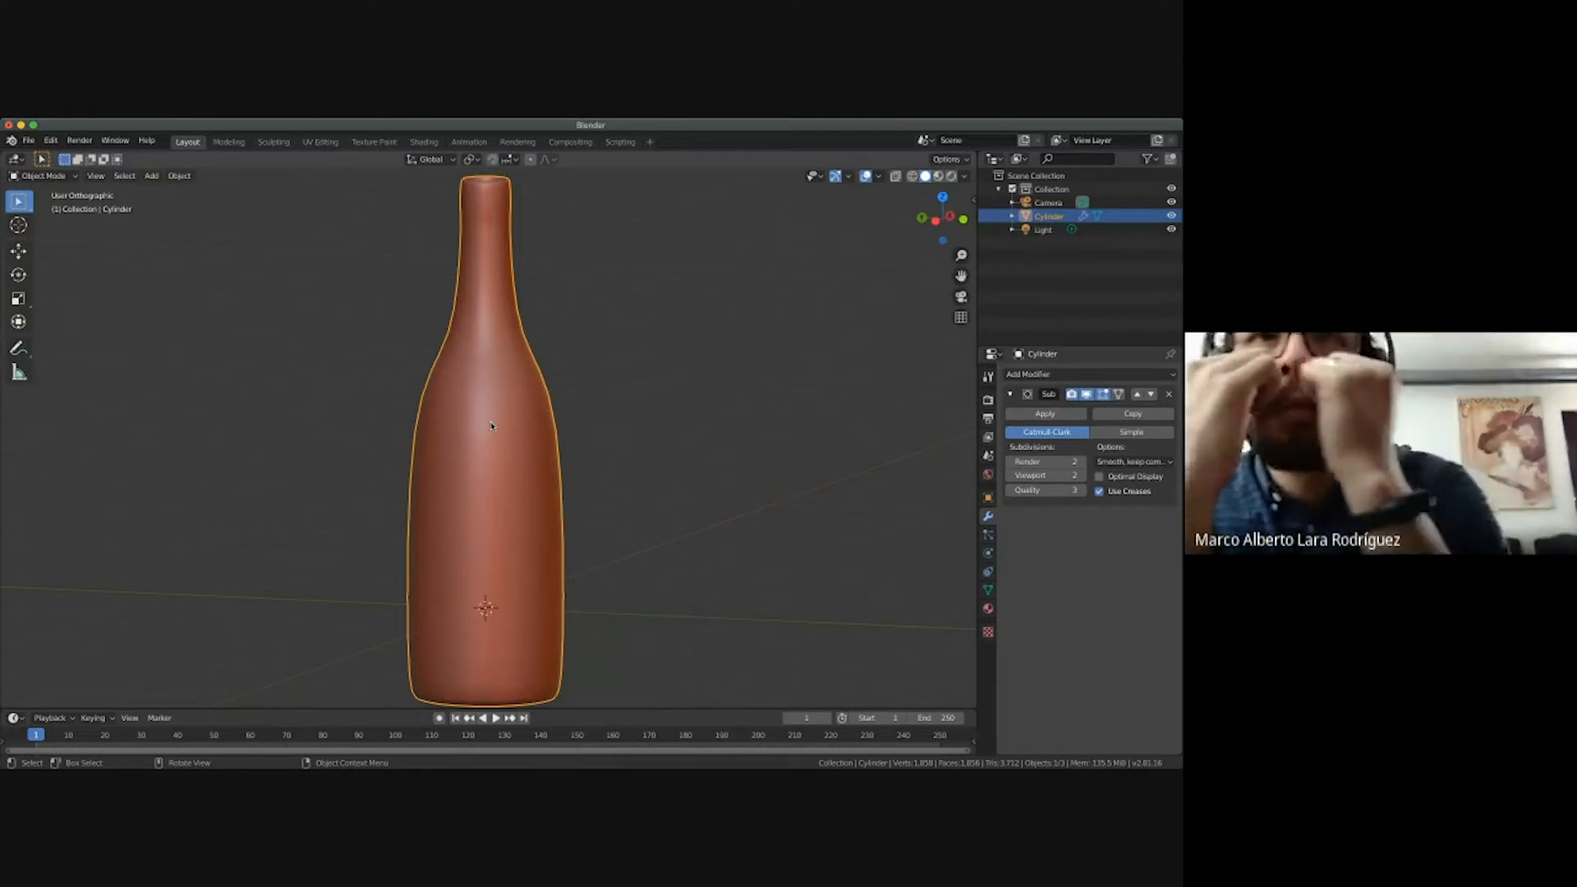
View the bottle in front orthographic projection and frame its full height.
middle_click_drag(492, 425, 616, 460)
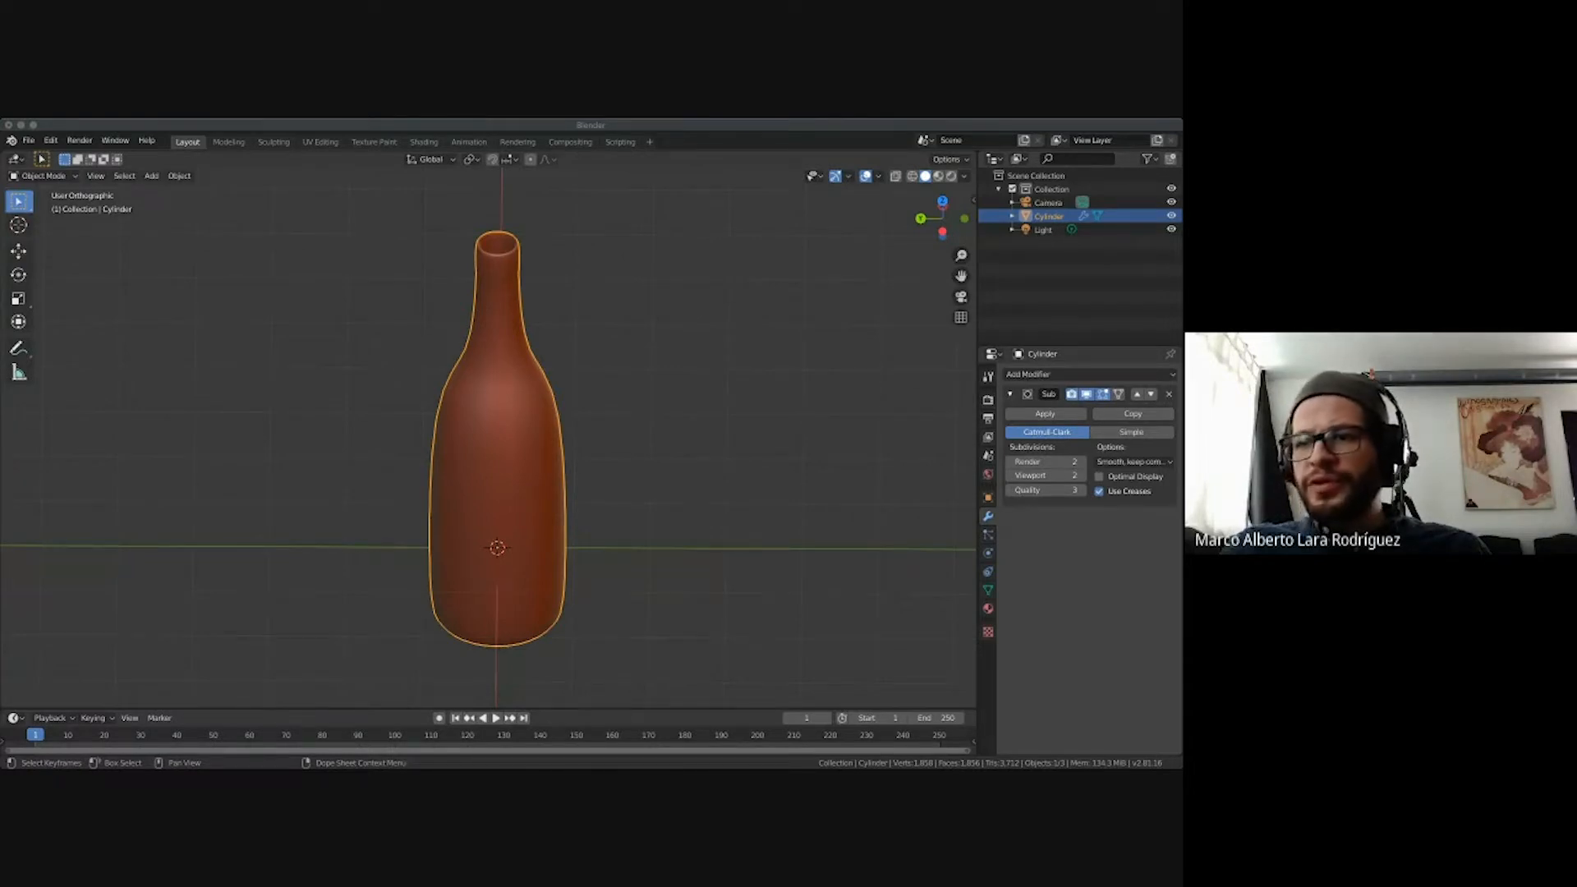
mouse_move(549, 396)
middle_mouse_down()
mouse_move(549, 353)
mouse_move(949, 314)
mouse_move(549, 396)
mouse_move(549, 329)
mouse_move(548, 396)
middle_mouse_up()
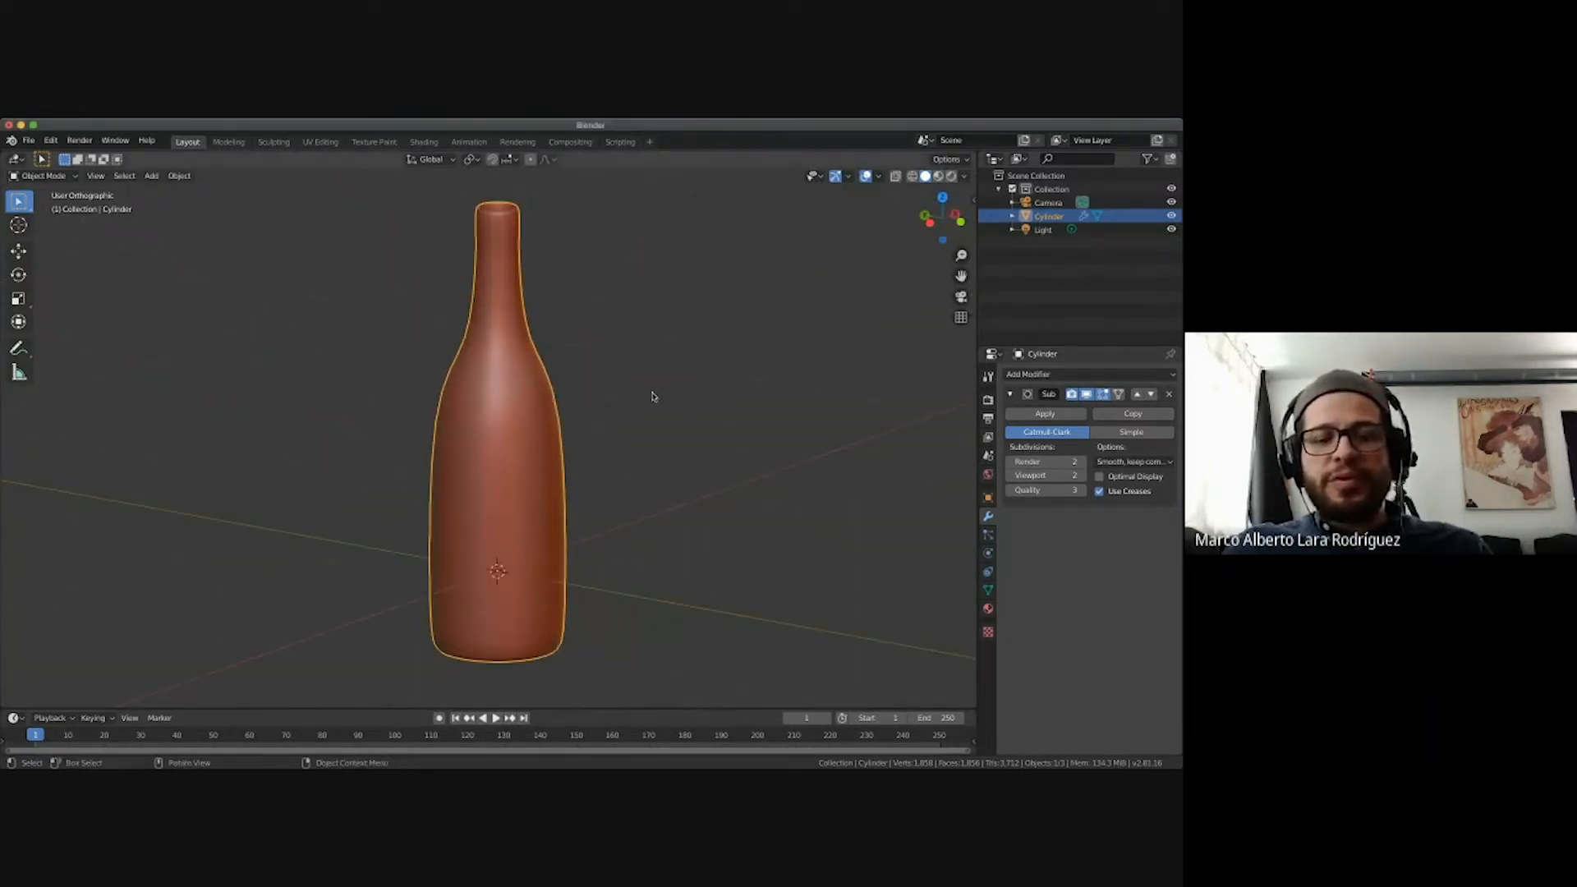
key("KP_1")
scroll(649, 396, "up", 2, "shift")
scroll(649, 396, "up", 2, "ctrl")
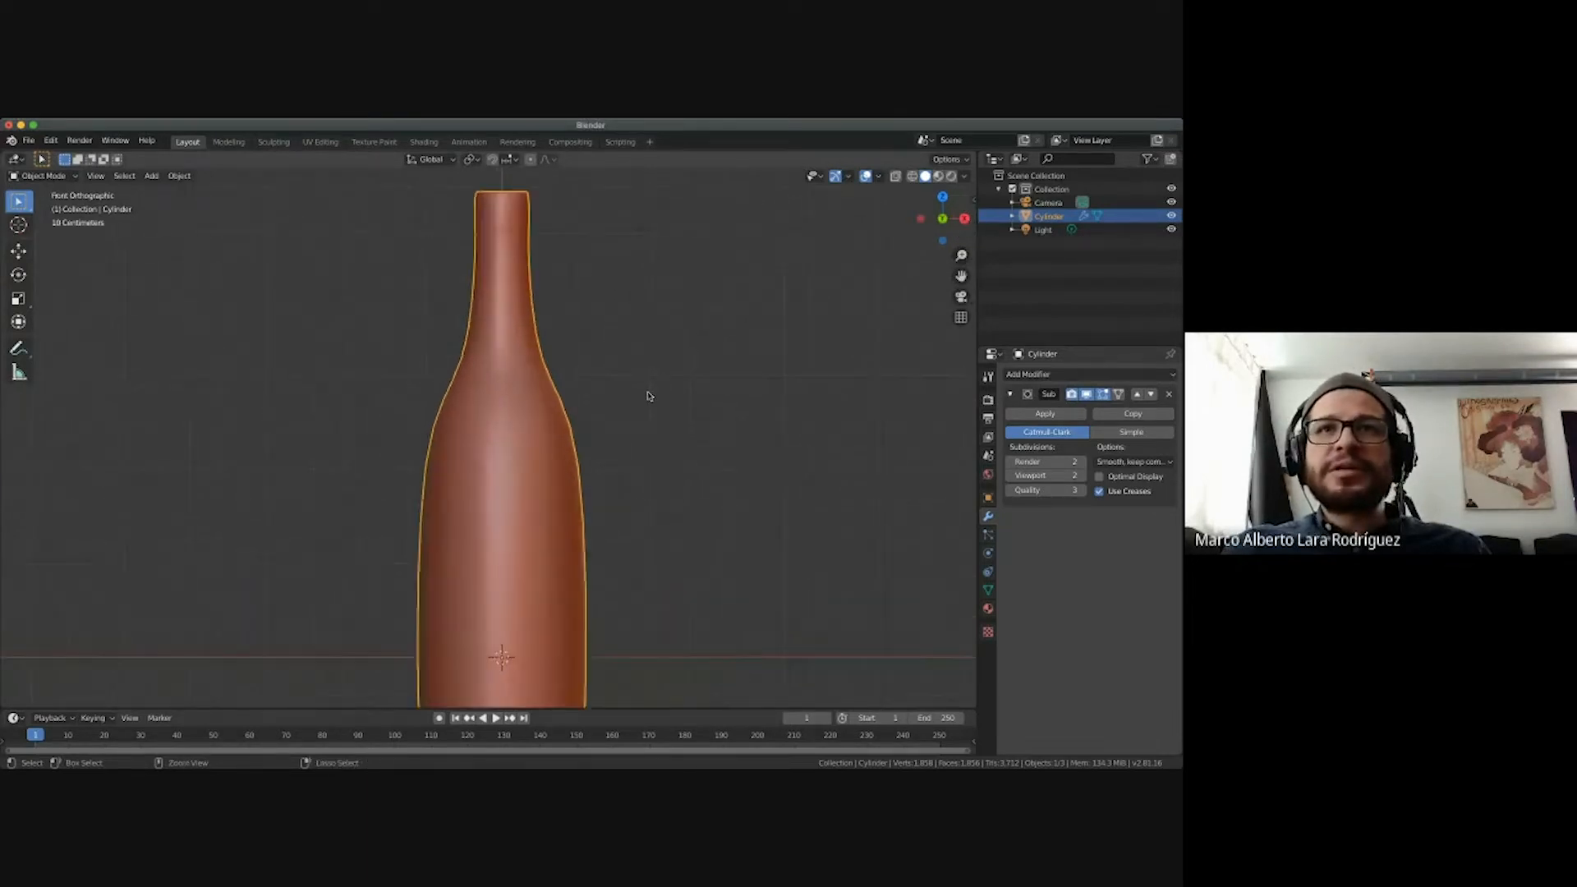
scroll(649, 396, "down", 3, "ctrl")
scroll(649, 395, "down", 1, "shift")
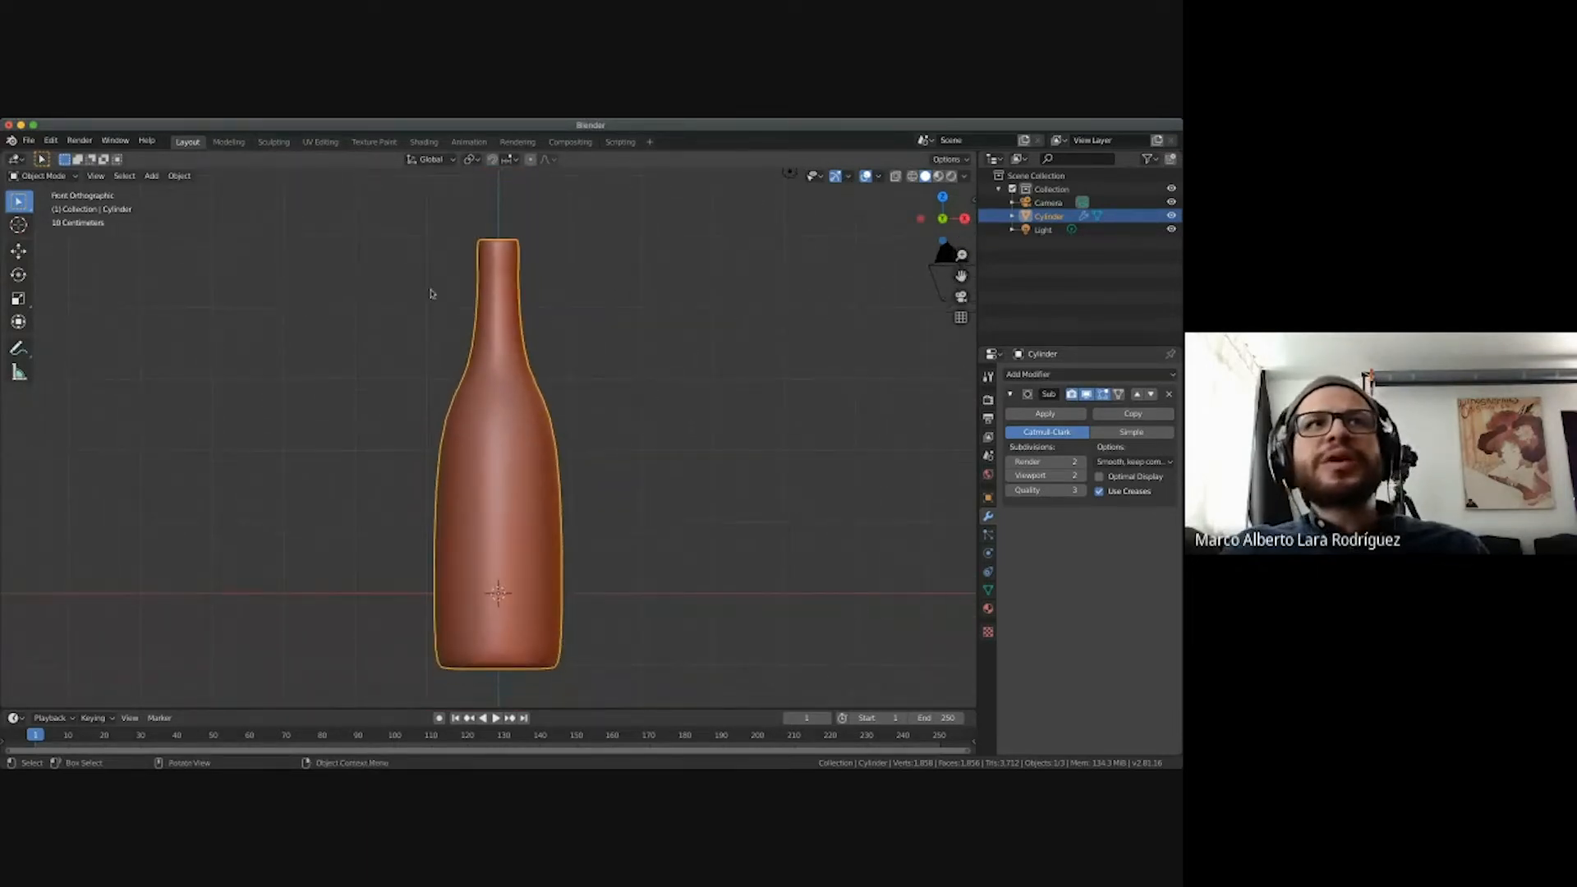
Switch the bottle to Edit Mode and compare wireframe with solid shading close up at the shoulder.
left_click(49, 175)
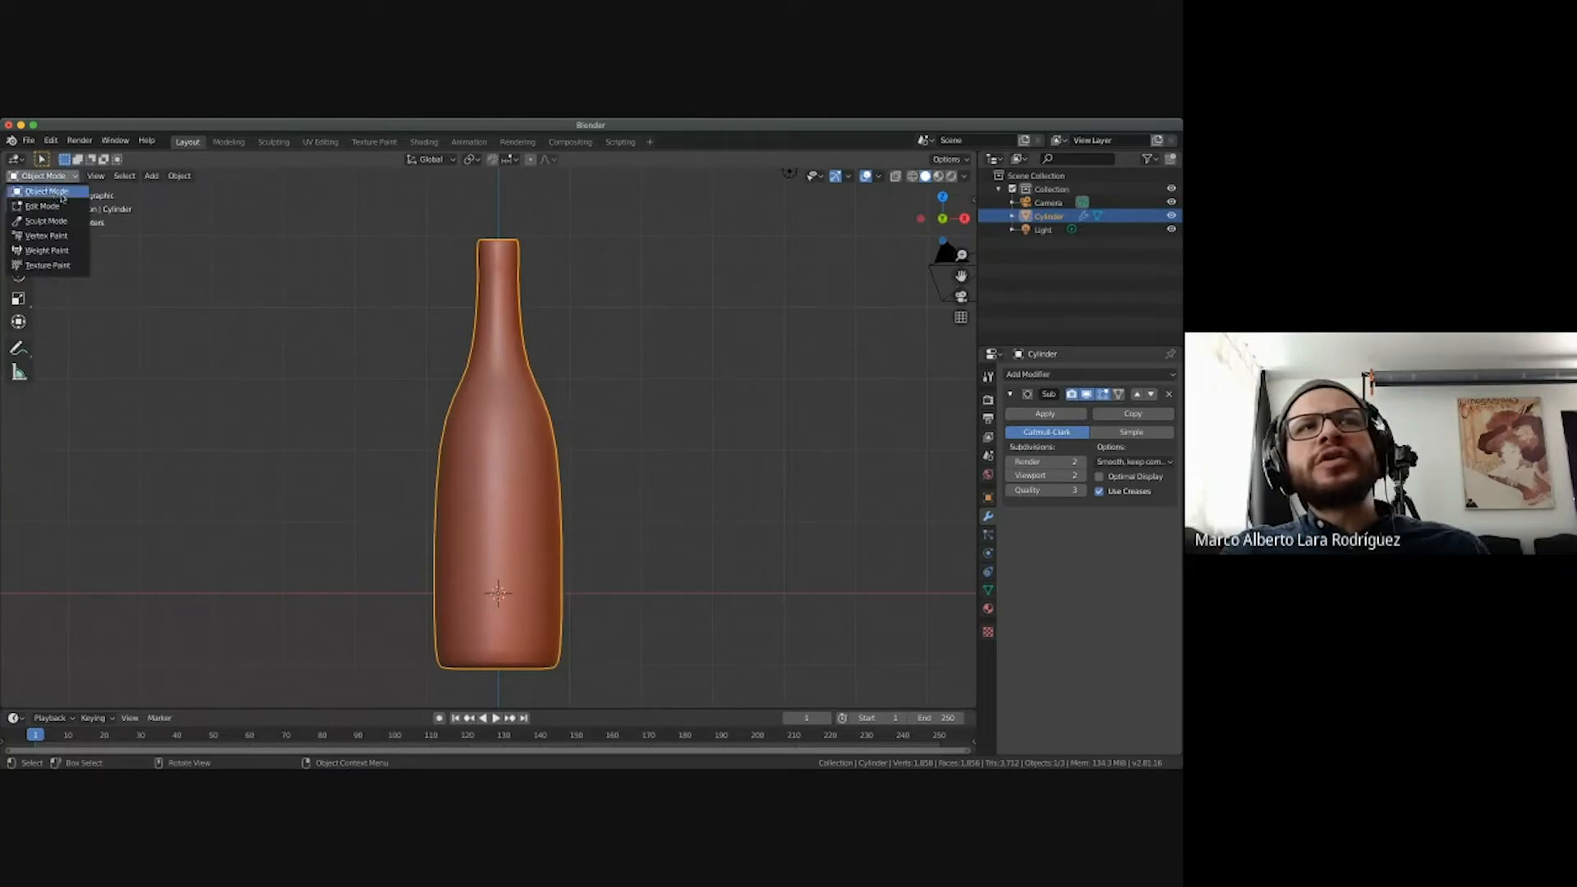
left_click(44, 207)
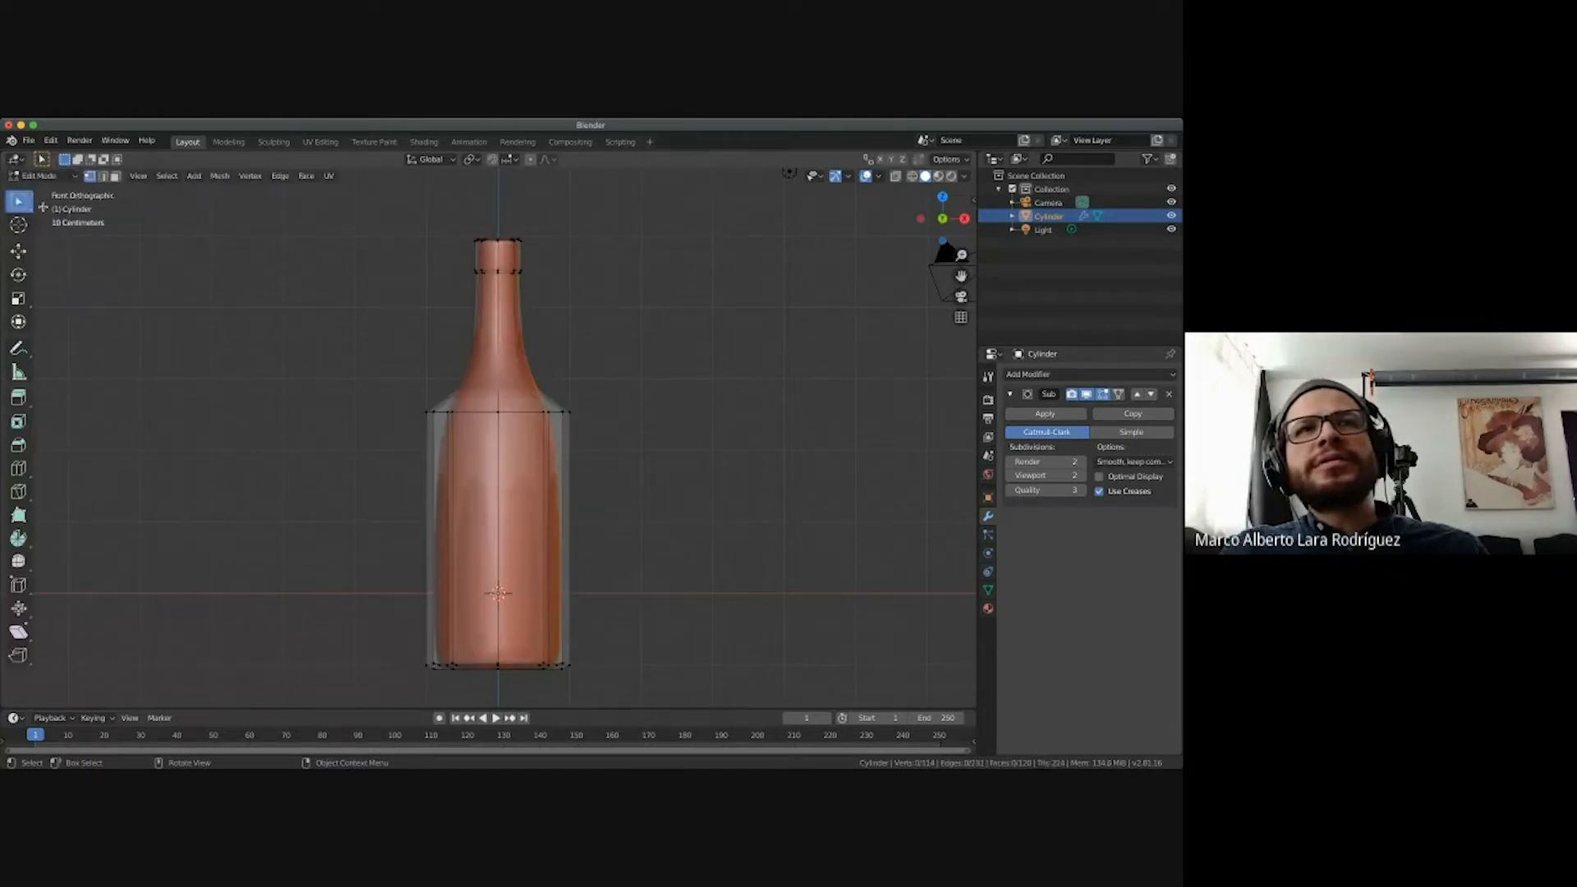
scroll(592, 397, "up", 4)
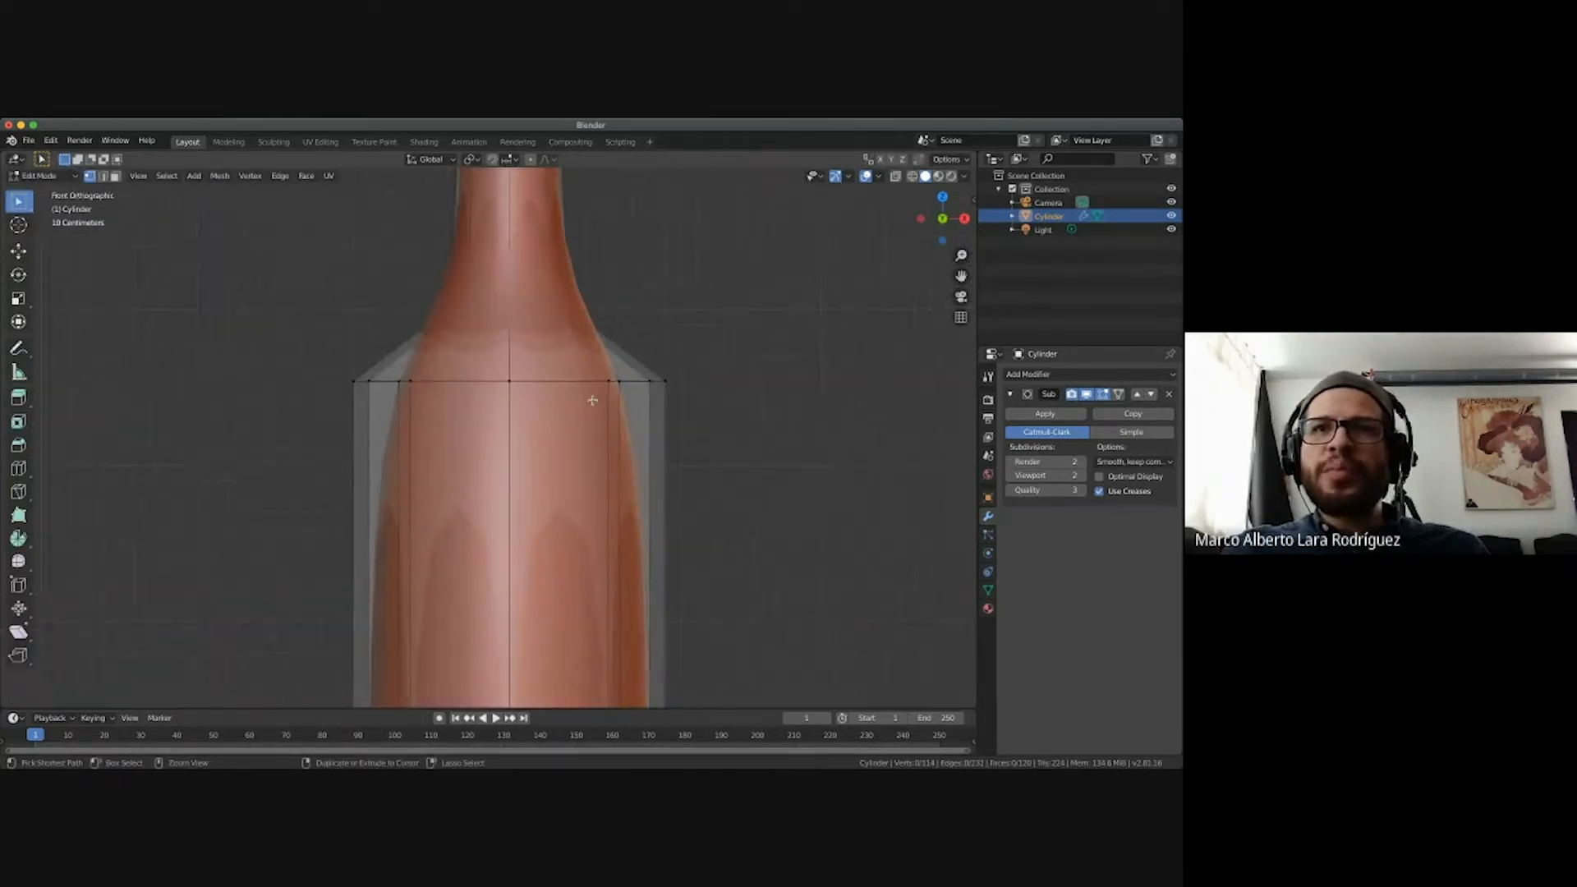
scroll(592, 400, "down", 2, "shift")
scroll(592, 400, "up", 3, "shift")
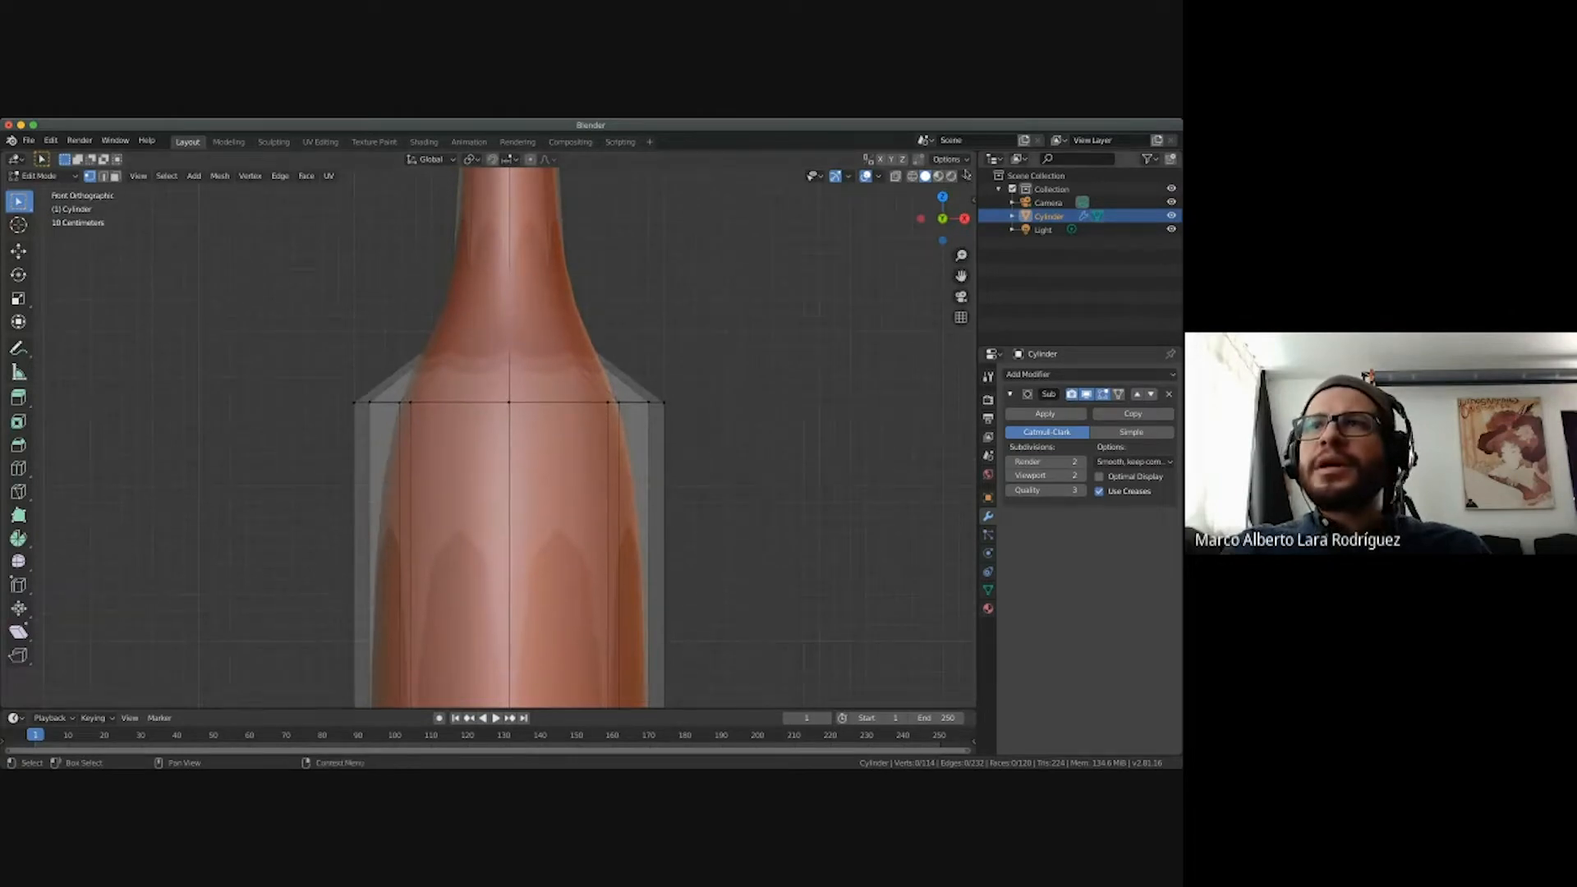
left_click(913, 177)
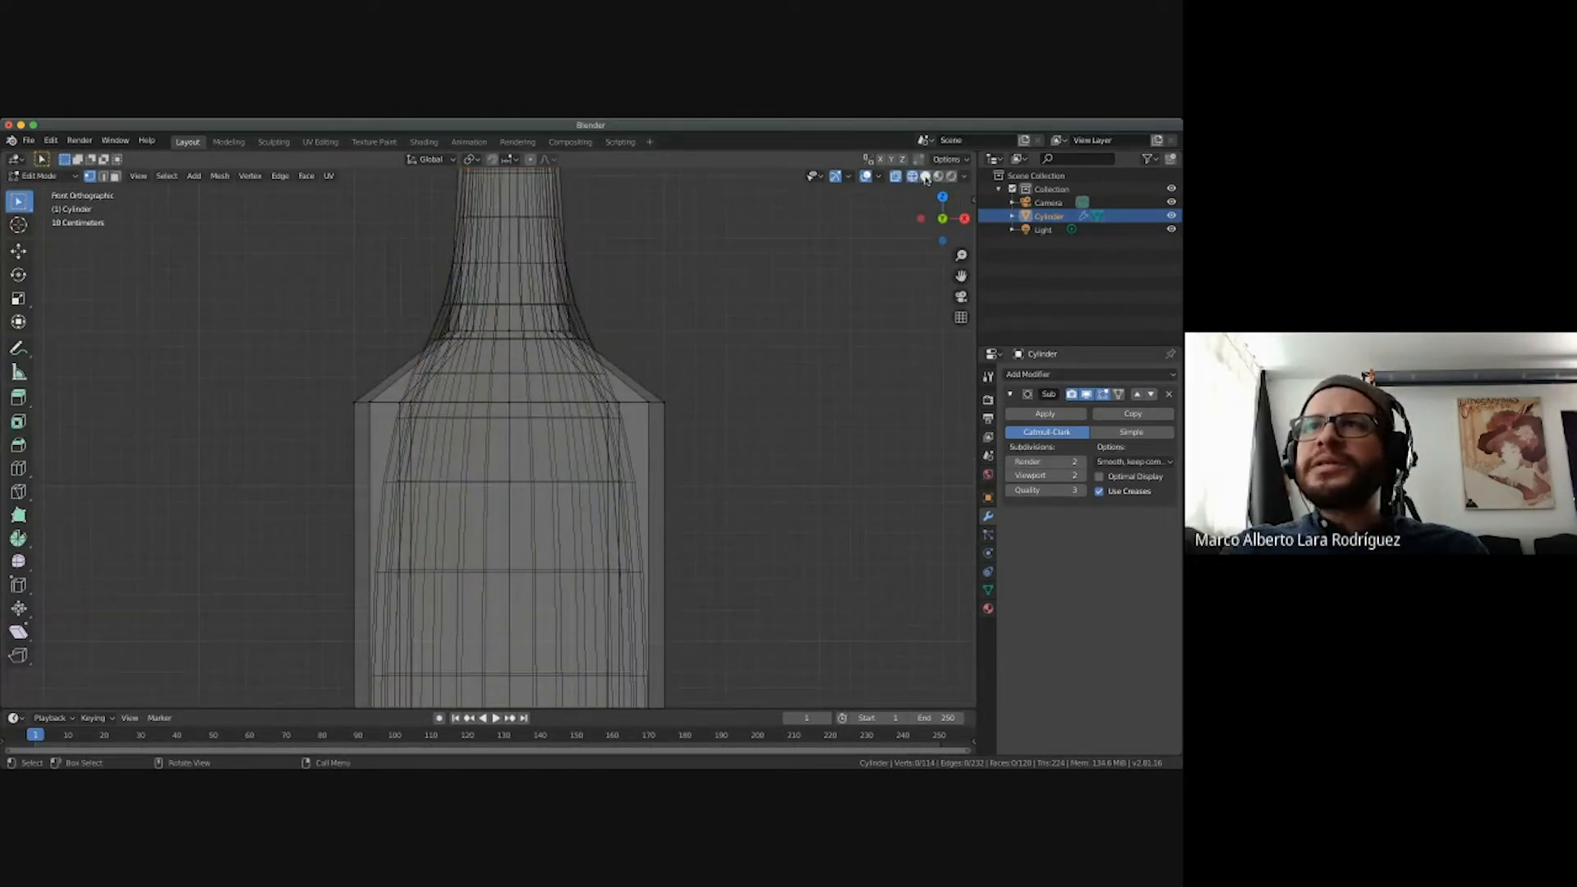
left_click(926, 177)
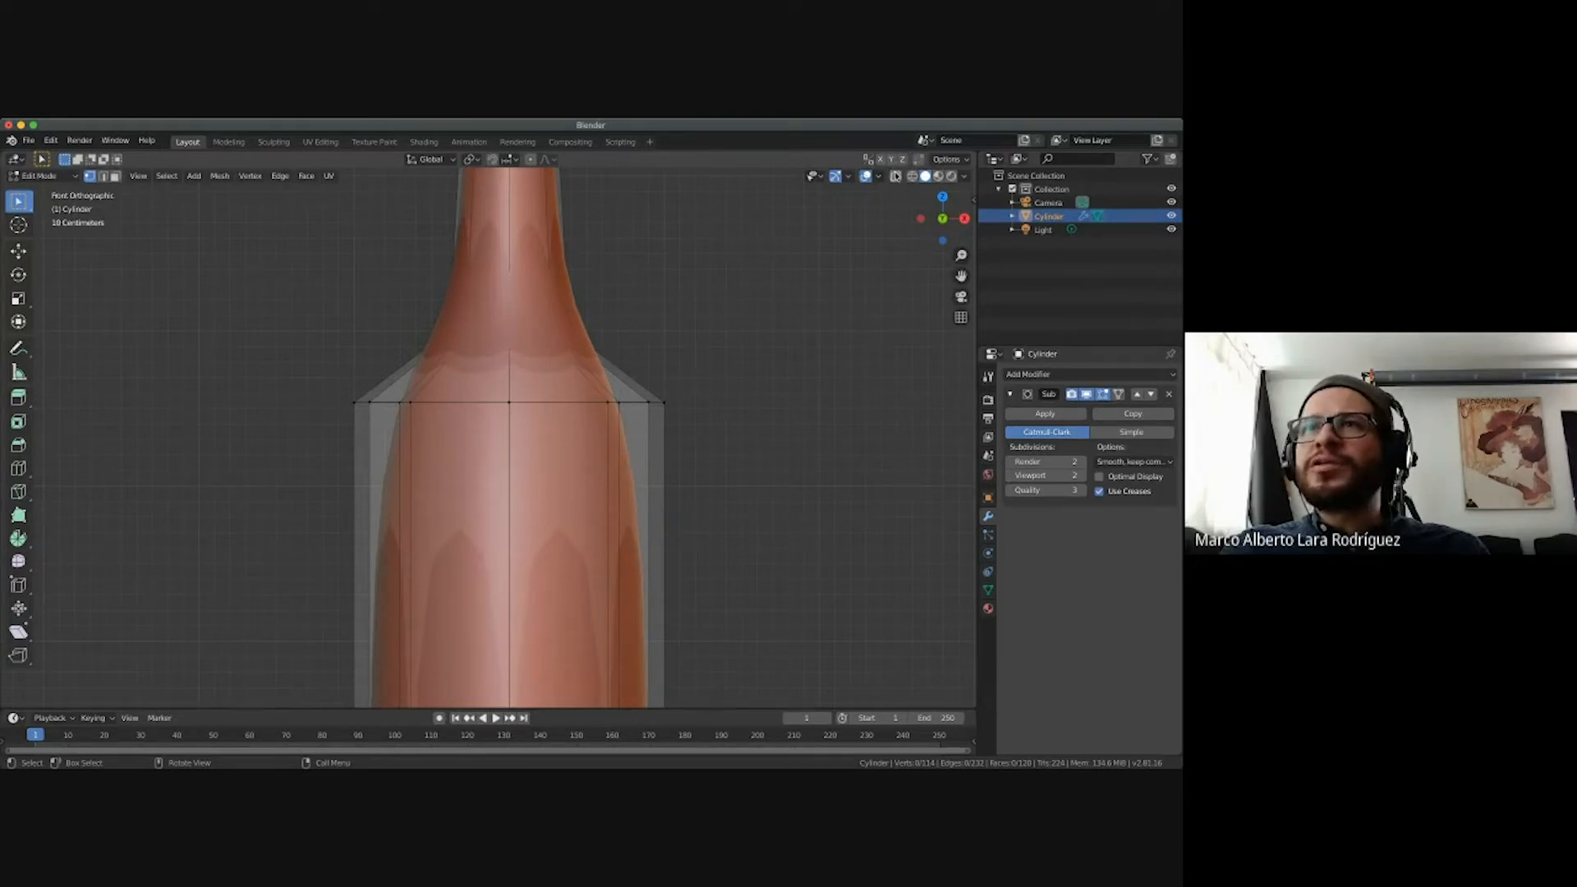
Turn on X-ray and examine the bottle's control cage through the smoothed surface around the shoulder.
left_click(896, 176)
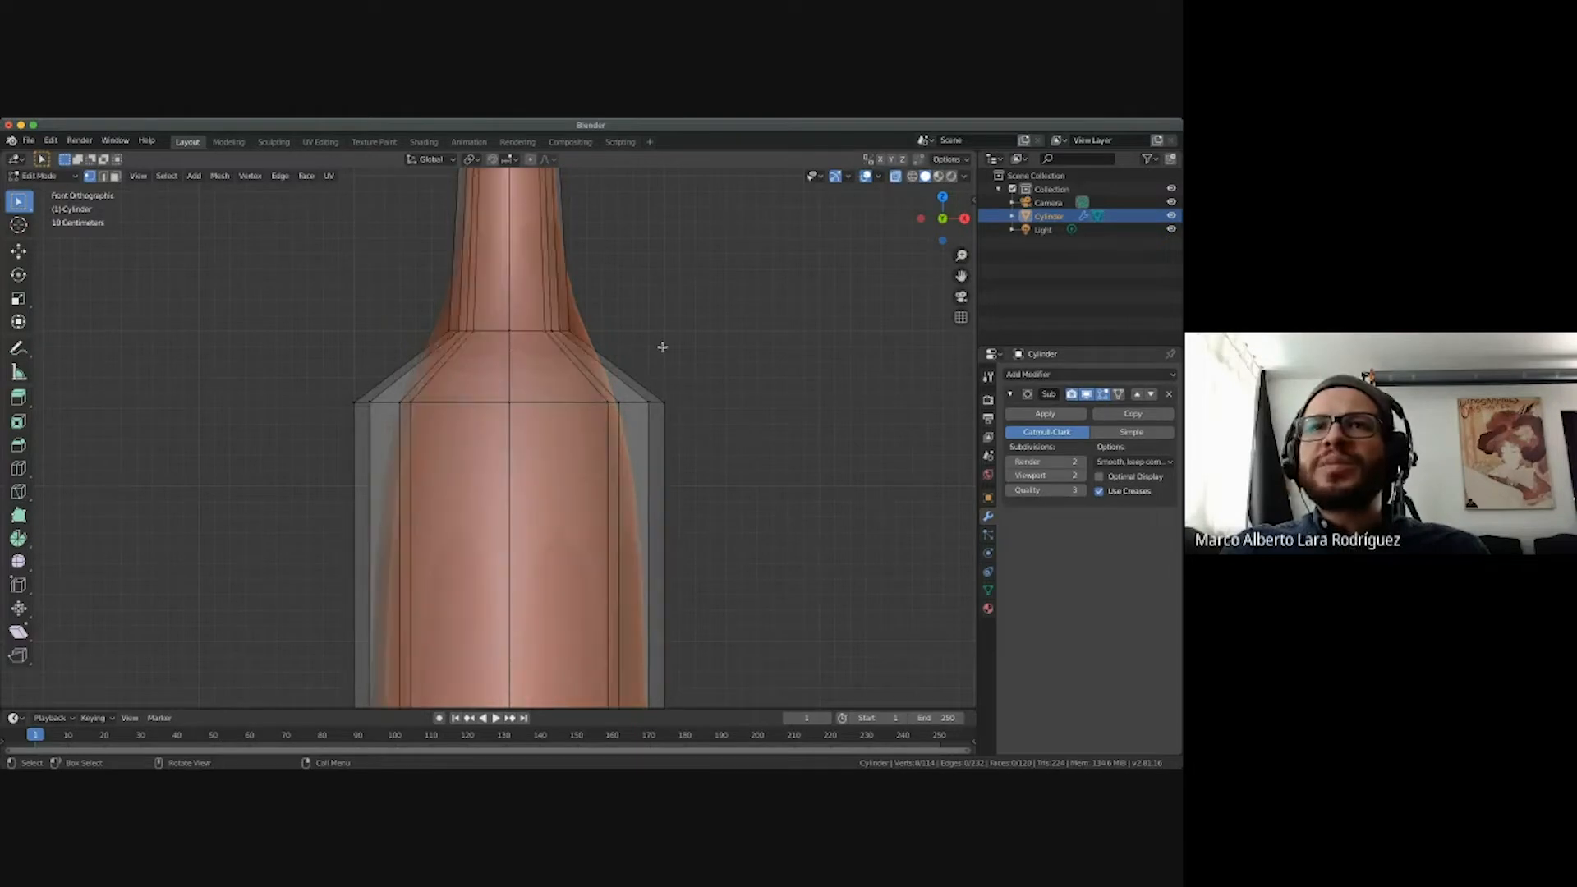
scroll(662, 347, "up", 5)
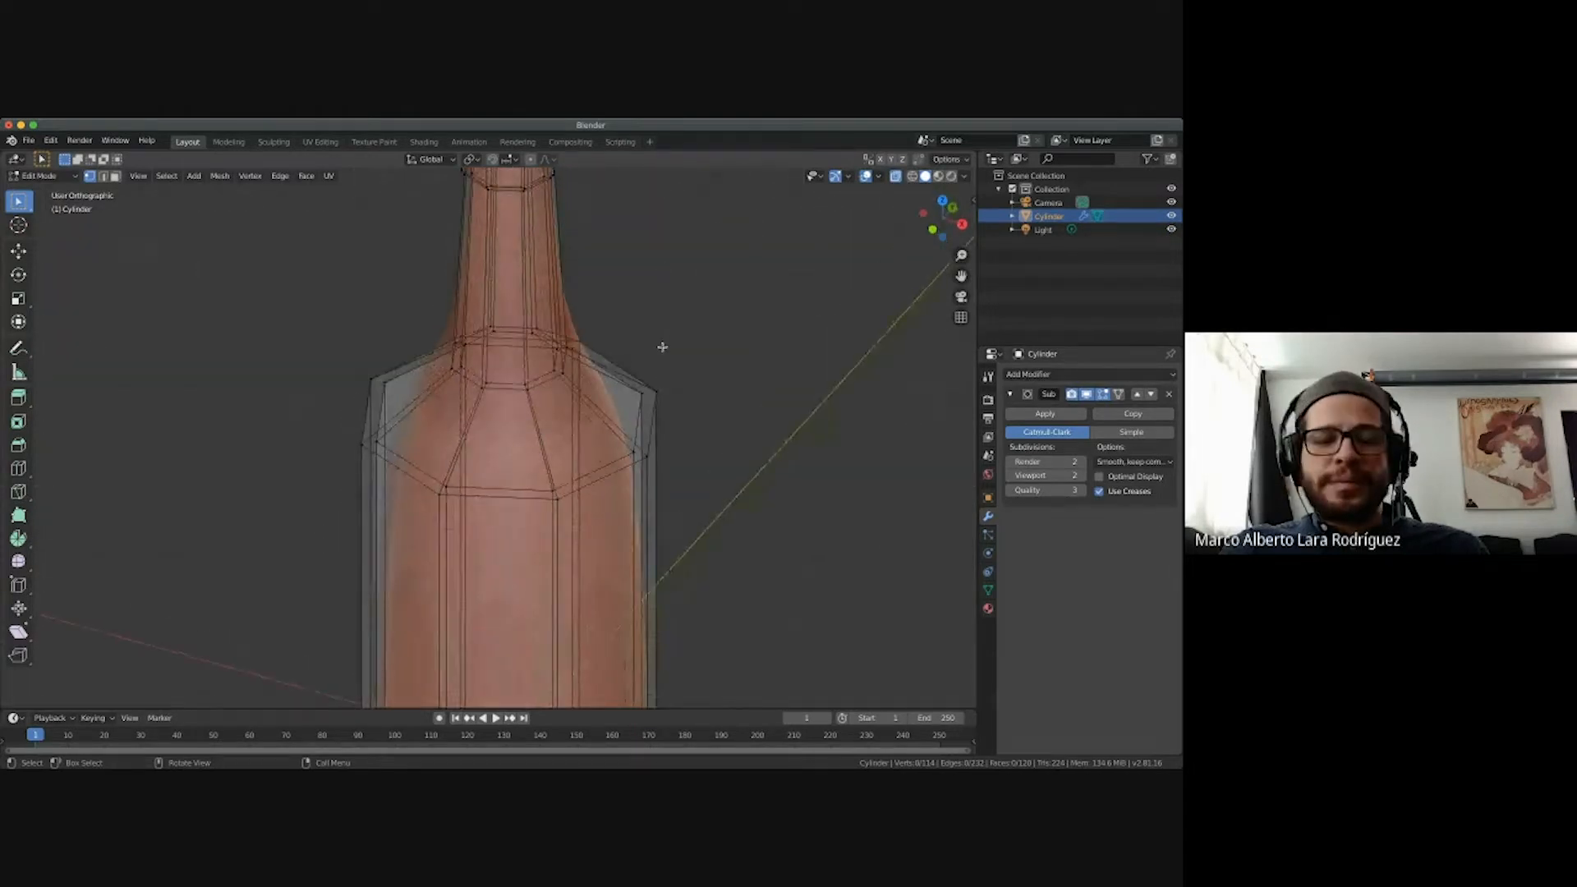
key("Tab")
key("Tab")
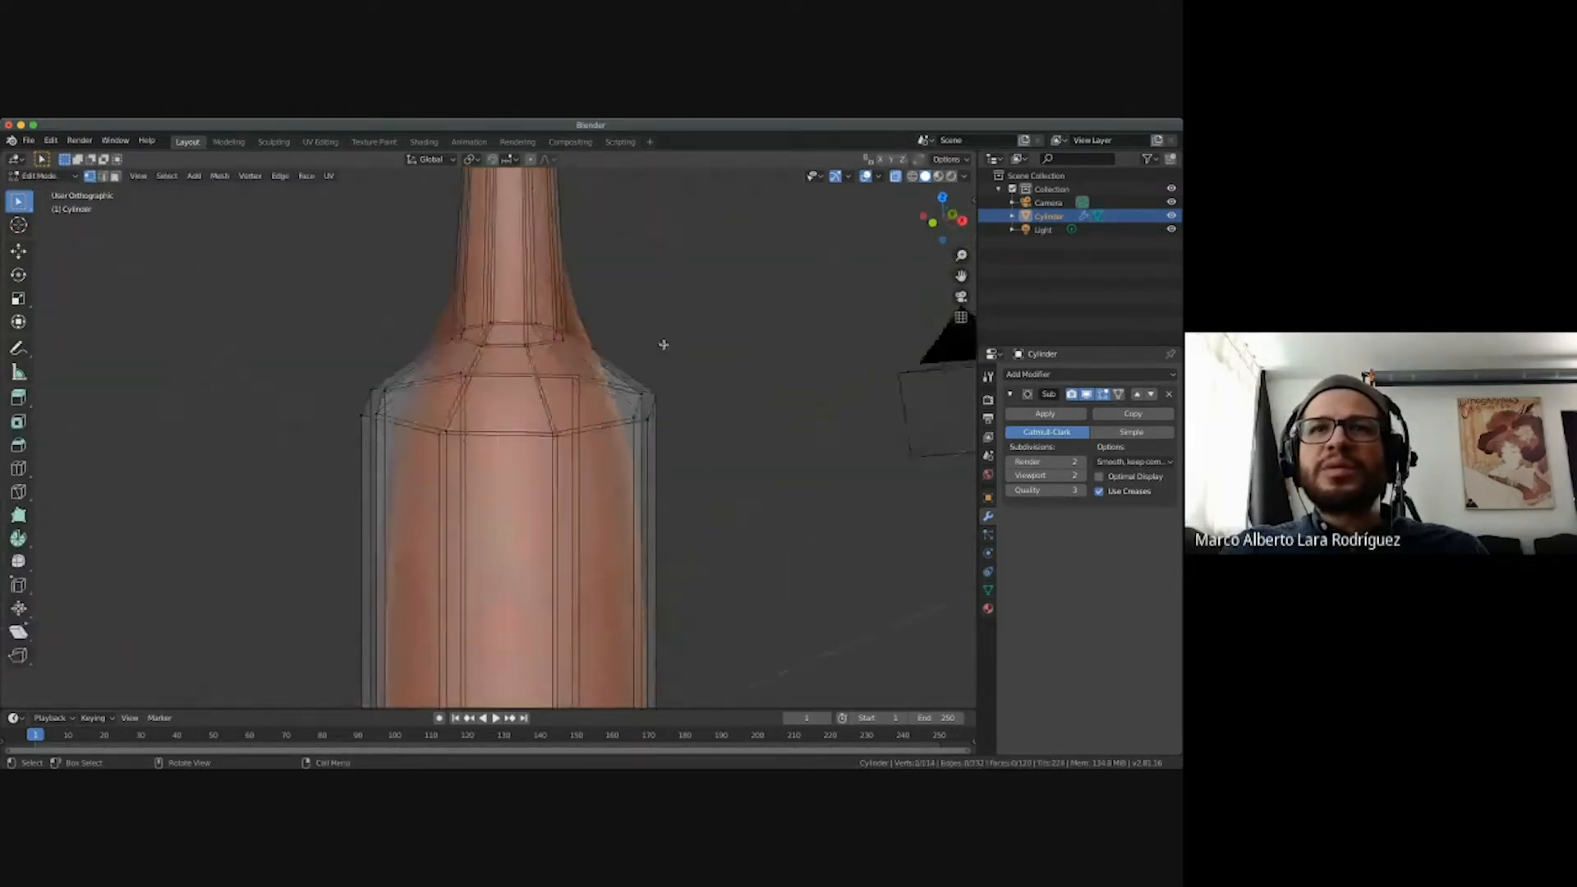
left_click(897, 177)
left_click(897, 179)
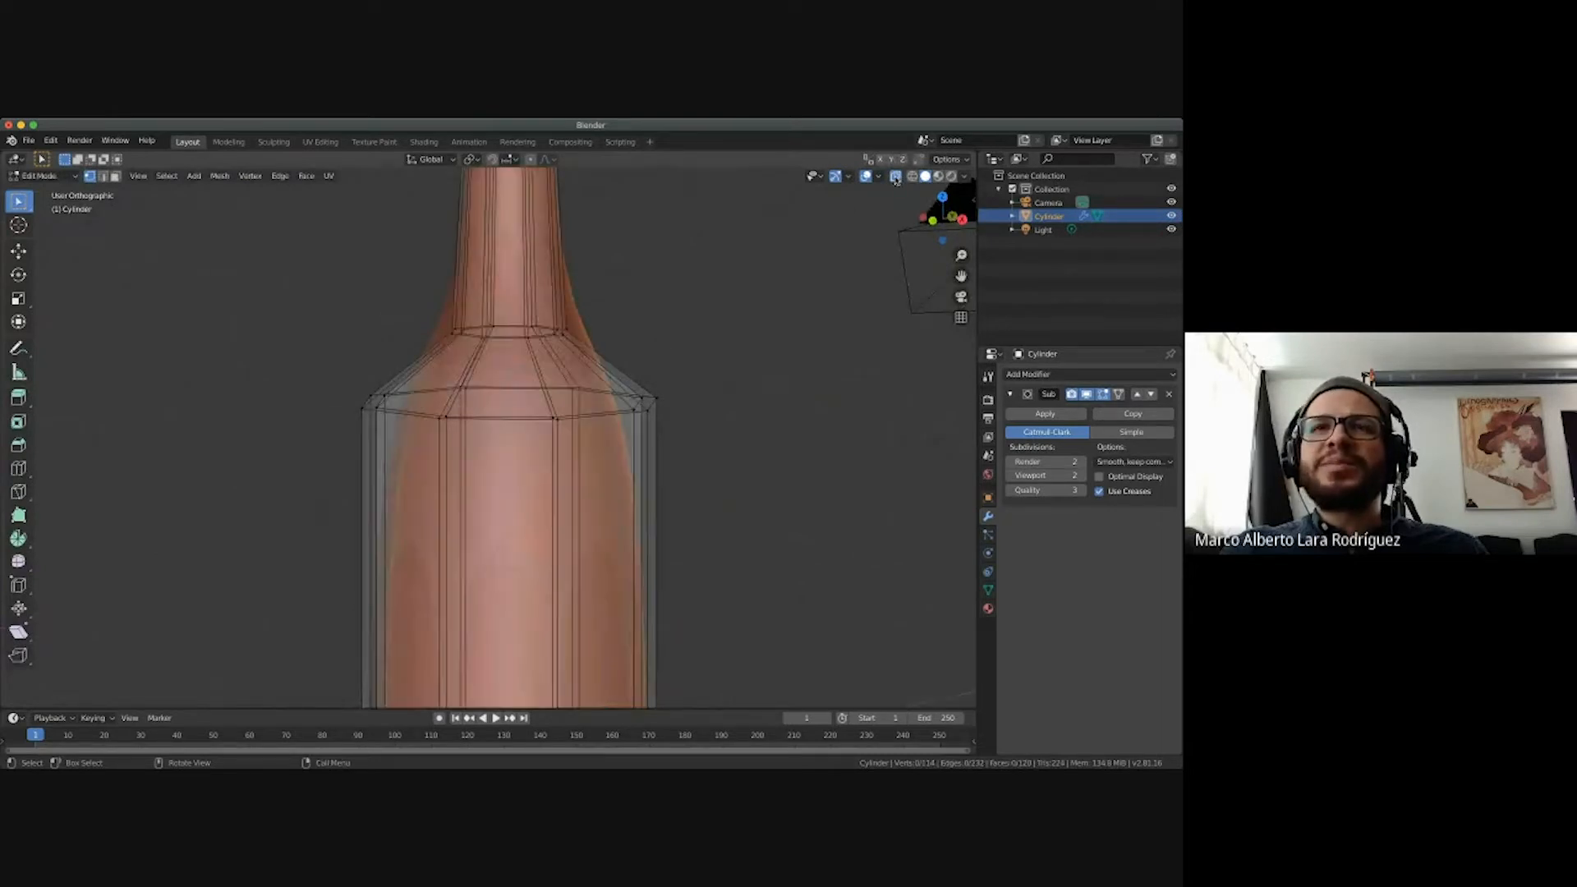
scroll(646, 331, "down", 4)
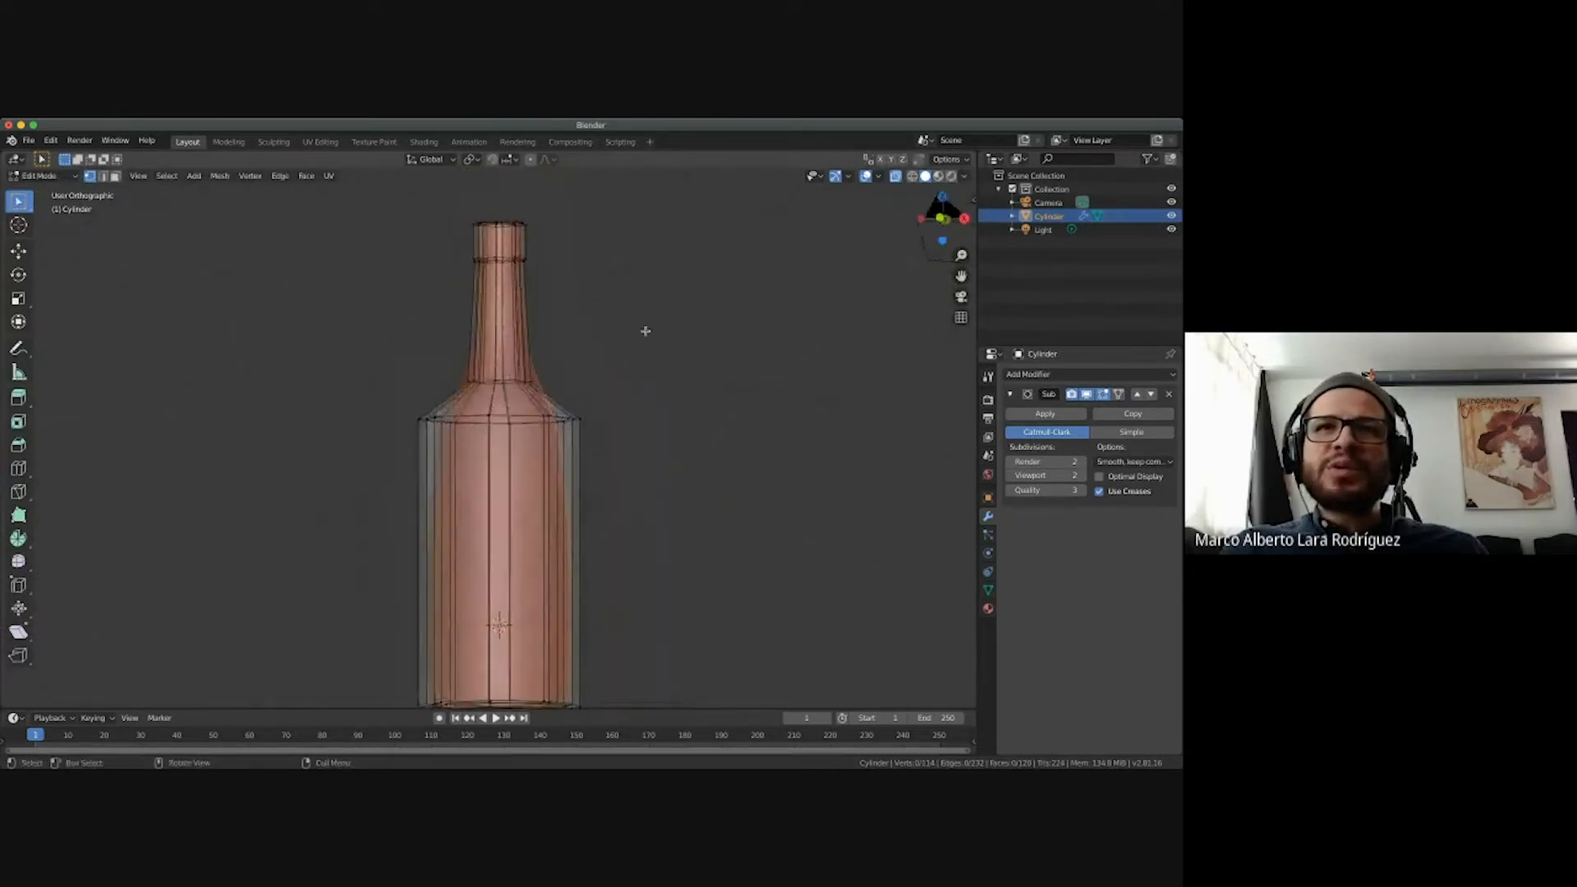
key("KP_1")
key("KP_1")
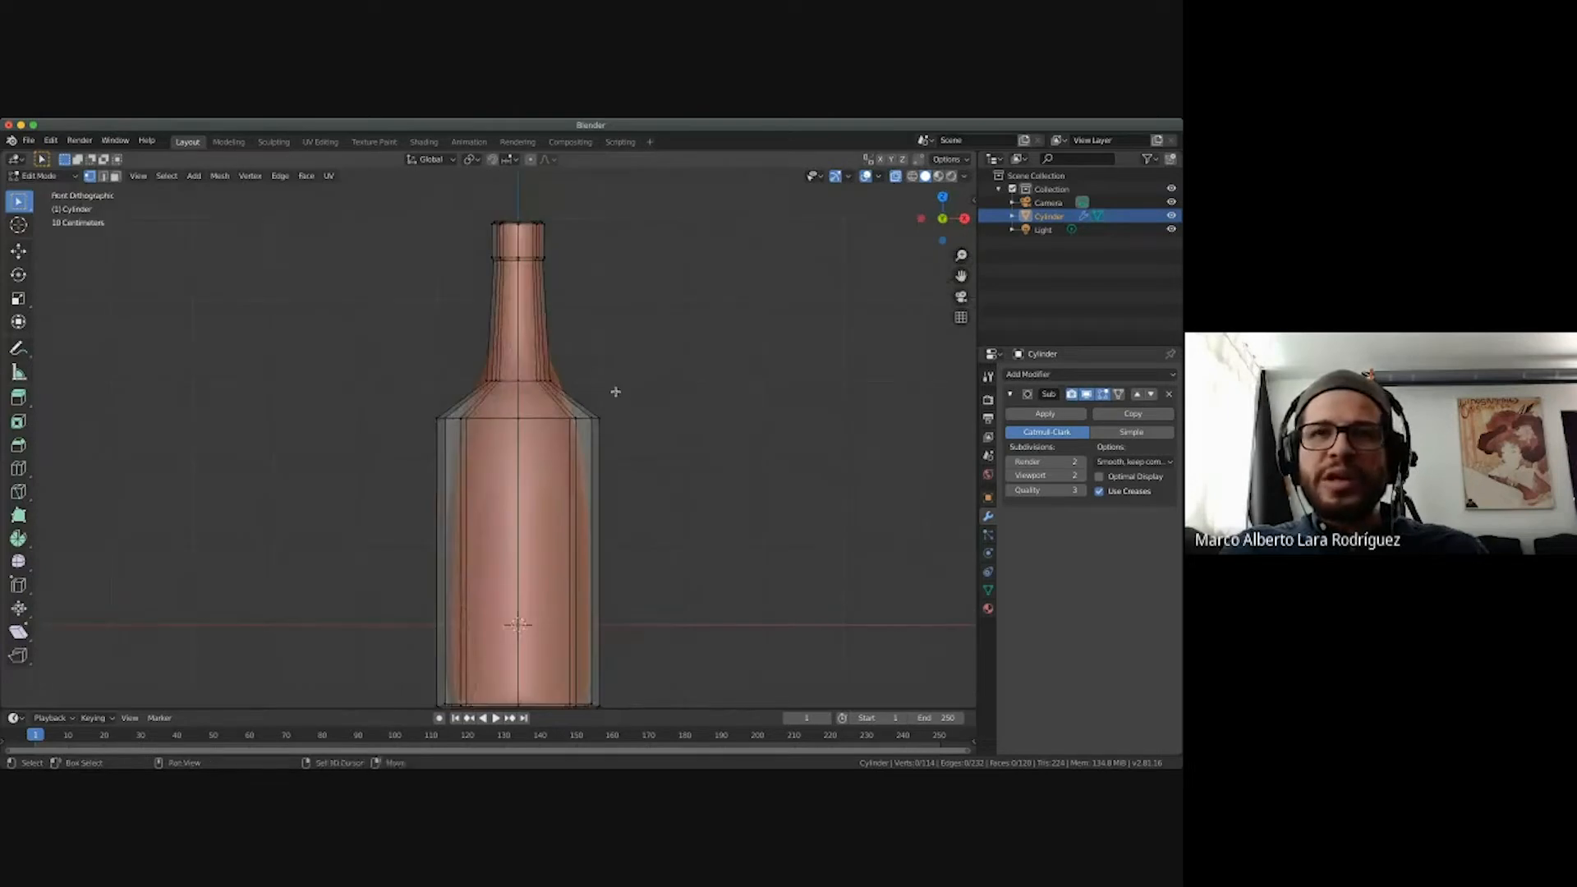
Examine the see-through cage against the smoothed shape from the front, along the shoulder, neck and base.
scroll(613, 391, "up", 11, "ctrl")
scroll(287, 296, "down", 8, "ctrl")
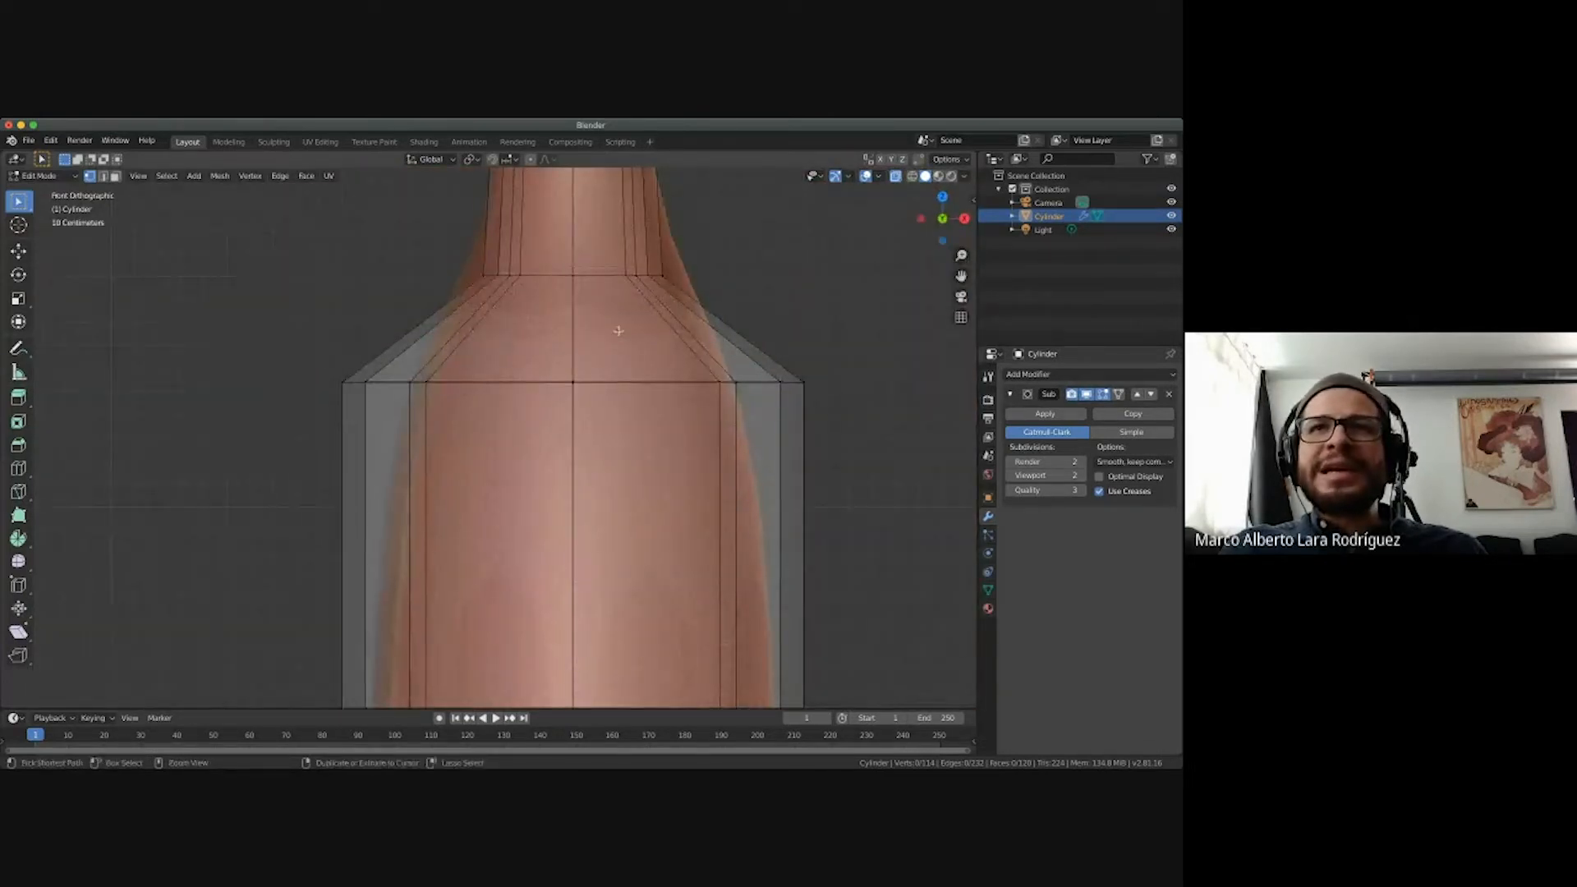
scroll(536, 297, "down", 3)
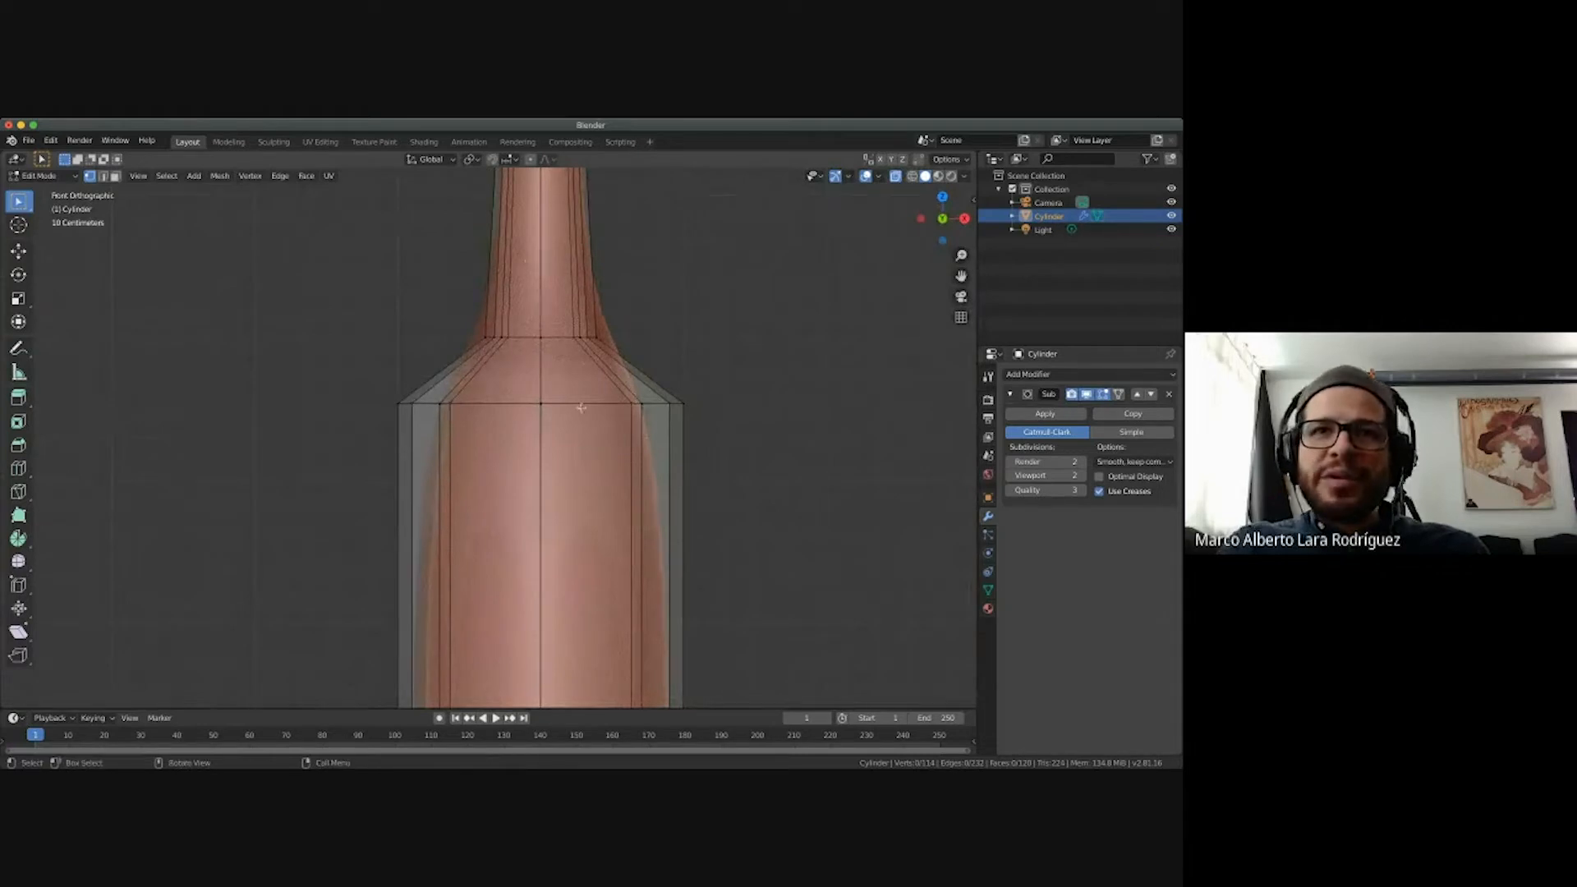
scroll(589, 284, "up", 3, "shift")
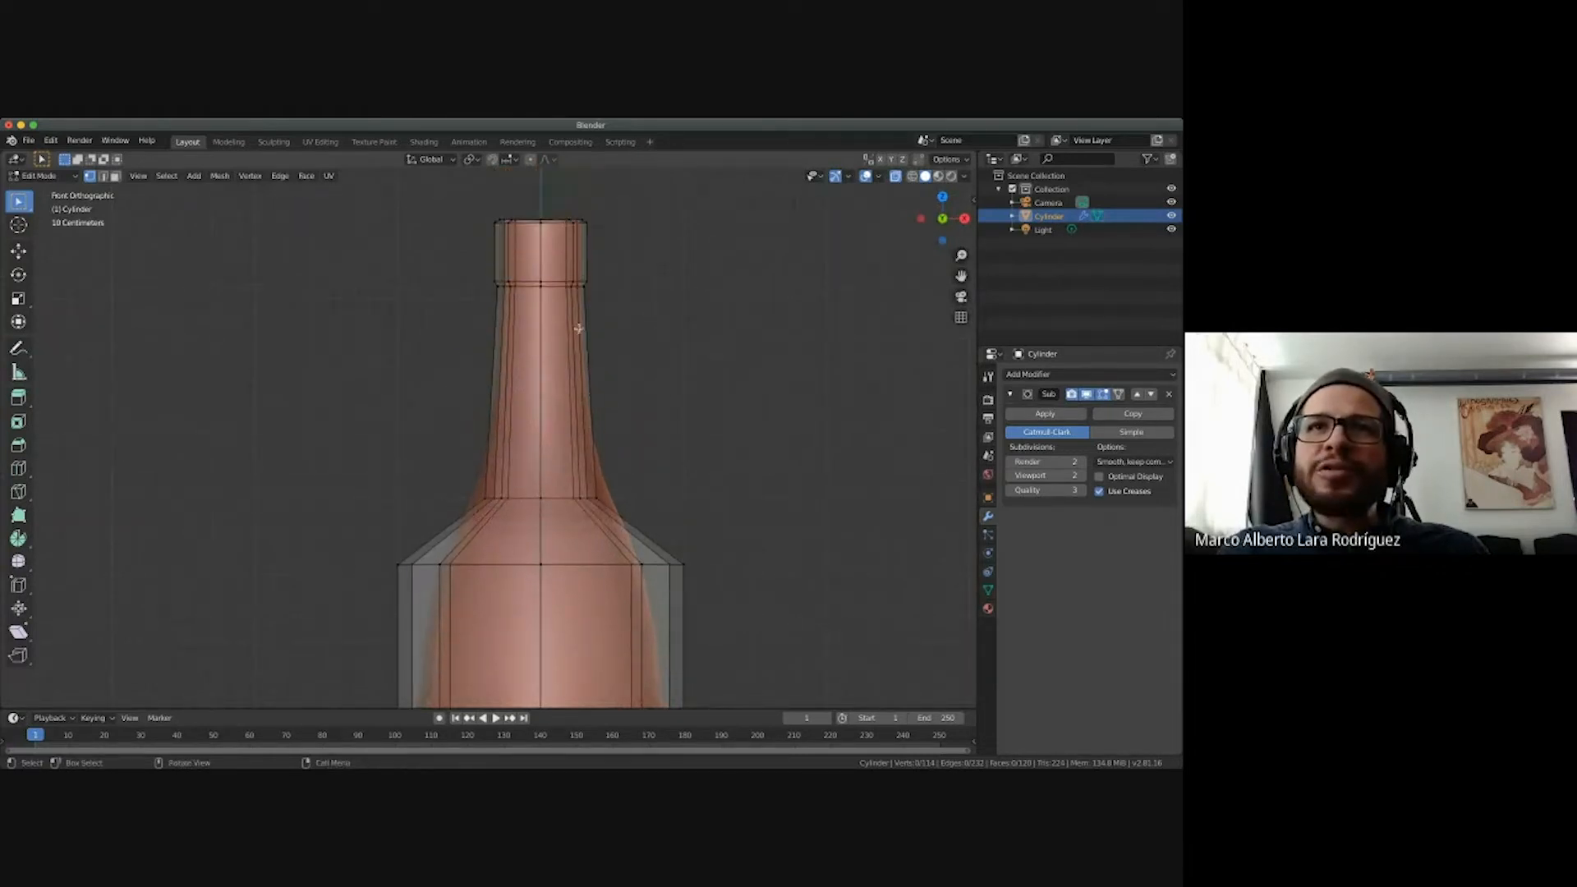
scroll(538, 457, "down", 4, "ctrl")
scroll(538, 457, "up", 2, "ctrl")
middle_click_drag(538, 456, 541, 473)
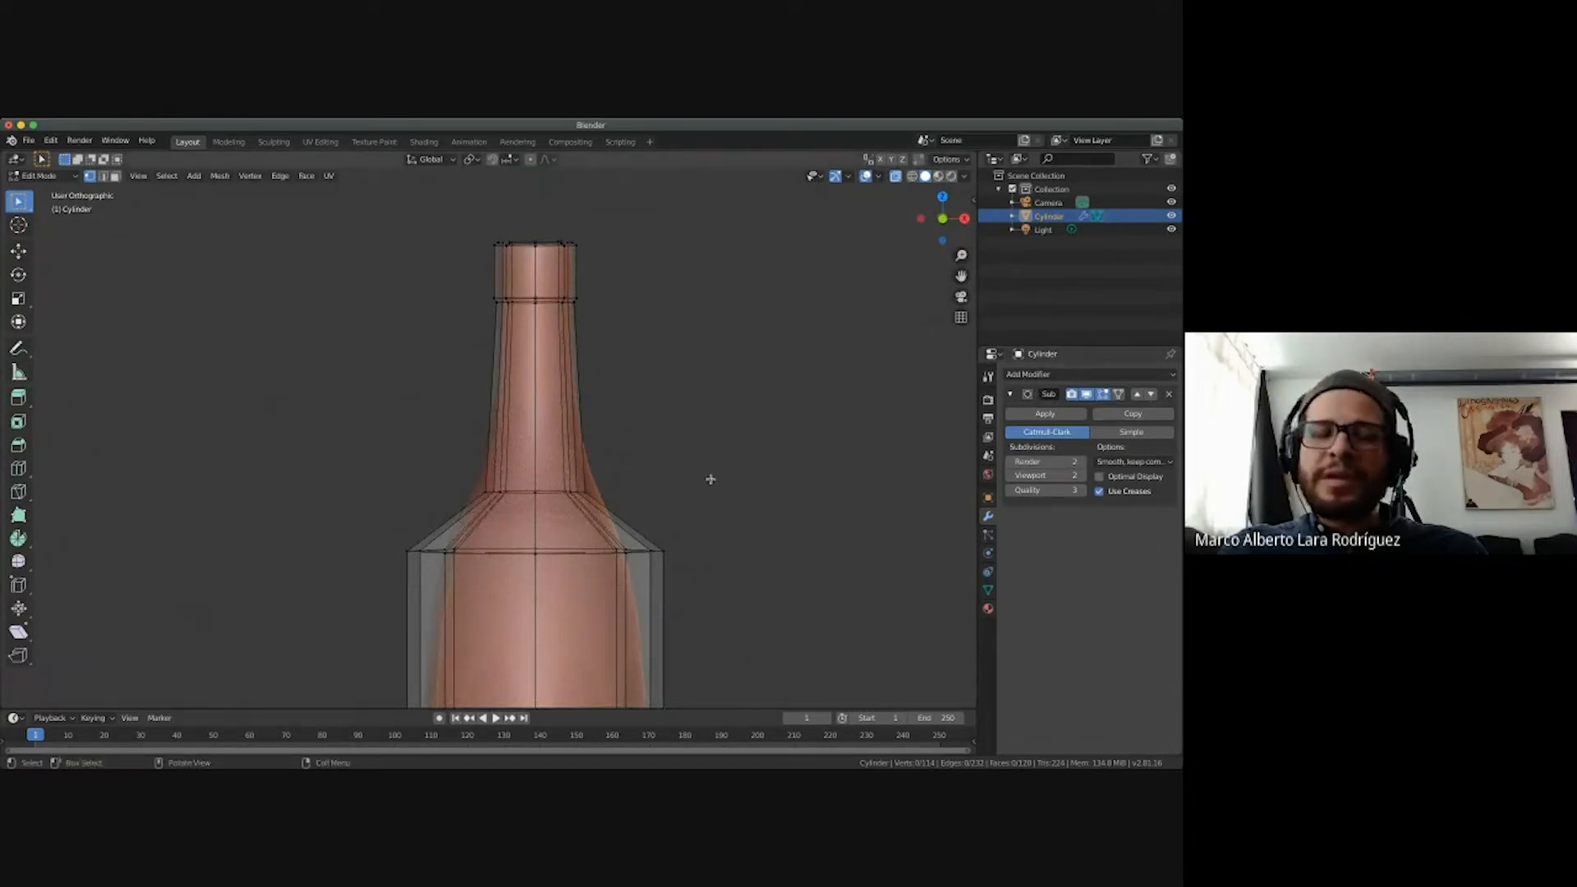
key("KP_1")
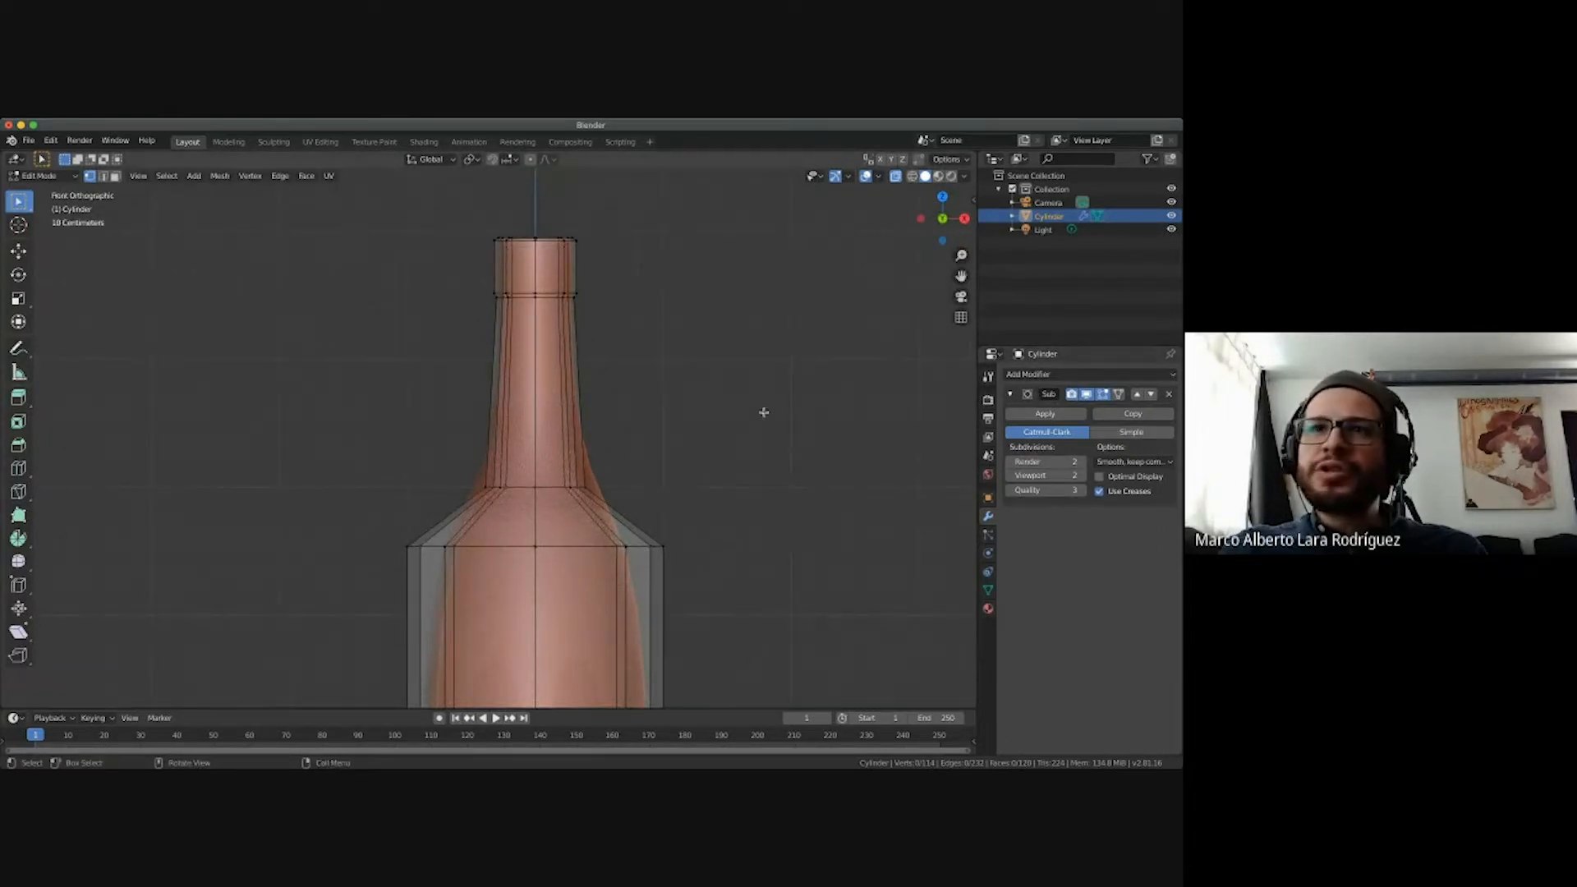
scroll(619, 454, "down", 5, "shift")
scroll(619, 454, "down", 4, "shift")
scroll(619, 454, "up", 8, "shift")
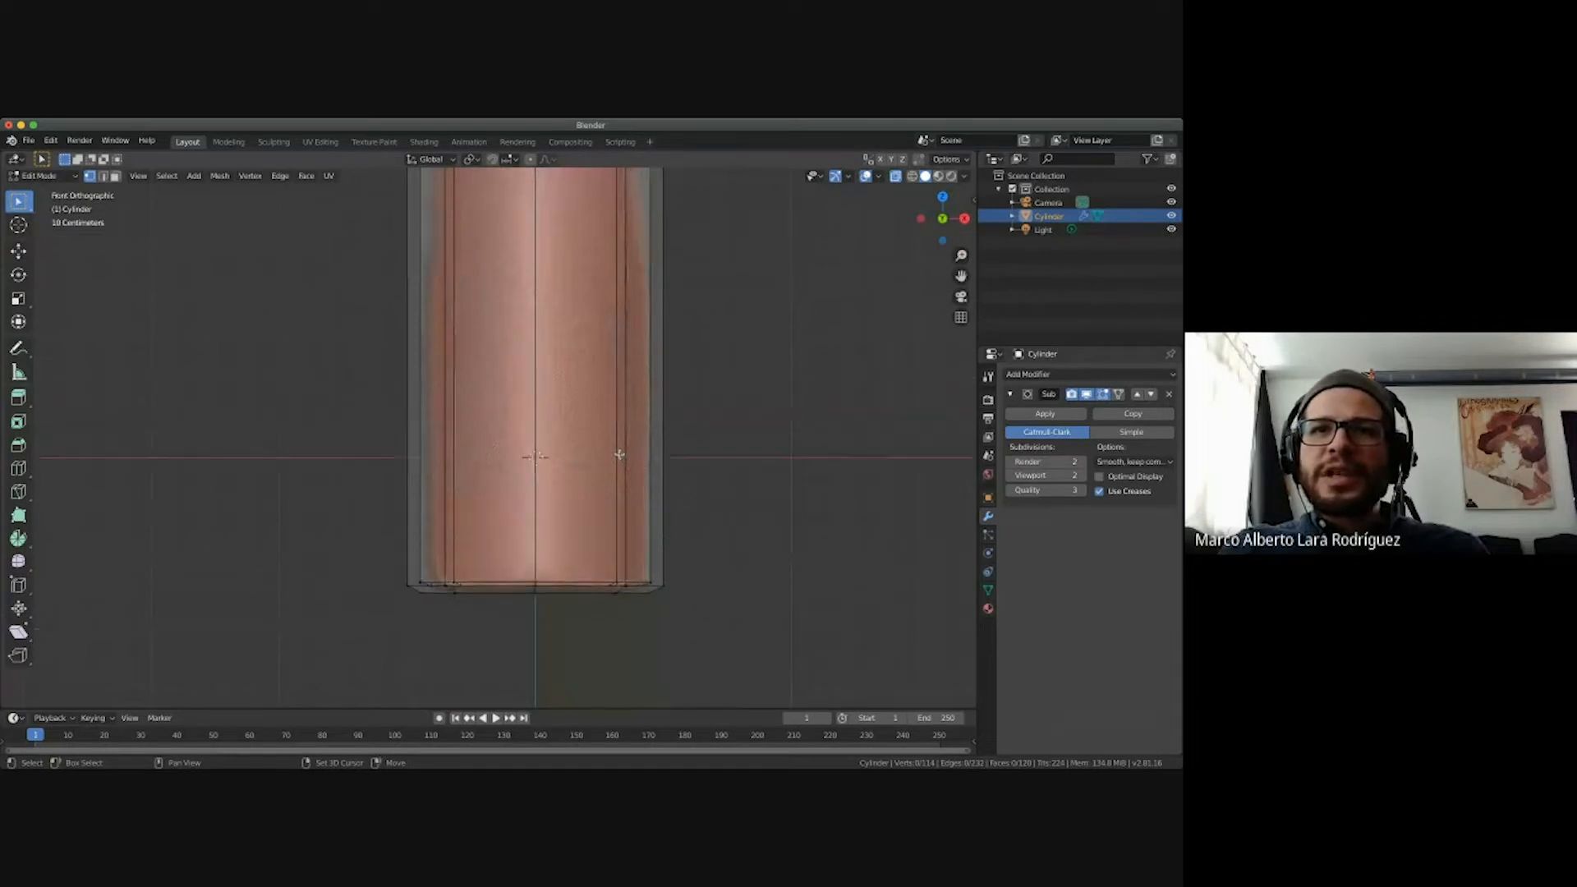
scroll(620, 454, "up", 1, "shift")
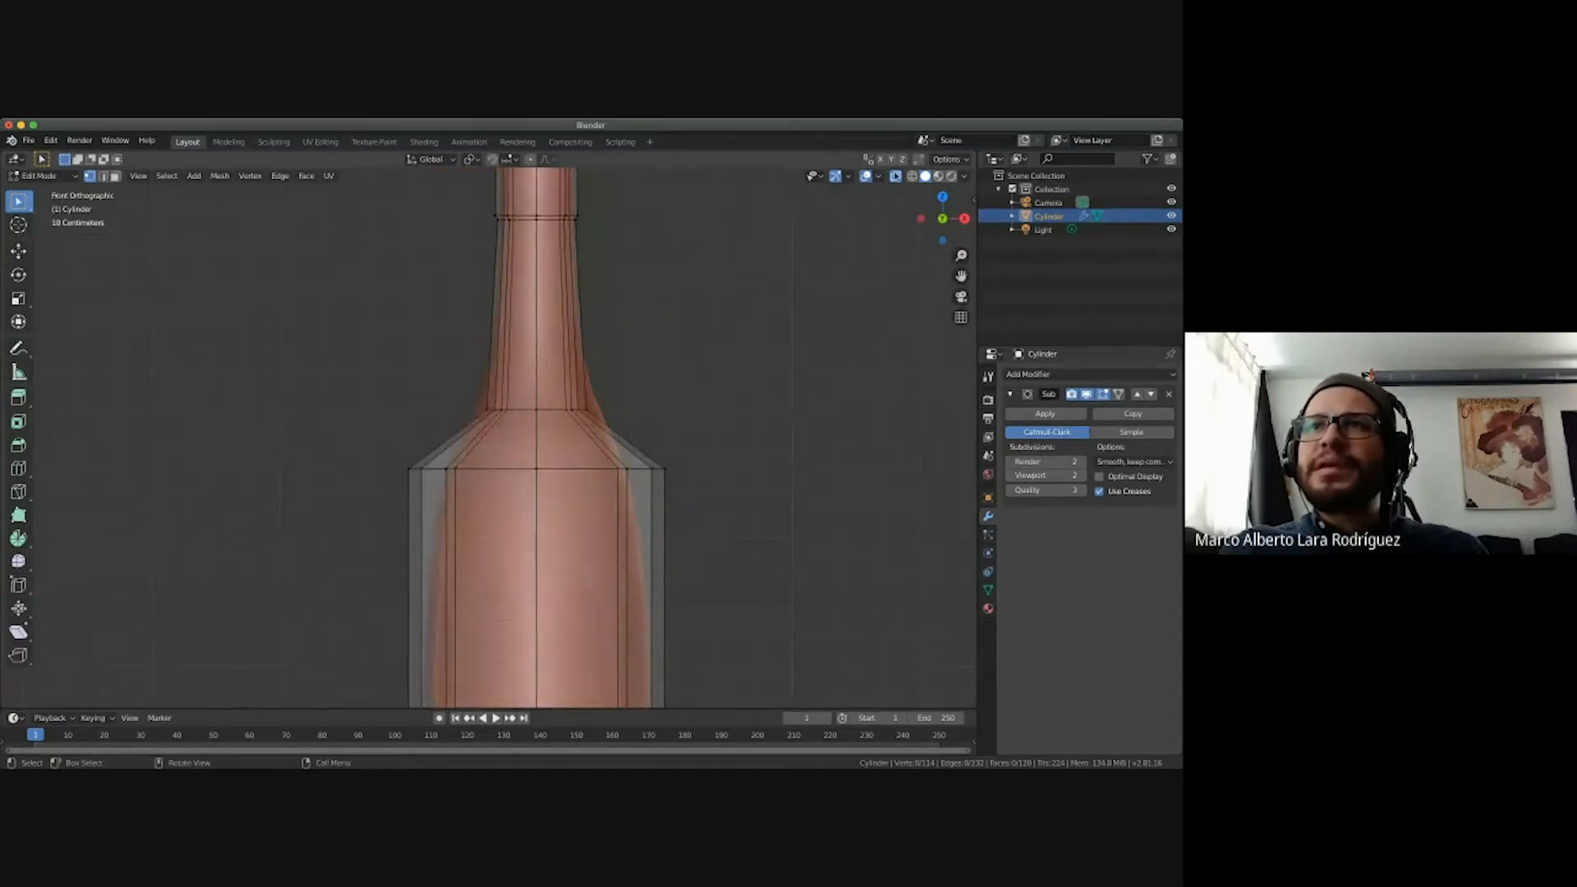
Compare the bottle mesh with X-ray off and on, leaving X-ray enabled.
left_click(894, 178)
scroll(677, 386, "up", 1)
scroll(676, 386, "up", 3)
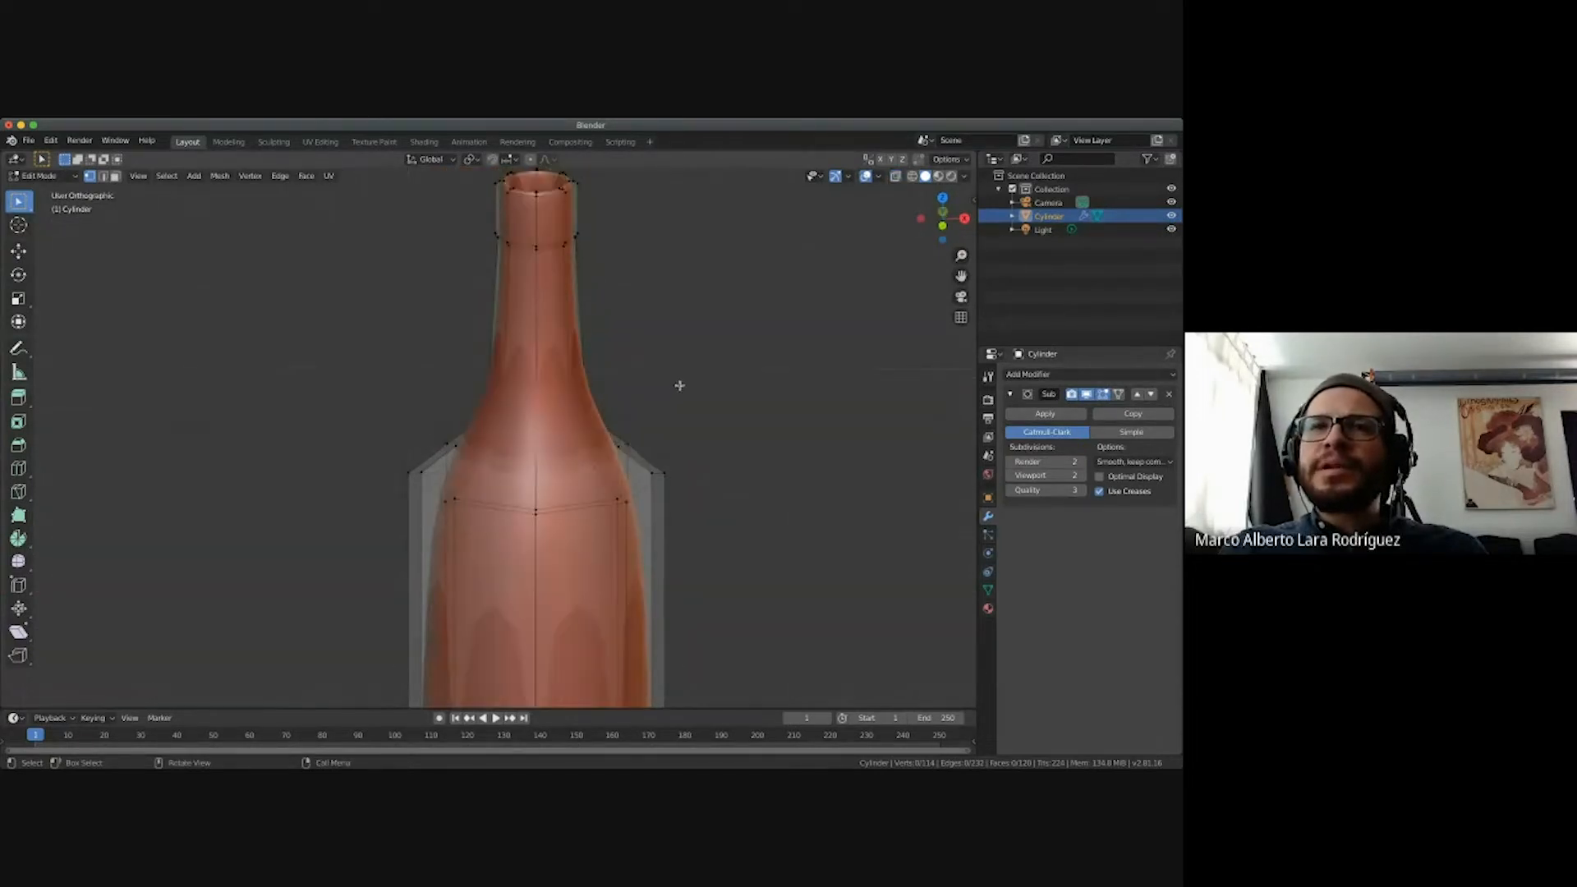
left_click(896, 176)
mouse_move(652, 345)
middle_mouse_down()
mouse_move(633, 380)
mouse_move(616, 335)
mouse_move(637, 331)
middle_mouse_up()
scroll(635, 334, "left", 3)
scroll(635, 337, "up", 3, "ctrl")
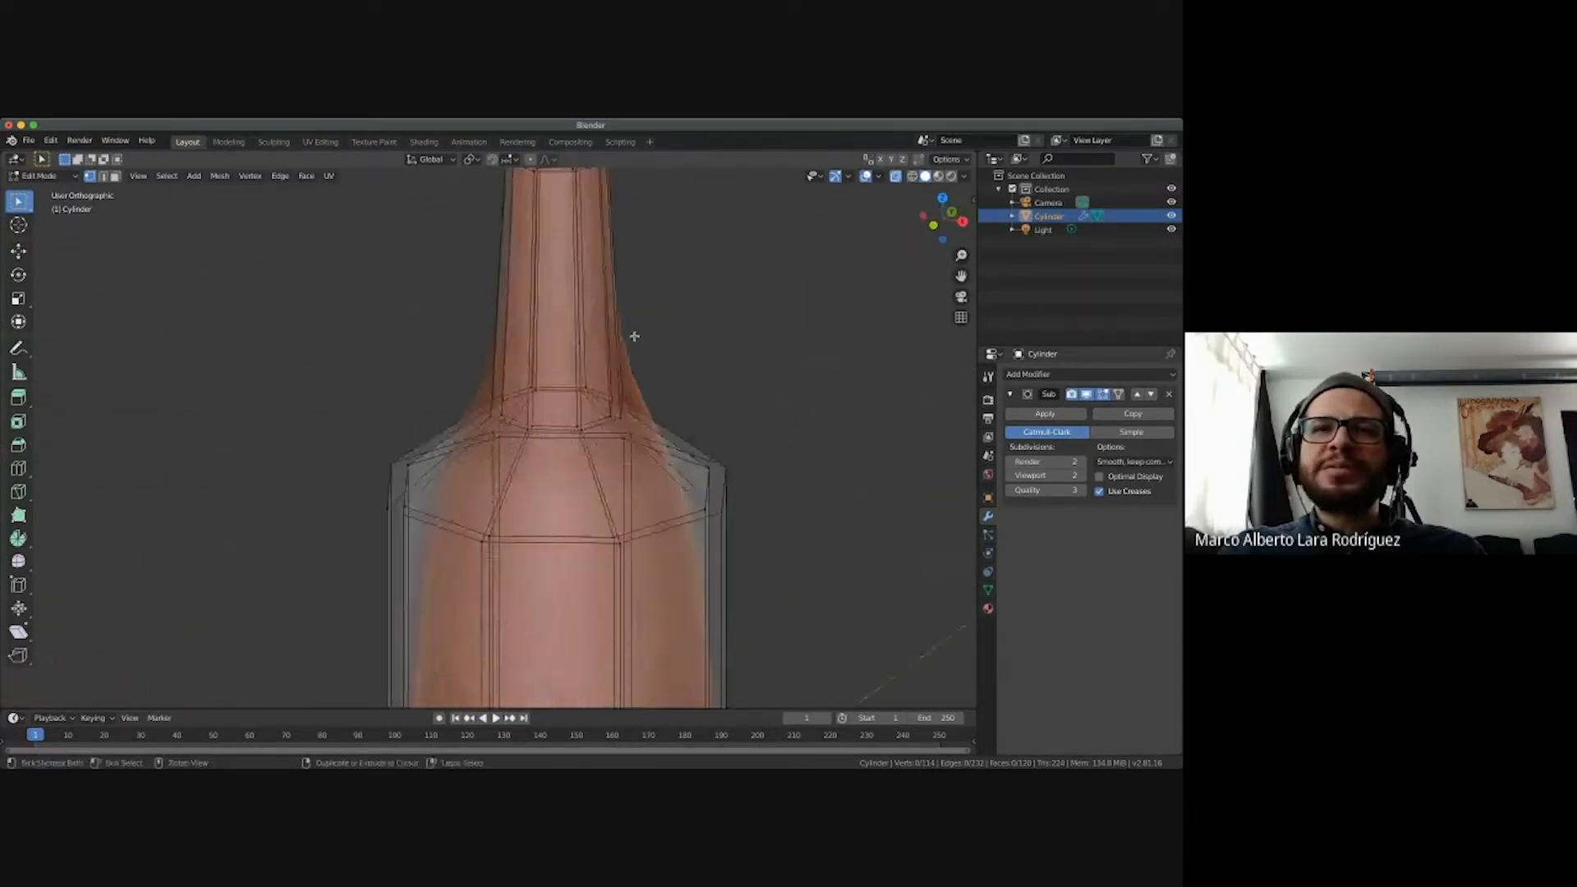
Inspect the see-through bottle cage from several angles and return to a front orthographic view of the neck and shoulder.
scroll(635, 337, "down", 3, "ctrl")
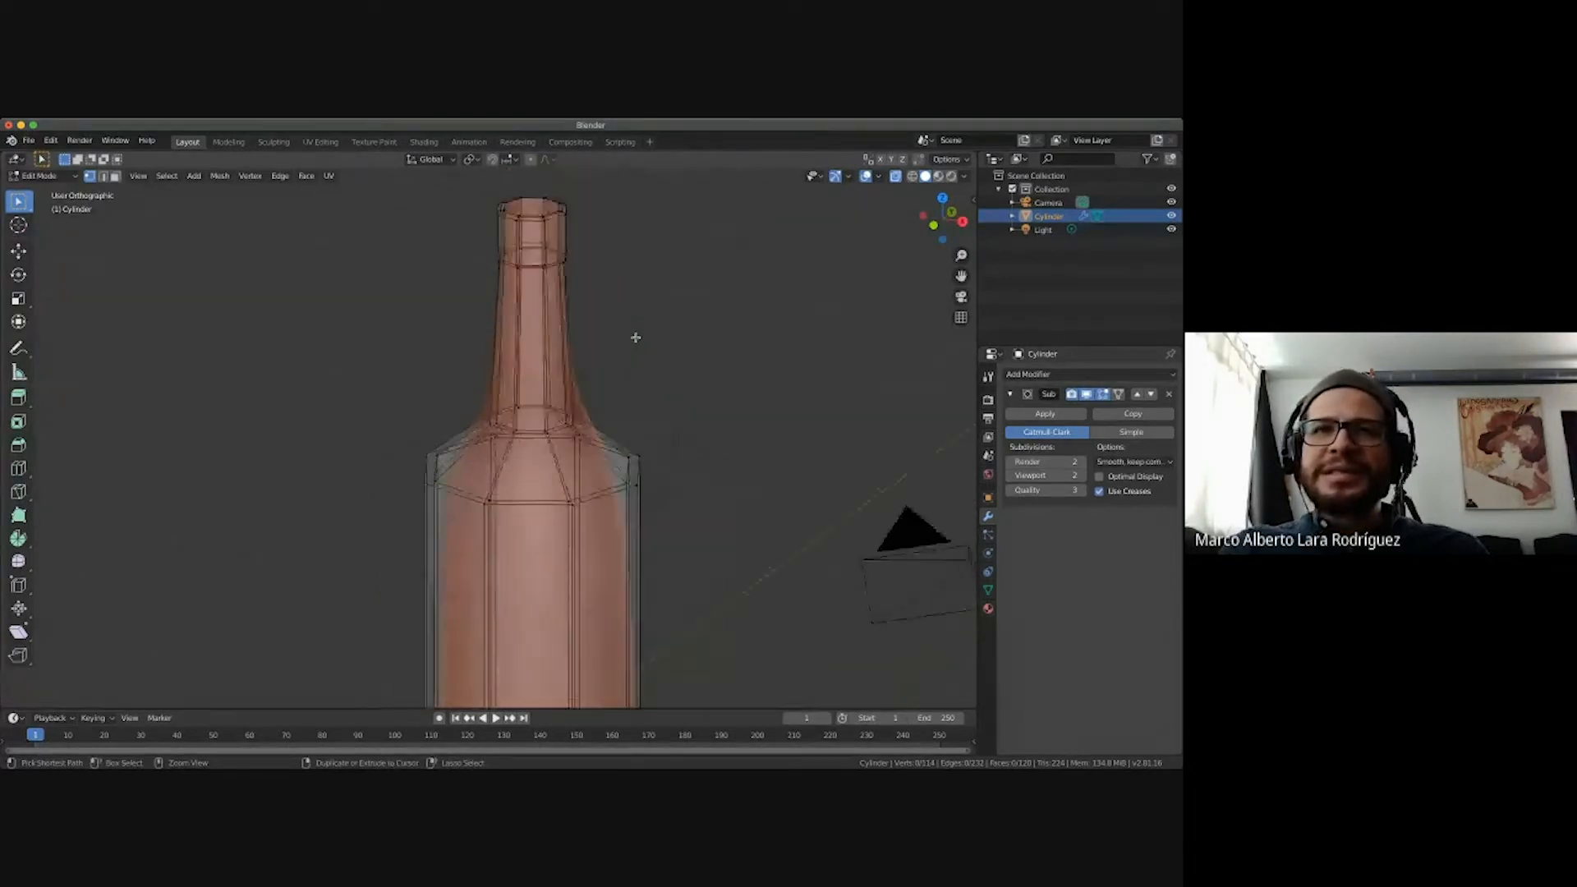
scroll(635, 337, "right", 5)
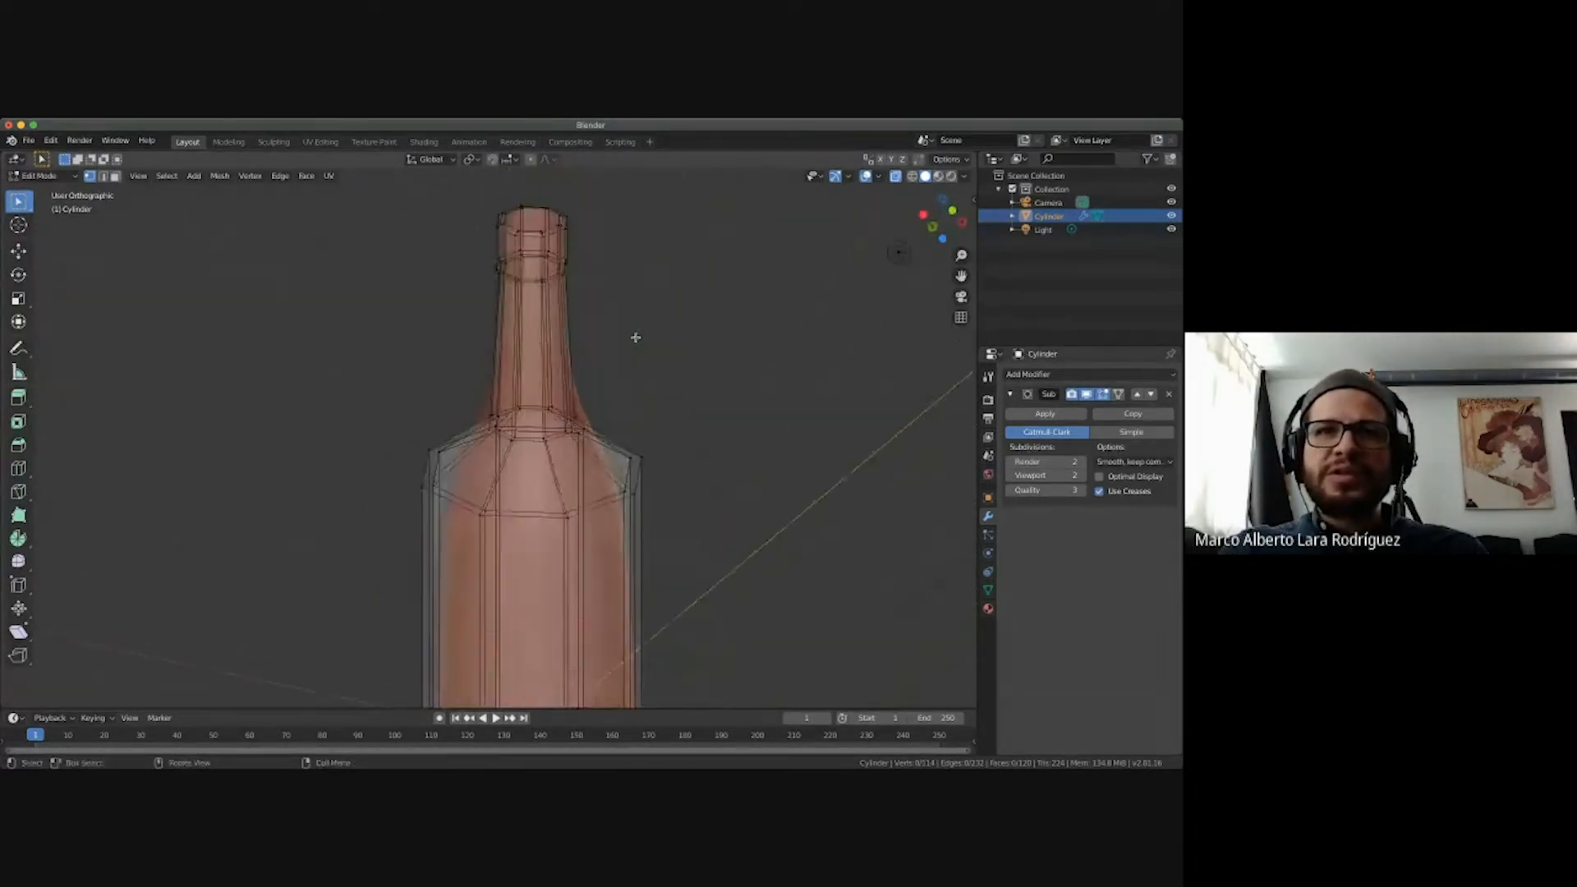
scroll(636, 338, "right", 4)
scroll(636, 338, "down", 4, "ctrl")
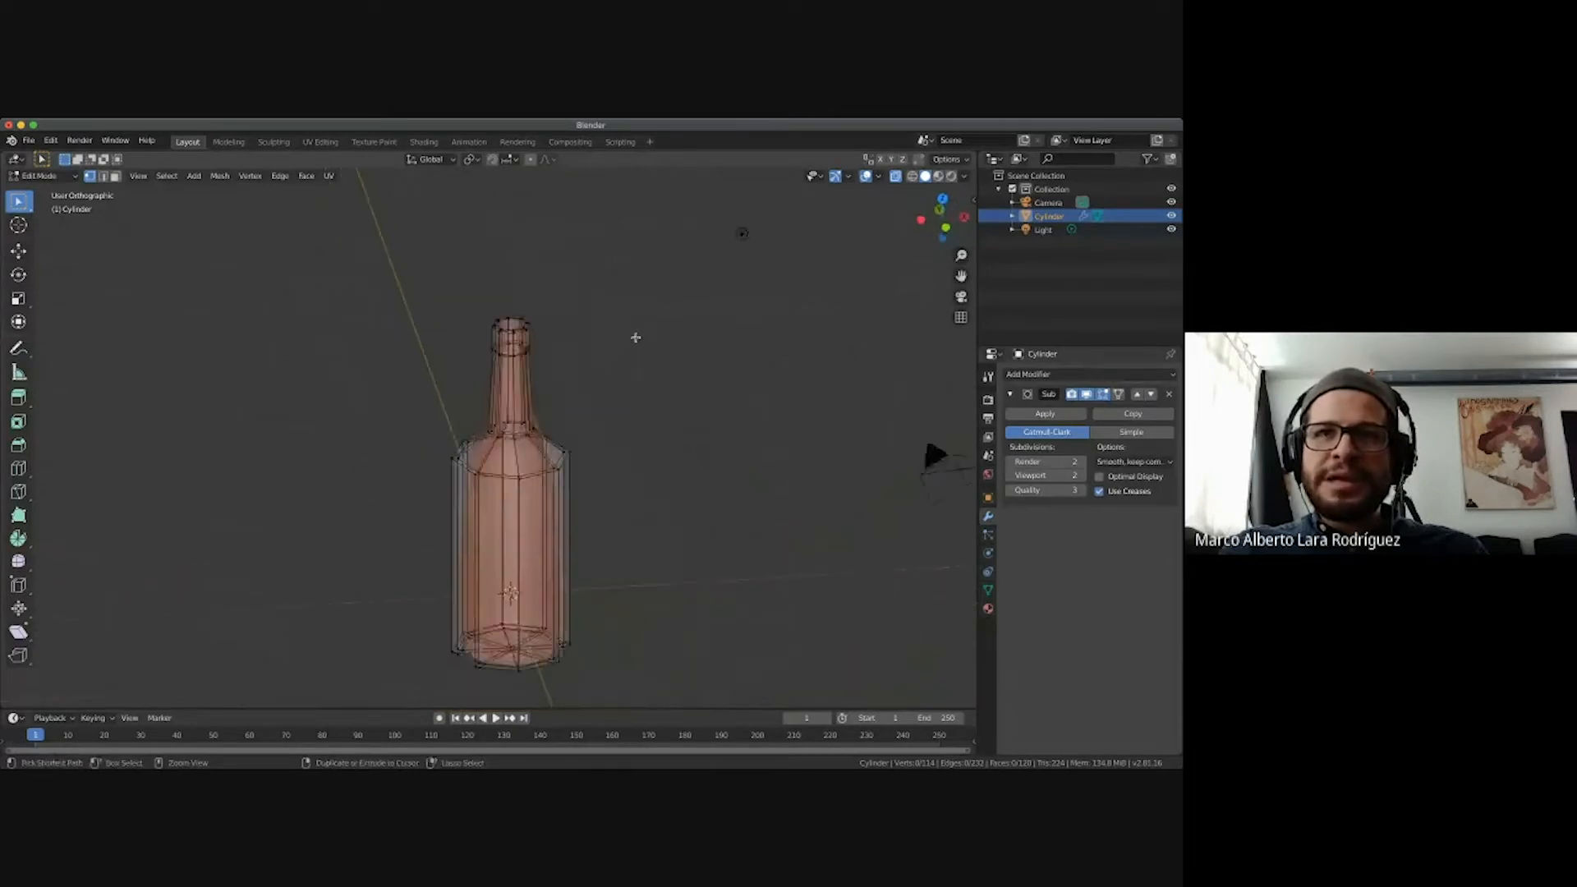
scroll(636, 337, "up", 3, "ctrl")
scroll(636, 338, "down", 3, "shift")
key("KP_1")
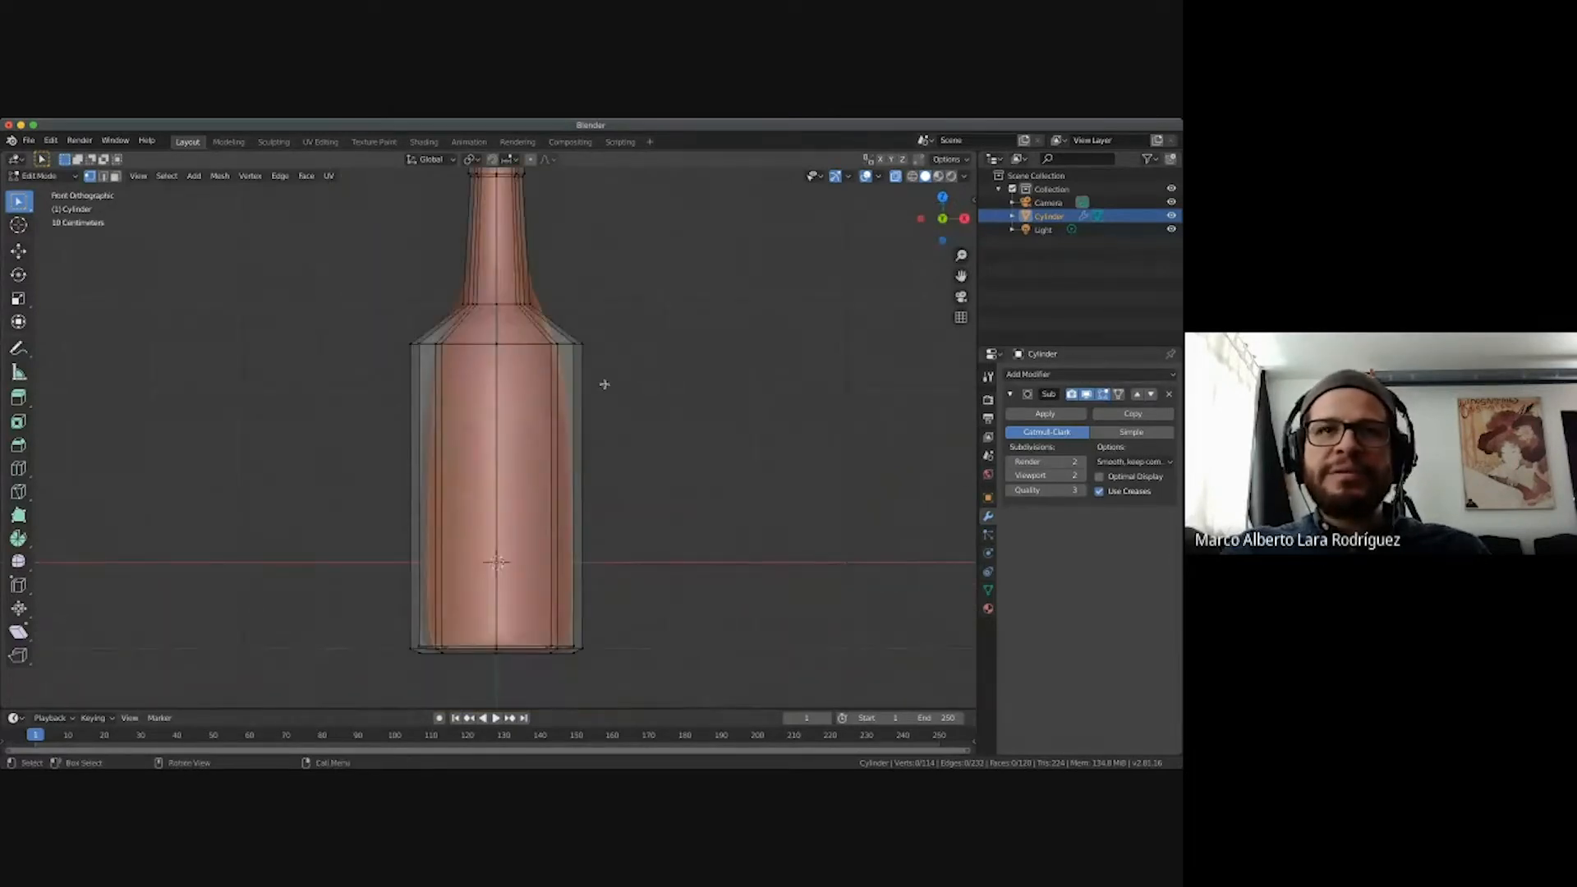
scroll(605, 385, "up", 3, "shift")
scroll(604, 385, "up", 2, "shift")
scroll(604, 384, "up", 5, "ctrl")
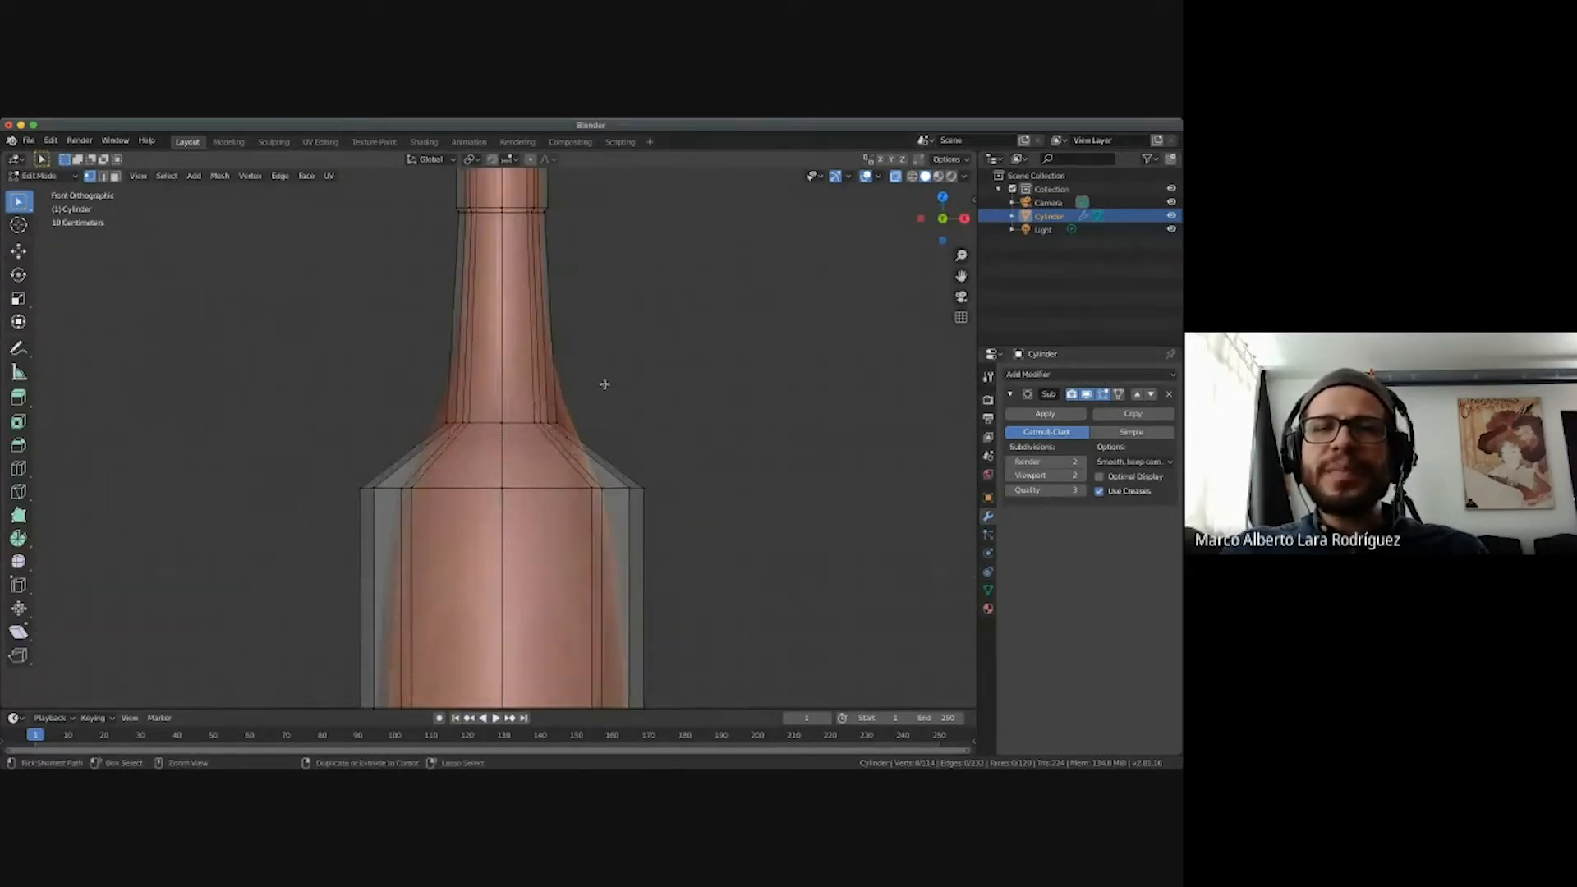
Return the bottle to Object Mode, deselect it, and view the whole scene from an angle.
key("Tab")
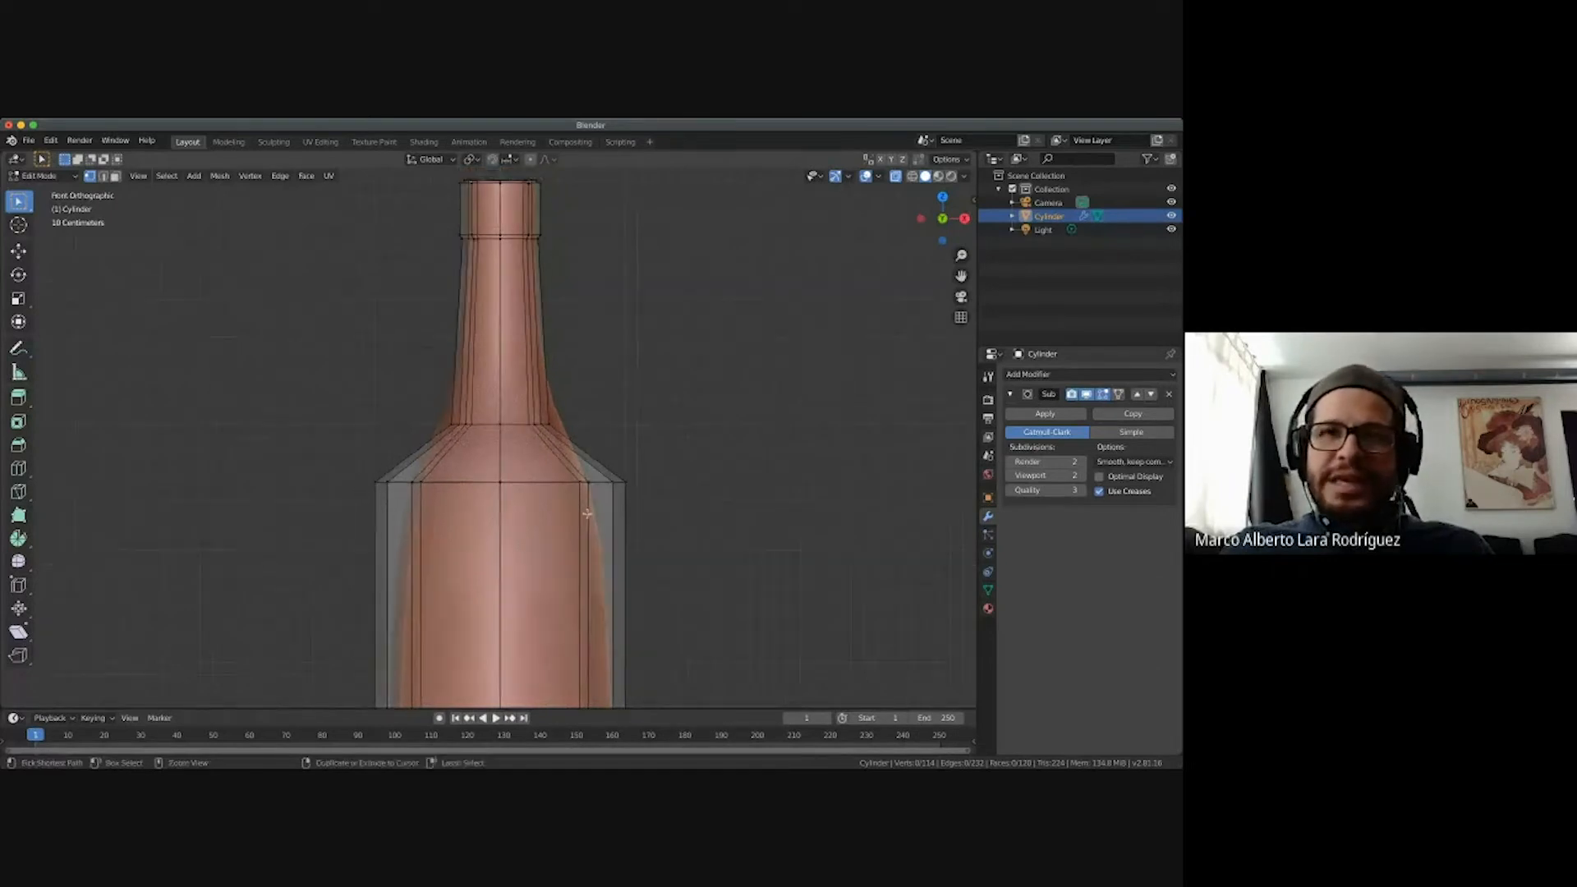
scroll(591, 497, "down", 7)
scroll(557, 484, "up", 3)
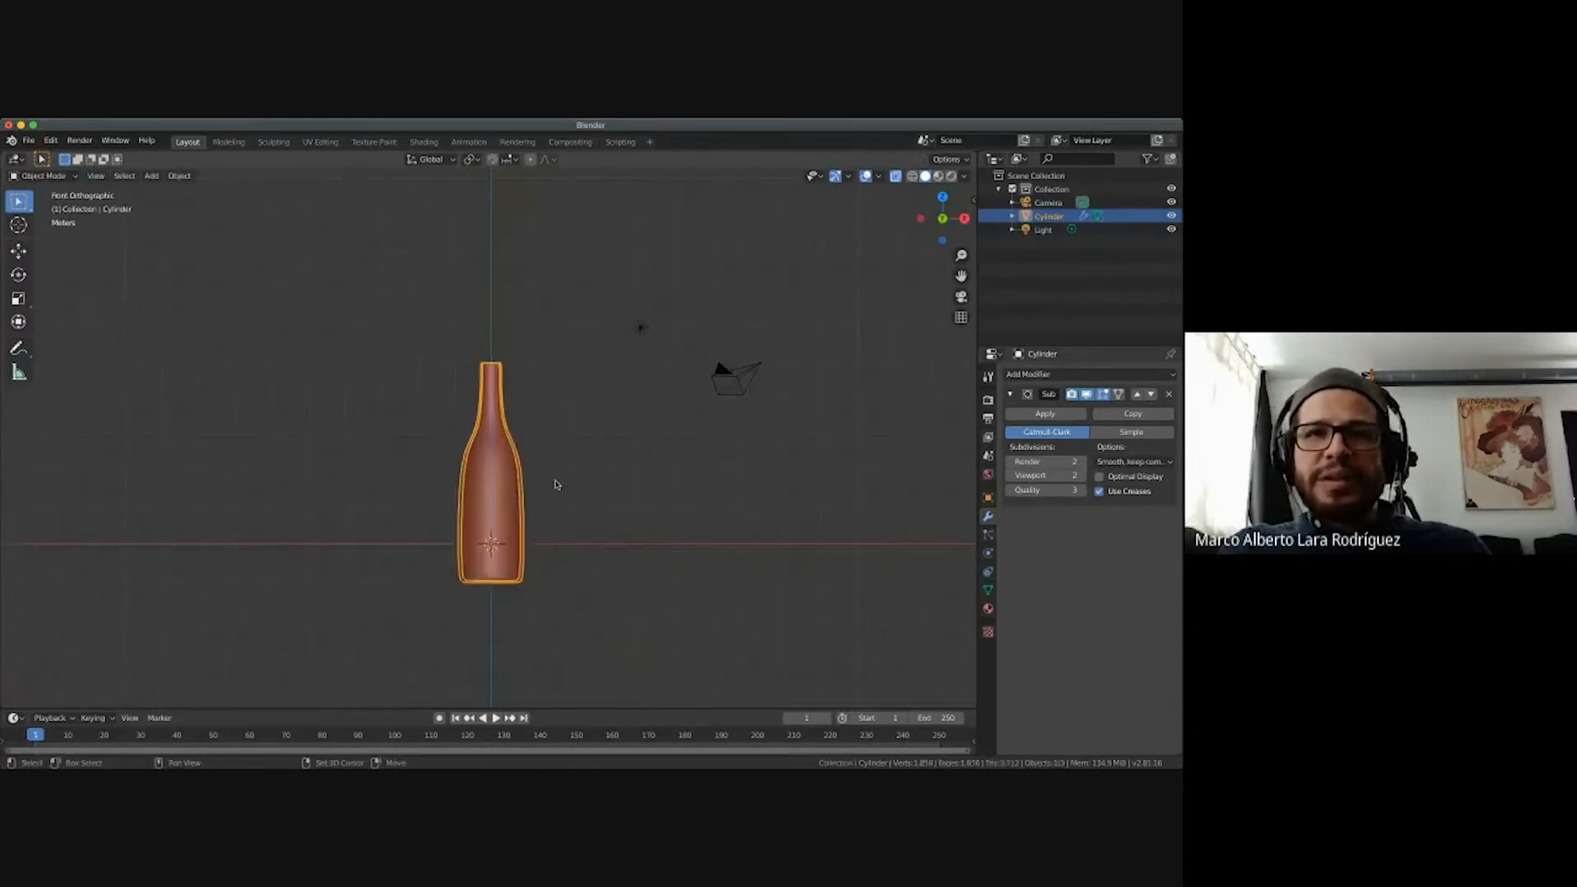
scroll(555, 485, "right", 2, "shift")
left_click(549, 493)
scroll(550, 493, "up", 2)
scroll(549, 493, "up", 2)
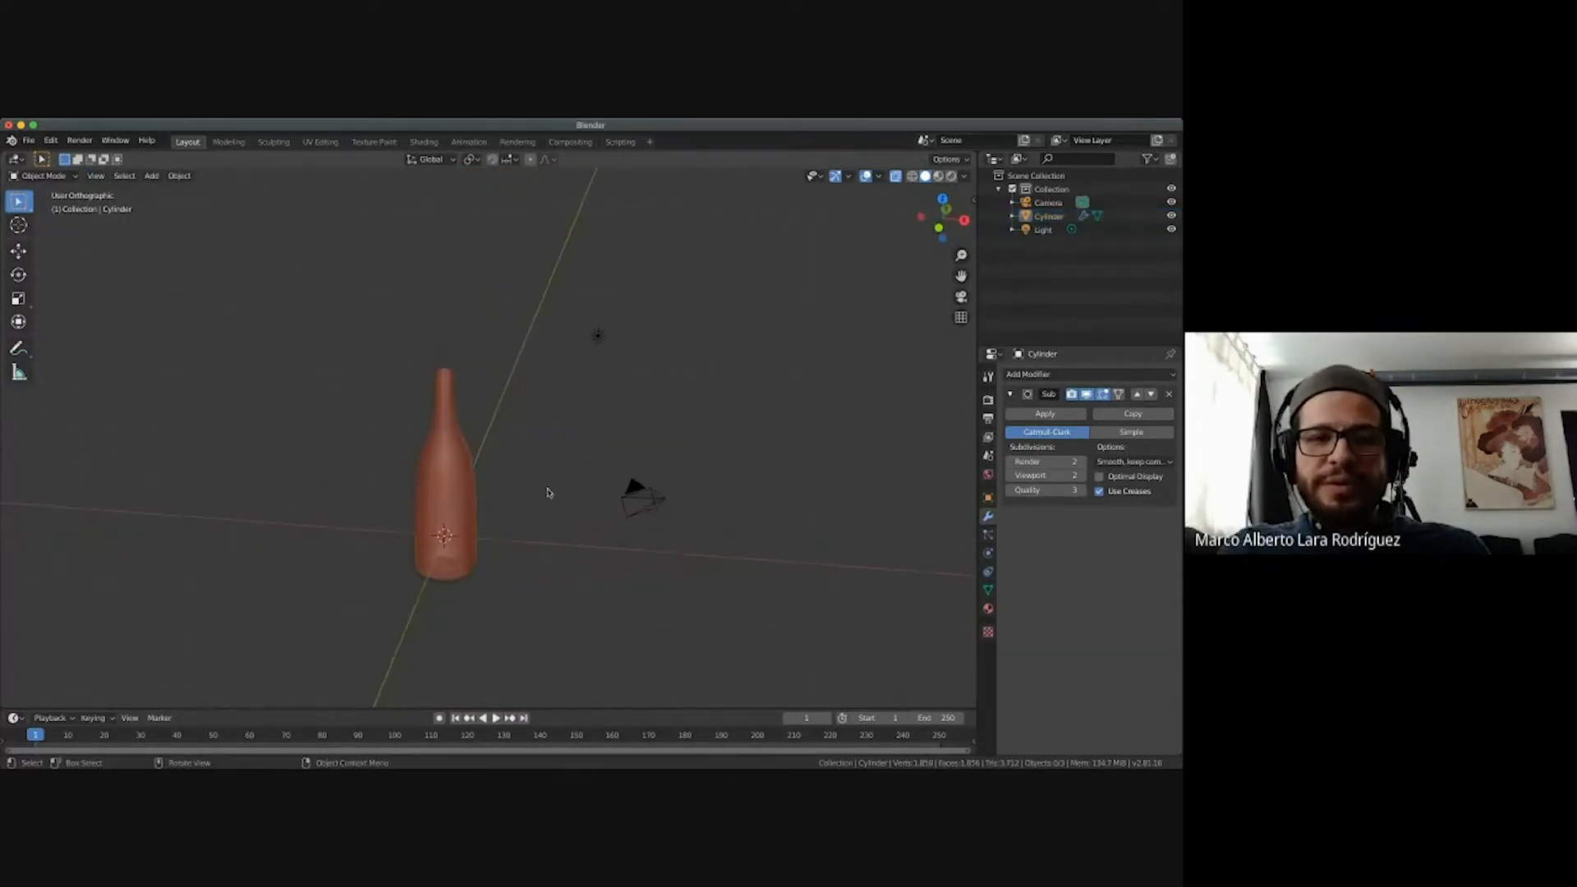
key("shift+a")
left_click(632, 490)
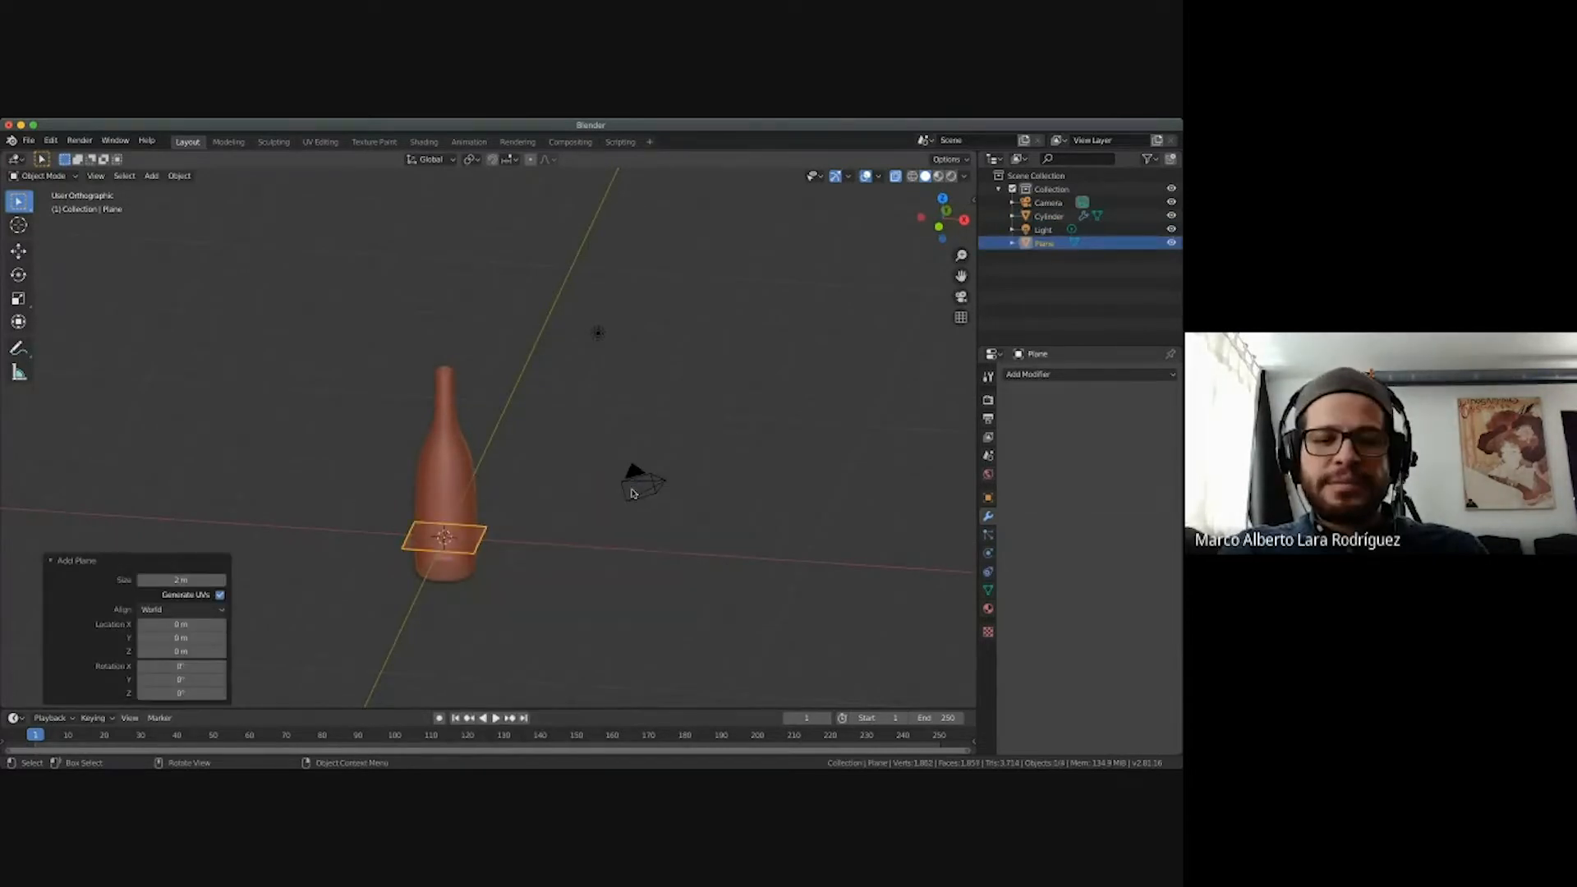
key("z")
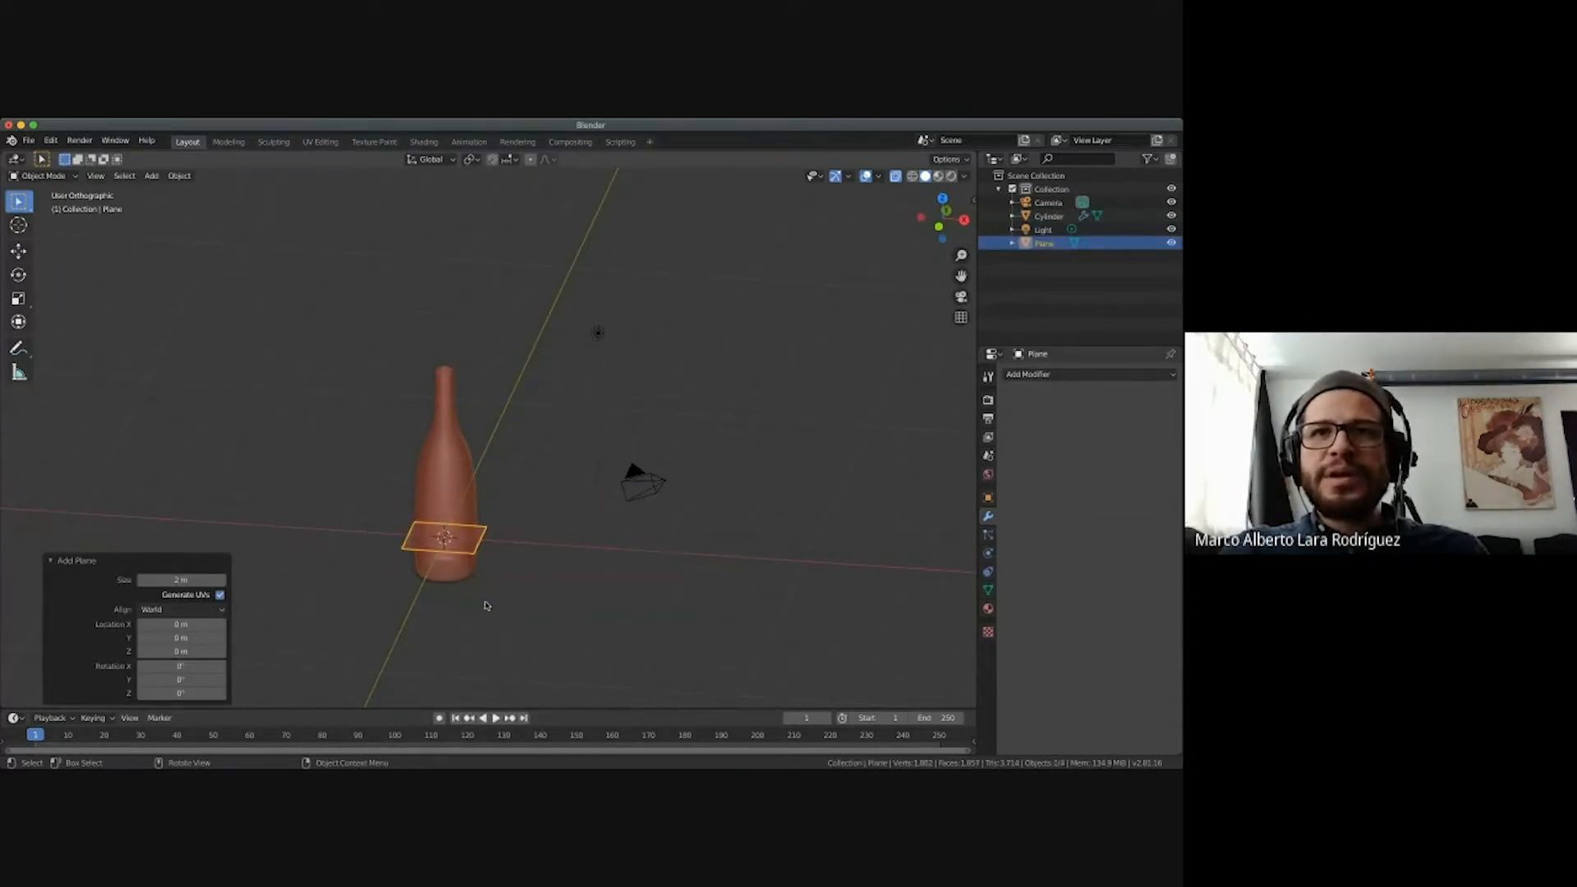
key("x")
left_click(479, 580)
Add a cube mesh and move it about 5.6 m along the X axis, clear of the bottle.
key("shift+a")
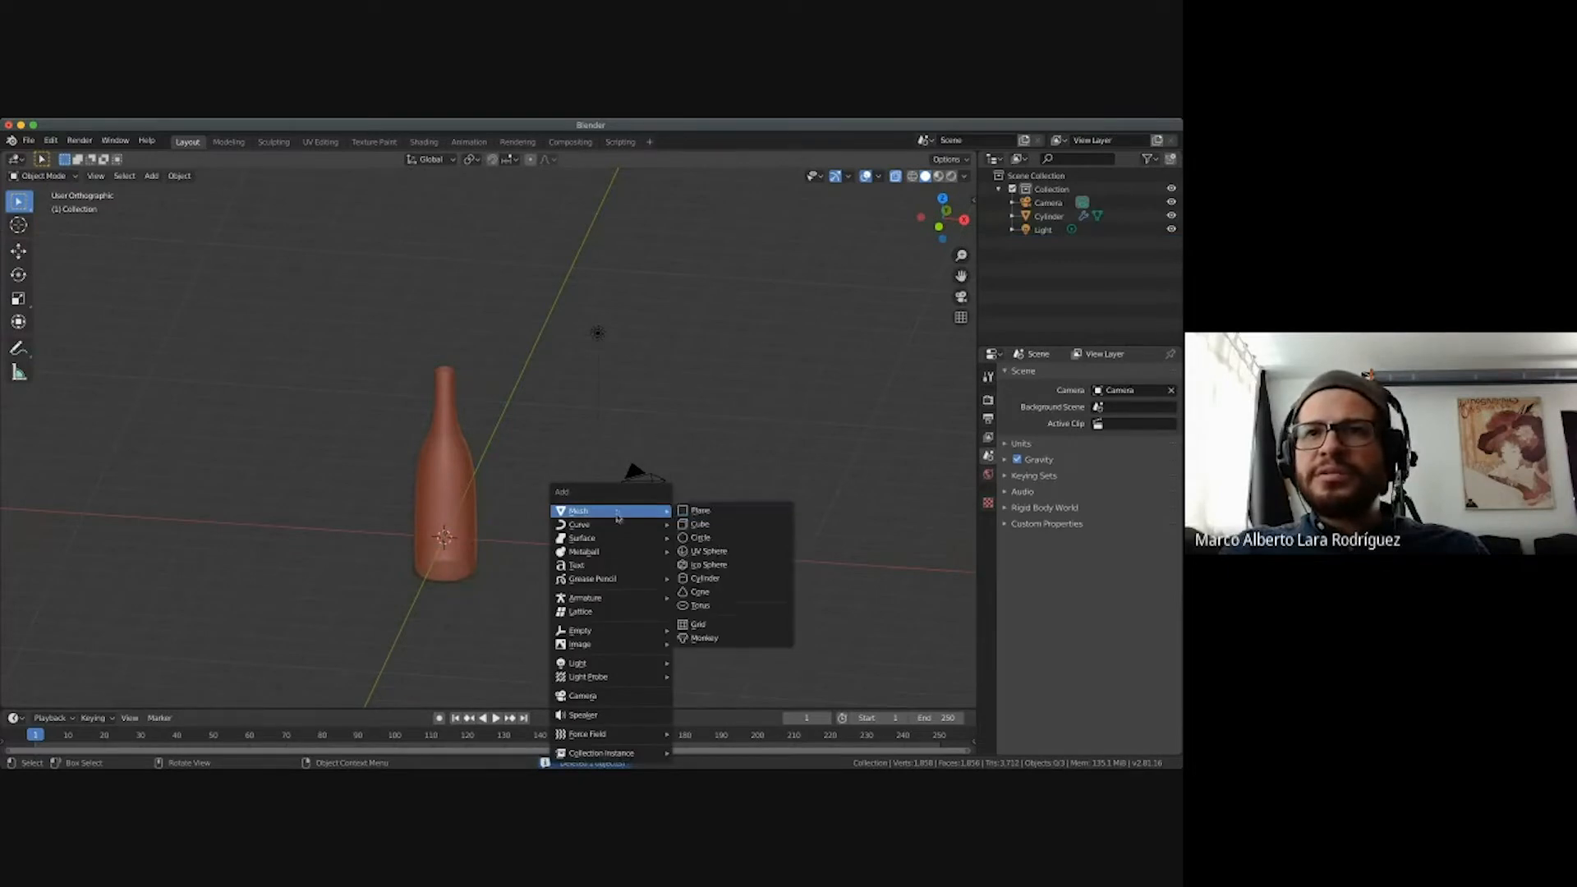
left_click(721, 530)
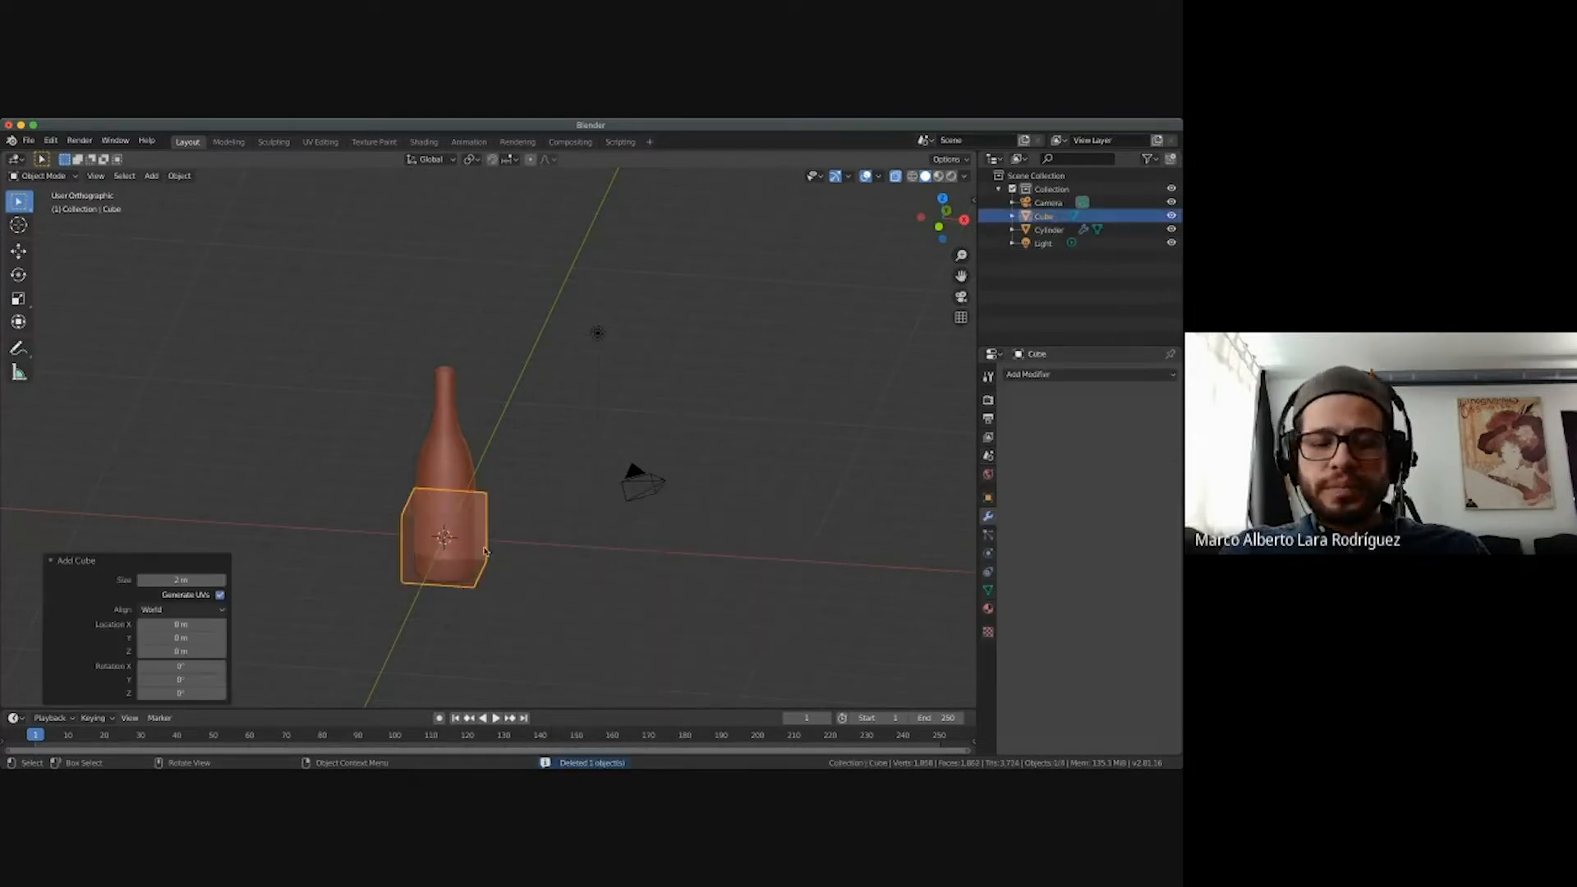
key("g")
key("x")
key("Return")
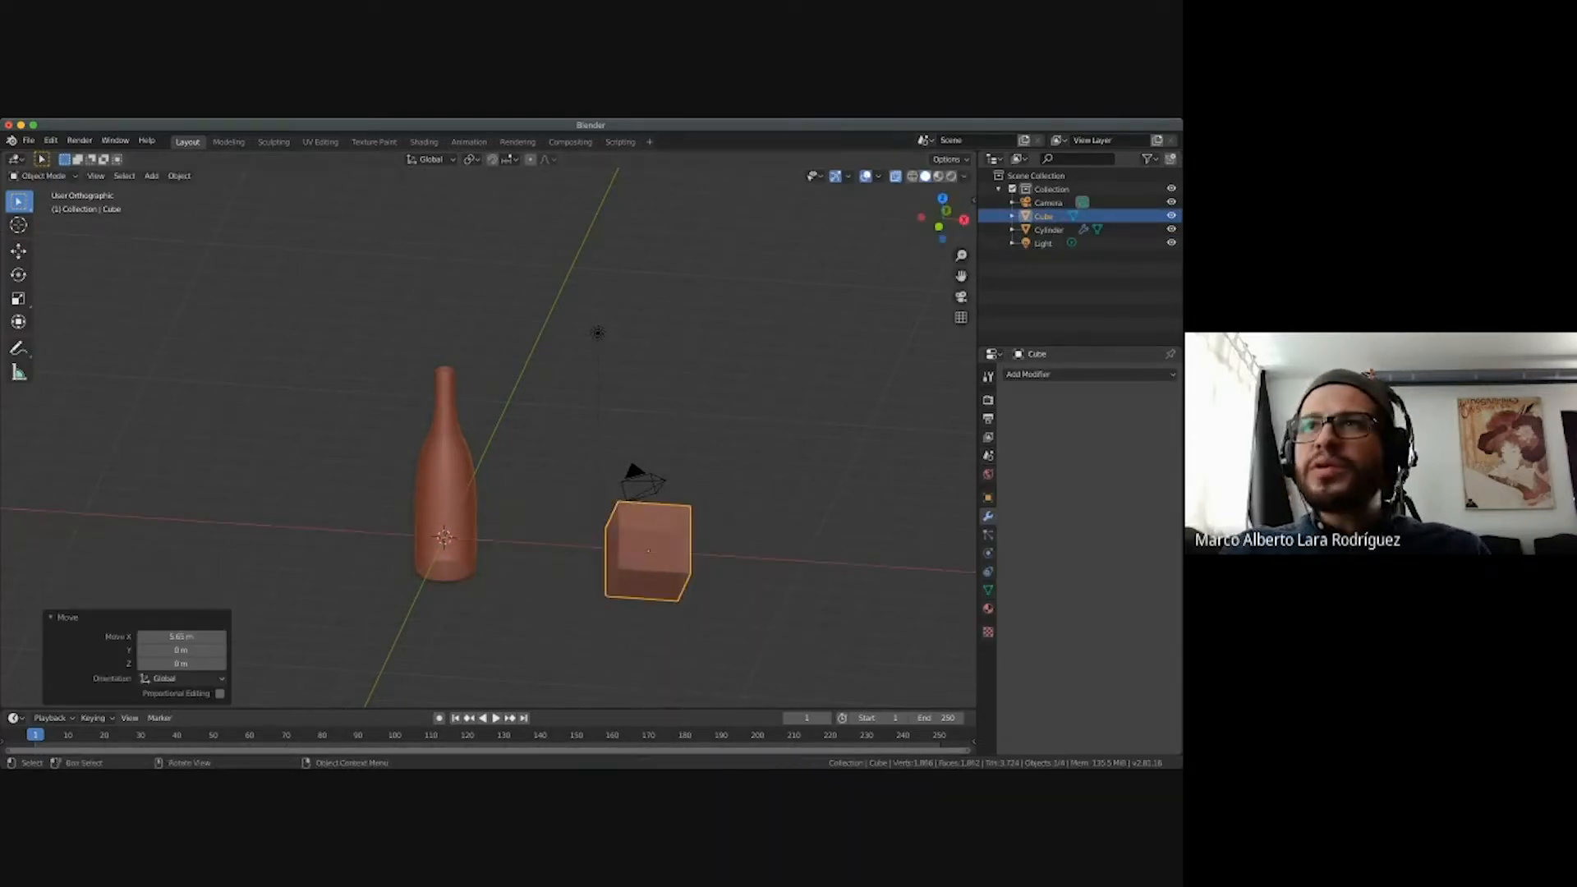
Turn off X-ray and bring the cube into close view.
left_click(894, 180)
middle_click_drag(756, 545, 447, 497)
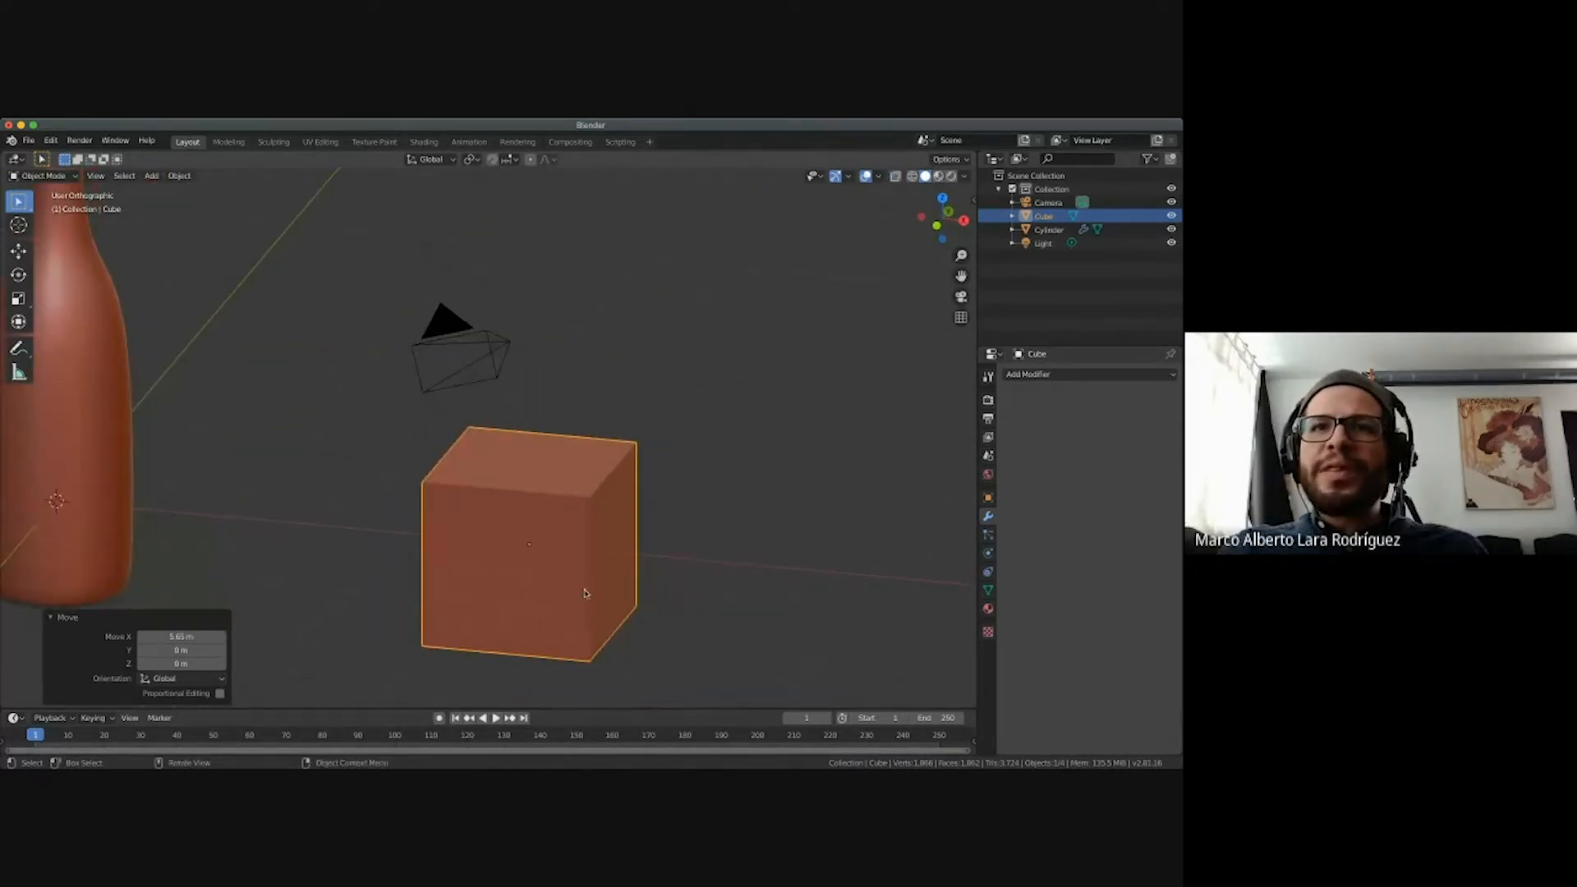
Add a Subdivision Surface modifier to the cube and set its viewport subdivisions to 2.
left_click(547, 465)
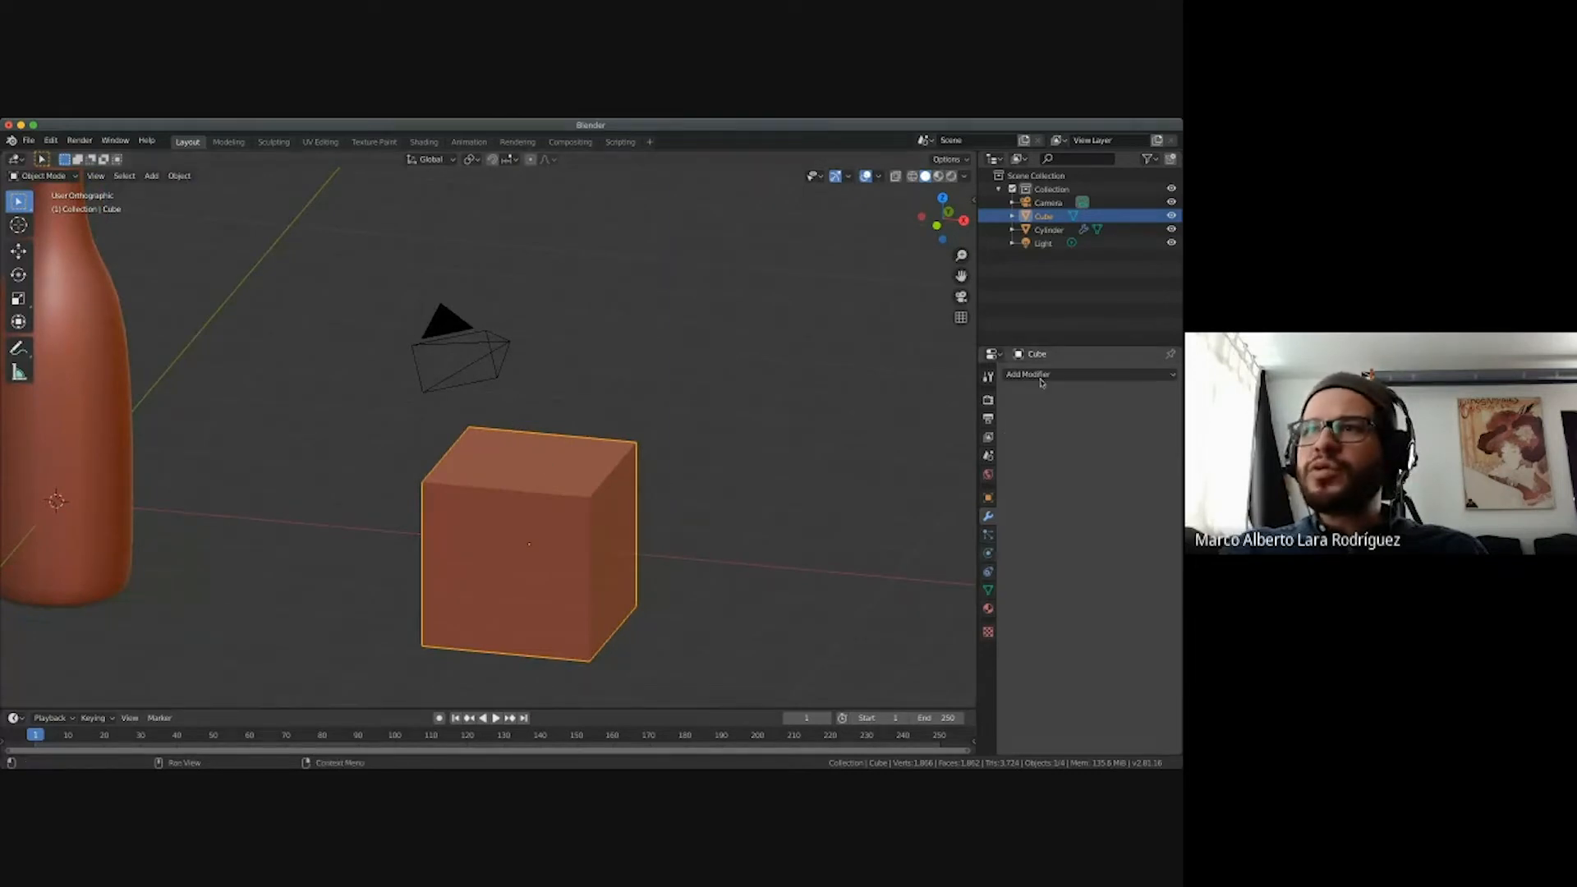
left_click(1031, 372)
left_click(925, 597)
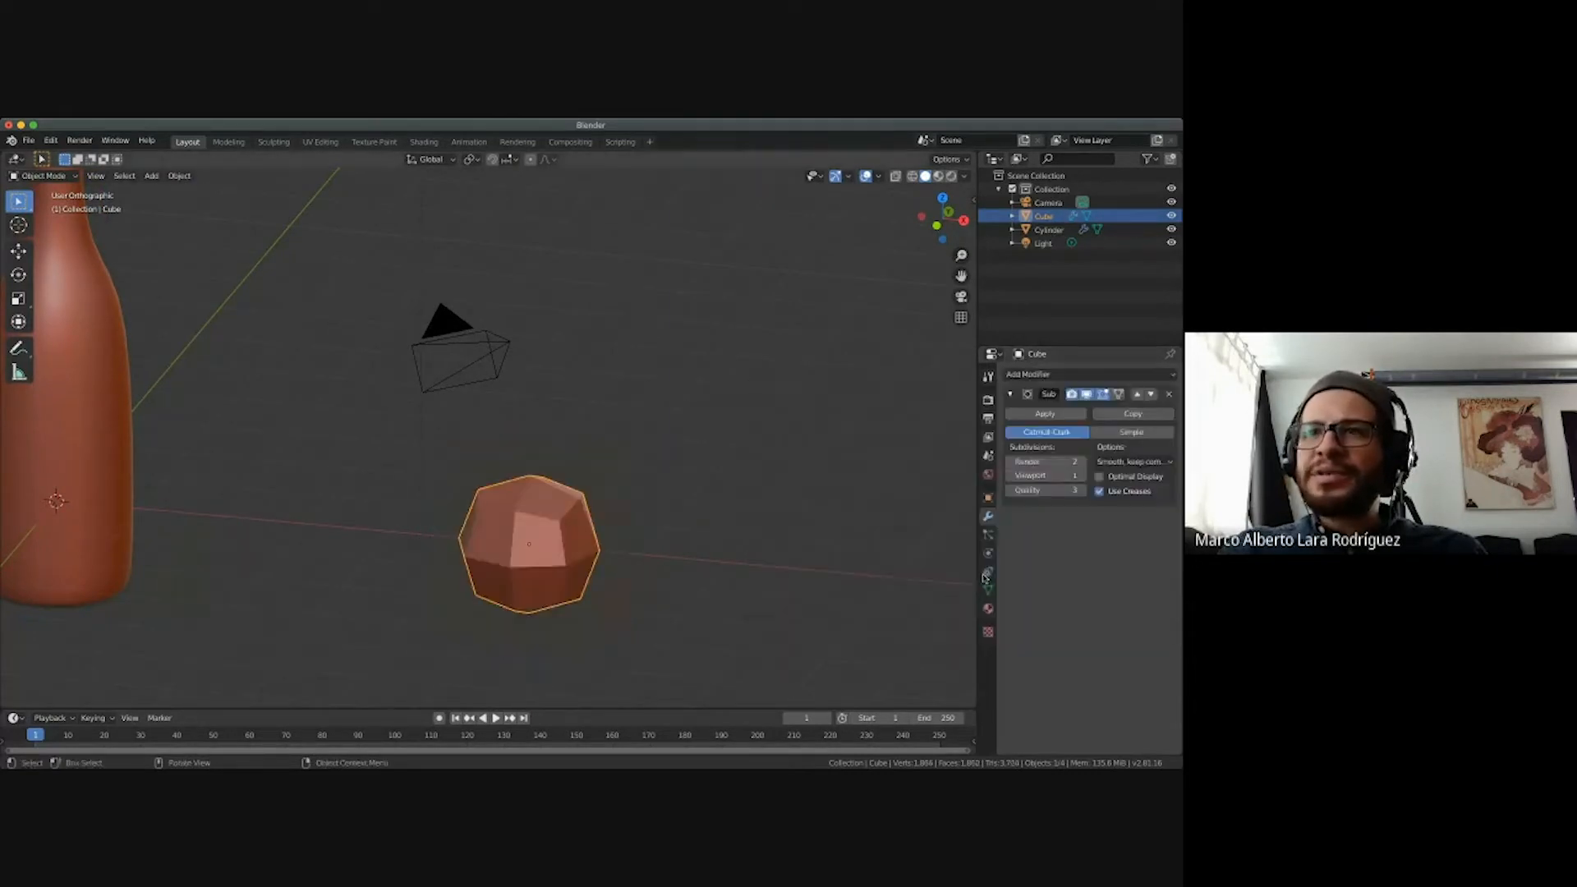
left_click(1083, 475)
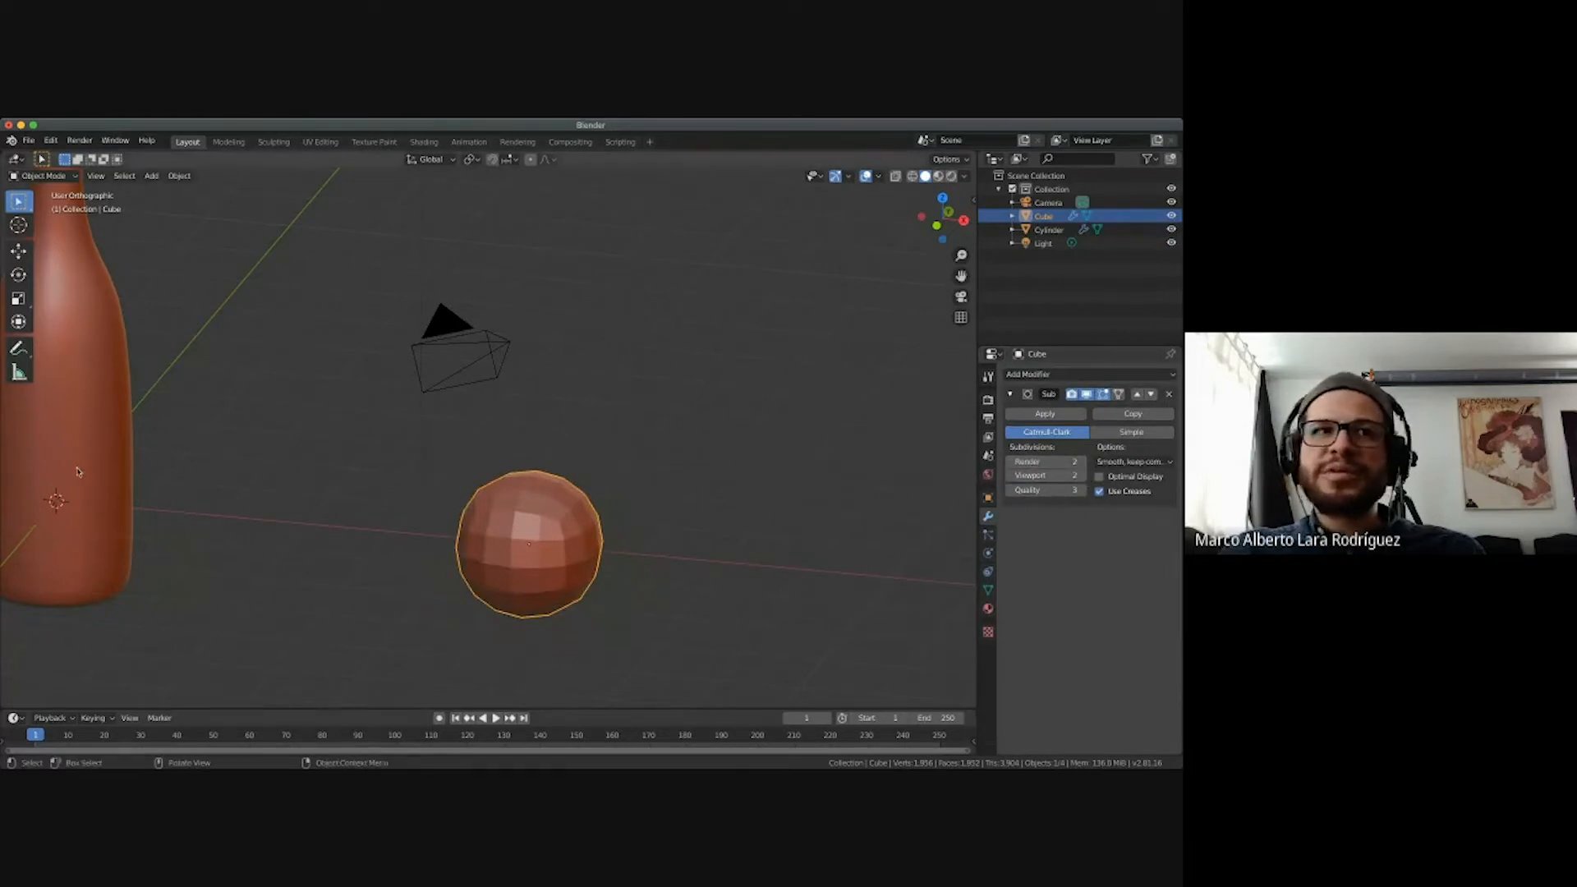
Apply Shade Smooth to the subdivided cube and view the rounded shape from different angles.
right_click(506, 515)
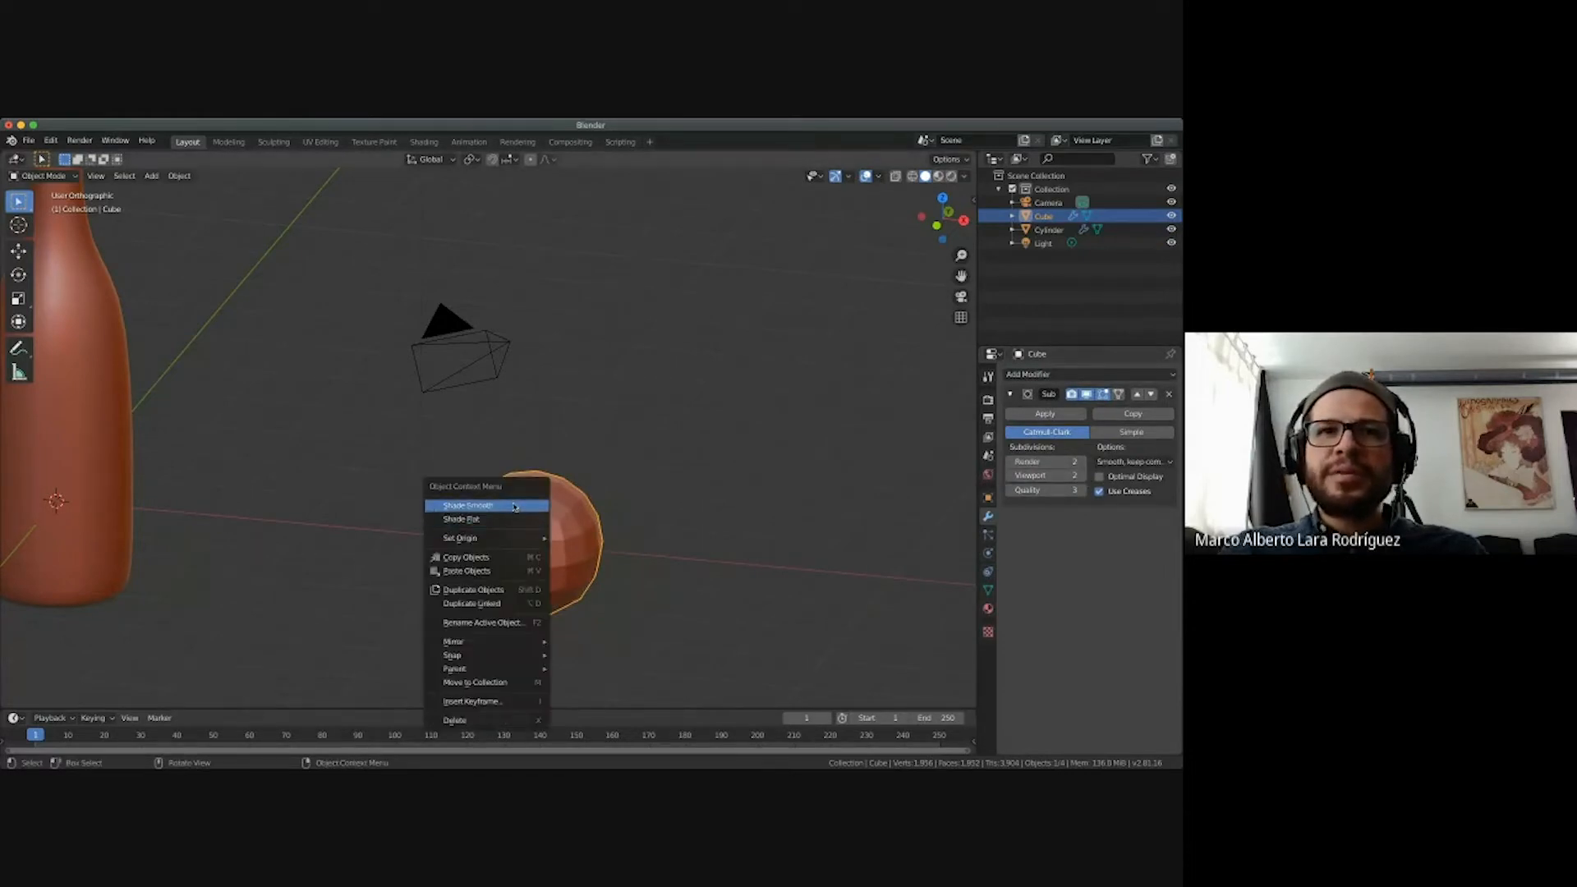
left_click(514, 506)
scroll(619, 539, "down", 5)
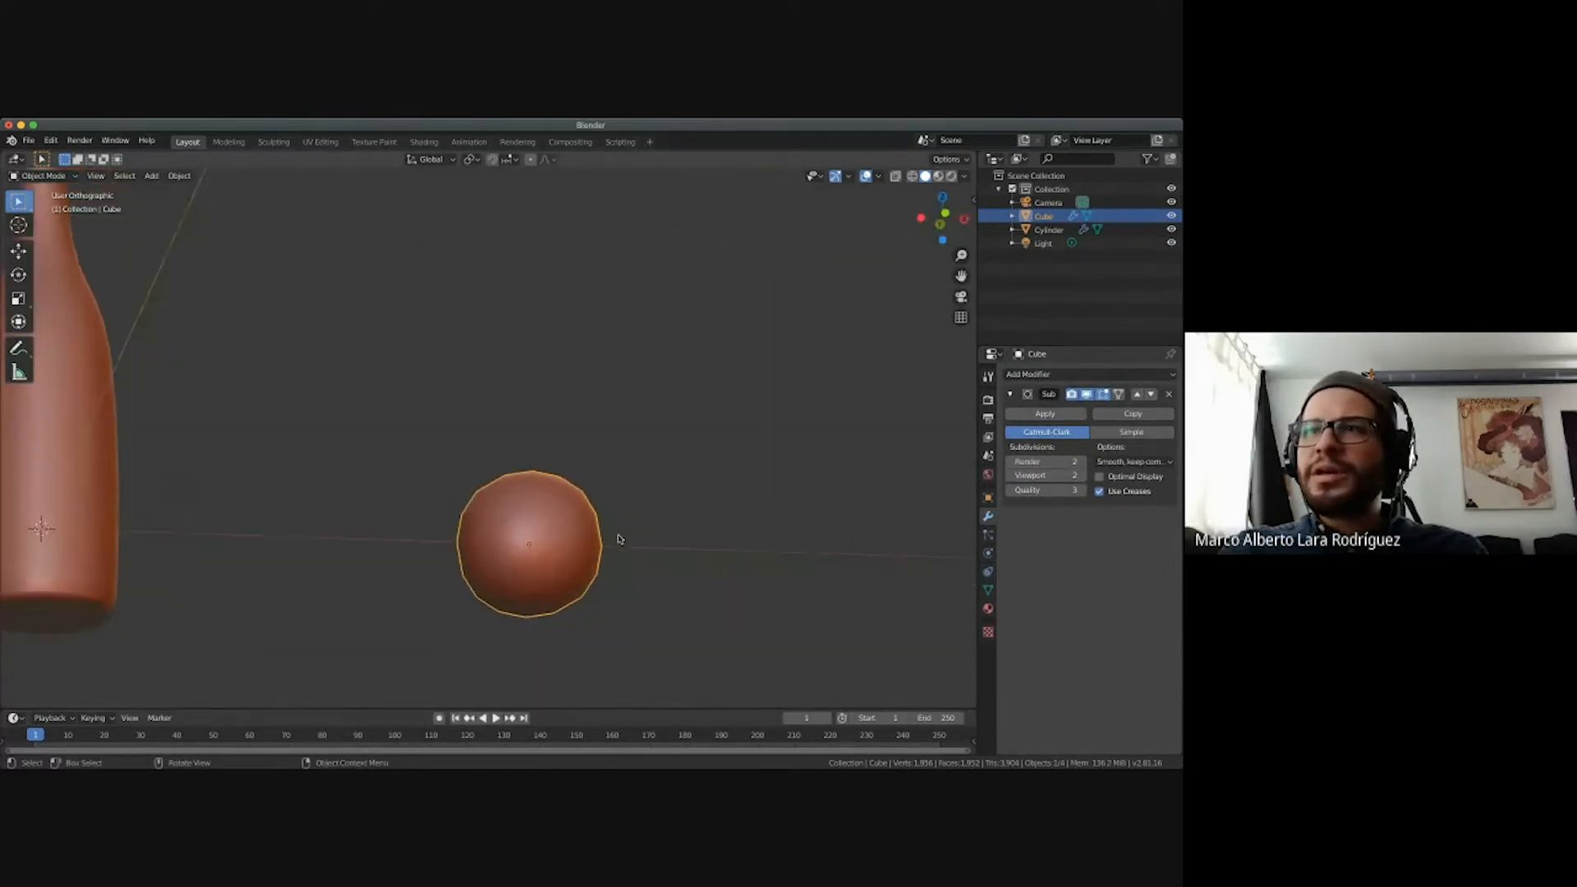
scroll(436, 549, "up", 5)
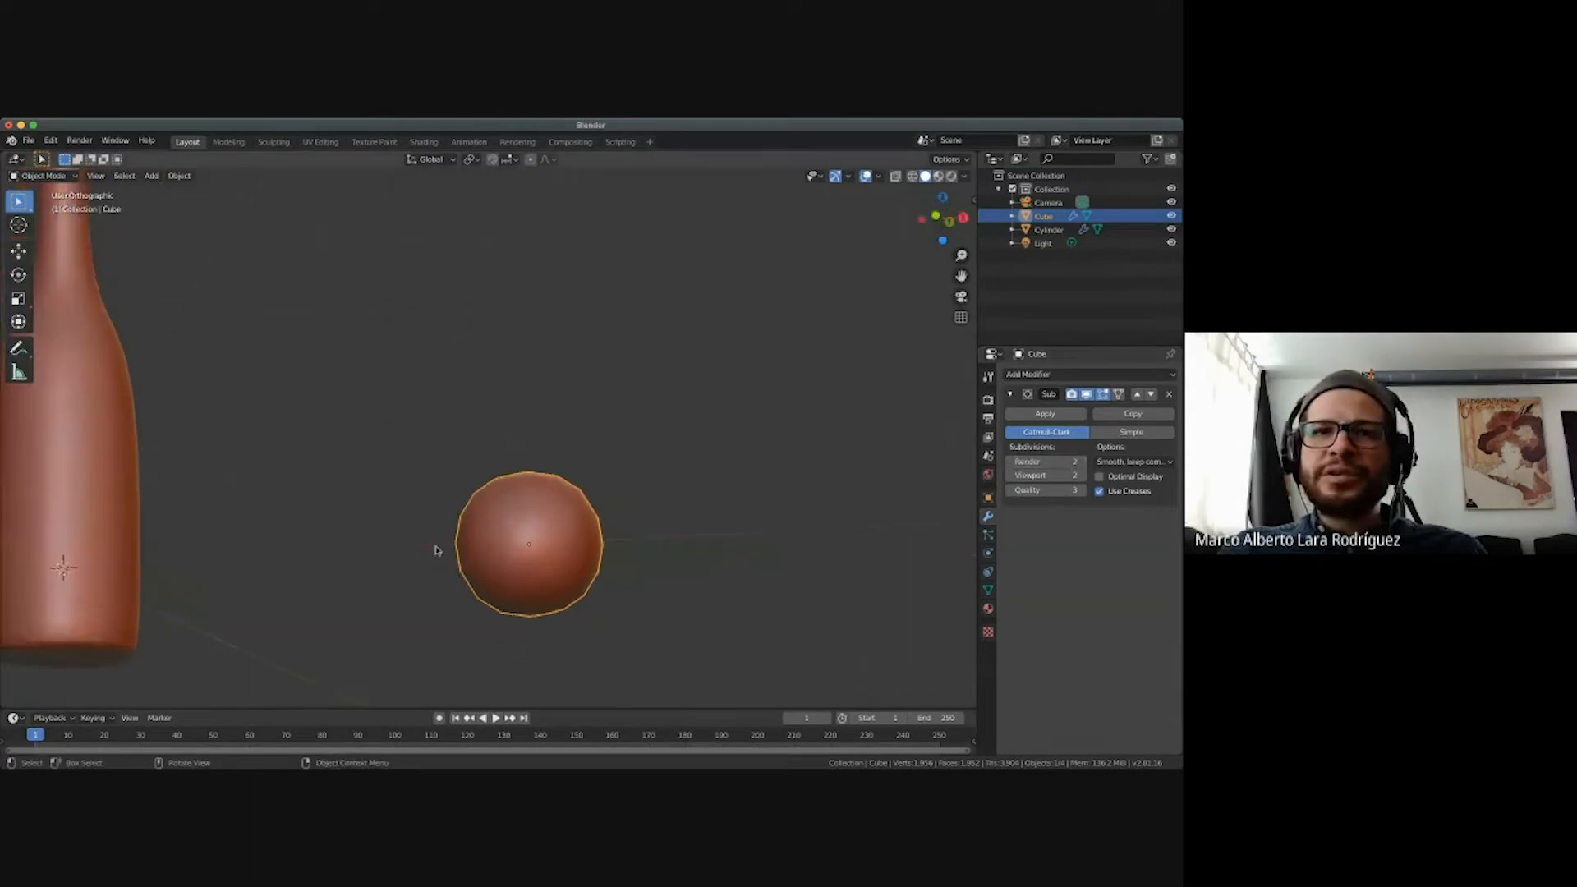
Put the cube into Edit Mode and bring its cage into a close front orthographic view.
key("Tab")
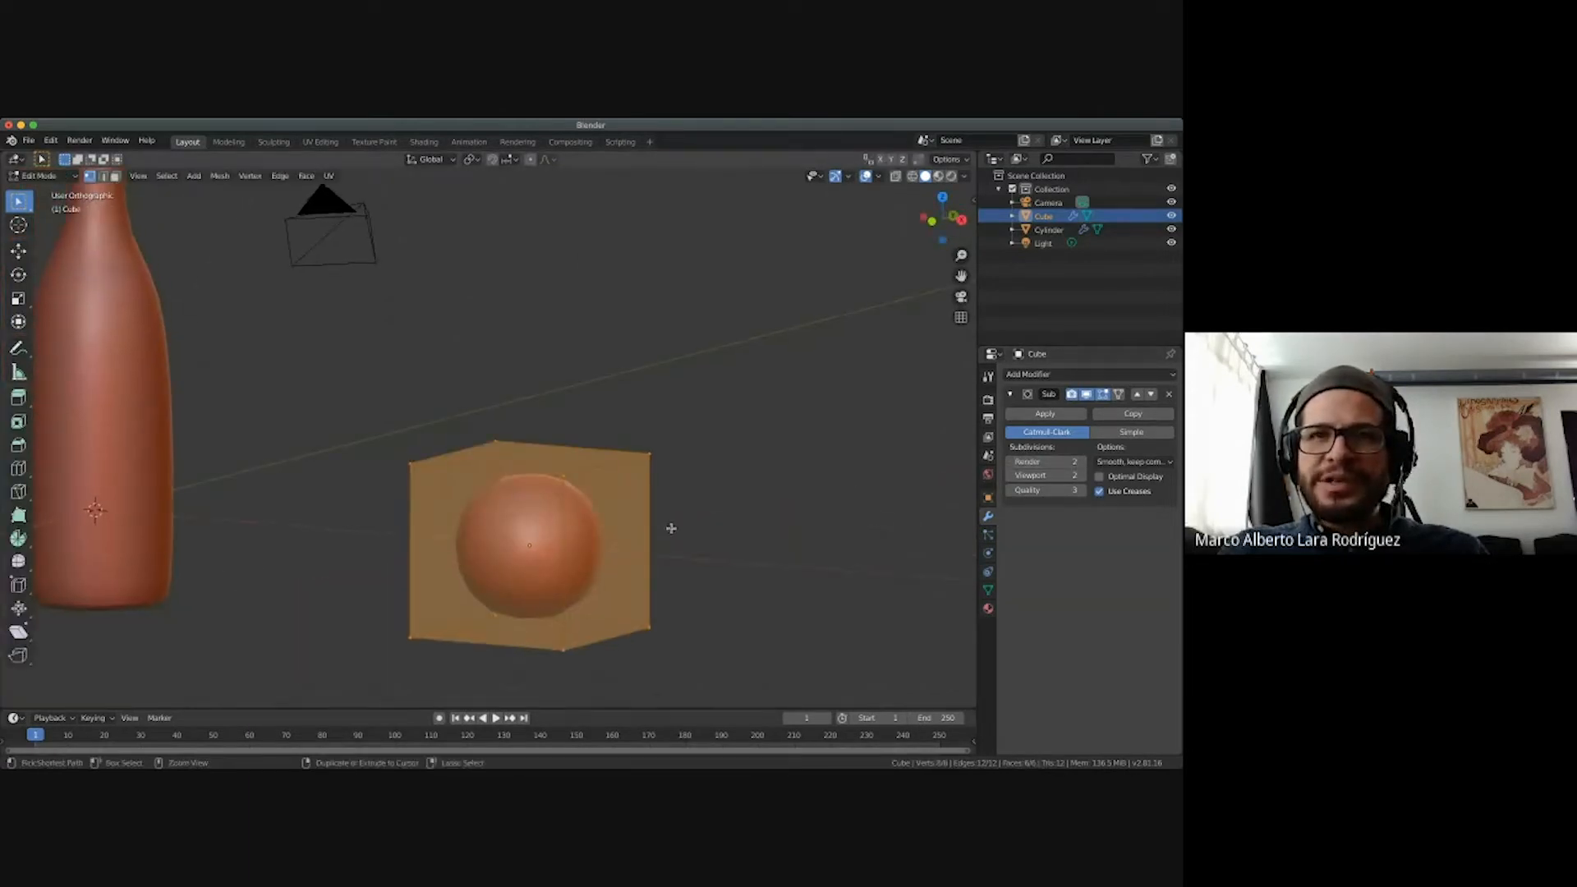
key("KP_Divide")
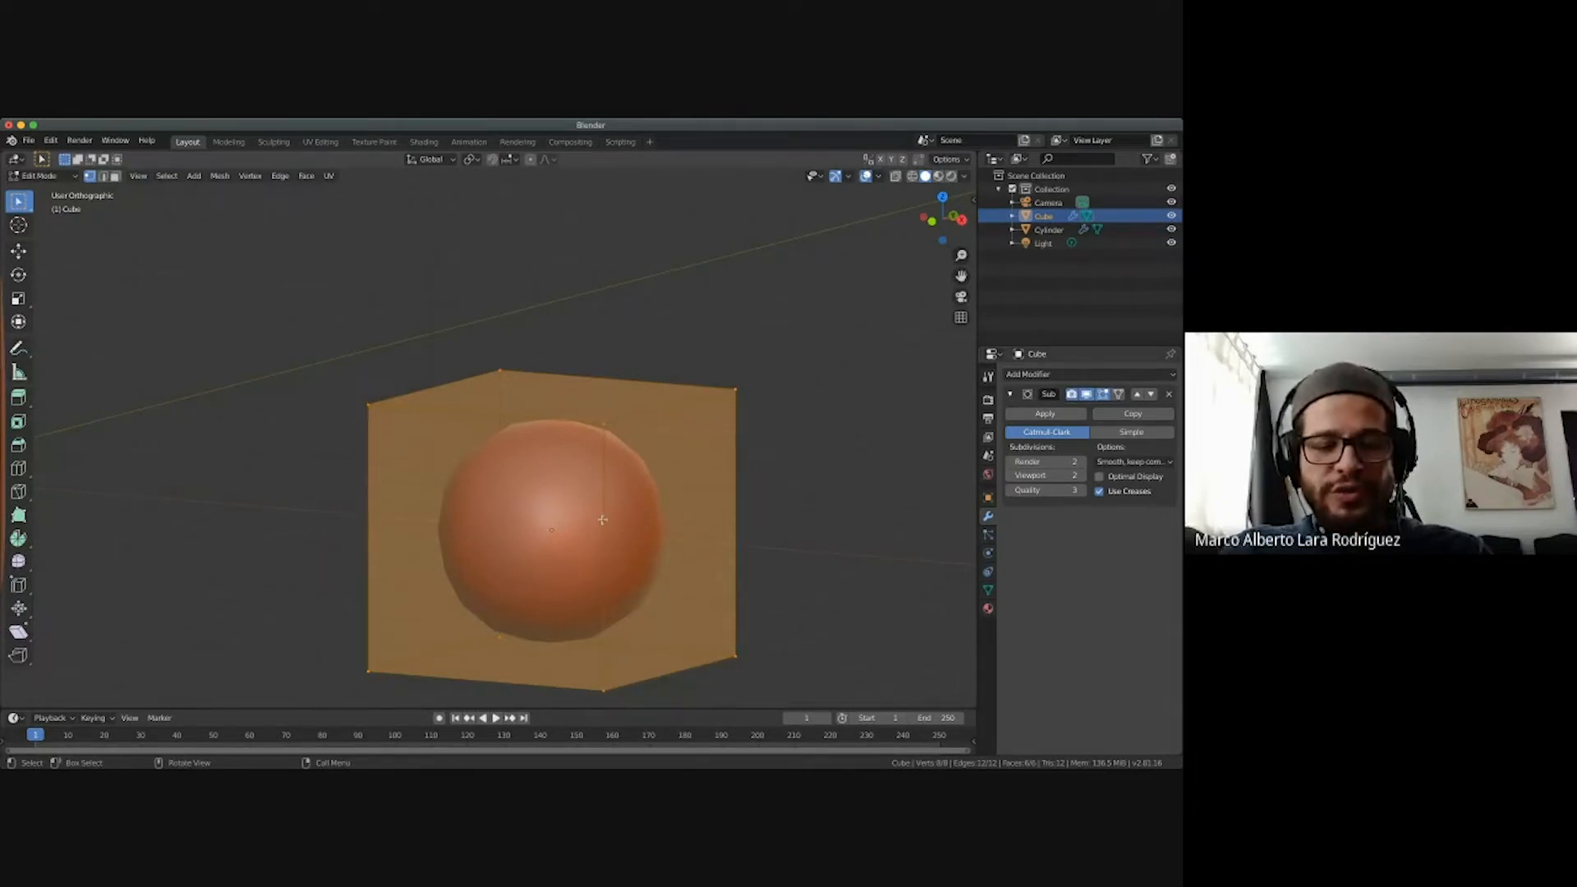
key("KP_1")
scroll(621, 497, "up", 2, "ctrl")
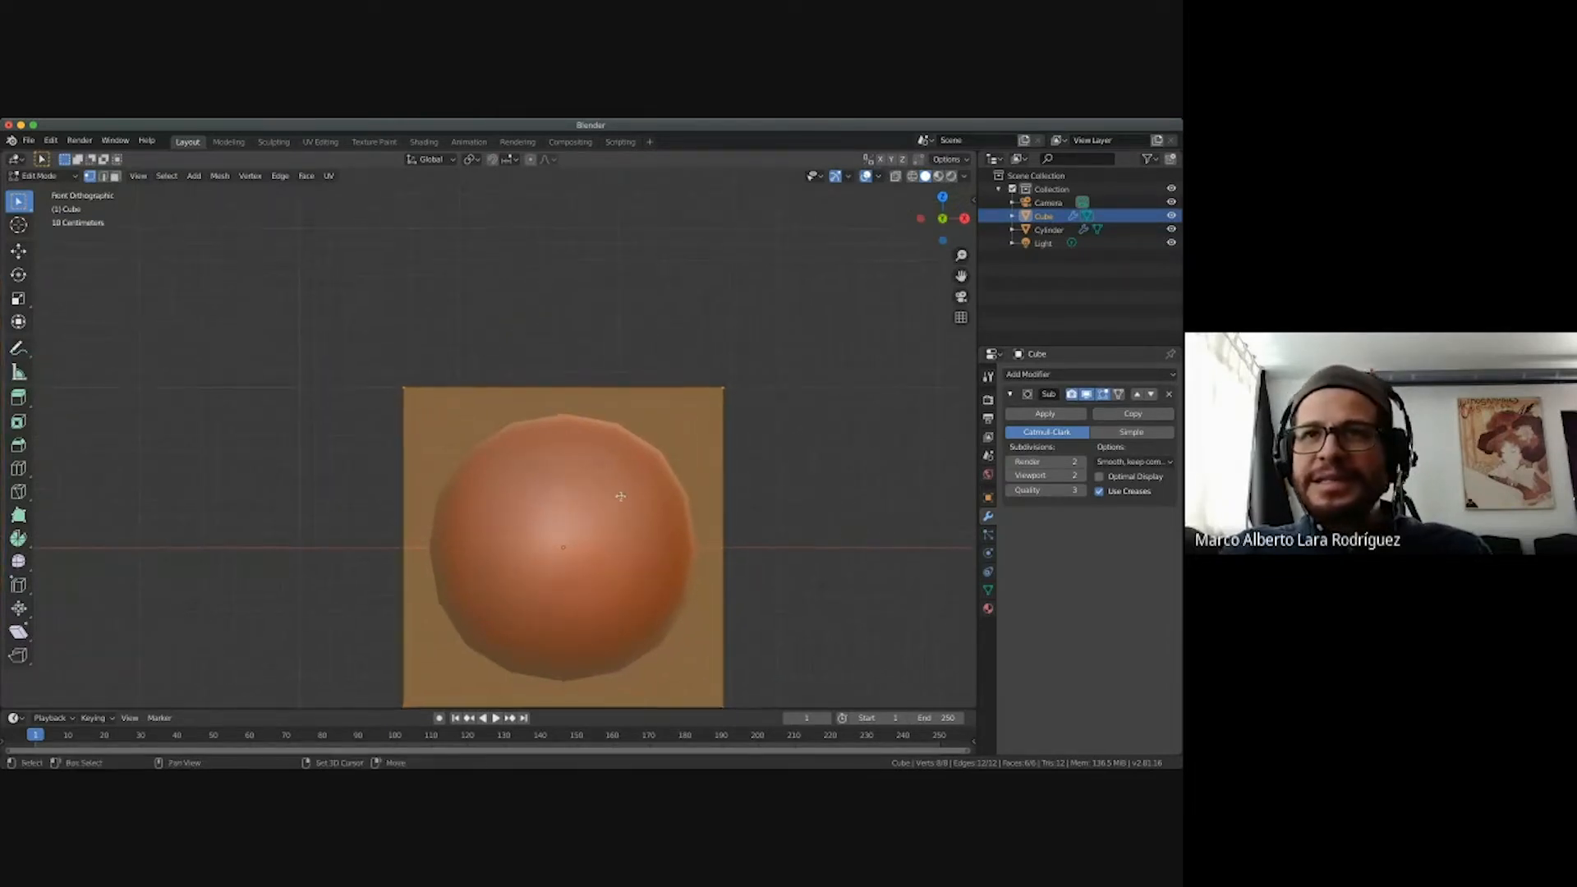
scroll(621, 497, "down", 2, "shift")
scroll(620, 497, "right", 2, "shift")
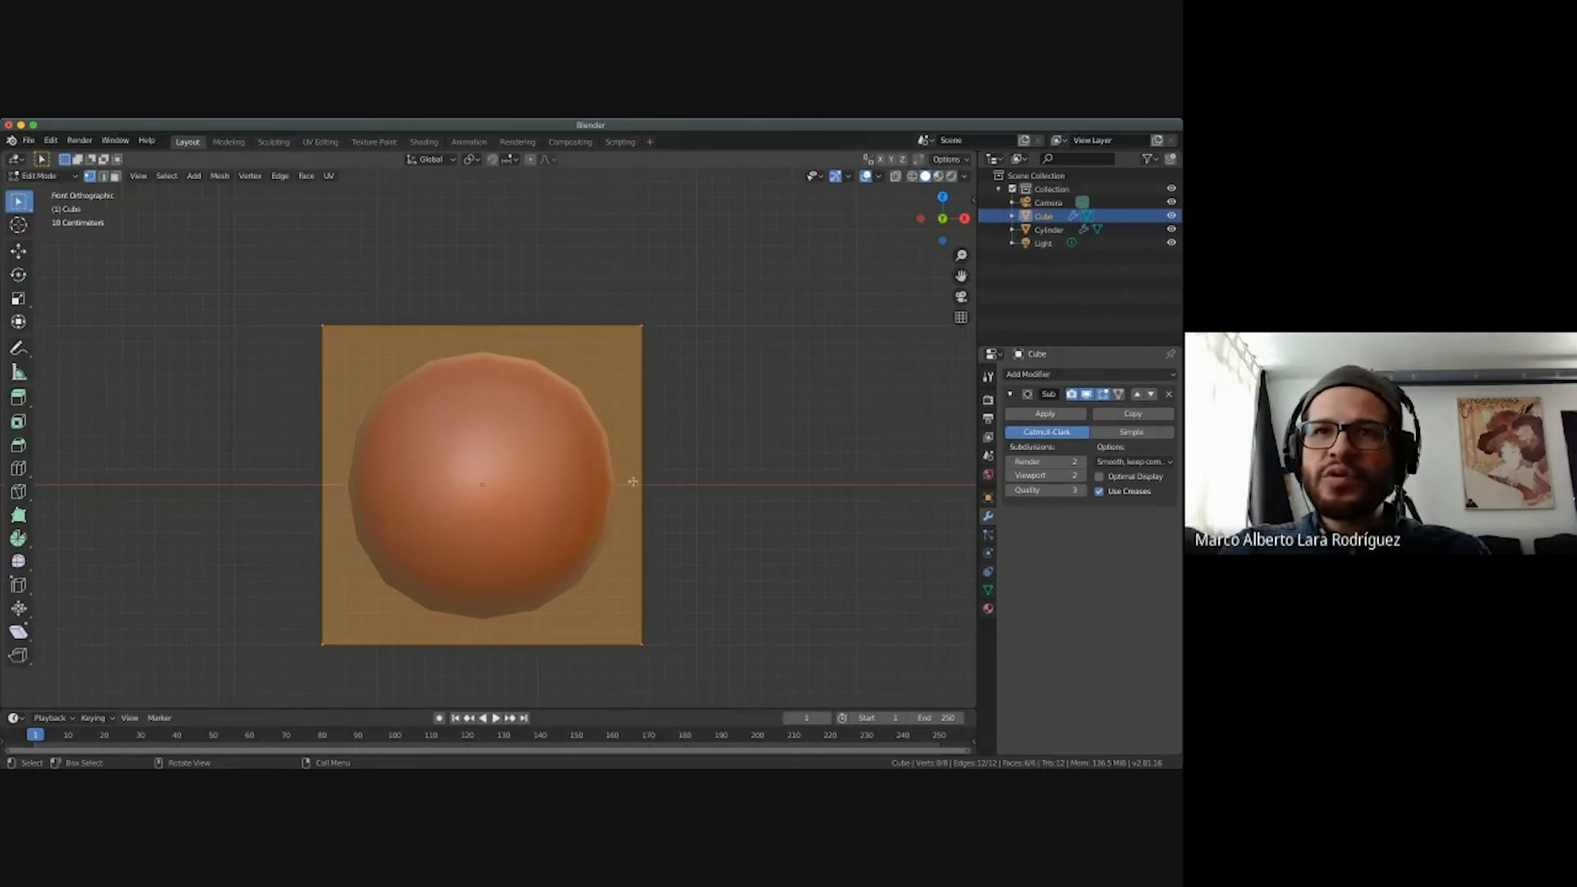
Examine the smoothed sphere against its surrounding cube cage from several angles, with the mesh deselected.
middle_click_drag(447, 326, 509, 380)
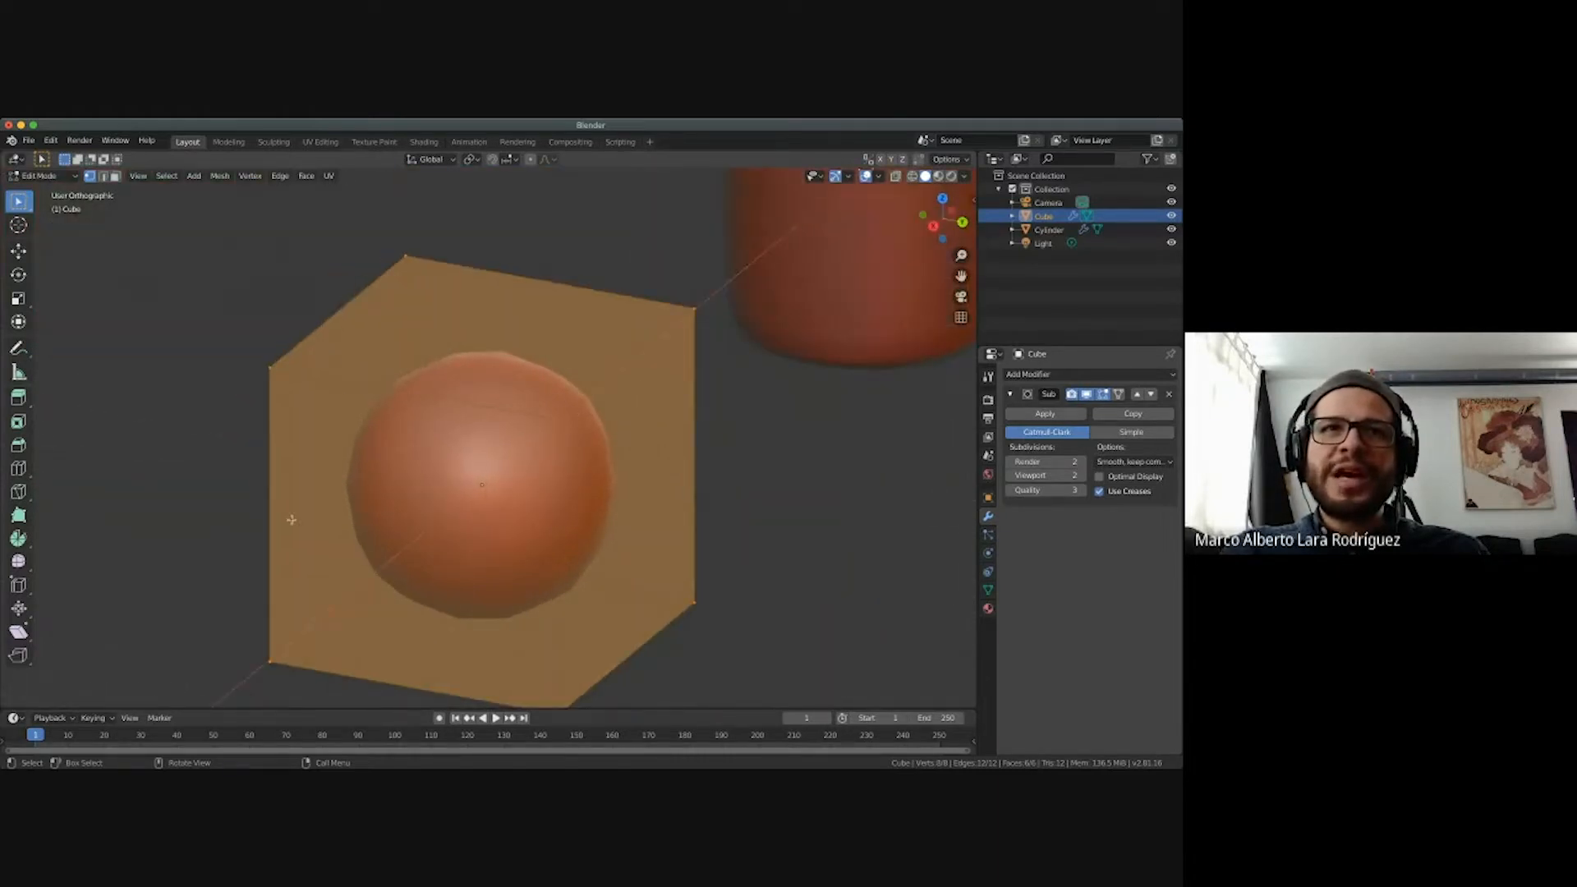
middle_click_drag(432, 324, 402, 363)
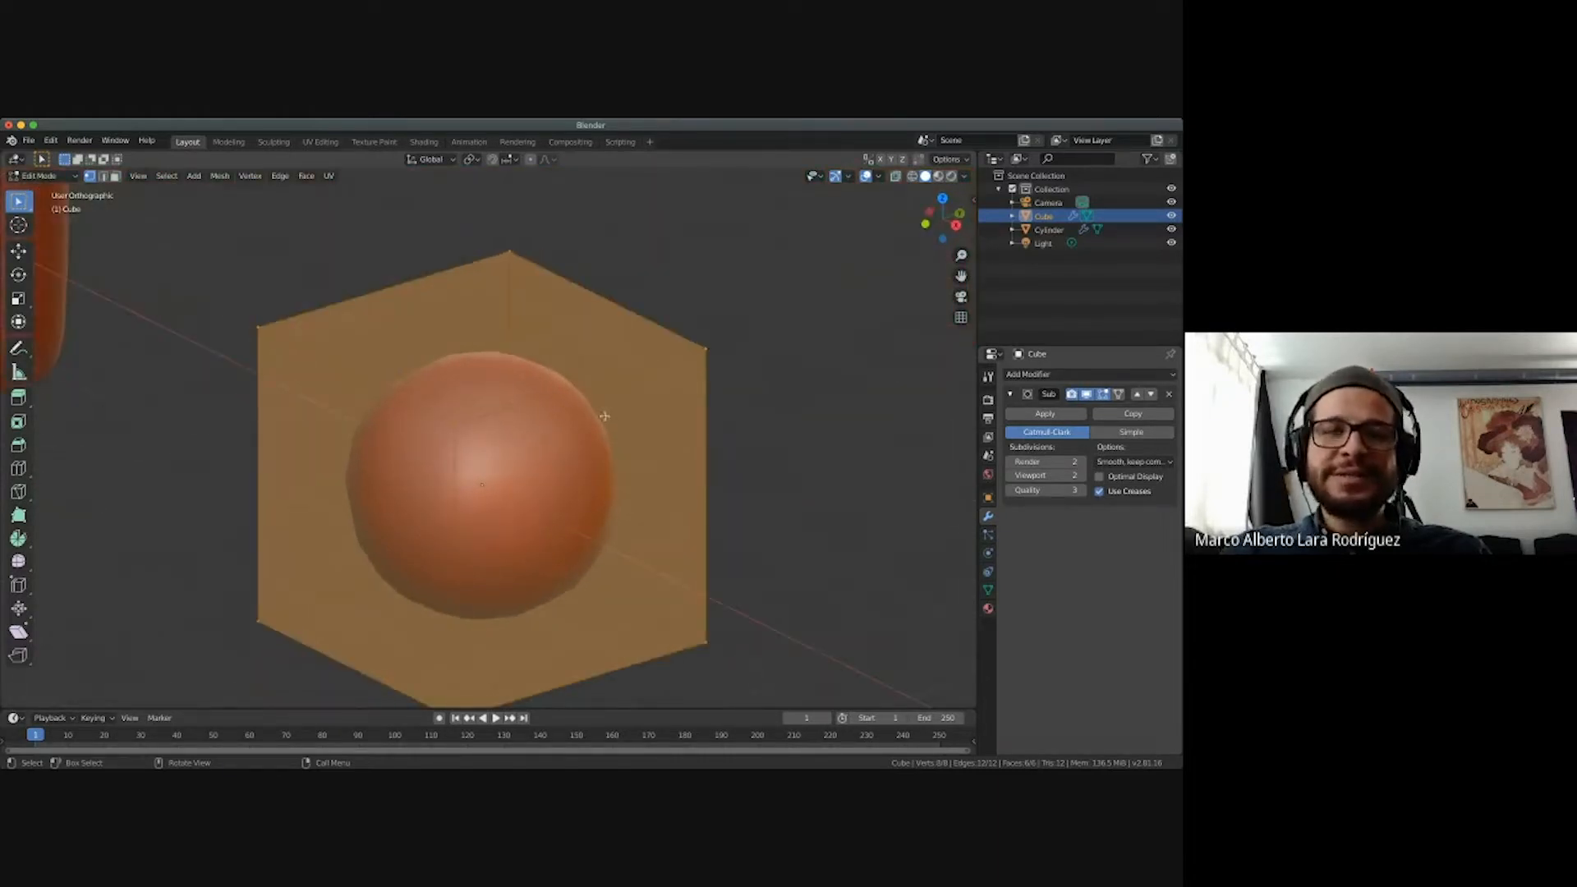
key("KP_1")
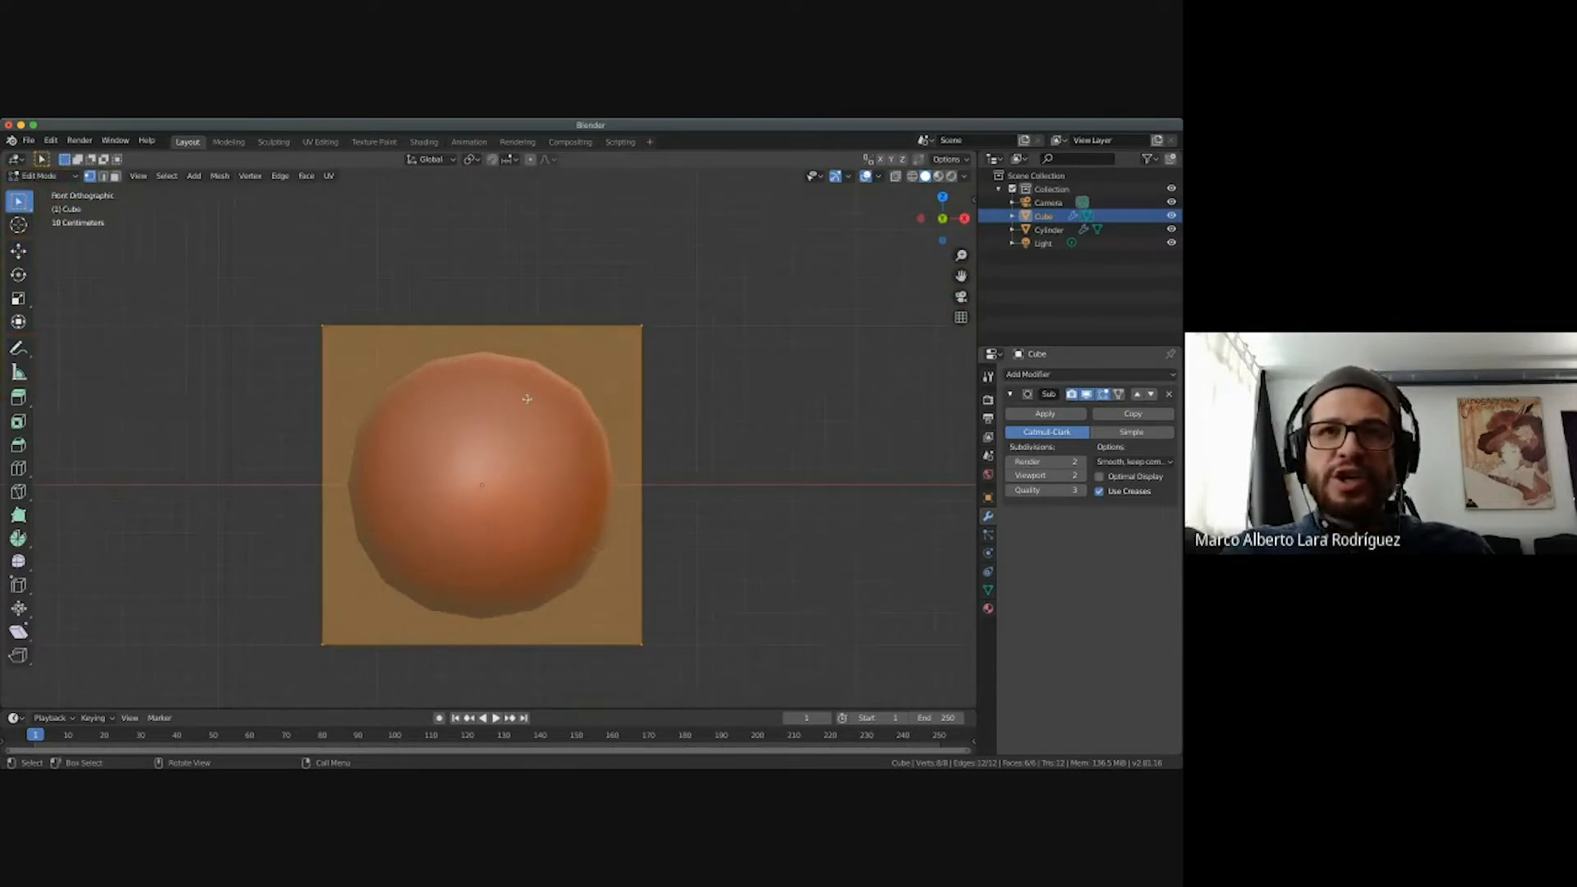
scroll(574, 405, "down", 2, "ctrl")
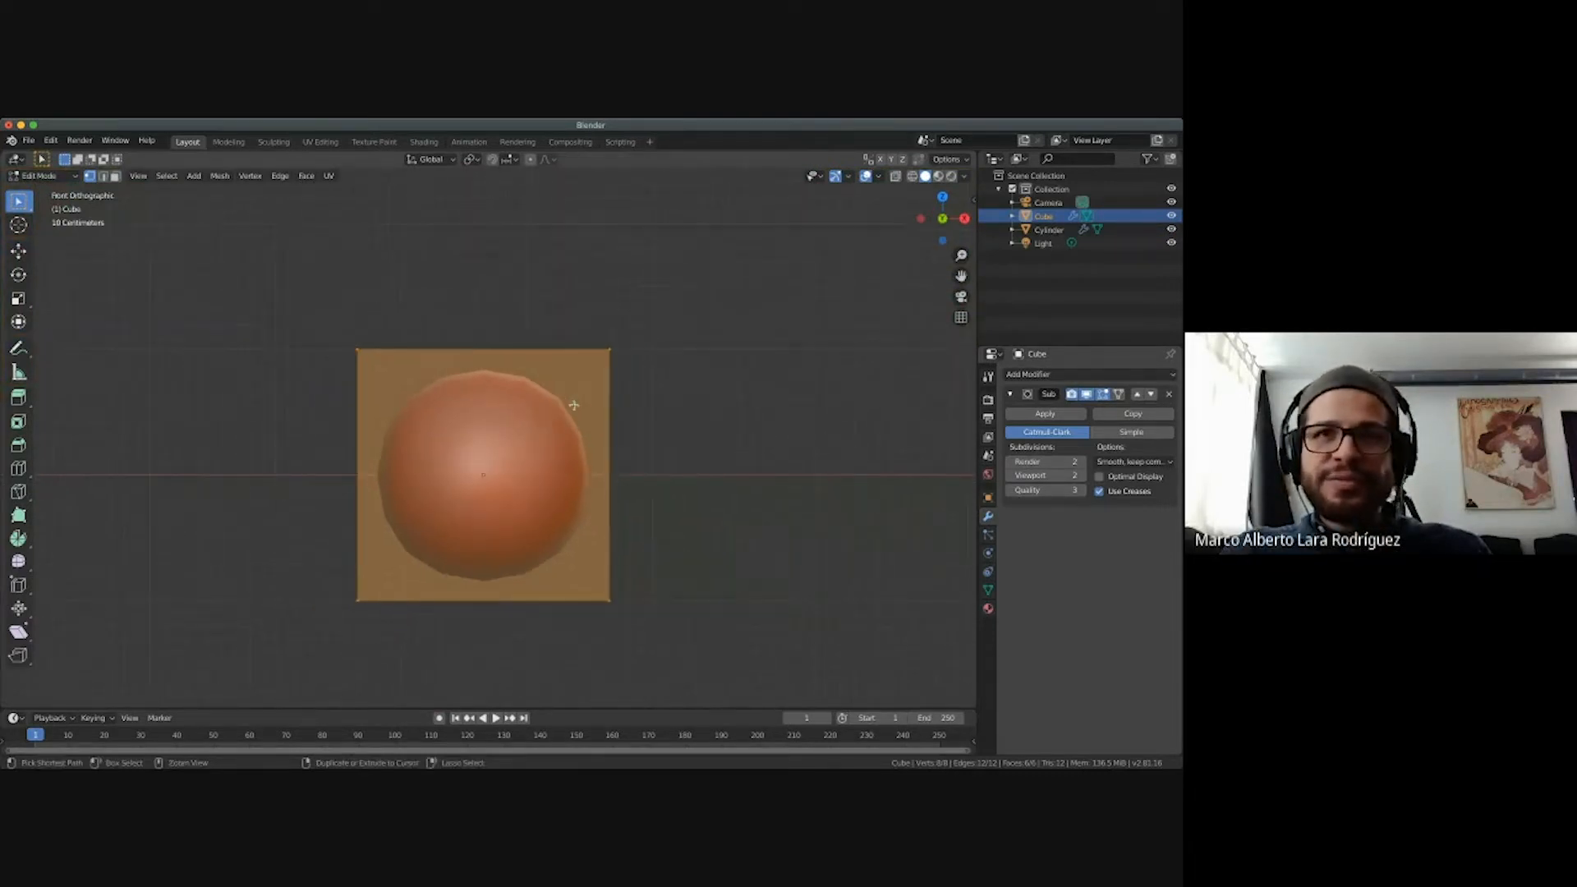
scroll(573, 405, "up", 3)
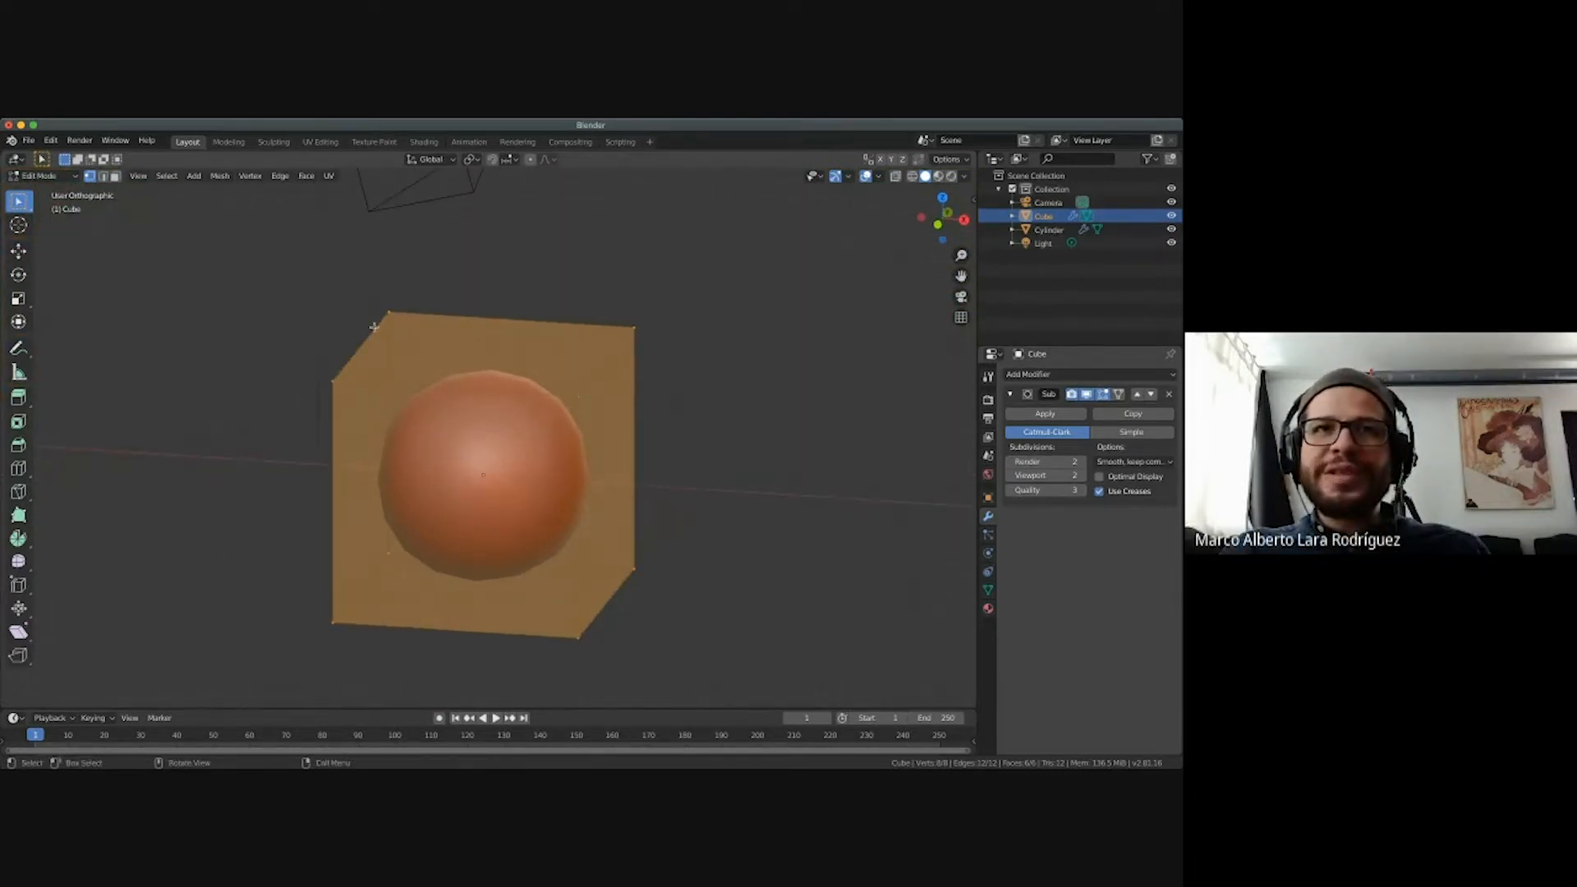
scroll(397, 435, "down", 3)
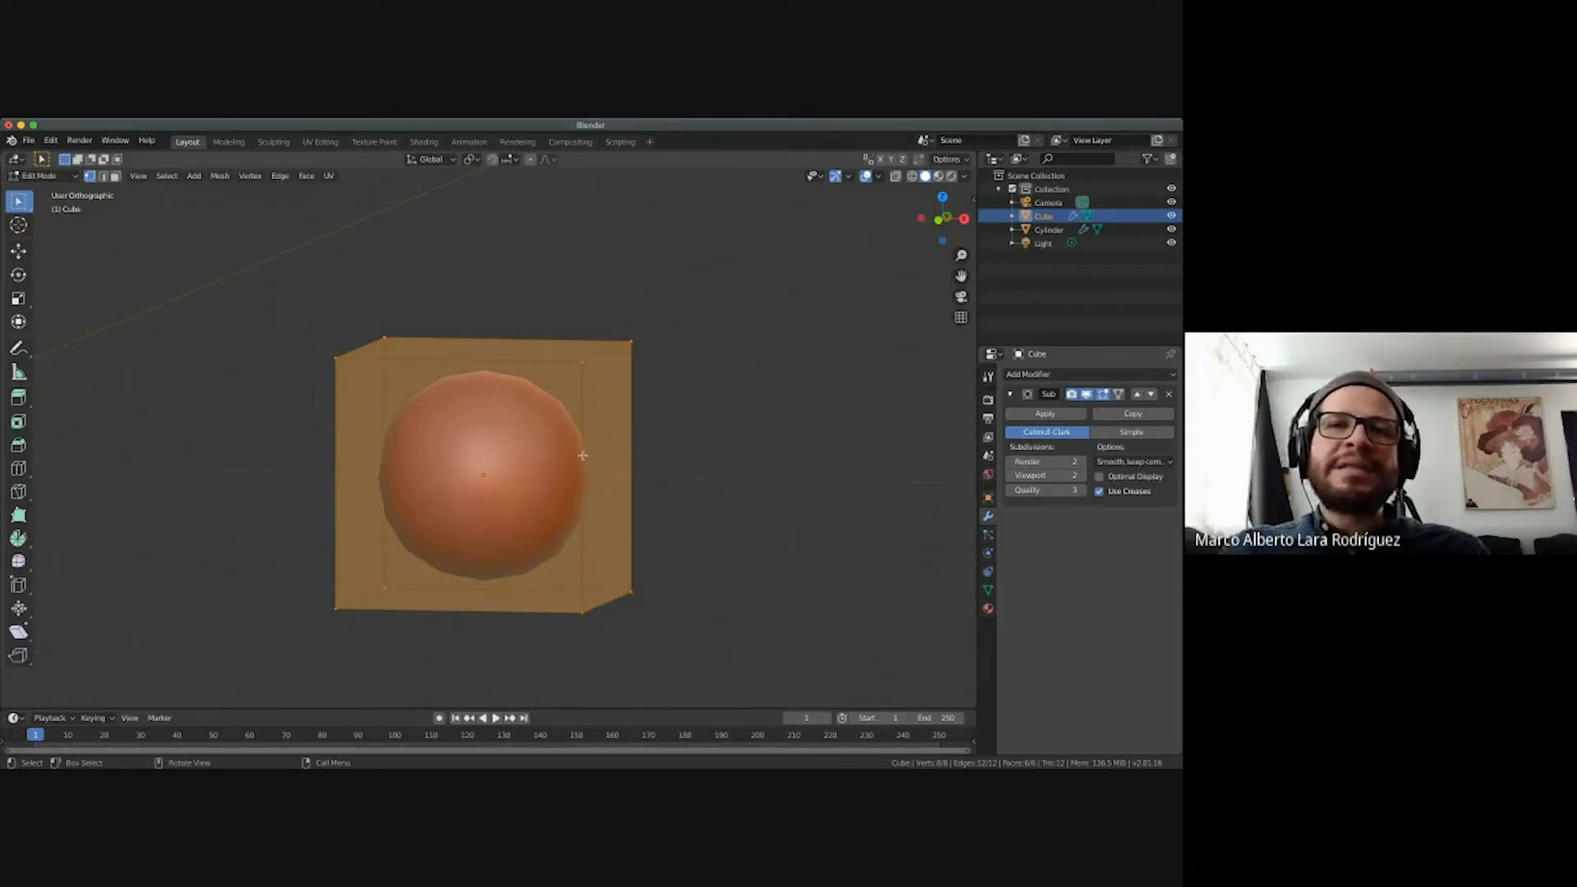
middle_click_drag(582, 456, 585, 388)
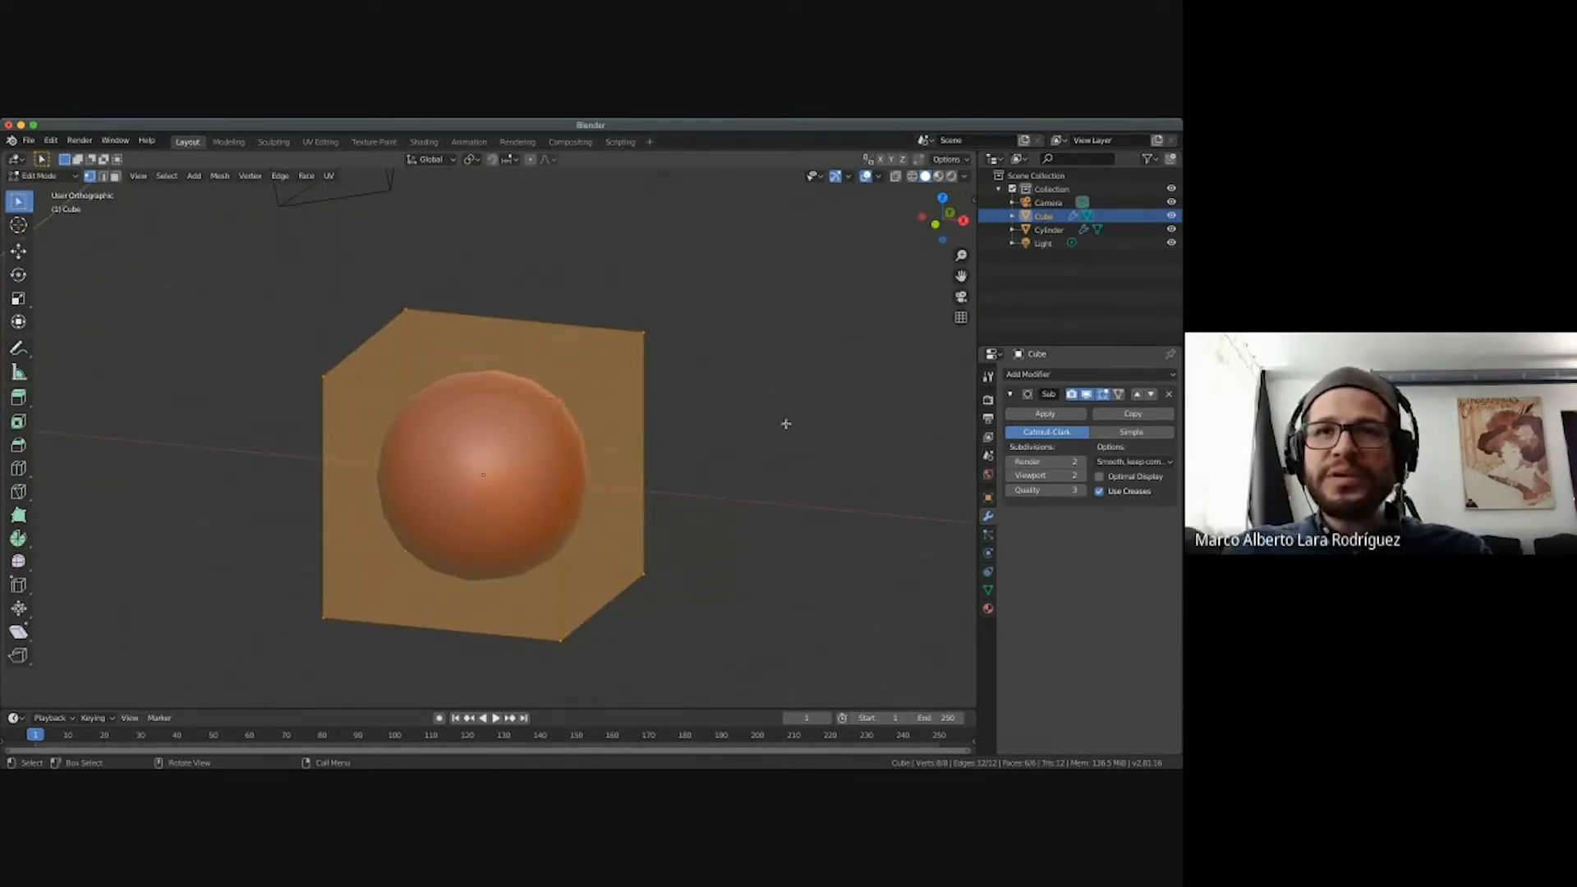
left_click(780, 418)
middle_click_drag(779, 417, 771, 402)
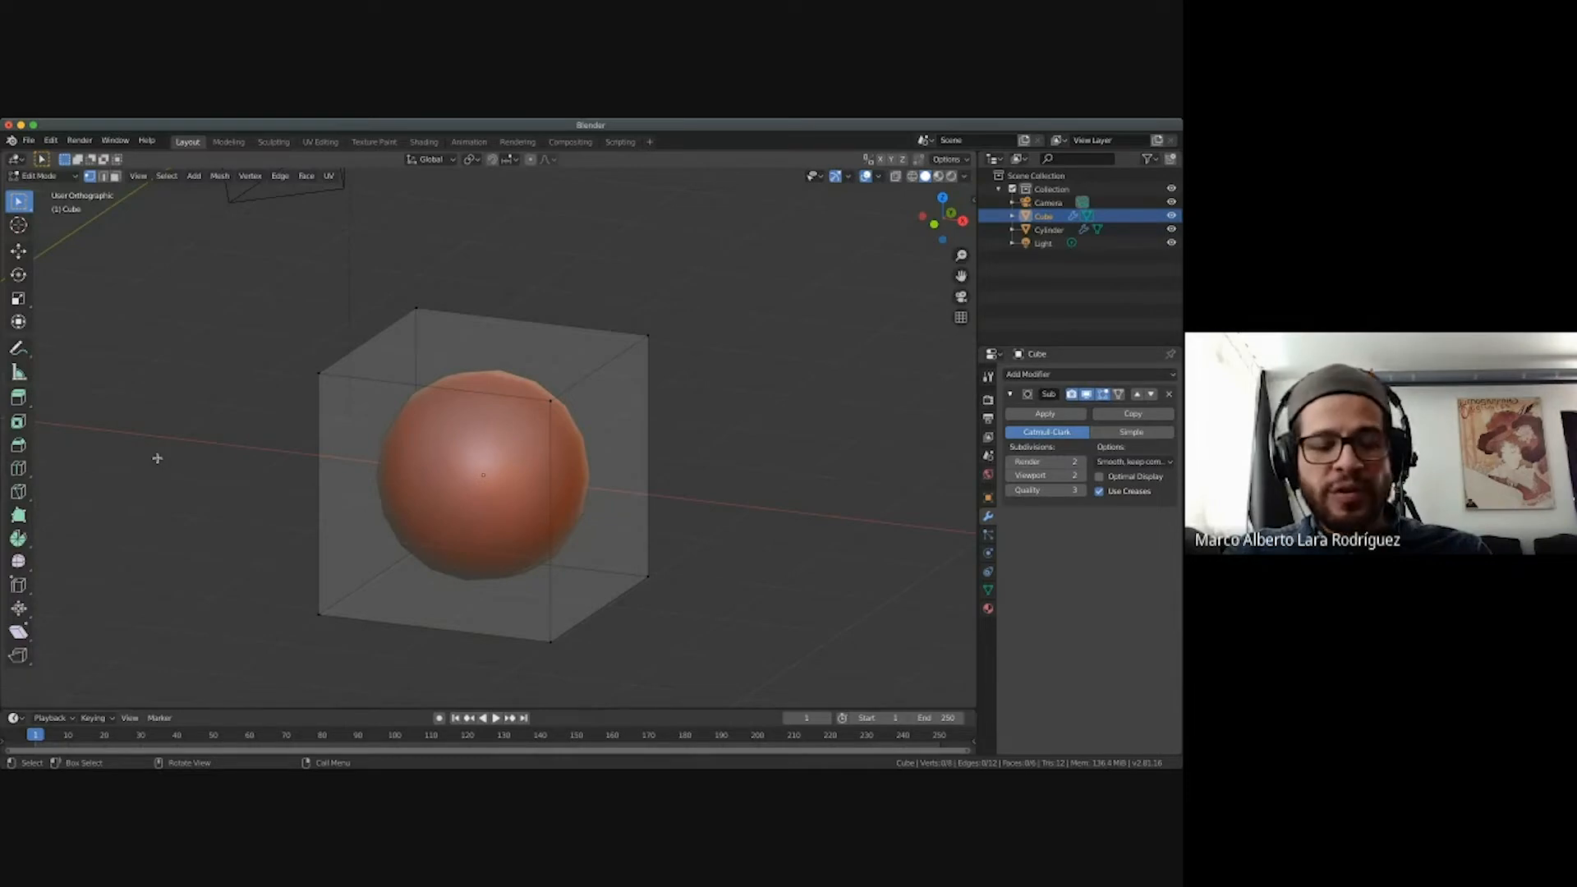
Try a vertical loop cut perpendicular to the cube's X axis, slid off centre, and undo each attempt.
key("ctrl+r")
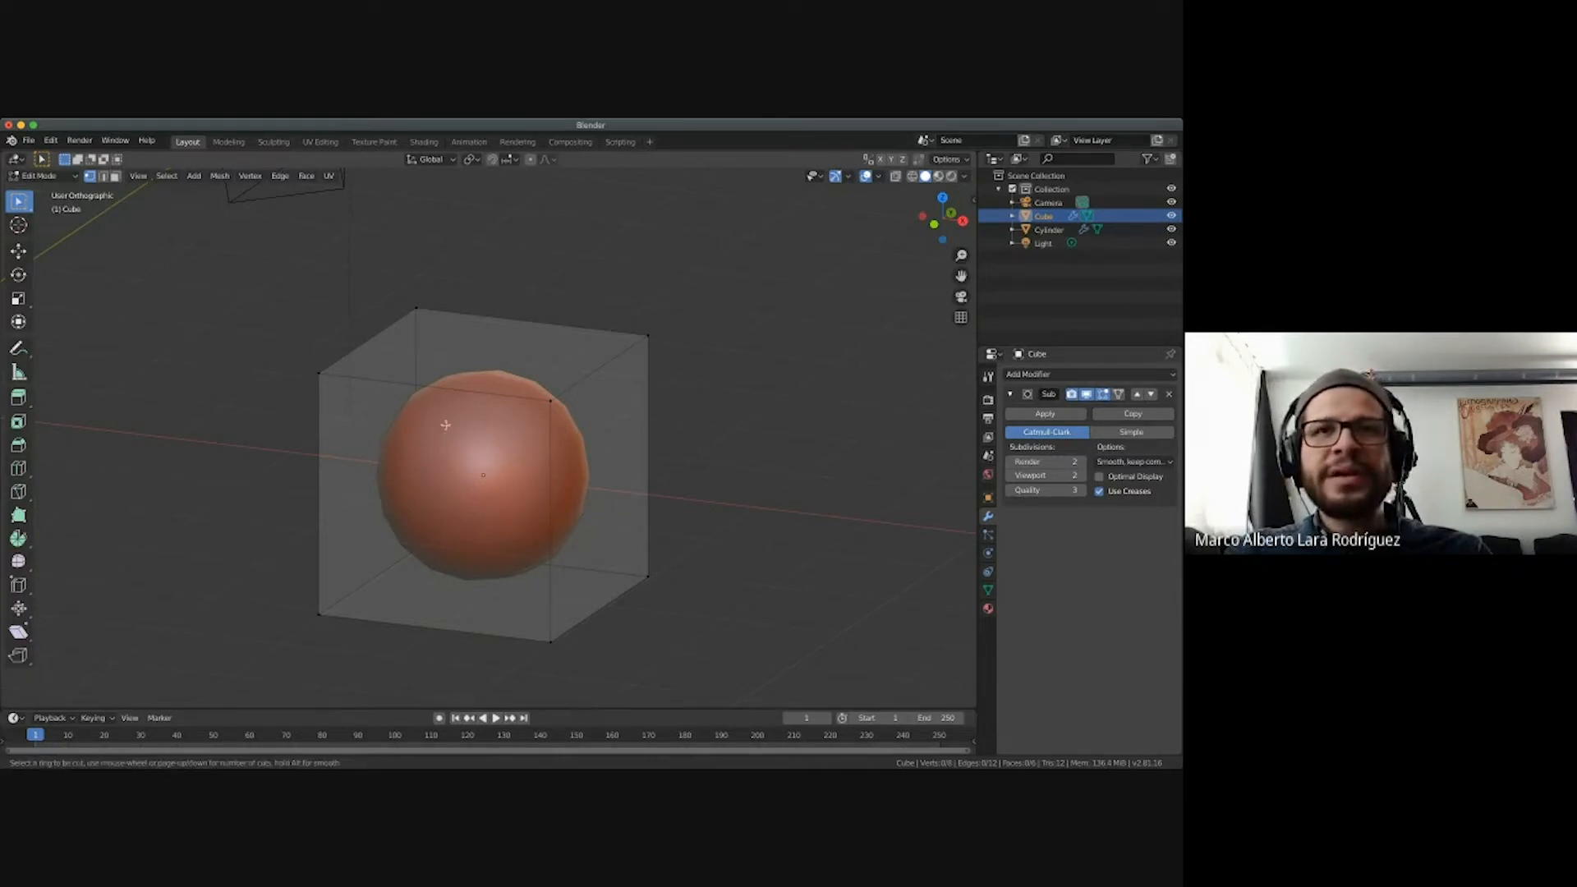
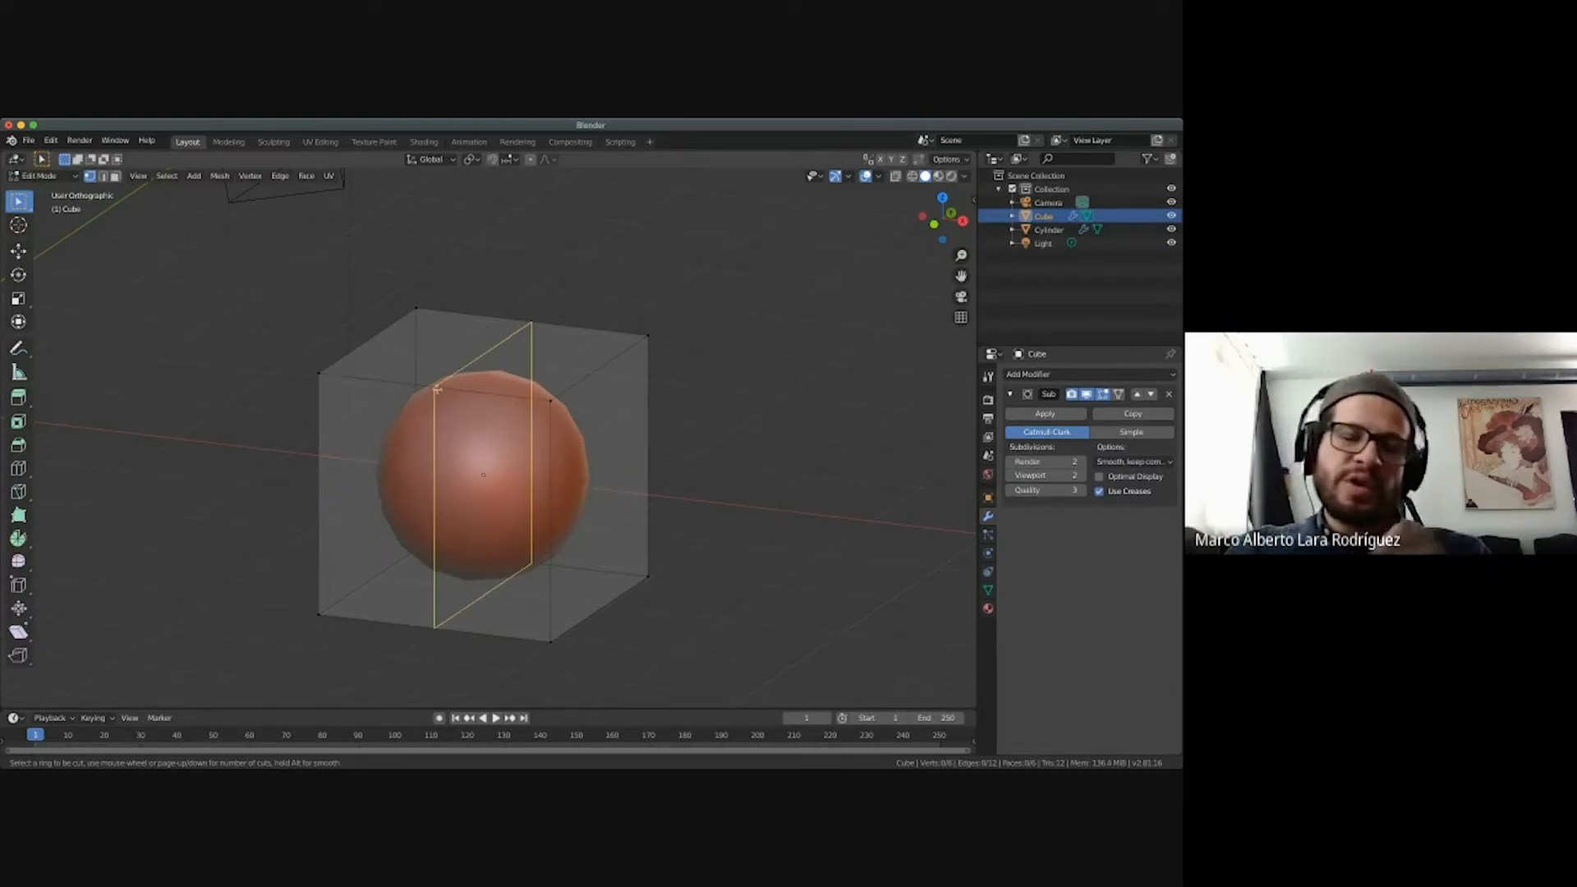
left_click(437, 389)
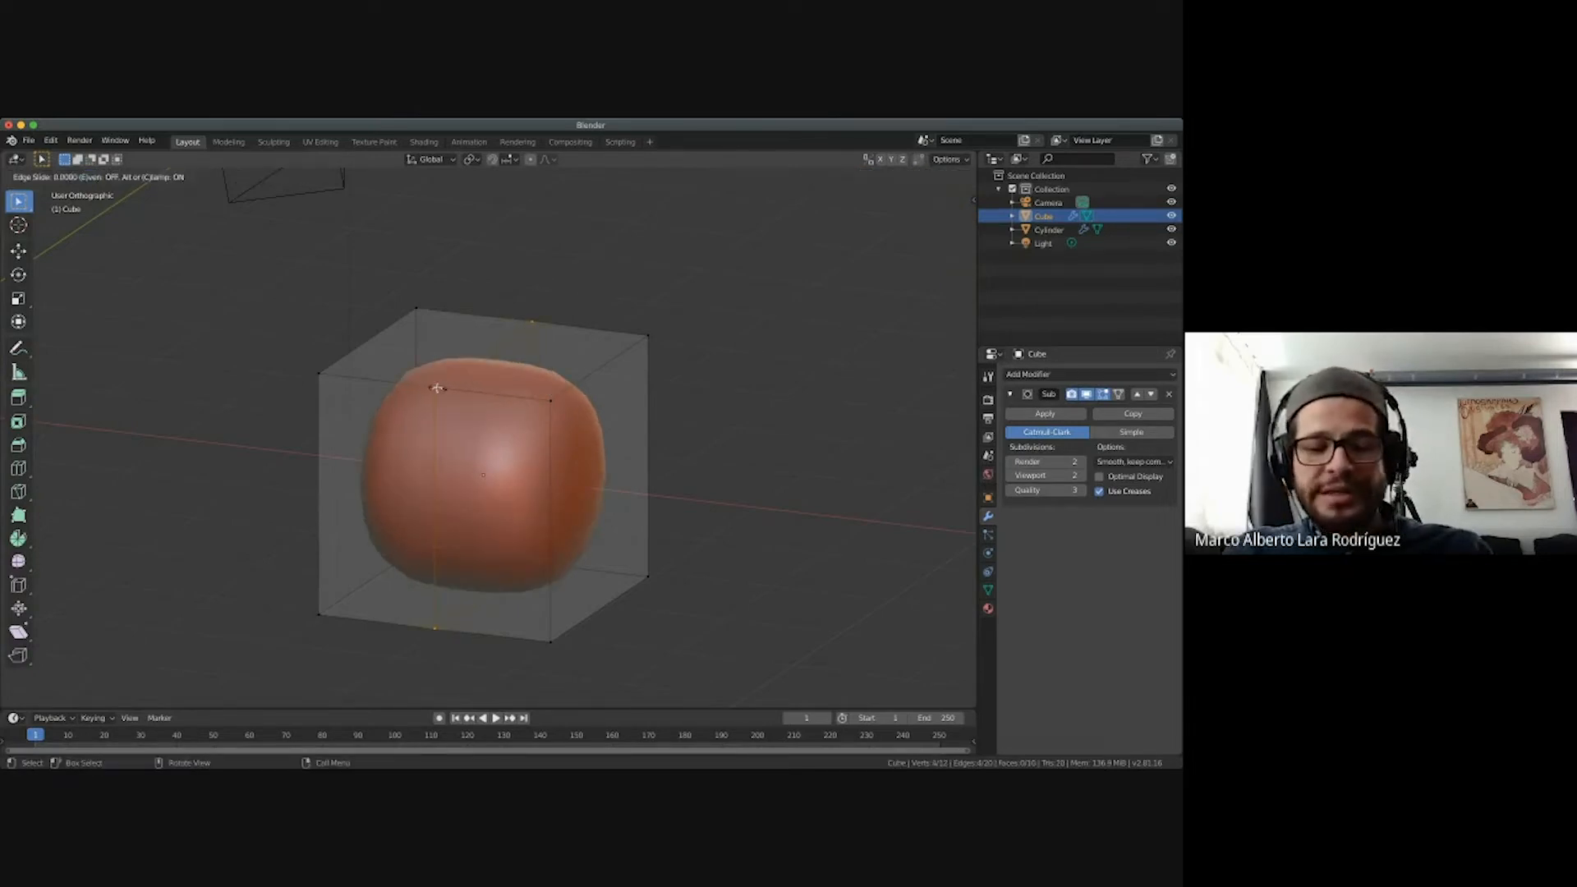
left_click(460, 486)
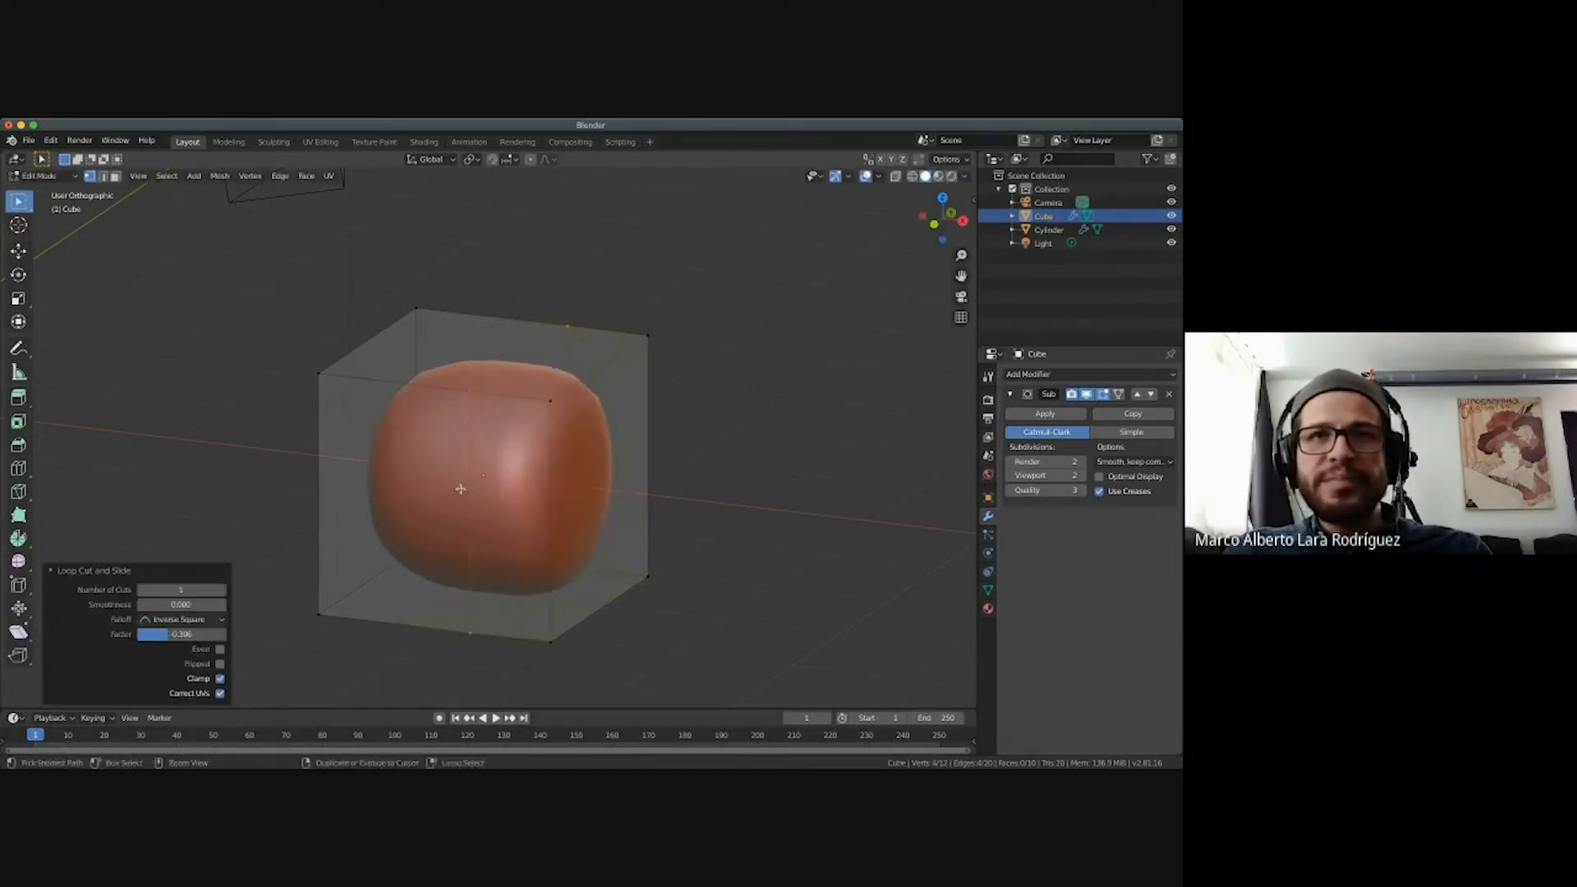
key("ctrl+z")
key("ctrl+r")
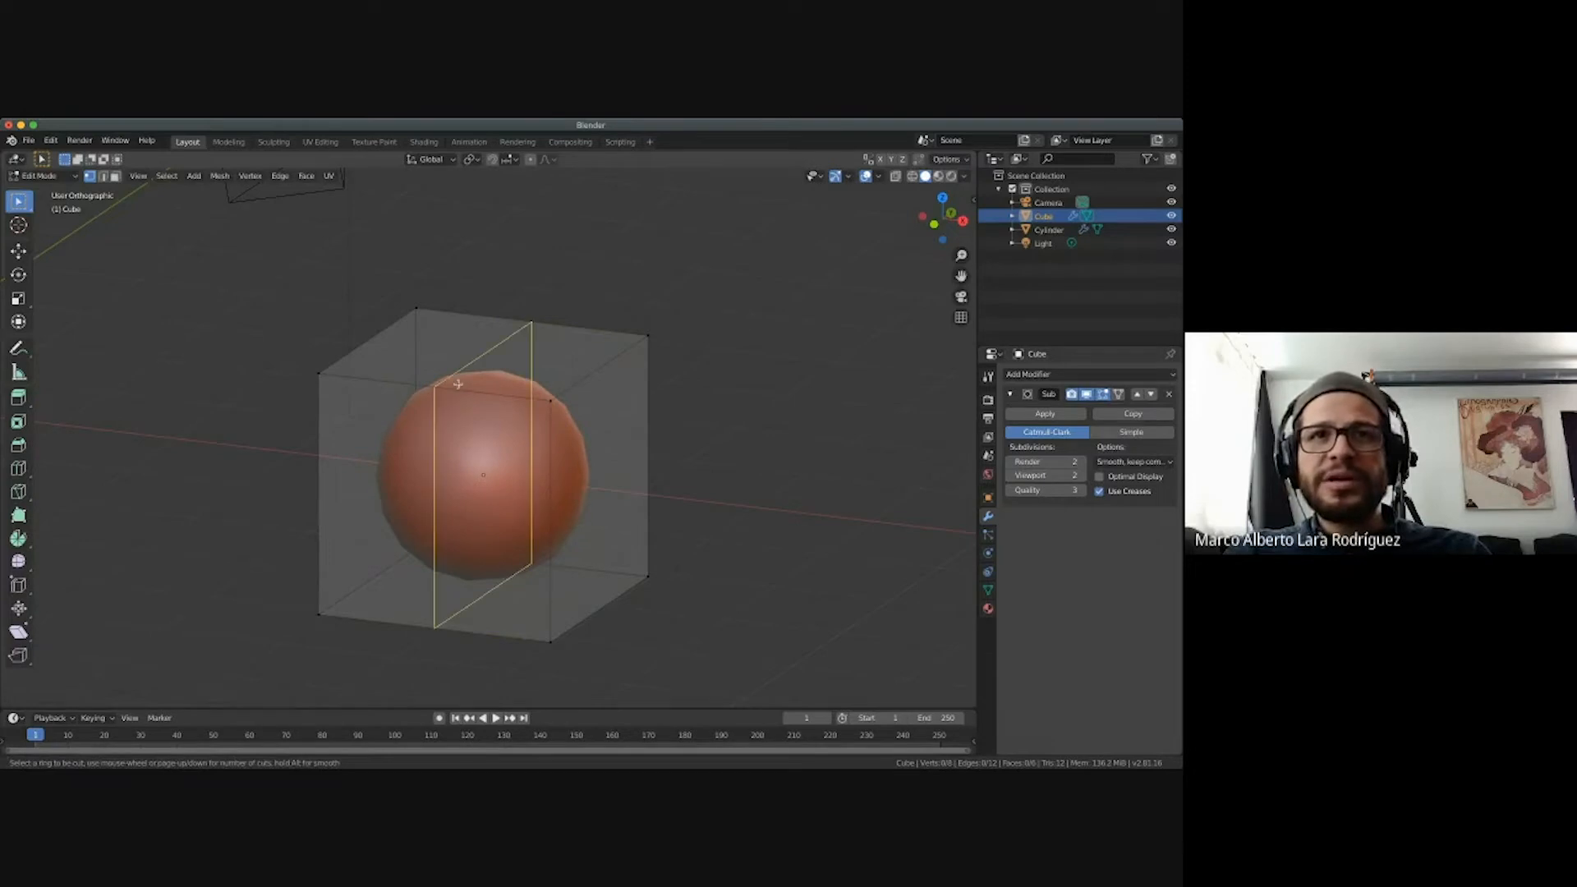
left_click(435, 388)
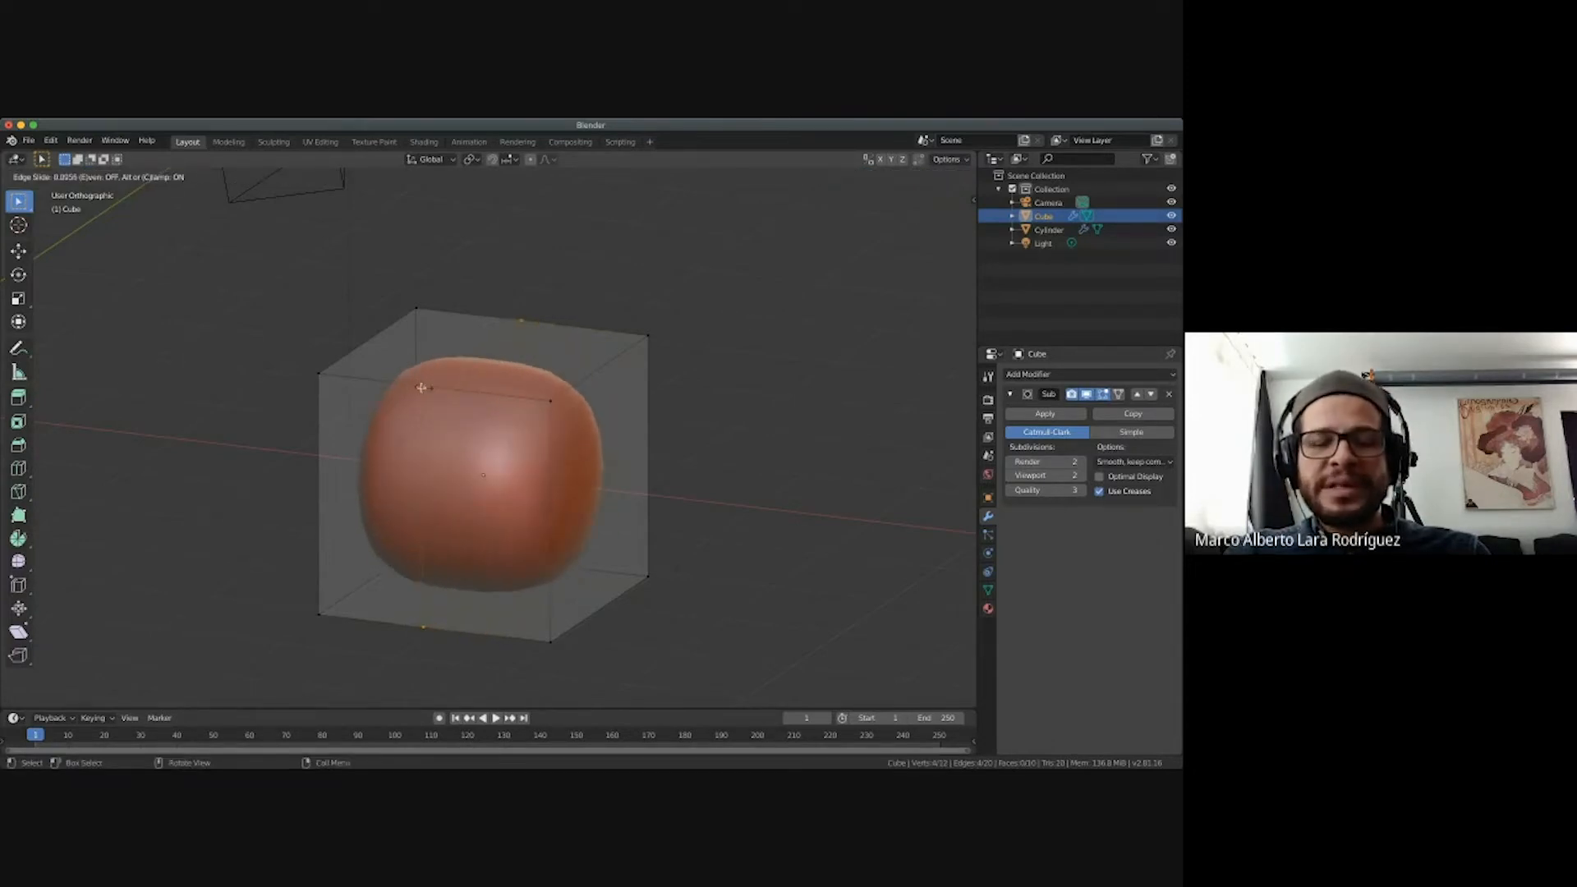
left_click(423, 388)
key("ctrl+z")
Add a single vertical loop cut through the cube's centre, perpendicular to the X axis, with slide factor 0.
key("ctrl+r")
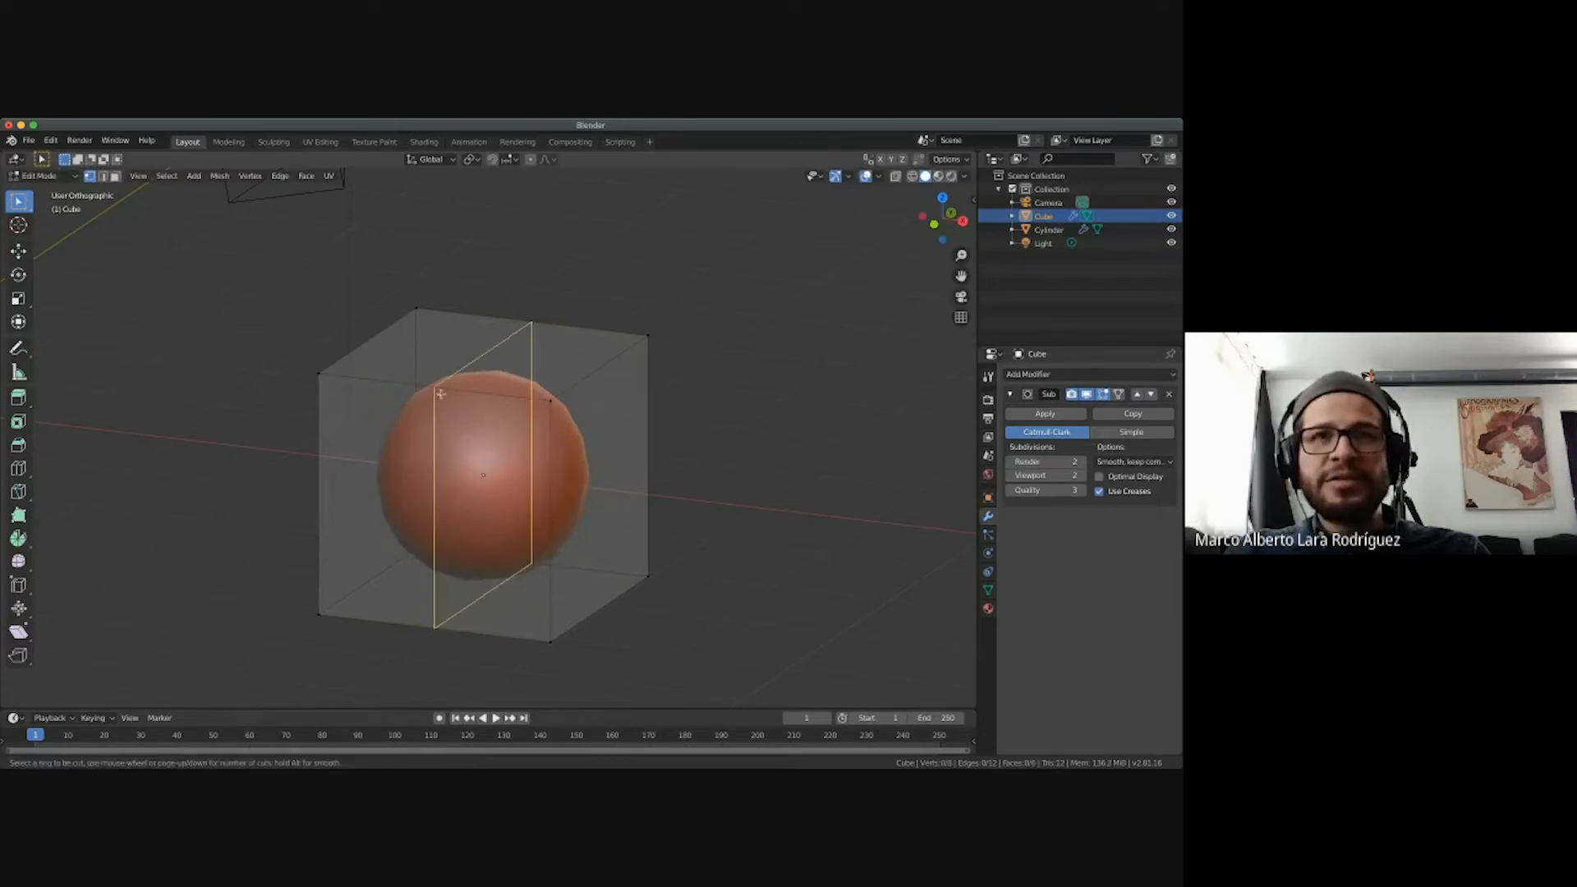
left_click(439, 388)
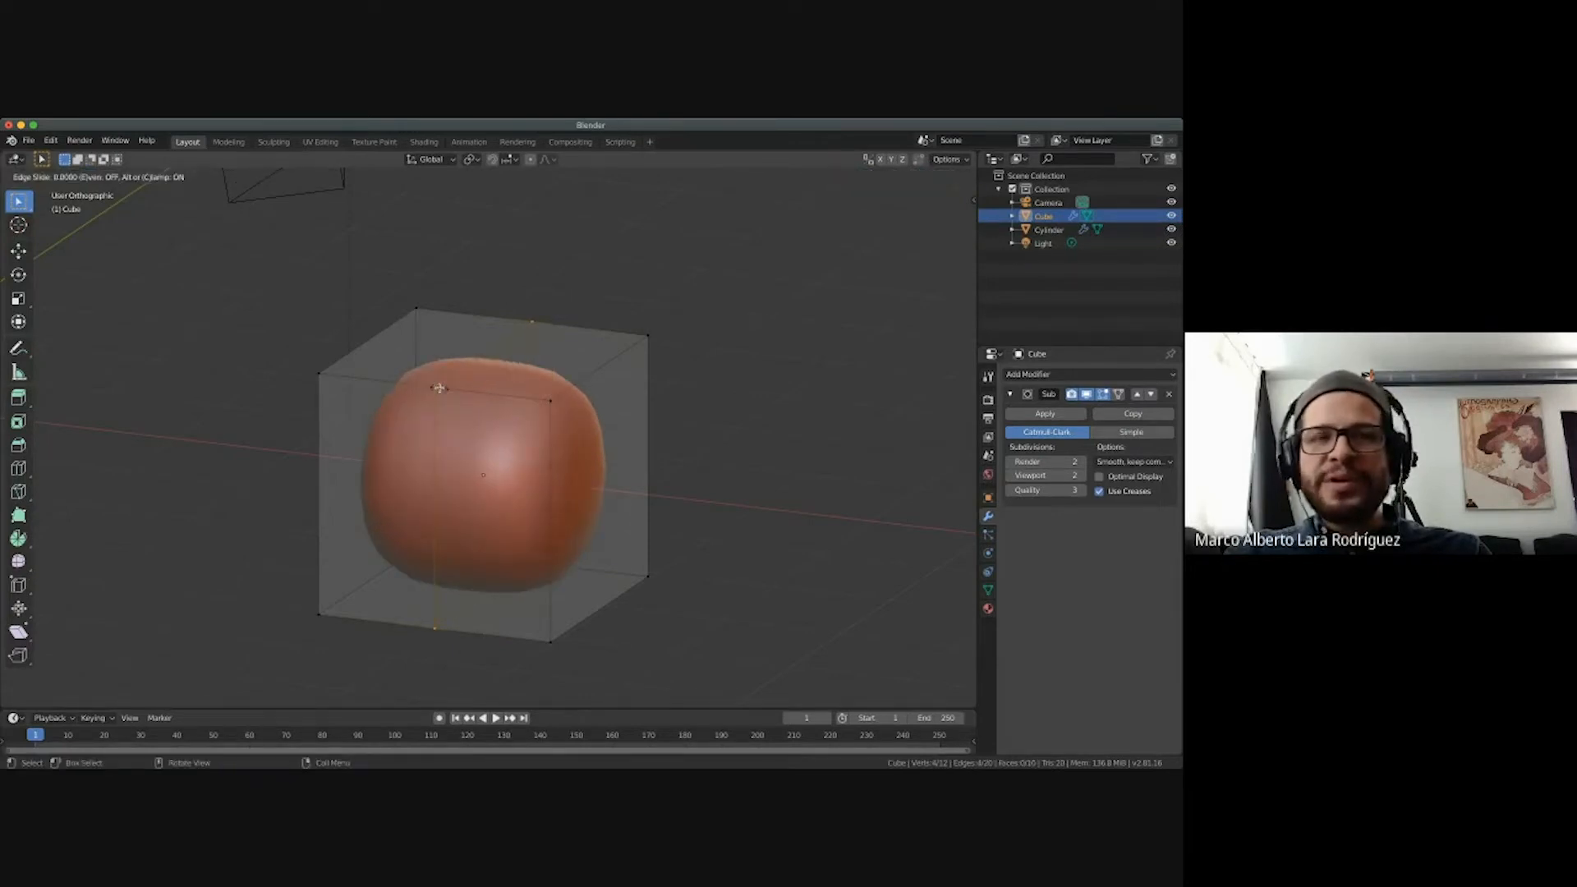
left_click(440, 387)
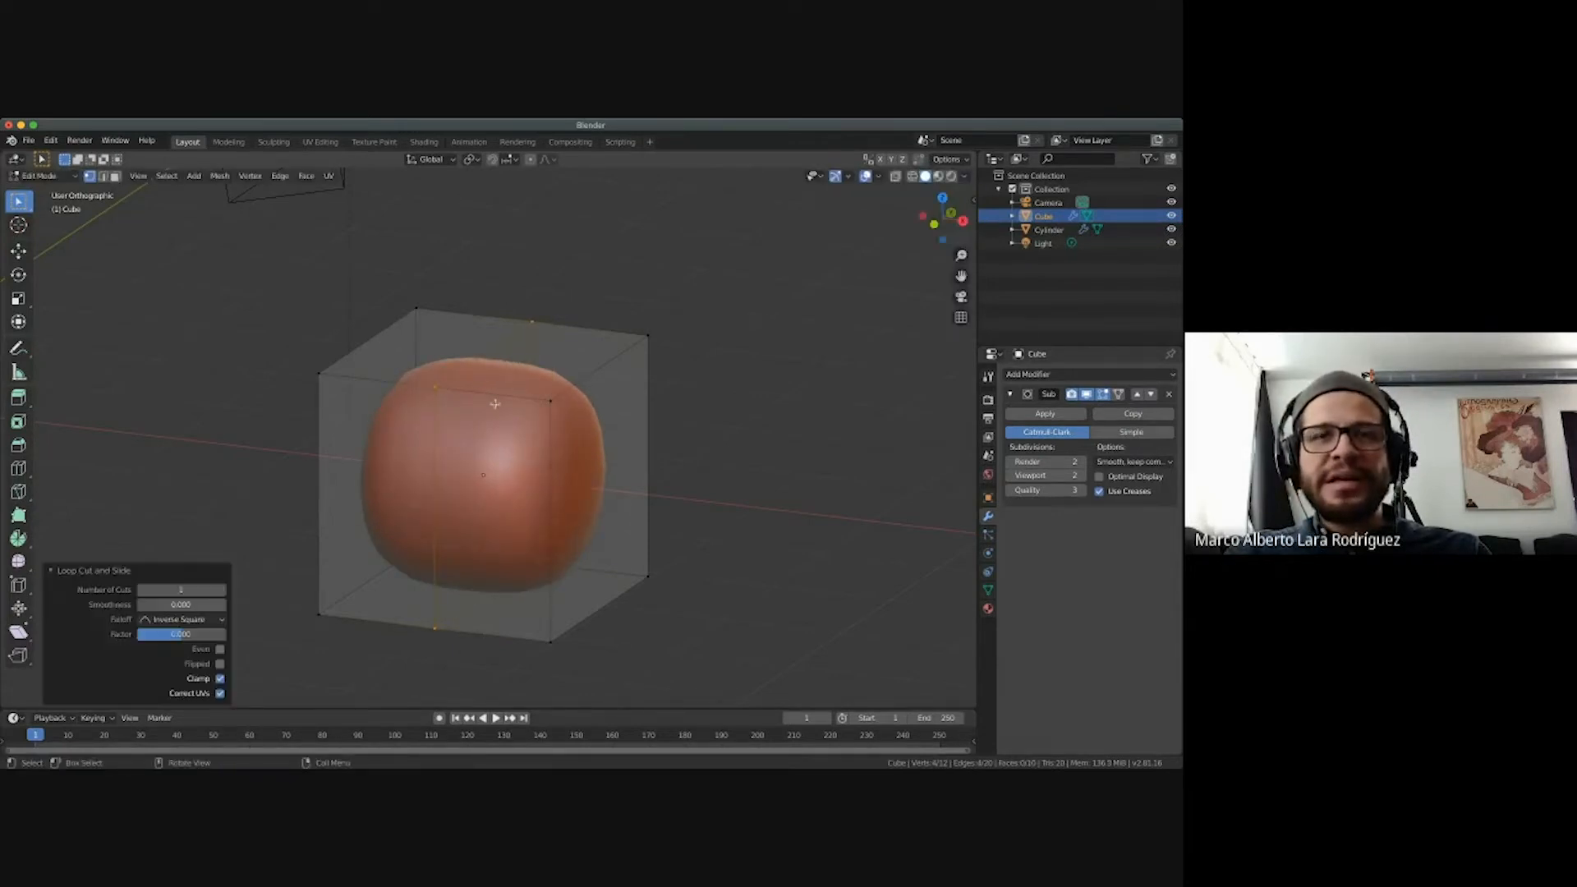
Add a horizontal loop cut around the cube's mid-height, left centred without any slide.
middle_click_drag(495, 404, 620, 549)
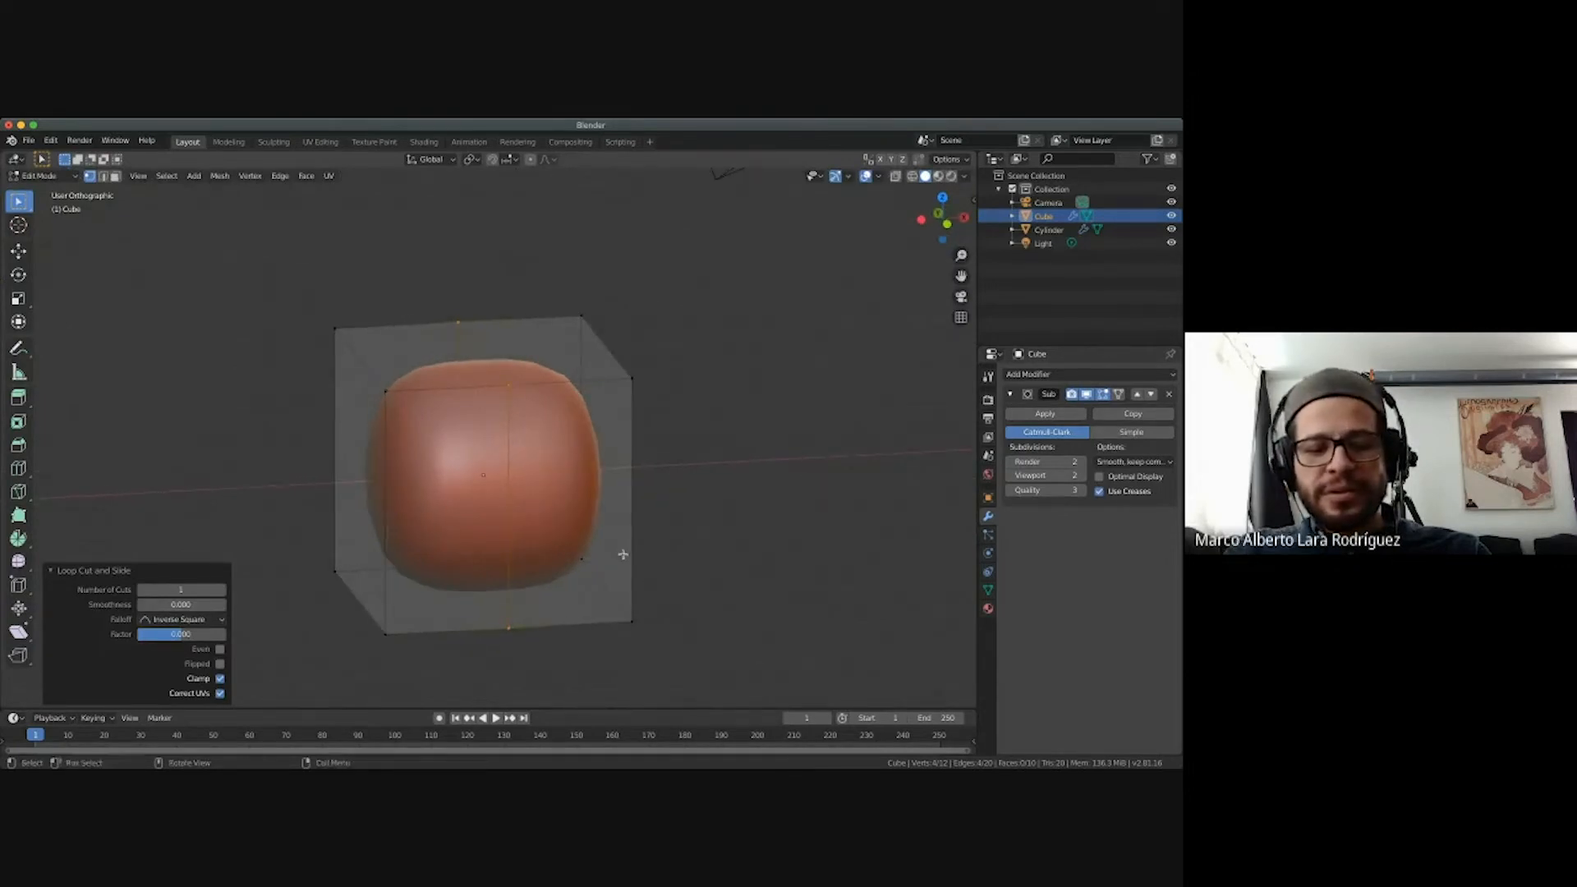
key("ctrl+r")
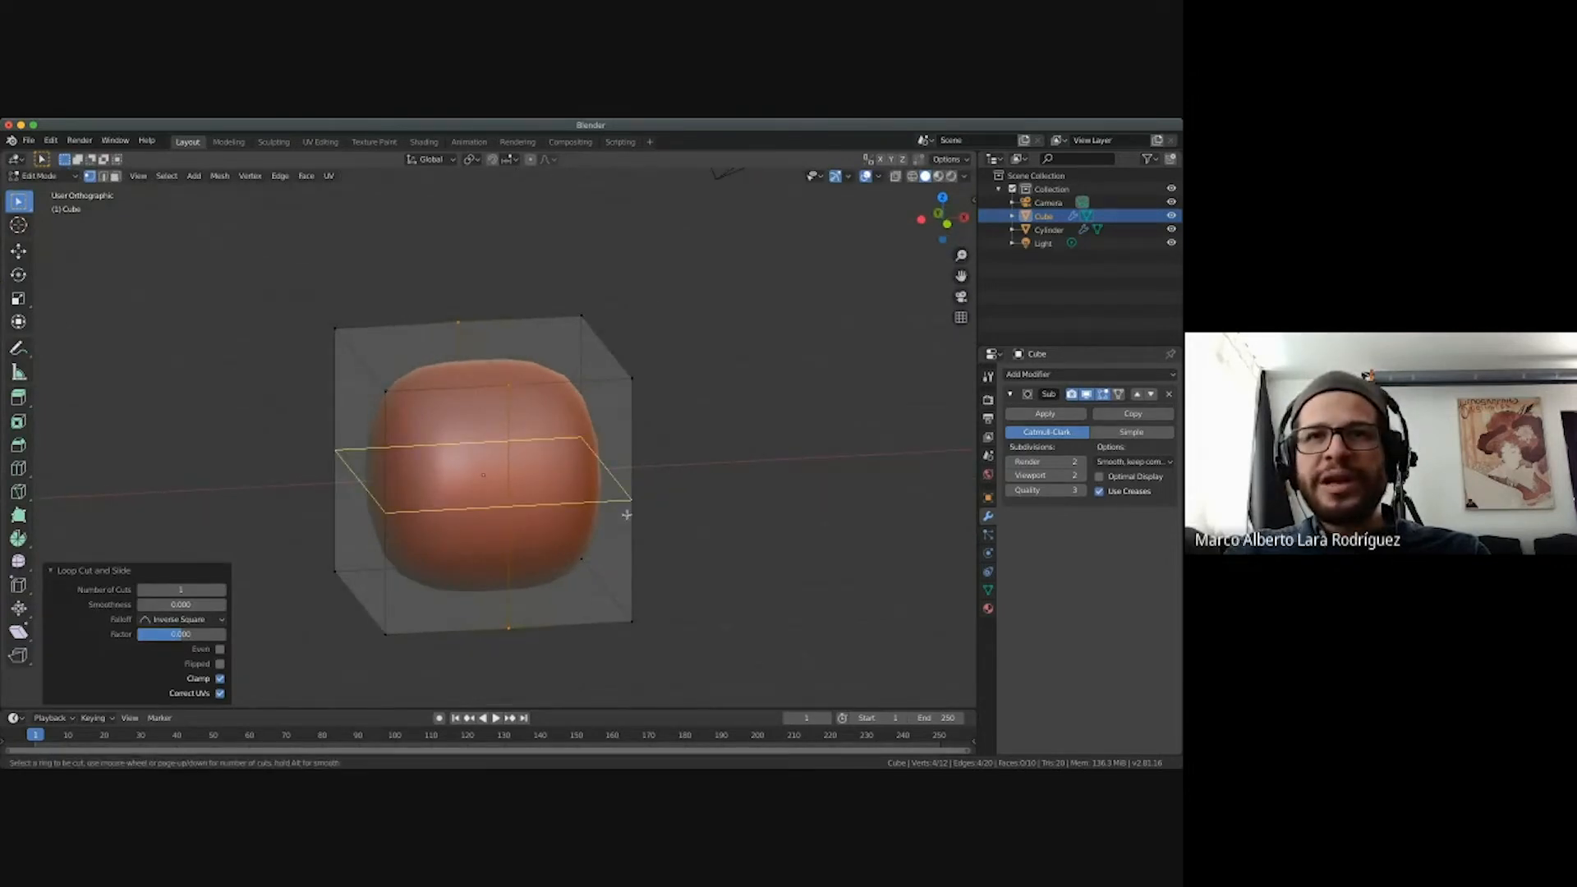
left_click(389, 511)
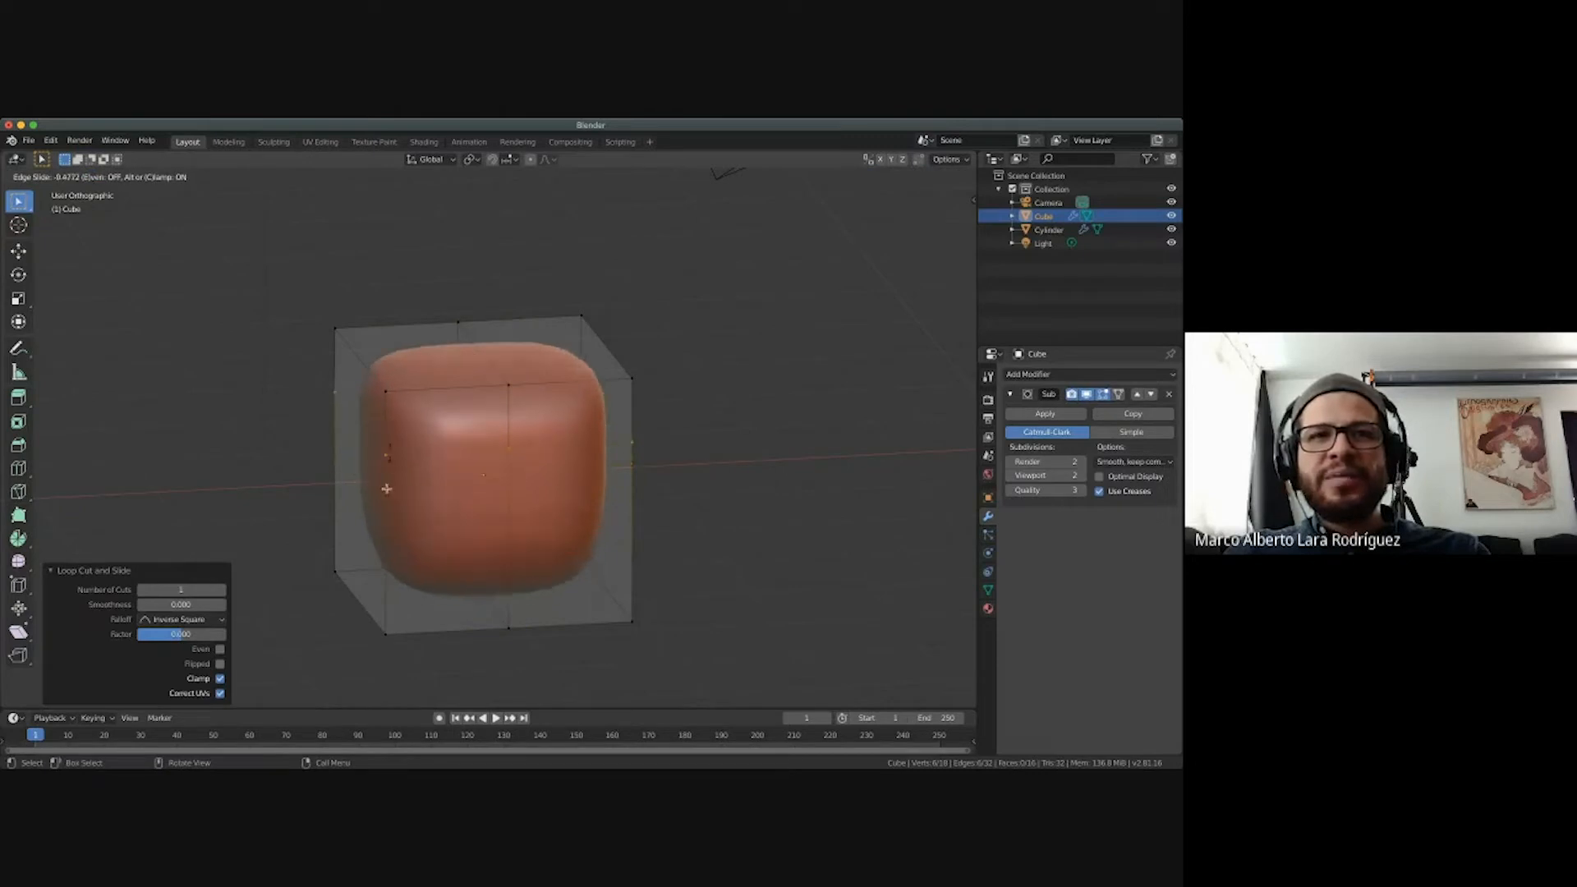
right_click(391, 537)
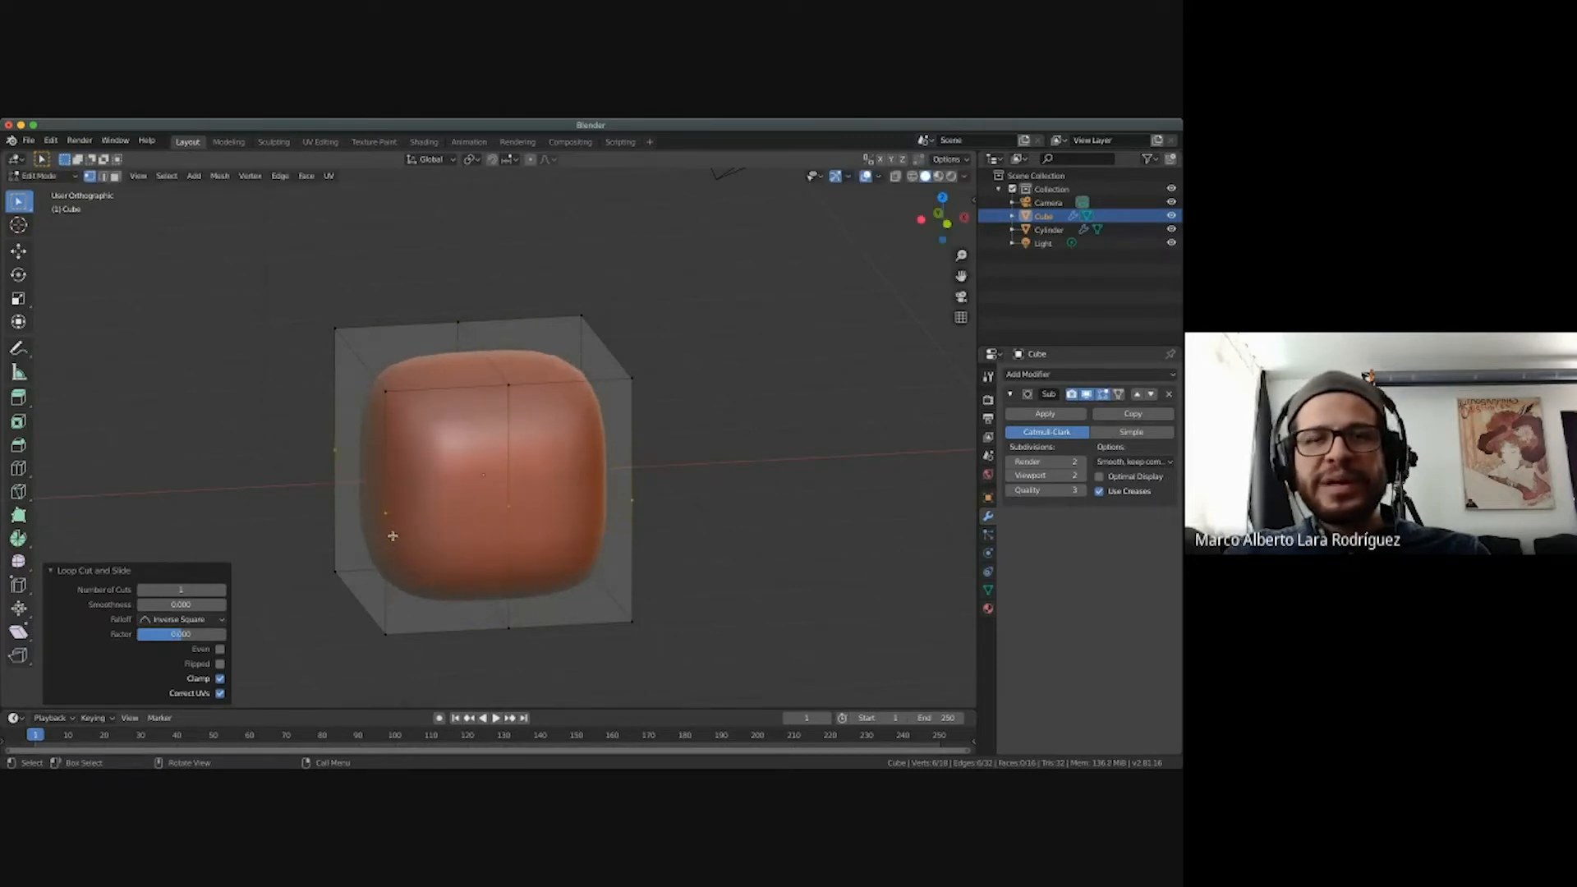
Add a centred vertical loop cut through the cube, perpendicular to the Y axis, without any slide.
scroll(413, 488, "right", 10)
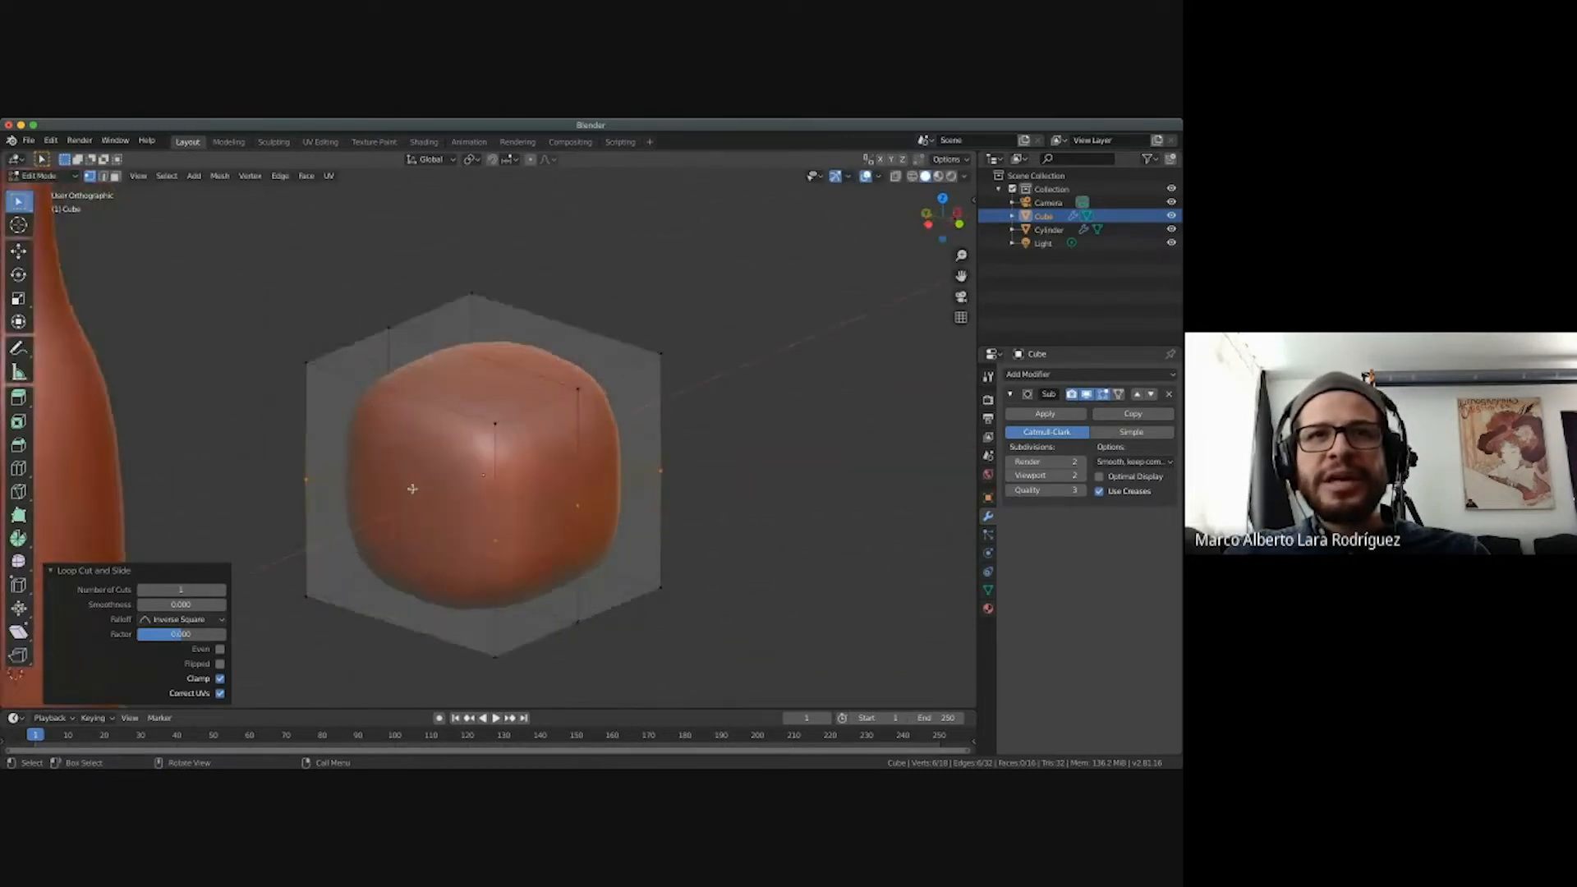
scroll(412, 488, "right", 8)
scroll(412, 488, "left", 3)
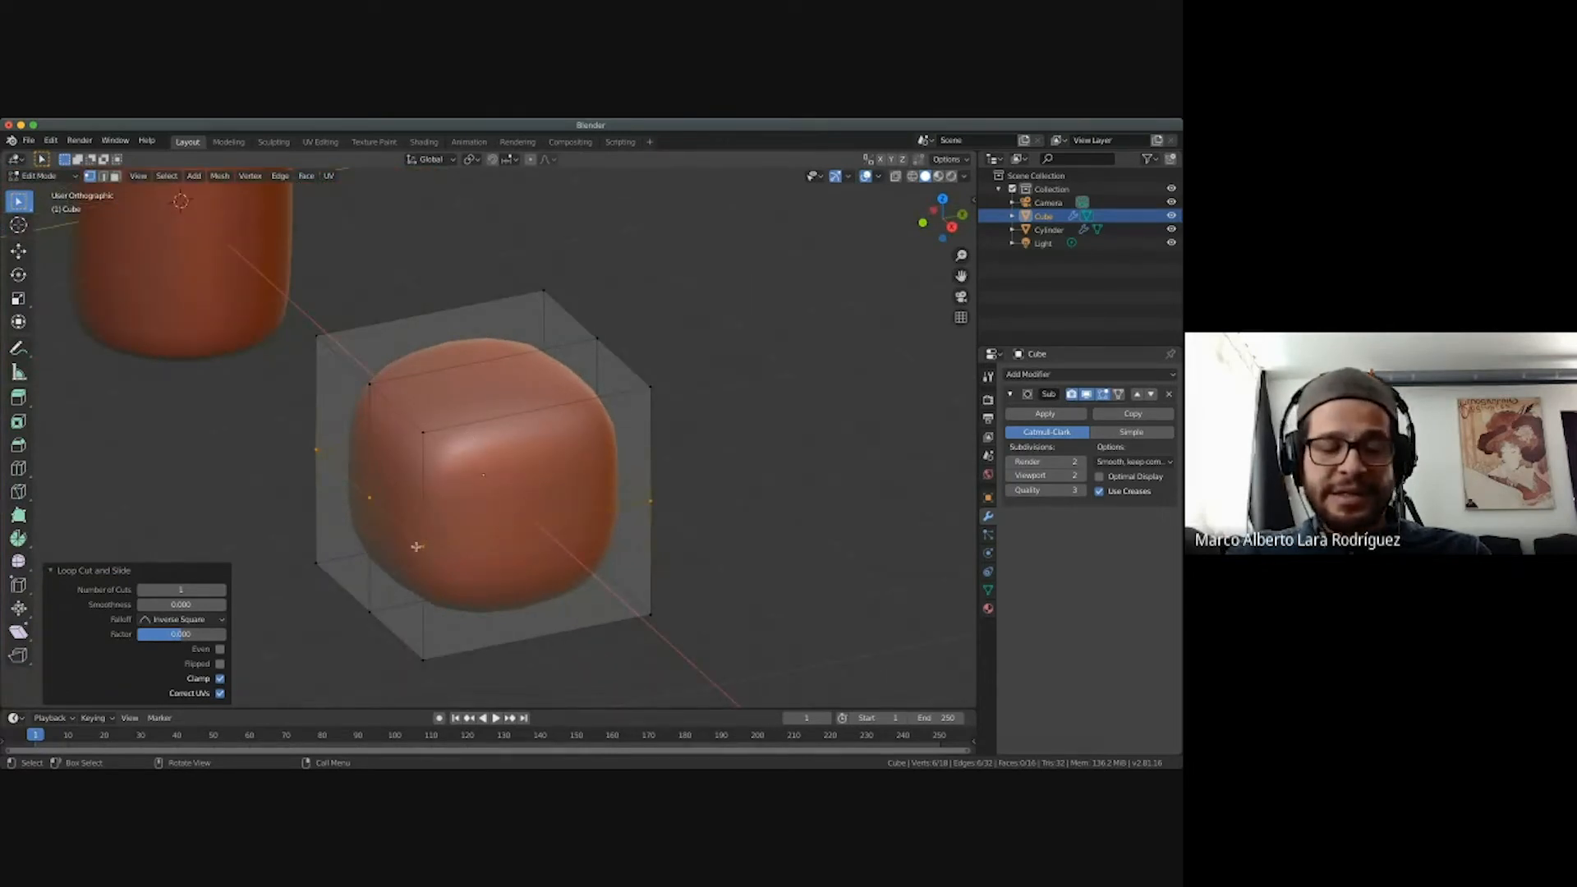
key("ctrl+r")
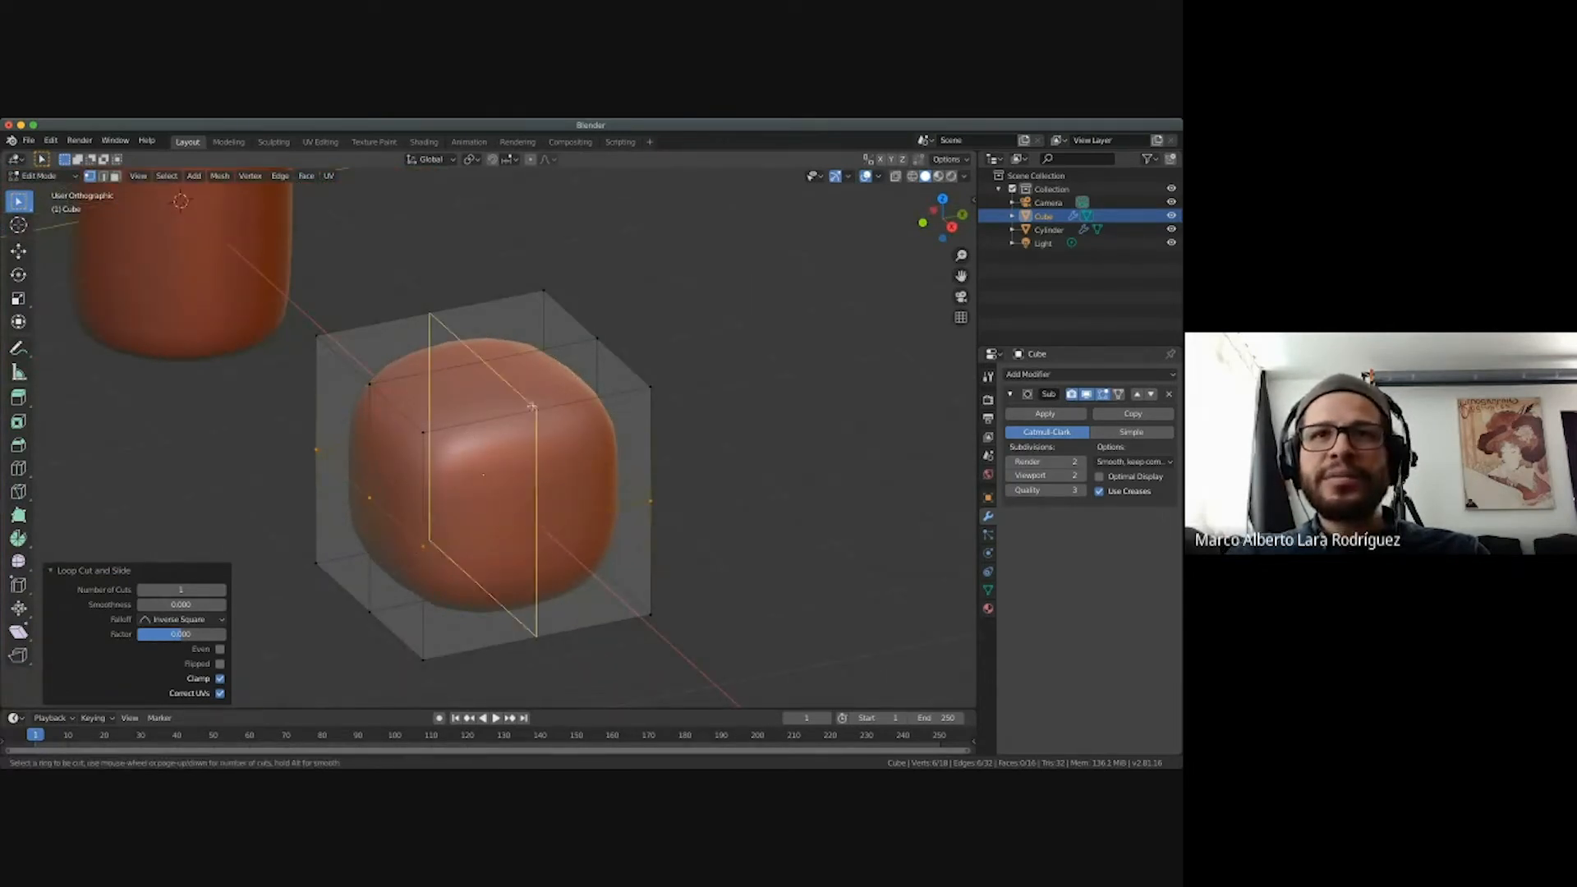
left_click(541, 409)
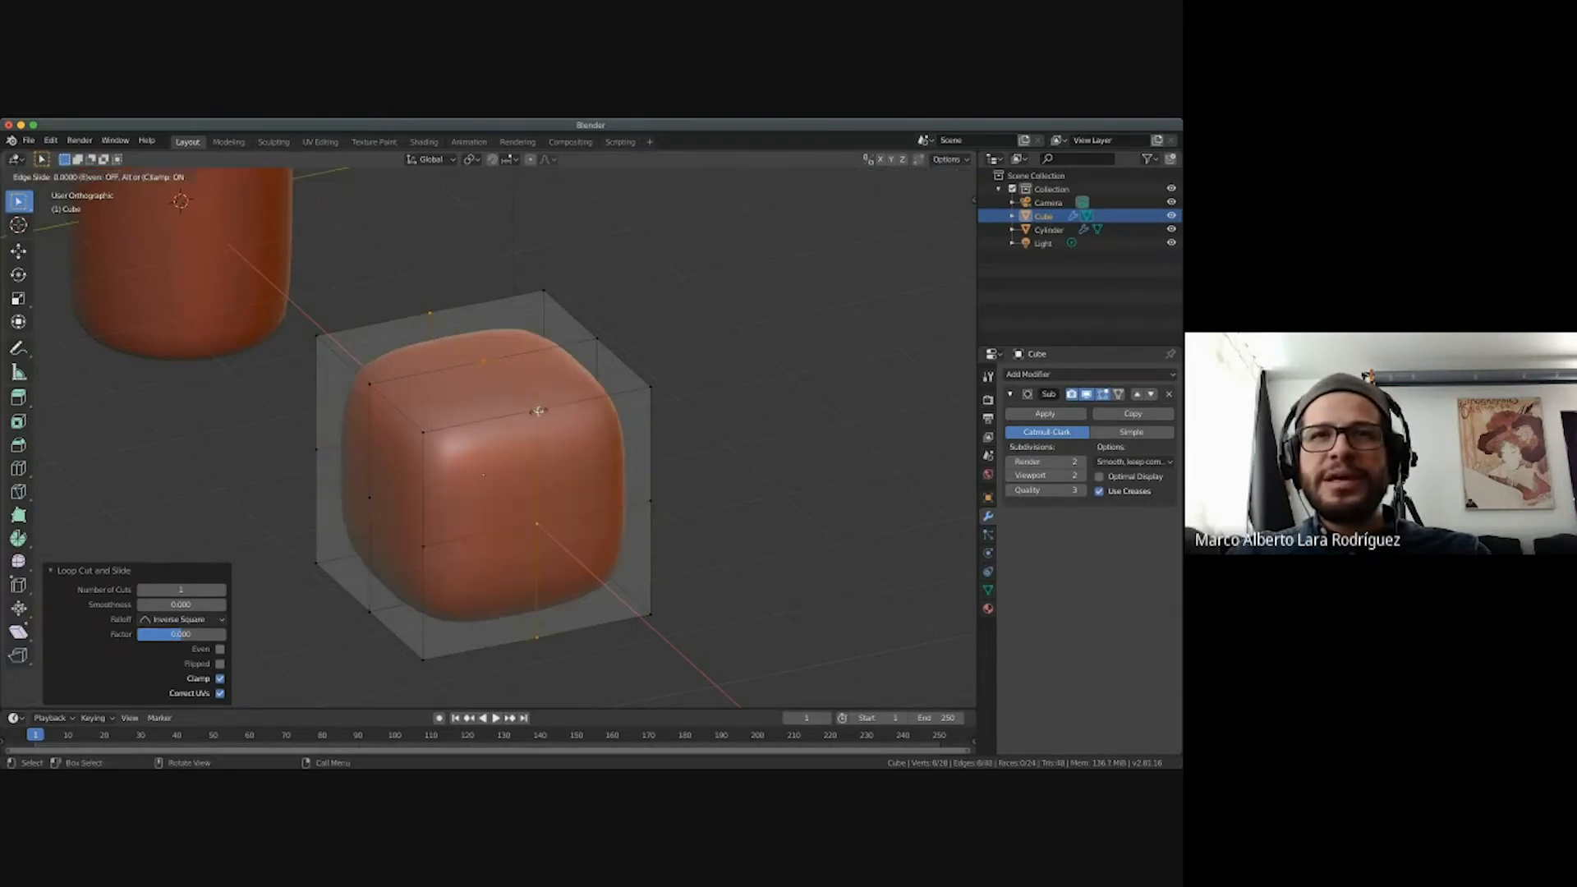
right_click(537, 411)
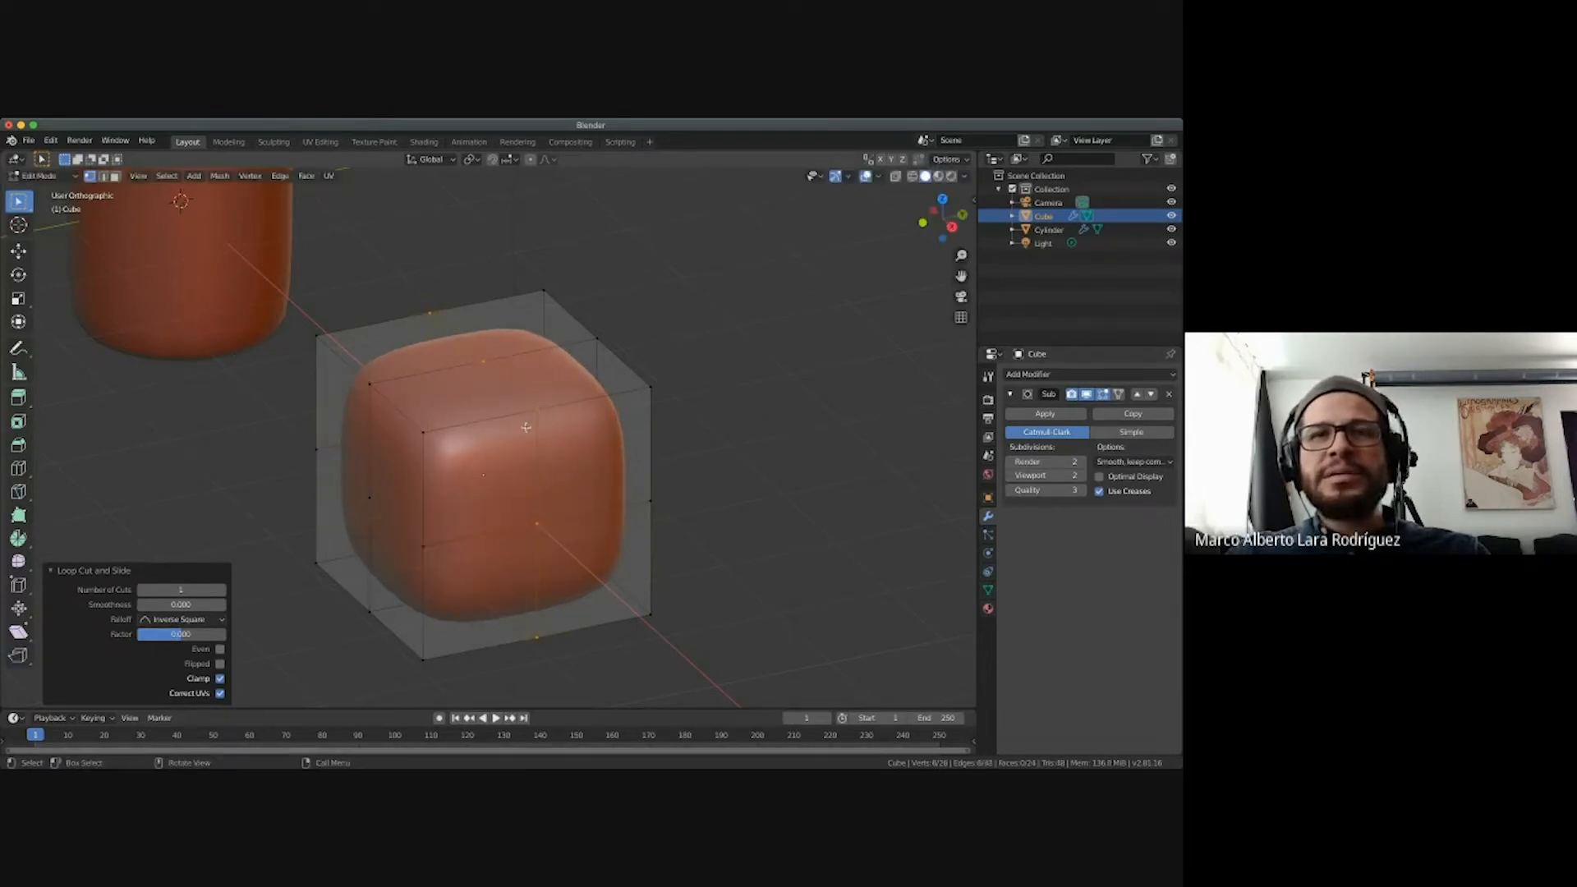
Inspect the smoothed cube in Object Mode from another angle and return to Edit Mode.
scroll(526, 427, "left", 3)
scroll(526, 427, "down", 5)
key("Tab")
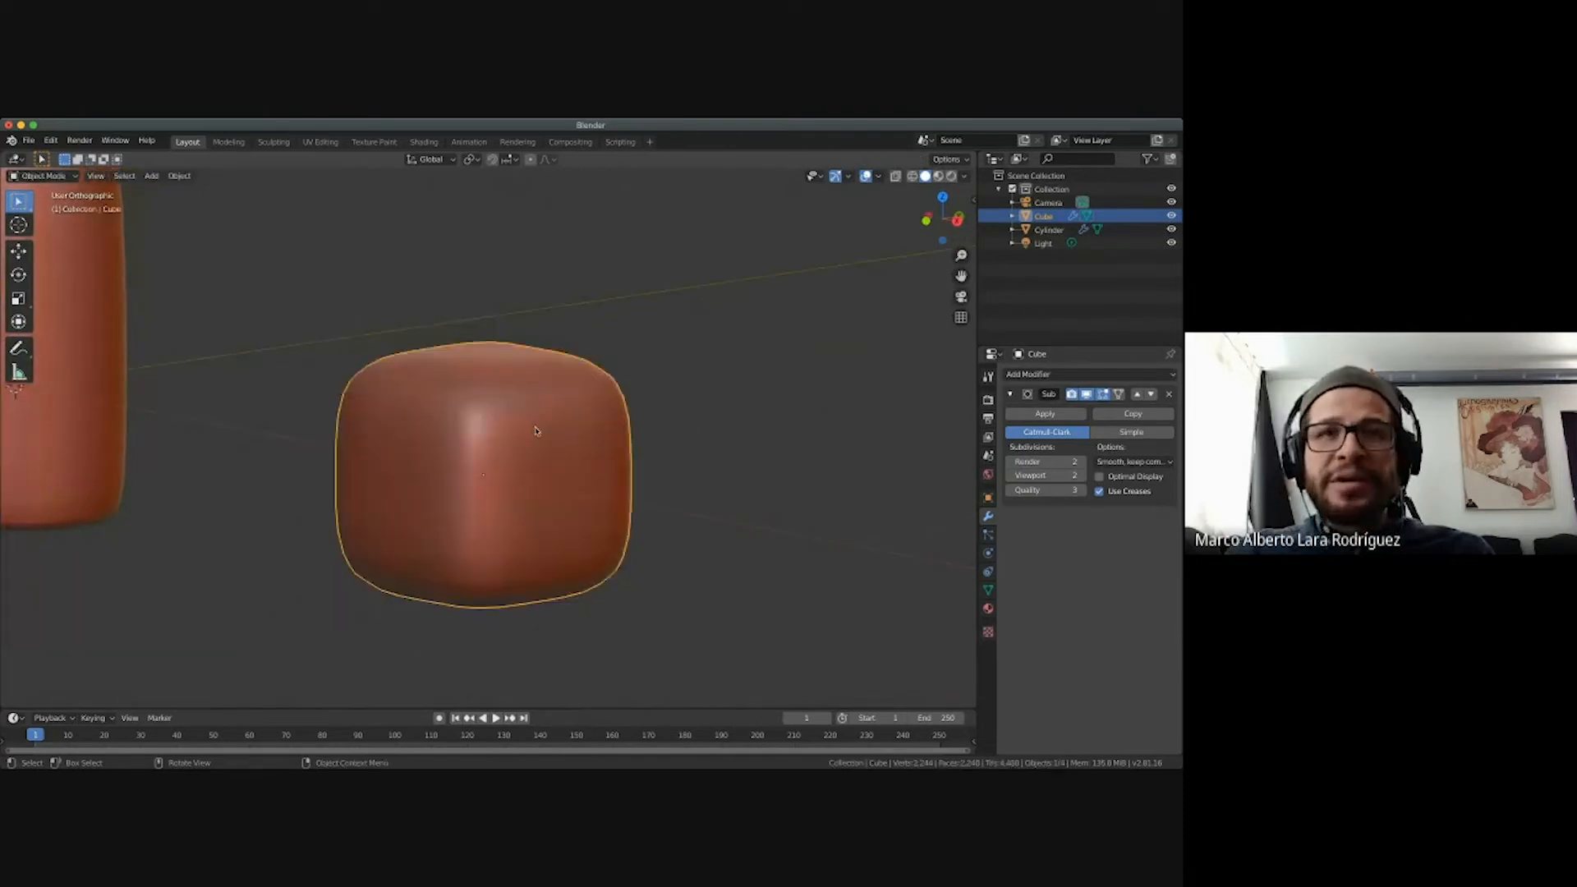
middle_click_drag(526, 427, 557, 401)
key("Tab")
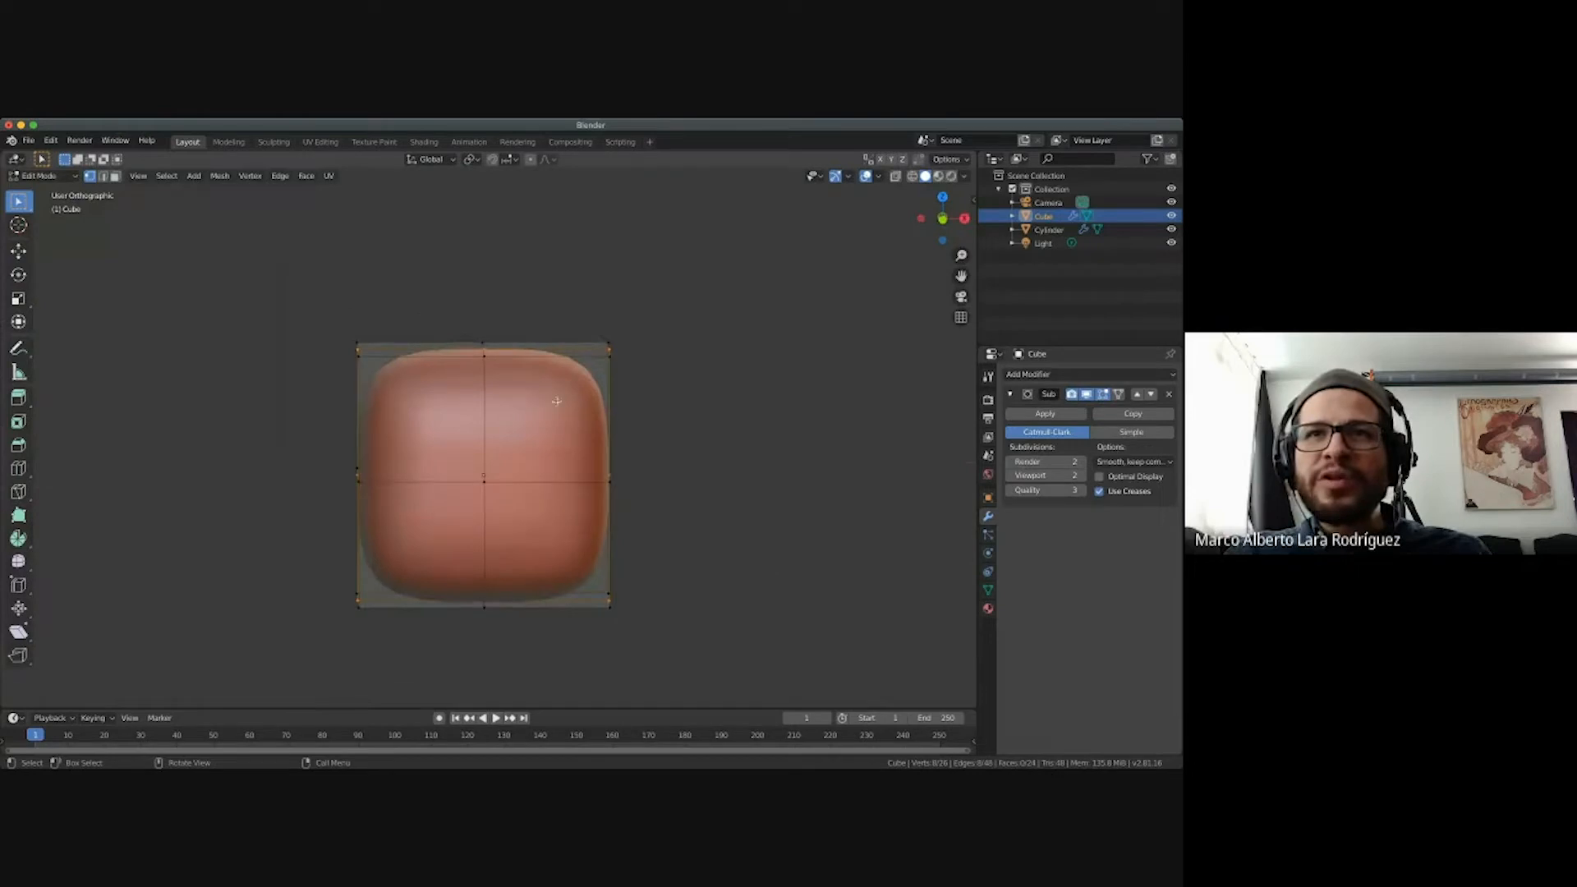
Pick out an upper corner vertex and the mid-edge vertex below it to compare the cage with the smoothed surface, ending with nothing selected.
left_click(609, 355)
middle_click_drag(609, 355, 611, 358)
scroll(601, 389, "up", 2)
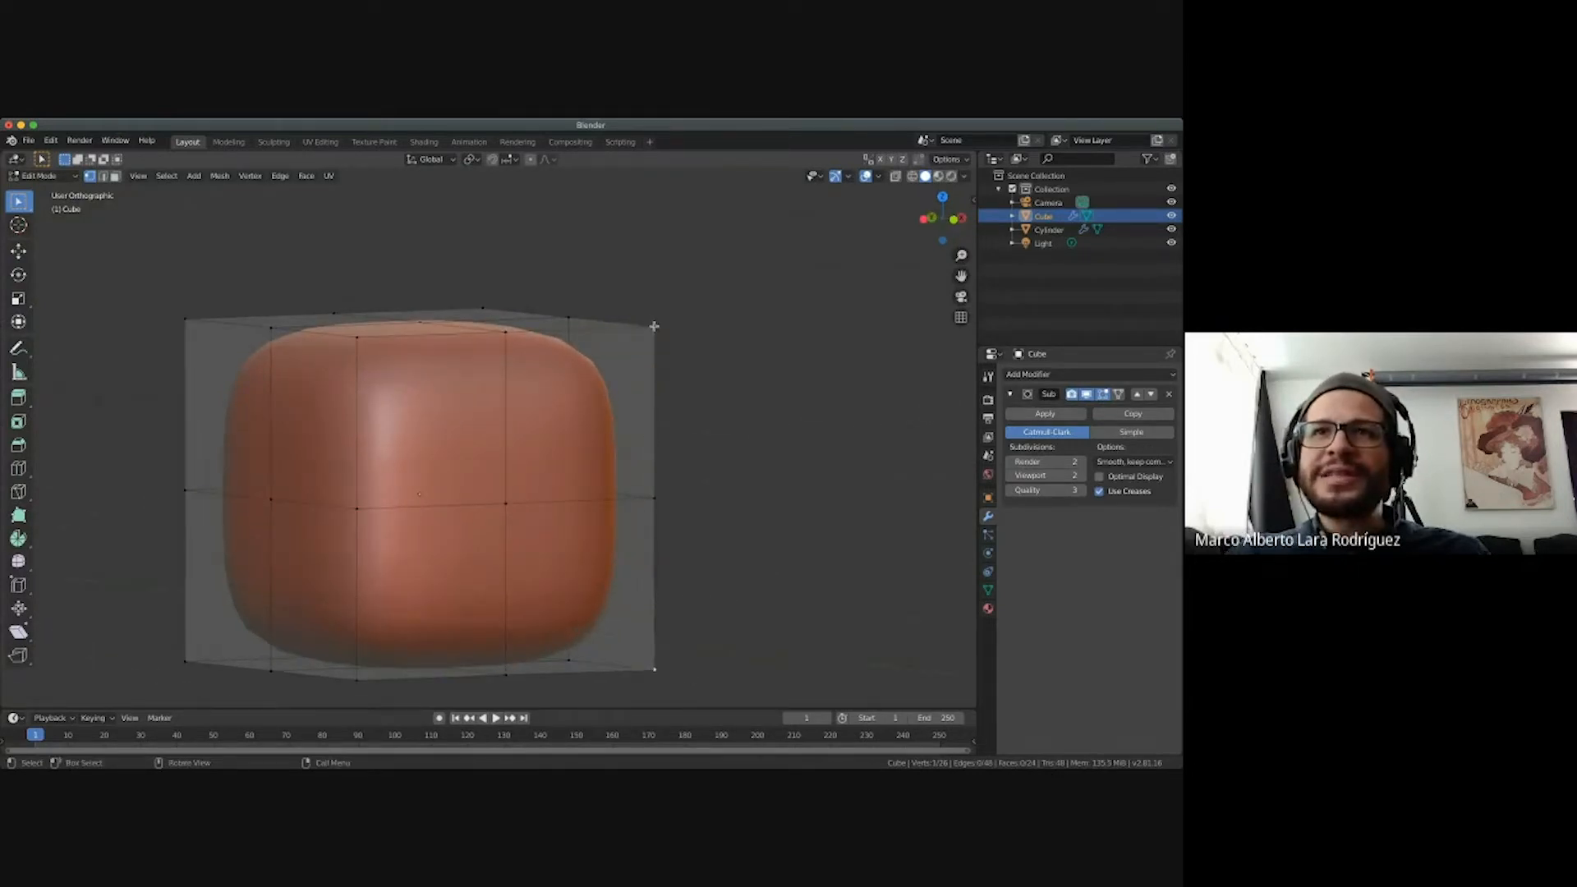
left_click(655, 497, "shift")
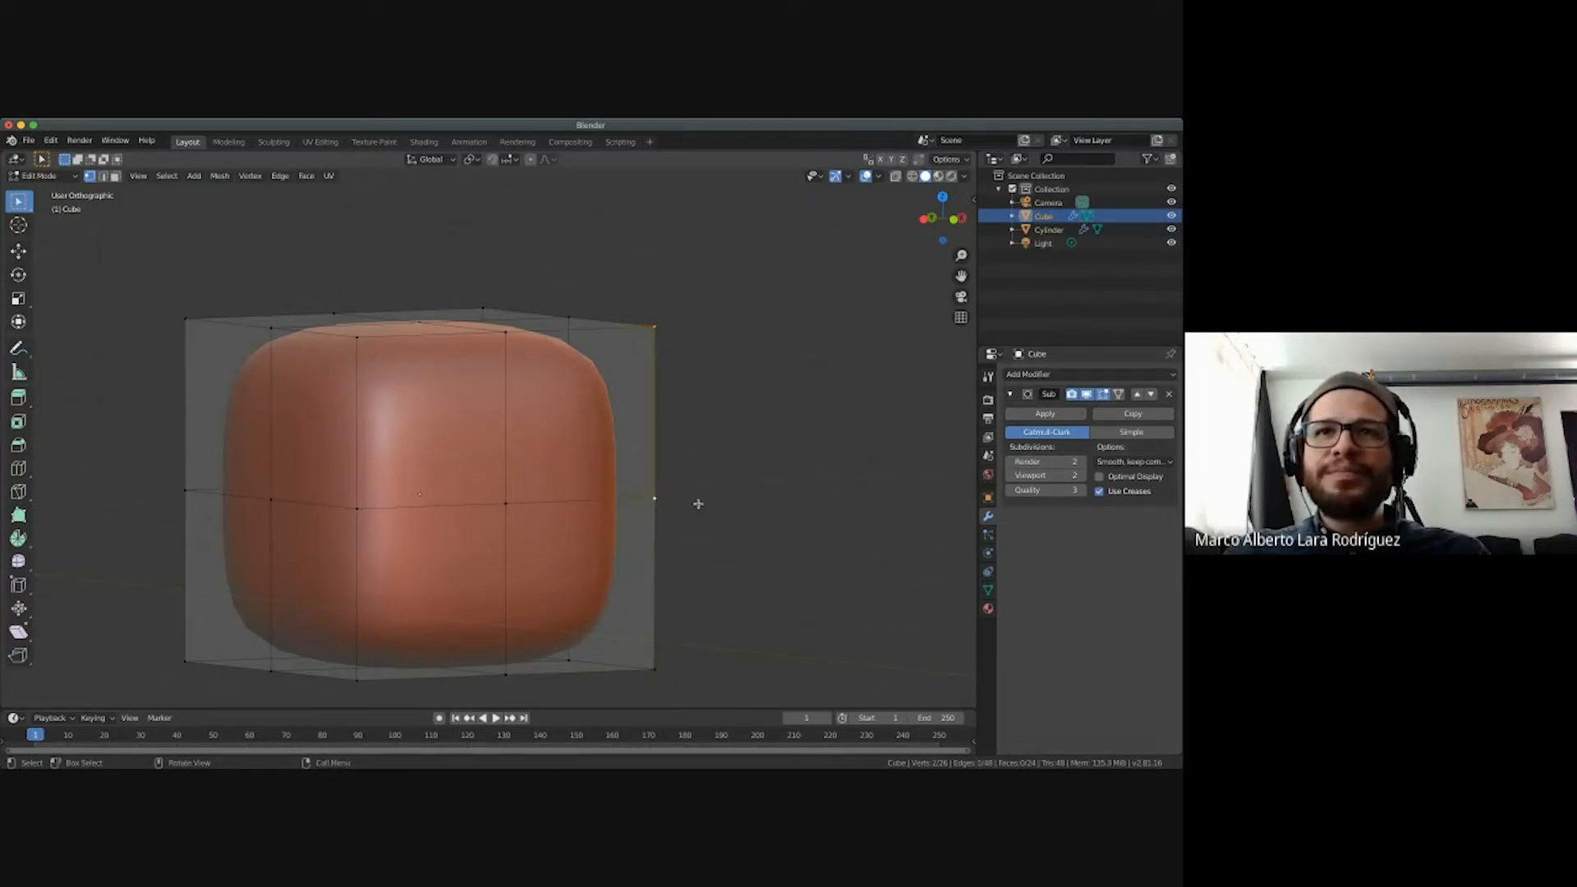
scroll(702, 502, "right", 4)
scroll(395, 417, "right", 3)
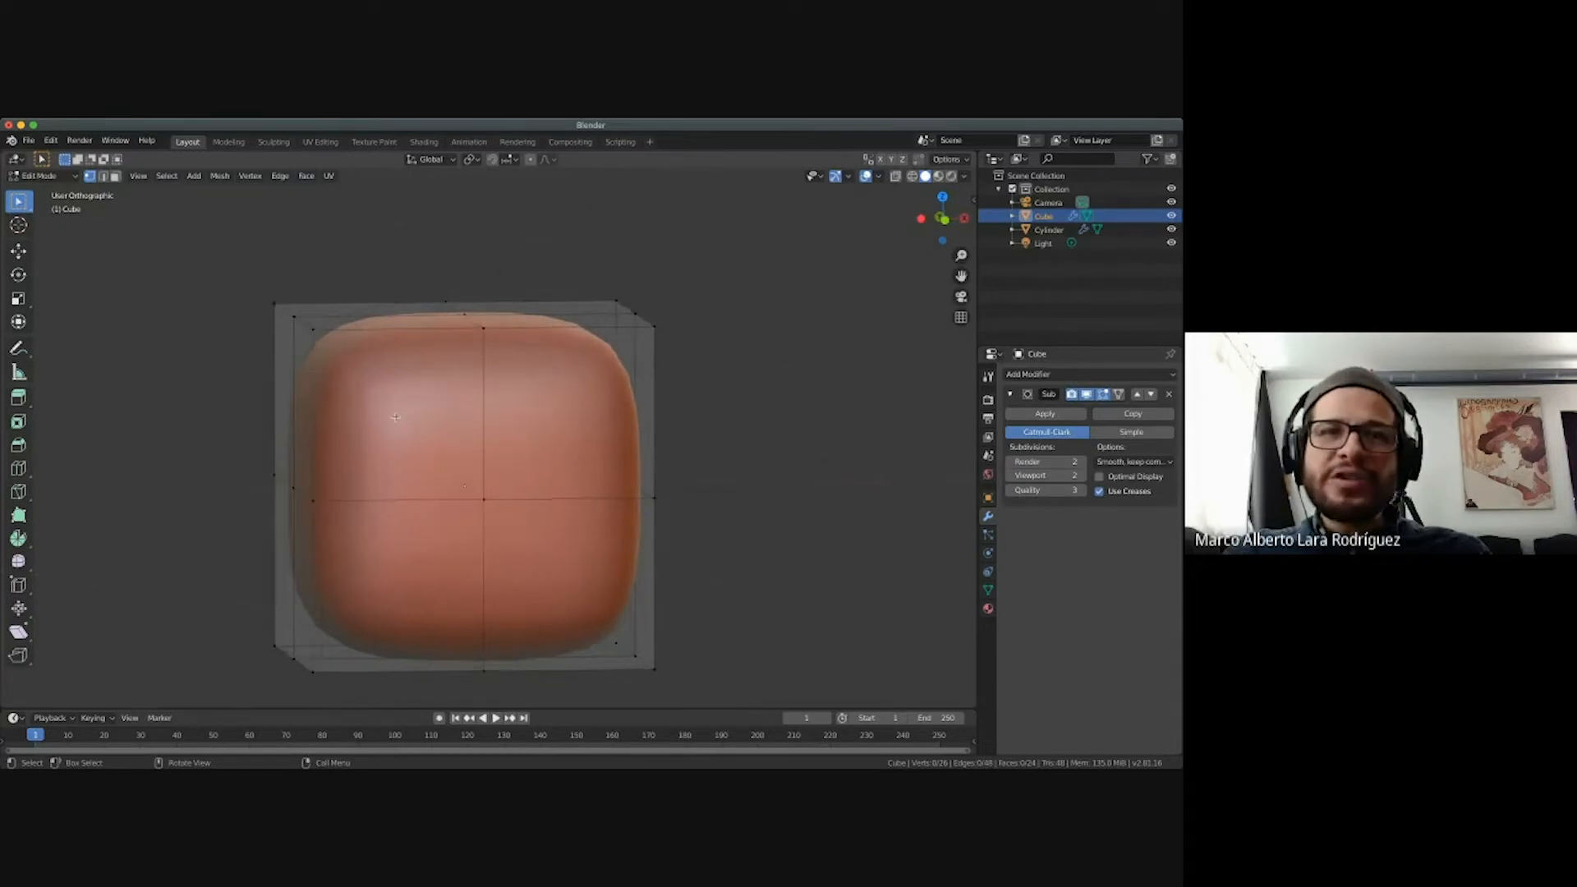
Add horizontal loop cuts close to the cube's top and bottom edges, with slide factors of -0.974 and 0.974.
scroll(395, 417, "right", 5)
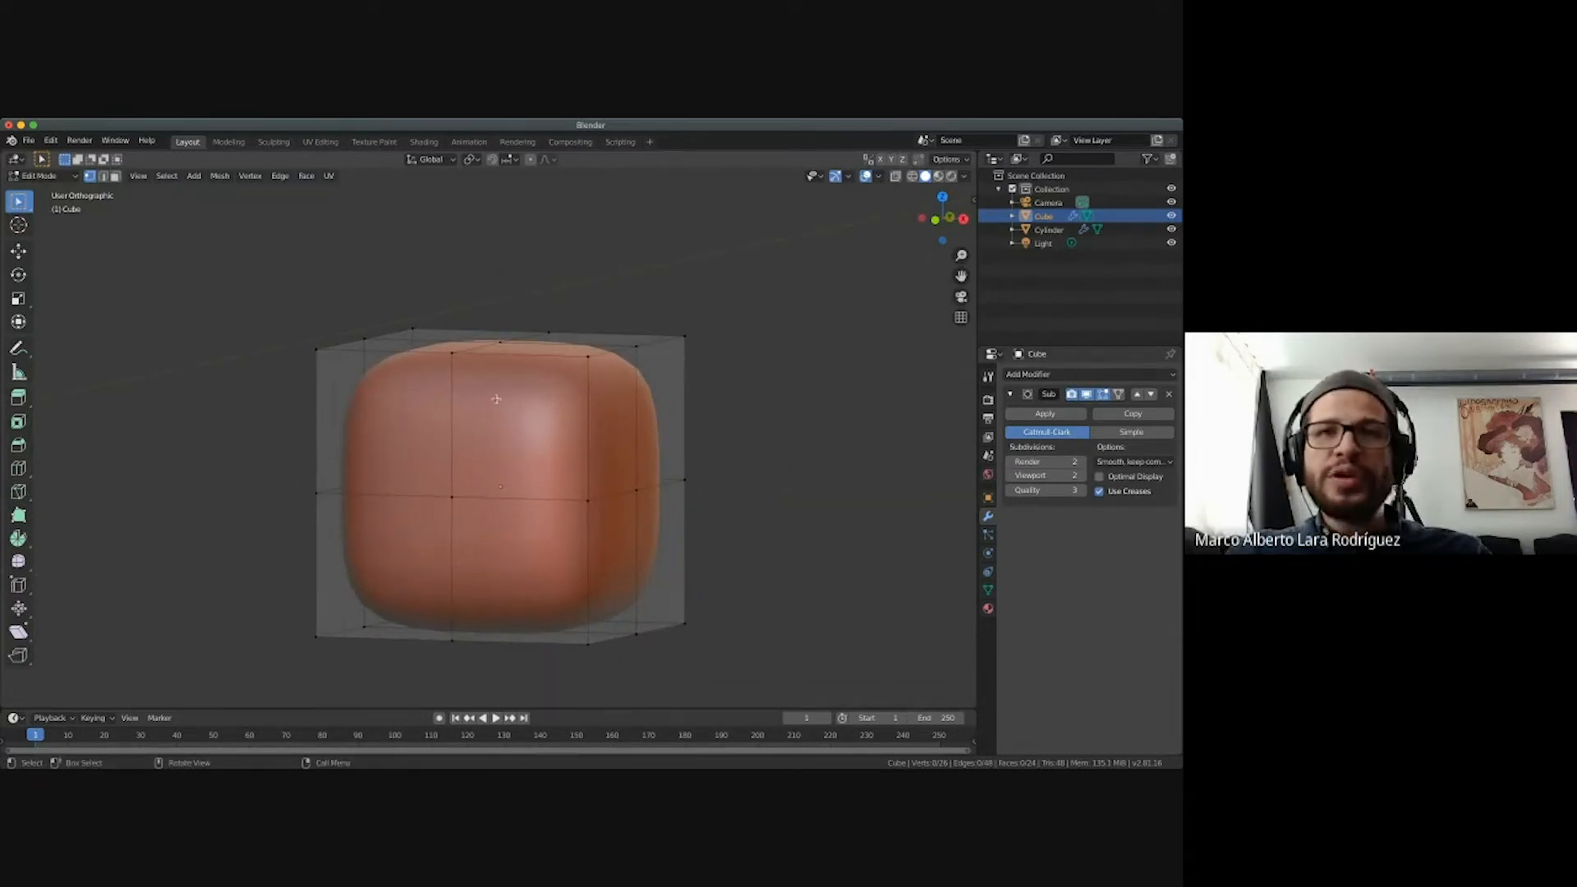
key("ctrl+r")
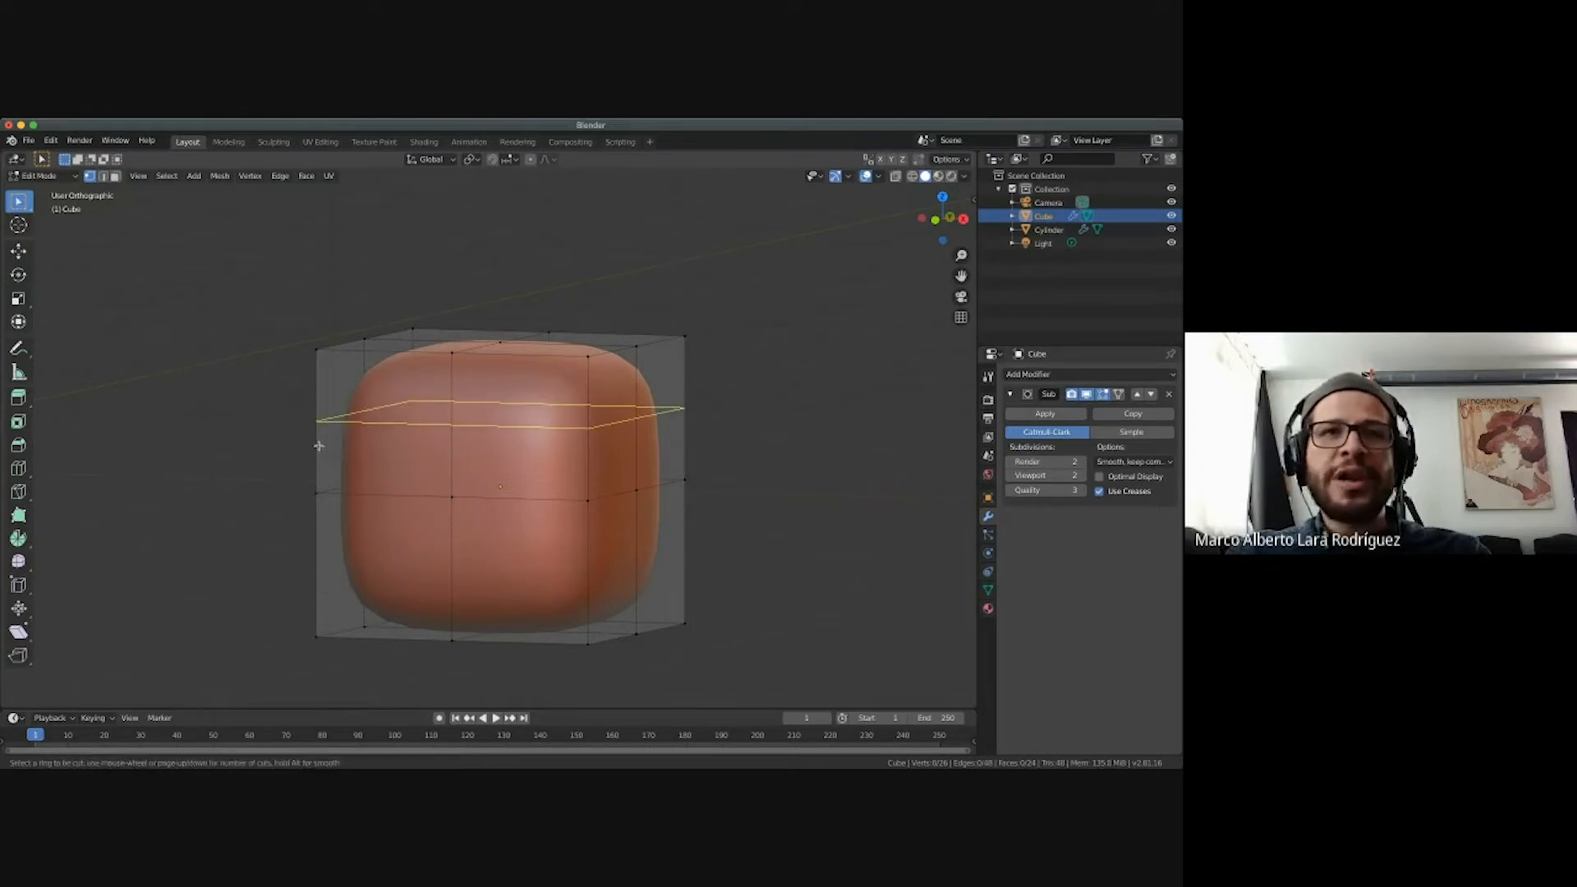
left_click(449, 430)
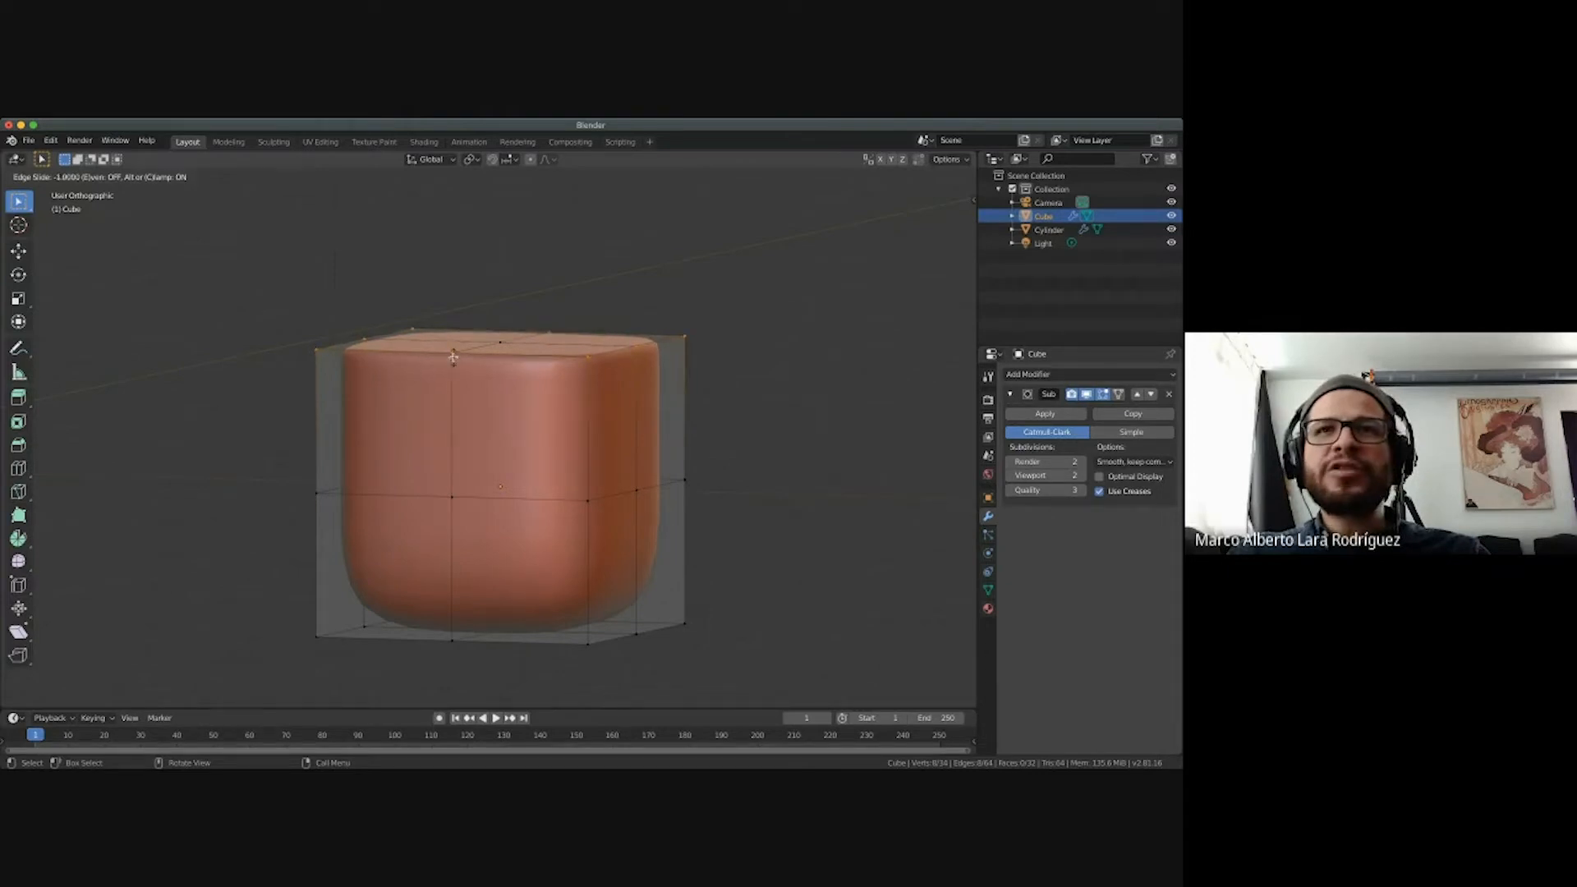
left_click(452, 359)
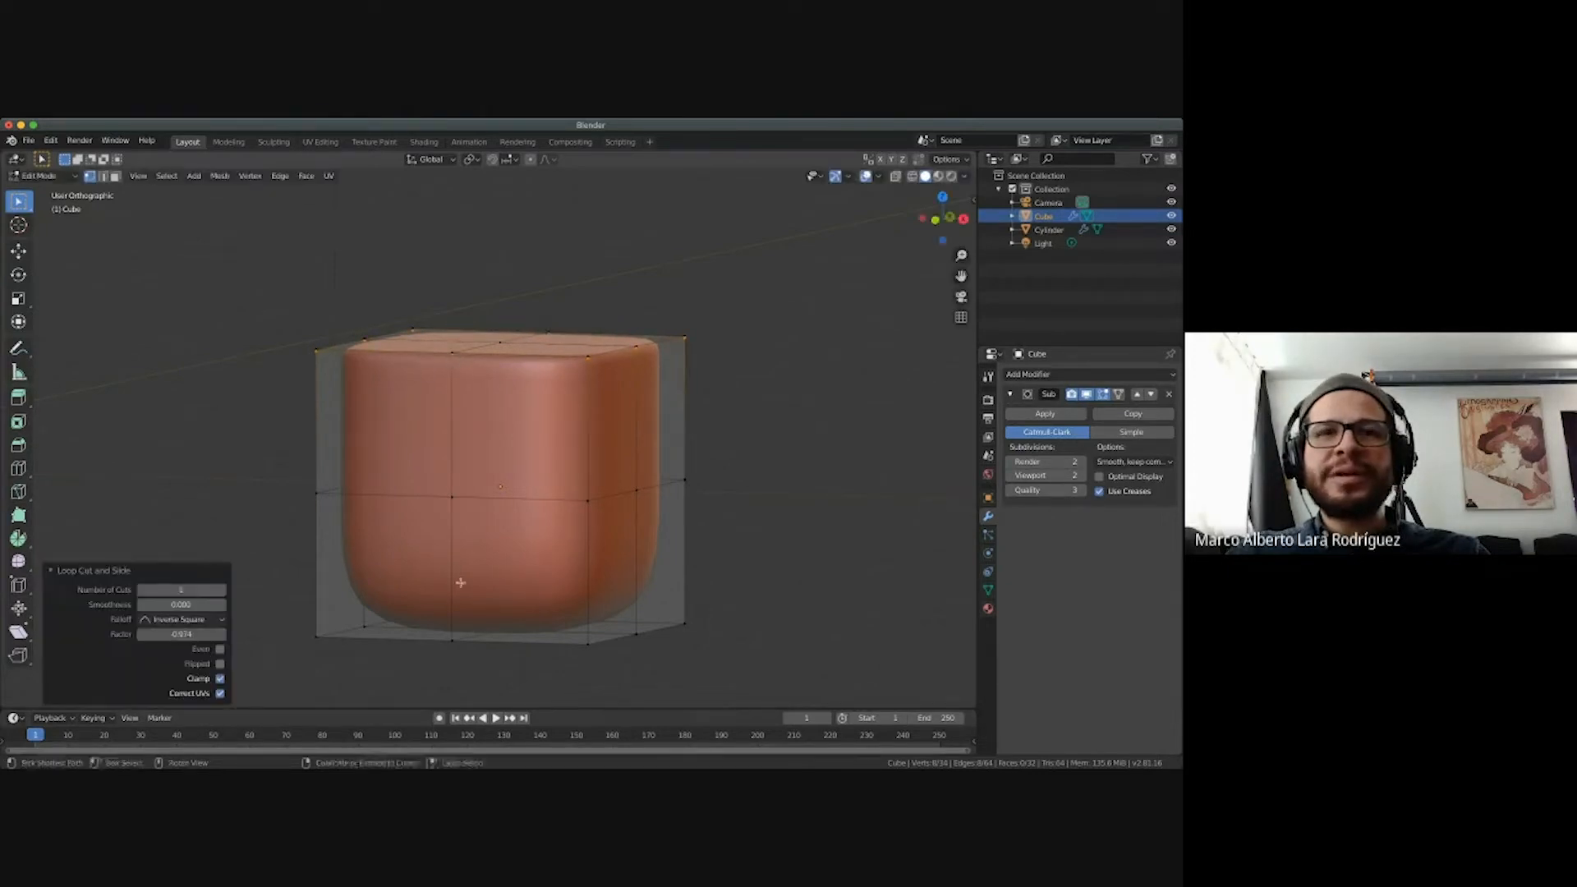
key("ctrl+r")
left_click(454, 612)
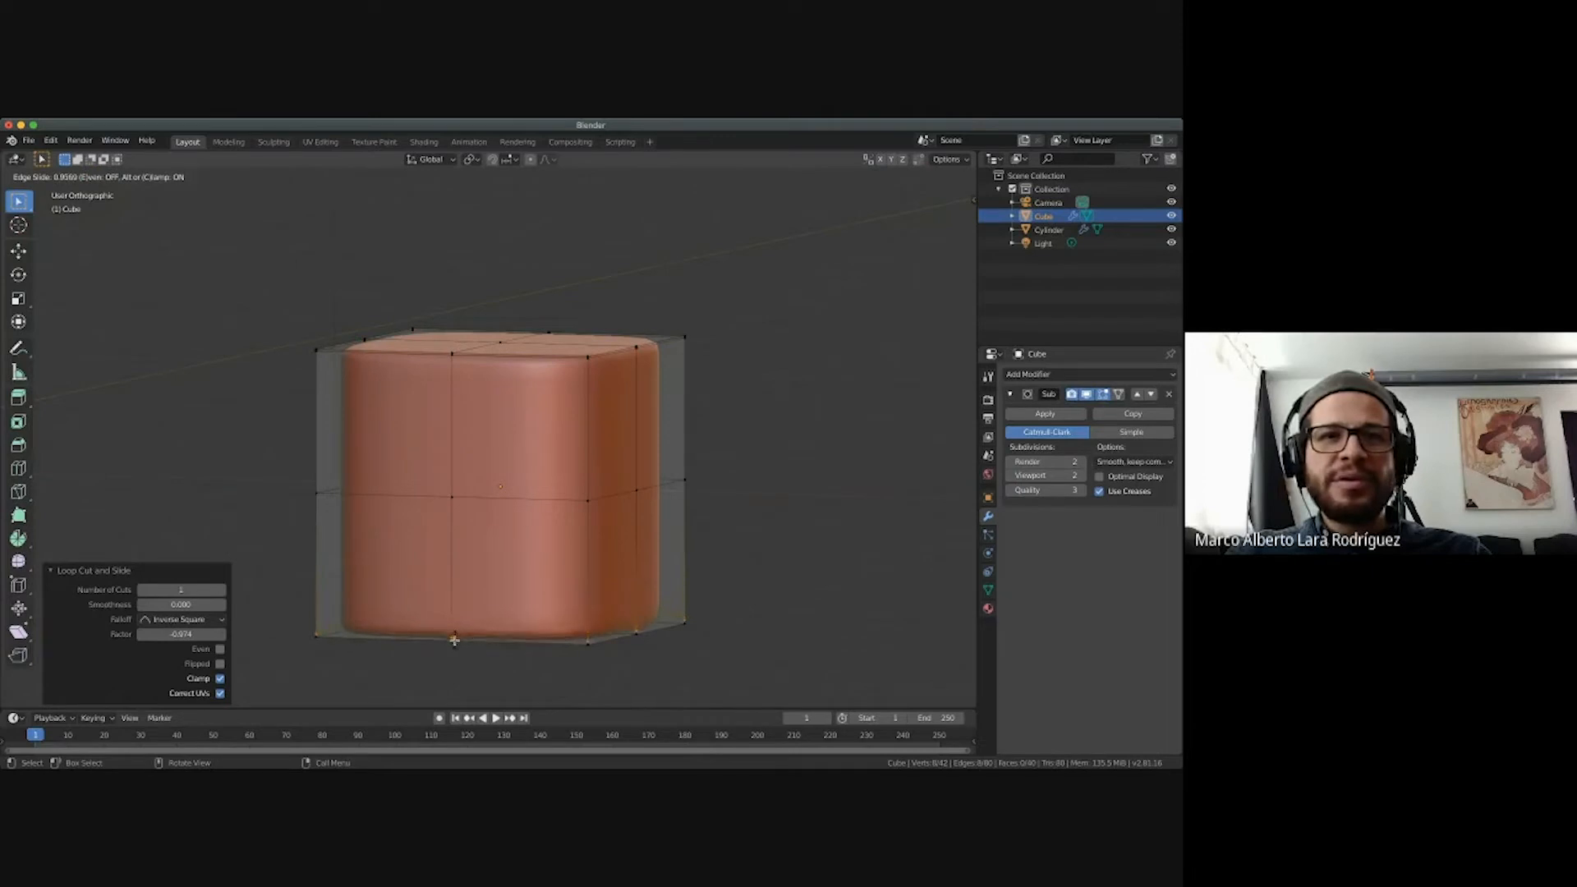
left_click(455, 641)
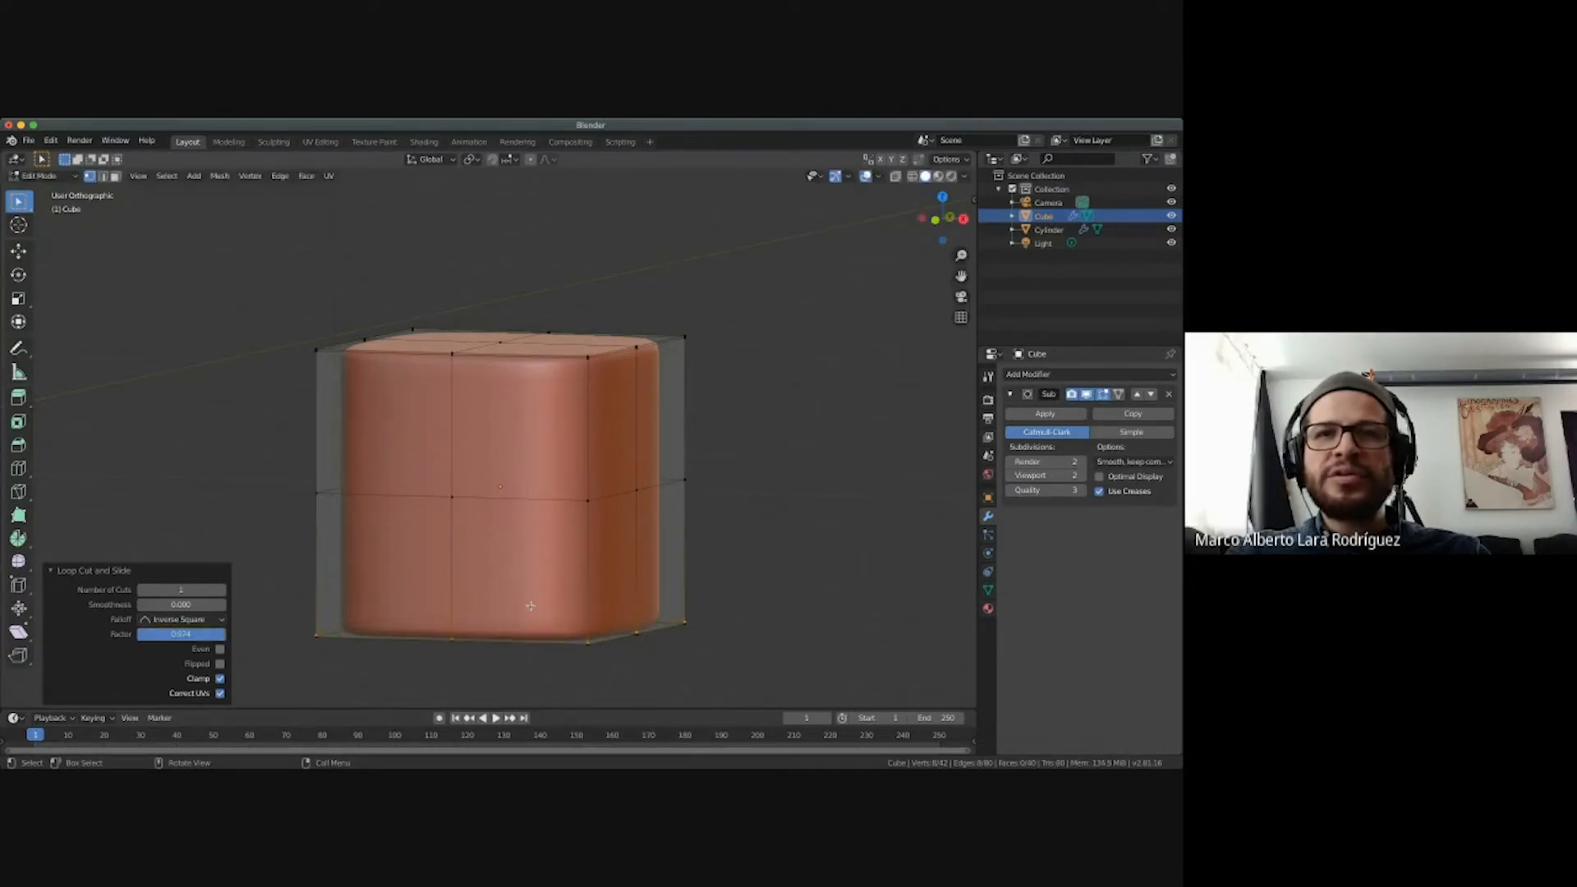
Add two vertical loop cuts perpendicular to the Y axis, slid against the cube's front and back faces with factor -1.
key("ctrl+r")
left_click(626, 493)
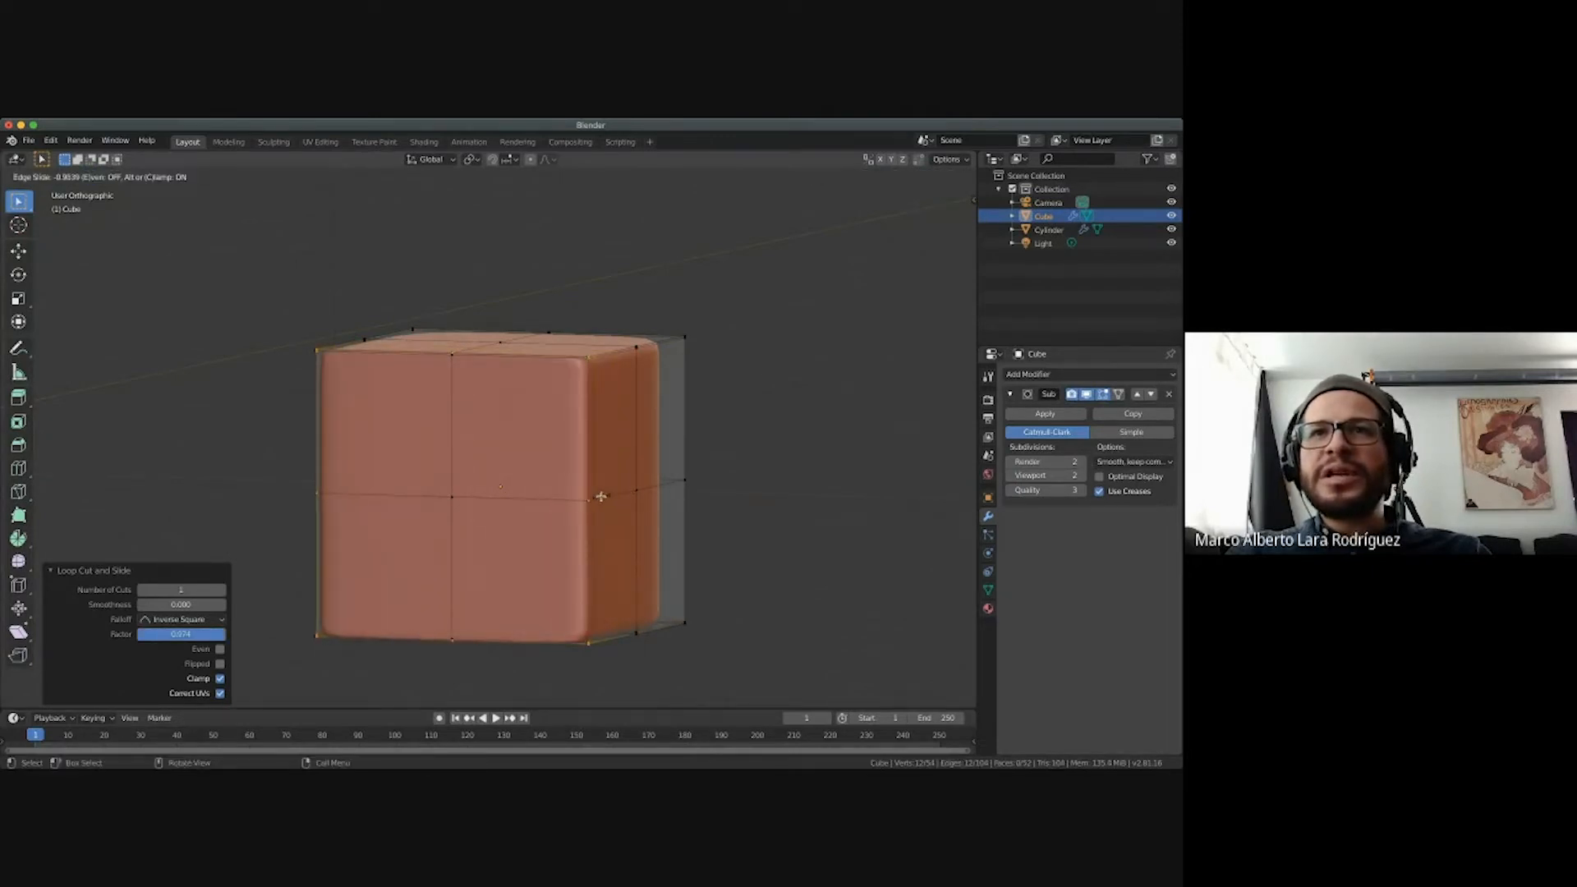
left_click(600, 496)
key("ctrl+r")
left_click(662, 485)
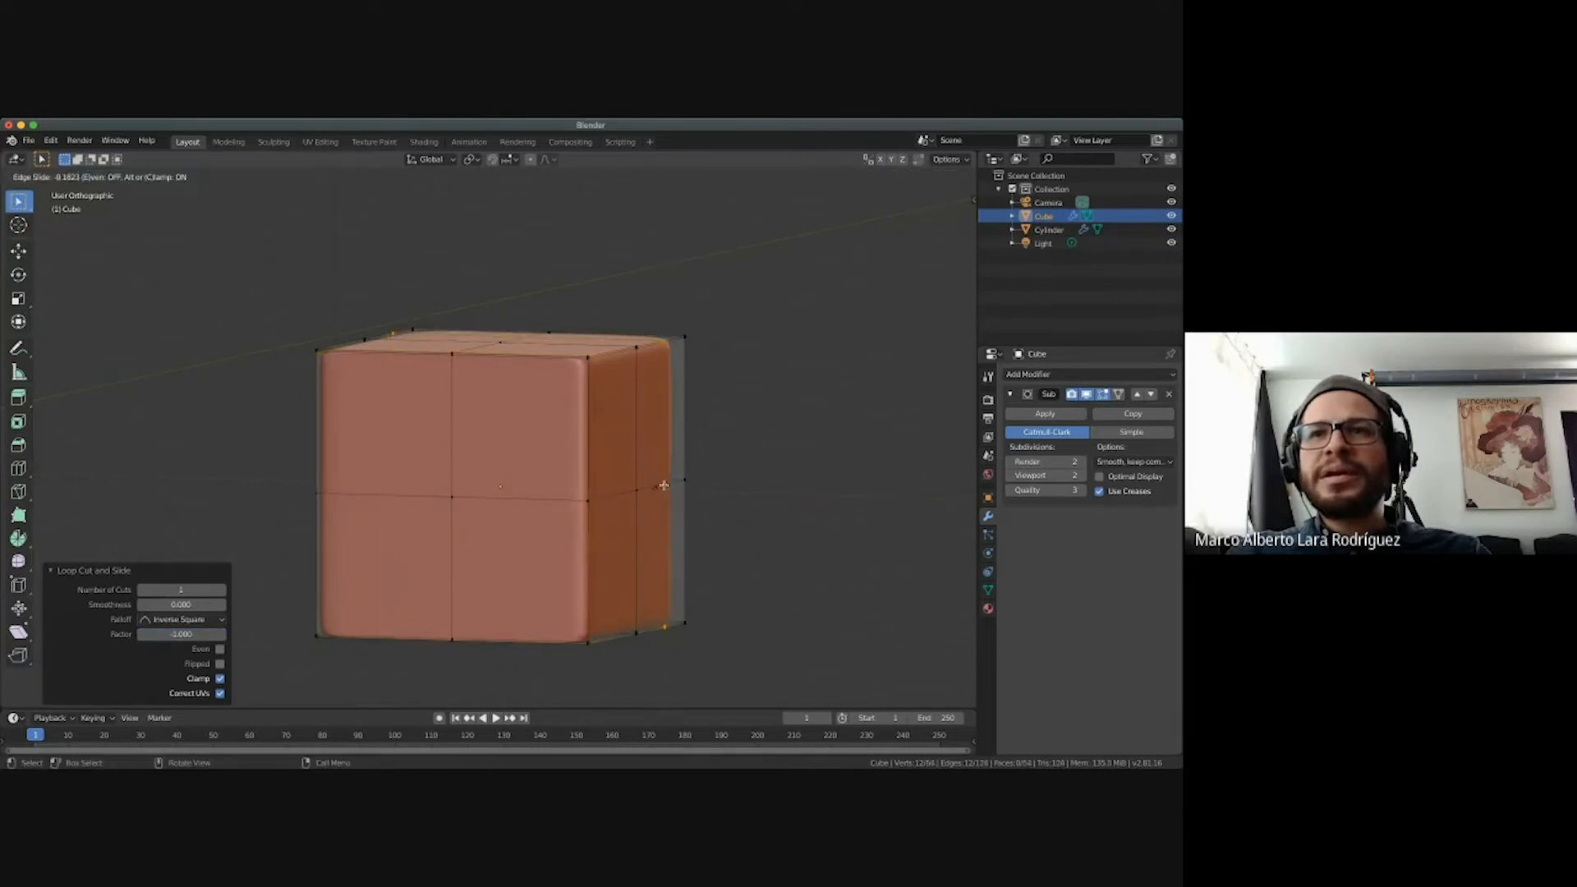
left_click(680, 484)
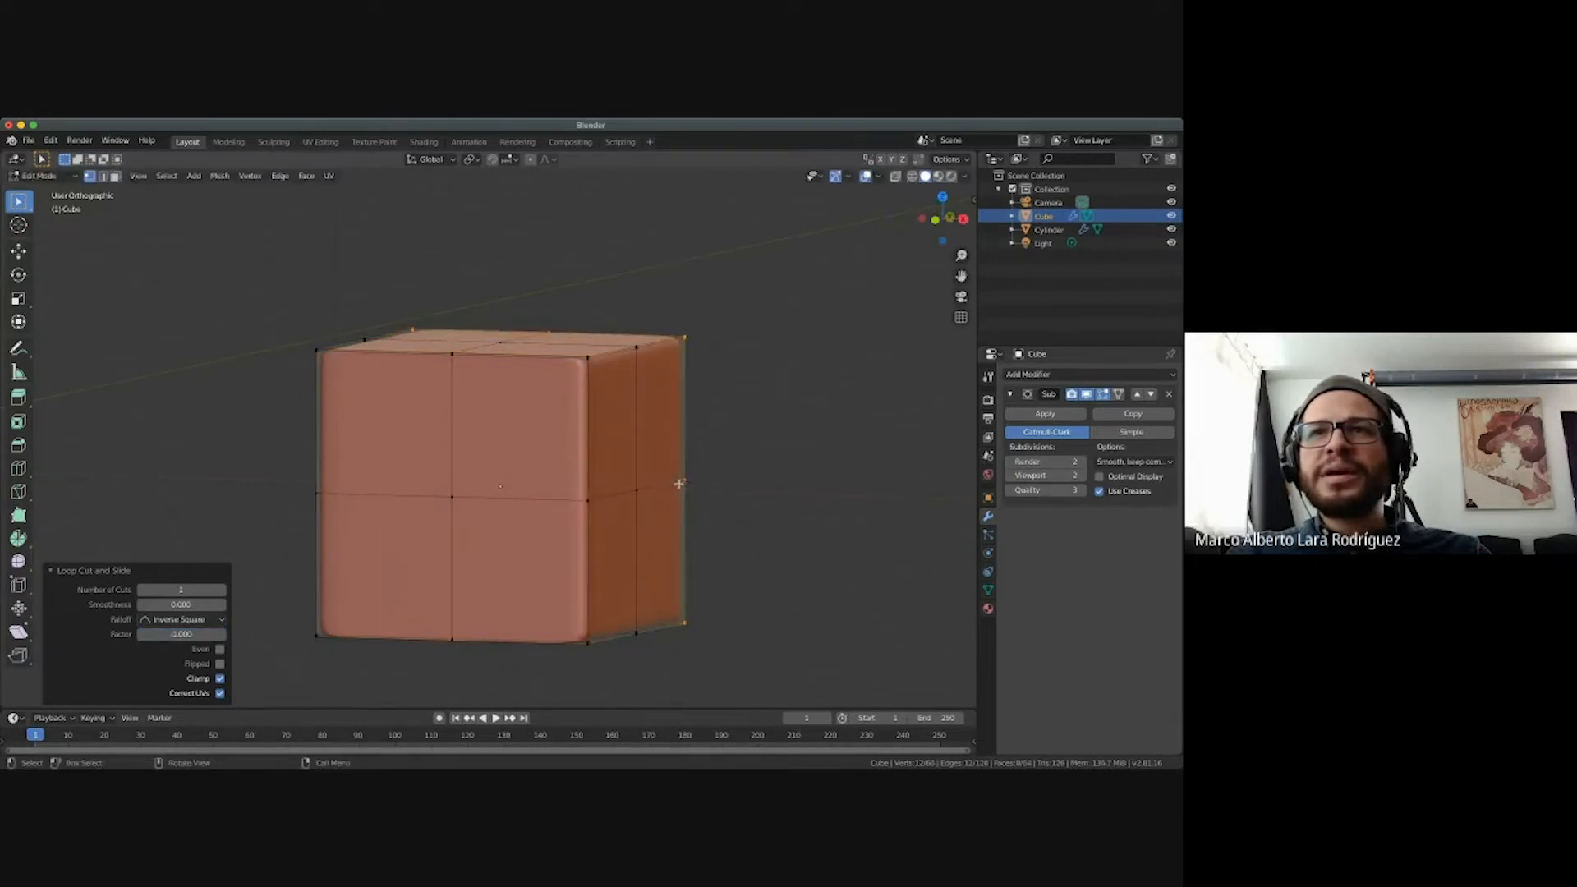
Add two vertical loop cuts perpendicular to the X axis, slid close to the cube's two opposite side faces.
key("ctrl+r")
left_click(517, 497)
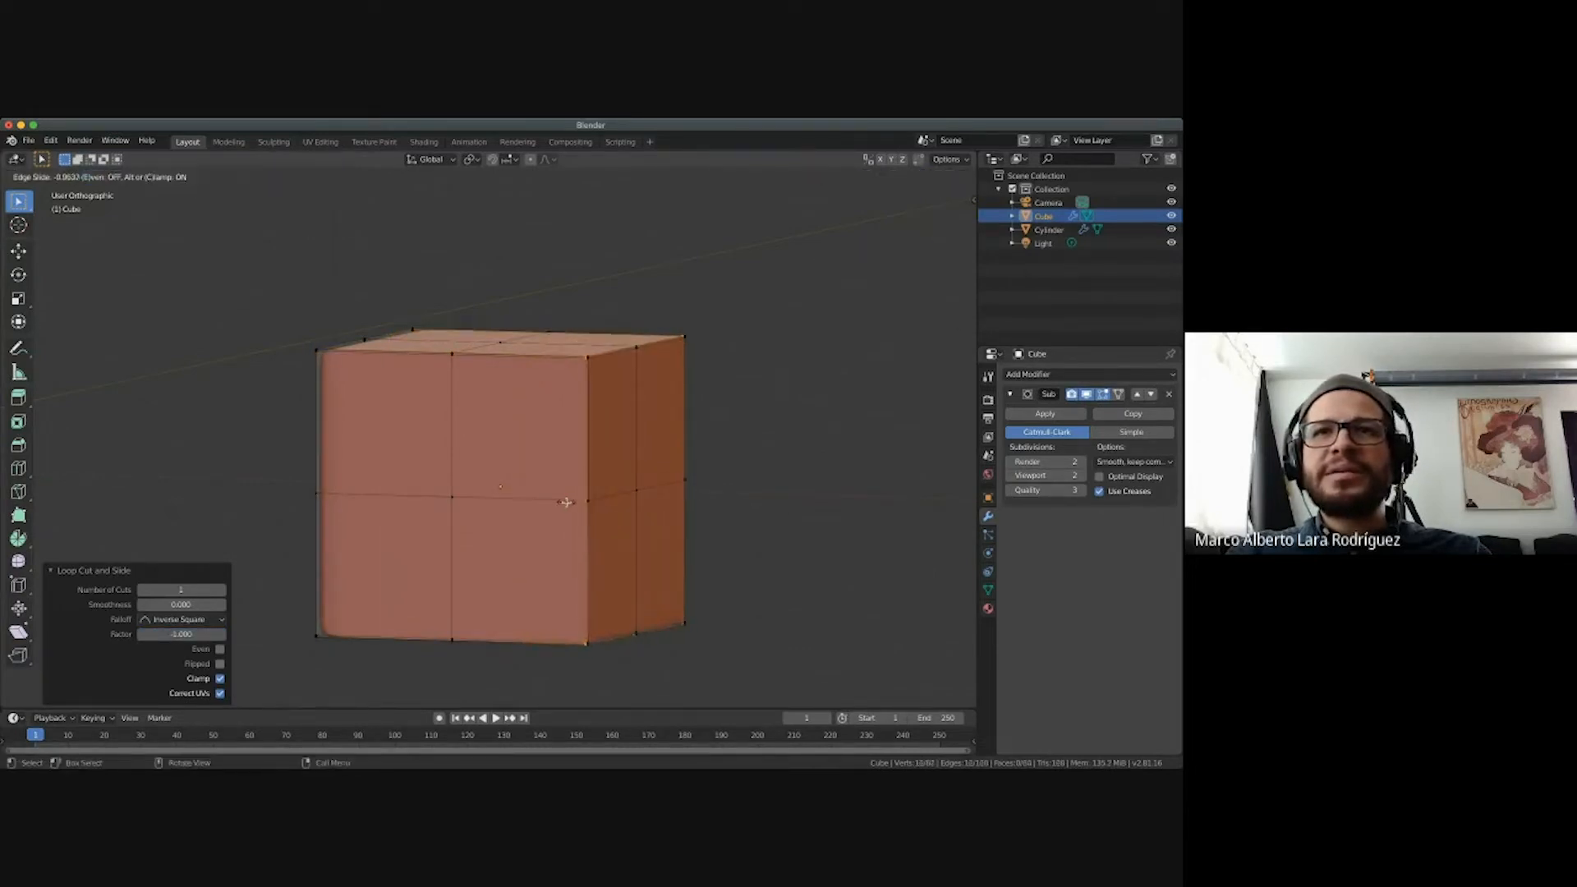
left_click(562, 501)
key("ctrl+r")
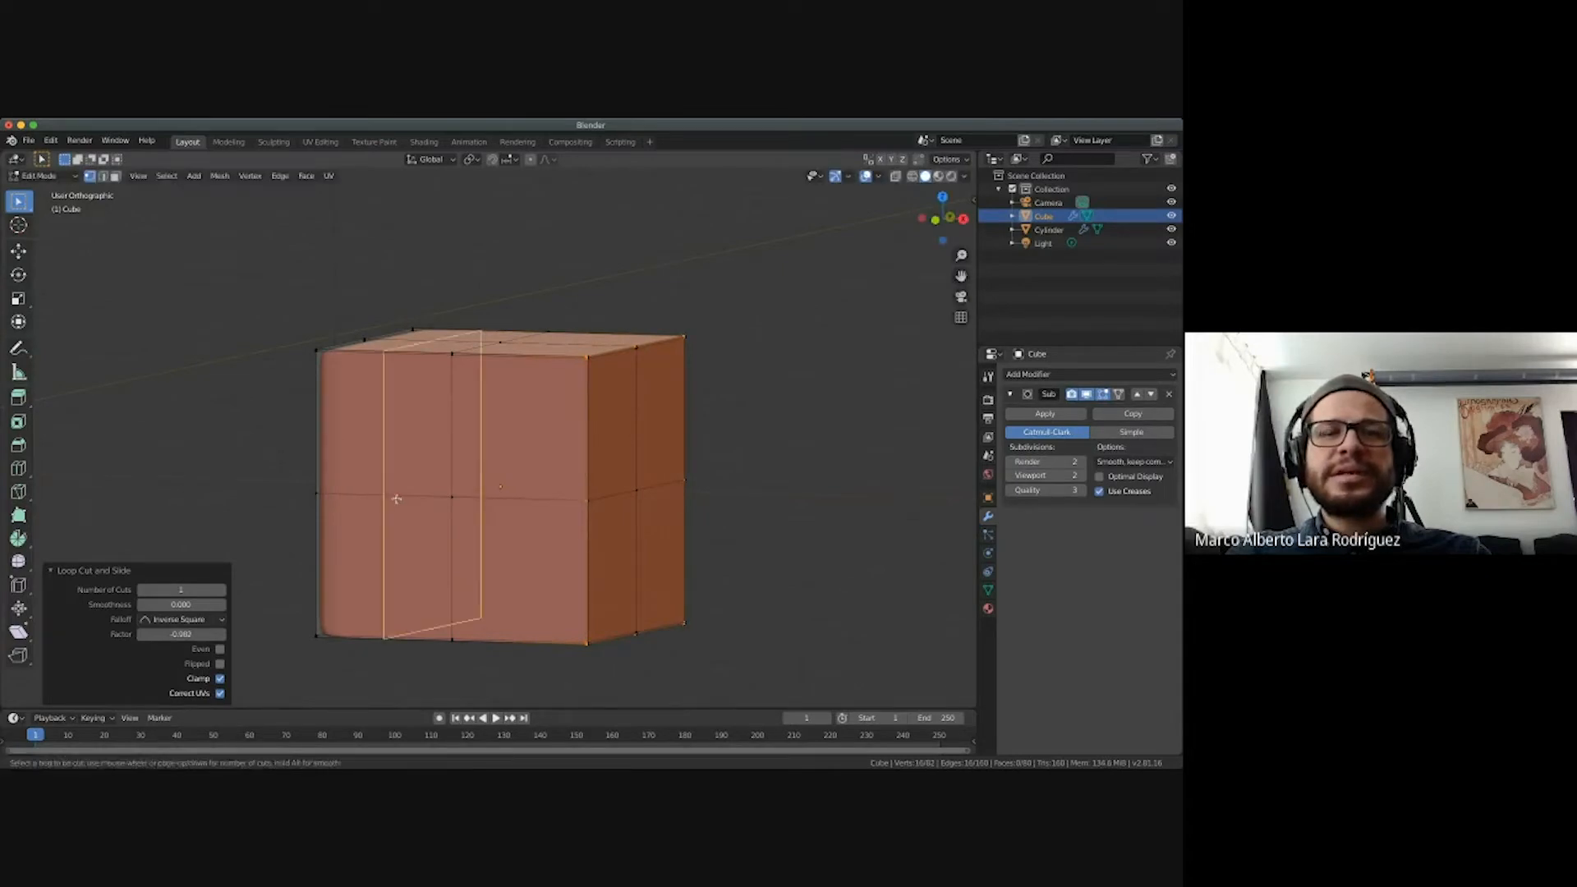
left_click(396, 500)
left_click(326, 499)
Examine the sharp-edged subdivided cube in Object Mode from several angles and distances.
key("Tab")
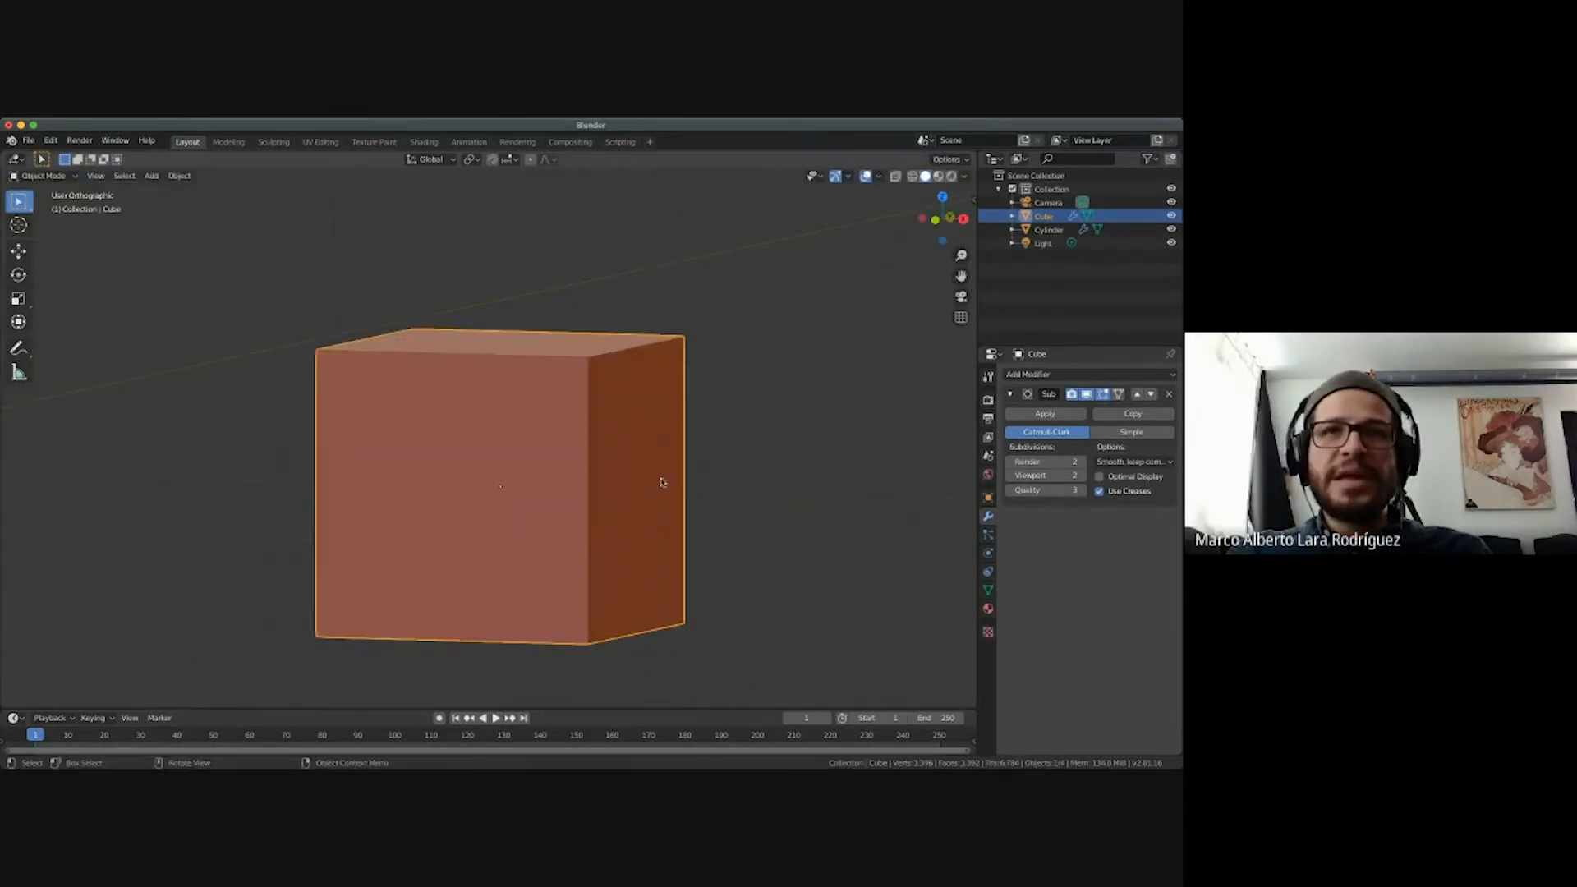
scroll(675, 471, "down", 5)
scroll(675, 471, "up", 8)
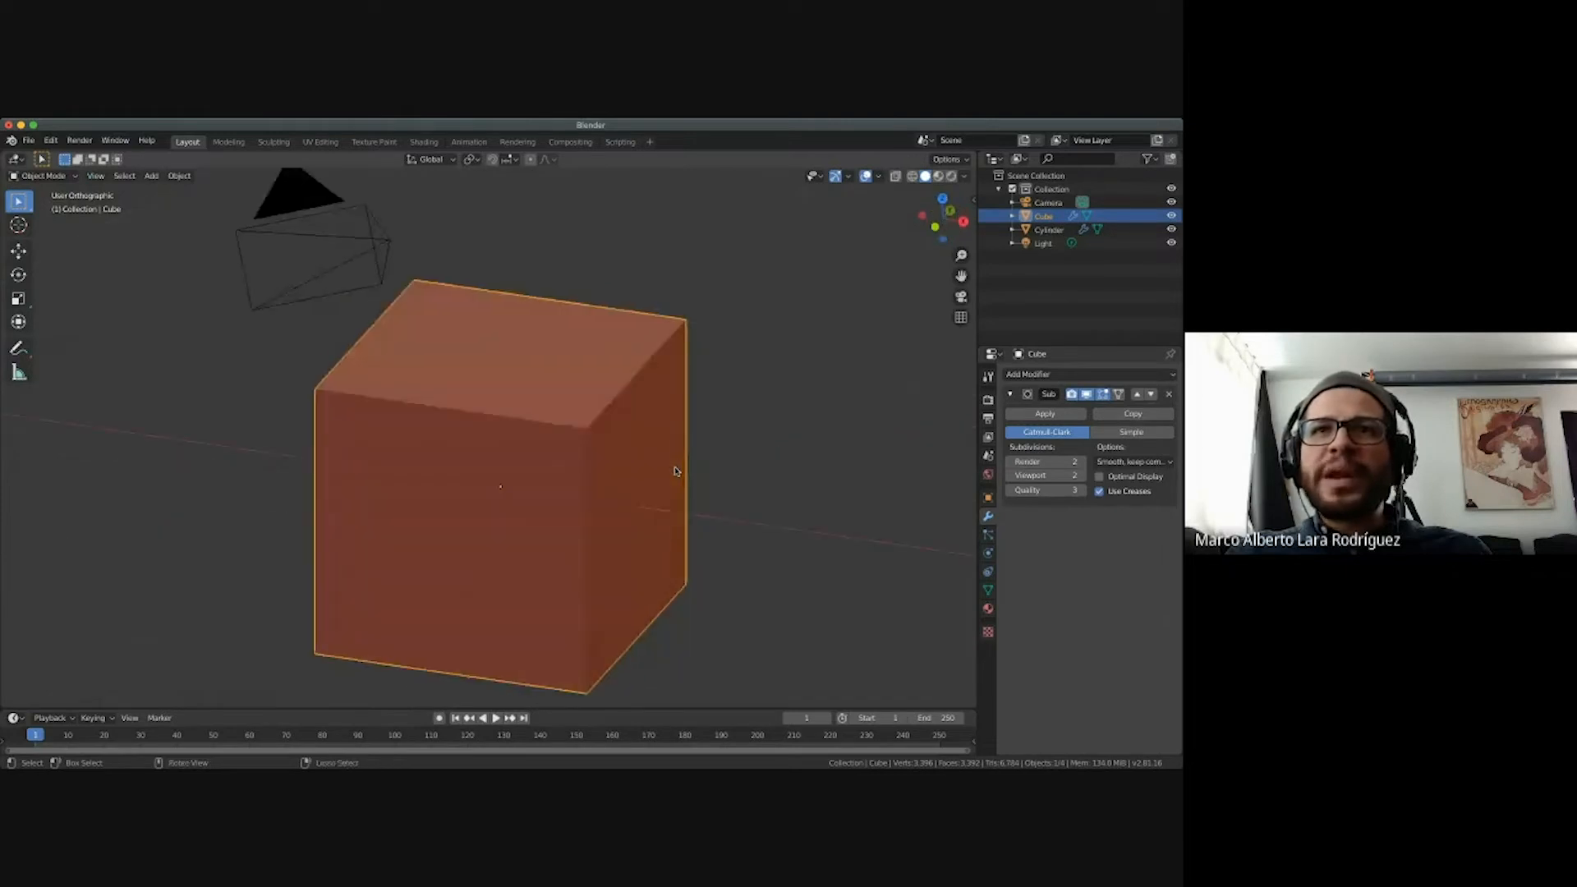
scroll(675, 471, "up", 5, "ctrl")
scroll(675, 471, "up", 3)
scroll(675, 470, "down", 8, "ctrl")
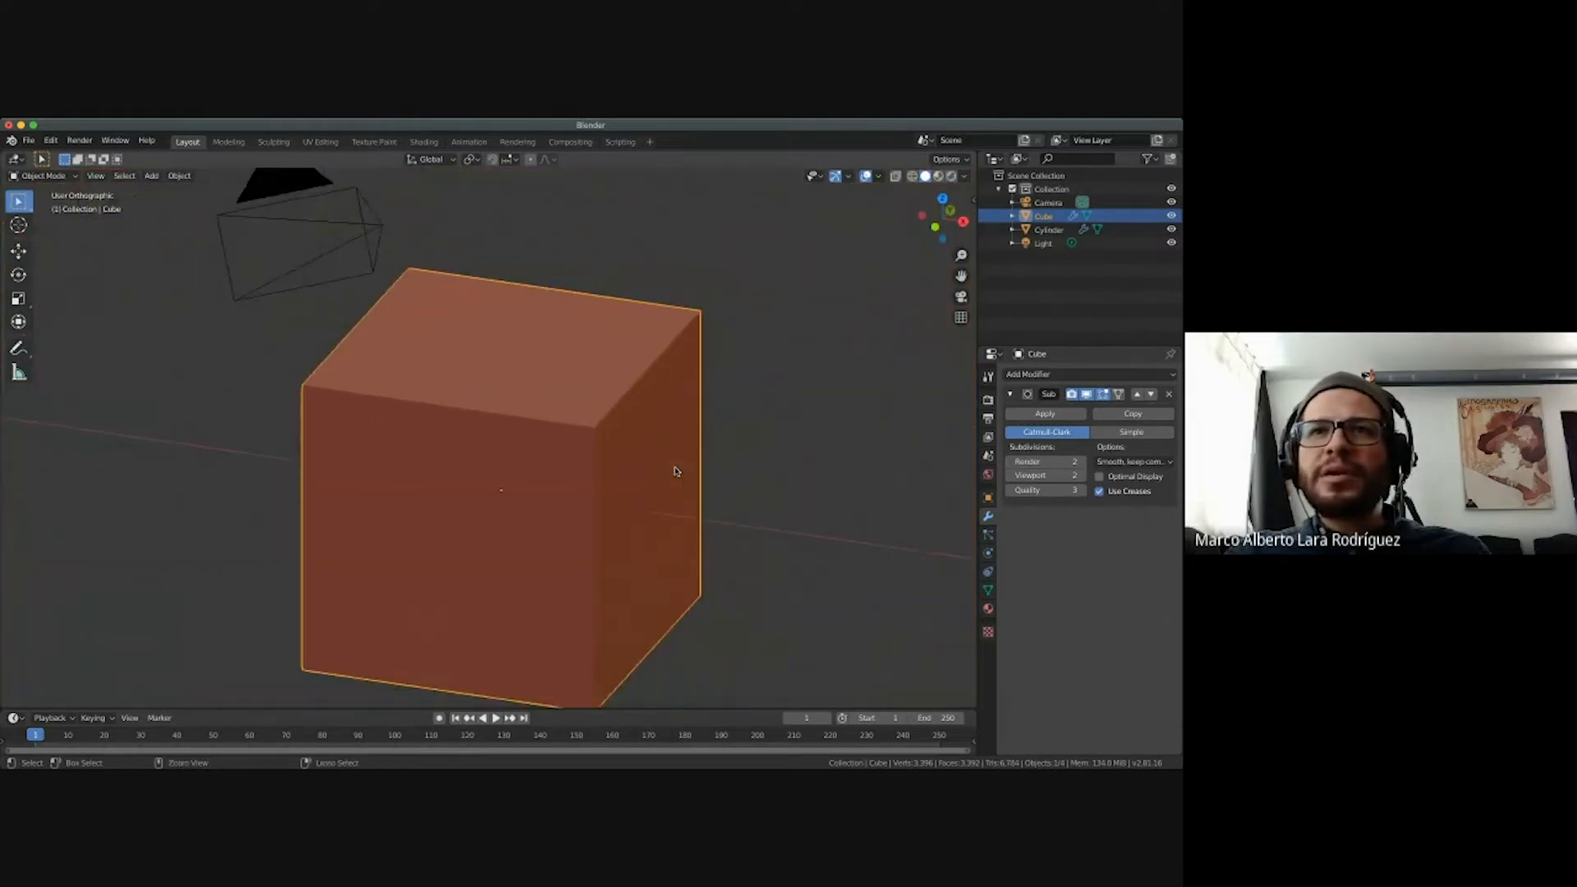
scroll(675, 471, "down", 8)
scroll(675, 470, "up", 4)
scroll(675, 470, "up", 4)
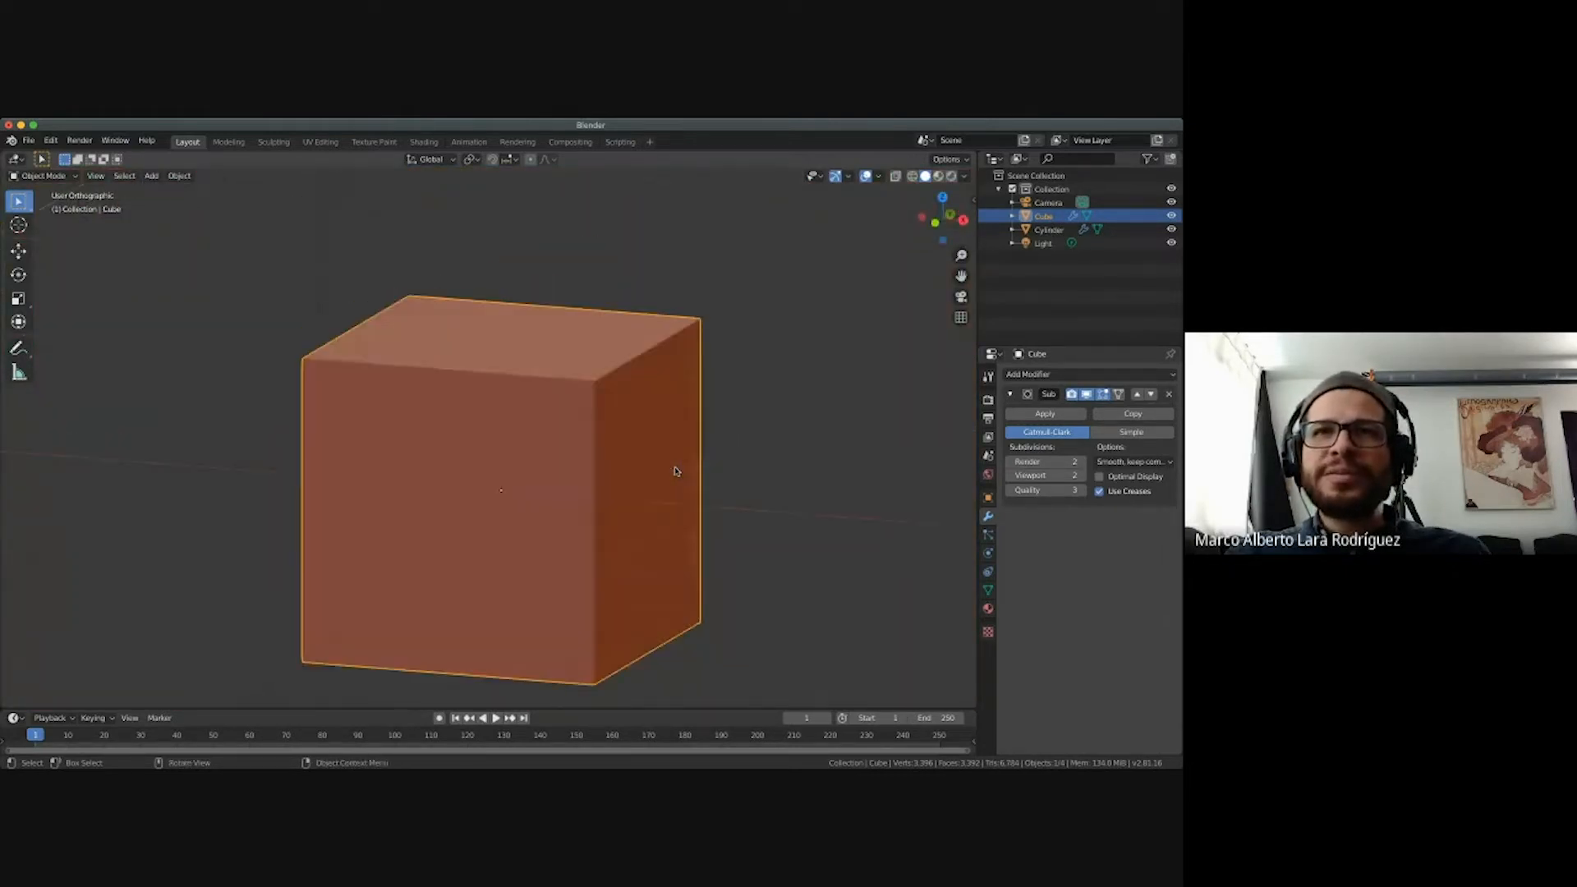
Examine the cube's upper front corner up close in Edit Mode, selecting individual vertices of the tightly spaced support loops.
key("Tab")
scroll(675, 469, "up", 6, "ctrl")
scroll(675, 468, "up", 3, "ctrl")
scroll(676, 469, "right", 5, "shift")
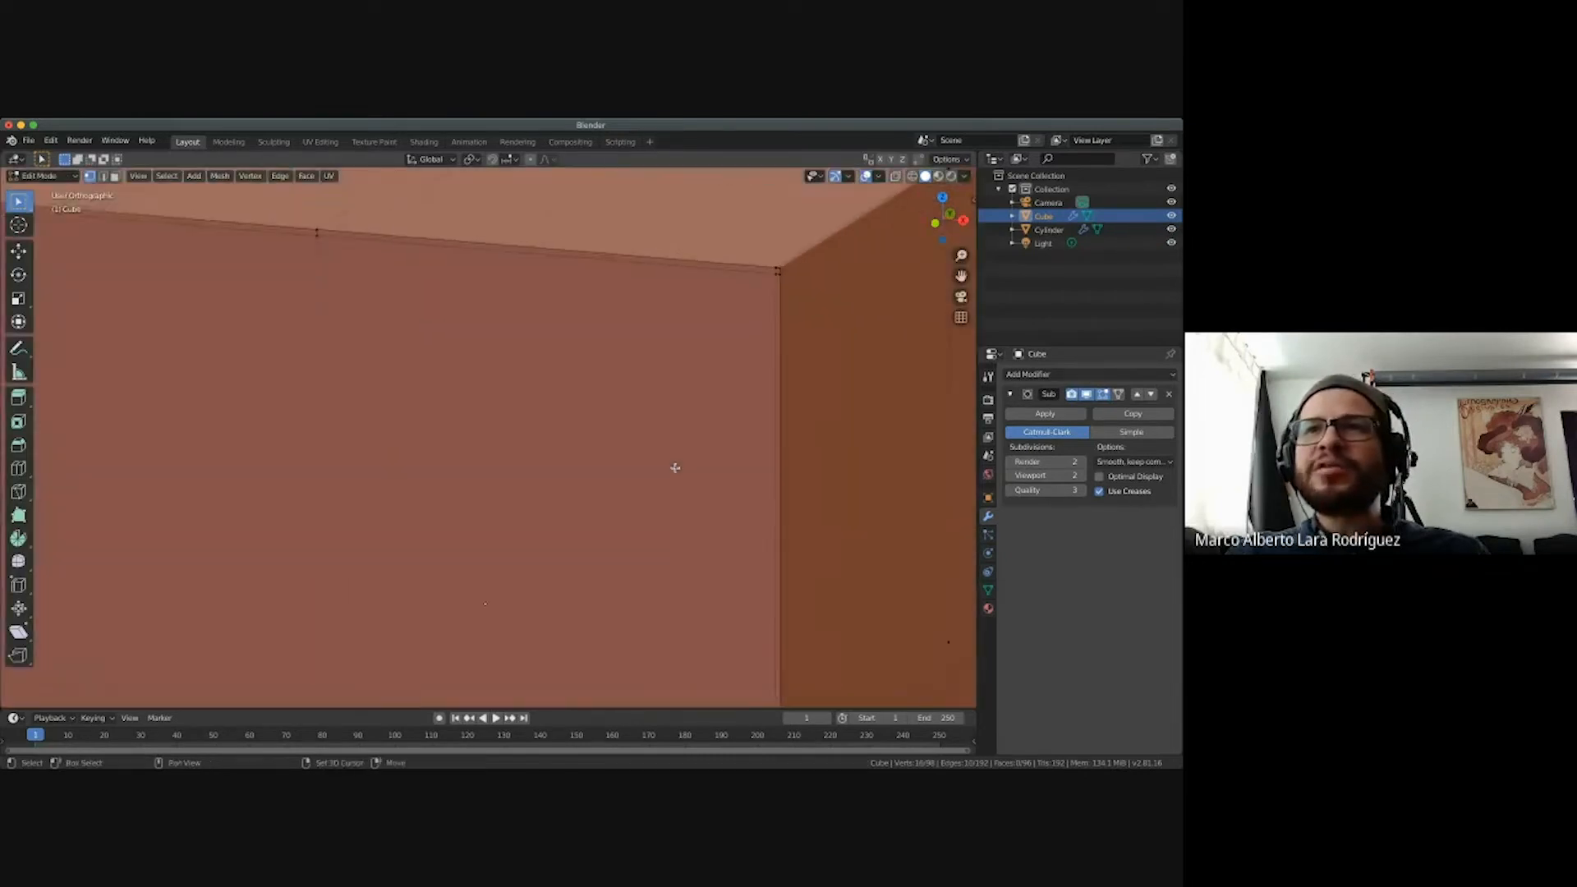
scroll(675, 469, "up", 5, "ctrl")
scroll(676, 467, "up", 6)
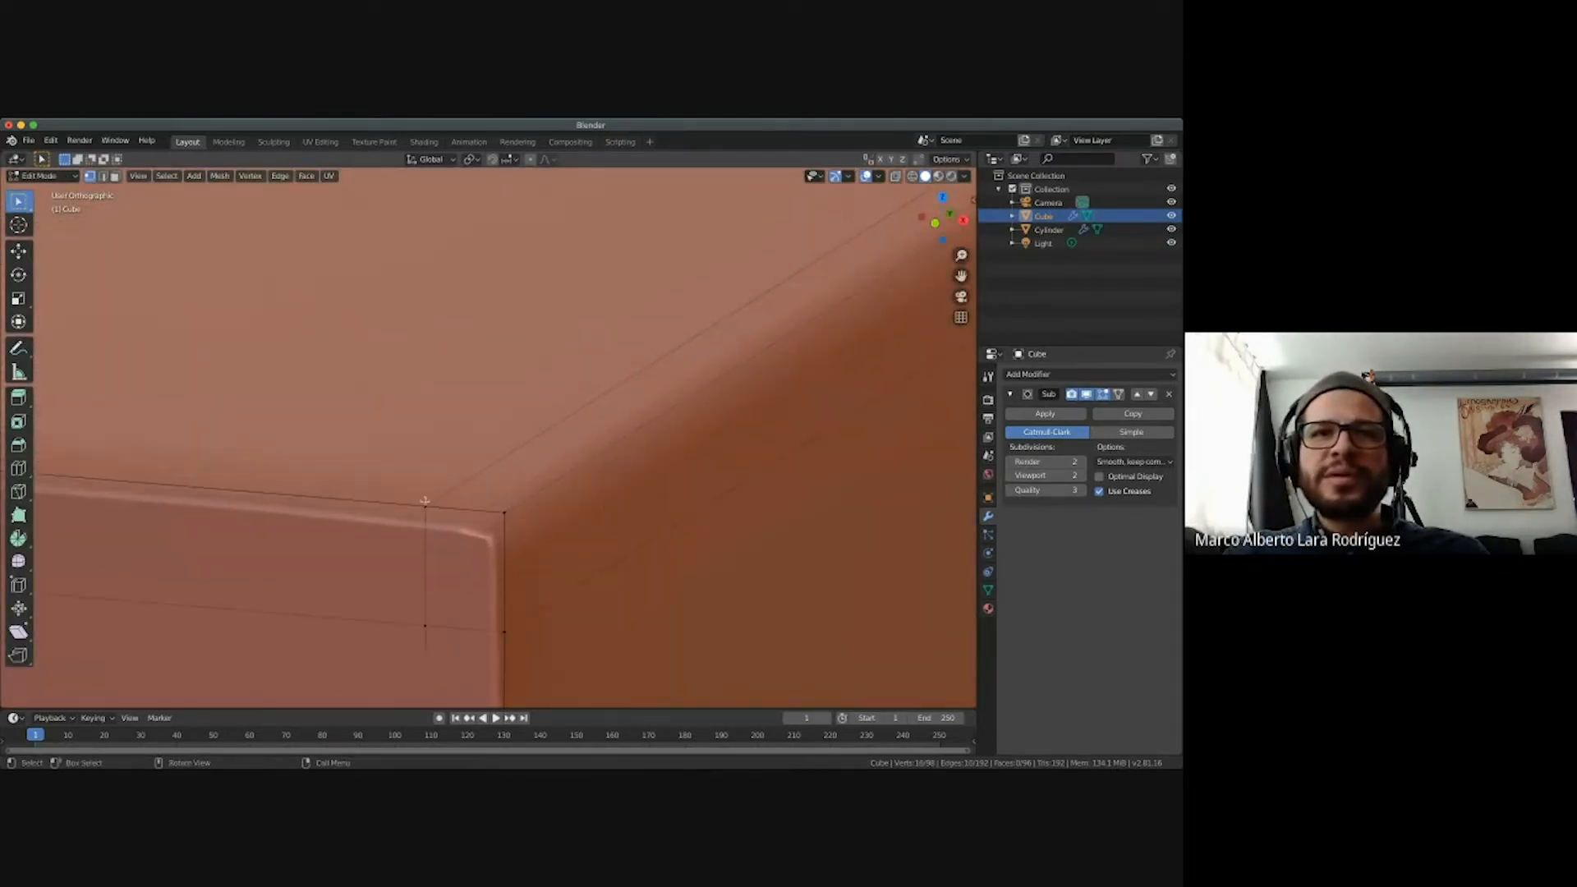
left_click(425, 502)
left_click(507, 630)
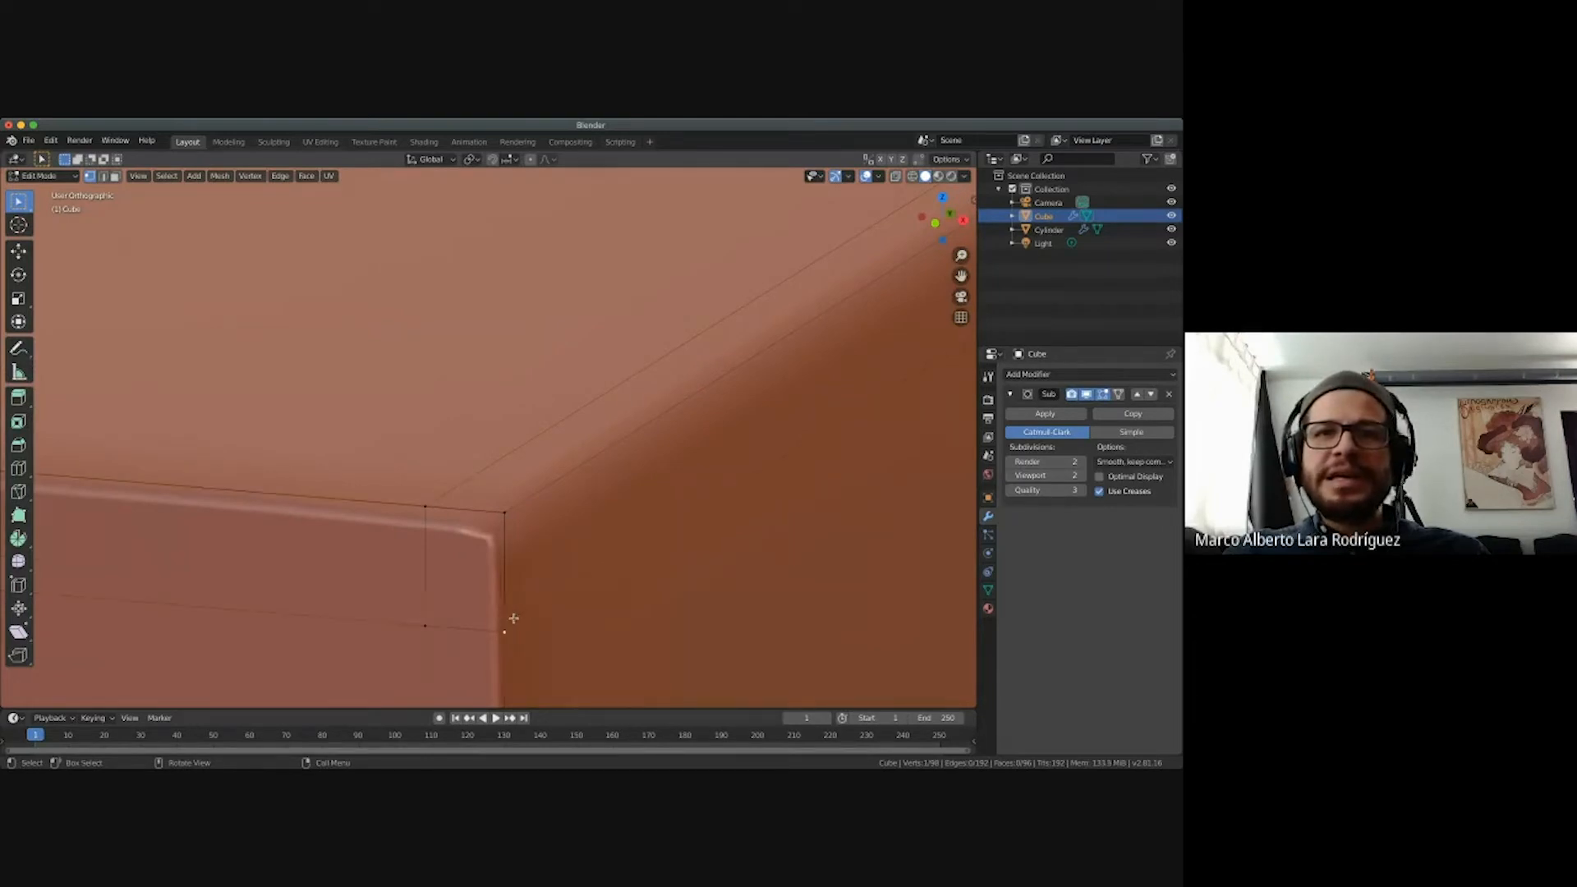
left_click(506, 513)
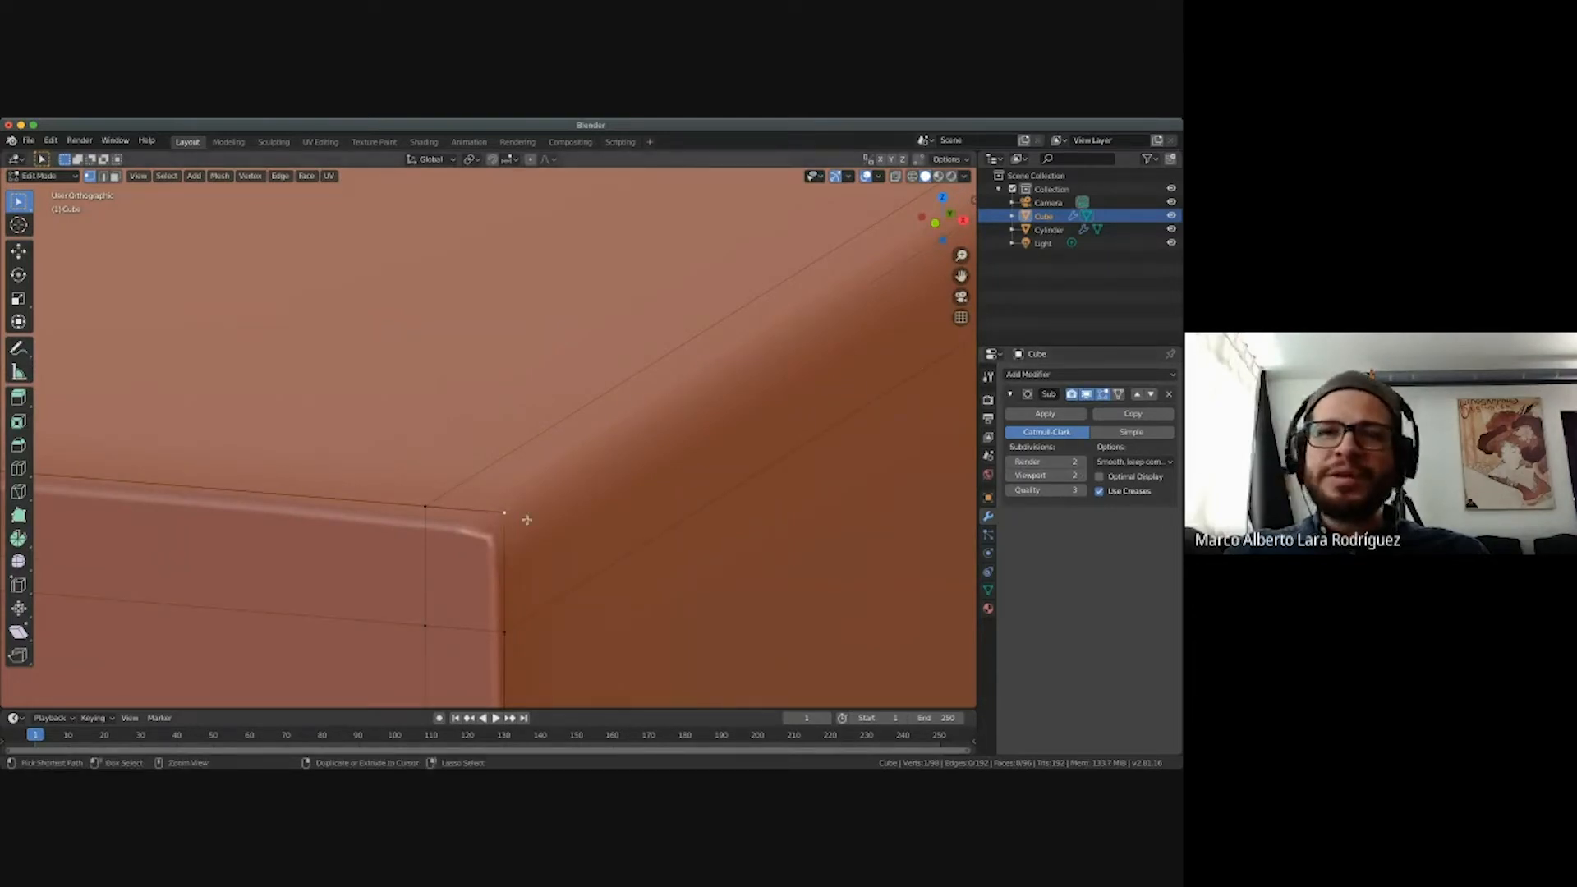
scroll(455, 507, "down", 2)
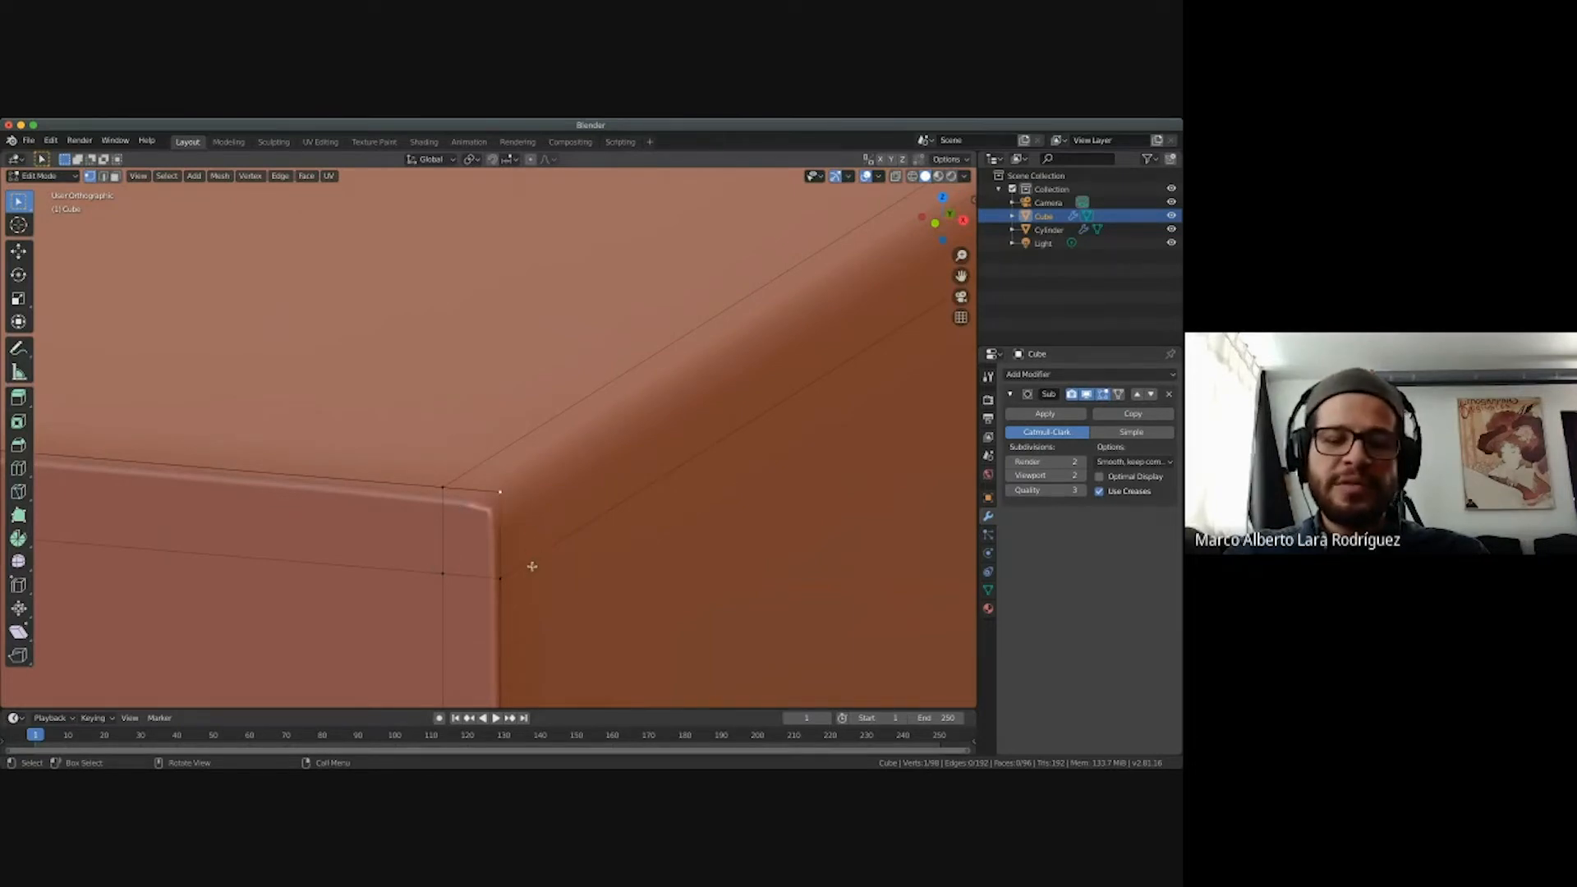
scroll(532, 566, "down", 3)
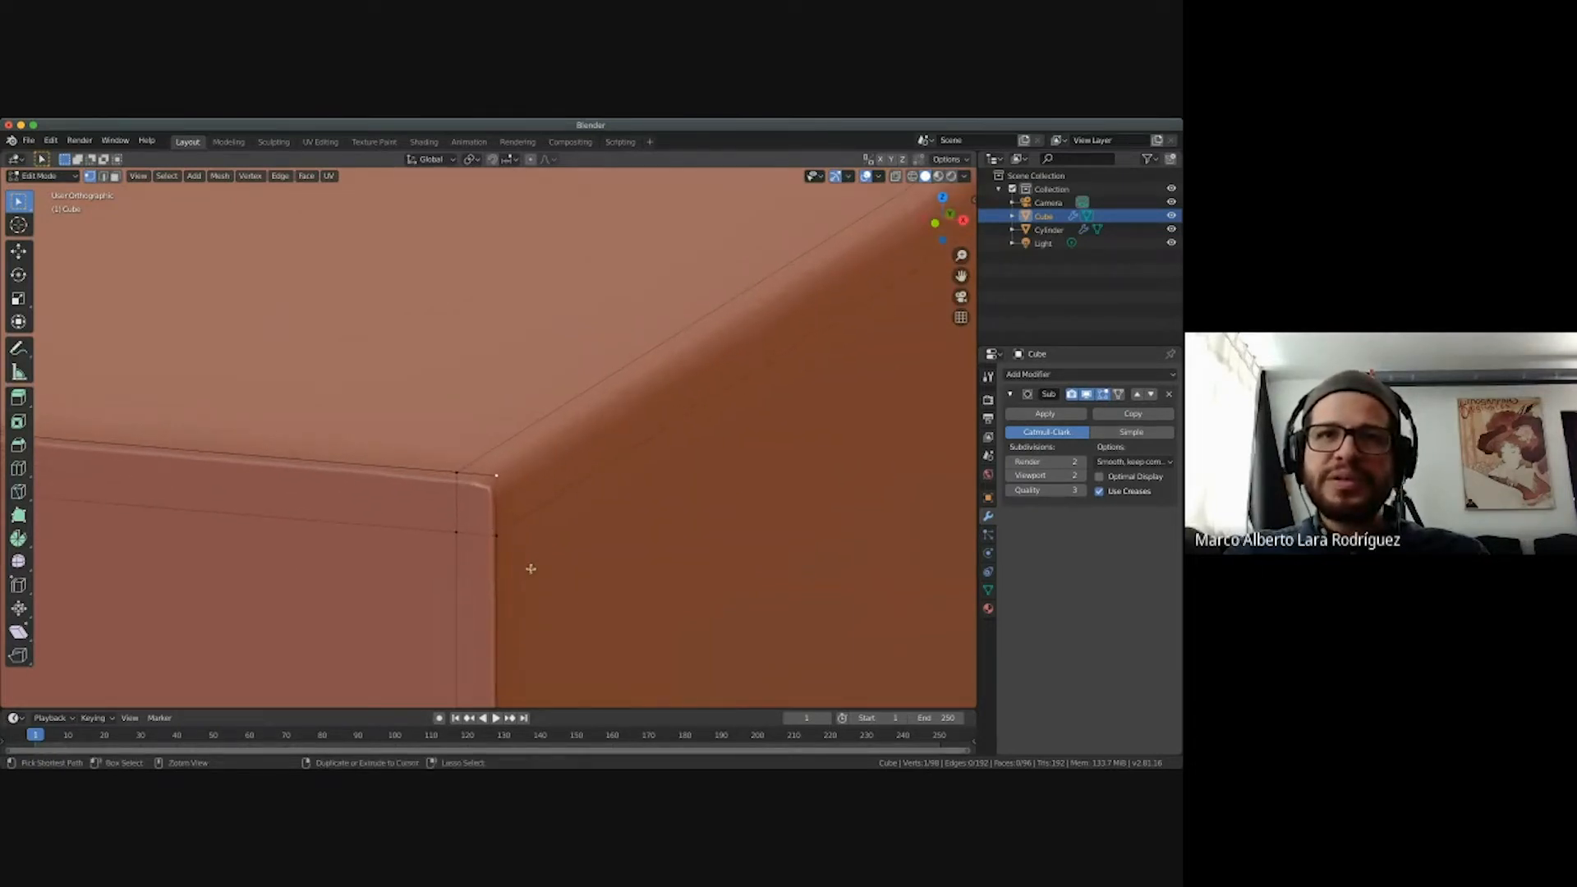
scroll(531, 568, "down", 4)
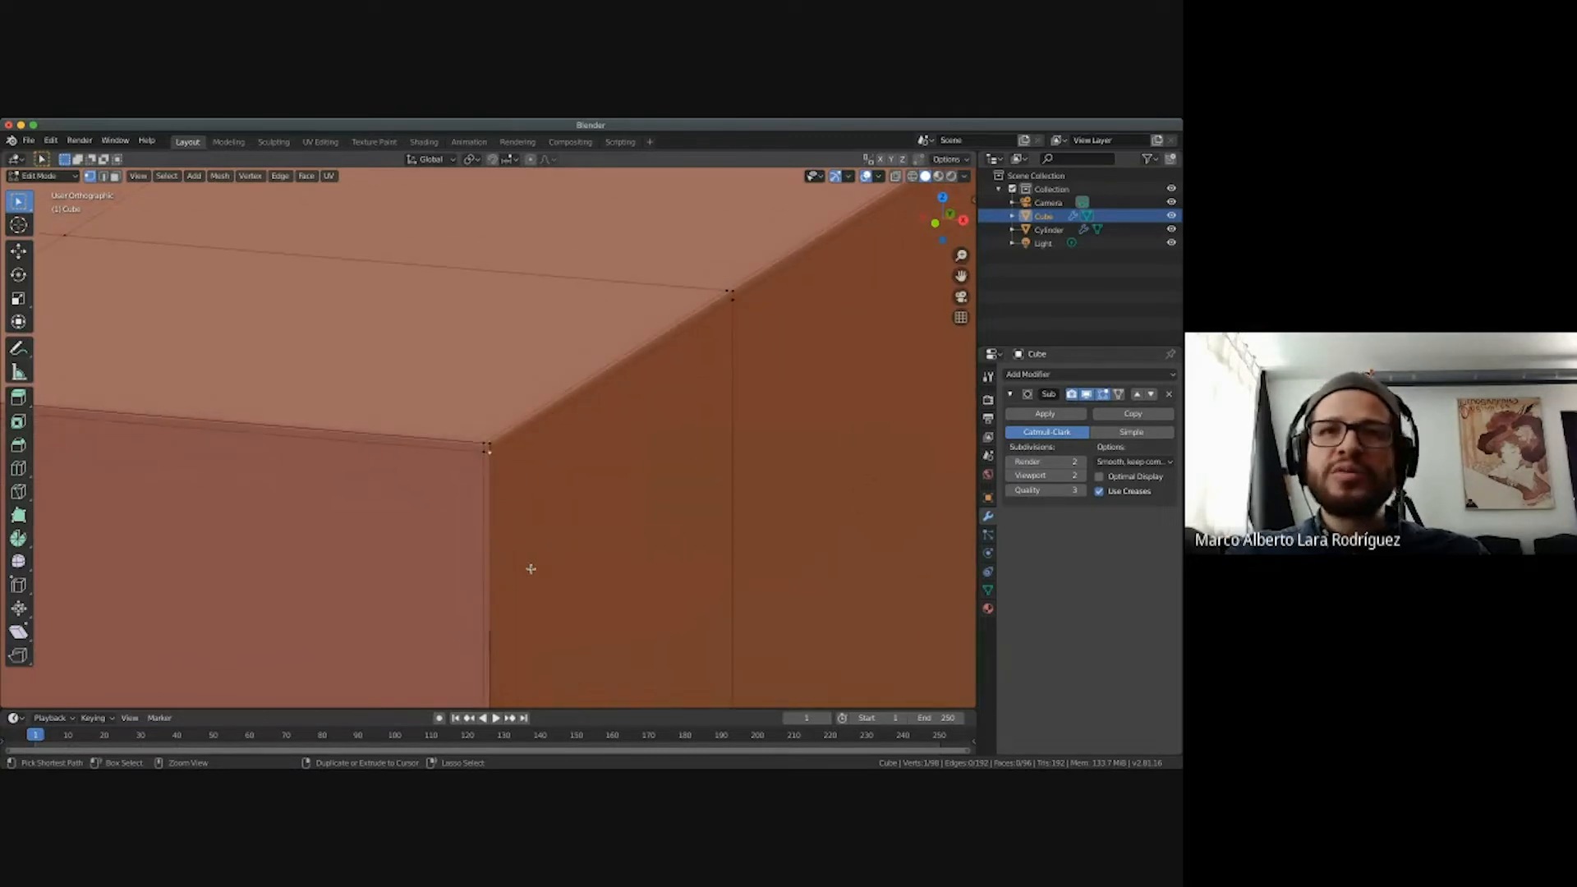
Examine the same cube corner in Object Mode at different zoom levels.
key("Tab")
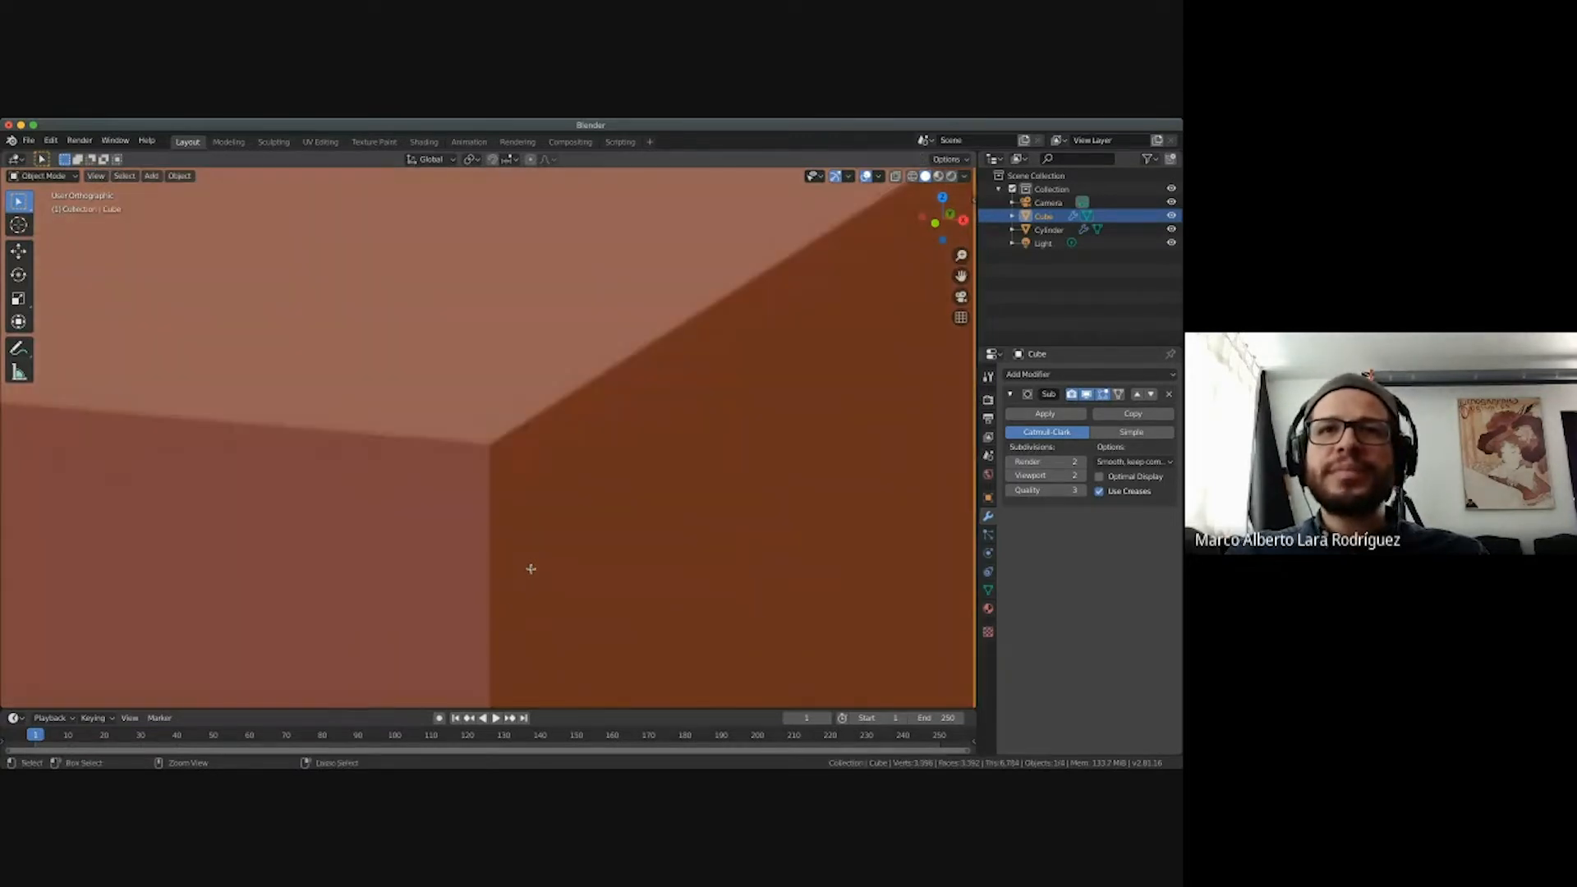
scroll(531, 568, "down", 5, "ctrl")
scroll(531, 568, "up", 10, "ctrl")
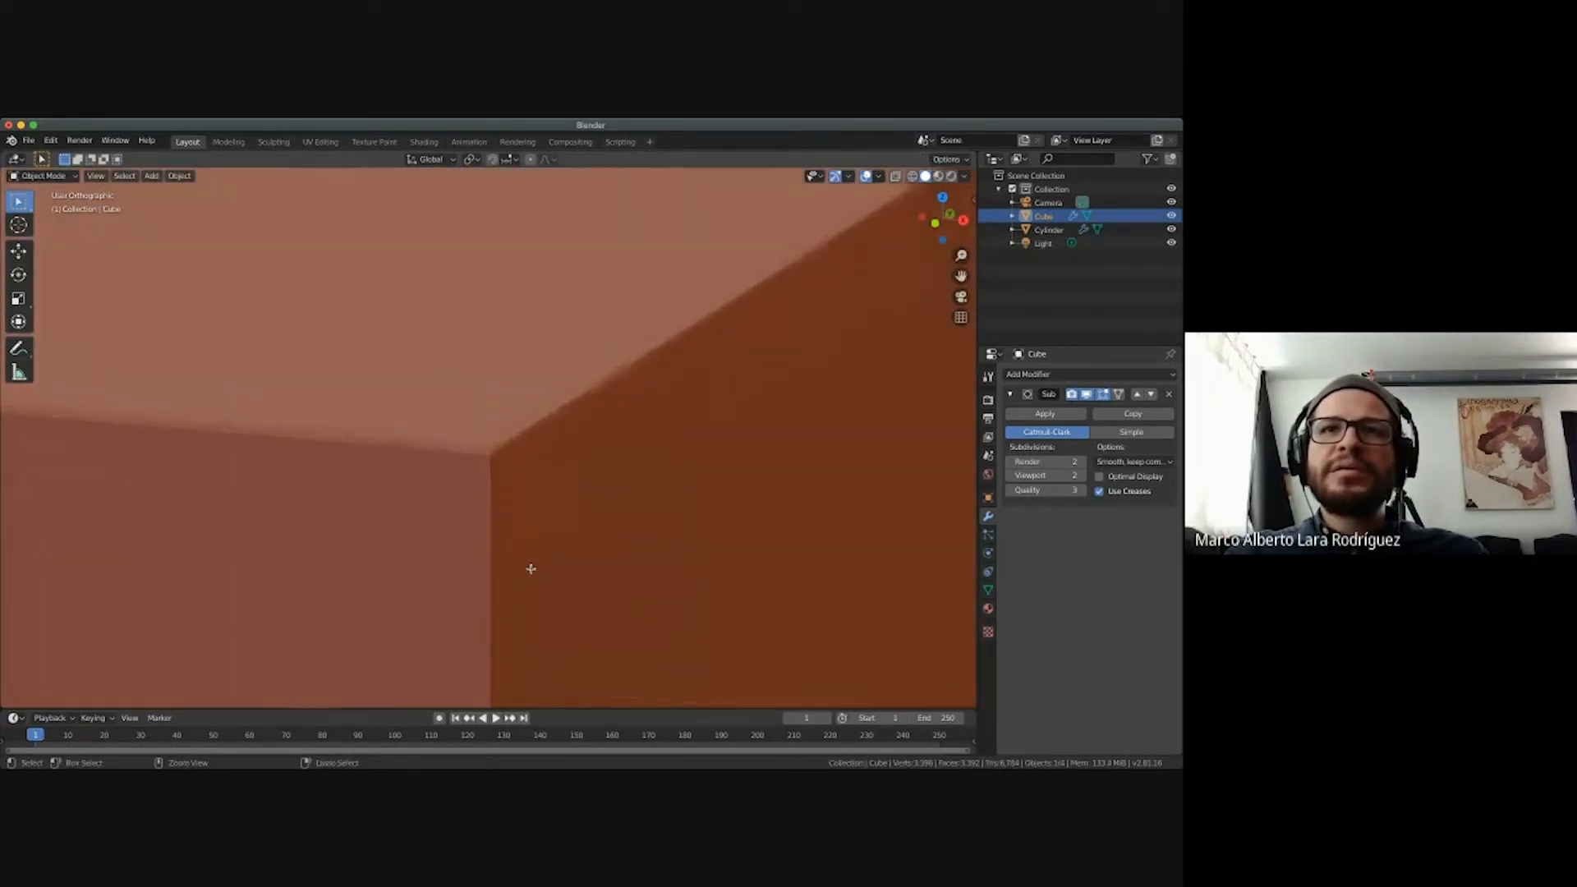
scroll(531, 568, "down", 3)
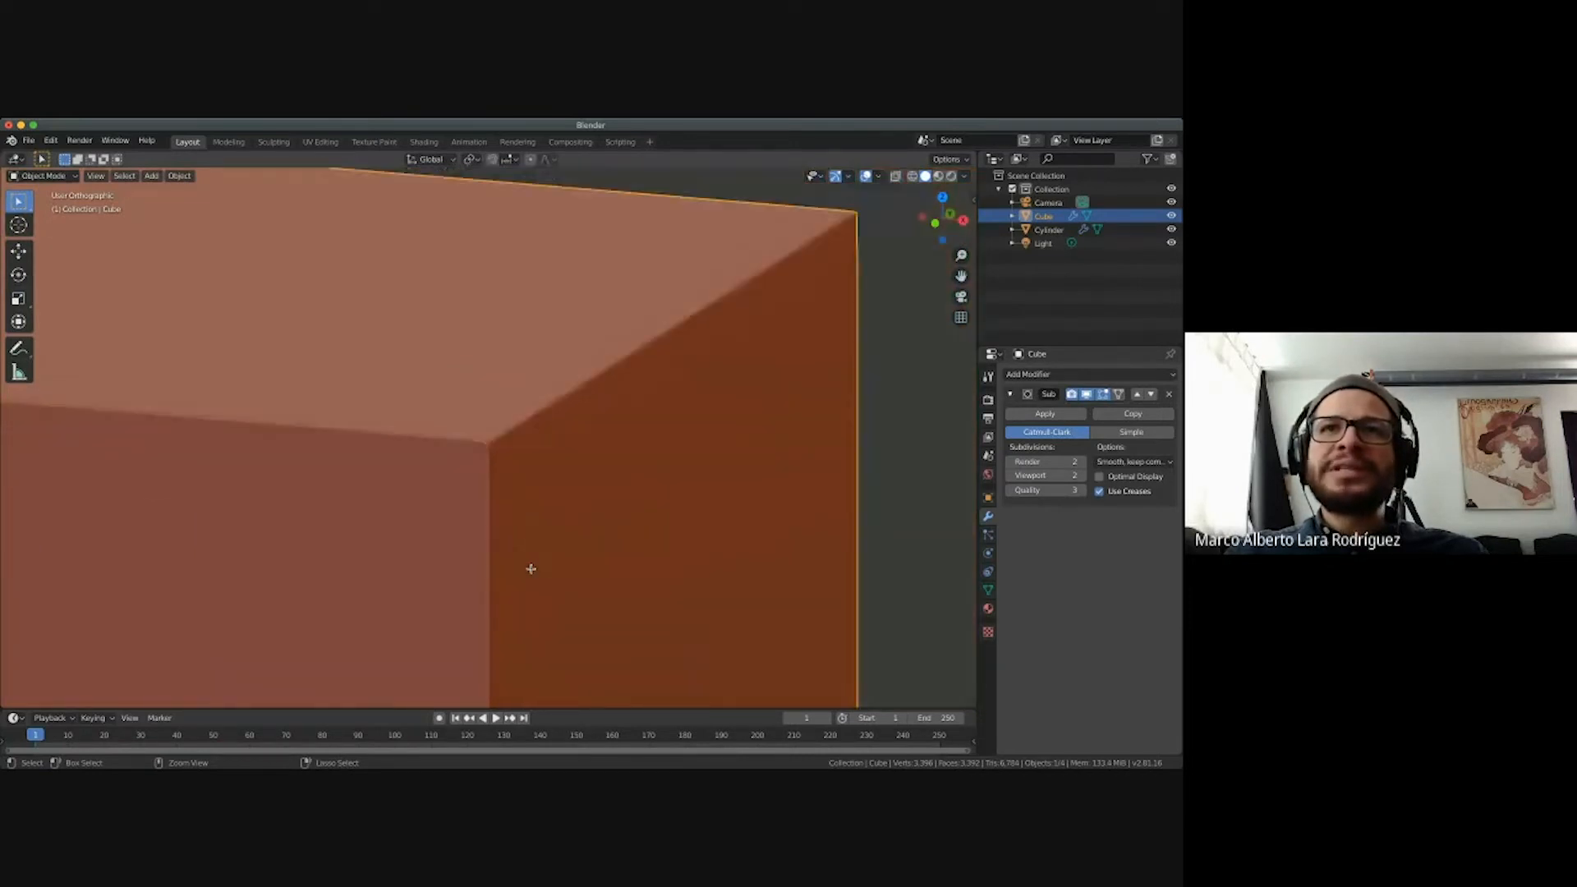
Delete the subdivided demonstration cube from the scene.
scroll(531, 568, "up", 4)
scroll(531, 568, "down", 1)
scroll(531, 569, "down", 6)
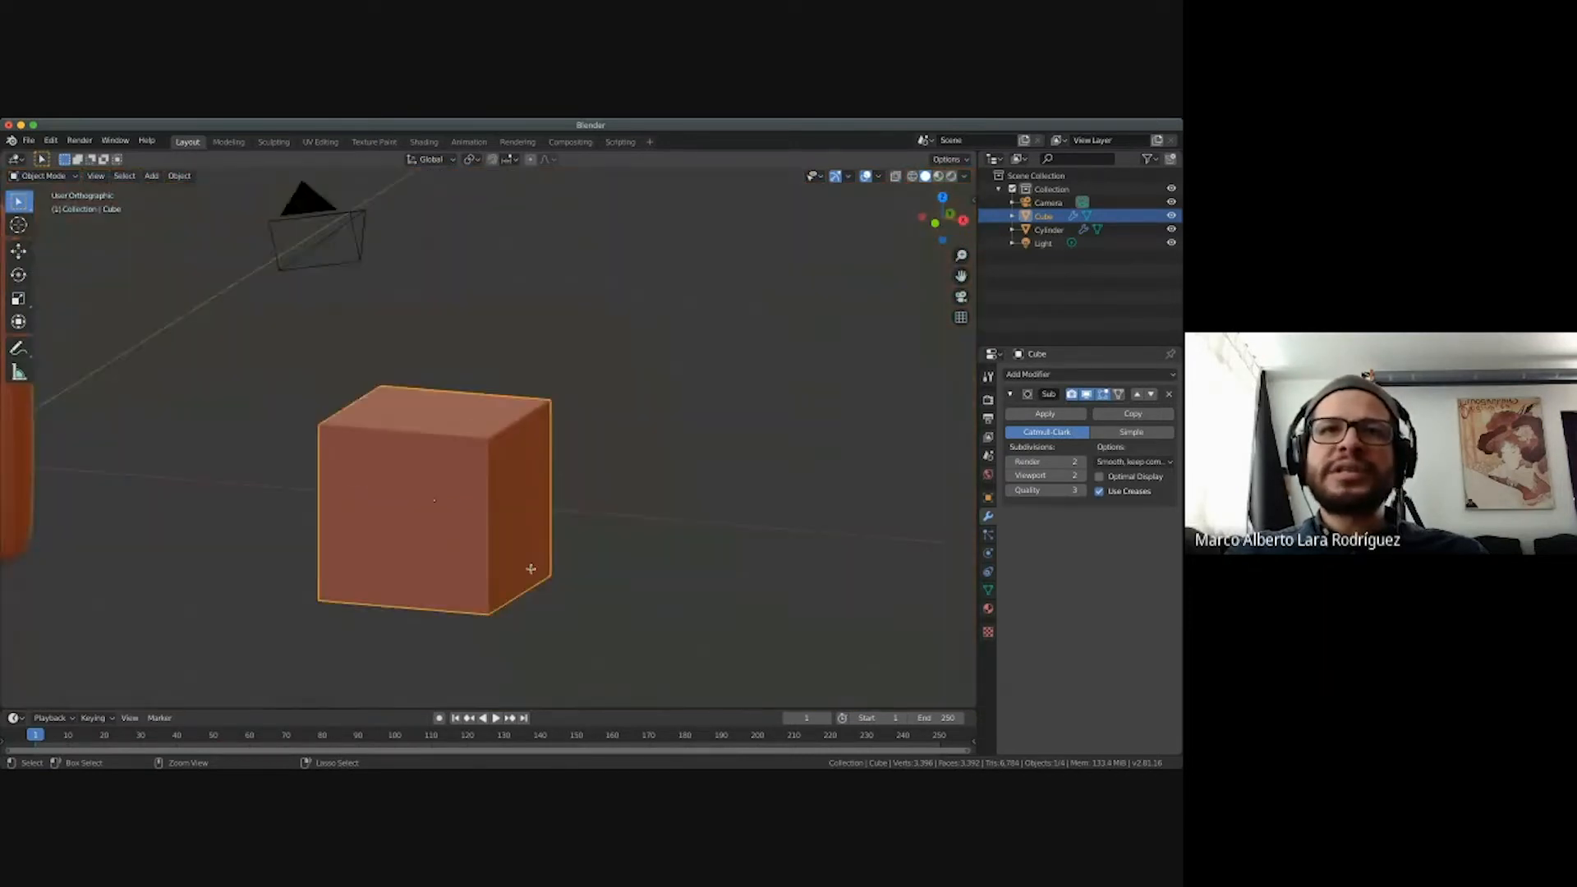
key("x")
left_click(488, 523)
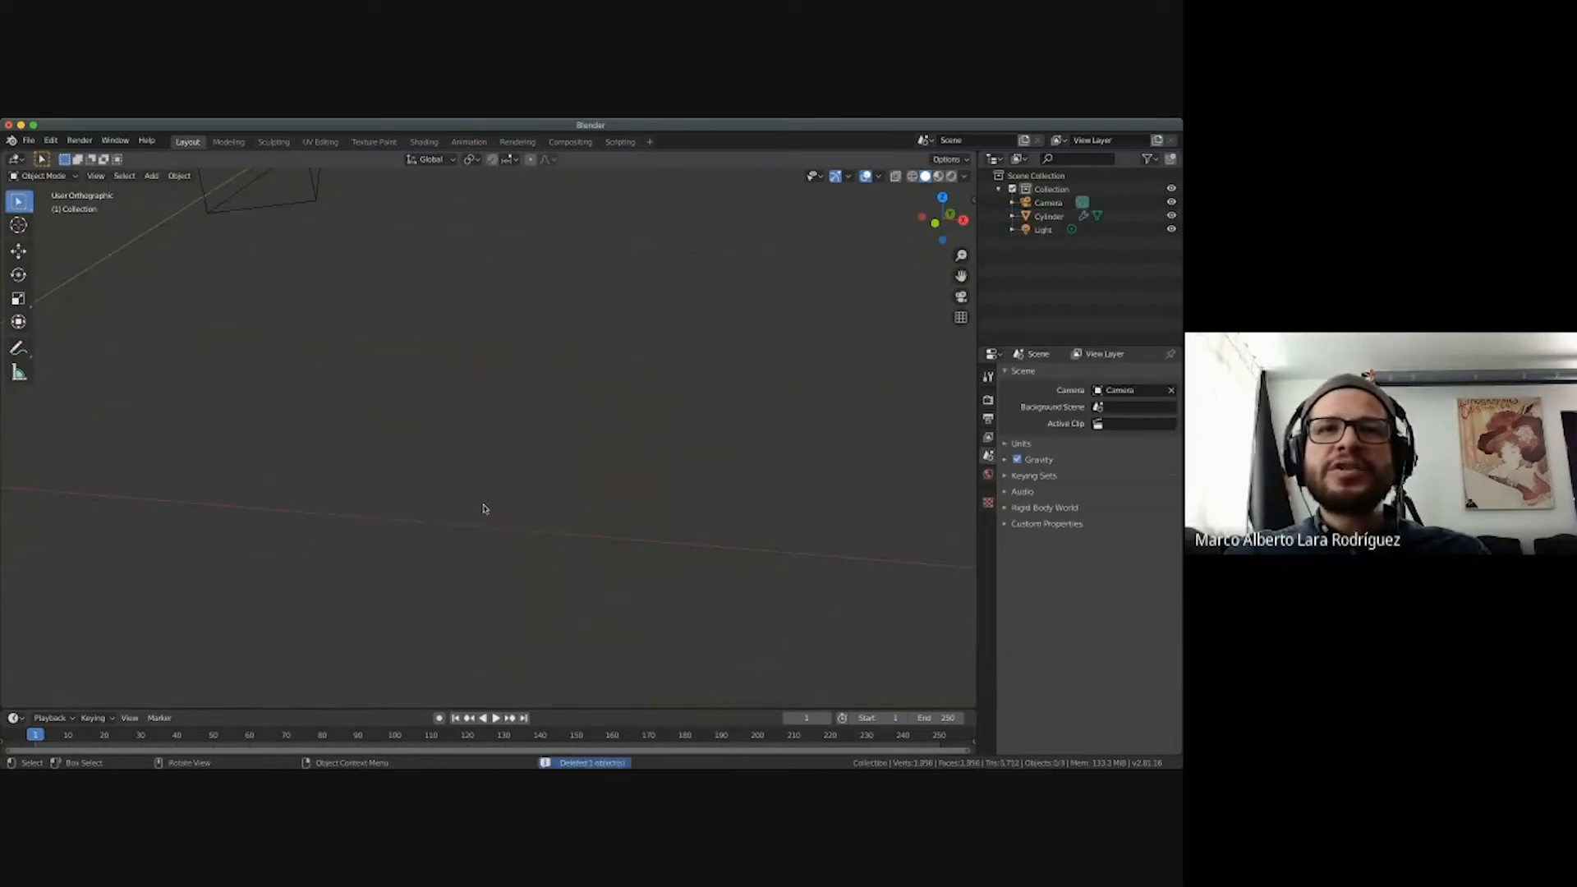
Select the bottle and open its mesh in Edit Mode from the front view.
scroll(494, 509, "left", 10, "shift")
scroll(494, 509, "right", 2, "shift")
left_click(421, 446)
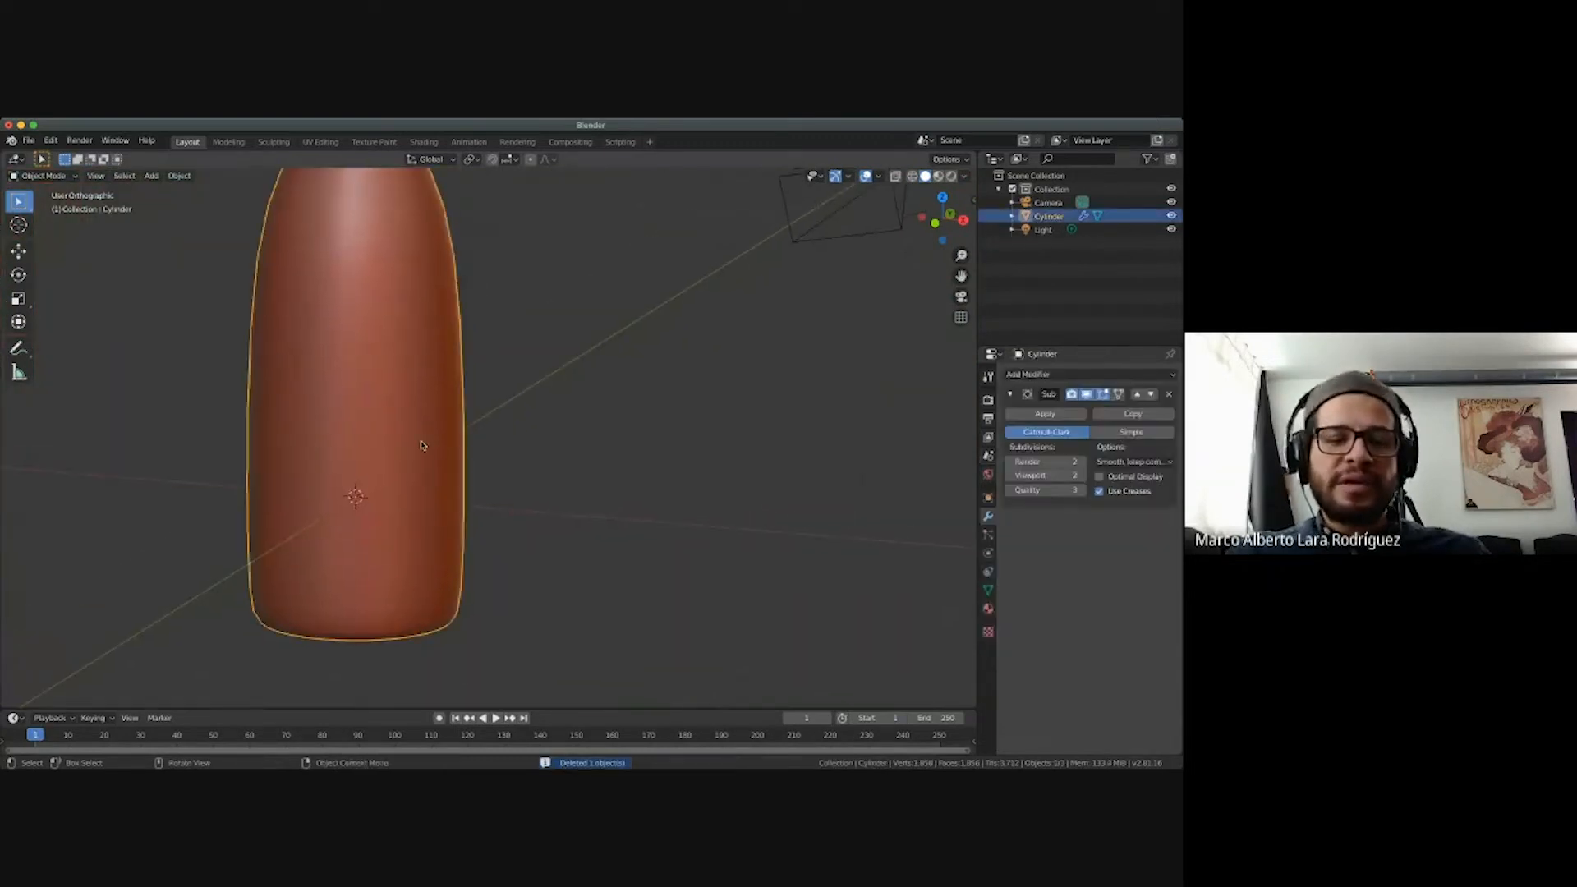
key("Tab")
key("KP_1")
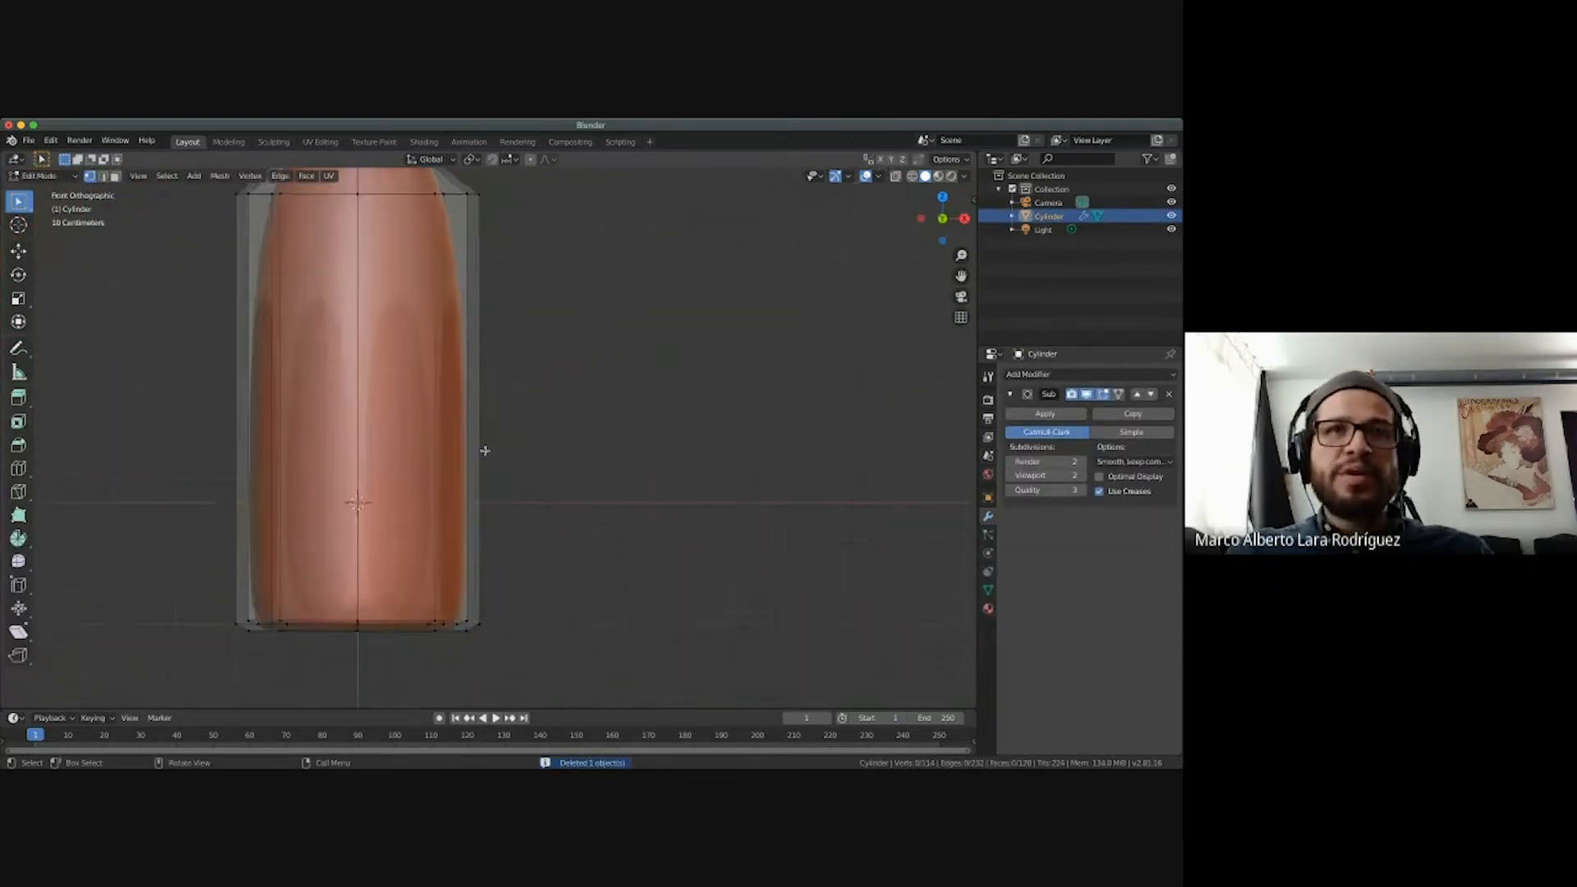
Examine the bottle's shoulder, body and base cage against the smoothed surface in front view.
scroll(528, 433, "up", 5, "shift")
scroll(528, 433, "left", 3, "shift")
scroll(530, 429, "down", 4, "shift")
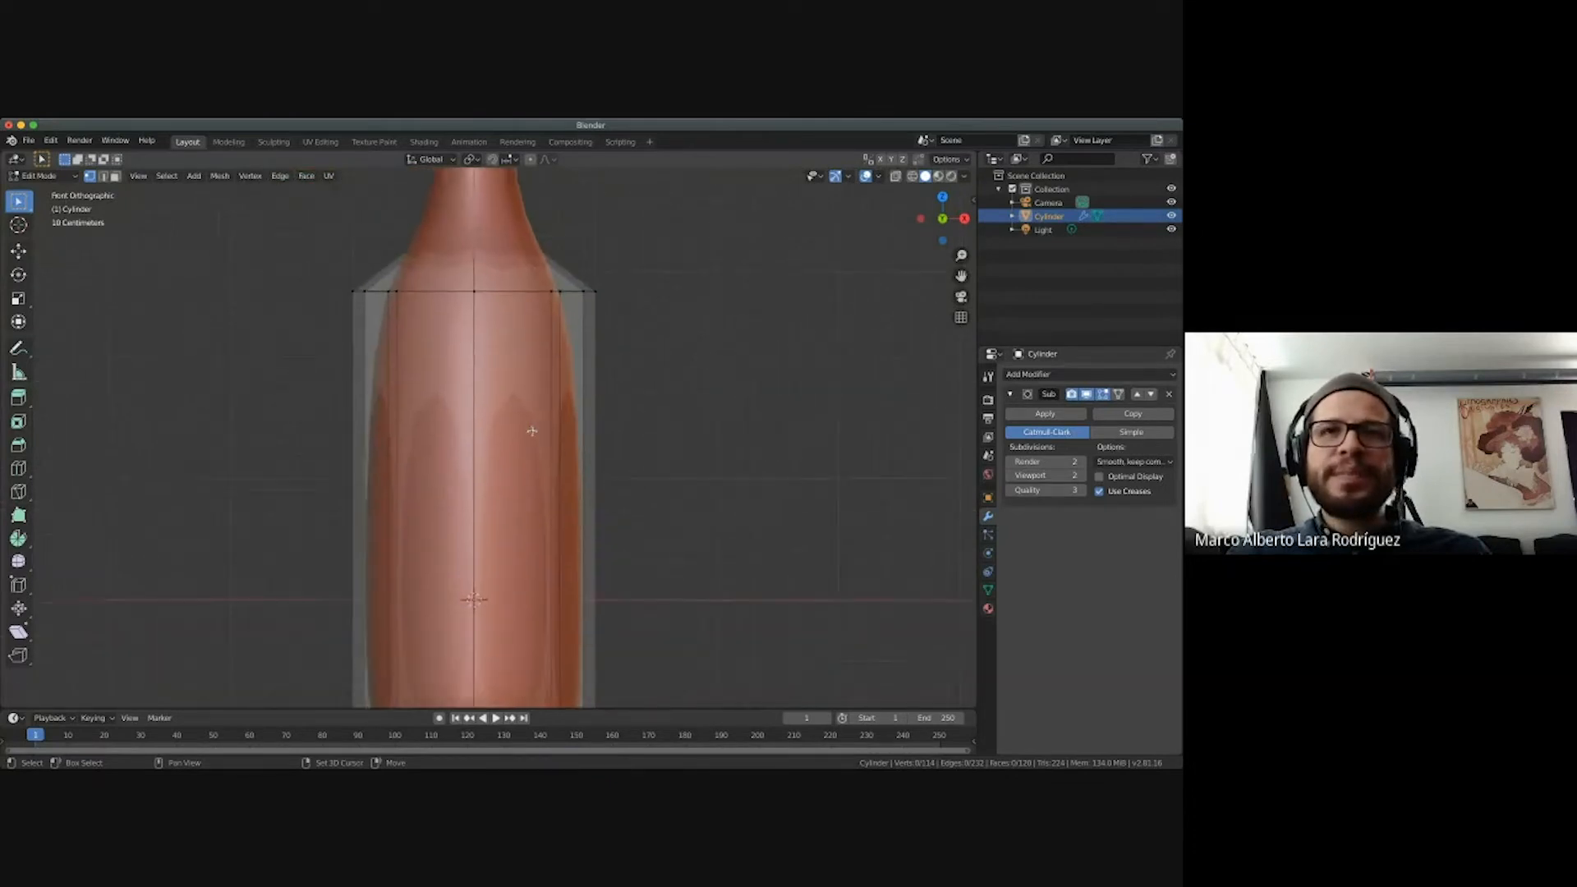
scroll(546, 428, "up", 5, "shift")
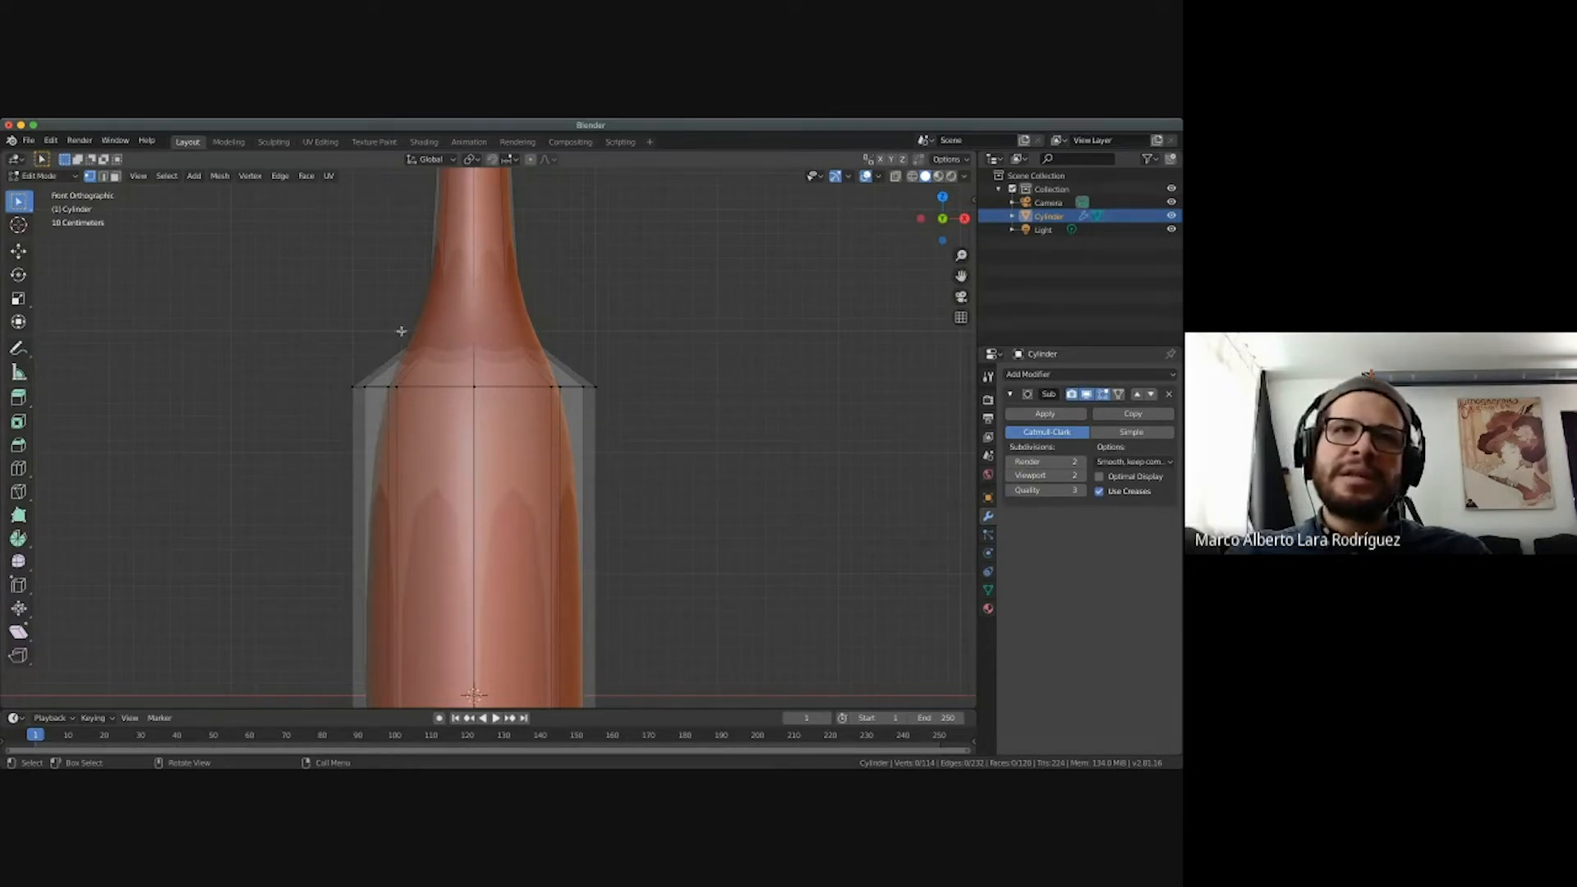
scroll(475, 428, "down", 10, "shift")
scroll(475, 428, "up", 6)
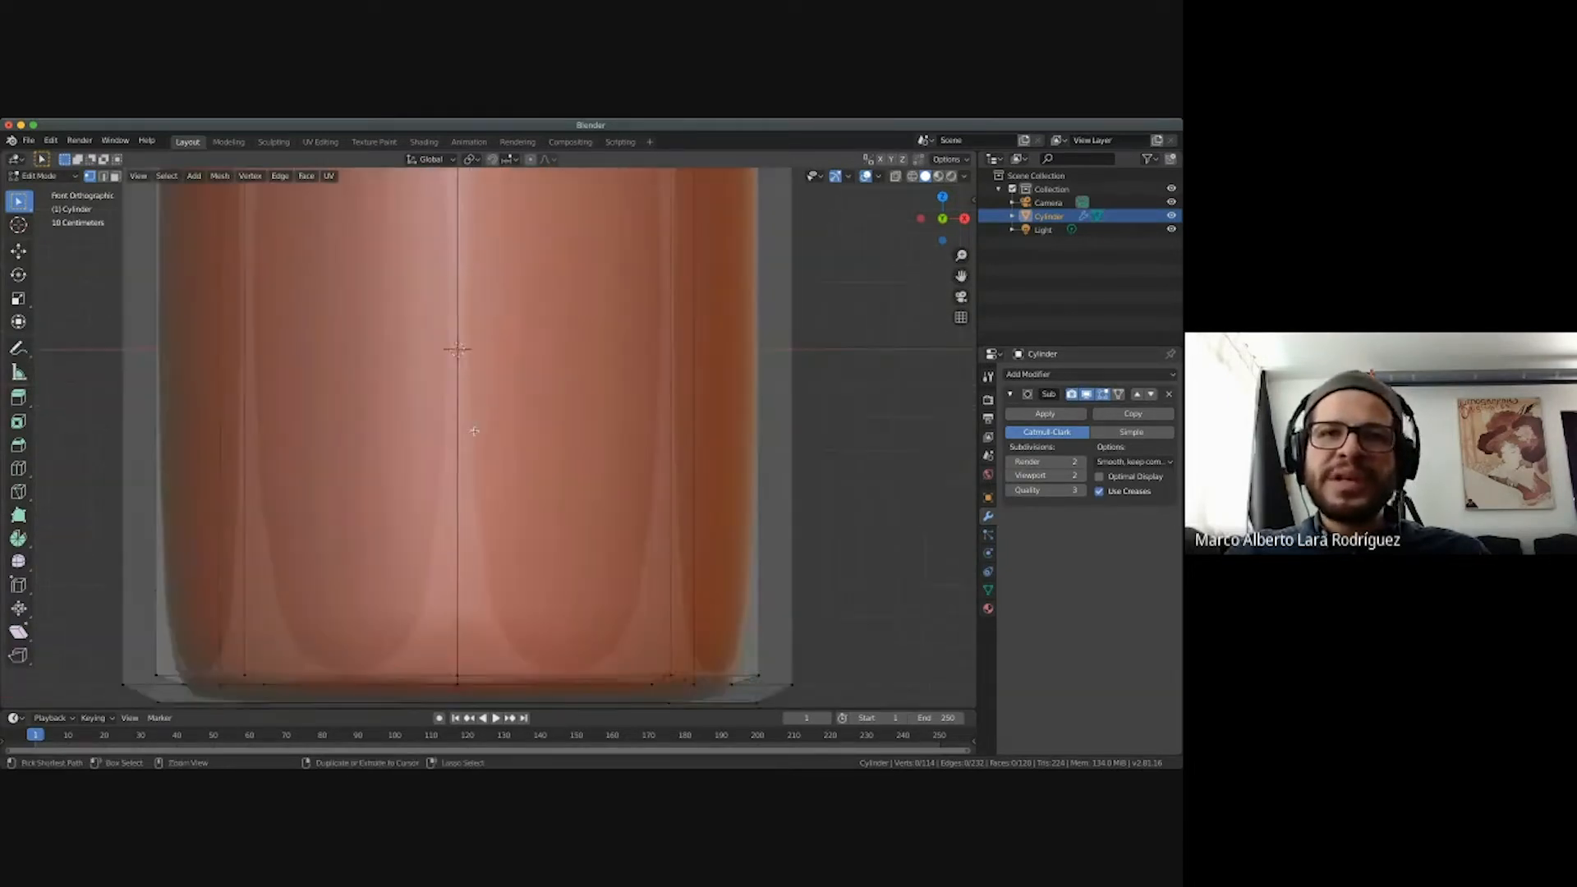
scroll(474, 431, "down", 5, "shift")
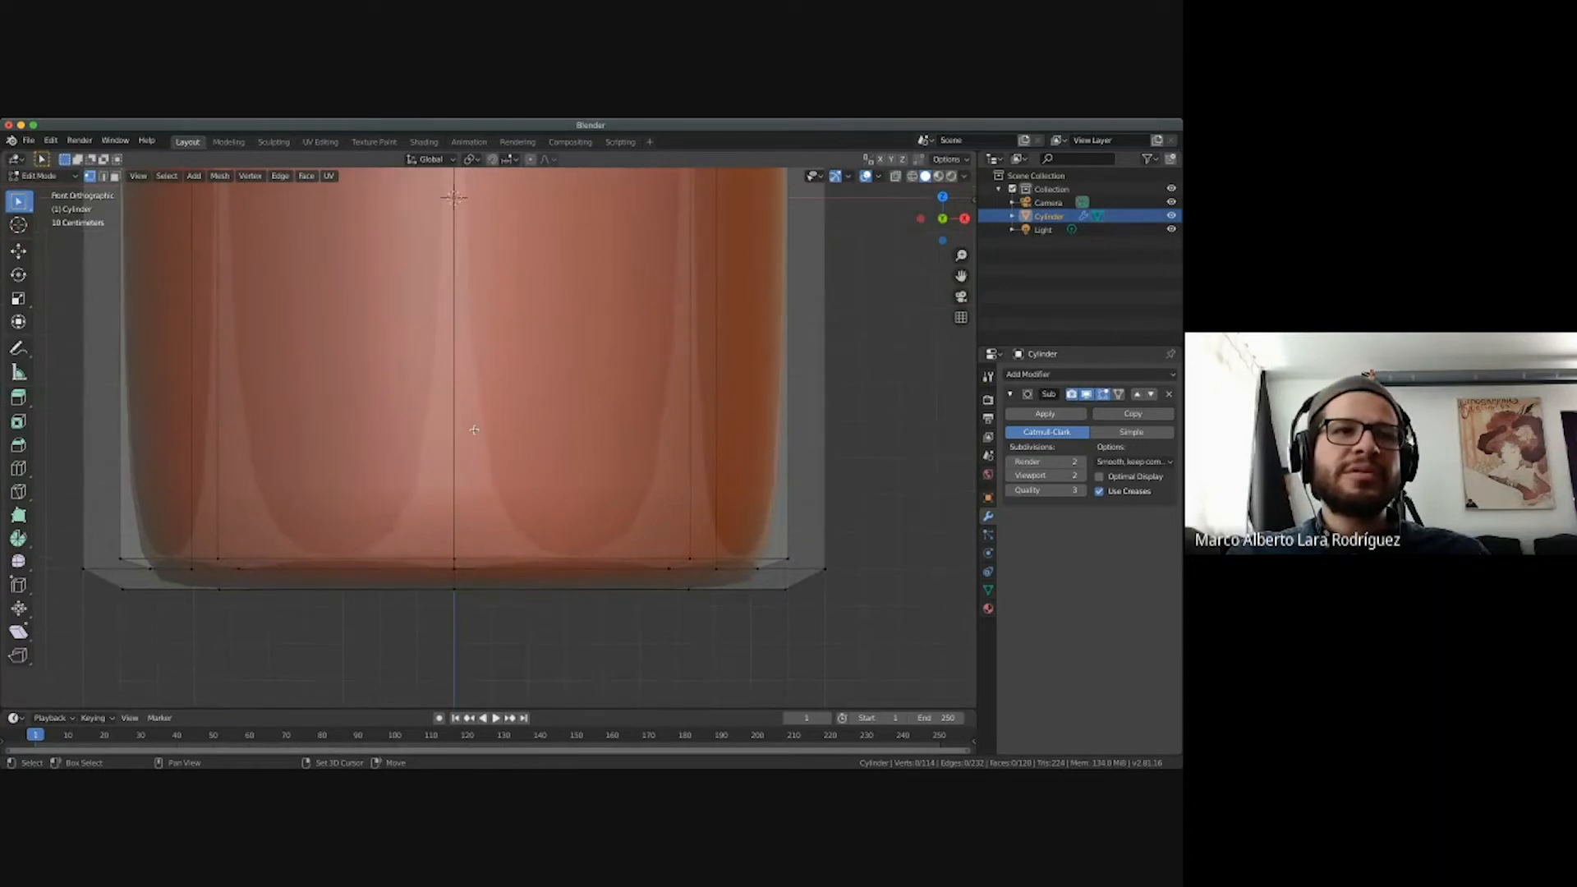
scroll(463, 438, "down", 3)
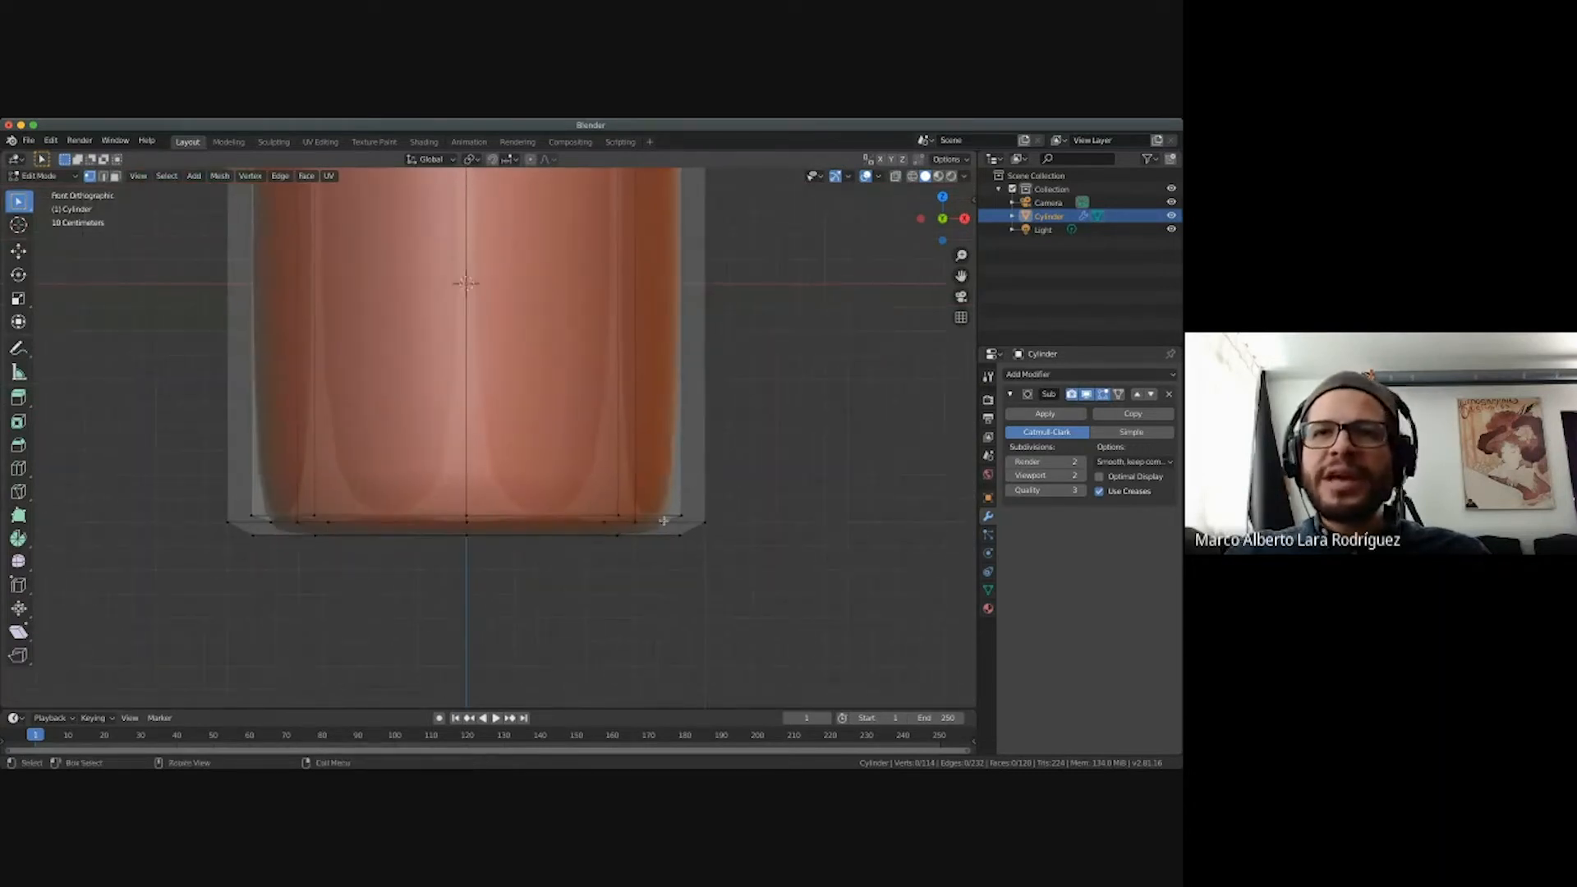
scroll(624, 408, "down", 4)
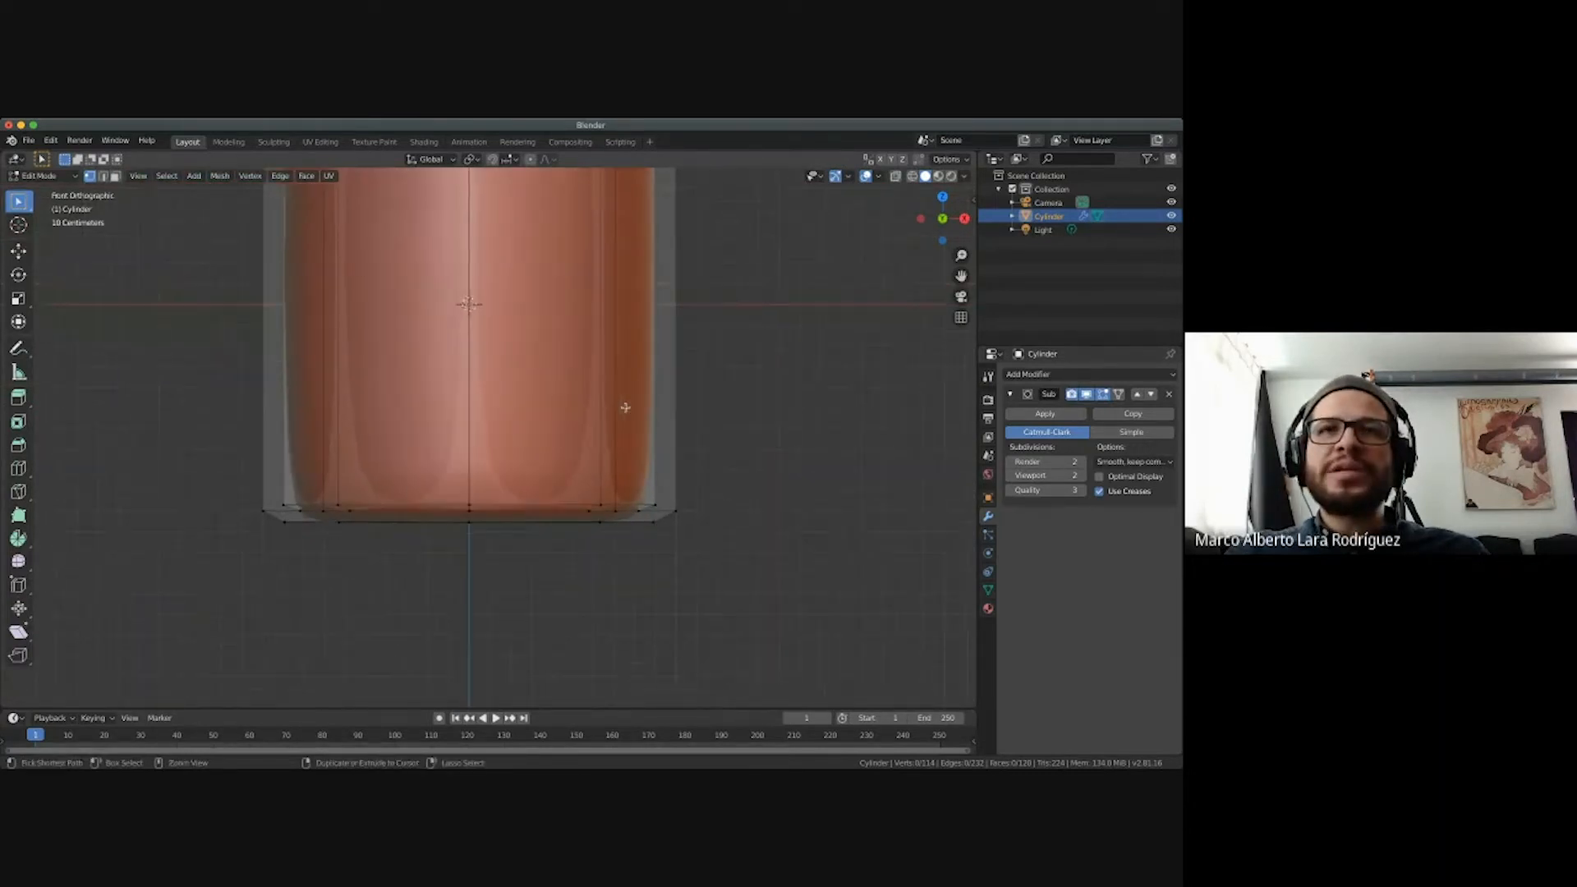
scroll(626, 408, "up", 1, "shift")
scroll(625, 408, "up", 4, "shift")
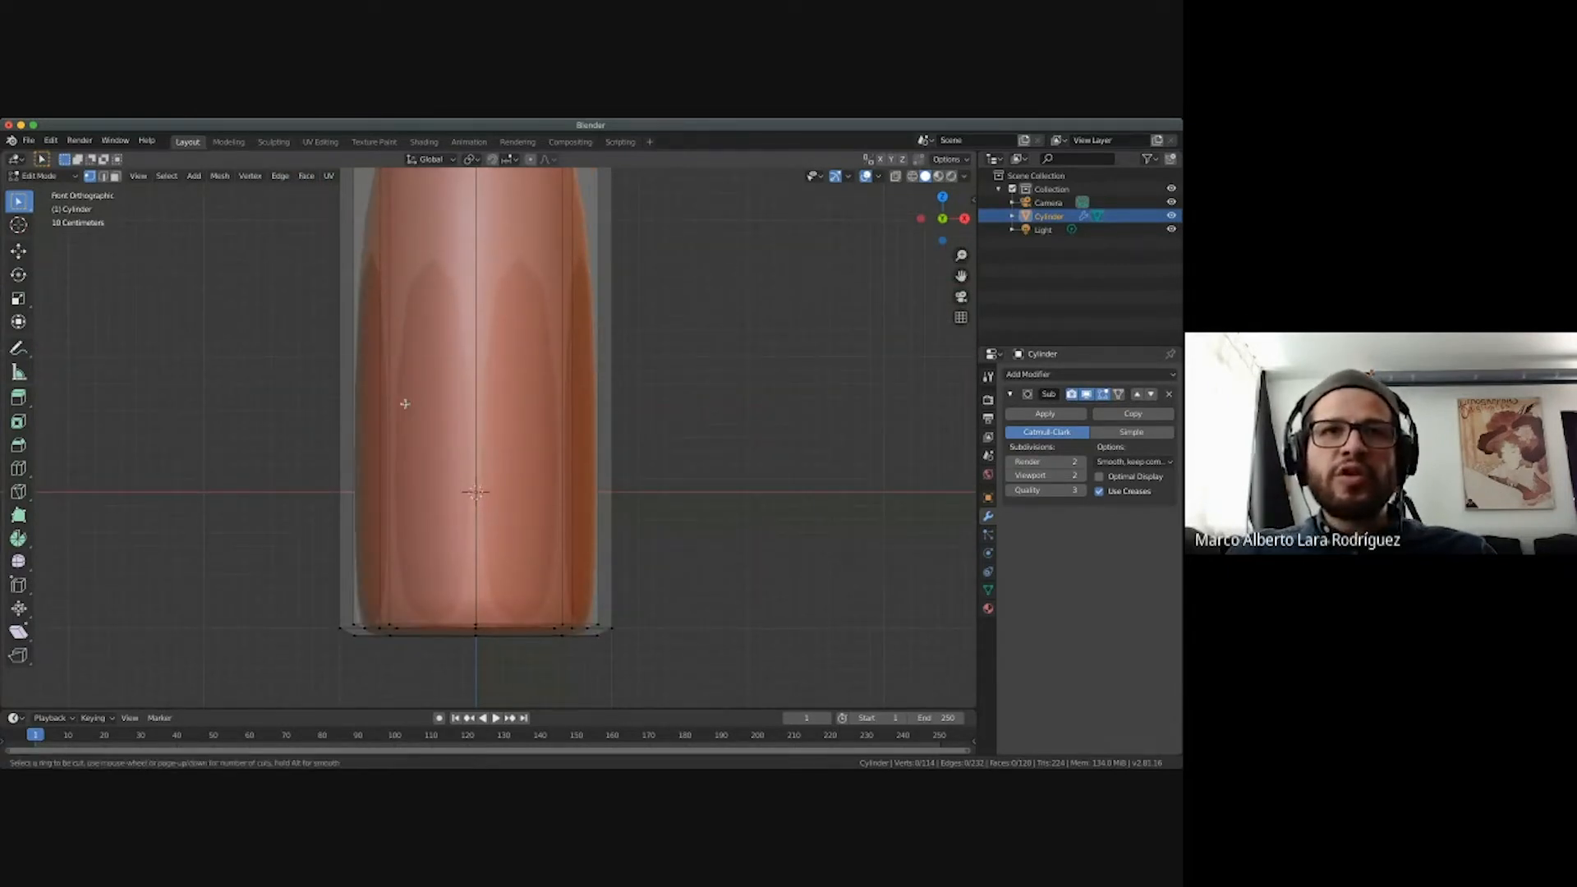
Turn on X-ray display to see the bottle's inner and outer walls.
key("ctrl+r")
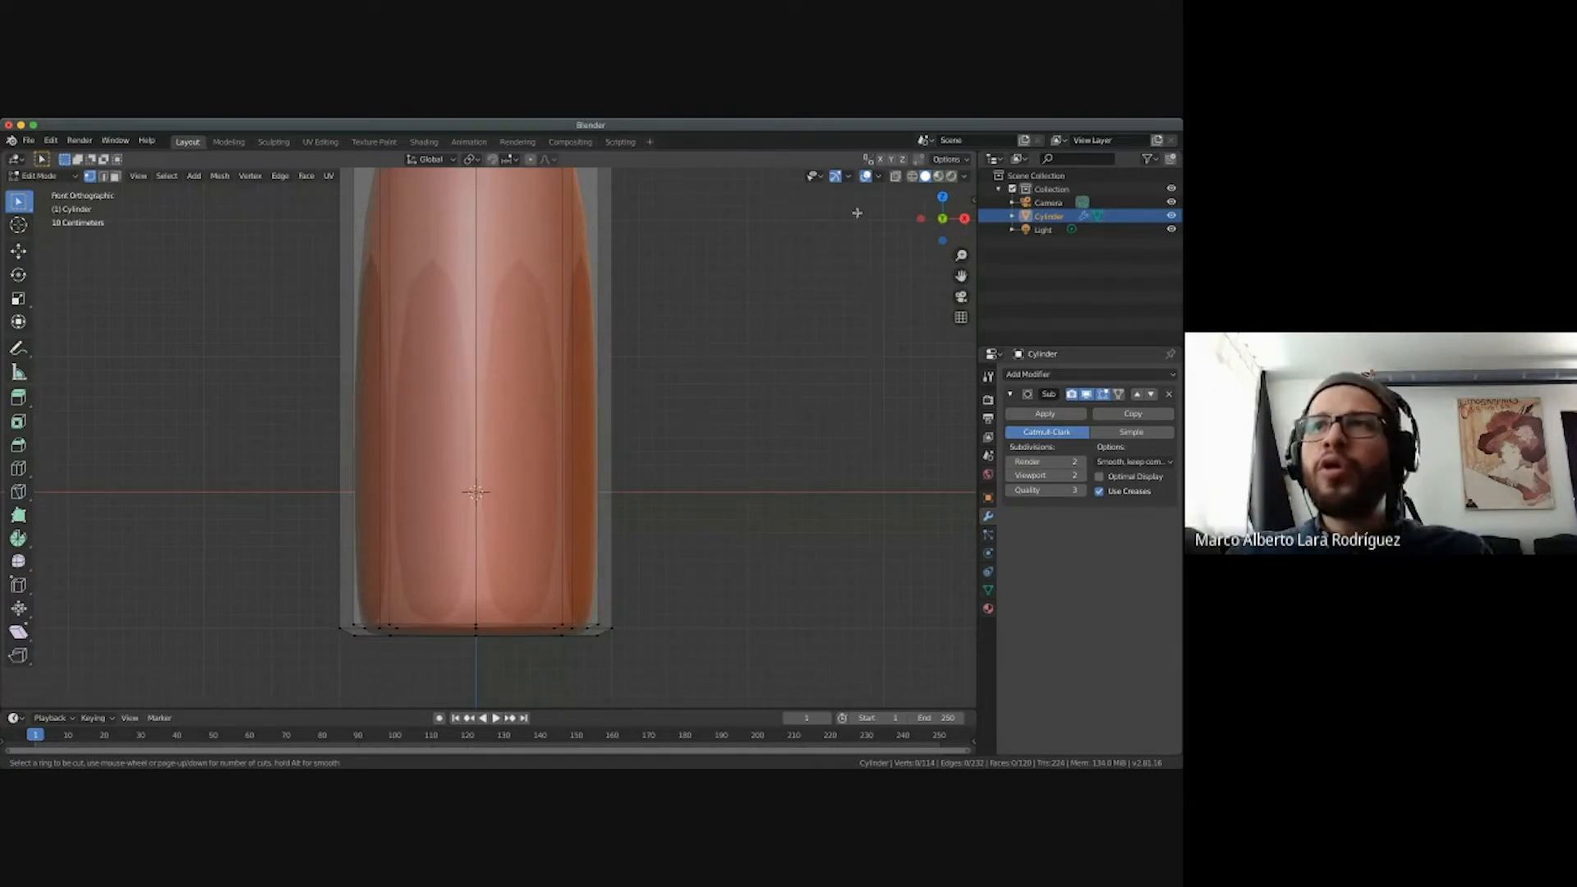
key("Escape")
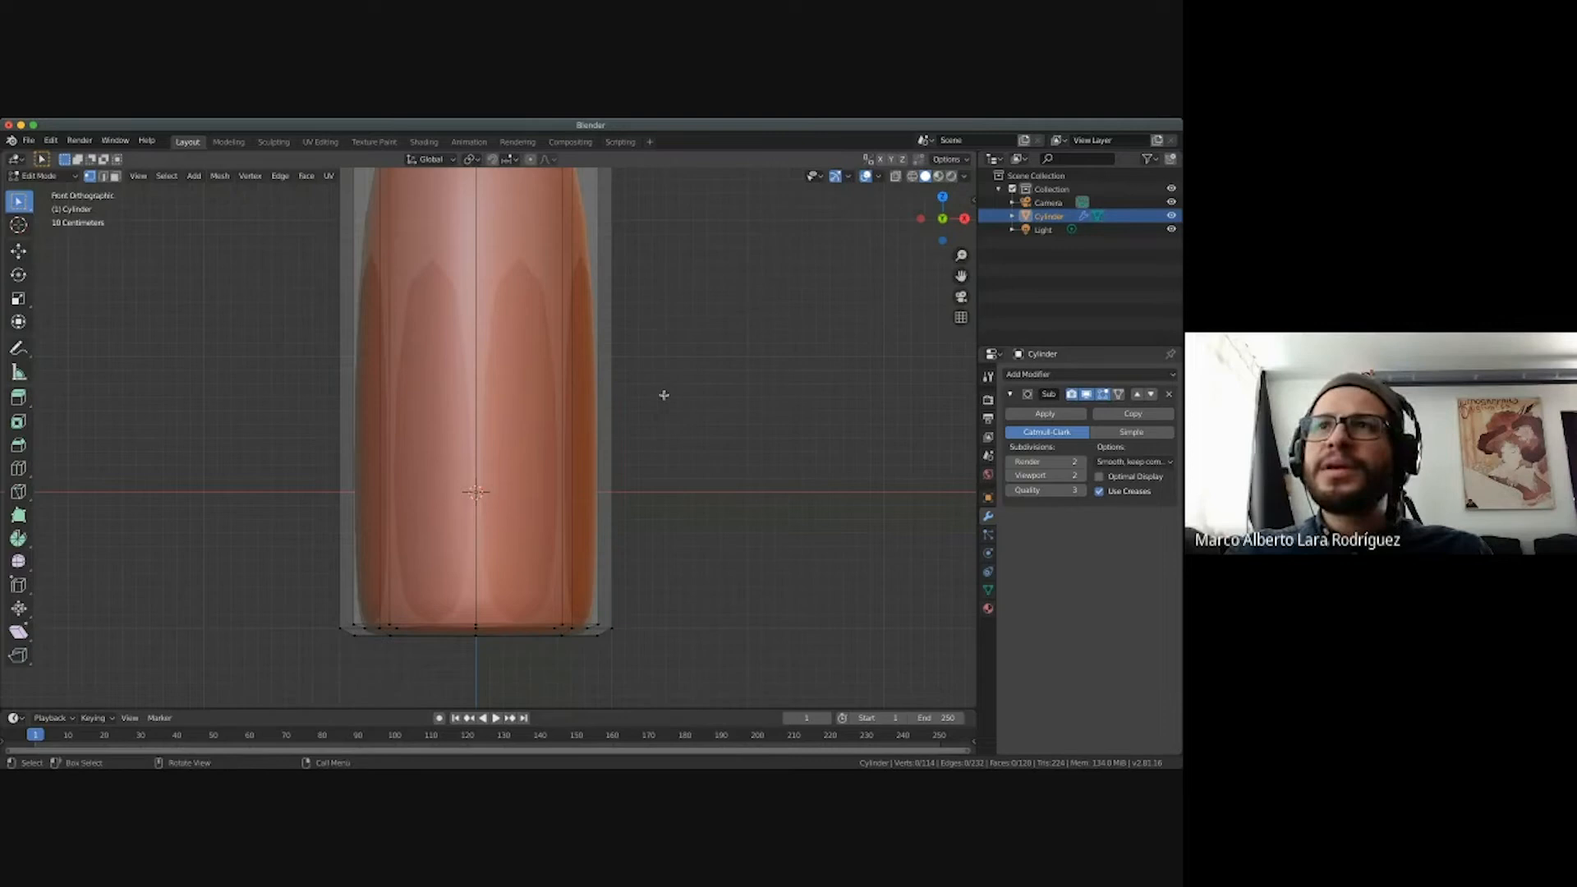
left_click(896, 180)
left_click(896, 180)
left_click(896, 180)
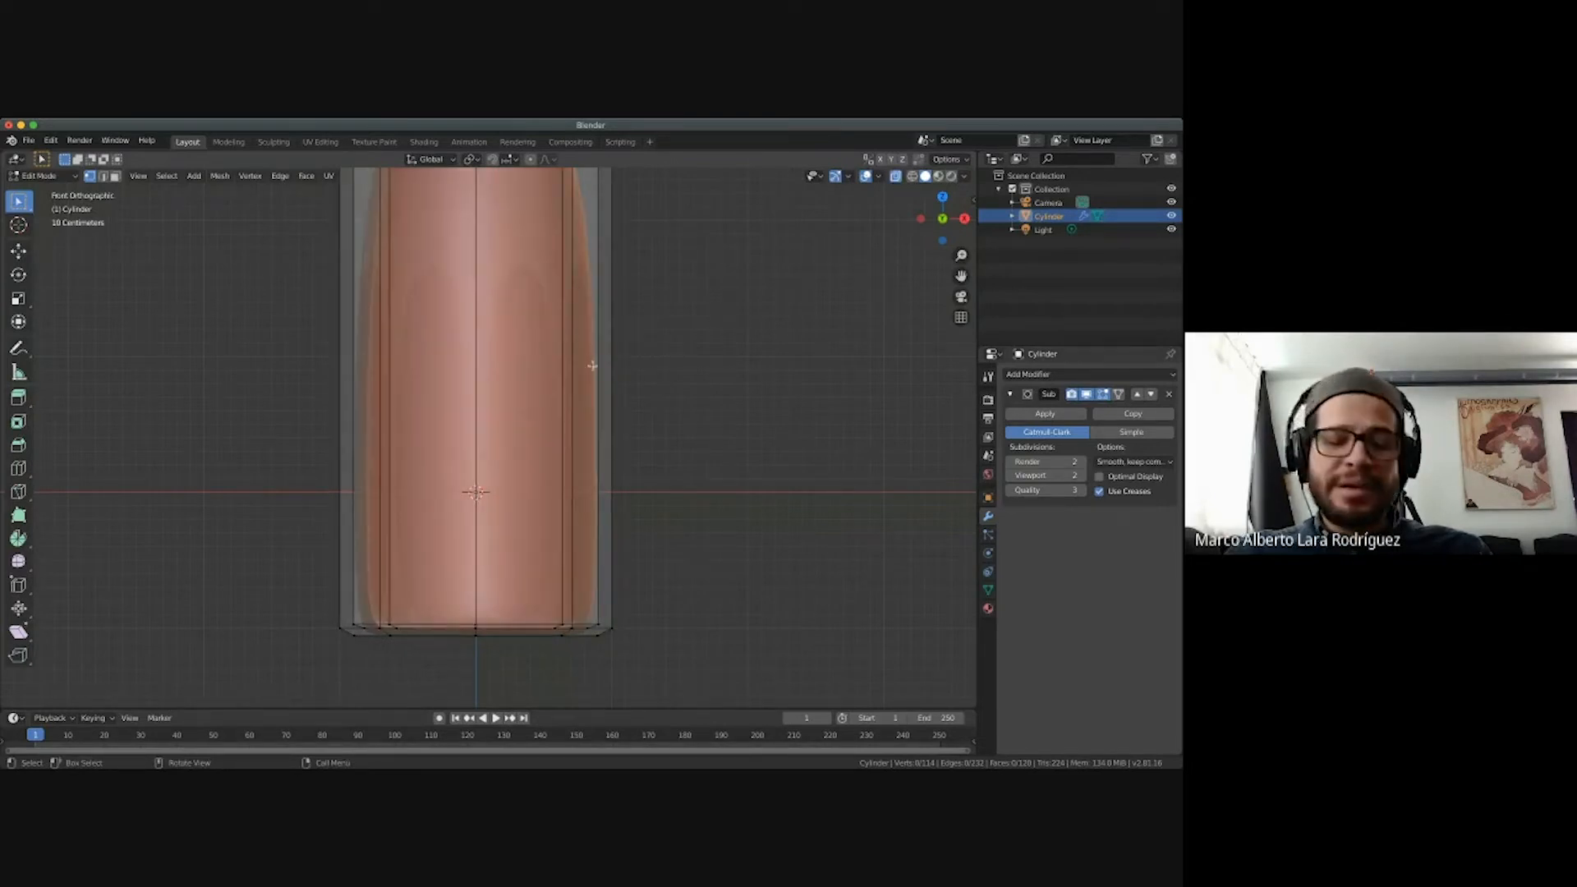
scroll(590, 364, "up", 1)
scroll(590, 364, "up", 1)
key("ctrl+r")
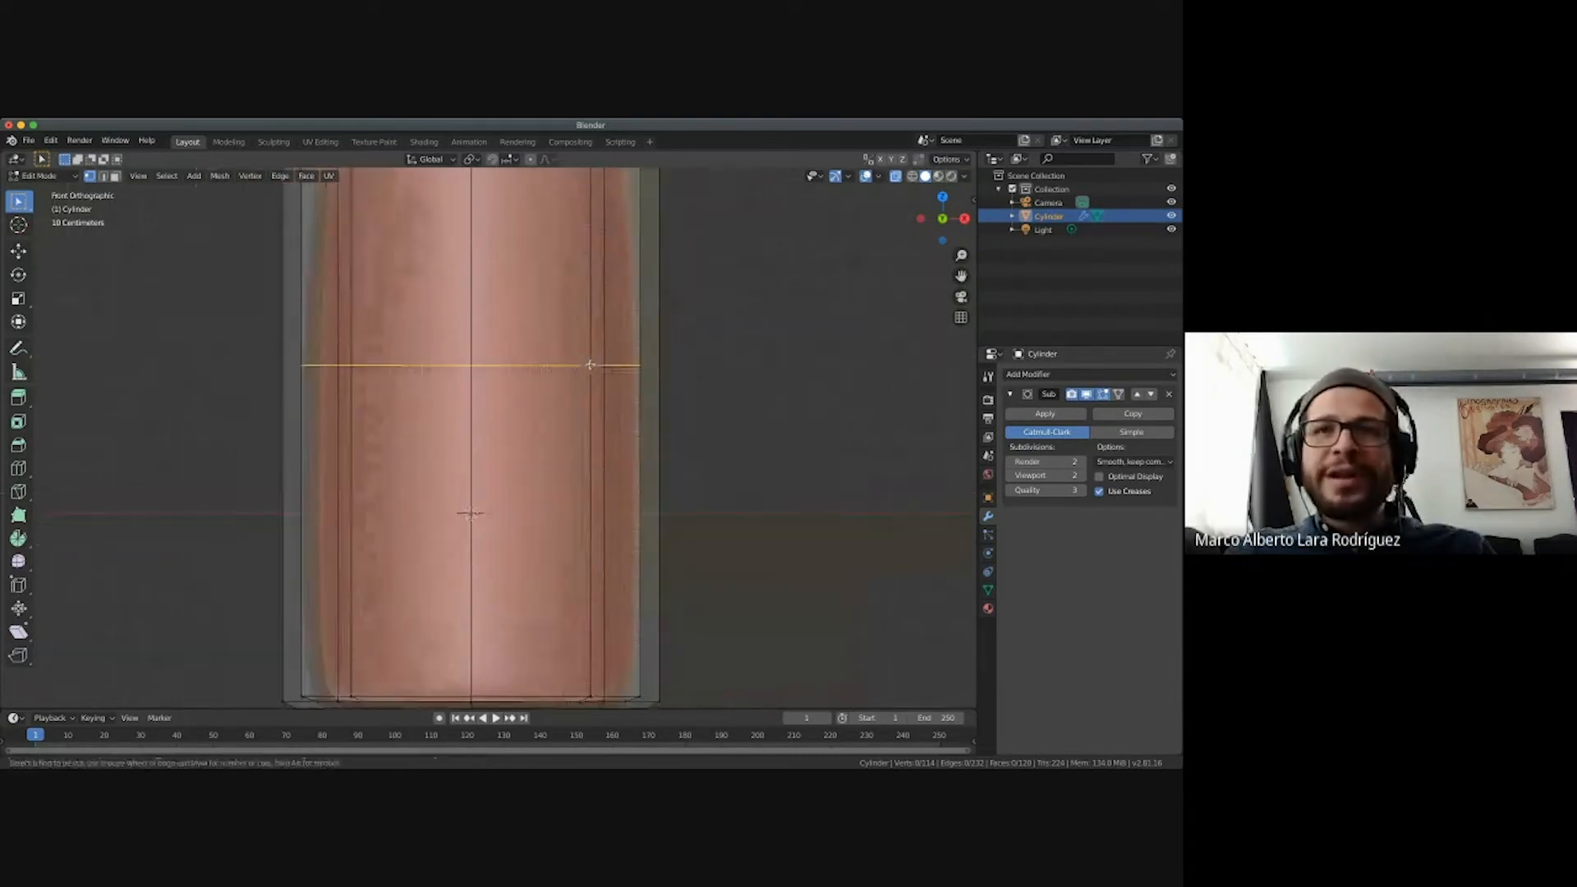
scroll(656, 372, "up", 1)
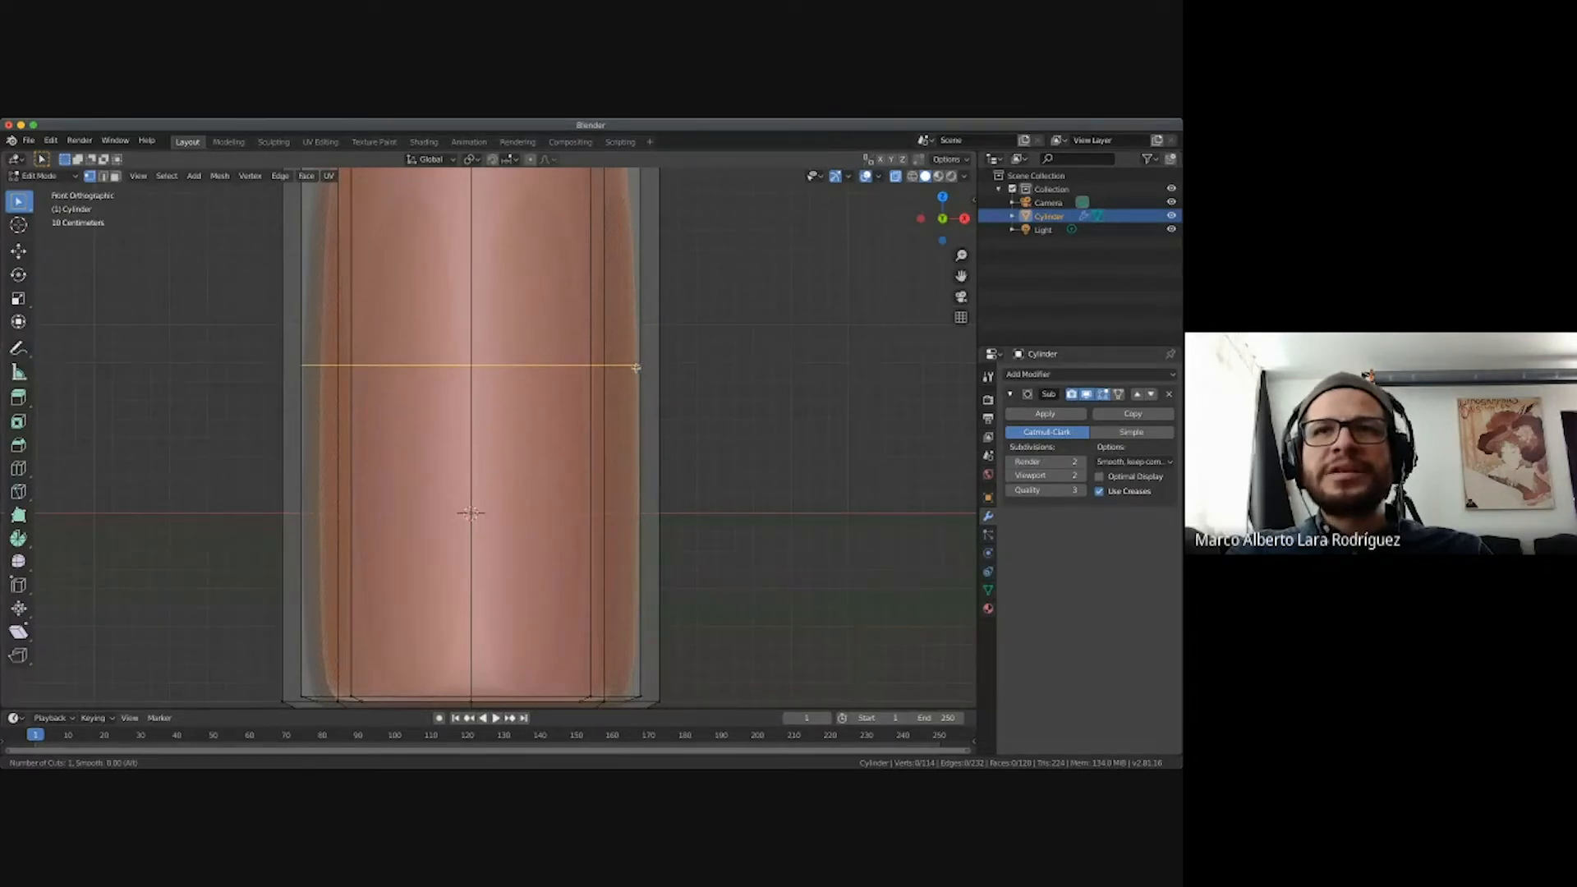
key("Escape")
Add one horizontal loop cut around the bottle's inner wall, slid down close to the inner base edge.
middle_click_drag(635, 367, 635, 375)
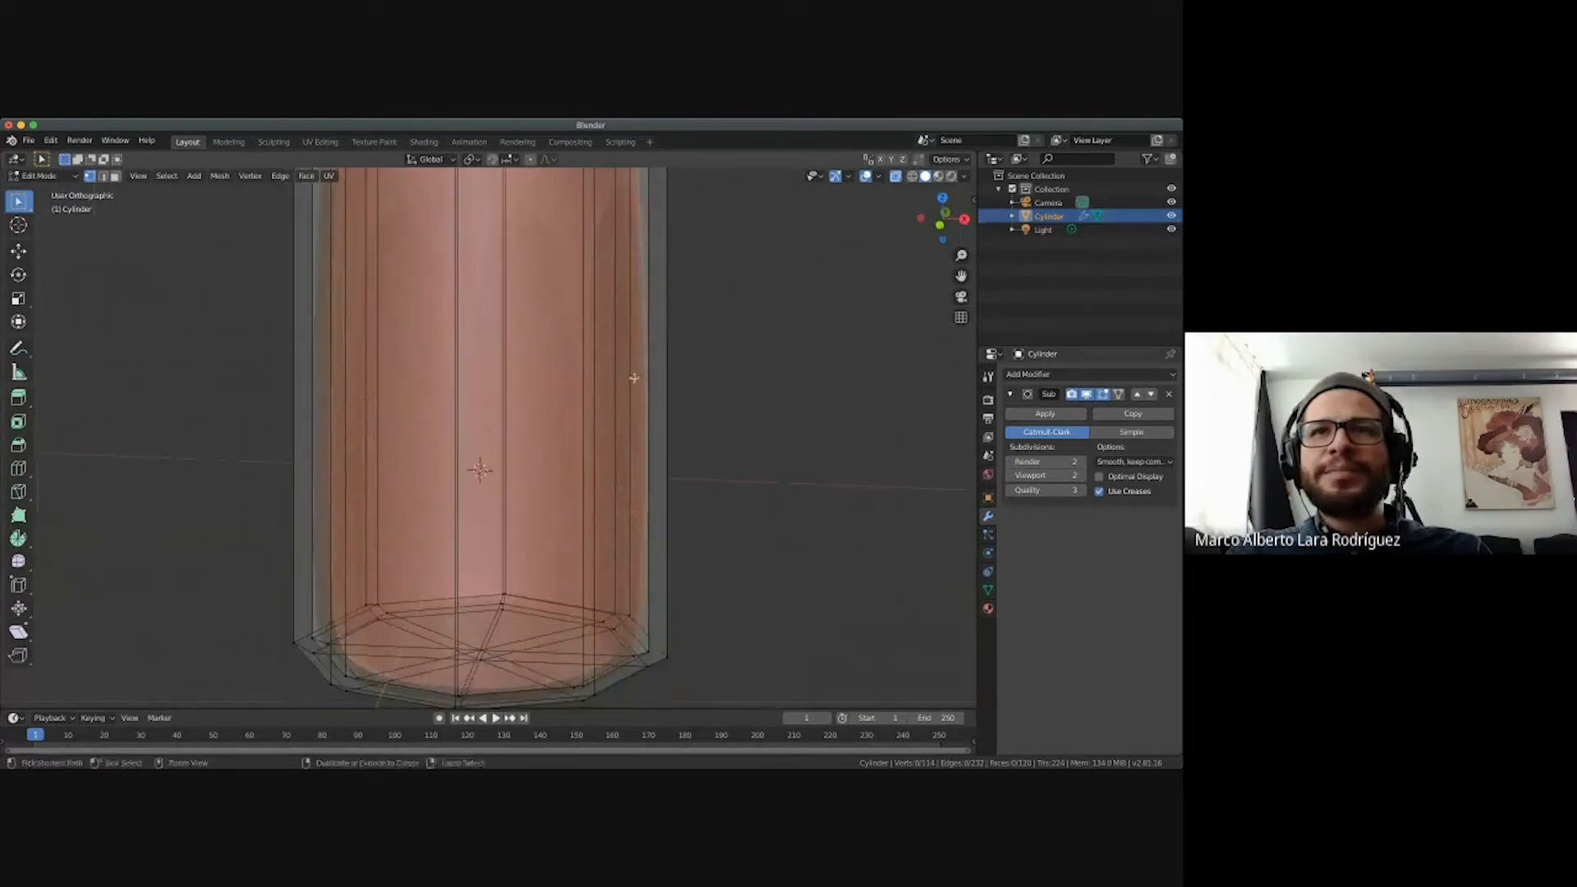
key("ctrl+r")
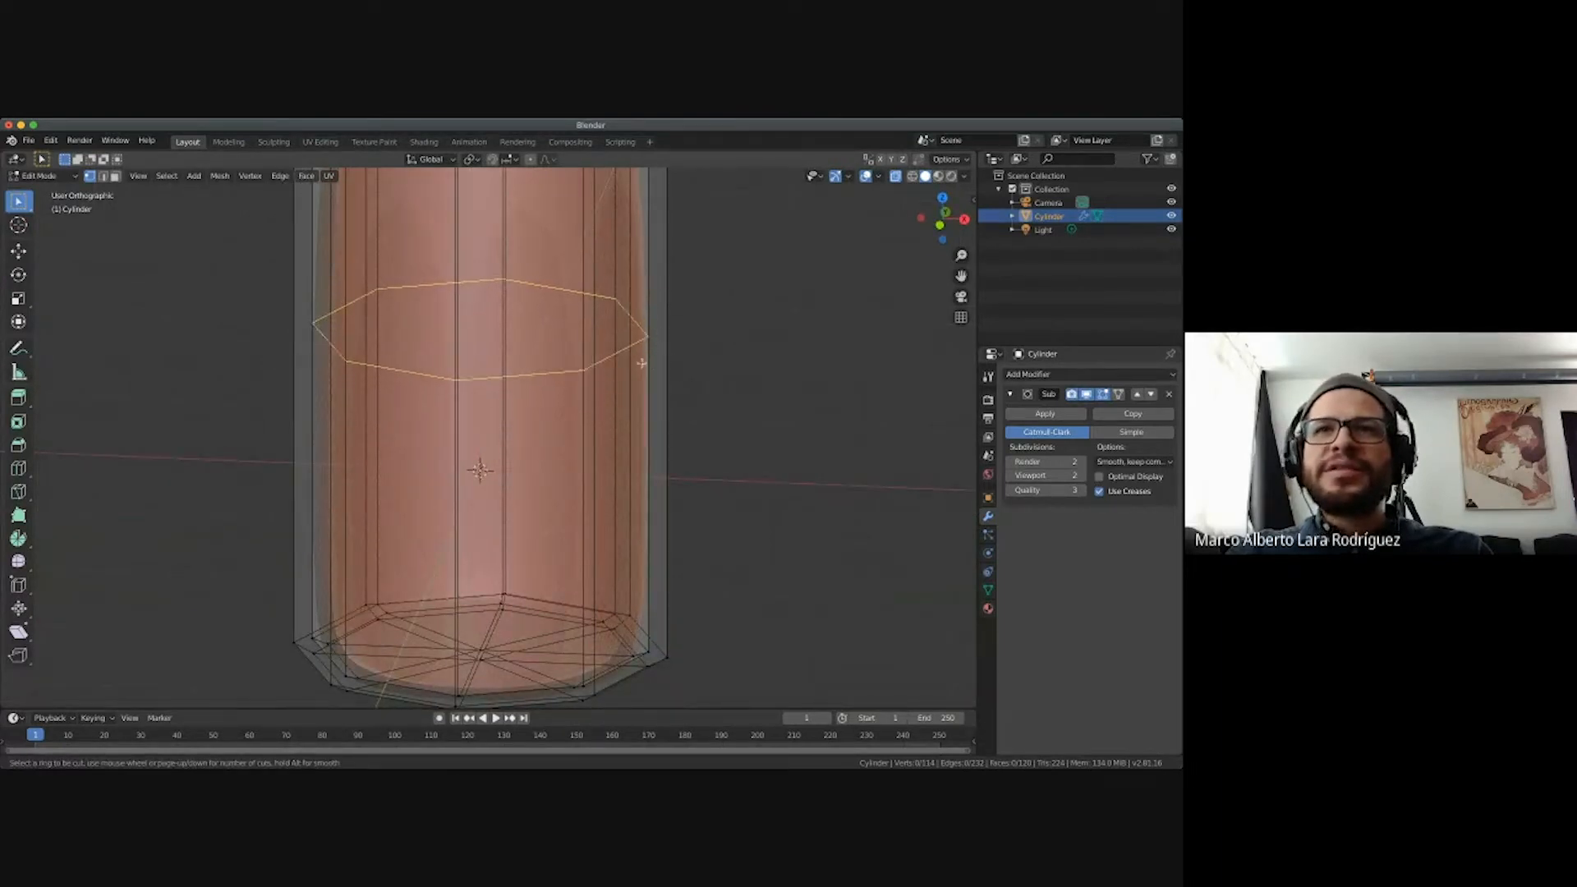
left_click(641, 363)
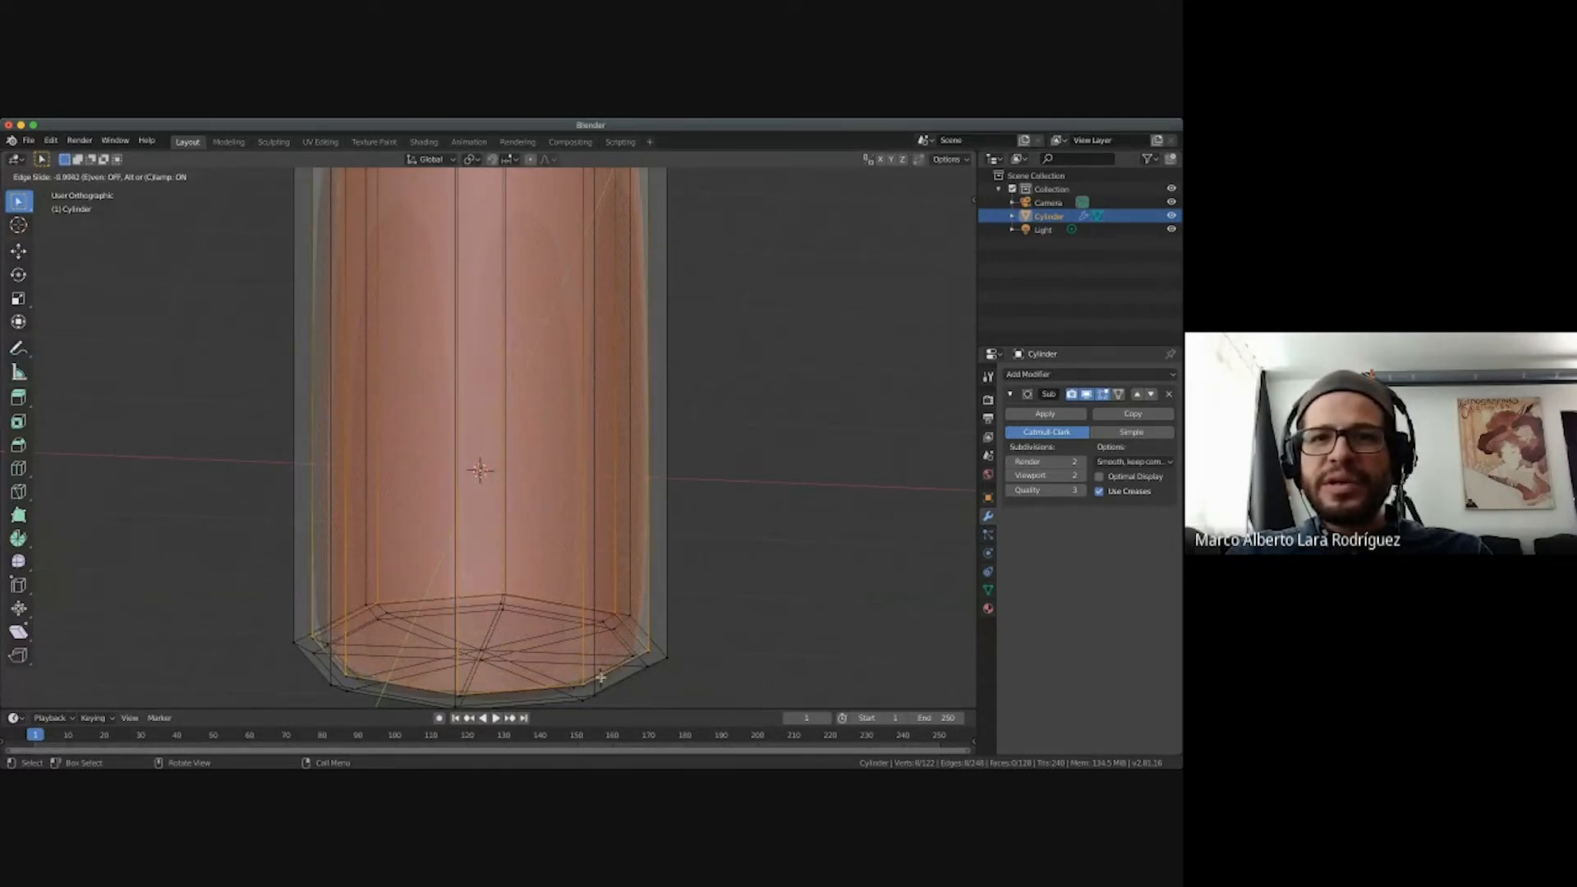
left_click(602, 673)
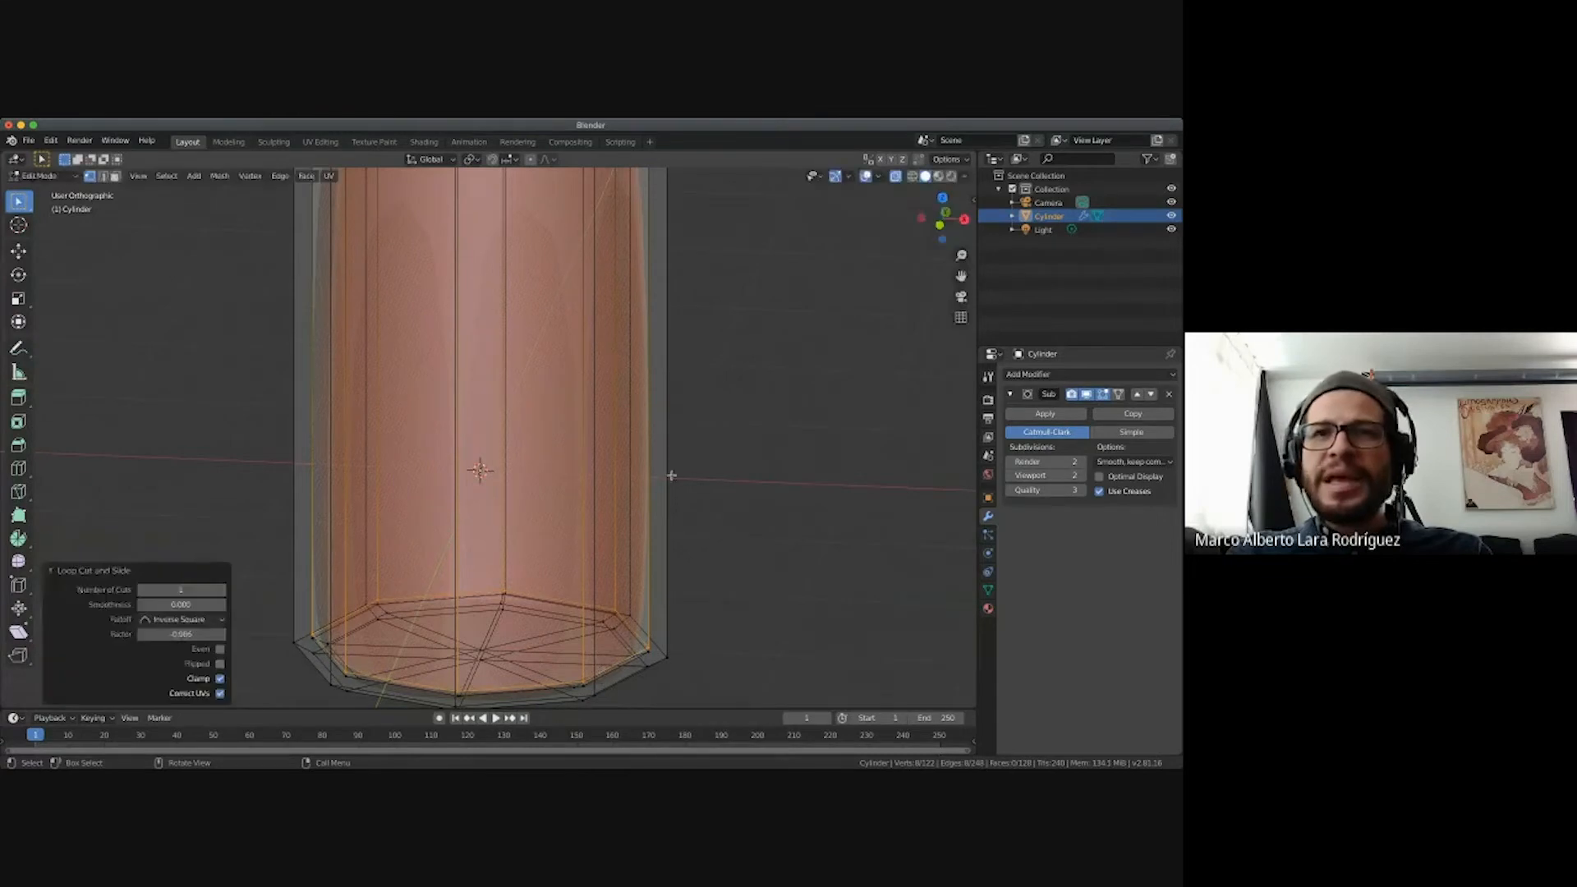
Add one horizontal loop cut around the bottle's outer wall, slid down close to the outer base edge.
key("ctrl+r")
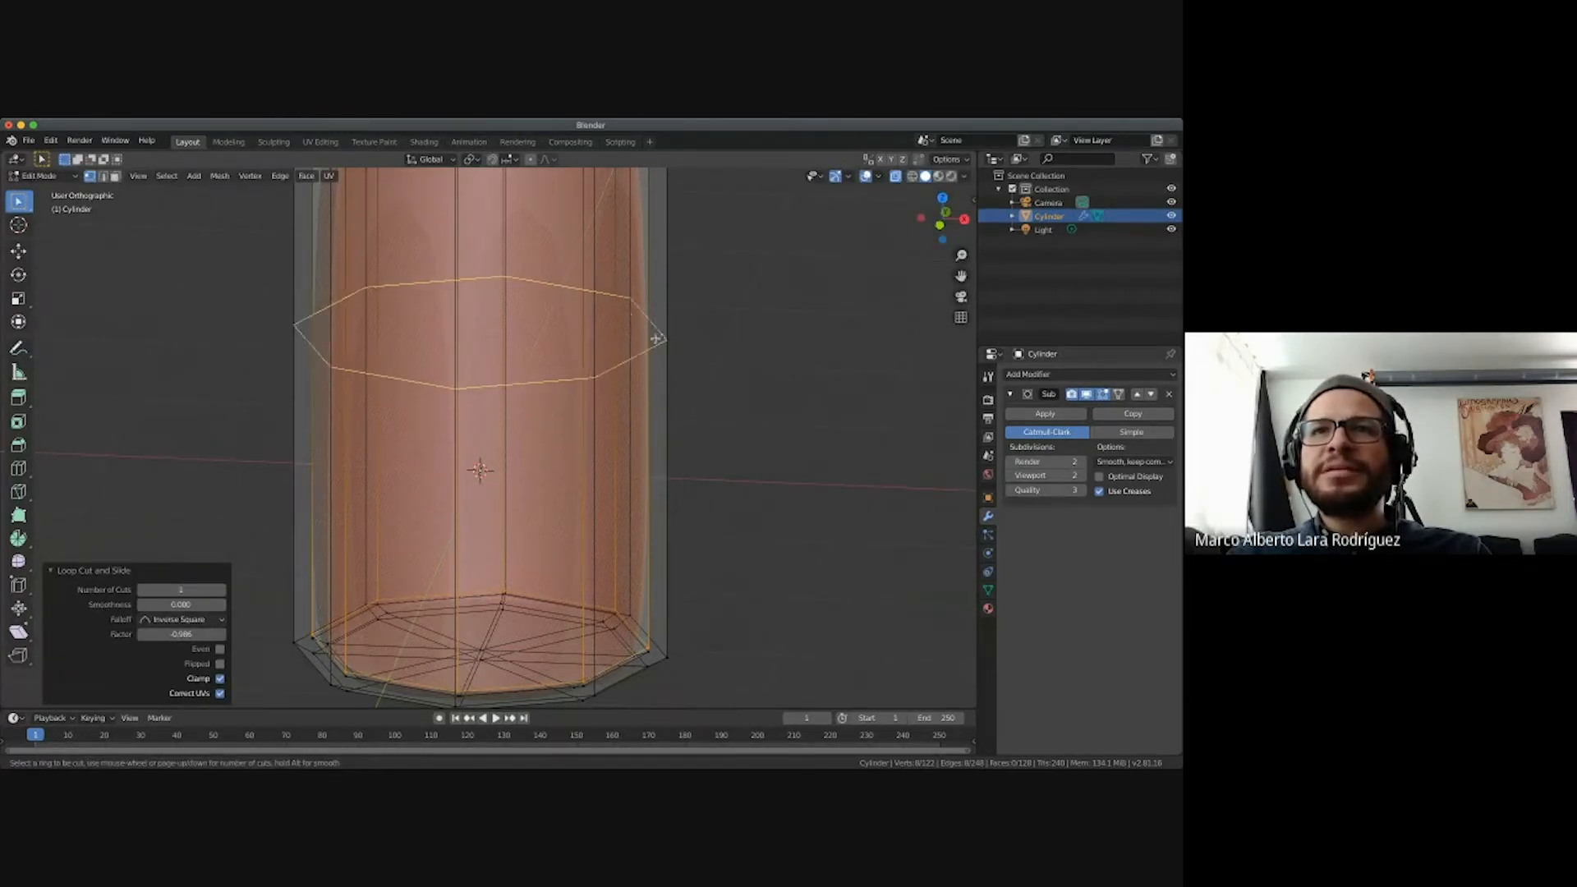
left_click(664, 339)
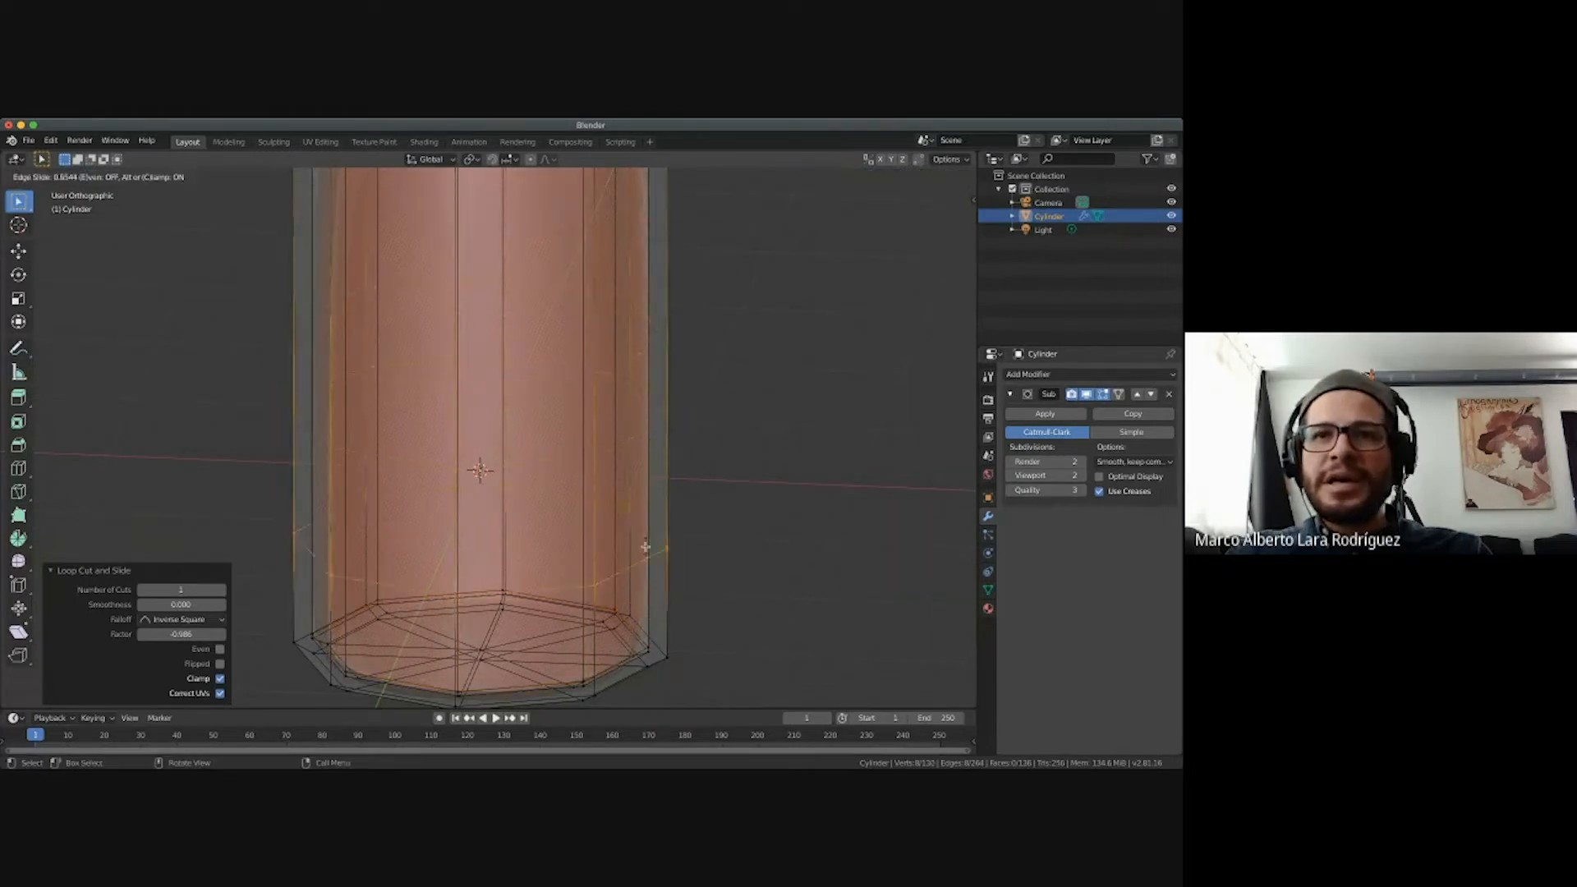
left_click(645, 653)
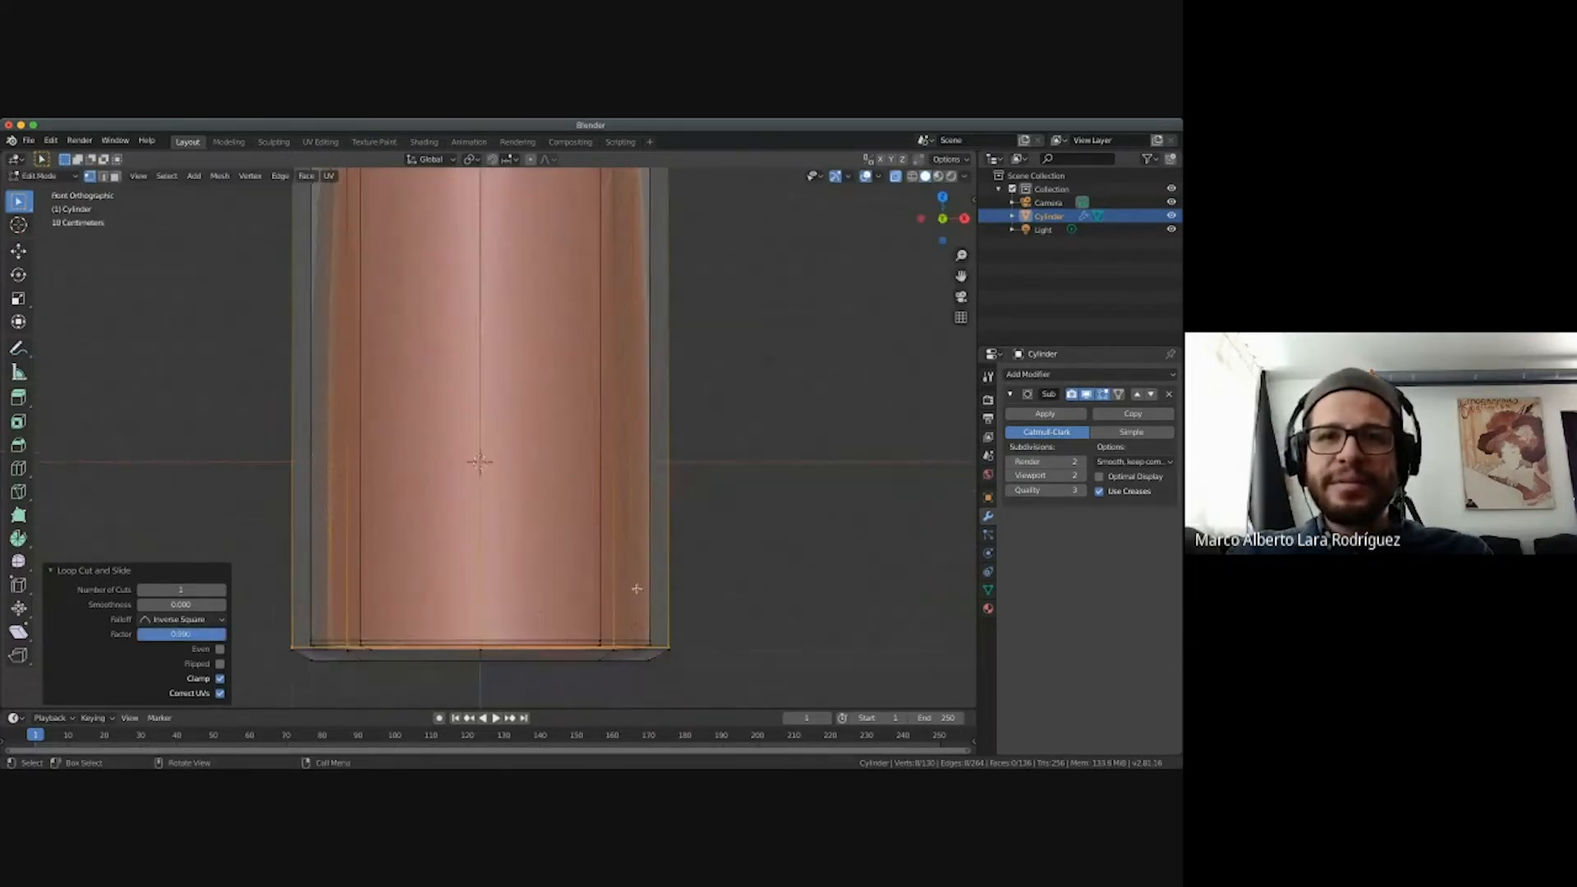
Return to Object Mode, turn off X-ray display and inspect the bottle's sharpened base from below.
key("KP_1")
key("Tab")
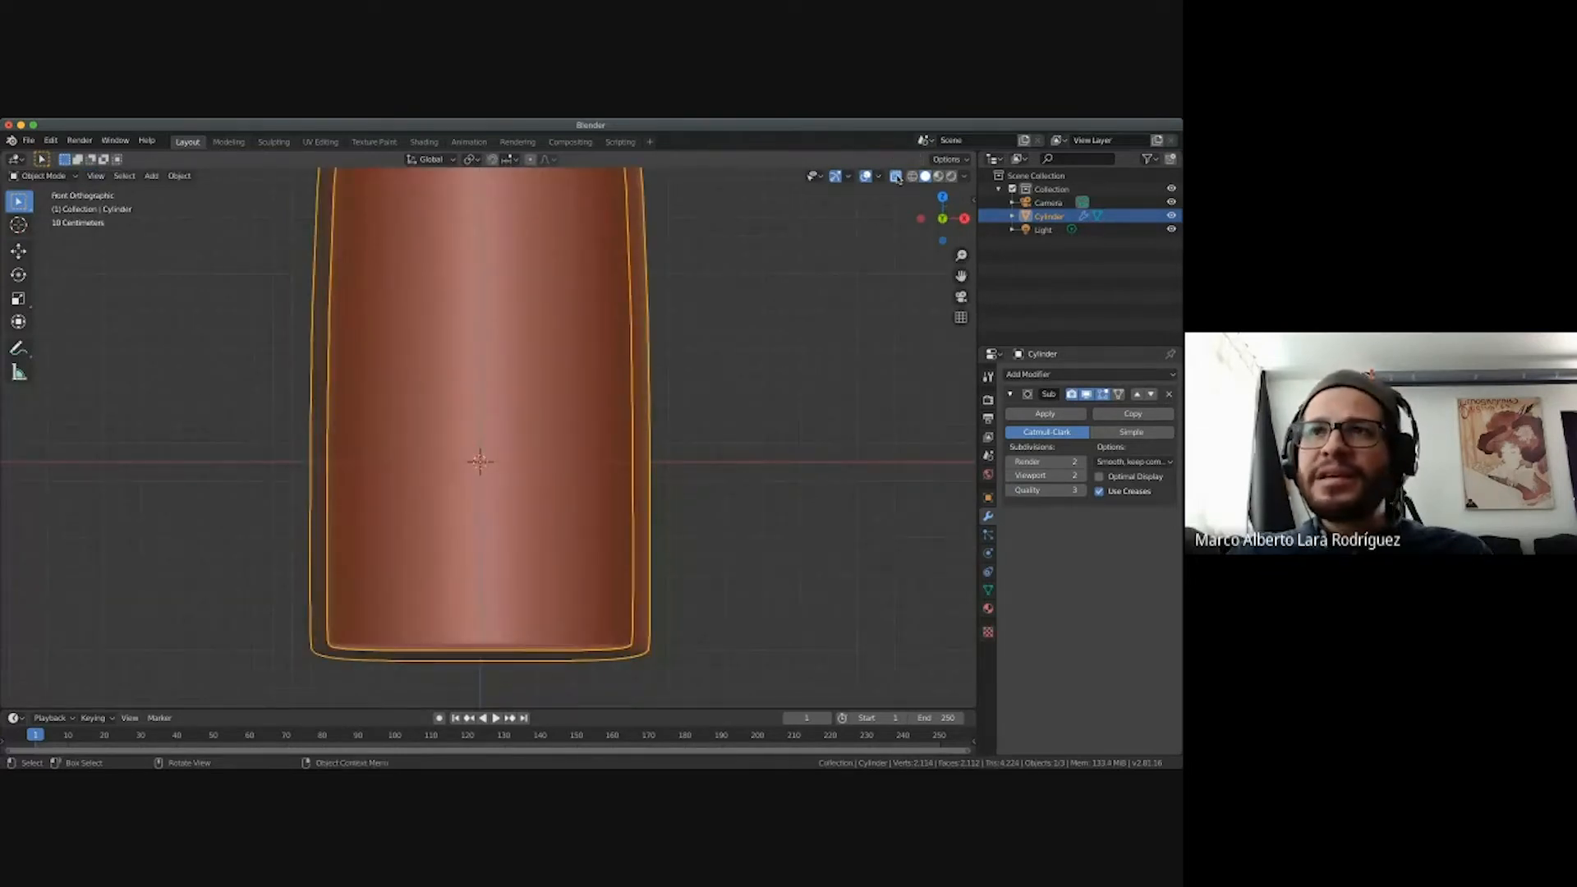
left_click(897, 175)
middle_click_drag(611, 641, 610, 637)
scroll(610, 637, "up", 4)
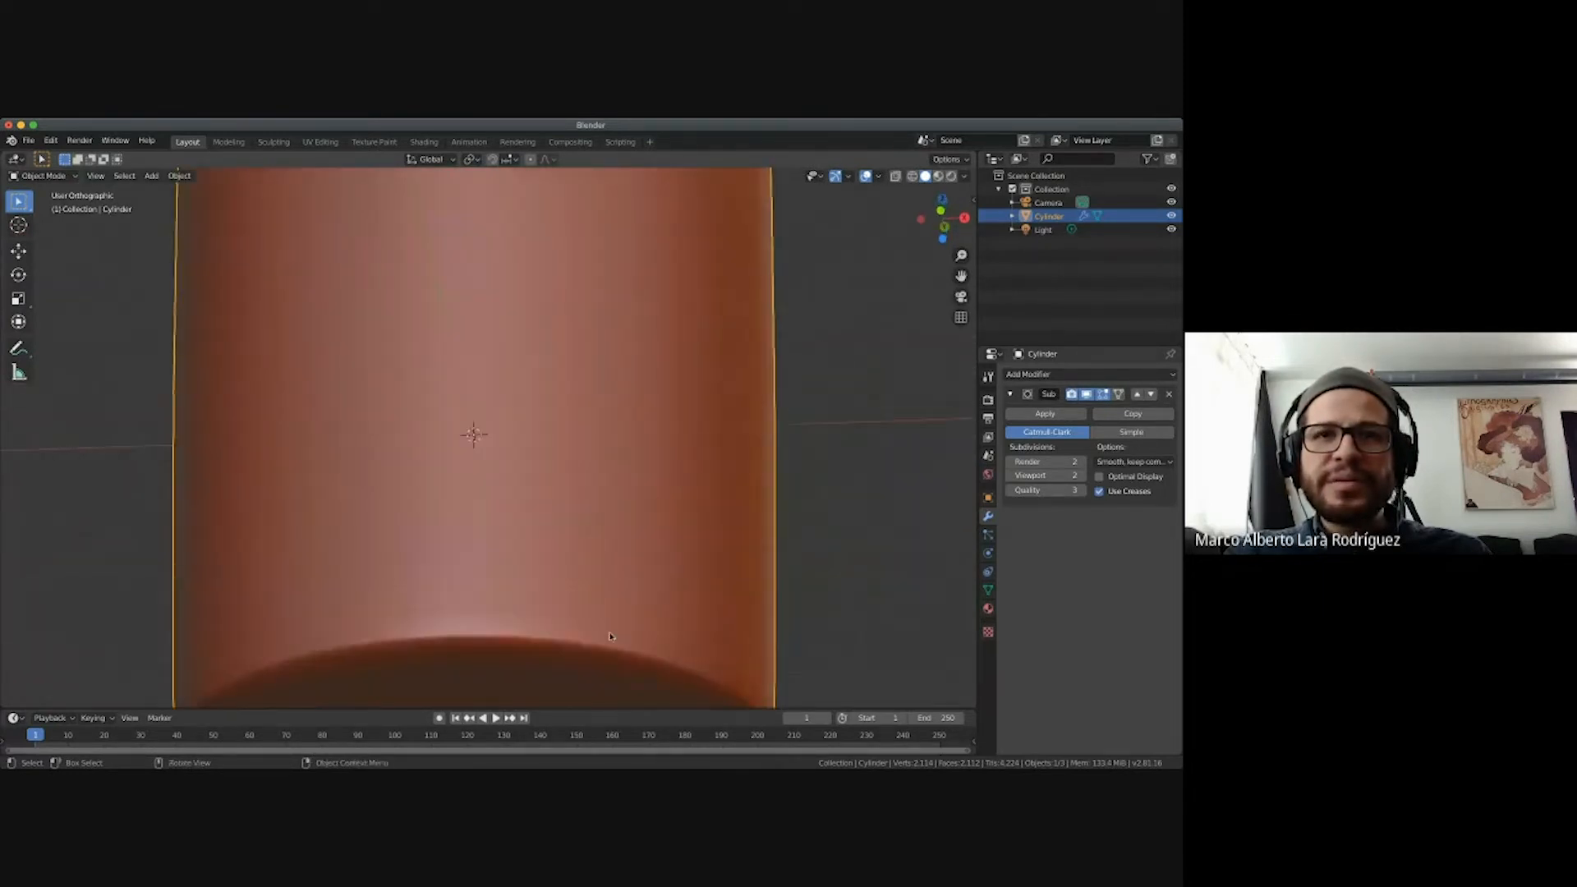
scroll(611, 637, "down", 4)
Examine the tightly spaced support loops along the bottle's base edge up close in Edit Mode.
key("Tab")
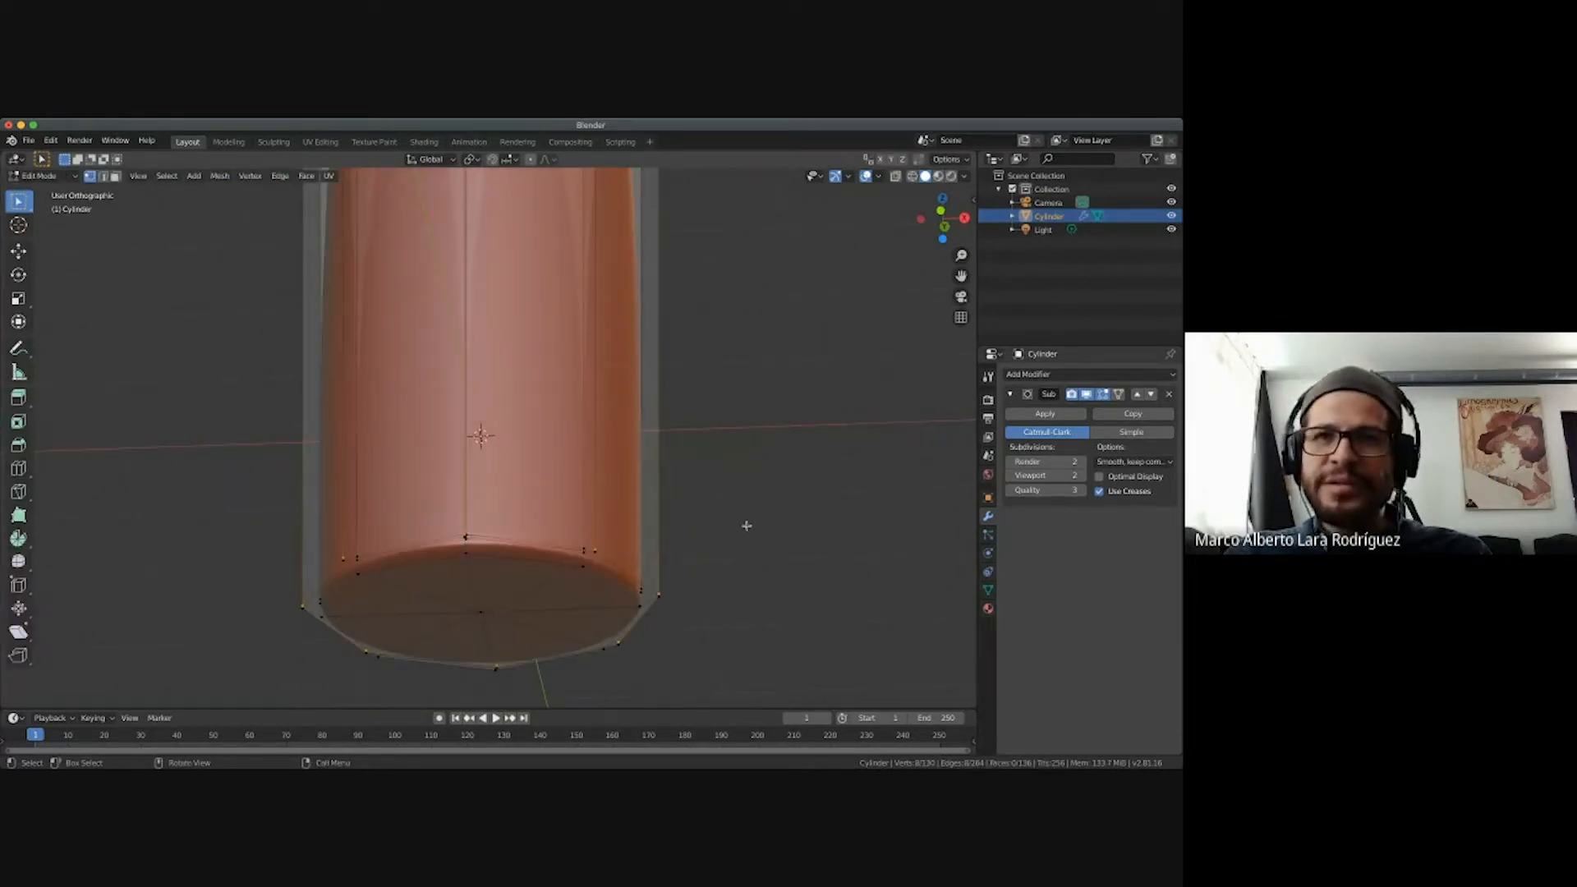
scroll(604, 493, "up", 3)
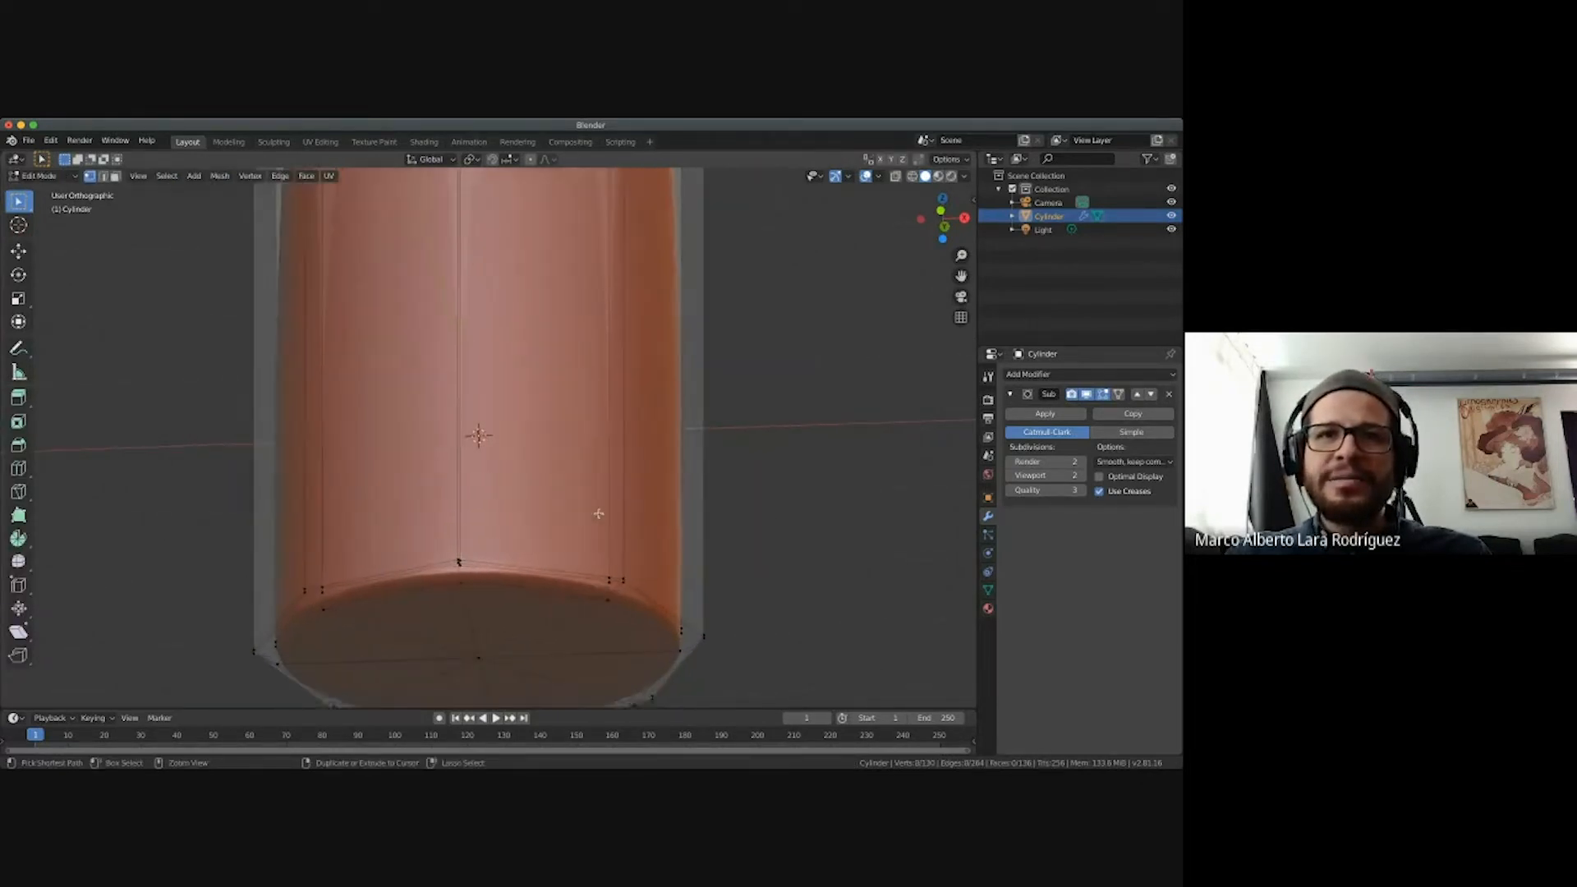
scroll(599, 515, "down", 3, "shift")
scroll(599, 514, "up", 6, "ctrl")
scroll(599, 515, "down", 6, "ctrl")
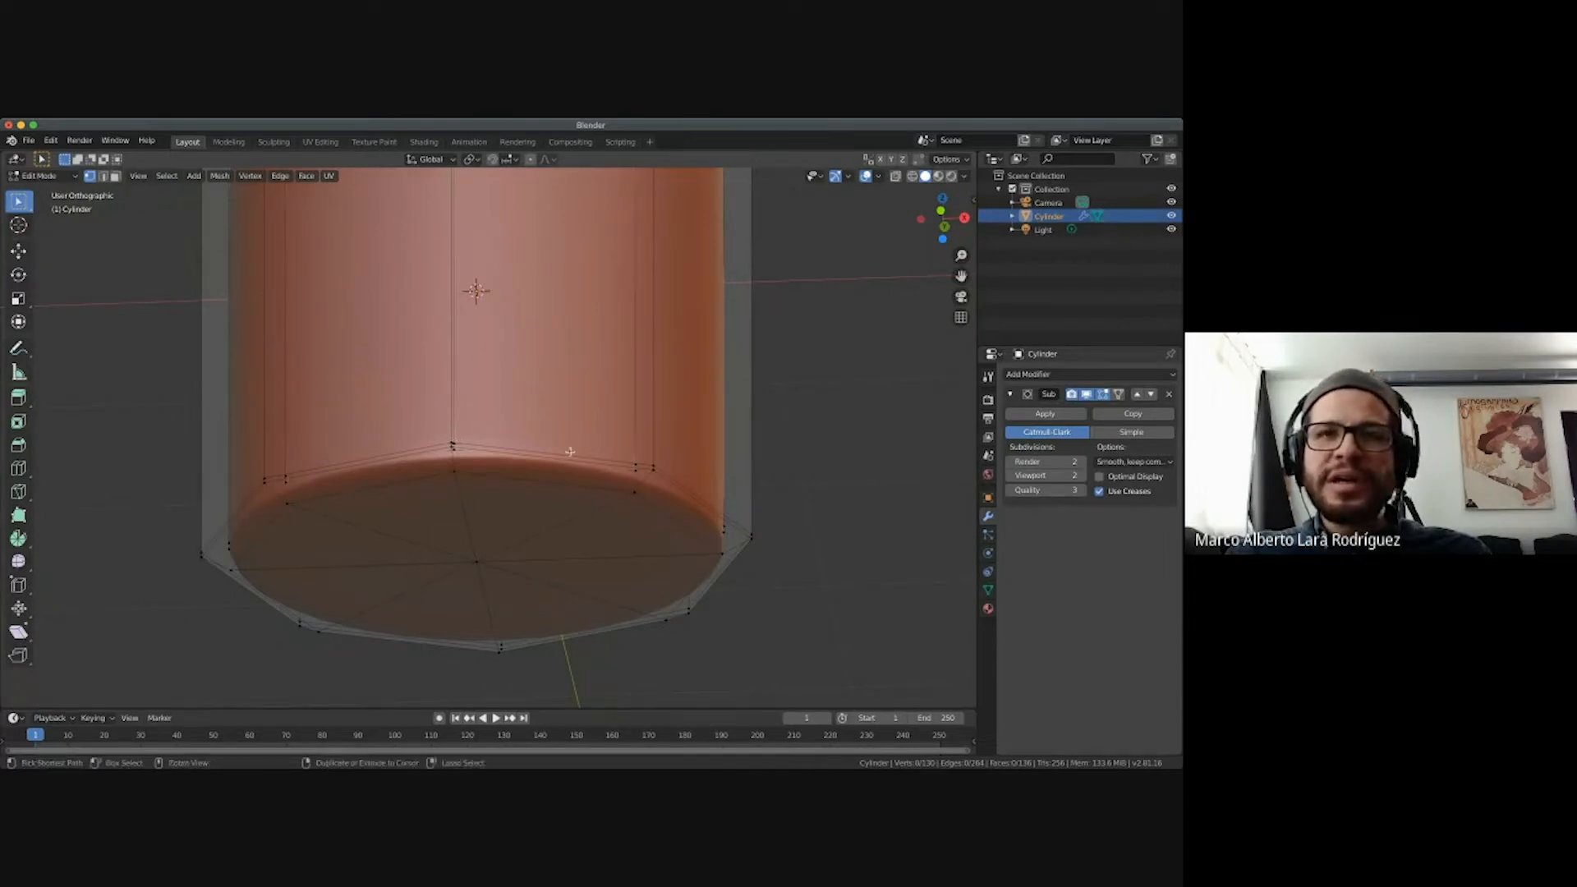
scroll(570, 451, "up", 5, "ctrl")
scroll(398, 453, "up", 3, "ctrl")
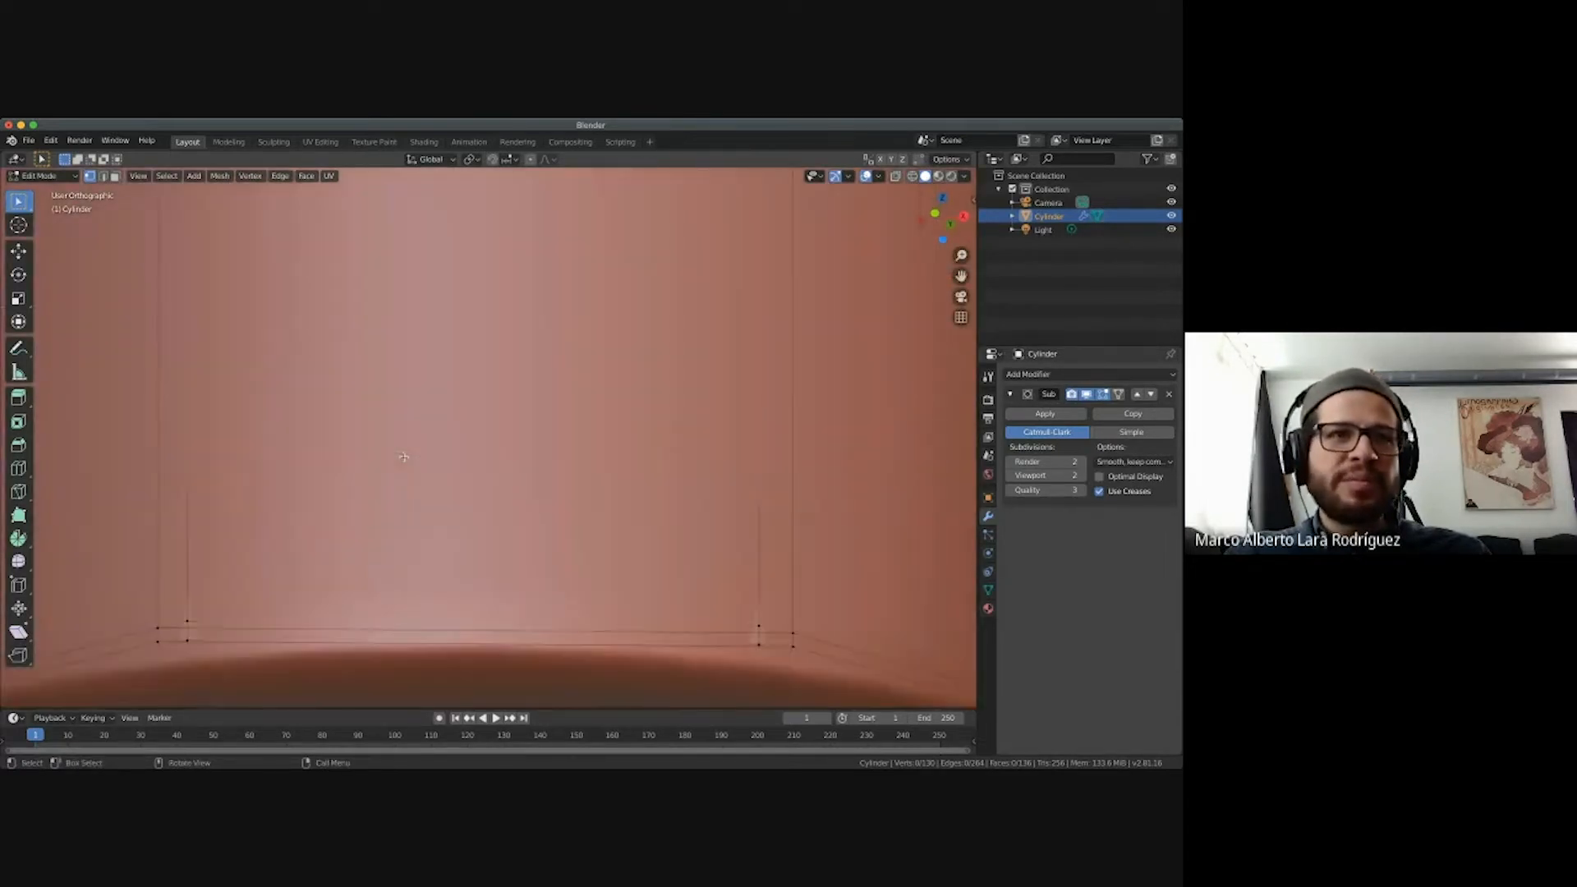
scroll(399, 453, "left", 3, "shift")
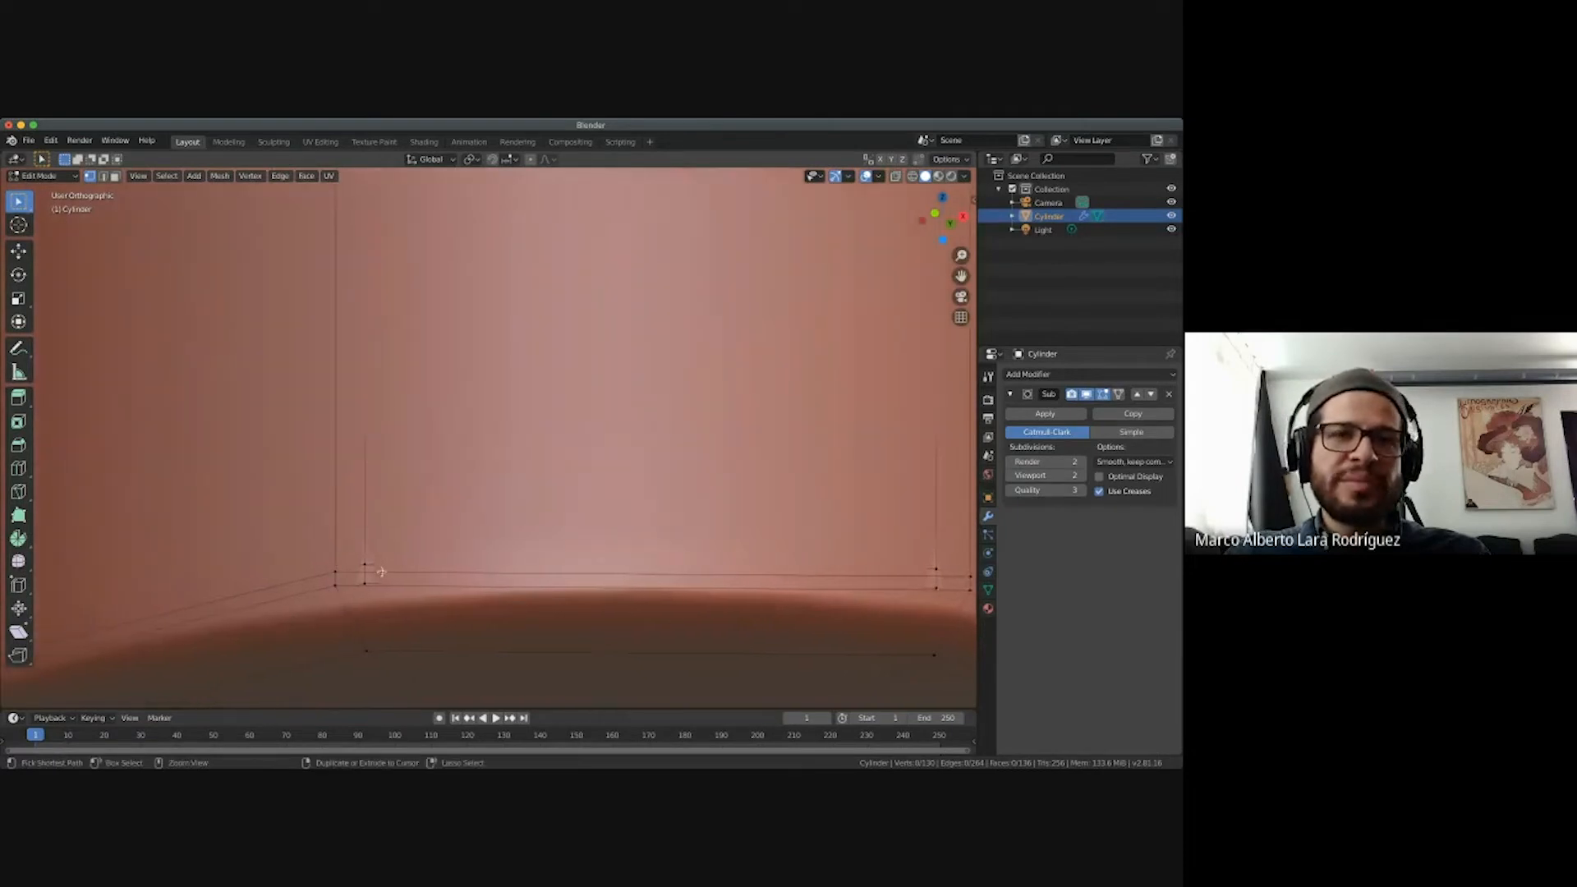
scroll(364, 562, "down", 1, "ctrl")
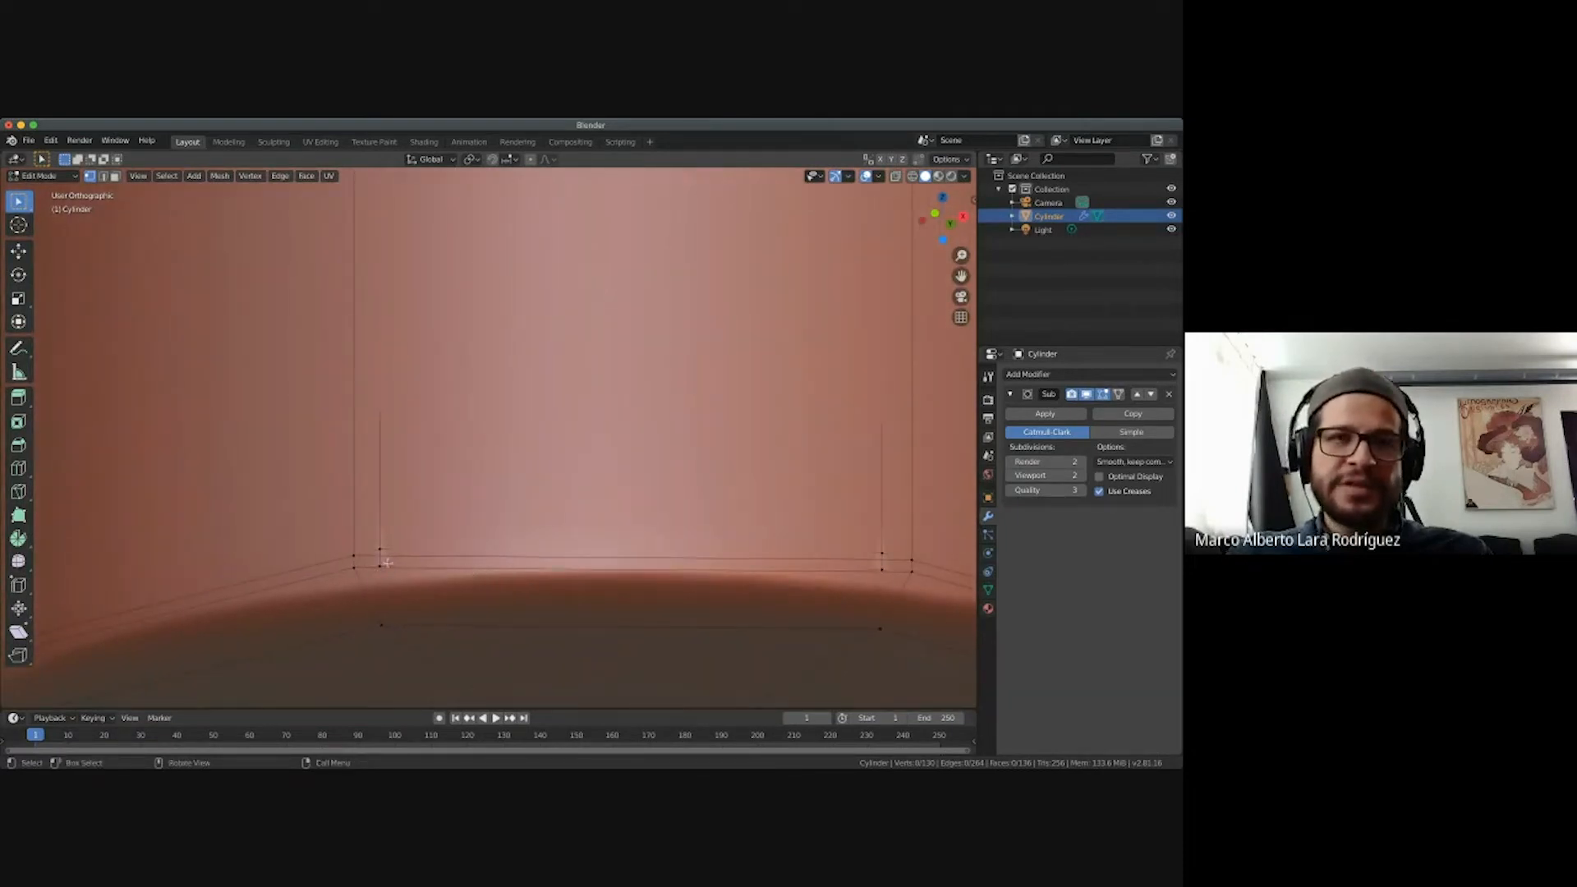
Select the horizontal support loop around the outer wall just above the bottle's base edge.
left_click(364, 559, "alt")
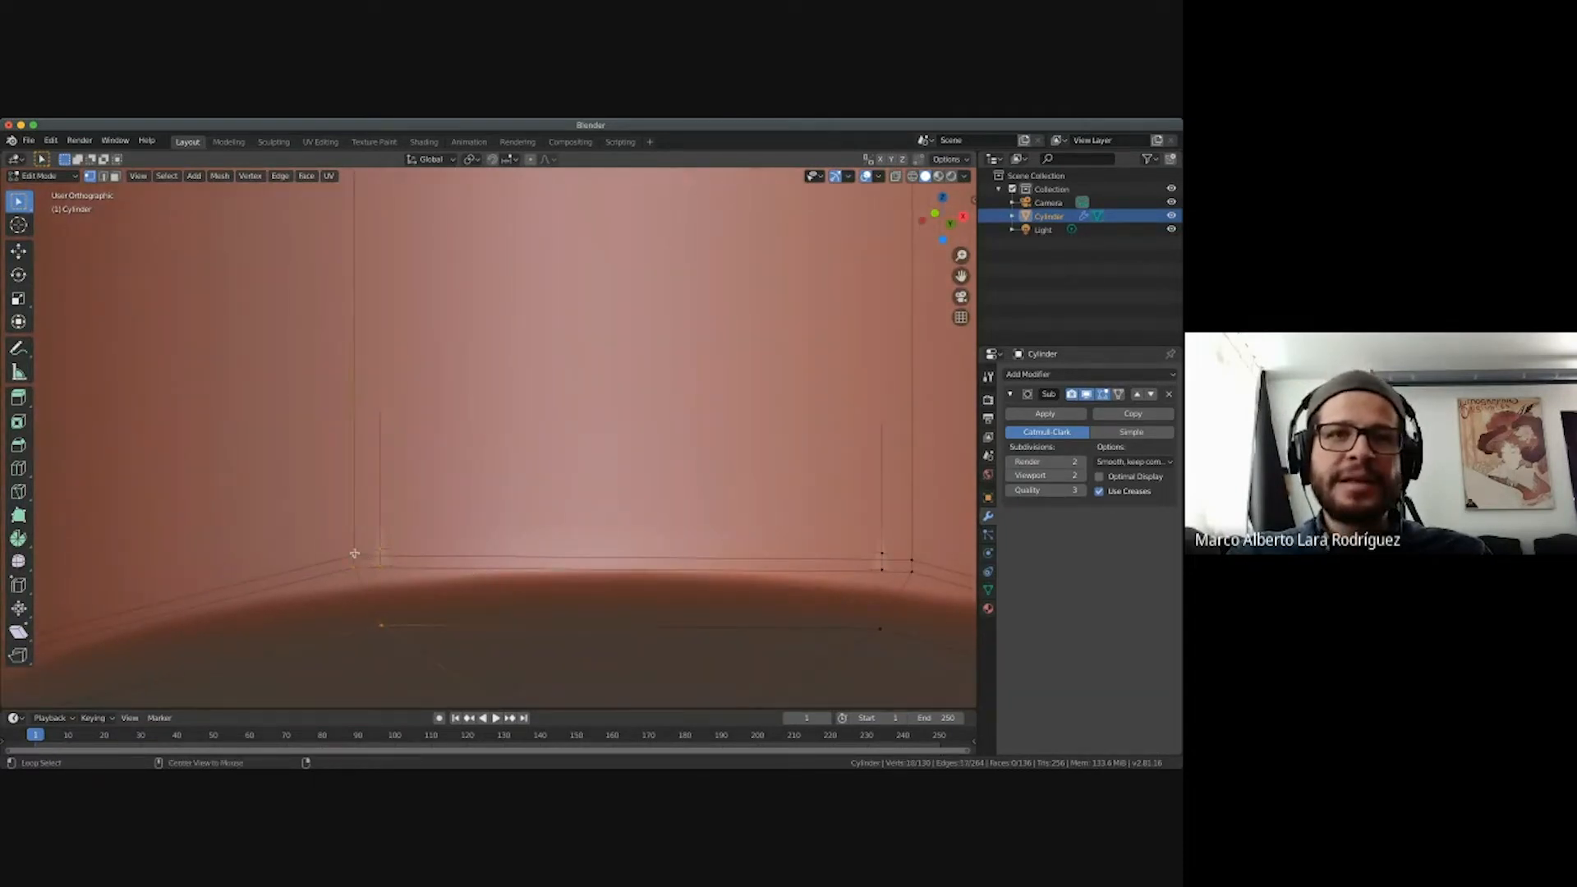
scroll(456, 573, "down", 4)
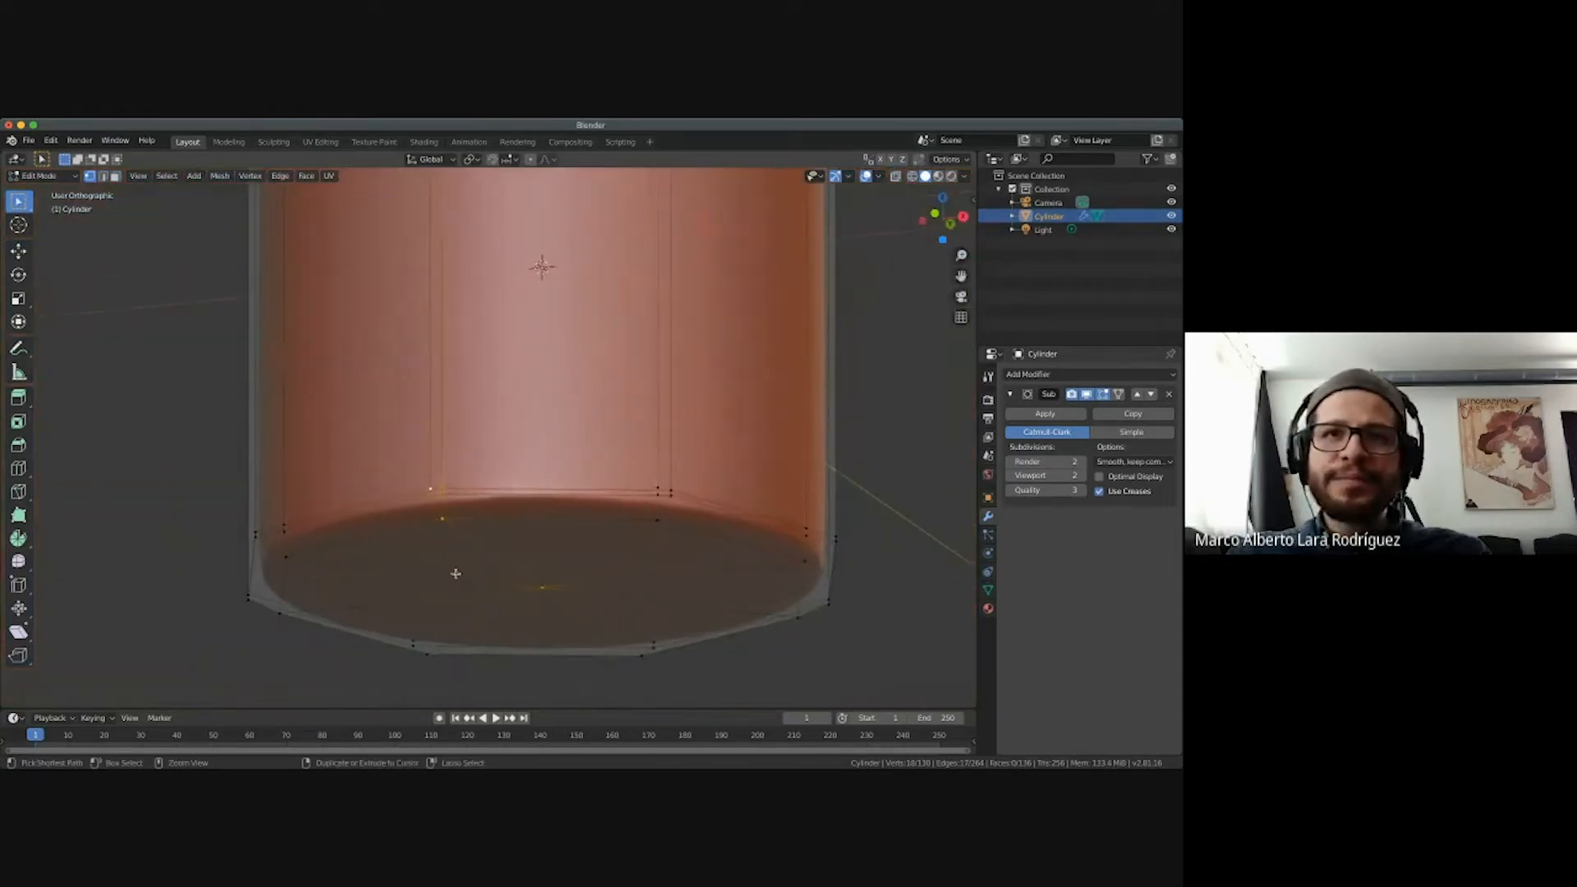
left_click(540, 488, "alt")
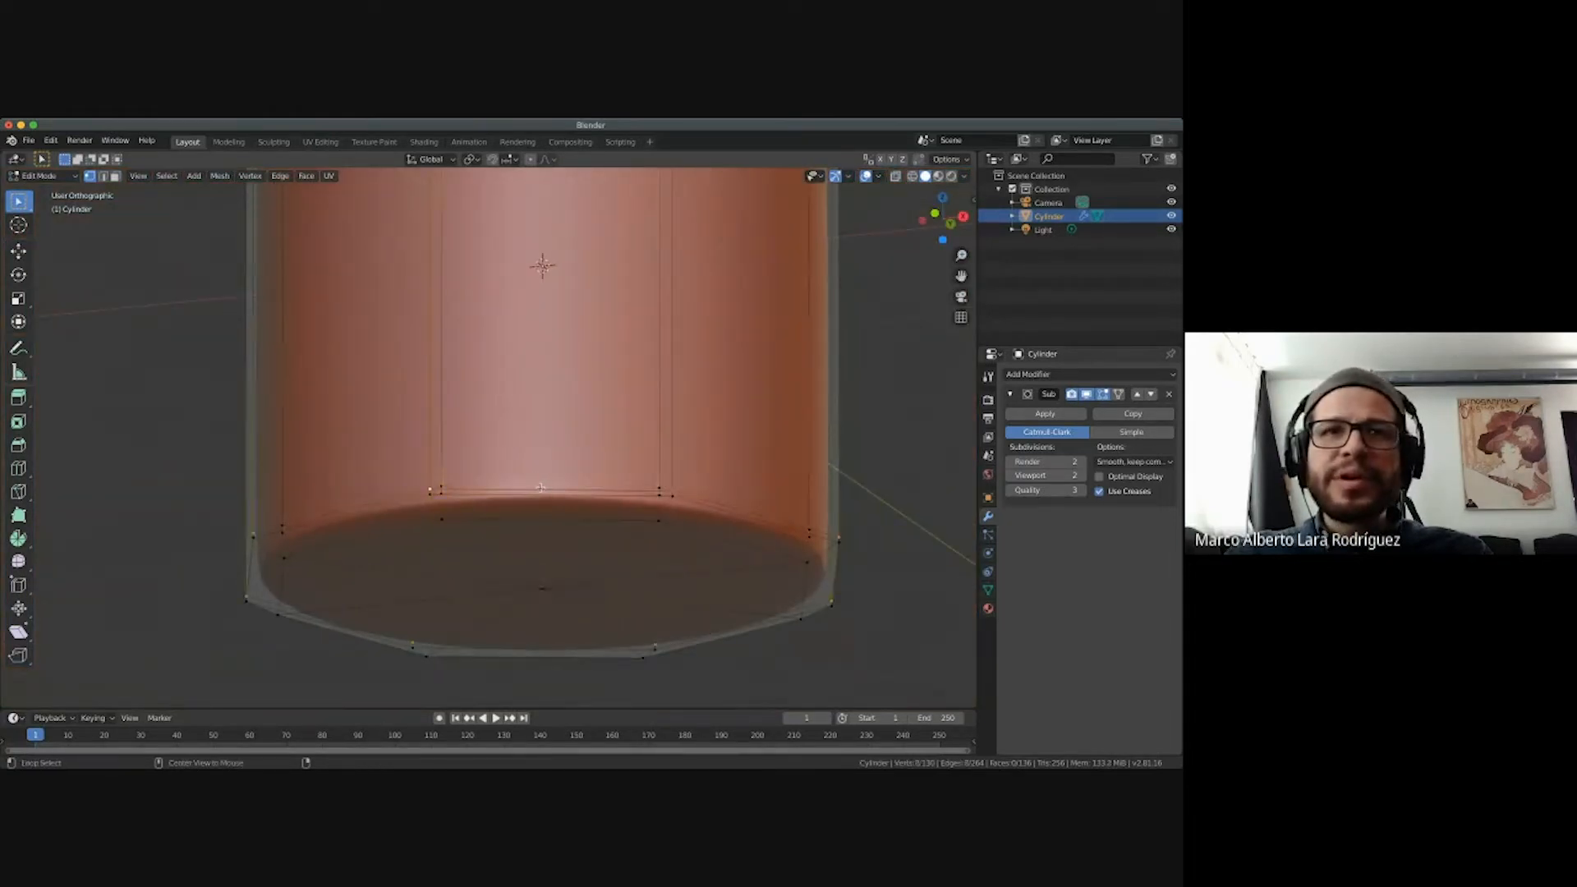
scroll(249, 577, "up", 5)
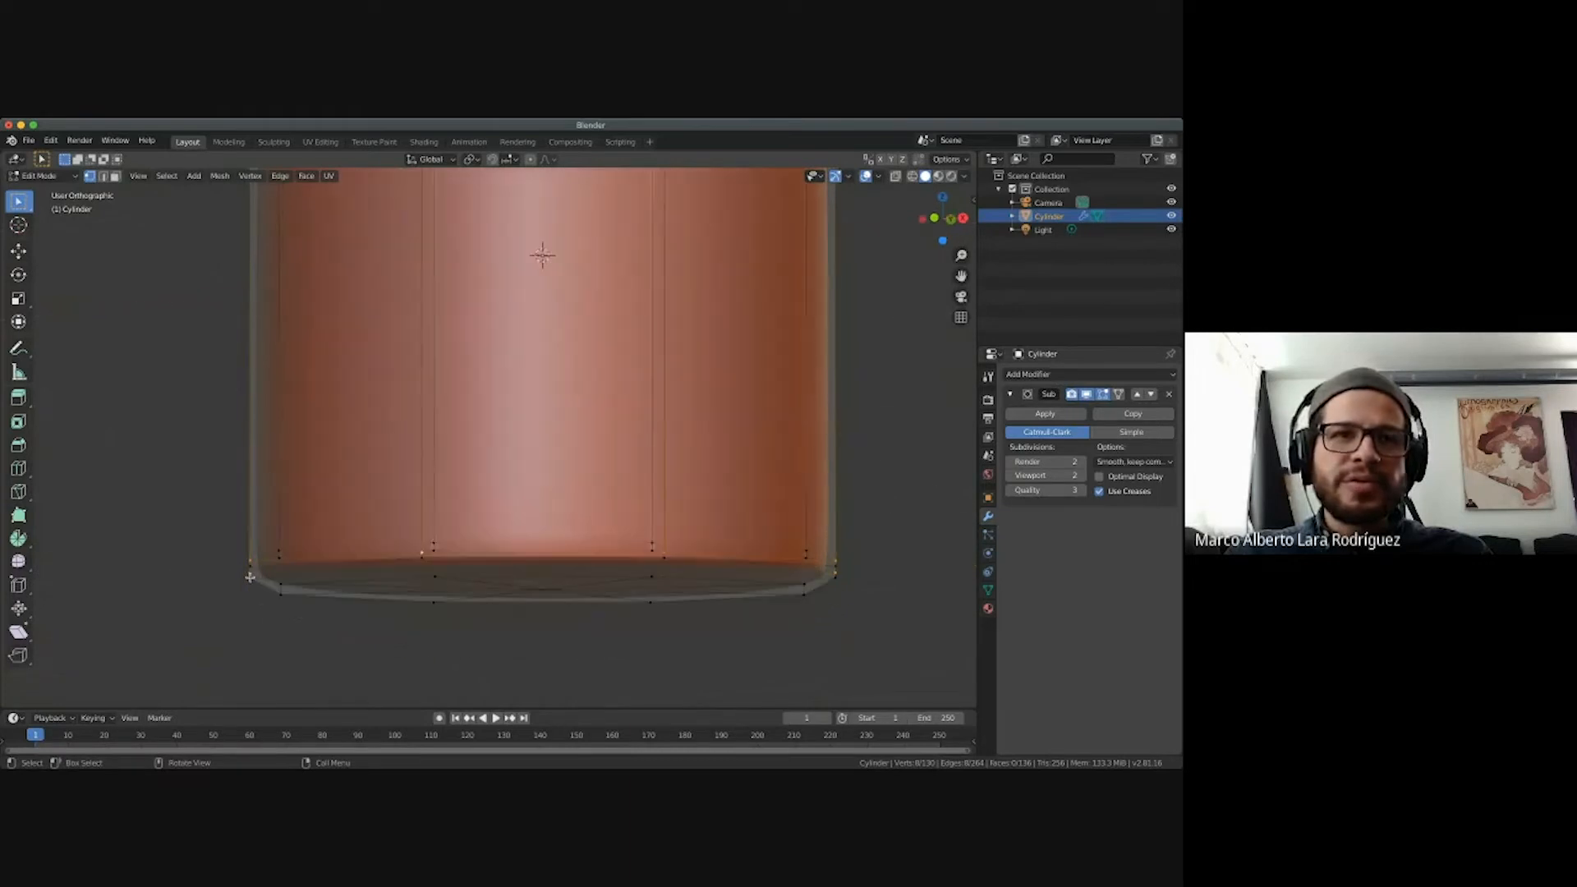
Move the selected outer support loop vertically along Z, setting it down close to the bottle's base edge.
scroll(250, 576, "up", 4, "ctrl")
scroll(250, 576, "left", 5, "shift")
scroll(272, 570, "right", 5)
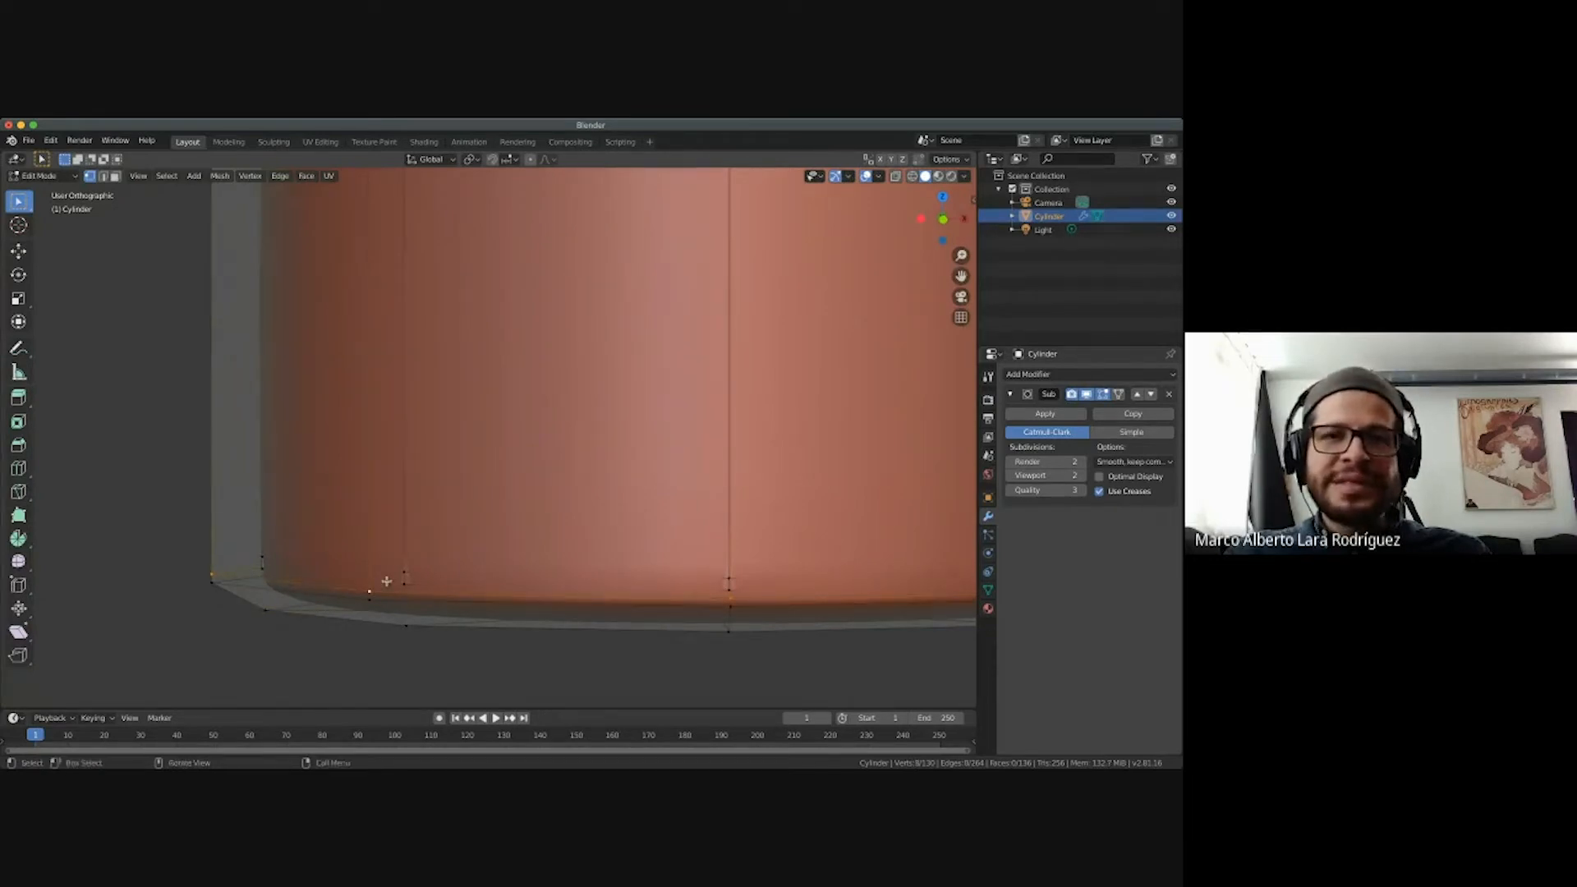
scroll(638, 580, "left", 10)
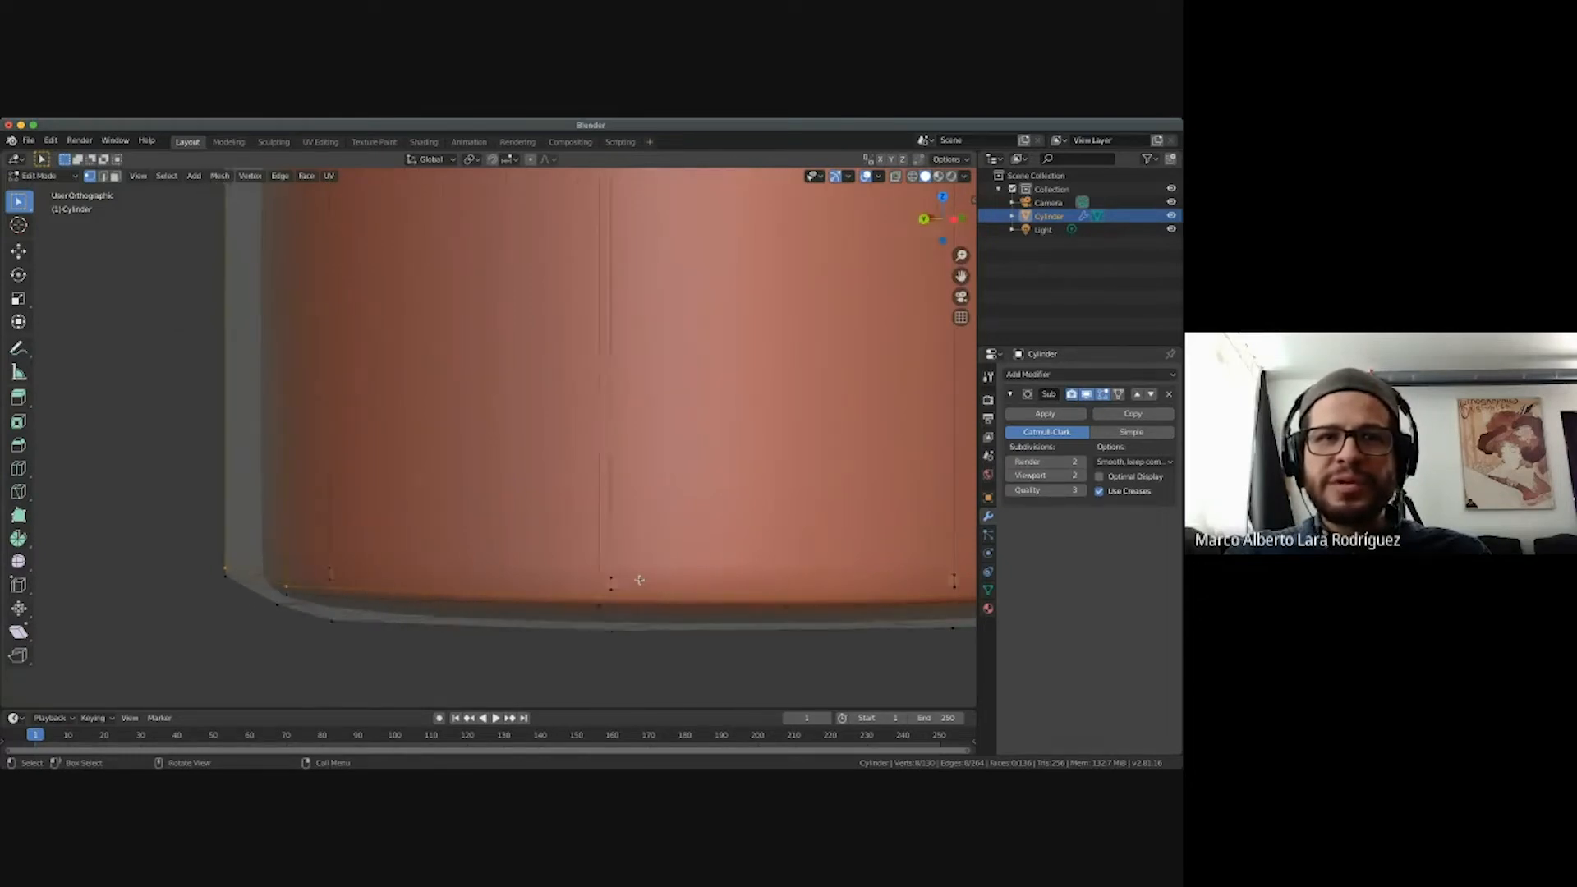
scroll(639, 580, "left", 6)
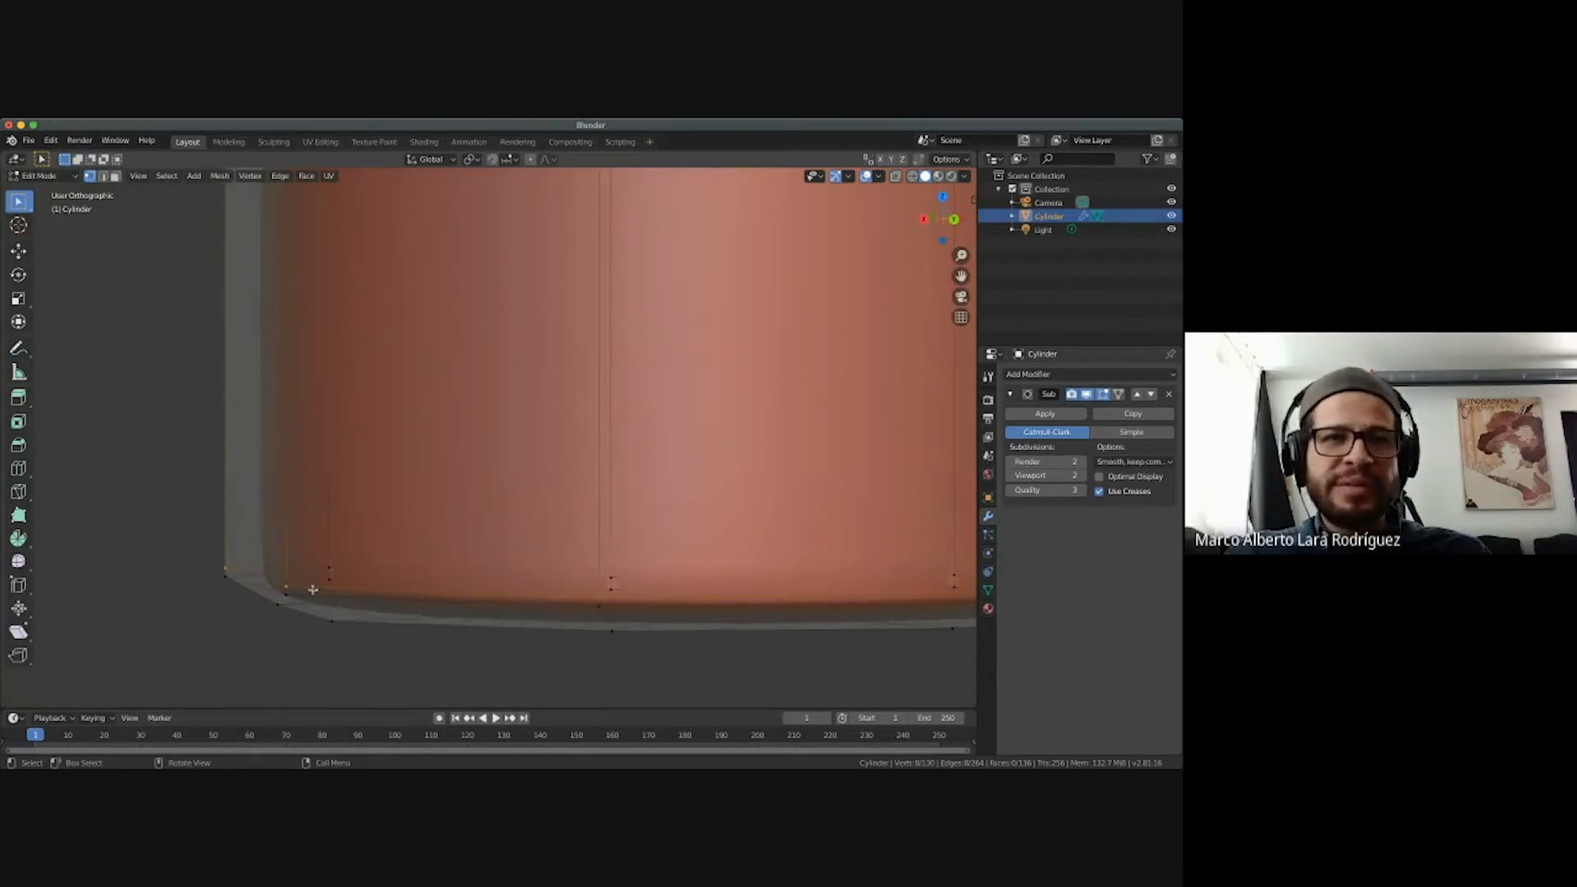
scroll(314, 589, "left", 6)
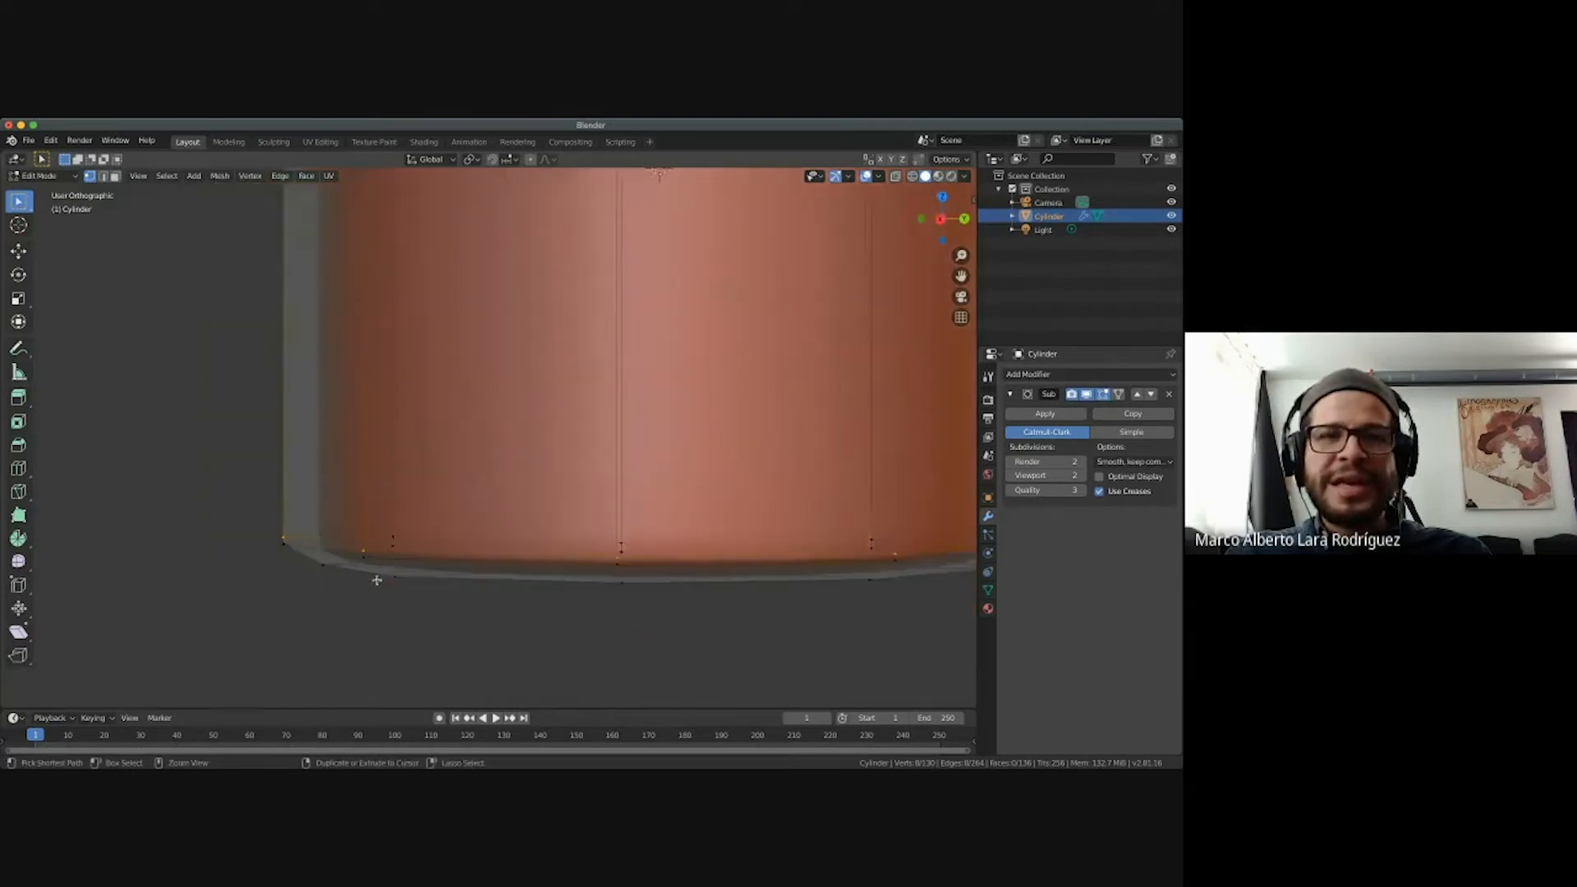
scroll(376, 581, "down", 3, "ctrl")
scroll(375, 582, "right", 5, "shift")
scroll(373, 584, "up", 1, "shift")
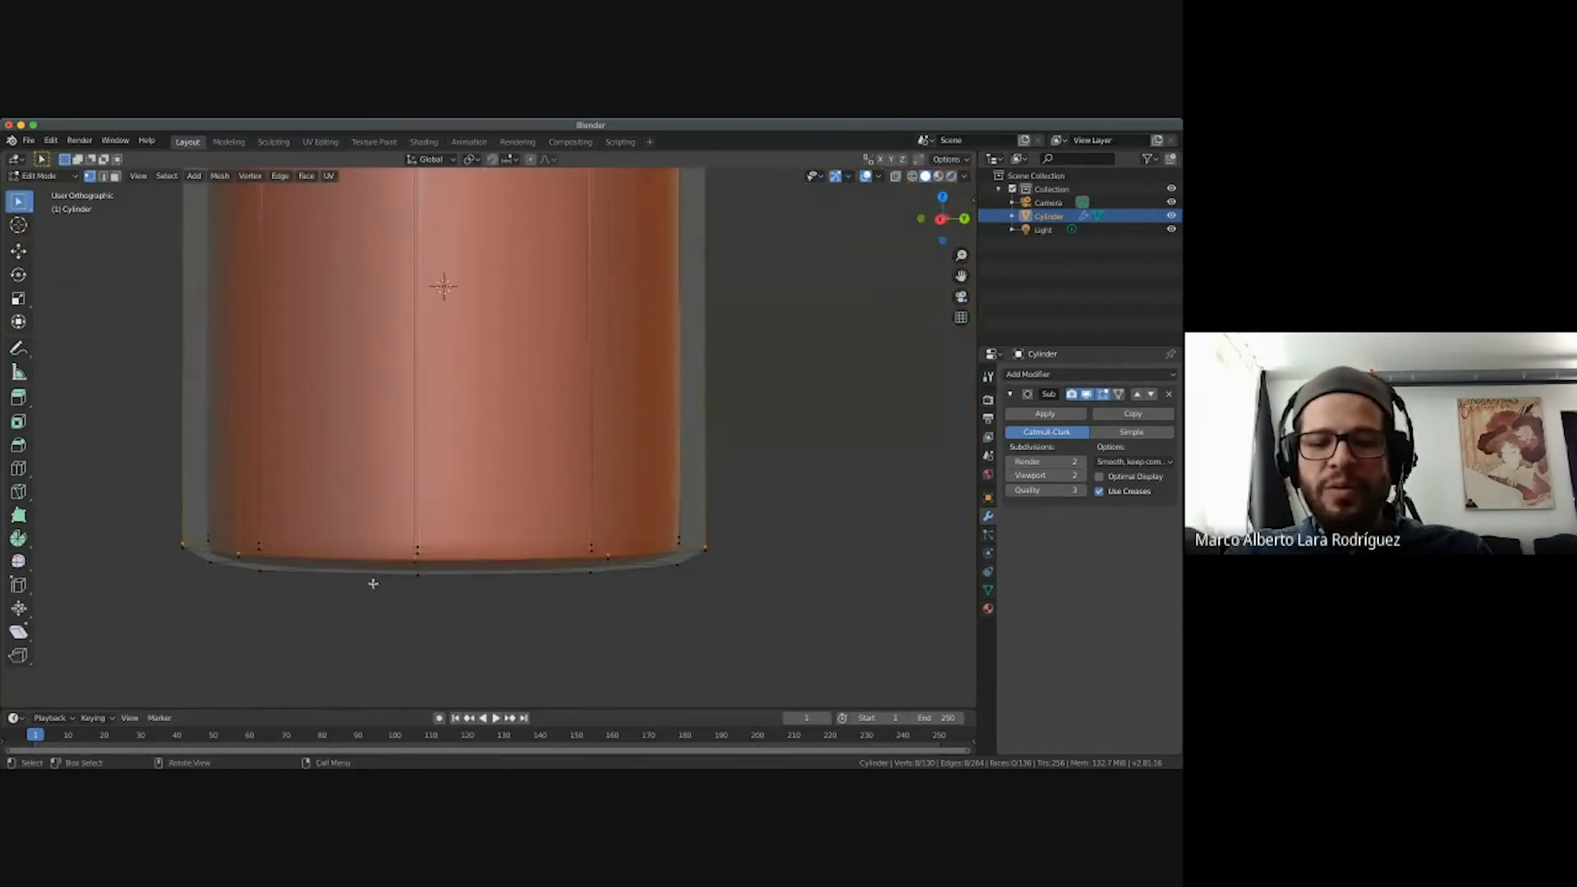
key("g")
key("z")
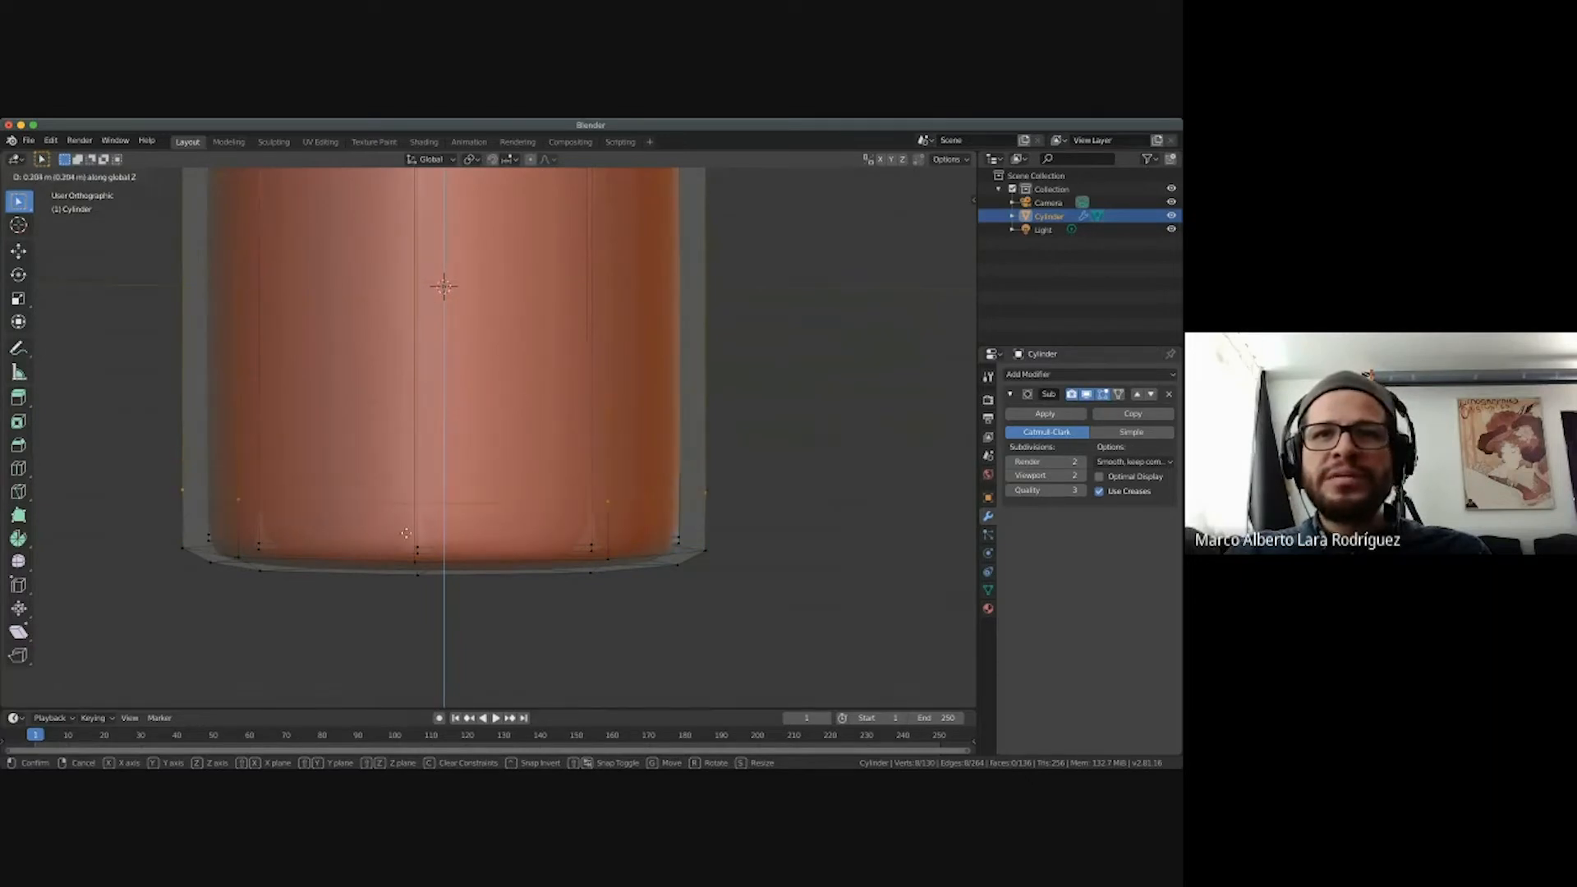
left_click(412, 585)
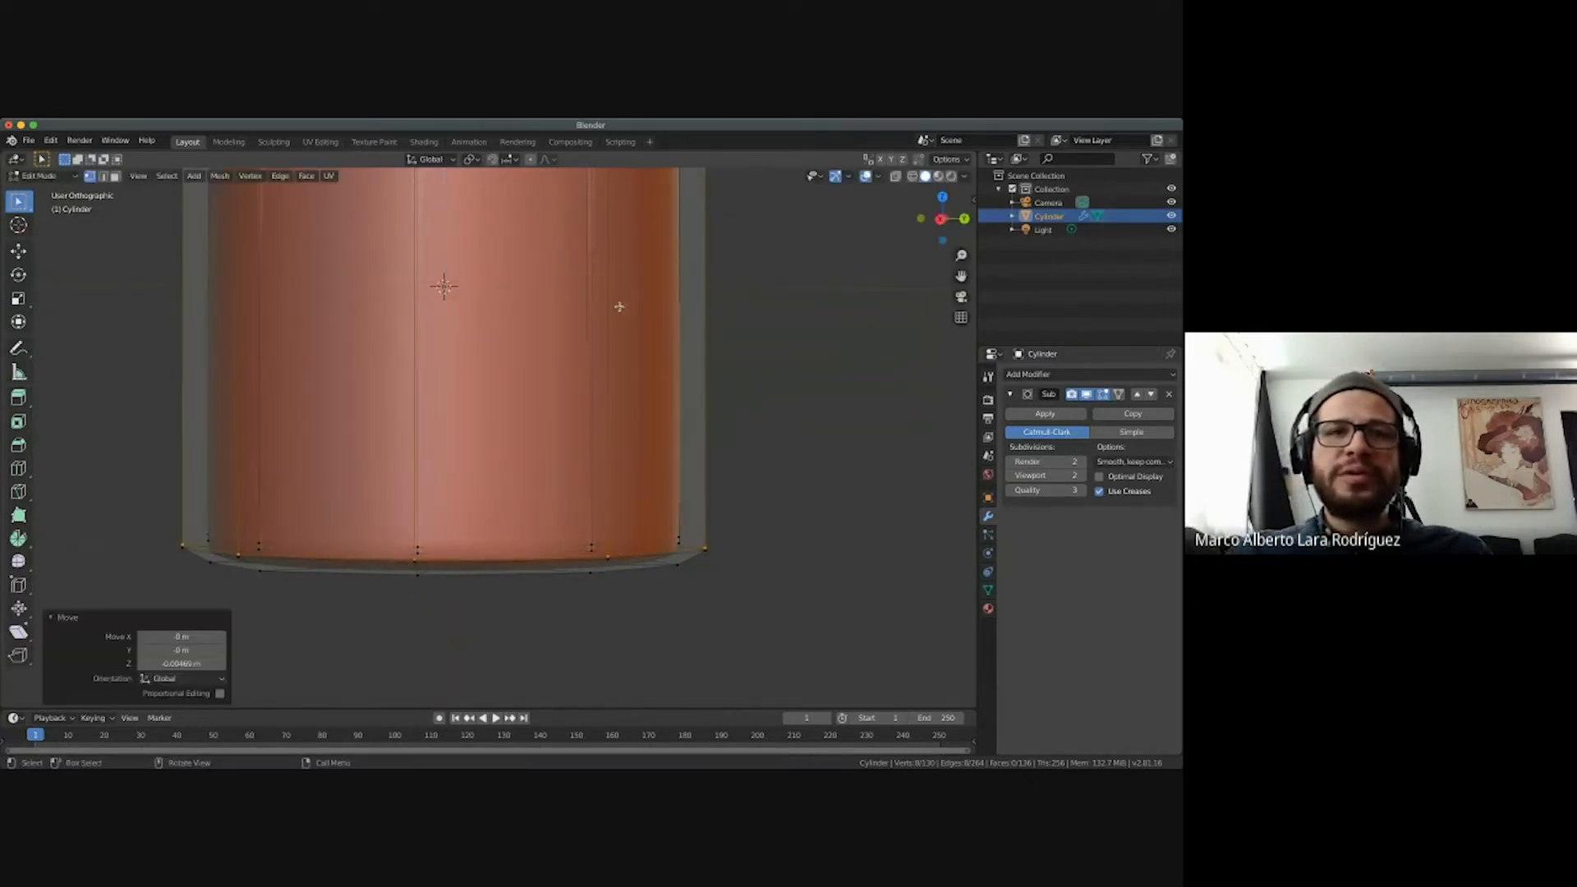
Turn on X-ray display to expose the inner and outer wall edges at the bottle's shoulder.
scroll(585, 335, "up", 5)
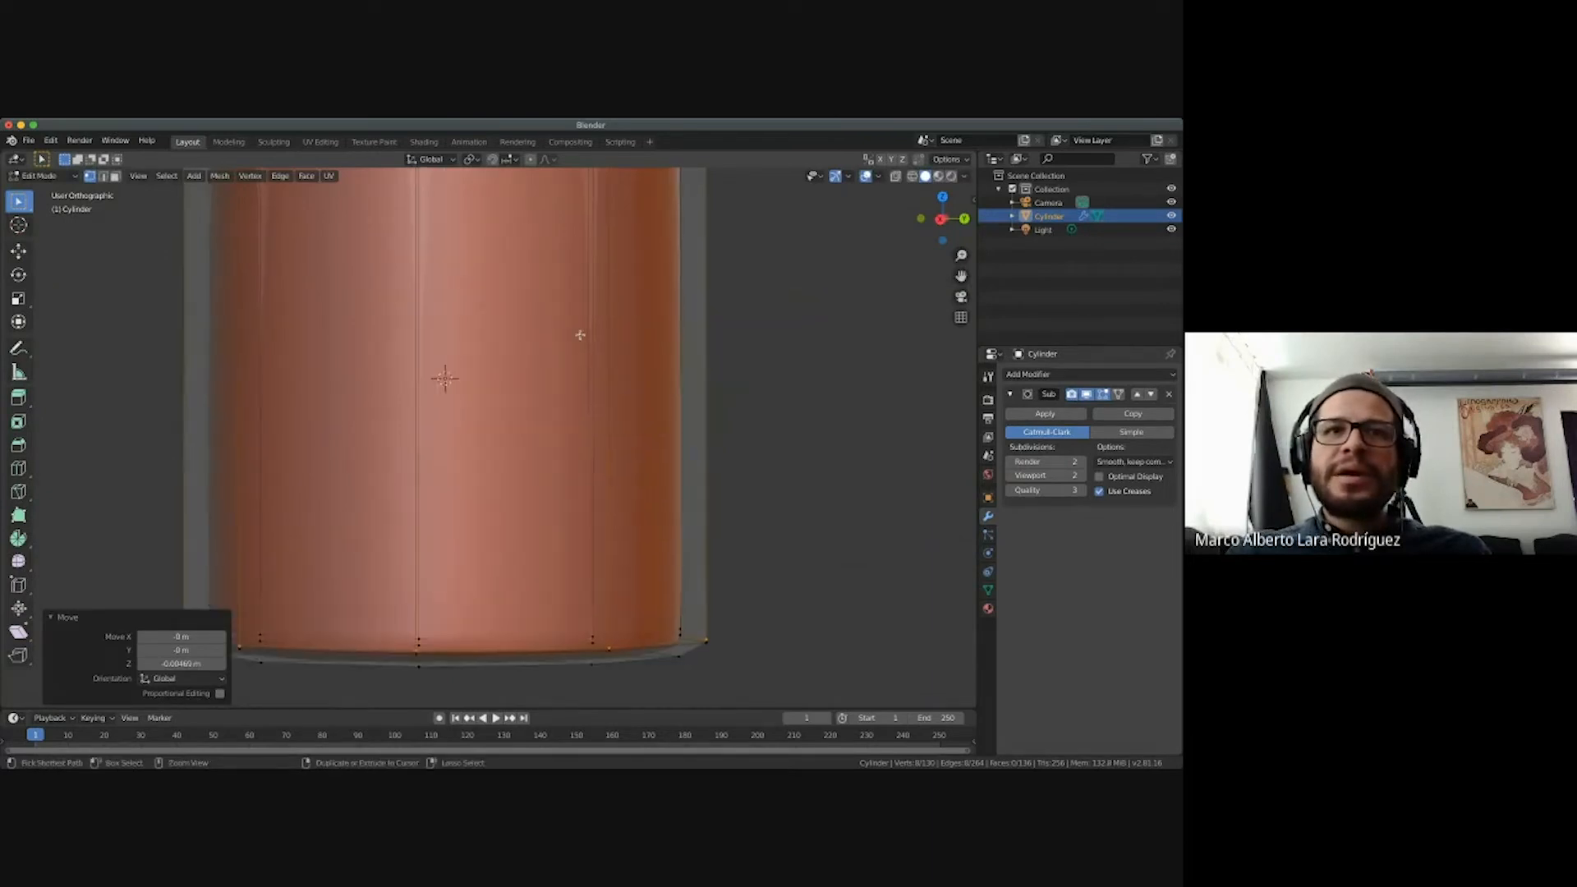
scroll(580, 334, "down", 4)
scroll(580, 334, "up", 3)
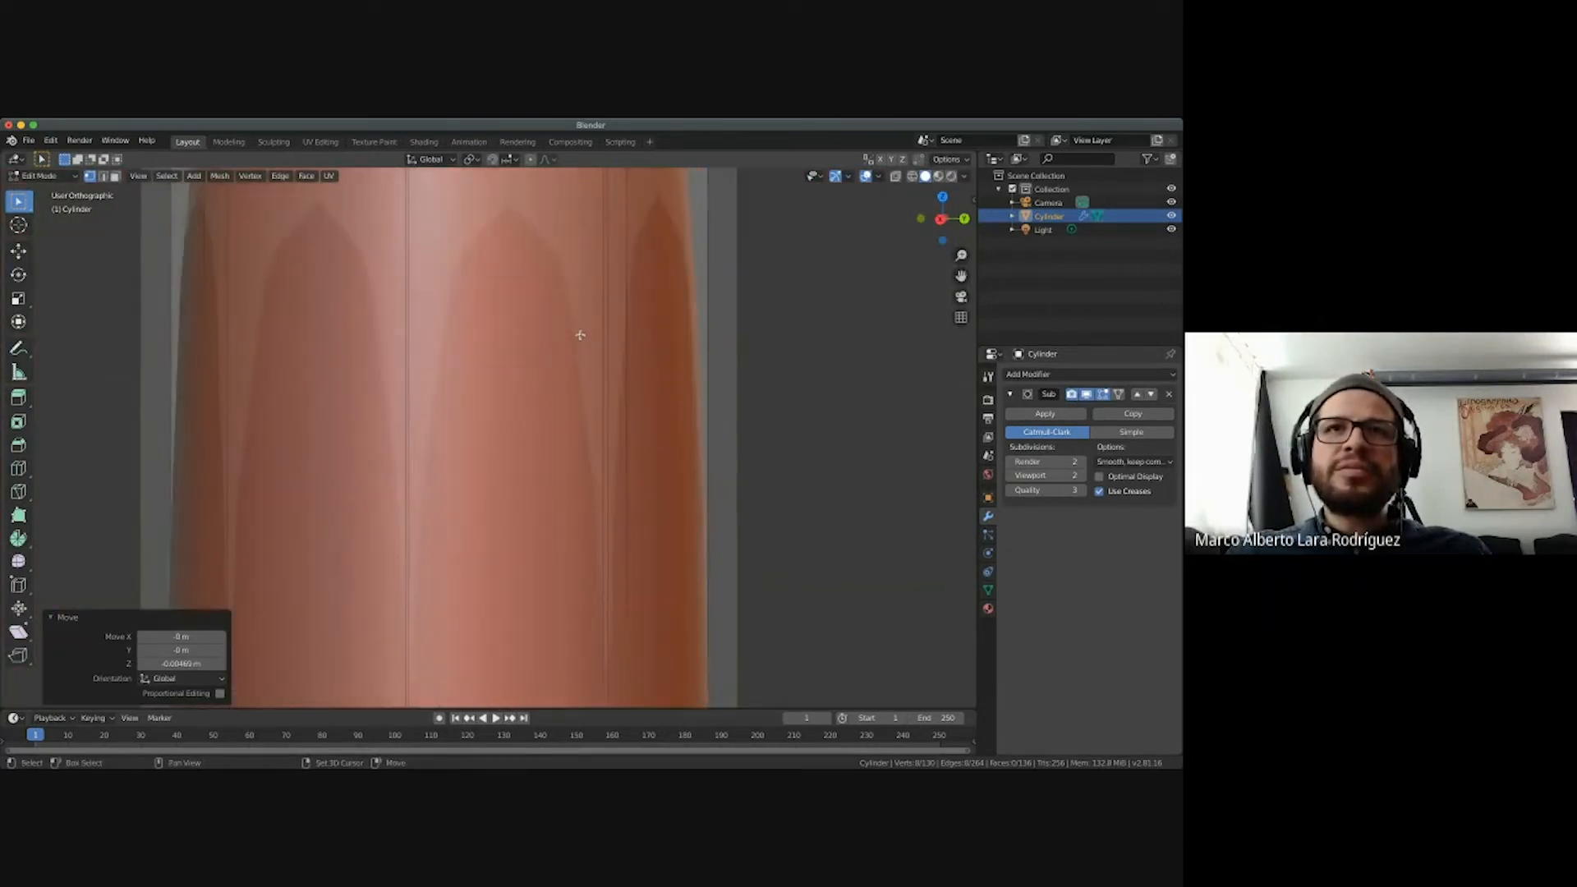
scroll(580, 334, "down", 3)
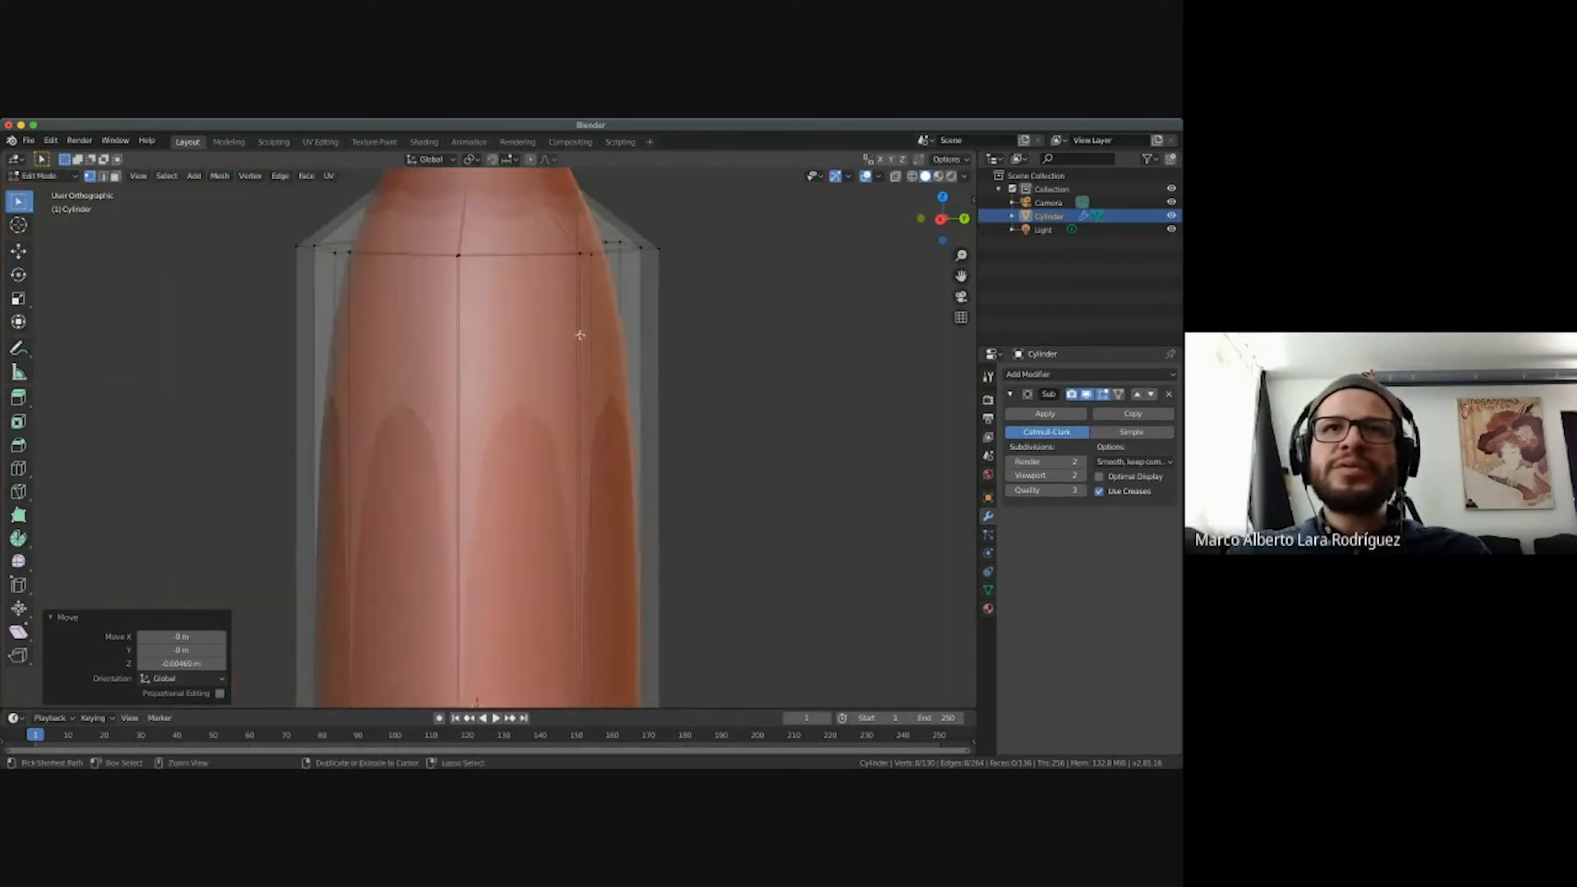
left_click(897, 178)
middle_click_drag(513, 397, 510, 405)
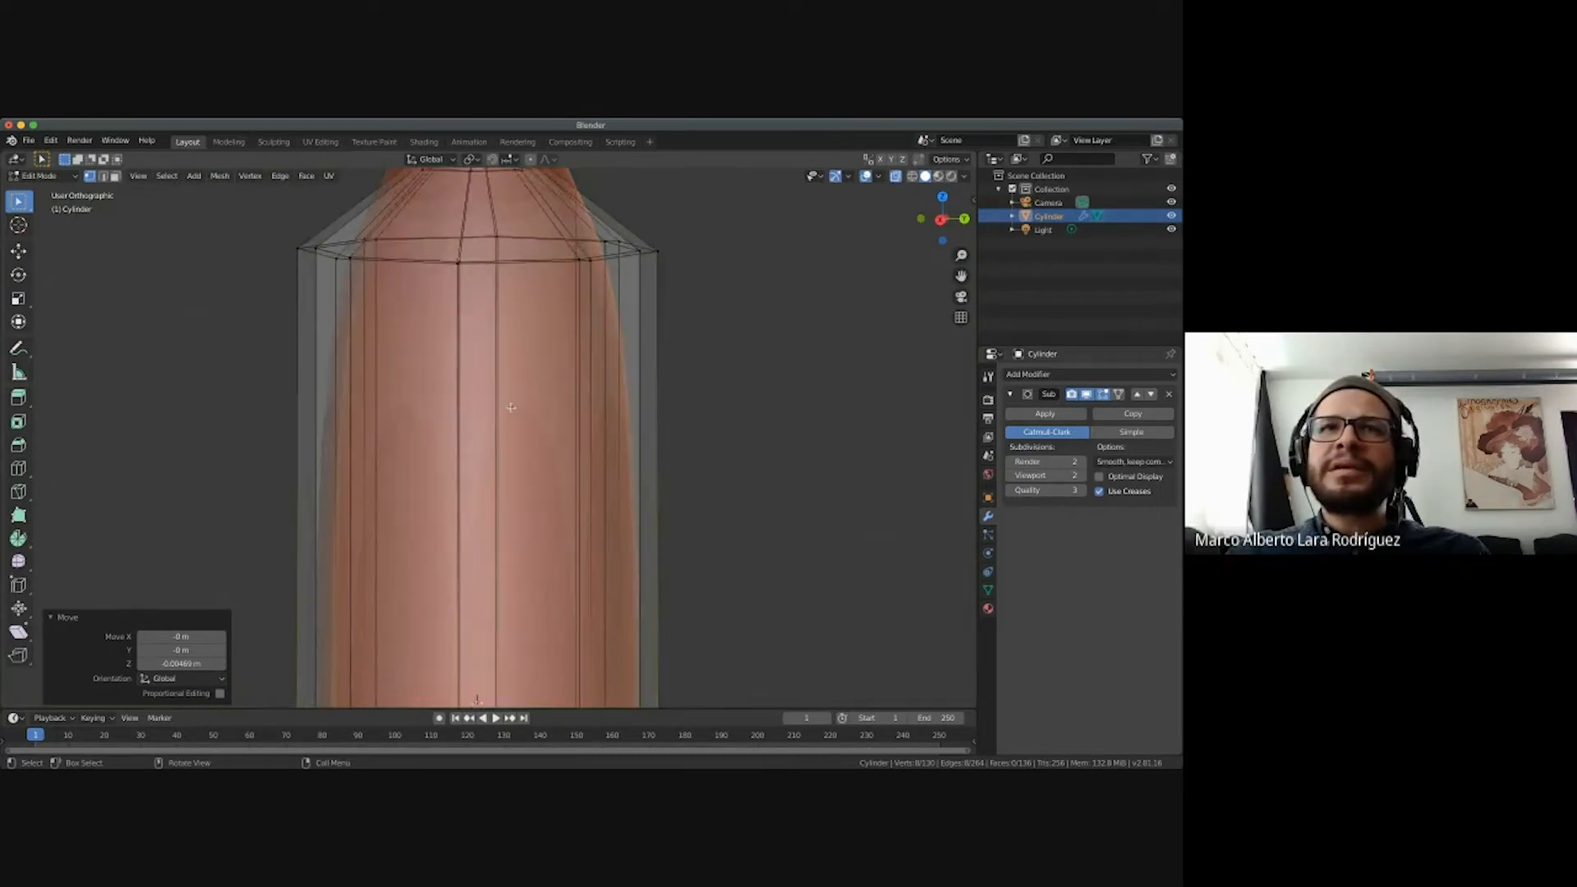
middle_click_drag(545, 293, 522, 331)
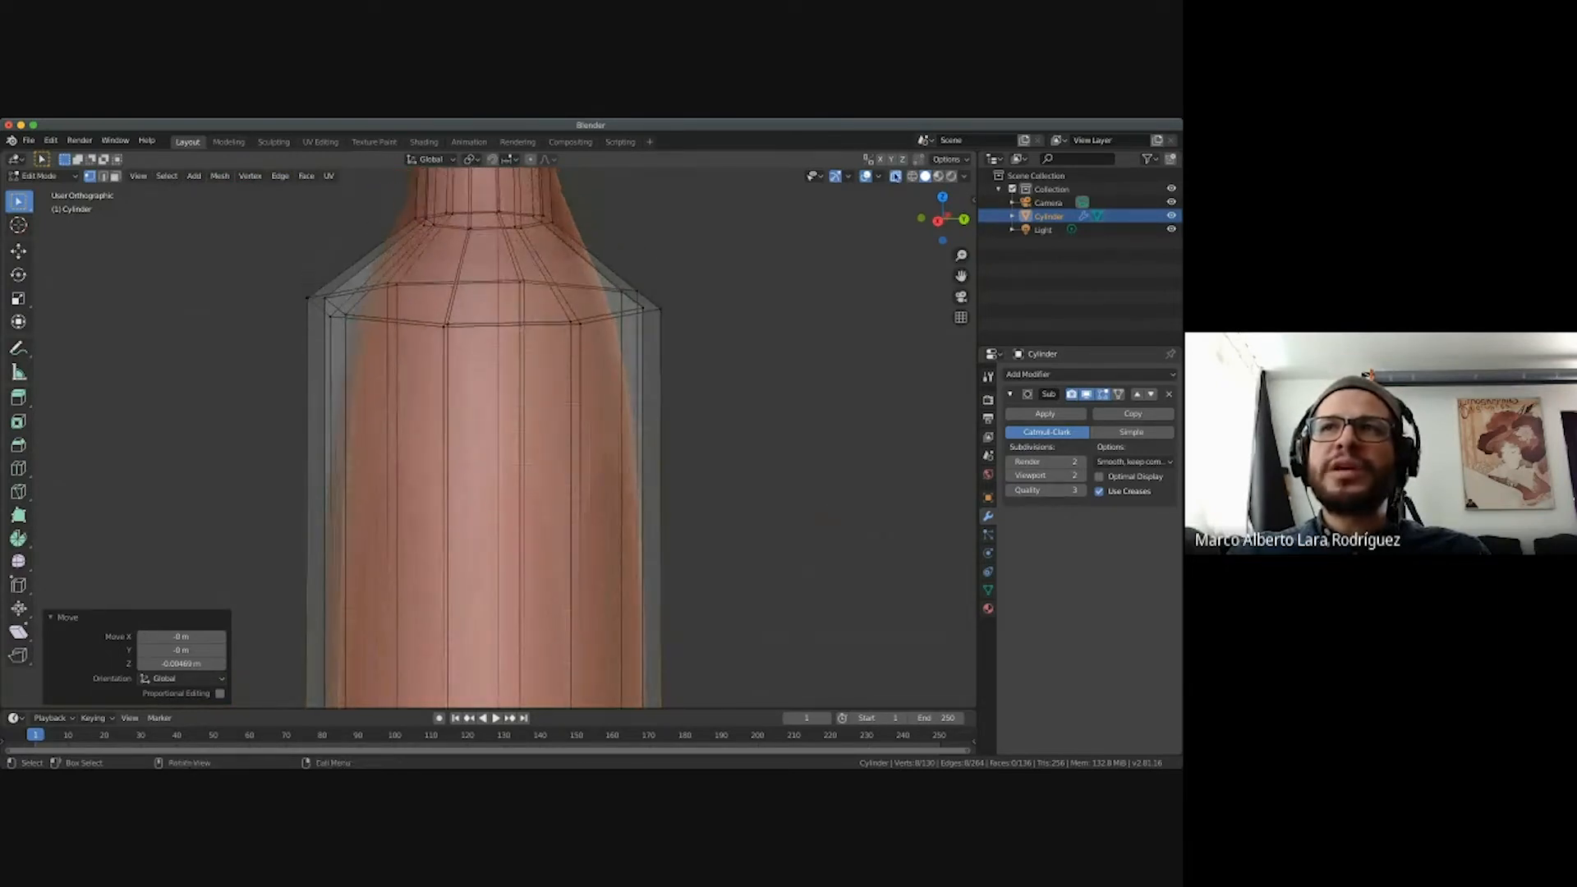
left_click(896, 178)
left_click(896, 178)
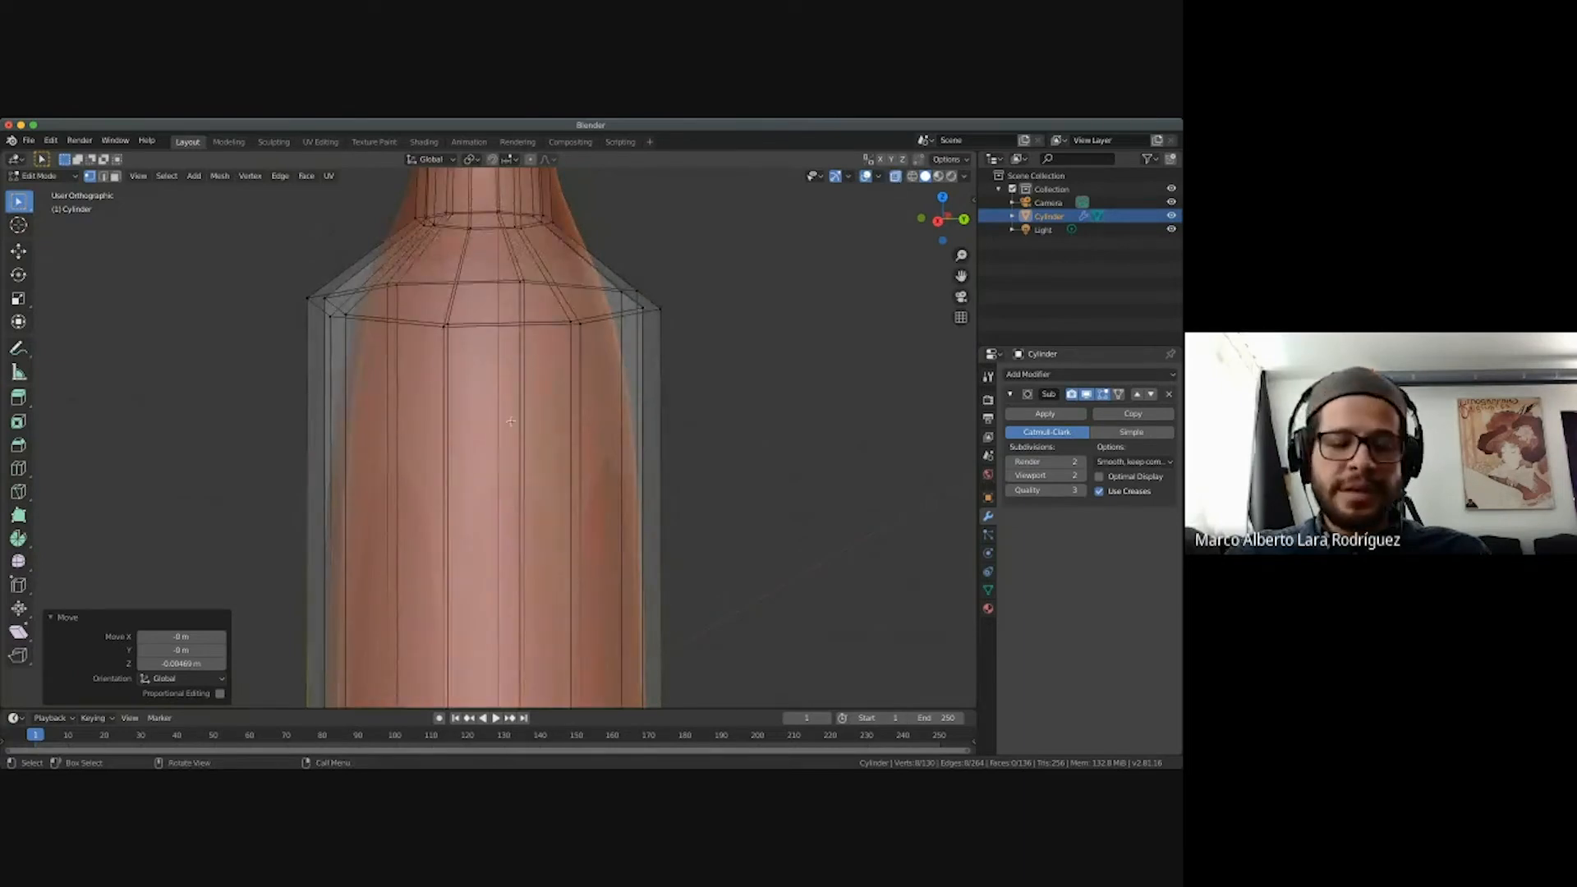
Add one horizontal loop cut around the bottle's inner wall, slid up close to the inner shoulder edge.
scroll(511, 421, "down", 2)
key("ctrl+r")
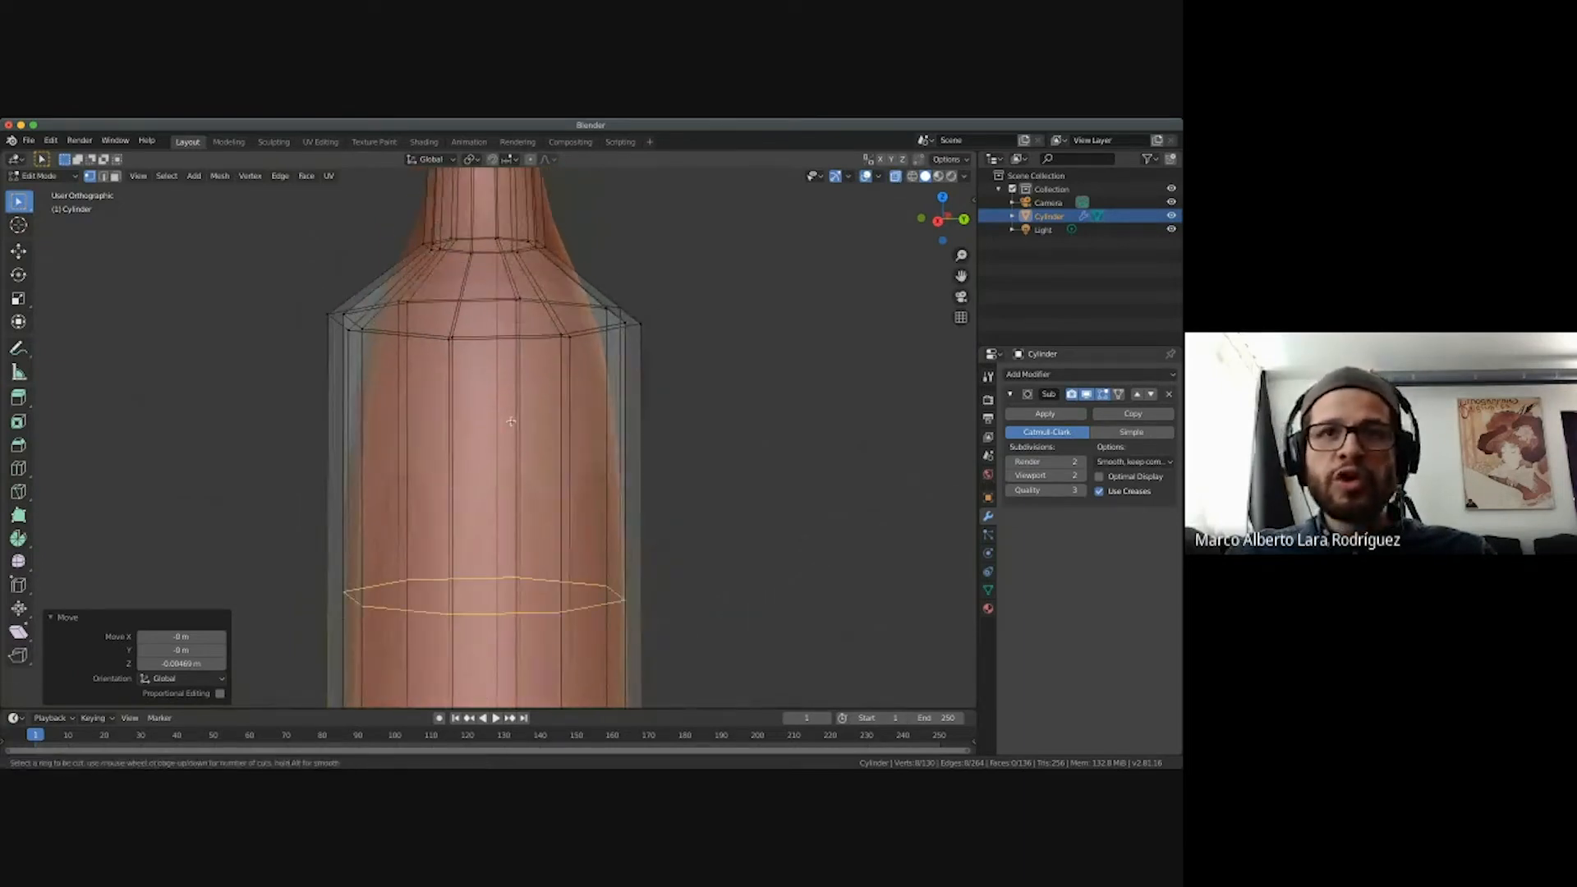
left_click(364, 593)
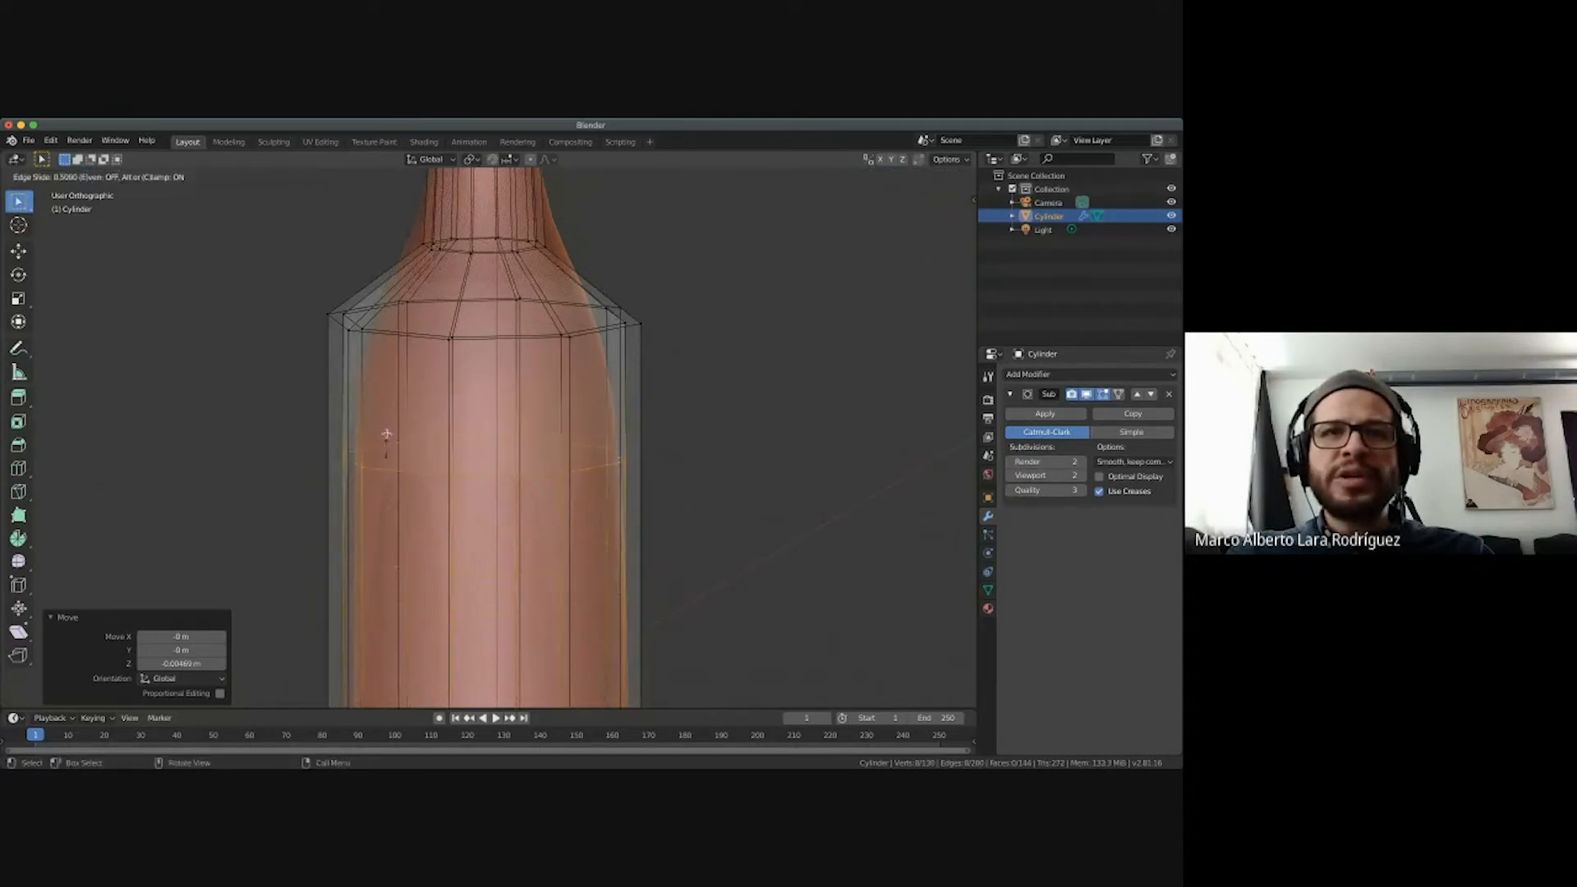
left_click(396, 322)
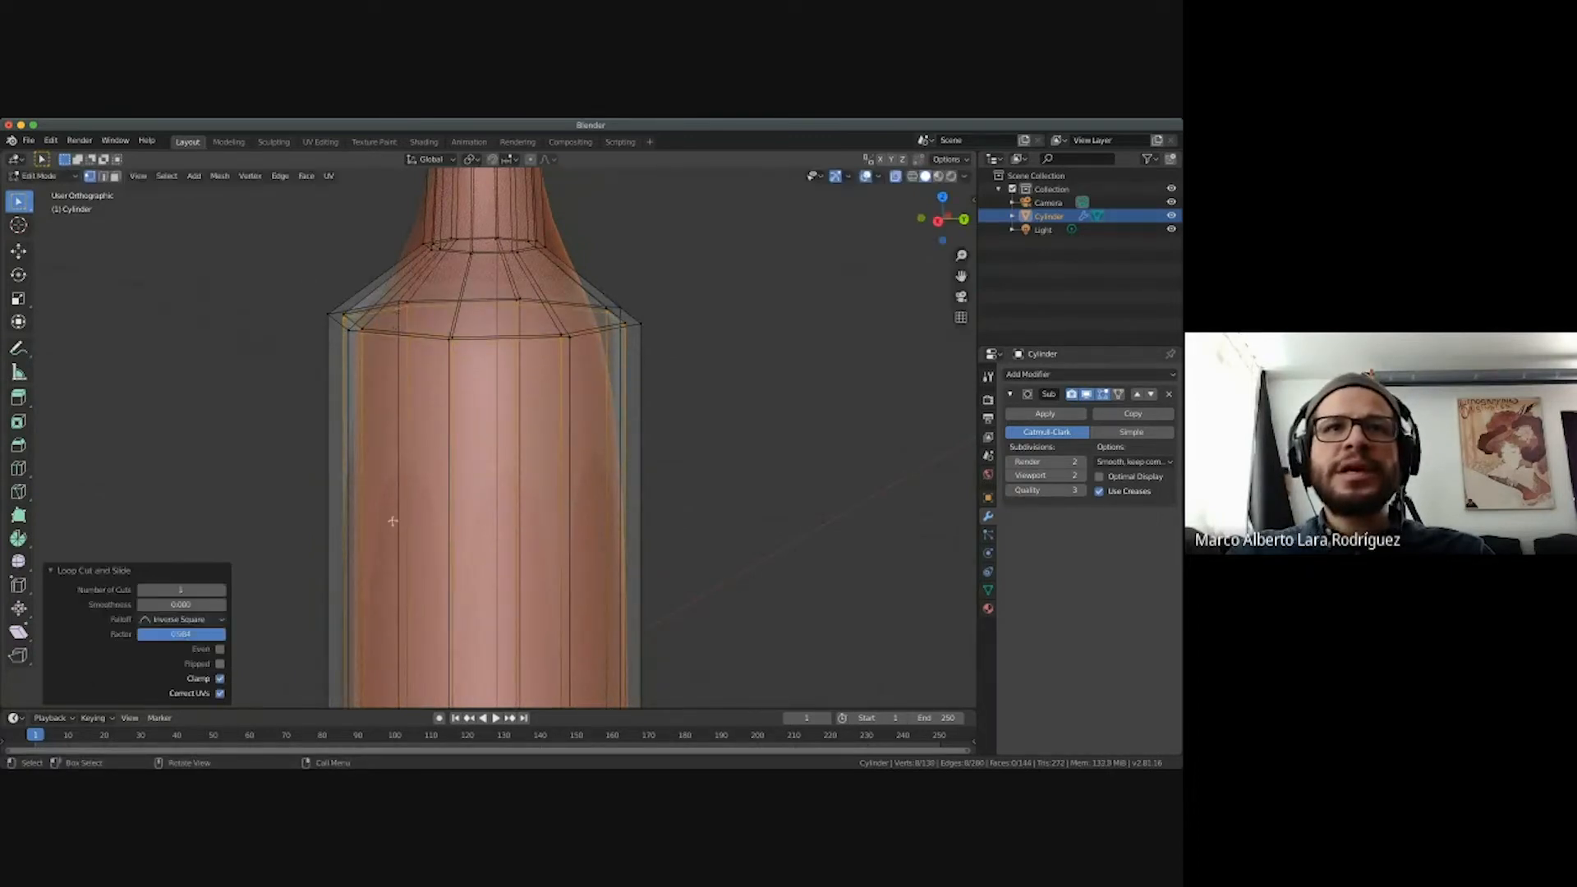
Try a horizontal loop cut around the outer wall just below the shoulder edge and undo it.
left_click(329, 584)
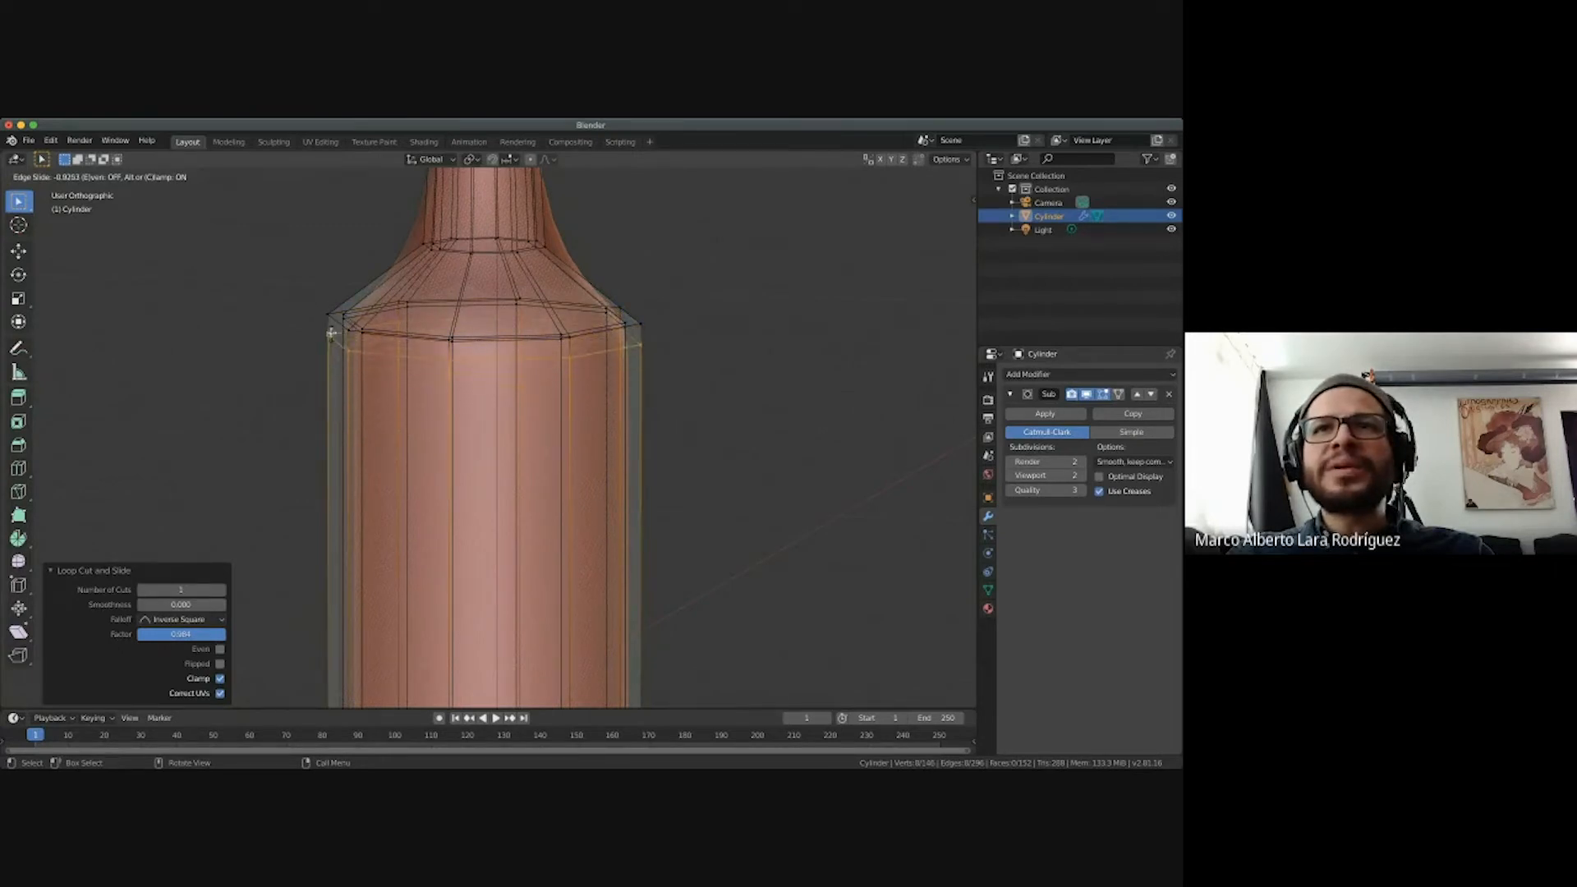
left_click(332, 326)
key("ctrl+z")
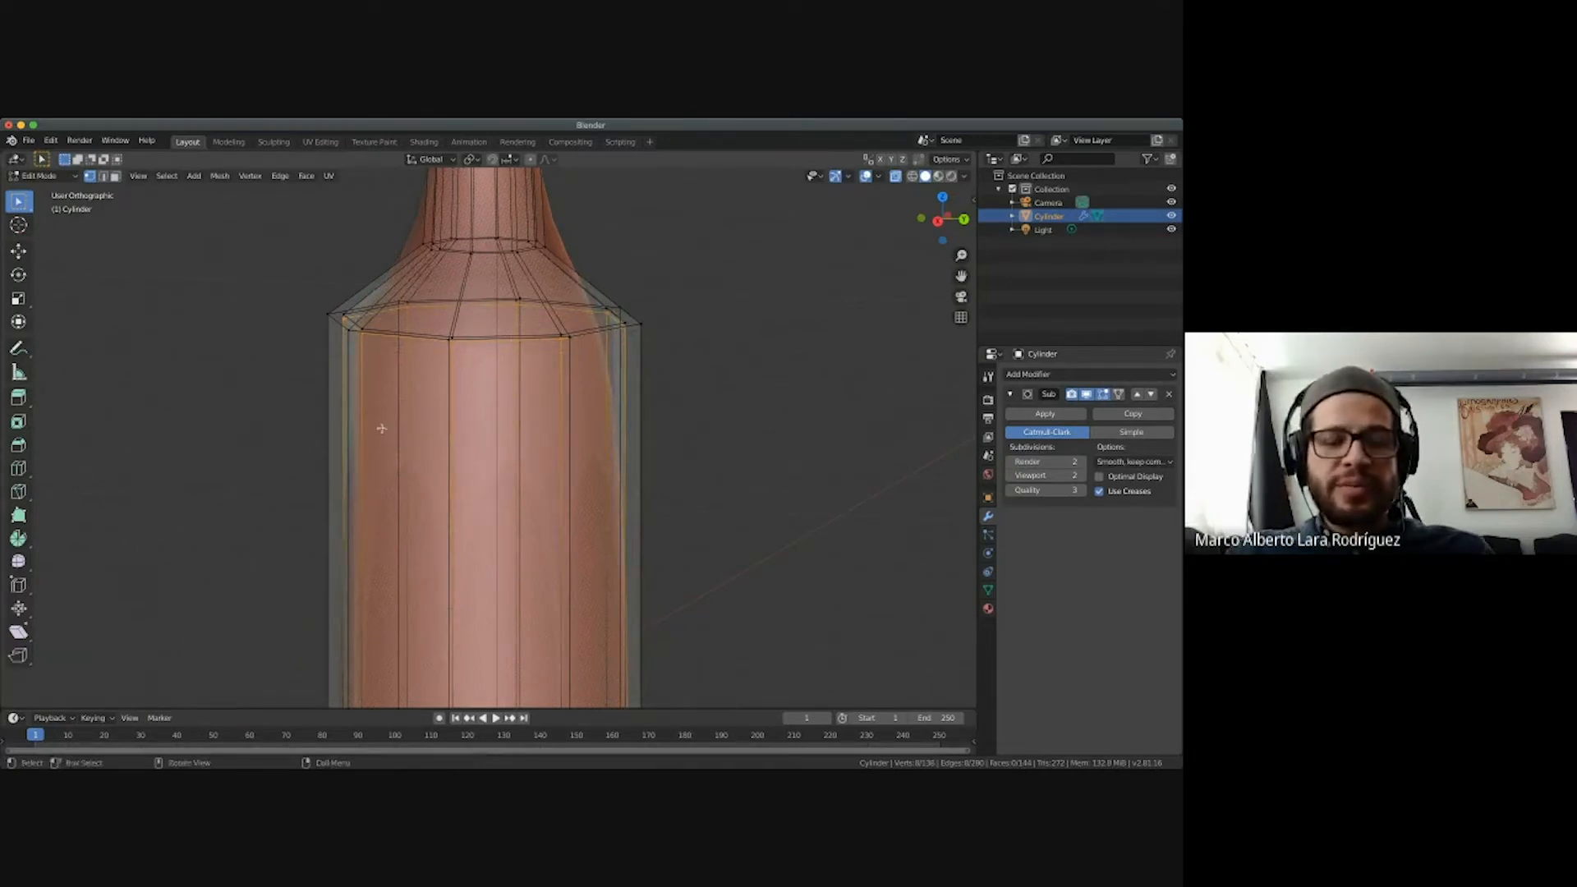
Add one horizontal loop cut around the bottle's outer wall, slid up close beneath the outer shoulder edge with factor -0.970.
scroll(379, 432, "up", 3)
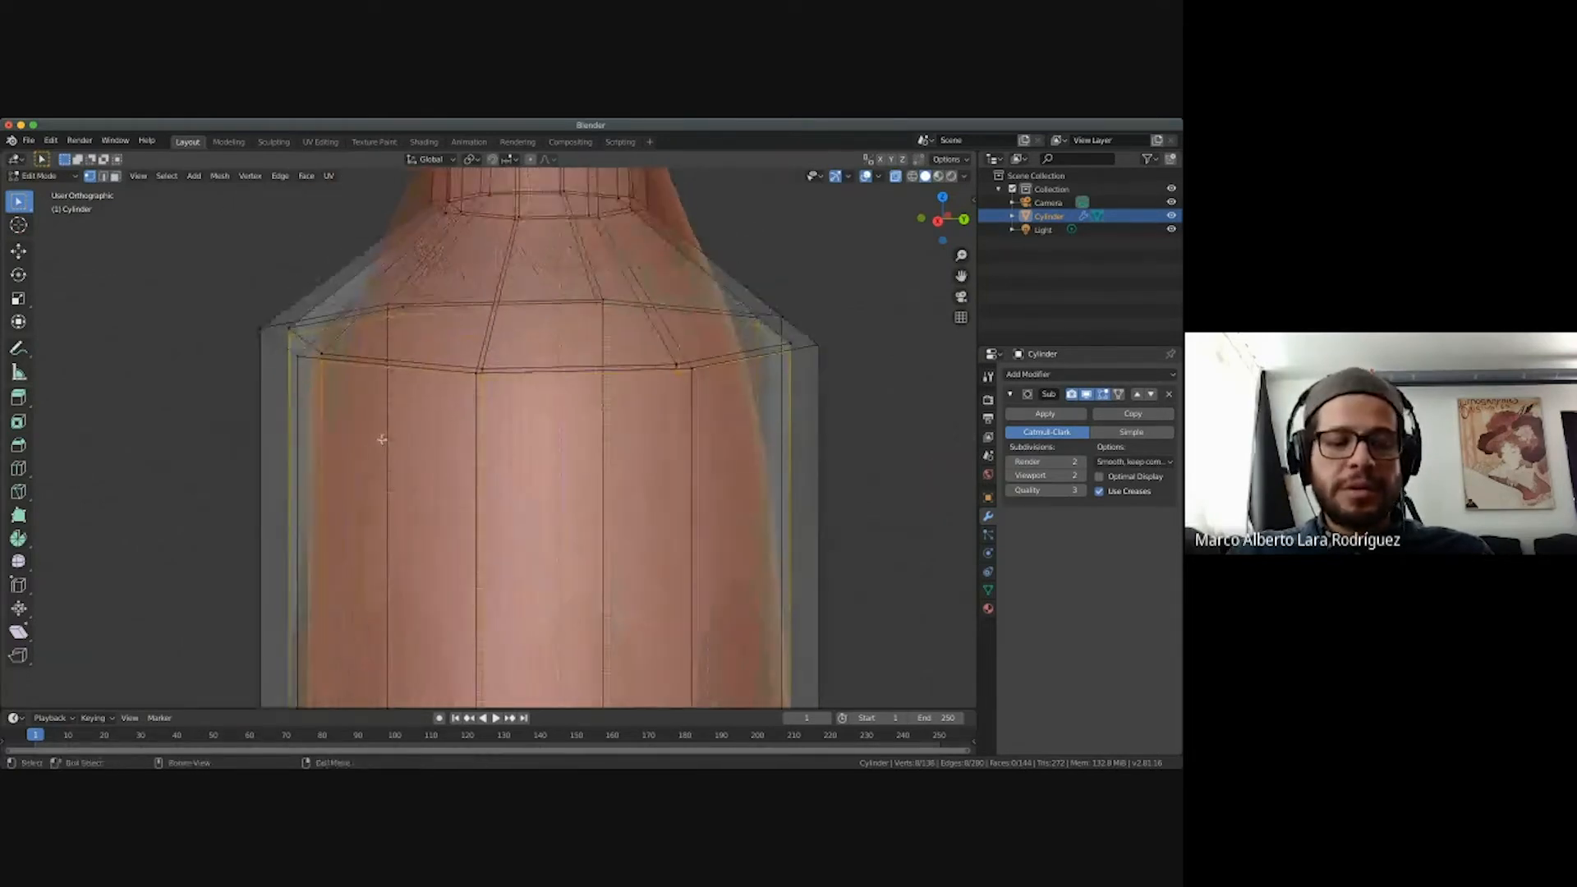
key("ctrl+r")
left_click(267, 647)
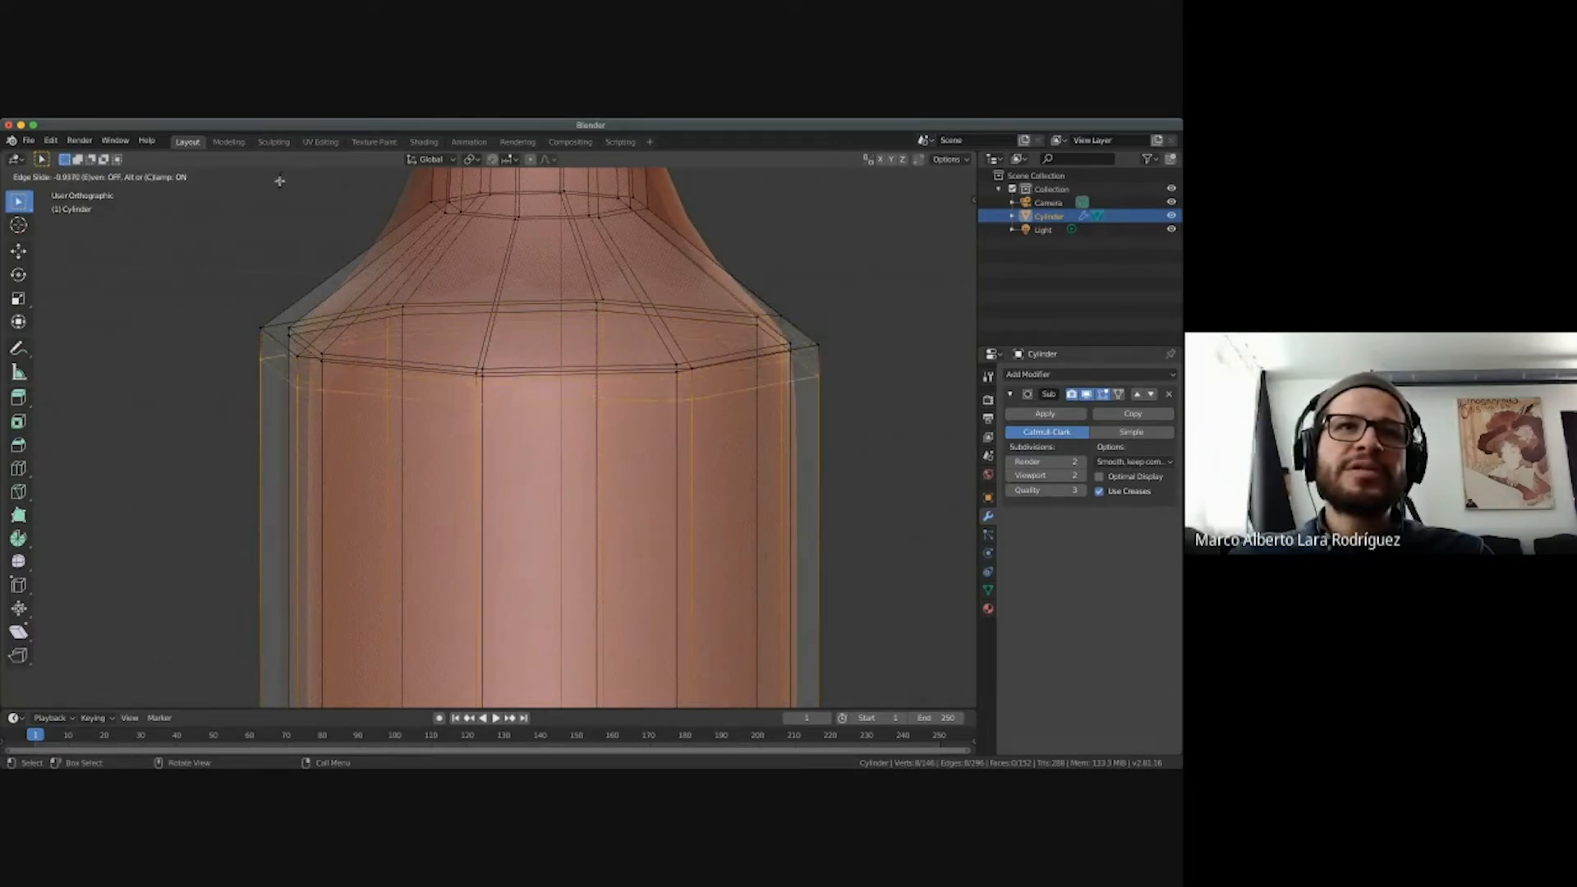
left_click(280, 698)
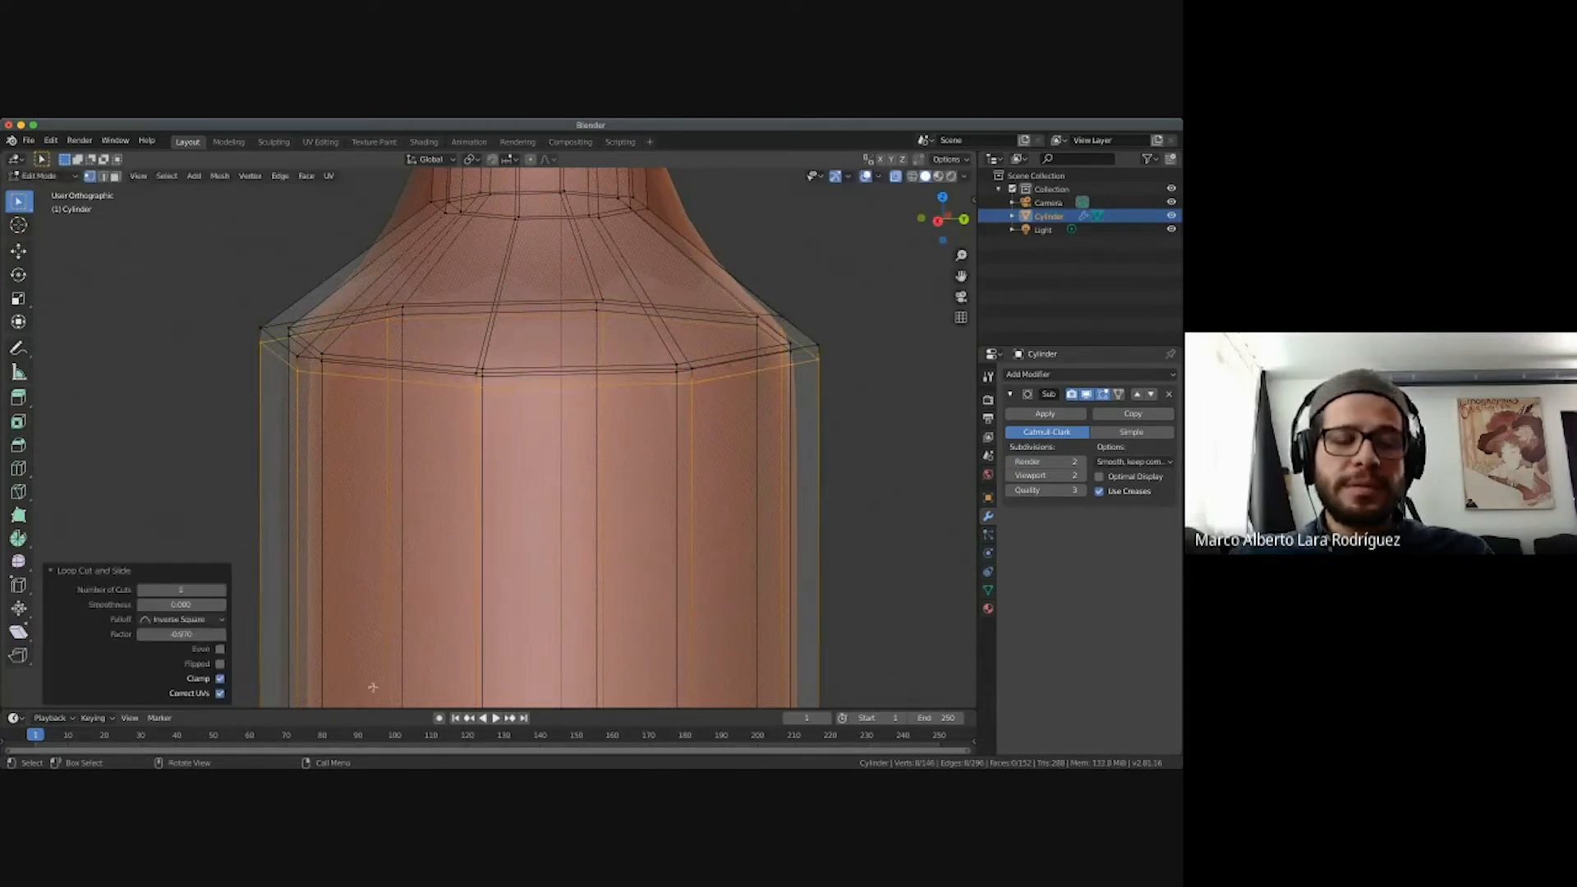
Add one horizontal loop cut around the neck's inner wall, slid down close to the edge where the neck meets the shoulder.
scroll(481, 694, "right", 5, "shift")
scroll(521, 451, "up", 5, "shift")
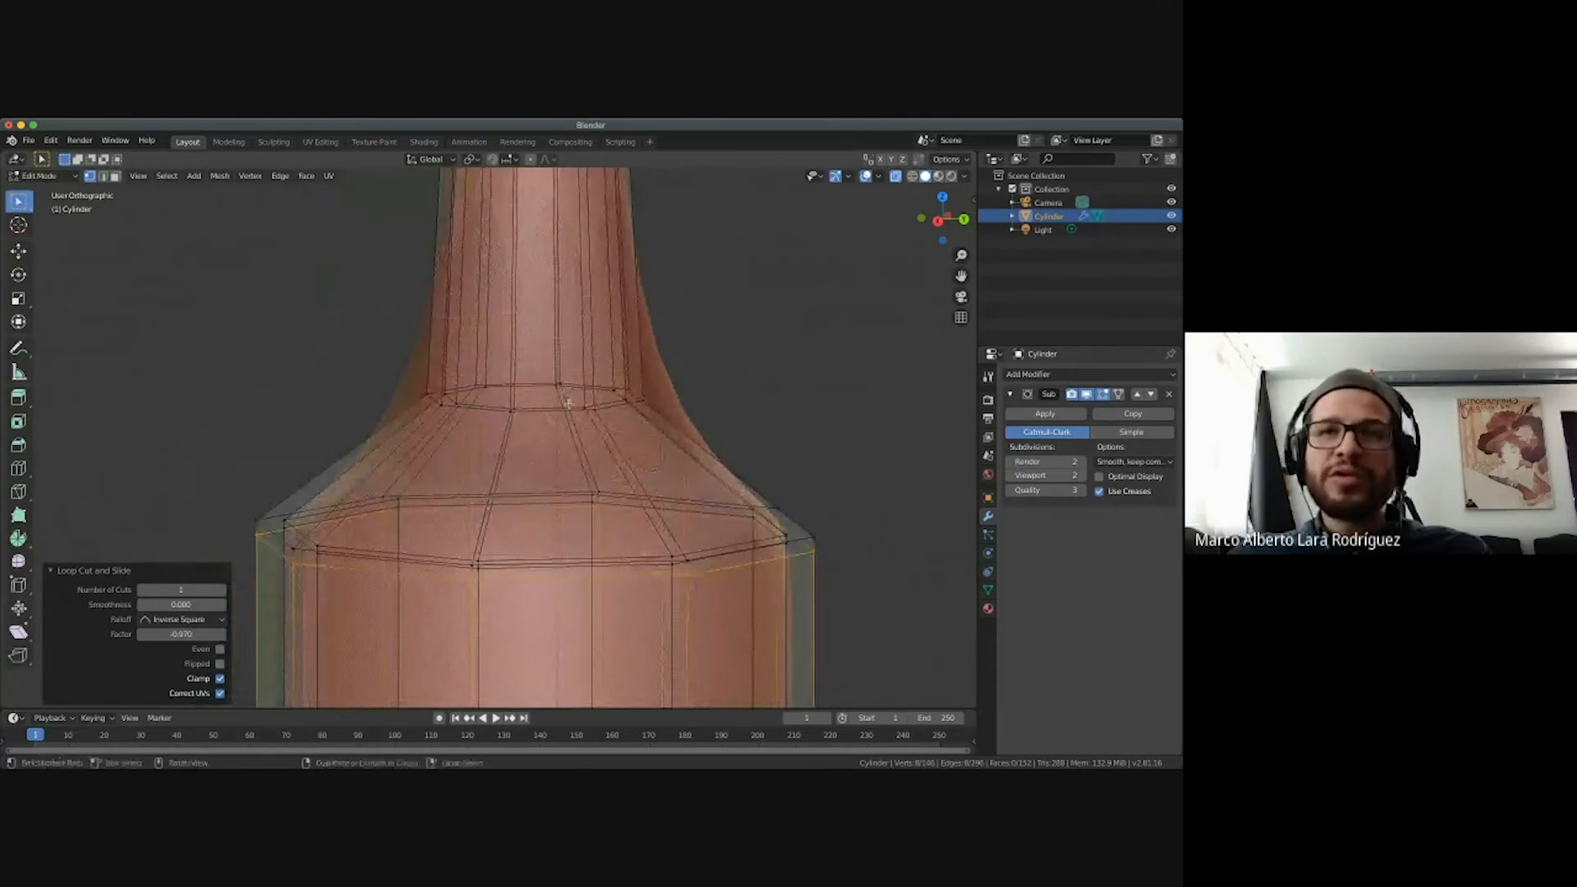
scroll(575, 400, "down", 3)
scroll(596, 402, "right", 3)
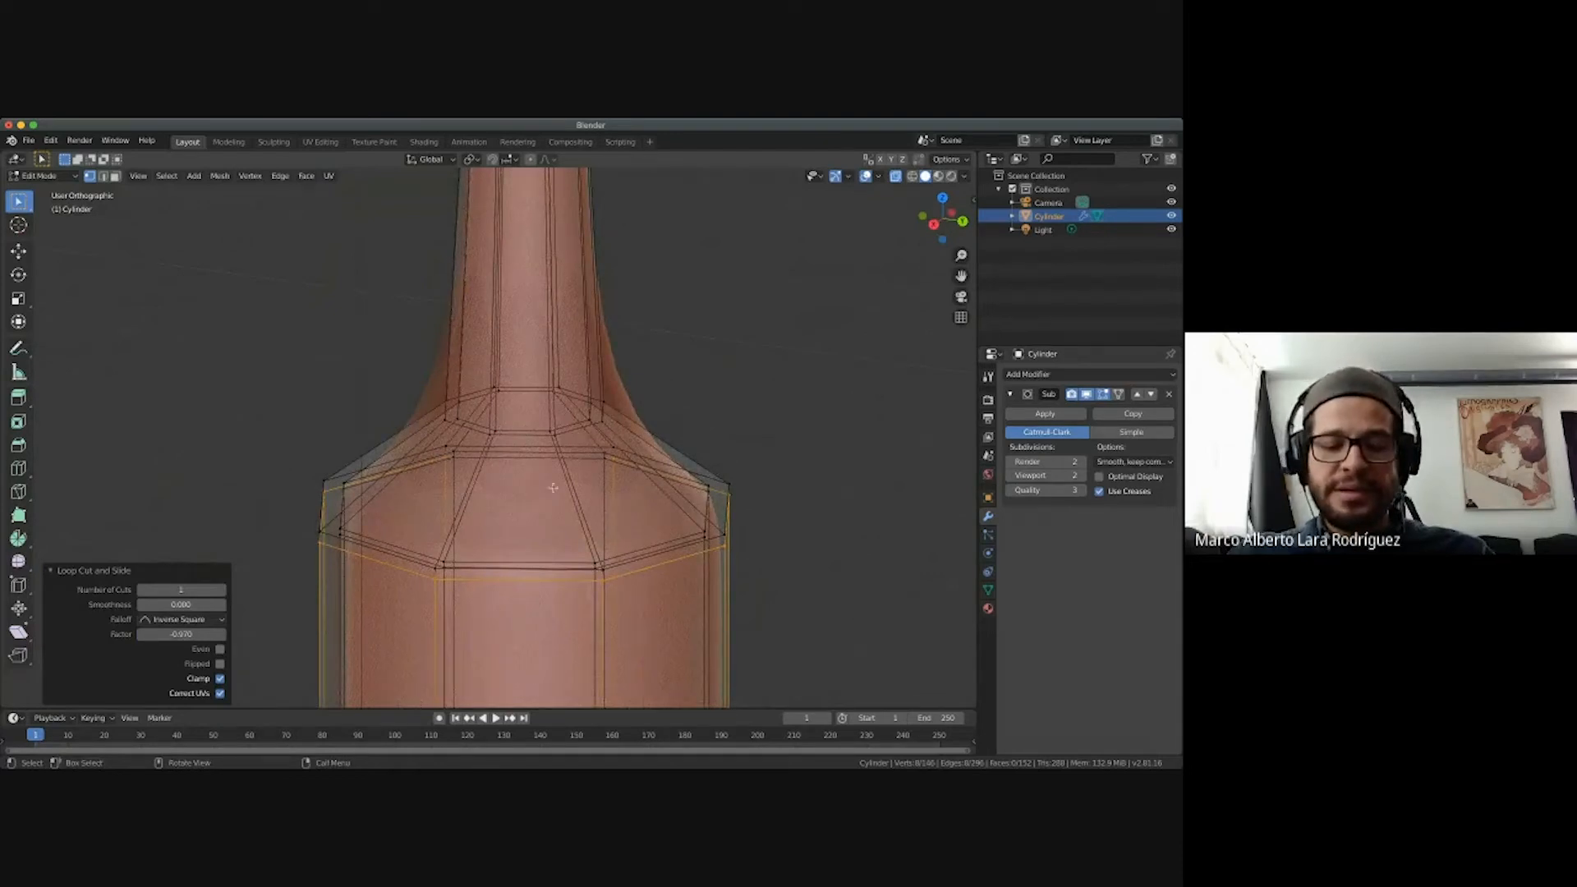
key("ctrl+r")
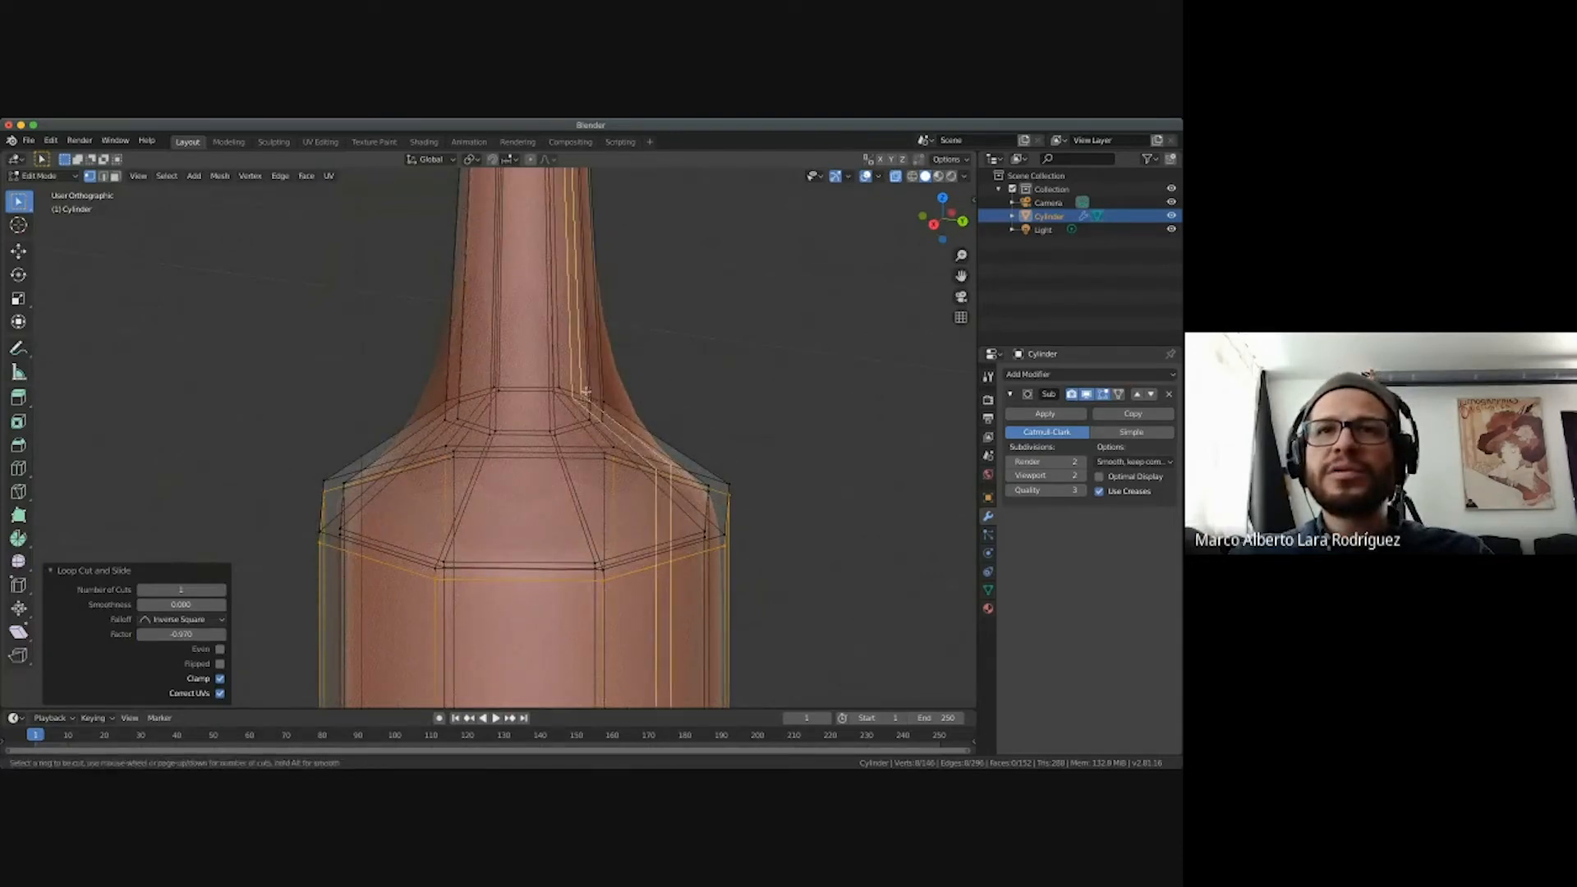
left_click(582, 264)
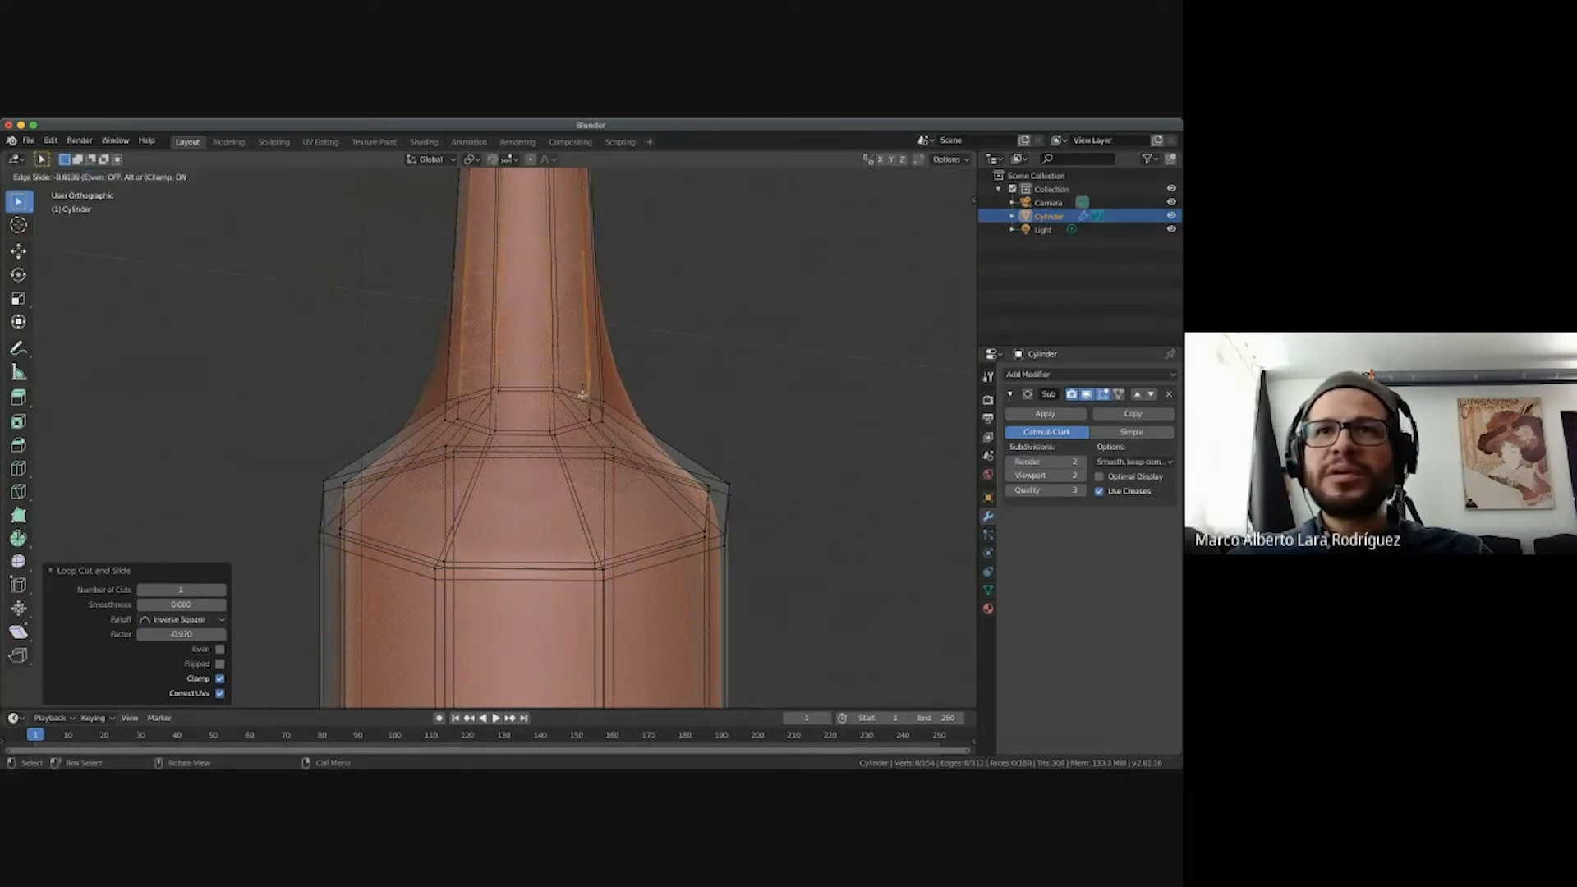
left_click(580, 419)
Add one horizontal loop cut around the neck's outer wall, slid down close to the neck's base edge.
key("ctrl+r")
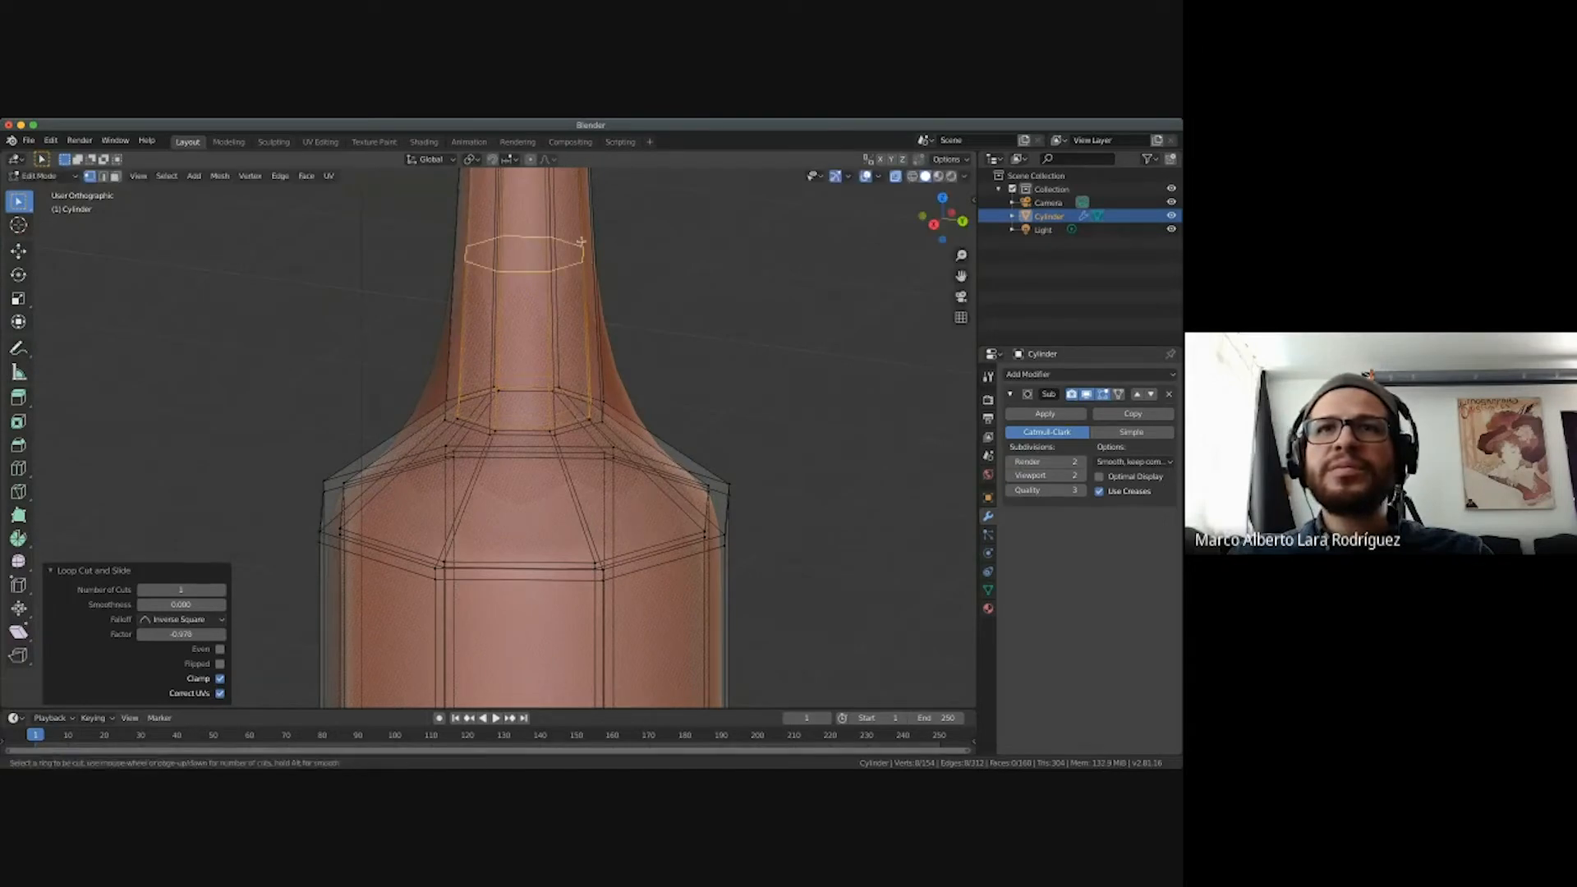
left_click(588, 240)
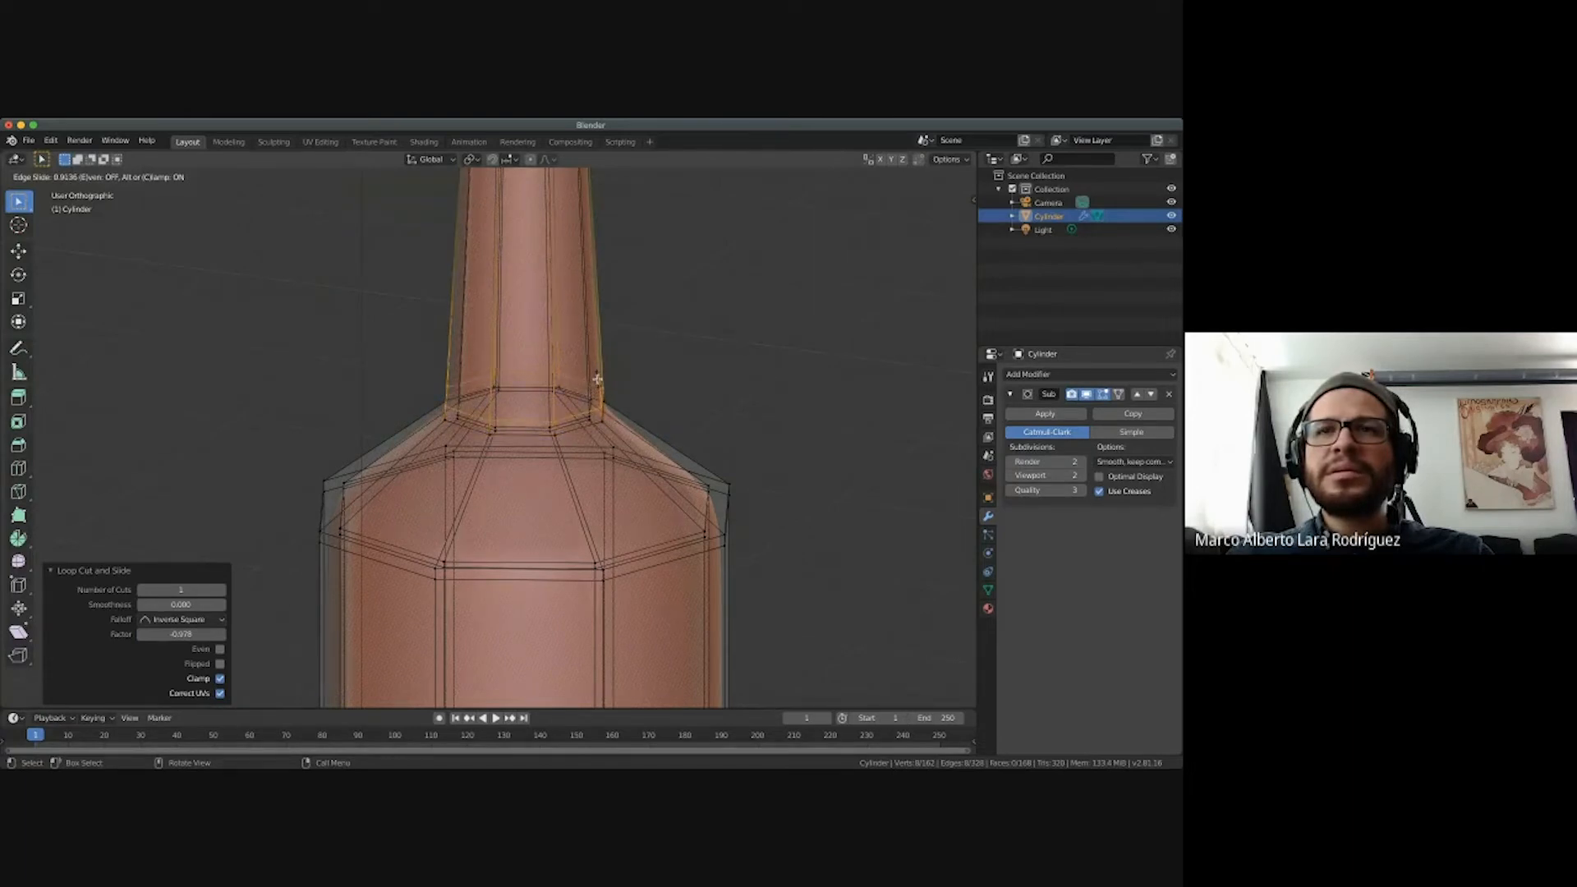
left_click(600, 384)
Return to Object Mode, turn off X-ray display and inspect the bottle's smoothed shoulder and neck base from several angles.
key("Tab")
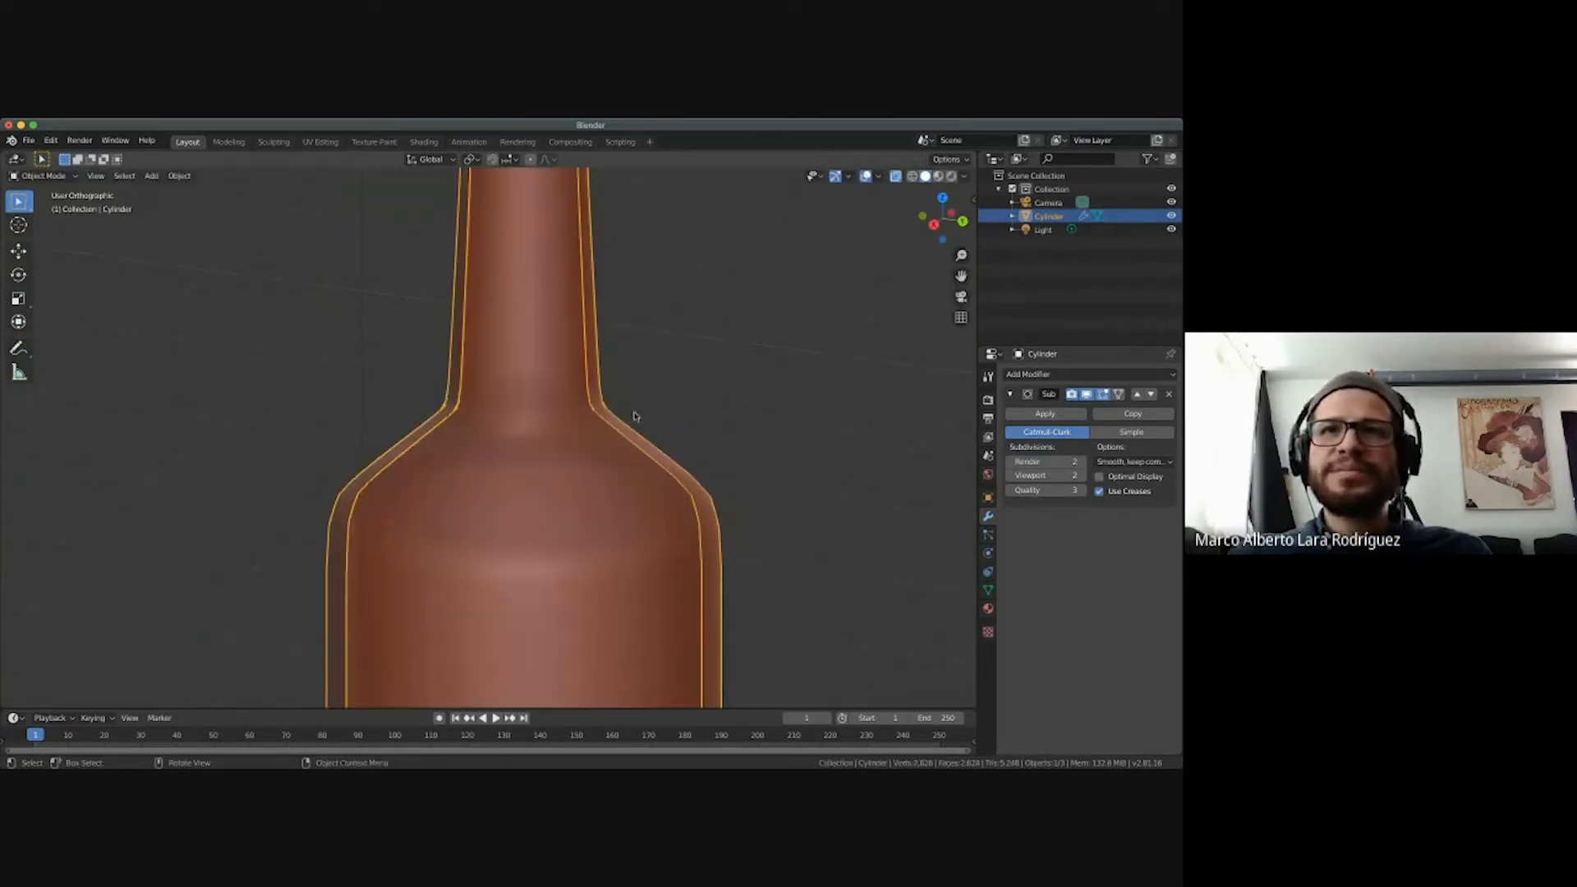
scroll(516, 508, "down", 6)
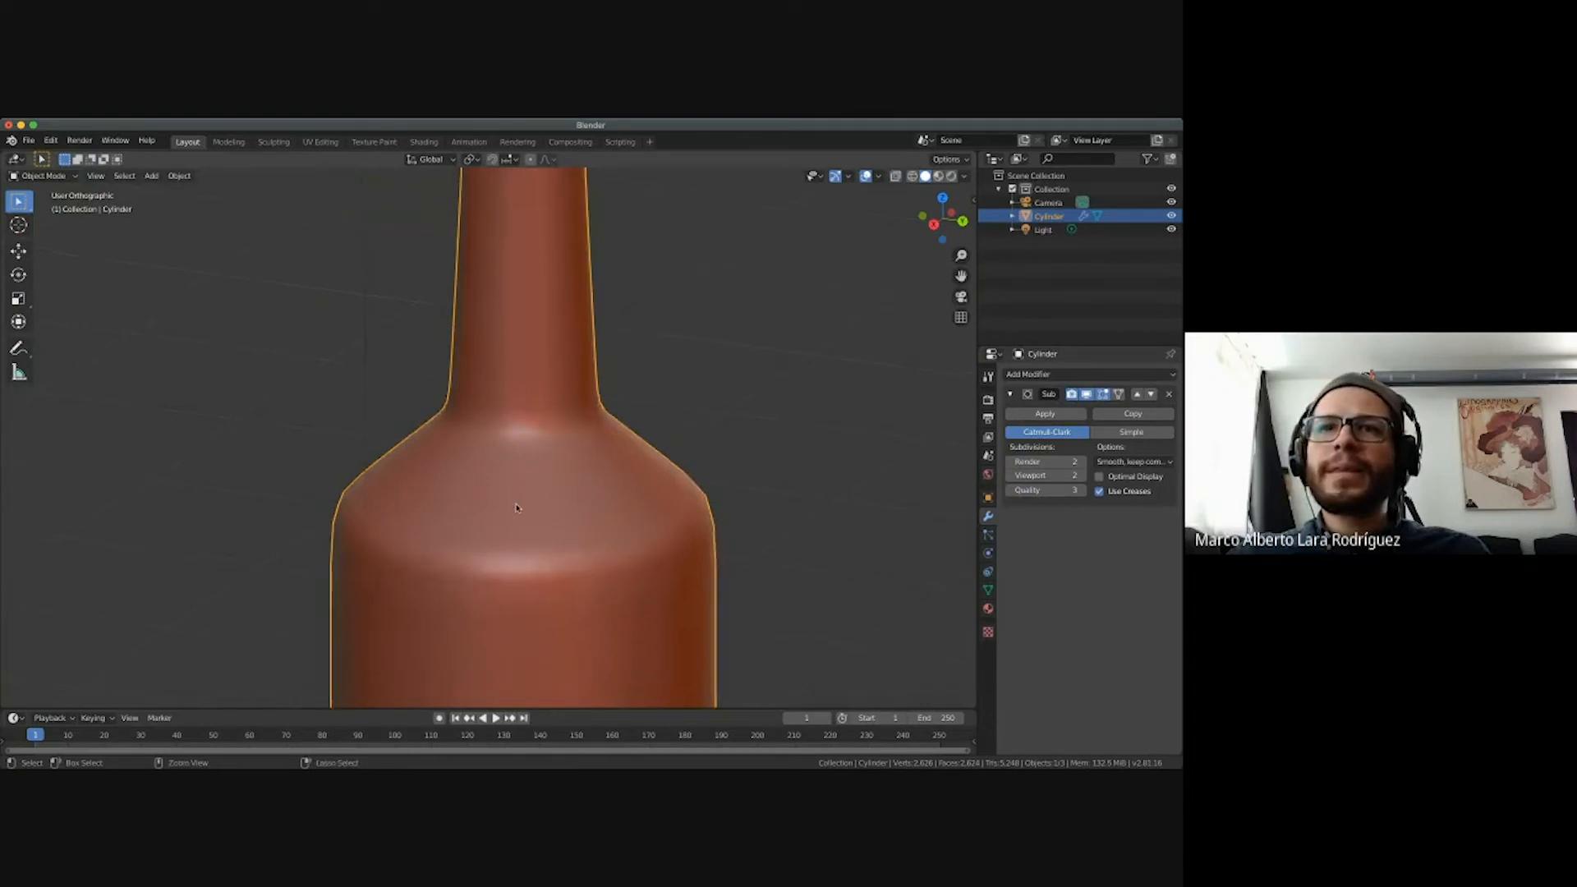
scroll(516, 508, "up", 6)
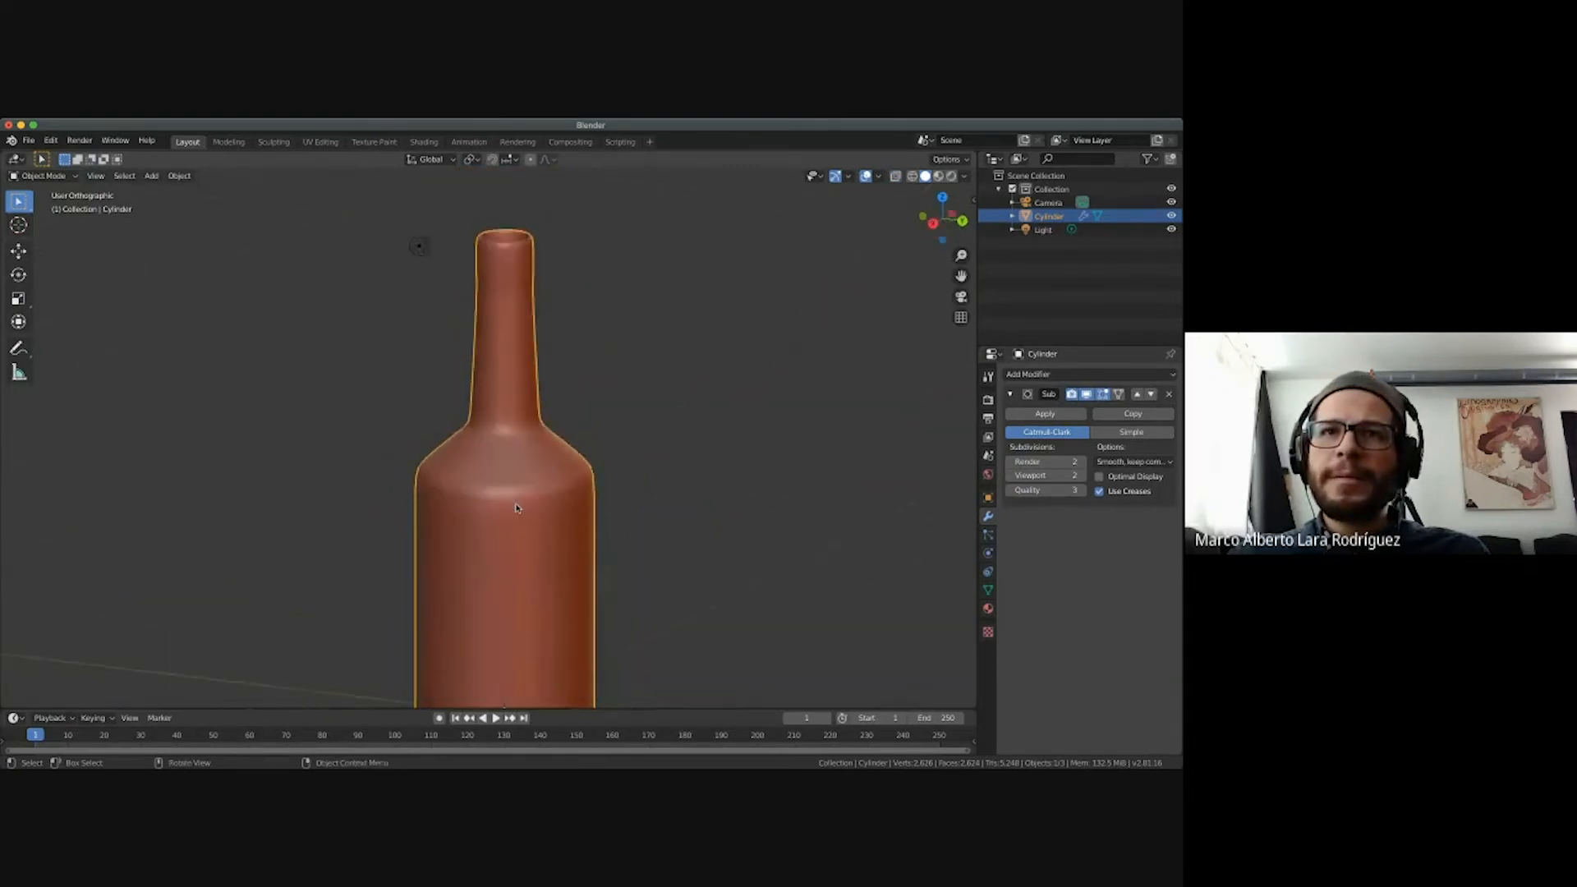
scroll(490, 456, "up", 1)
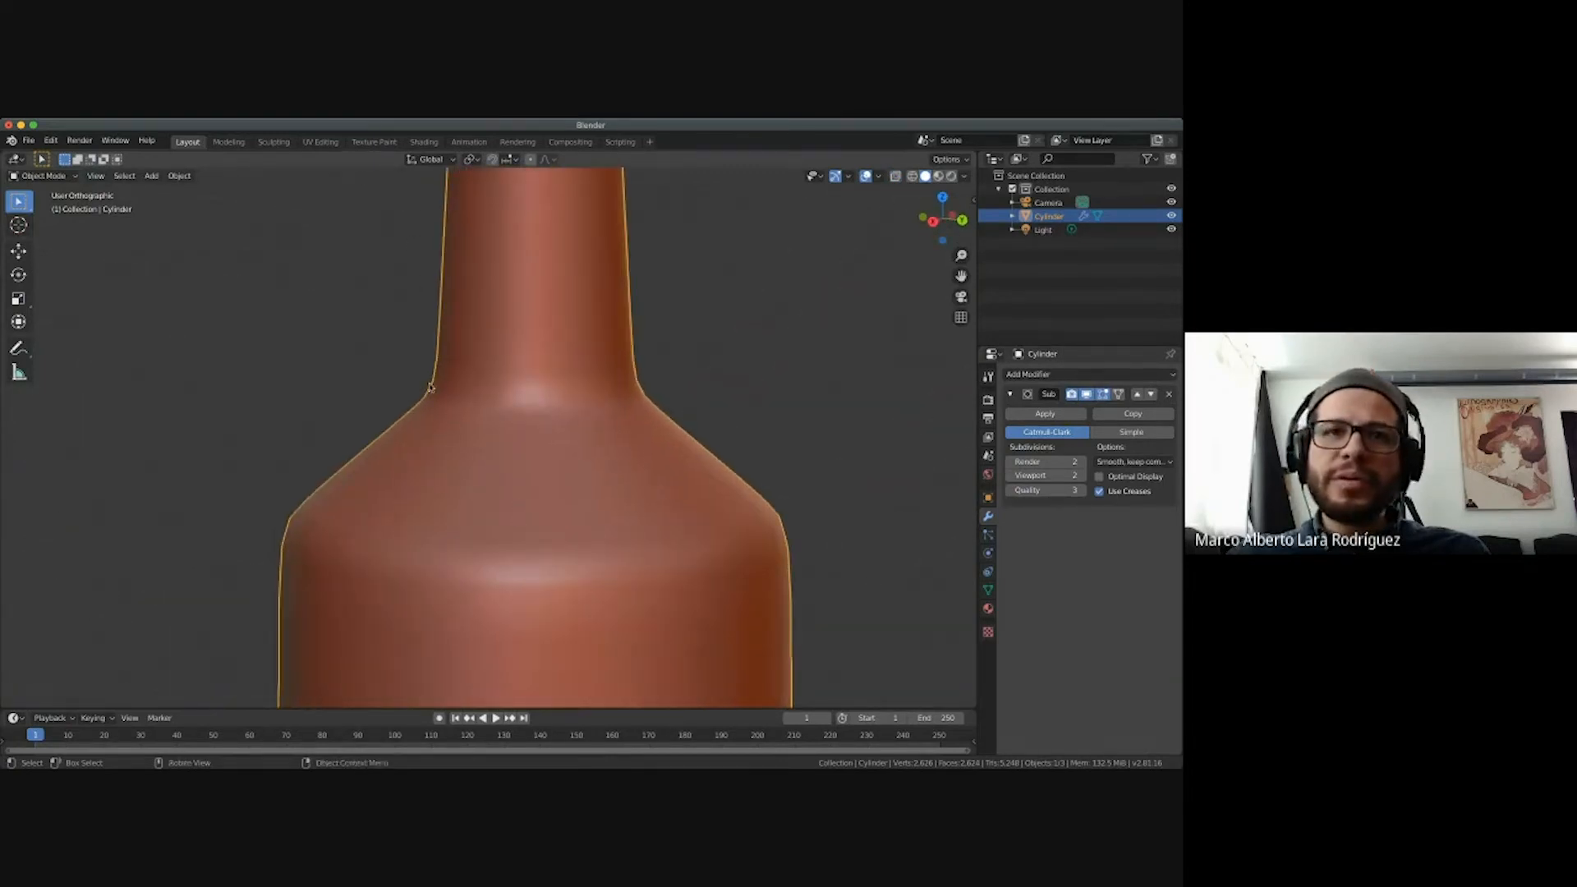
scroll(556, 537, "down", 5)
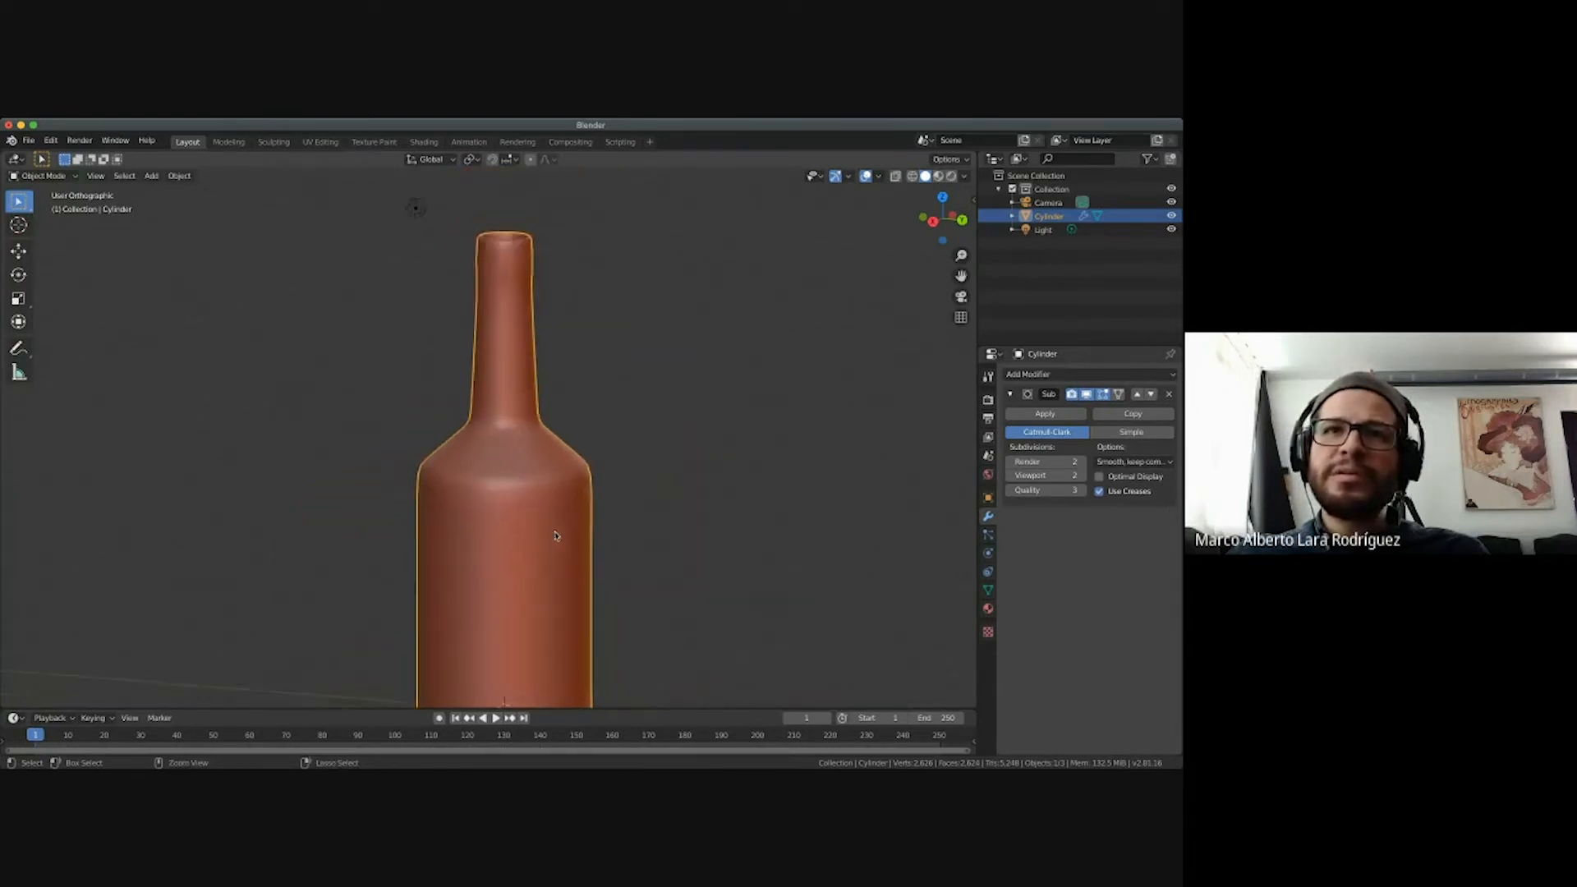
scroll(554, 538, "down", 5)
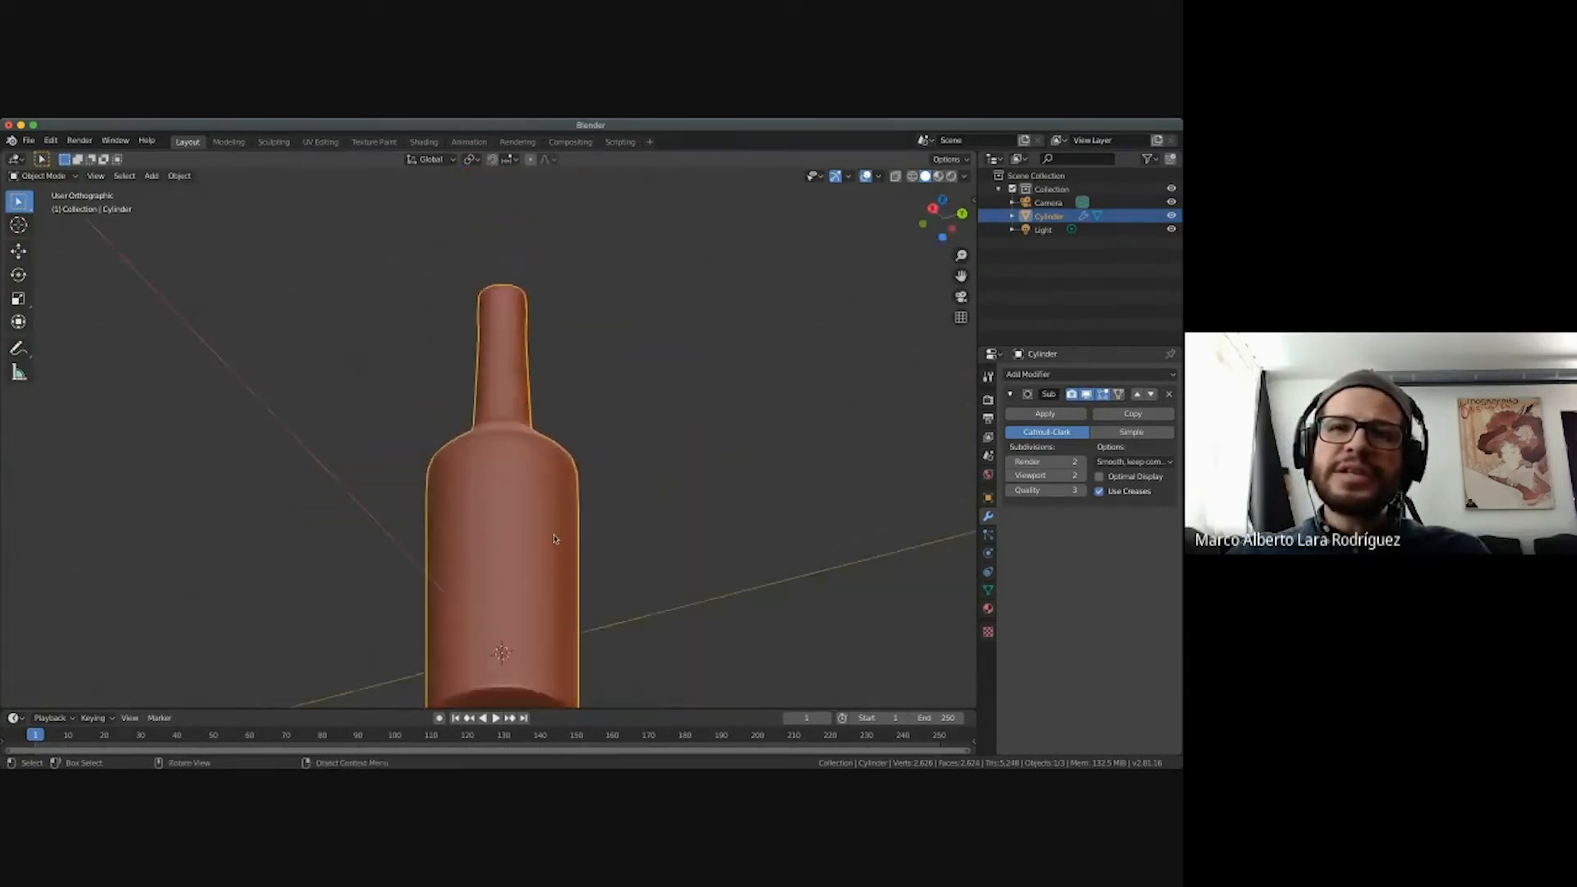
scroll(554, 538, "up", 6)
scroll(555, 538, "up", 5)
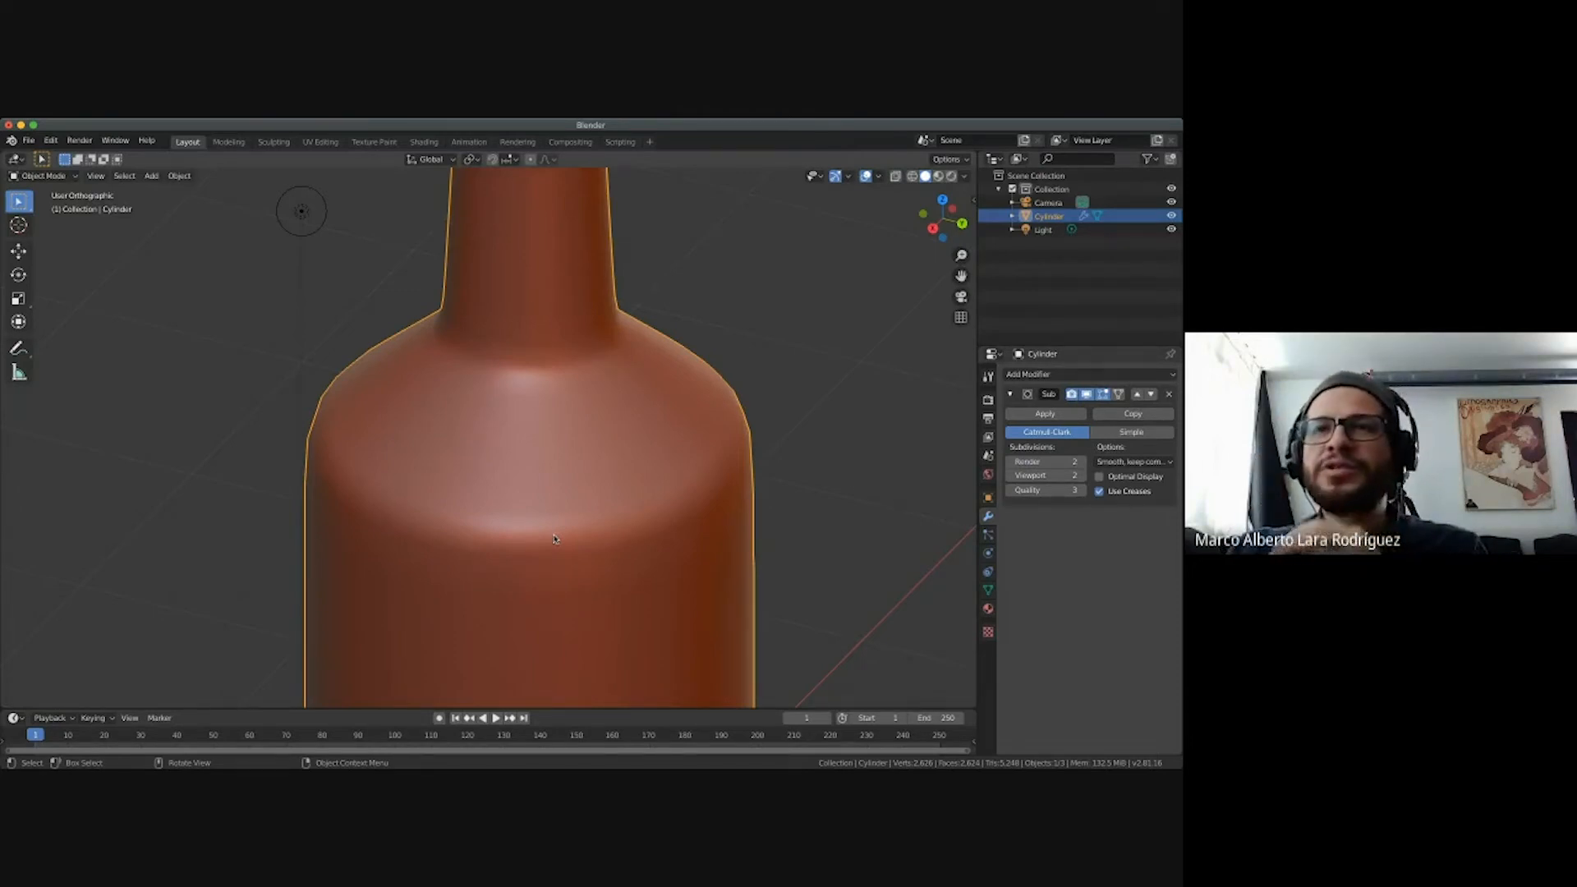
middle_click_drag(553, 539, 553, 536)
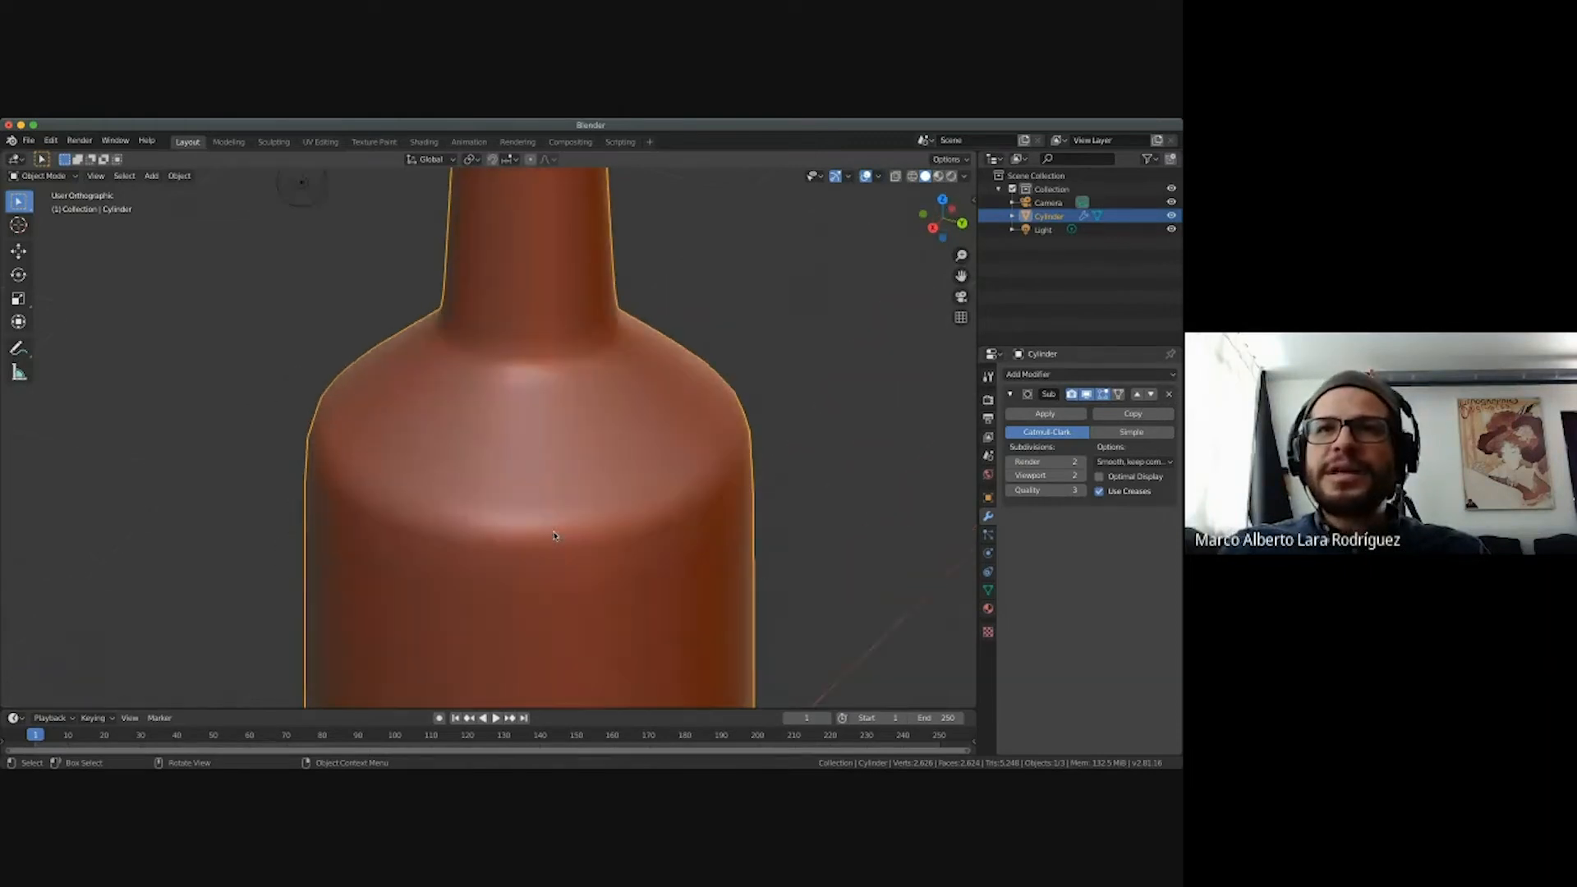
Inspect the smoothed bottle from its shoulder and base up along the neck to the mouth collar.
scroll(553, 535, "down", 1)
scroll(554, 535, "down", 2)
scroll(554, 536, "right", 5)
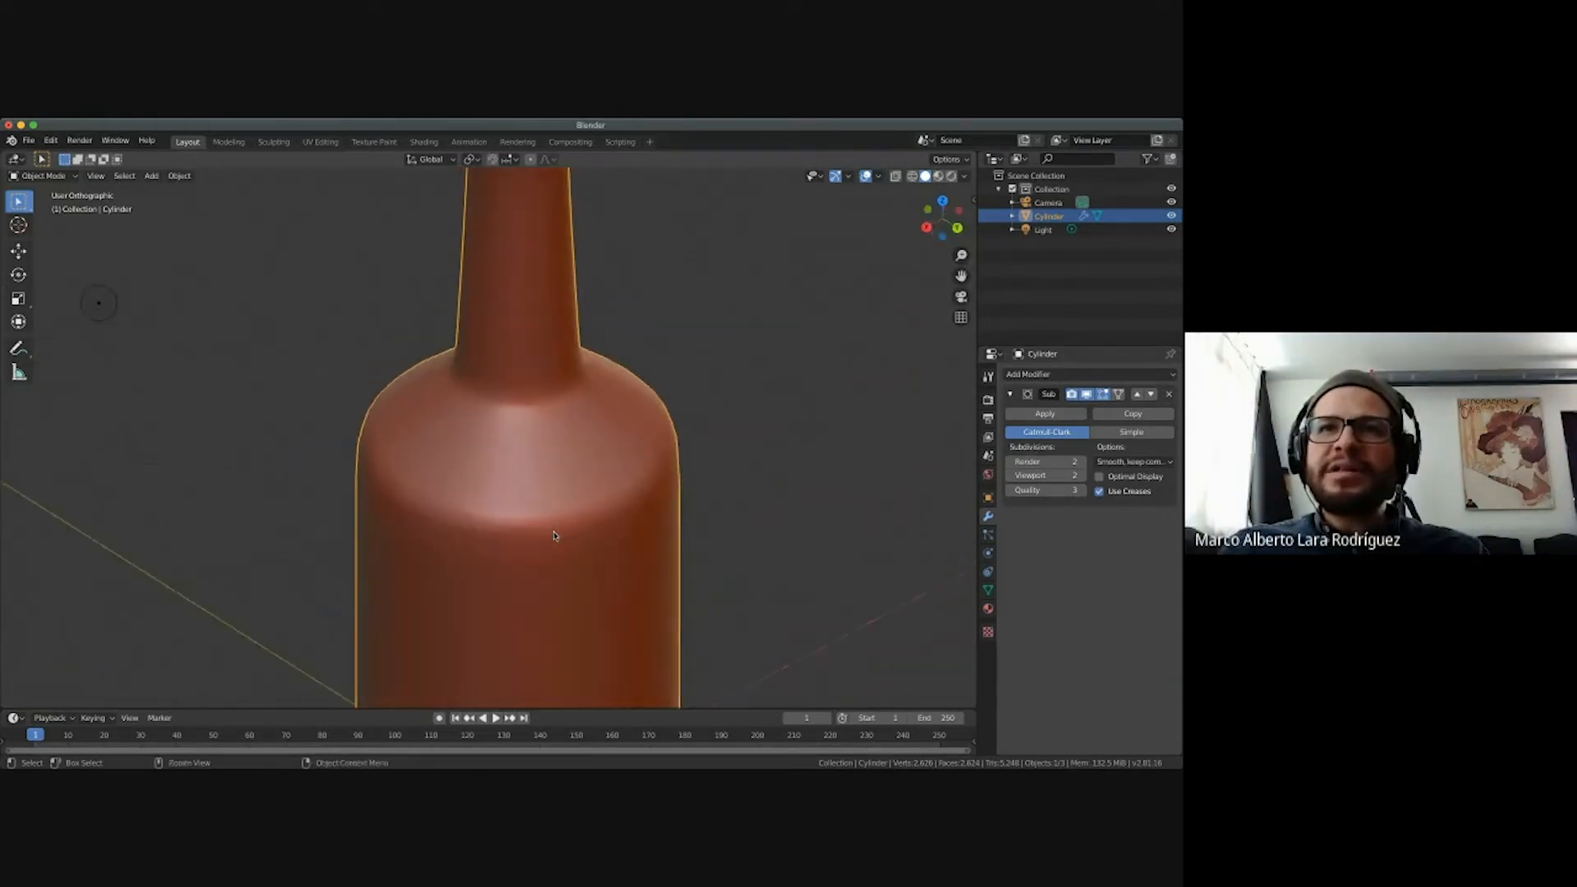
scroll(554, 536, "right", 5)
scroll(553, 535, "down", 2)
scroll(554, 536, "down", 4, "ctrl")
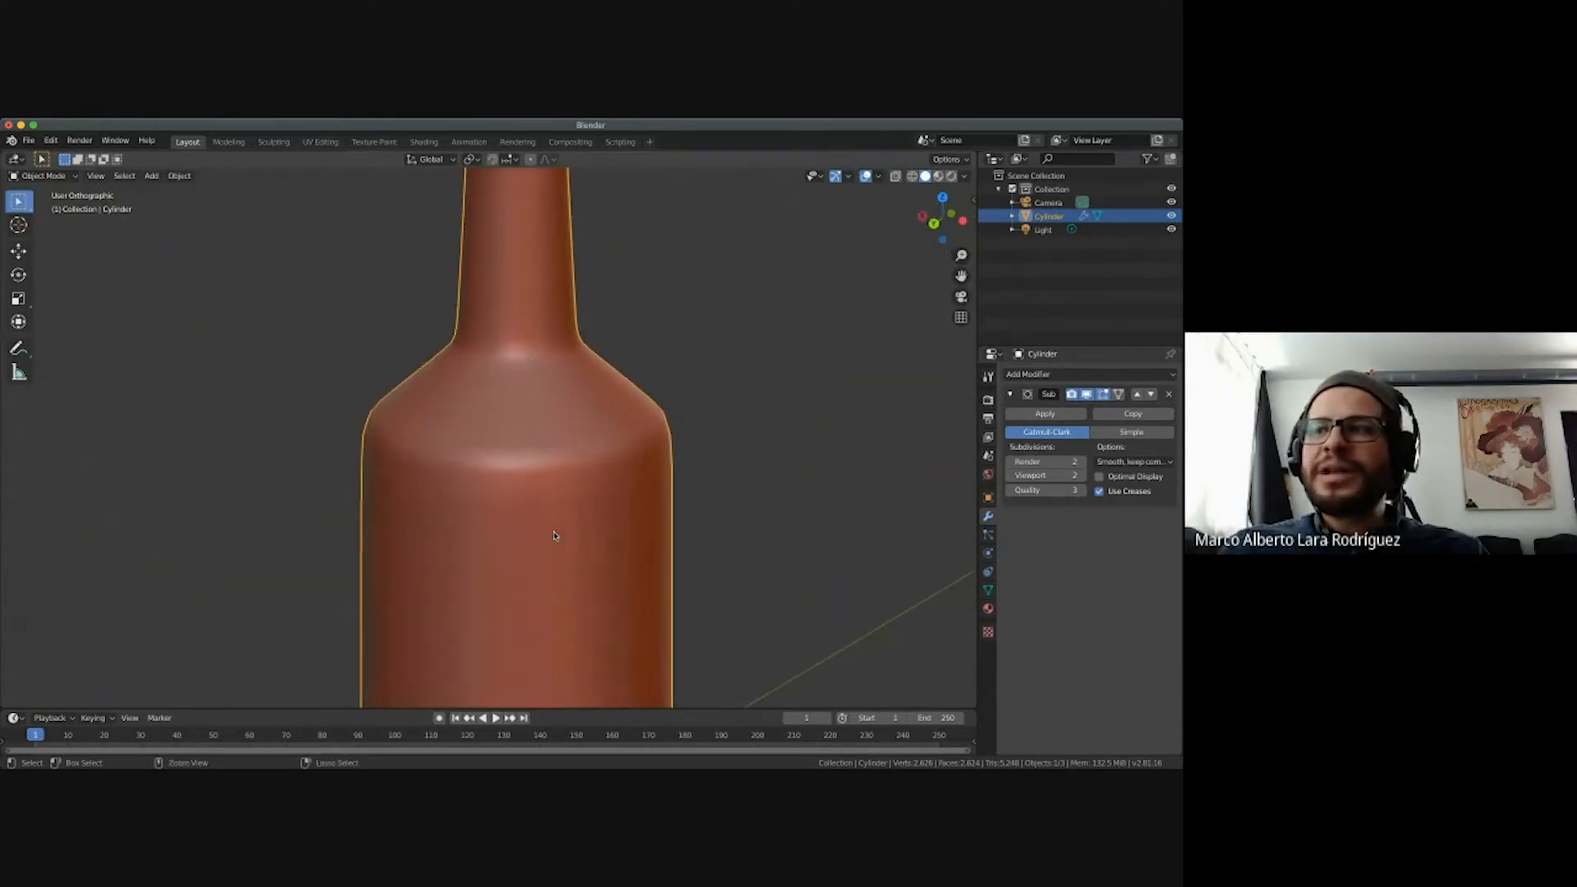
scroll(554, 536, "down", 3, "ctrl")
scroll(554, 535, "down", 4, "shift")
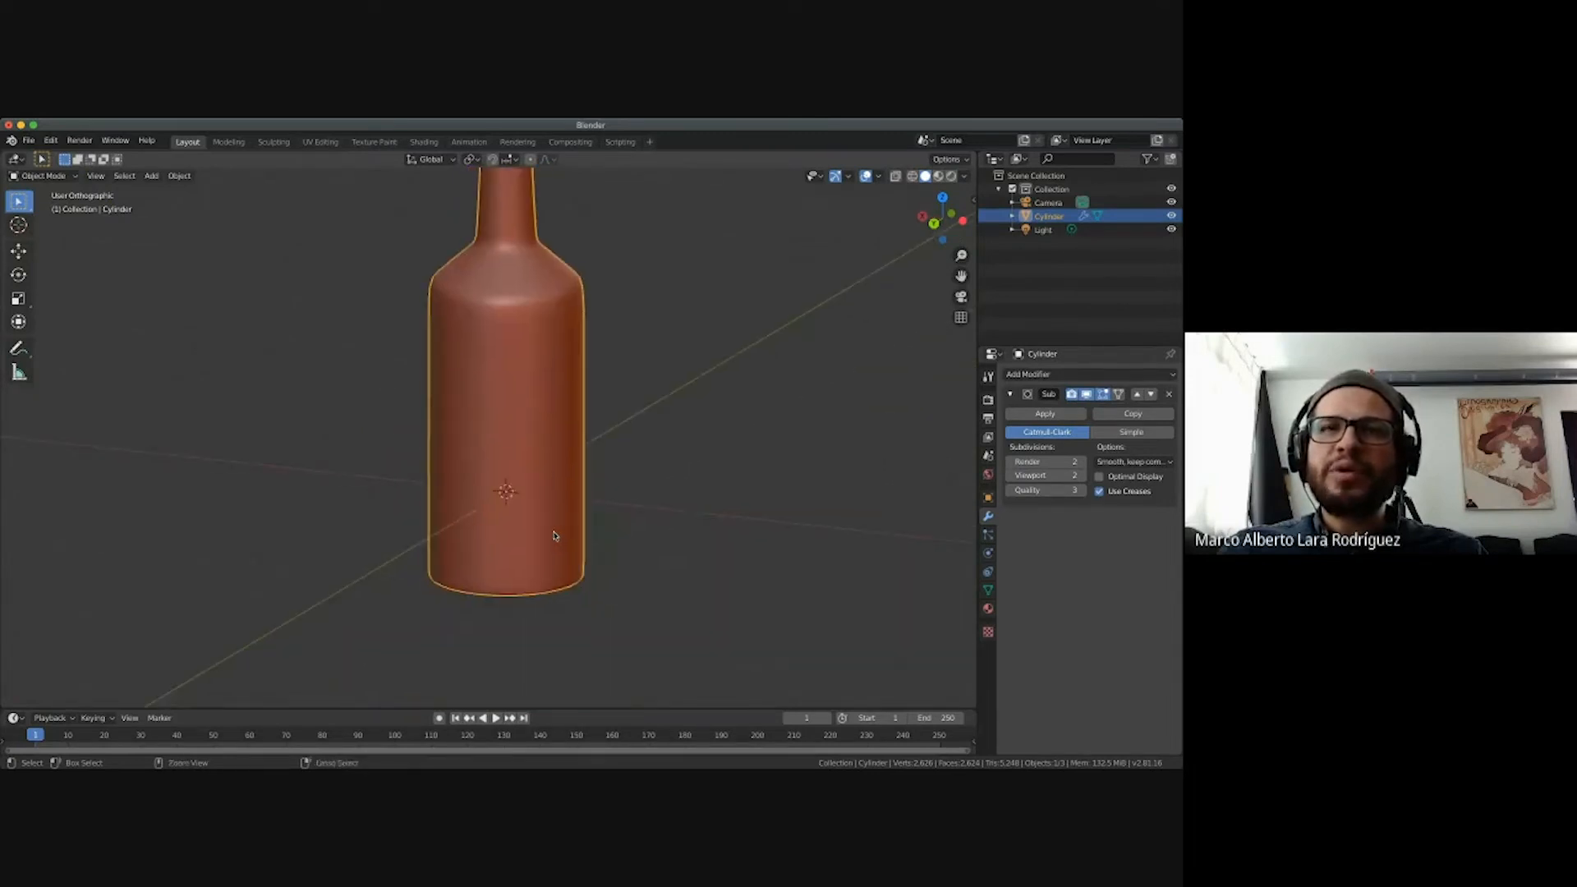
scroll(554, 536, "up", 3, "ctrl")
scroll(554, 536, "up", 3, "ctrl")
scroll(554, 536, "down", 2, "shift")
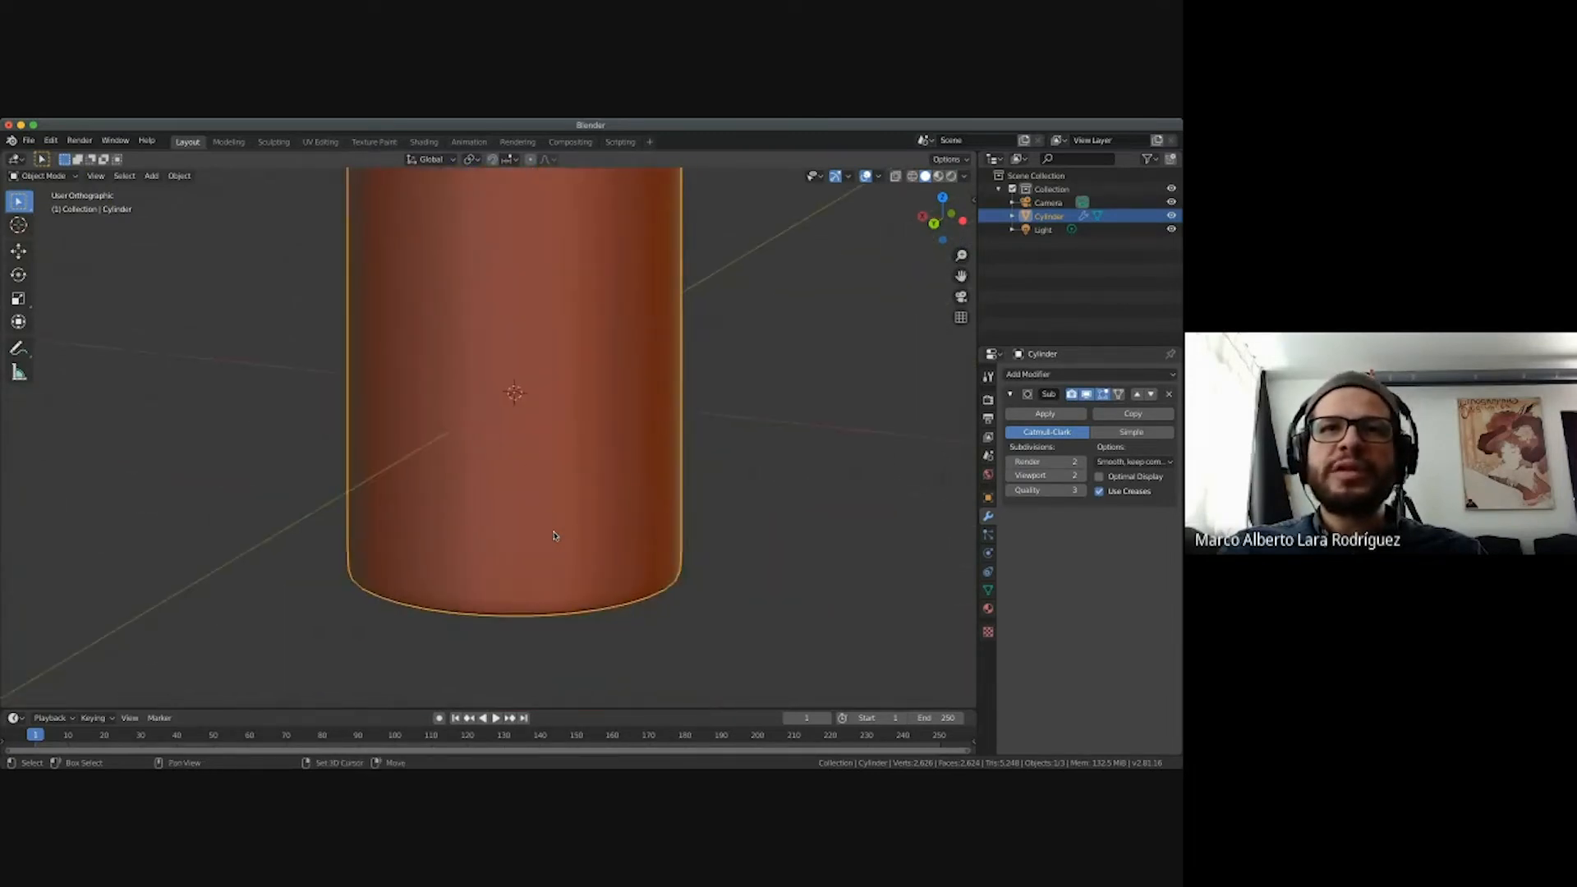
scroll(554, 536, "up", 3, "shift")
scroll(553, 536, "up", 3, "shift")
scroll(554, 536, "up", 5, "ctrl")
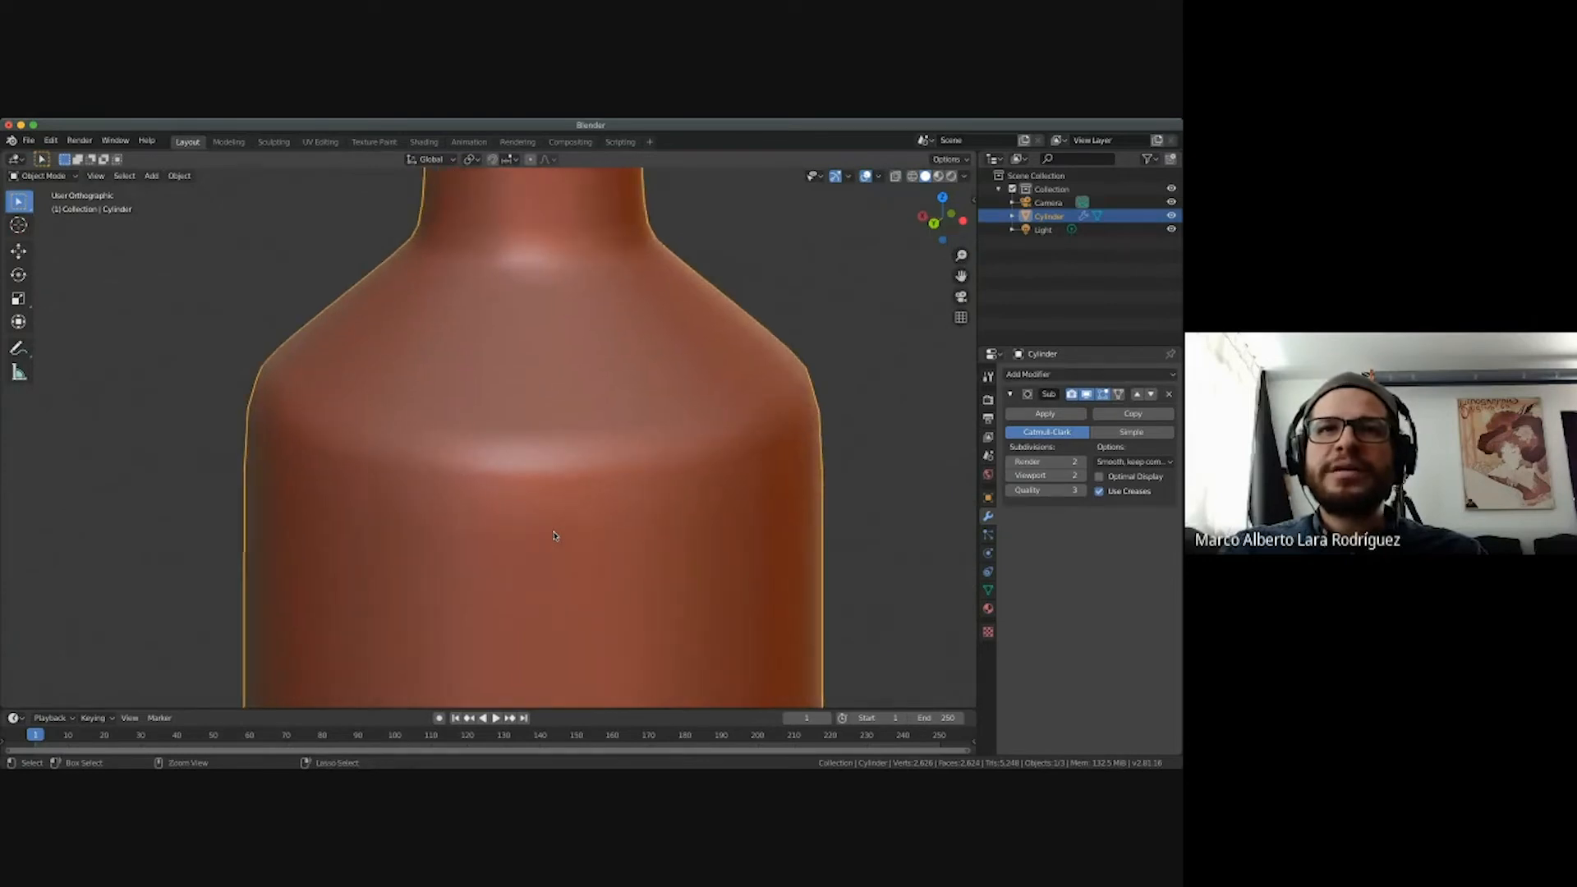
scroll(554, 536, "up", 1, "ctrl")
scroll(553, 535, "up", 5, "shift")
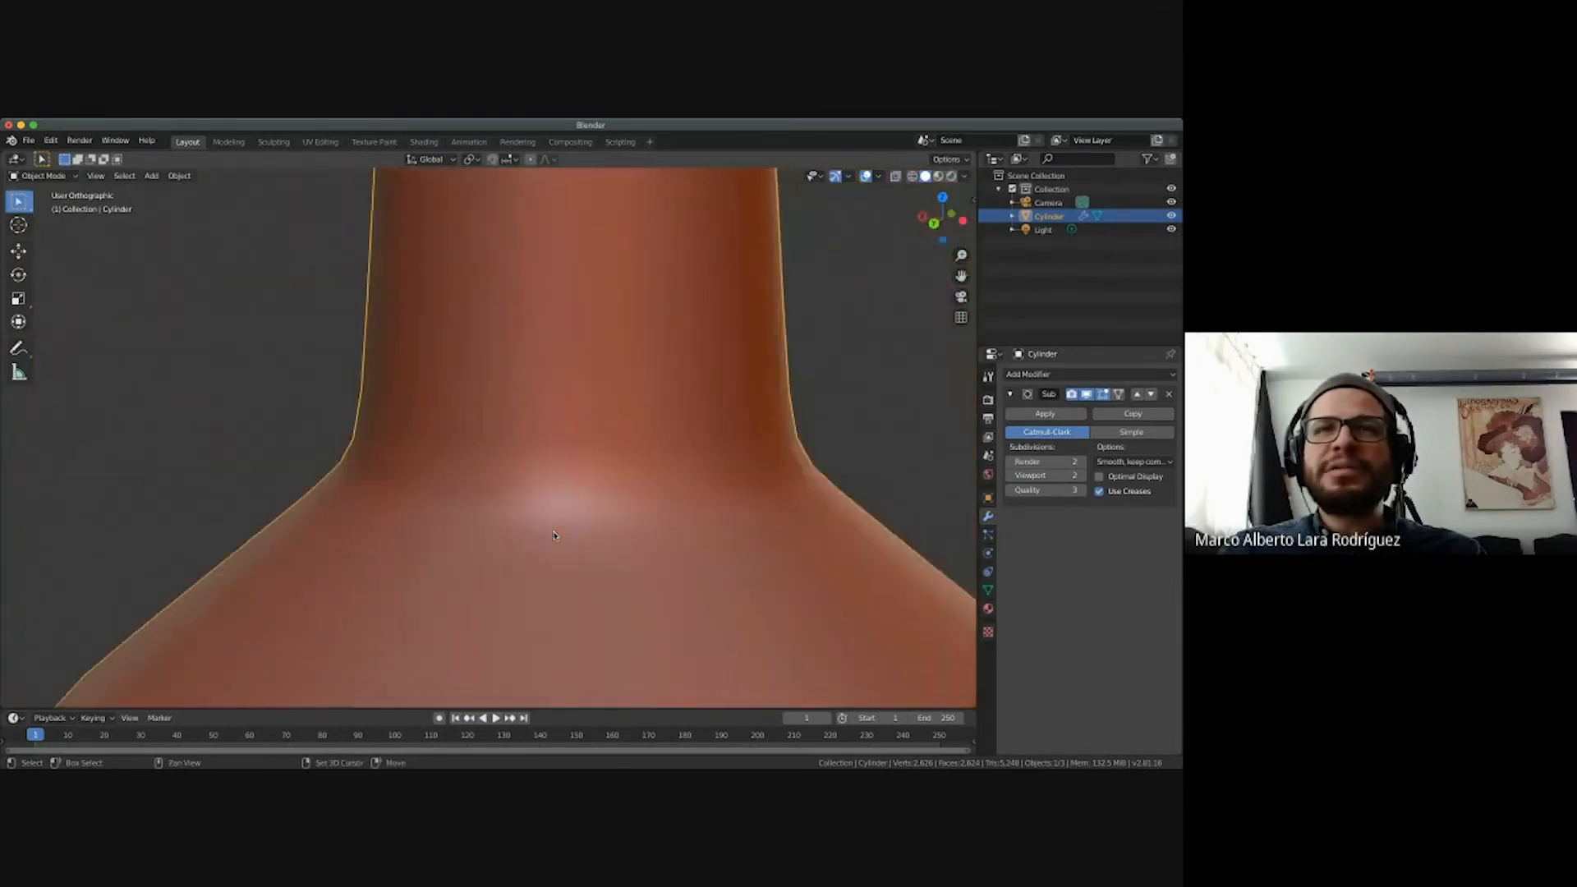
scroll(554, 536, "up", 8, "shift")
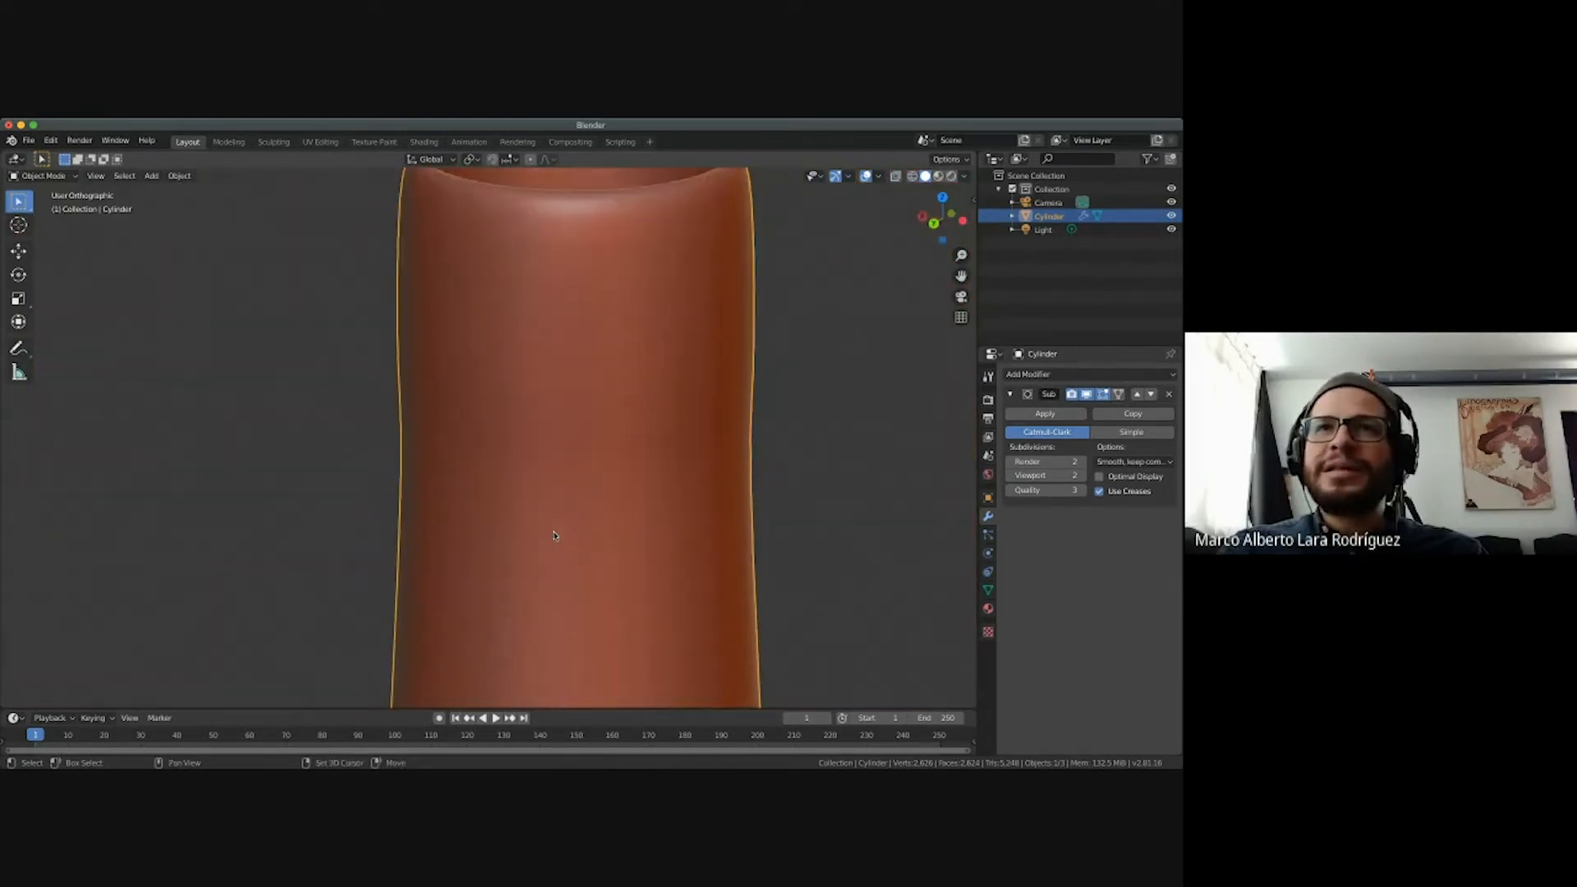
In Edit Mode with X-ray on, add one loop cut around the neck's outer wall, slid up close beneath the mouth collar.
scroll(554, 536, "down", 4, "ctrl")
key("Tab")
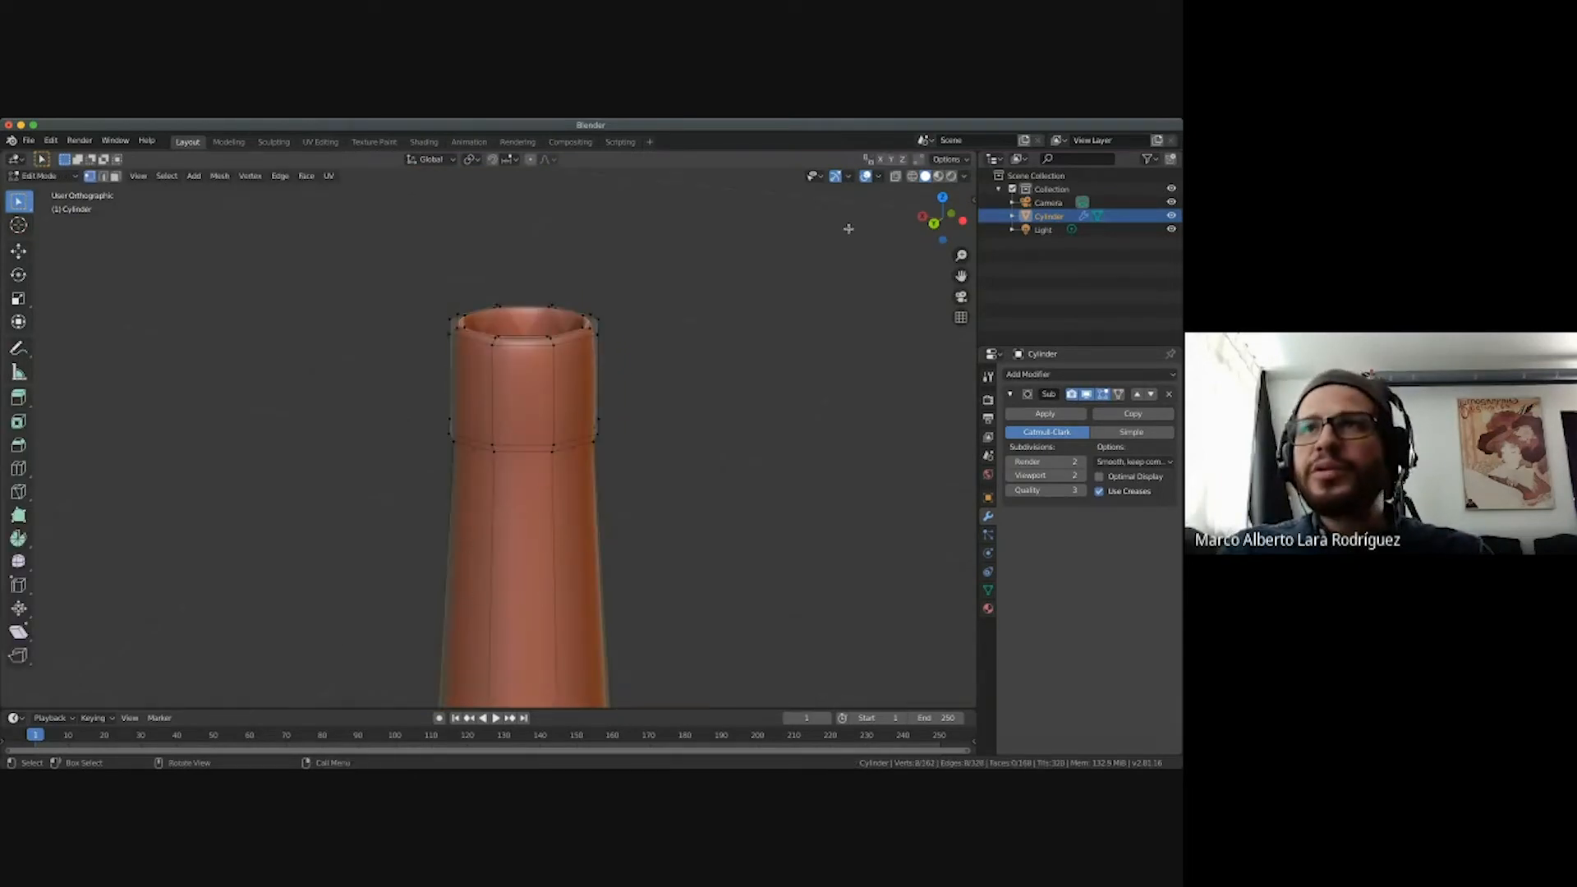
left_click(896, 177)
scroll(677, 474, "down", 4, "shift")
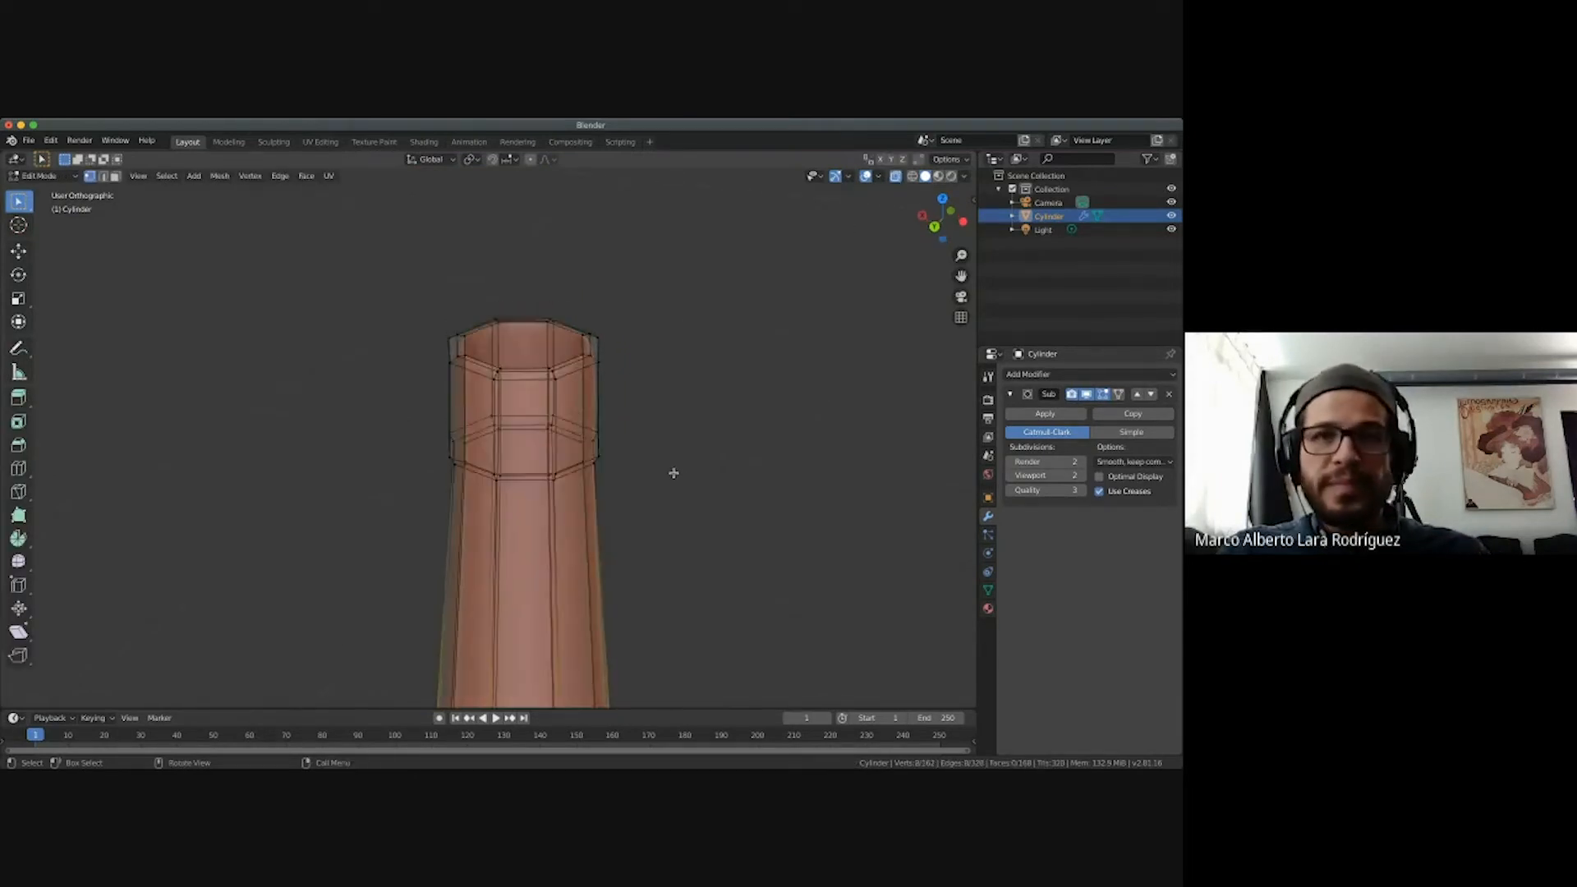
key("ctrl+r")
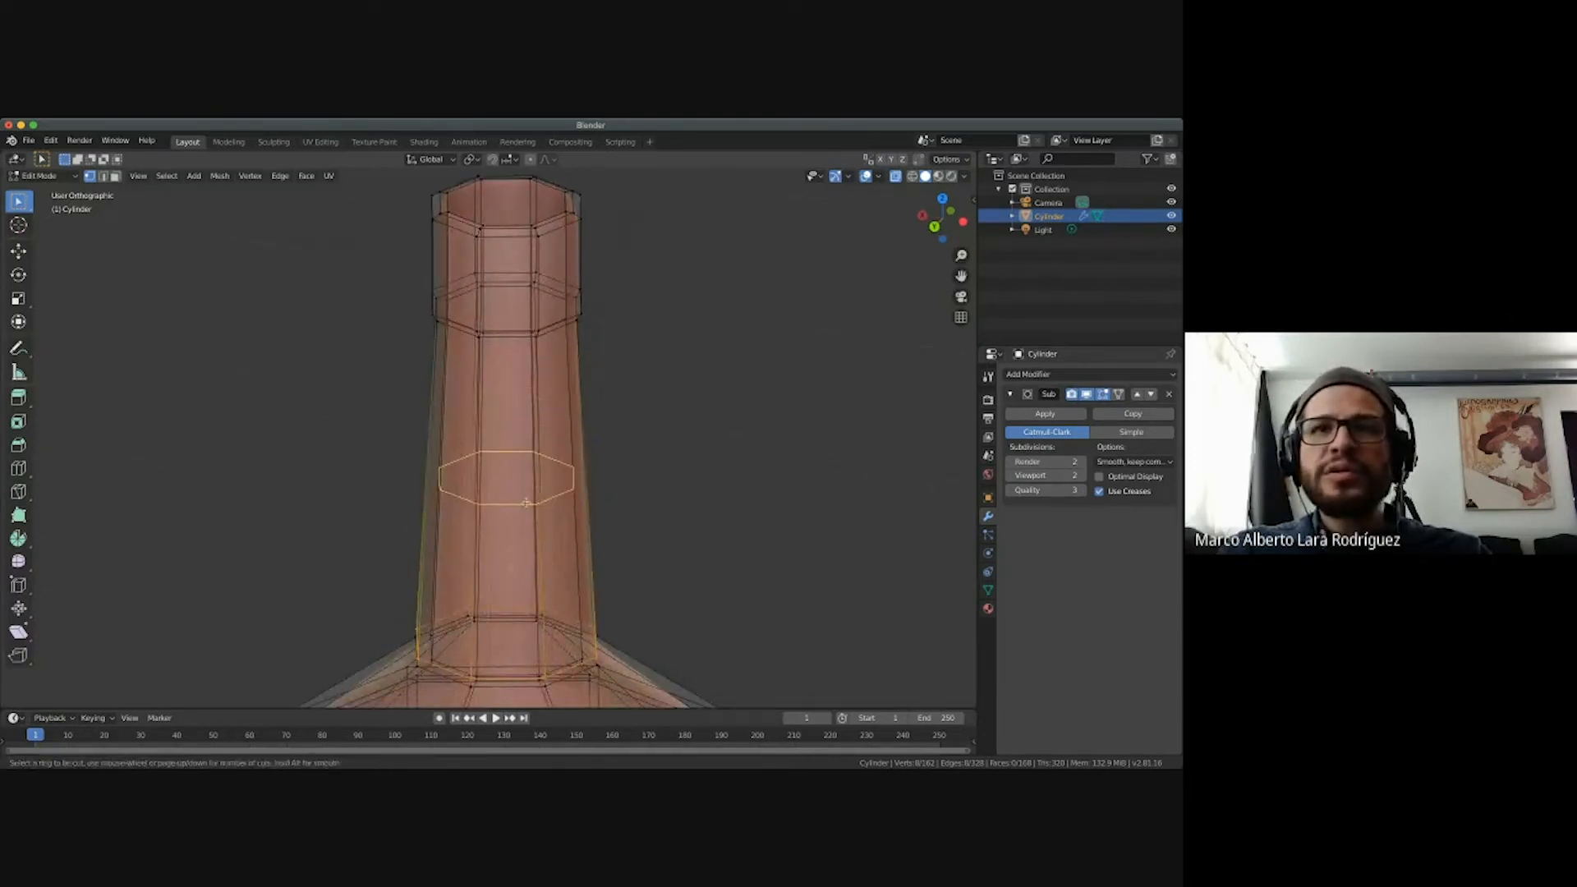
left_click(575, 497)
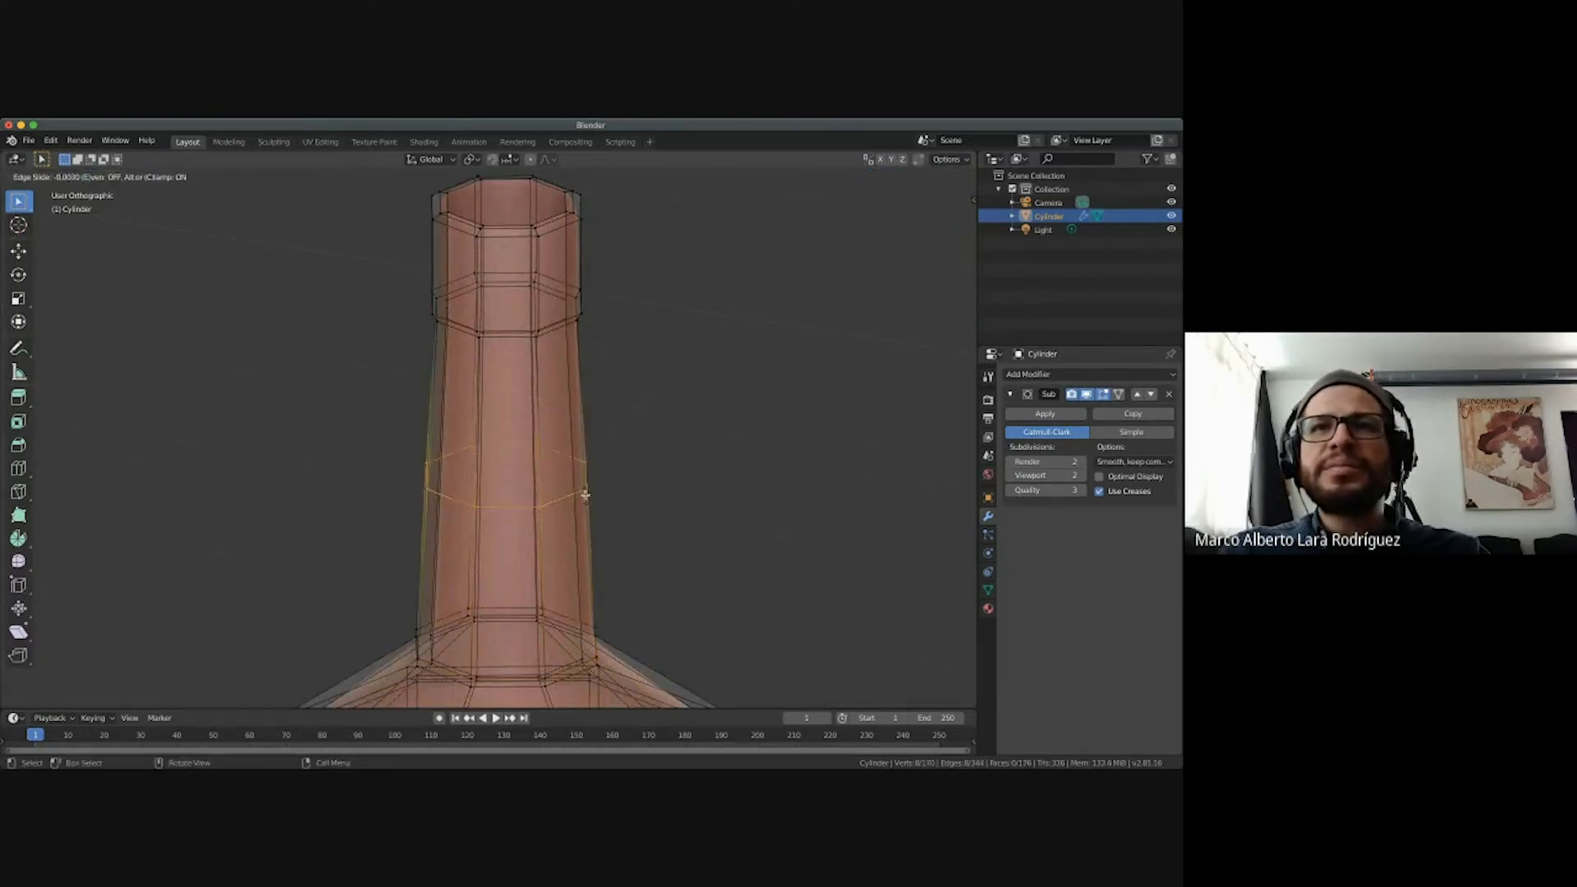
left_click(588, 330)
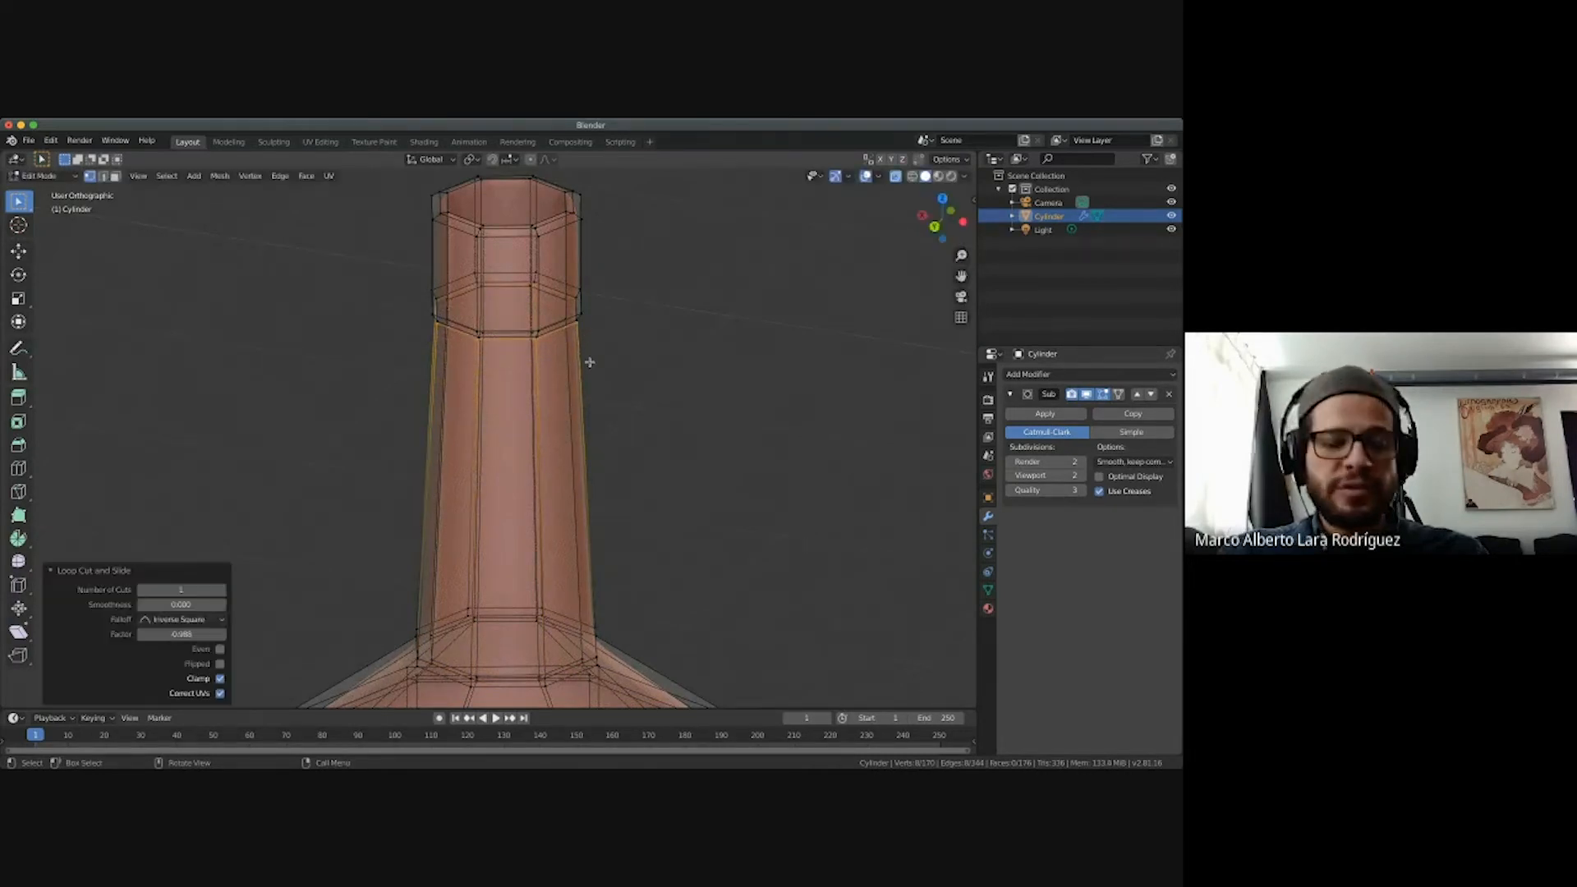
Add one loop cut around the flat top rim of the bottle's mouth, slid close to its inner edge.
scroll(588, 367, "up", 5, "ctrl")
scroll(589, 367, "down", 4)
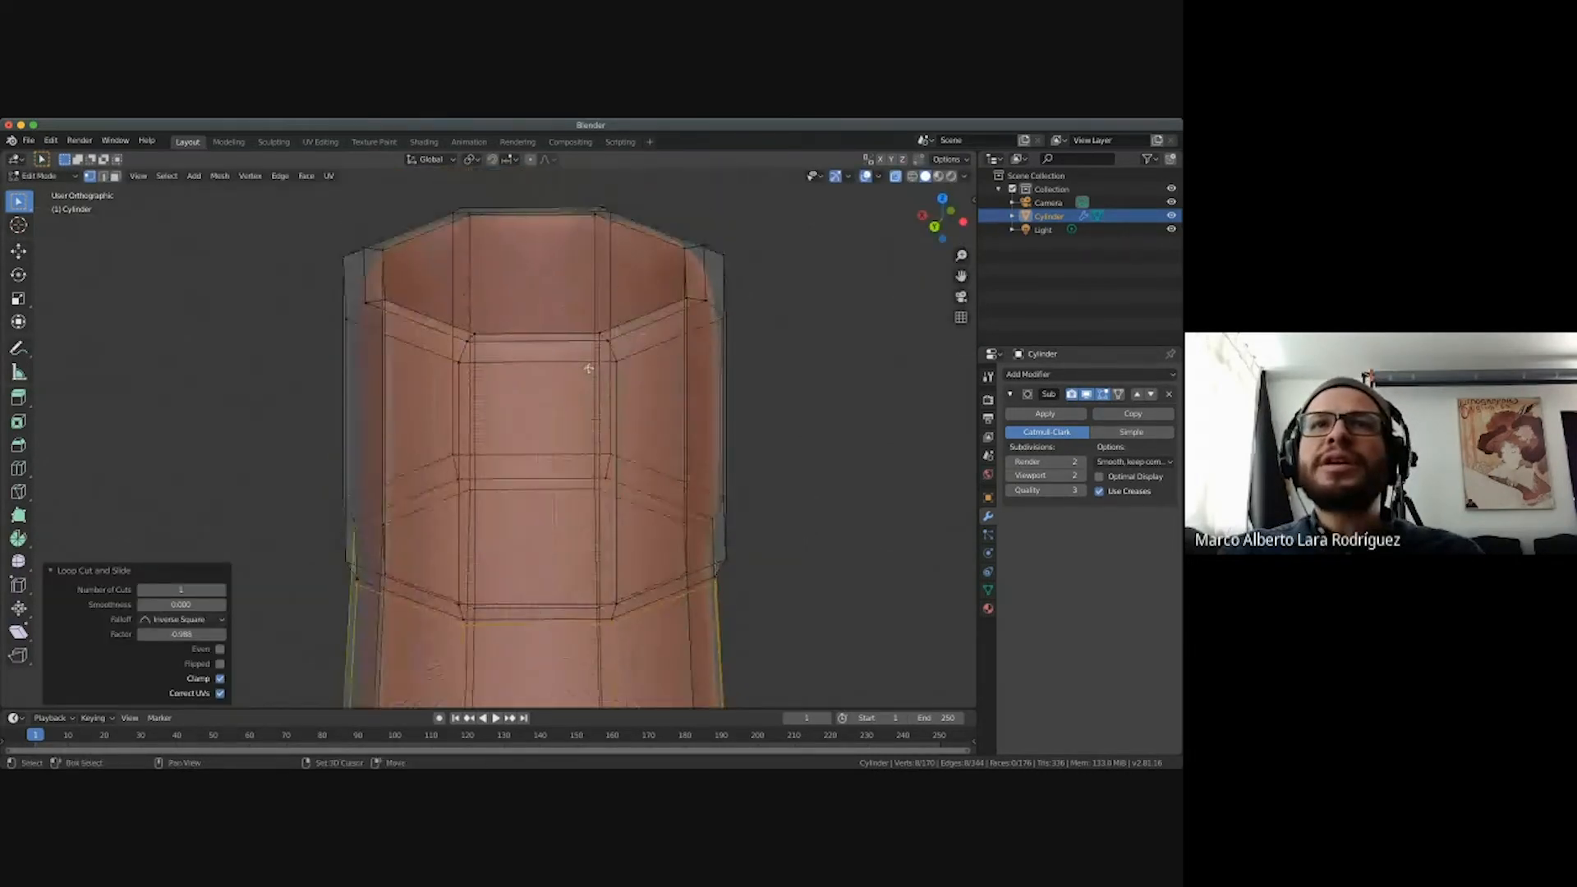
key("ctrl+r")
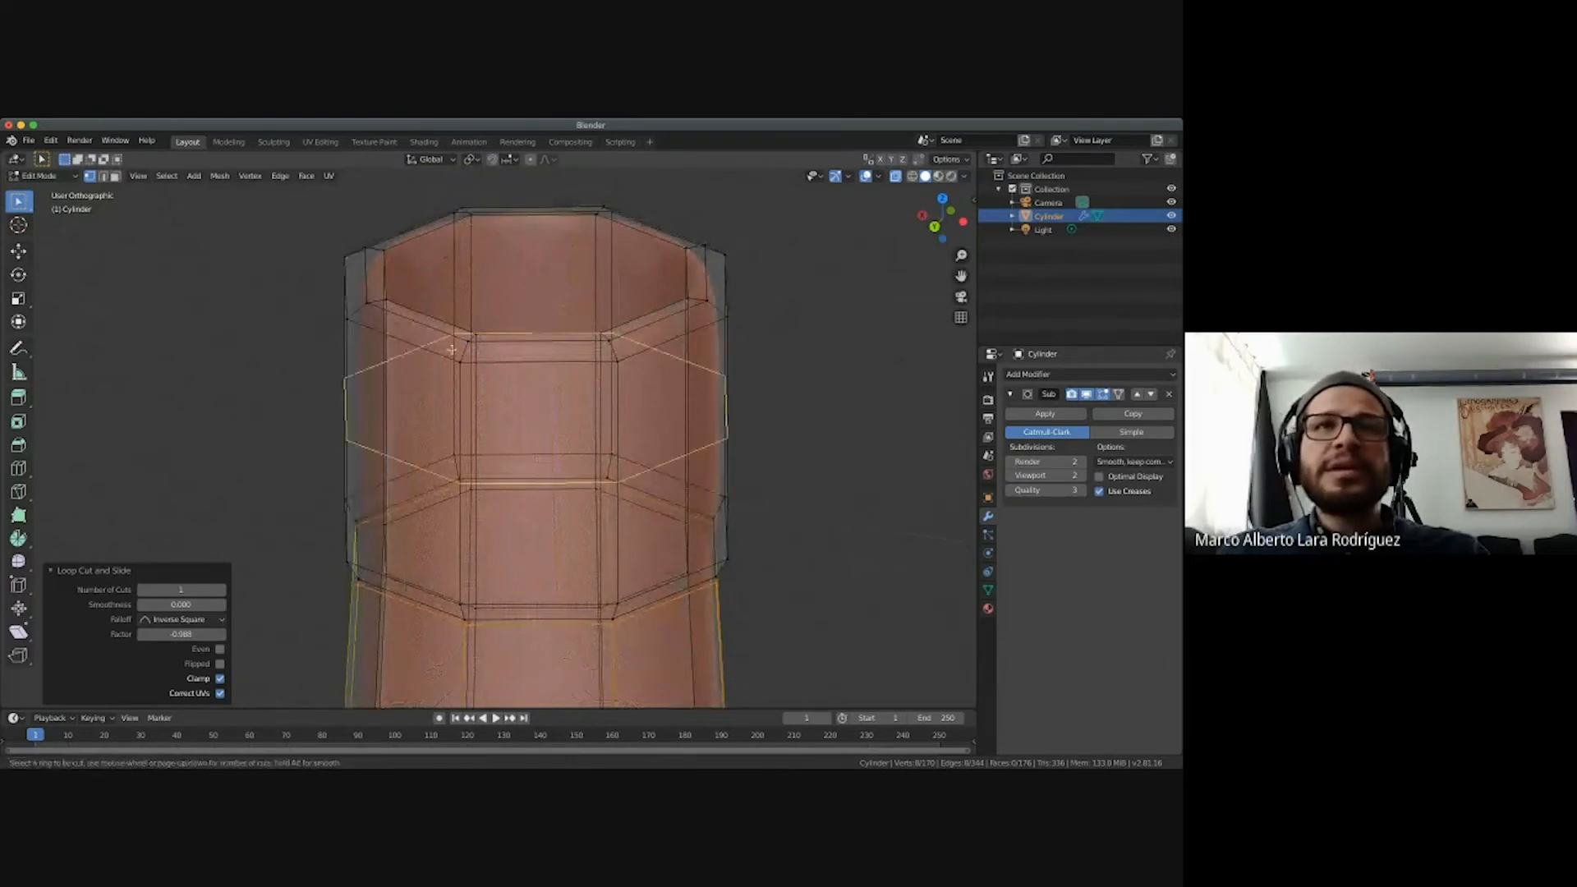
left_click(379, 301)
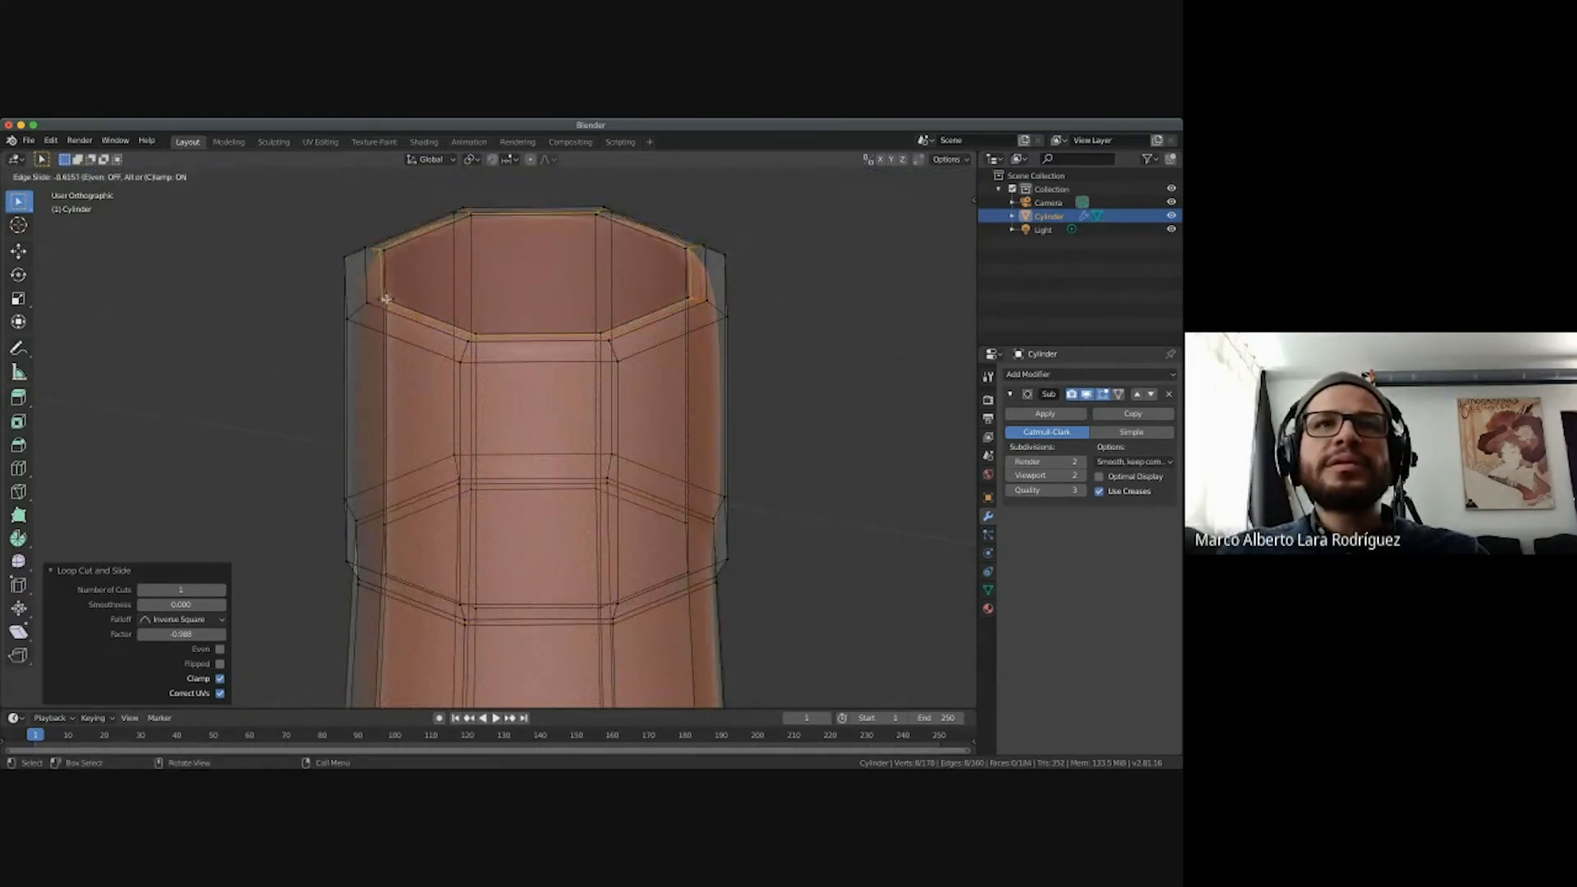
left_click(388, 298)
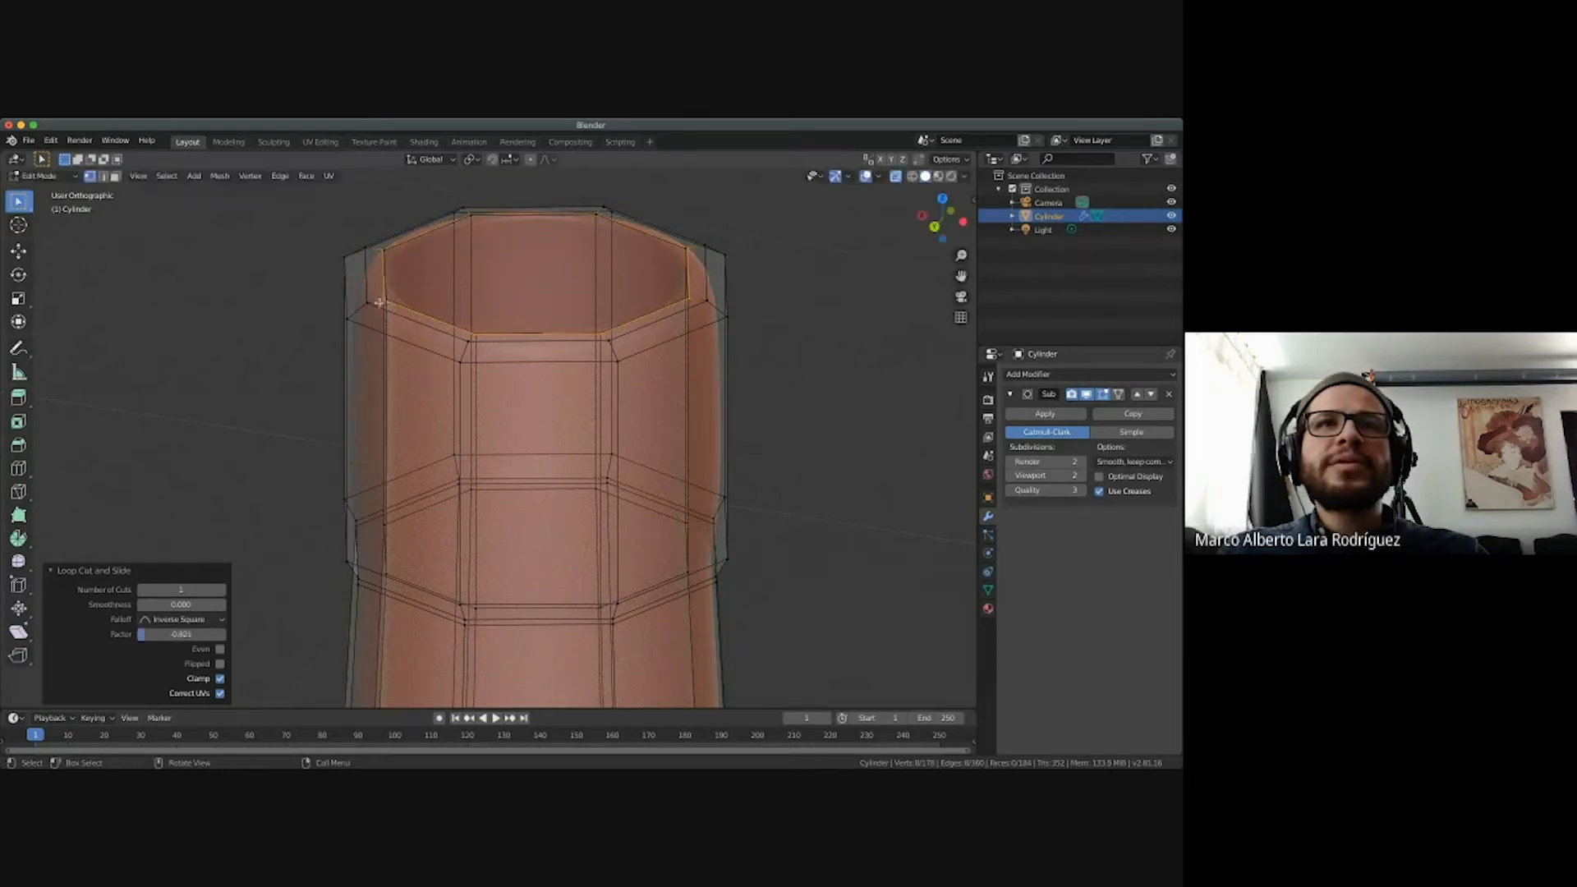
Add two loop cuts hugging the mouth's outer edge, one on the top rim and one on the collar's outer wall.
left_click(355, 313)
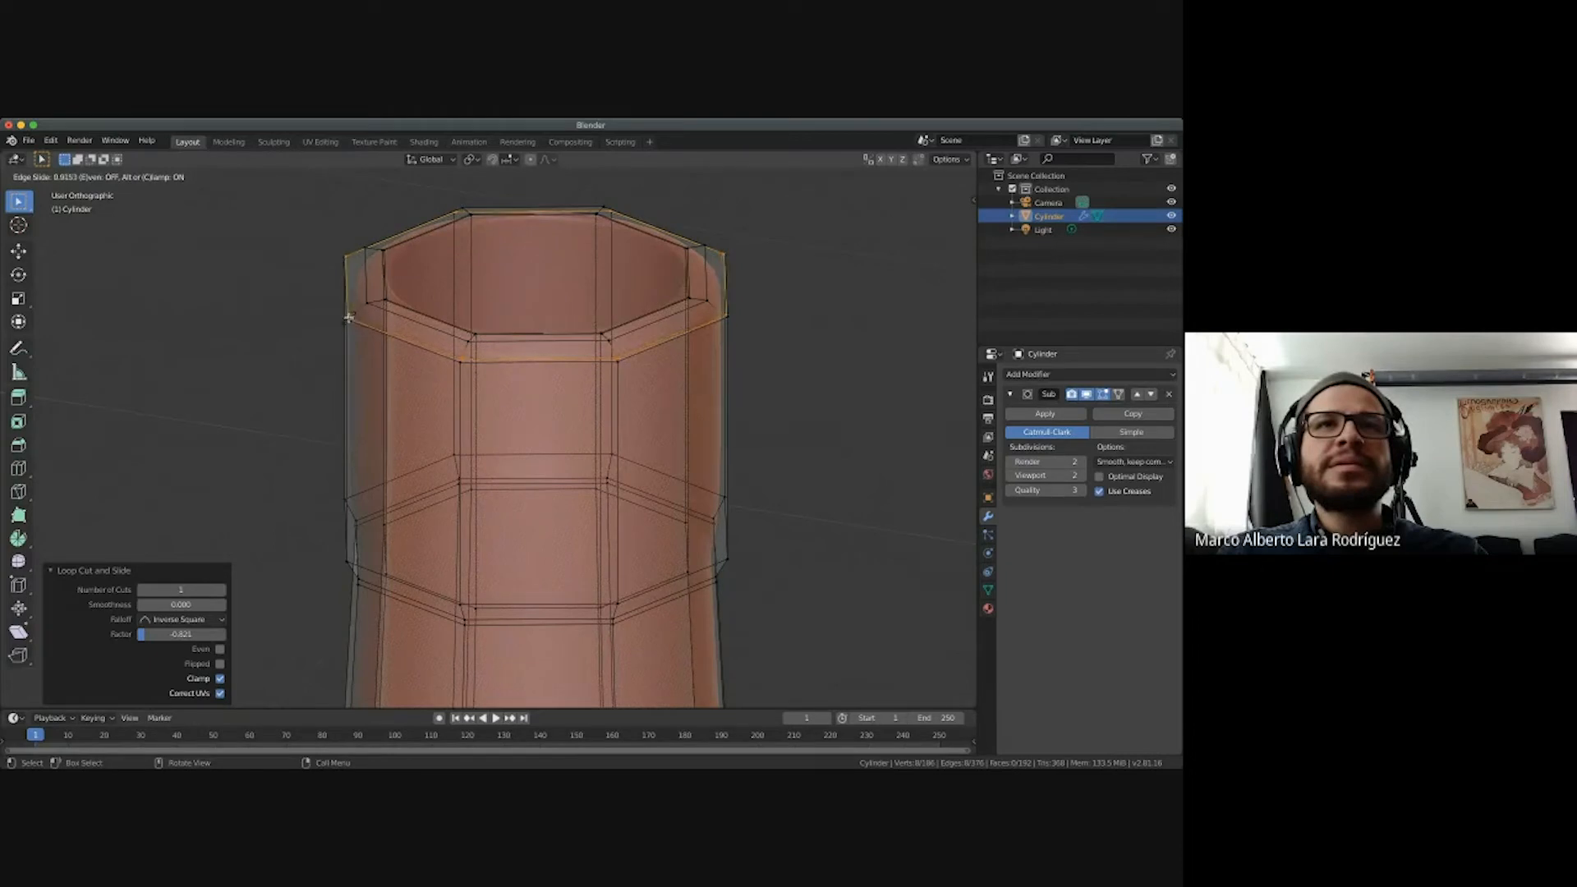
left_click(350, 310)
left_click(346, 424)
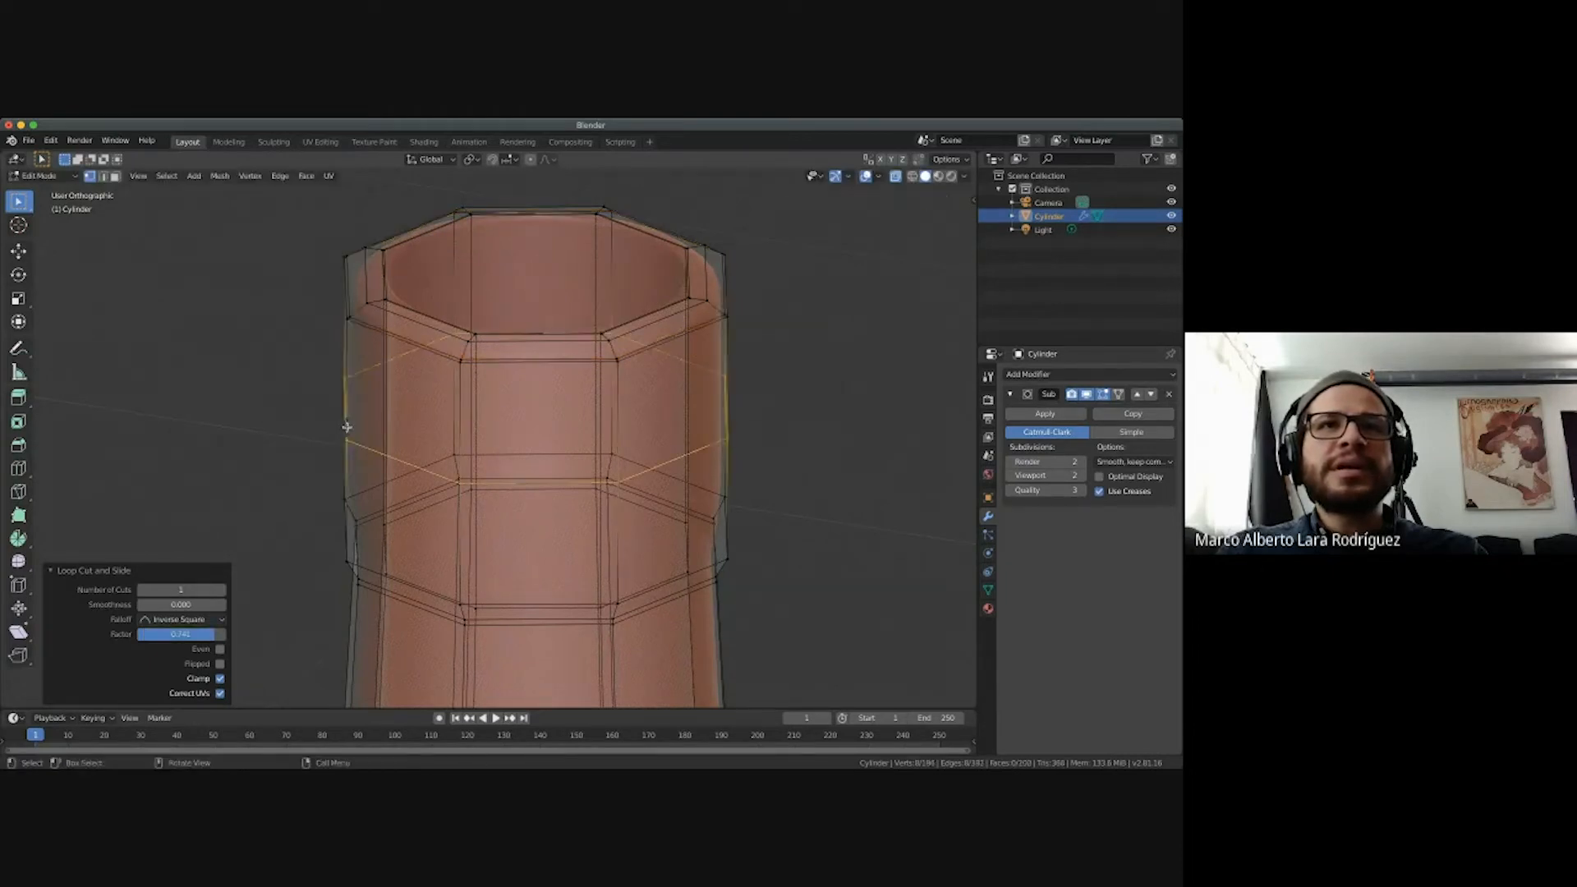
left_click(351, 313)
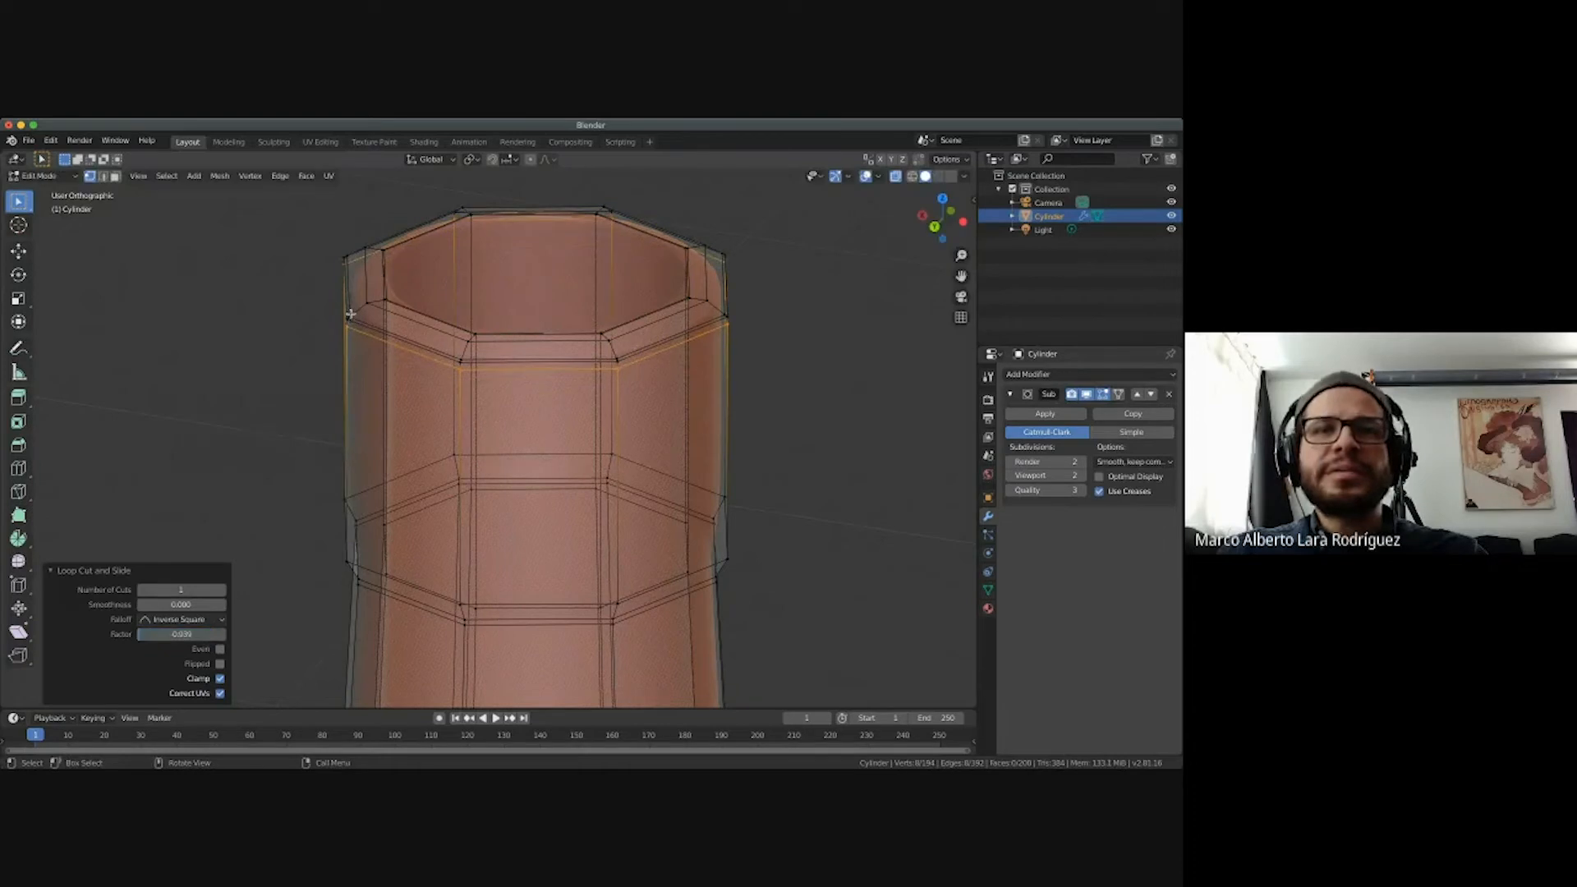
Turn off X-ray display, return to Object Mode and inspect the smoothed mouth rim and collar from several angles.
left_click(896, 177)
key("Tab")
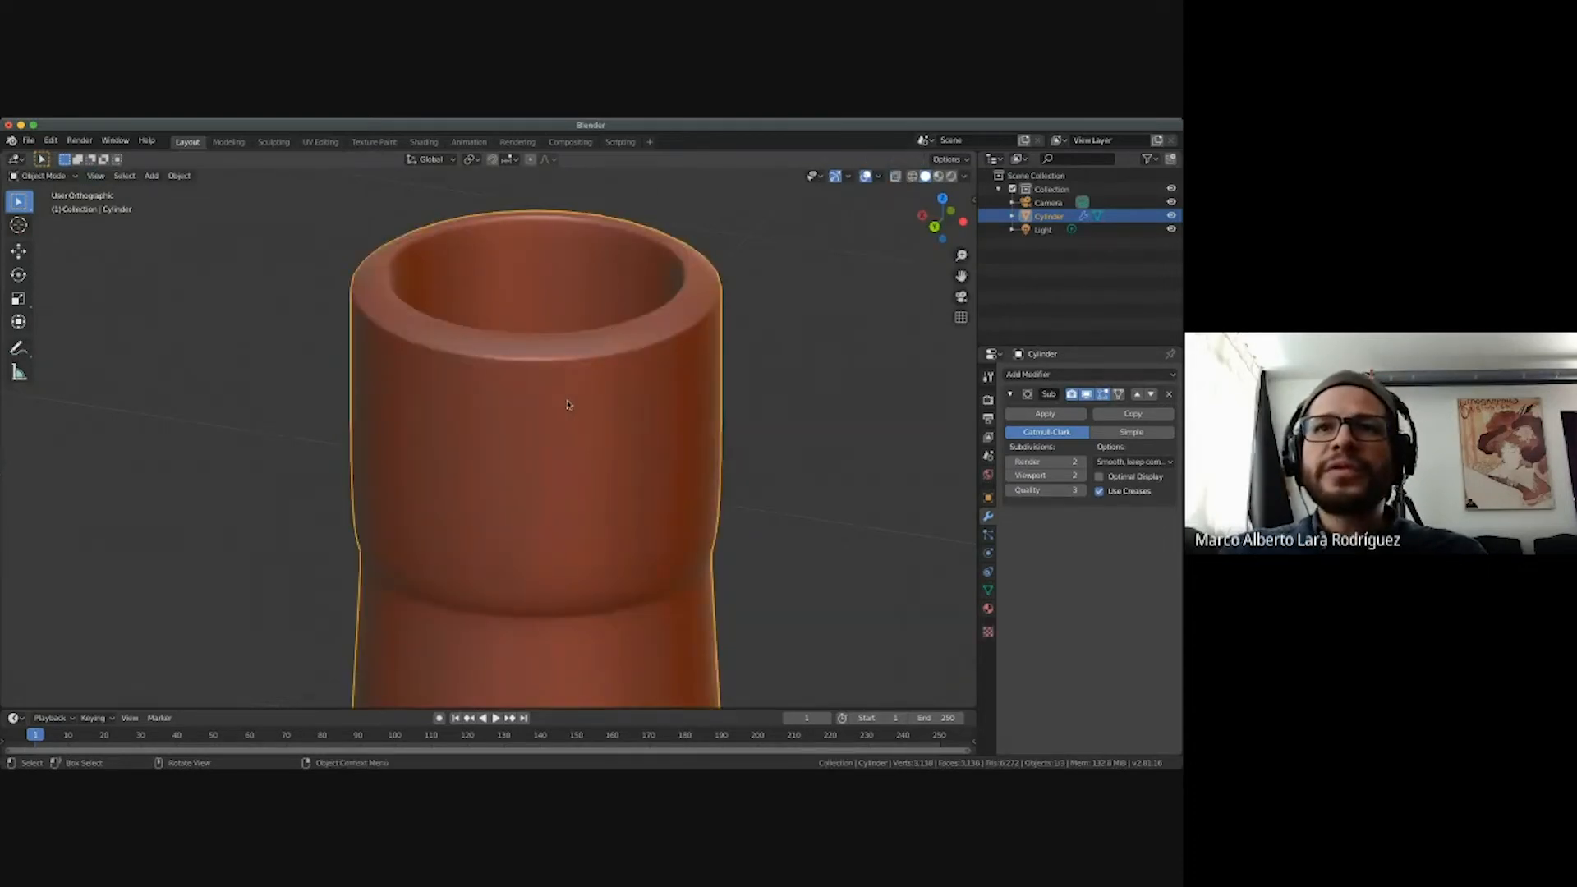
scroll(569, 404, "down", 2, "ctrl")
scroll(576, 400, "up", 5)
scroll(575, 401, "down", 8)
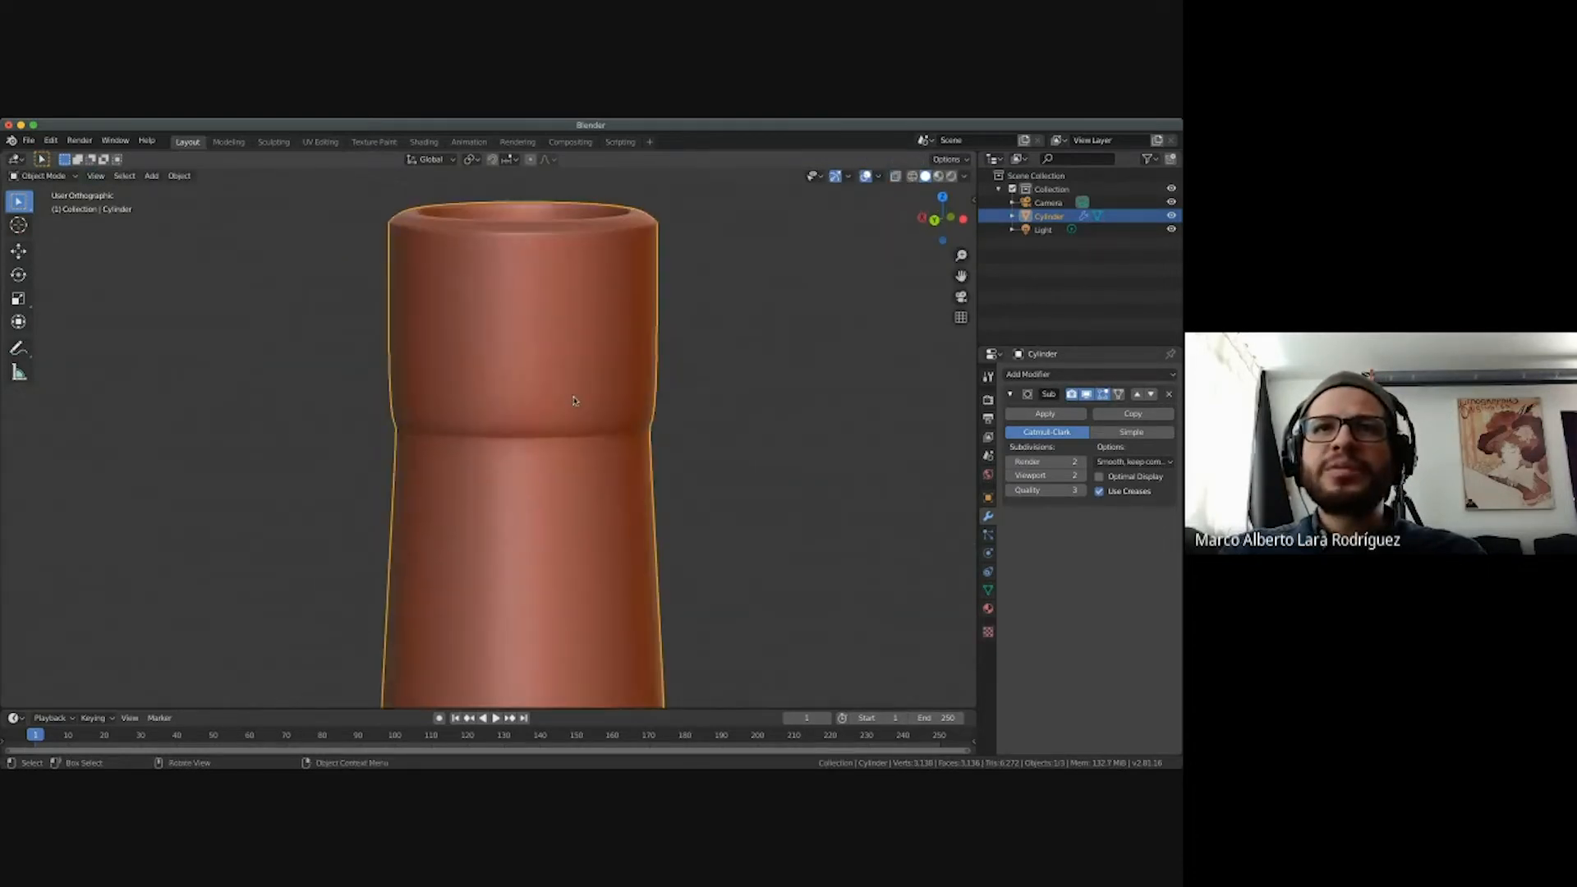
scroll(562, 458, "down", 3, "ctrl")
scroll(561, 458, "down", 2)
scroll(562, 458, "up", 6)
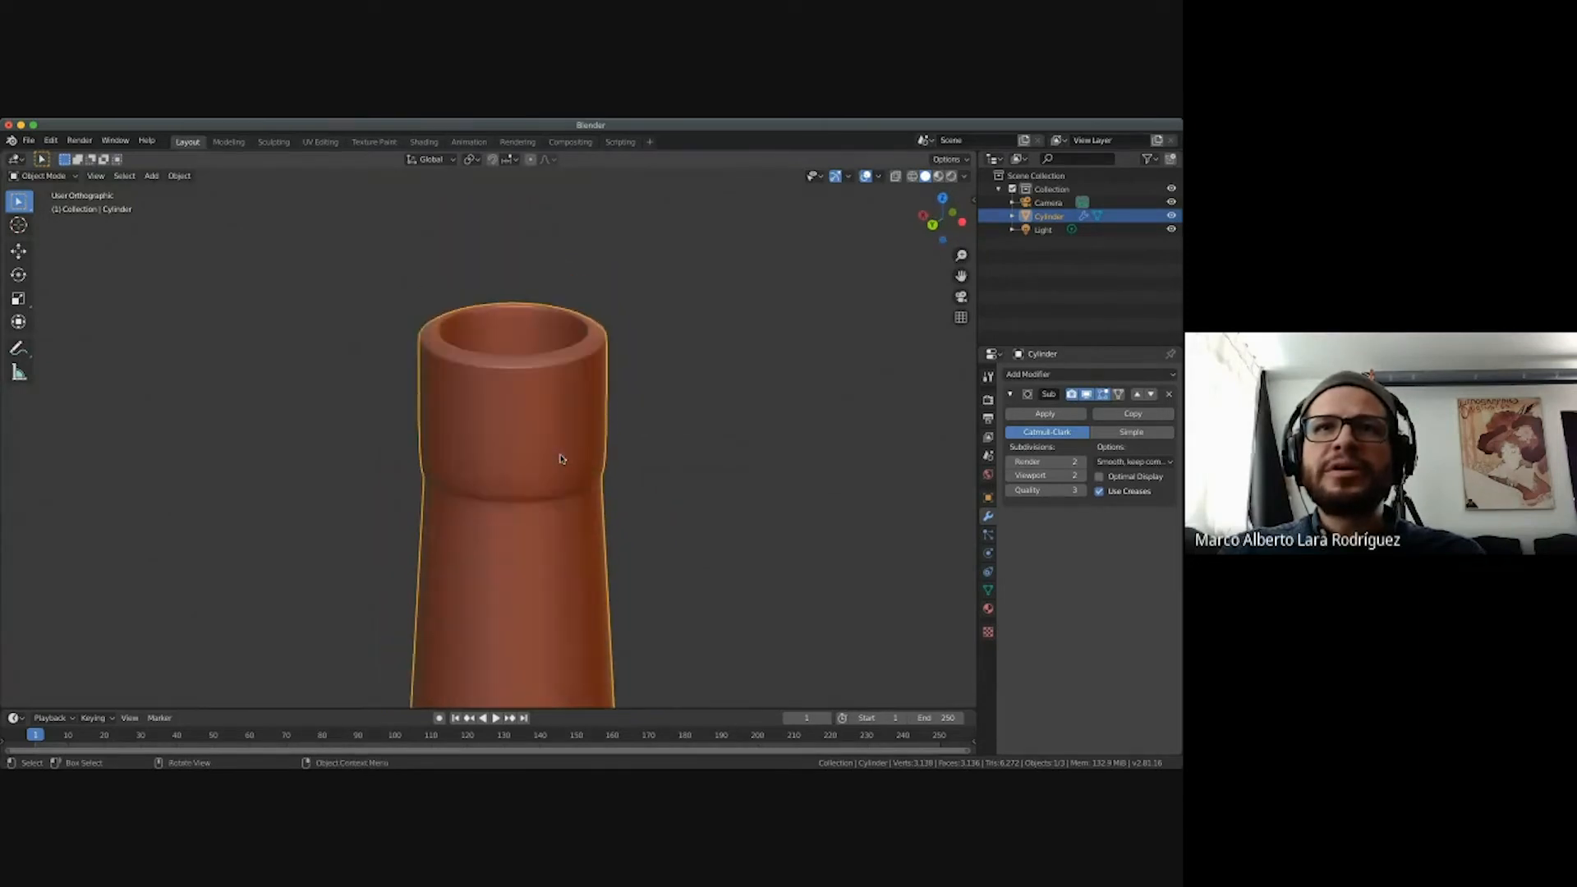
scroll(534, 418, "up", 6)
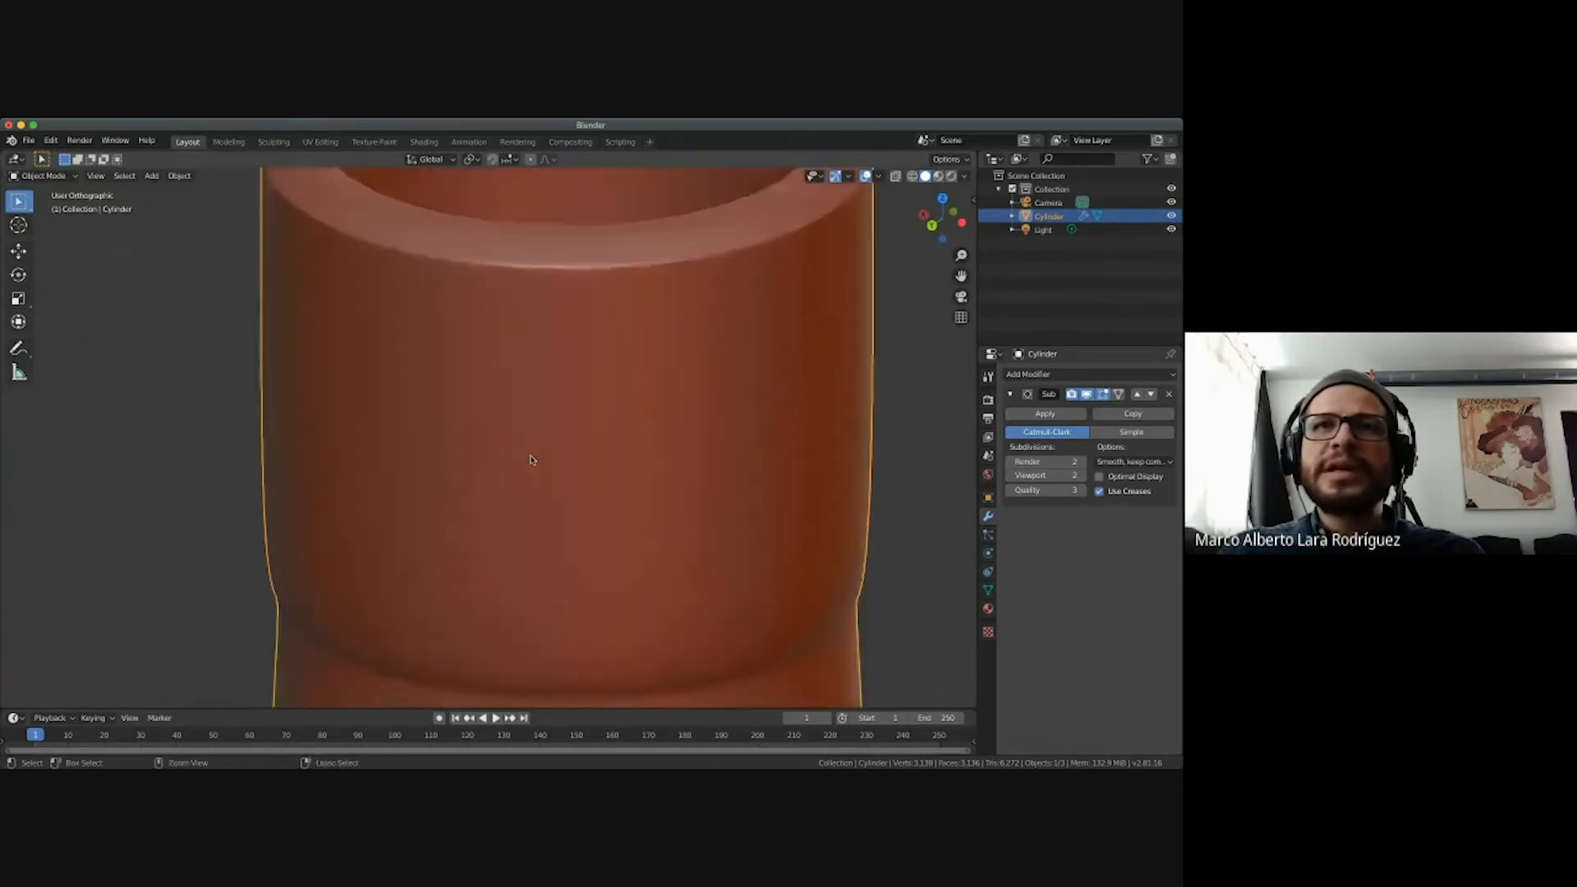
scroll(472, 431, "down", 5, "ctrl")
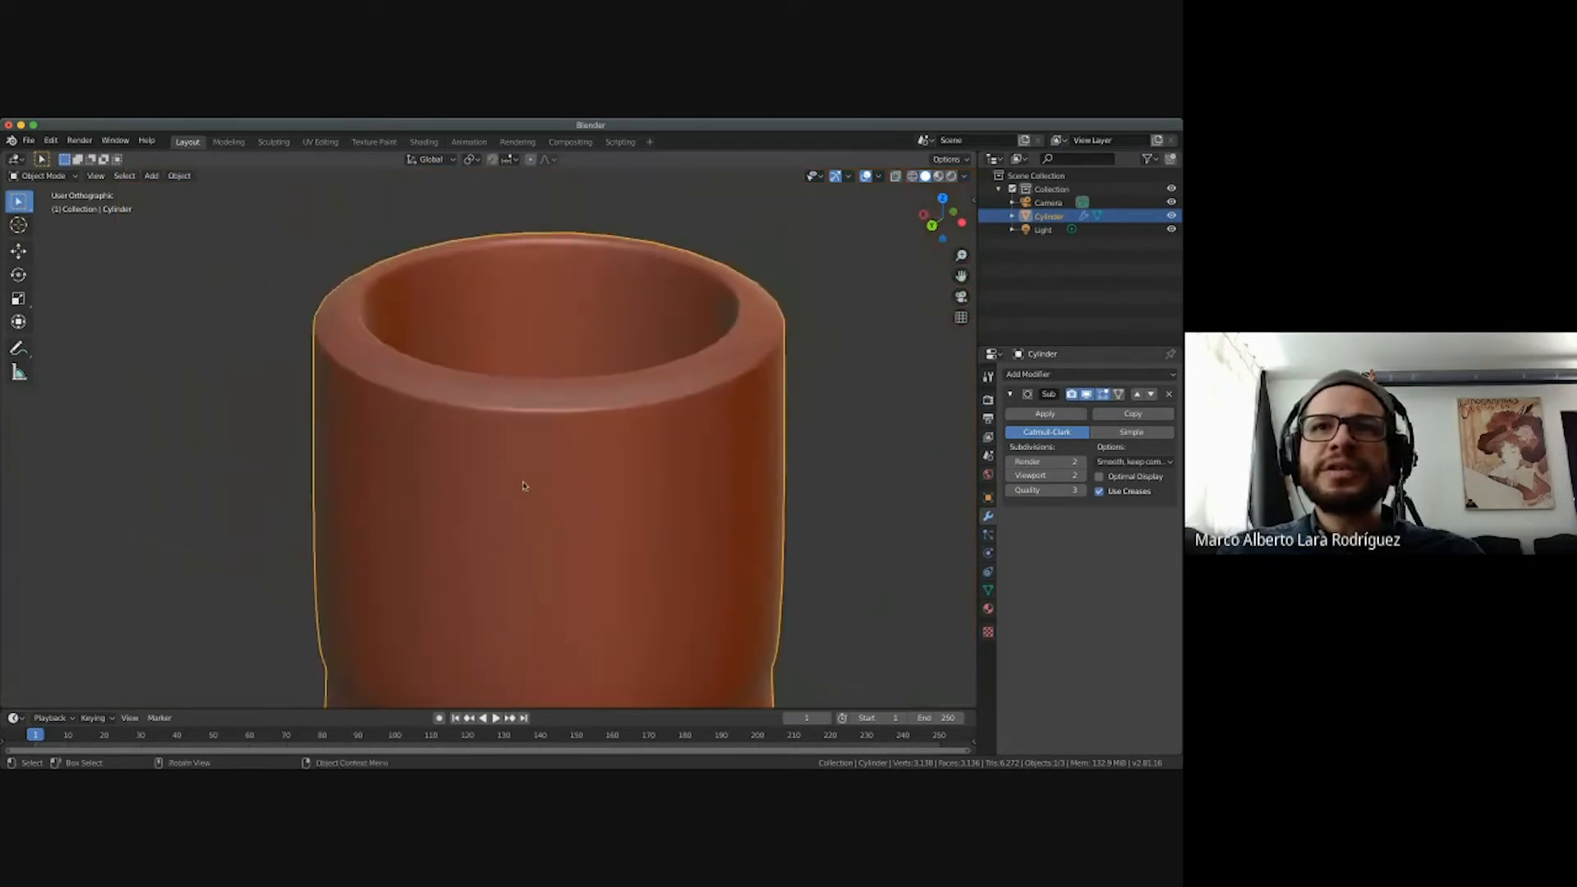
Examine the smoothed bottle from the collar down the neck and shoulder to its underside, including the overall silhouette.
scroll(538, 485, "down", 8, "shift")
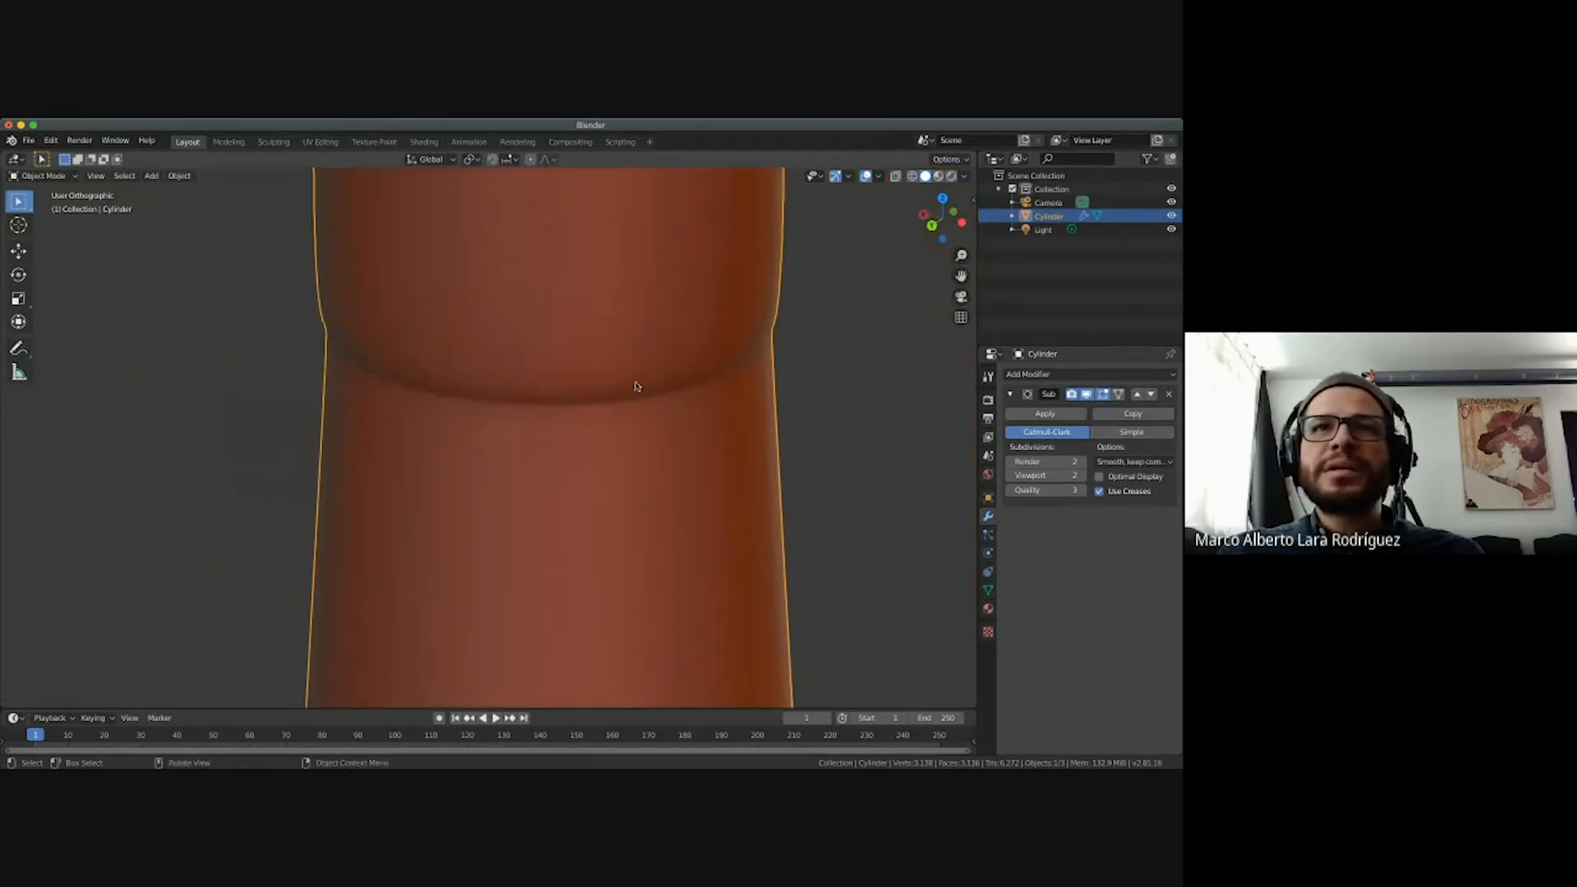
scroll(618, 452, "down", 7, "ctrl")
scroll(618, 451, "up", 3, "ctrl")
scroll(619, 452, "down", 6, "shift")
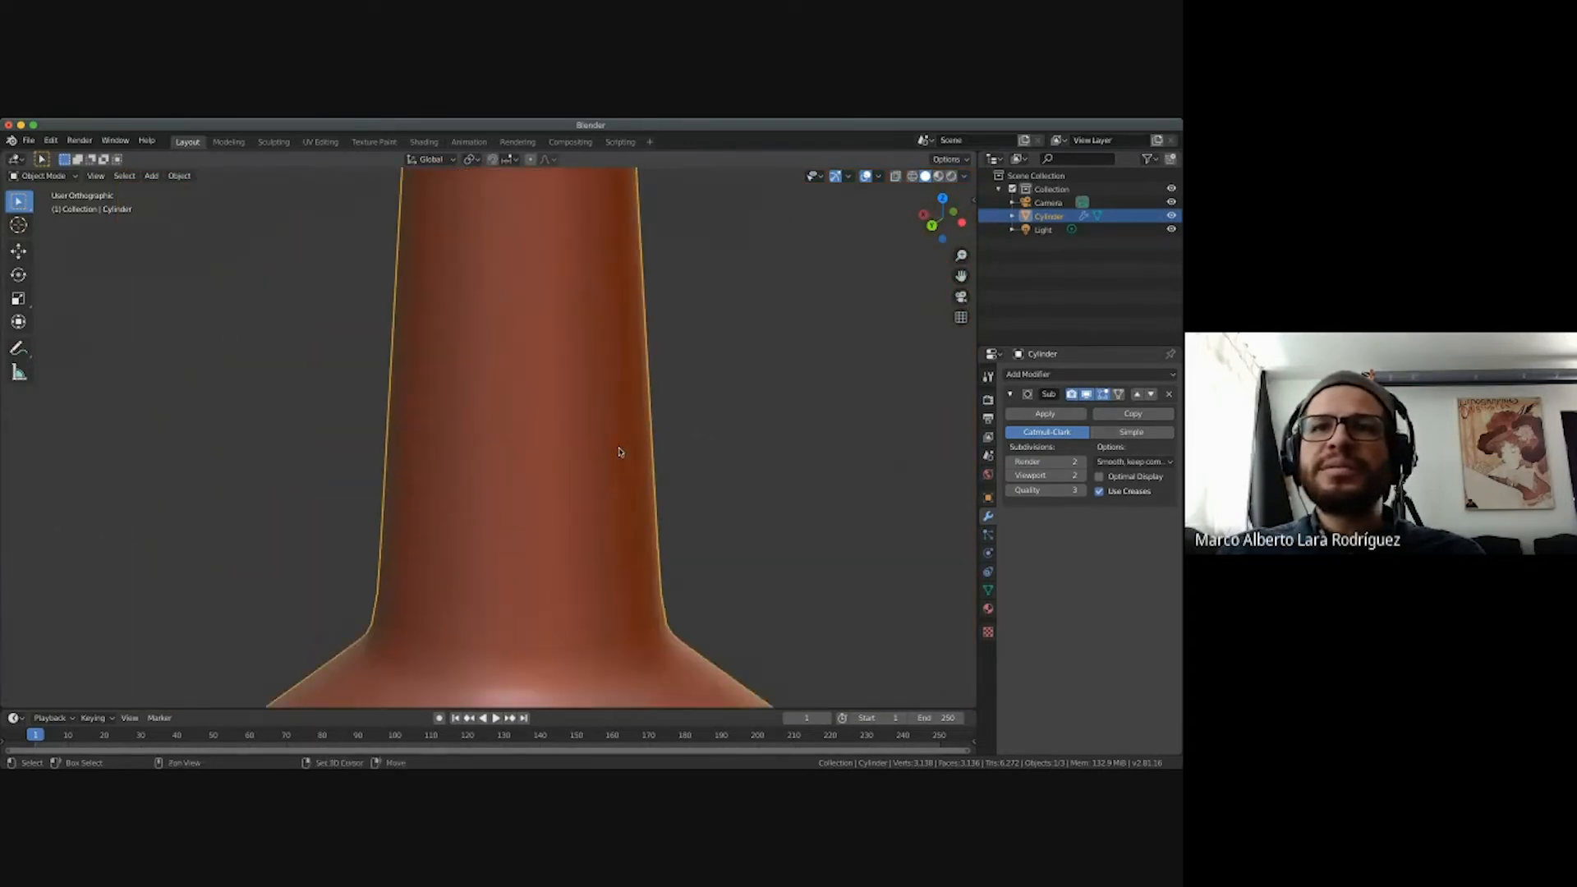
scroll(620, 451, "down", 4, "shift")
scroll(459, 521, "down", 5, "ctrl")
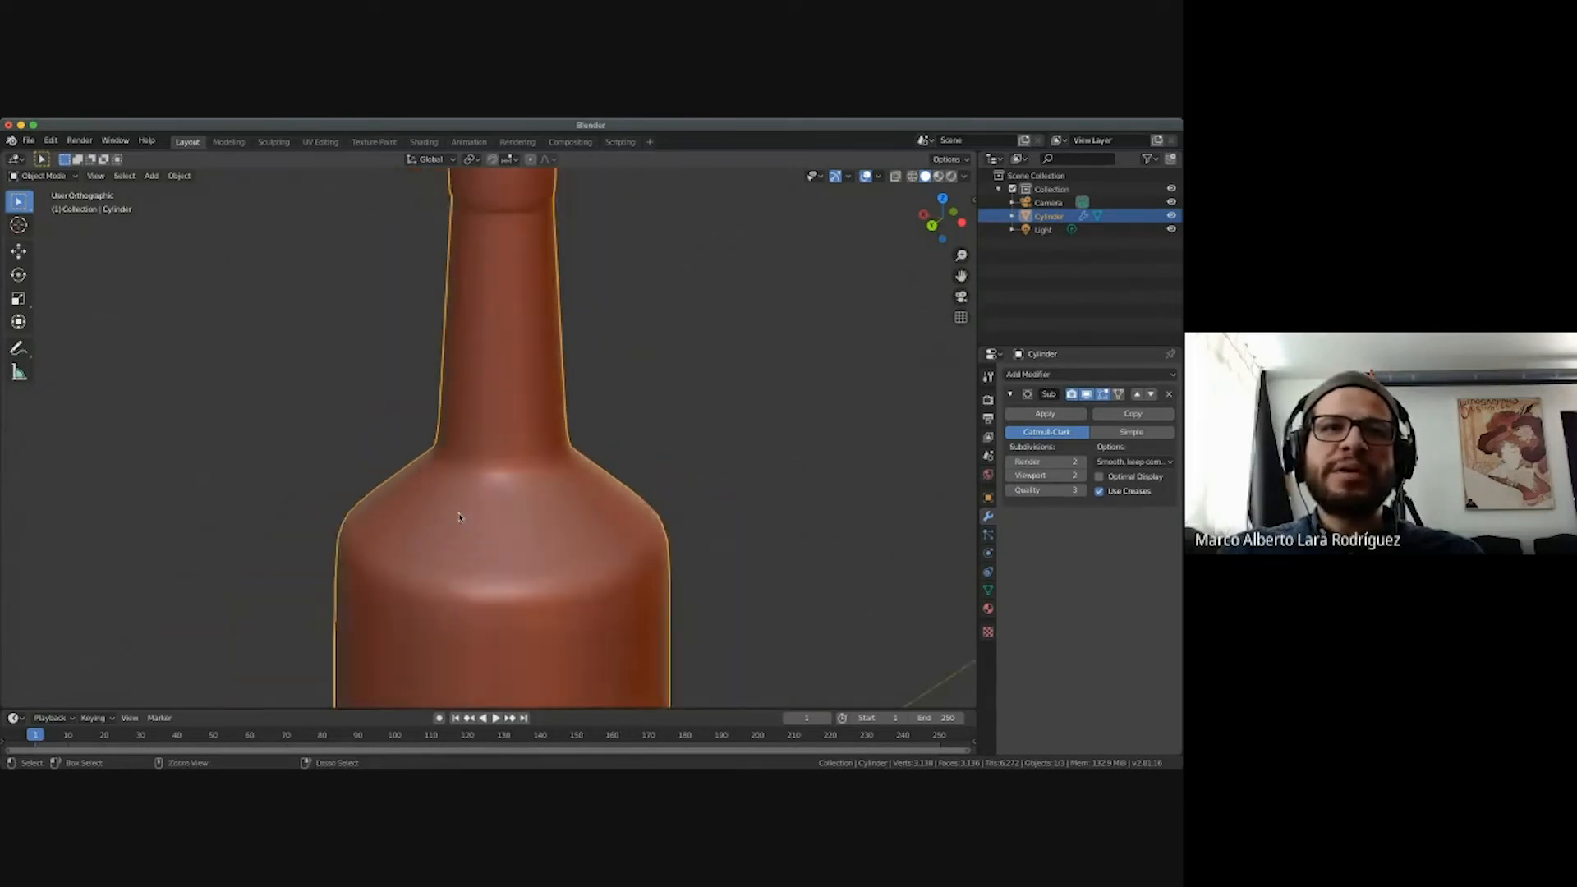
scroll(460, 521, "up", 2, "ctrl")
scroll(459, 521, "down", 4, "shift")
scroll(511, 524, "down", 10, "shift")
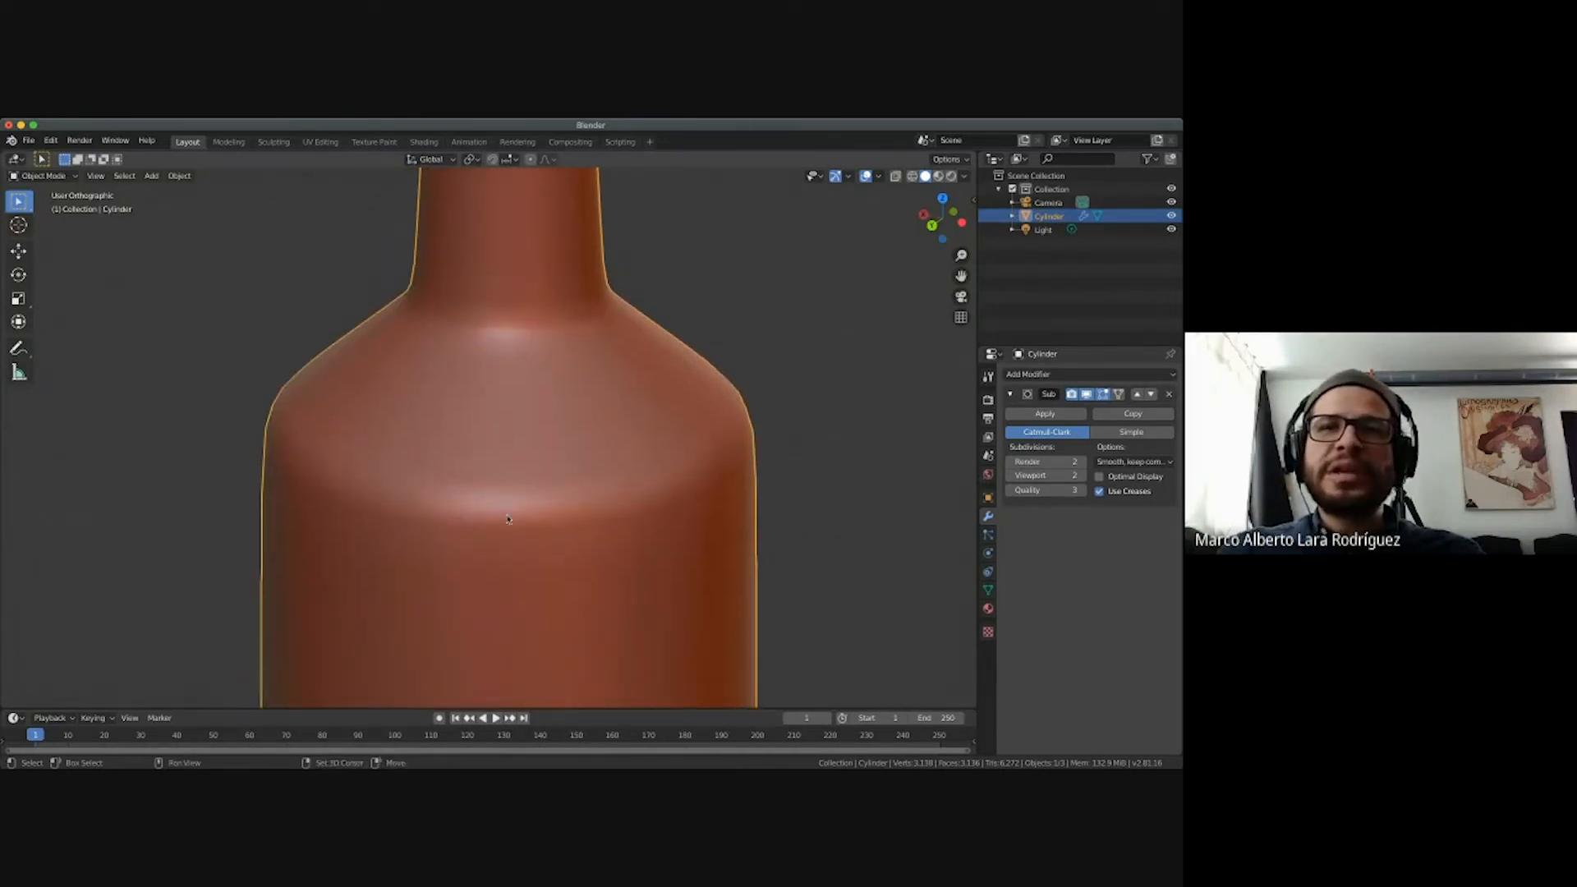
scroll(510, 524, "down", 5)
scroll(509, 524, "down", 5)
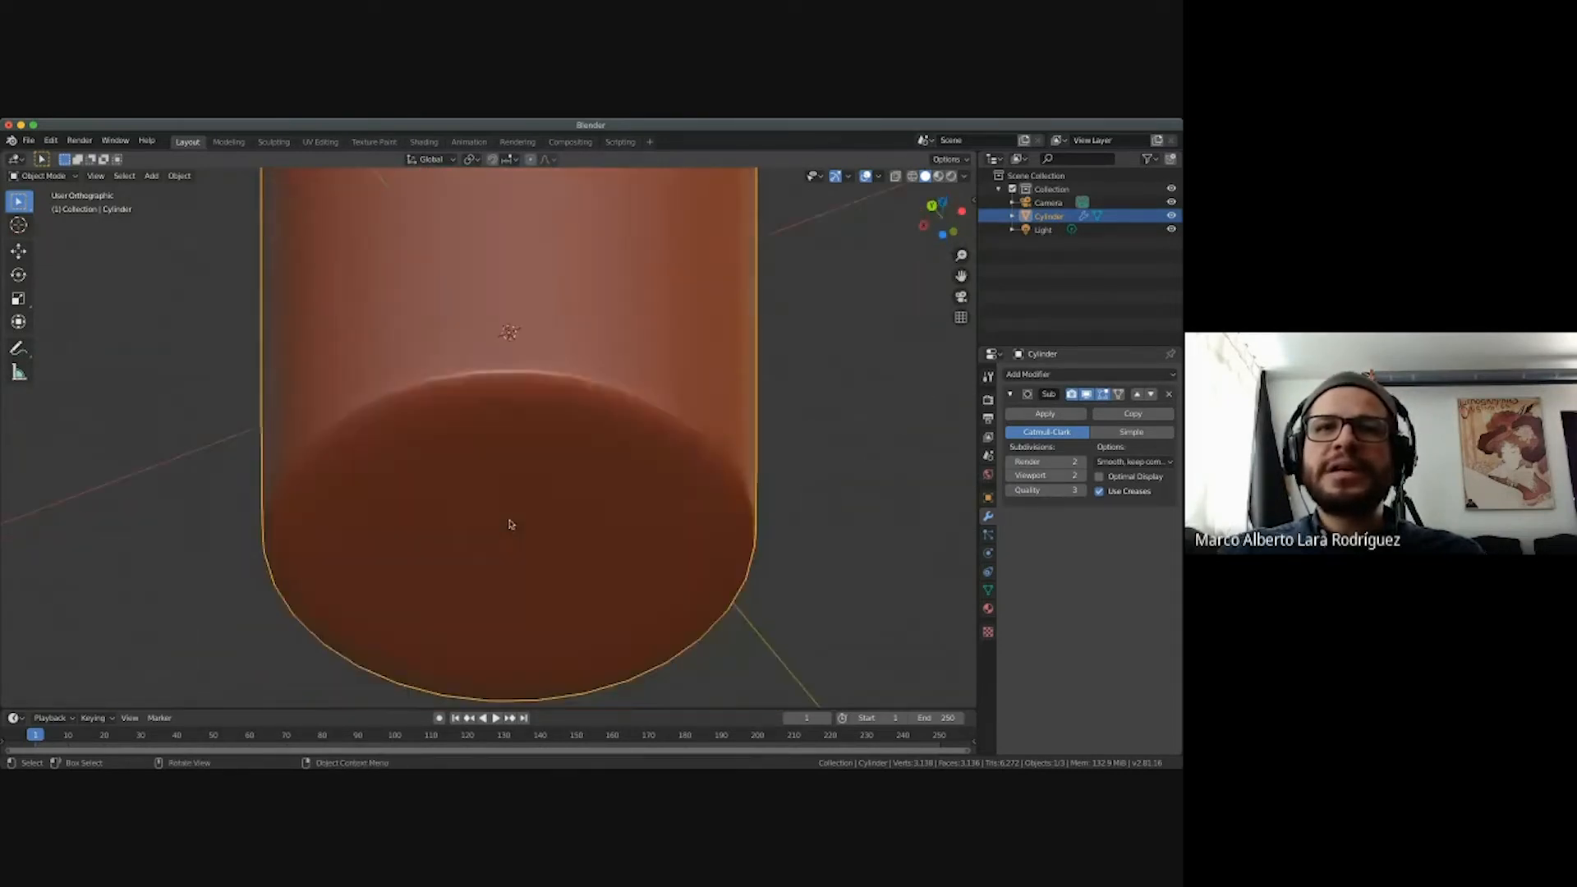
scroll(509, 525, "down", 8, "ctrl")
scroll(510, 524, "up", 10)
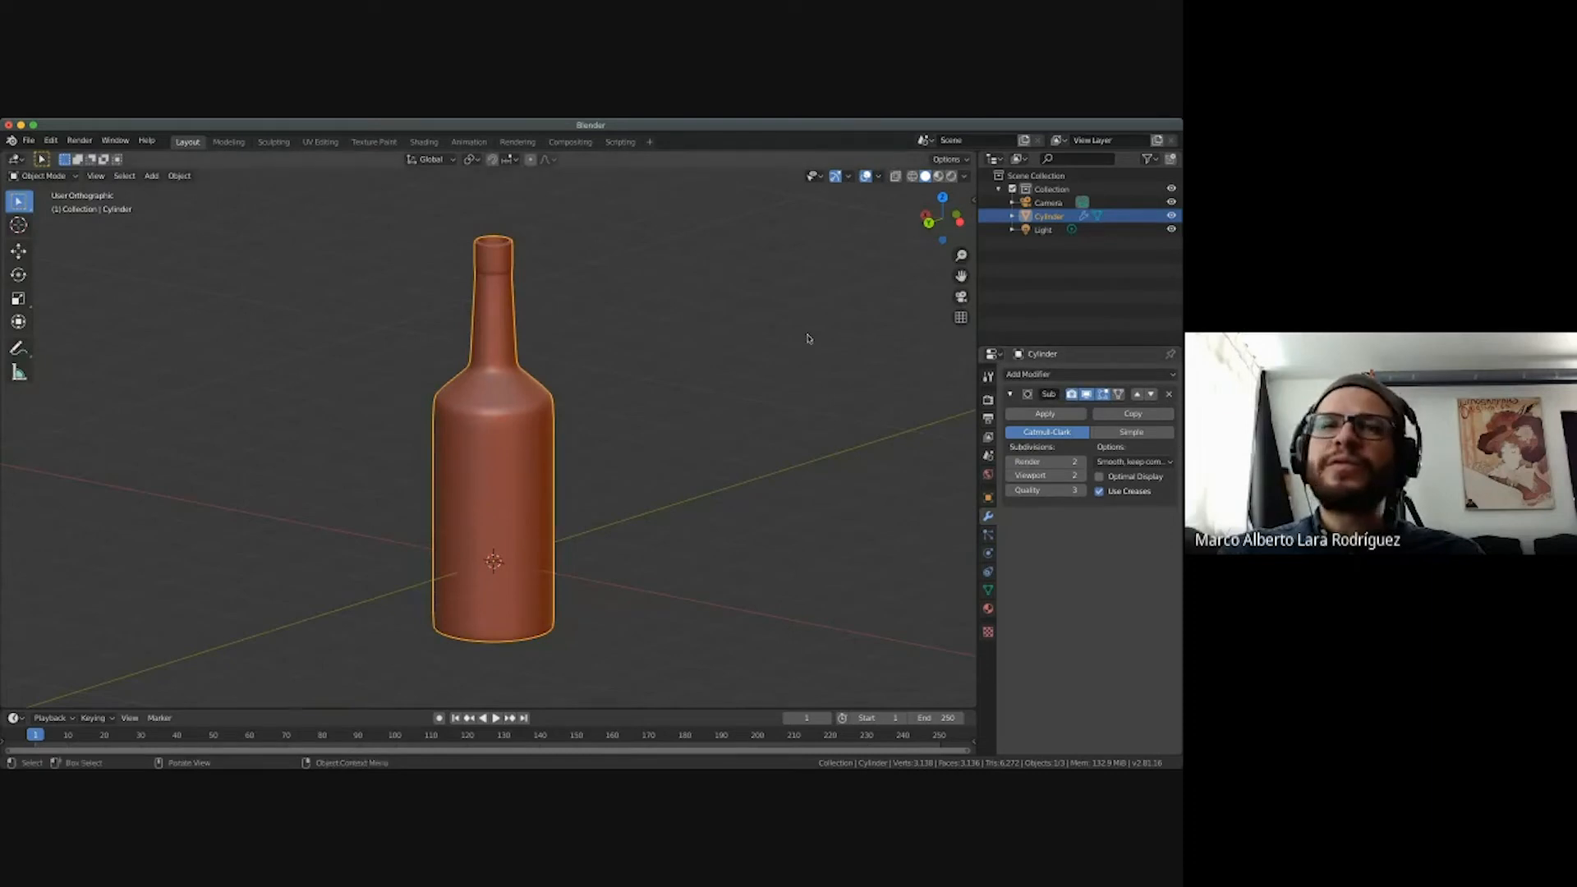
scroll(630, 374, "up", 2)
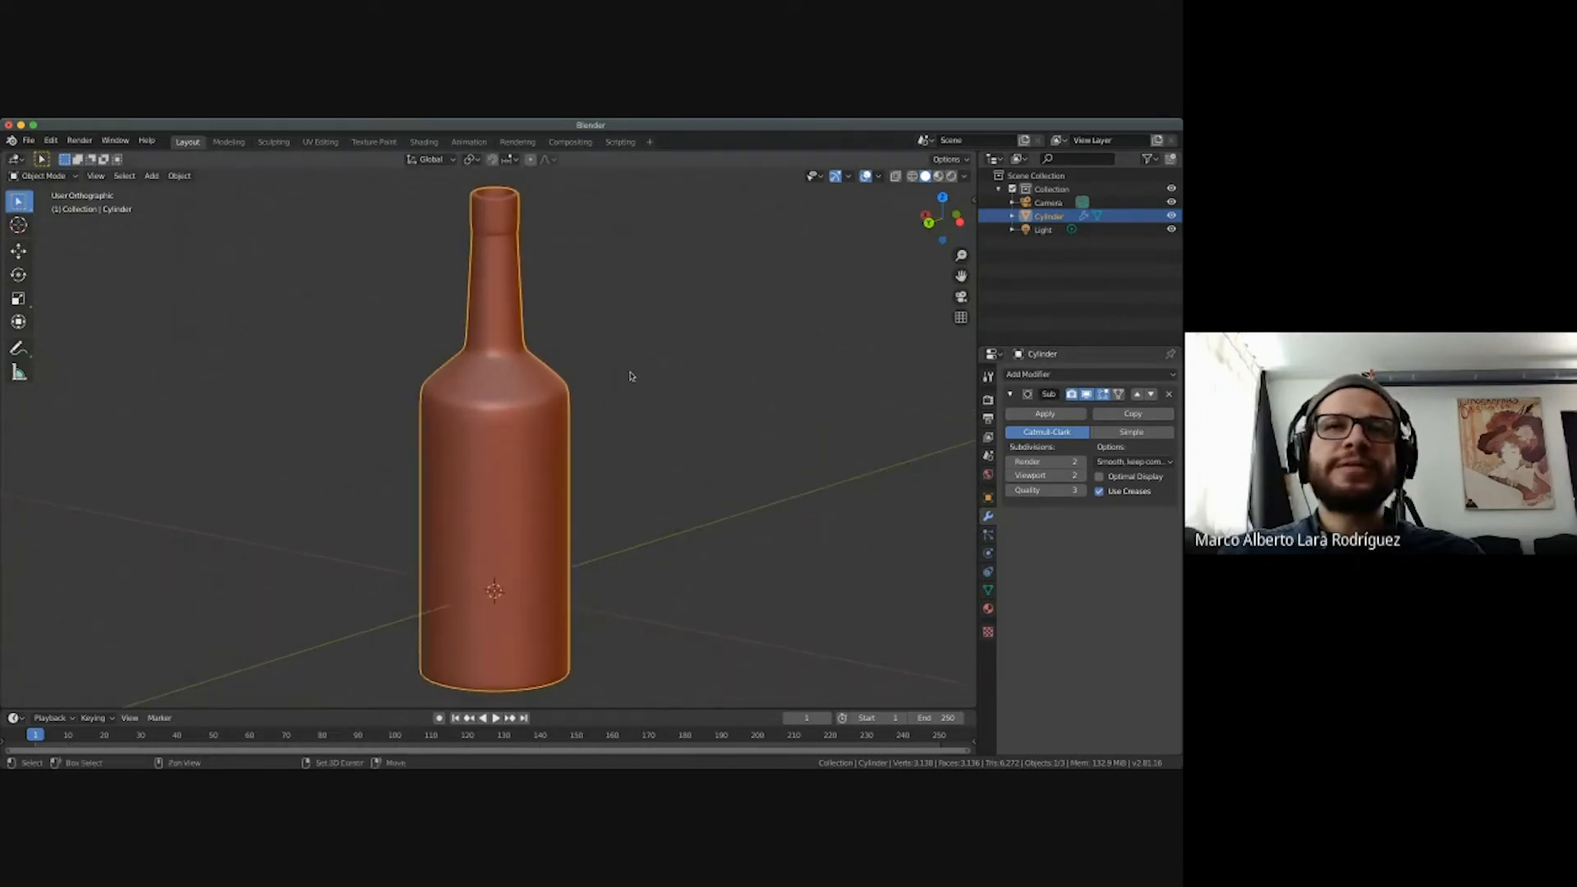
scroll(630, 376, "up", 1, "ctrl")
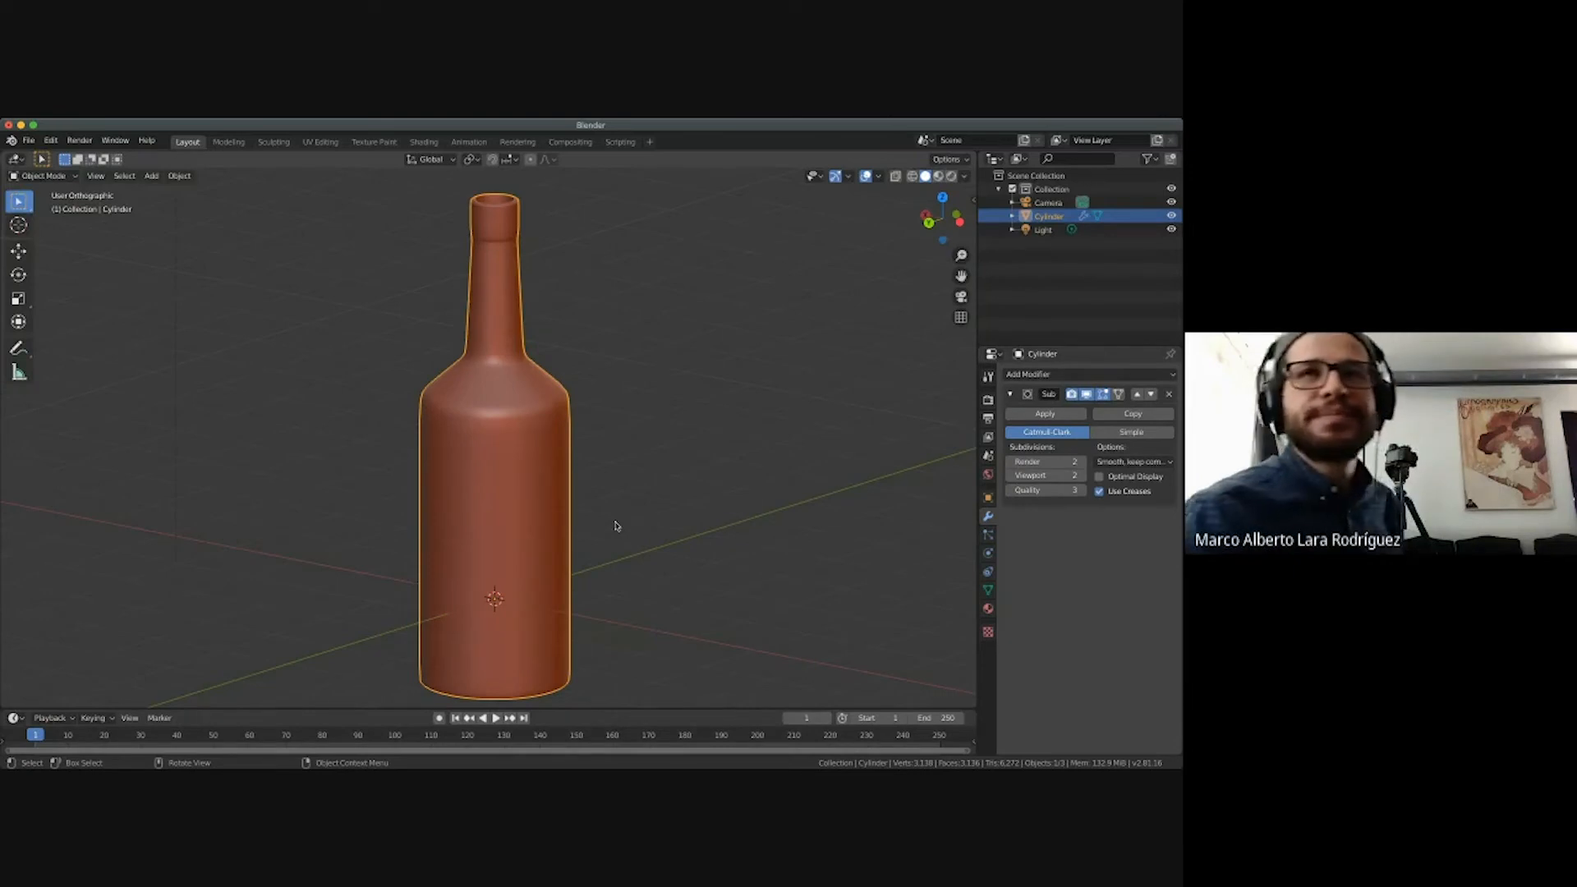
scroll(617, 526, "down", 2, "ctrl")
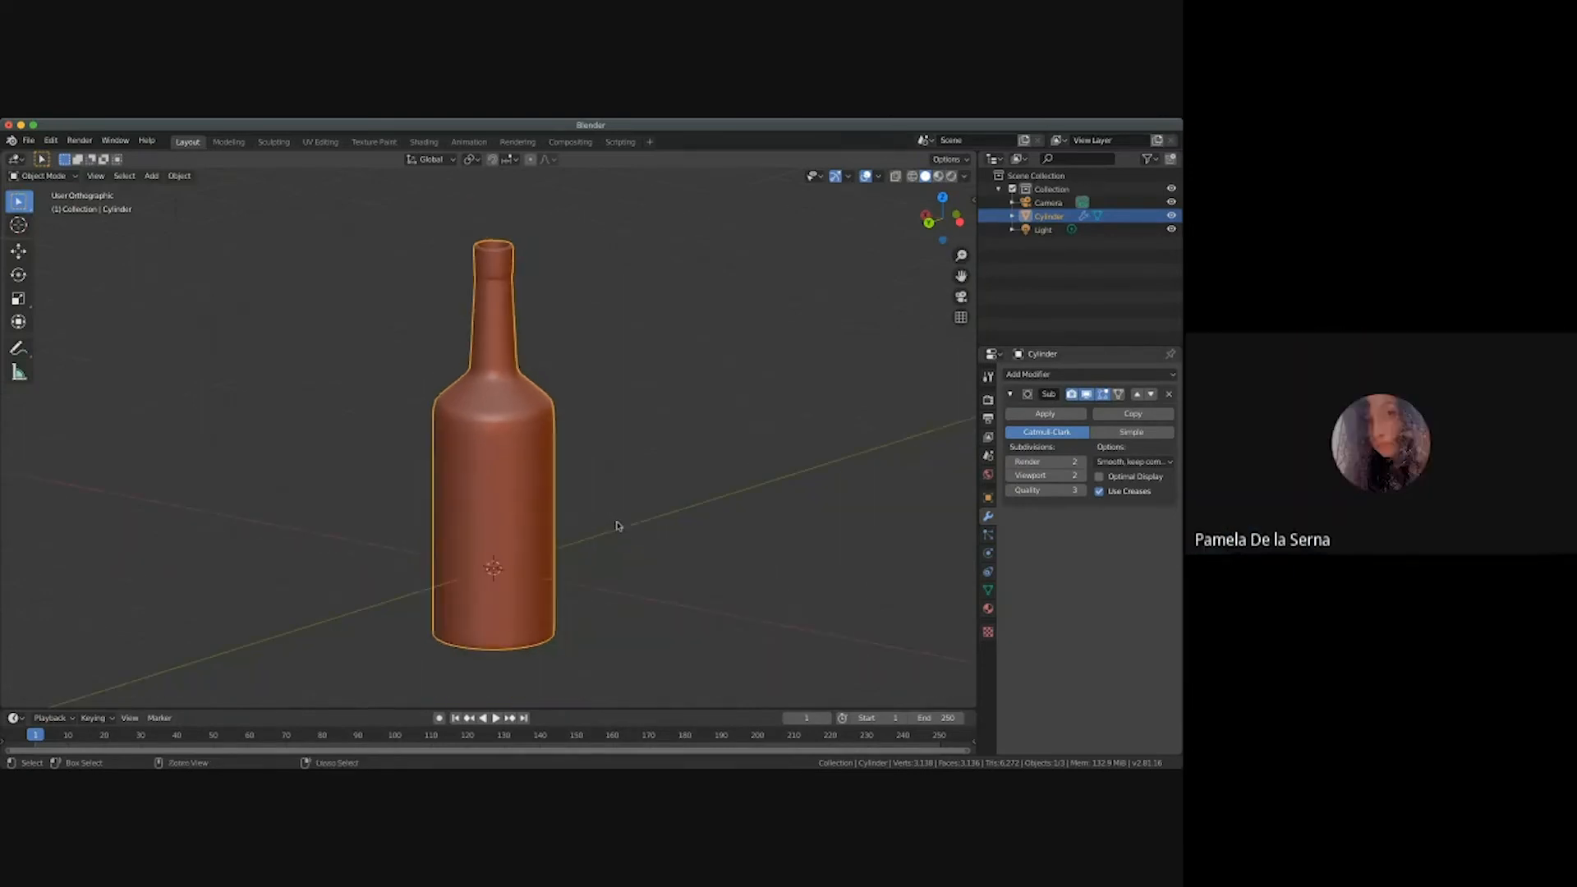
Deselect the bottle and view the whole unselected model from different angles.
left_click(621, 522)
scroll(624, 519, "left", 3)
scroll(624, 519, "right", 2)
scroll(624, 520, "left", 4)
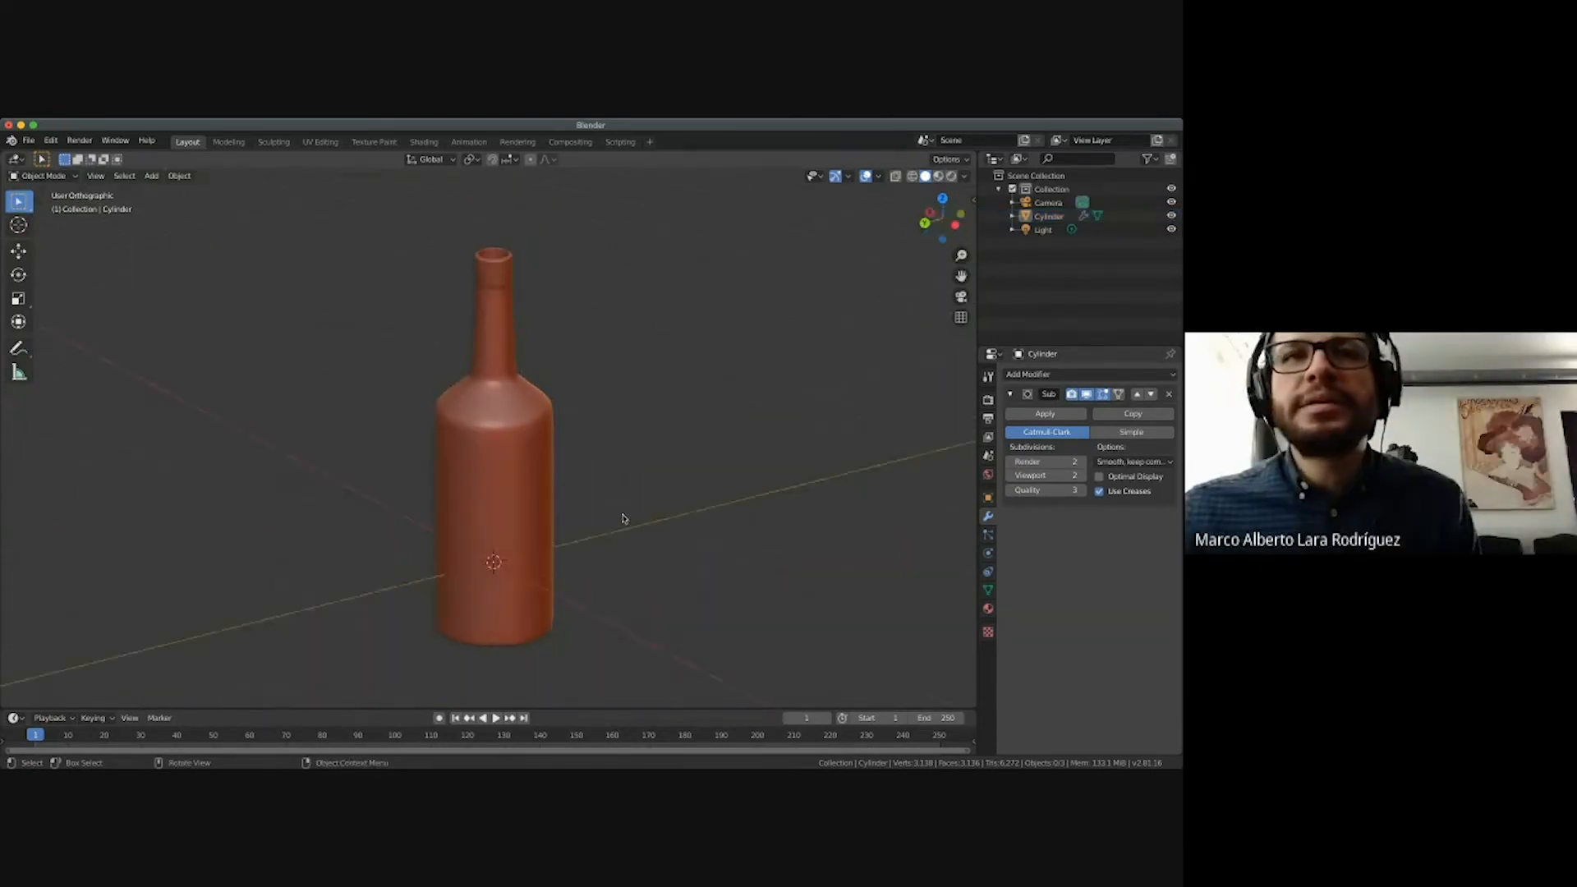
scroll(623, 519, "down", 8)
scroll(623, 519, "up", 8)
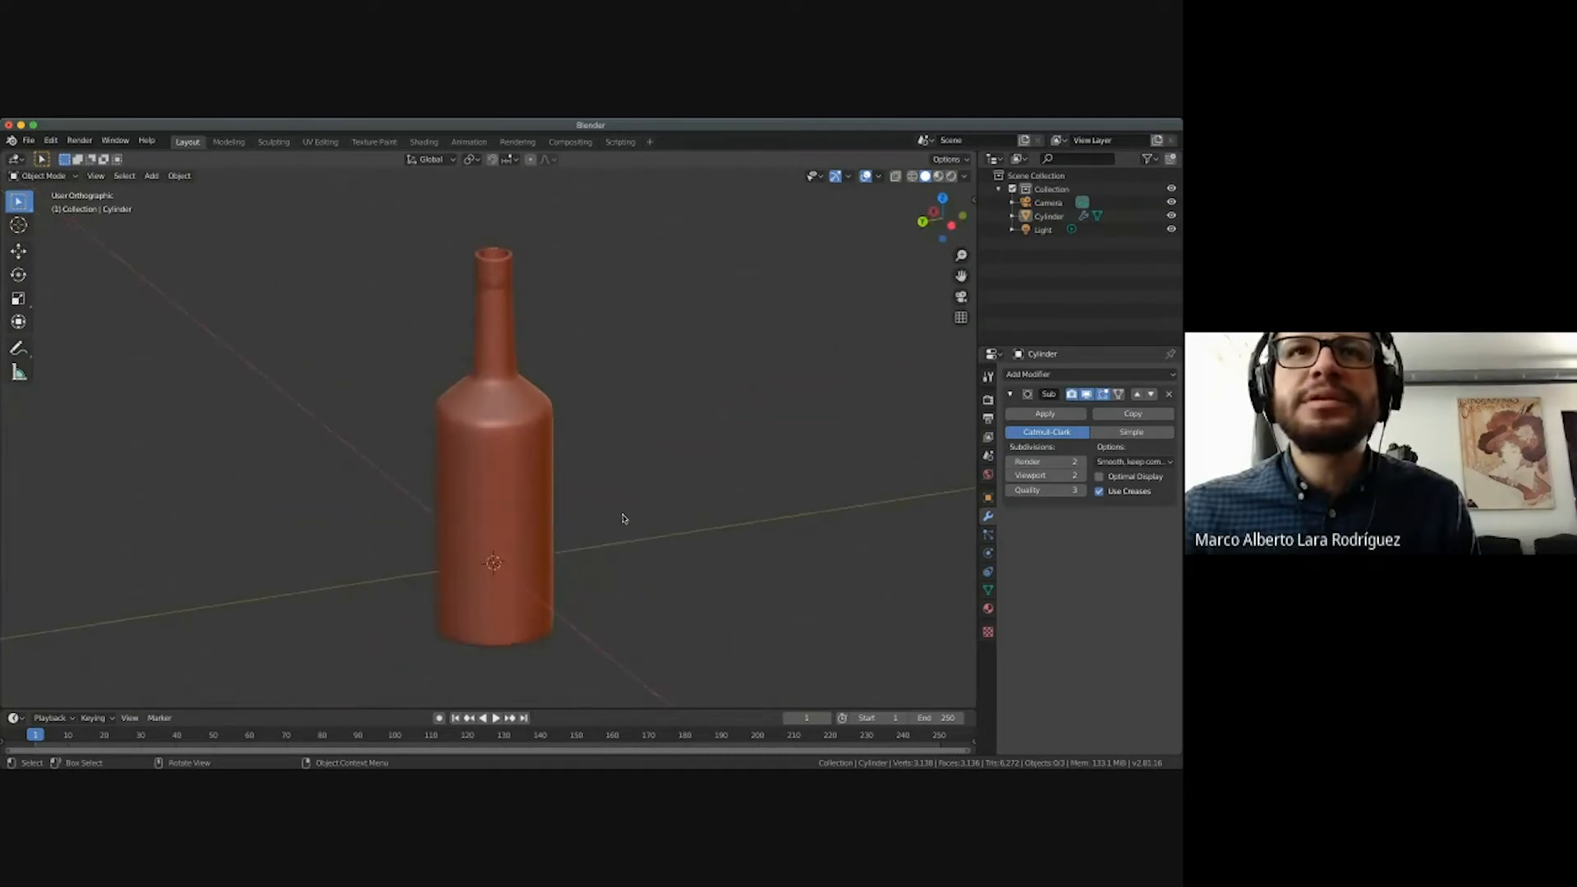
scroll(624, 520, "down", 3, "ctrl")
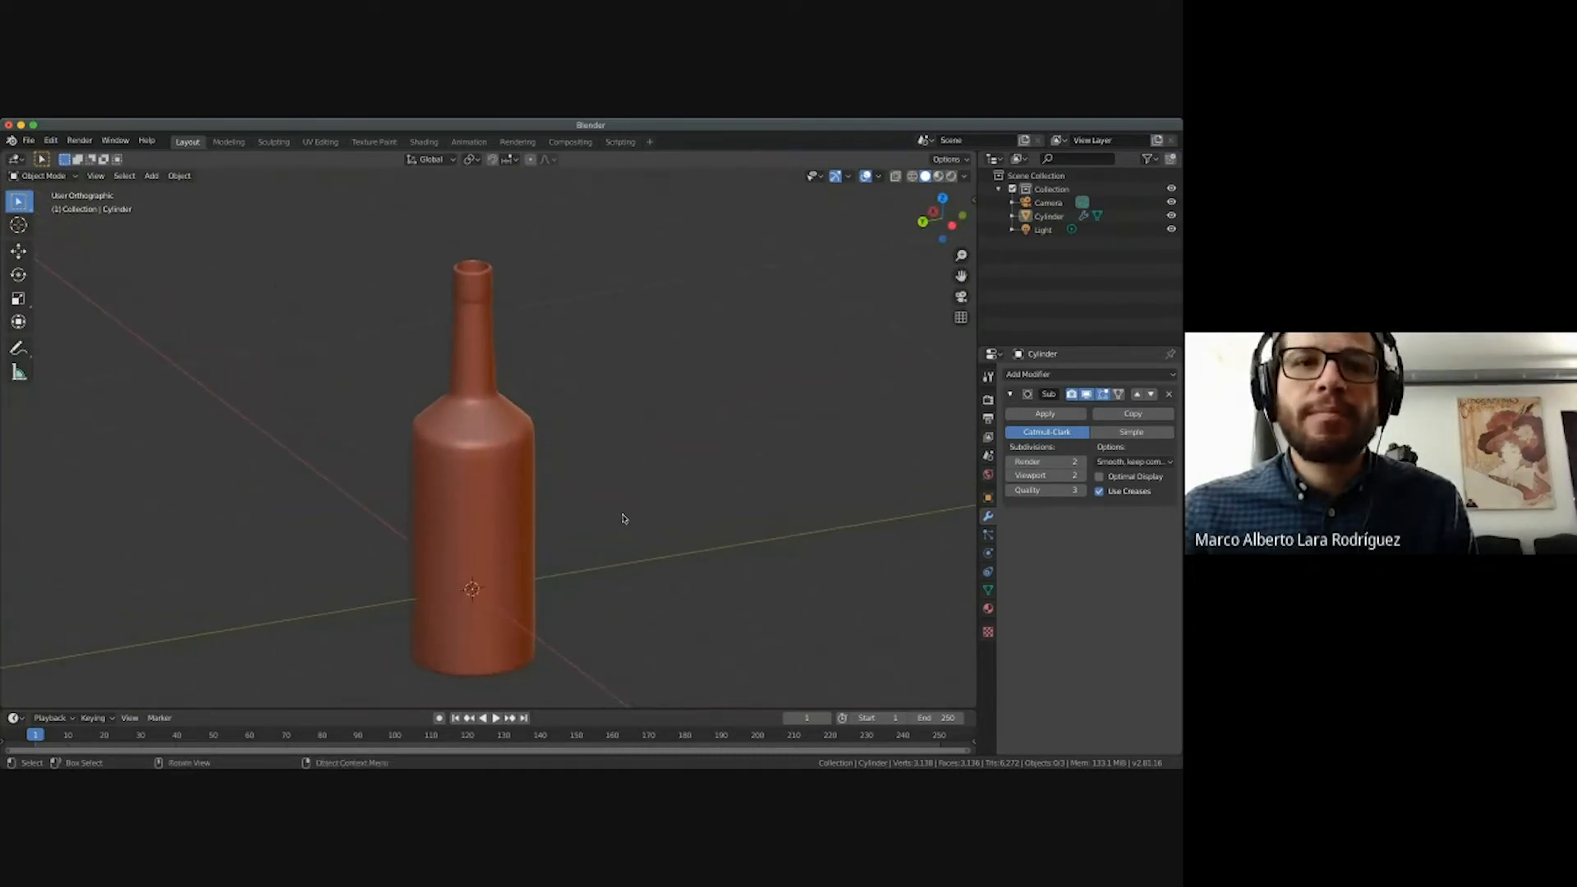
key("shift+a")
mouse_move(624, 514)
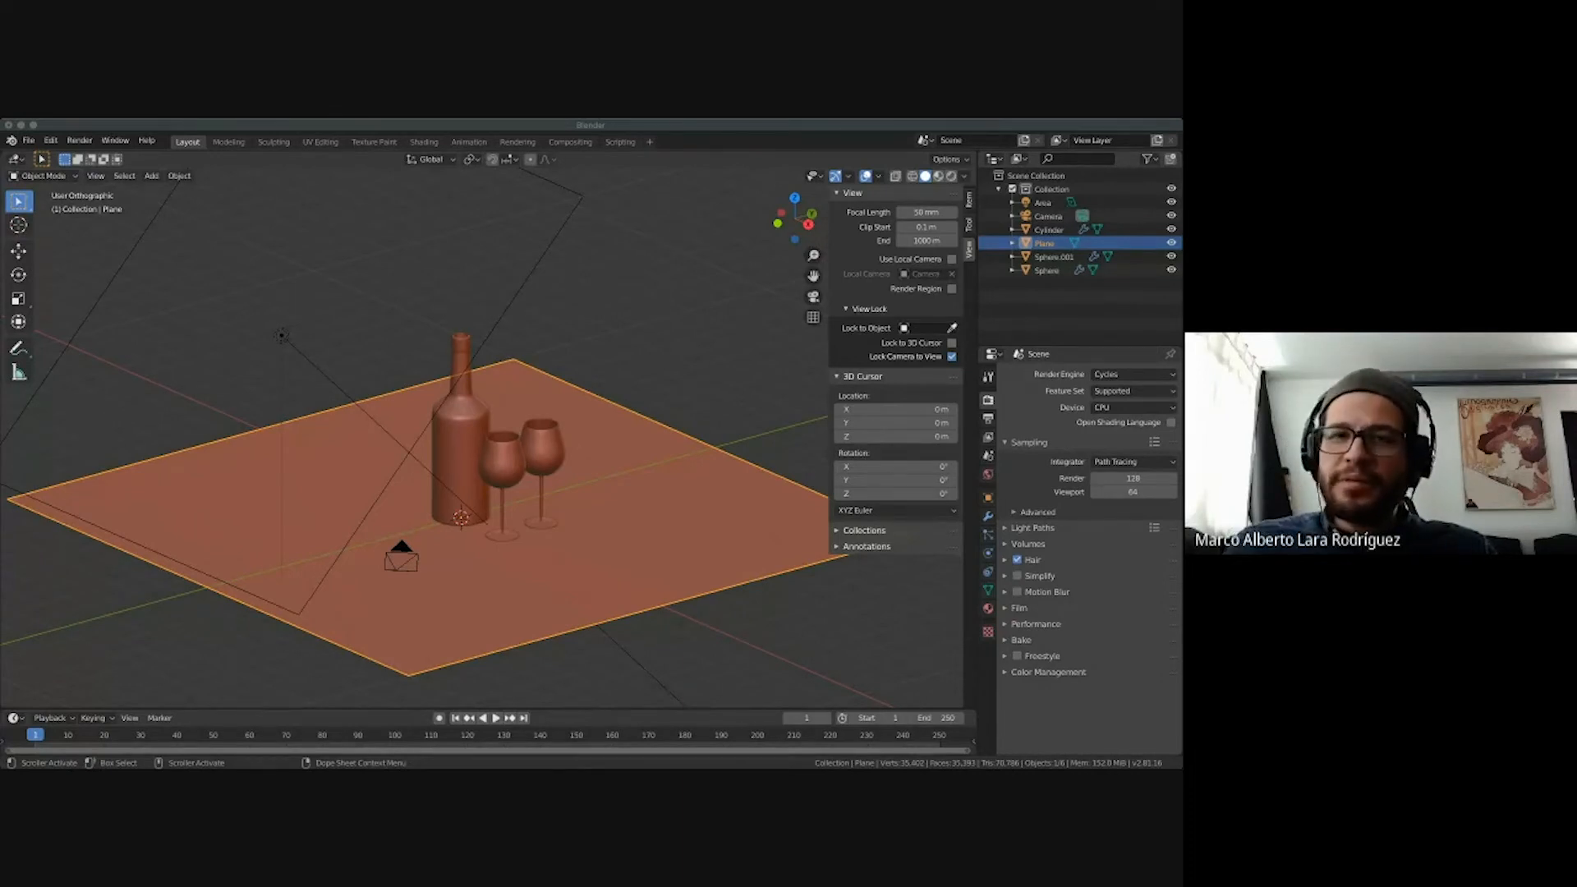
Select the bottle, reselect the ground plane, and examine the arrangement of bottle and two wine glasses from several angles.
left_click(456, 481)
left_click(462, 481)
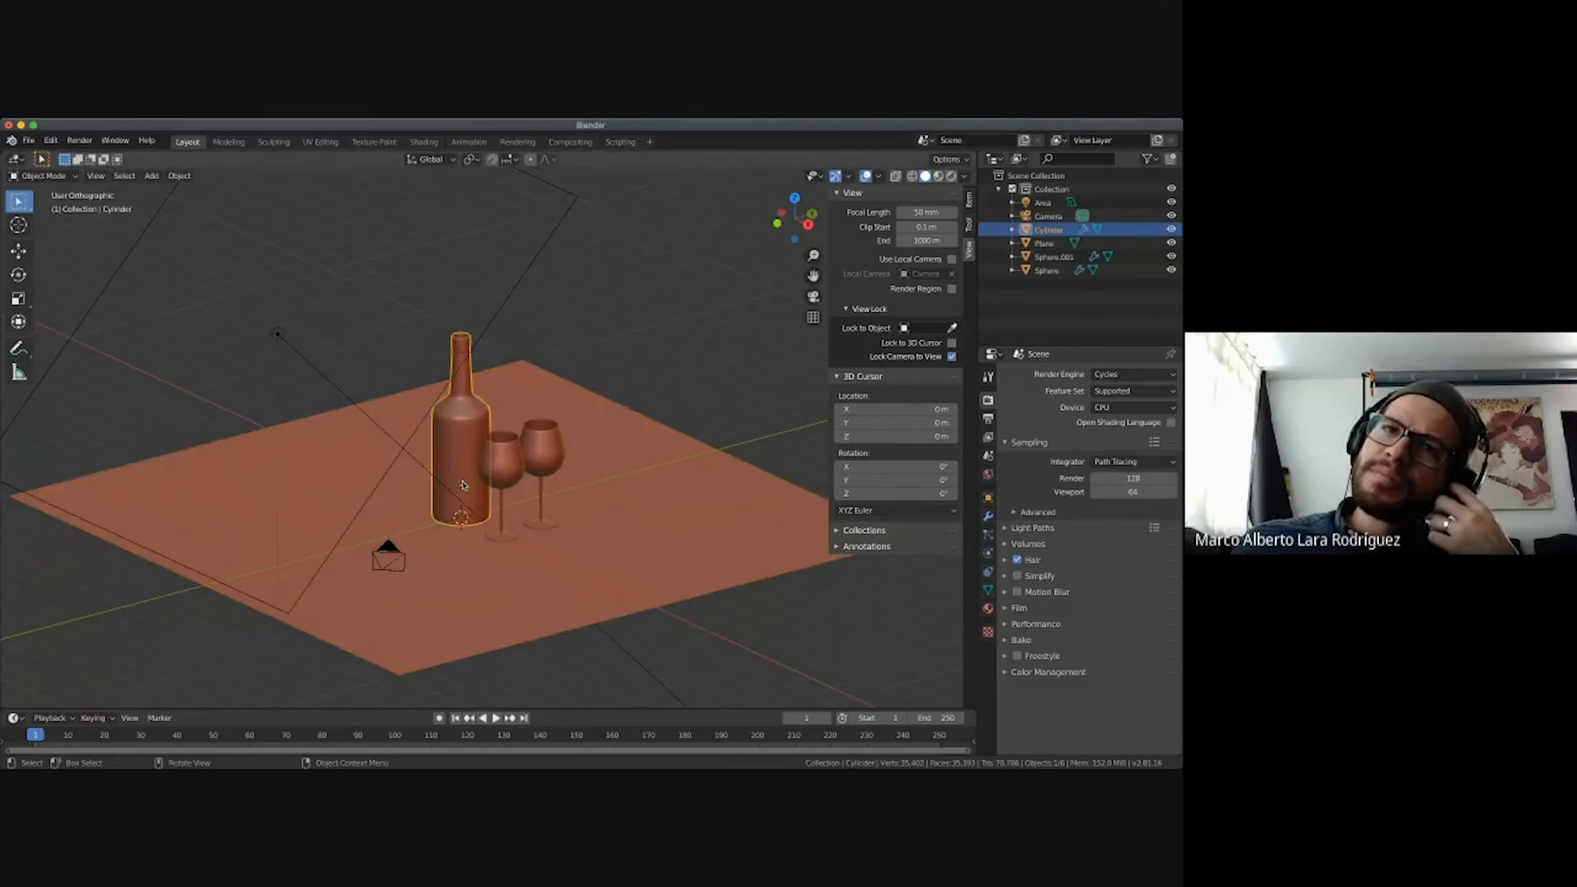
left_click(672, 560)
scroll(675, 557, "down", 5)
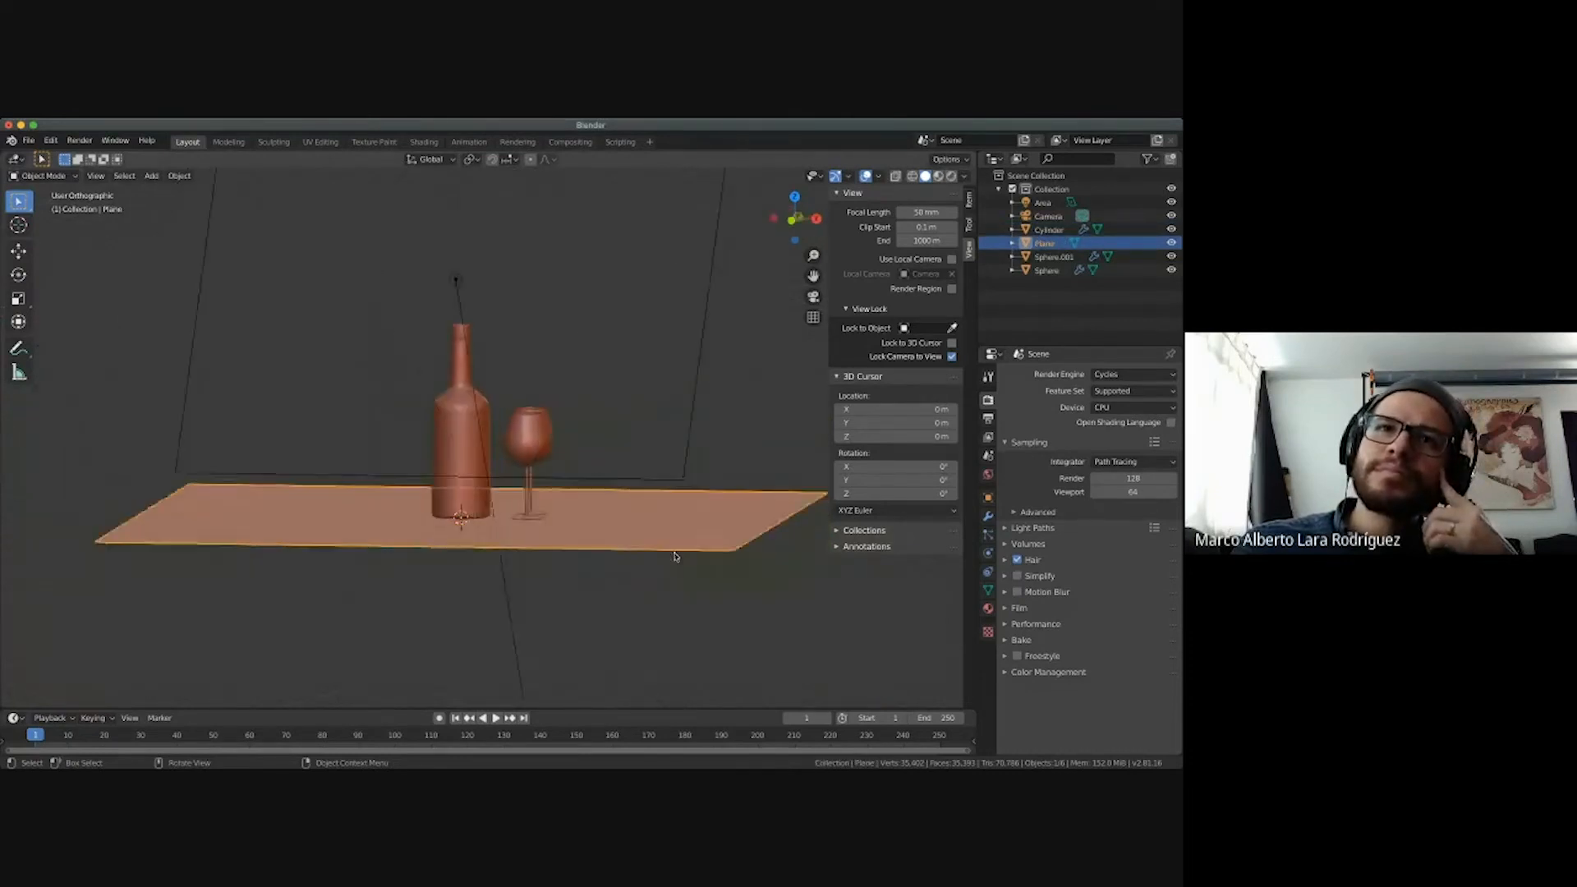
scroll(675, 557, "up", 5)
scroll(675, 557, "right", 5)
scroll(675, 557, "right", 3)
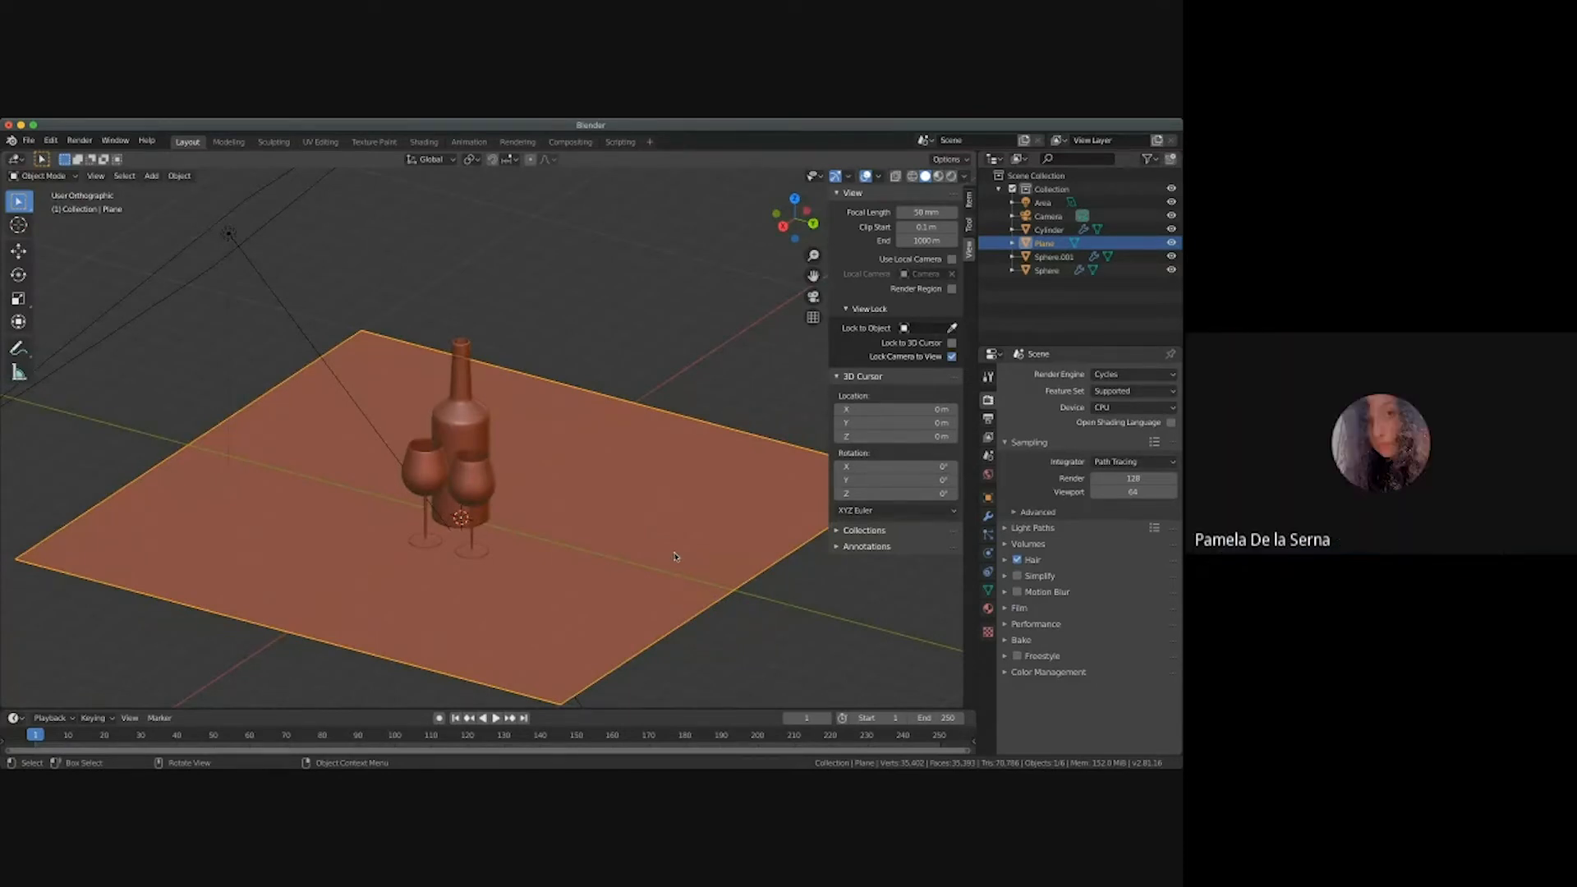
scroll(451, 532, "down", 3)
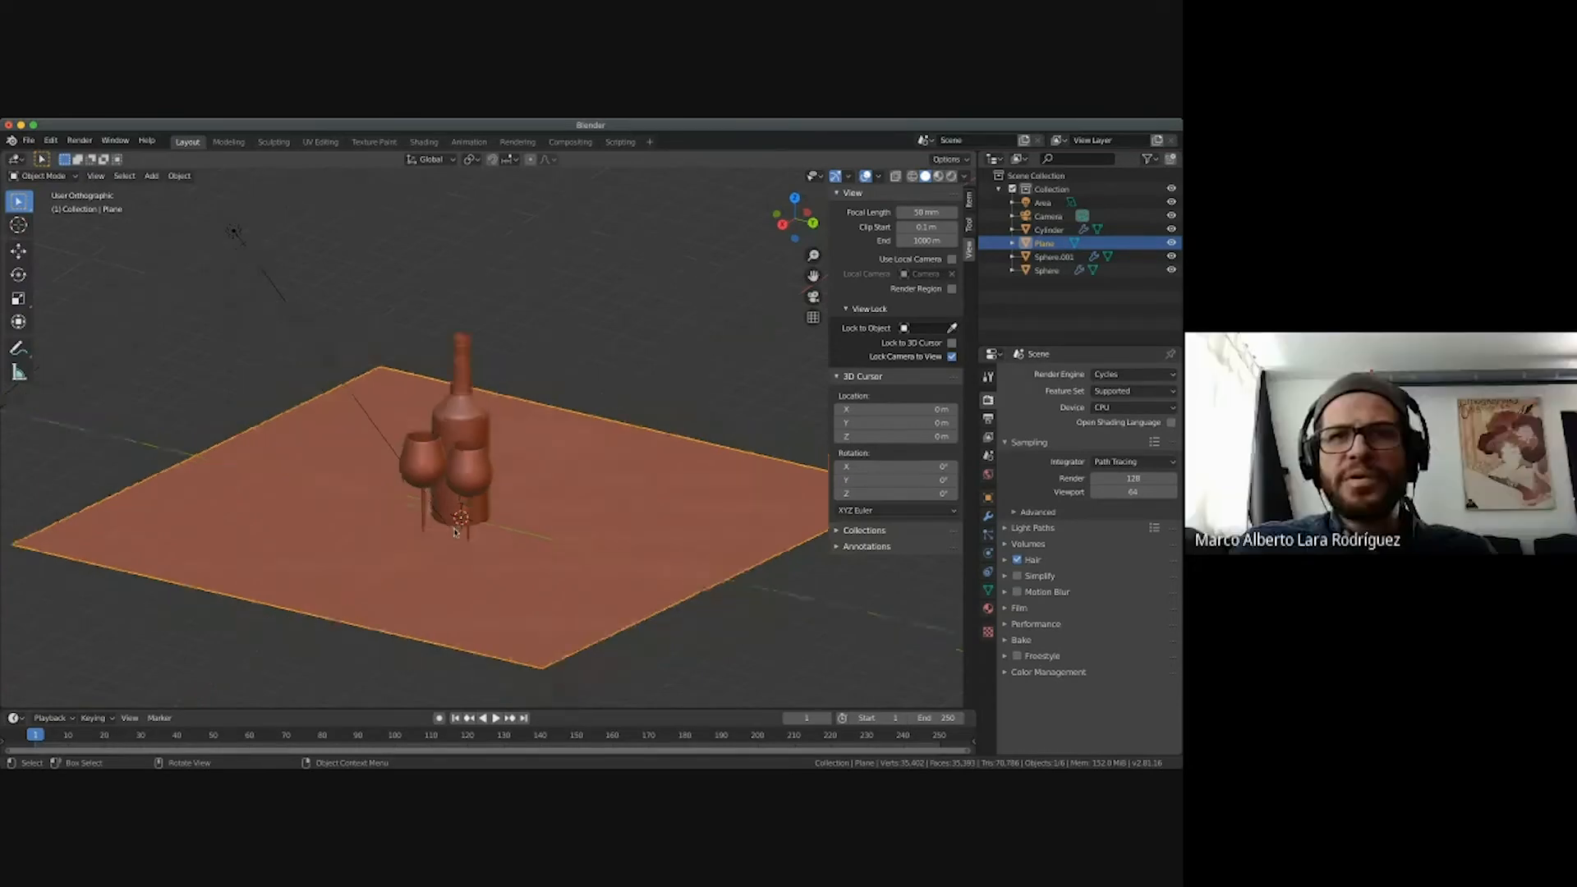
Examine the bottle, the two wine glasses and the plane beneath them from several angles and up close.
scroll(454, 533, "up", 2)
scroll(455, 532, "right", 3)
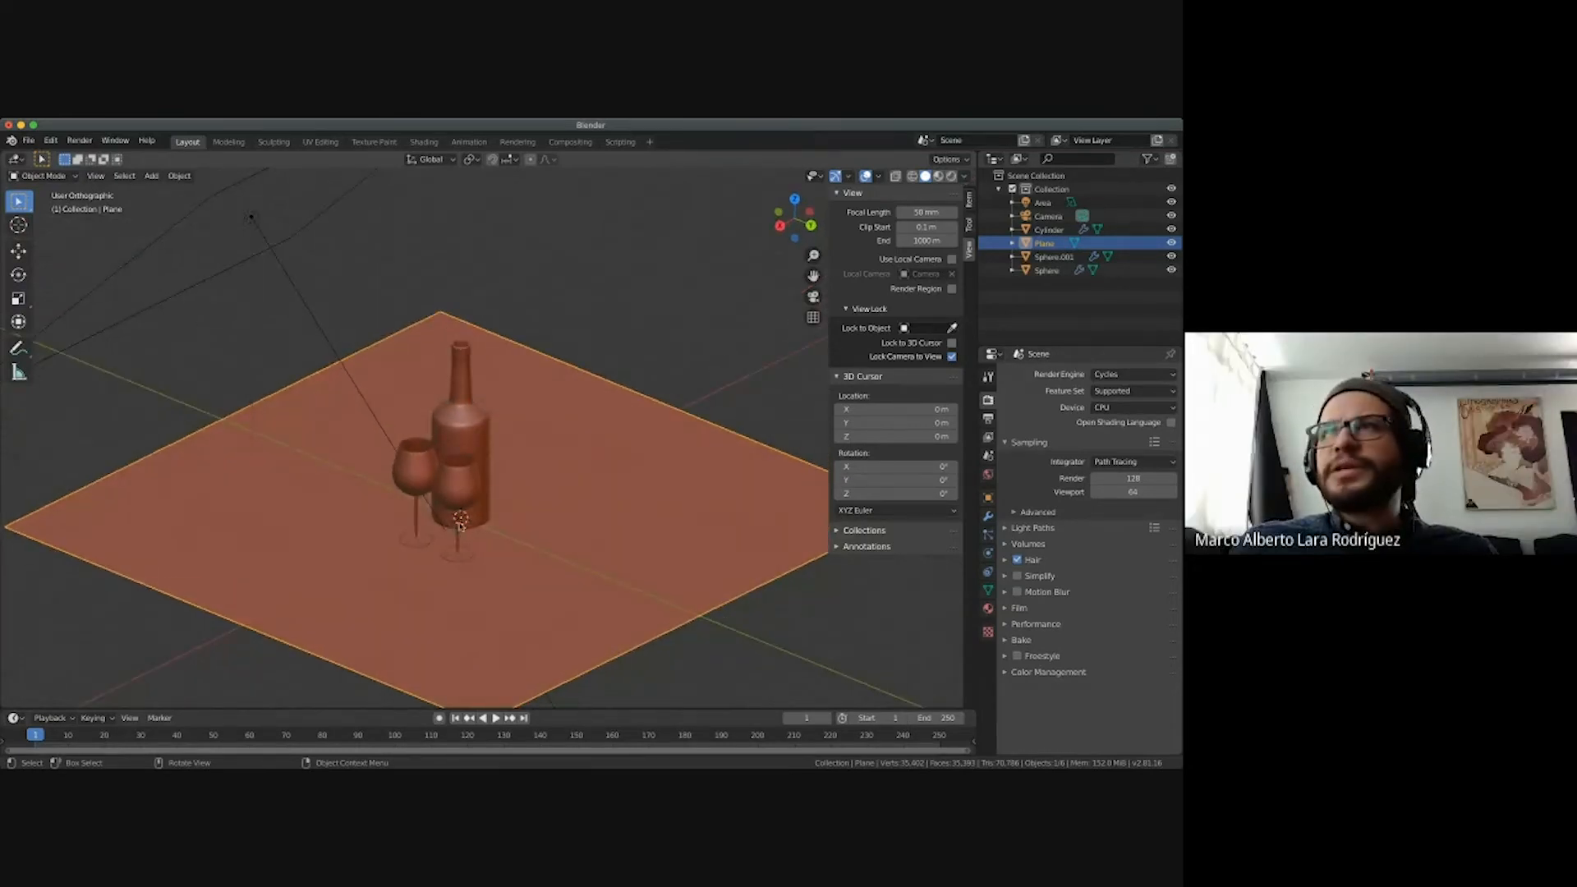
scroll(465, 521, "left", 3)
scroll(460, 509, "right", 1)
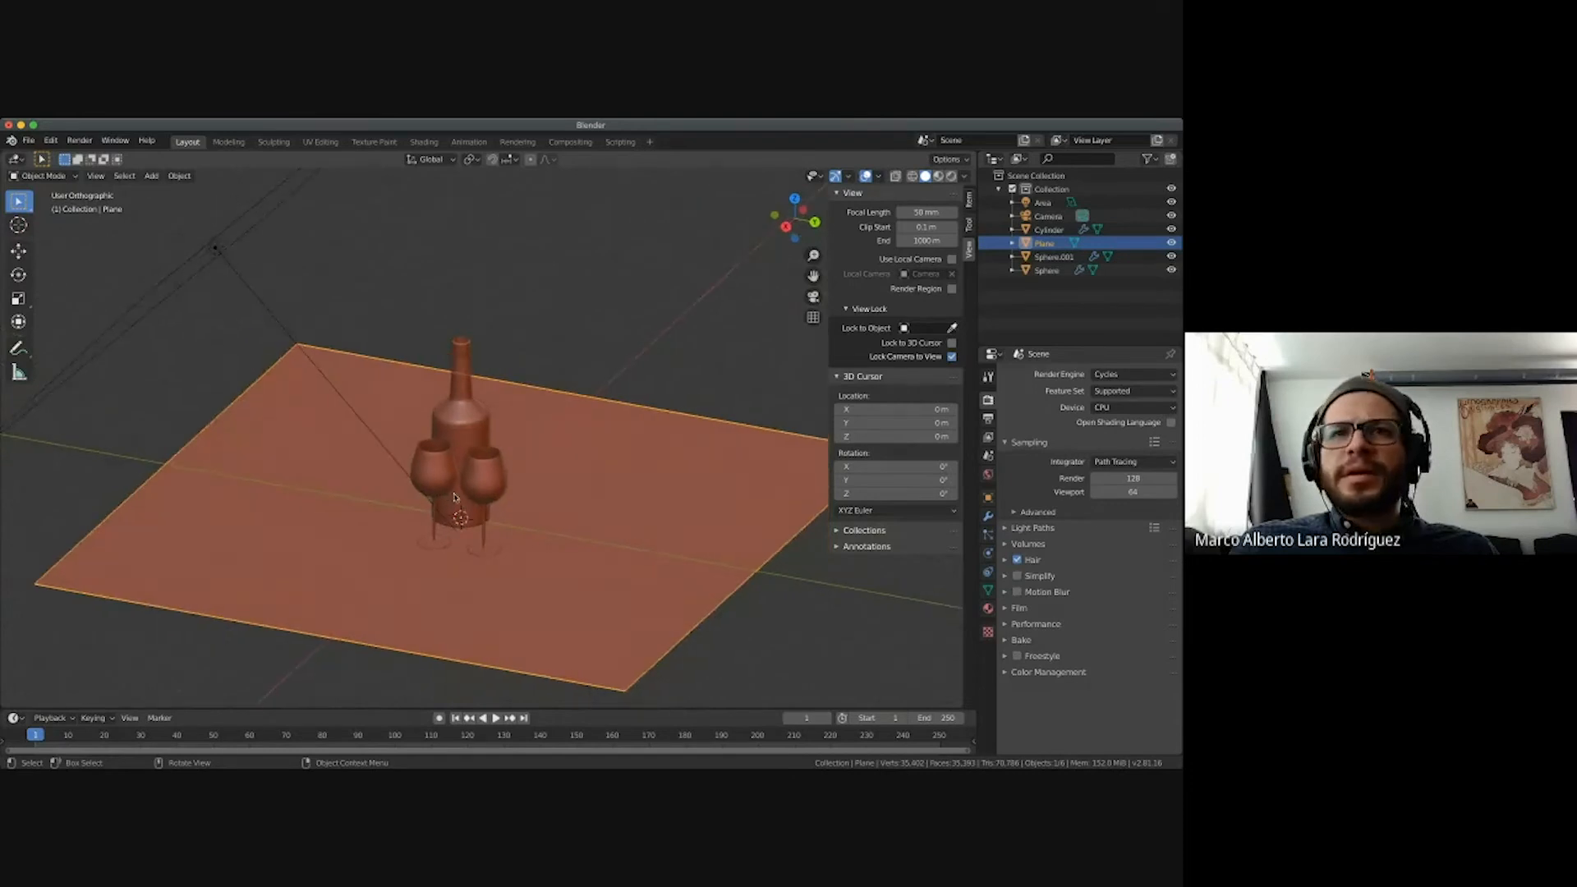
scroll(491, 498, "down", 3)
scroll(491, 498, "up", 2)
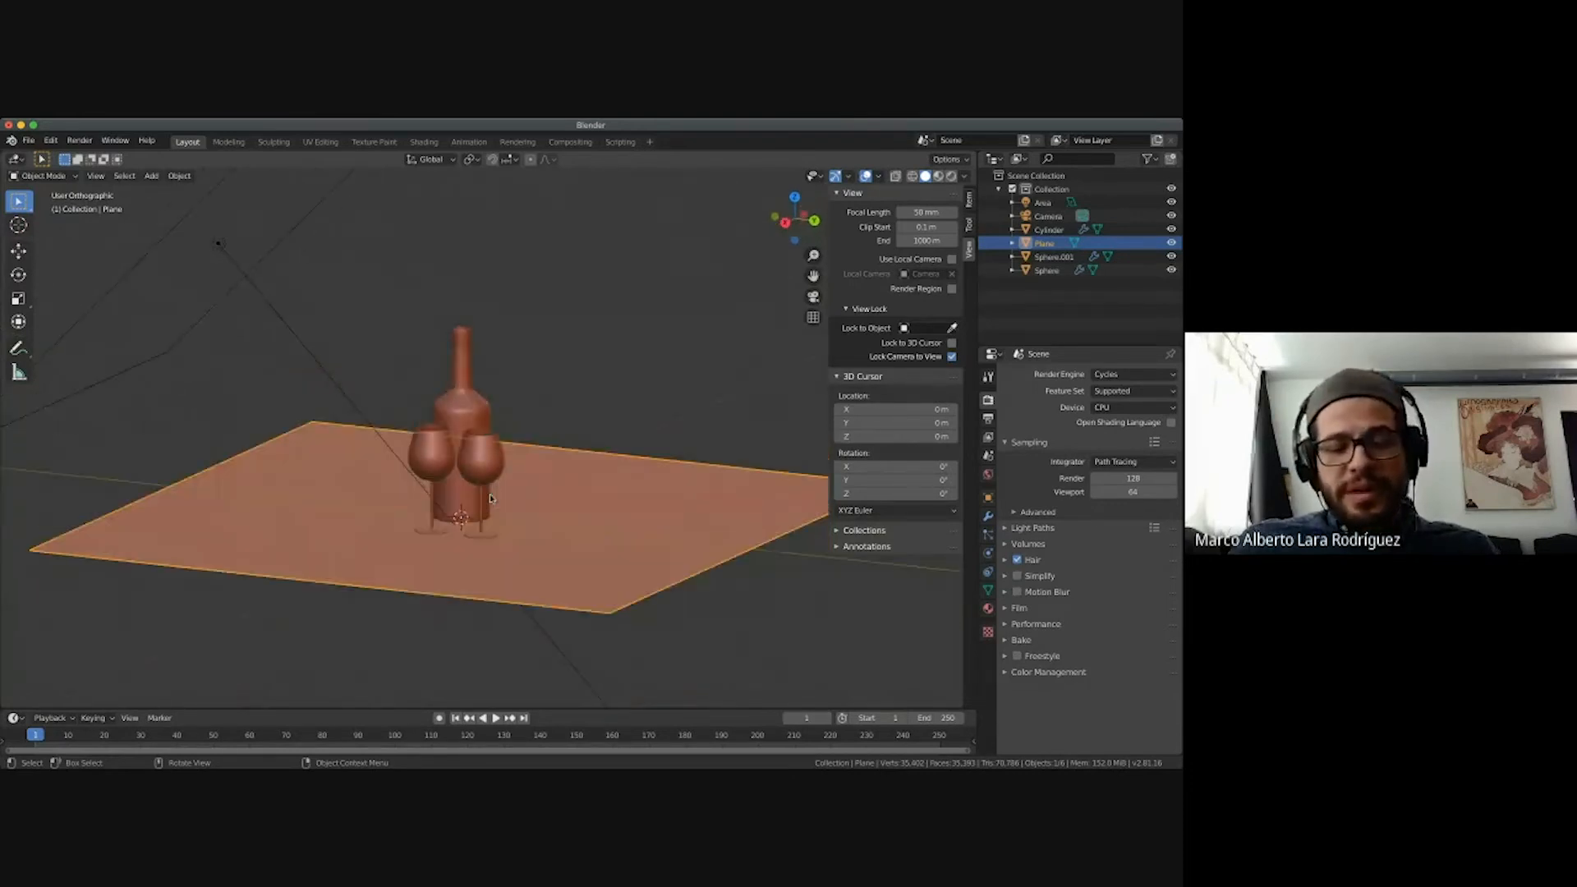
scroll(491, 499, "up", 8)
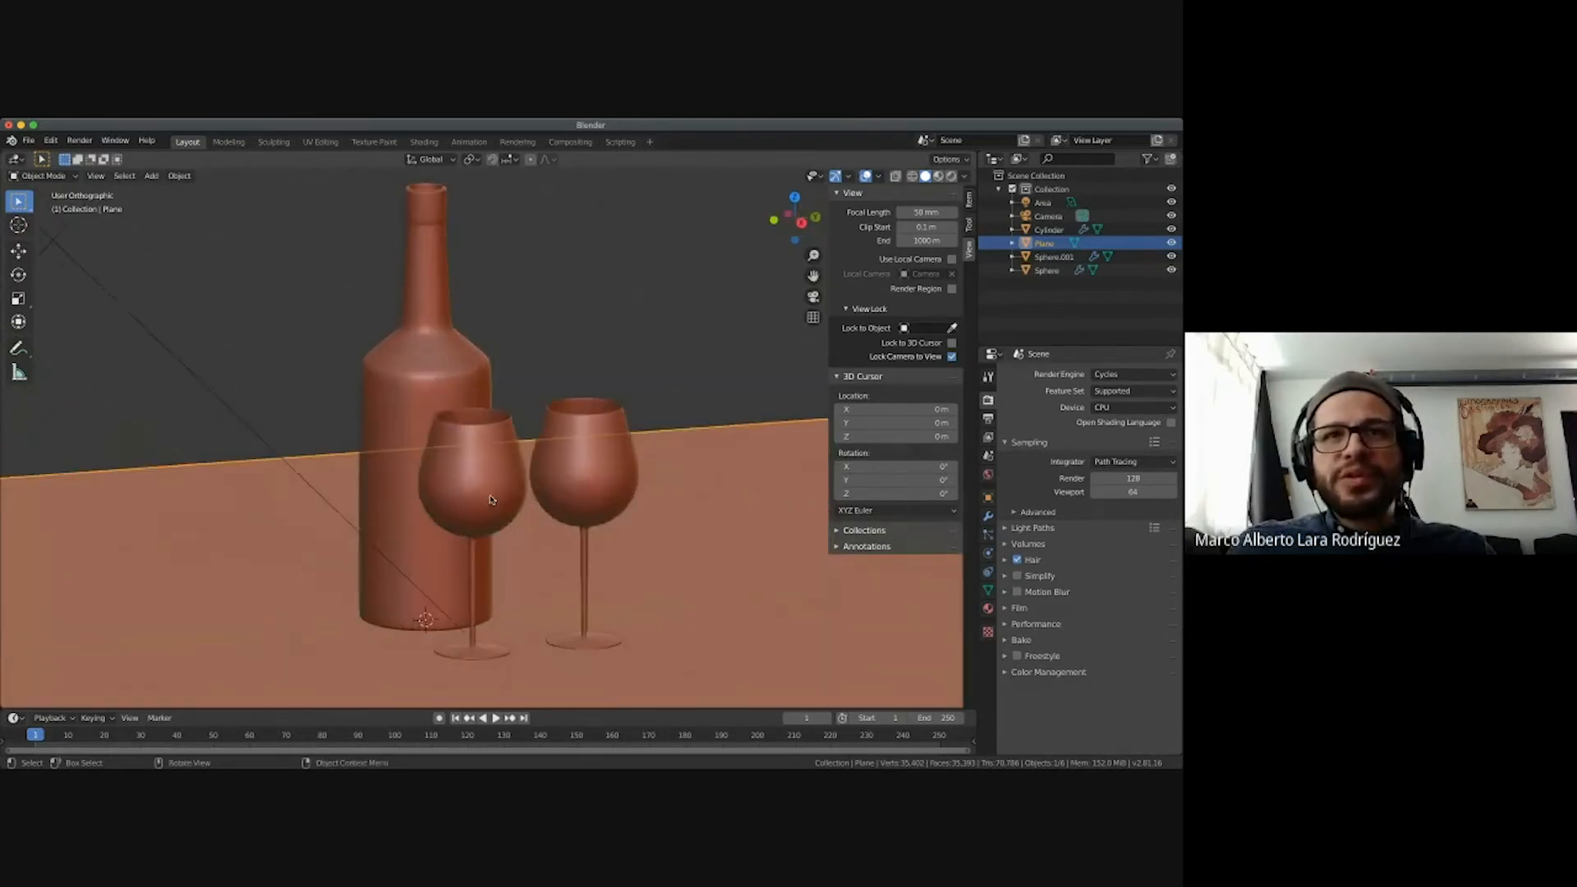
left_click(285, 378)
left_click(510, 507)
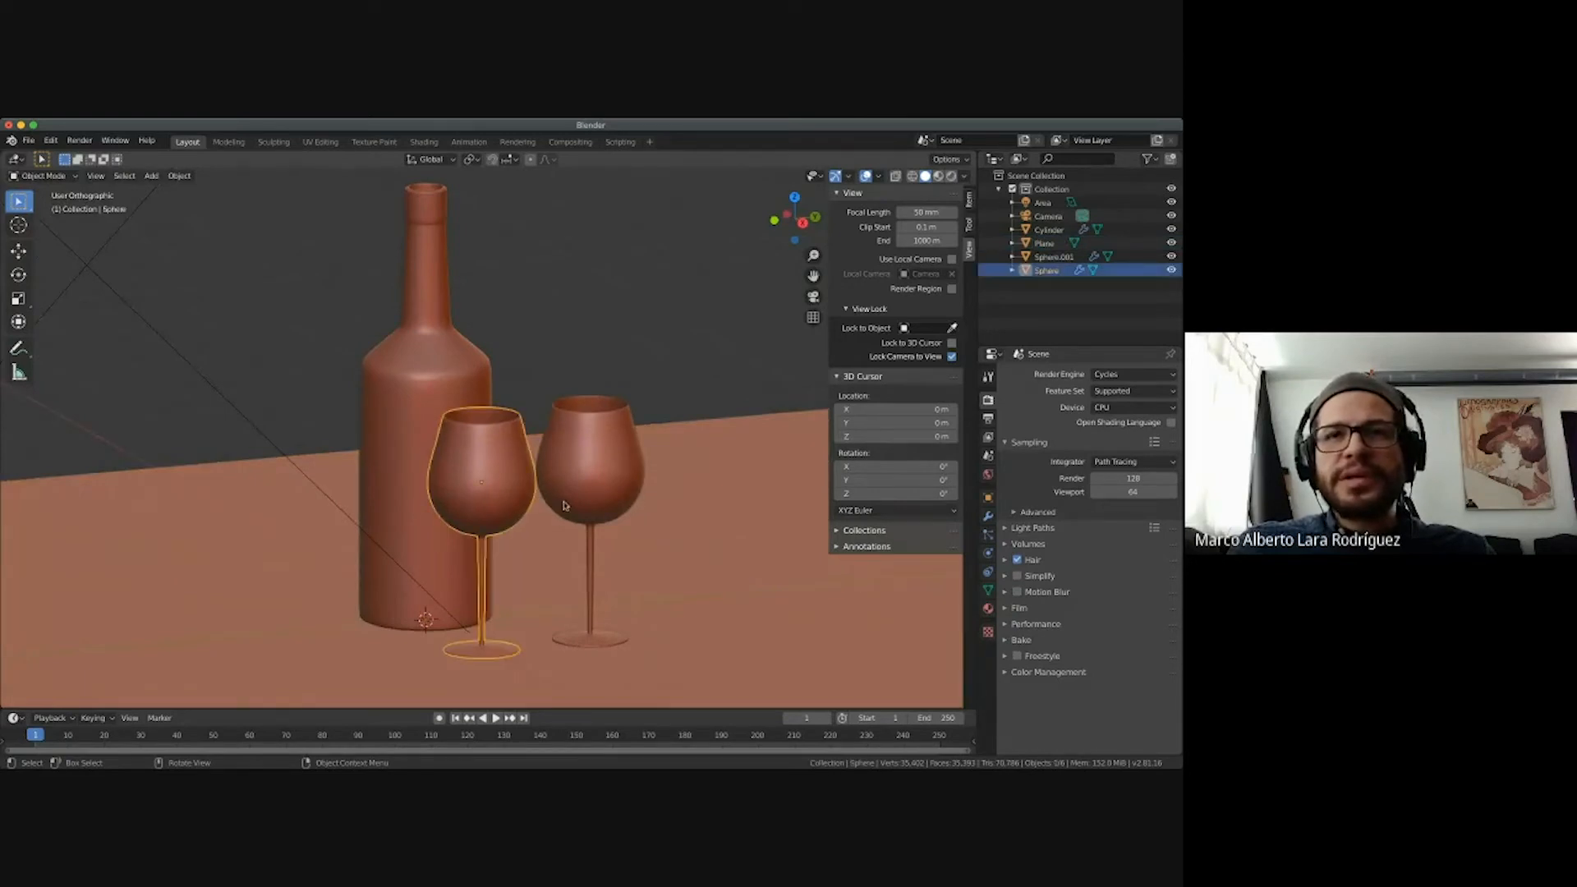
Examine the mesh of the wine glass farther from the bottle in Edit Mode from several angles, and return to Object Mode.
left_click(599, 502)
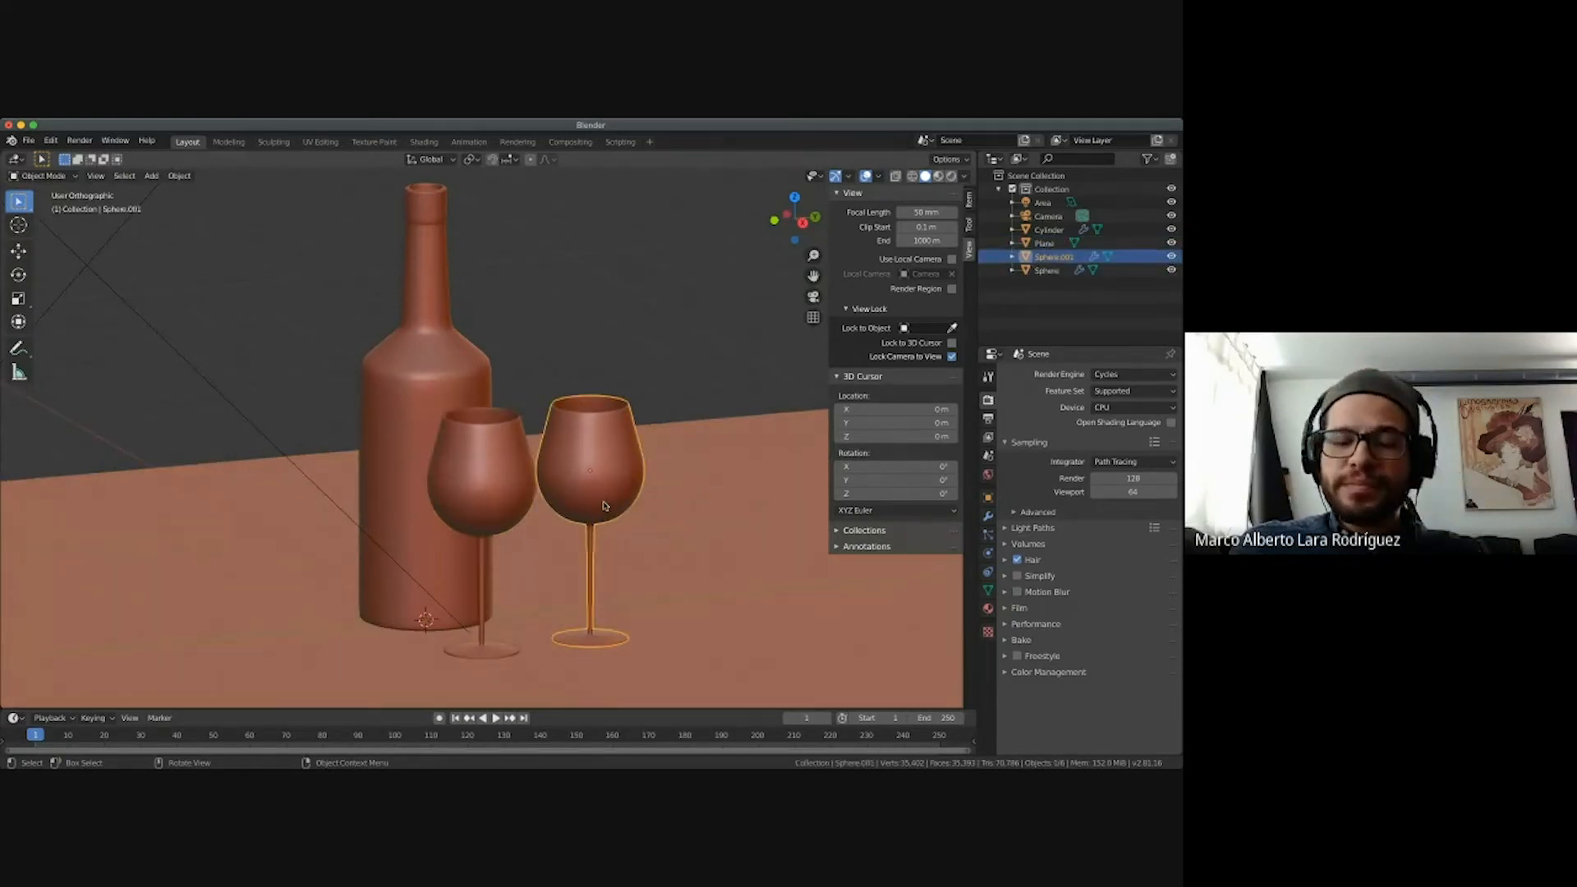
scroll(604, 506, "left", 2)
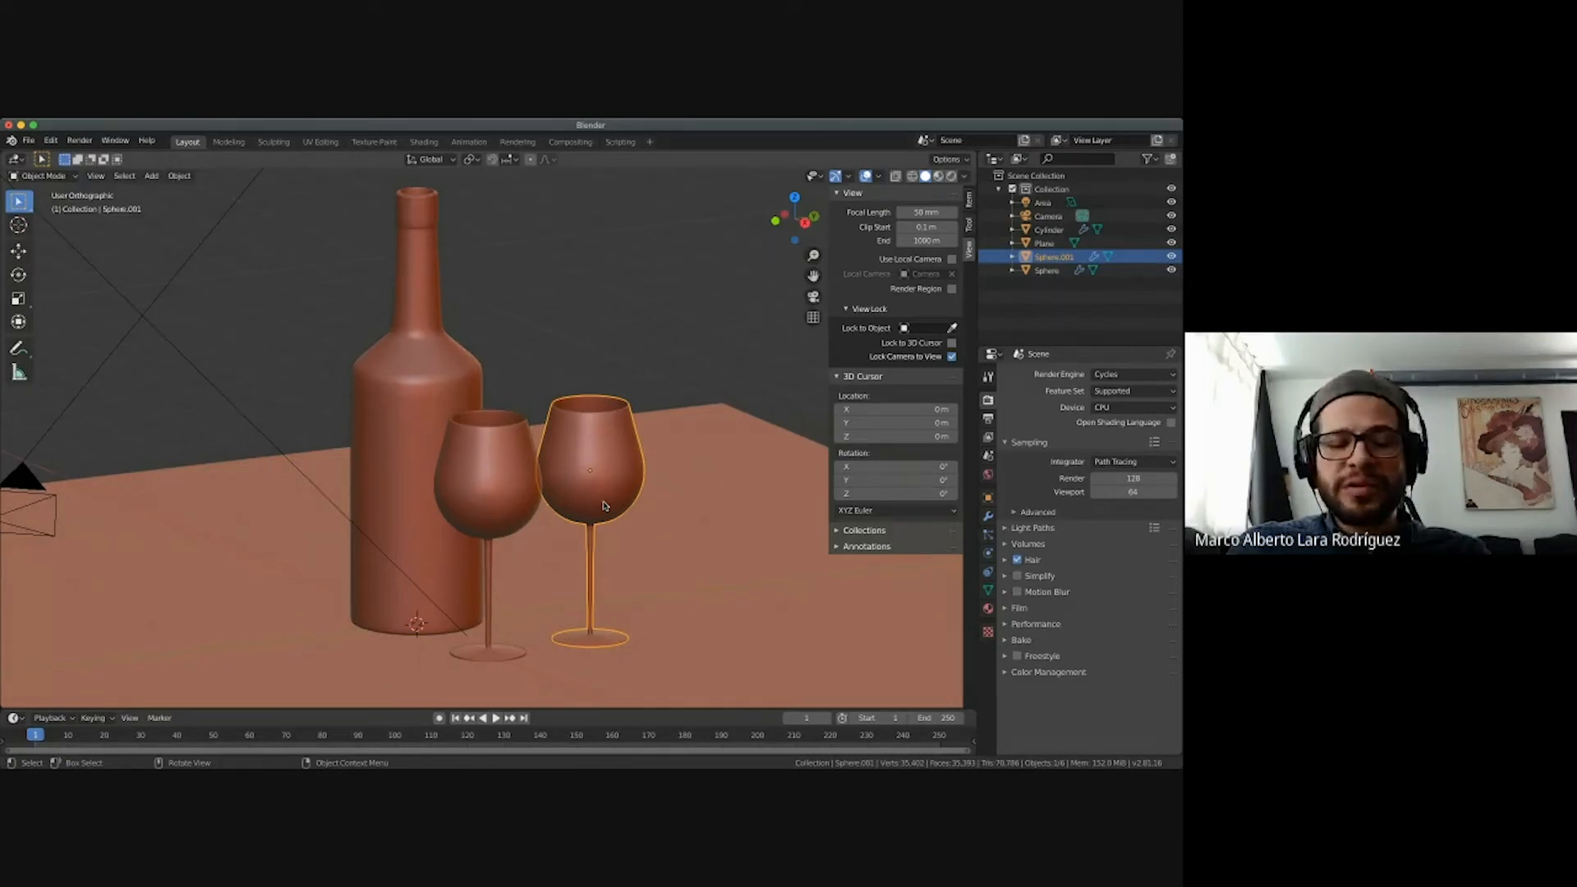
key("Tab")
scroll(635, 500, "up", 3, "ctrl")
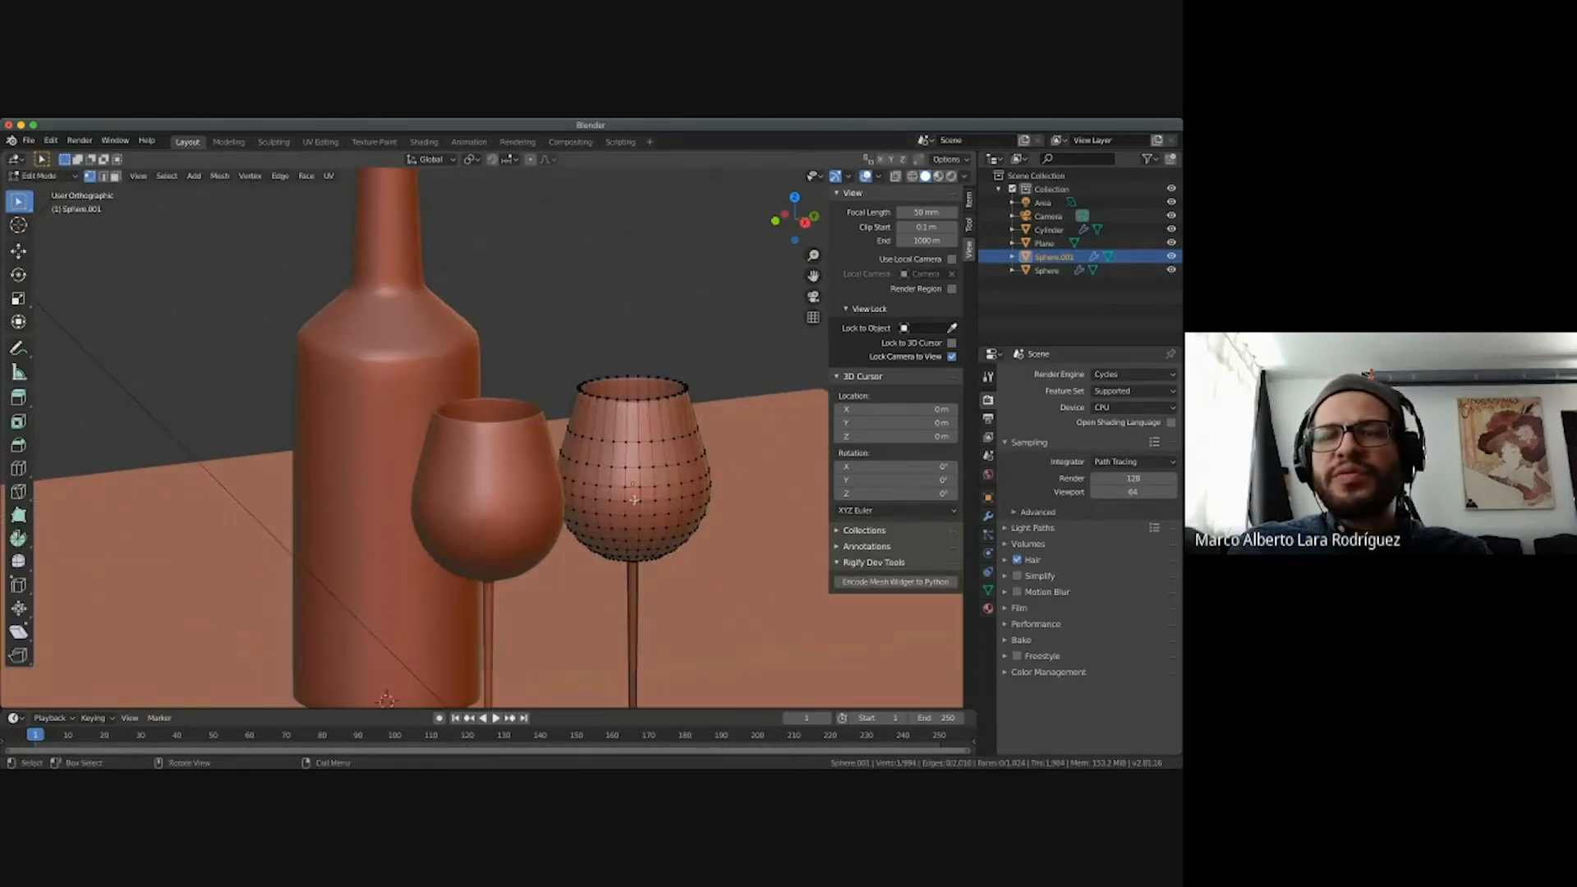
scroll(634, 499, "up", 3)
scroll(634, 499, "right", 3)
scroll(635, 500, "down", 4)
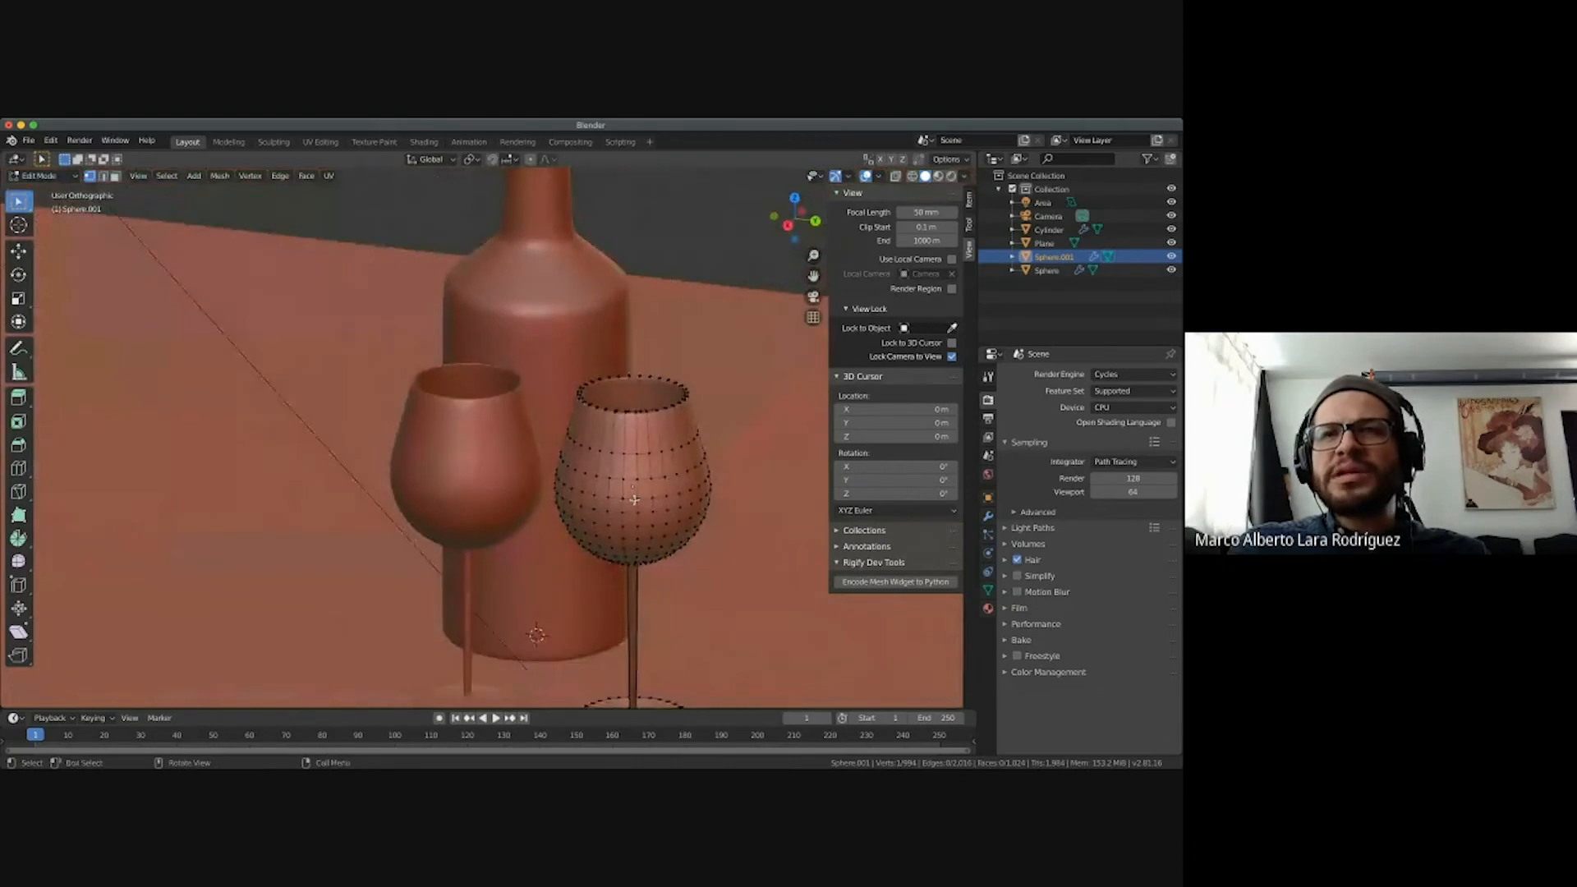
scroll(634, 500, "down", 2, "ctrl")
scroll(634, 499, "down", 2, "ctrl")
scroll(634, 500, "up", 5)
scroll(635, 499, "right", 3)
scroll(634, 499, "left", 4)
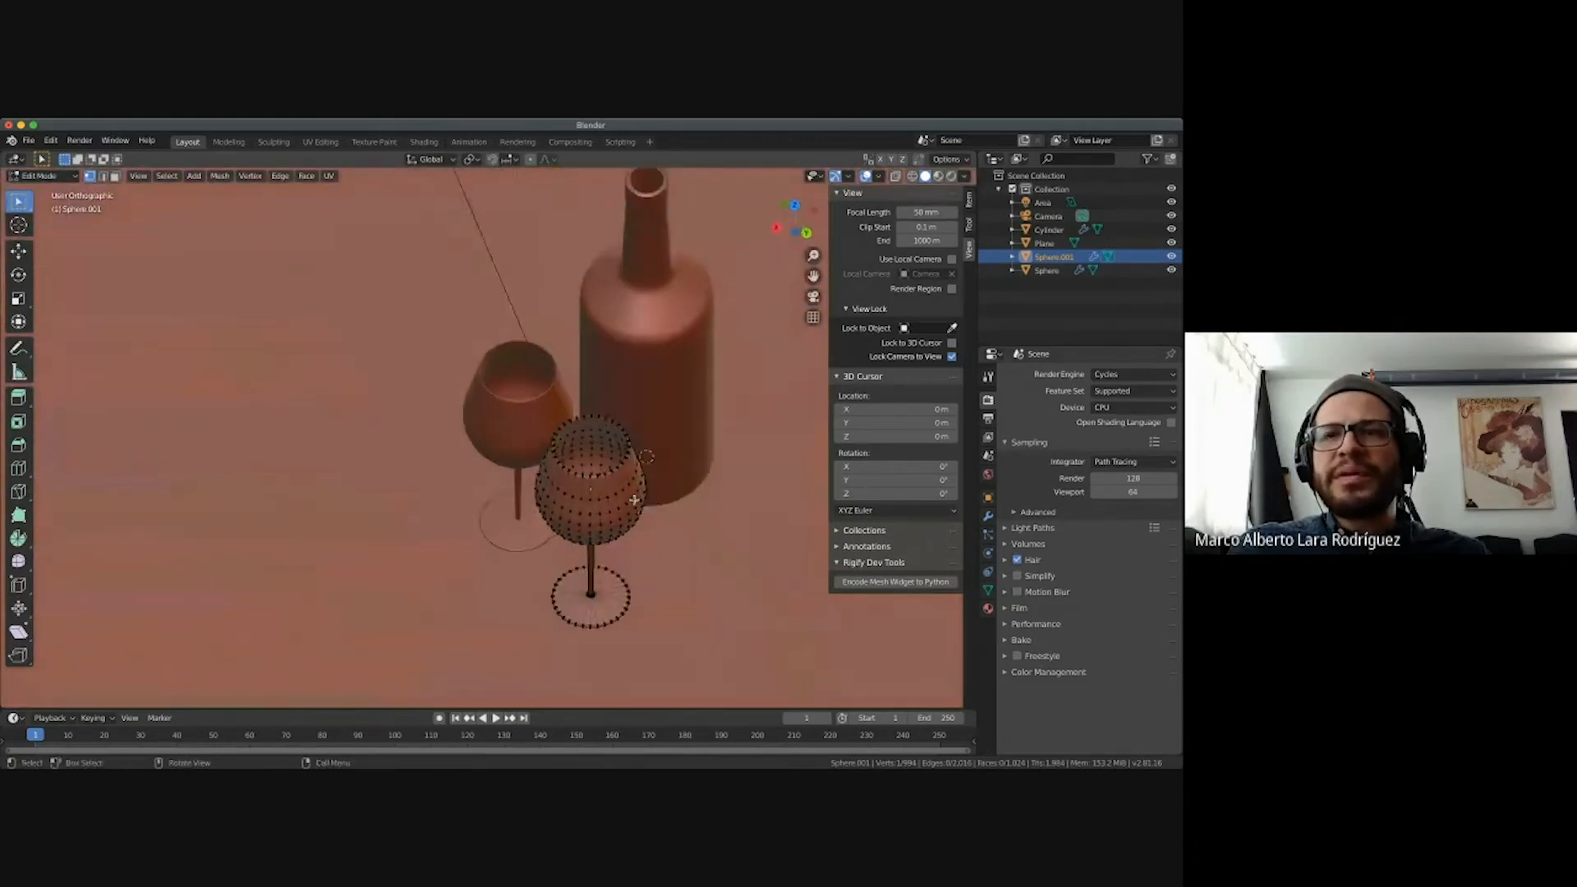
scroll(634, 500, "down", 5)
scroll(634, 500, "down", 4)
scroll(634, 500, "up", 4)
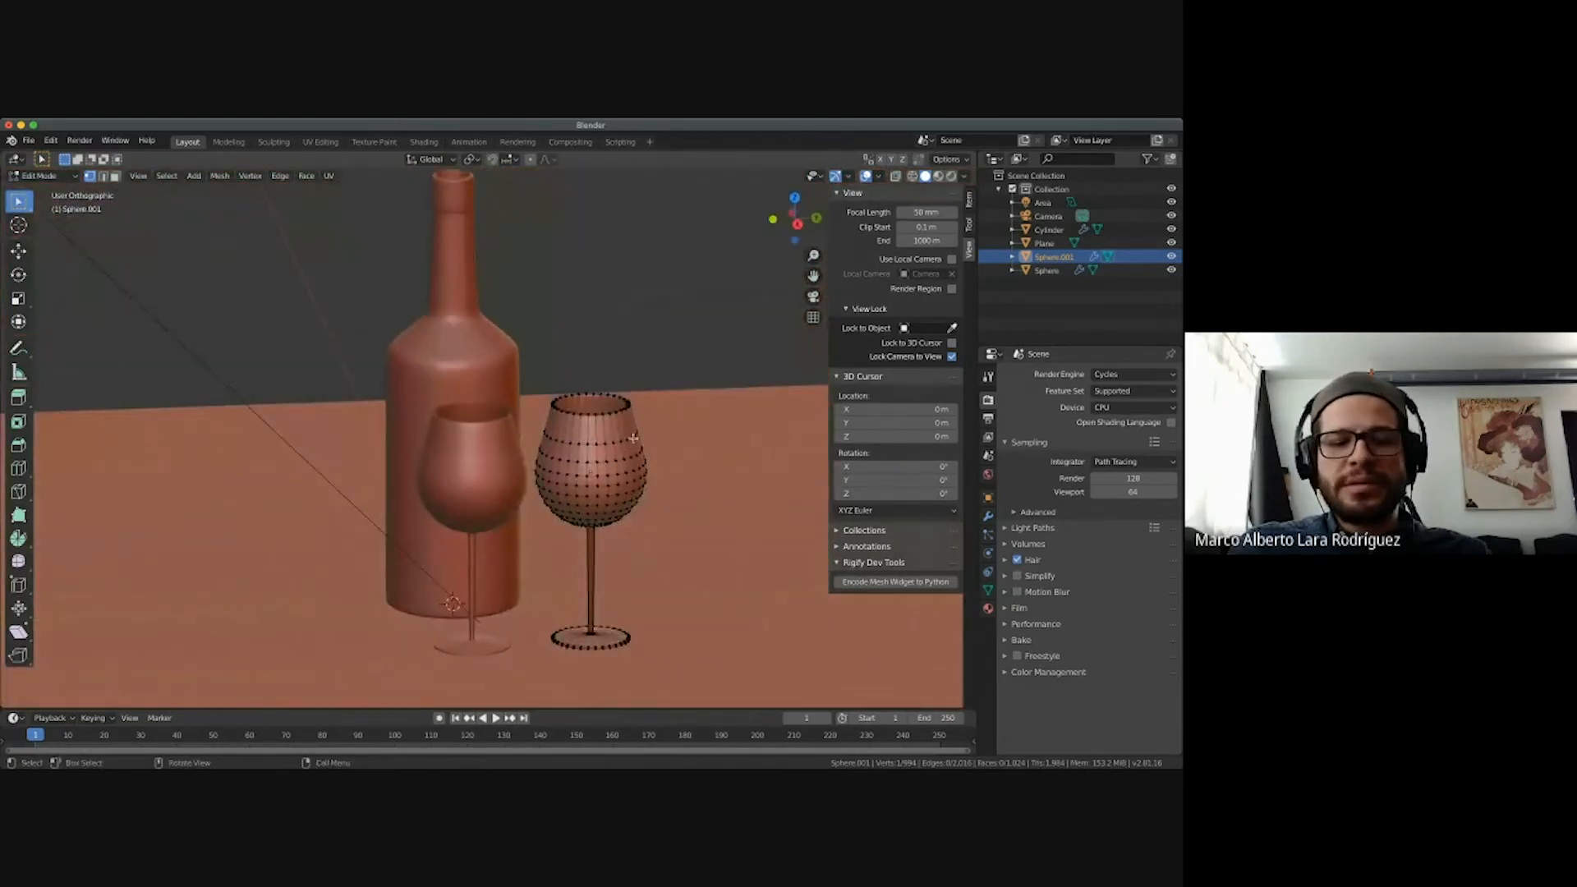
key("Tab")
Delete both wine glasses from the scene, keeping the bottle and the plane.
key("x")
left_click(601, 476)
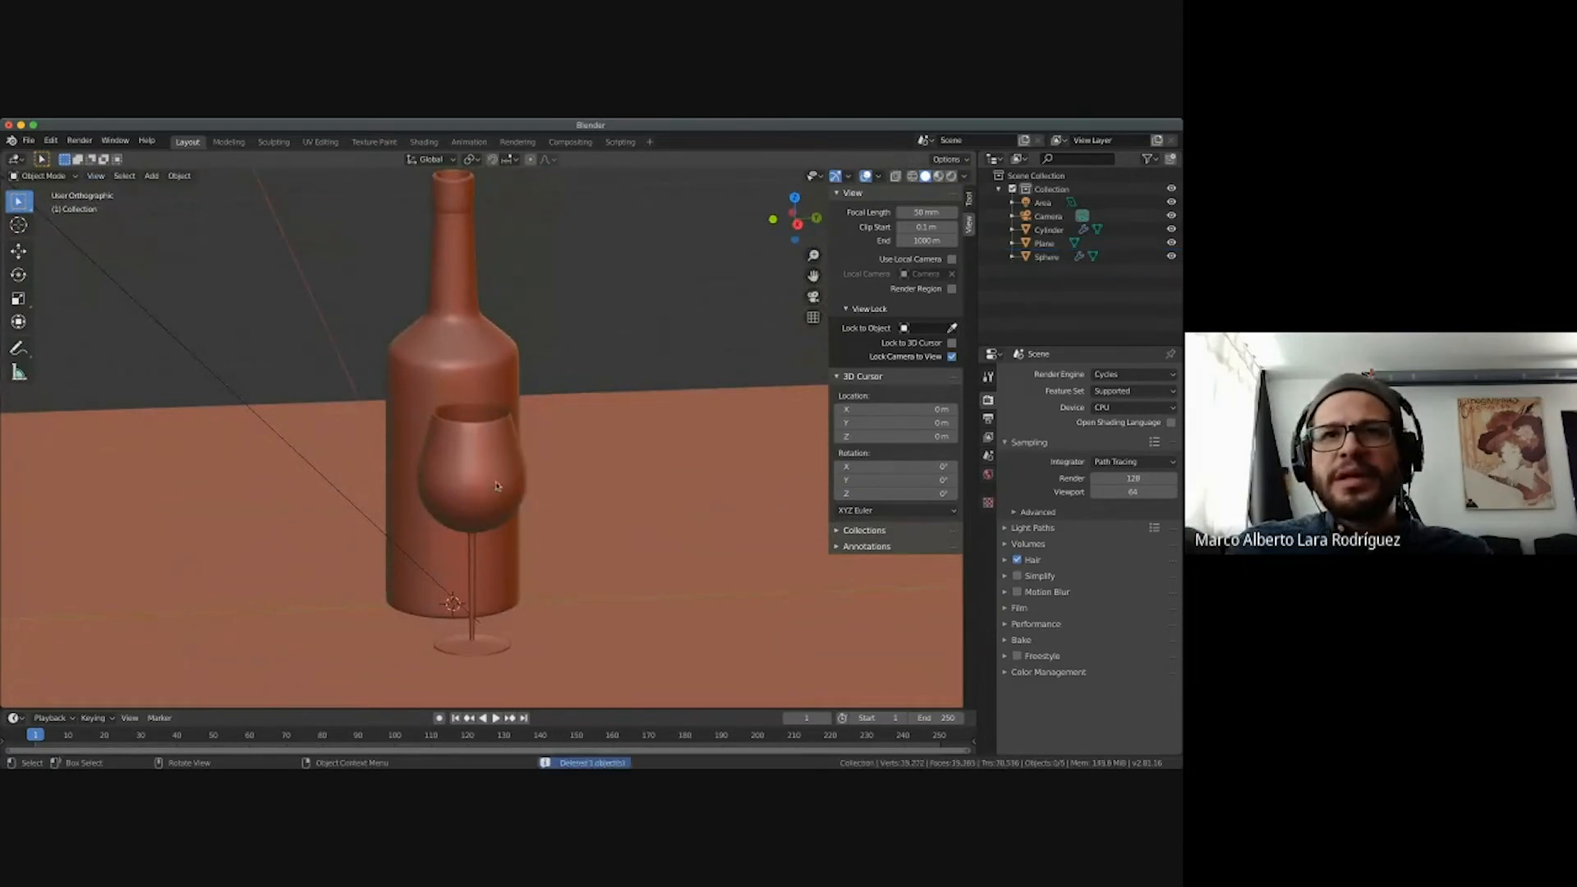
left_click(496, 486)
key("x")
left_click(461, 489)
scroll(518, 502, "down", 2)
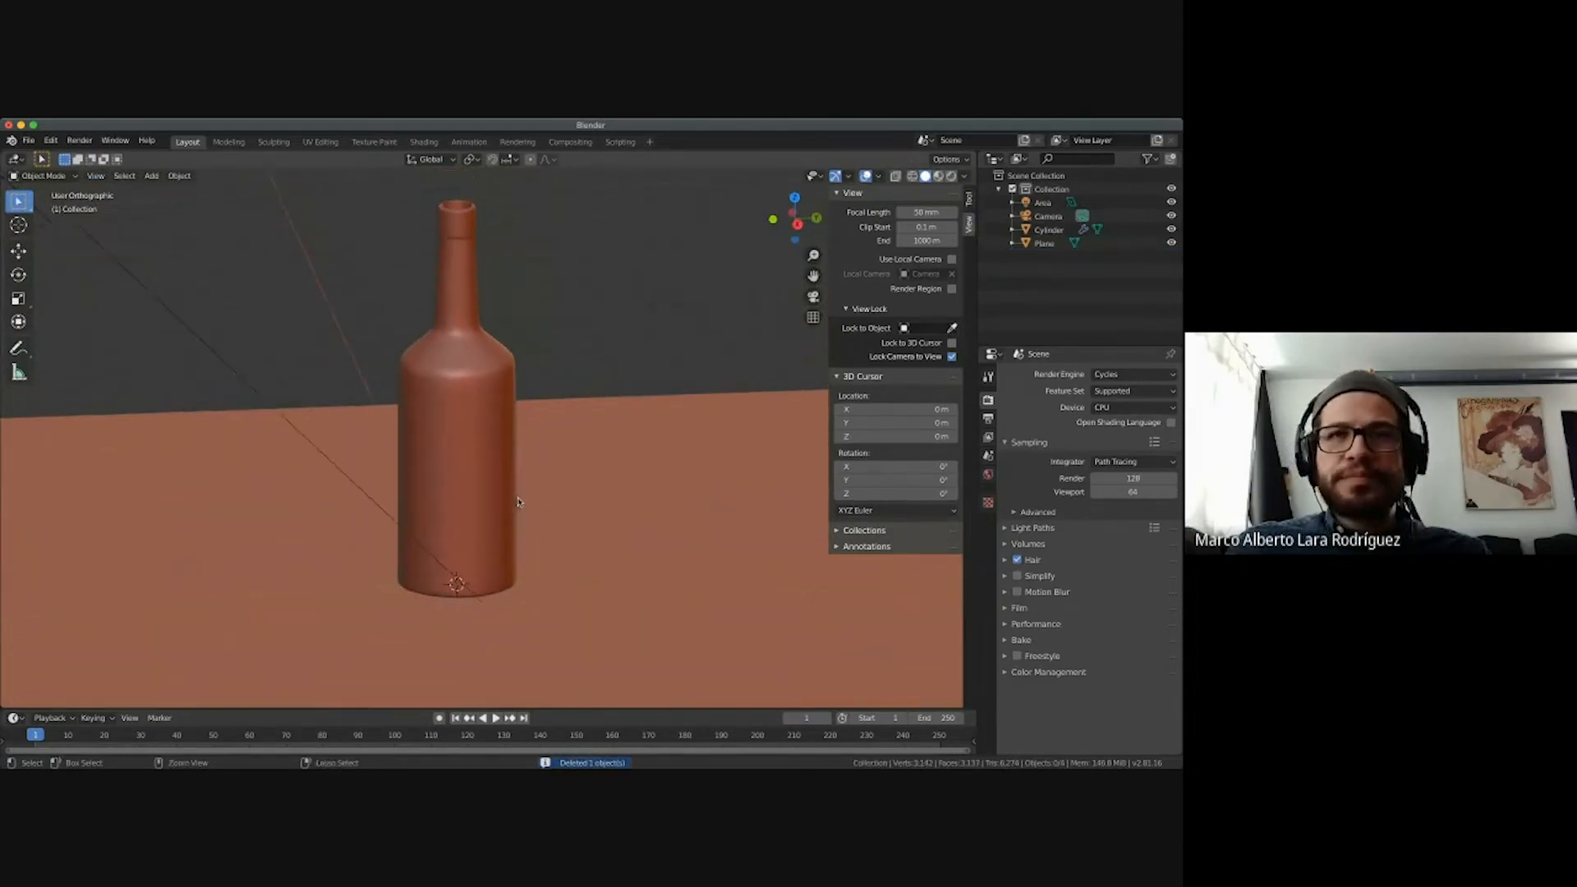
Add a UV sphere with 32 segments, 16 rings and a 1 m radius at the base of the bottle.
scroll(519, 502, "left", 3)
key("shift+a")
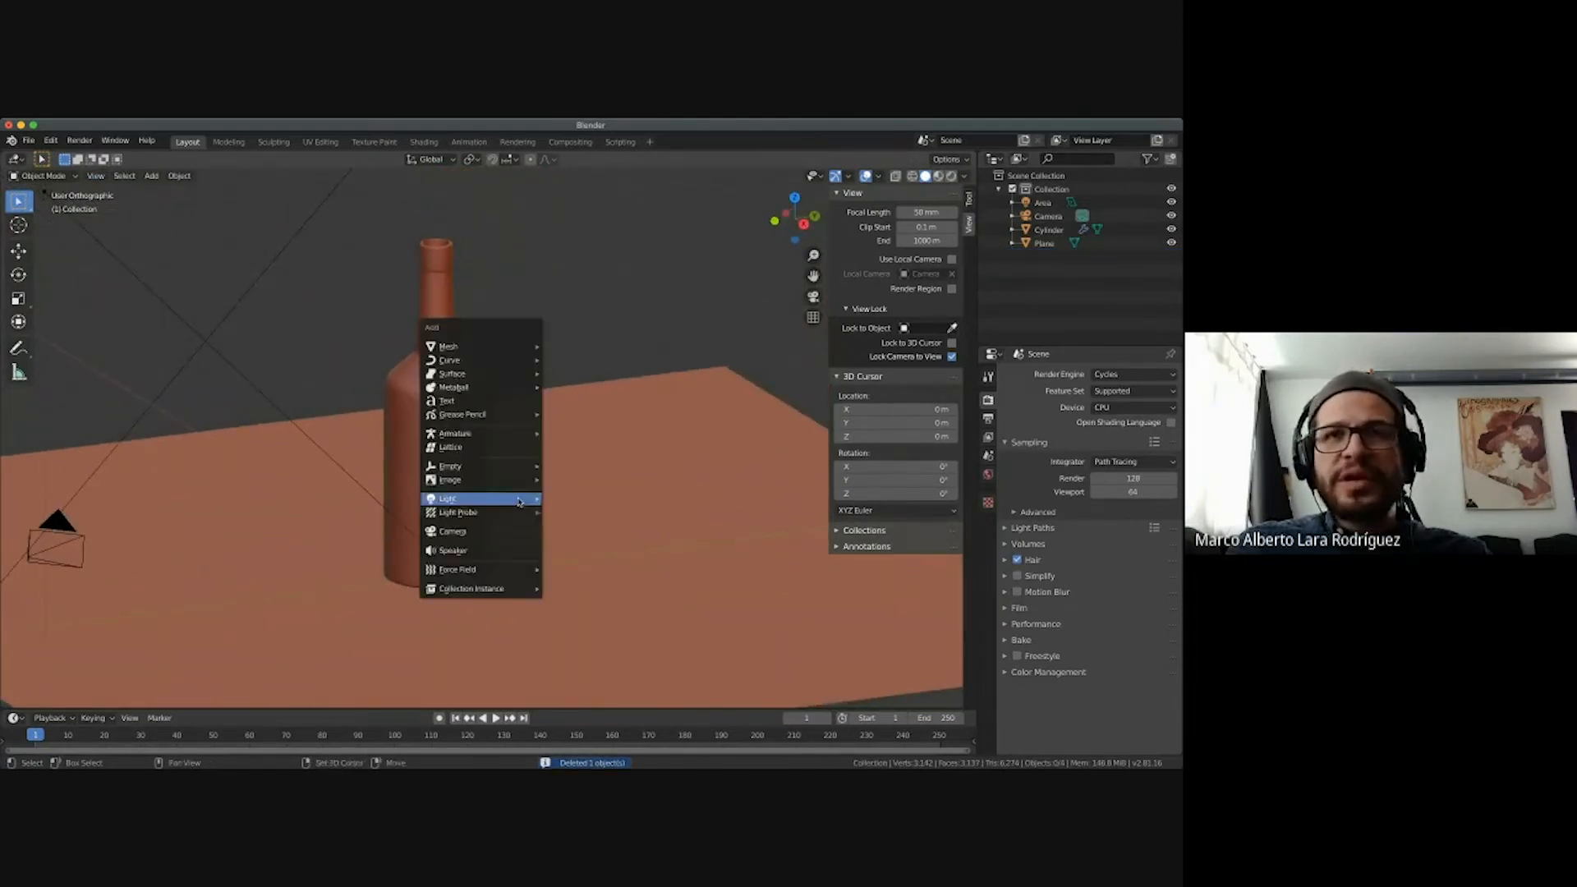
mouse_move(502, 345)
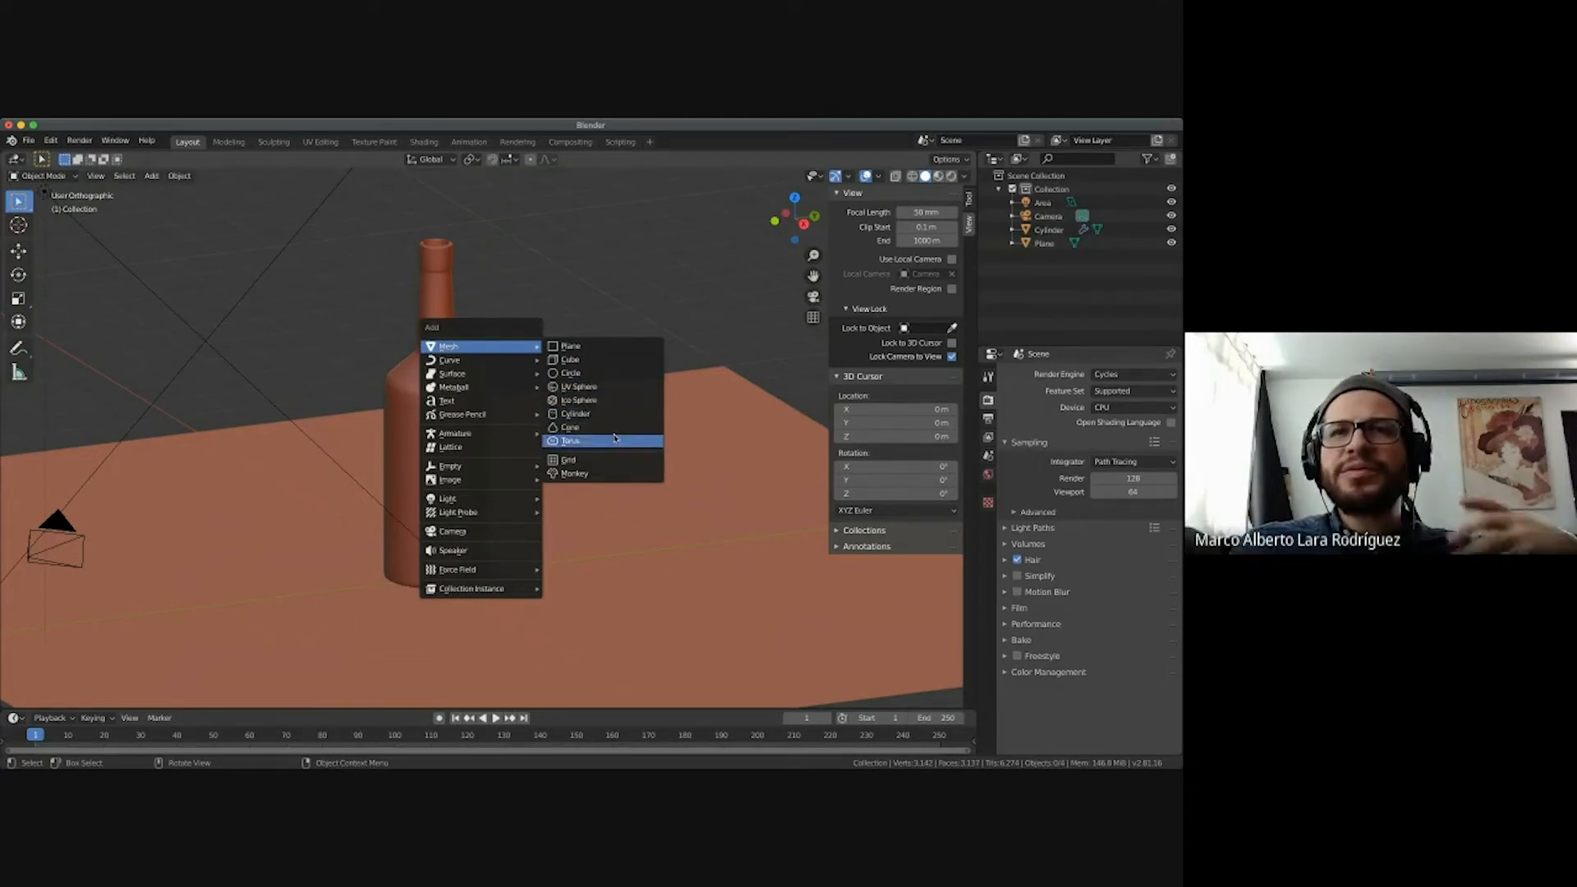
left_click(594, 388)
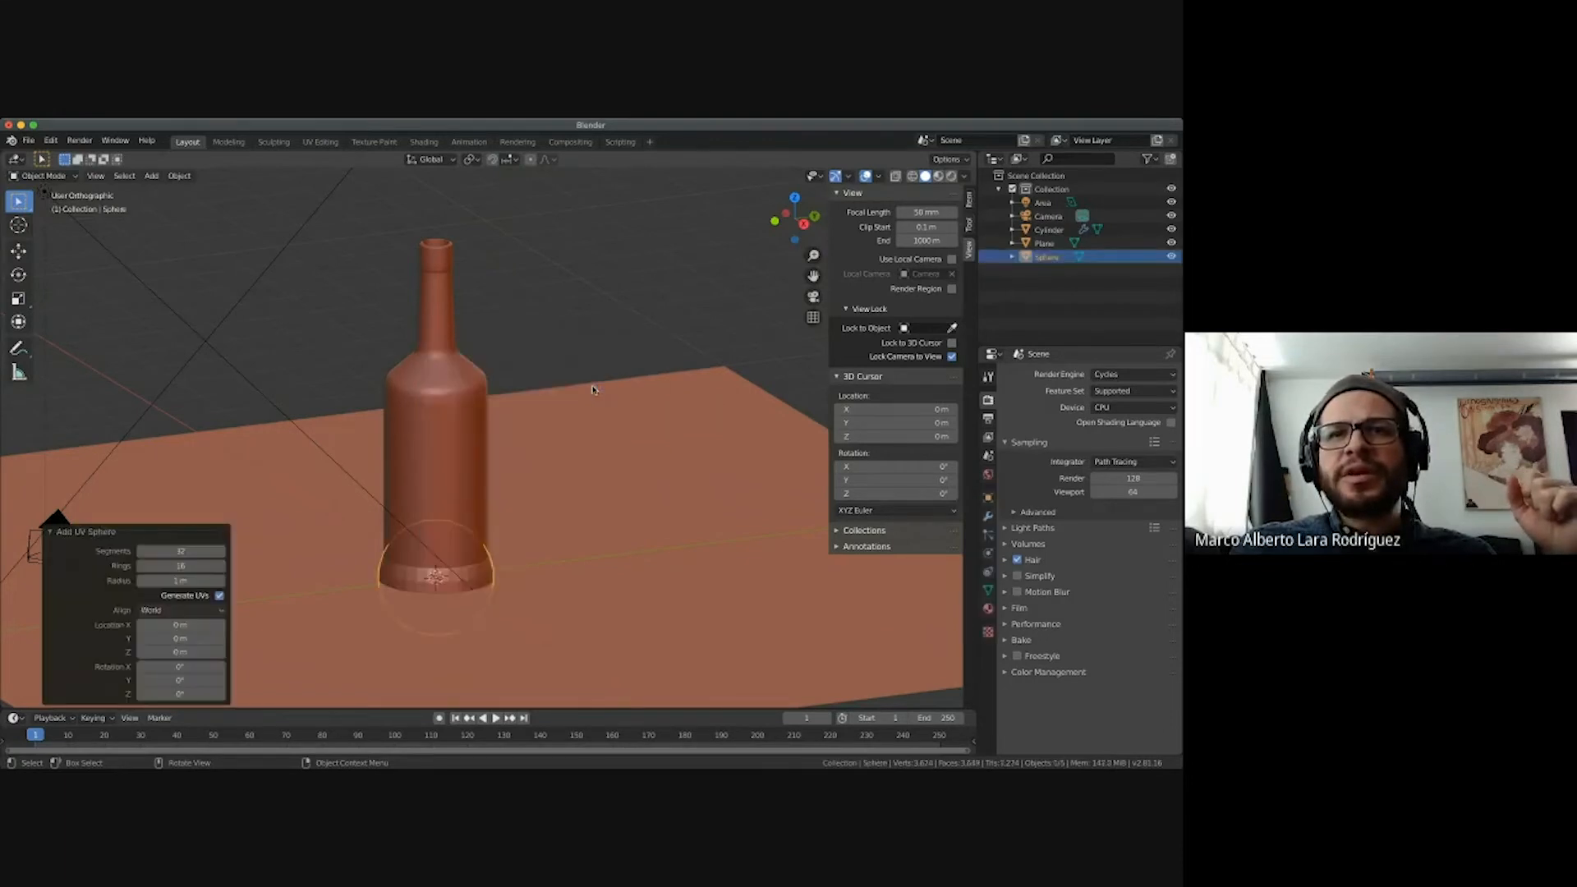
scroll(493, 581, "up", 3, "ctrl")
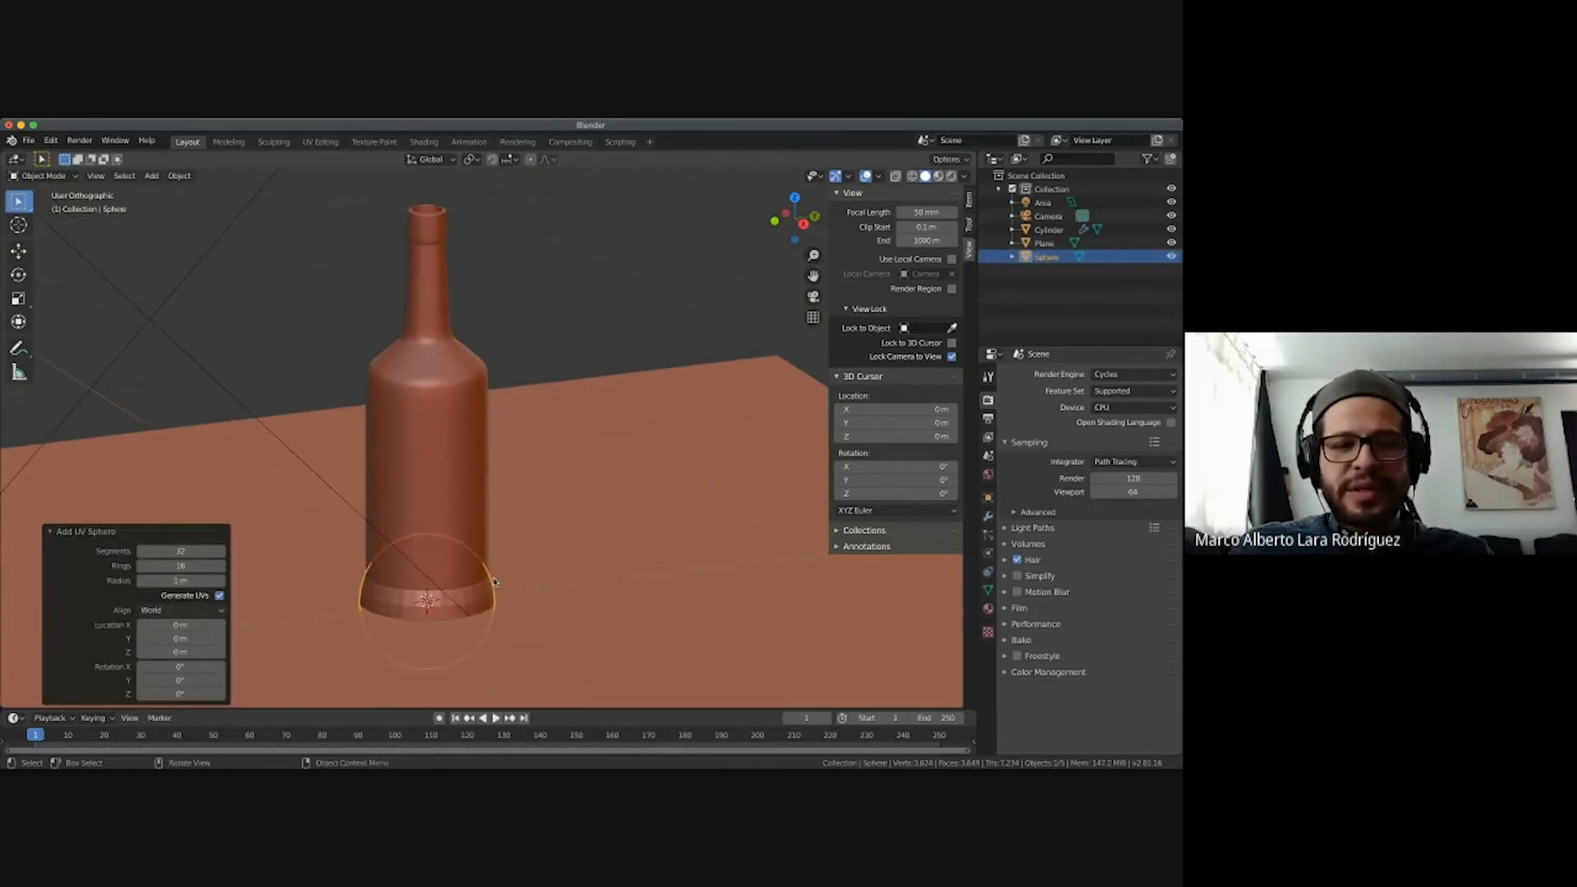
In front view, move the sphere up along Z by about 5.13 m and another 2.15 m, just above the bottle's neck.
key("KP_1")
scroll(519, 586, "up", 1)
scroll(519, 586, "up", 1)
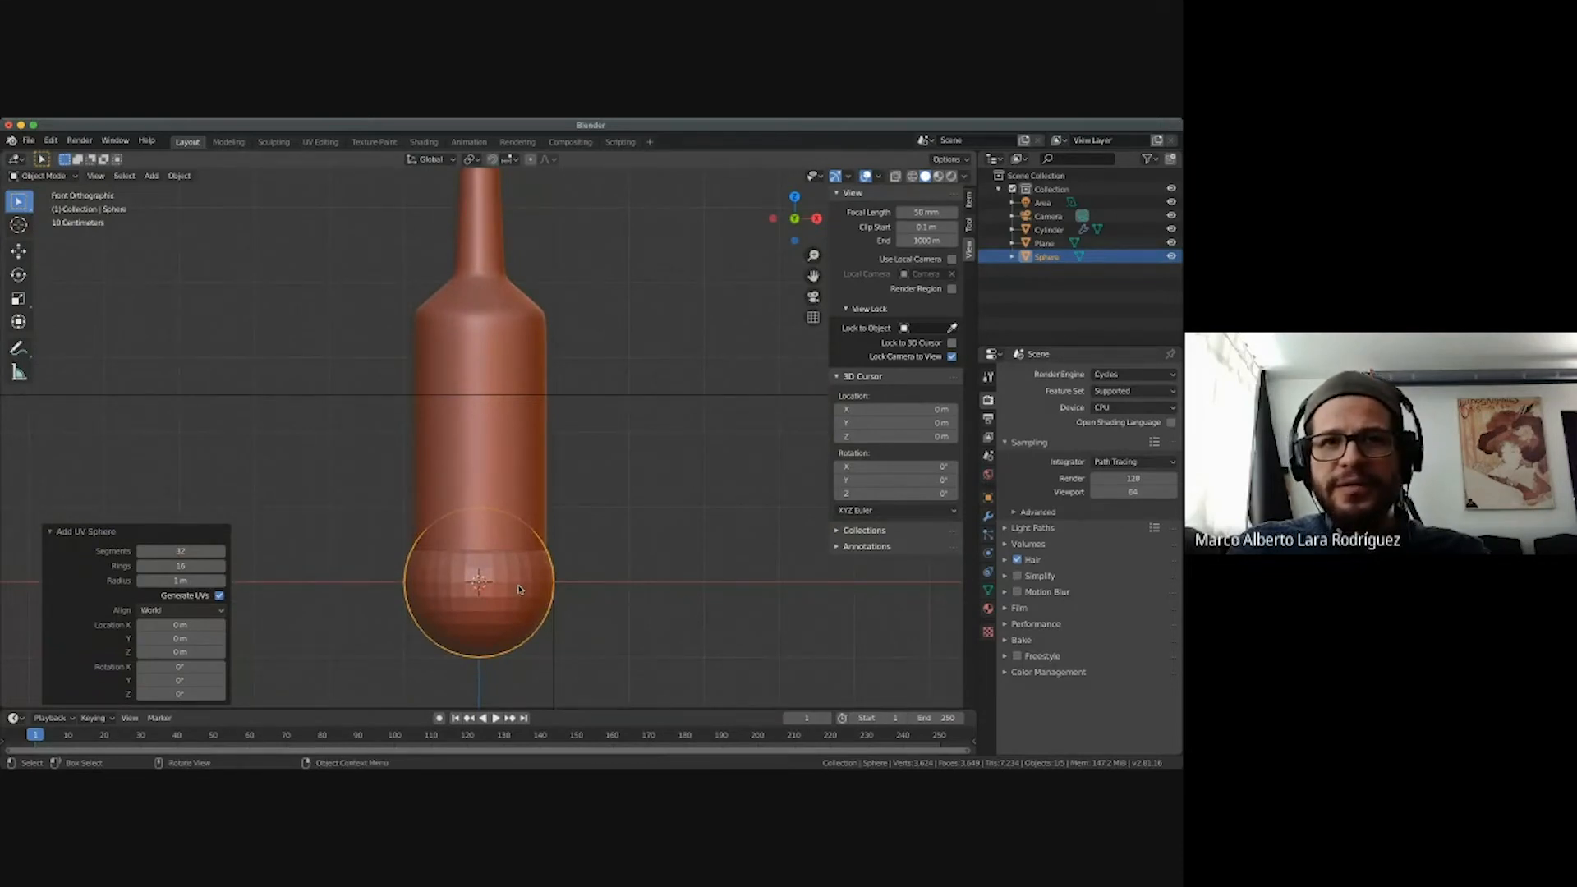
key("g")
key("z")
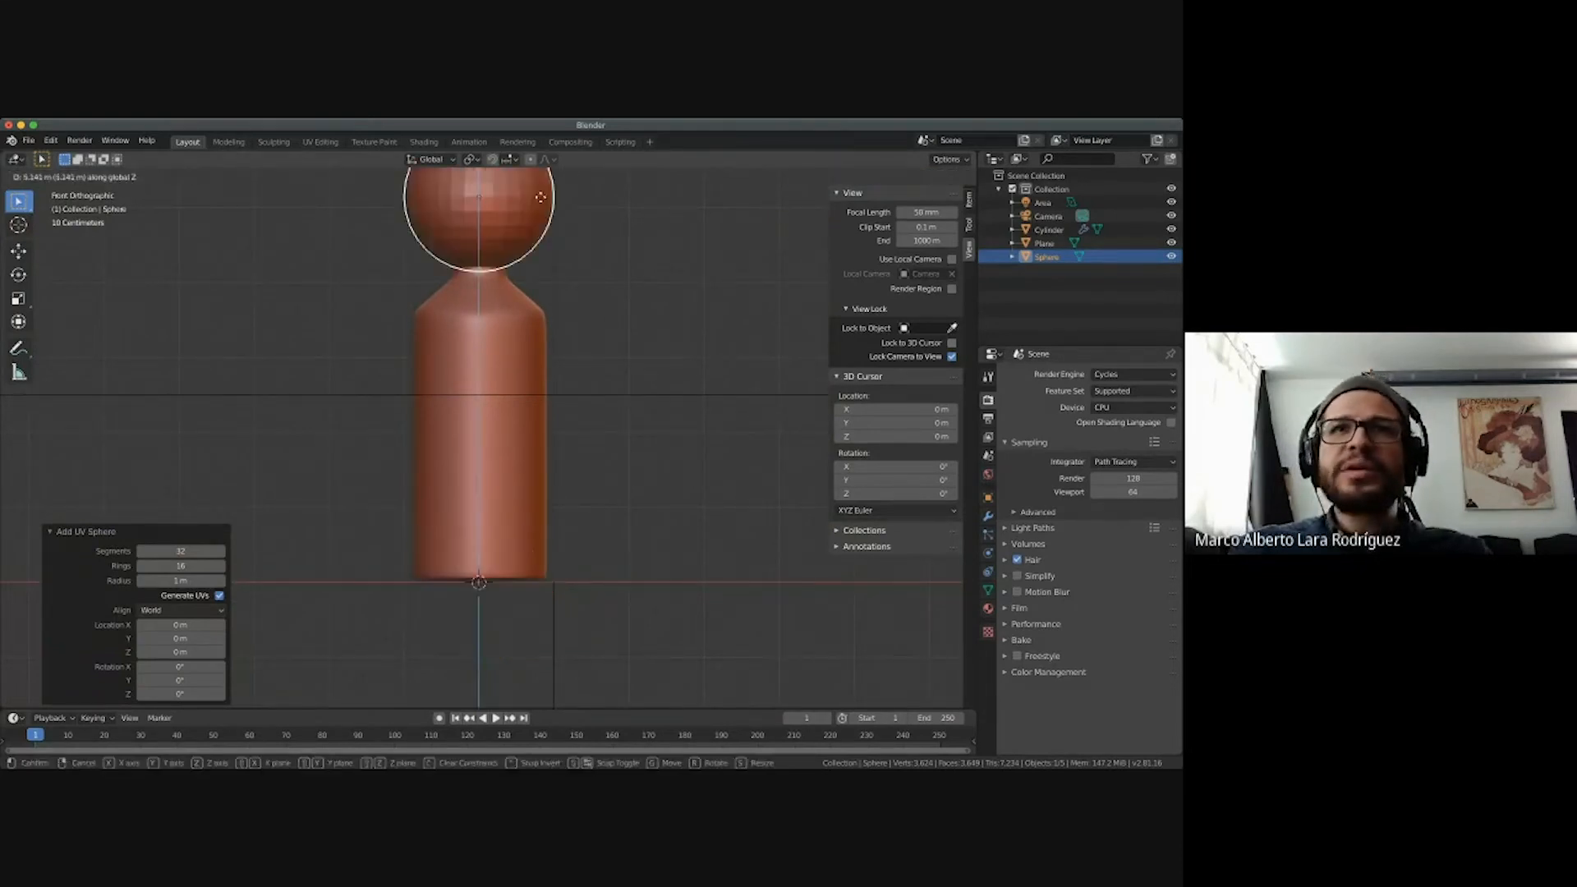
left_click(557, 265)
scroll(579, 370, "up", 3, "shift")
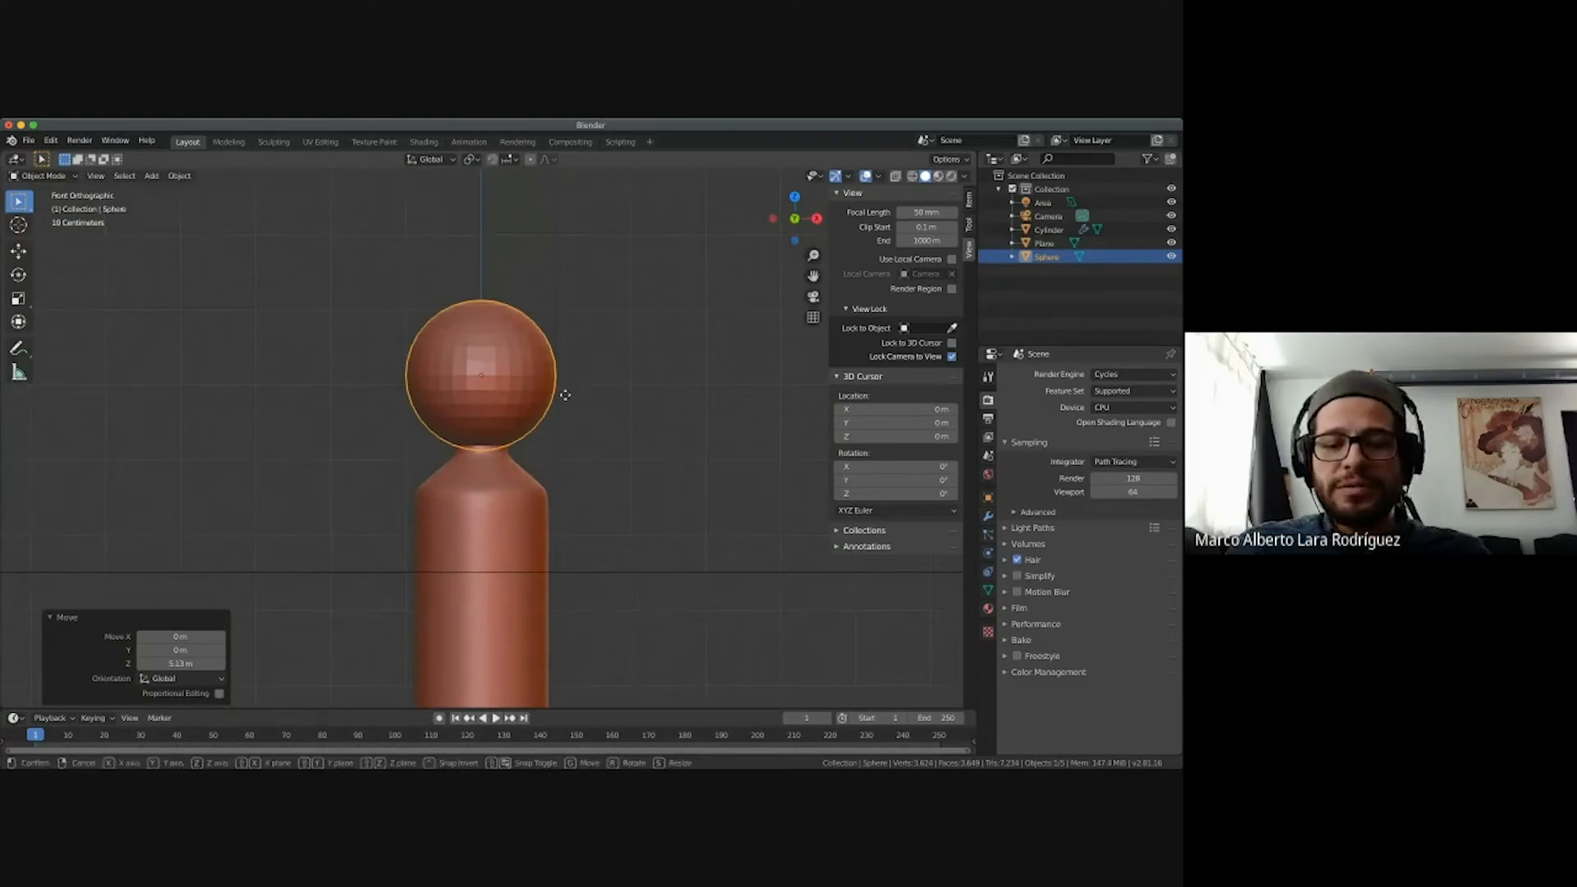
key("g")
key("z")
left_click(572, 233)
scroll(577, 331, "up", 3, "shift")
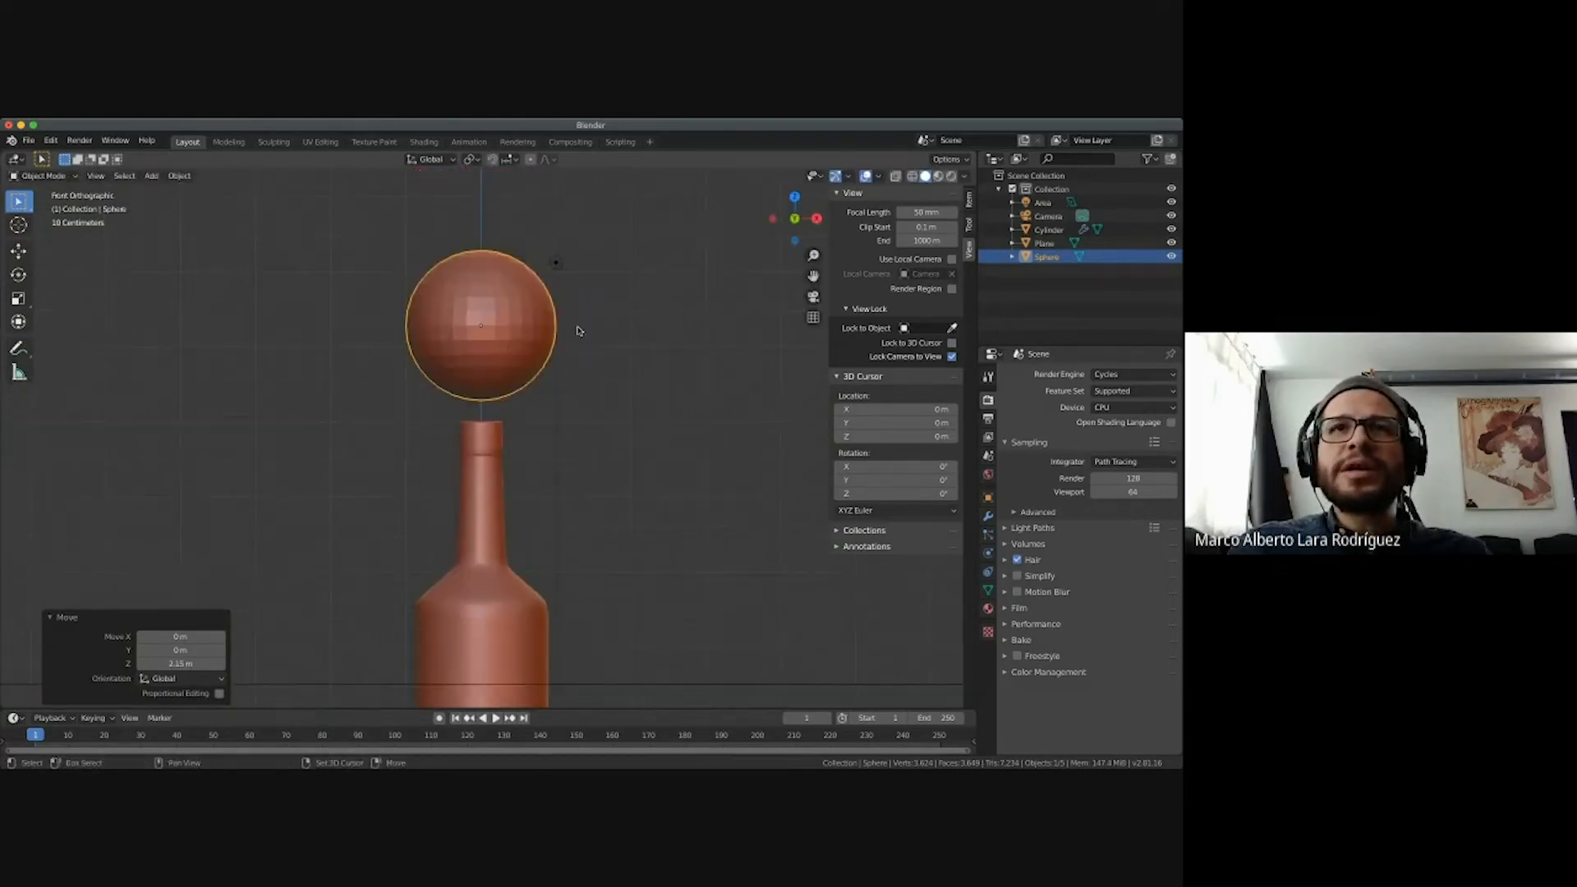
Enter Edit Mode on the sphere and deselect all its vertices.
scroll(580, 337, "up", 3)
scroll(581, 337, "up", 2, "shift")
scroll(579, 336, "up", 3, "shift")
scroll(575, 337, "down", 1)
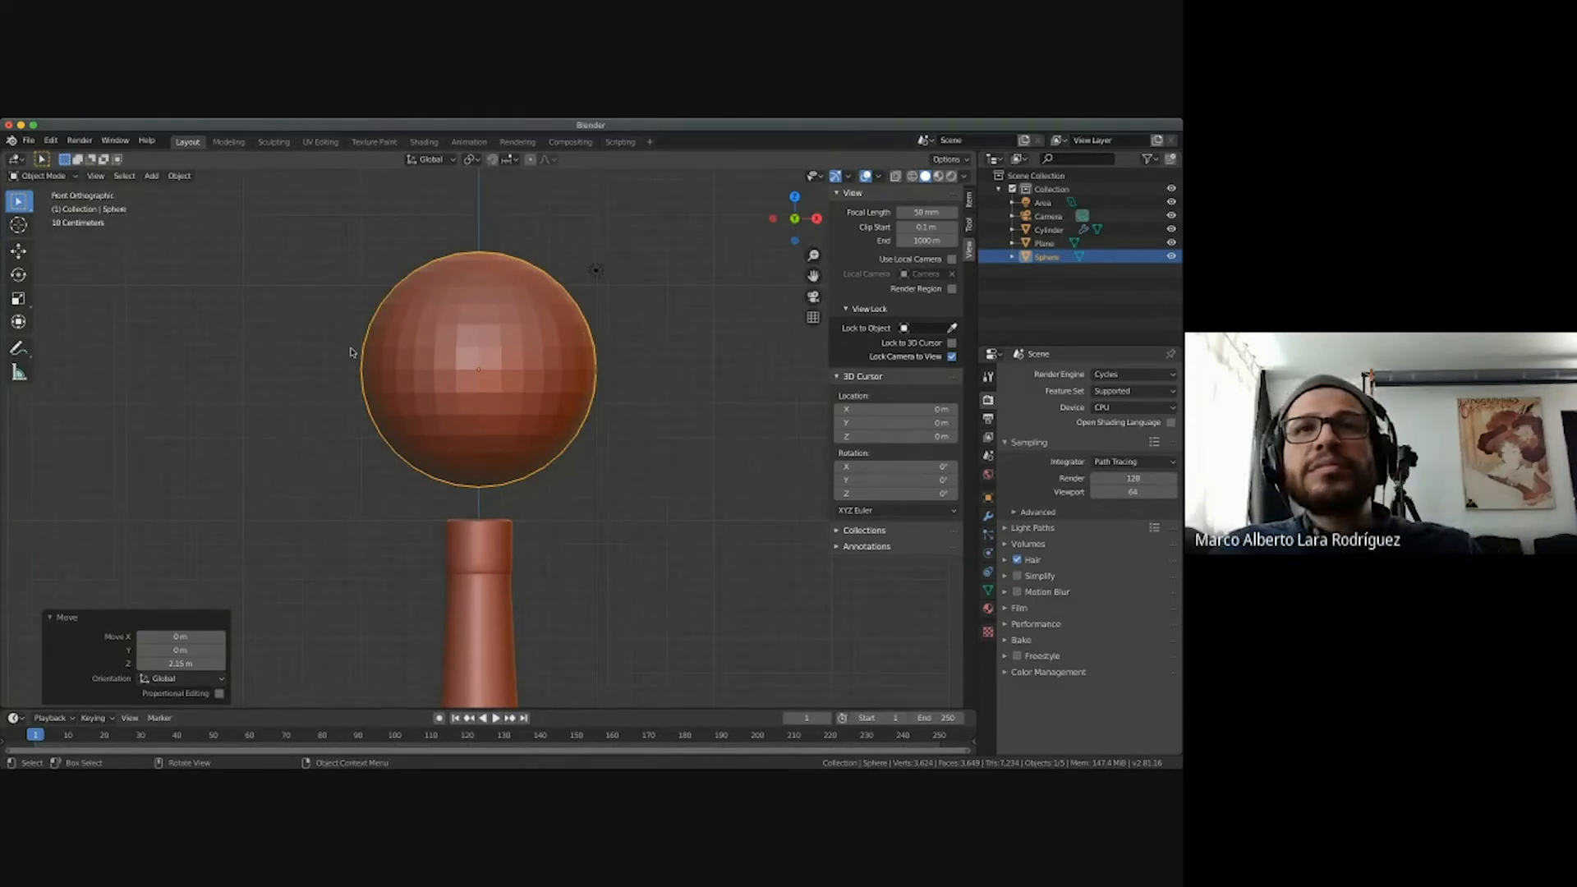
key("Tab")
key("Tab")
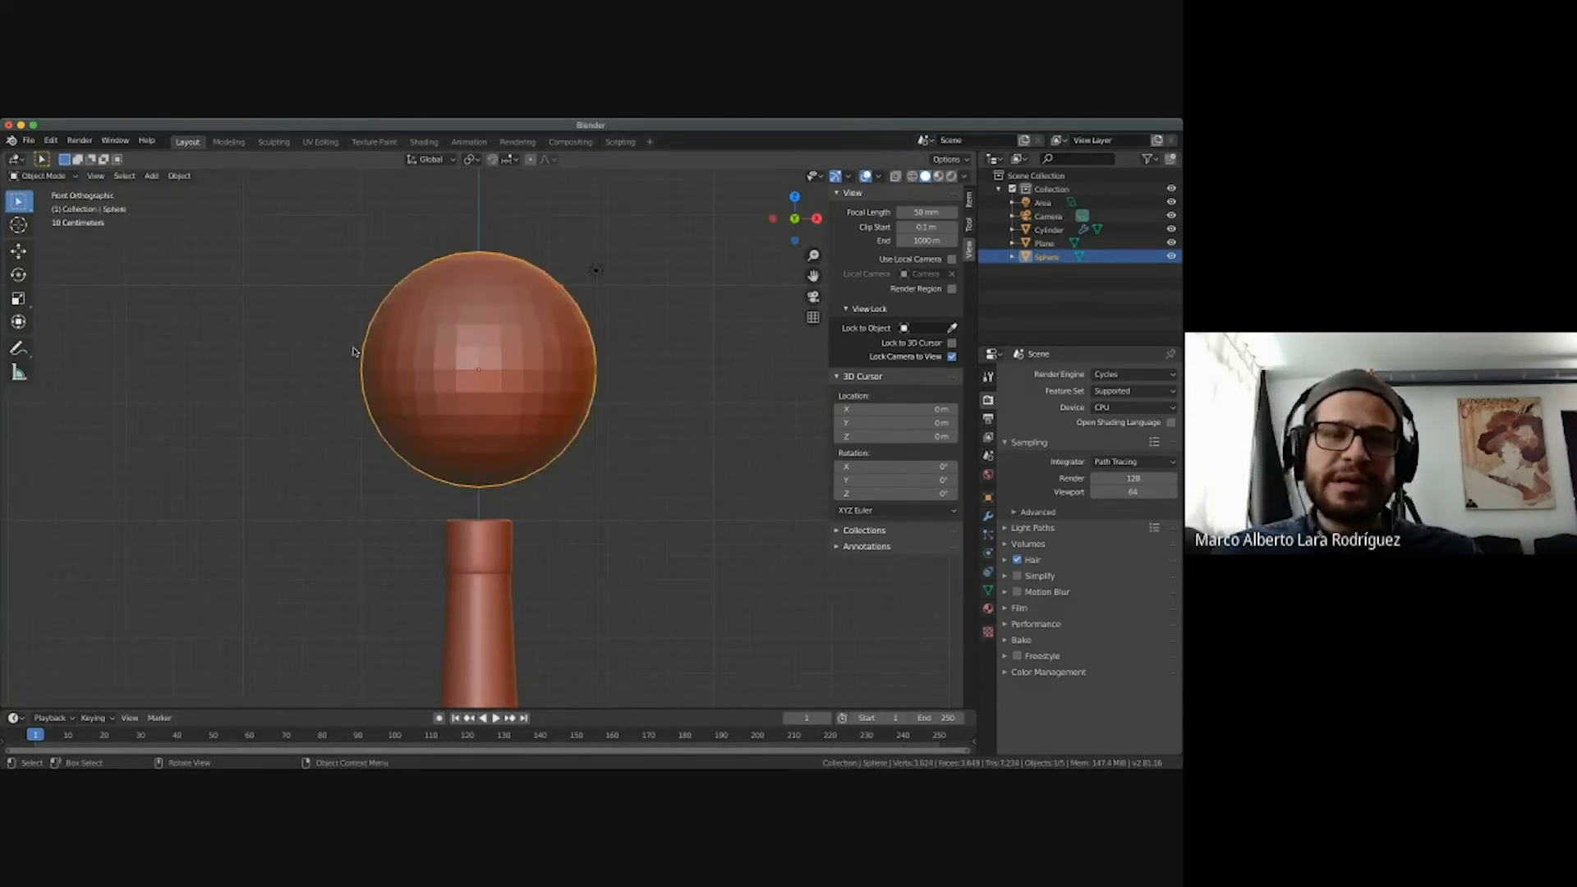
scroll(354, 352, "up", 2)
scroll(354, 351, "up", 3, "shift")
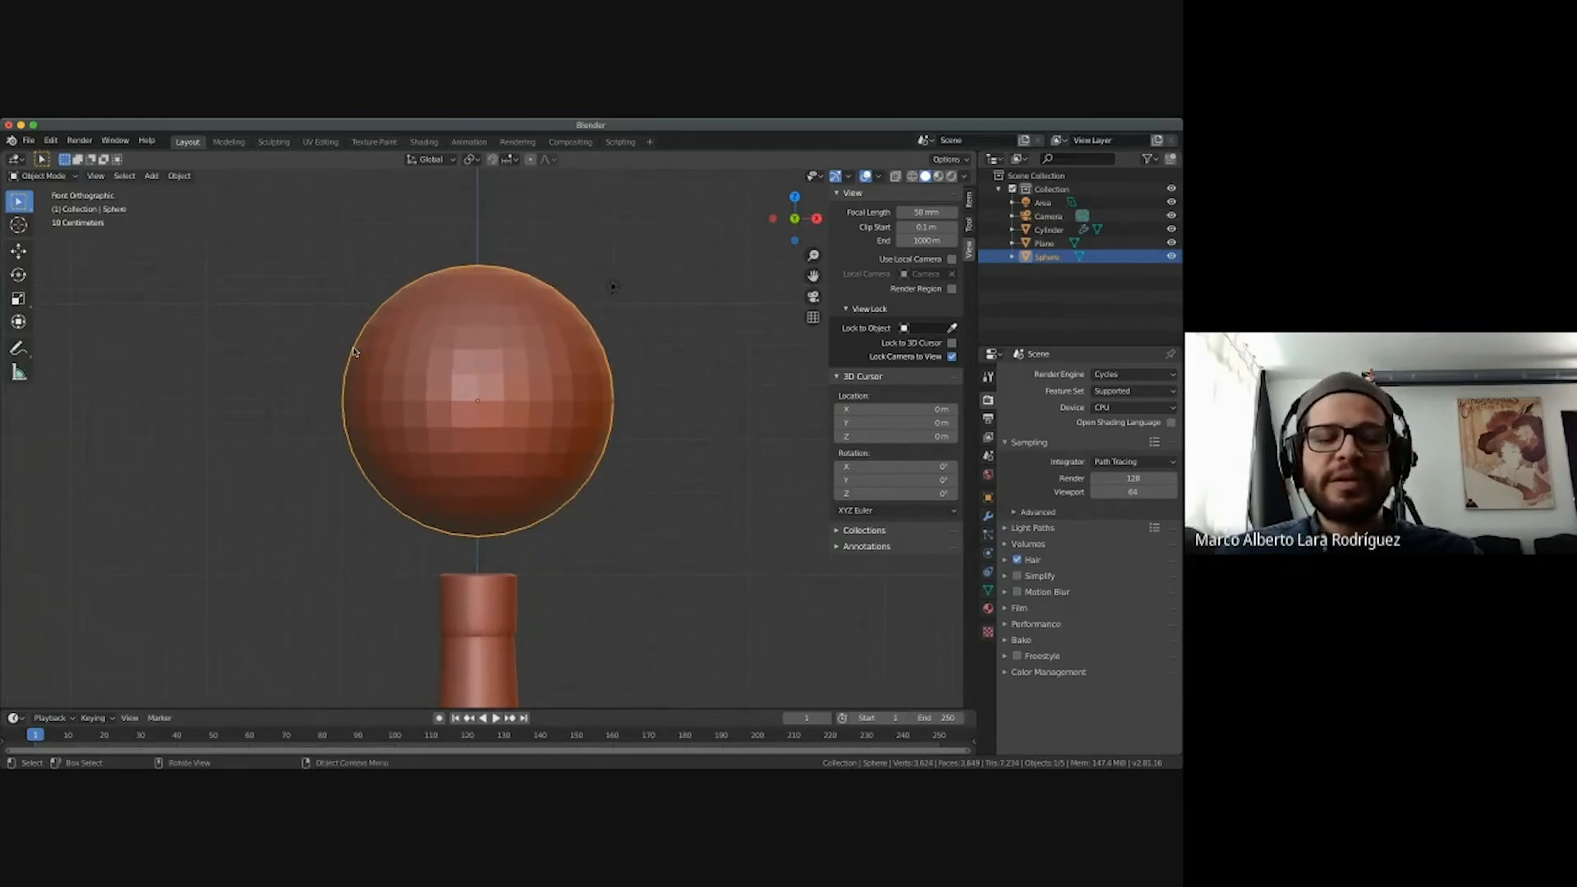
key("Tab")
left_click(288, 310)
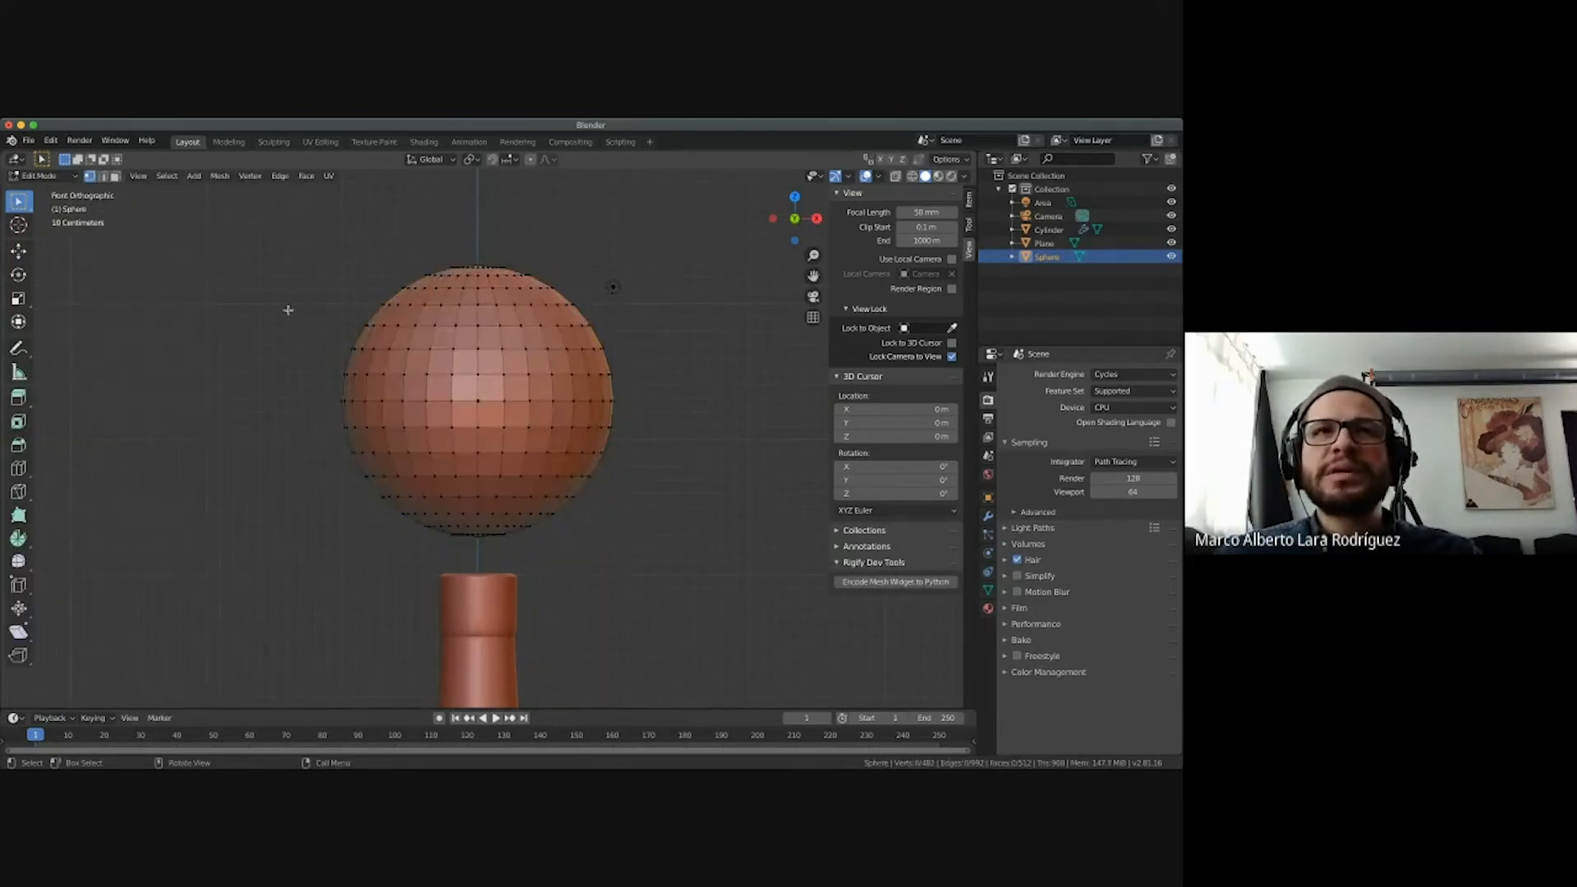
Examine the sphere's vertices from above and from the front, comparing wireframe and solid shading.
scroll(533, 437, "up", 5)
middle_click_drag(533, 436, 540, 510)
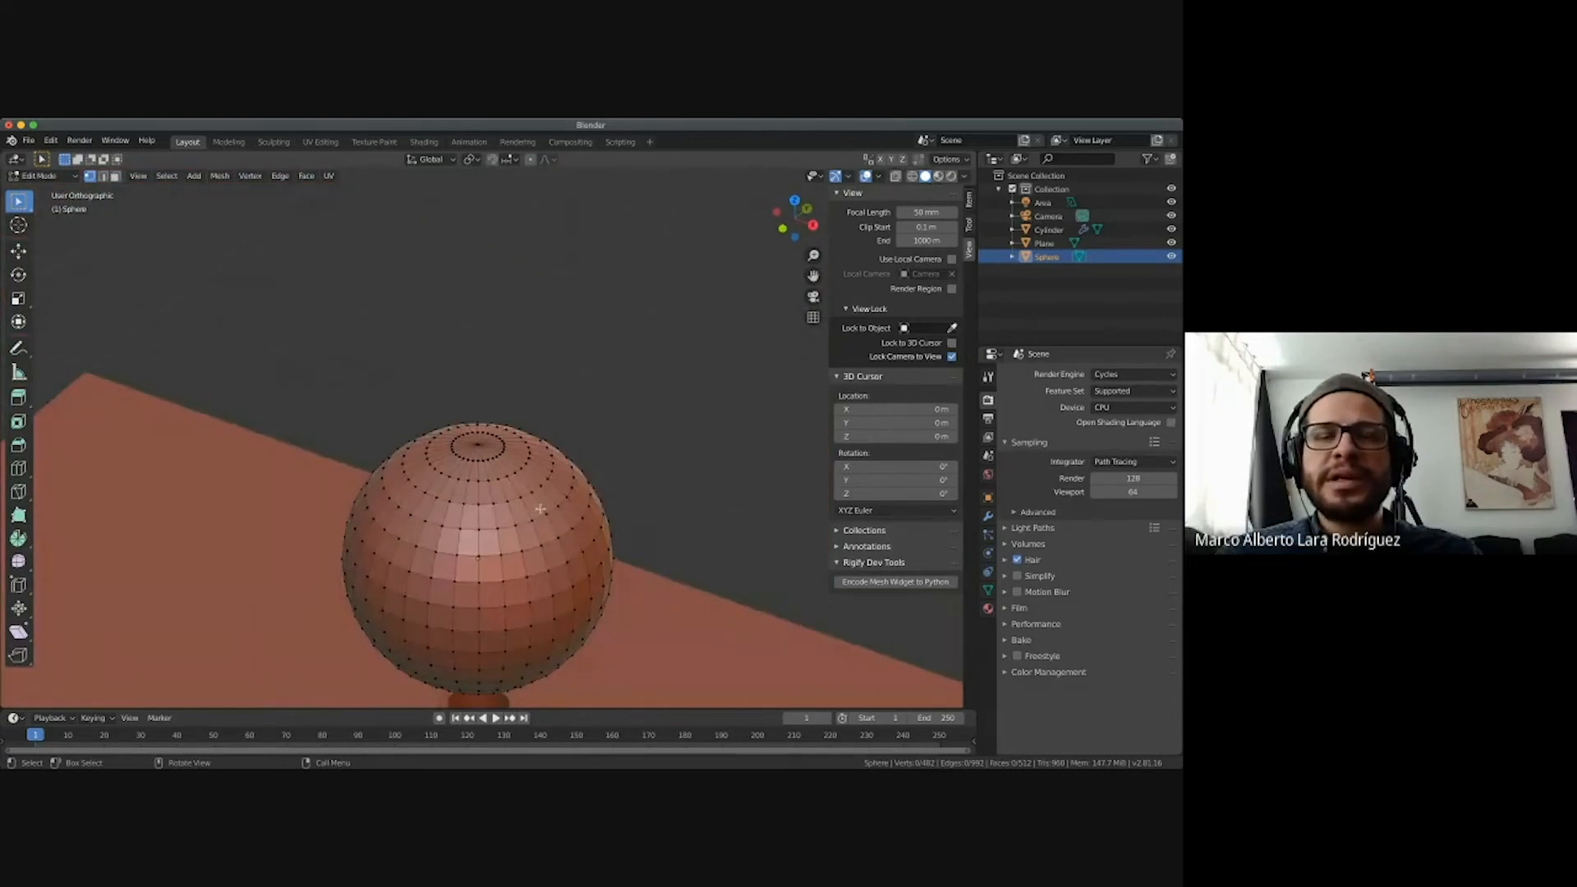
key("KP_1")
scroll(664, 408, "right", 5, "shift")
scroll(665, 408, "up", 3, "shift")
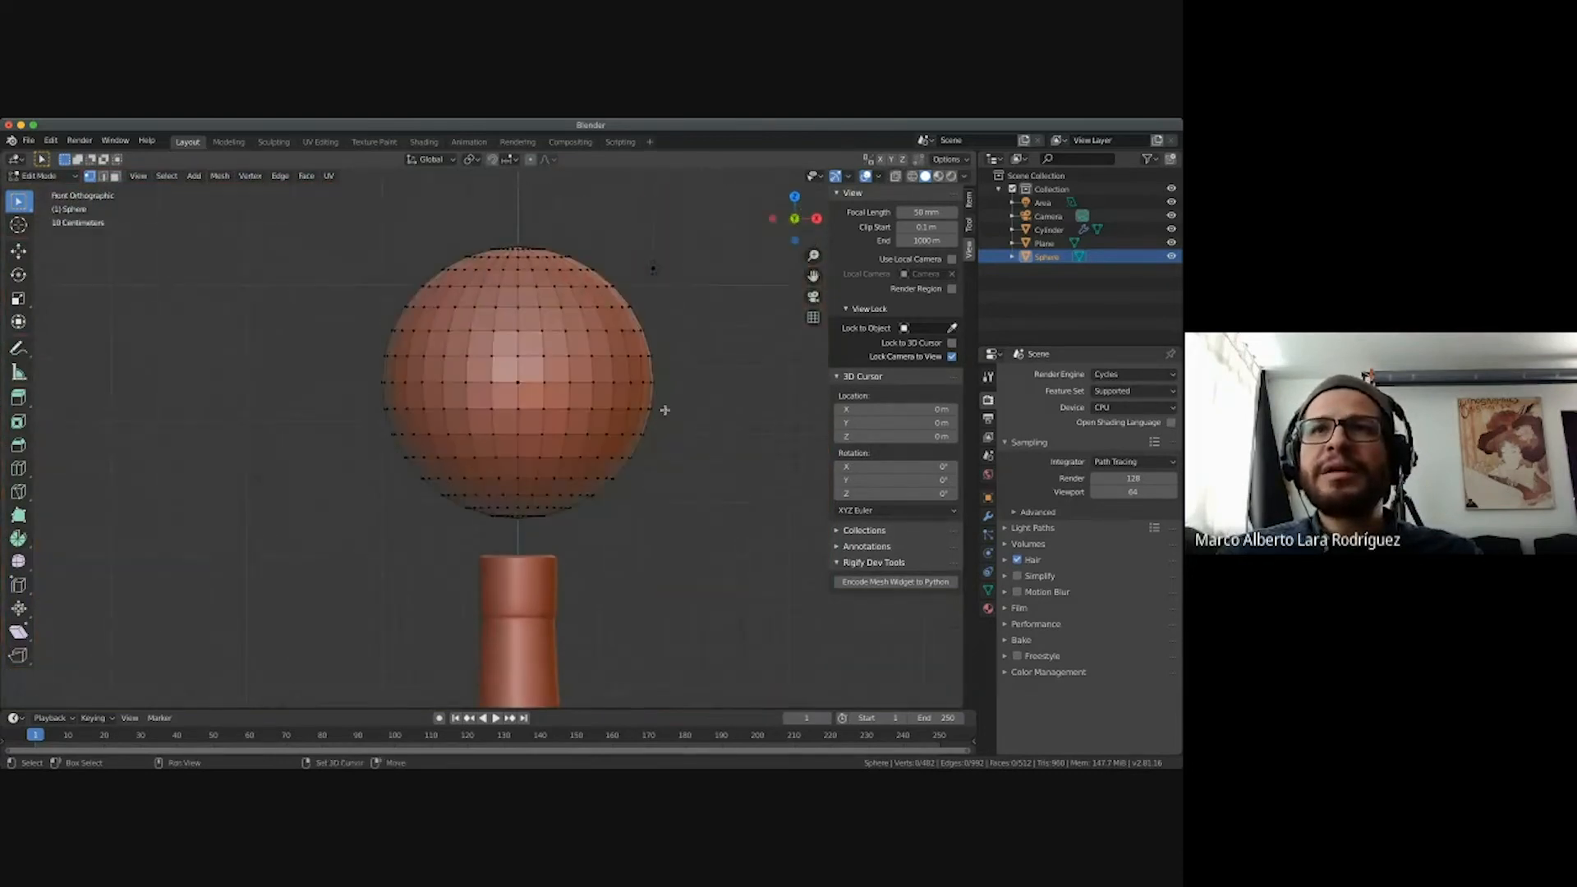
left_click(912, 176)
left_click(925, 177)
left_click(912, 176)
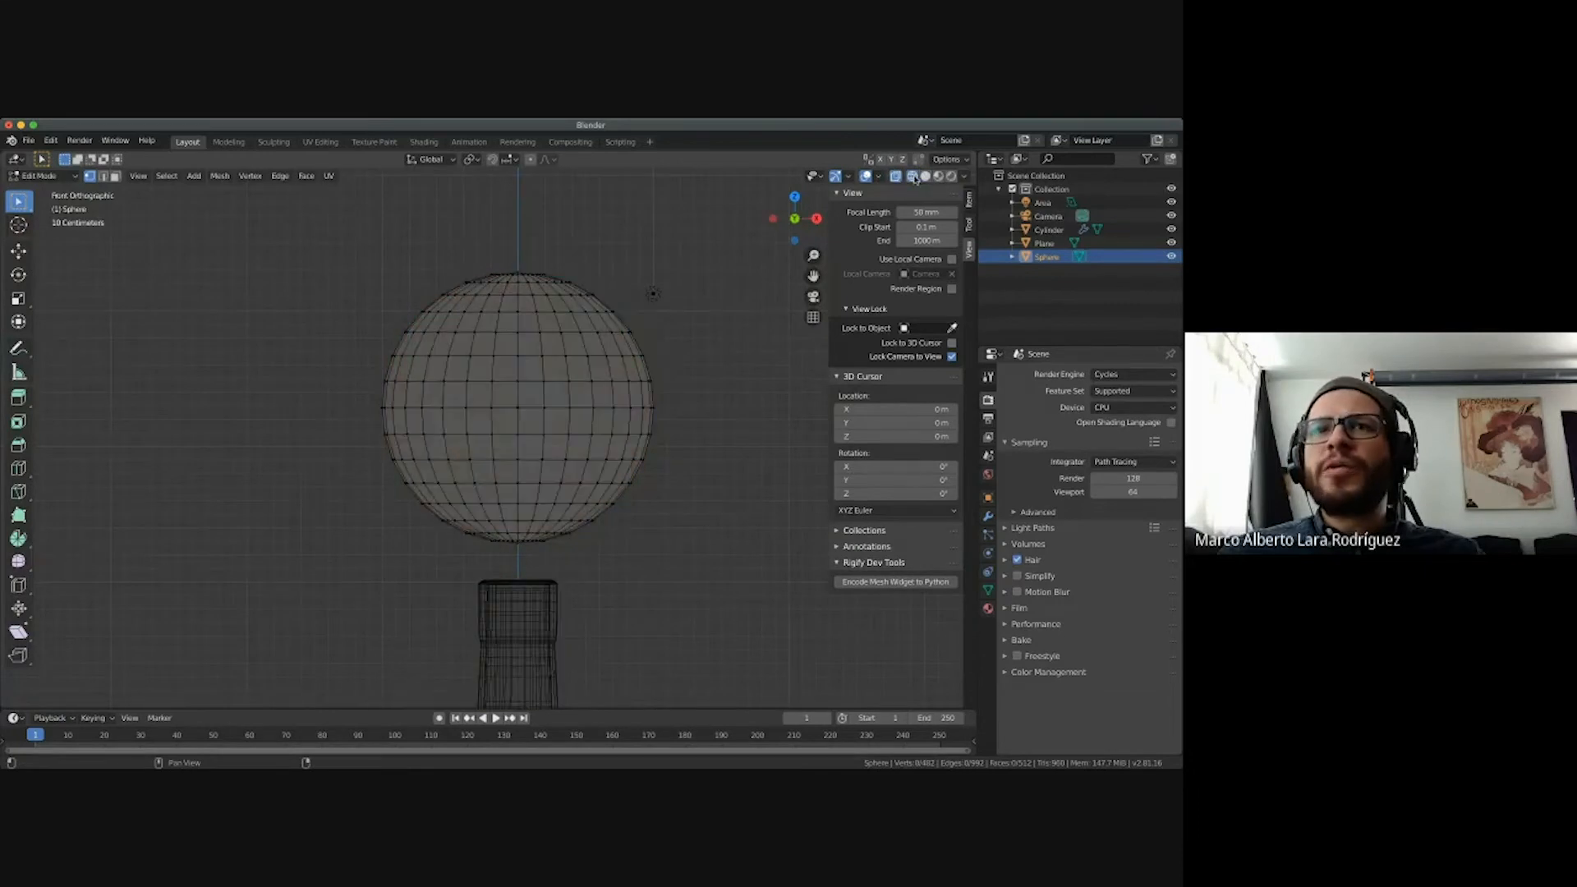
left_click(924, 177)
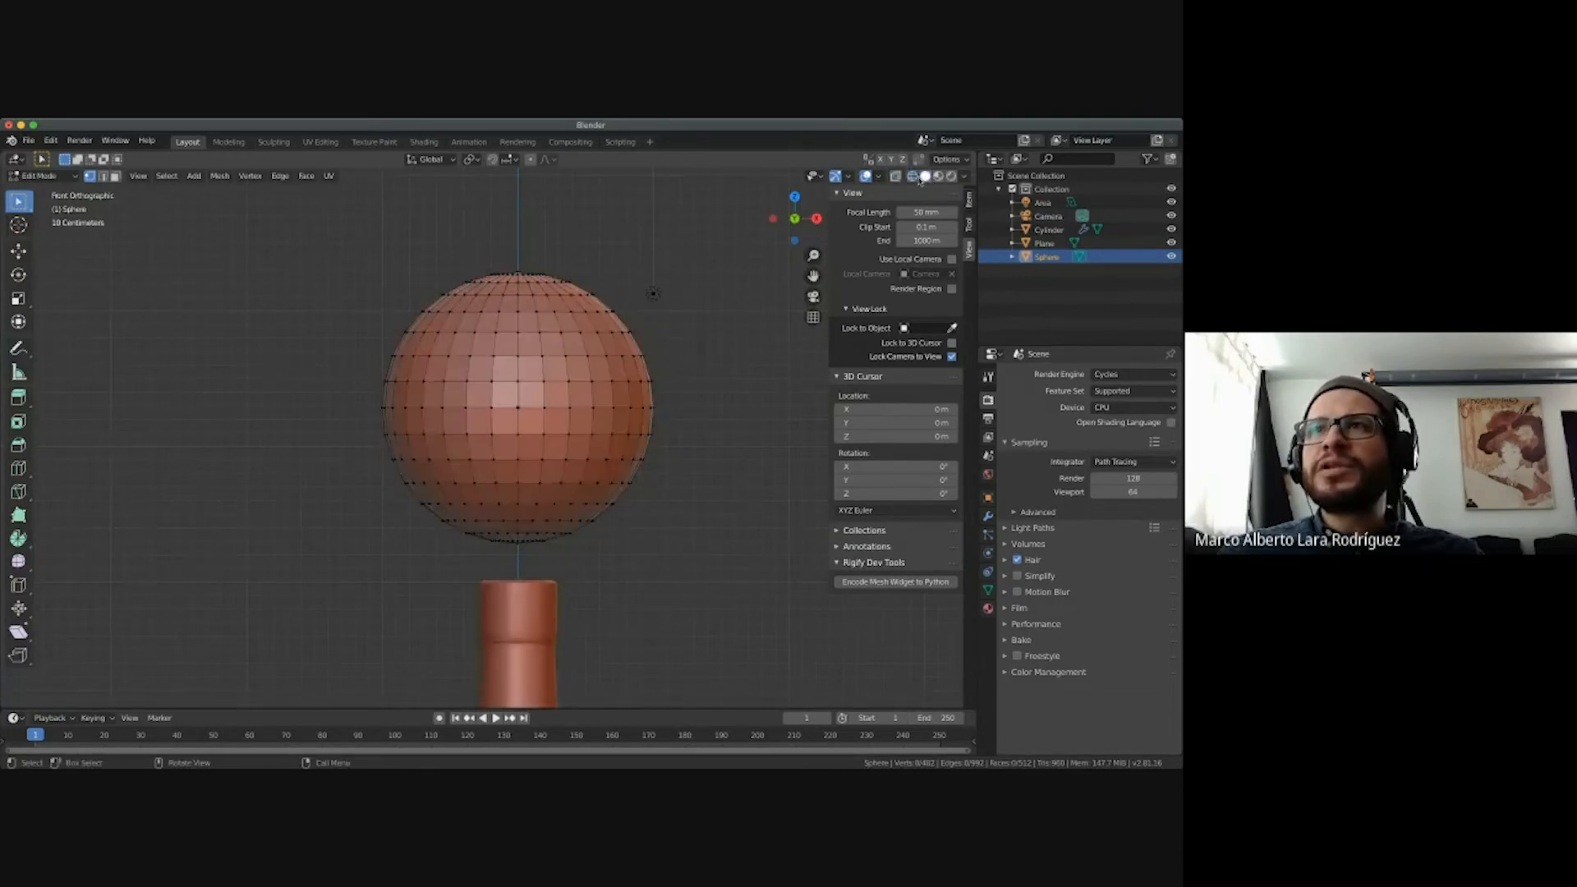
Box-select the upper vertices of the sphere with X-Ray enabled, and clear that selection.
left_click(894, 178)
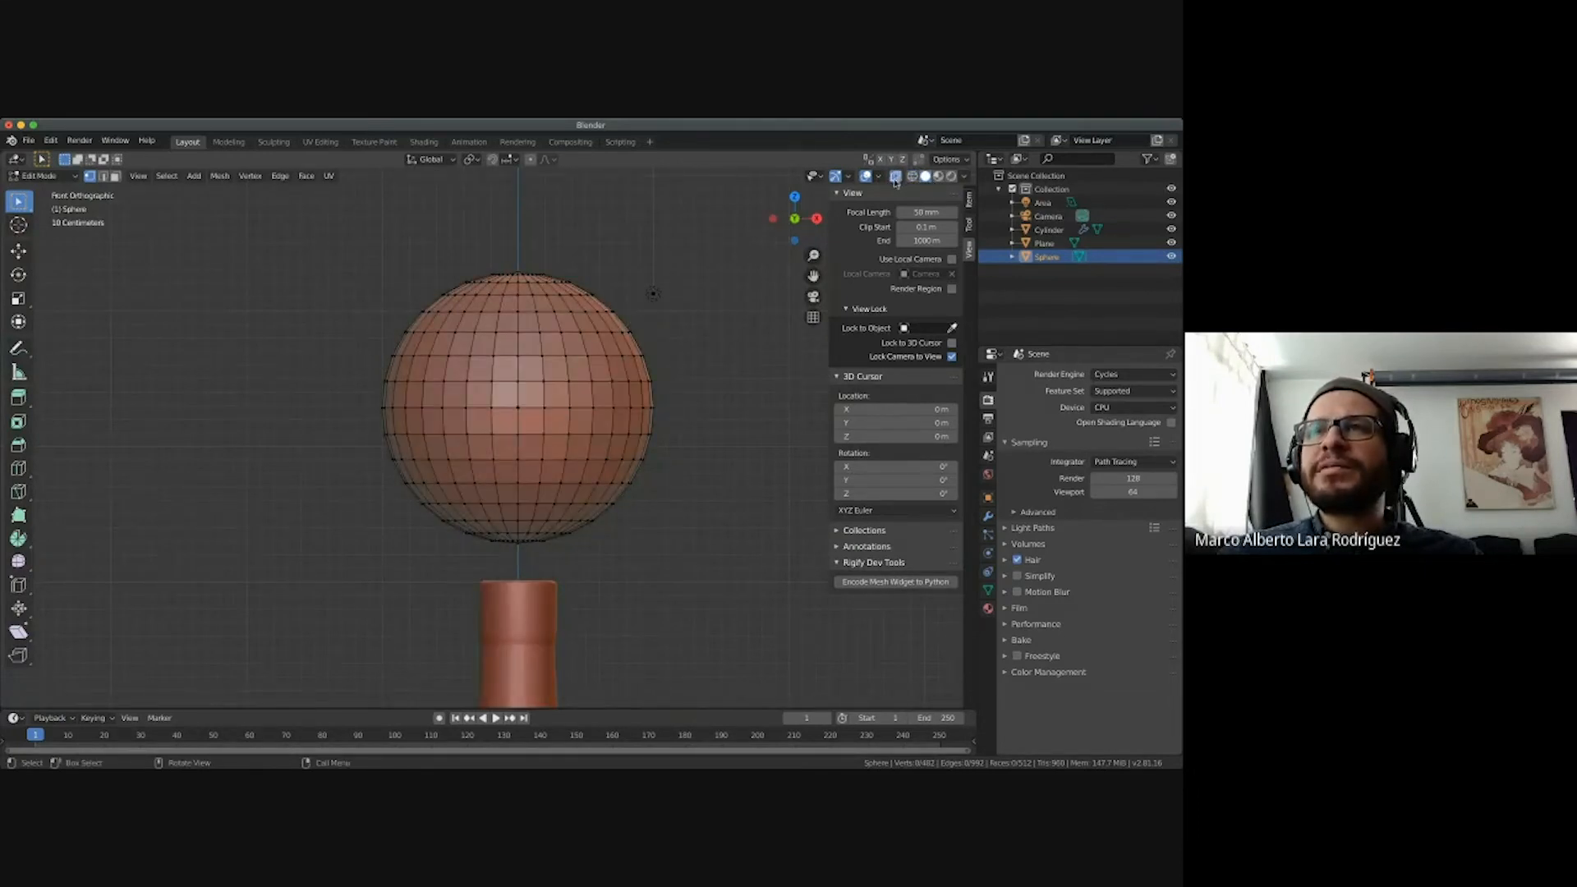
key("b")
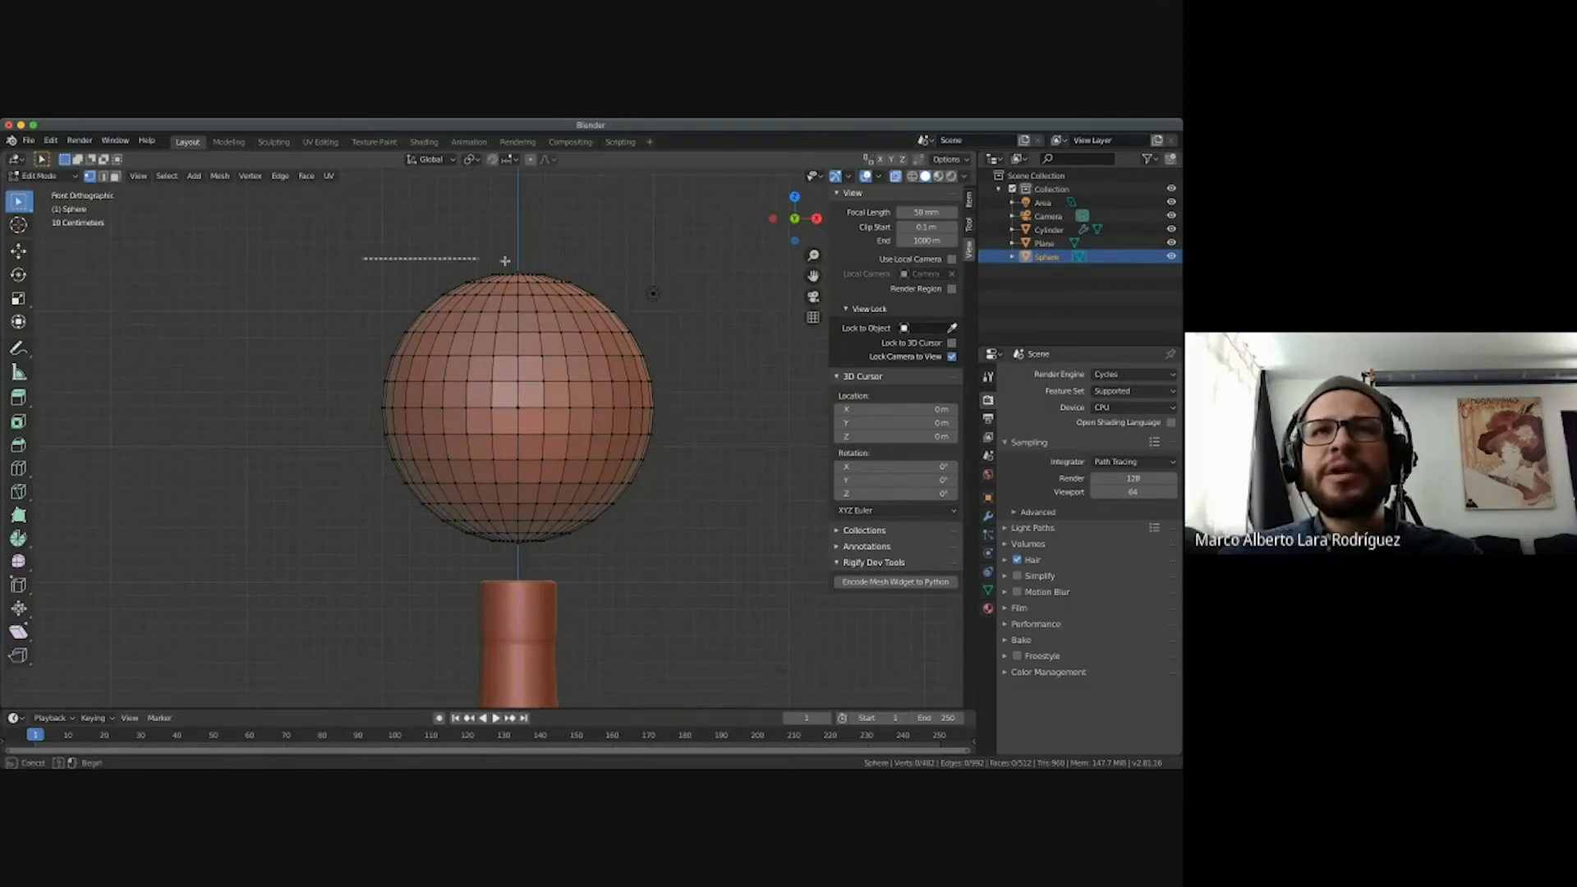
left_click_drag(362, 257, 679, 379)
middle_click_drag(676, 401, 678, 403)
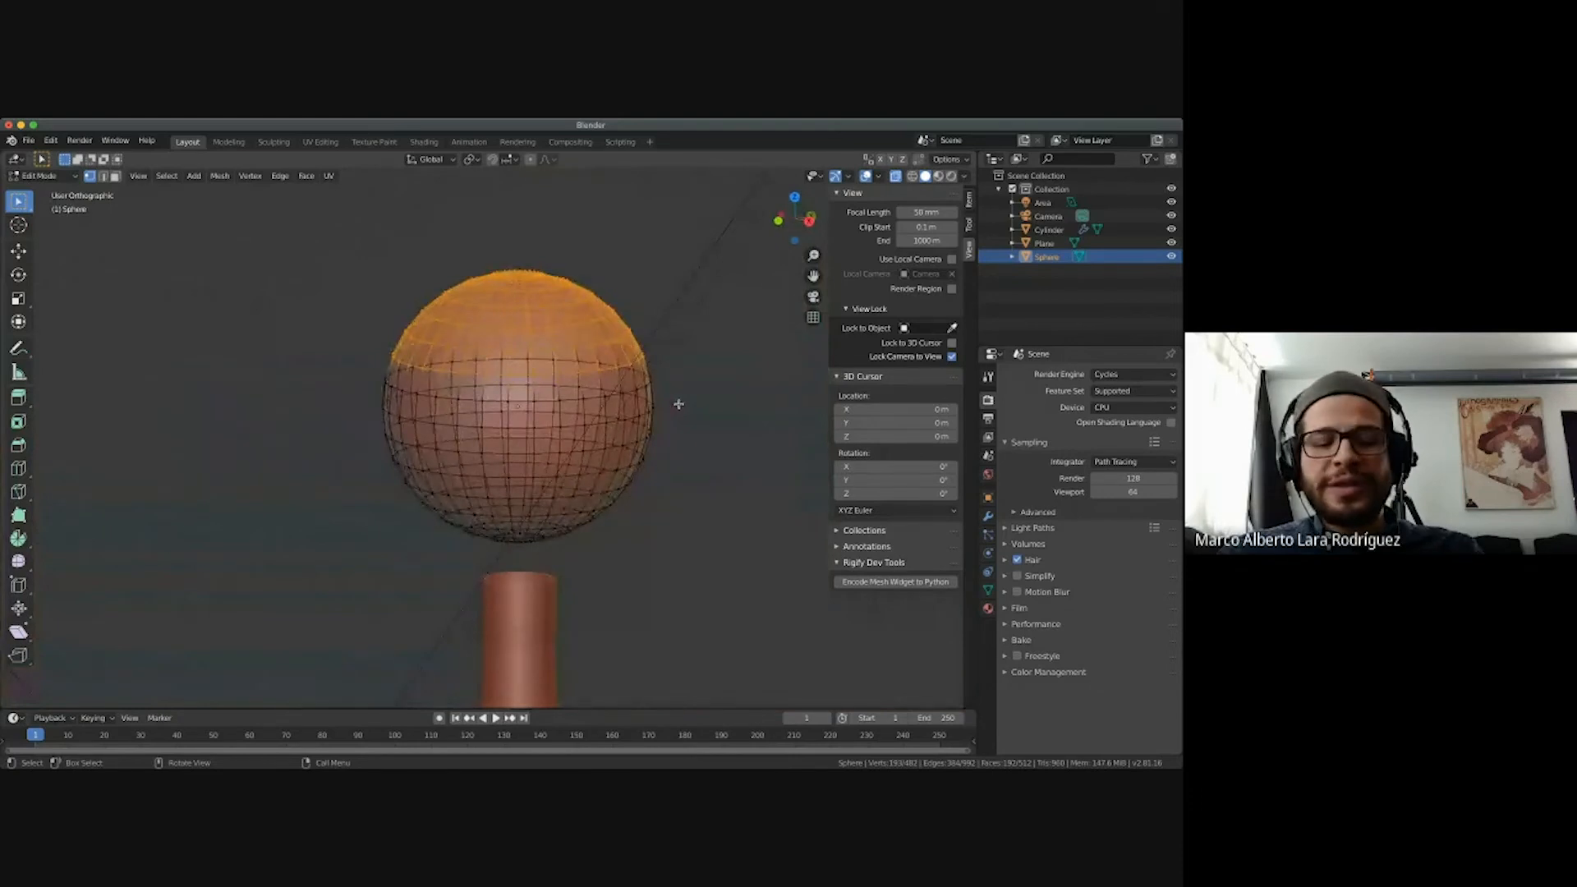
key("alt+a")
Turn off X-Ray and box-select the visible vertices of the sphere's upper cap in front view.
key("KP_1")
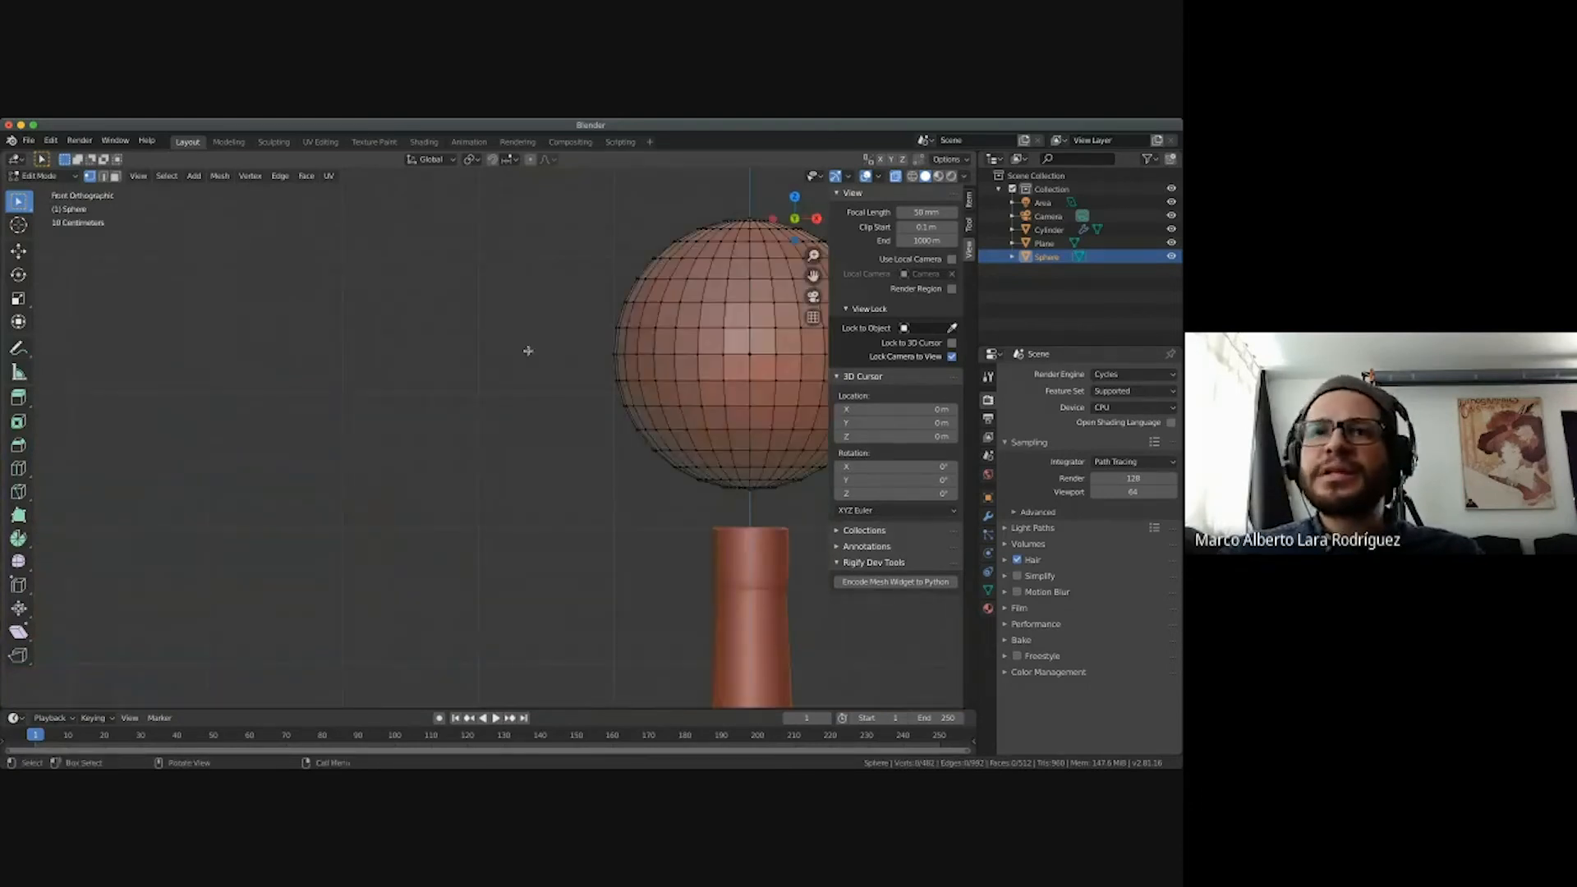
middle_click_drag(528, 348, 528, 351, "shift")
left_click(894, 177)
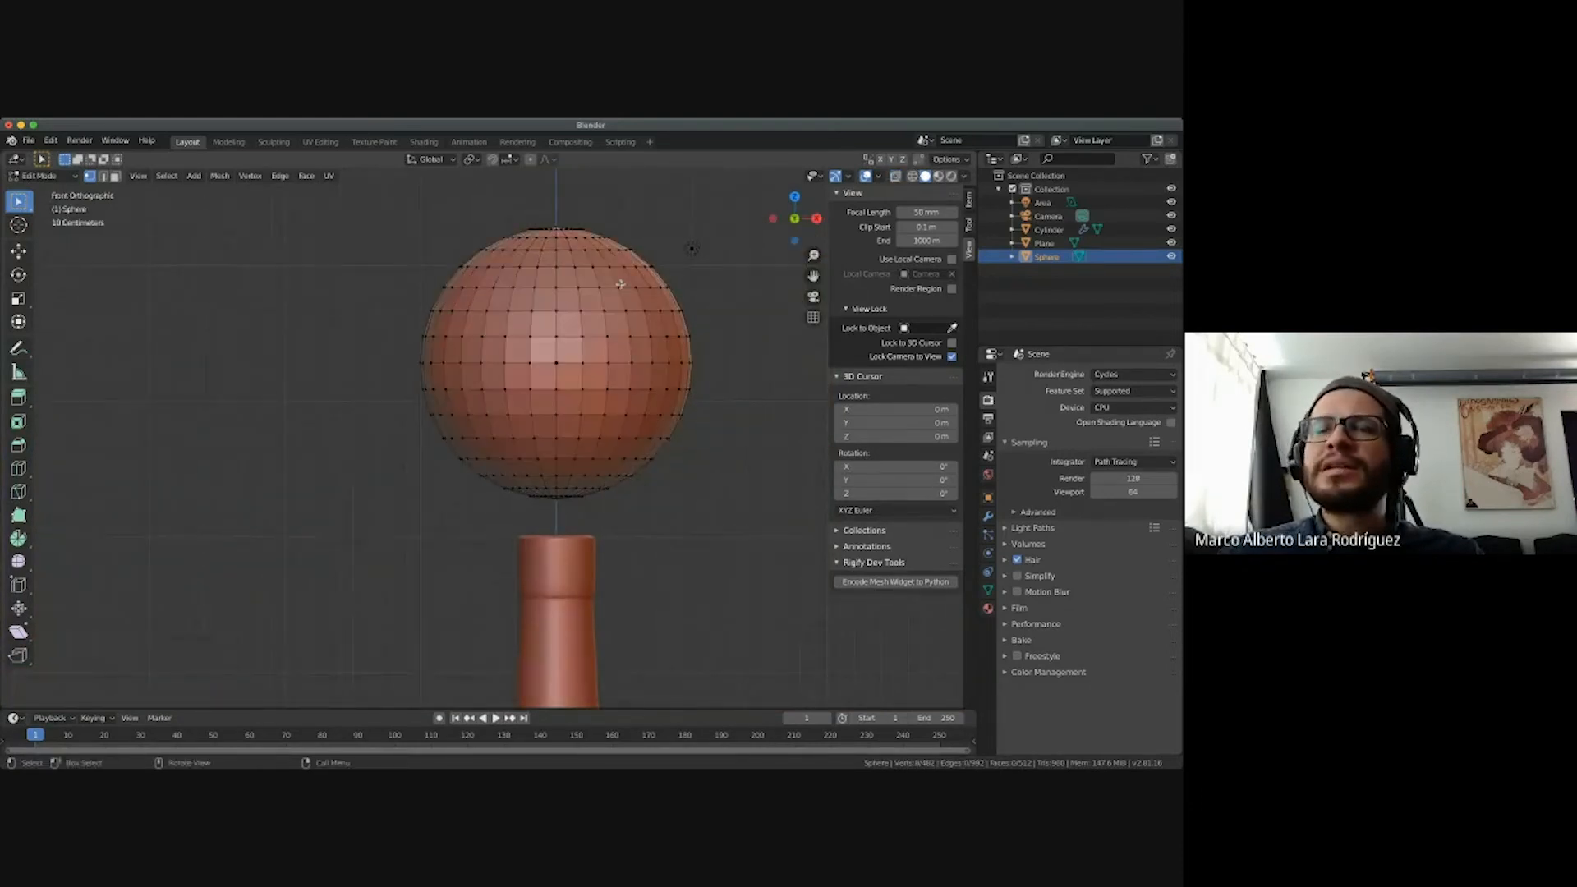
middle_click_drag(620, 279, 517, 280, "shift")
key("b")
left_click_drag(291, 216, 567, 289)
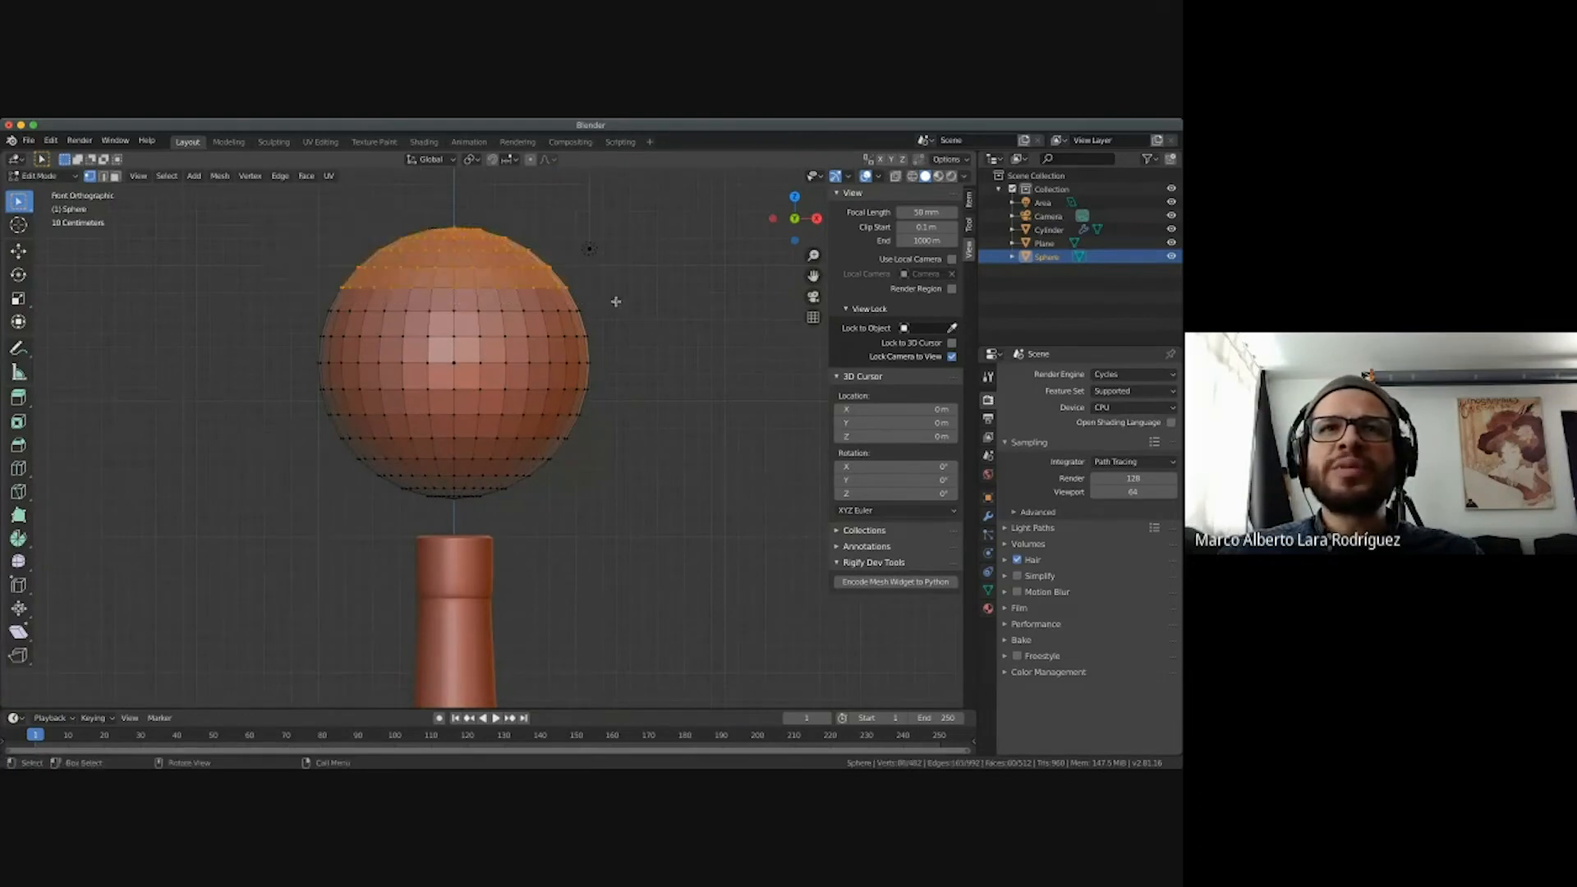
Clear the sphere's vertex selection and switch the viewport to wireframe shading in front view.
middle_click_drag(599, 335, 601, 334)
key("KP_1")
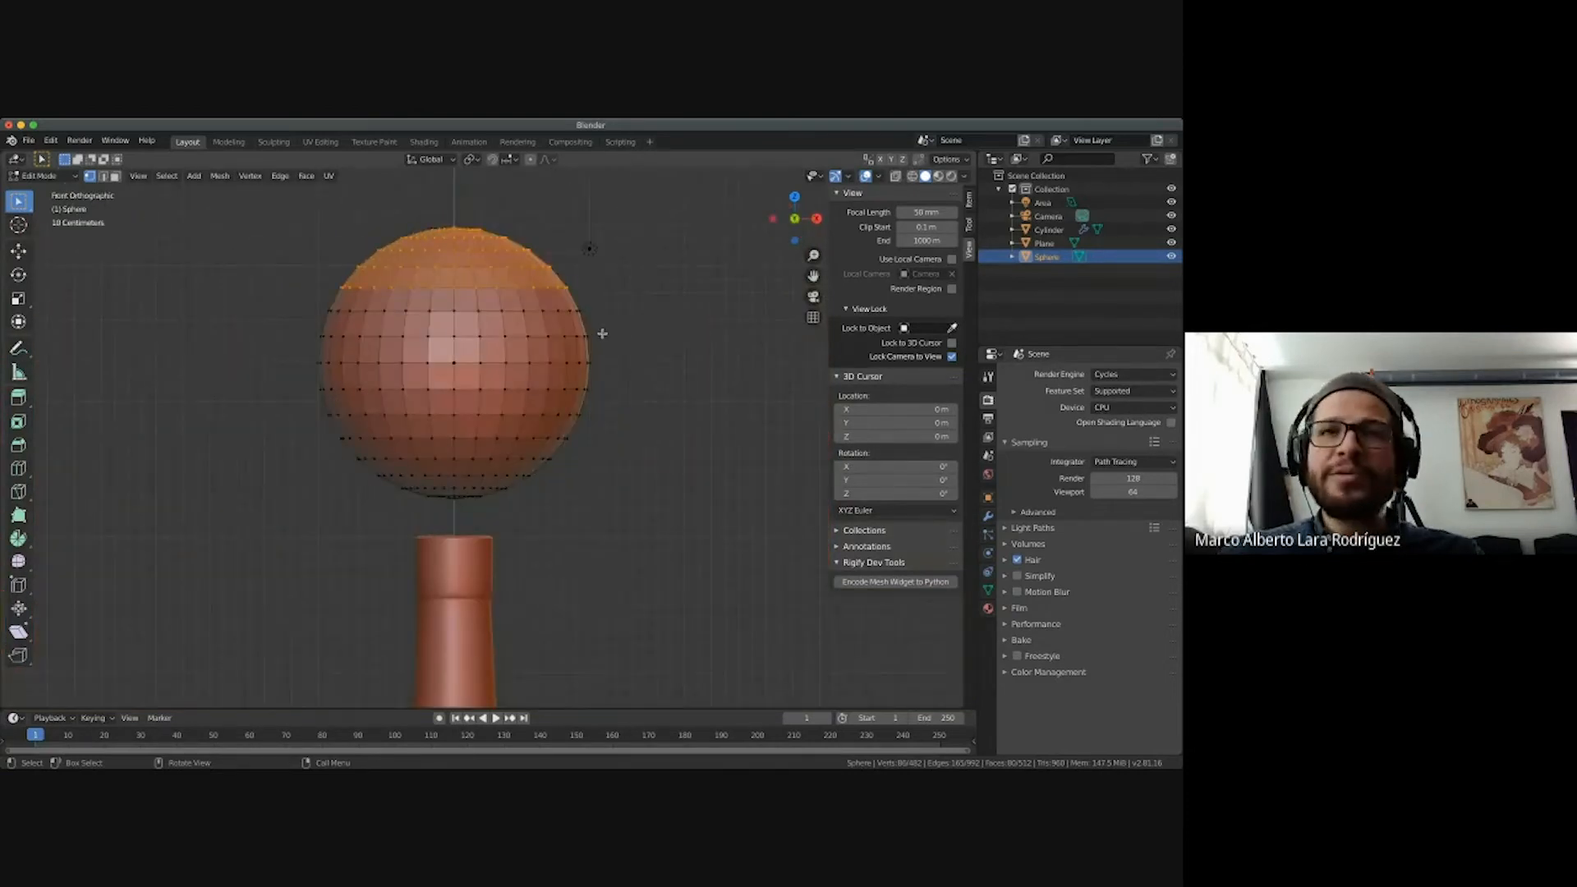
left_click(694, 290)
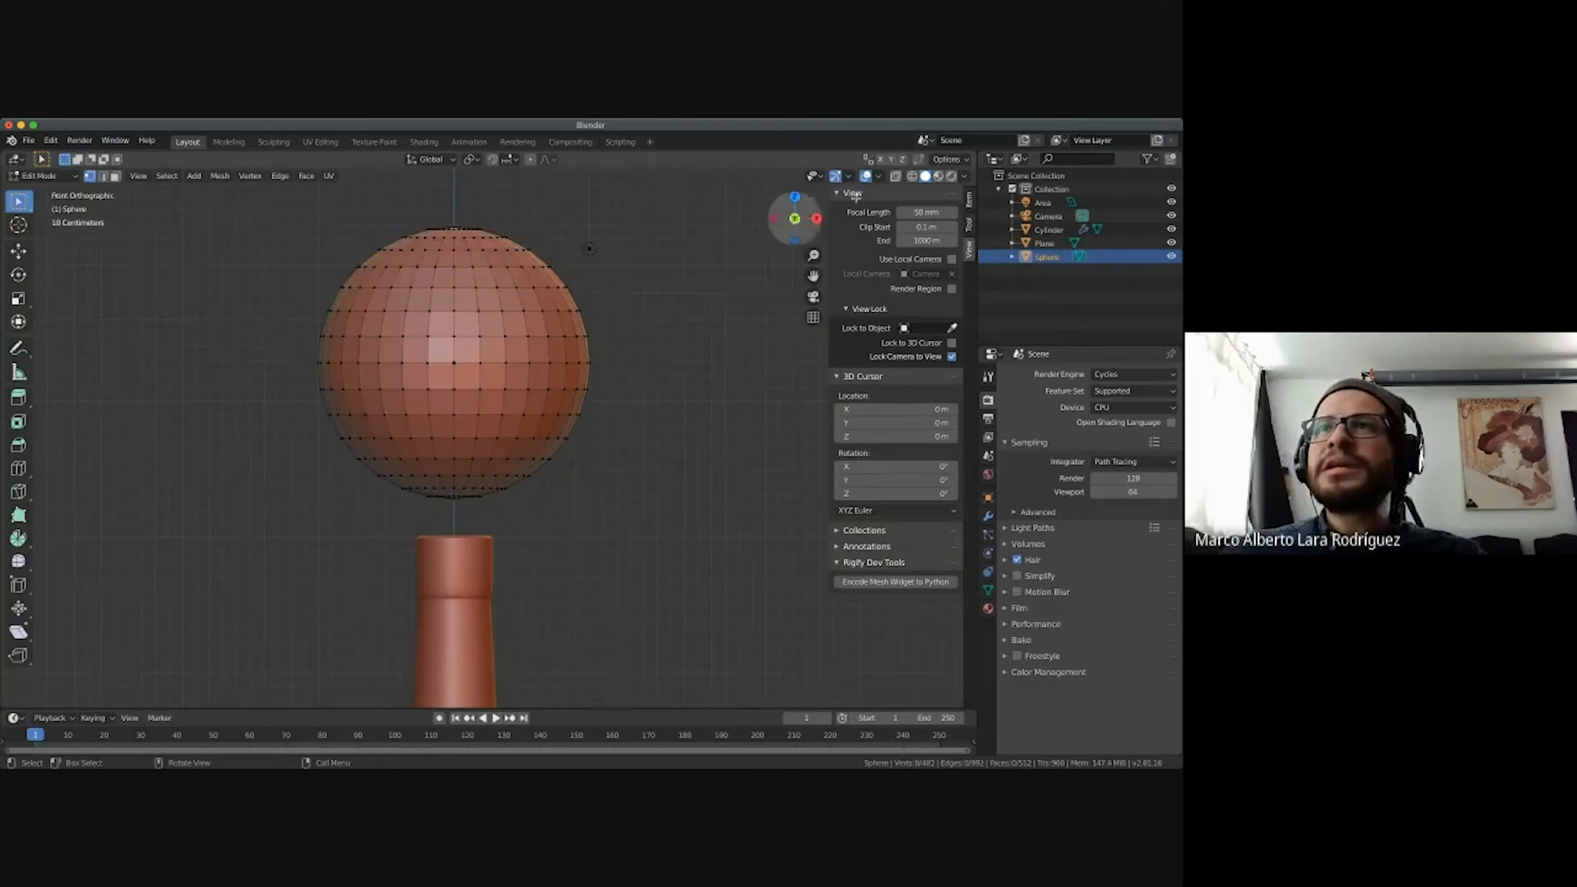
left_click(912, 176)
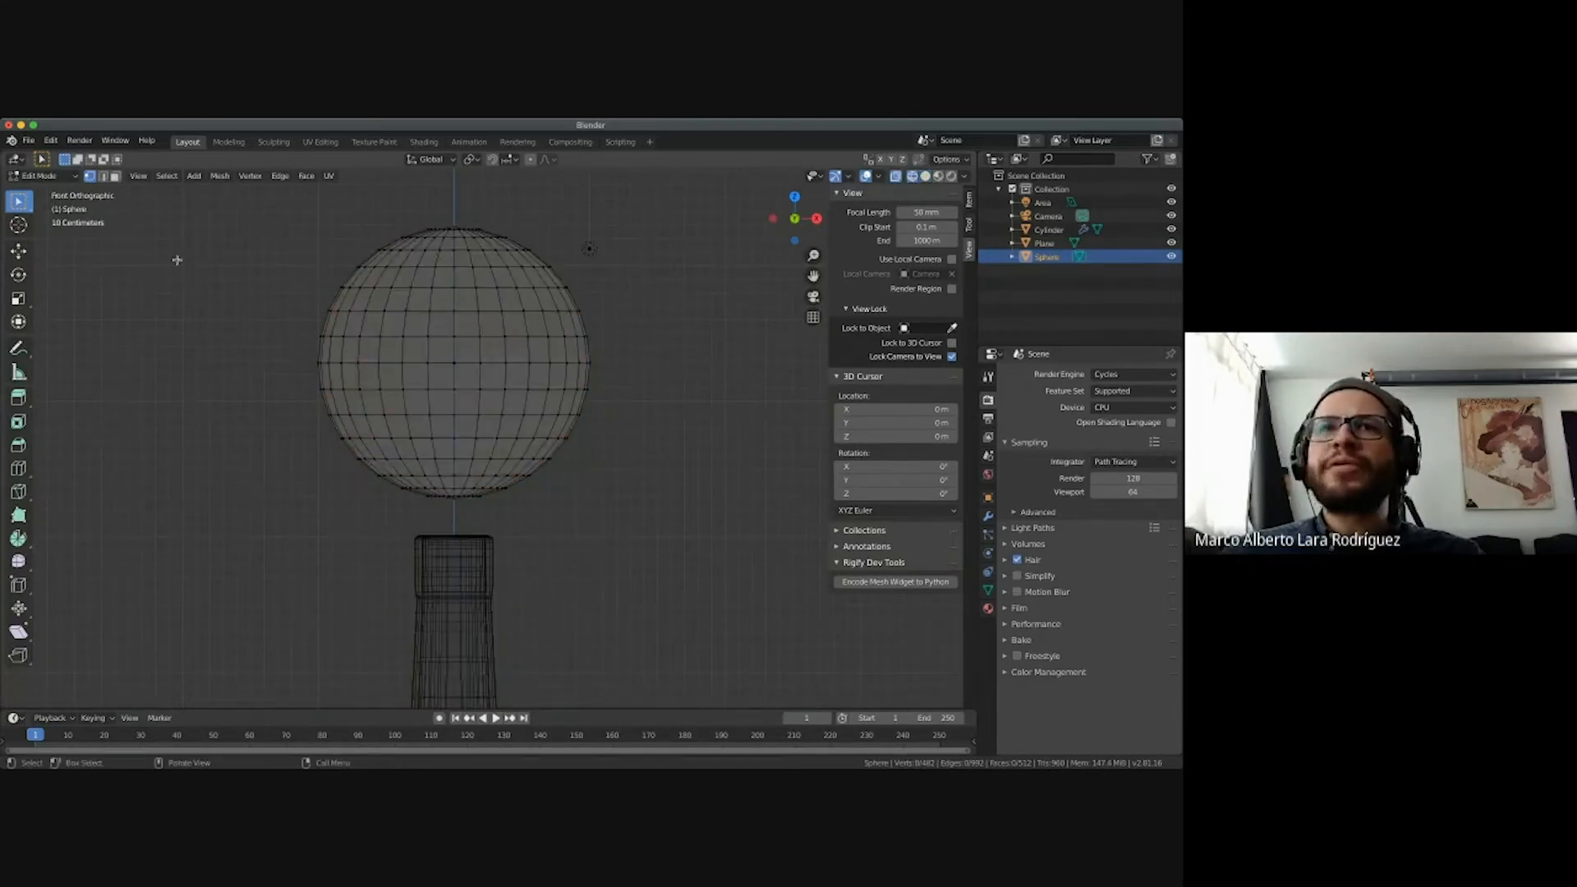
middle_click_drag(470, 268, 515, 312, "shift")
scroll(500, 300, "up", 2)
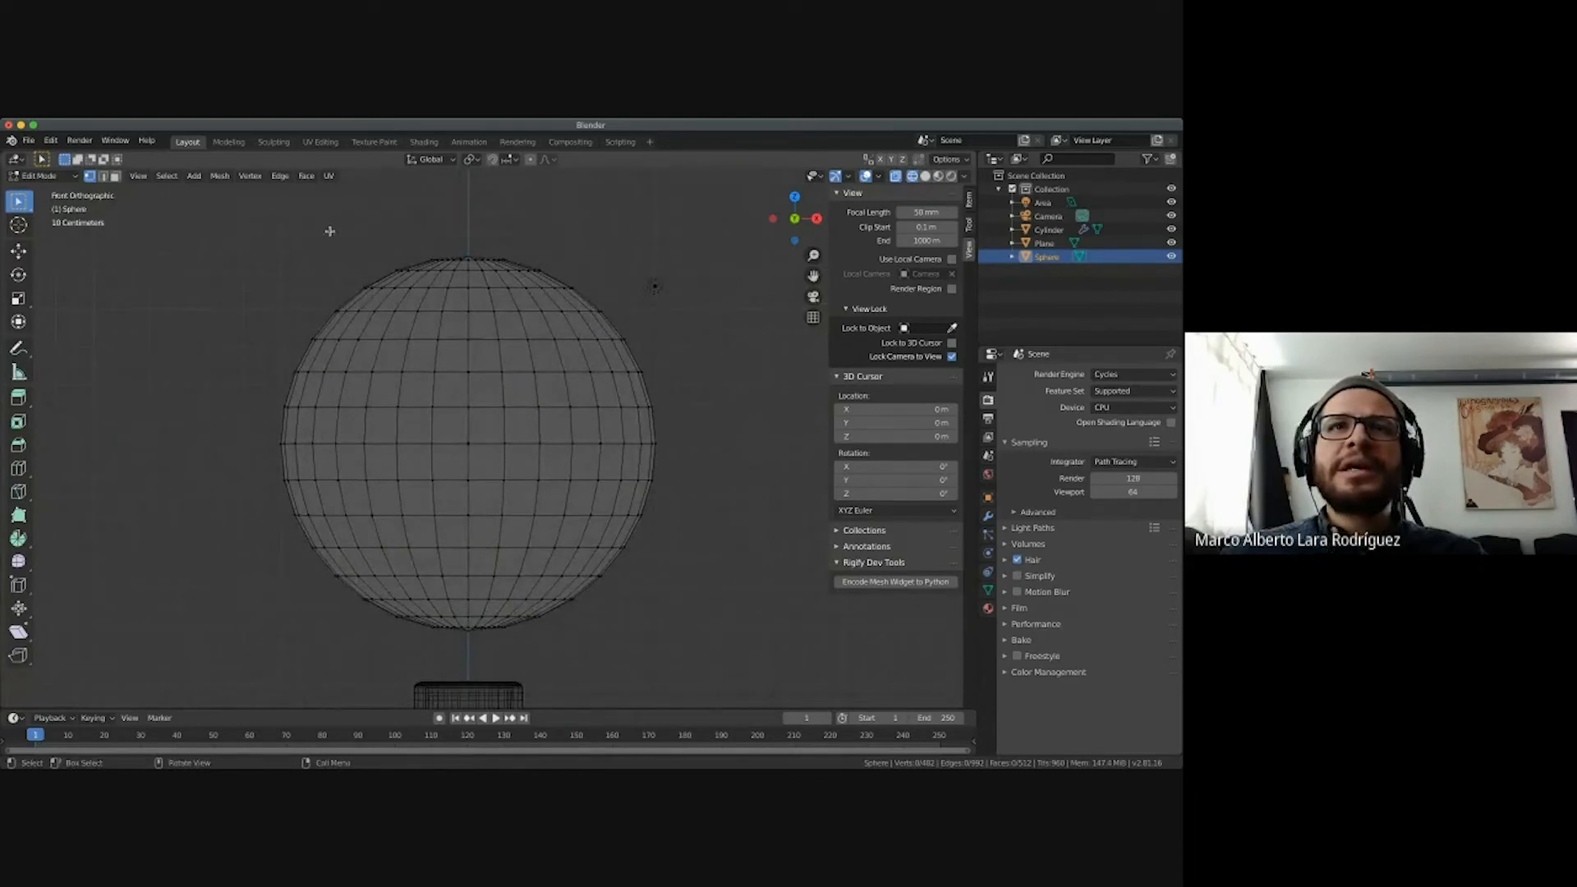
Box-select all vertices of the sphere's top cap, through to the back side, and delete them to open the bowl.
left_click_drag(313, 227, 607, 295)
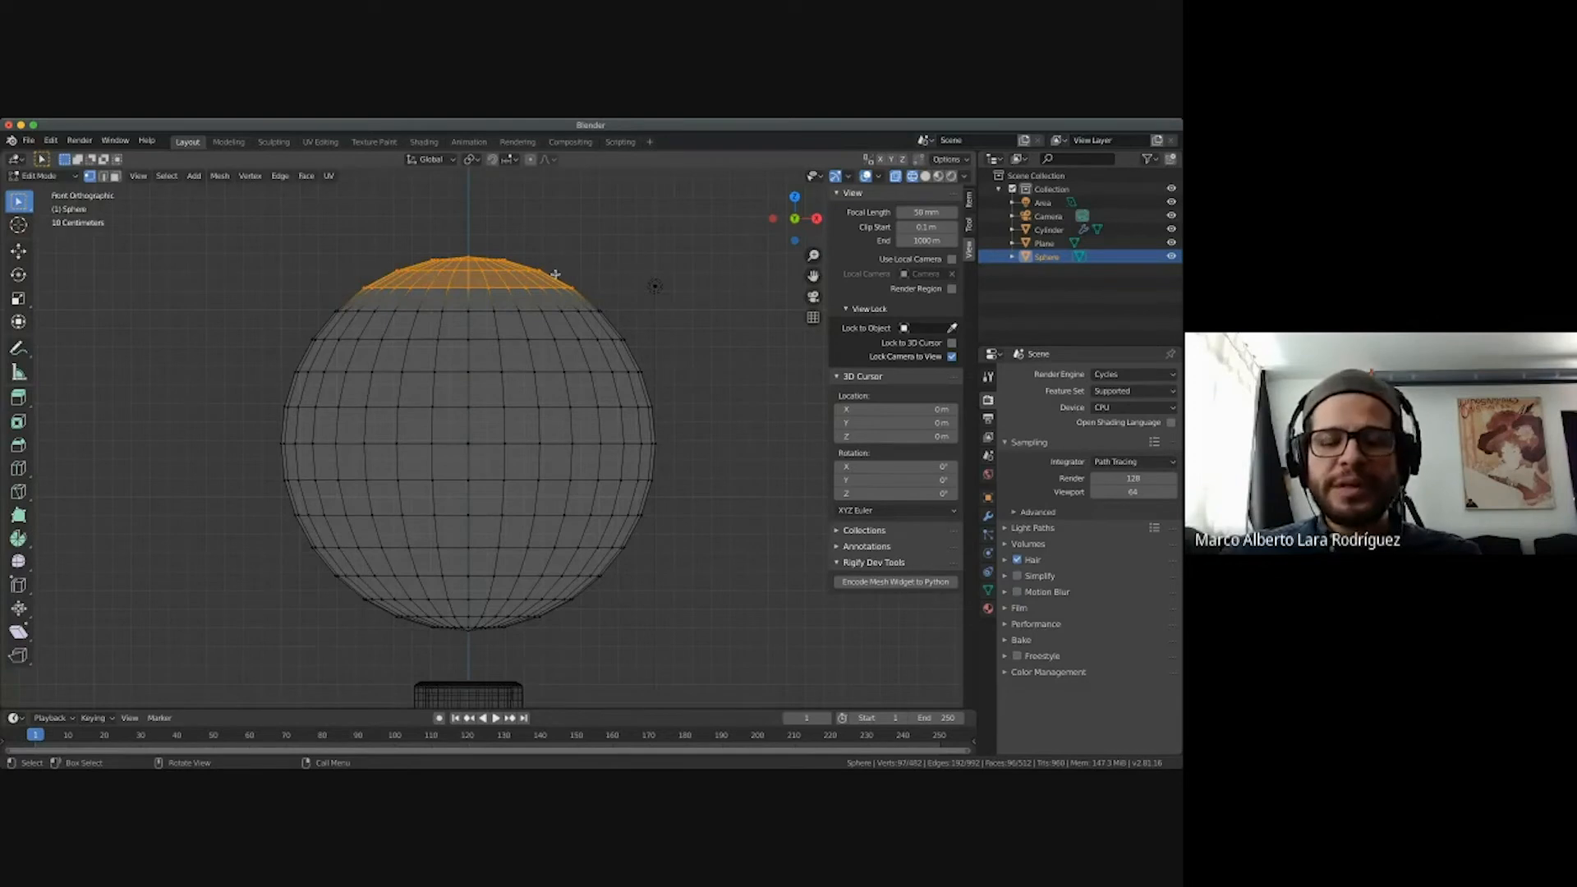
left_click(634, 226)
left_click_drag(286, 225, 620, 302)
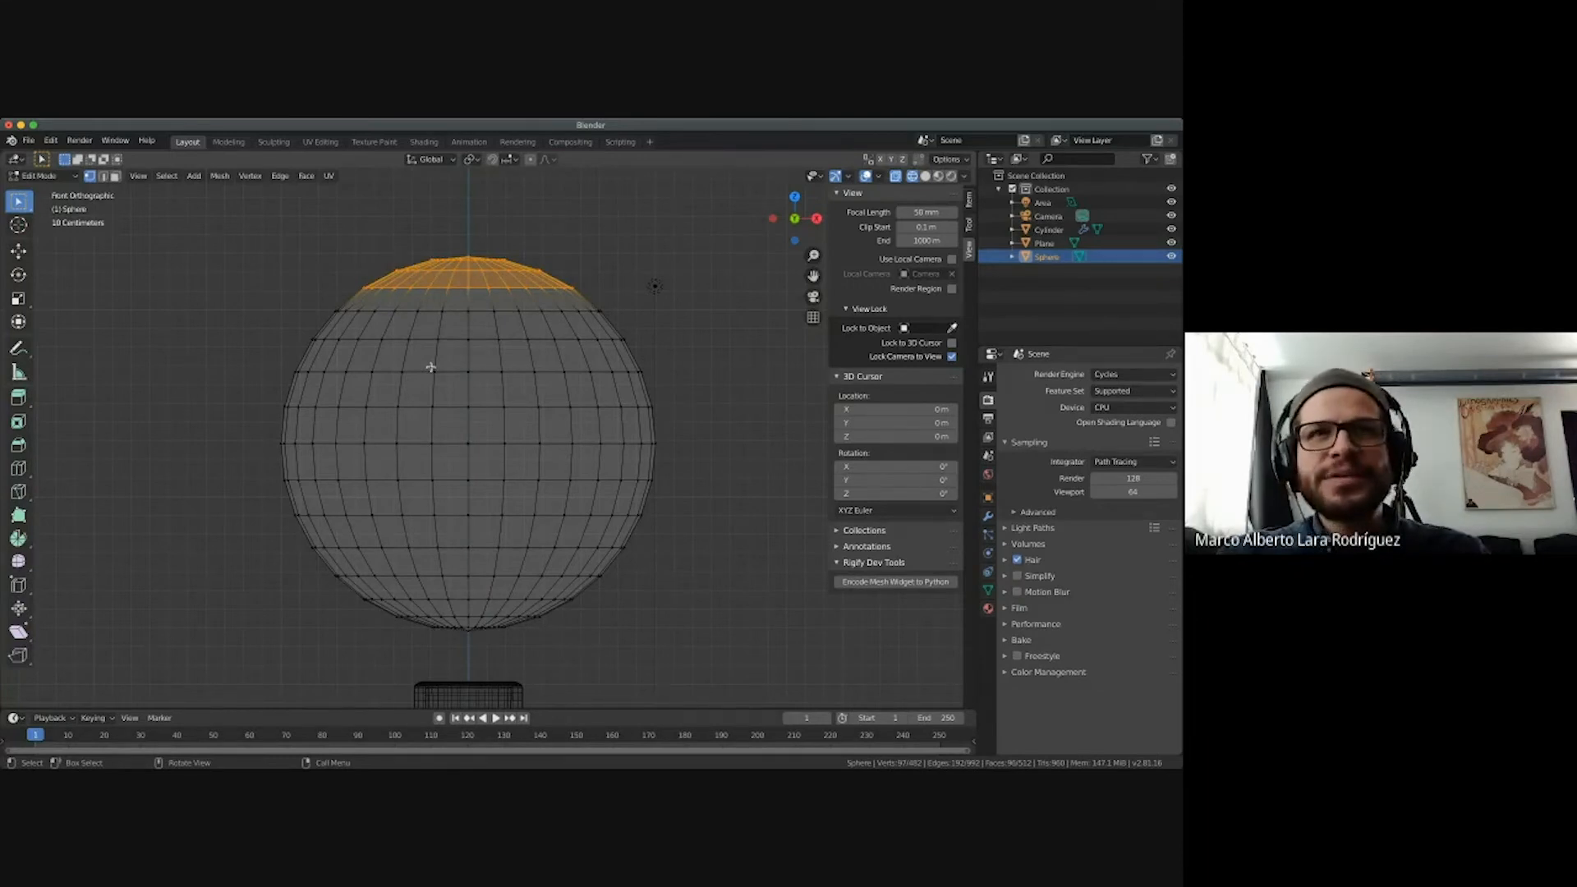
key("x")
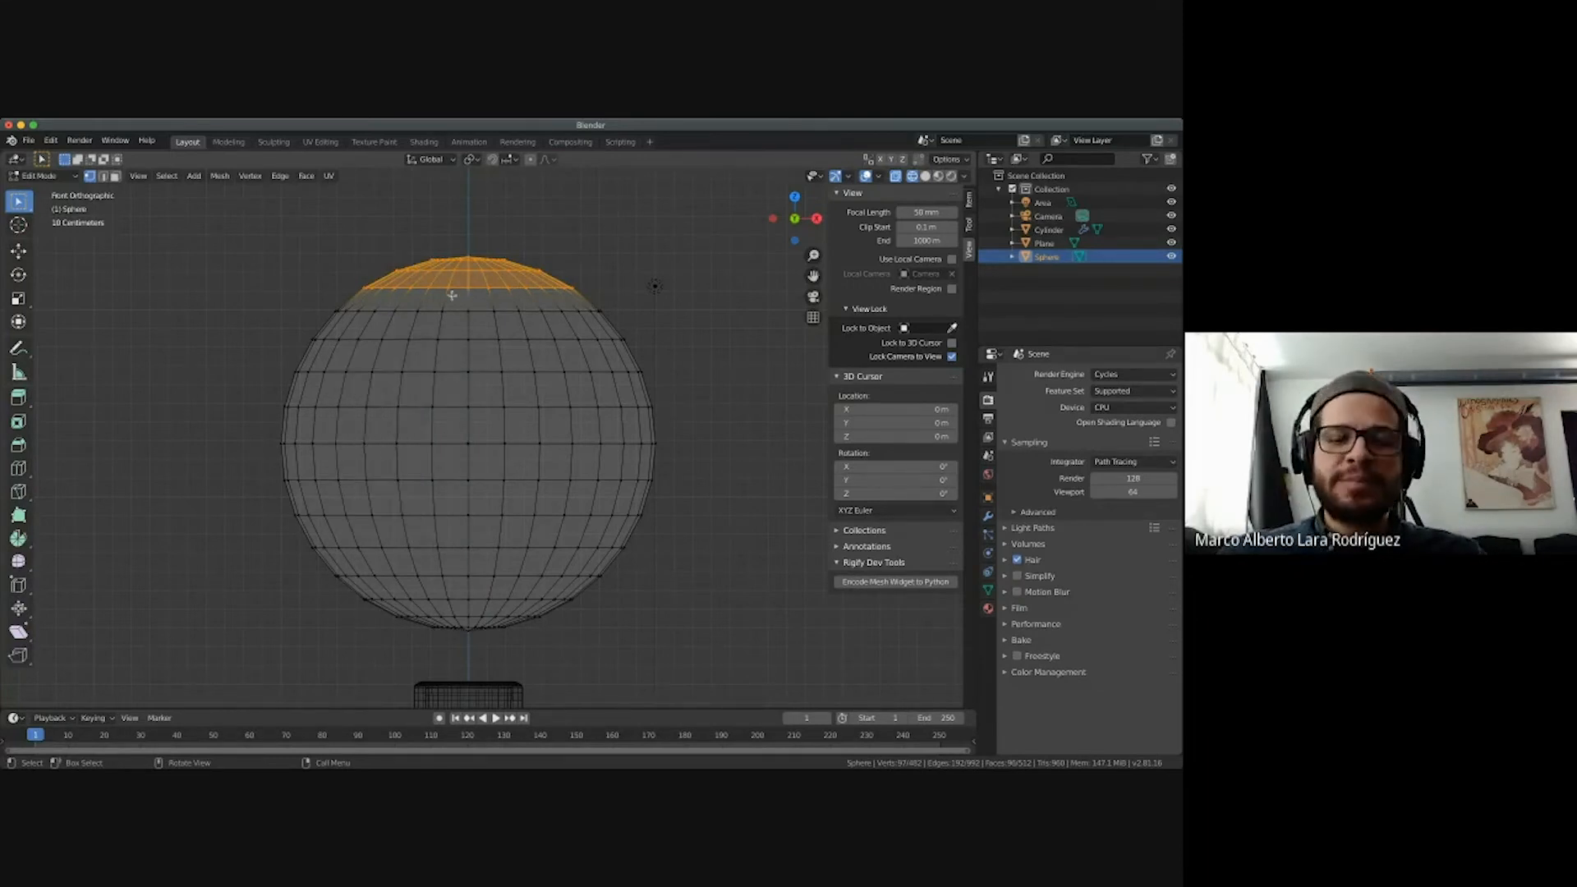
key("x")
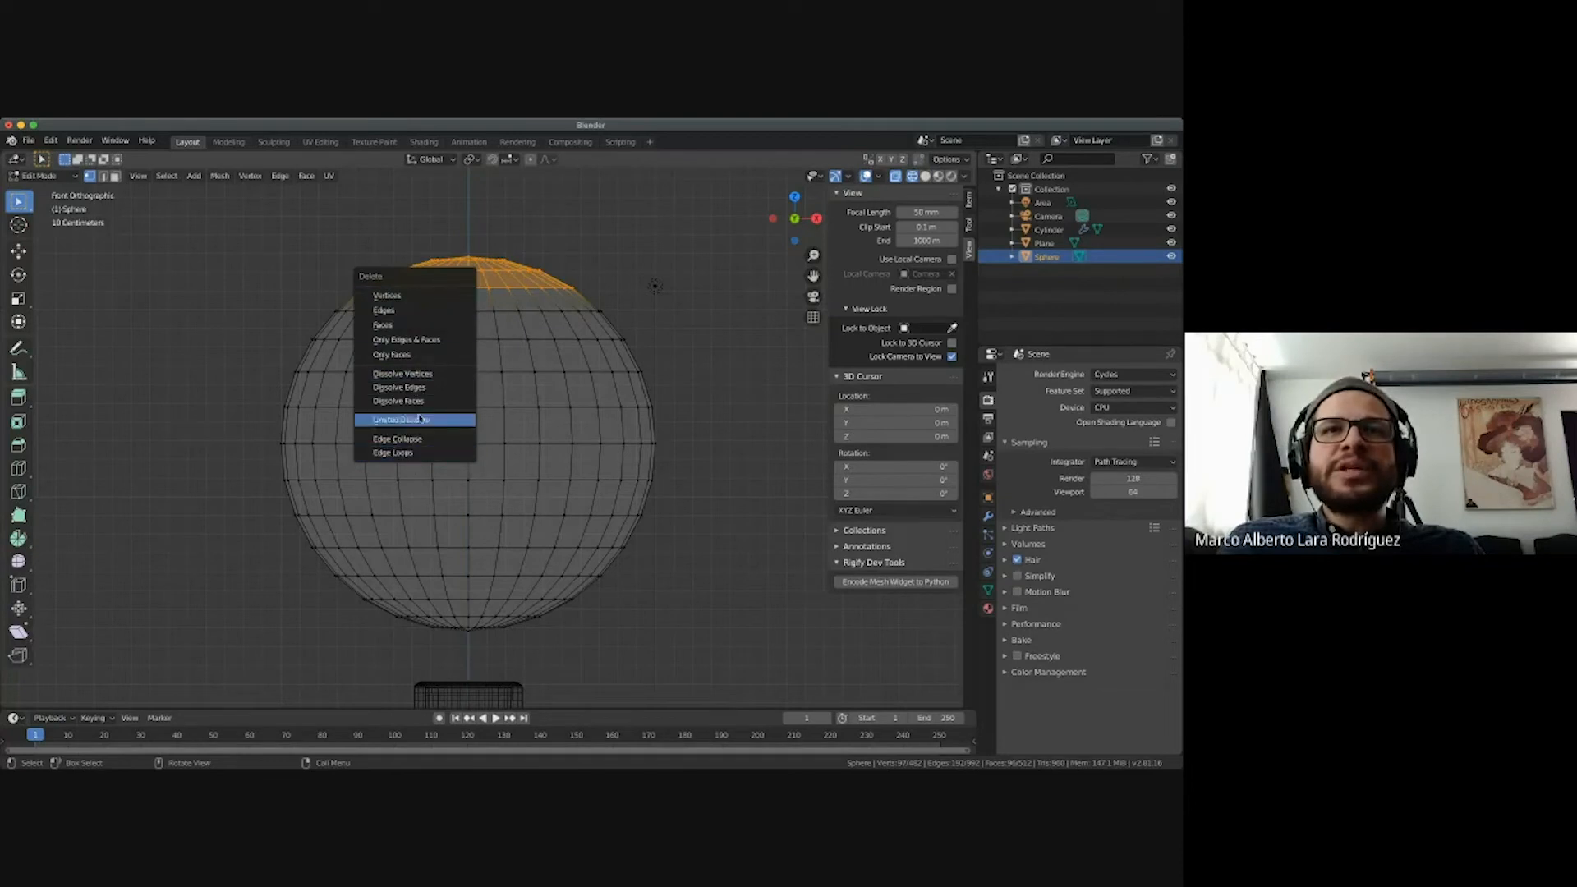
left_click(407, 296)
middle_click_drag(625, 264, 612, 301)
key("KP_1")
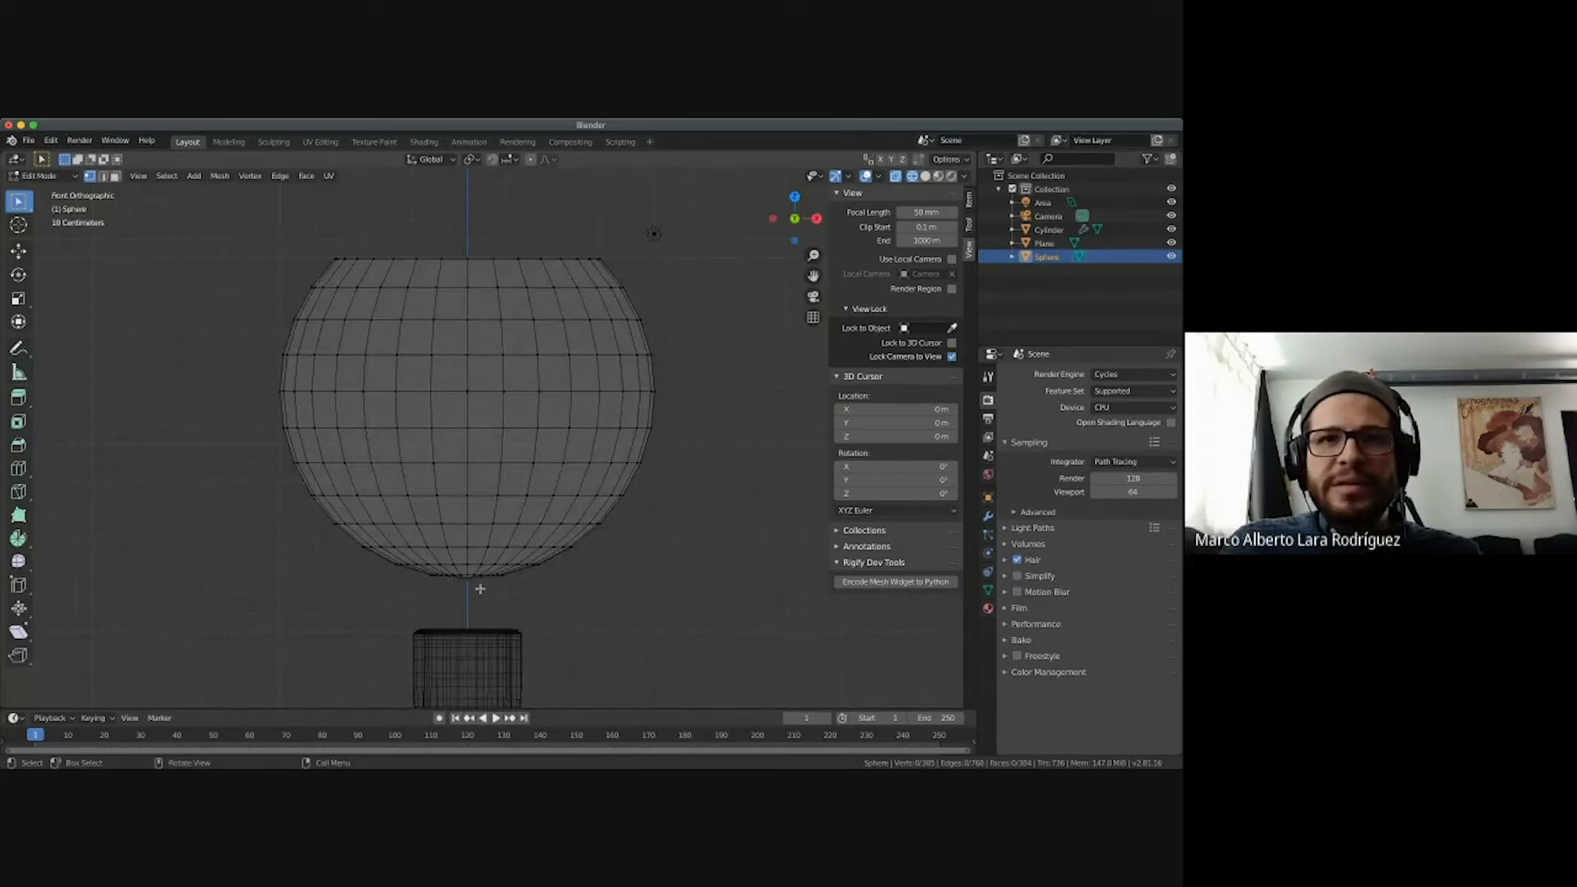
Delete the single pole vertex at the bottom of the sphere.
left_click(449, 578)
key("x")
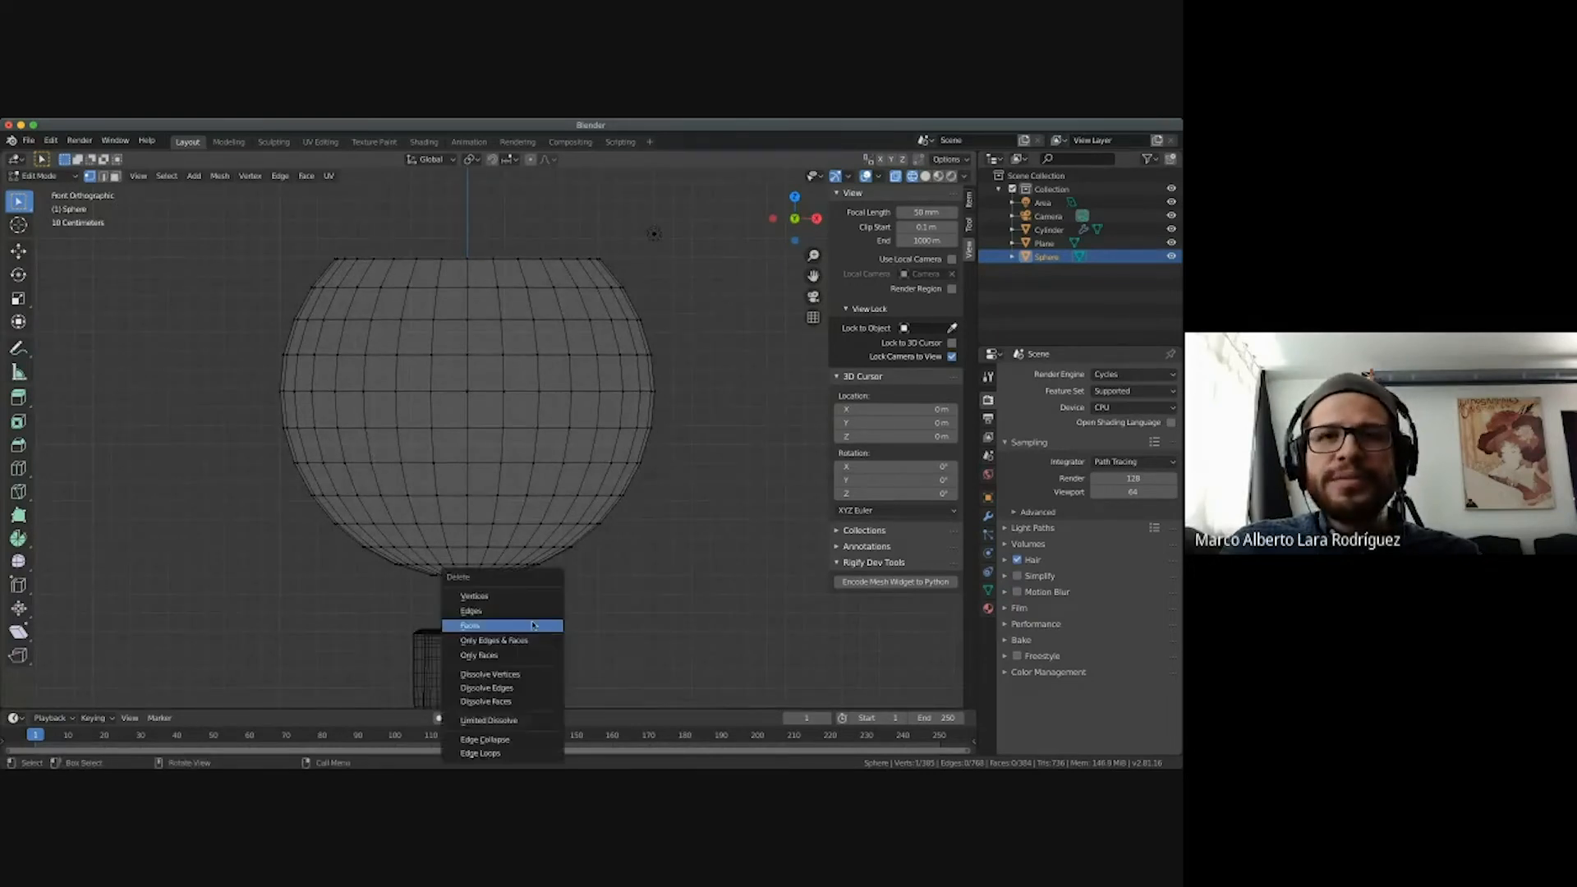
left_click(534, 600)
scroll(539, 581, "up", 5)
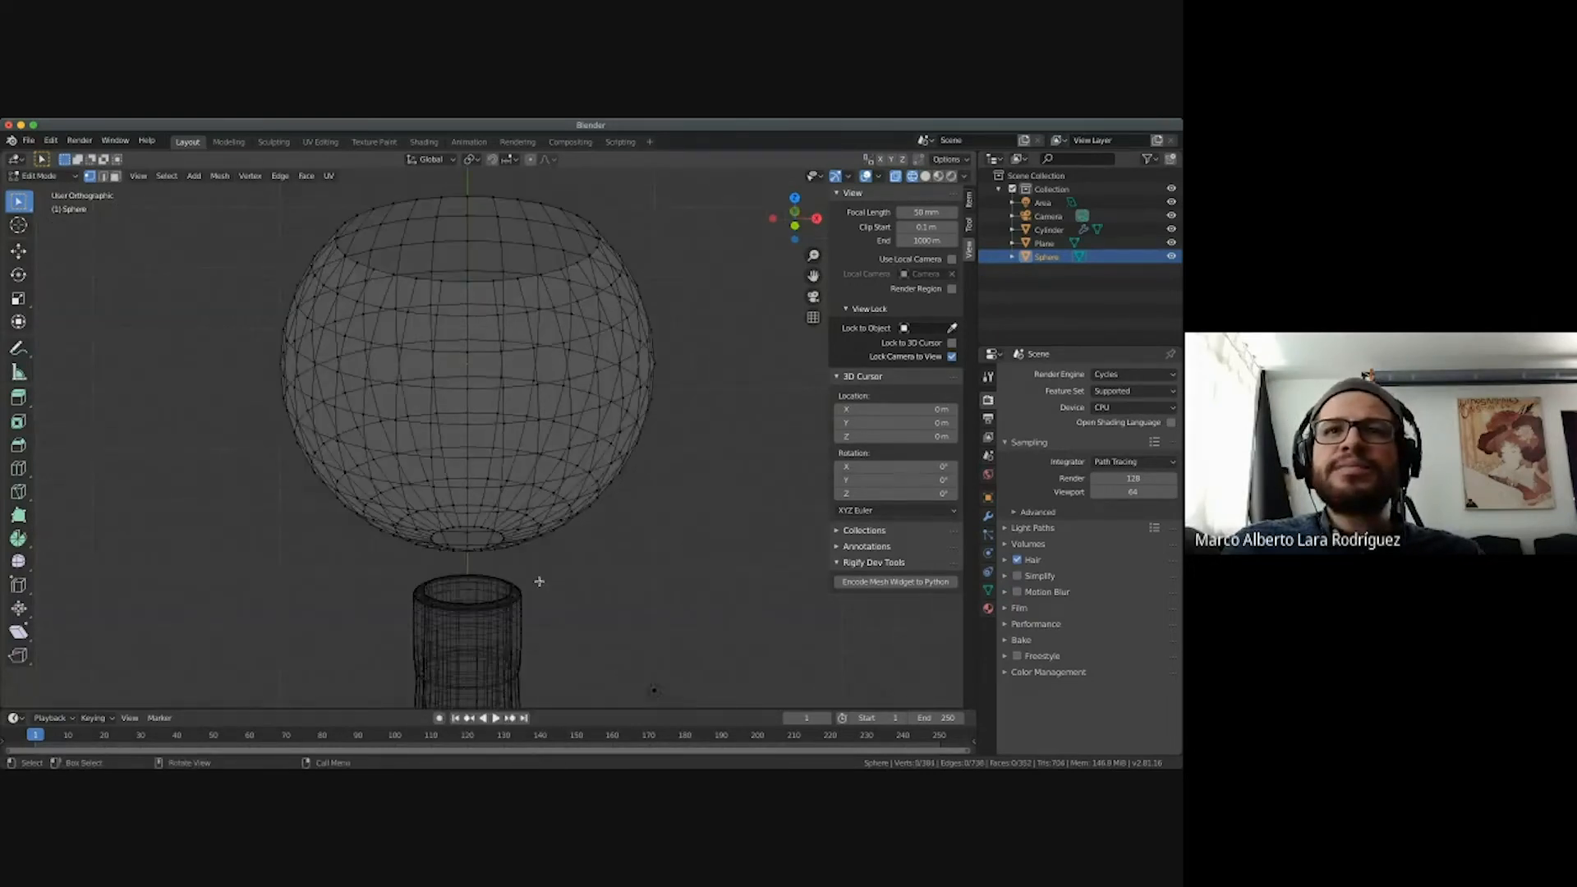
scroll(539, 582, "down", 2, "ctrl")
scroll(539, 582, "down", 3)
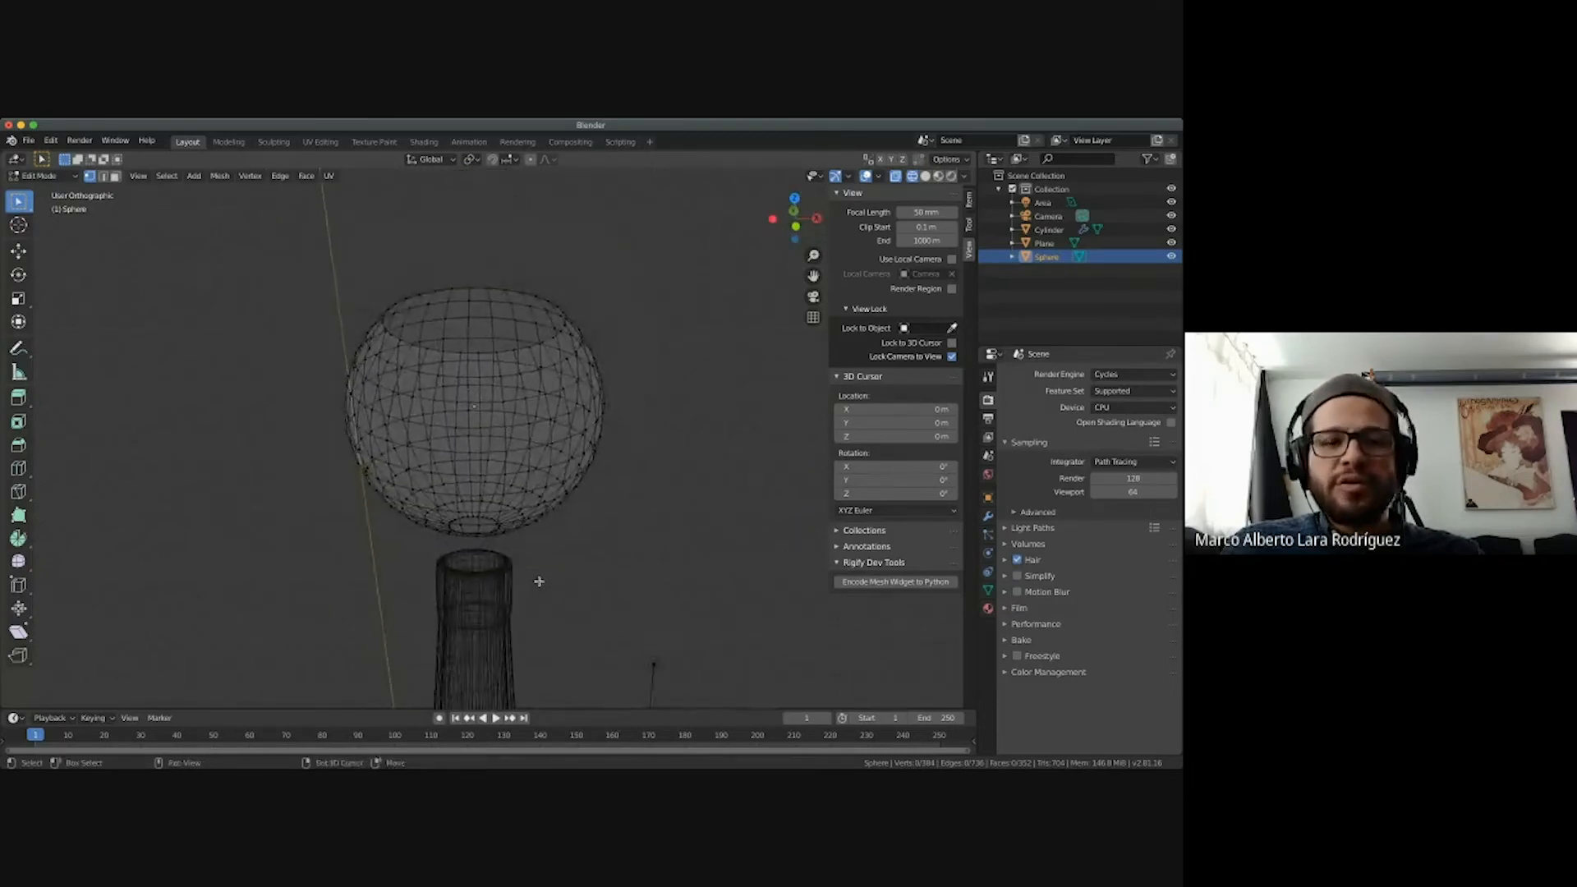
Box-select the top four vertex rings of the bowl in front view and raise them about 0.03 m along Z.
key("KP_1")
scroll(551, 569, "up", 5, "shift")
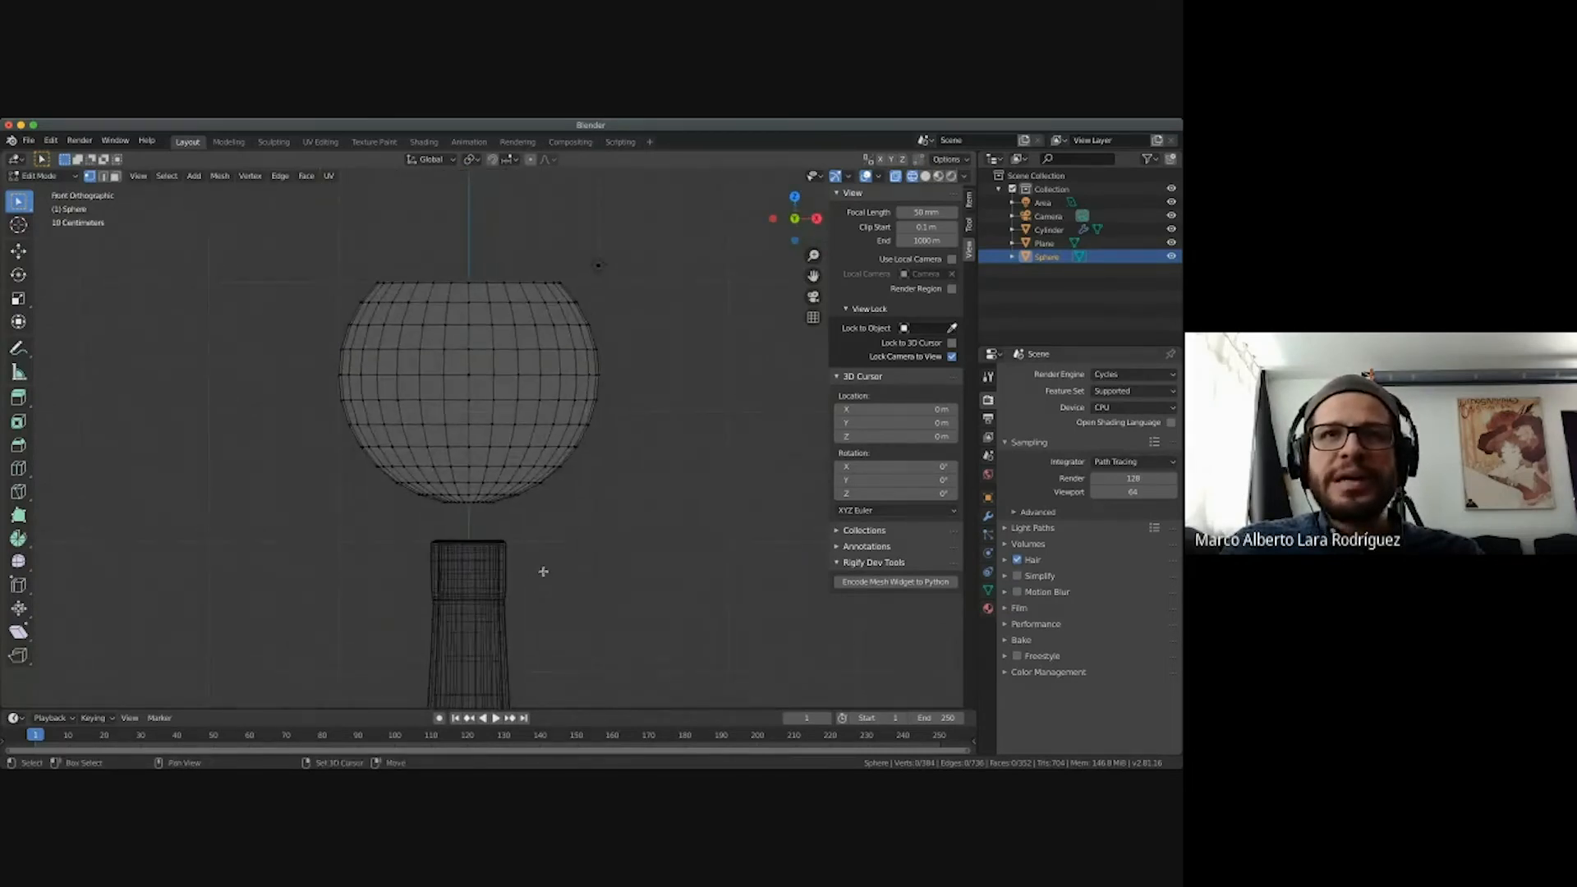
scroll(546, 571, "down", 1, "shift")
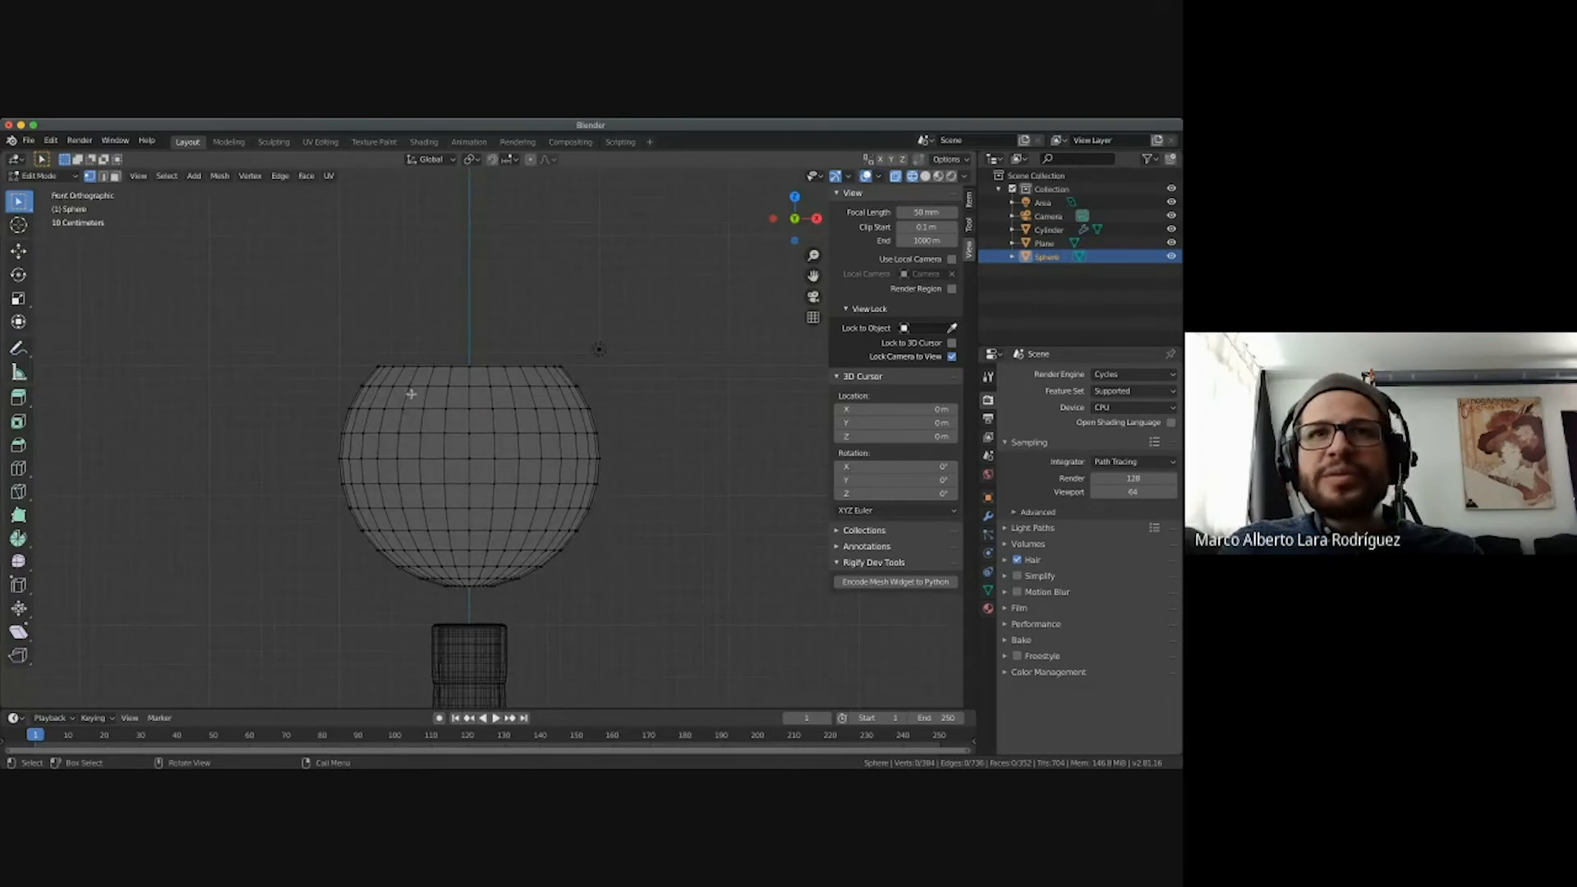
scroll(321, 340, "down", 1, "shift")
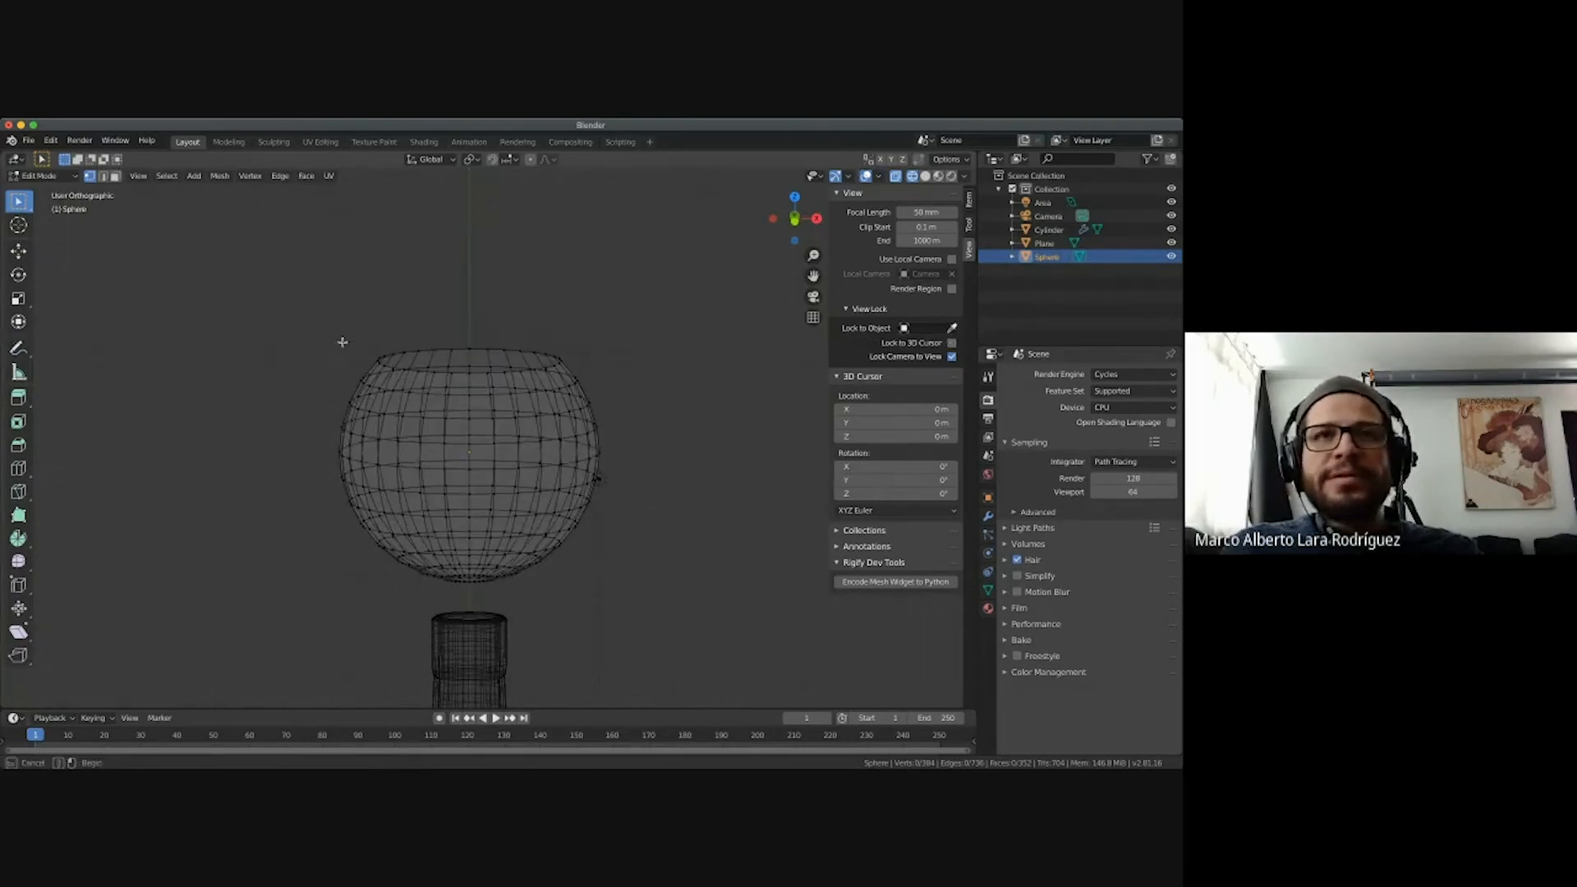
scroll(479, 366, "up", 1, "shift")
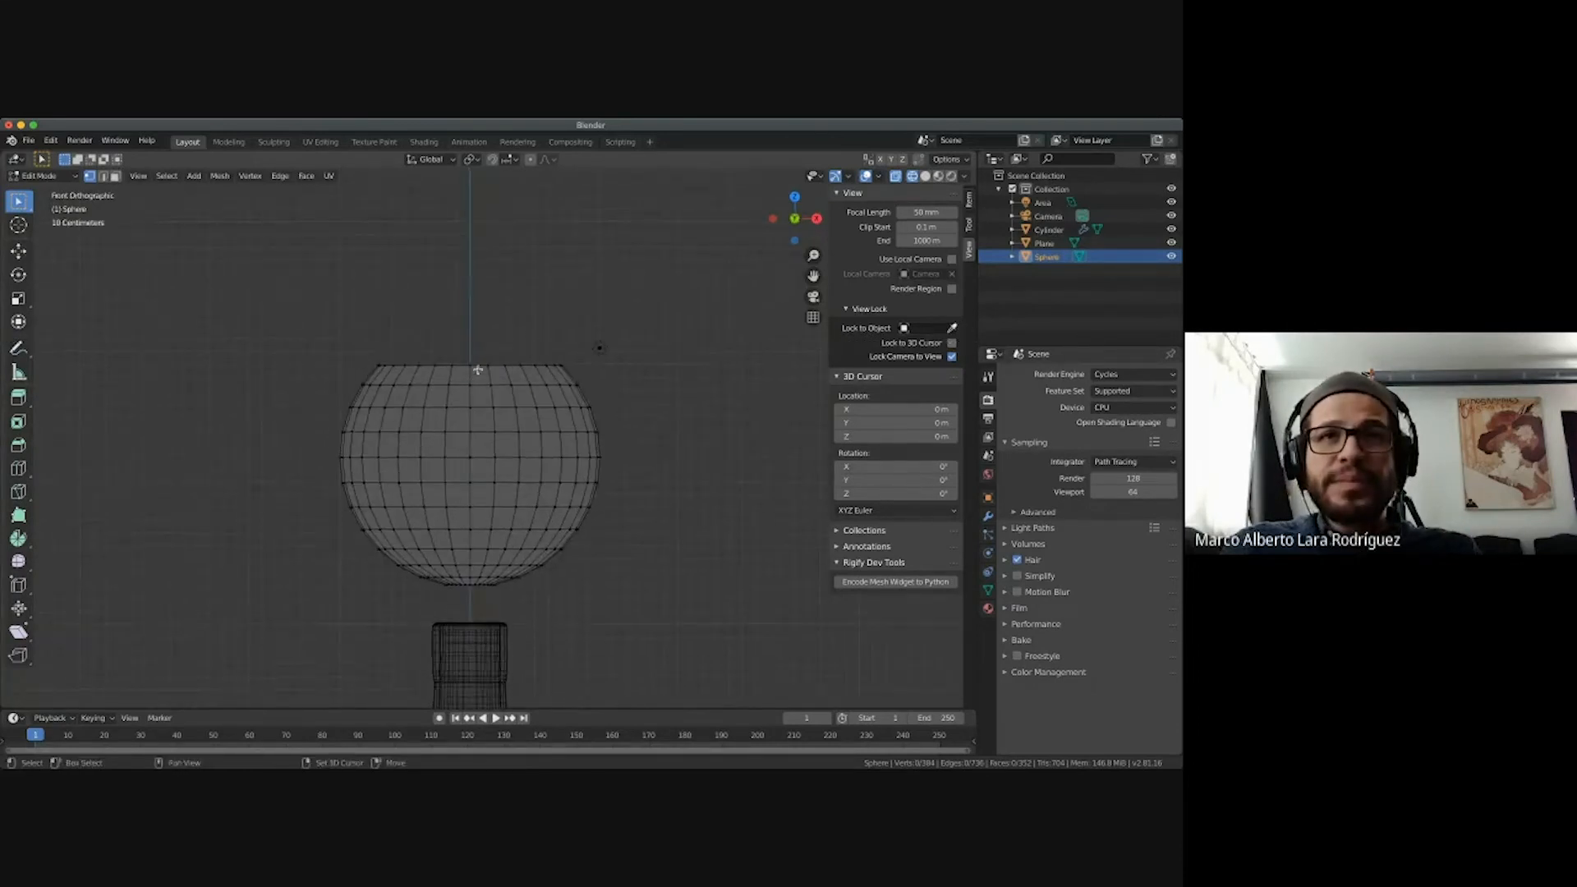
scroll(479, 366, "up", 2)
scroll(478, 368, "down", 2)
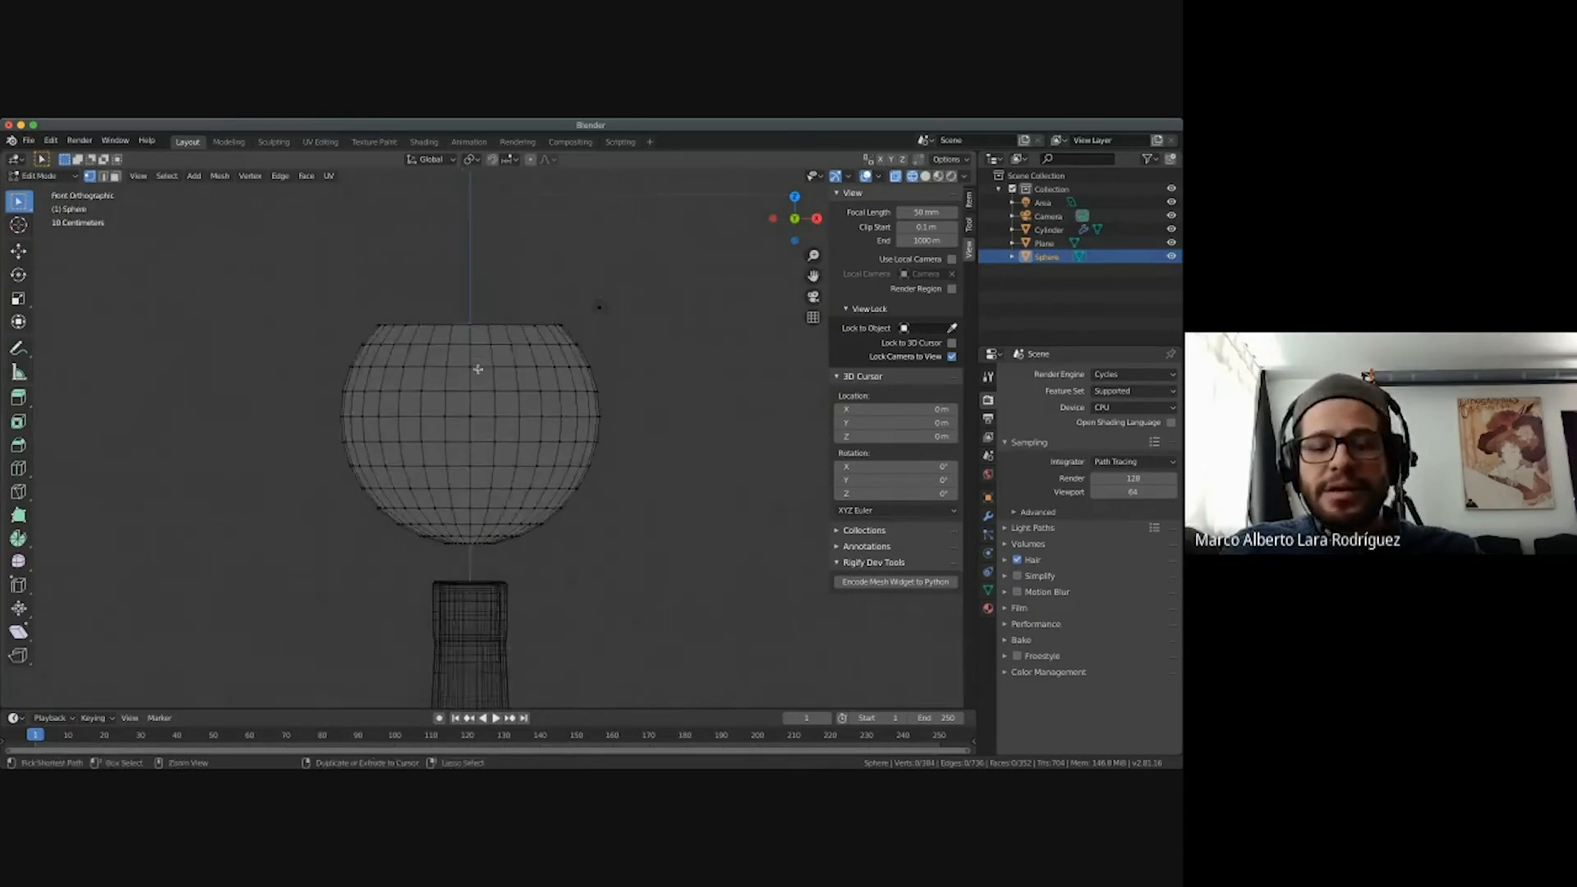
key("b")
left_click_drag(311, 291, 621, 339)
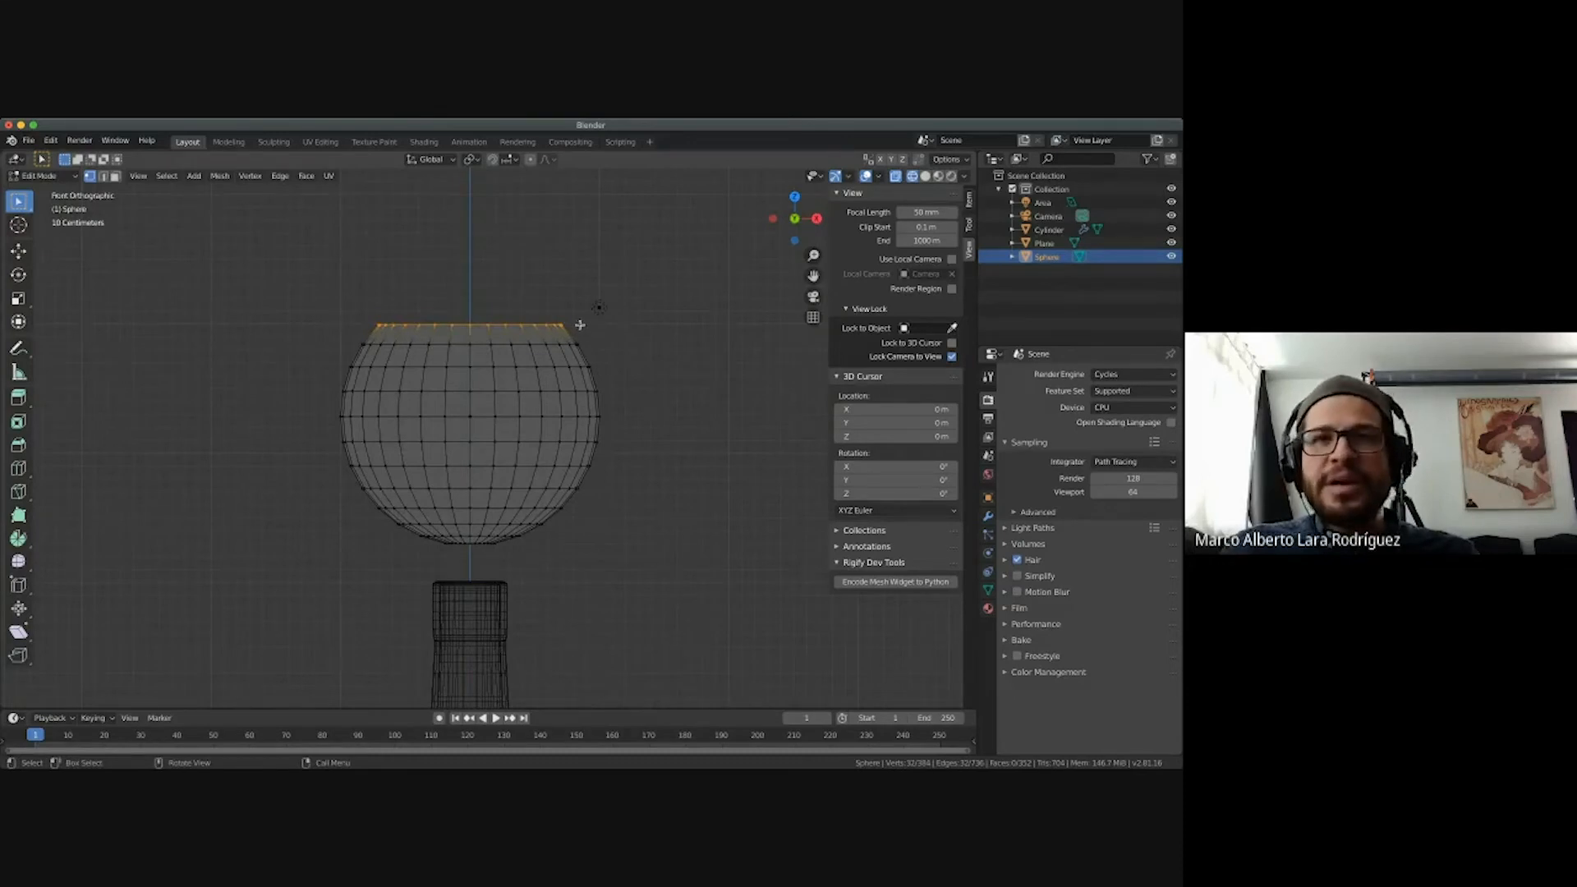
left_click_drag(257, 293, 624, 400)
key("g")
key("z")
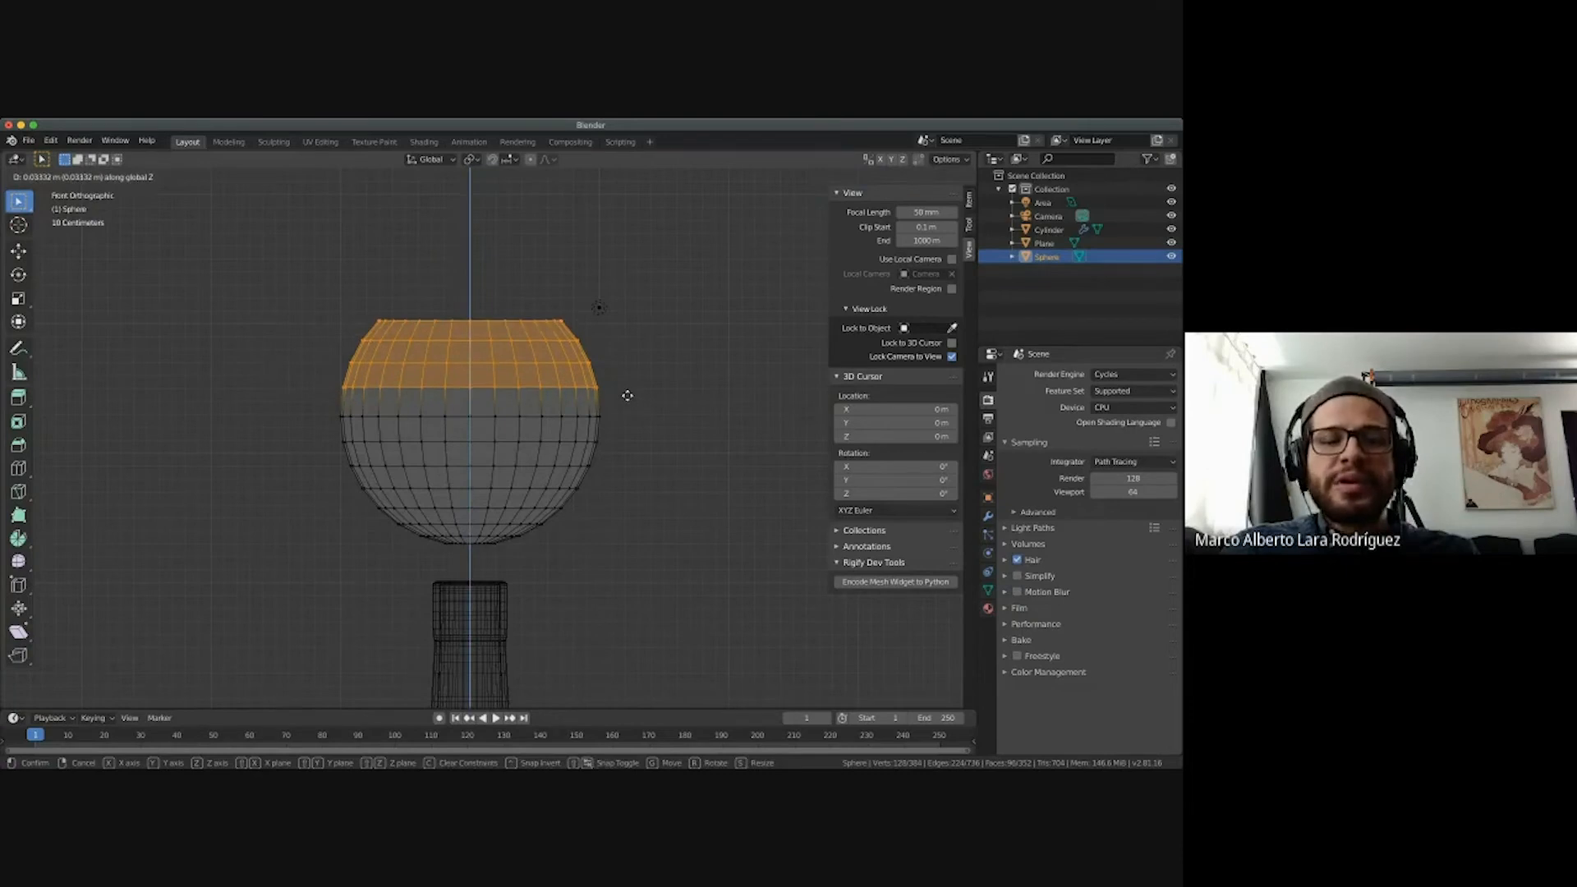
left_click(492, 366)
Raise the bowl's top three vertex rings about 0.16 m along Z, and the top two rings about 0.25 m.
left_click_drag(266, 279, 621, 377)
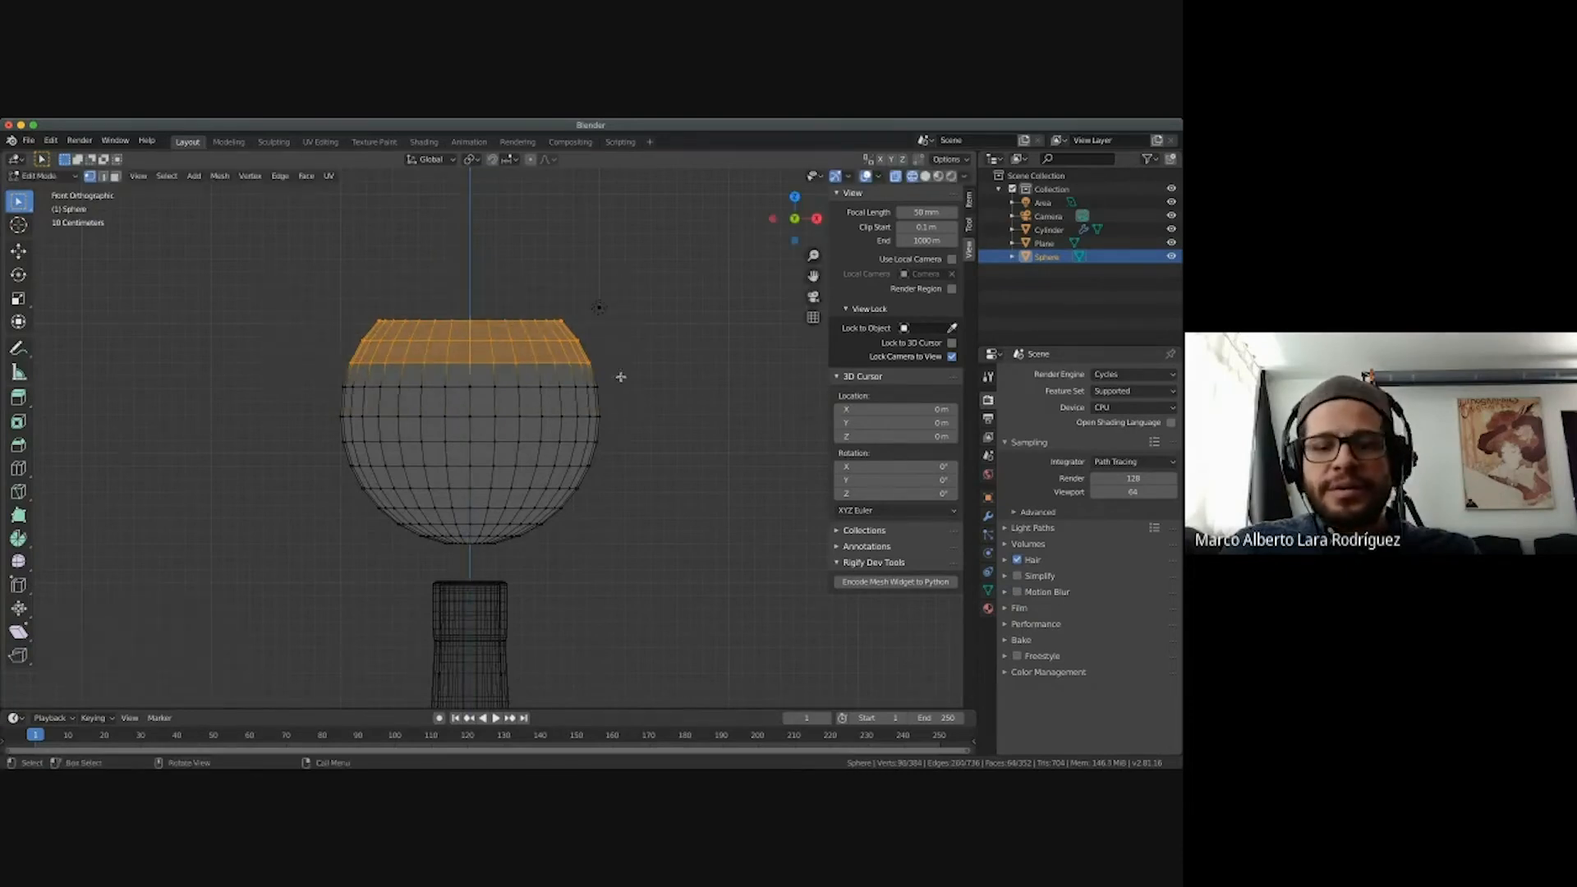
key("g")
key("z")
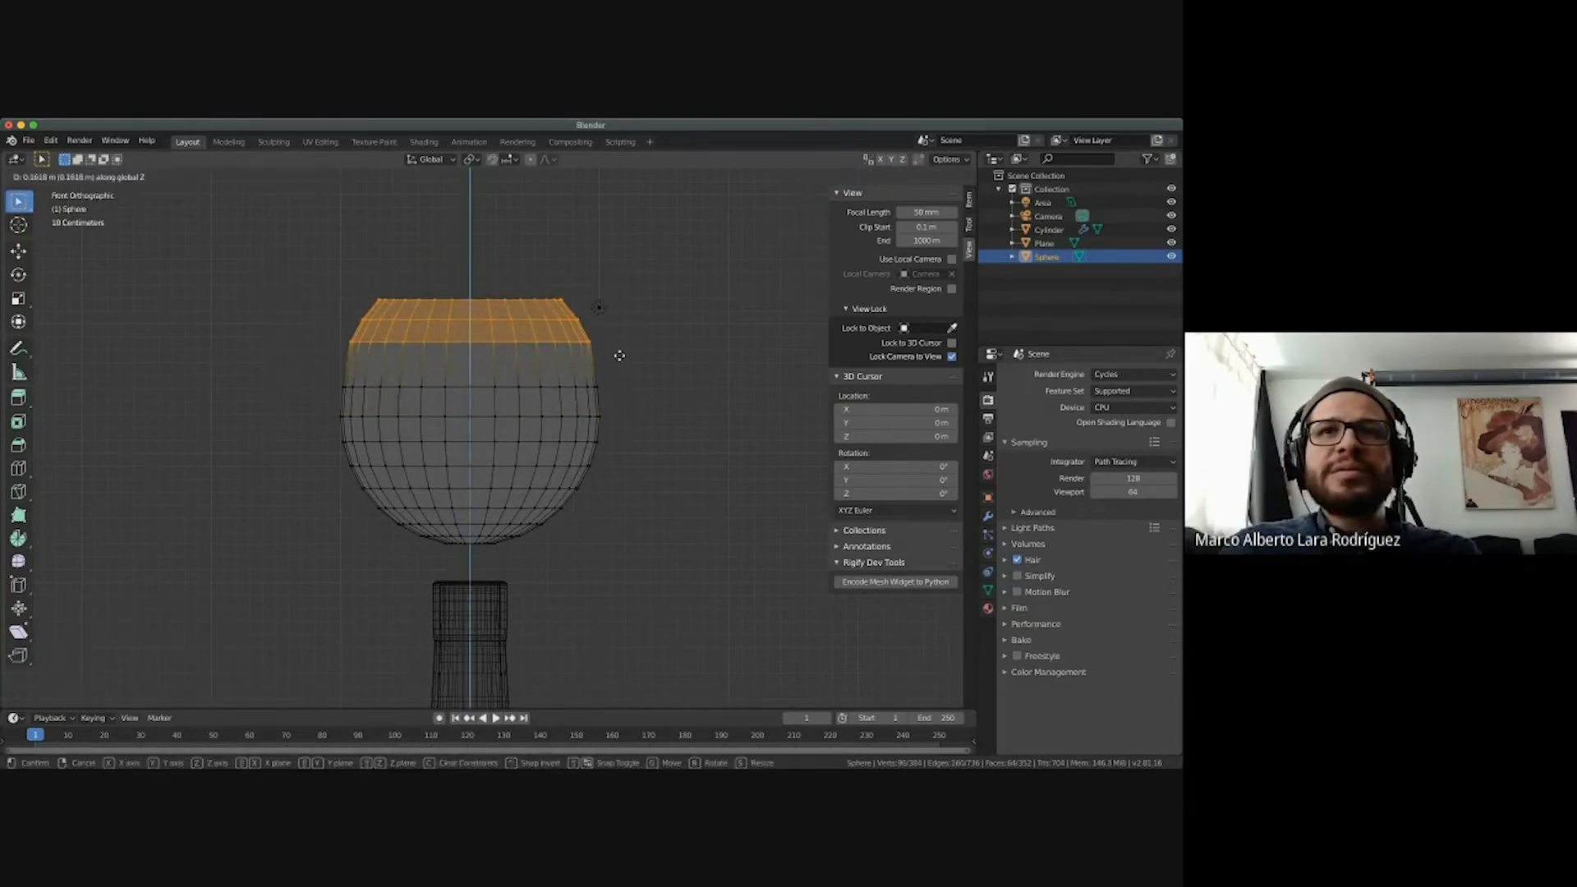
left_click(619, 354)
left_click_drag(328, 274, 620, 326)
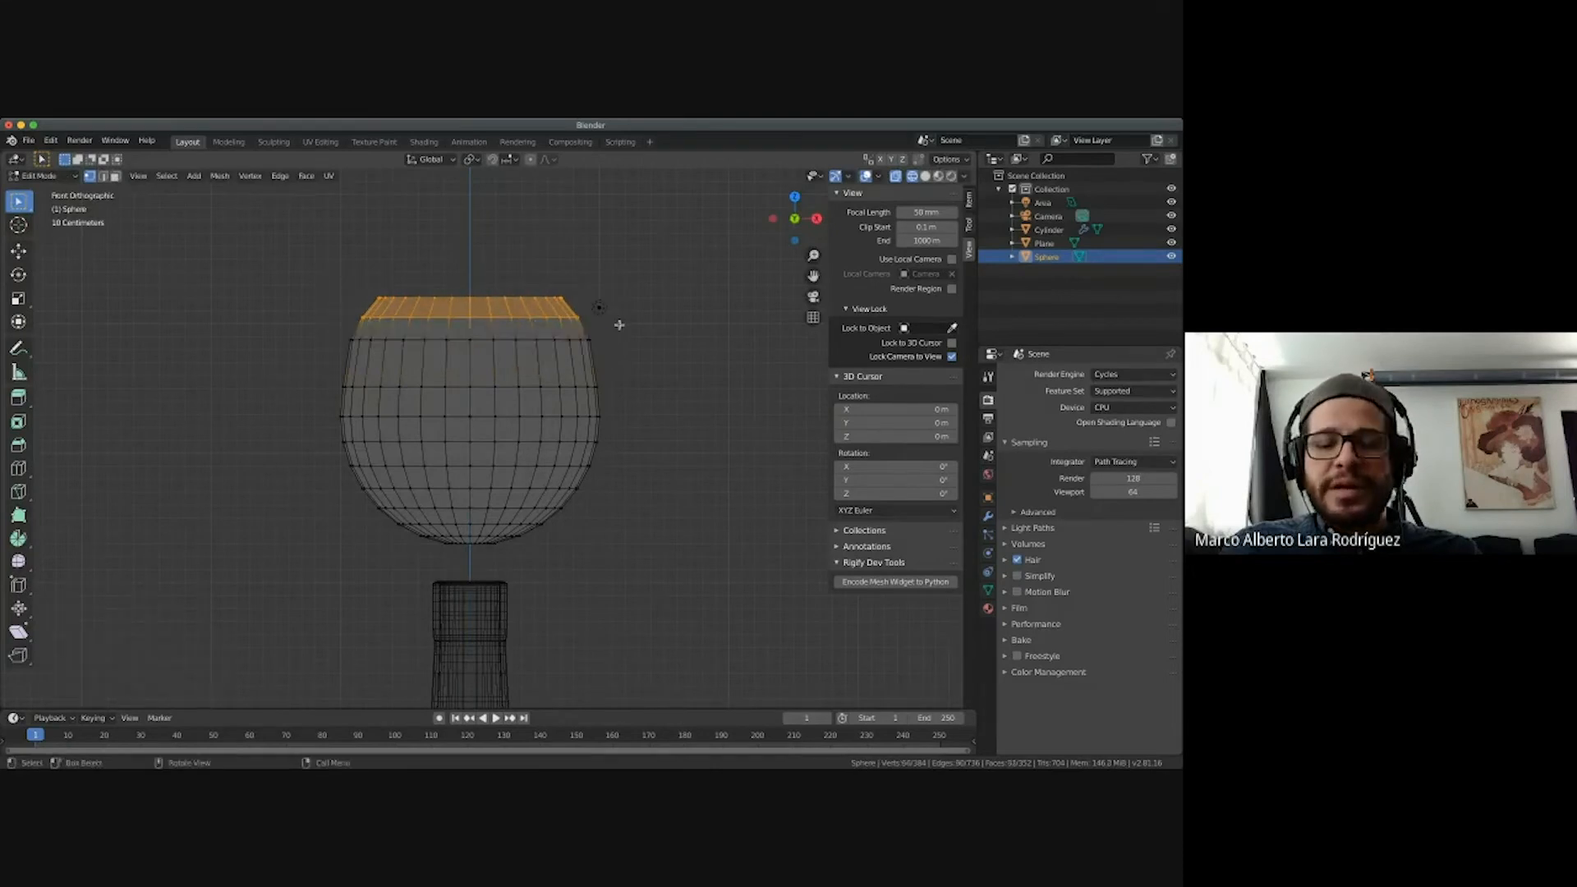
key("g")
key("z")
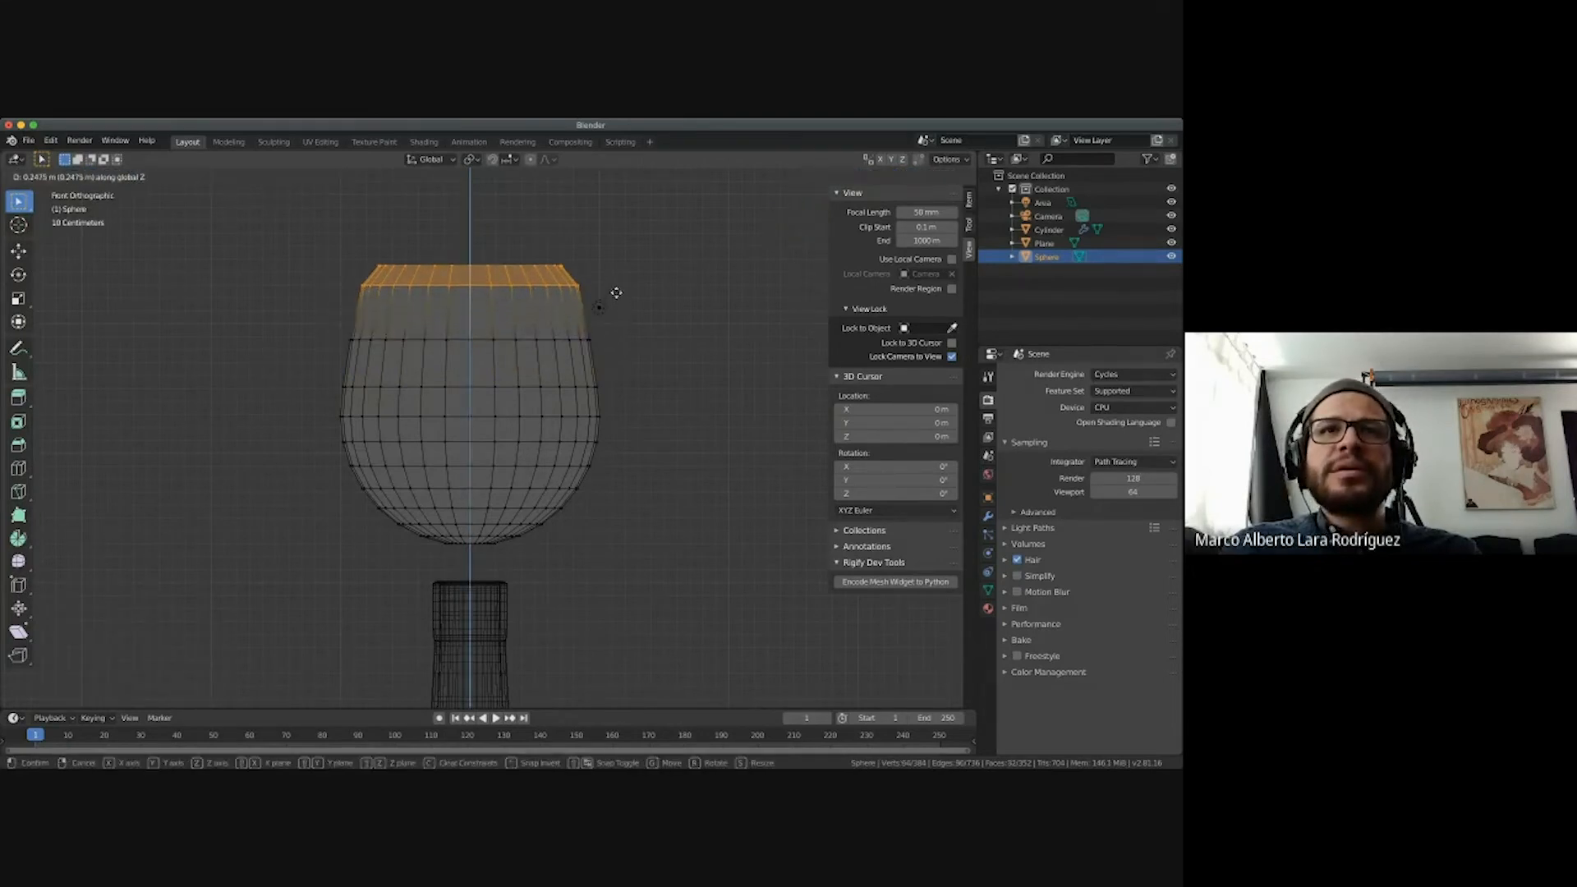
left_click(616, 293)
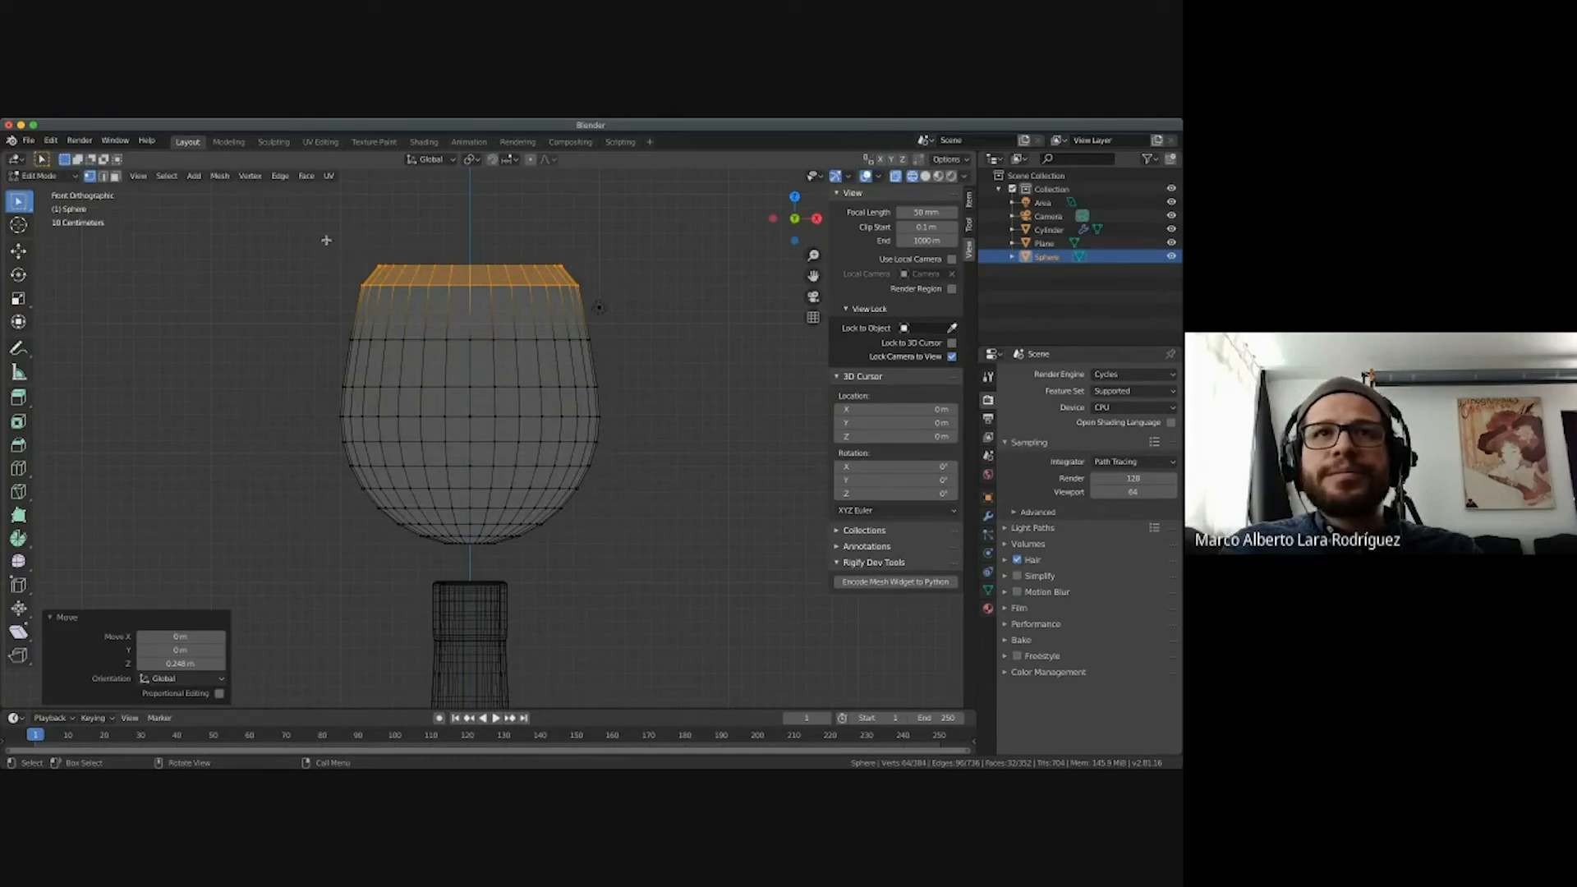
Select only the bowl's rim ring and raise it about 0.17 m along Z.
left_click_drag(326, 240, 634, 263)
key("g")
key("z")
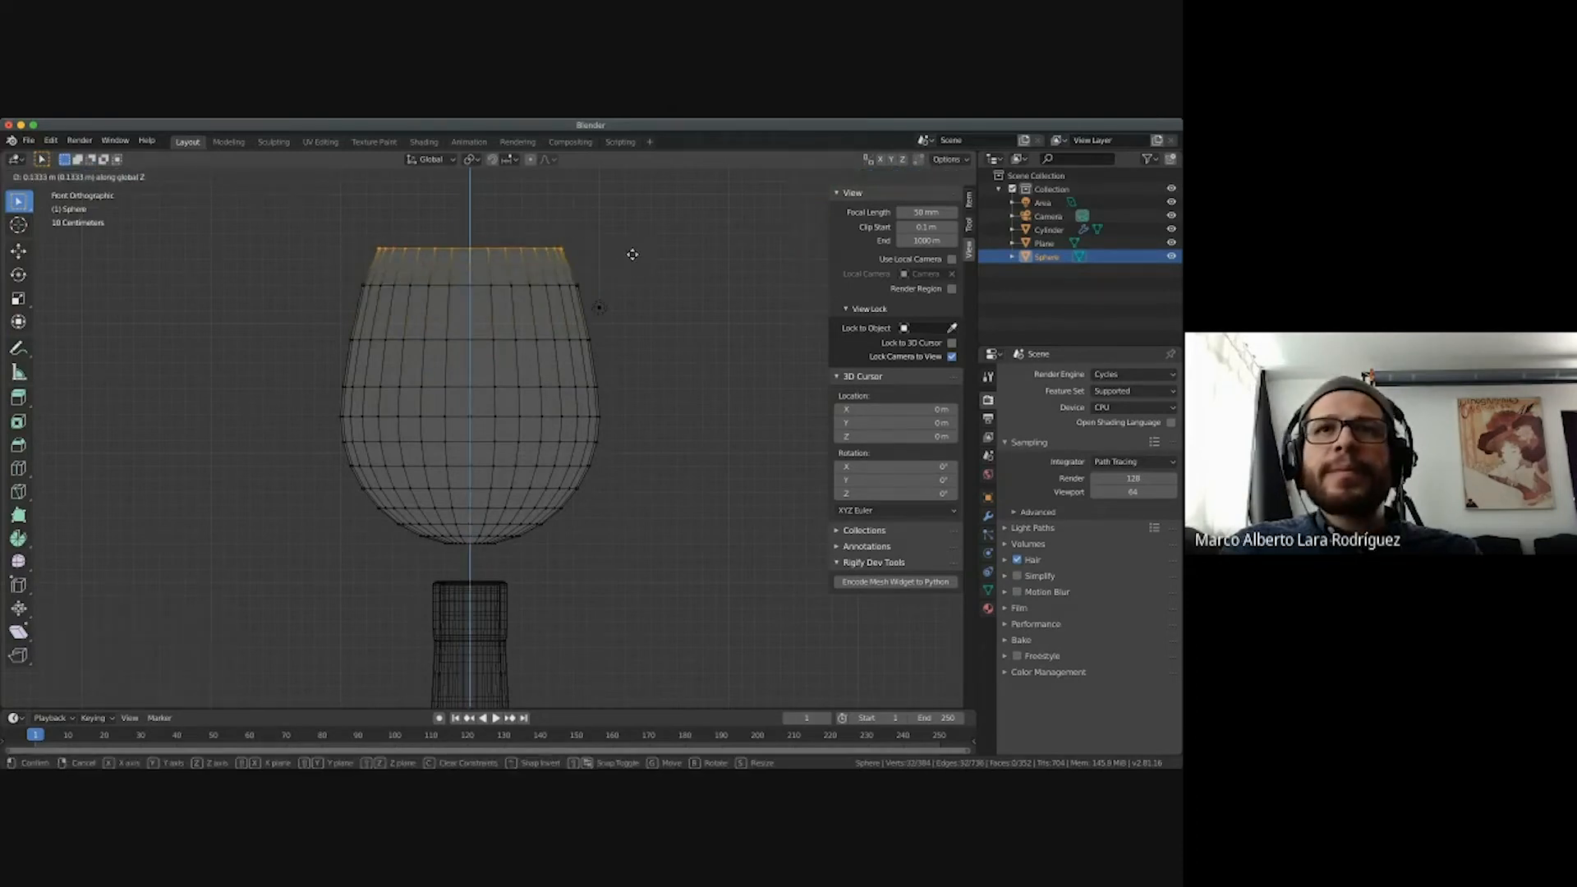
left_click(631, 251)
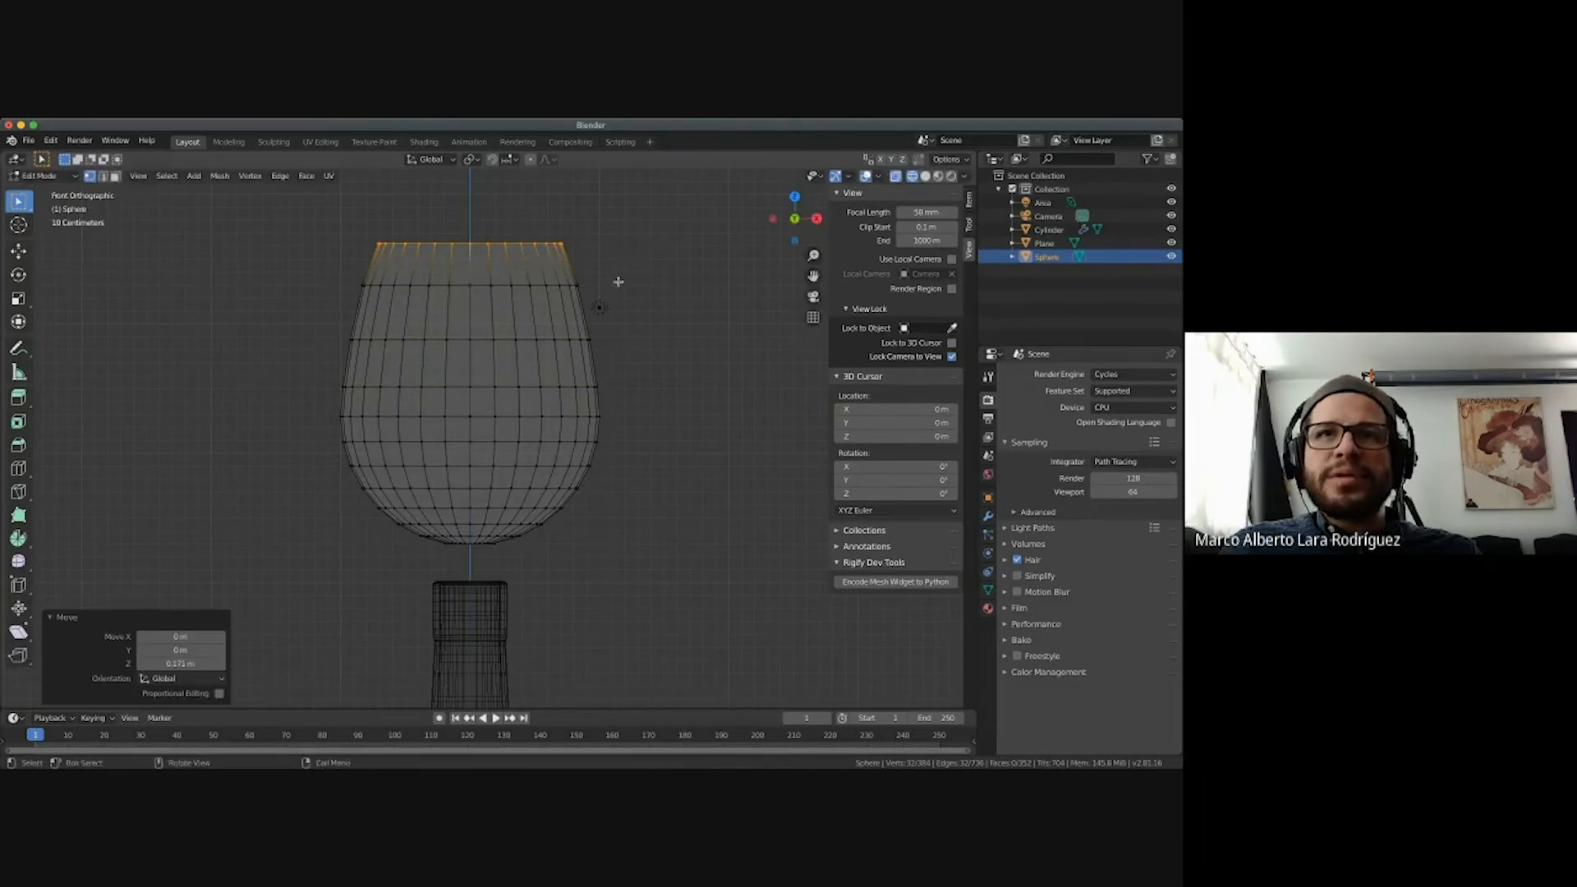
Lower the second vertex ring below the rim about 0.17 m along Z, and the third ring about 0.12 m.
left_click_drag(624, 263, 315, 305)
key("g")
key("z")
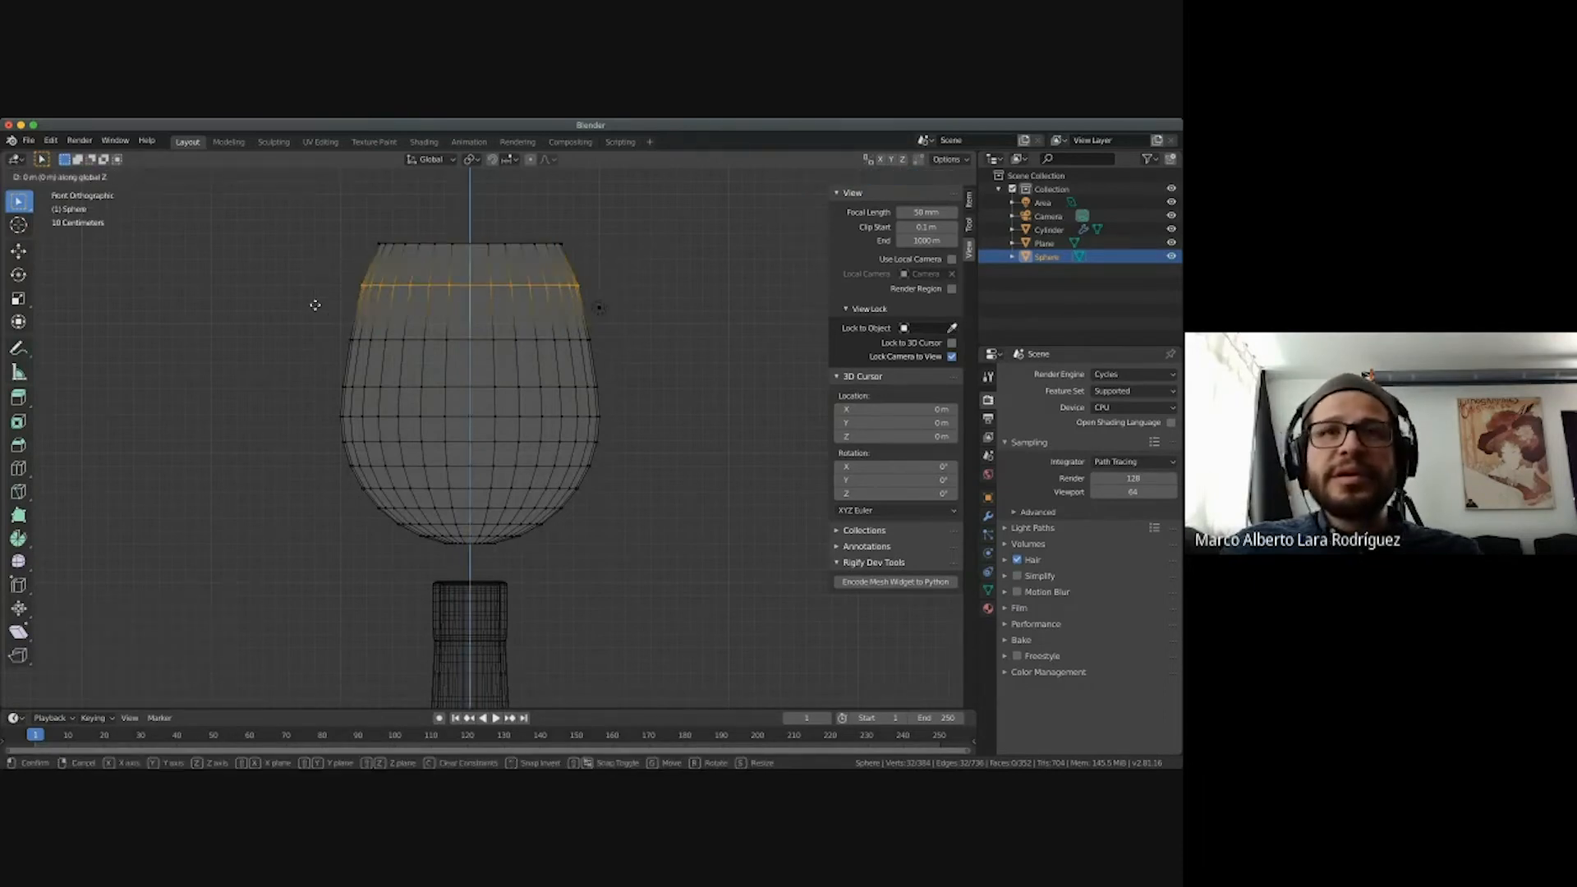
left_click(314, 324)
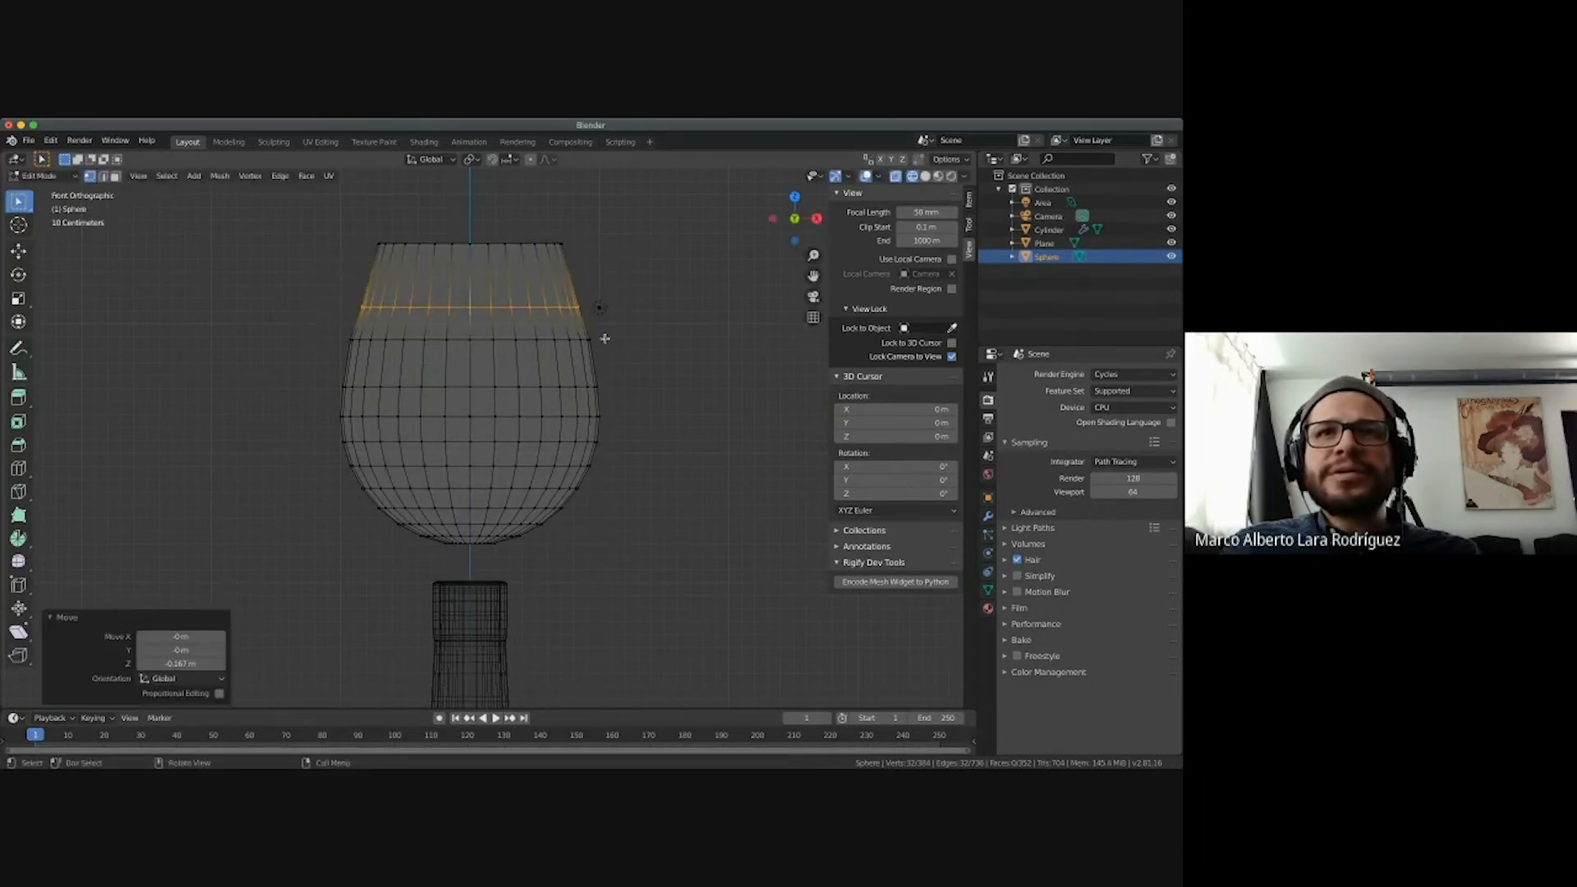
left_click_drag(606, 329, 285, 362)
key("g")
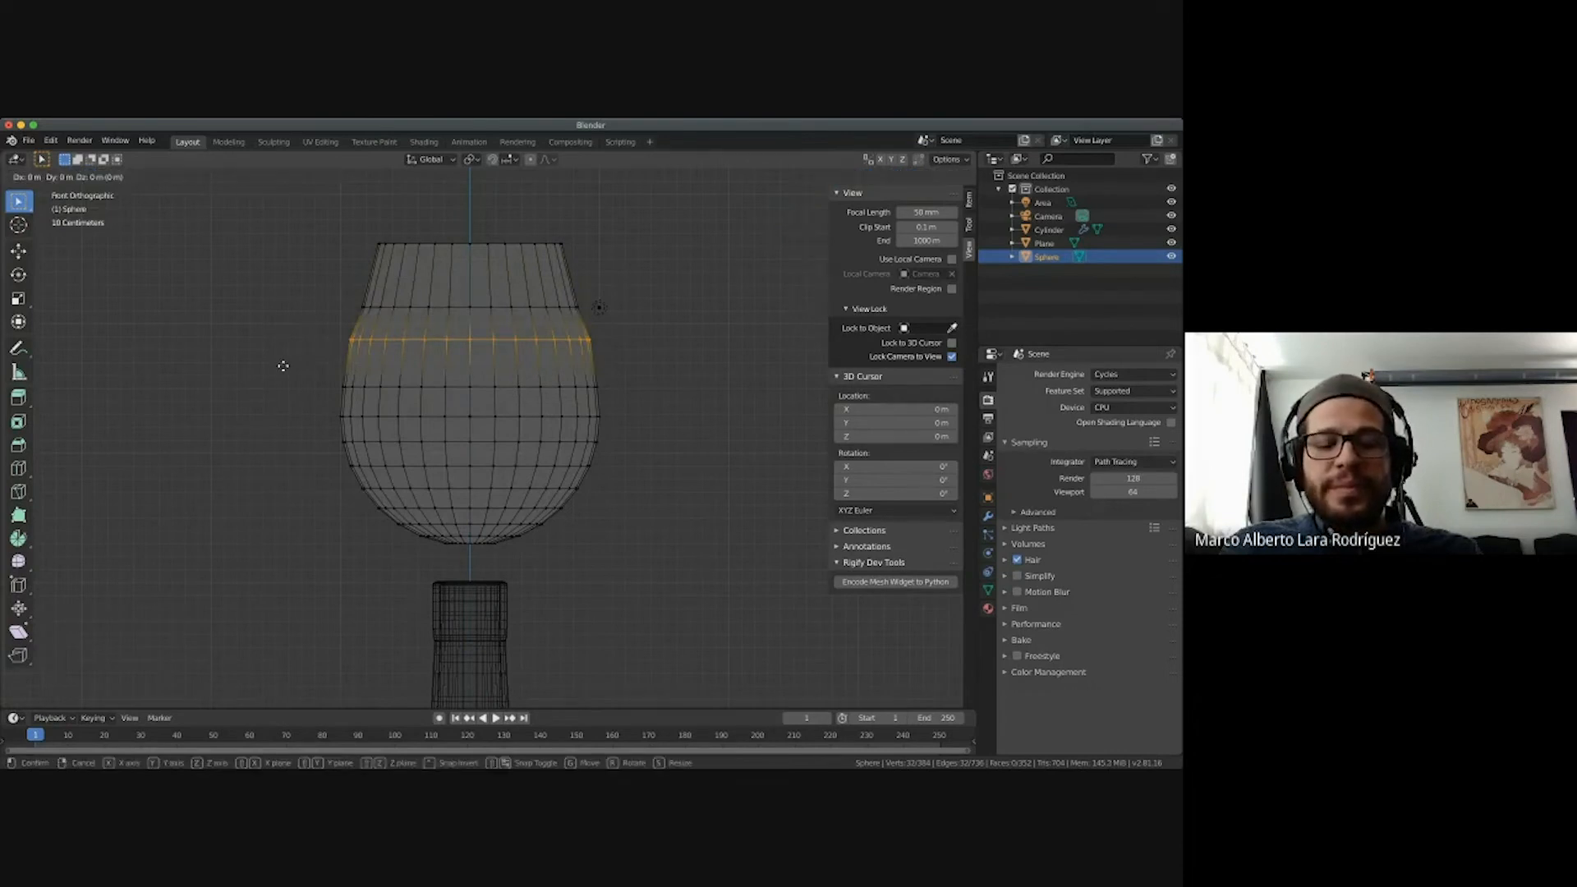
key("z")
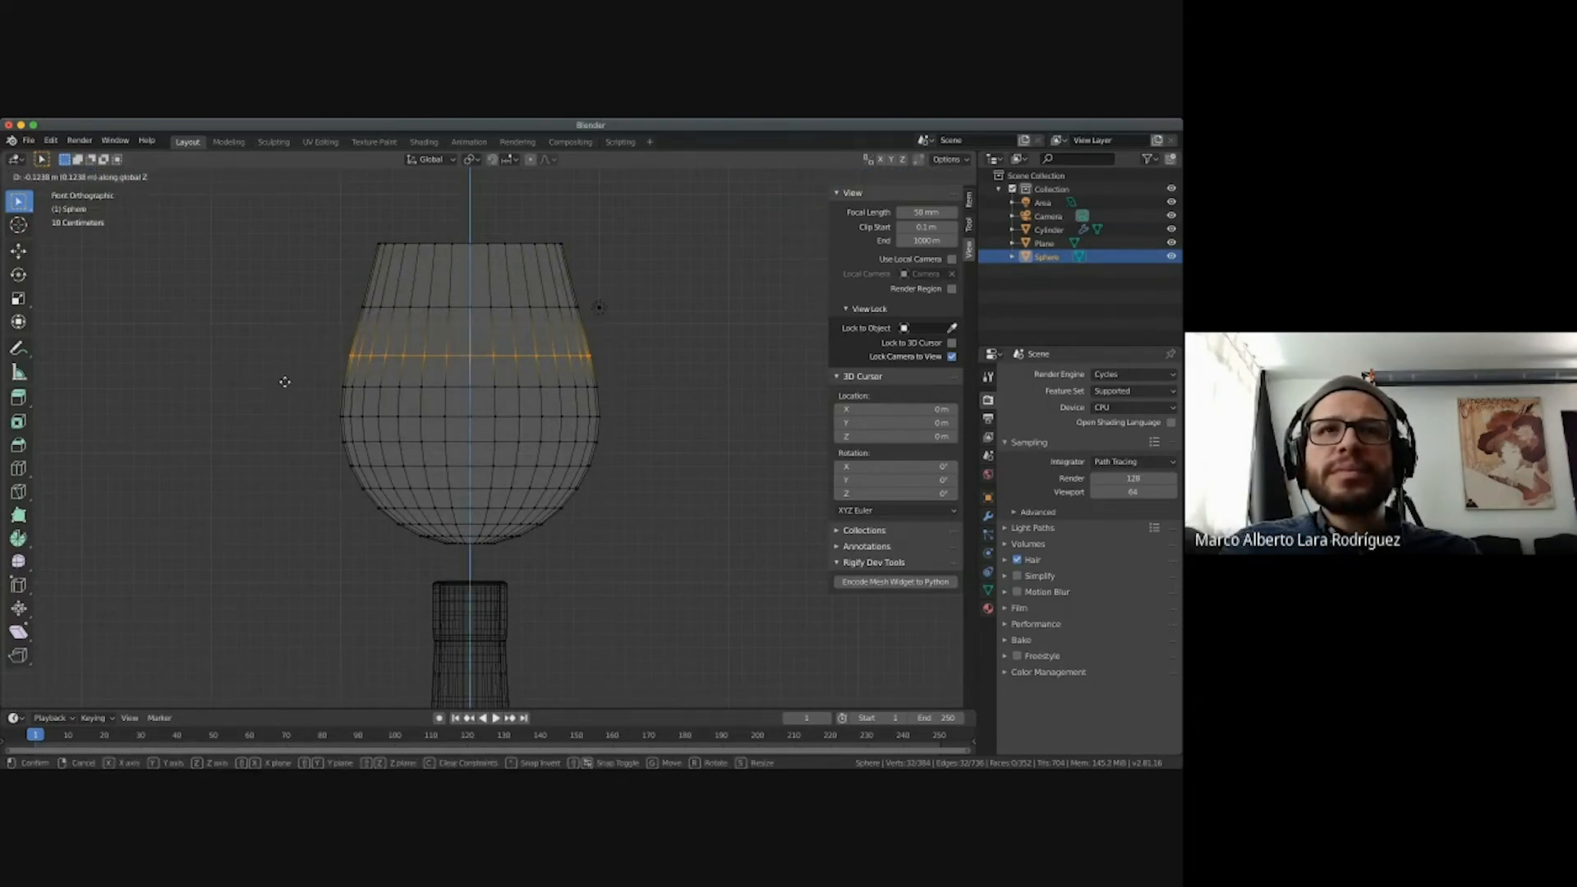
left_click(284, 382)
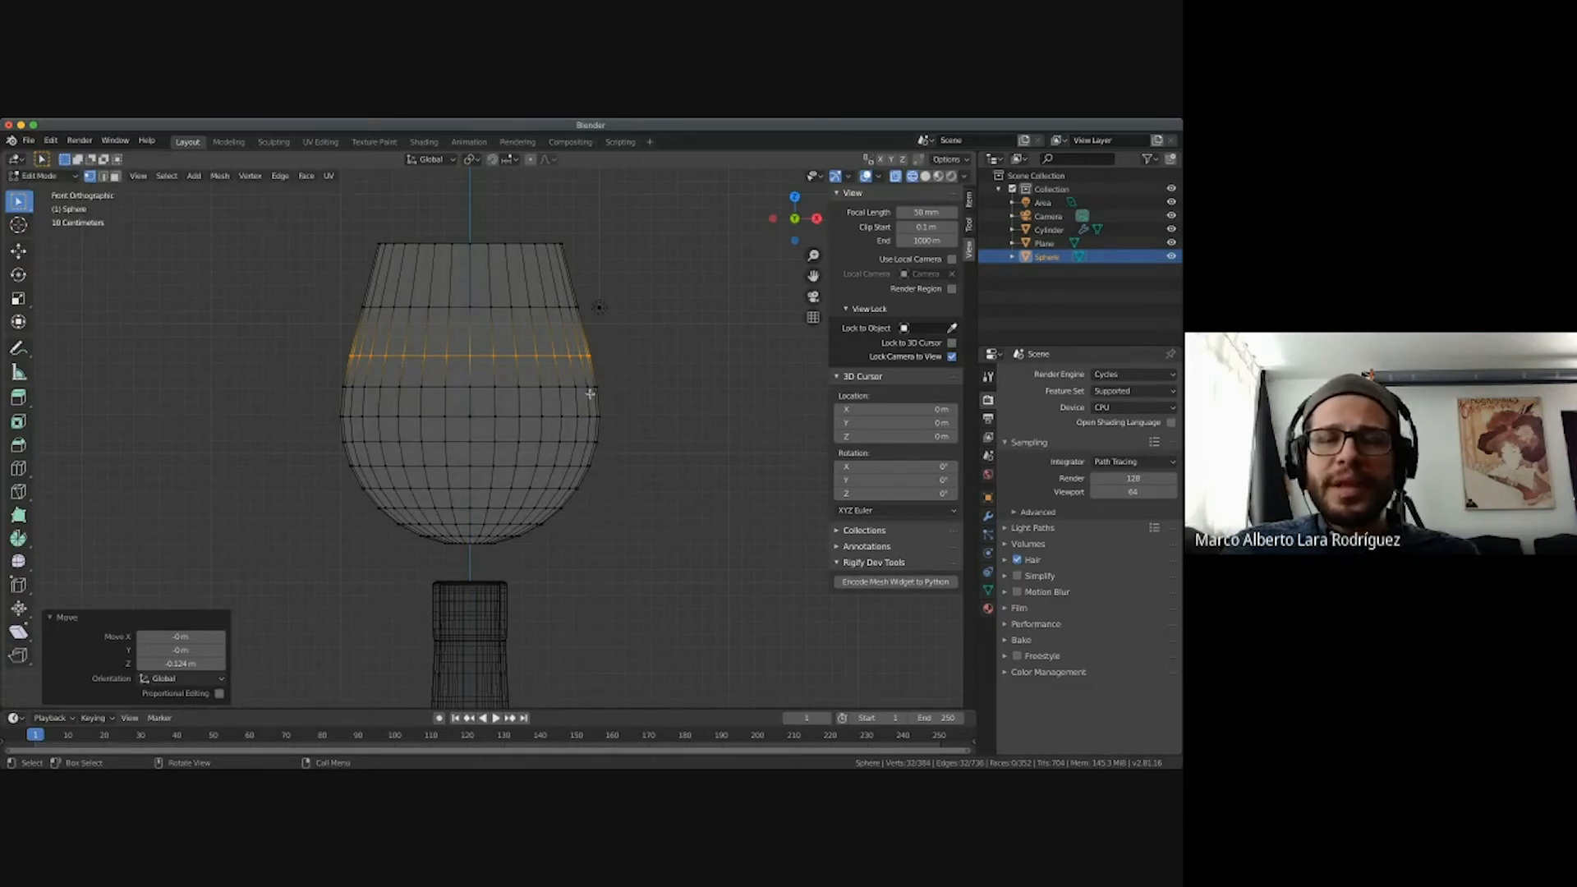
Select the bowl's rim ring and extrude it inward at a scale of about 0.948 to start the wall thickness.
scroll(593, 386, "up", 2)
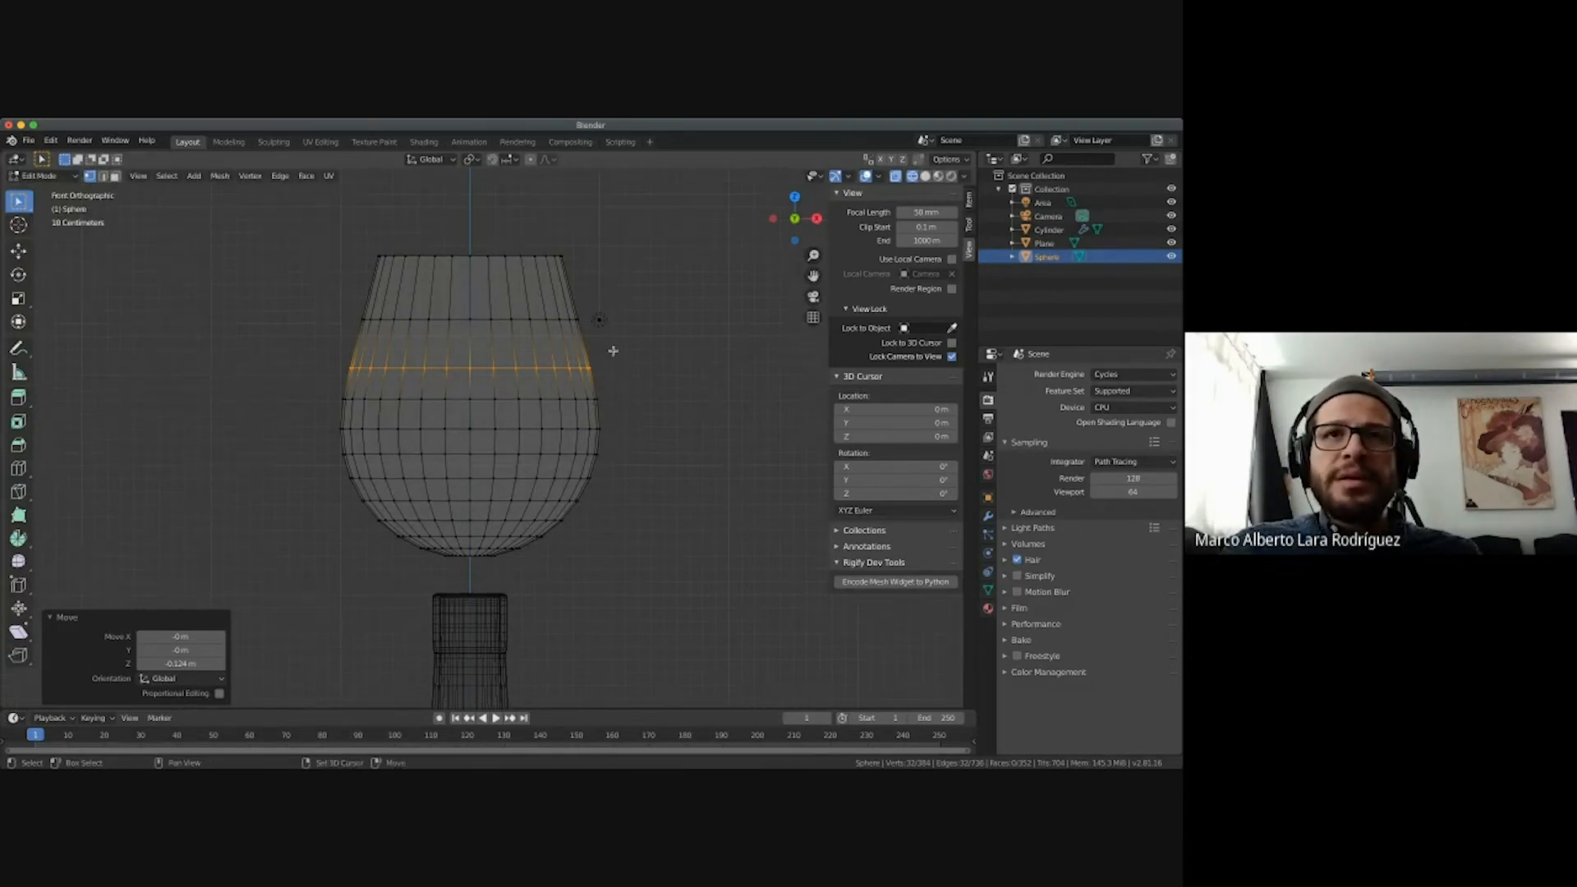
left_click(706, 328)
left_click_drag(338, 223, 607, 253)
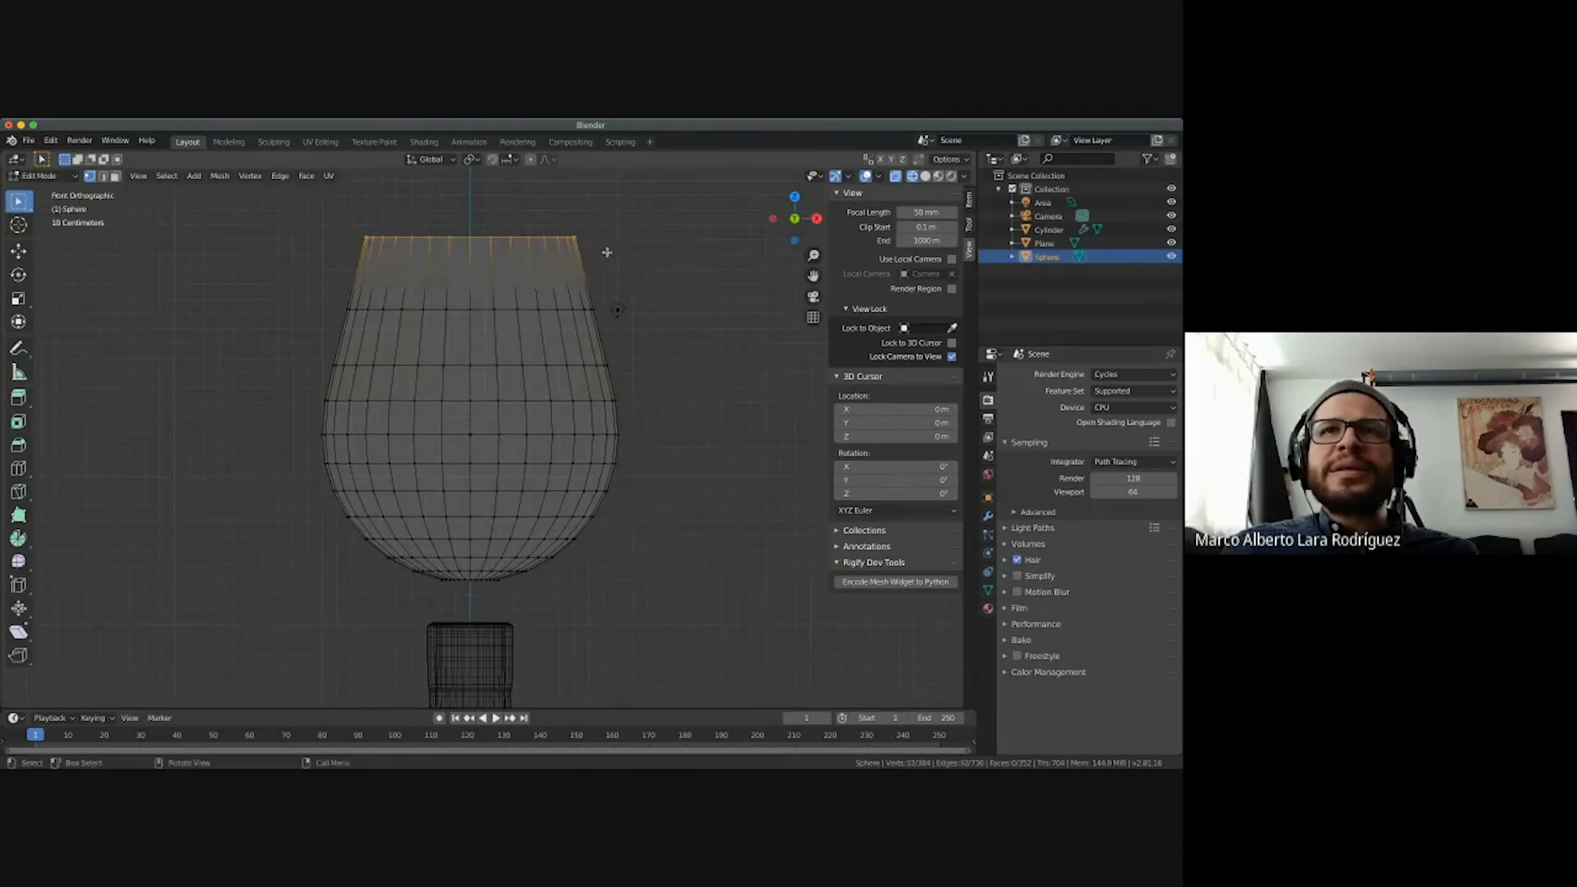
scroll(617, 263, "up", 1, "shift")
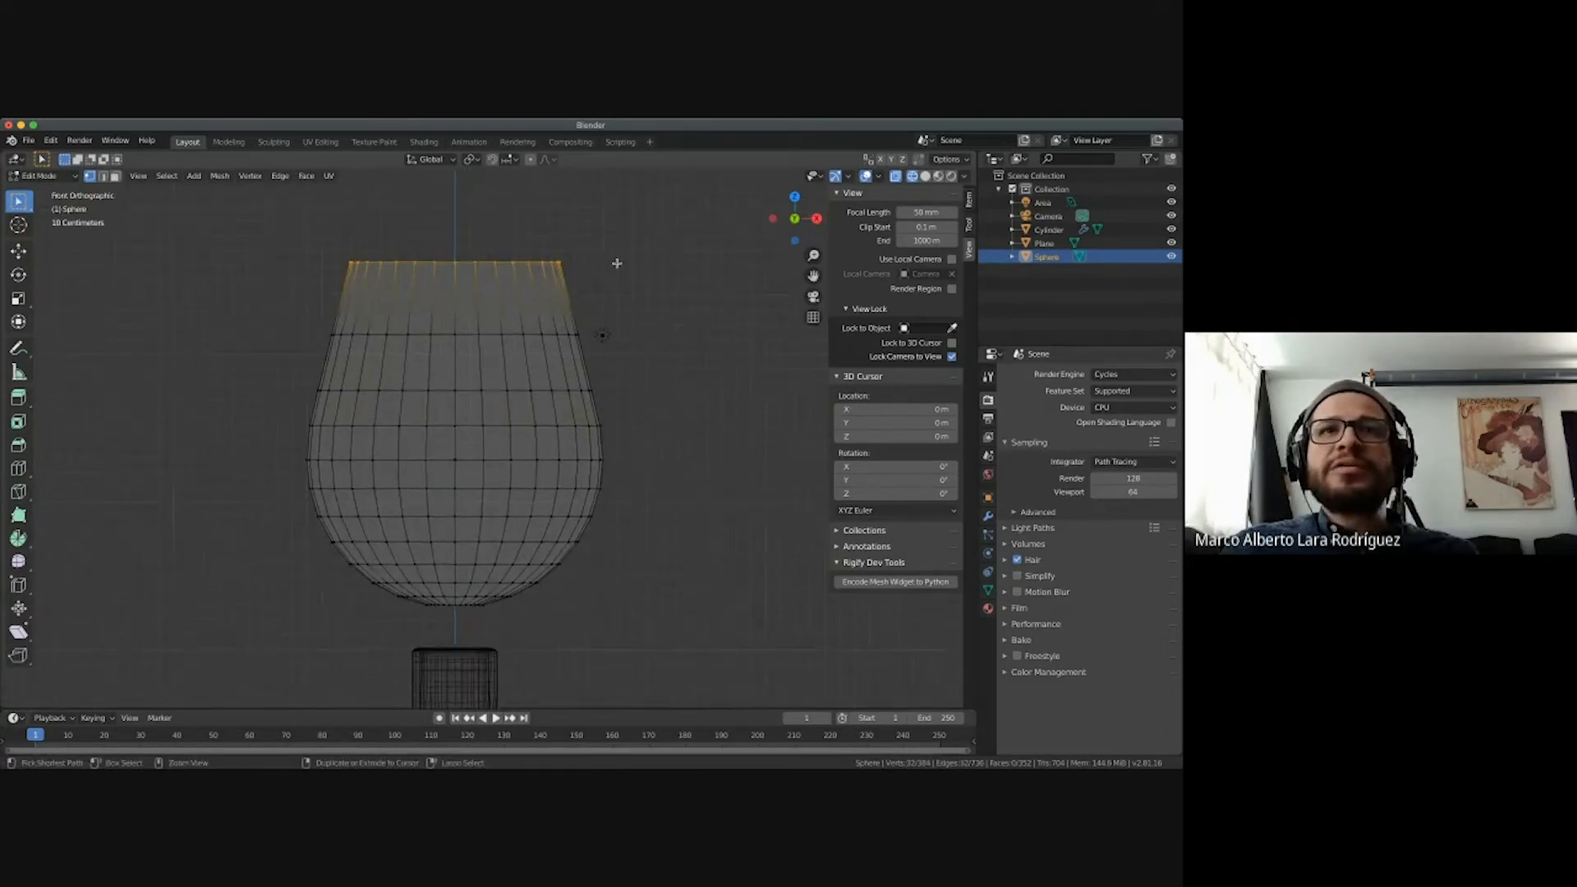
scroll(617, 262, "up", 2)
scroll(617, 263, "up", 1, "shift")
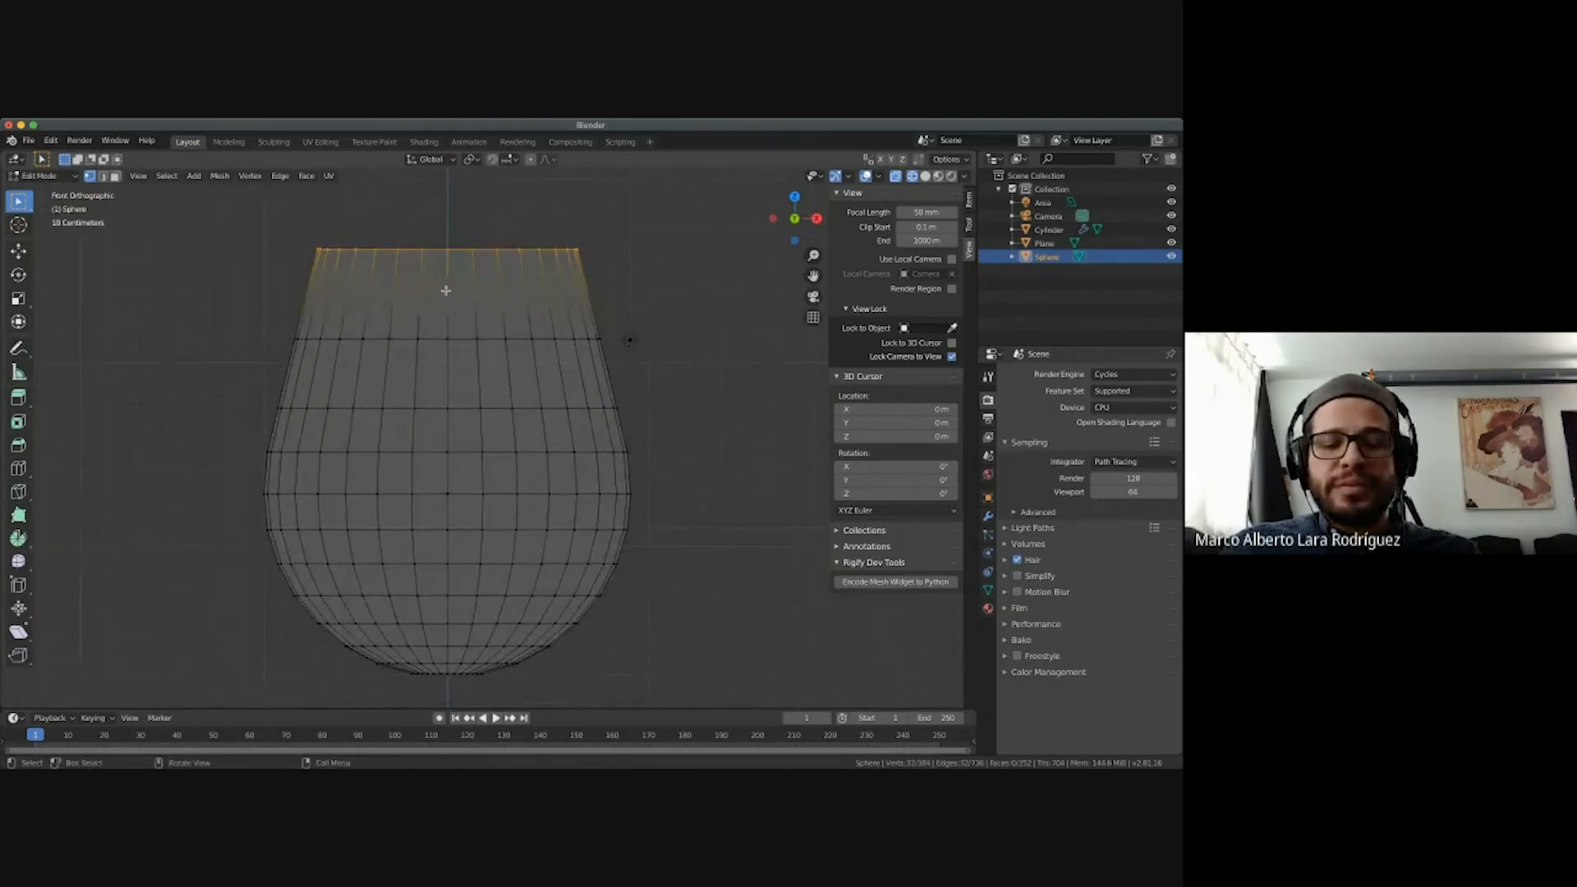
key("e")
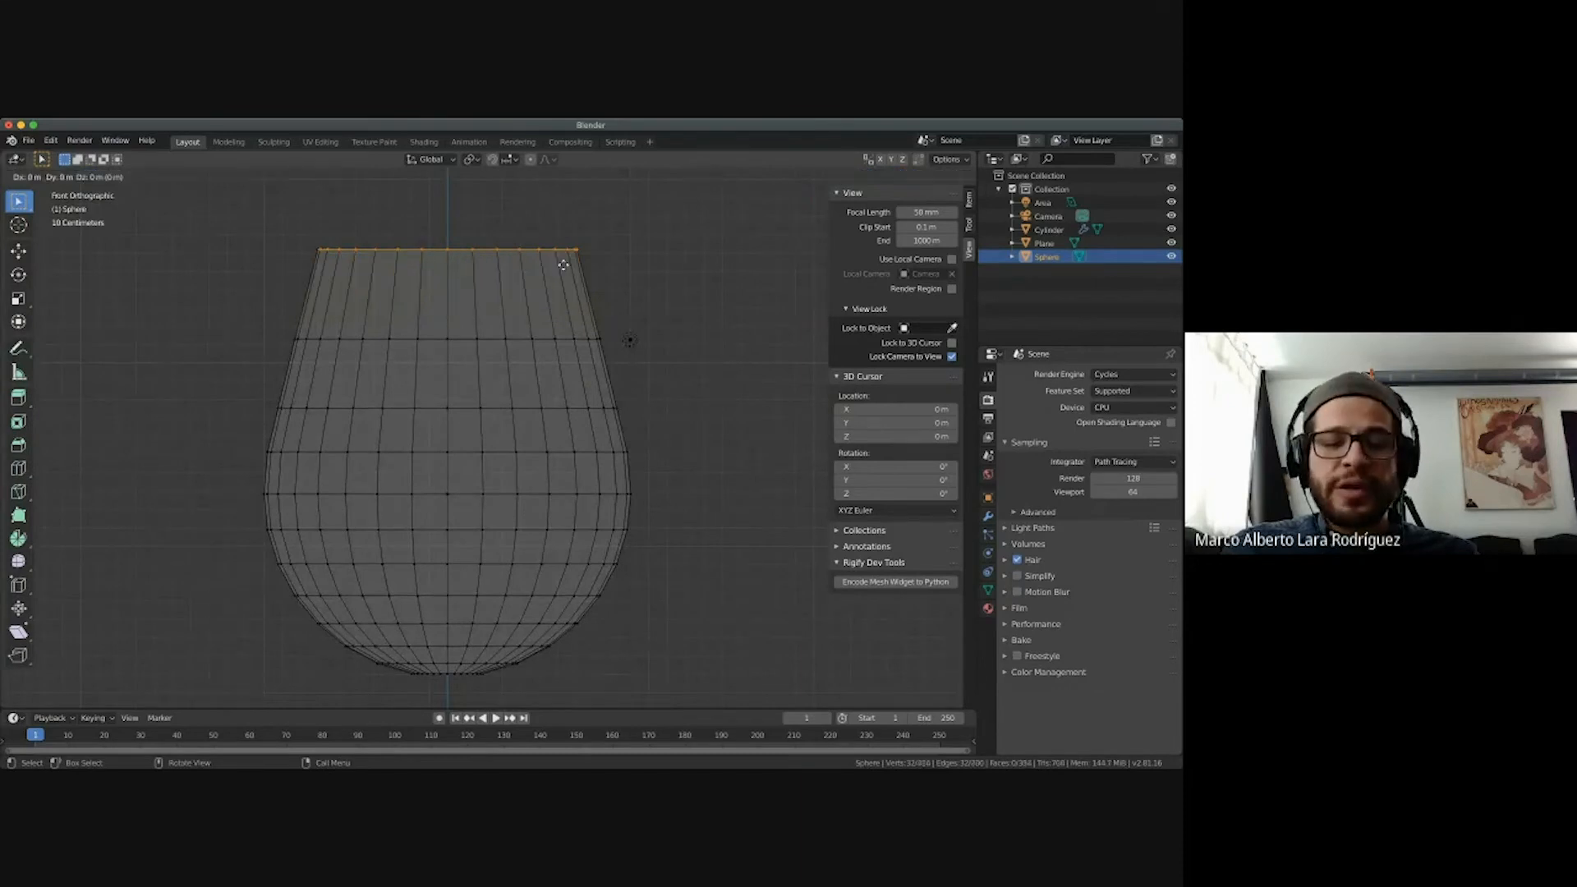
key("s")
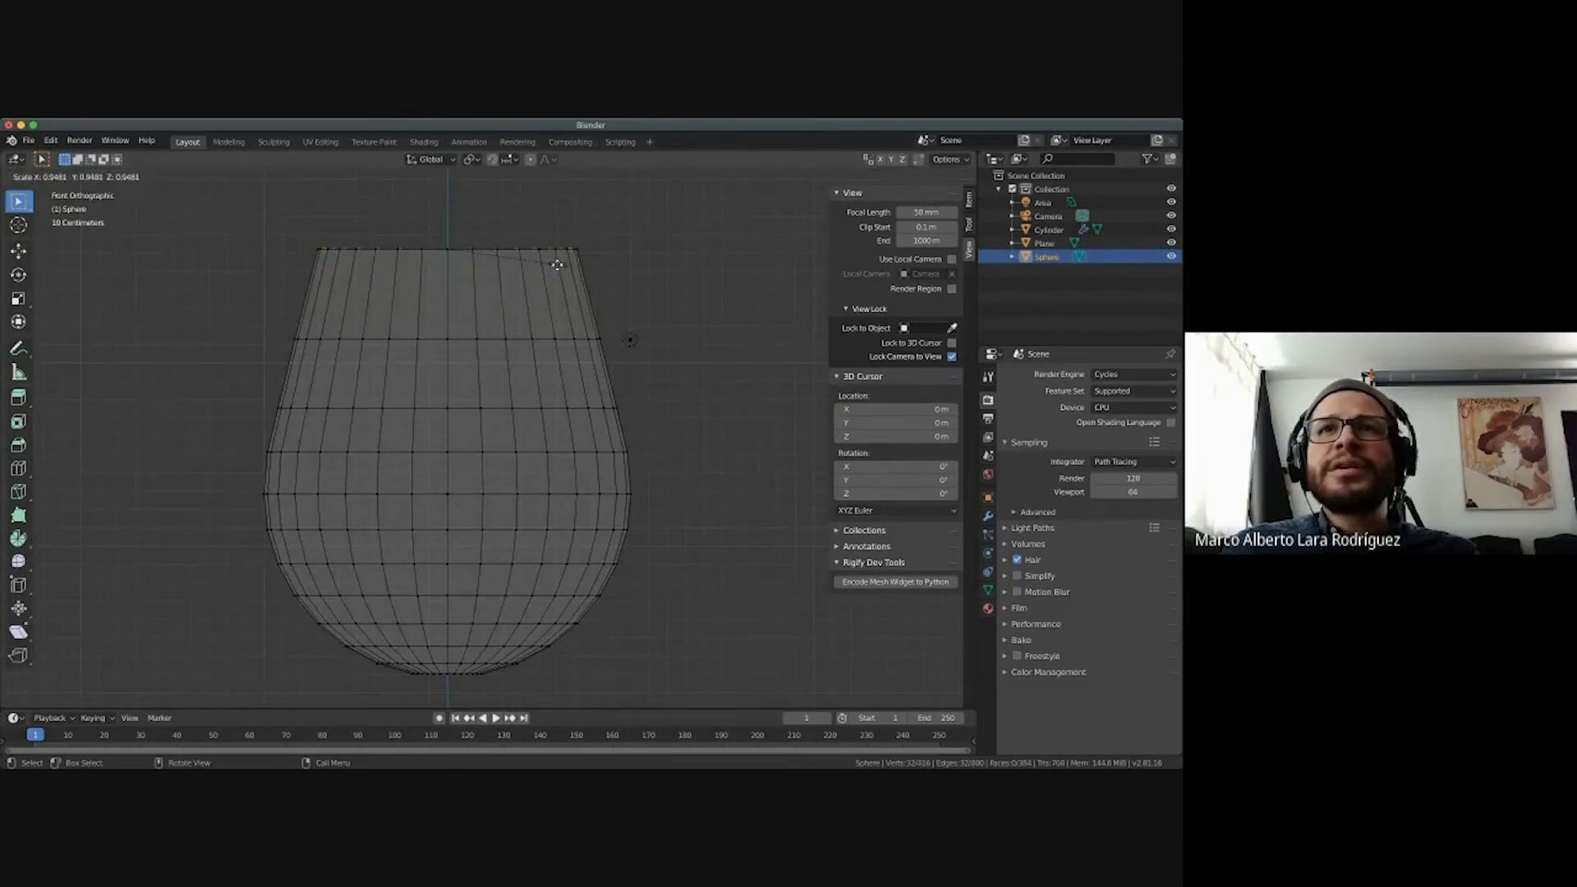
left_click(557, 264)
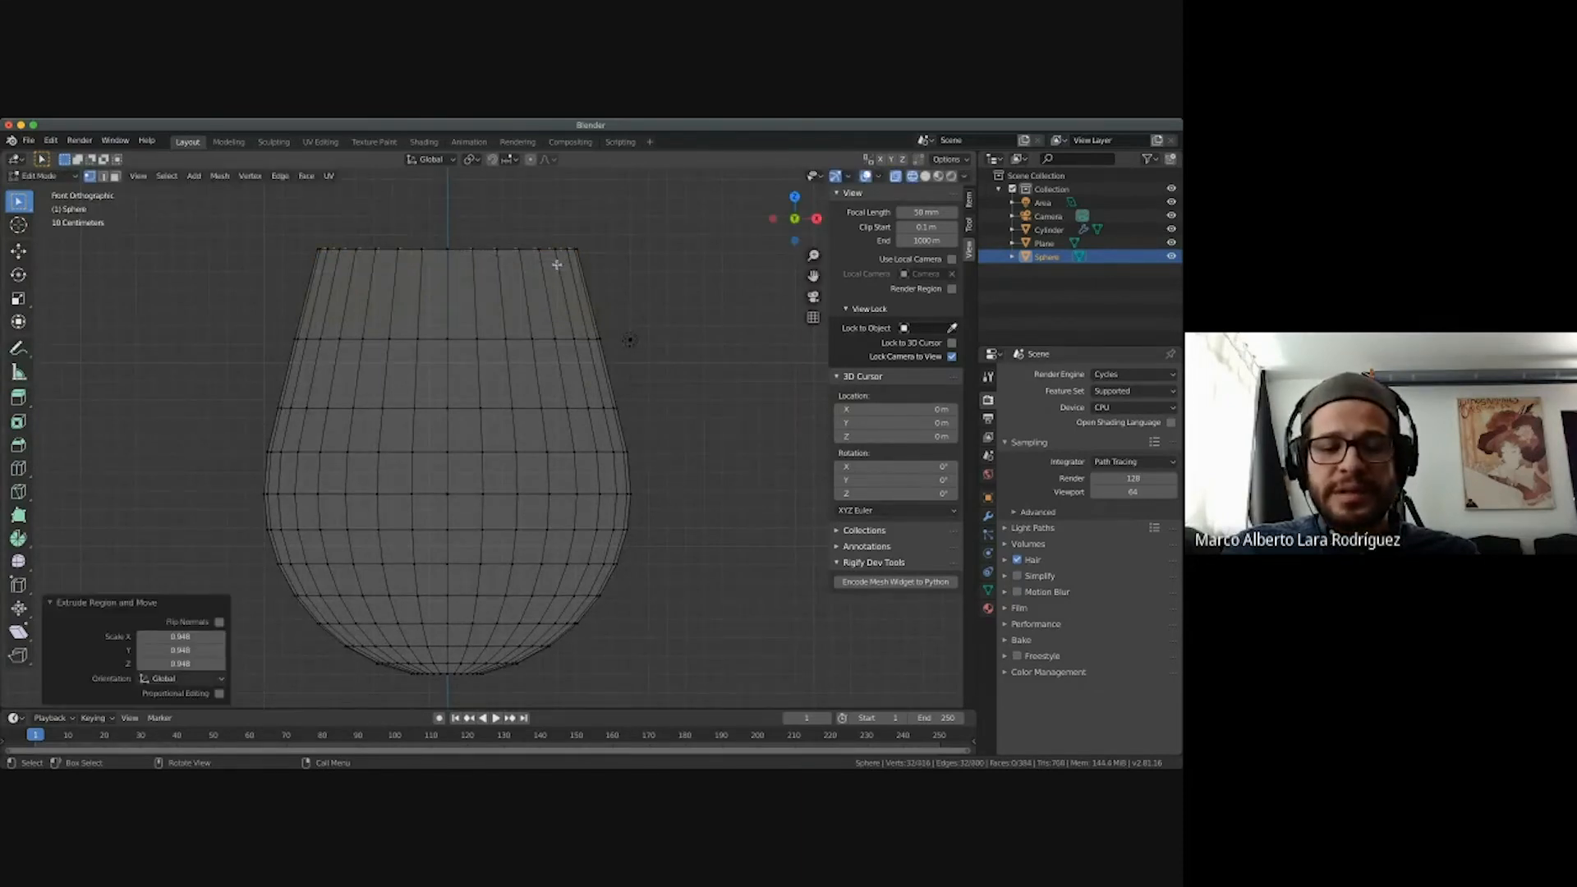
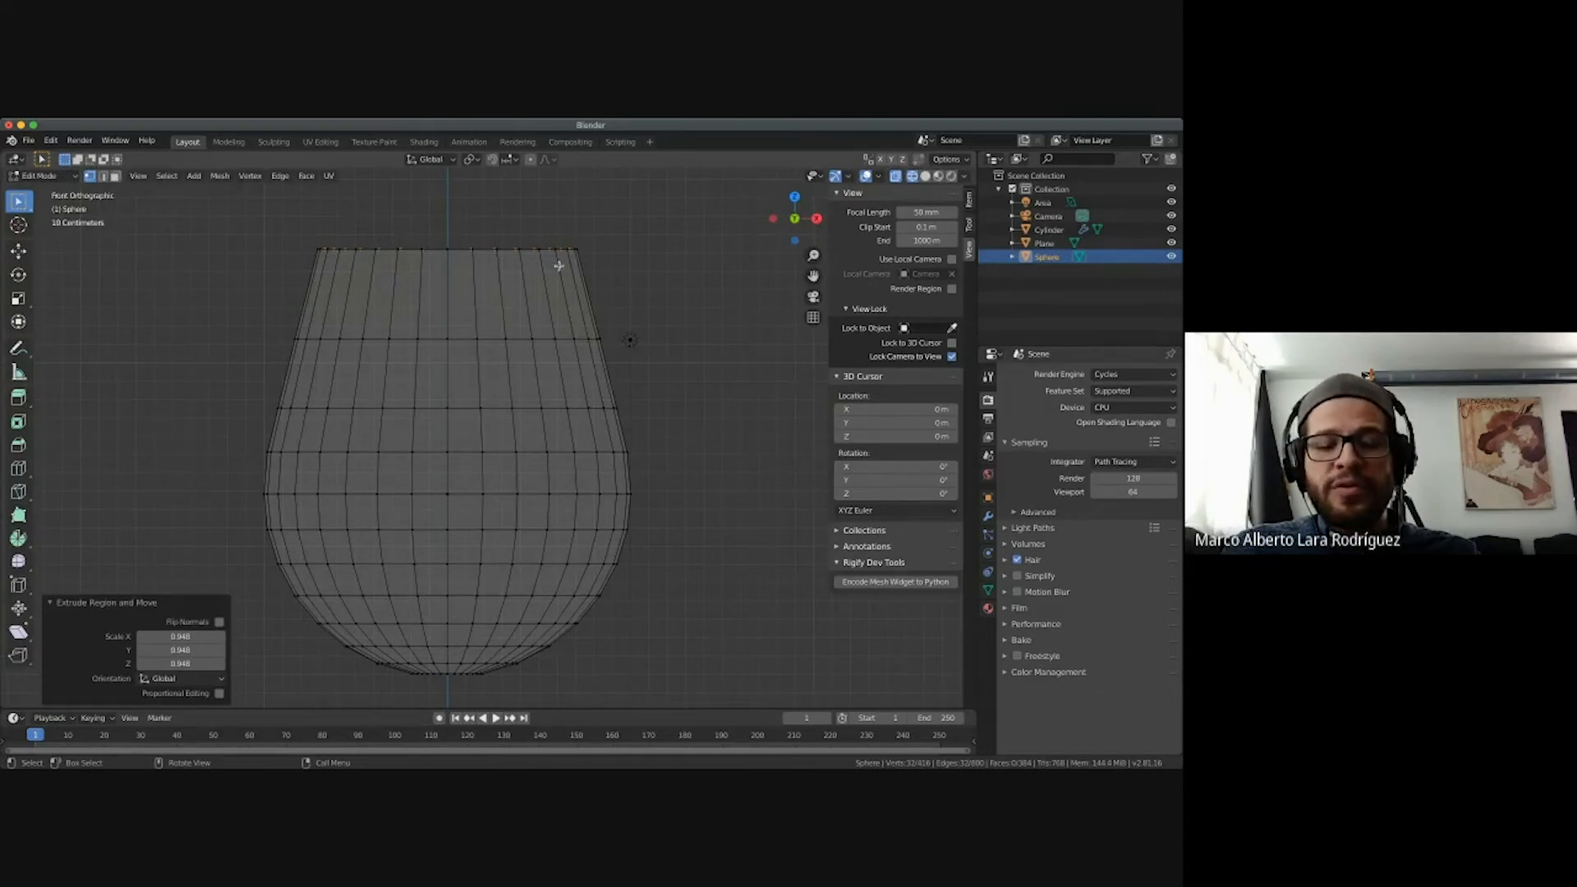
Extrude the inner rim ring about 0.49 m down along Z and scale it by about 1.18 to follow the outer wall.
key("e")
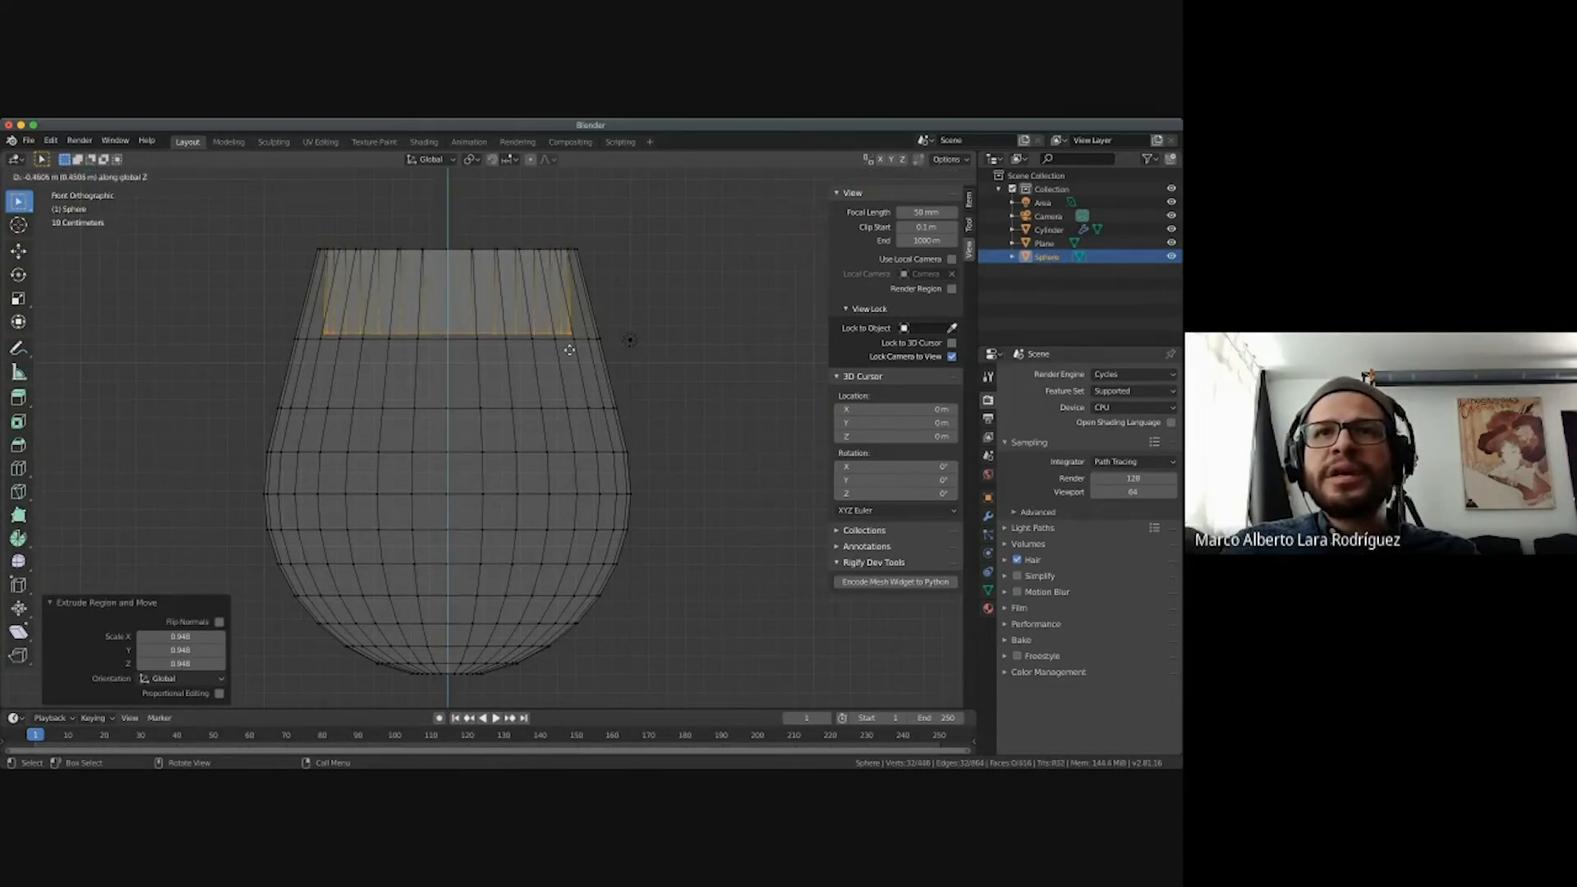
left_click(571, 354)
key("s")
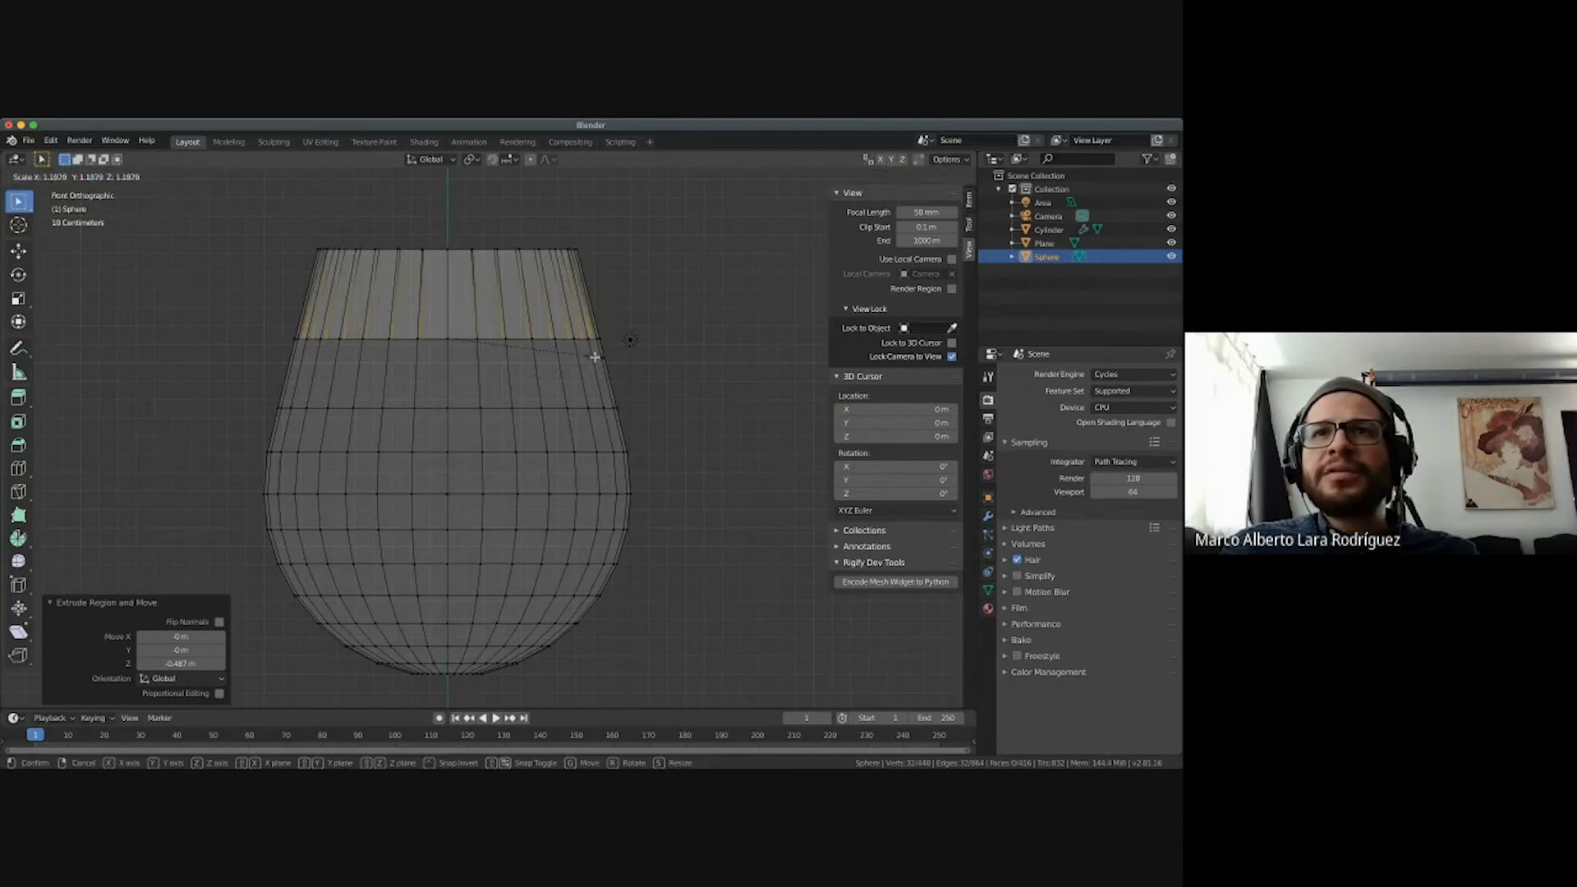
left_click(594, 357)
Extrude the inner wall's lowest ring about 0.38 m further down along Z and scale it by about 1.12.
key("e")
key("z")
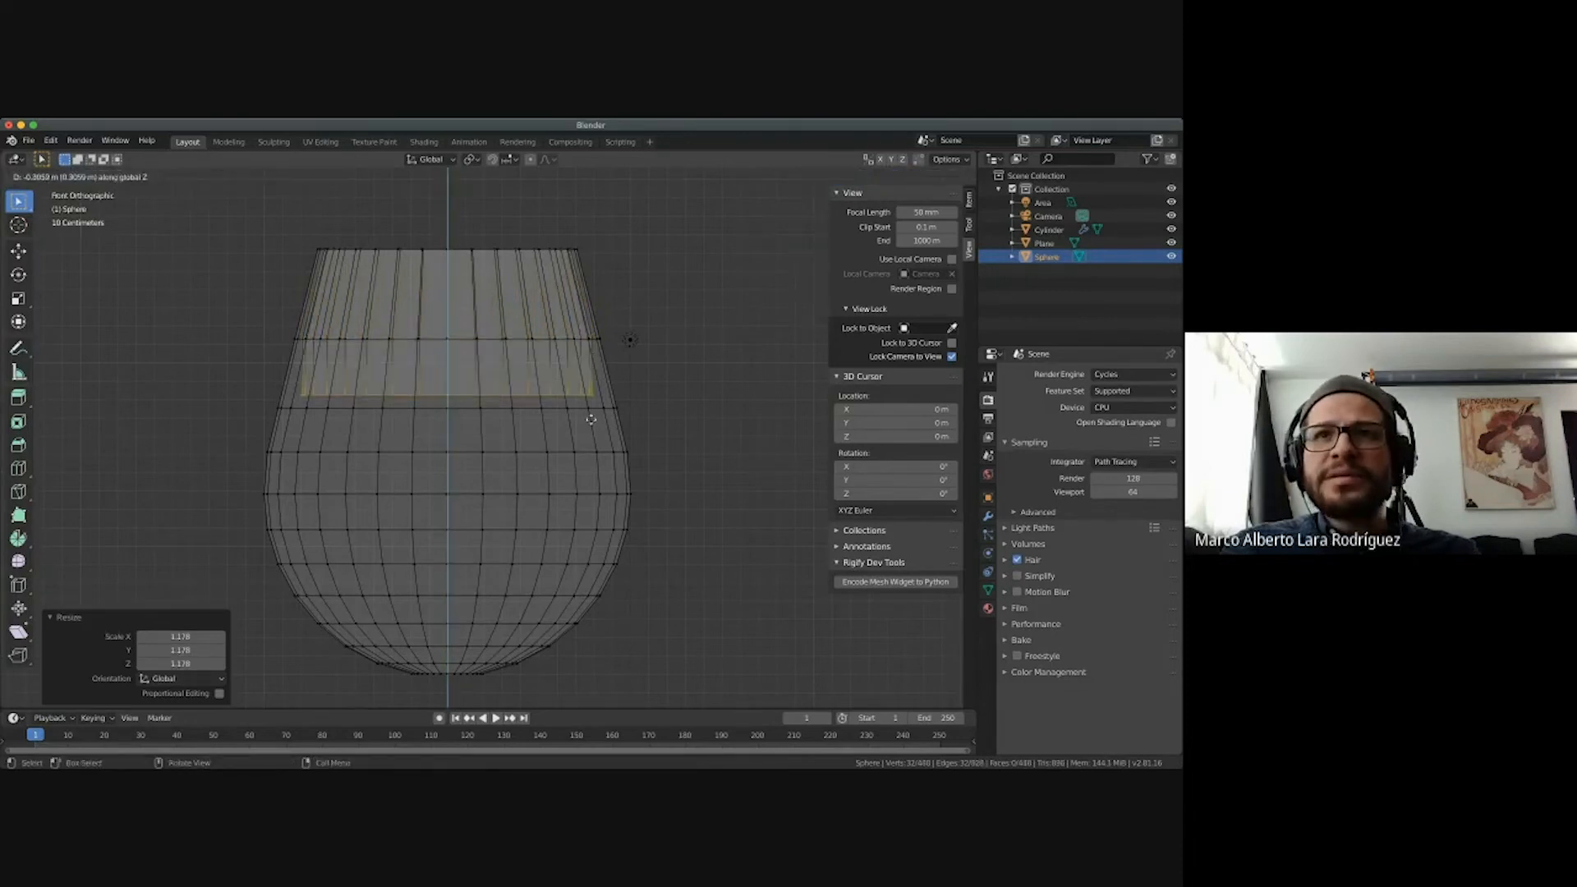
left_click(590, 424)
key("s")
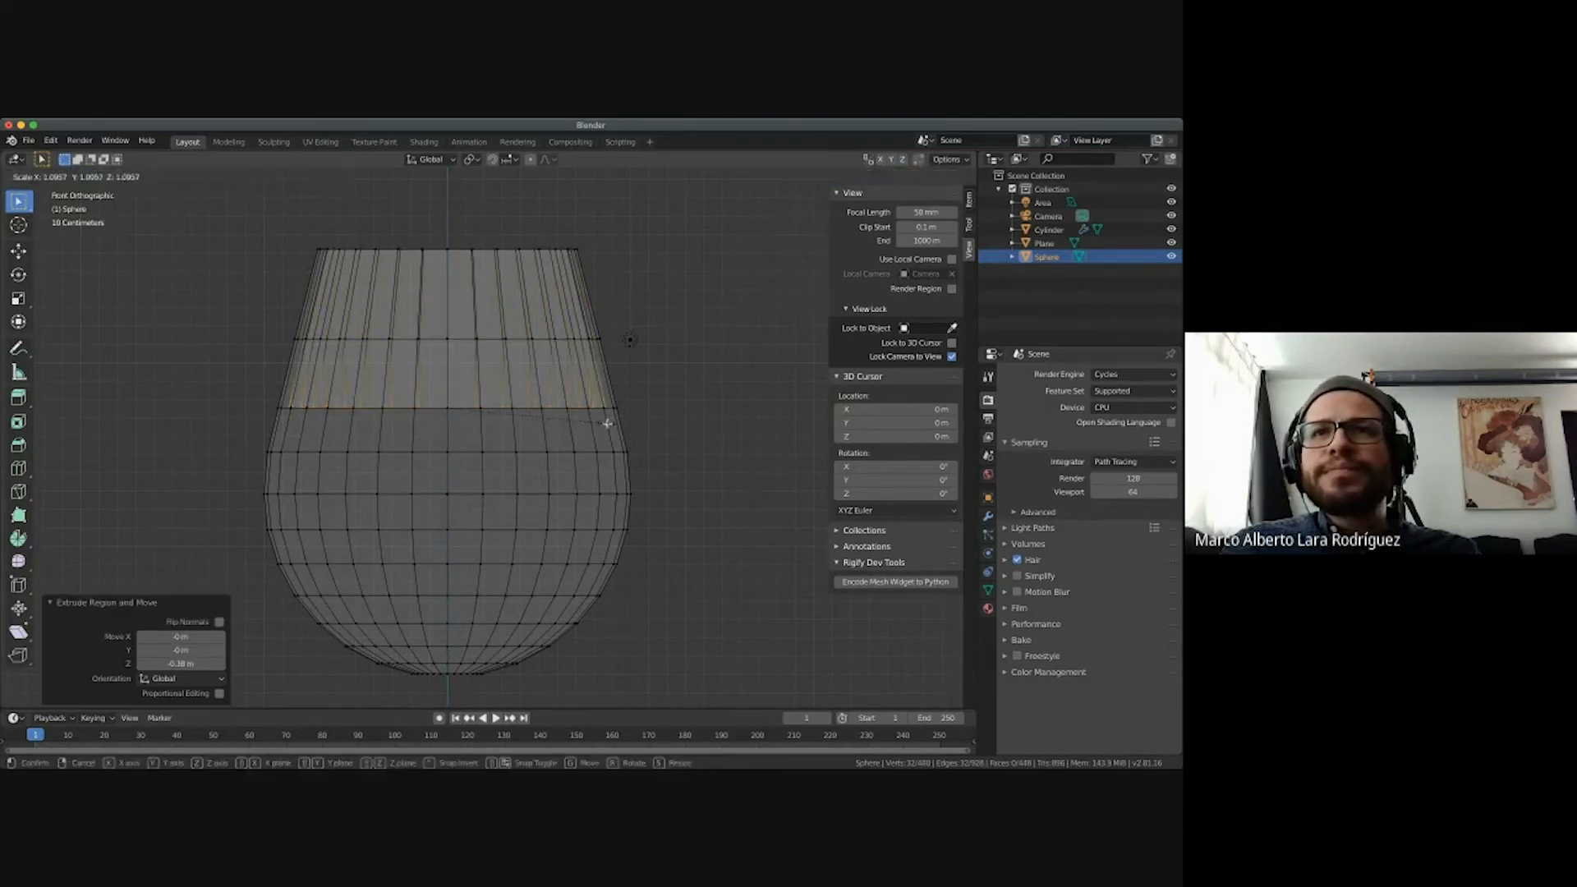
left_click(609, 423)
Extrude the inner wall about 0.24 m down to the bowl's fourth ring level and scale the new ring by about 1.06.
key("e")
key("z")
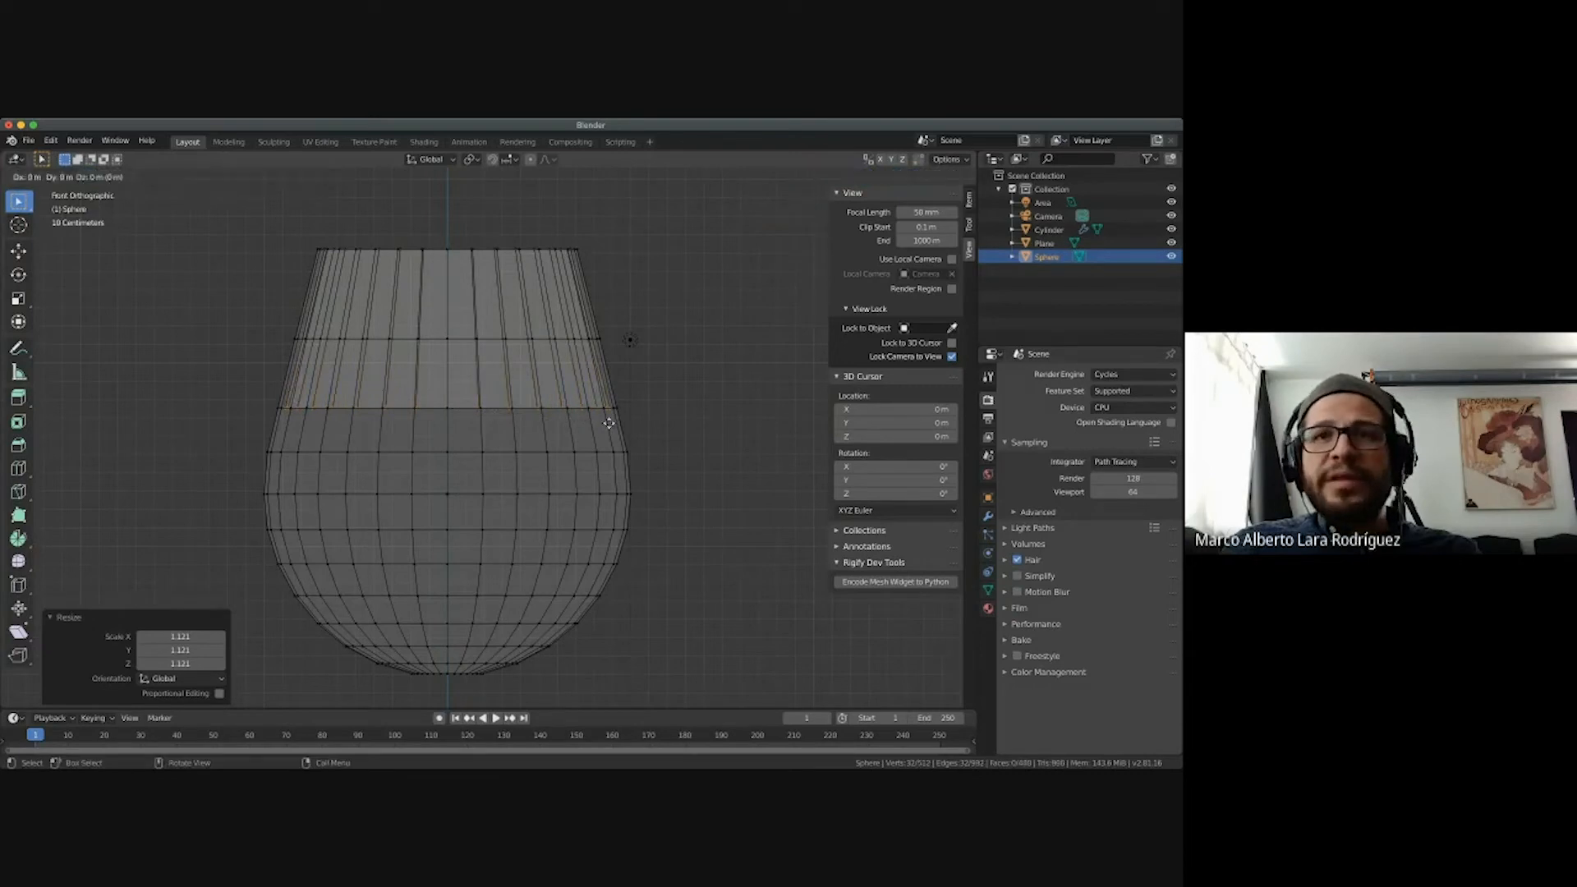
left_click(609, 465)
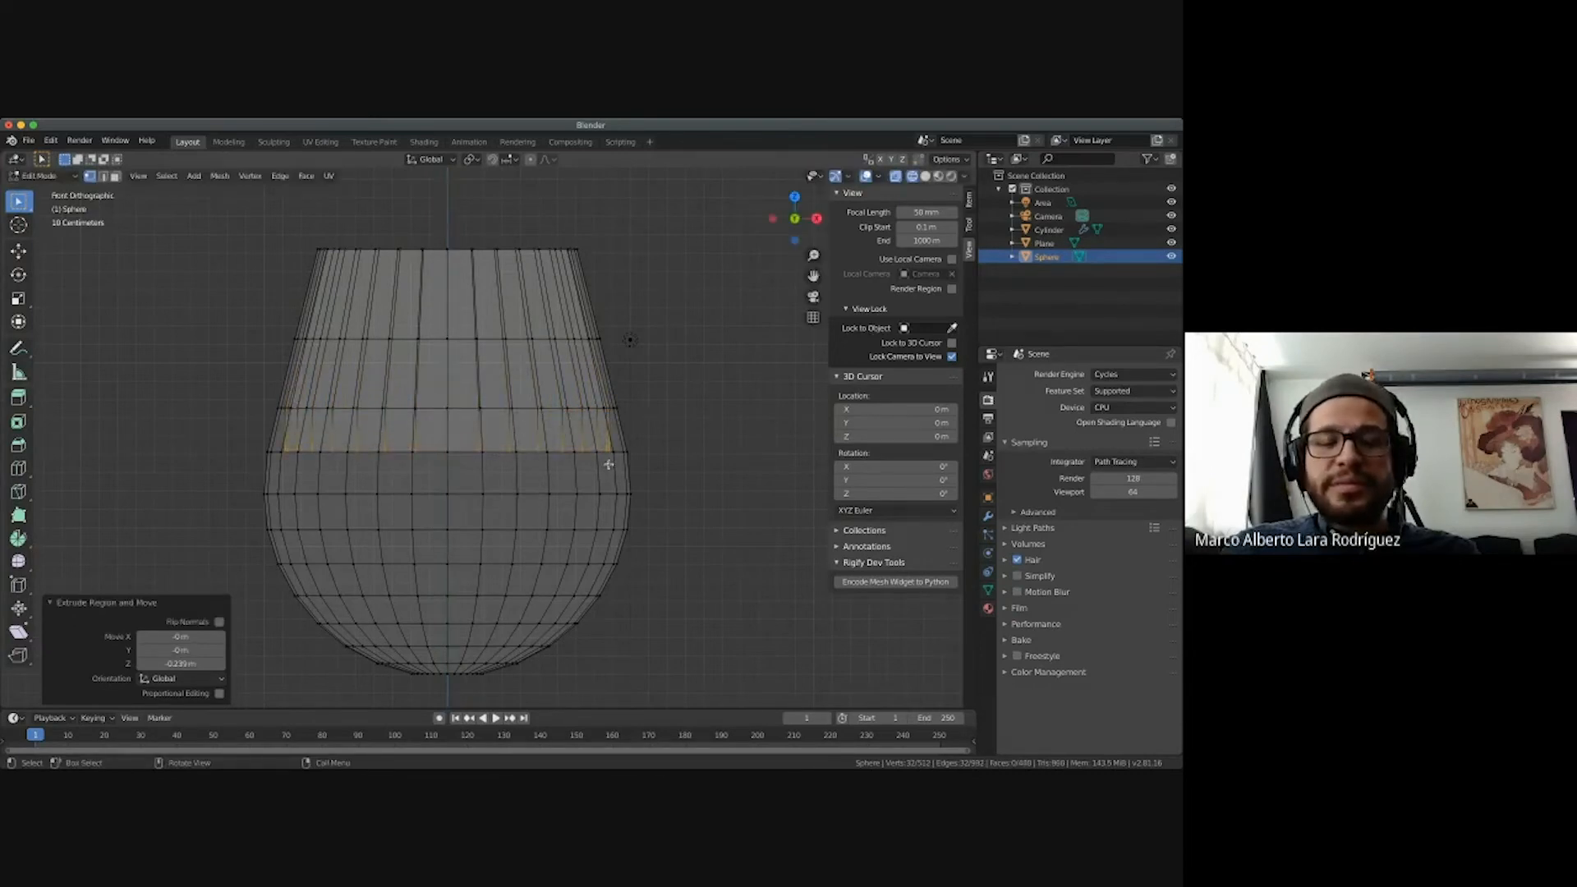
key("s")
left_click(618, 465)
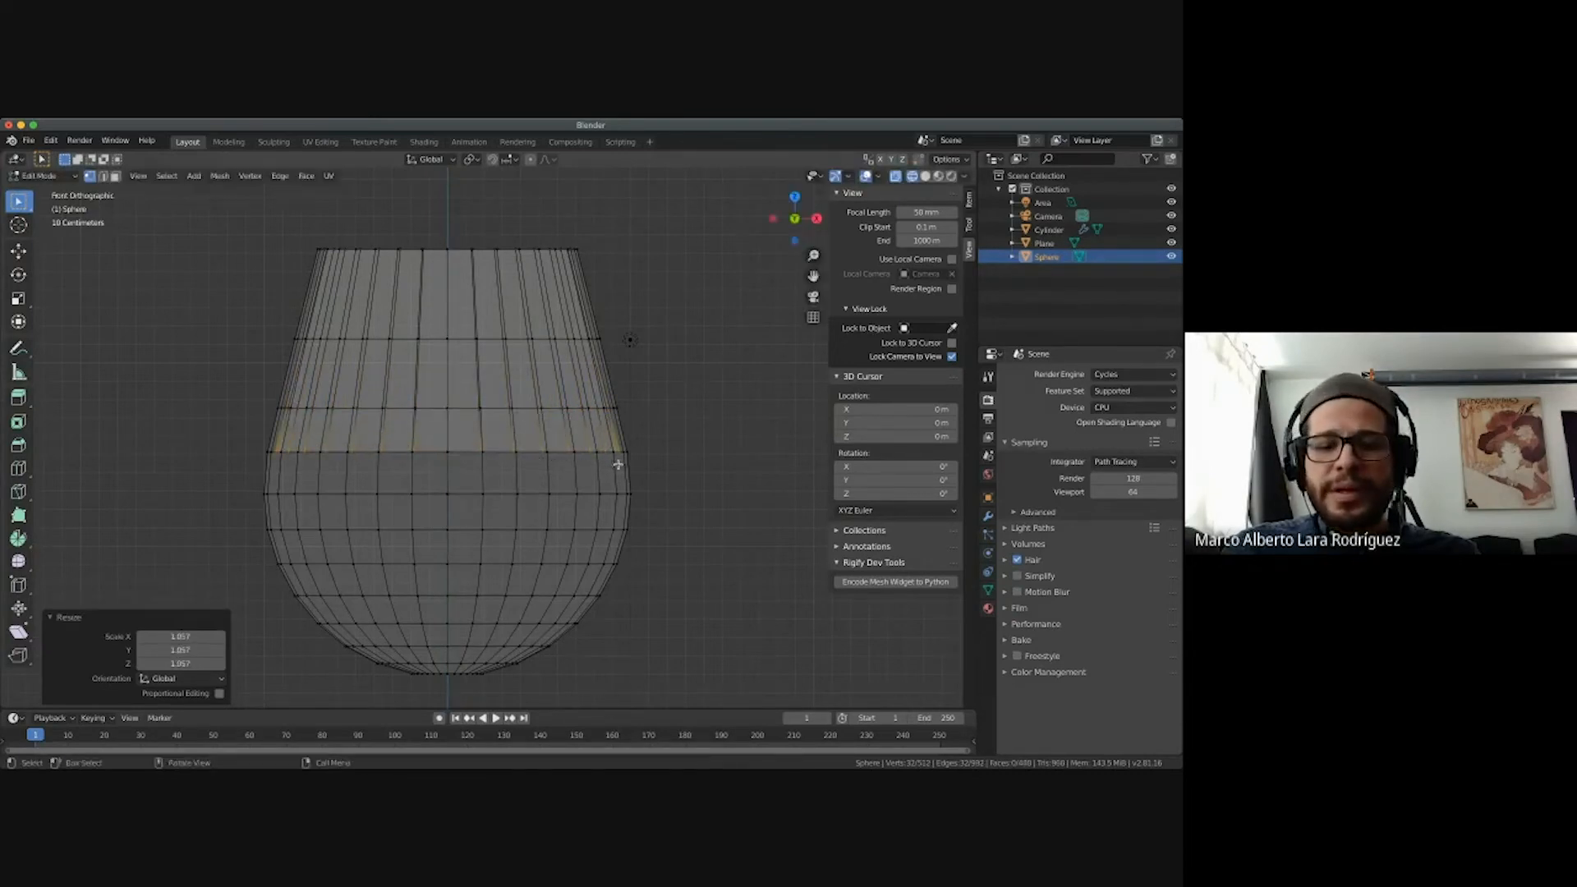
Extrude the inner wall about 0.23 m down to the bowl's widest level and scale the new ring by about 1.02.
key("e")
key("z")
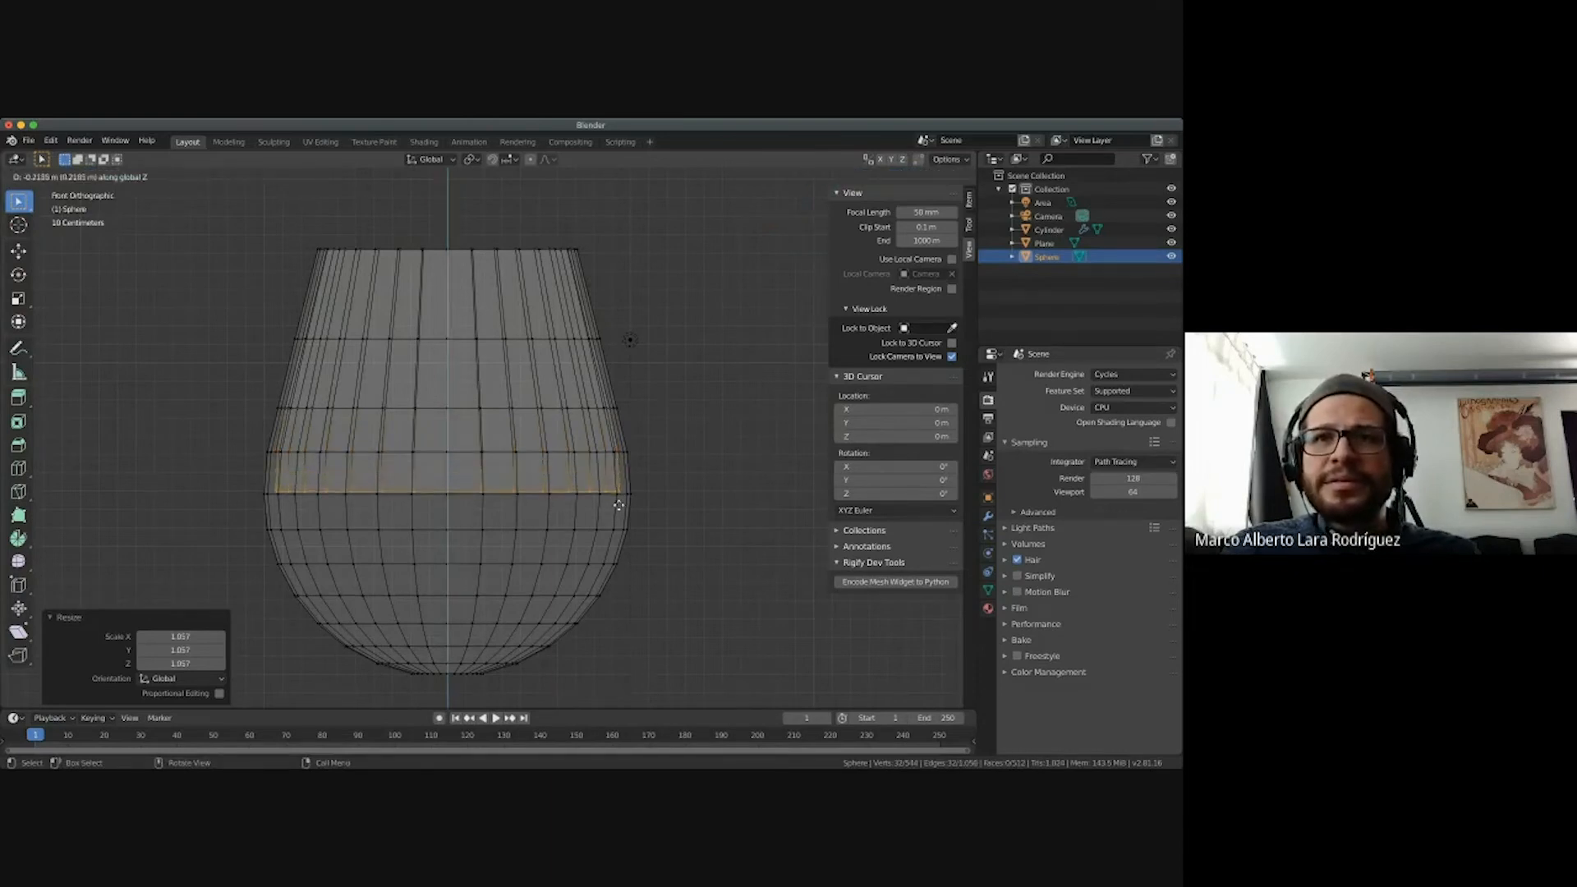
left_click(619, 506)
key("s")
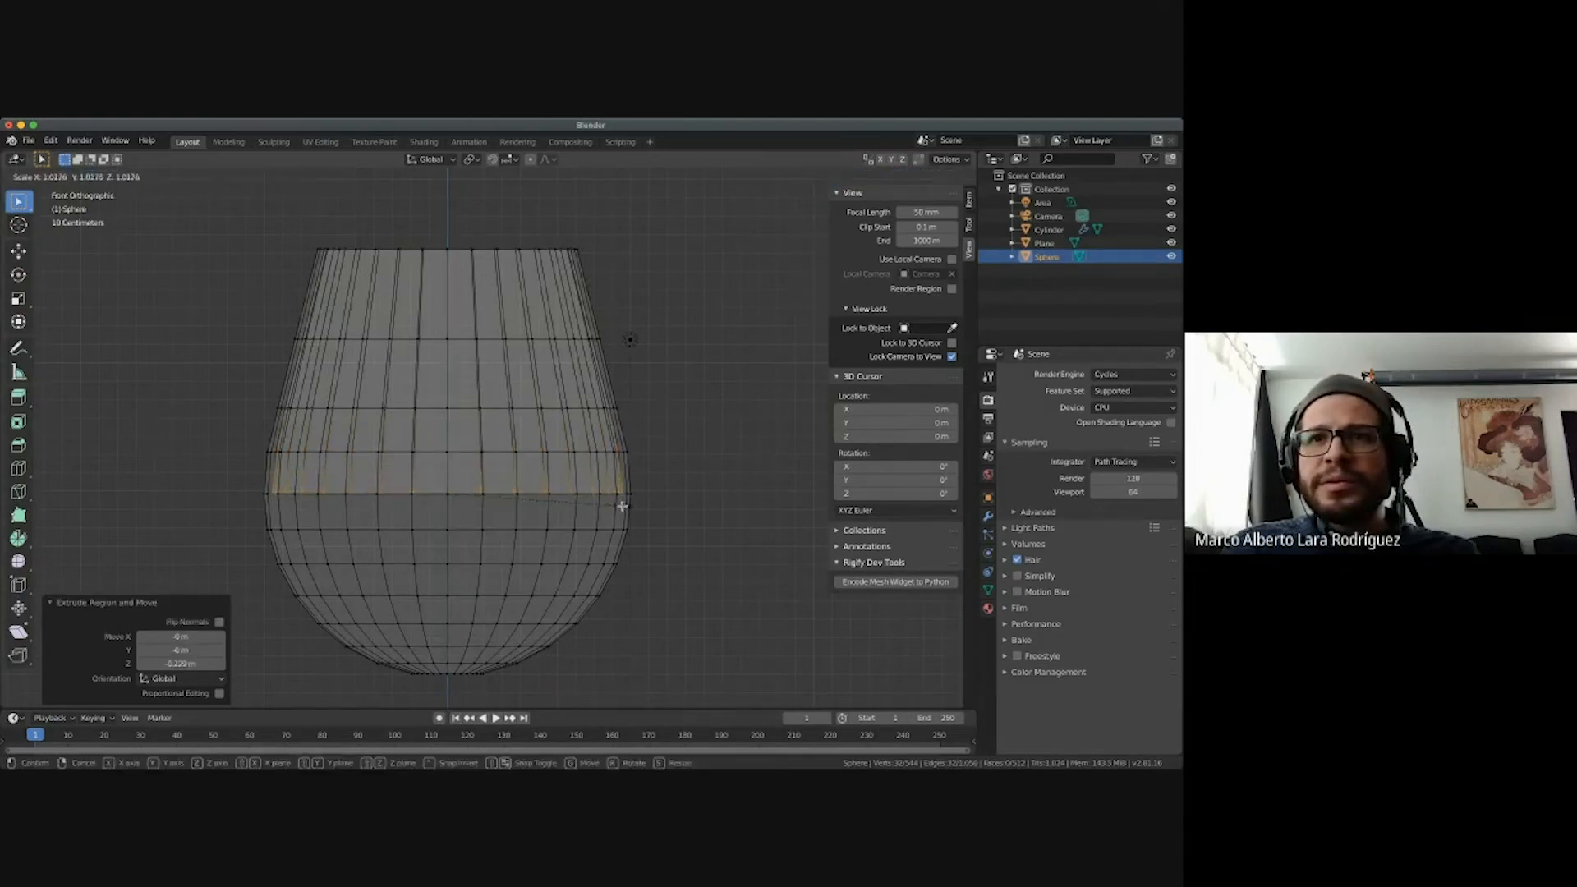
left_click(622, 505)
Extrude the inner ring about 0.2 m below the bowl's widest level and scale it by about 0.98.
key("e")
key("z")
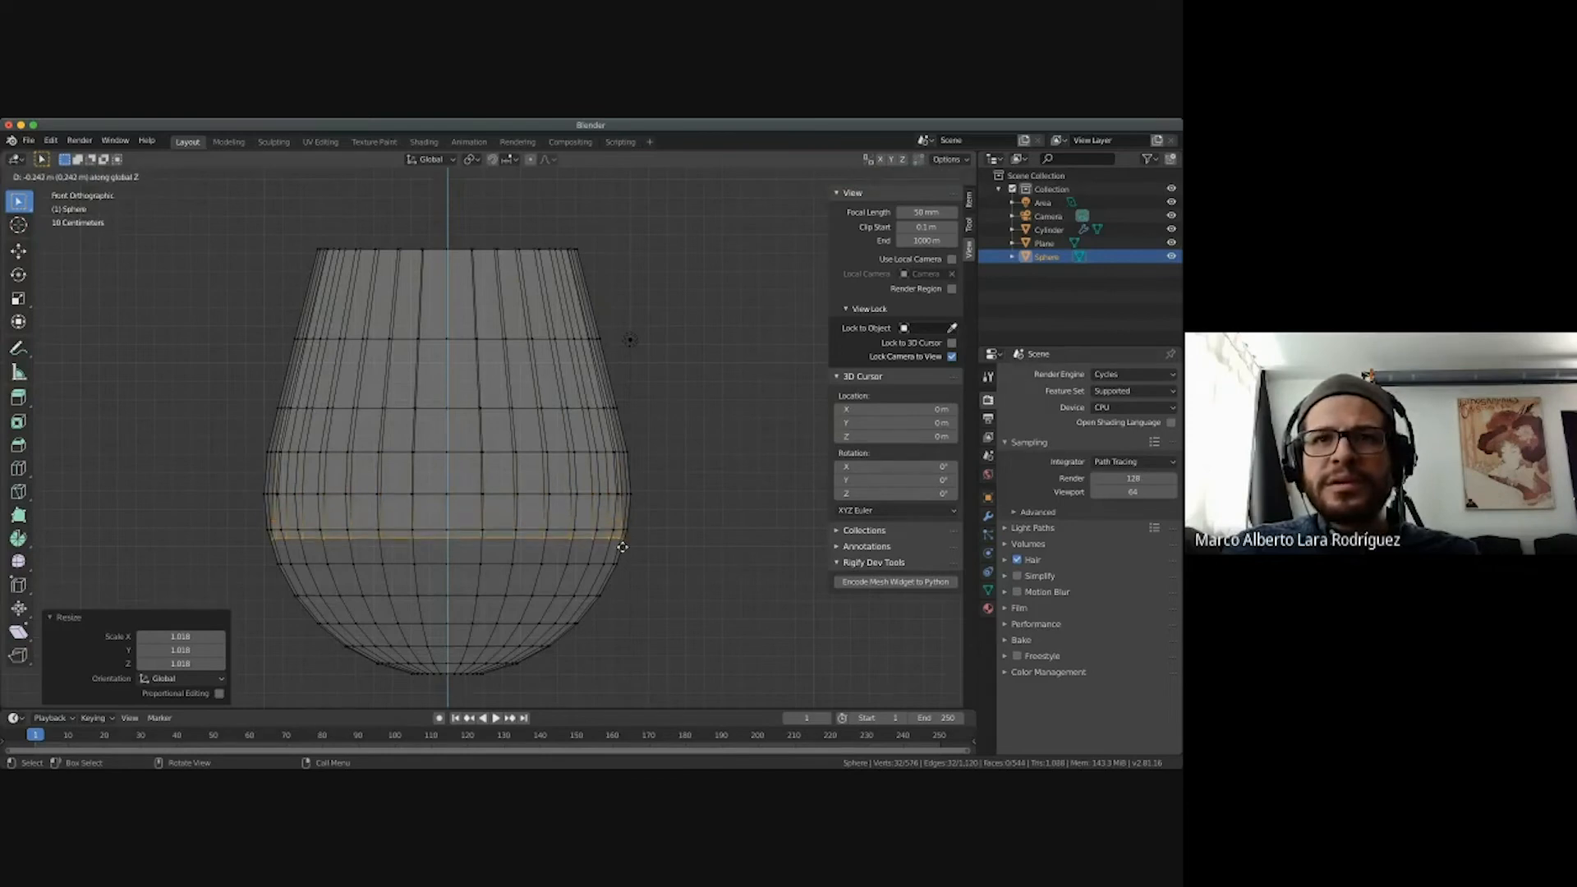
left_click(623, 539)
key("s")
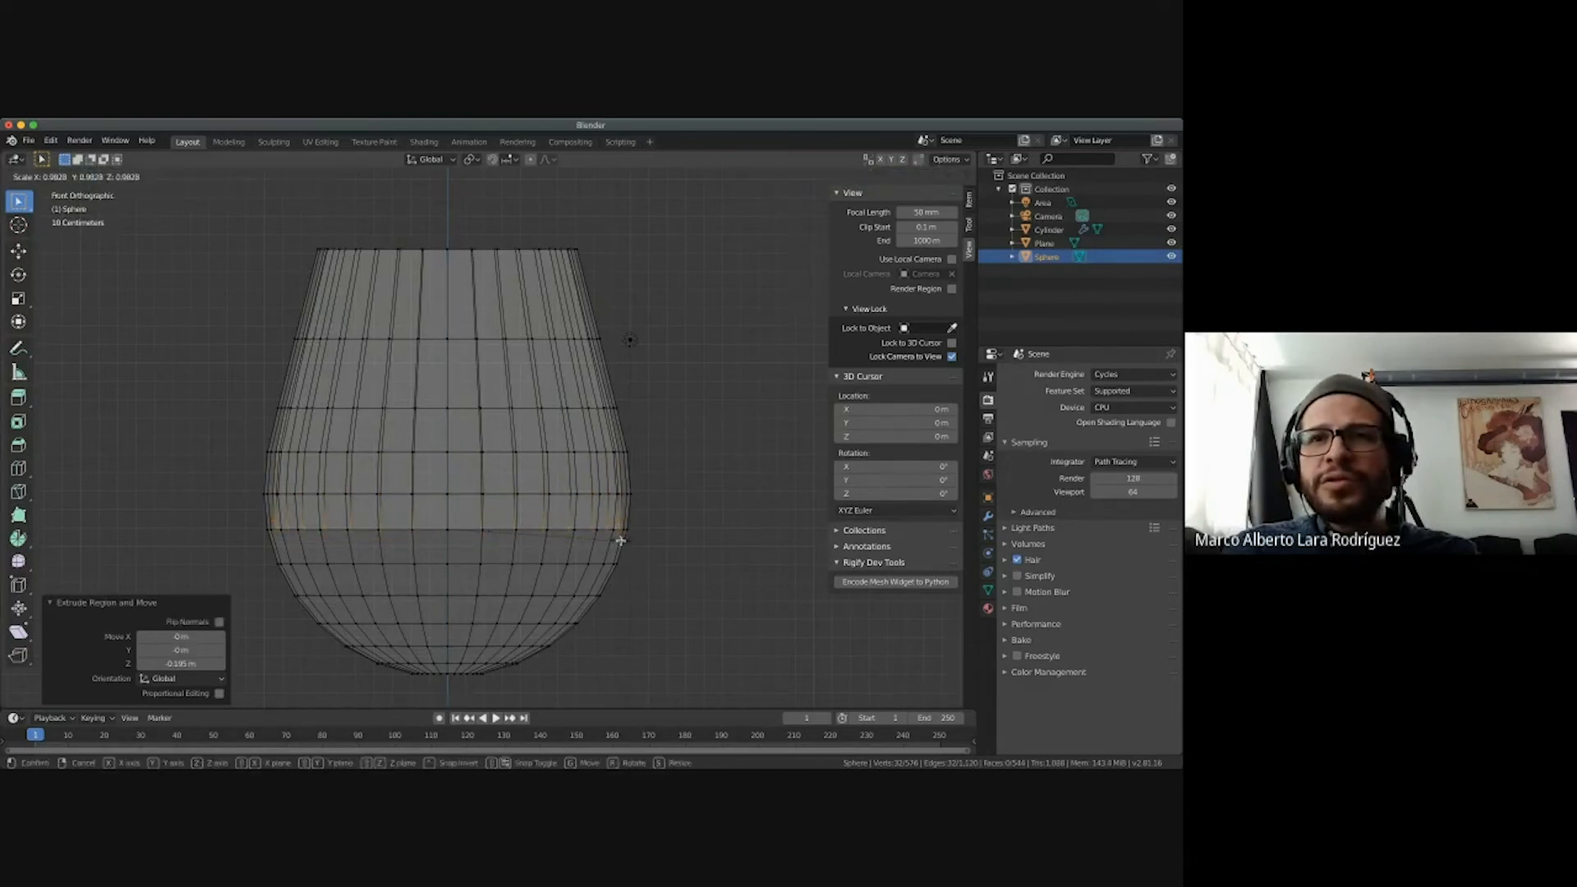
left_click(622, 539)
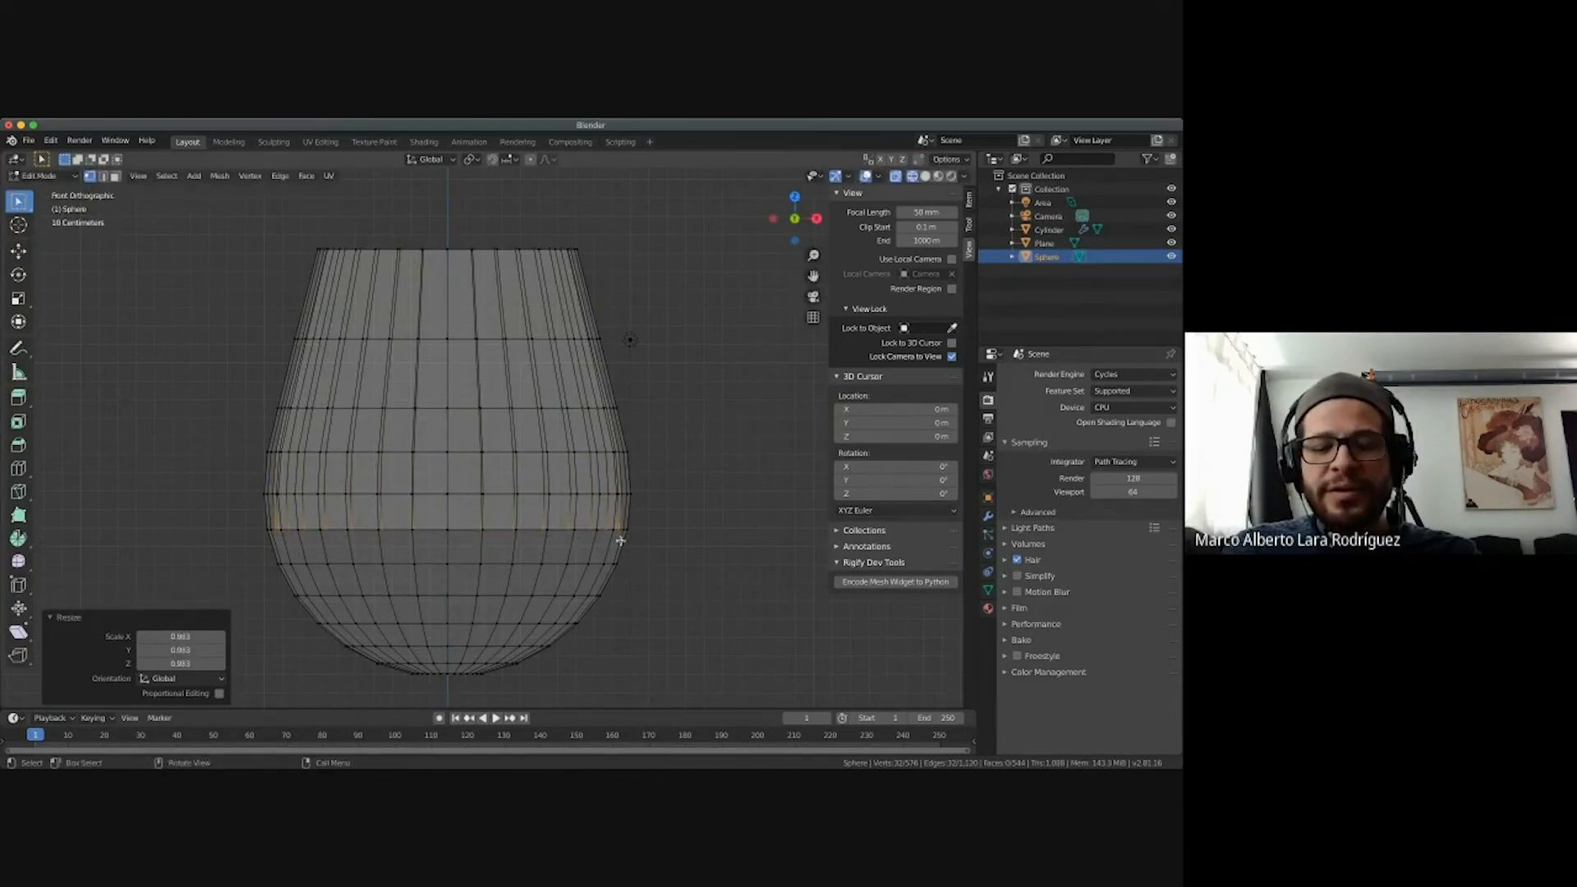
Extrude the inner wall's lowest ring about 0.19 m down along Z and scale it by about 0.94.
key("e")
key("z")
left_click(618, 575)
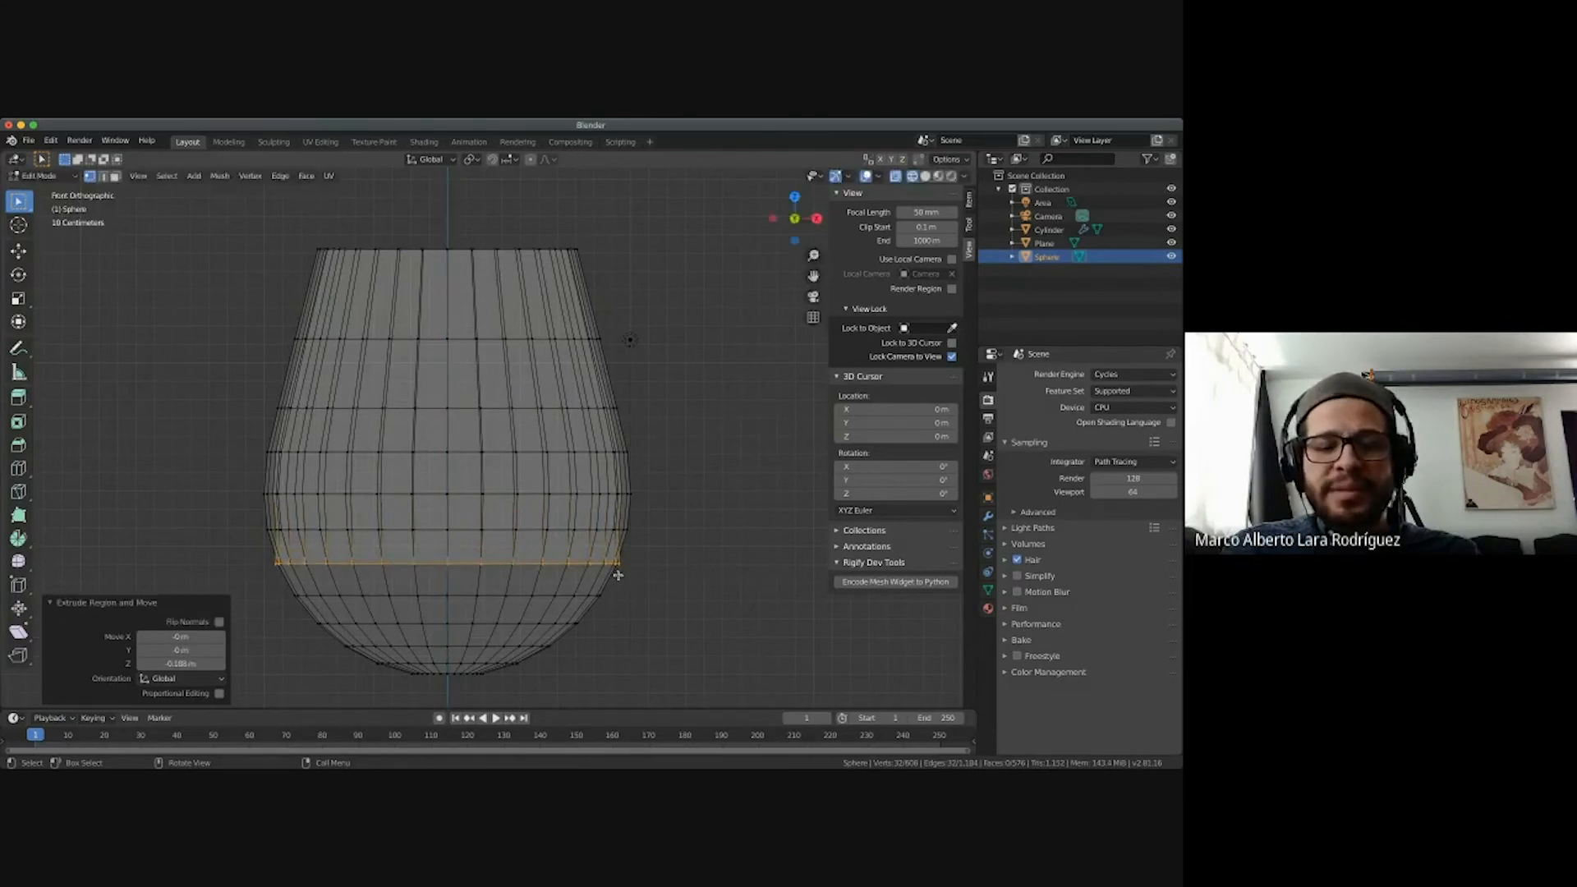
key("s")
left_click(608, 573)
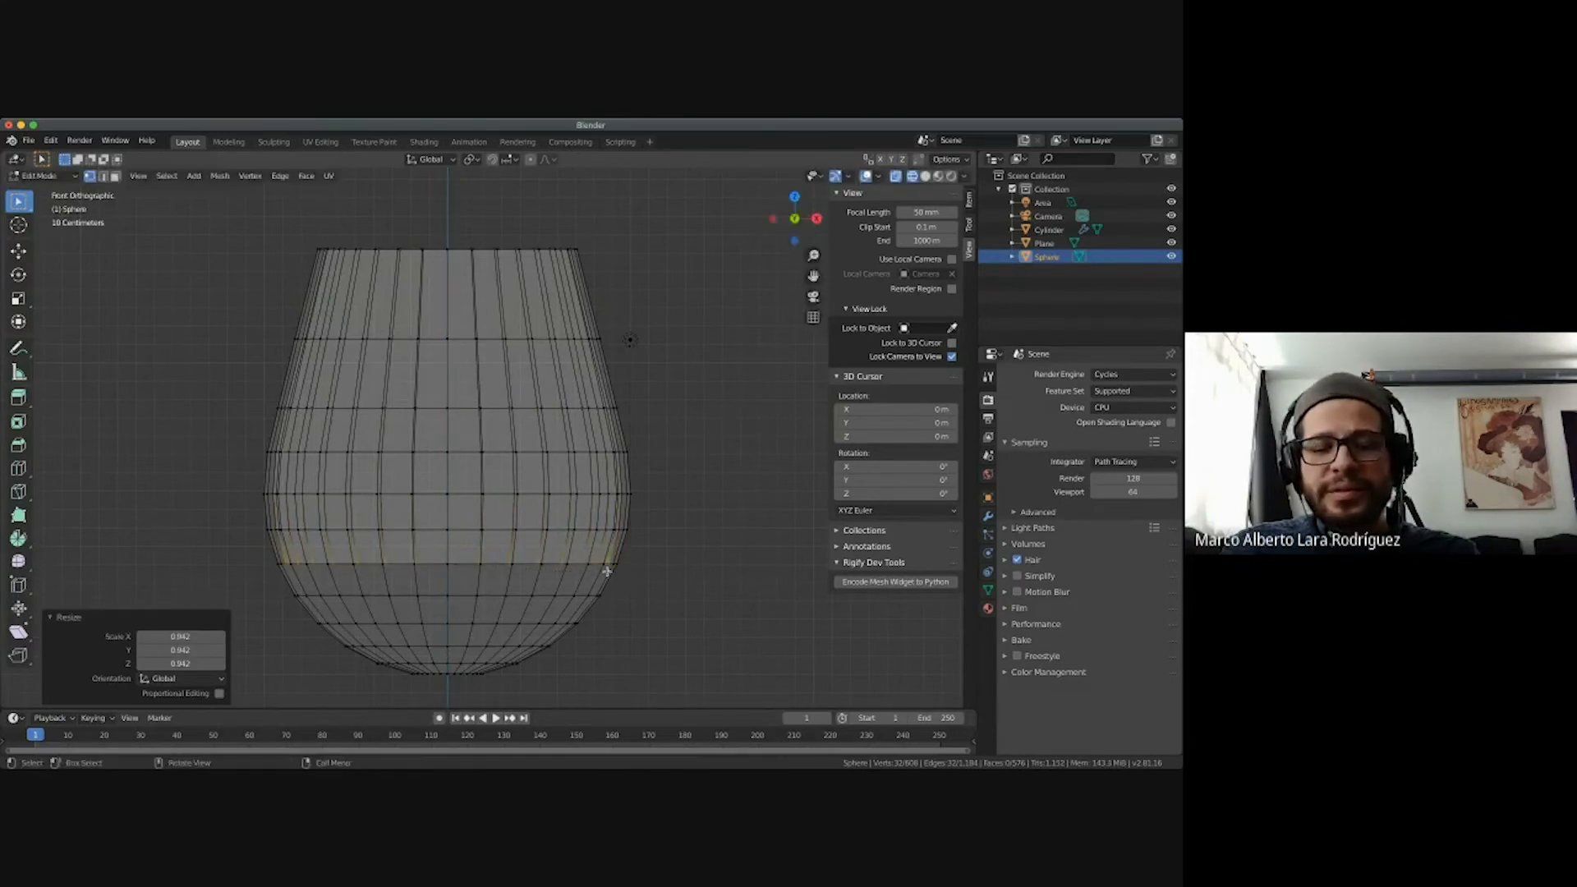
Extrude the inner wall's lowest ring about 0.17 m down along Z and scale it by about 0.89.
key("g")
key("z")
left_click(603, 604)
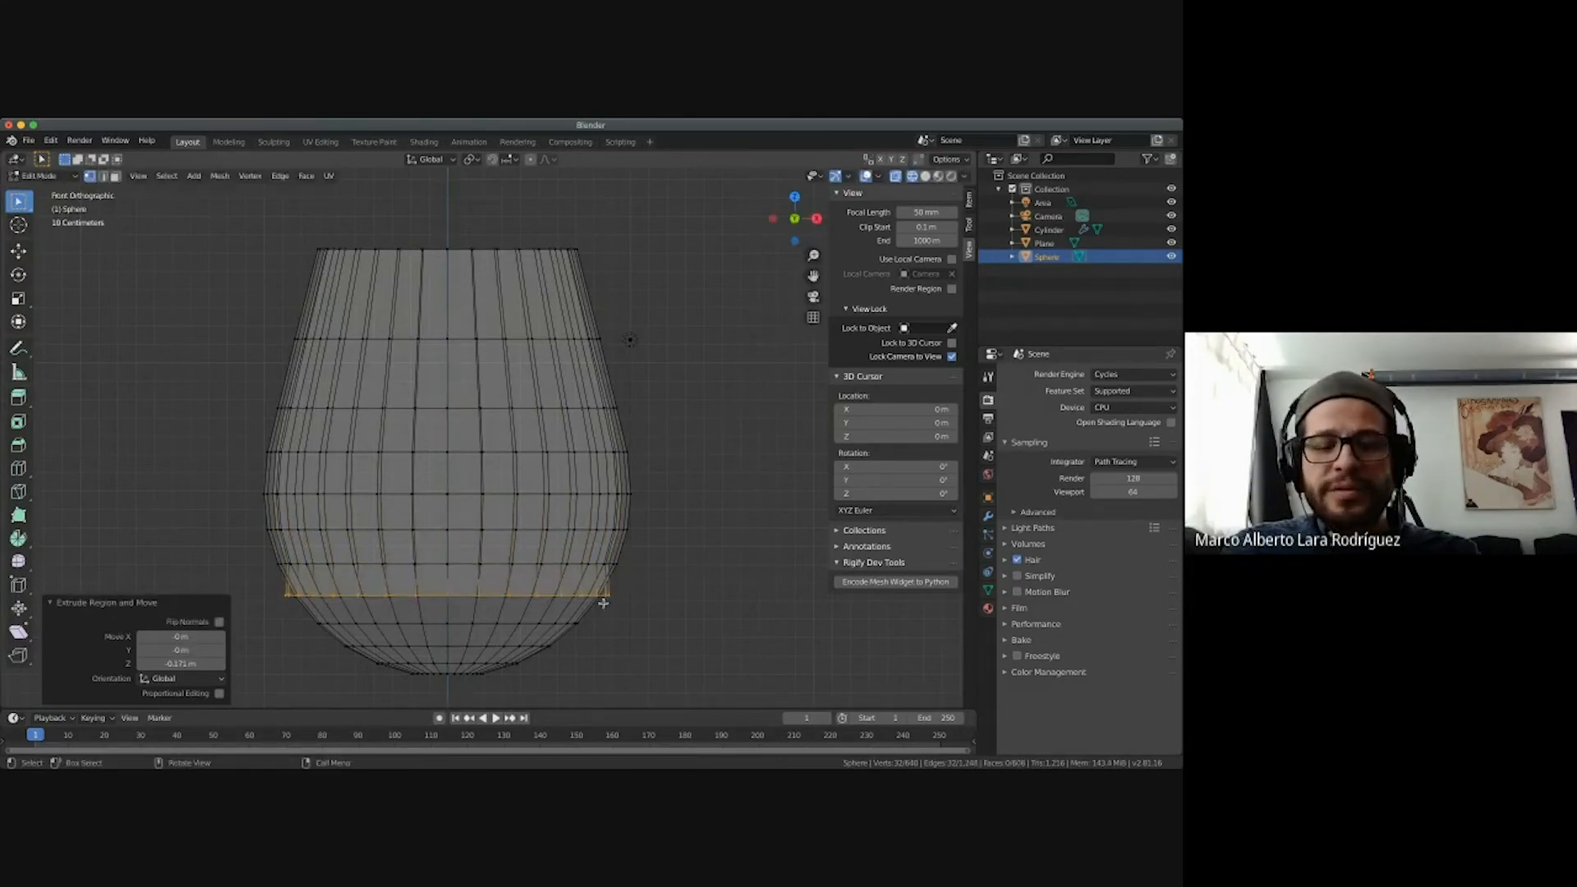
key("s")
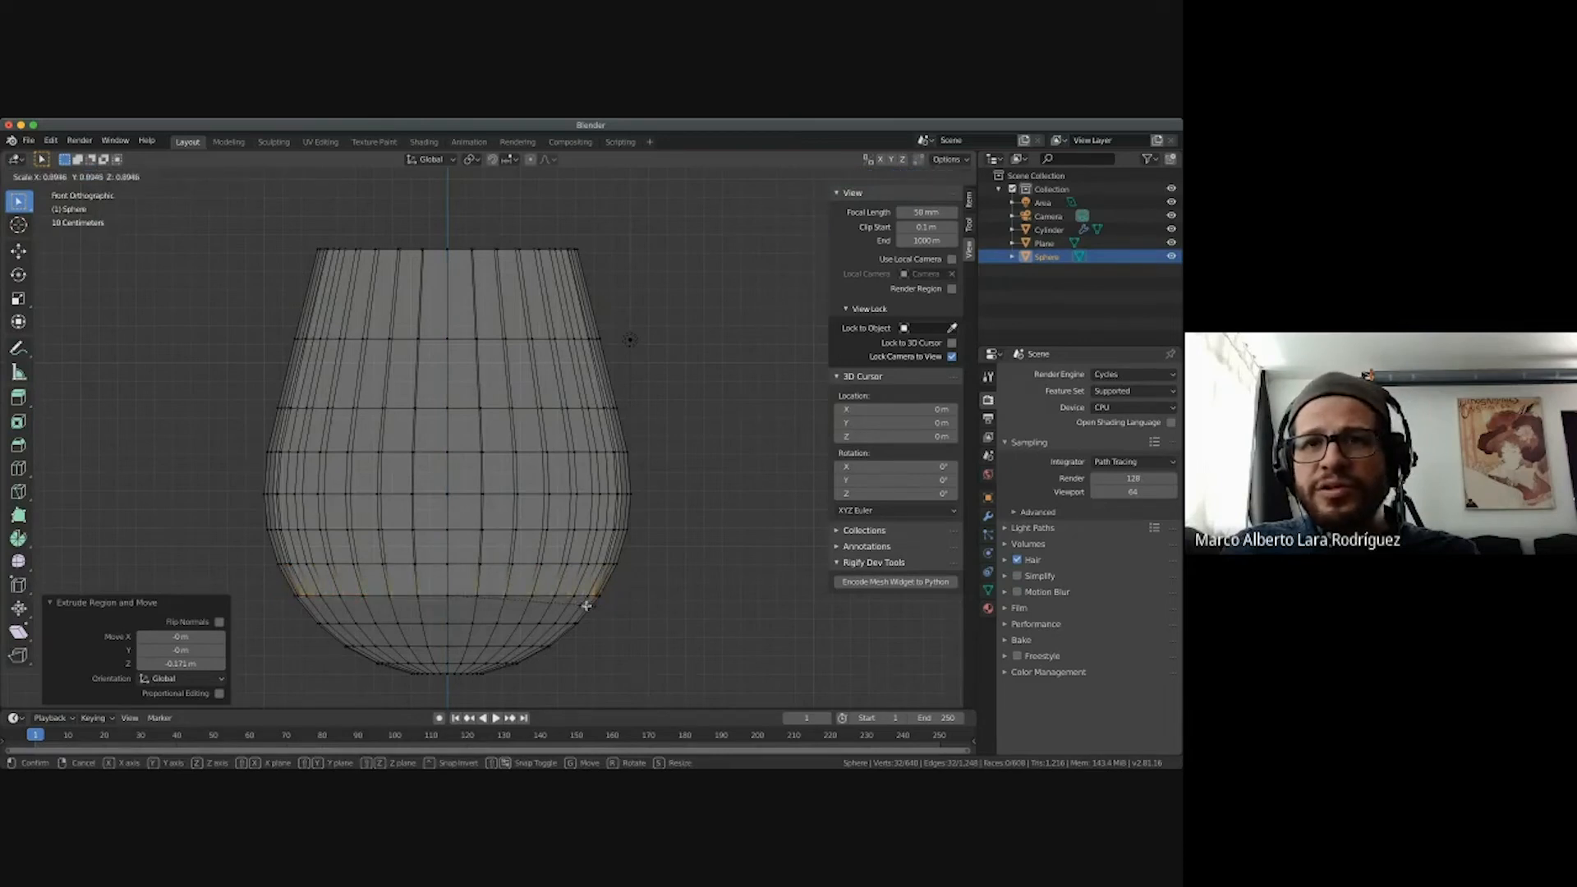
left_click(587, 605)
Extrude the inner wall's lowest ring about 0.15 m down along Z and scale it by about 0.85.
key("e")
key("z")
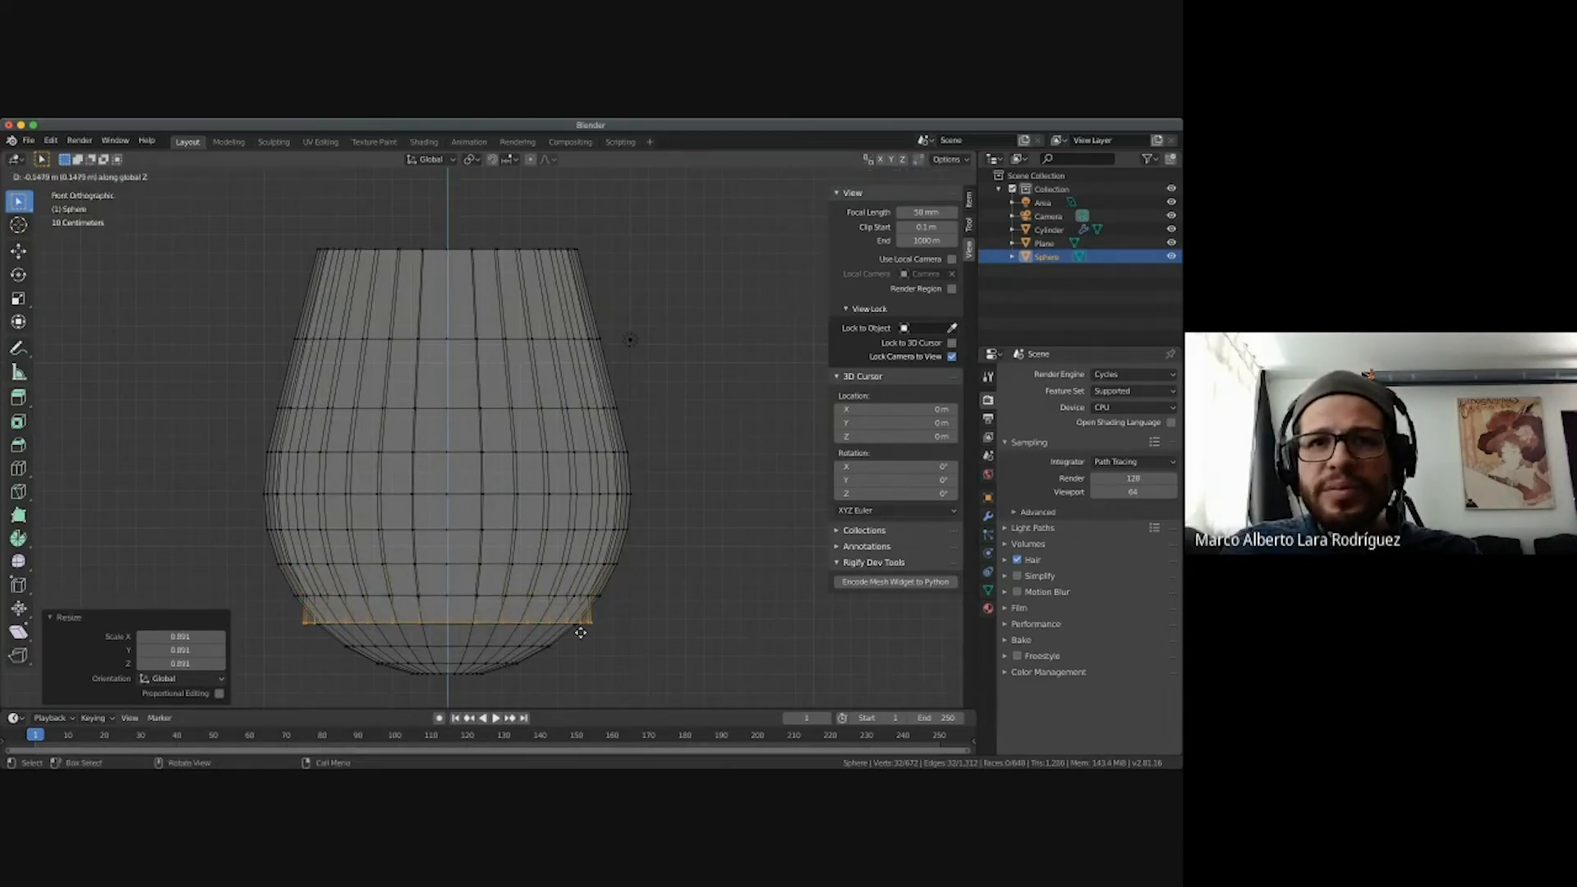
left_click(581, 633)
key("s")
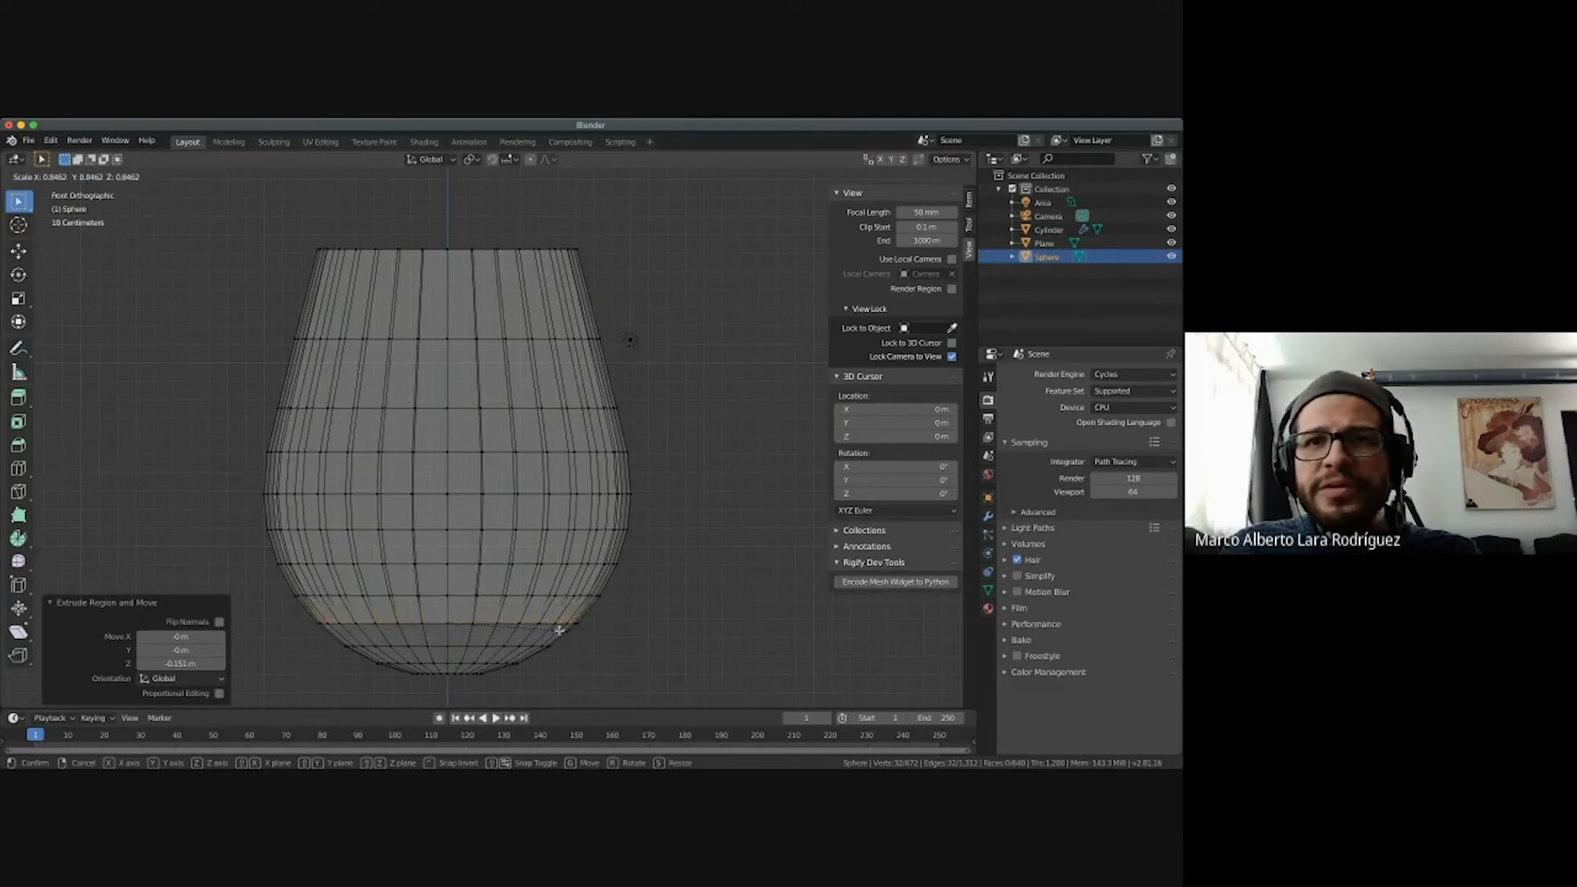
left_click(560, 630)
Extrude the inner wall's lowest ring about 0.12 m down along Z and scale it by about 0.77.
key("e")
key("z")
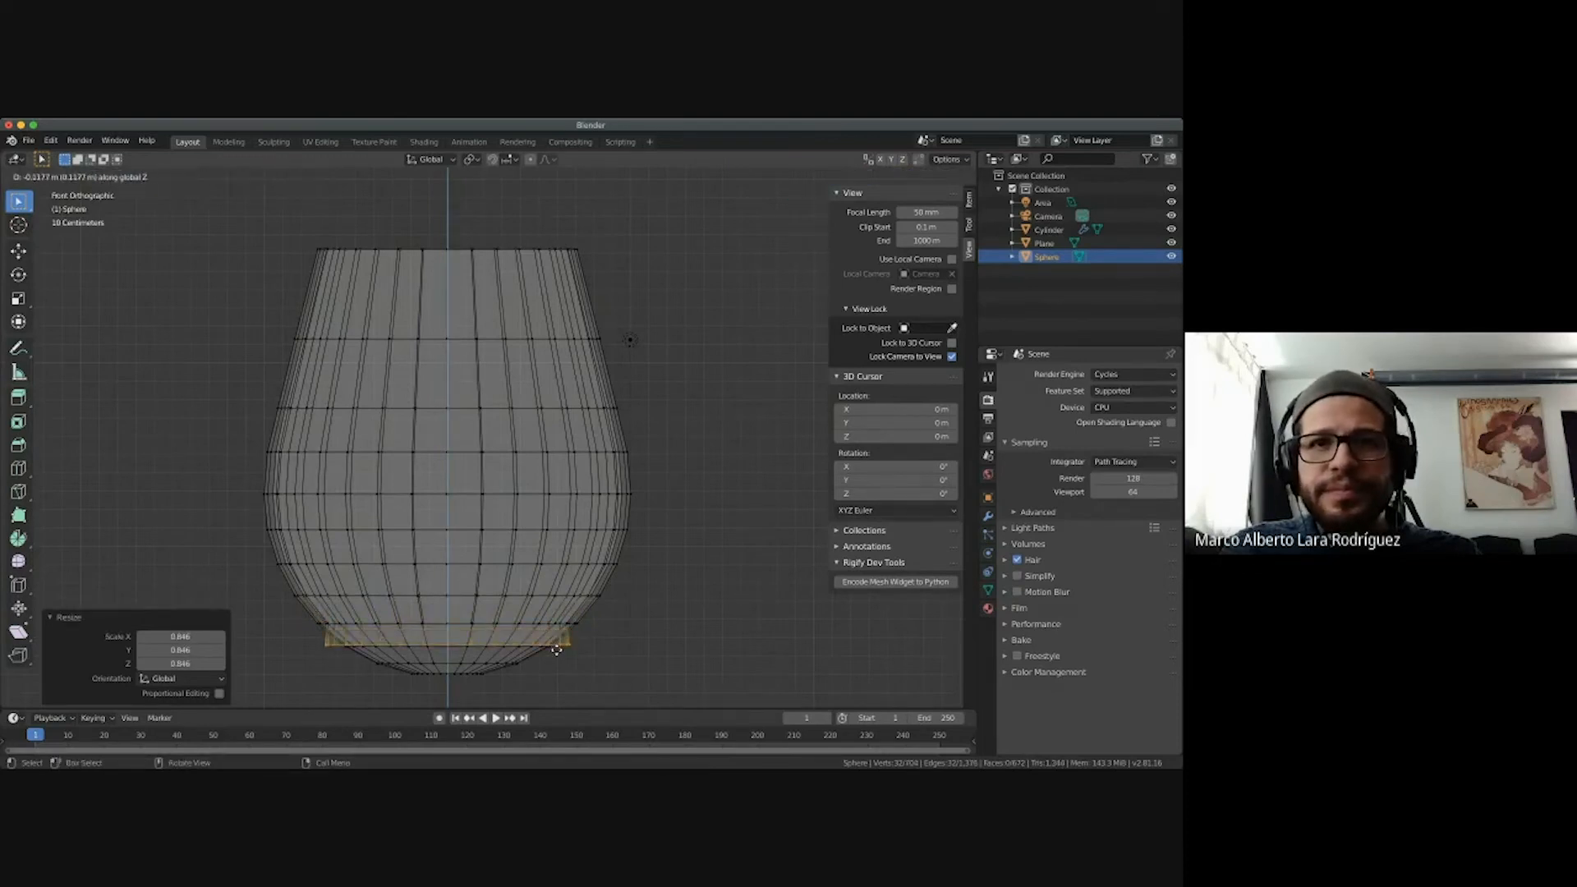
left_click(556, 652)
key("s")
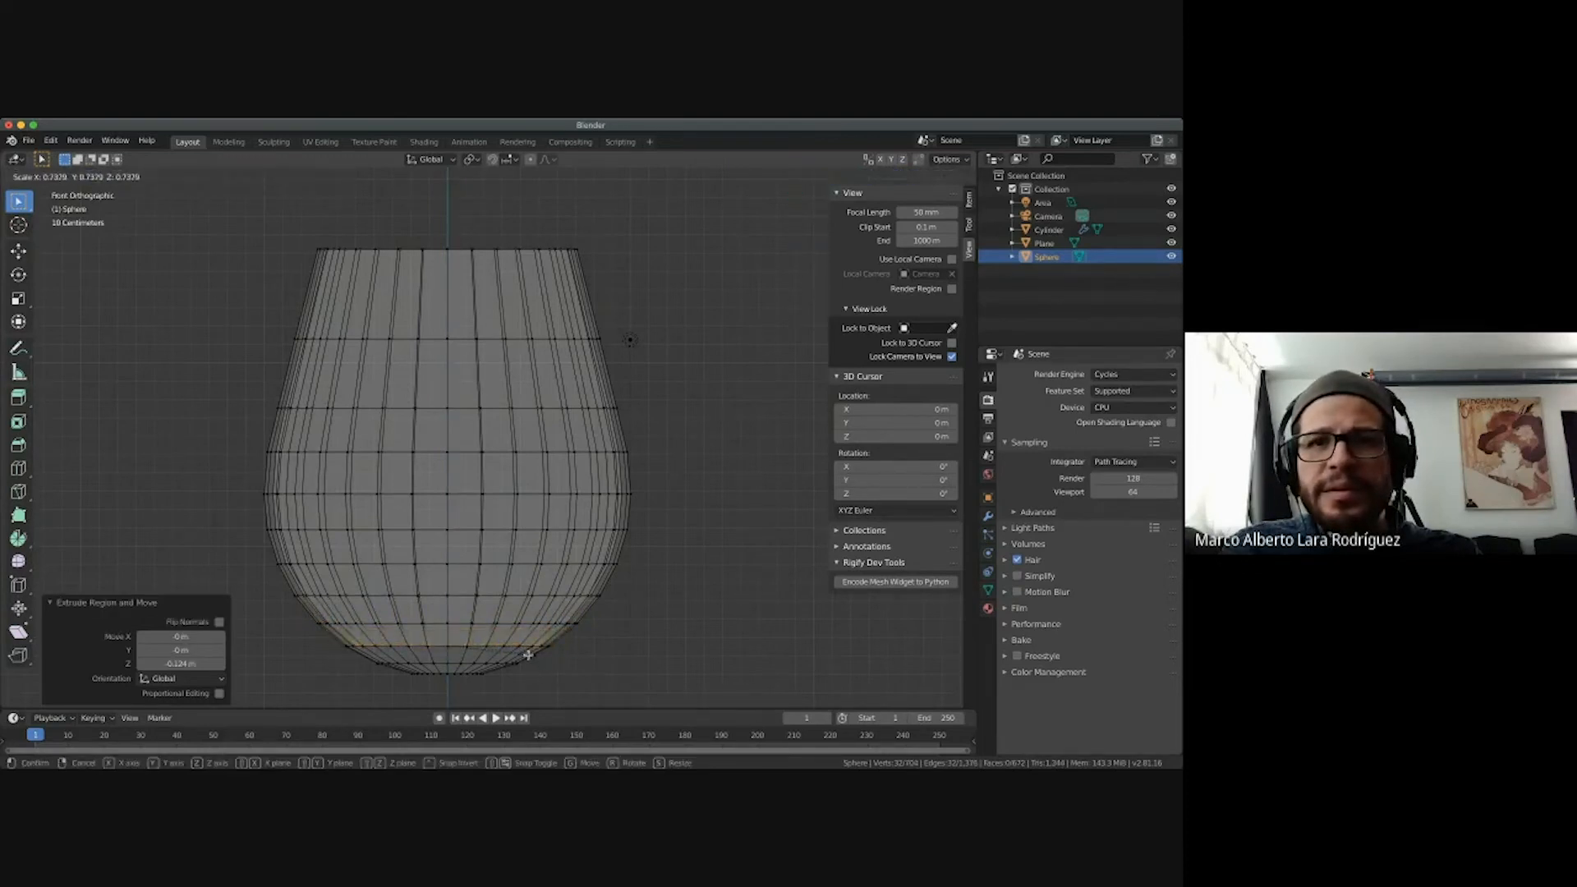
left_click(531, 655)
Extrude the inner wall's lowest ring about 0.1 m down near the bowl's base and scale it by about 0.57.
key("e")
key("z")
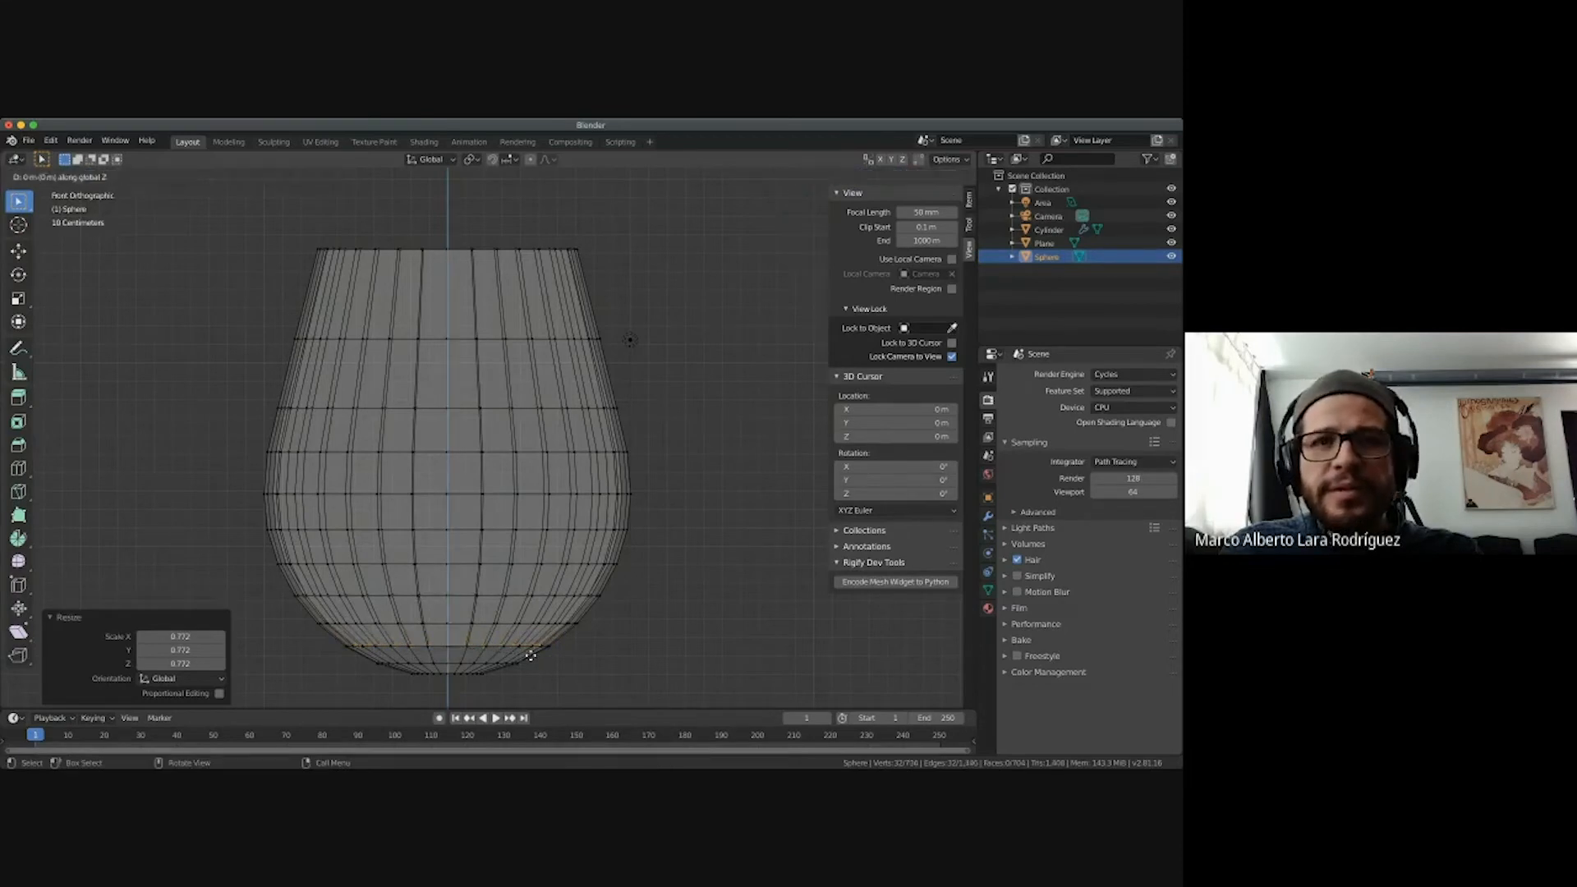
left_click(528, 674)
key("s")
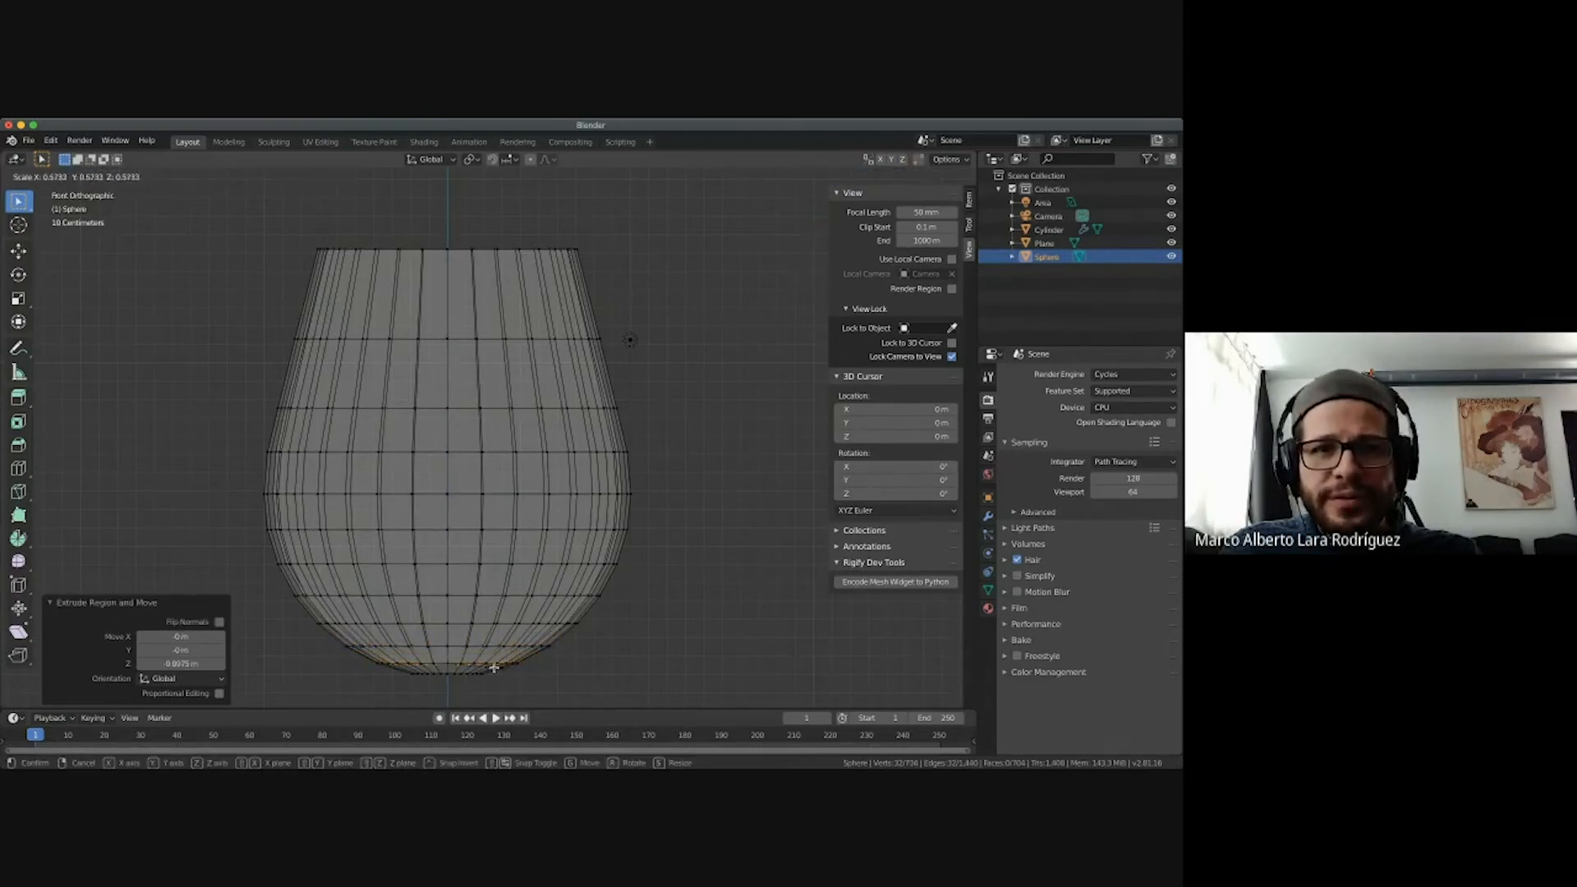
left_click(494, 667)
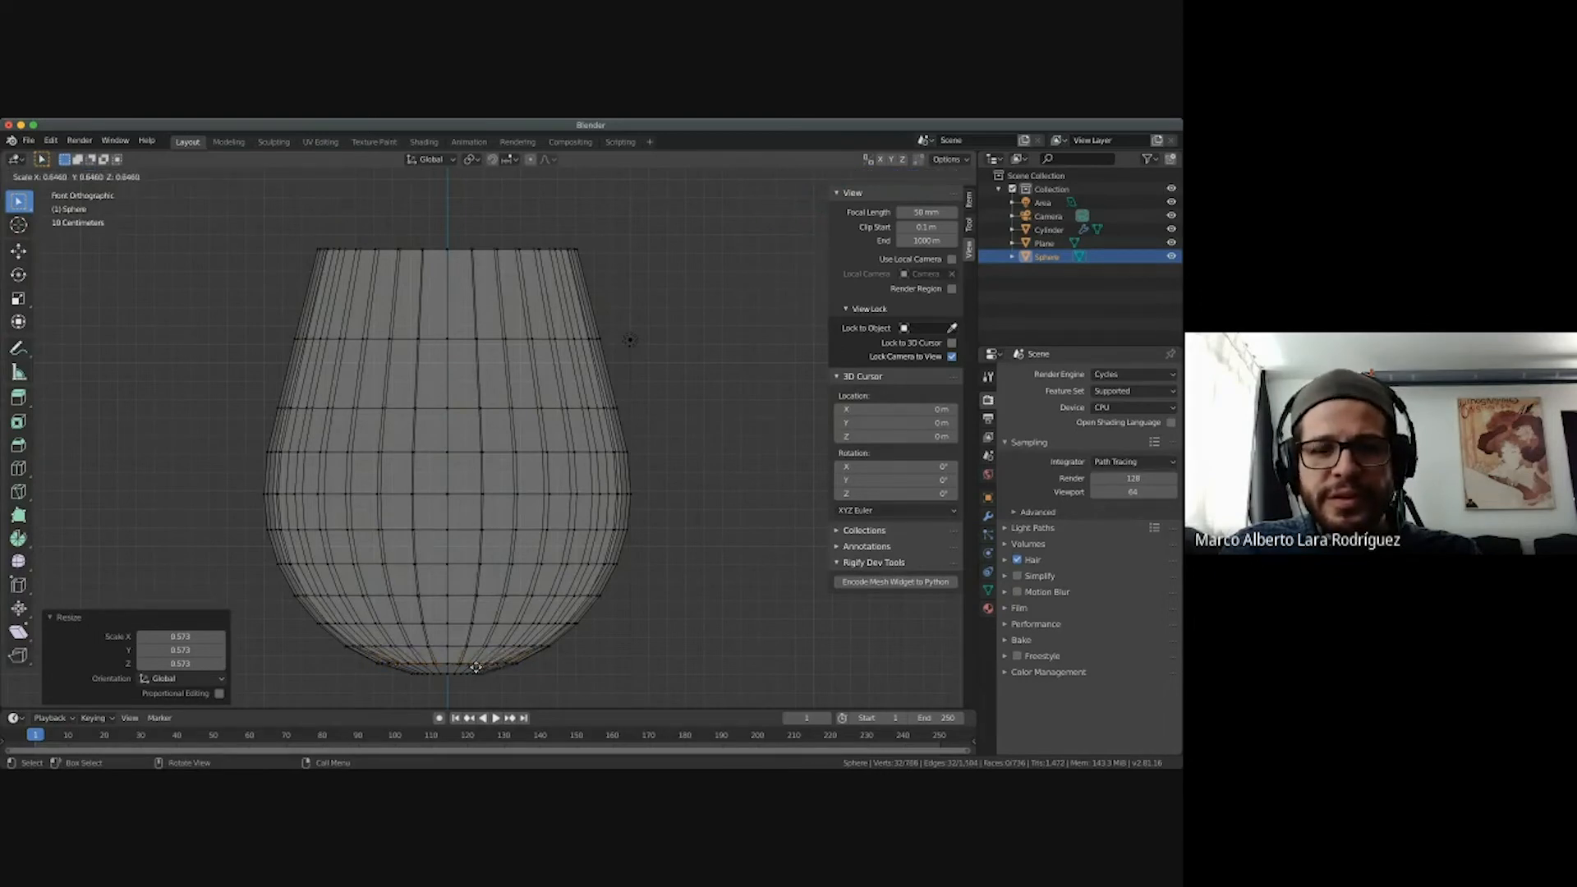
Extrude the inner wall's bottom ring inward to a smaller ring and lower it about 0.02 m along Z.
left_click(475, 668)
key("f")
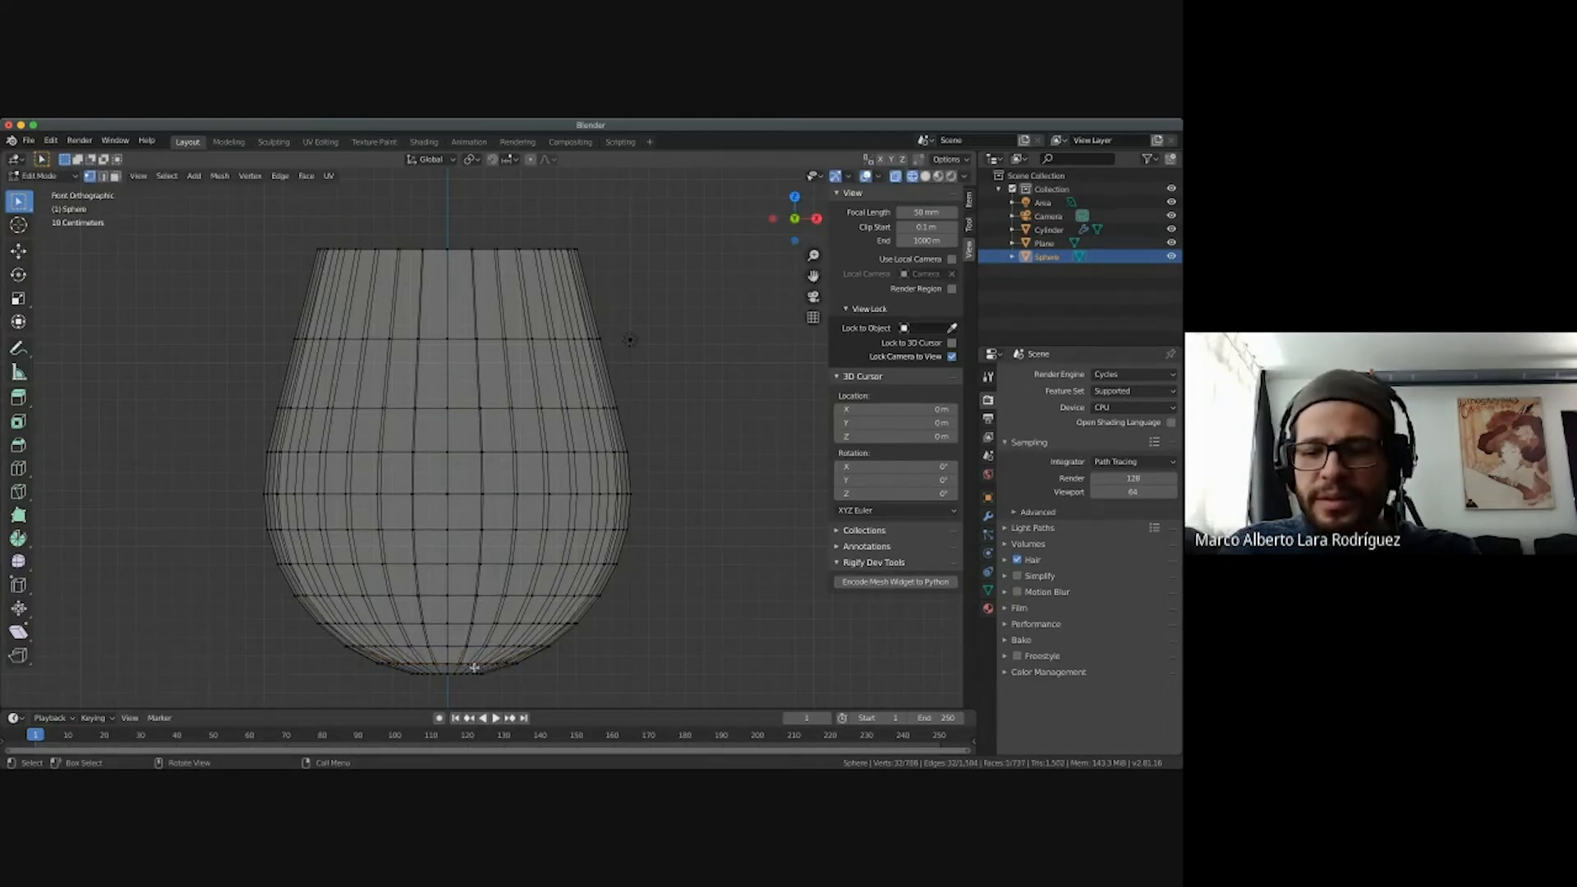
key("ctrl+z")
key("g")
key("z")
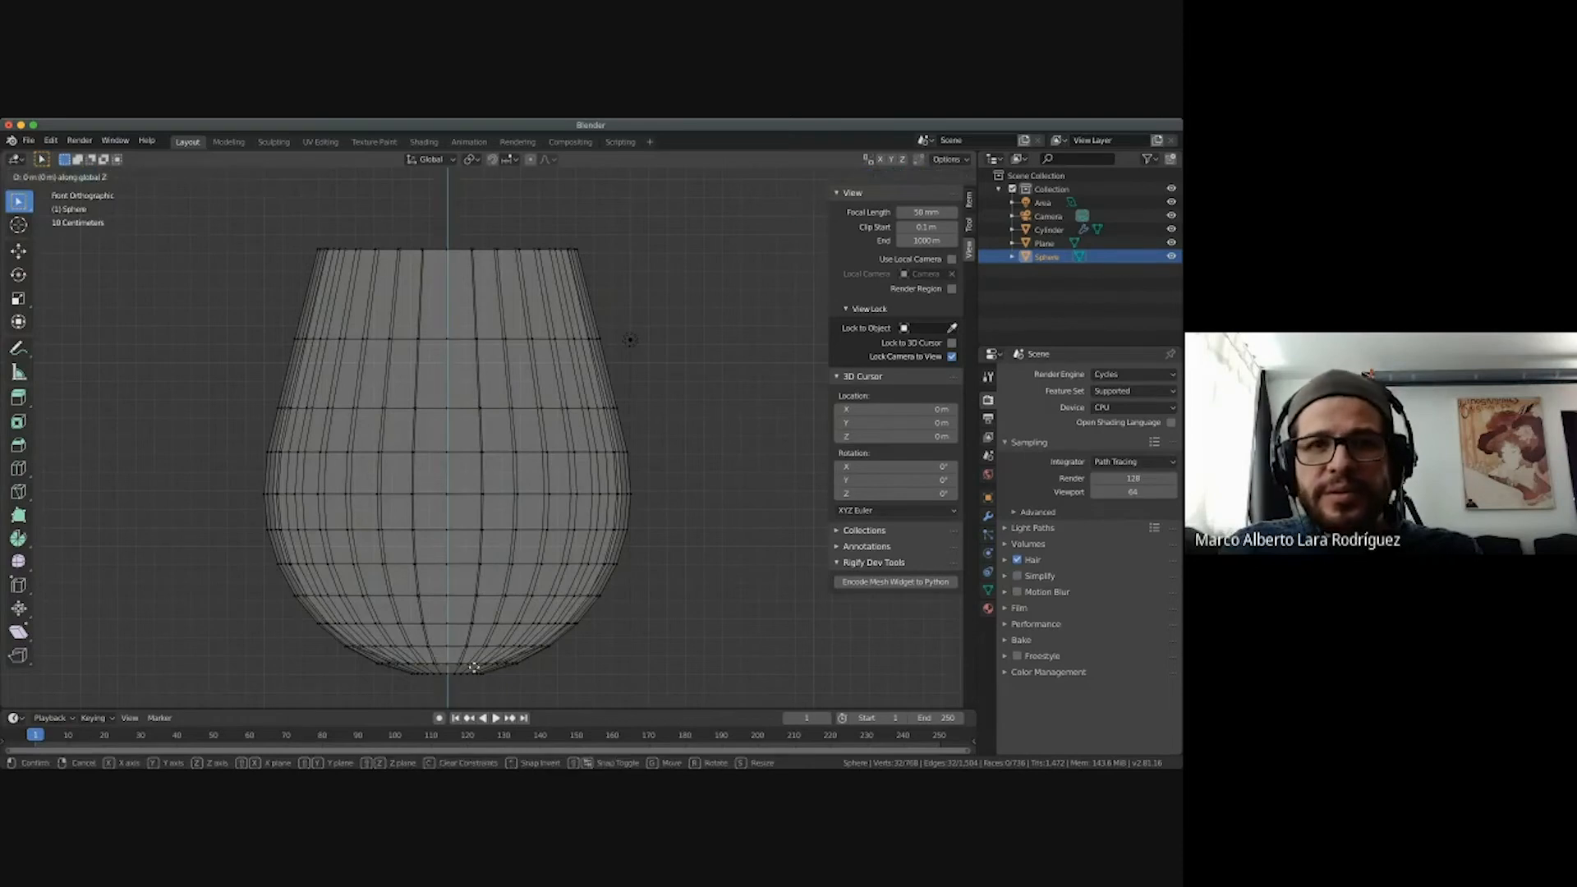
left_click(460, 669)
Merge the small inner ring's vertices at center to close the bottom of the inner wall.
right_click(459, 669)
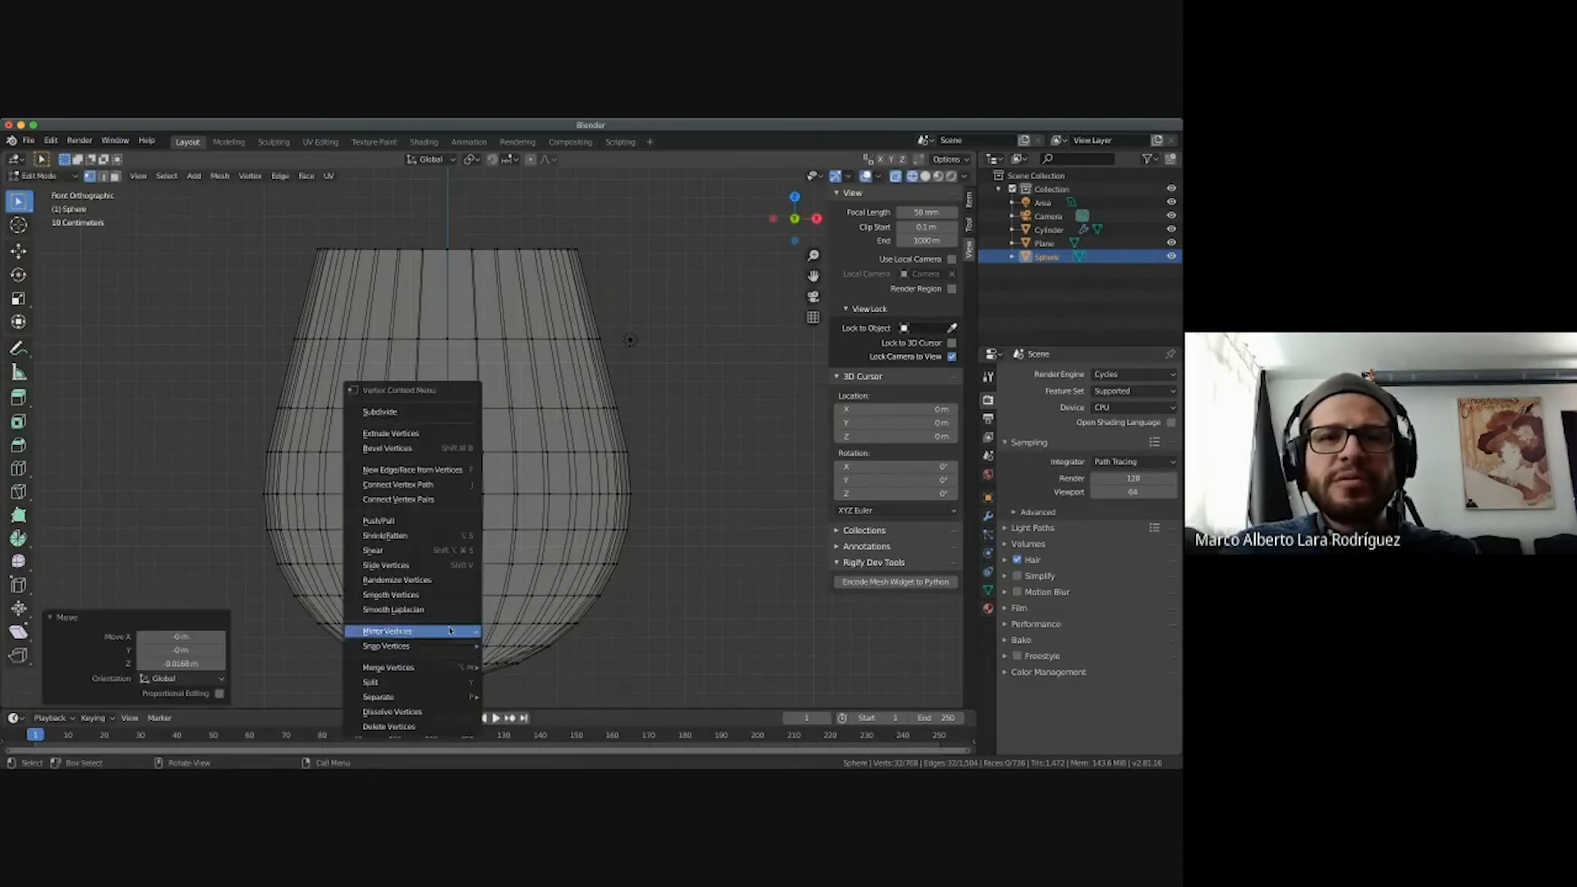
mouse_move(452, 667)
left_click(513, 667)
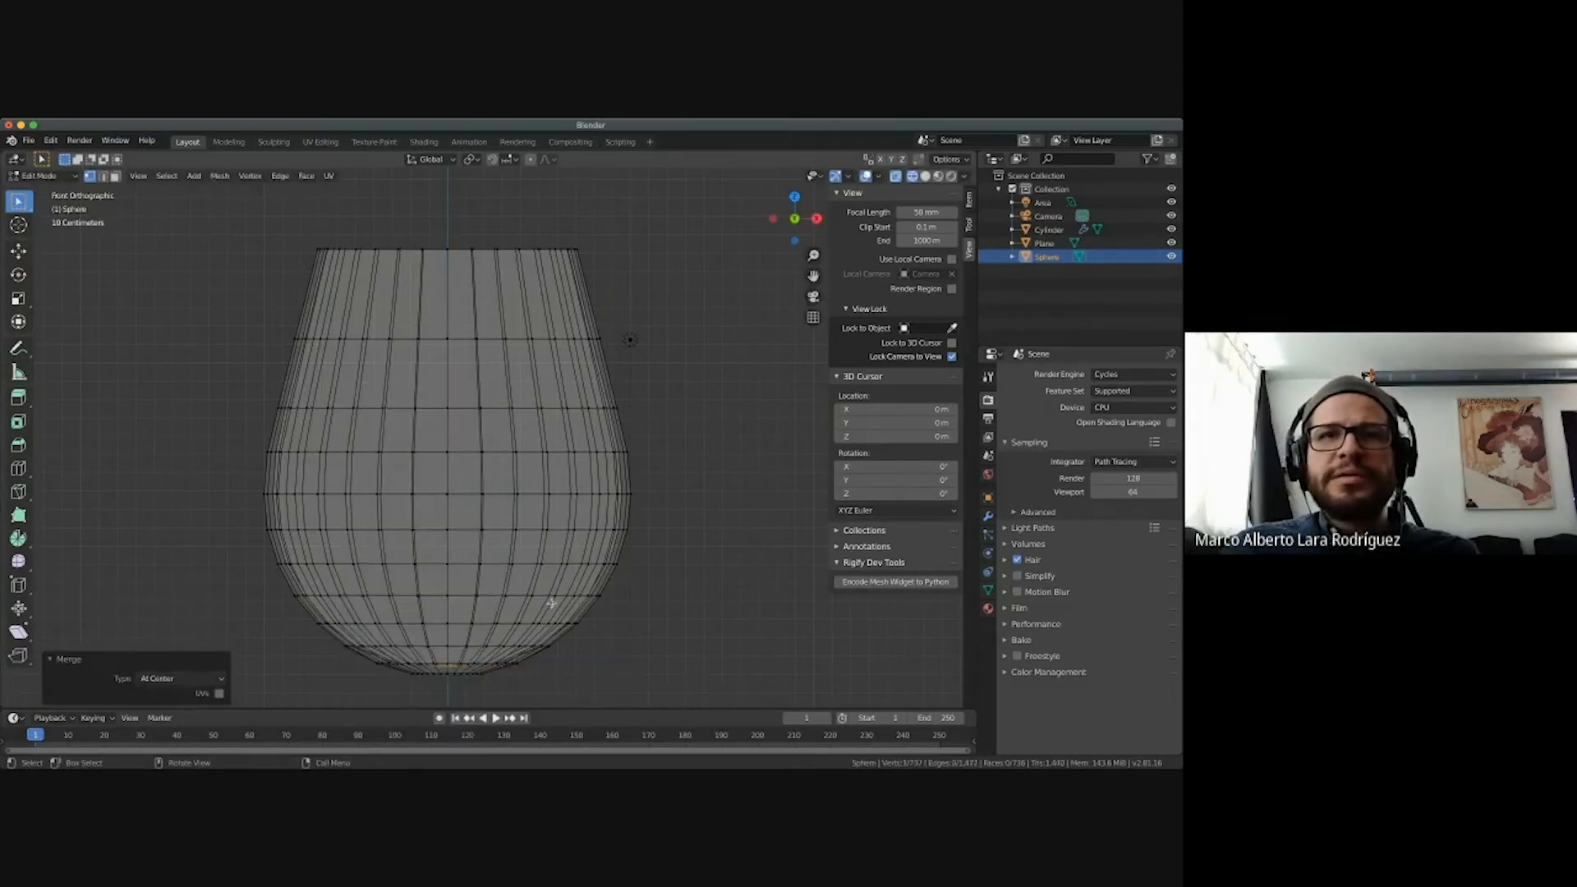
Scale the lowest ring of the bowl's outer wall by about 0.39 to narrow it for the stem.
scroll(551, 605, "down", 1)
scroll(550, 605, "up", 8)
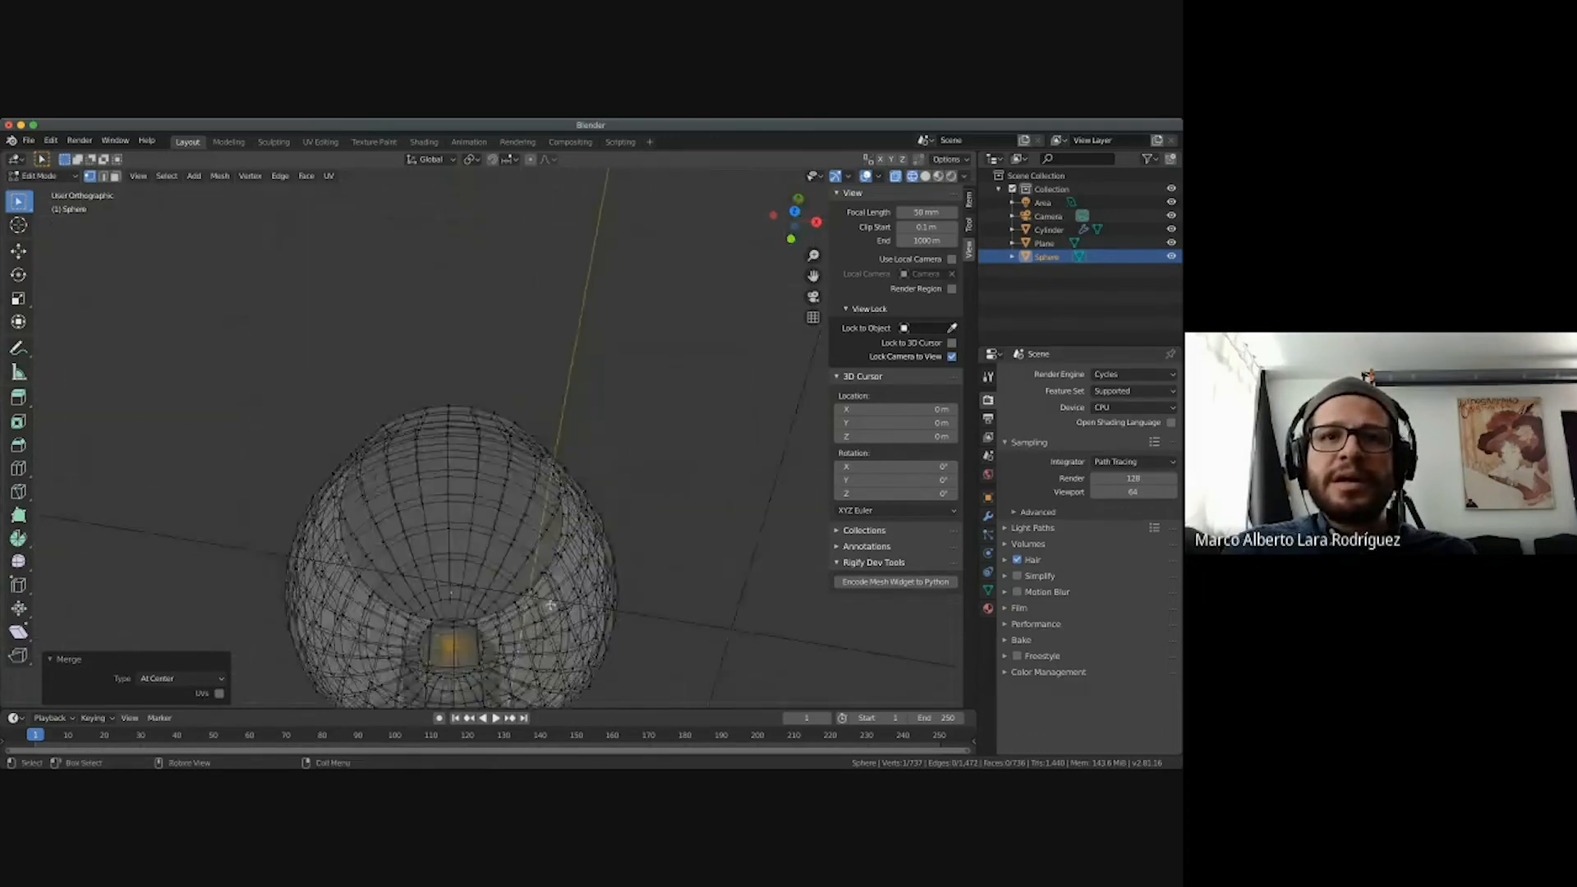
scroll(550, 605, "down", 8)
key("KP_1")
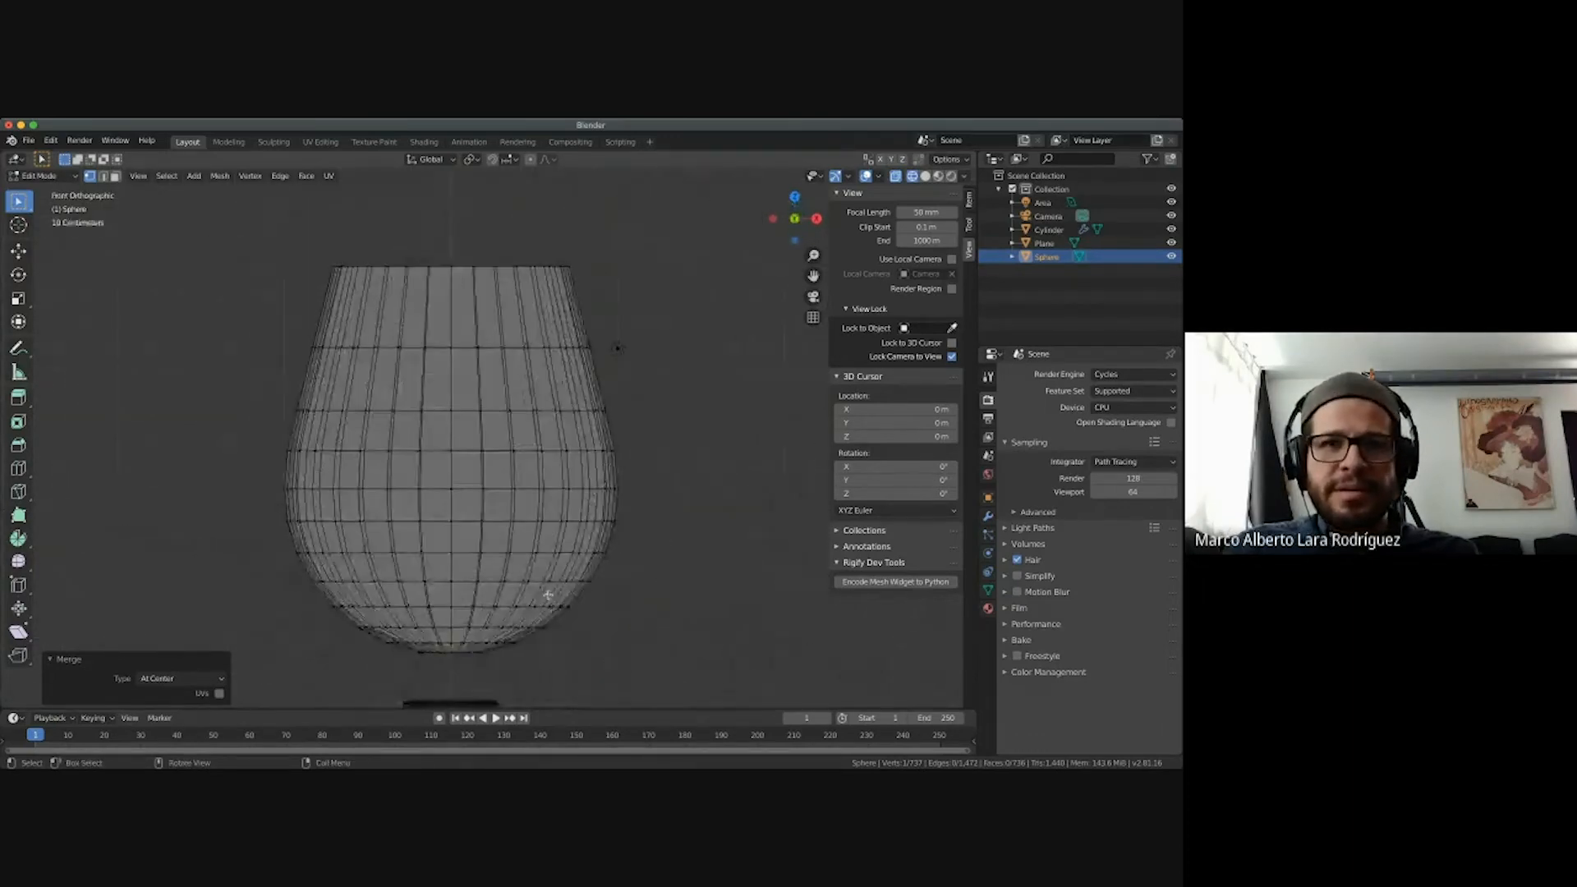
scroll(549, 593, "down", 5, "shift")
scroll(548, 593, "up", 4, "ctrl")
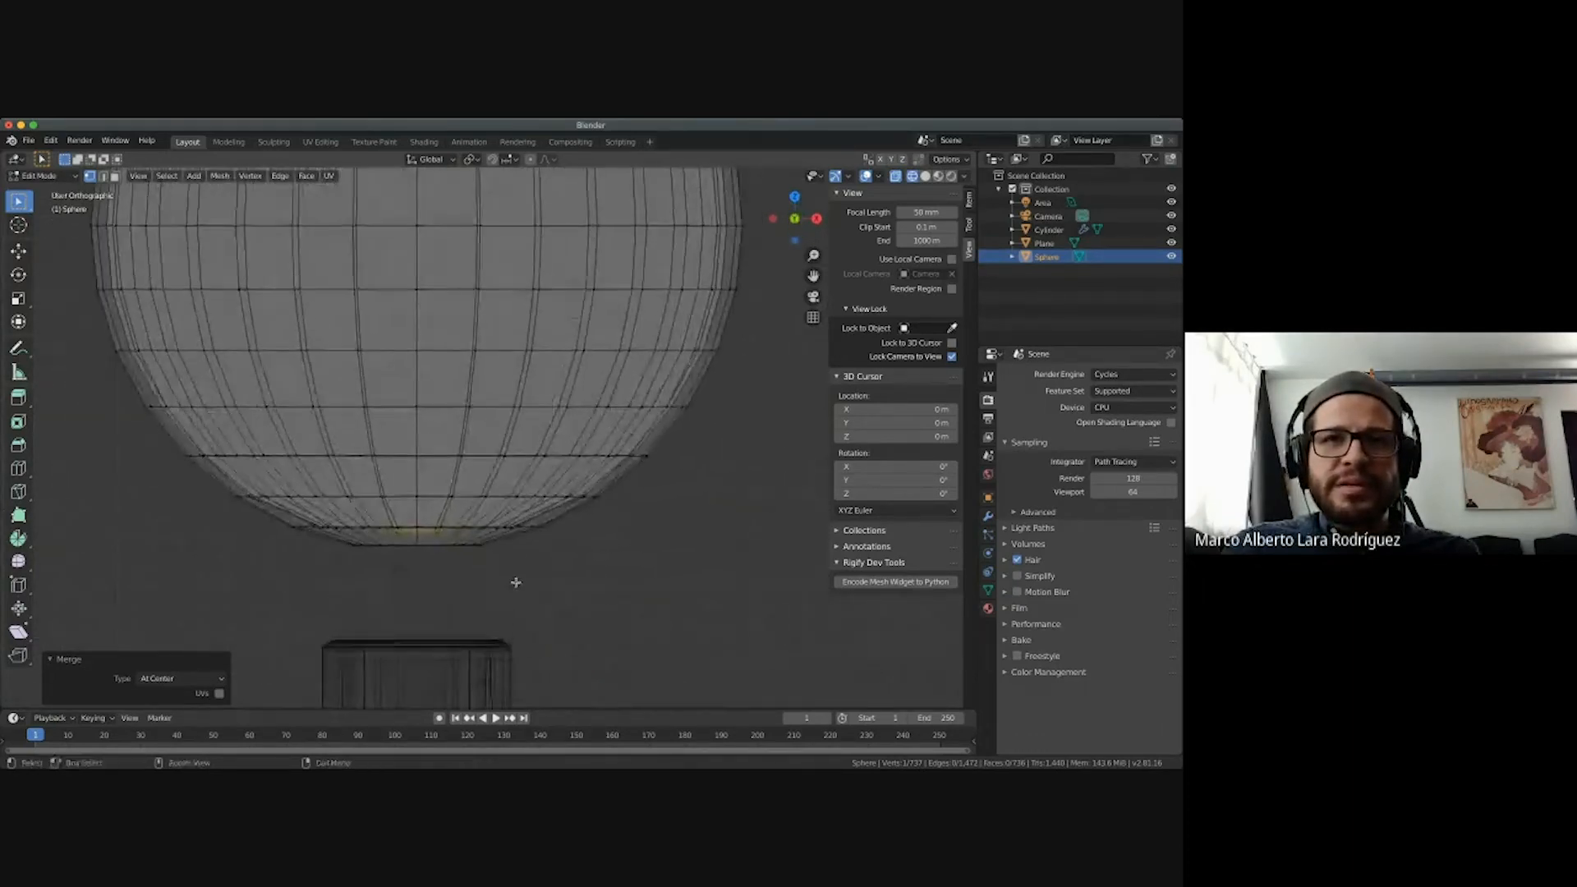
left_click_drag(506, 574, 318, 545)
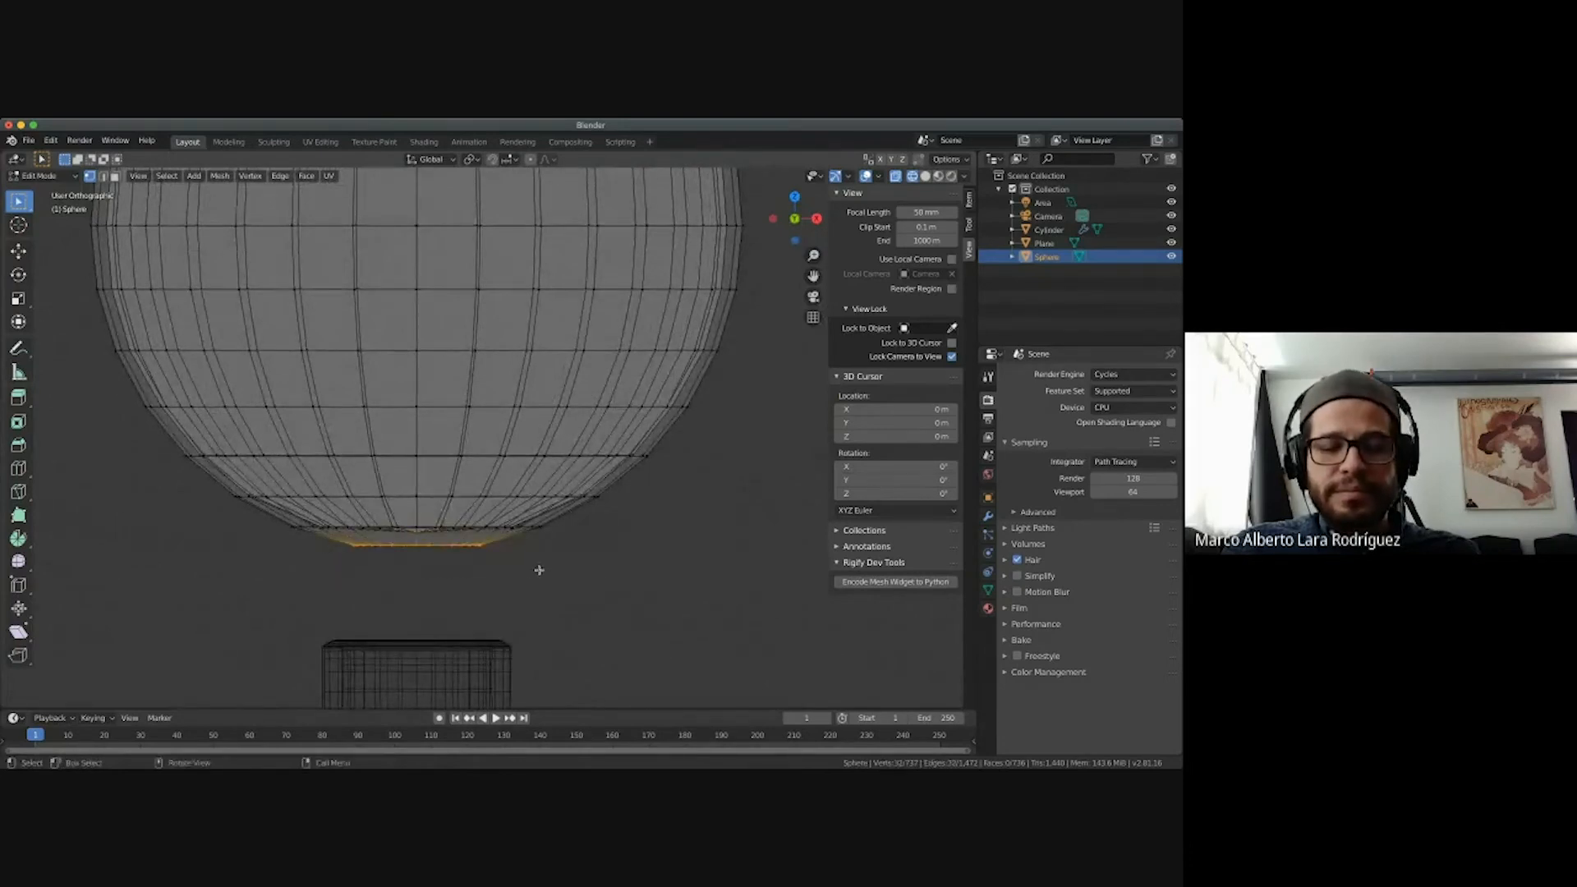
key("s")
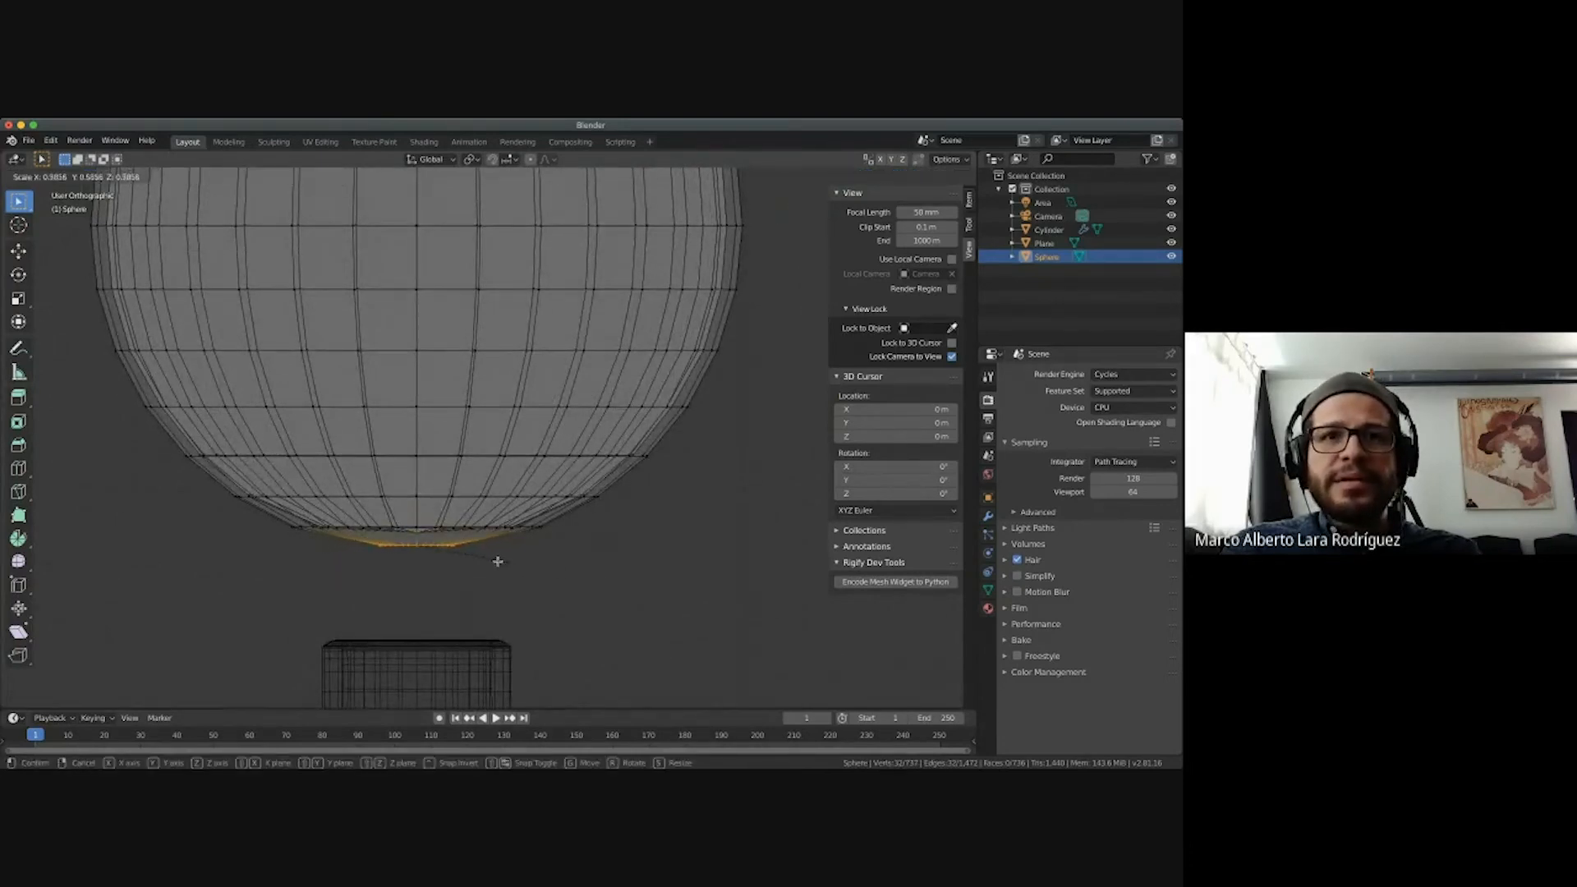
left_click(475, 557)
scroll(489, 568, "down", 6)
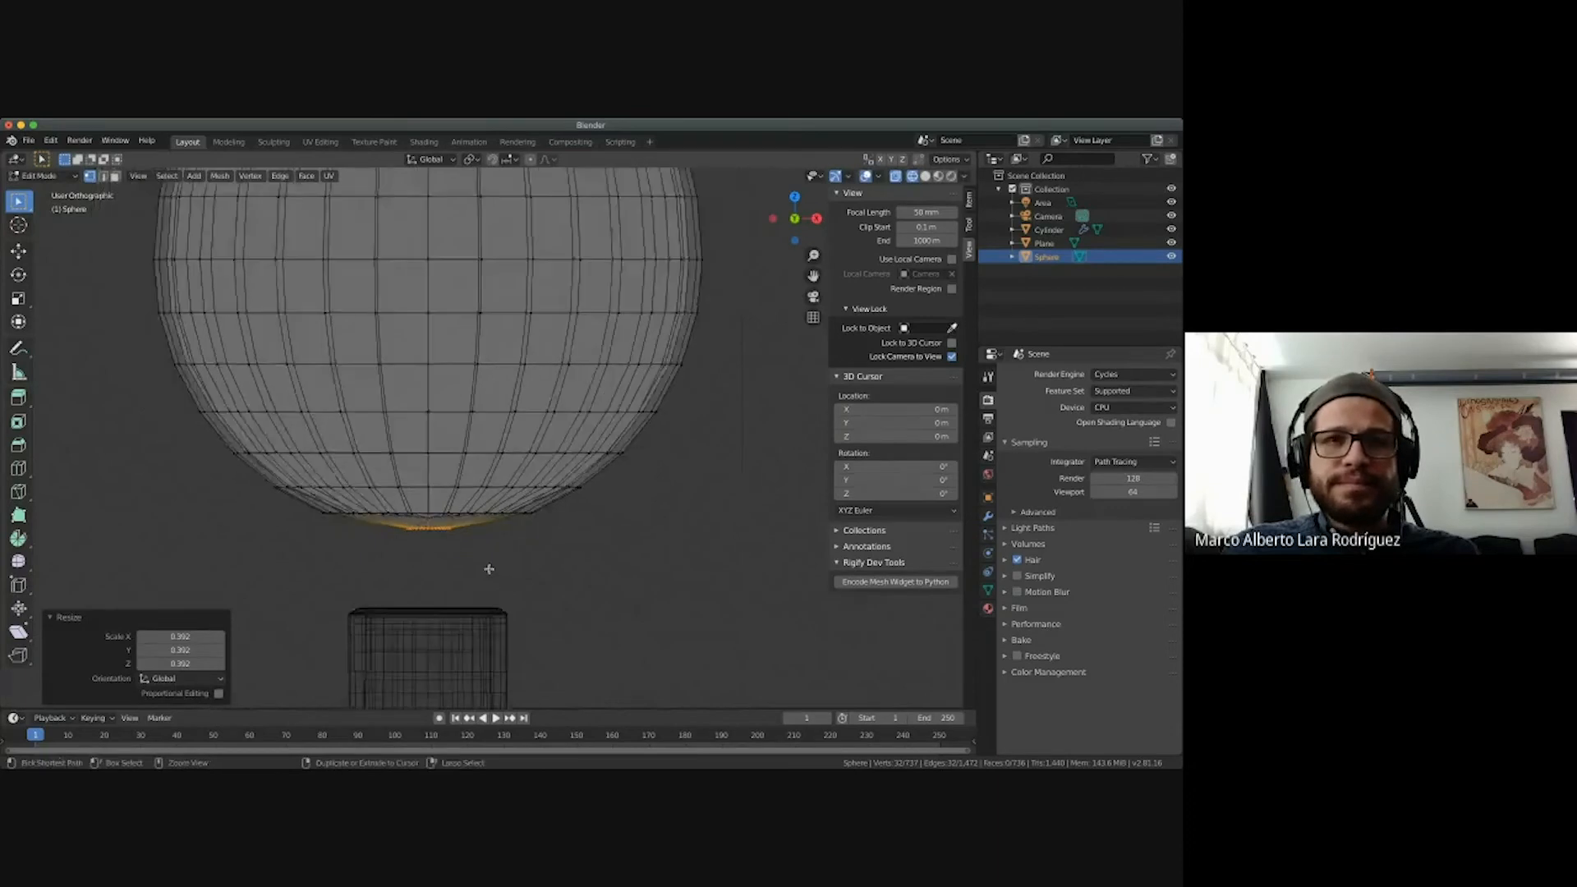
Extrude the bowl's narrowed bottom ring about 1.81 m down along Z as a stem and lower its end another 0.23 m.
key("g")
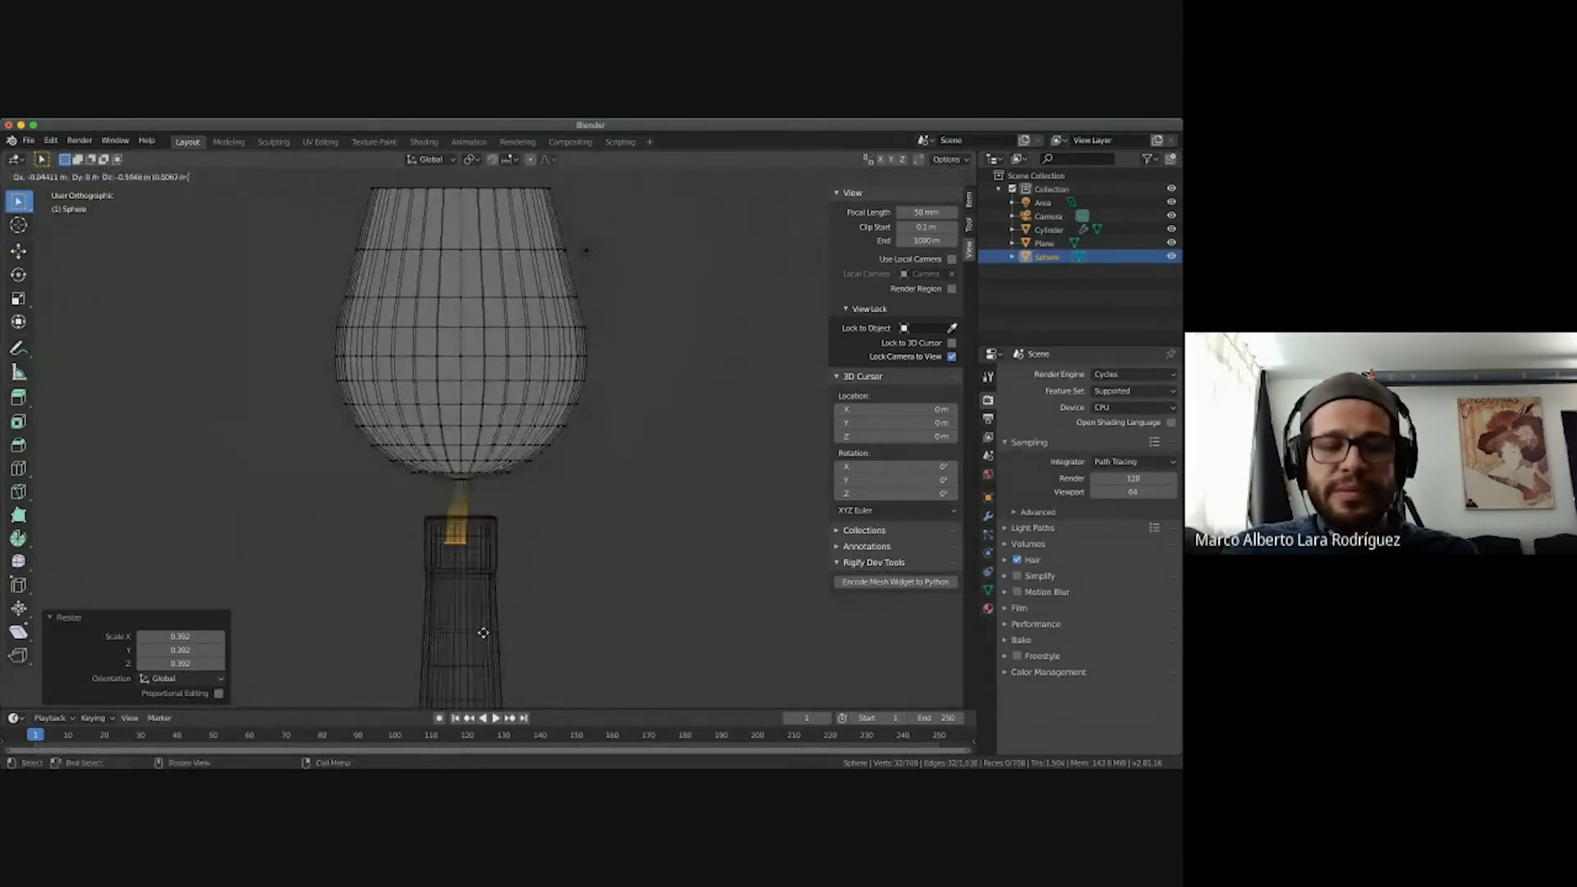
key("z")
left_click(498, 241)
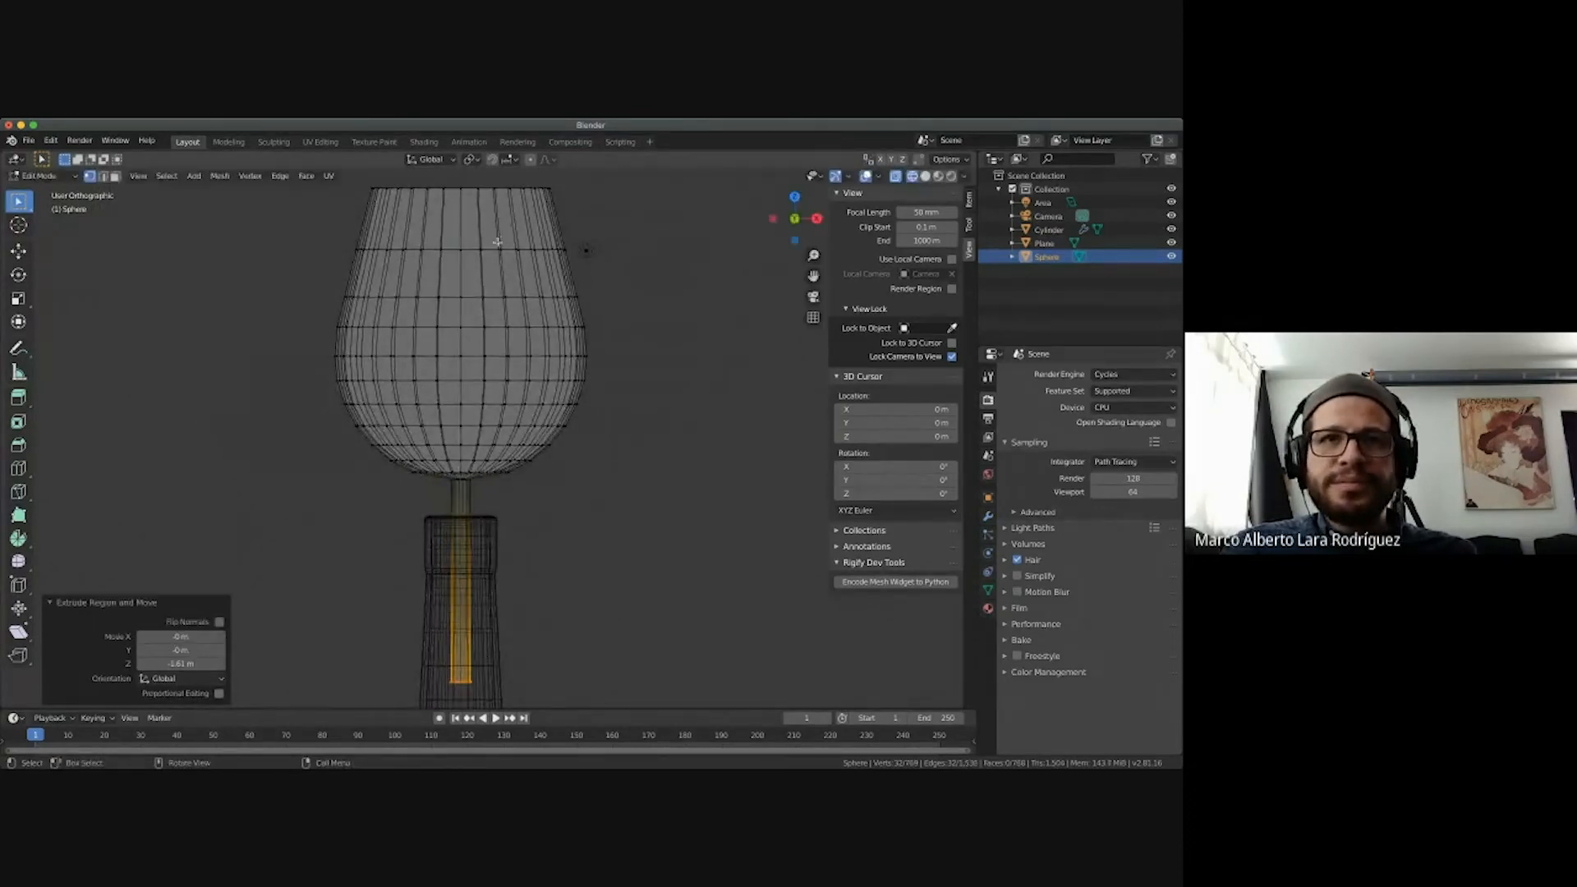
scroll(553, 436, "down", 5, "shift")
scroll(553, 436, "down", 3, "ctrl")
scroll(553, 434, "up", 3, "shift")
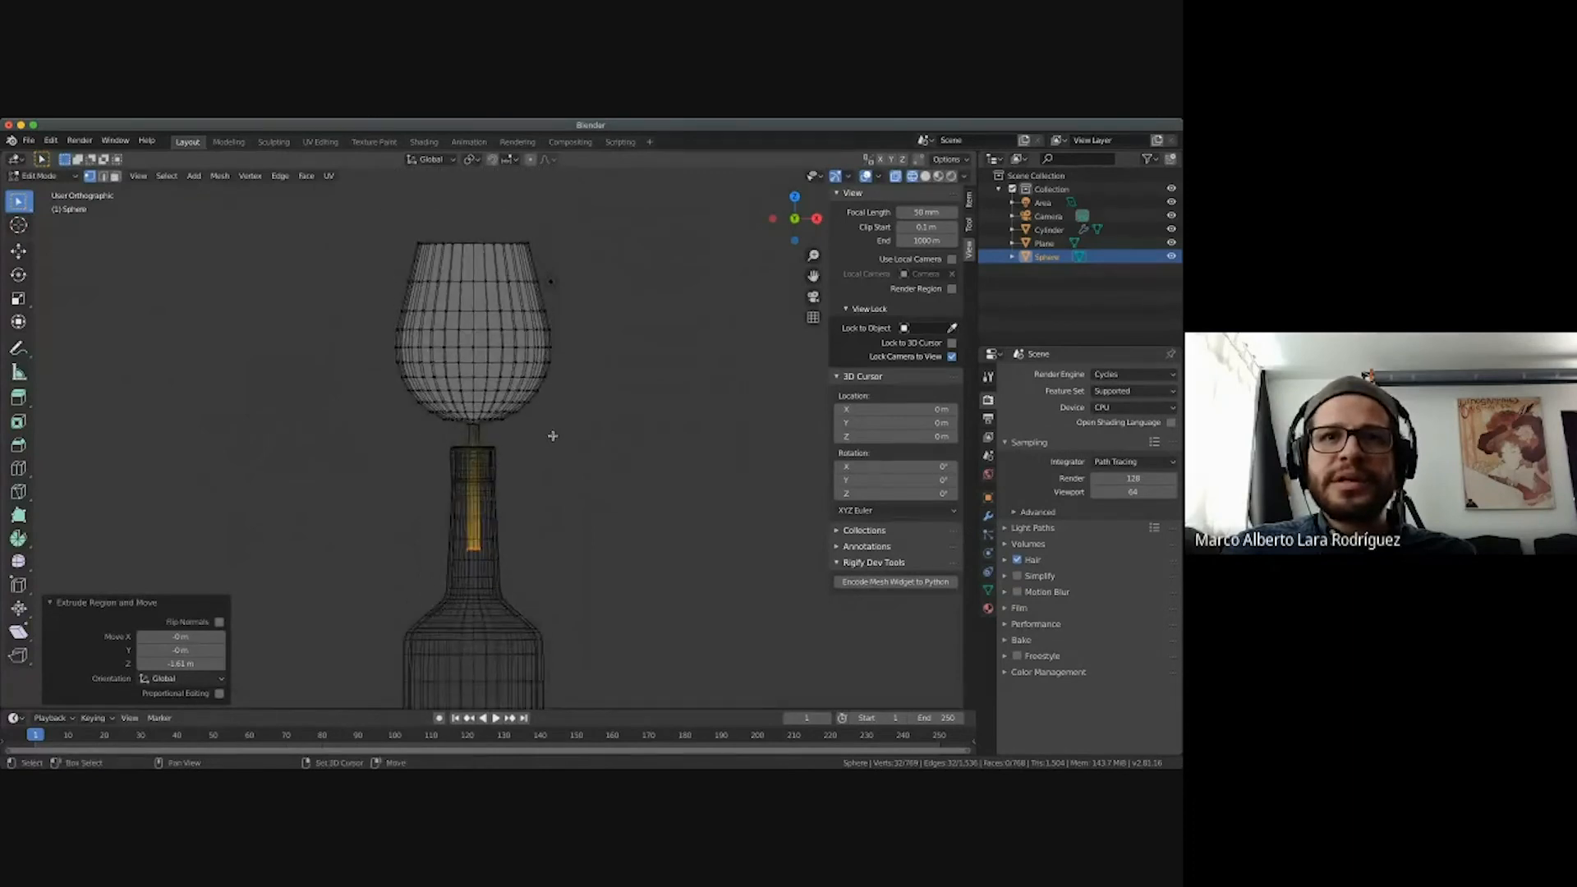
key("g")
key("z")
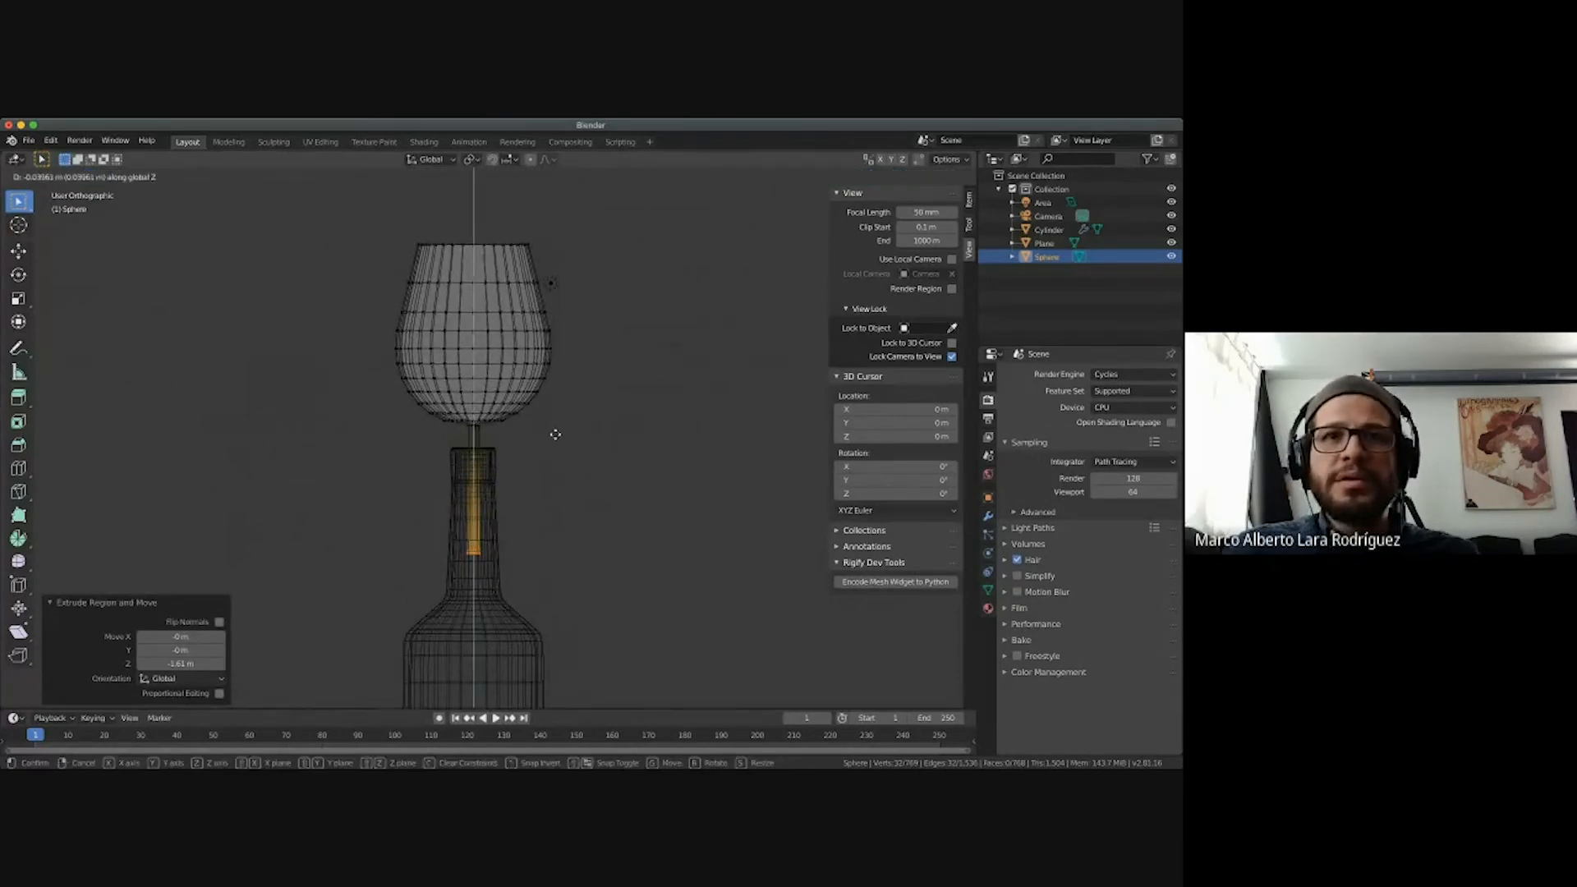
left_click(557, 449)
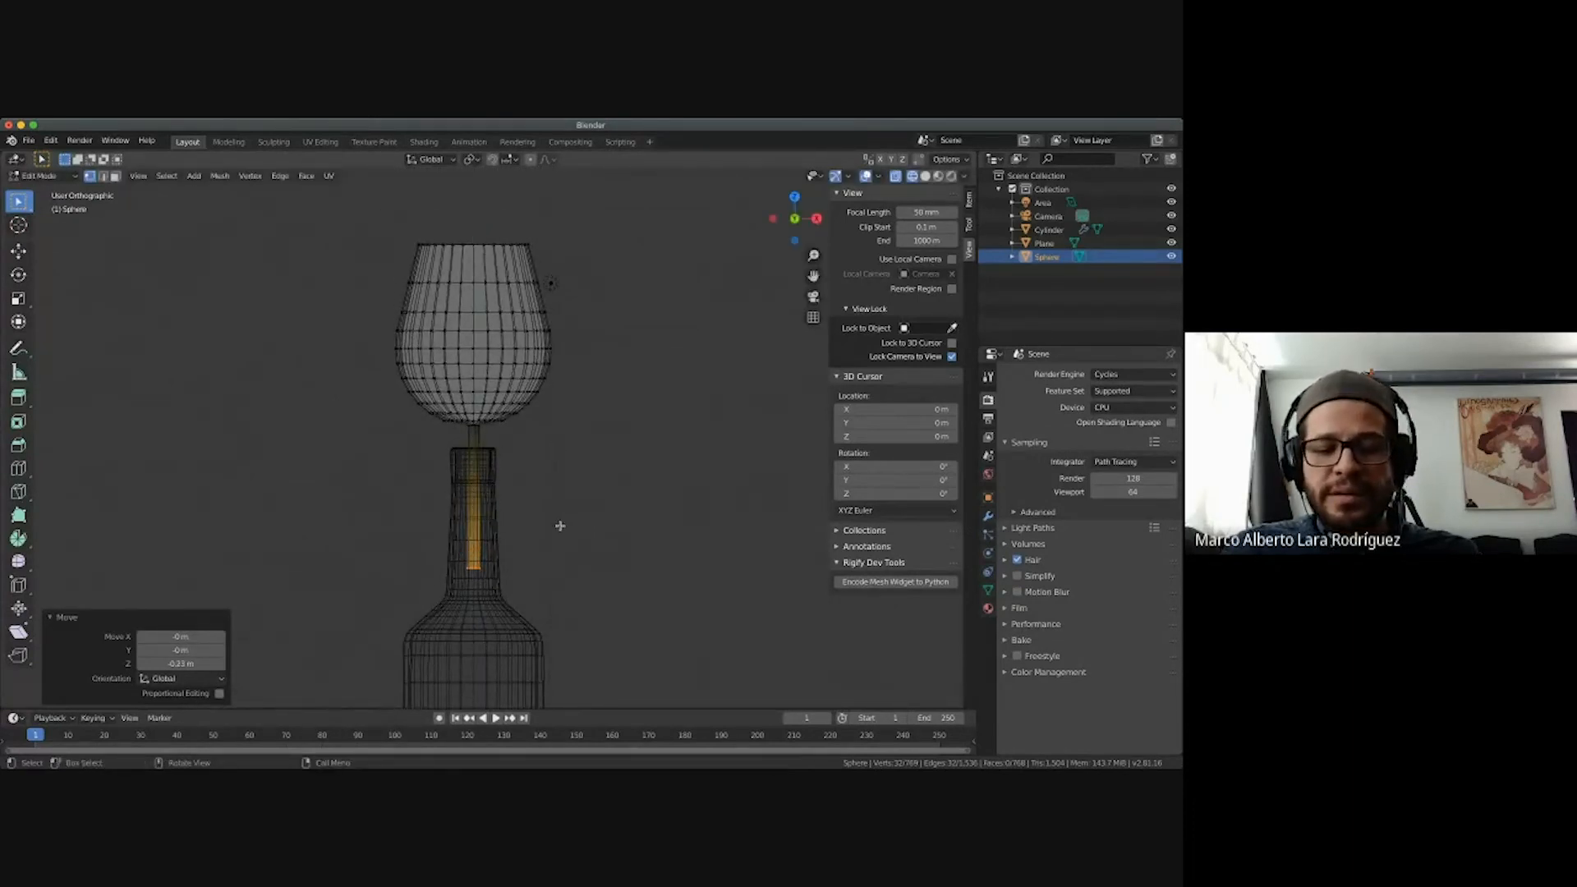
Extrude the stem's lowest ring outward at a scale of about 8.5 and lower the new ring about 0.07 m along Z.
key("e")
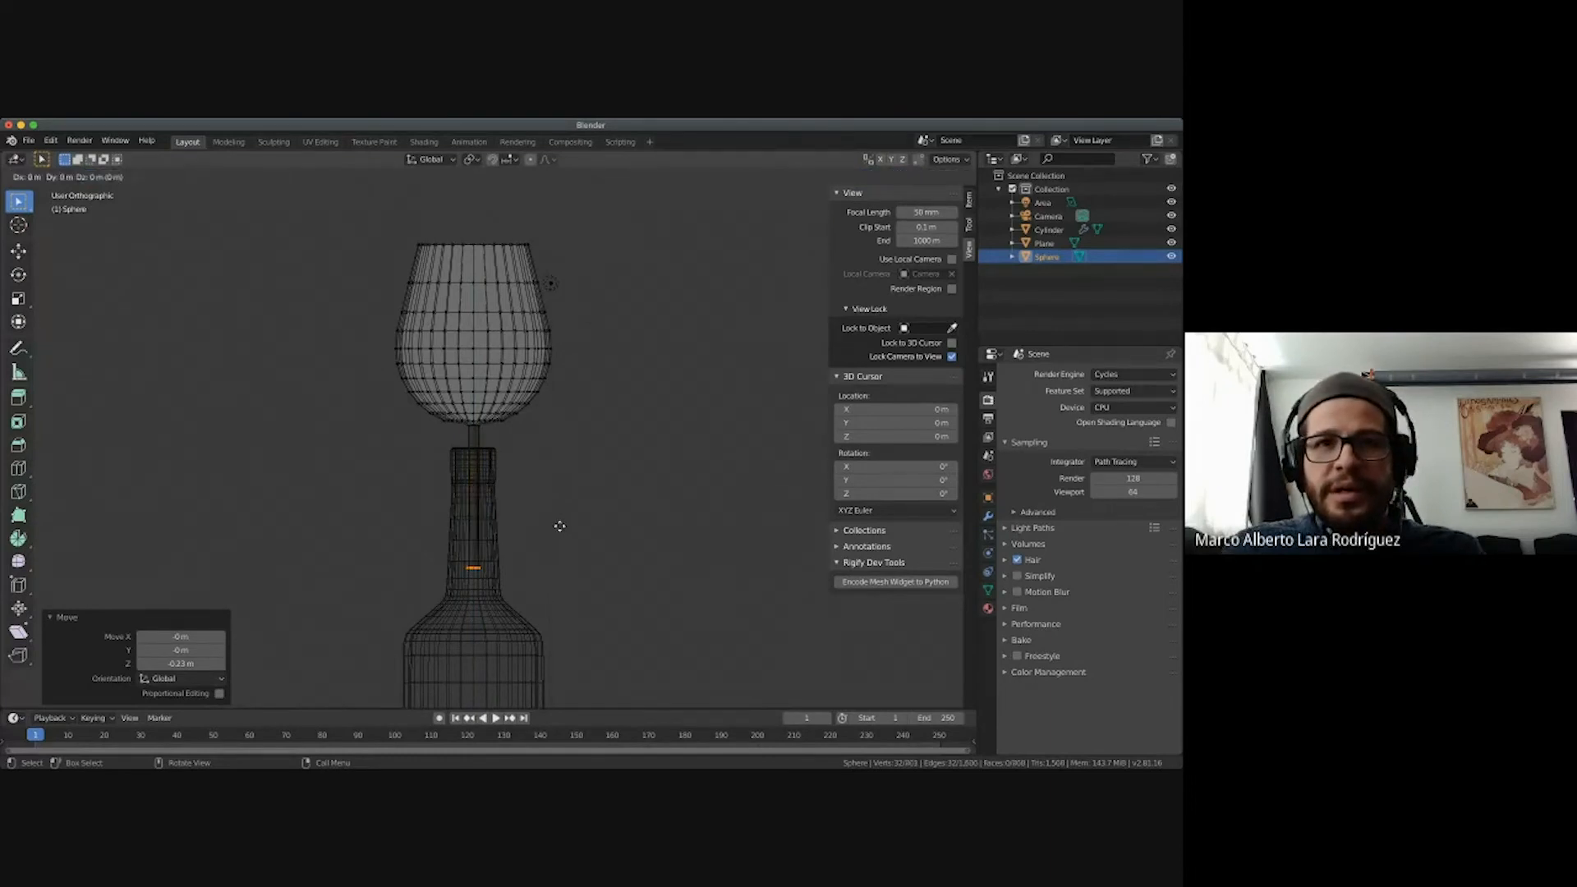
key("s")
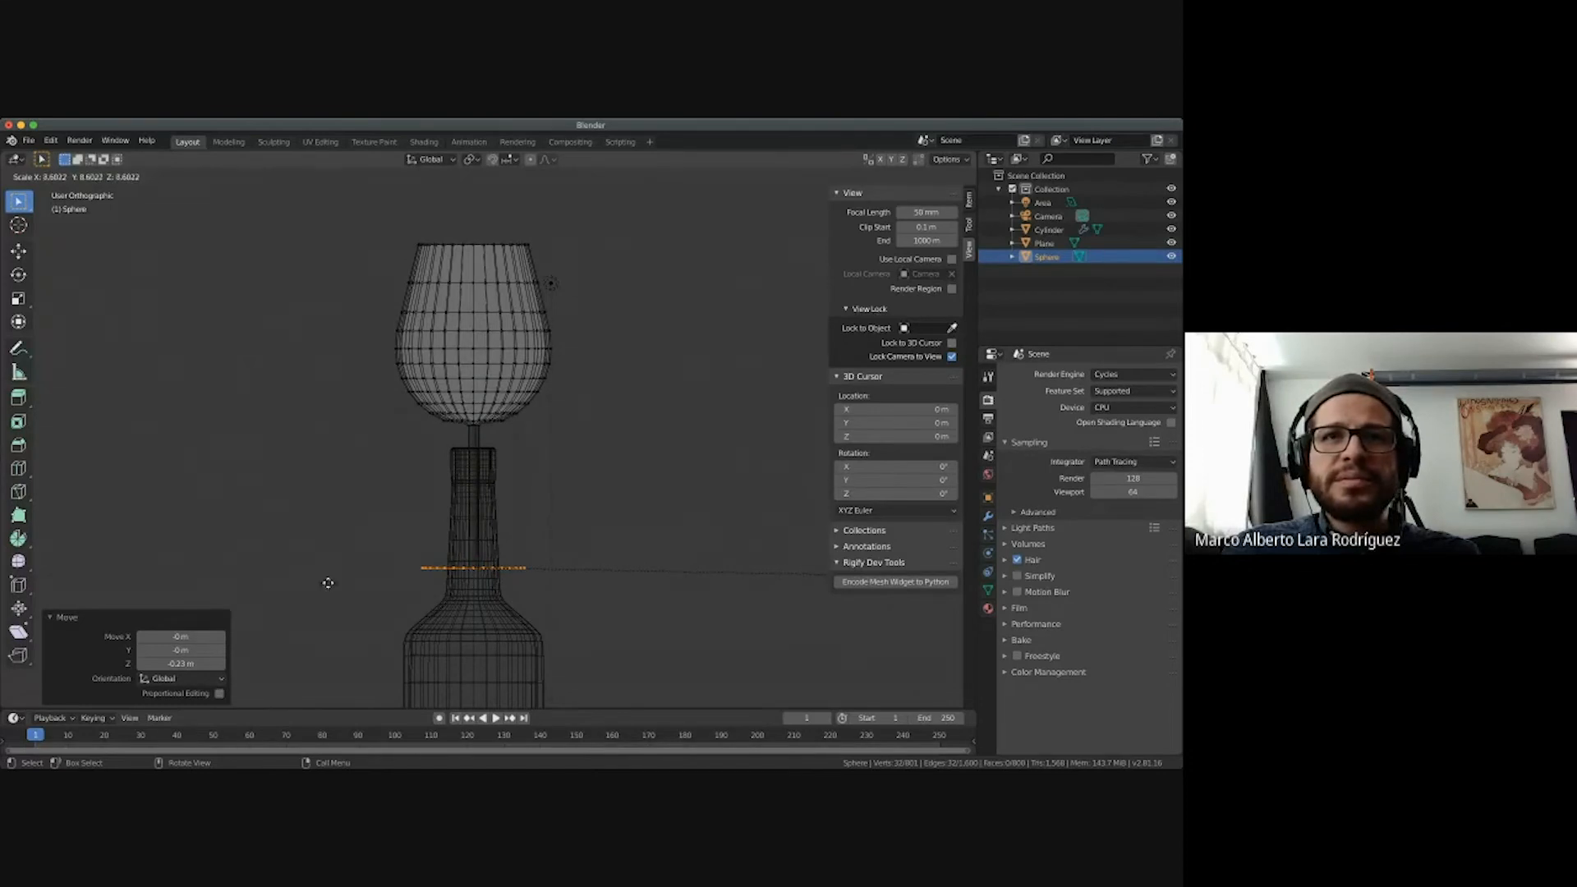
key("e")
key("z")
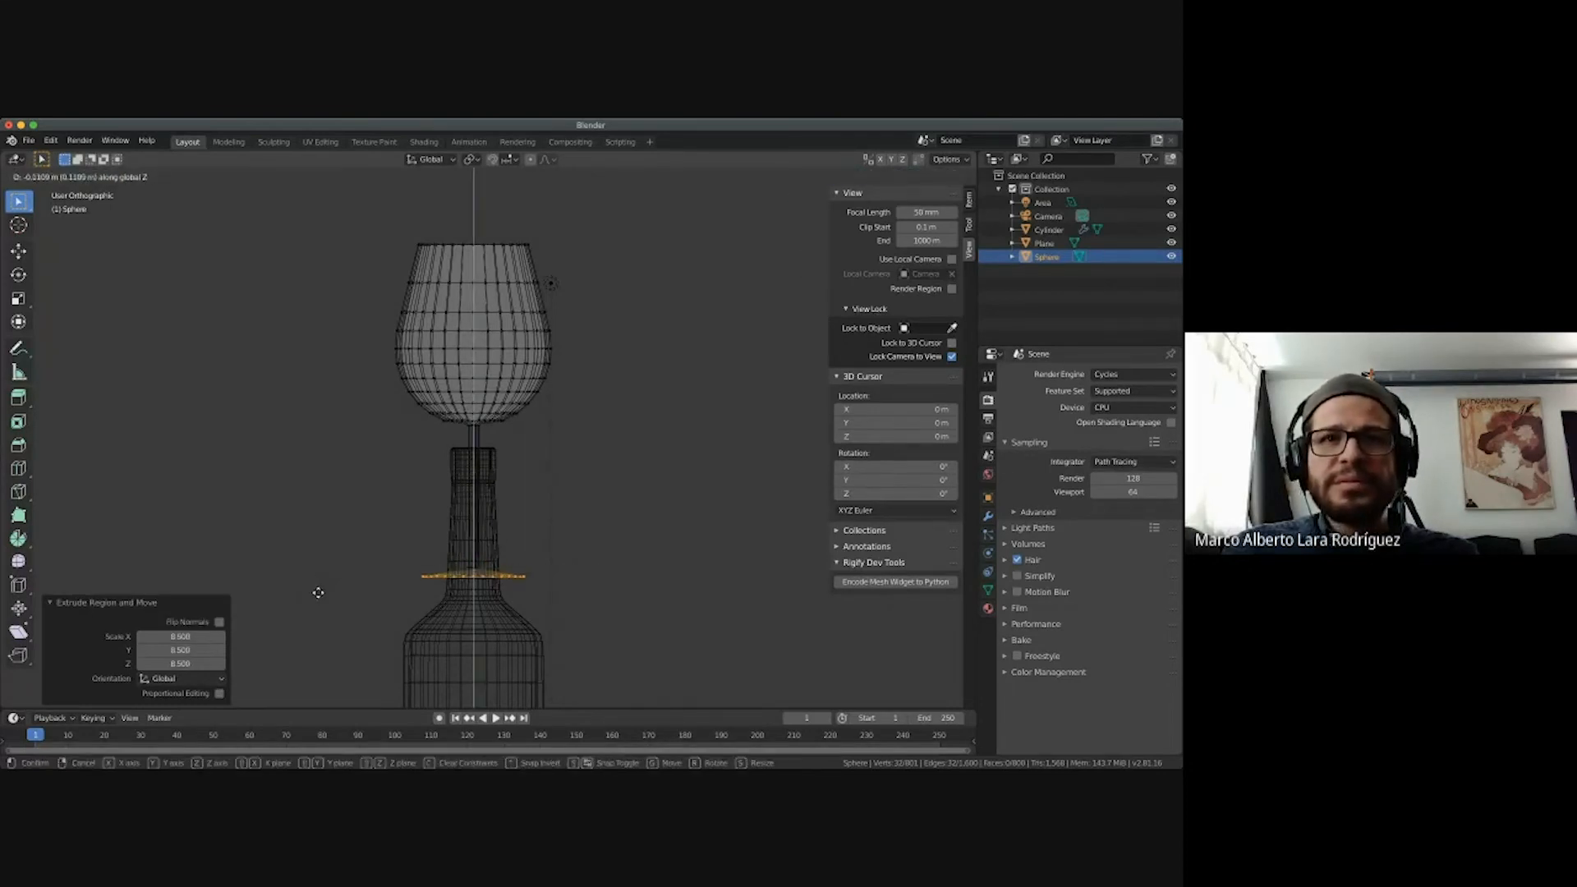
left_click(321, 589)
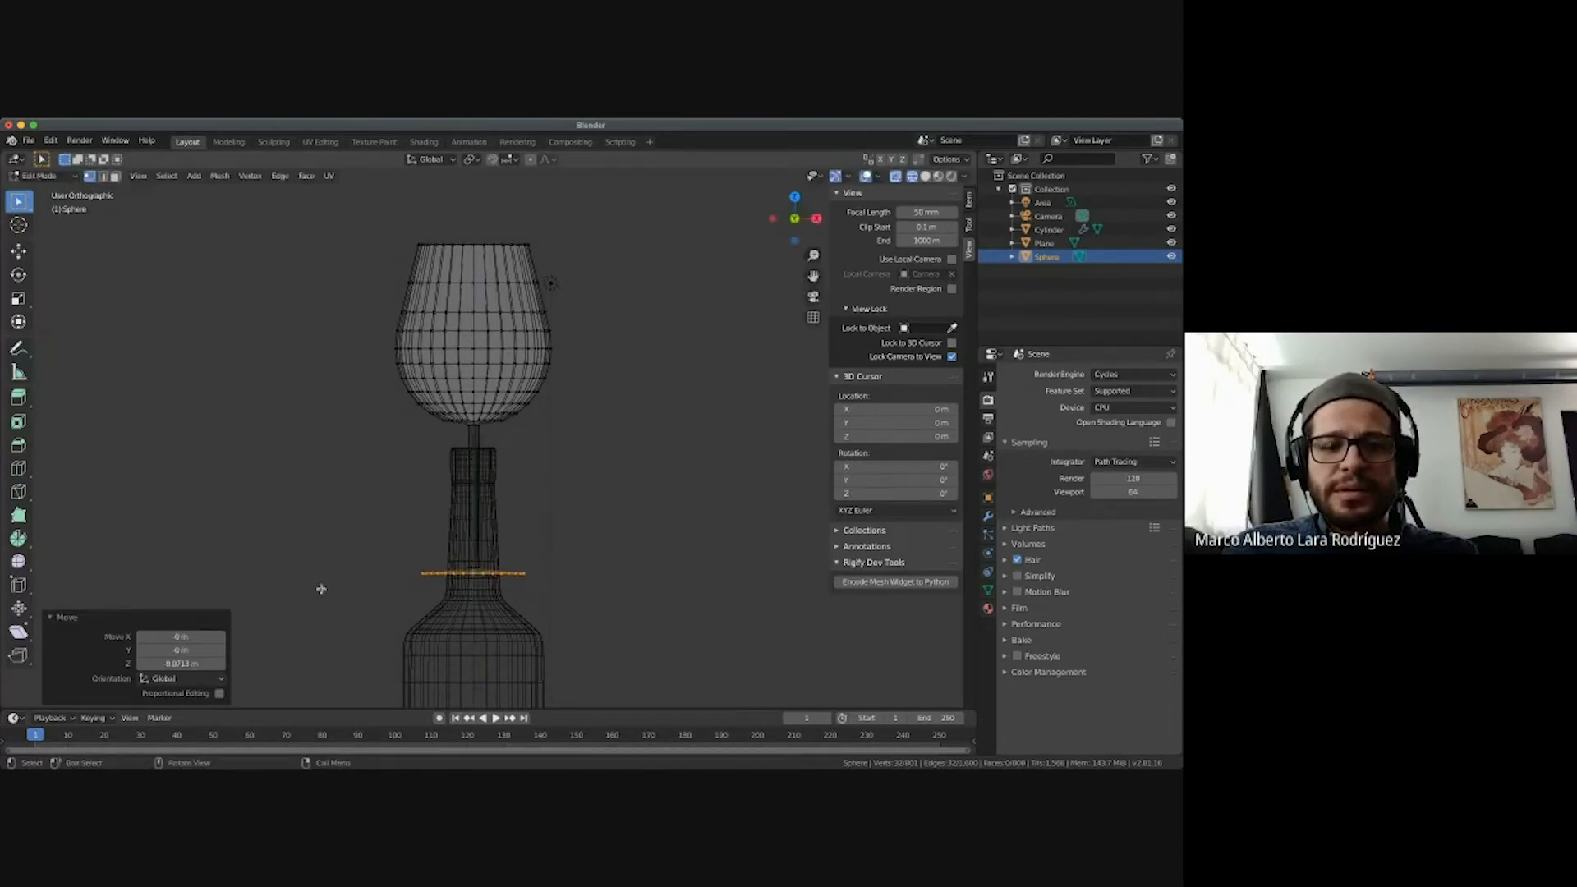
Extrude the base's outer ring about 0.024 m down along Z to give the foot thickness.
key("e")
key("z")
left_click(321, 590)
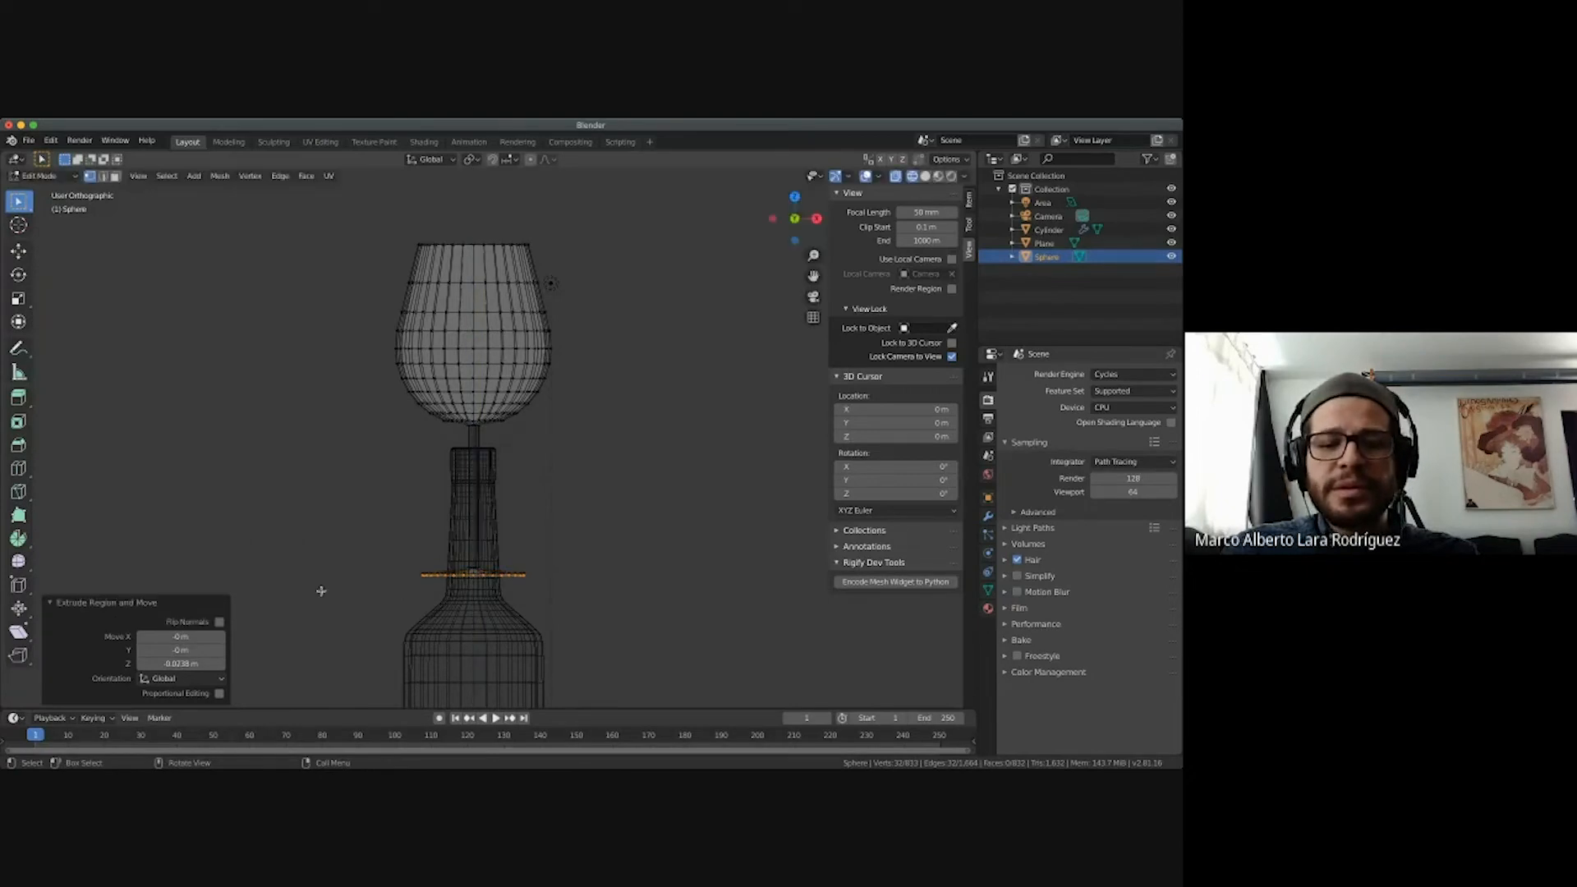
Extrude the foot's lower ring inward at a scale of about 0.67 and merge the inner ring's vertices at center.
key("s")
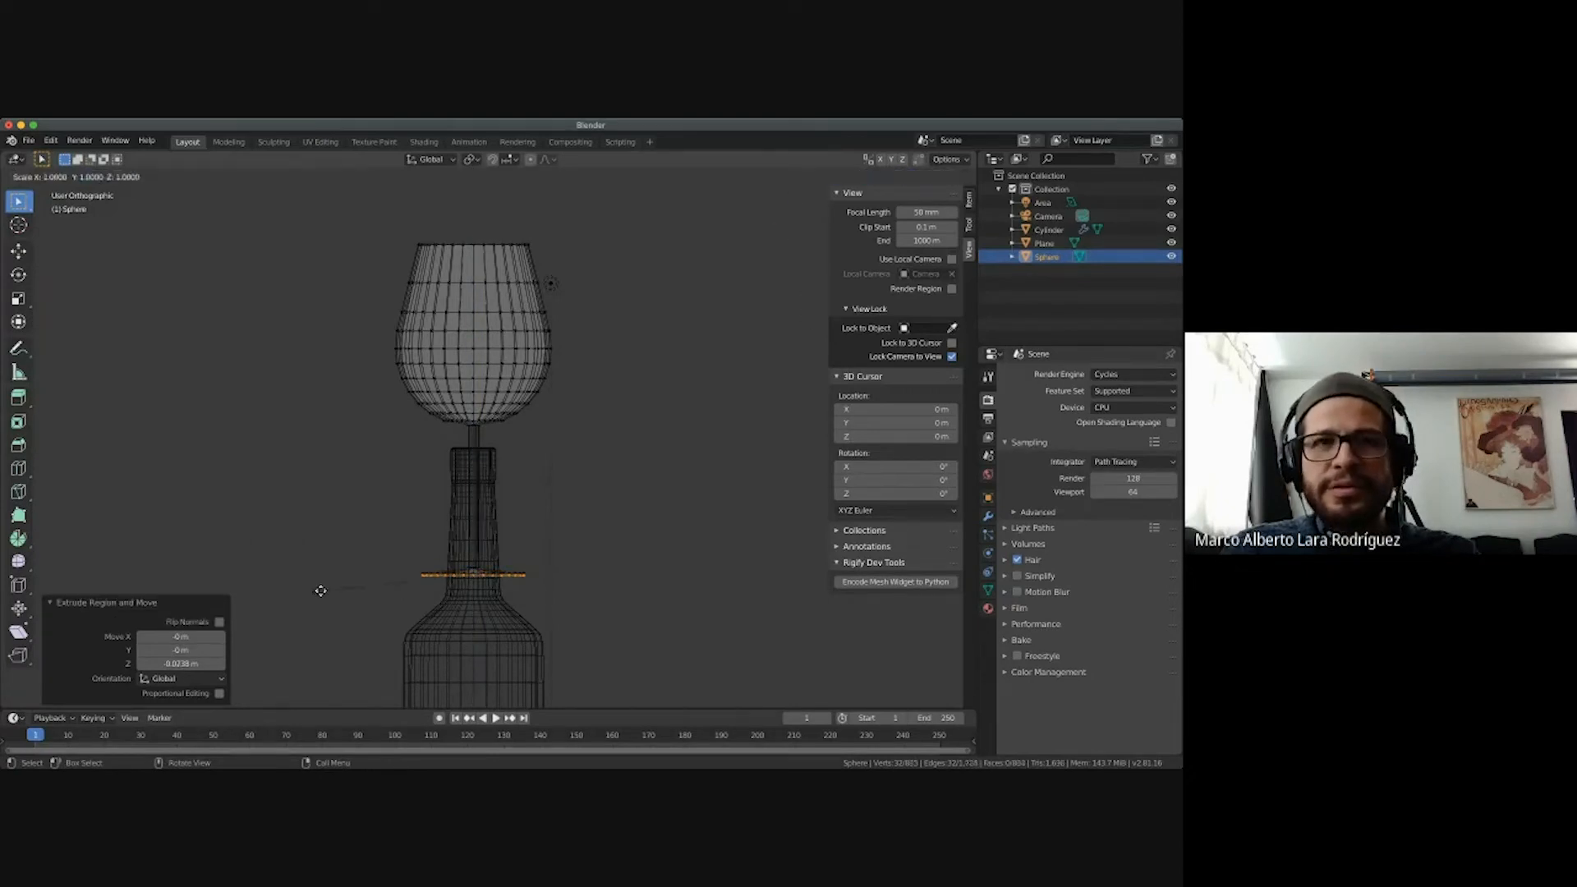
left_click(370, 587)
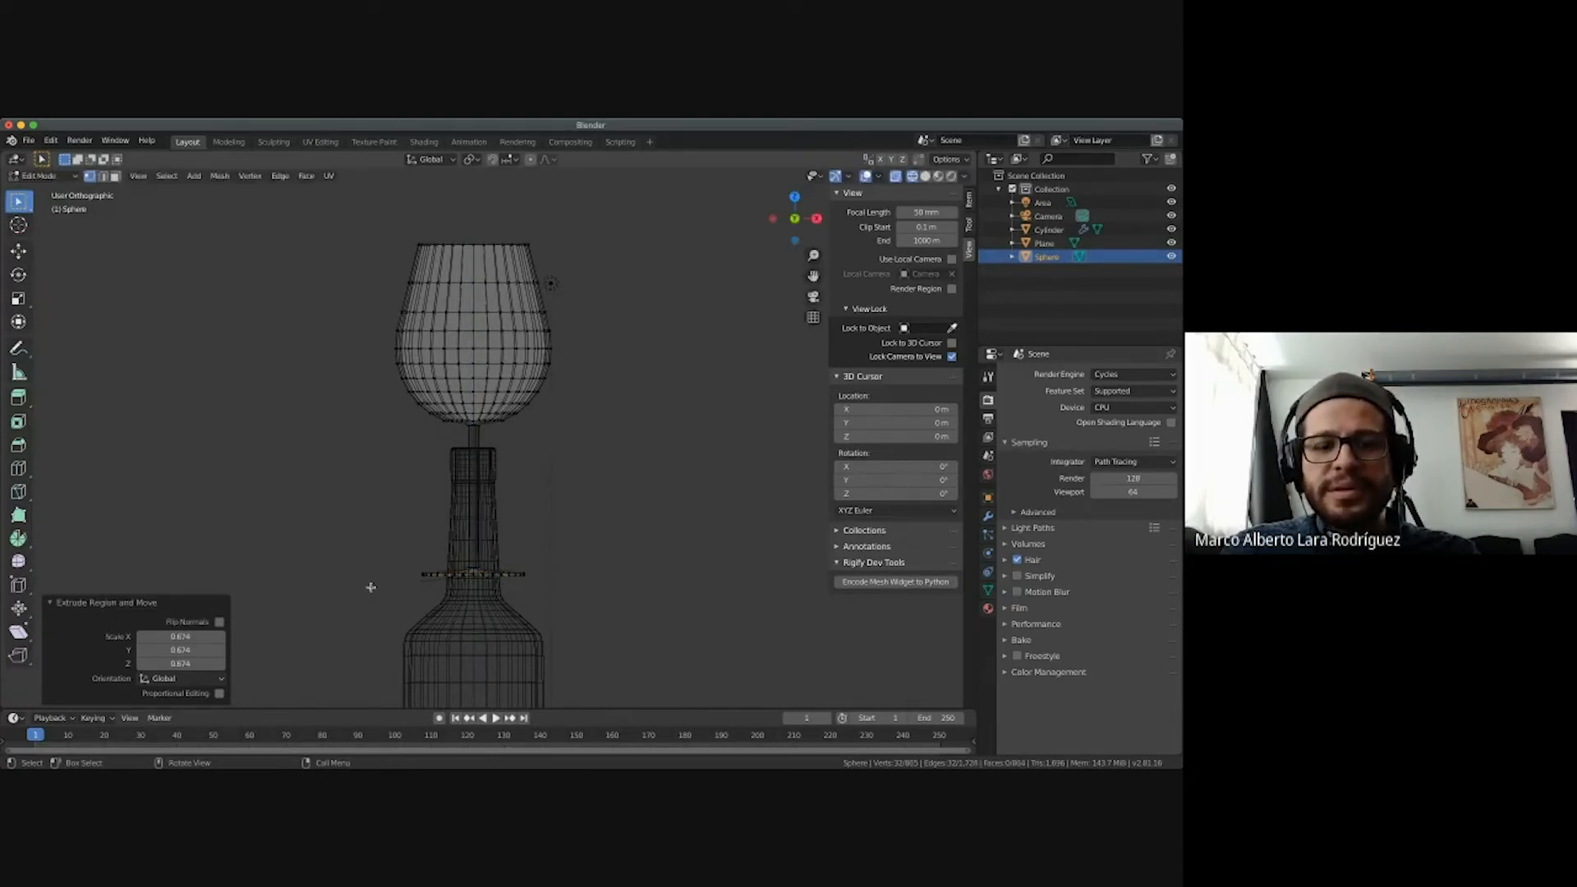
right_click(479, 581)
left_click(555, 578)
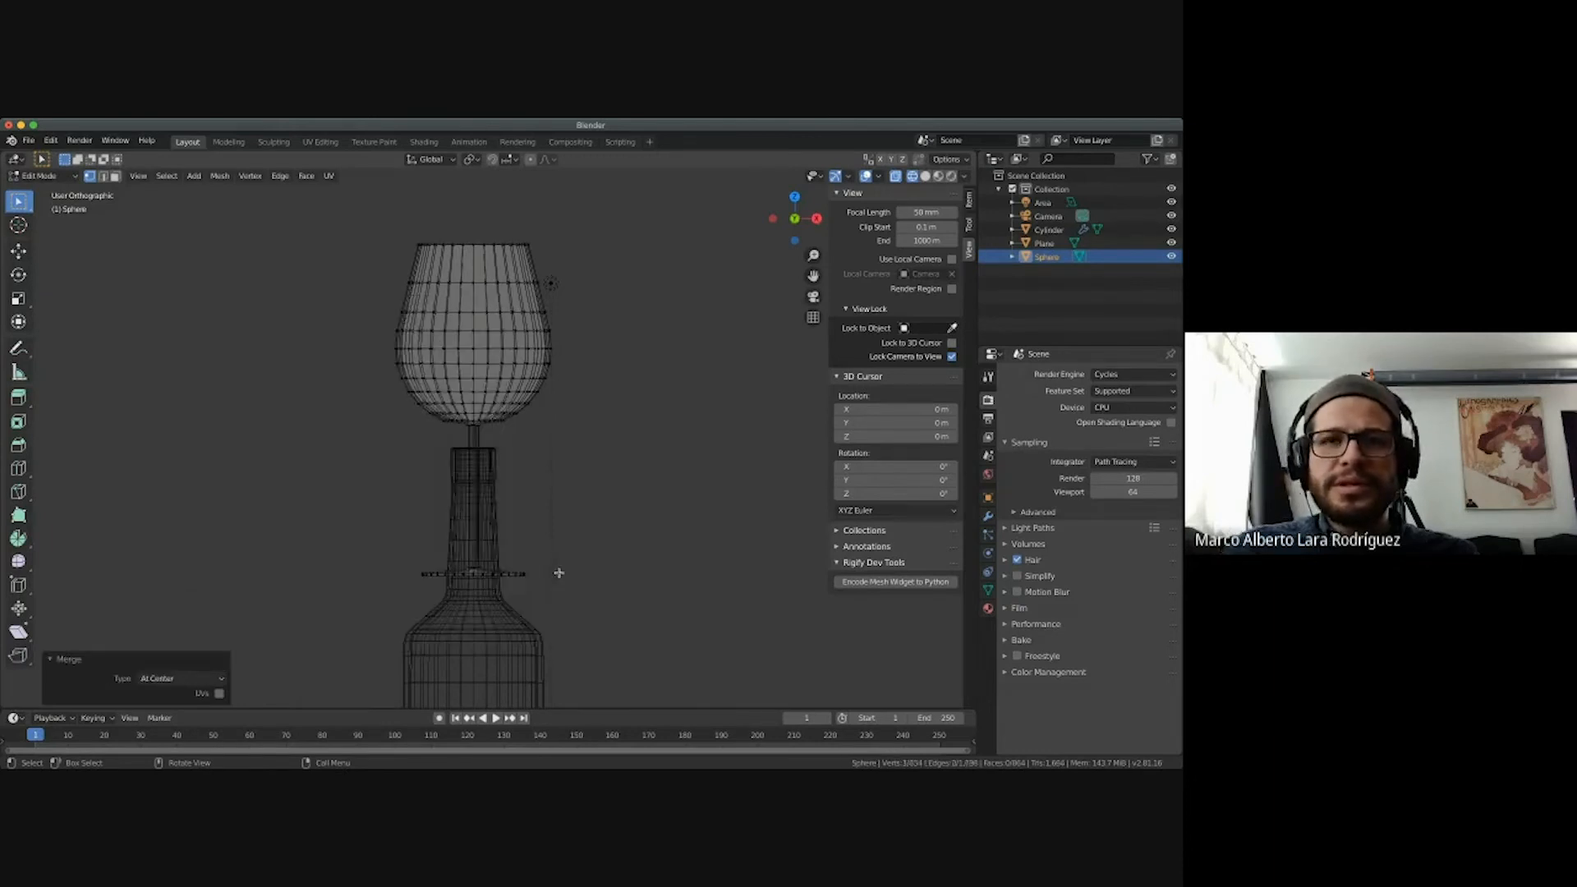
middle_click_drag(558, 573, 597, 522)
key("KP_1")
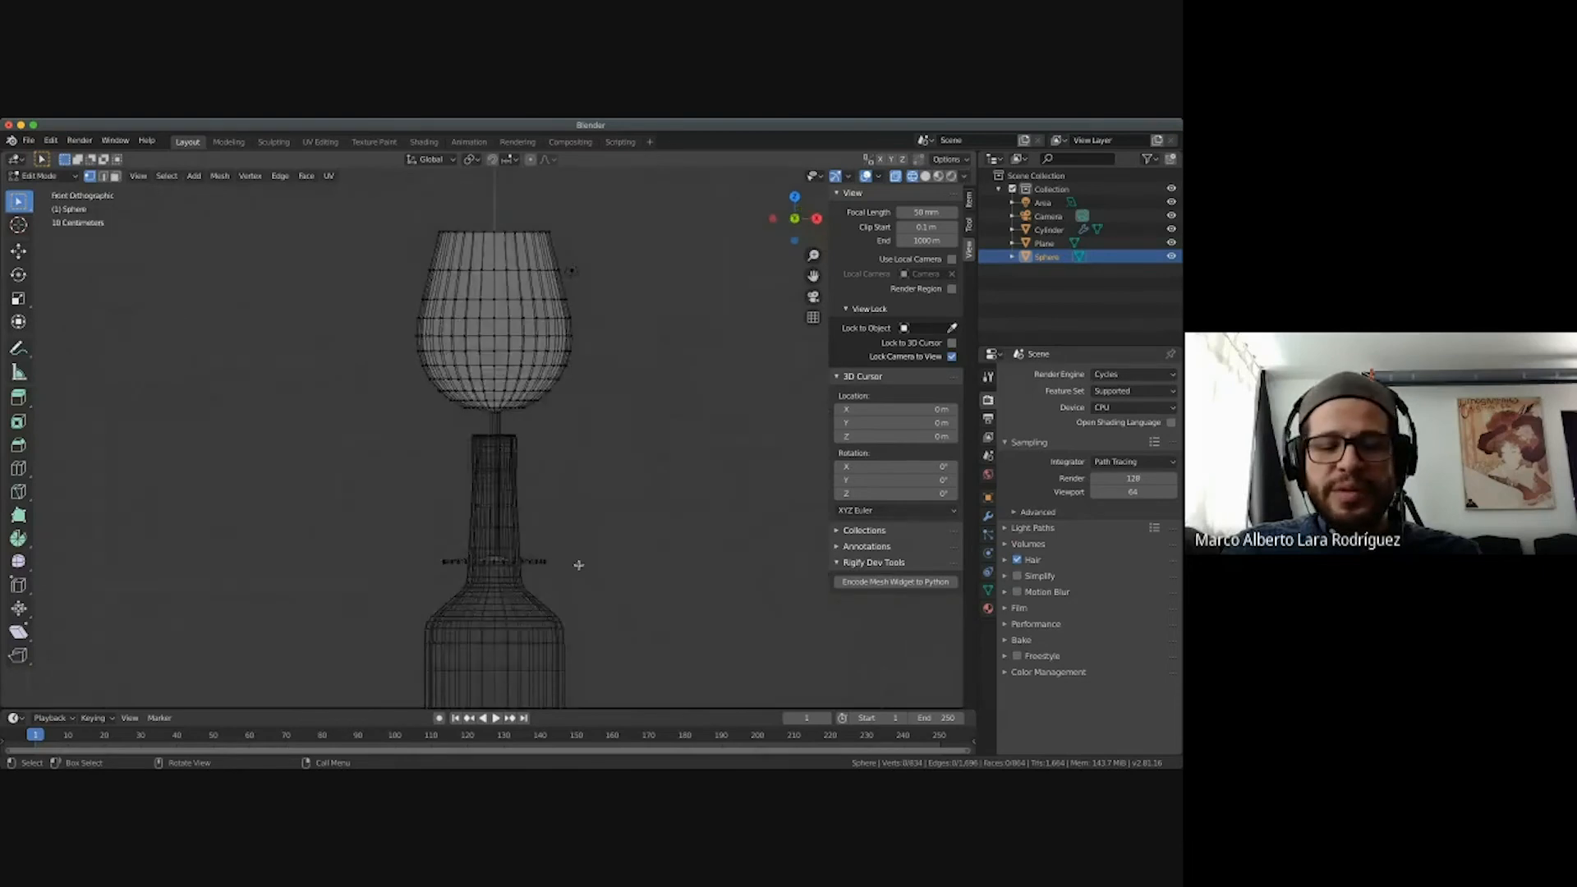
left_click_drag(580, 544, 399, 575)
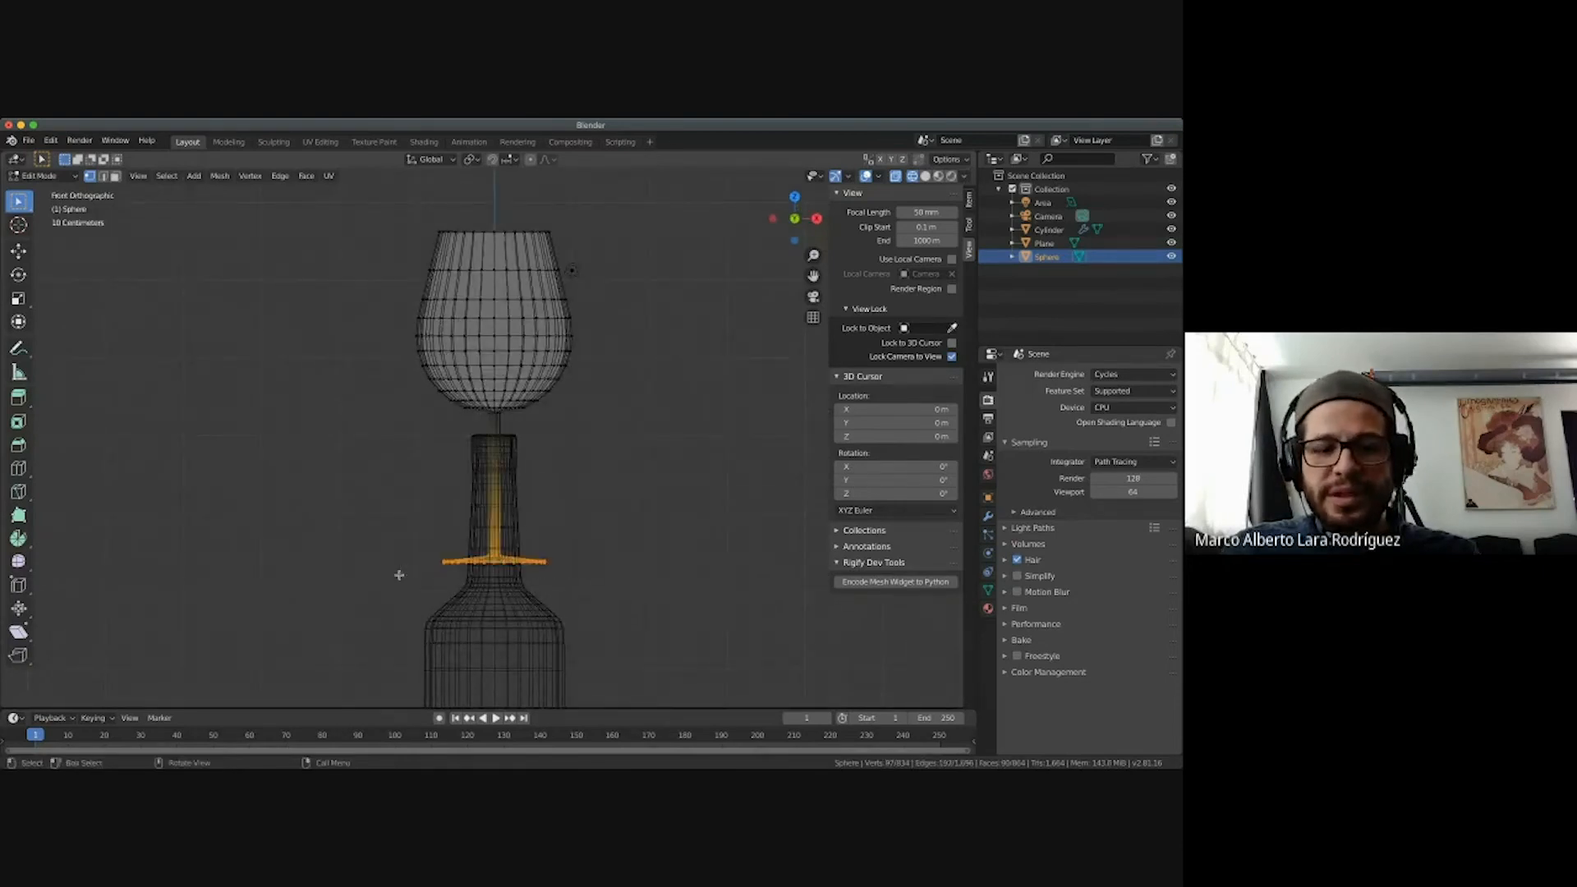
key("s")
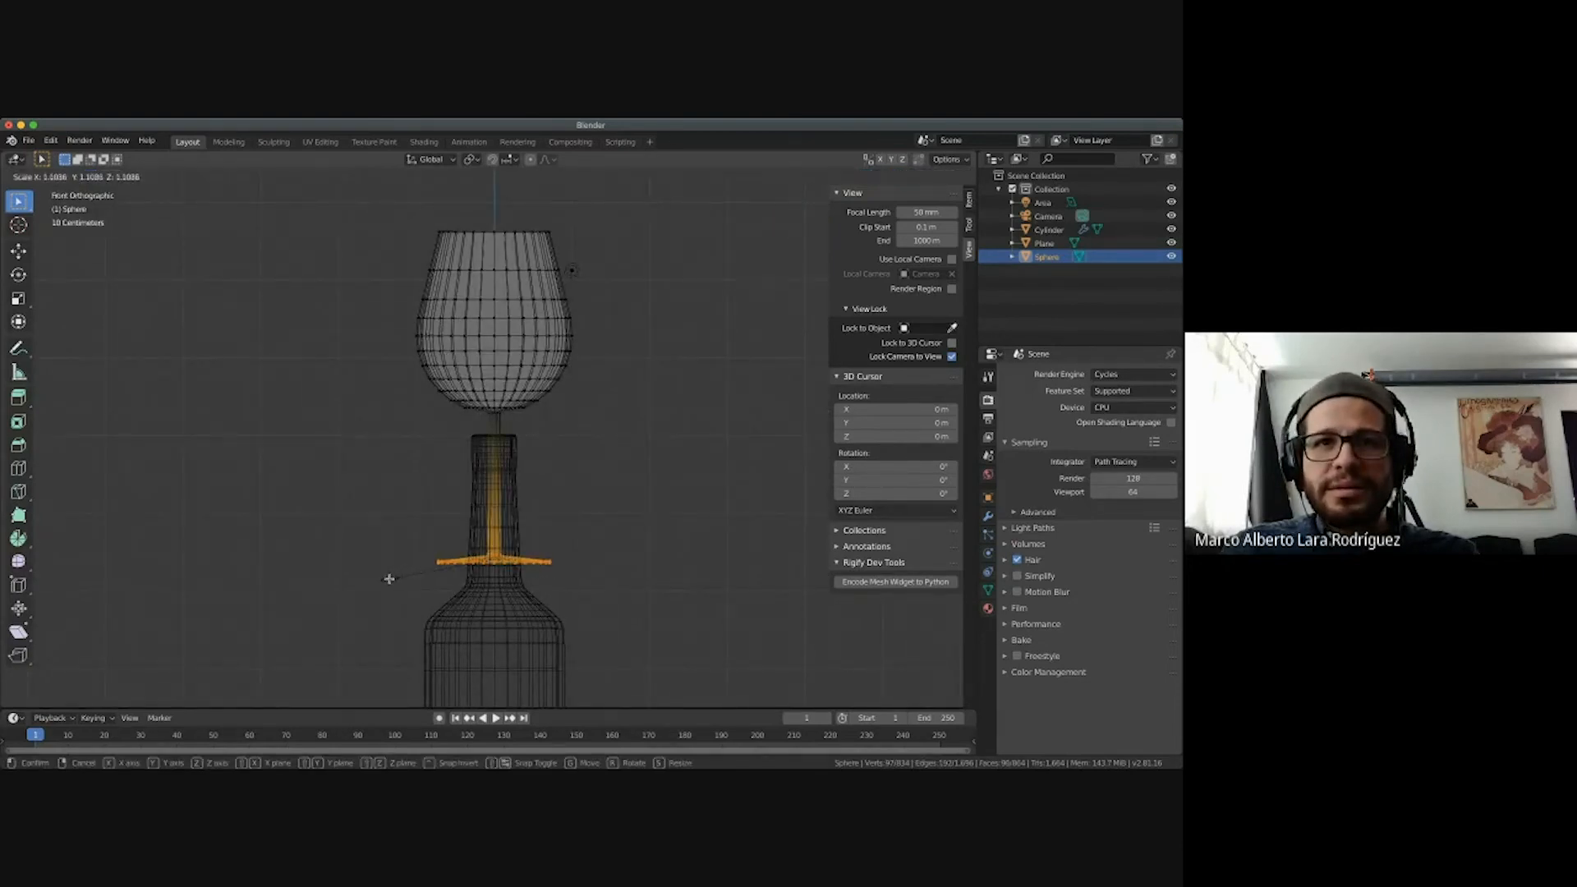
left_click(390, 579)
key("ctrl+z")
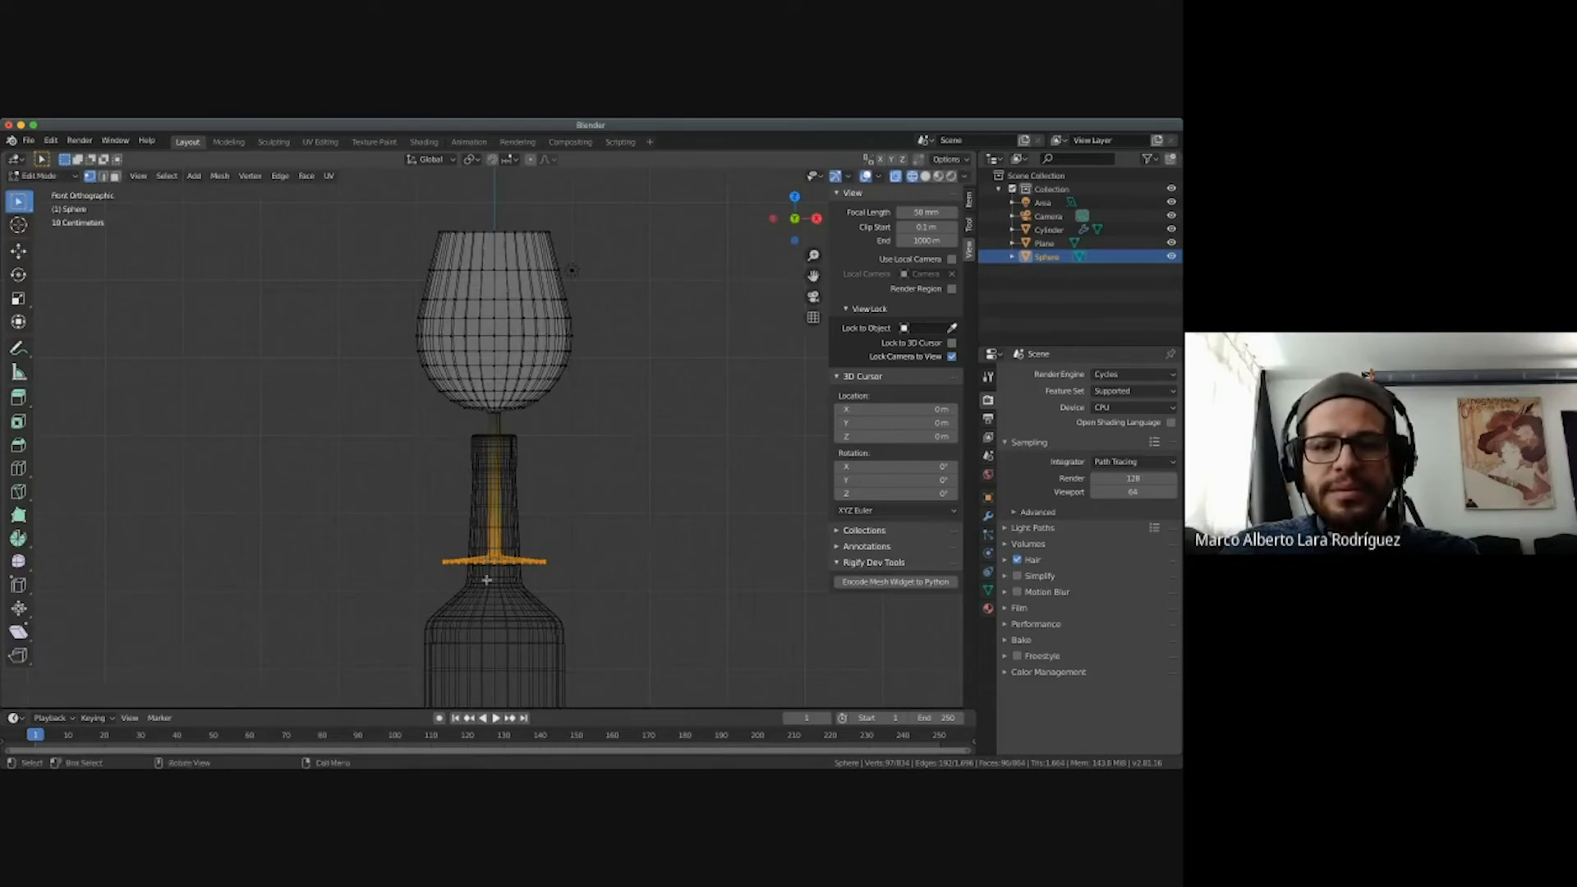
key("a")
left_click(622, 561)
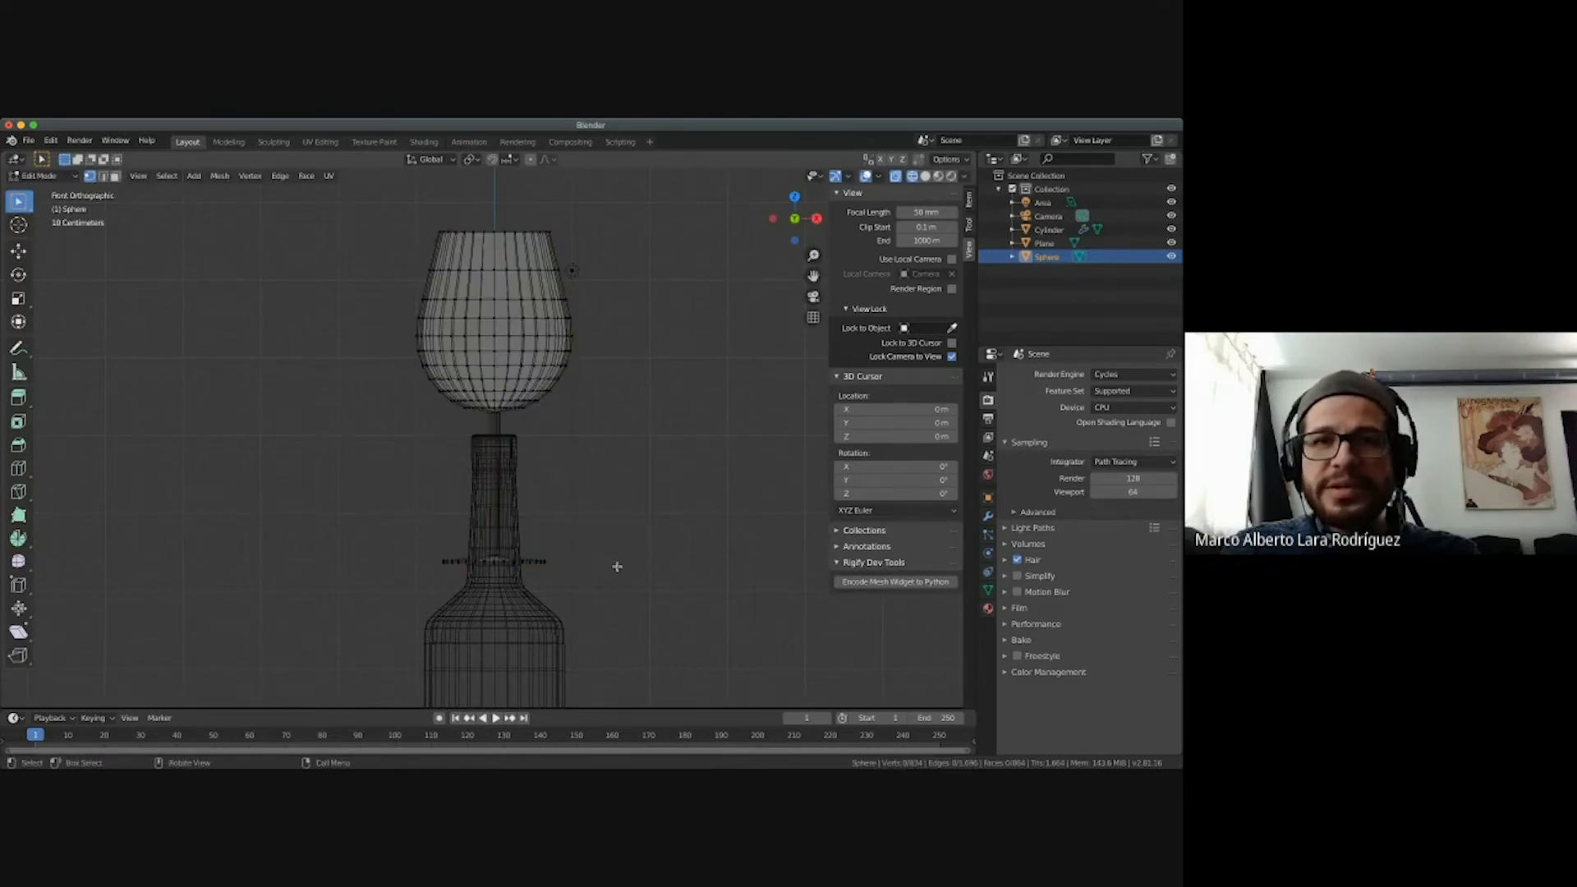
Scale the foot's outer rings by about 1.2 without the stem and return to Object Mode.
left_click_drag(594, 581, 410, 558)
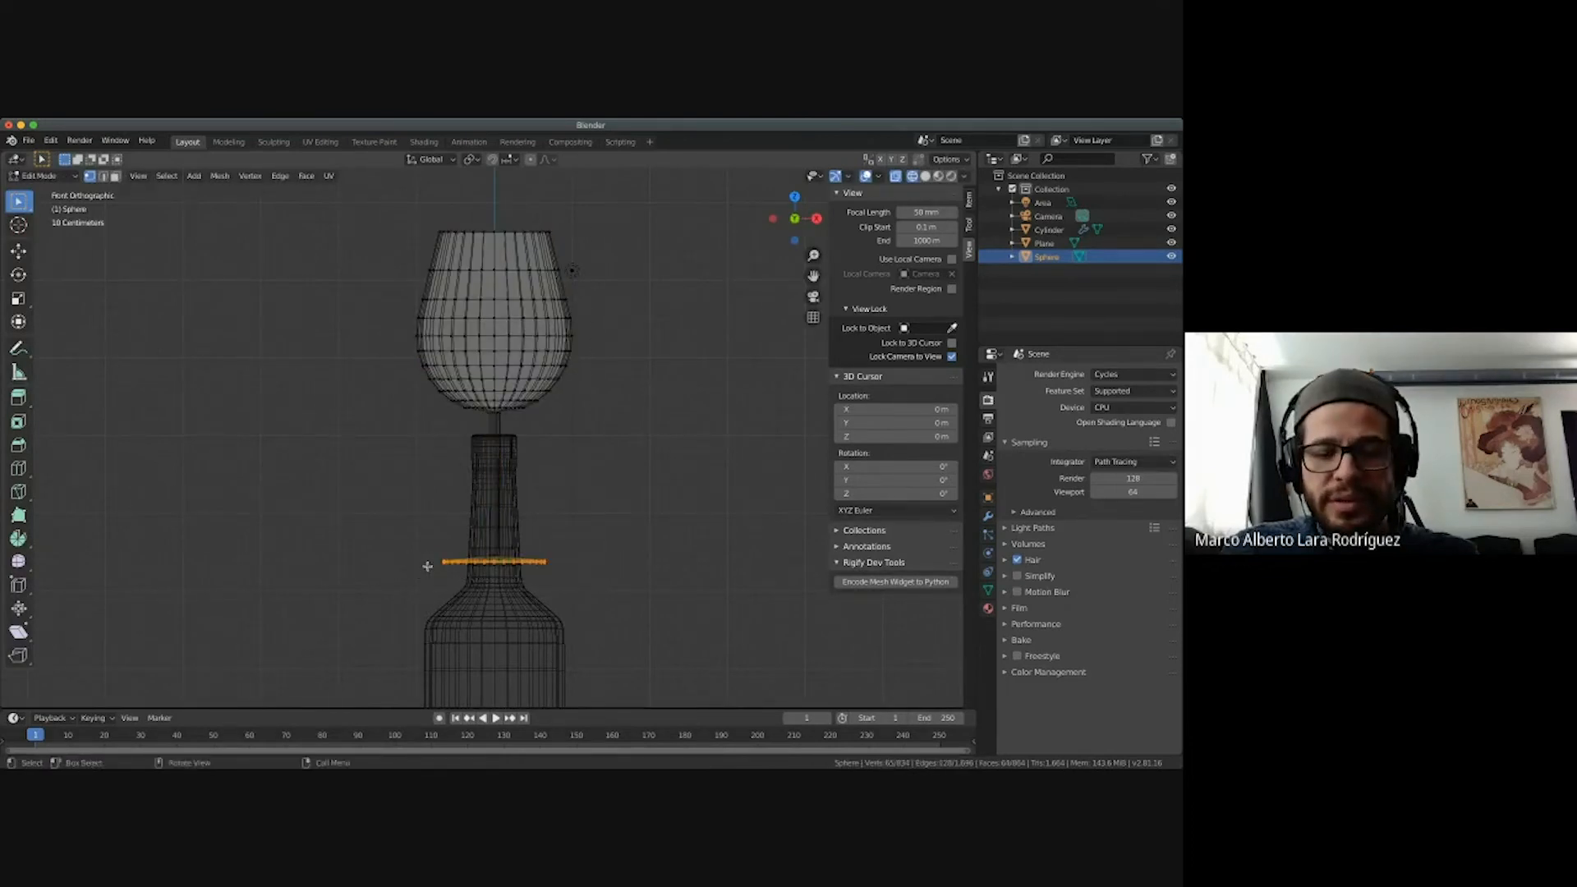
key("s")
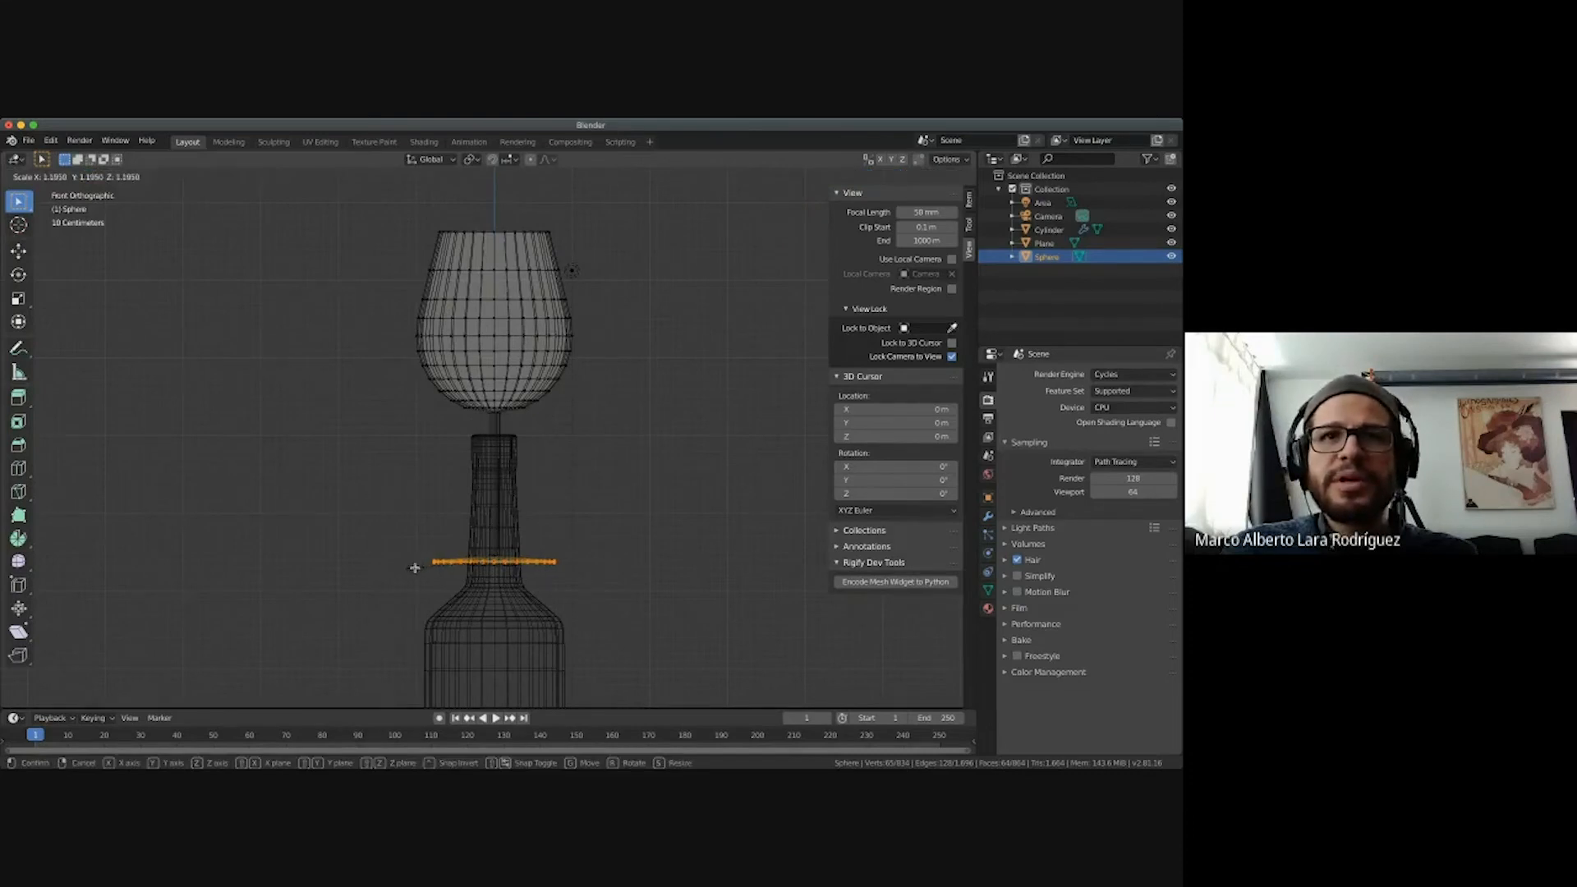
left_click(415, 567)
key("Tab")
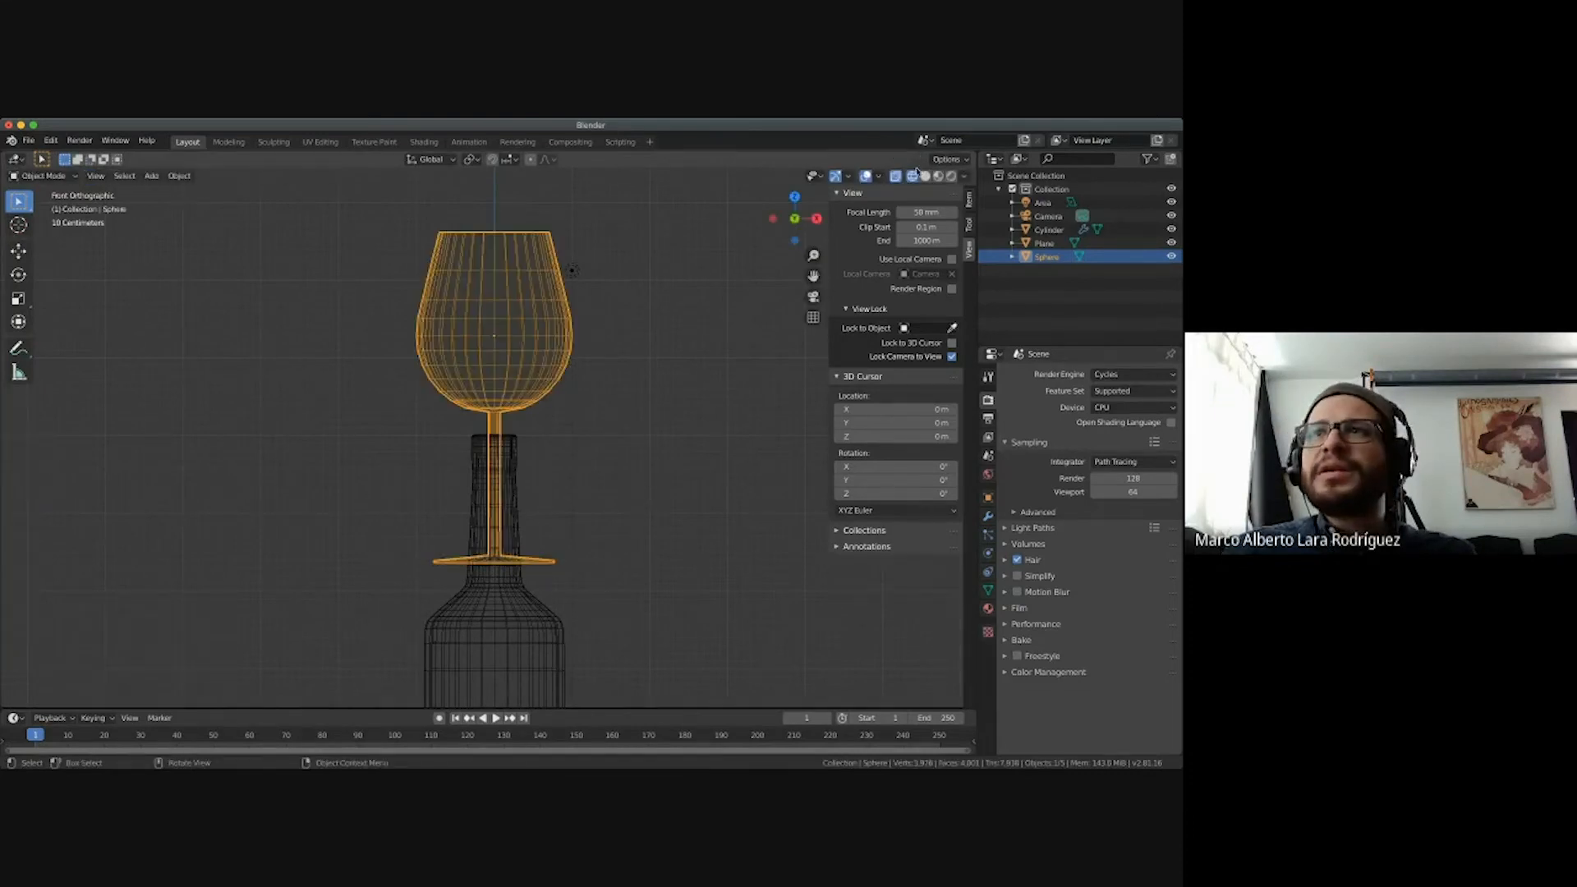
Display the scene in solid shading and apply smooth shading to the wine glass.
key("shift+z")
middle_click_drag(620, 401, 519, 322)
right_click(521, 322)
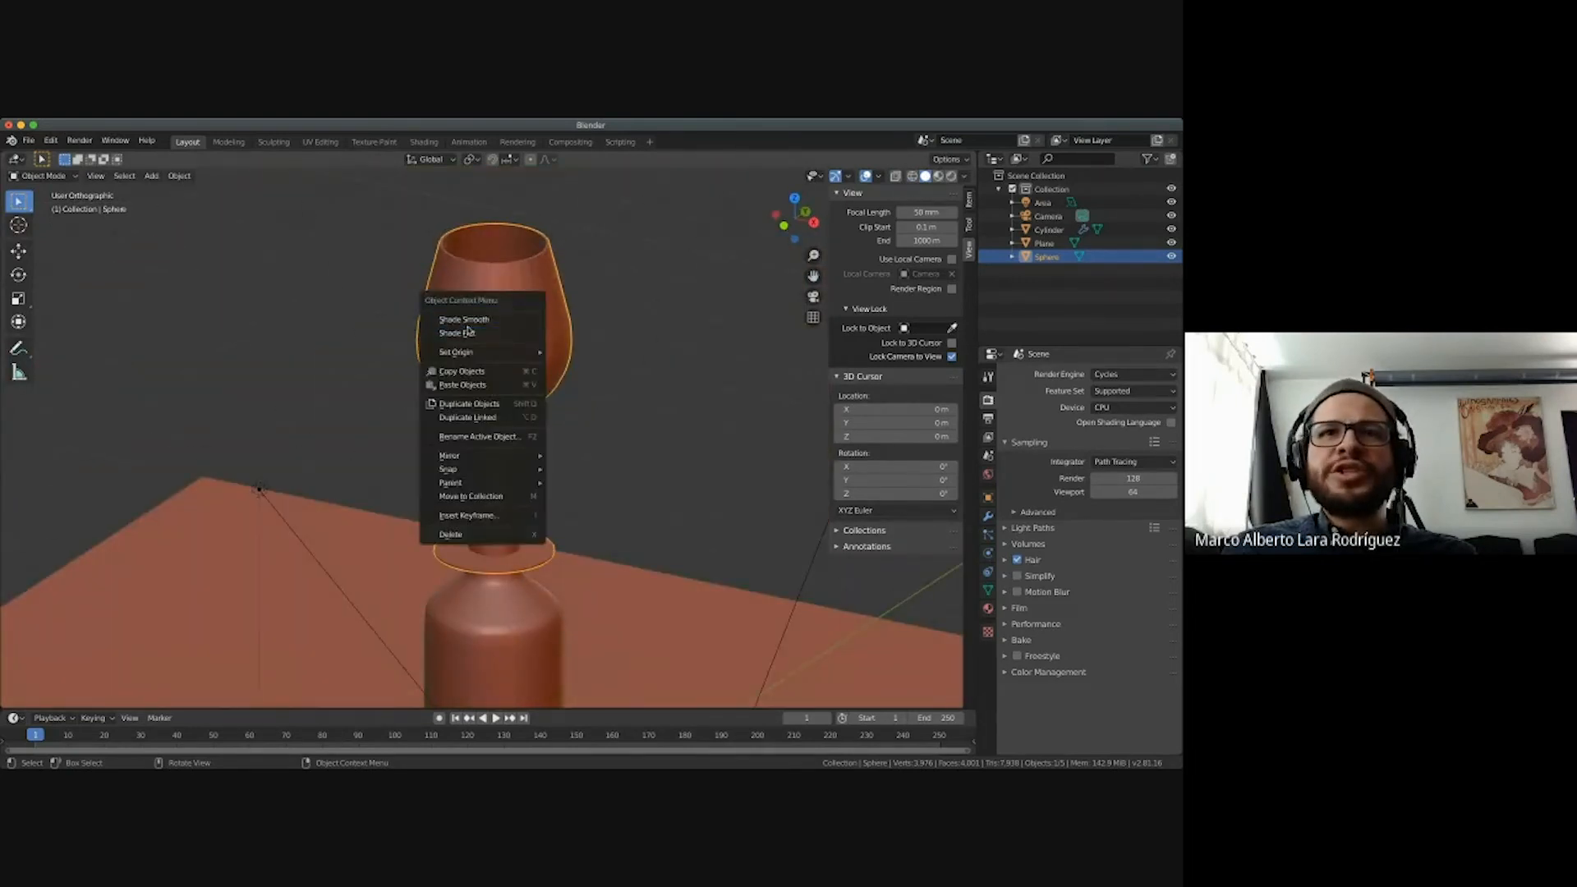
left_click(481, 321)
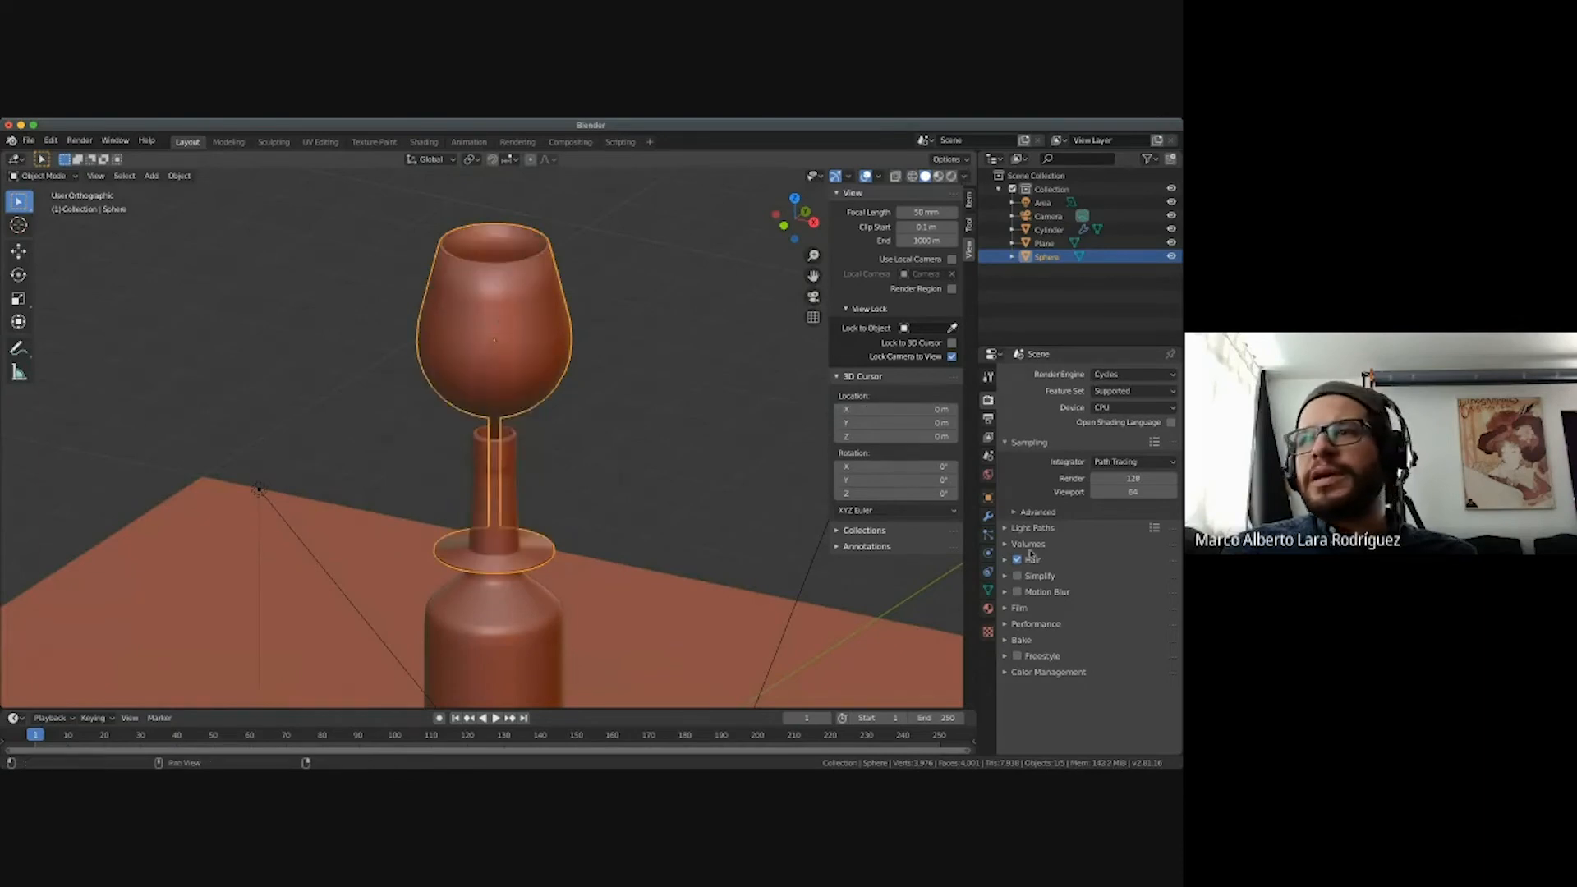
Add a Subdivision Surface modifier to the glass with 2 viewport subdivisions and check the stem and foot.
left_click(988, 515)
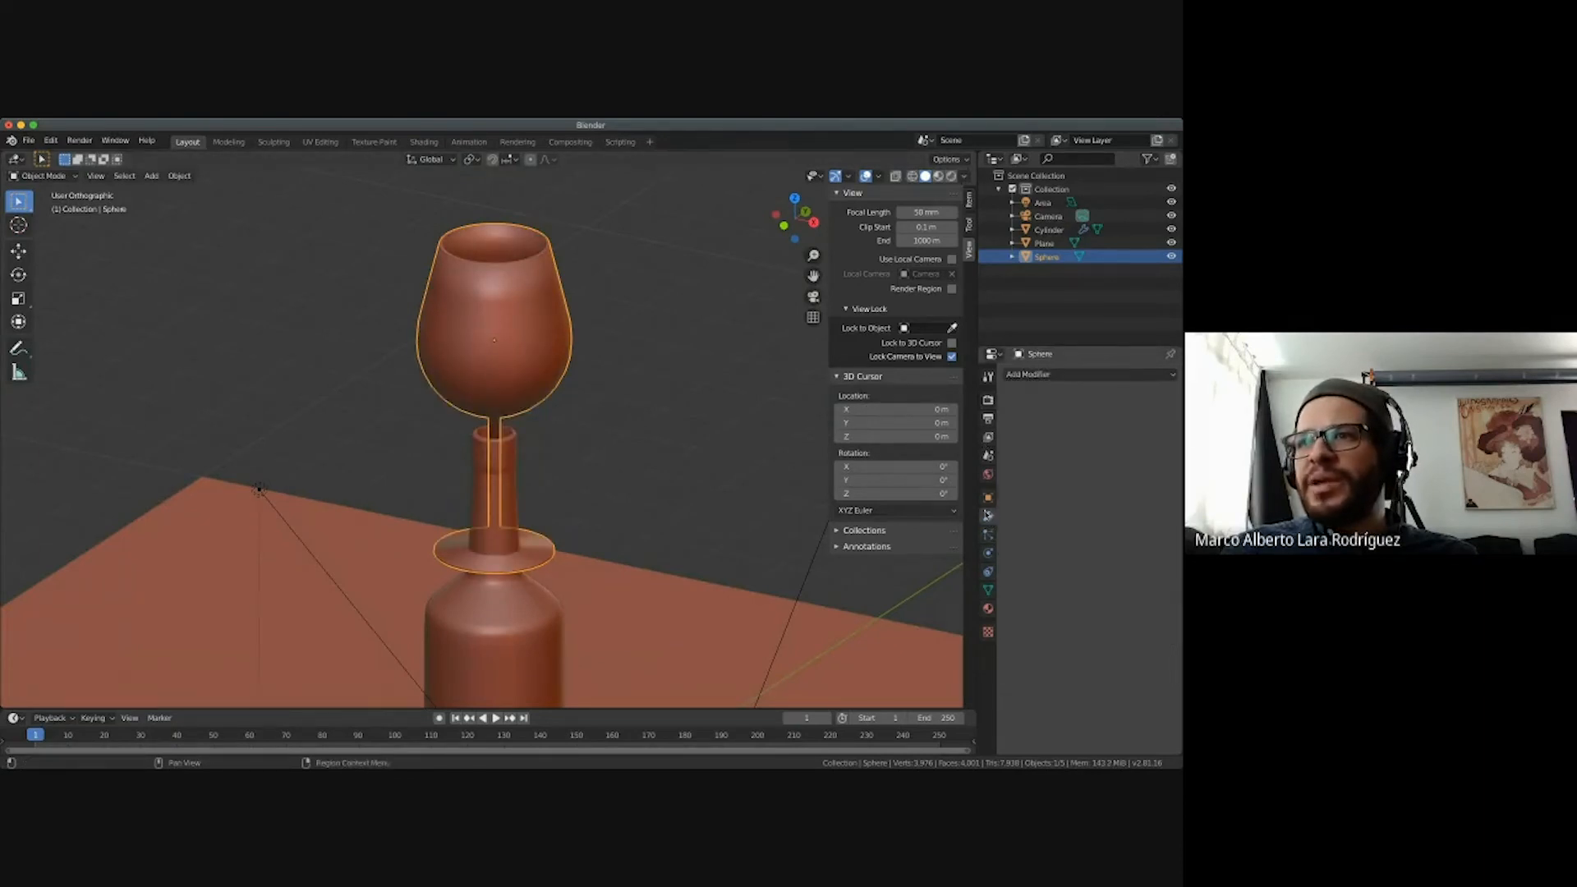
left_click(1050, 377)
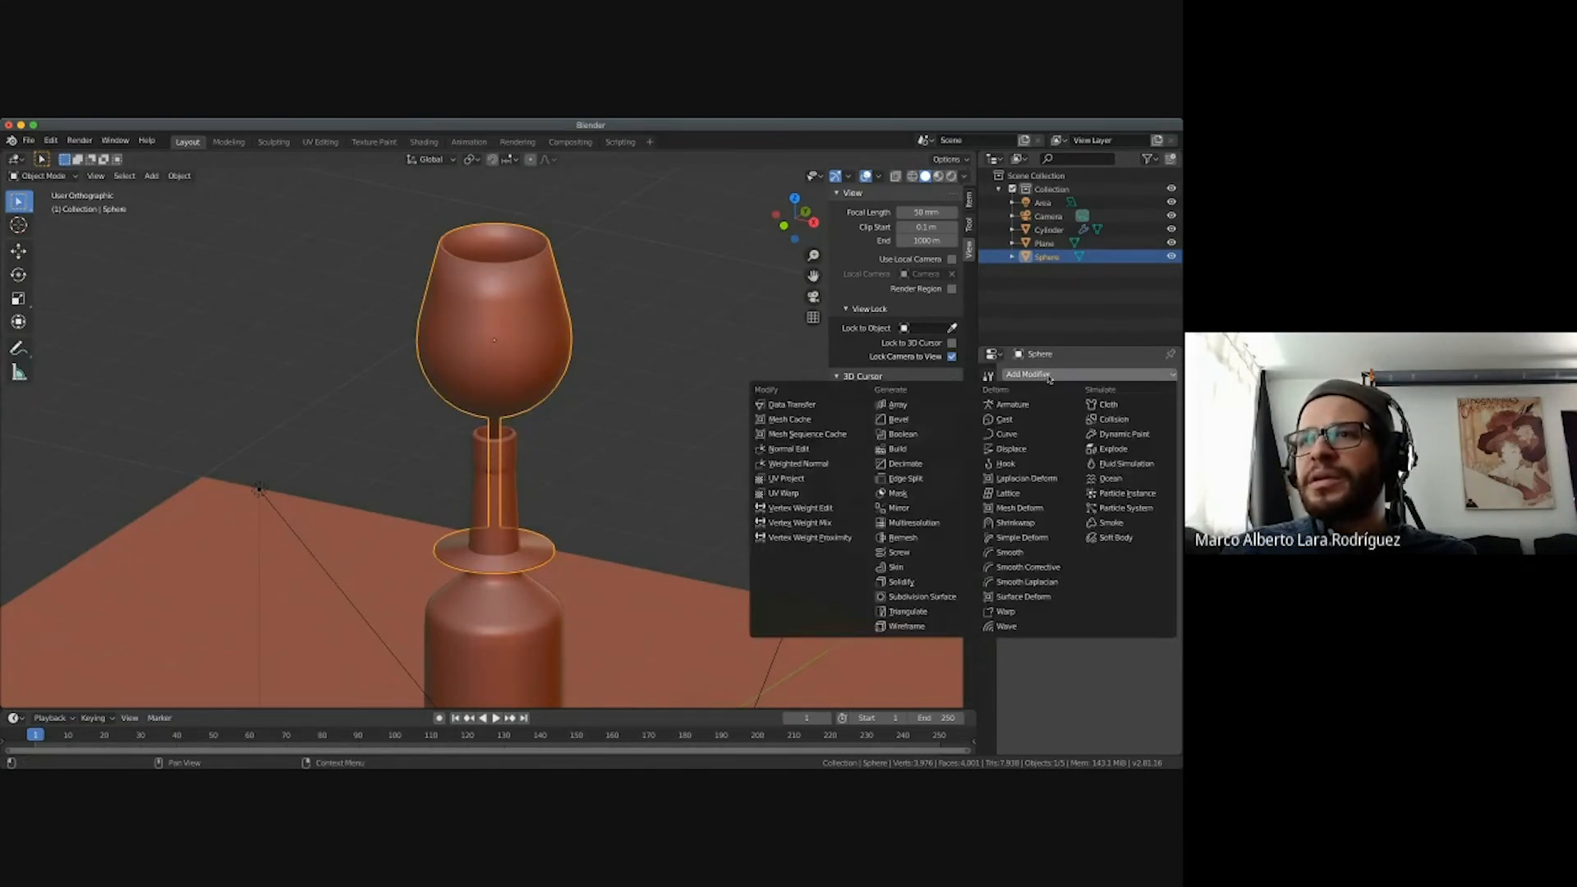
left_click(953, 604)
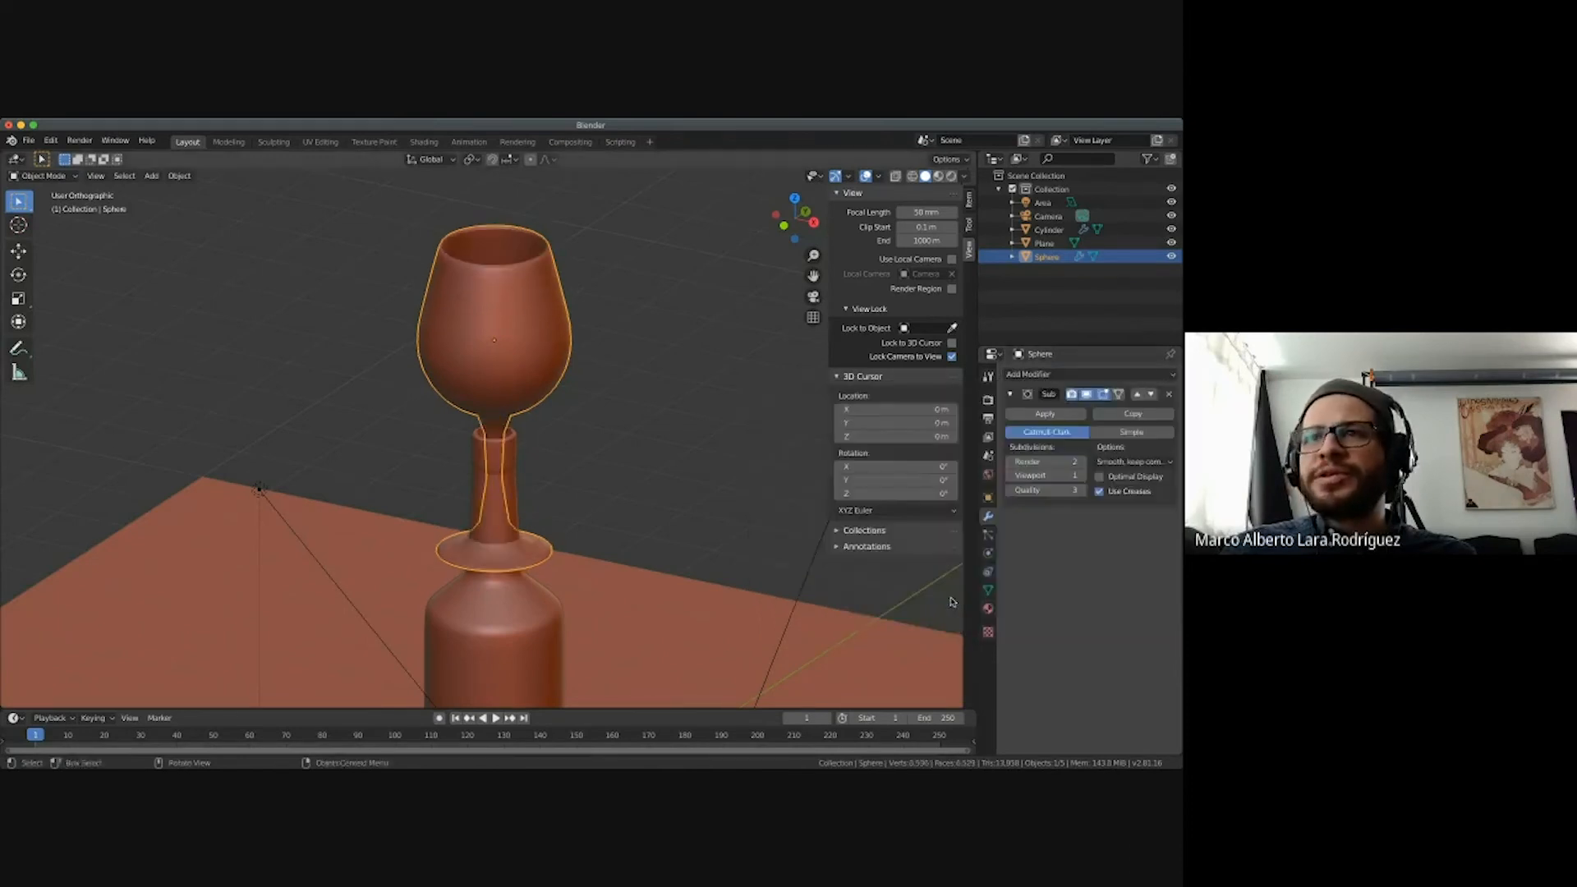
left_click(1082, 475)
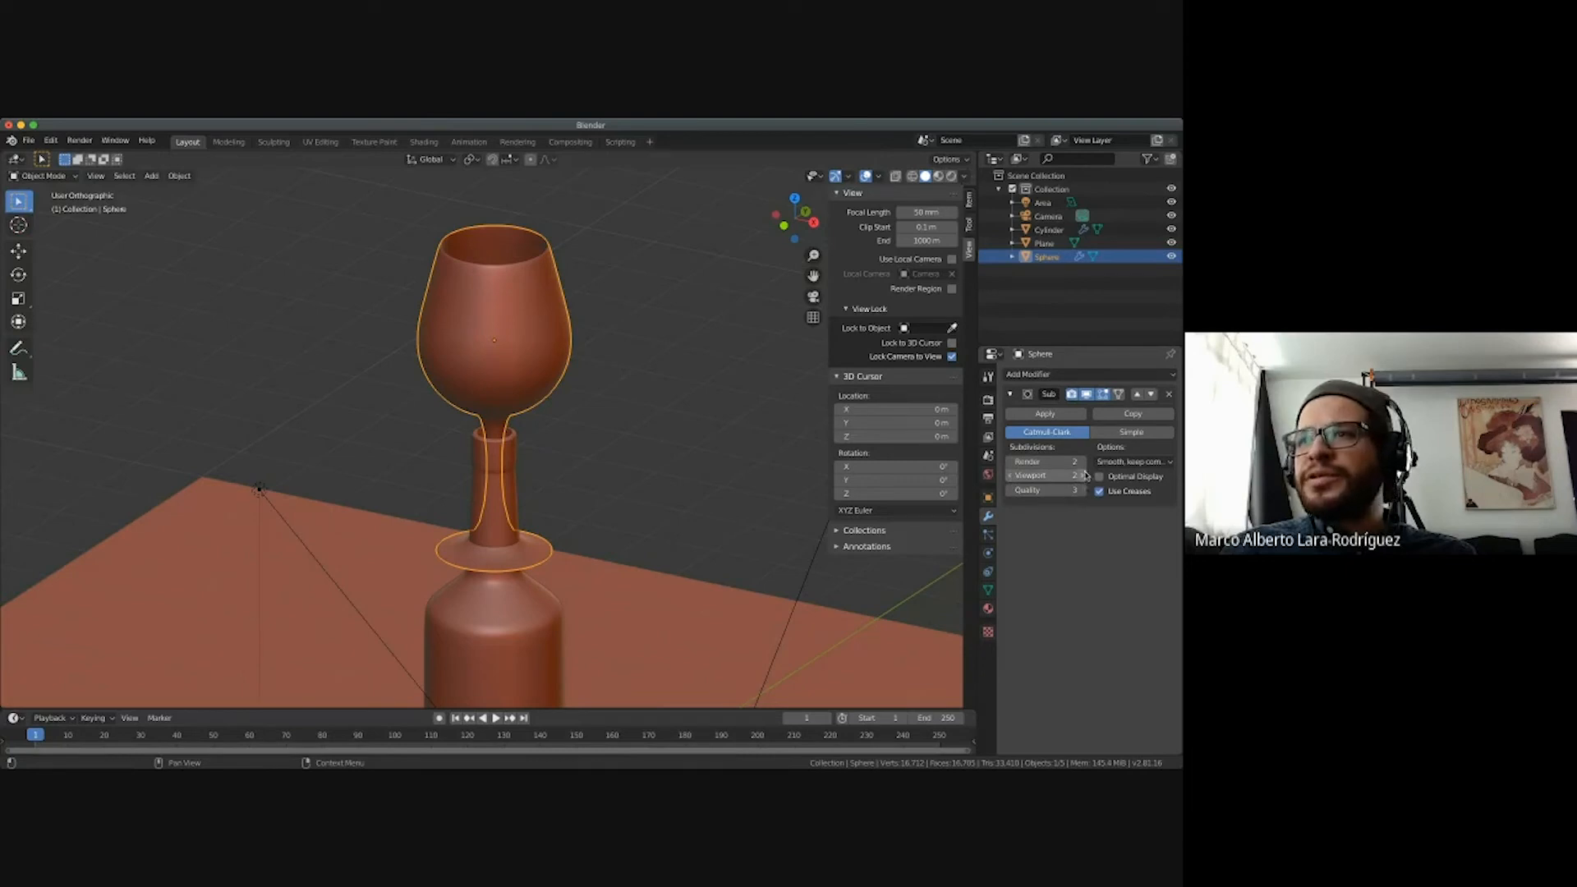
scroll(573, 446, "left", 4)
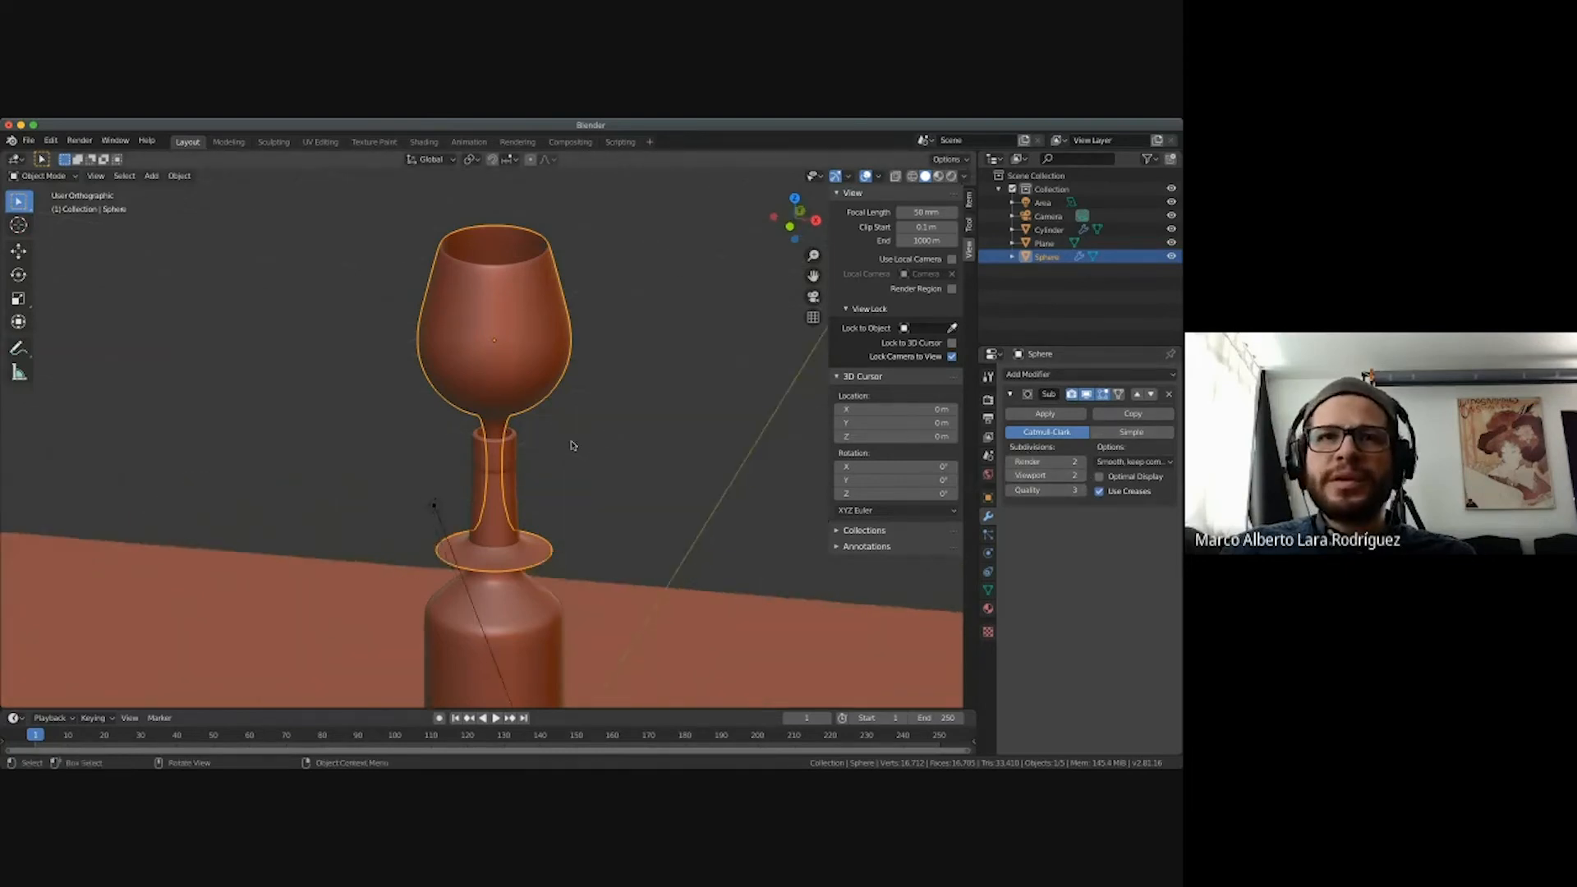
scroll(574, 446, "left", 2)
scroll(573, 446, "up", 3, "ctrl")
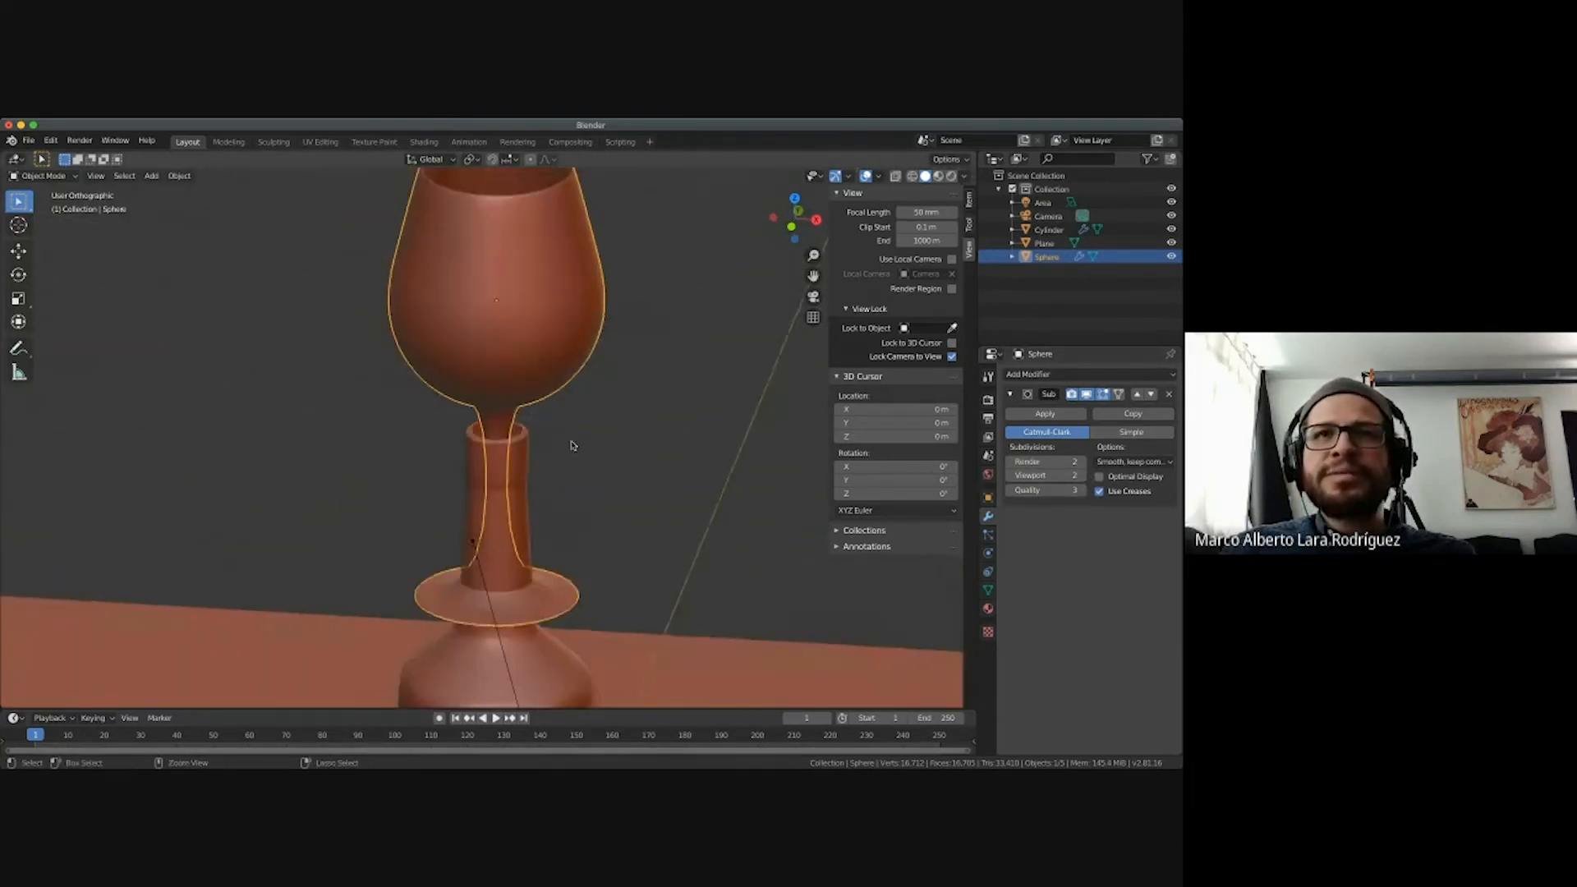
In front wireframe view, add a loop cut around the glass stem and slide it up to just beneath the bowl.
scroll(573, 446, "down", 3)
scroll(574, 446, "up", 3, "shift")
scroll(574, 446, "up", 3, "ctrl")
scroll(574, 447, "up", 3)
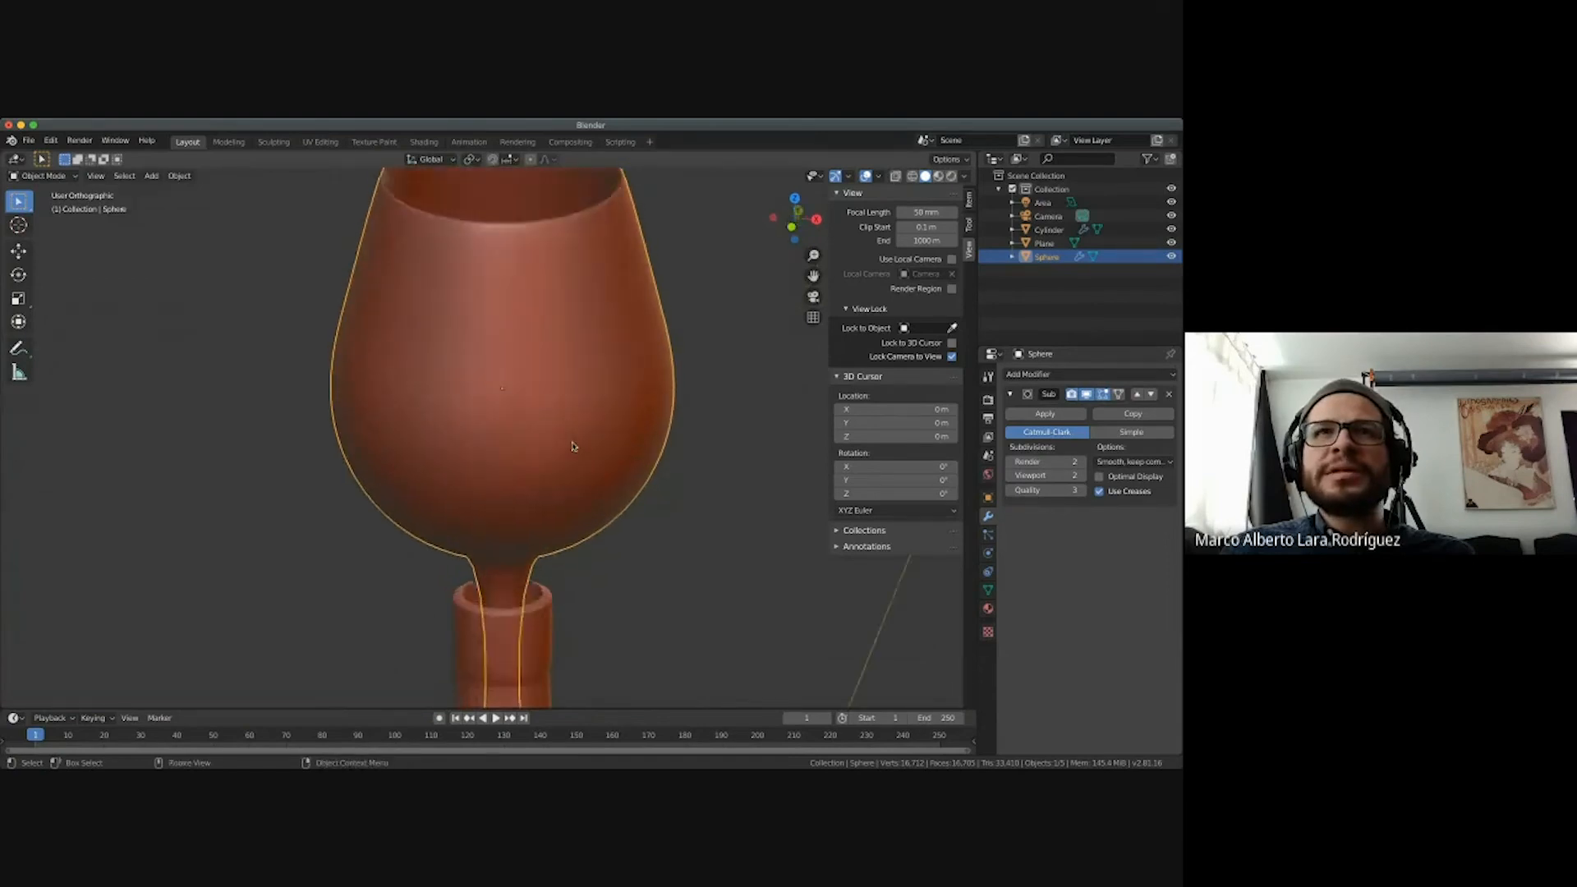
scroll(573, 447, "up", 3)
scroll(573, 447, "down", 3)
key("Tab")
scroll(575, 450, "down", 3, "shift")
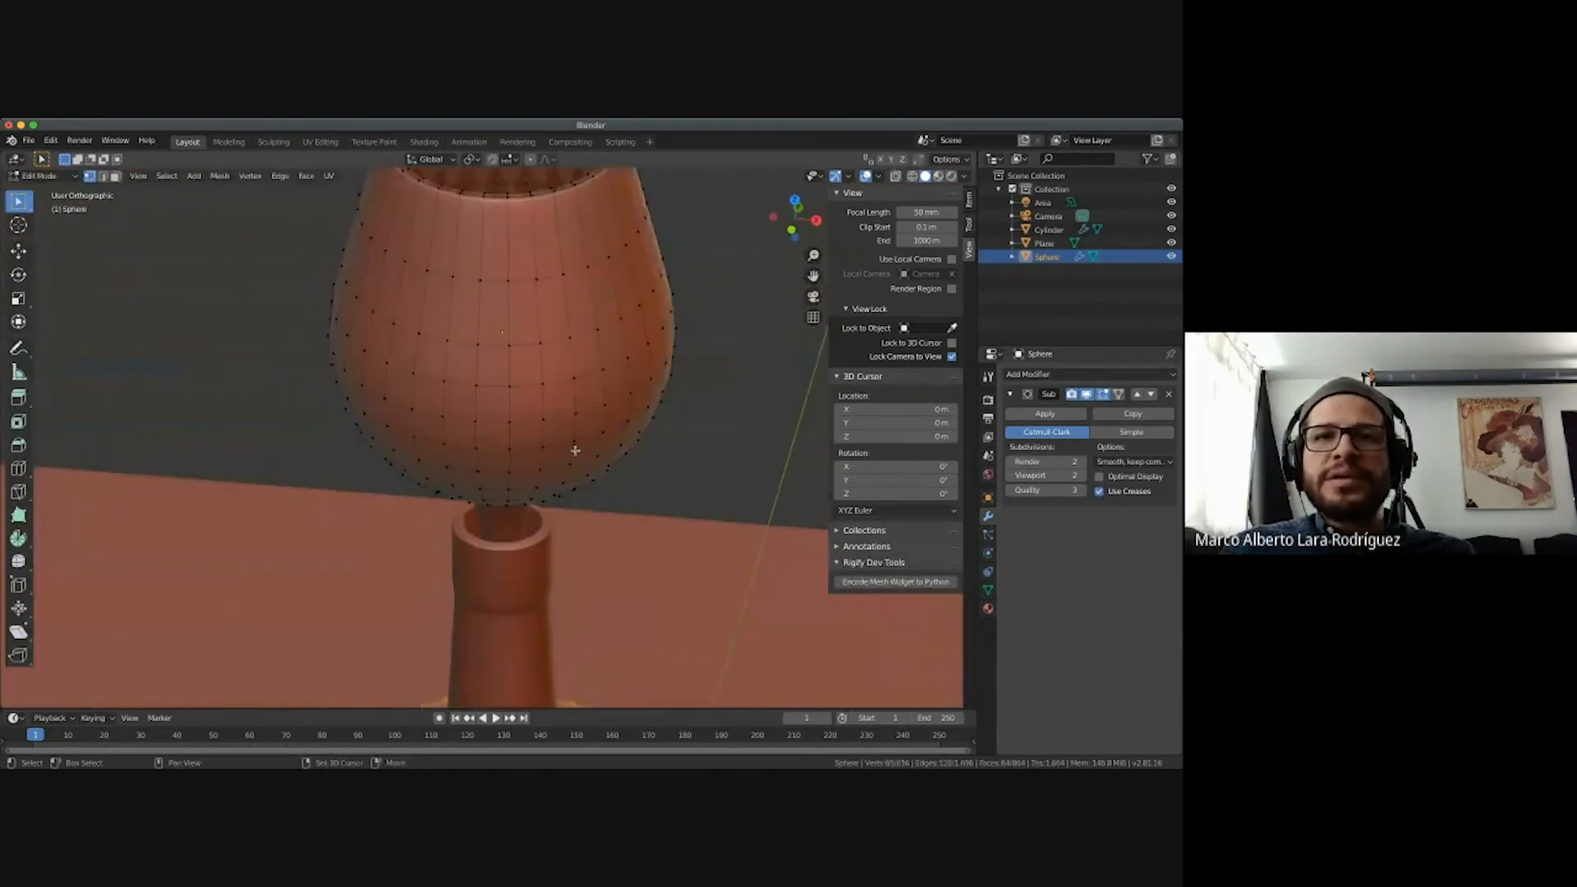
scroll(575, 451, "down", 5)
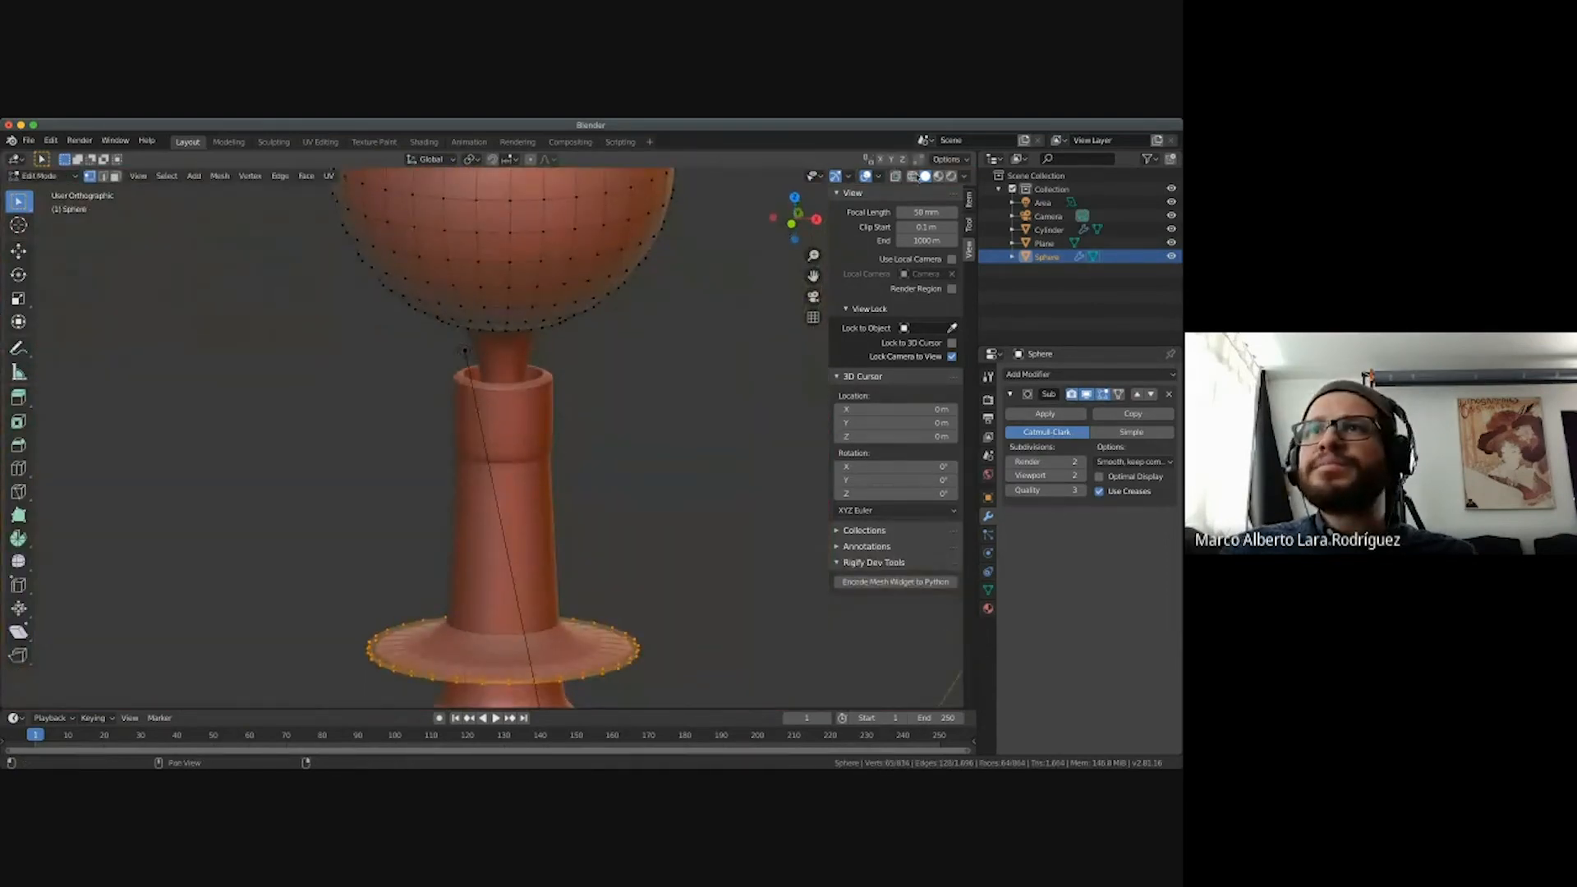
left_click(912, 177)
key("KP_1")
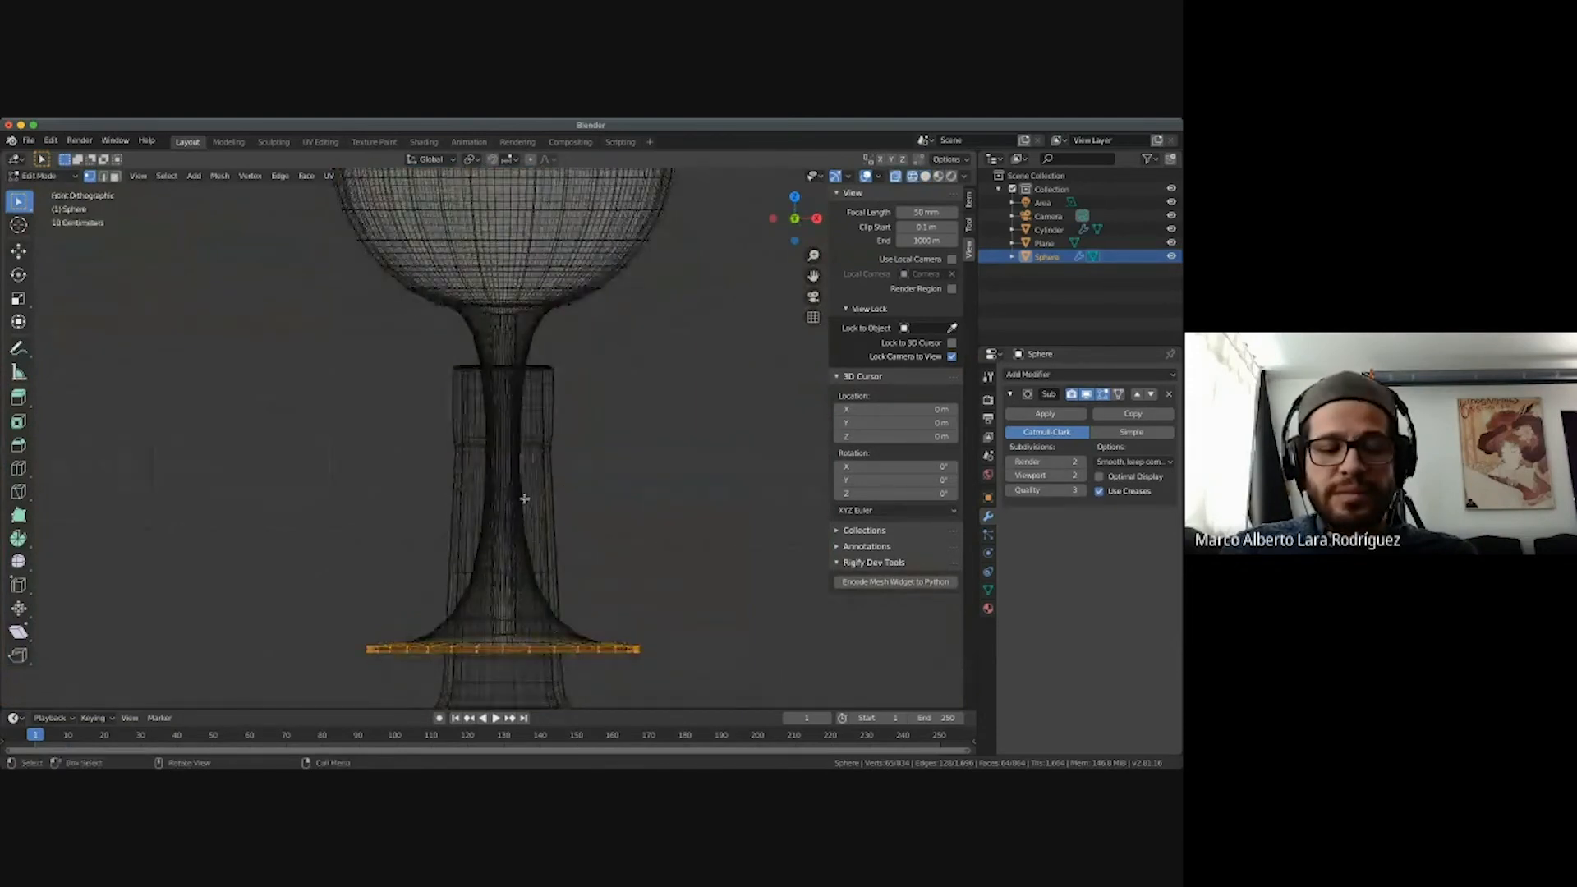
left_click(700, 478)
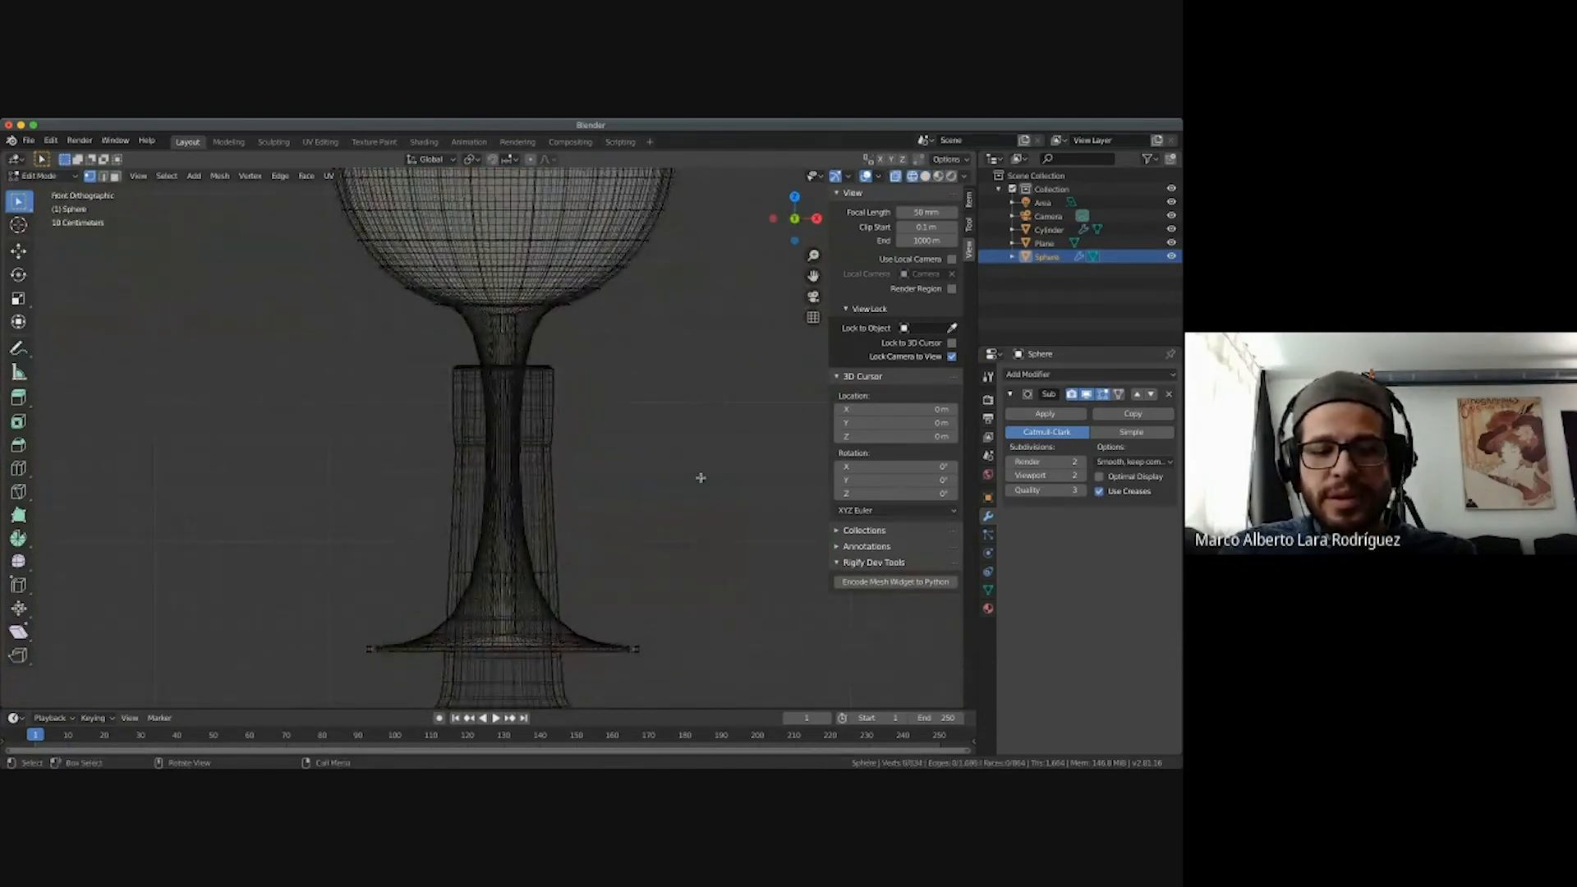
key("ctrl+r")
left_click(514, 473)
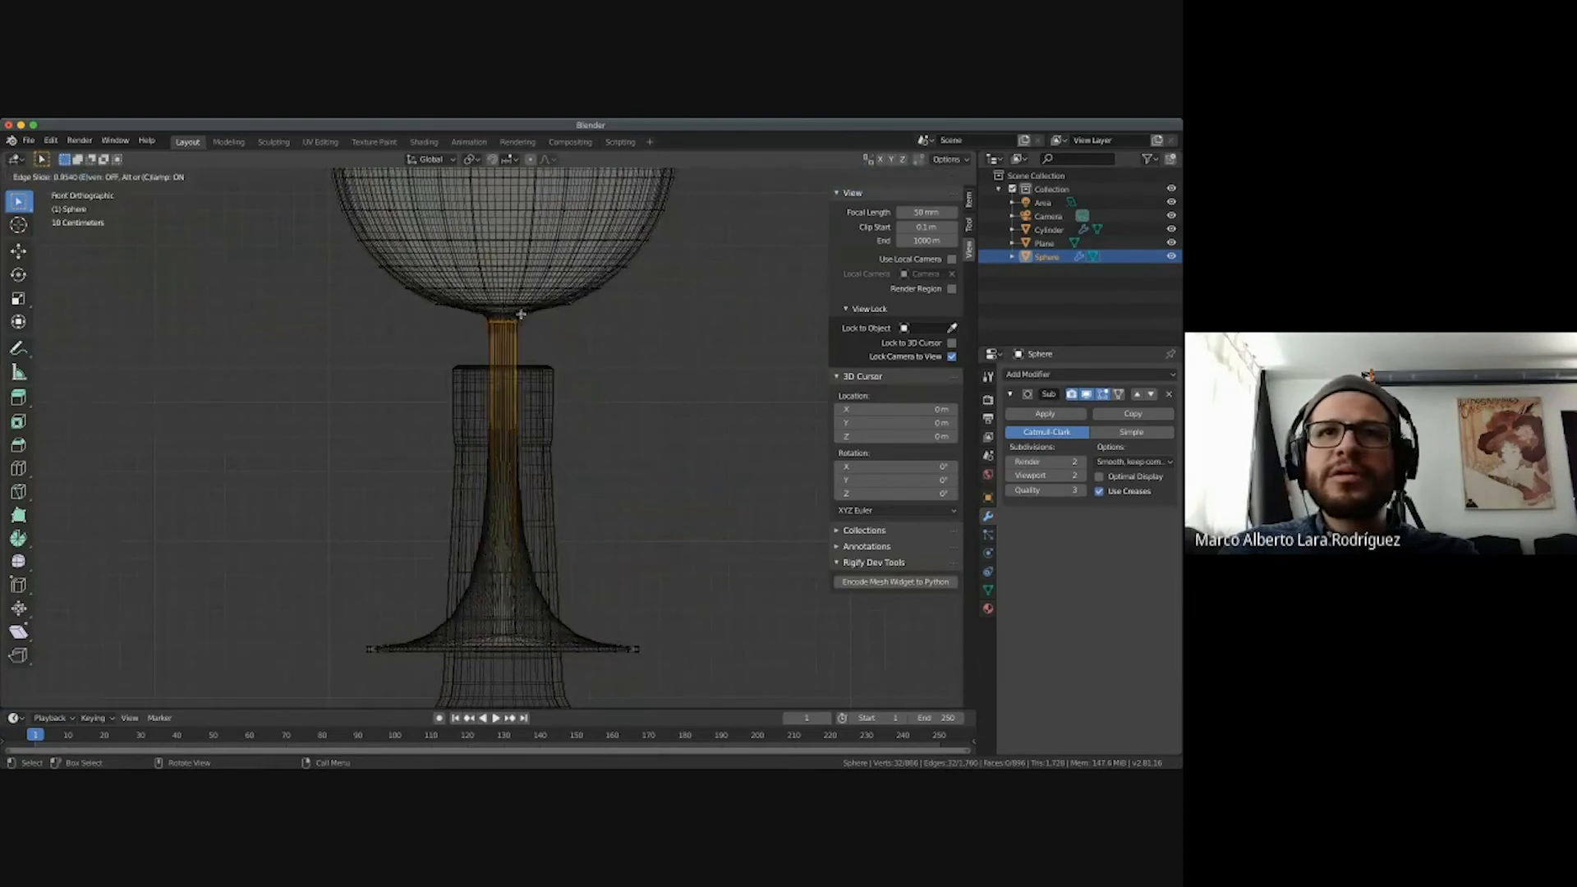
left_click(516, 317)
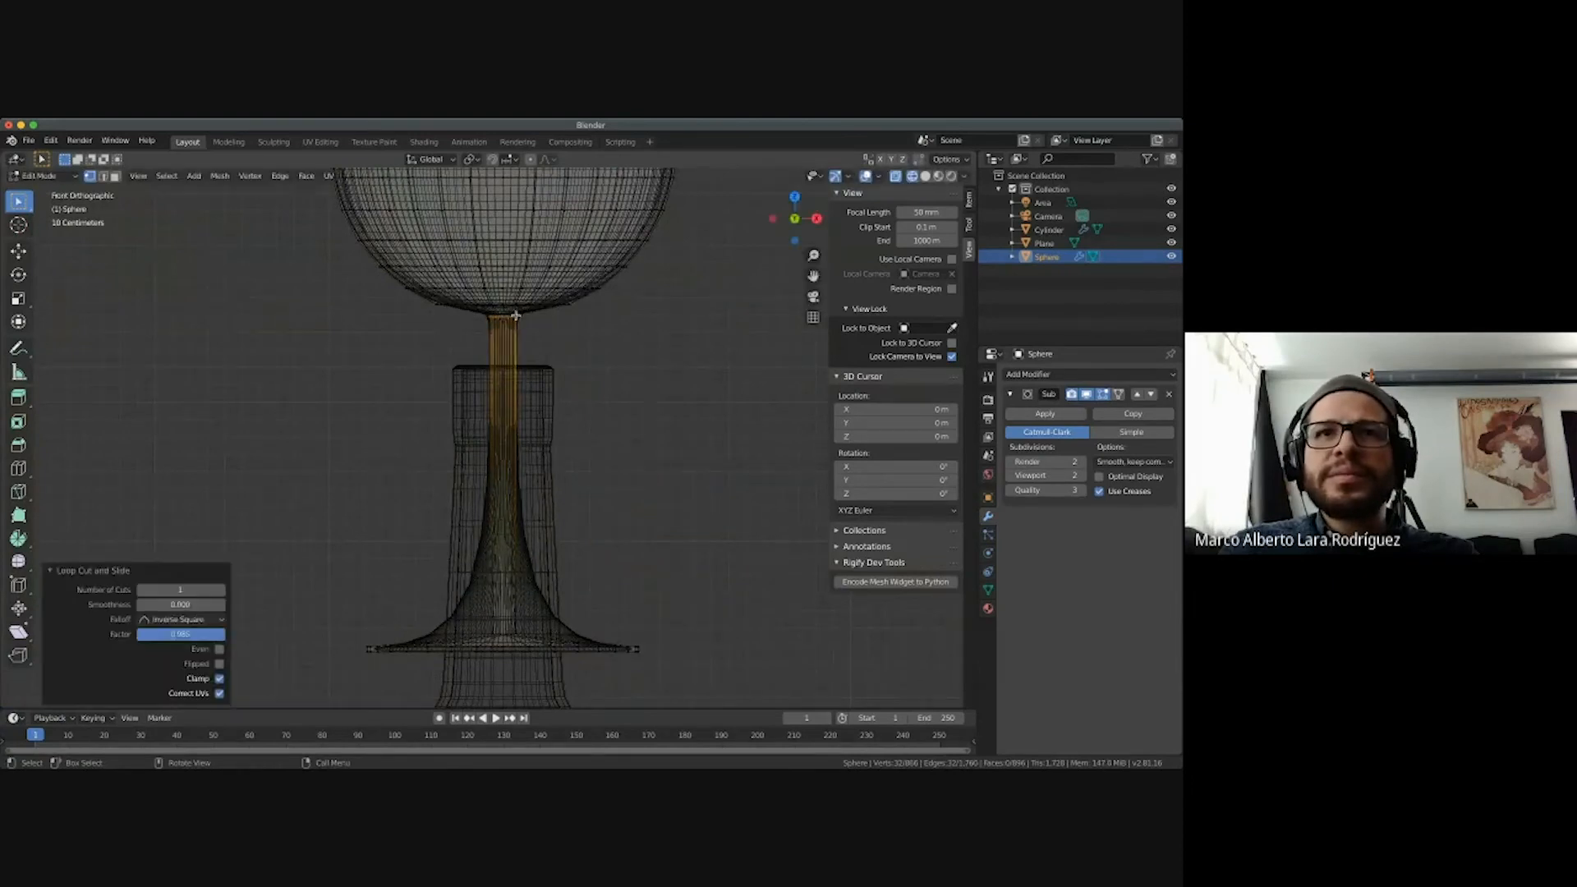
Add a loop cut at the stem's lower end and another on the foot's upper surface close to the stem.
key("ctrl+r")
left_click(512, 451)
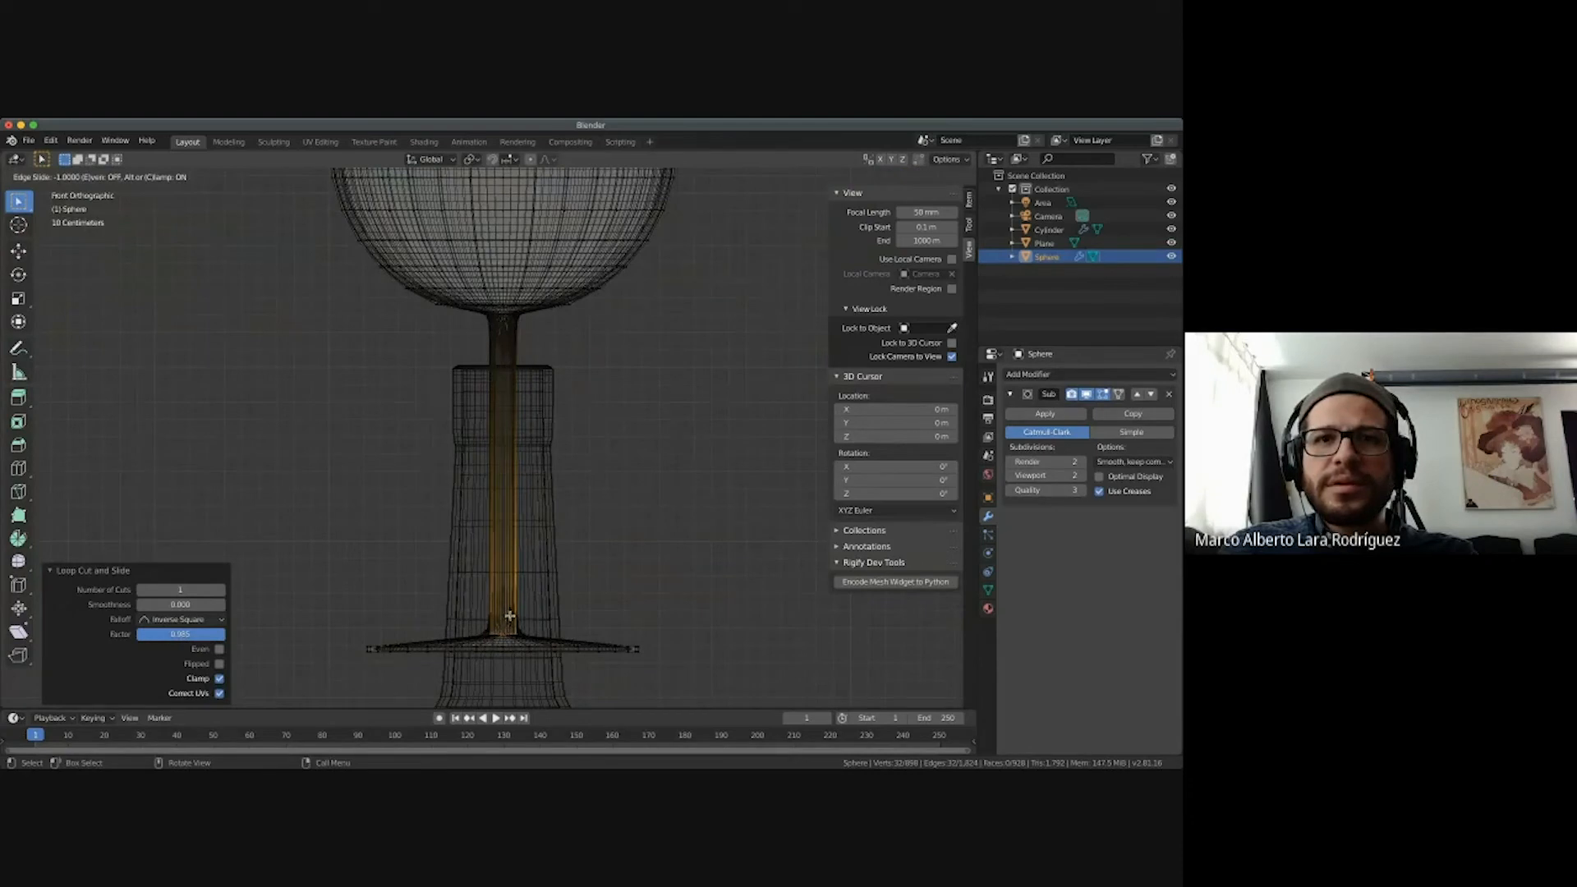
left_click(511, 603)
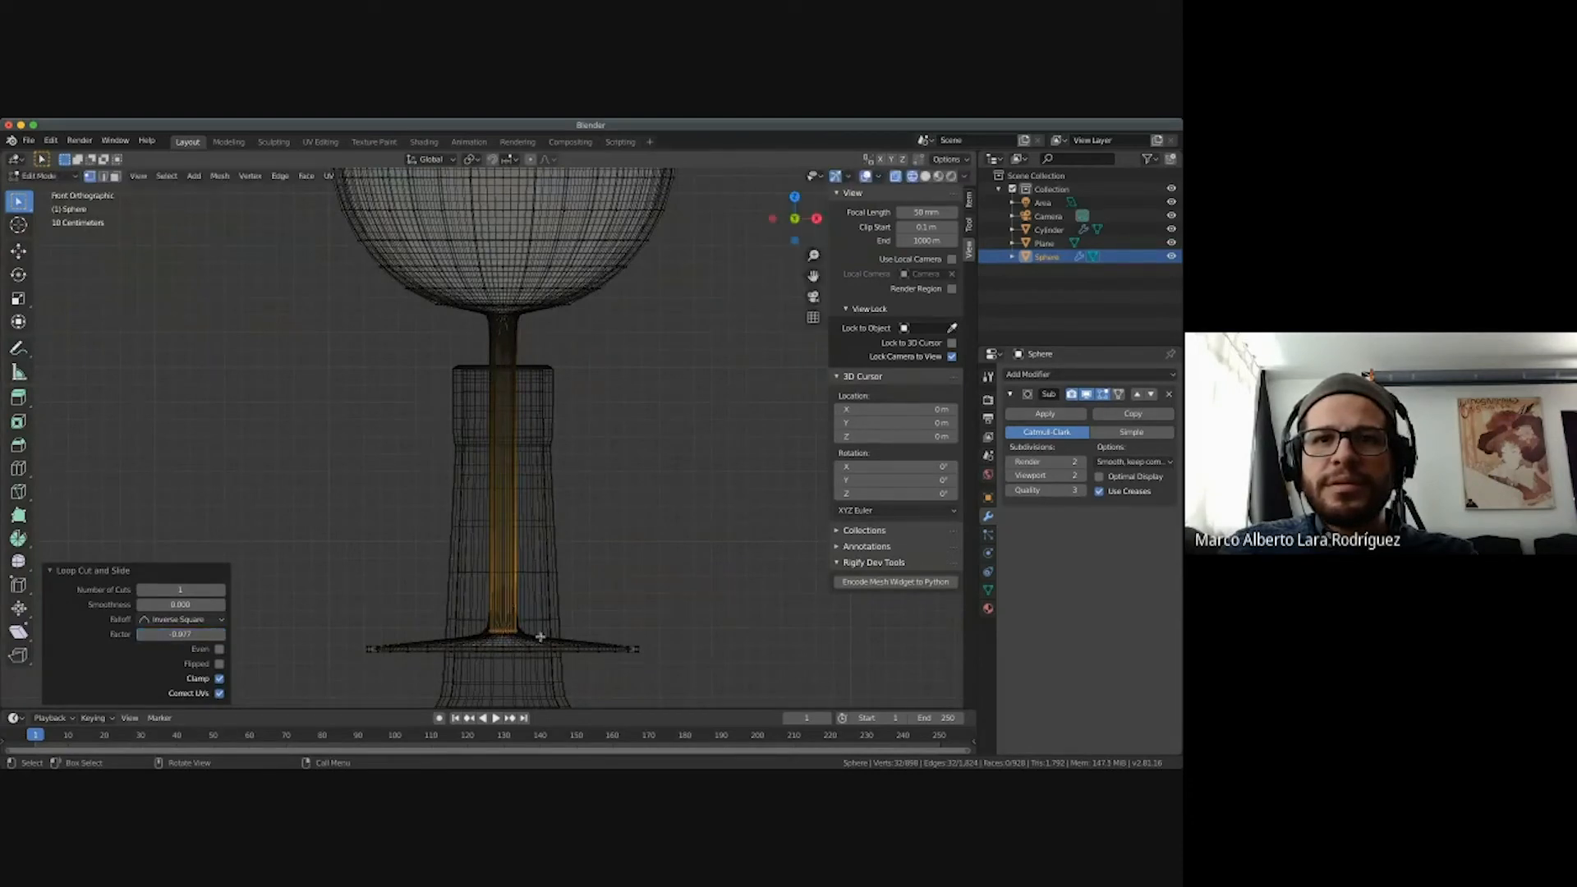
key("ctrl+r")
left_click(539, 642)
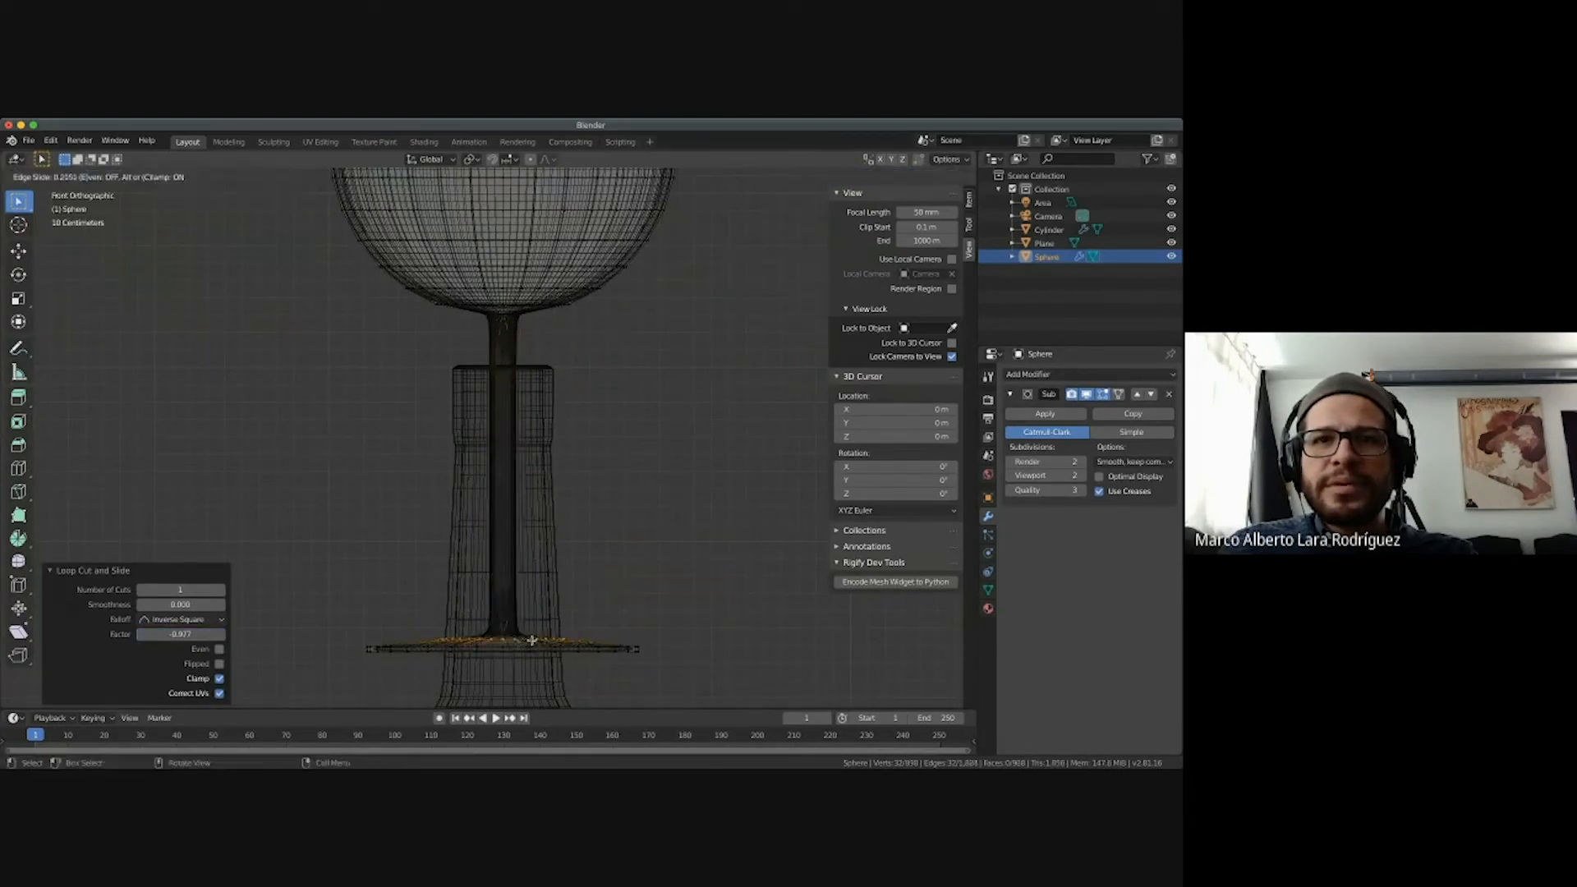
left_click(525, 639)
Add two loop cuts around the foot's thin outer edge, the first with a slide factor of about 0.4 and the second slid fully down.
key("ctrl+r")
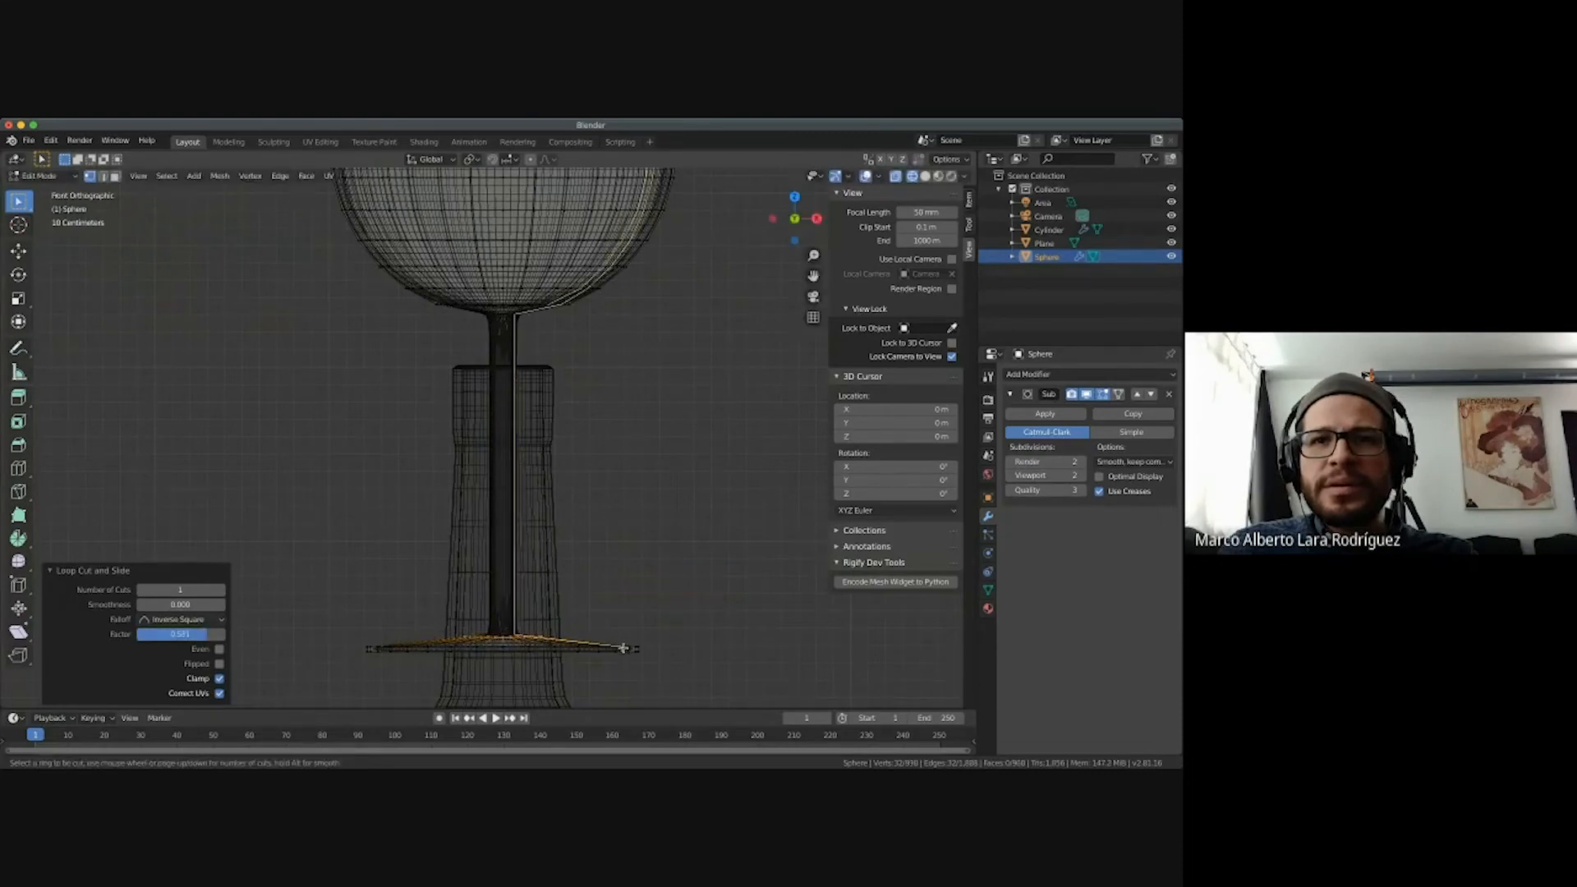
left_click(630, 649)
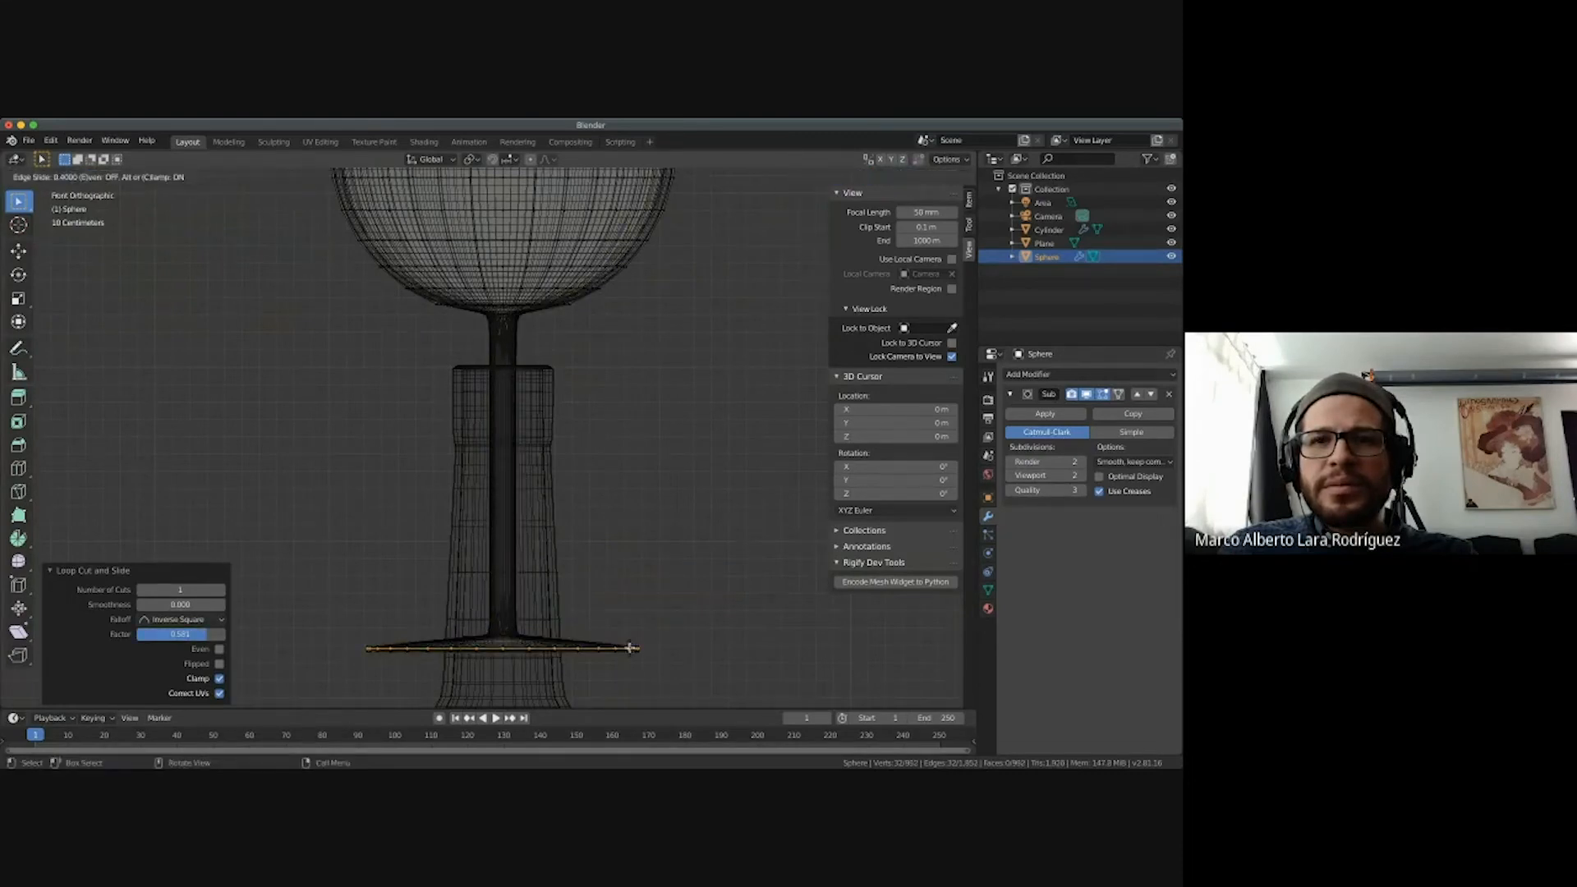
left_click(630, 649)
key("ctrl+r")
left_click(630, 649)
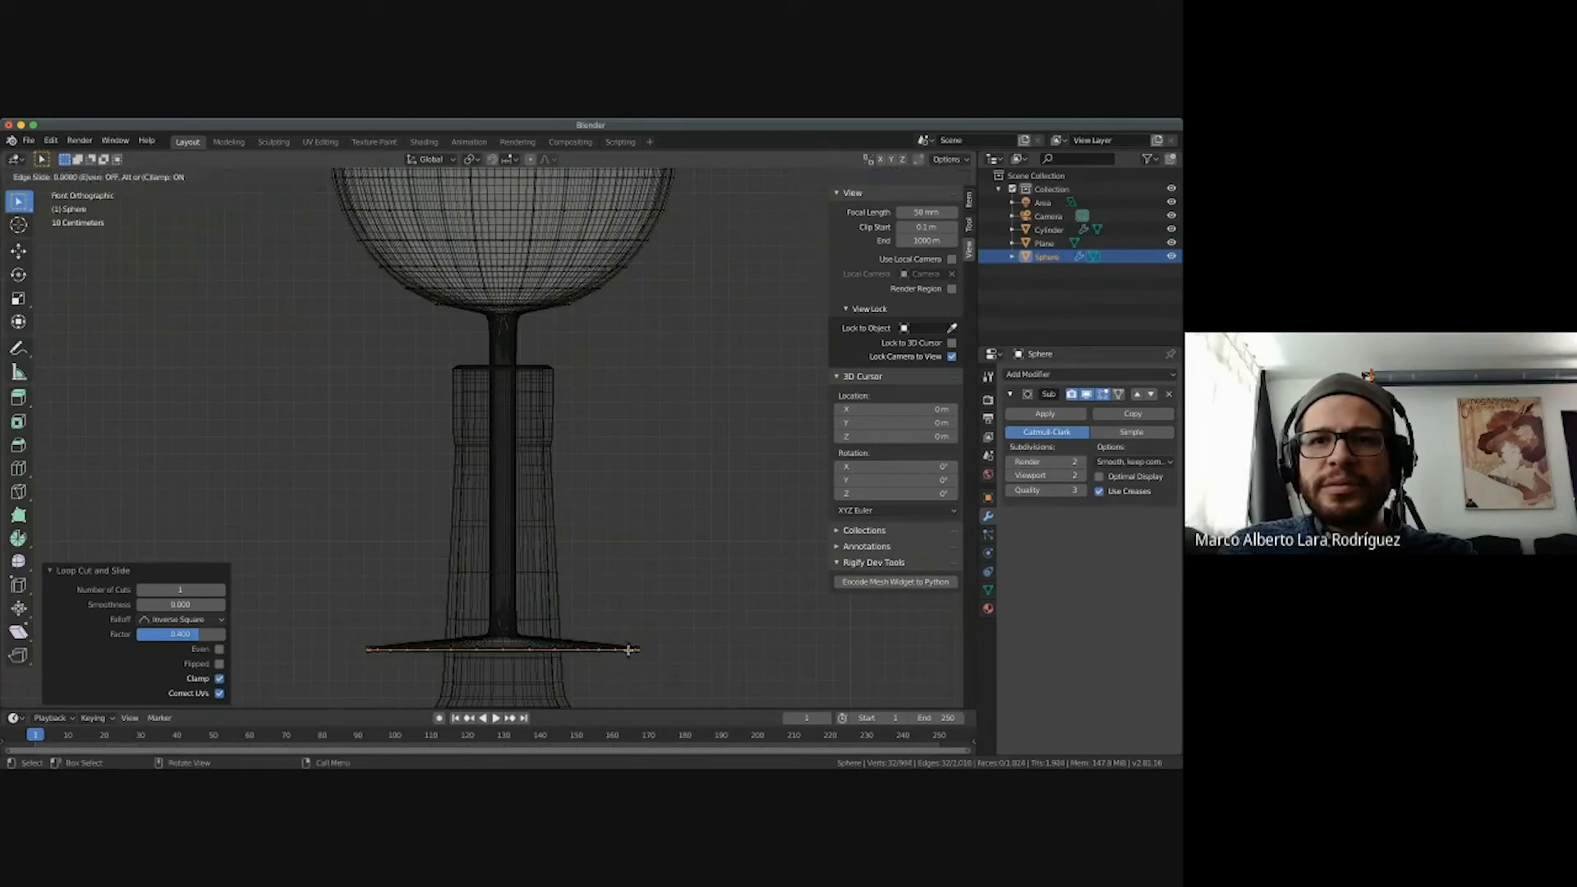
left_click(597, 449)
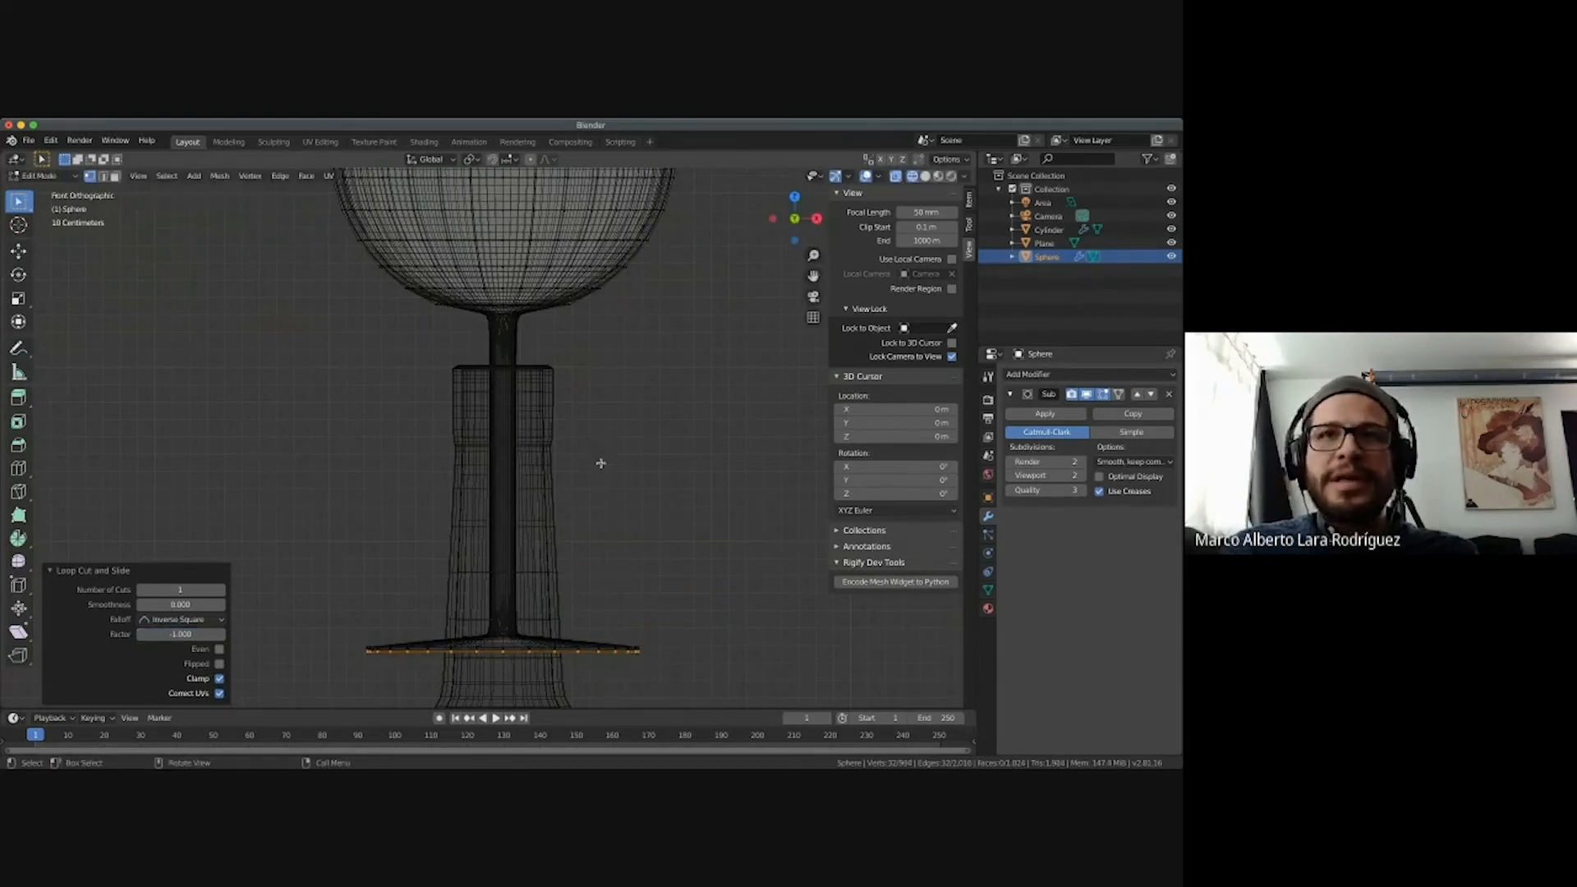
Return to Object Mode and display the scene in solid shading.
key("Tab")
scroll(636, 449, "down", 3)
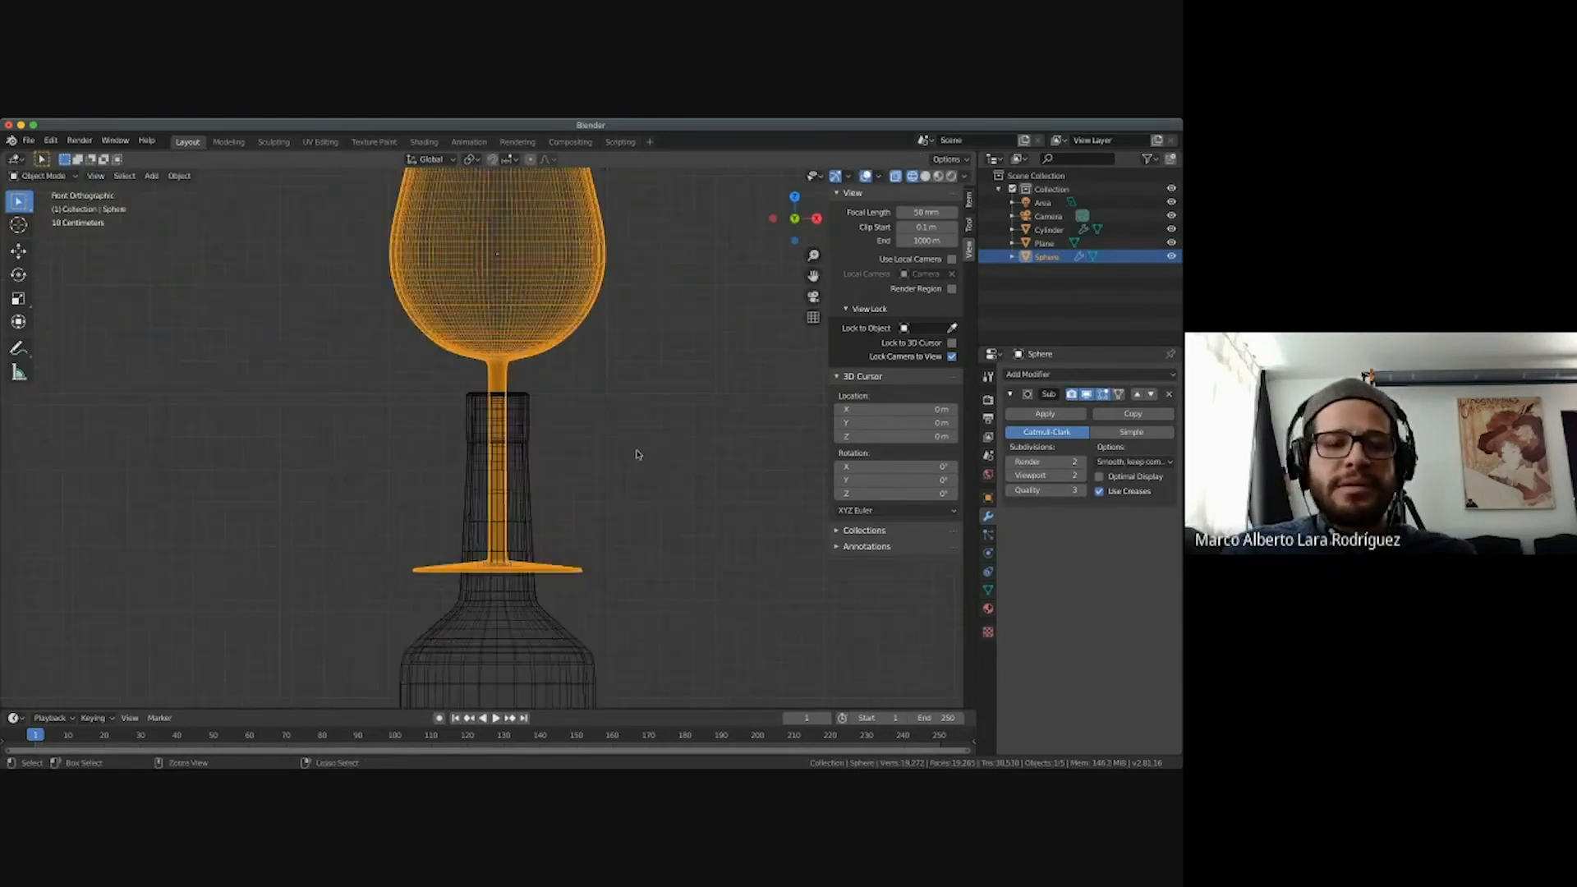
left_click(926, 176)
Add a loop cut around the outside of the bowl and slide it up close to the rim.
middle_click_drag(542, 447, 548, 474)
scroll(548, 470, "up", 6, "shift")
scroll(547, 473, "up", 3, "ctrl")
scroll(548, 473, "up", 2)
scroll(548, 475, "up", 3)
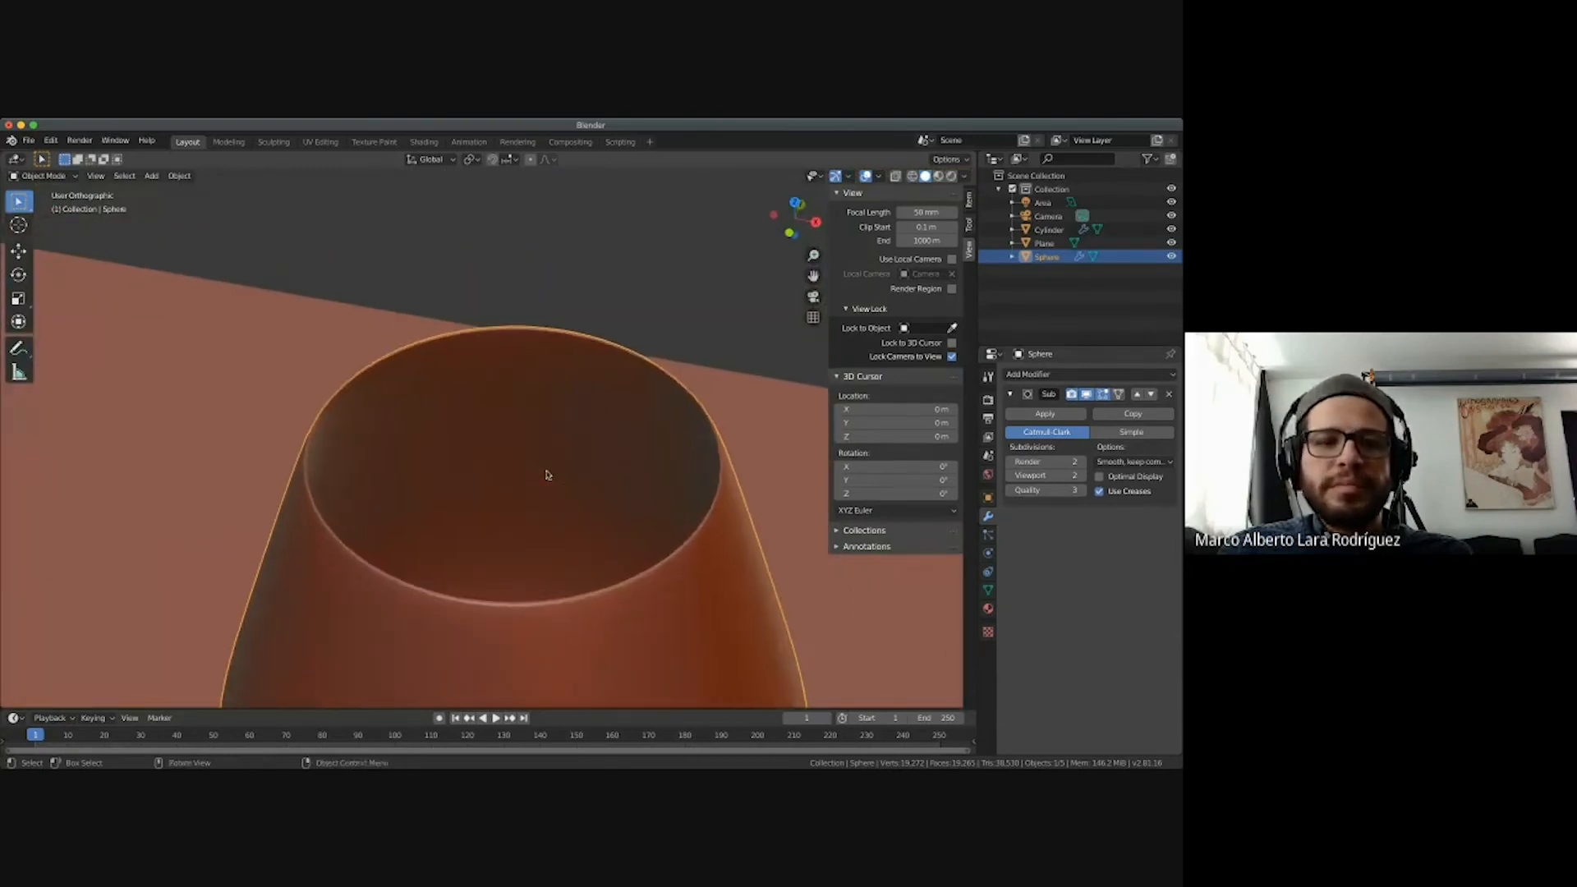
key("Tab")
key("ctrl+r")
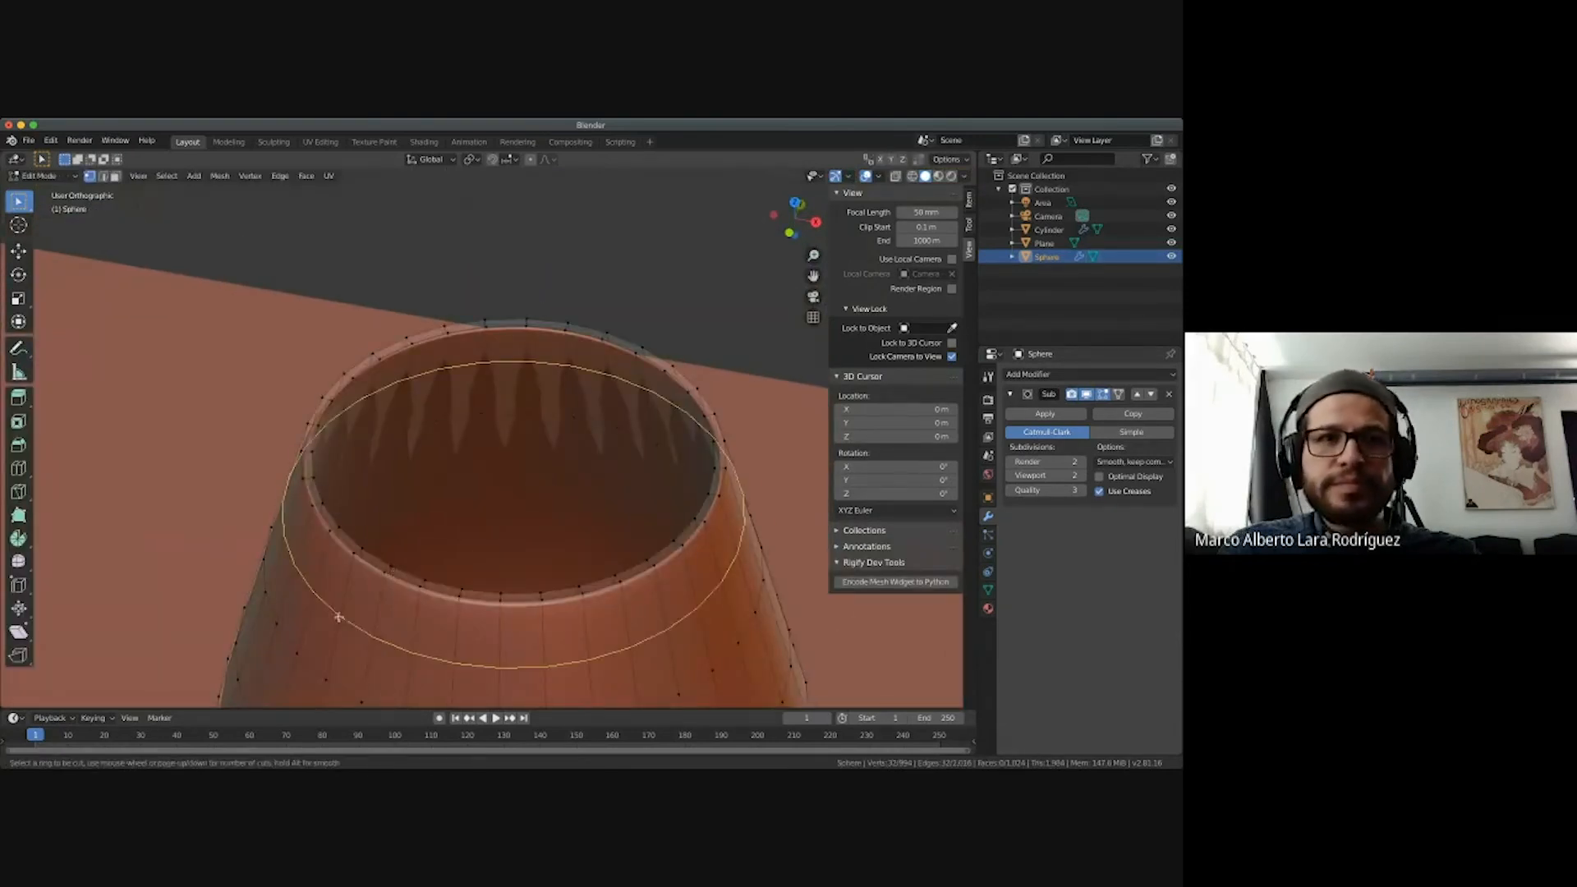
left_click(302, 591)
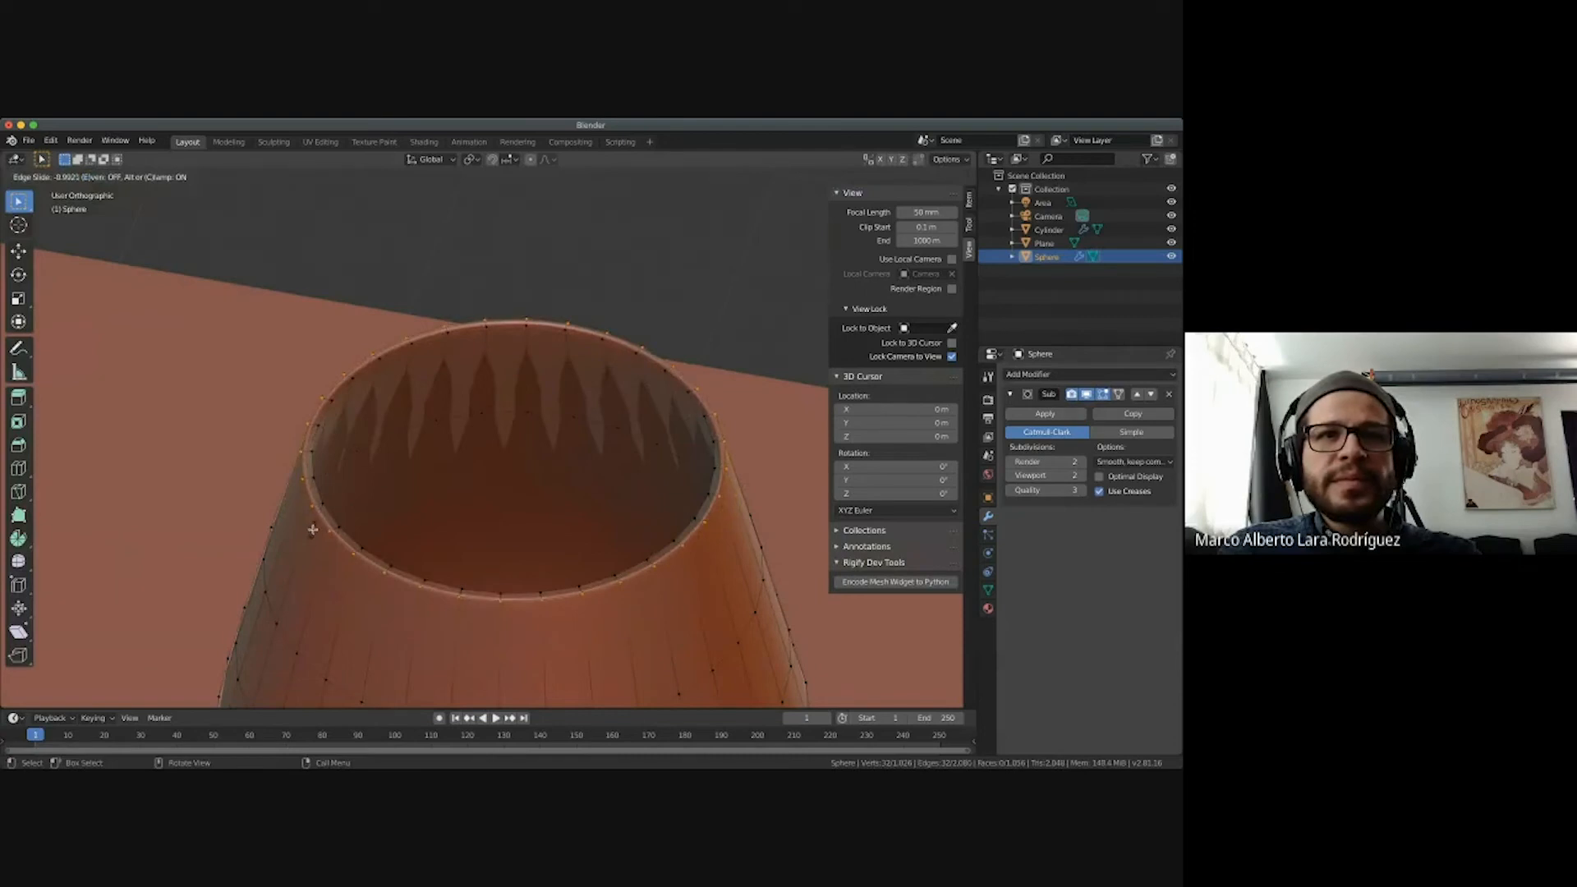
left_click(313, 530)
Add a loop cut around the bowl's inner wall, slide it up close to the rim, and return to Object Mode.
key("ctrl+r")
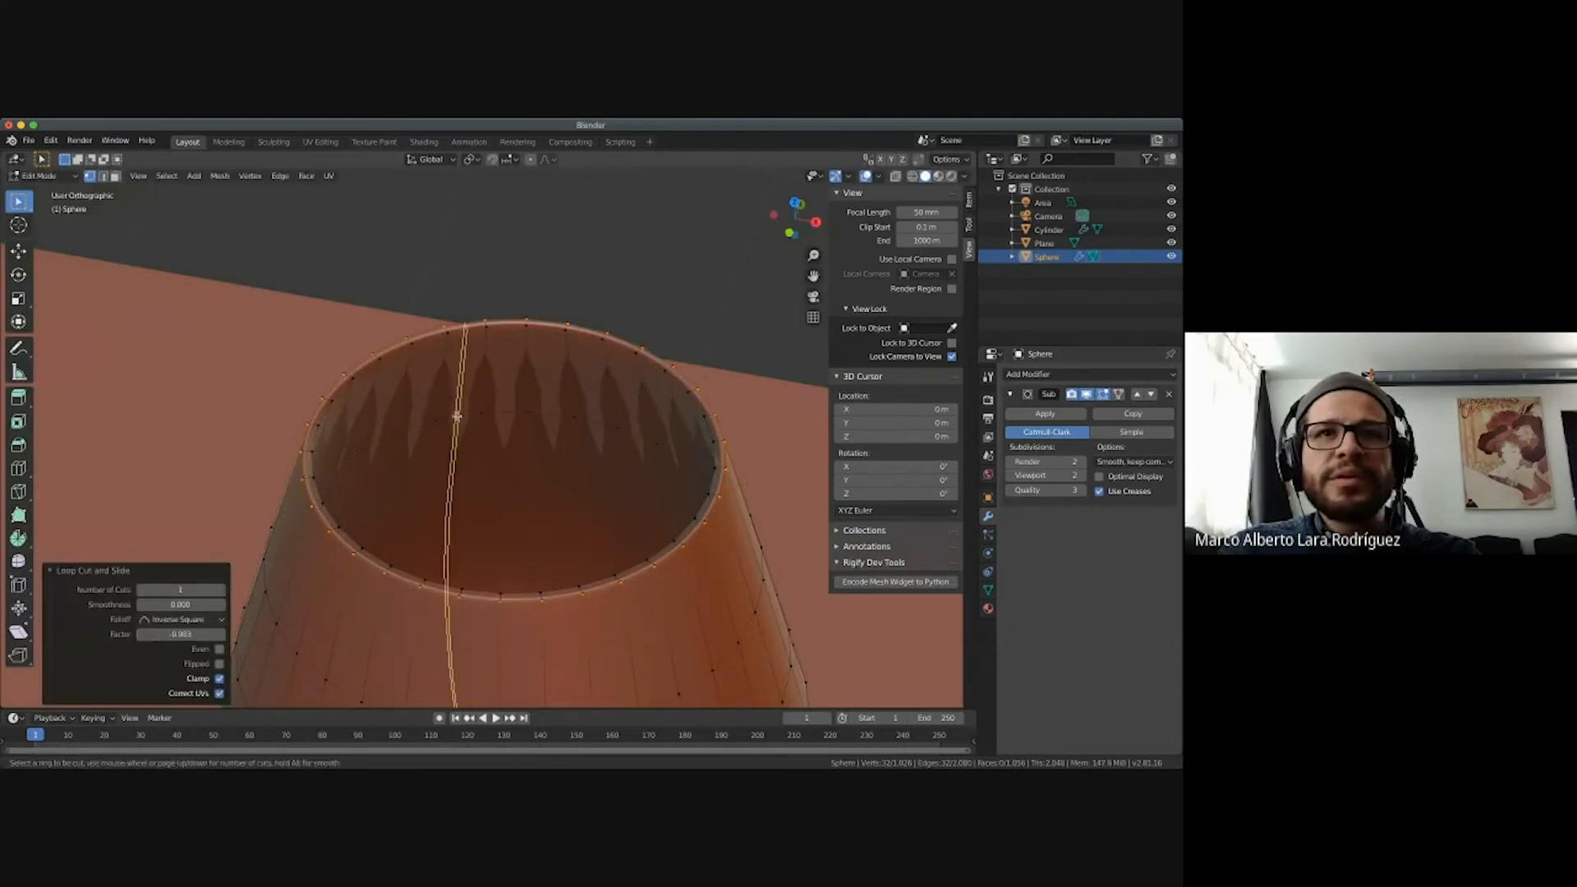
left_click(477, 400)
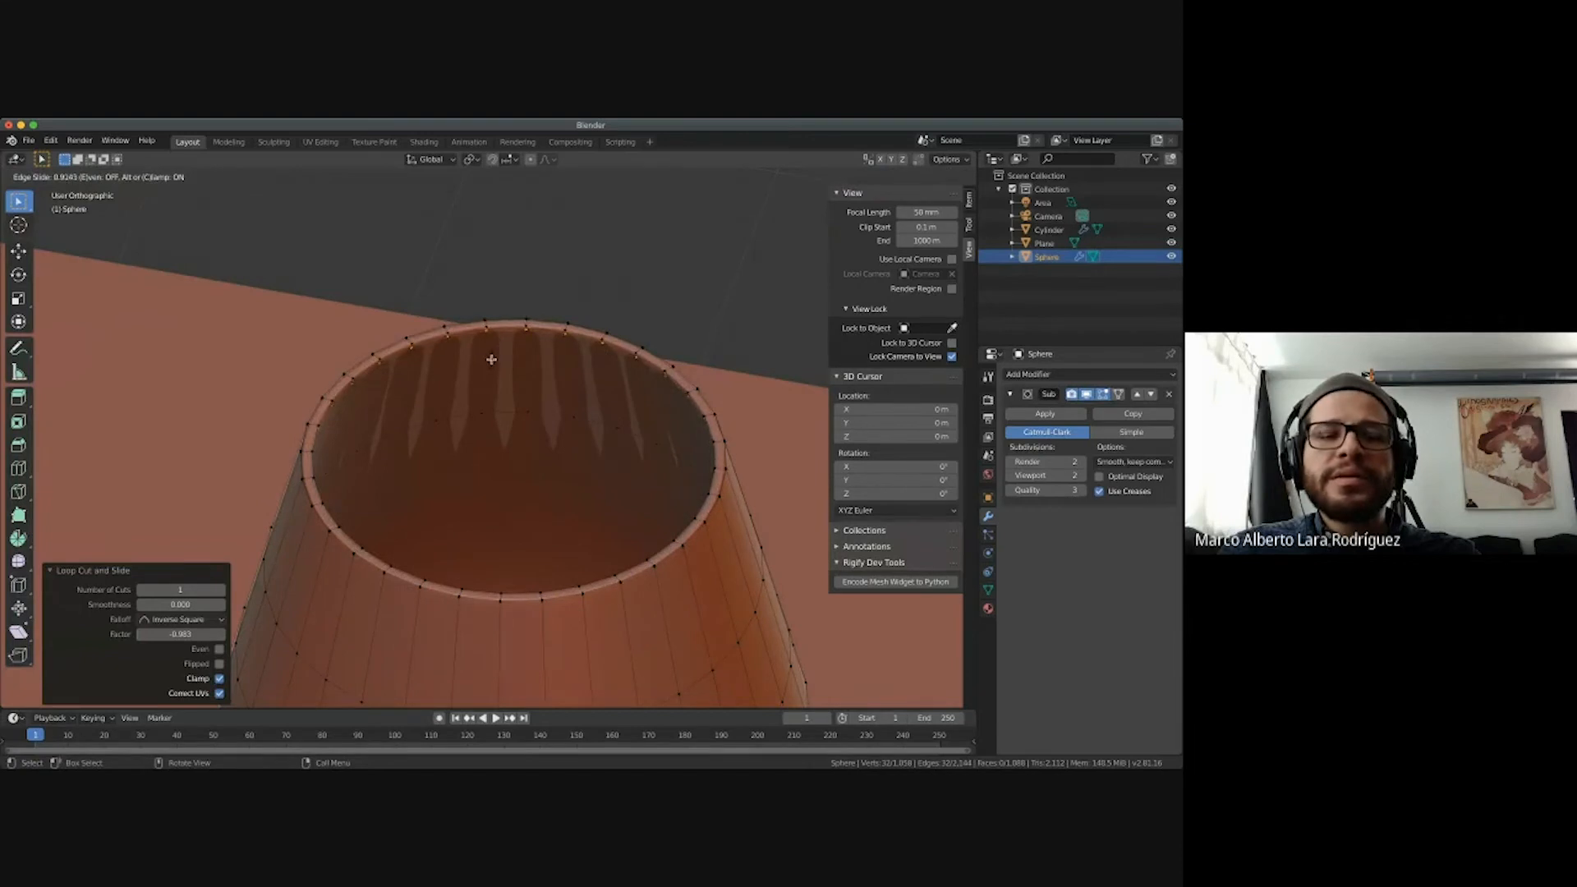
left_click(492, 359)
key("Tab")
scroll(577, 551, "down", 5)
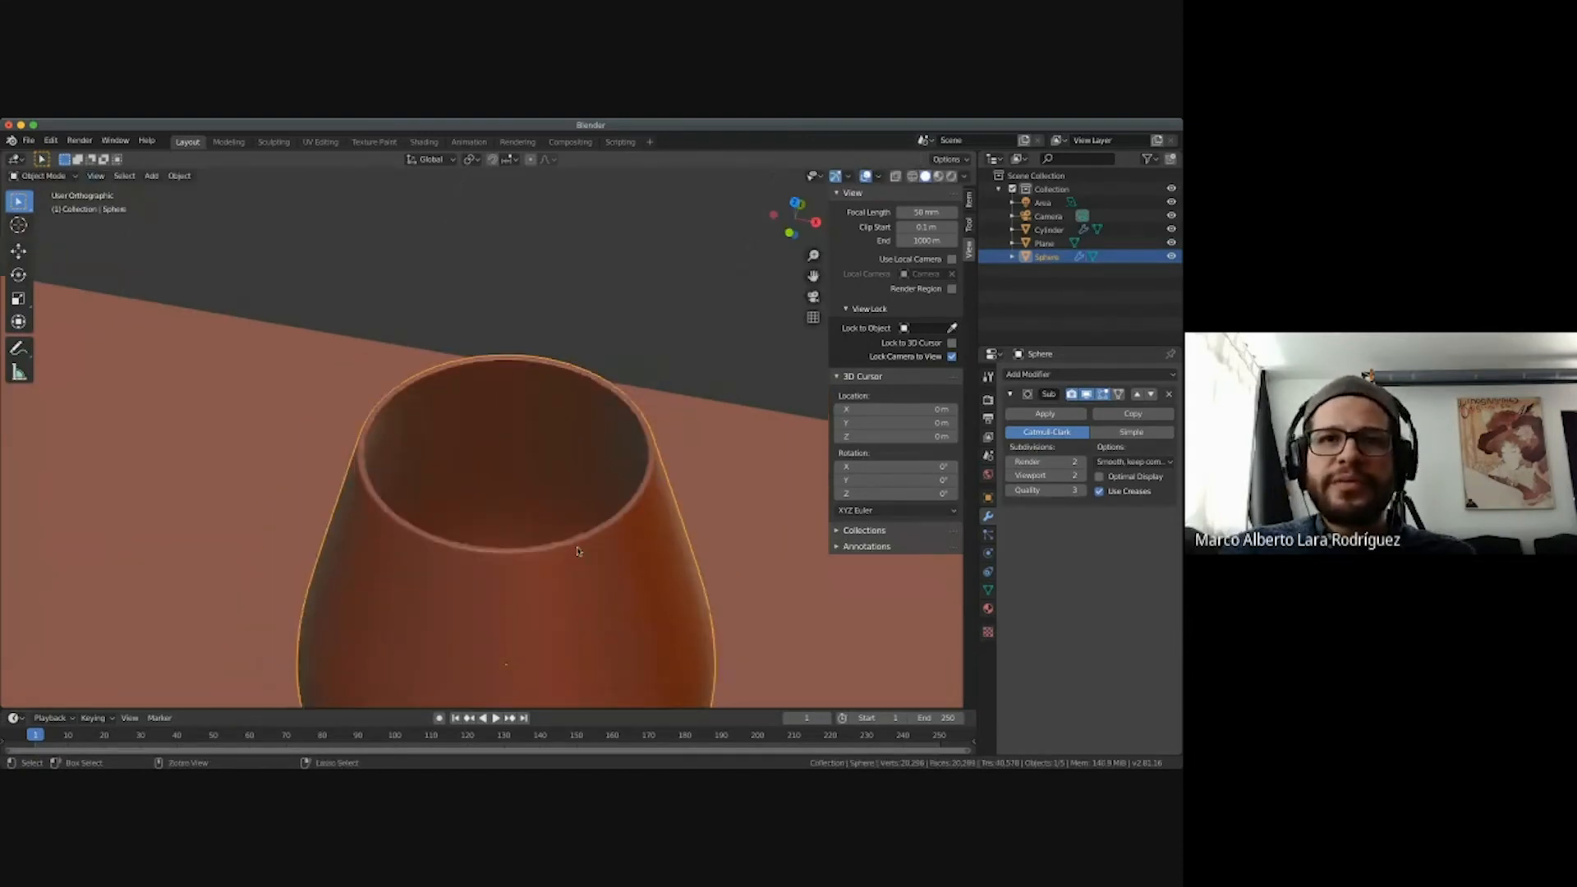
In front view, move the wine glass about 2.15 m along the X axis, clear of the bottle.
key("KP_1")
scroll(576, 557, "down", 4)
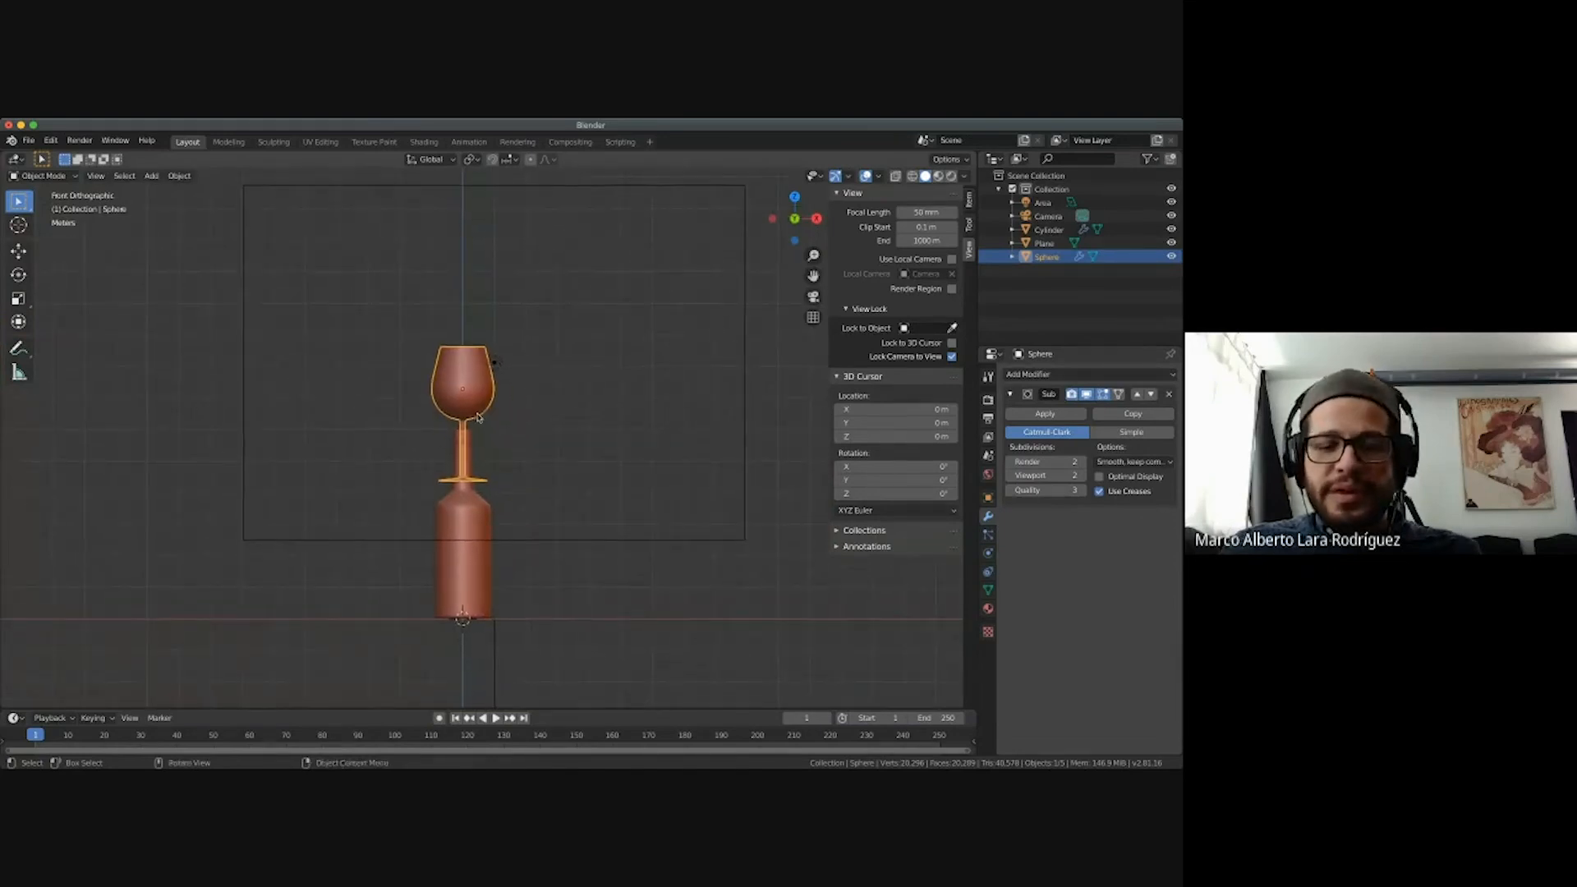
key("g")
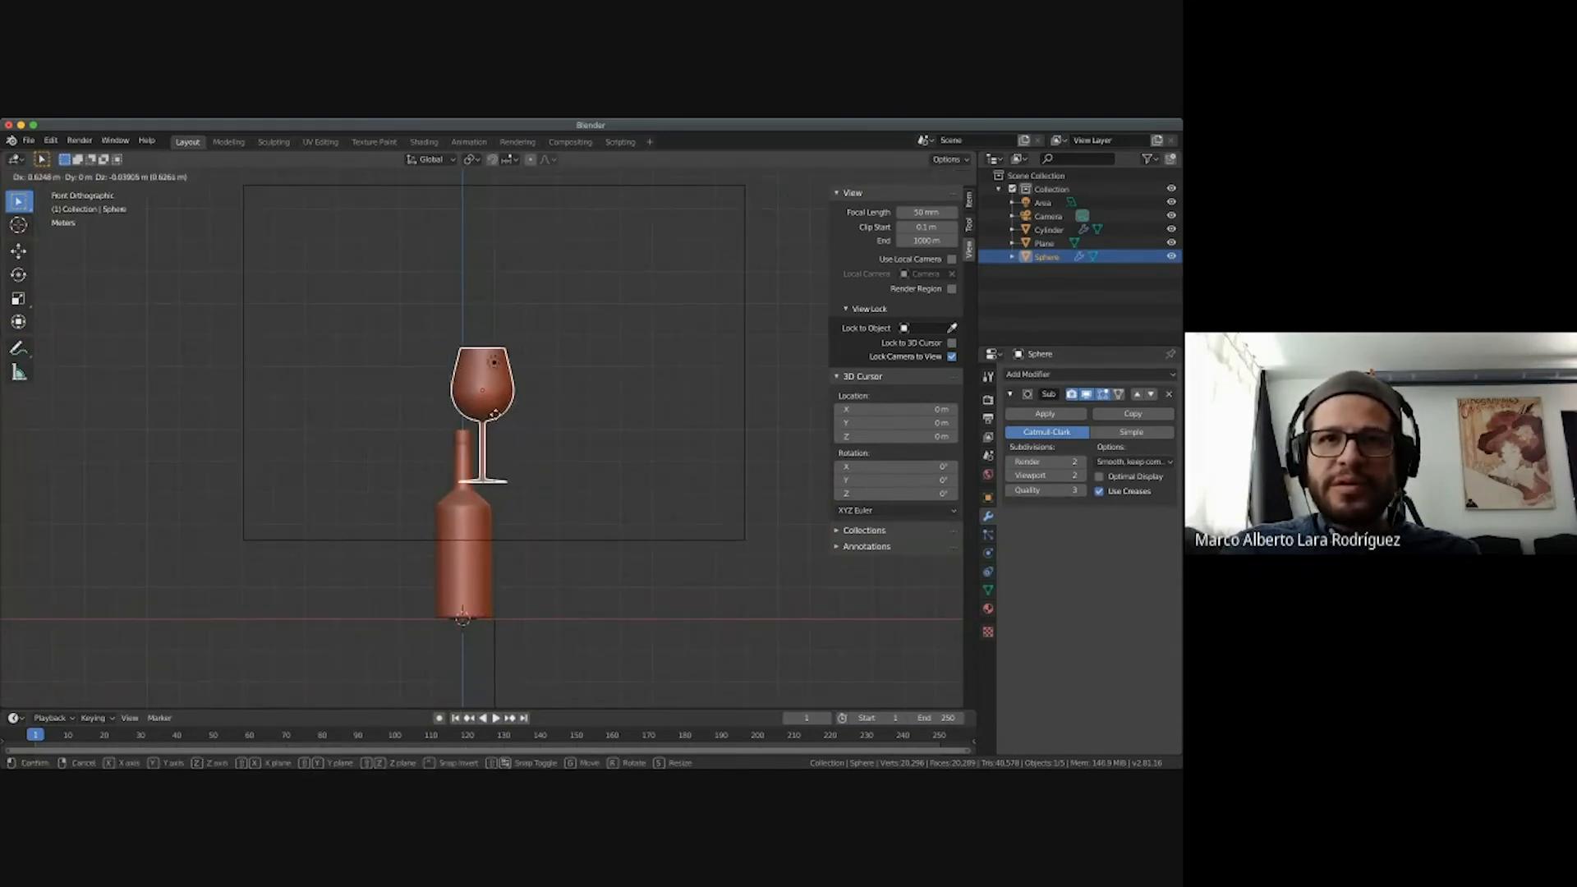
key("x")
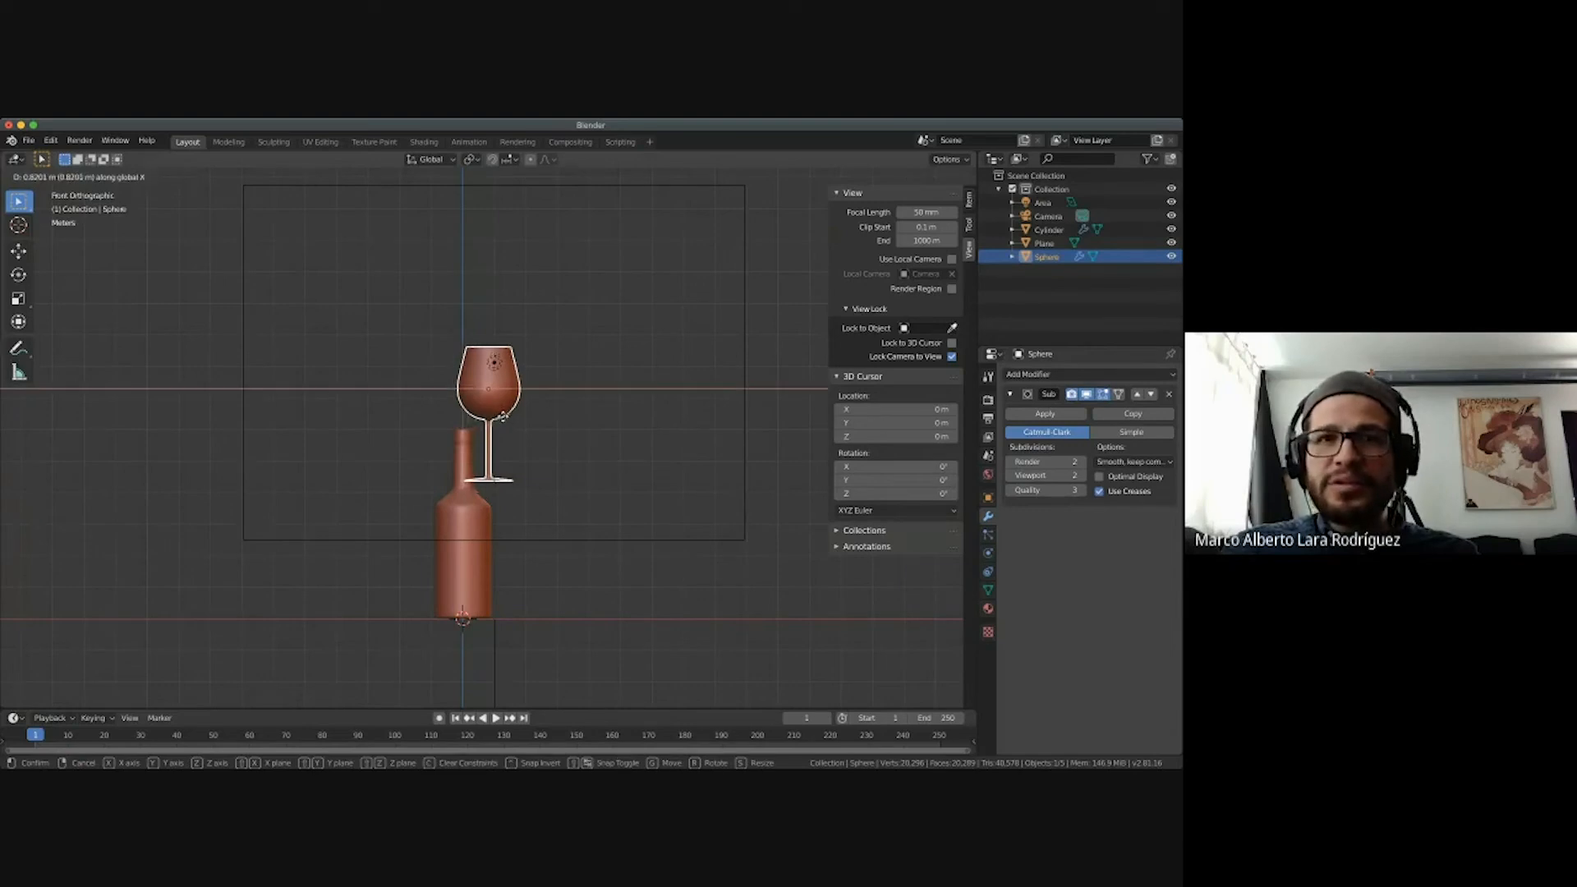
left_click(545, 418)
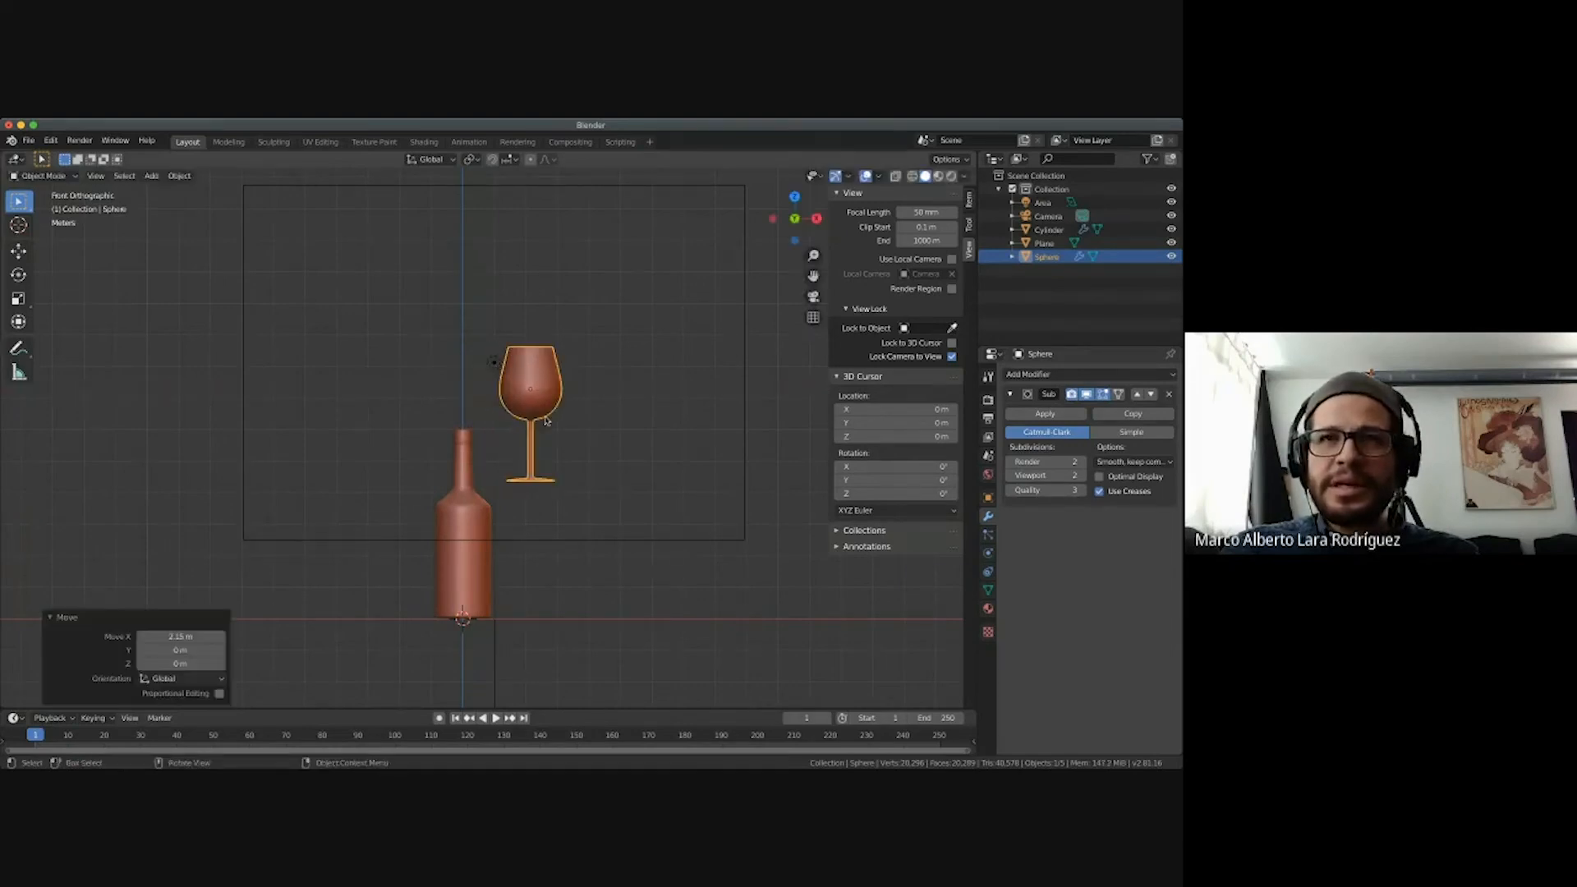
Shift the glass back about 0.117 m toward the bottle along X and lower it about 4.32 m along Z.
key("g")
key("x")
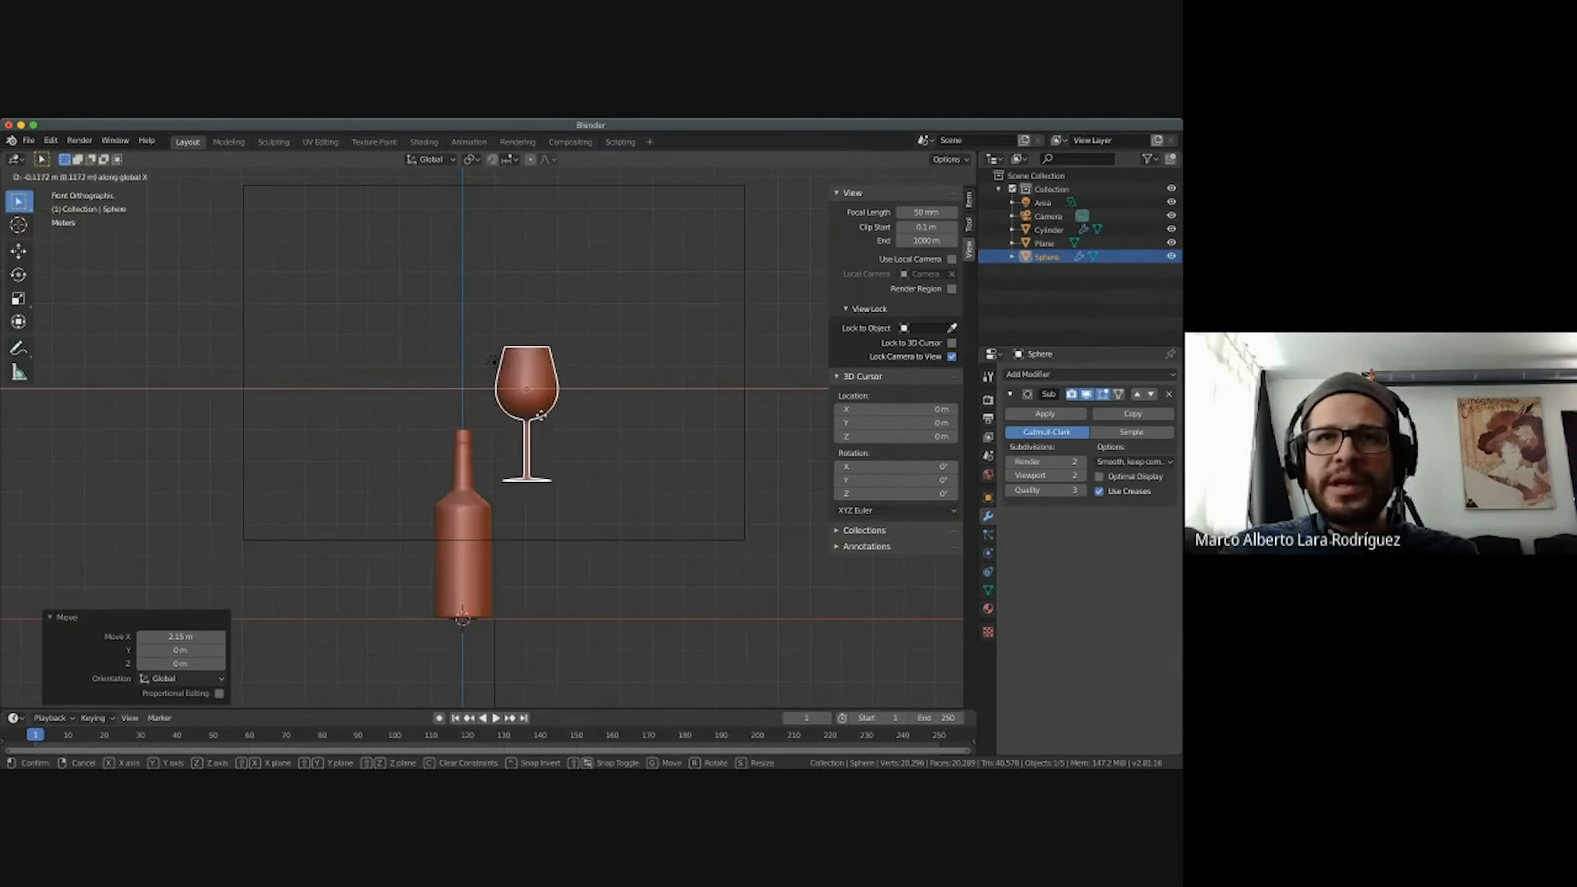
key("z")
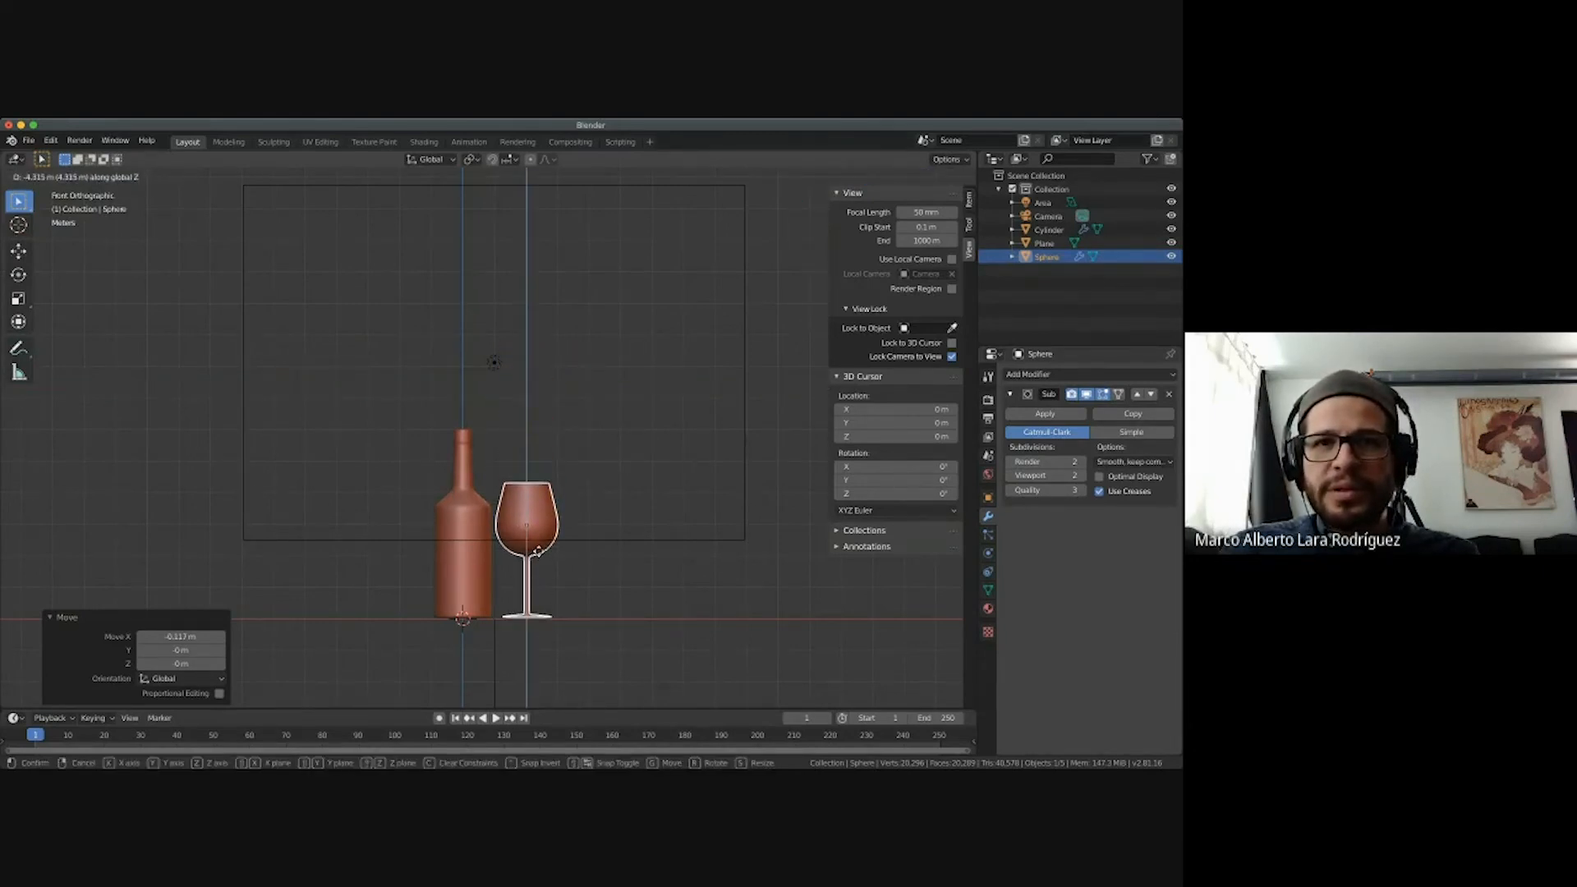
left_click(539, 552)
Lower the glass about 0.03 m more along Z so its foot meets the ground line.
scroll(538, 555, "up", 5)
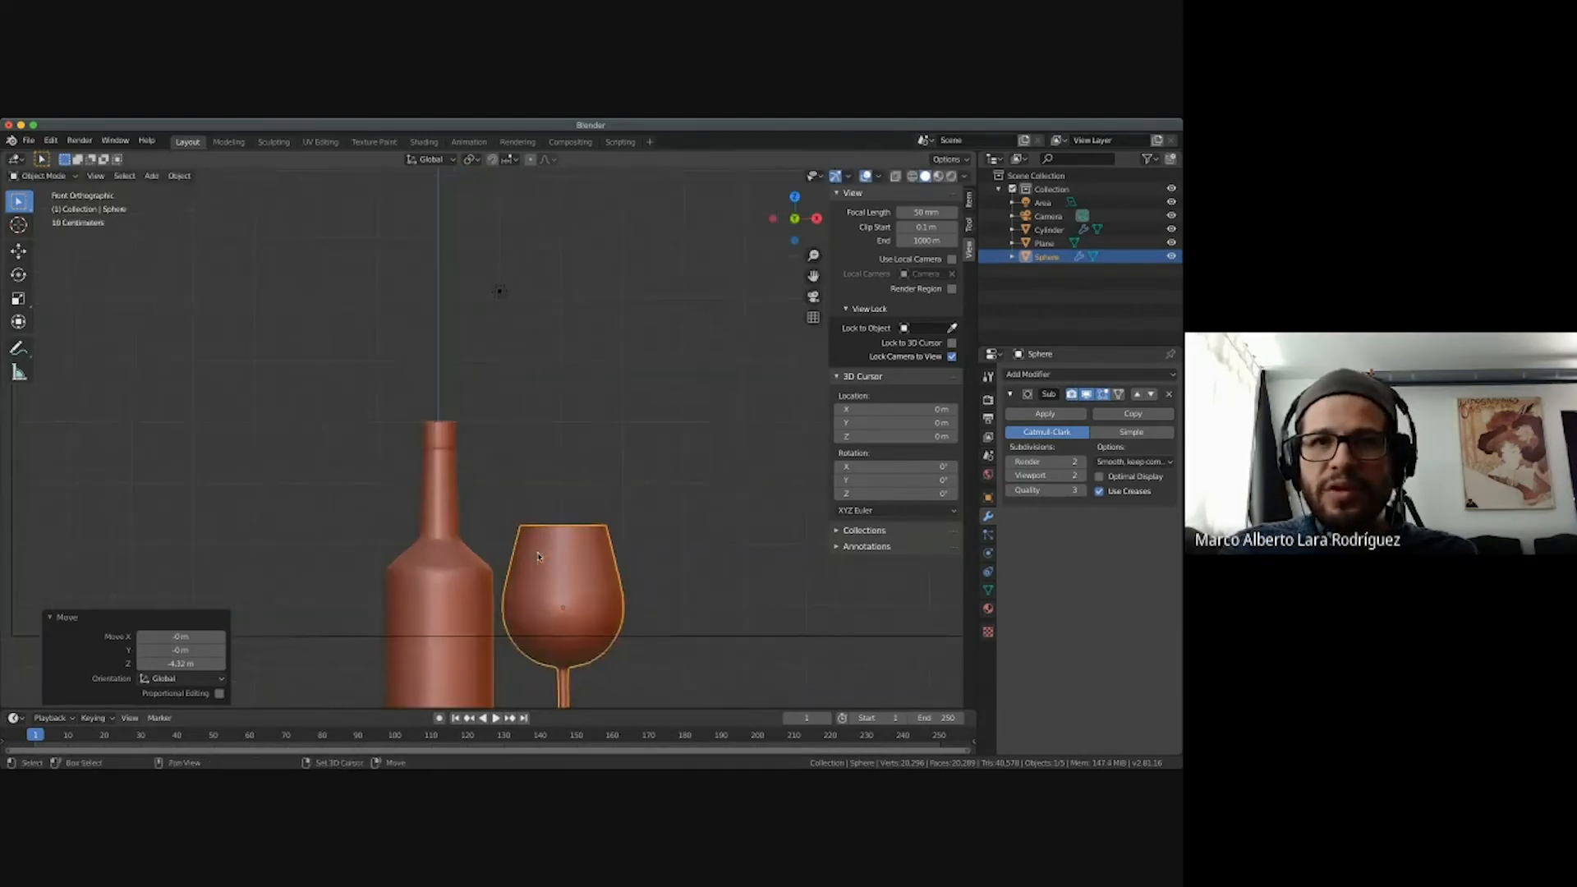
scroll(538, 556, "up", 5)
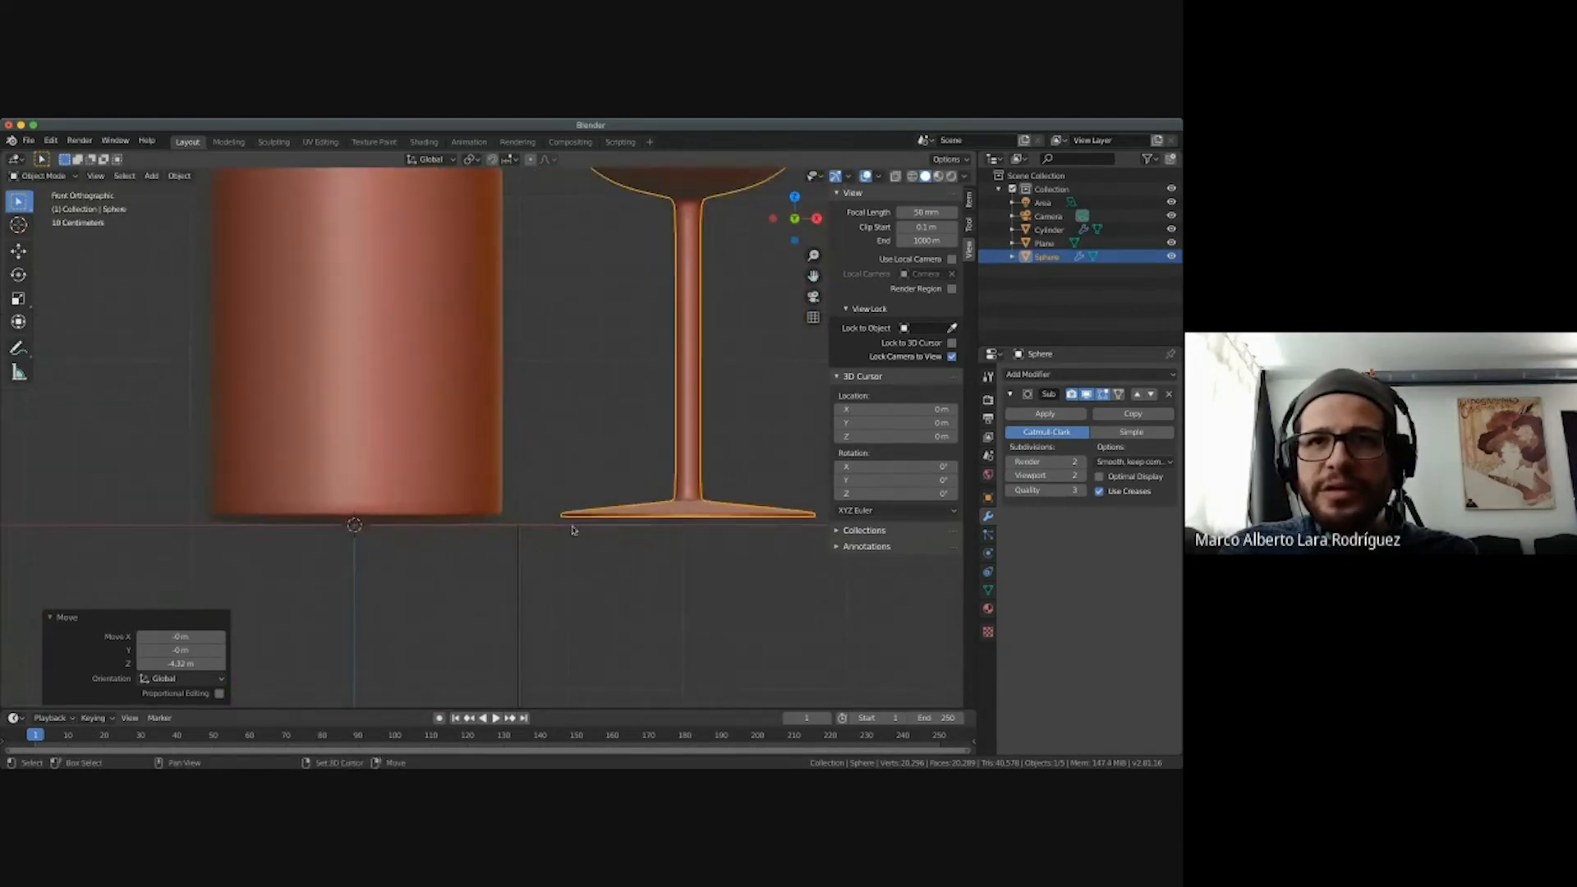
key("g")
key("z")
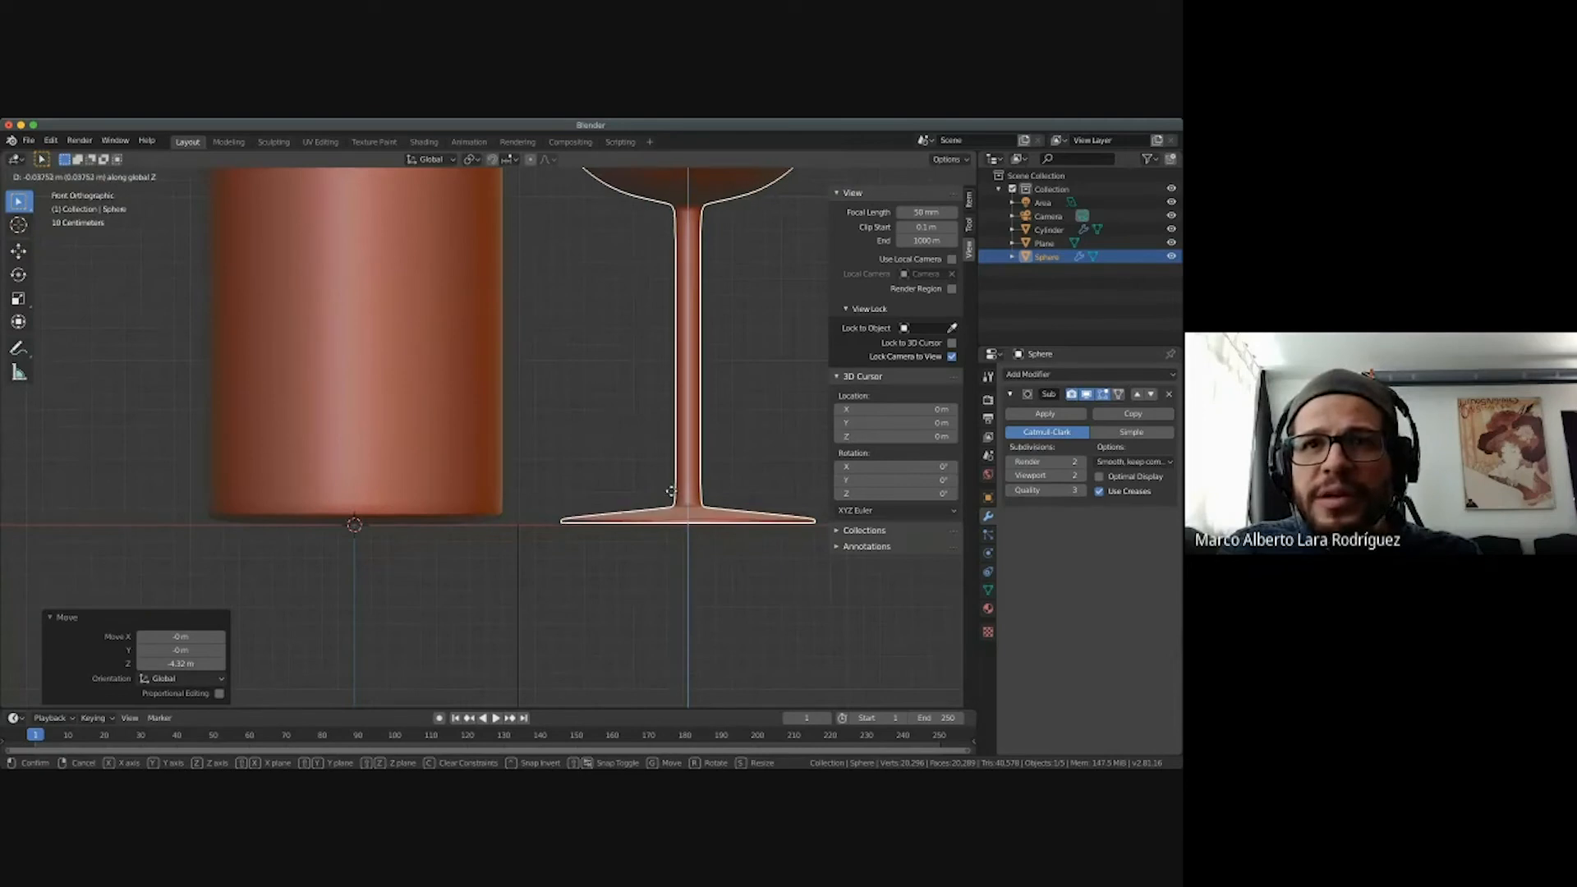
left_click(671, 491)
In front view, scale the wine glass down uniformly to about 0.794 beside the bottle.
scroll(645, 507, "down", 3)
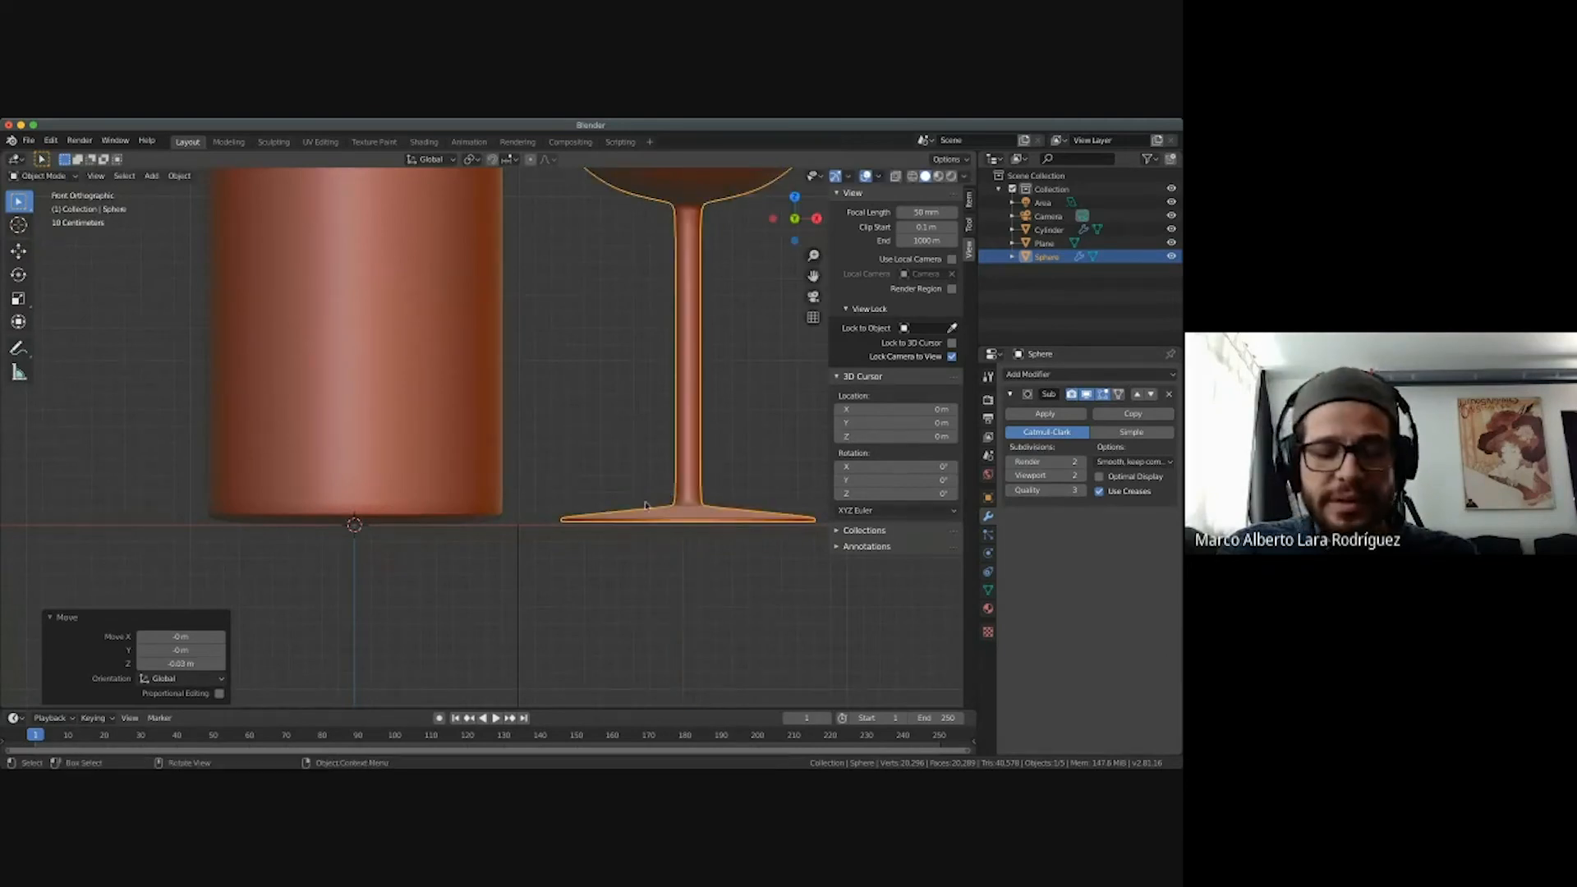
scroll(645, 507, "down", 3, "ctrl")
scroll(645, 510, "up", 5)
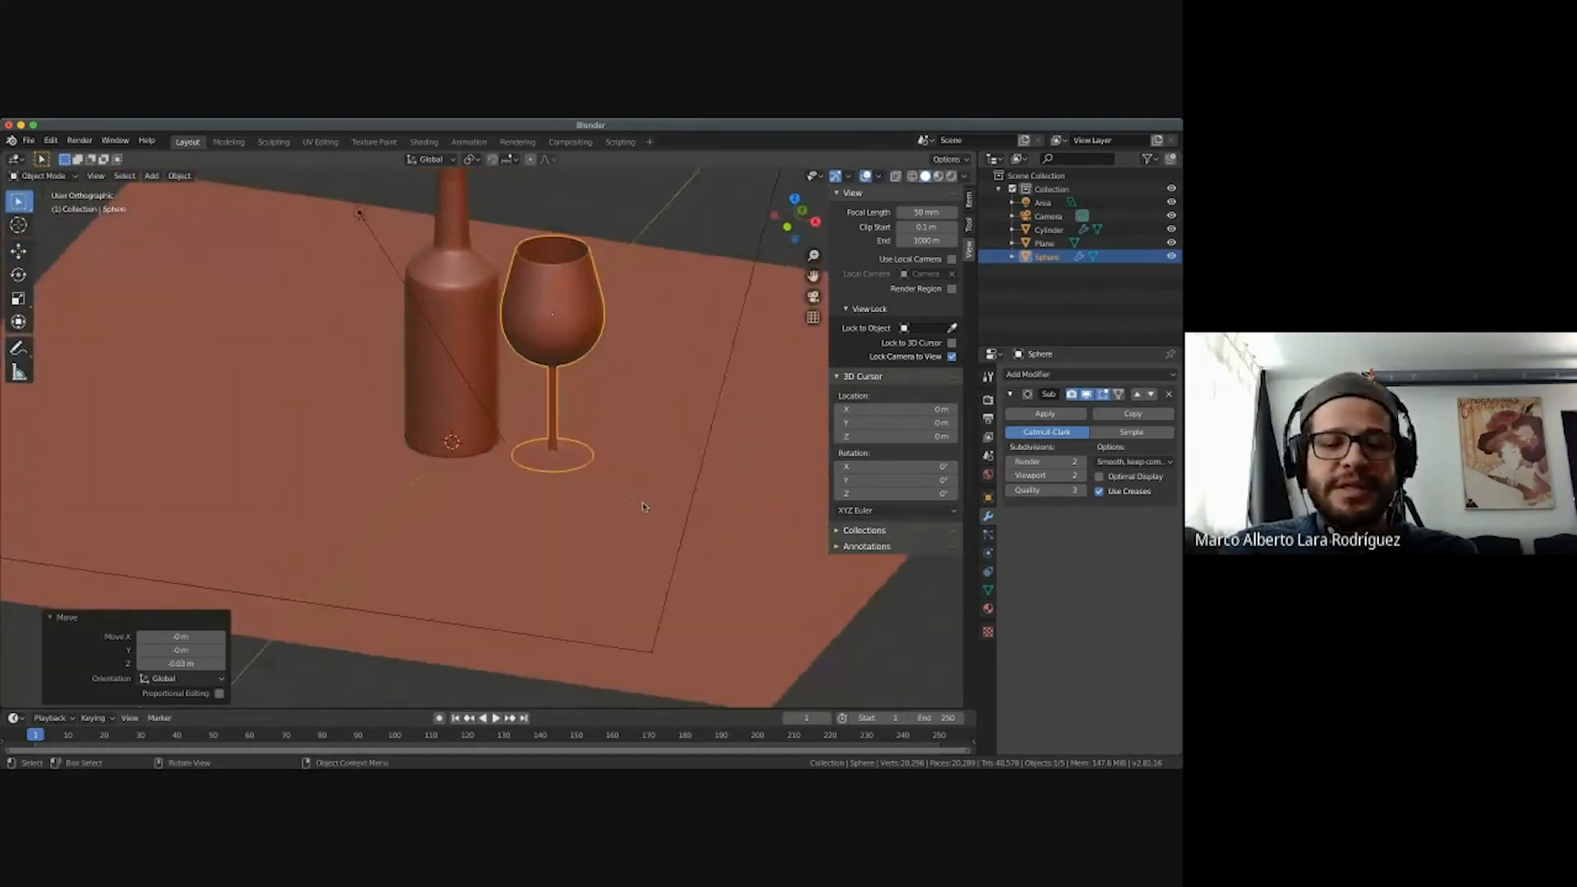
key("KP_1")
scroll(640, 352, "down", 1, "ctrl")
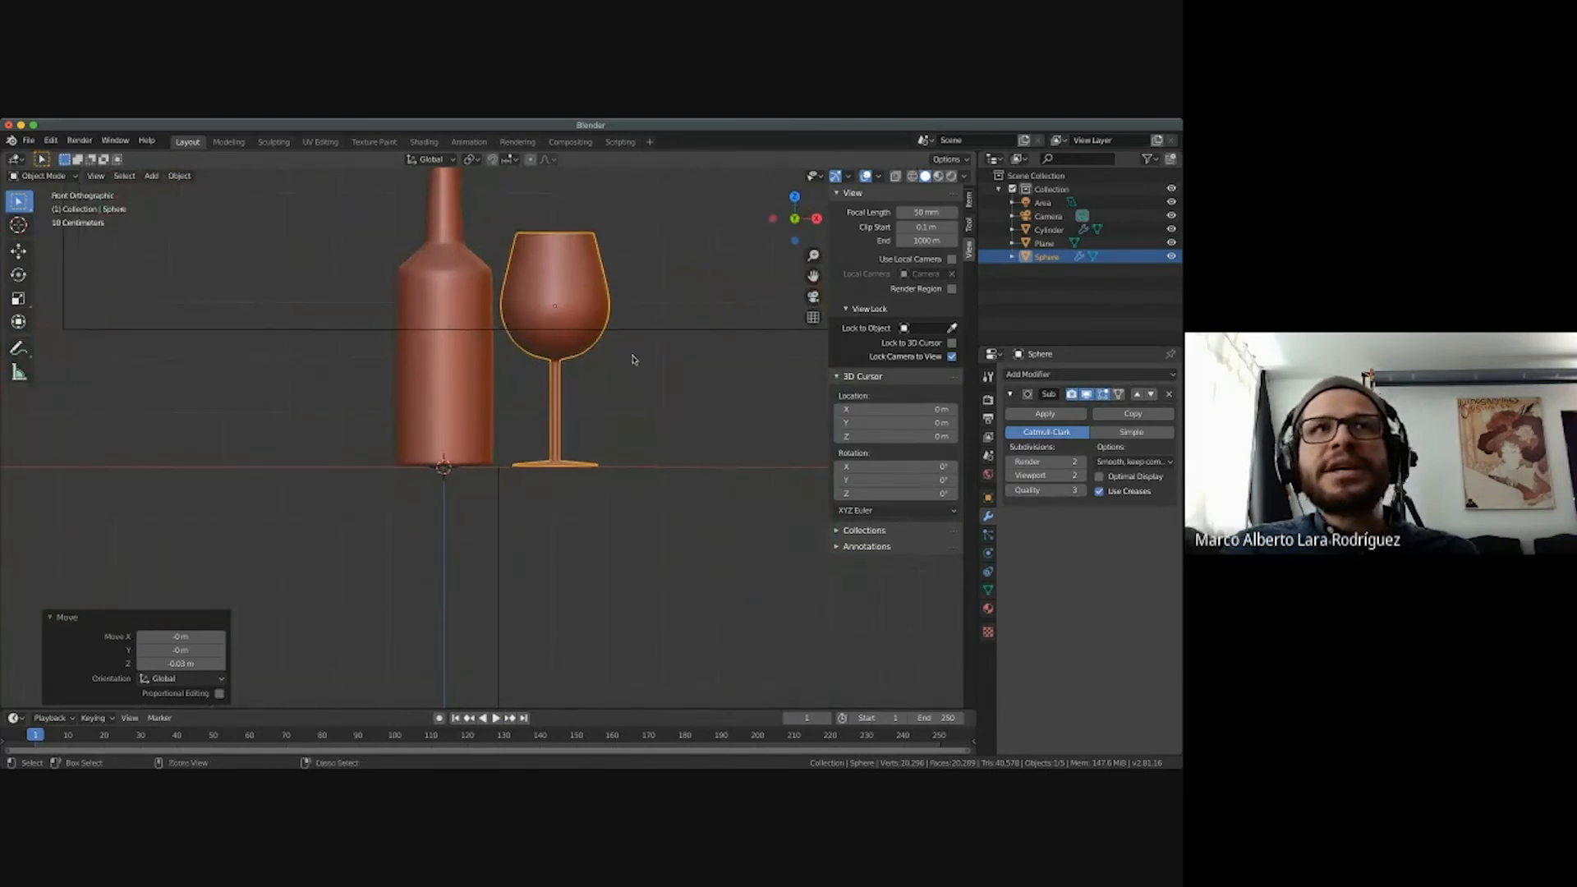
scroll(640, 351, "up", 3, "shift")
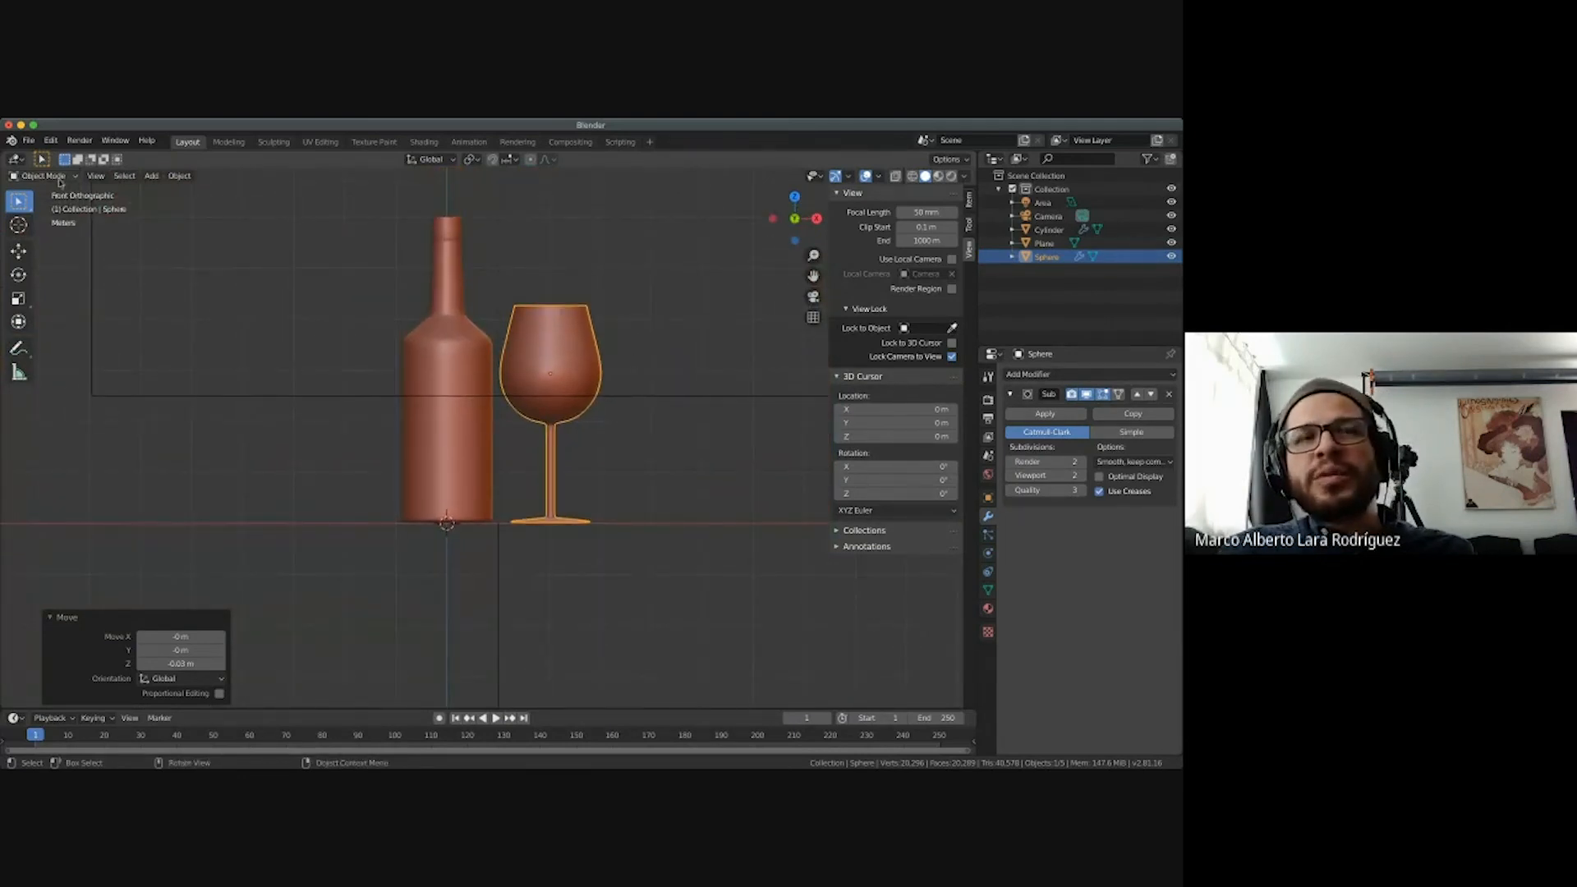
key("s")
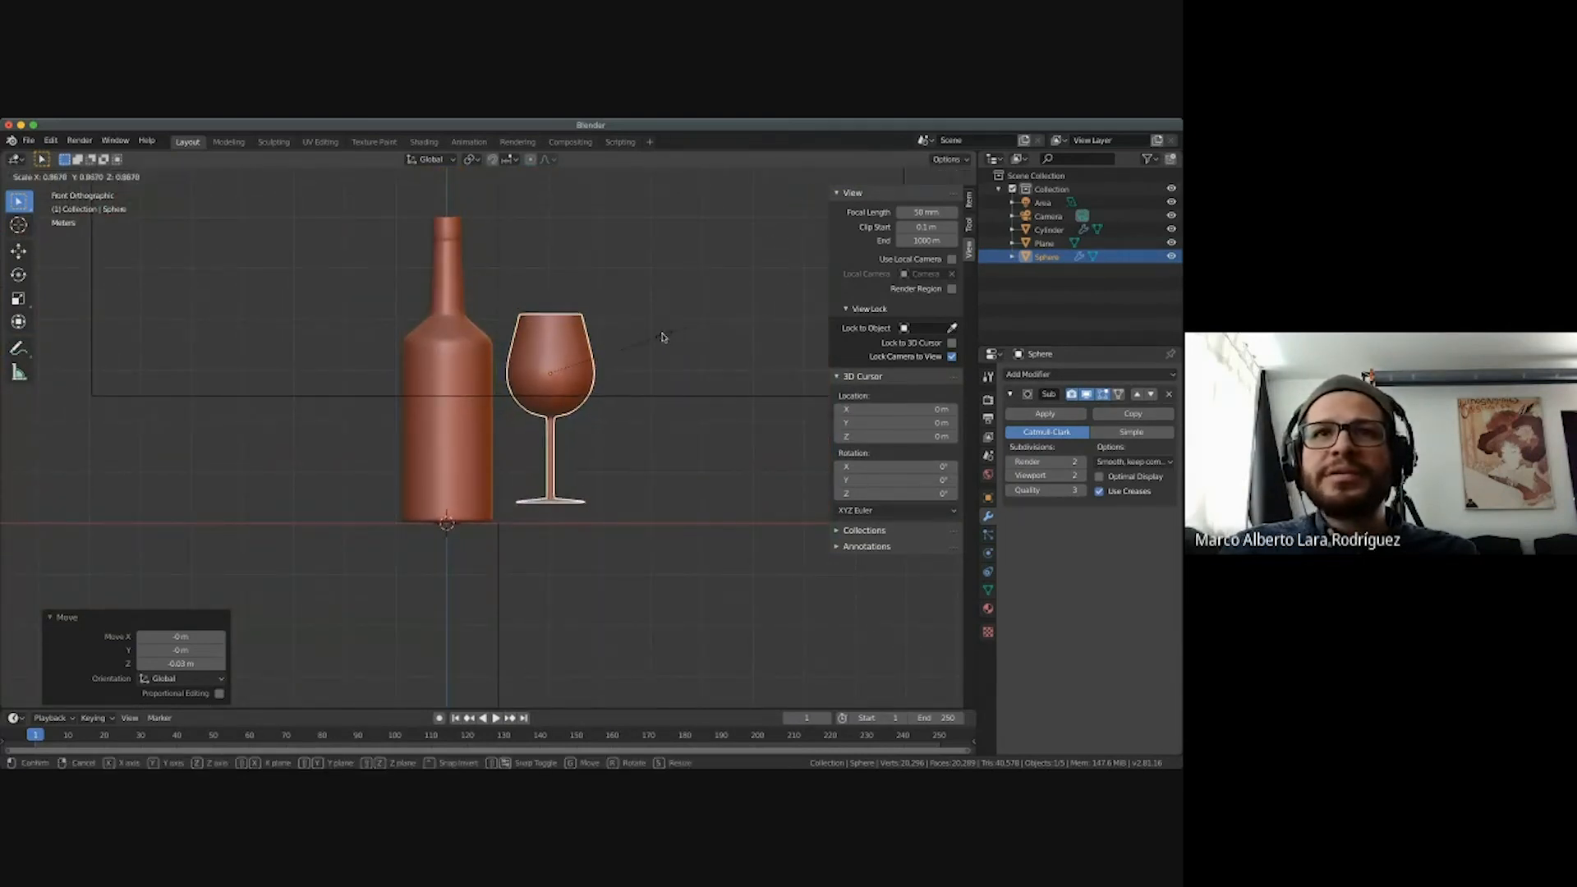
left_click(652, 338)
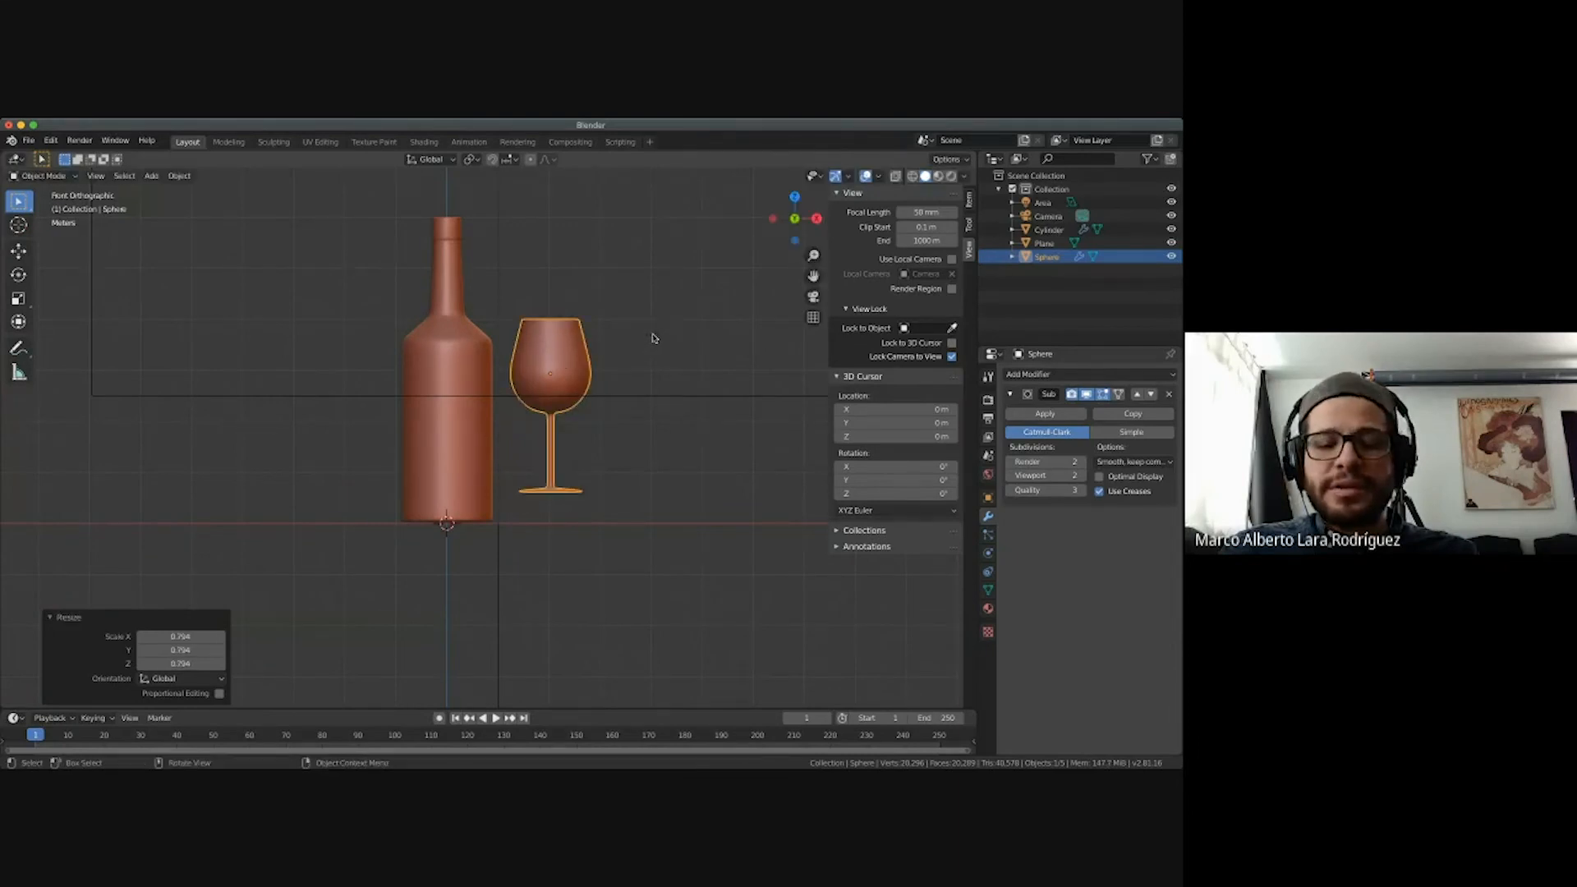
Lower the scaled glass about 0.579 m along Z so its foot meets the ground line.
key("g")
key("z")
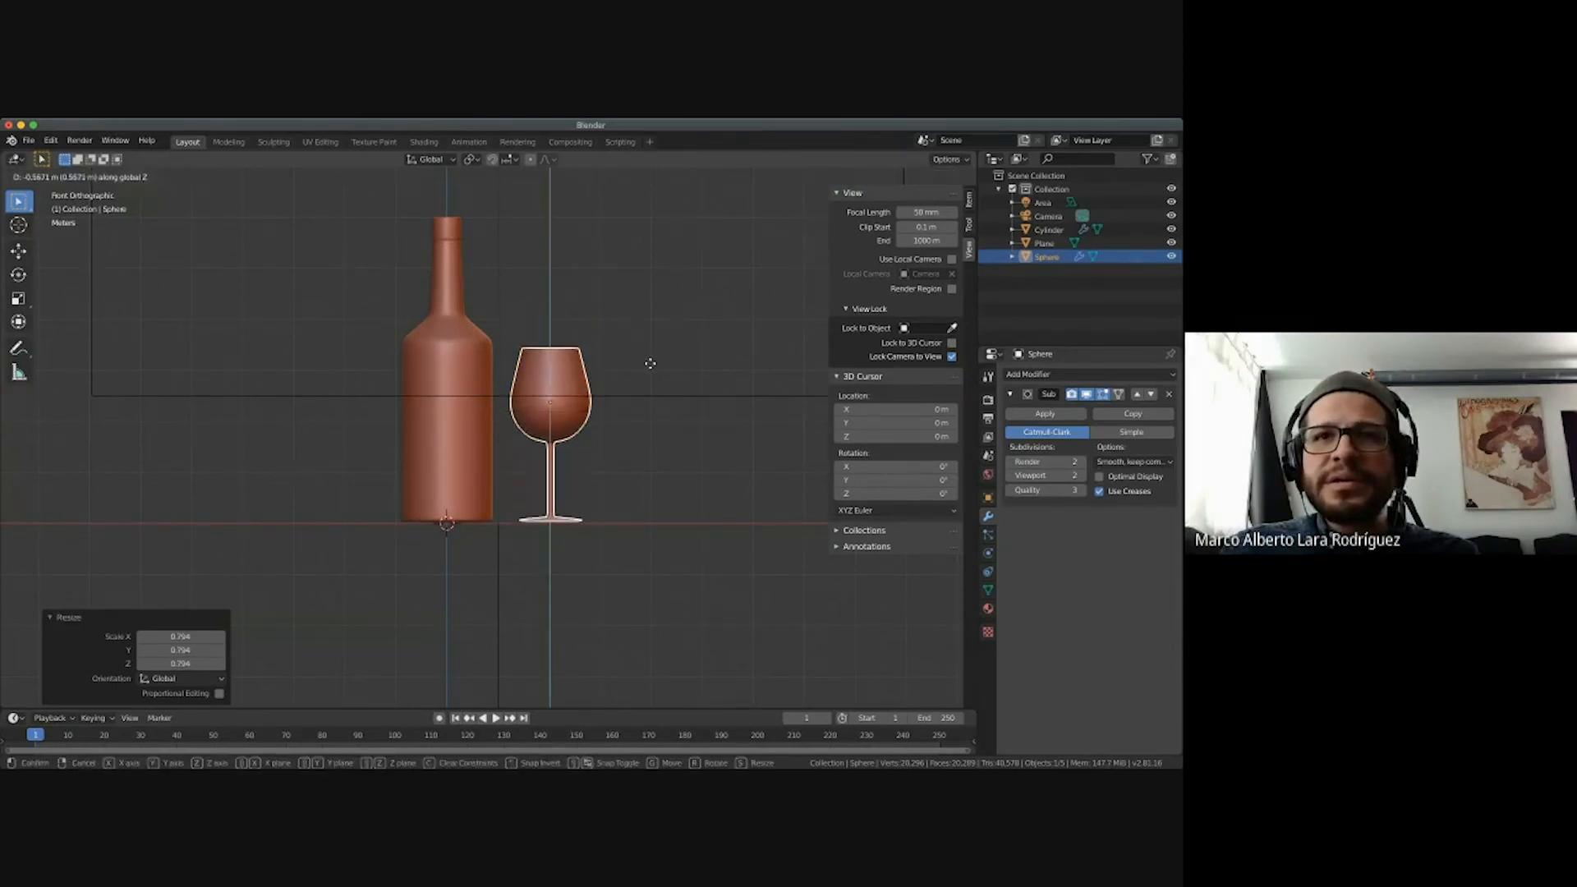
left_click(651, 367)
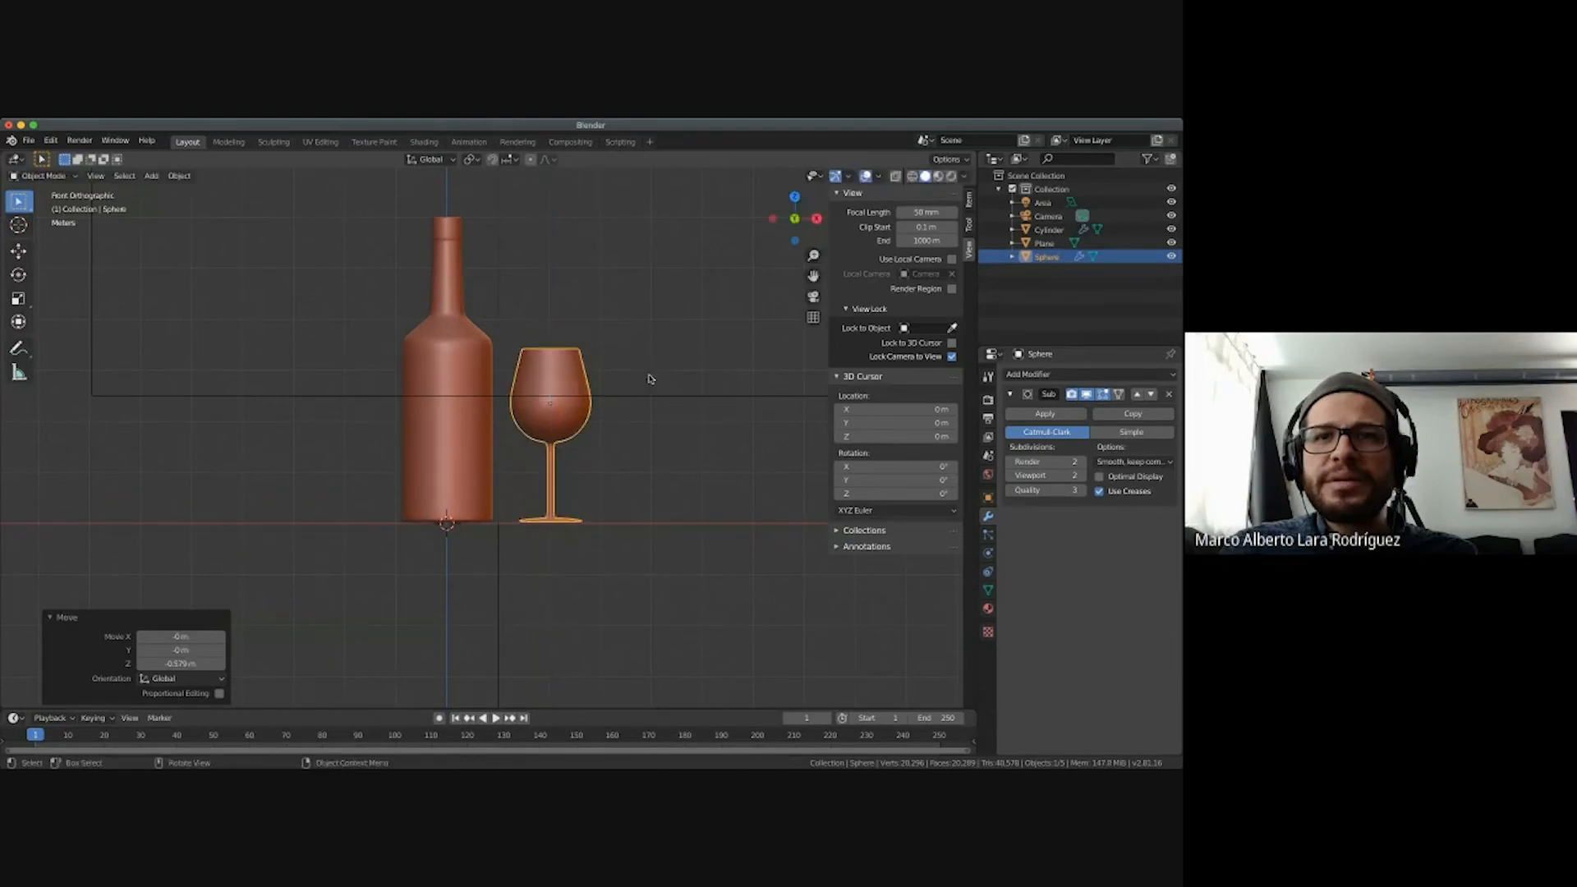
middle_click_drag(650, 377, 645, 413)
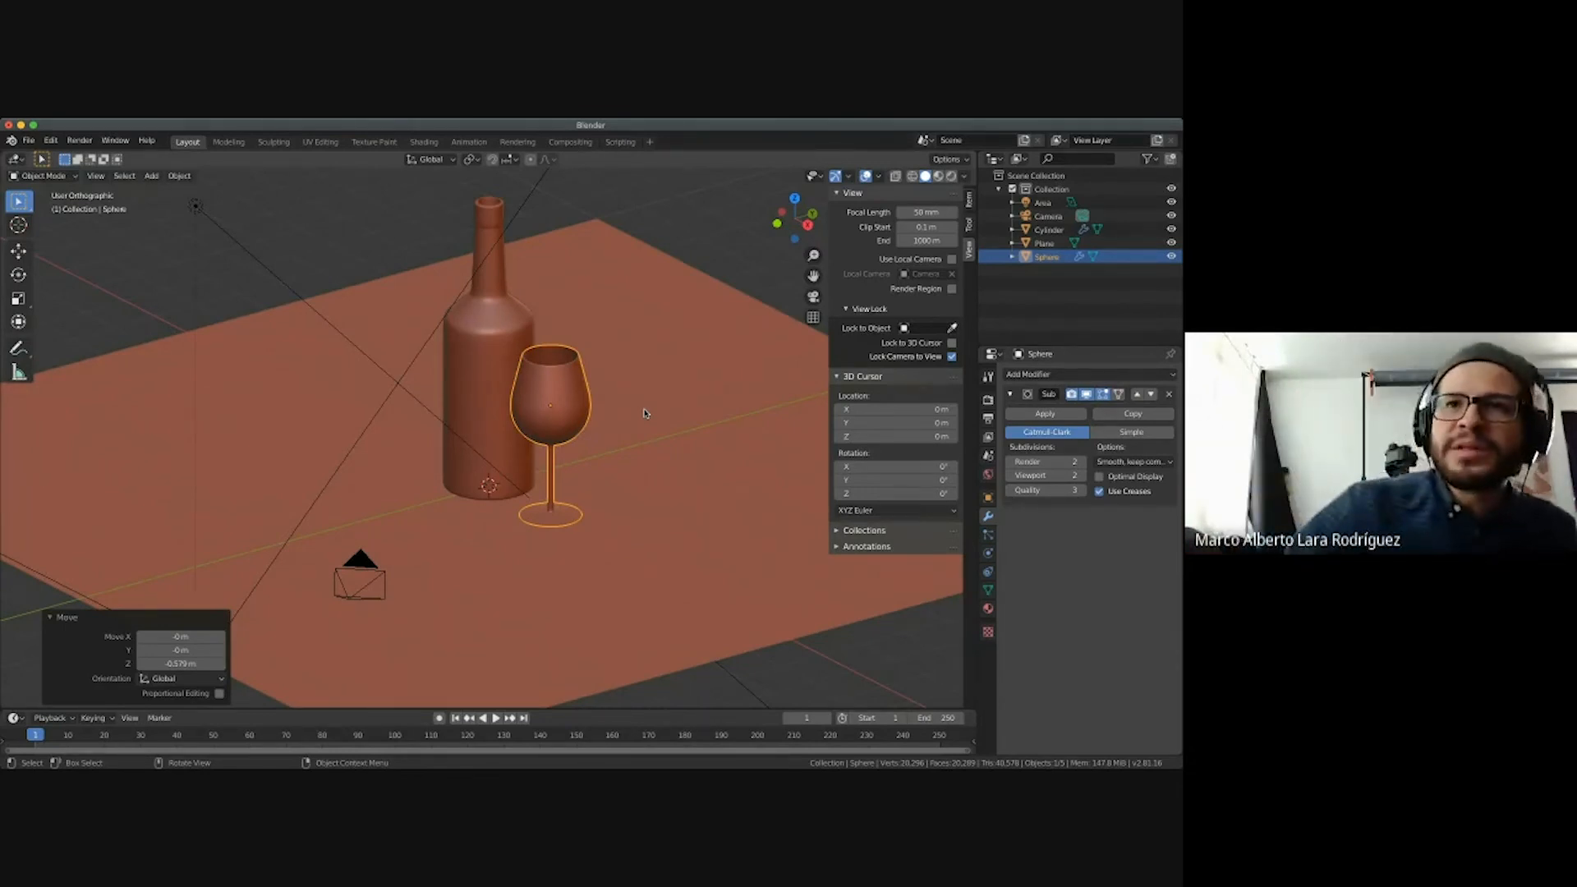
left_click(657, 408)
scroll(659, 406, "down", 5)
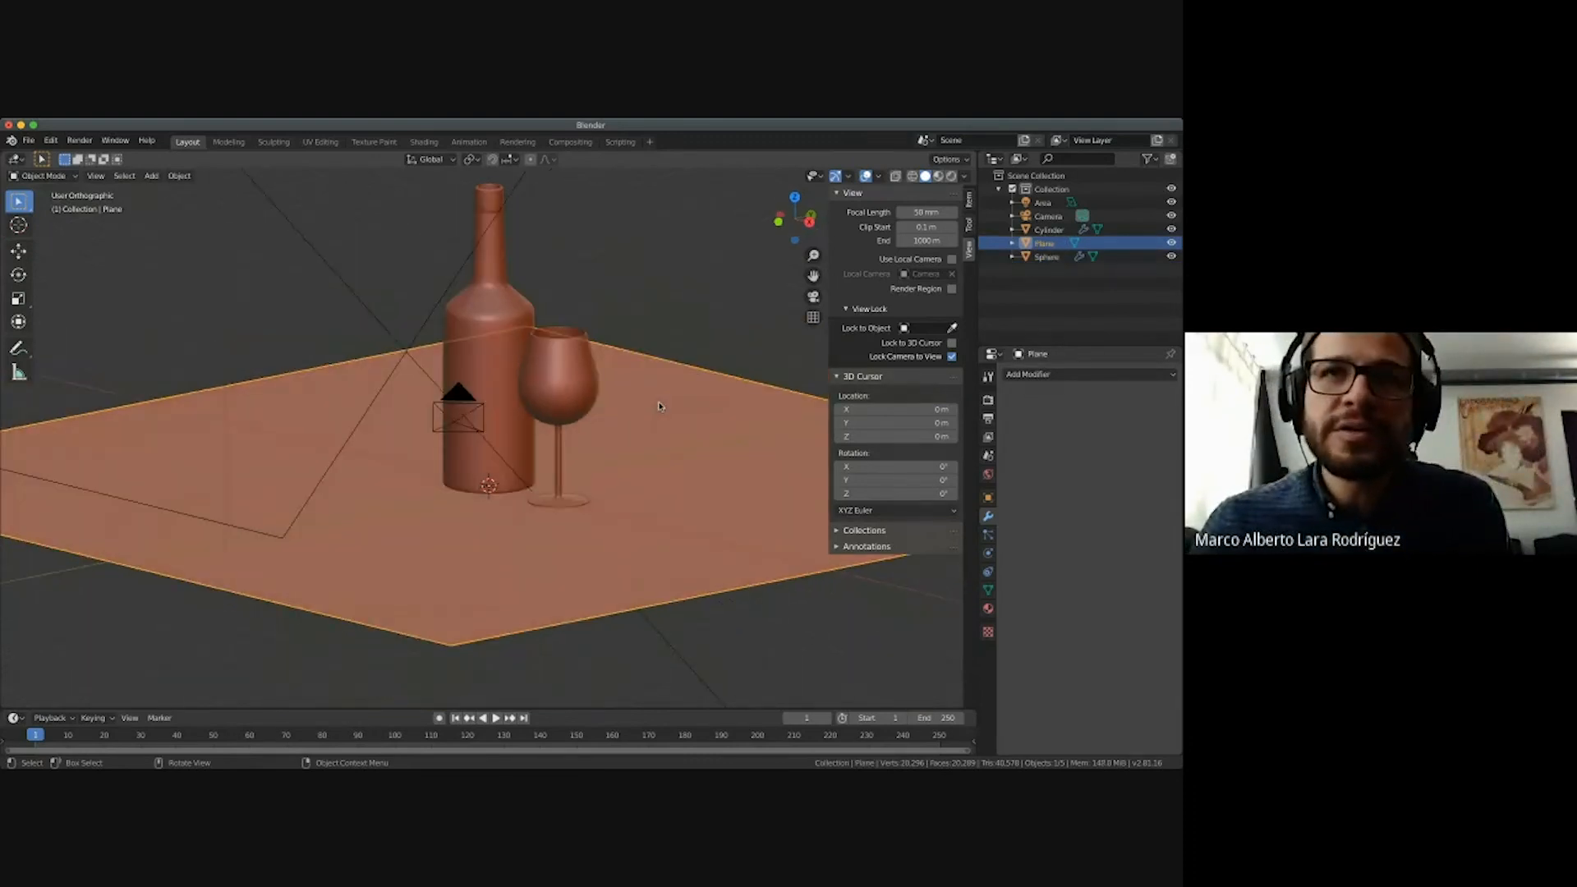
scroll(659, 406, "up", 3)
scroll(659, 406, "down", 4)
scroll(659, 407, "up", 5)
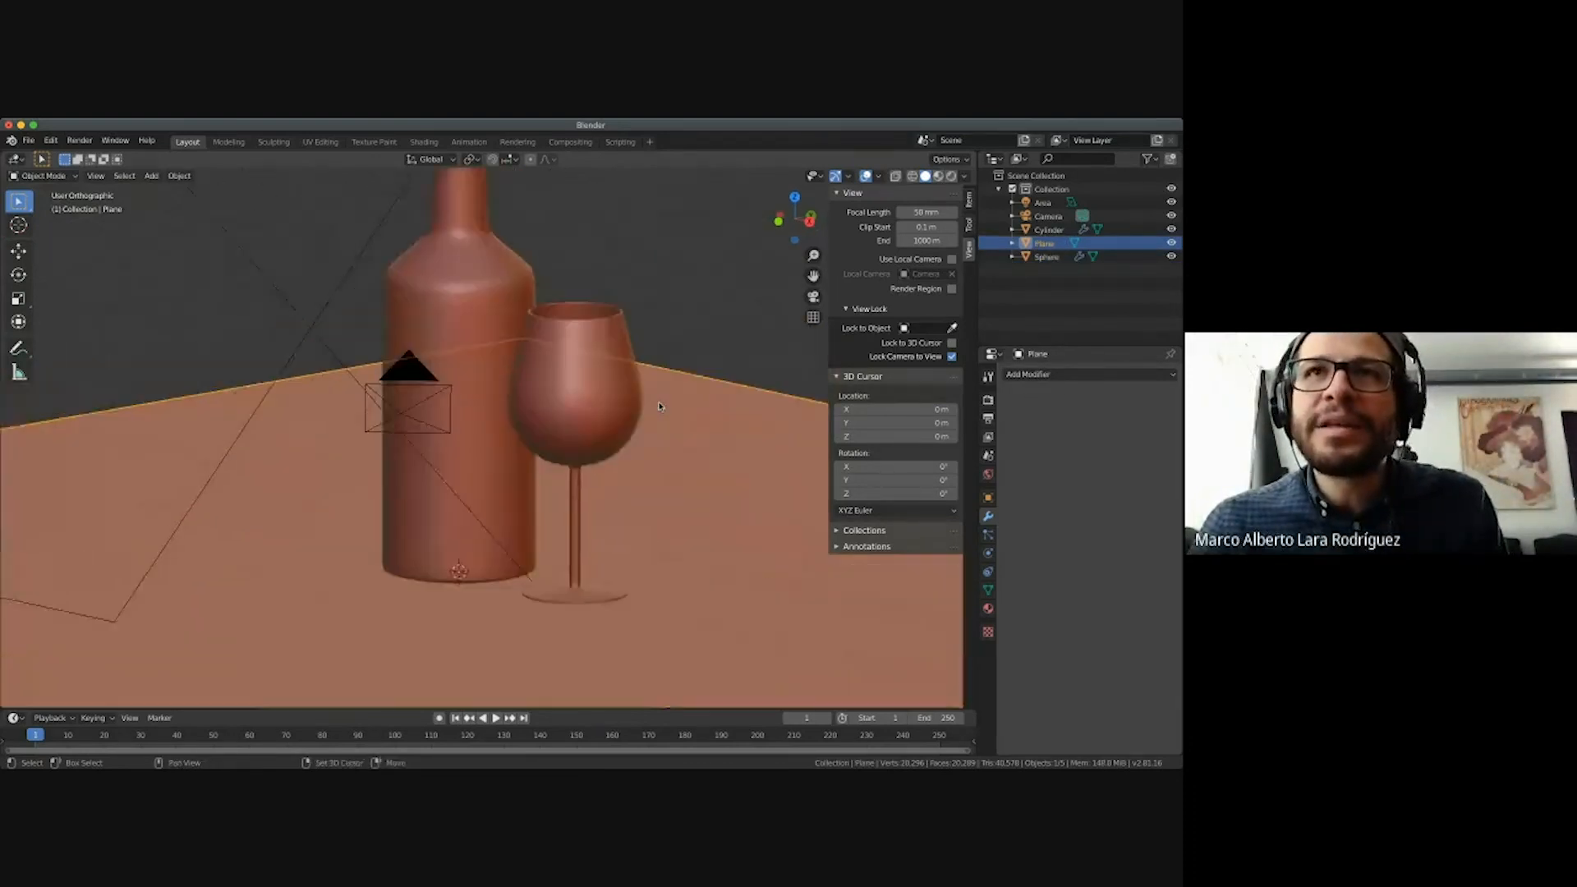
Select the wine glass and enter Edit Mode.
left_click(614, 429)
scroll(614, 428, "right", 3, "shift")
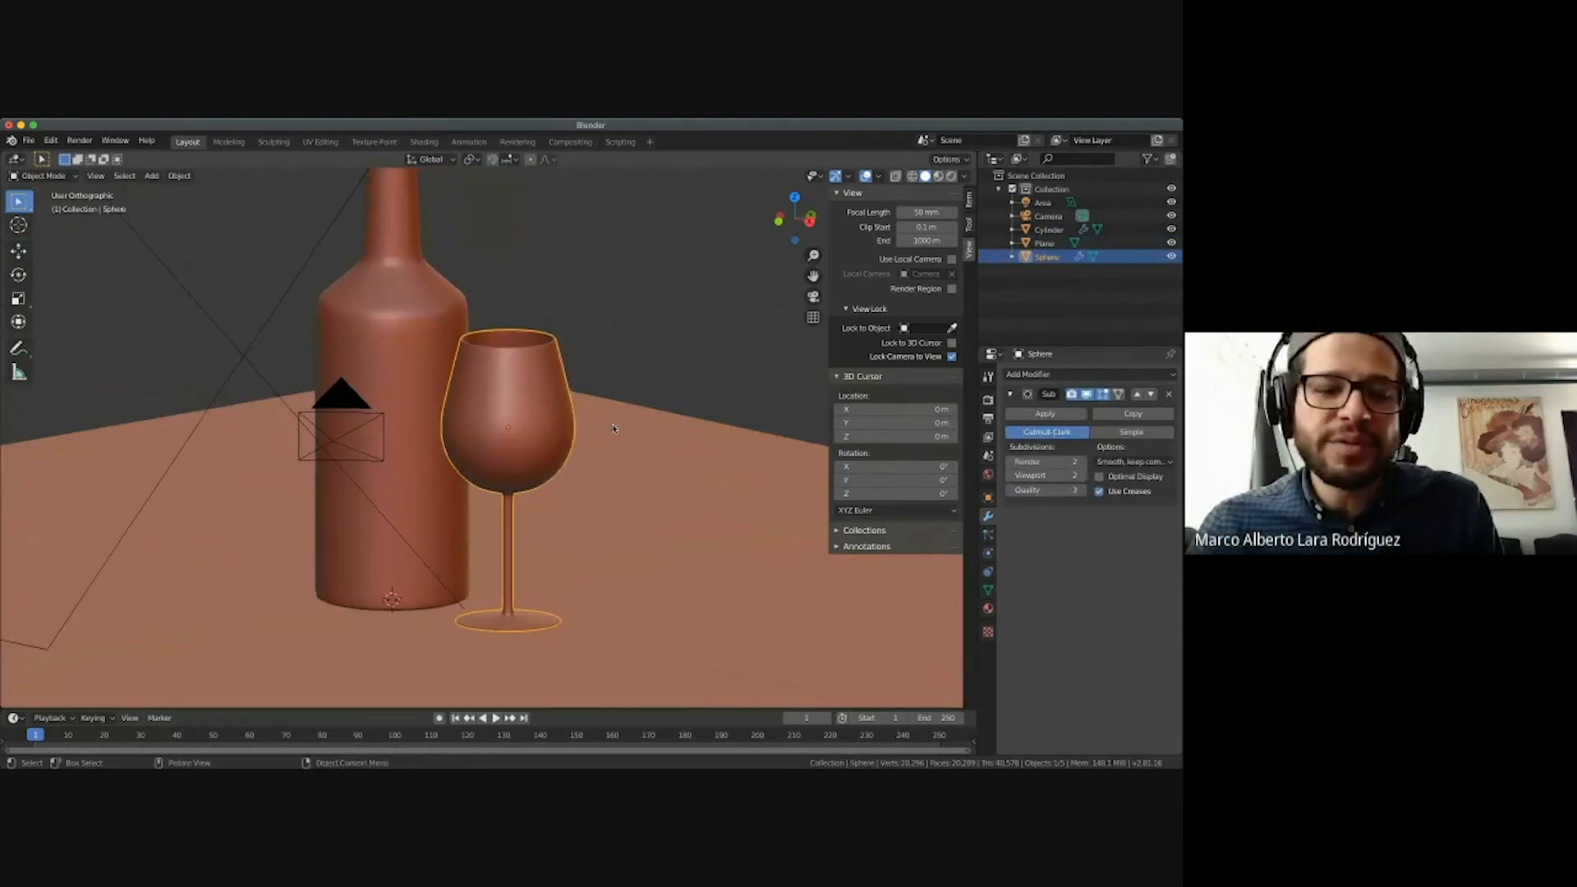
key("Tab")
scroll(526, 388, "up", 5)
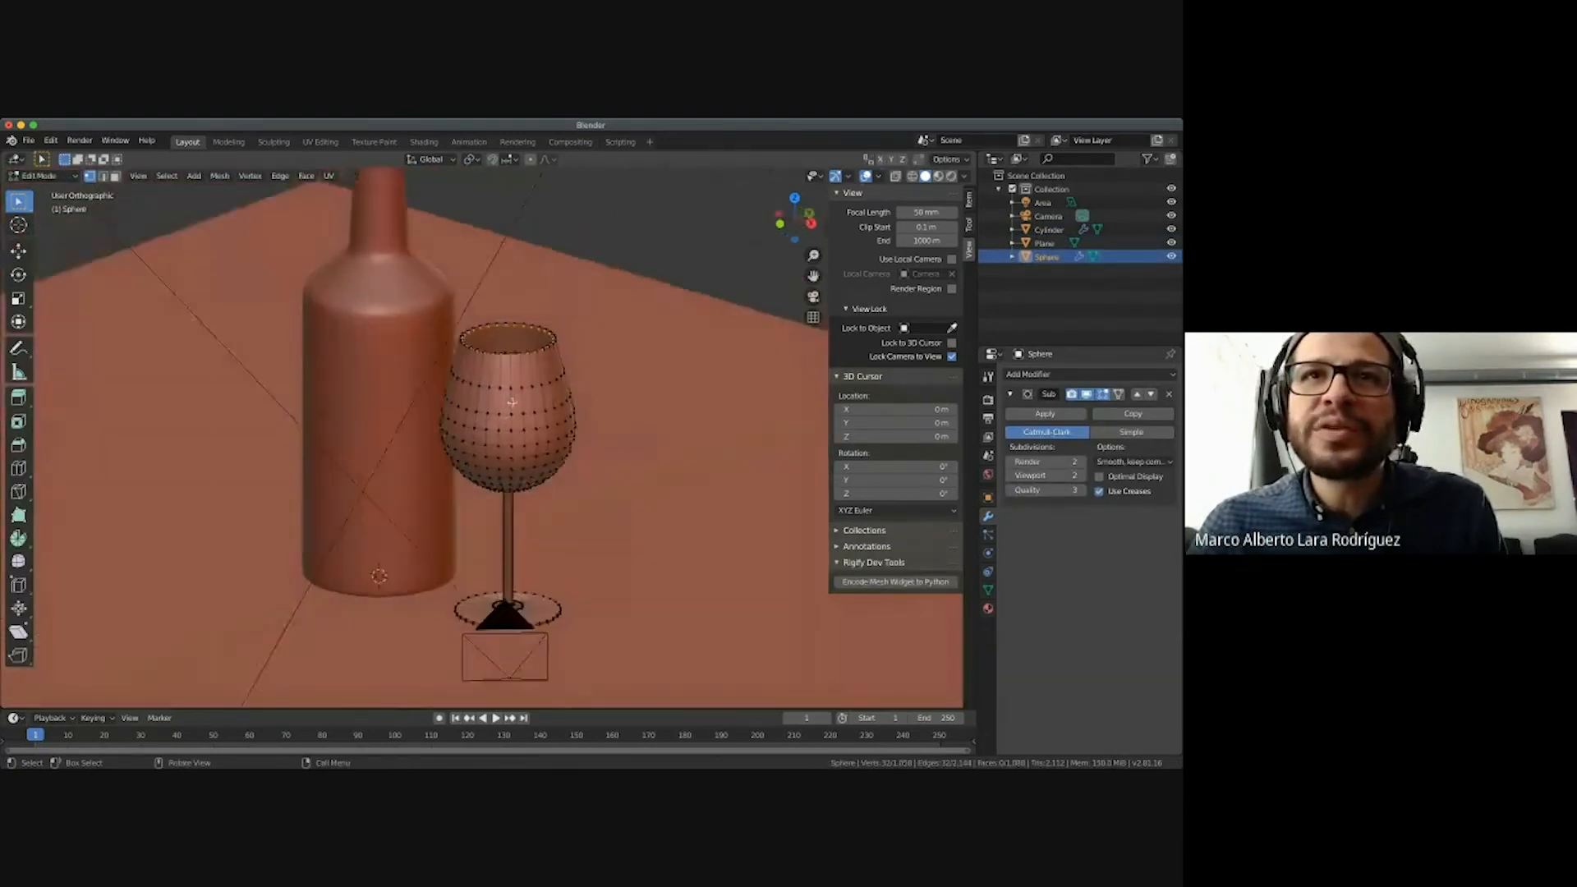
scroll(519, 397, "down", 5)
scroll(519, 397, "left", 5)
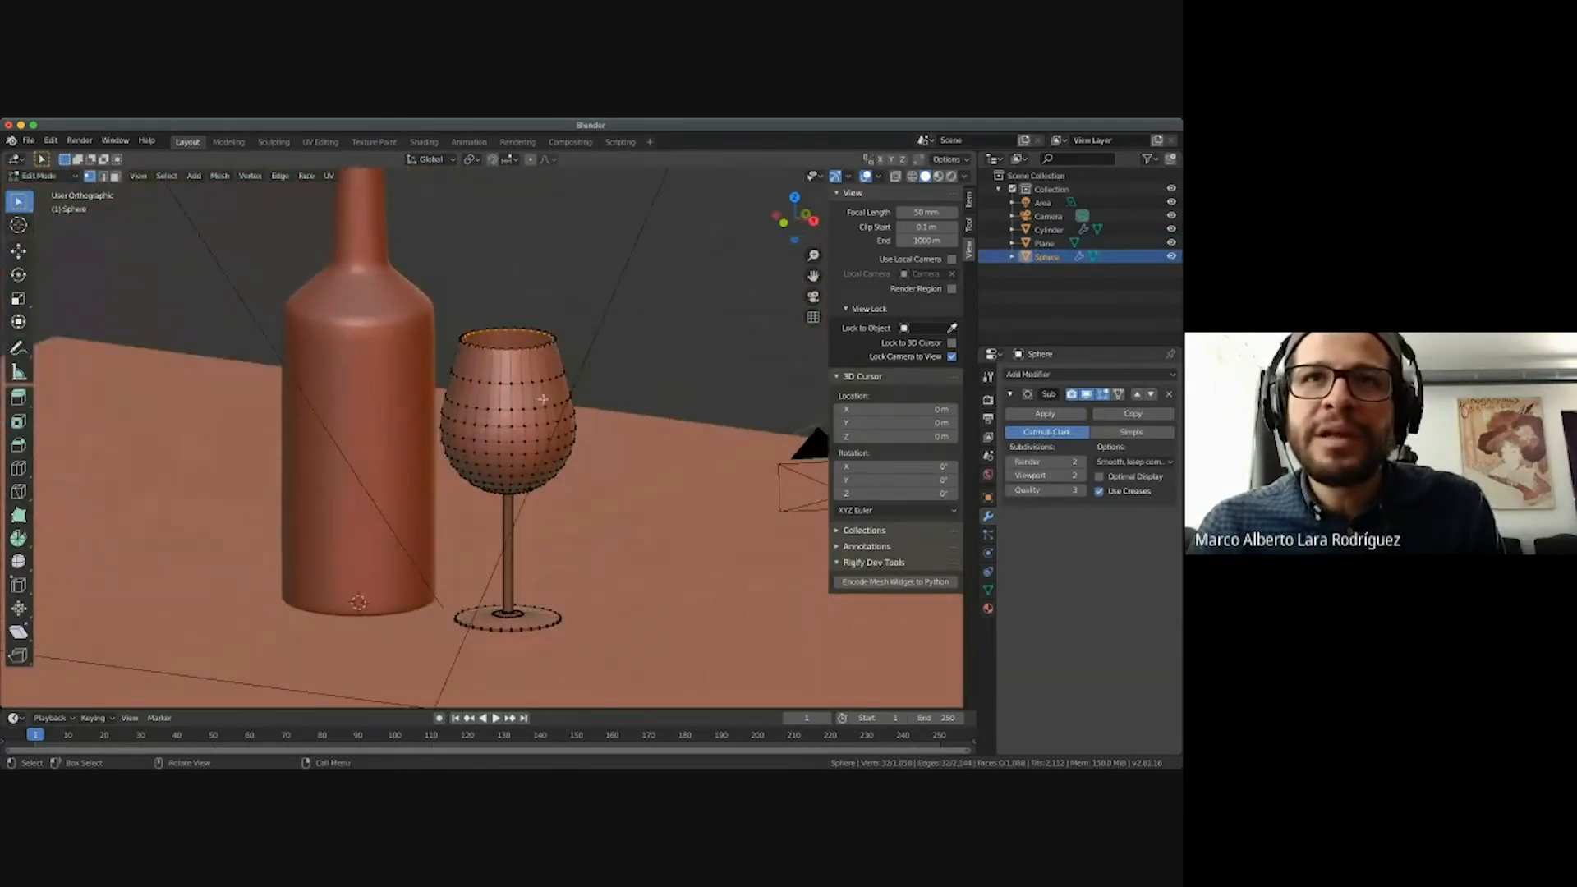
Cycle through vertex, edge and face selection on the glass mesh, ending with face selection.
left_click(115, 177)
scroll(120, 196, "up", 5, "ctrl")
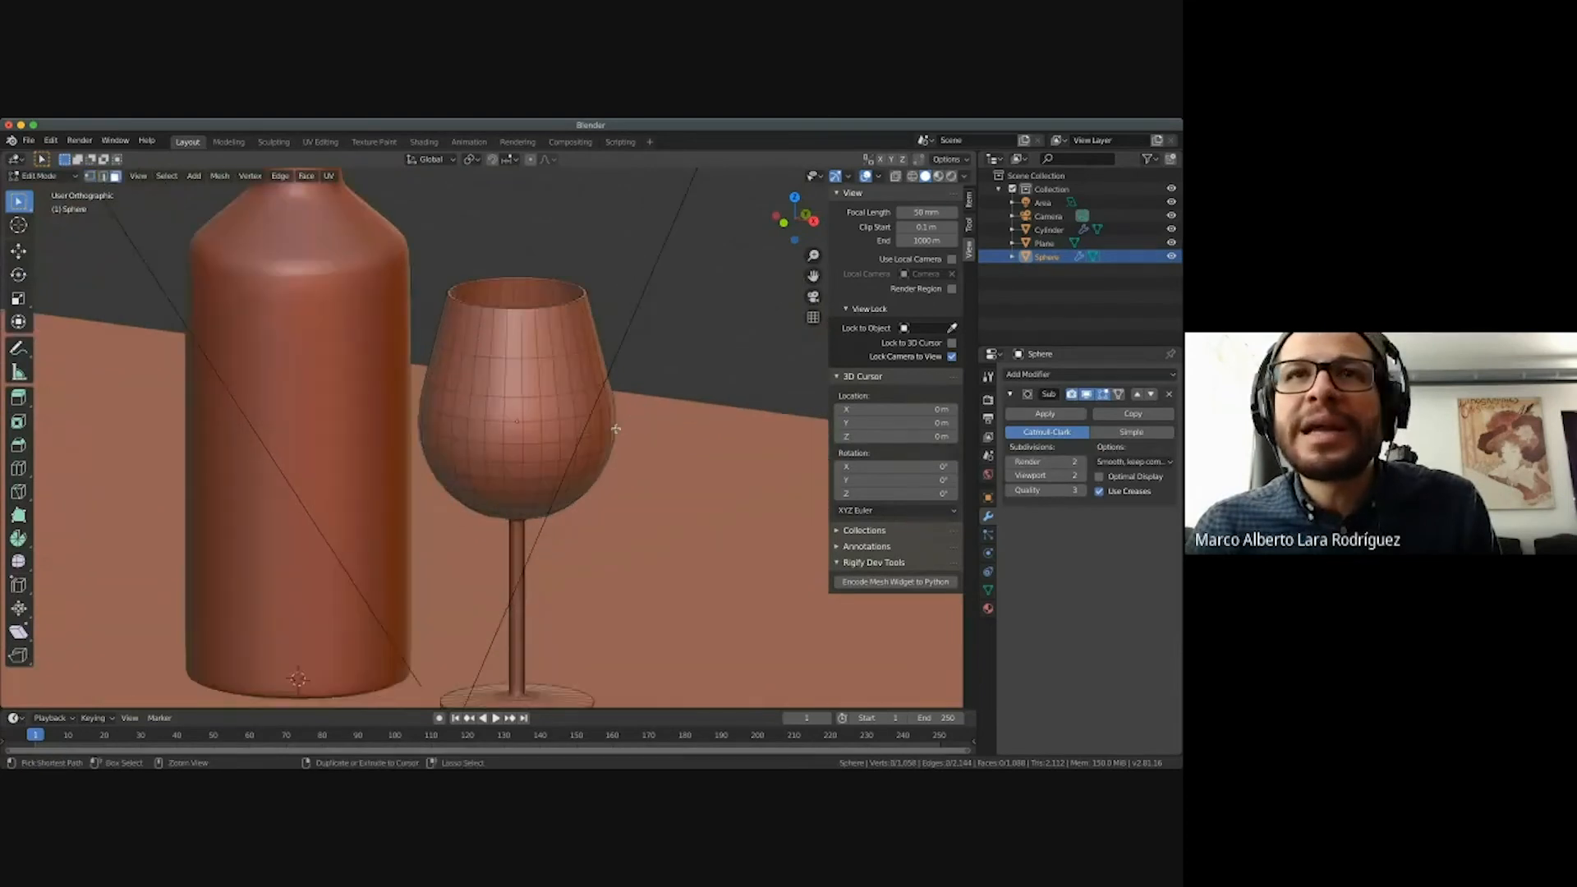
left_click(92, 177)
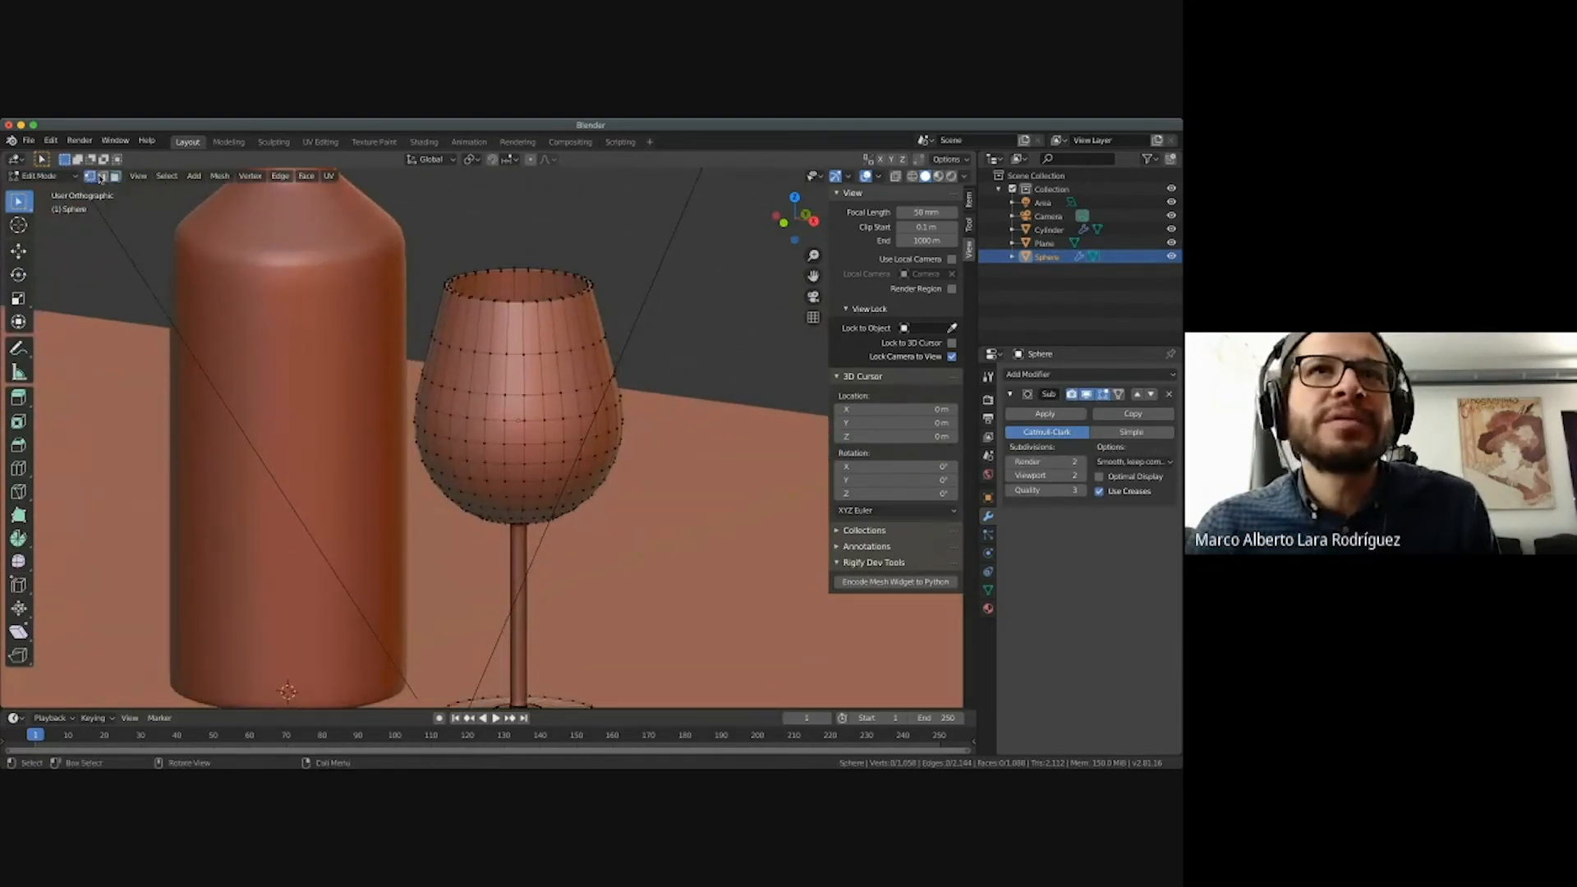
left_click(102, 177)
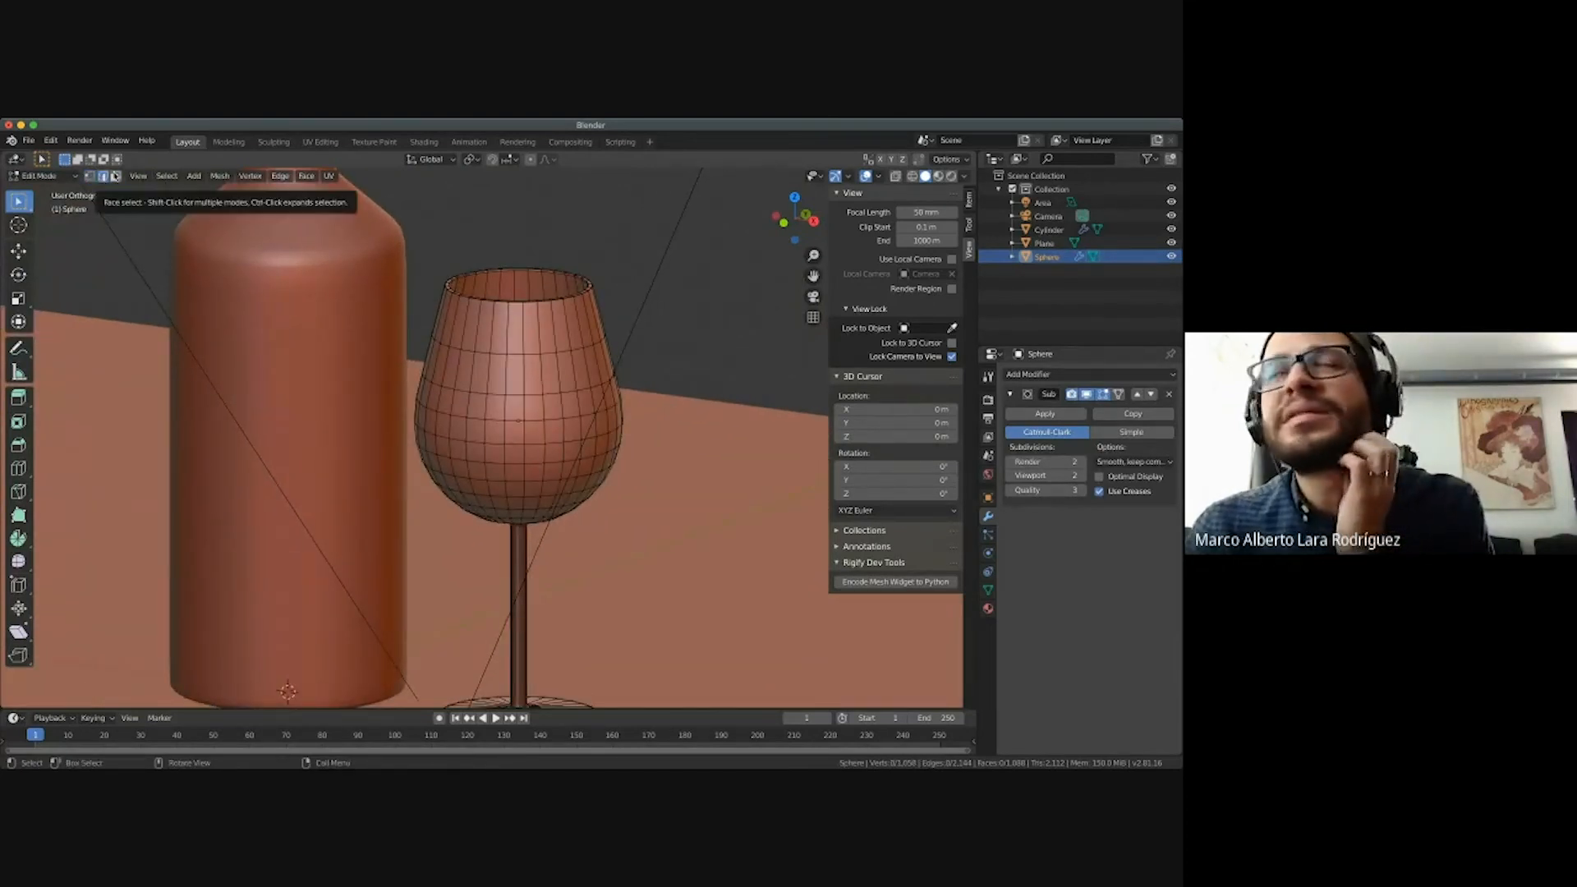
left_click(91, 177)
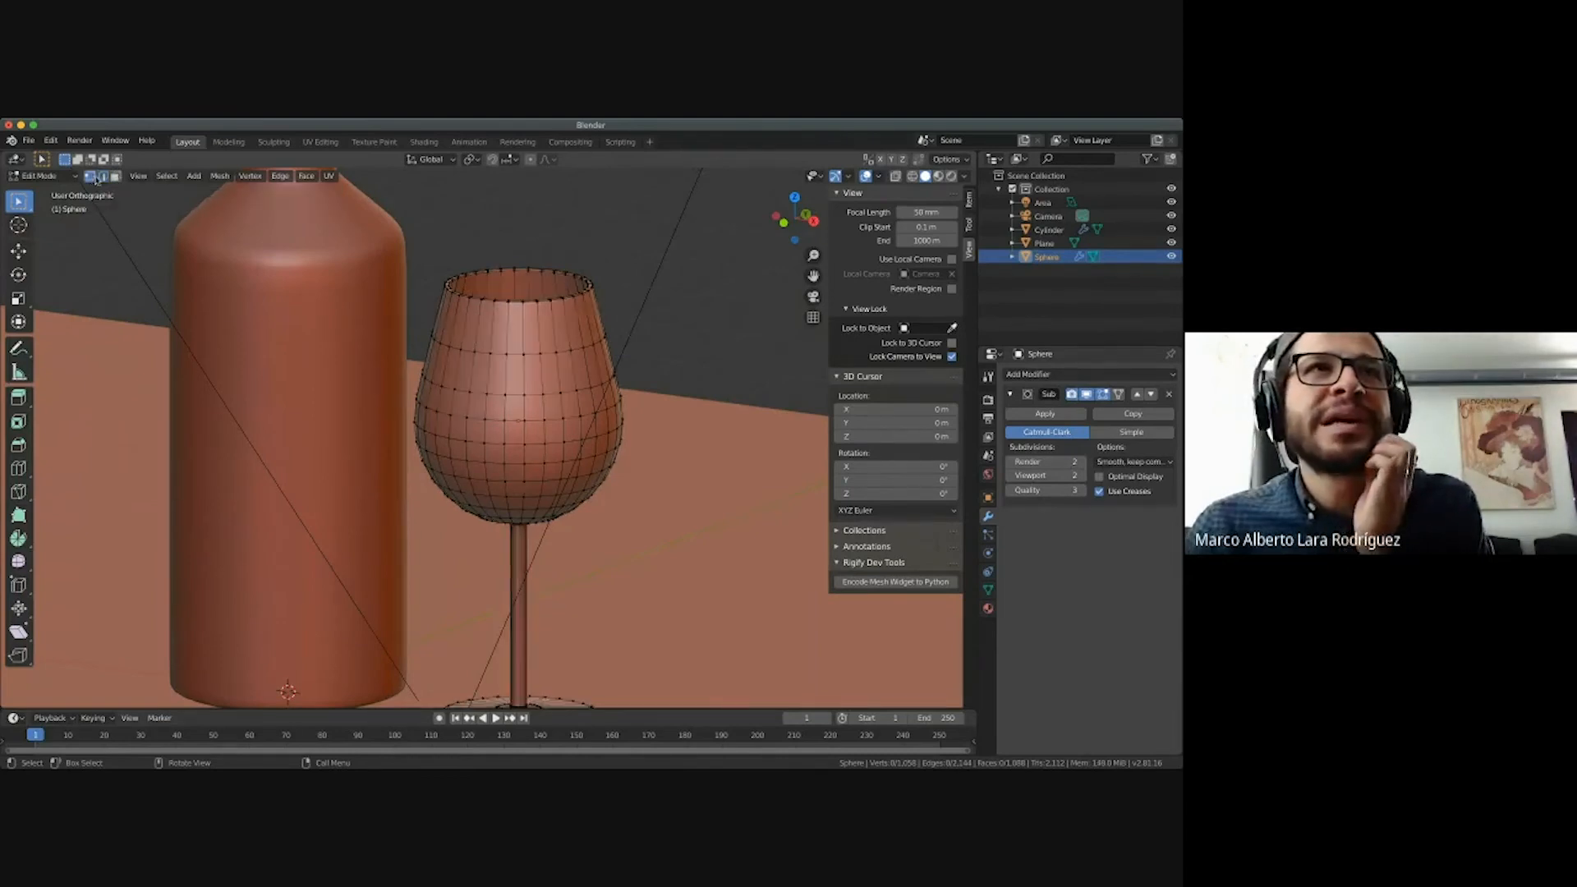
left_click(103, 177)
left_click(114, 177)
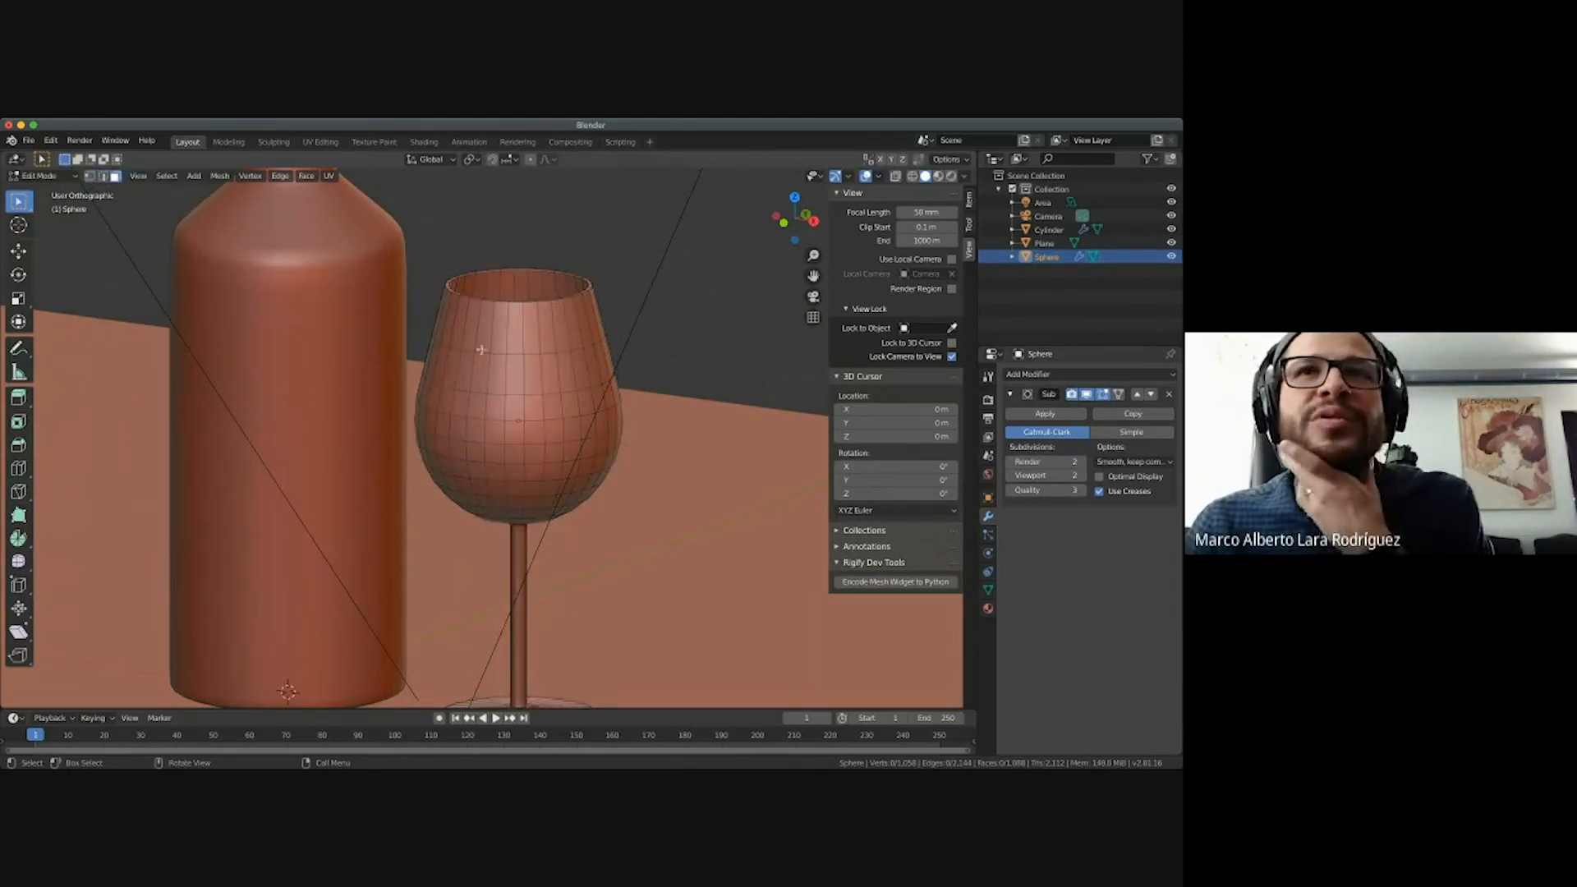
left_click(89, 177)
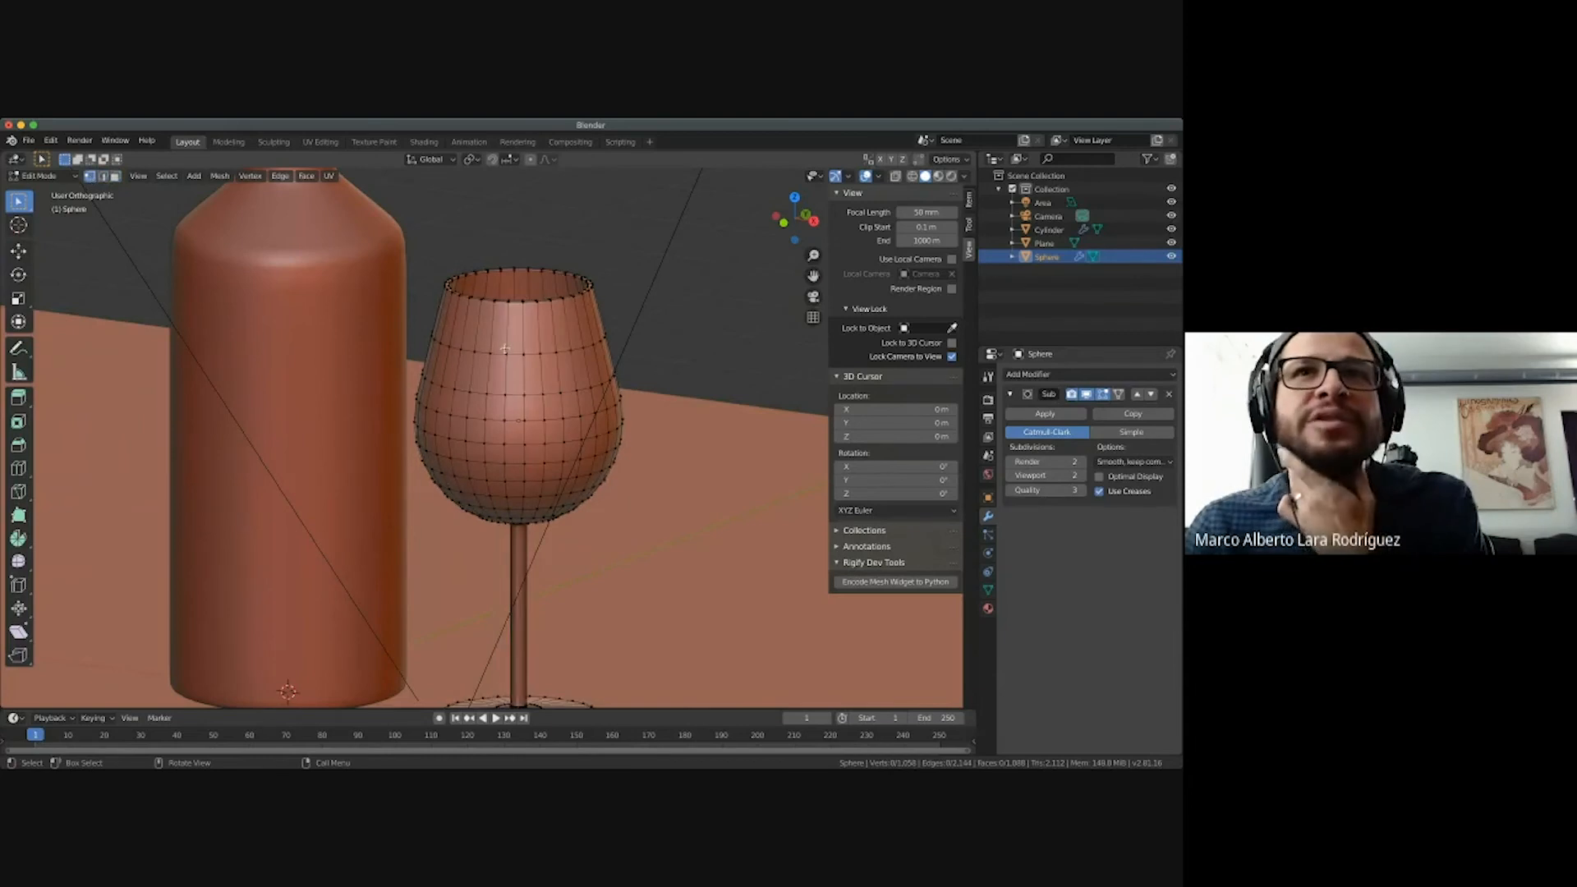
left_click(113, 176)
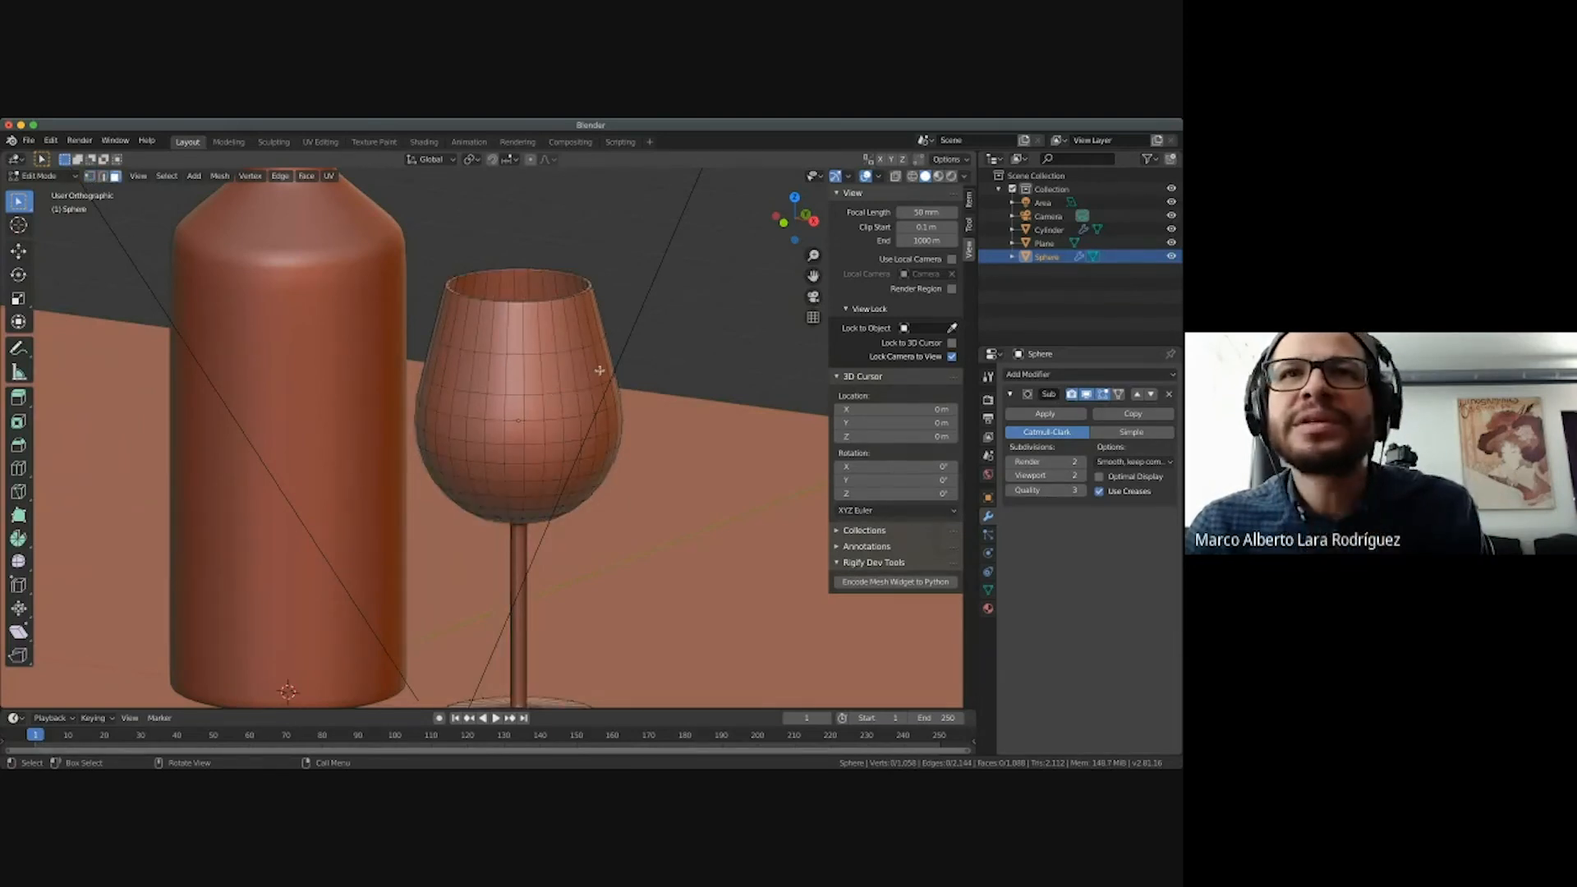
Select two adjacent faces on the side of the bowl facing away from the bottle.
middle_click_drag(600, 371, 566, 437)
left_click(552, 370)
left_click(567, 374, "shift")
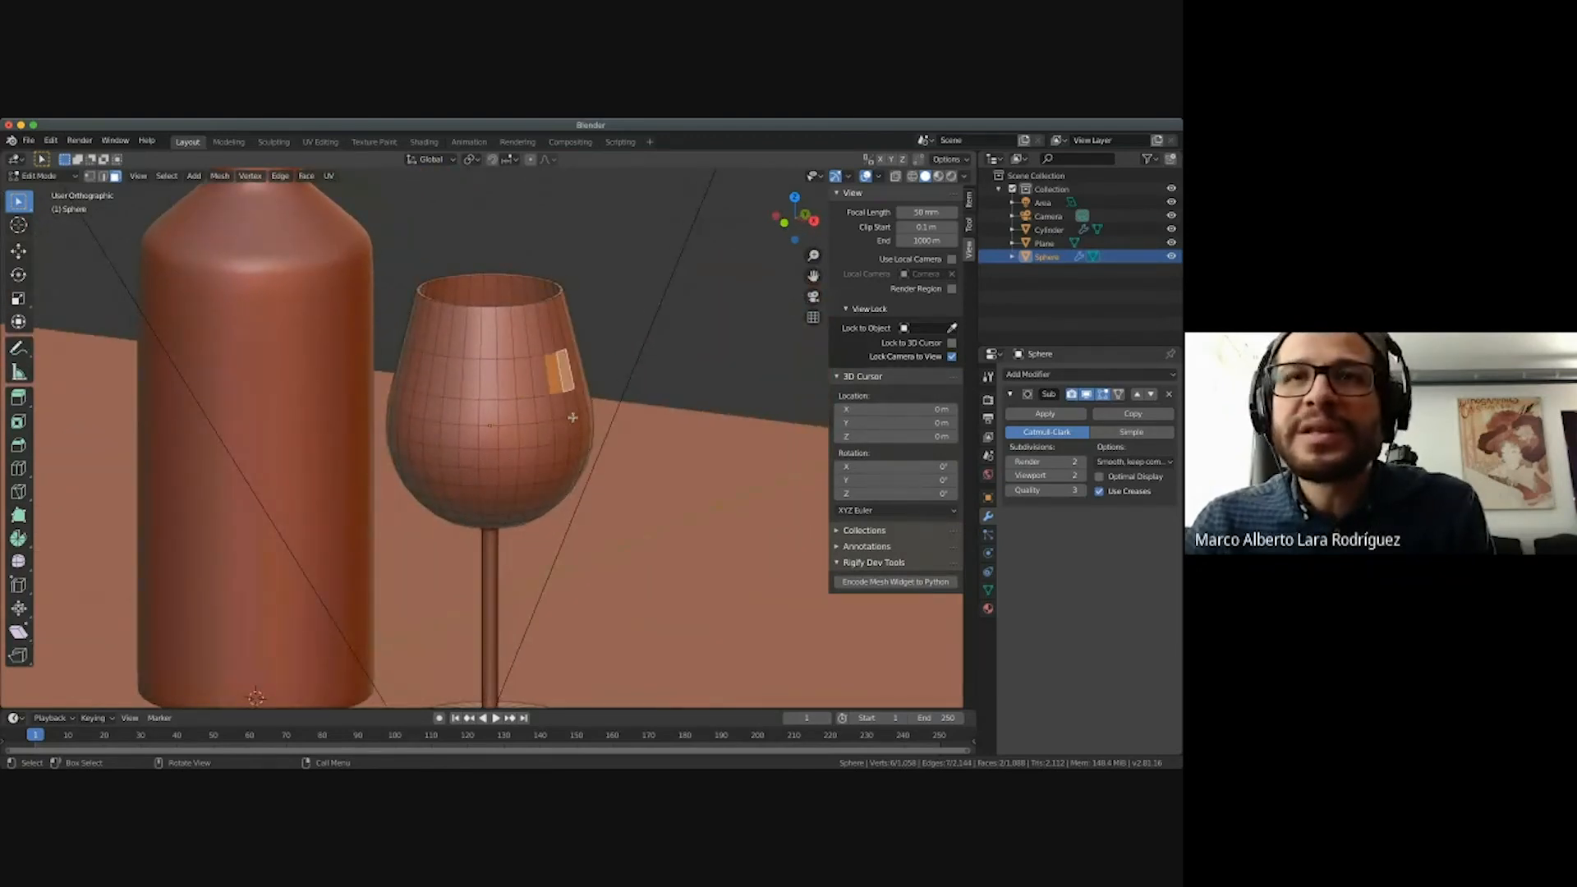
Try to extrude the two bowl faces far outward along their normal and rotate the end about the Y axis.
key("e")
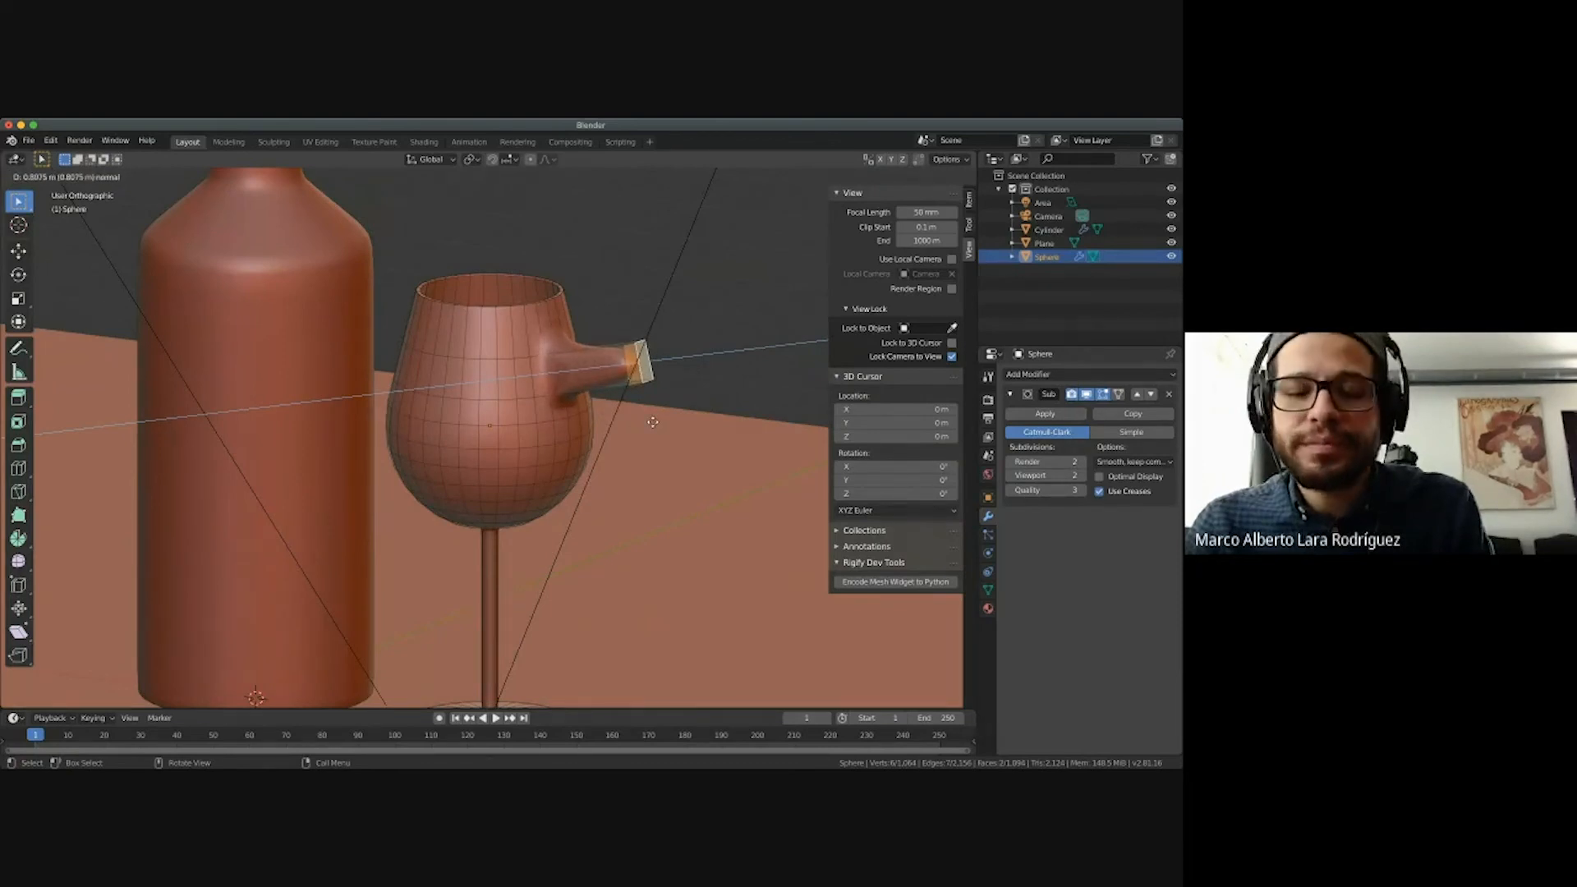
left_click(653, 423)
middle_click_drag(653, 422, 698, 412)
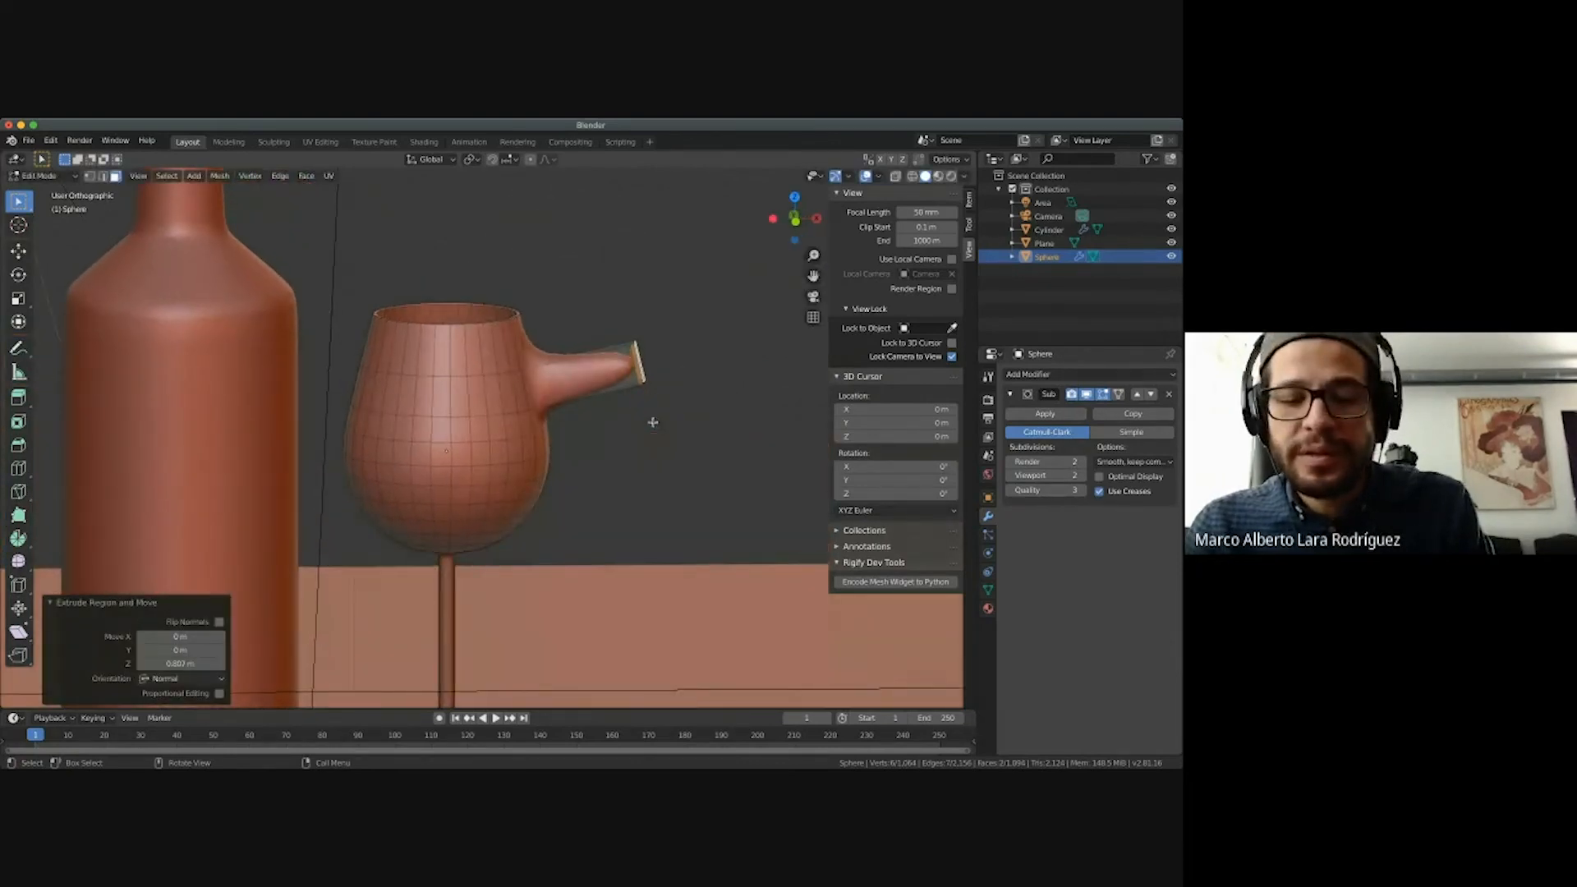
key("r")
key("y")
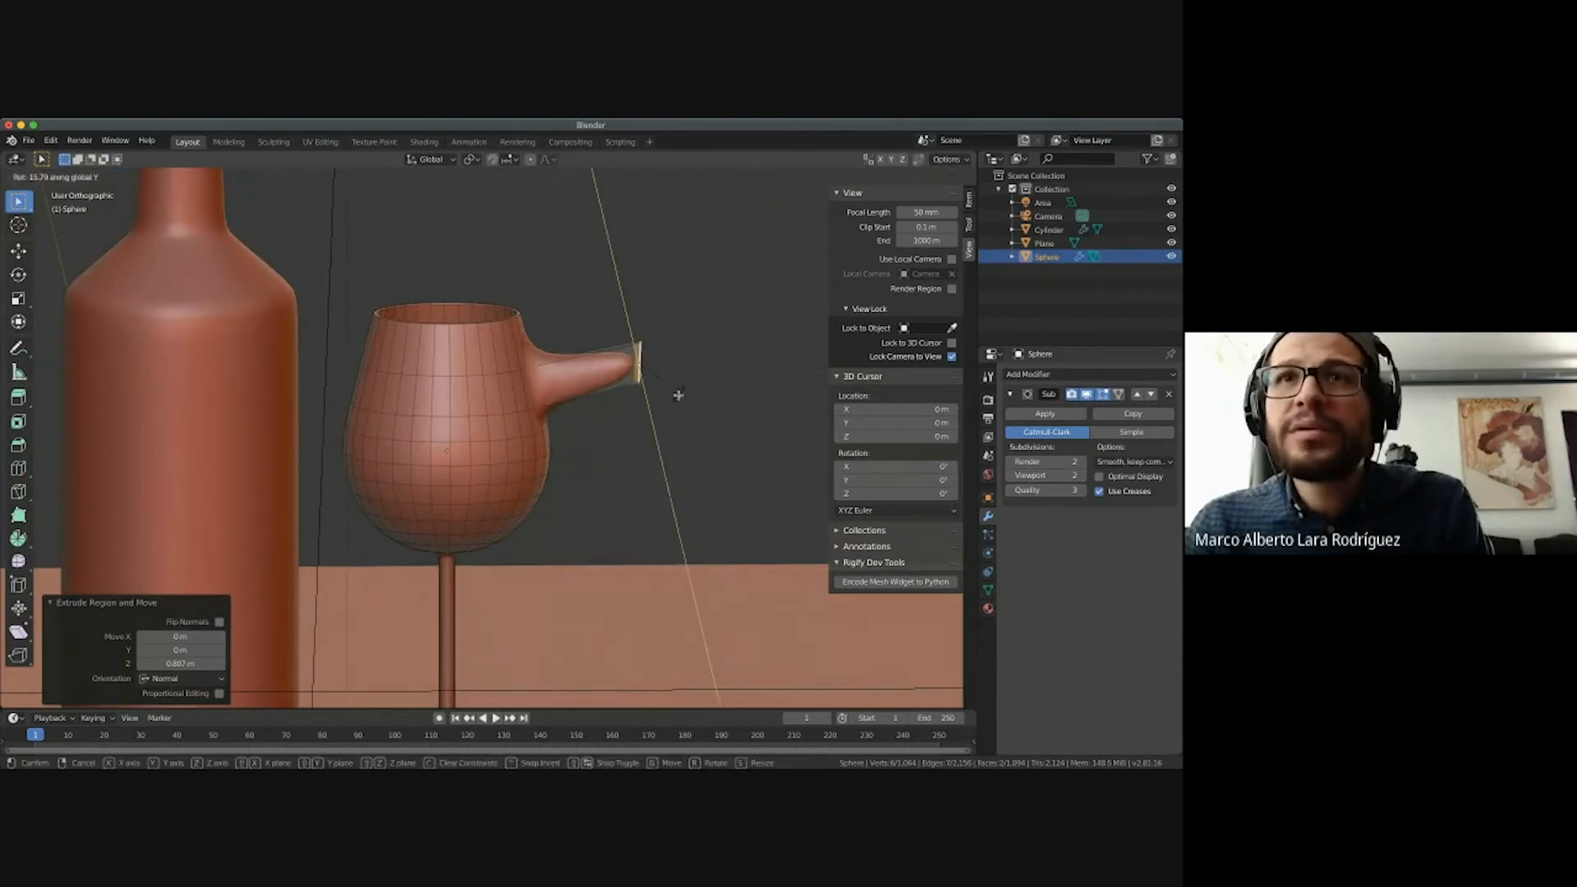
left_click(669, 403)
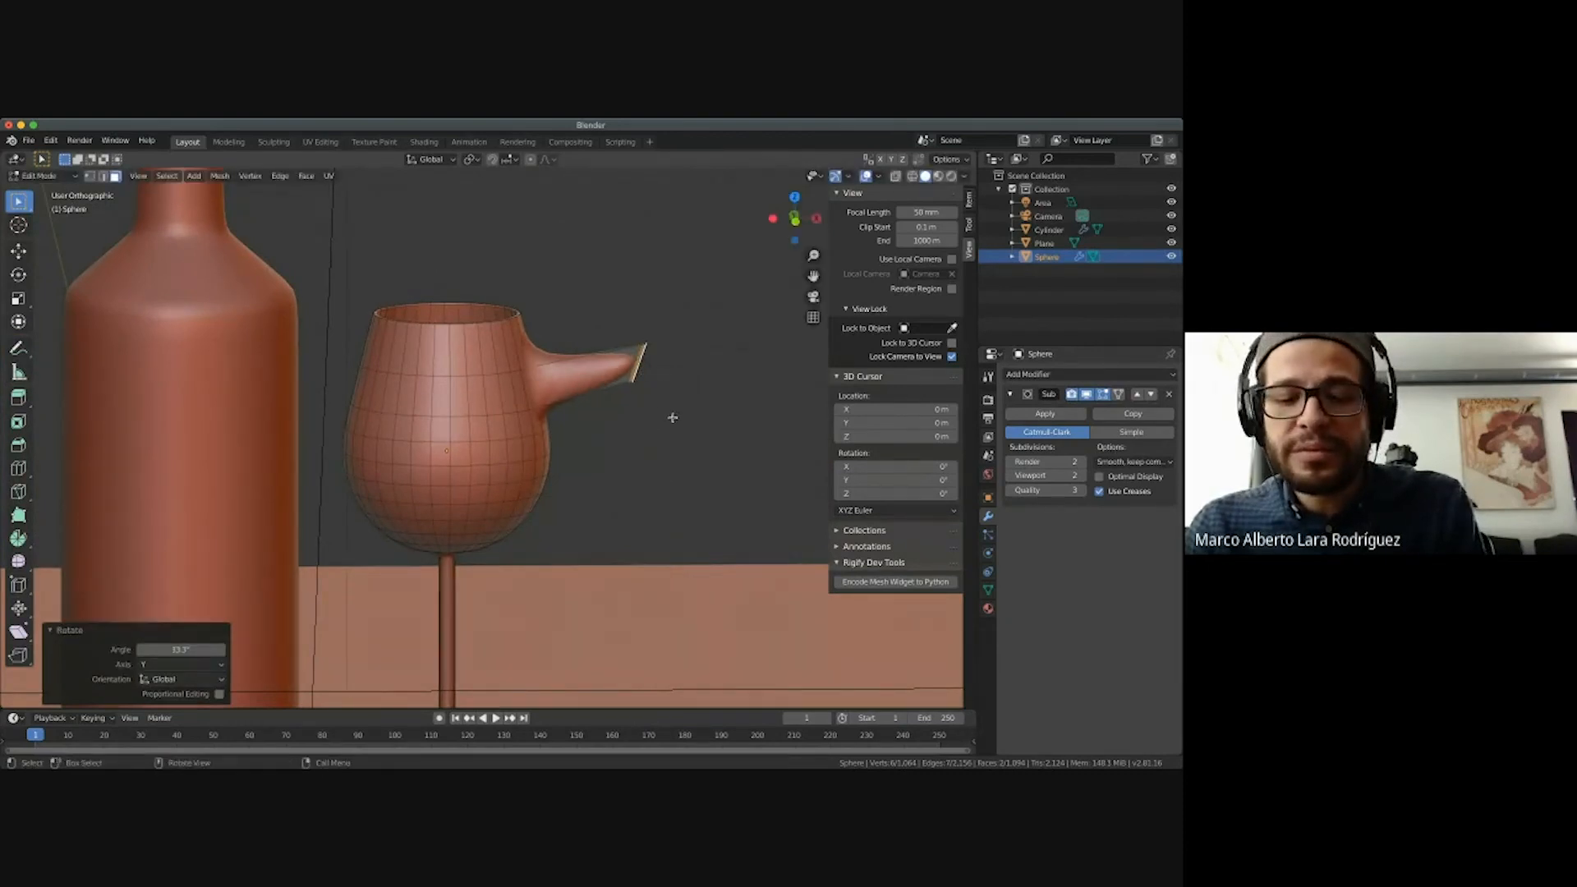
Try extruding the tilted end further, and undo back to the two unextruded bowl faces.
key("e")
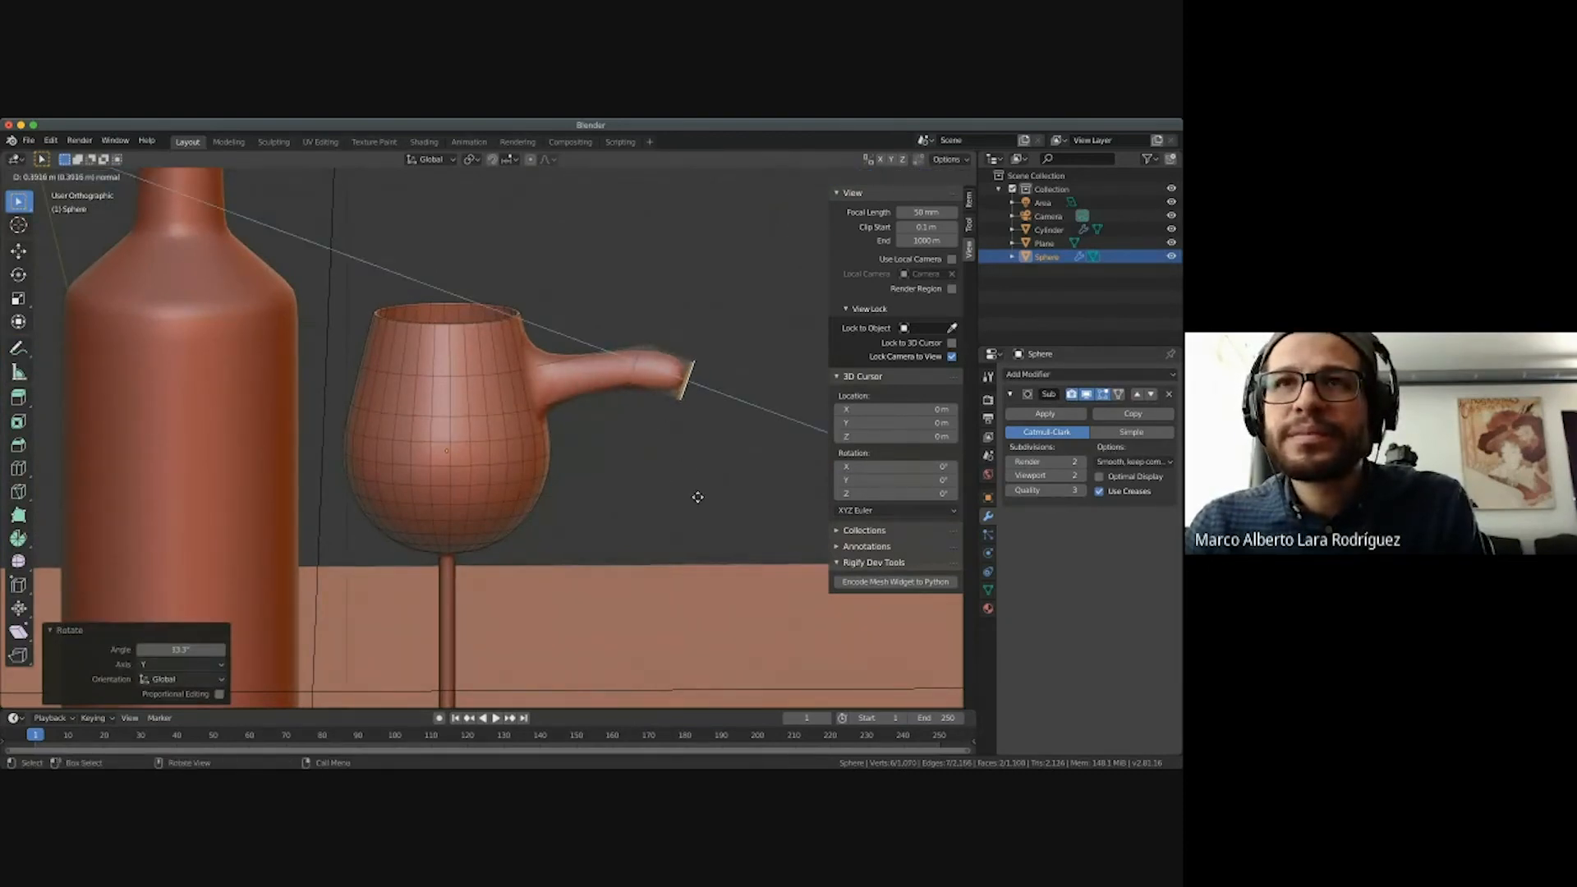
left_click(675, 488)
key("ctrl+z")
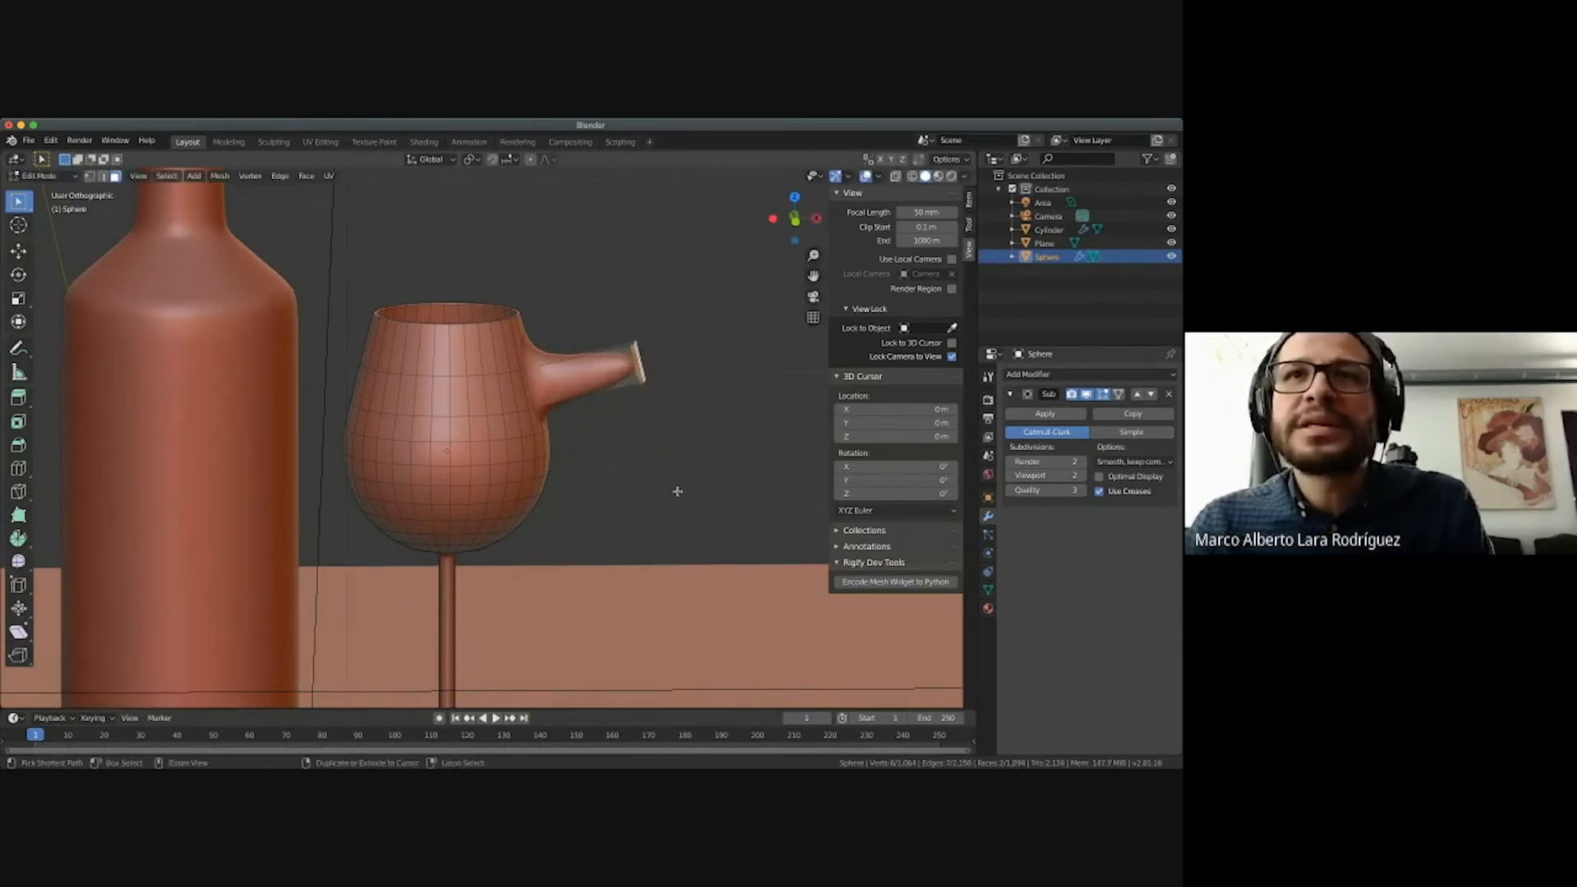
key("ctrl+z")
Extrude the two bowl faces outward about 0.298 m and rotate the end about 12.7° around Y.
key("e")
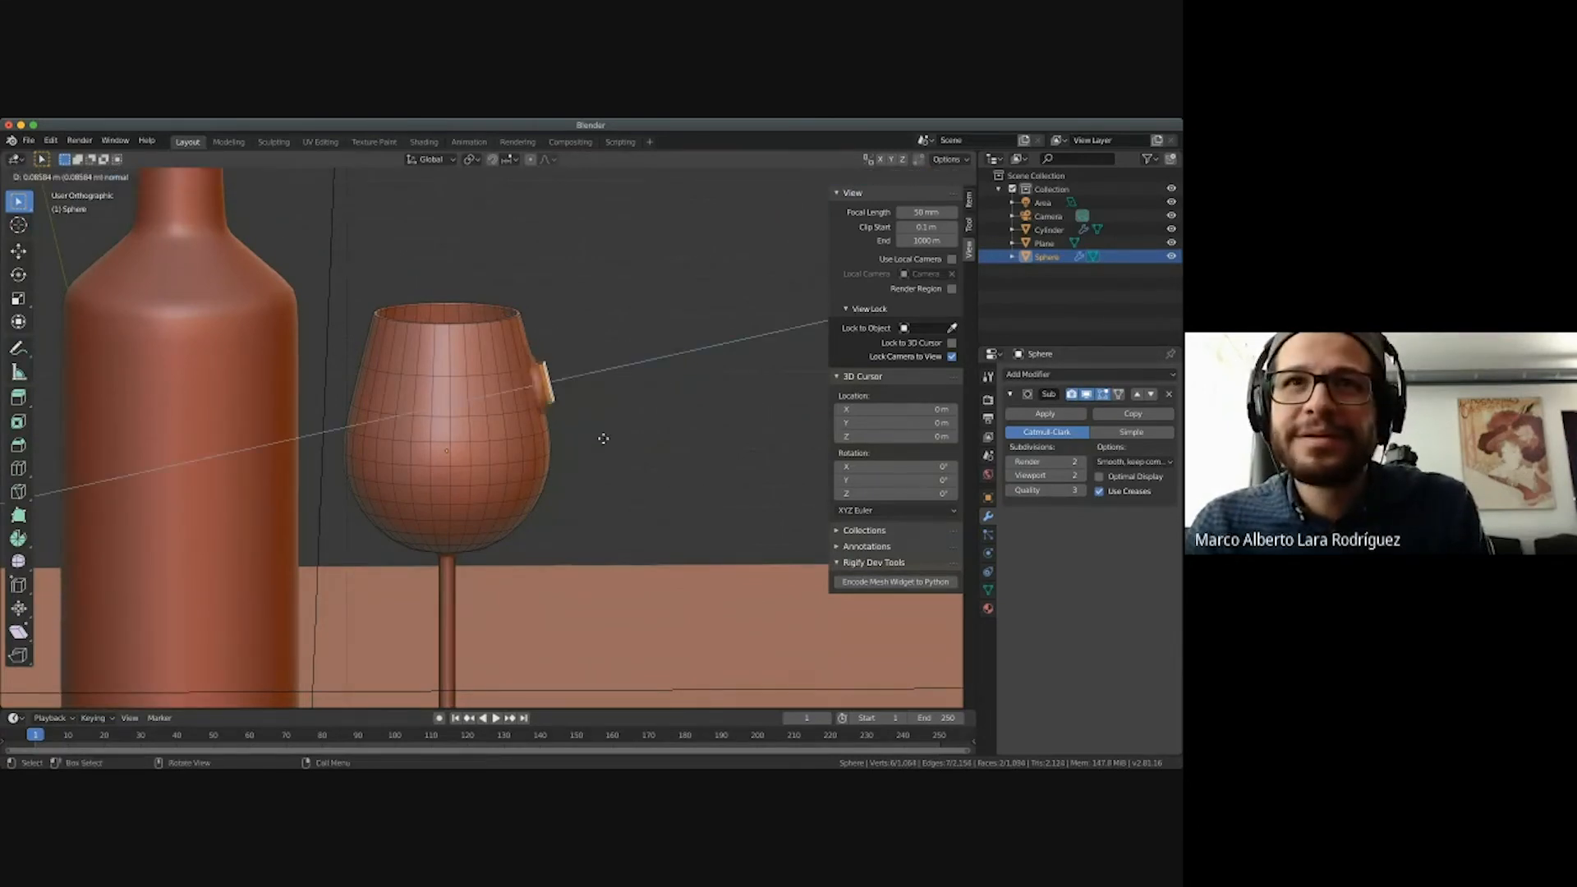
left_click(617, 432)
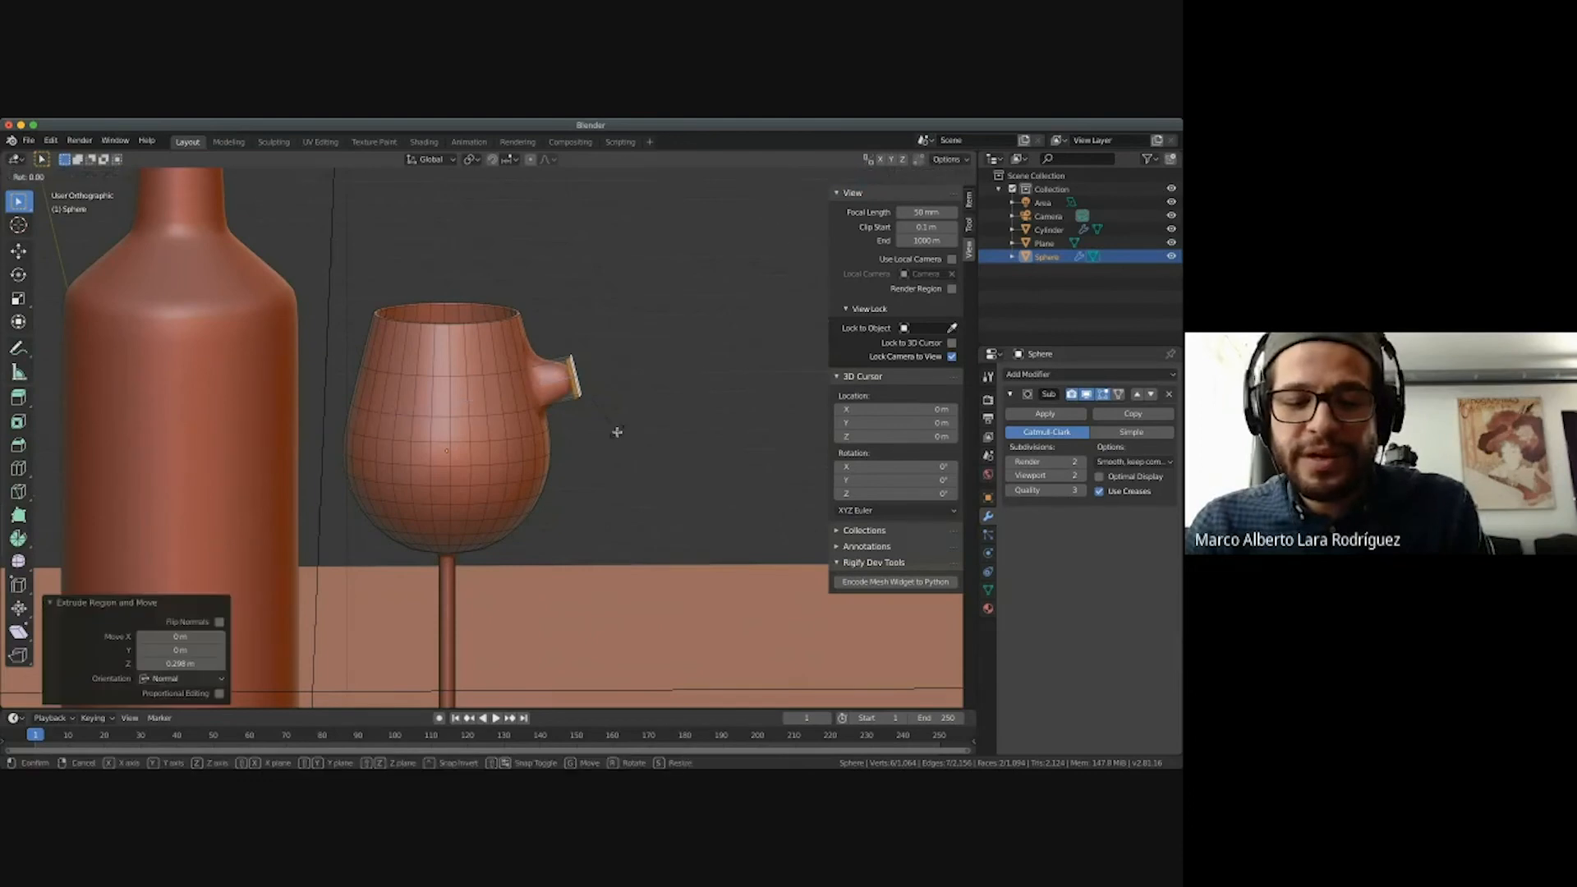
key("r")
key("y")
left_click(602, 437)
Extrude the rotated end faces outward about 0.213 m more along their normal.
key("e")
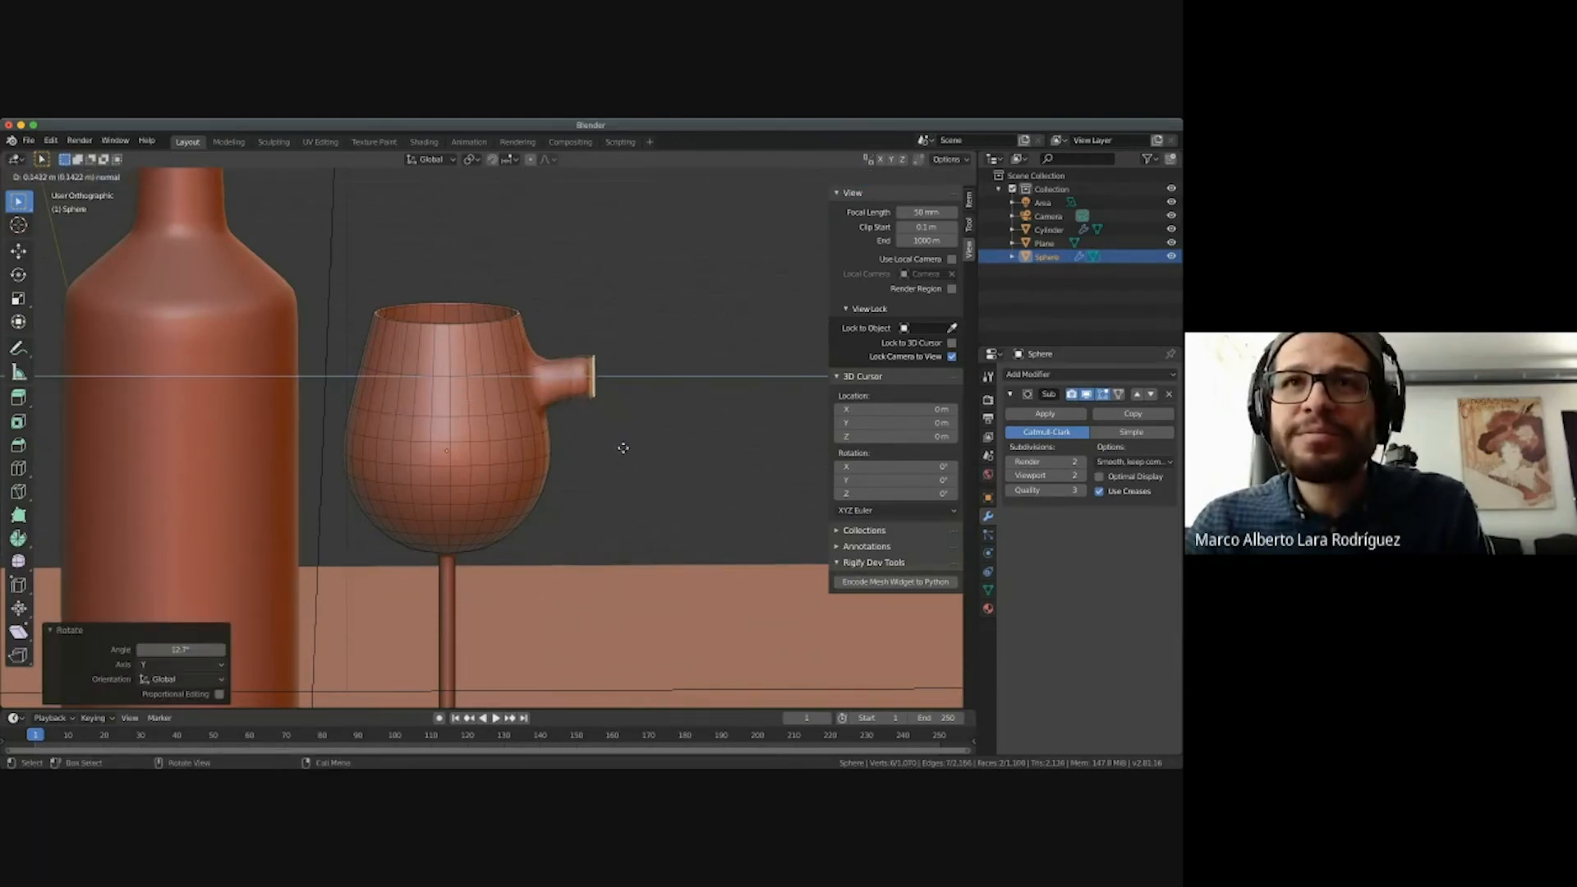
left_click(631, 450)
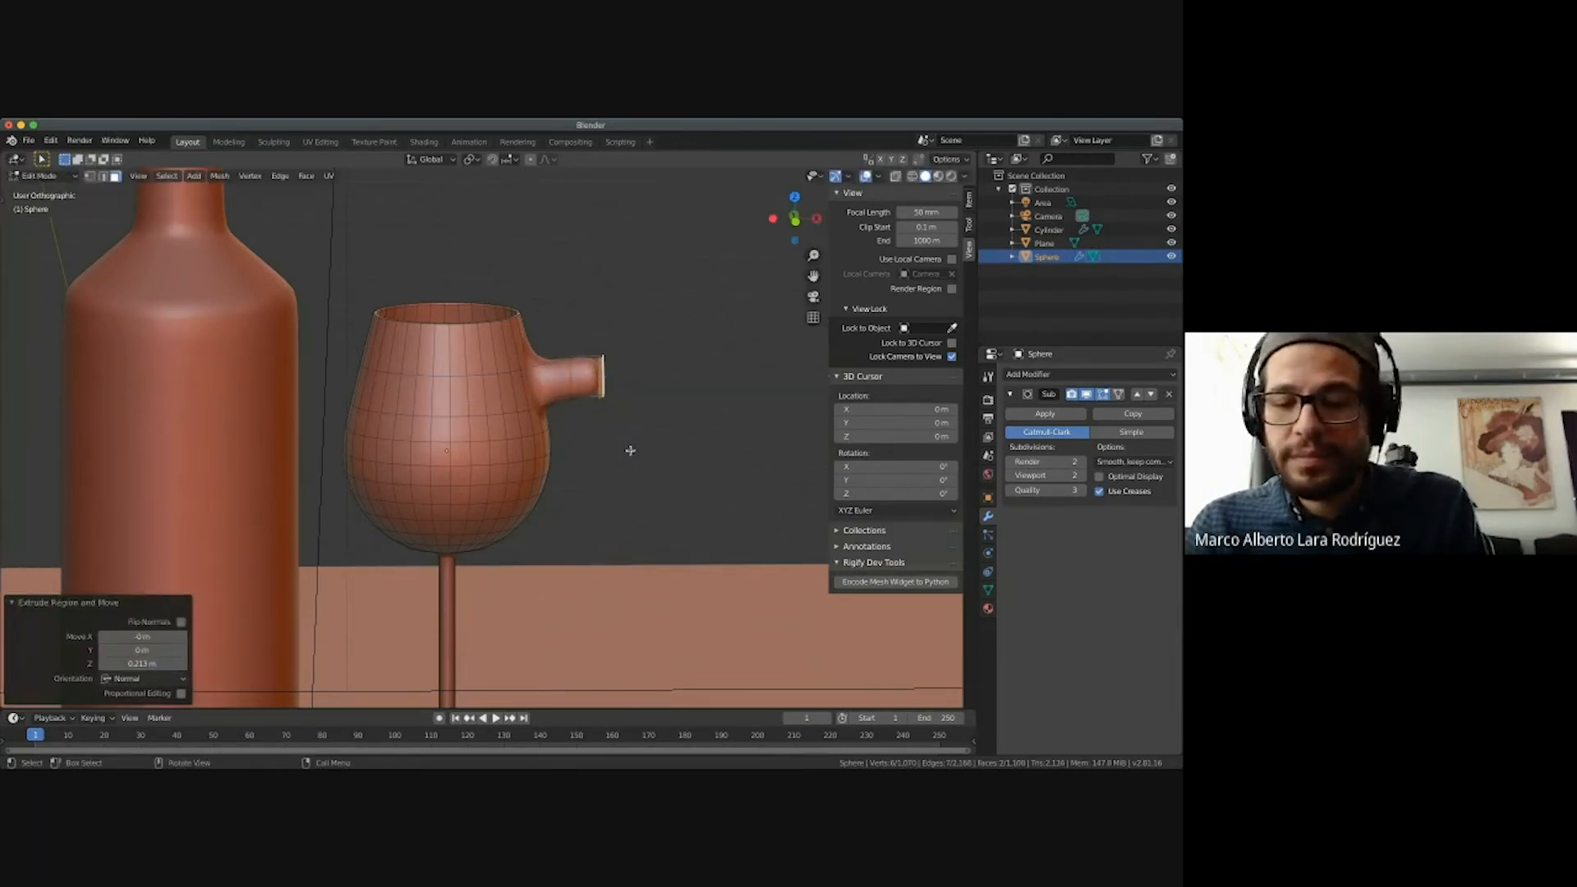
Try rotating the end faces around the X axis, and undo the rotation.
key("r")
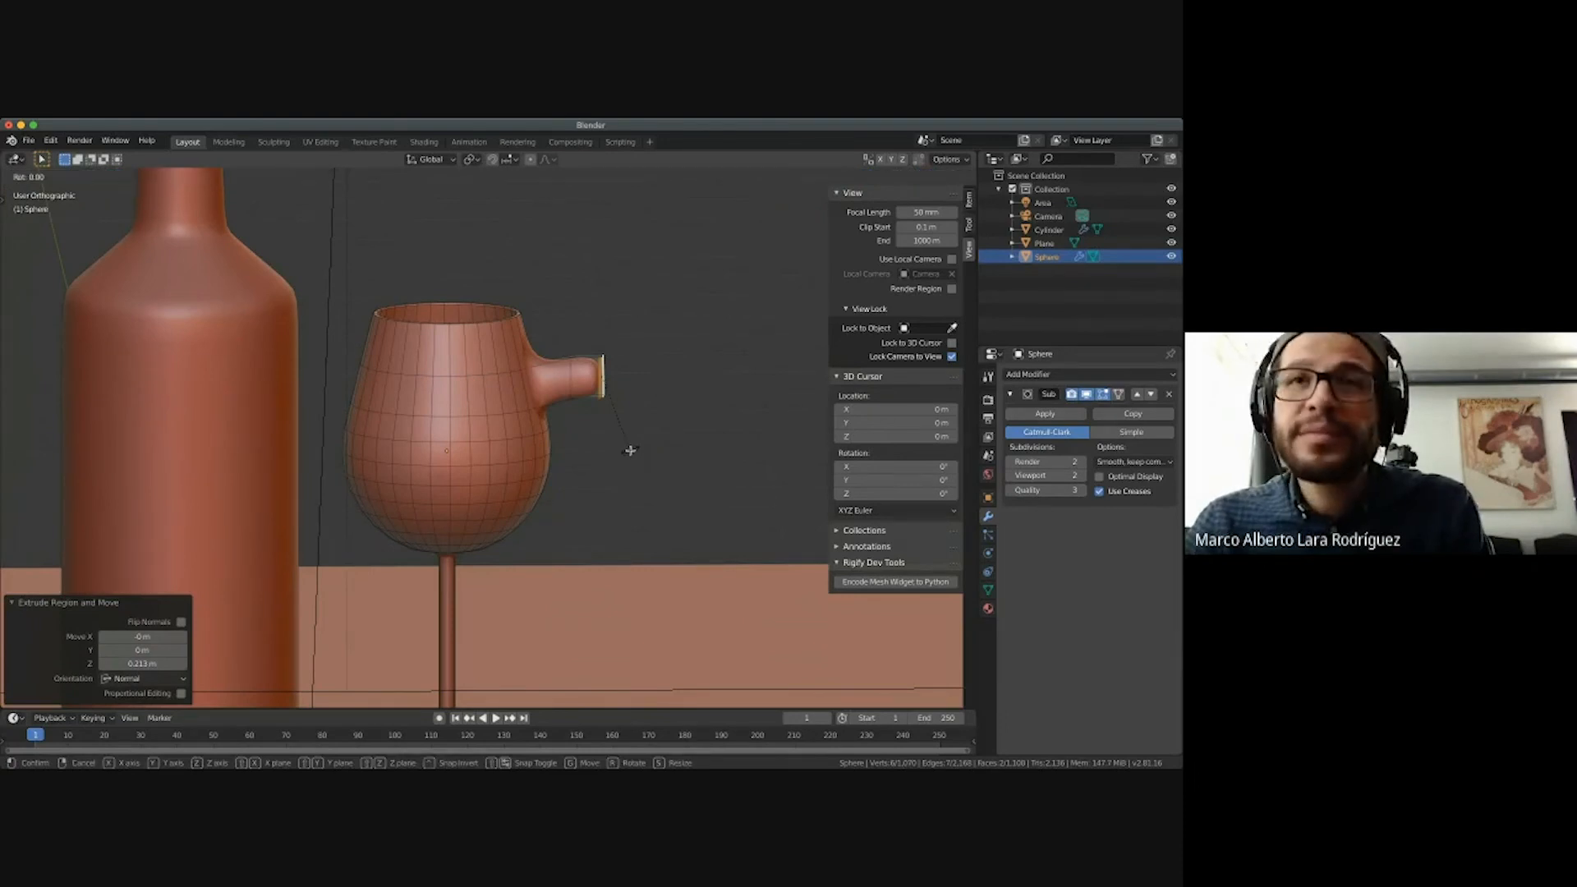
key("x")
left_click(614, 452)
key("ctrl+z")
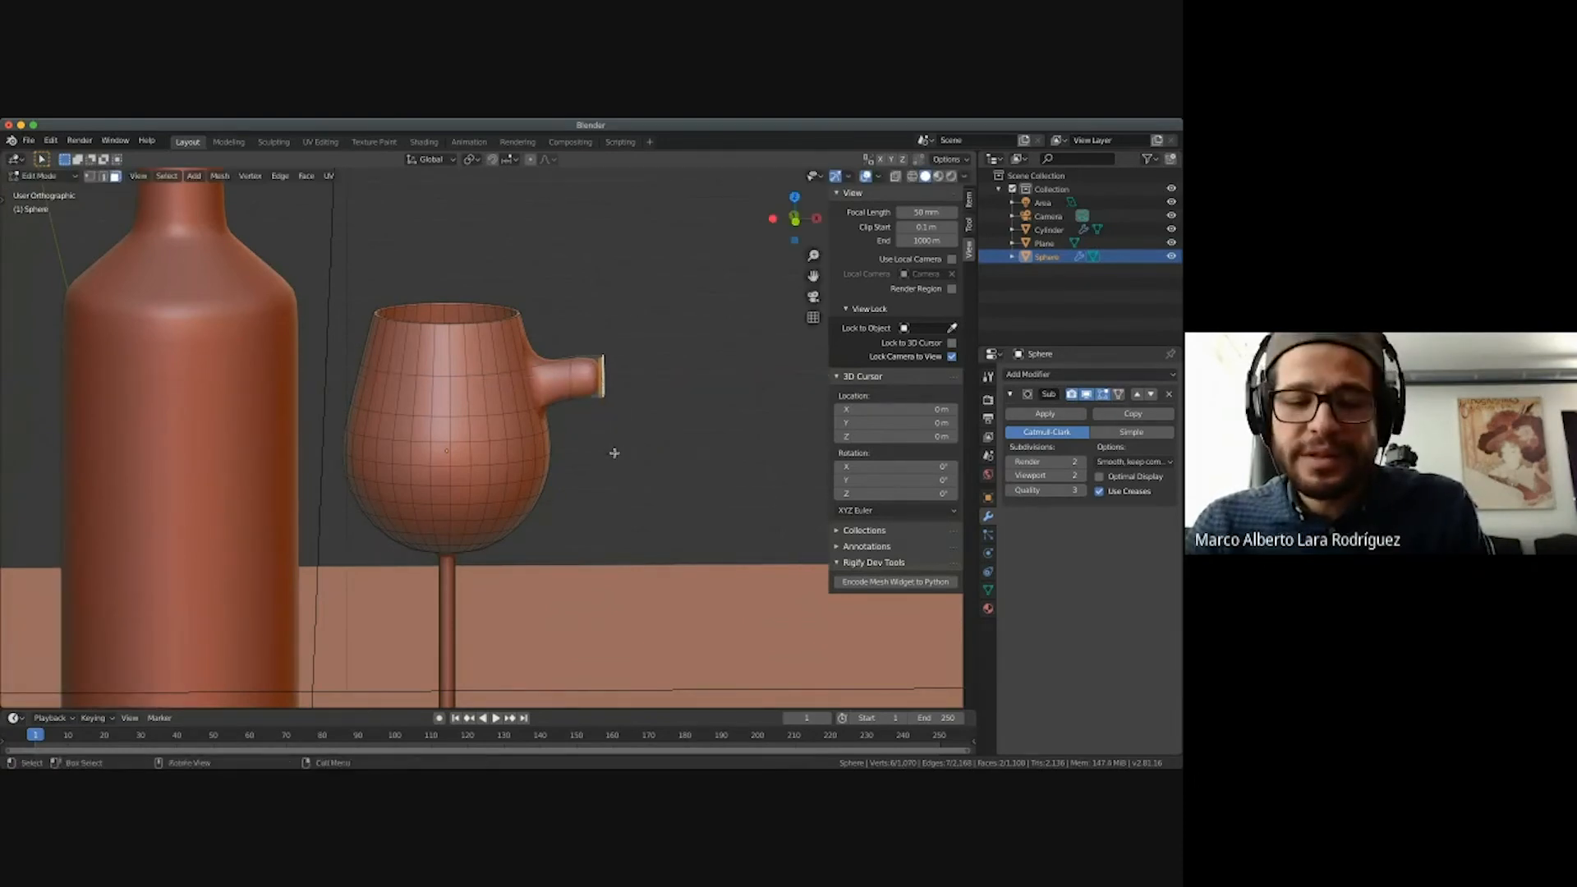
Rotate the handle's end faces about 20.7° around Y and extrude them about 0.13 m along their normal.
key("r")
key("y")
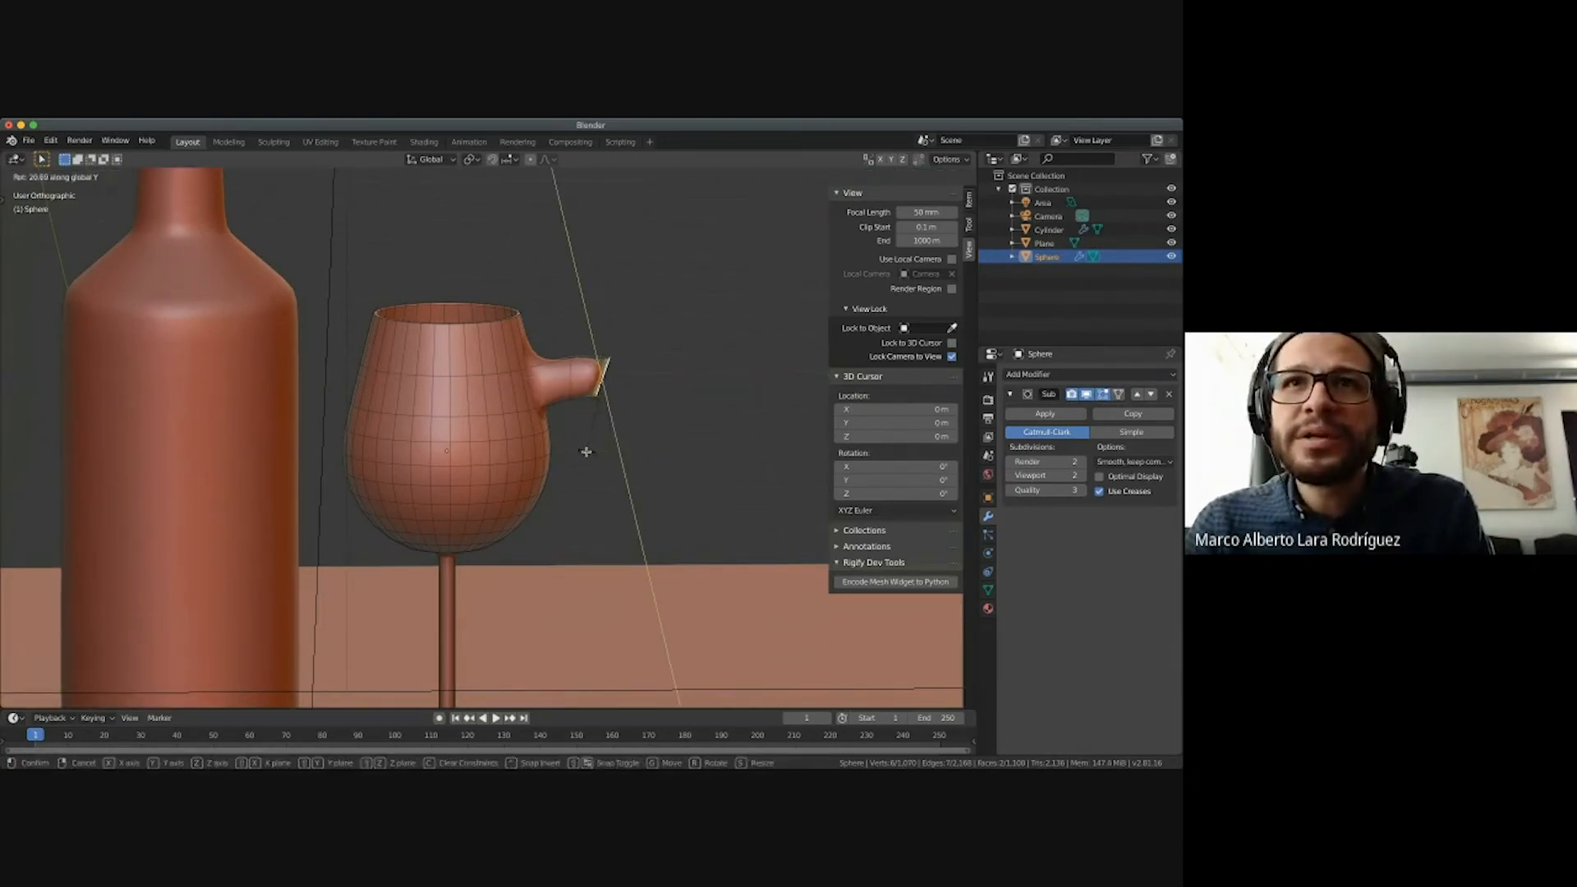
left_click(585, 451)
key("e")
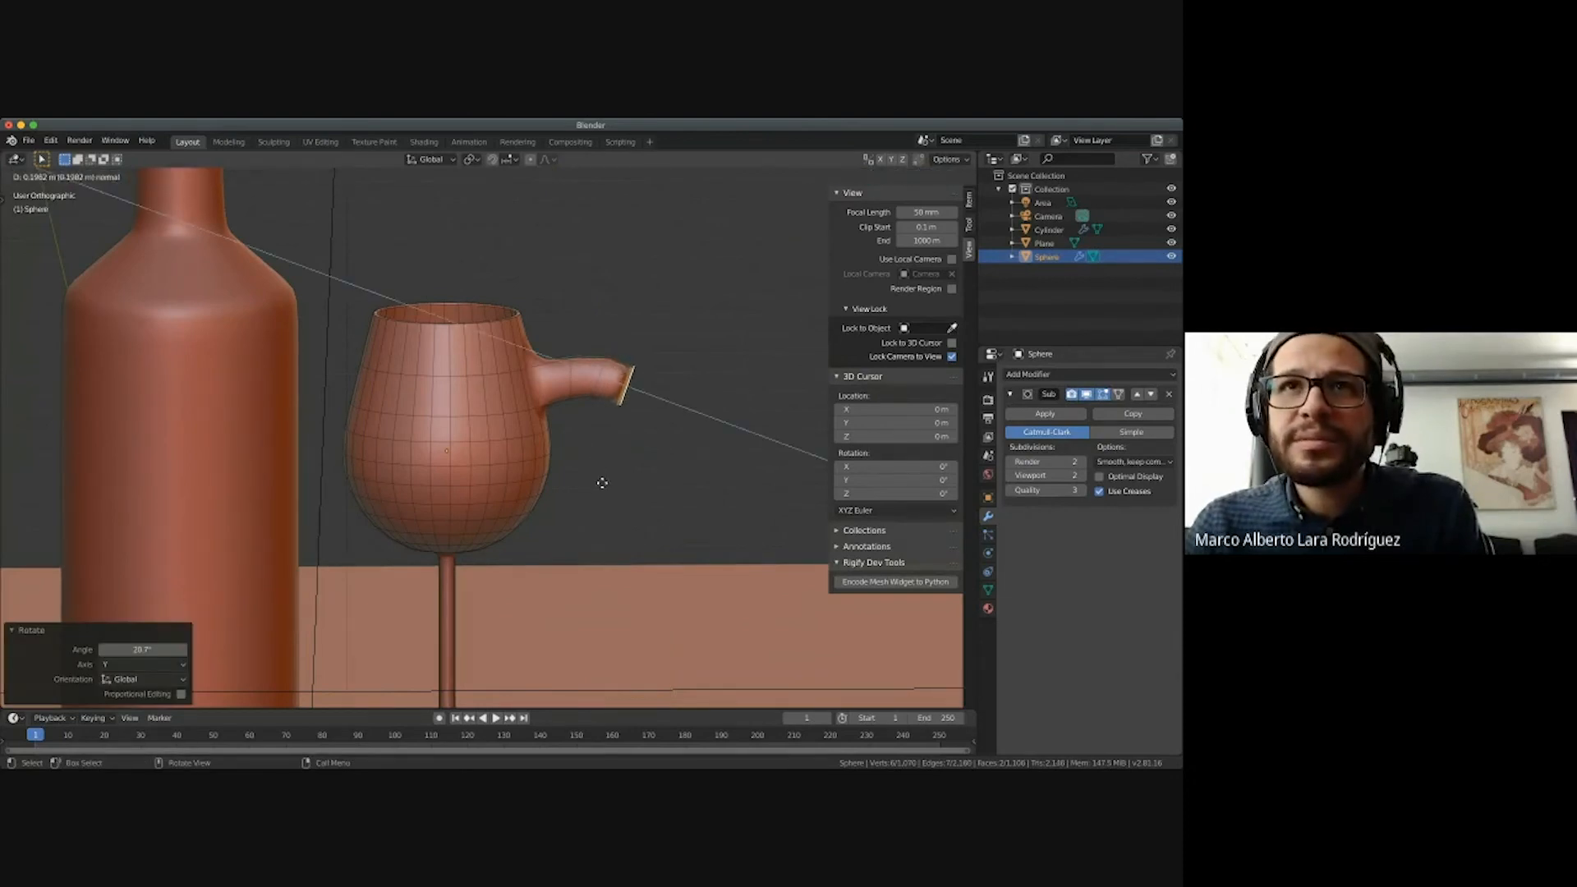
left_click(595, 480)
Rotate the handle's end faces 17° around Y and extrude them about 0.104 m further.
key("r")
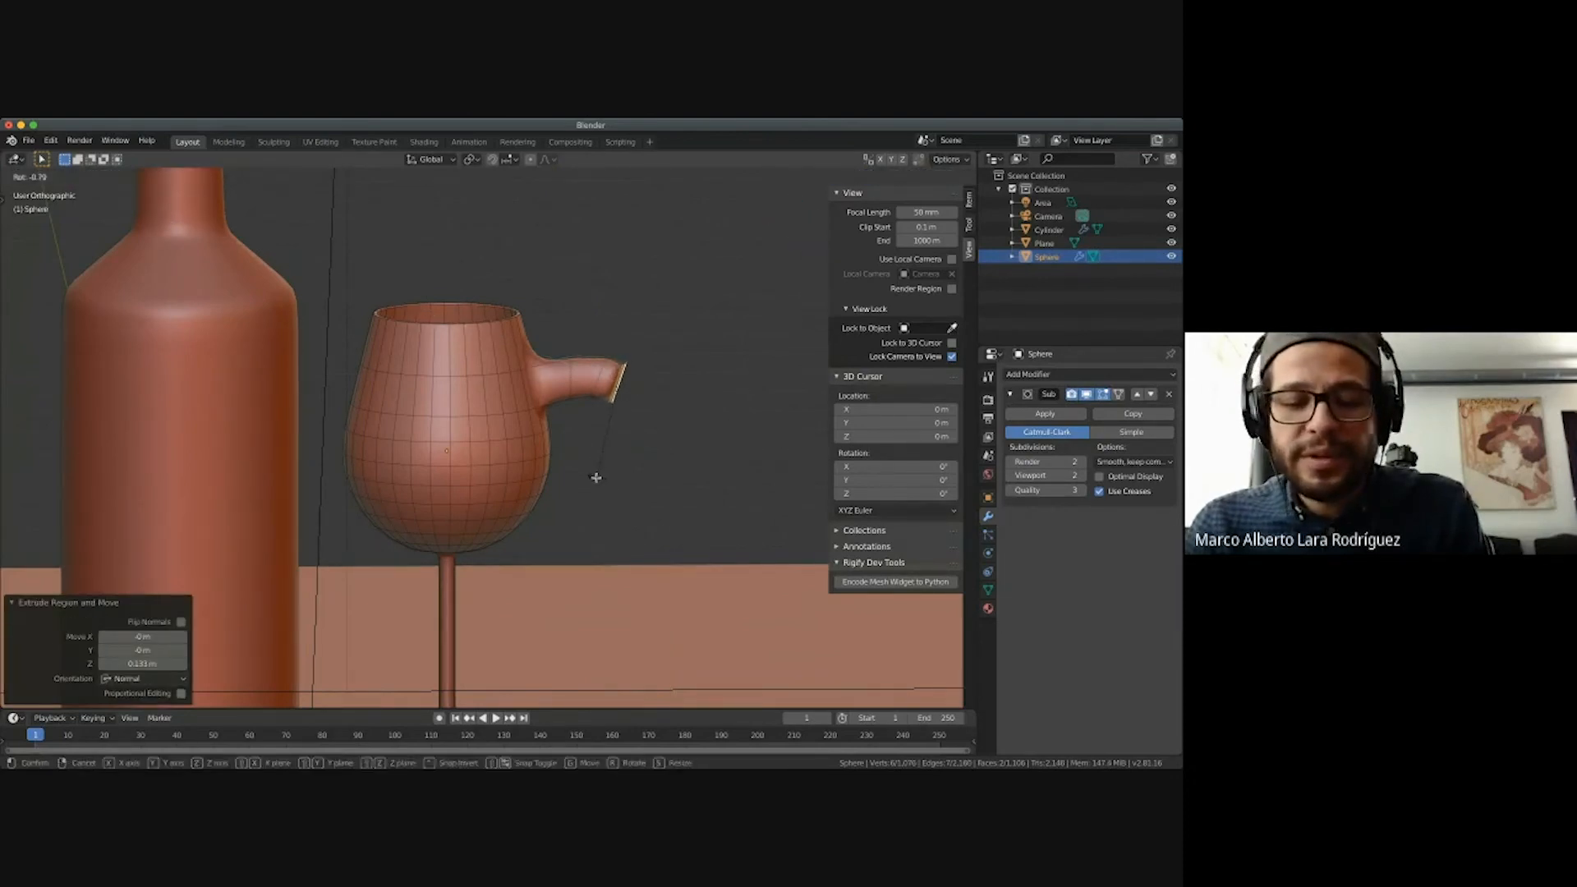
key("y")
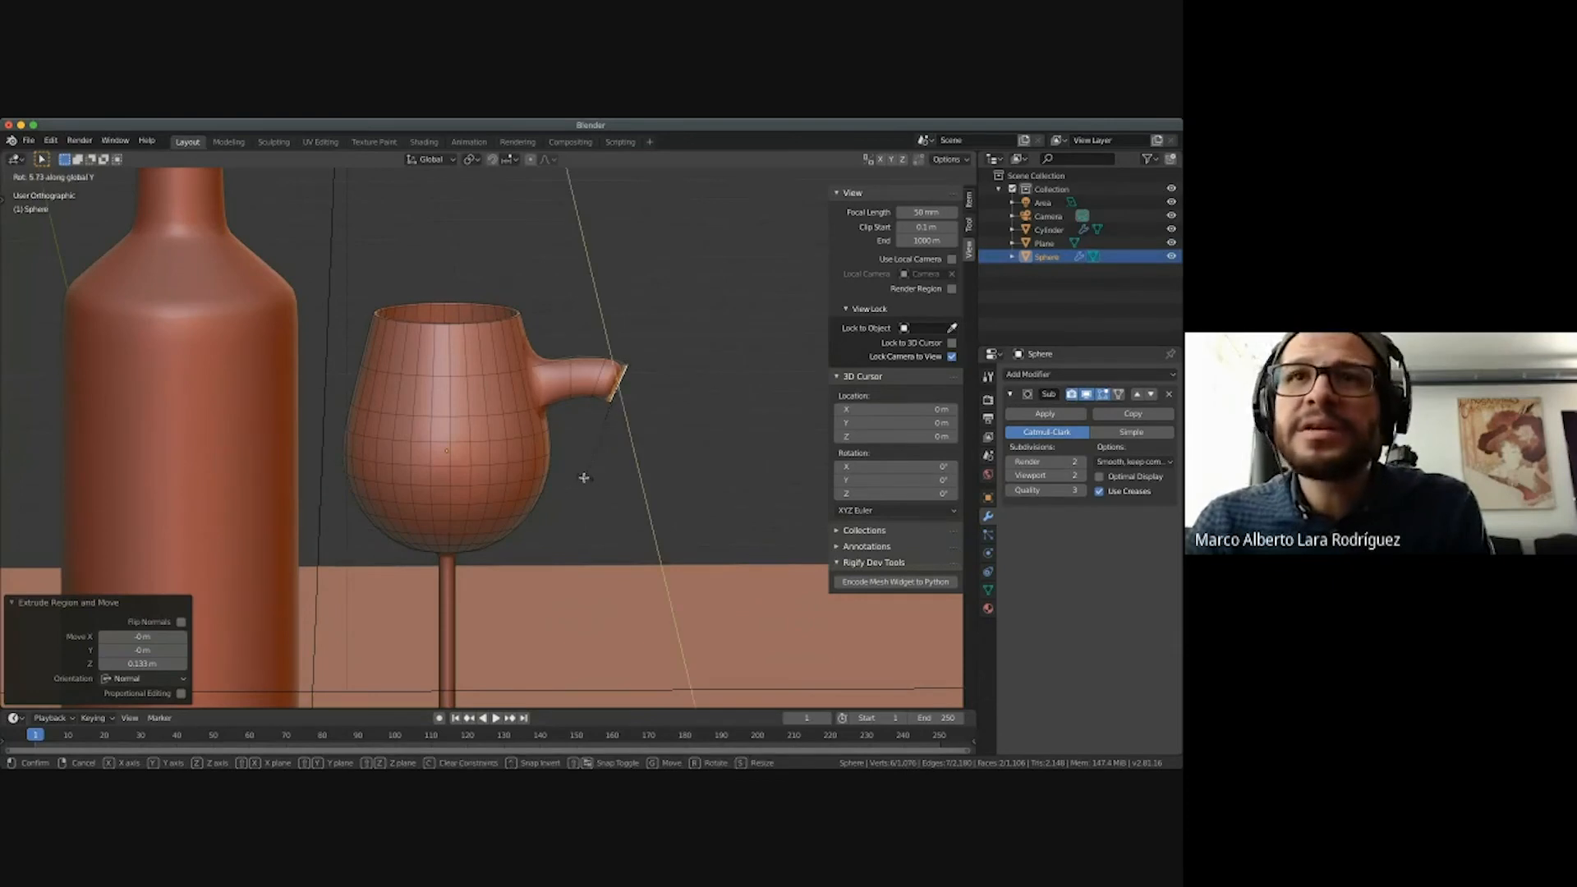
key("Return")
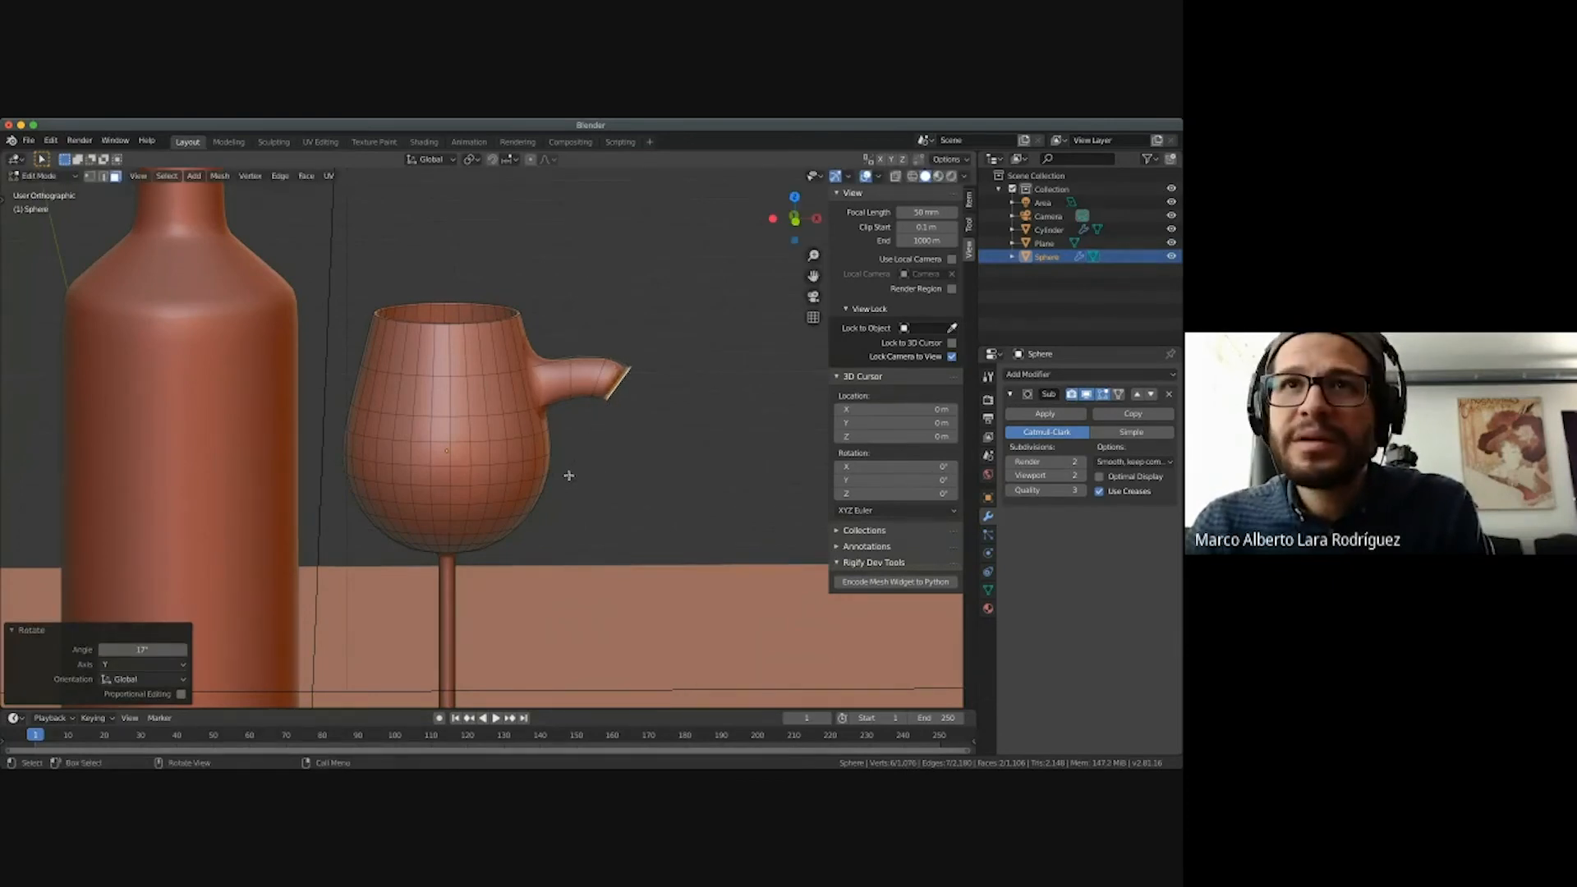
key("e")
left_click(578, 486)
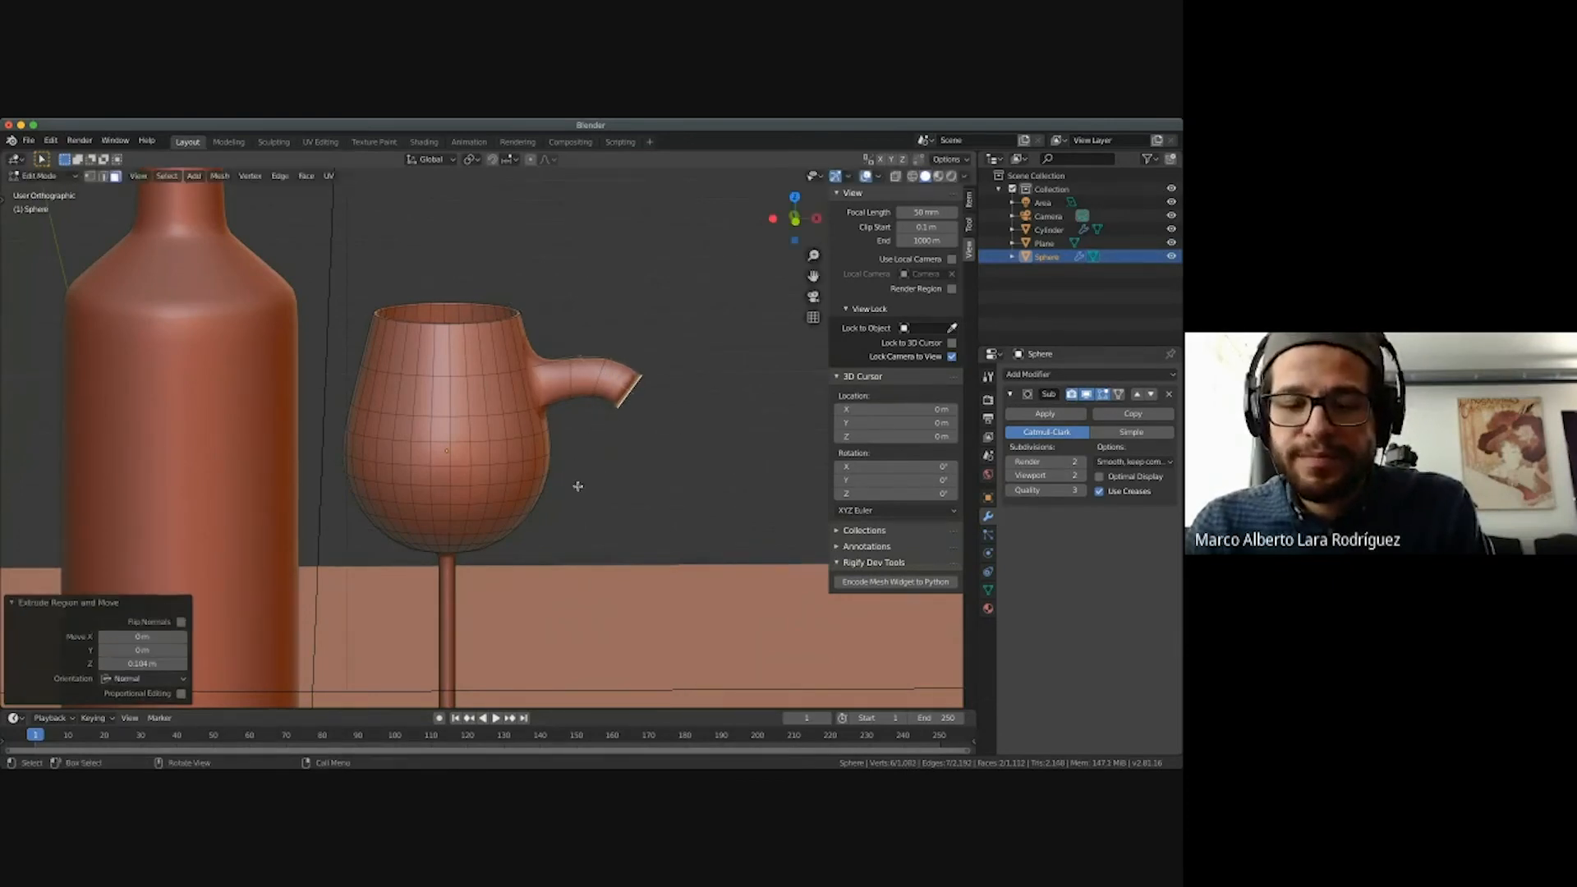
Tilt the handle's end faces further downward around Y and extrude them about 0.175 m.
key("r")
key("y")
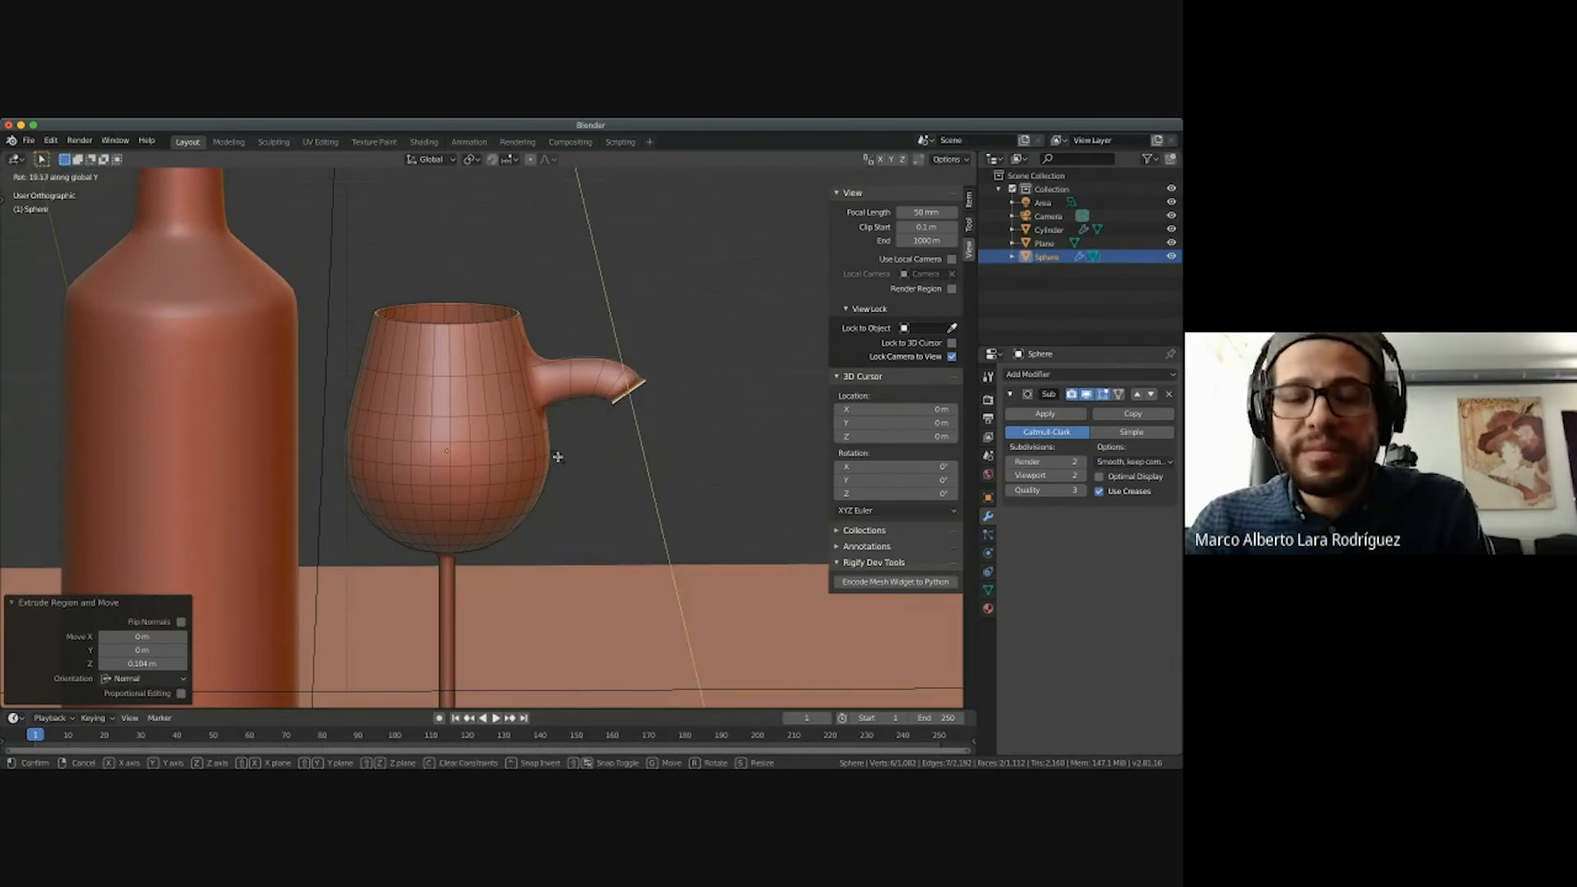
left_click(558, 457)
key("e")
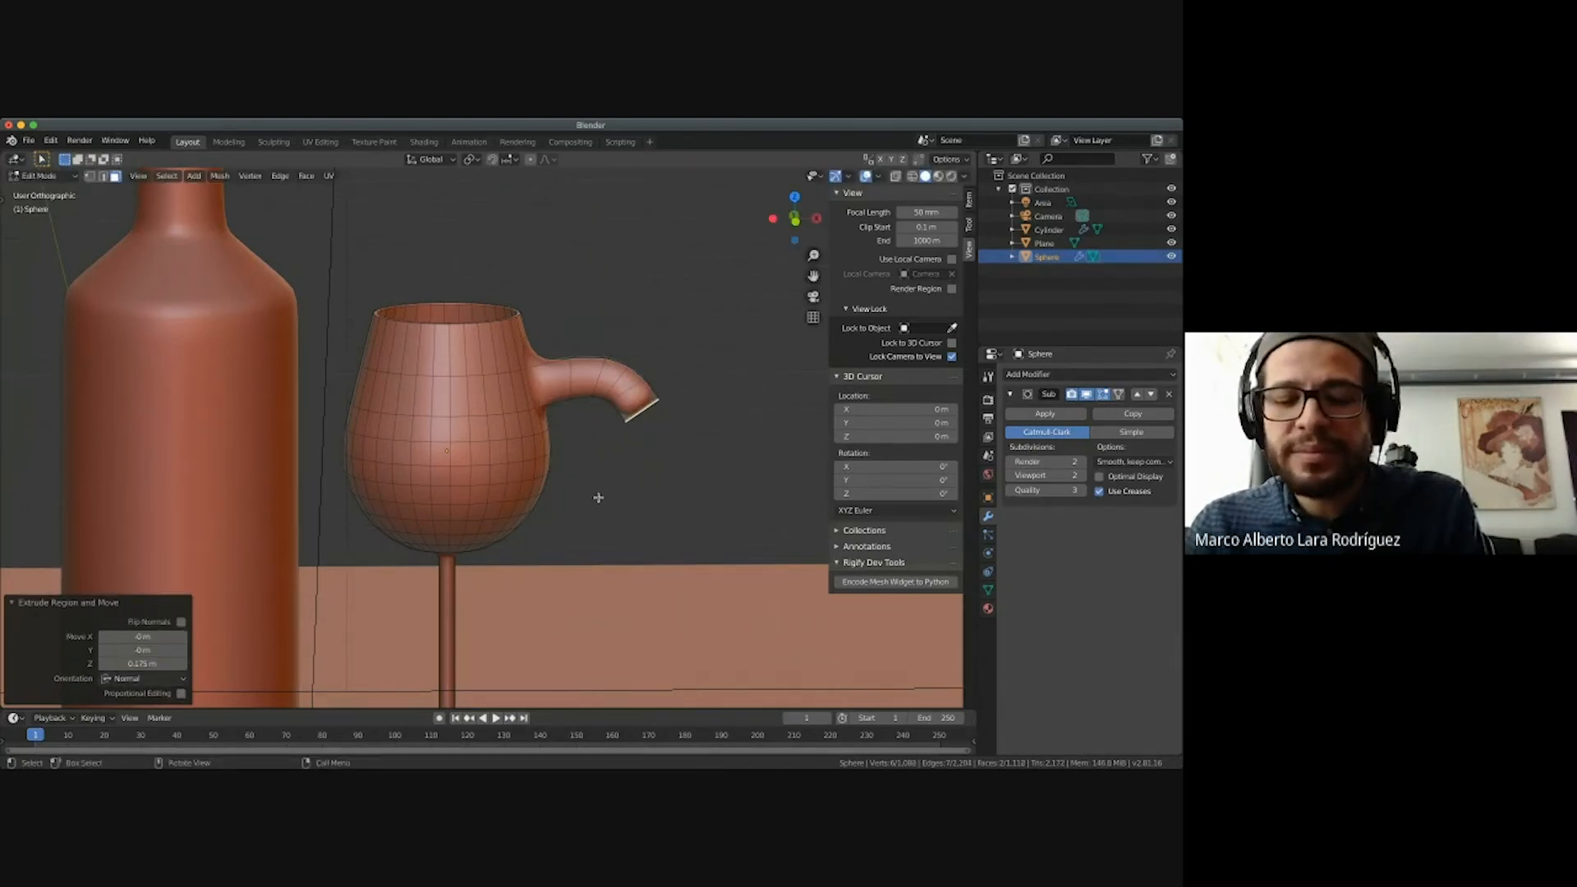
Rotate the handle's end faces about 22.2° around Y and extrude them about 0.064 m.
key("r")
key("y")
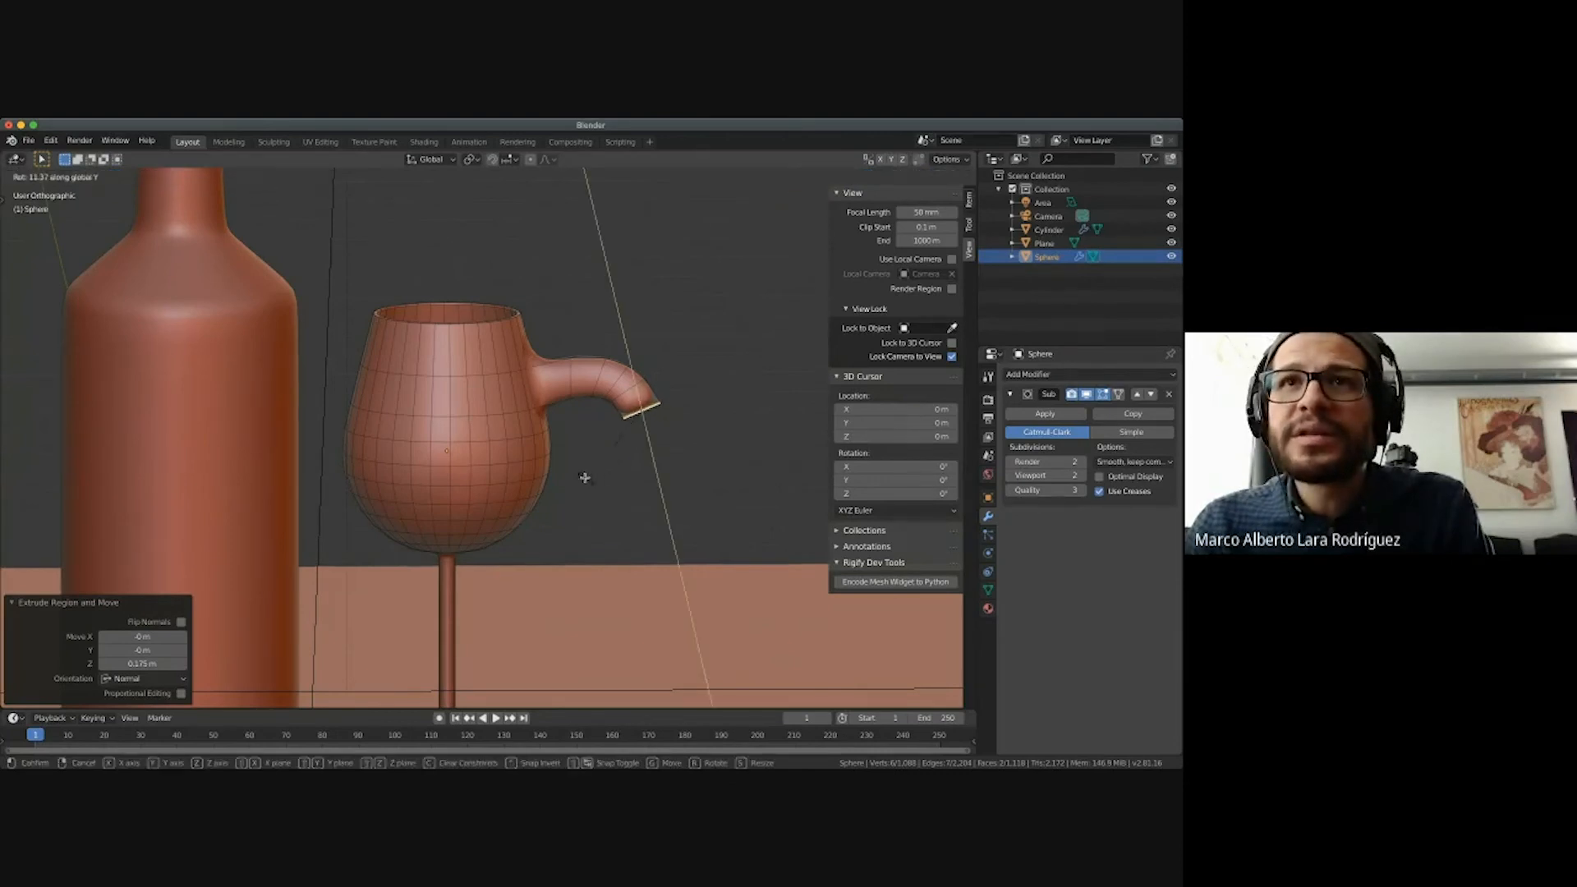
left_click(580, 468)
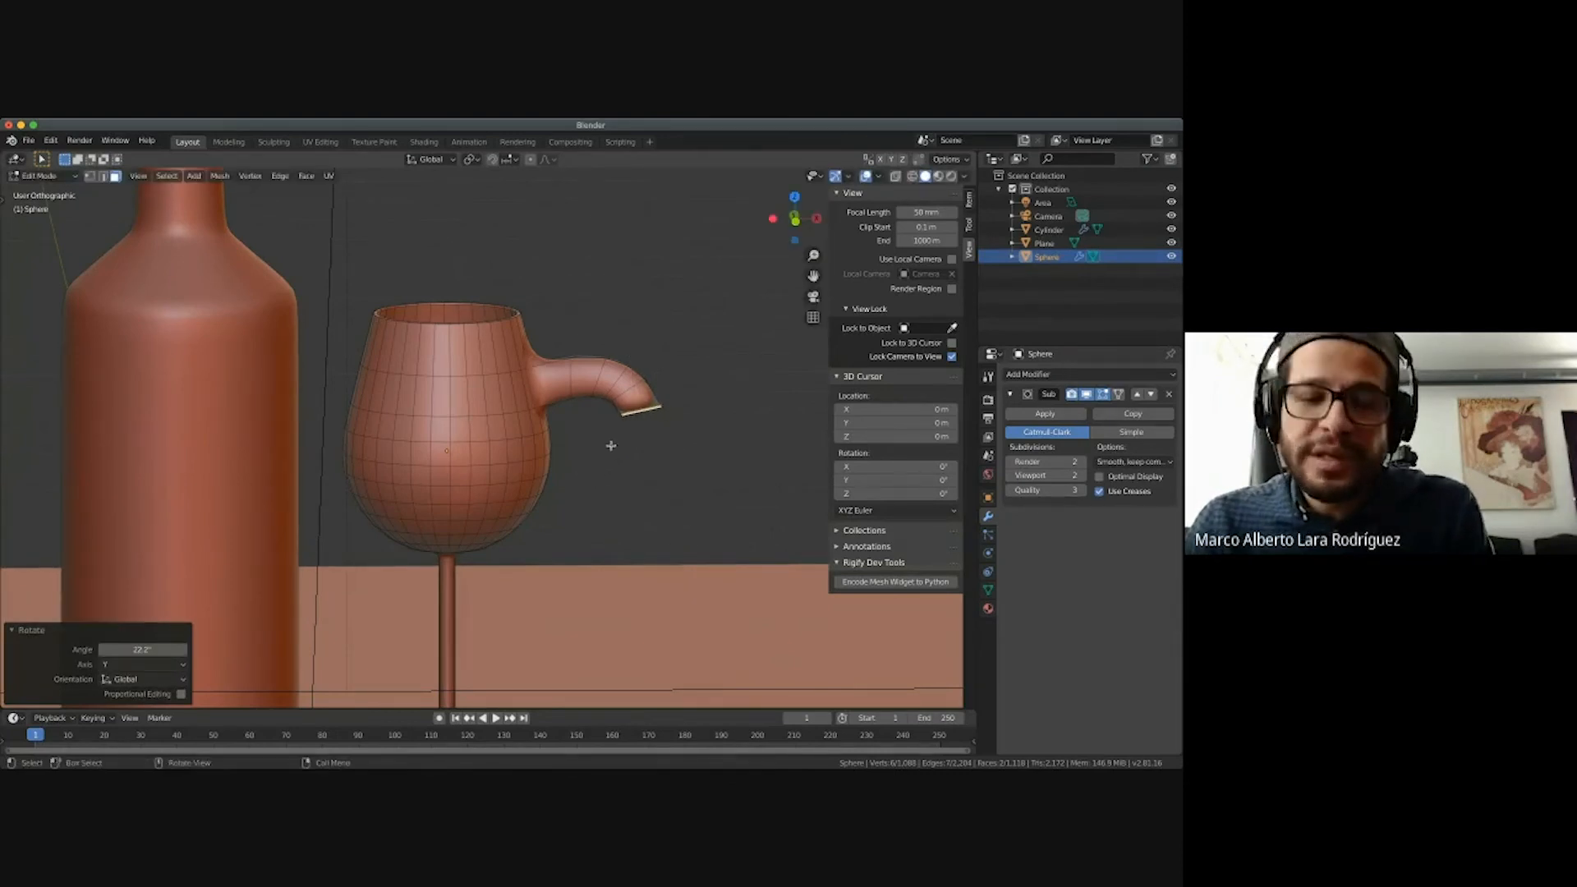
key("e")
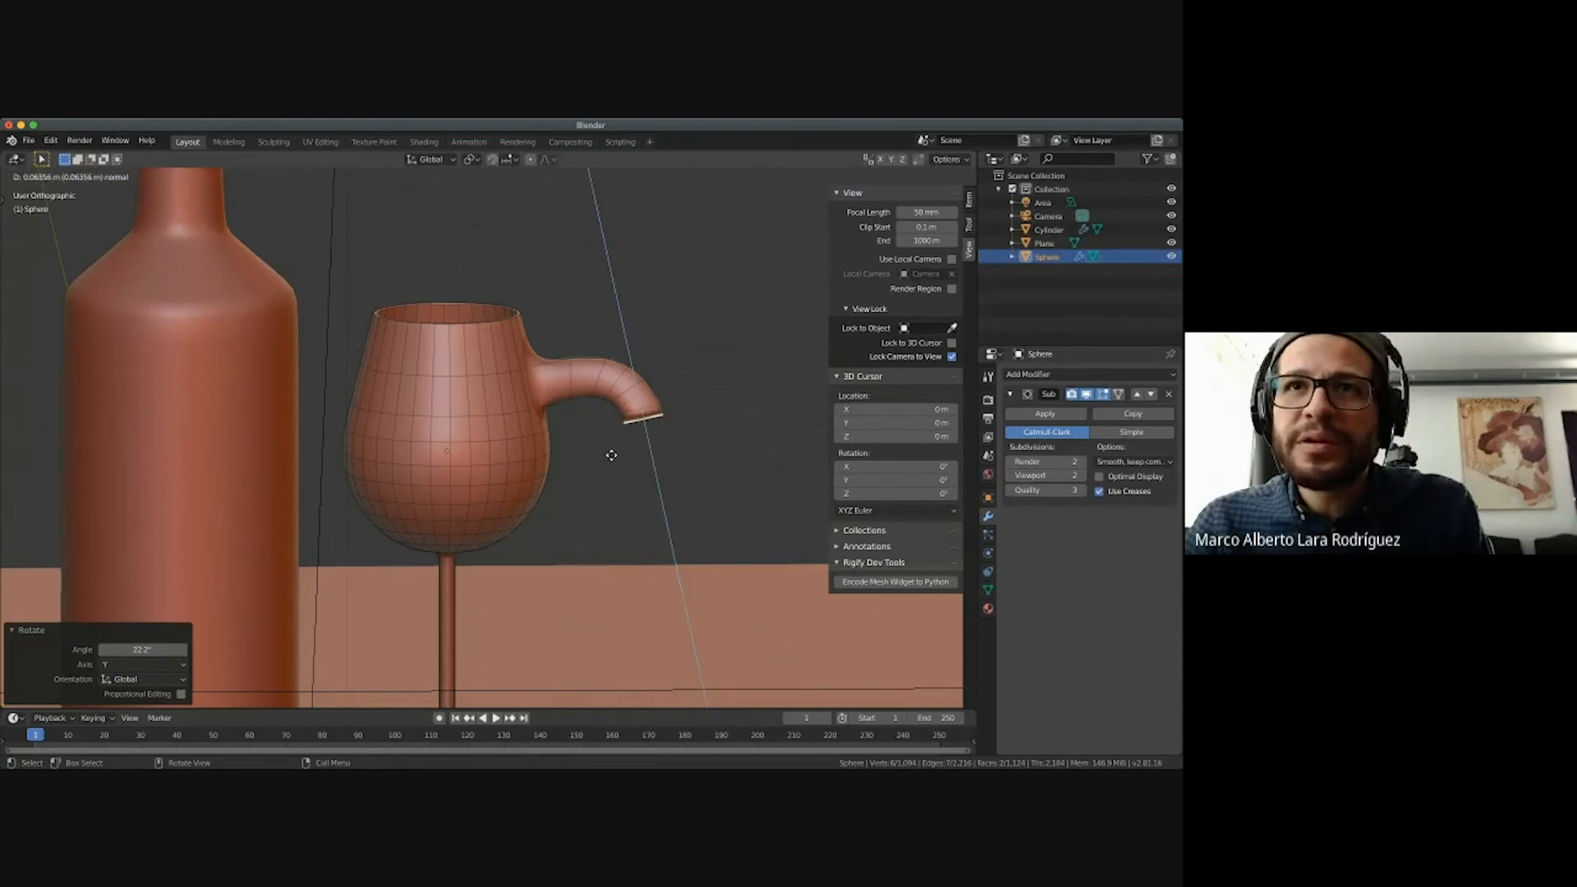
left_click(612, 455)
Rotate the handle's end faces about 16.1° around Y and extrude them about 0.5 m downward.
key("r")
key("y")
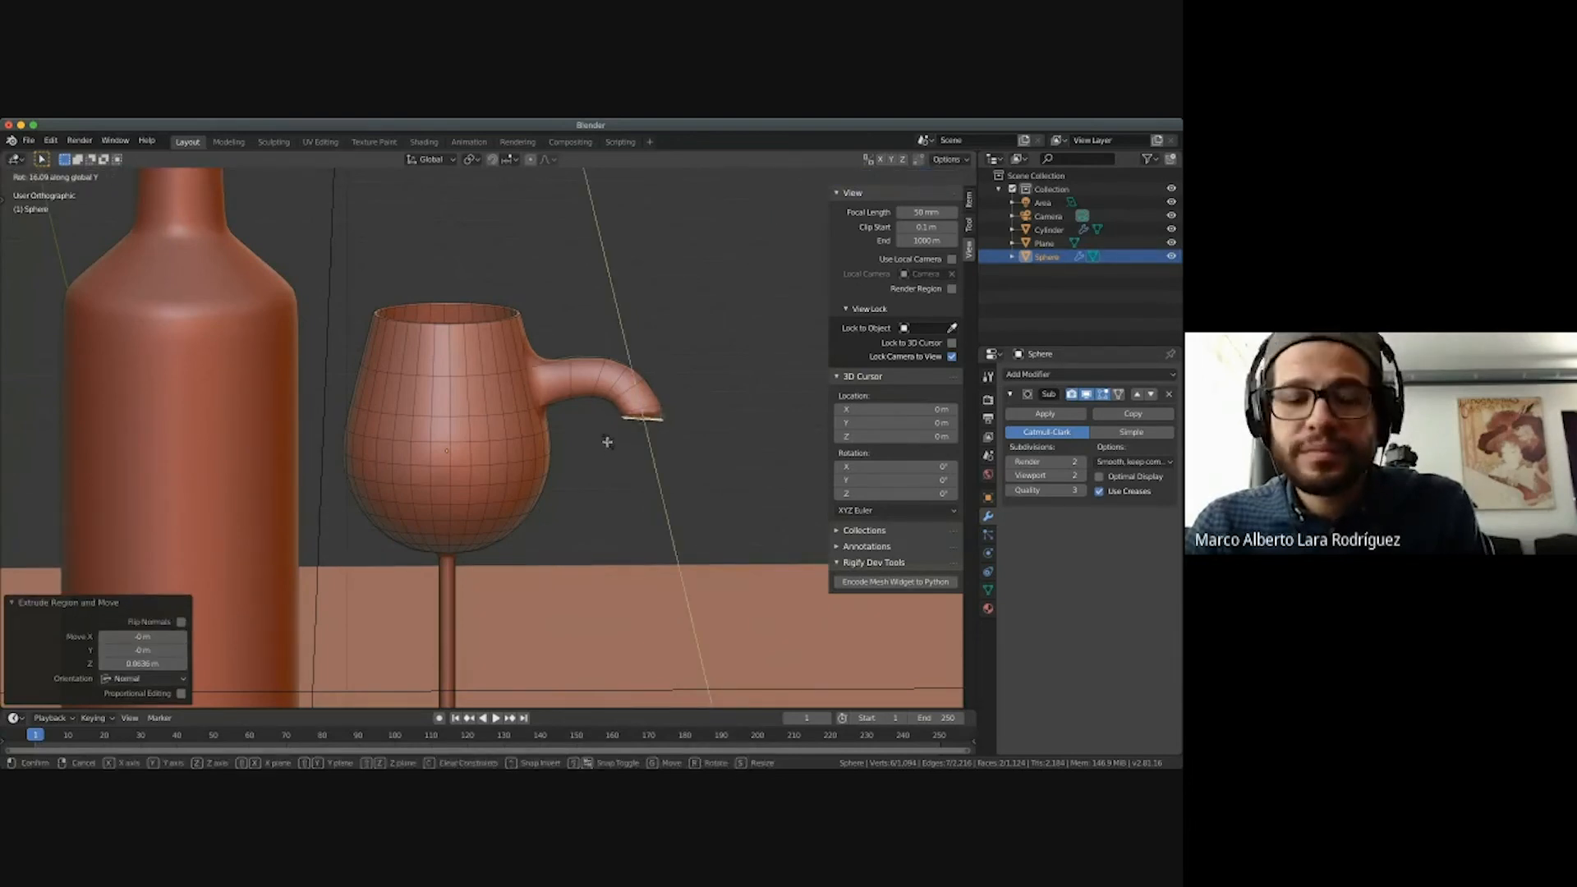
left_click(609, 439)
key("e")
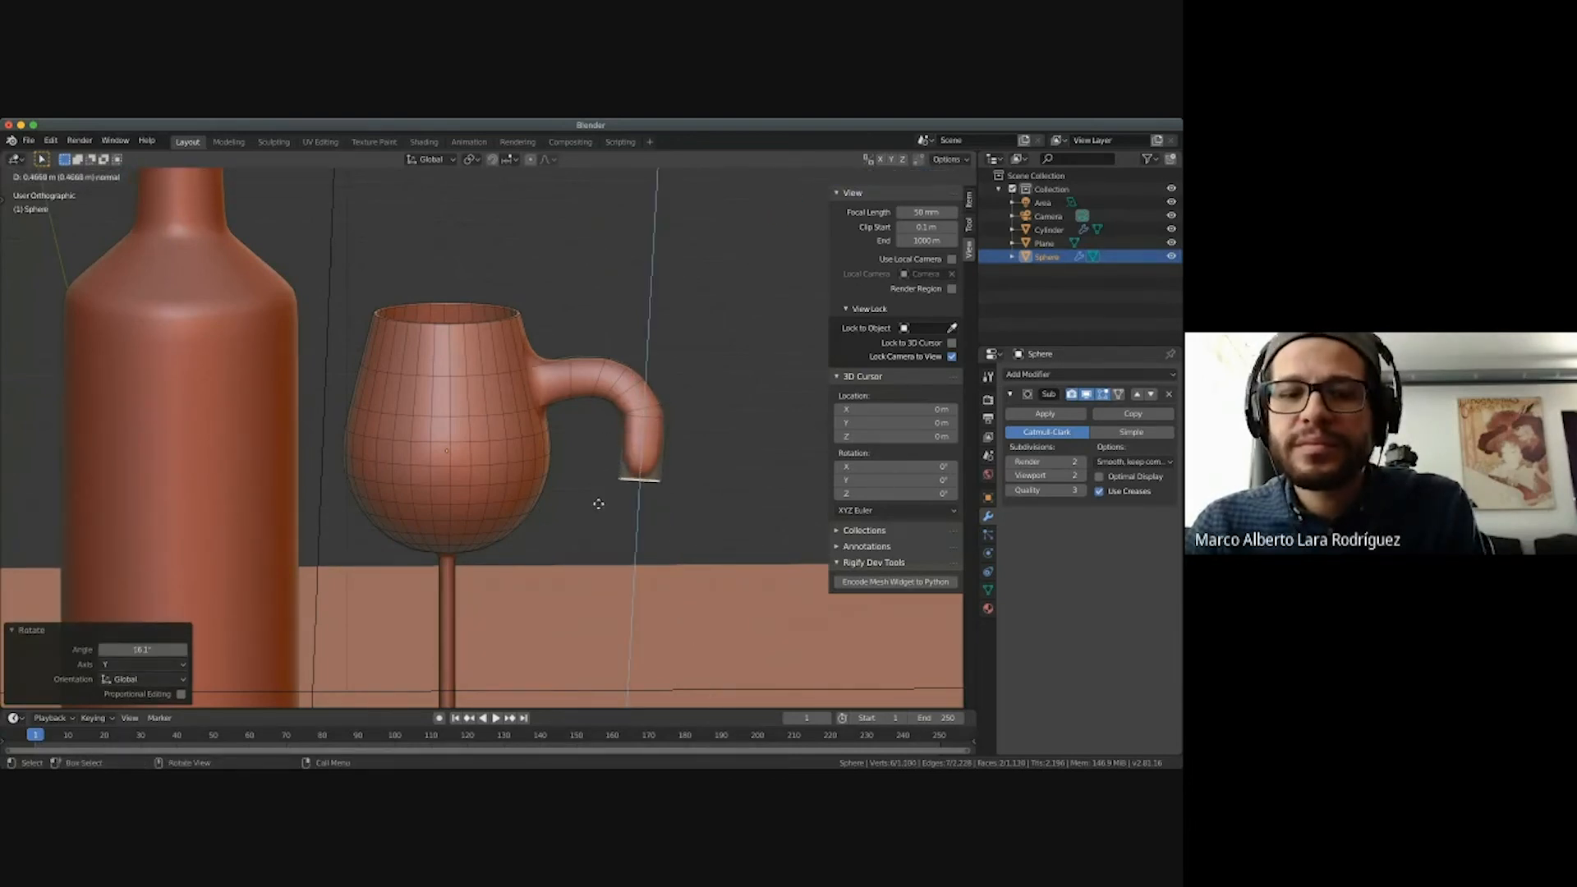
left_click(597, 506)
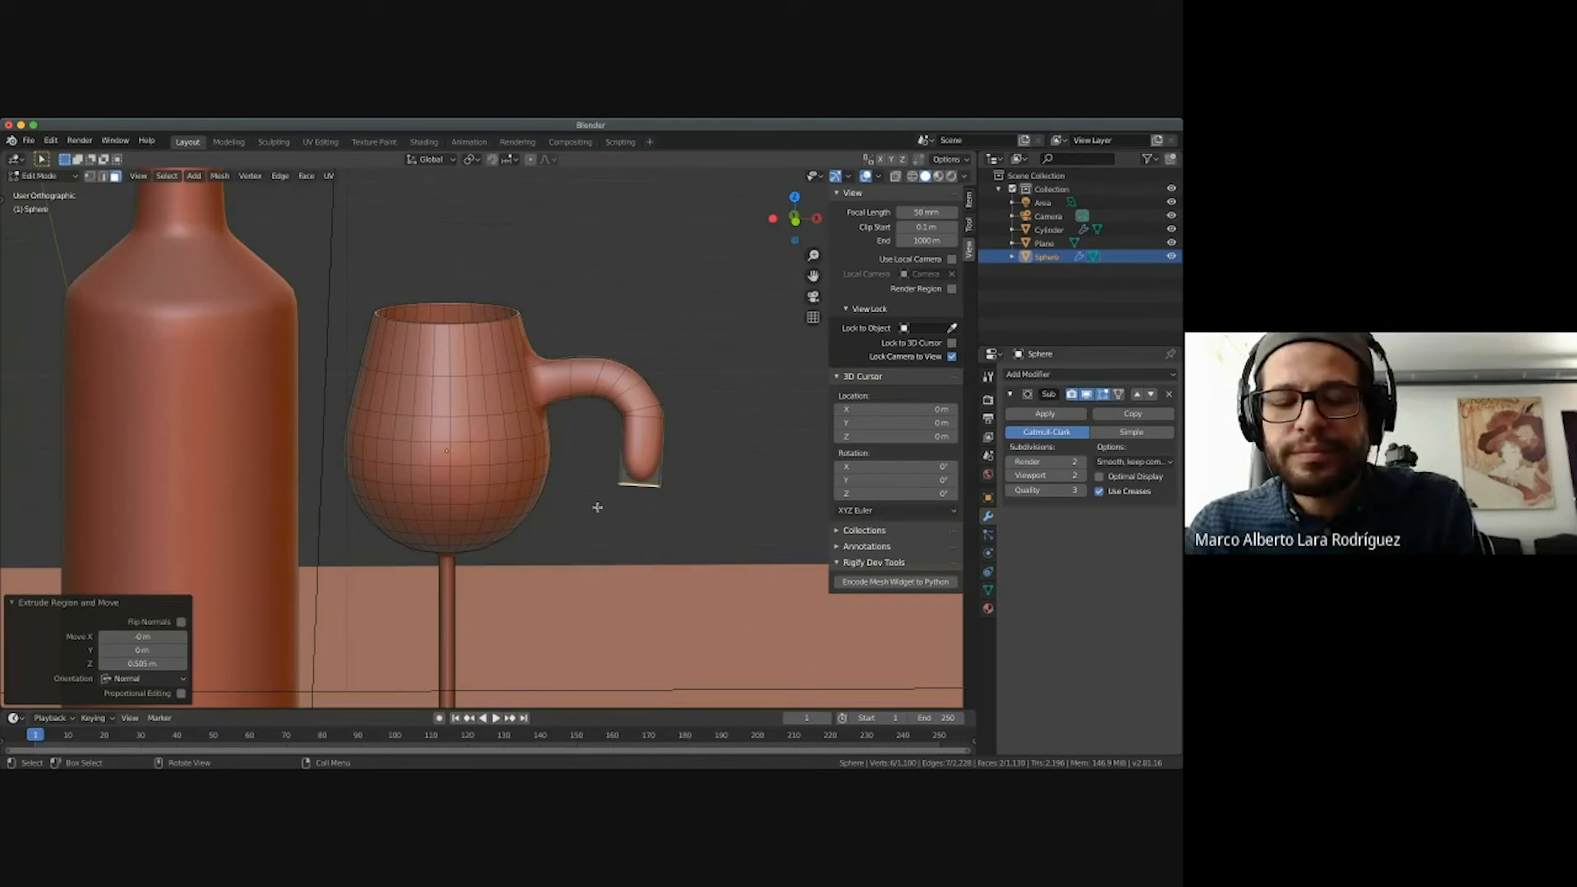
Rotate the lower end faces of the handle about 27.8° around Y, toward the bowl.
key("r")
key("y")
left_click(593, 485)
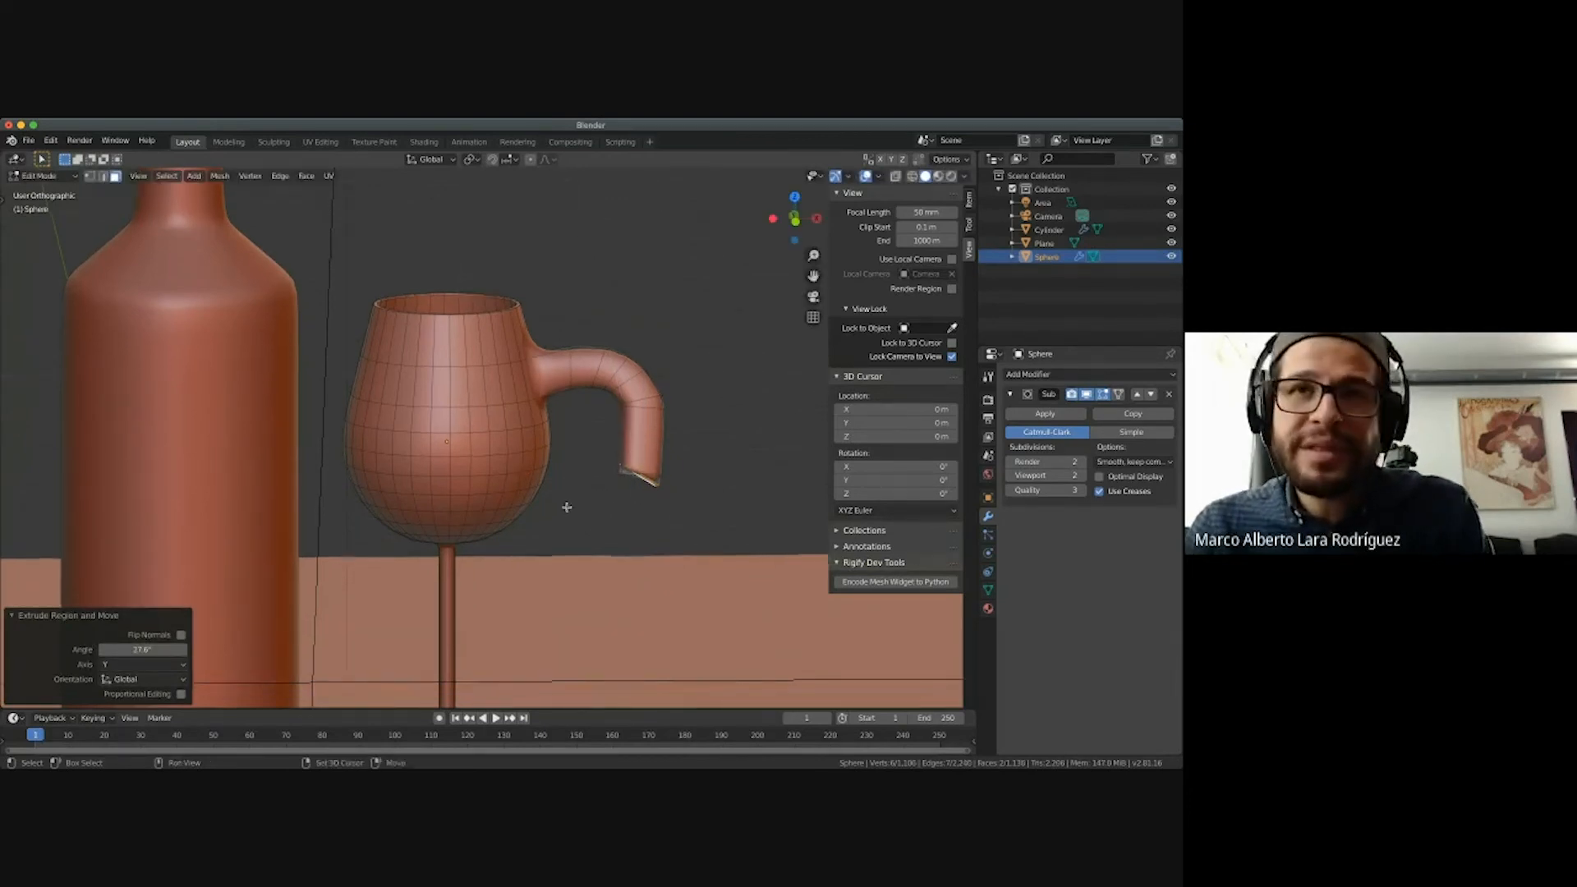
Move the handle's lower end about -0.368 m along X toward the bowl and about -0.166 m along Z.
scroll(564, 503, "up", 4)
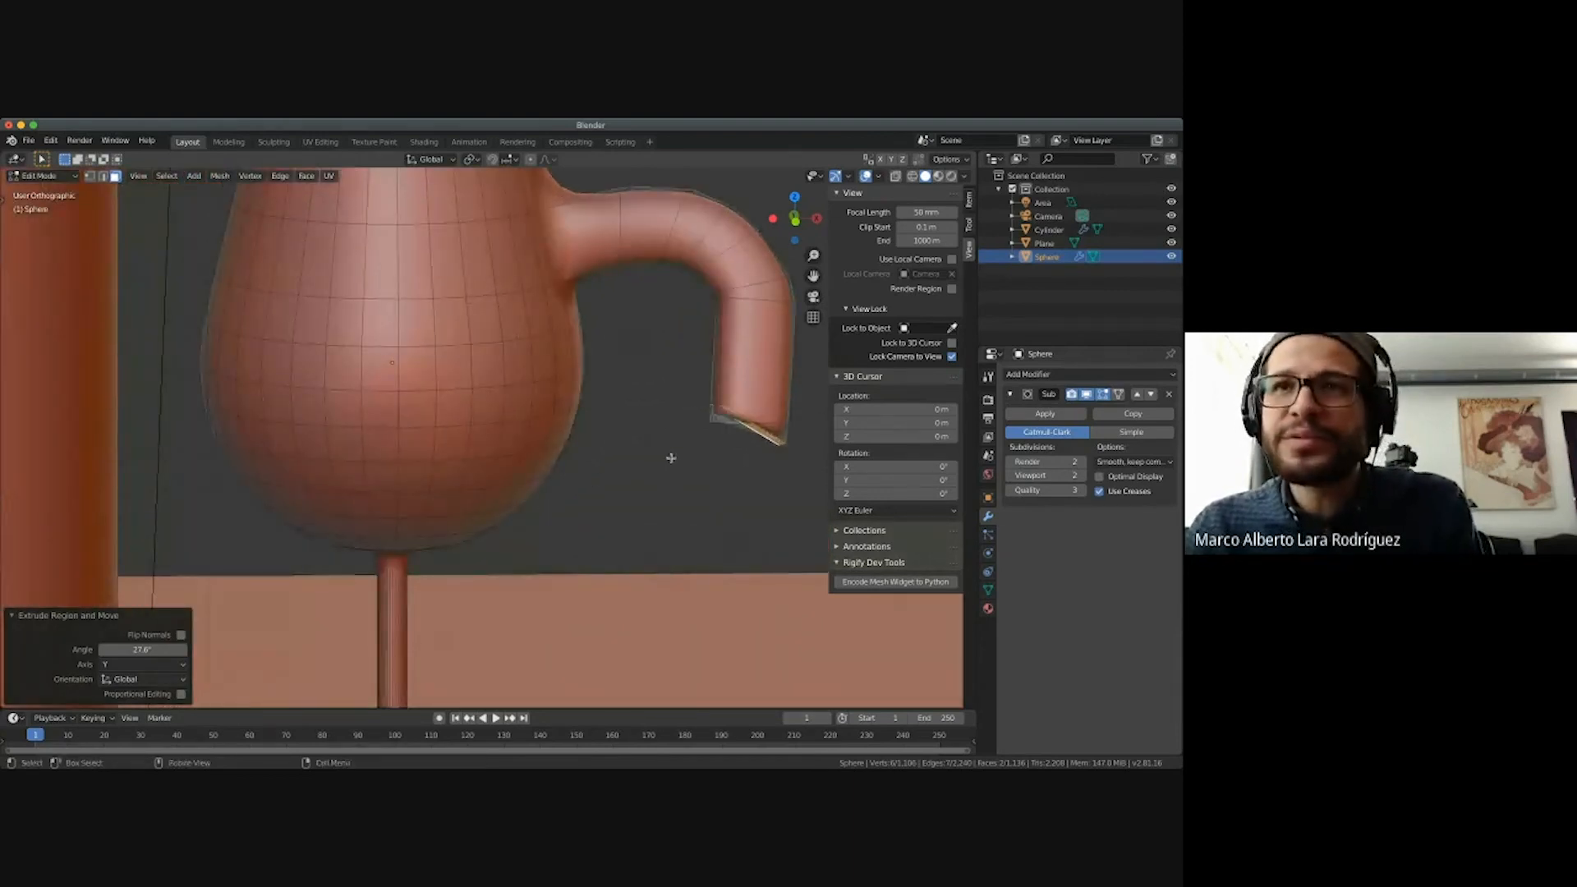
key("g")
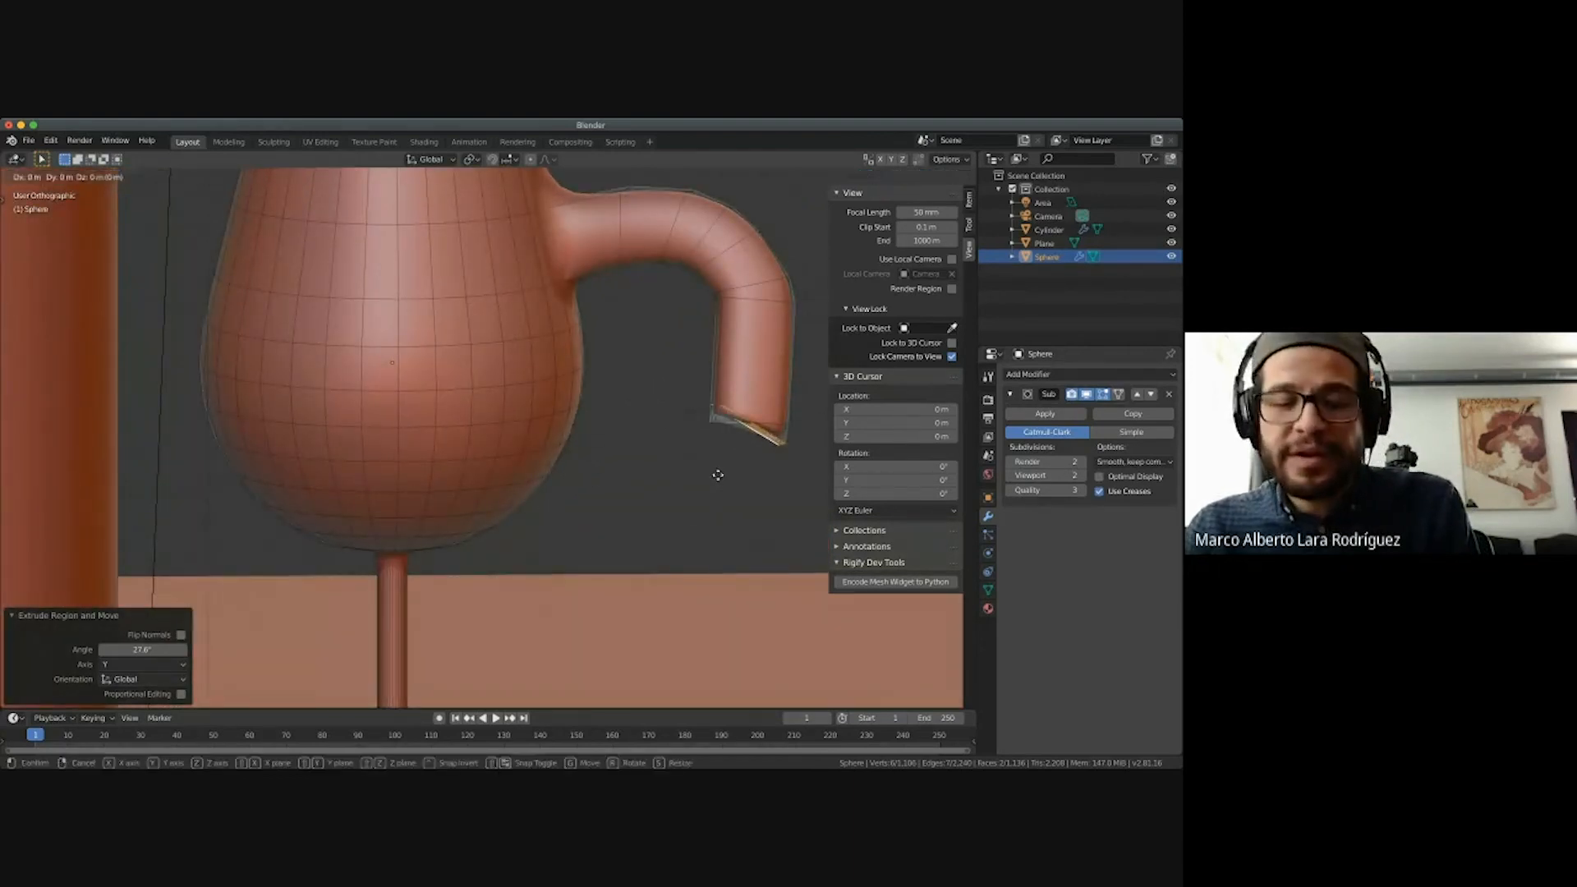
key("x")
left_click(628, 493)
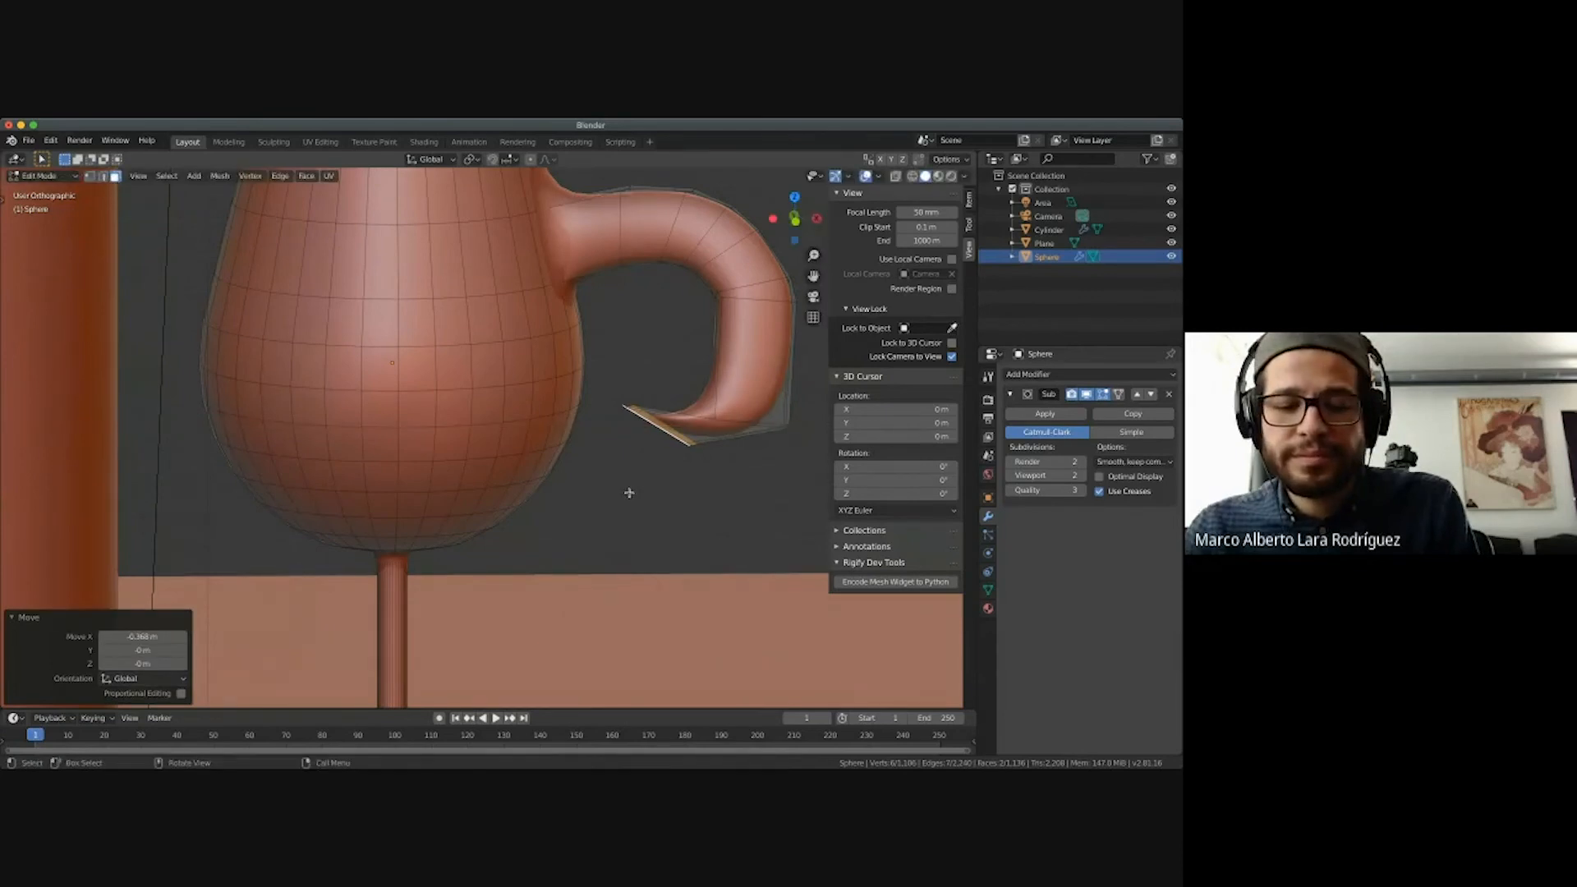
key("g")
key("z")
left_click(627, 532)
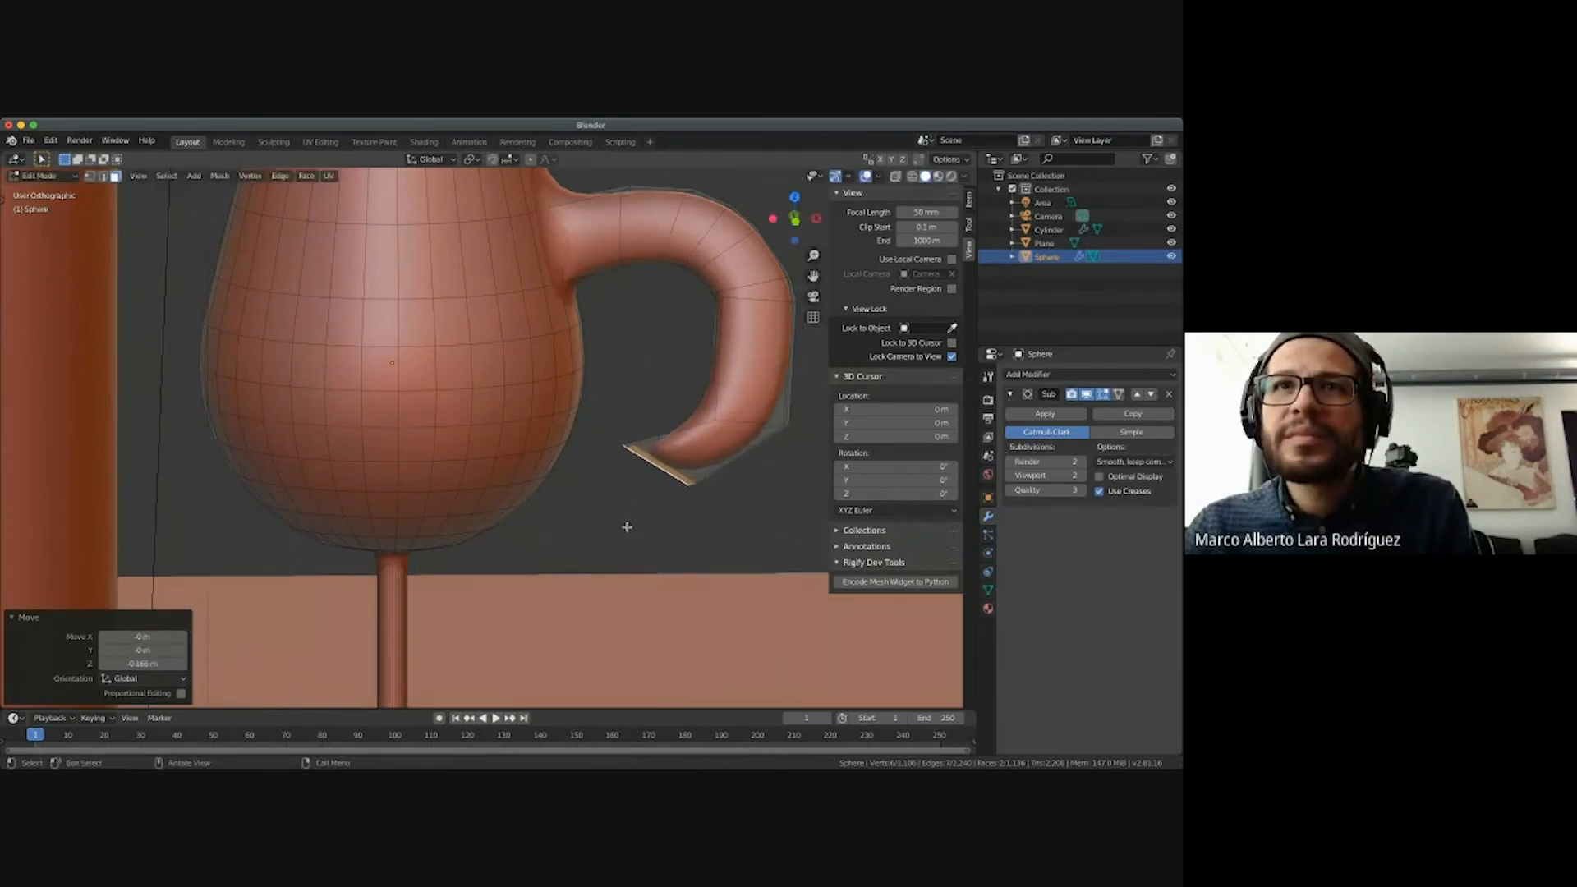
Delete the two adjacent bowl faces opposite the handle's lower end.
middle_click_drag(626, 530, 583, 420)
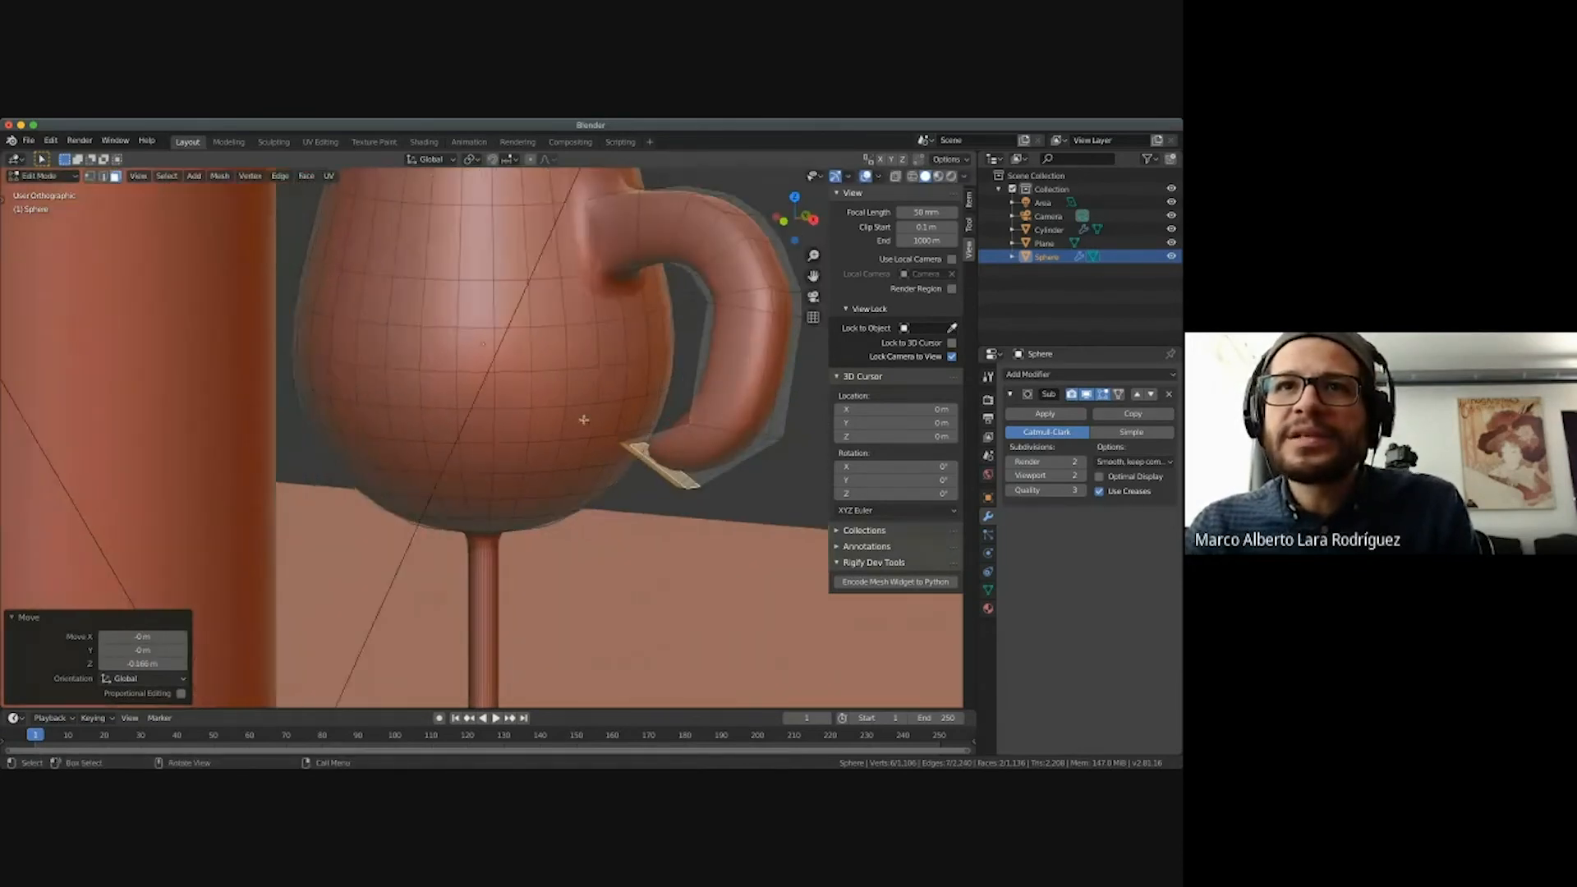
left_click(115, 177)
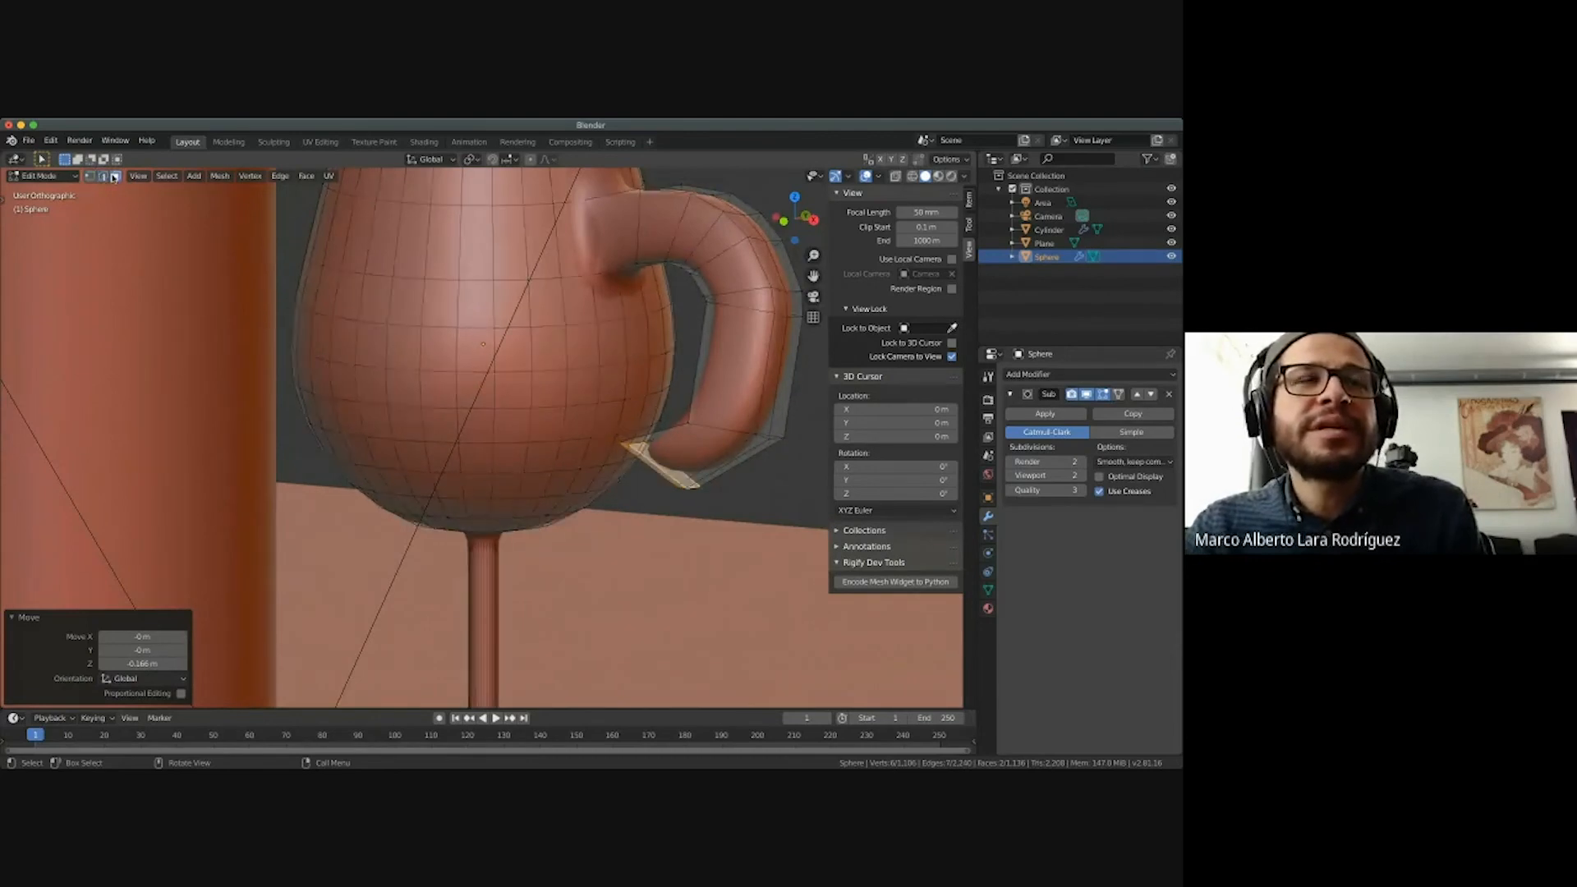
mouse_move(610, 458)
middle_mouse_down()
mouse_move(582, 479)
mouse_move(593, 470)
middle_mouse_up()
left_click(573, 464)
left_click(590, 469, "shift")
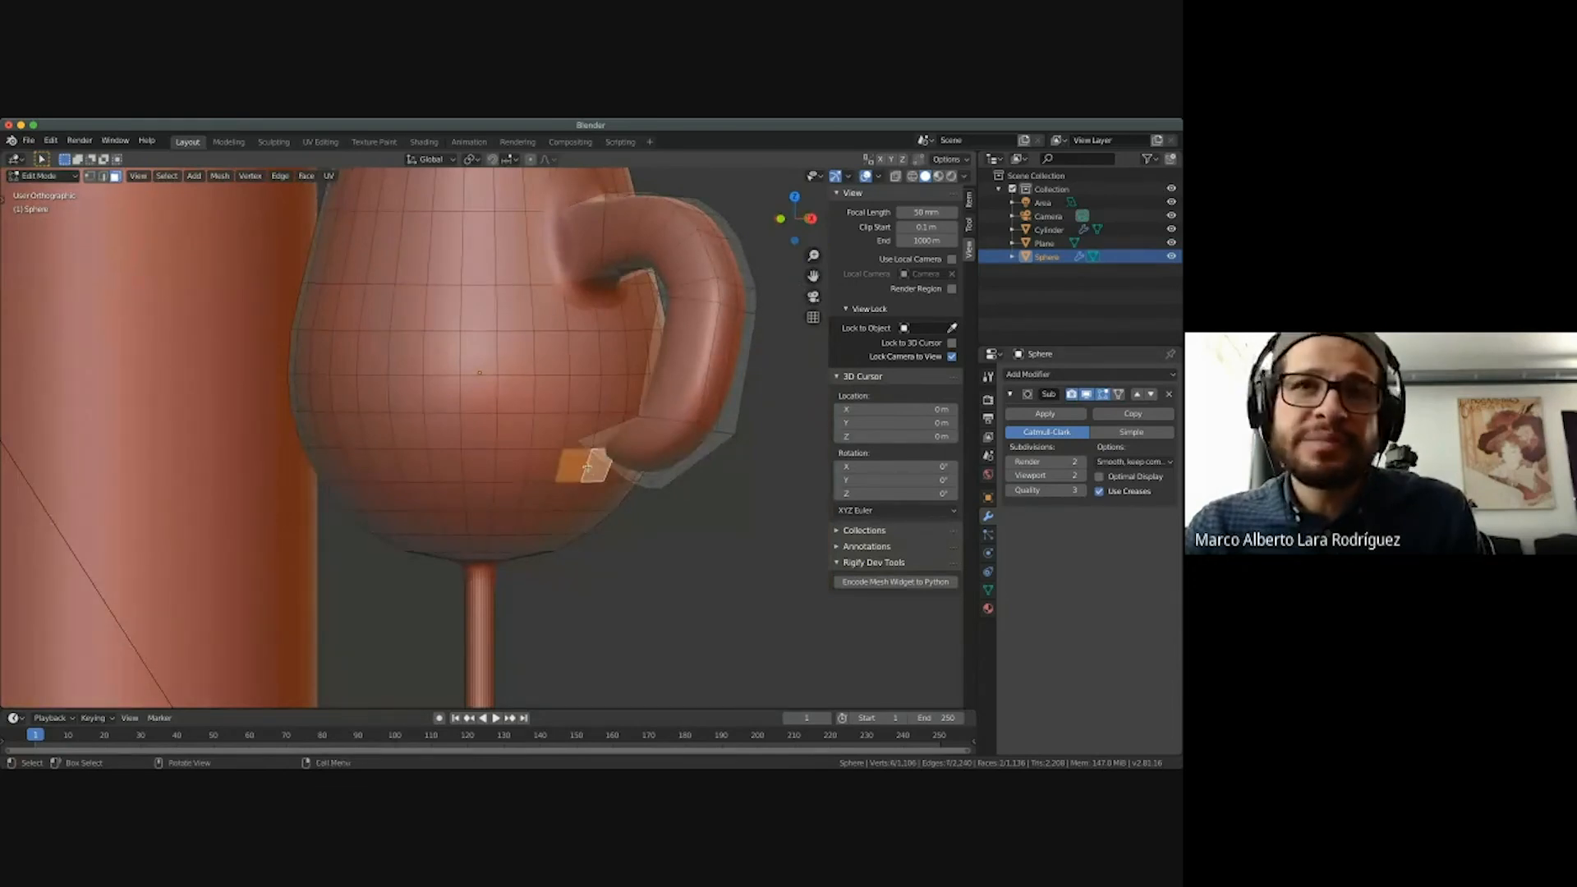
key("x")
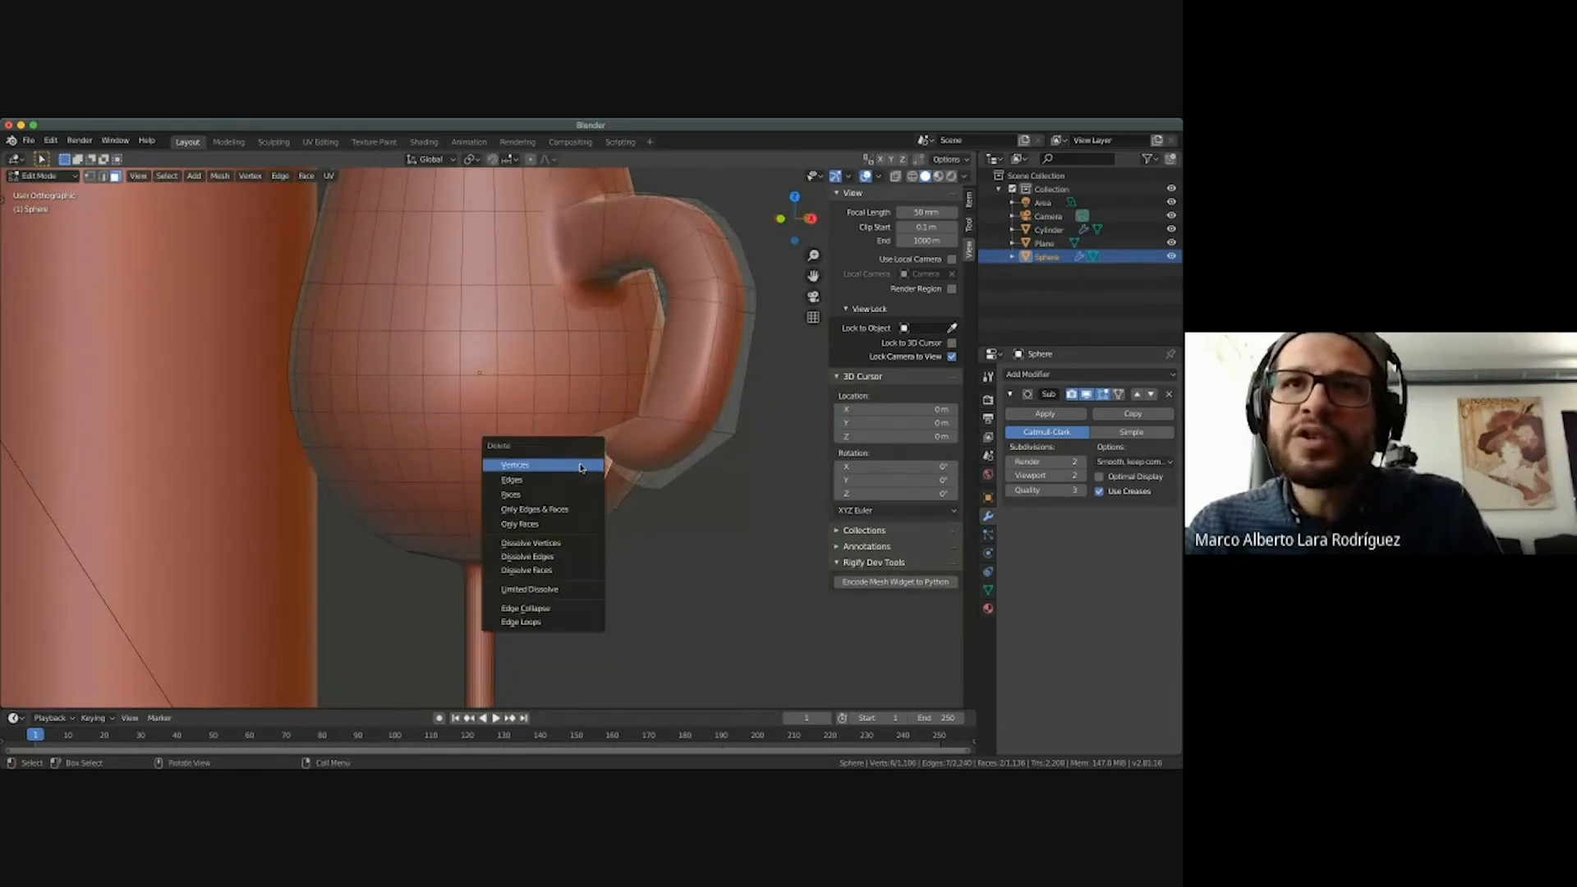
left_click(522, 494)
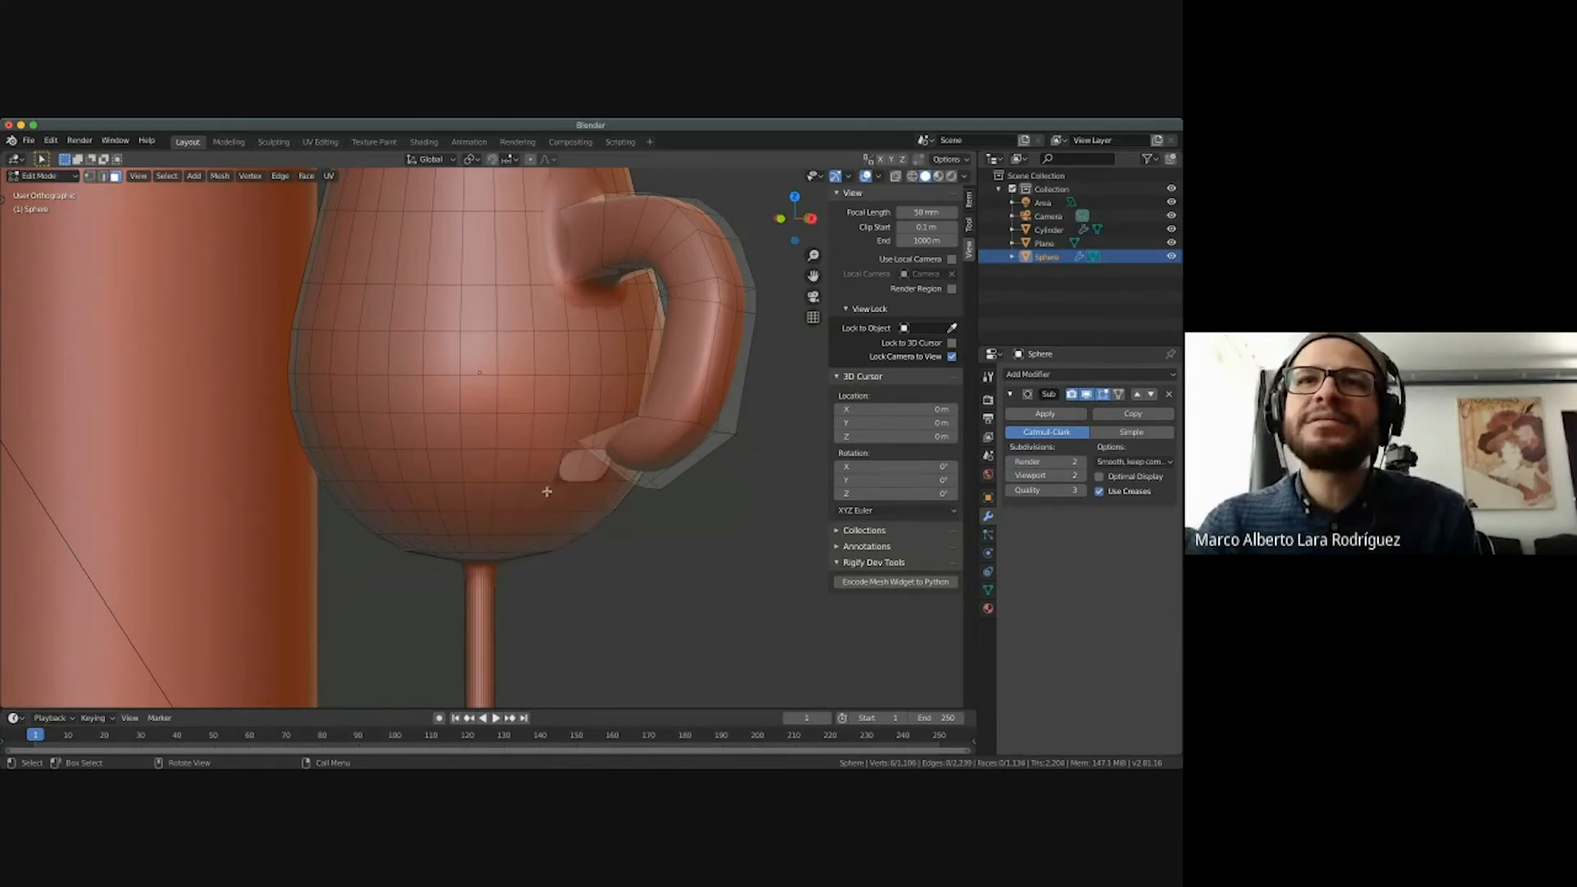
In edge selection mode, fill two faces between the handle's end edges and the matching edges of the bowl opening.
middle_click_drag(547, 491, 540, 432)
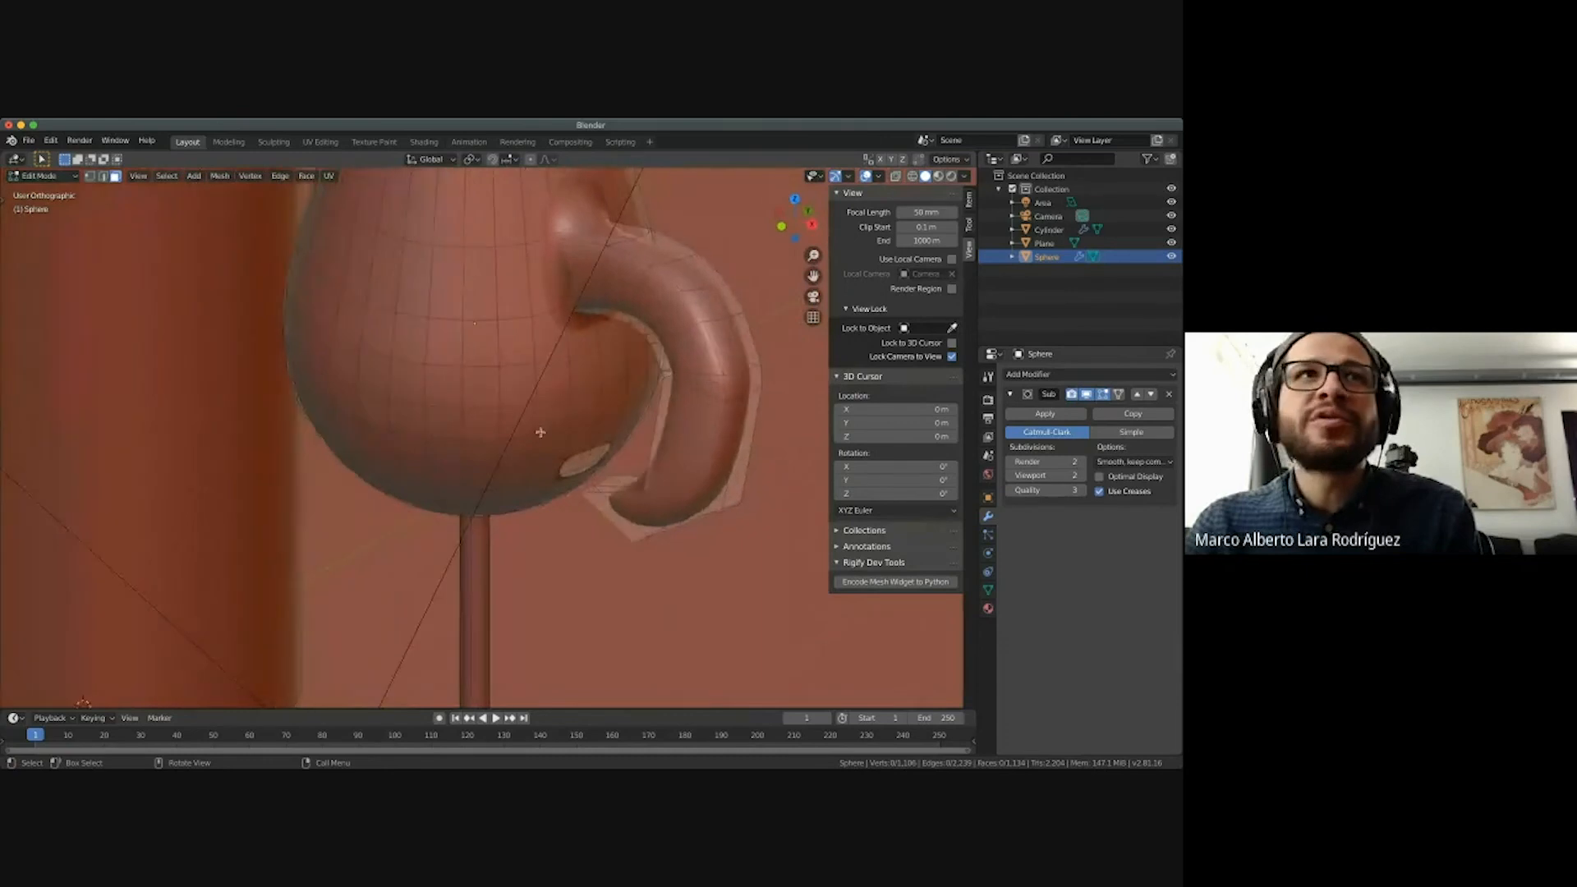
left_click(102, 177)
mouse_move(629, 477)
middle_mouse_down()
mouse_move(606, 475)
mouse_move(605, 503)
mouse_move(601, 482)
middle_mouse_up()
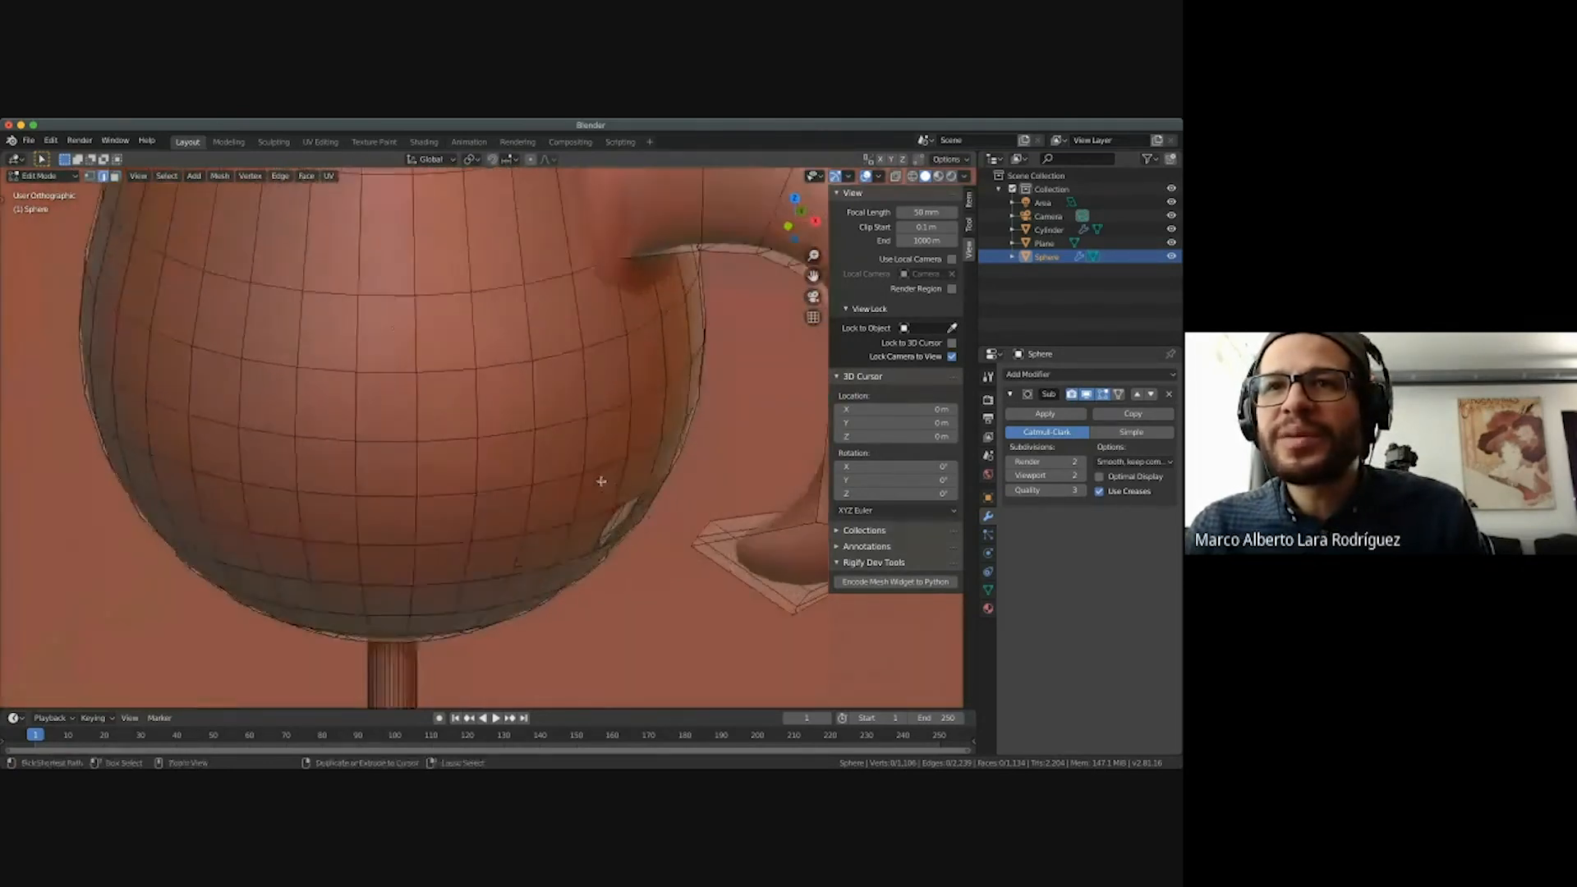
mouse_move(693, 520)
middle_mouse_down()
mouse_move(668, 517)
mouse_move(769, 520)
mouse_move(770, 501)
mouse_move(778, 515)
mouse_move(707, 523)
middle_mouse_up()
left_click(772, 515, "shift")
key("f")
left_click(694, 520)
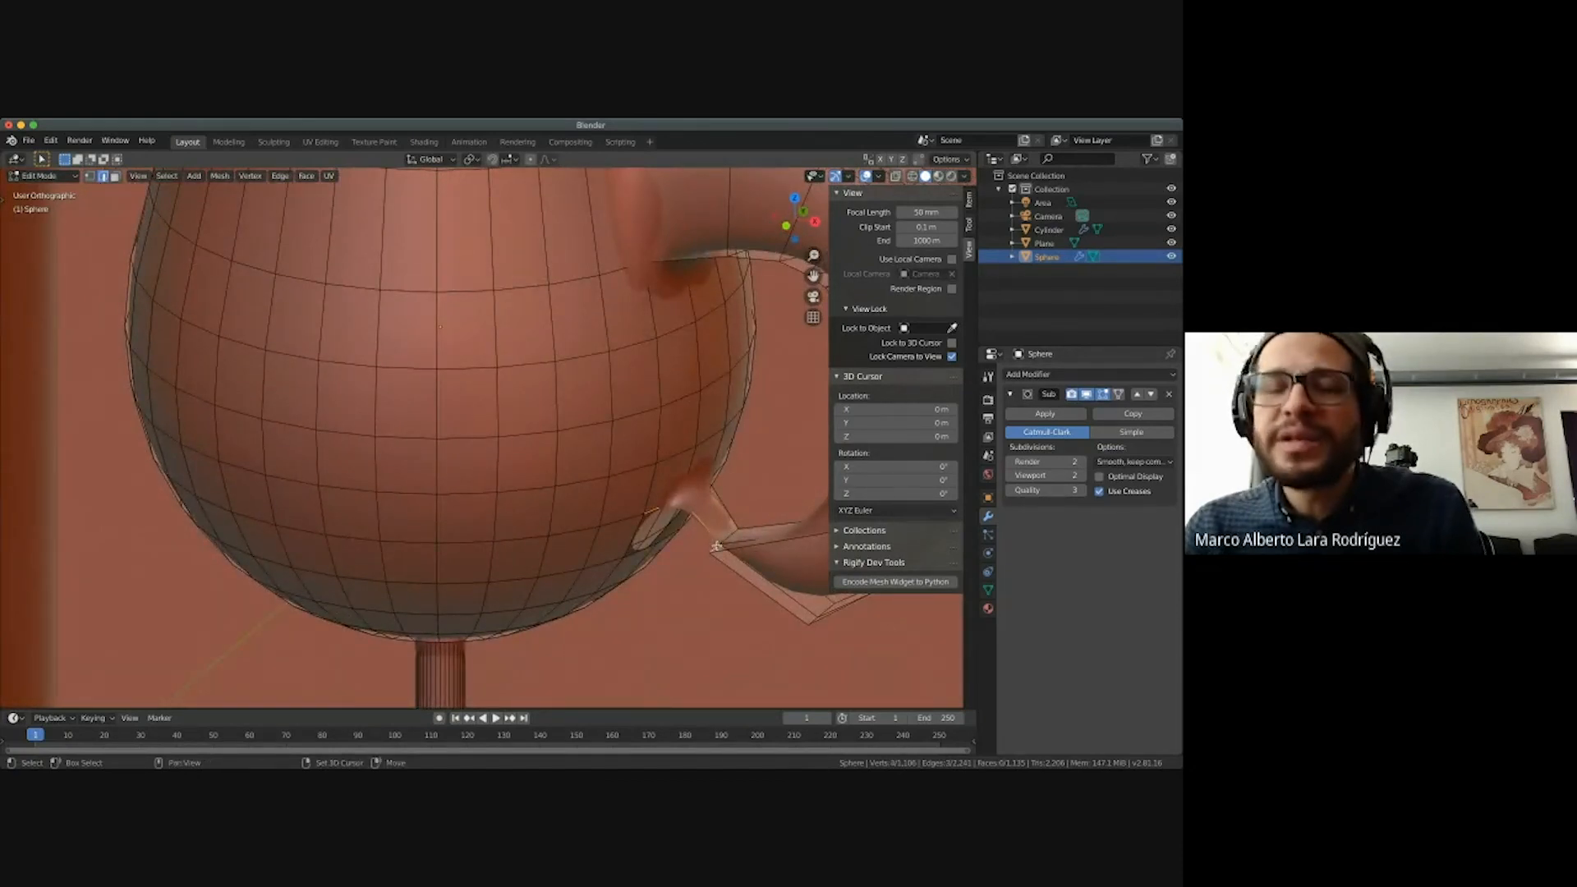
key("f")
Fill two more faces between the remaining handle-end edges and the side and lower edges of the bowl opening.
middle_click_drag(716, 549, 714, 521)
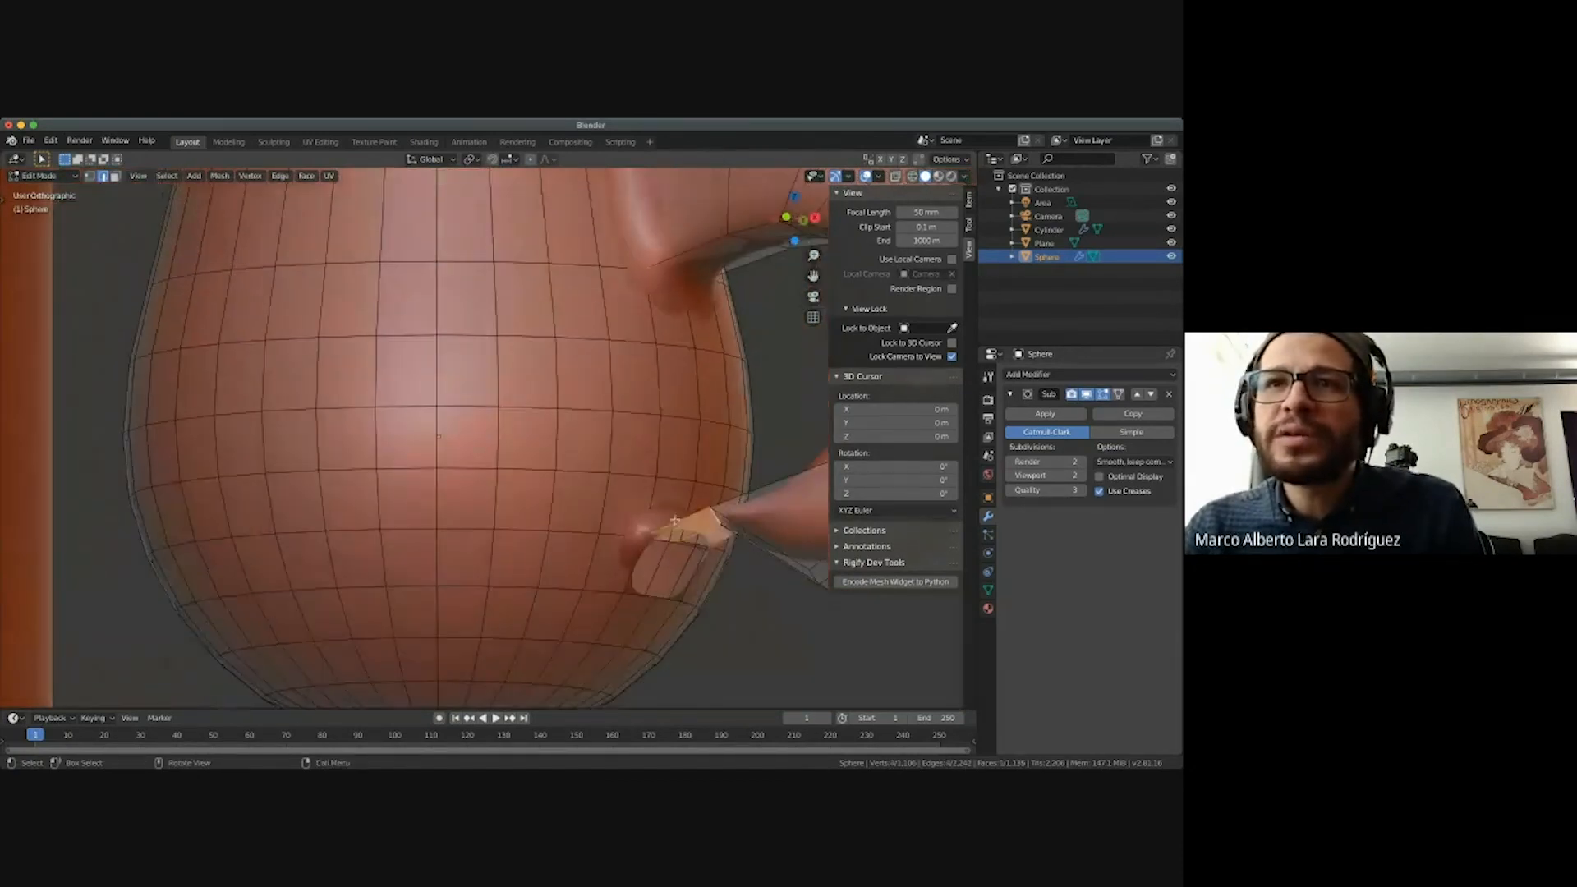
left_click(711, 519)
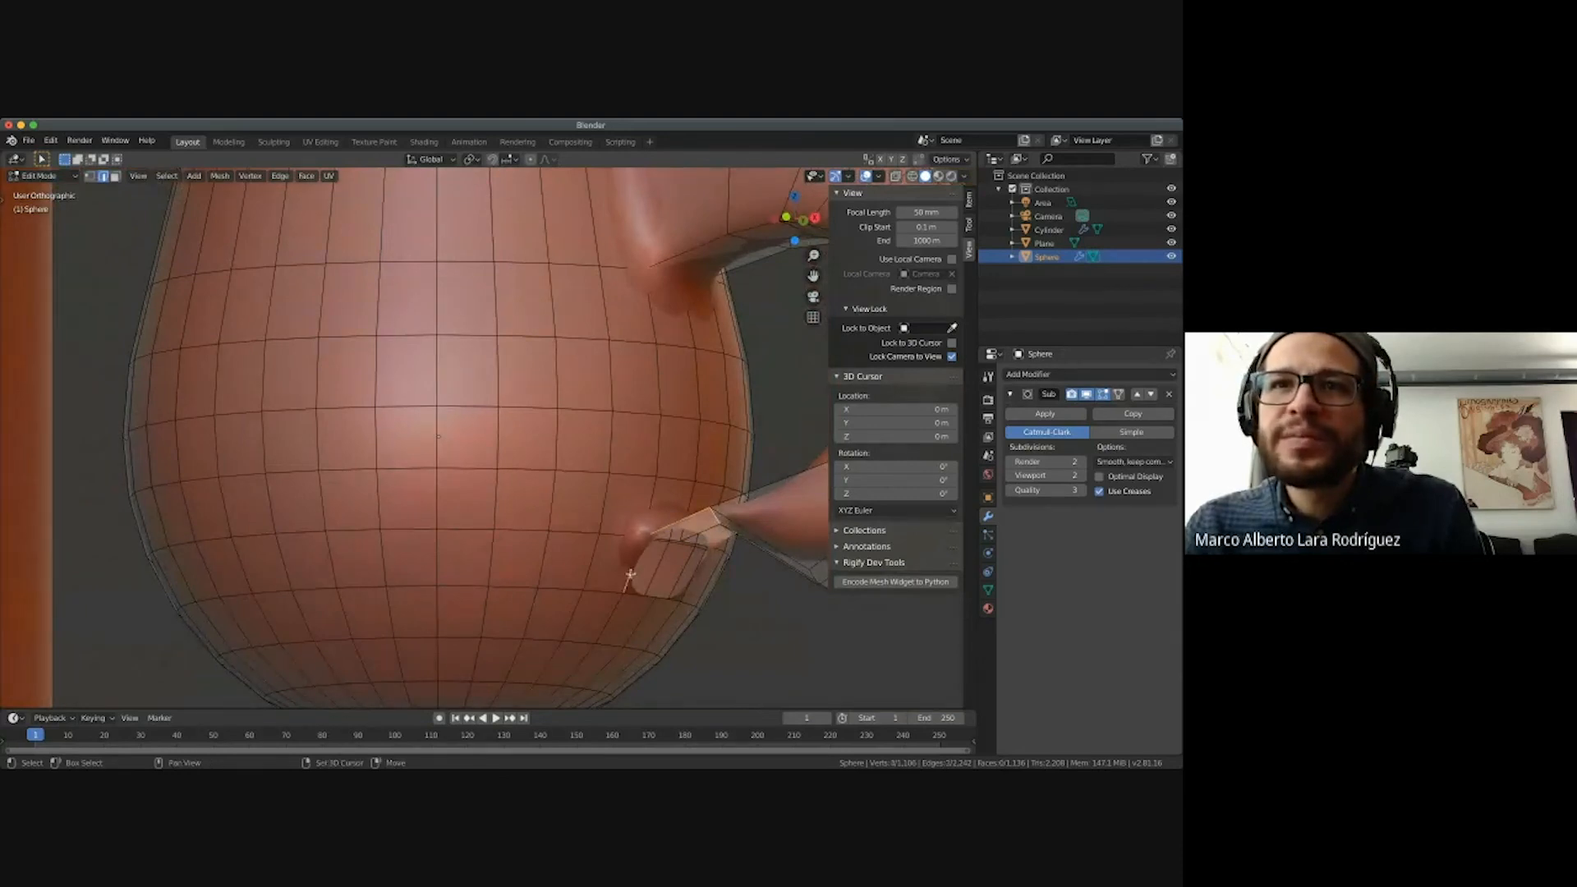
key("f")
middle_click_drag(647, 589, 599, 592)
left_click(713, 542)
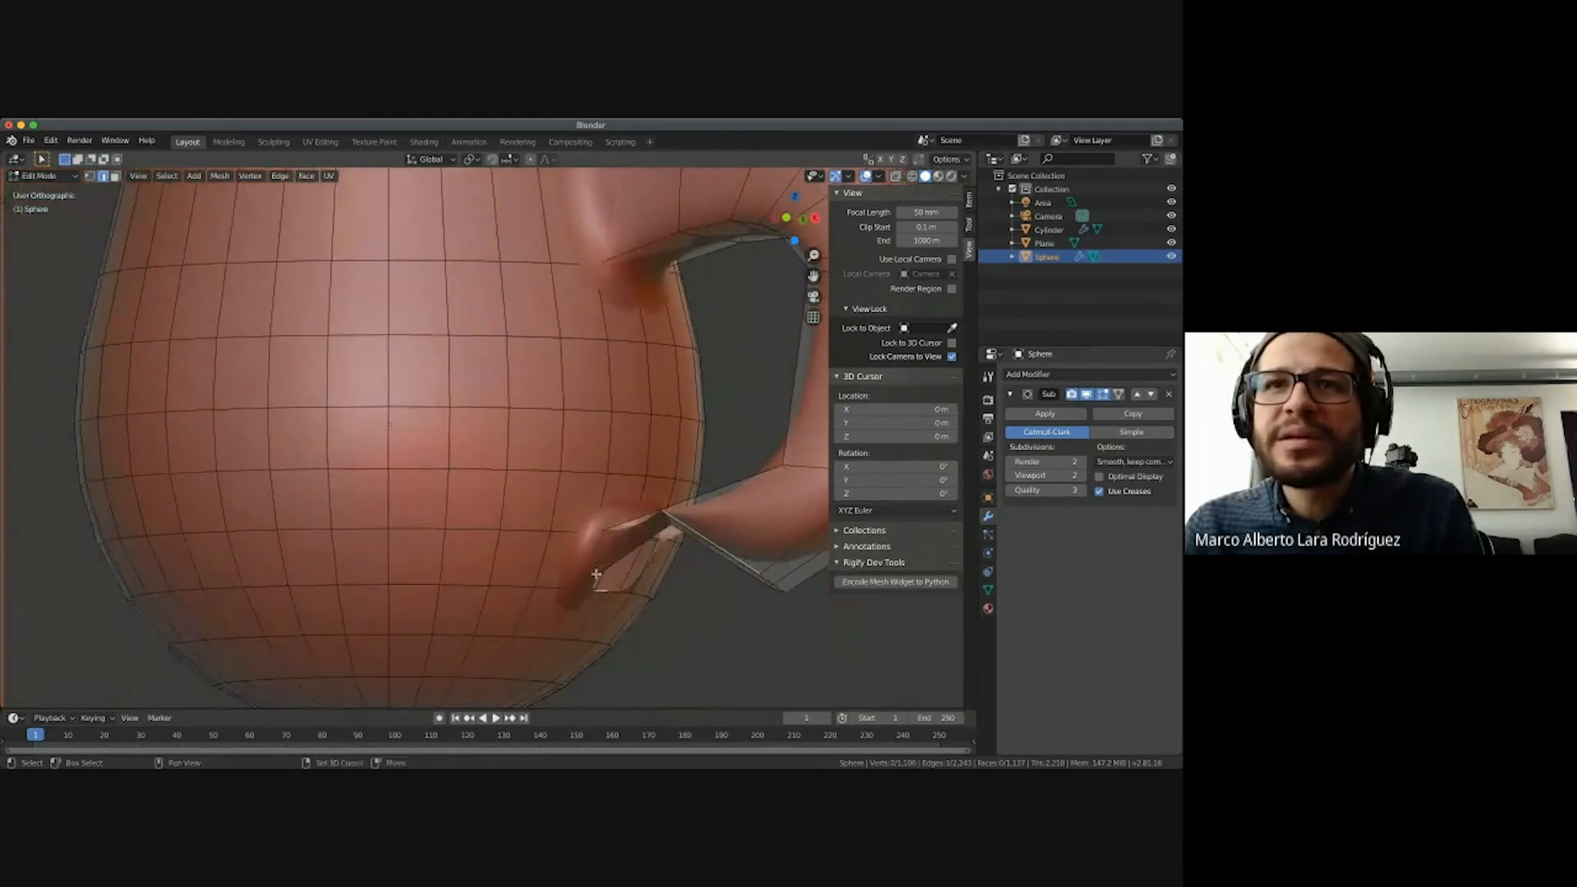
left_click(597, 575, "shift")
key("f")
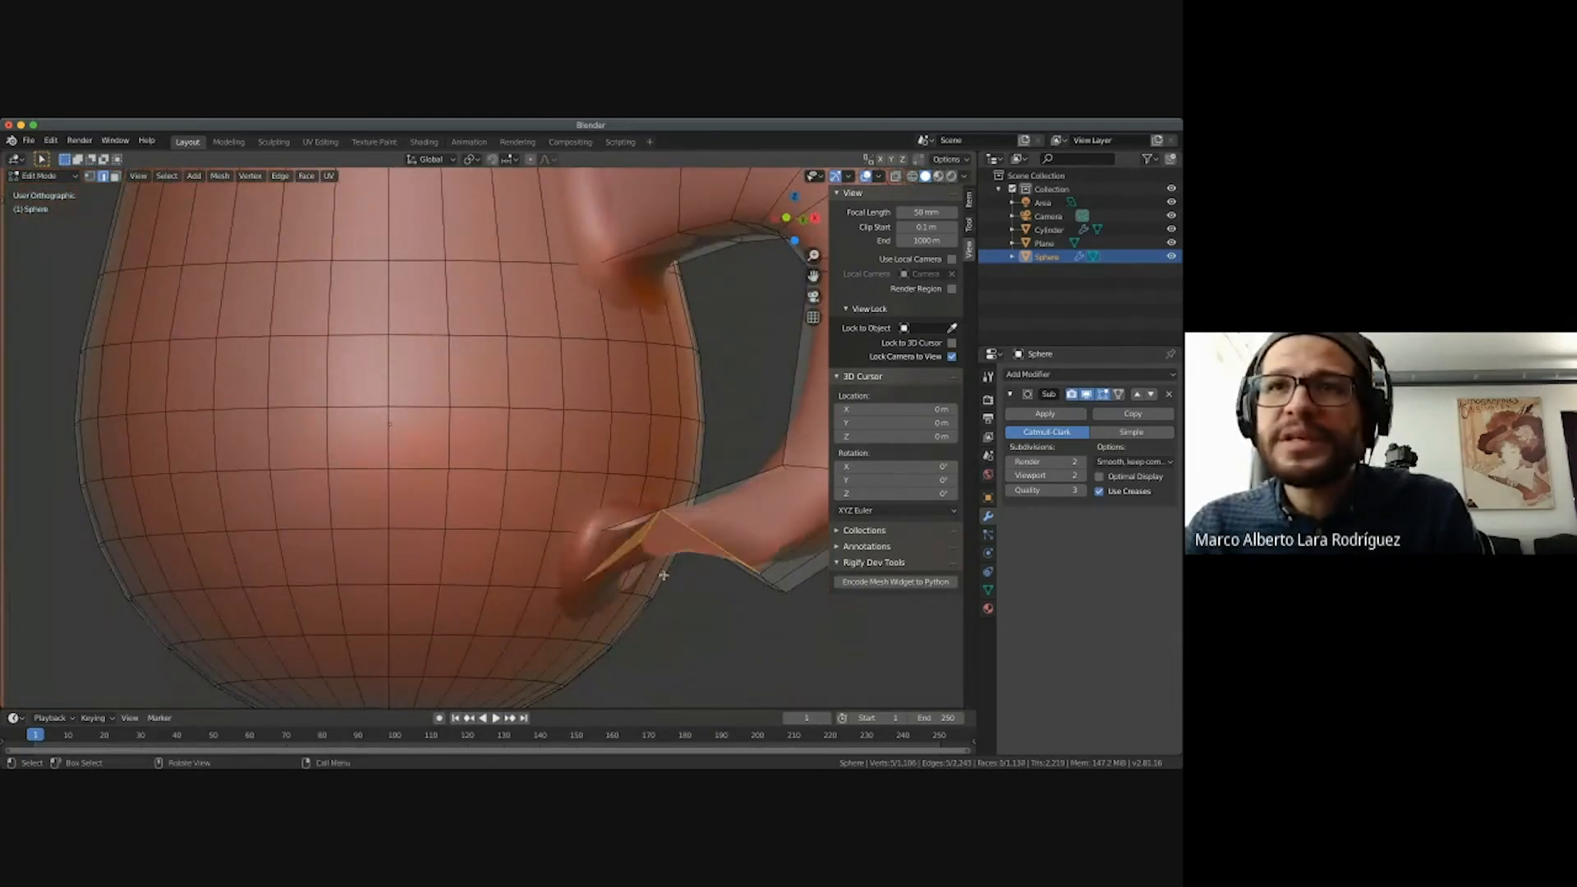
Return to Object Mode and inspect the handle's connection to the bowl beside the bottle.
middle_click_drag(664, 572, 654, 578)
scroll(664, 572, "down", 5)
key("Tab")
scroll(654, 578, "down", 1)
scroll(655, 581, "down", 4)
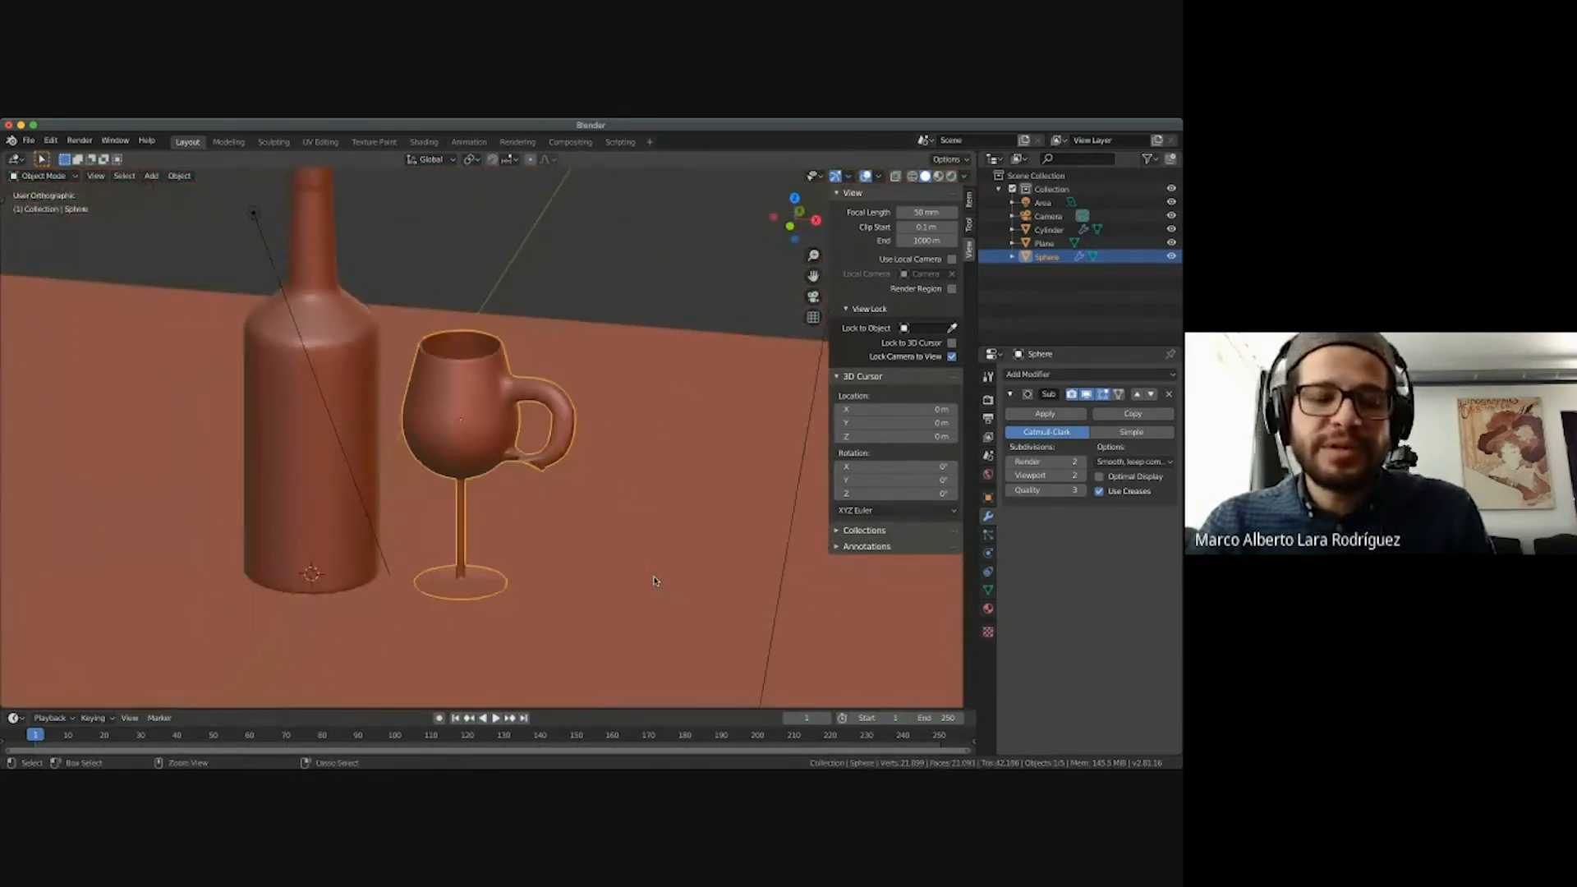
Re-enter Edit Mode and undo the connecting faces and the deletion of the two bowl faces.
key("Tab")
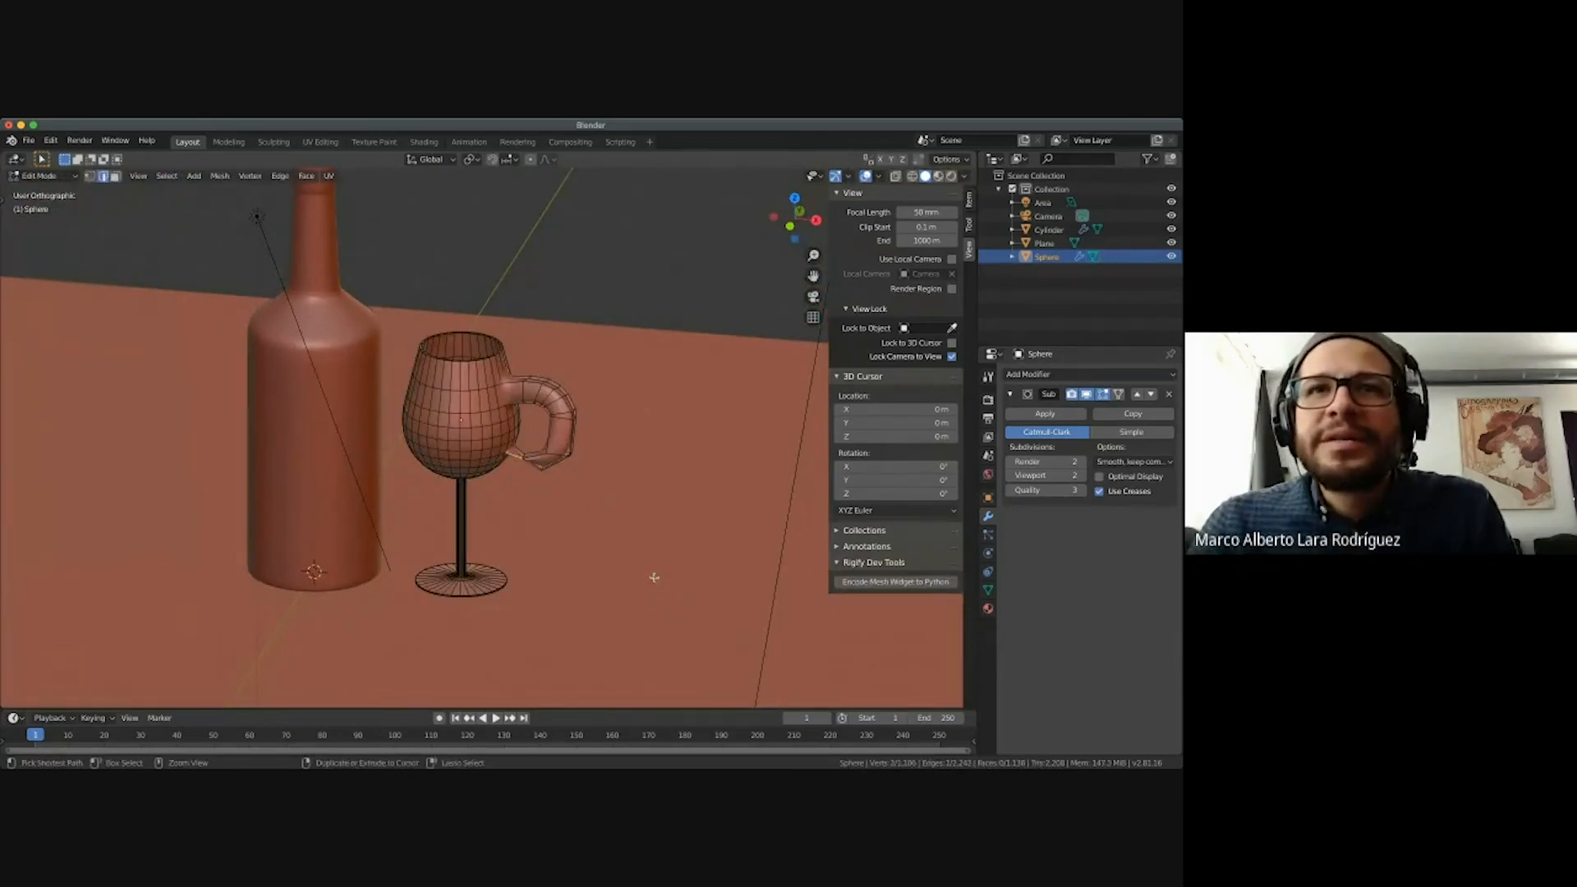
key("ctrl+3")
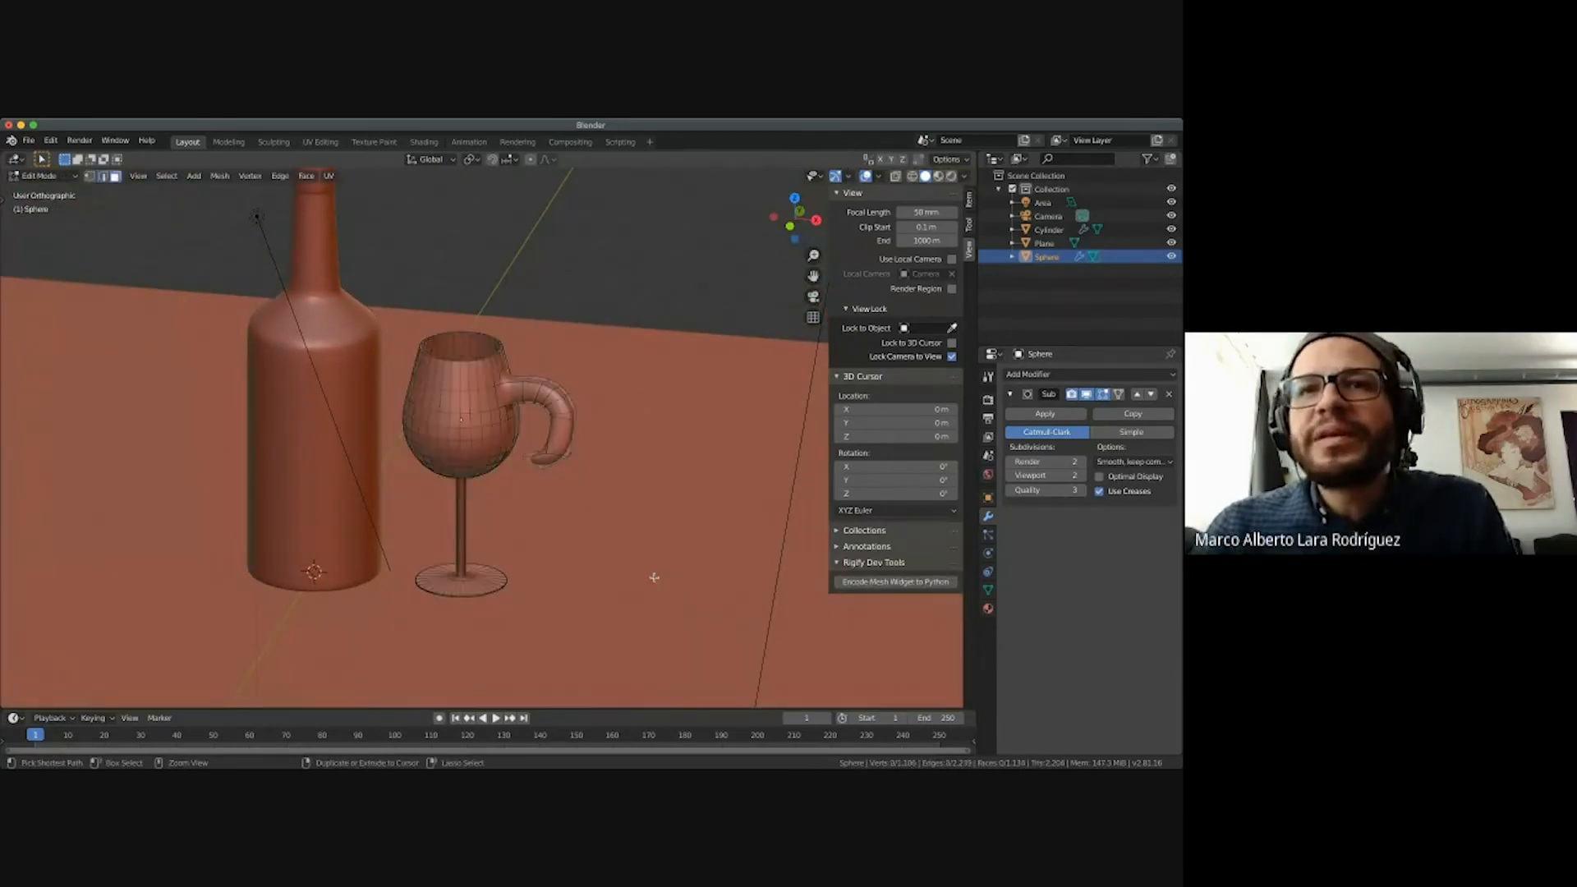
key("1")
key("3")
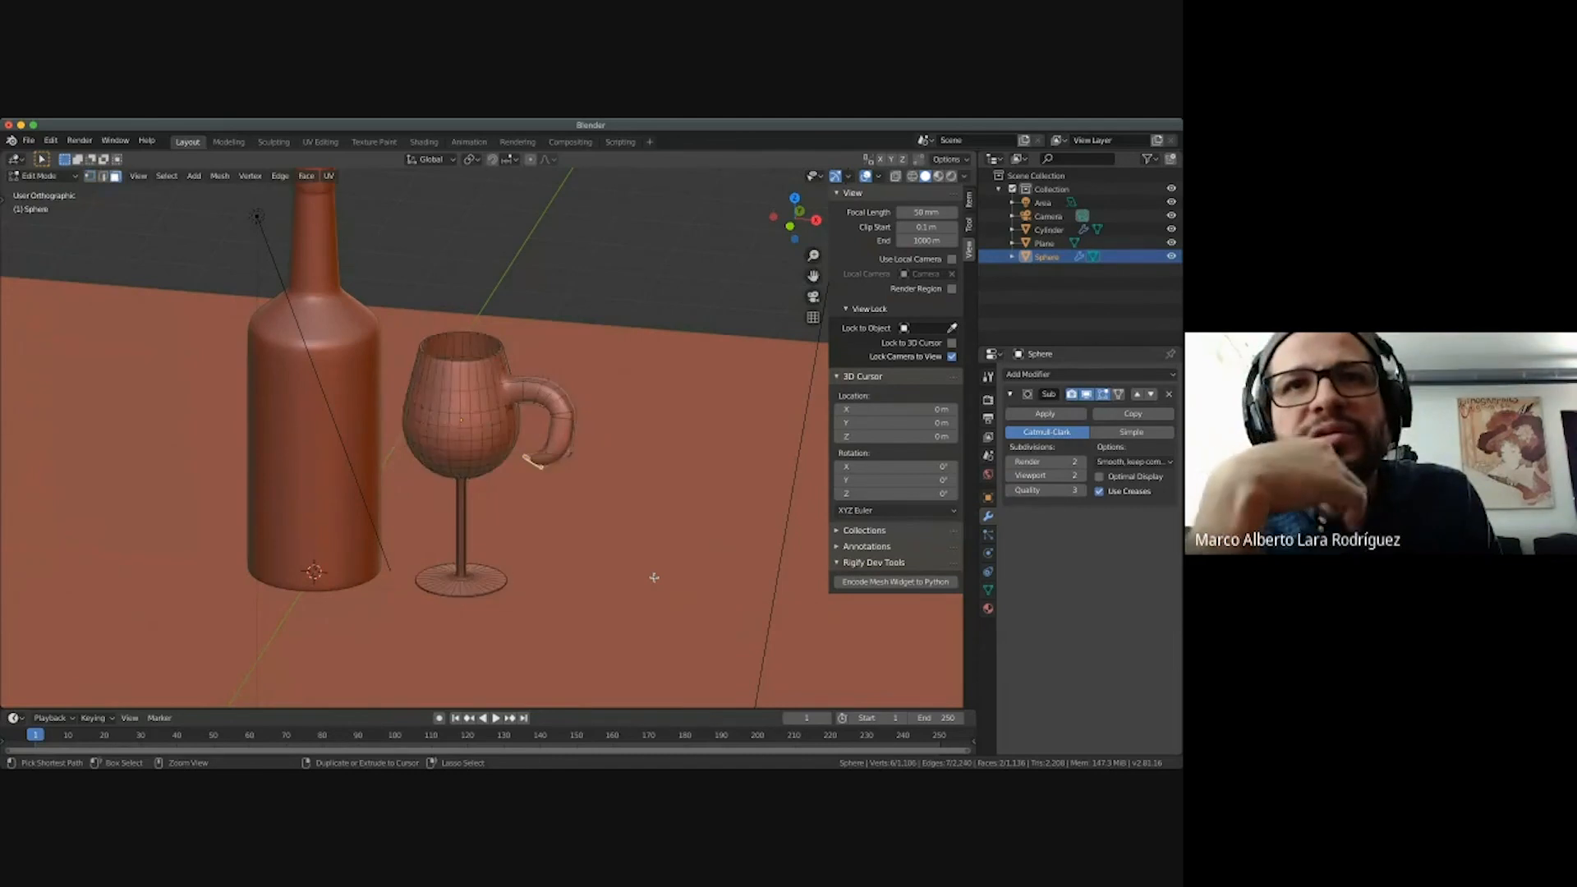
Undo the handle modelling on the wine glass back to the plain glass in Object Mode.
key("ctrl+z")
key("ctrl+z")
key("ctrl+z")
key("ctrl+z")
key("ctrl+z")
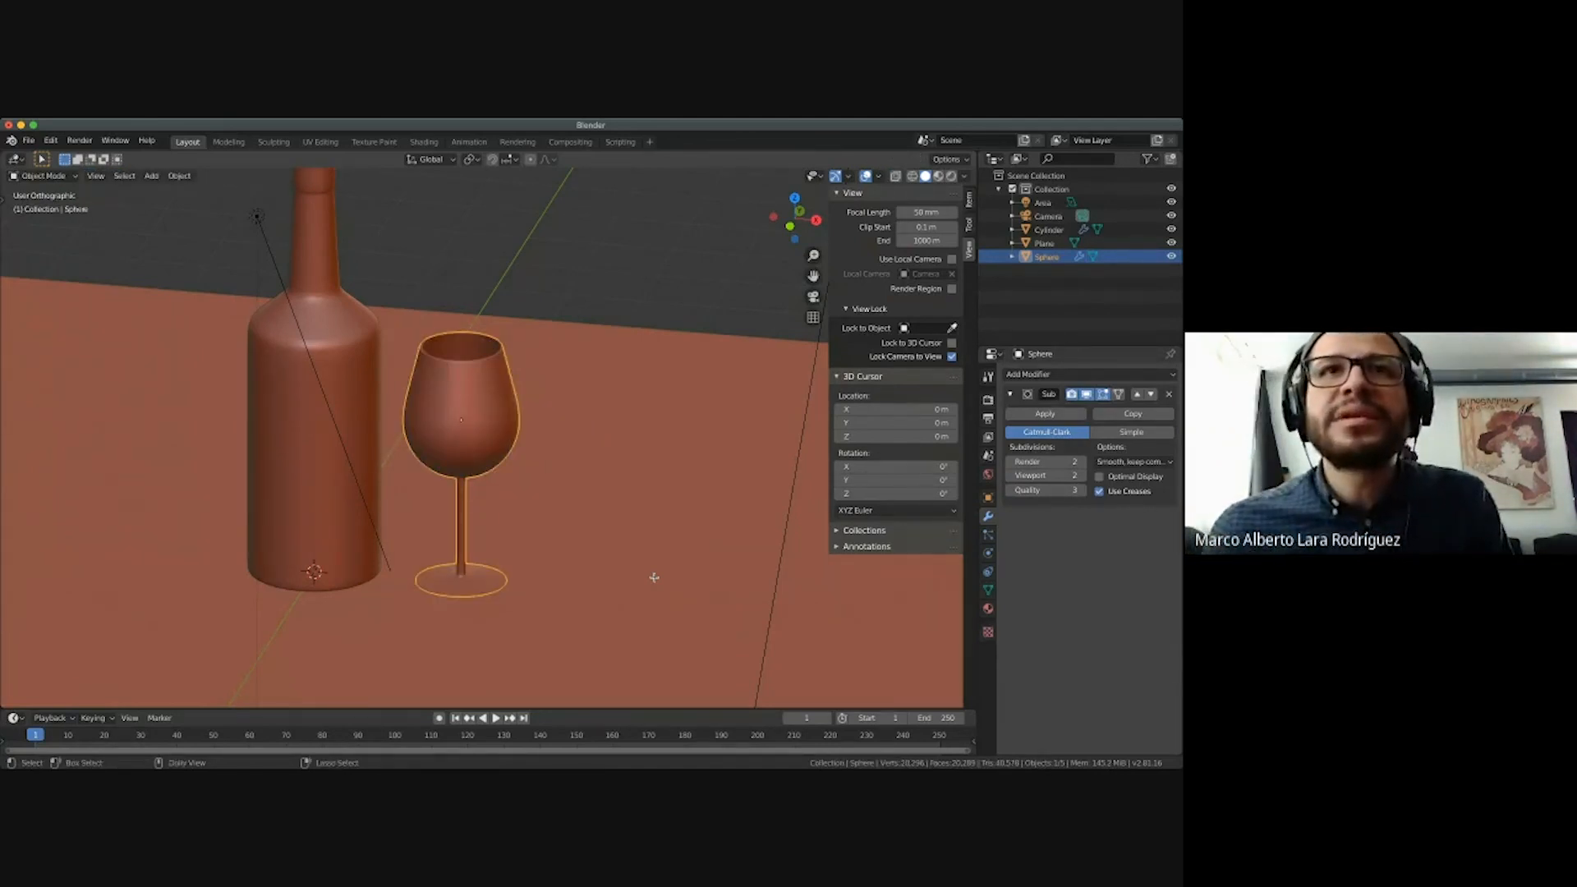
key("ctrl+shift+z")
key("ctrl+shift+z")
key("ctrl+z")
key("ctrl+z")
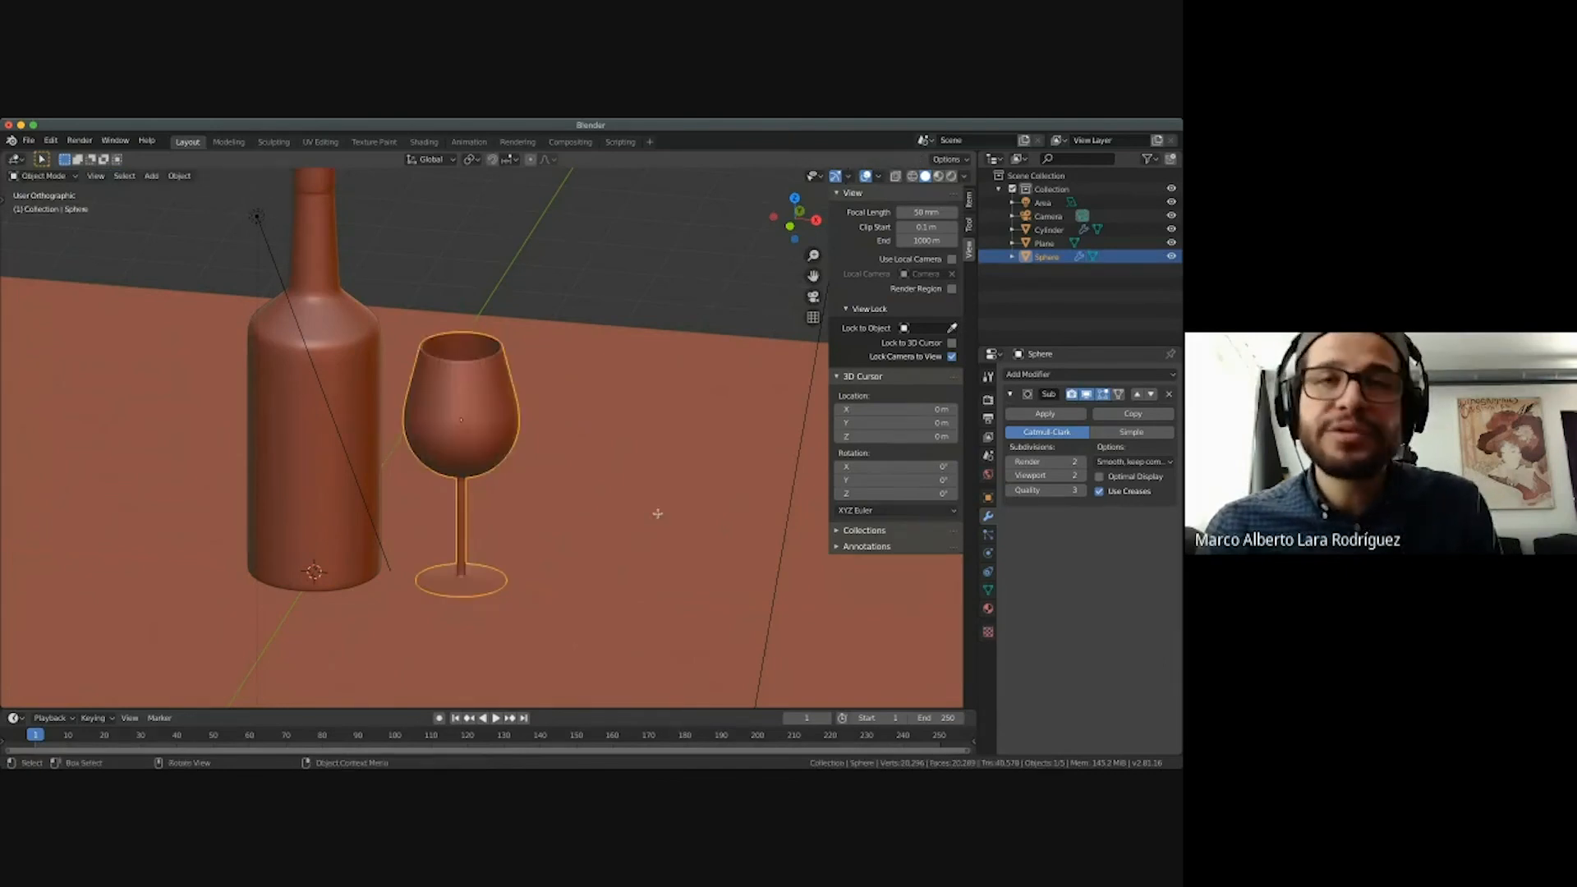
Switch the view to perspective and examine the bottle and wine glass on the plane from several angles and distances.
scroll(644, 517, "left", 3)
scroll(644, 517, "down", 3)
scroll(644, 518, "right", 5)
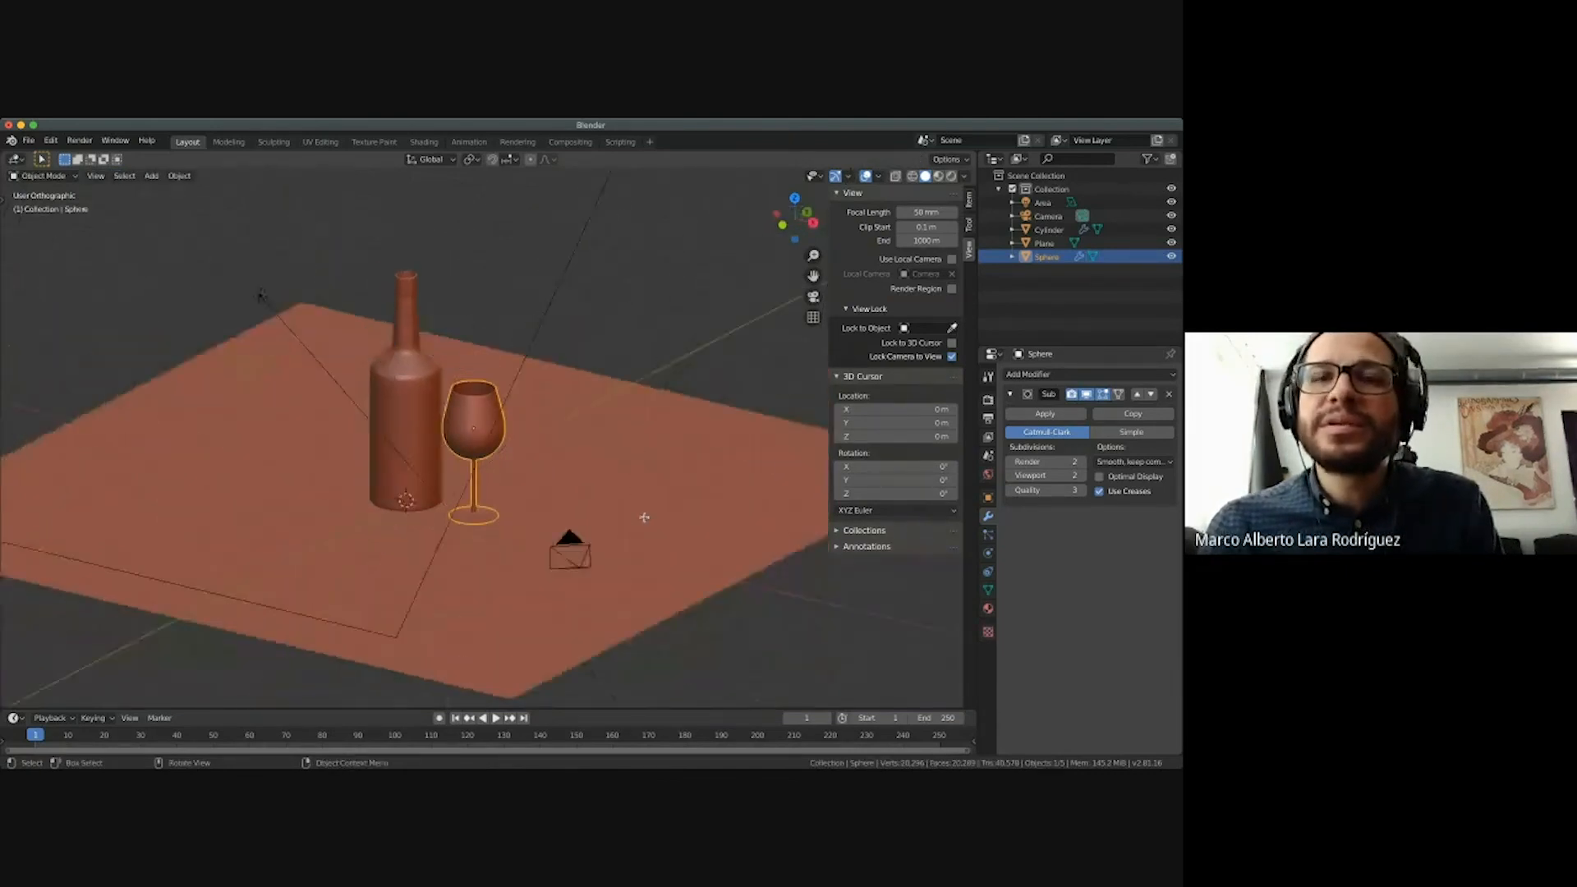
key("KP_5")
scroll(610, 530, "right", 8)
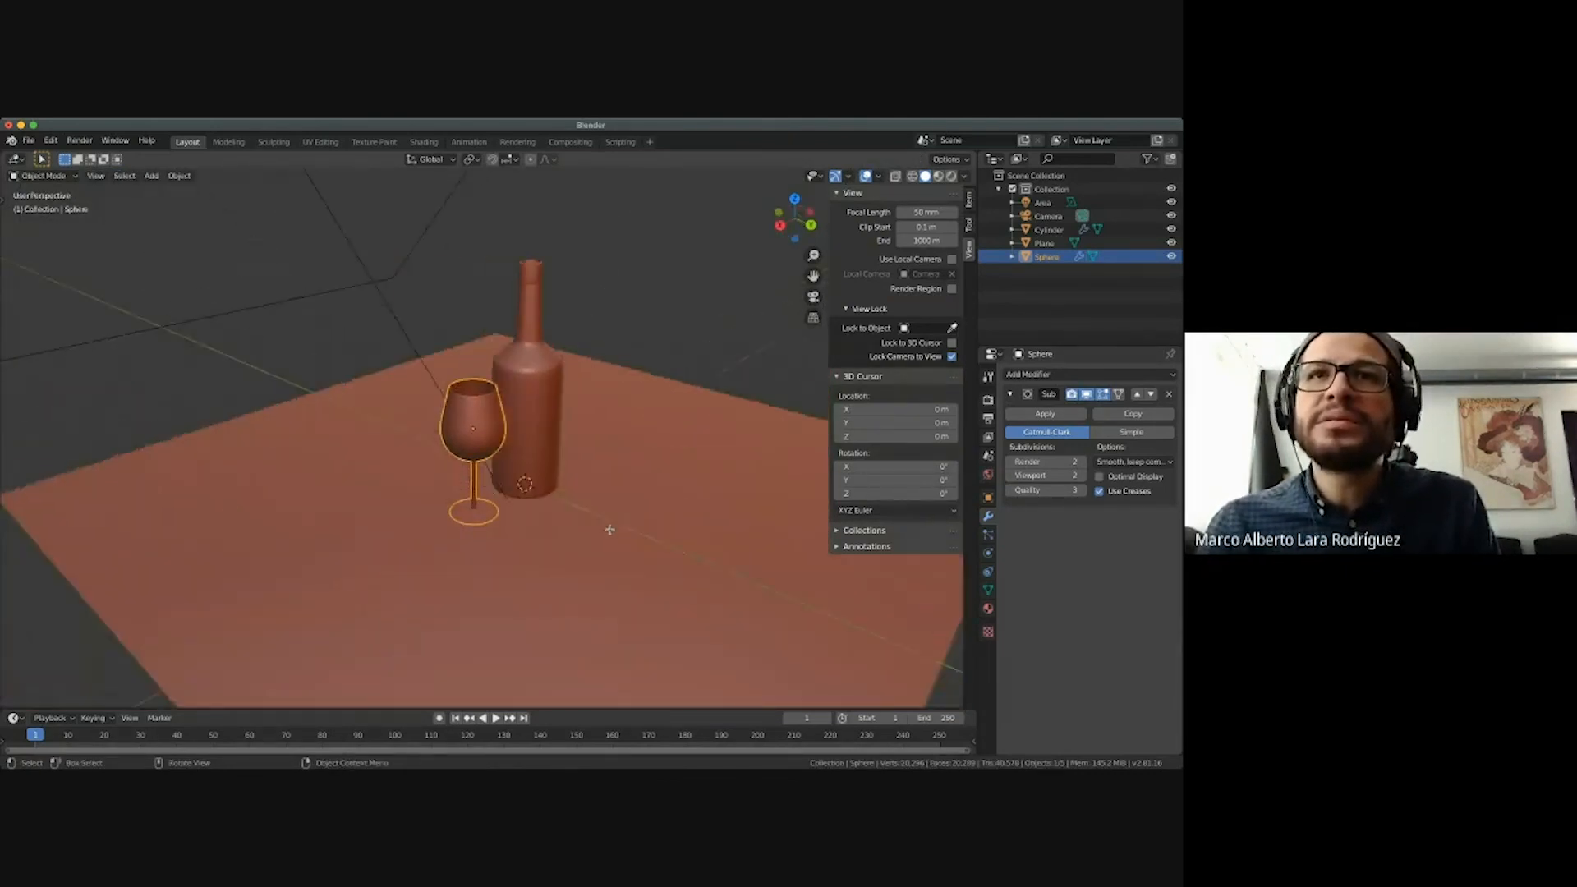
scroll(609, 530, "down", 3)
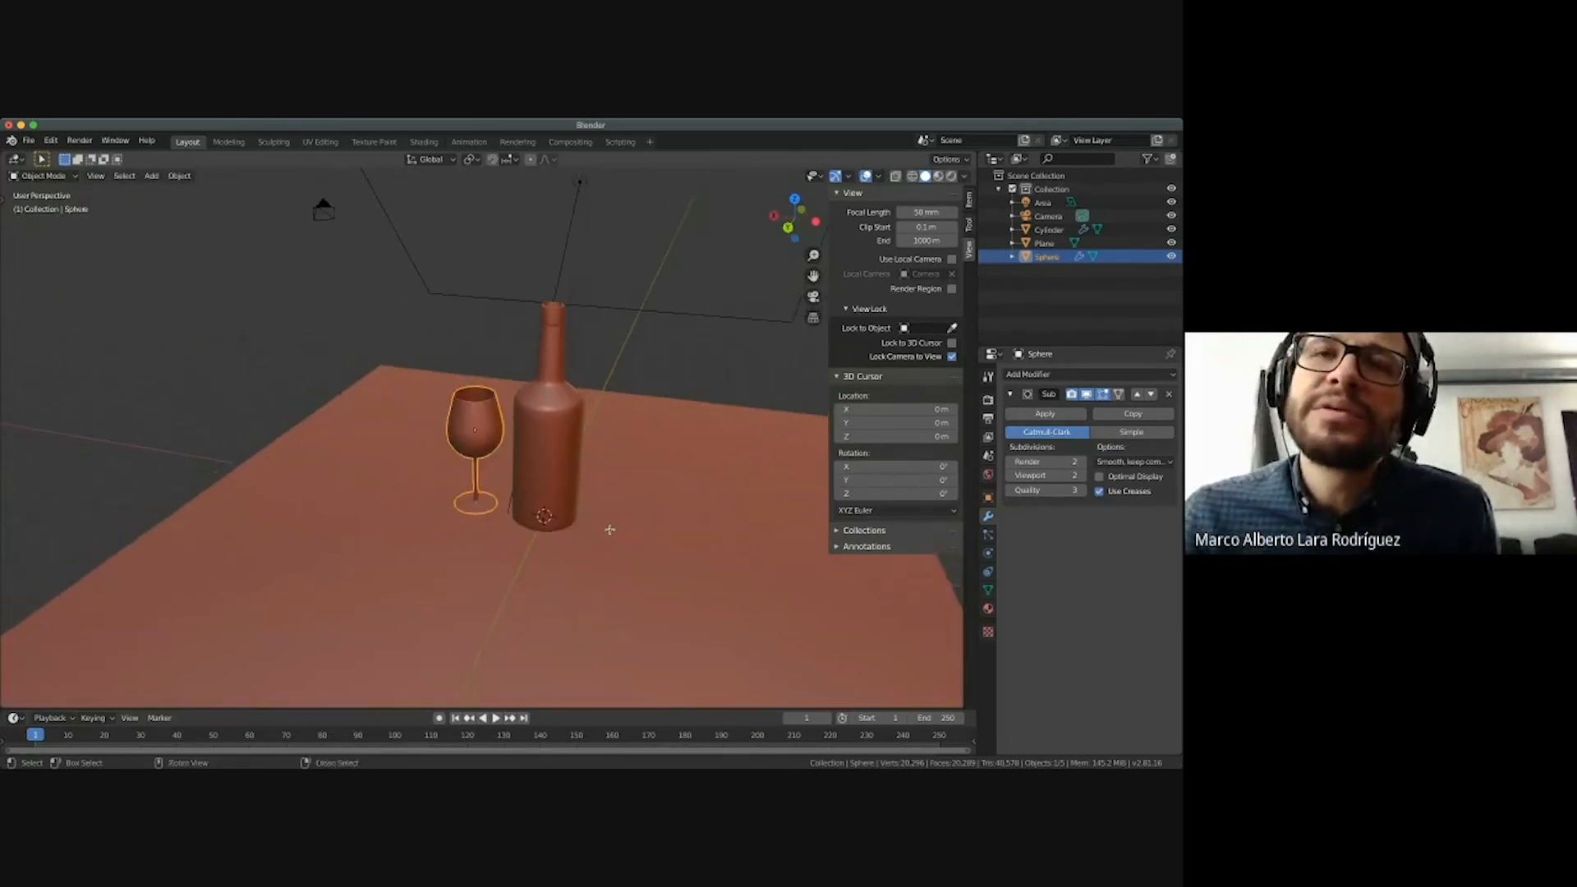
scroll(610, 529, "up", 2)
scroll(610, 530, "right", 10)
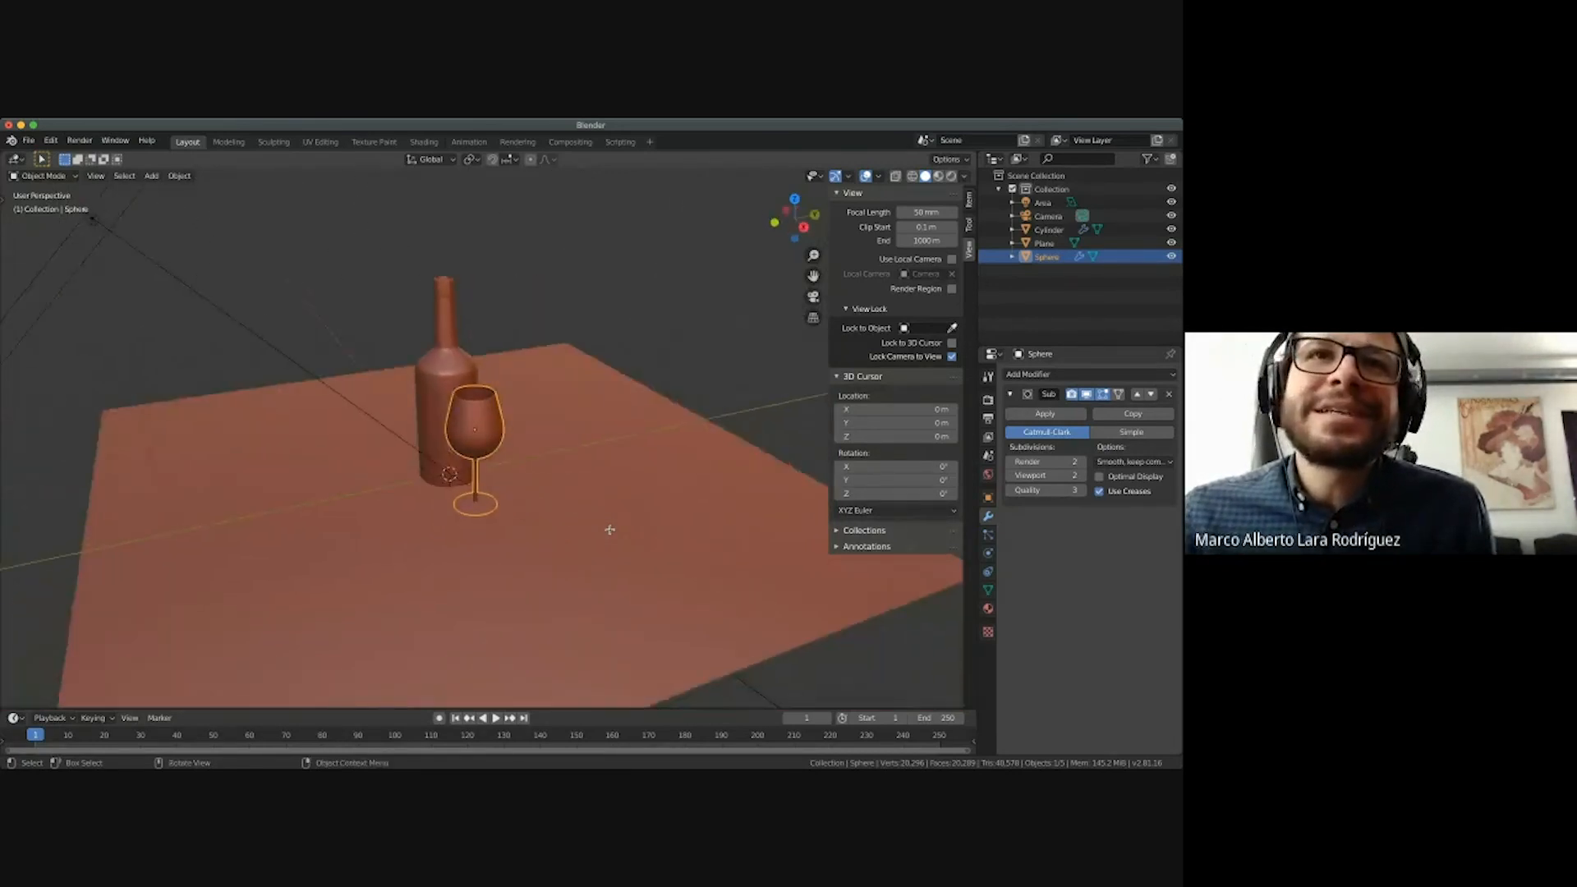
scroll(609, 530, "up", 10, "ctrl")
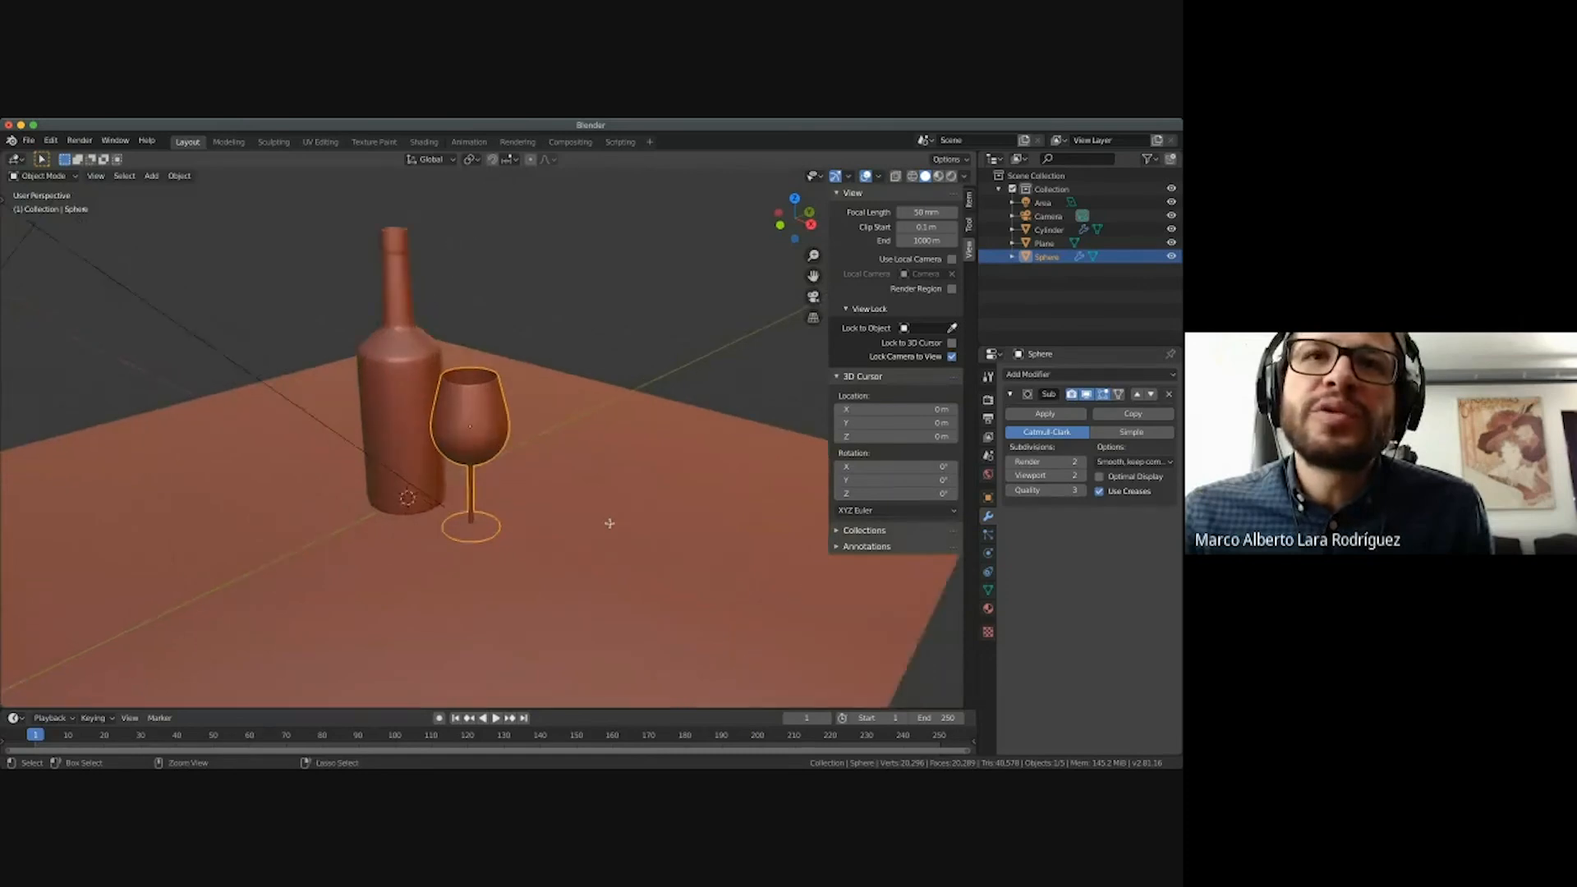
scroll(610, 523, "down", 7, "ctrl")
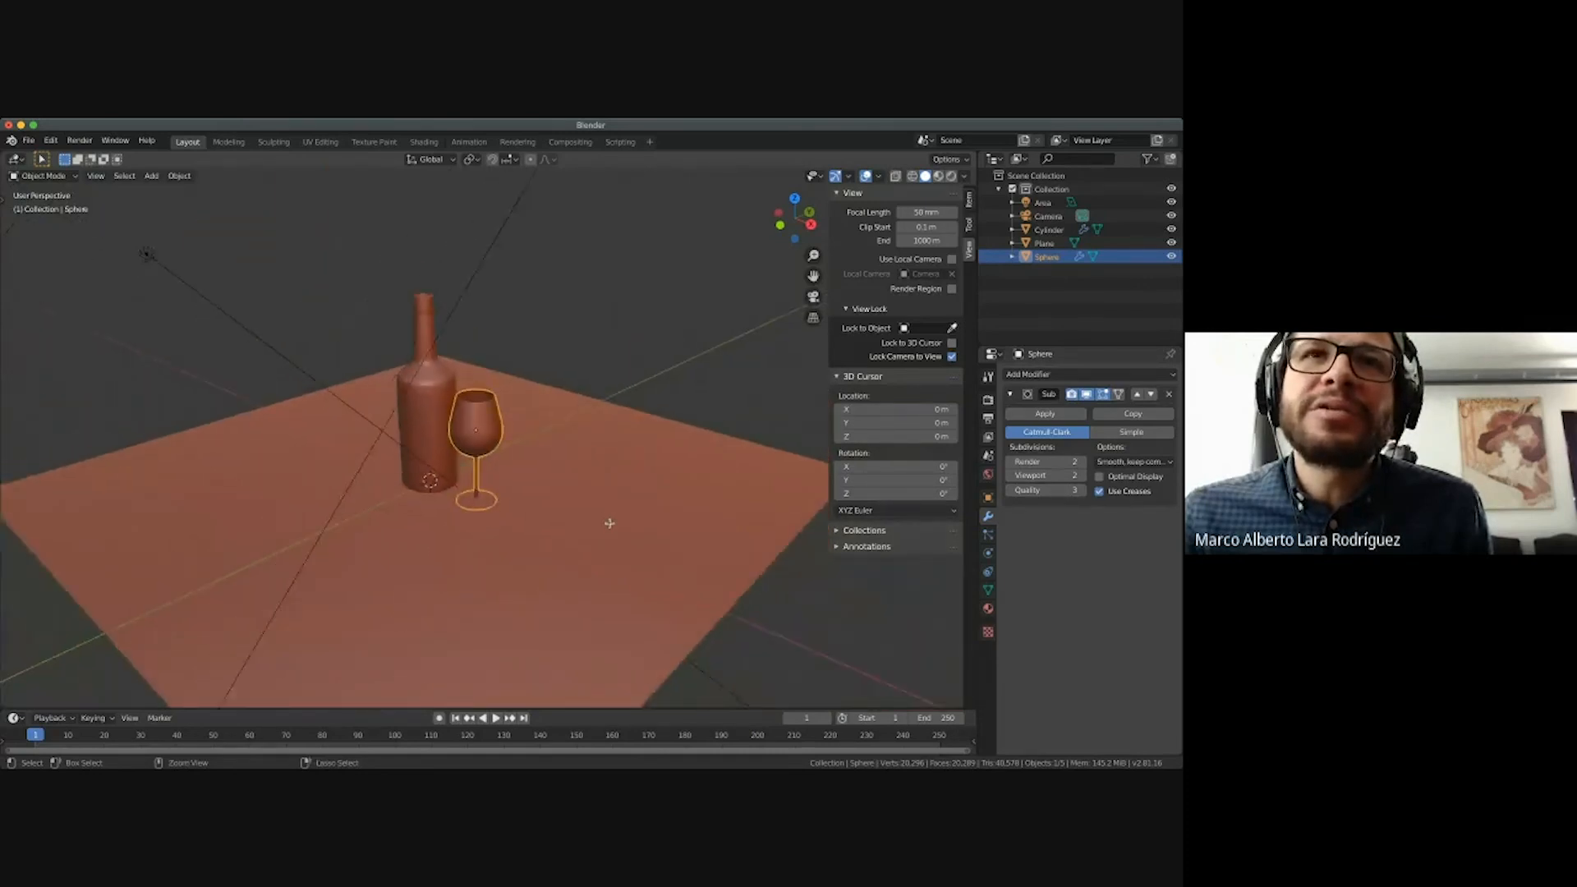
scroll(609, 524, "up", 1, "ctrl")
scroll(609, 523, "left", 3)
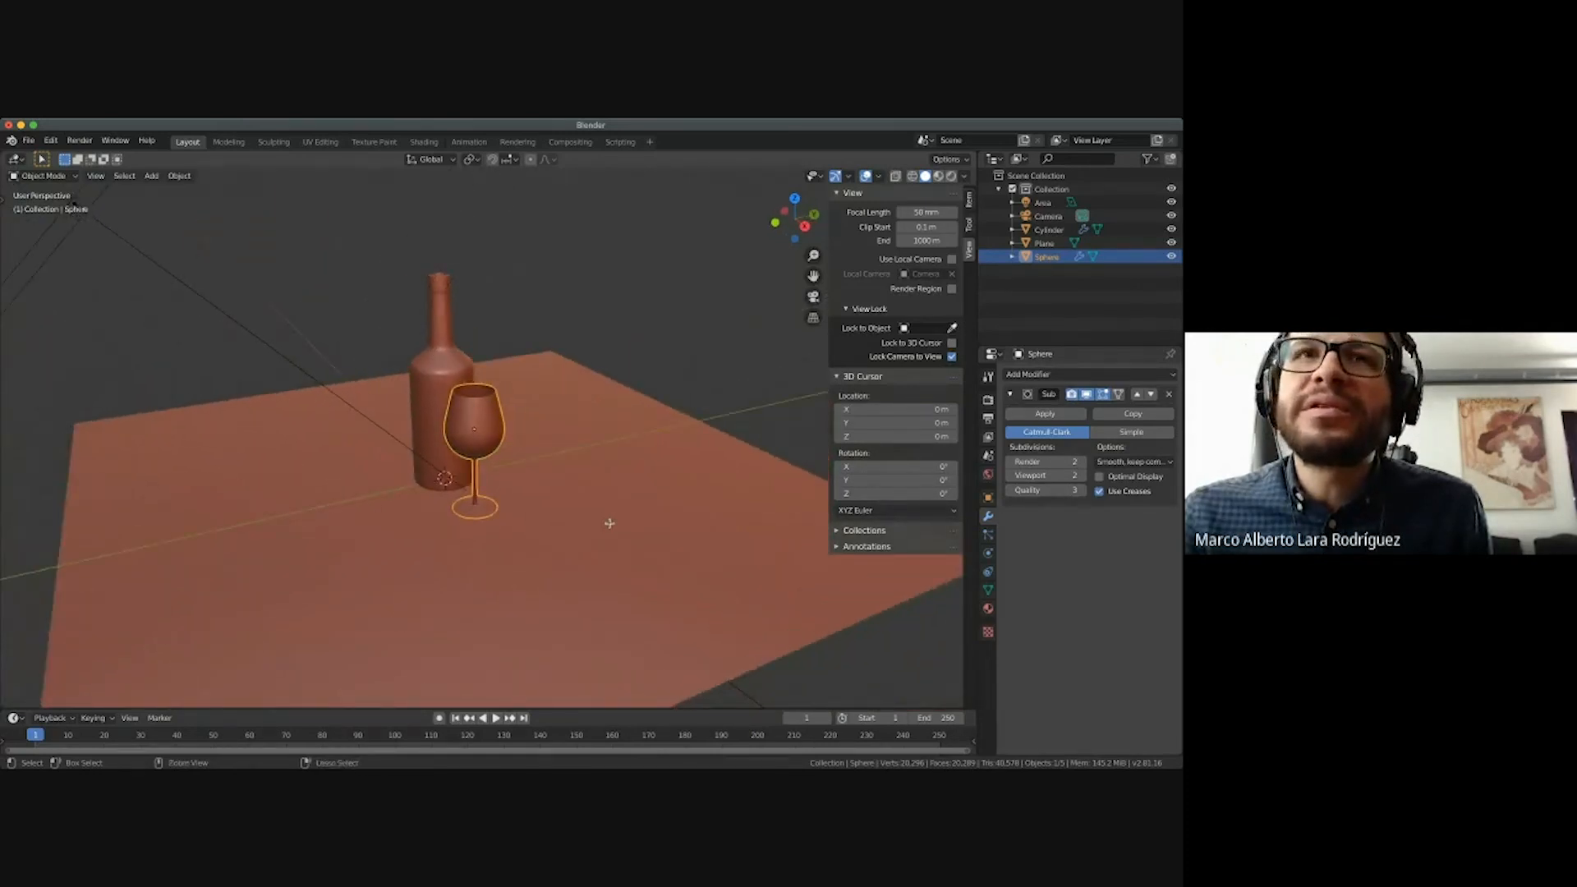
scroll(609, 523, "down", 3, "ctrl")
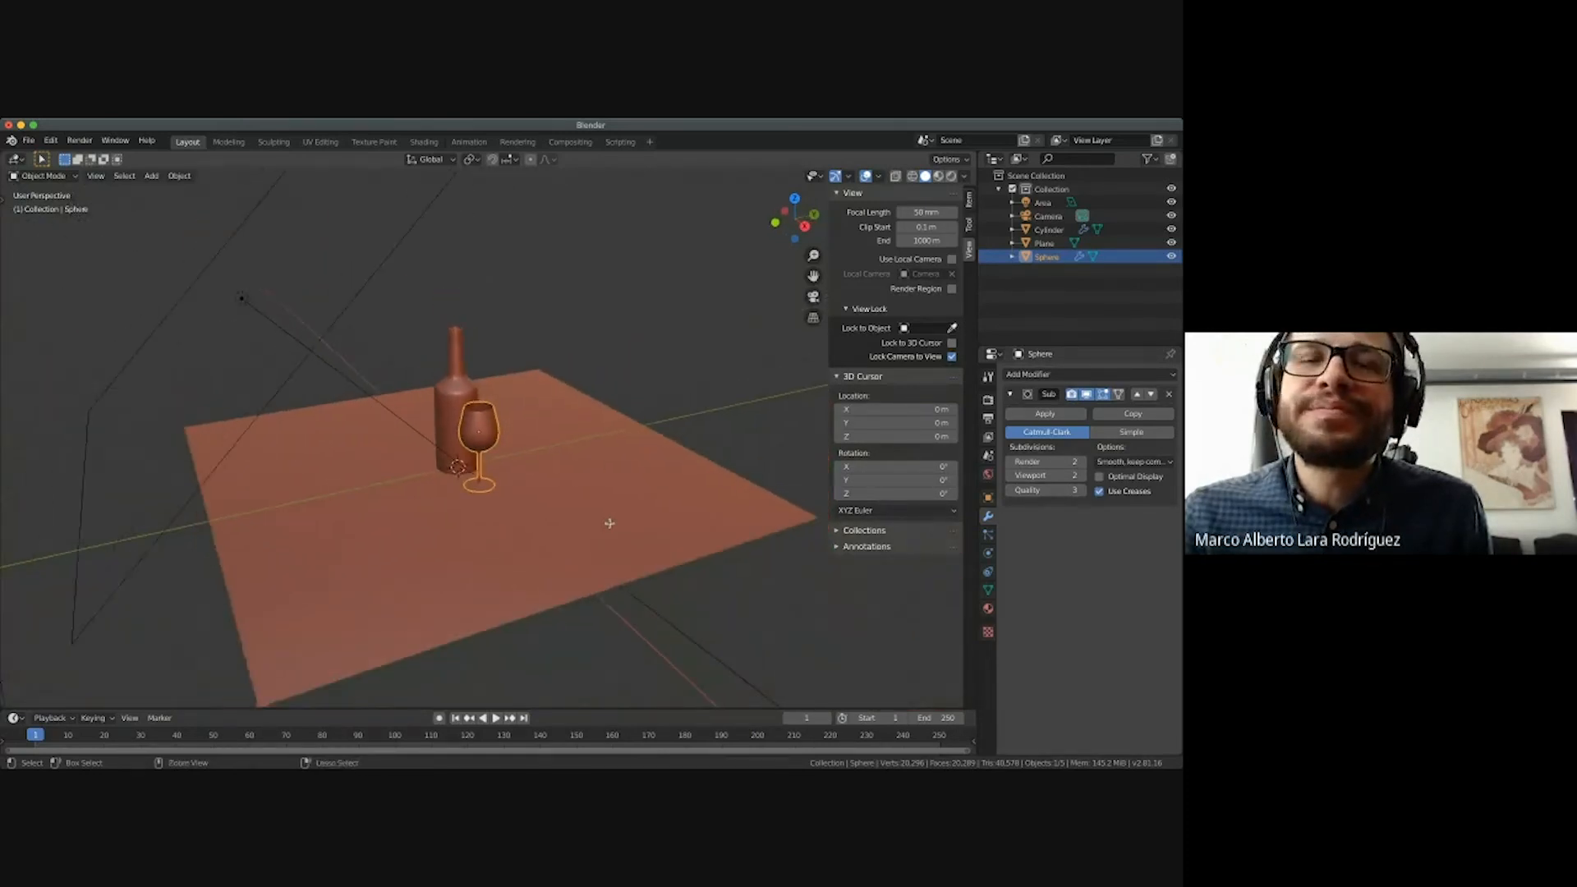
Switch the viewport to rendered shading and inspect the wine glass beside the green bottle up close.
left_click(655, 391)
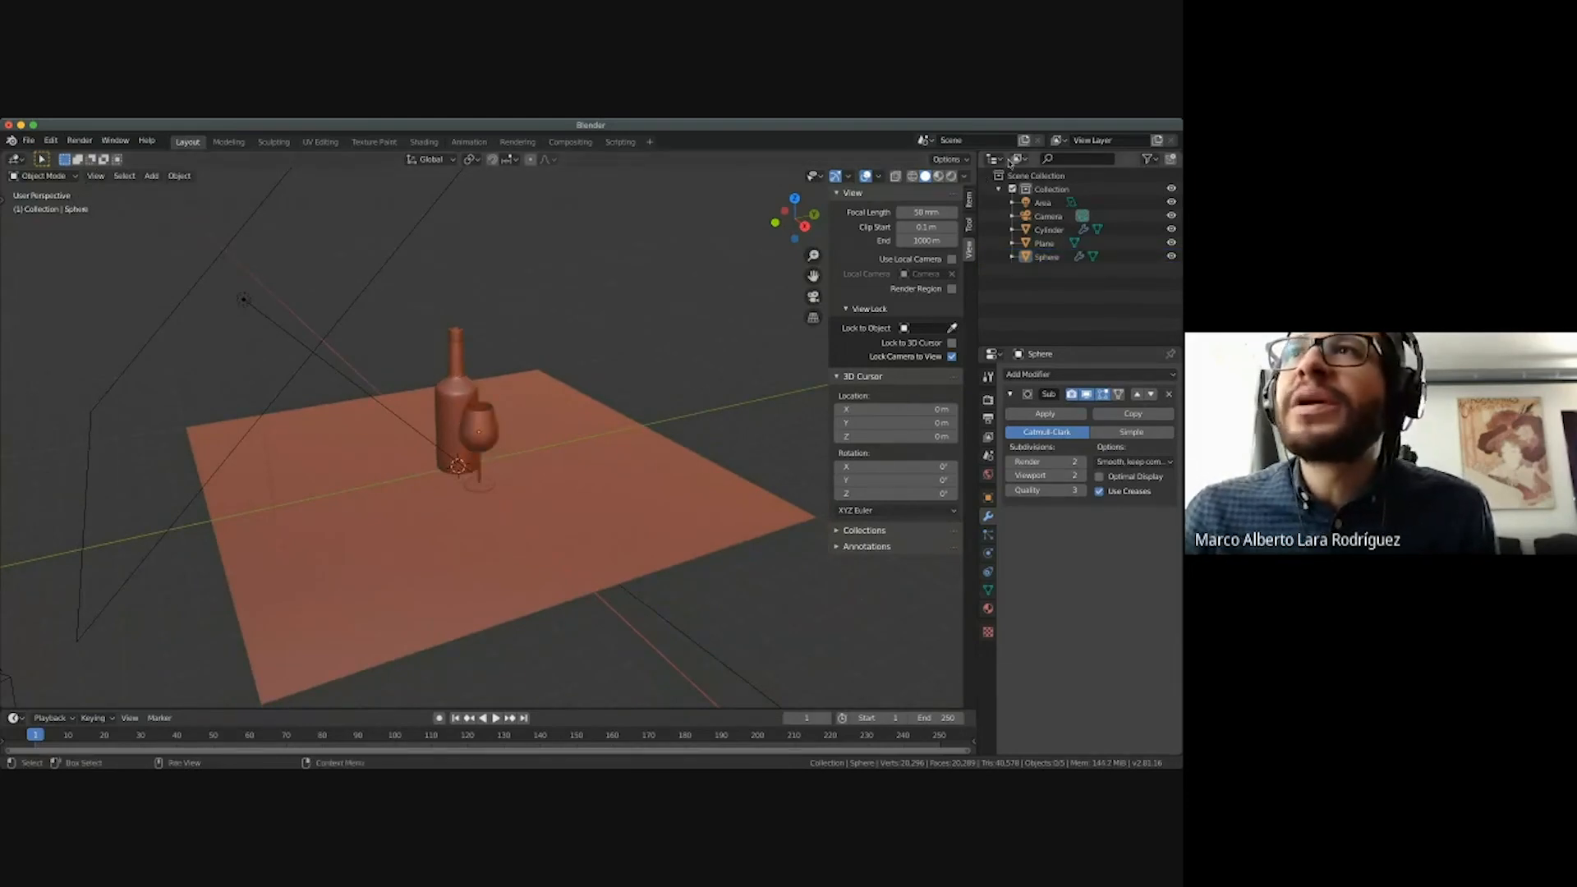
left_click(951, 177)
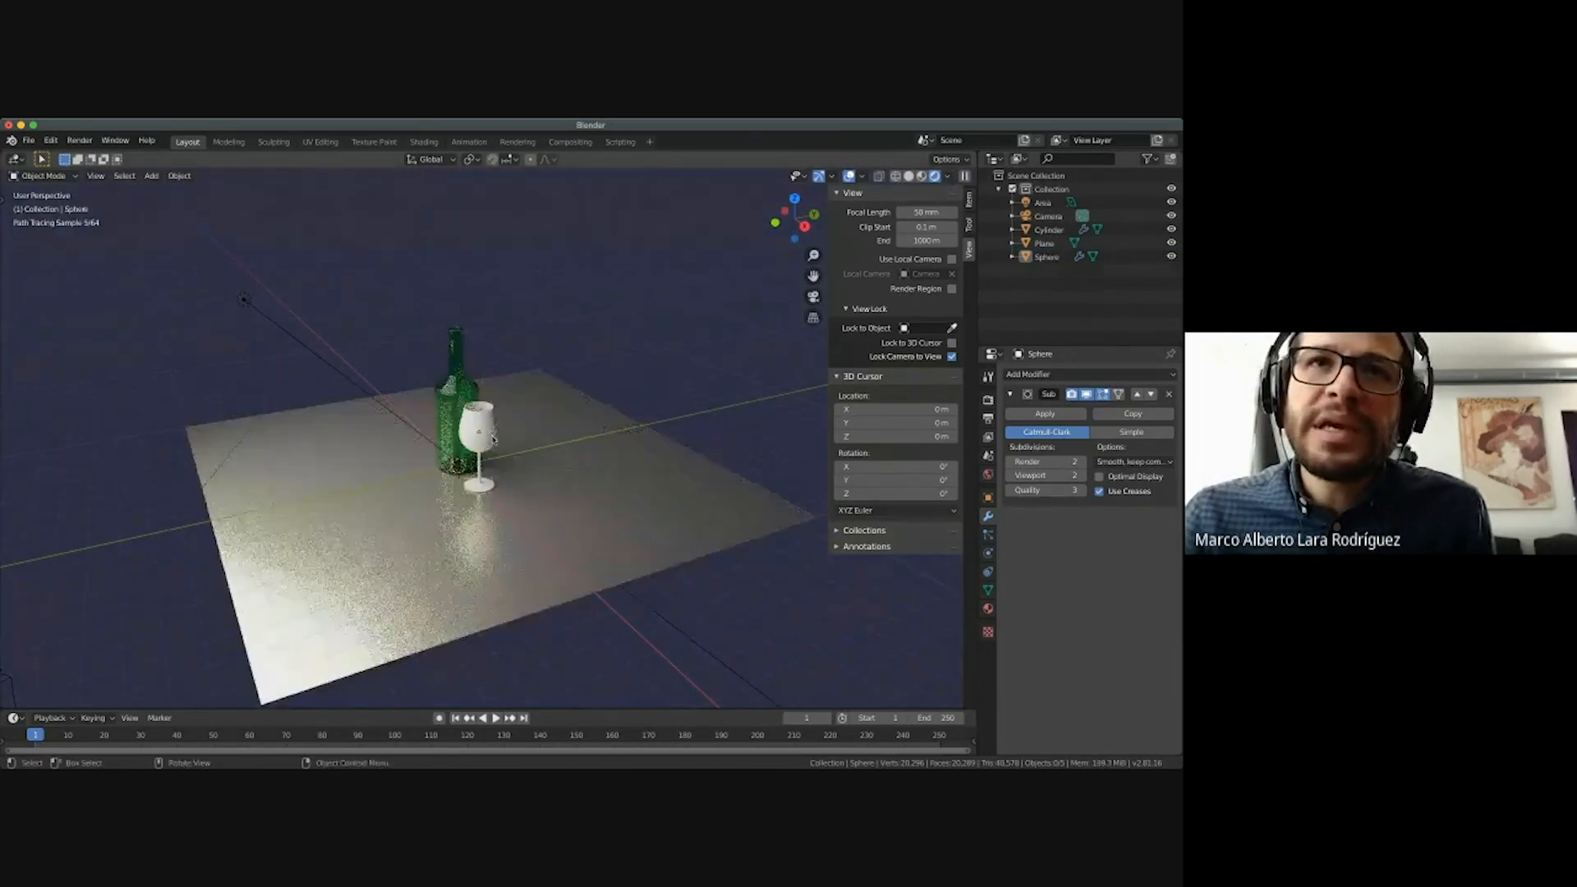
left_click(474, 443)
scroll(457, 493, "up", 3)
scroll(459, 494, "up", 2, "ctrl")
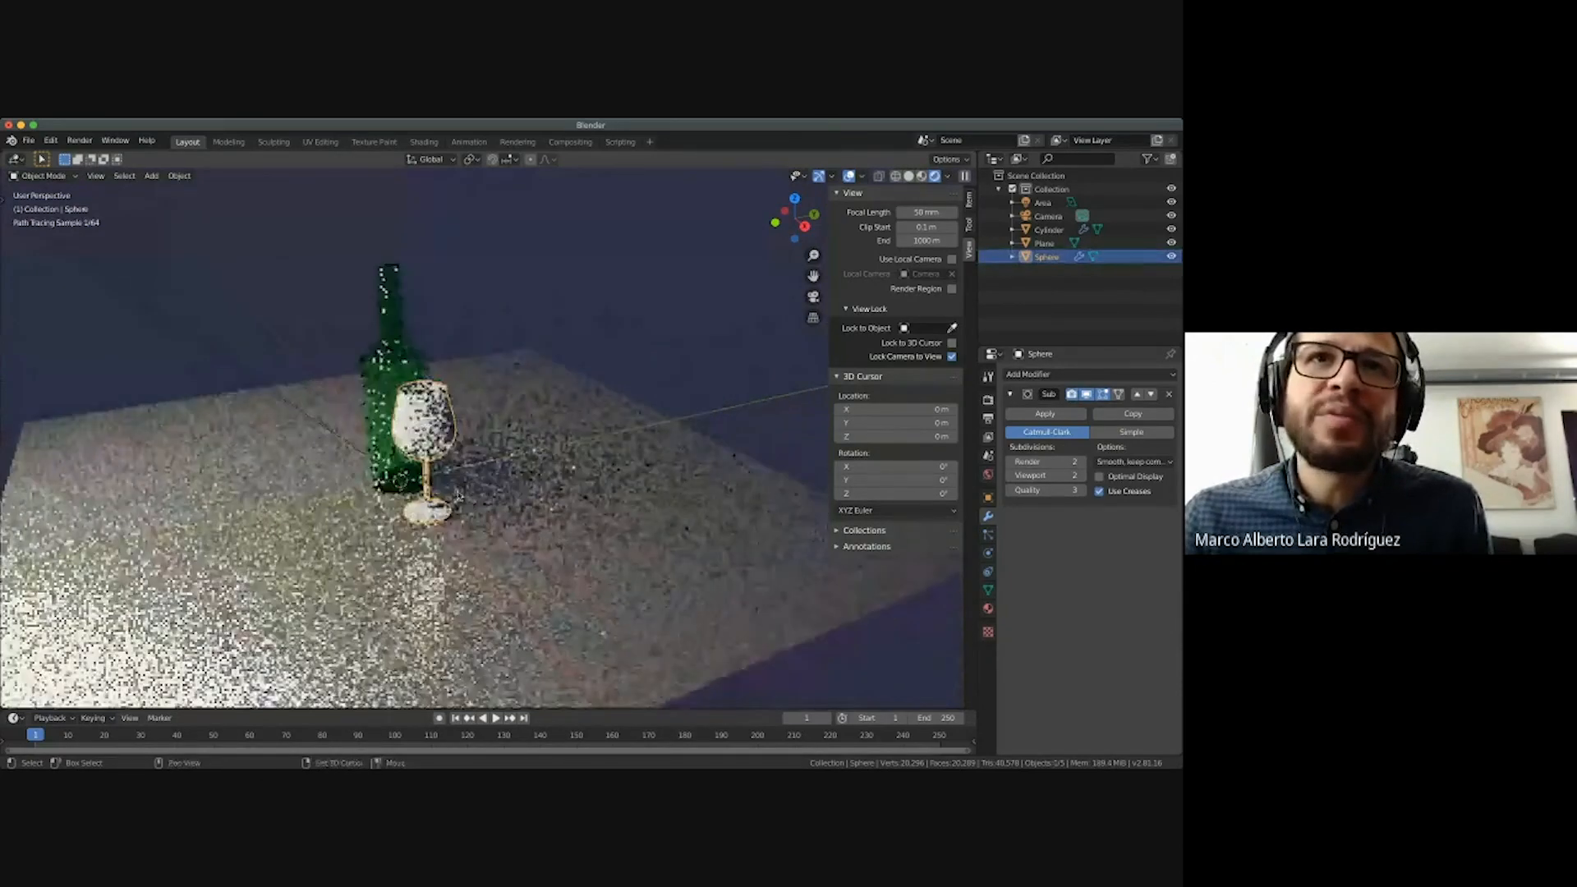
scroll(458, 494, "down", 6, "ctrl")
scroll(458, 495, "right", 3)
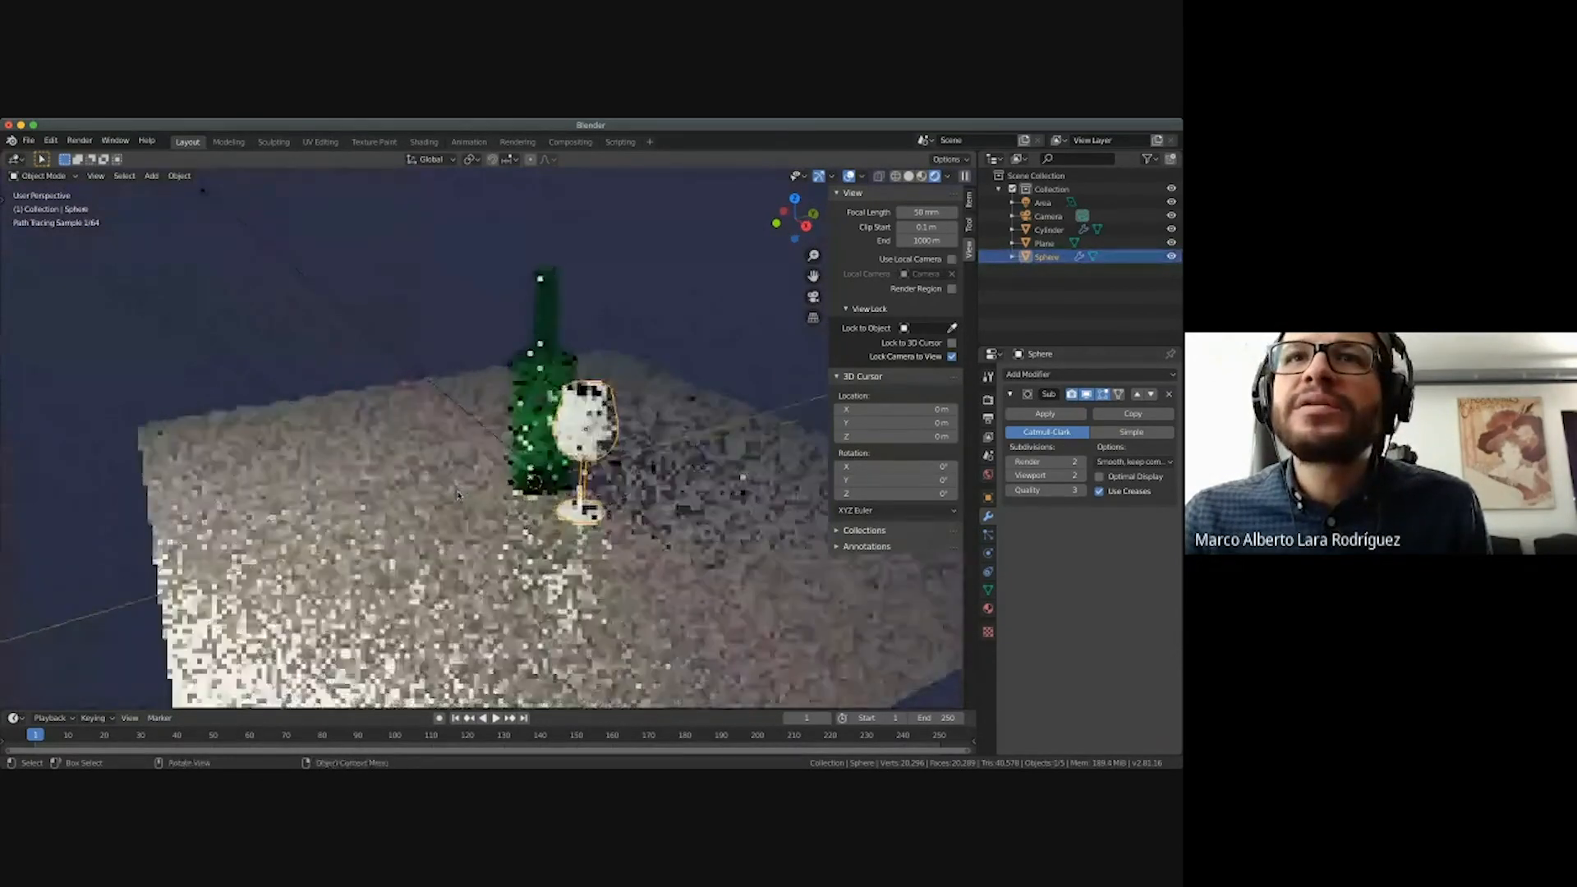
scroll(458, 494, "left", 5)
scroll(465, 495, "right", 3, "shift")
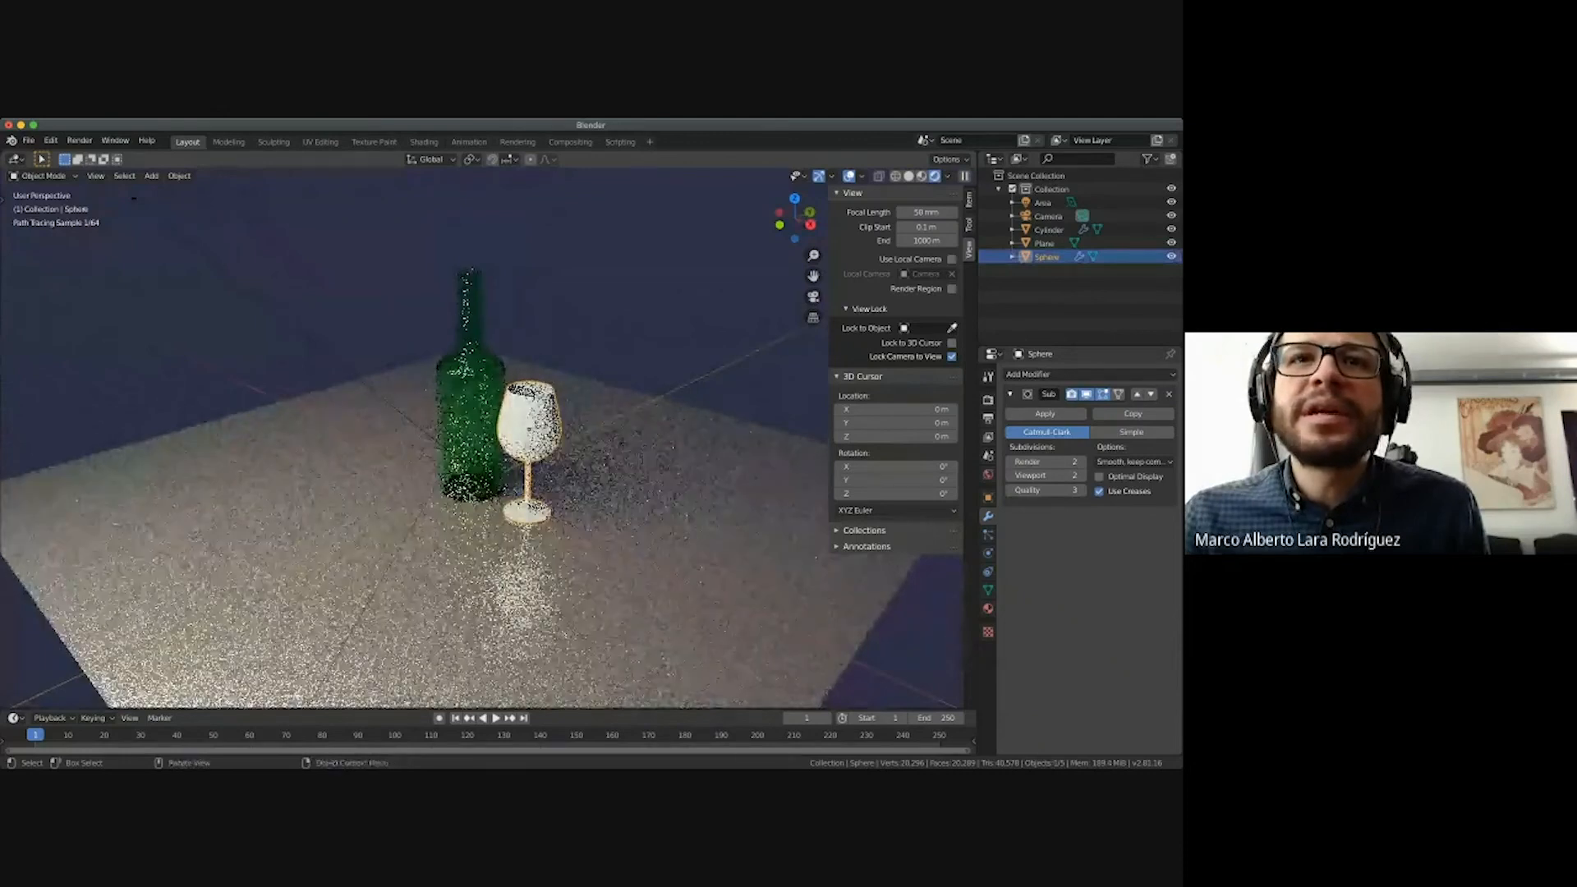
Open the bottle's material settings and set its Transmission to 1.000.
left_click(465, 493)
left_click(988, 606)
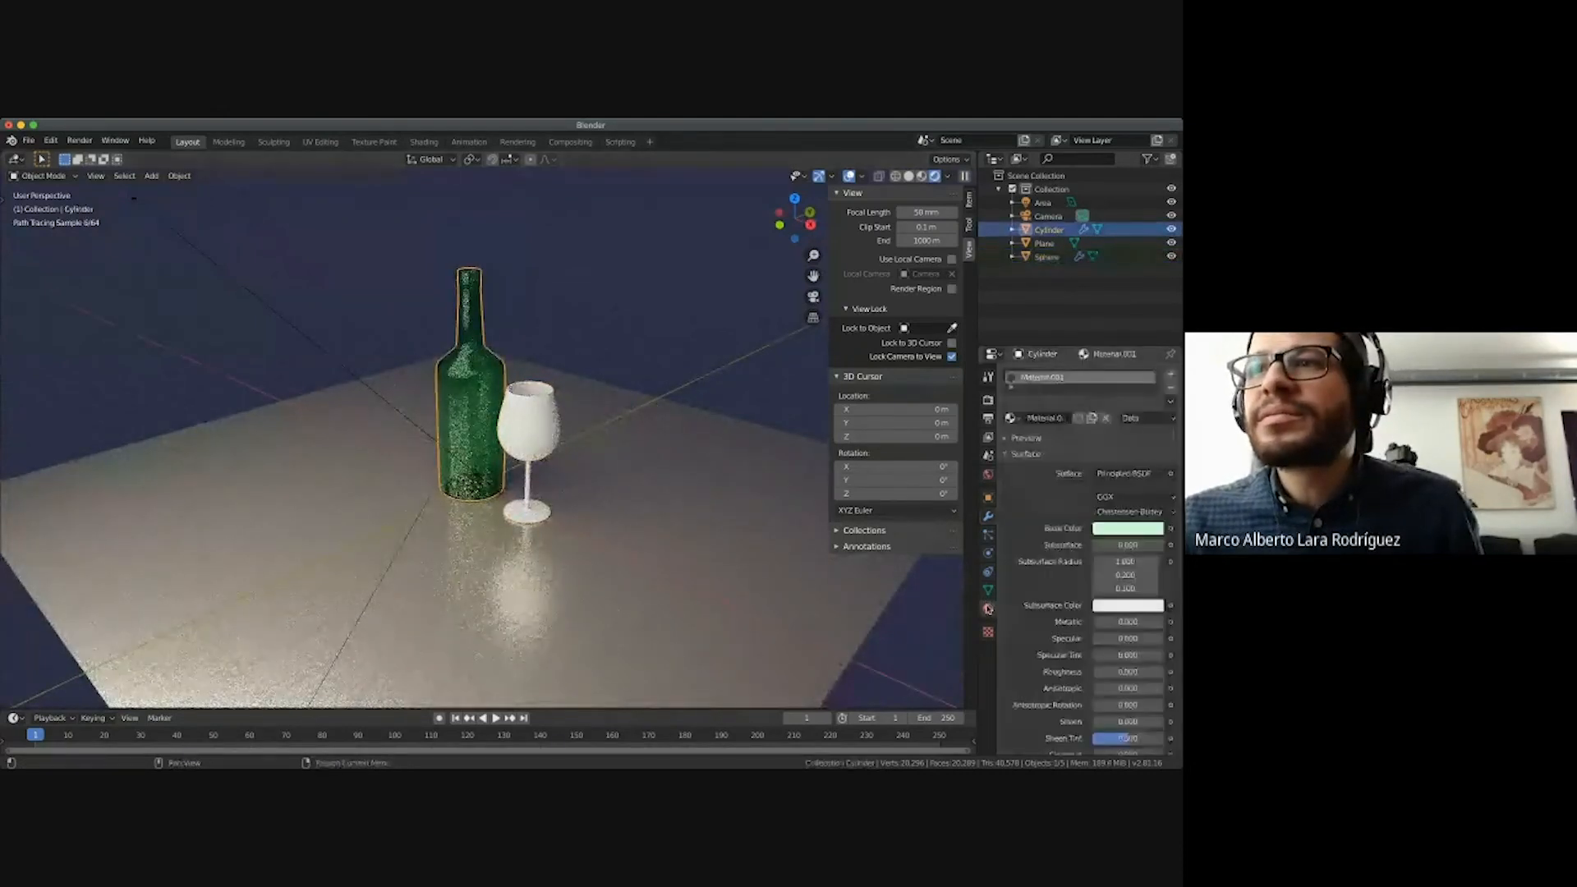
scroll(1009, 609, "down", 3)
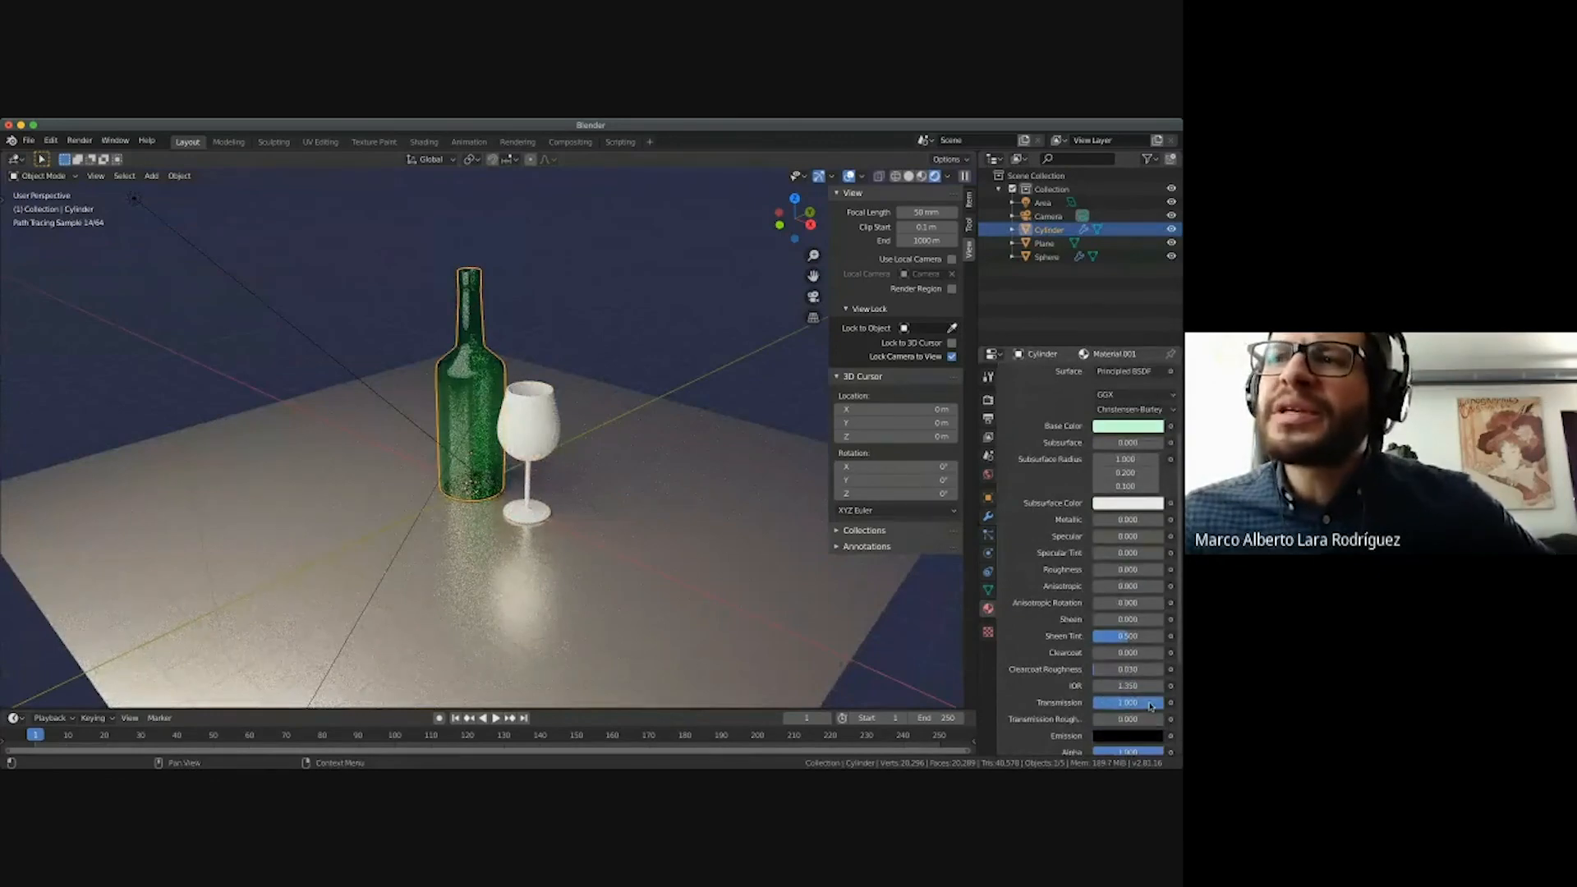
mouse_move(1147, 704)
left_mouse_down()
mouse_move(1083, 705)
mouse_move(1163, 703)
left_mouse_up()
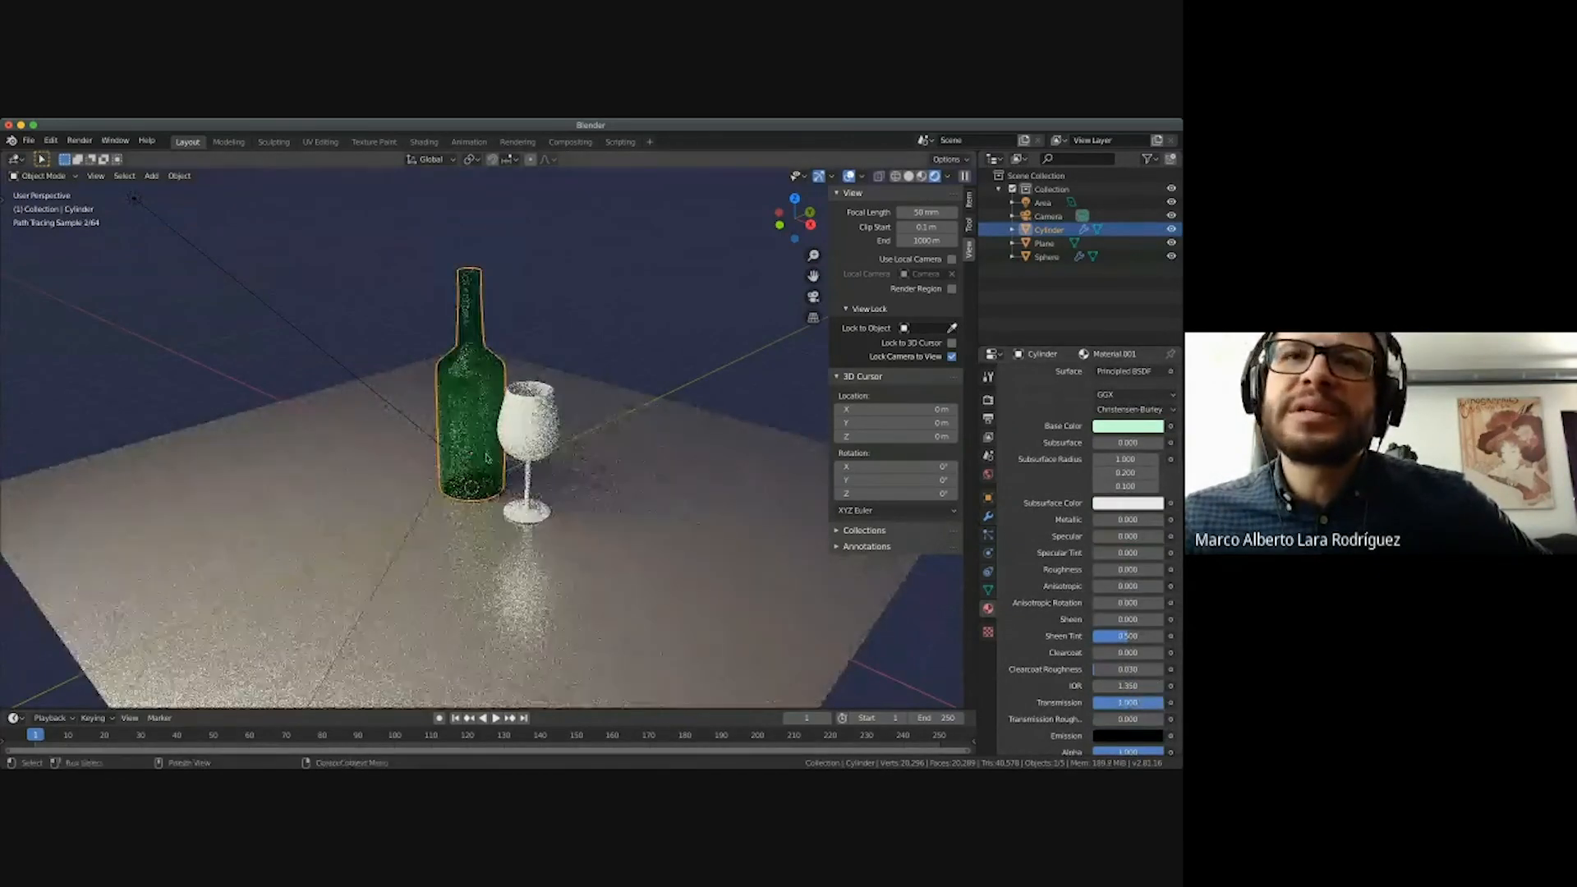
Create a new material for the wine glass and brighten its Base Color to pure white.
left_click(540, 444)
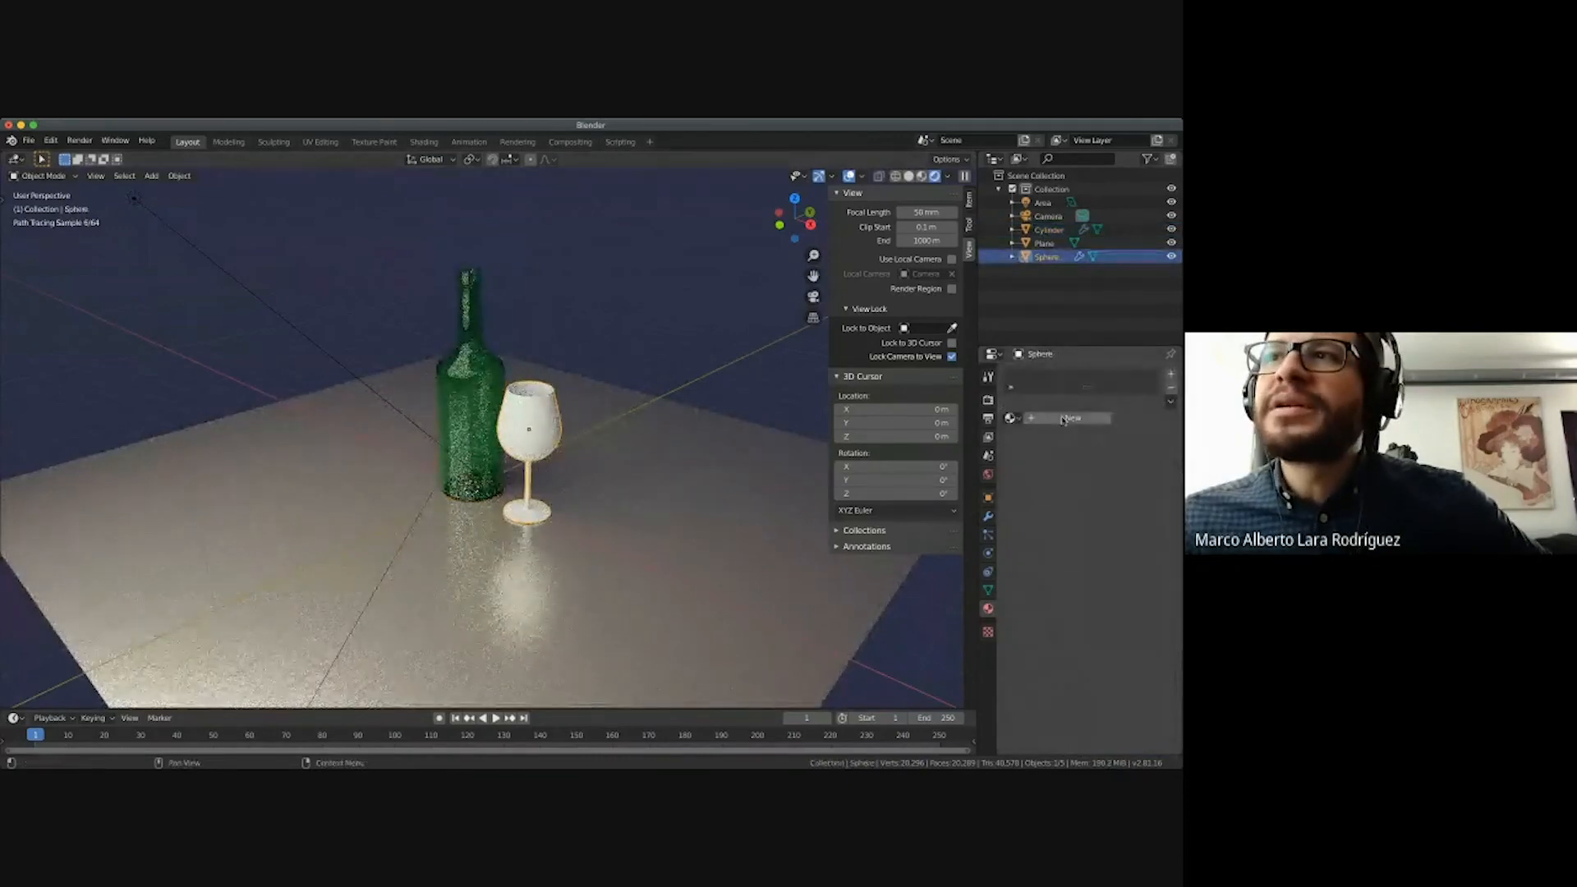
scroll(1100, 460, "down", 3)
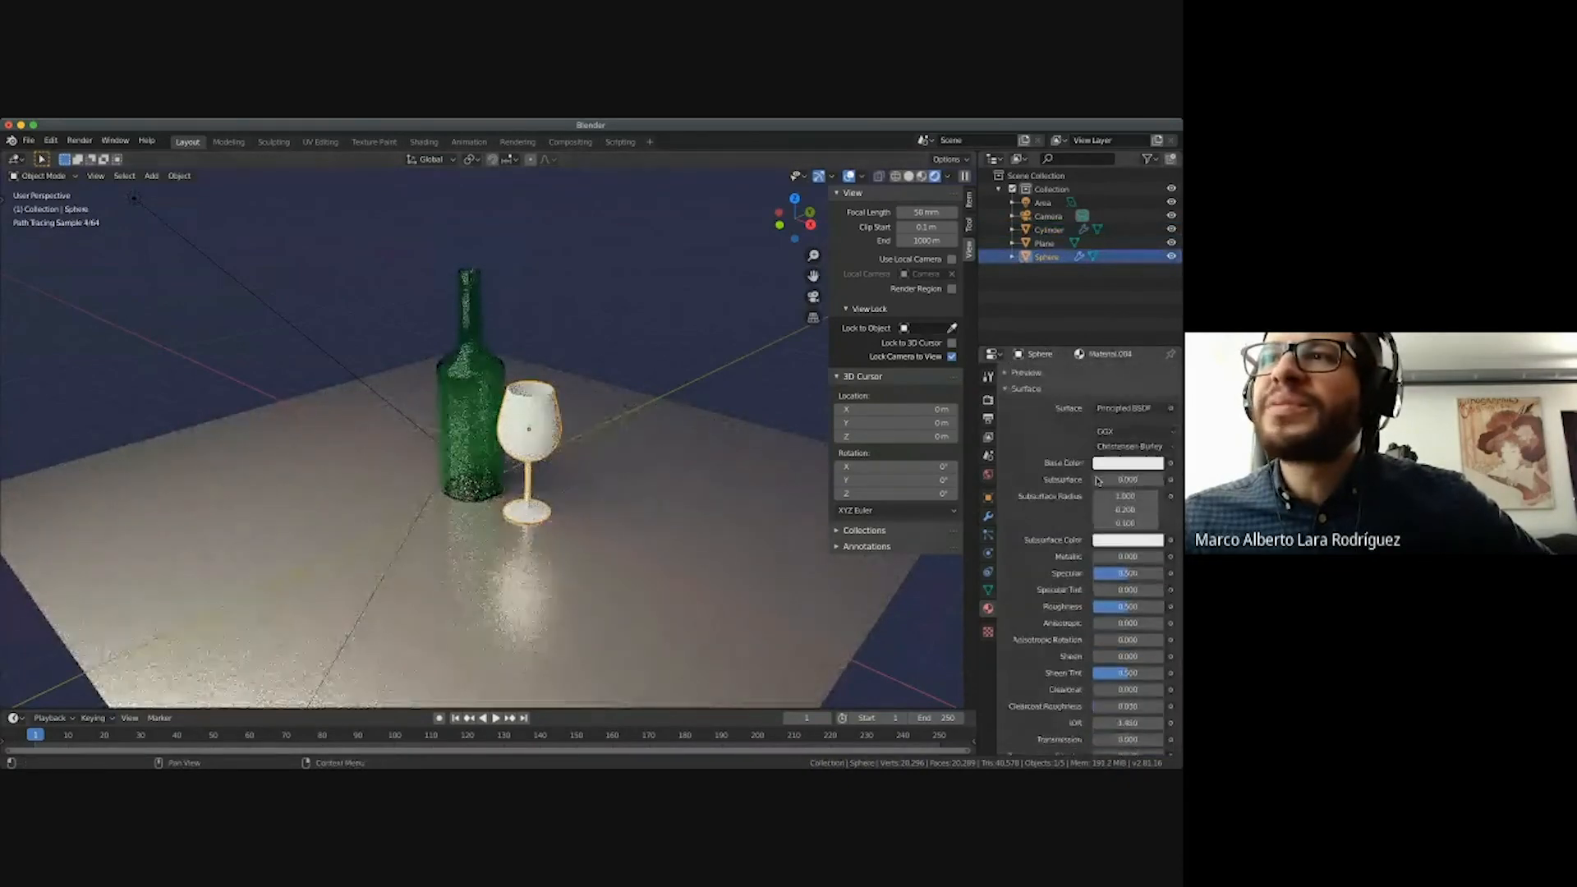
left_click(1114, 465)
left_click_drag(1152, 279, 1152, 265)
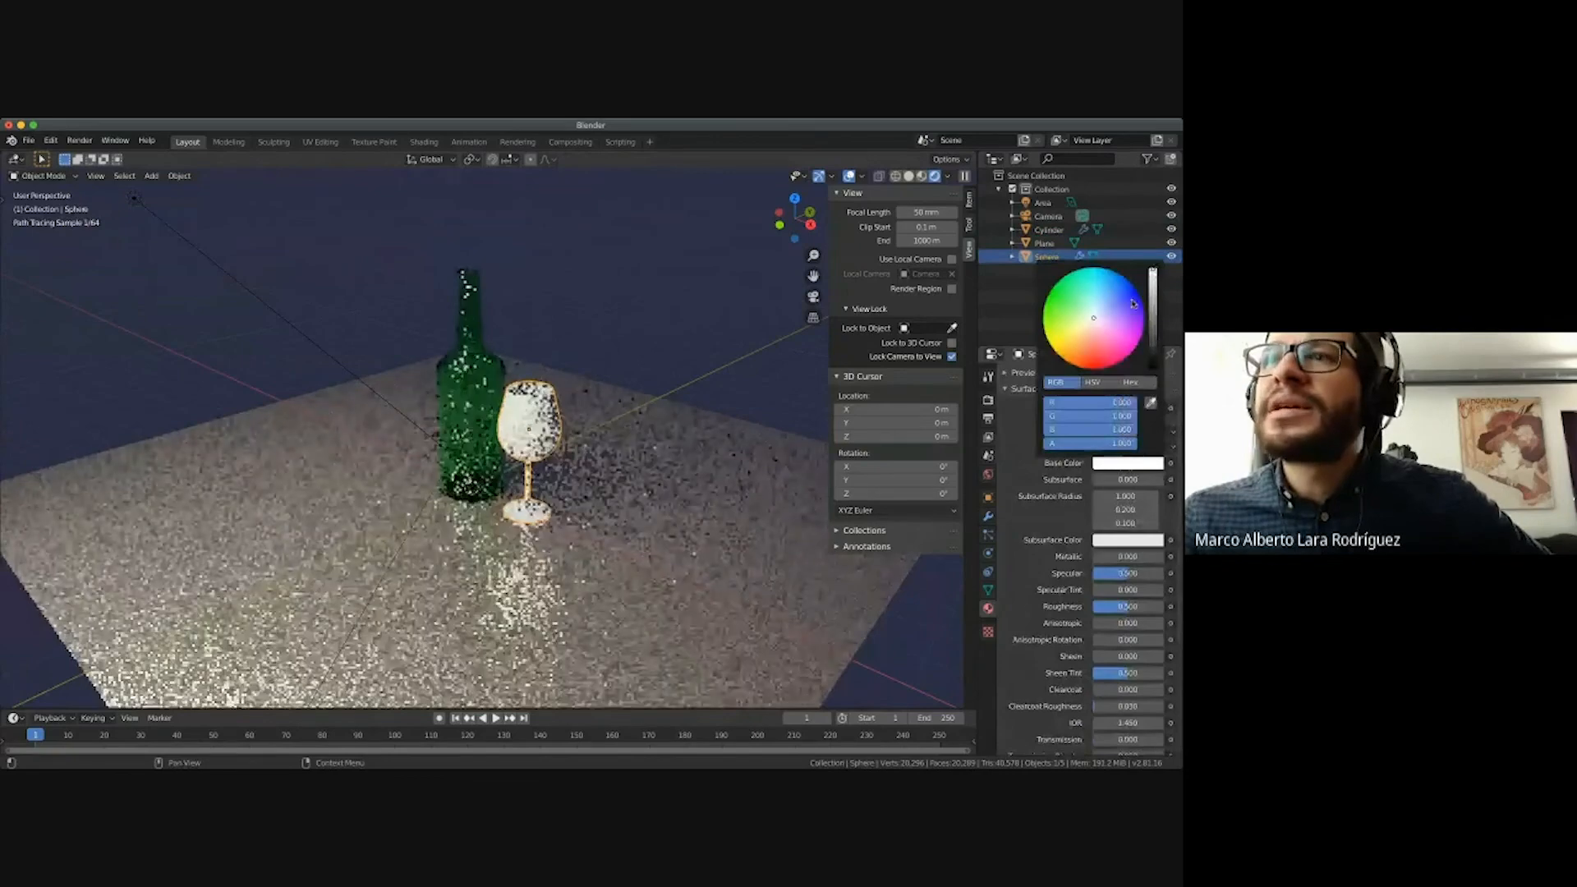
Set the wine glass material's Specular to 1.000, Roughness to 0.000 and Transmission to 1.000.
scroll(1022, 586, "down", 1)
scroll(1022, 586, "down", 2)
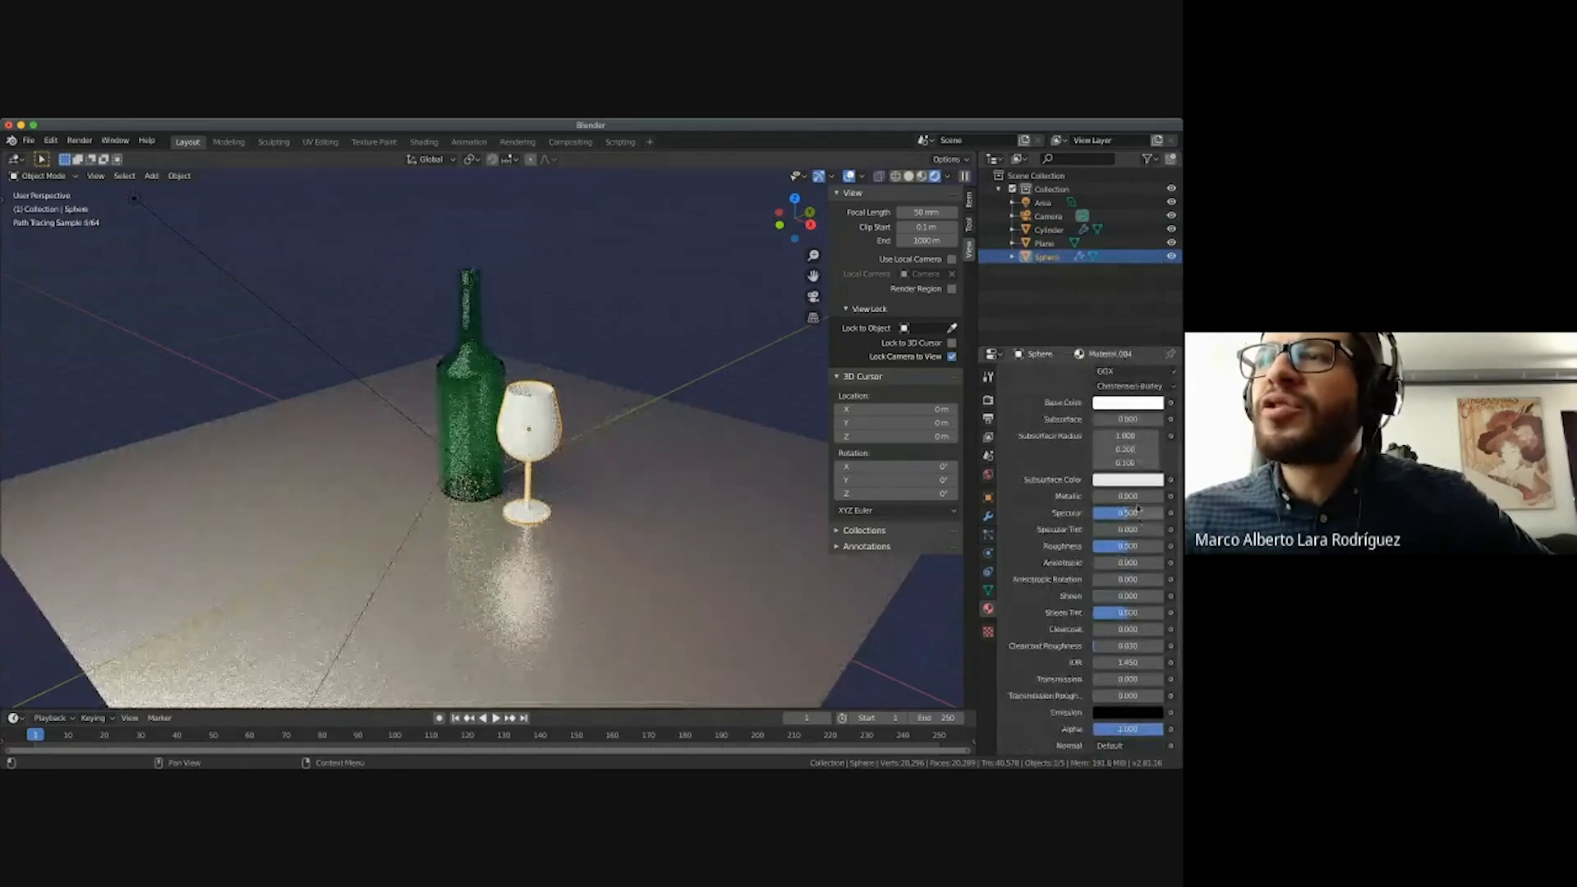
left_click_drag(1135, 516, 1023, 556)
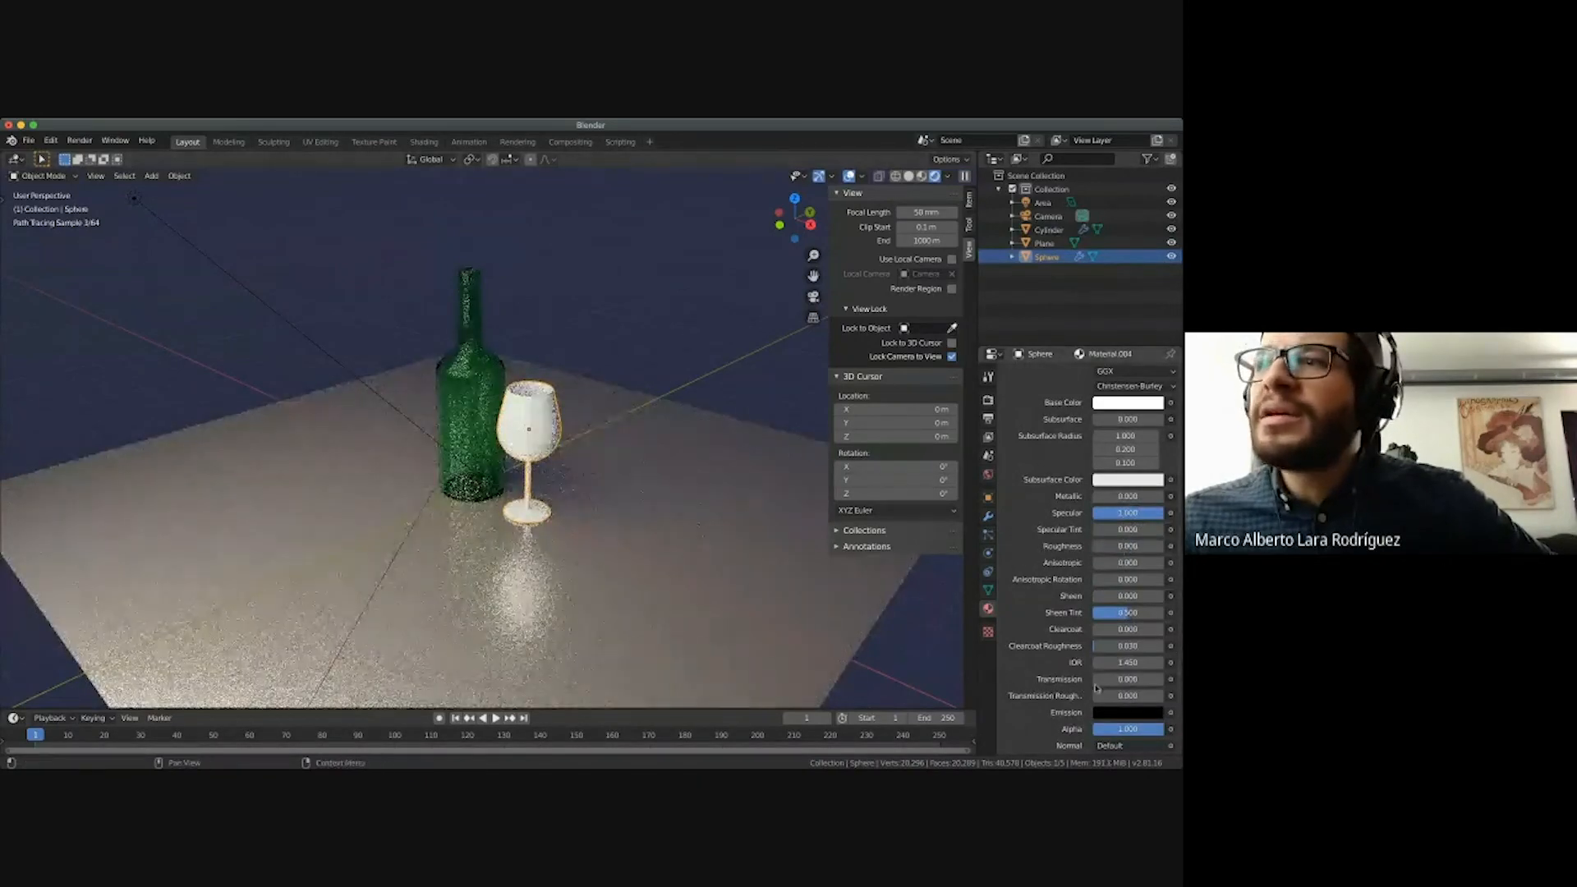
left_click_drag(1101, 680, 1181, 680)
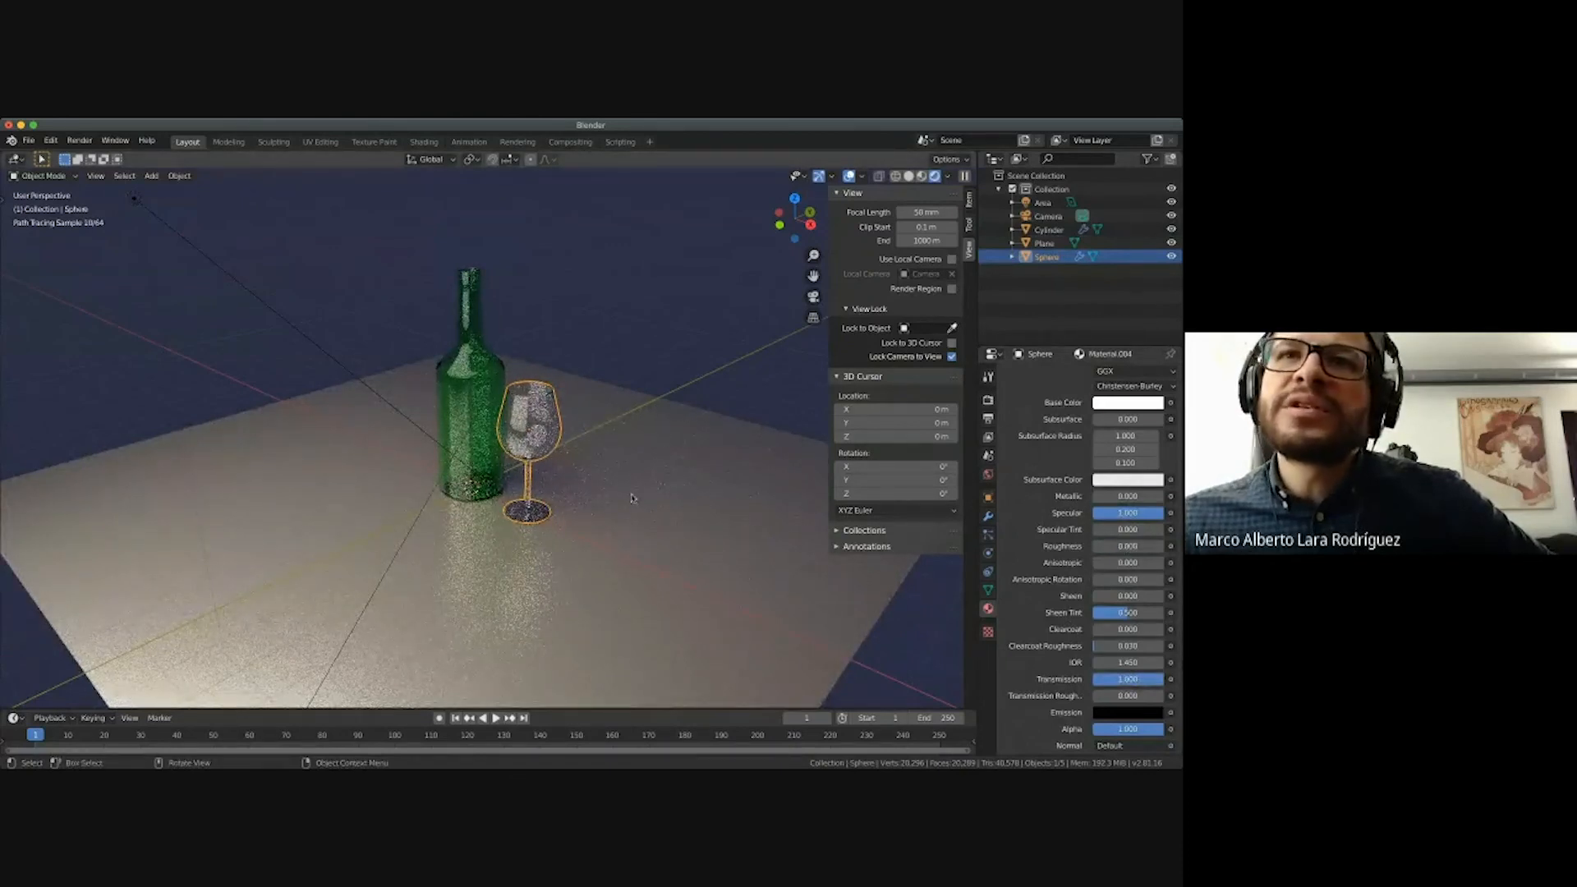
Select the area light and examine its placement relative to the bottle and wine glass.
left_click(505, 365)
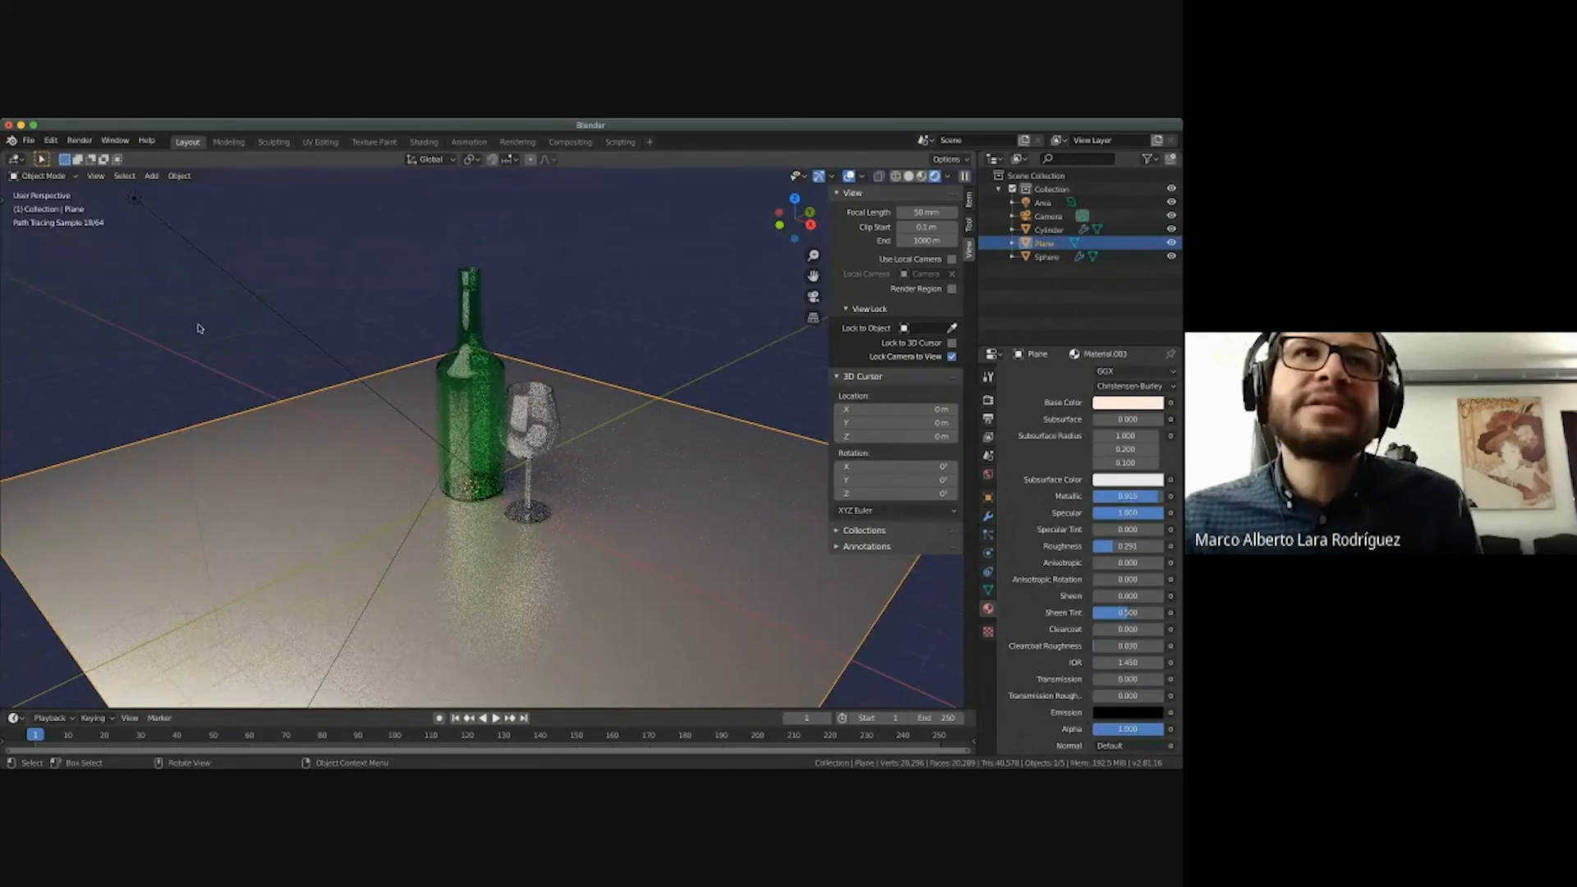
left_click(134, 199)
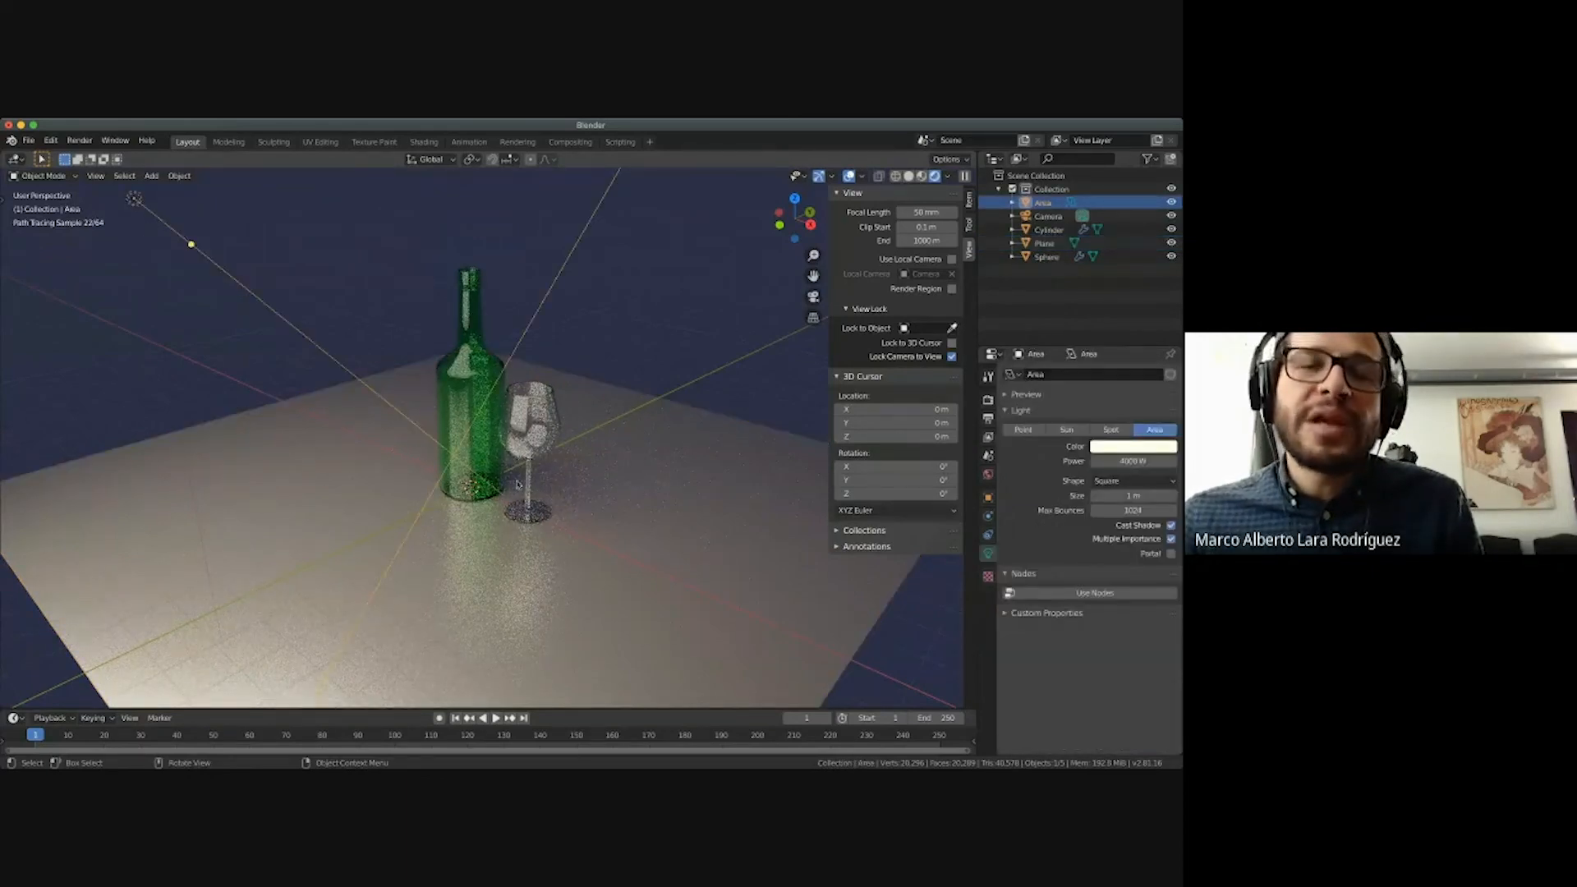
scroll(356, 215, "down", 4)
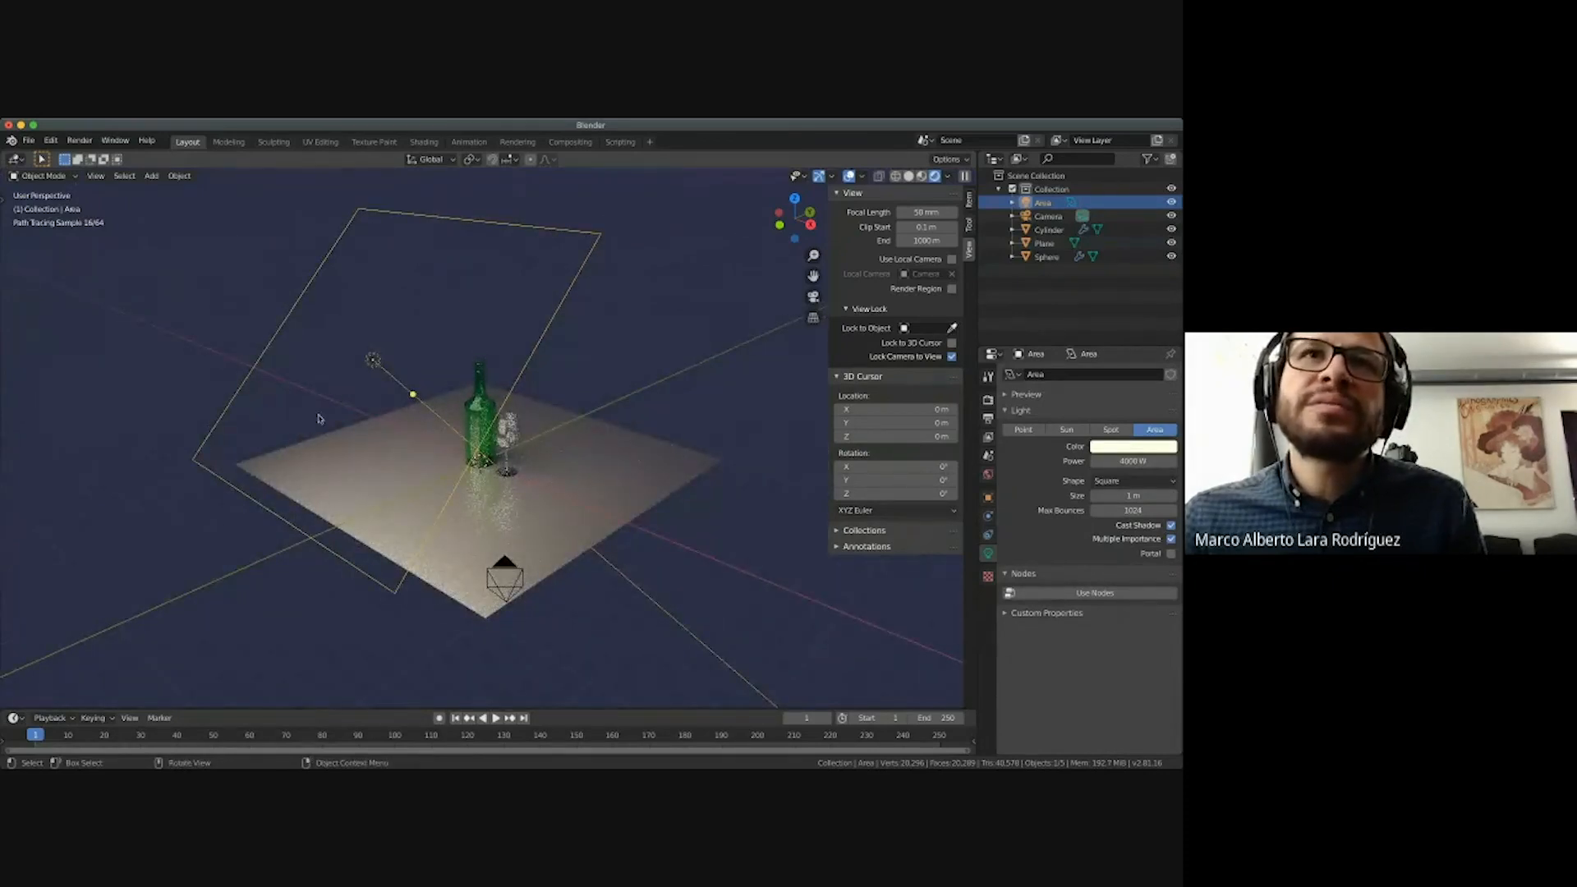
mouse_move(320, 419)
middle_mouse_down()
mouse_move(354, 236)
mouse_move(247, 329)
mouse_move(21, 405)
mouse_move(80, 400)
middle_mouse_up()
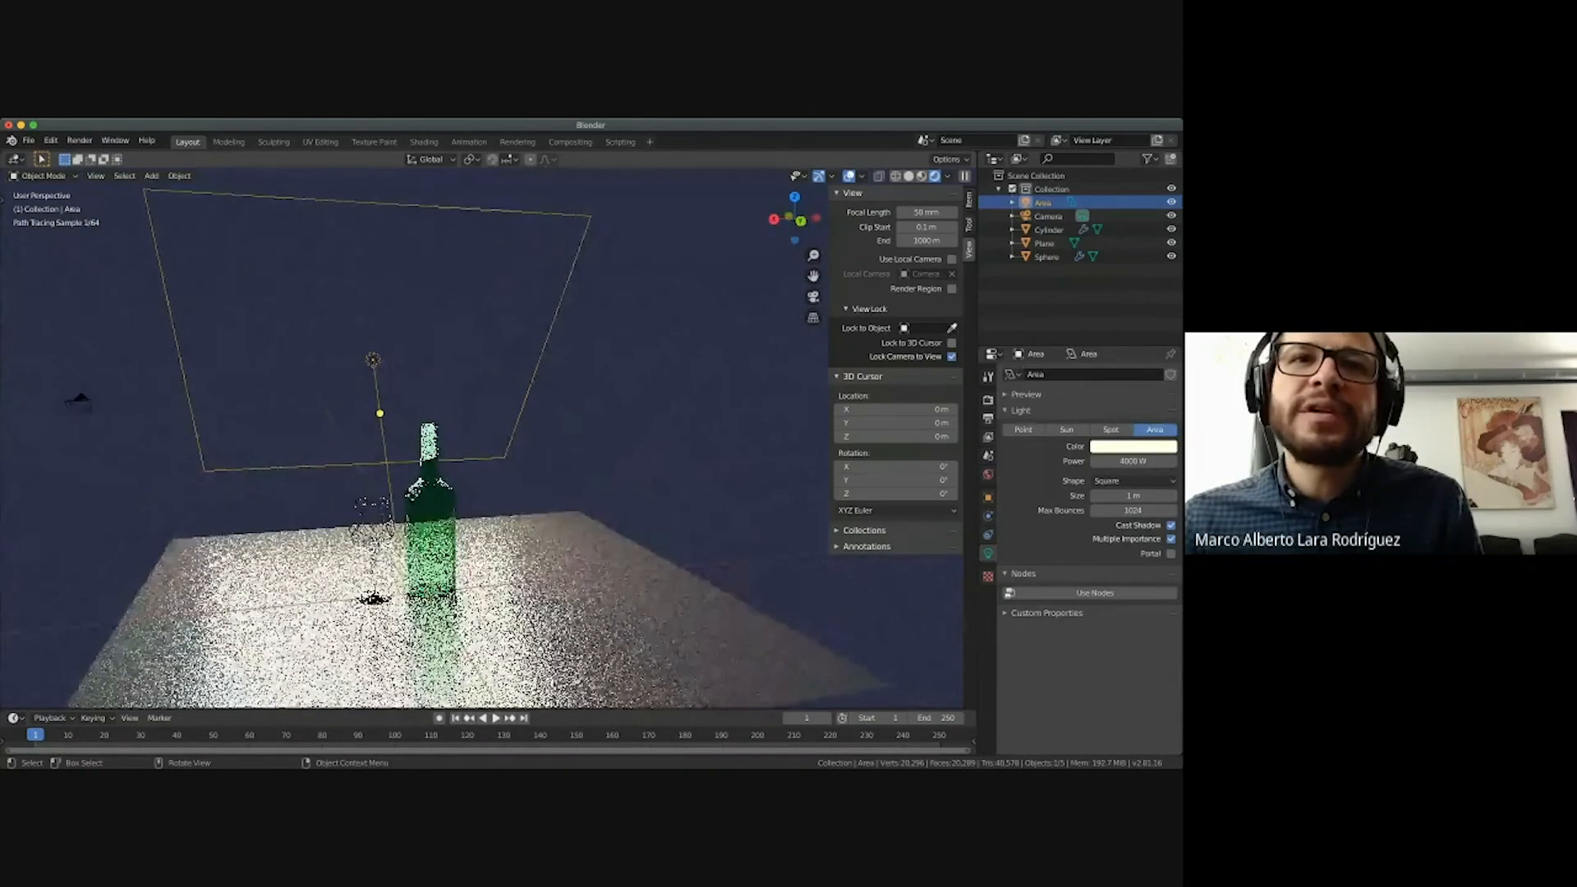
middle_click_drag(395, 410, 407, 411)
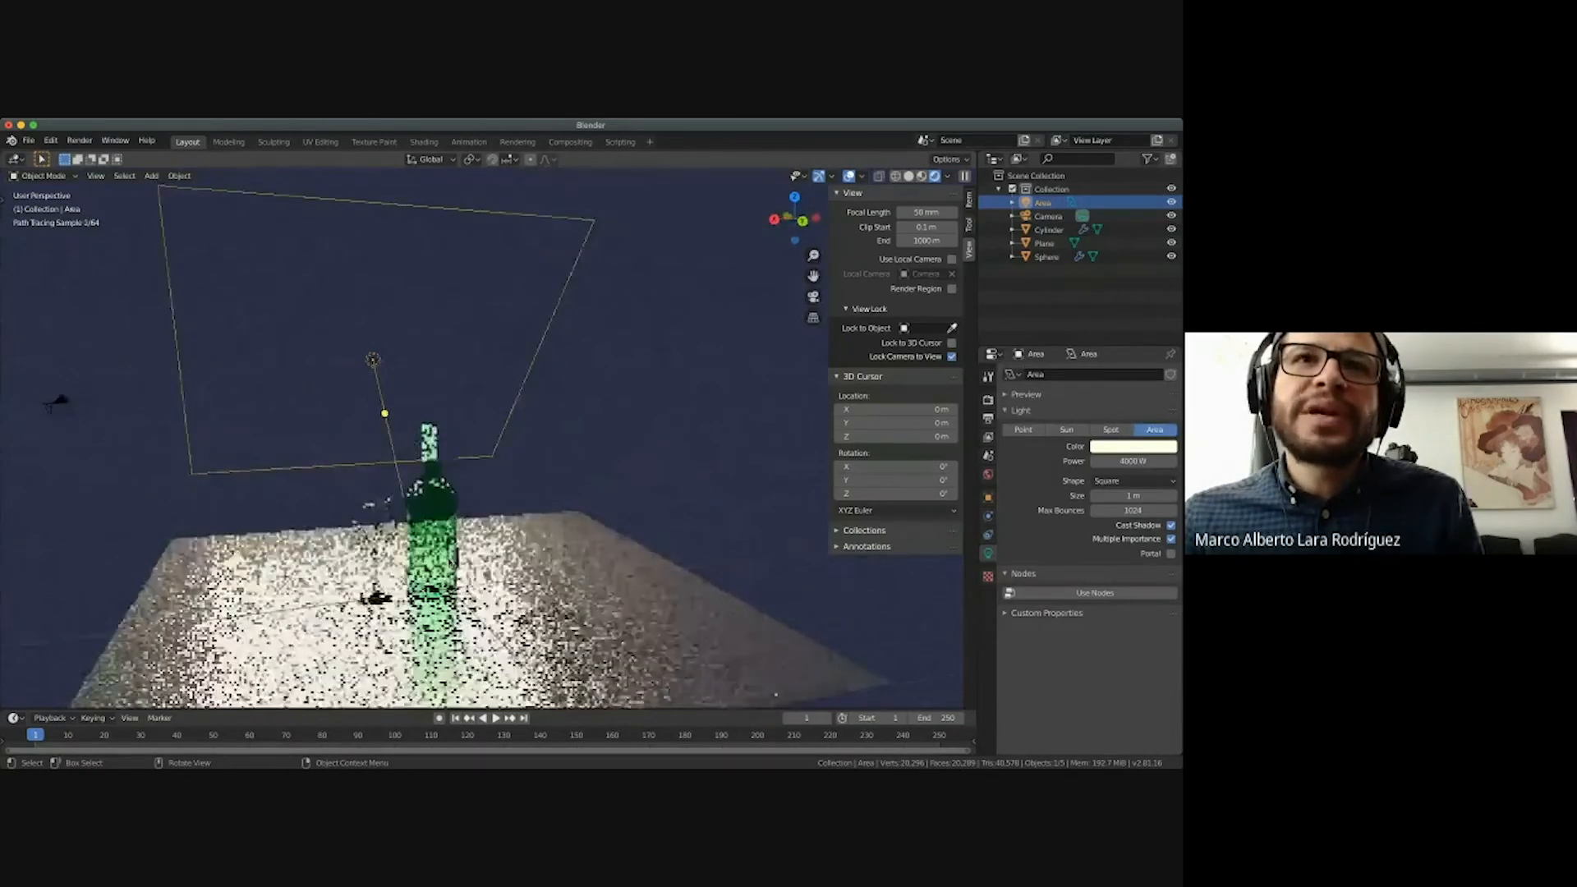
Look through the camera and reframe it so the bottle and wine glass sit near the middle of the shot.
key("KP_0")
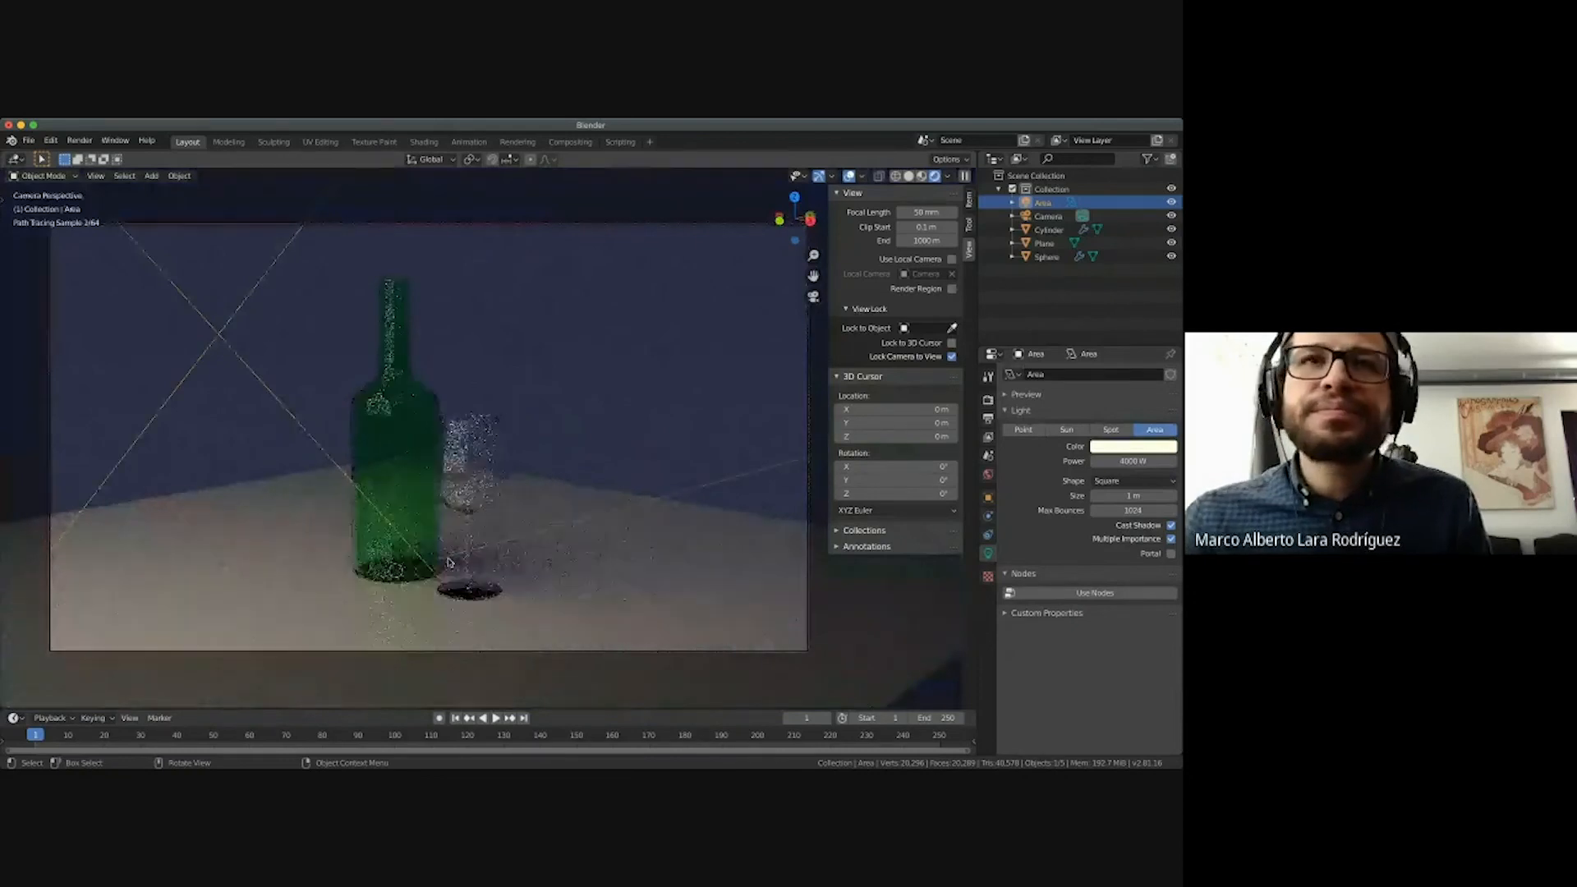
mouse_move(402, 298)
middle_mouse_down()
mouse_move(391, 284)
mouse_move(421, 339)
middle_mouse_up()
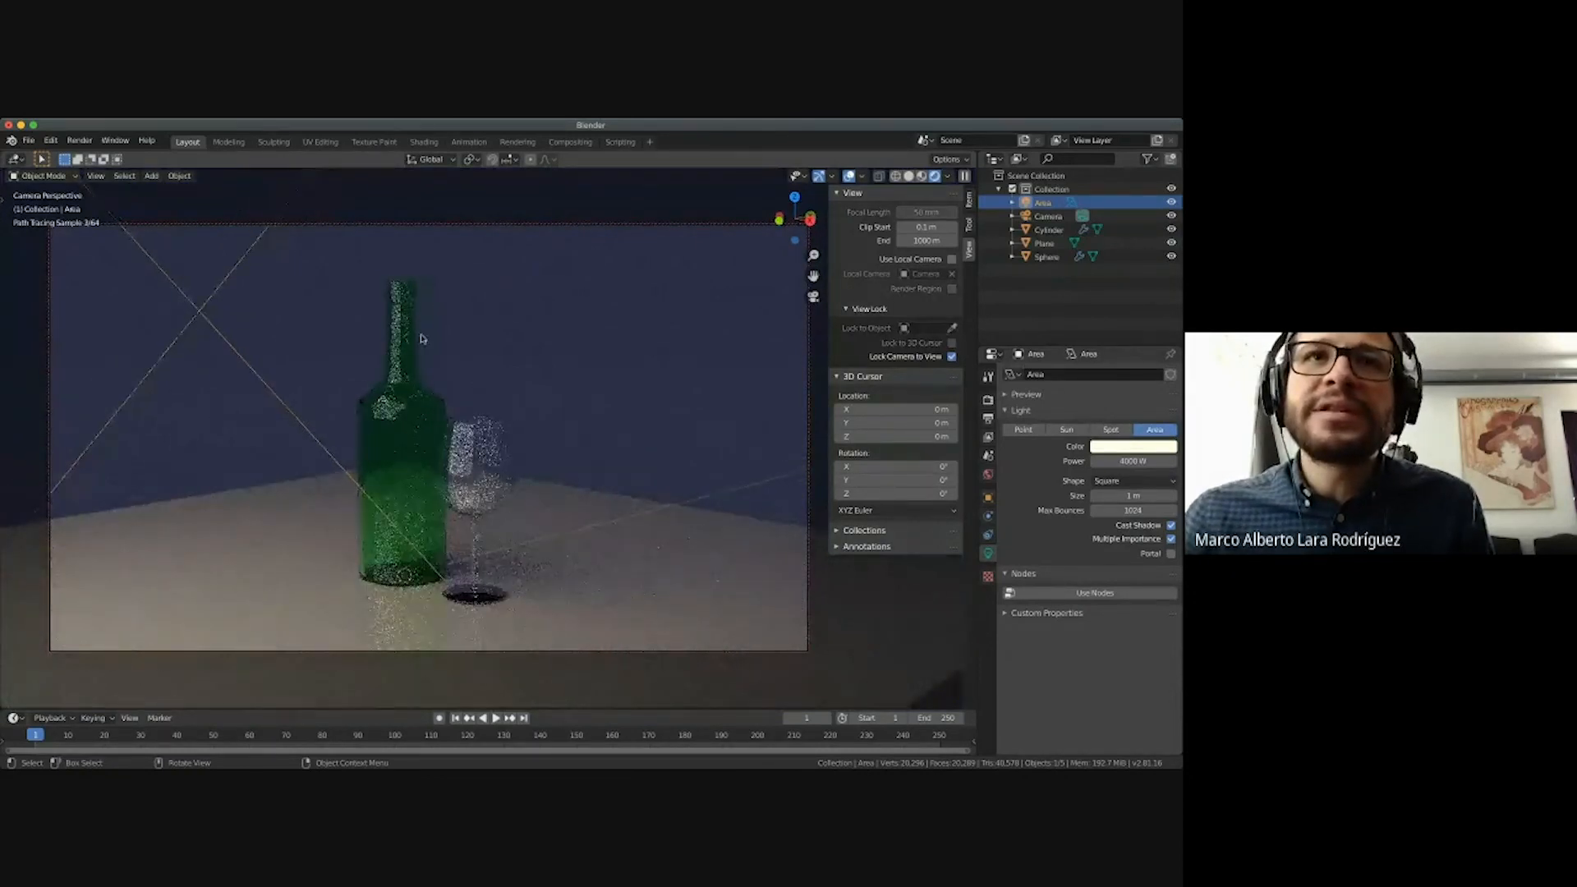
scroll(420, 339, "right", 3)
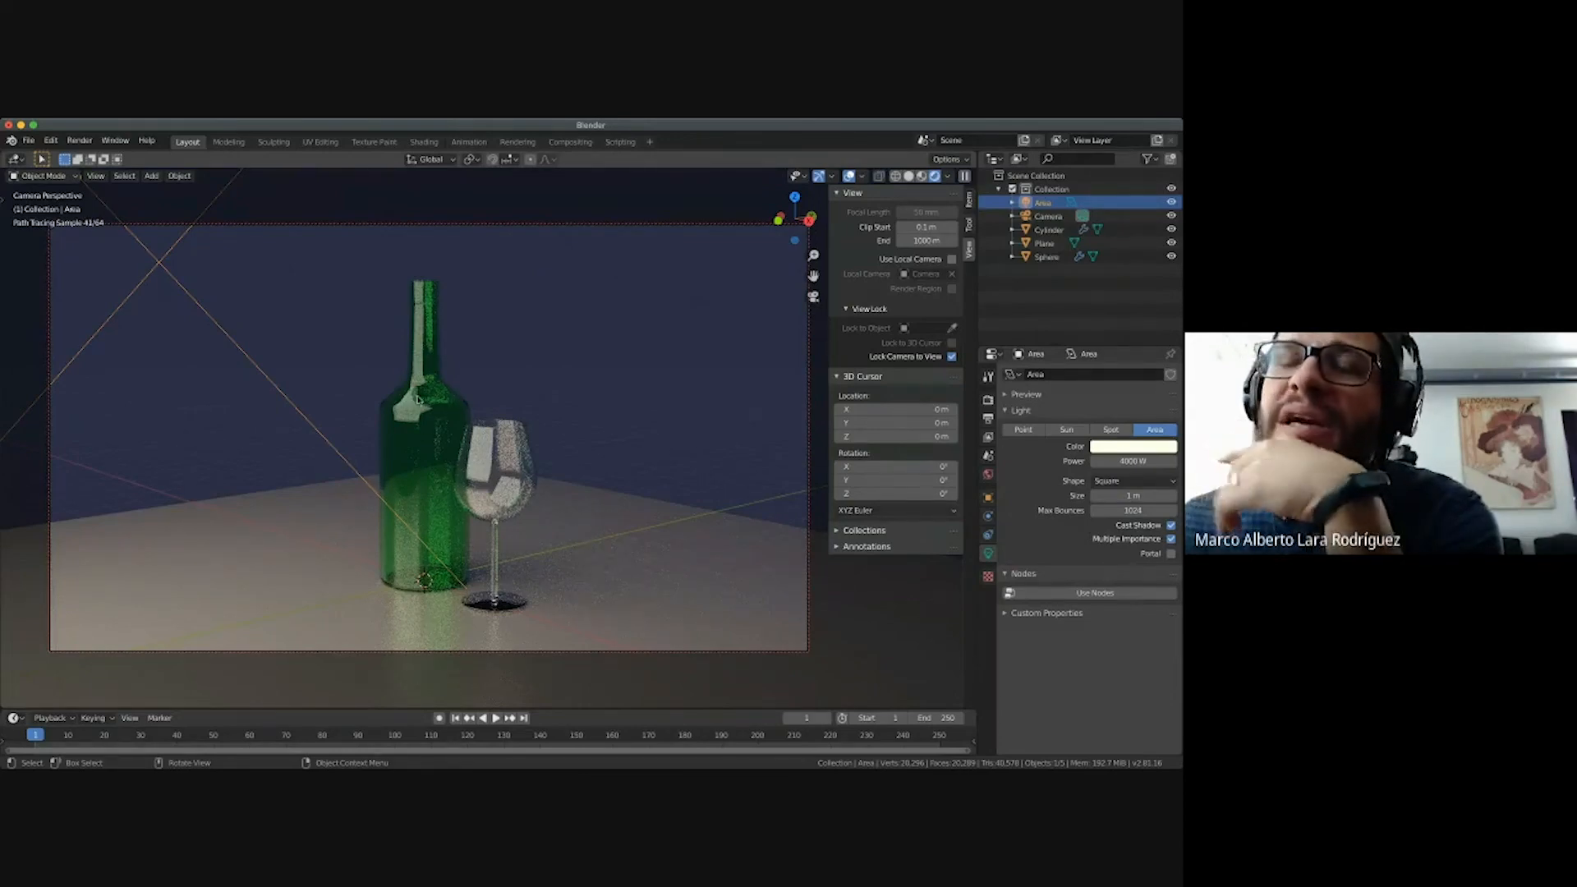
Leave the camera view and change the scene's Render Engine to Eevee.
key("KP_0")
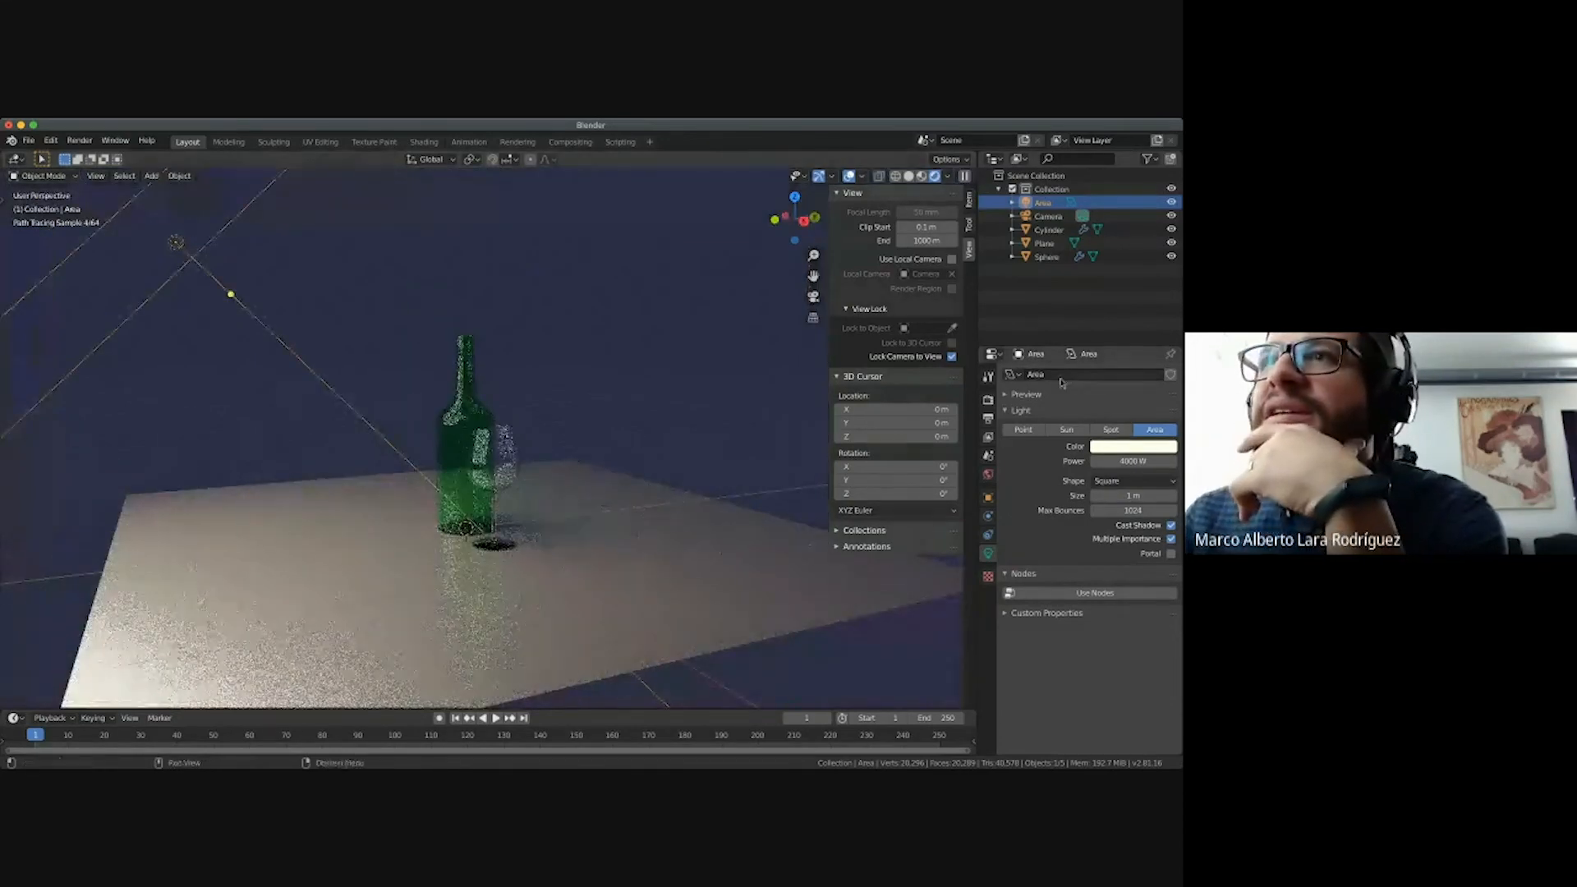
left_click(989, 400)
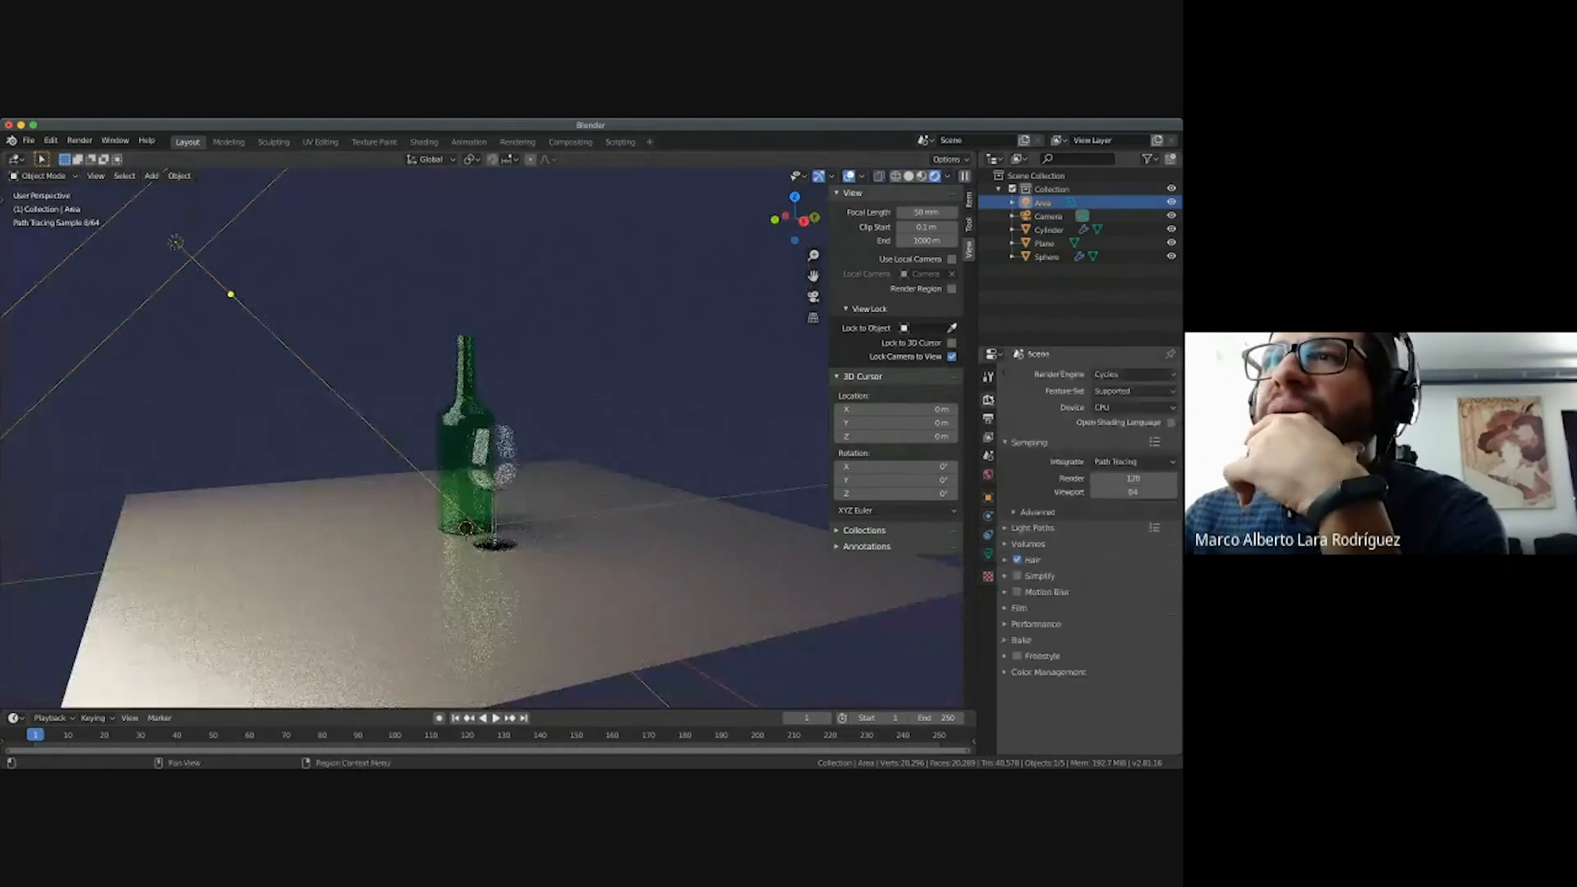
left_click(1132, 375)
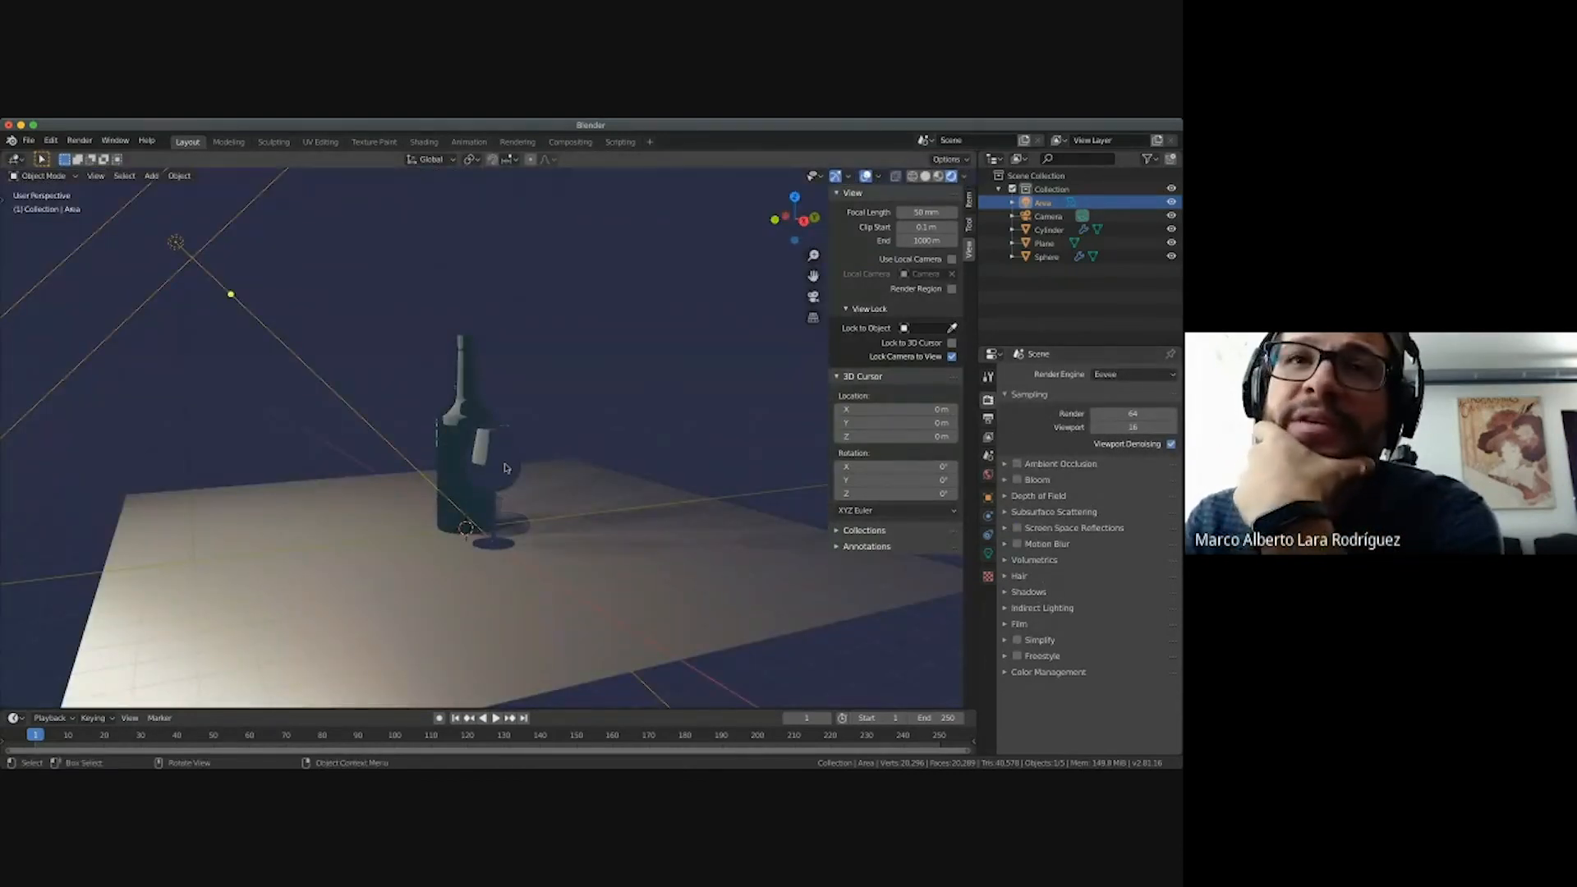
Look through the camera and set the scene's Render Engine to Cycles.
key("KP_0")
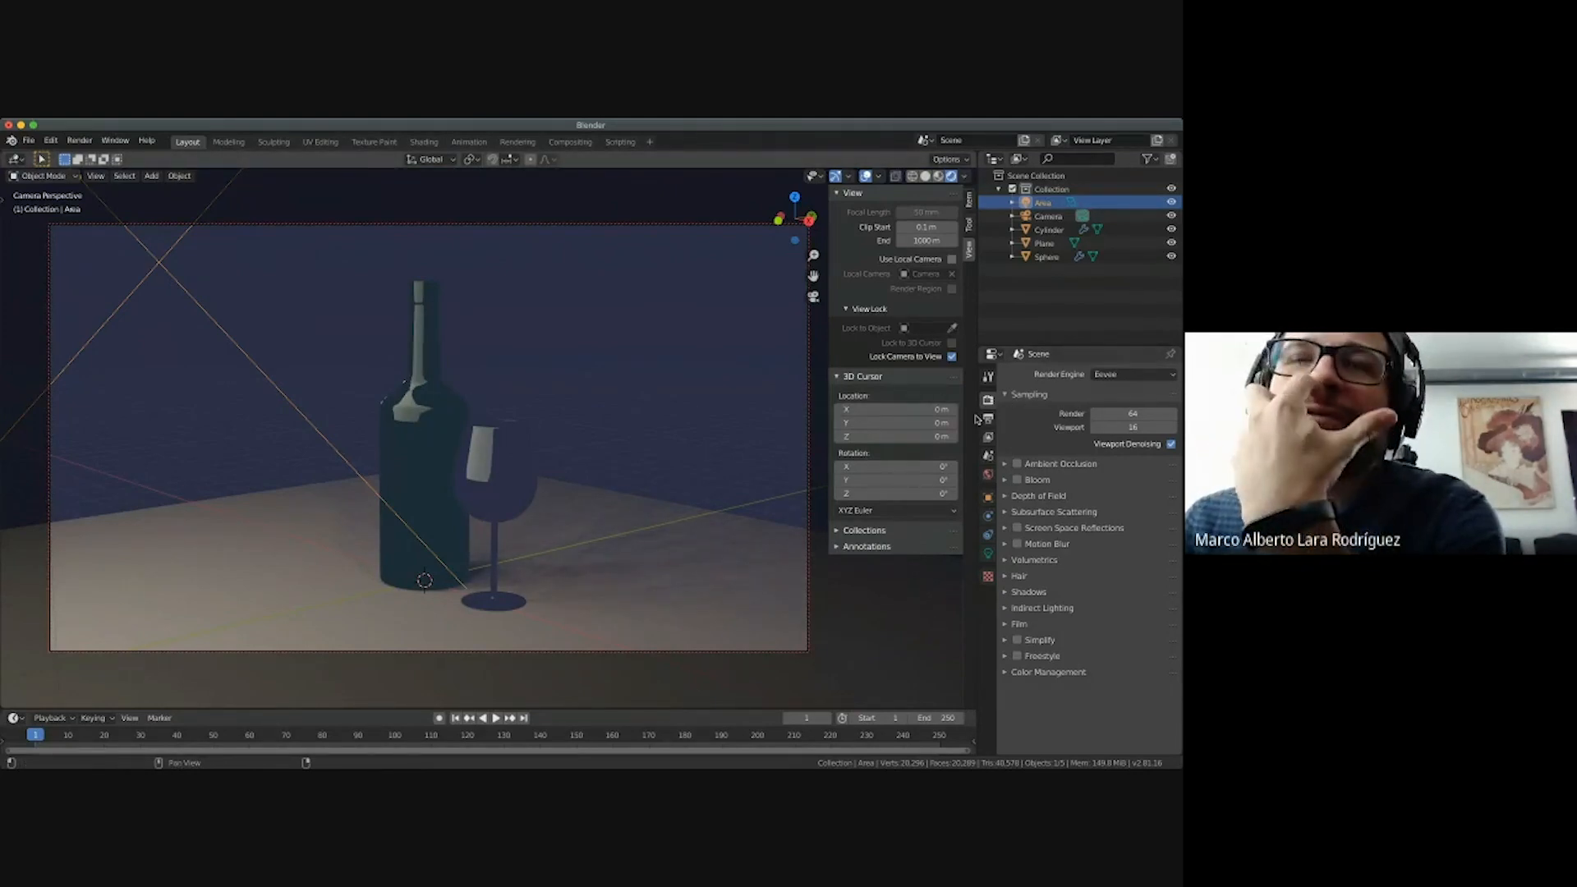
left_click(1119, 375)
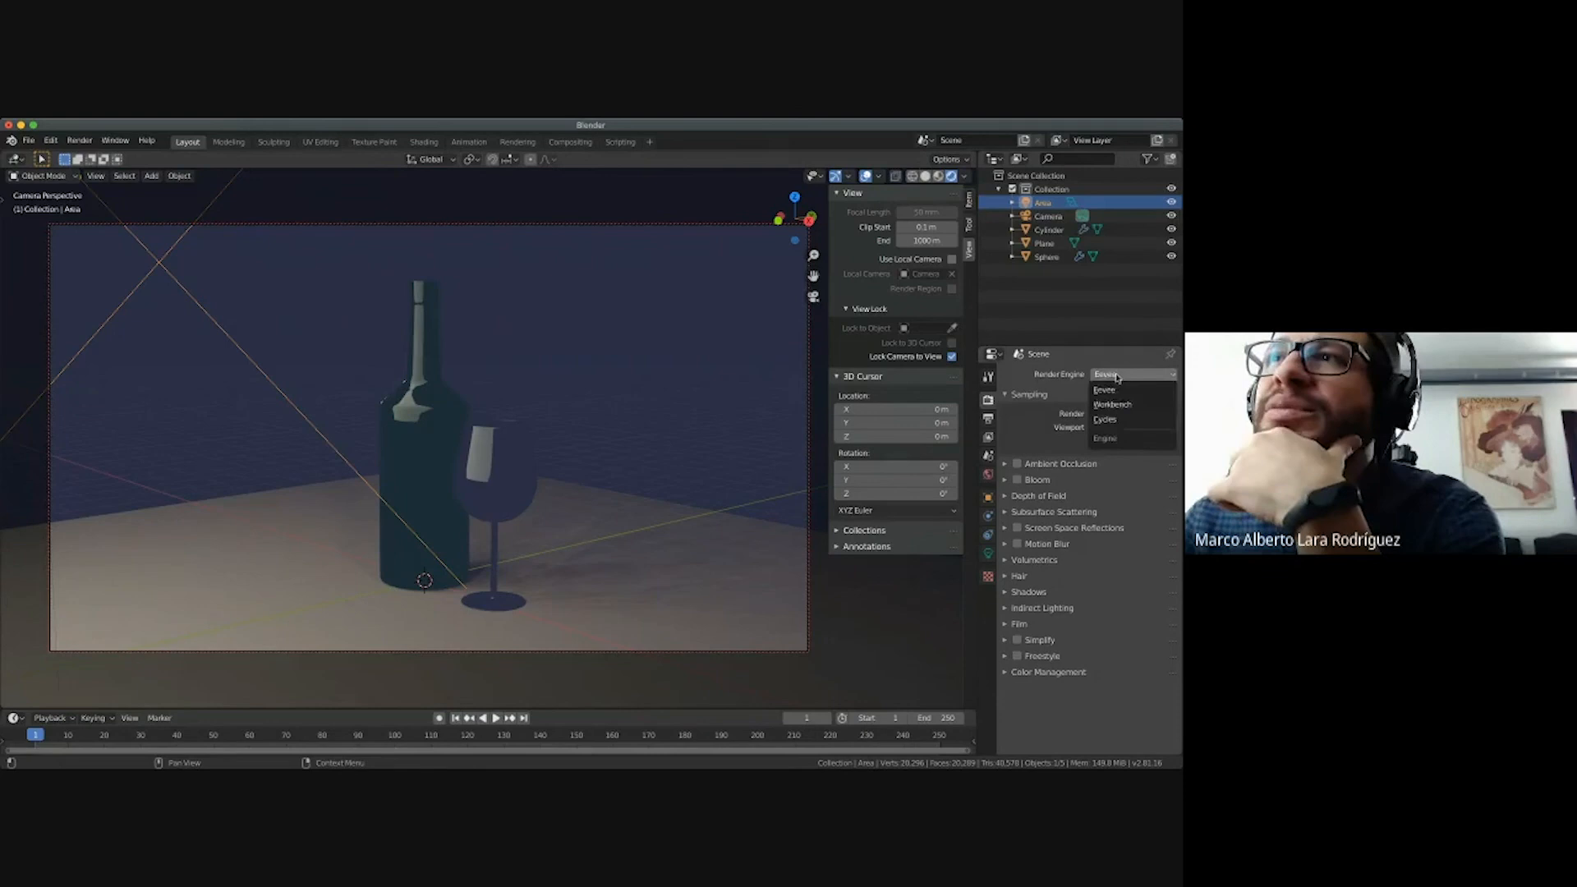
left_click(1119, 420)
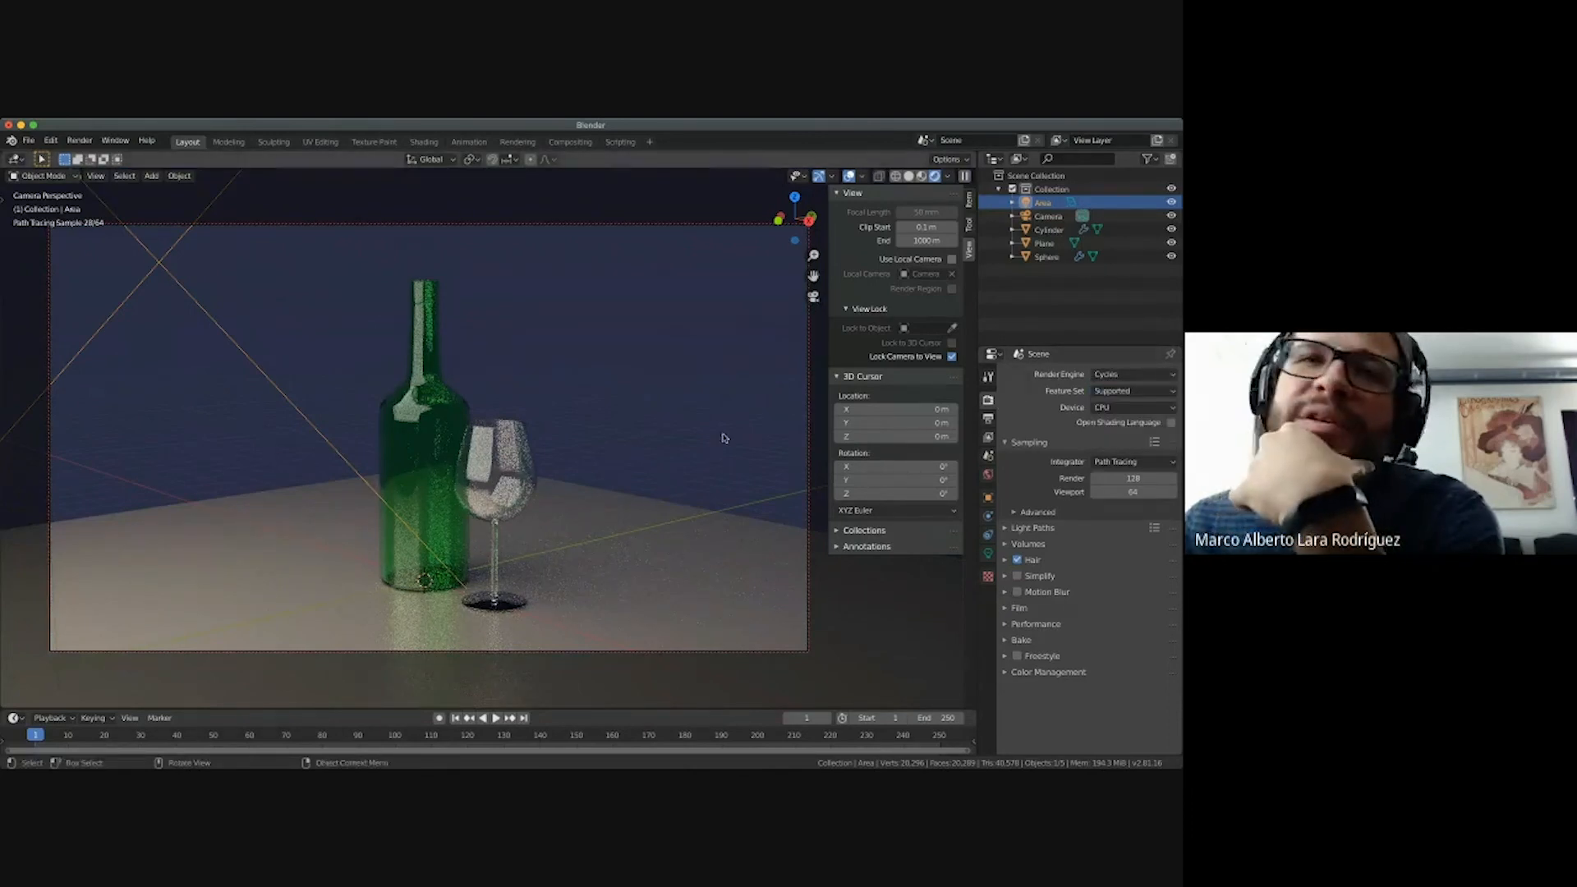
left_click(1138, 376)
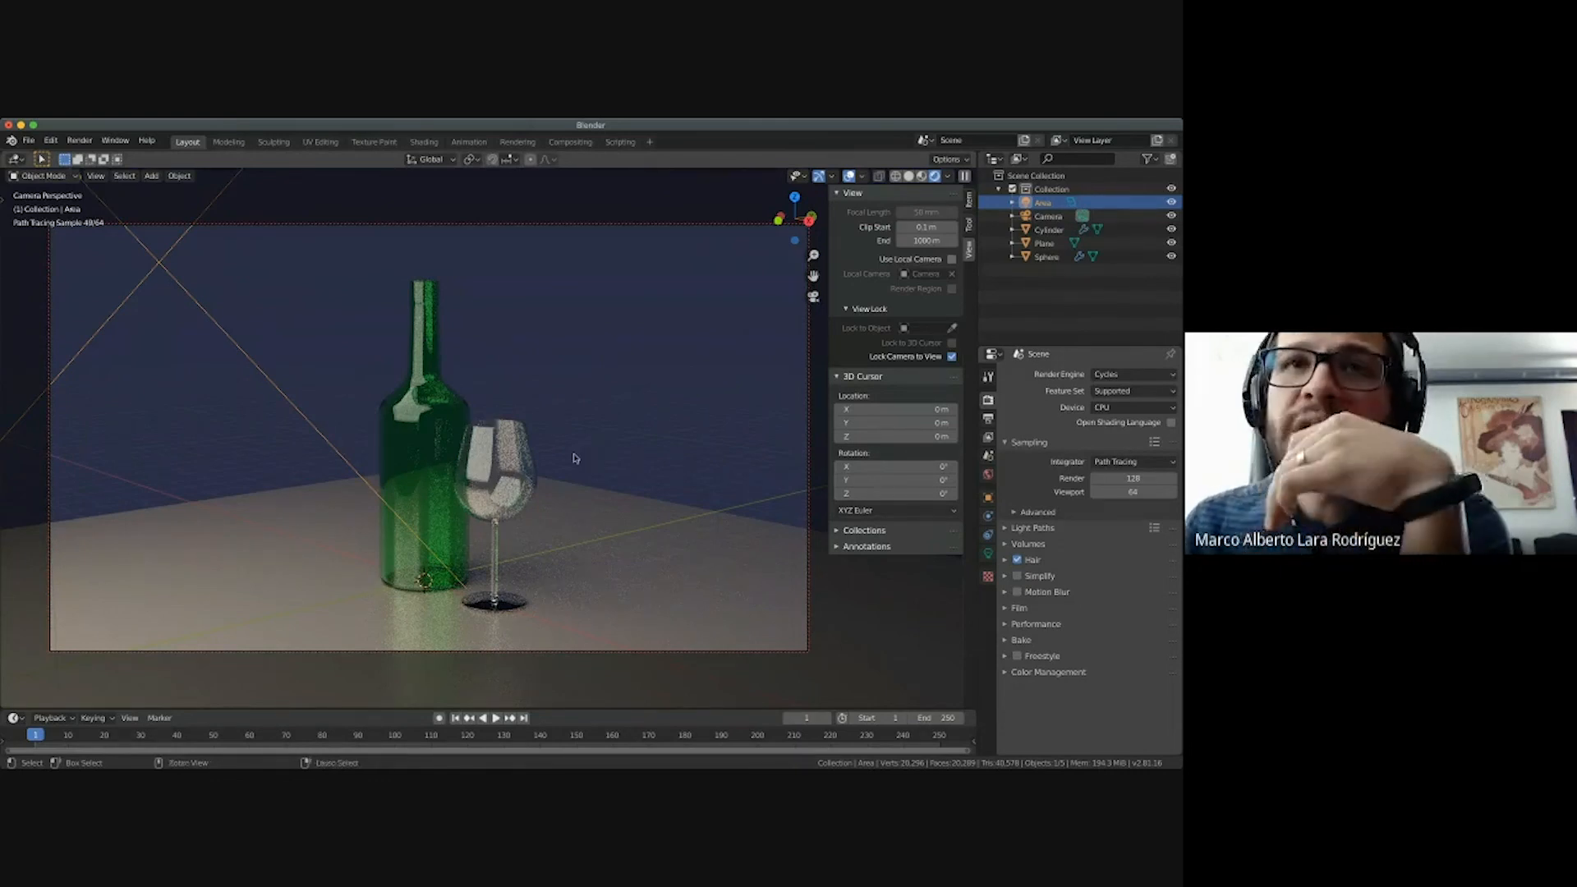
Leave the camera view and switch the viewport to Solid shading.
mouse_move(575, 458)
middle_mouse_down()
mouse_move(629, 402)
mouse_move(584, 410)
middle_mouse_up()
left_click(908, 176)
scroll(573, 432, "down", 6)
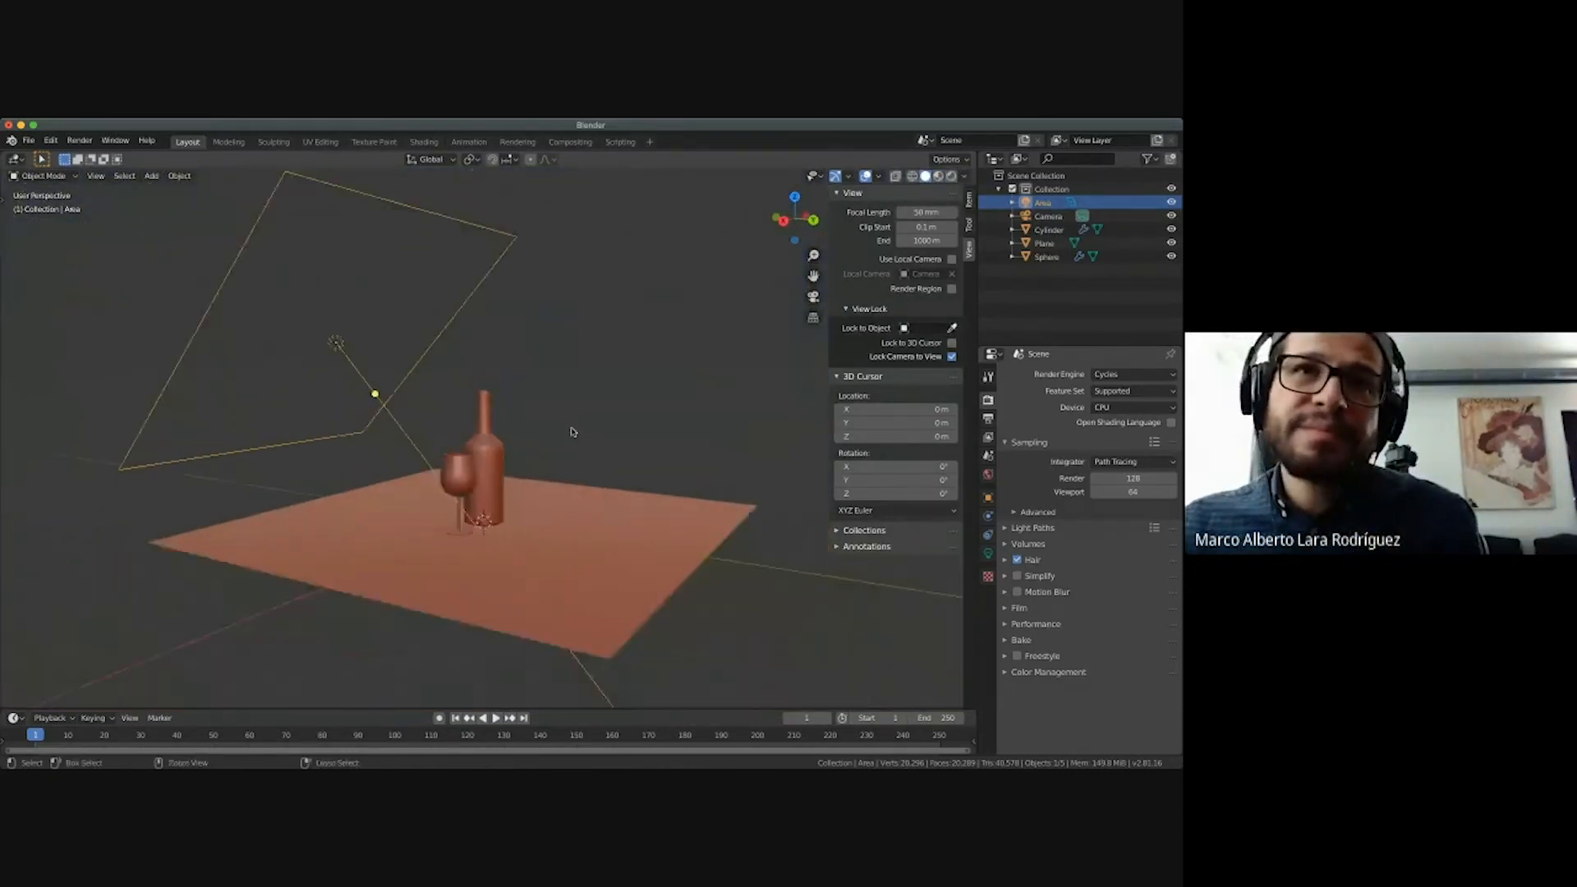
Examine the placement of the area light and camera around the bottle, wine glass and plane from several sides.
scroll(573, 432, "left", 5)
scroll(573, 432, "left", 10)
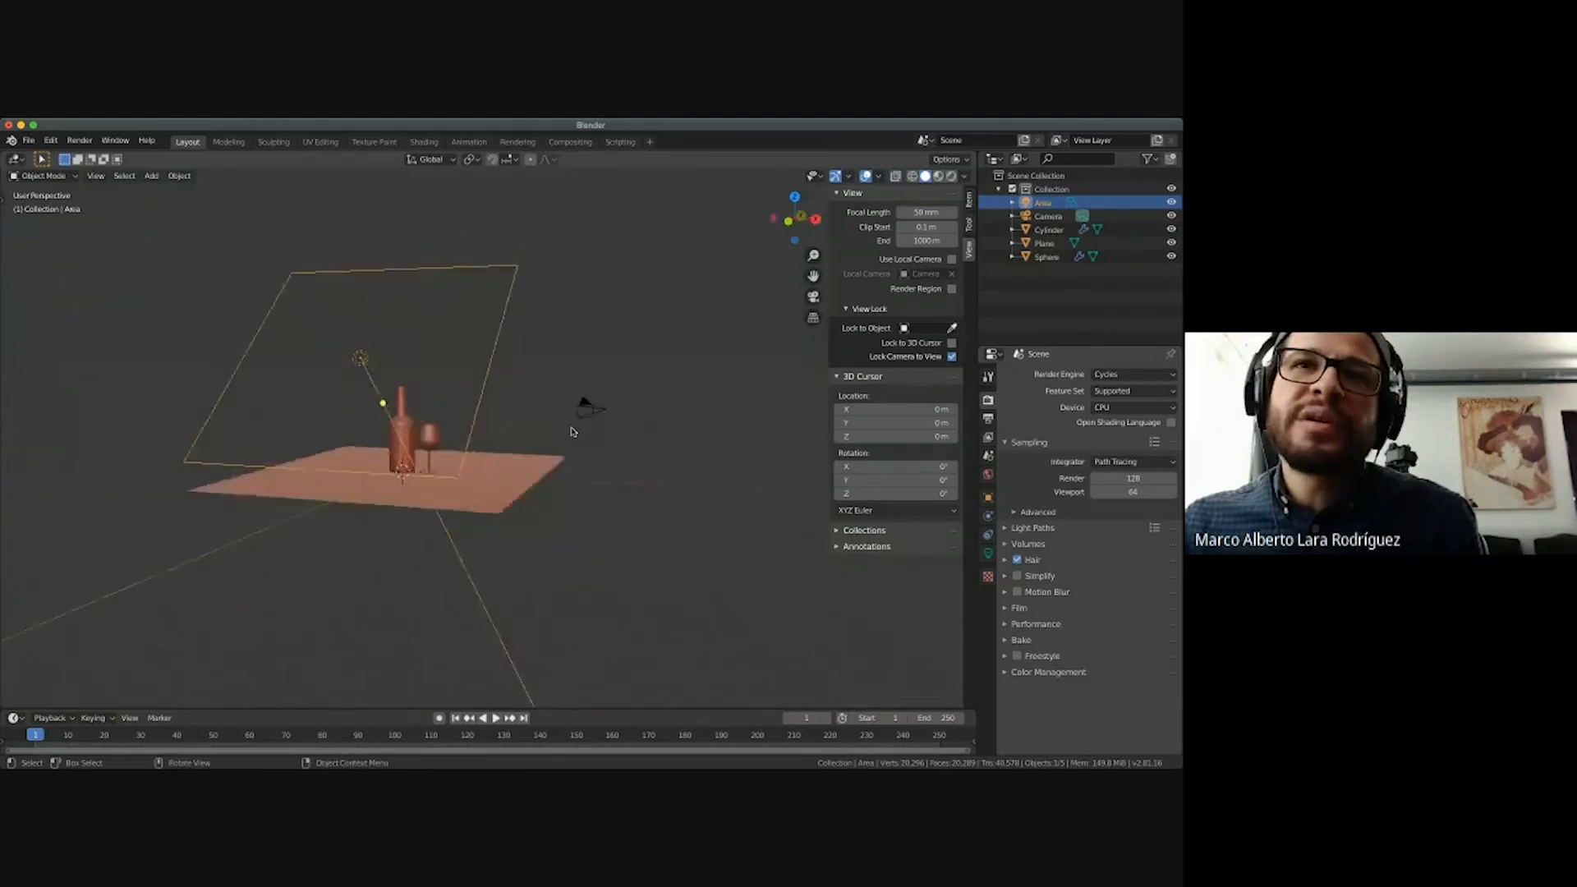
scroll(572, 432, "left", 10)
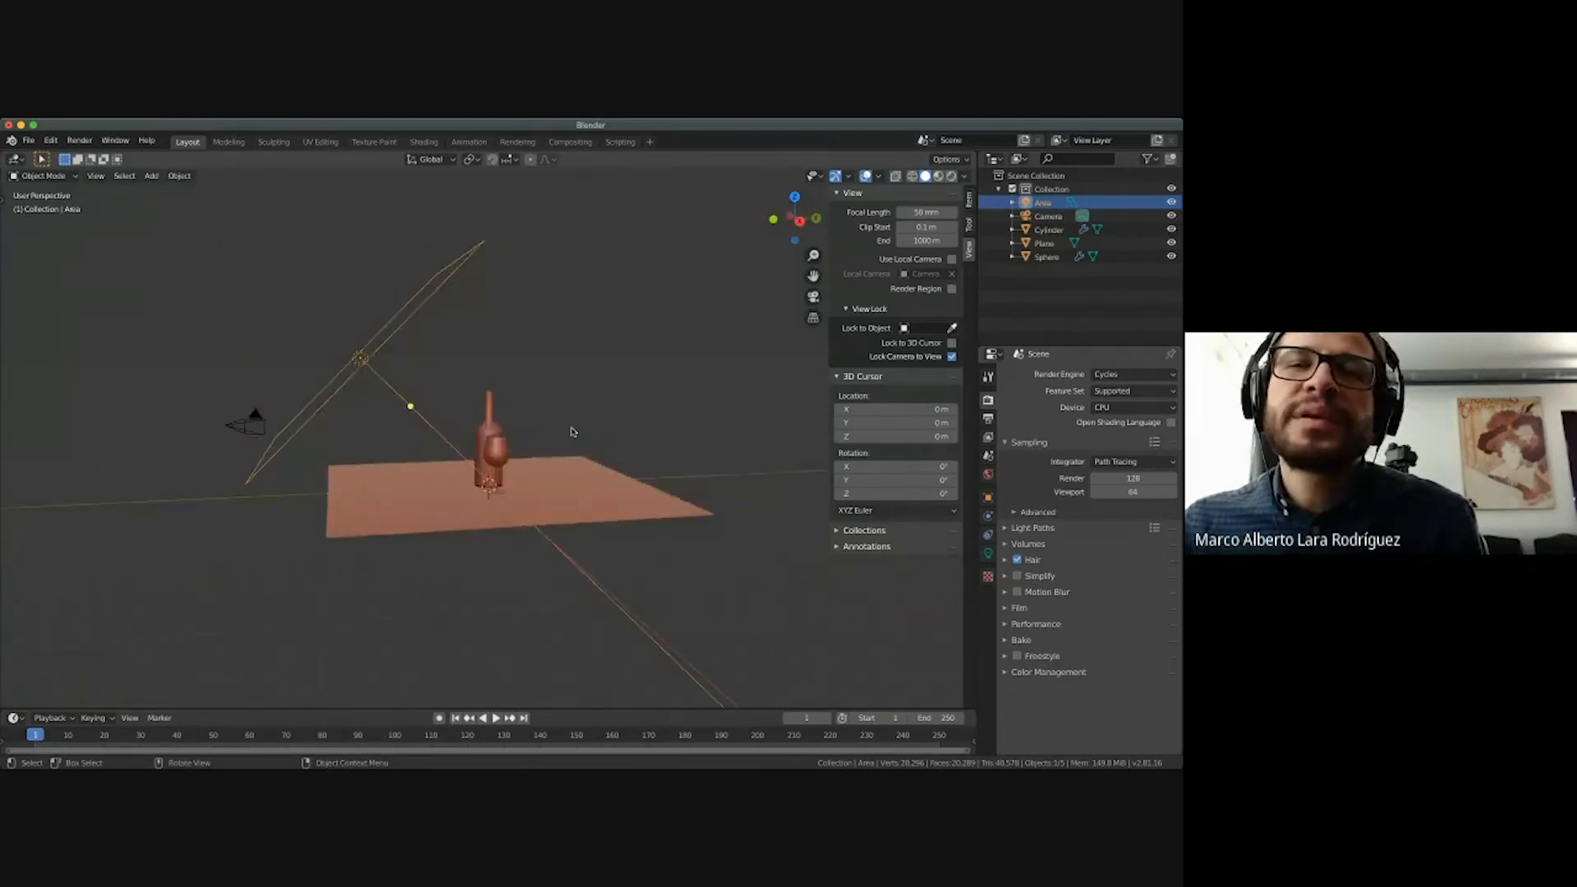
scroll(573, 432, "left", 3)
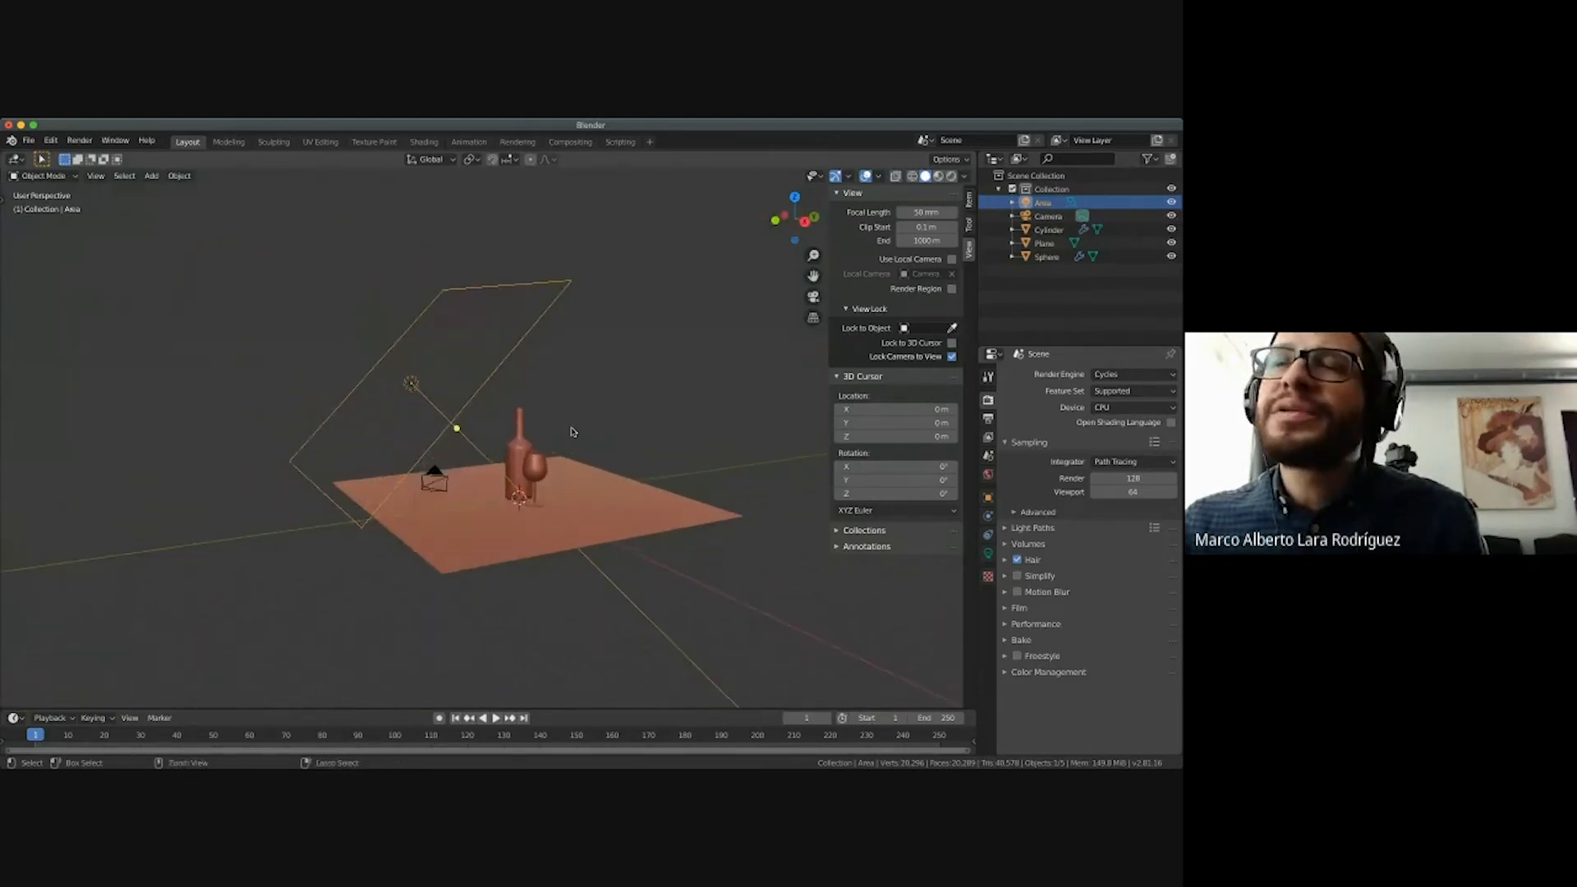
scroll(573, 432, "up", 6, "ctrl")
scroll(573, 432, "up", 8, "ctrl")
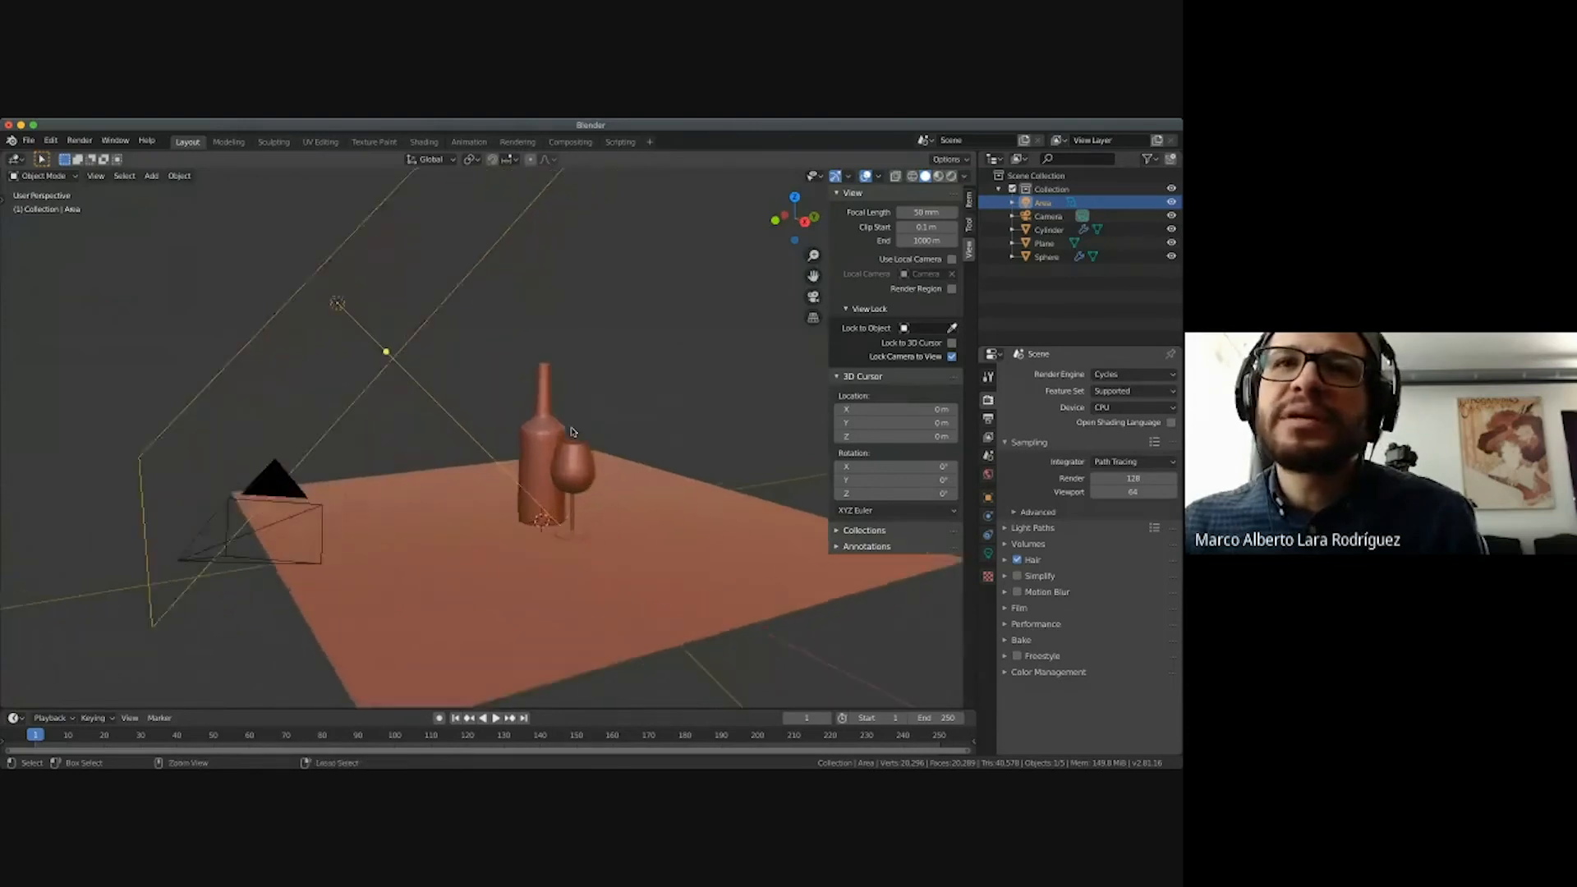
scroll(573, 432, "down", 10, "ctrl")
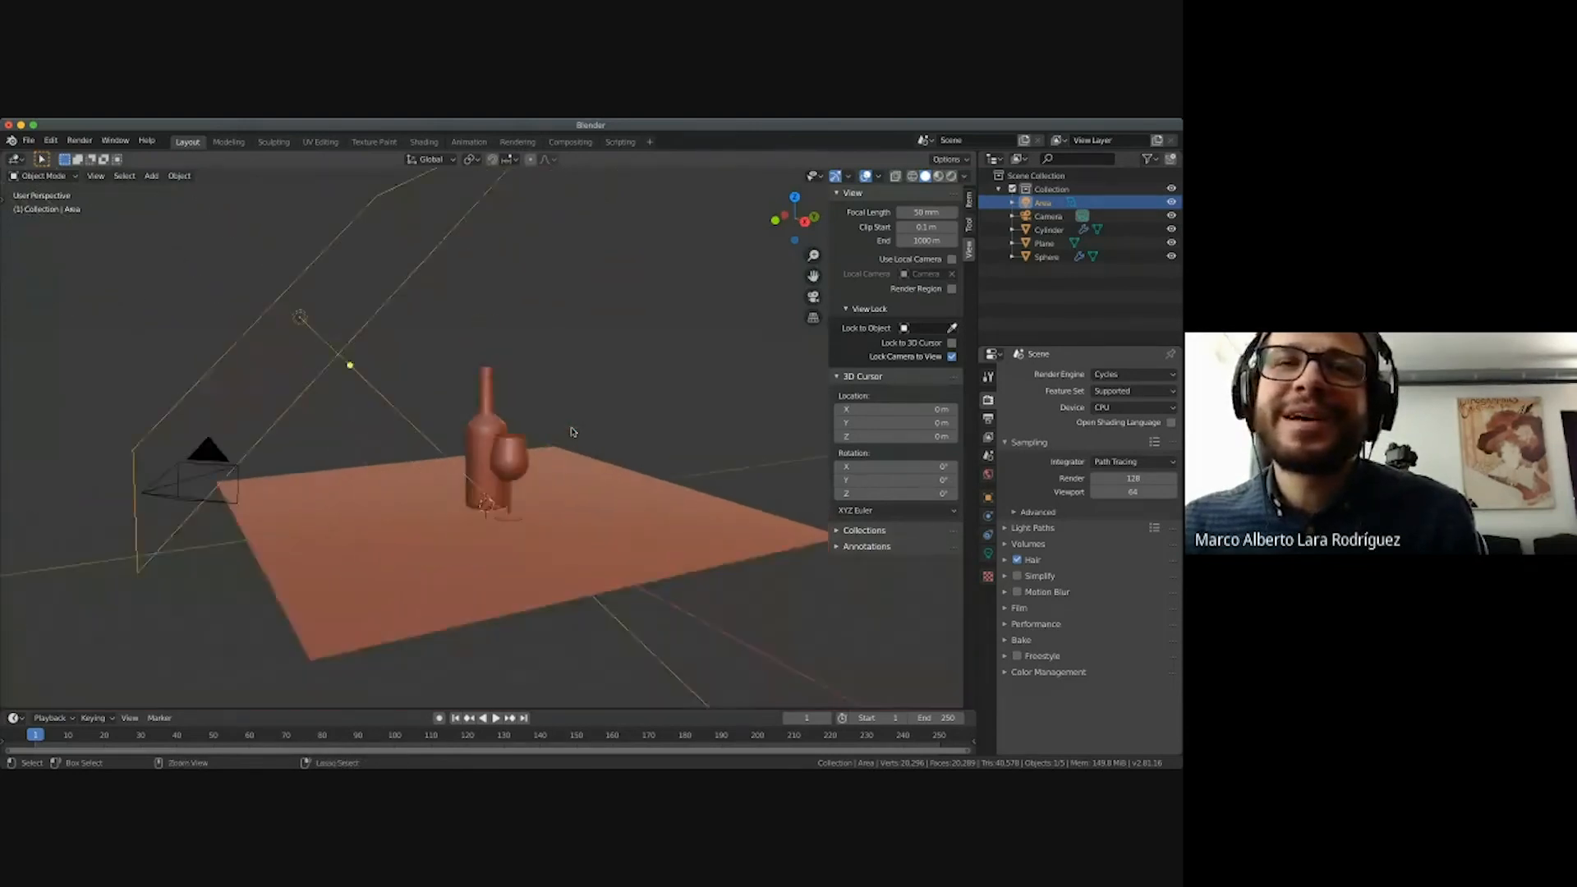
scroll(573, 432, "up", 2, "ctrl")
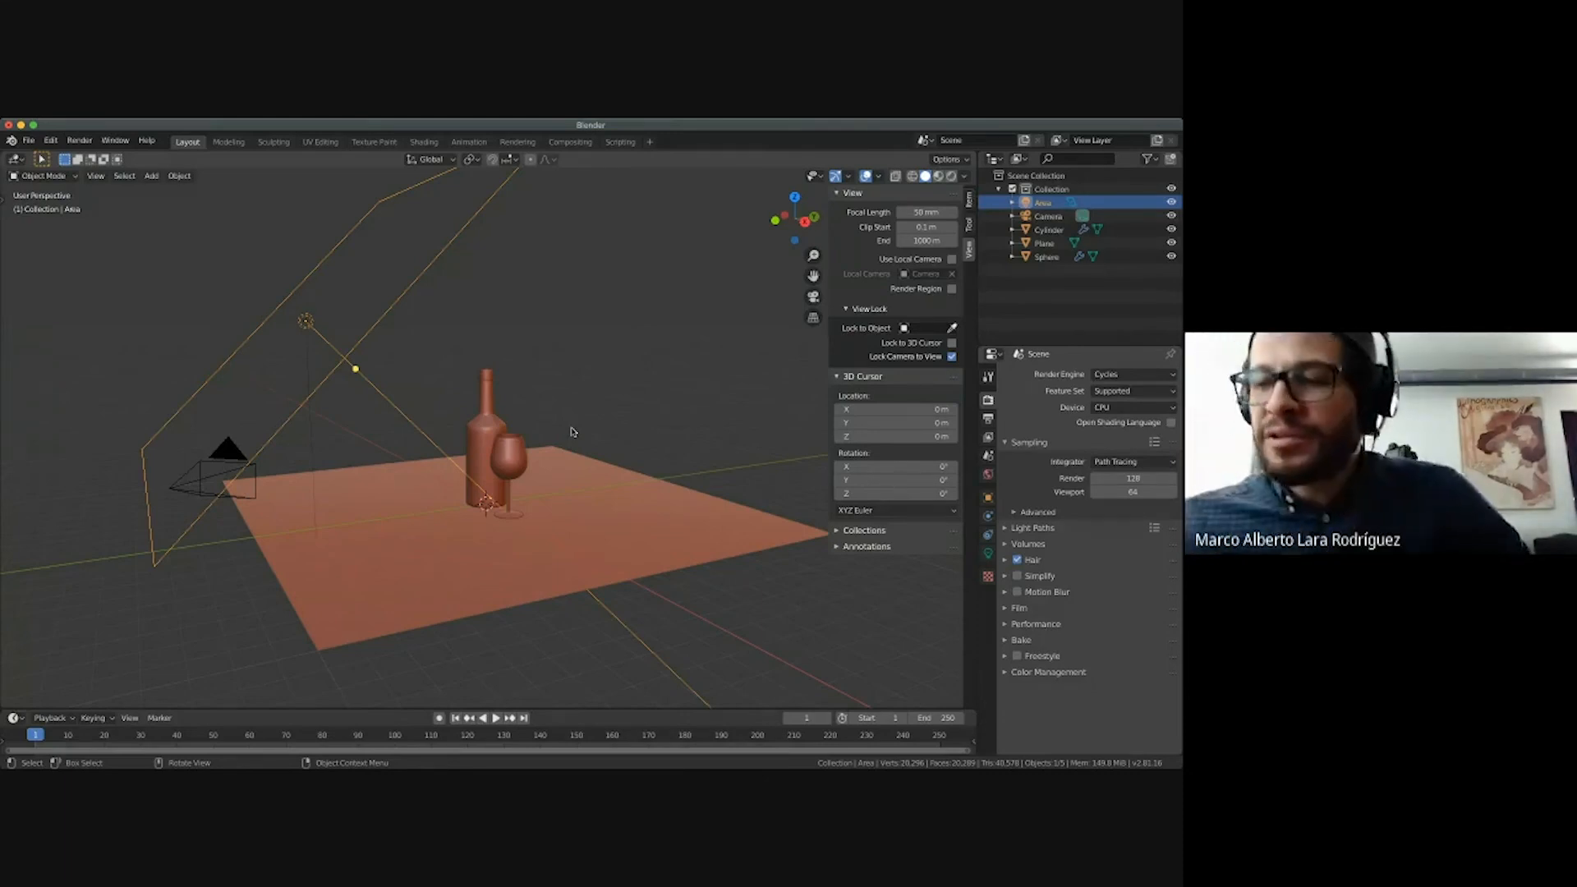
key("super+Tab")
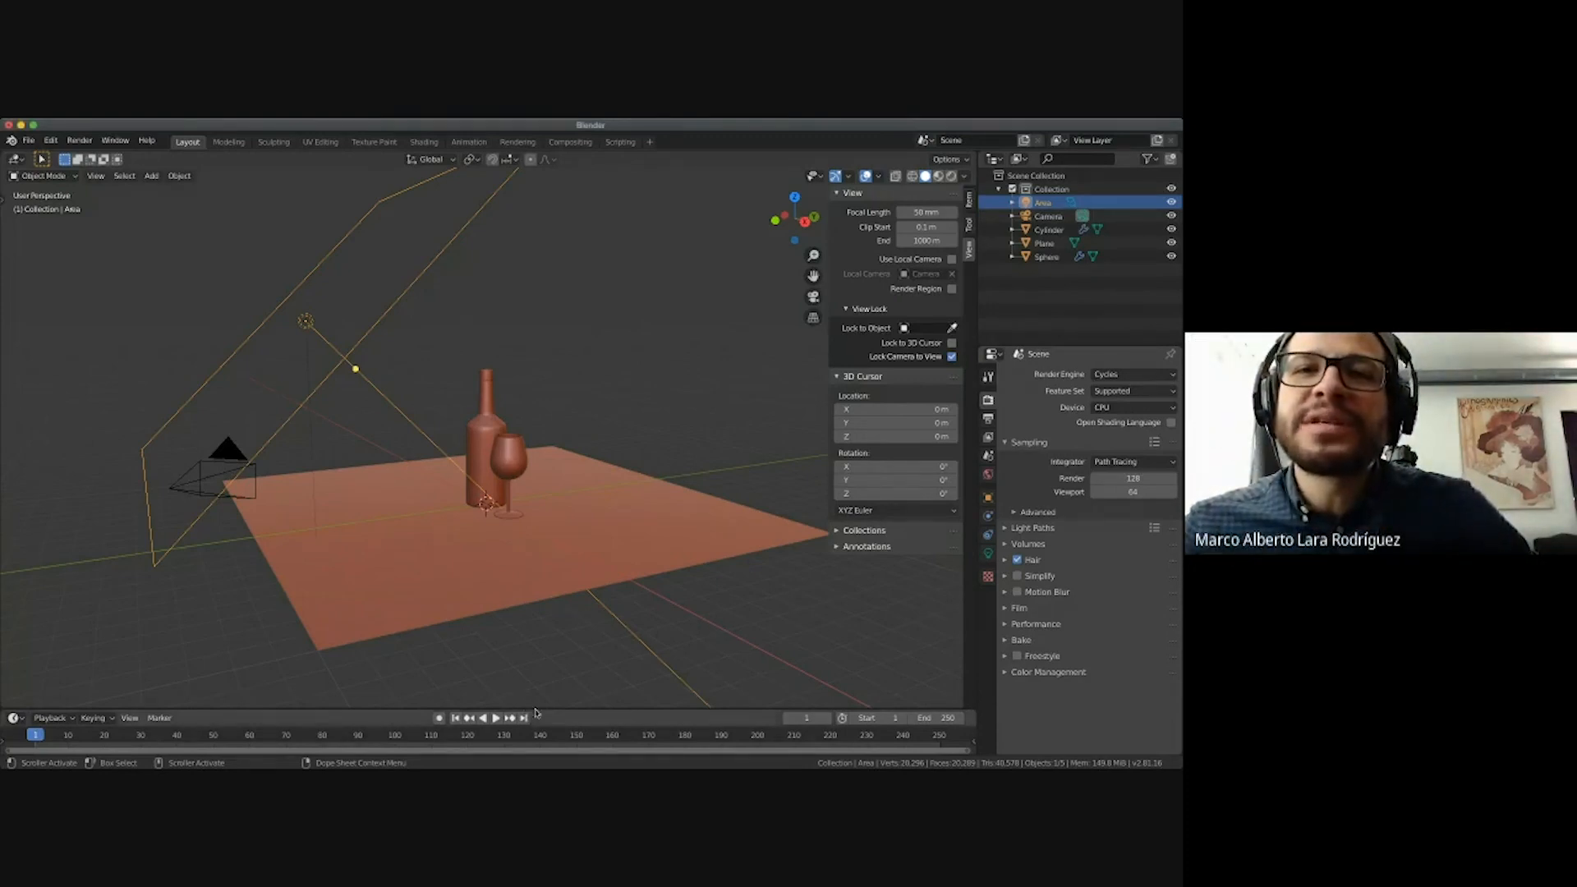
Enlarge the timeline, move the bottle horizontally by about 4.23 m in X and -6.41 m in Y, and insert a Location keyframe at frame 1.
left_click_drag(527, 709, 548, 609)
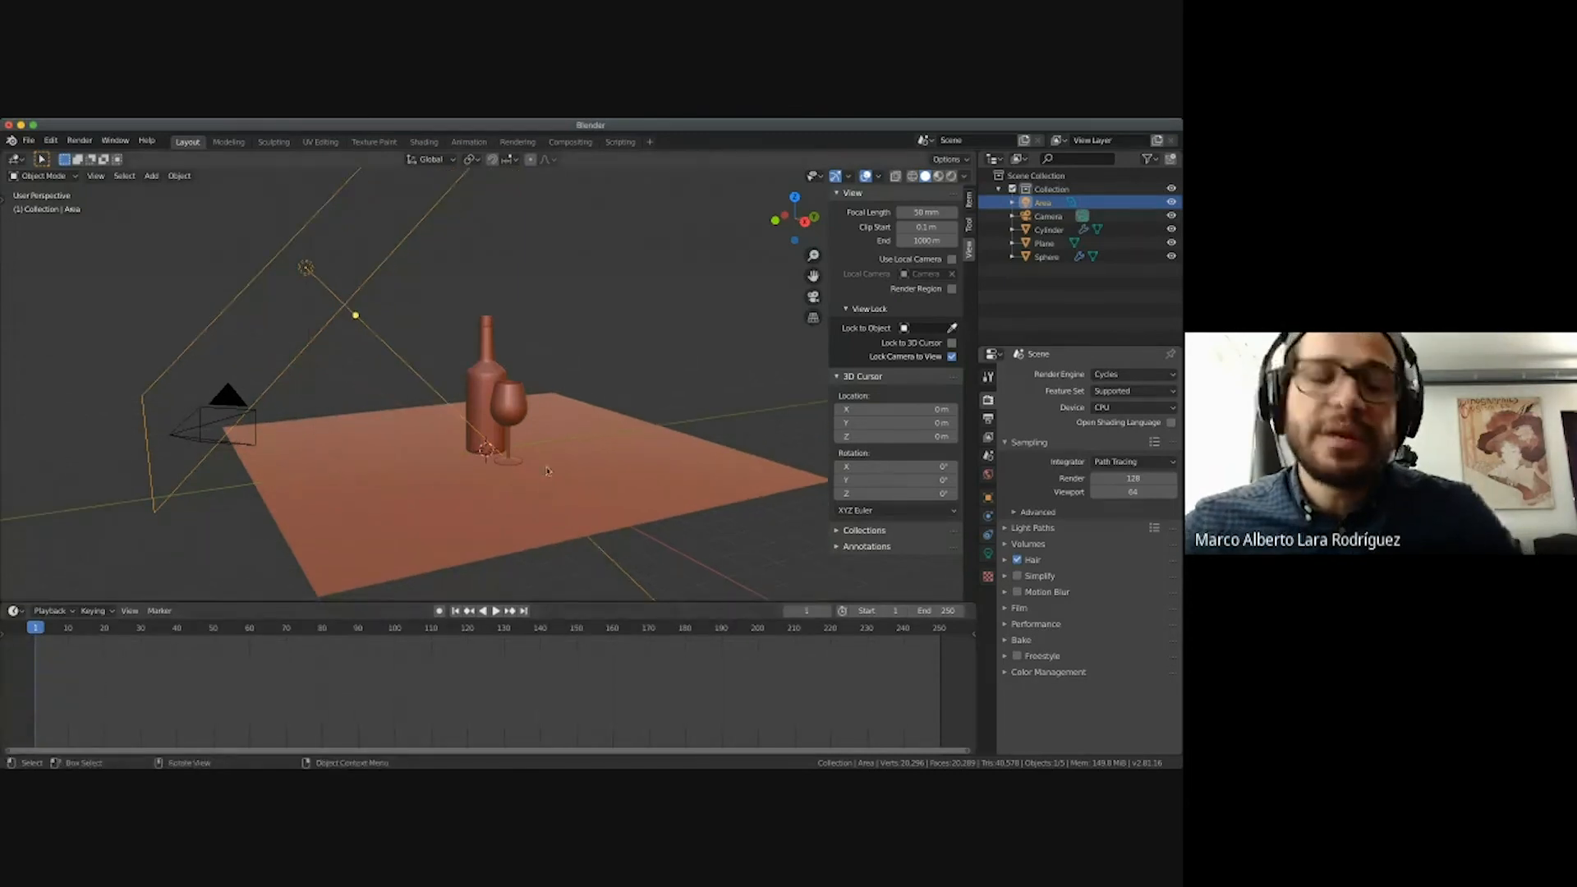
middle_click_drag(547, 476, 511, 476)
left_click(511, 476)
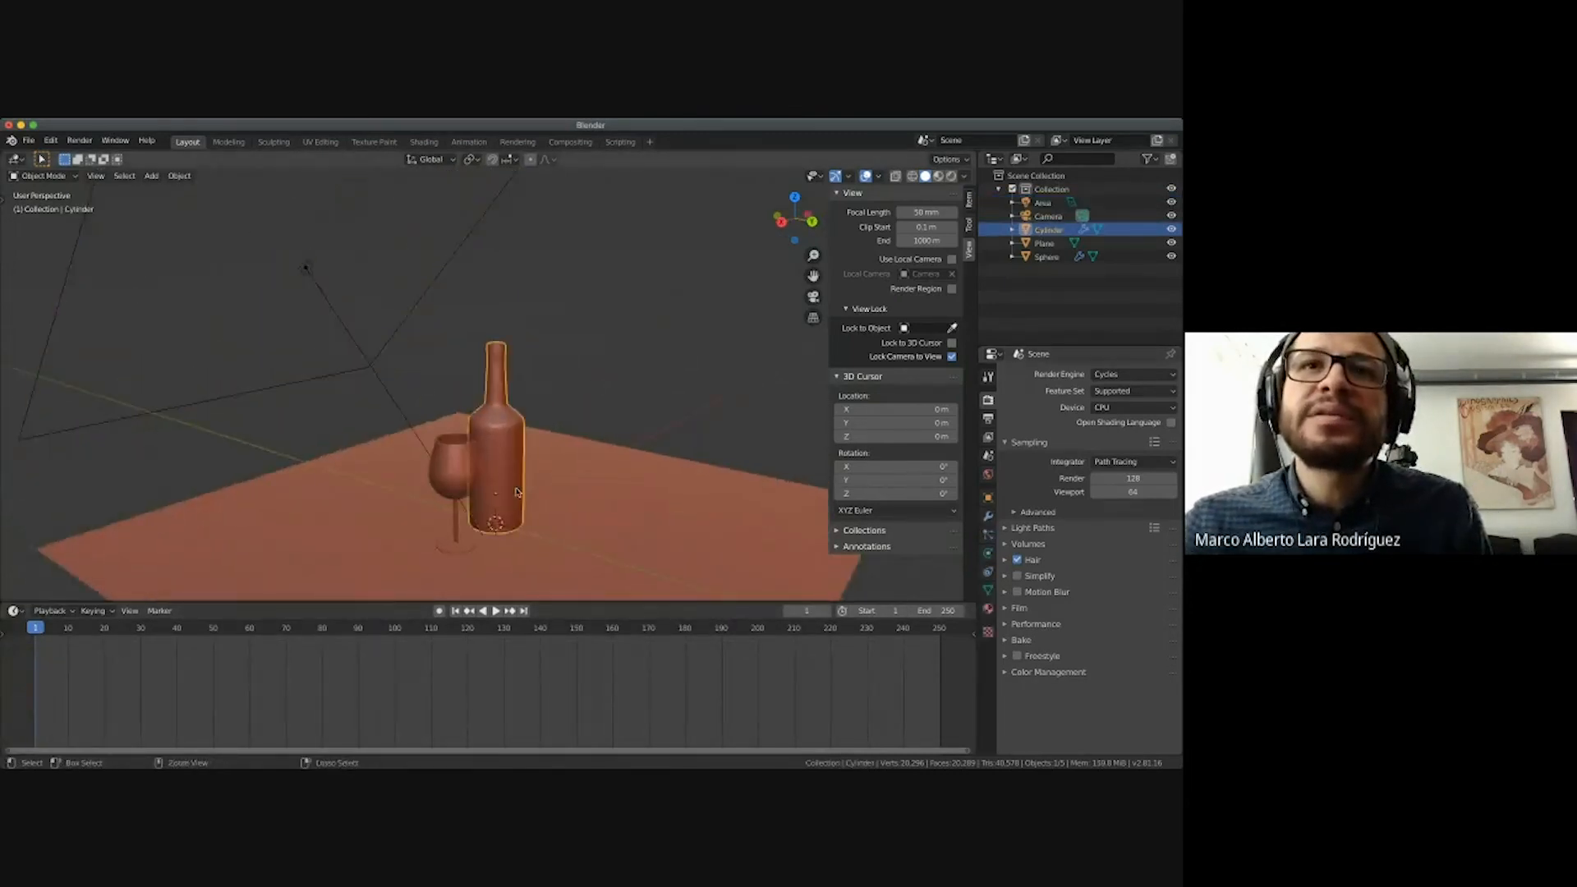
scroll(514, 485, "down", 4)
key("g")
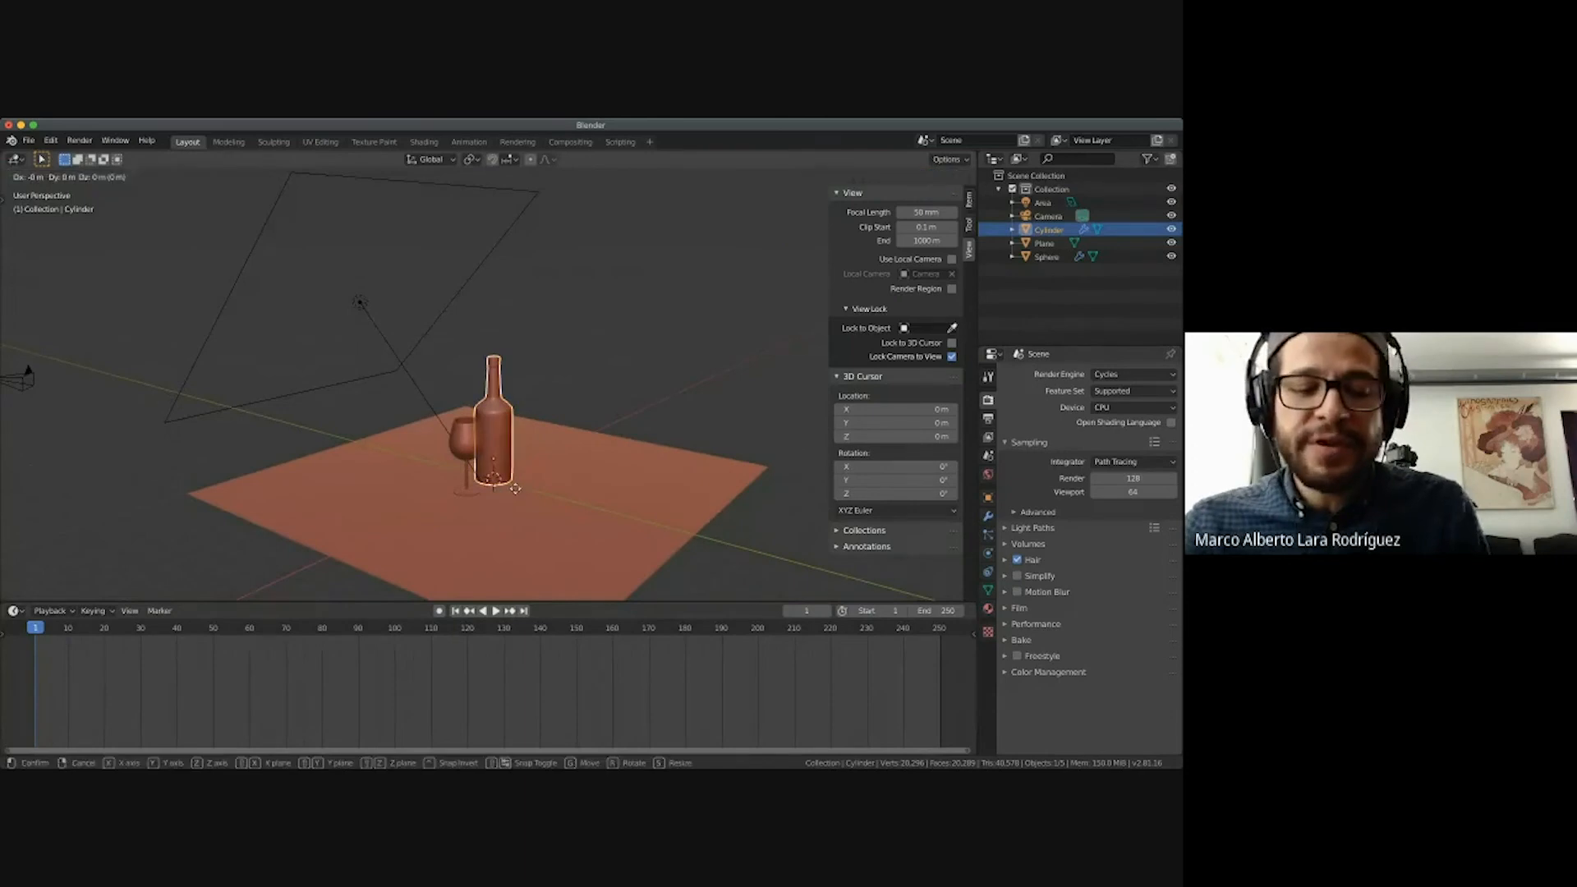
key("shift+z")
left_click(356, 484)
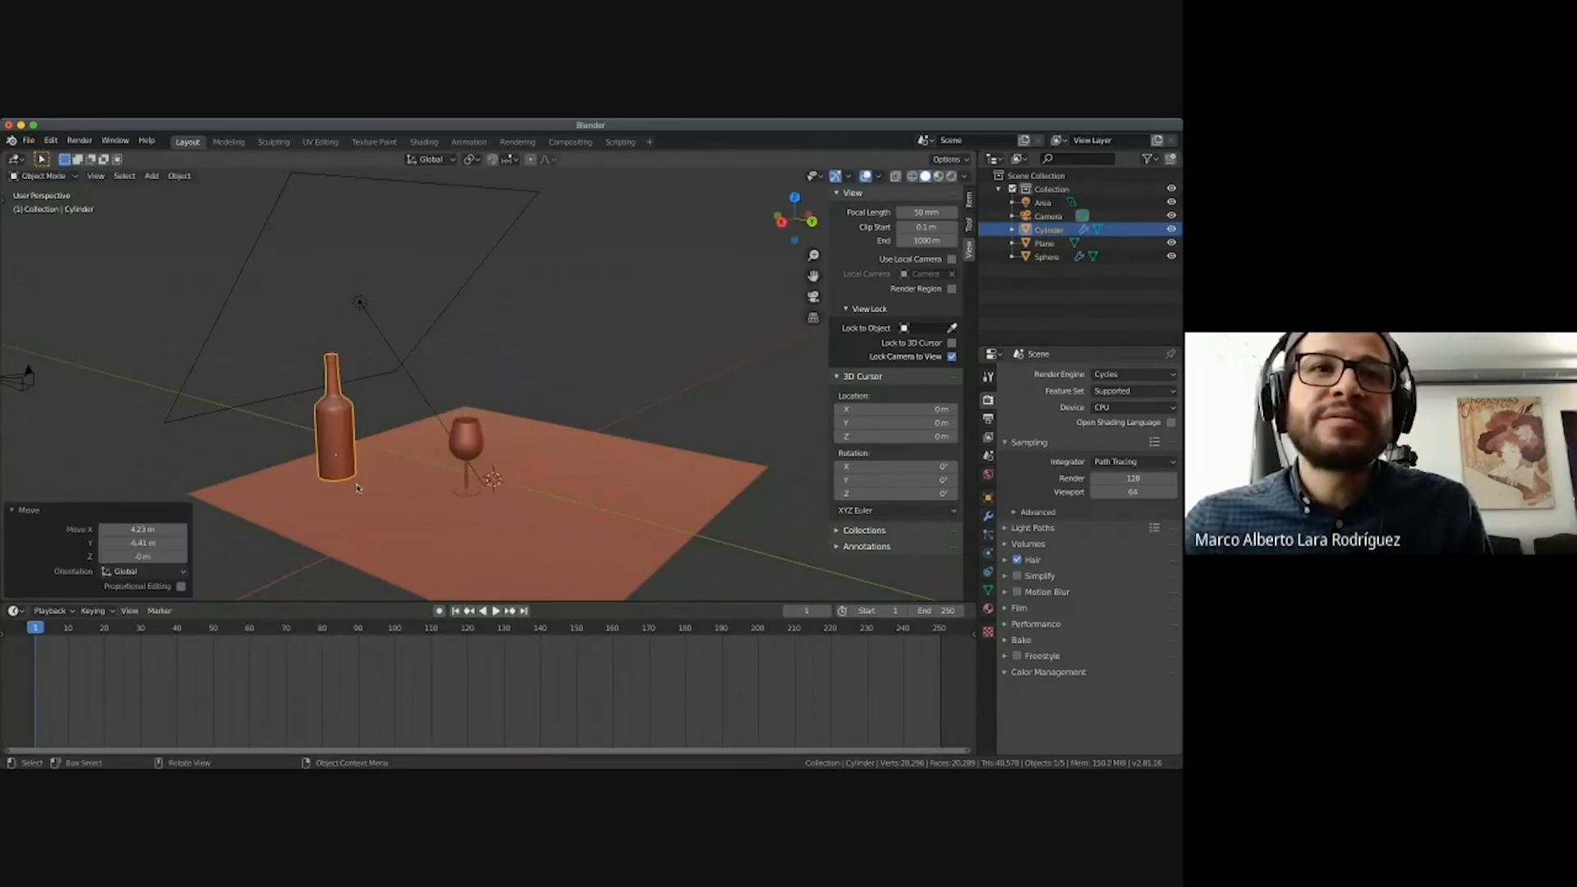
key("i")
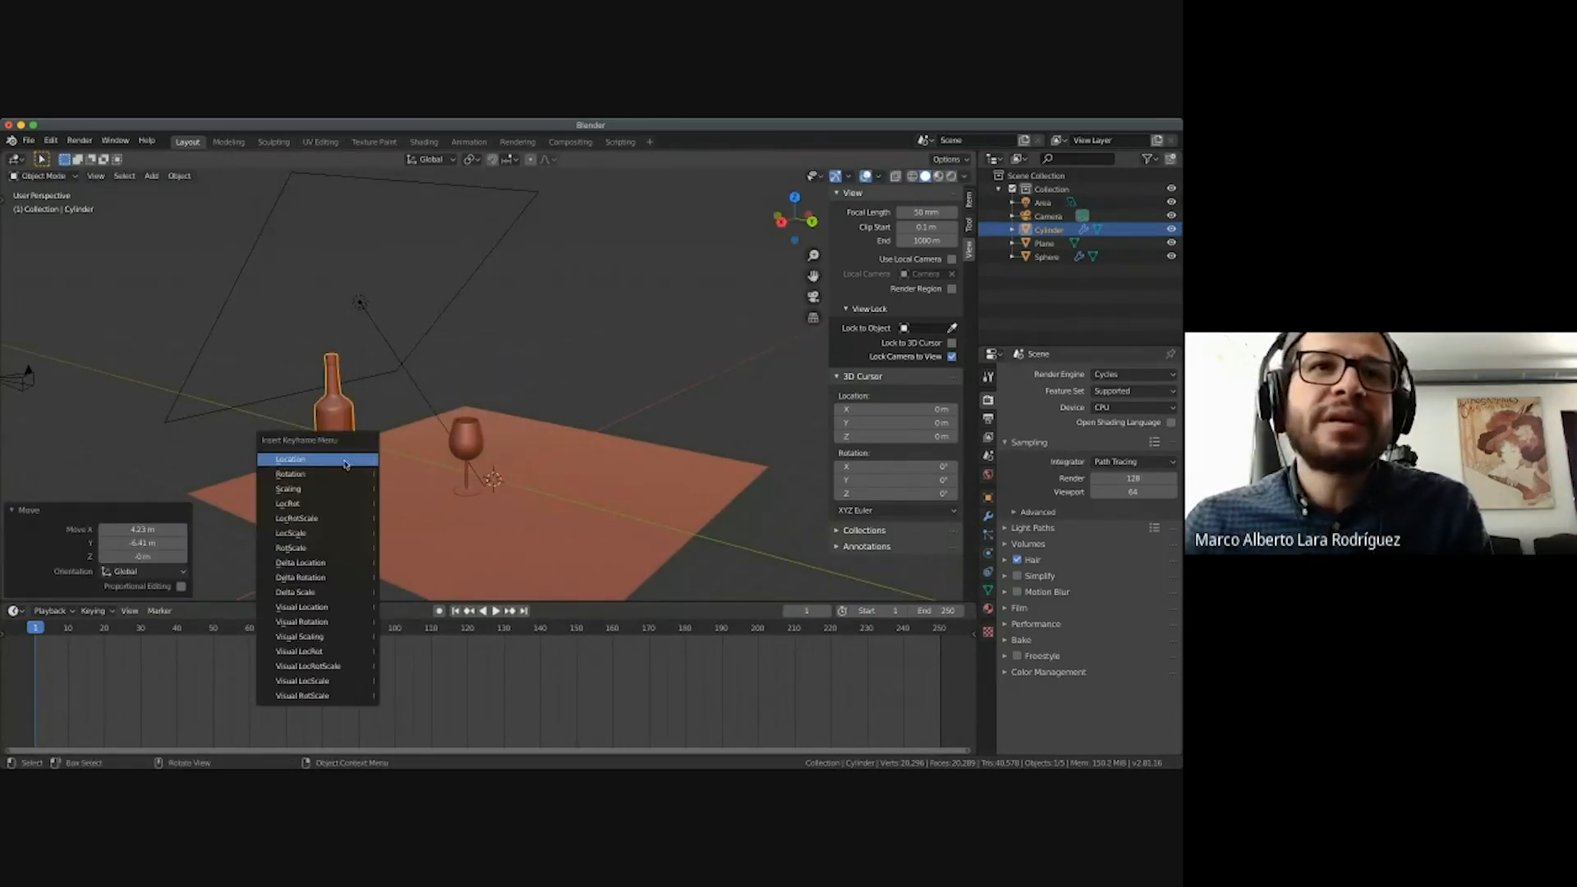
left_click(291, 460)
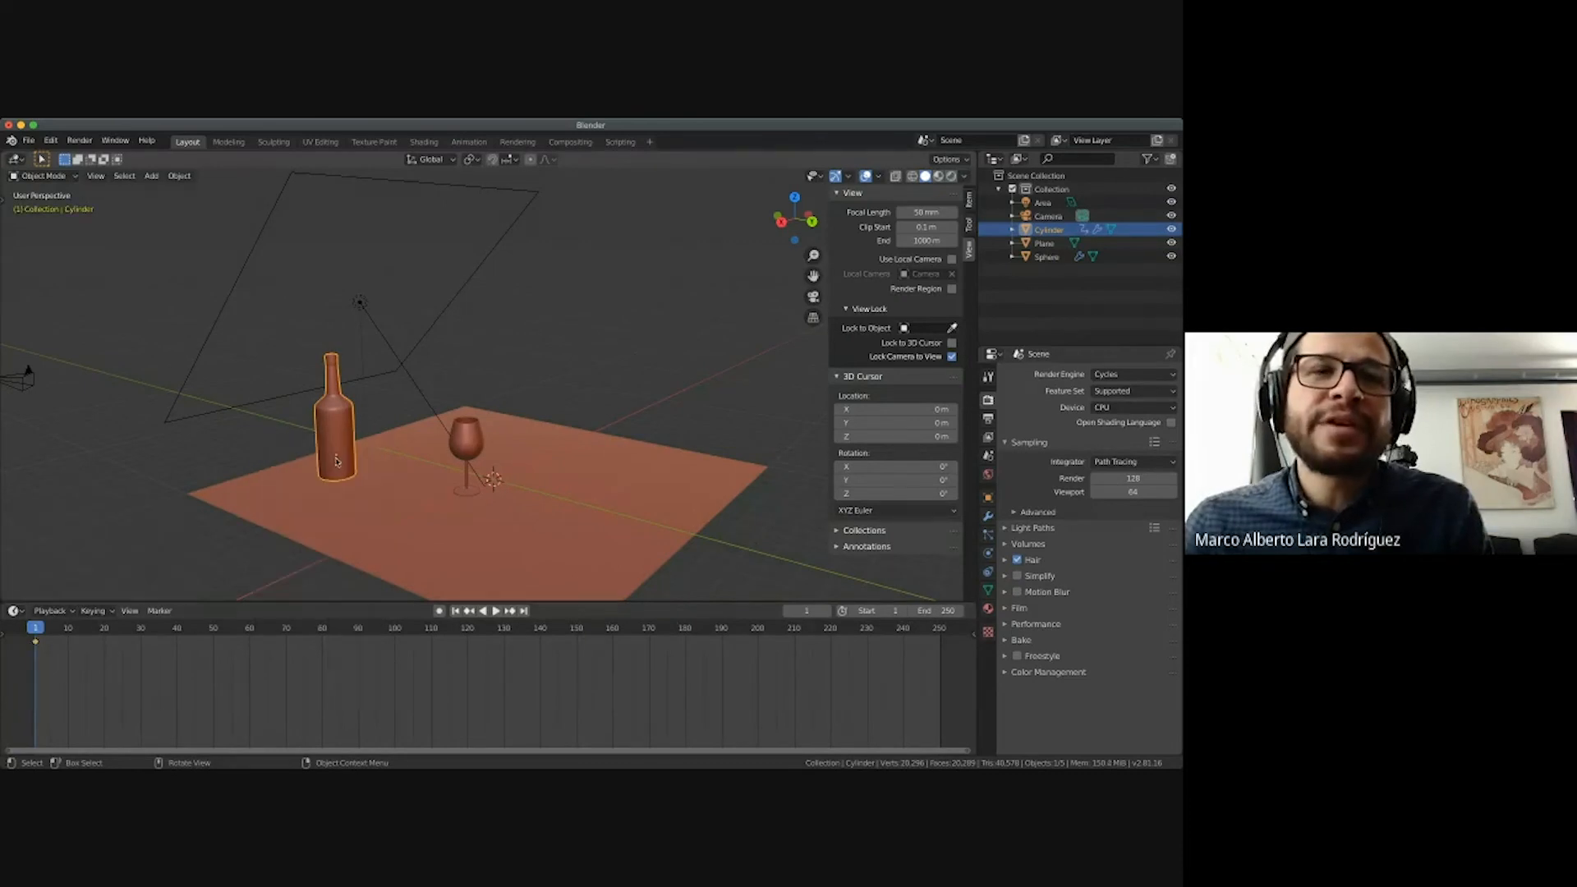
At frame 100, move the bottle horizontally by about -9.37 m in X and 13.6 m in Y and insert a Location keyframe.
key("space")
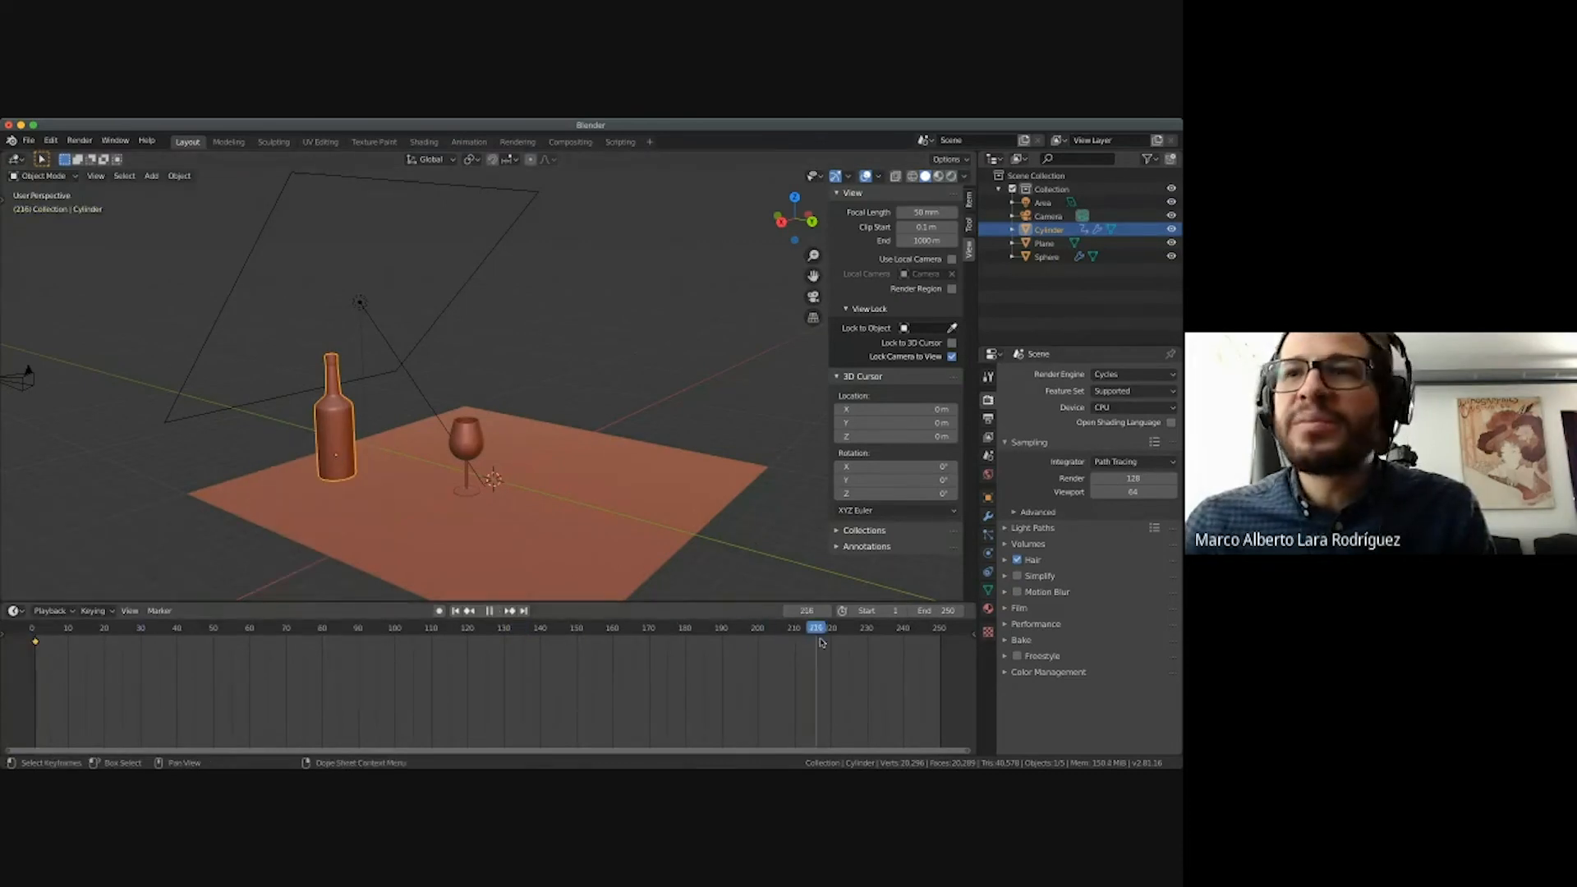
left_click_drag(427, 649, 396, 651)
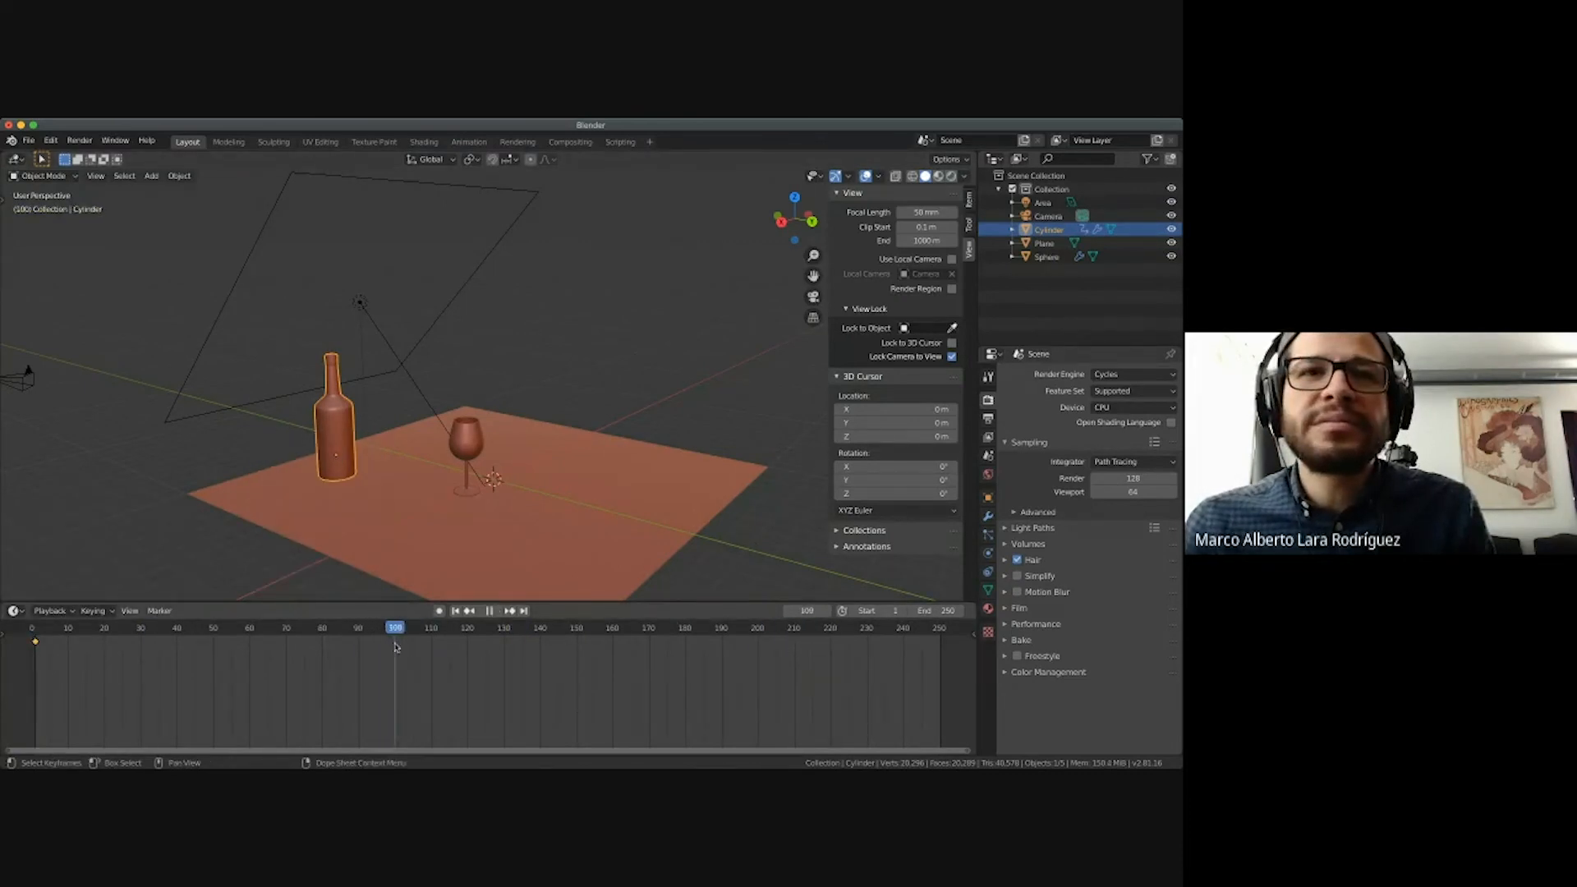
key("space")
key("g")
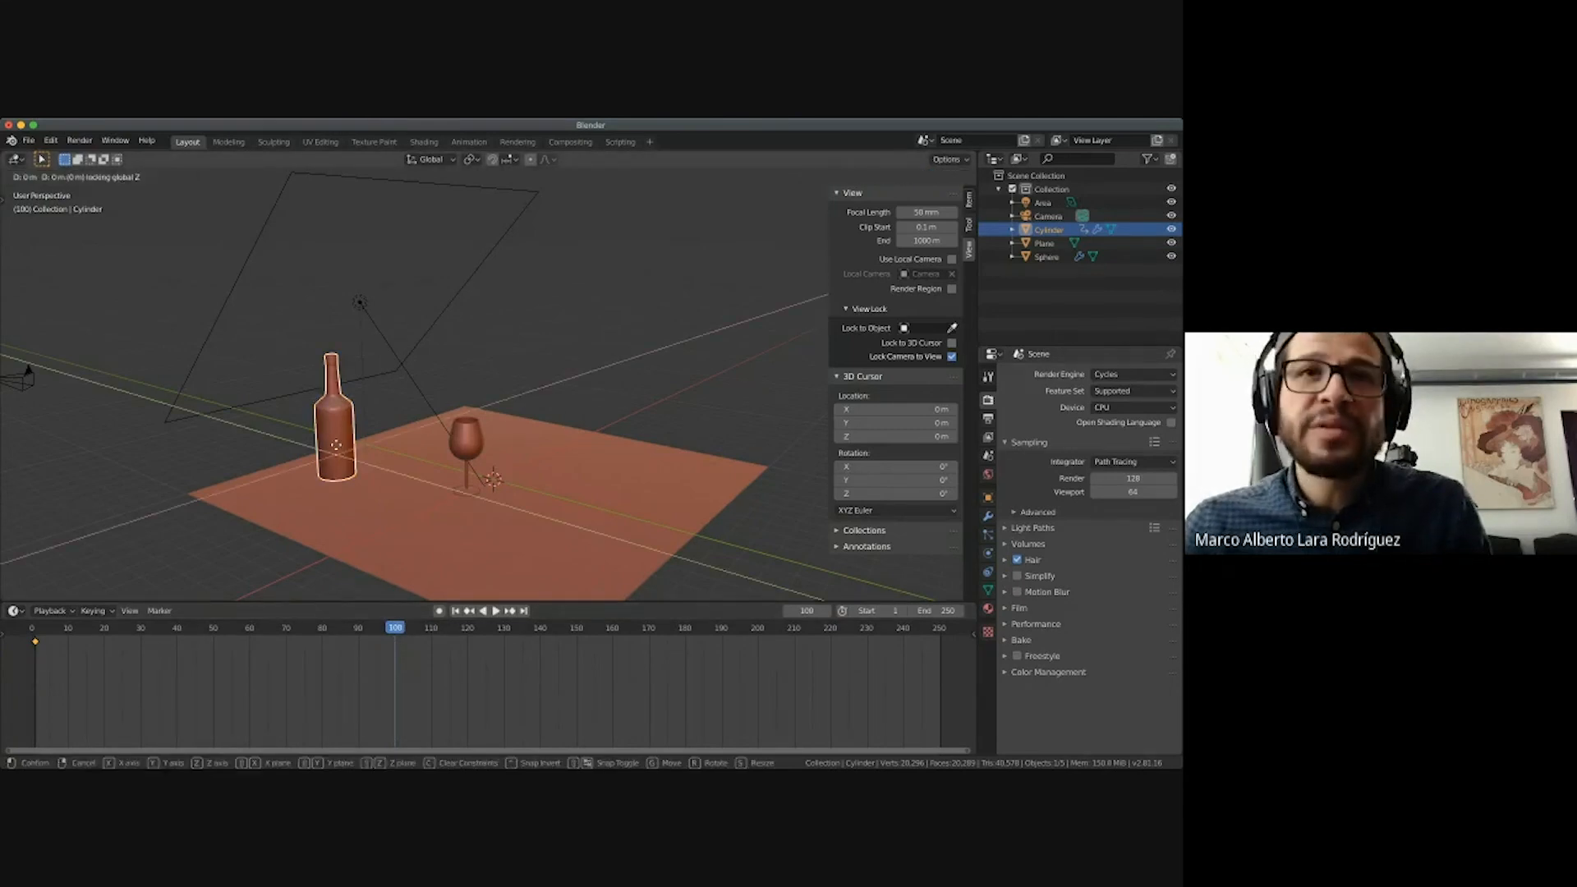
key("shift+z")
left_click(680, 454)
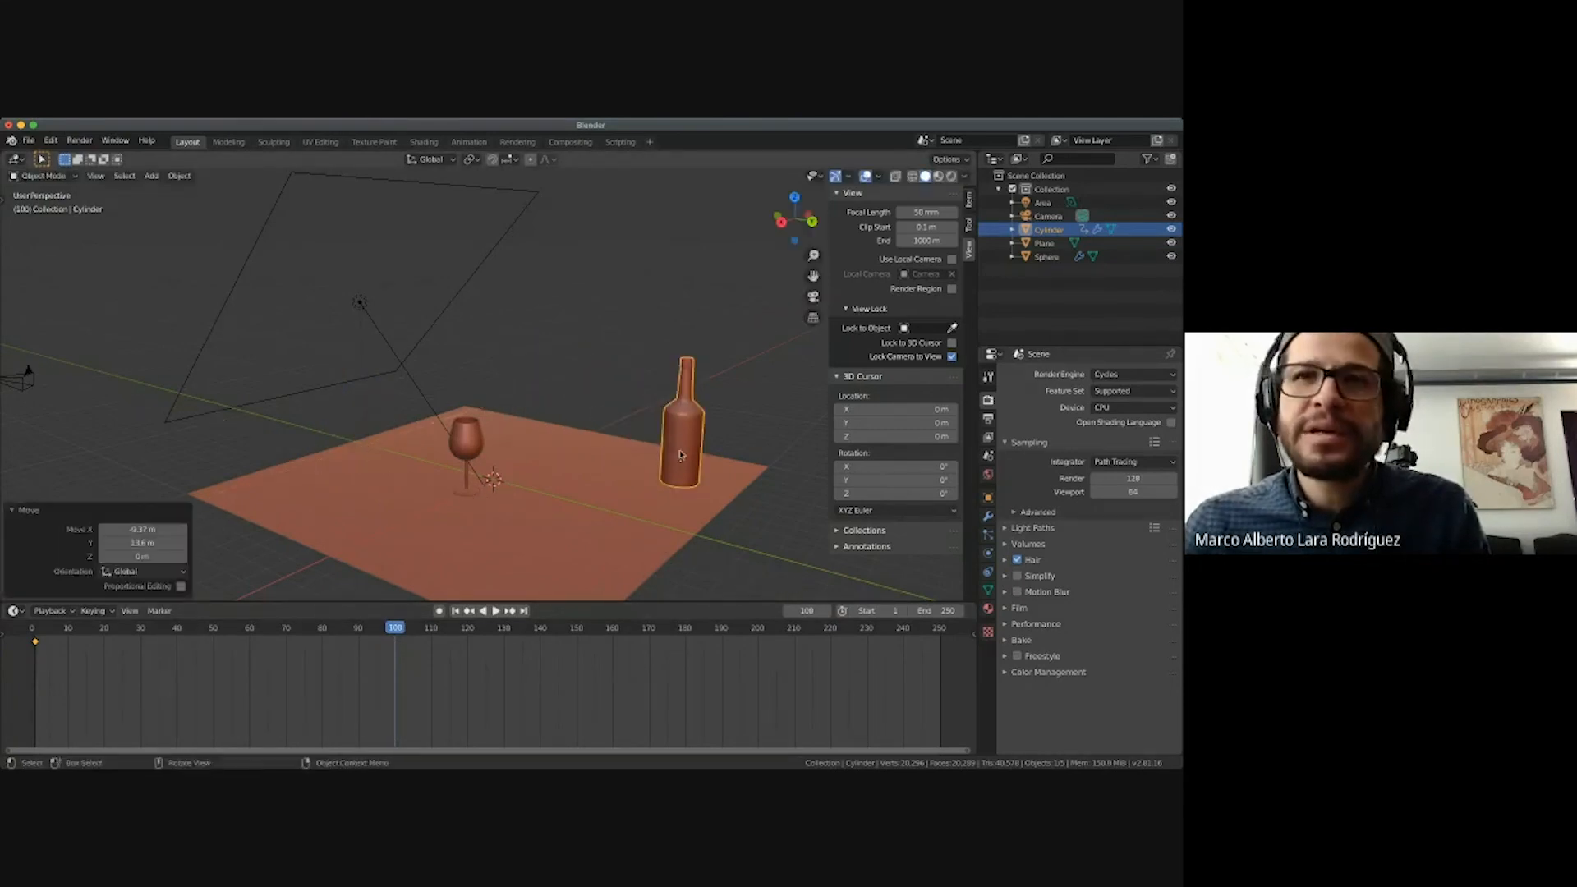
key("i")
left_click(680, 454)
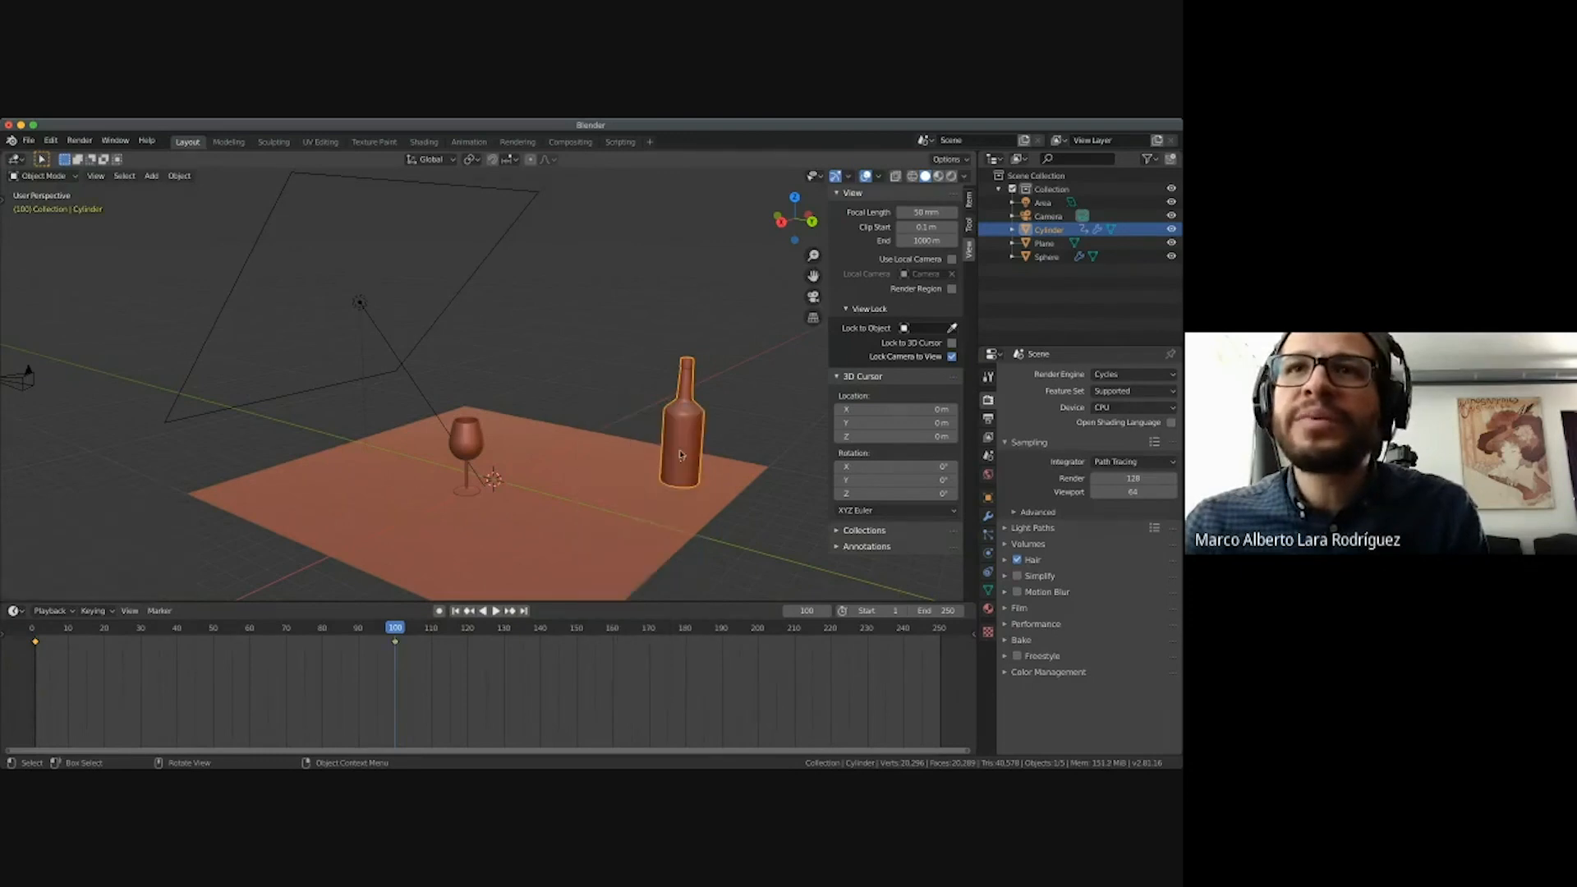
Play the bottle's animation from the start and scrub through the frames between its two keyframes to review the movement.
left_click(497, 611)
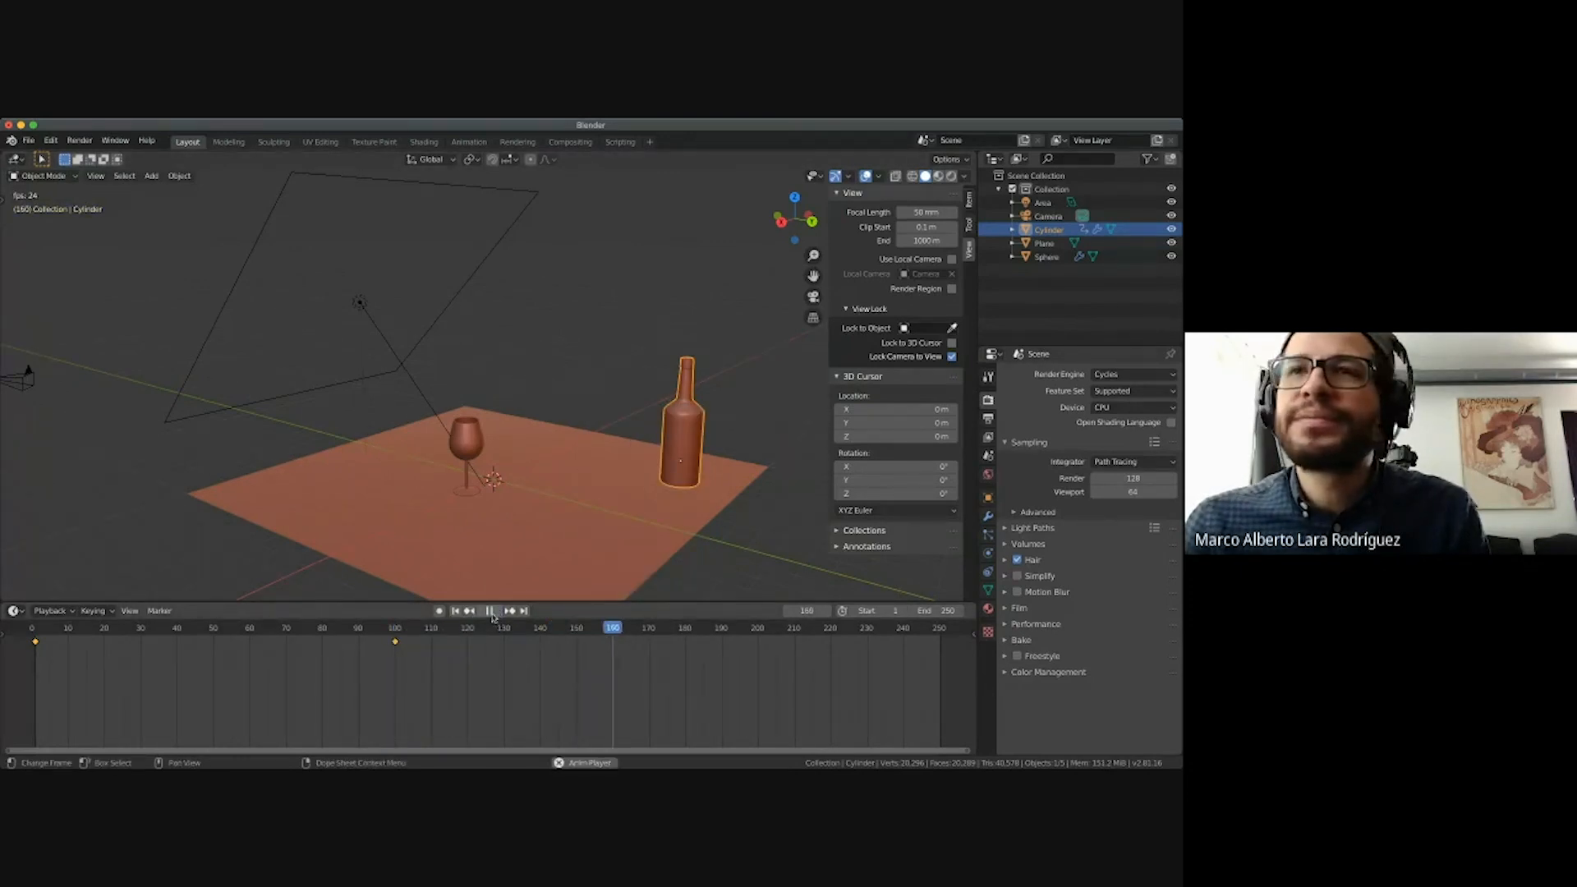
left_click(490, 611)
left_click(249, 647)
left_click_drag(249, 646, 33, 653)
left_click(496, 611)
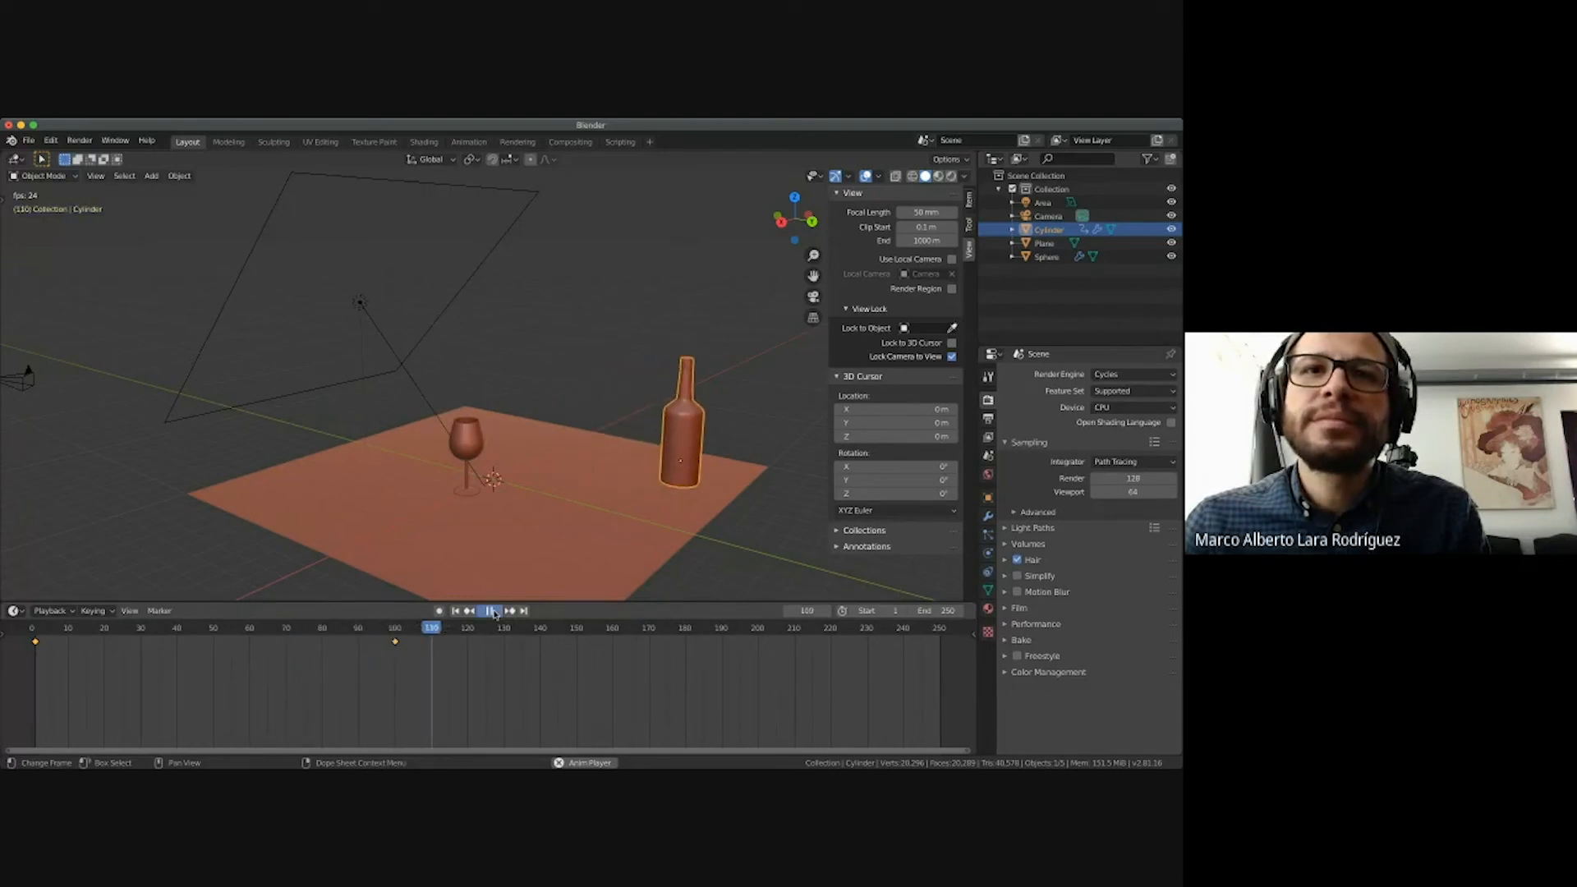
left_click(491, 612)
left_click_drag(446, 628, 156, 653)
left_click_drag(275, 655, 329, 646)
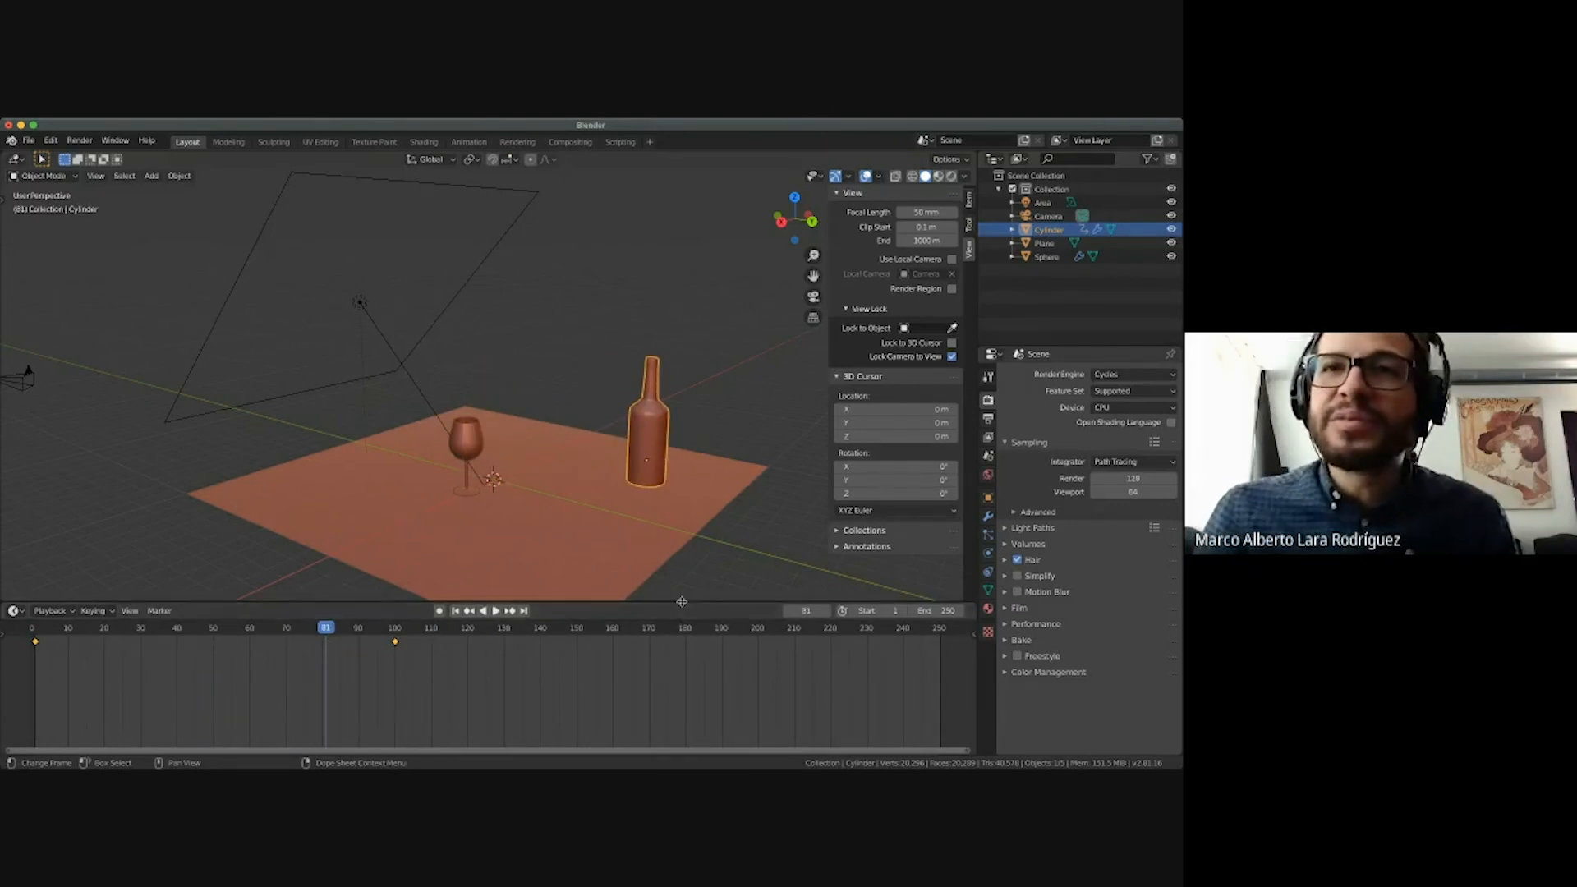
Shrink the timeline, select the wine glass and examine it beside the animated bottle.
left_click_drag(677, 604, 677, 703)
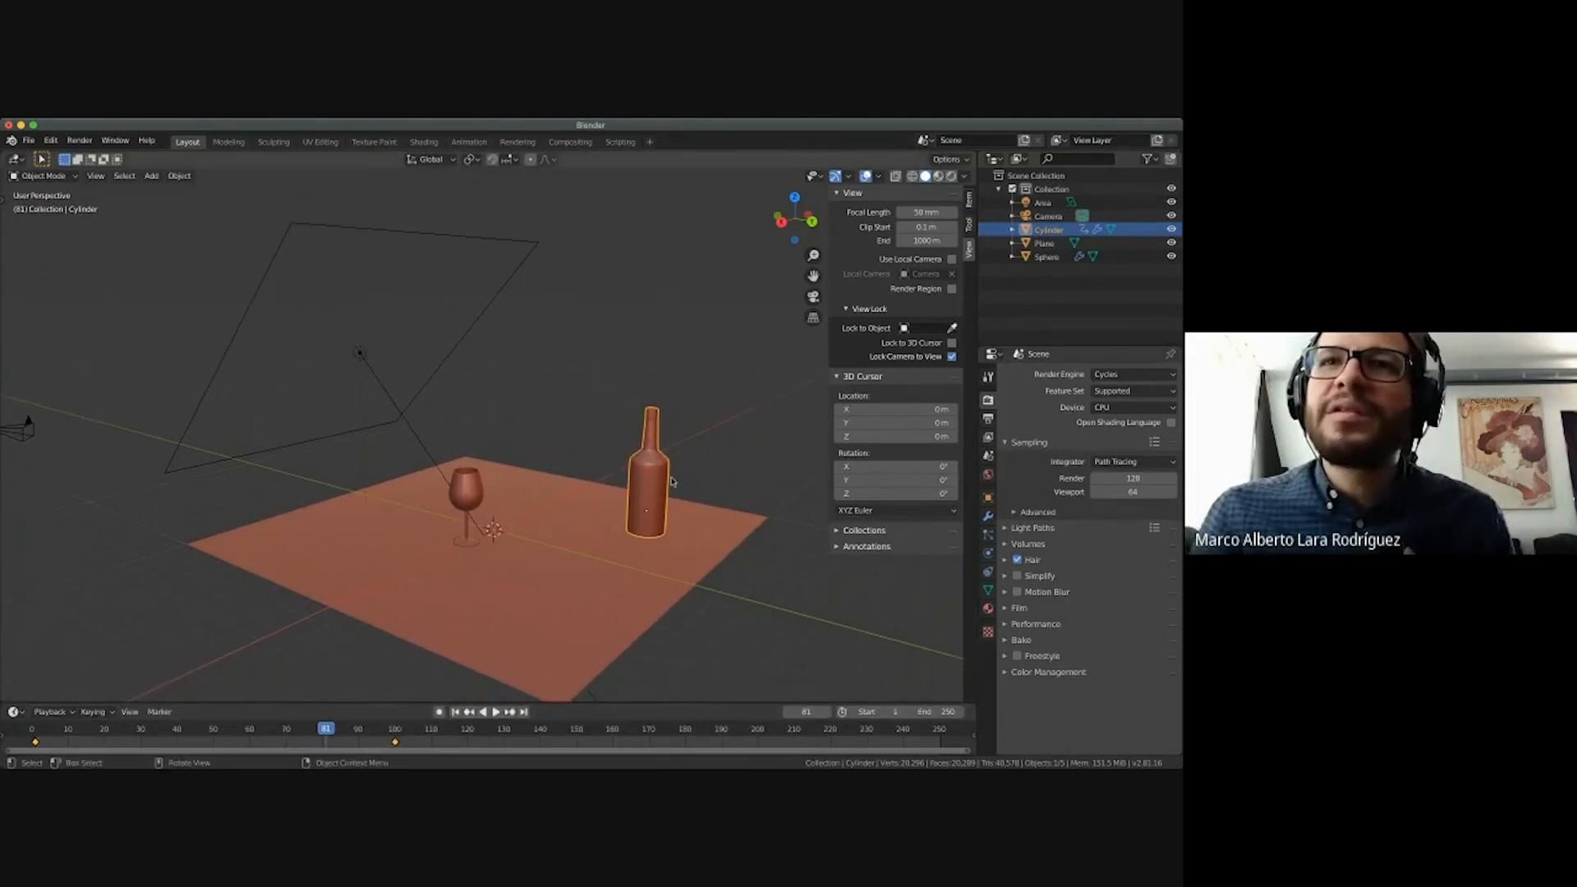
scroll(673, 482, "left", 5)
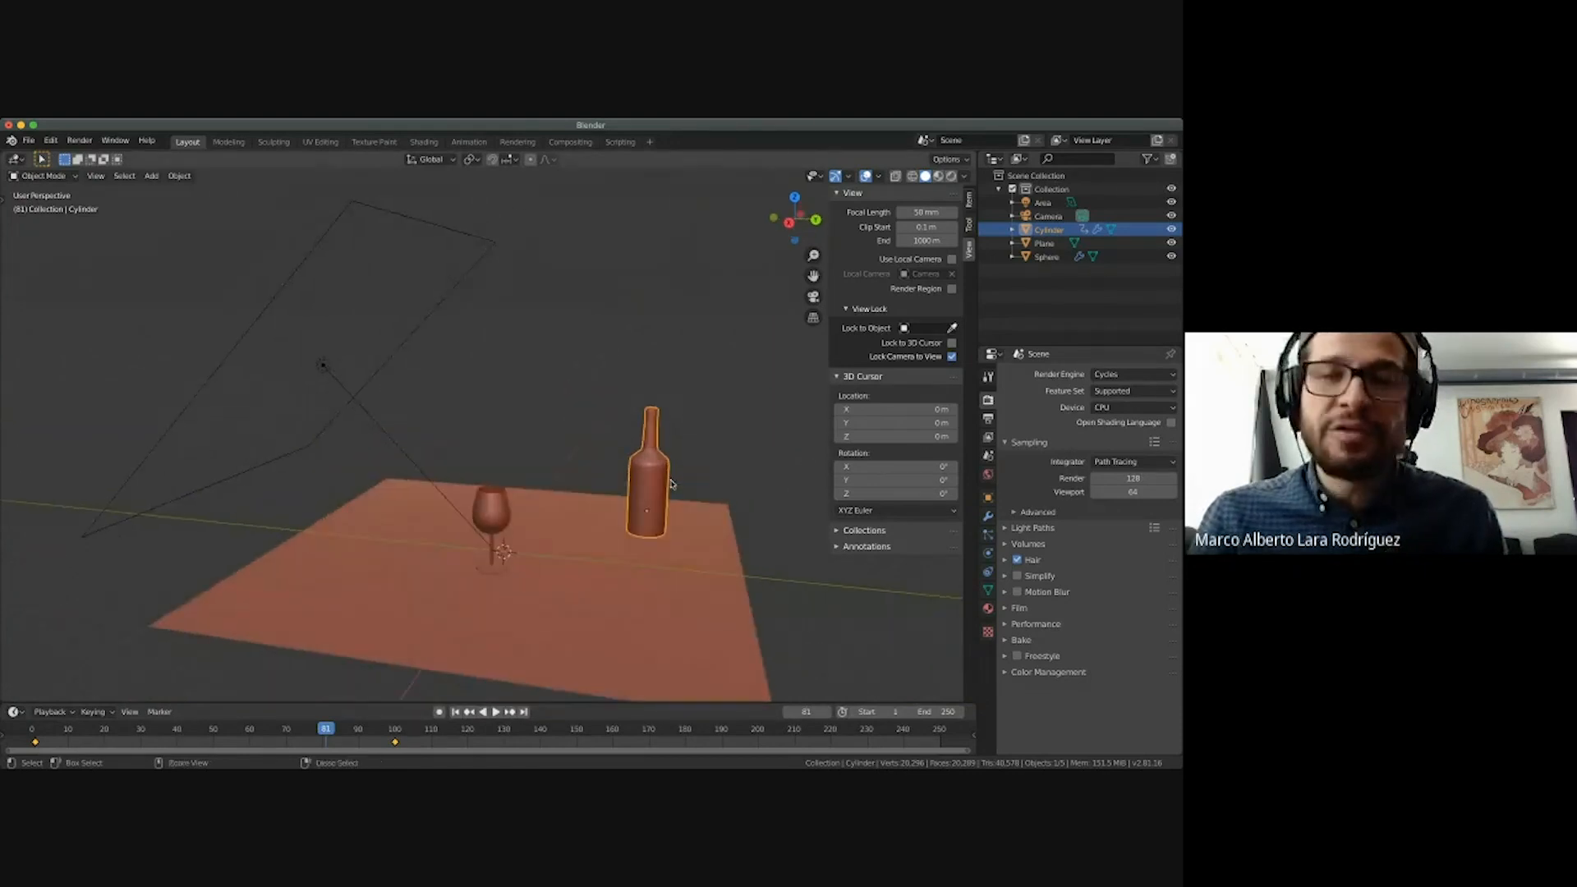
scroll(673, 485, "up", 4, "ctrl")
scroll(671, 484, "up", 2, "ctrl")
scroll(671, 483, "right", 4, "shift")
scroll(671, 484, "down", 4, "shift")
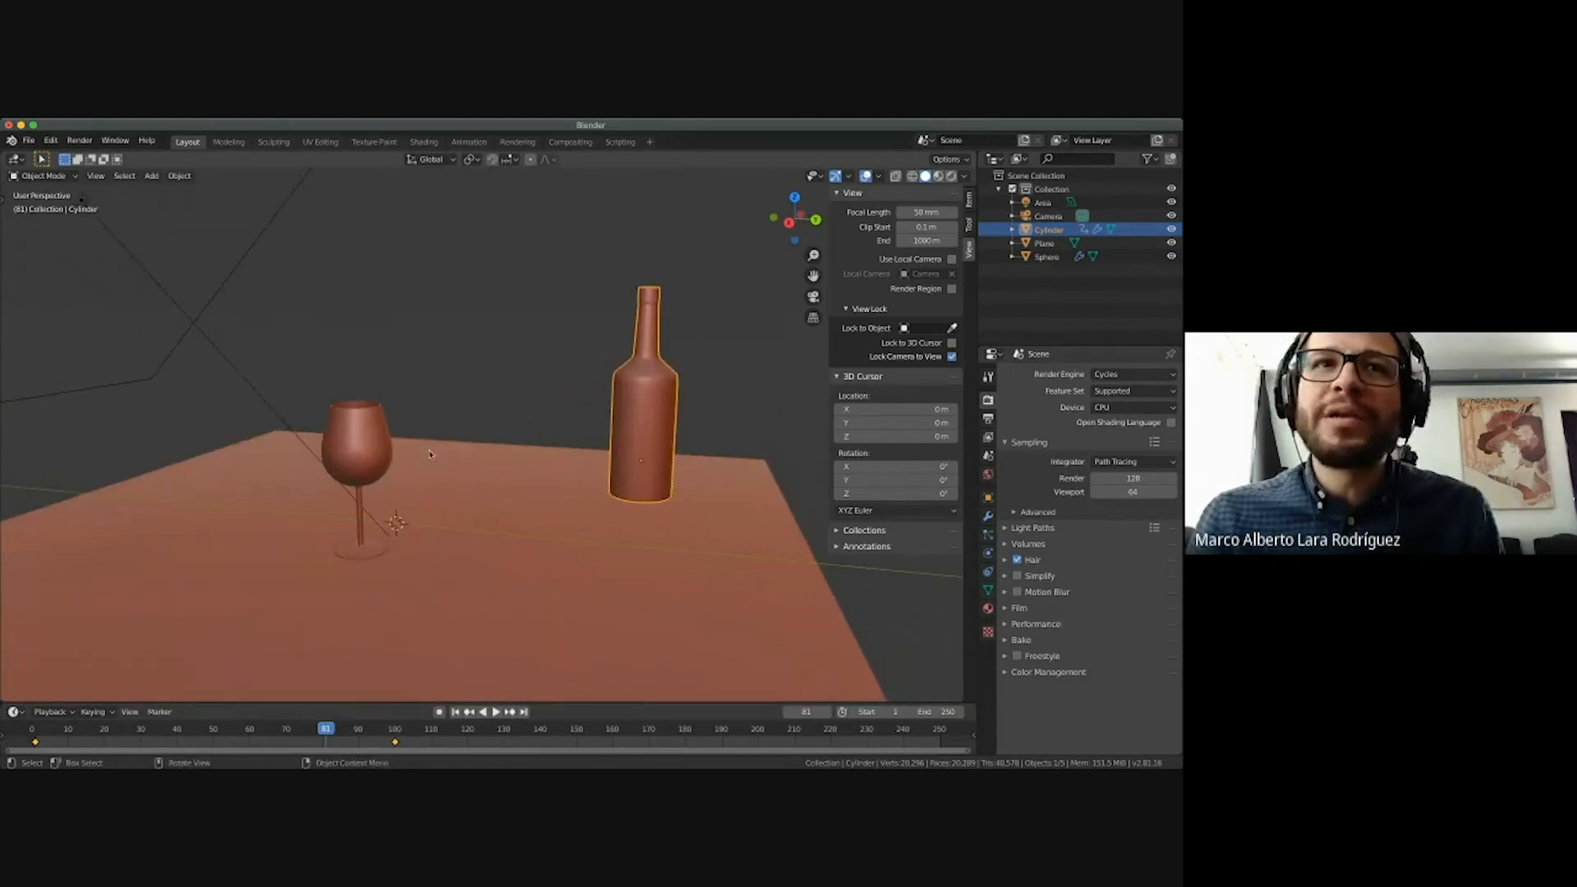
left_click(367, 455)
scroll(544, 464, "right", 4)
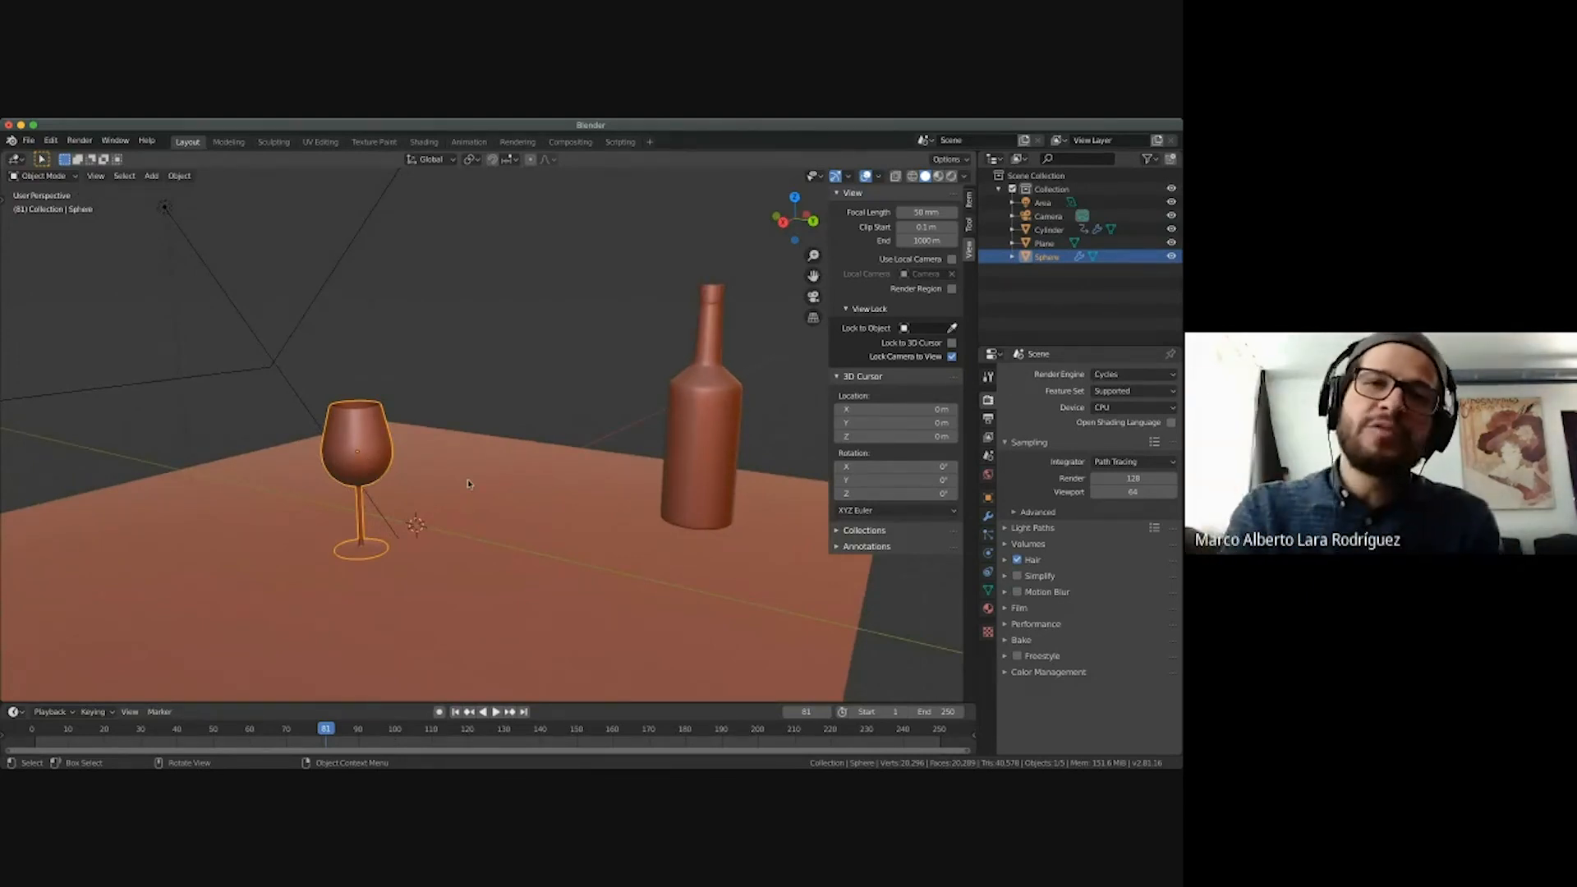
scroll(468, 484, "down", 5, "ctrl")
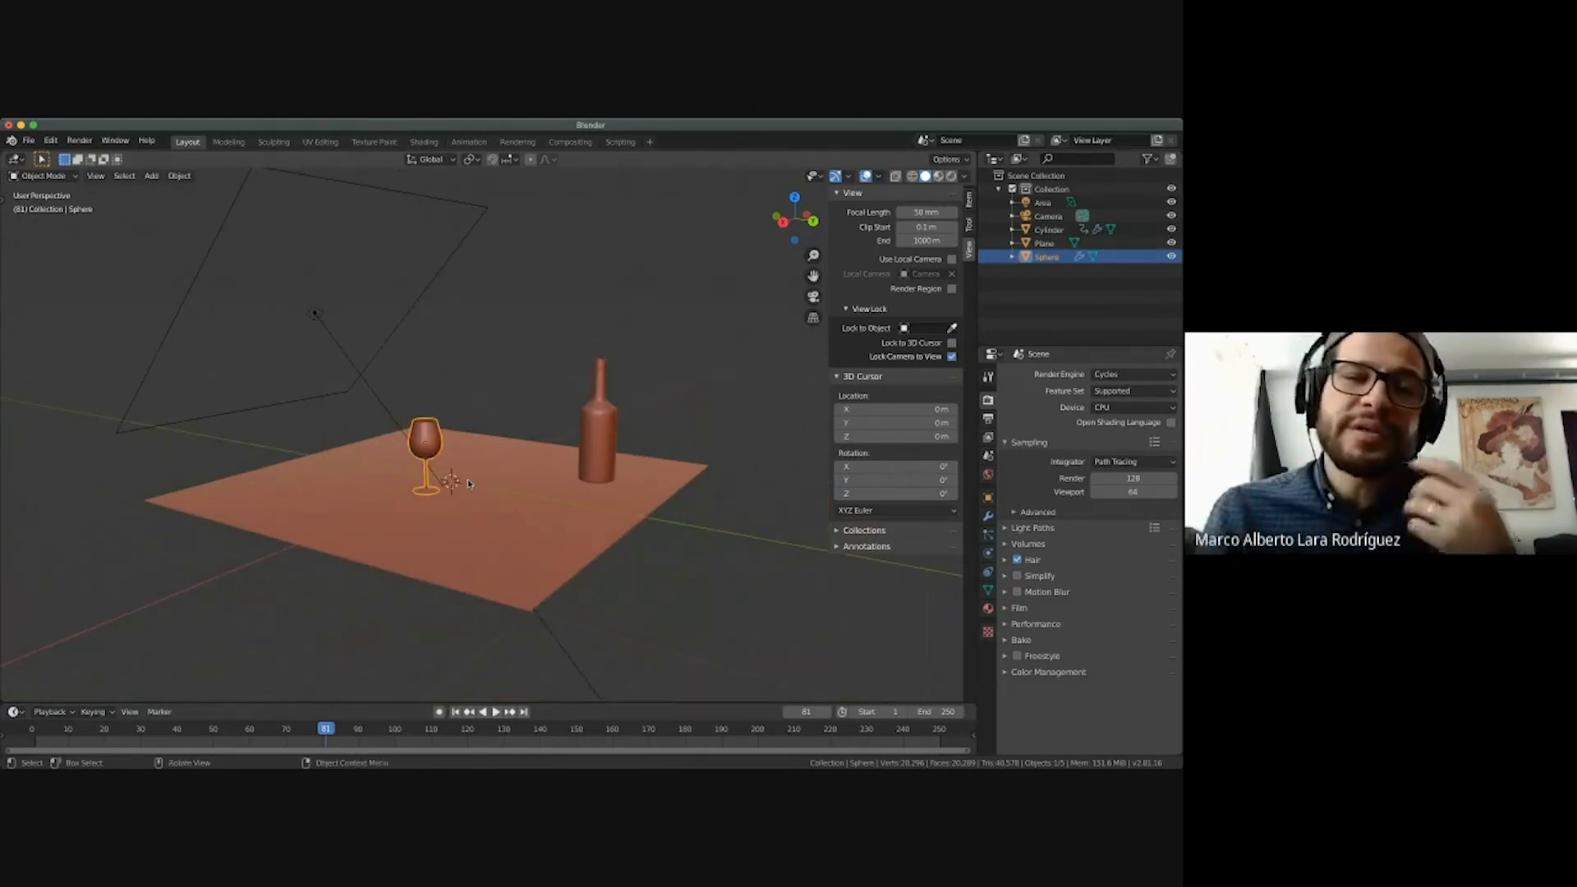
scroll(468, 484, "up", 5, "shift")
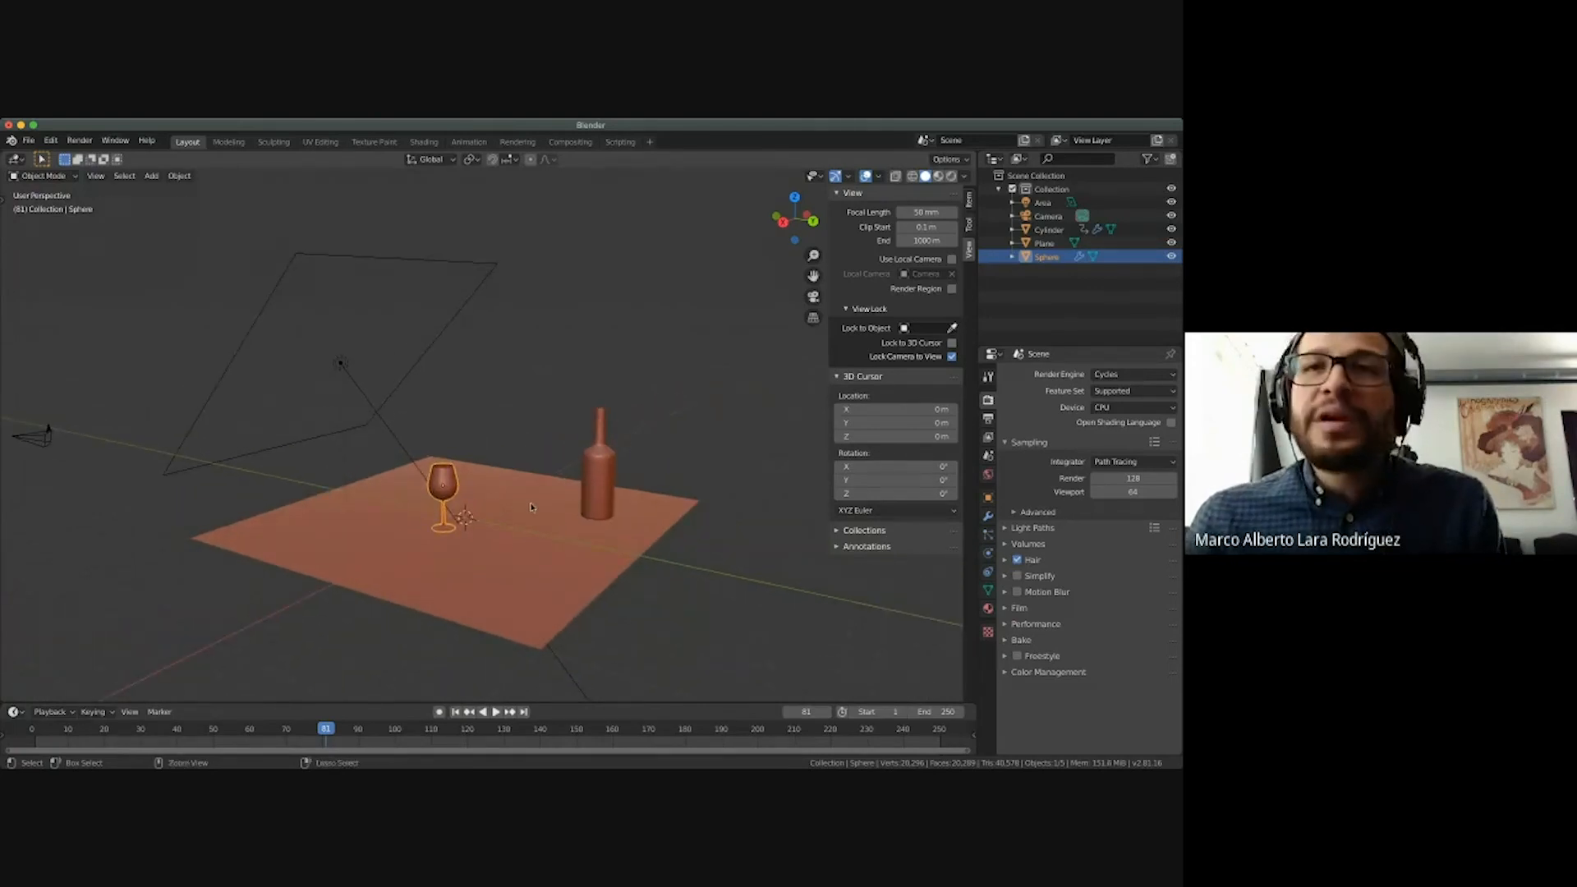
Undo the bottle's Location keyframes and both of its moves.
left_click(598, 481)
key("Up")
key("Down")
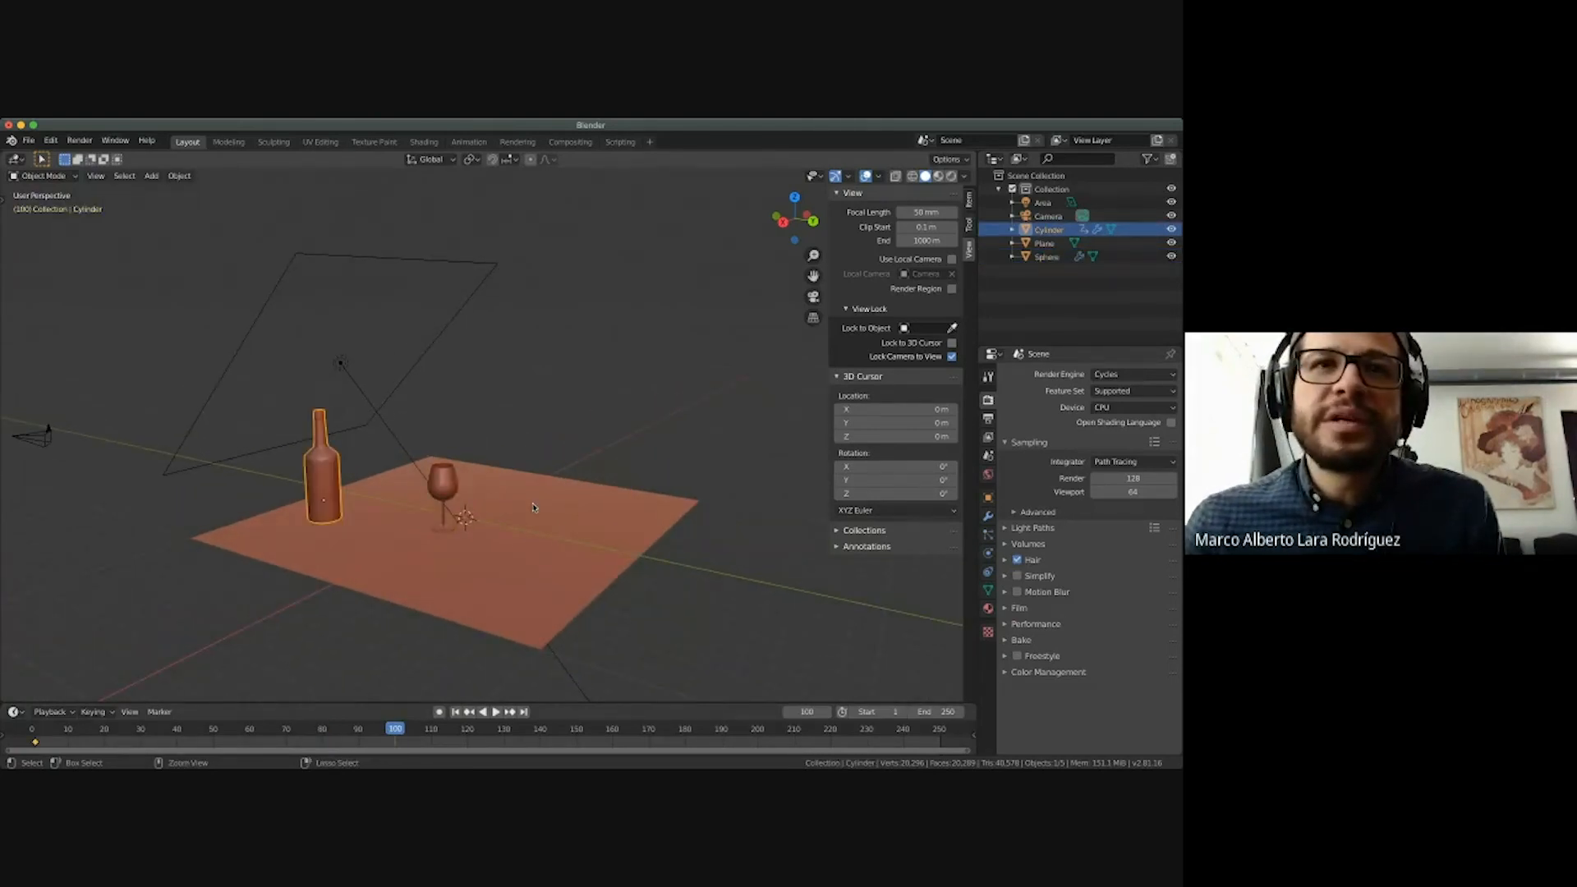
key("alt+g")
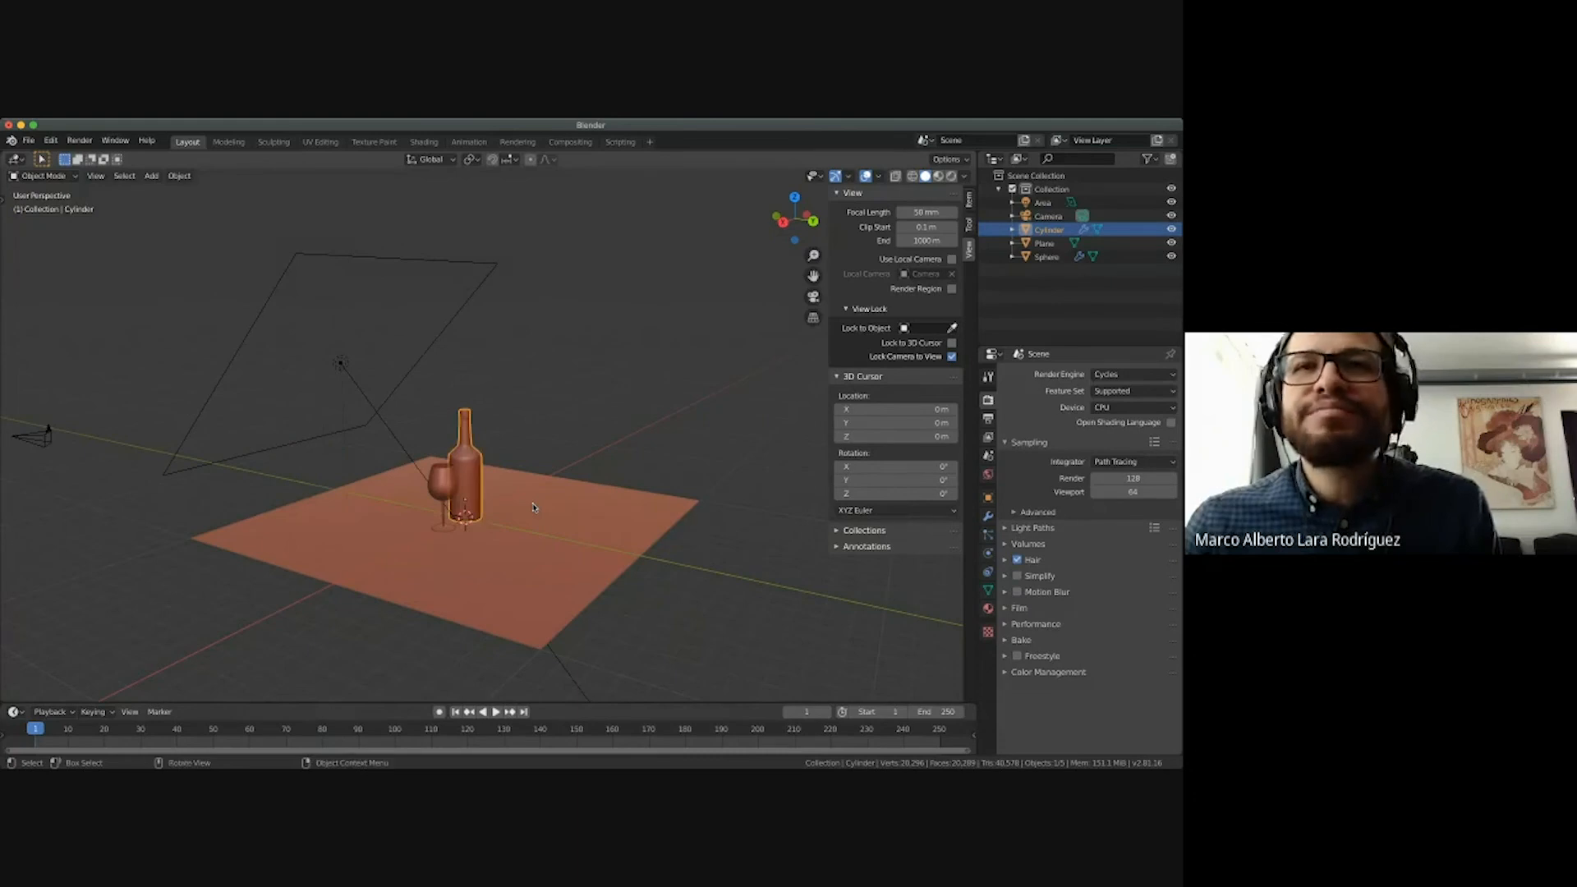
Clear the ground plane's selection and examine the arrangement of bottle, wine glass, area light and camera from all sides.
left_click(579, 516)
scroll(686, 544, "down", 5)
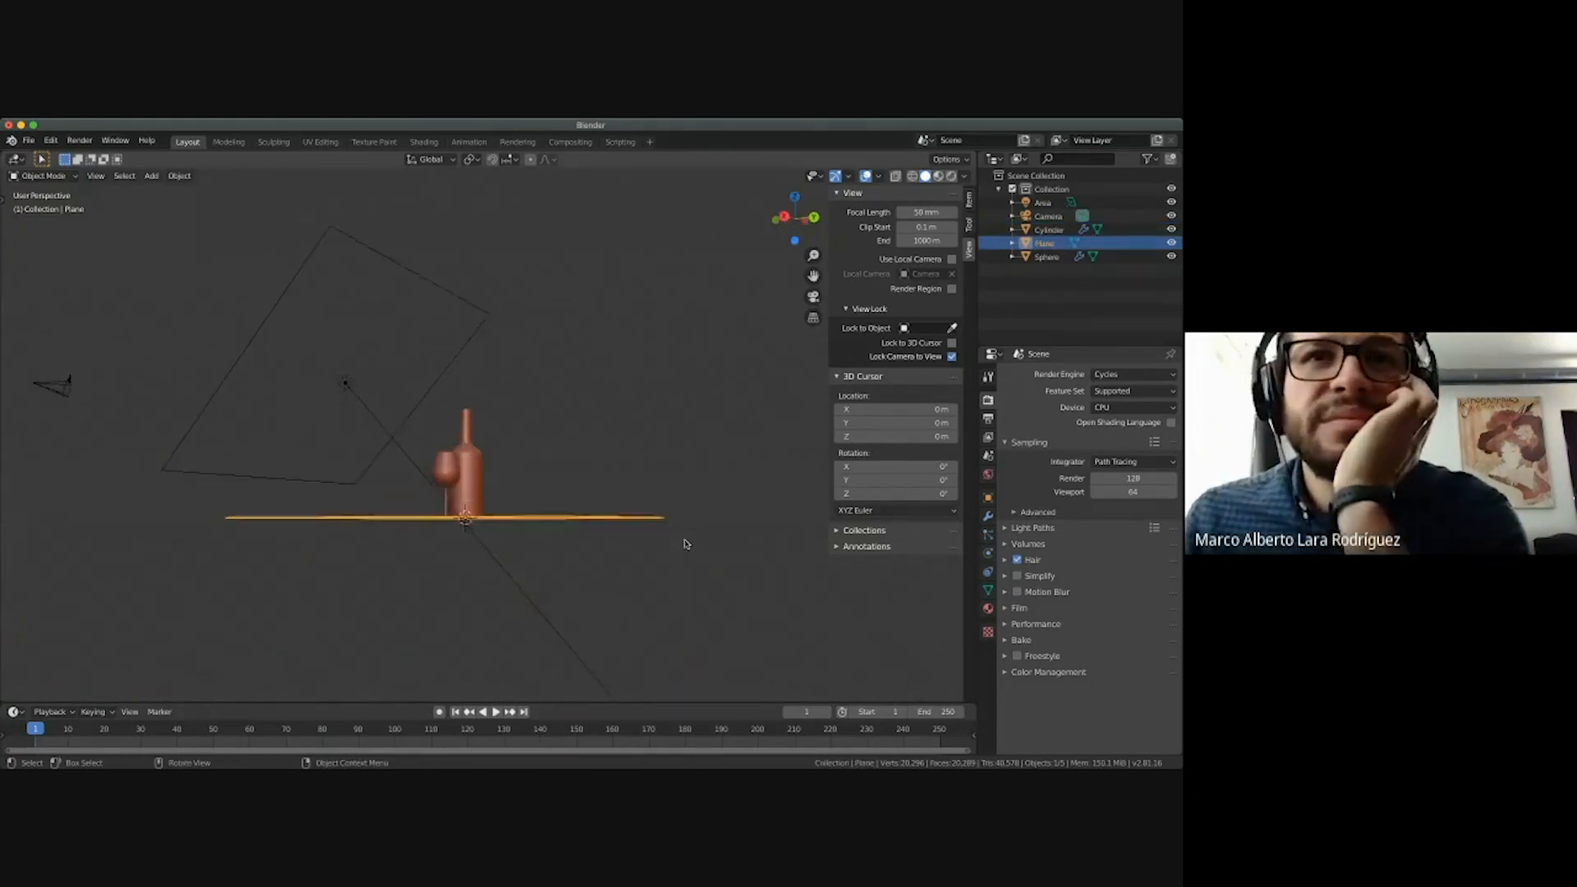
scroll(686, 544, "up", 2)
scroll(686, 544, "left", 5)
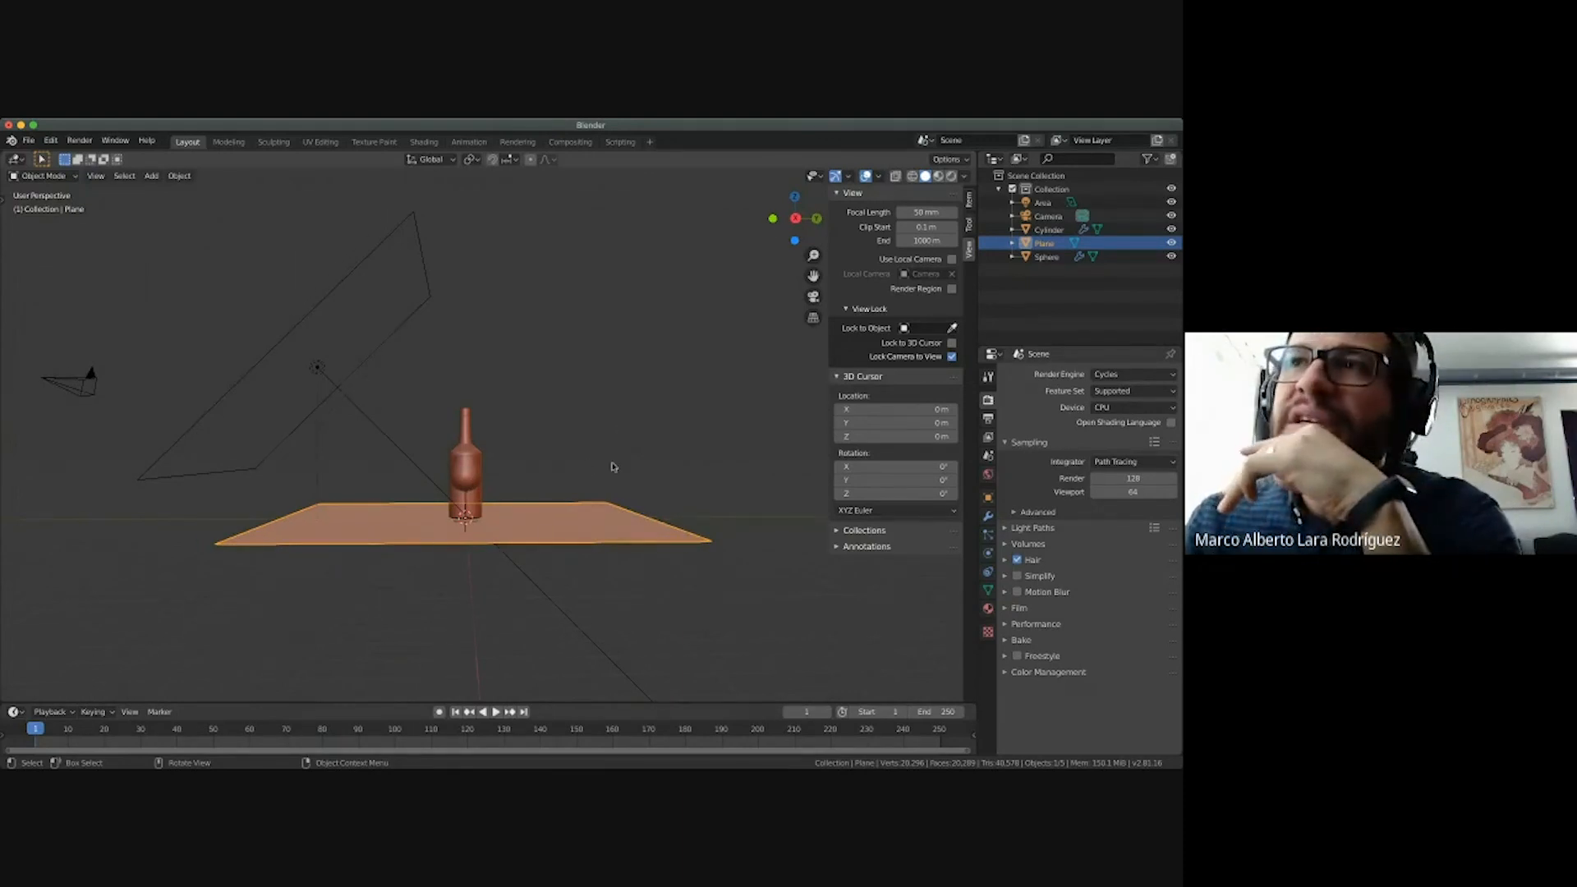
scroll(613, 467, "right", 10)
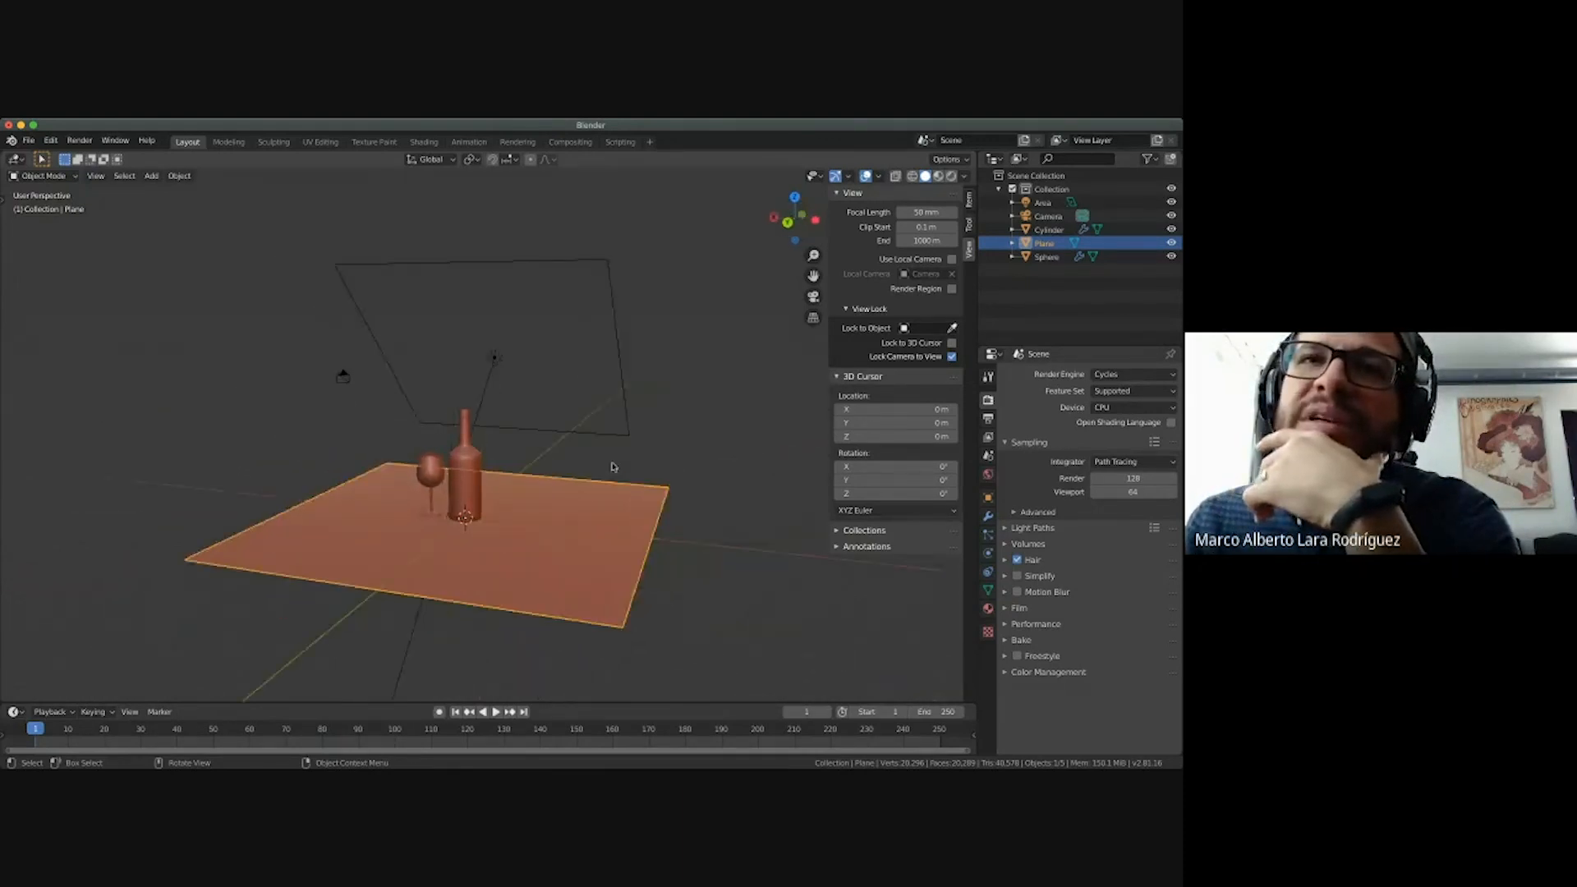
scroll(614, 467, "right", 5)
left_click(692, 491)
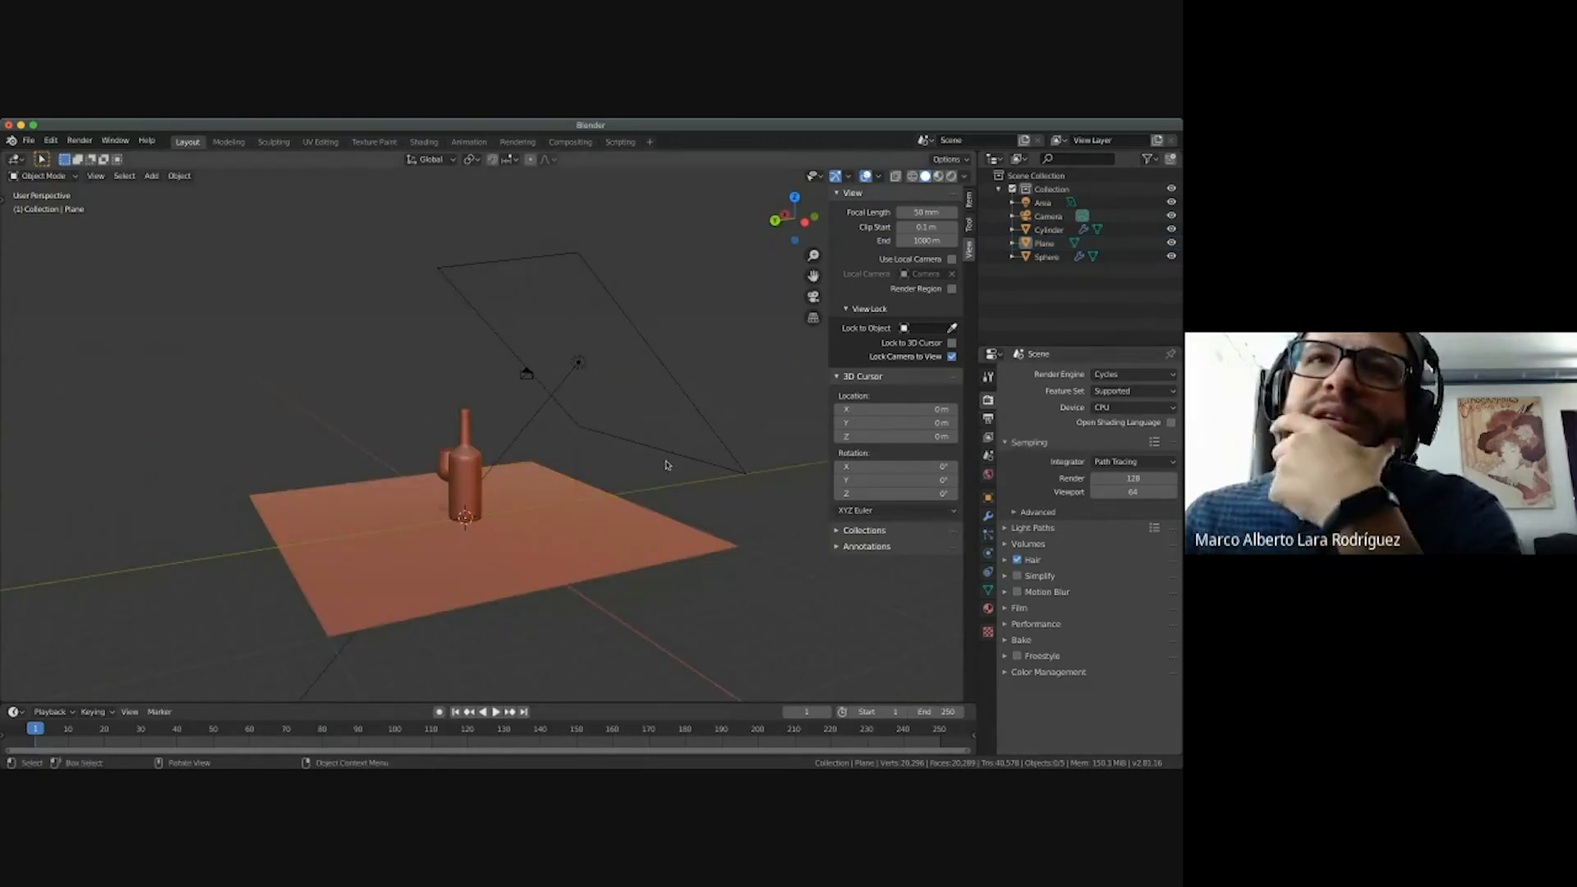
scroll(668, 461, "right", 10)
scroll(668, 465, "right", 3)
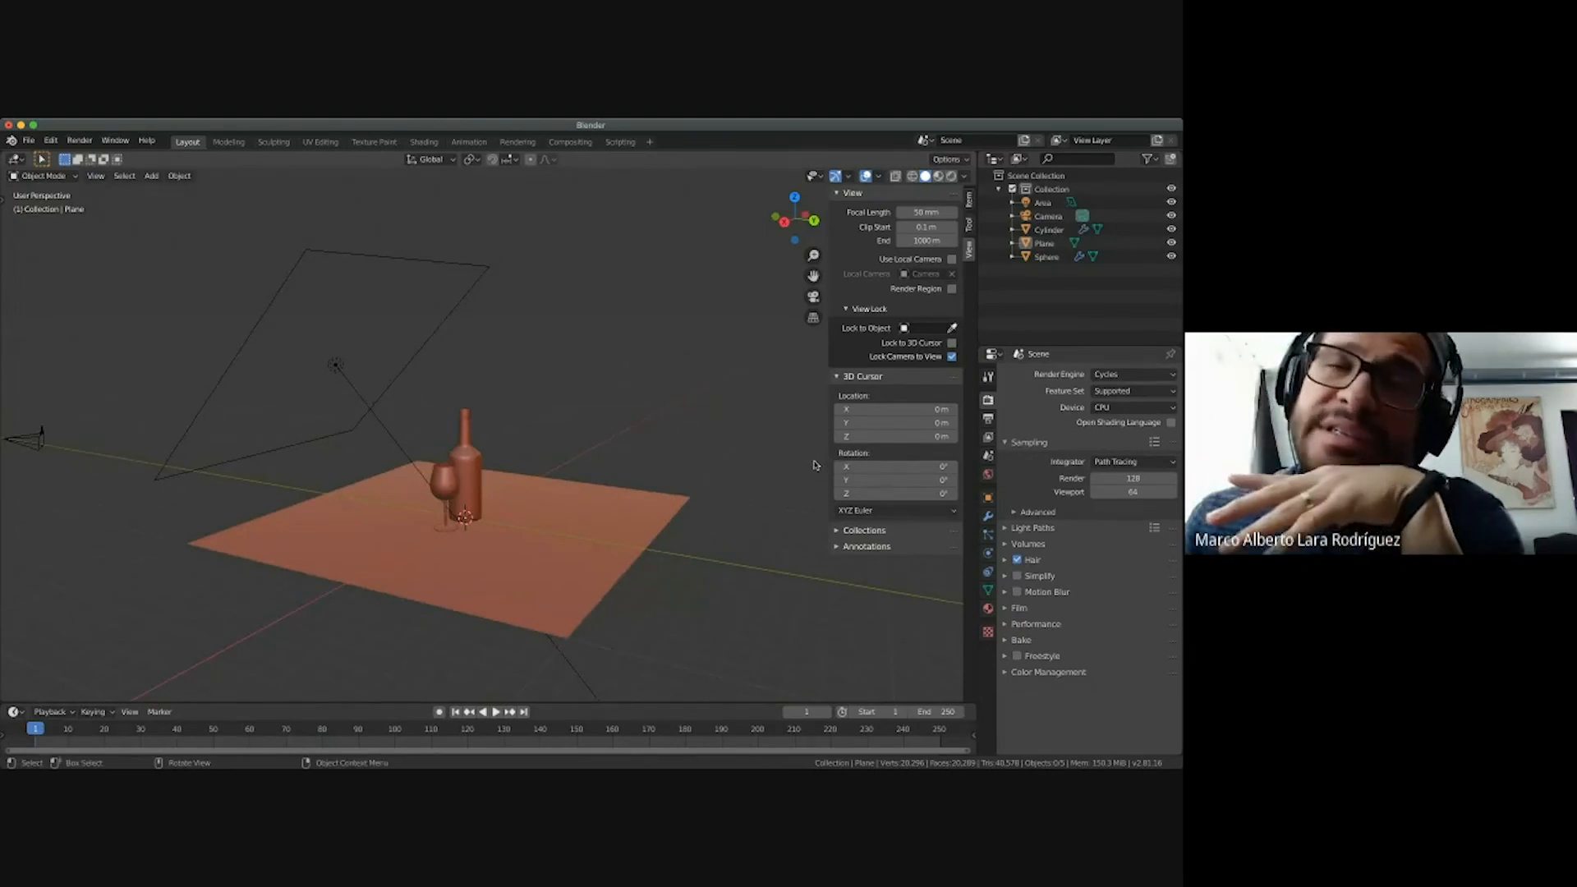
scroll(605, 458, "right", 6)
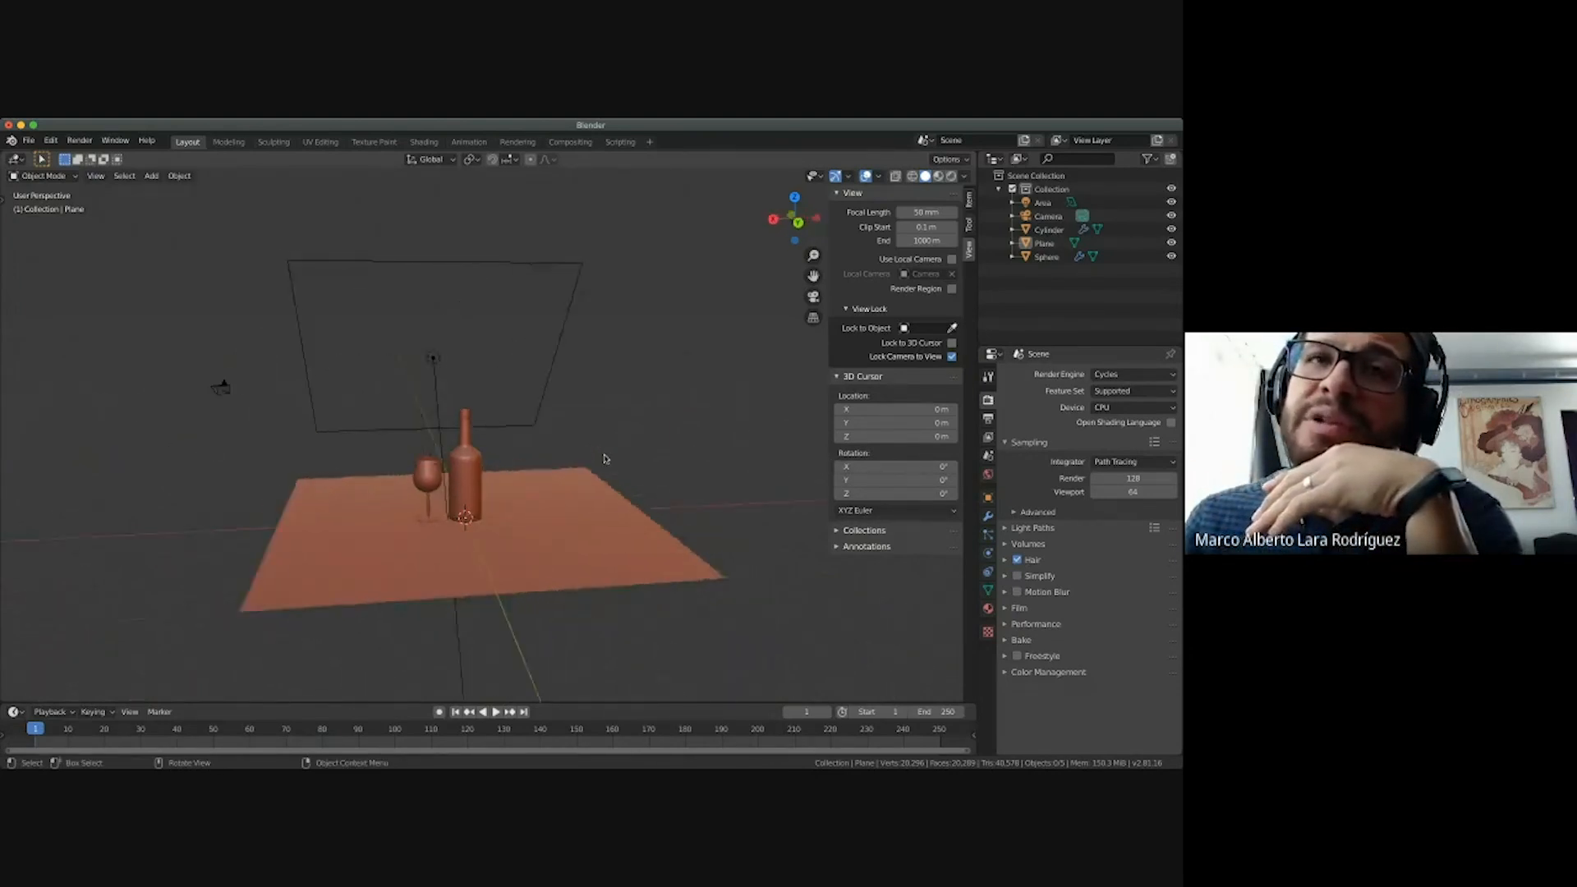
scroll(605, 458, "right", 8)
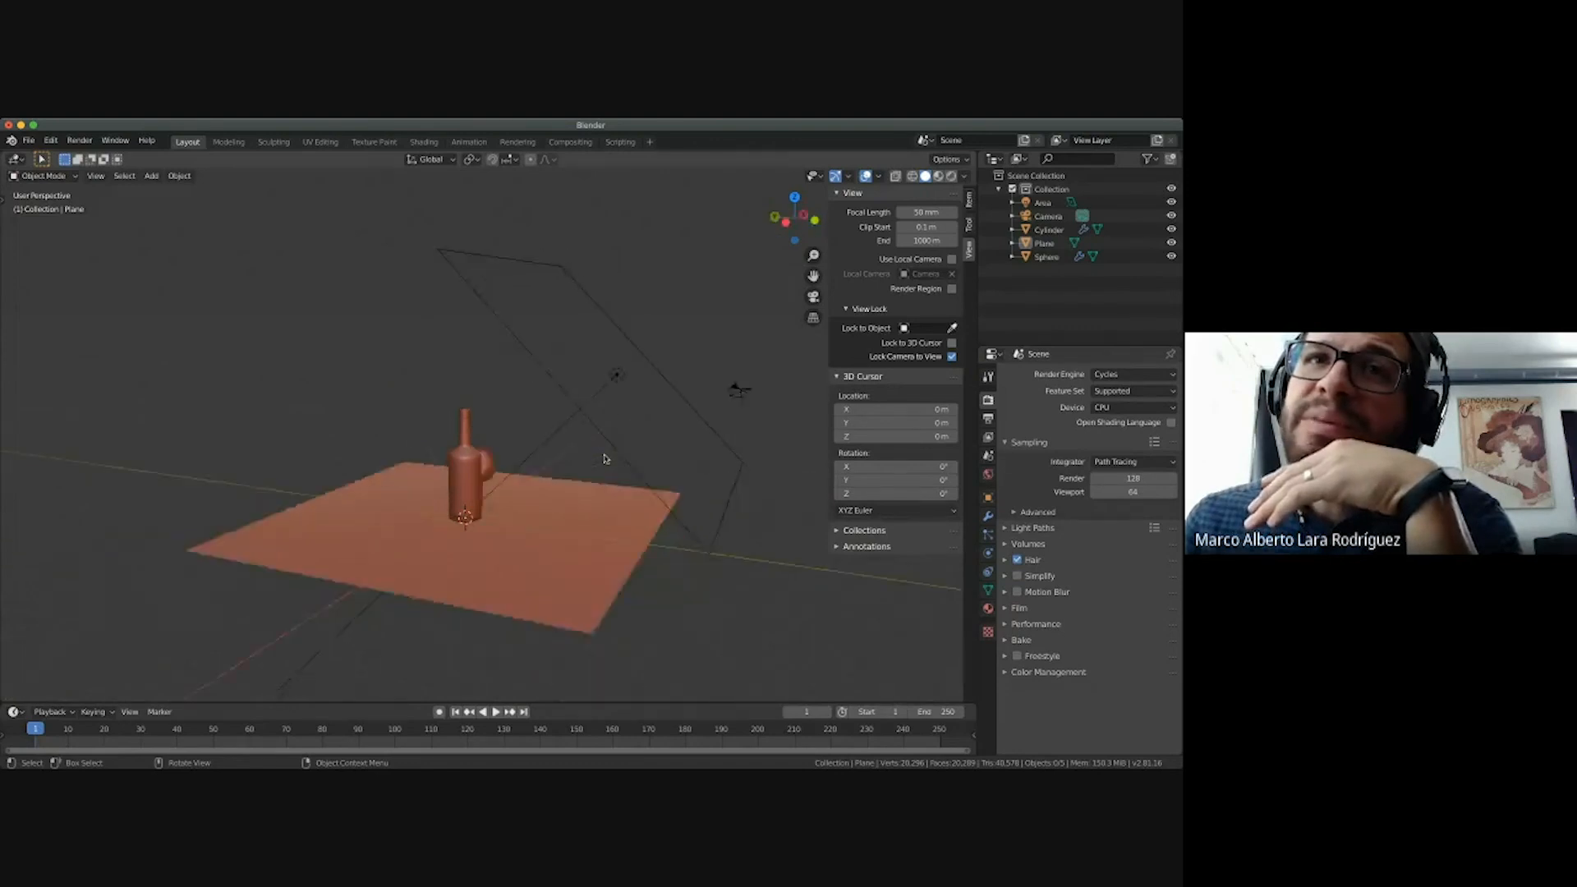
scroll(605, 458, "right", 4)
scroll(605, 460, "right", 5)
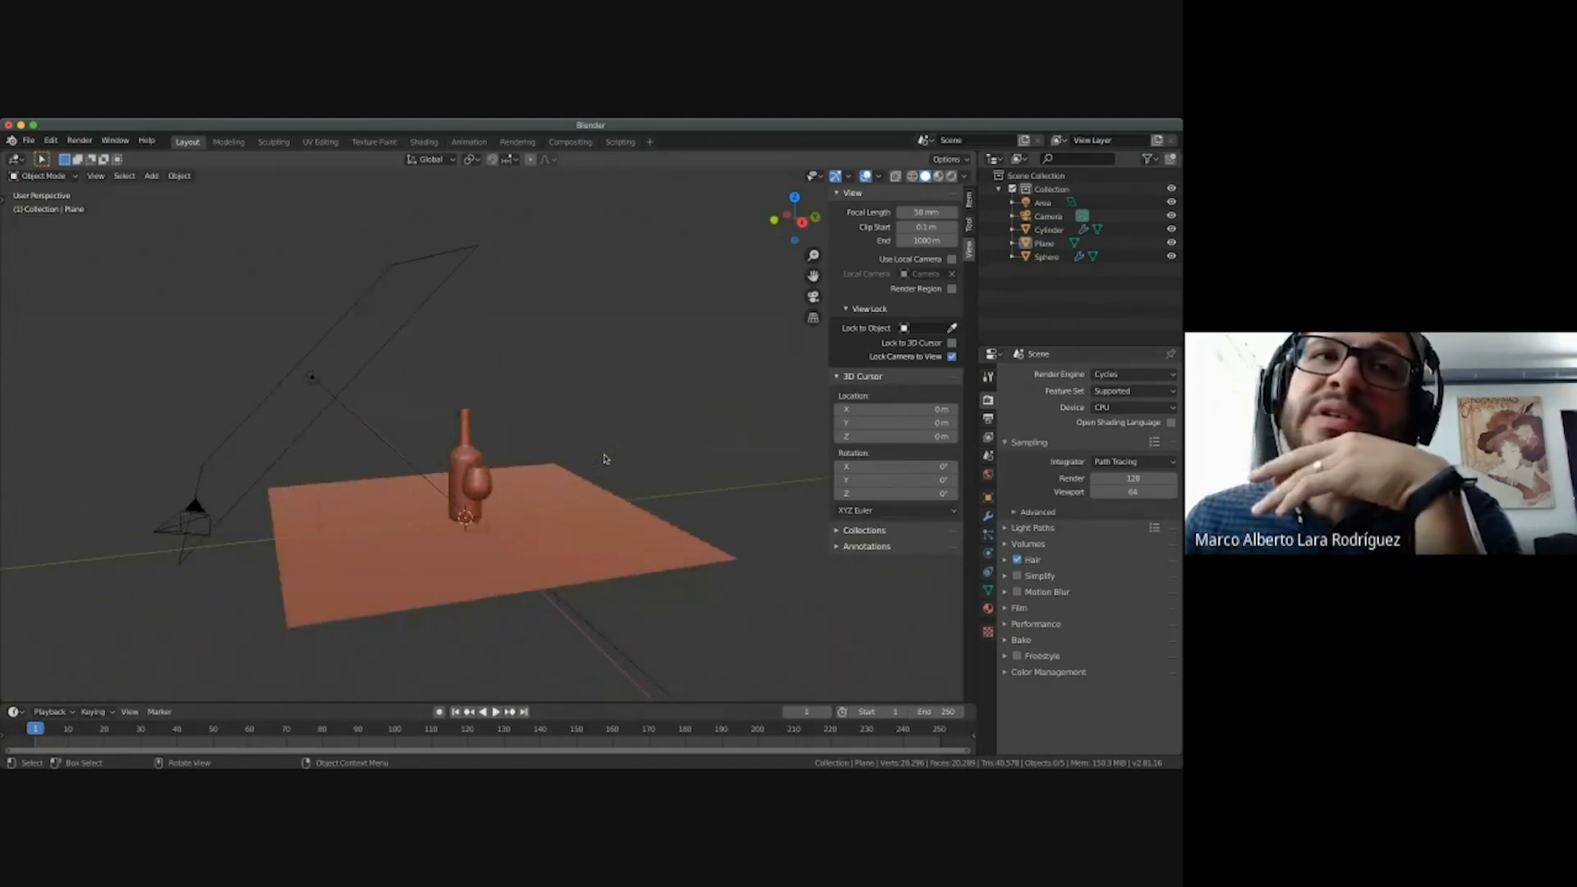
scroll(606, 460, "right", 8)
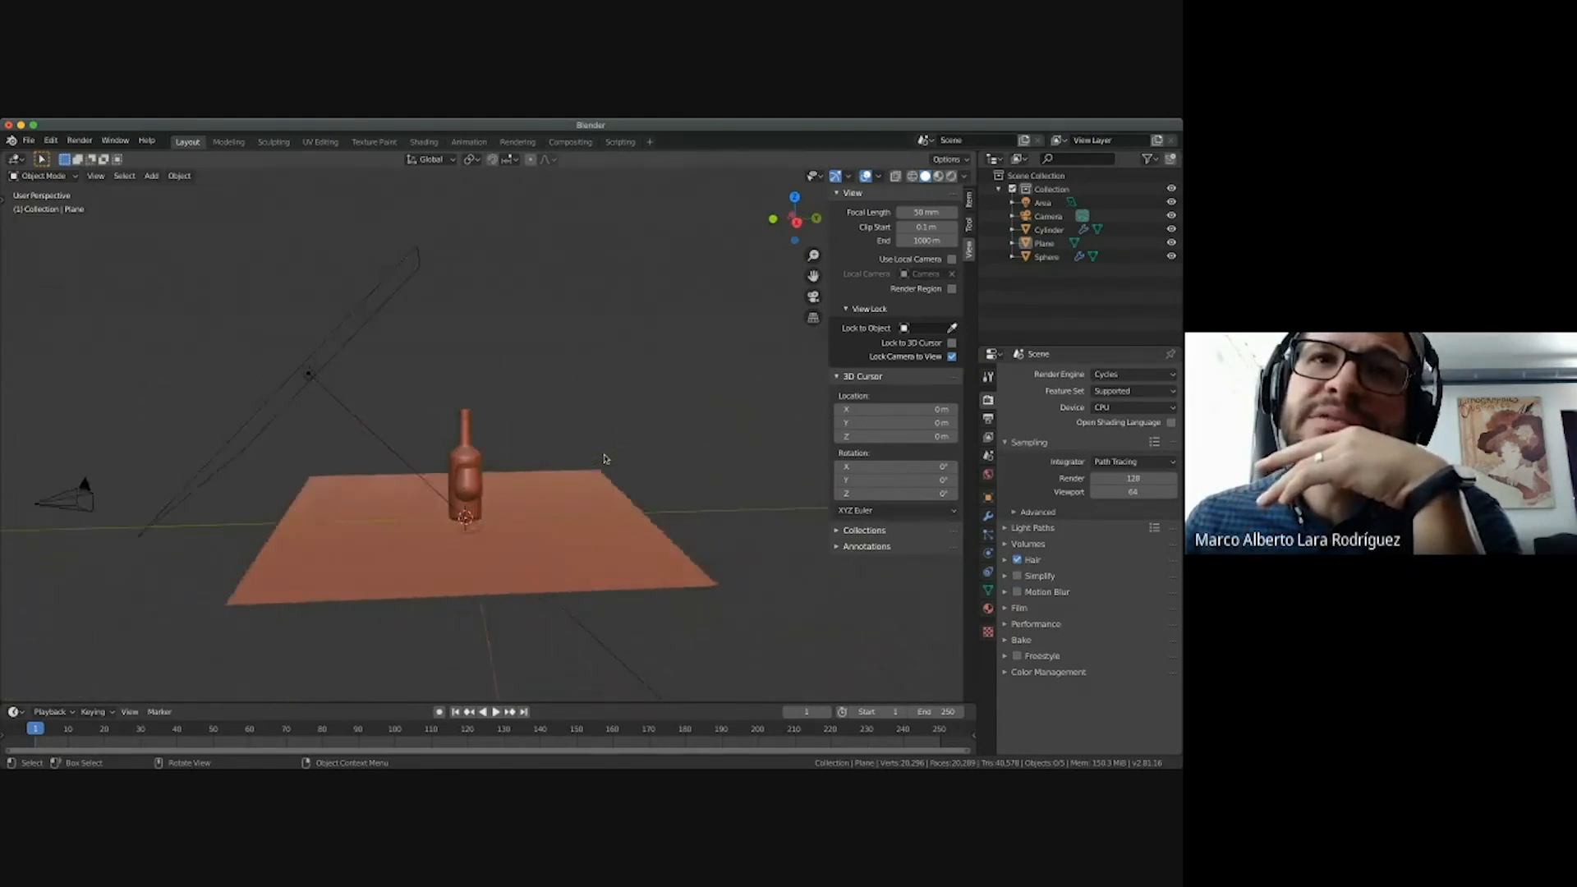
scroll(605, 460, "down", 5)
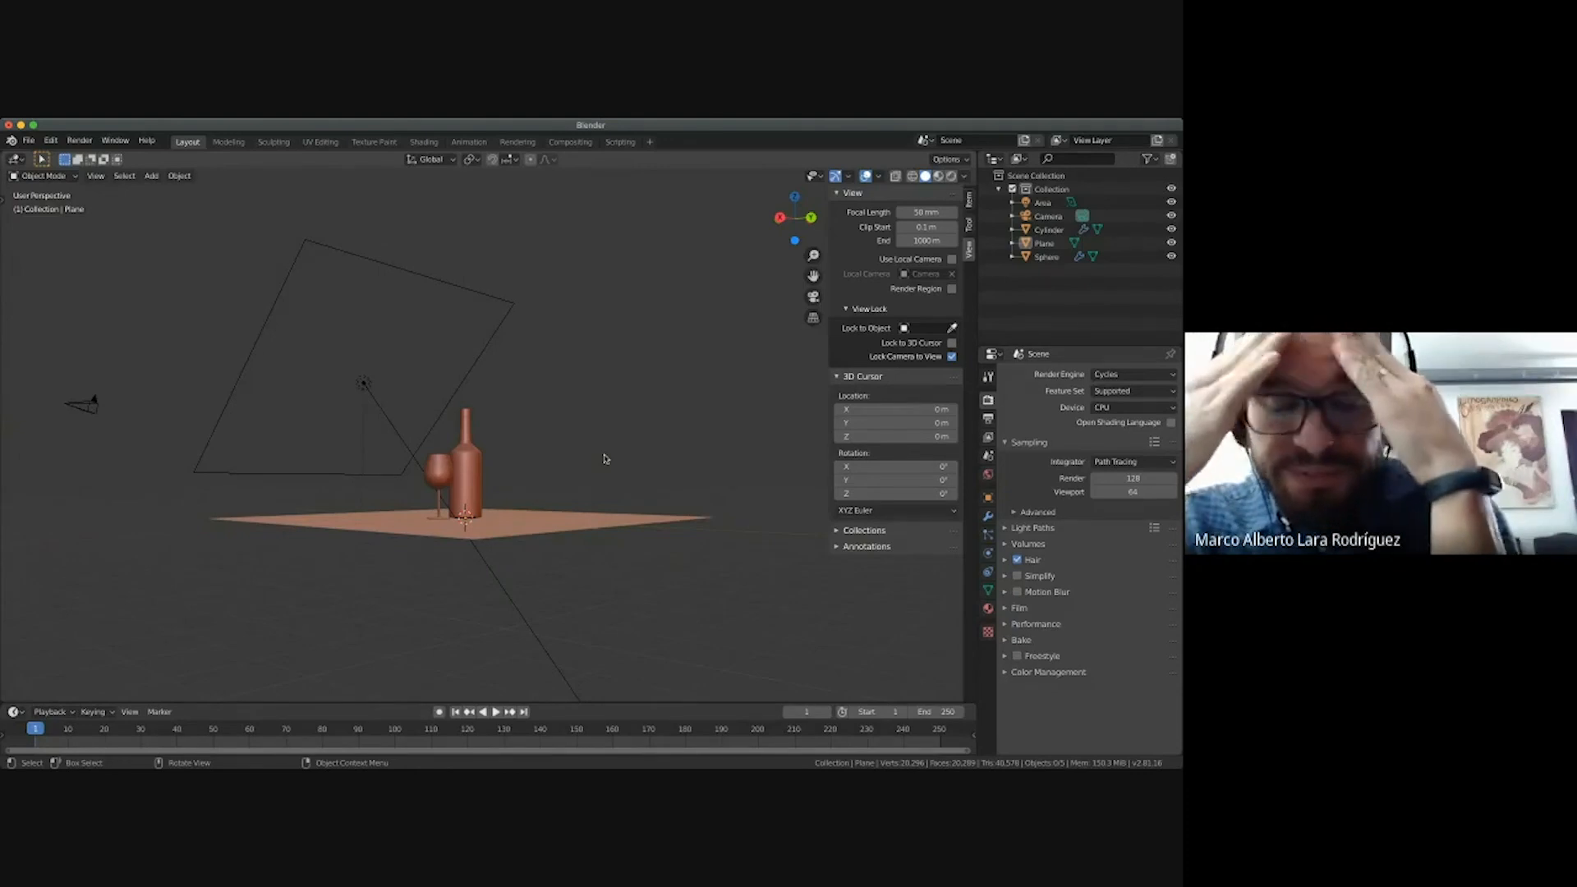
Look at the bottle and wine glass through the scene camera and bring up the viewport shading choices.
left_click(31, 141)
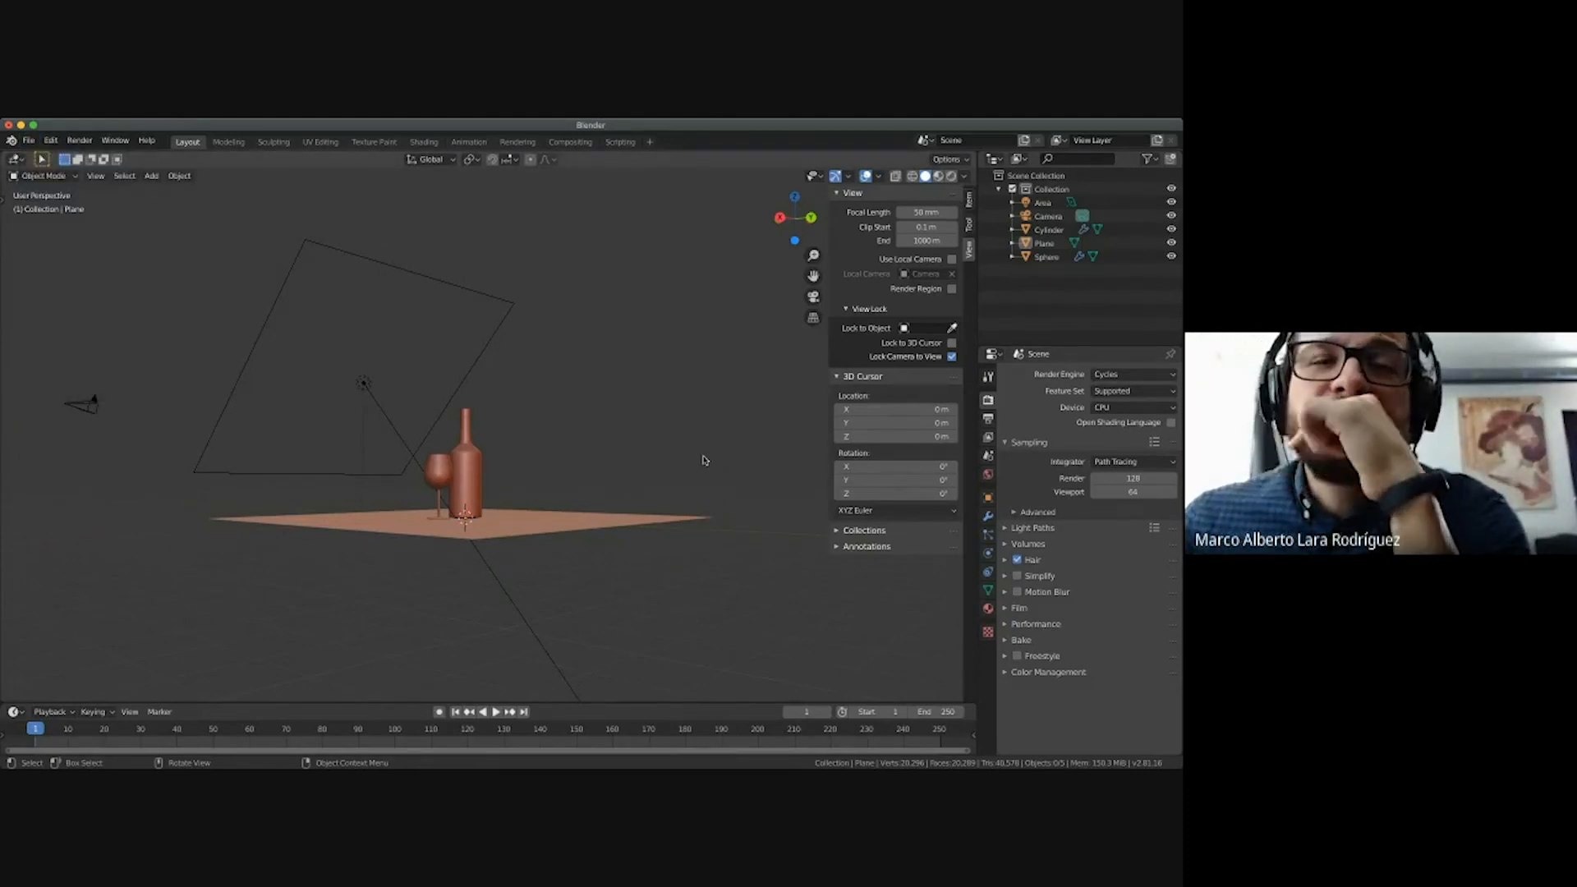
key("KP_0")
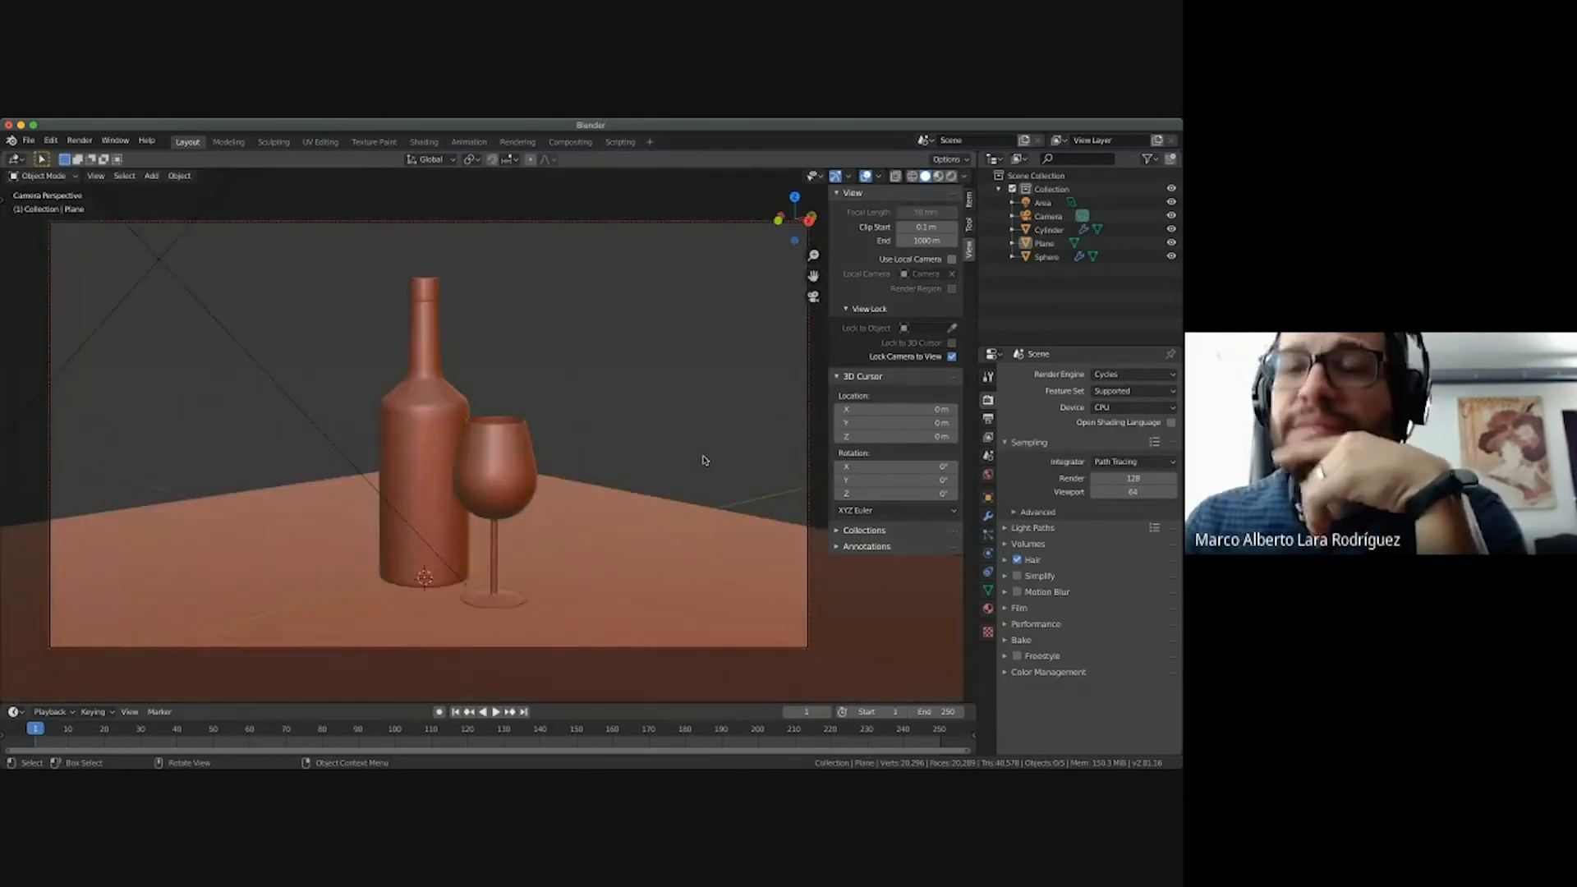
key("z")
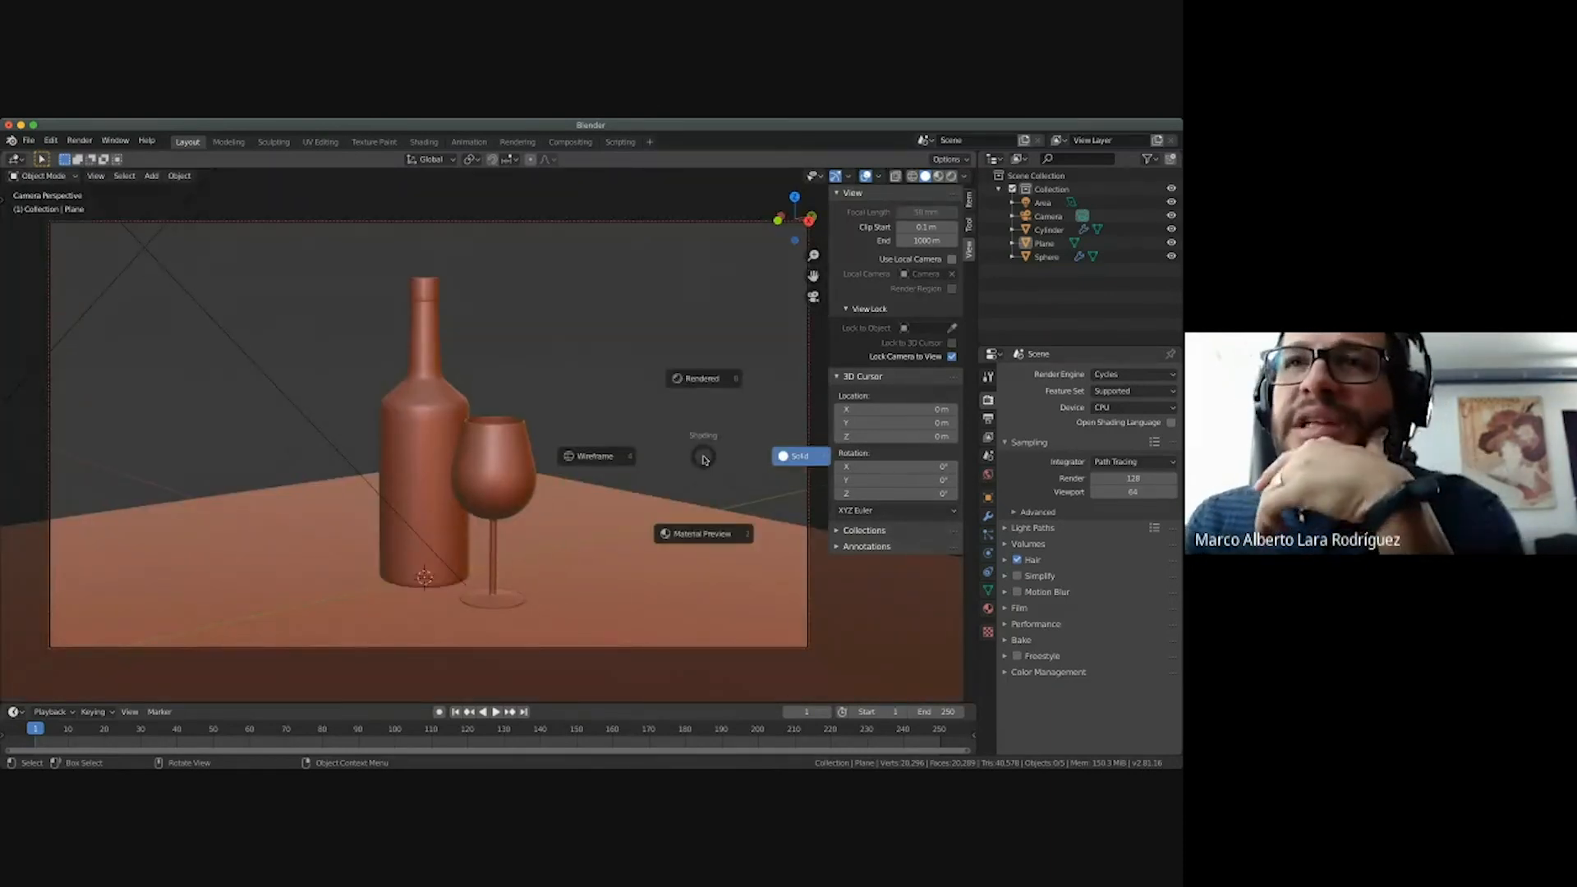